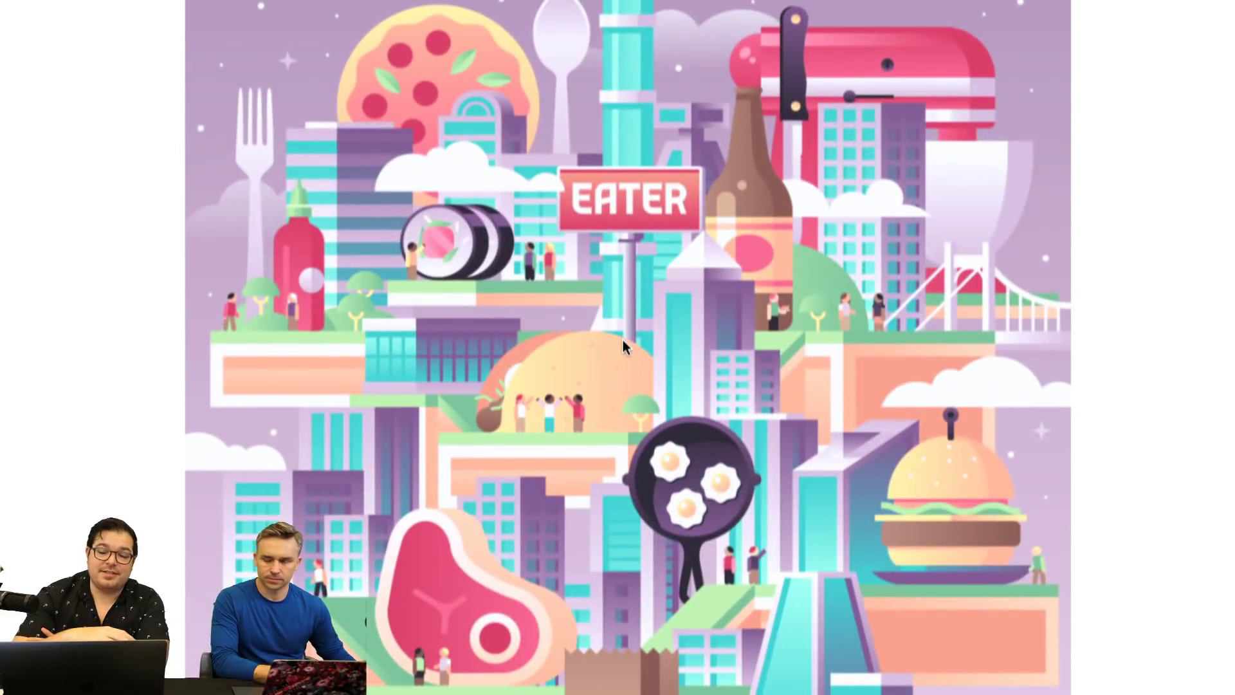
Look through the Vox 2016 Year in Review illustrations and the album covers of the Futuralbum project.
{"action": "scroll", "coordinate": [623, 346], "scroll_direction": "down", "scroll_amount": 15}
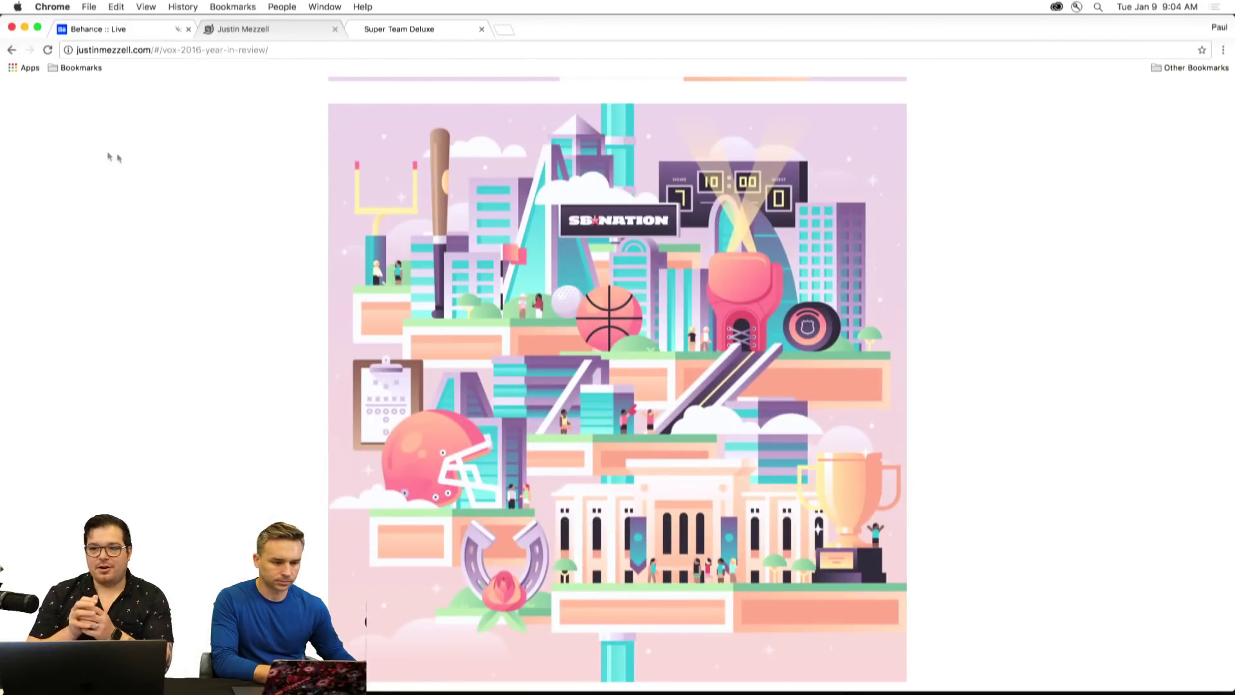
{"action": "left_click", "coordinate": [11, 54]}
{"action": "left_click", "coordinate": [758, 160]}
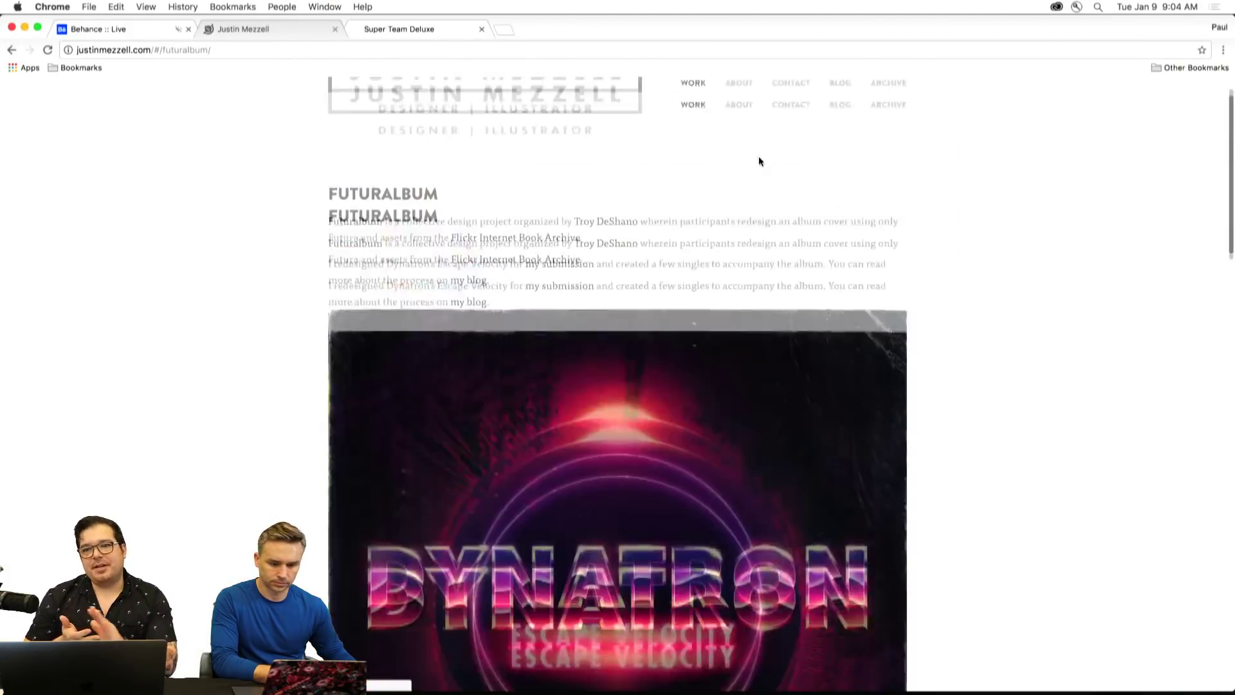
{"action": "scroll", "coordinate": [229, 262], "scroll_direction": "down", "scroll_amount": 5}
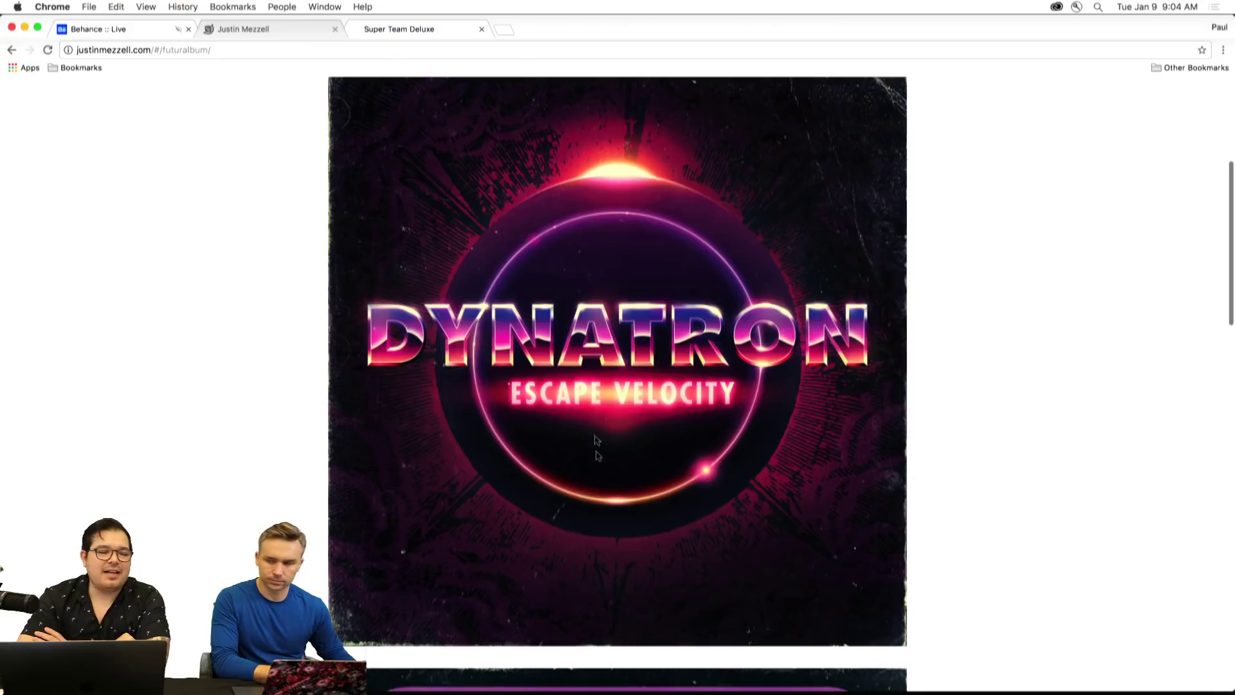
{"action": "scroll", "coordinate": [579, 505], "scroll_direction": "down", "scroll_amount": 8}
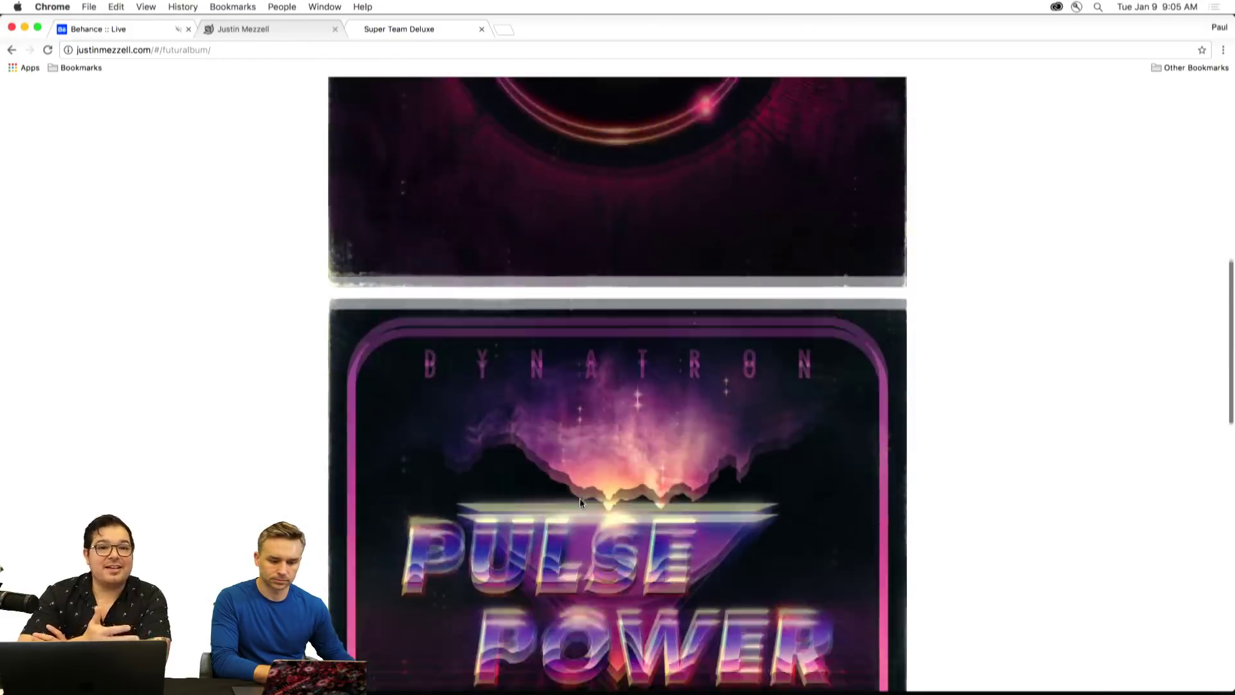
{"action": "scroll", "coordinate": [579, 515], "scroll_direction": "down", "scroll_amount": 6}
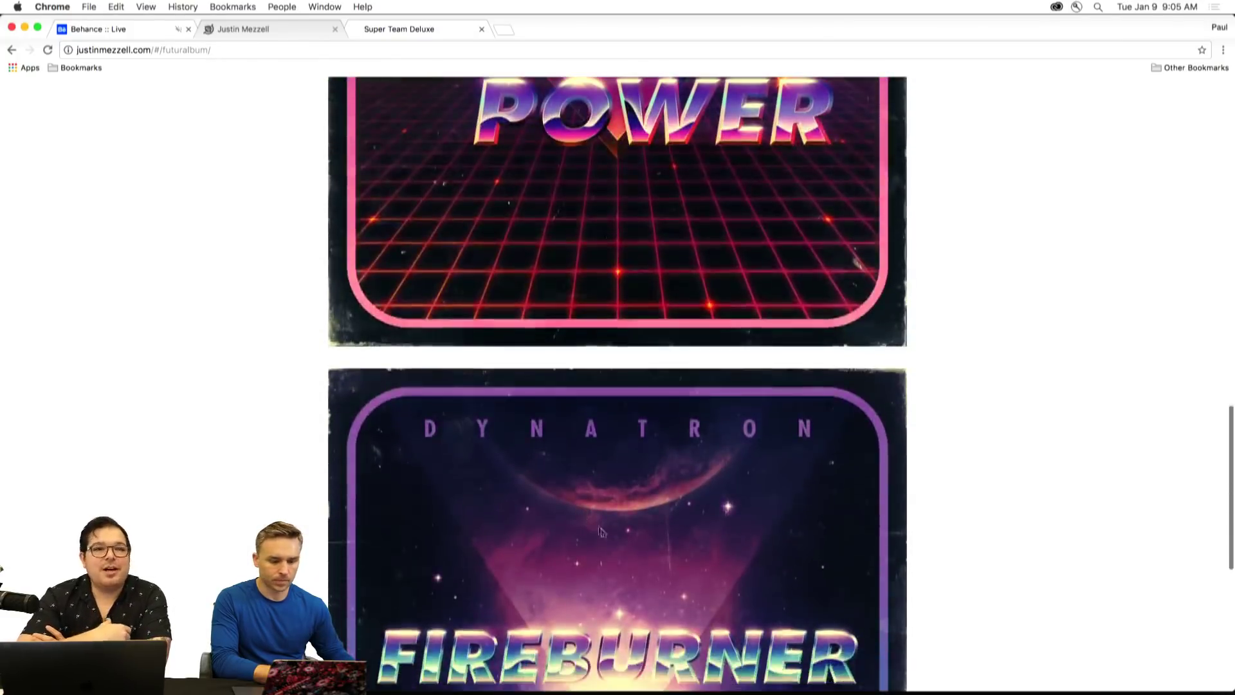
{"action": "scroll", "coordinate": [642, 590], "scroll_direction": "down", "scroll_amount": 5}
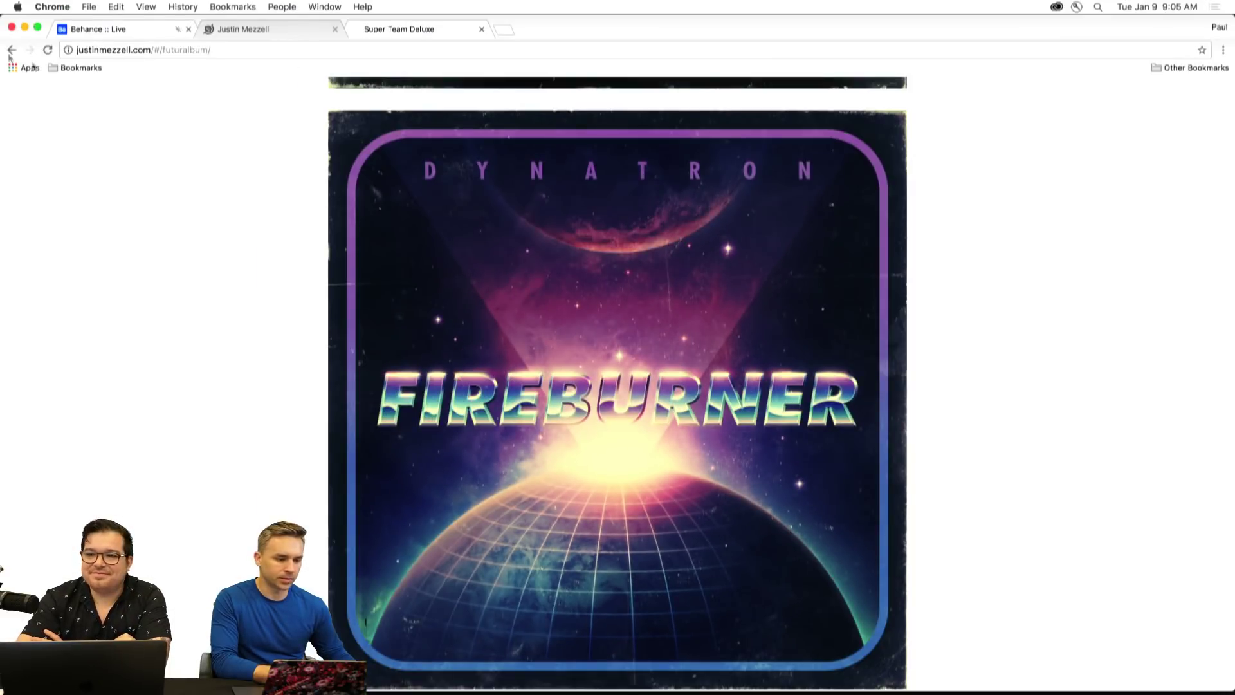
{"action": "left_click", "coordinate": [12, 49]}
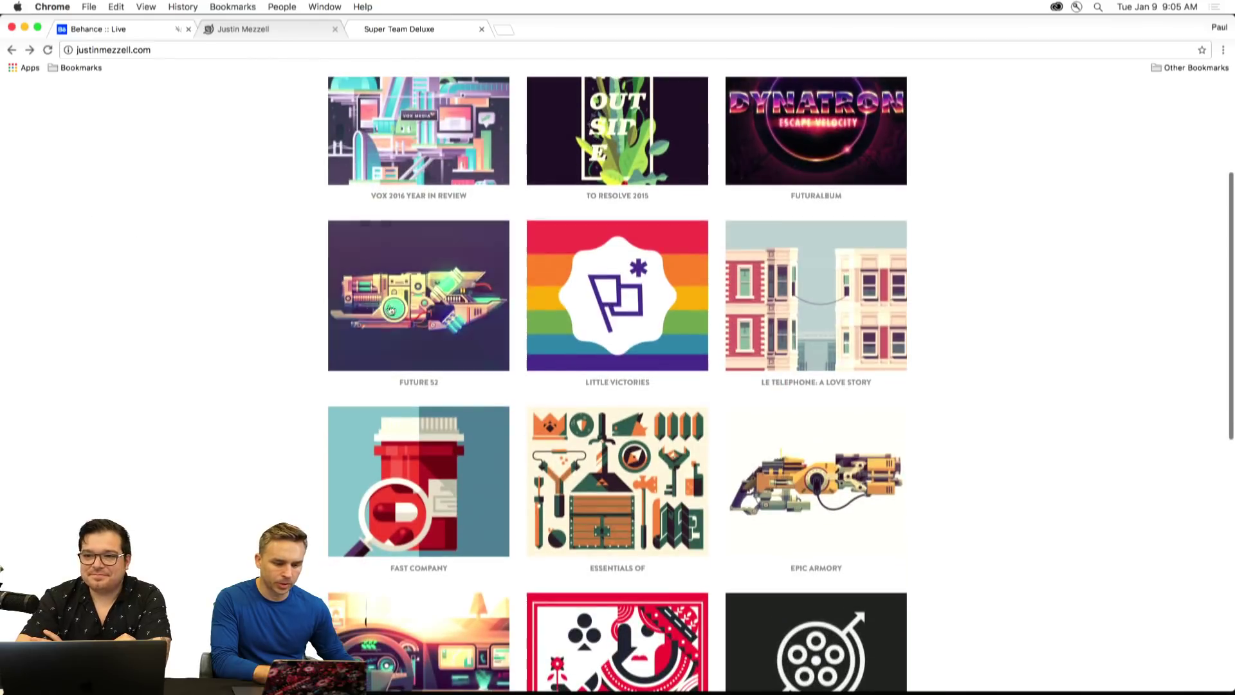
View the Scoundrel energy weapon artwork in the Future 52 project and return to the portfolio overview.
{"action": "left_click", "coordinate": [389, 309]}
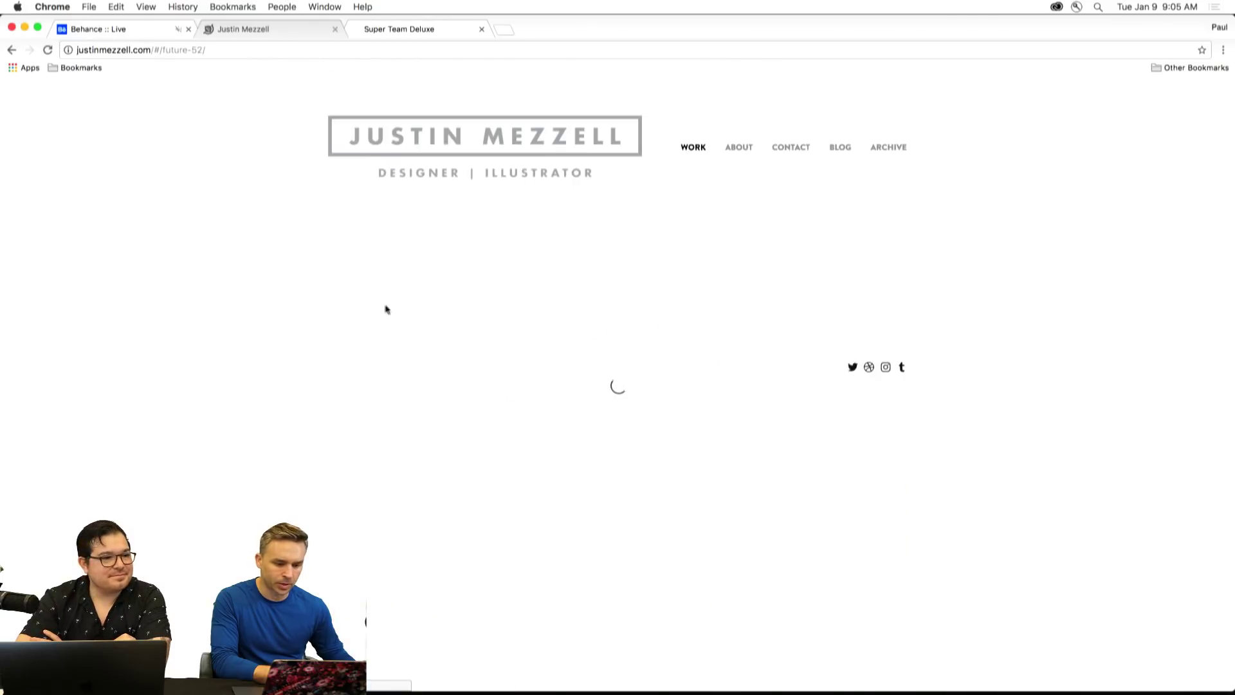
{"action": "scroll", "coordinate": [282, 341], "scroll_direction": "down", "scroll_amount": 2}
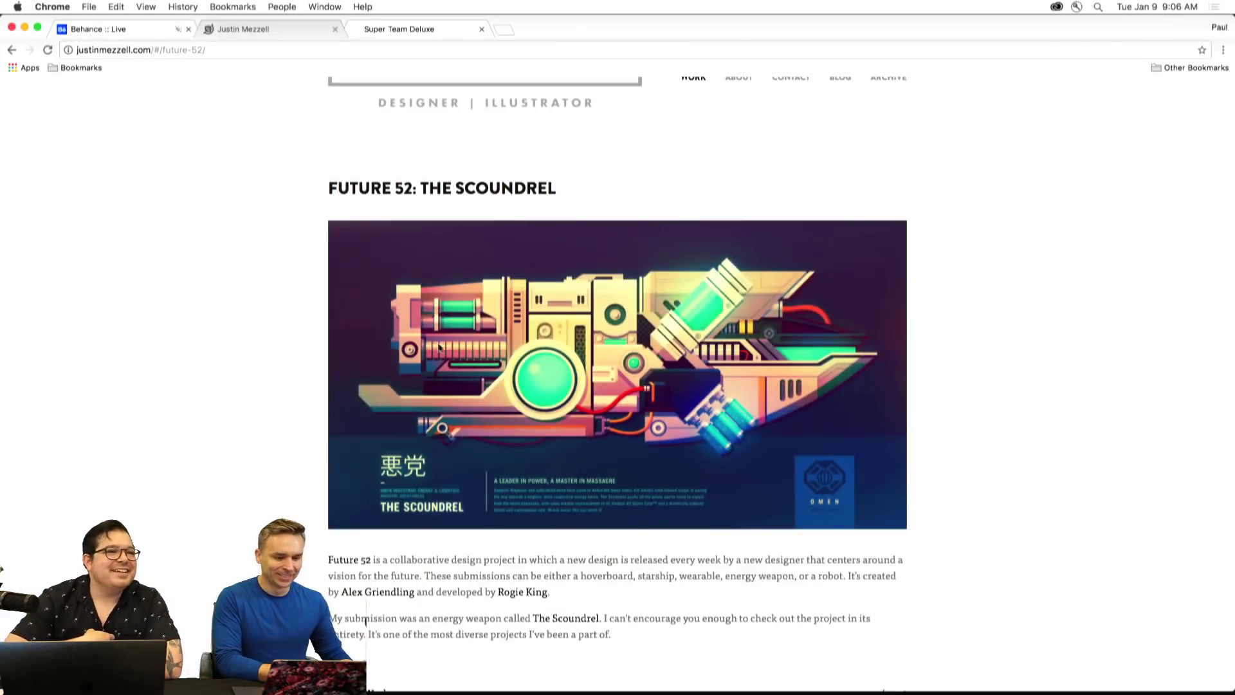
{"action": "left_click", "coordinate": [12, 49]}
View the stadium illustrations in the Modus Magazine project and return to the portfolio's project overview.
{"action": "scroll", "coordinate": [260, 357], "scroll_direction": "down", "scroll_amount": 8}
{"action": "scroll", "coordinate": [260, 363], "scroll_direction": "down", "scroll_amount": 3}
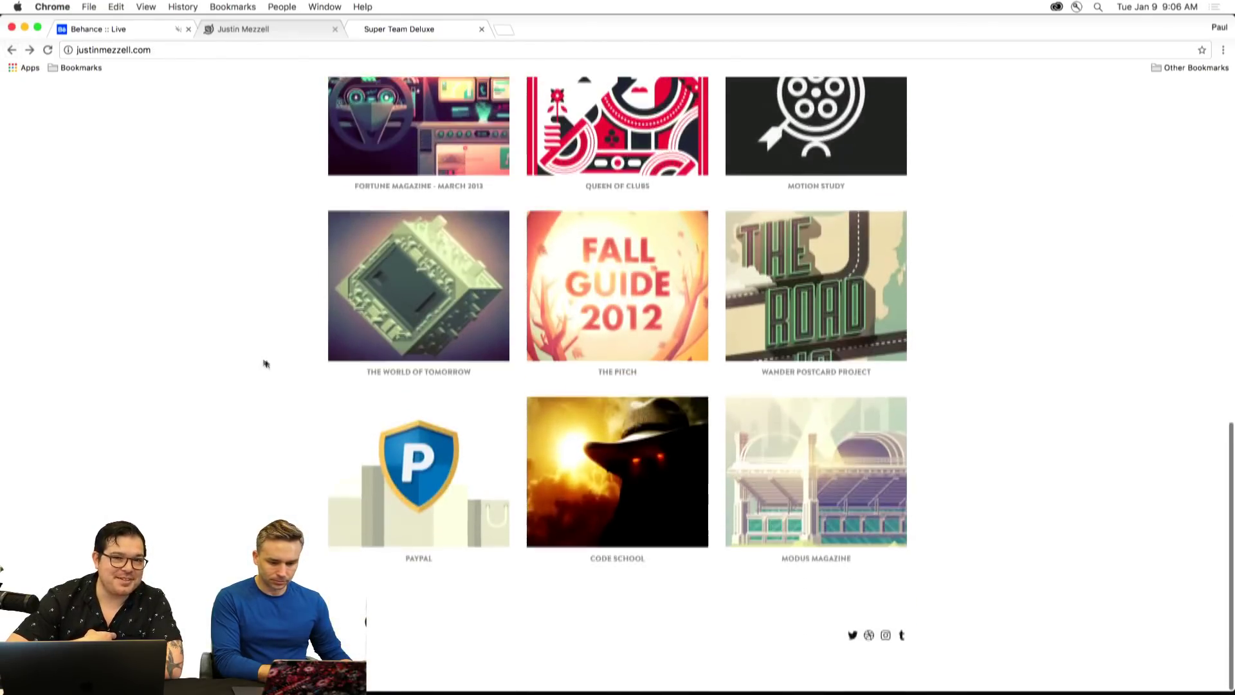
{"action": "left_click", "coordinate": [830, 493]}
{"action": "scroll", "coordinate": [526, 544], "scroll_direction": "down", "scroll_amount": 4}
{"action": "scroll", "coordinate": [526, 544], "scroll_direction": "down", "scroll_amount": 1}
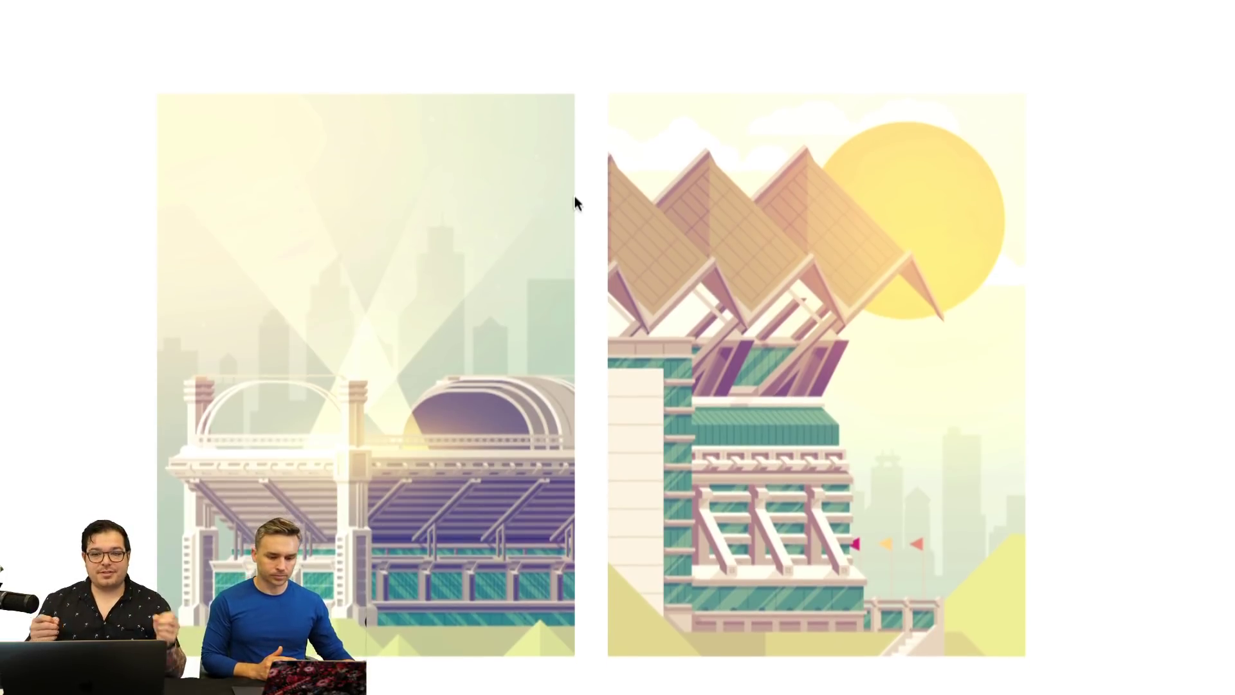
{"action": "scroll", "coordinate": [591, 238], "scroll_direction": "down", "scroll_amount": 2}
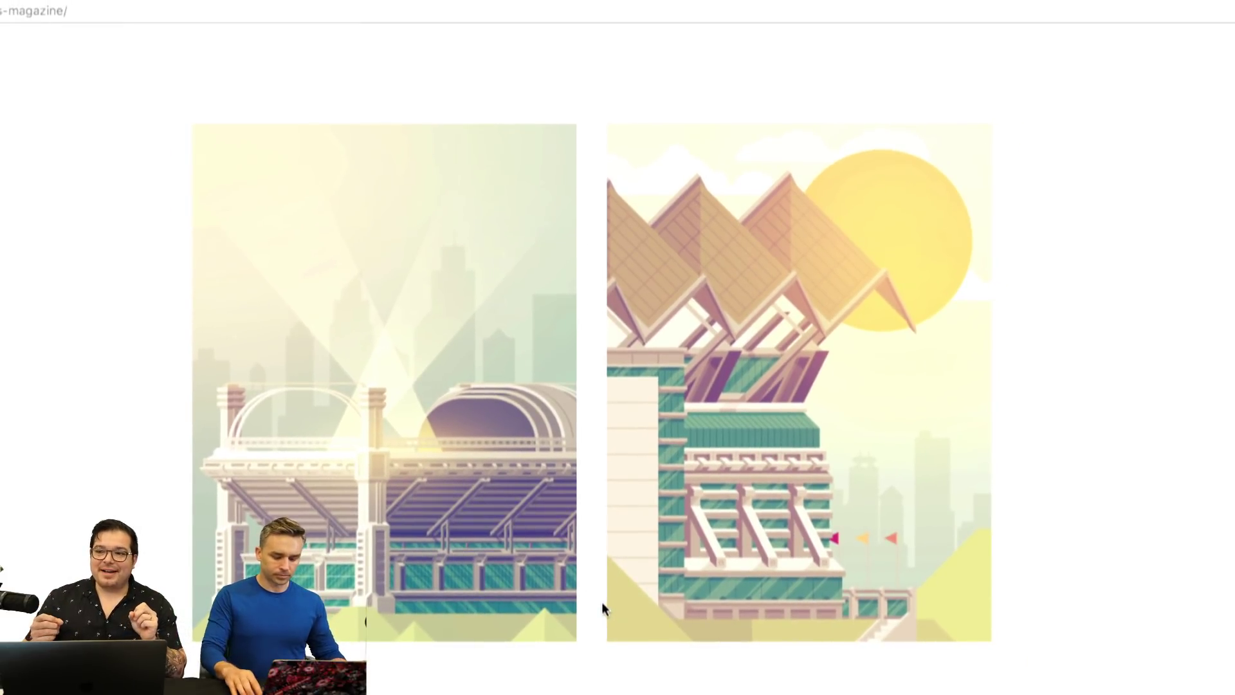
{"action": "key", "text": "alt+Left"}
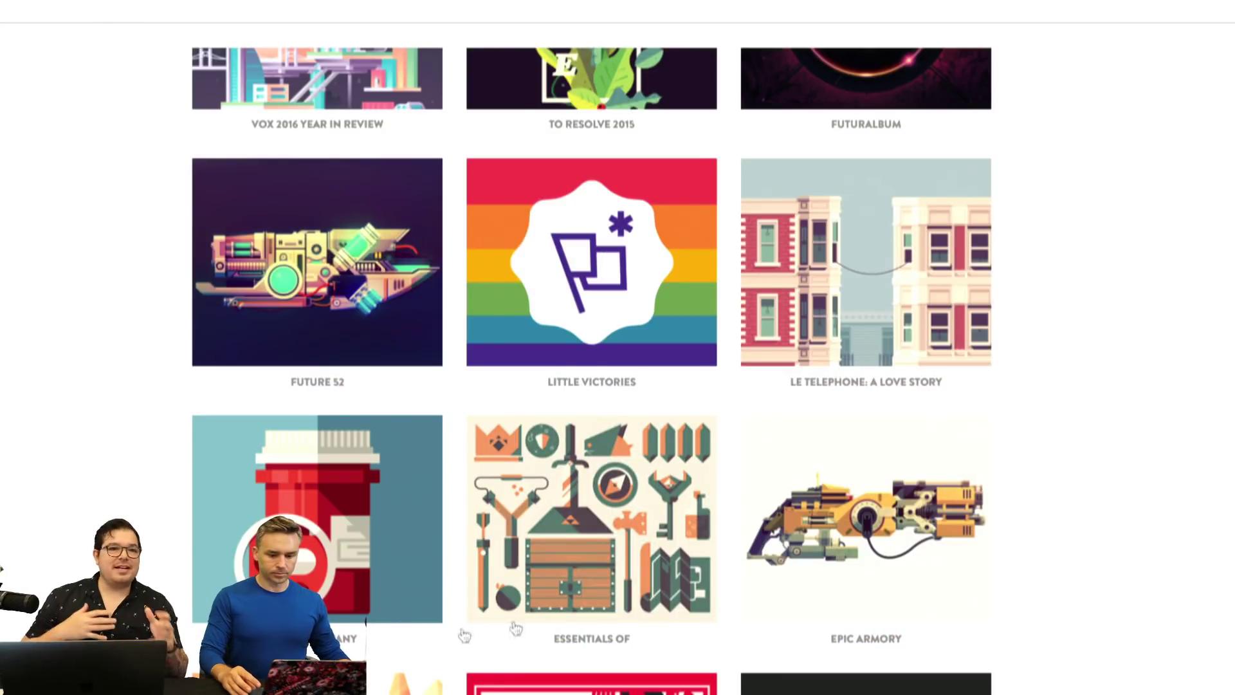
{"action": "scroll", "coordinate": [77, 550], "scroll_direction": "down", "scroll_amount": 8}
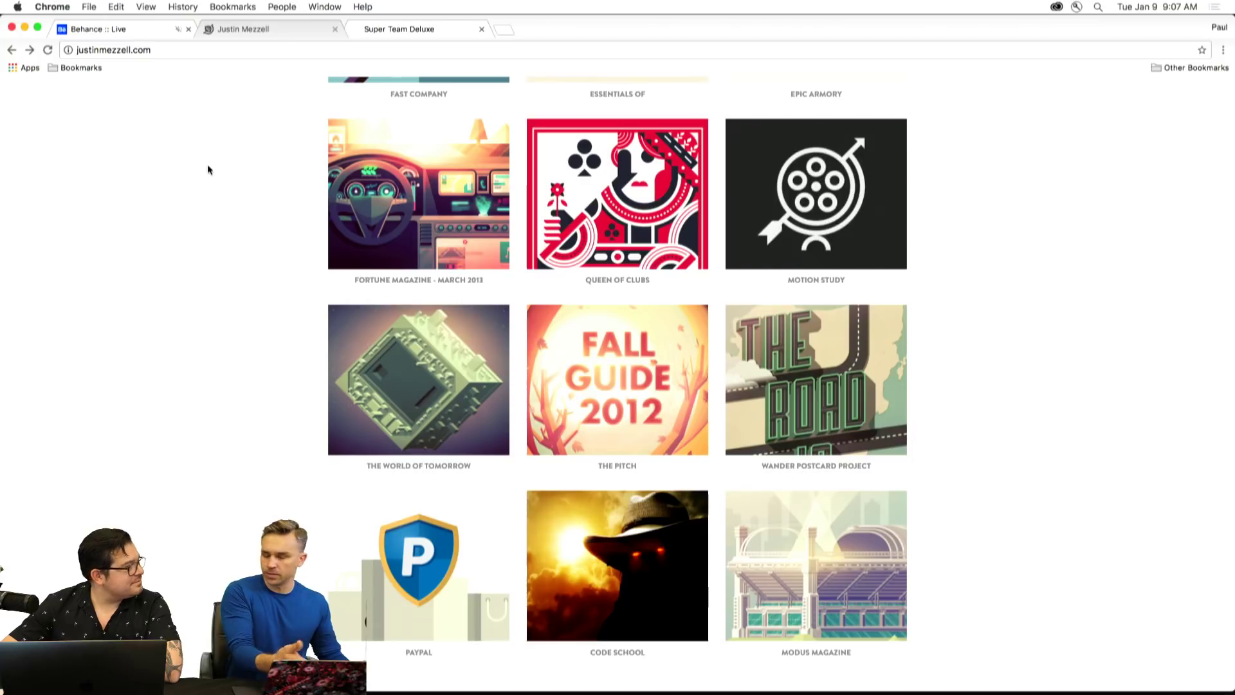
Switch to the Super Team Deluxe shop page and look through its enamel pin products.
{"action": "left_click", "coordinate": [385, 31]}
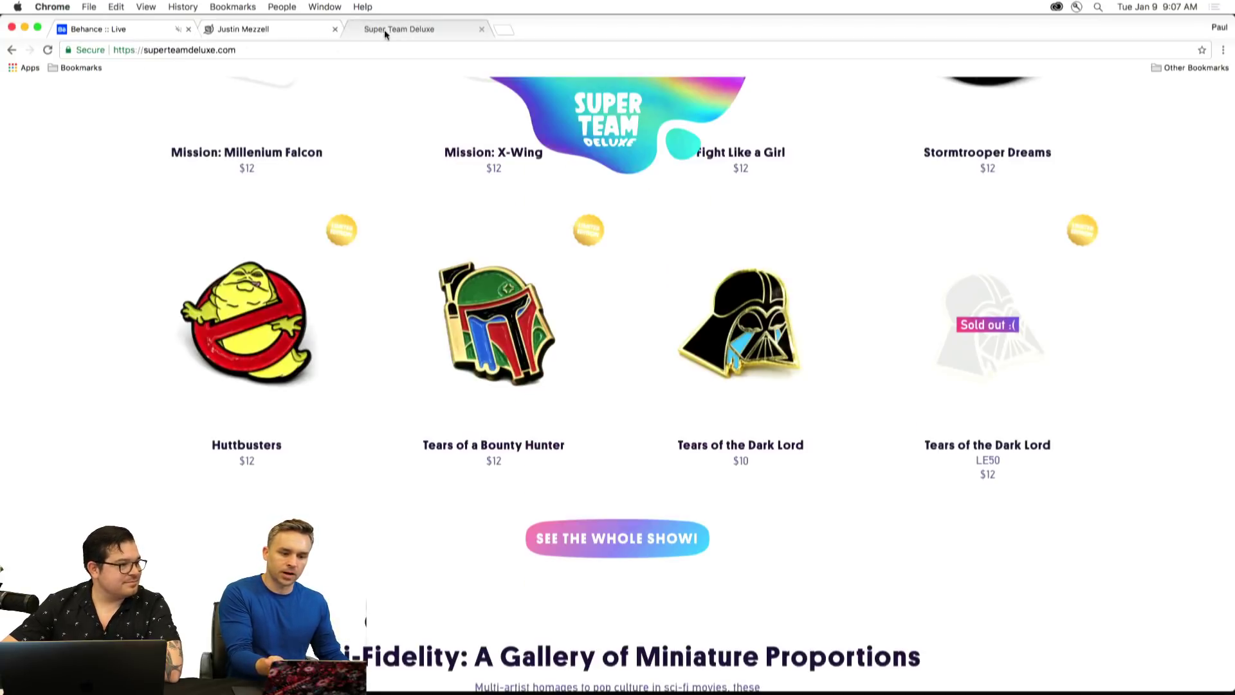
{"action": "scroll", "coordinate": [28, 231], "scroll_direction": "up", "scroll_amount": 6}
{"action": "scroll", "coordinate": [28, 234], "scroll_direction": "up", "scroll_amount": 3}
{"action": "scroll", "coordinate": [28, 231], "scroll_direction": "down", "scroll_amount": 5}
{"action": "scroll", "coordinate": [22, 253], "scroll_direction": "down", "scroll_amount": 5}
{"action": "scroll", "coordinate": [39, 386], "scroll_direction": "up", "scroll_amount": 1}
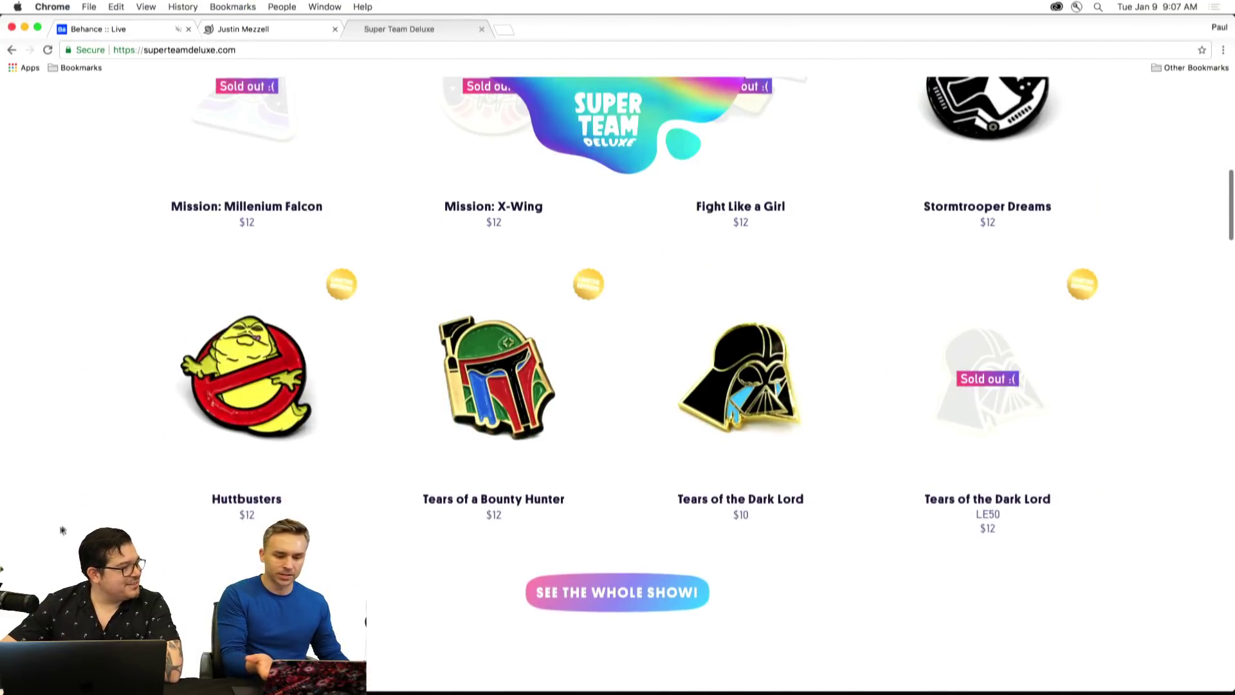
{"action": "scroll", "coordinate": [71, 521], "scroll_direction": "down", "scroll_amount": 1}
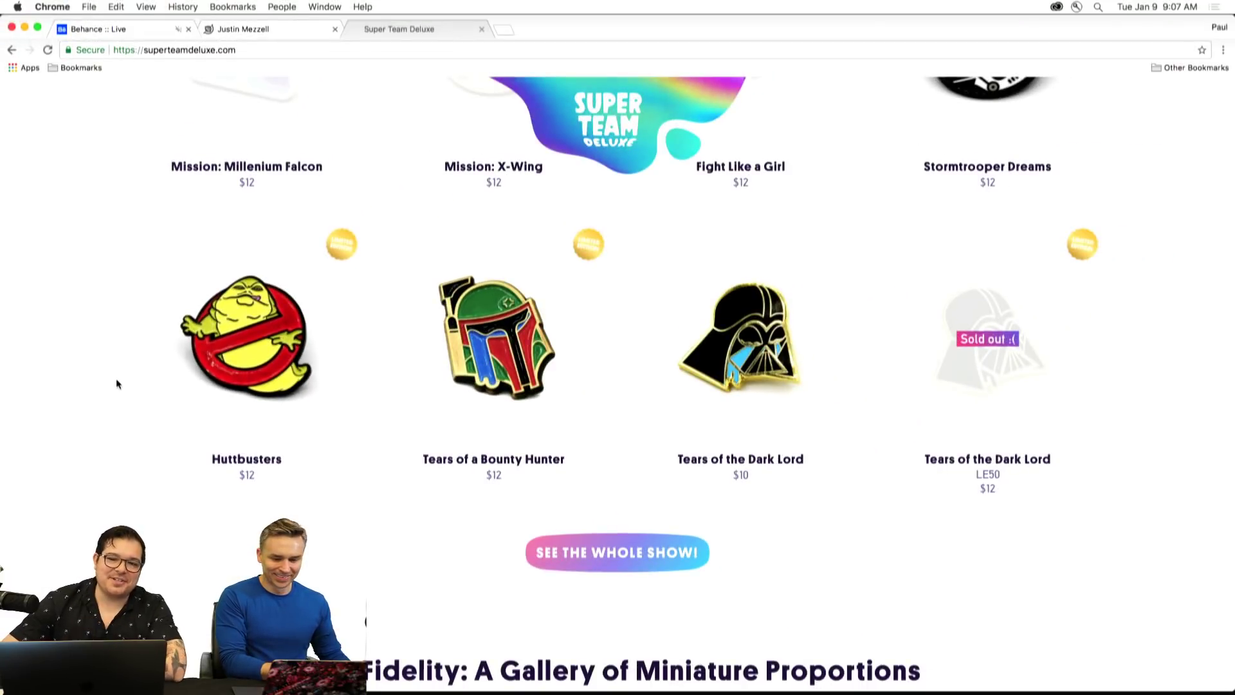
{"action": "scroll", "coordinate": [117, 384], "scroll_direction": "down", "scroll_amount": 1}
{"action": "scroll", "coordinate": [116, 384], "scroll_direction": "up", "scroll_amount": 3}
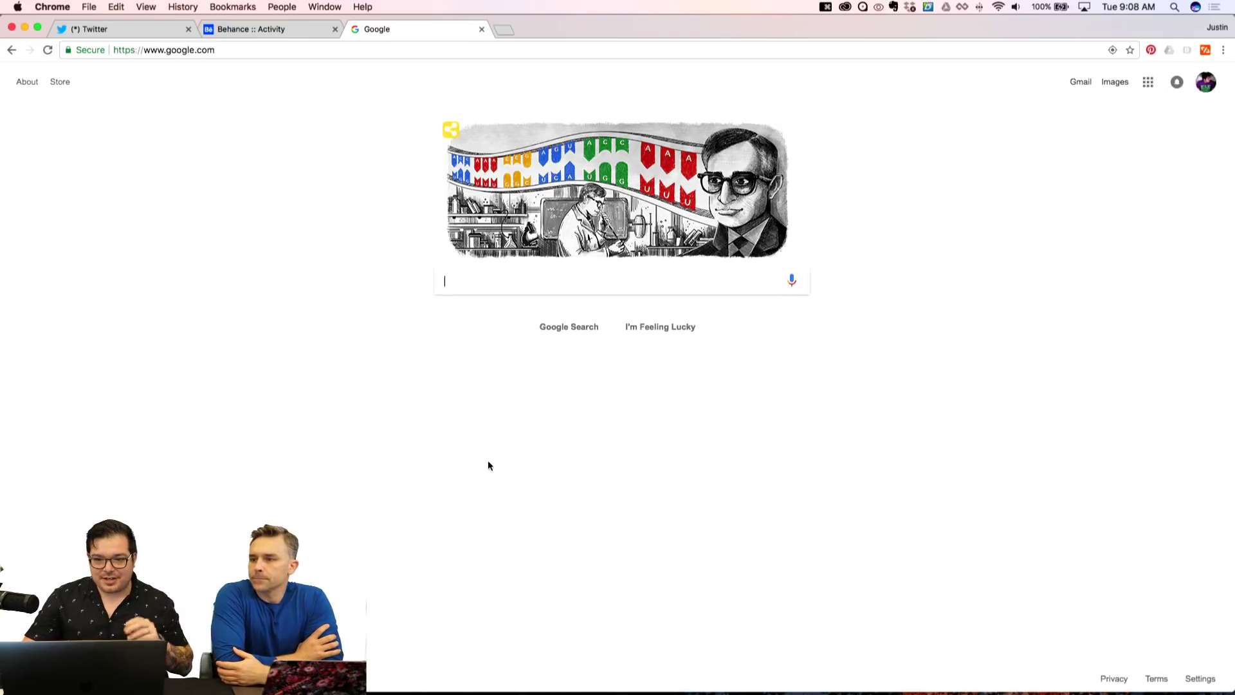
Search Google for "cityscape" and show the image results as reference material.
{"action": "type", "text": "cityscape"}
{"action": "key", "text": "Return"}
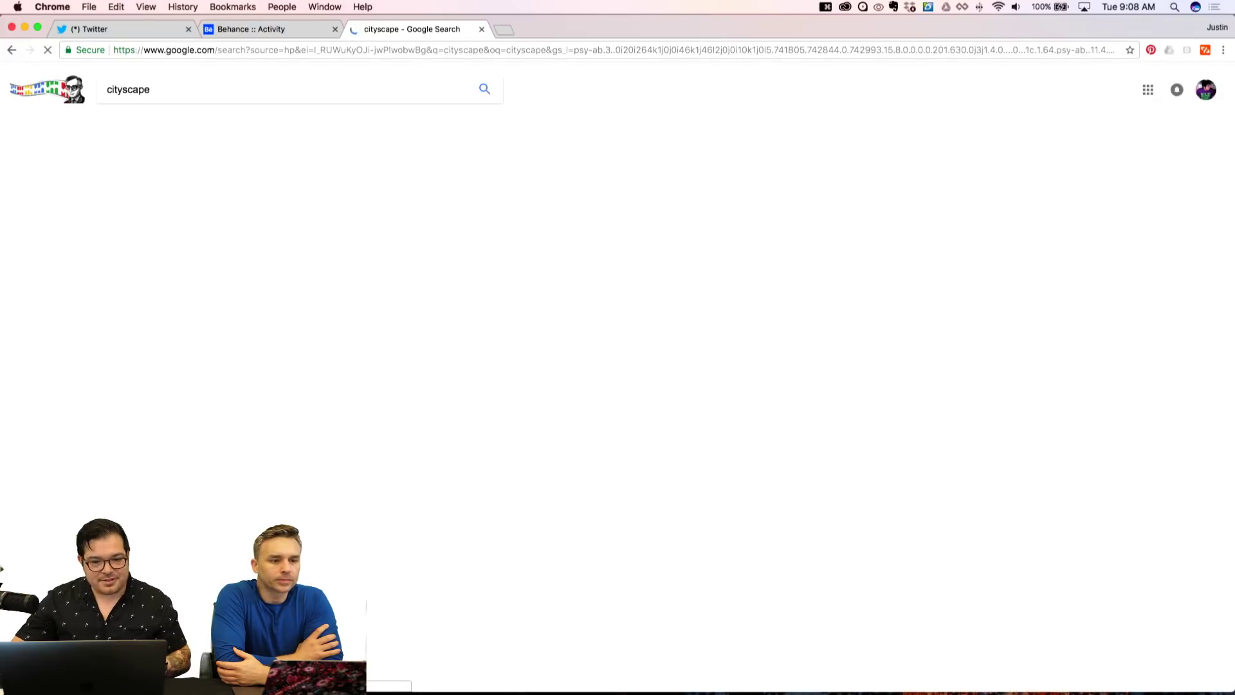
{"action": "left_click", "coordinate": [153, 128]}
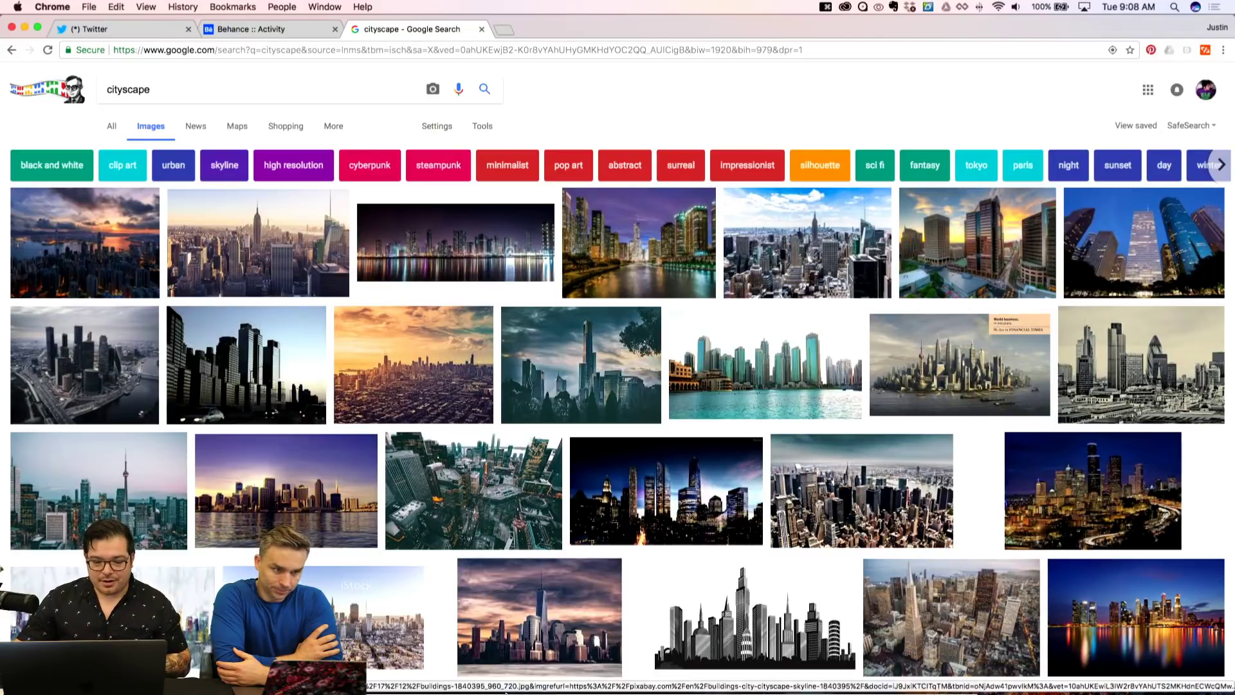
Switch to Illustrator and create a new document 800 pt wide and 800 pt high.
{"action": "left_click", "coordinate": [507, 680]}
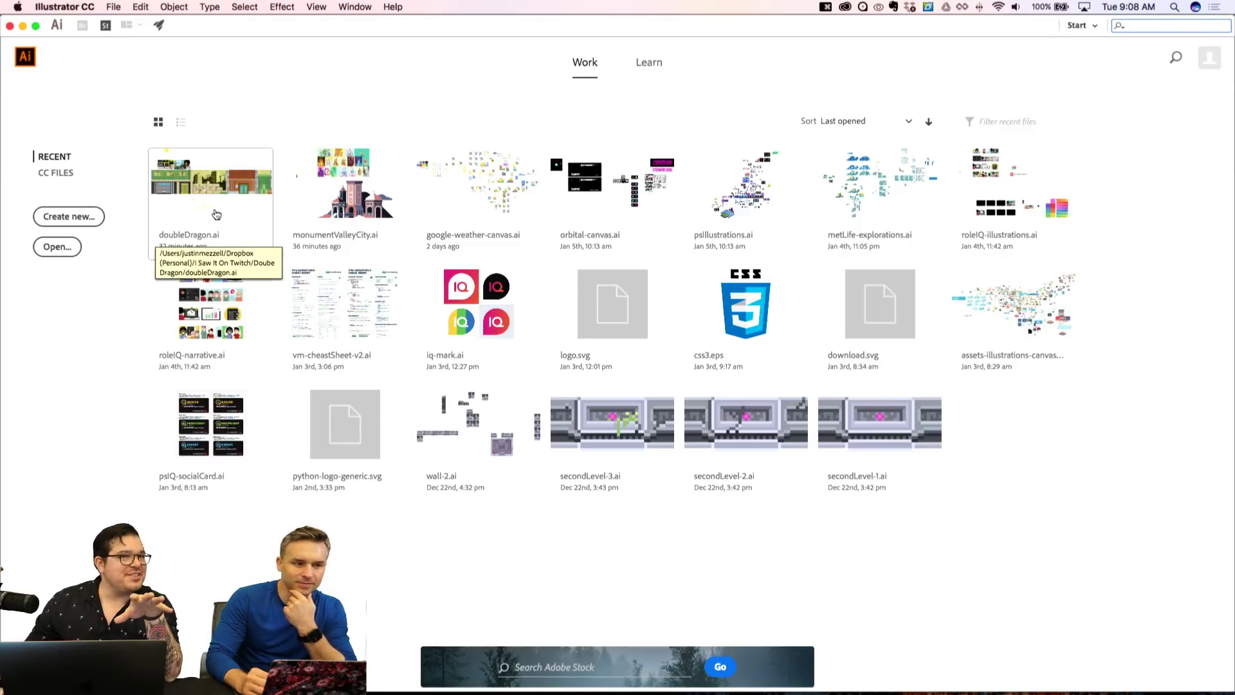
{"action": "left_click", "coordinate": [80, 218]}
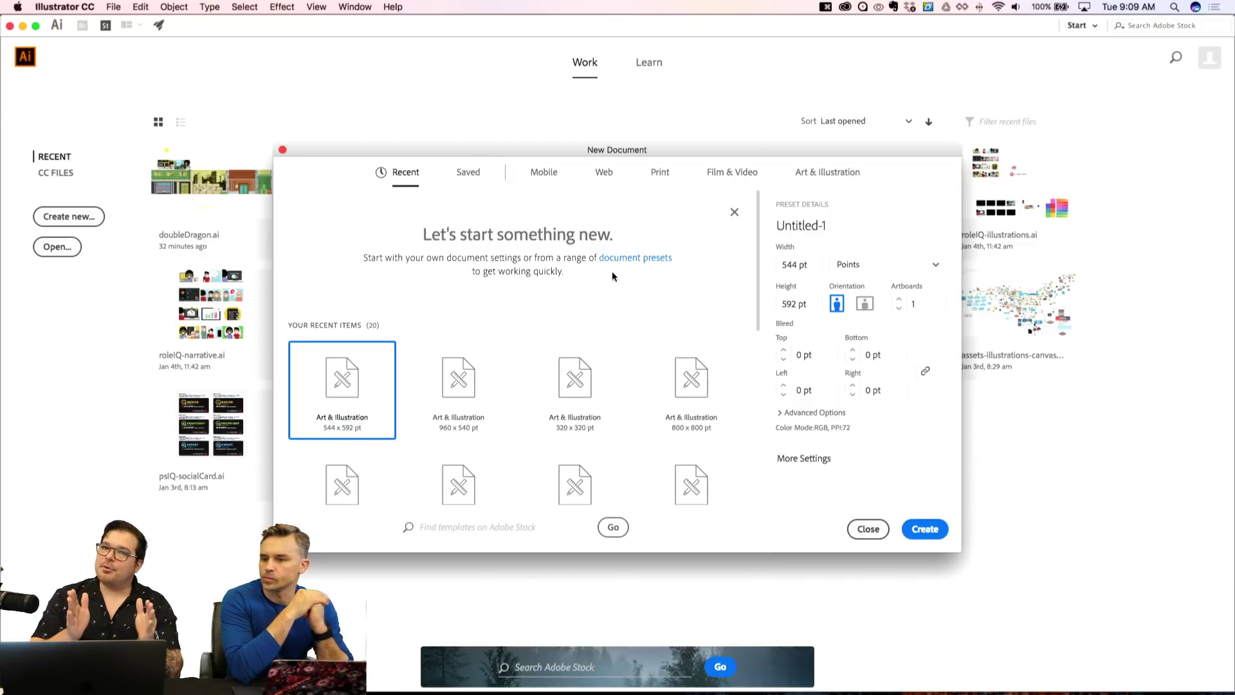
{"action": "left_click", "coordinate": [799, 265]}
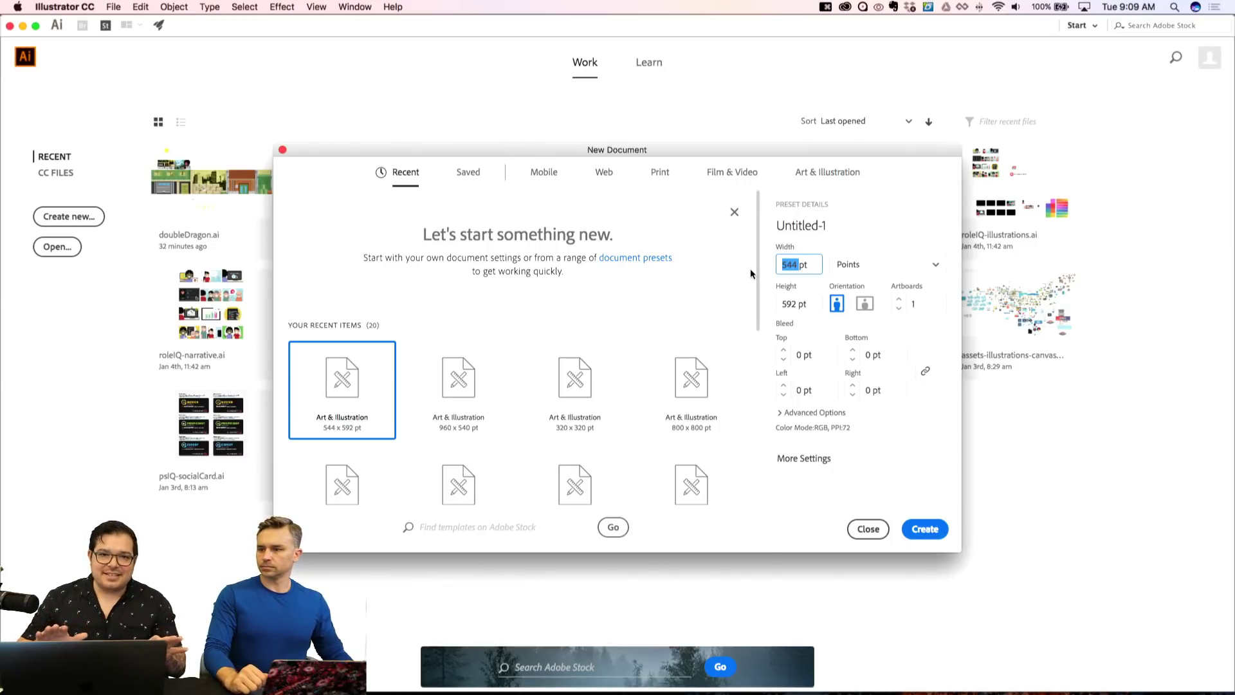
{"action": "type", "text": "800"}
{"action": "key", "text": "Tab"}
{"action": "type", "text": "800"}
{"action": "left_click", "coordinate": [937, 538]}
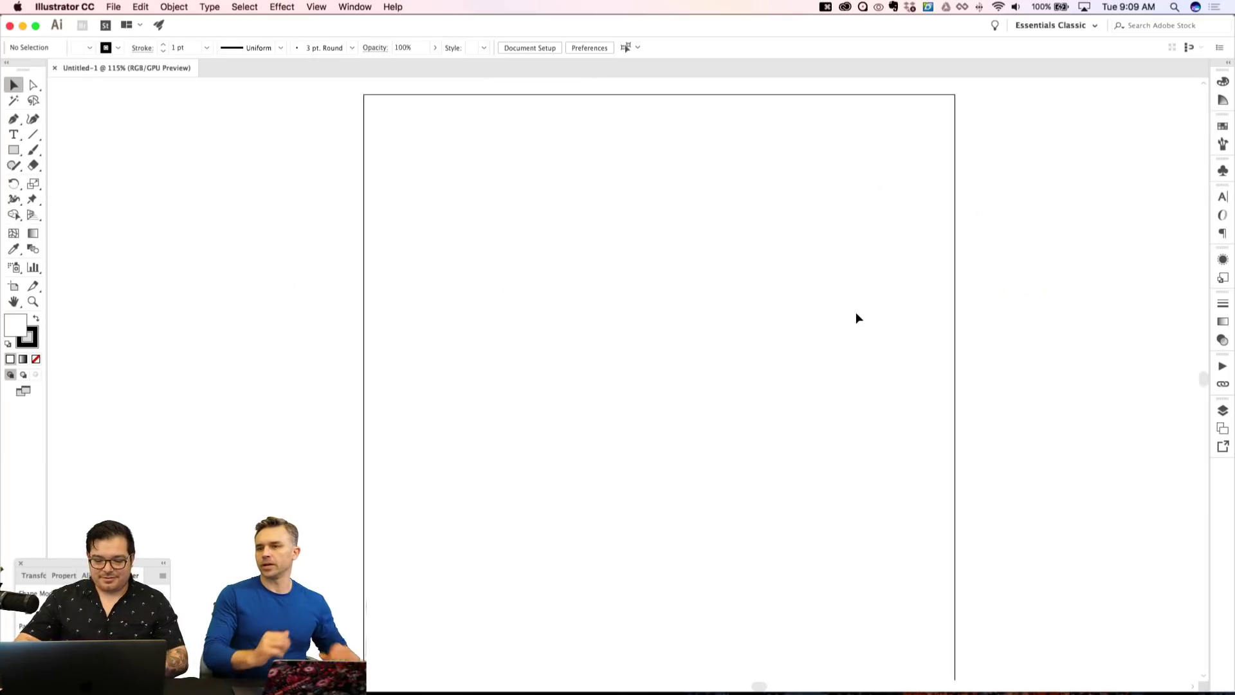
Show the grid across the canvas of the new document.
{"action": "key", "text": "super+apostrophe"}
{"action": "key", "text": "super+equal"}
{"action": "key", "text": "super+equal"}
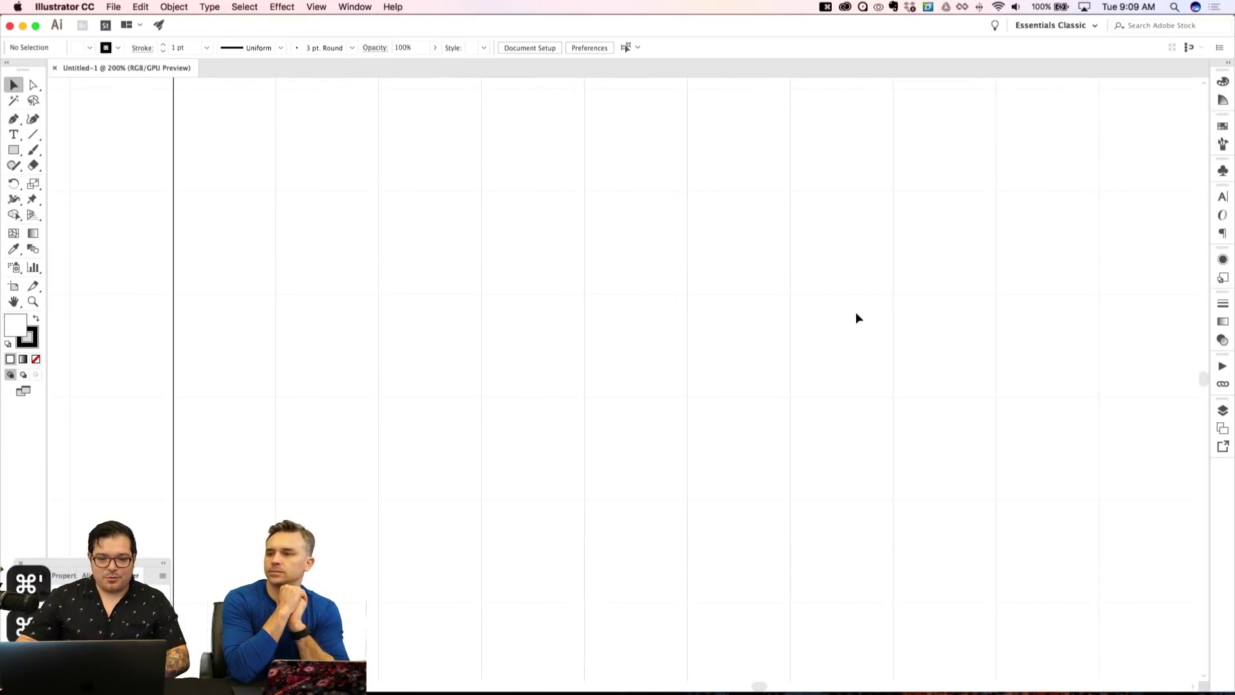
{"action": "key", "text": "super+minus"}
{"action": "key", "text": "super+minus"}
{"action": "key", "text": "super+minus"}
{"action": "key", "text": "super+equal"}
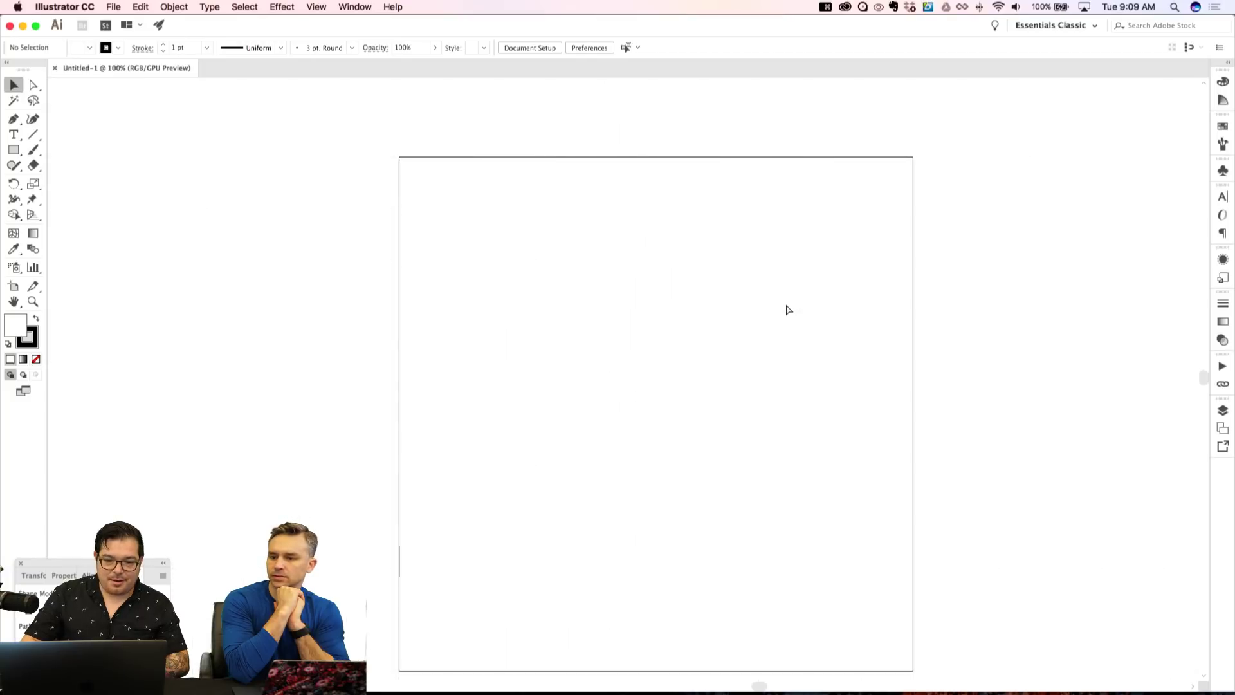
{"action": "key", "text": "super+apostrophe"}
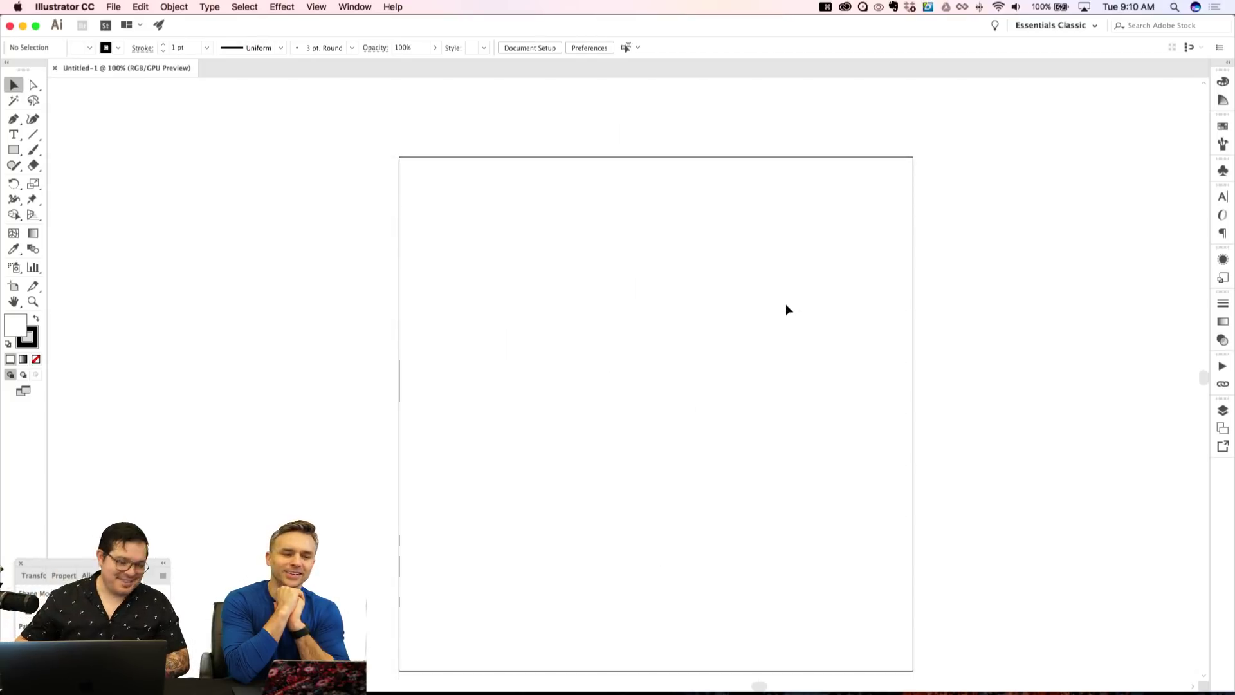
{"action": "key", "text": "super+apostrophe"}
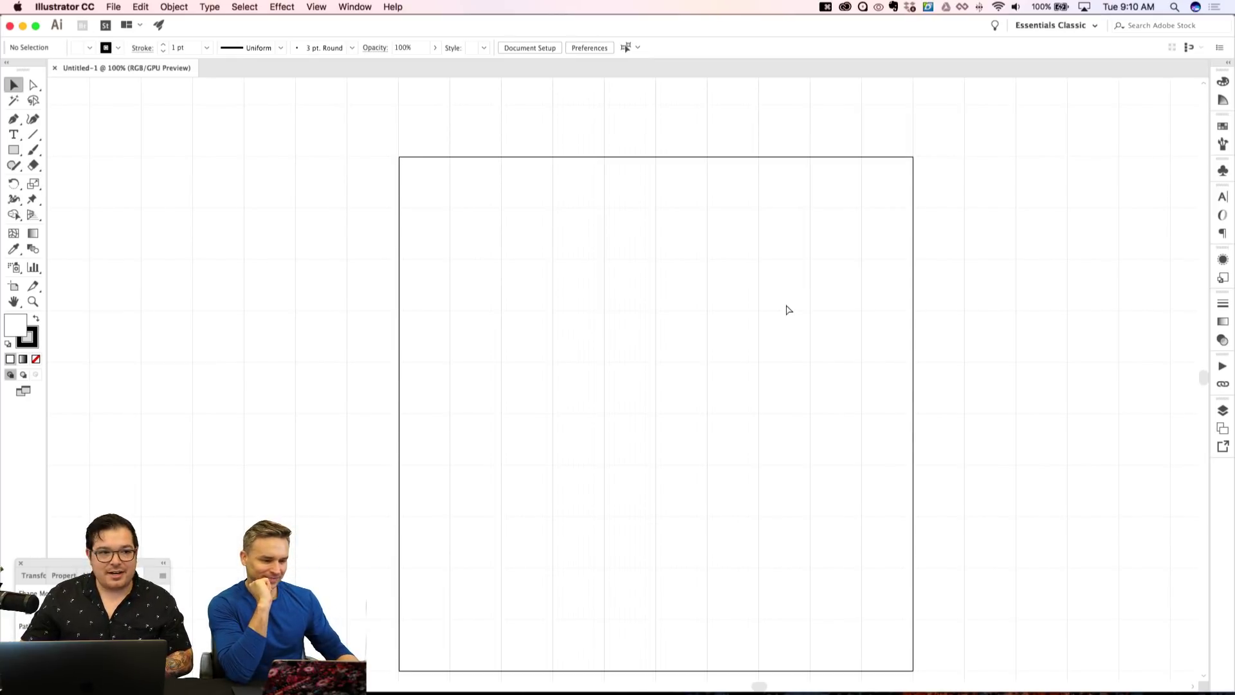
{"action": "key", "text": "super+Return"}
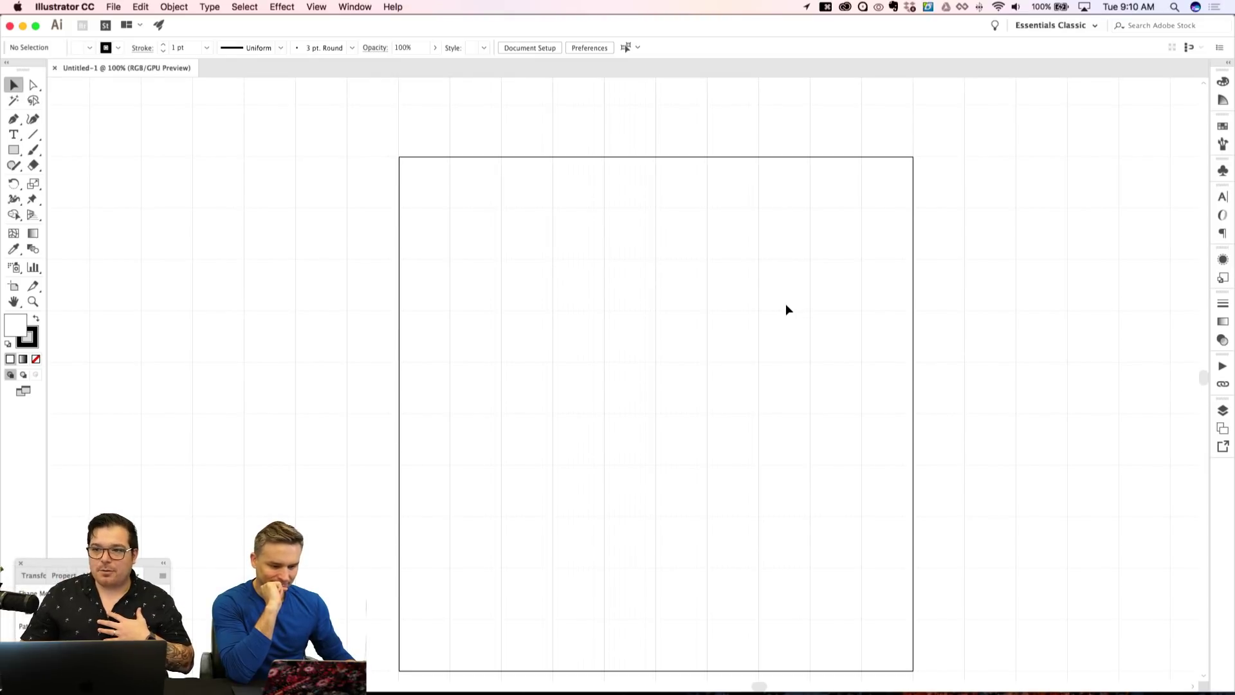
Examine the grid lines and subdivisions on the artboard at several magnifications.
{"action": "key", "text": "super+equal"}
{"action": "key", "text": "super+equal"}
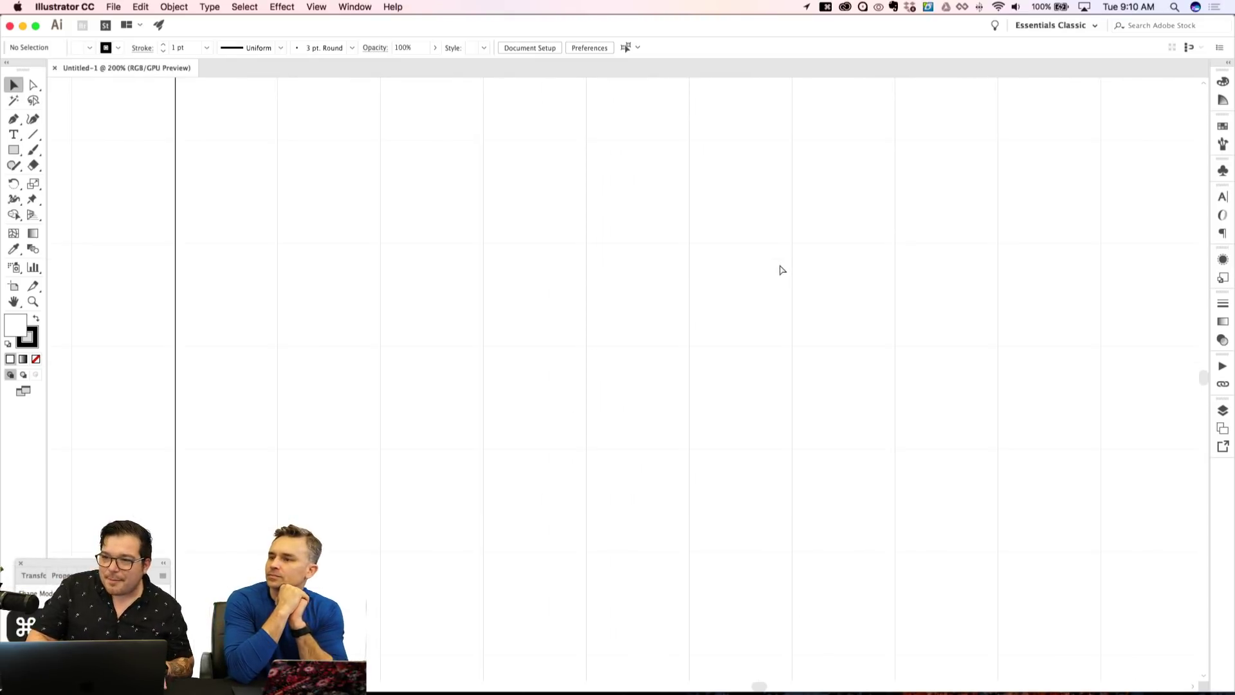
{"action": "key", "text": "super+equal"}
{"action": "key", "text": "super+equal"}
{"action": "key", "text": "super+equal"}
{"action": "key", "text": "super+equal"}
{"action": "key", "text": "super+equal"}
{"action": "key", "text": "super+minus"}
{"action": "key", "text": "super+minus"}
{"action": "key", "text": "super+minus"}
{"action": "key", "text": "super+minus"}
{"action": "key", "text": "super+minus"}
{"action": "key", "text": "super+minus"}
{"action": "key", "text": "super+minus"}
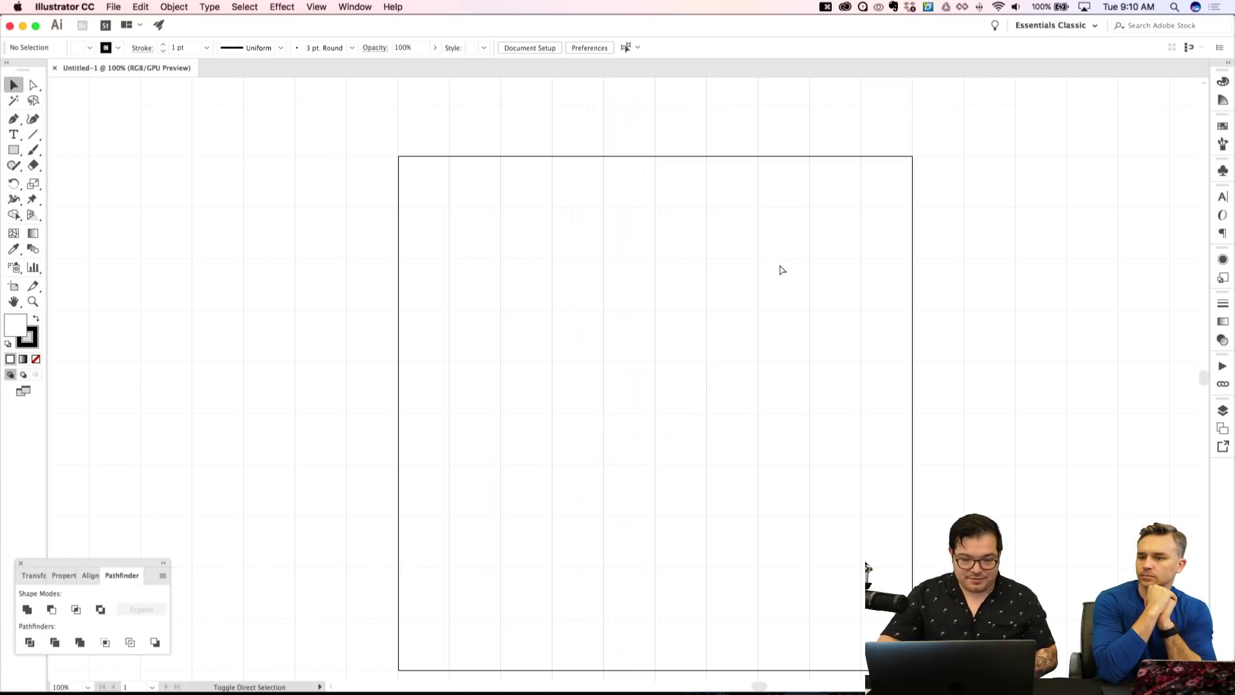
Hide the artboard boundary and activate the Rectangle tool over the gridded canvas.
{"action": "key", "text": "shift+super+h"}
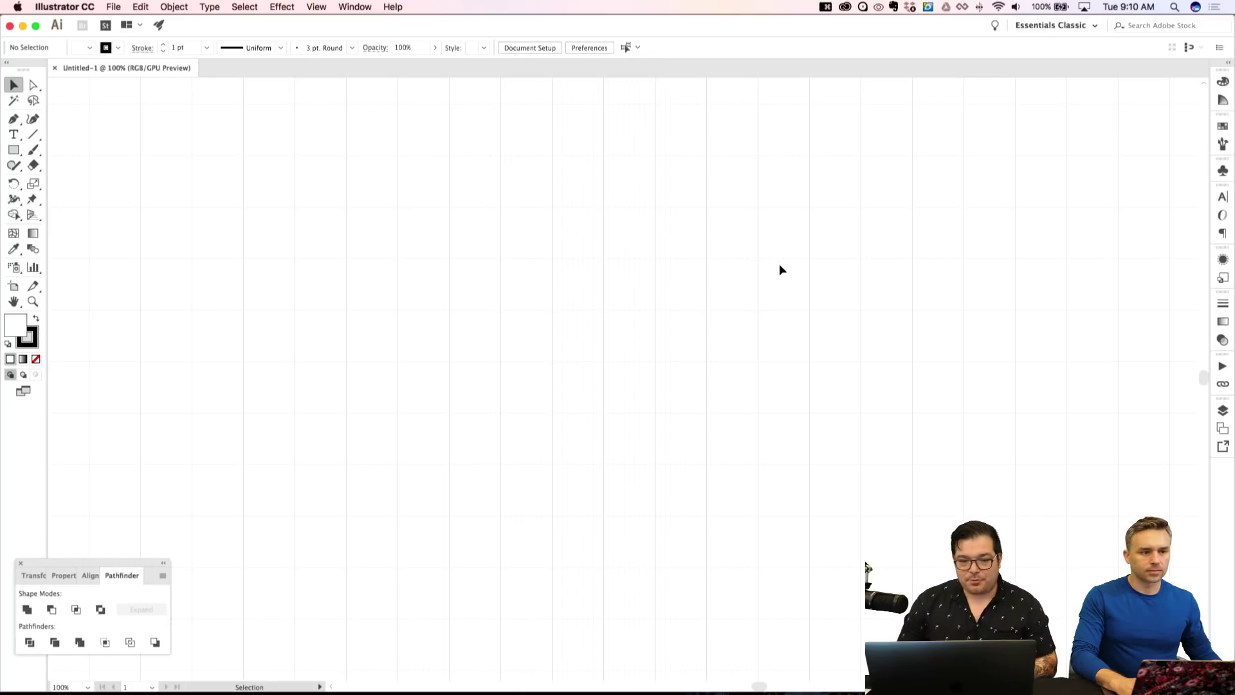
{"action": "key", "text": "super+equal"}
{"action": "key", "text": "super+equal"}
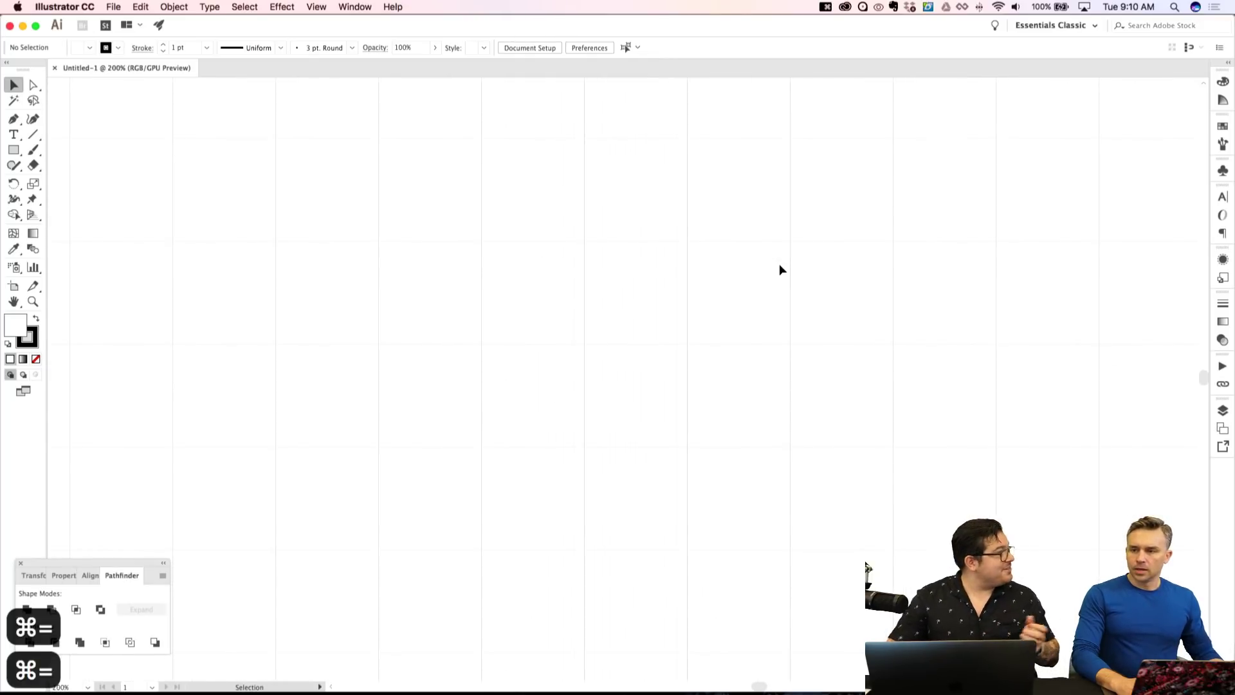
{"action": "key", "text": "m"}
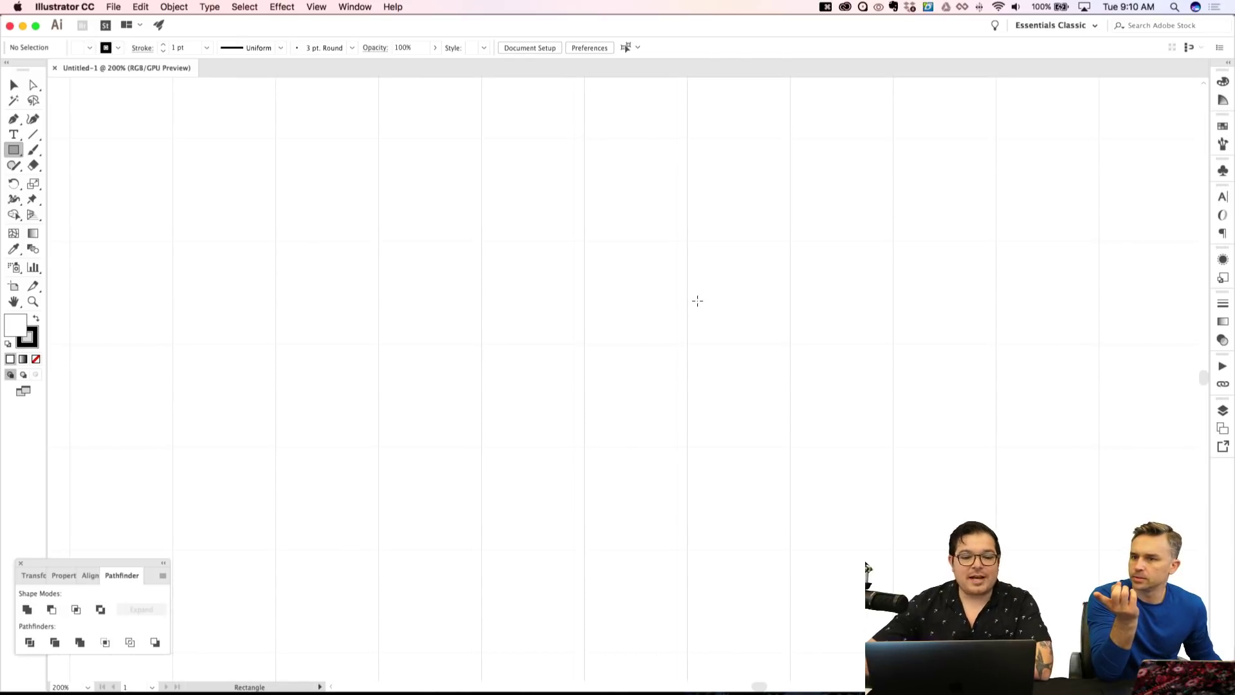
Check the Guides & Grid preferences and set the user interface brightness to Medium Dark.
{"action": "left_click", "coordinate": [64, 6]}
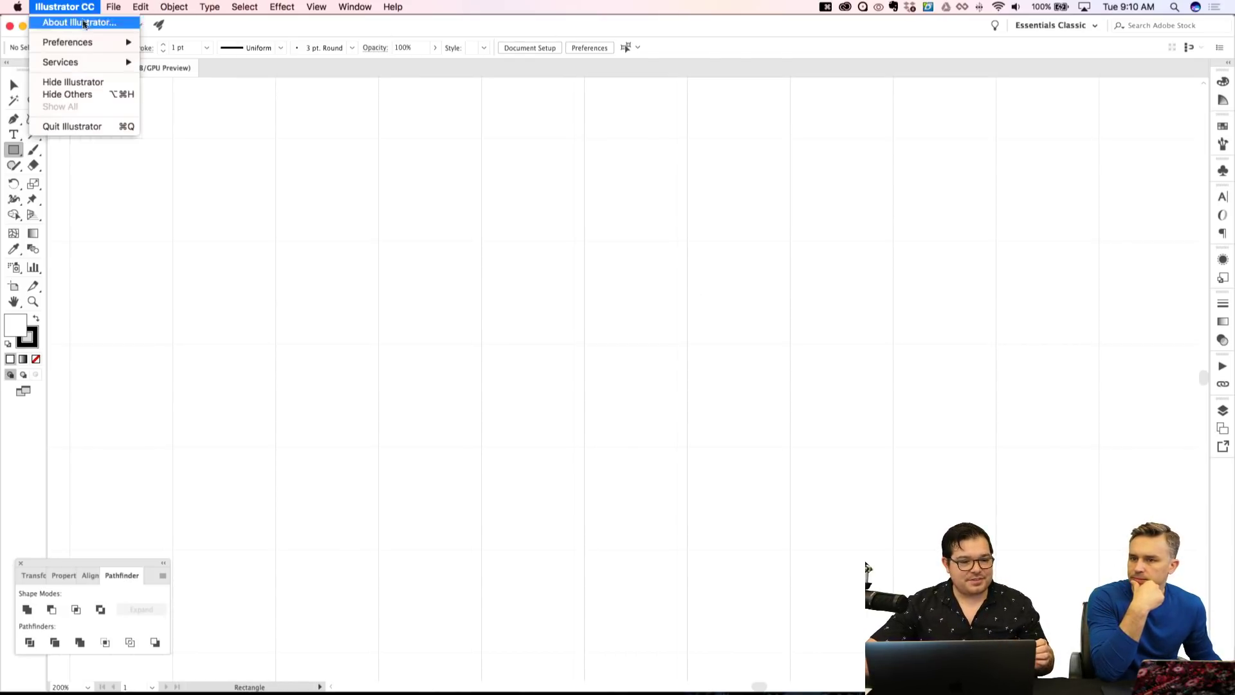
{"action": "mouse_move", "coordinate": [85, 41]}
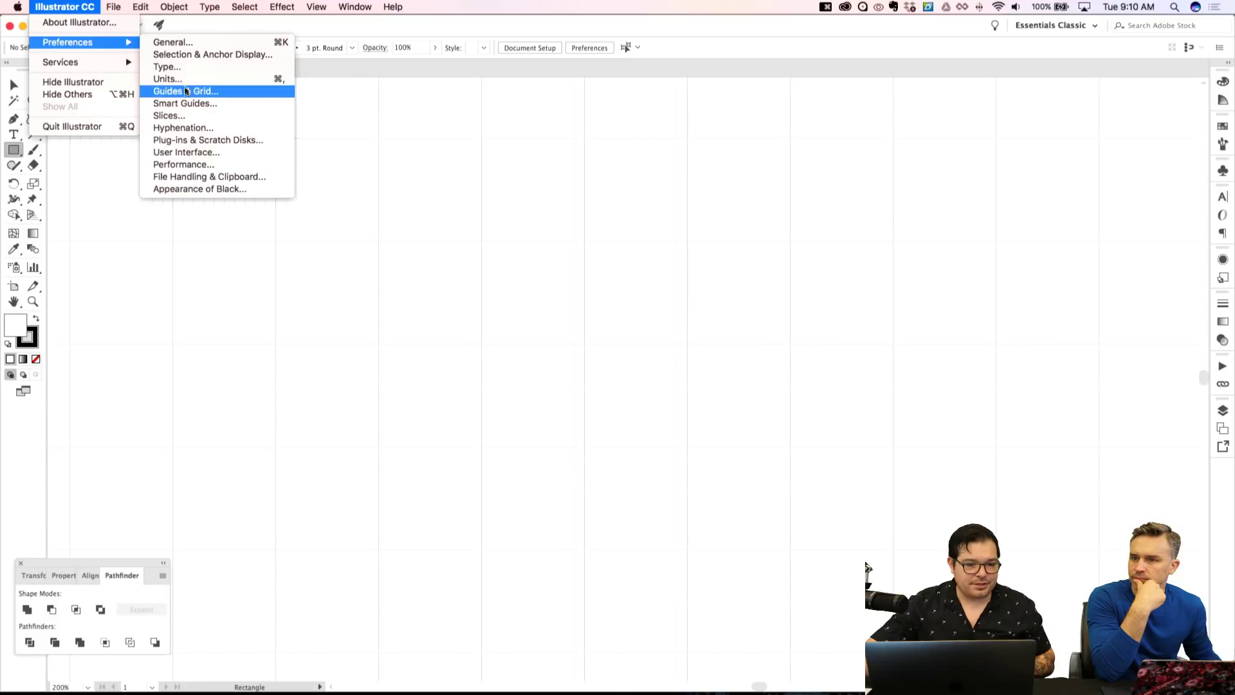
{"action": "left_click", "coordinate": [185, 90]}
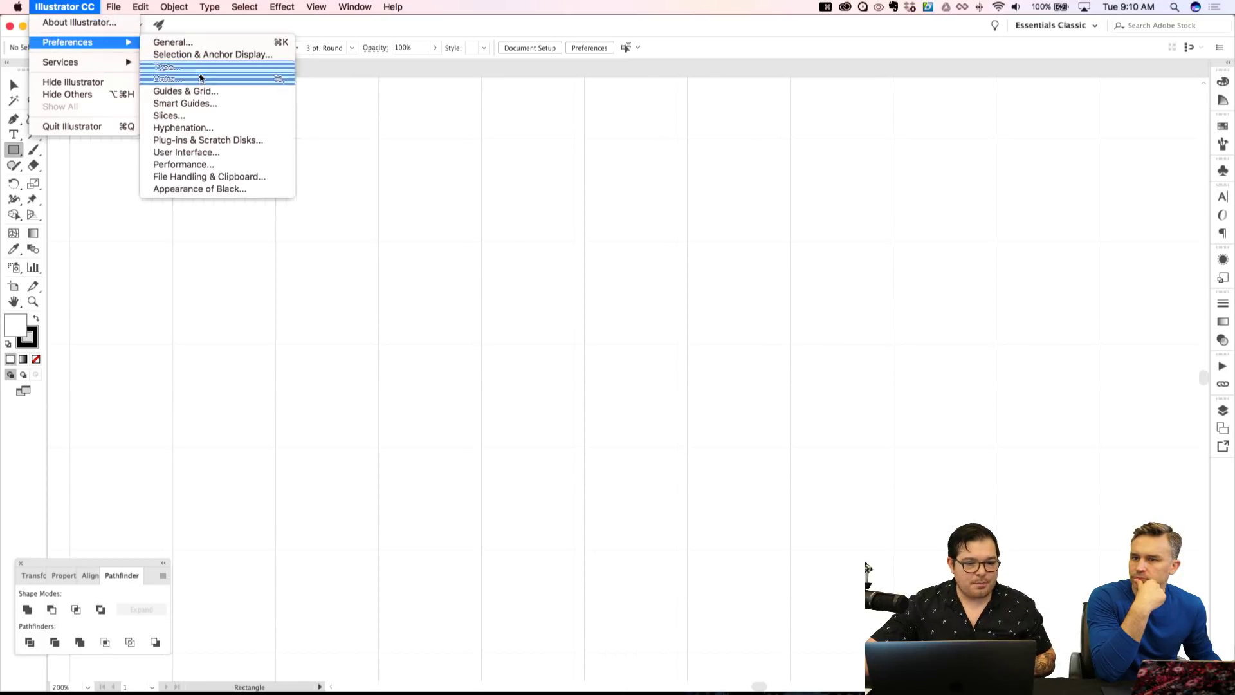
{"action": "left_click", "coordinate": [192, 90]}
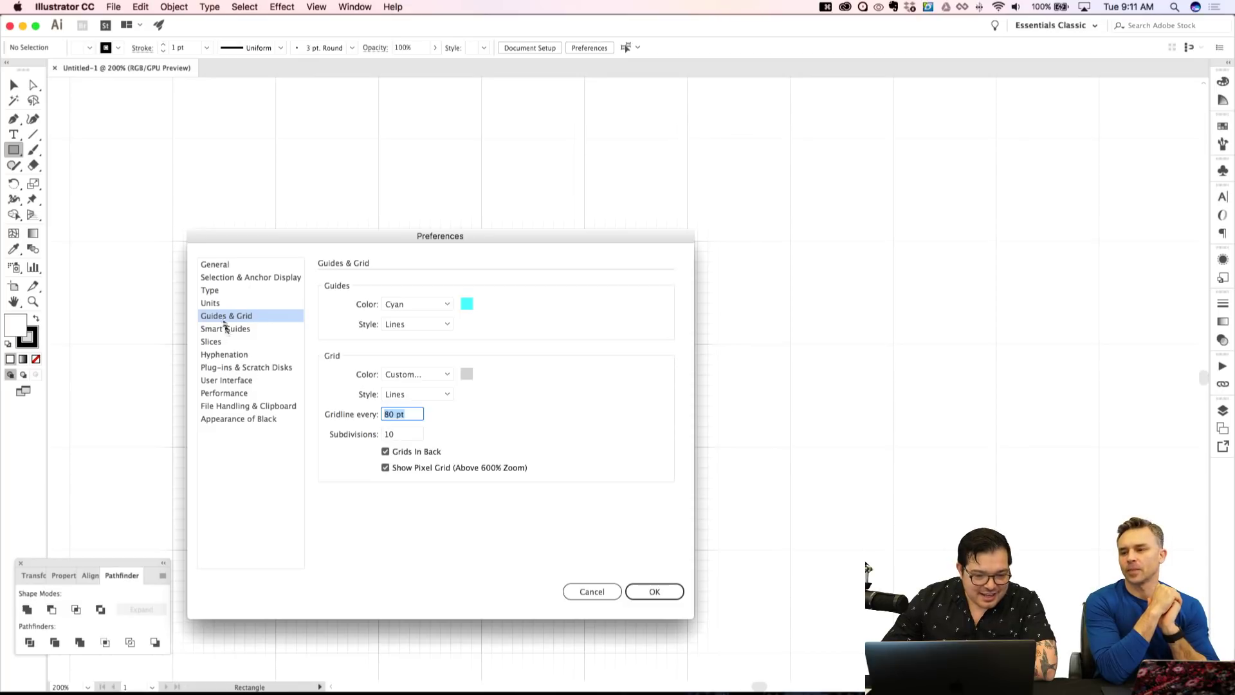
{"action": "left_click", "coordinate": [229, 382]}
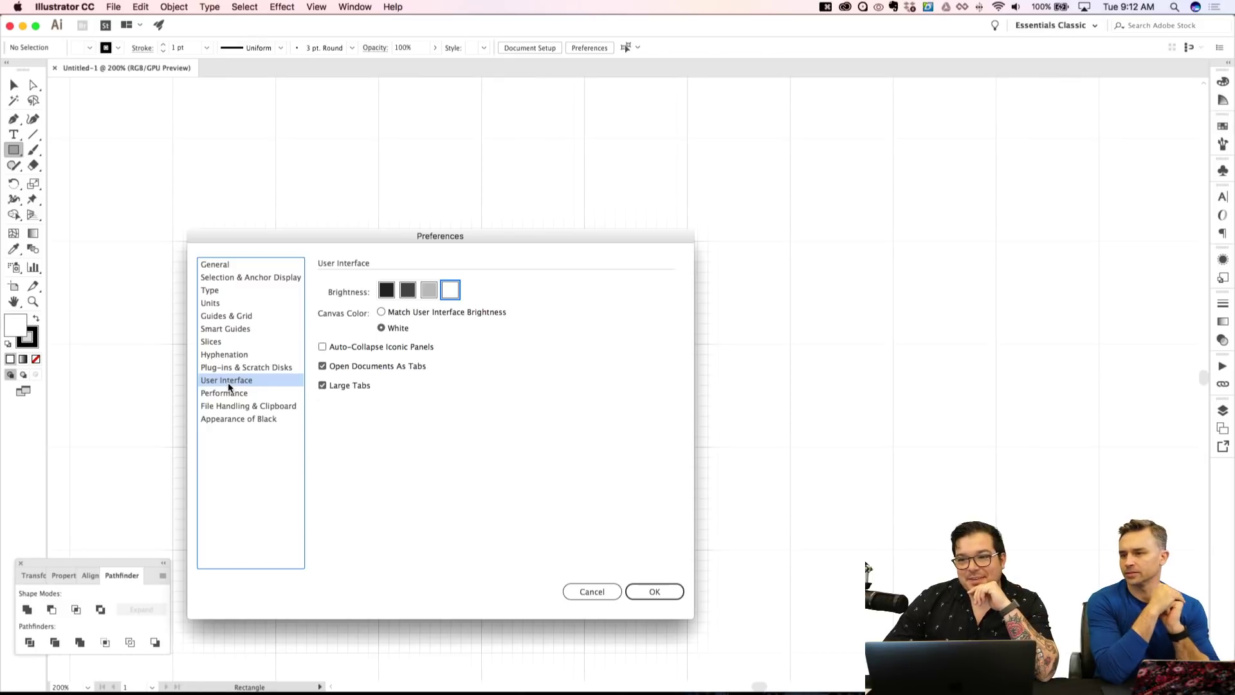
{"action": "left_click", "coordinate": [429, 293]}
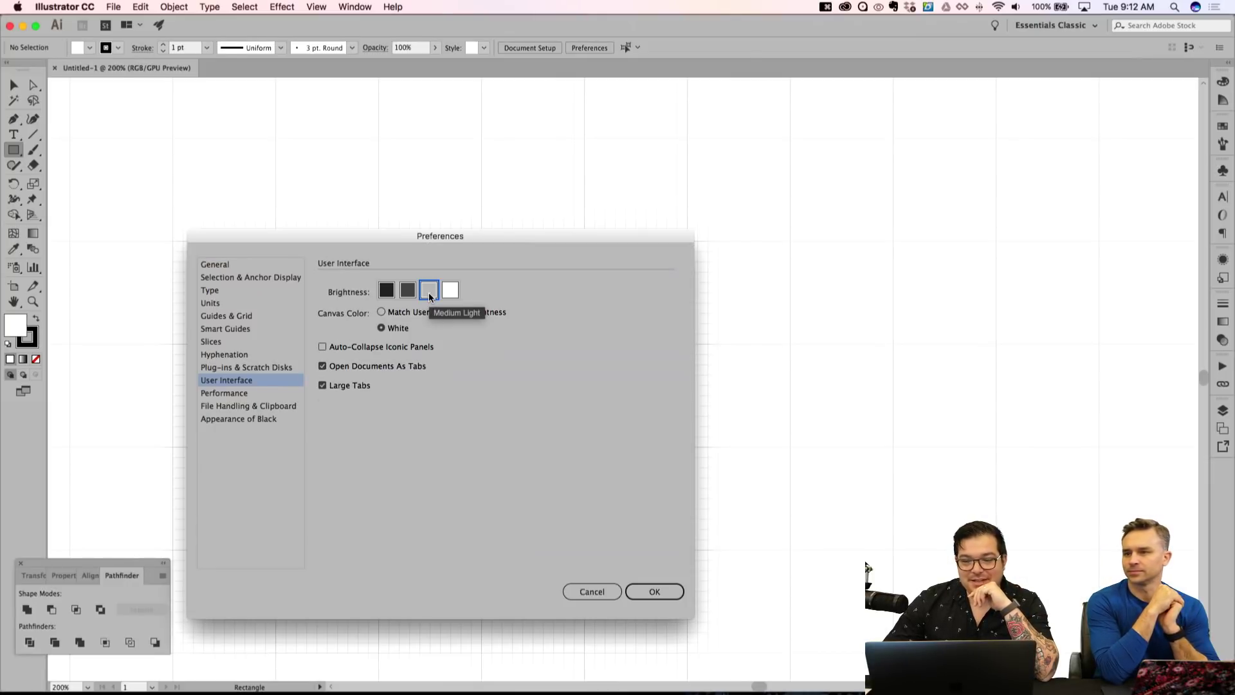
{"action": "left_click", "coordinate": [404, 293]}
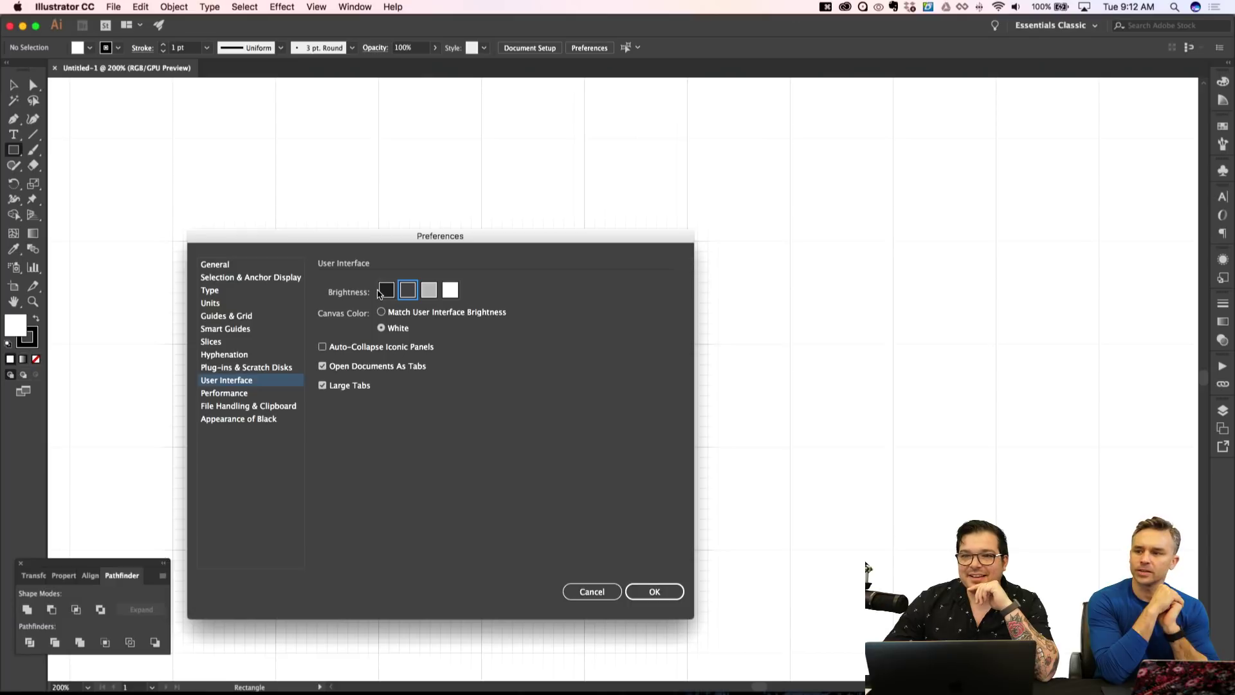
{"action": "left_click", "coordinate": [380, 293]}
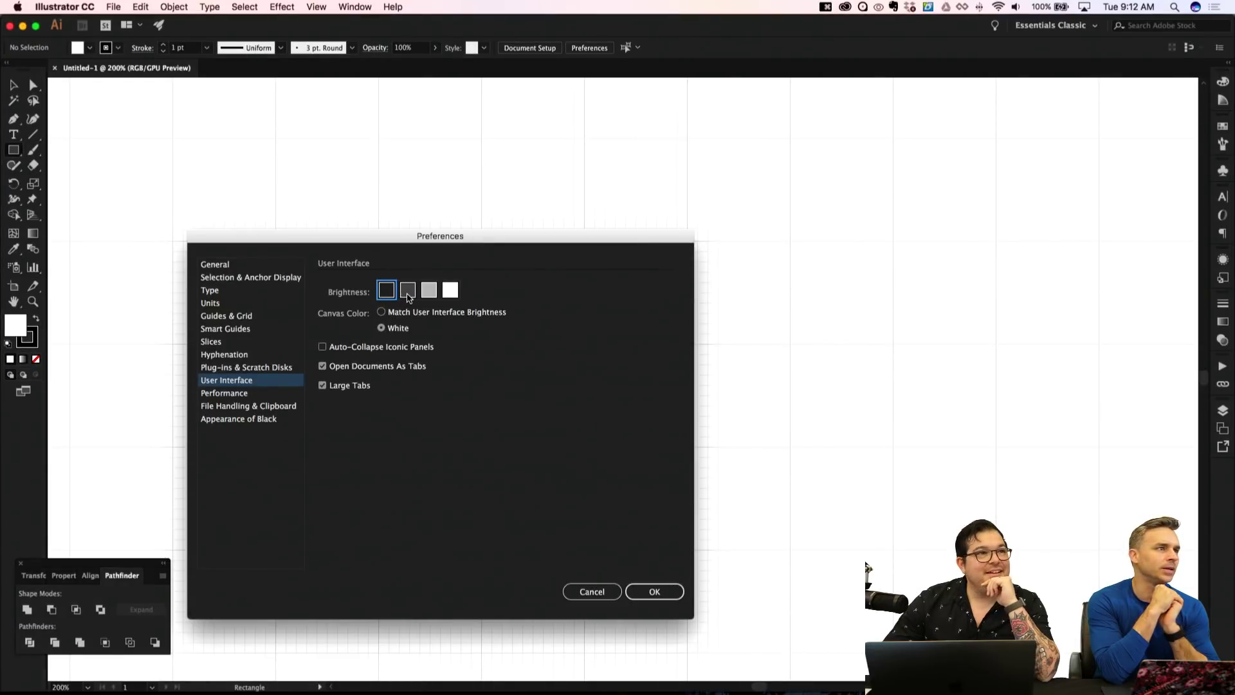
{"action": "left_click", "coordinate": [408, 294]}
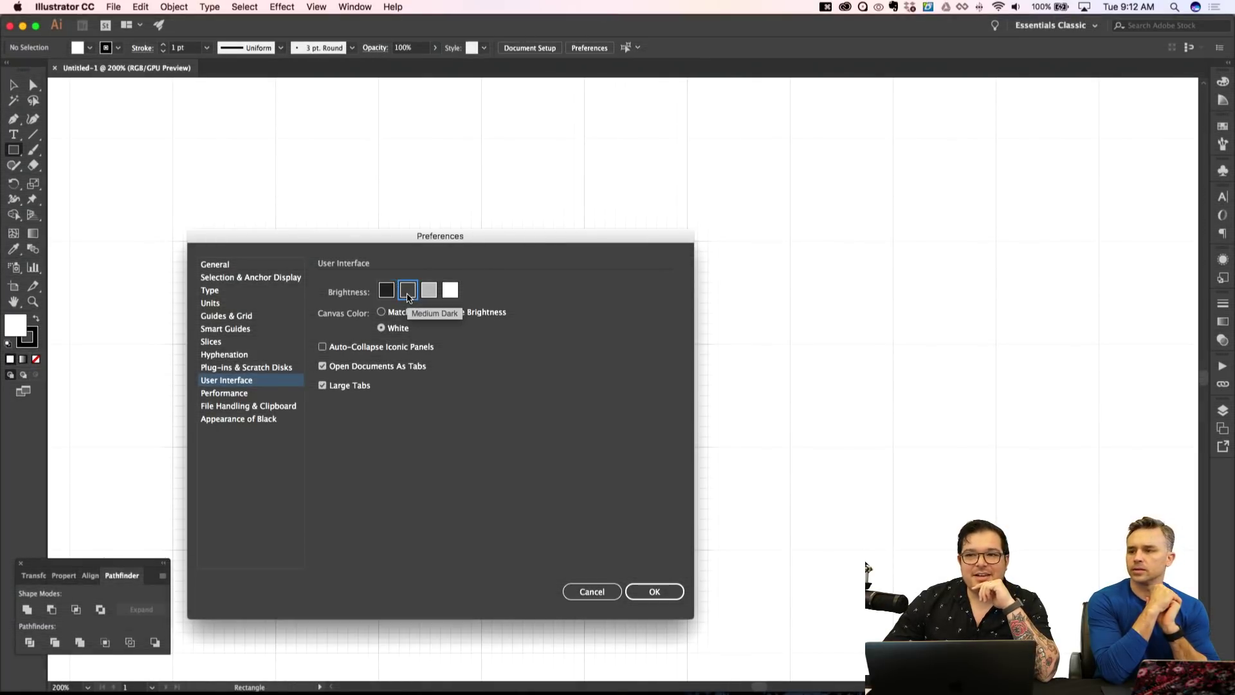
{"action": "left_click", "coordinate": [646, 588]}
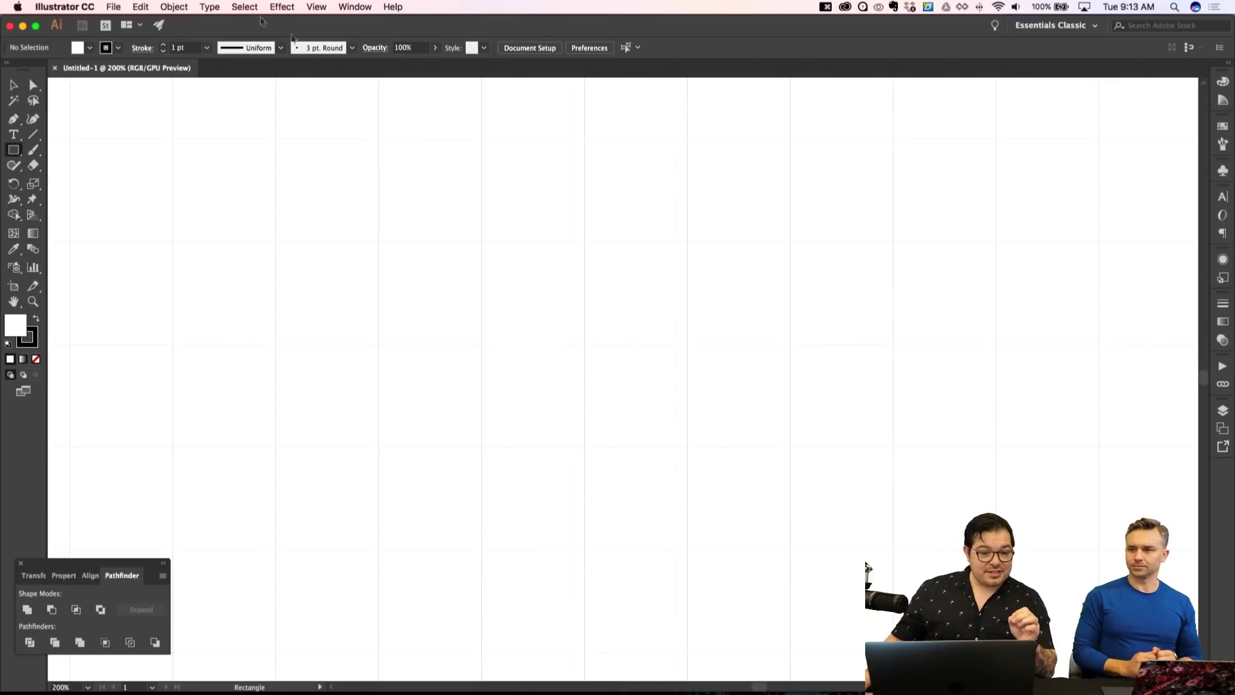
Review the view's snapping options and place a trial Pen anchor point on the canvas, undoing it.
{"action": "left_click", "coordinate": [175, 7]}
{"action": "mouse_move", "coordinate": [260, 6]}
{"action": "mouse_move", "coordinate": [325, 5]}
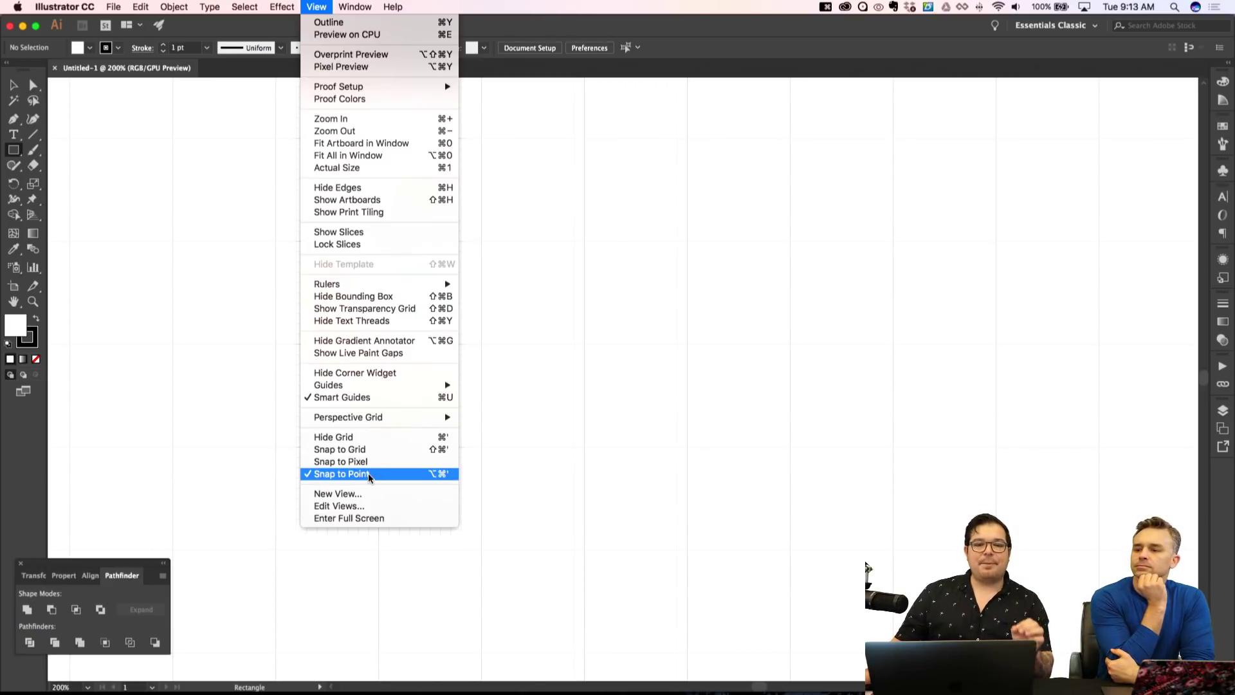
{"action": "left_click", "coordinate": [607, 408]}
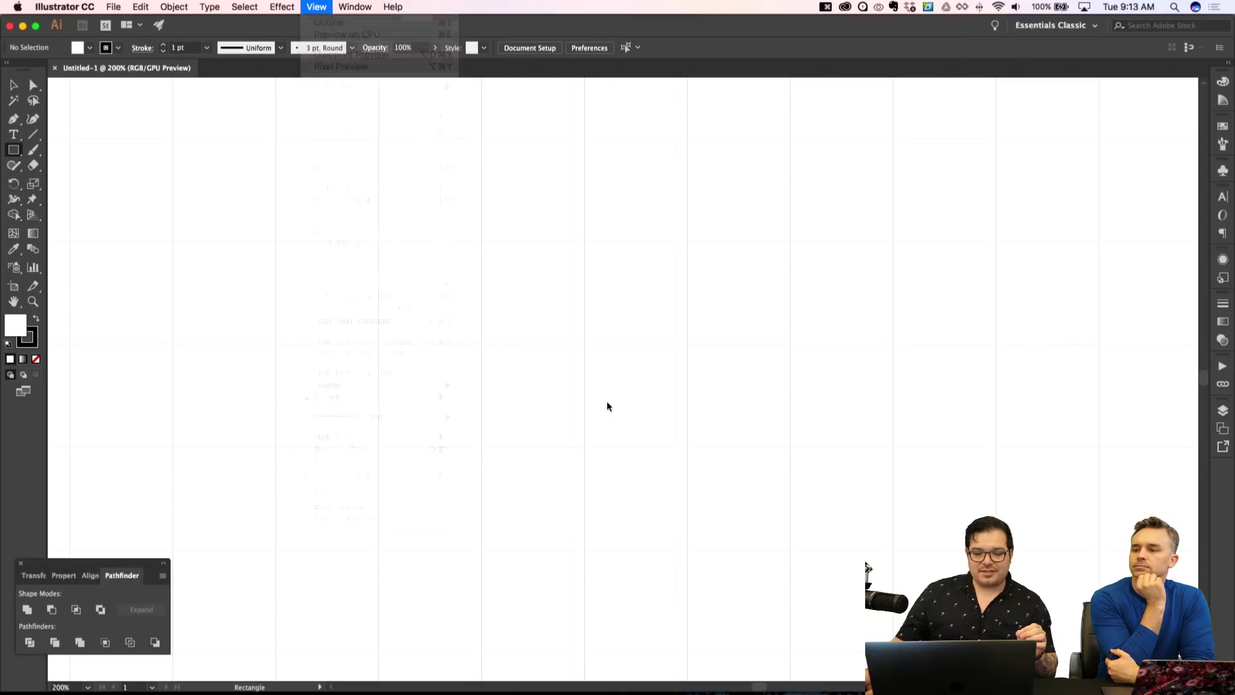
{"action": "key", "text": "super+equal"}
{"action": "key", "text": "super+equal"}
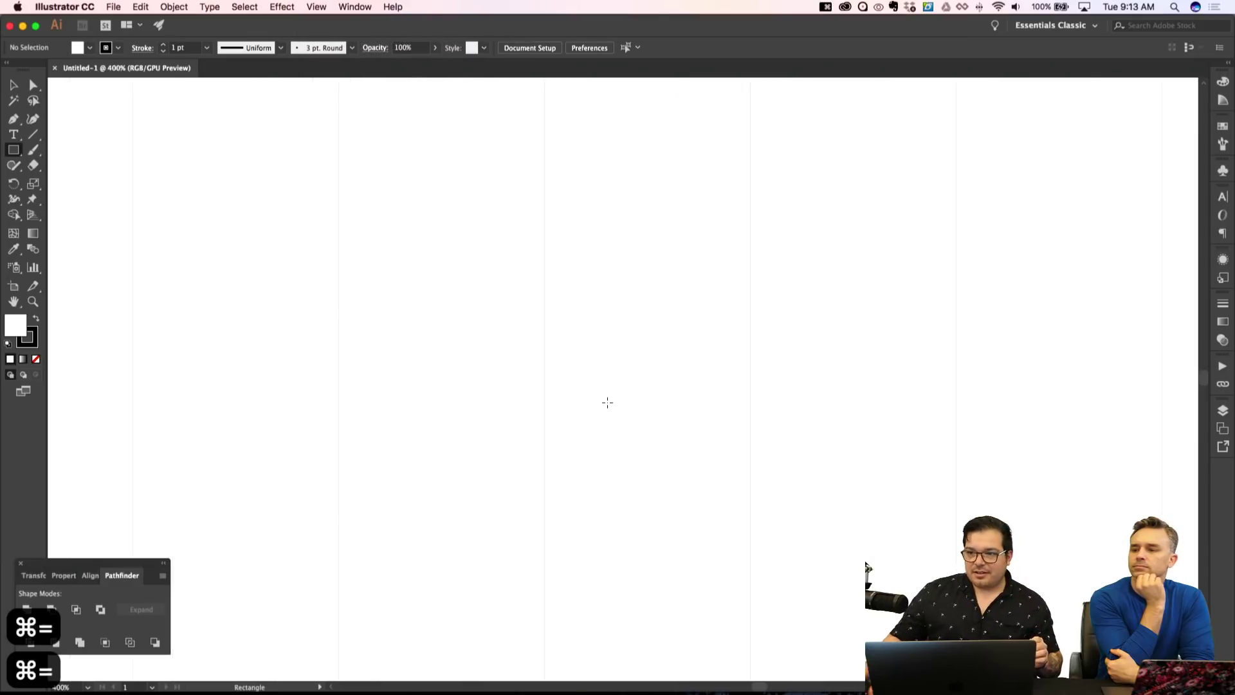
{"action": "key", "text": "p"}
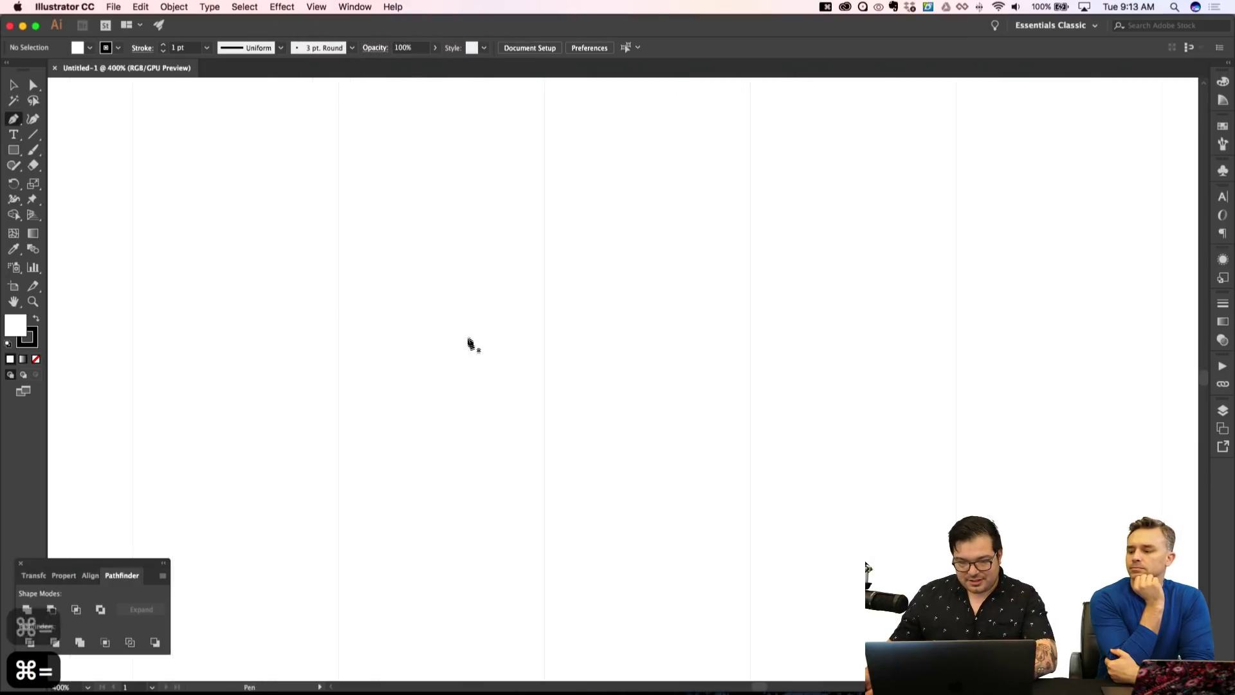
{"action": "left_click", "coordinate": [451, 214]}
{"action": "key", "text": "super+z"}
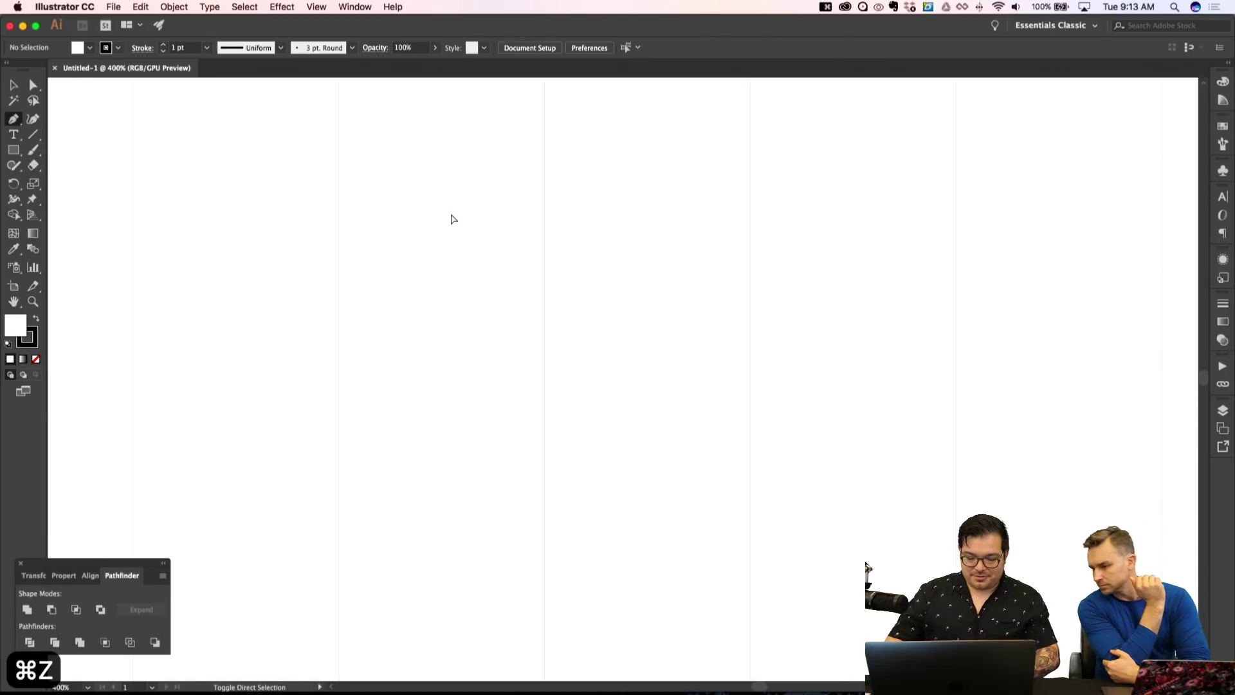
Enable Snap to Grid and test it with a Pen anchor point at 280 pt, 280 pt, undoing the point.
{"action": "key", "text": "super+shift+apostrophe"}
{"action": "left_click", "coordinate": [451, 216]}
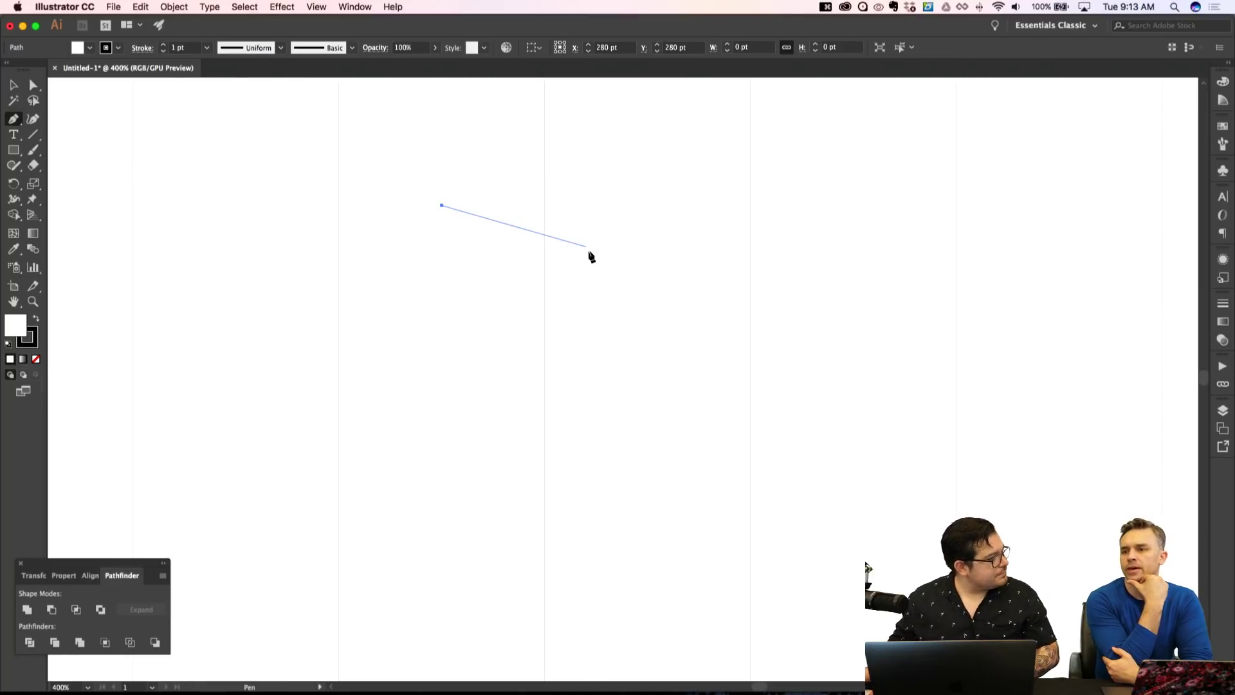
{"action": "key", "text": "super+z"}
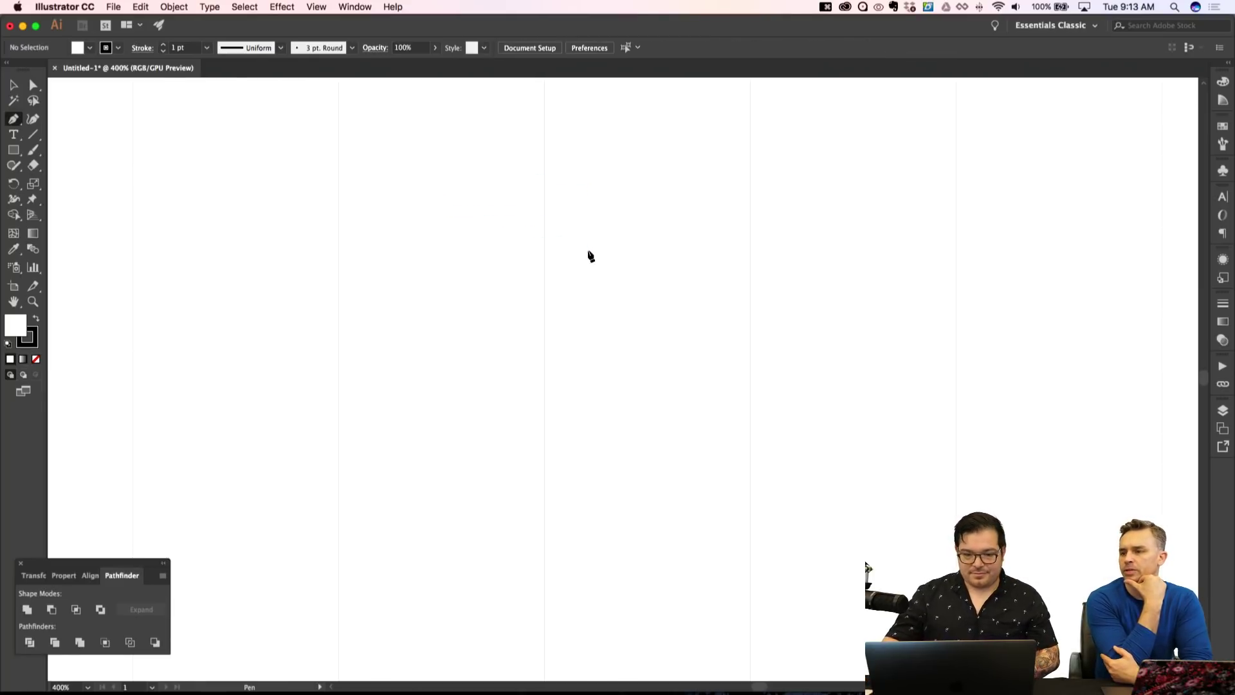
Turn off Snap to Point and test grid snapping with another Pen anchor point, undoing the point.
{"action": "left_click", "coordinate": [316, 7]}
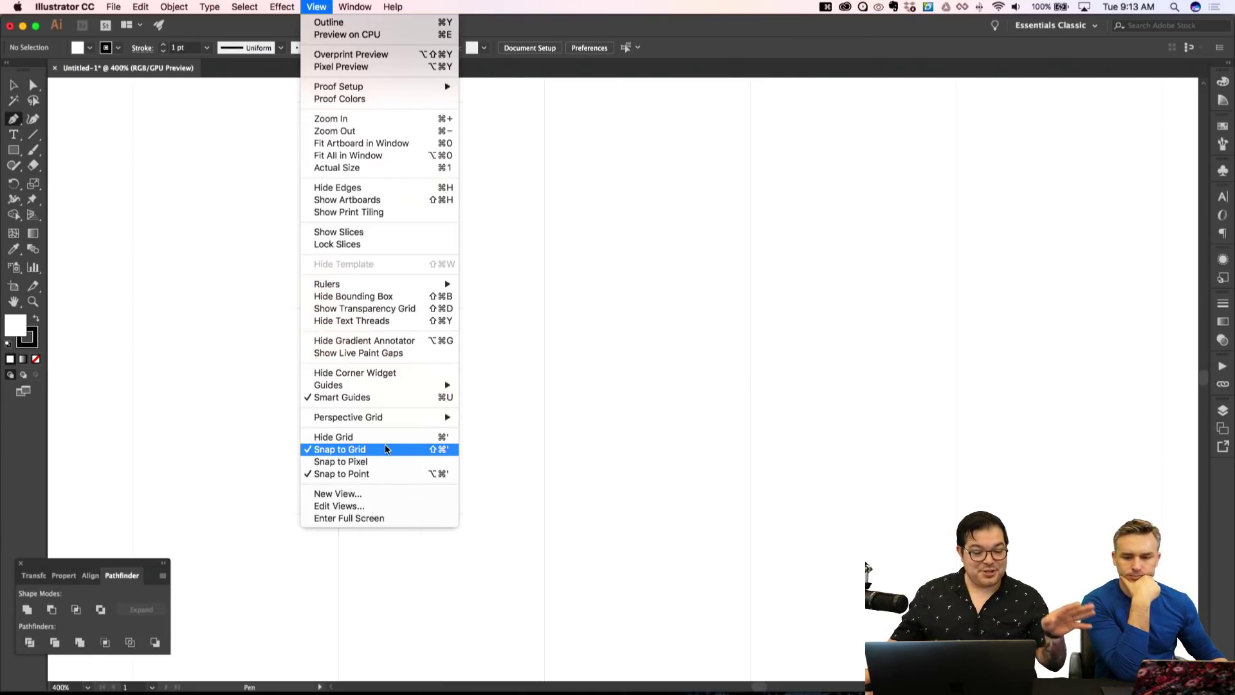
{"action": "left_click", "coordinate": [375, 473]}
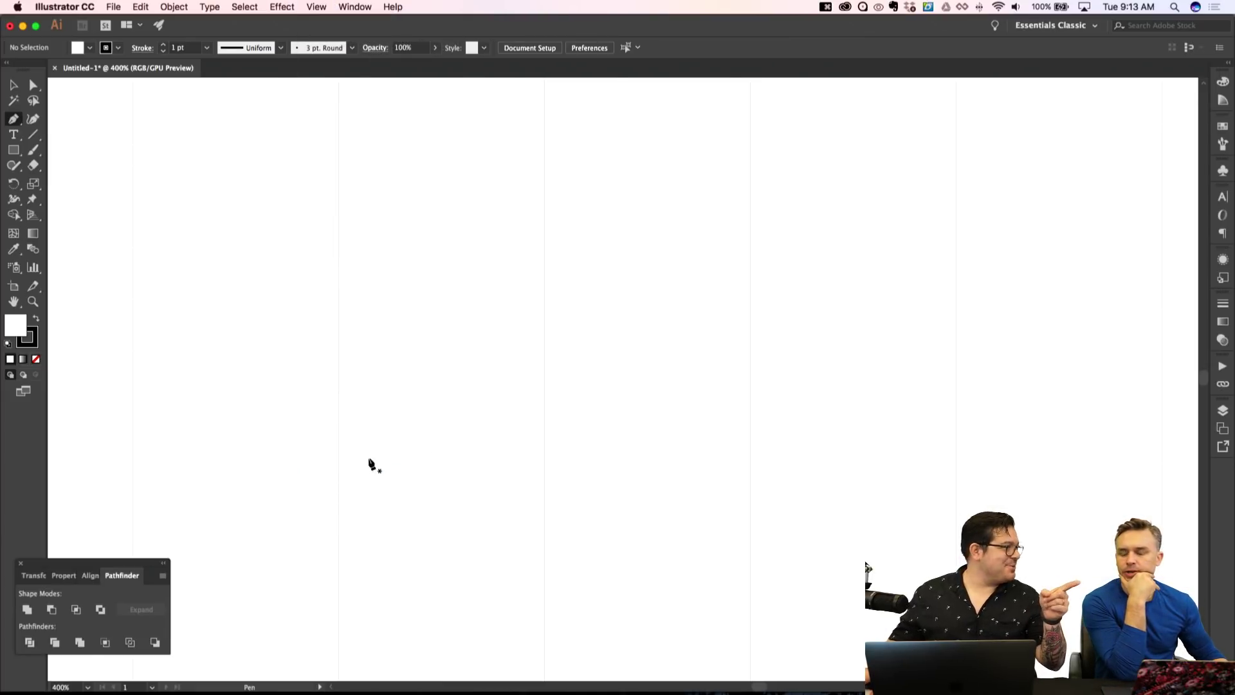
{"action": "left_click", "coordinate": [380, 308]}
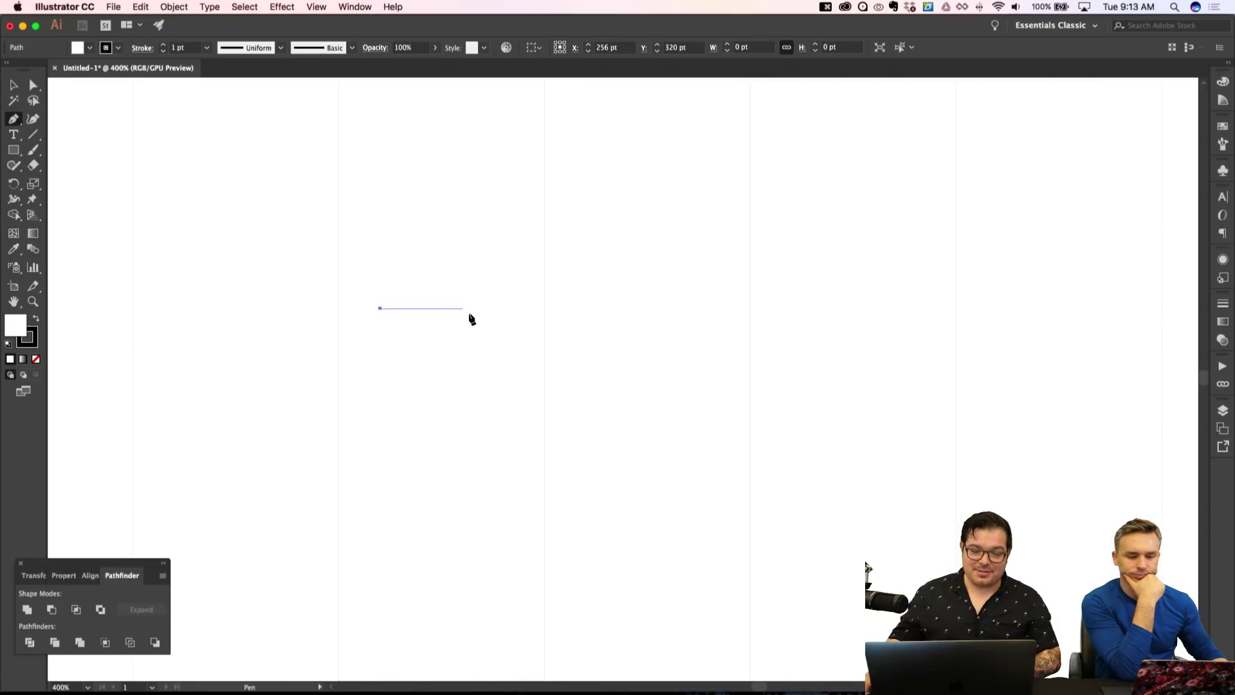
{"action": "key", "text": "super+z"}
{"action": "key", "text": "super+minus"}
{"action": "key", "text": "super+minus"}
{"action": "key", "text": "super+equal"}
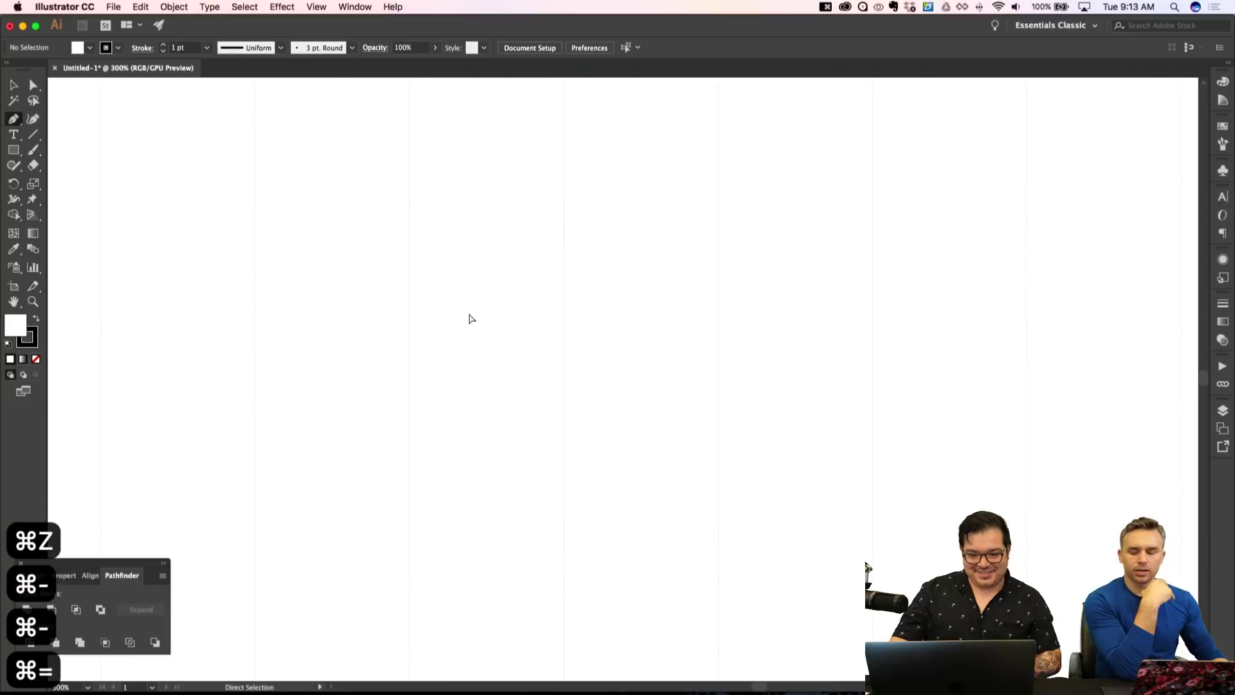
{"action": "key", "text": "super+equal"}
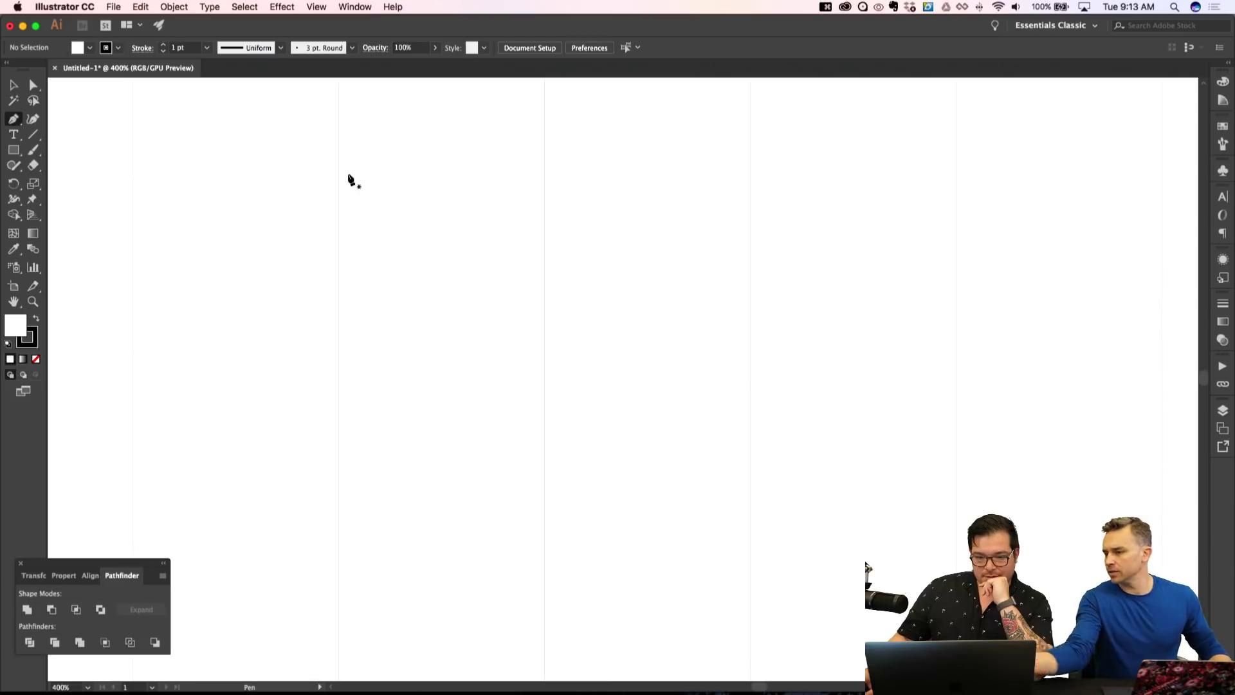
Turn on pixel alignment with snapping while drawing, moving and scaling, and test it with a Pen anchor point, undoing the point.
{"action": "left_click", "coordinate": [1186, 48]}
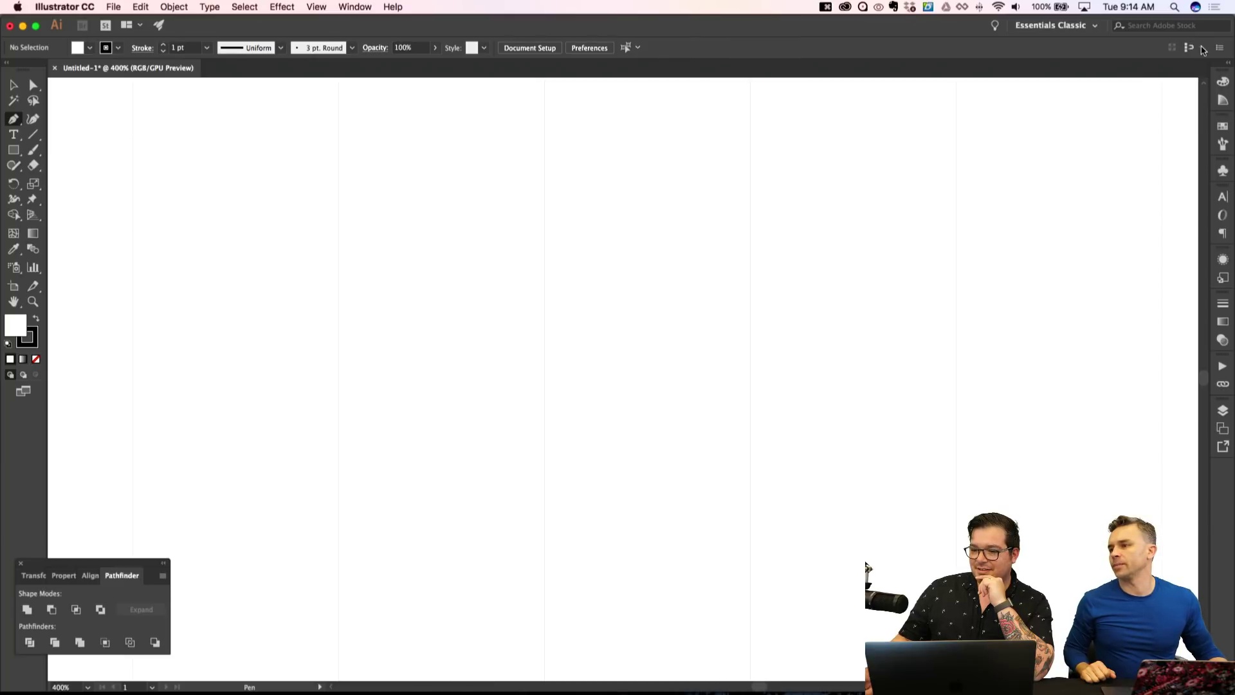
{"action": "left_click", "coordinate": [1203, 51]}
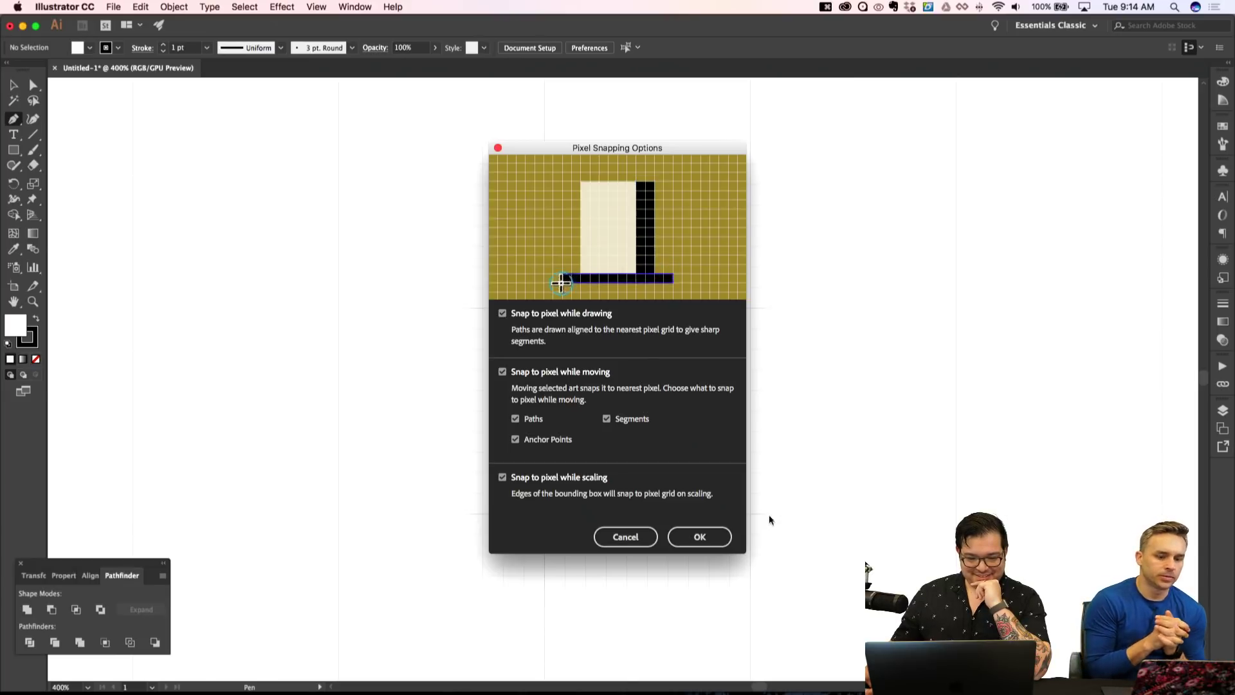
{"action": "left_click", "coordinate": [701, 536]}
{"action": "left_click", "coordinate": [564, 246]}
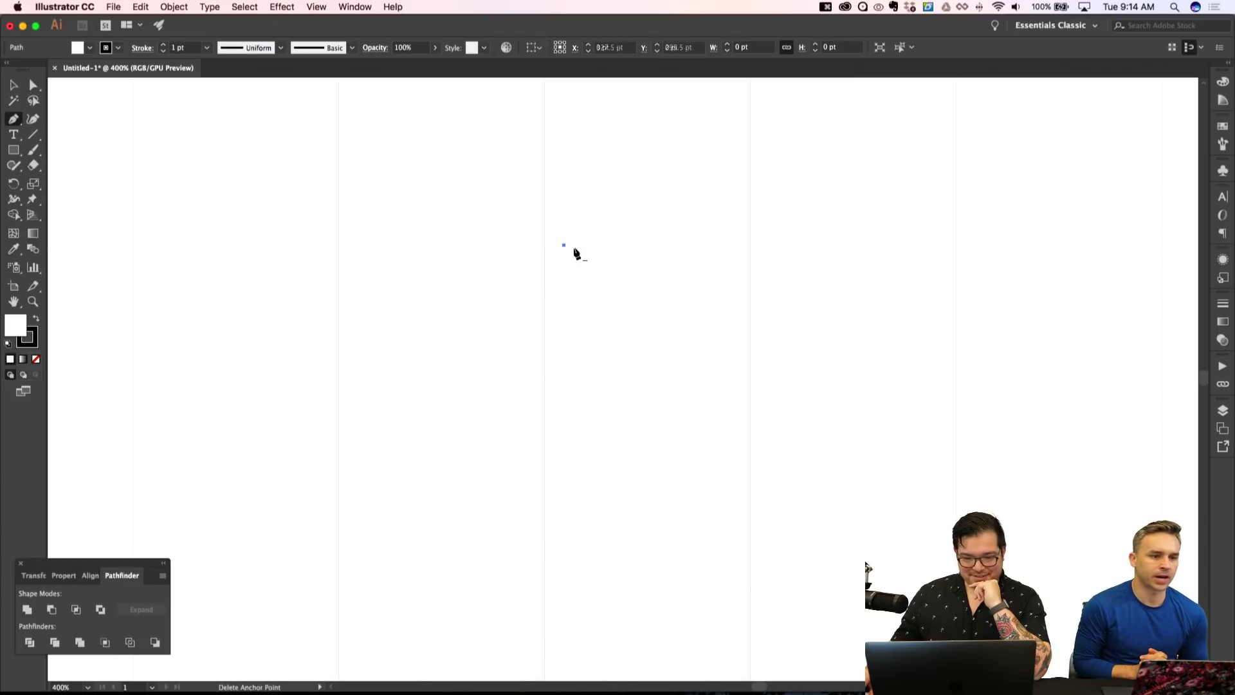
{"action": "key", "text": "super+z"}
Draw a trial square covering one grid cell with the Rectangle tool and delete it.
{"action": "key", "text": "m"}
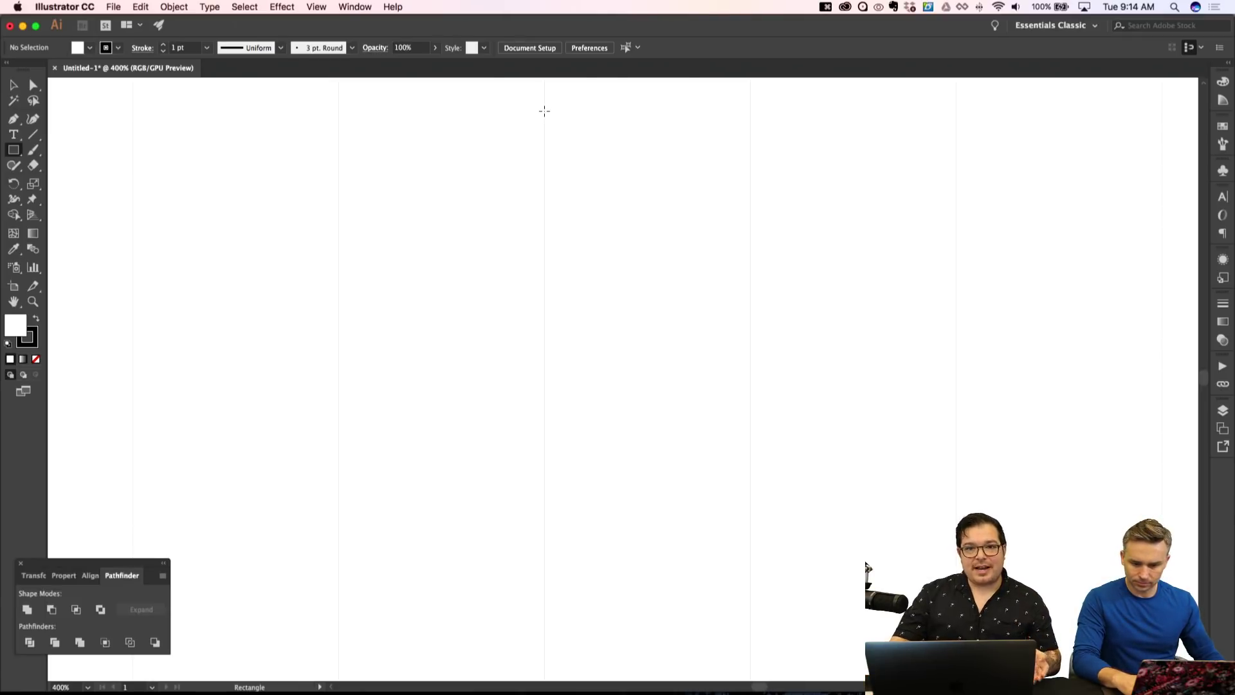
{"action": "key", "text": "super+minus"}
{"action": "key", "text": "super+minus"}
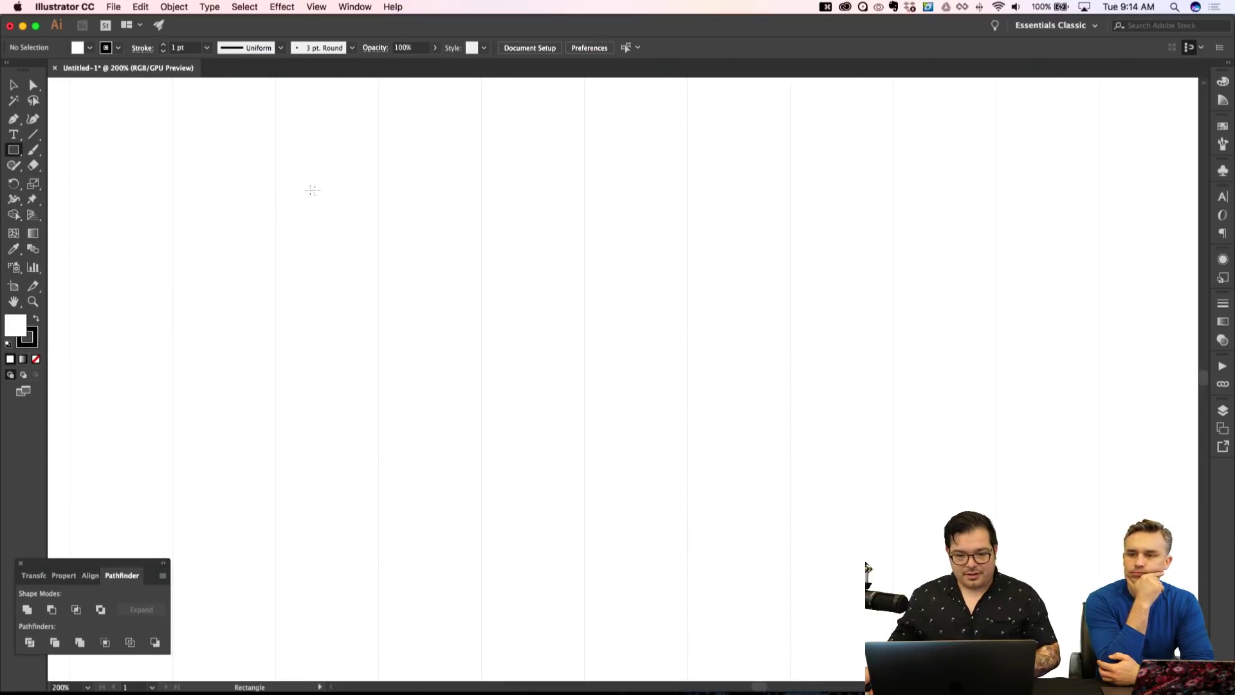
{"action": "left_click_drag", "start_coordinate": [484, 137], "coordinate": [585, 240]}
{"action": "key", "text": "shift+super+a"}
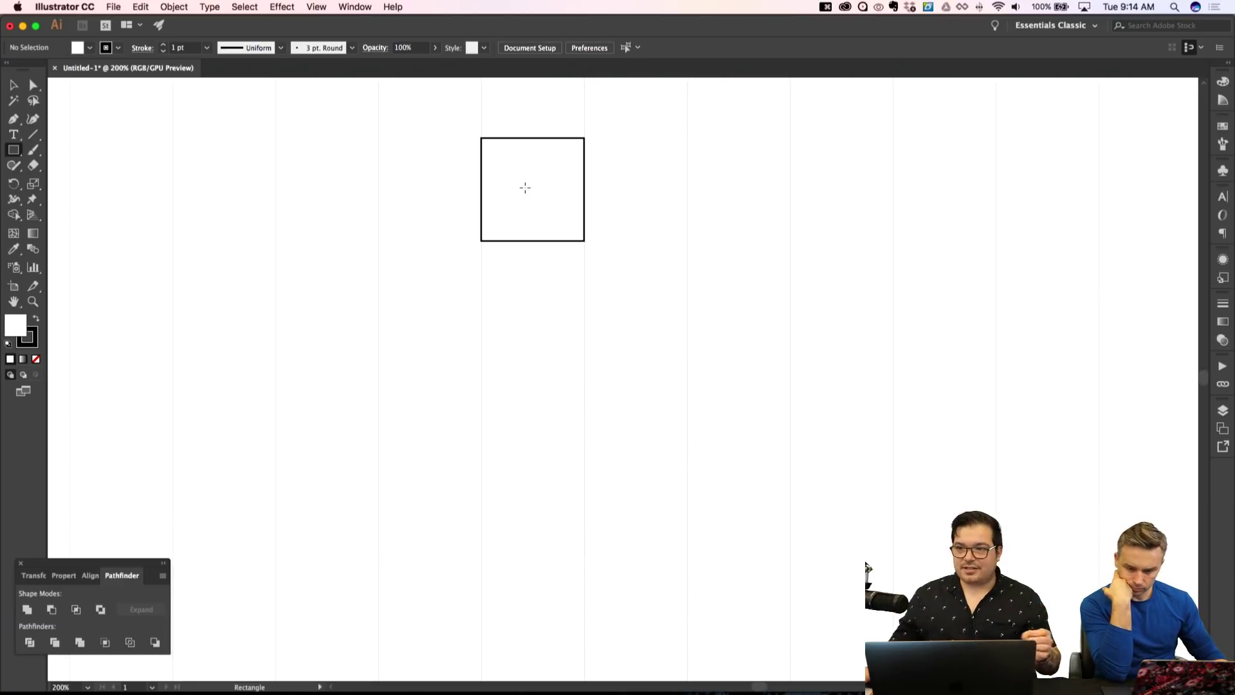
{"action": "key", "text": "v"}
{"action": "left_click_drag", "start_coordinate": [446, 136], "coordinate": [567, 246]}
{"action": "key", "text": "Delete"}
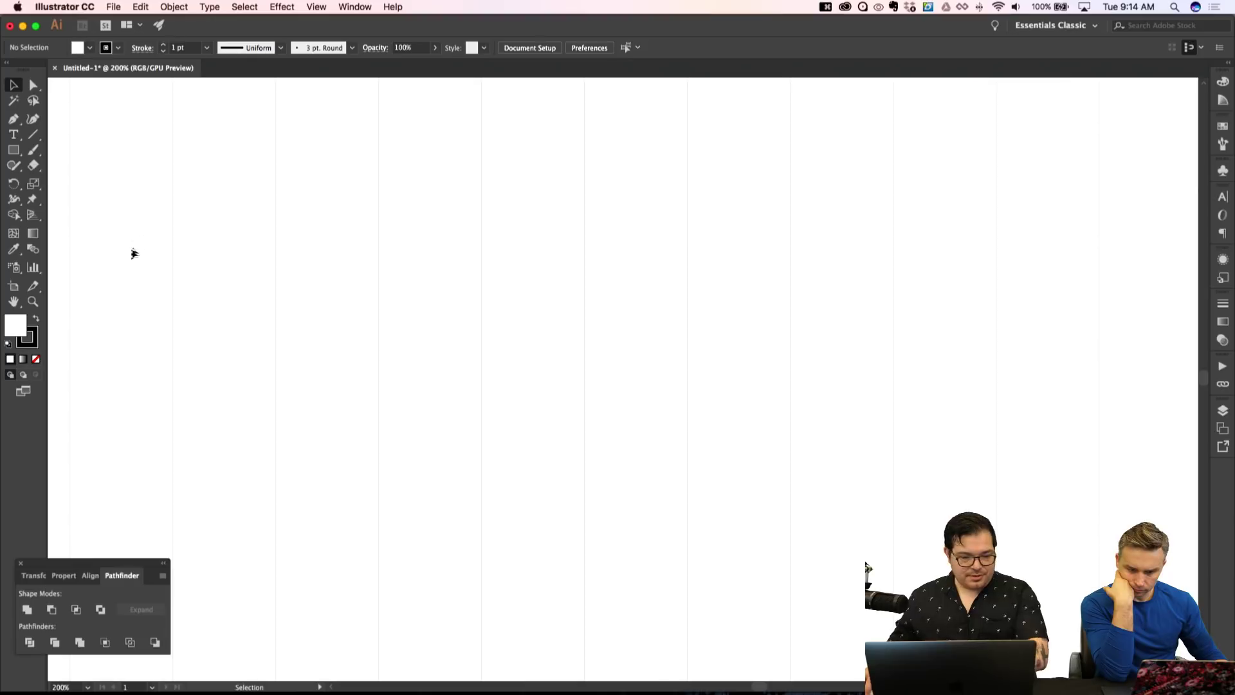
Draw a 160 x 240 pt rectangle on the grid with a black fill and no stroke.
{"action": "left_click", "coordinate": [37, 361]}
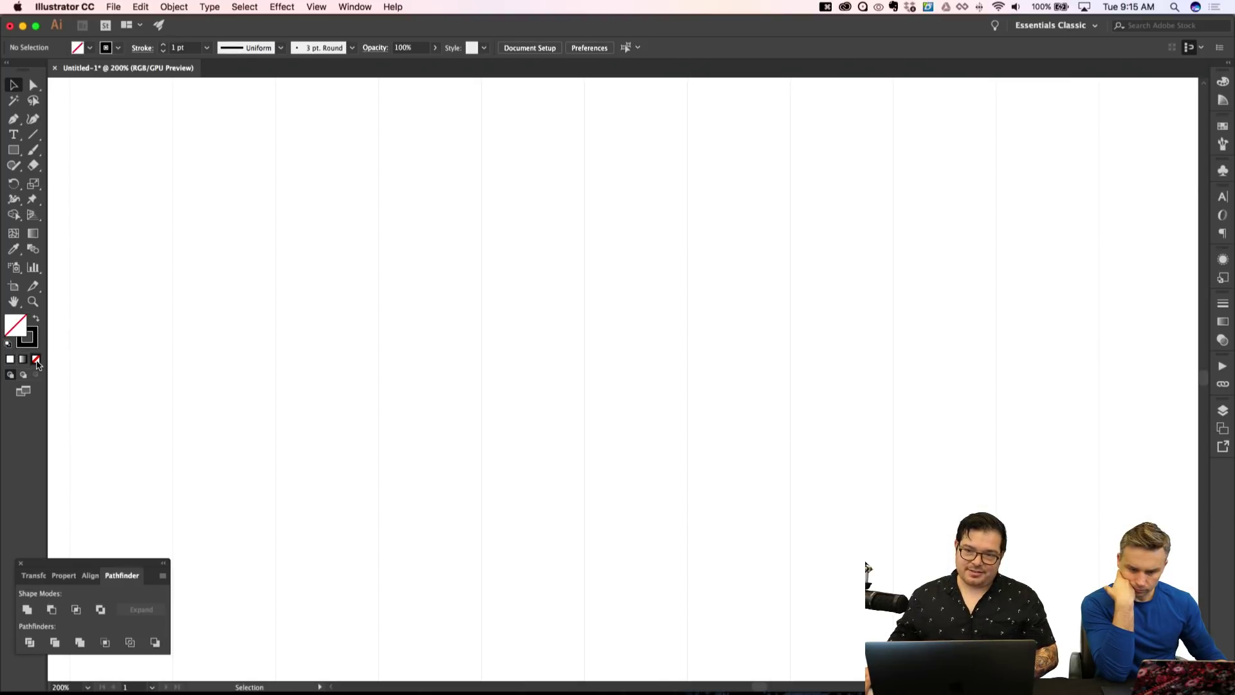
{"action": "left_click", "coordinate": [36, 319]}
{"action": "key", "text": "m"}
{"action": "left_click_drag", "start_coordinate": [483, 138], "coordinate": [687, 446]}
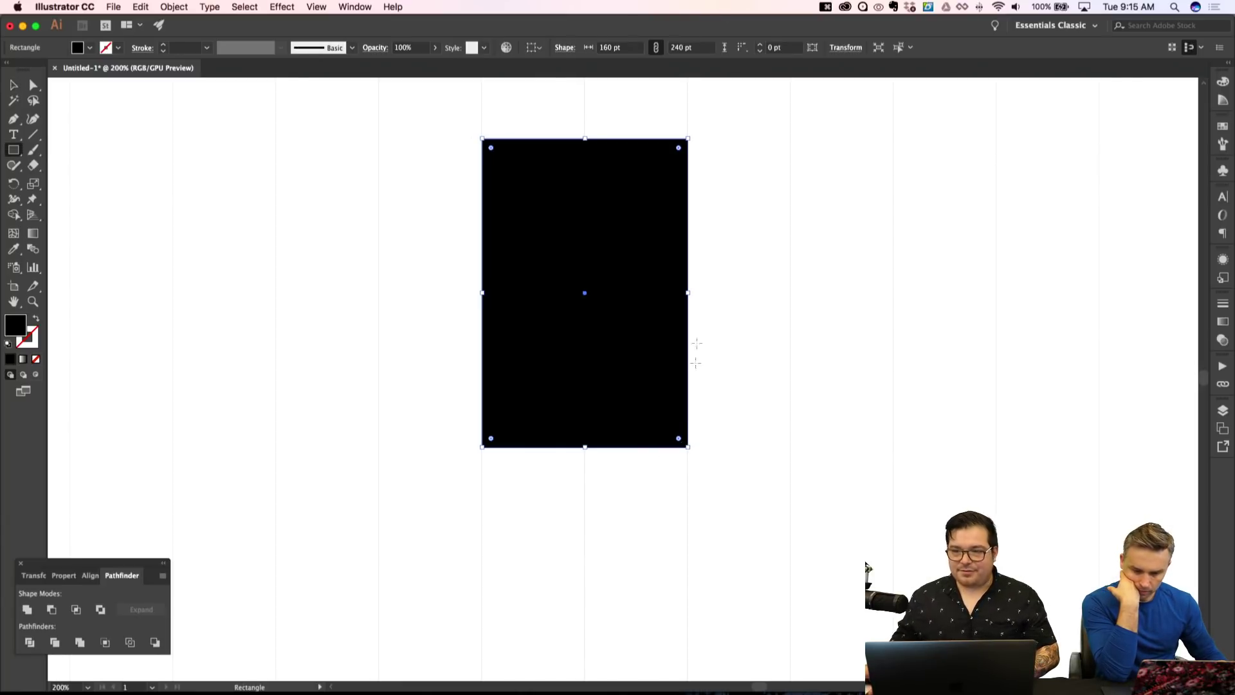
Draw a second black rectangle of equal height, one grid cell wide, directly against the first rectangle's right edge.
{"action": "key", "text": "super+shift+a"}
{"action": "left_click_drag", "start_coordinate": [687, 137], "coordinate": [801, 445]}
{"action": "key", "text": "v"}
{"action": "left_click_drag", "start_coordinate": [800, 291], "coordinate": [791, 292]}
{"action": "key", "text": "super+shift+a"}
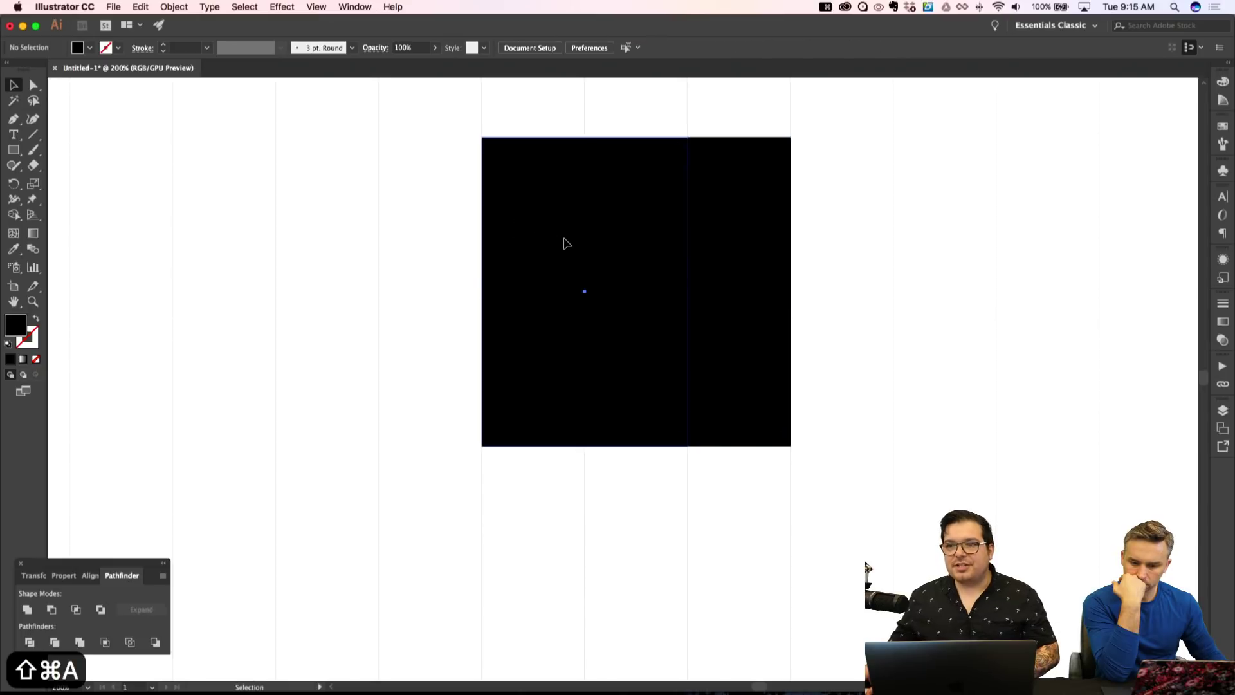
Select the wider rectangle, deselect it, and display the two rectangles in Outline view.
{"action": "left_click", "coordinate": [564, 244]}
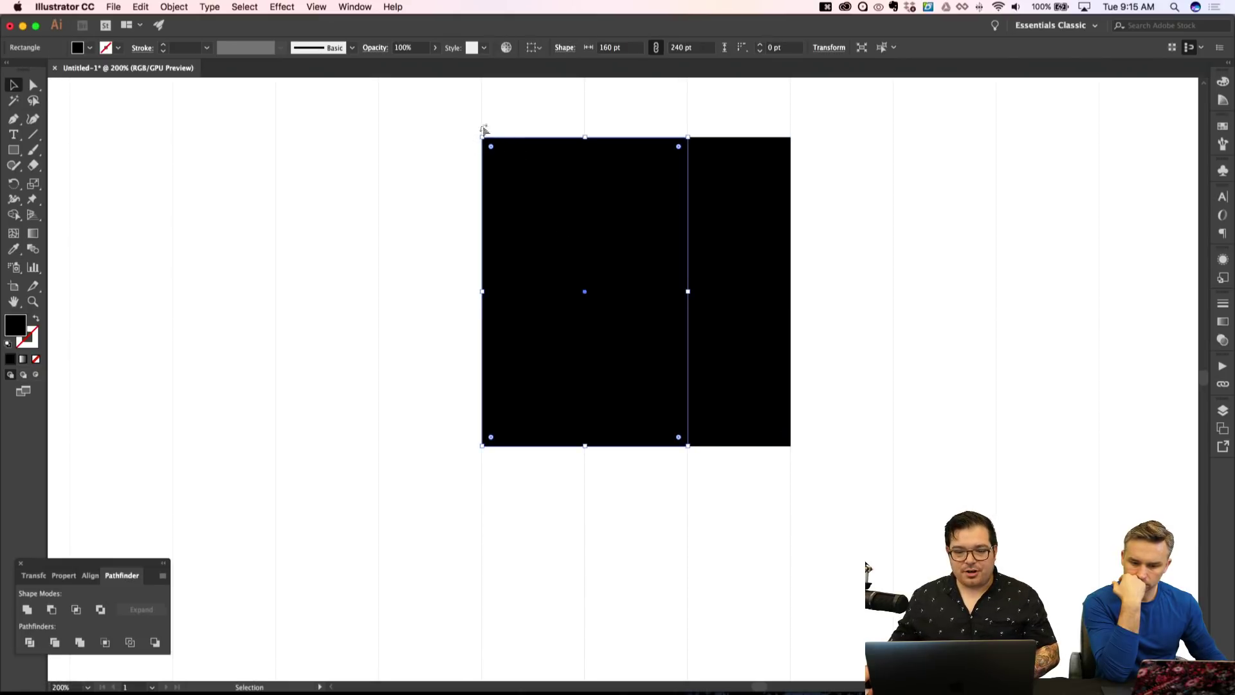
{"action": "key", "text": "a"}
{"action": "key", "text": "super+shift+a"}
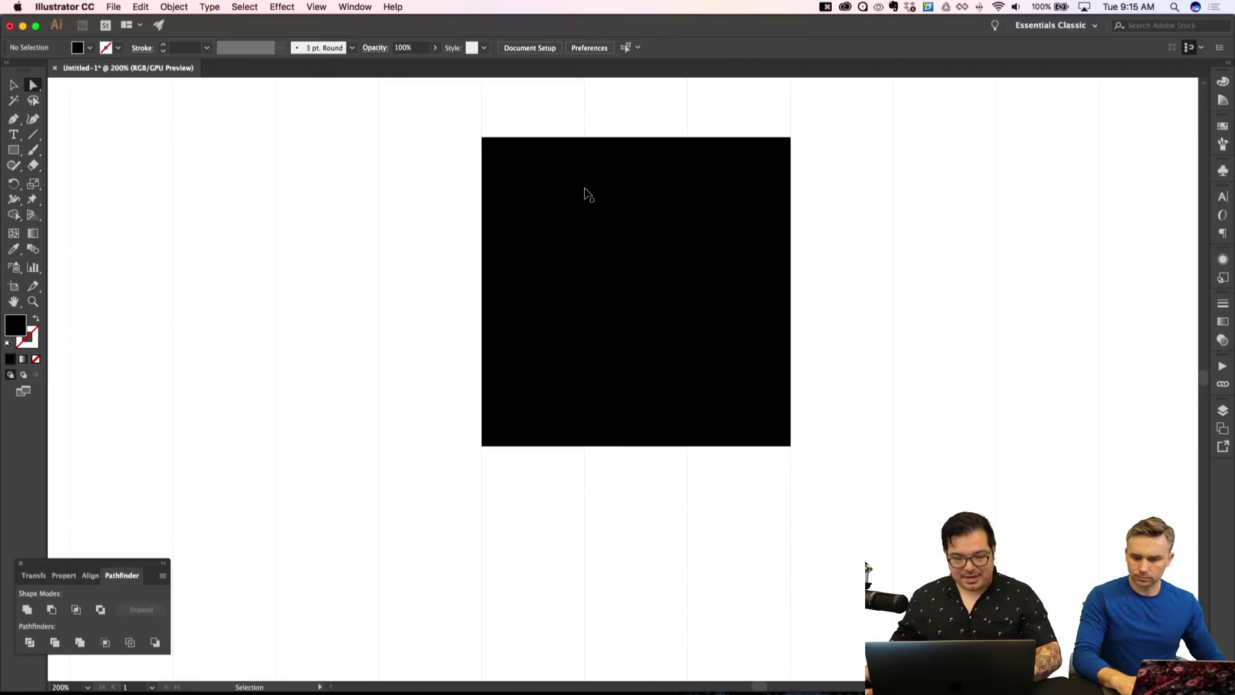
{"action": "key", "text": "super+y"}
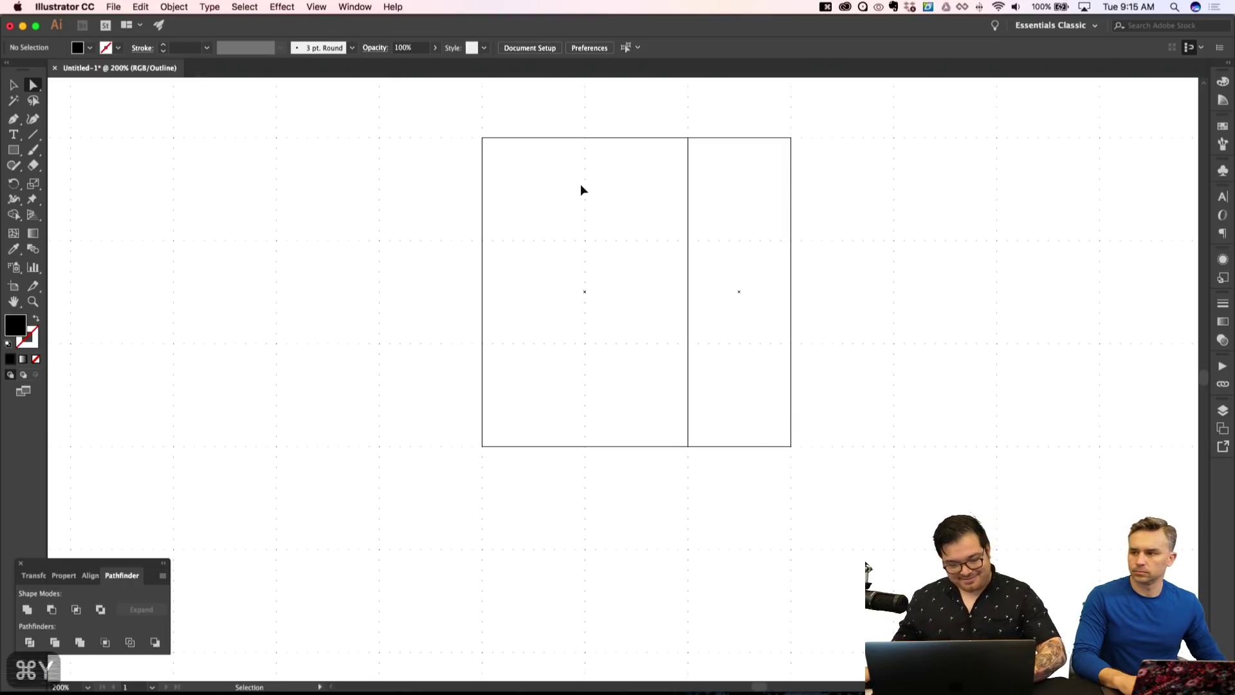
Return to the filled preview and move the narrow rectangle against the wider rectangle's left edge.
{"action": "key", "text": "super+y"}
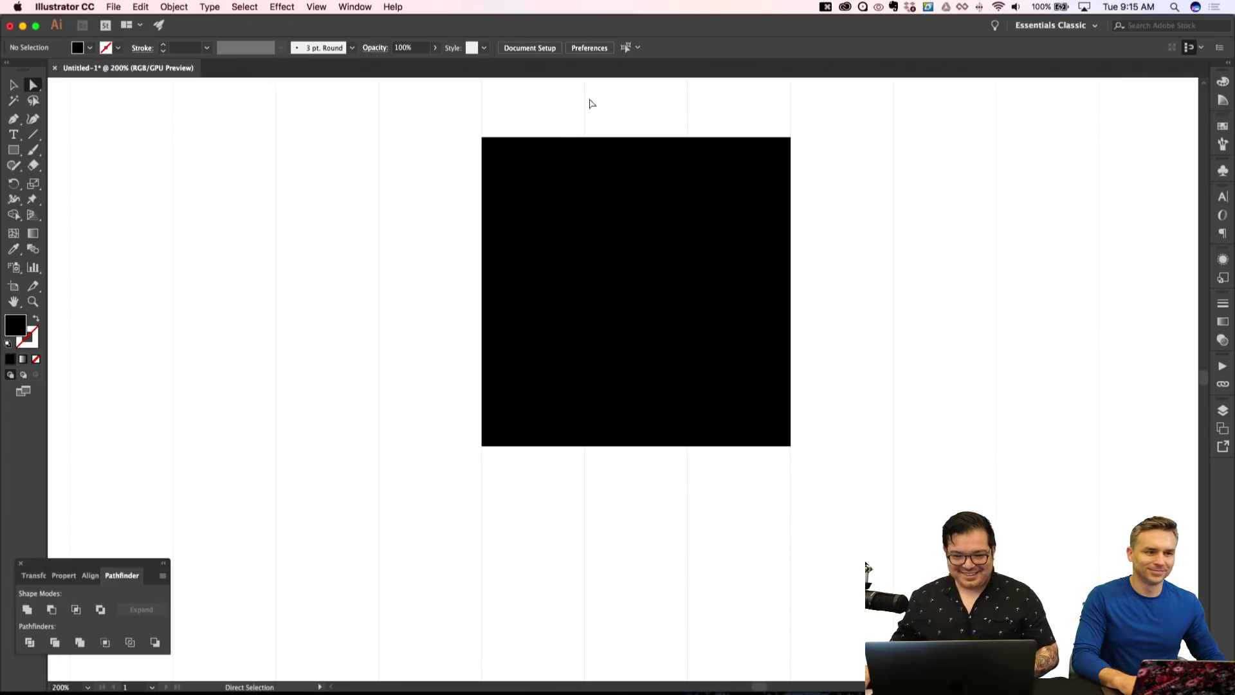
{"action": "left_click_drag", "start_coordinate": [739, 226], "coordinate": [439, 239]}
{"action": "key", "text": "shift+super+a"}
{"action": "left_click", "coordinate": [594, 248]}
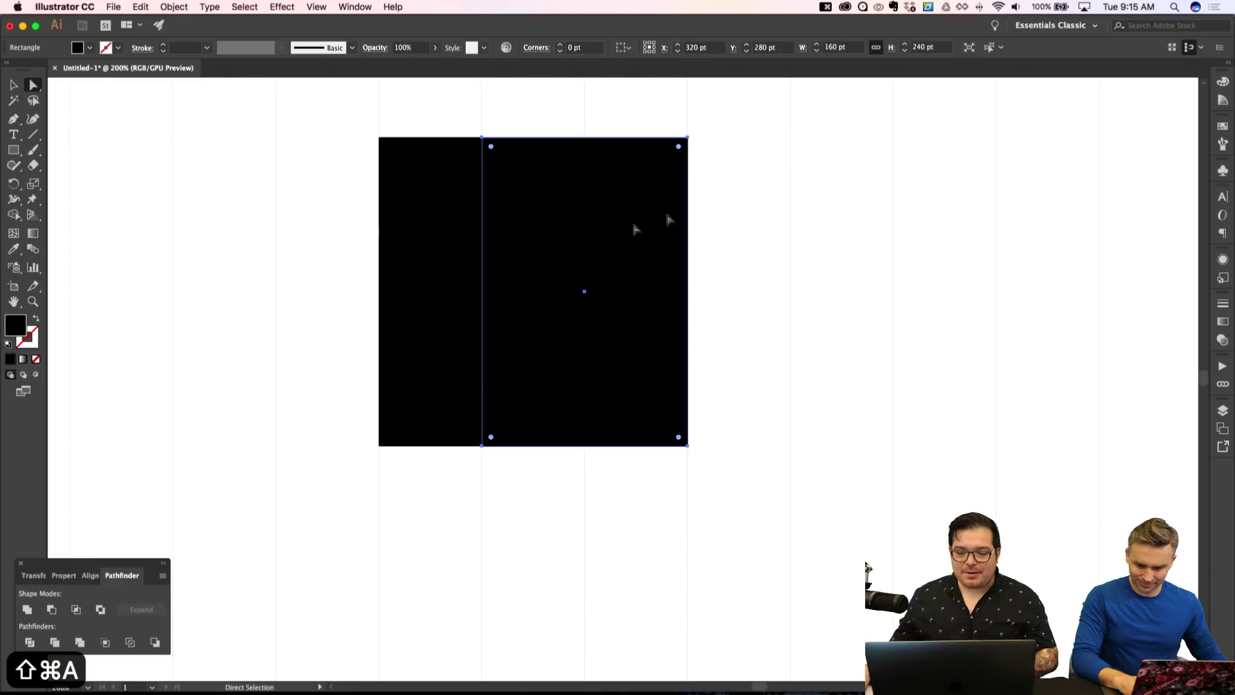
Draw an 80 x 80 pt circle with the Ellipse tool in the empty area above and to the right of the rectangles.
{"action": "scroll", "coordinate": [841, 187], "scroll_direction": "up", "scroll_amount": 4}
{"action": "scroll", "coordinate": [841, 188], "scroll_direction": "right", "scroll_amount": 3}
{"action": "scroll", "coordinate": [830, 175], "scroll_direction": "up", "scroll_amount": 2}
{"action": "key", "text": "l"}
{"action": "scroll", "coordinate": [830, 175], "scroll_direction": "up", "scroll_amount": 1}
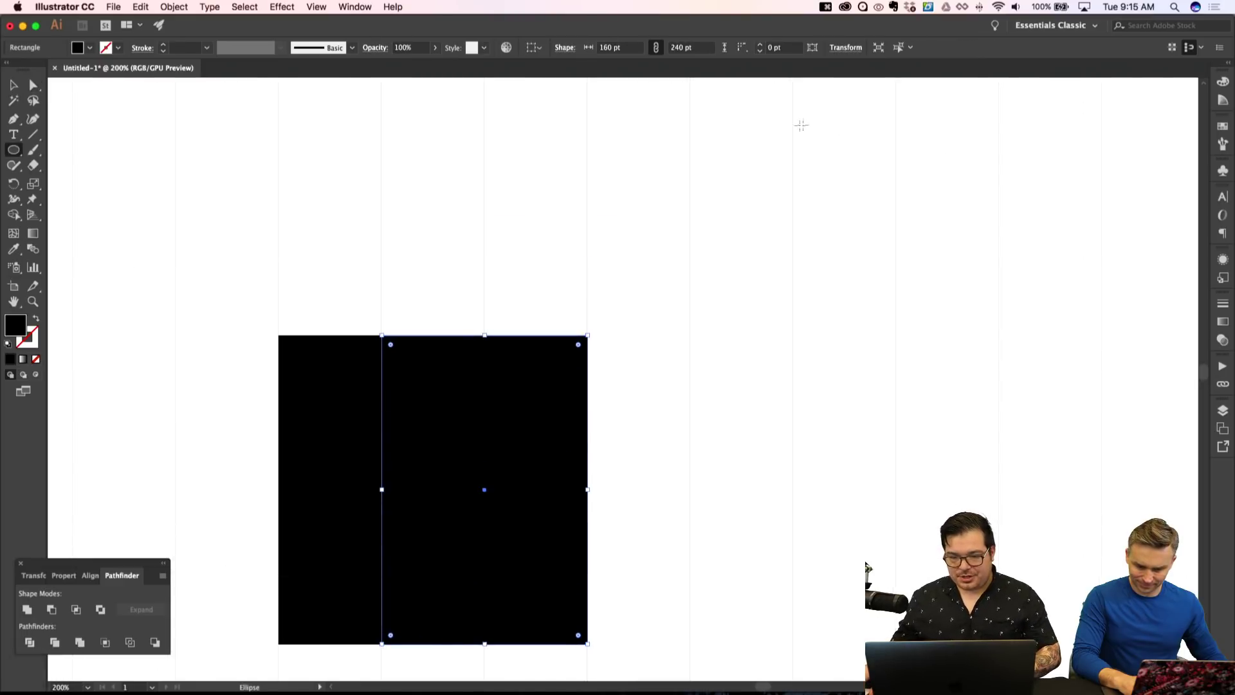
{"action": "left_click_drag", "start_coordinate": [798, 133], "coordinate": [892, 230]}
{"action": "key", "text": "super+z"}
{"action": "left_click_drag", "start_coordinate": [791, 129], "coordinate": [863, 232]}
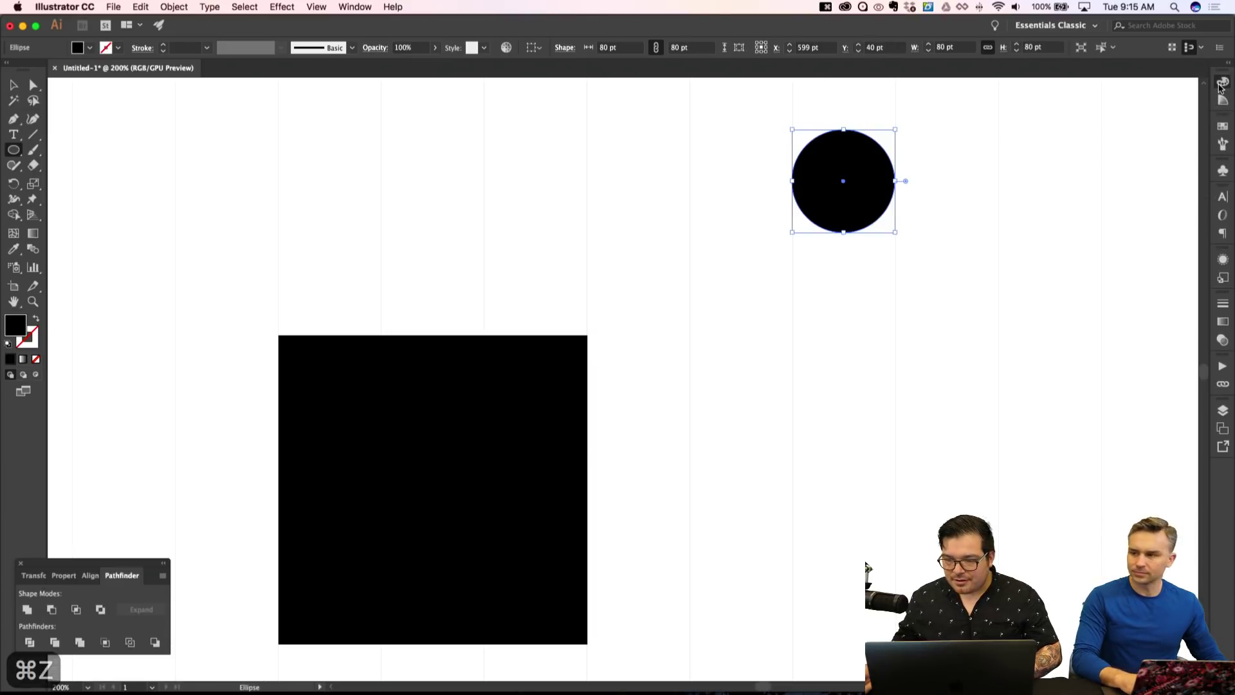
Fill the circle with yellow (F8E600) and deselect it.
{"action": "left_click", "coordinate": [1223, 81]}
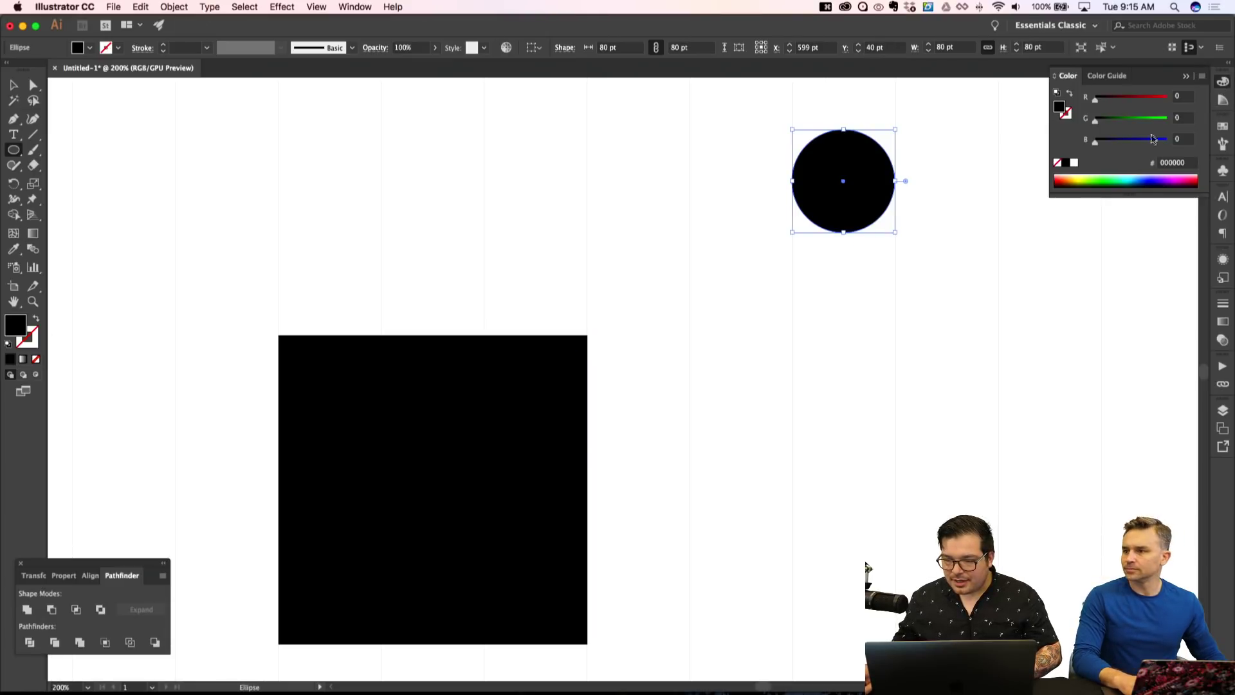
{"action": "left_click", "coordinate": [1082, 177]}
{"action": "mouse_move", "coordinate": [1147, 120]}
{"action": "left_mouse_down"}
{"action": "mouse_move", "coordinate": [1155, 102]}
{"action": "mouse_move", "coordinate": [1167, 106]}
{"action": "left_mouse_up"}
{"action": "key", "text": "super+shift+a"}
{"action": "scroll", "coordinate": [885, 297], "scroll_direction": "down", "scroll_amount": 2}
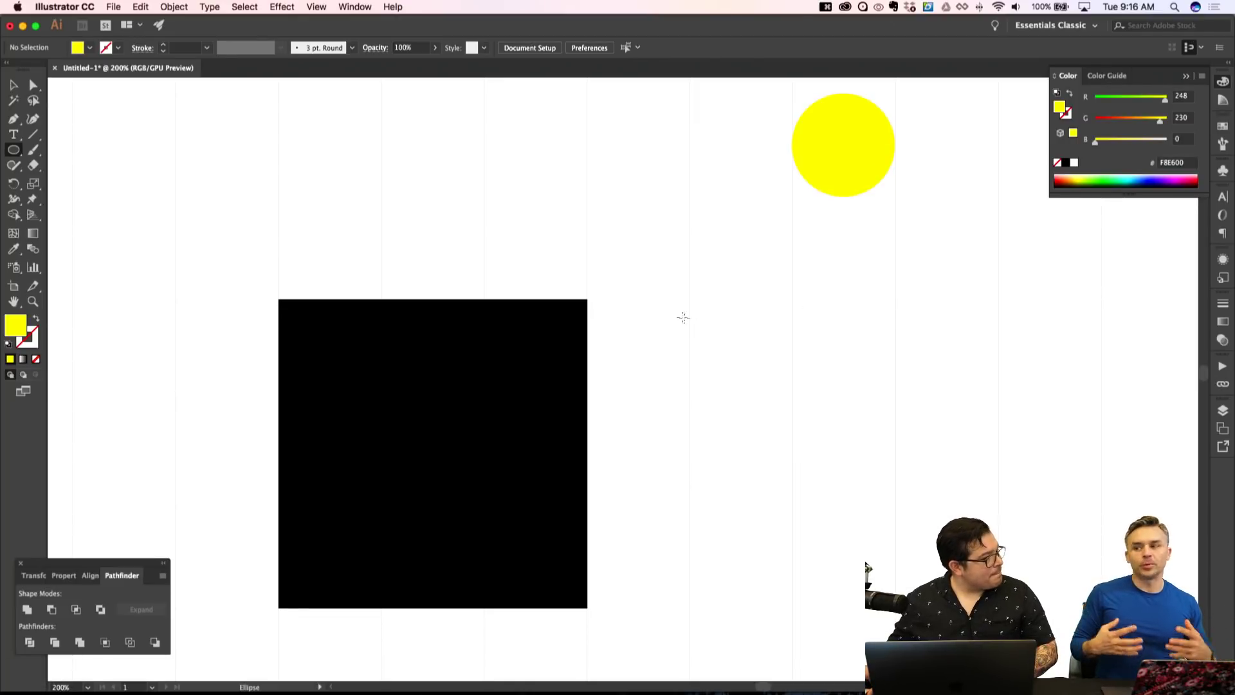
{"action": "key", "text": "super+shift+a"}
{"action": "key", "text": "a"}
{"action": "left_click", "coordinate": [527, 402]}
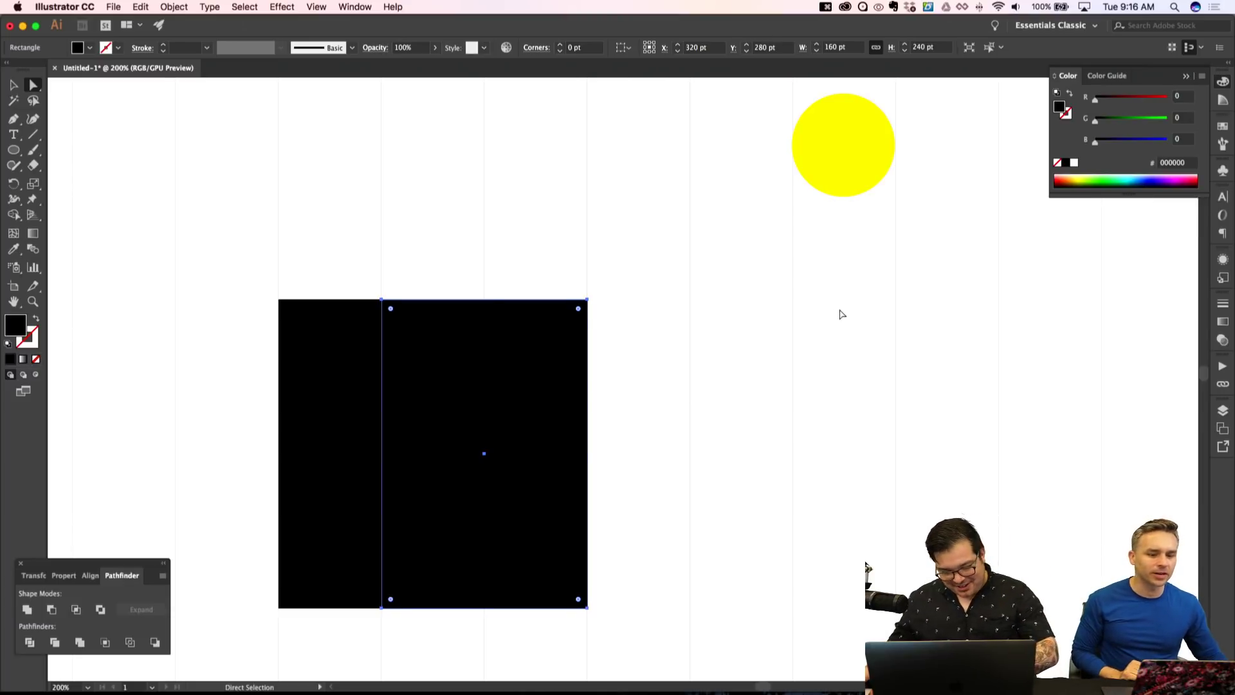
{"action": "key", "text": "m"}
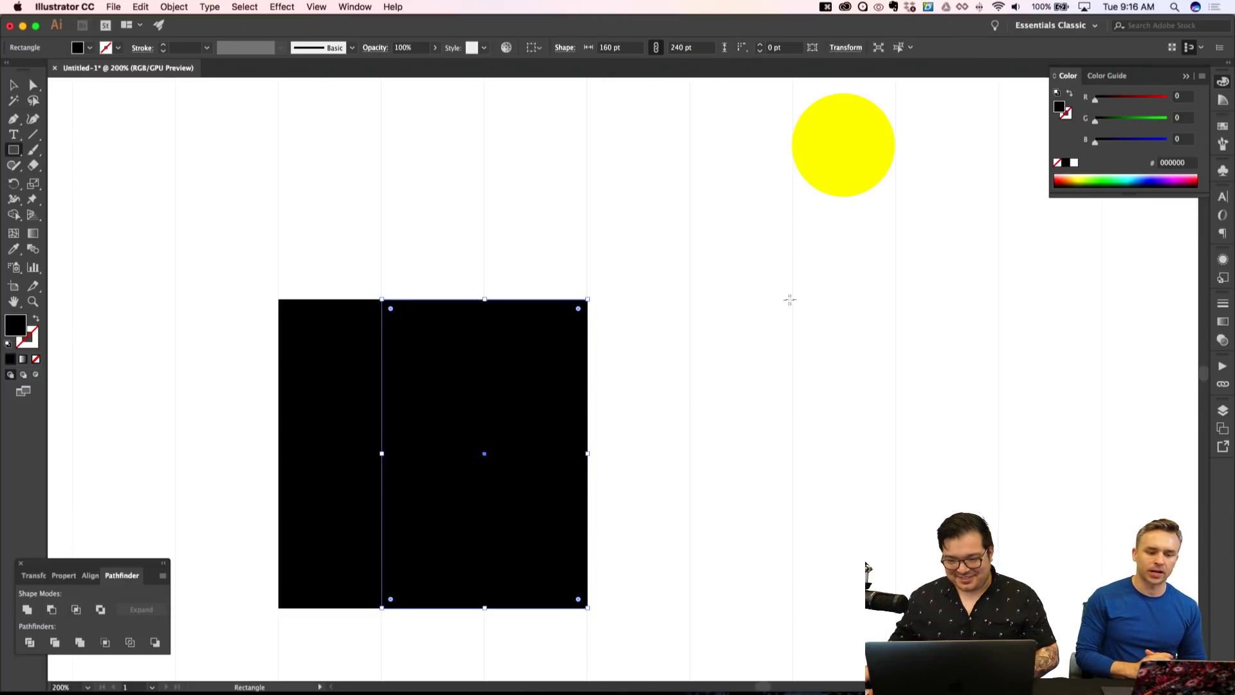
{"action": "key", "text": "a"}
{"action": "key", "text": "shift+super+a"}
{"action": "left_click", "coordinate": [538, 389]}
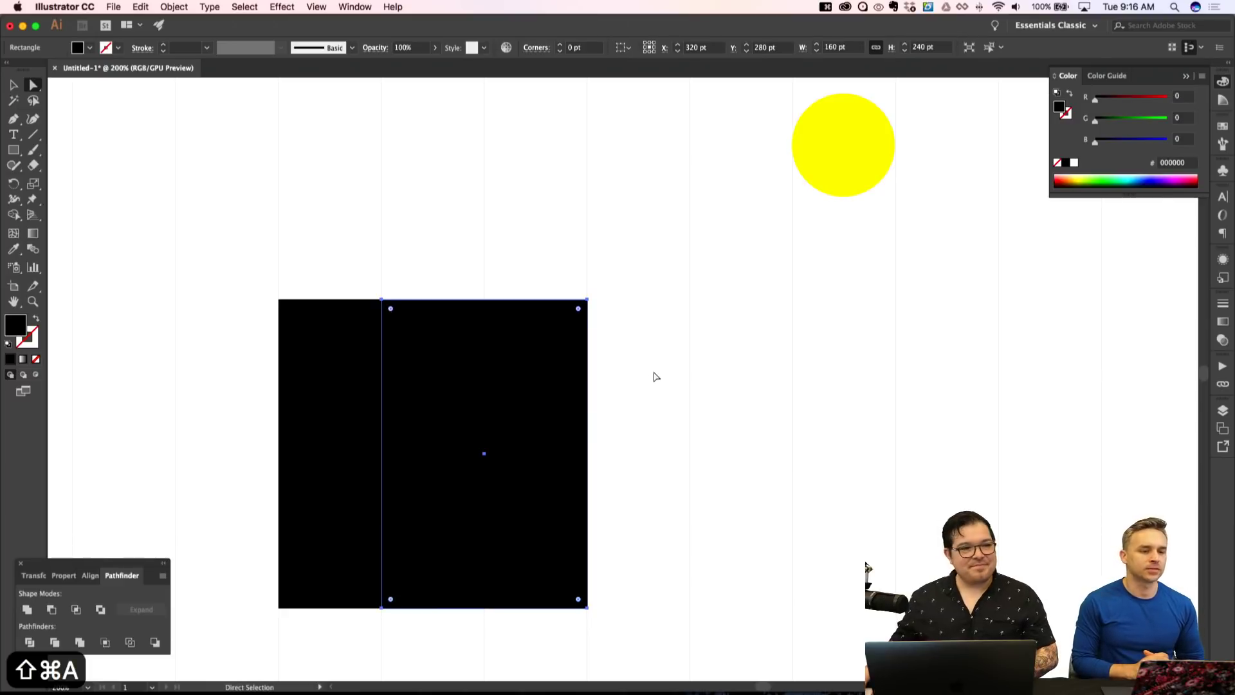
{"action": "key", "text": "shift+super+a"}
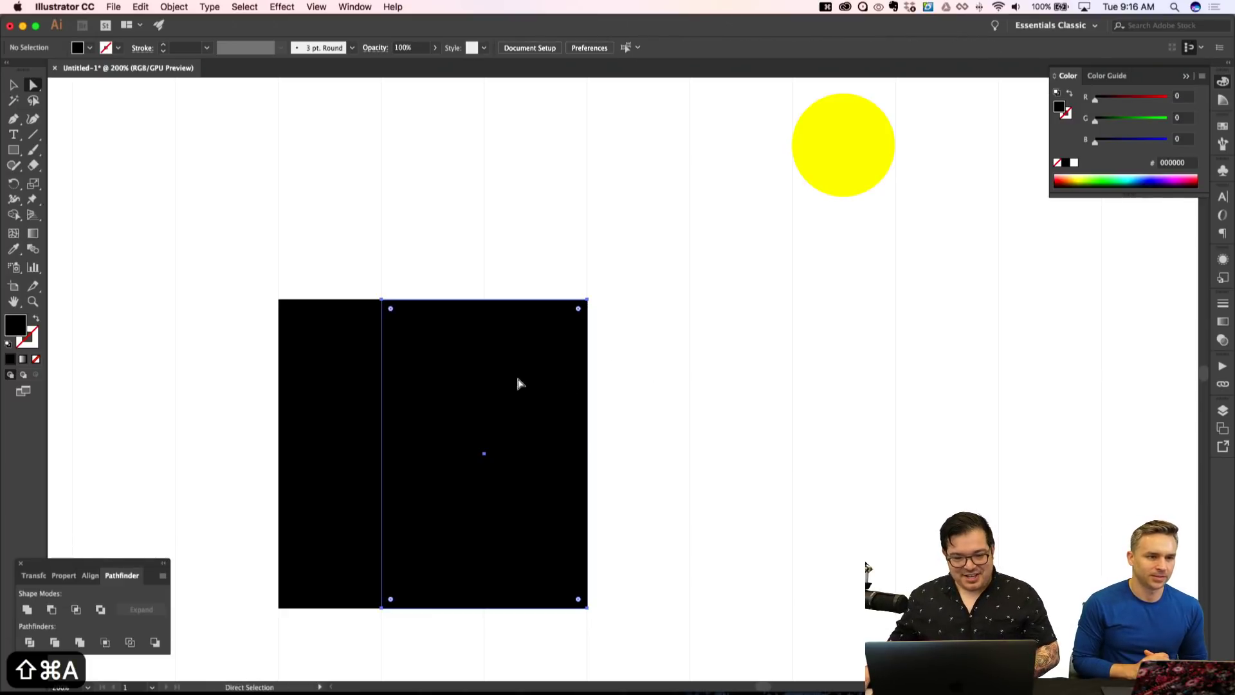
Fill the wider rectangle with a dark gray swatch and deselect it.
{"action": "left_click", "coordinate": [521, 384]}
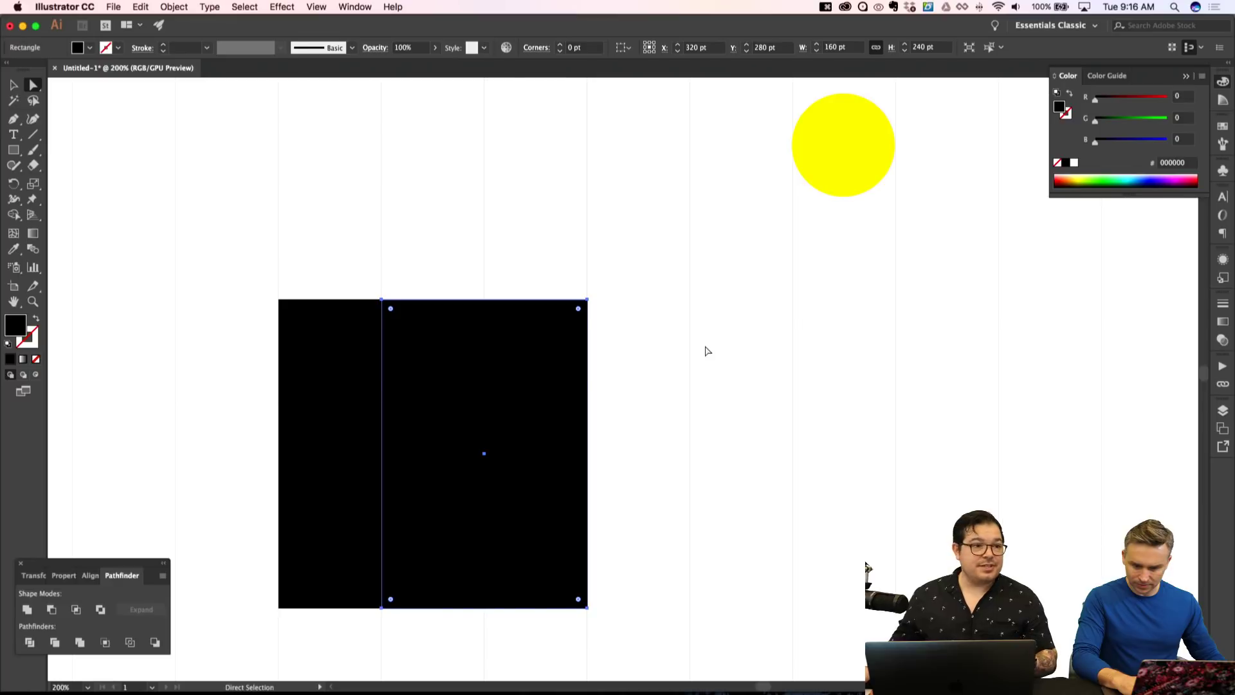
{"action": "key", "text": "m"}
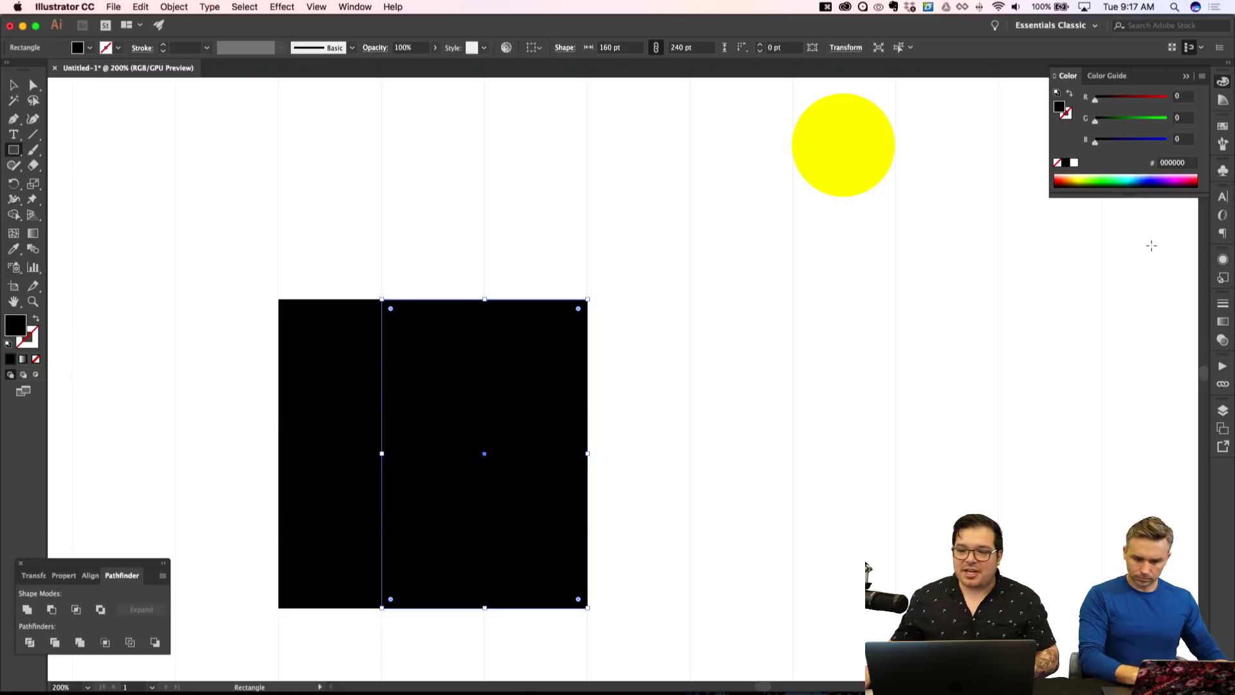
{"action": "left_click", "coordinate": [1223, 126]}
{"action": "left_click", "coordinate": [1108, 209]}
{"action": "key", "text": "super+shift+a"}
{"action": "scroll", "coordinate": [715, 351], "scroll_direction": "down", "scroll_amount": 2}
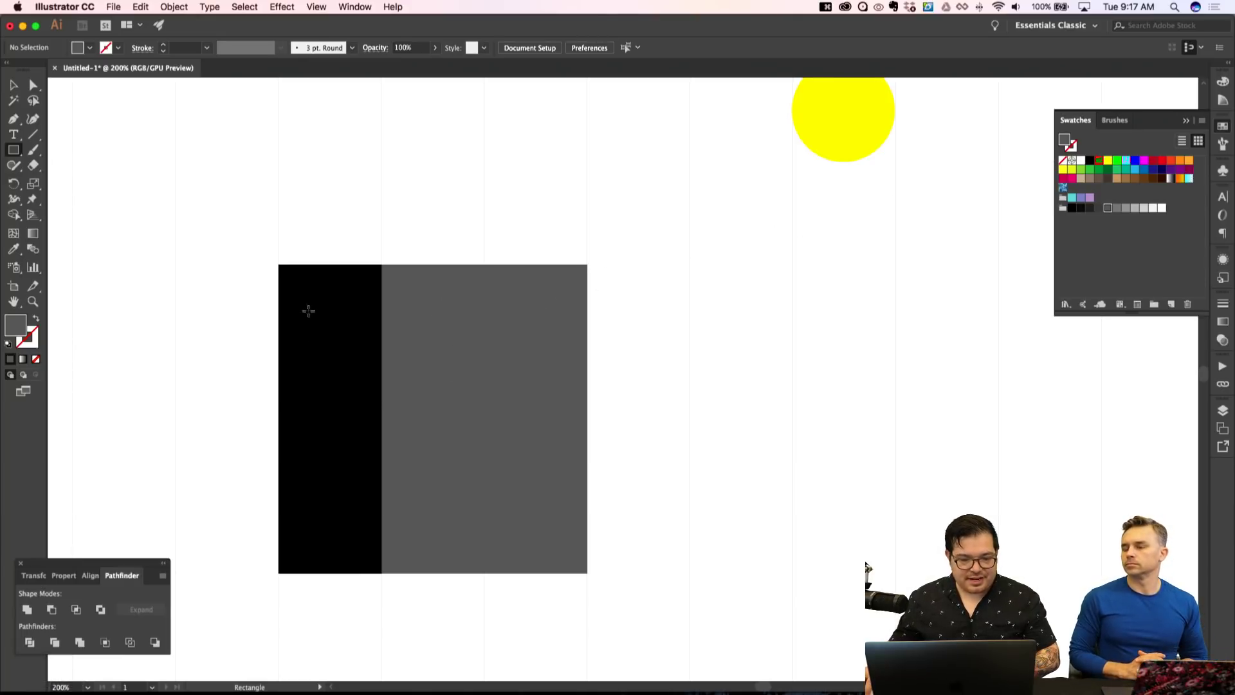
Fill the wider rectangle with the light purple swatch and deselect it.
{"action": "key", "text": "super+shift+a"}
{"action": "key", "text": "a"}
{"action": "left_click", "coordinate": [487, 357]}
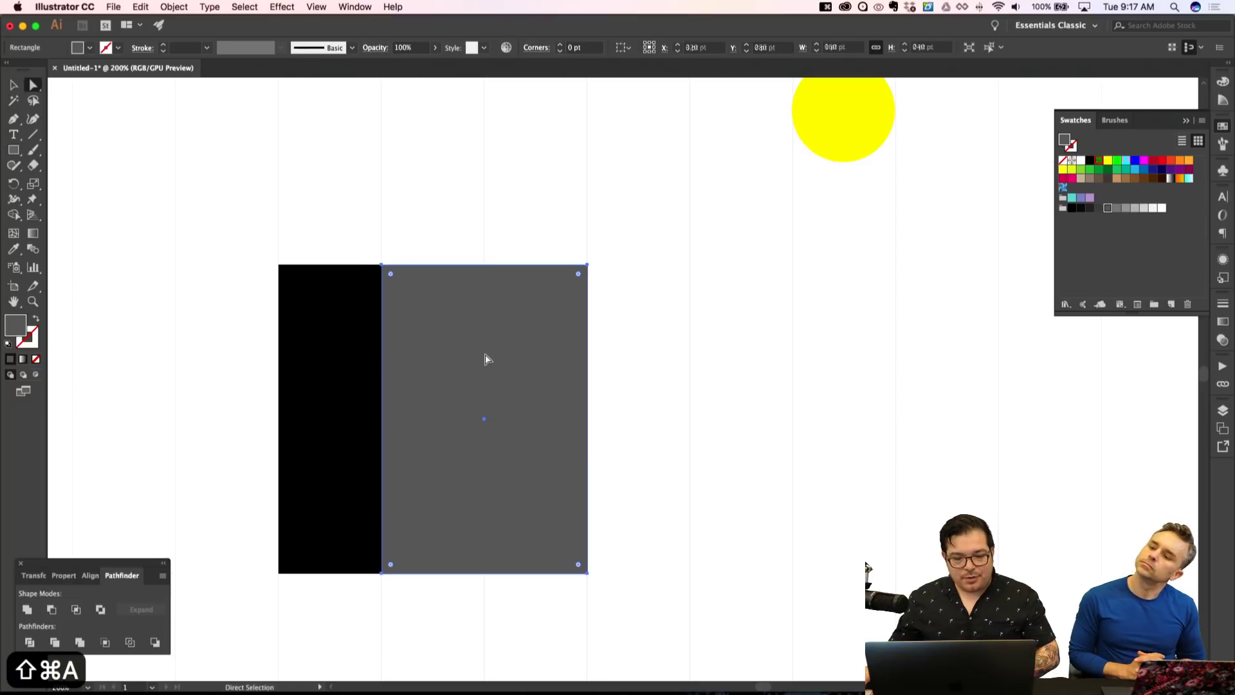
{"action": "left_click", "coordinate": [1091, 199]}
{"action": "key", "text": "shift+super+a"}
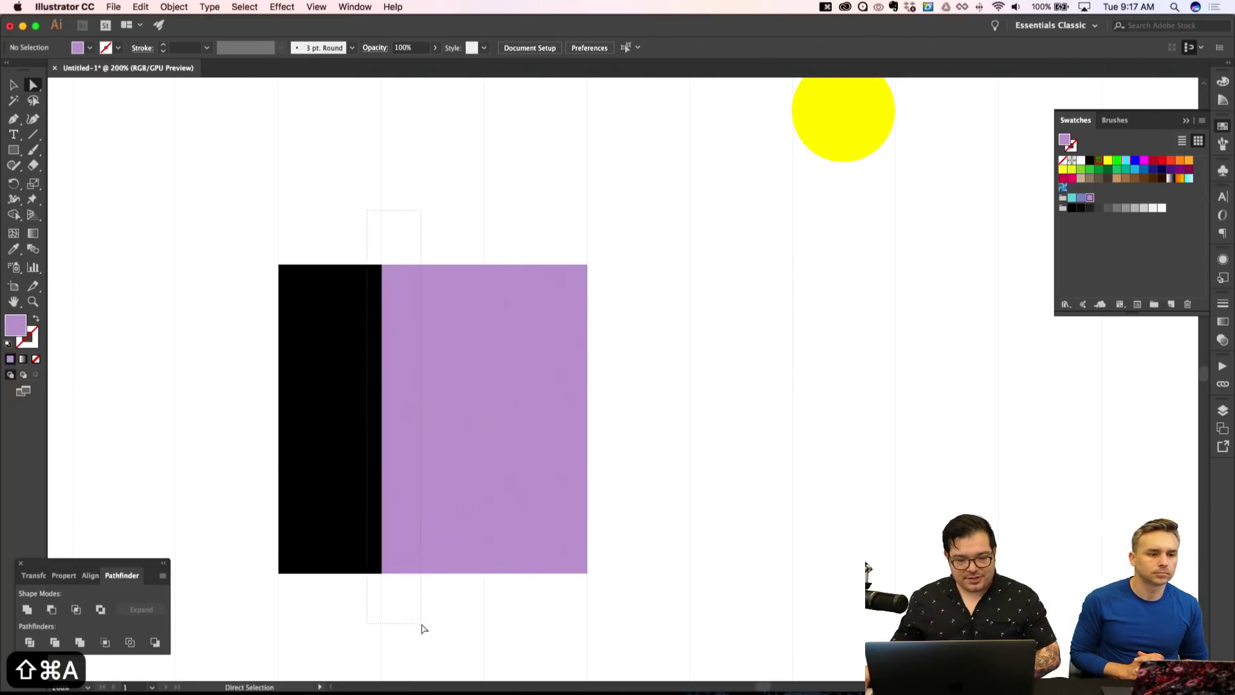
Select the shared edge of the two rectangles and nudge it right, making the black rectangle 96 pt wide.
{"action": "left_click_drag", "start_coordinate": [422, 628], "coordinate": [422, 625]}
{"action": "key", "text": "Right"}
{"action": "key", "text": "Right"}
{"action": "key", "text": "Right"}
{"action": "key", "text": "Right"}
{"action": "key", "text": "Right"}
{"action": "key", "text": "Right"}
{"action": "key", "text": "Right"}
{"action": "key", "text": "Right"}
{"action": "key", "text": "Right"}
{"action": "key", "text": "Right"}
{"action": "key", "text": "Right"}
{"action": "key", "text": "Right"}
{"action": "key", "text": "Right"}
{"action": "key", "text": "Right"}
{"action": "key", "text": "Right"}
{"action": "key", "text": "Right"}
{"action": "key", "text": "Right"}
{"action": "key", "text": "Right"}
{"action": "key", "text": "Right"}
{"action": "key", "text": "Right"}
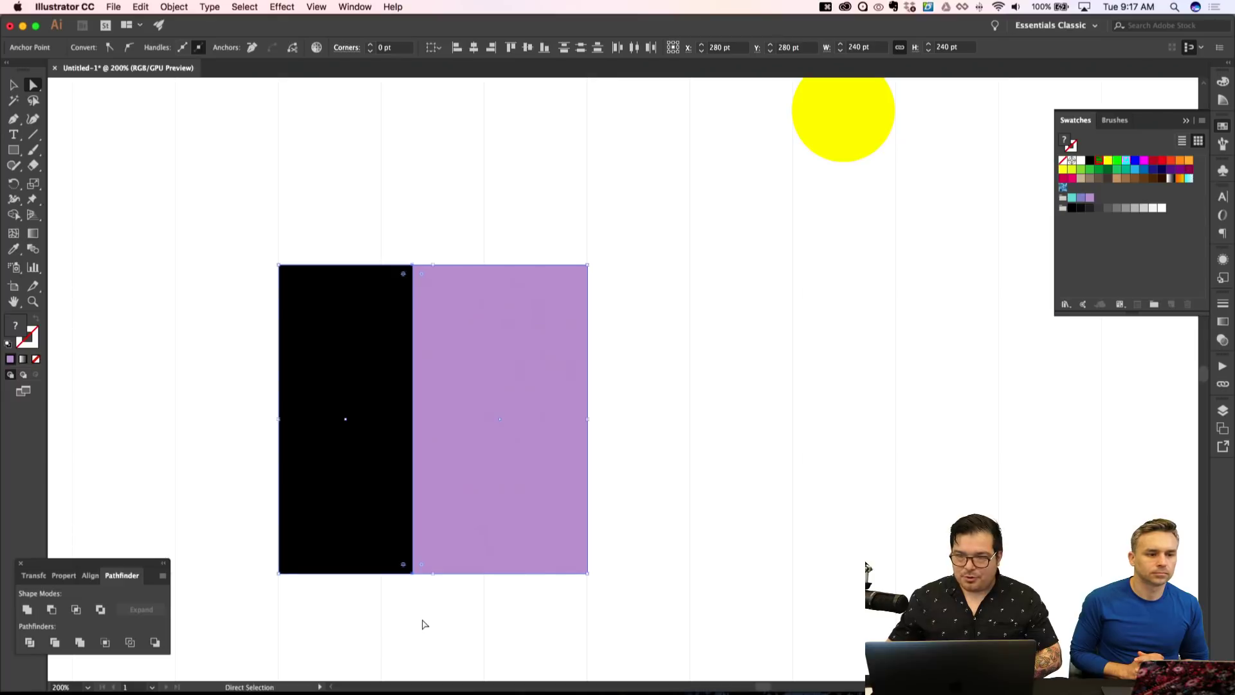
{"action": "key", "text": "shift+super+a"}
{"action": "key", "text": "super+z"}
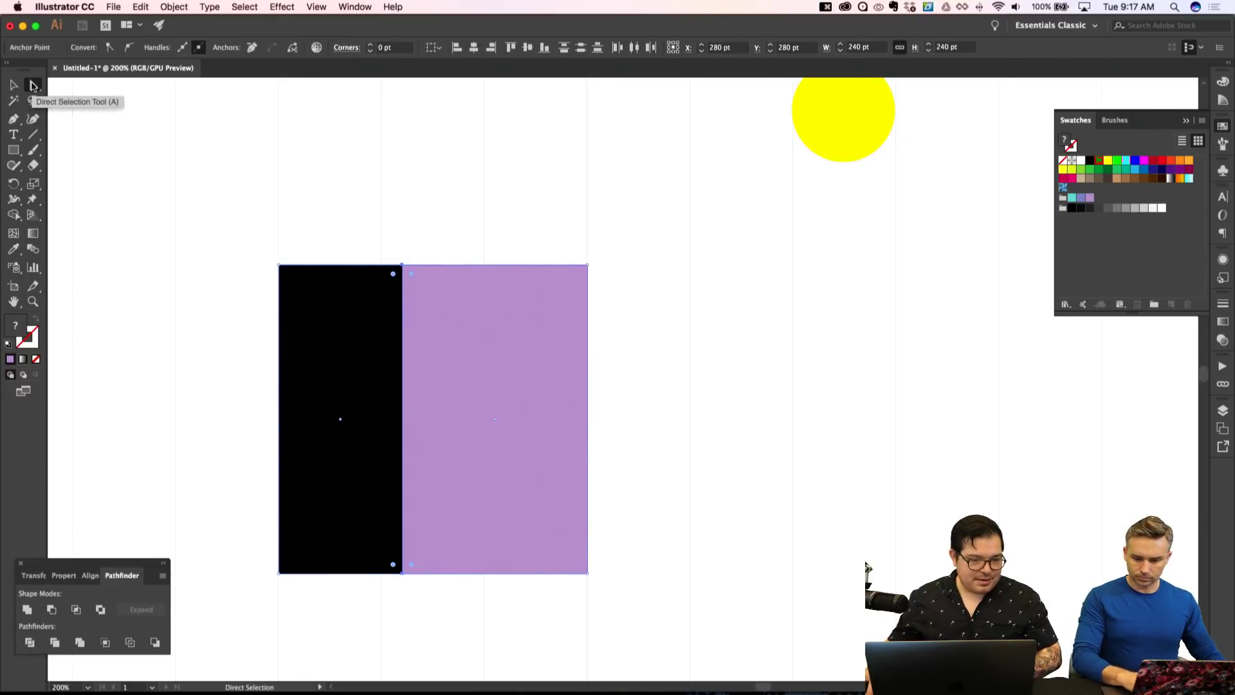
{"action": "key", "text": "shift+super+a"}
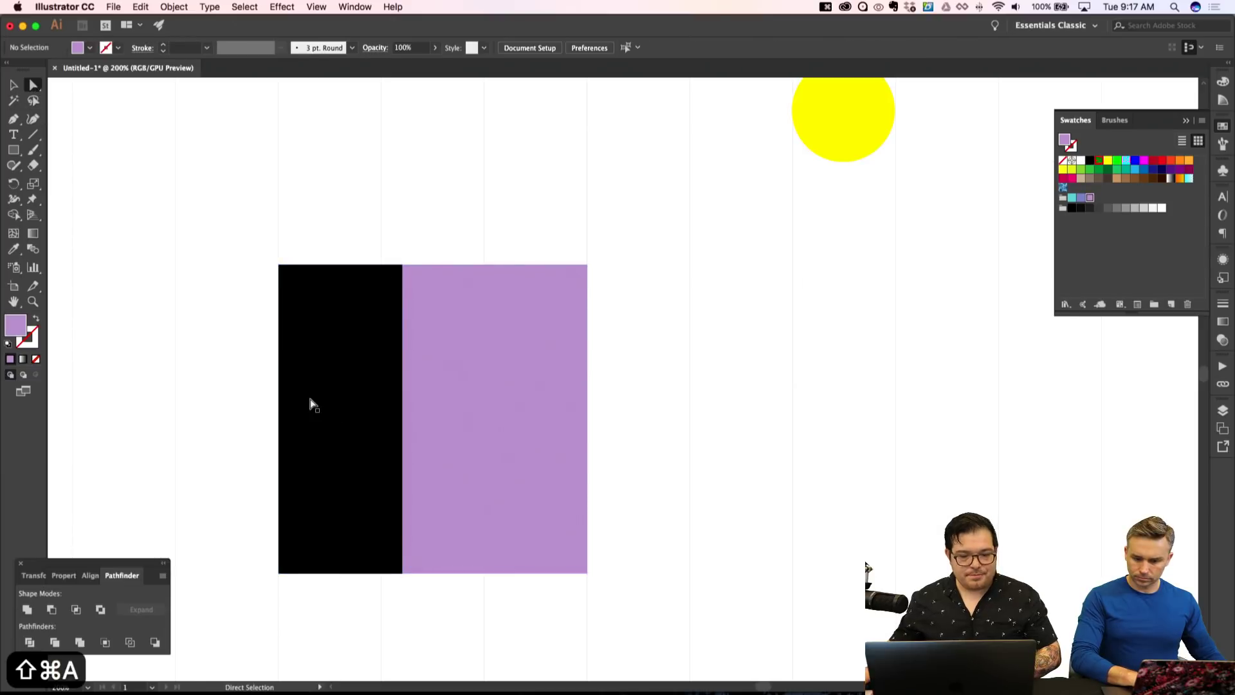
Try to reshape the black rectangle by moving its upper-left corner anchor point inward.
{"action": "left_click", "coordinate": [325, 403]}
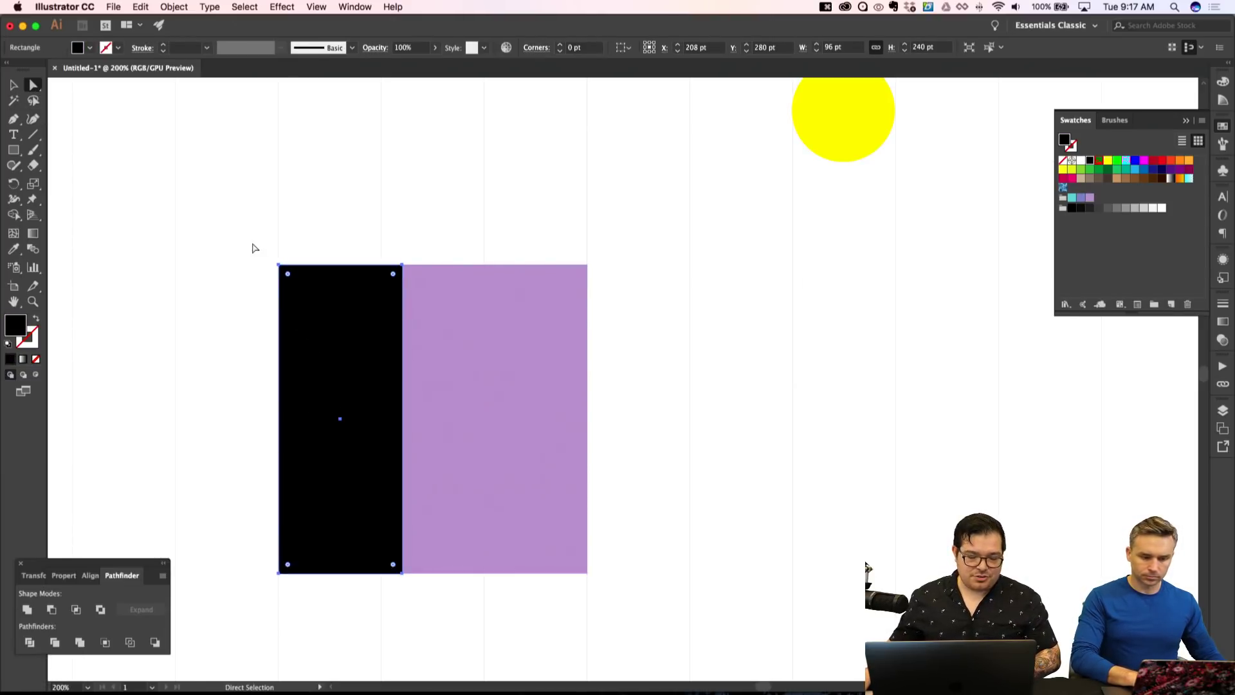
{"action": "left_click", "coordinate": [279, 265]}
{"action": "left_click_drag", "start_coordinate": [278, 265], "coordinate": [331, 378]}
{"action": "key", "text": "super+z"}
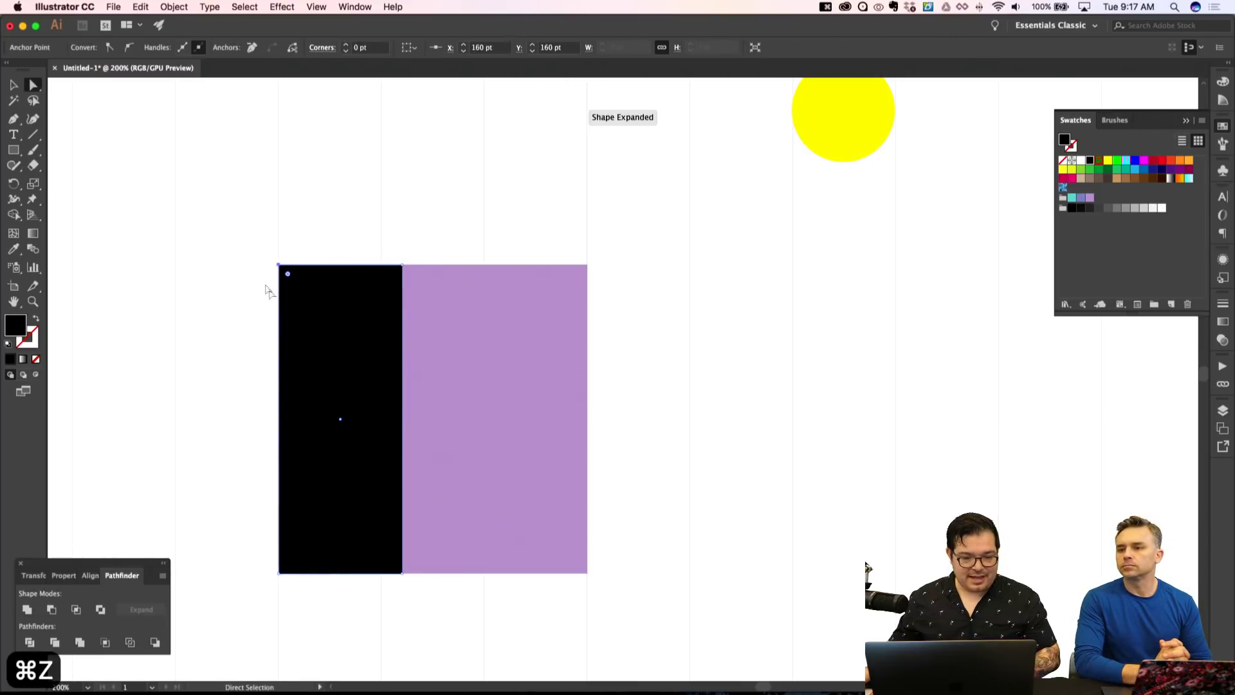
{"action": "left_click_drag", "start_coordinate": [279, 265], "coordinate": [302, 330]}
{"action": "key", "text": "super+z"}
Shift the rectangles' shared edge farther right in large nudges, making the black rectangle 112 pt wide.
{"action": "key", "text": "shift+super+a"}
{"action": "left_click_drag", "start_coordinate": [360, 214], "coordinate": [414, 625]}
{"action": "key", "text": "shift+Right"}
{"action": "key", "text": "shift+Right"}
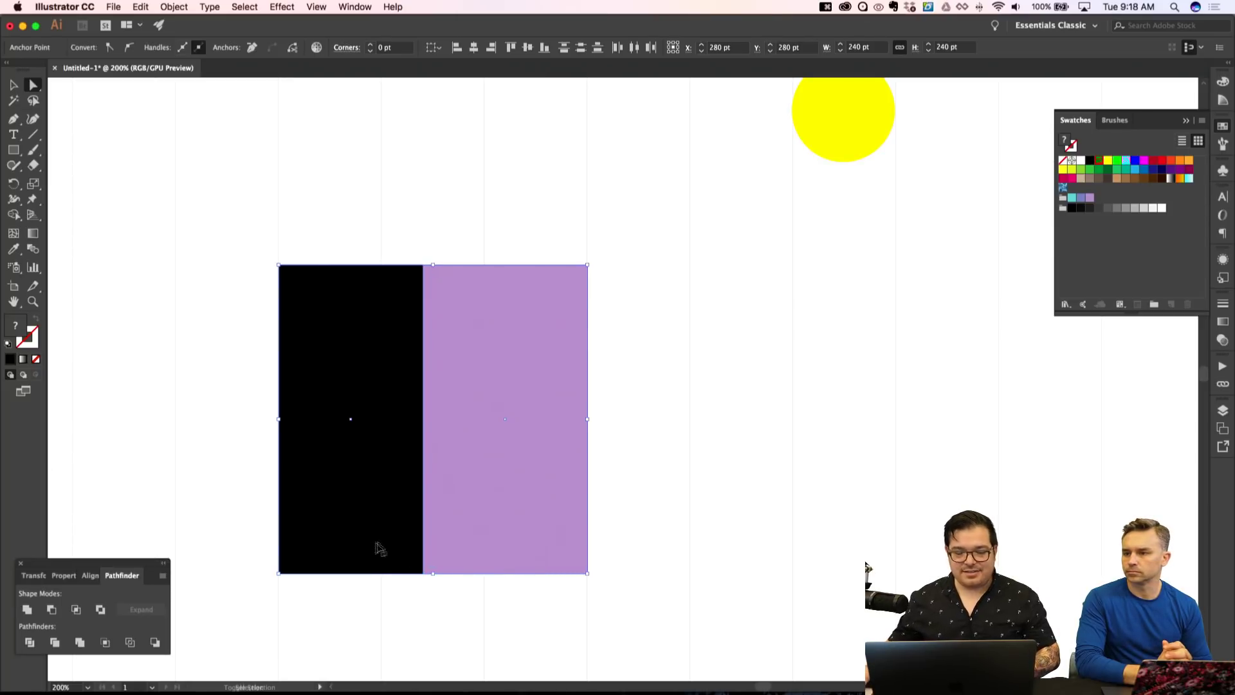
{"action": "key", "text": "shift+super+a"}
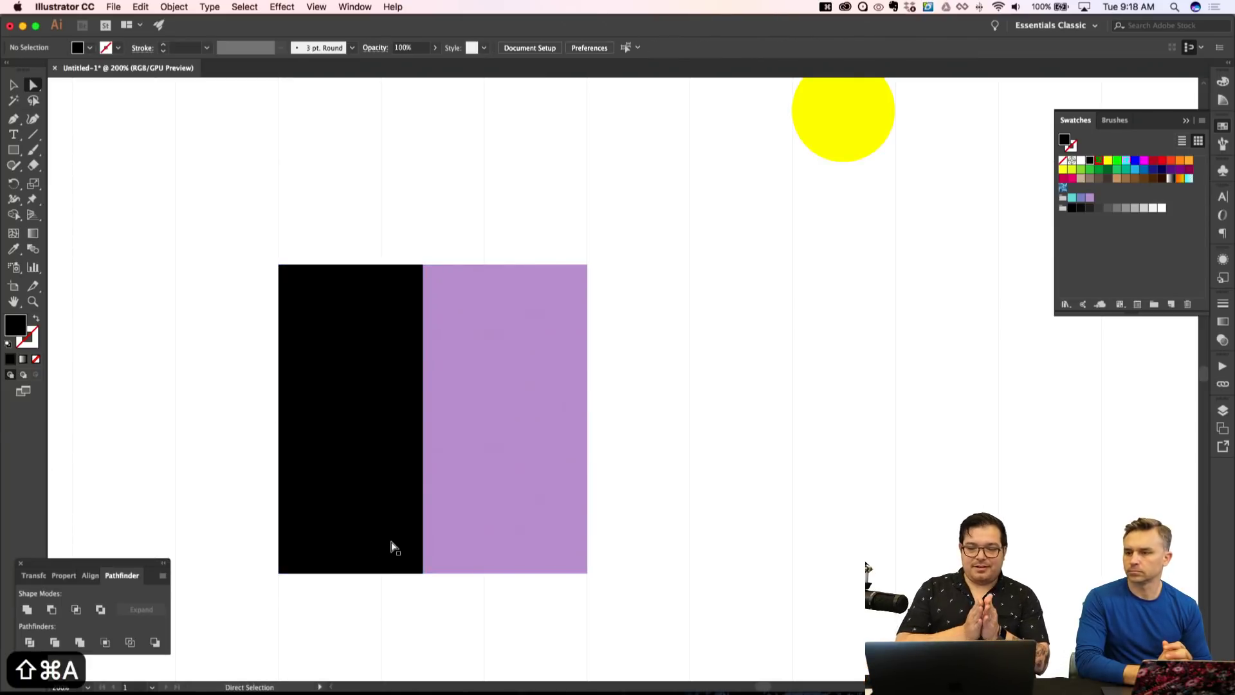
Copy the light purple fill onto the black rectangle with the Eyedropper.
{"action": "left_click", "coordinate": [374, 459]}
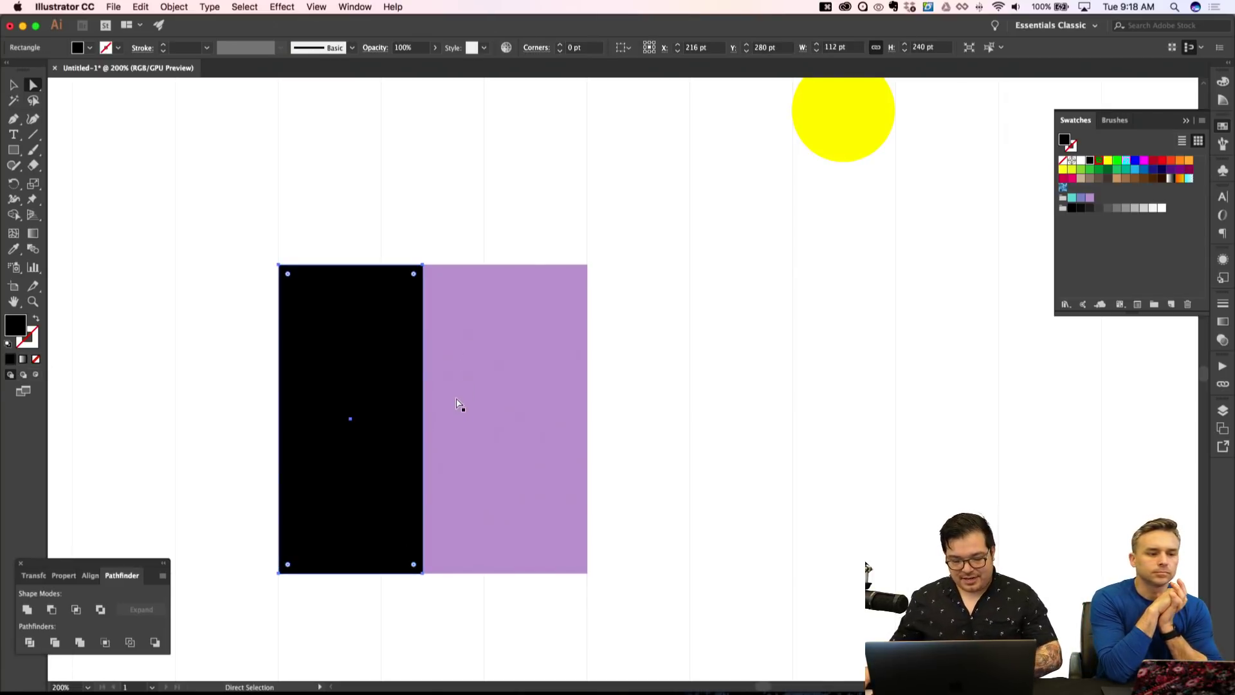
{"action": "key", "text": "i"}
{"action": "left_click", "coordinate": [465, 372]}
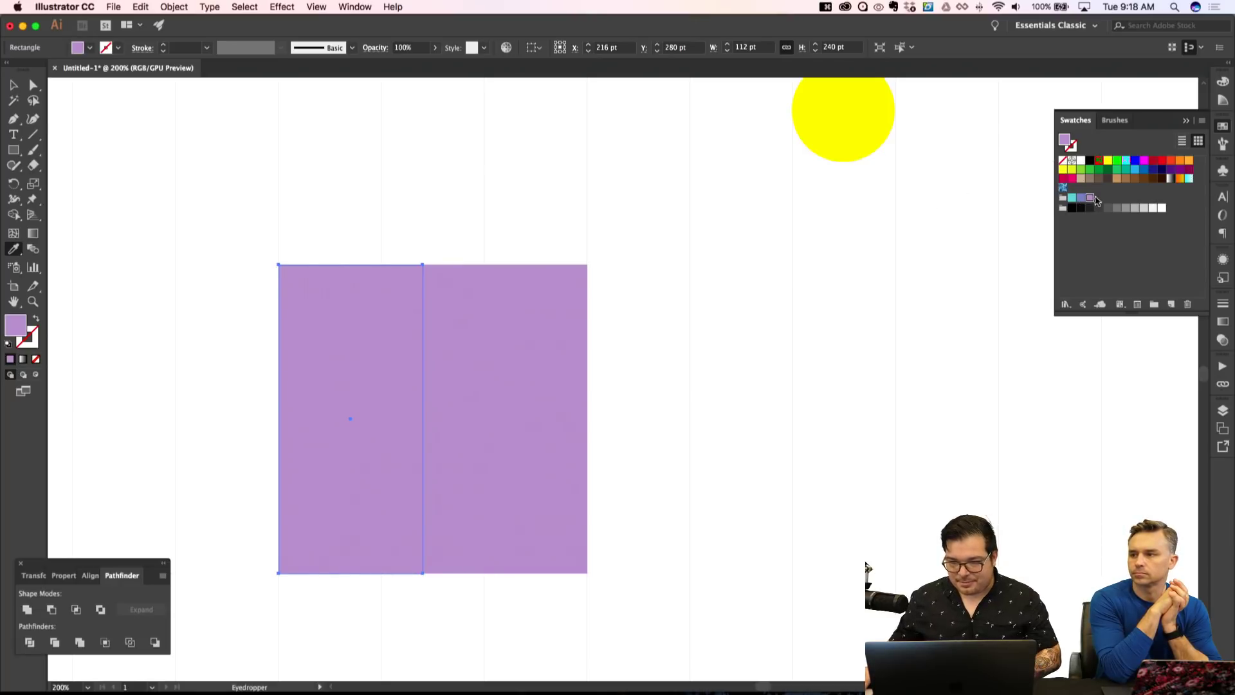
Switch the color sliders to HSB and darken the left rectangle's fill to hue 280, saturation 40.99%, brightness 63.14%.
{"action": "left_click", "coordinate": [1222, 84]}
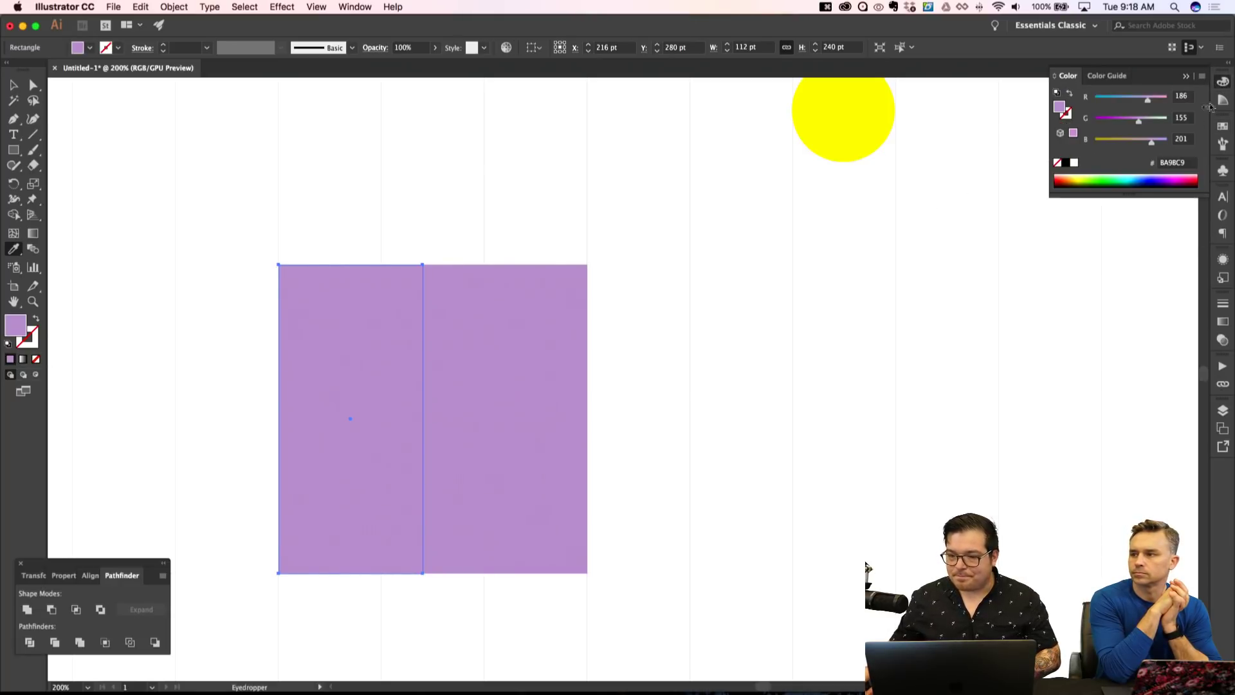
{"action": "left_click", "coordinate": [1202, 76]}
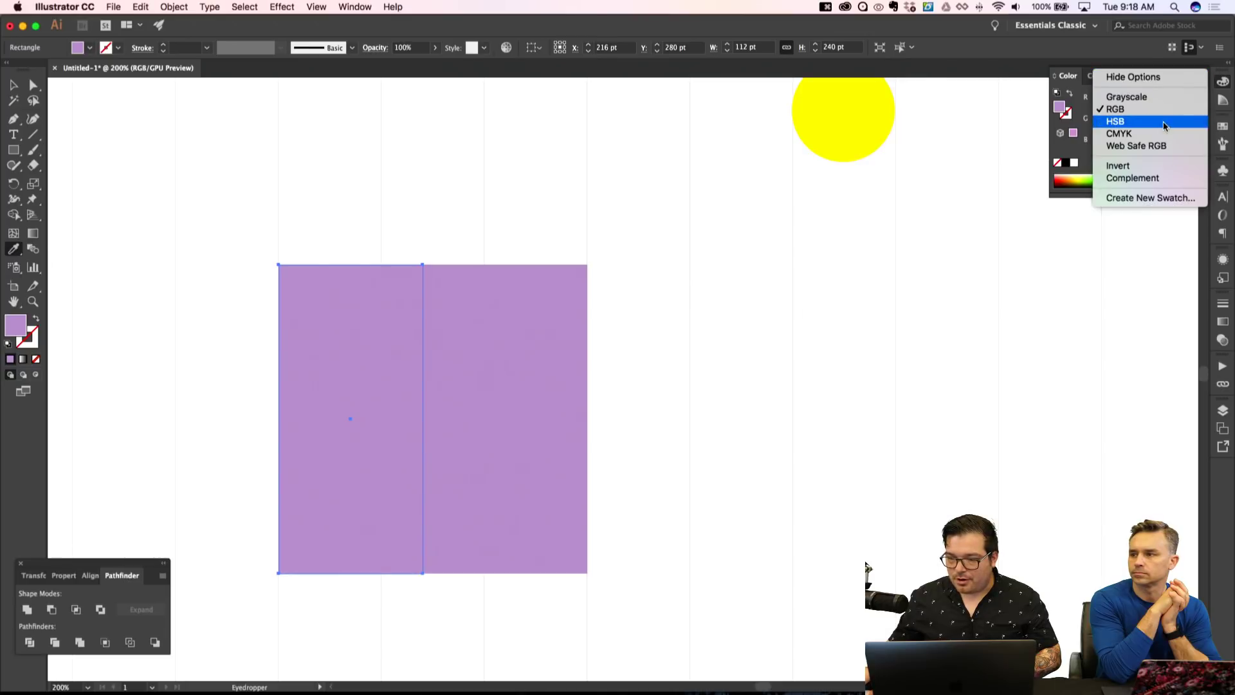
{"action": "left_click", "coordinate": [1177, 121]}
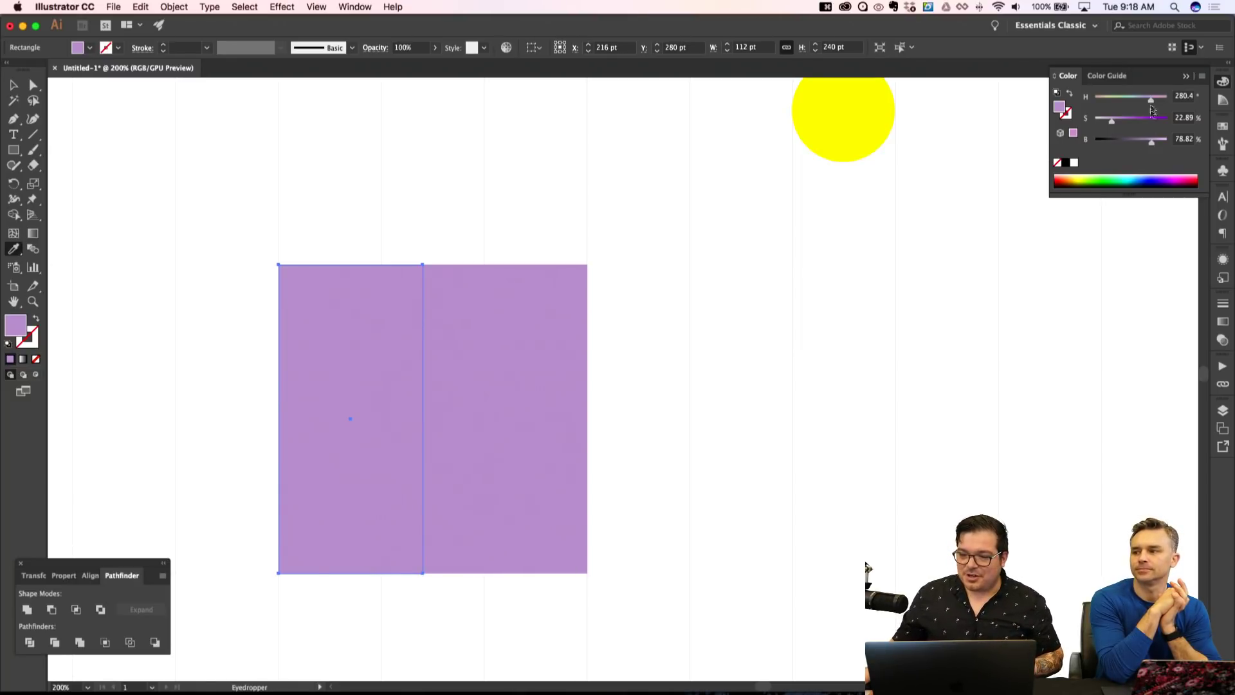
{"action": "mouse_move", "coordinate": [1114, 124]}
{"action": "left_mouse_down"}
{"action": "mouse_move", "coordinate": [1148, 146]}
{"action": "mouse_move", "coordinate": [1125, 127]}
{"action": "left_mouse_up"}
{"action": "key", "text": "shift+super+a"}
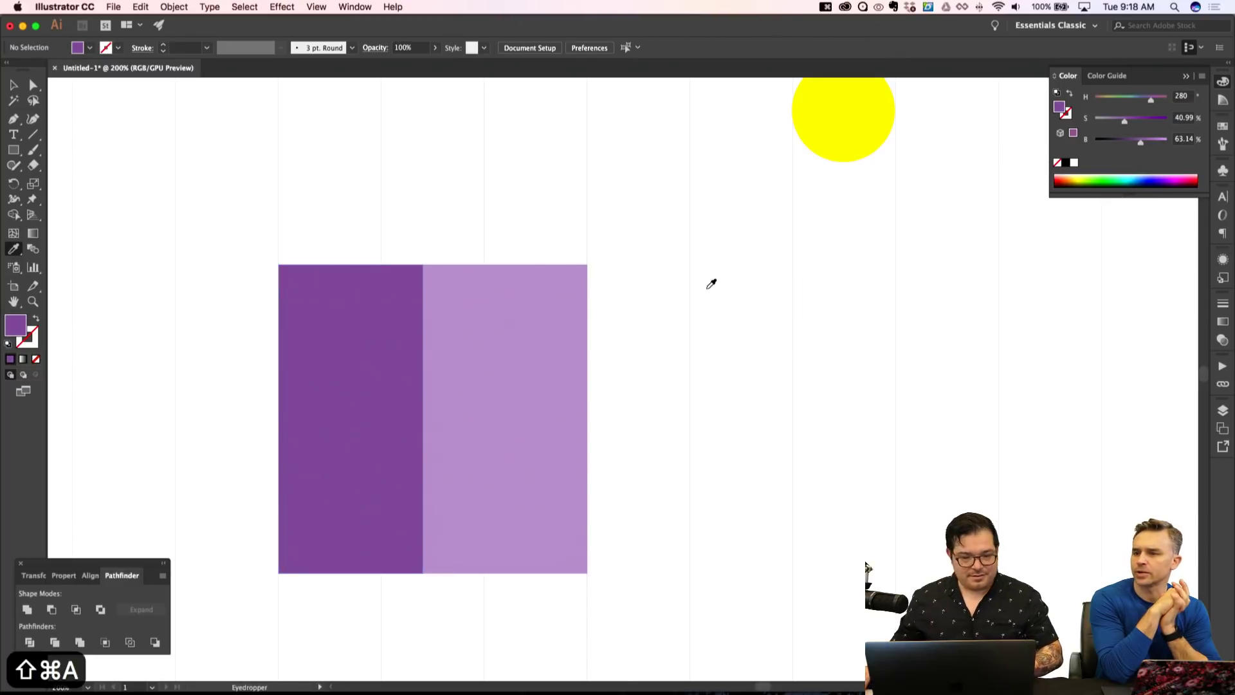
Adjust the right rectangle's light purple fill to 27.94% saturation and 80% brightness.
{"action": "scroll", "coordinate": [708, 283], "scroll_direction": "down", "scroll_amount": 1}
{"action": "scroll", "coordinate": [716, 294], "scroll_direction": "down", "scroll_amount": 1}
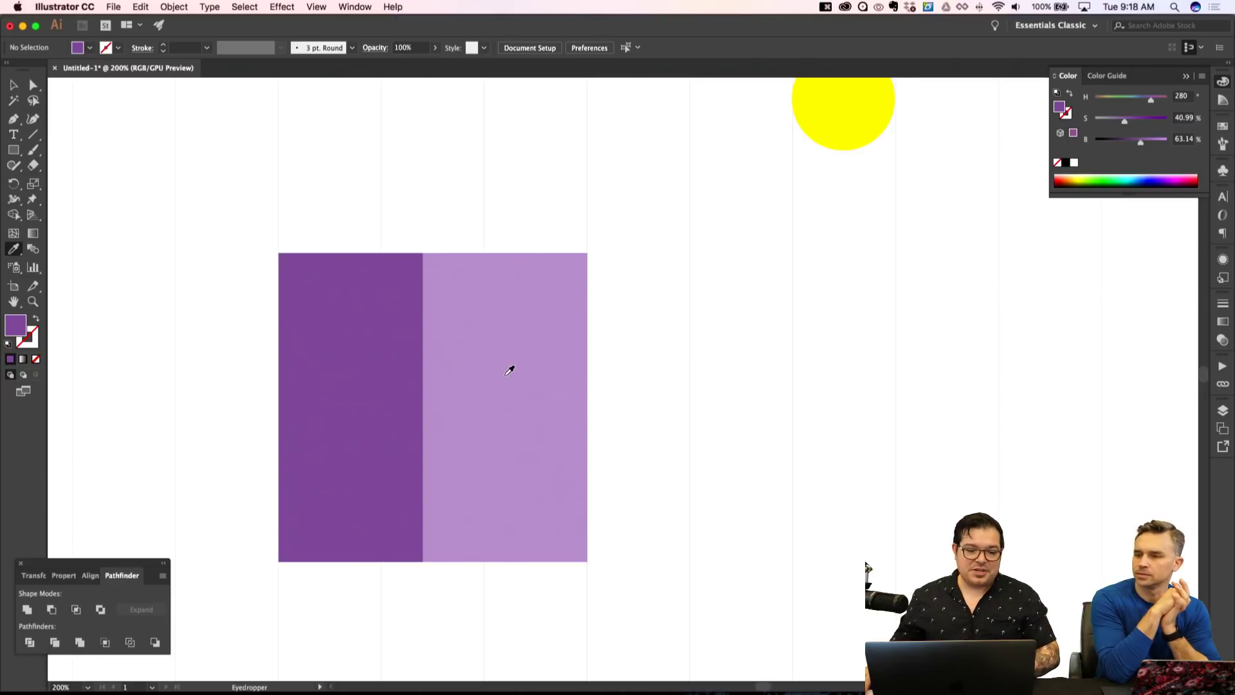
{"action": "key", "text": "a"}
{"action": "left_click", "coordinate": [504, 369]}
{"action": "left_click_drag", "start_coordinate": [1113, 124], "coordinate": [1153, 146]}
{"action": "key", "text": "shift+super+a"}
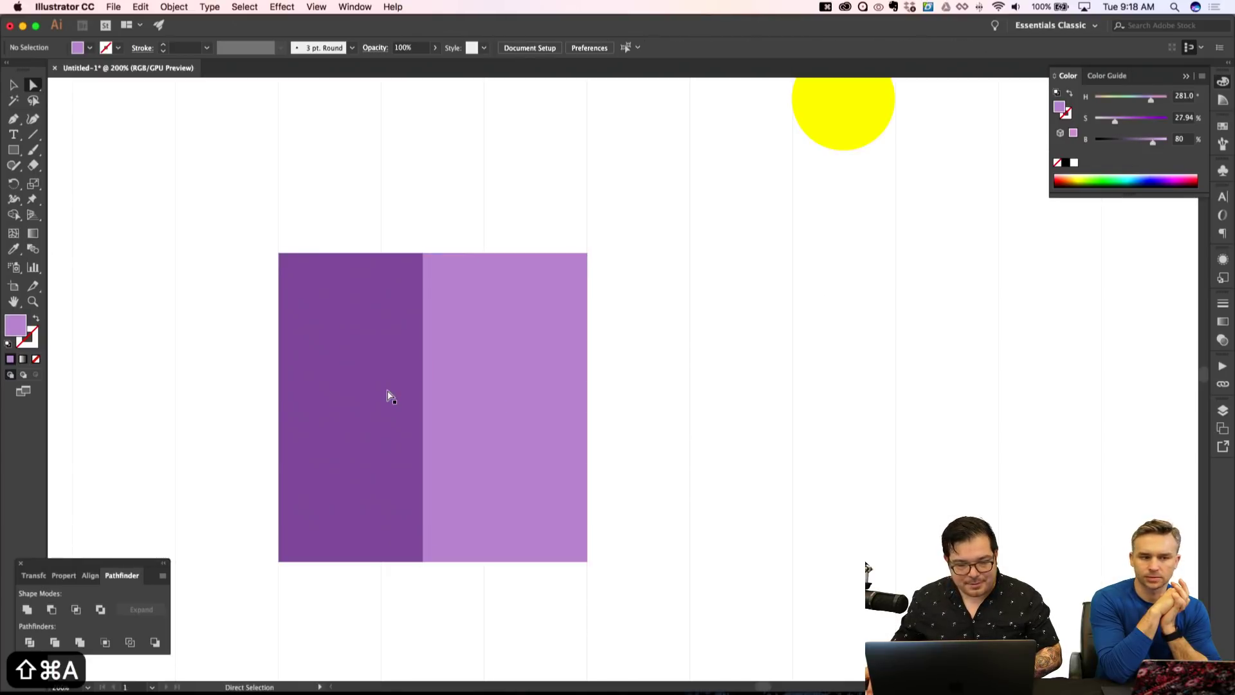
Raise the left rectangle's fill saturation to 47.83% and deselect it.
{"action": "left_click", "coordinate": [386, 395]}
{"action": "left_click_drag", "start_coordinate": [1113, 124], "coordinate": [1130, 123]}
{"action": "key", "text": "shift+super+a"}
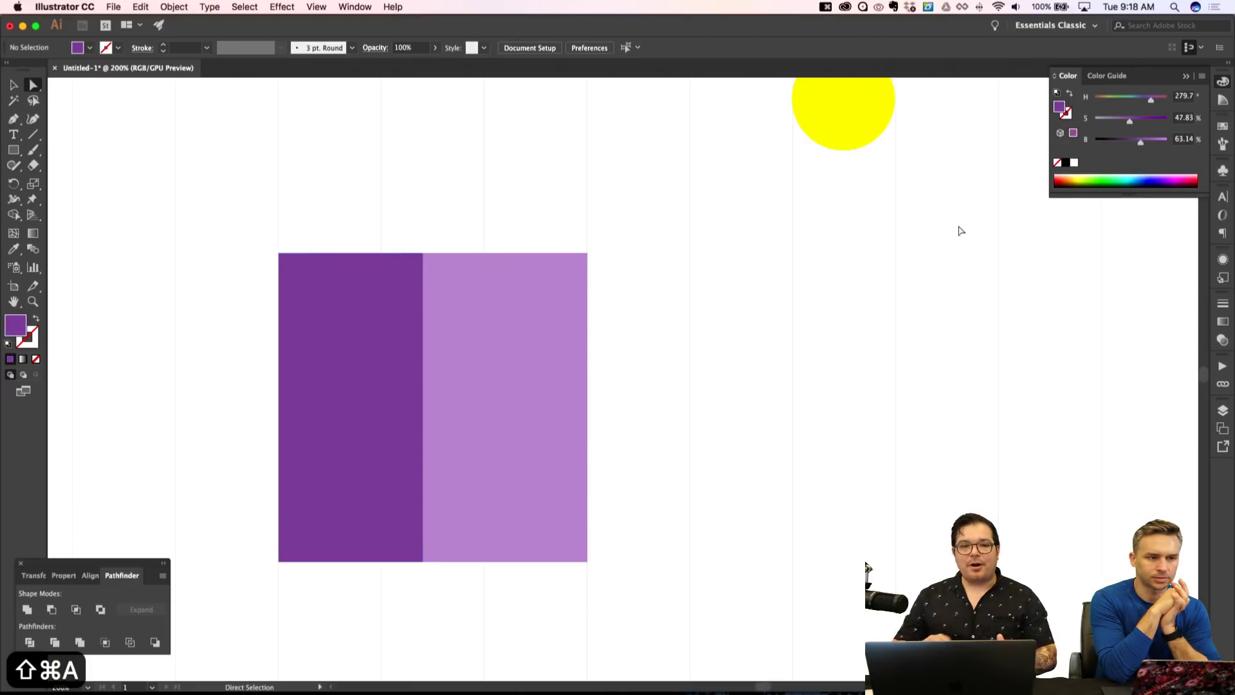
Draw a dark purple 96 x 224 pt rectangle inside the light purple one, inset equally at the sides and top and flush at the bottom.
{"action": "key", "text": "m"}
{"action": "left_click_drag", "start_coordinate": [444, 274], "coordinate": [575, 559]}
{"action": "key", "text": "v"}
{"action": "left_click_drag", "start_coordinate": [579, 418], "coordinate": [567, 419]}
{"action": "key", "text": "shift+super+a"}
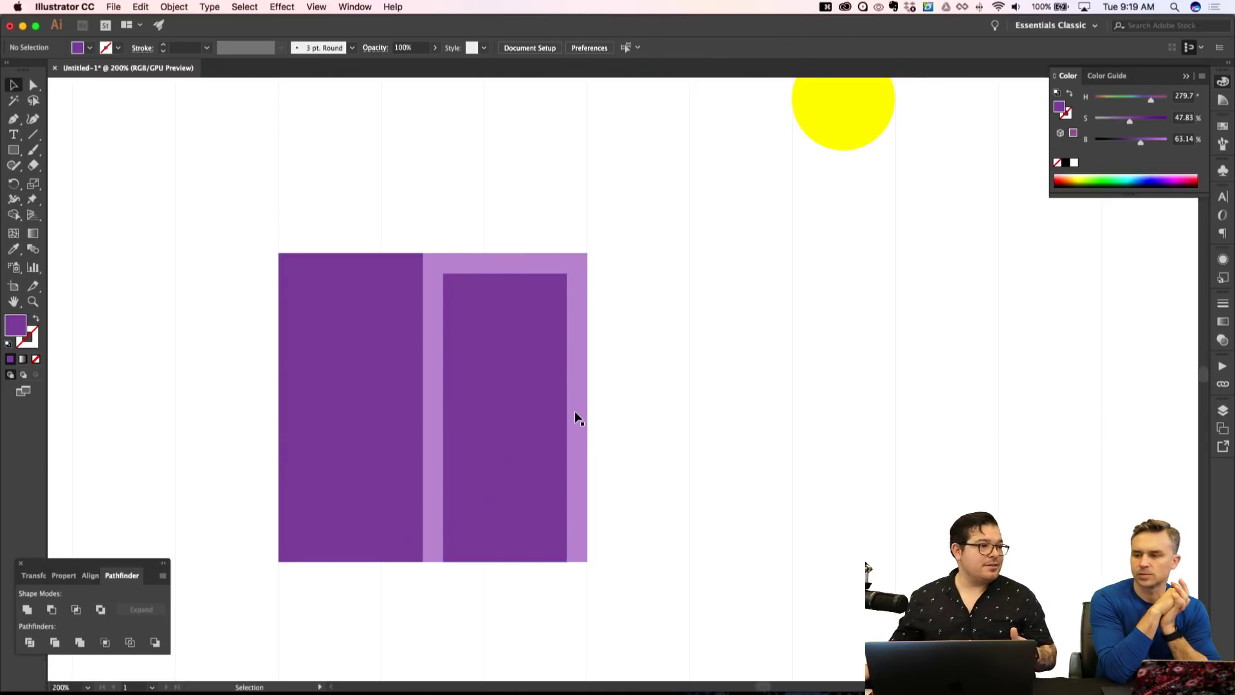
Fill the inner dark purple rectangle with the default linear gradient and set the gradient angle to 90°.
{"action": "key", "text": "a"}
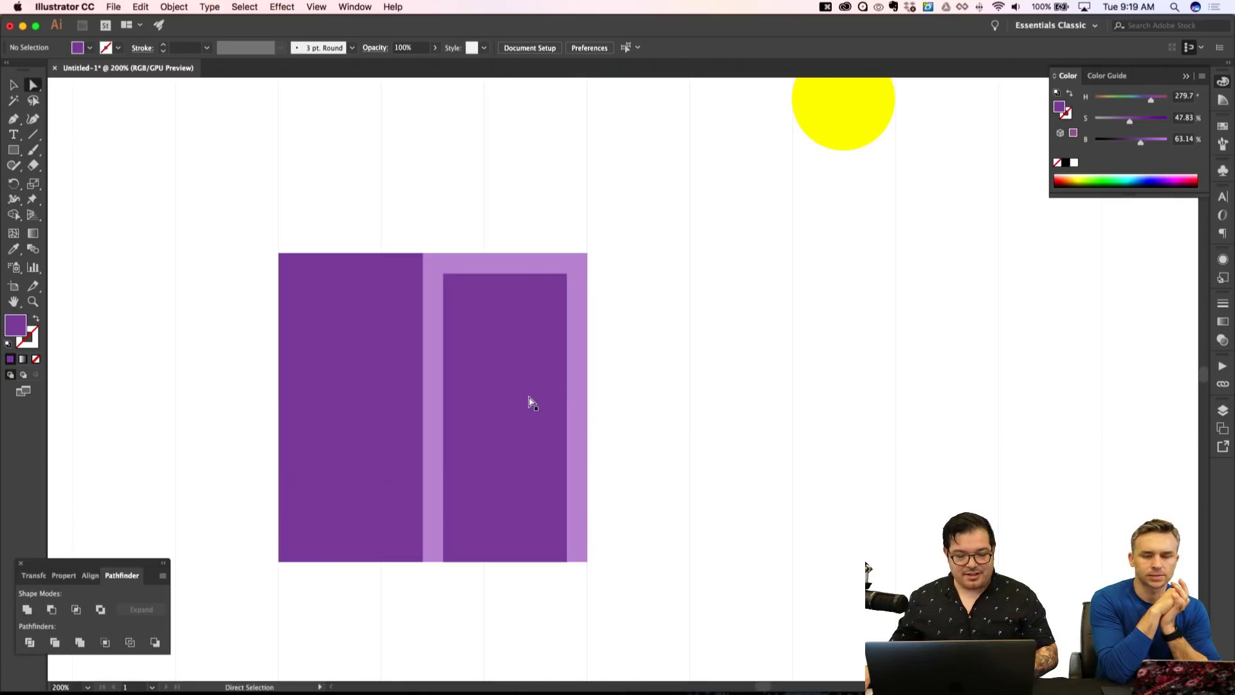
{"action": "left_click", "coordinate": [530, 404]}
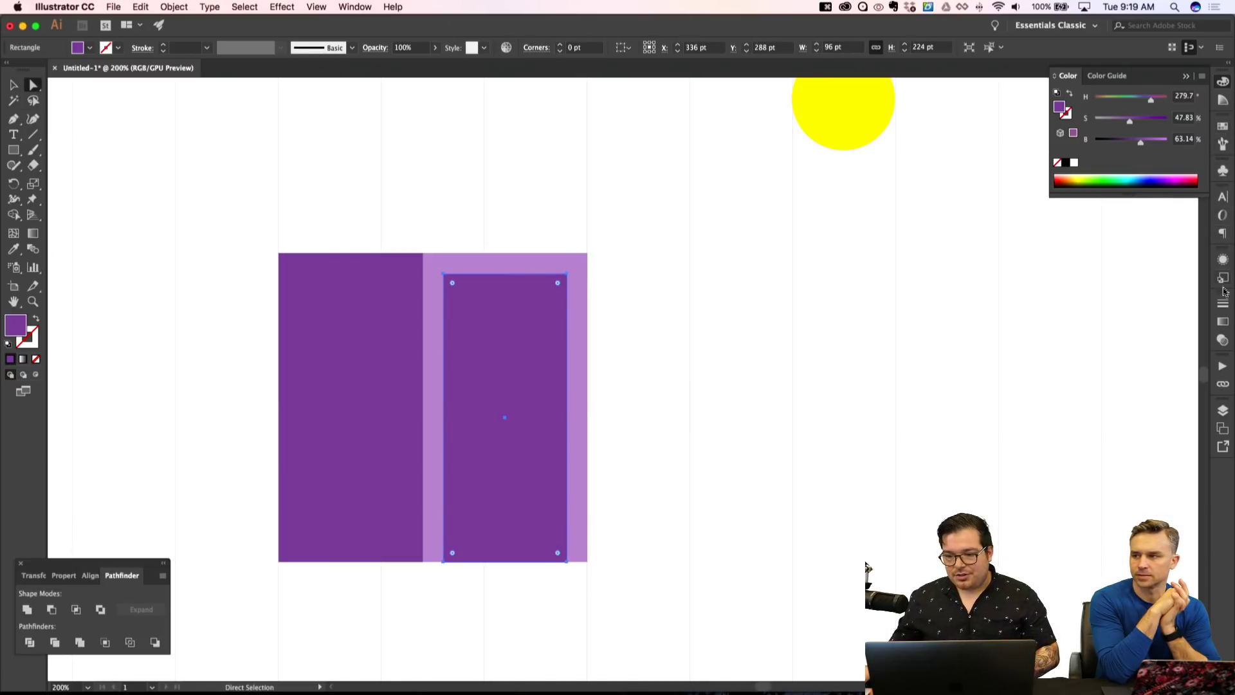
{"action": "left_click", "coordinate": [1223, 321]}
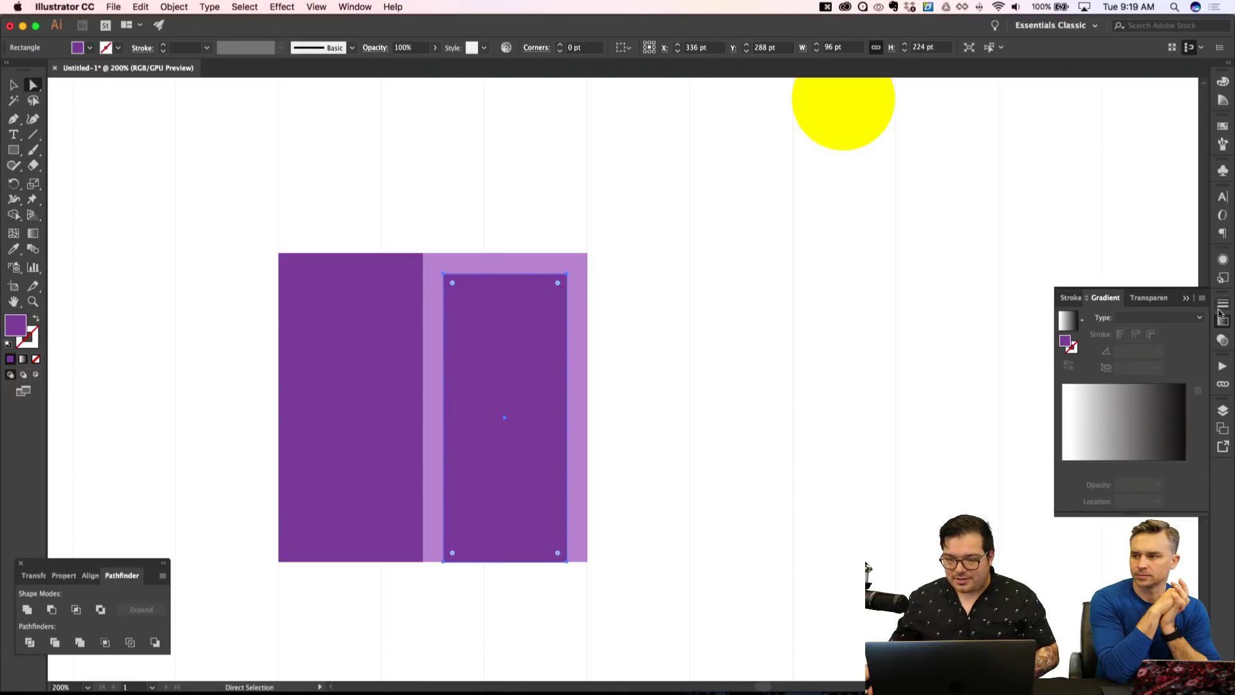
{"action": "left_click", "coordinate": [1128, 468]}
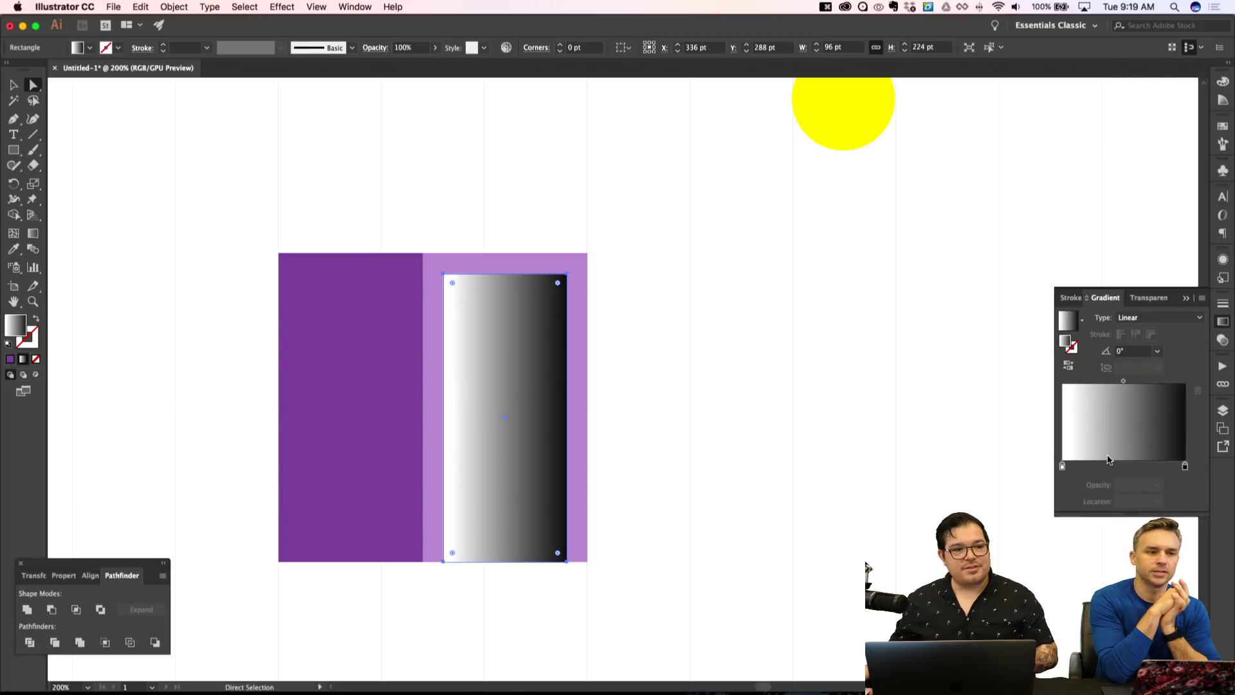
{"action": "left_click", "coordinate": [1158, 351]}
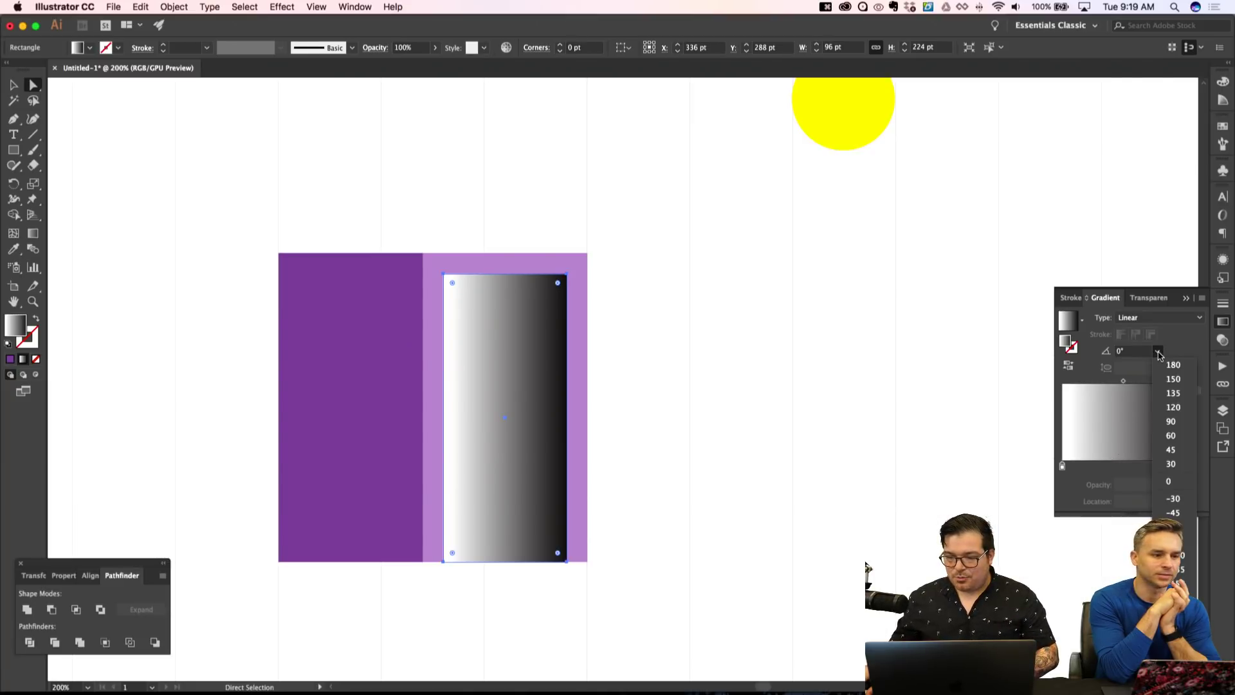
{"action": "left_click", "coordinate": [1171, 422]}
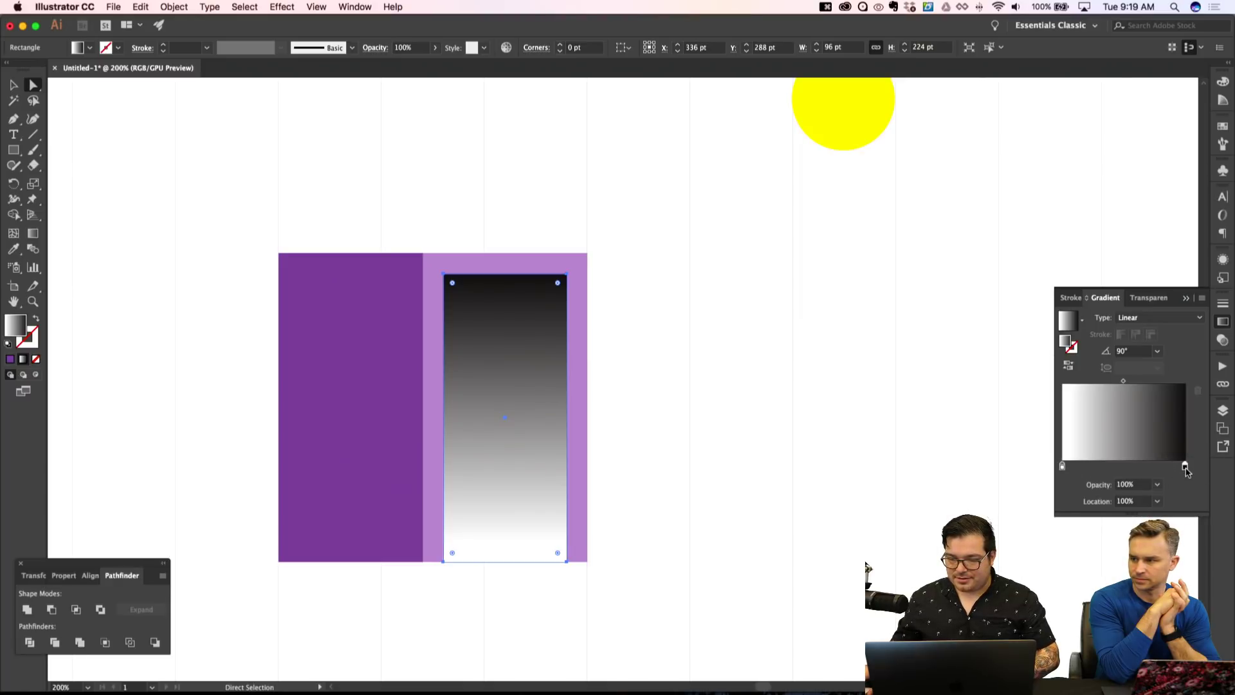
Recolor the gradient's black end stop with the teal swatch and adjust it to RGB 101, 200, 192.
{"action": "double_click", "coordinate": [1186, 466]}
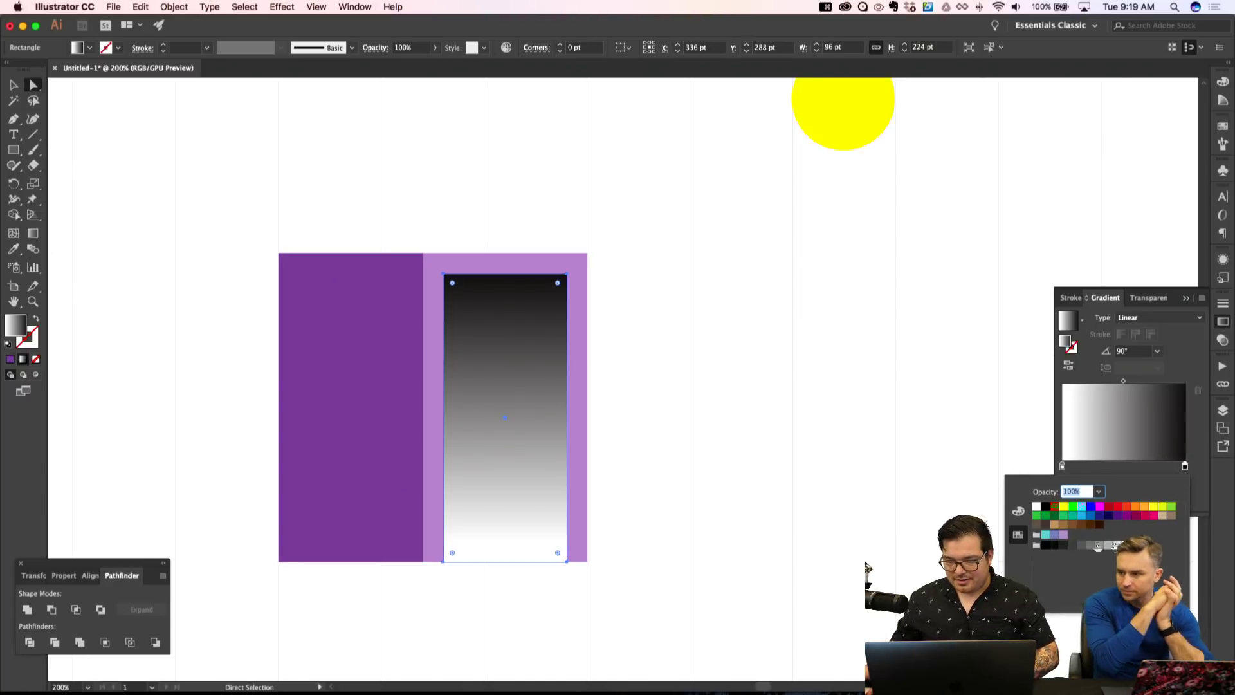
{"action": "left_click", "coordinate": [1045, 536]}
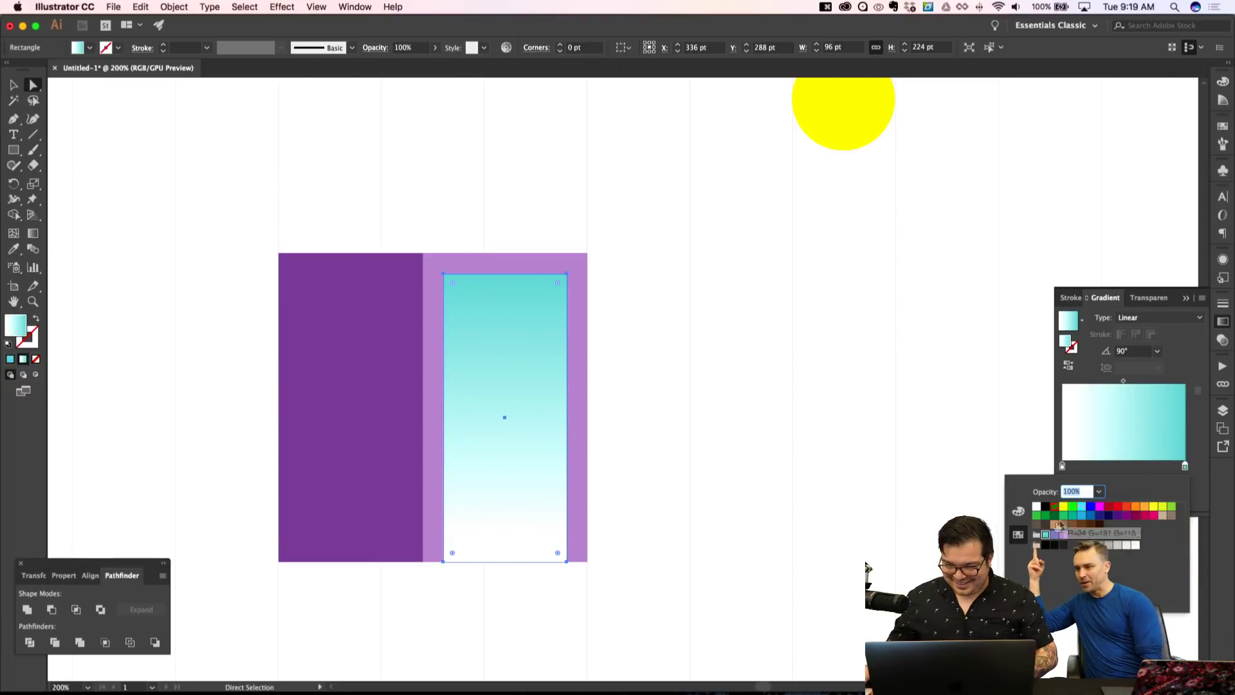
{"action": "left_click", "coordinate": [1018, 513]}
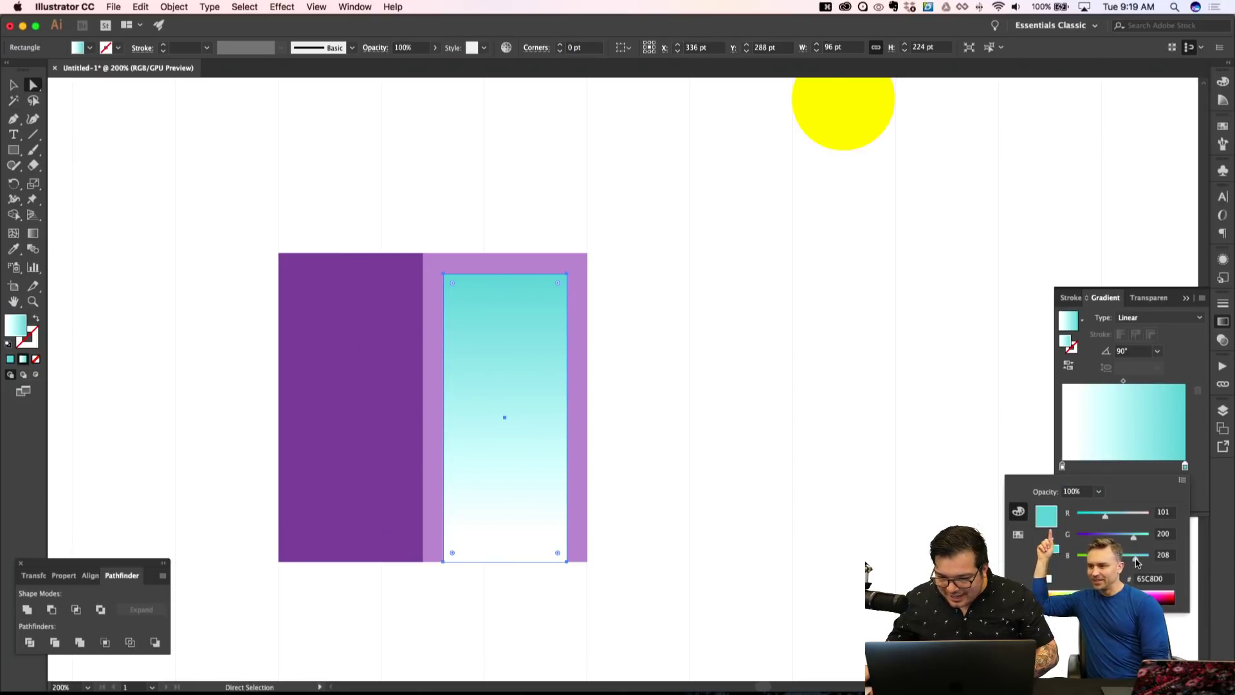
{"action": "left_click_drag", "start_coordinate": [1135, 554], "coordinate": [1131, 557]}
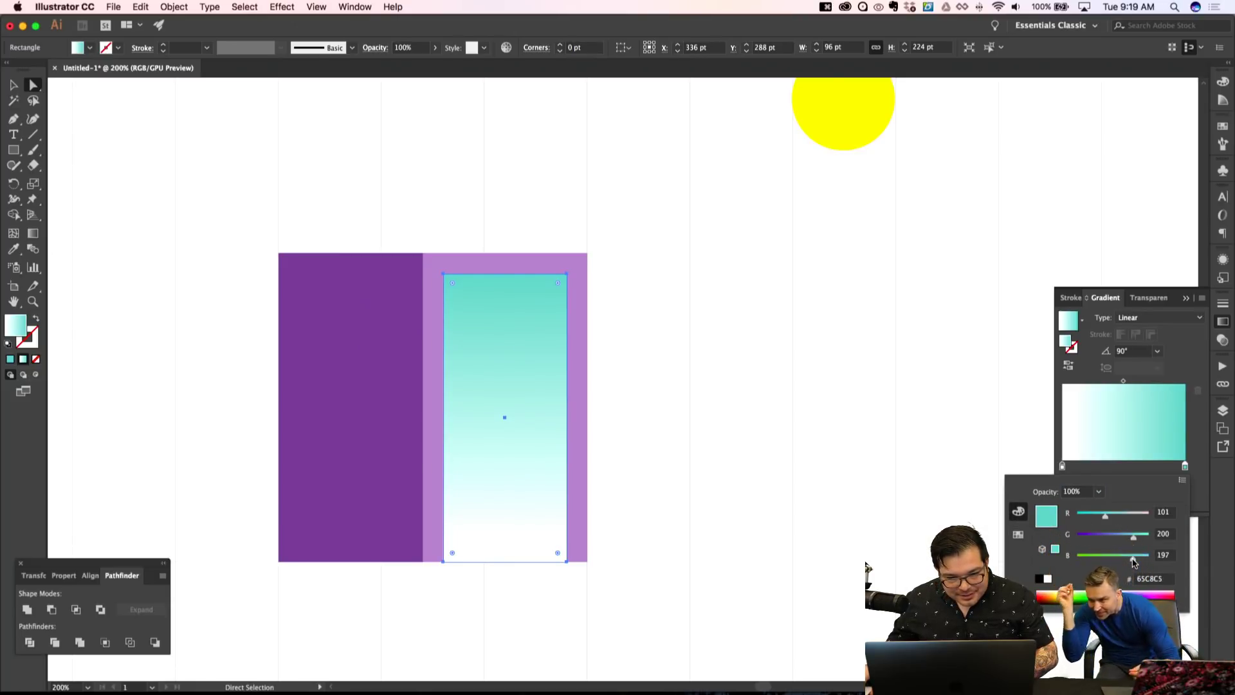
Recolor the gradient's white stop from the teal swatch and lighten it in HSB to about 22% saturation and 100% brightness.
{"action": "left_click", "coordinate": [1062, 466]}
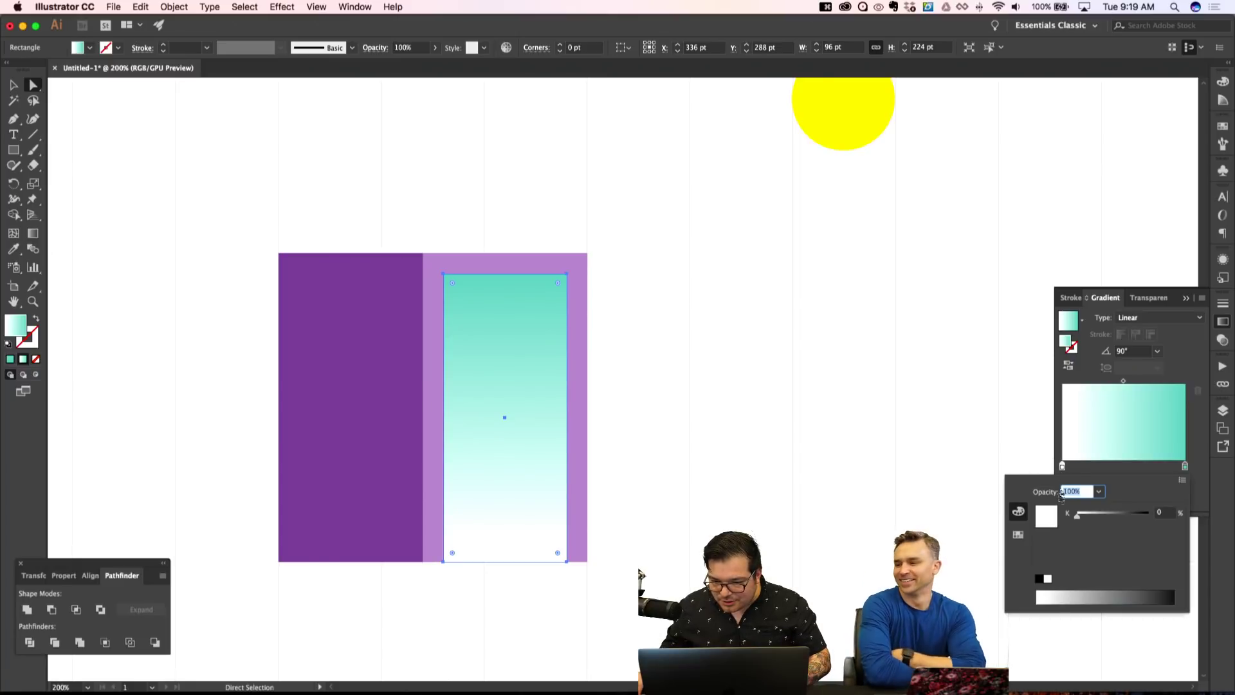
{"action": "left_click", "coordinate": [1018, 535]}
{"action": "left_click", "coordinate": [1045, 536]}
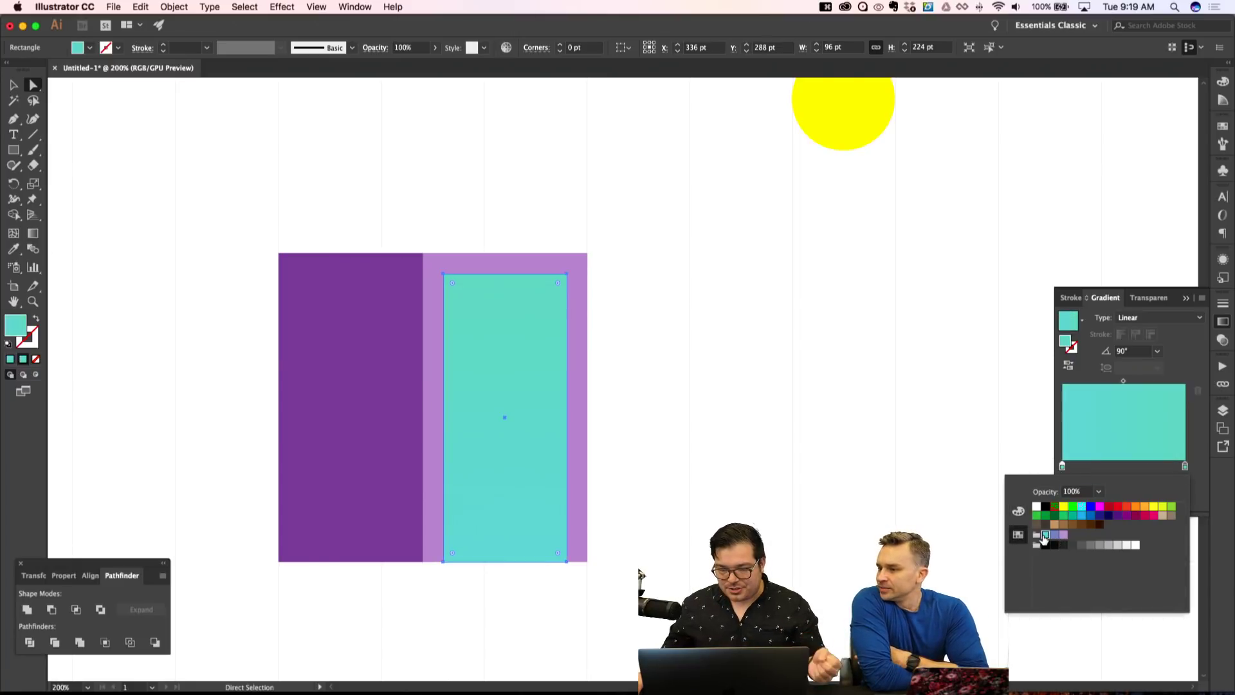
{"action": "left_click", "coordinate": [1018, 511]}
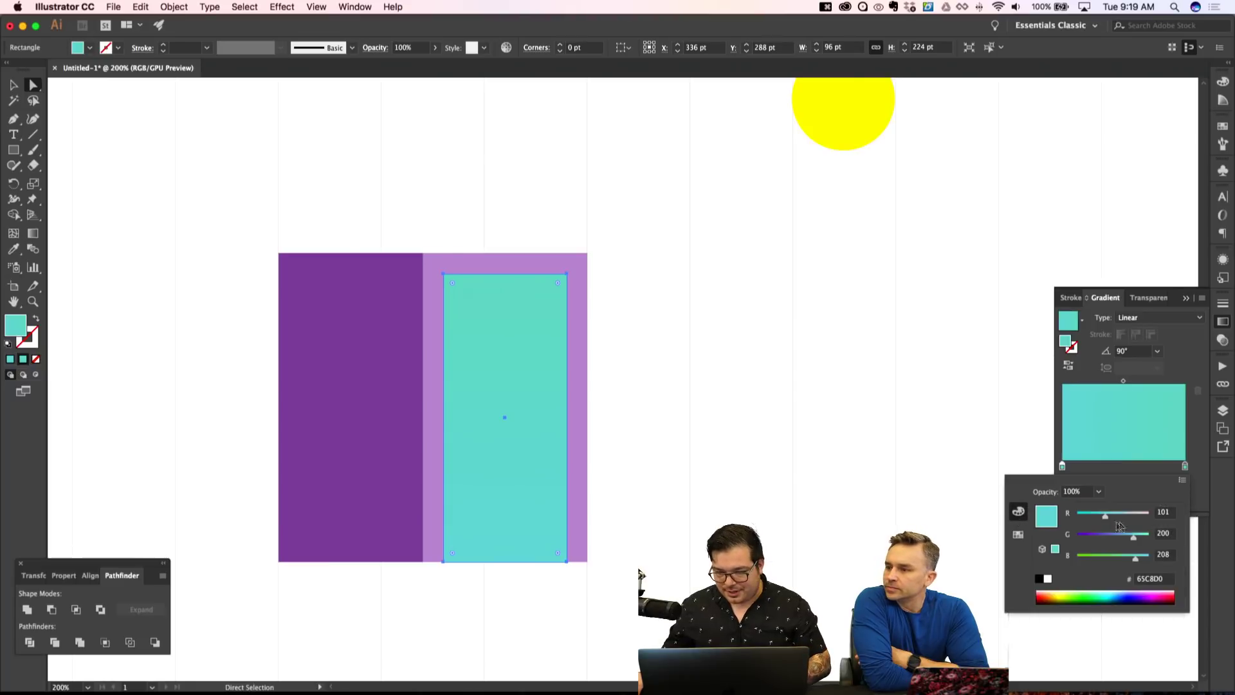
{"action": "left_click", "coordinate": [1182, 480]}
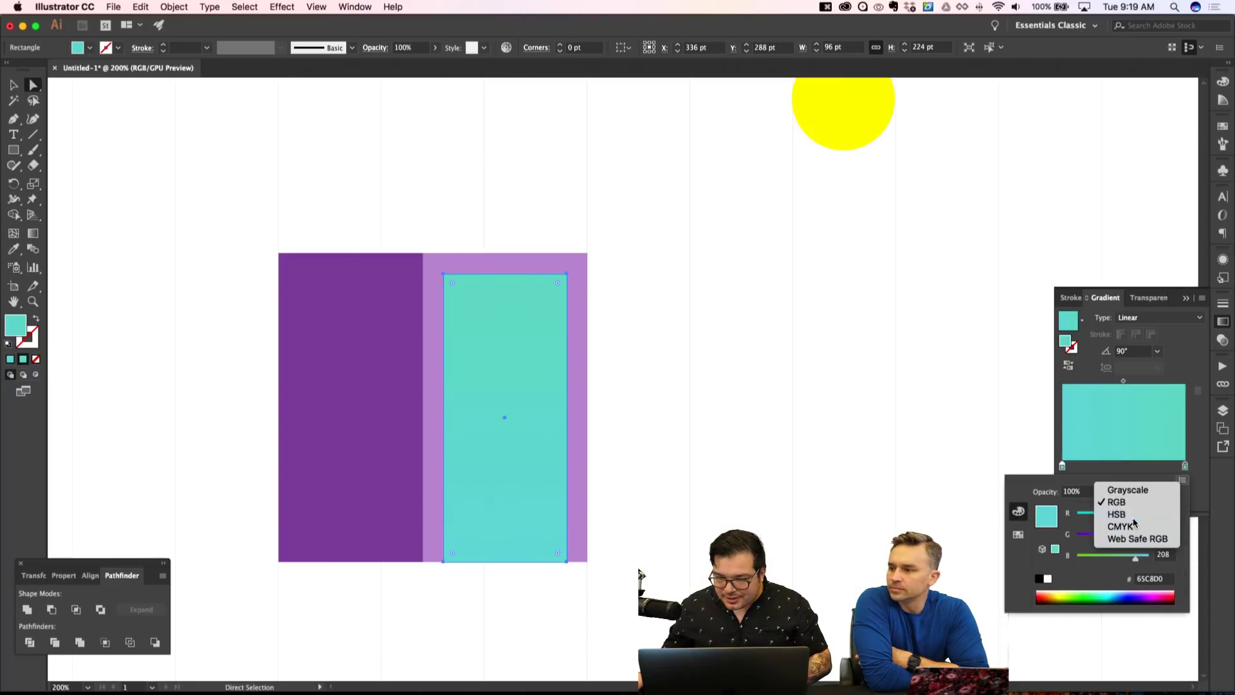
{"action": "left_click", "coordinate": [1126, 513]}
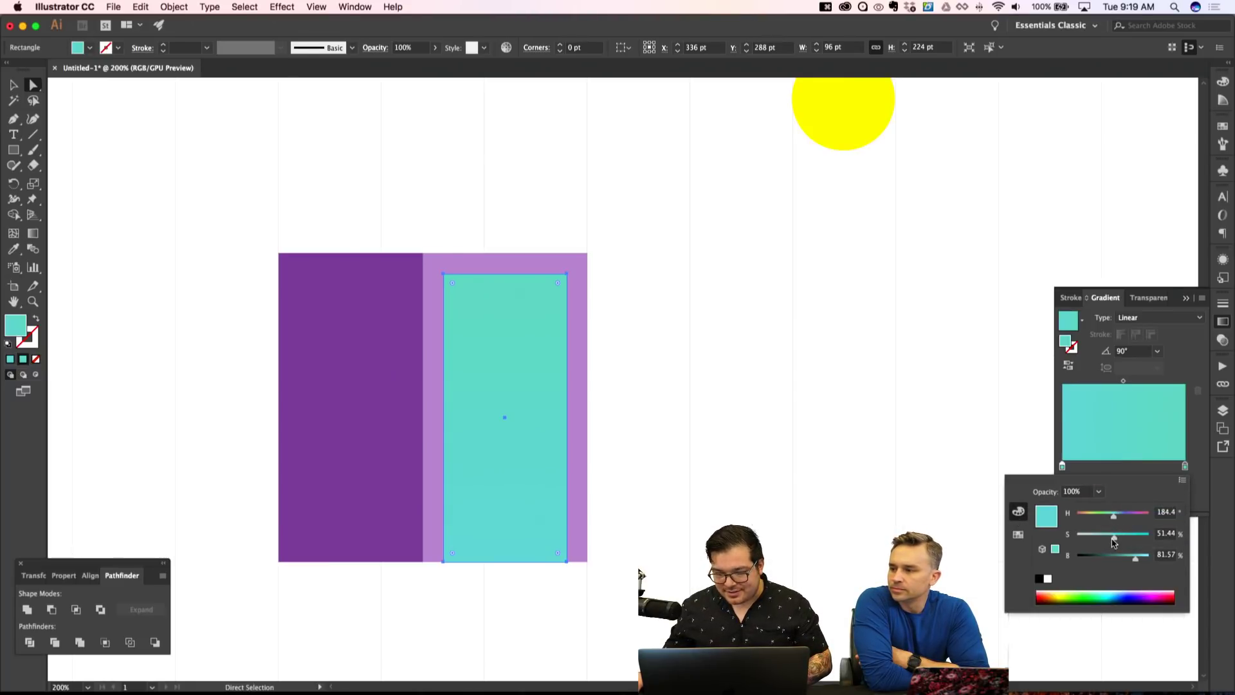
{"action": "left_click_drag", "start_coordinate": [1115, 537], "coordinate": [1149, 558]}
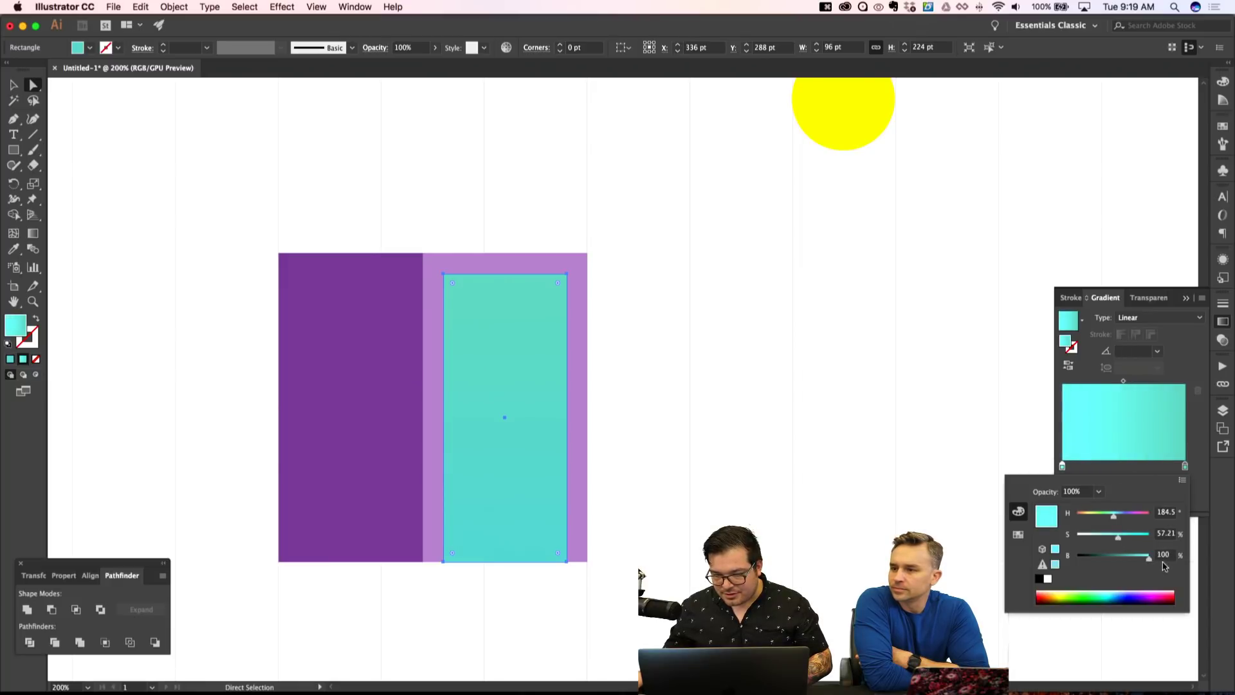
{"action": "left_click_drag", "start_coordinate": [1115, 520], "coordinate": [1092, 541]}
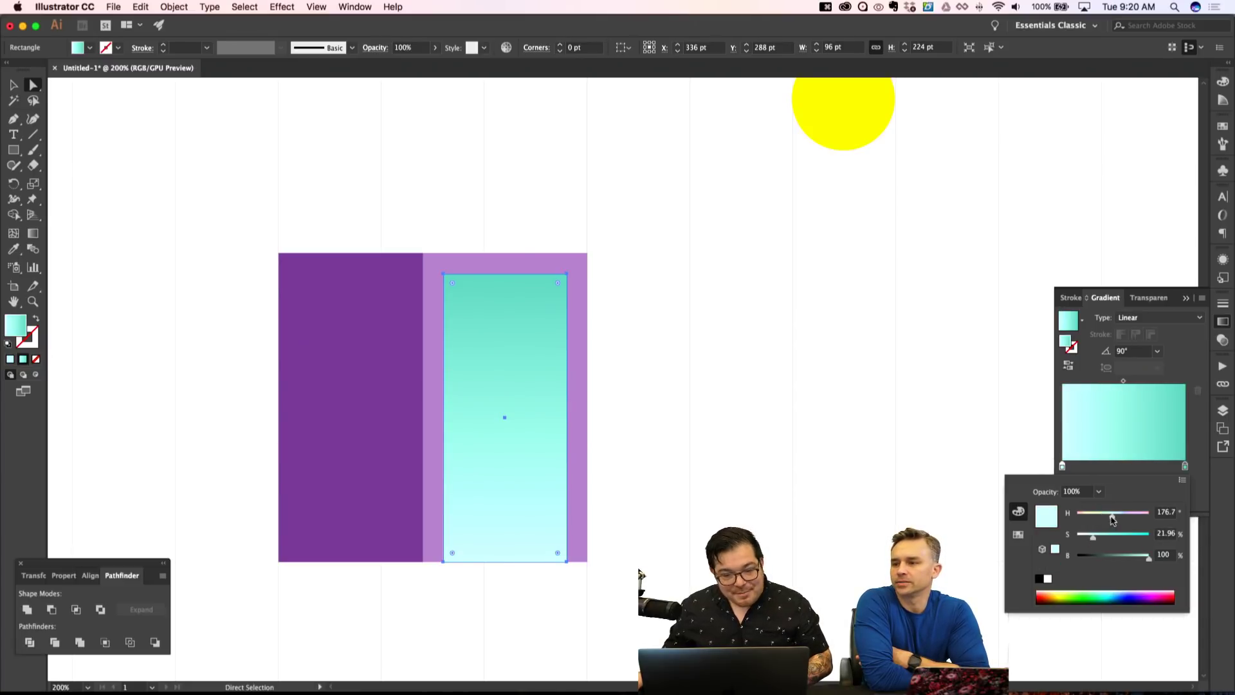
Deselect the rectangle and check the artwork at a smaller scale with the grid temporarily hidden.
{"action": "left_click", "coordinate": [778, 385]}
{"action": "key", "text": "shift+super+a"}
{"action": "key", "text": "super+minus"}
{"action": "key", "text": "super+minus"}
{"action": "key", "text": "super+minus"}
{"action": "key", "text": "super+apostrophe"}
{"action": "key", "text": "super+apostrophe"}
{"action": "key", "text": "super+equal"}
{"action": "key", "text": "super+equal"}
{"action": "key", "text": "super+equal"}
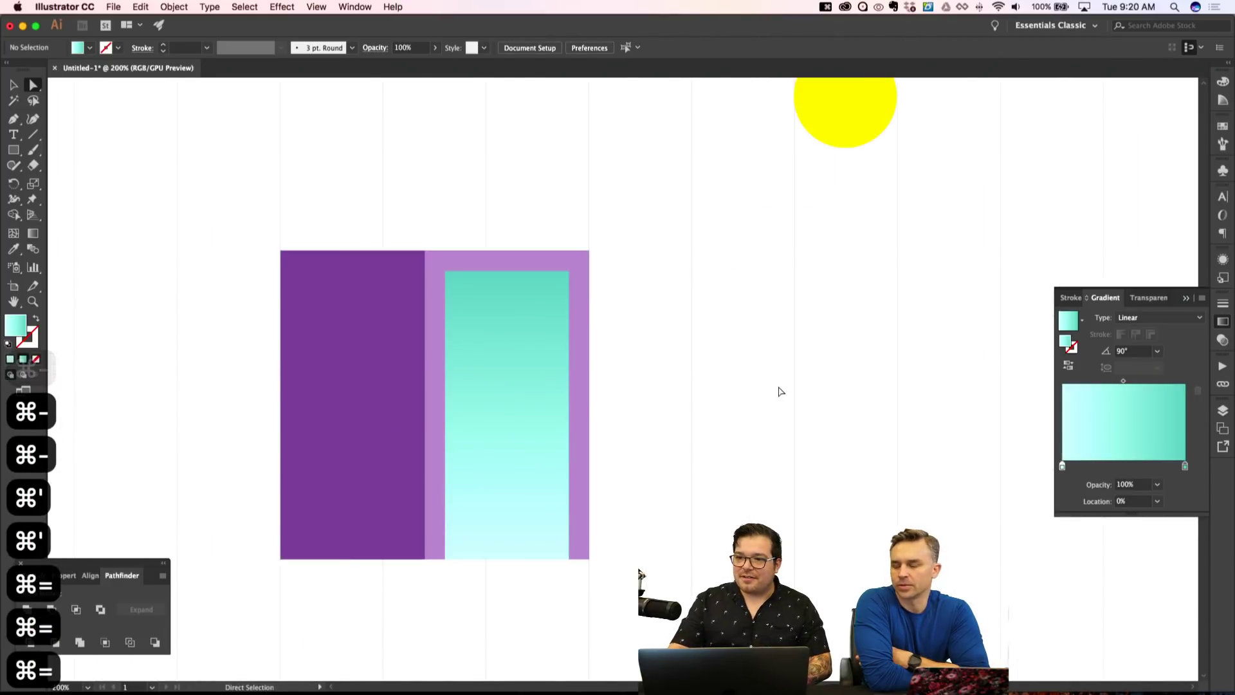
Shift the gradient's teal end stop to RGB 82, 204, 186, deselect the rectangle and check the color without the grid.
{"action": "scroll", "coordinate": [734, 392], "scroll_direction": "down", "scroll_amount": 3}
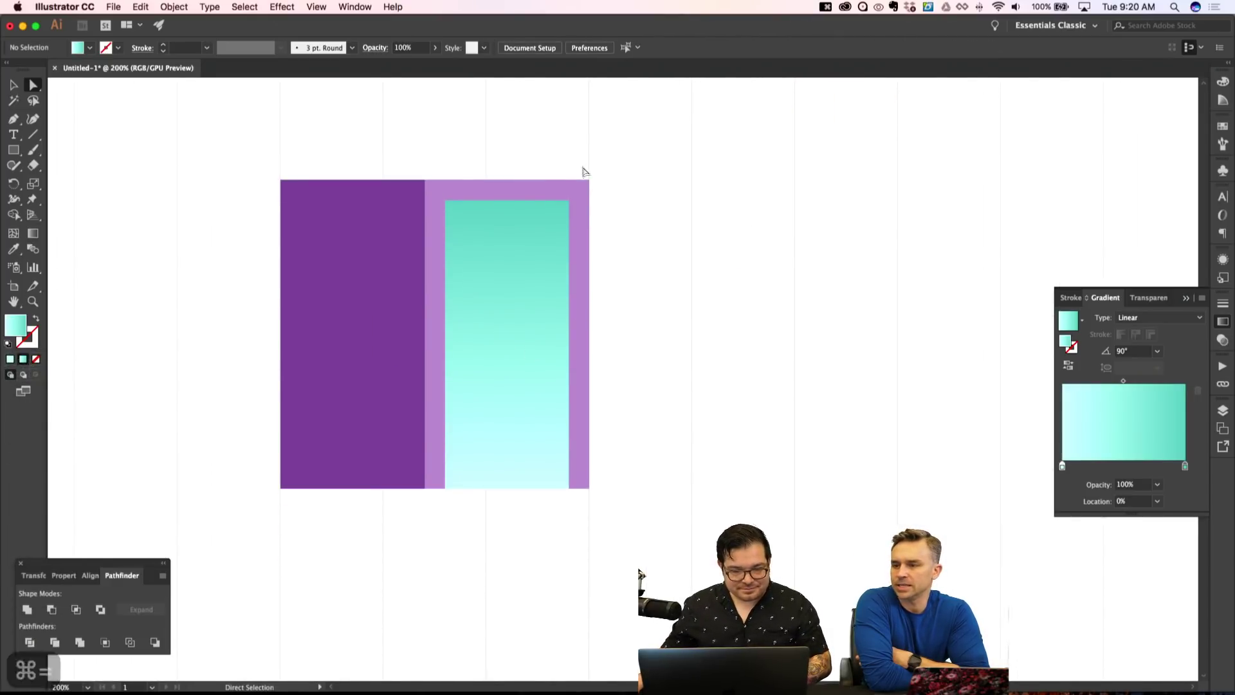
{"action": "left_click", "coordinate": [516, 257]}
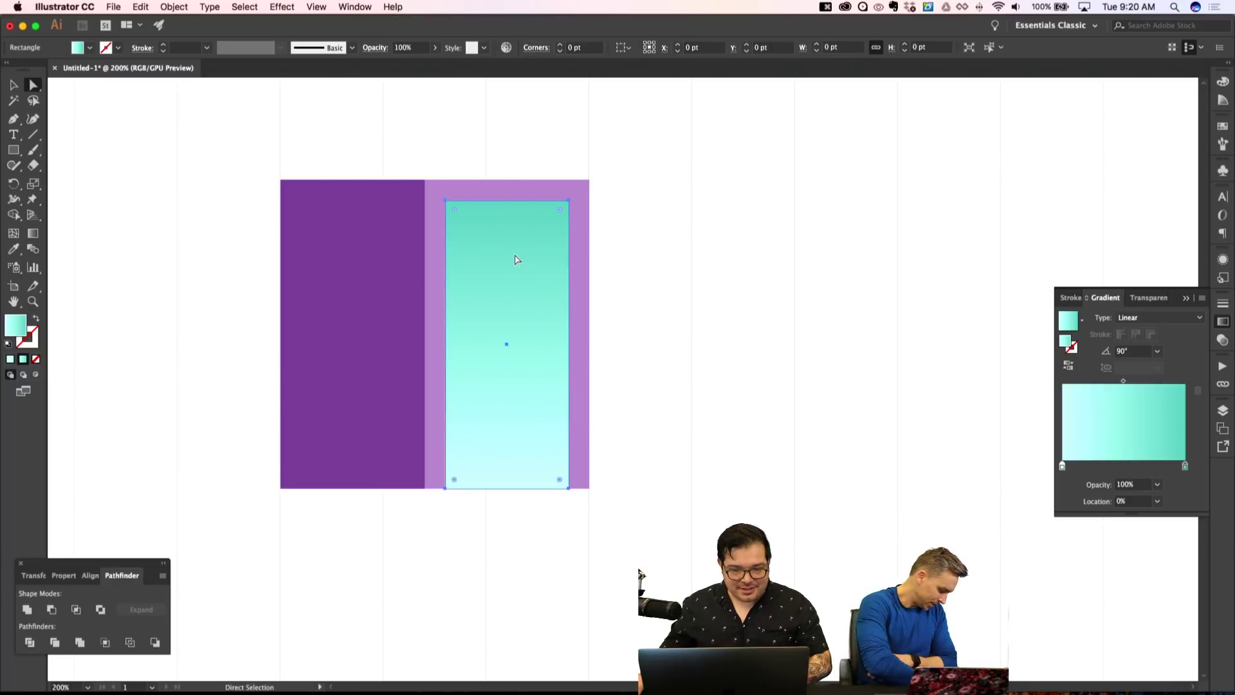
{"action": "double_click", "coordinate": [1186, 467]}
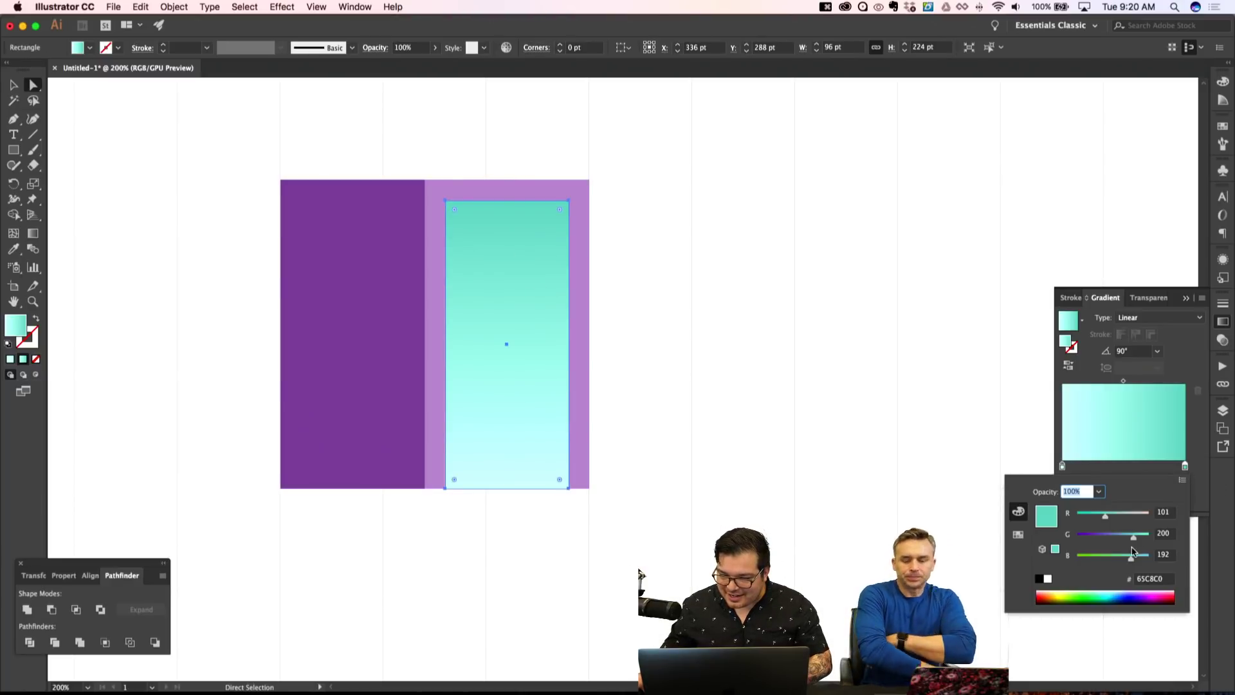
{"action": "left_click_drag", "start_coordinate": [1135, 542], "coordinate": [1130, 558]}
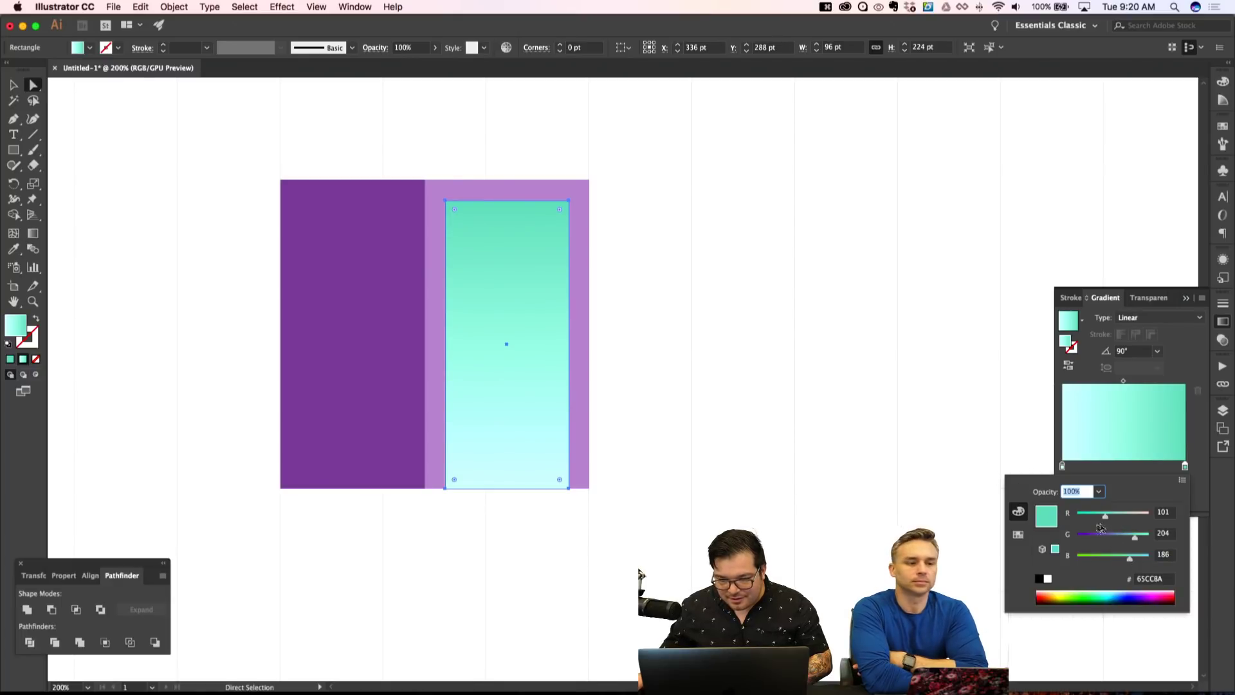
{"action": "left_click_drag", "start_coordinate": [1106, 518], "coordinate": [1101, 520]}
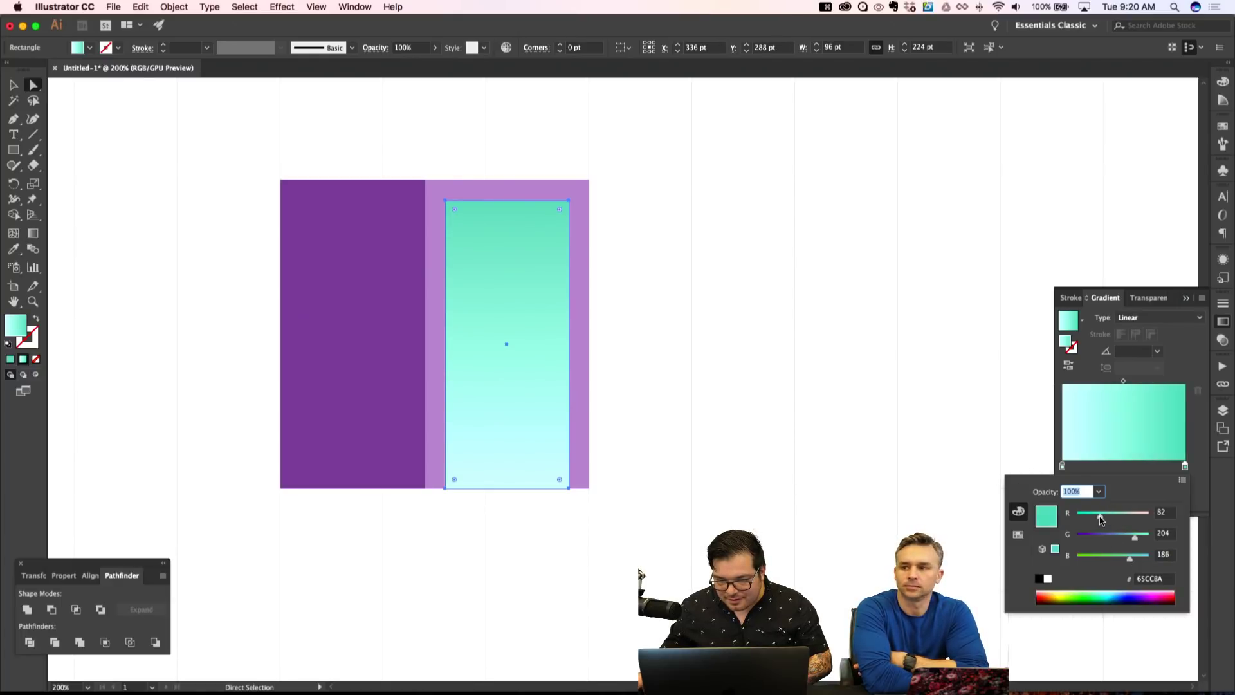
{"action": "left_click", "coordinate": [819, 402]}
{"action": "key", "text": "ctrl+shift+a"}
{"action": "key", "text": "ctrl+minus"}
{"action": "key", "text": "ctrl+minus"}
{"action": "key", "text": "ctrl+apostrophe"}
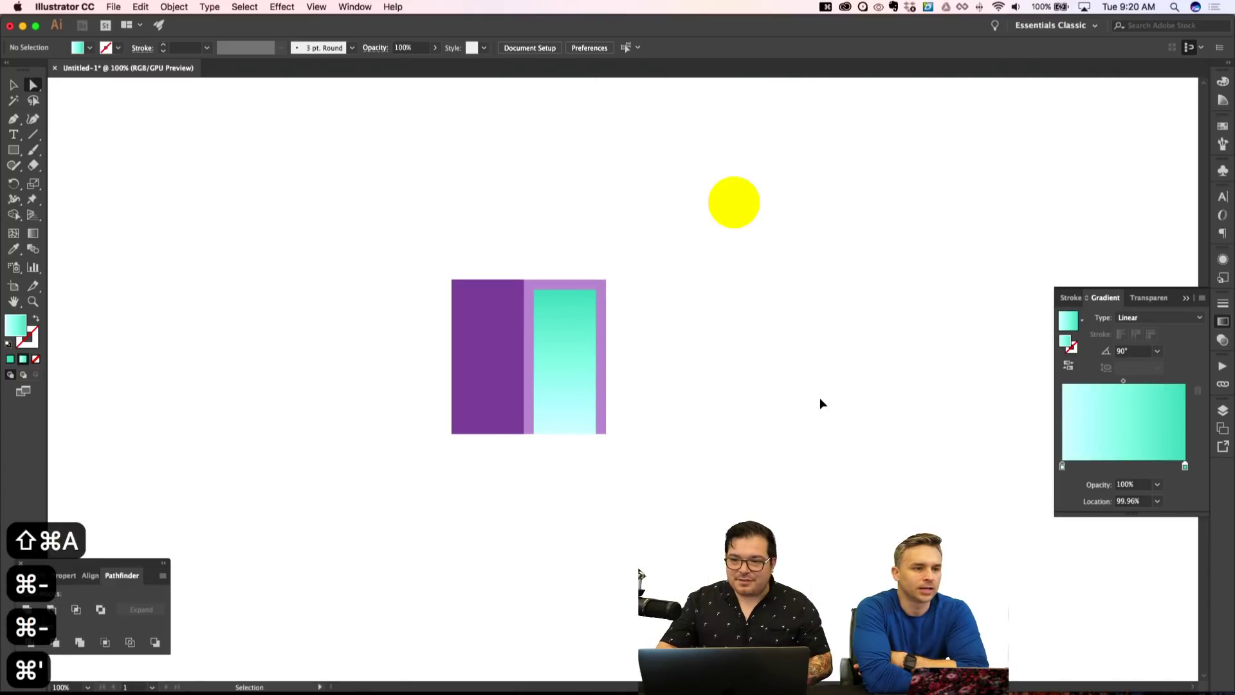
{"action": "key", "text": "ctrl+equal"}
{"action": "key", "text": "ctrl+apostrophe"}
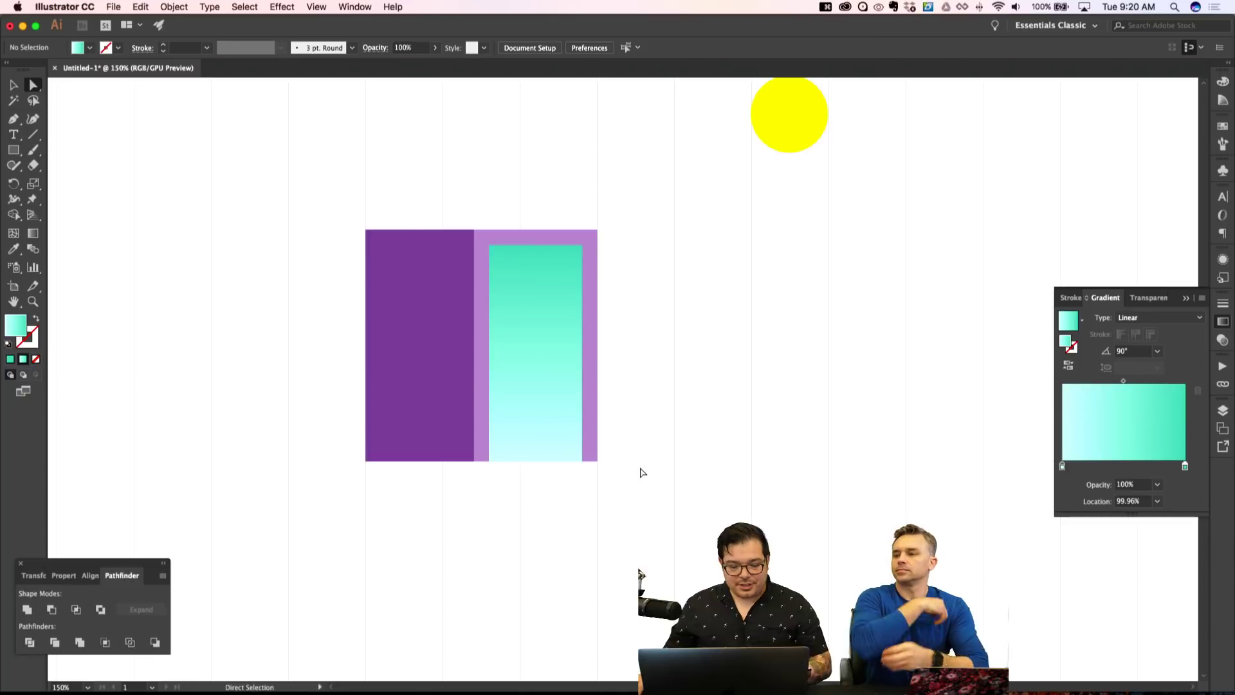
Move the right edges of the light purple and gradient rectangles 16 pt to the right, widening them to 144 and 112 pt.
{"action": "left_click_drag", "start_coordinate": [646, 483], "coordinate": [569, 172]}
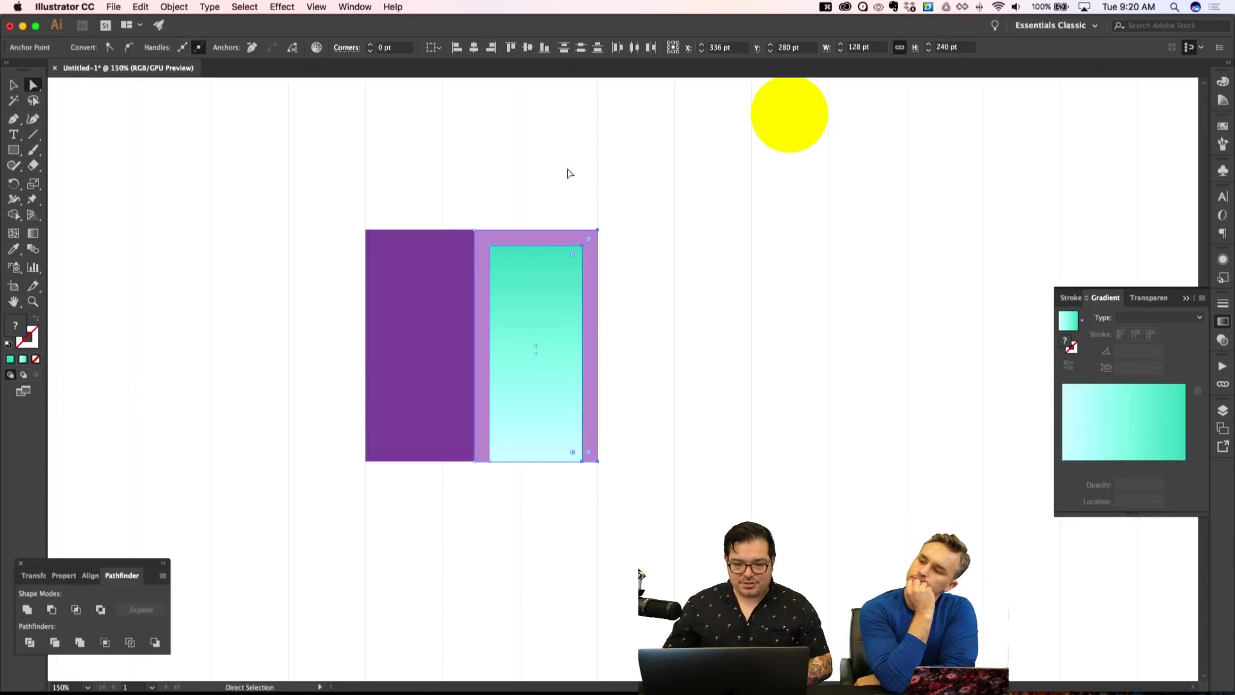
{"action": "key", "text": "Right"}
{"action": "key", "text": "Right"}
{"action": "key", "text": "Right"}
{"action": "key", "text": "Right"}
{"action": "key", "text": "Right"}
{"action": "key", "text": "Right"}
{"action": "key", "text": "Right"}
{"action": "key", "text": "Right"}
{"action": "key", "text": "Right"}
{"action": "key", "text": "Right"}
{"action": "key", "text": "Right"}
{"action": "key", "text": "Right"}
{"action": "key", "text": "Right"}
{"action": "key", "text": "Right"}
{"action": "key", "text": "Right"}
{"action": "key", "text": "super+shift+a"}
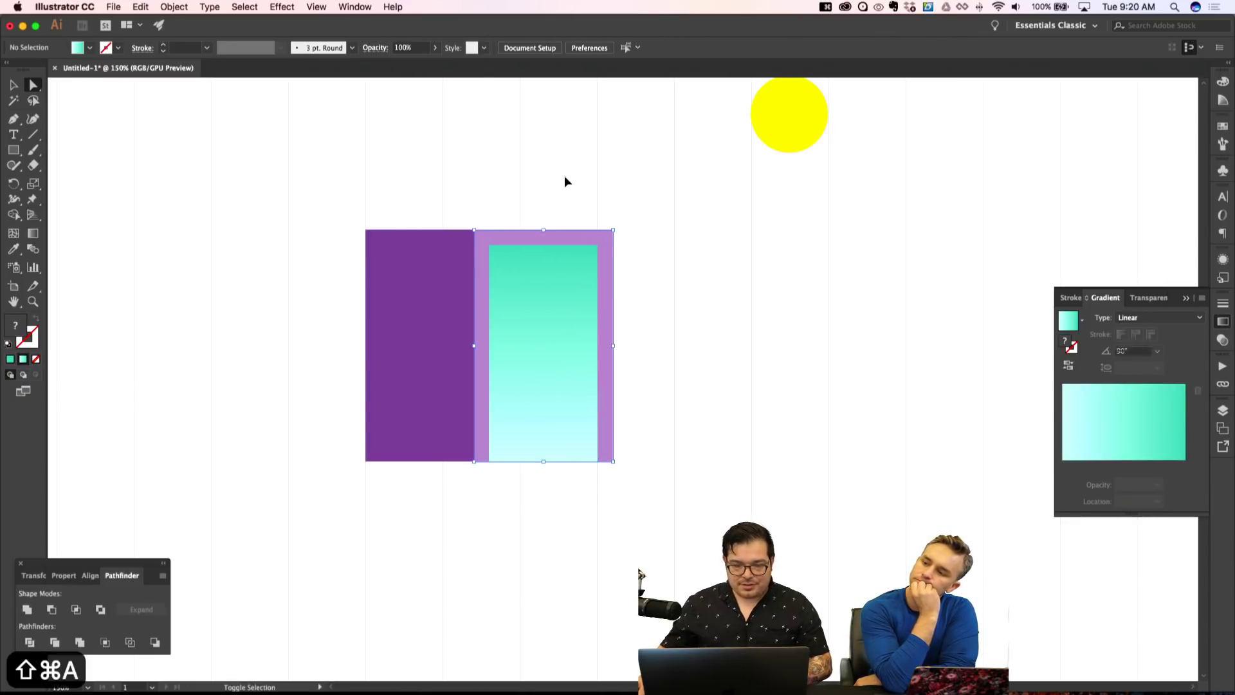
Select the right-edge anchor points of both rectangles again and examine them in outline view.
{"action": "left_click_drag", "start_coordinate": [565, 173], "coordinate": [671, 535]}
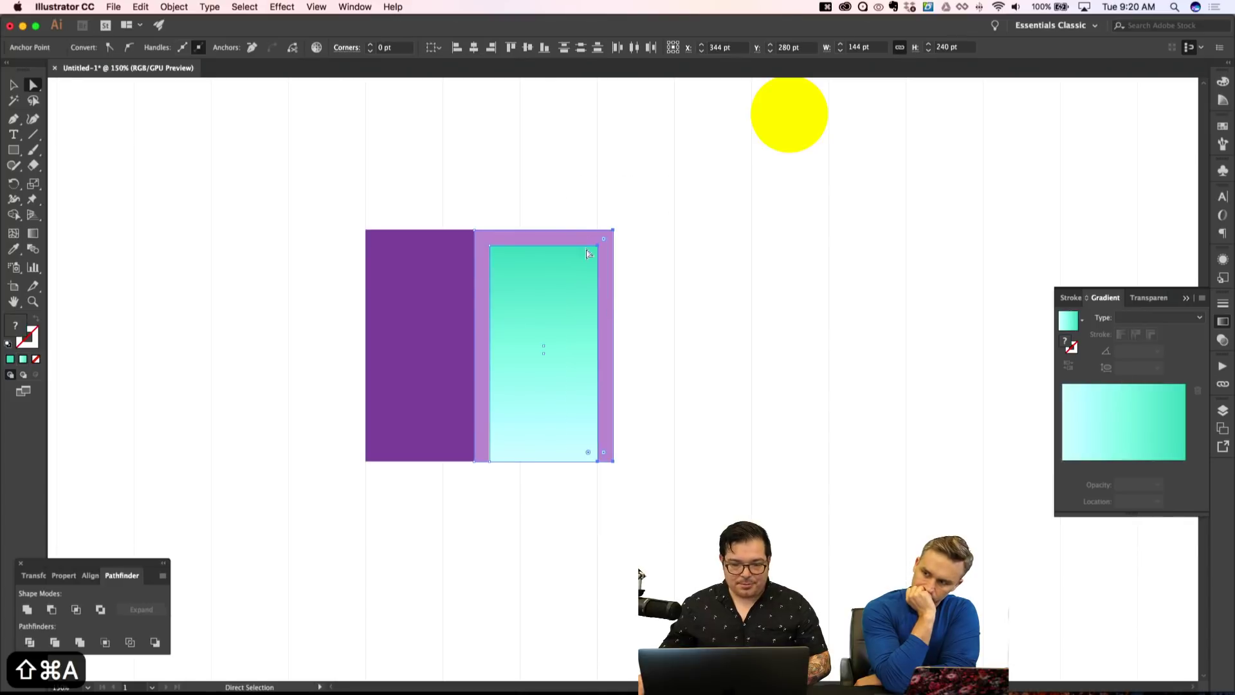
{"action": "key", "text": "super+y"}
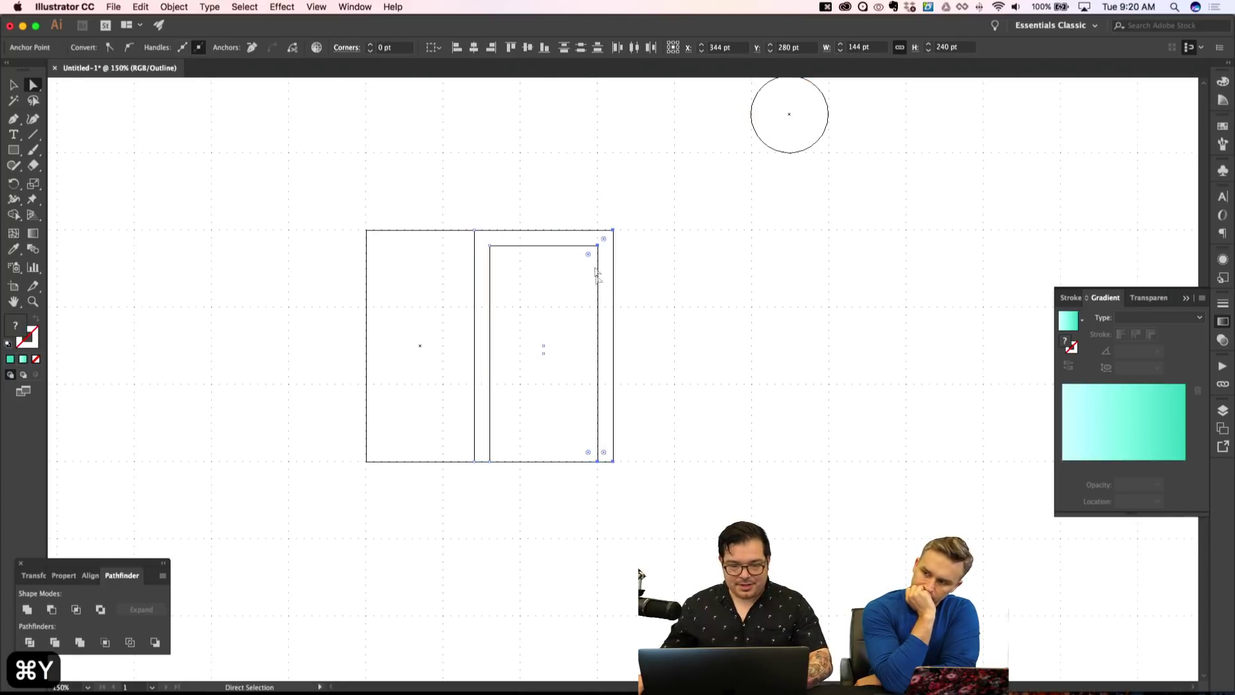
{"action": "key", "text": "super+y"}
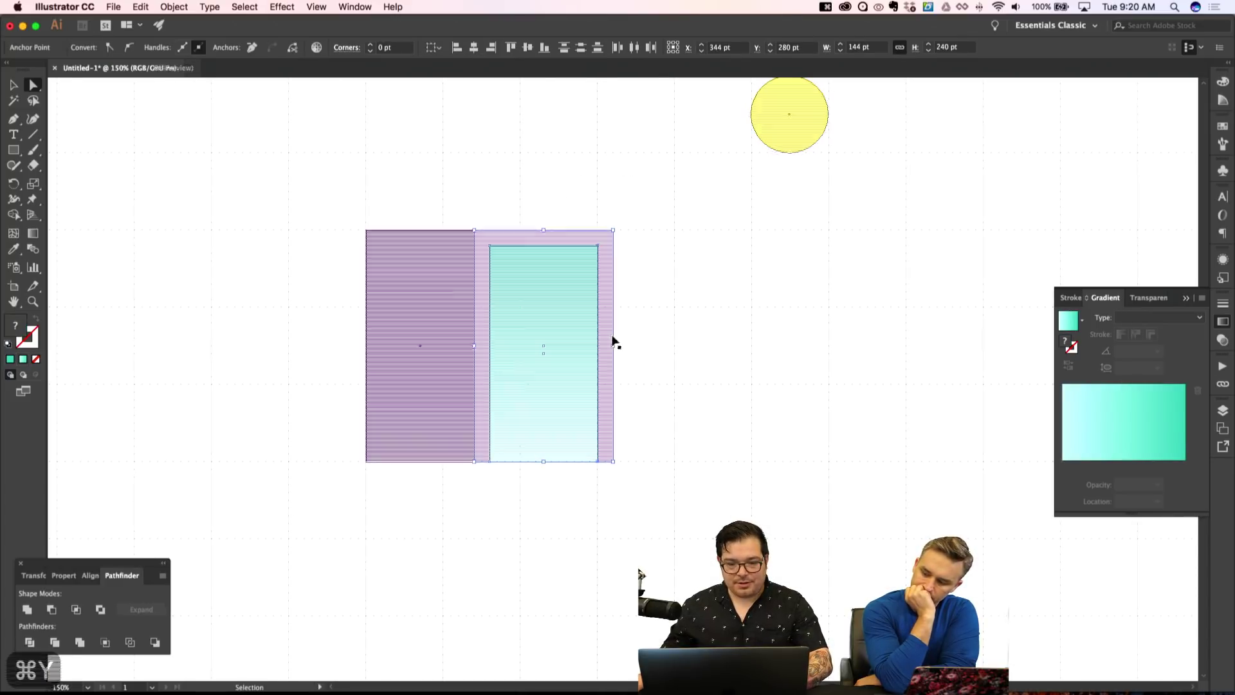
{"action": "key", "text": "shift+super+a"}
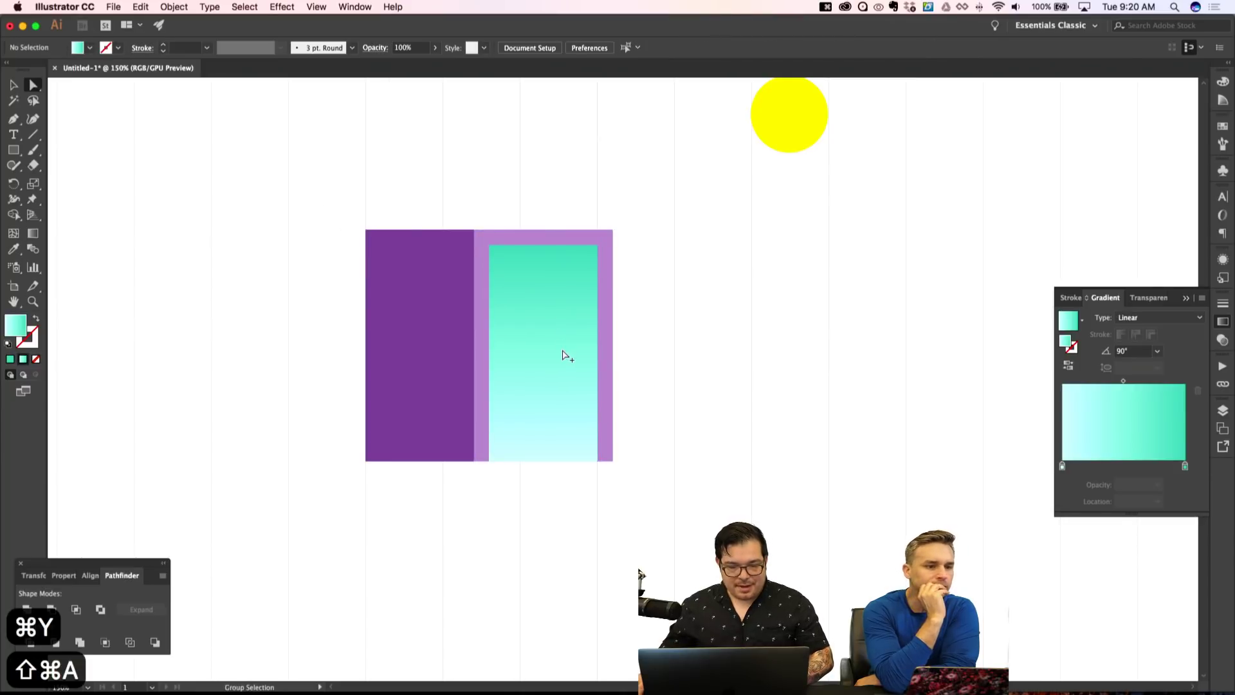
Duplicate the gradient rectangle onto the dark purple face and narrow the copy to 80 pt, leaving equal side margins.
{"action": "left_click", "coordinate": [561, 351], "text": "alt"}
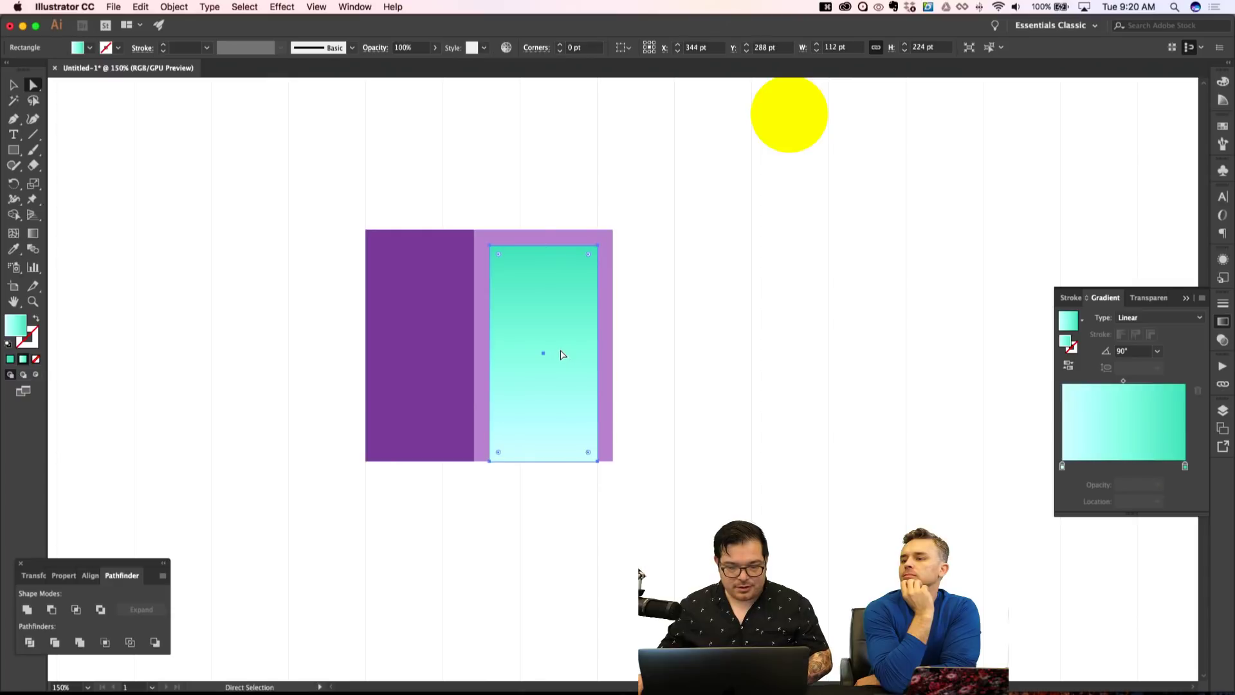
{"action": "left_click_drag", "start_coordinate": [562, 354], "coordinate": [381, 353]}
{"action": "key", "text": "v"}
{"action": "key", "text": "super+shift+a"}
{"action": "scroll", "coordinate": [846, 385], "scroll_direction": "down", "scroll_amount": 2}
{"action": "scroll", "coordinate": [660, 276], "scroll_direction": "up", "scroll_amount": 3}
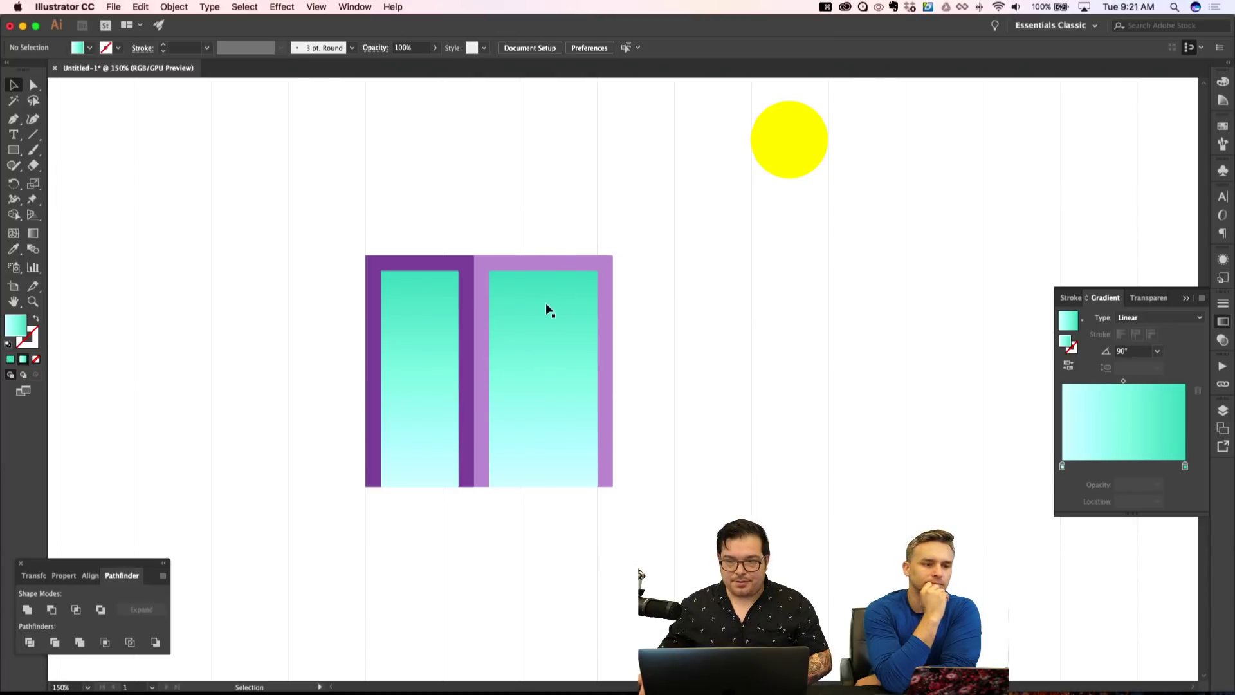
Replace the light start stop of the dark purple face's gradient rectangle with a copy of its teal end stop at 0% location.
{"action": "key", "text": "a"}
{"action": "left_click", "coordinate": [425, 355]}
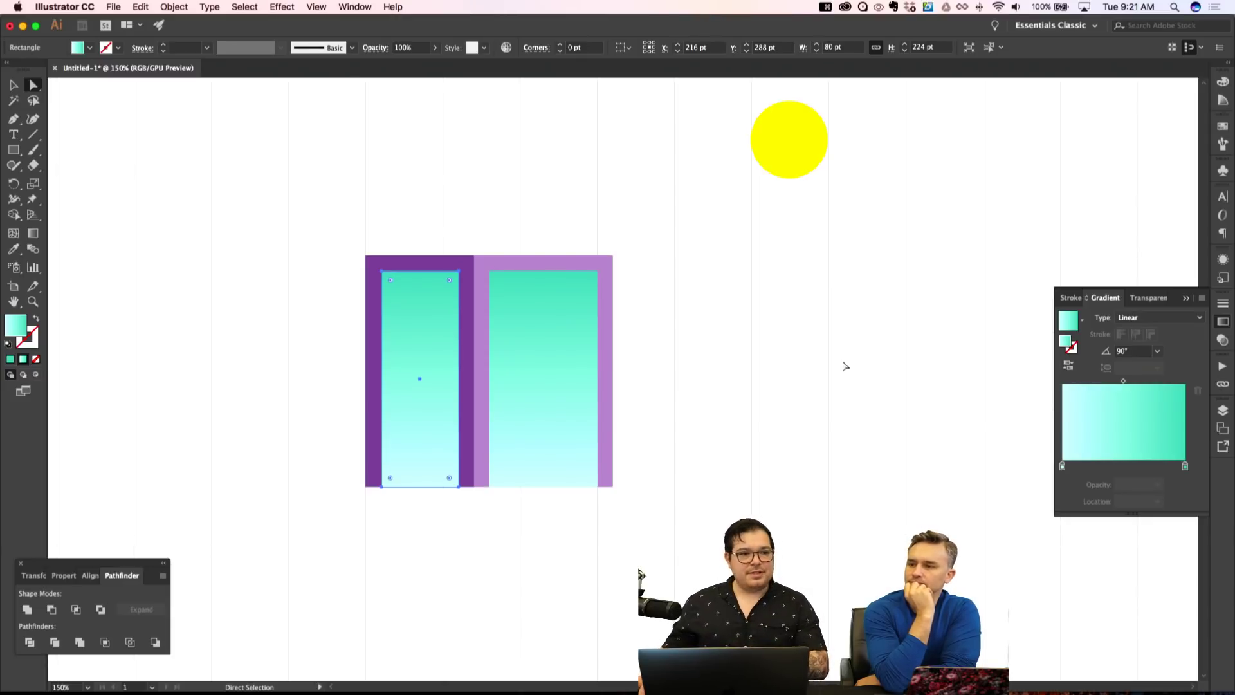
{"action": "left_click", "coordinate": [1186, 468]}
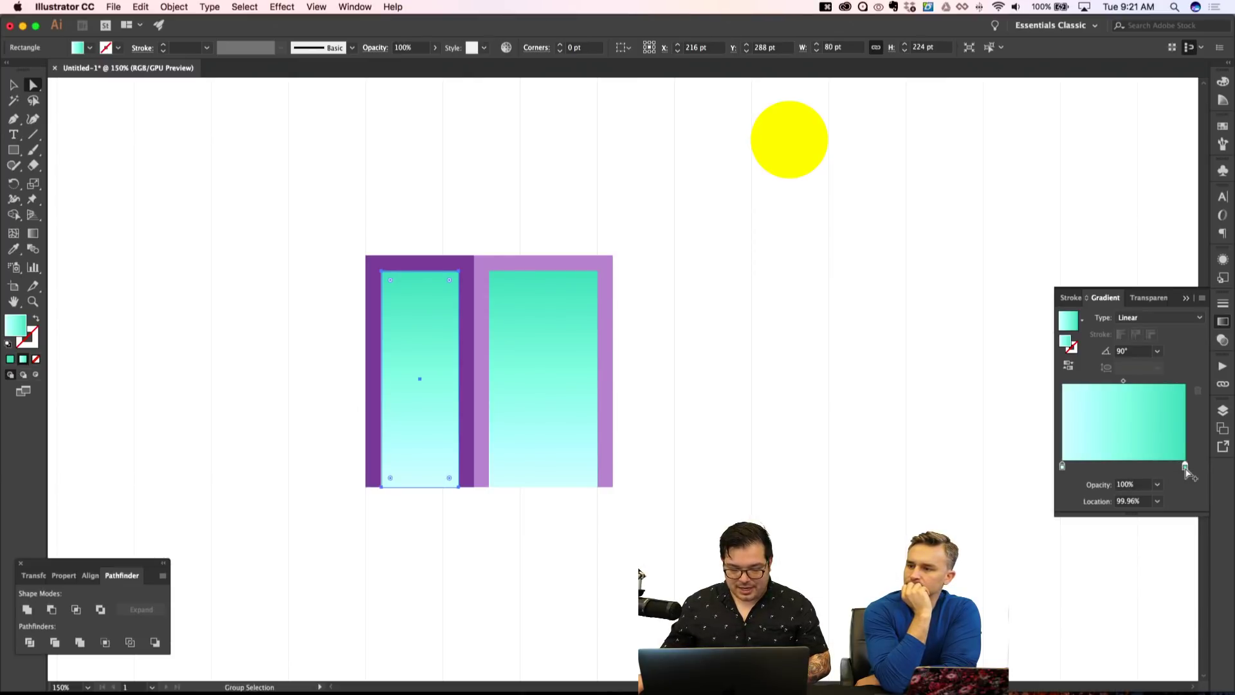
{"action": "left_click_drag", "start_coordinate": [1188, 473], "coordinate": [1089, 474]}
{"action": "left_click", "coordinate": [1063, 469]}
{"action": "left_click_drag", "start_coordinate": [1063, 470], "coordinate": [962, 499]}
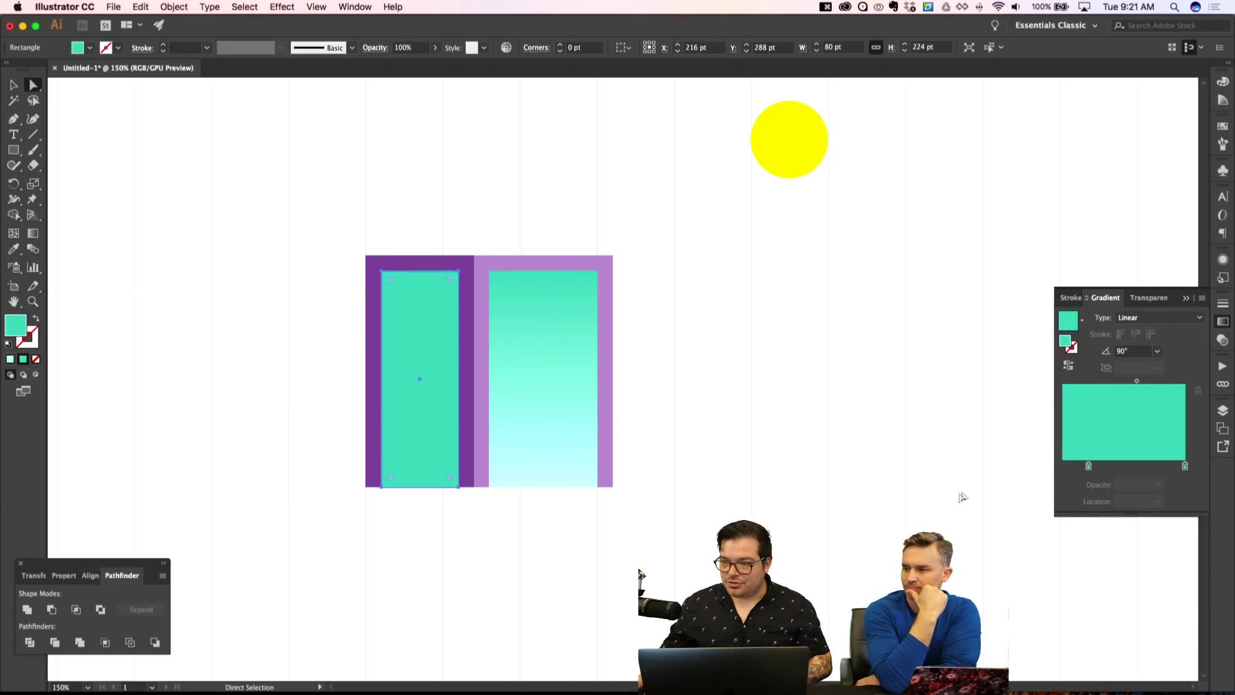
{"action": "left_click_drag", "start_coordinate": [1088, 469], "coordinate": [1051, 469]}
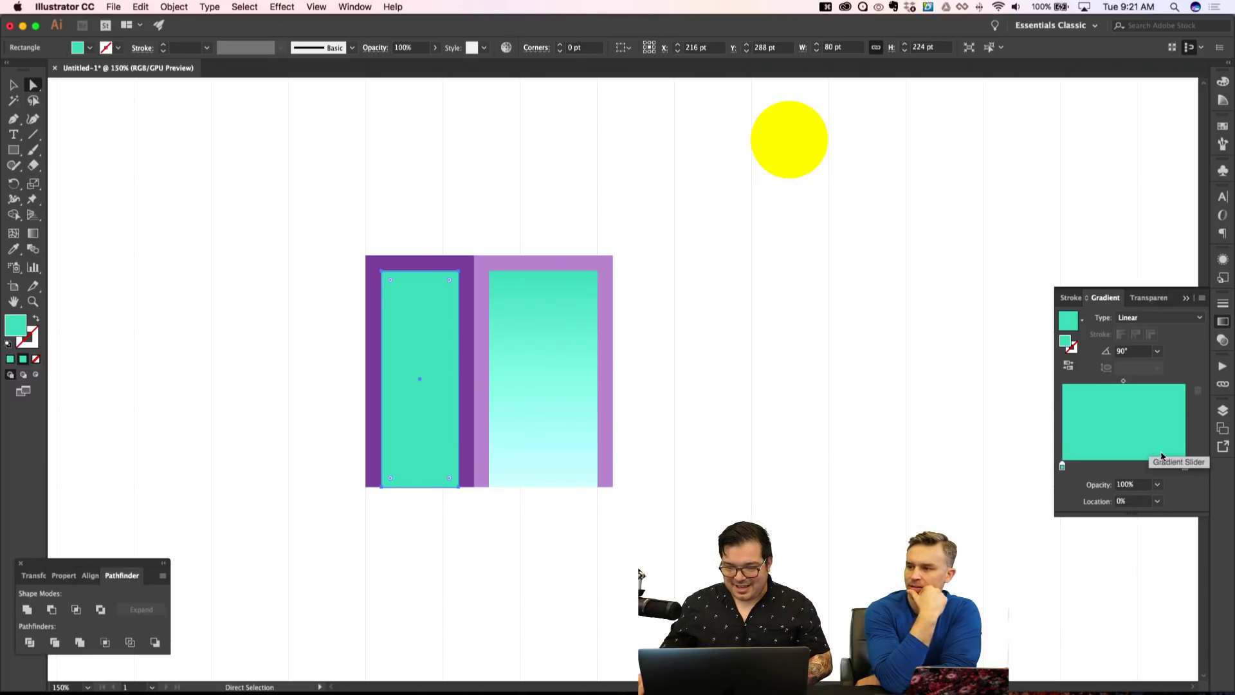
Set the gradient's end stop on the dark purple face's window to blue, RGB 71, 120, 201, and deselect the rectangle.
{"action": "left_click", "coordinate": [1186, 466]}
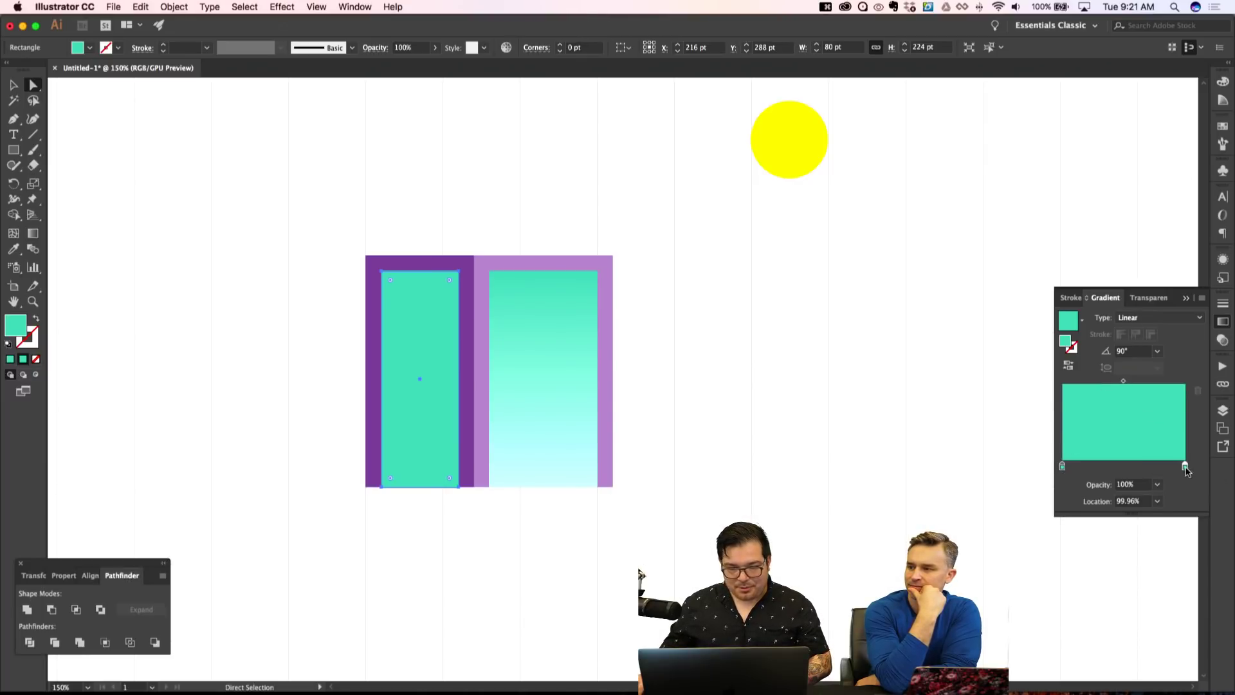
{"action": "double_click", "coordinate": [1186, 466]}
{"action": "left_click_drag", "start_coordinate": [1136, 542], "coordinate": [1124, 542]}
{"action": "left_click_drag", "start_coordinate": [1120, 543], "coordinate": [1137, 564]}
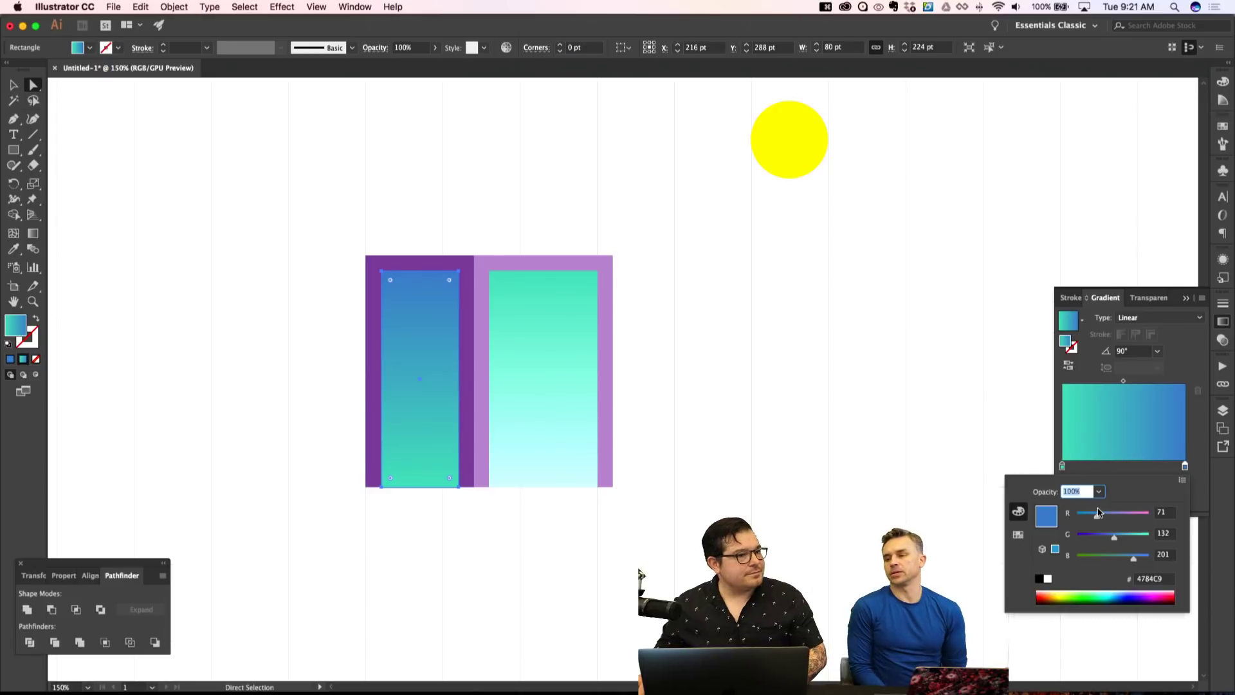
{"action": "left_click_drag", "start_coordinate": [1115, 539], "coordinate": [1111, 540]}
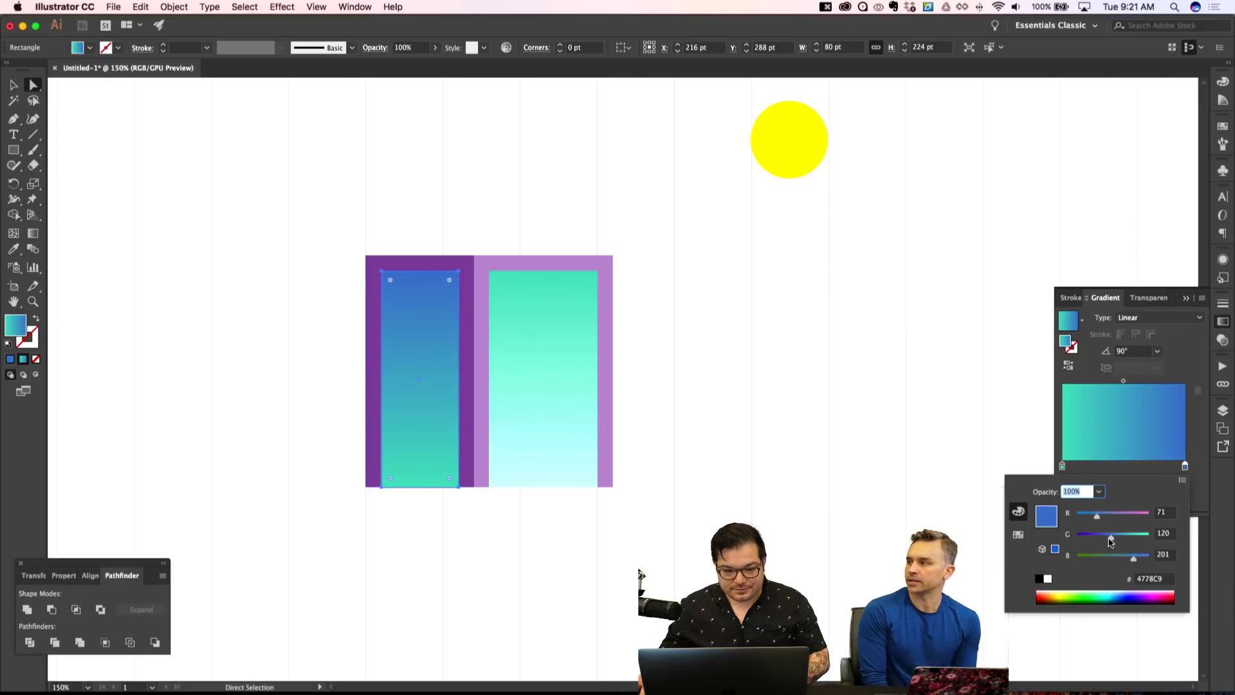
{"action": "key", "text": "shift+super+a"}
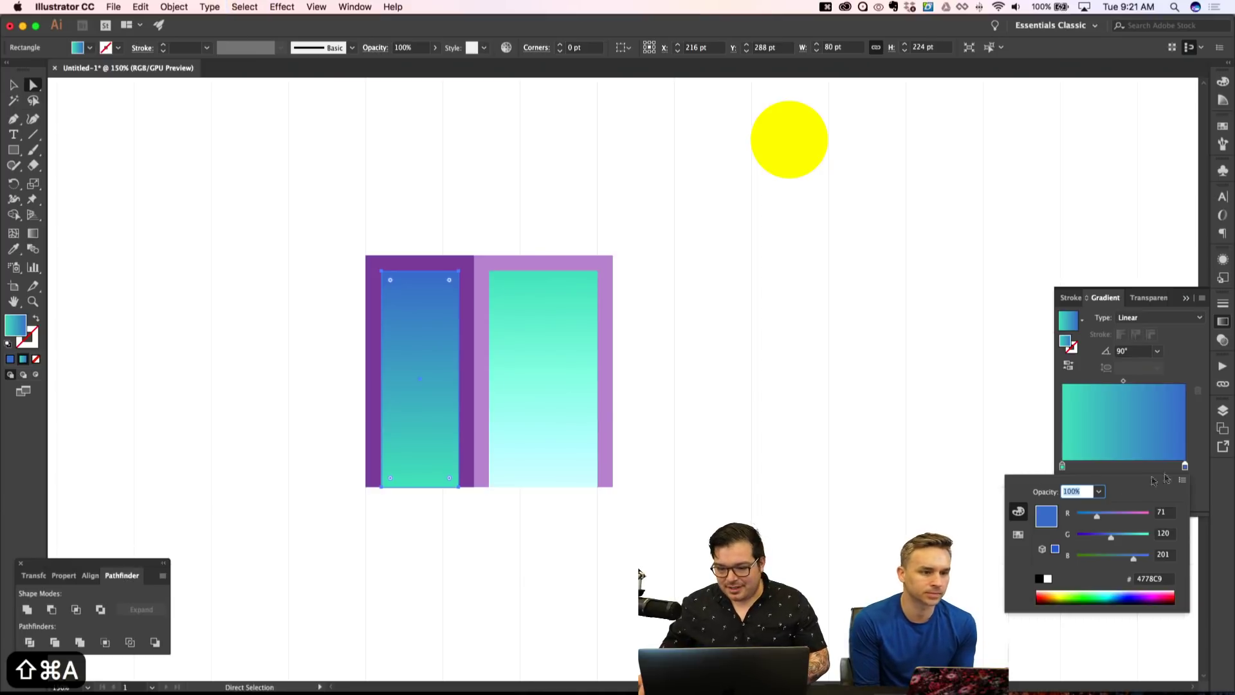
{"action": "key", "text": "Escape"}
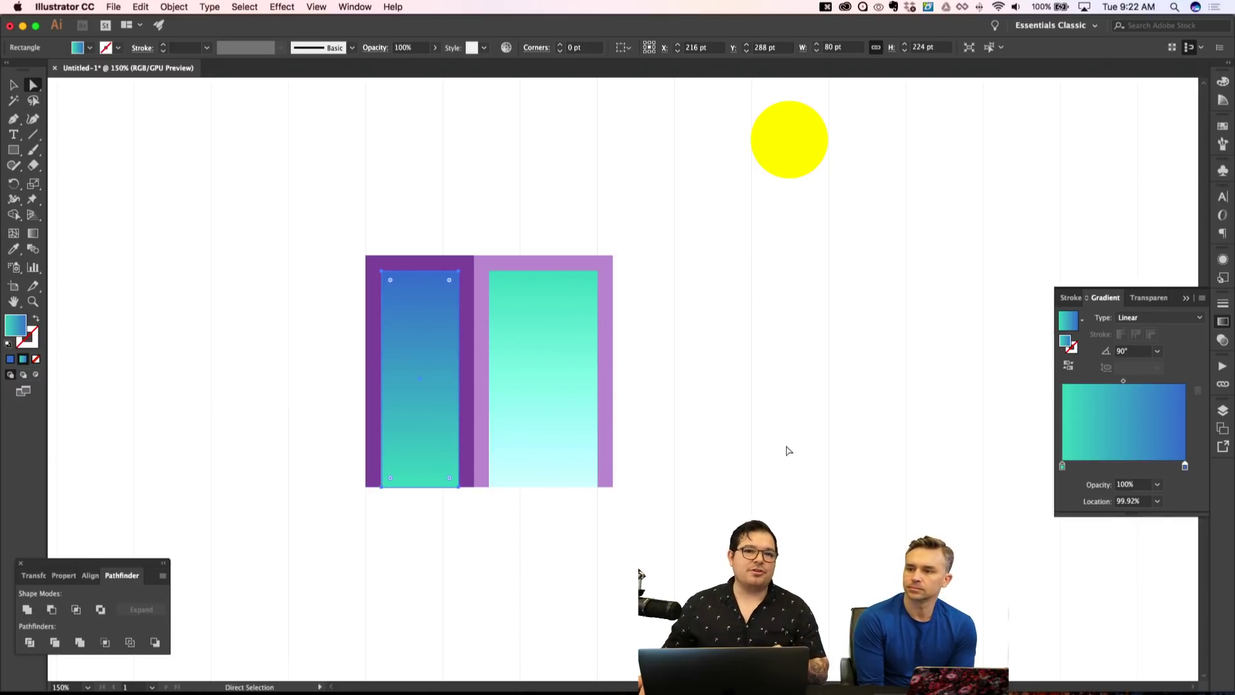
{"action": "key", "text": "super"}
{"action": "key", "text": "shift+super+a"}
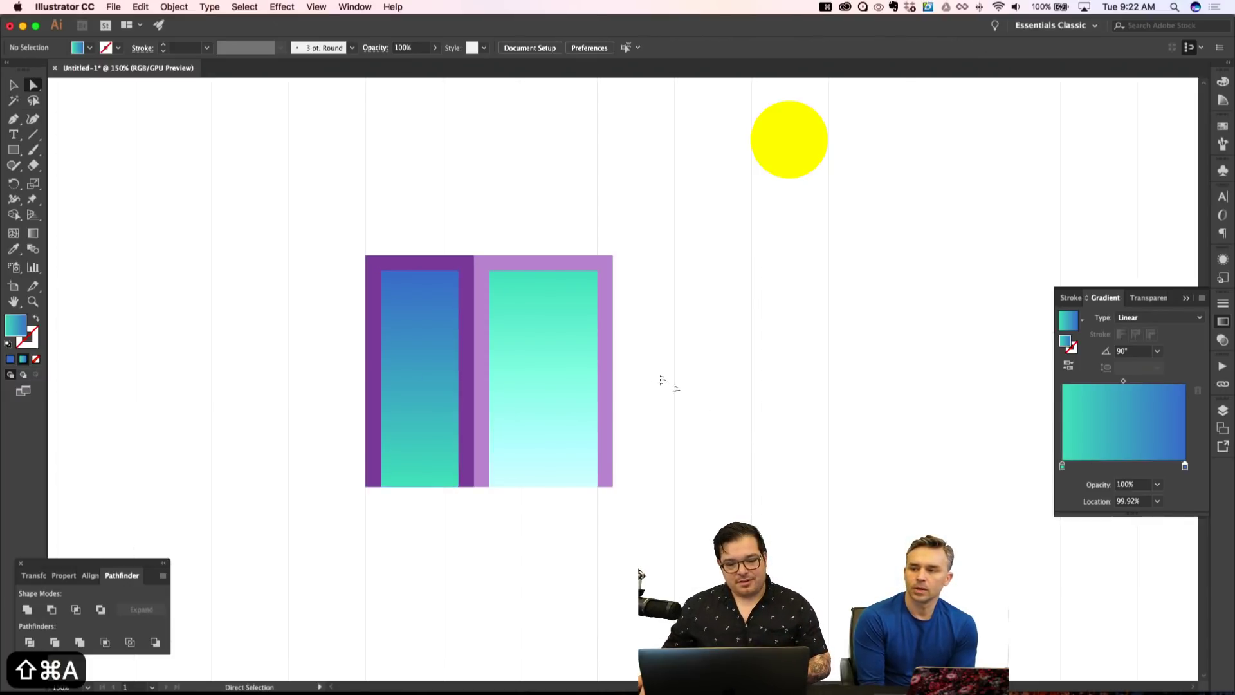
Draw an 8 x 224 pt strip along the inner right edge of the light purple face's window, filled with the sampled dark purple.
{"action": "key", "text": "m"}
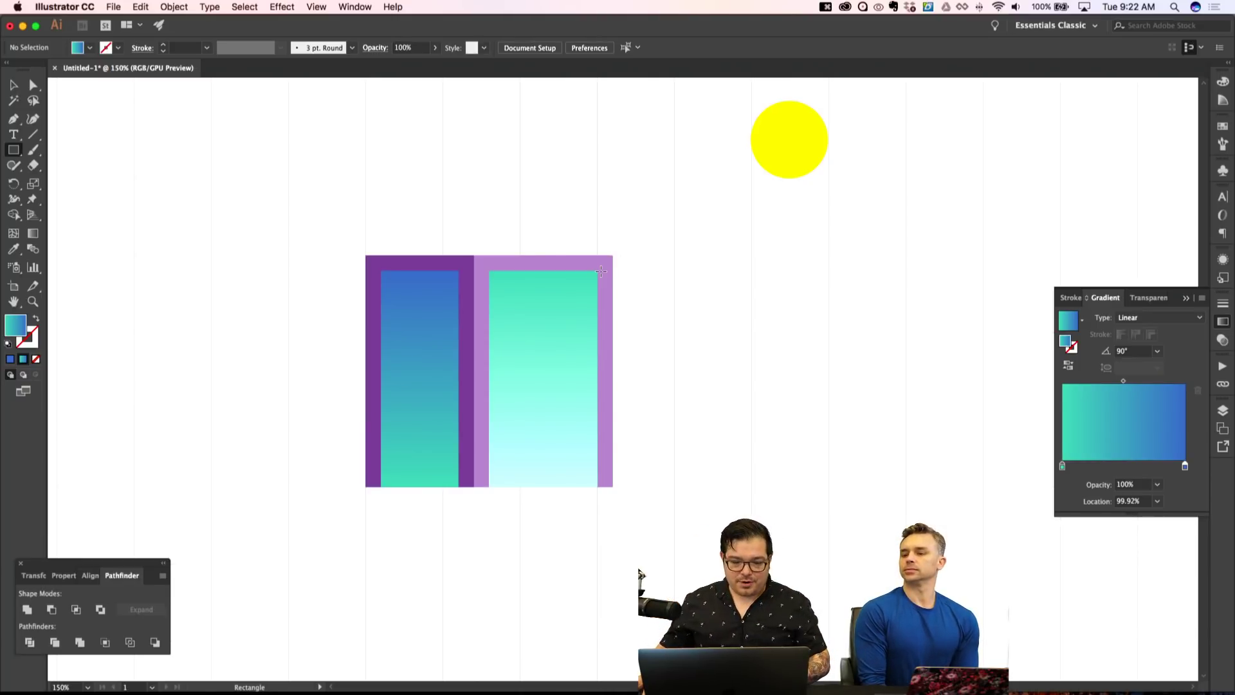
{"action": "left_click_drag", "start_coordinate": [601, 271], "coordinate": [590, 495]}
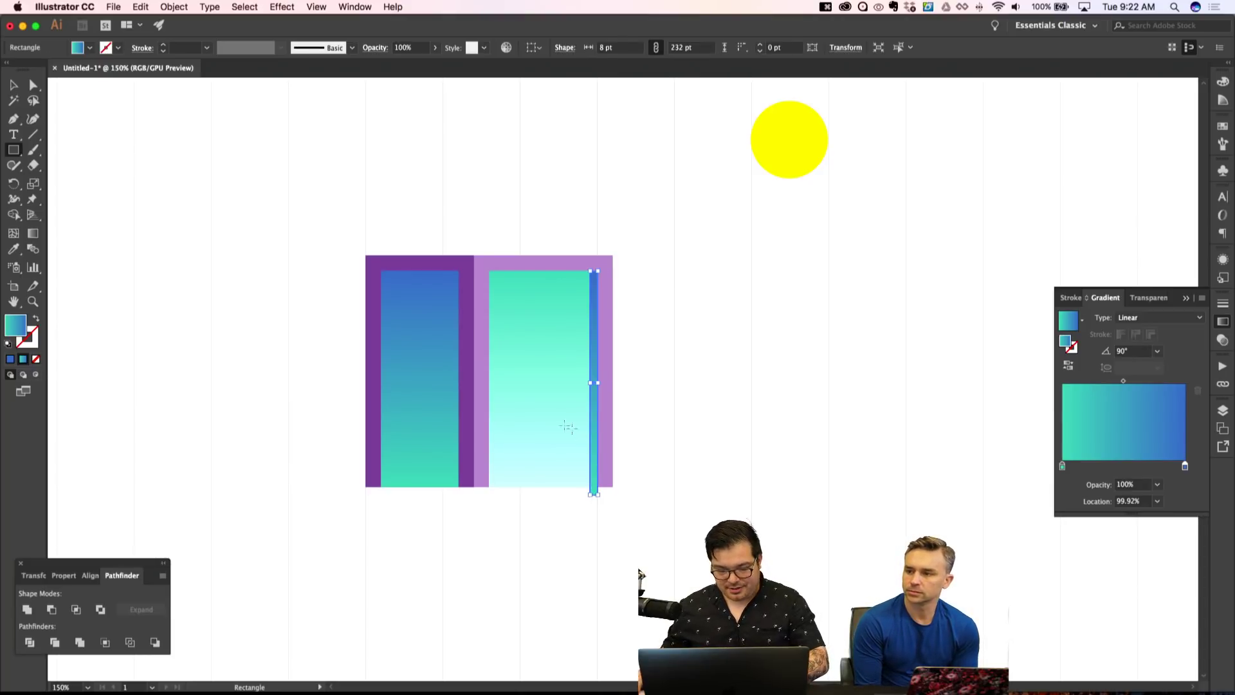
{"action": "key", "text": "i"}
{"action": "left_click", "coordinate": [465, 269]}
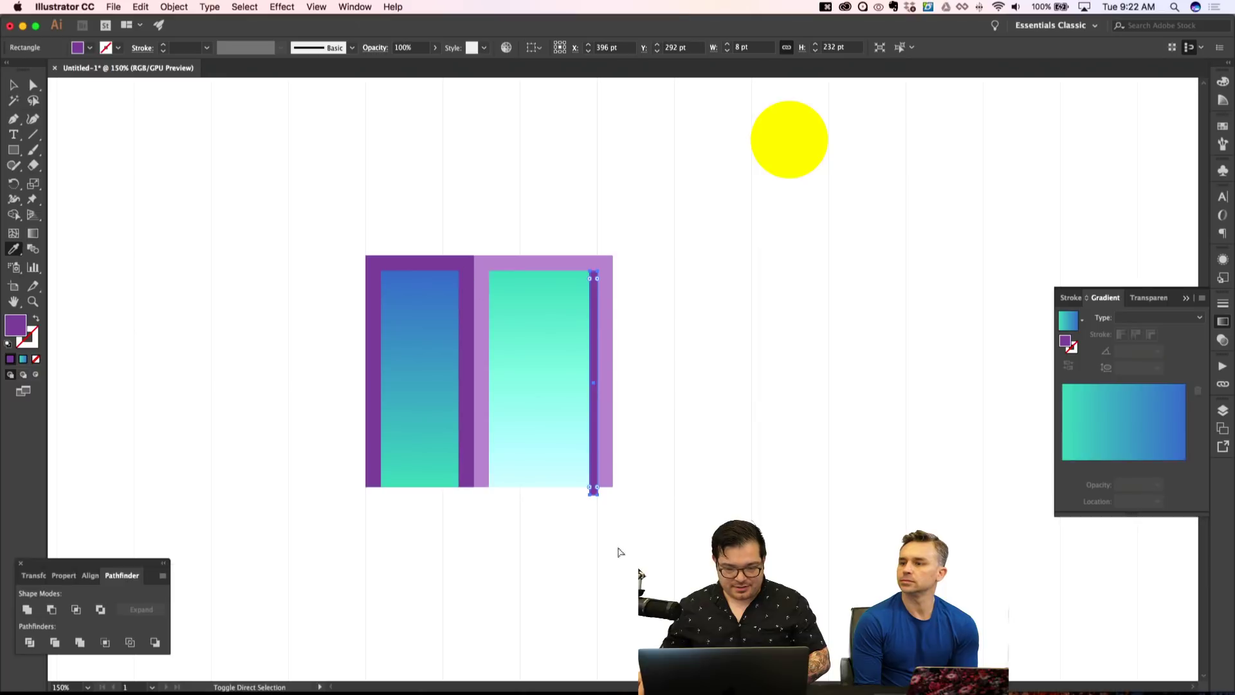
{"action": "left_click_drag", "start_coordinate": [591, 495], "coordinate": [590, 487]}
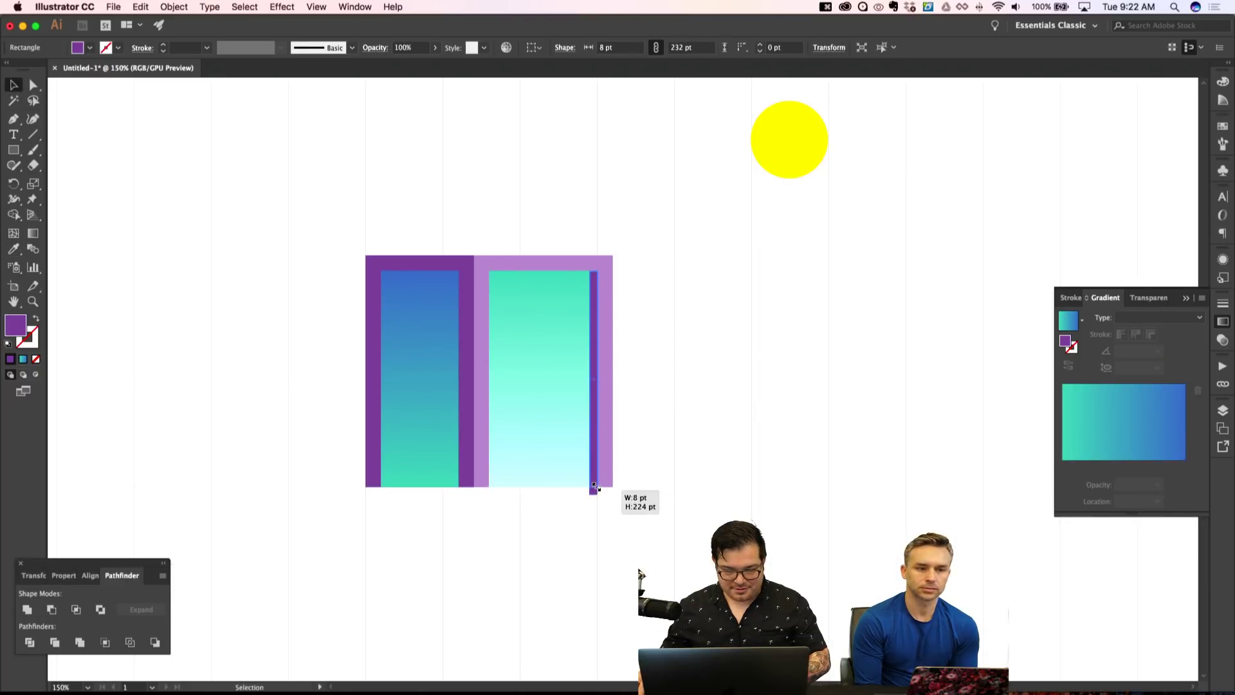
{"action": "key", "text": "super+shift+a"}
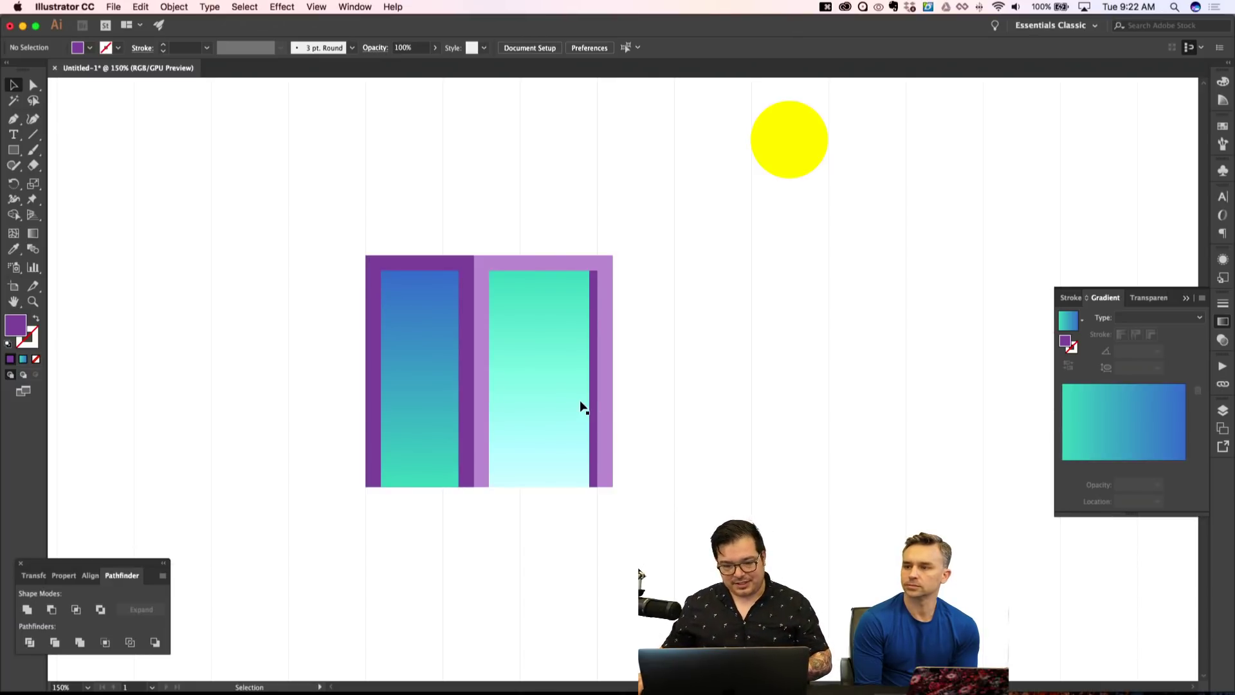
Draw an 8 pt high strip across the top of the light purple face's window, sample teal from its gradient and narrow it to 104 pt.
{"action": "key", "text": "m"}
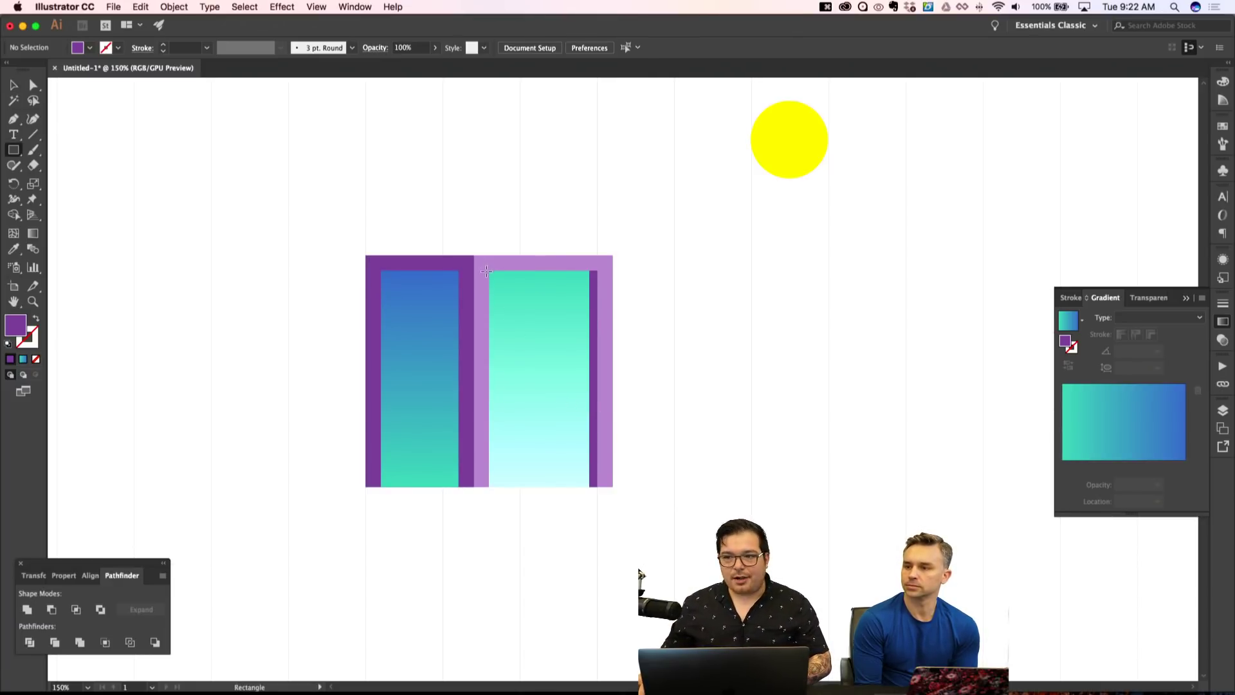
{"action": "left_click_drag", "start_coordinate": [490, 272], "coordinate": [597, 281]}
{"action": "key", "text": "i"}
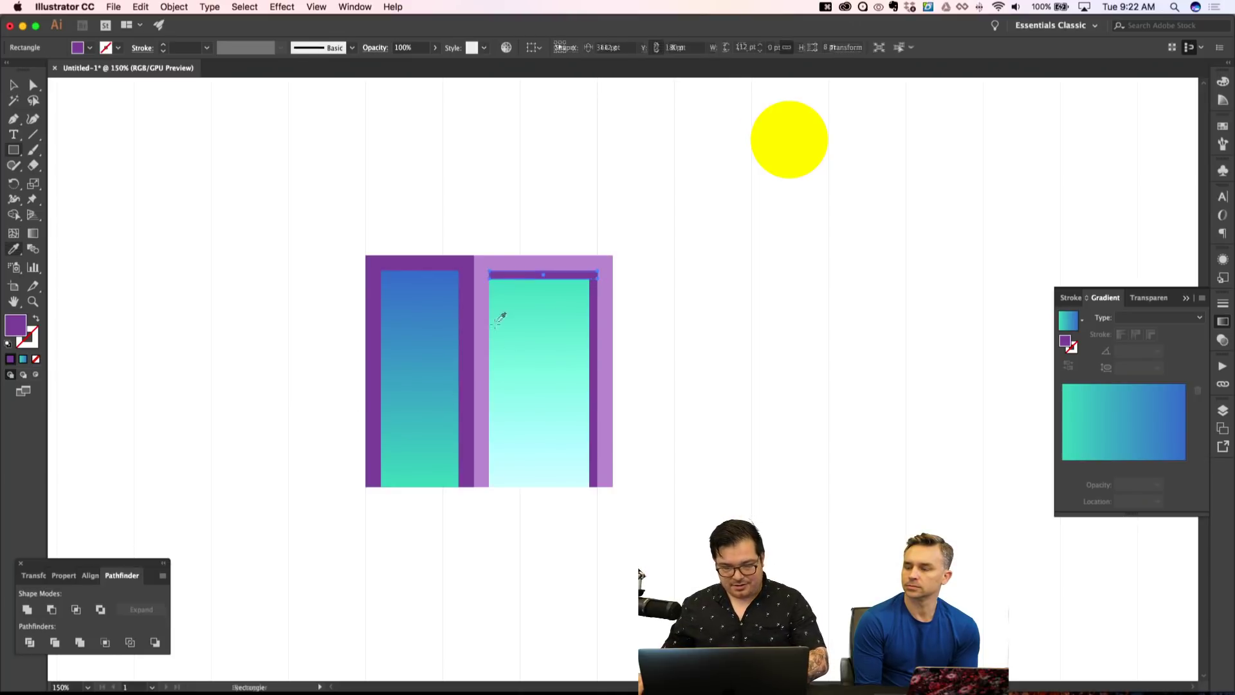
{"action": "left_click", "coordinate": [531, 287]}
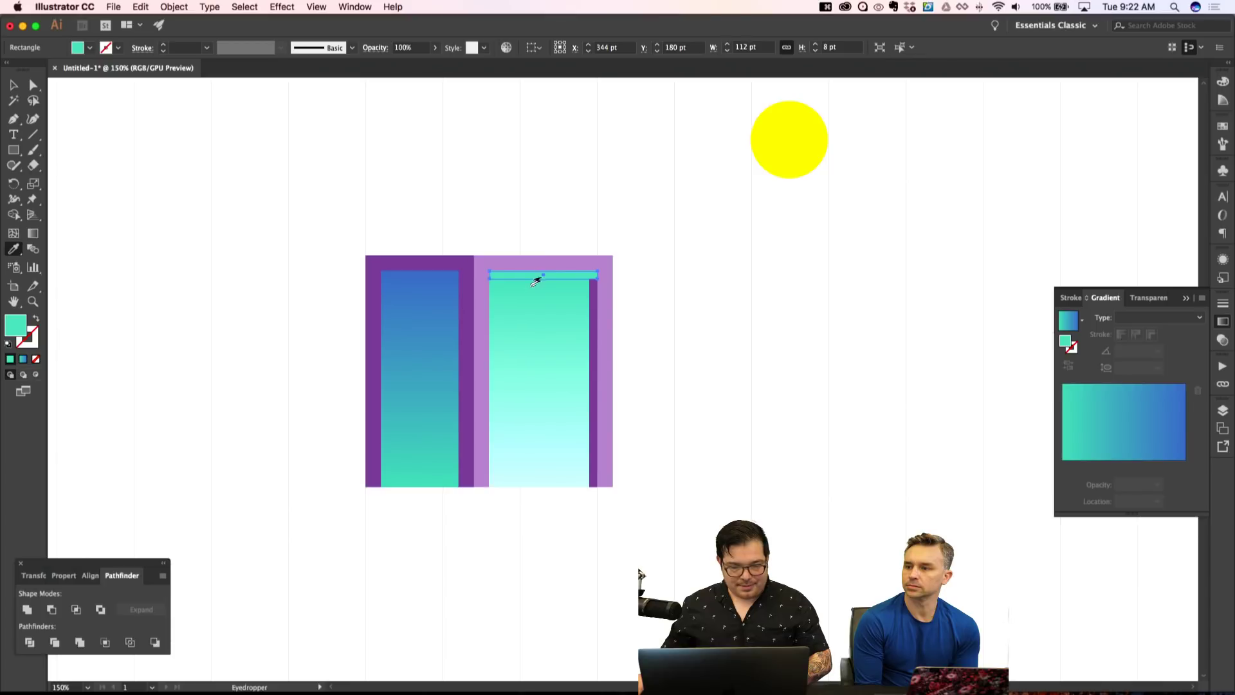
{"action": "key", "text": "v"}
{"action": "left_click_drag", "start_coordinate": [597, 275], "coordinate": [589, 276]}
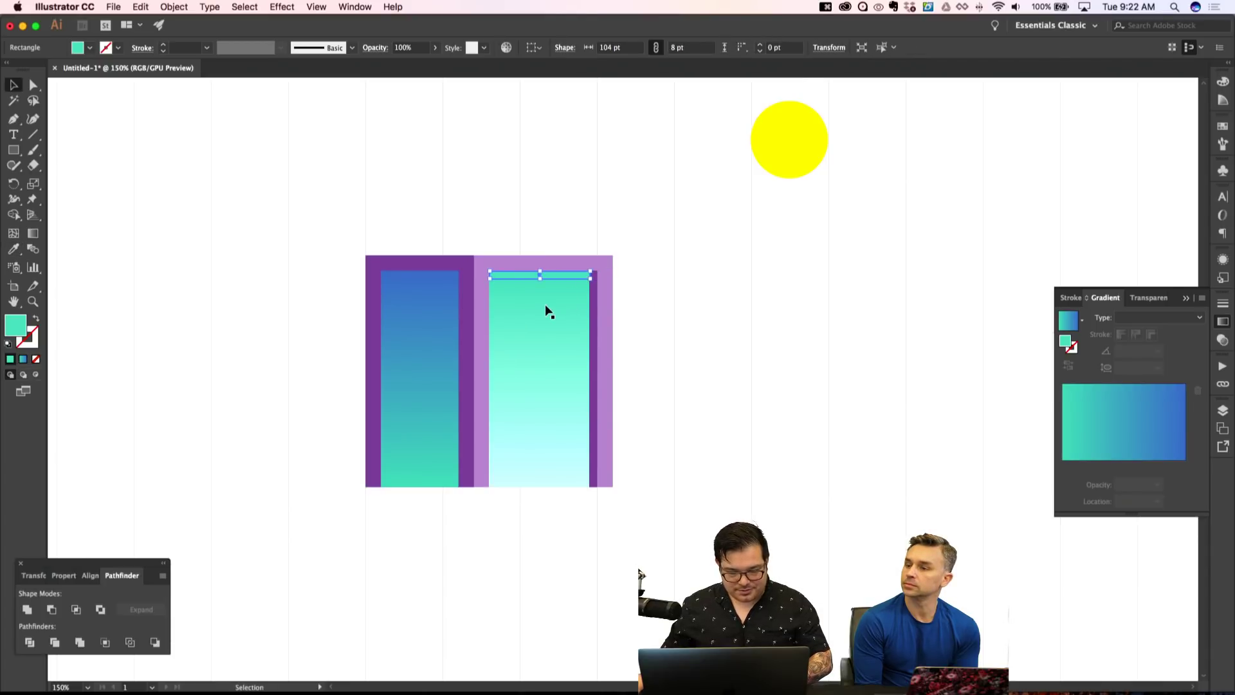
{"action": "key", "text": "i"}
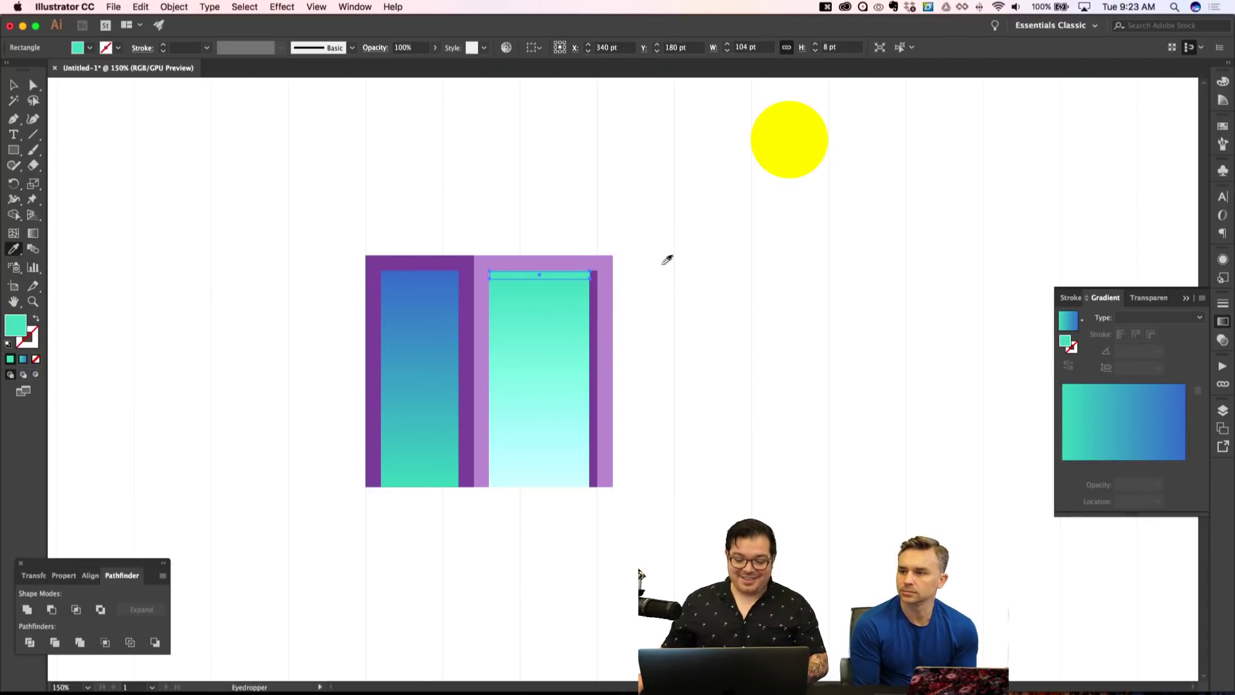
{"action": "key", "text": "shift+super+a"}
{"action": "key", "text": "c"}
{"action": "left_click", "coordinate": [625, 305]}
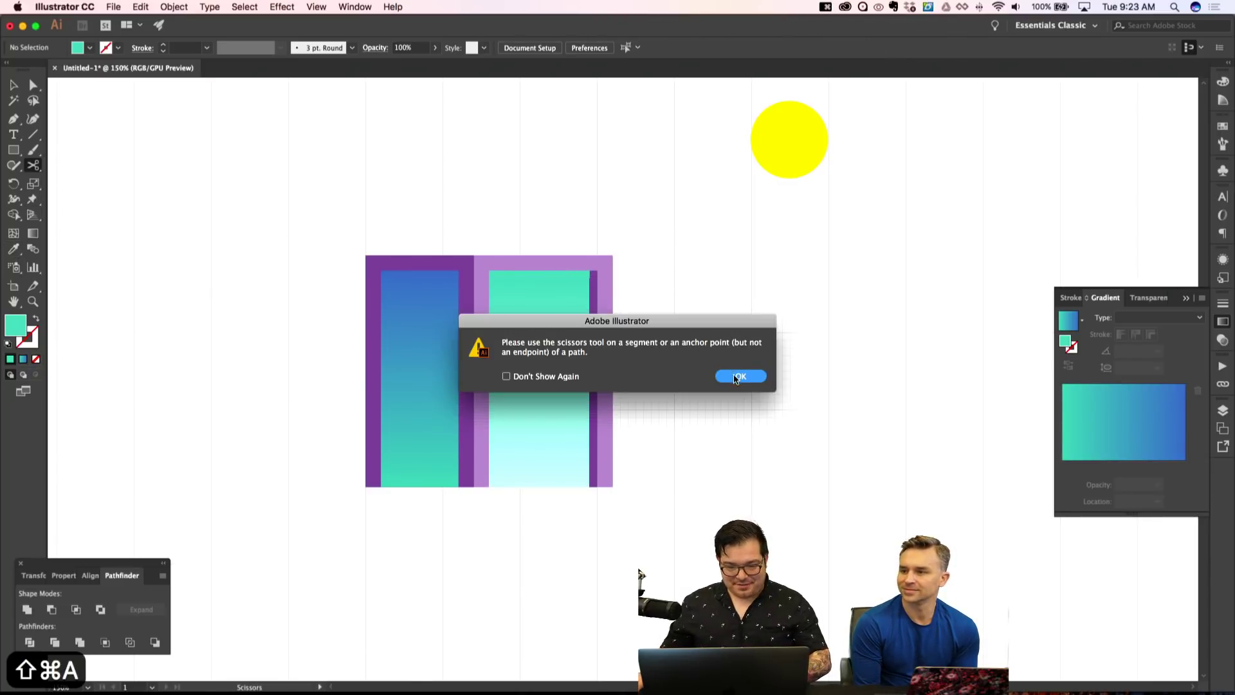
{"action": "key", "text": "Return"}
{"action": "key", "text": "v"}
{"action": "left_click", "coordinate": [566, 274]}
{"action": "key", "text": "i"}
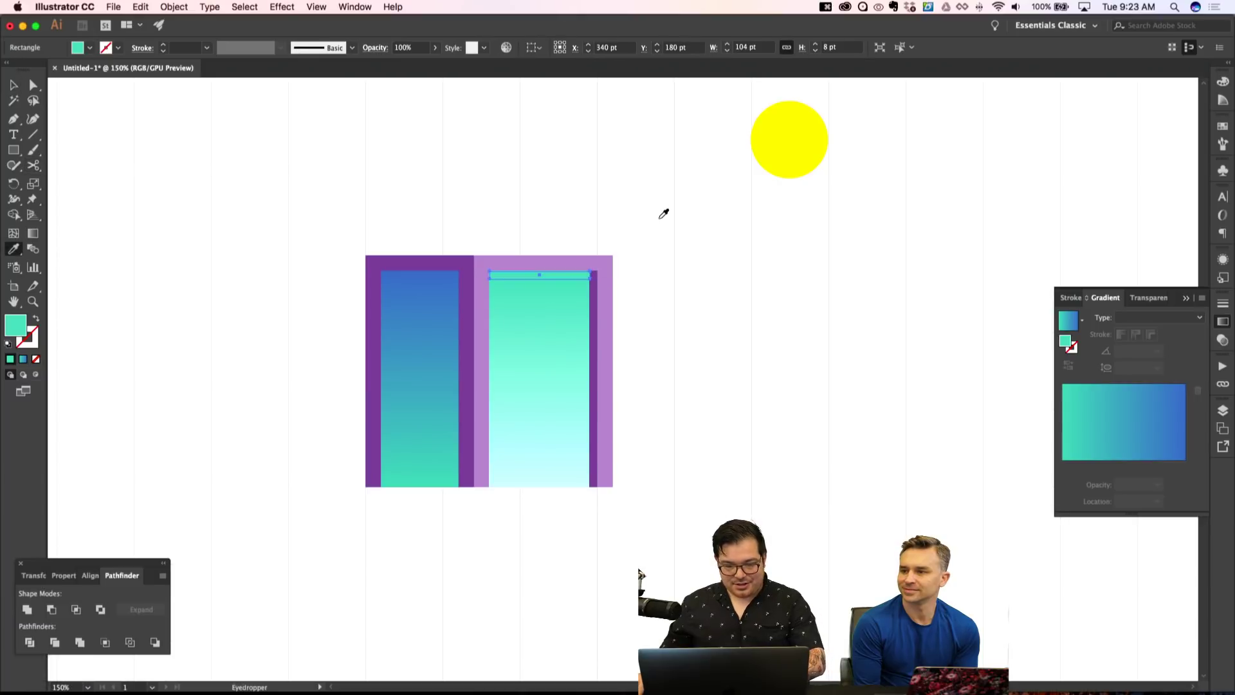
{"action": "key", "text": "shift+super+a"}
Draw another 104 x 8 pt strip across the top of the light purple face's window and fill it with the sun's yellow.
{"action": "key", "text": "m"}
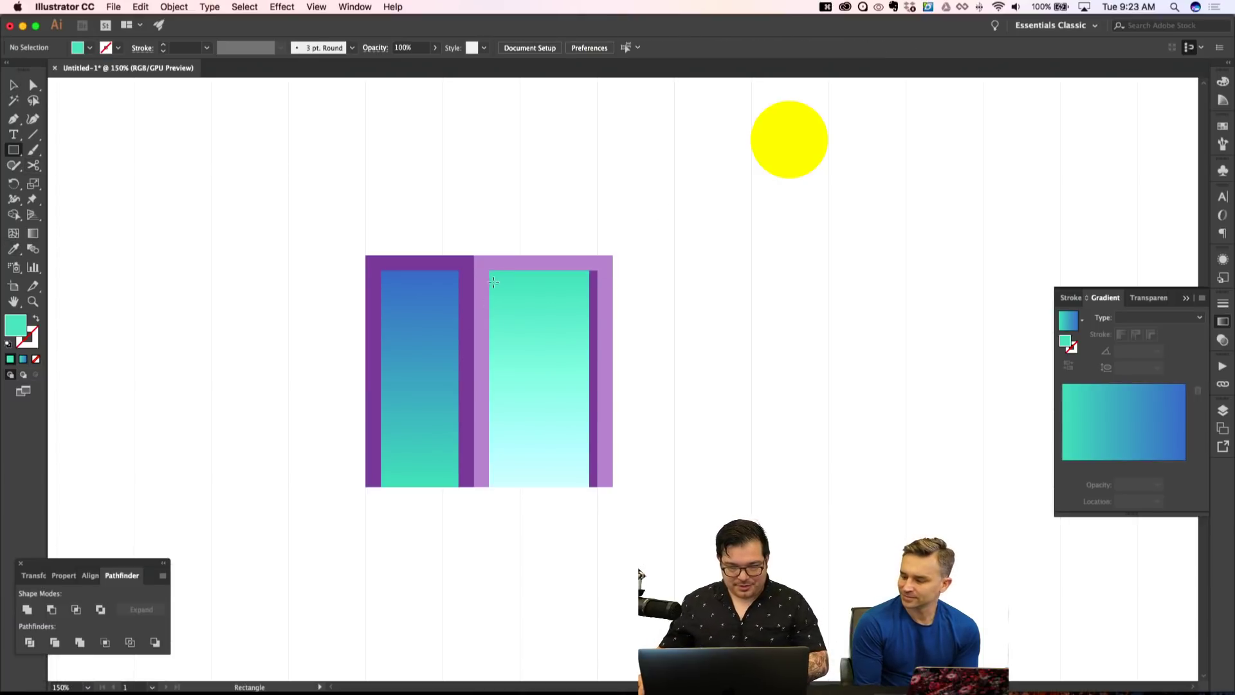
{"action": "left_click_drag", "start_coordinate": [493, 272], "coordinate": [590, 279]}
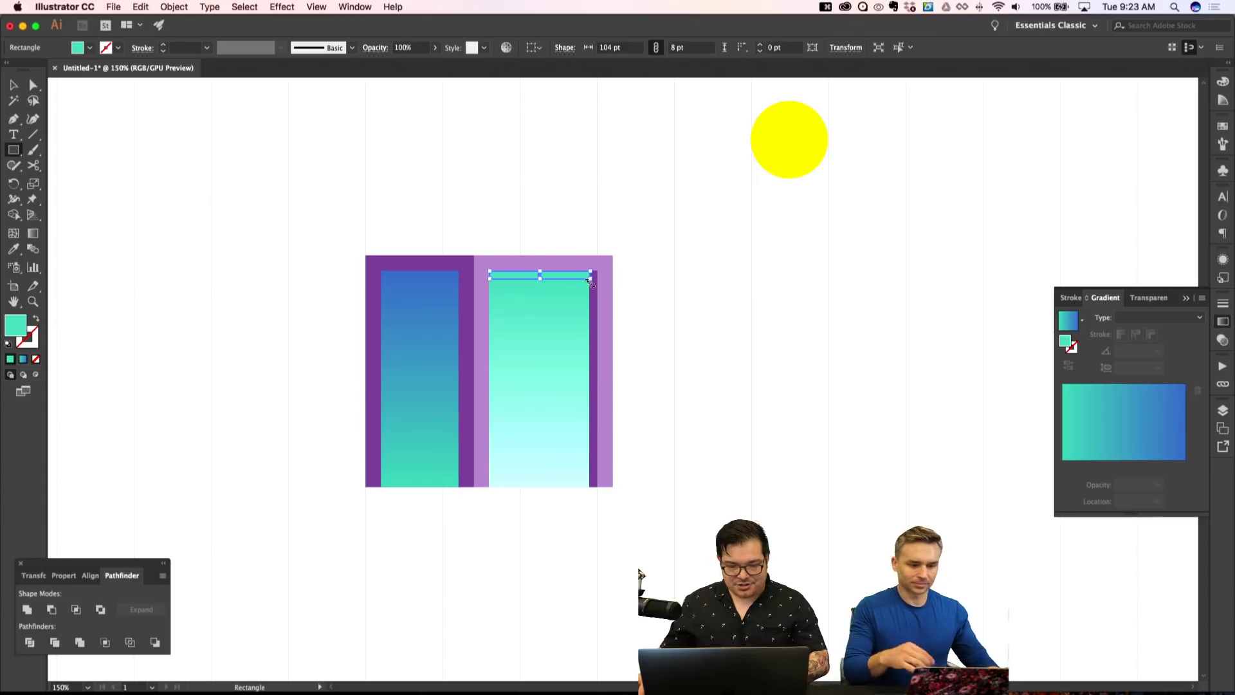
{"action": "key", "text": "i"}
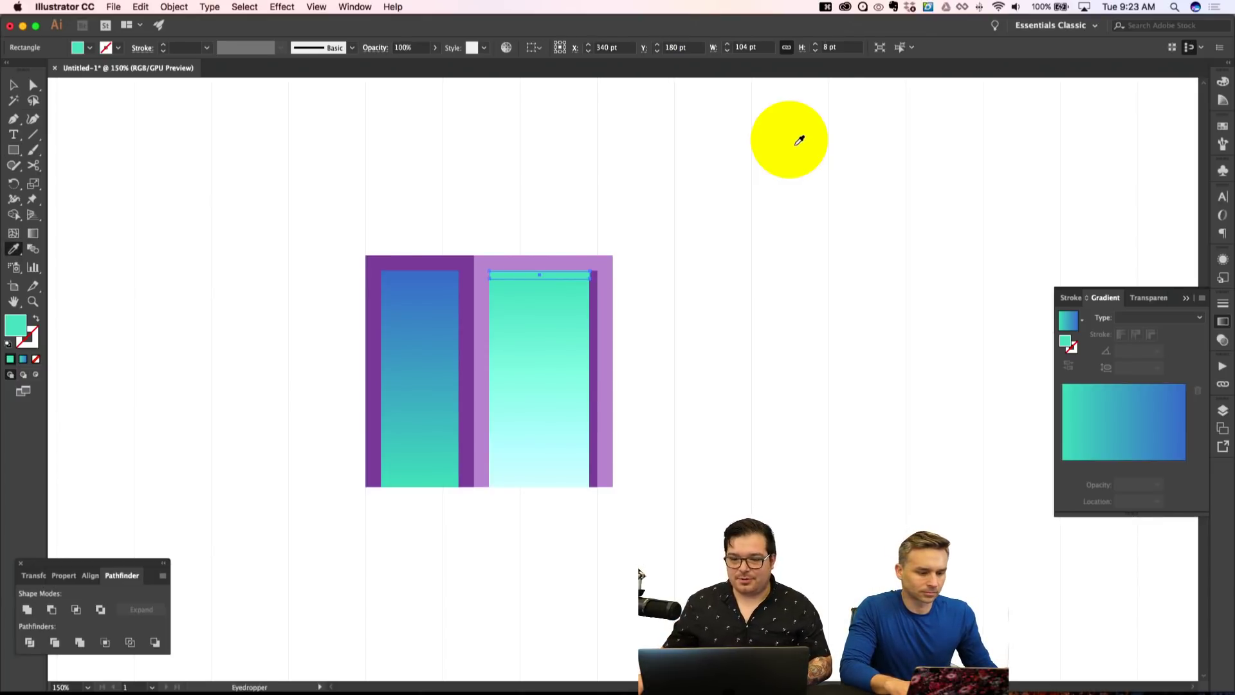
{"action": "left_click", "coordinate": [800, 140]}
{"action": "key", "text": "super+equal"}
{"action": "key", "text": "super+equal"}
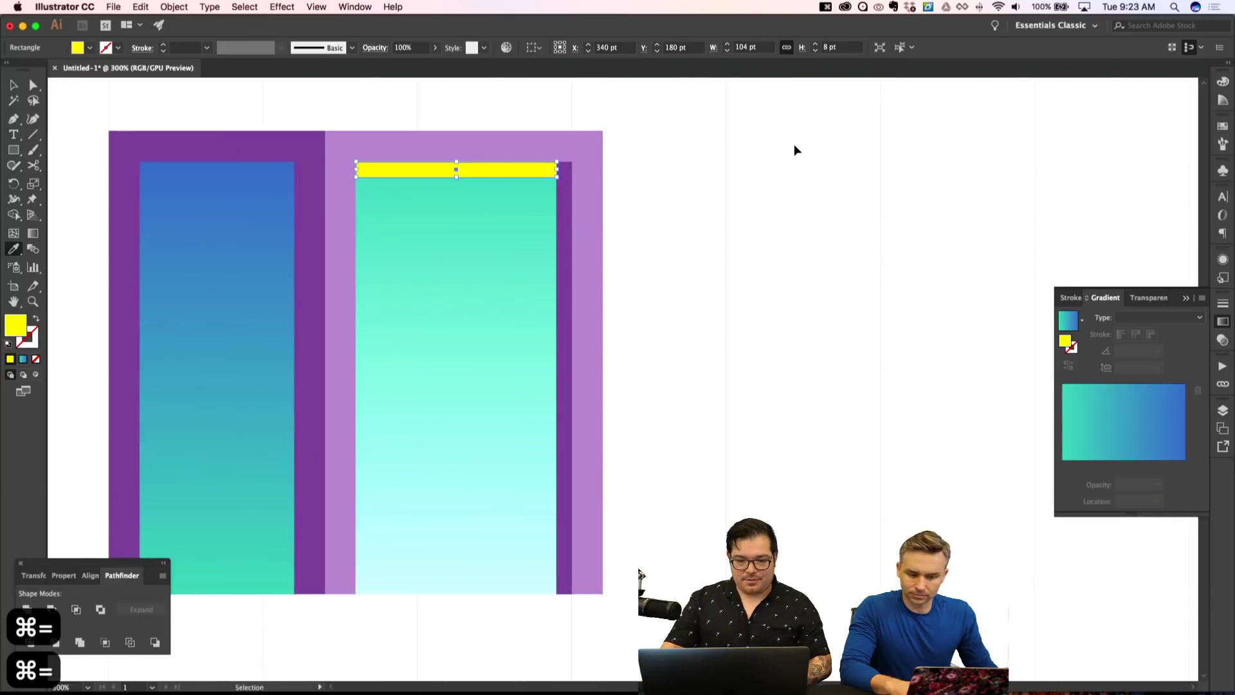
{"action": "key", "text": "super+shift+a"}
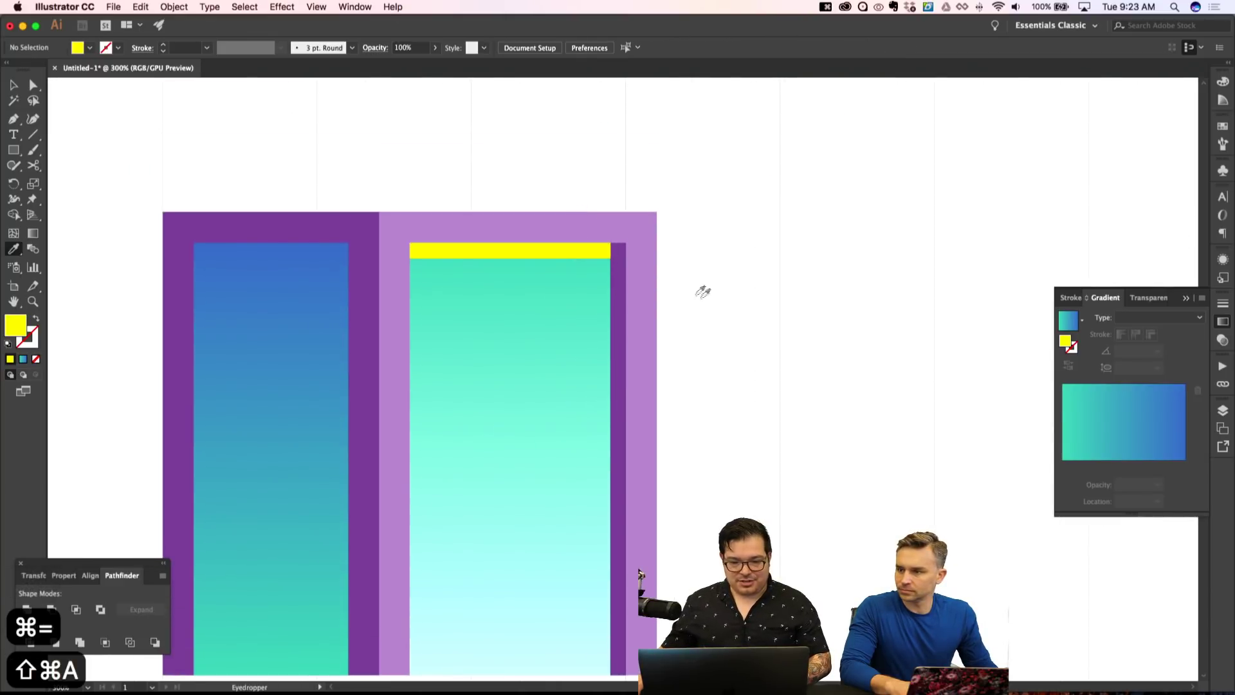
Recolor the yellow strip with a darker teal sampled from the lower part of the blue-to-teal window, then deselect it.
{"action": "key", "text": "a"}
{"action": "left_click", "coordinate": [571, 252]}
{"action": "key", "text": "i"}
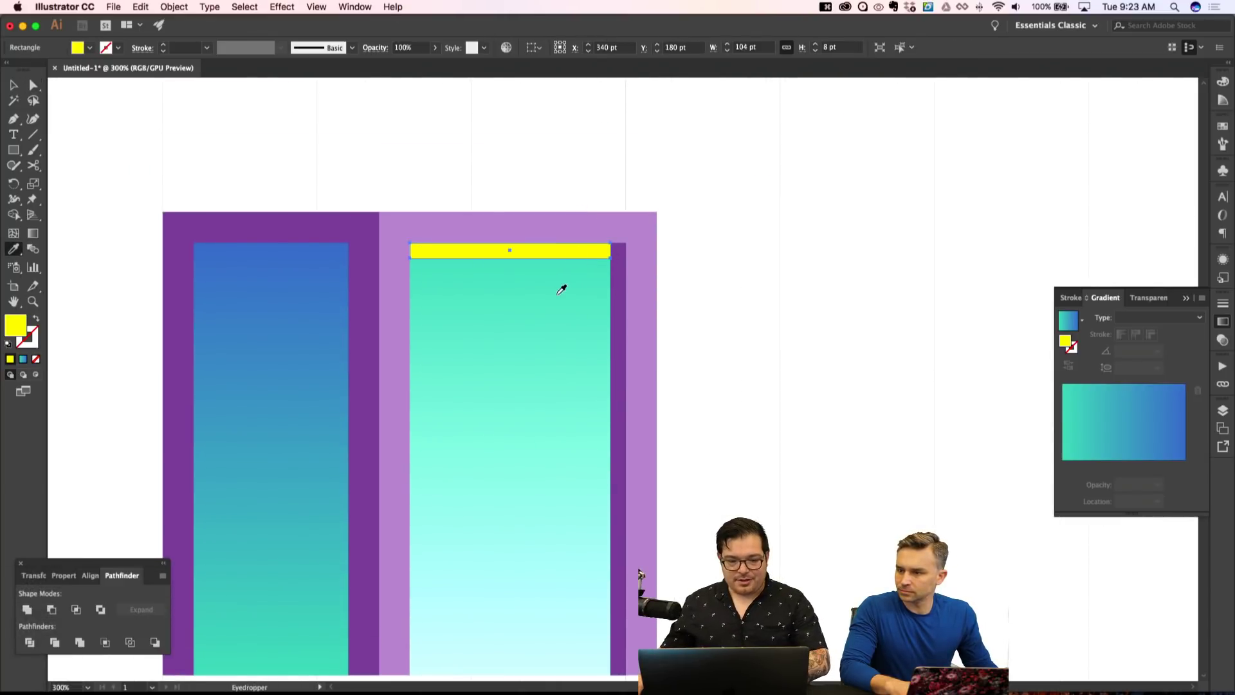
{"action": "scroll", "coordinate": [542, 288], "scroll_direction": "down", "scroll_amount": 1}
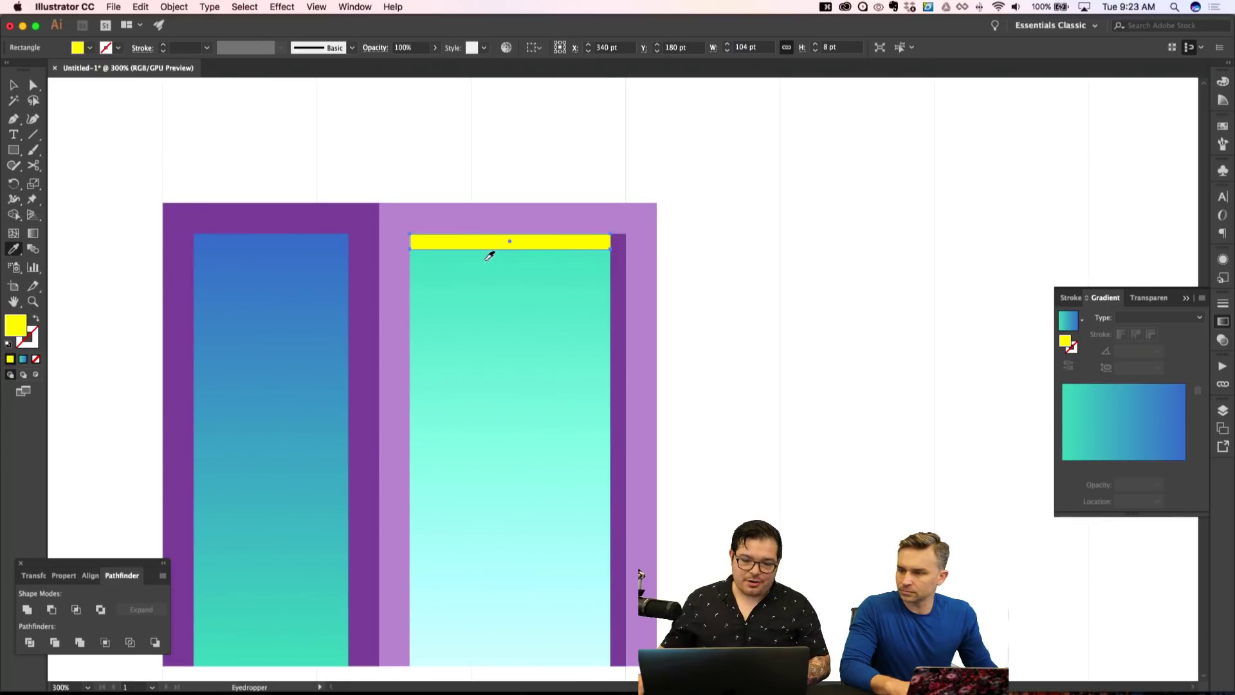
{"action": "scroll", "coordinate": [429, 286], "scroll_direction": "down", "scroll_amount": 4}
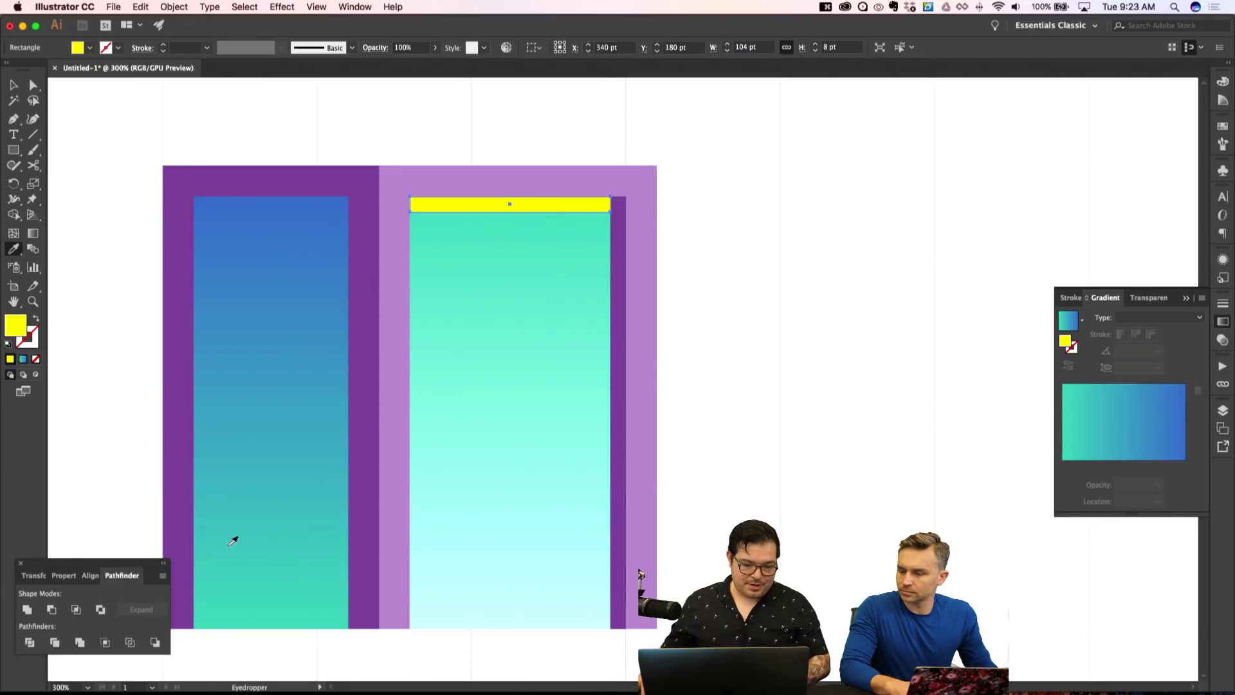
{"action": "left_click", "coordinate": [251, 506]}
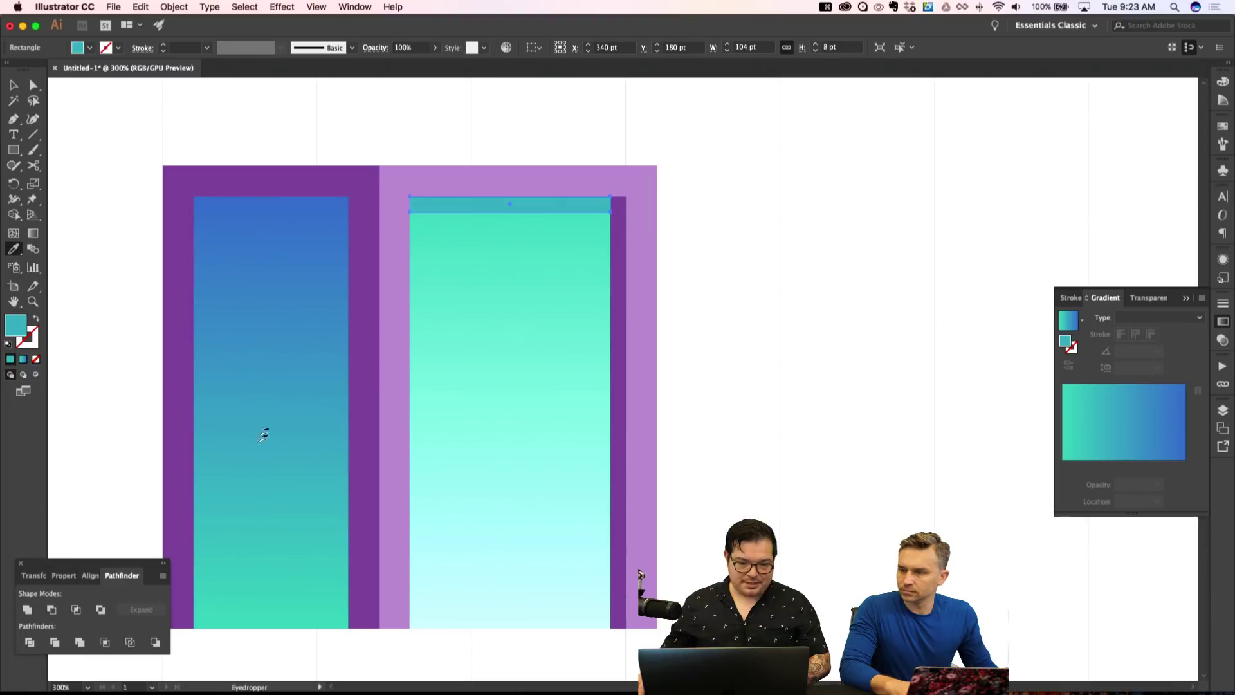
{"action": "key", "text": "shift+super+a"}
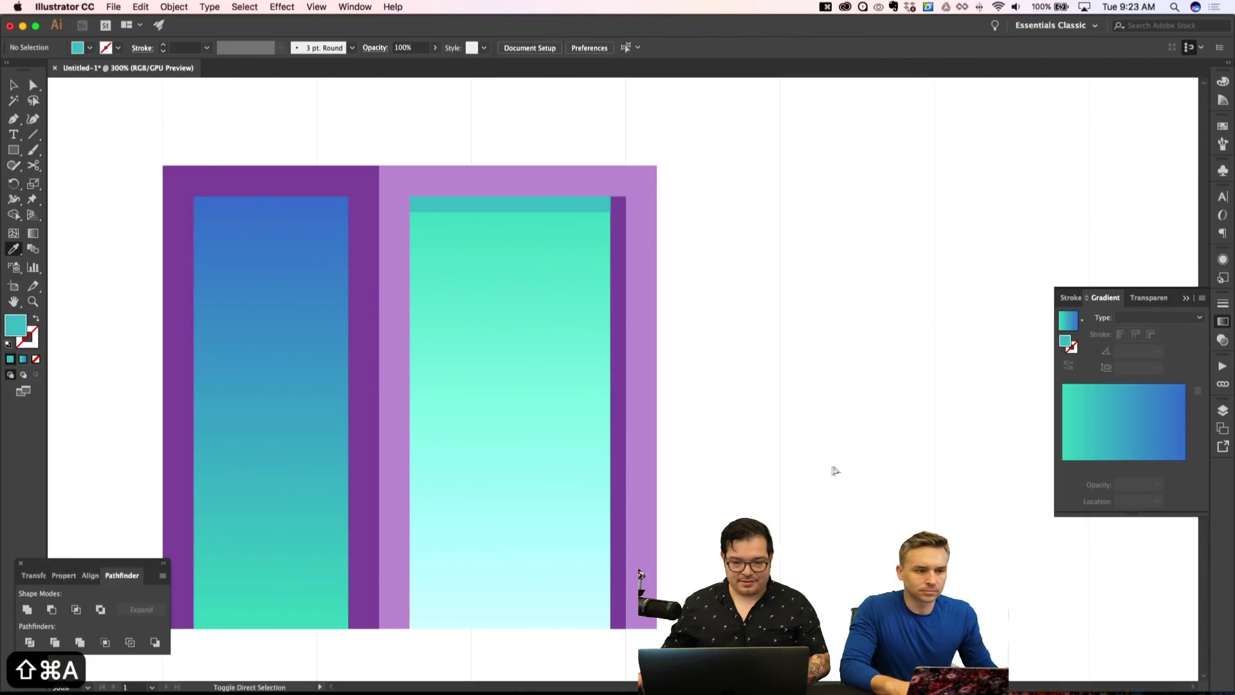
{"action": "key", "text": "super+minus"}
{"action": "key", "text": "super+minus"}
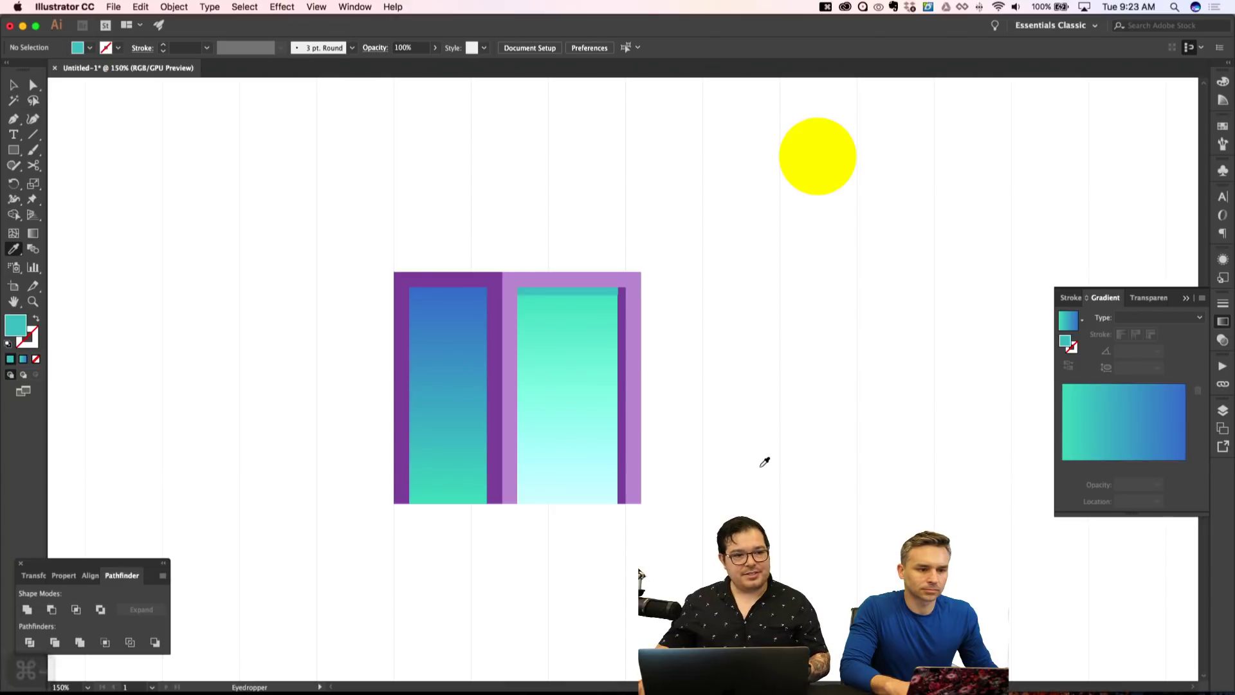
Draw an 80 x 8 pt strip across the top of the dark purple face's window and fill it with blue sampled from its gradient.
{"action": "key", "text": "super+equal"}
{"action": "key", "text": "super+equal"}
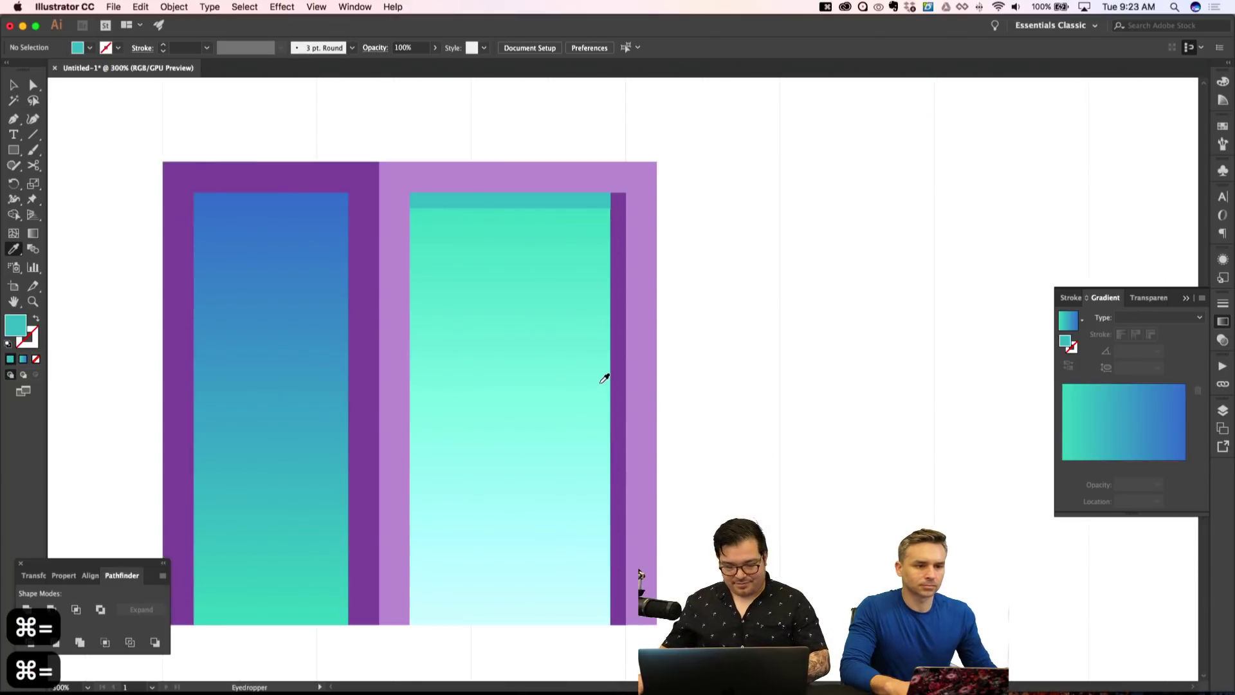
{"action": "key", "text": "m"}
{"action": "left_click_drag", "start_coordinate": [194, 198], "coordinate": [348, 207]}
{"action": "key", "text": "i"}
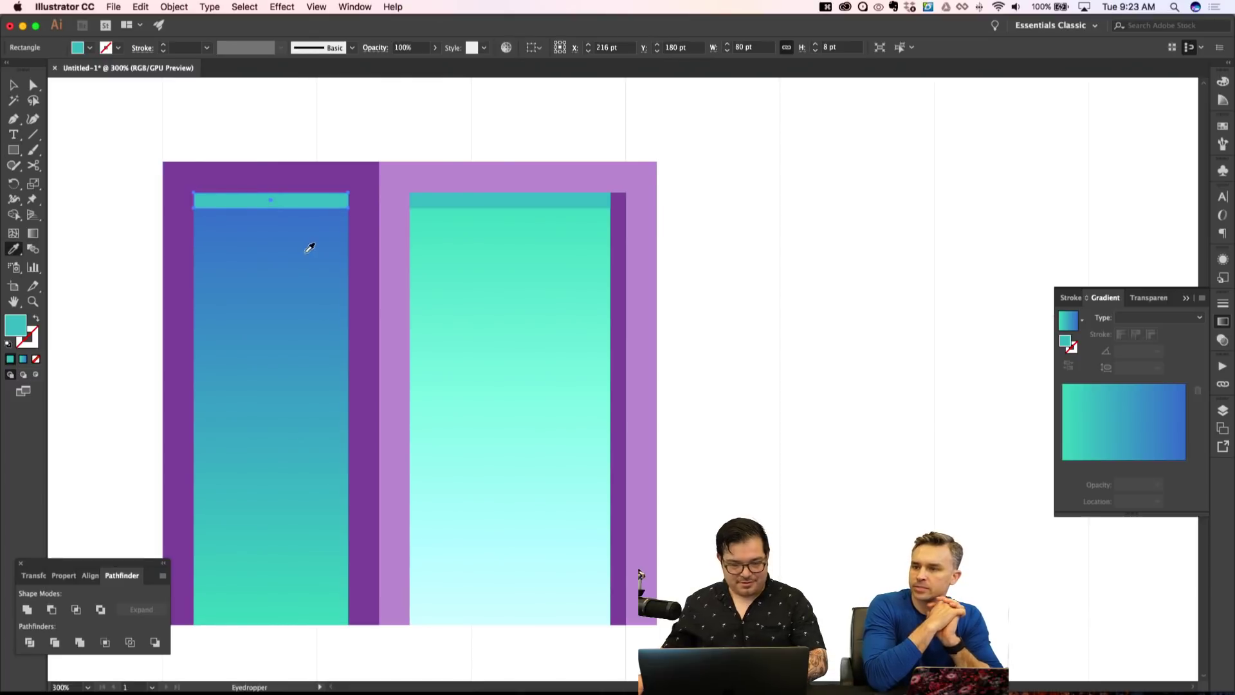
{"action": "left_click", "coordinate": [280, 214]}
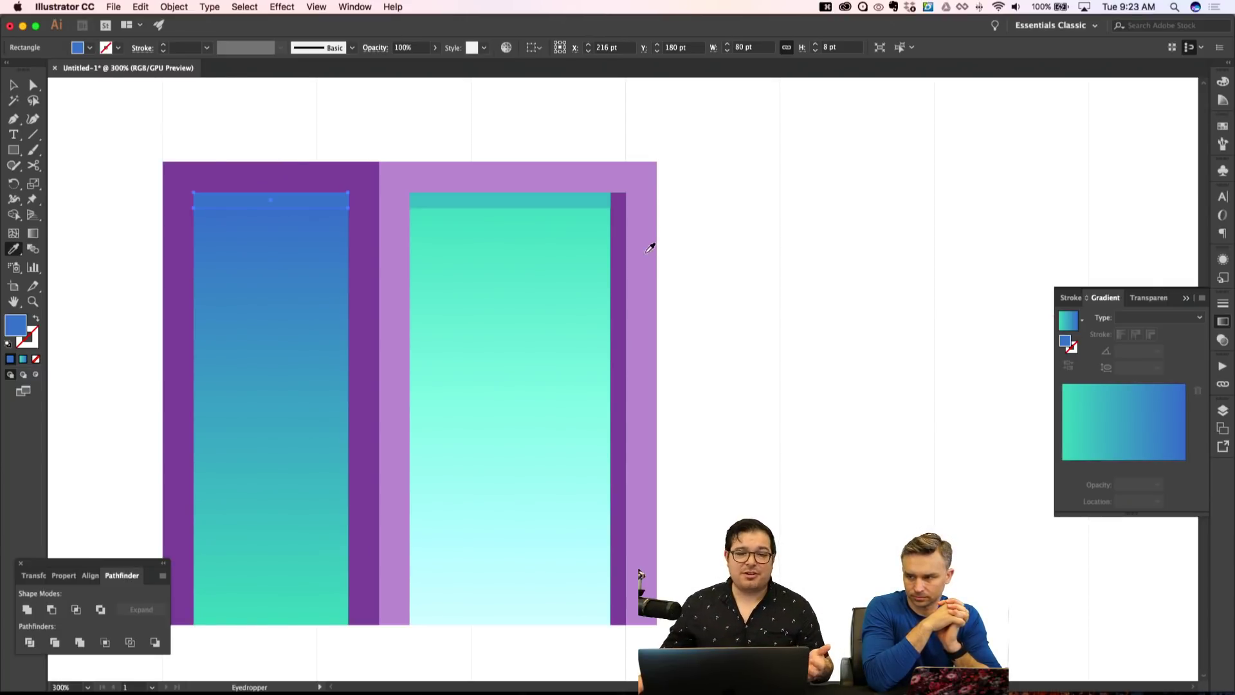
Shift the blue strip's fill to a hue of 222.7° with 66% saturation and 78.43% brightness, and deselect it.
{"action": "left_click", "coordinate": [1222, 82]}
{"action": "left_click_drag", "start_coordinate": [1139, 102], "coordinate": [1142, 111]}
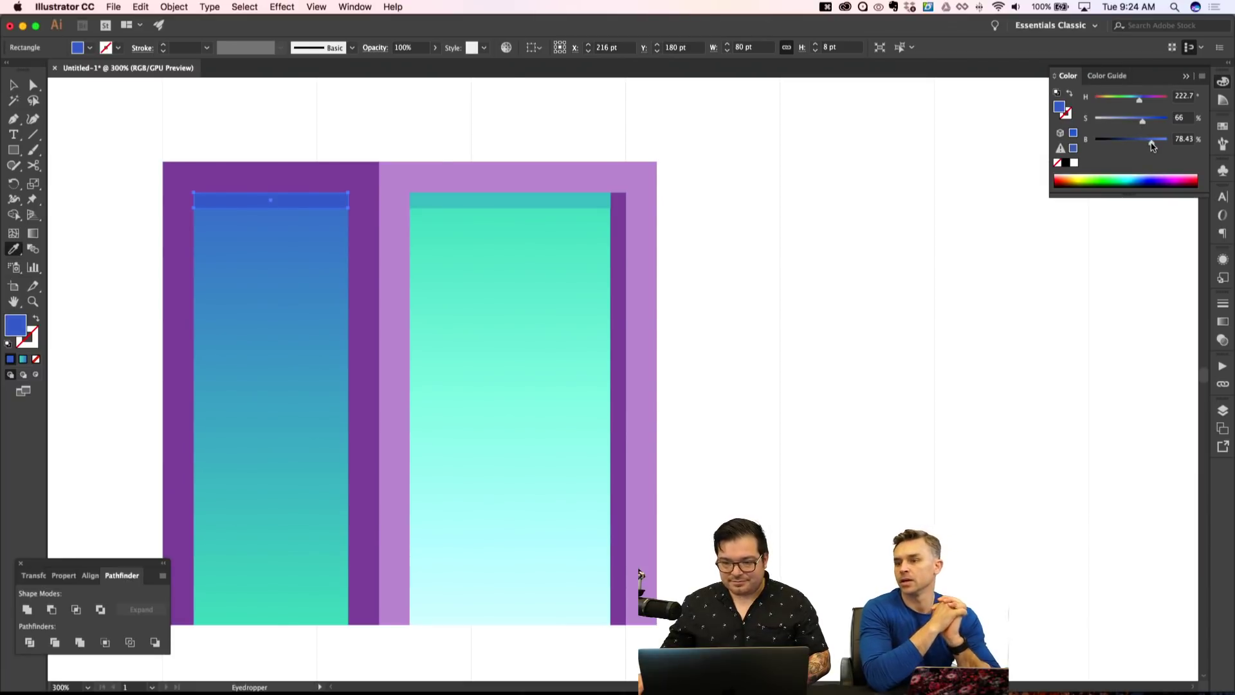
{"action": "key", "text": "shift+super+a"}
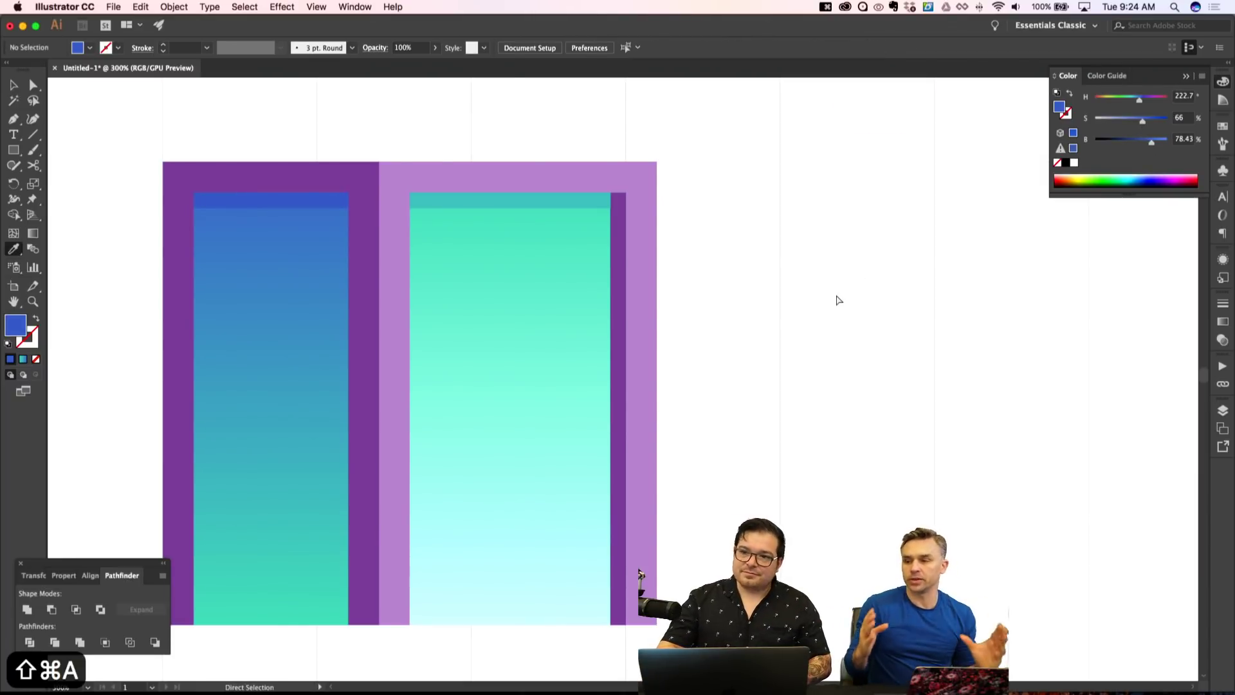
Draw a 56 x 184 pt rectangle inside the light purple face's window, reaching its lower edge, and fill it with the window's sampled gradient.
{"action": "key", "text": "super+minus"}
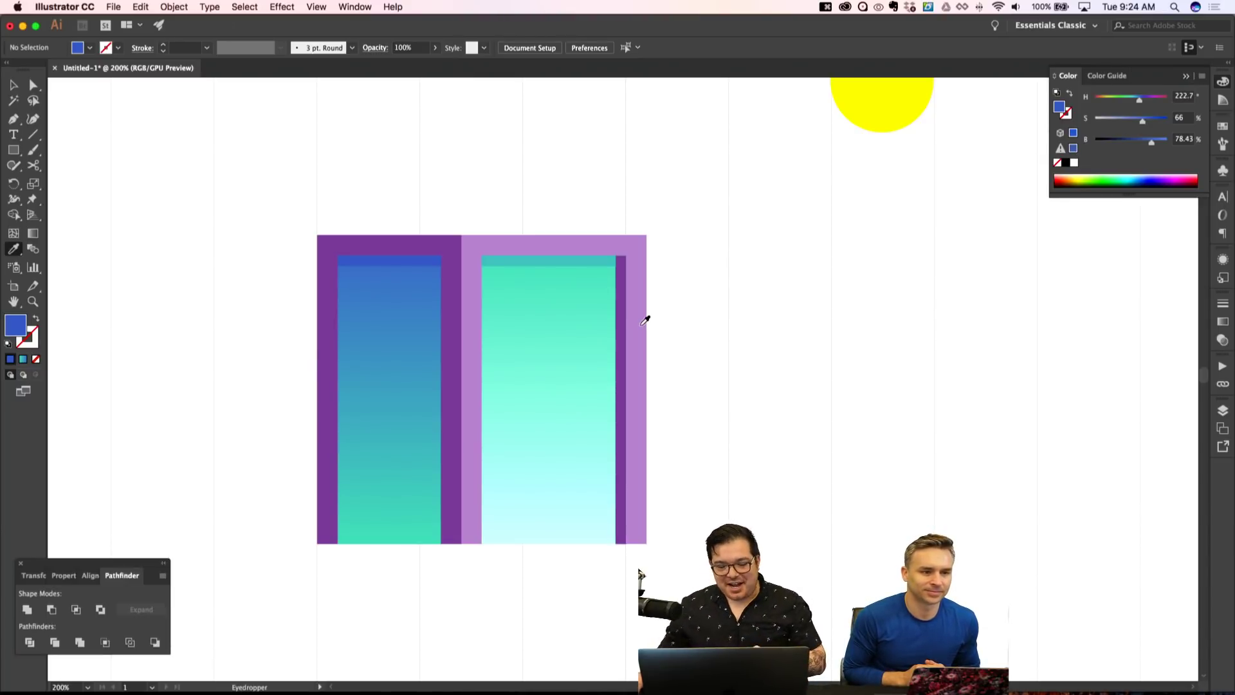
{"action": "key", "text": "m"}
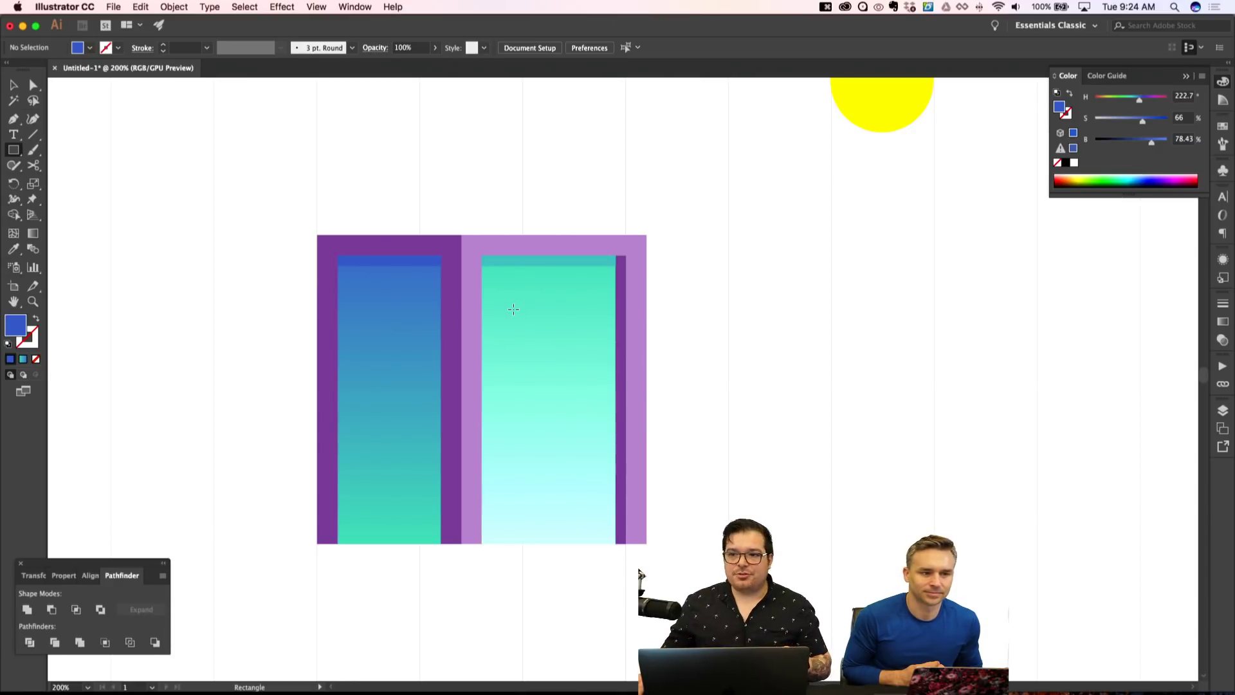
{"action": "left_click_drag", "start_coordinate": [513, 310], "coordinate": [589, 544]}
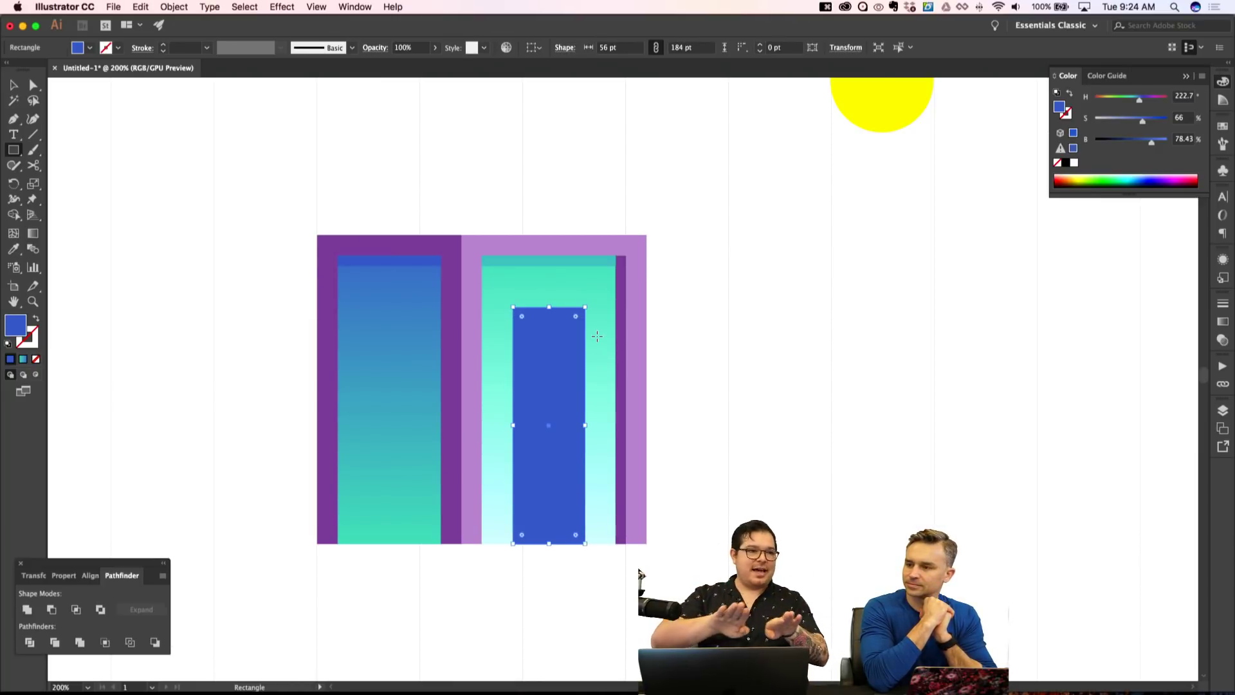
{"action": "key", "text": "i"}
{"action": "left_click", "coordinate": [504, 334]}
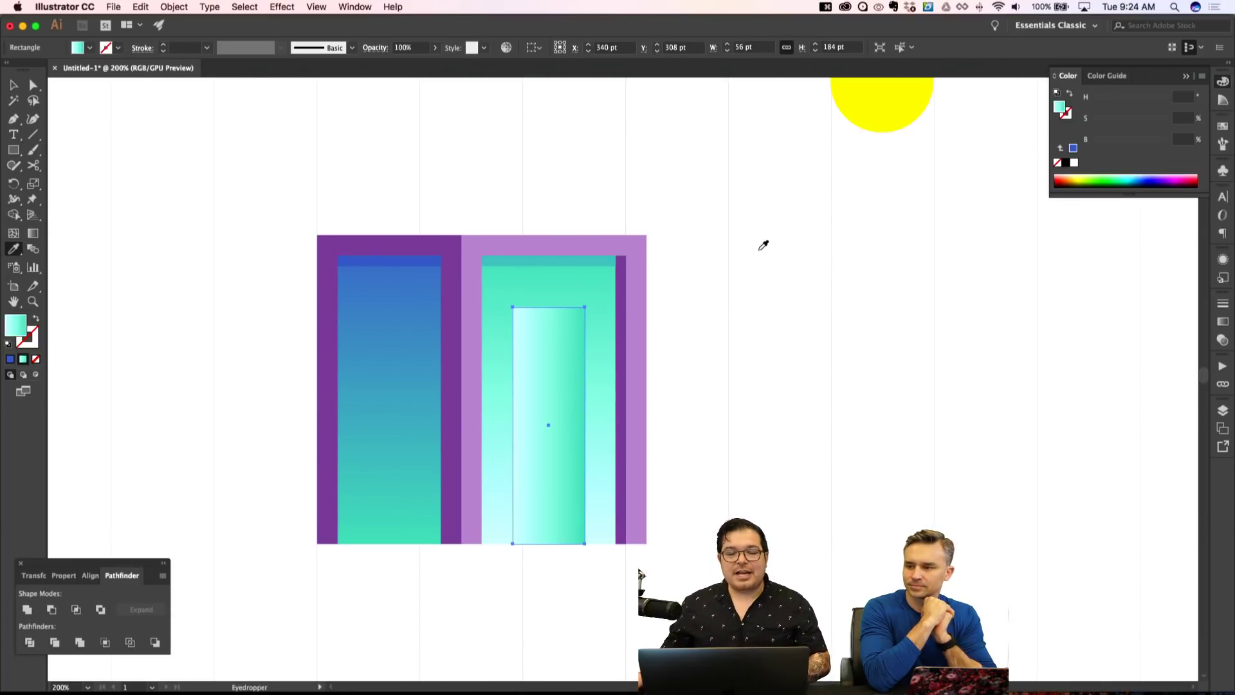
Set the inner rectangle's linear gradient angle to 90° and deselect it.
{"action": "left_click", "coordinate": [1223, 340]}
{"action": "left_click", "coordinate": [1223, 321]}
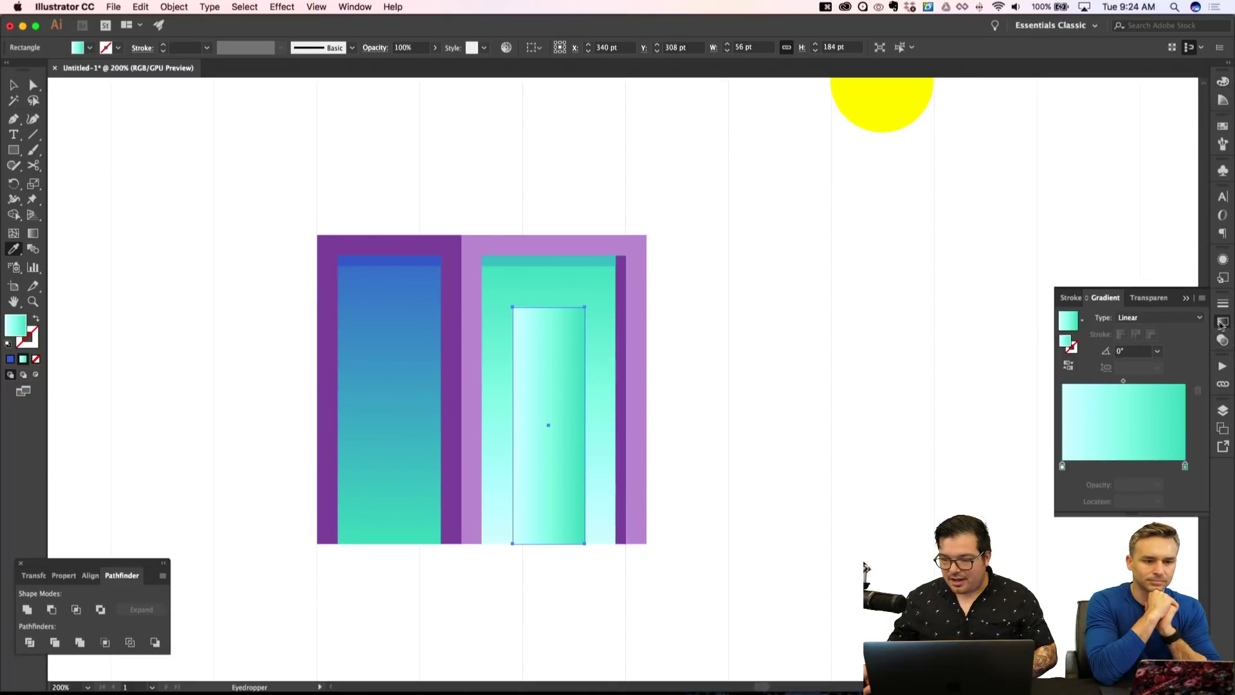
{"action": "left_click", "coordinate": [1157, 351]}
{"action": "left_click", "coordinate": [1171, 422]}
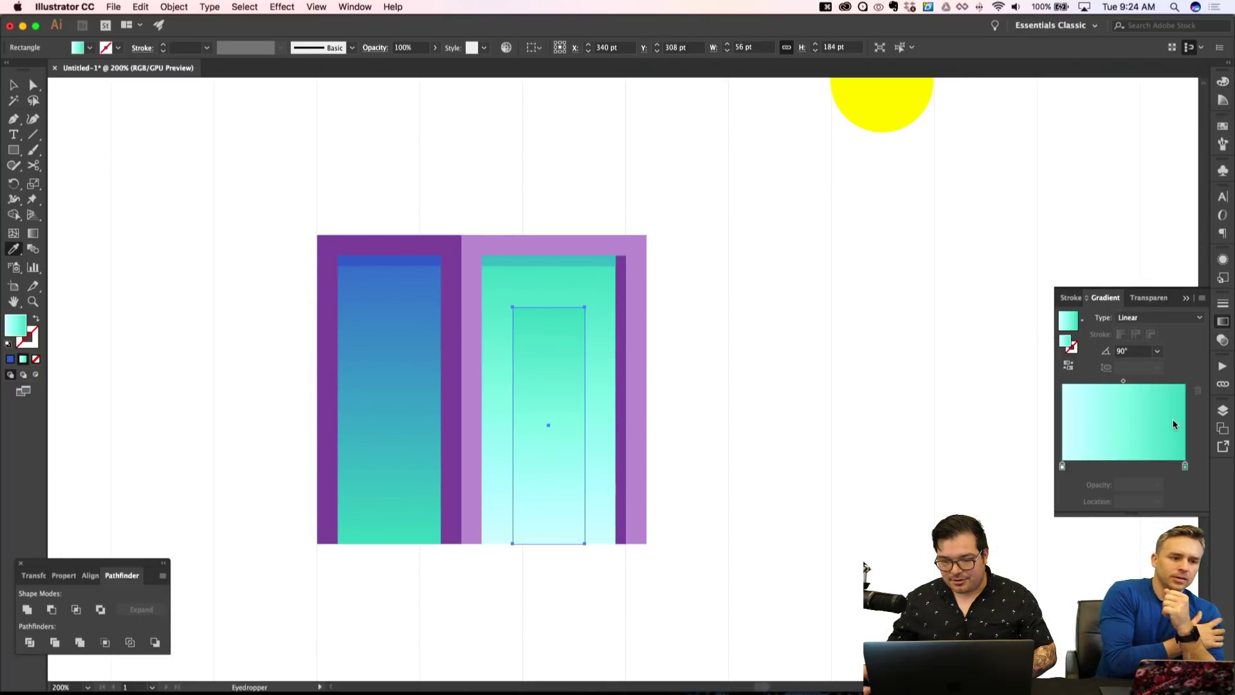
{"action": "key", "text": "shift+super+a"}
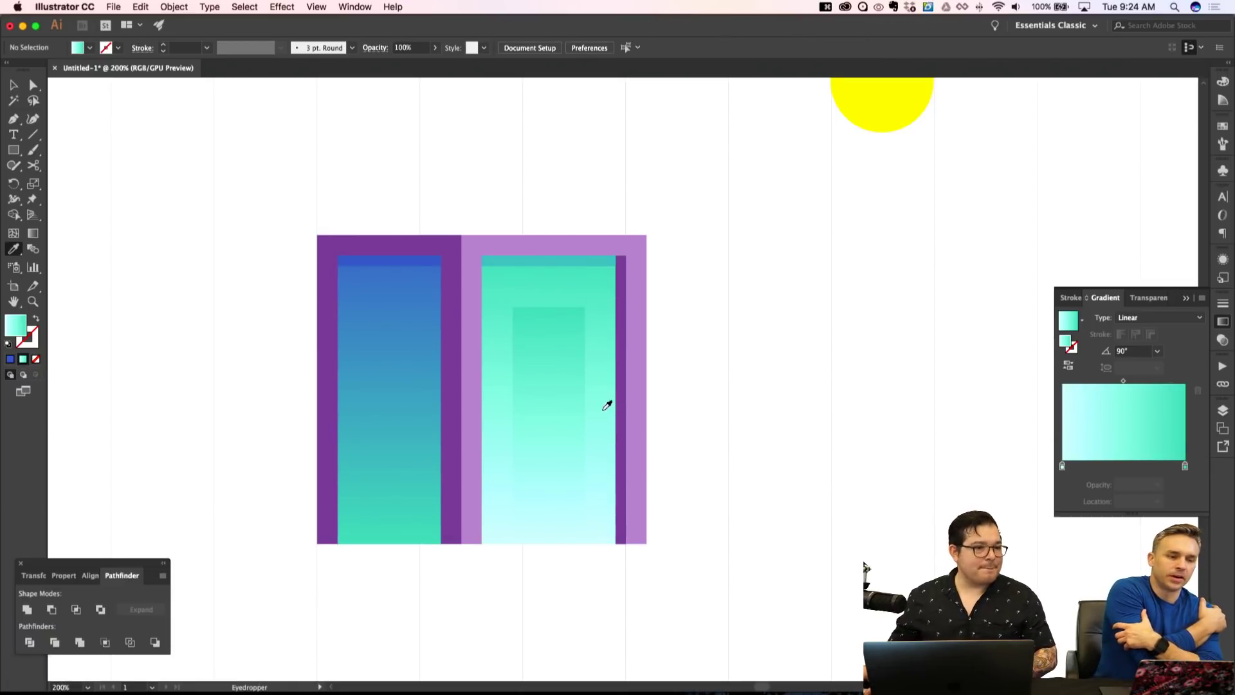
Set the inner rectangle's blending mode to Multiply and deselect it.
{"action": "key", "text": "a"}
{"action": "left_click", "coordinate": [538, 374]}
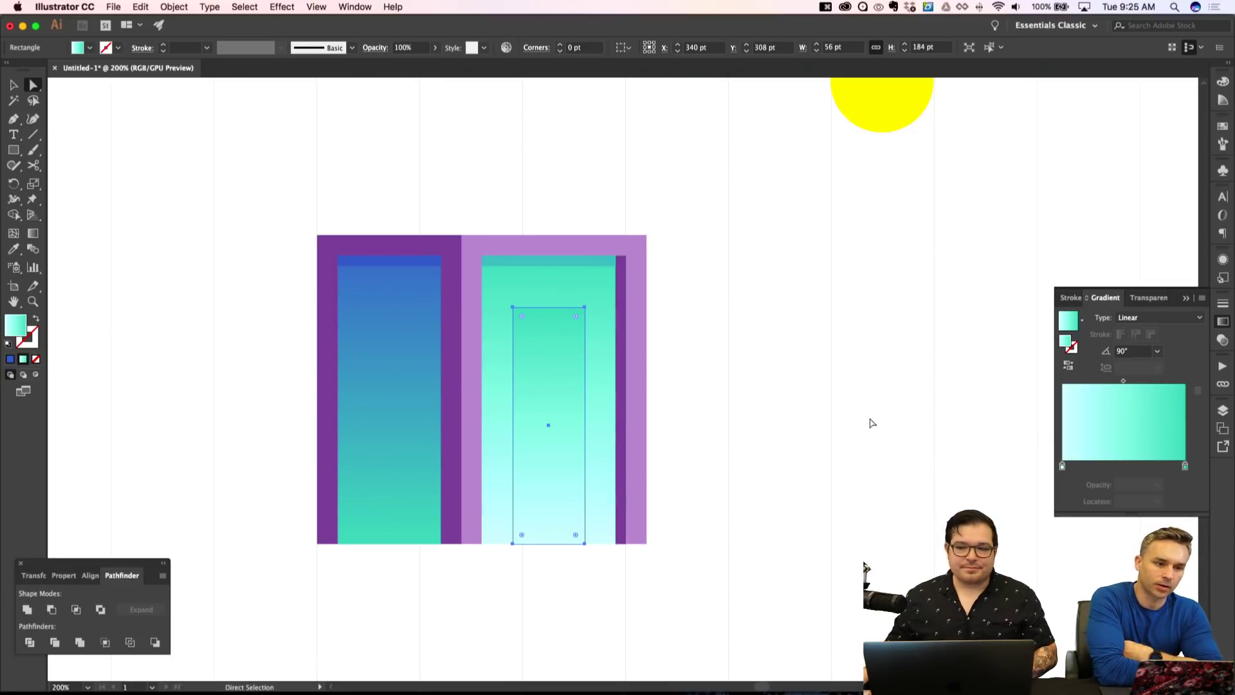
{"action": "left_click", "coordinate": [1222, 342]}
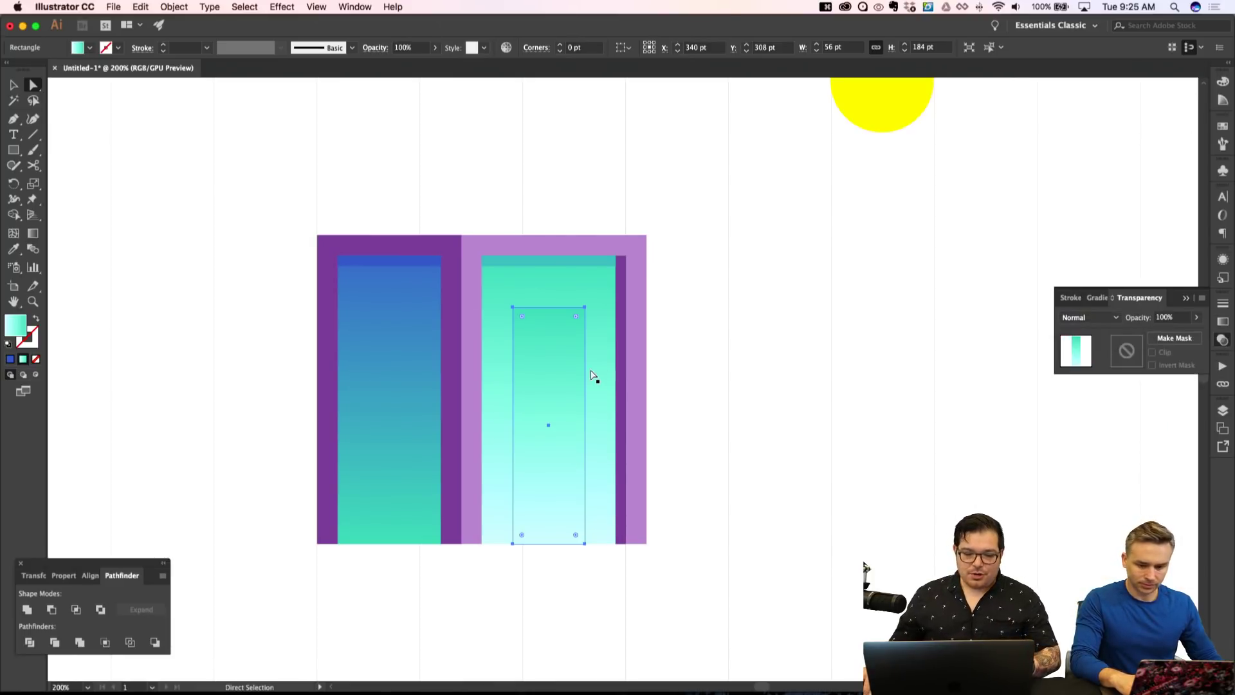
{"action": "key", "text": "super+shift+a"}
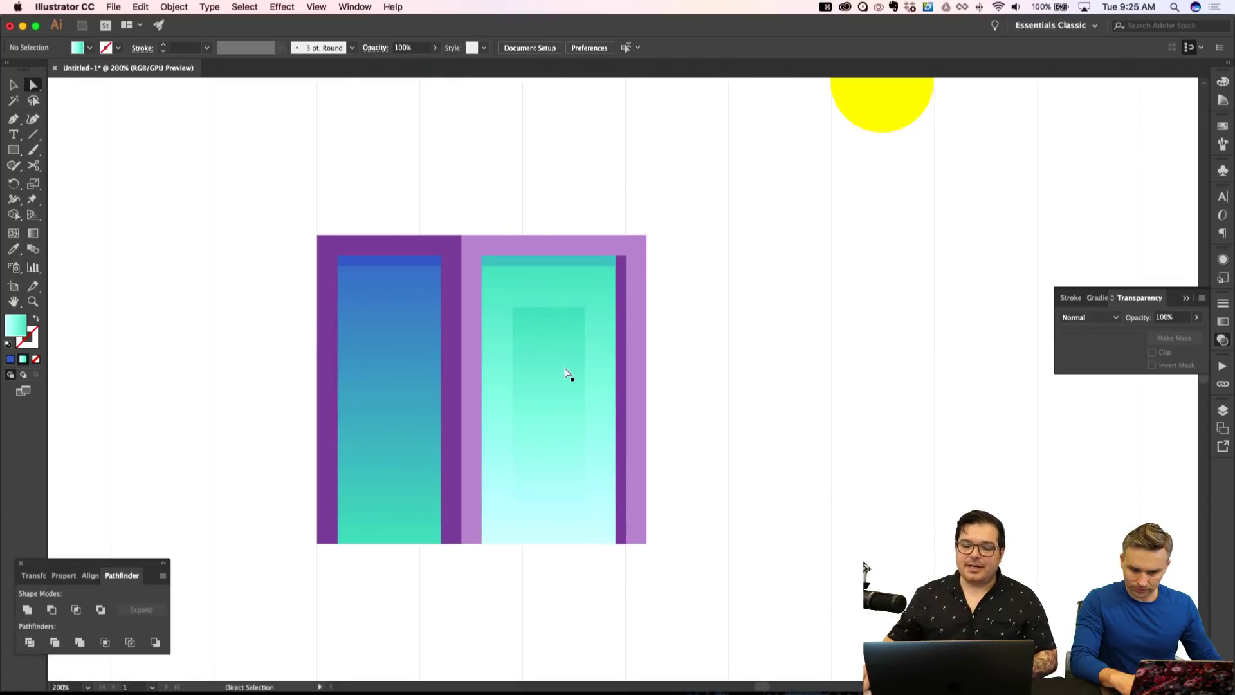
{"action": "left_click", "coordinate": [566, 377]}
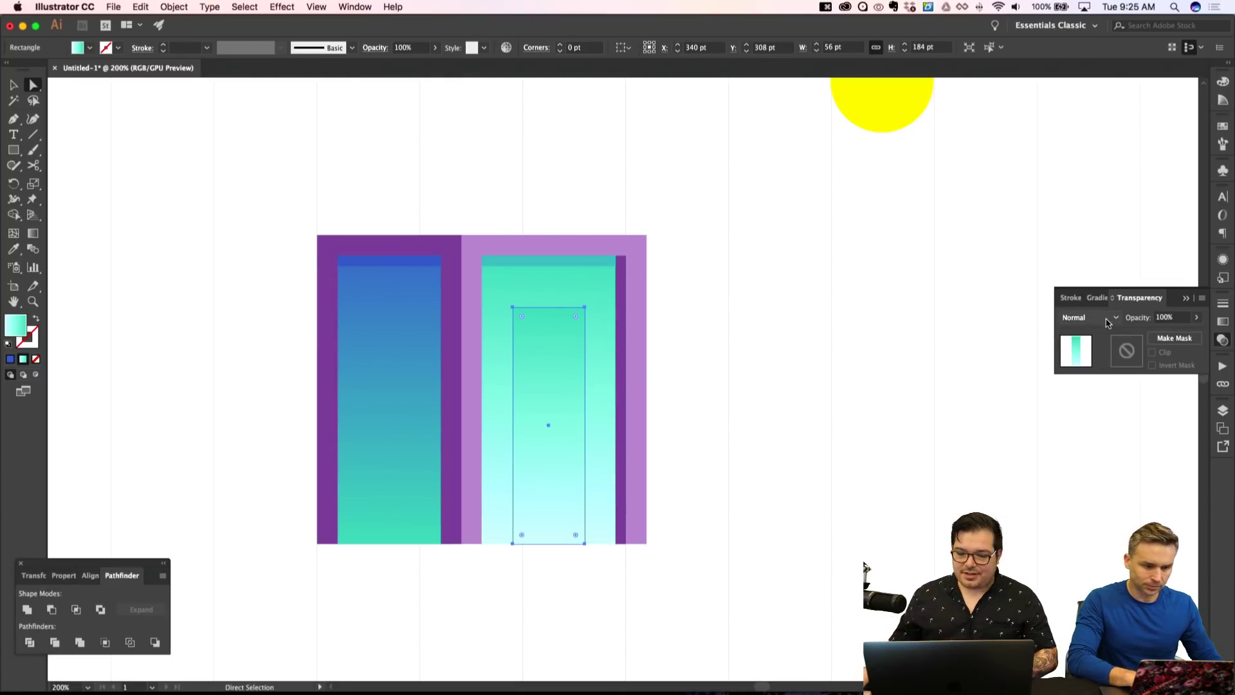
{"action": "left_click", "coordinate": [1088, 319]}
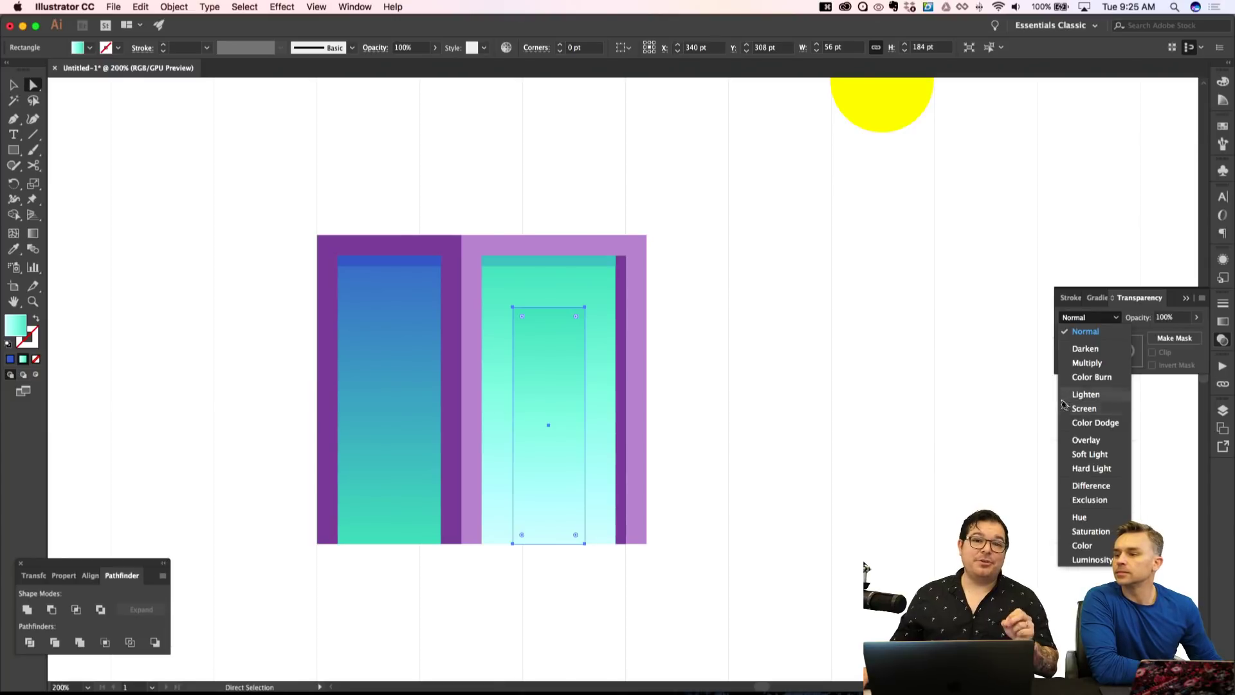
{"action": "left_click", "coordinate": [1087, 363]}
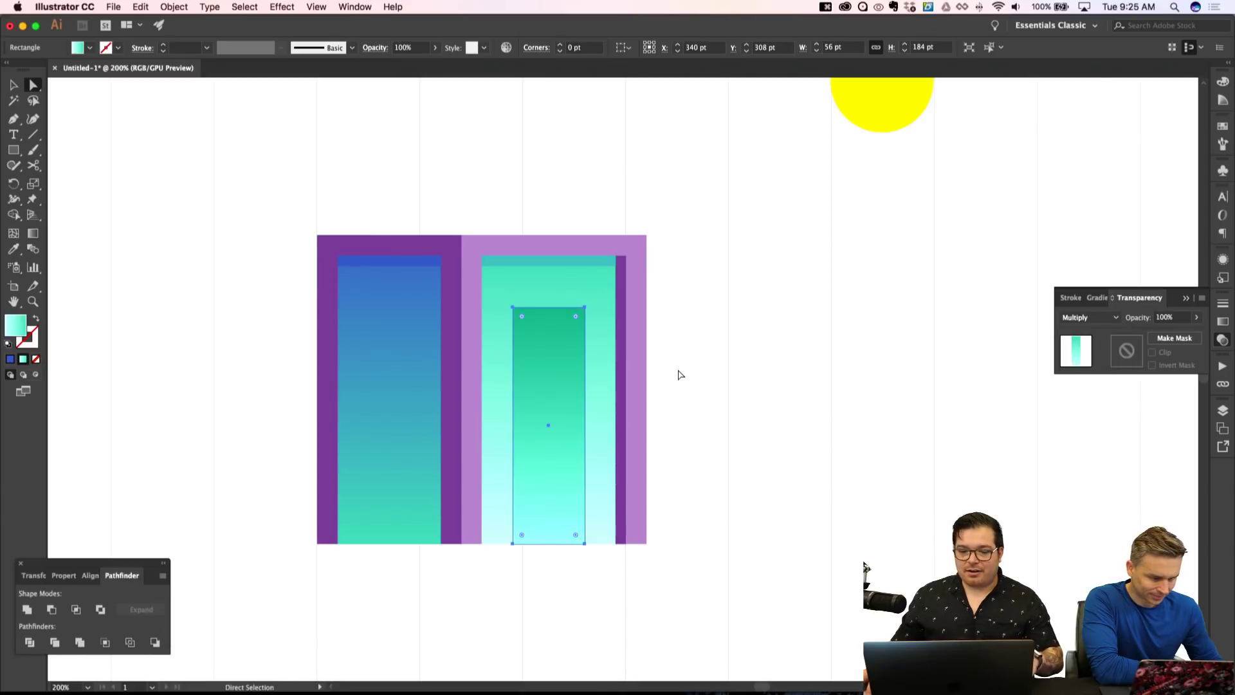
{"action": "key", "text": "shift+super+a"}
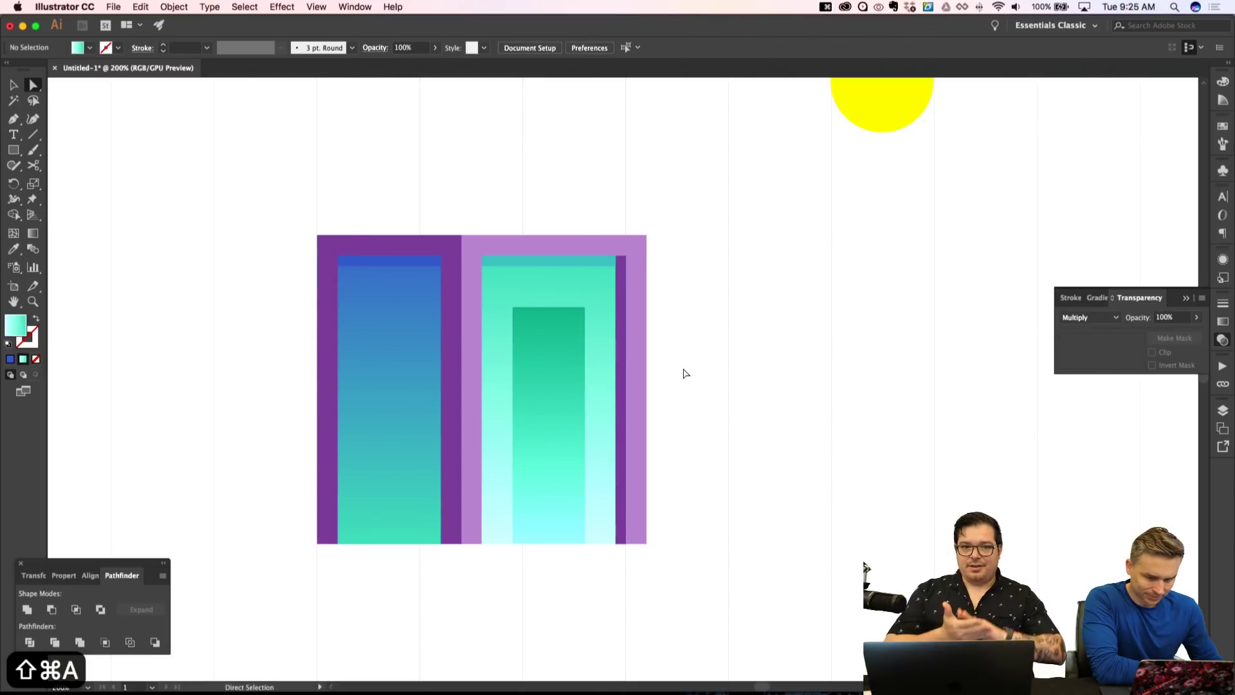
Try recoloring the inner rectangle's teal gradient stop to indigo 472FBA, undo it and deselect the rectangle.
{"action": "left_click", "coordinate": [557, 354]}
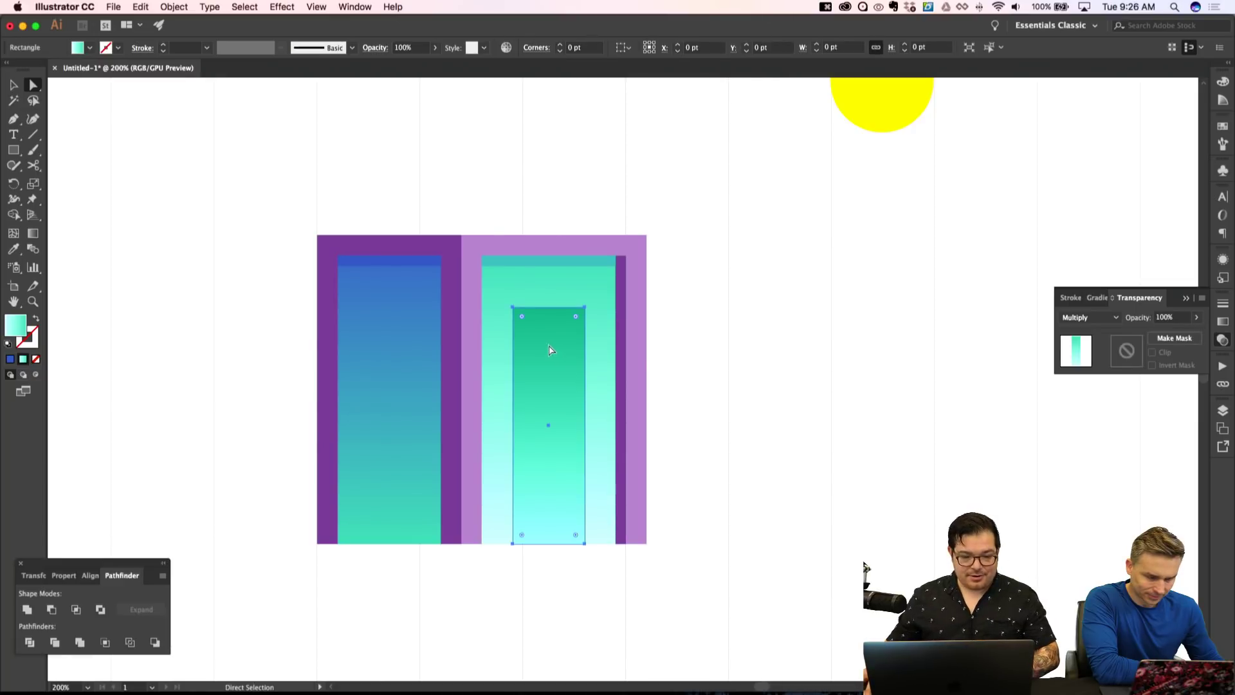
{"action": "left_click", "coordinate": [1223, 321]}
{"action": "double_click", "coordinate": [1184, 466]}
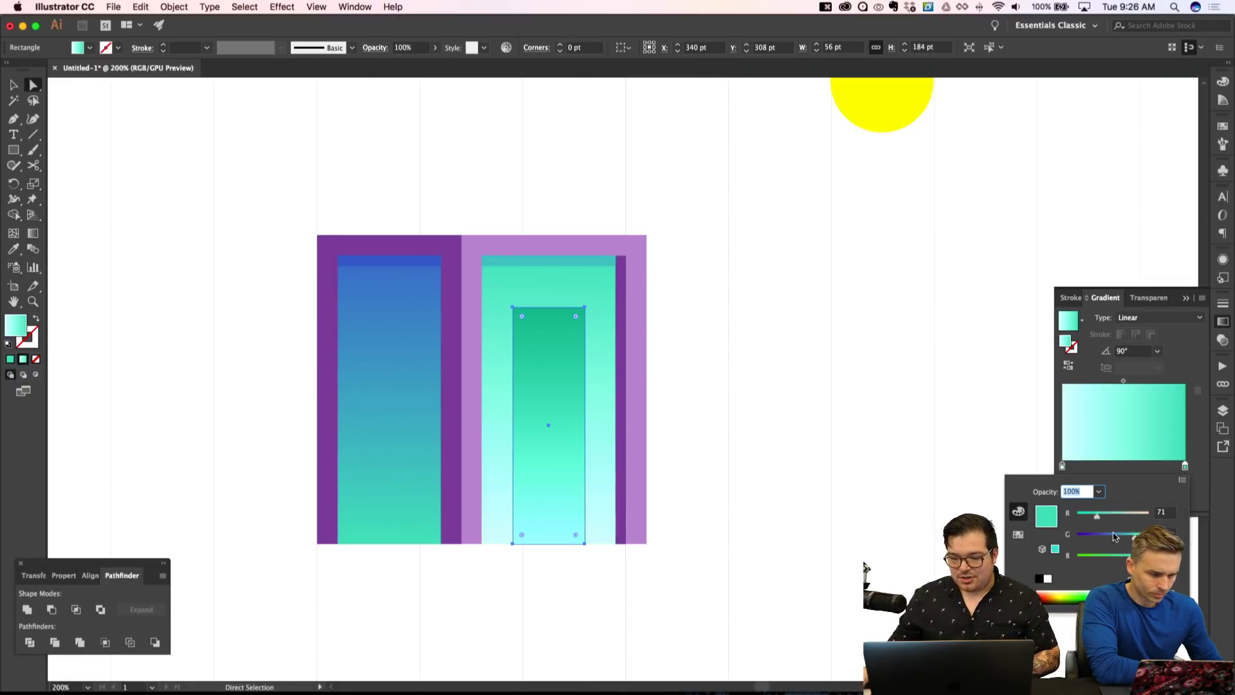
{"action": "left_click_drag", "start_coordinate": [1128, 539], "coordinate": [1091, 542]}
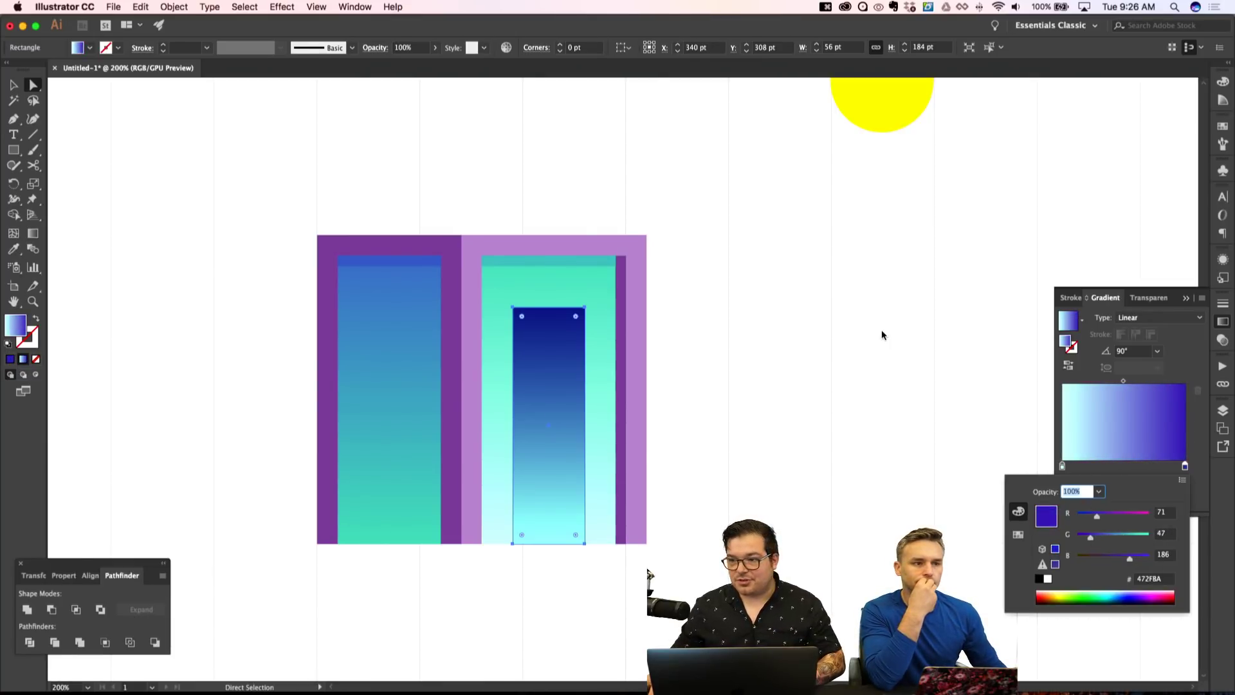
{"action": "key", "text": "super+z"}
{"action": "key", "text": "super+z"}
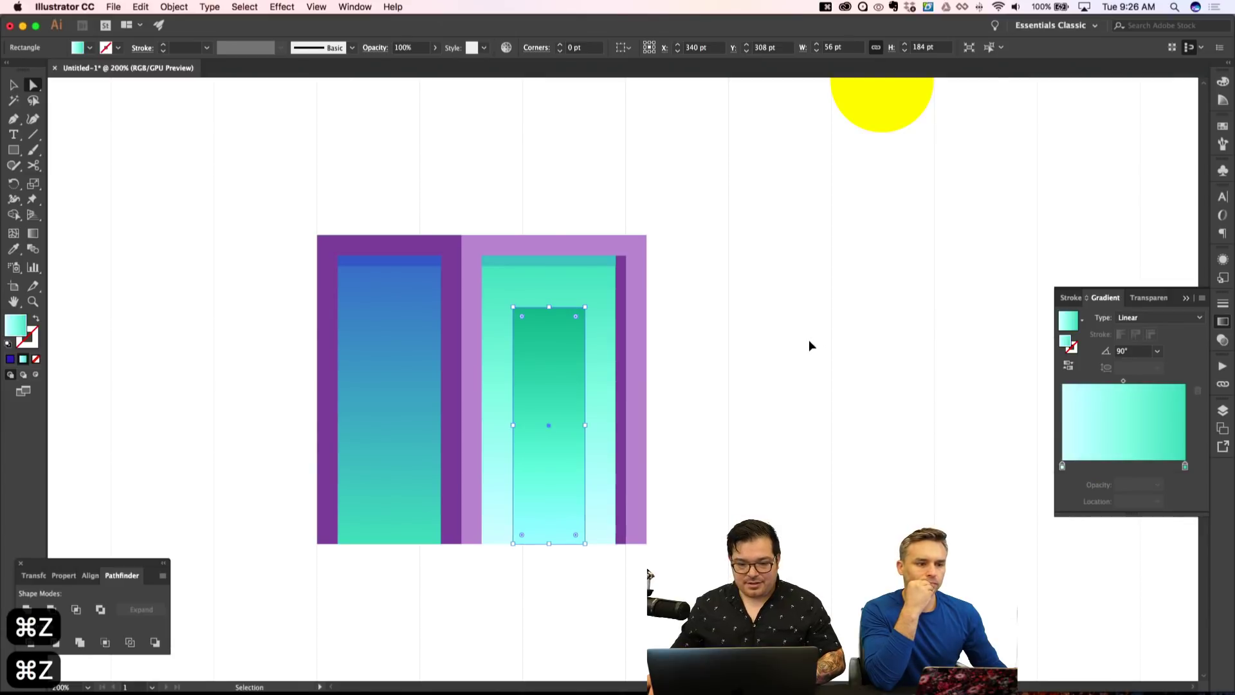
{"action": "key", "text": "super+shift+a"}
Draw an 8 x 184 pt strip along the inner rectangle's right edge and fill it with medium blue sampled from the blue-to-teal window.
{"action": "scroll", "coordinate": [808, 345], "scroll_direction": "down", "scroll_amount": 1}
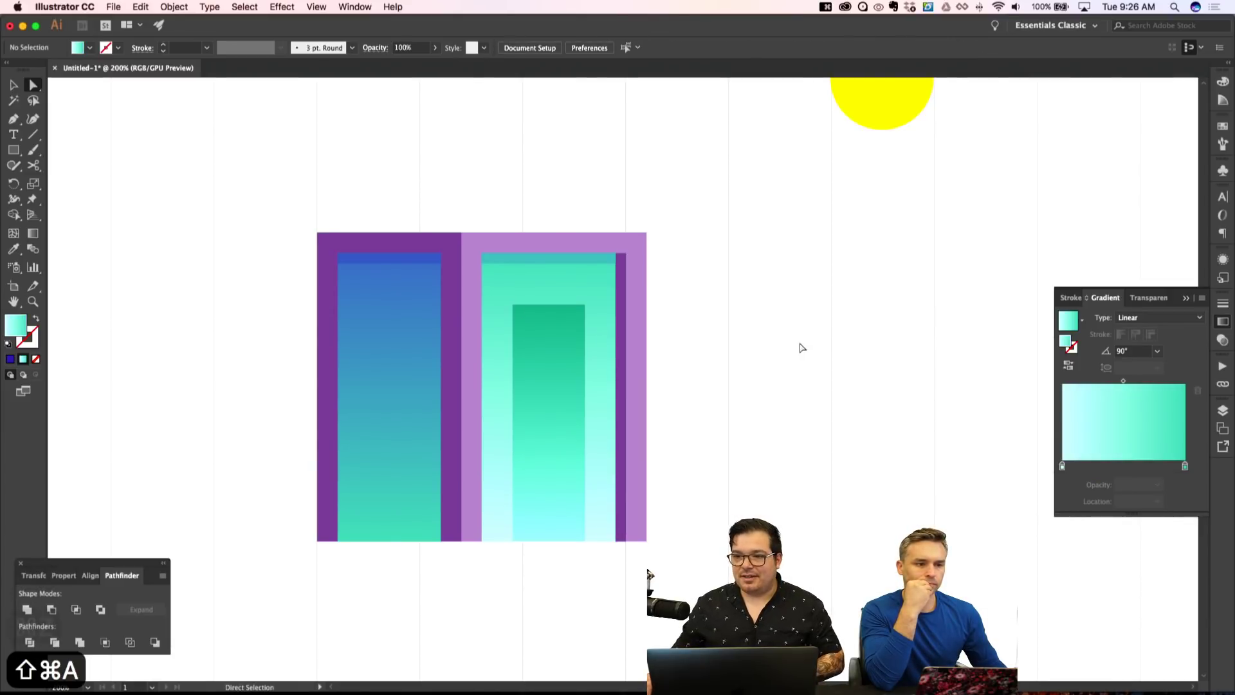
{"action": "key", "text": "m"}
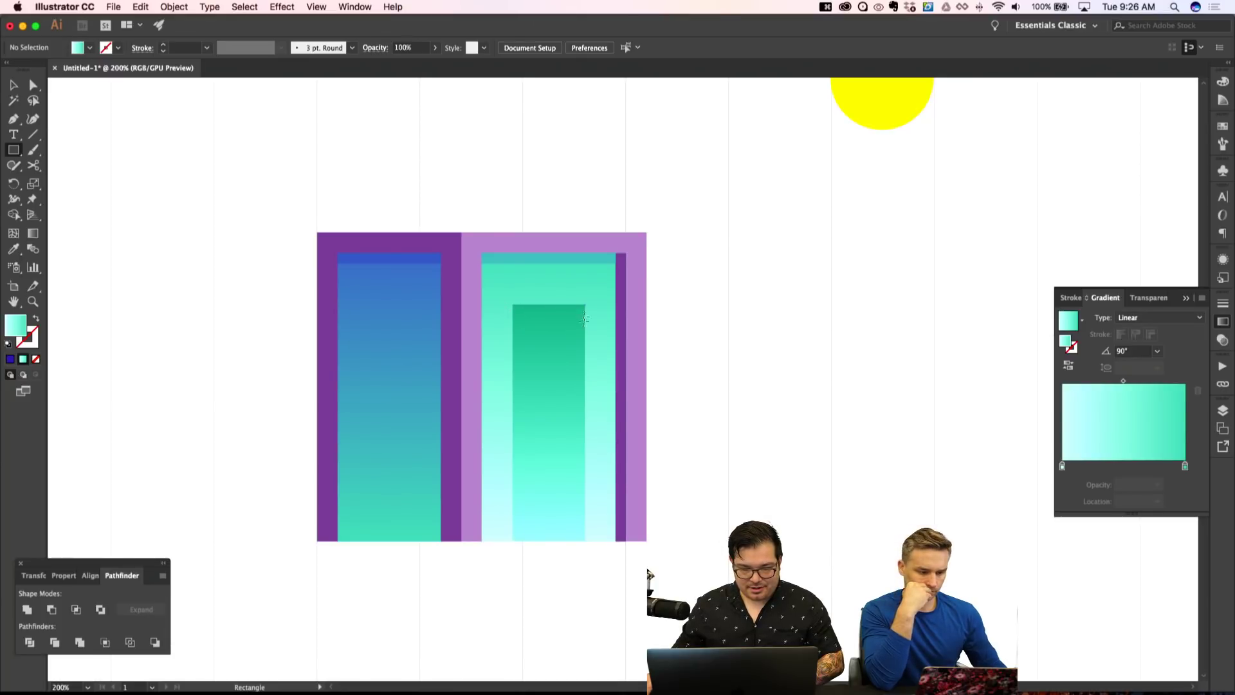
{"action": "left_click_drag", "start_coordinate": [579, 382], "coordinate": [577, 541]}
{"action": "key", "text": "i"}
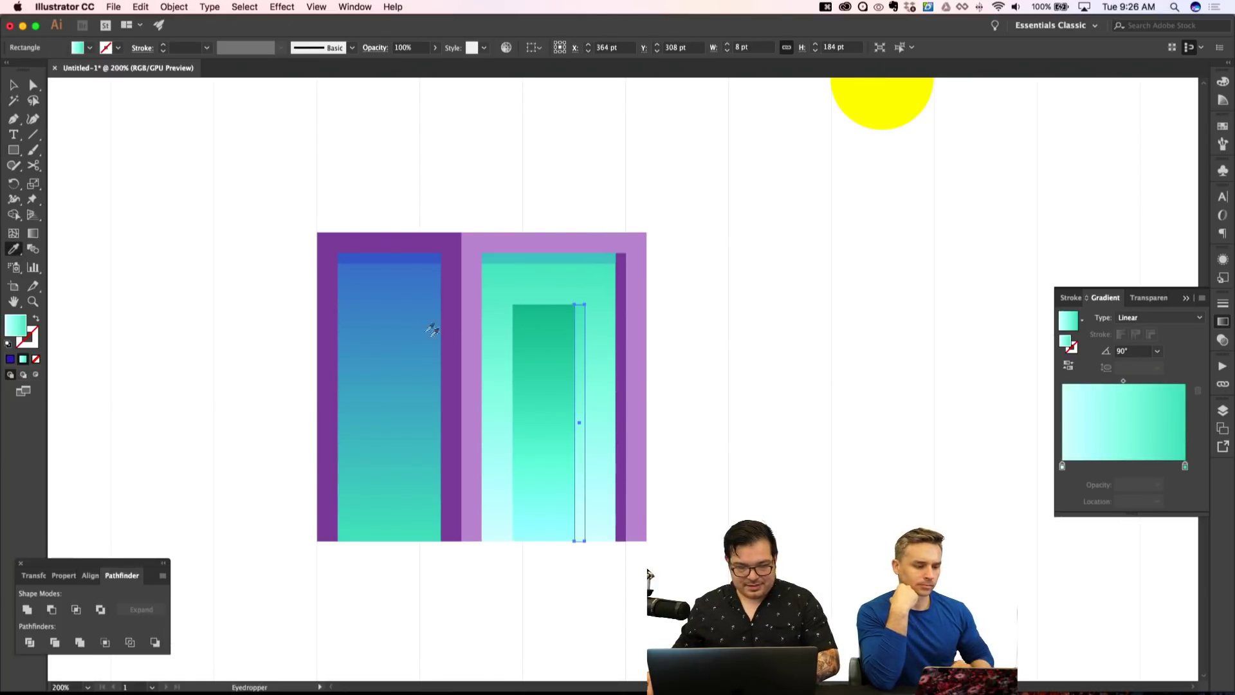
{"action": "left_click", "coordinate": [415, 301]}
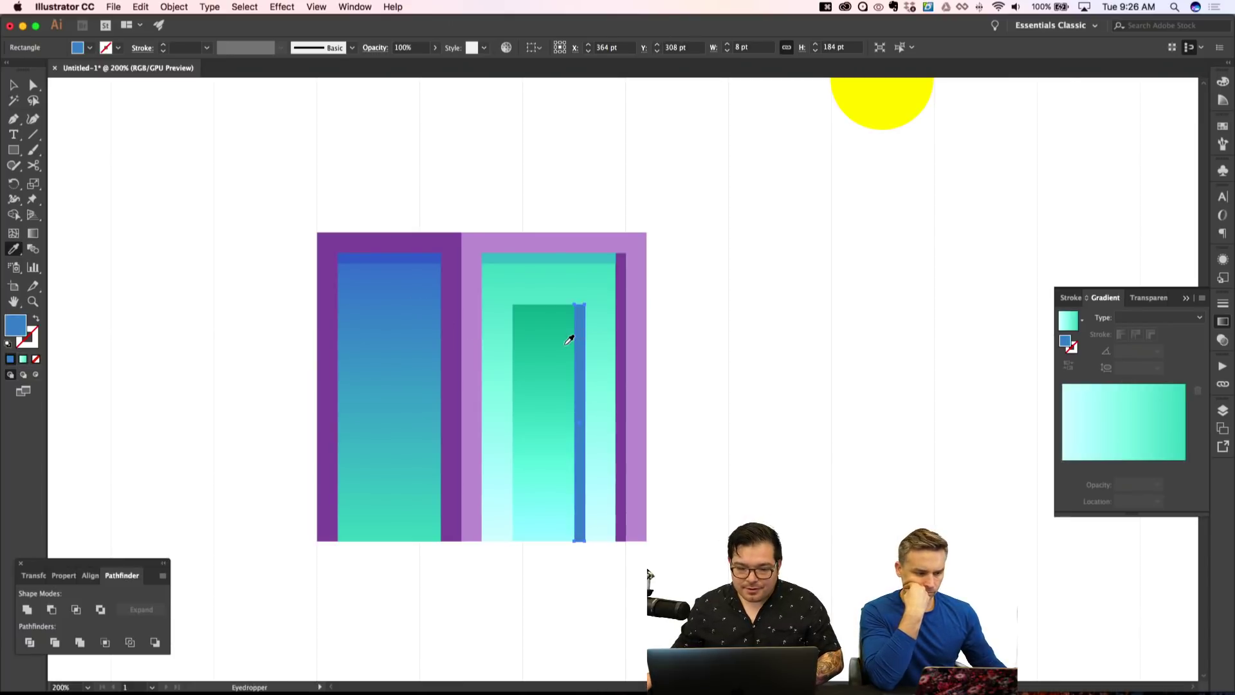
{"action": "left_click", "coordinate": [405, 368]}
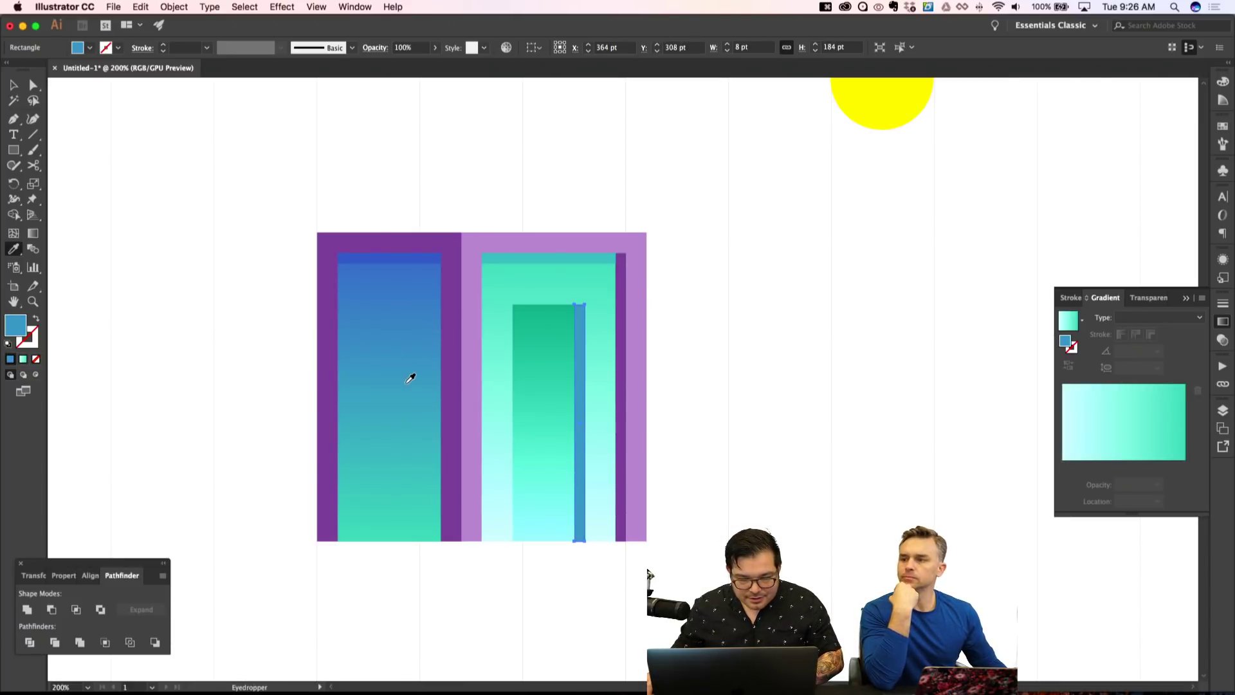
Set the medium blue strip's opacity to 60% and deselect it.
{"action": "left_click", "coordinate": [405, 47]}
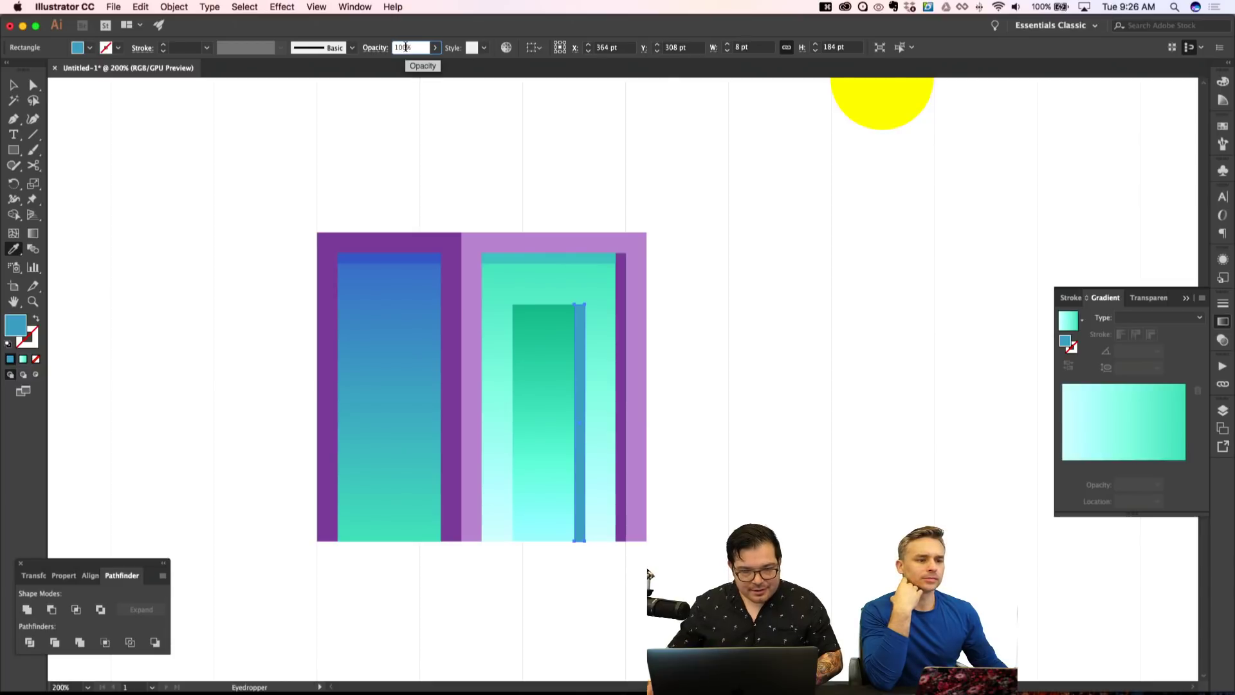
{"action": "type", "text": "60"}
{"action": "key", "text": "Return"}
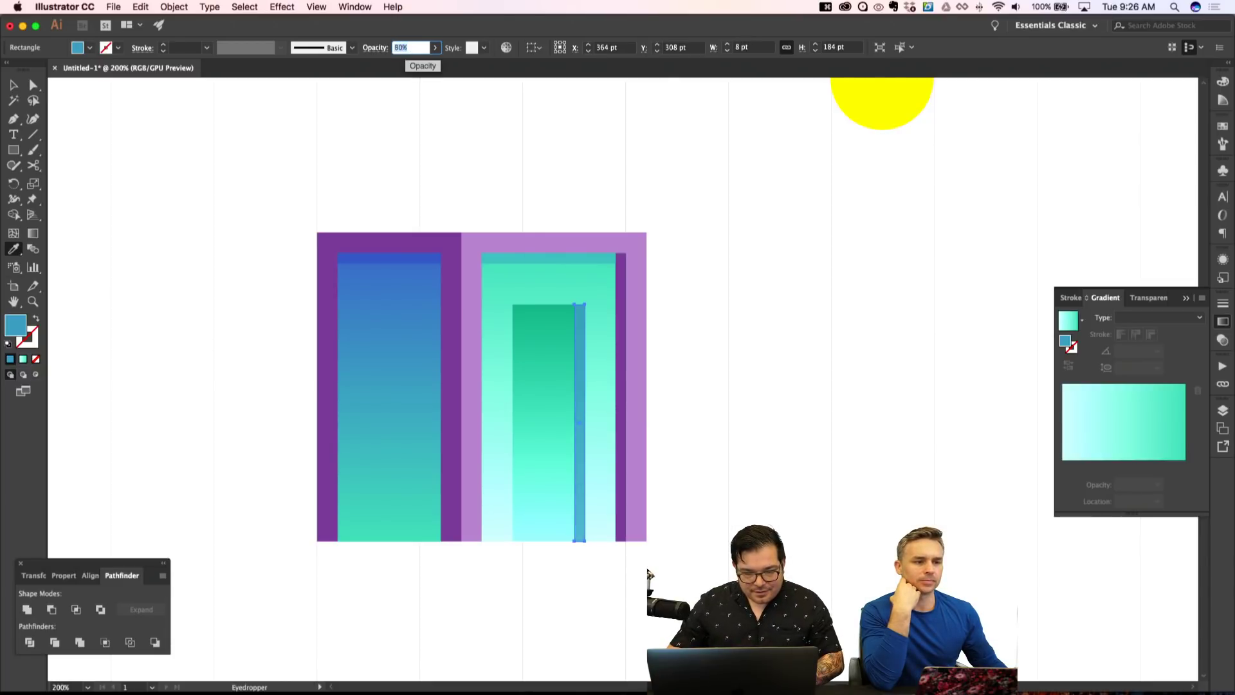
{"action": "key", "text": "shift+super+a"}
Try adjusting the medium blue strip's left edge by its anchor points, undo back to 70% strip opacity and deselect everything.
{"action": "scroll", "coordinate": [850, 303], "scroll_direction": "down", "scroll_amount": 3}
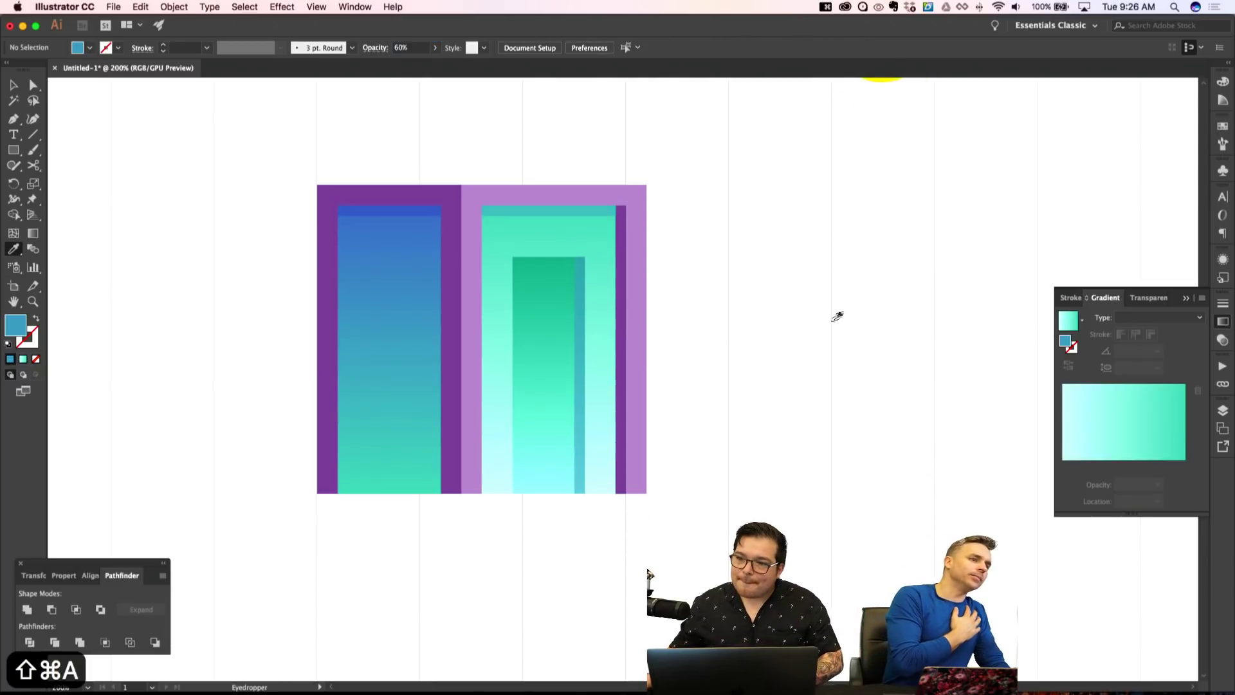
{"action": "key", "text": "a"}
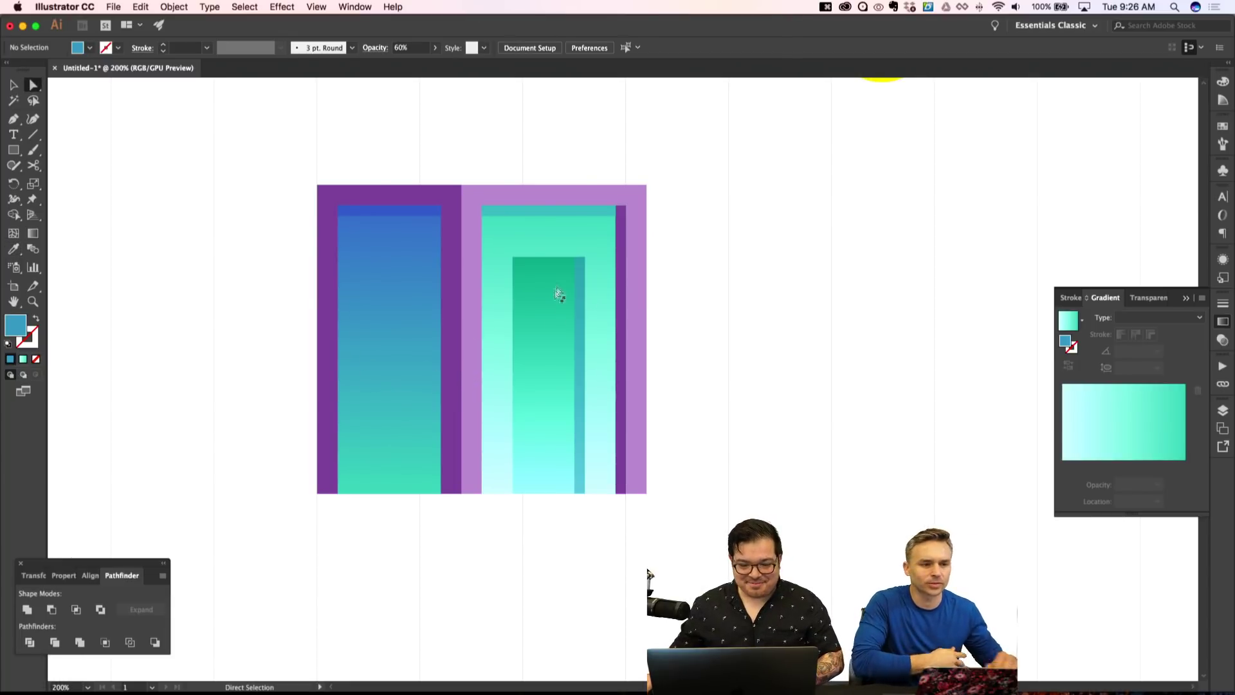
{"action": "left_click", "coordinate": [581, 263]}
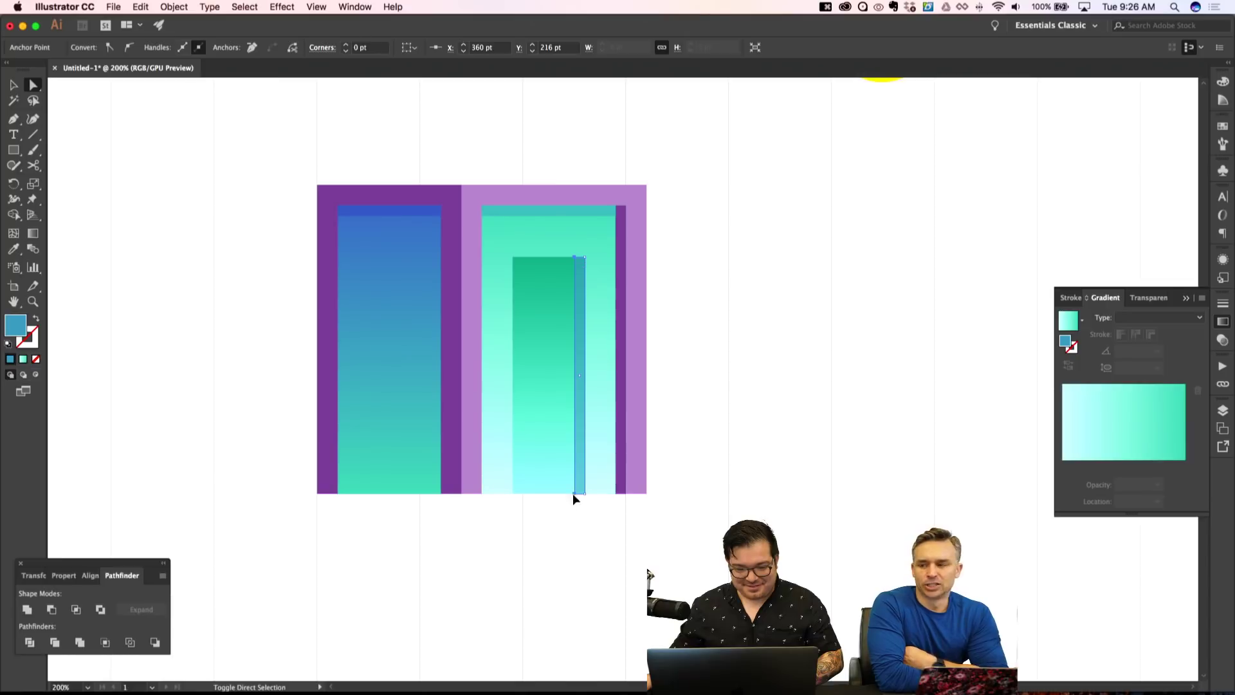
{"action": "left_click", "coordinate": [576, 496], "text": "shift+super"}
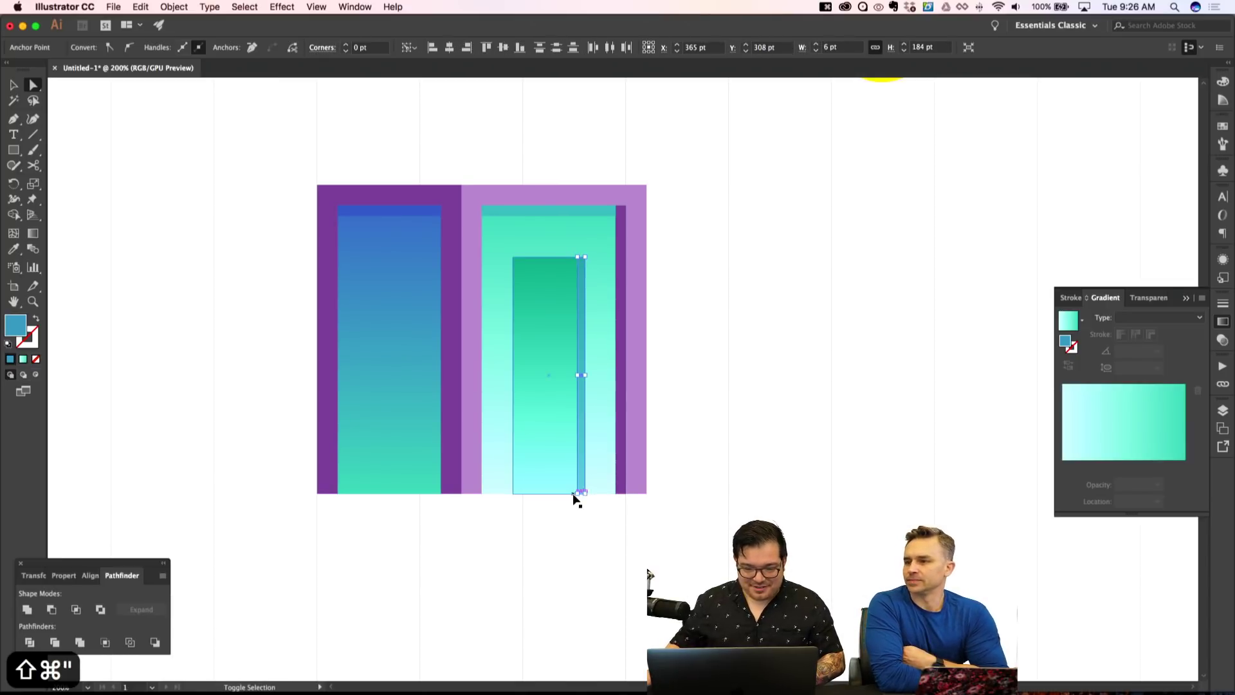
{"action": "key", "text": "super+z"}
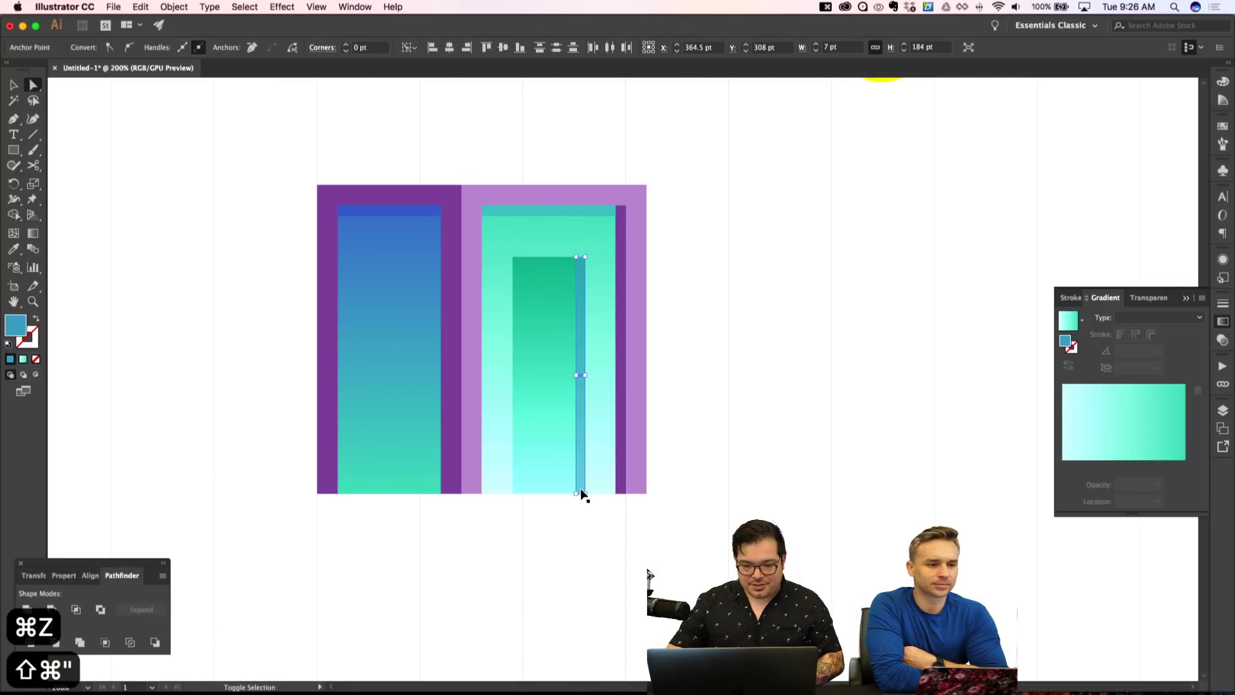
{"action": "key", "text": "super+z"}
{"action": "key", "text": "super+z"}
{"action": "key", "text": "shift+super+a"}
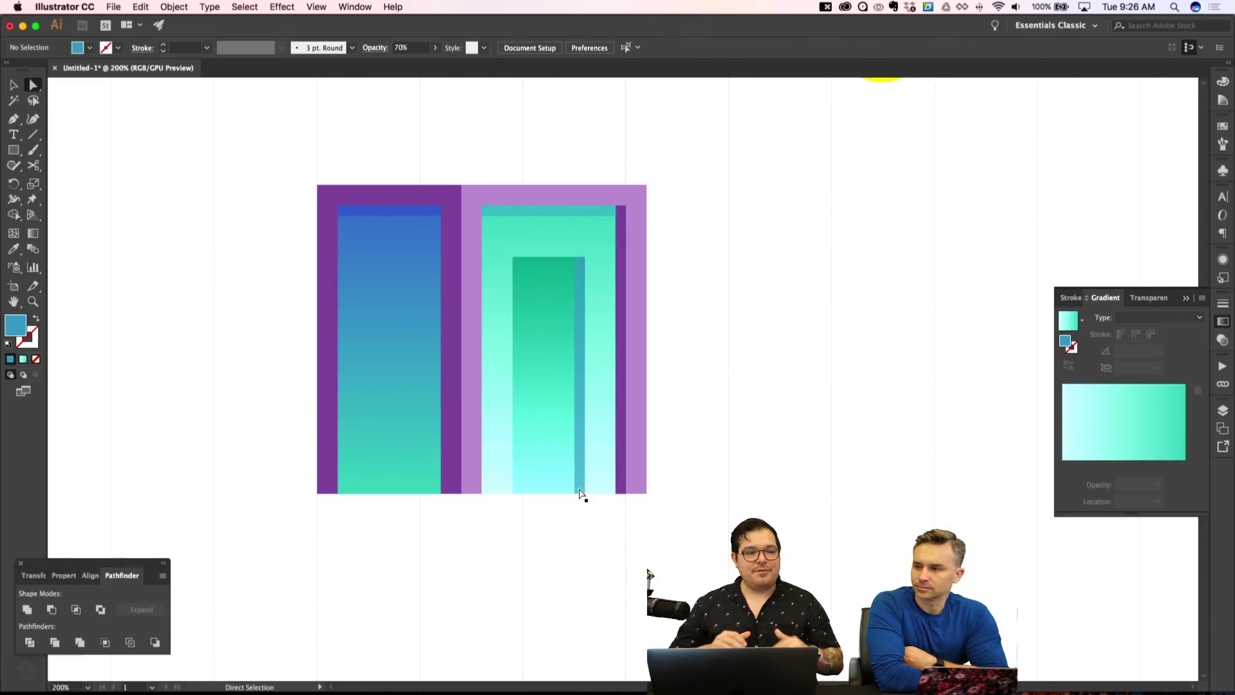
Draw an 8 x 8 pt medium blue square below the light purple face and nudge it right in two larger steps.
{"action": "key", "text": "m"}
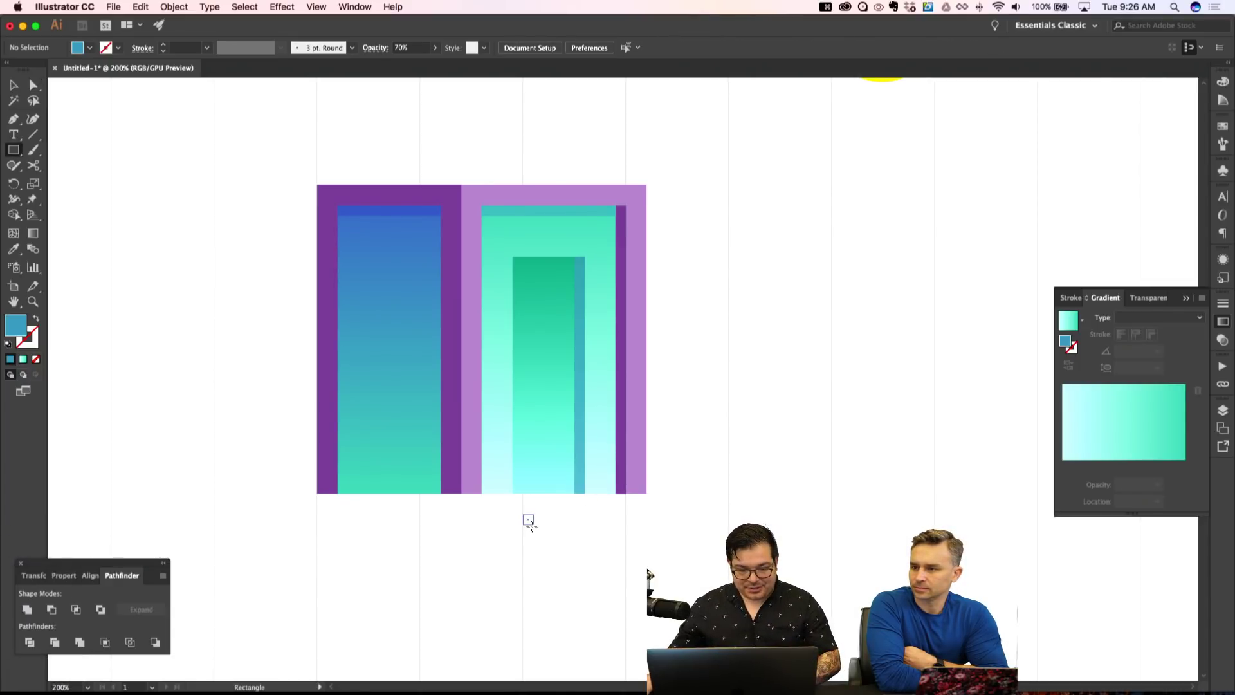
{"action": "left_click_drag", "start_coordinate": [530, 526], "coordinate": [545, 514]}
{"action": "key", "text": "v"}
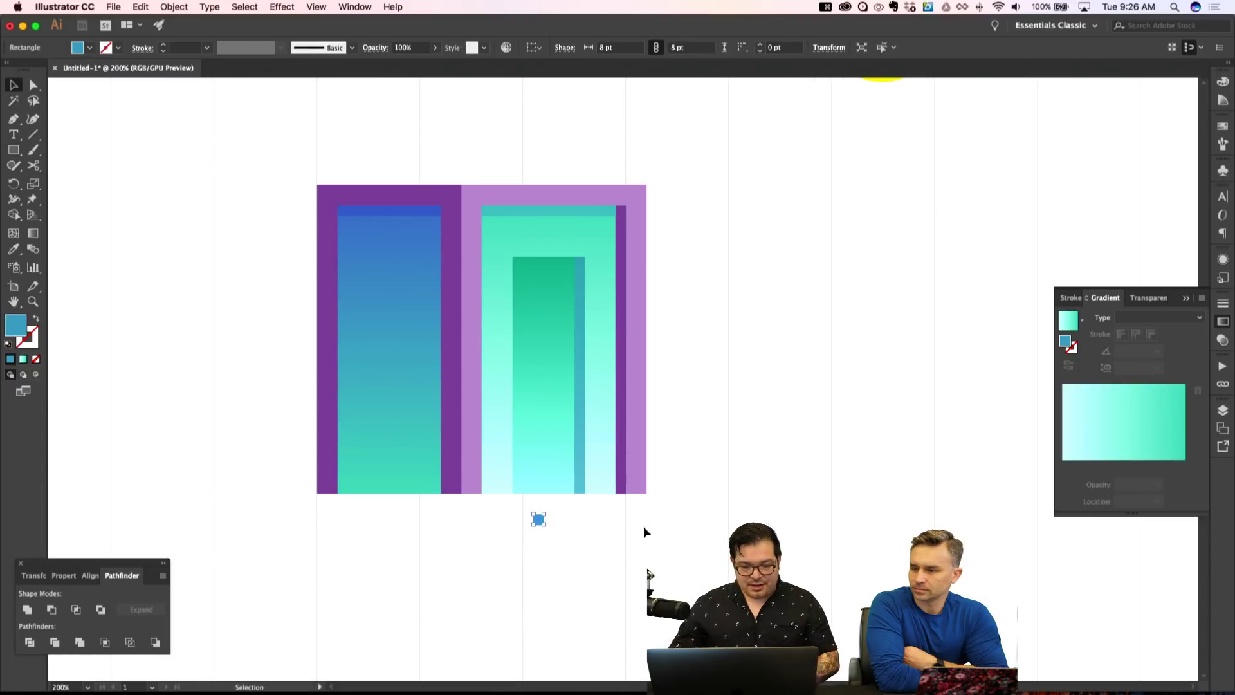
{"action": "key", "text": "shift+Right"}
{"action": "key", "text": "shift+Right"}
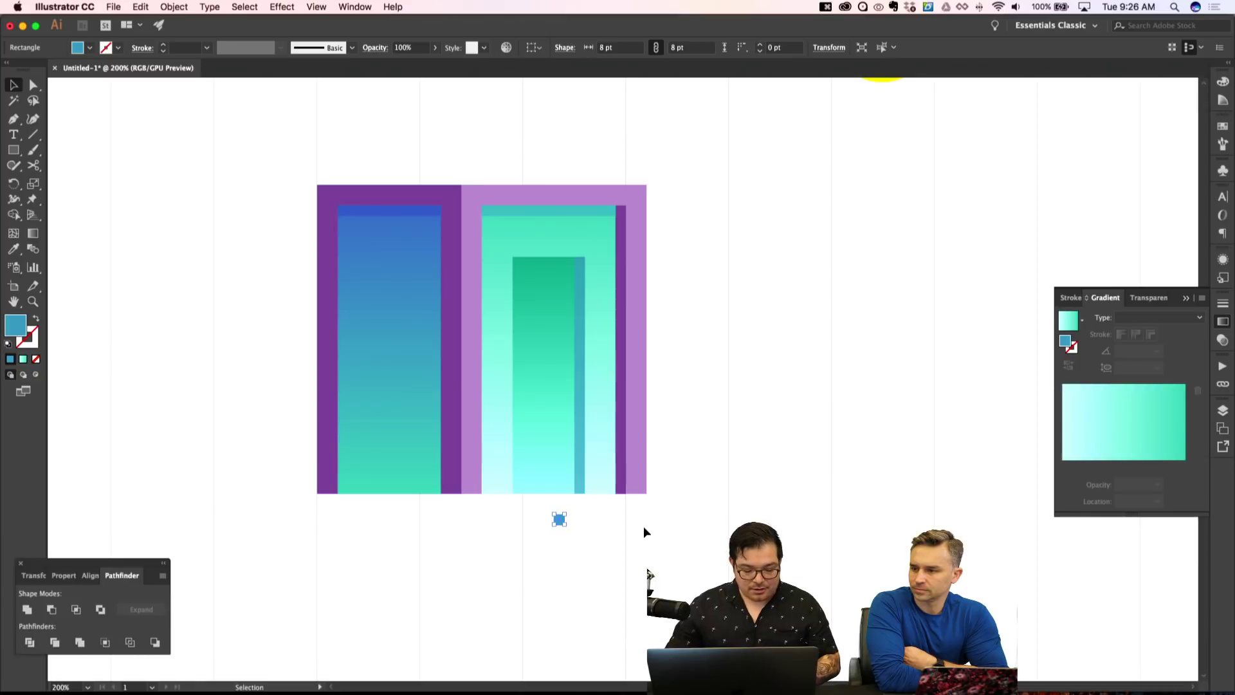
Toggle grid snapping, nudge the small blue square further right by about its own width and deselect it.
{"action": "key", "text": "a"}
{"action": "key", "text": "v"}
{"action": "key", "text": "super+shift+apostrophe"}
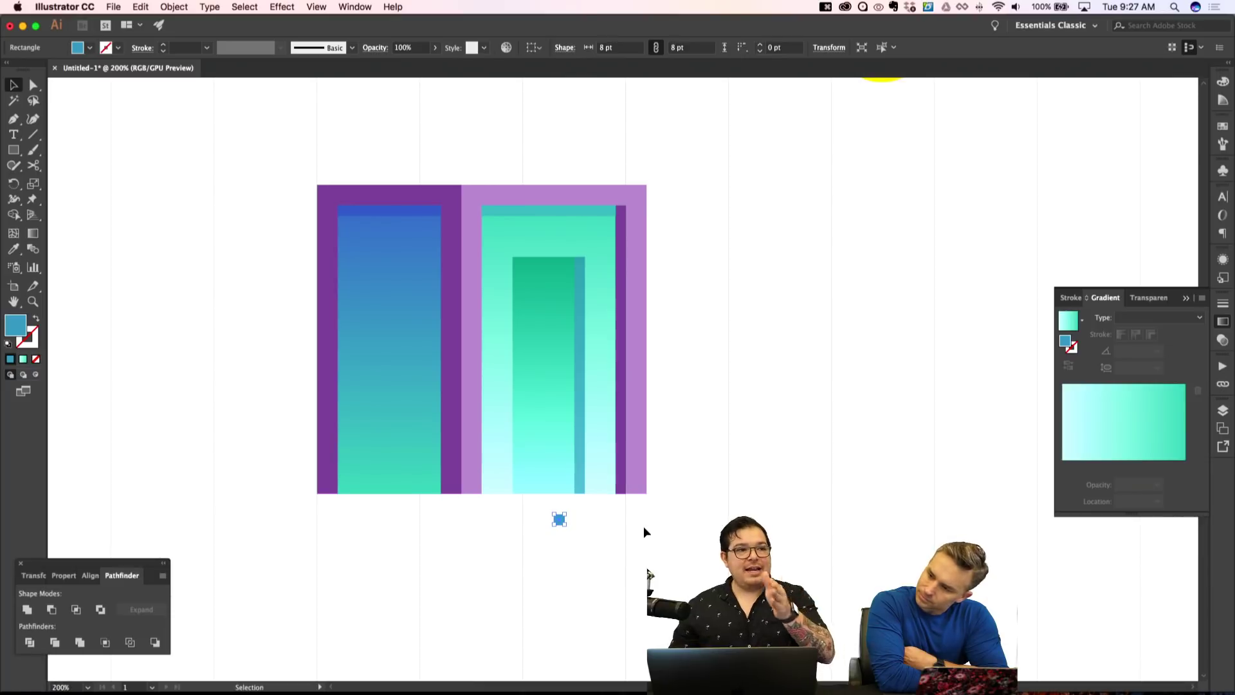
{"action": "key", "text": "Right"}
{"action": "key", "text": "Right"}
{"action": "key", "text": "Right"}
{"action": "key", "text": "Right"}
{"action": "key", "text": "Right"}
{"action": "key", "text": "Right"}
{"action": "key", "text": "Right"}
{"action": "key", "text": "Right"}
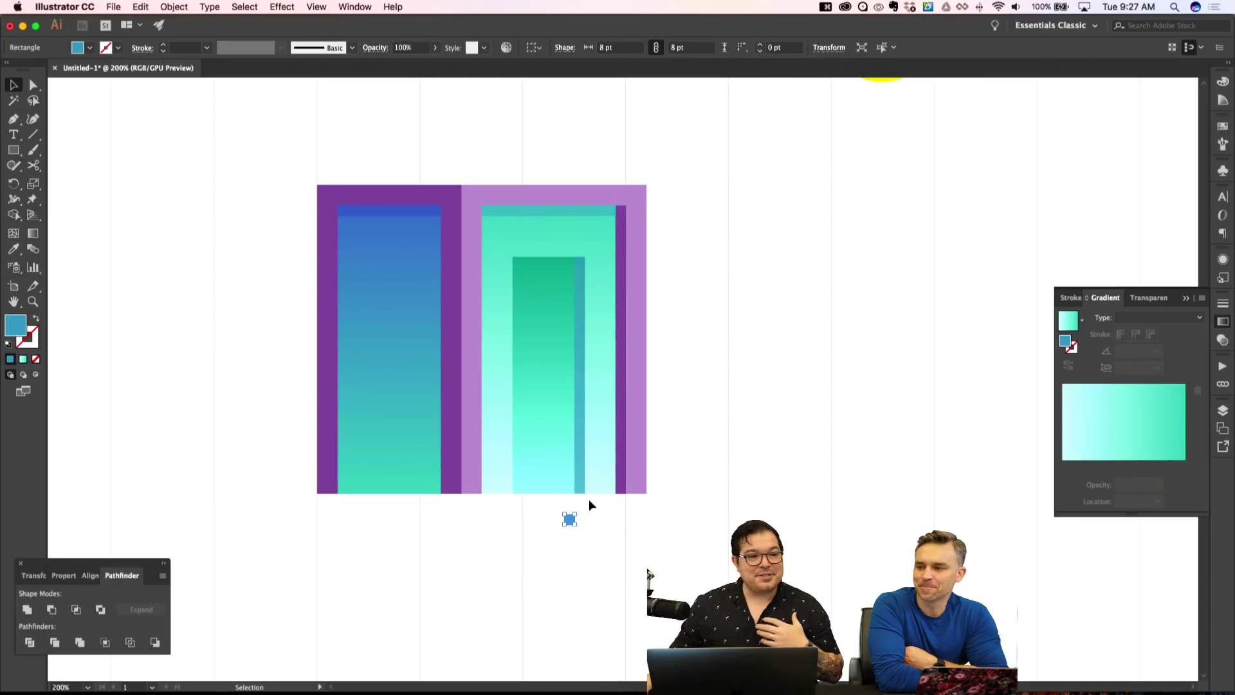
{"action": "key", "text": "a"}
{"action": "key", "text": "super+shift+a"}
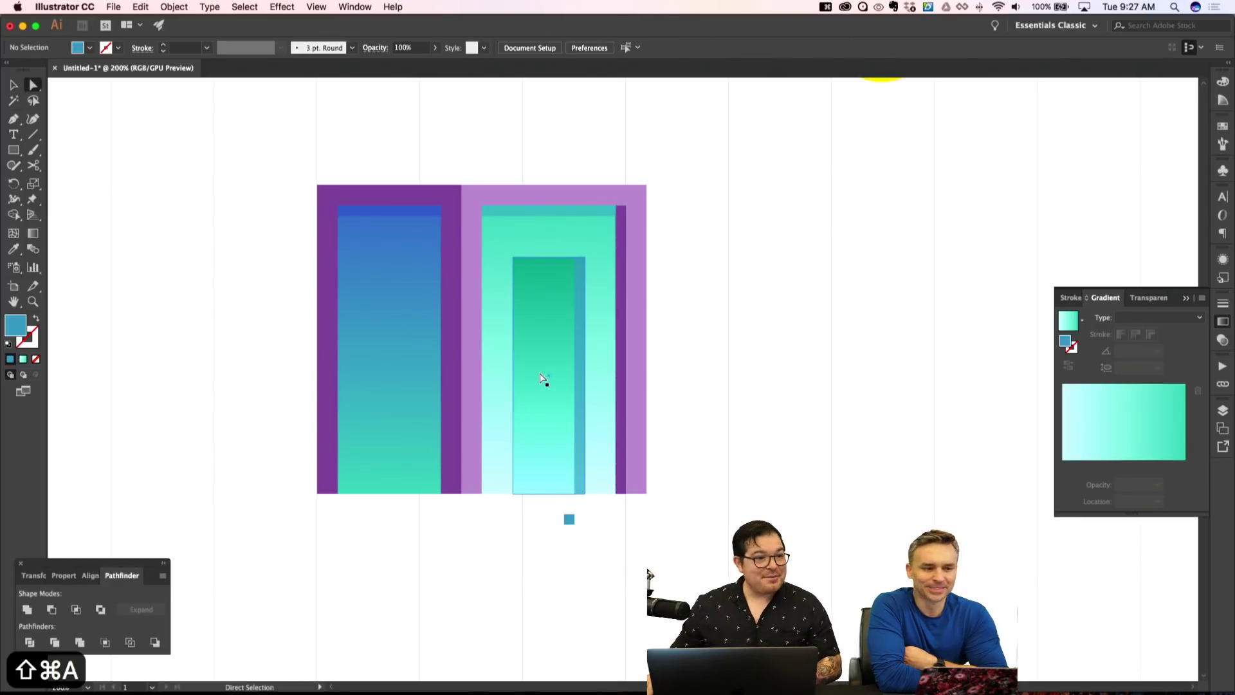
Change the inner rectangle's teal gradient stop to blue 47AFCE and deselect the rectangle.
{"action": "left_click", "coordinate": [542, 379]}
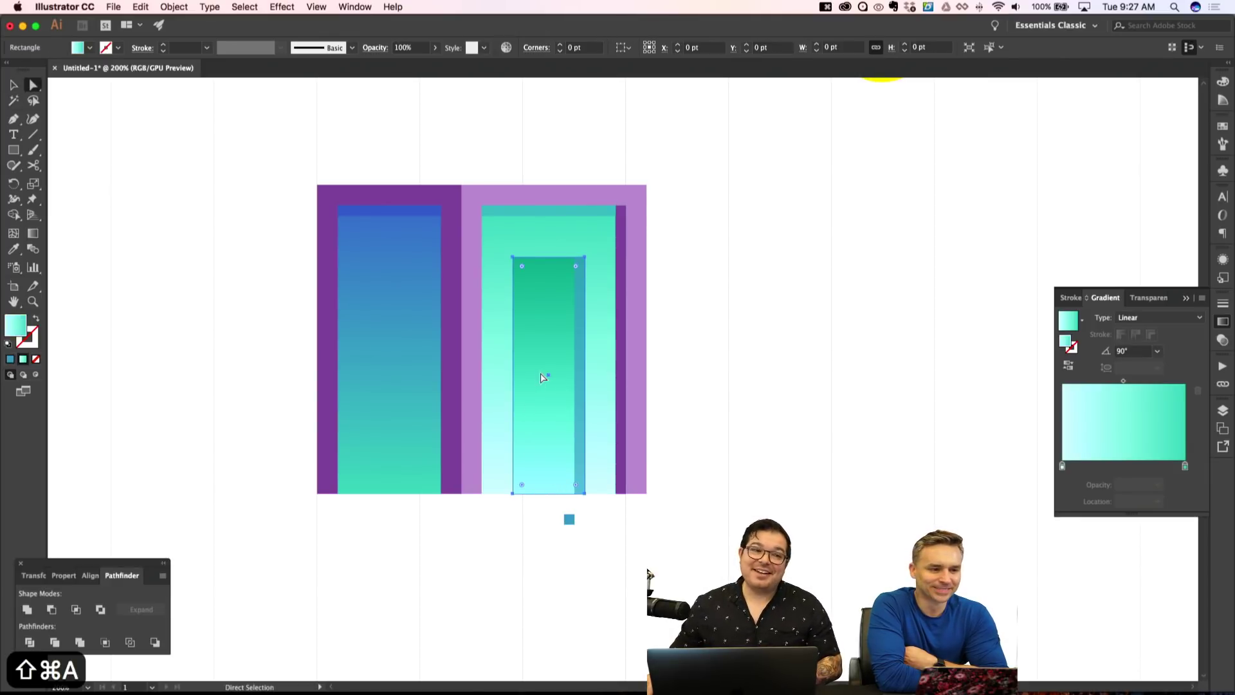
{"action": "double_click", "coordinate": [1185, 467]}
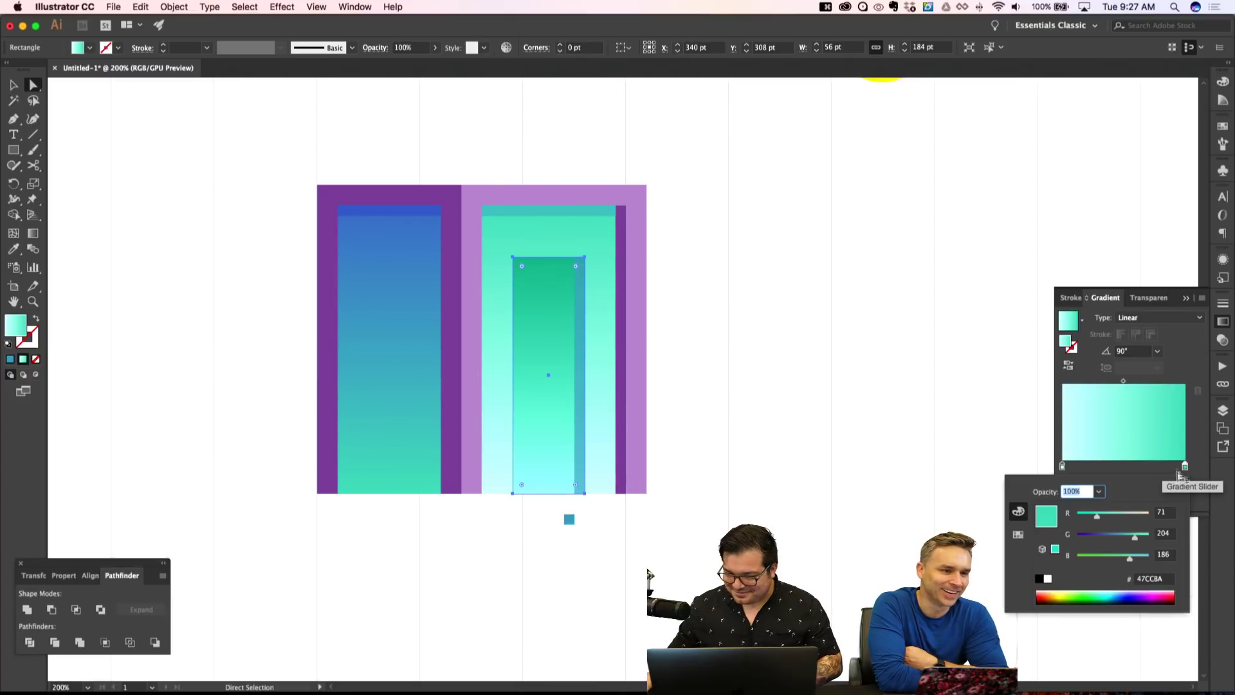
{"action": "left_click_drag", "start_coordinate": [1135, 537], "coordinate": [1136, 563]}
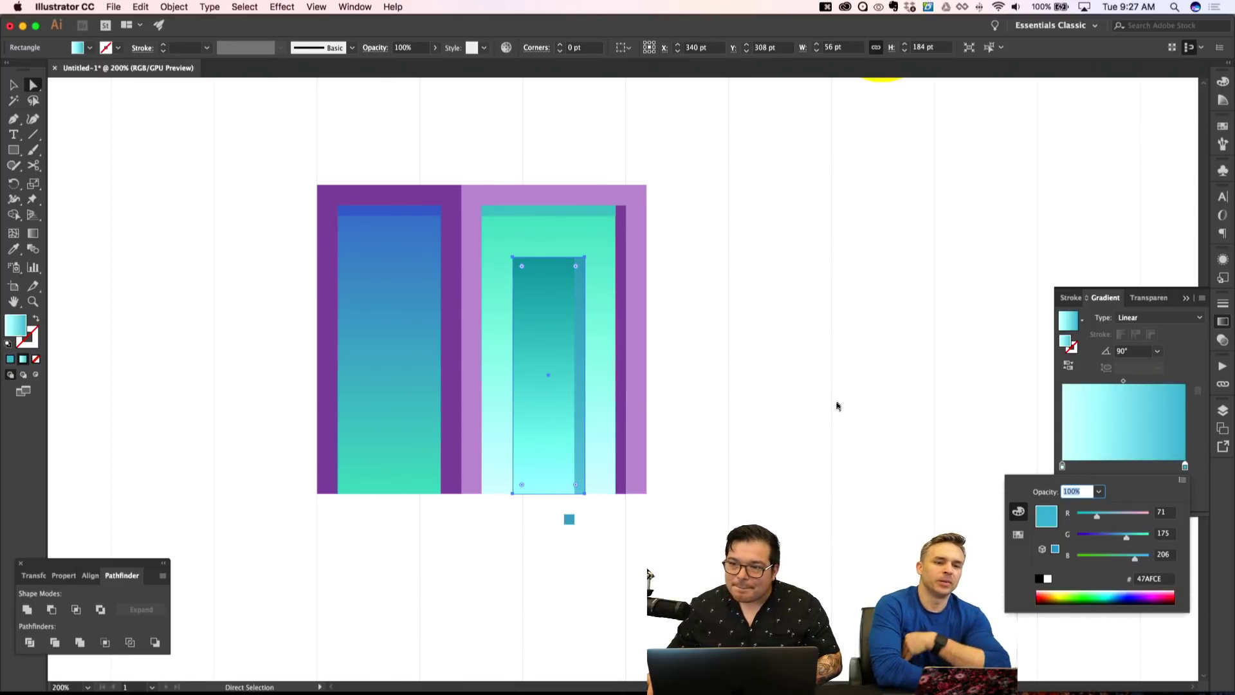
{"action": "left_click", "coordinate": [800, 395]}
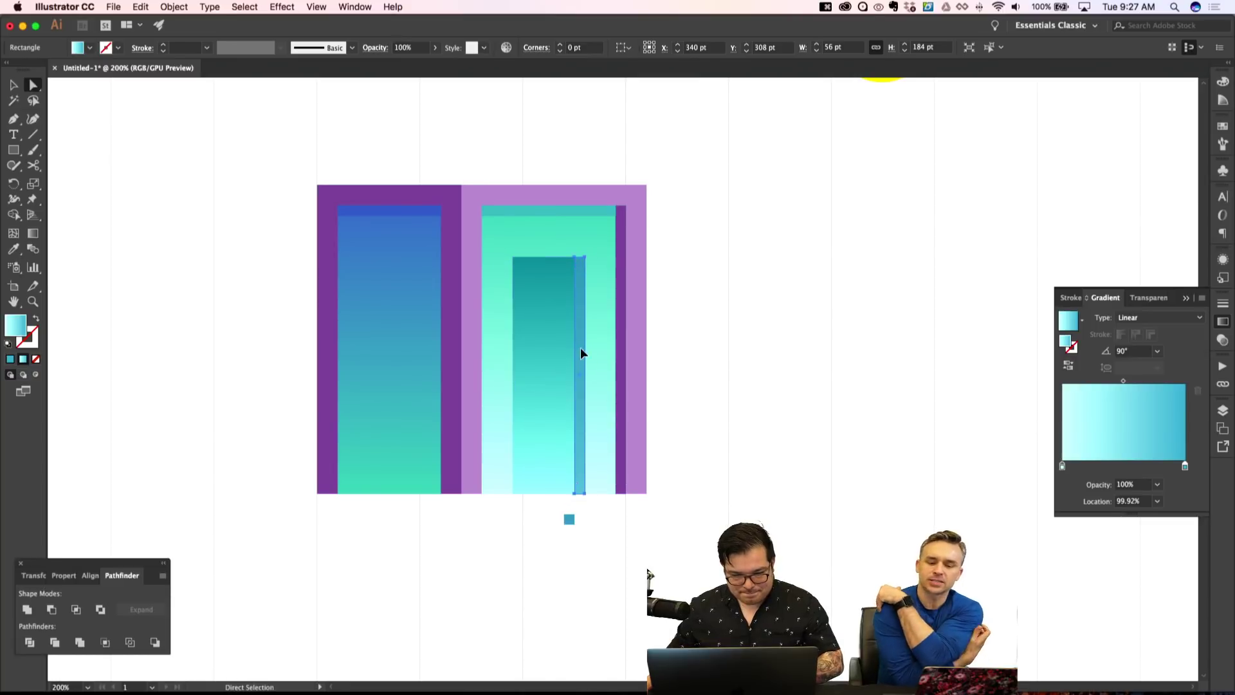
Fill the strip along the inner rectangle's right edge with dark teal sampled from that rectangle's top and deselect it.
{"action": "left_click", "coordinate": [582, 354]}
{"action": "key", "text": "i"}
{"action": "left_click", "coordinate": [549, 262]}
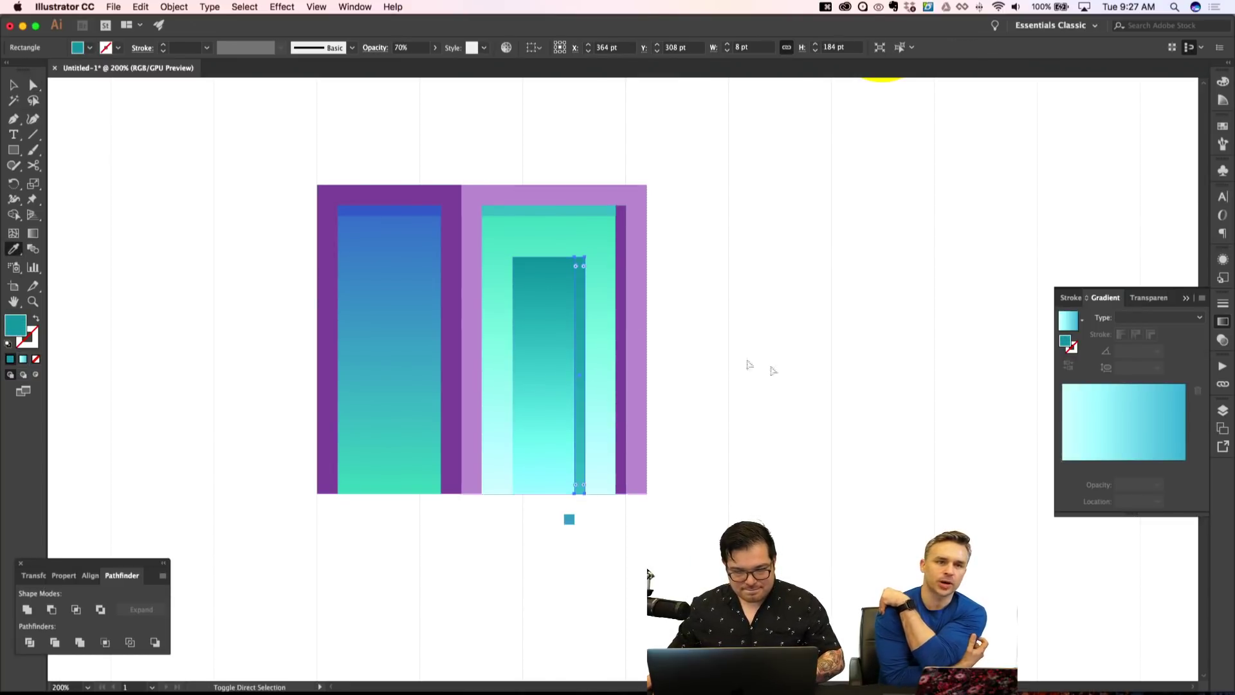
{"action": "key", "text": "shift+super+a"}
{"action": "key", "text": "super+minus"}
{"action": "key", "text": "super+minus"}
{"action": "key", "text": "super+minus"}
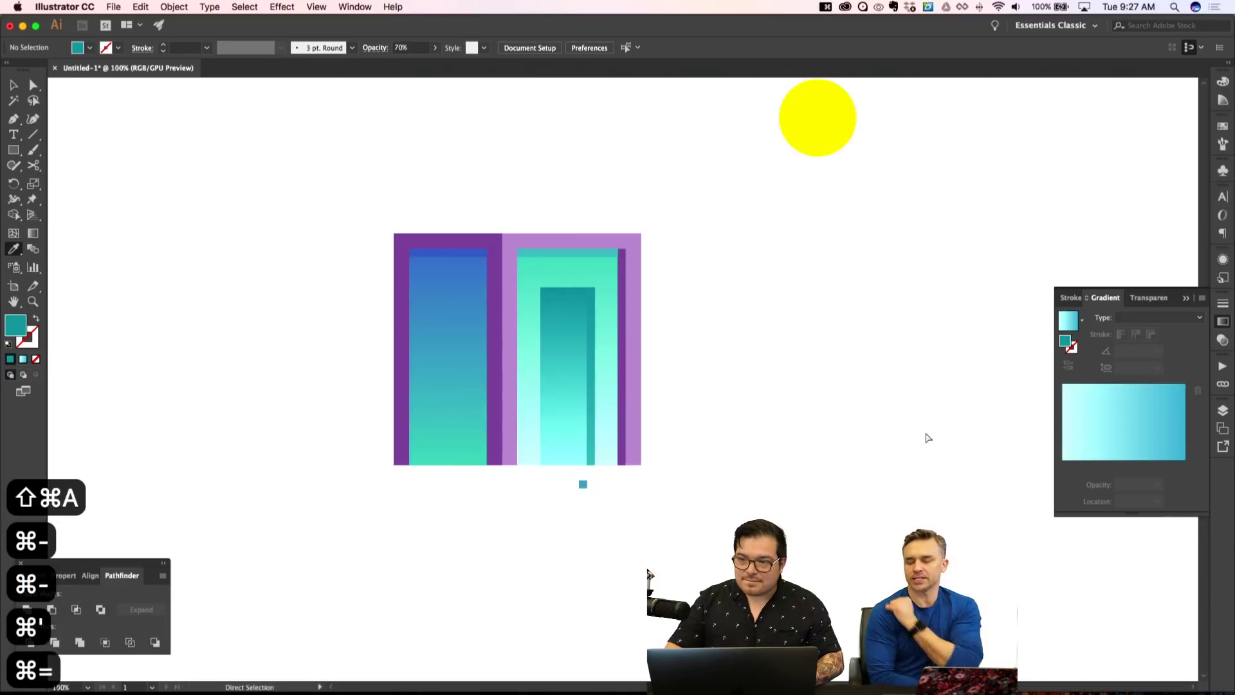
Set the opacity of the inner rectangle in the green window to 80% and deselect it.
{"action": "key", "text": "super+equal"}
{"action": "key", "text": "super+equal"}
{"action": "key", "text": "super+equal"}
{"action": "key", "text": "a"}
{"action": "left_click", "coordinate": [491, 345]}
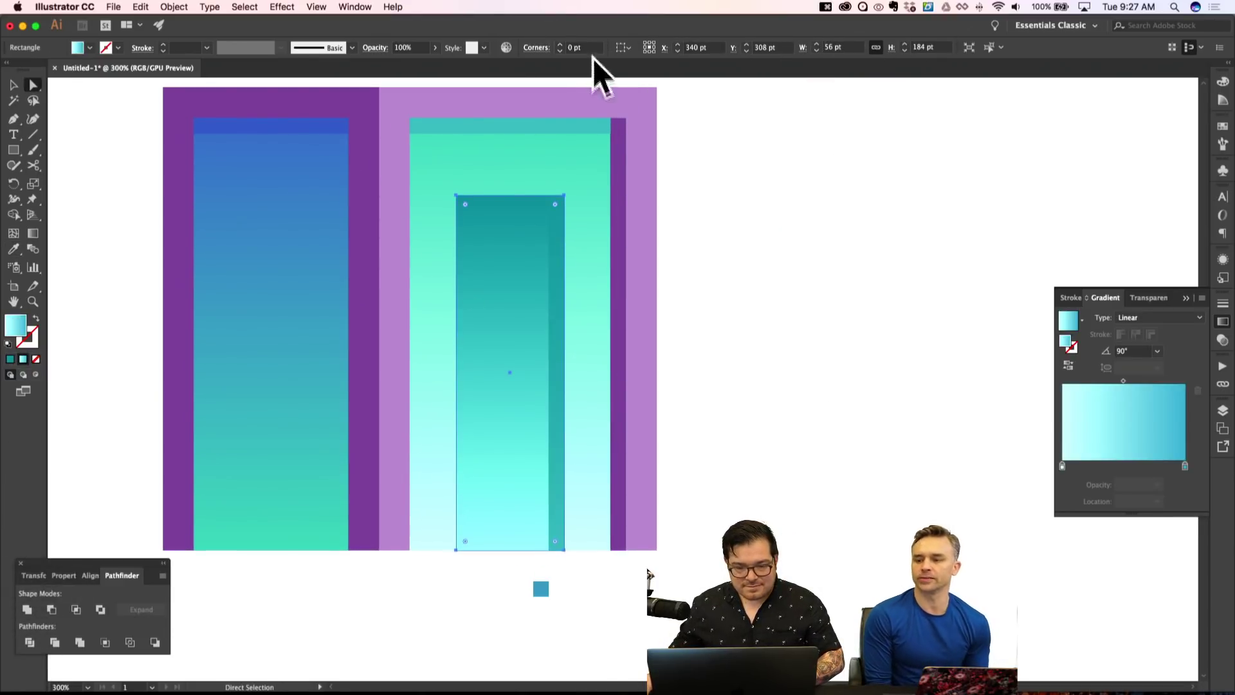
{"action": "left_click", "coordinate": [397, 47]}
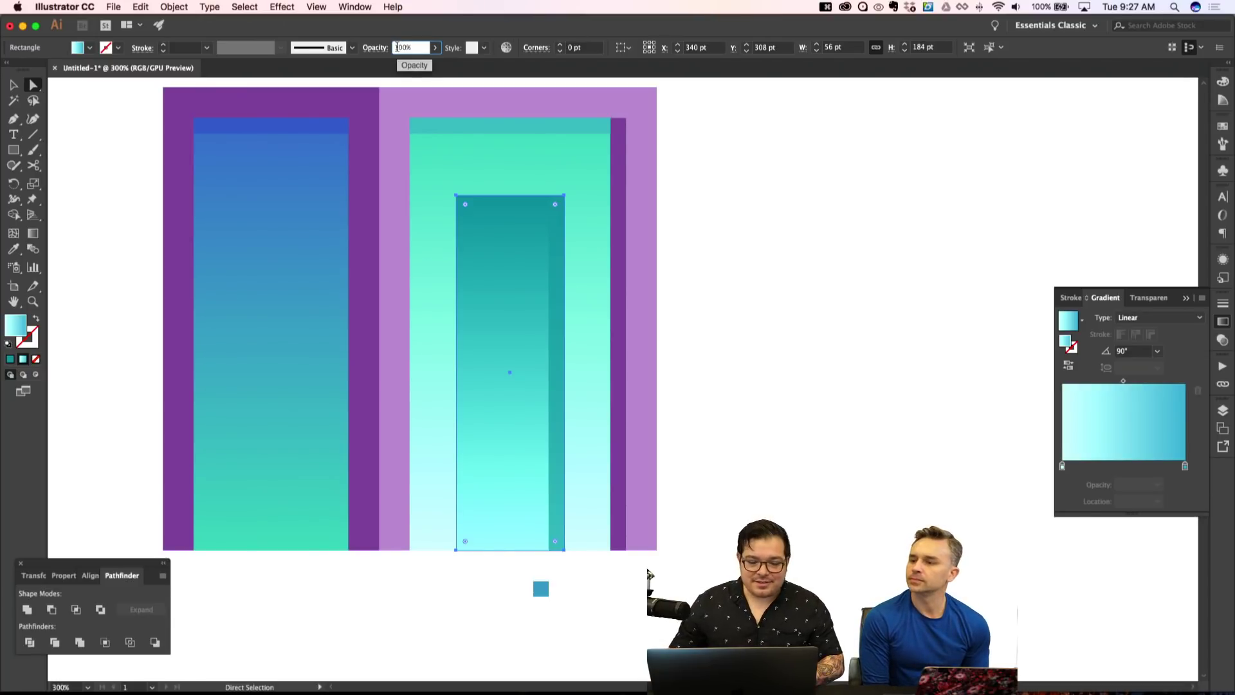
{"action": "key", "text": "shift+Down"}
{"action": "key", "text": "super+shift+a"}
{"action": "key", "text": "super+minus"}
{"action": "key", "text": "super+minus"}
{"action": "key", "text": "super+minus"}
{"action": "key", "text": "super+apostrophe"}
{"action": "key", "text": "super+apostrophe"}
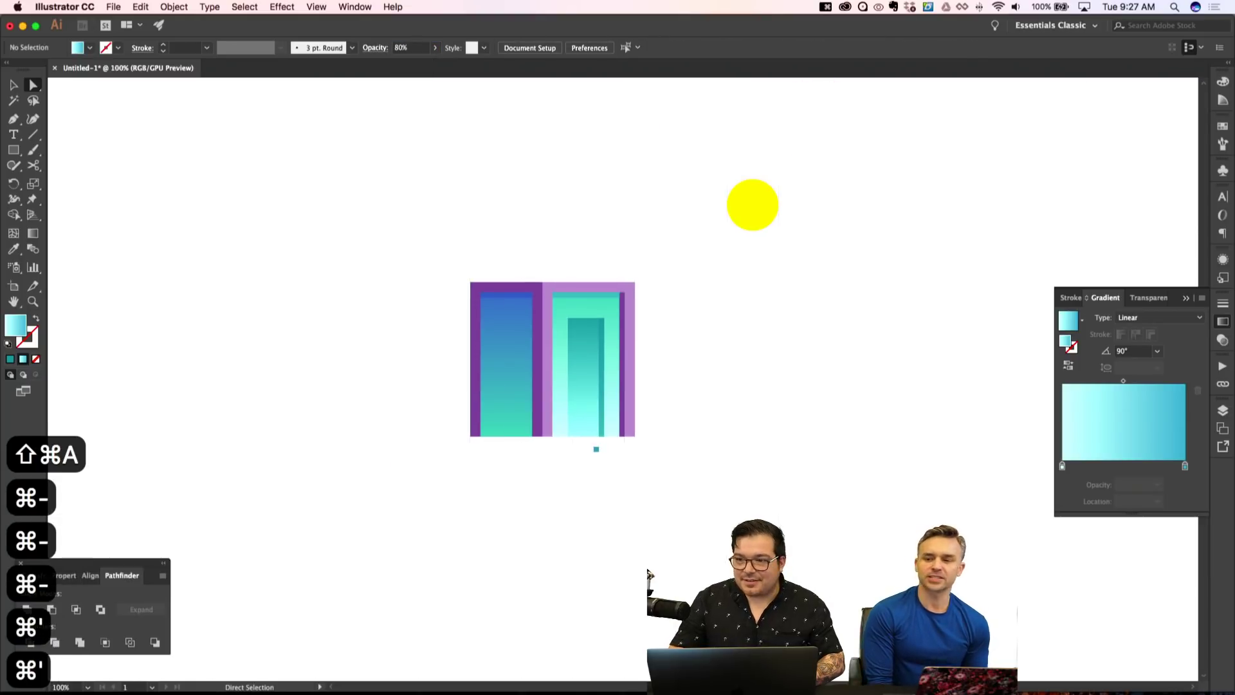
{"action": "key", "text": "super+equal"}
{"action": "key", "text": "super+equal"}
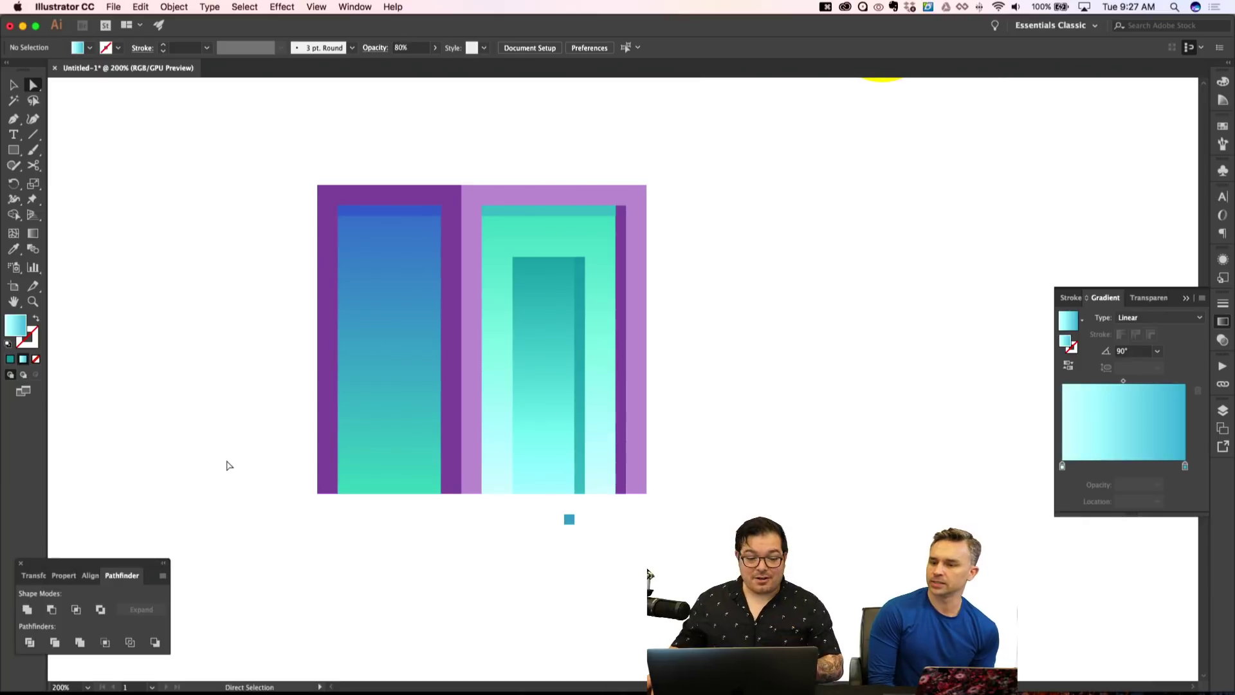
{"action": "left_click_drag", "start_coordinate": [89, 566], "coordinate": [91, 506]}
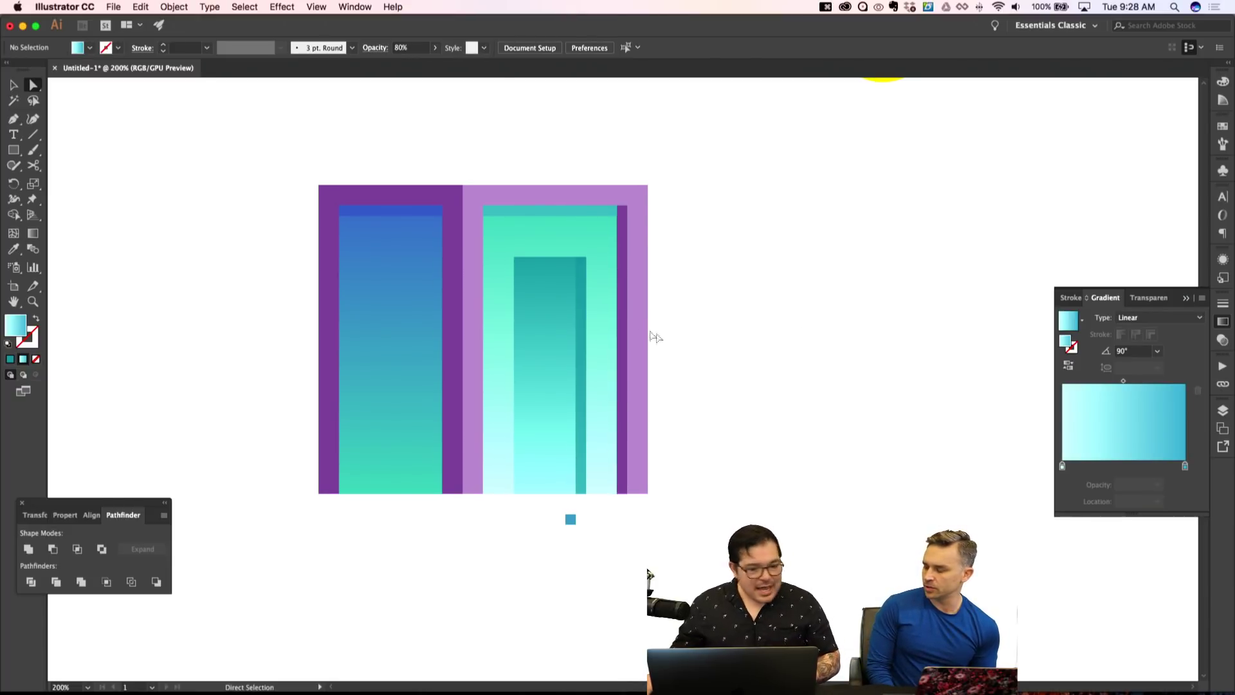
{"action": "key", "text": "m"}
{"action": "left_click_drag", "start_coordinate": [366, 264], "coordinate": [417, 435]}
{"action": "key", "text": "super+z"}
Toggle grid snapping and draw a 24 x 176 pt rectangle at the blue window's base, widening it to 32 pt.
{"action": "key", "text": "shift+super+apostrophe"}
{"action": "left_click_drag", "start_coordinate": [407, 484], "coordinate": [401, 493]}
{"action": "key", "text": "i"}
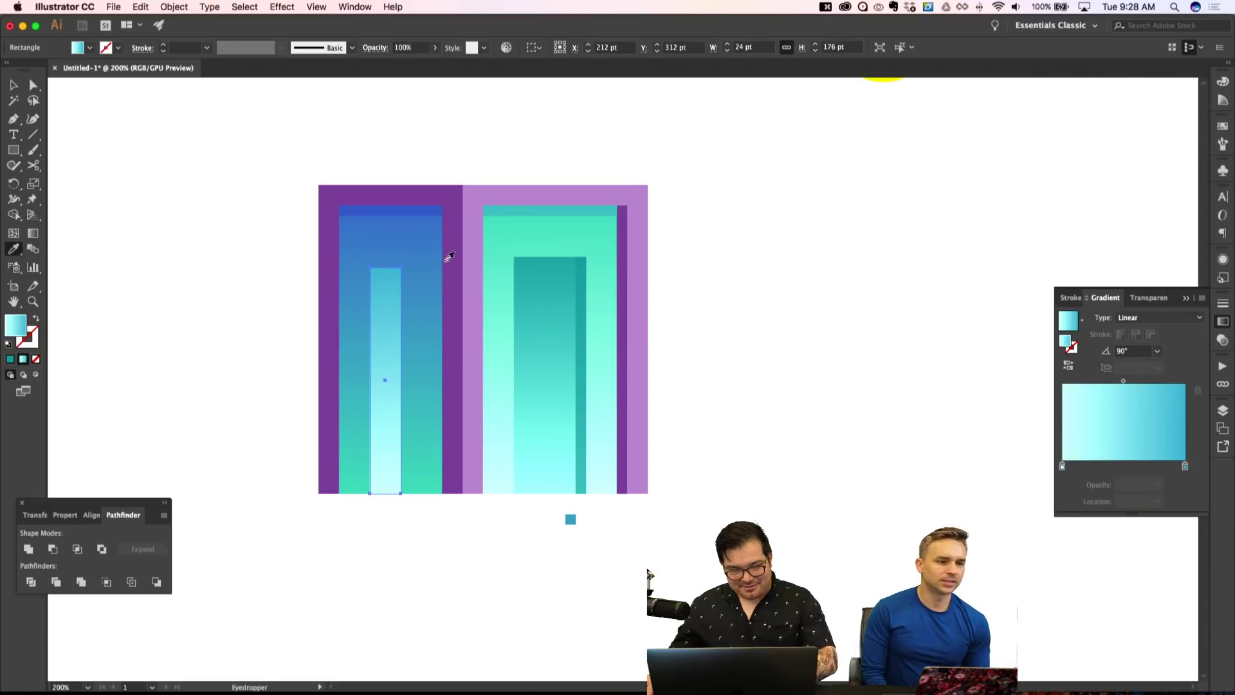
{"action": "key", "text": "v"}
{"action": "left_click_drag", "start_coordinate": [400, 380], "coordinate": [412, 385]}
Fill the new rectangle with the blue-to-teal gradient sampled from the window and extend its top to a 184 pt height.
{"action": "key", "text": "i"}
{"action": "left_click", "coordinate": [414, 246]}
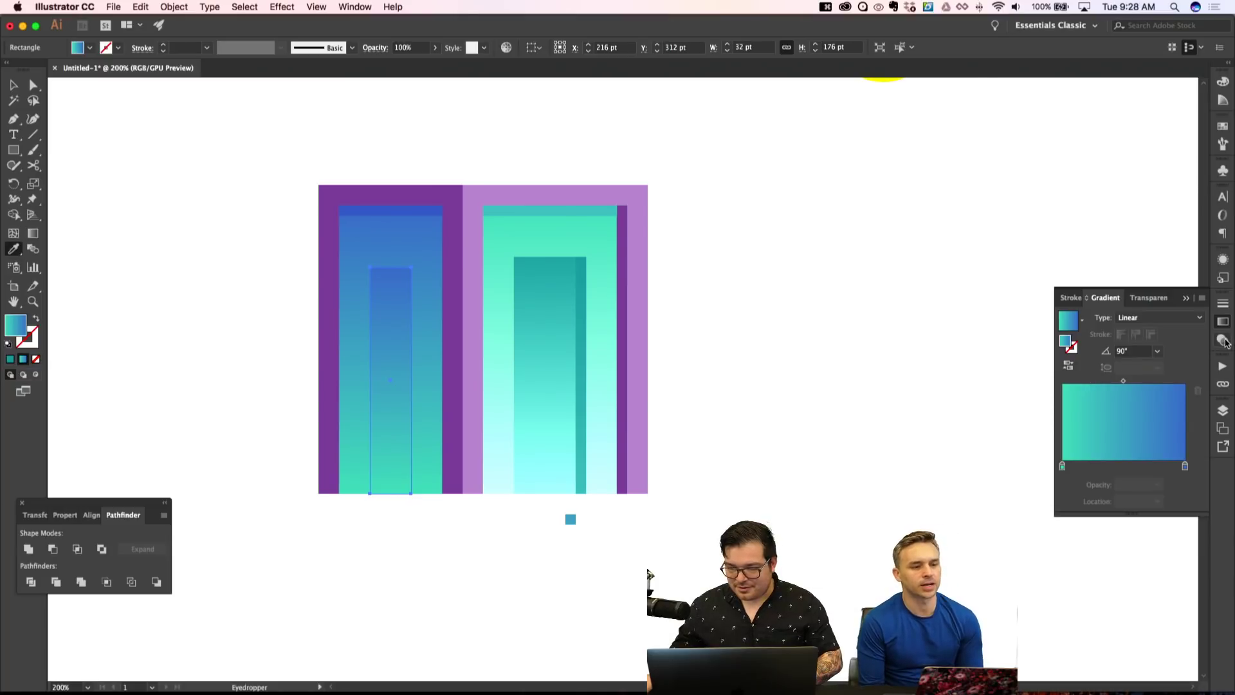
{"action": "key", "text": "v"}
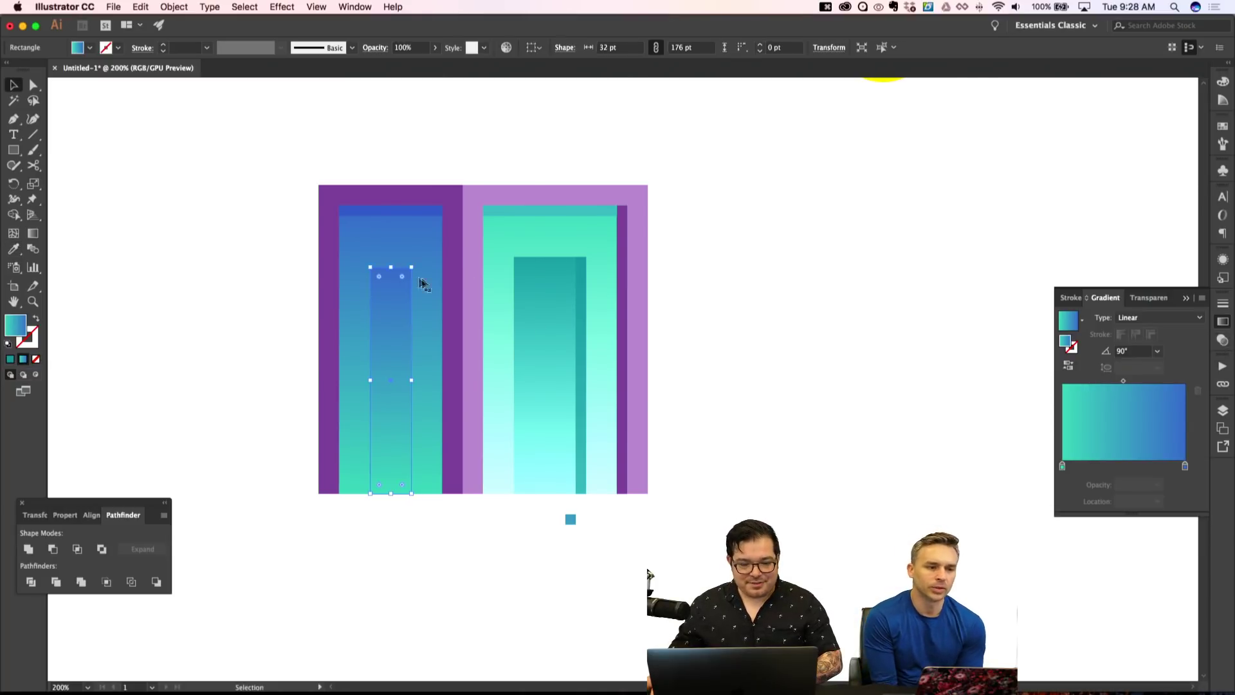
{"action": "left_click_drag", "start_coordinate": [390, 267], "coordinate": [391, 256]}
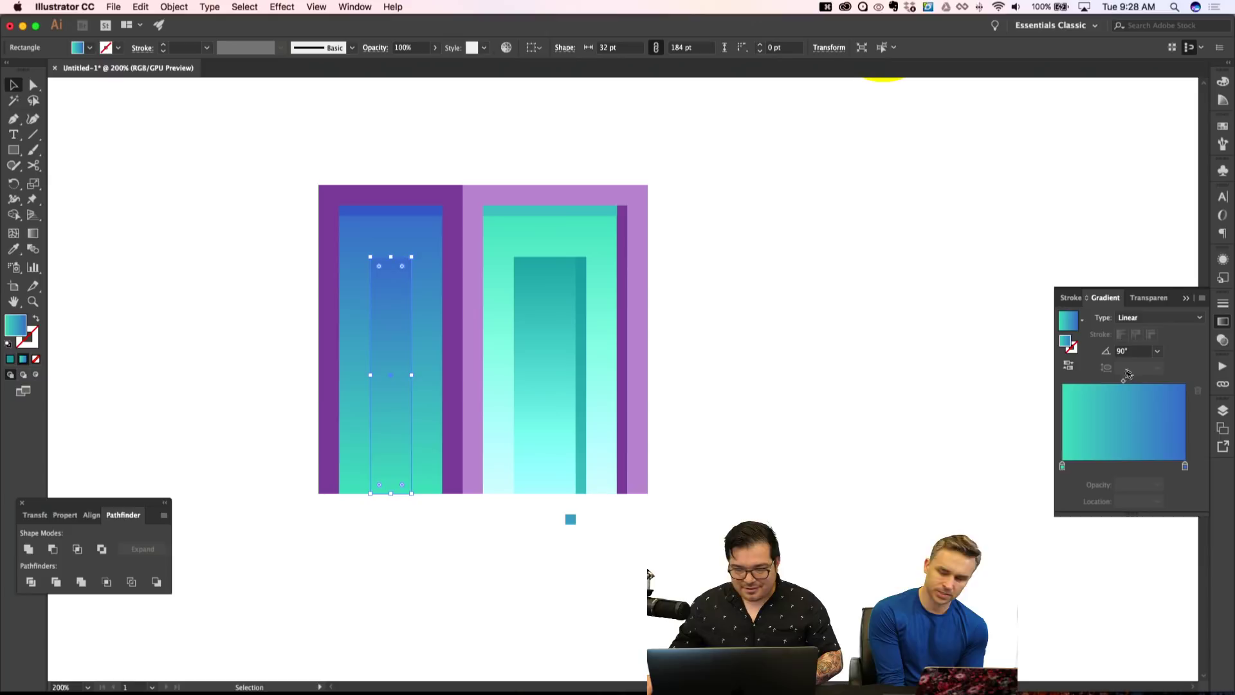
Set the blue window's inner rectangle to Multiply blending at 40% opacity and deselect it.
{"action": "left_click", "coordinate": [1222, 342]}
{"action": "left_click", "coordinate": [1087, 317]}
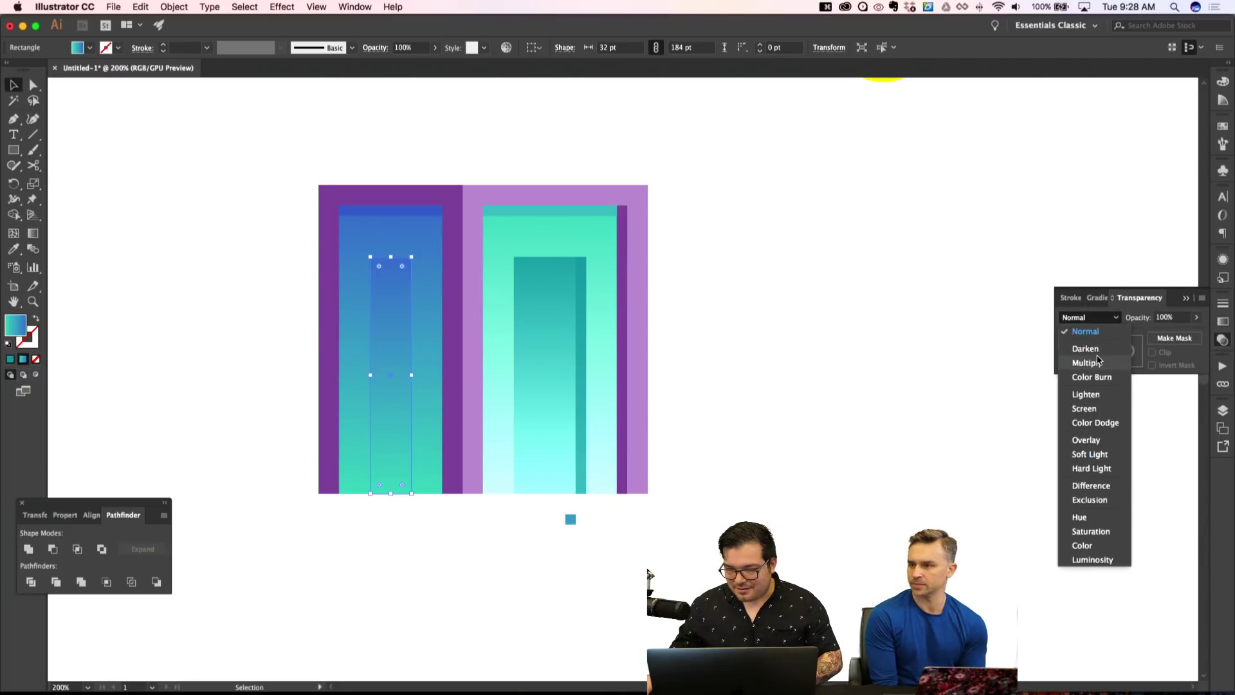
{"action": "left_click", "coordinate": [1095, 362]}
{"action": "left_click", "coordinate": [1164, 318]}
{"action": "type", "text": "90"}
{"action": "key", "text": "Return"}
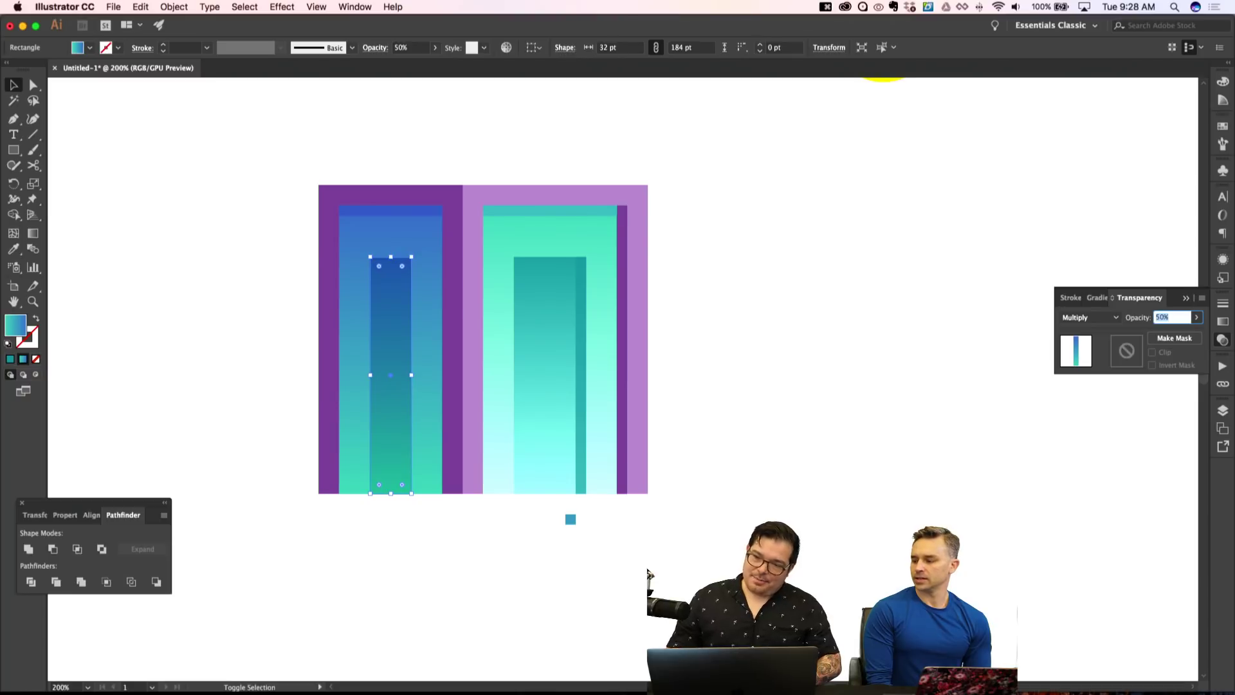
{"action": "key", "text": "shift+super+a"}
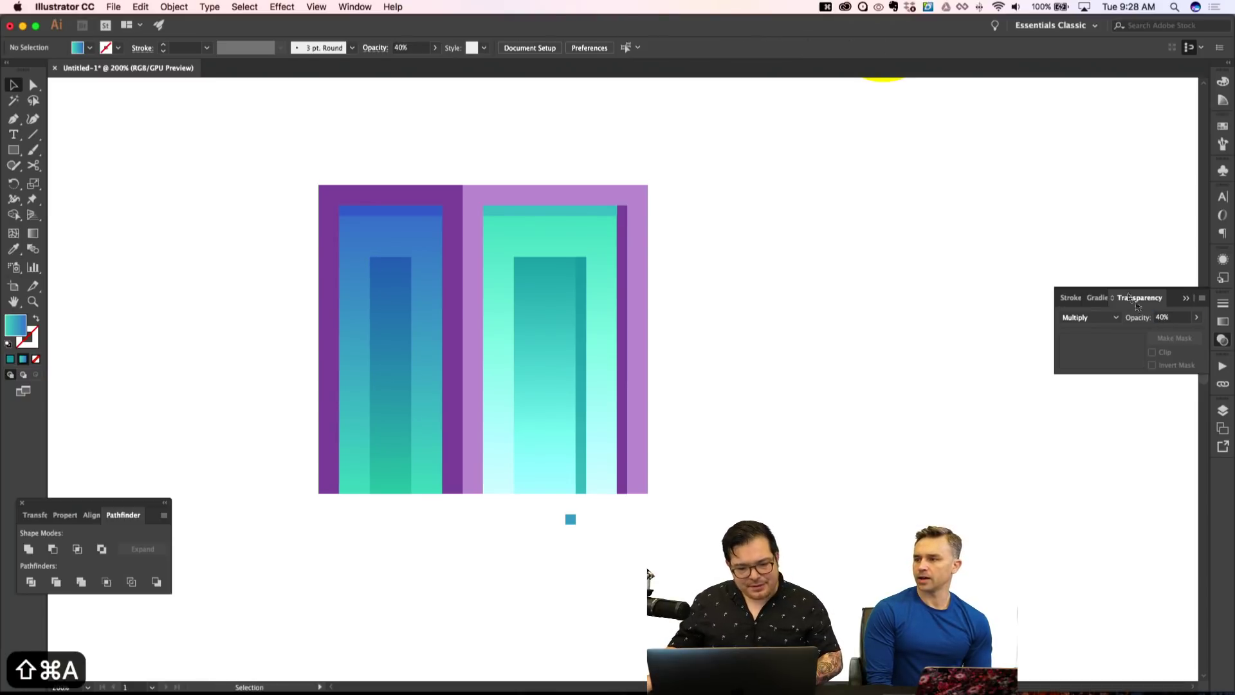
Widen the dark purple building face outward at its left edge by about 8 pt and deselect it.
{"action": "scroll", "coordinate": [836, 325], "scroll_direction": "down", "scroll_amount": 2}
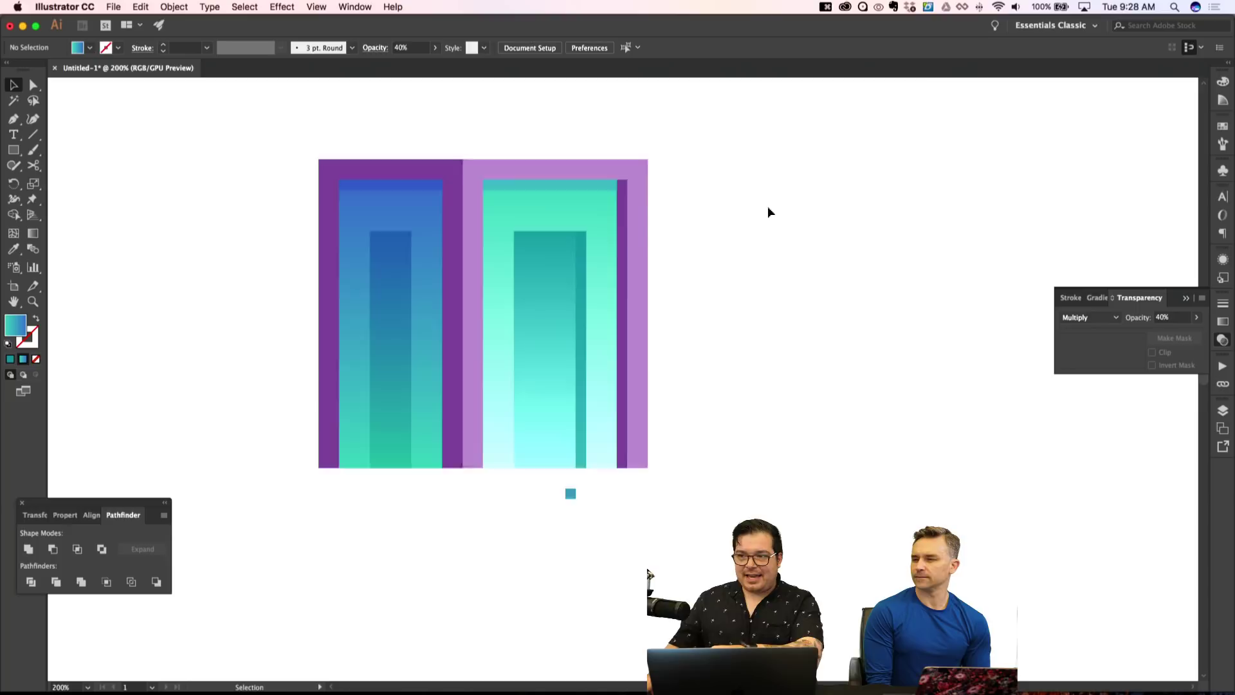
{"action": "scroll", "coordinate": [768, 208], "scroll_direction": "up", "scroll_amount": 5}
{"action": "scroll", "coordinate": [769, 208], "scroll_direction": "right", "scroll_amount": 2}
{"action": "scroll", "coordinate": [733, 240], "scroll_direction": "left", "scroll_amount": 3}
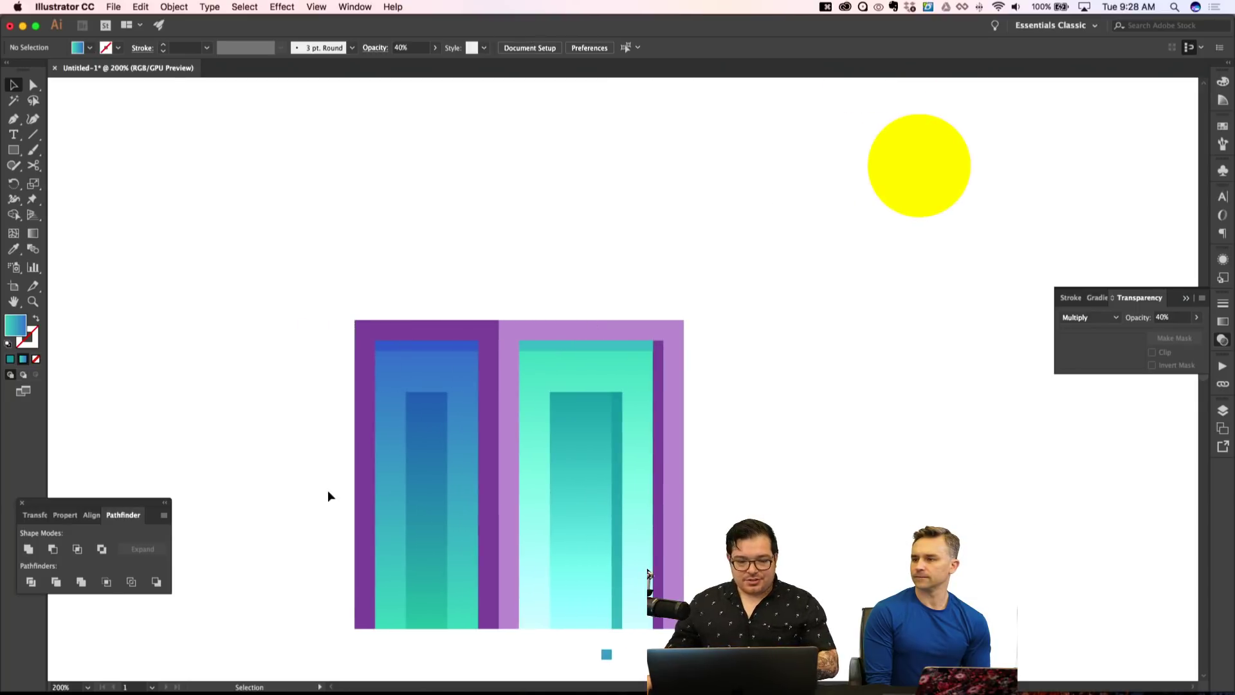
{"action": "scroll", "coordinate": [327, 489], "scroll_direction": "down", "scroll_amount": 3}
{"action": "left_click", "coordinate": [364, 299]}
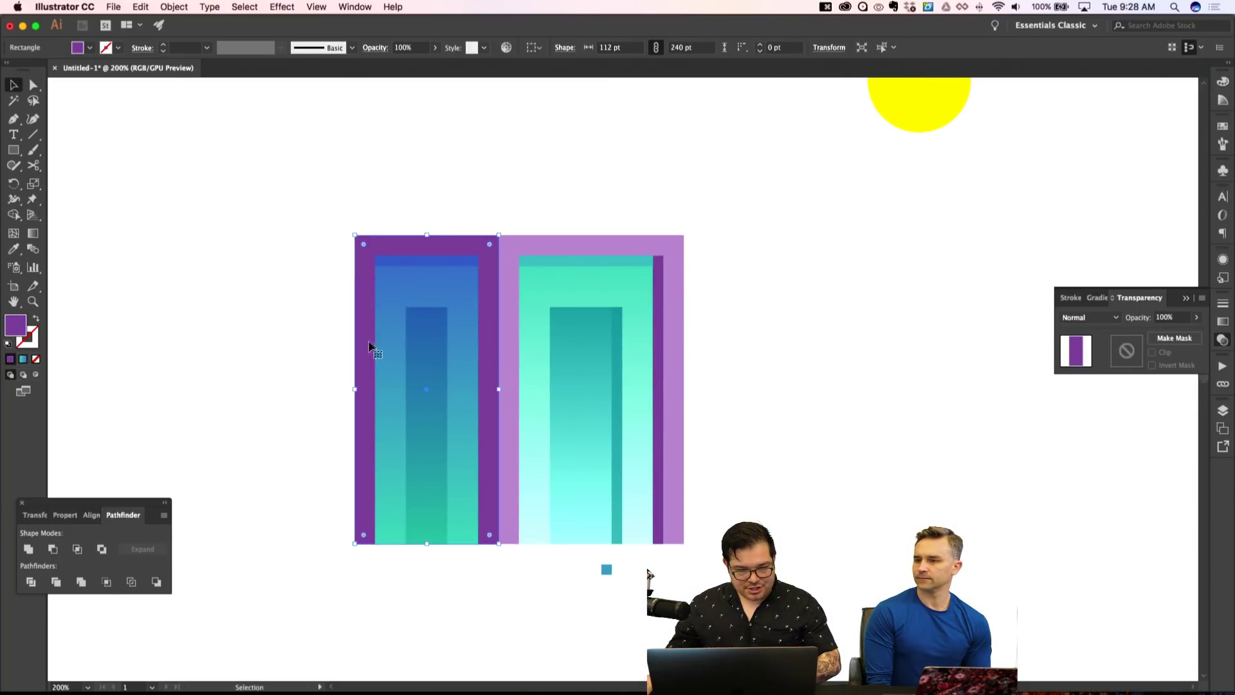
{"action": "left_click_drag", "start_coordinate": [355, 388], "coordinate": [344, 389]}
{"action": "key", "text": "shift+super+a"}
Draw an 8 x 224 pt strip along the blue window's left edge, fill it with sampled light purple and deselect it.
{"action": "key", "text": "m"}
{"action": "left_click_drag", "start_coordinate": [377, 453], "coordinate": [376, 544]}
{"action": "key", "text": "i"}
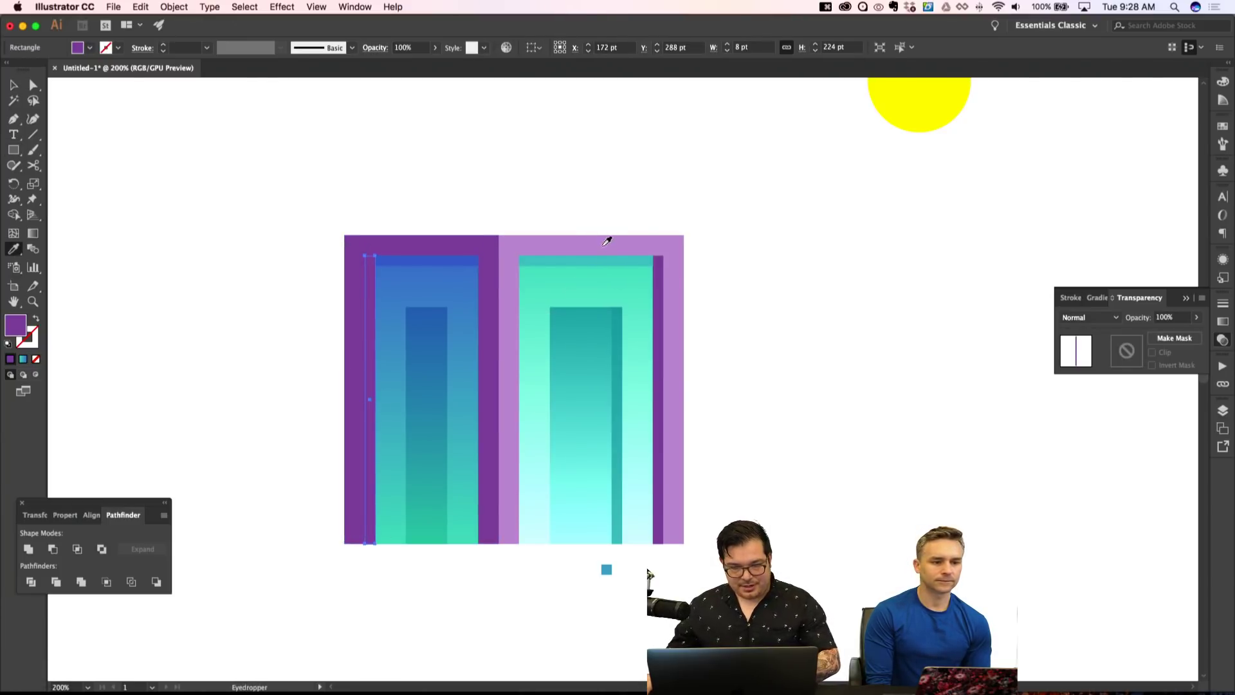
{"action": "left_click", "coordinate": [600, 245]}
{"action": "key", "text": "shift+super+a"}
{"action": "key", "text": "super+minus"}
{"action": "key", "text": "super+minus"}
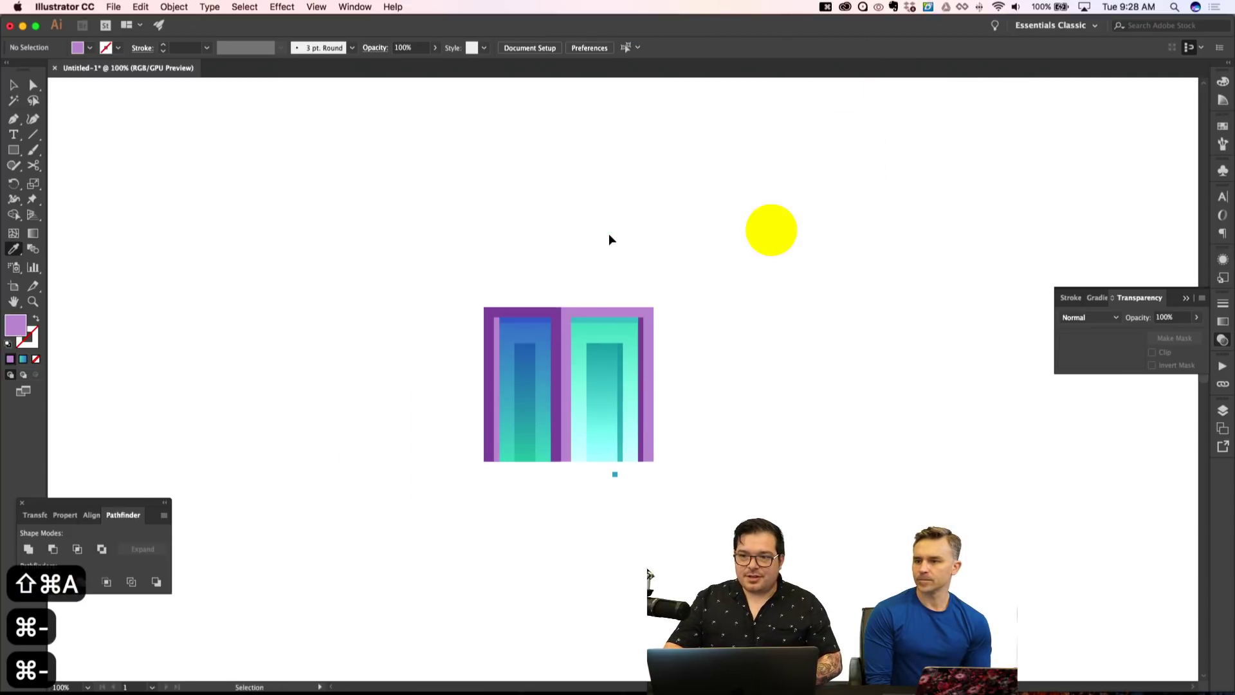
Copy the teal window's 8 x 184 pt inner strip to the blue inner rectangle's left edge, bring it to front and fill it with sampled mint green.
{"action": "key", "text": "super+equal"}
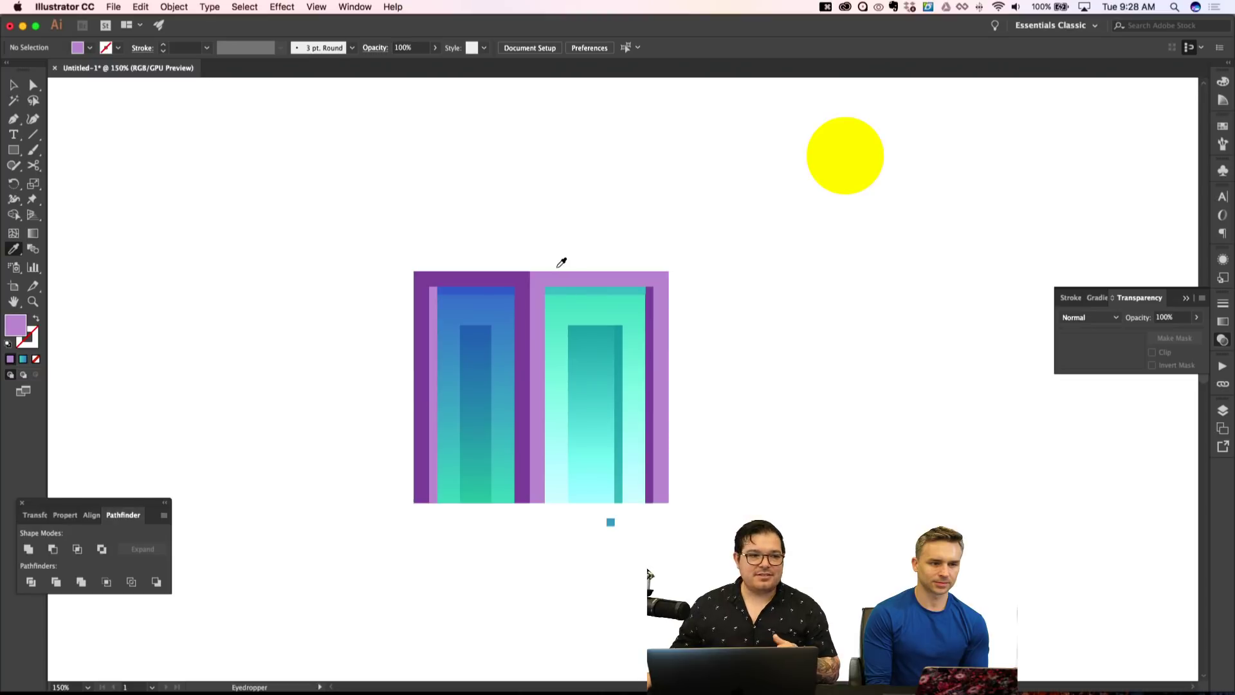
{"action": "key", "text": "cmd+equal"}
{"action": "key", "text": "a"}
{"action": "left_click_drag", "start_coordinate": [617, 441], "coordinate": [417, 425]}
{"action": "key", "text": "super+shift+bracketright"}
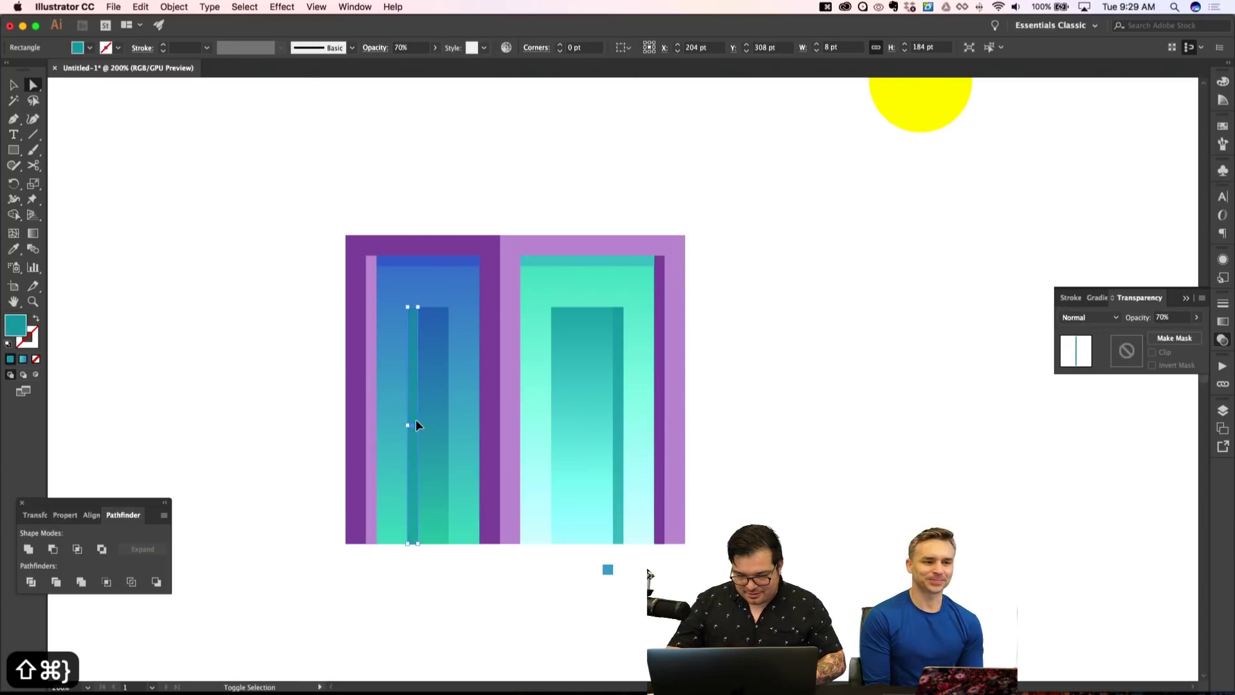
{"action": "key", "text": "i"}
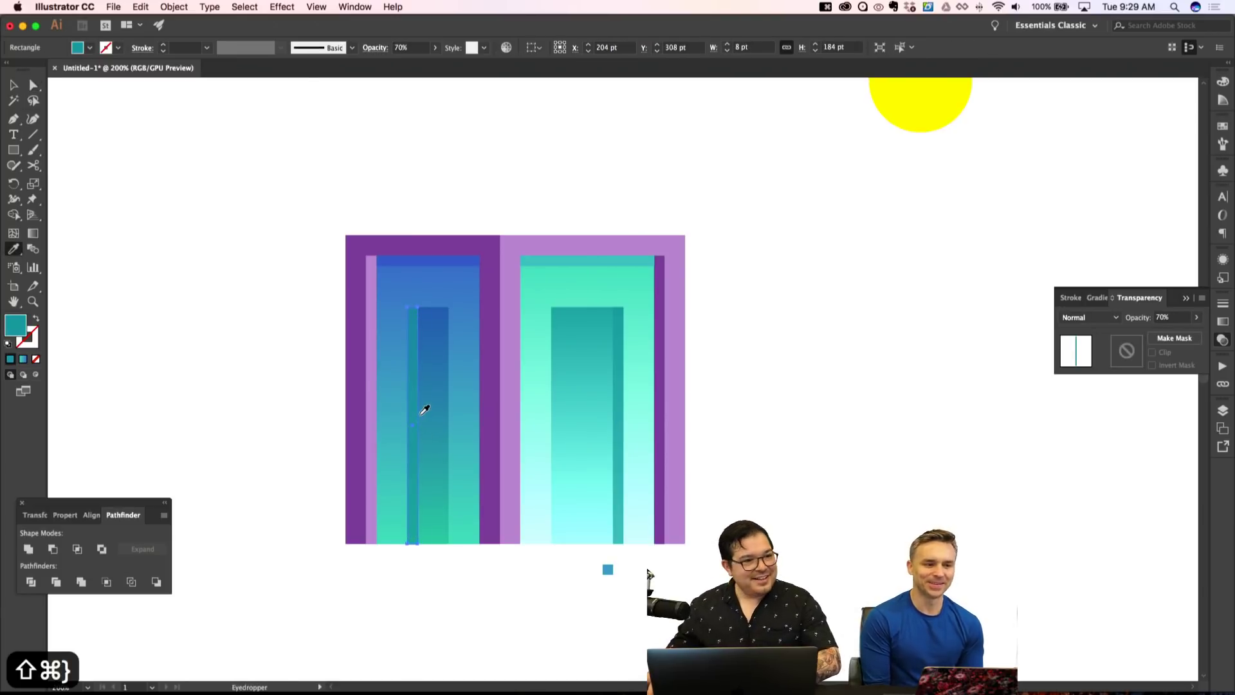
{"action": "left_click", "coordinate": [542, 299]}
{"action": "key", "text": "shift+super+a"}
{"action": "scroll", "coordinate": [792, 381], "scroll_direction": "down", "scroll_amount": 3}
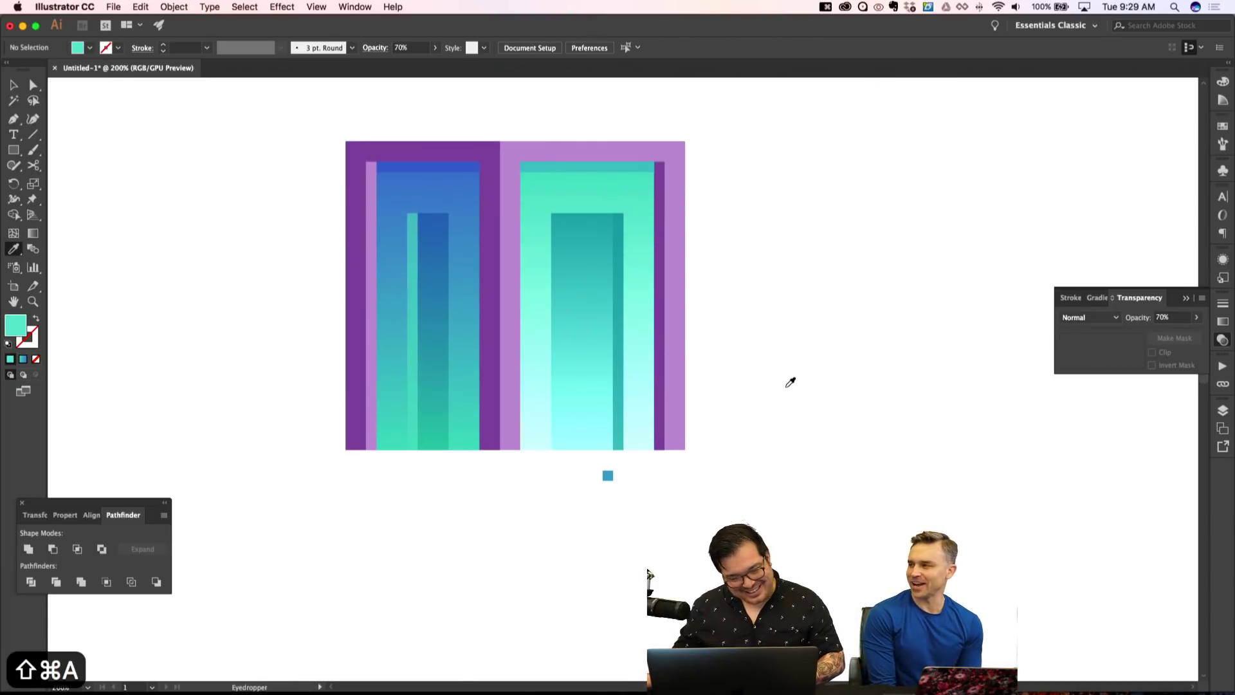
{"action": "scroll", "coordinate": [543, 320], "scroll_direction": "up", "scroll_amount": 3}
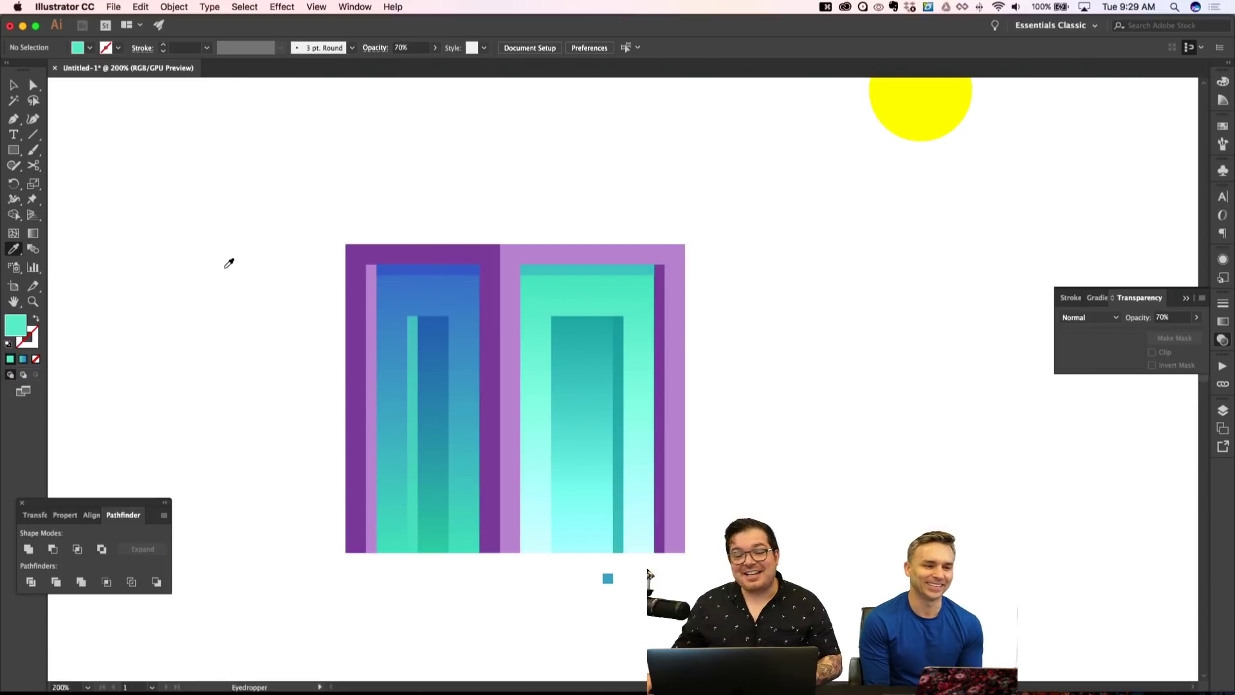
Delete the small blue square below the building.
{"action": "key", "text": "m"}
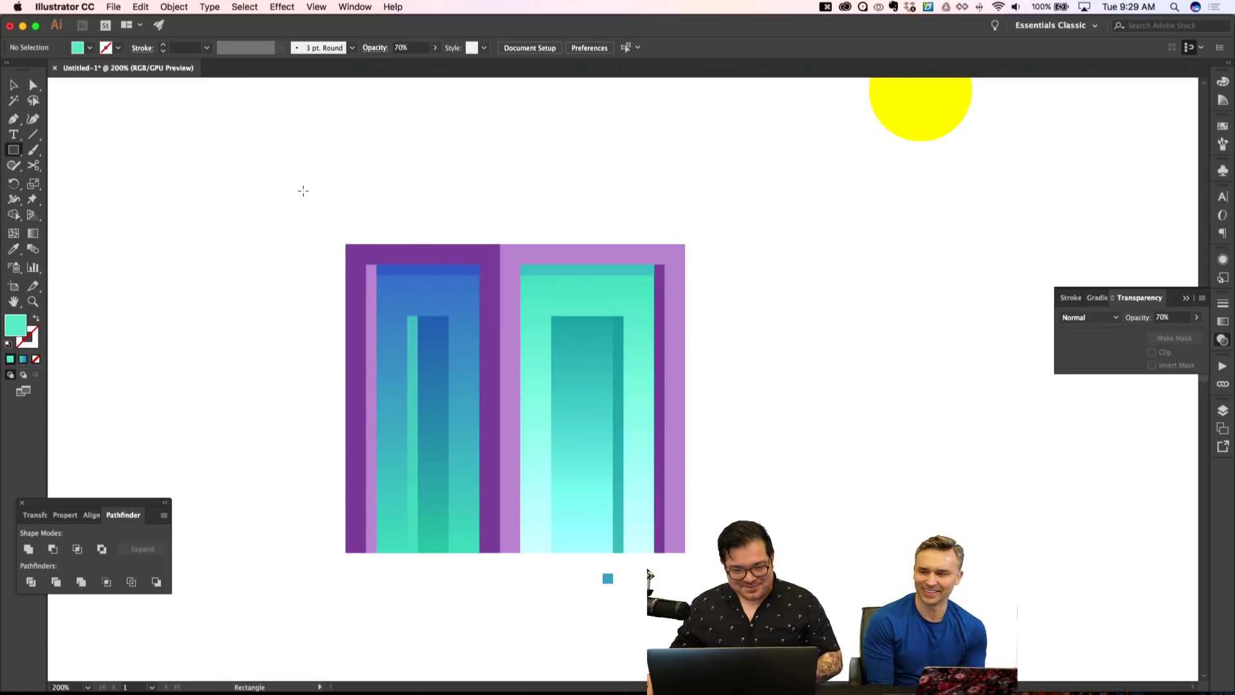
{"action": "key", "text": "v"}
{"action": "left_click", "coordinate": [608, 579]}
{"action": "key", "text": "shift+super+a"}
{"action": "key", "text": "super+minus"}
{"action": "key", "text": "super+minus"}
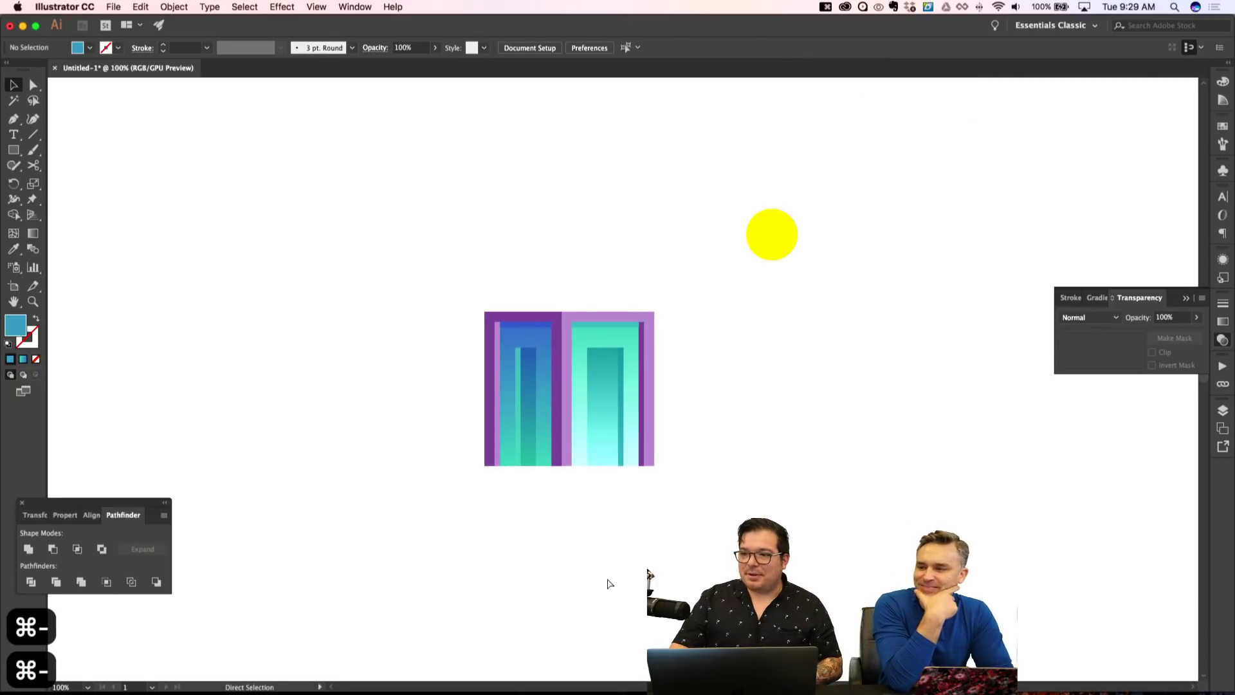
{"action": "key", "text": "super+equal"}
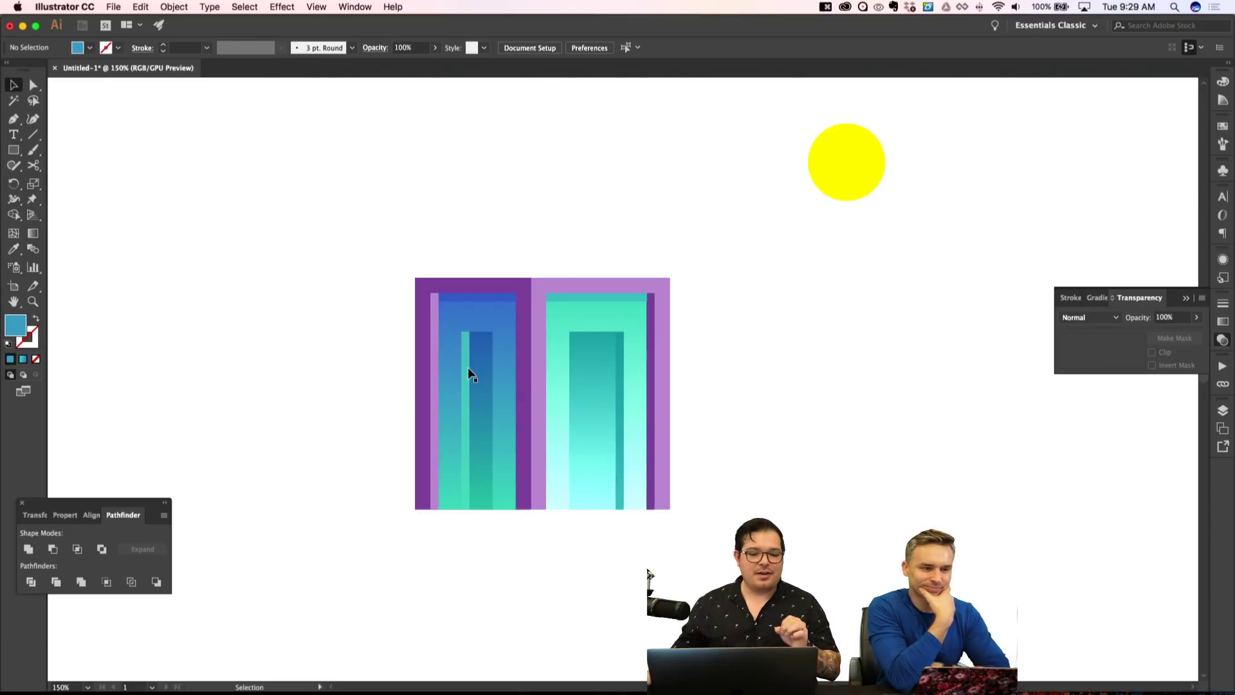
{"action": "left_click_drag", "start_coordinate": [368, 228], "coordinate": [675, 502]}
{"action": "key", "text": "super+g"}
{"action": "key", "text": "shift+super+a"}
{"action": "scroll", "coordinate": [662, 483], "scroll_direction": "left", "scroll_amount": 3}
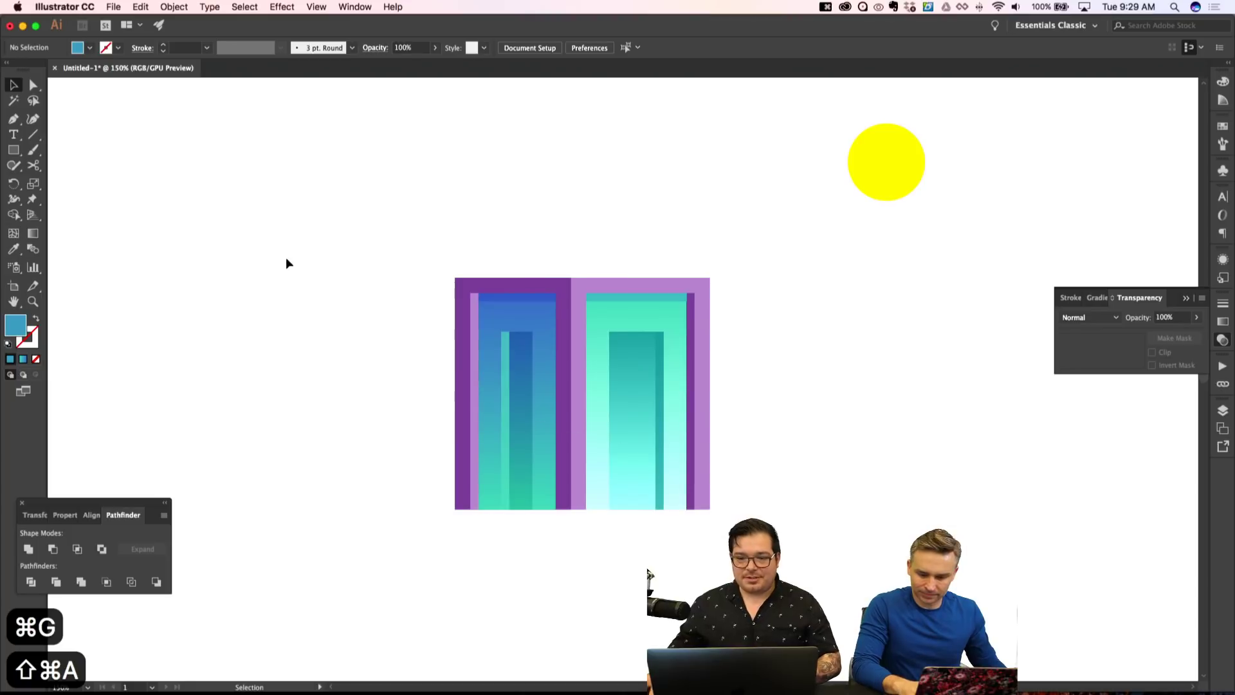
{"action": "key", "text": "super+z"}
Group all the building and window shapes, leaving out the sun, and deselect the group.
{"action": "left_click_drag", "start_coordinate": [361, 198], "coordinate": [793, 567]}
{"action": "key", "text": "super+g"}
{"action": "key", "text": "shift+super+a"}
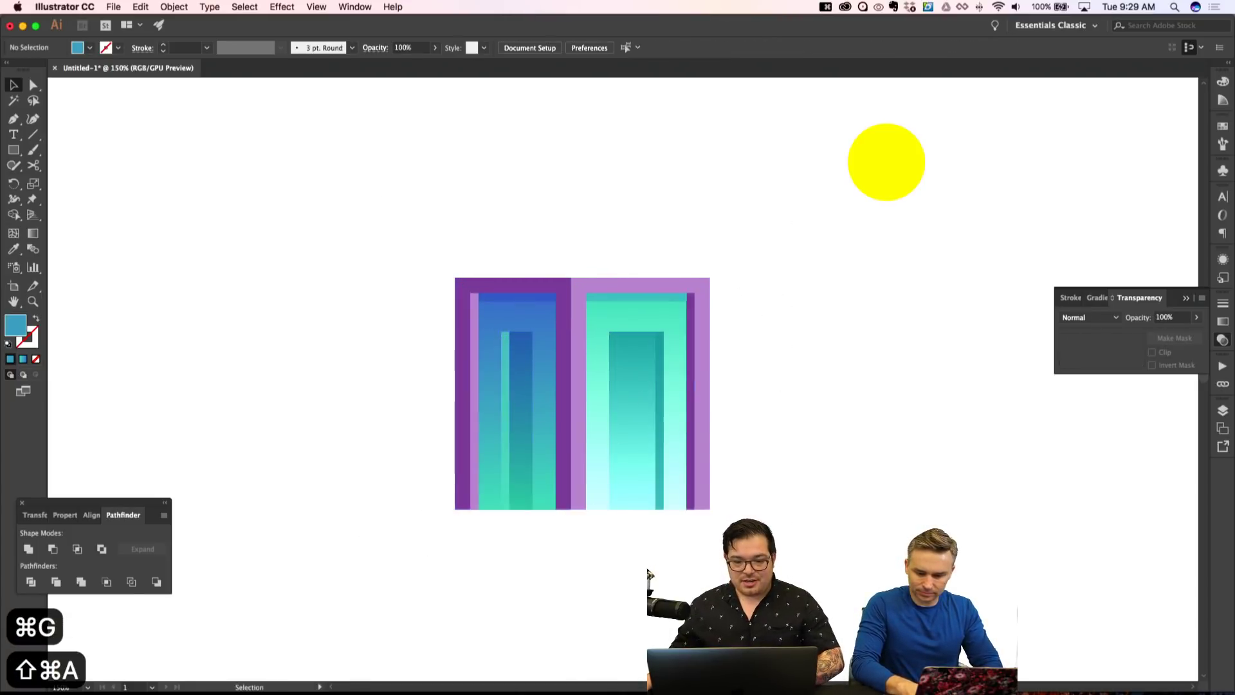
Try moving the whole building group up and to the left, undo the move and deselect it.
{"action": "left_click", "coordinate": [617, 396]}
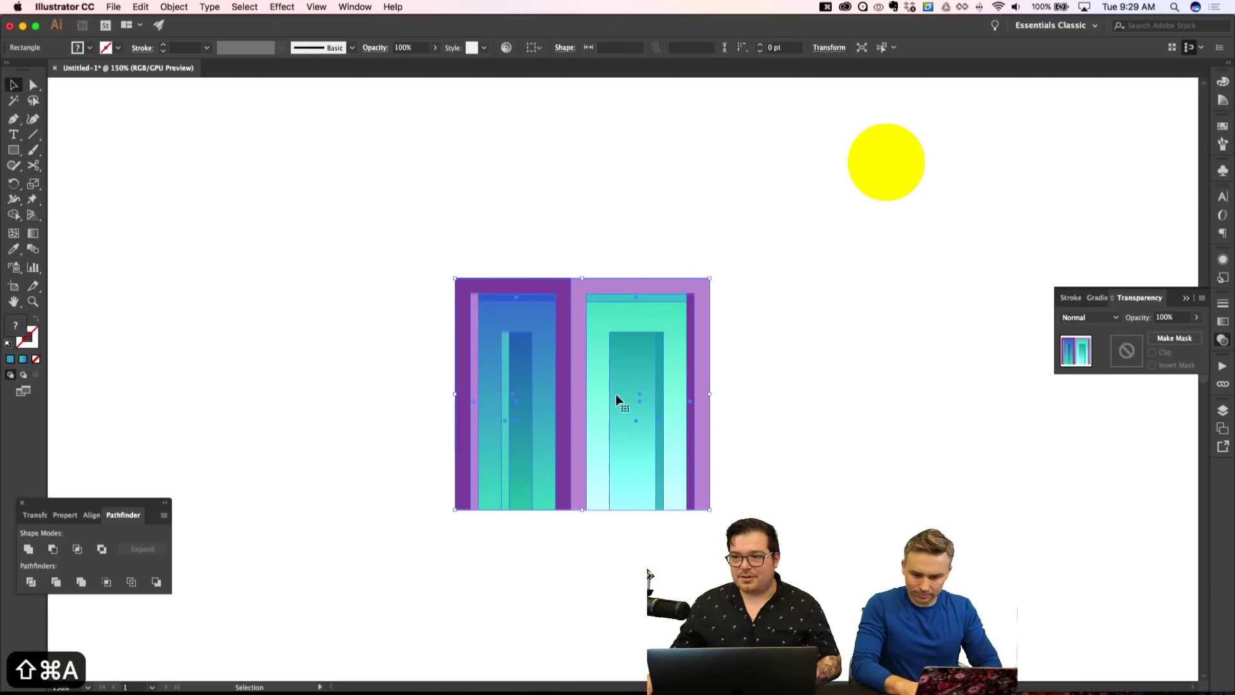
{"action": "left_click_drag", "start_coordinate": [630, 441], "coordinate": [386, 271]}
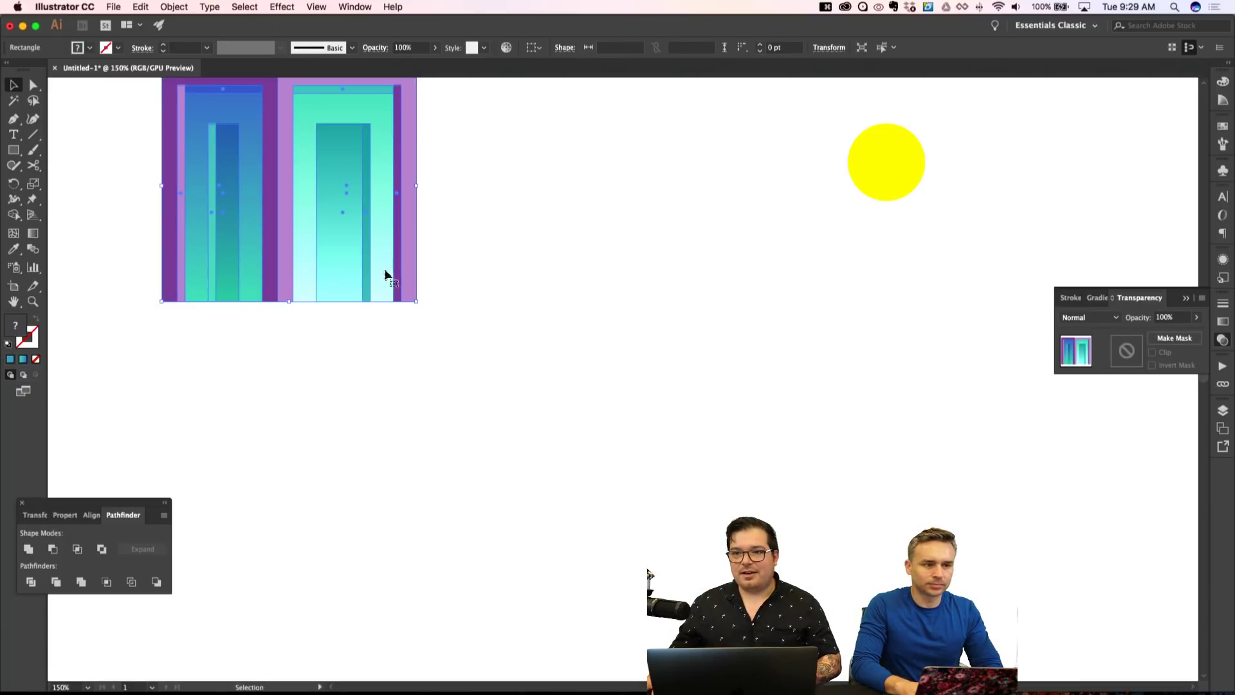
{"action": "key", "text": "super+z"}
{"action": "key", "text": "shift+super+a"}
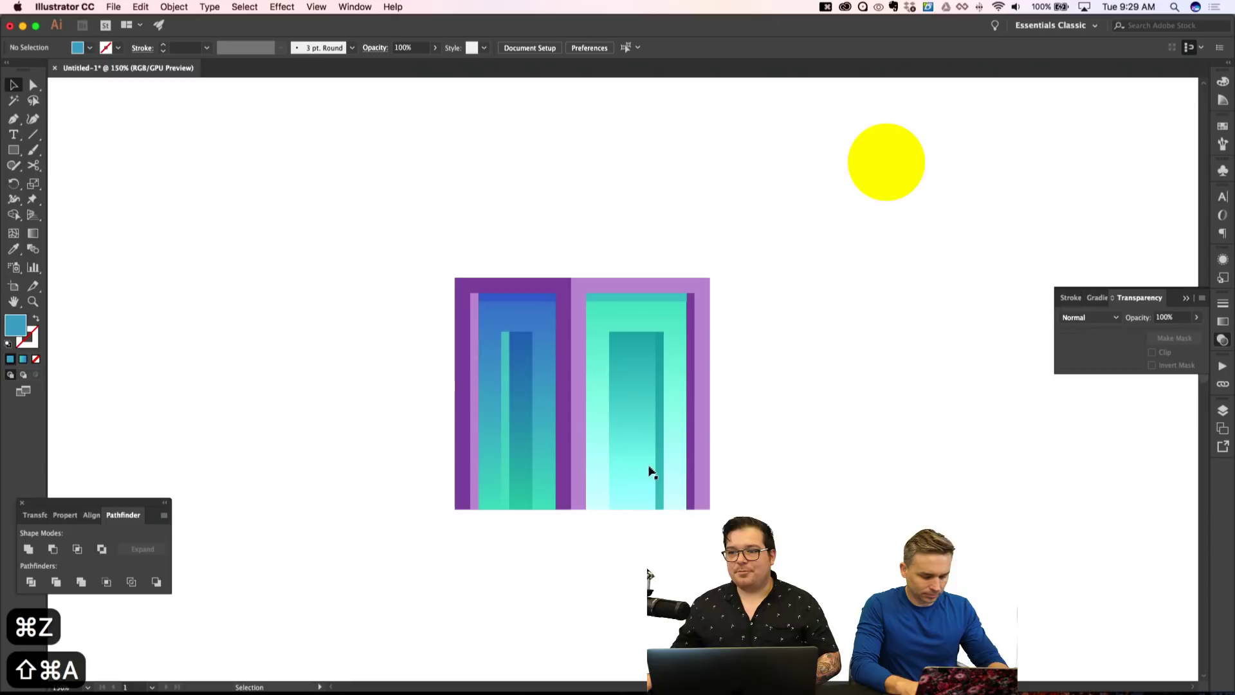
Isolate the building group, try moving the blue window's inner rectangle out of it, undo the move and exit isolation.
{"action": "double_click", "coordinate": [609, 422]}
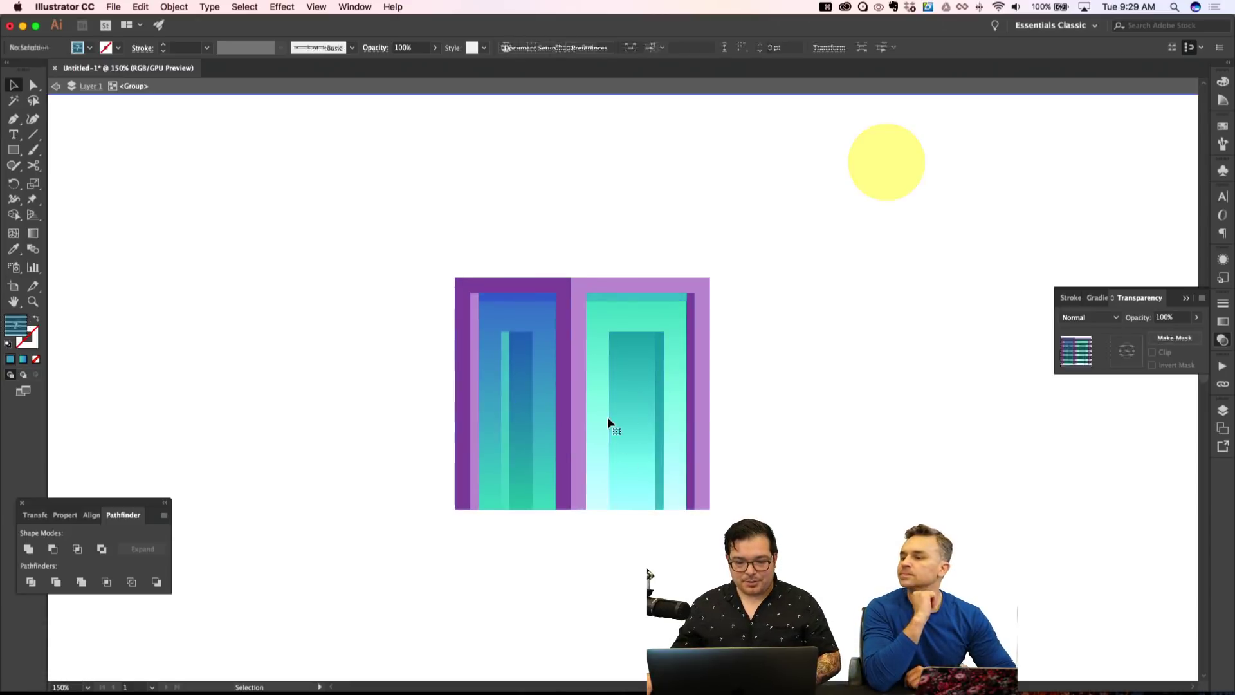
{"action": "left_click", "coordinate": [648, 442]}
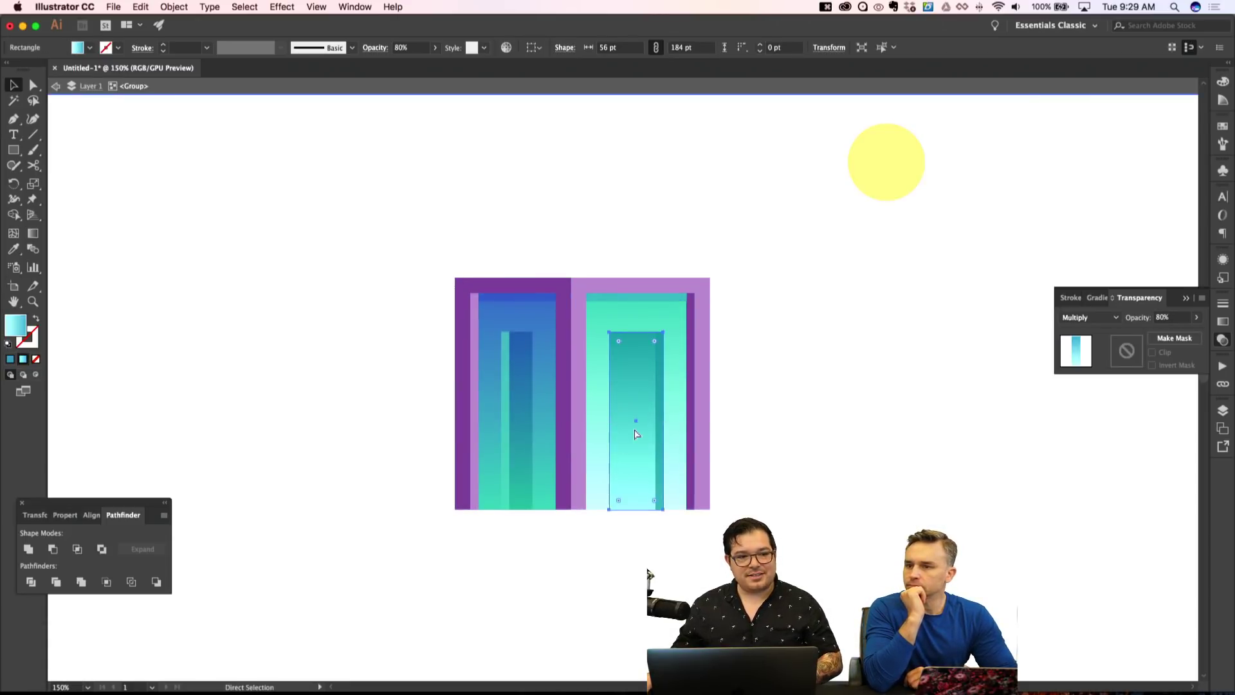
{"action": "key", "text": "shift+super+a"}
{"action": "left_click_drag", "start_coordinate": [527, 406], "coordinate": [383, 468]}
{"action": "key", "text": "super+z"}
{"action": "key", "text": "shift+super+a"}
{"action": "double_click", "coordinate": [380, 458]}
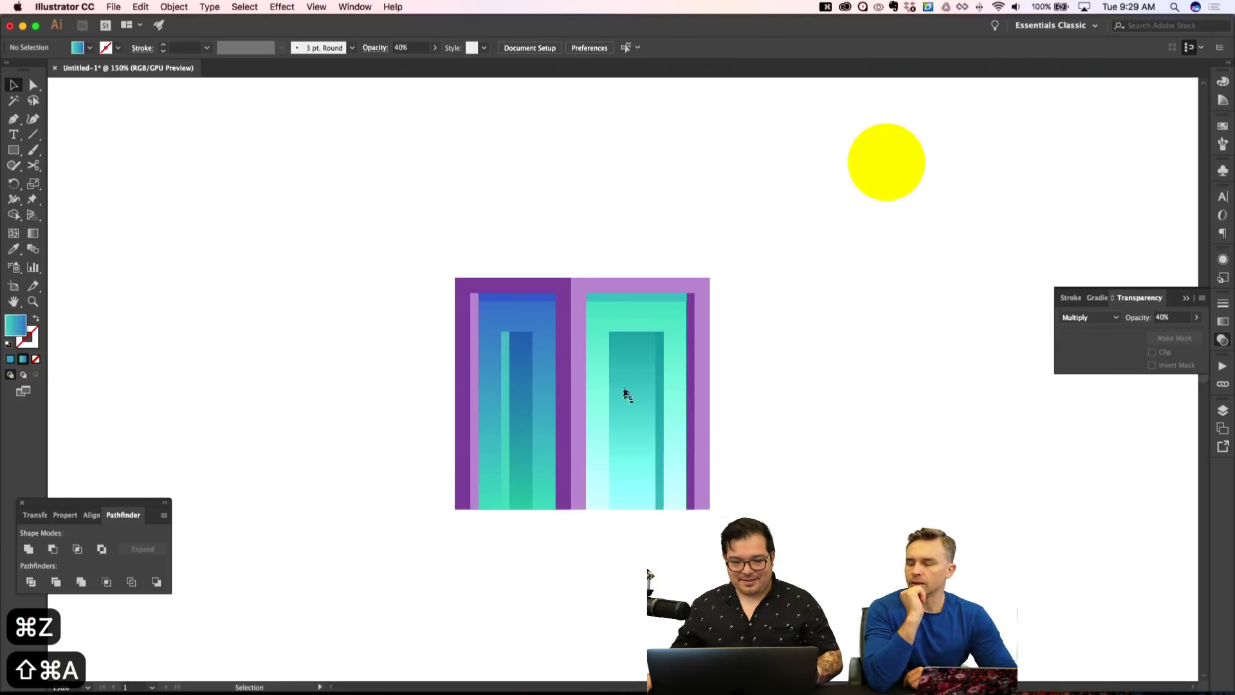
Enter isolation mode on the building group and exit it again.
{"action": "left_click", "coordinate": [637, 416]}
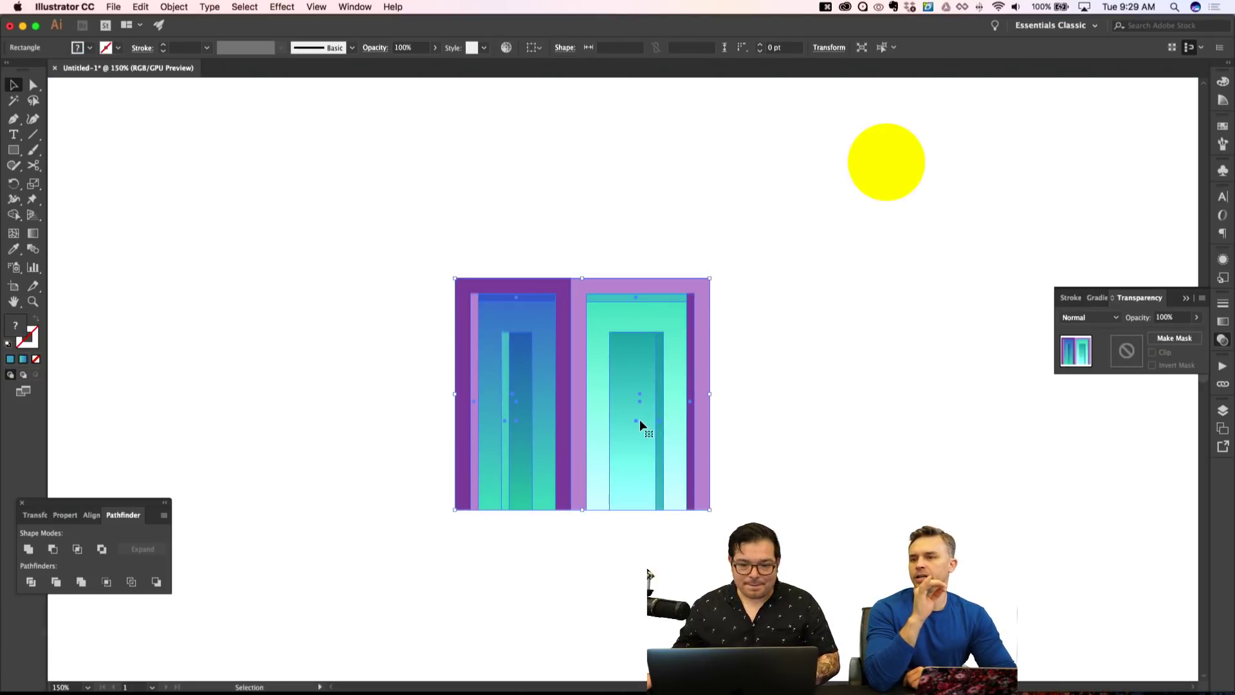
{"action": "double_click", "coordinate": [640, 419]}
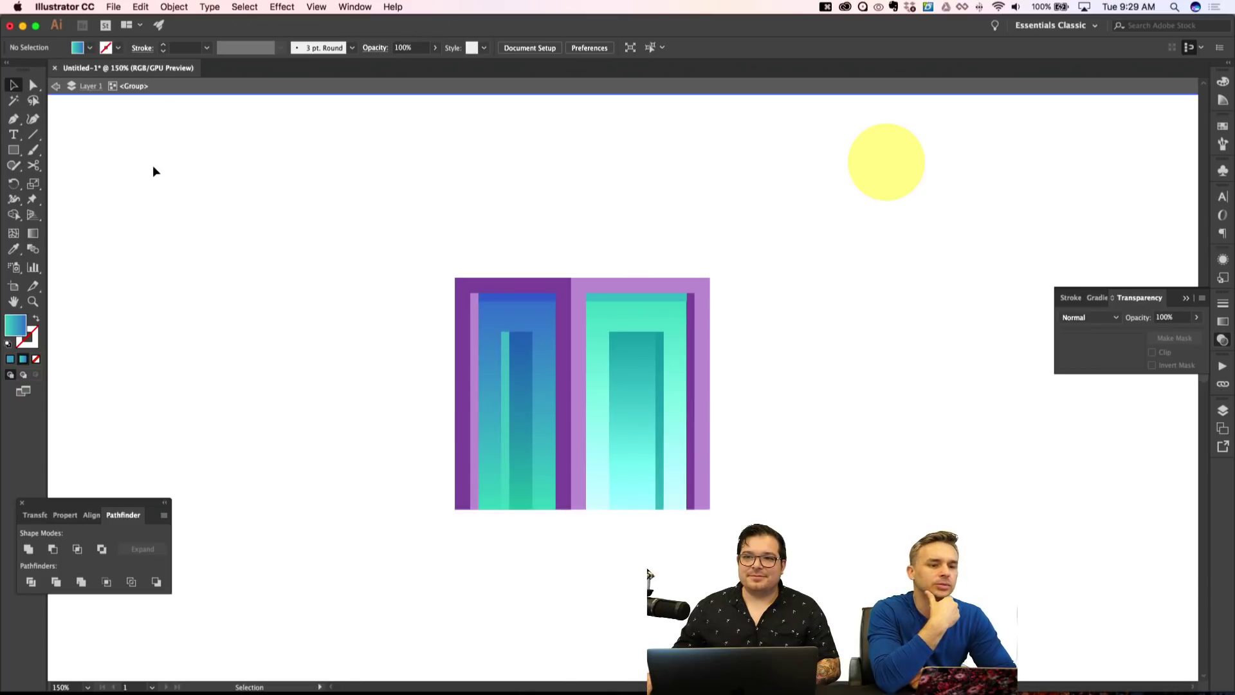
{"action": "double_click", "coordinate": [199, 230]}
Save the document as cityscape.ai in the Monument Valley folder in Adobe Illustrator format with the default Illustrator CC options.
{"action": "key", "text": "super+s"}
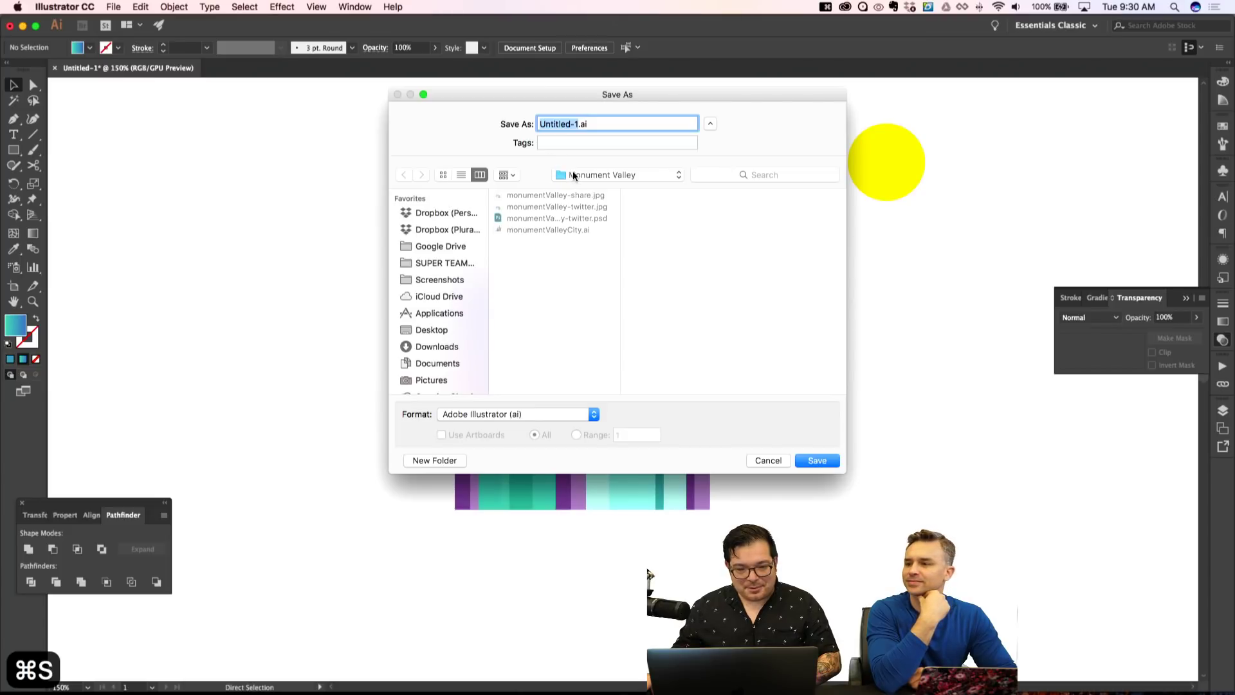
{"action": "type", "text": "cityscape"}
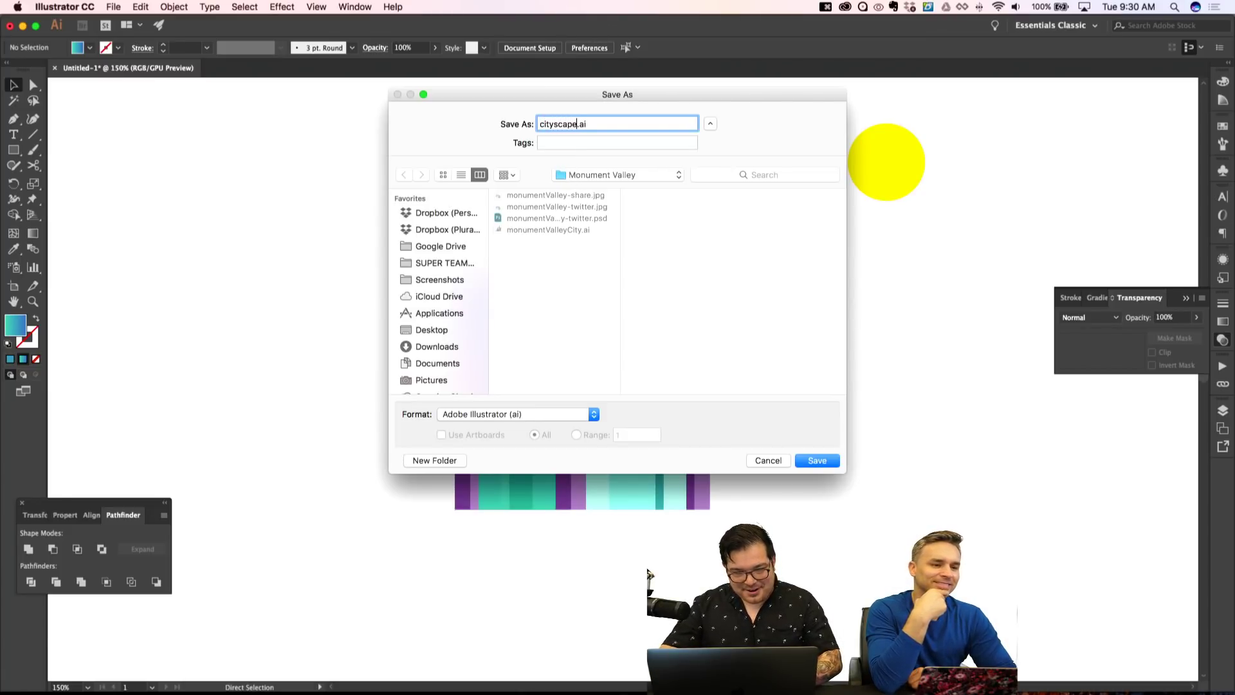
{"action": "key", "text": "Return"}
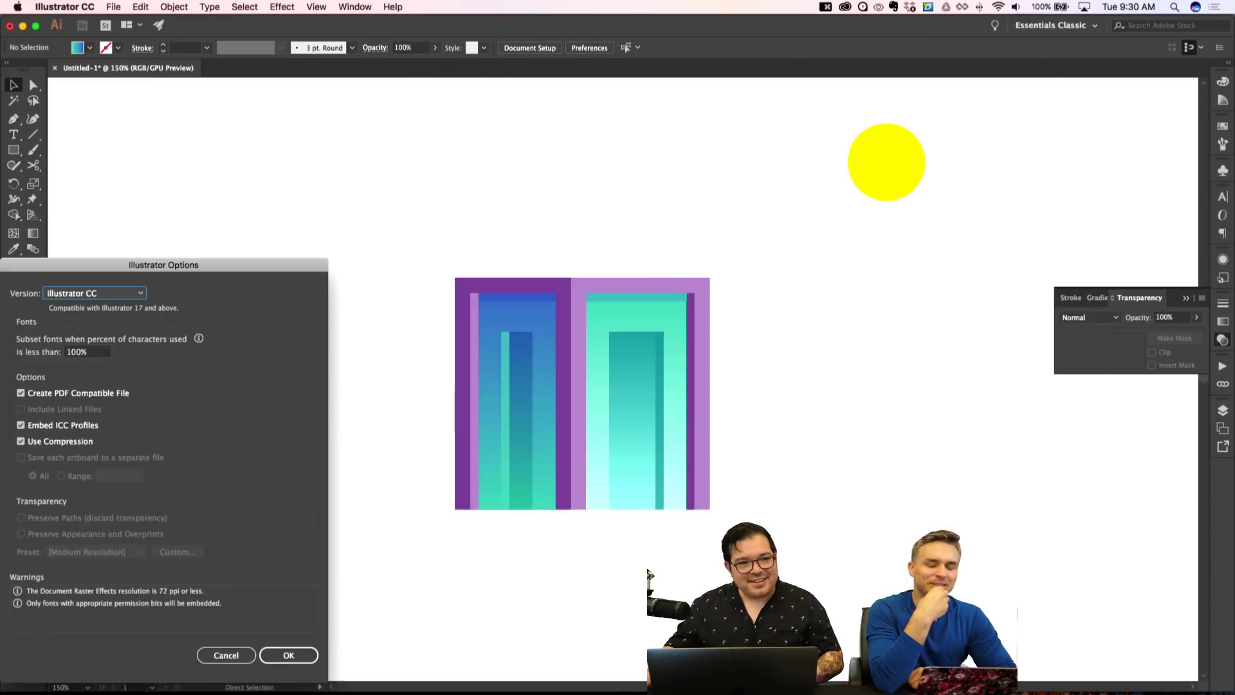
{"action": "key", "text": "Return"}
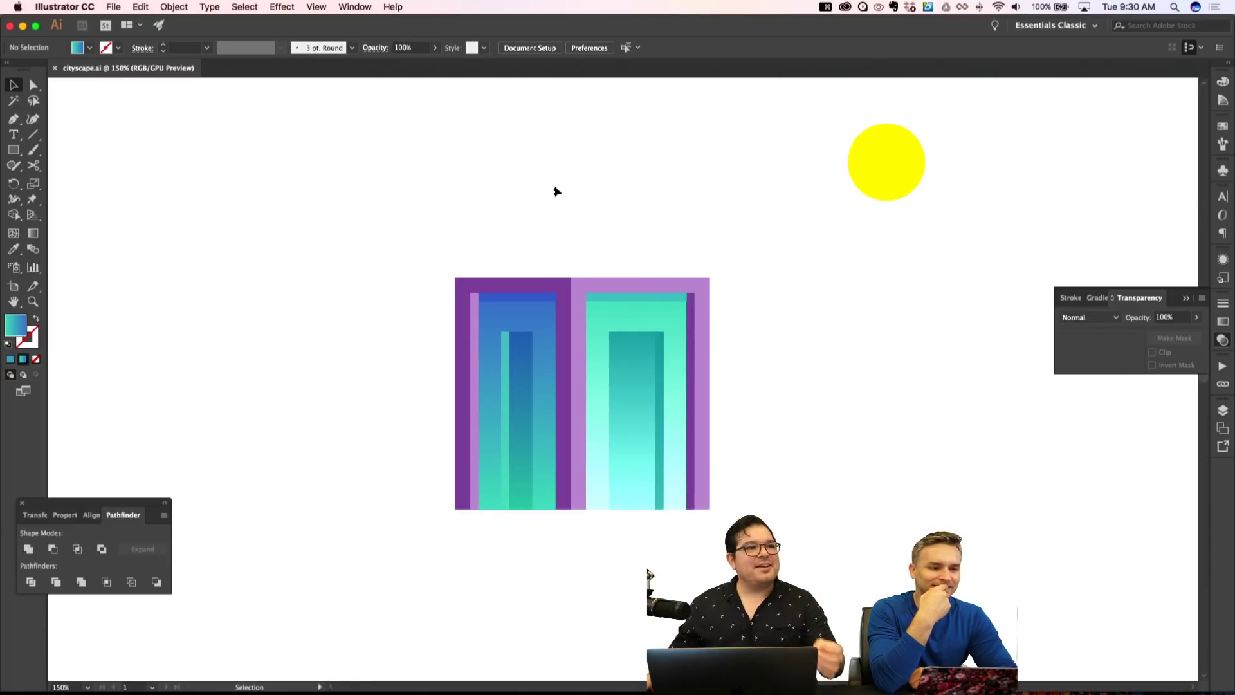
Draw a 16 x 8 pt rectangle on the teal window, touching its inner rectangle's left edge near the top.
{"action": "scroll", "coordinate": [583, 232], "scroll_direction": "right", "scroll_amount": 3}
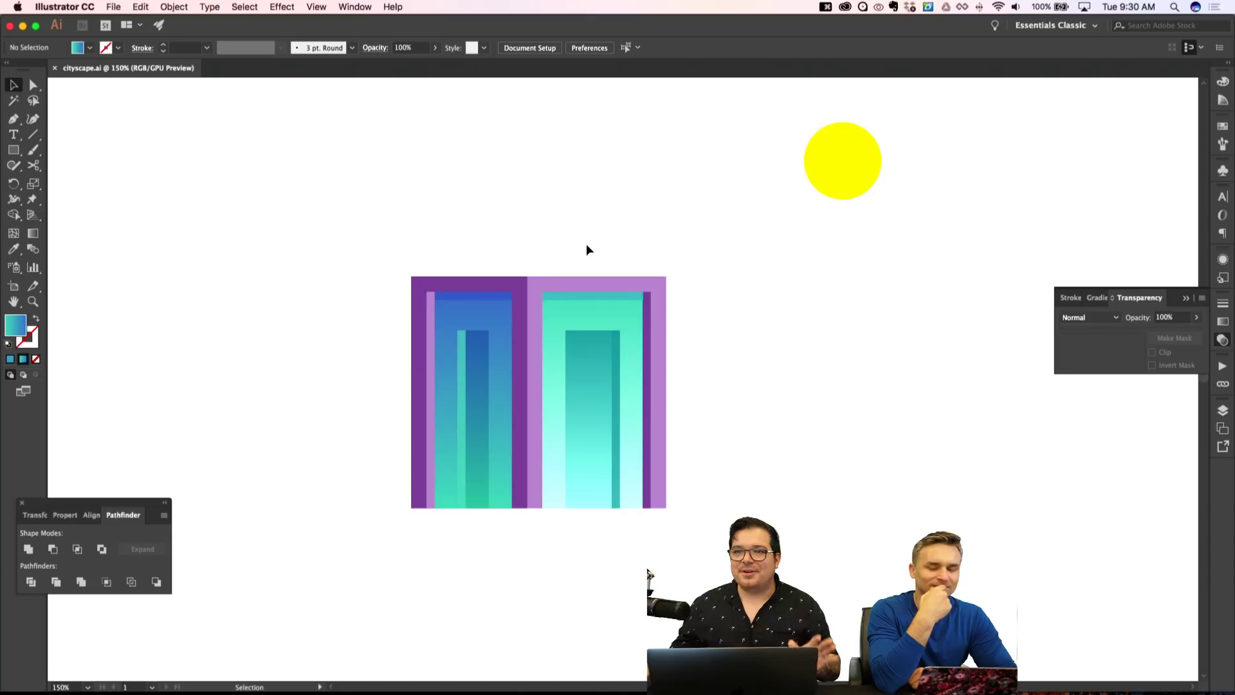
{"action": "scroll", "coordinate": [584, 245], "scroll_direction": "right", "scroll_amount": 1}
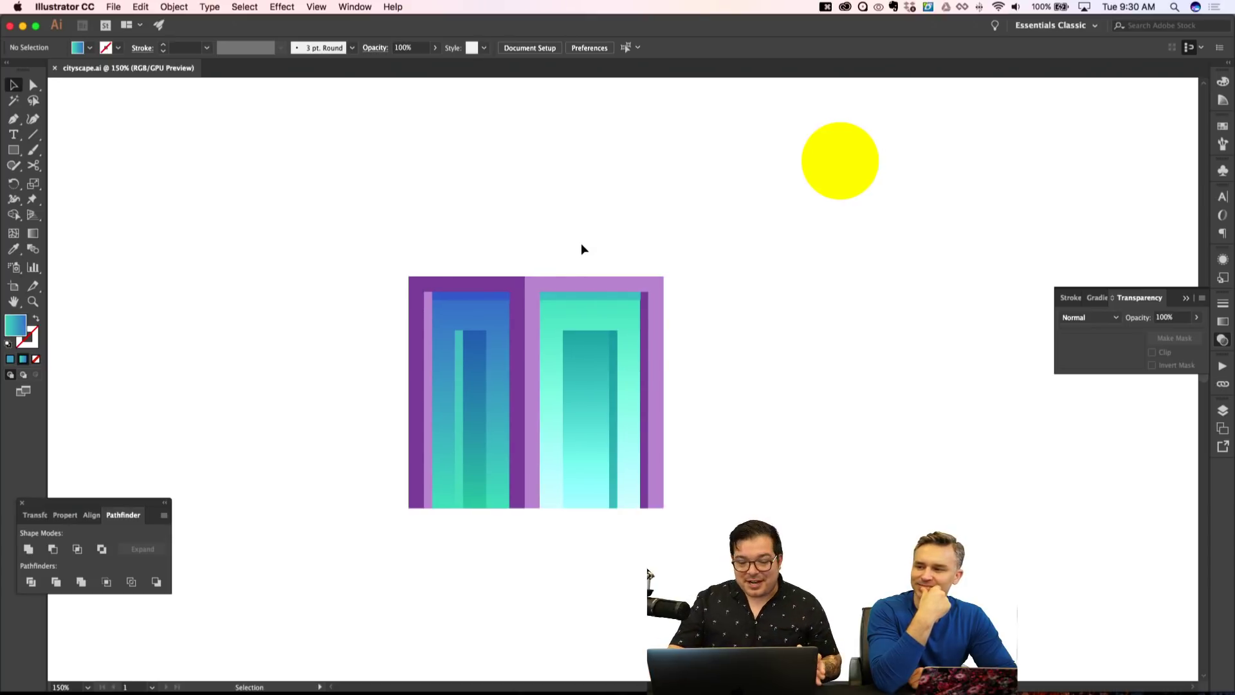
{"action": "key", "text": "super+equal"}
{"action": "key", "text": "m"}
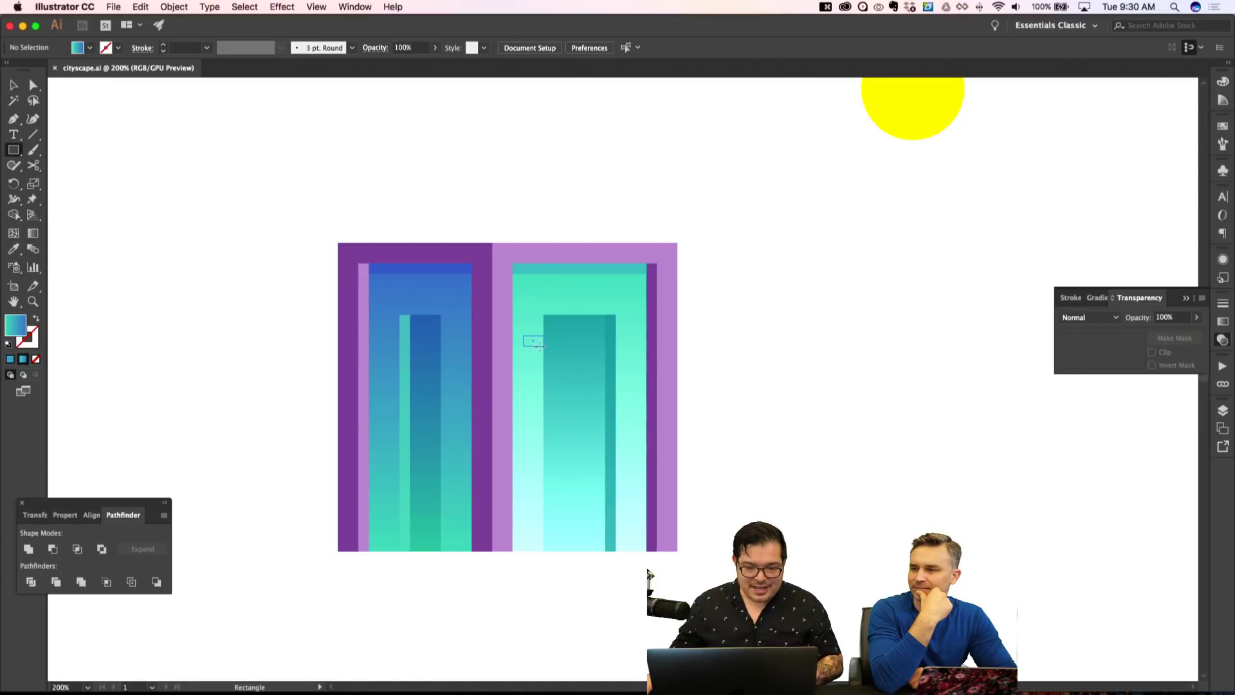
{"action": "left_click_drag", "start_coordinate": [540, 346], "coordinate": [544, 346]}
{"action": "key", "text": "super+equal"}
{"action": "key", "text": "super+equal"}
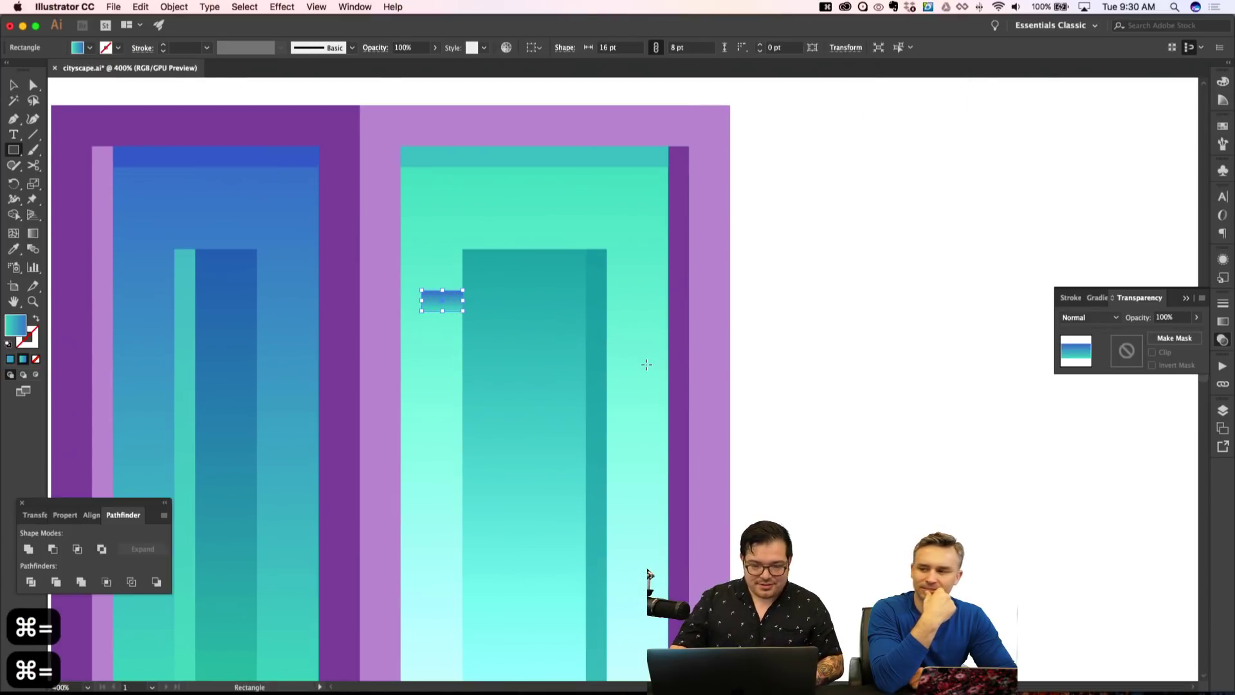
Narrow the small rectangle to 8 pt wide by moving its right edge inward, and deselect it.
{"action": "key", "text": "a"}
{"action": "left_click", "coordinate": [465, 311]}
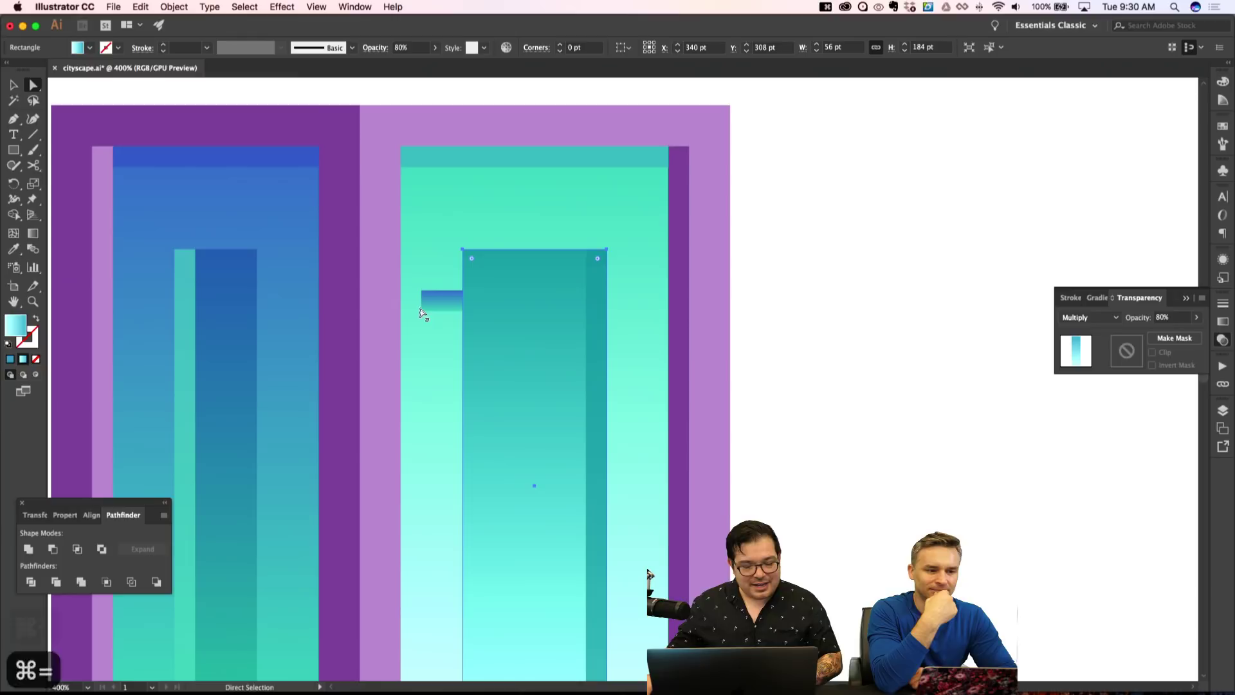
{"action": "left_click", "coordinate": [436, 308]}
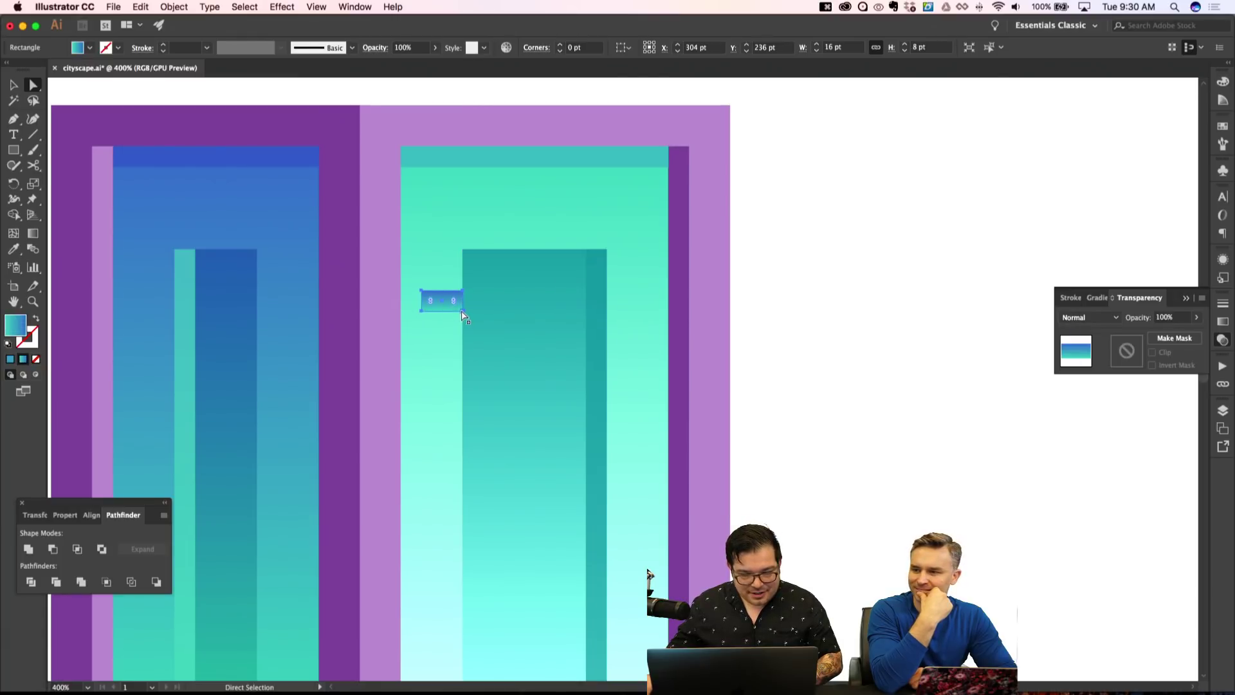
{"action": "left_click", "coordinate": [461, 291]}
{"action": "key", "text": "shift+super+apostrophe"}
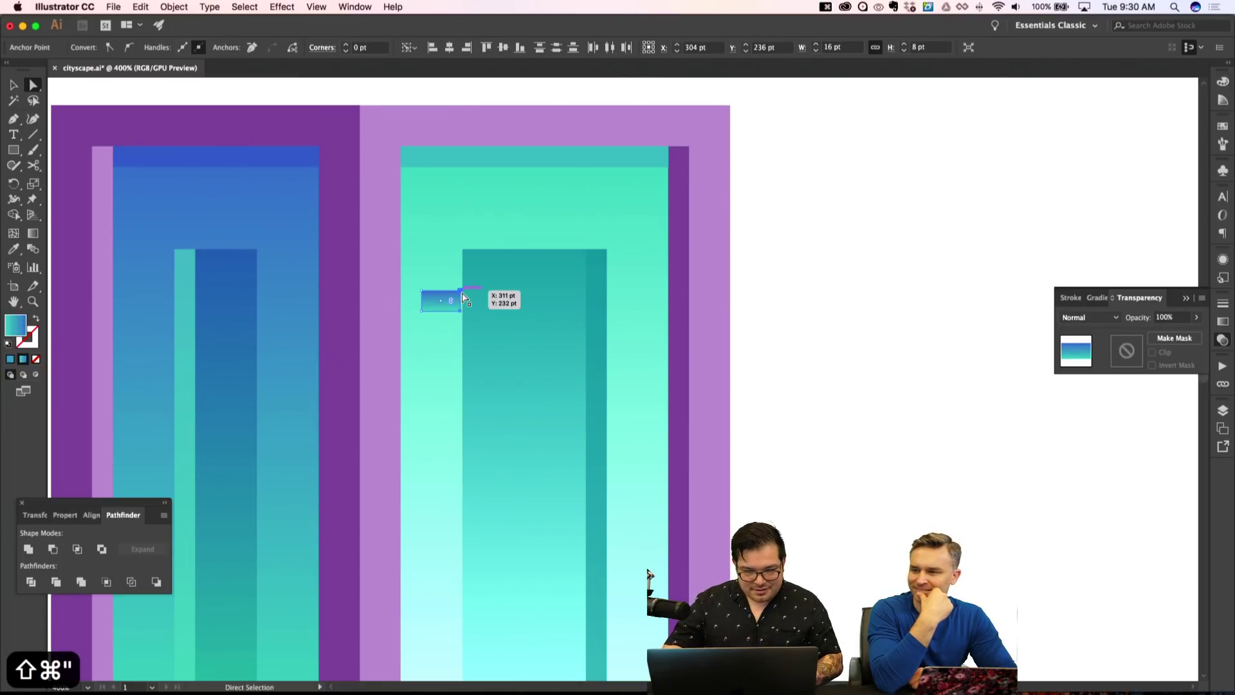
{"action": "key", "text": "shift+super+apostrophe"}
{"action": "key", "text": "shift+super+a"}
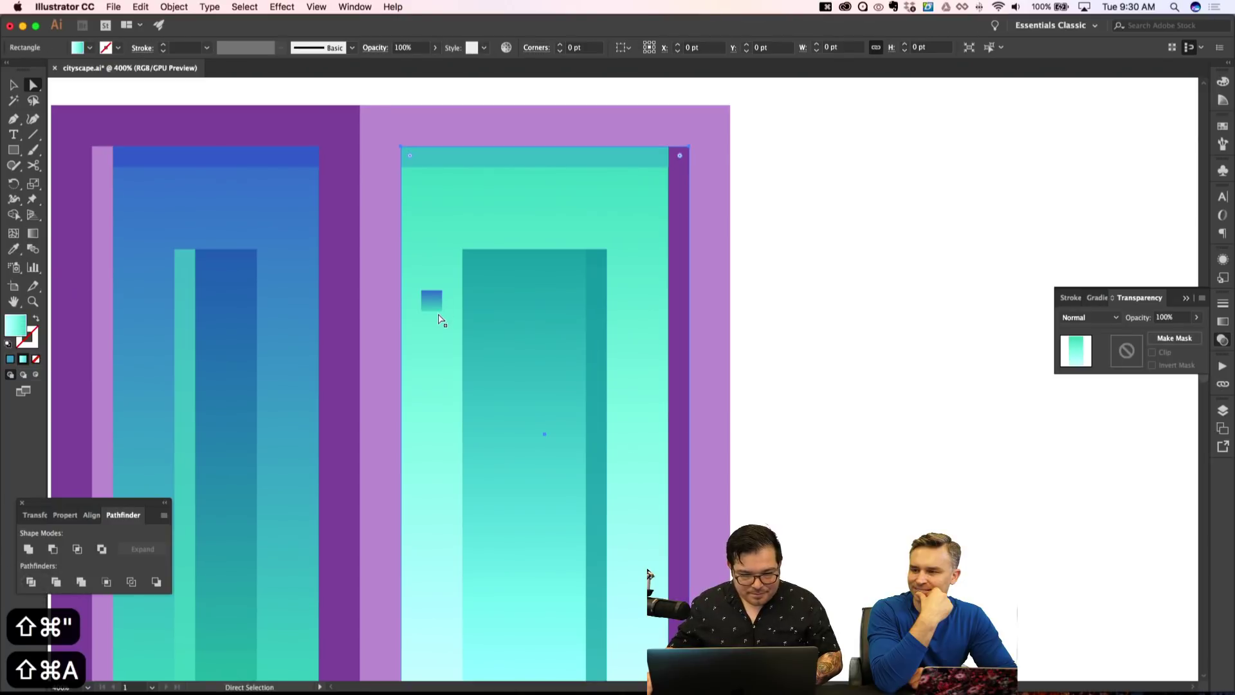
Toggle grid snapping, raise the small rectangle's bottom edge to a 4 pt height and deselect it.
{"action": "left_click", "coordinate": [422, 312]}
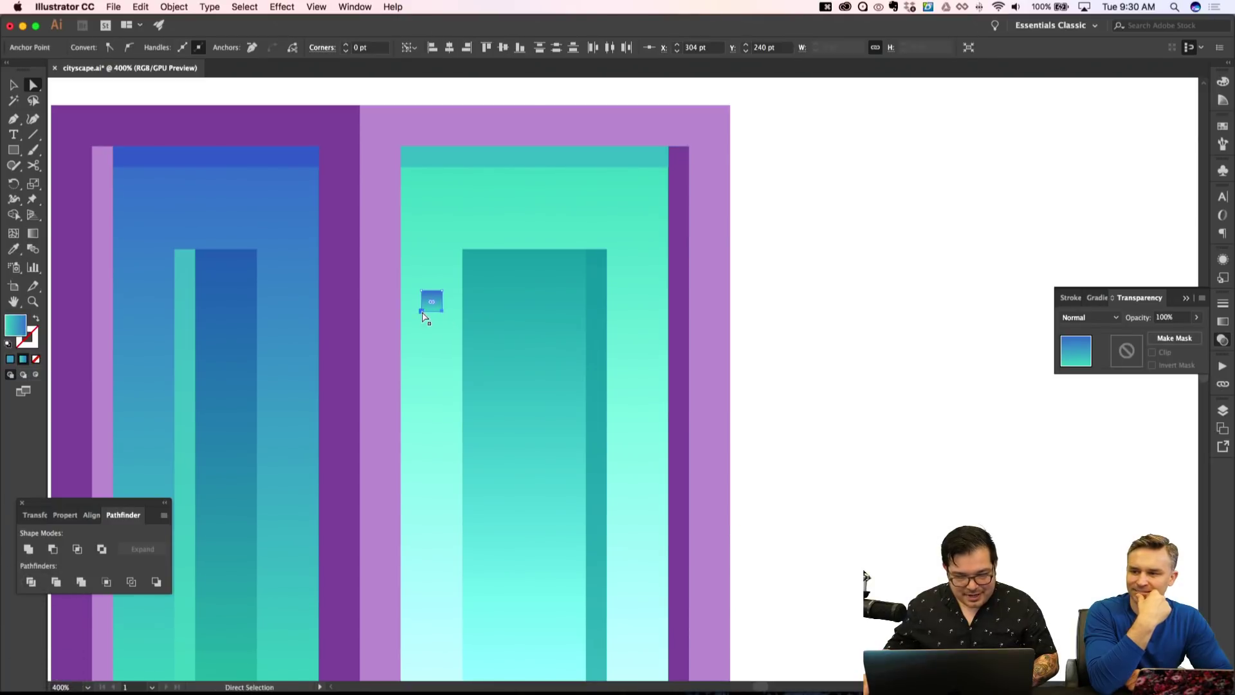
{"action": "key", "text": "shift+super+apostrophe"}
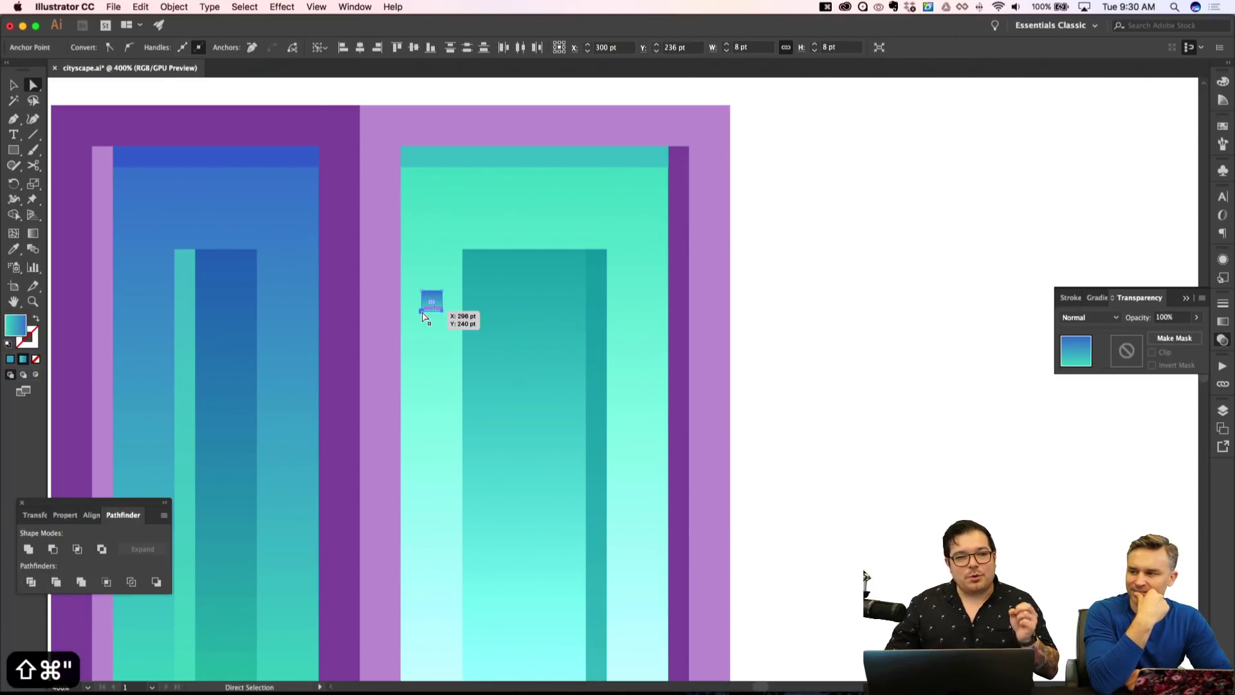
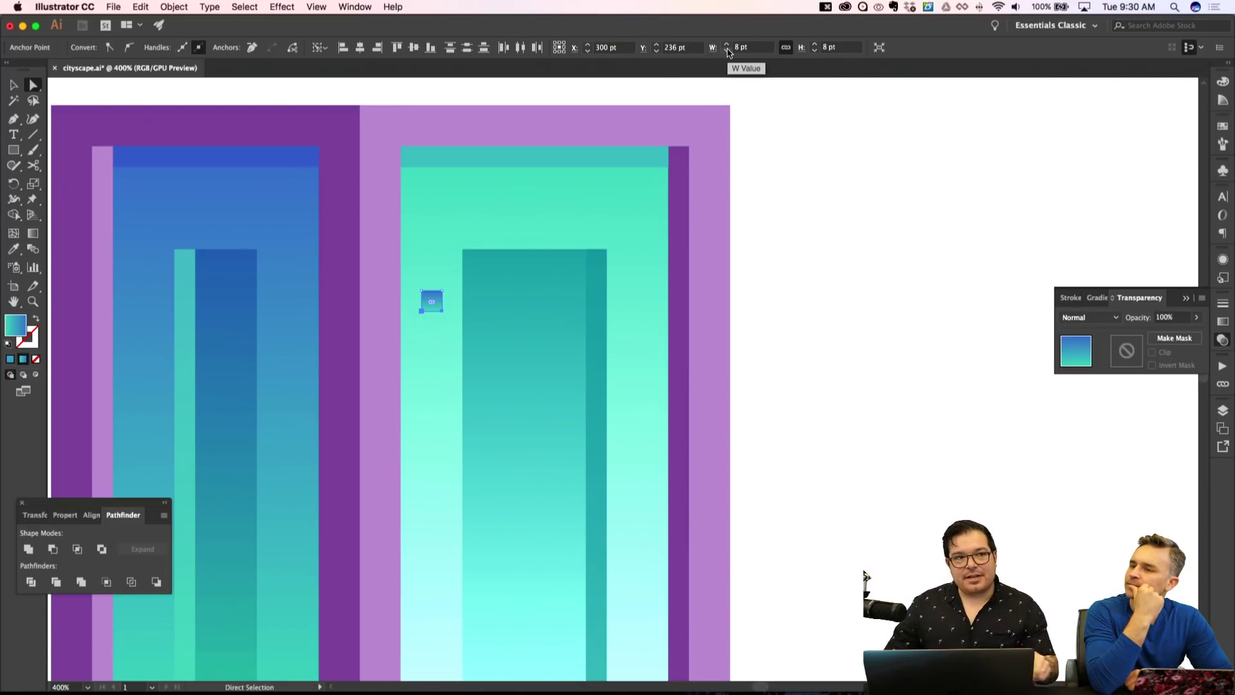
{"action": "key", "text": "Up"}
{"action": "key", "text": "Up"}
{"action": "key", "text": "Up"}
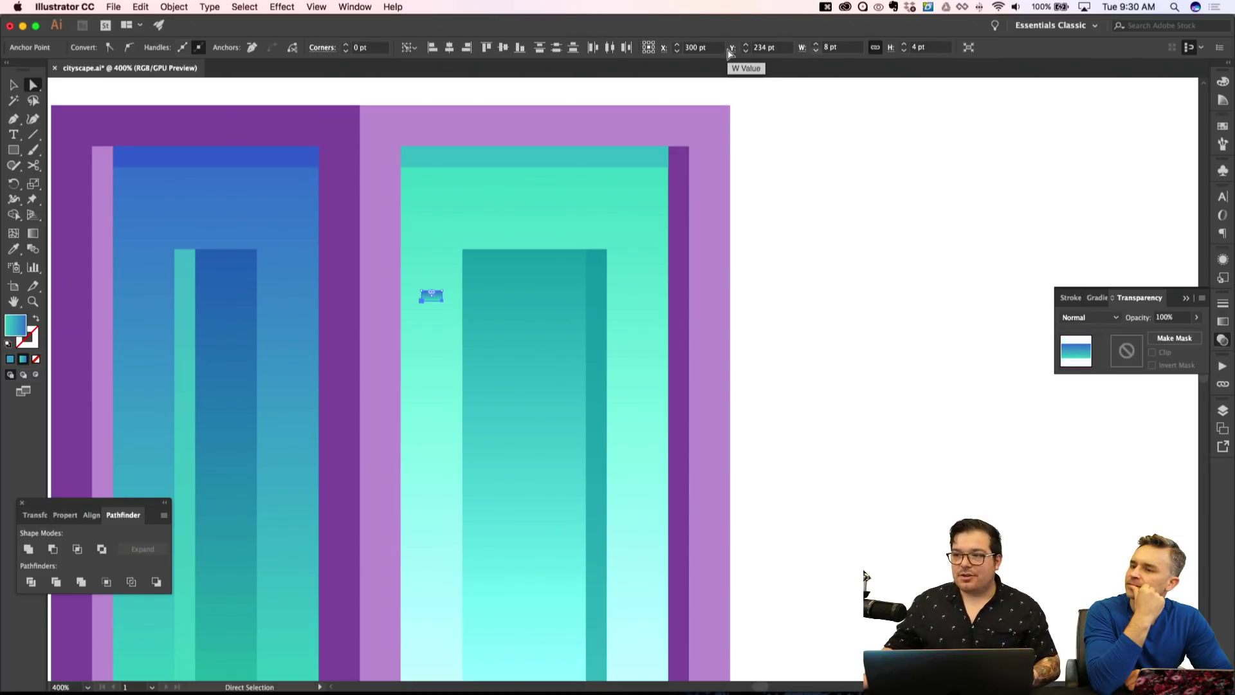
{"action": "key", "text": "super+shift+a"}
{"action": "key", "text": "v"}
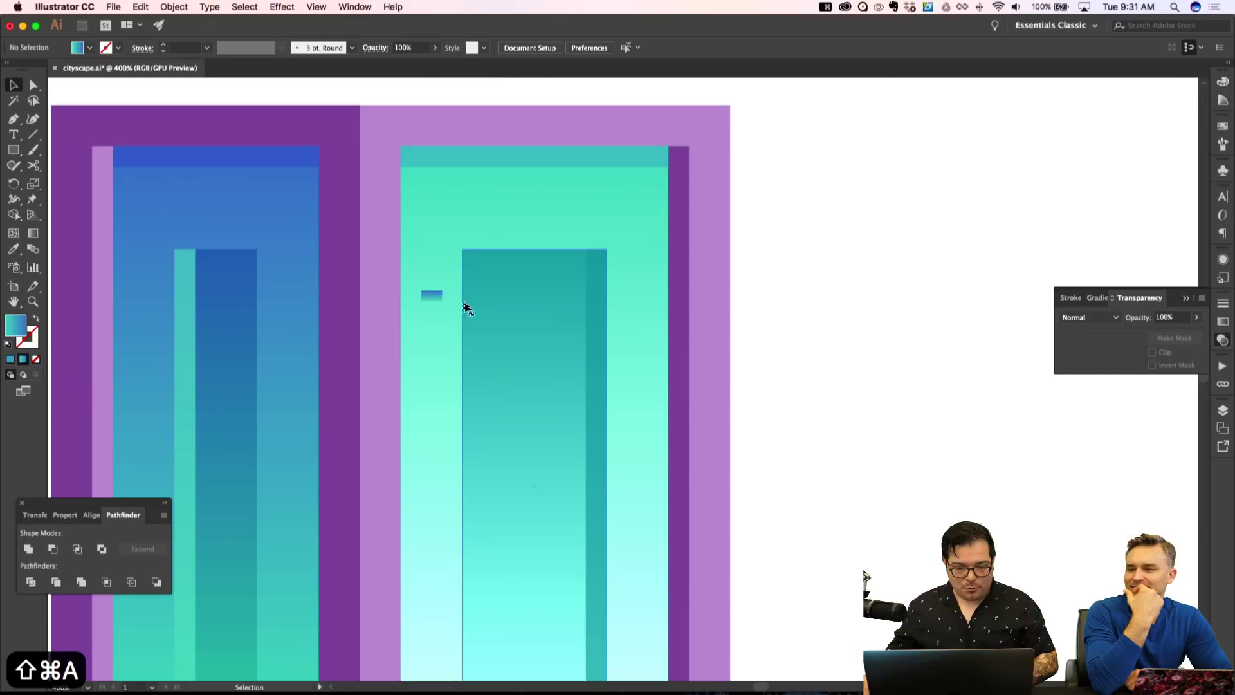
Fill the small rectangle with the pale cyan sampled from the lower end of the teal window's gradient.
{"action": "left_click", "coordinate": [430, 294]}
{"action": "scroll", "coordinate": [469, 307], "scroll_direction": "down", "scroll_amount": 3}
{"action": "key", "text": "i"}
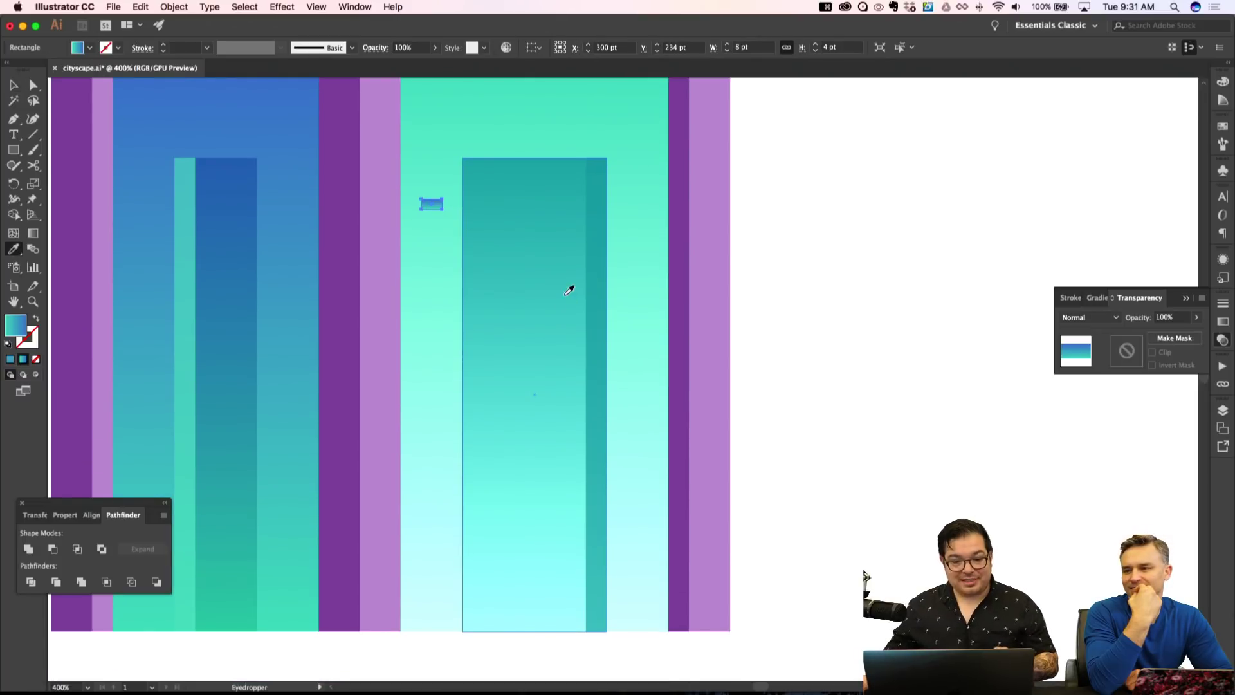
{"action": "scroll", "coordinate": [576, 295], "scroll_direction": "down", "scroll_amount": 5}
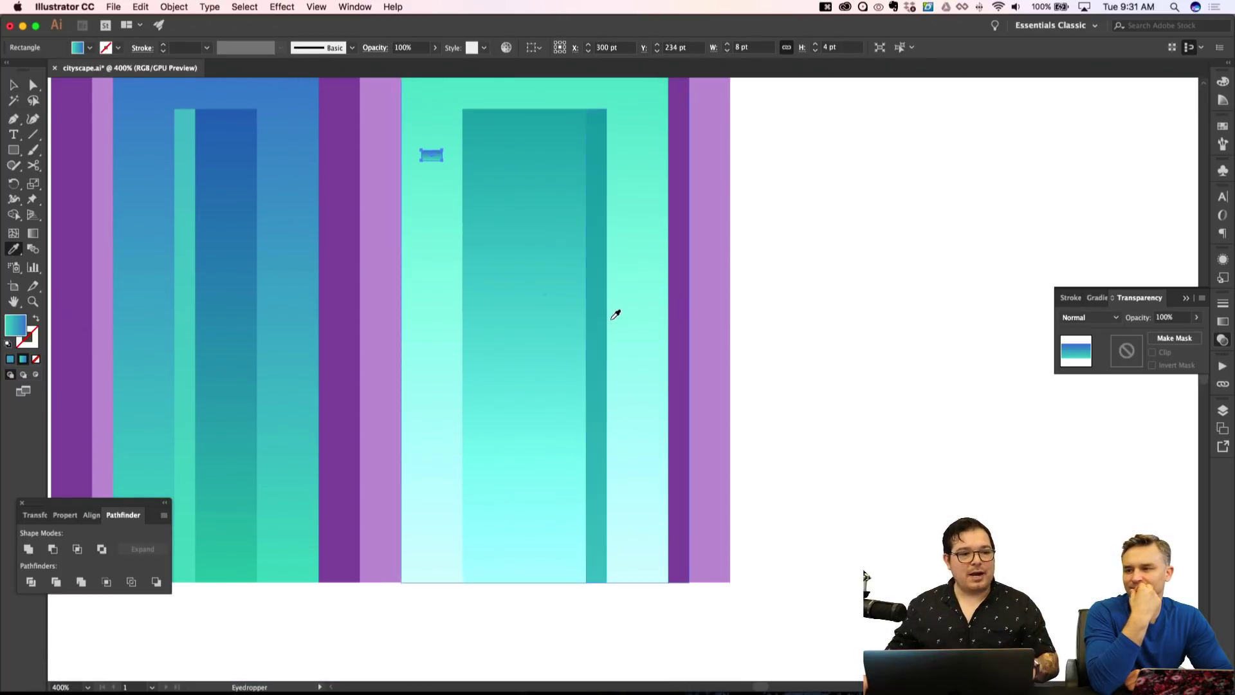
{"action": "left_click", "coordinate": [641, 464]}
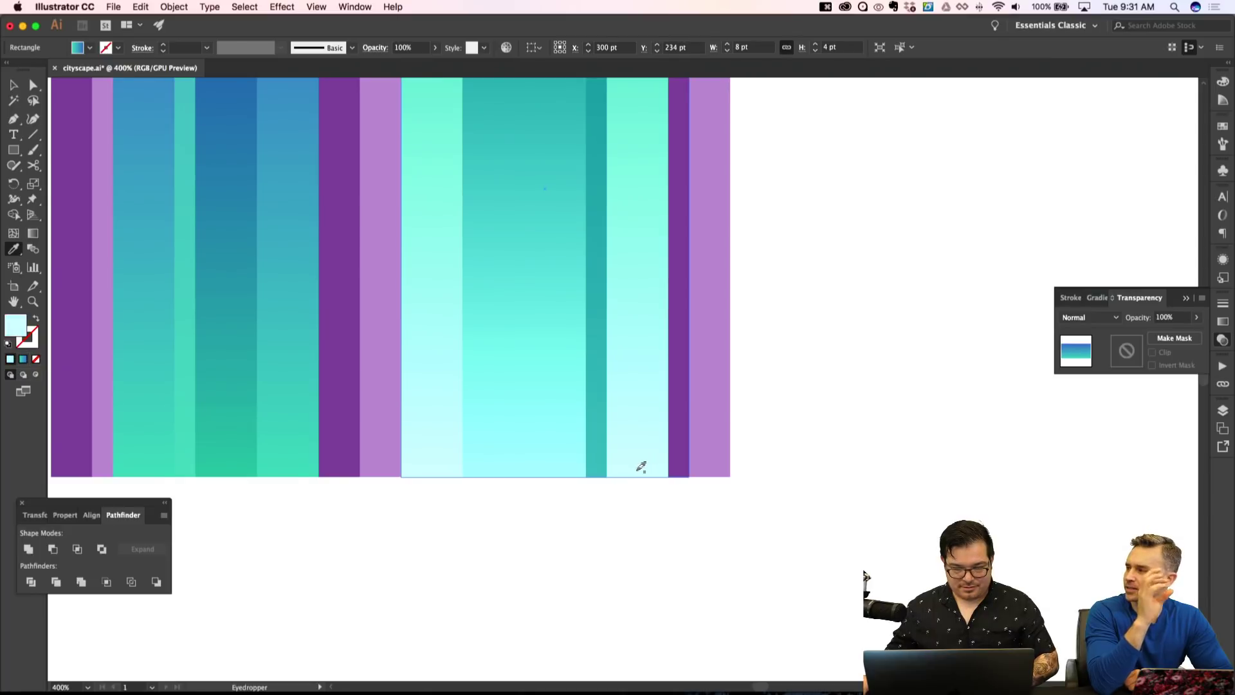
Toggle grid snapping, move the small pale rectangle against the inner teal rectangle's top-left corner and deselect it.
{"action": "scroll", "coordinate": [800, 317], "scroll_direction": "up", "scroll_amount": 5}
{"action": "key", "text": "shift+super+a"}
{"action": "key", "text": "v"}
{"action": "left_click", "coordinate": [431, 220]}
{"action": "key", "text": "shift+super+apostrophe"}
{"action": "key", "text": "Right"}
{"action": "key", "text": "Right"}
{"action": "key", "text": "Left"}
{"action": "key", "text": "Up"}
{"action": "key", "text": "Up"}
{"action": "key", "text": "Up"}
{"action": "key", "text": "shift+super+a"}
{"action": "key", "text": "super+minus"}
{"action": "key", "text": "super+minus"}
{"action": "key", "text": "super+apostrophe"}
{"action": "key", "text": "super+apostrophe"}
{"action": "key", "text": "super+equal"}
{"action": "key", "text": "super+equal"}
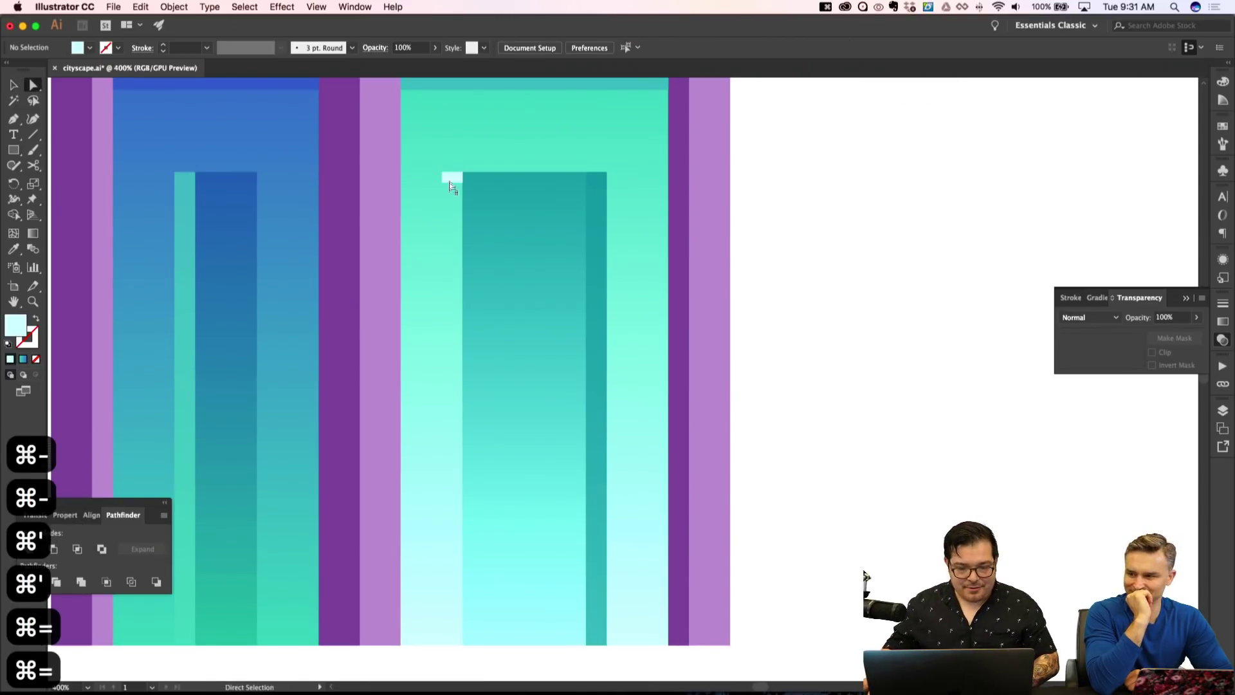
Duplicate the small pale rectangle and place the copy 16 pt lower and 8 pt further left.
{"action": "key", "text": "a"}
{"action": "left_click", "coordinate": [451, 176]}
{"action": "key", "text": "alt+Down"}
{"action": "key", "text": "Down"}
{"action": "key", "text": "Down"}
{"action": "key", "text": "Down"}
{"action": "key", "text": "Left"}
{"action": "key", "text": "Left"}
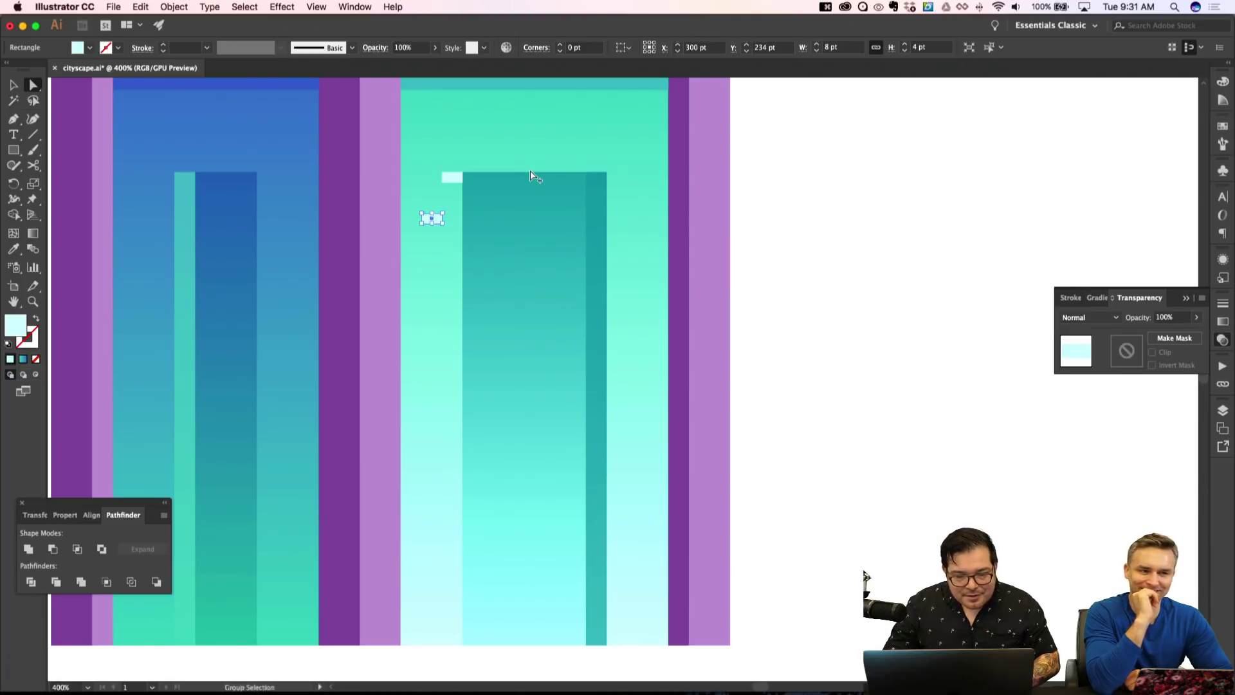
Add a copy 48 pt further down and another one adjoining its right side, against the inner rectangle.
{"action": "key", "text": "alt+shift+Down"}
{"action": "key", "text": "shift+Down"}
{"action": "key", "text": "shift+Down"}
{"action": "key", "text": "shift+Down"}
{"action": "key", "text": "alt+Right"}
{"action": "key", "text": "alt+Right"}
{"action": "key", "text": "alt+Right"}
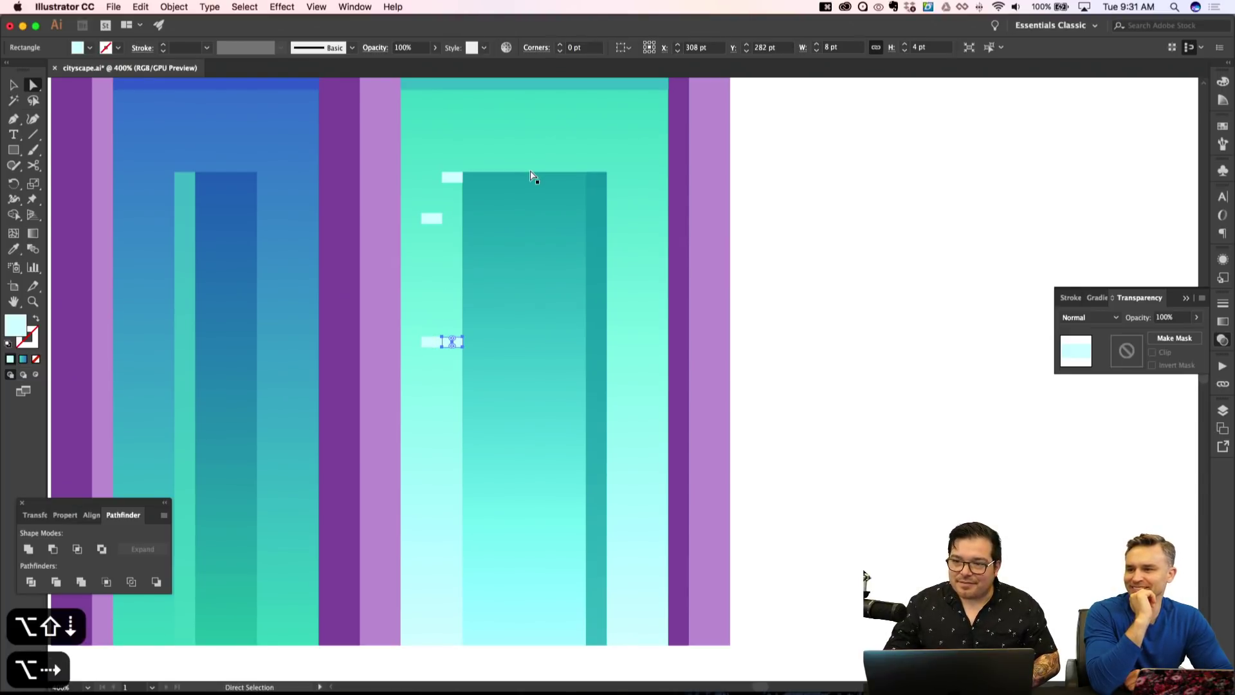
Place a copy against the inner rectangle's right side and build a staggered trail of further copies upward along the teal window's right strip.
{"action": "key", "text": "Right"}
{"action": "key", "text": "Right"}
{"action": "key", "text": "Right"}
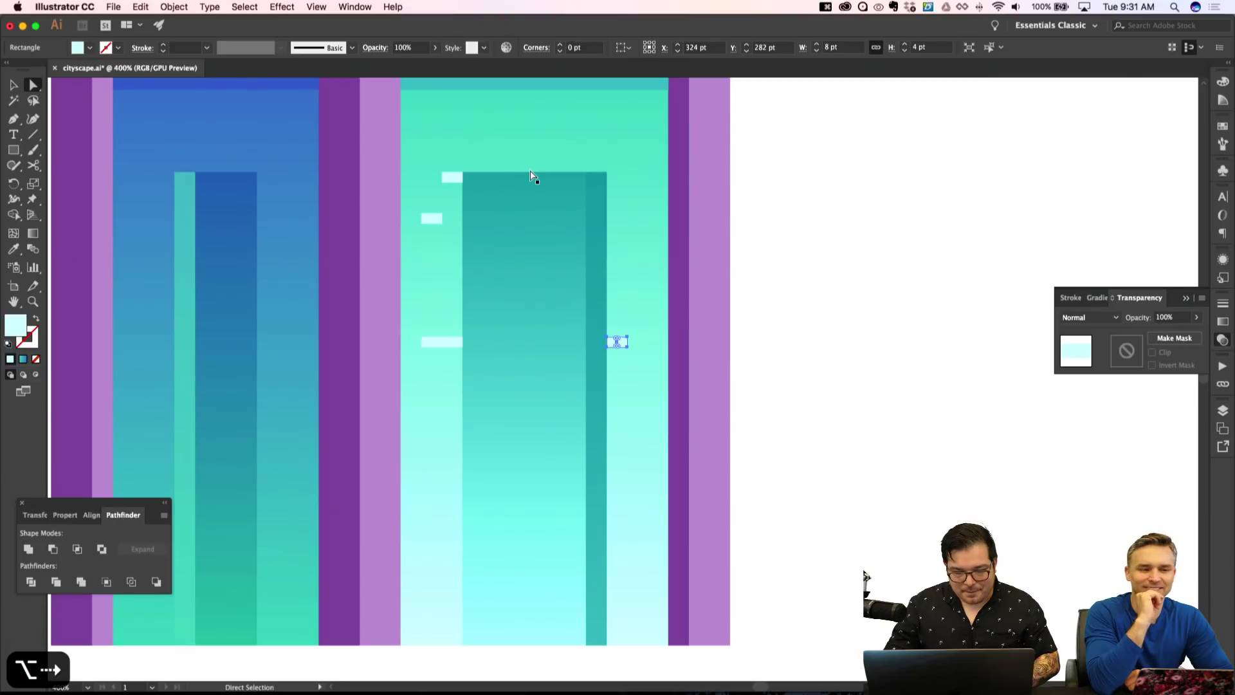
{"action": "key", "text": "alt+Up"}
{"action": "key", "text": "Up"}
{"action": "key", "text": "Right"}
{"action": "key", "text": "alt+Up"}
{"action": "key", "text": "Up"}
{"action": "key", "text": "alt+Right"}
{"action": "key", "text": "Right"}
{"action": "key", "text": "Up"}
{"action": "key", "text": "alt+Up"}
{"action": "key", "text": "Up"}
{"action": "key", "text": "Up"}
{"action": "key", "text": "Up"}
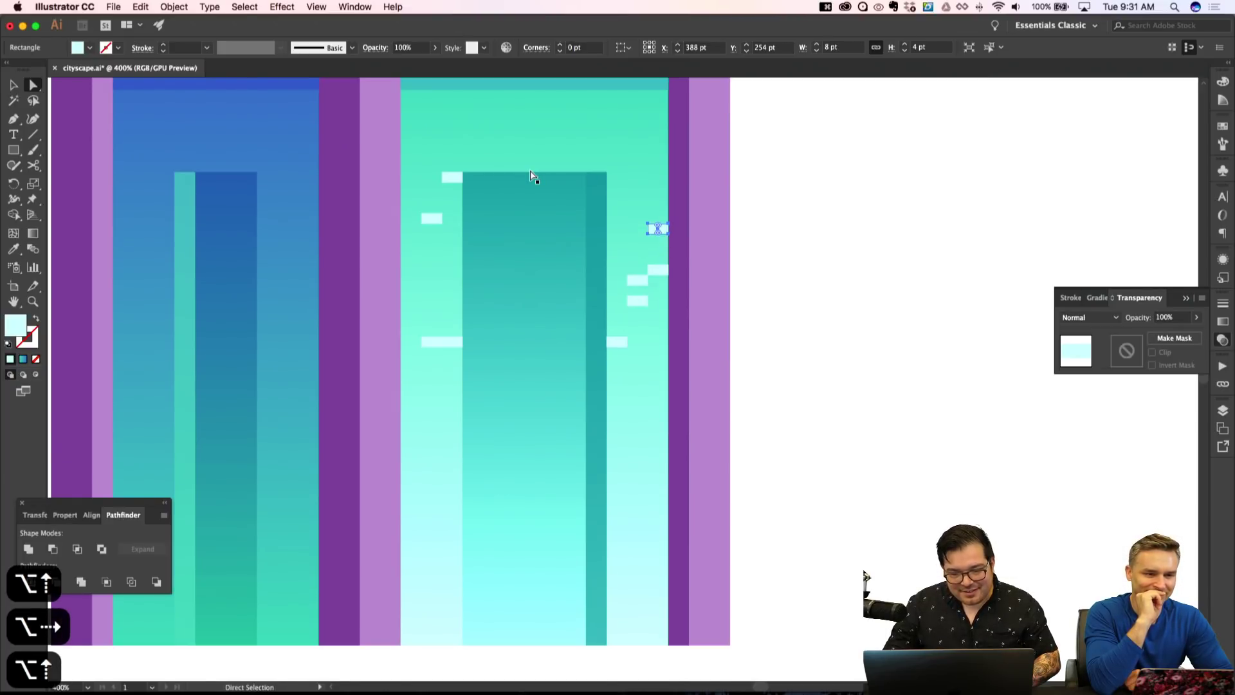
Shift the topmost piece one step left and upward, and place another copy on the inner rectangle's top-right corner.
{"action": "key", "text": "Left"}
{"action": "key", "text": "shift+Left"}
{"action": "key", "text": "shift+Left"}
{"action": "key", "text": "shift+Left"}
{"action": "key", "text": "shift+Left"}
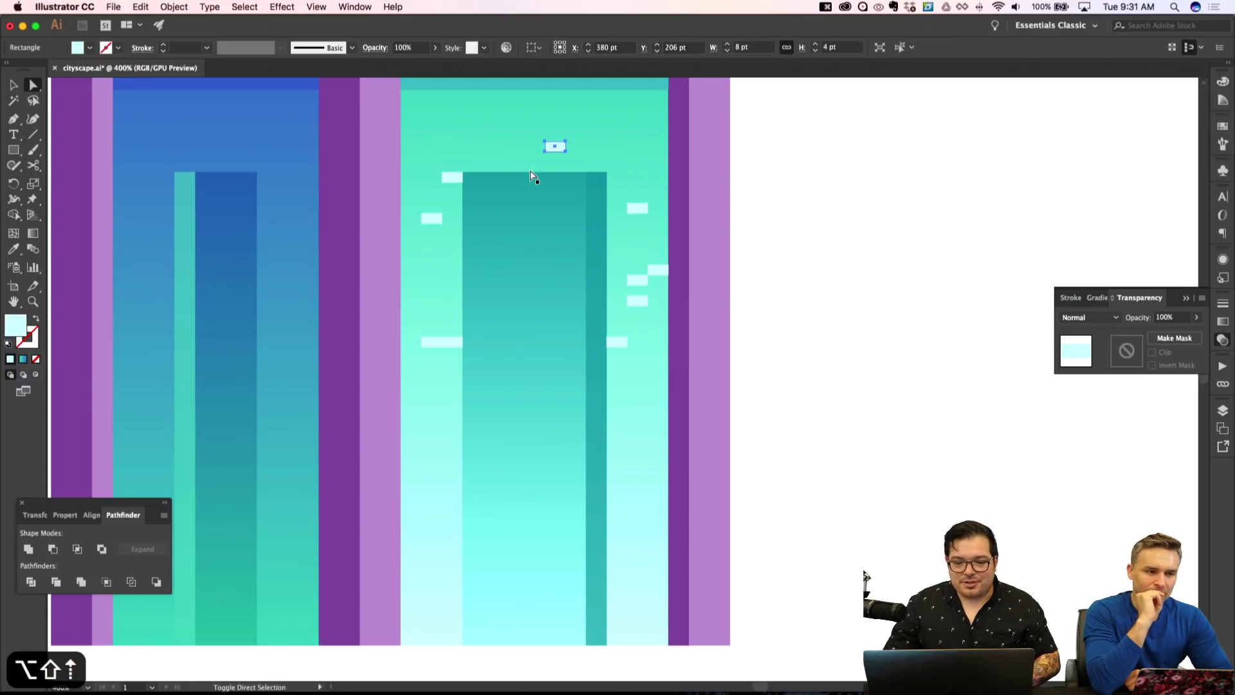
{"action": "key", "text": "shift+Right"}
{"action": "key", "text": "shift+Right"}
{"action": "key", "text": "shift+Down"}
{"action": "key", "text": "shift+Right"}
{"action": "key", "text": "shift+Left"}
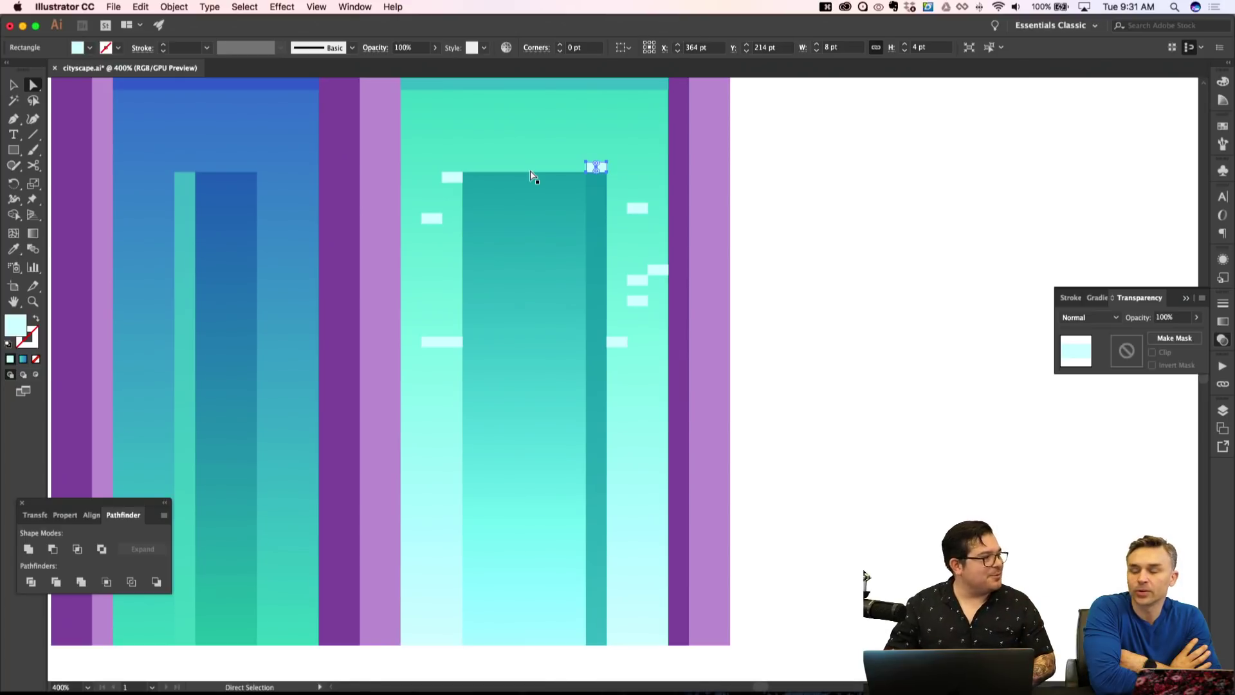
Add two adjoining copies and one separate copy above the inner teal rectangle, and deselect them.
{"action": "key", "text": "alt+shift+Left"}
{"action": "key", "text": "alt+shift+Up"}
{"action": "key", "text": "alt+shift+Left"}
{"action": "key", "text": "alt+shift+Up"}
{"action": "key", "text": "alt+shift+Left"}
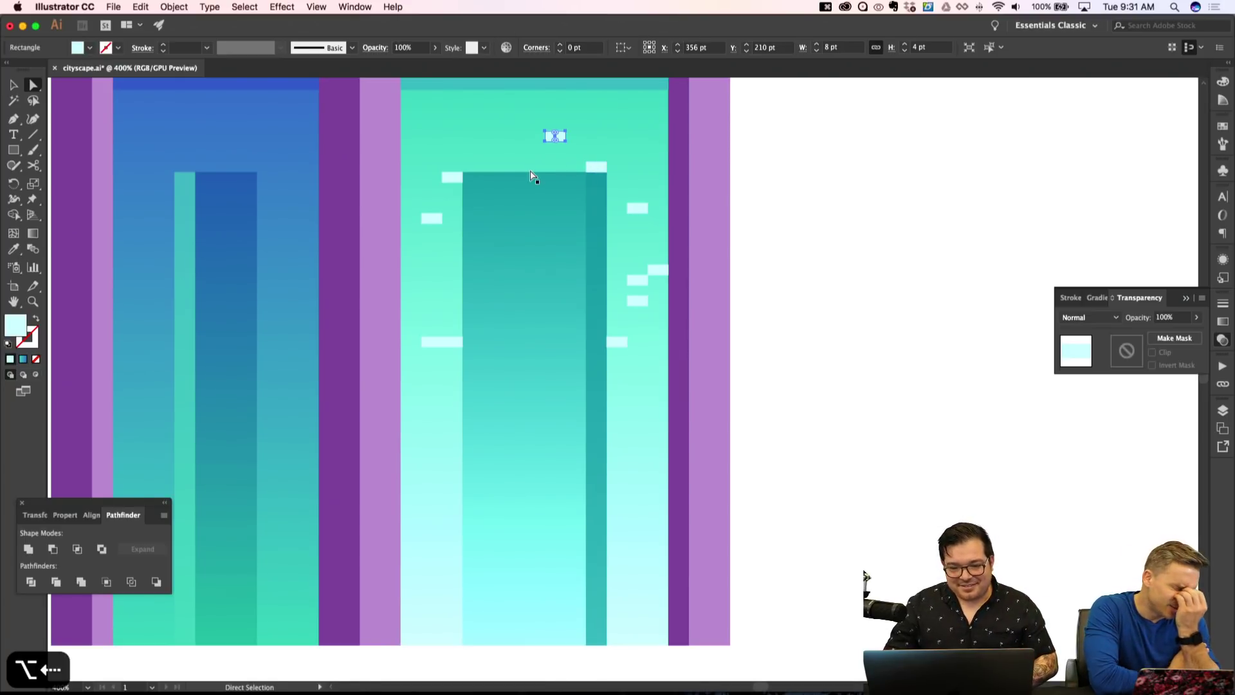
{"action": "key", "text": "alt+Left"}
{"action": "key", "text": "alt+Left"}
{"action": "key", "text": "alt+Left"}
{"action": "key", "text": "shift+super+a"}
{"action": "key", "text": "super+minus"}
{"action": "key", "text": "super+minus"}
{"action": "key", "text": "super+minus"}
{"action": "key", "text": "super+apostrophe"}
{"action": "key", "text": "super+equal"}
{"action": "key", "text": "super+equal"}
{"action": "key", "text": "v"}
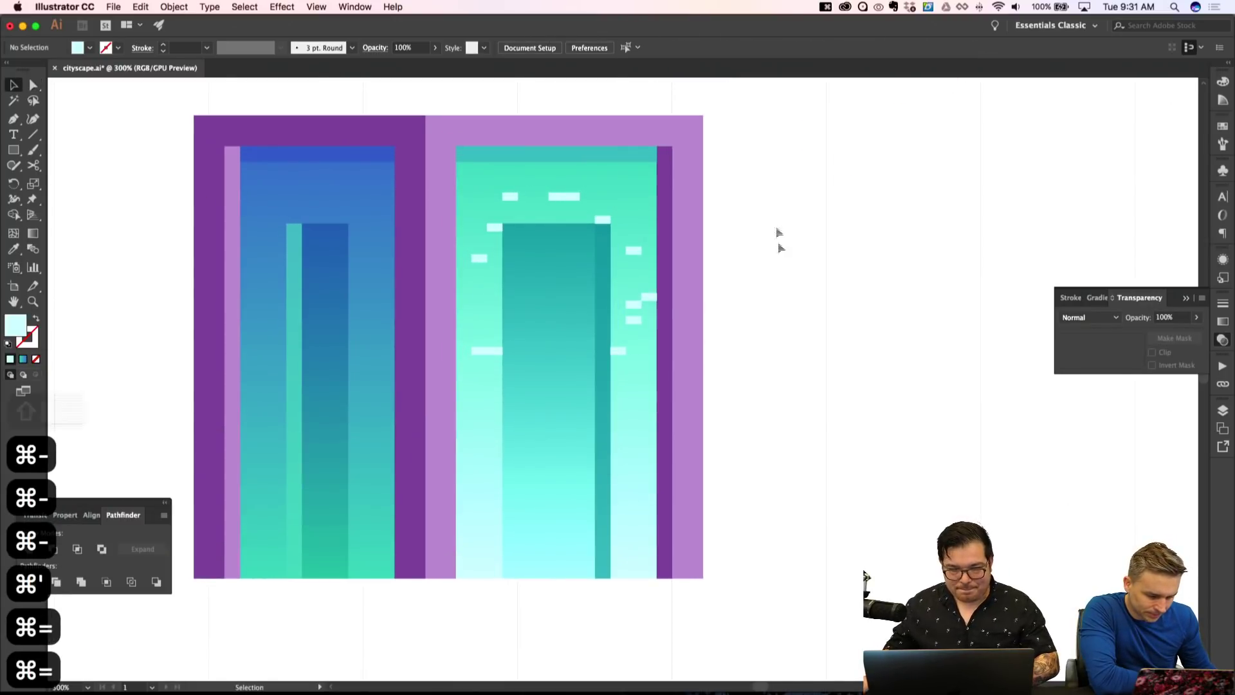
Copy the small rectangle twice onto the lower right strip, touching the window's right edge and the inner rectangle's side.
{"action": "key", "text": "a"}
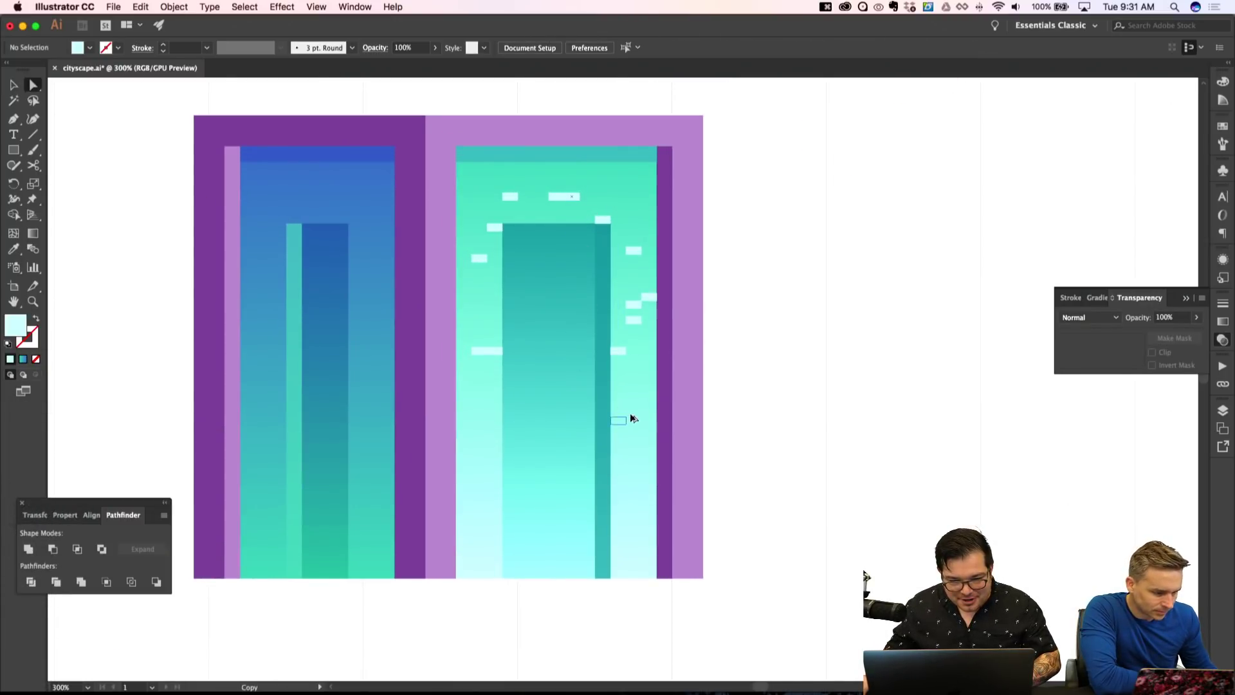
{"action": "left_click", "coordinate": [640, 421]}
{"action": "key", "text": "alt+shift+Down"}
{"action": "key", "text": "alt+shift+Down"}
{"action": "key", "text": "alt+shift+Down"}
{"action": "key", "text": "shift+super+a"}
{"action": "key", "text": "v"}
Copy a piece to the teal window's left edge and scatter further copies down the lower left strip.
{"action": "left_click_drag", "start_coordinate": [650, 426], "coordinate": [466, 447]}
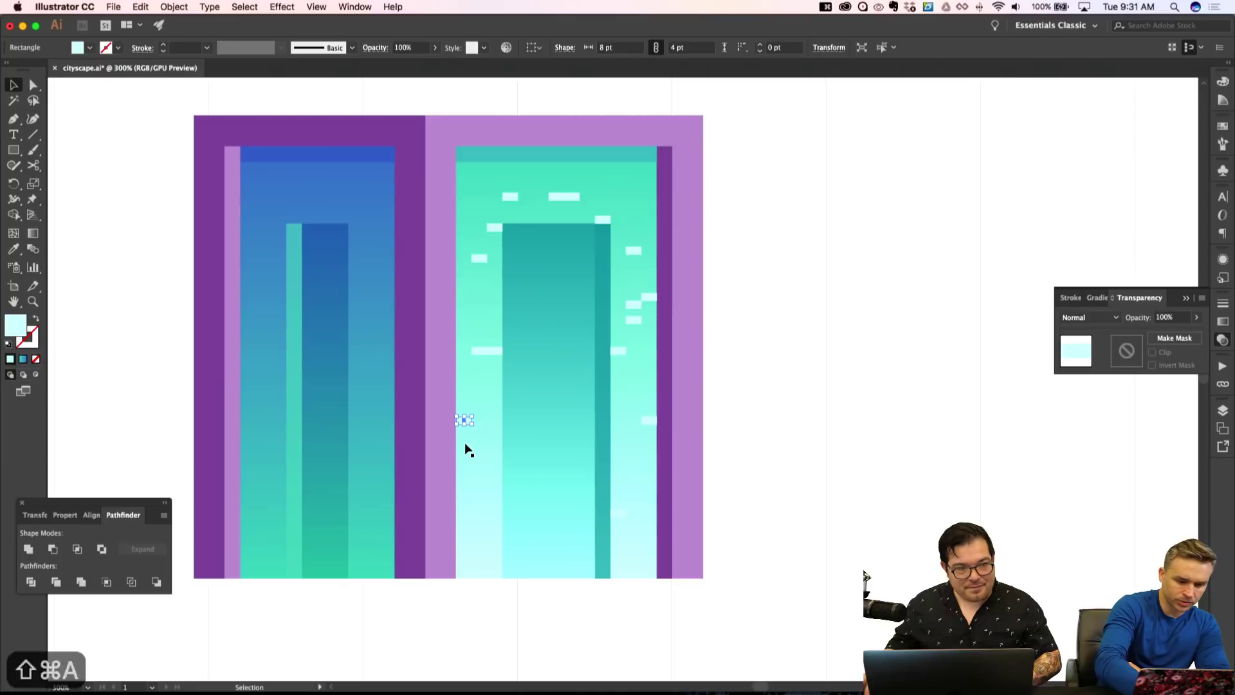
{"action": "key", "text": "alt+shift+Down"}
{"action": "key", "text": "alt+shift+Down"}
{"action": "key", "text": "alt+shift+Right"}
{"action": "key", "text": "alt+shift+Down"}
{"action": "key", "text": "alt+shift+Down"}
{"action": "key", "text": "alt+shift+Down"}
{"action": "key", "text": "alt+shift+Down"}
{"action": "key", "text": "alt+shift+Right"}
{"action": "key", "text": "alt+shift+Down"}
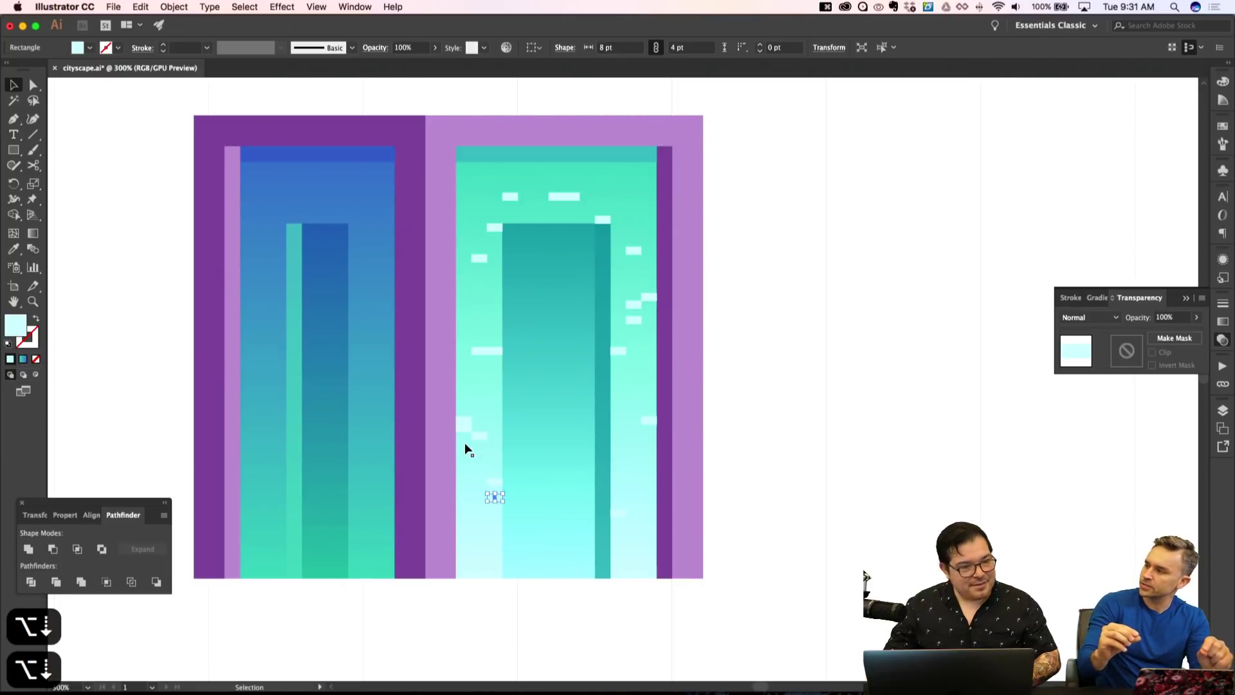
{"action": "key", "text": "alt+shift+Down"}
{"action": "key", "text": "alt+shift+Left"}
{"action": "key", "text": "shift+super+a"}
{"action": "key", "text": "super+minus"}
{"action": "key", "text": "super+minus"}
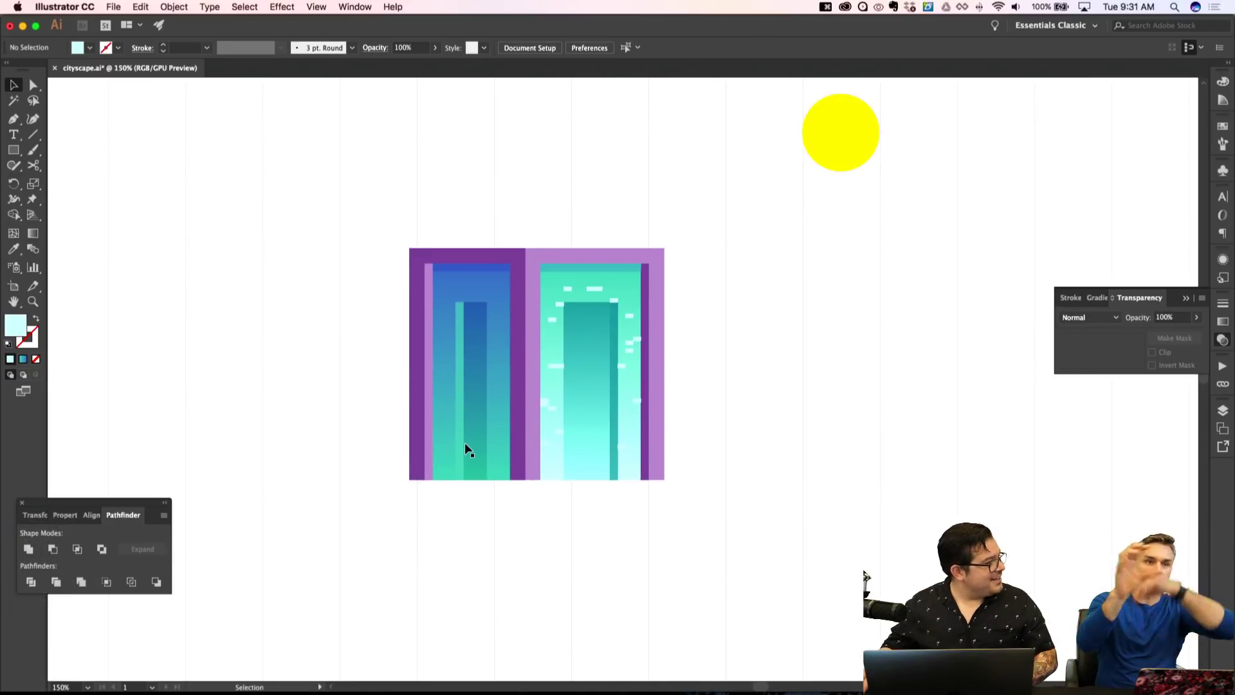
Add copies near the window's top: one toward the right, two adjoining at the upper-left corner and one stepped below them.
{"action": "key", "text": "super+equal"}
{"action": "key", "text": "super+equal"}
{"action": "key", "text": "super+equal"}
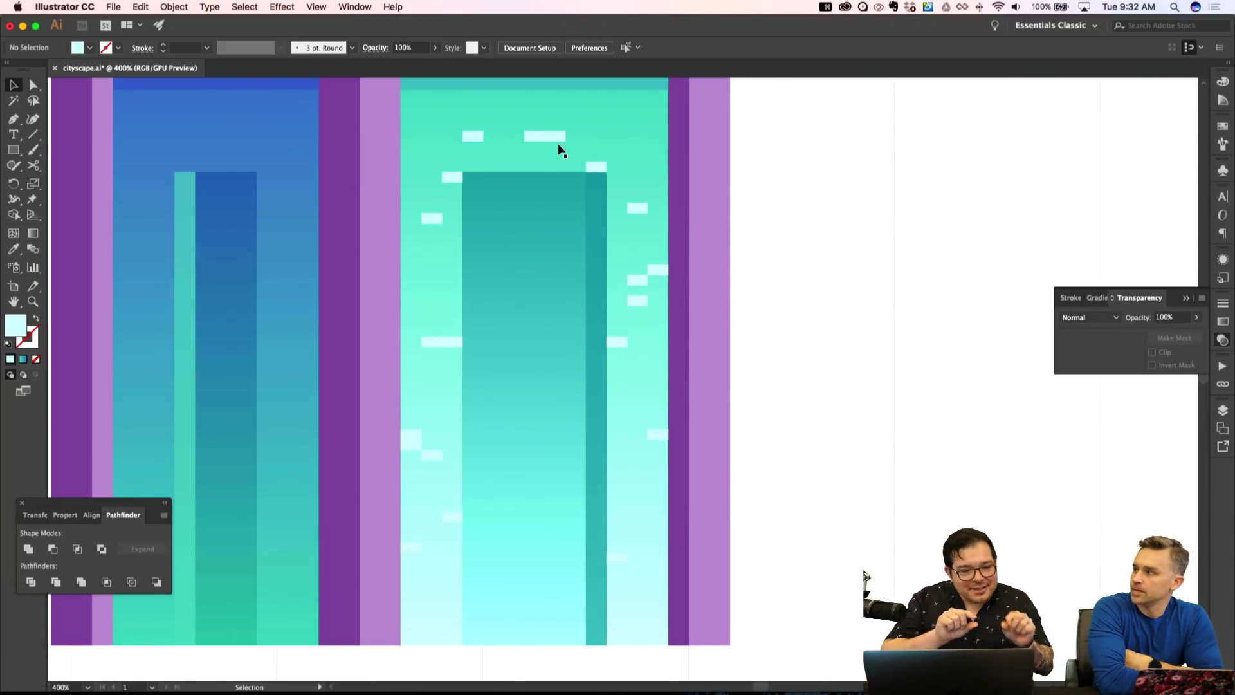
{"action": "left_click_drag", "start_coordinate": [564, 137], "coordinate": [404, 111]}
{"action": "key", "text": "shift+super+a"}
{"action": "key", "text": "alt+Right"}
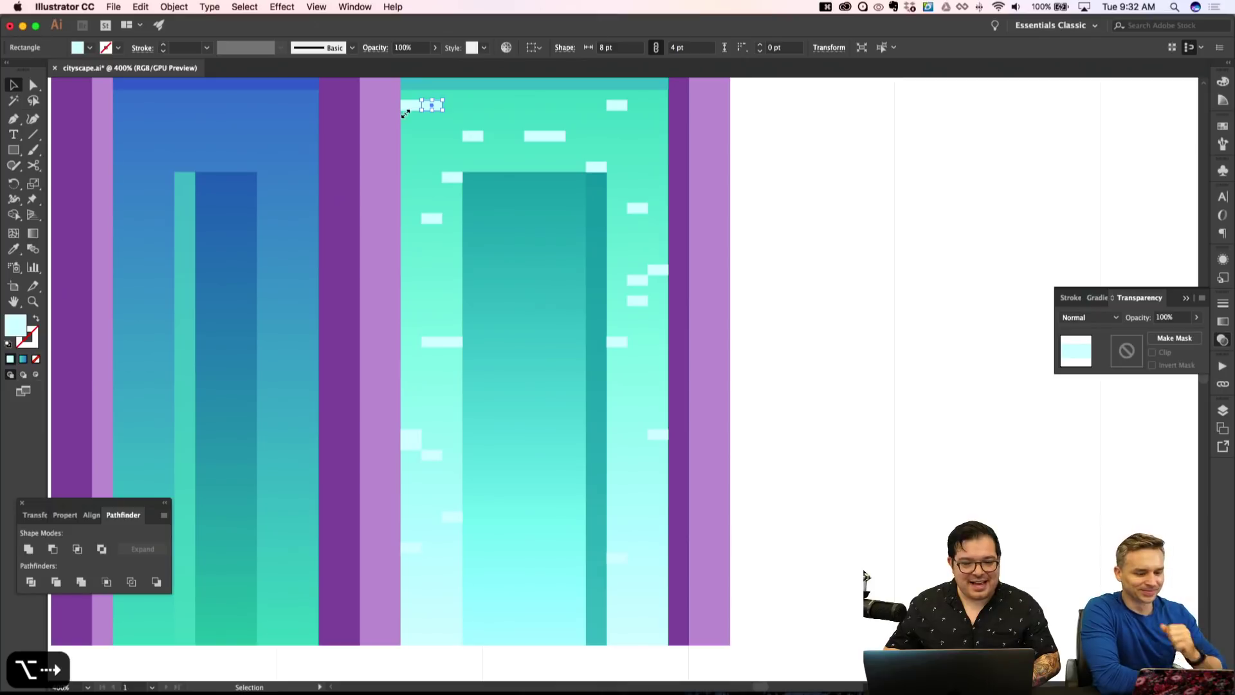
{"action": "key", "text": "alt+Down"}
{"action": "key", "text": "shift+super+a"}
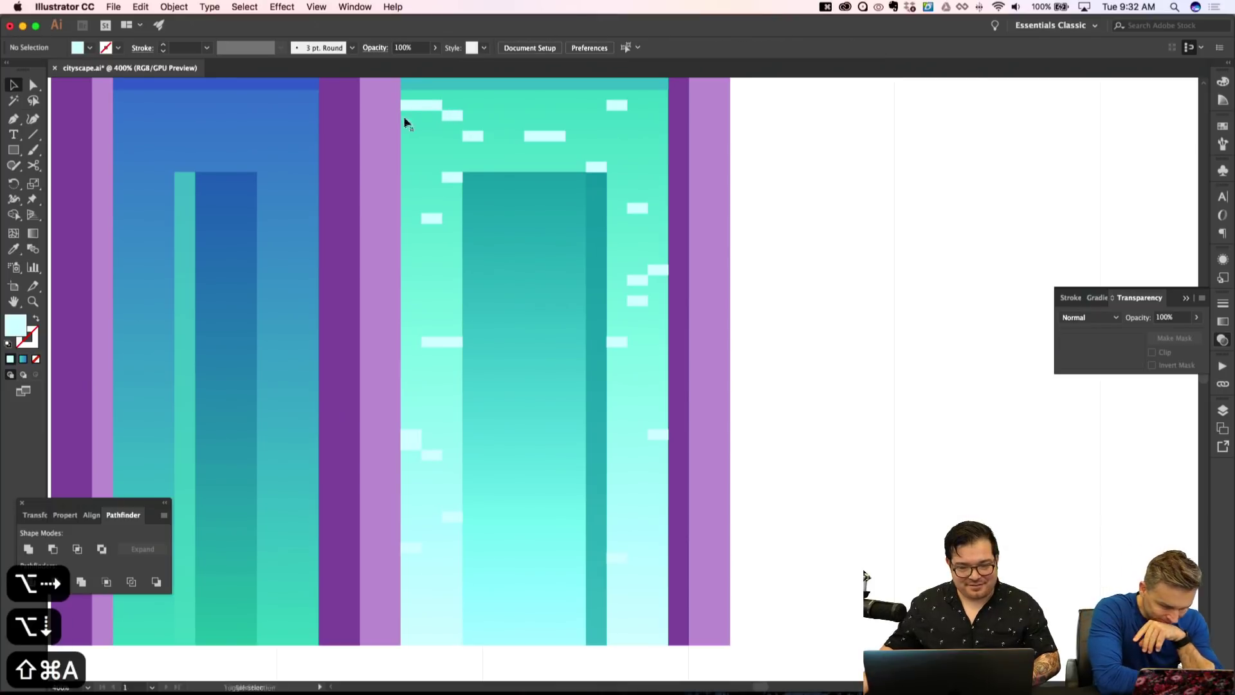
Inspect the fill of the small rectangle near the window's upper left in the Color Picker.
{"action": "left_click", "coordinate": [456, 117]}
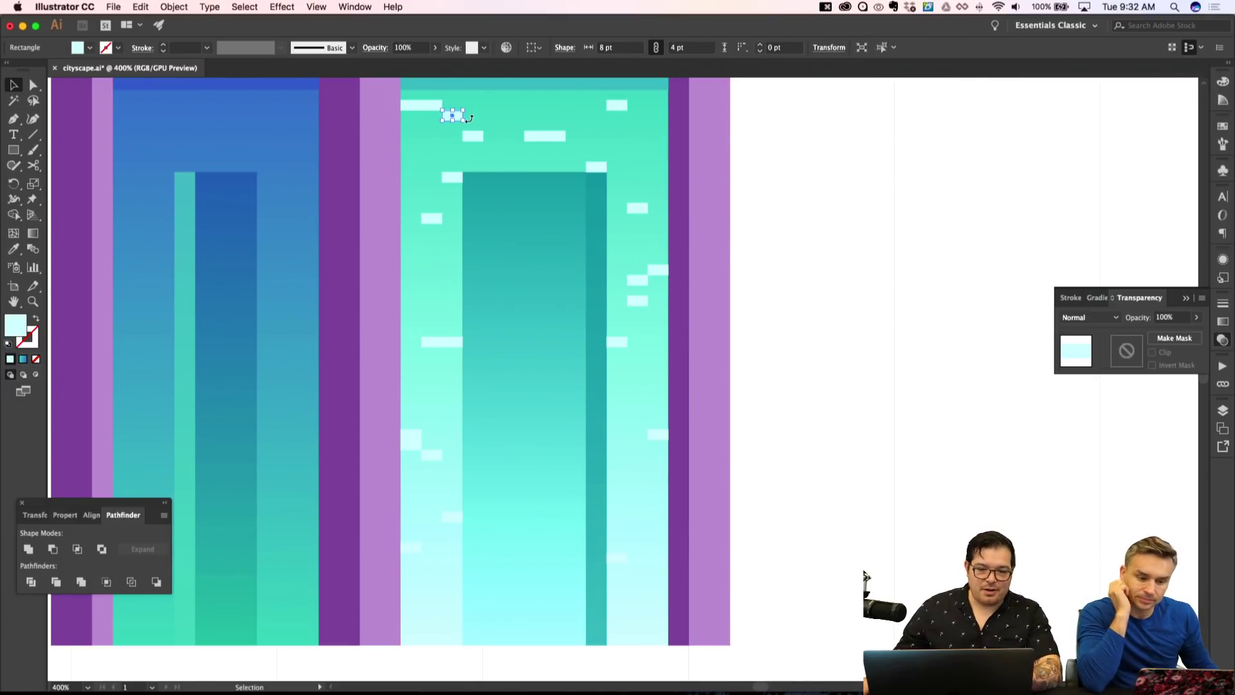
{"action": "double_click", "coordinate": [10, 329]}
{"action": "left_click_drag", "start_coordinate": [863, 504], "coordinate": [758, 253]}
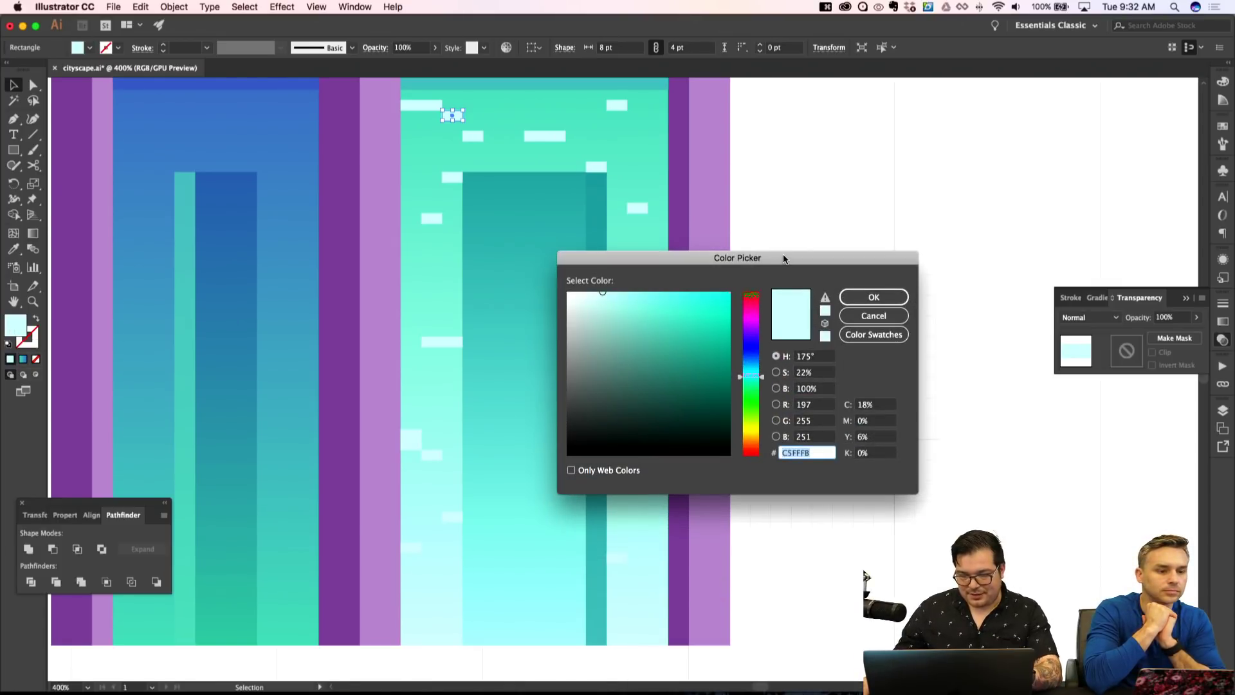
{"action": "left_click", "coordinate": [883, 298]}
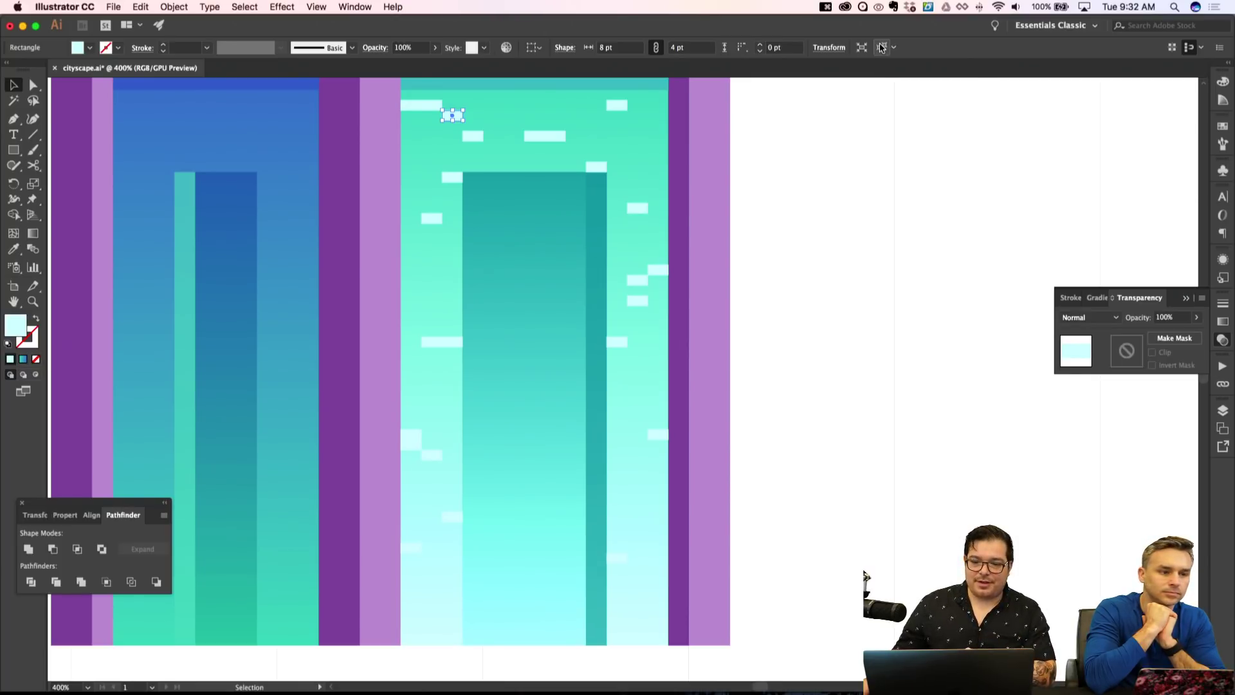
Select all similar pale rectangles on the teal window, group them and deselect the group.
{"action": "left_click", "coordinate": [882, 47]}
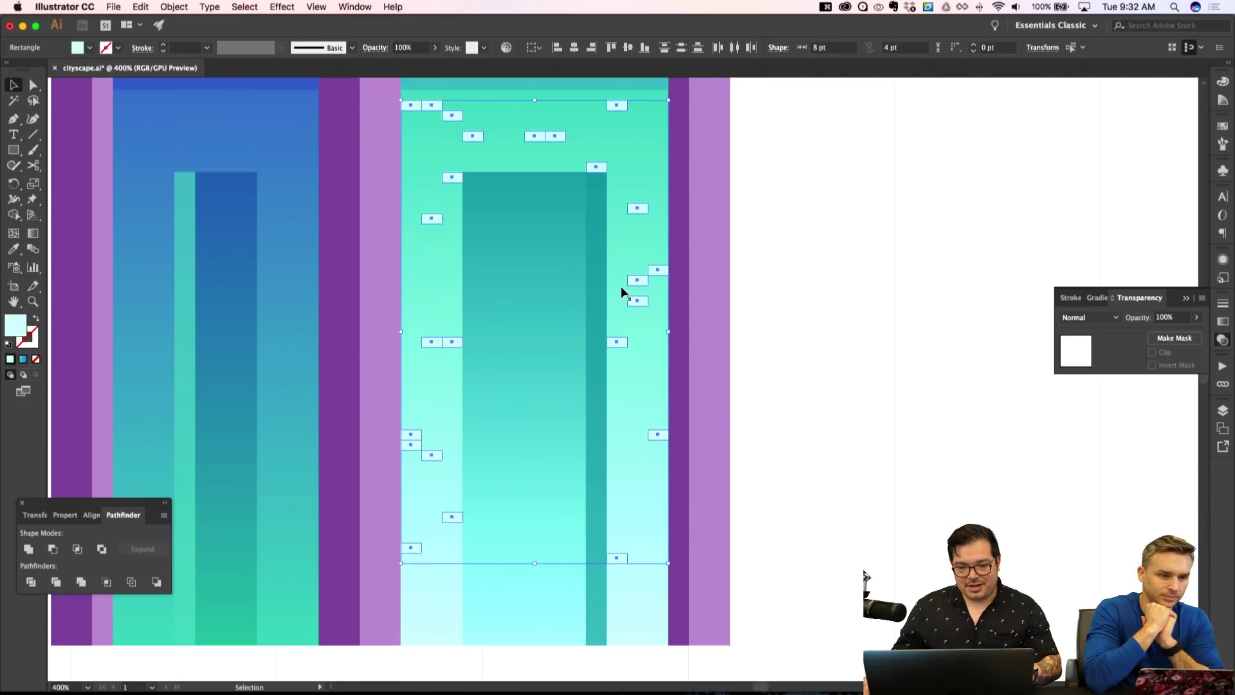
{"action": "key", "text": "super+g"}
{"action": "key", "text": "shift+super+a"}
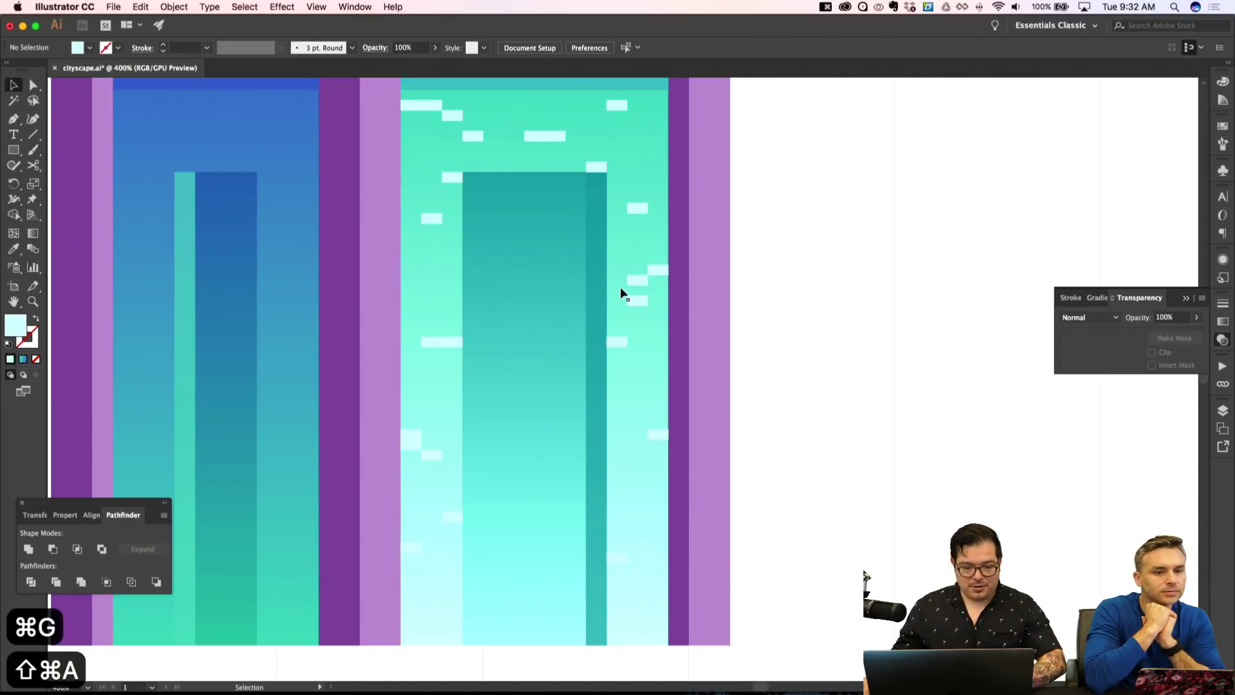
Set the opacity of the grouped pale rectangles to 50% and deselect them.
{"action": "left_click", "coordinate": [553, 135]}
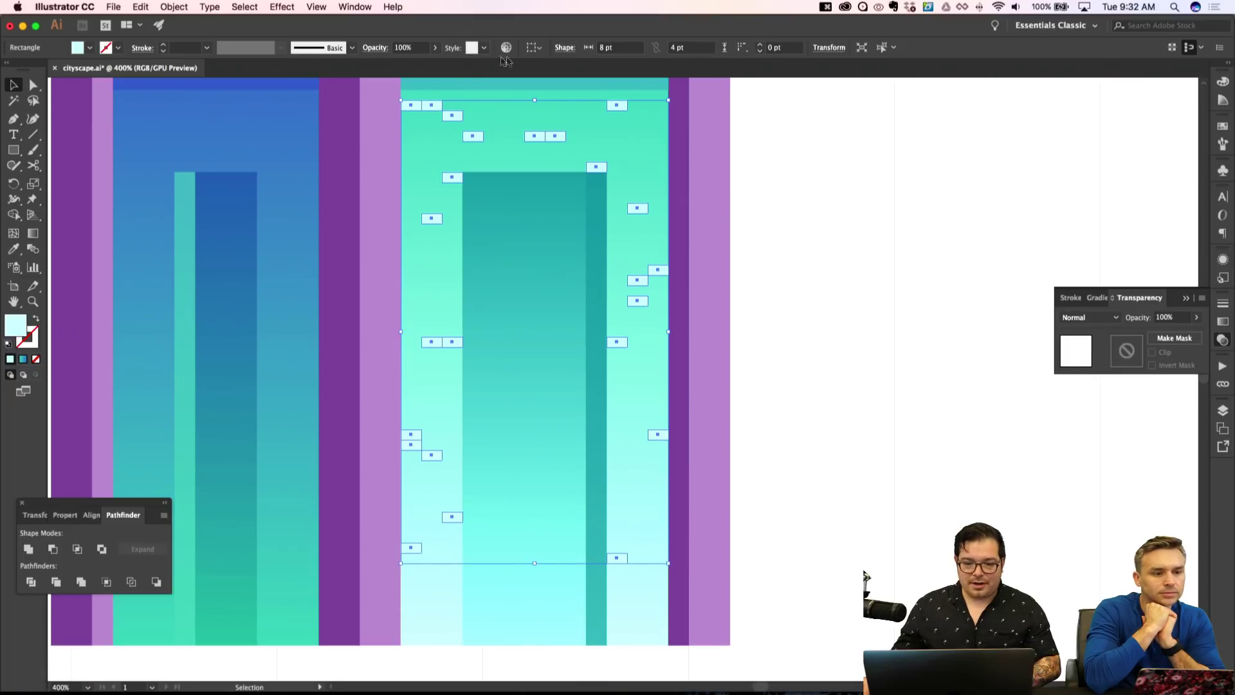
{"action": "left_click", "coordinate": [399, 49]}
{"action": "type", "text": "90"}
{"action": "key", "text": "Return"}
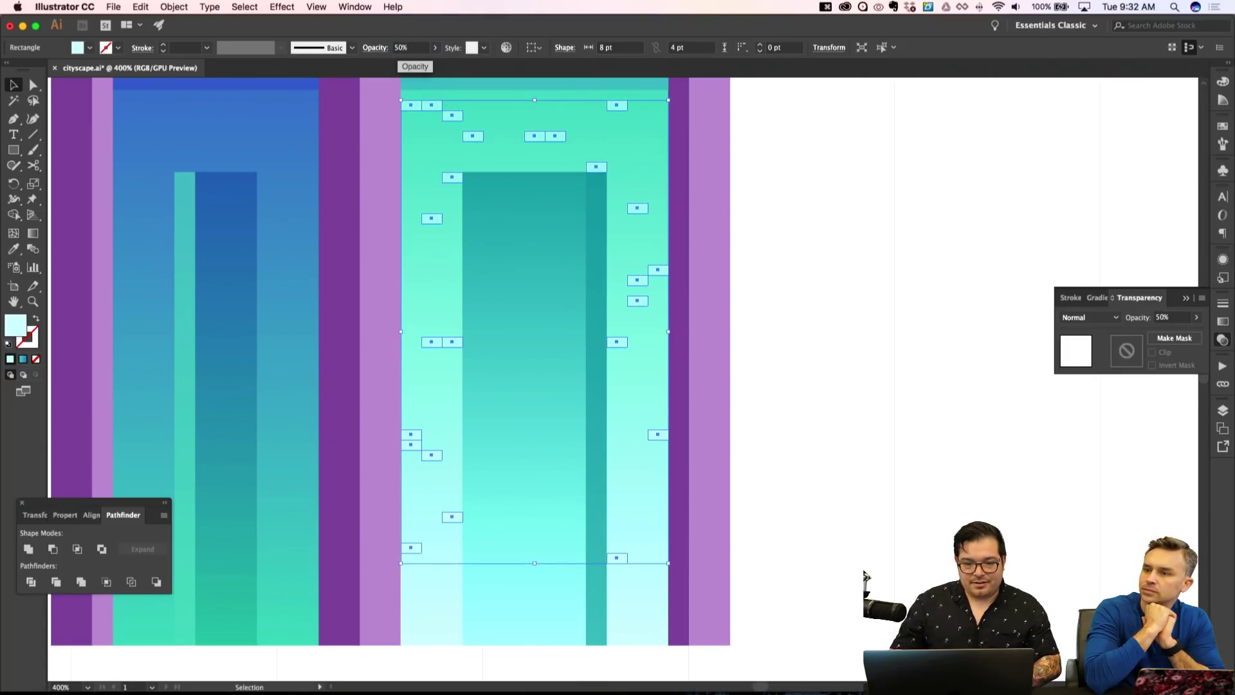
{"action": "key", "text": "shift+super+a"}
{"action": "key", "text": "super+minus"}
{"action": "key", "text": "super+minus"}
{"action": "key", "text": "super+apostrophe"}
{"action": "key", "text": "super+apostrophe"}
{"action": "key", "text": "super+equal"}
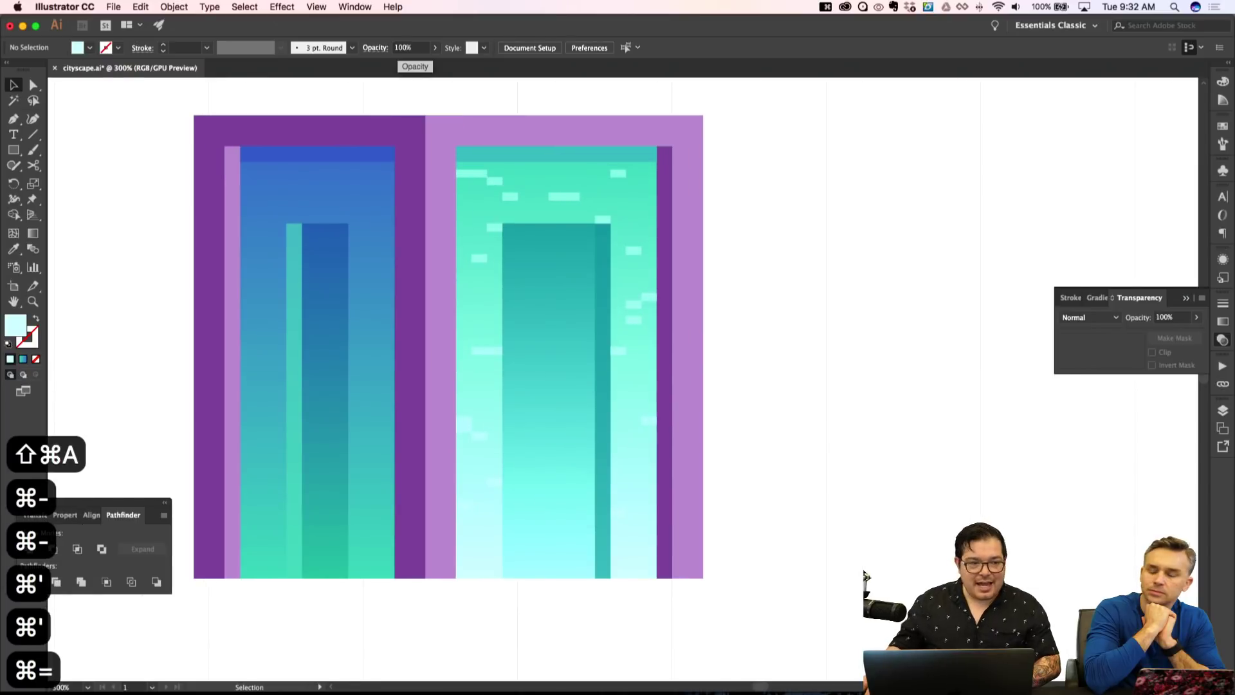
Open the opacity value of the grouped pale rectangles, deselect the group and review the building.
{"action": "left_click", "coordinate": [496, 182]}
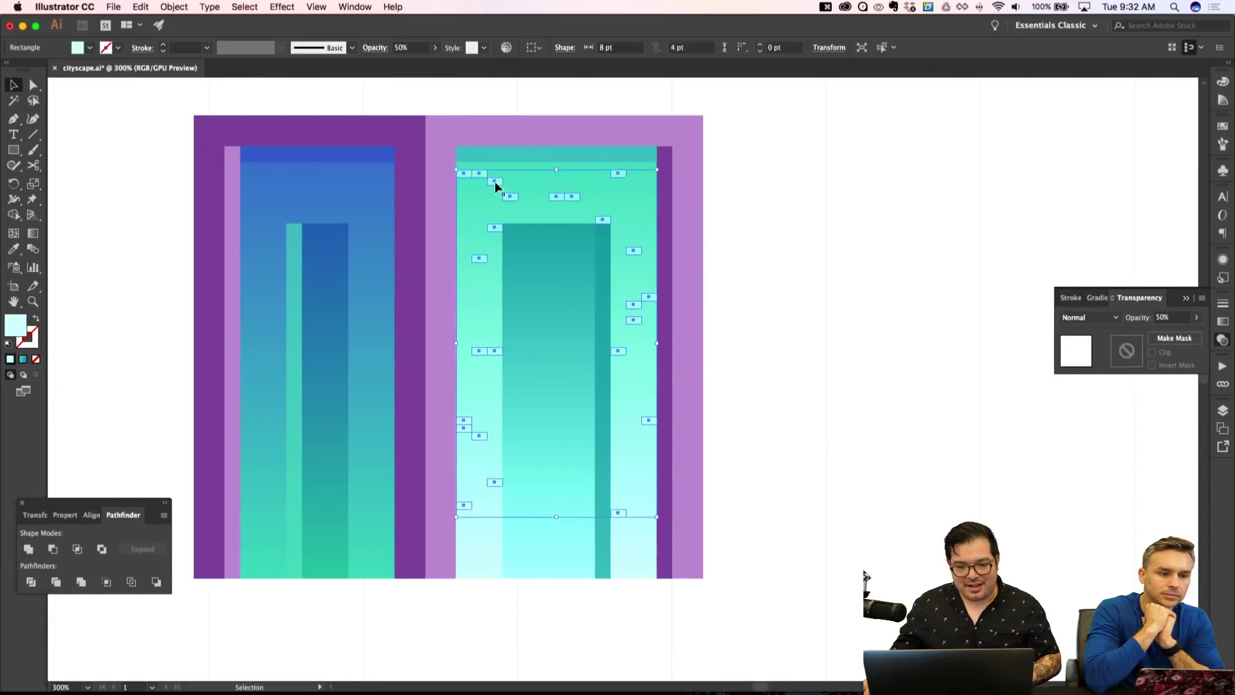
{"action": "left_click", "coordinate": [399, 48]}
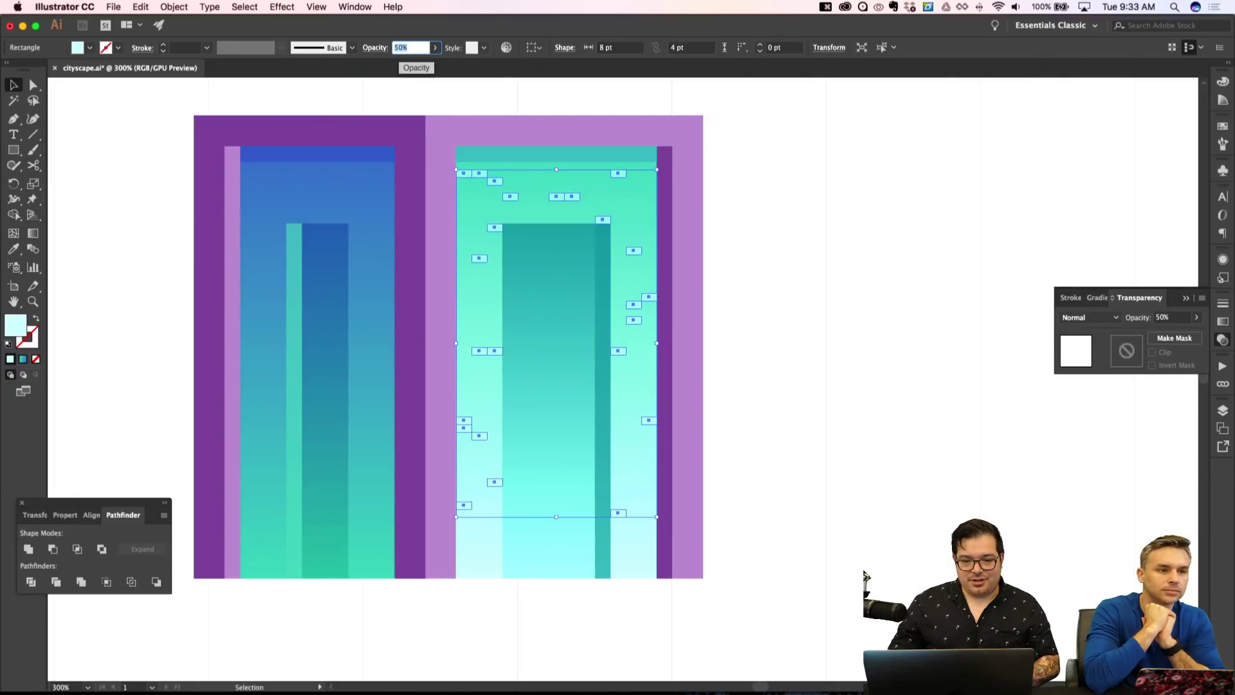
{"action": "key", "text": "shift+super+a"}
{"action": "key", "text": "super+minus"}
{"action": "key", "text": "super+minus"}
{"action": "key", "text": "super+apostrophe"}
{"action": "key", "text": "super+apostrophe"}
{"action": "key", "text": "super+equal"}
{"action": "key", "text": "super+equal"}
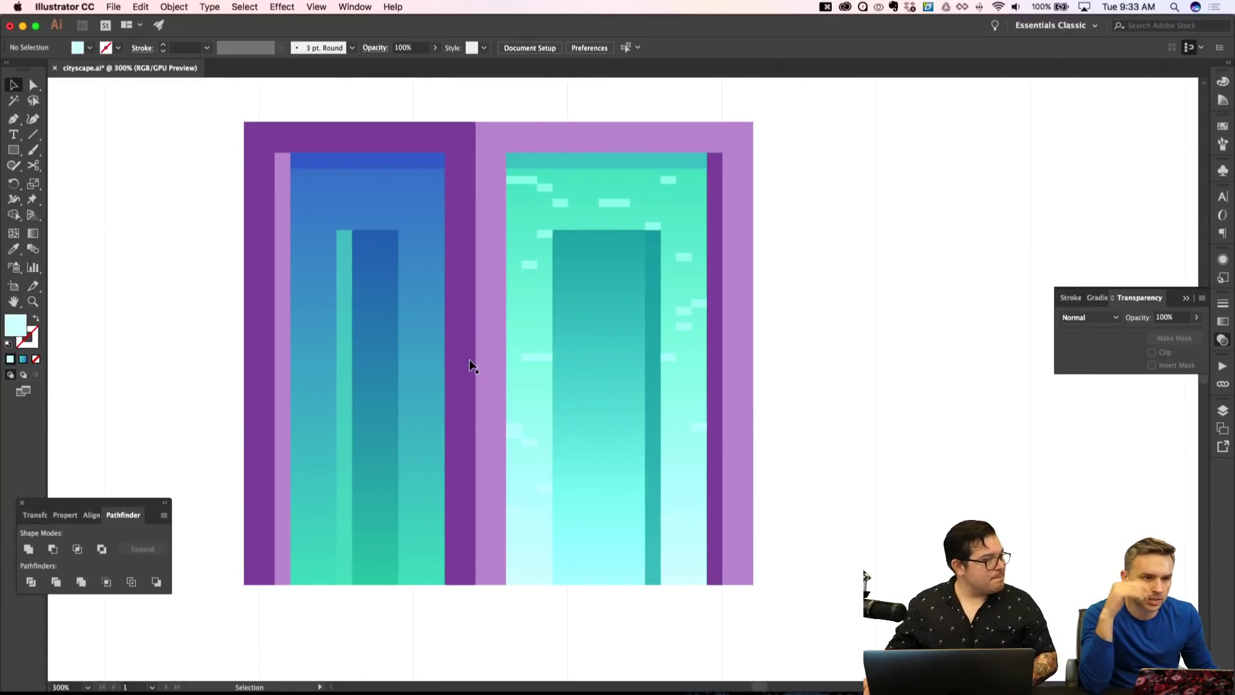
Copy one pale rectangle above the inner teal rectangle's left corner and clear the selection.
{"action": "key", "text": "a"}
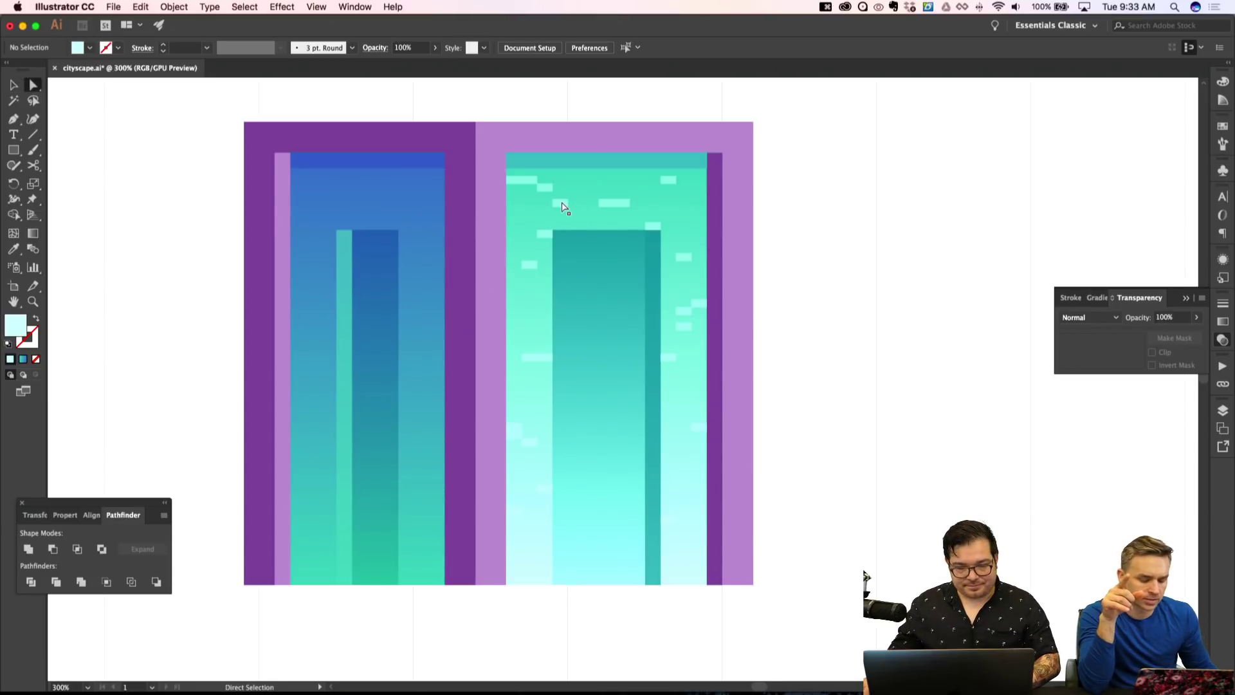
{"action": "left_click", "coordinate": [563, 206]}
{"action": "key", "text": "super+c"}
{"action": "key", "text": "shift+super+a"}
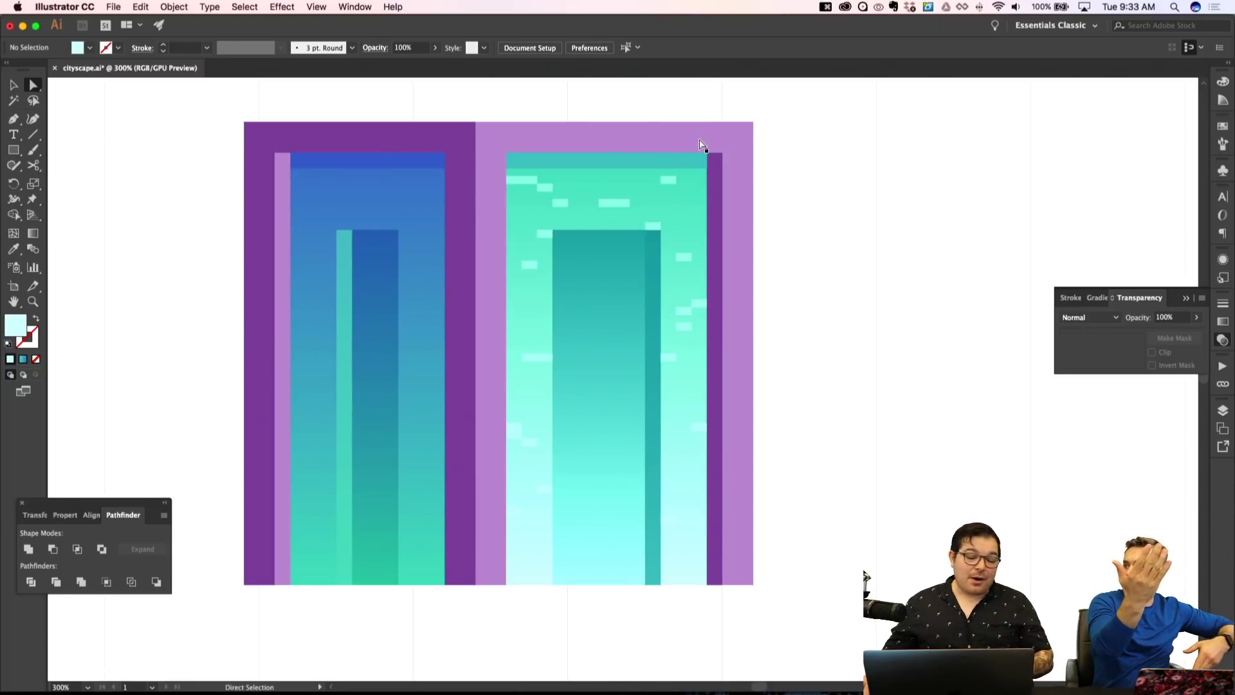
Draw three 16 x 24 pt rectangles spaced vertically along the light purple wall, straddling its right edge.
{"action": "key", "text": "m"}
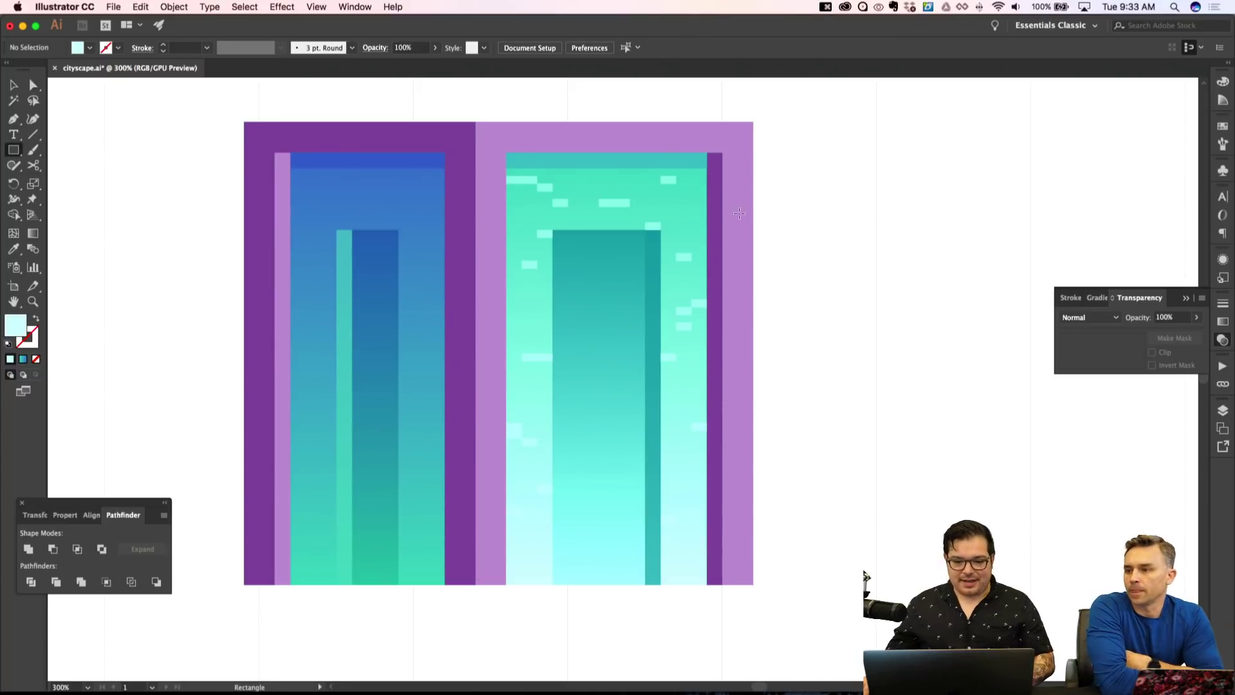
{"action": "mouse_move", "coordinate": [737, 170]}
{"action": "left_mouse_down"}
{"action": "mouse_move", "coordinate": [766, 193]}
{"action": "mouse_move", "coordinate": [769, 214]}
{"action": "mouse_move", "coordinate": [761, 193]}
{"action": "mouse_move", "coordinate": [757, 485]}
{"action": "mouse_move", "coordinate": [756, 456]}
{"action": "mouse_move", "coordinate": [758, 472]}
{"action": "left_mouse_up"}
{"action": "key", "text": "shift+super+a"}
{"action": "key", "text": "b"}
{"action": "key", "text": "v"}
{"action": "key", "text": "shift+super+a"}
Group the three rectangles on the wall's right edge and fill them with the gradient sampled from the teal window.
{"action": "left_click", "coordinate": [753, 335], "text": "shift"}
{"action": "left_click", "coordinate": [757, 192], "text": "shift"}
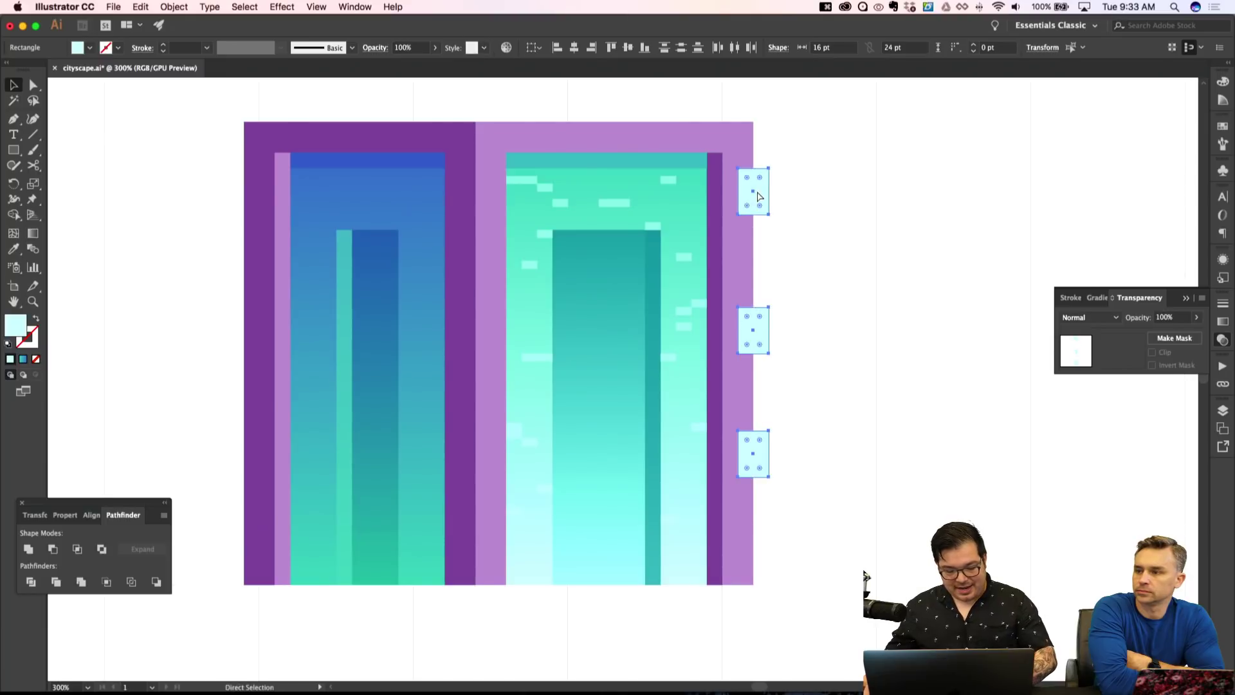
{"action": "key", "text": "super+g"}
{"action": "key", "text": "i"}
{"action": "left_click", "coordinate": [695, 208]}
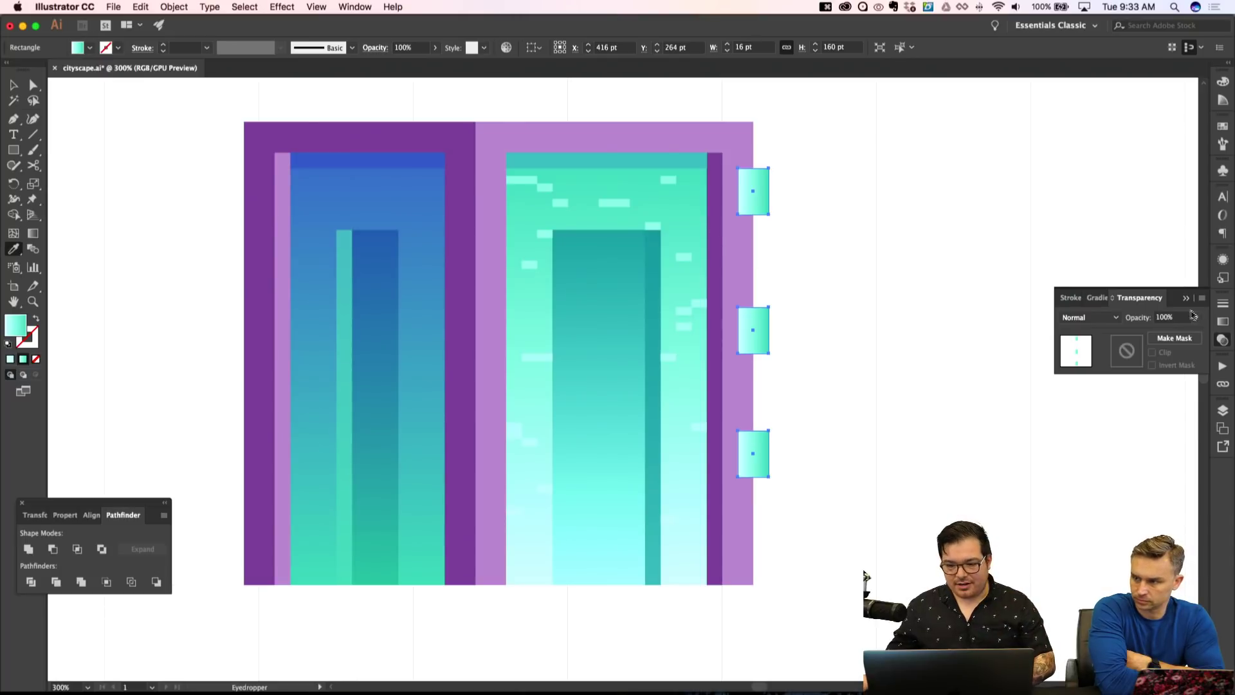
Set the edge rectangles' linear gradient to 90° and stretch one continuous vertical gradient across all three, pale at the top, and deselect.
{"action": "left_click", "coordinate": [1223, 321]}
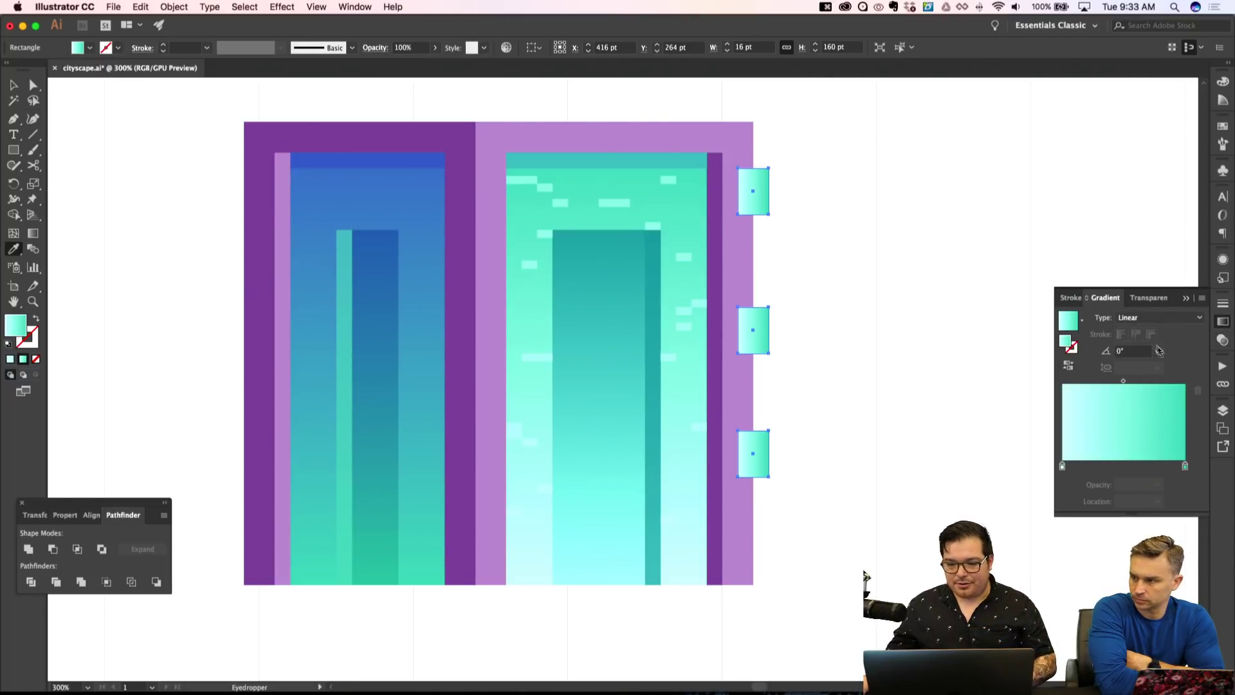
{"action": "left_click", "coordinate": [1158, 353]}
{"action": "left_click", "coordinate": [1167, 416]}
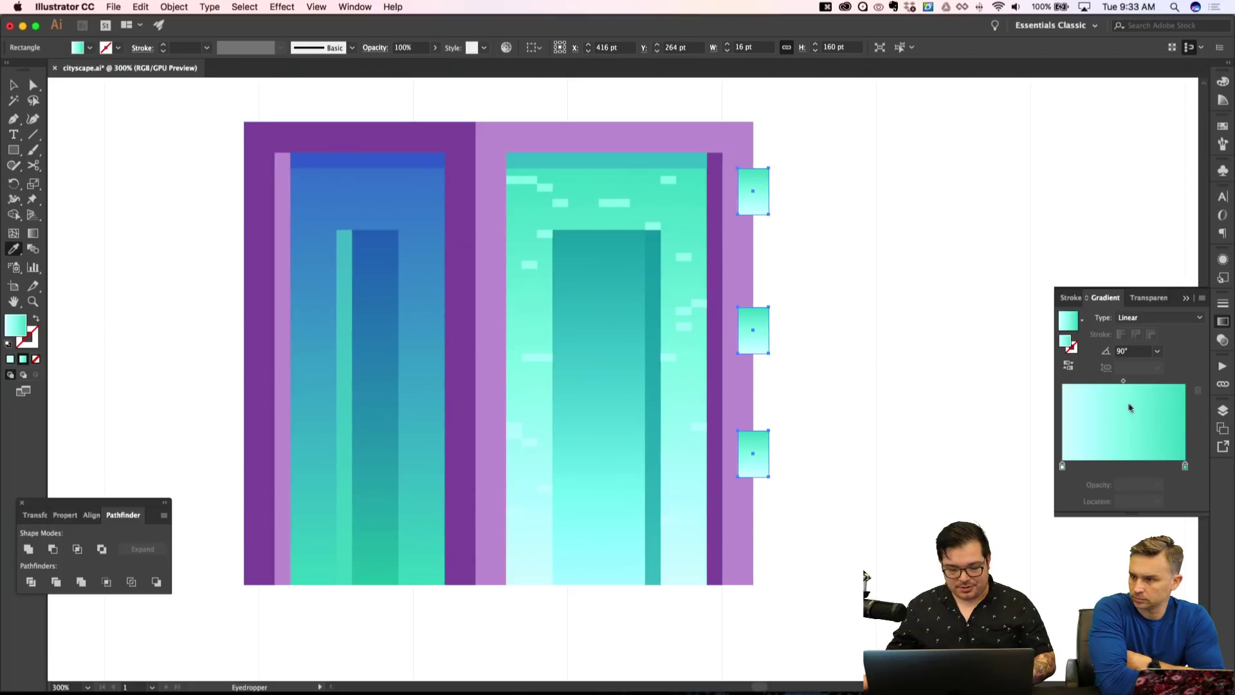
{"action": "key", "text": "g"}
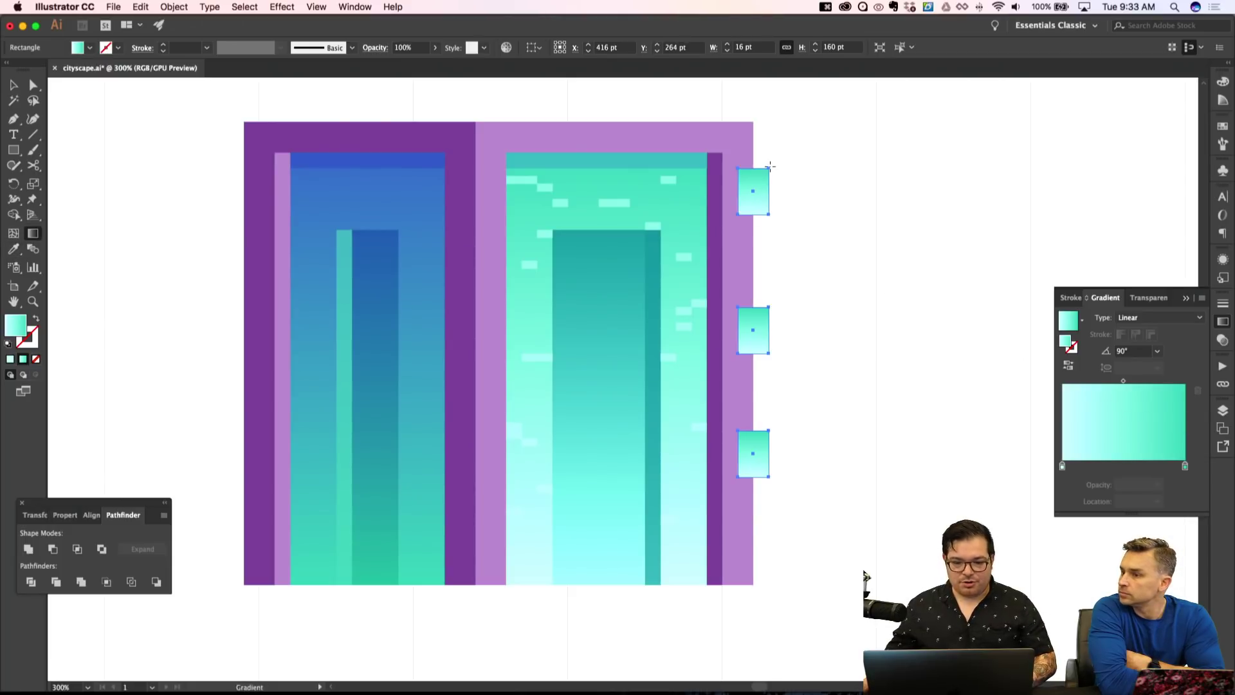
{"action": "left_click_drag", "start_coordinate": [768, 168], "coordinate": [789, 478]}
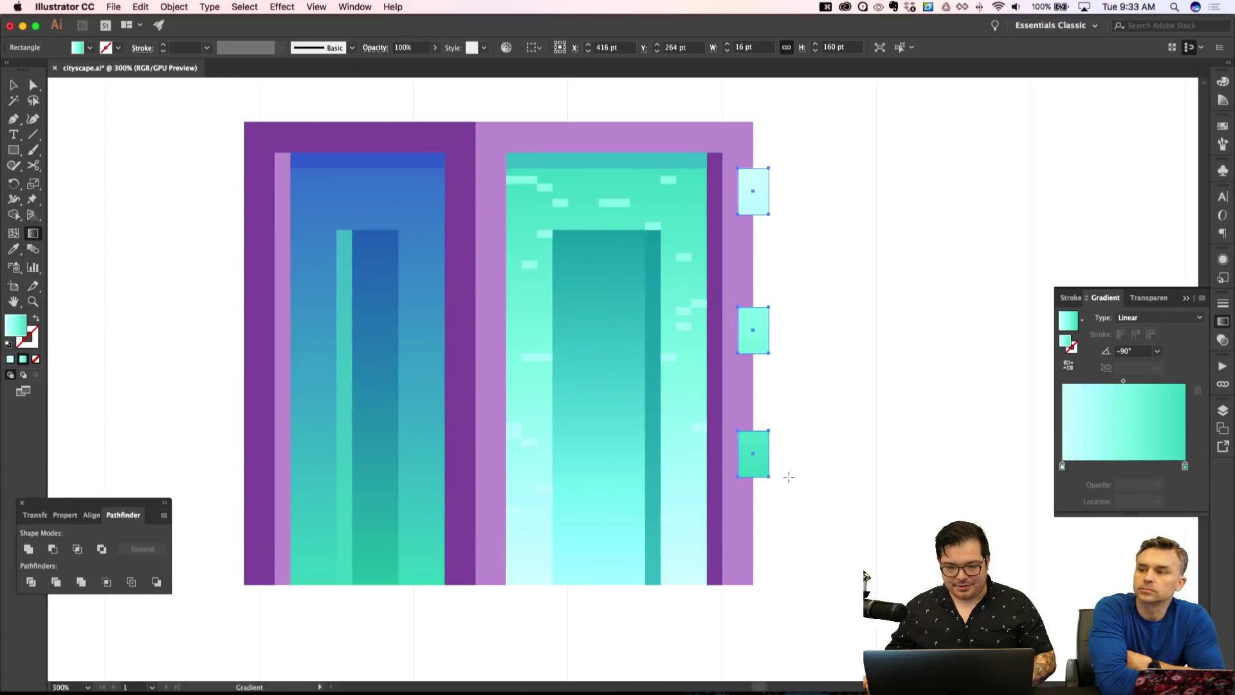
{"action": "key", "text": "shift+super+a"}
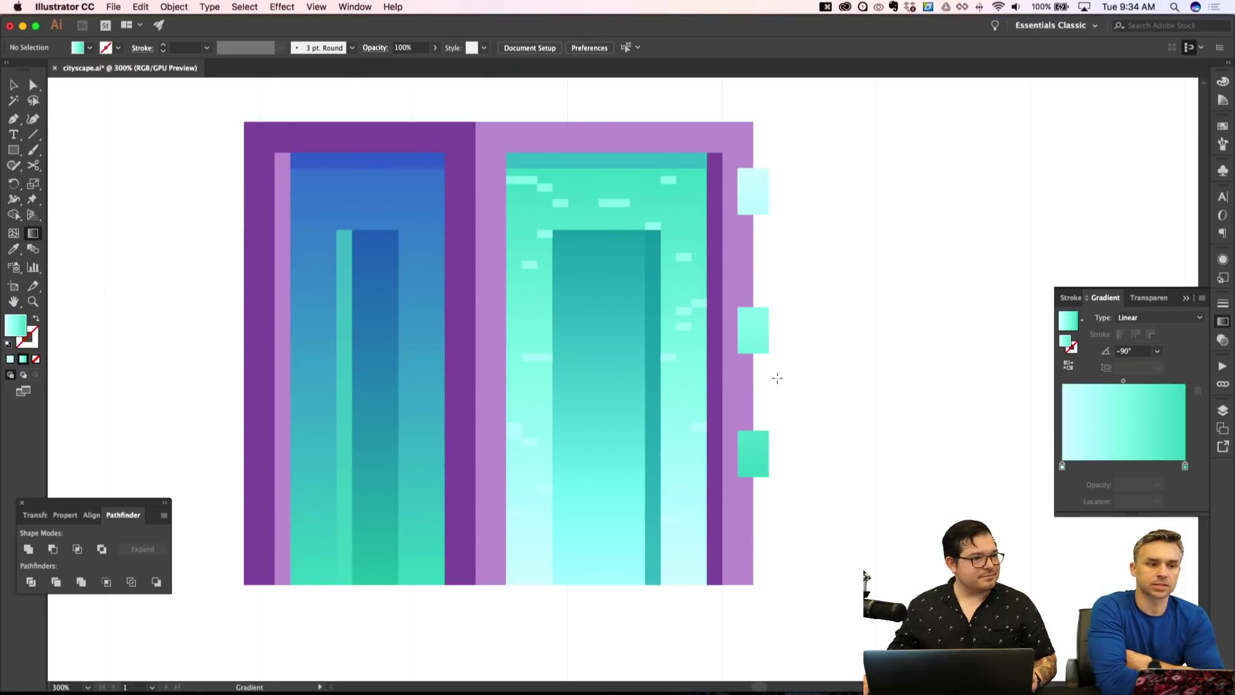
Delete the group of three gradient rectangles from the light purple wall's right edge.
{"action": "key", "text": "v"}
{"action": "left_click", "coordinate": [755, 462]}
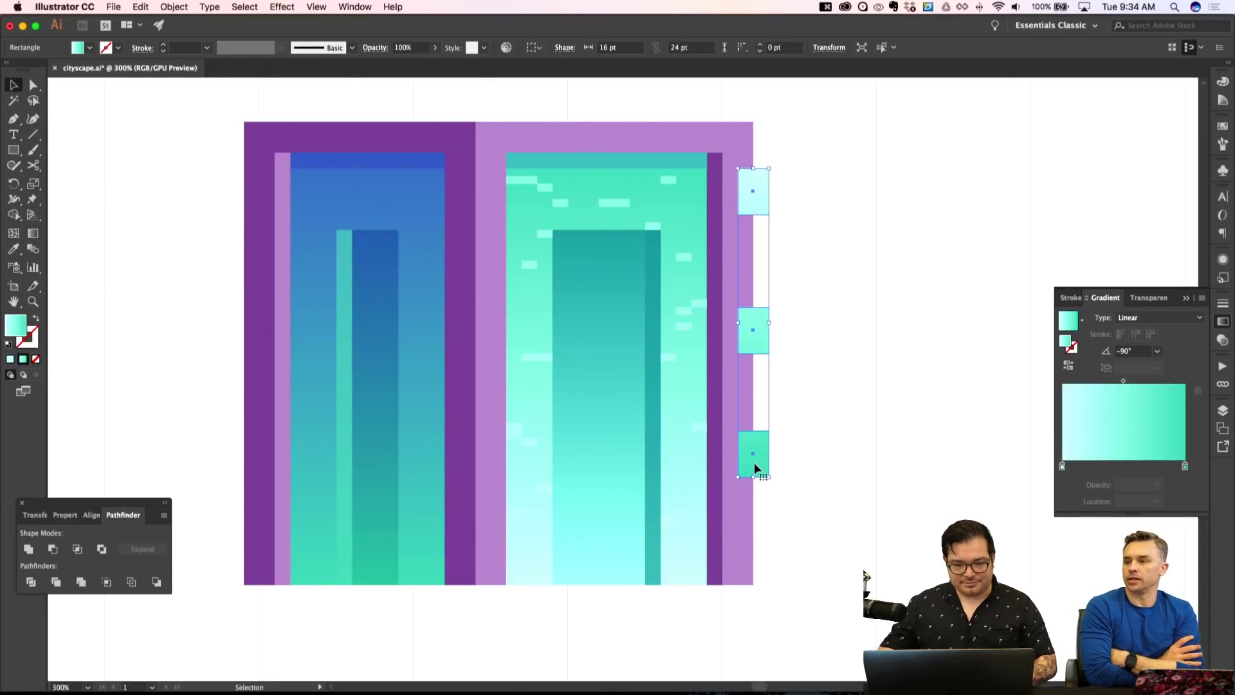
{"action": "key", "text": "Delete"}
Try shifting the gradient endpoints on the right window's inner teal rectangle, undo each change and clear the selection.
{"action": "key", "text": "super+minus"}
{"action": "key", "text": "super+minus"}
{"action": "key", "text": "super+minus"}
{"action": "key", "text": "super+equal"}
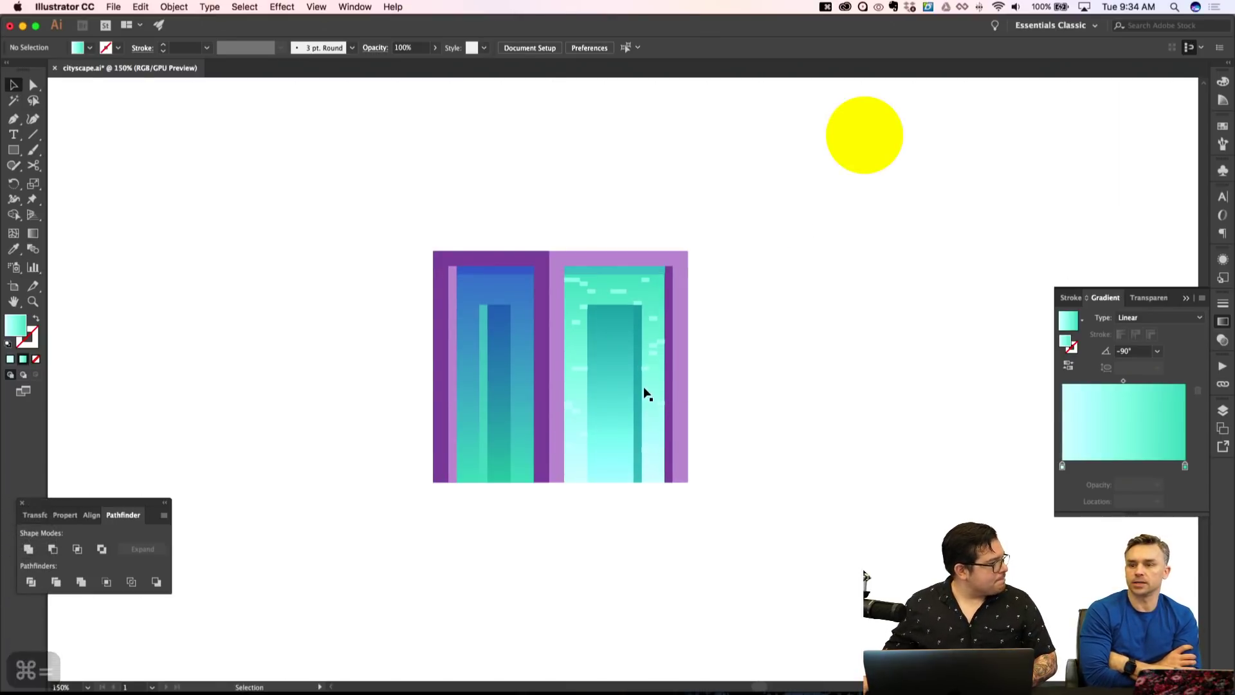
{"action": "scroll", "coordinate": [652, 383], "scroll_direction": "left", "scroll_amount": 3}
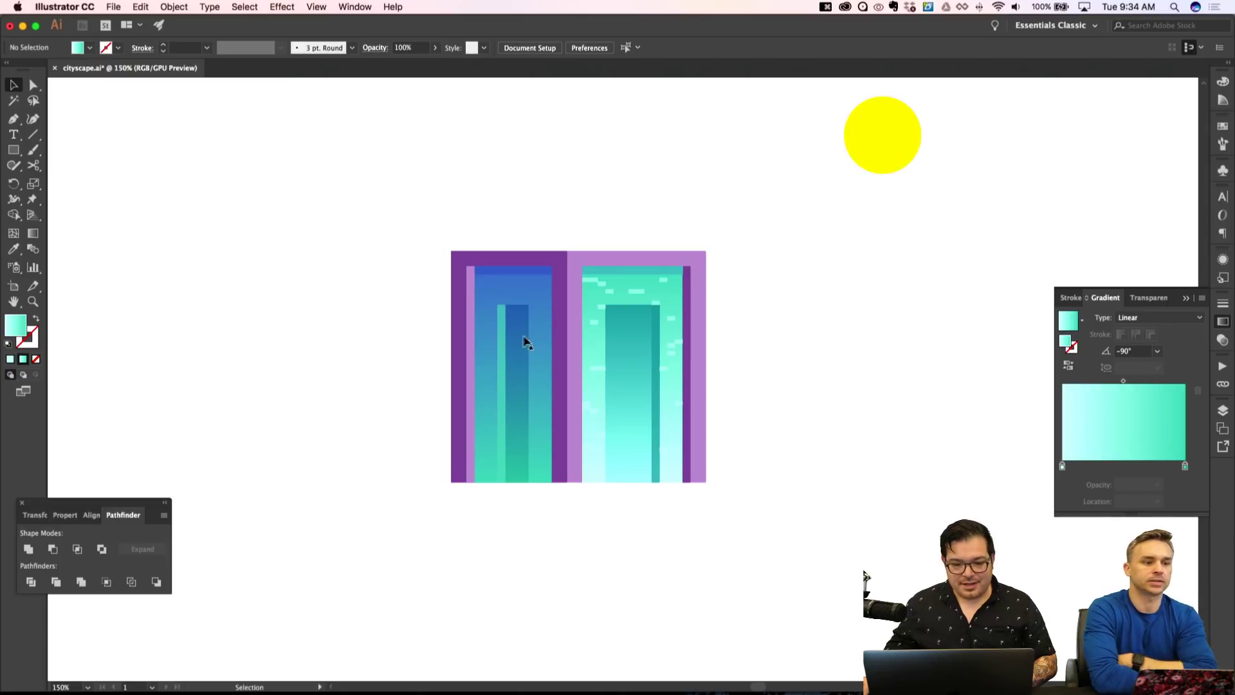
{"action": "key", "text": "a"}
{"action": "left_click", "coordinate": [651, 357]}
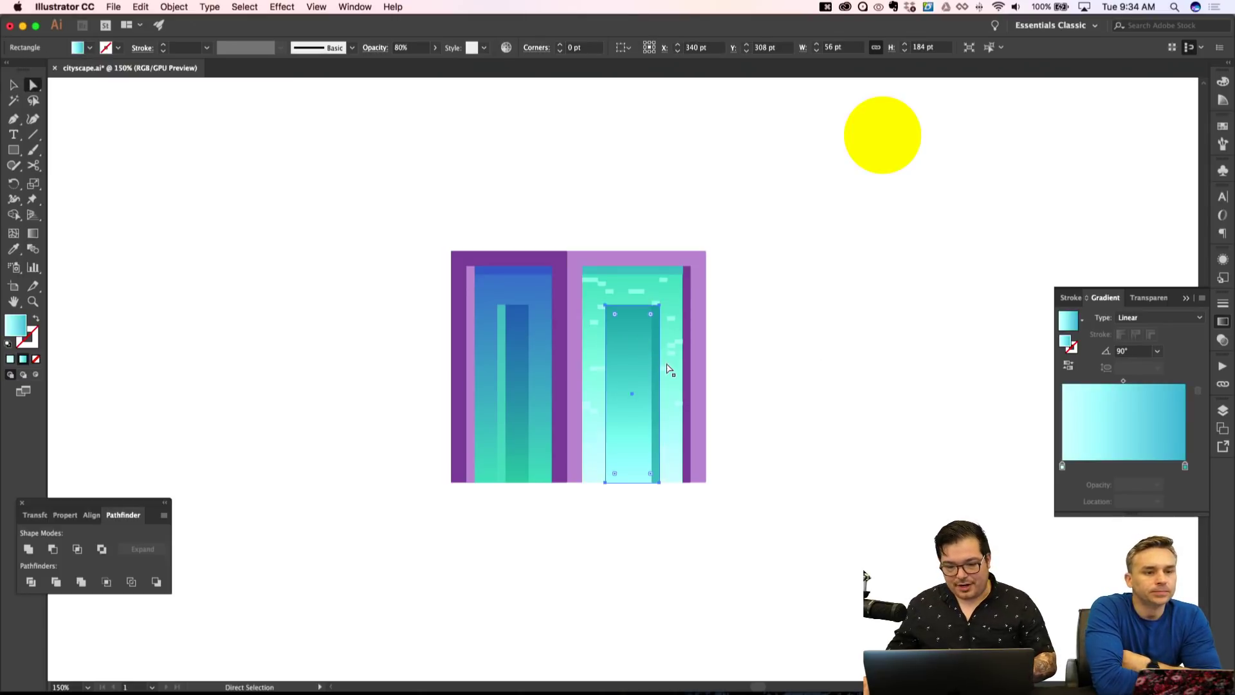
{"action": "key", "text": "g"}
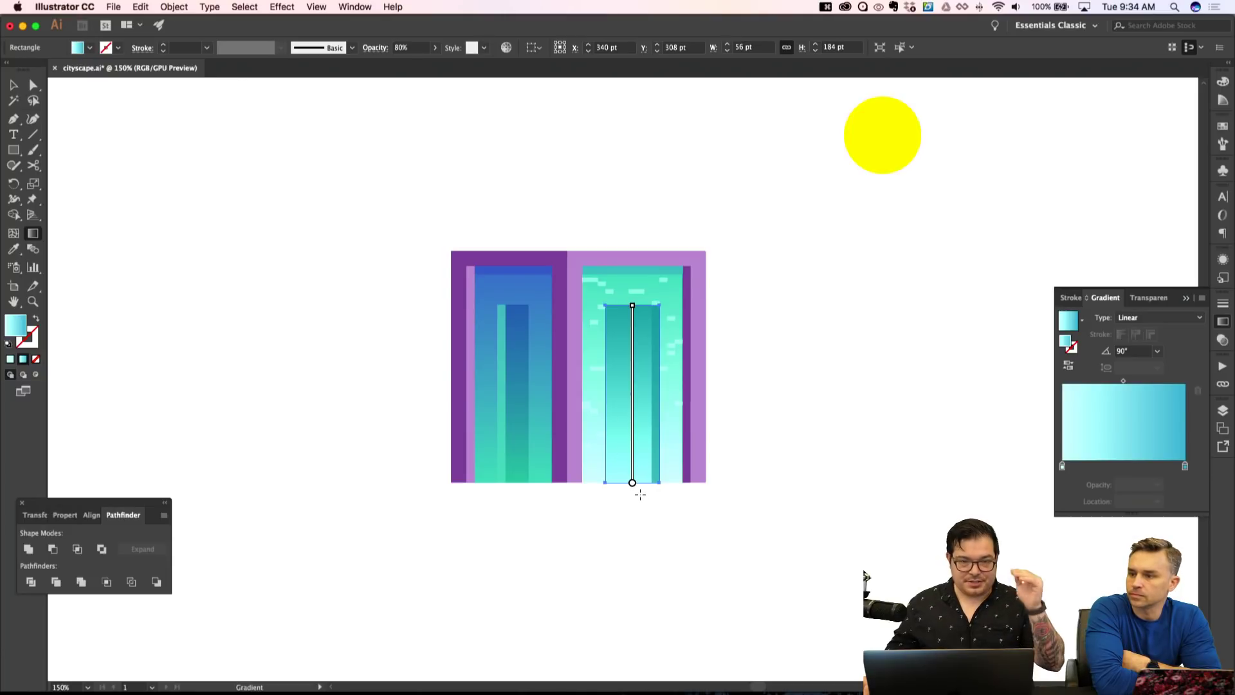
{"action": "left_click_drag", "start_coordinate": [633, 311], "coordinate": [632, 433]}
{"action": "key", "text": "super+z"}
{"action": "key", "text": "g"}
{"action": "left_click_drag", "start_coordinate": [632, 487], "coordinate": [633, 376]}
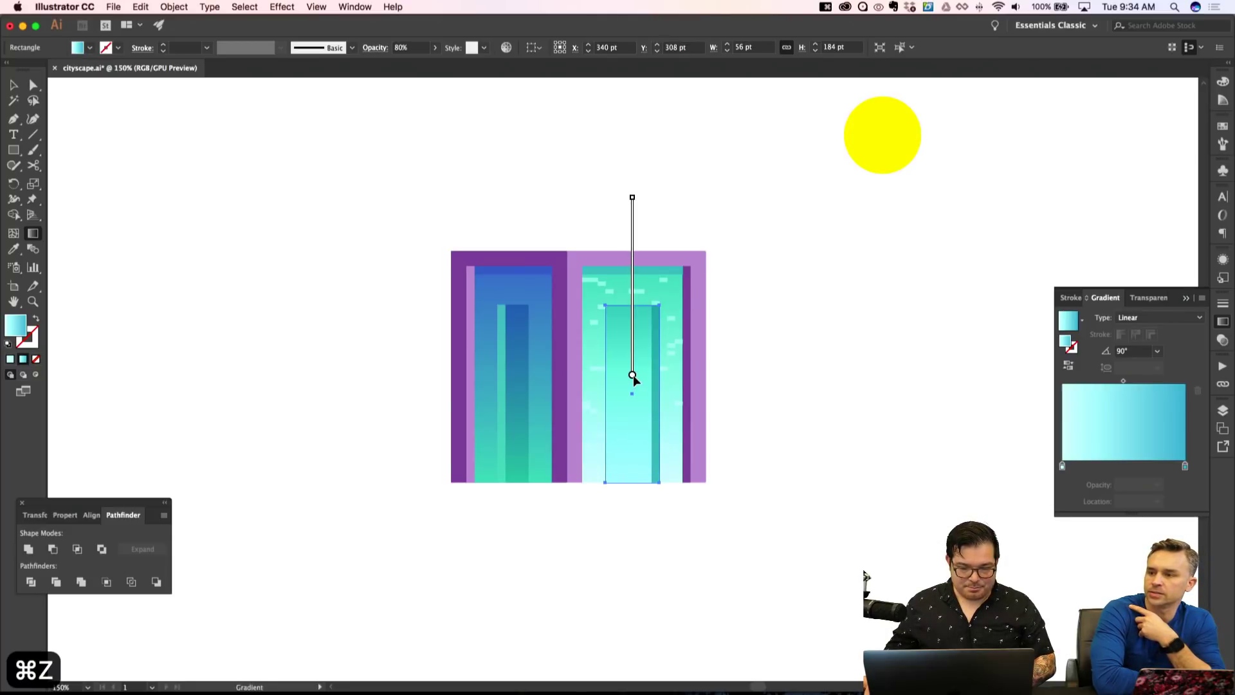
{"action": "key", "text": "super+z"}
{"action": "key", "text": "shift+super+a"}
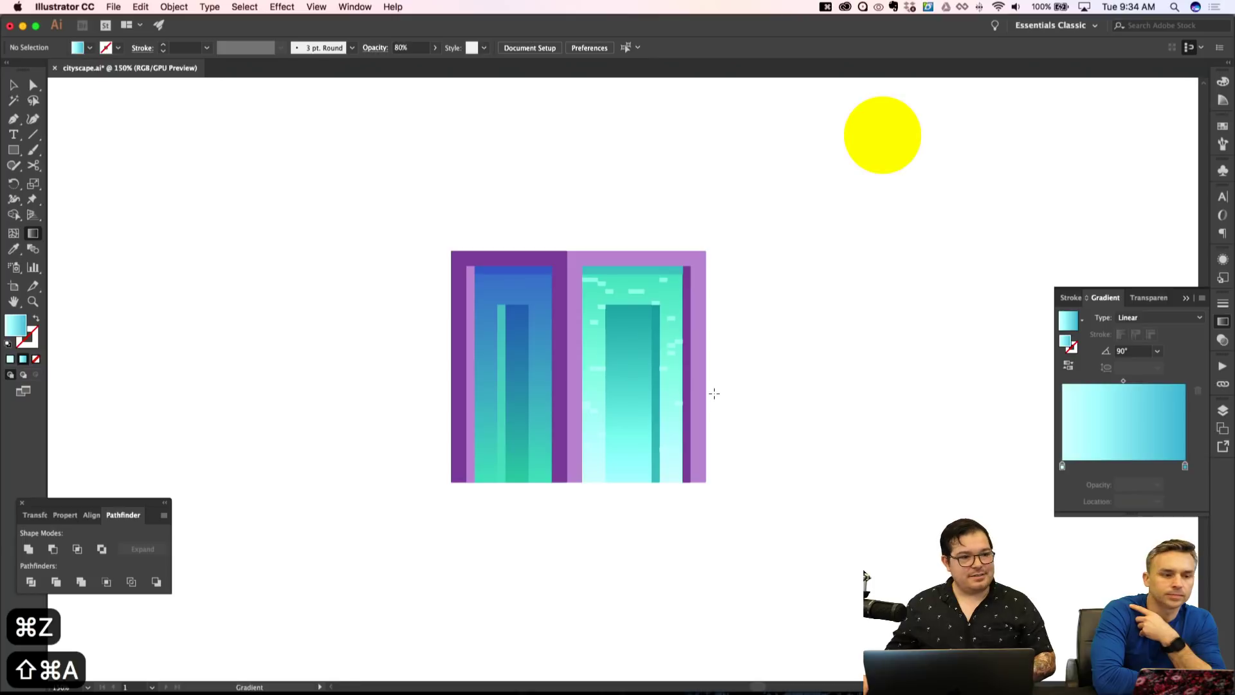
Show the document grid and place a single Pen tool anchor in the empty area right of the building, ending the path there.
{"action": "key", "text": "super+equal"}
{"action": "key", "text": "super+equal"}
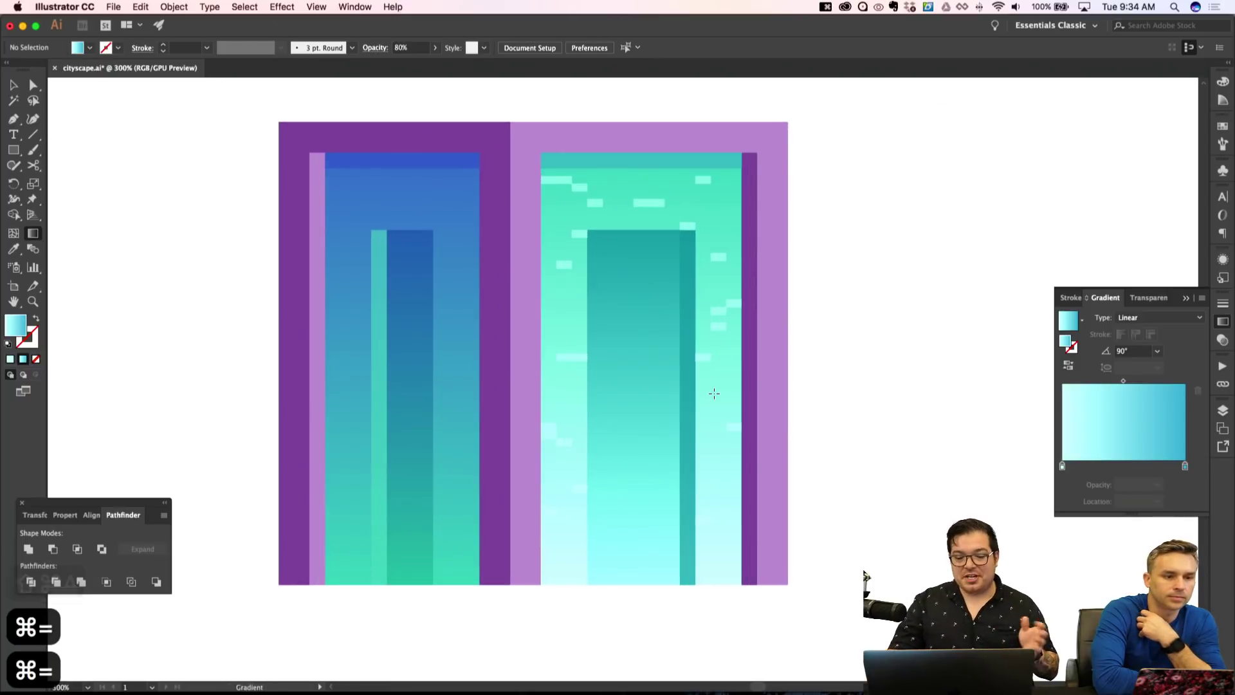
{"action": "scroll", "coordinate": [695, 397], "scroll_direction": "left", "scroll_amount": 2}
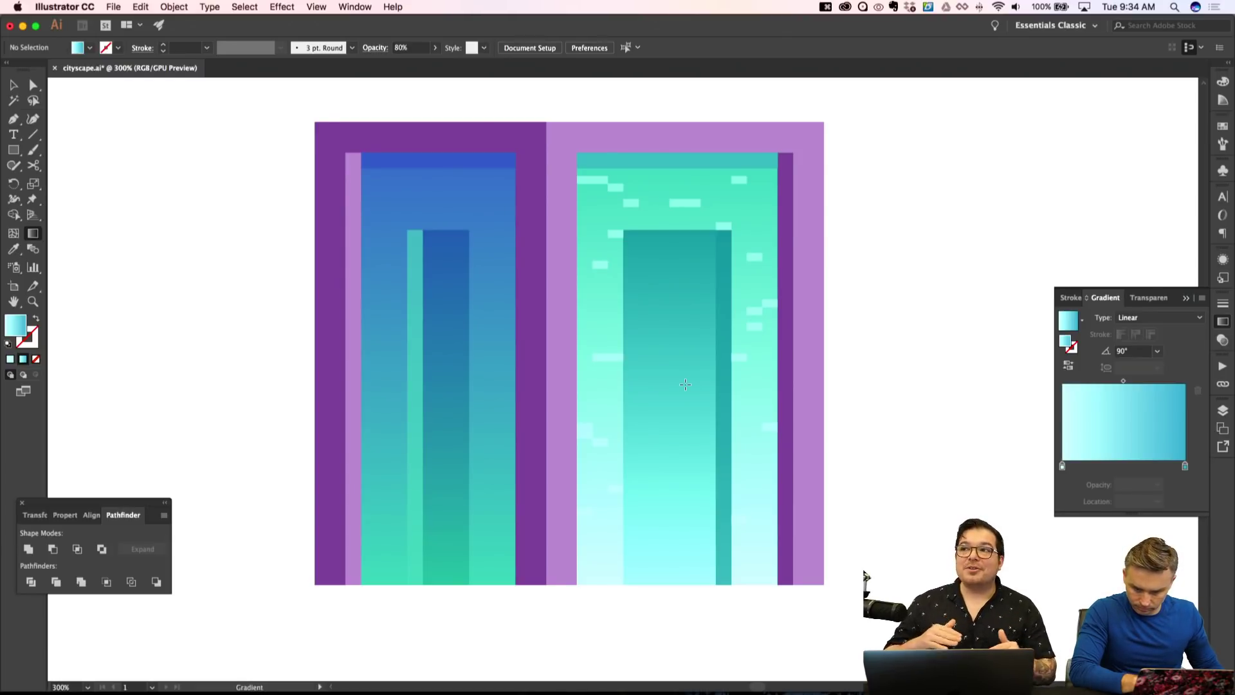
{"action": "key", "text": "p"}
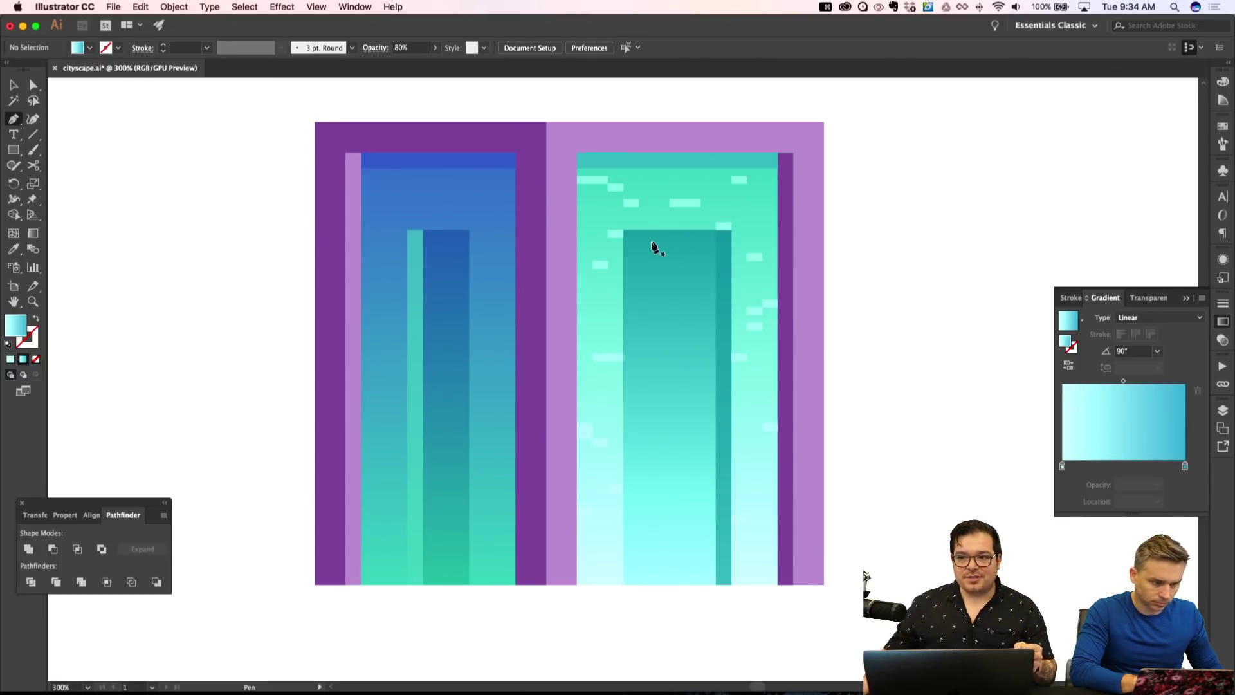
{"action": "scroll", "coordinate": [660, 241], "scroll_direction": "right", "scroll_amount": 1}
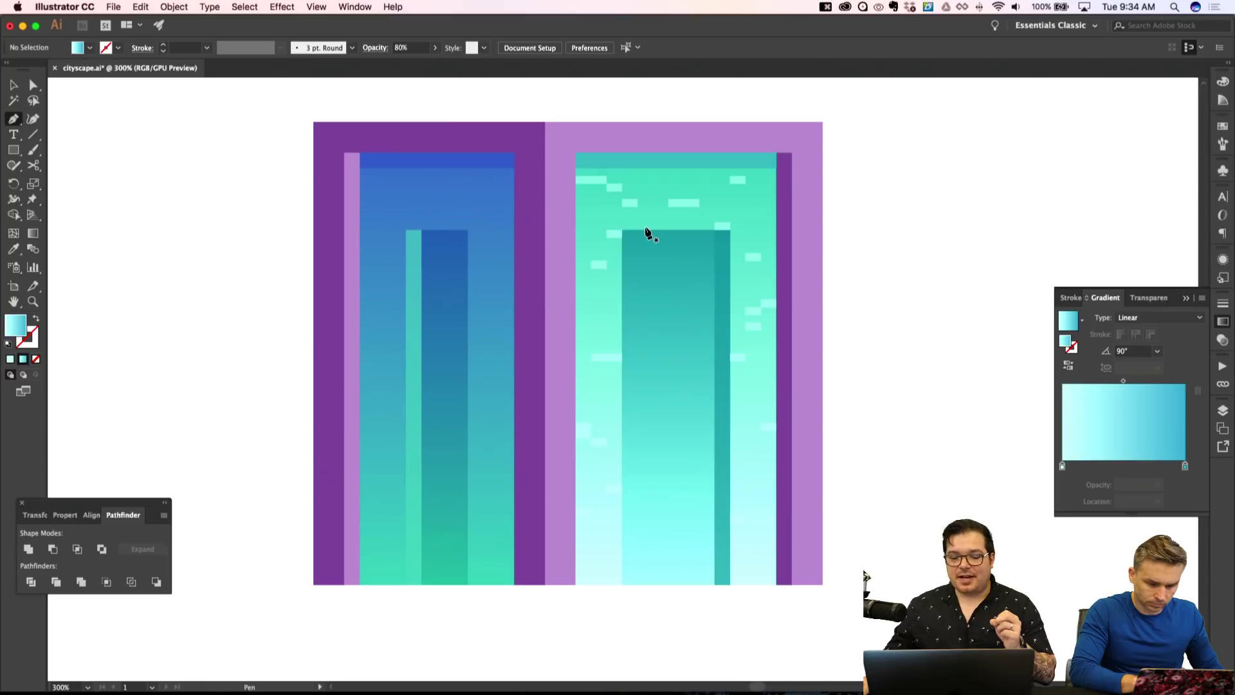
{"action": "scroll", "coordinate": [696, 199], "scroll_direction": "right", "scroll_amount": 3}
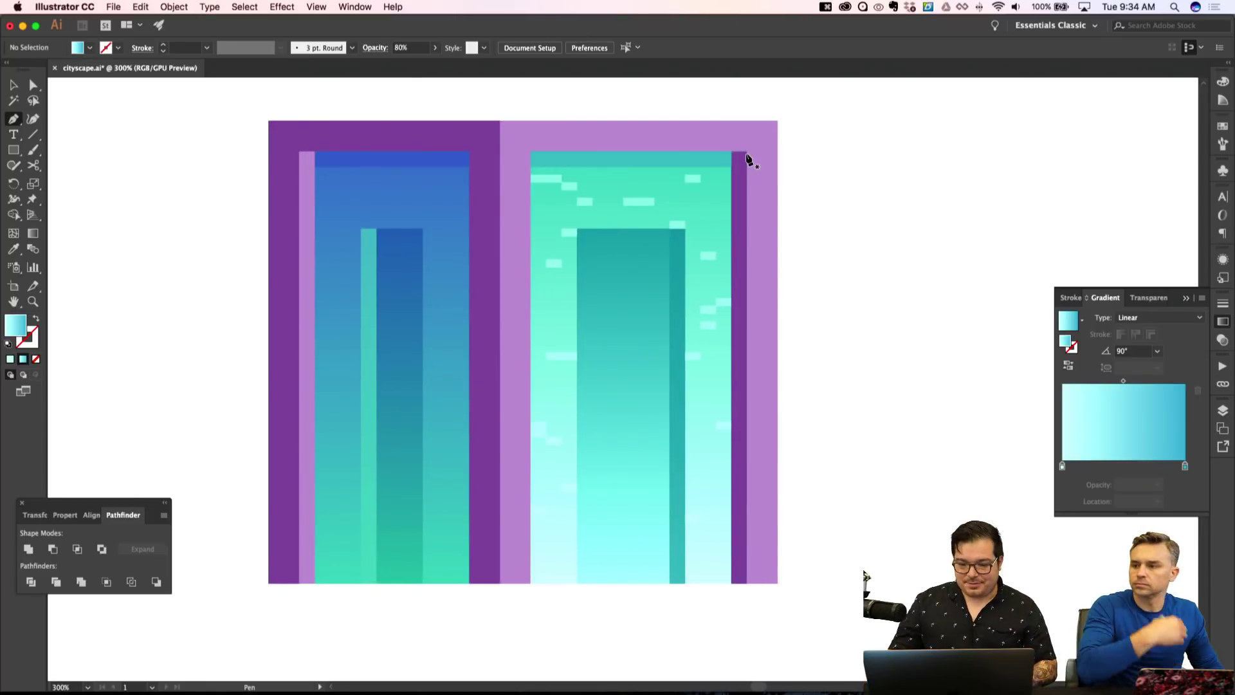
{"action": "key", "text": "super+apostrophe"}
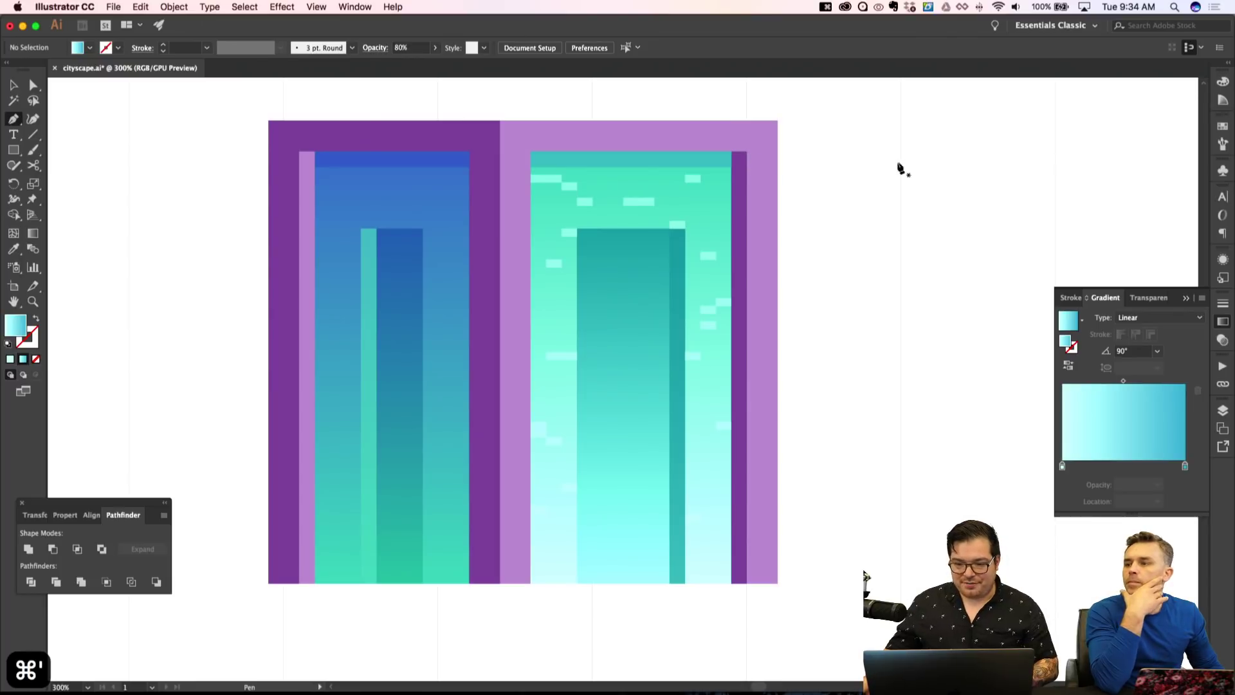
{"action": "left_click", "coordinate": [898, 168]}
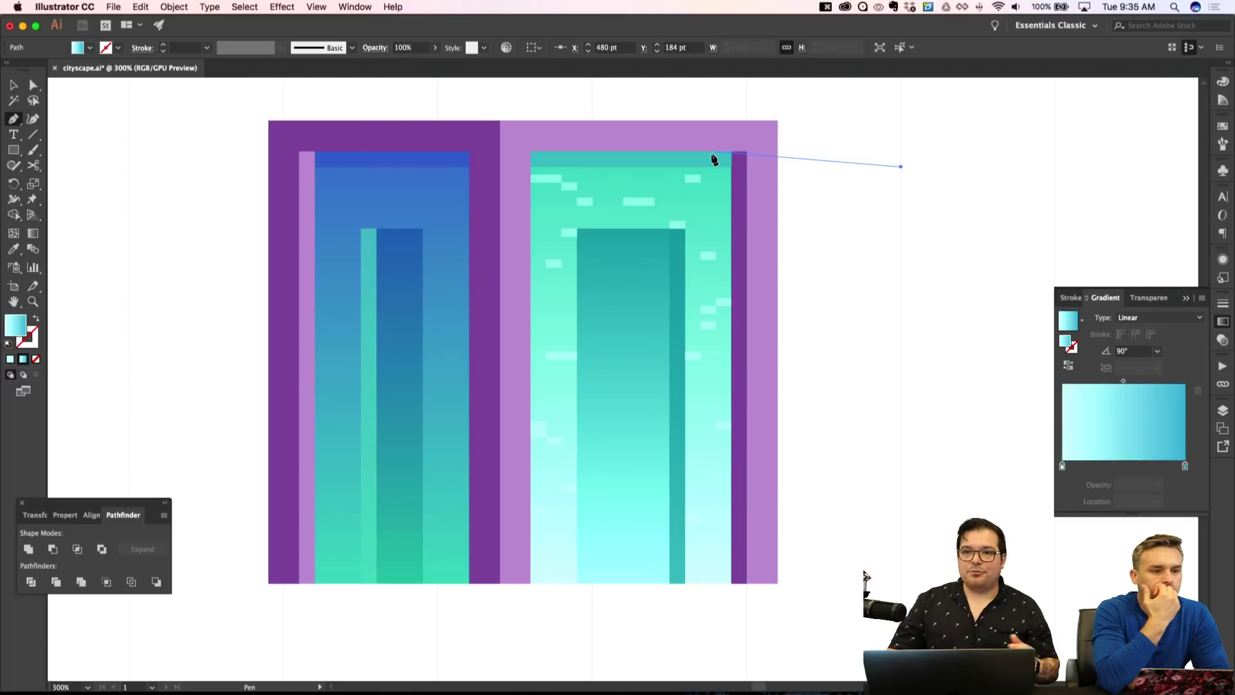
{"action": "key", "text": "Escape"}
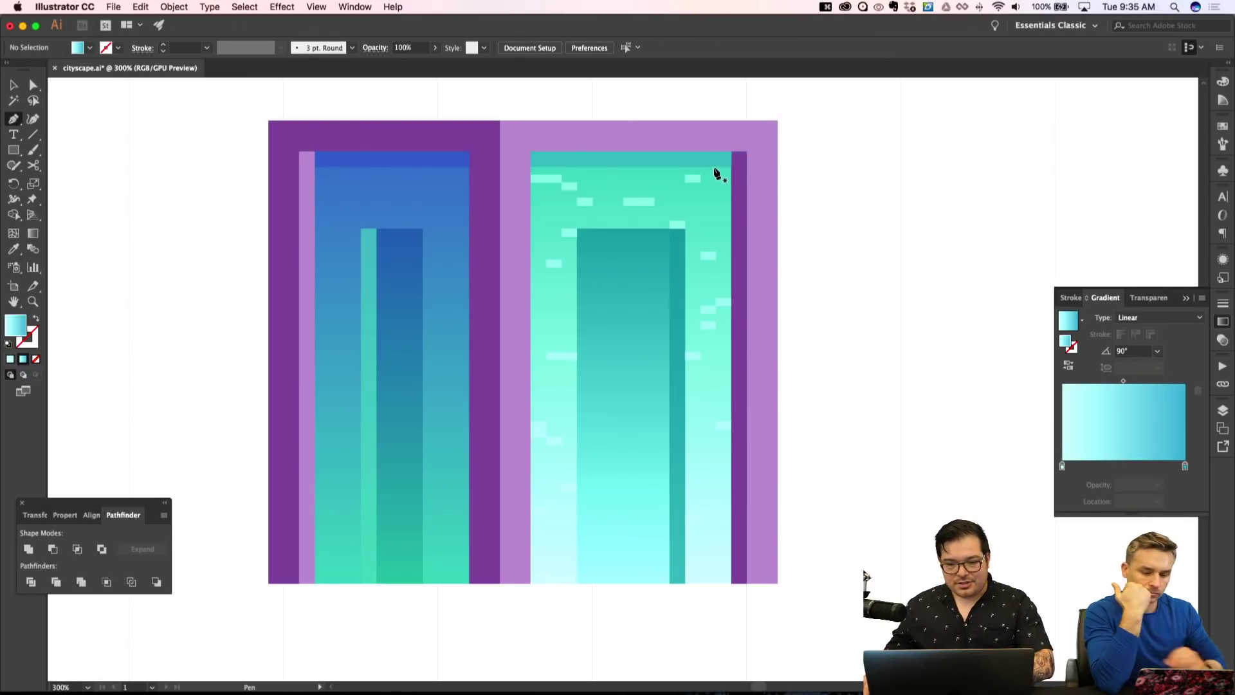
Draw a closed five-sided diagonal band about 104 x 144 pt across the right window, from its upper right corner to its left side, and deselect.
{"action": "left_click", "coordinate": [732, 167]}
{"action": "left_click", "coordinate": [697, 168]}
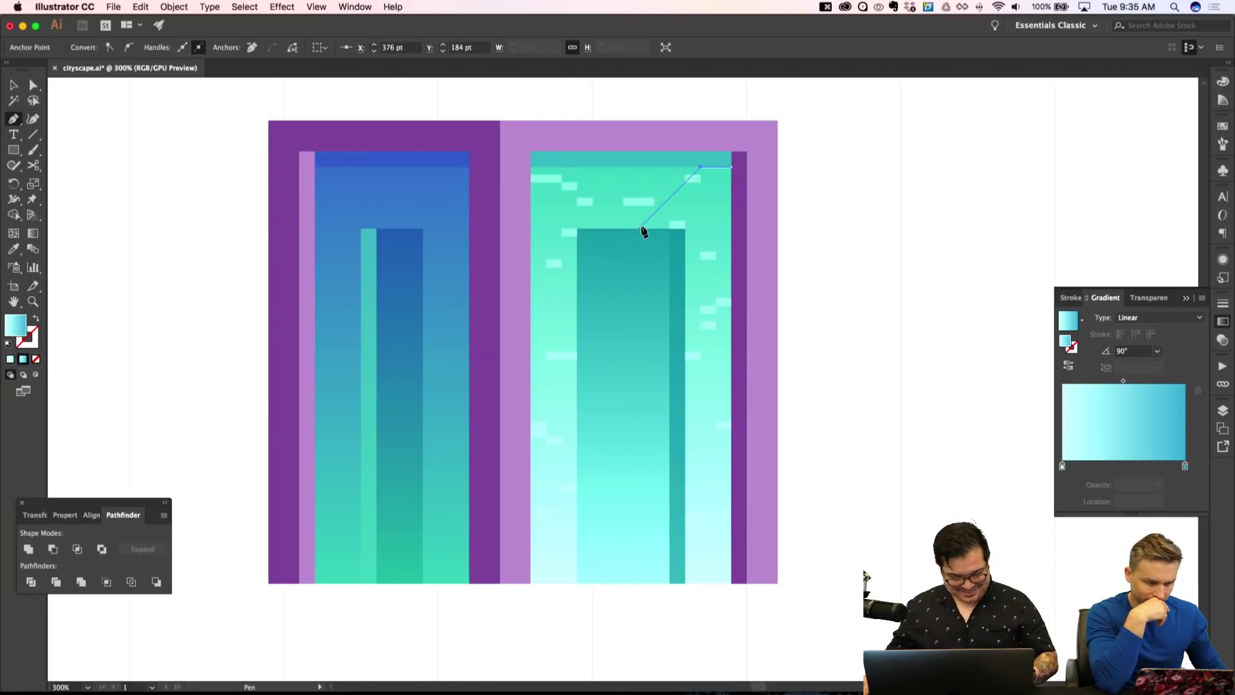
{"action": "left_click", "coordinate": [531, 338]}
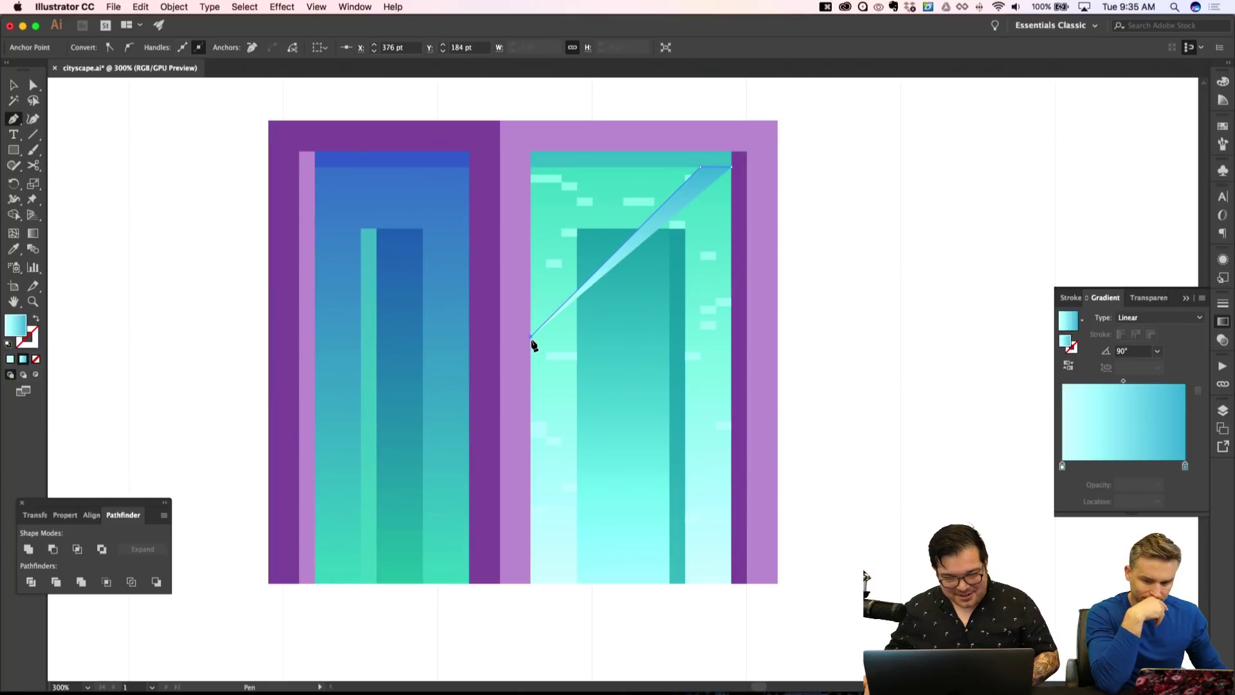
{"action": "left_click", "coordinate": [532, 445]}
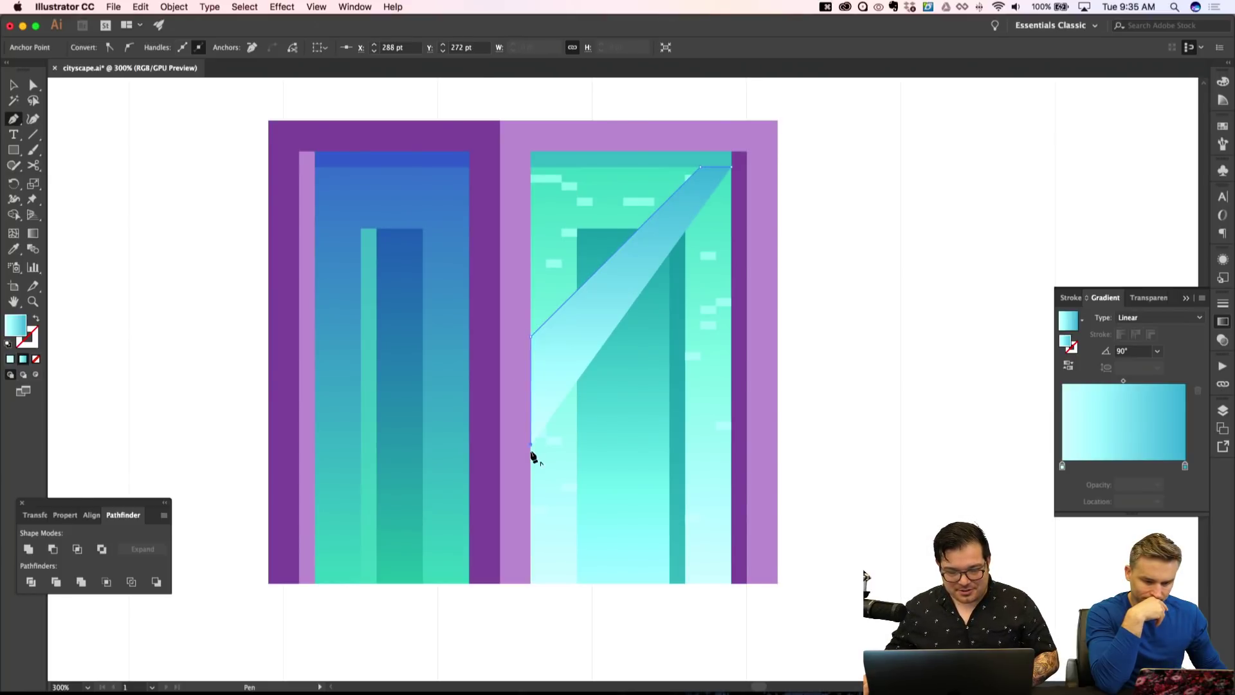
{"action": "left_click", "coordinate": [731, 246]}
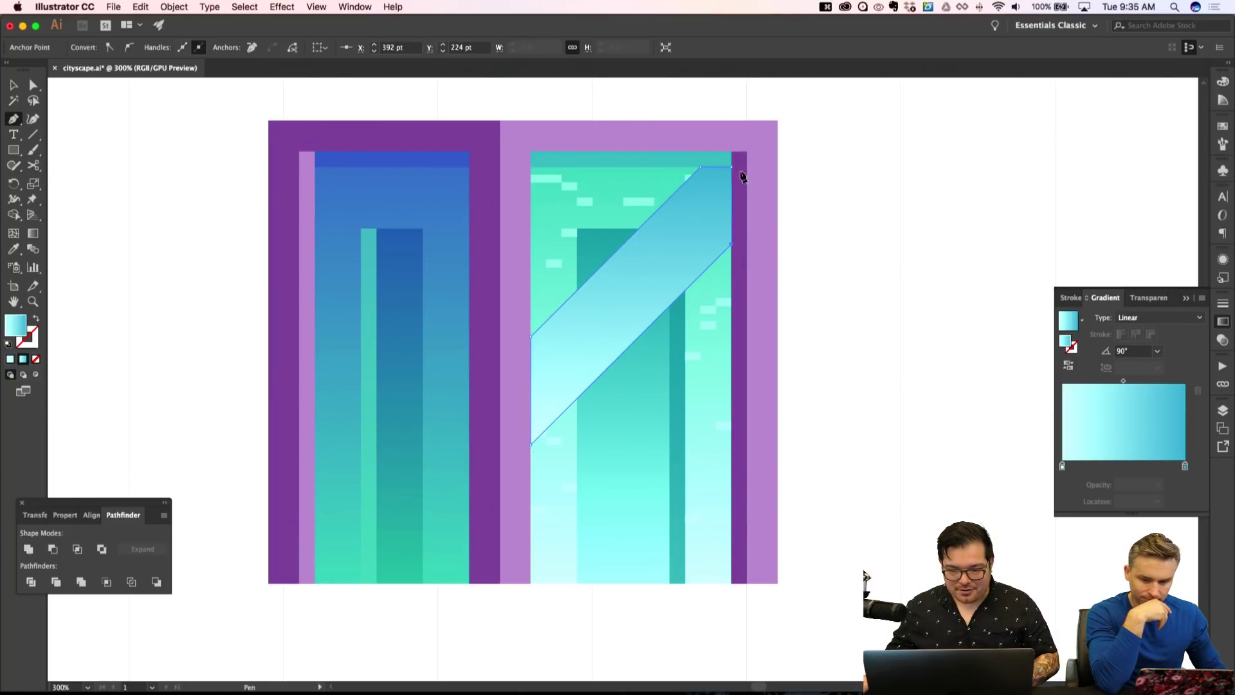
{"action": "left_click", "coordinate": [732, 167]}
{"action": "key", "text": "a"}
{"action": "key", "text": "super+shift+a"}
Fill the diagonal band with the solid green sampled from the upper part of the right window and deselect it.
{"action": "left_click", "coordinate": [697, 248]}
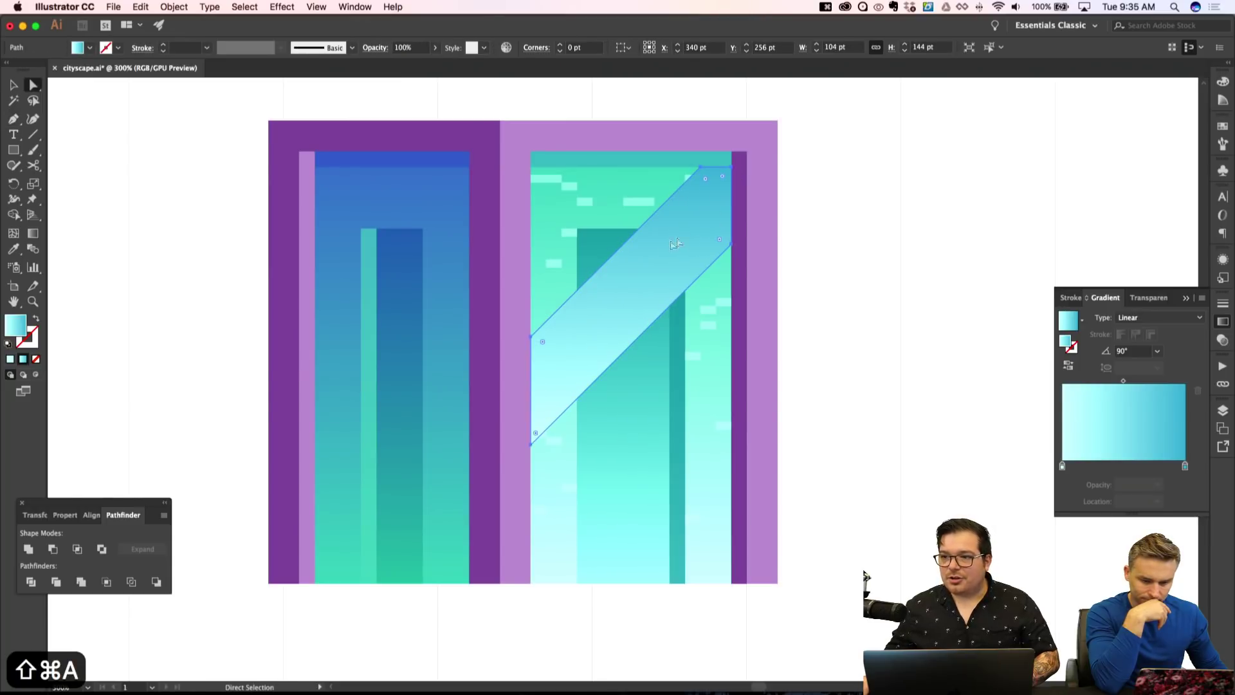
{"action": "key", "text": "i"}
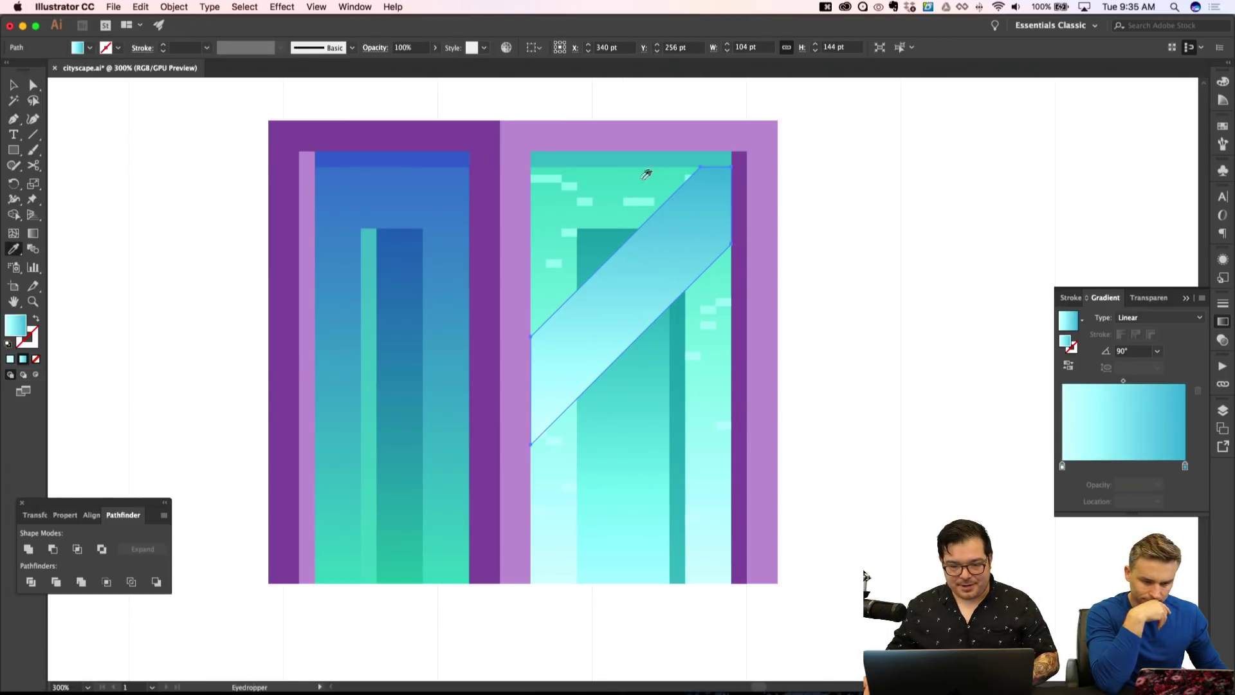
{"action": "left_click", "coordinate": [608, 173]}
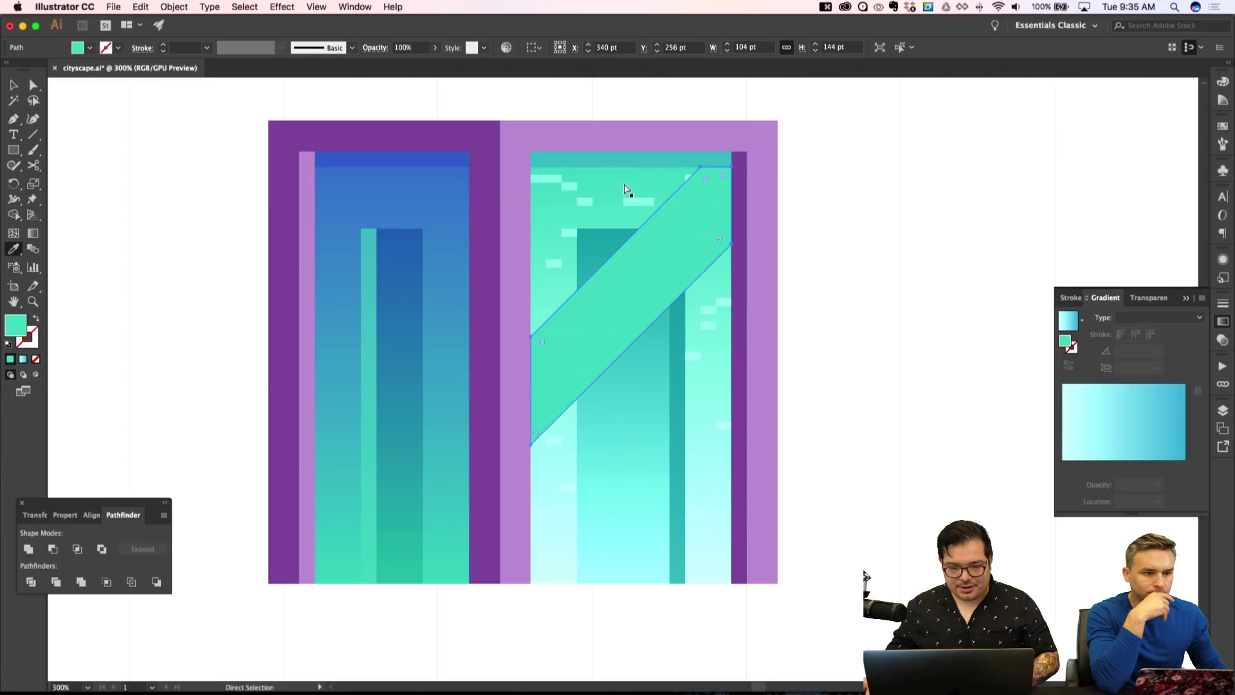
{"action": "key", "text": "super+shift+a"}
Draw a 56 x 184 pt green rectangle over the inner teal rectangle, select it together with the diagonal band, and clear the selection.
{"action": "scroll", "coordinate": [801, 289], "scroll_direction": "down", "scroll_amount": 2}
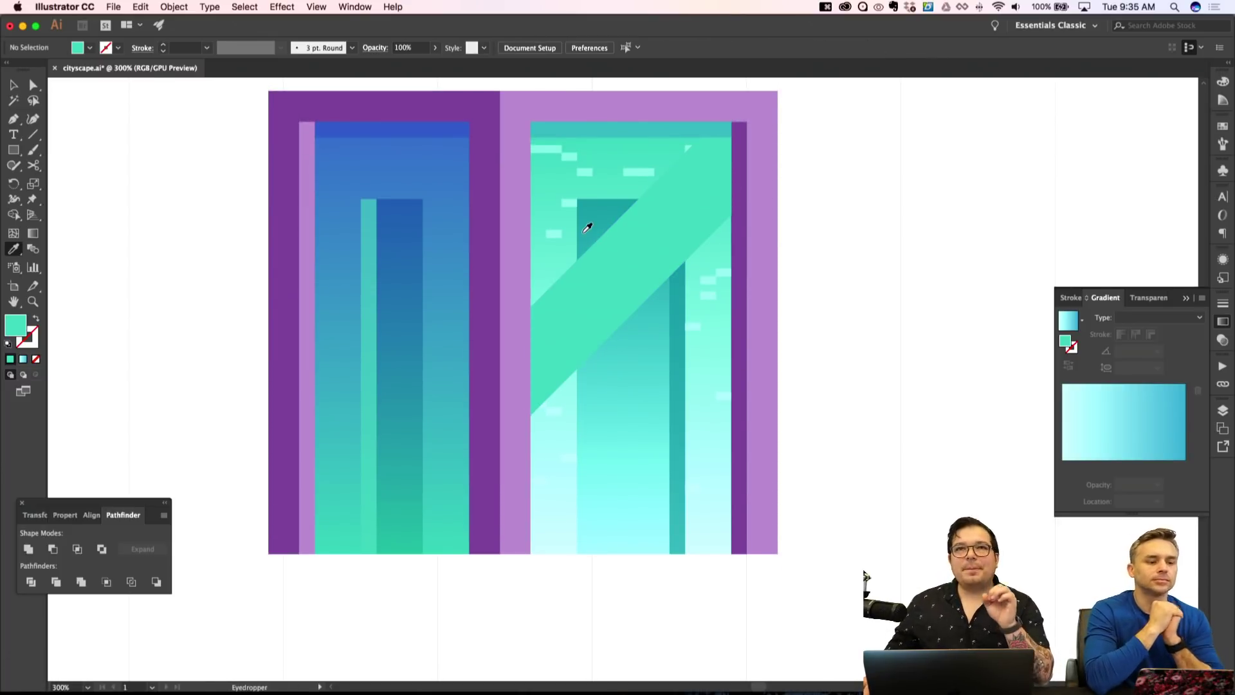
{"action": "key", "text": "m"}
{"action": "left_click_drag", "start_coordinate": [577, 200], "coordinate": [685, 554]}
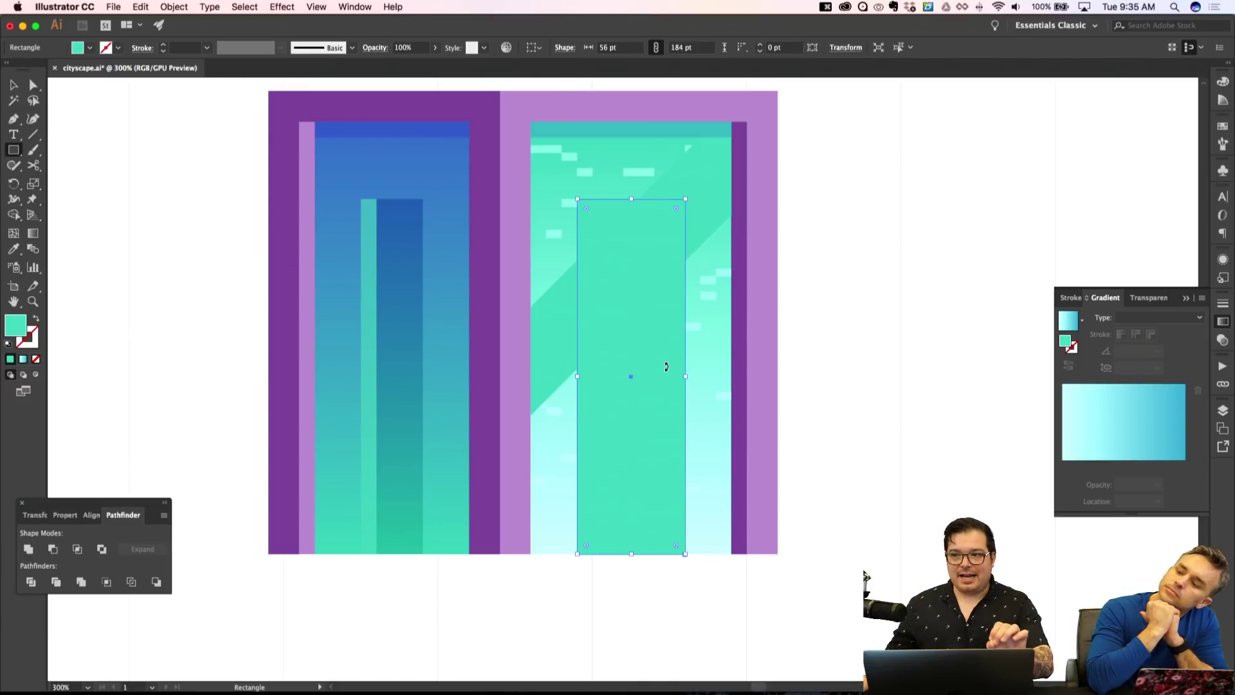
{"action": "key", "text": "a"}
{"action": "left_click", "coordinate": [557, 334], "text": "shift"}
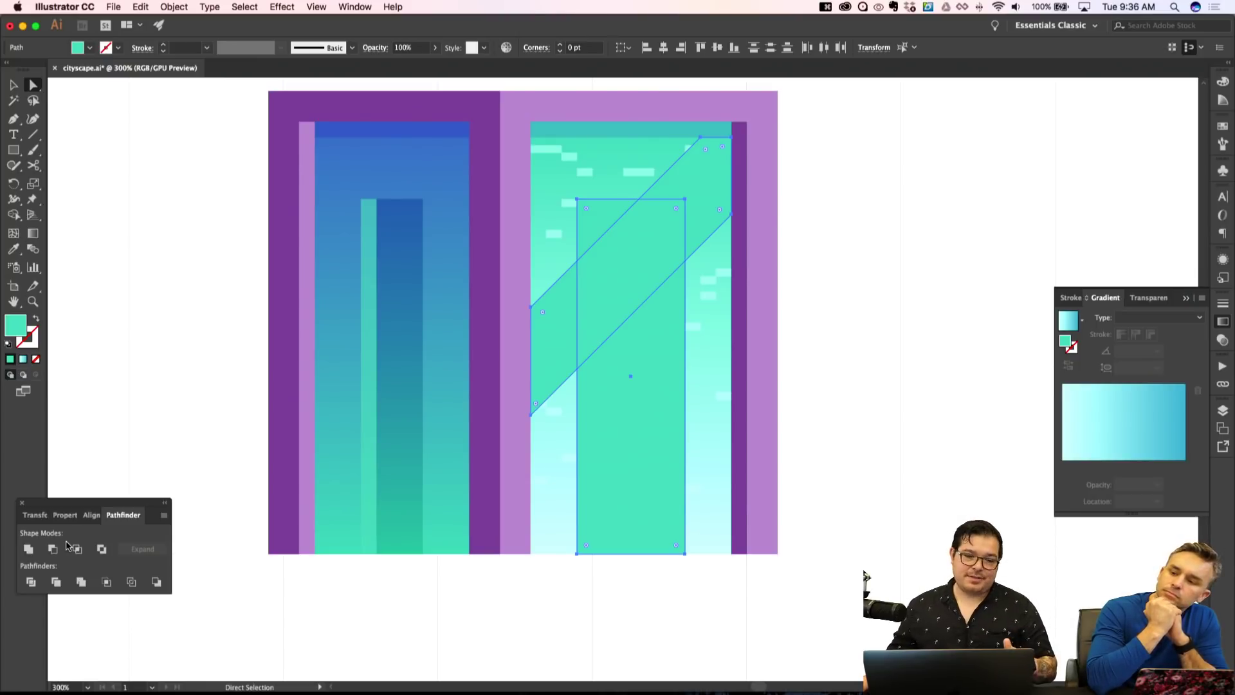
{"action": "scroll", "coordinate": [153, 346], "scroll_direction": "left", "scroll_amount": 3}
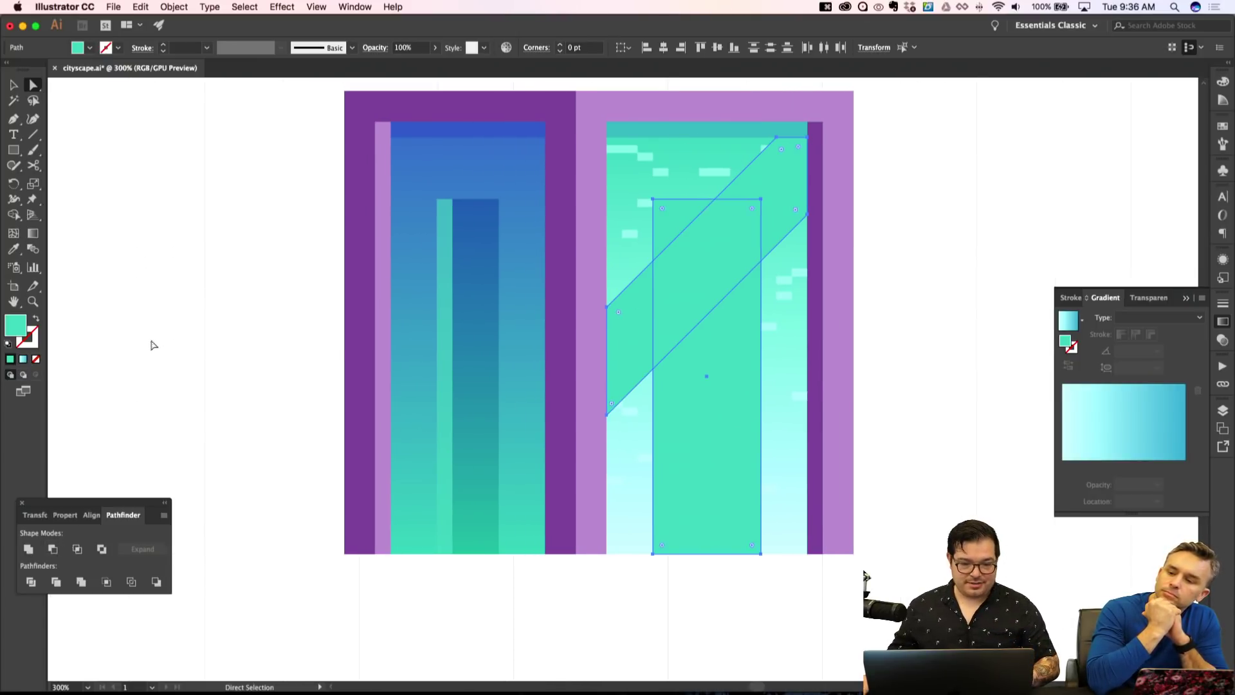
{"action": "key", "text": "super+shift+a"}
Draw a 29 x 29 pt square in the empty area left of the building, fill it with the bright green swatch and deselect.
{"action": "scroll", "coordinate": [152, 346], "scroll_direction": "left", "scroll_amount": 4}
{"action": "key", "text": "m"}
{"action": "left_click_drag", "start_coordinate": [156, 96], "coordinate": [210, 152]}
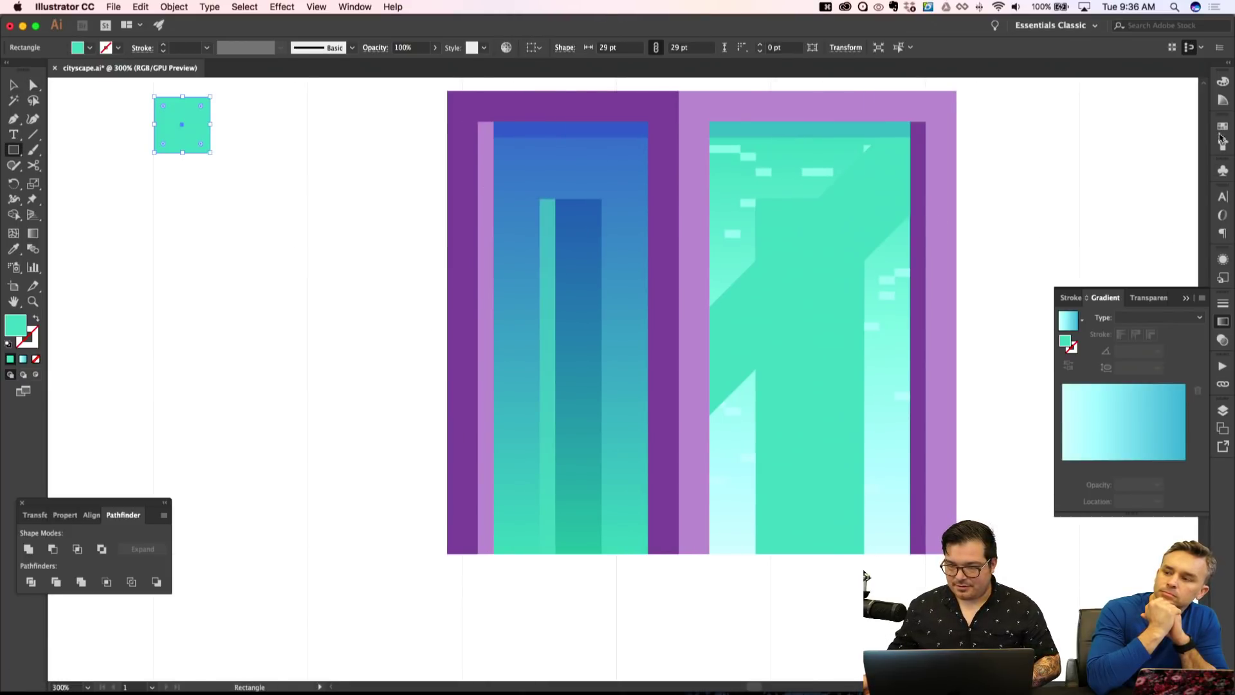
{"action": "left_click", "coordinate": [1221, 138]}
{"action": "left_click", "coordinate": [1117, 163]}
{"action": "key", "text": "super+shift+a"}
Duplicate the green square just to its right, fill the copy with the bright blue swatch and deselect.
{"action": "key", "text": "v"}
{"action": "left_click_drag", "start_coordinate": [185, 118], "coordinate": [245, 135]}
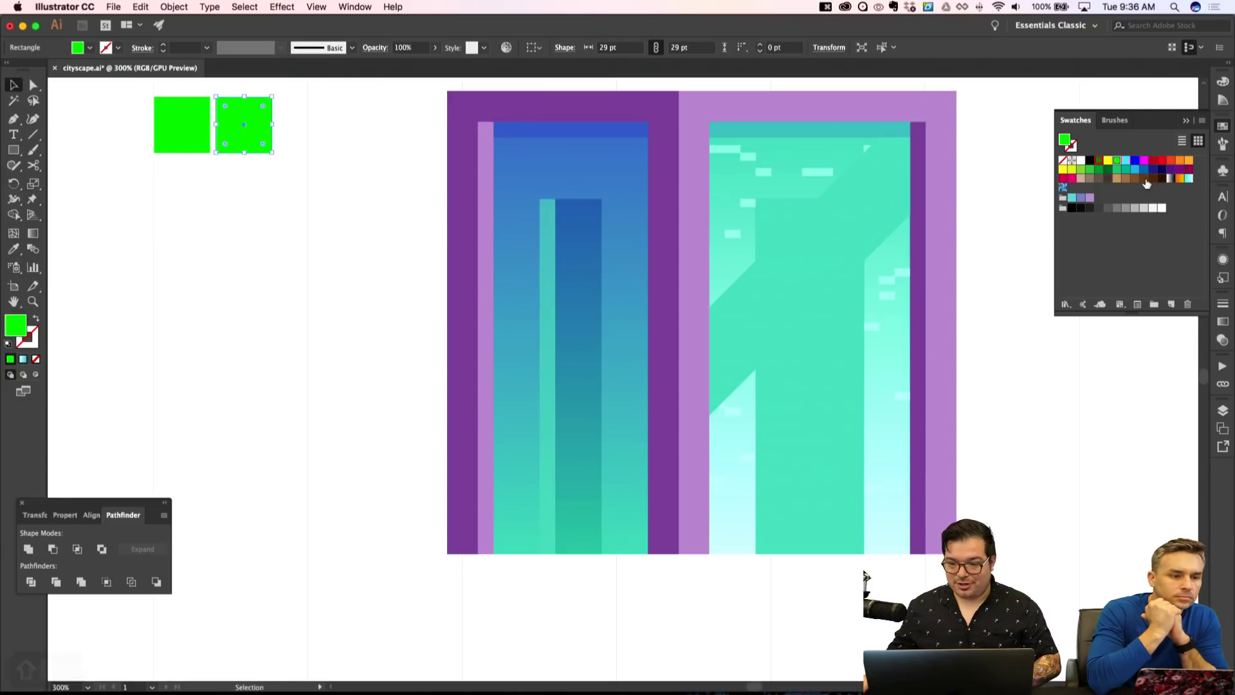
{"action": "left_click", "coordinate": [1135, 161]}
{"action": "key", "text": "super+shift+a"}
Move the blue square over the green square's lower right corner and select both squares.
{"action": "left_click_drag", "start_coordinate": [246, 142], "coordinate": [216, 167]}
{"action": "key", "text": "super+shift+a"}
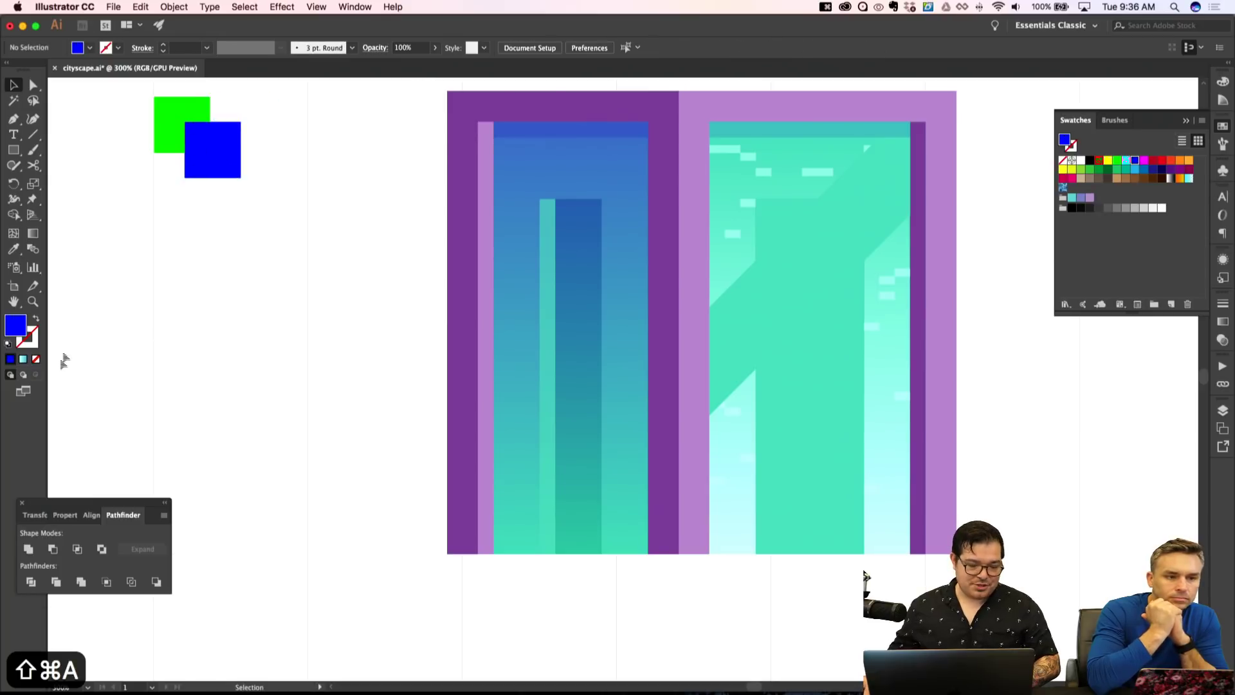
{"action": "left_click_drag", "start_coordinate": [117, 96], "coordinate": [279, 199]}
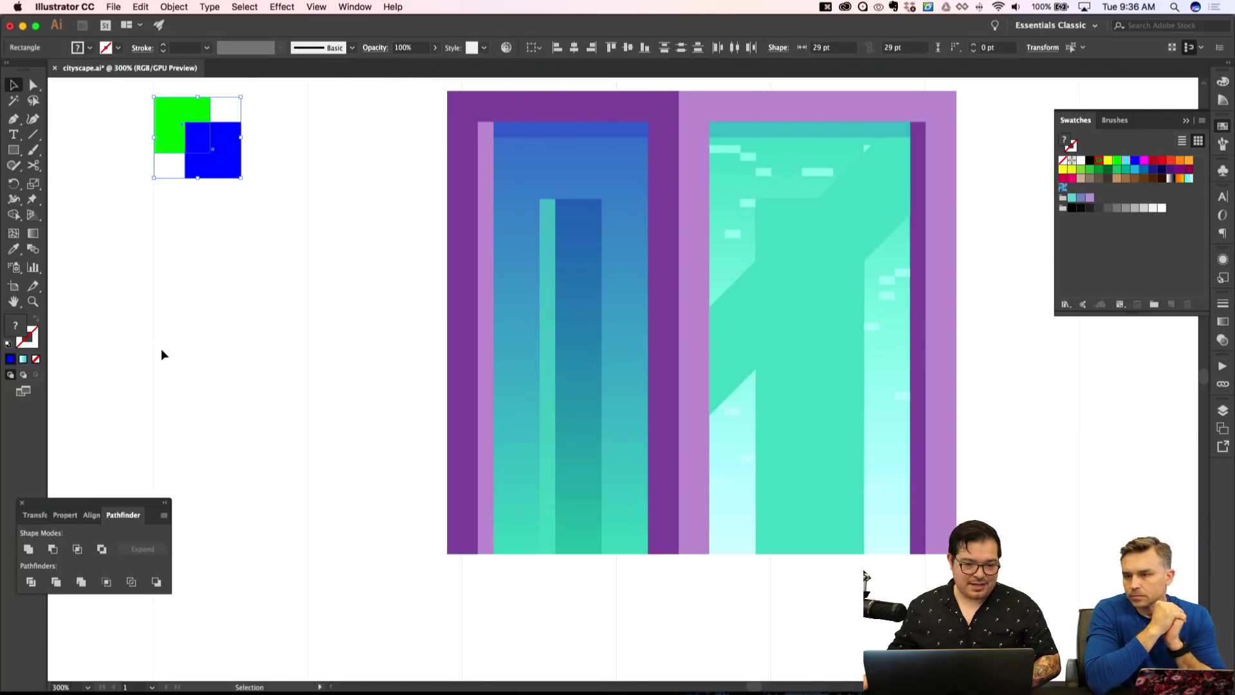
Try uniting the two overlapping squares and subtracting the front one with Minus Front, undoing each operation.
{"action": "left_click", "coordinate": [28, 549]}
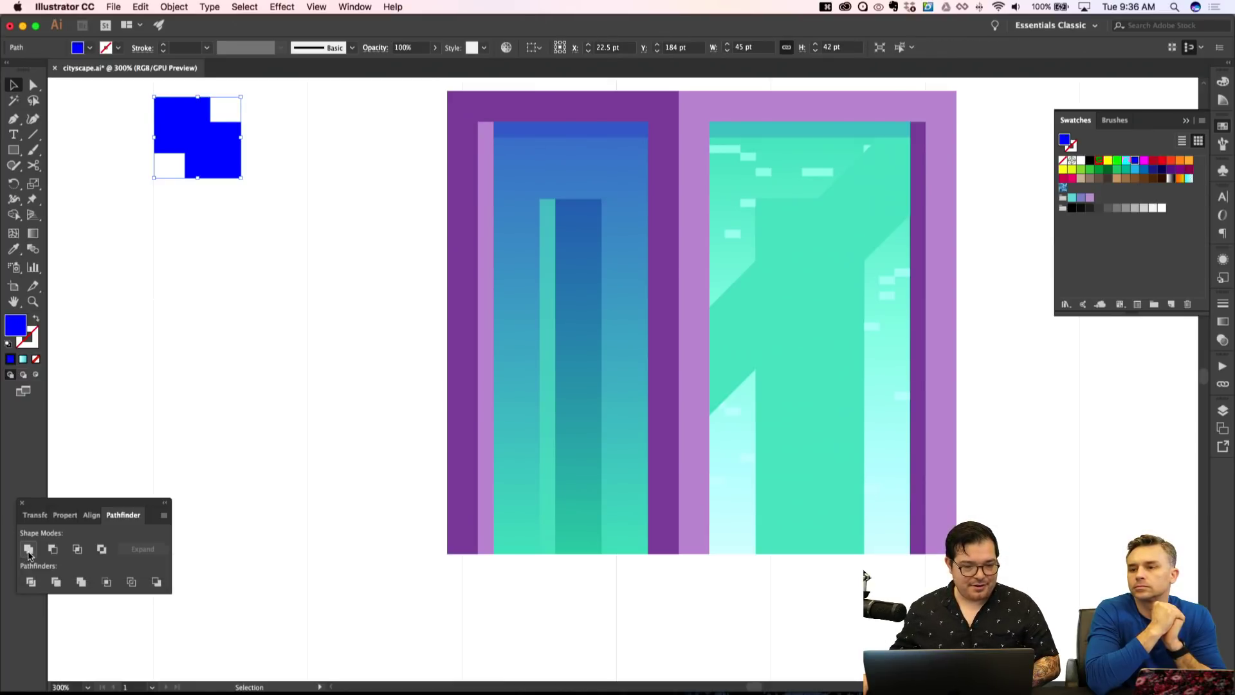
{"action": "key", "text": "super+z"}
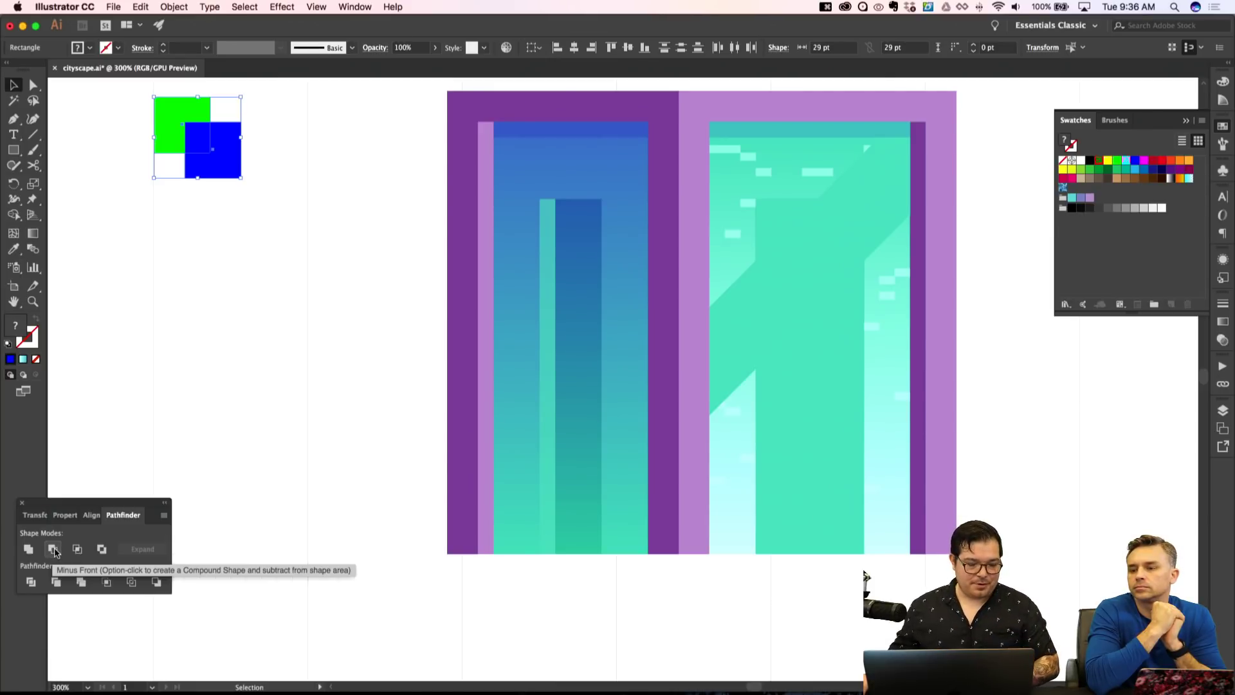
{"action": "left_click", "coordinate": [54, 550]}
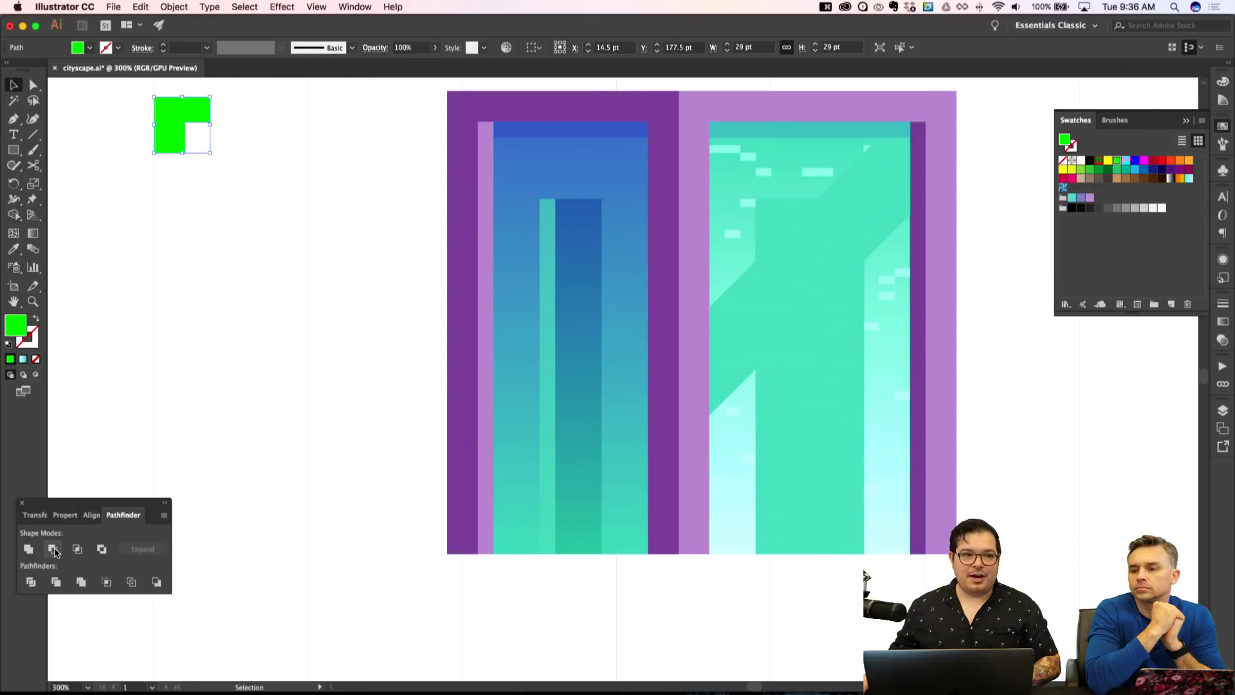
{"action": "key", "text": "super+z"}
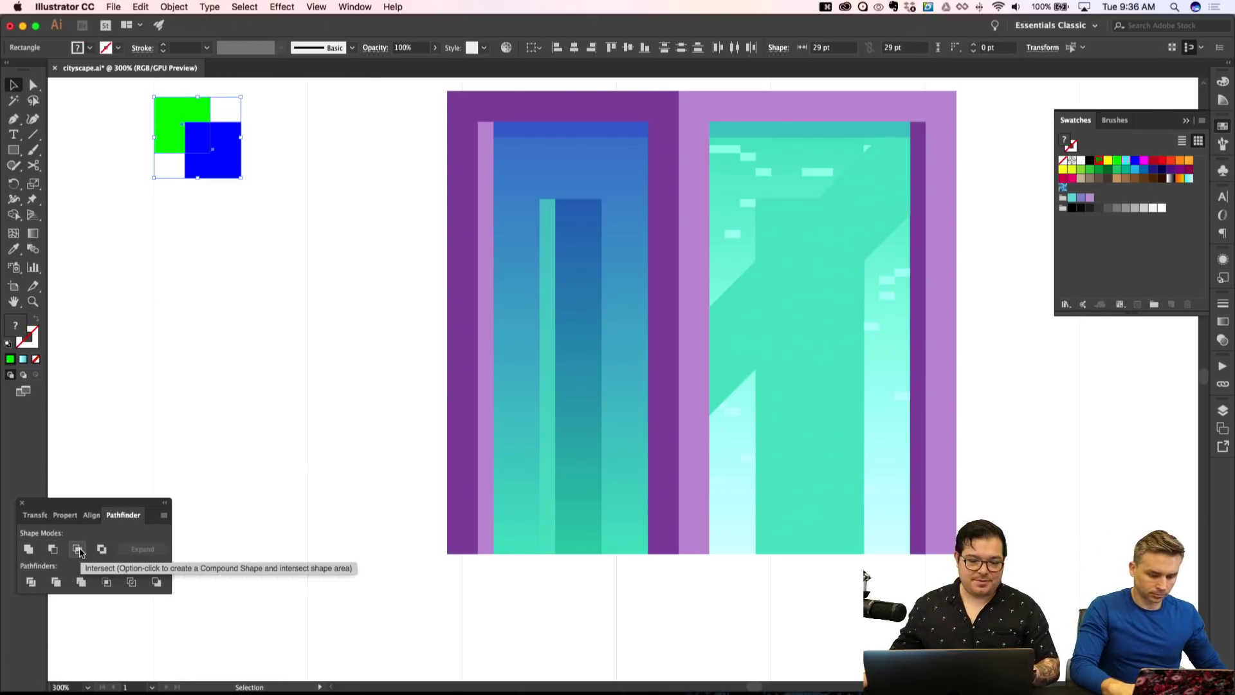
Try the Intersect and Exclude operations on the two overlapping squares, undoing each one, and clear the selection.
{"action": "left_click", "coordinate": [78, 551]}
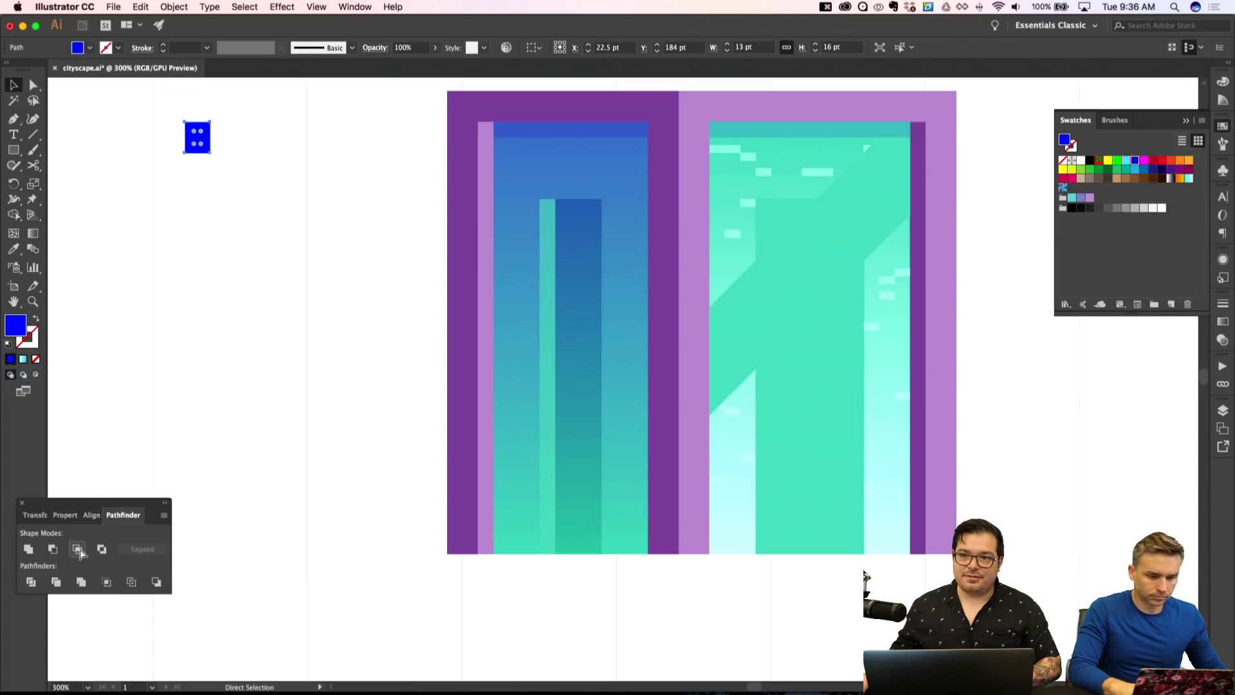
{"action": "key", "text": "super+z"}
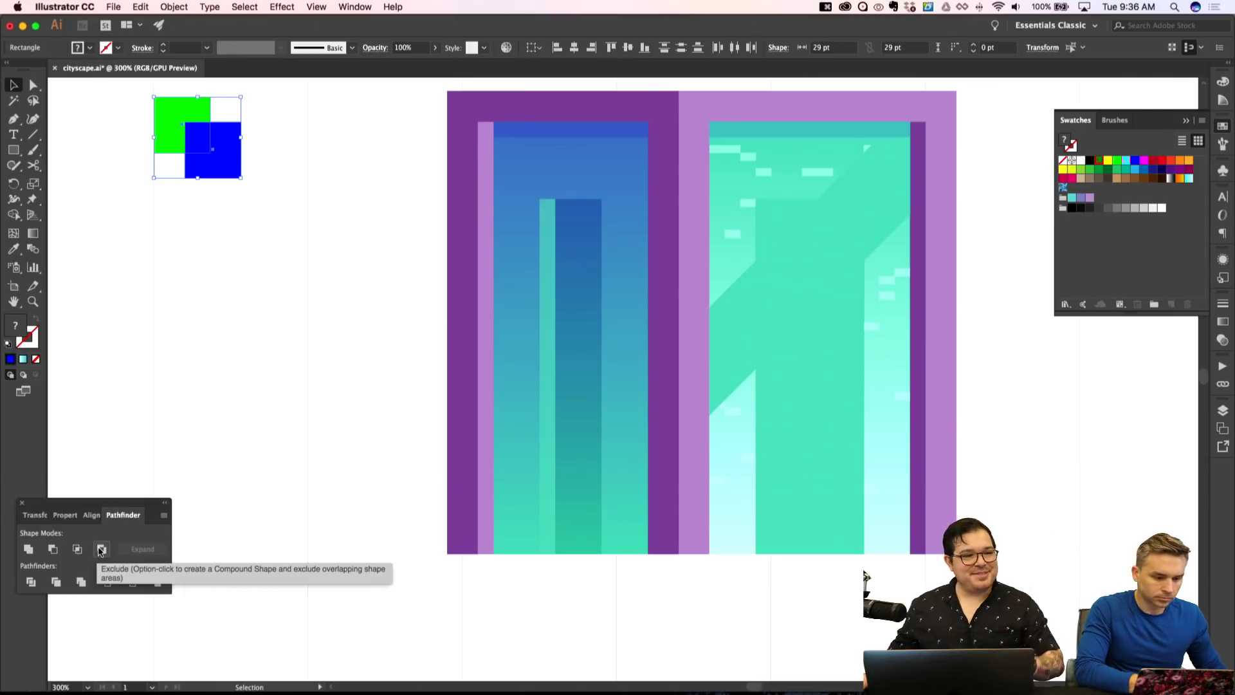
{"action": "left_click", "coordinate": [101, 550]}
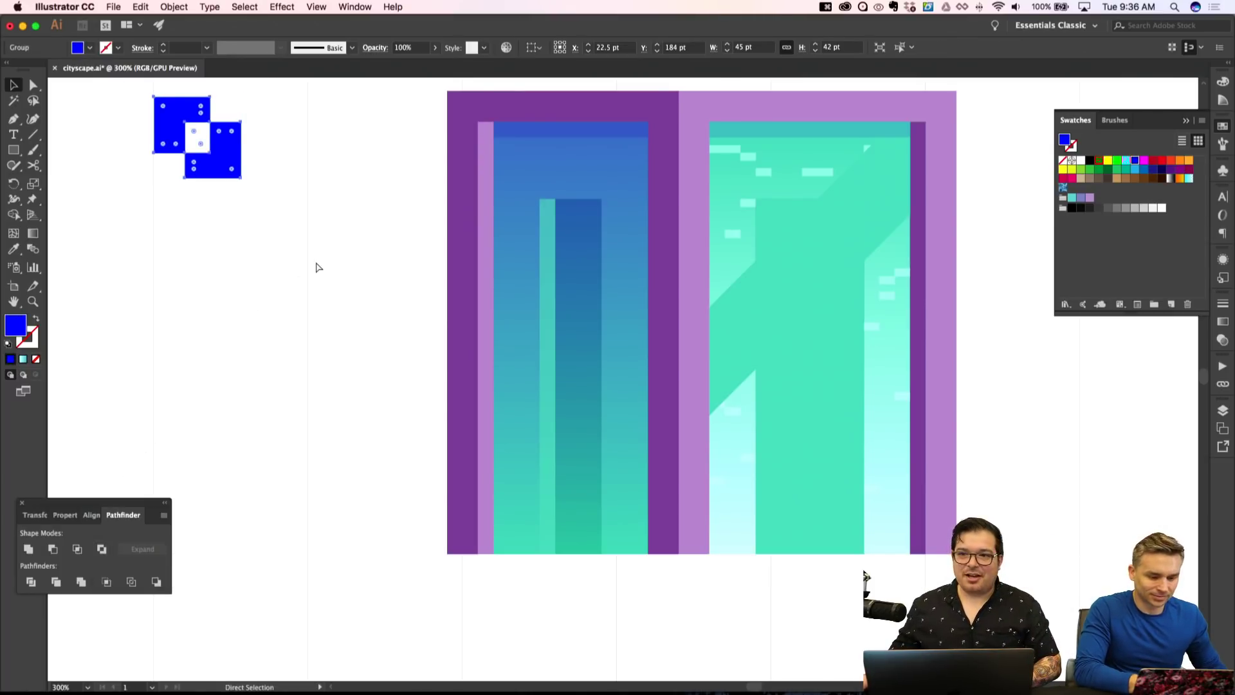
{"action": "key", "text": "super+z"}
{"action": "key", "text": "shift+super+a"}
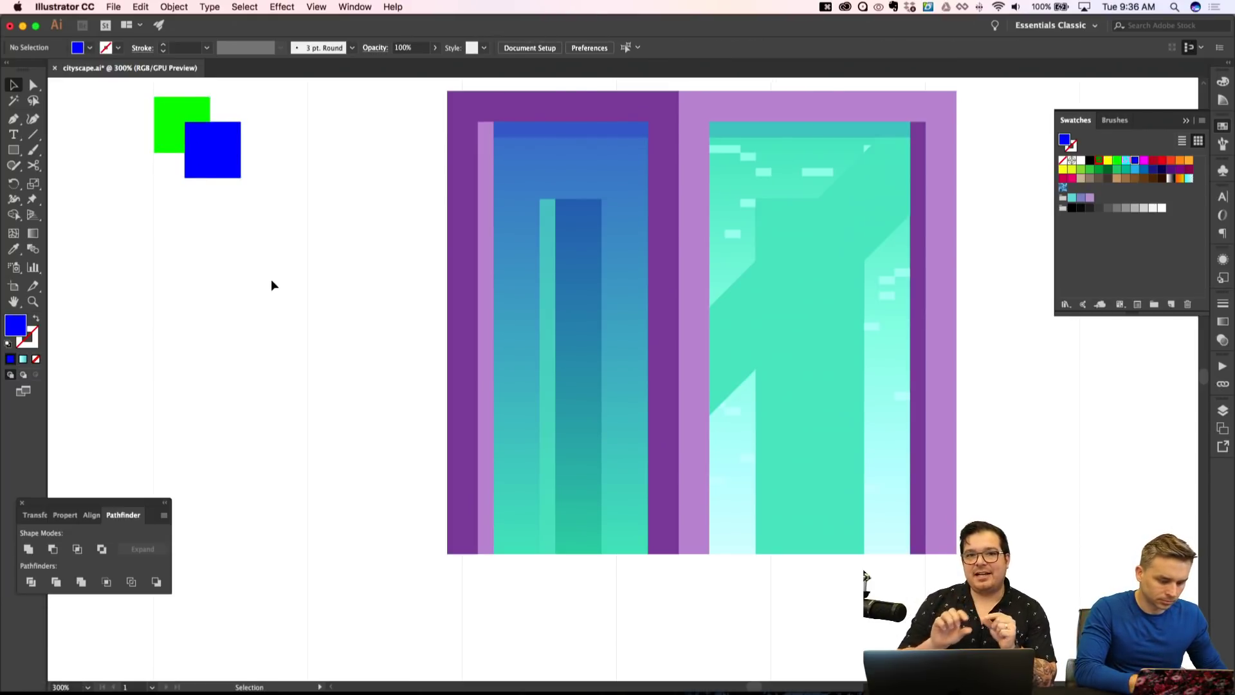
Delete both the green and the blue demonstration squares from the empty area beside the building.
{"action": "key", "text": "a"}
{"action": "left_click", "coordinate": [162, 141]}
{"action": "left_click", "coordinate": [231, 160], "text": "shift"}
{"action": "key", "text": "Delete"}
Fill the rectangle covering the inner teal rectangle with white and cut it out of the diagonal band with Minus Front.
{"action": "left_click", "coordinate": [822, 251]}
{"action": "key", "text": "i"}
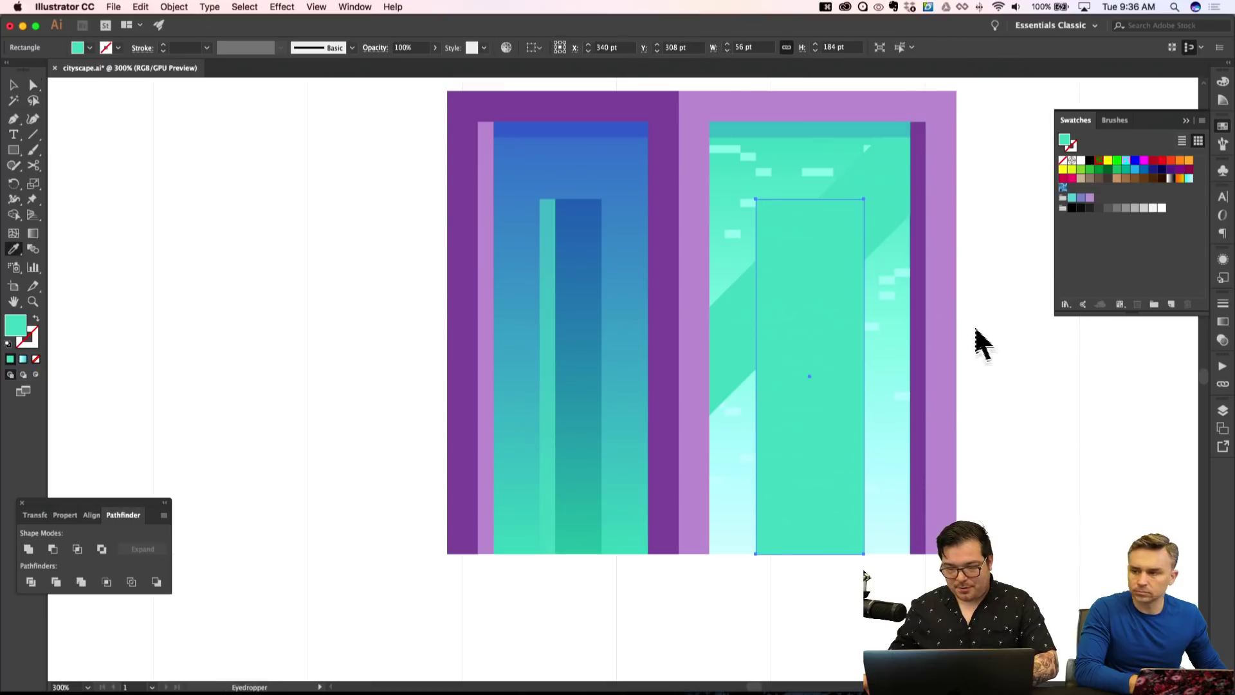
{"action": "left_click", "coordinate": [972, 328]}
{"action": "key", "text": "v"}
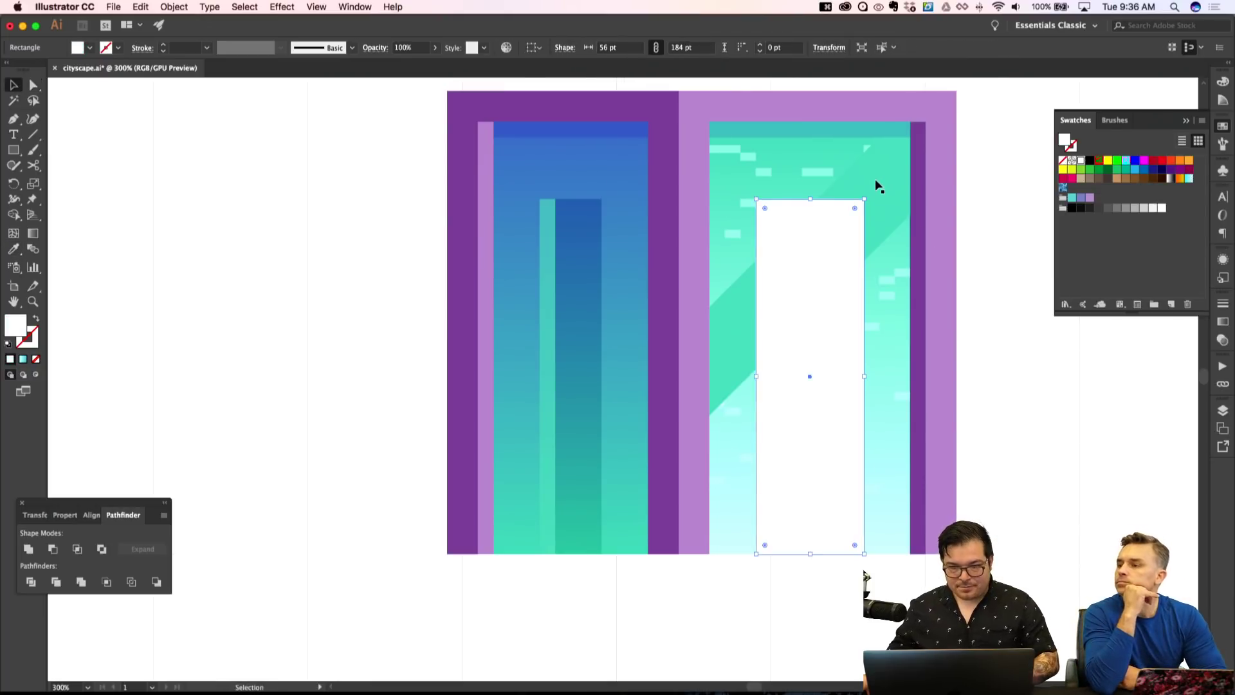
{"action": "left_click", "coordinate": [876, 186]}
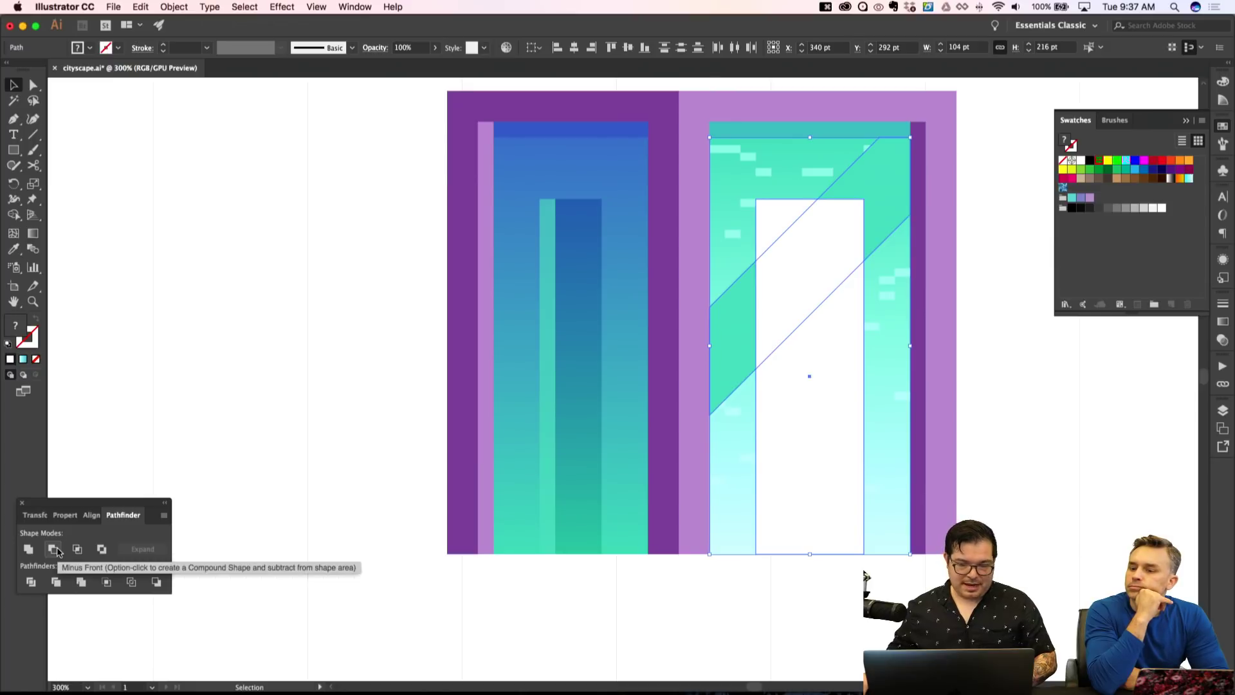
{"action": "left_click", "coordinate": [57, 550]}
{"action": "key", "text": "shift+super+a"}
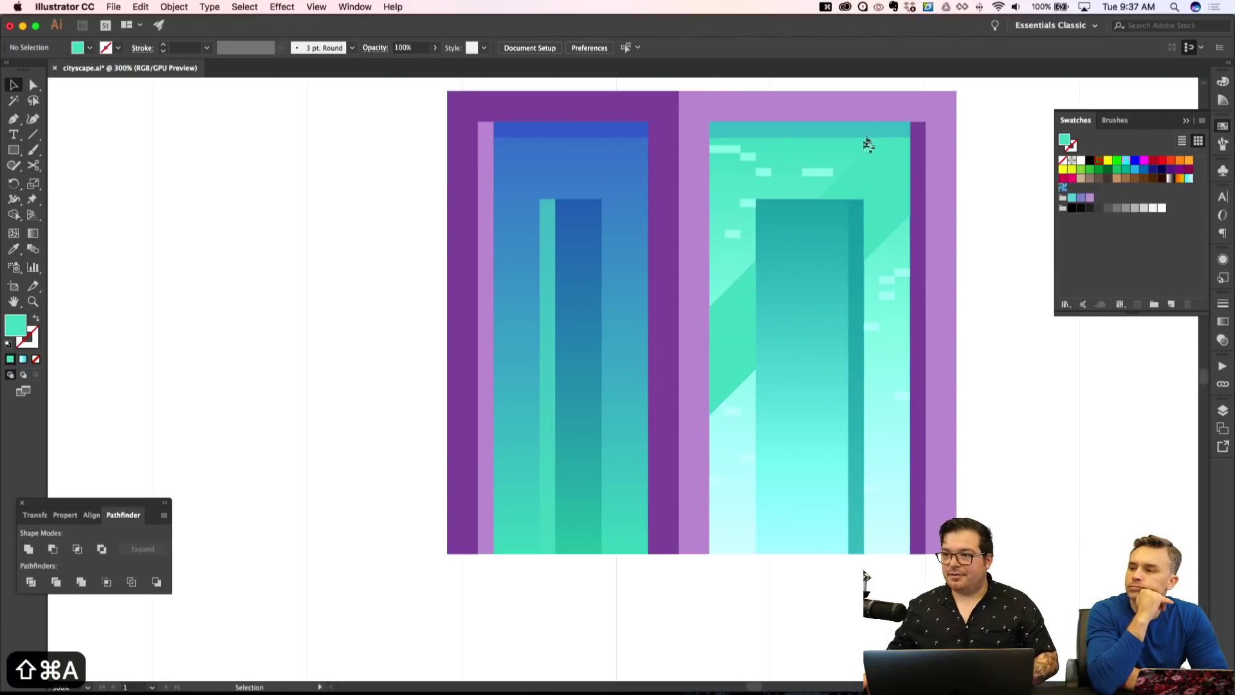
Try filling the trimmed diagonal band with the pale colour sampled from the bottom of the window gradient, and undo it.
{"action": "left_click", "coordinate": [870, 181]}
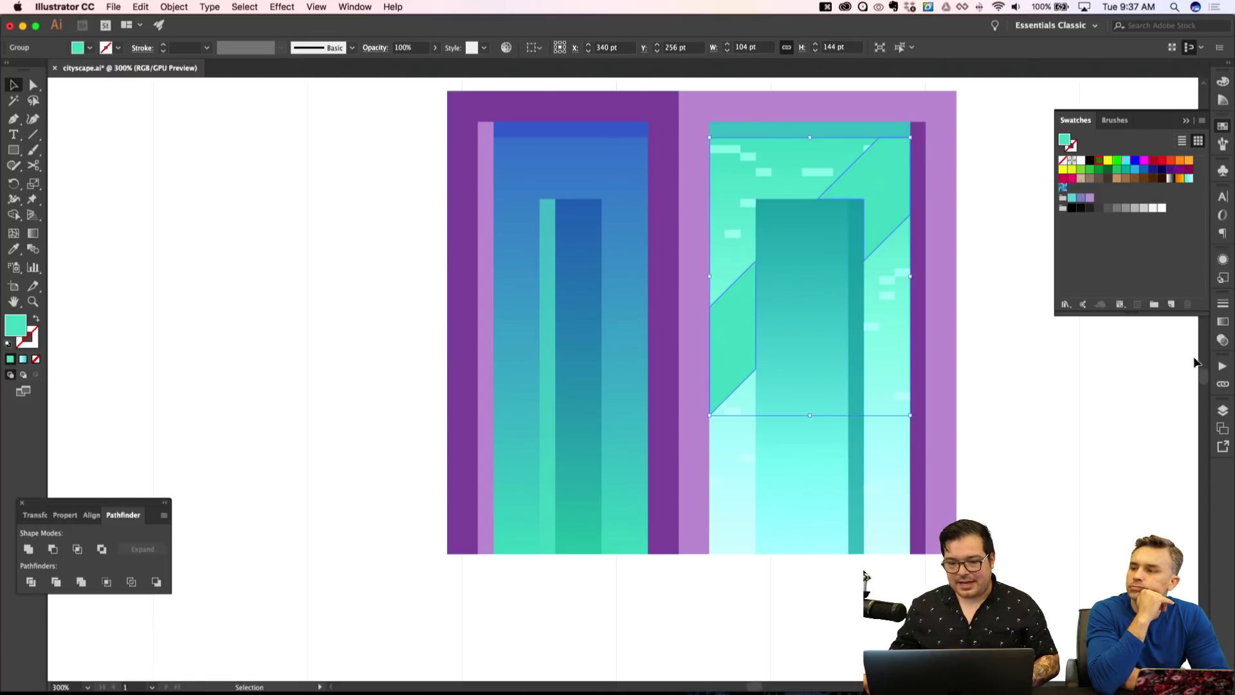
{"action": "key", "text": "i"}
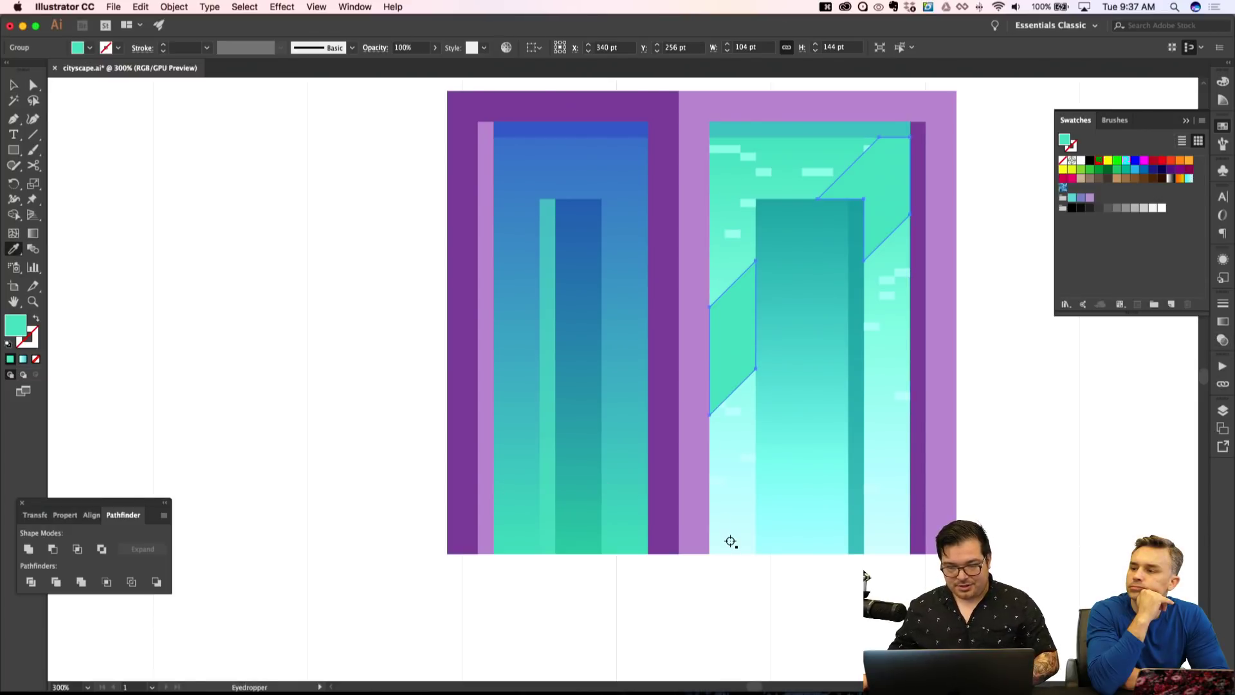
{"action": "left_click", "coordinate": [730, 541]}
{"action": "key", "text": "shift+super+a"}
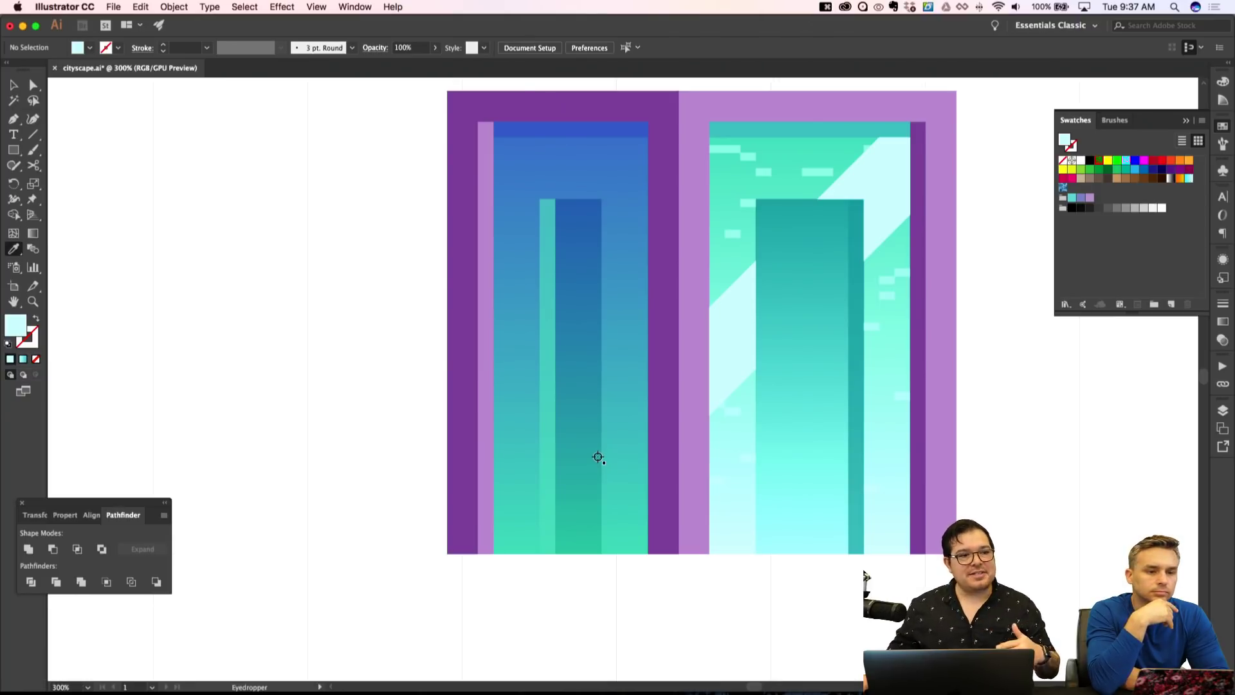
{"action": "key", "text": "v"}
{"action": "left_click", "coordinate": [715, 343]}
{"action": "key", "text": "super+z"}
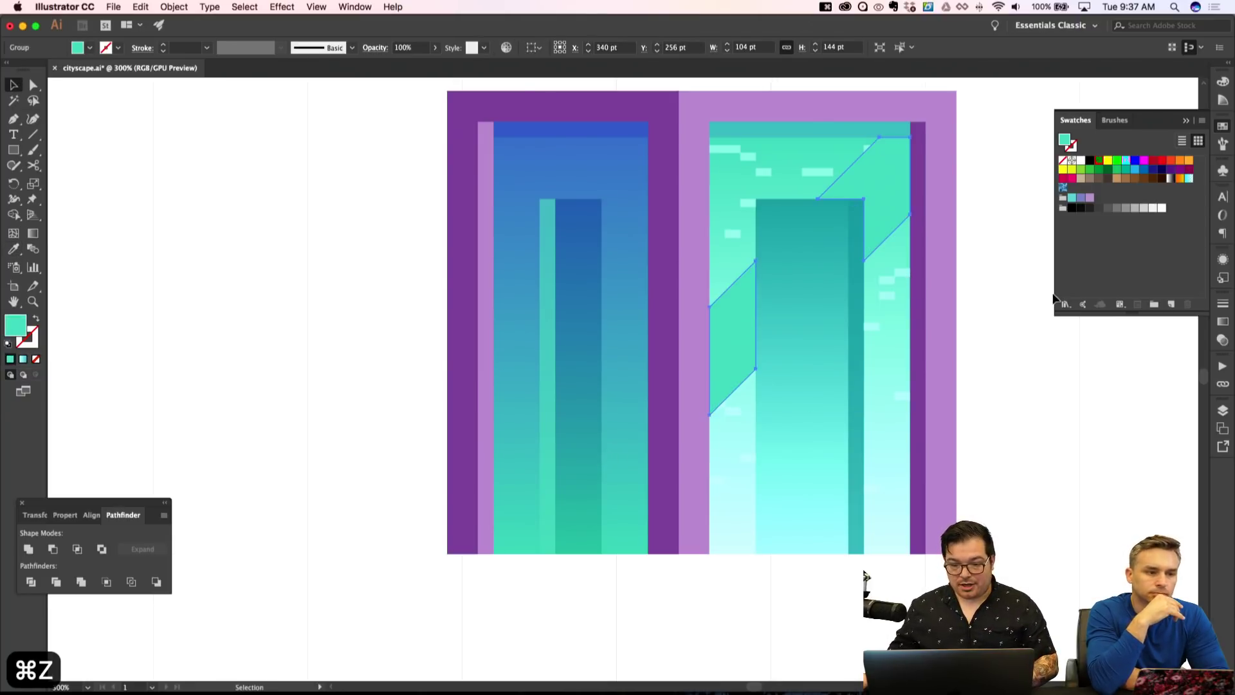
Set the trimmed diagonal band's blending mode to Screen and deselect it.
{"action": "left_click", "coordinate": [1222, 341]}
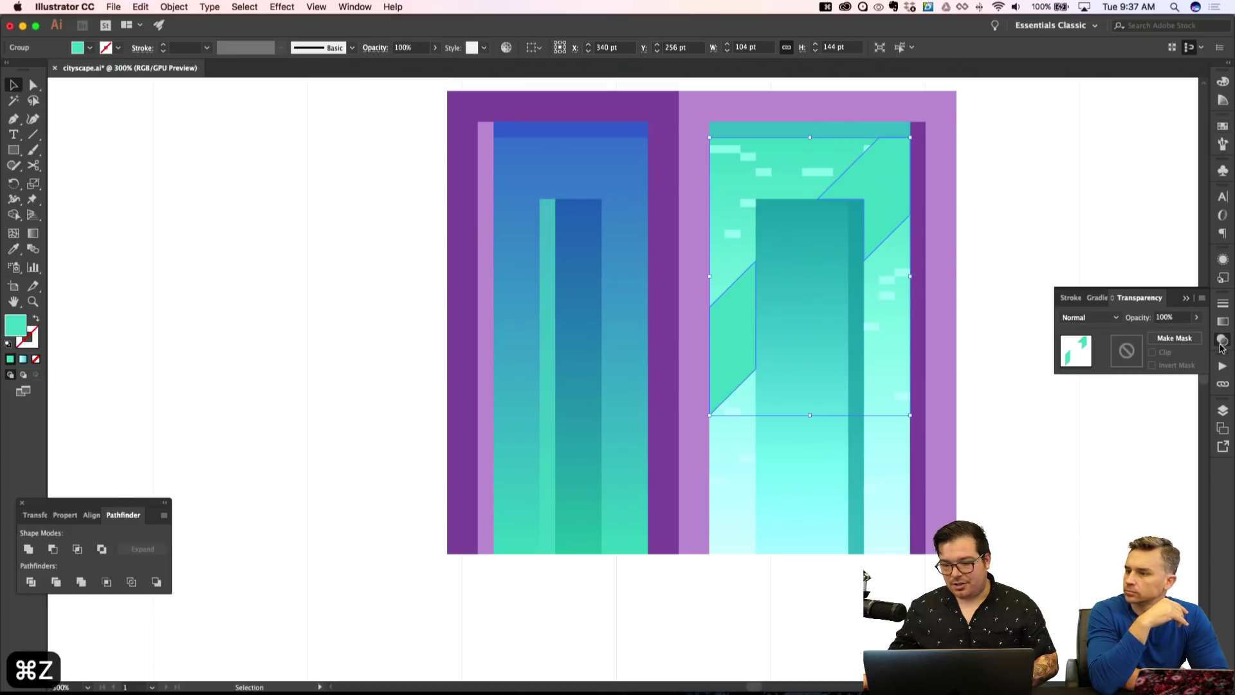
{"action": "left_click", "coordinate": [1114, 320]}
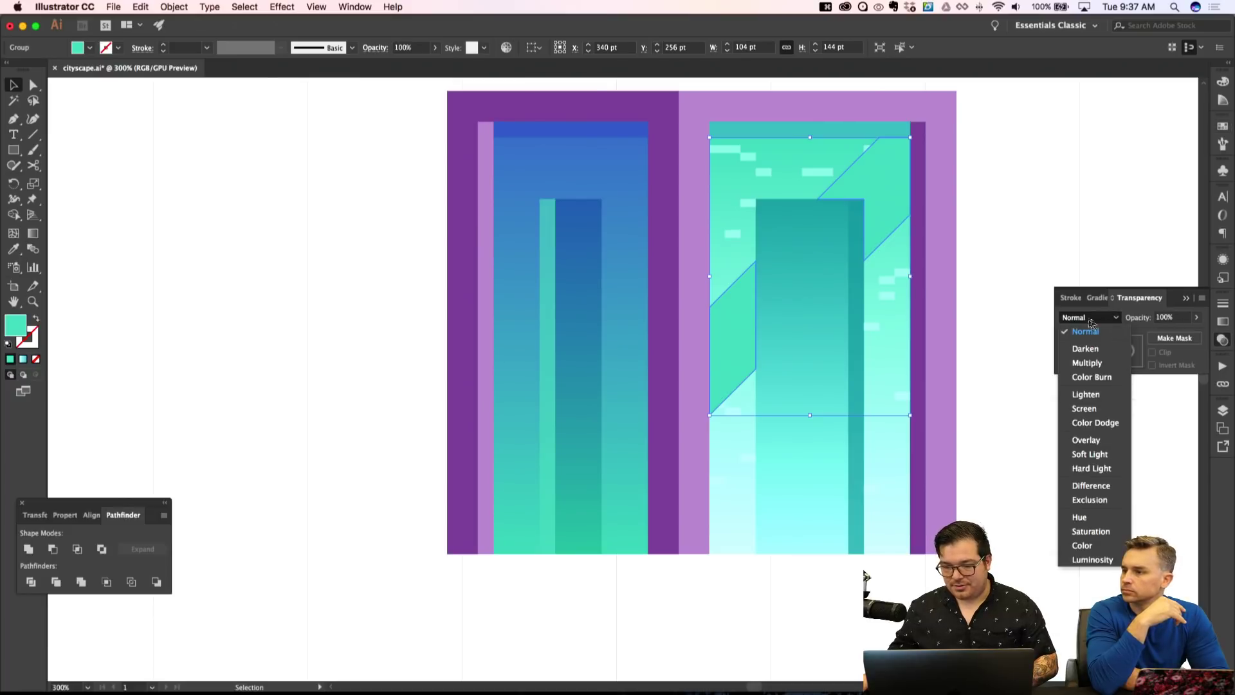
{"action": "left_click", "coordinate": [1099, 414]}
{"action": "key", "text": "shift+super+a"}
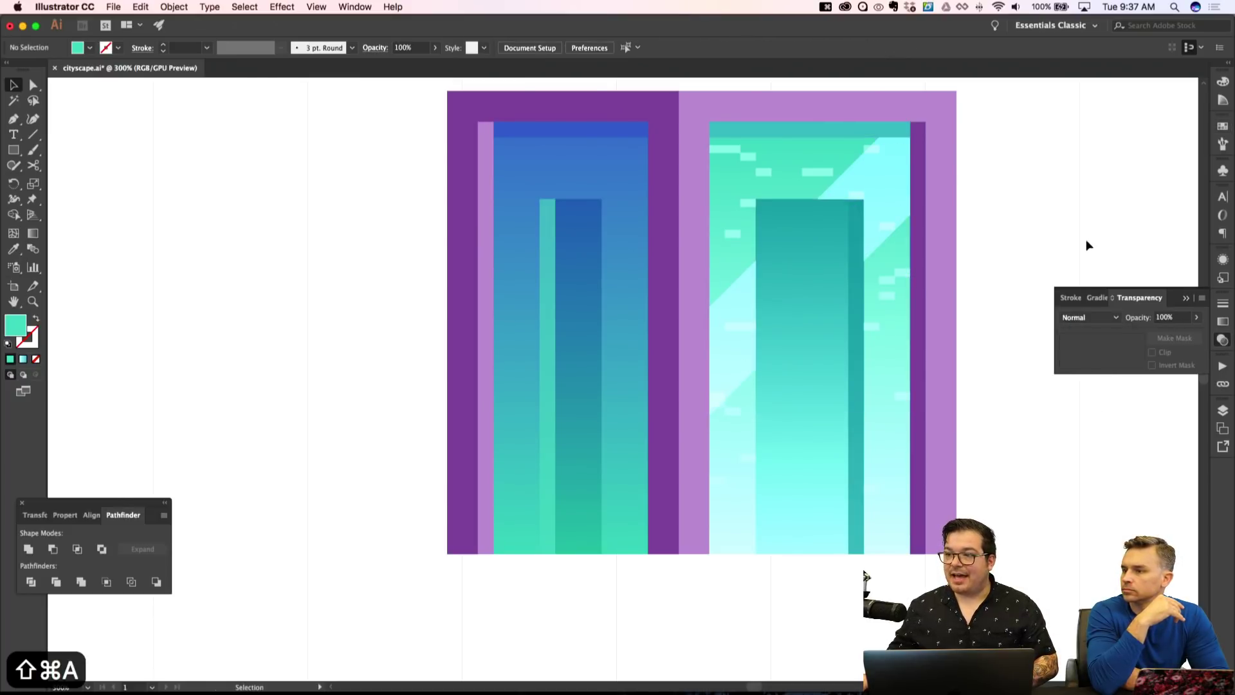
Lower the diagonal band's opacity to 40% and deselect it.
{"action": "left_click", "coordinate": [881, 172]}
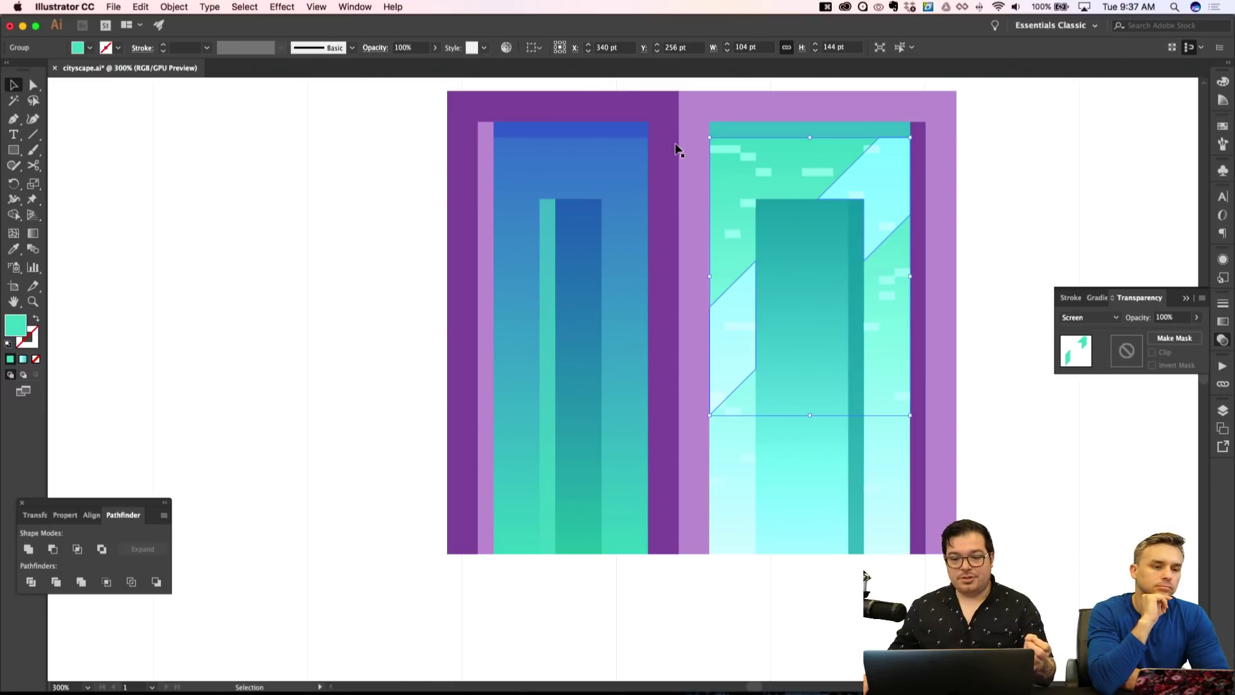
{"action": "left_click", "coordinate": [395, 47]}
{"action": "type", "text": "80"}
{"action": "key", "text": "Return"}
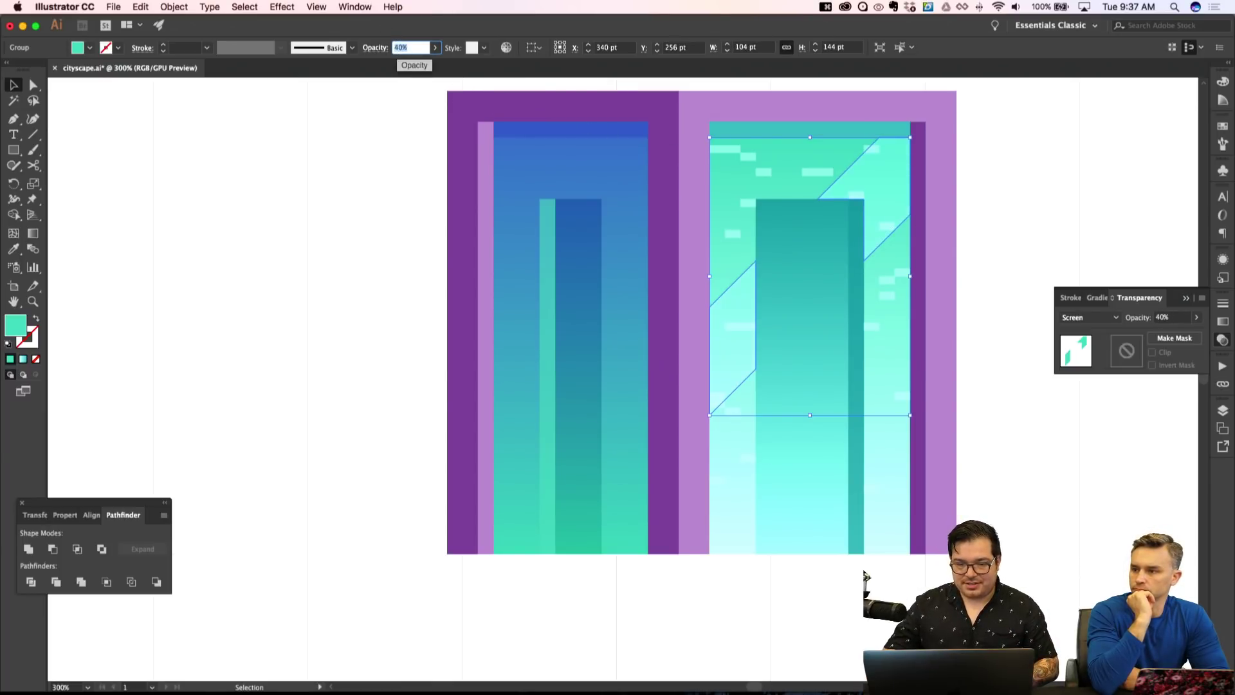
{"action": "key", "text": "shift+super+a"}
{"action": "key", "text": "super+minus"}
{"action": "key", "text": "super+equal"}
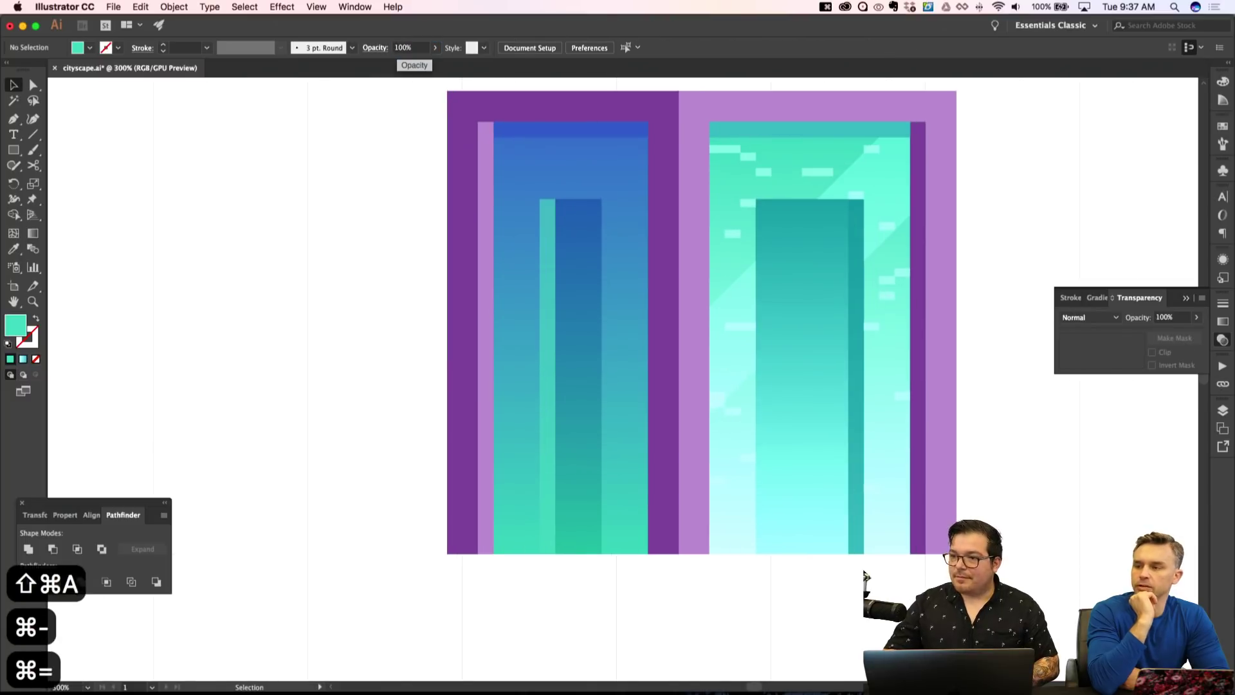
{"action": "left_click", "coordinate": [731, 306]}
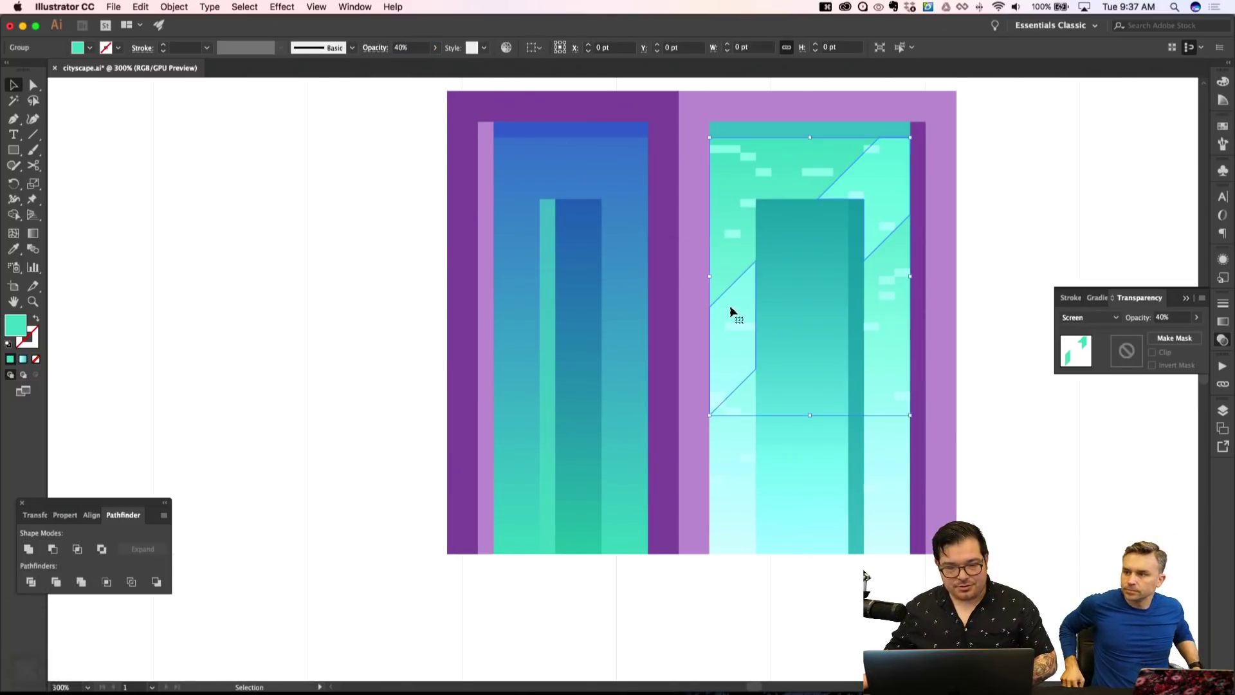
{"action": "key", "text": "shift+super+a"}
Draw a thin diagonal strip, about 104 x 120 pt overall, across the teal window below the wide band.
{"action": "scroll", "coordinate": [848, 337], "scroll_direction": "down", "scroll_amount": 2}
{"action": "key", "text": "p"}
{"action": "left_click", "coordinate": [909, 247]}
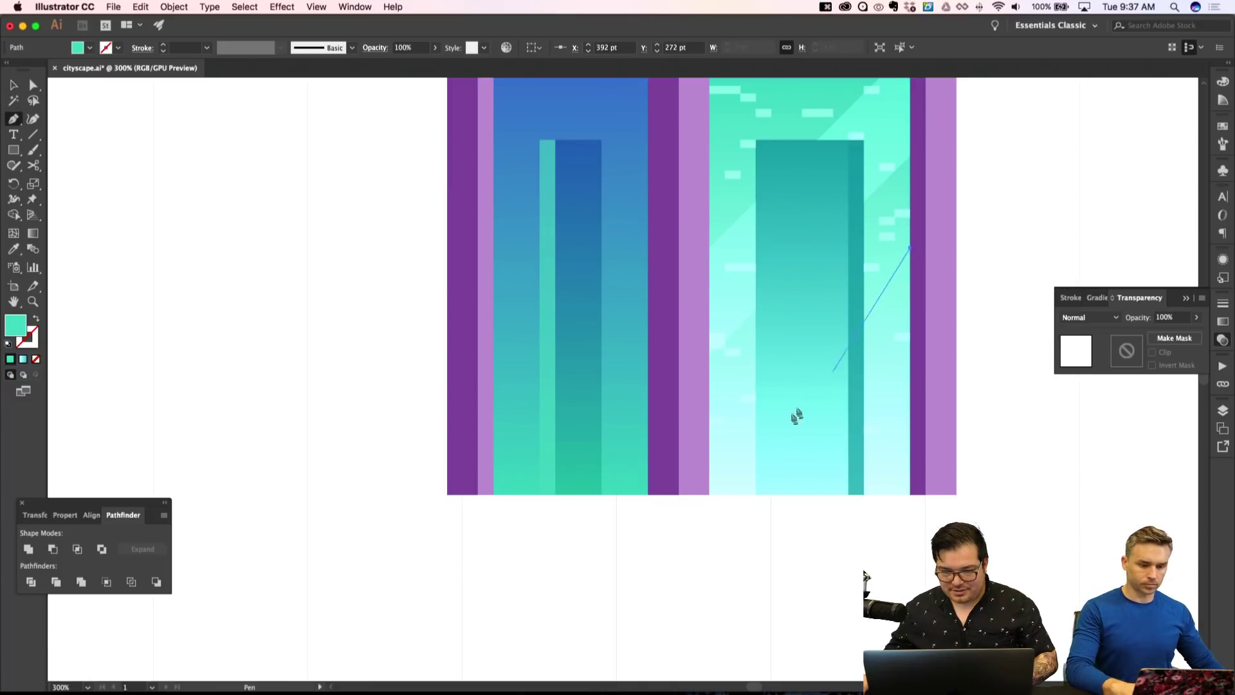
{"action": "left_click", "coordinate": [709, 448]}
{"action": "left_click", "coordinate": [710, 480]}
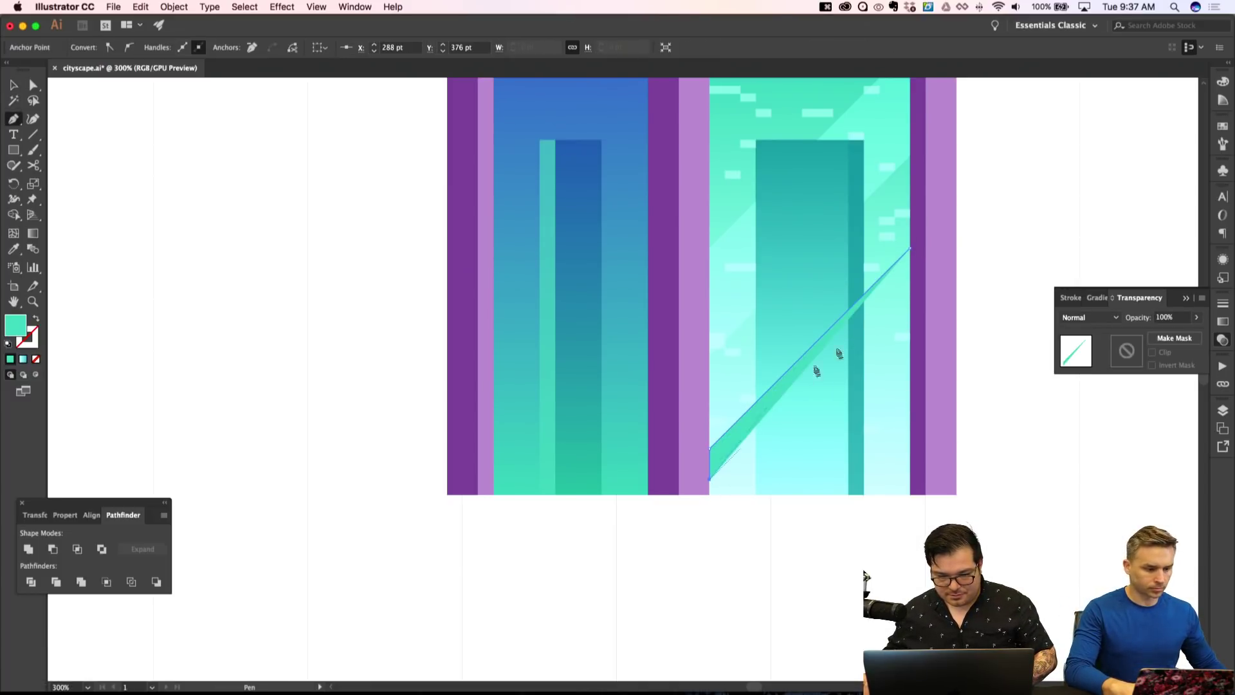
{"action": "left_click", "coordinate": [909, 279]}
{"action": "key", "text": "i"}
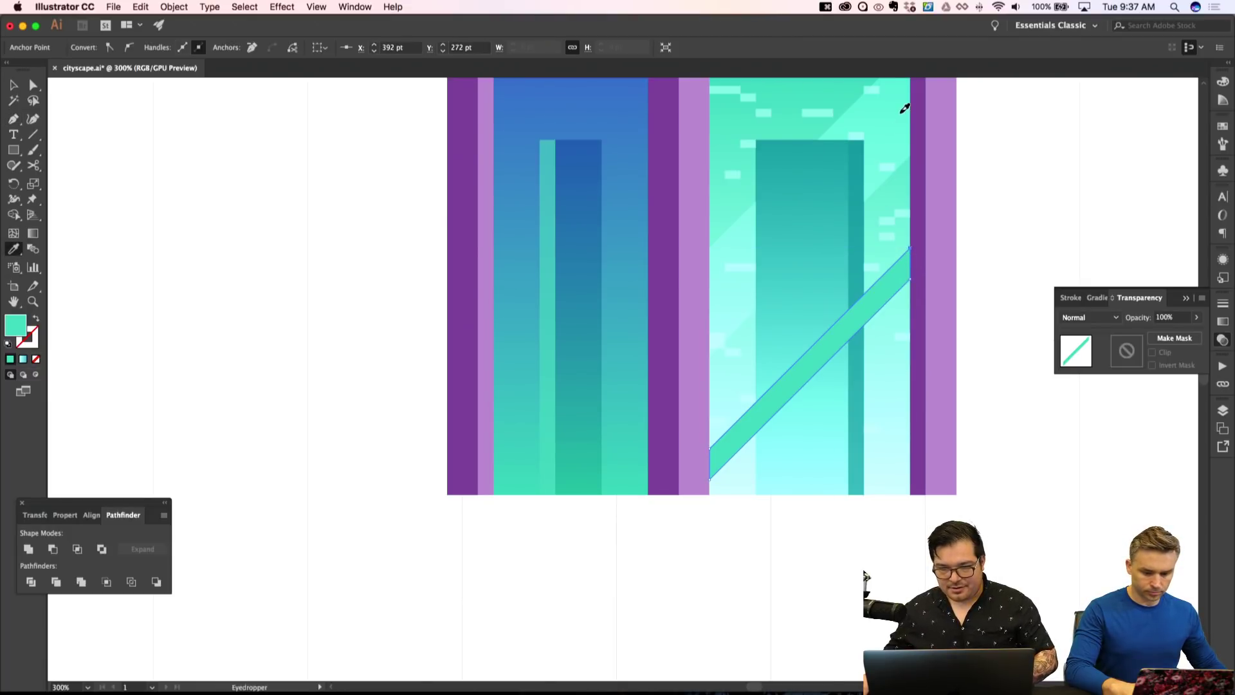
{"action": "key", "text": "shift+super+a"}
Set the thin diagonal strip to Screen blending at 40% opacity and deselect it.
{"action": "key", "text": "v"}
{"action": "left_click", "coordinate": [855, 325]}
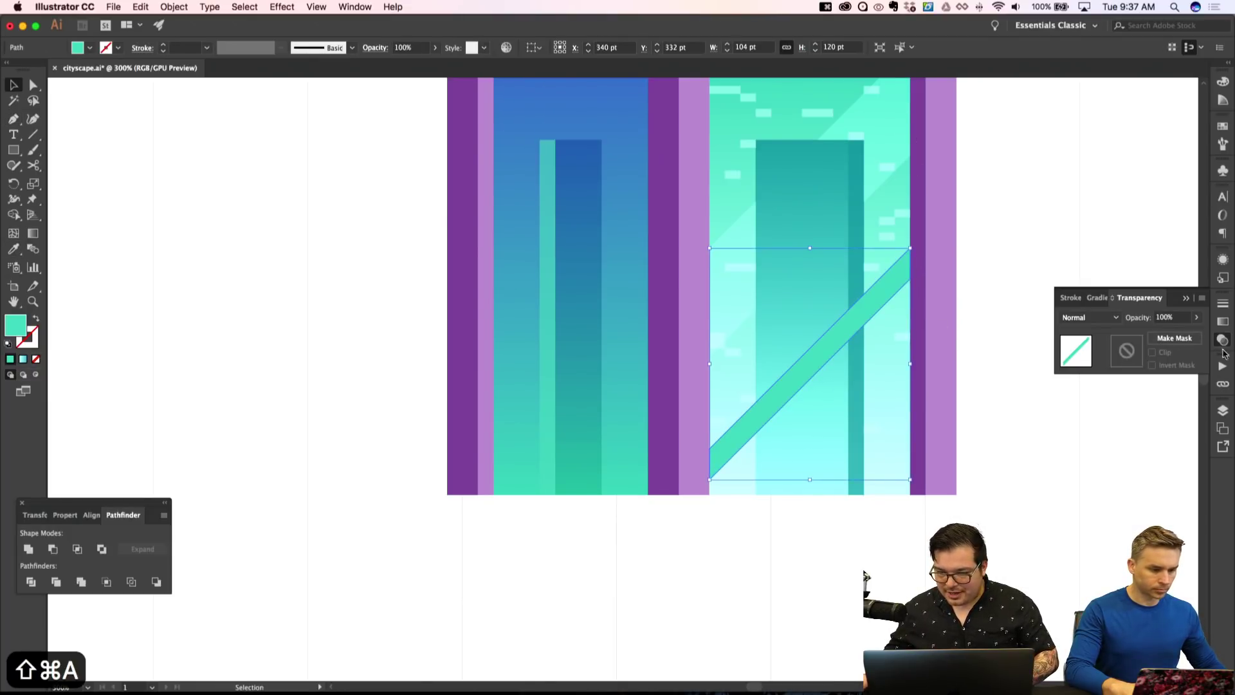
{"action": "left_click", "coordinate": [1091, 317]}
{"action": "left_click", "coordinate": [1095, 411]}
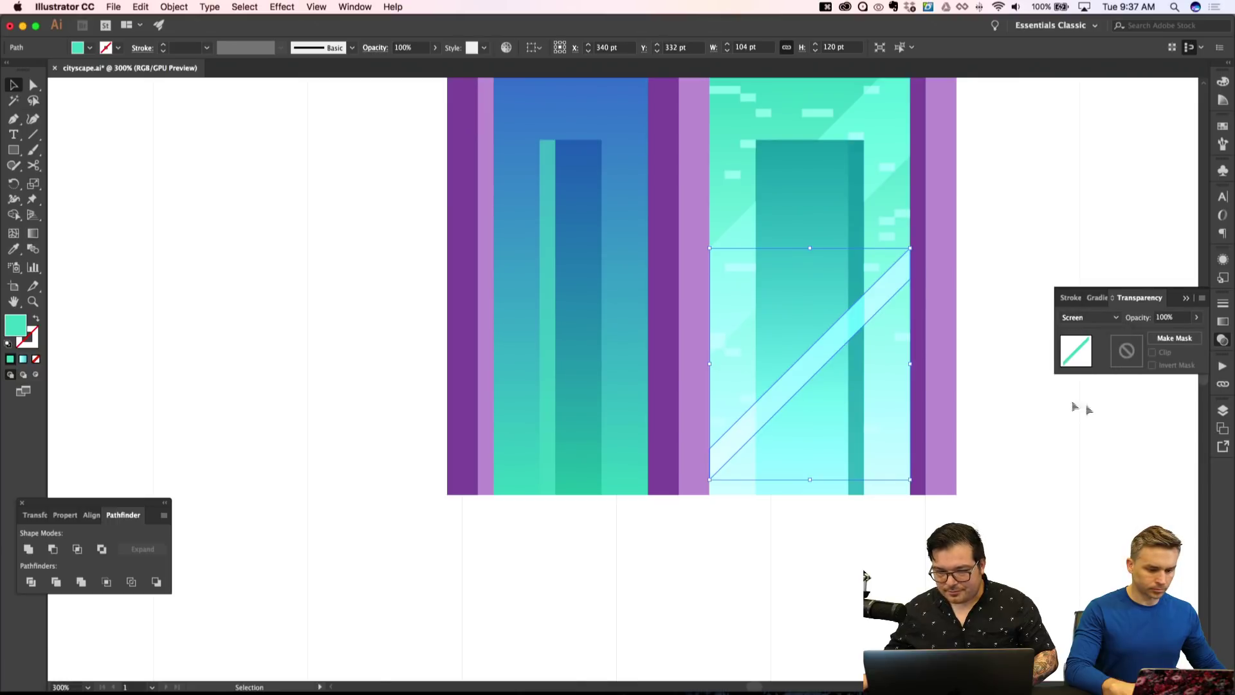
{"action": "left_click", "coordinate": [398, 47]}
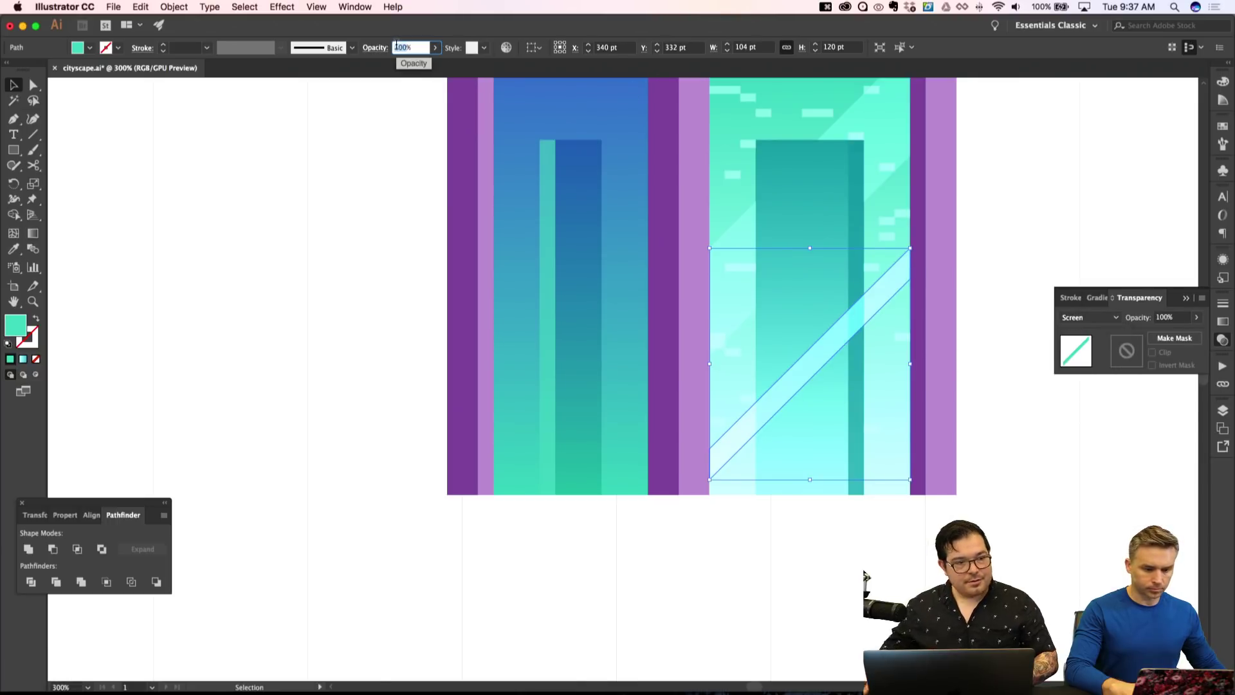
{"action": "type", "text": "40"}
{"action": "key", "text": "Return"}
{"action": "key", "text": "shift+super+a"}
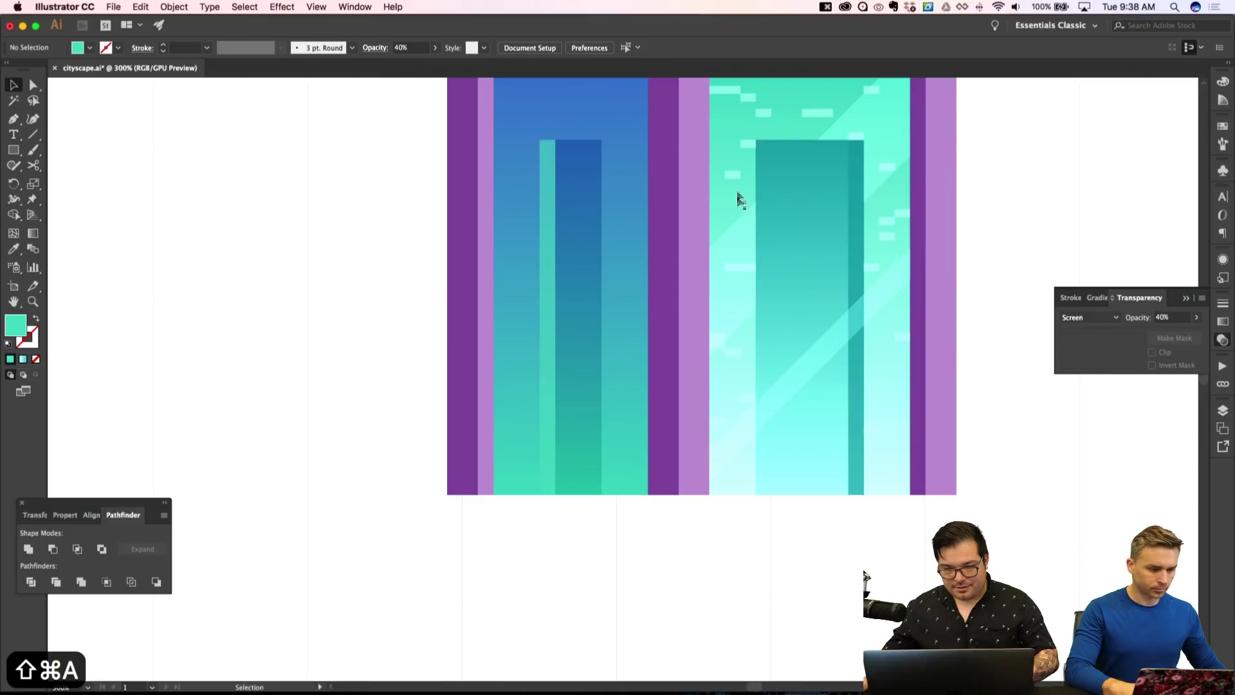
Draw a rectangle about 136 pt tall over the lower inner teal rectangle and subtract it from the thin strip with Minus Front.
{"action": "key", "text": "m"}
{"action": "left_click_drag", "start_coordinate": [756, 233], "coordinate": [865, 495]}
{"action": "key", "text": "v"}
{"action": "left_click", "coordinate": [891, 294], "text": "shift"}
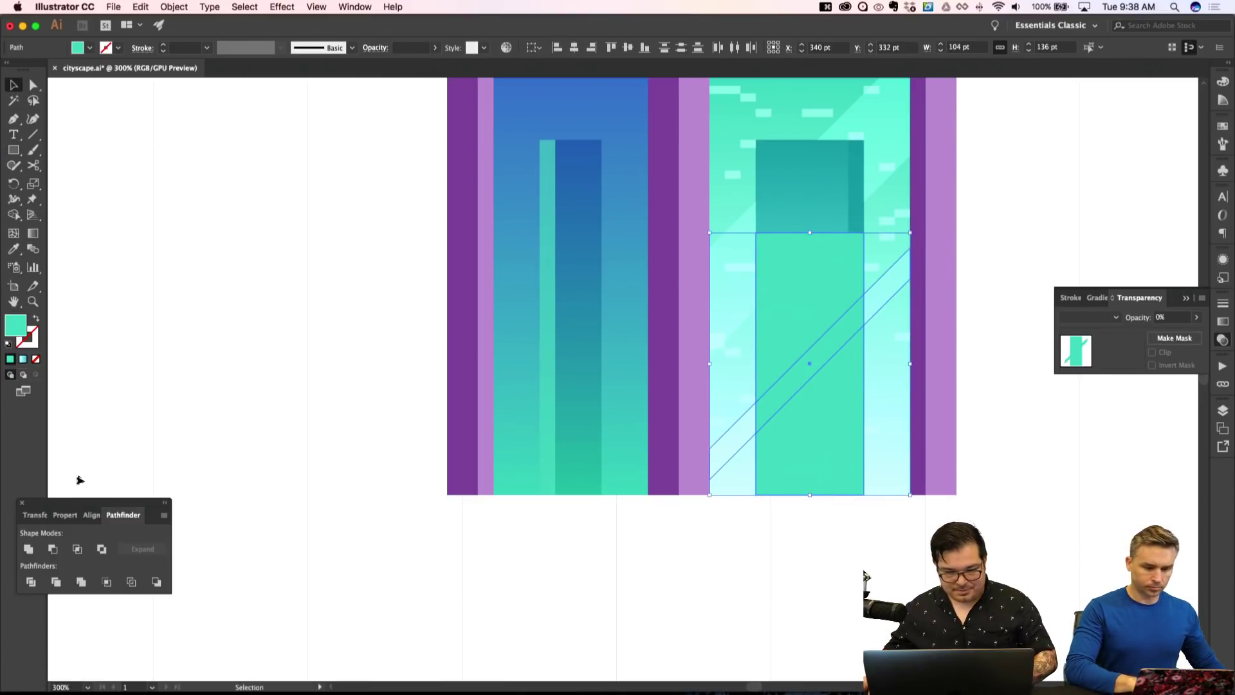
{"action": "left_click", "coordinate": [53, 549]}
{"action": "key", "text": "shift+super+a"}
{"action": "scroll", "coordinate": [937, 281], "scroll_direction": "up", "scroll_amount": 5}
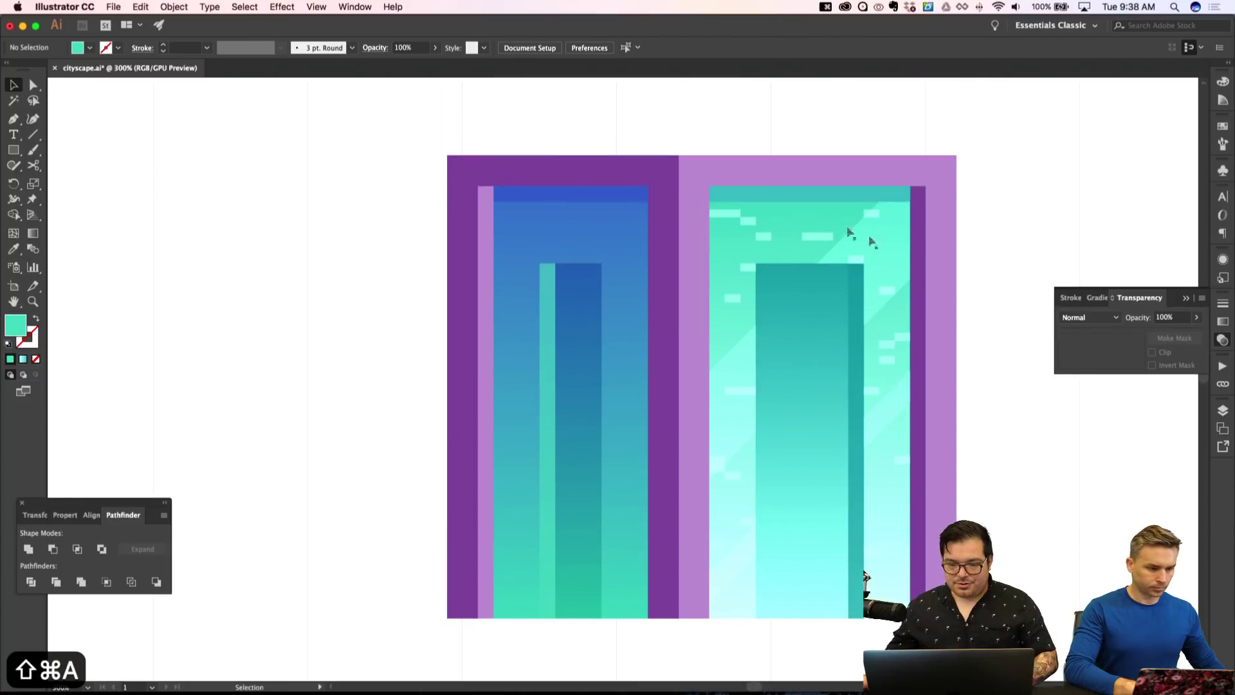
Draw a closed five-point diagonal band, about 104 x 144 pt overall, across the teal window and over its inner rectangle with the Pen tool.
{"action": "scroll", "coordinate": [808, 226], "scroll_direction": "down", "scroll_amount": 2}
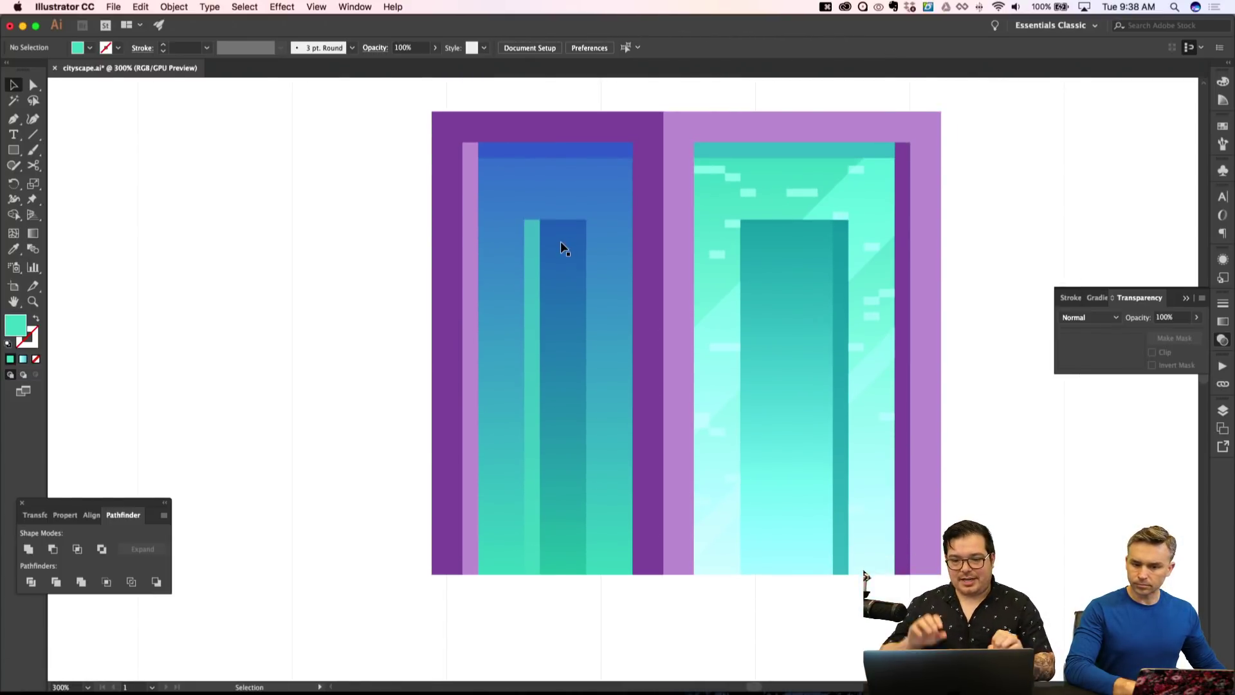
{"action": "scroll", "coordinate": [593, 251], "scroll_direction": "right", "scroll_amount": 3}
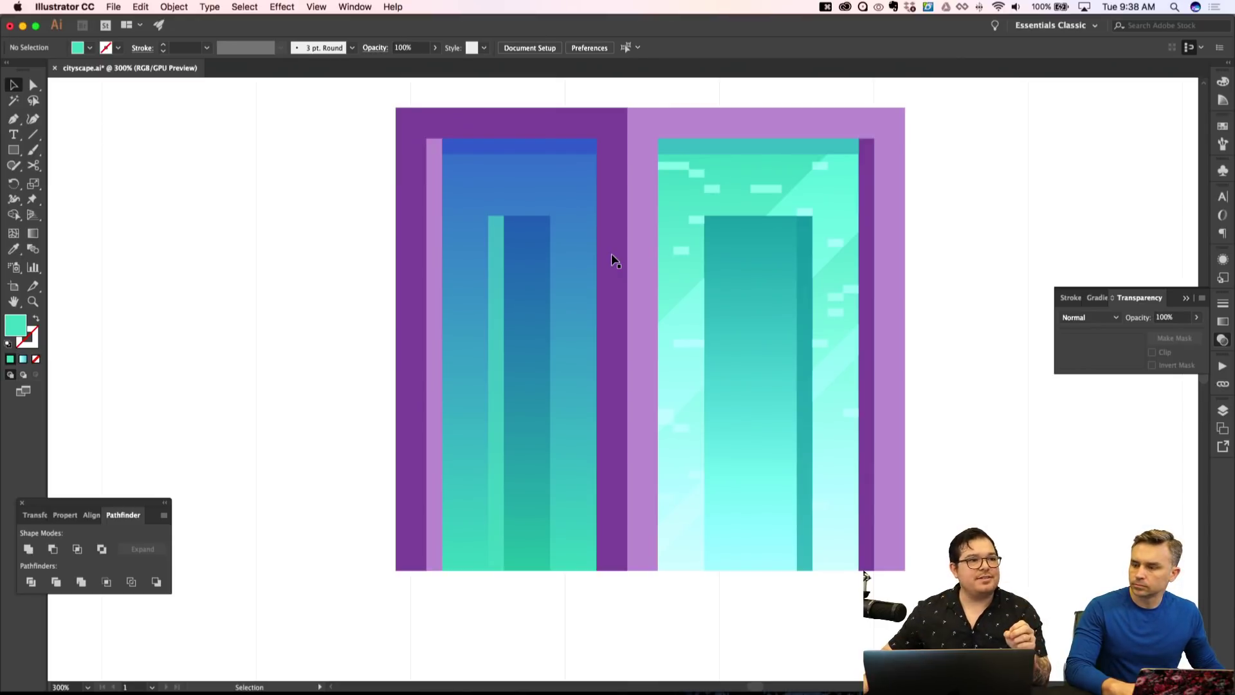
{"action": "key", "text": "p"}
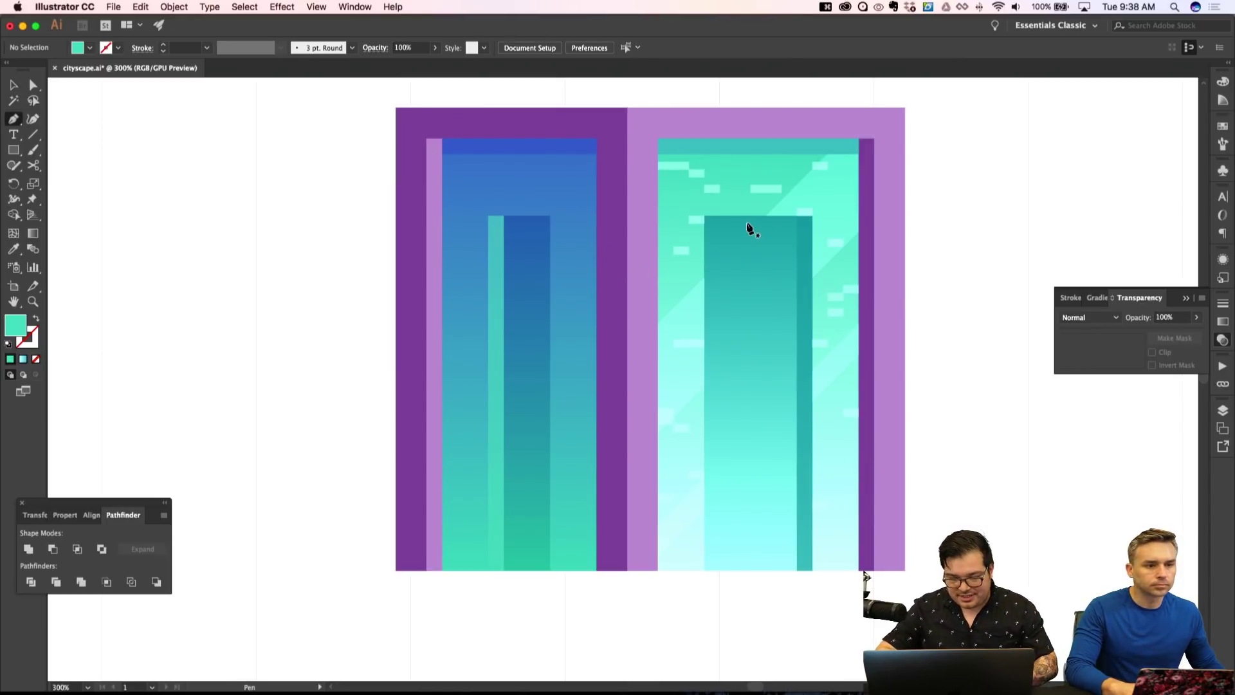
{"action": "left_click", "coordinate": [678, 307]}
{"action": "key", "text": "super+z"}
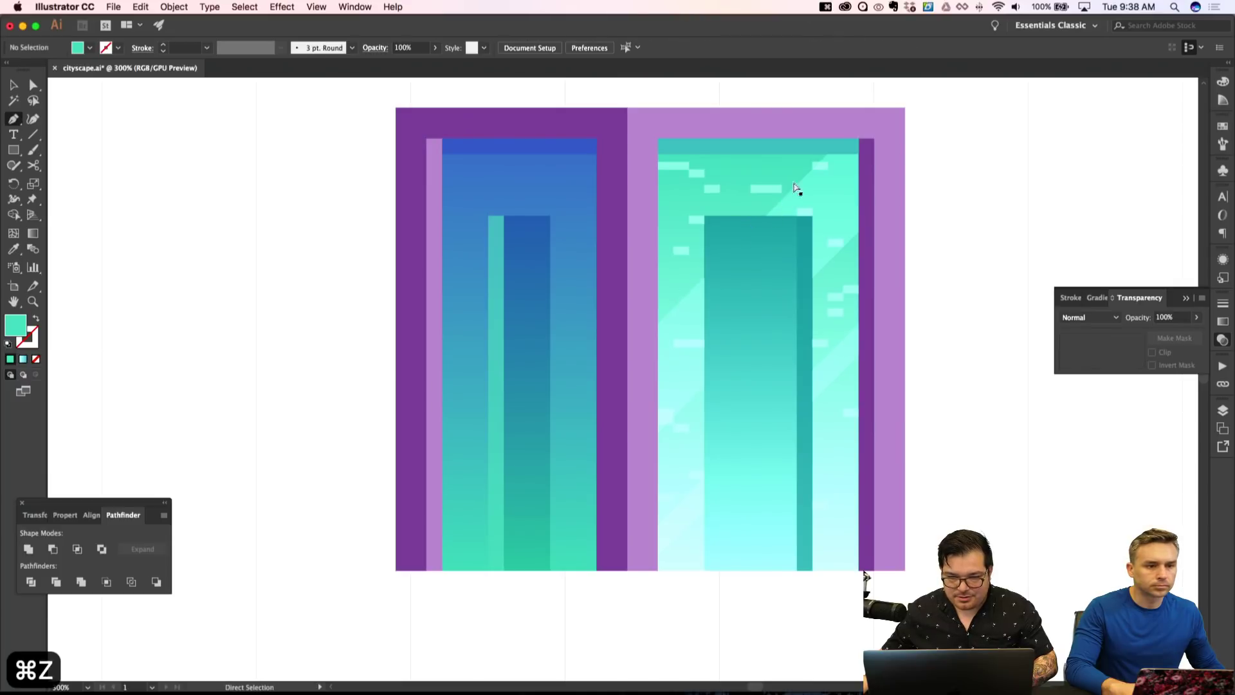
{"action": "left_click", "coordinate": [828, 154]}
{"action": "left_click", "coordinate": [658, 324]}
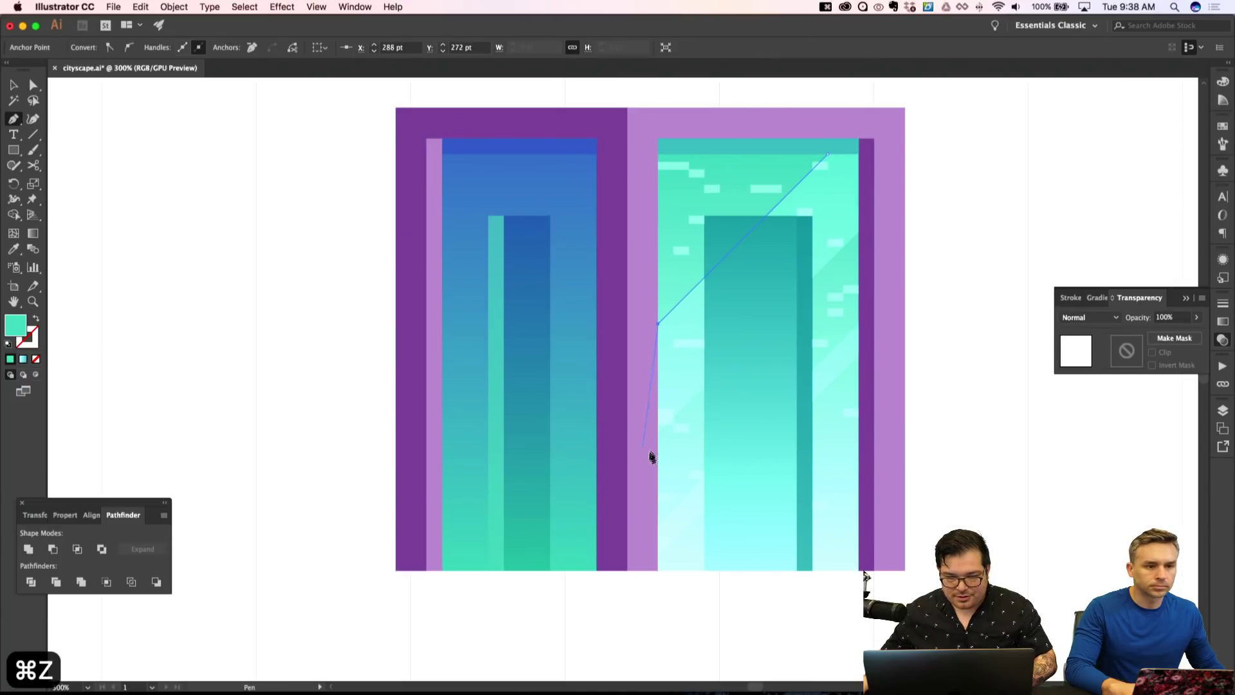
{"action": "left_click", "coordinate": [657, 431]}
{"action": "left_click", "coordinate": [858, 231]}
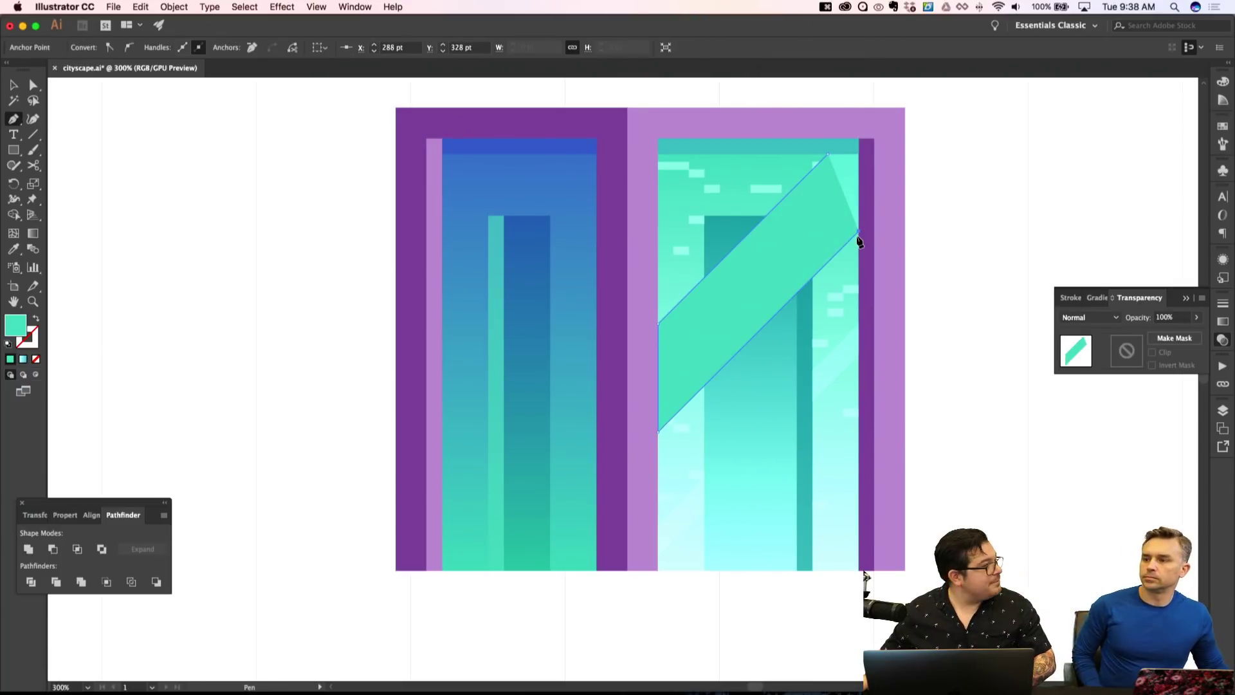
{"action": "left_click", "coordinate": [859, 155]}
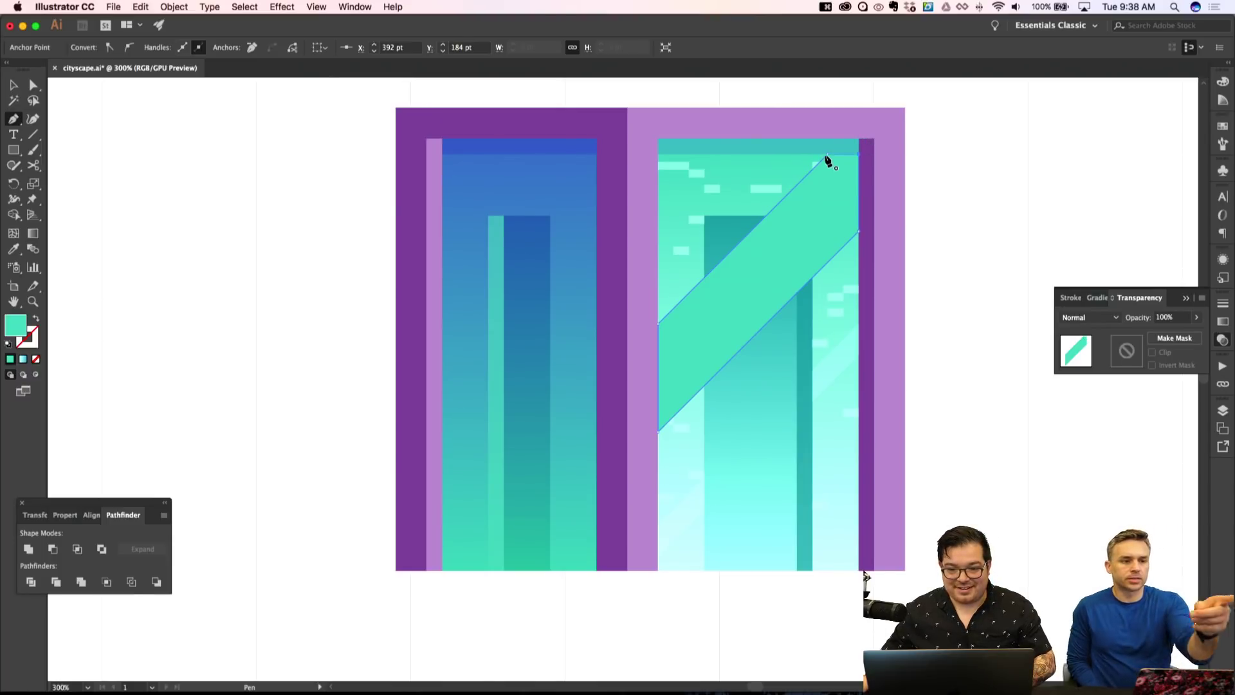
{"action": "left_click", "coordinate": [828, 155]}
{"action": "key", "text": "shift+super+a"}
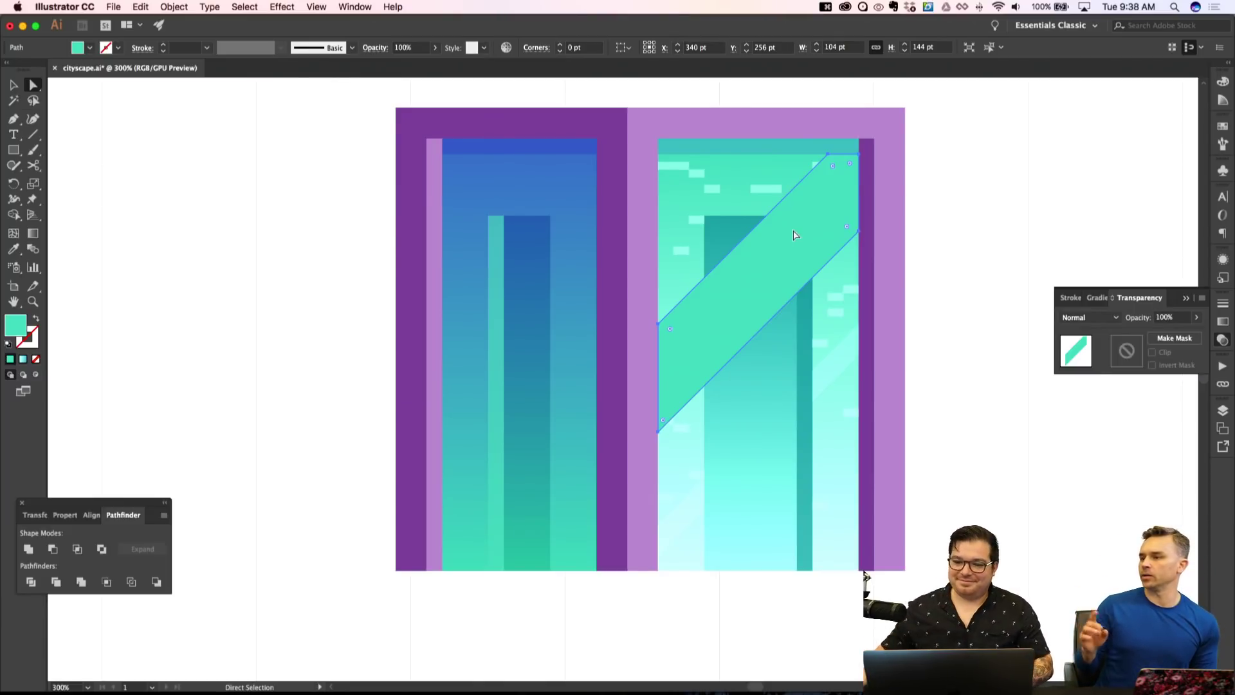
Show the object Properties and place them floating over the canvas beside the blue window.
{"action": "left_click", "coordinate": [1055, 26]}
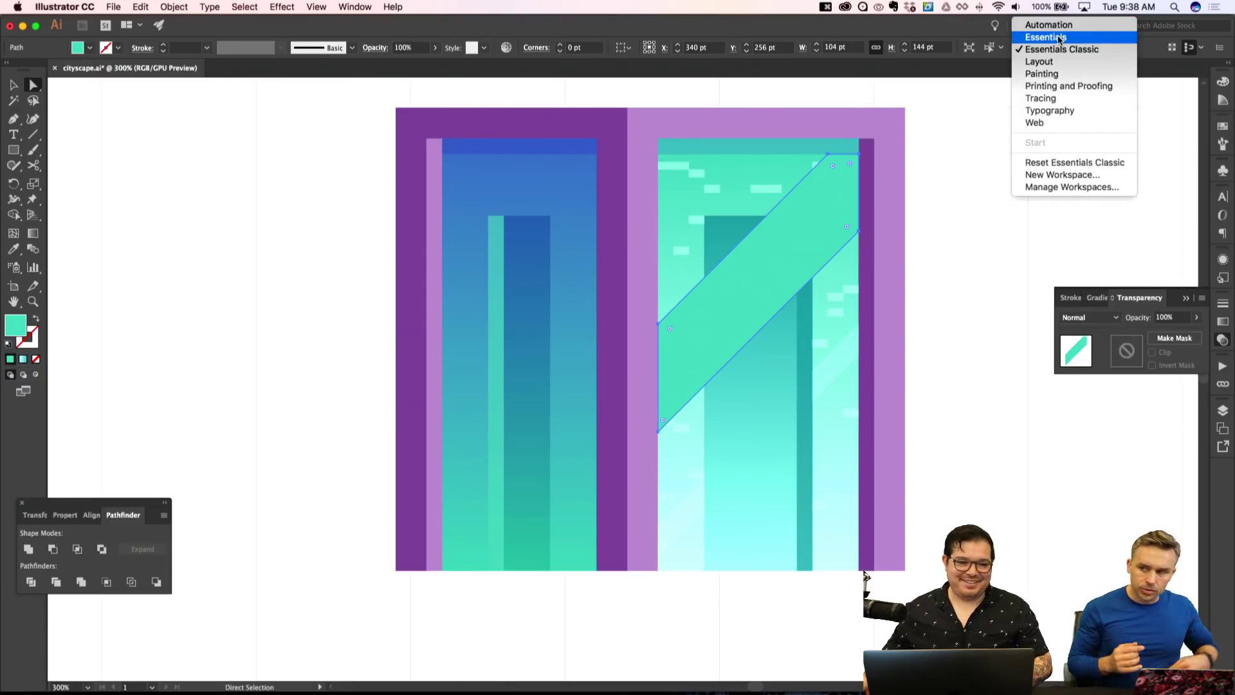
{"action": "left_click", "coordinate": [935, 142]}
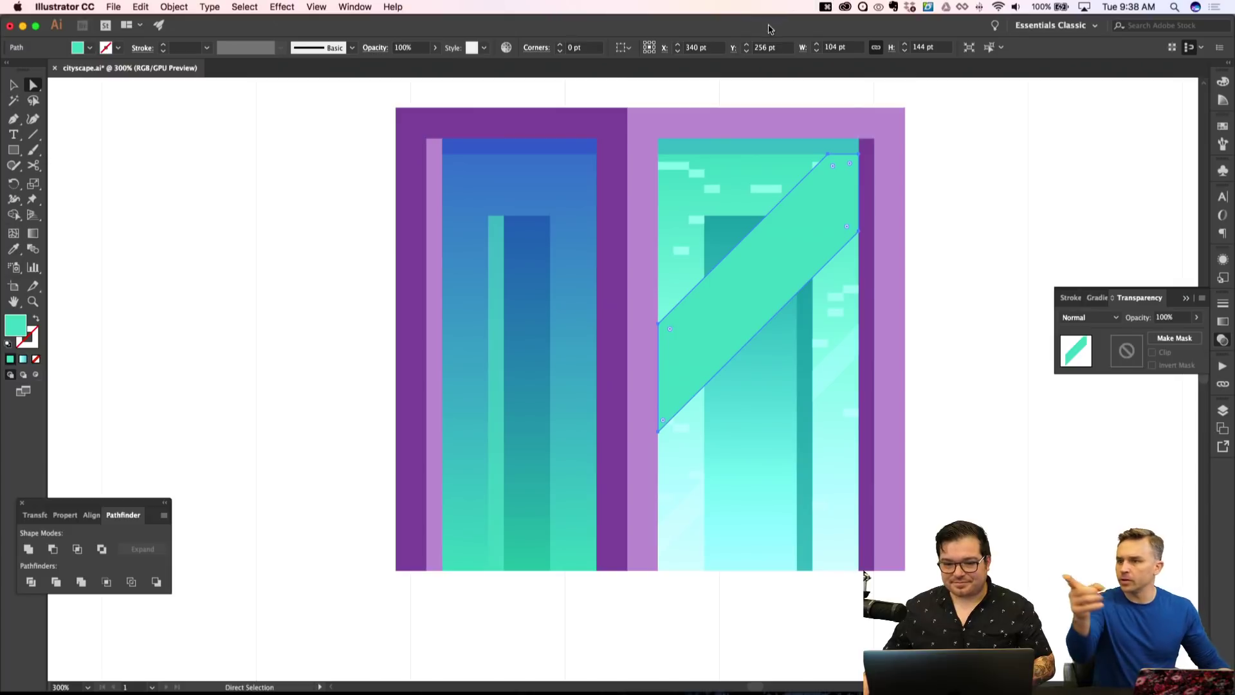
{"action": "left_click", "coordinate": [358, 6]}
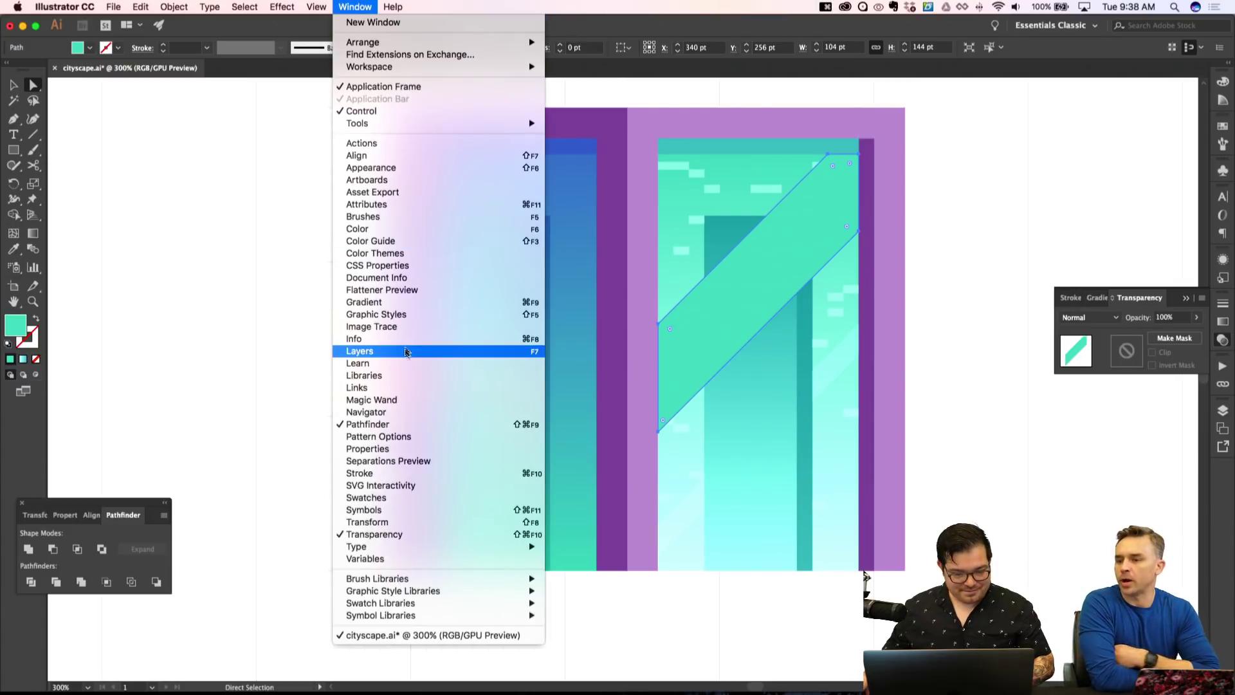
{"action": "left_click", "coordinate": [405, 449]}
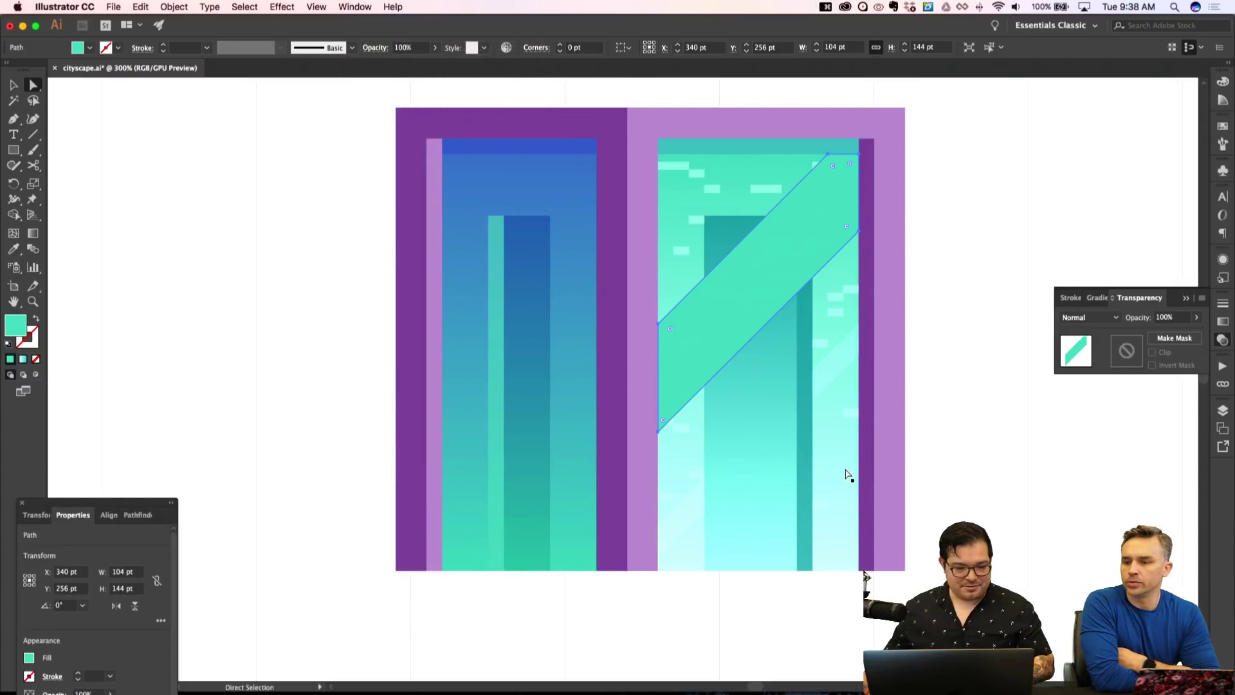
{"action": "left_click_drag", "start_coordinate": [132, 500], "coordinate": [298, 184]}
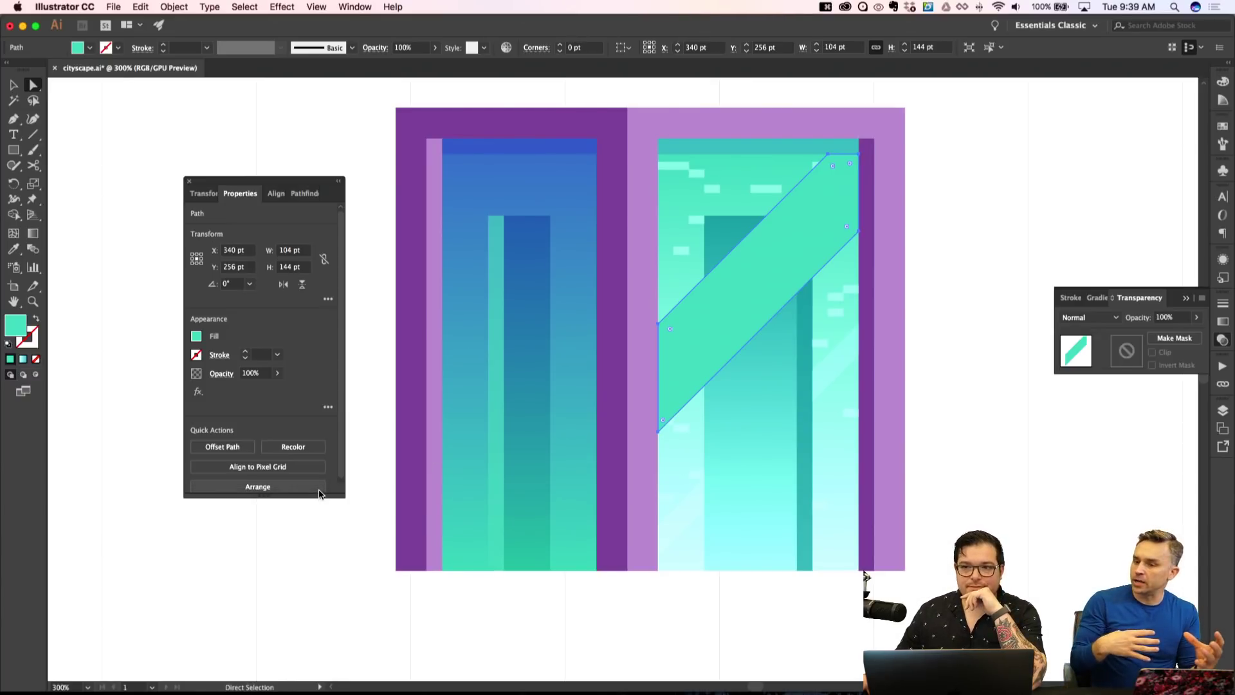
Draw two 40 x 40 pt squares, one above the other, on the empty canvas beside the building and select both.
{"action": "scroll", "coordinate": [846, 275], "scroll_direction": "right", "scroll_amount": 5}
{"action": "key", "text": "super+shift+a"}
{"action": "key", "text": "m"}
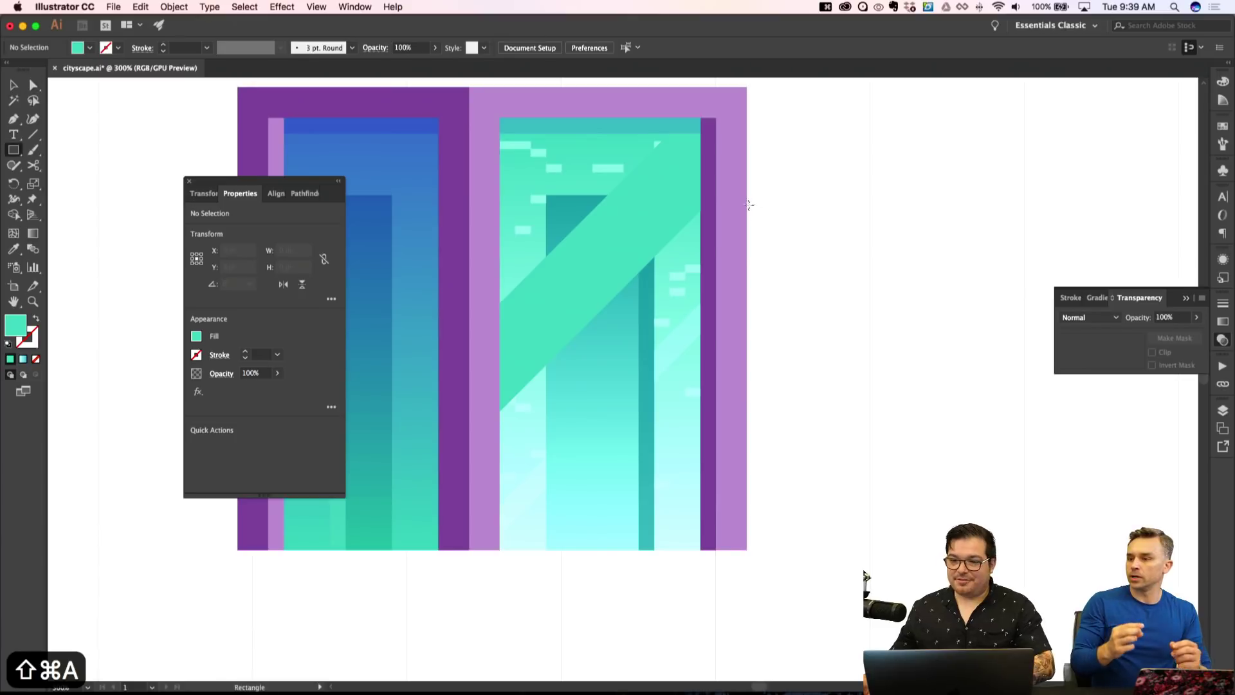
{"action": "mouse_move", "coordinate": [794, 164]}
{"action": "left_mouse_down"}
{"action": "mouse_move", "coordinate": [871, 241]}
{"action": "mouse_move", "coordinate": [837, 325]}
{"action": "left_mouse_up"}
{"action": "key", "text": "v"}
{"action": "left_click", "coordinate": [861, 309]}
{"action": "left_click_drag", "start_coordinate": [957, 133], "coordinate": [787, 361]}
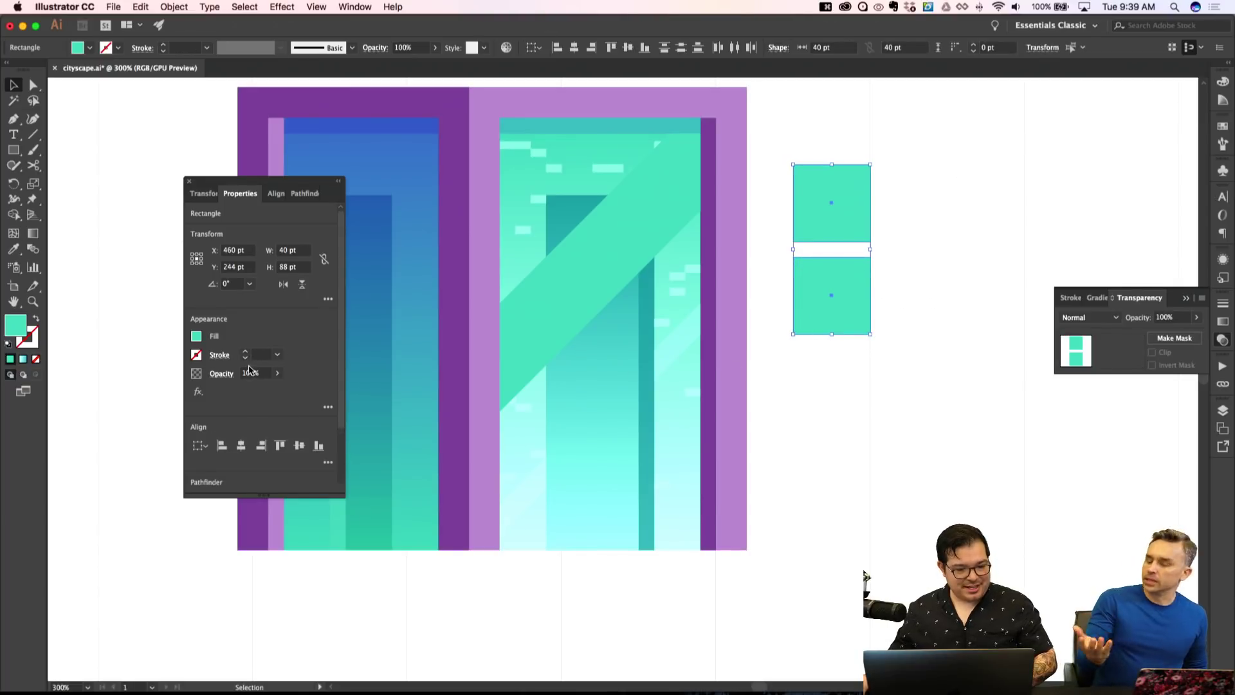
Bring the Align, Pathfinder and Quick Actions properties of the selected squares into view and save the document.
{"action": "key", "text": "super+z"}
{"action": "scroll", "coordinate": [319, 379], "scroll_direction": "down", "scroll_amount": 3}
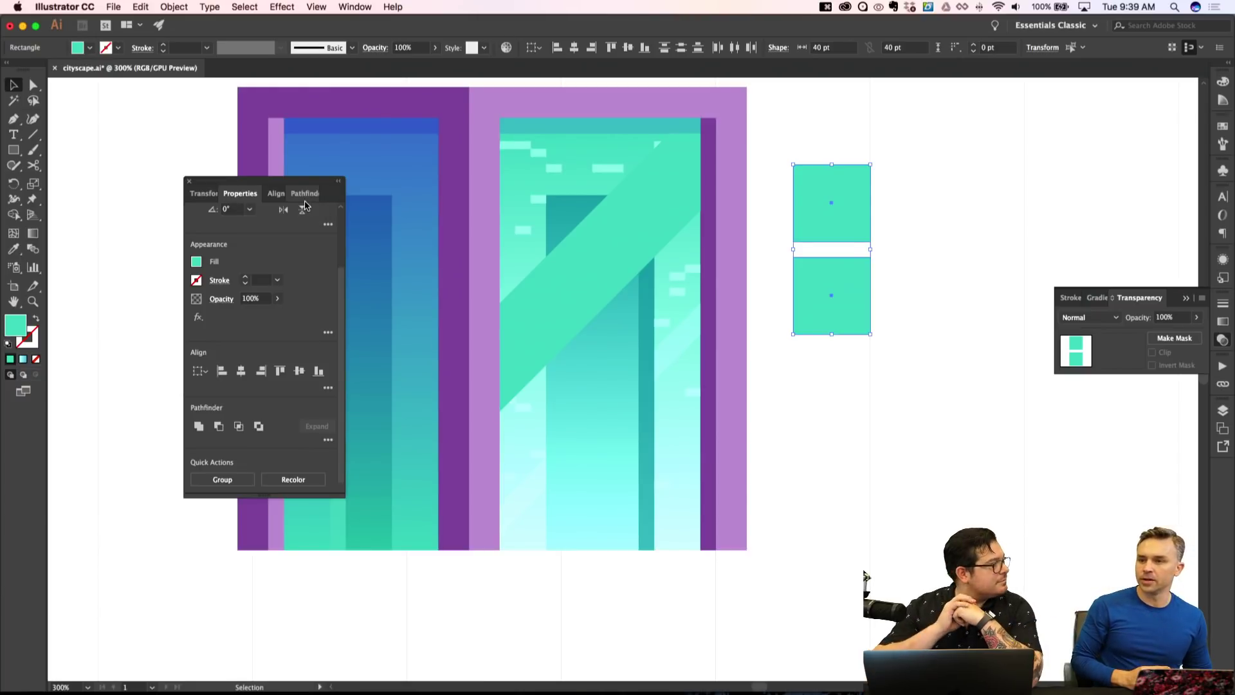
{"action": "key", "text": "super+s"}
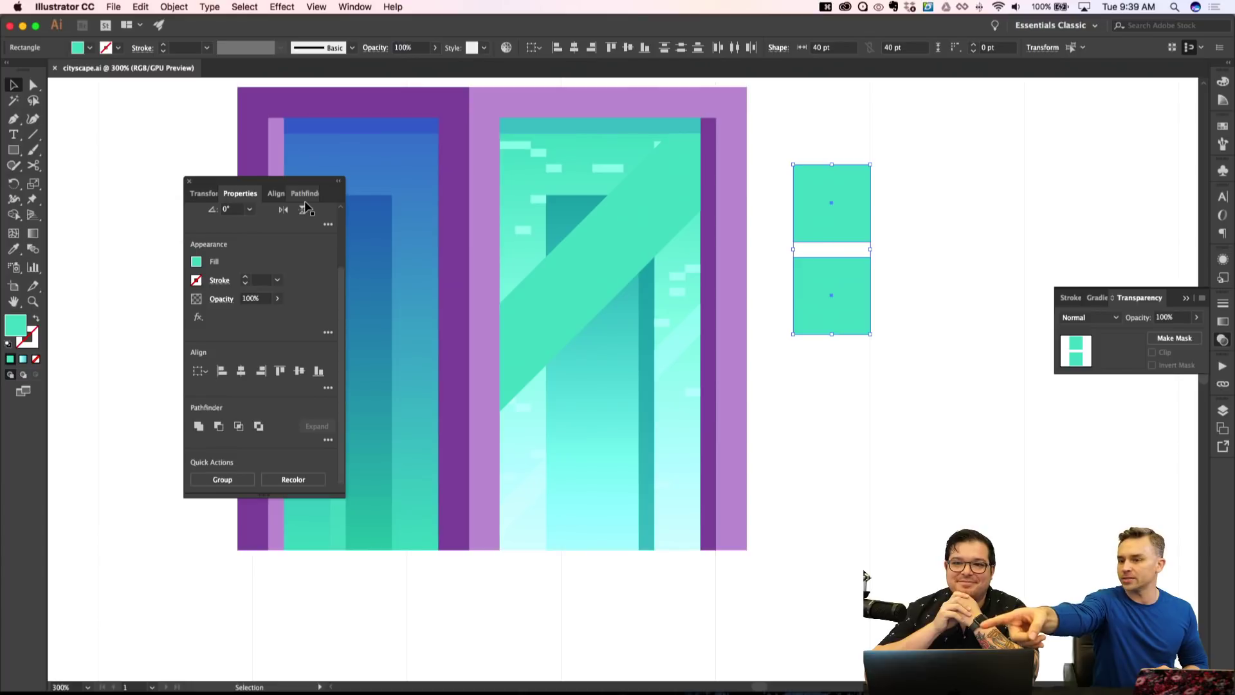
Bring up the Pathfinder controls and move their floating panel group clear of the artwork.
{"action": "left_click", "coordinate": [330, 389]}
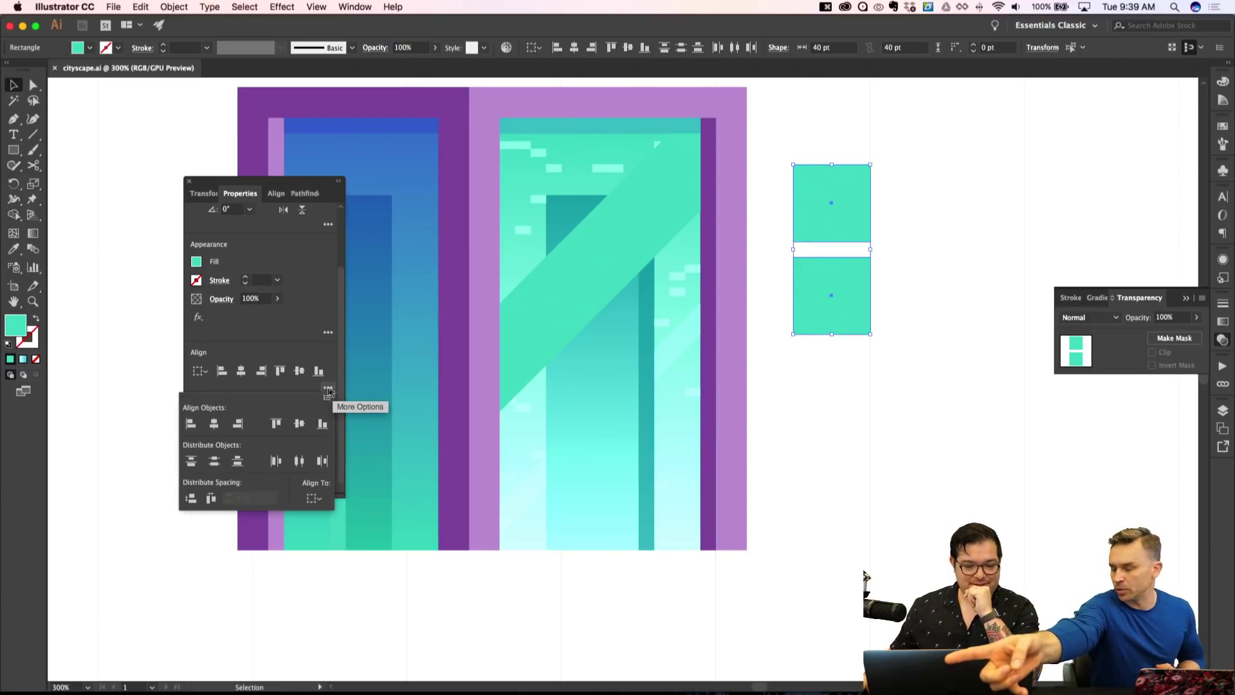
{"action": "left_click", "coordinate": [328, 390]}
{"action": "scroll", "coordinate": [251, 321], "scroll_direction": "up", "scroll_amount": 3}
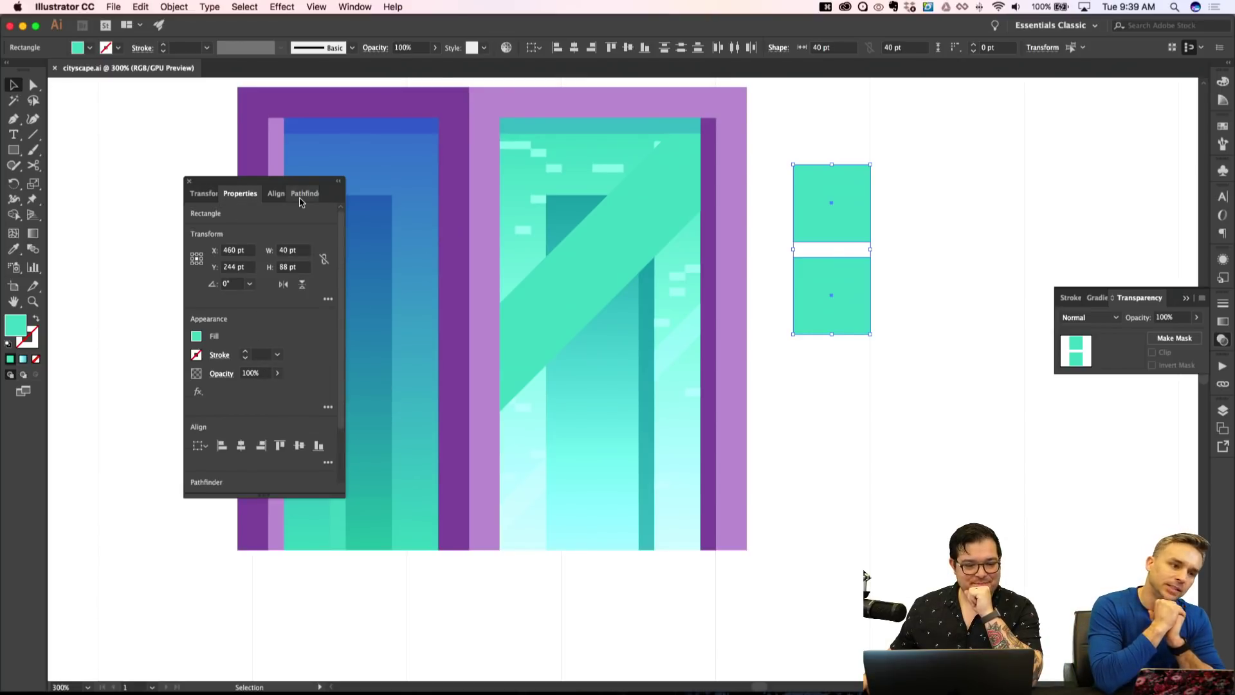
{"action": "left_click", "coordinate": [300, 194]}
{"action": "left_click_drag", "start_coordinate": [300, 194], "coordinate": [147, 524]}
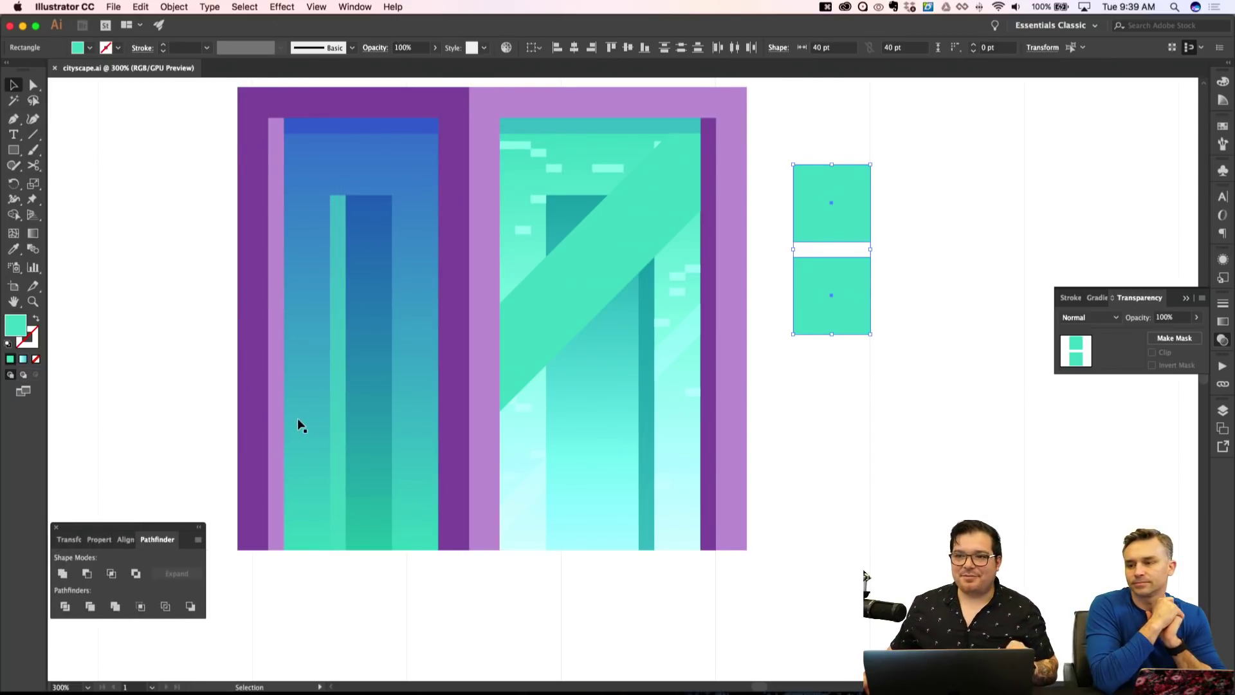
Nudge the diagonal green band across the teal window down a few points while viewing the artwork as outlines.
{"action": "scroll", "coordinate": [299, 425], "scroll_direction": "left", "scroll_amount": 3}
{"action": "key", "text": "a"}
{"action": "left_click", "coordinate": [638, 269]}
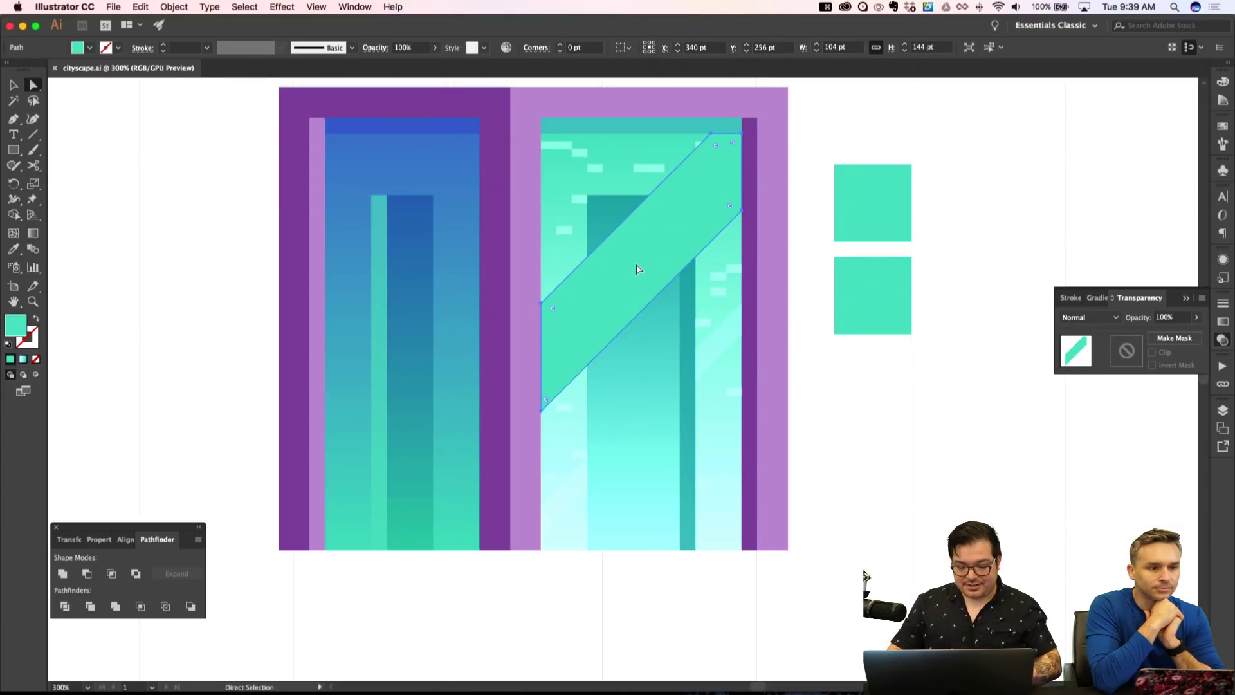
{"action": "key", "text": "cmd+y"}
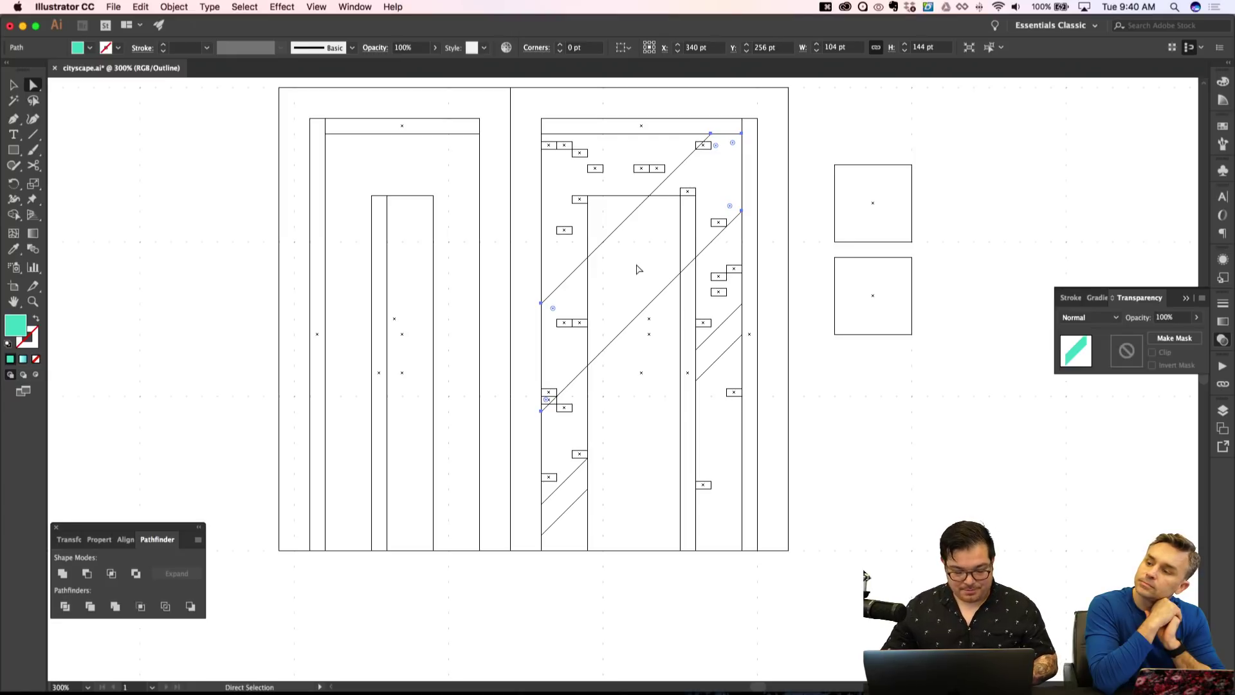
{"action": "key", "text": "super+shift+apostrophe"}
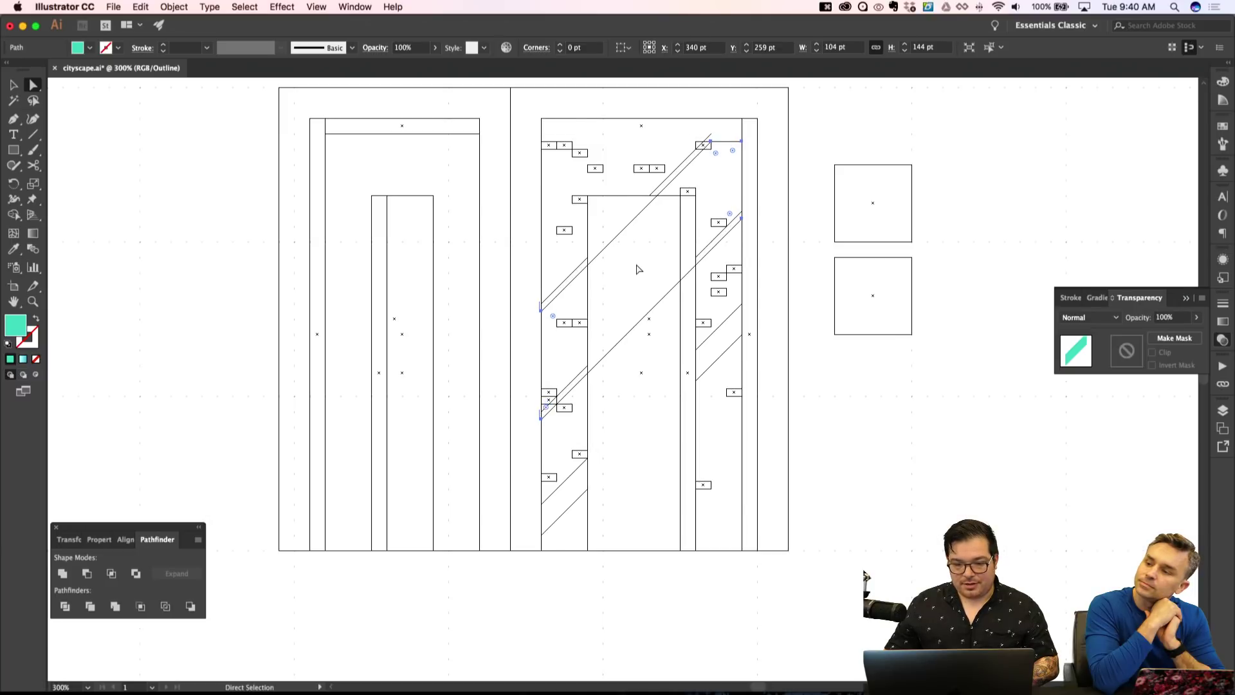
{"action": "key", "text": "super+y"}
Draw a rectangle about 48 pt wide over the teal window's inner column and intersect it with the diagonal band.
{"action": "key", "text": "super+shift+a"}
{"action": "left_click", "coordinate": [634, 260]}
{"action": "key", "text": "super+shift+a"}
{"action": "key", "text": "m"}
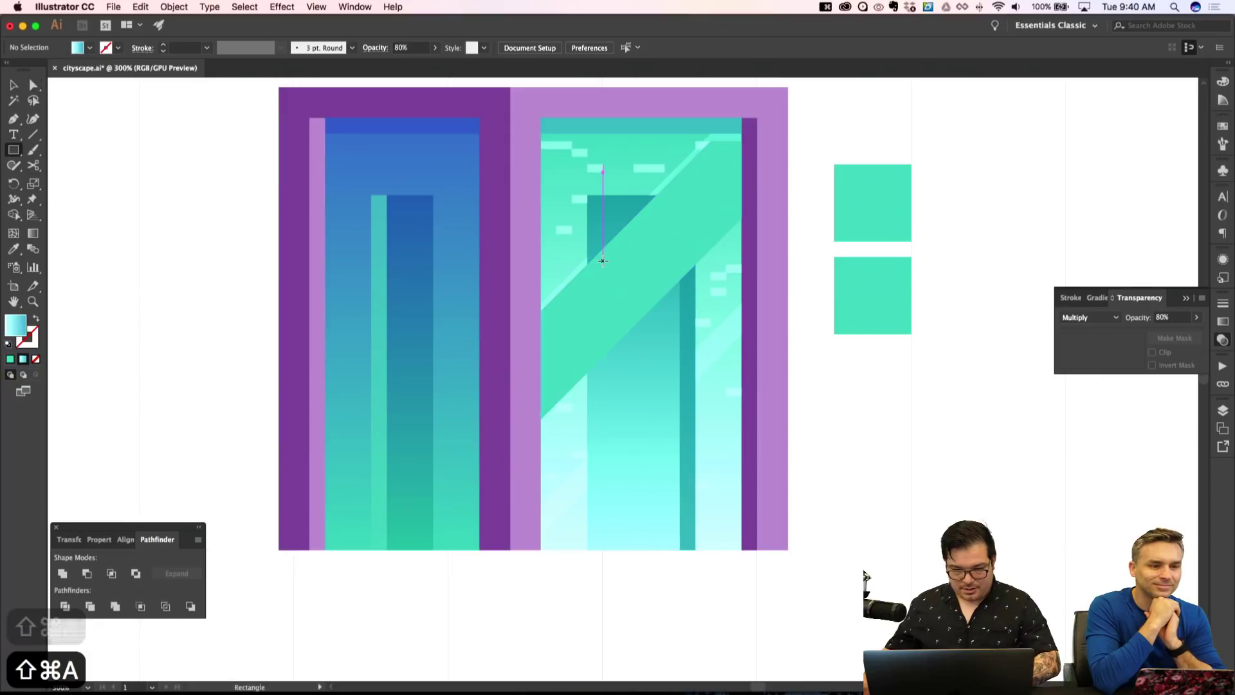
{"action": "key", "text": "super+shift+apostrophe"}
{"action": "left_click_drag", "start_coordinate": [588, 195], "coordinate": [680, 549]}
{"action": "left_click", "coordinate": [696, 200], "text": "shift"}
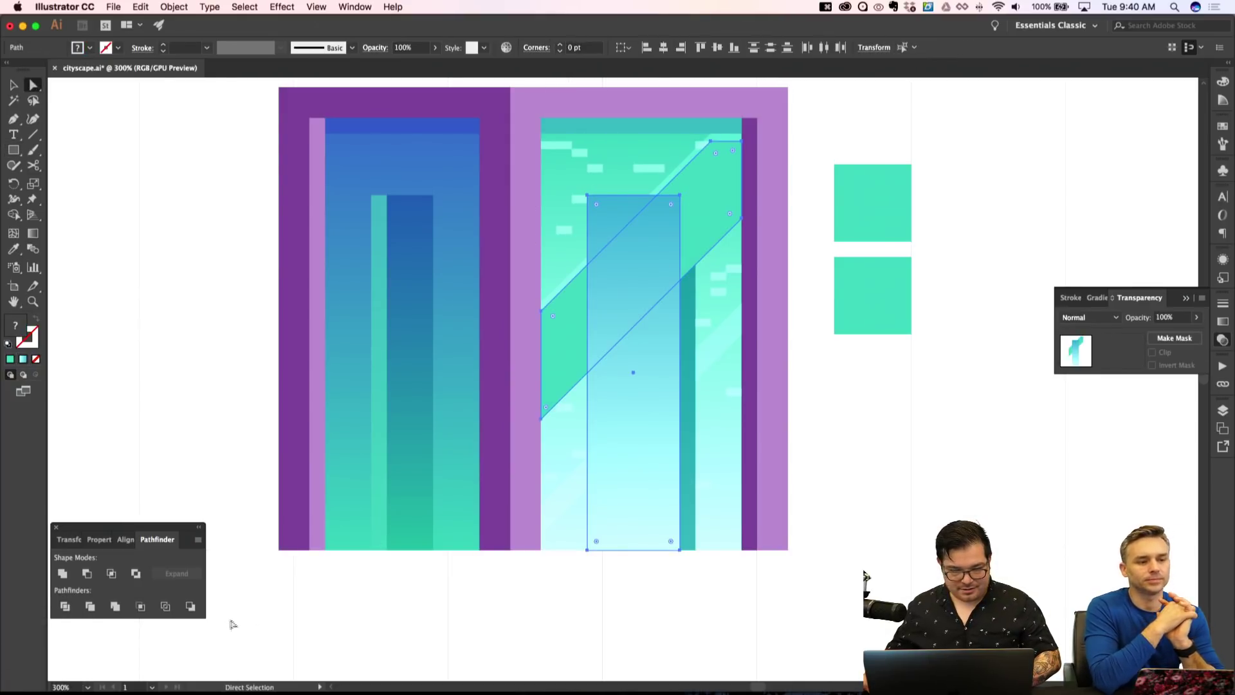
{"action": "left_click", "coordinate": [111, 573]}
Sample the flat green for the clipped highlight and set it to Screen blending at 40% opacity.
{"action": "key", "text": "i"}
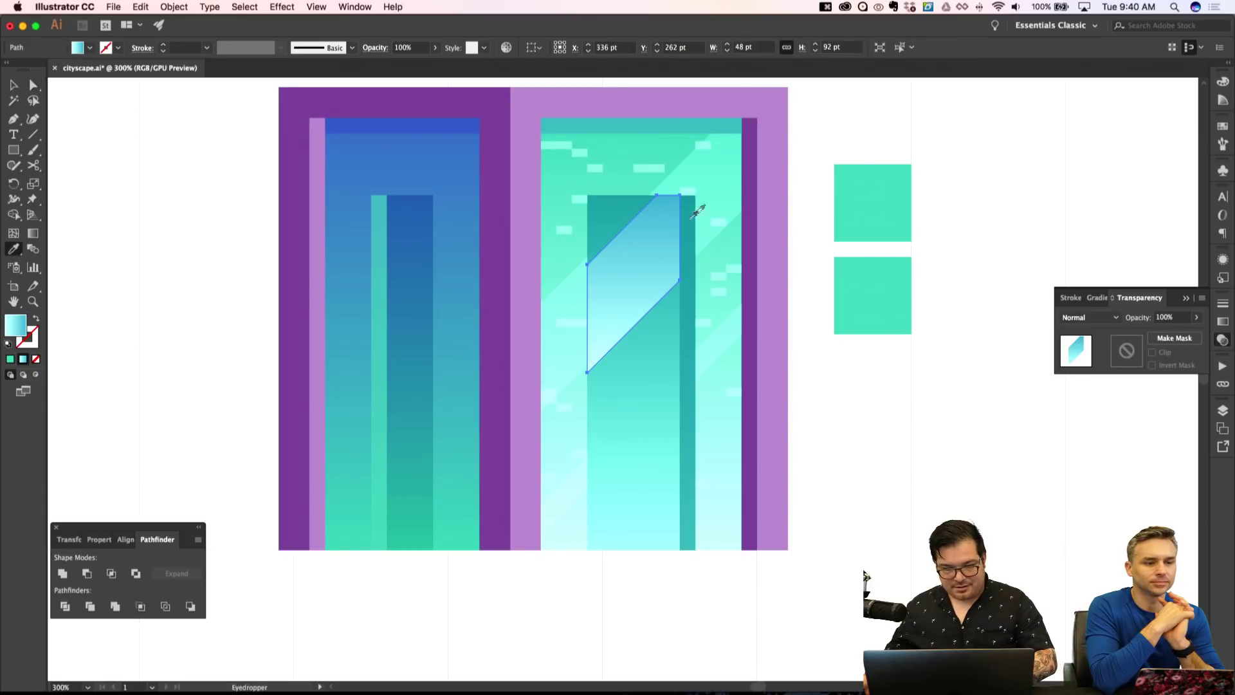
{"action": "left_click", "coordinate": [730, 171]}
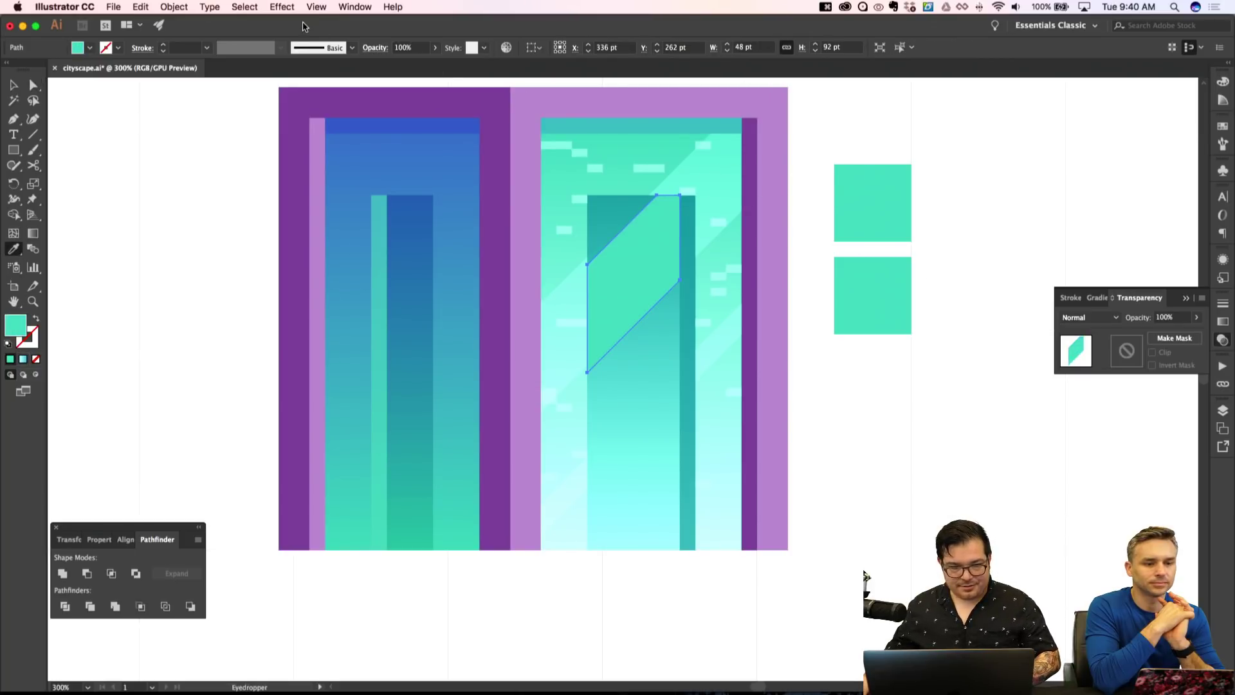
{"action": "left_click", "coordinate": [1094, 317]}
{"action": "left_click", "coordinate": [1085, 409]}
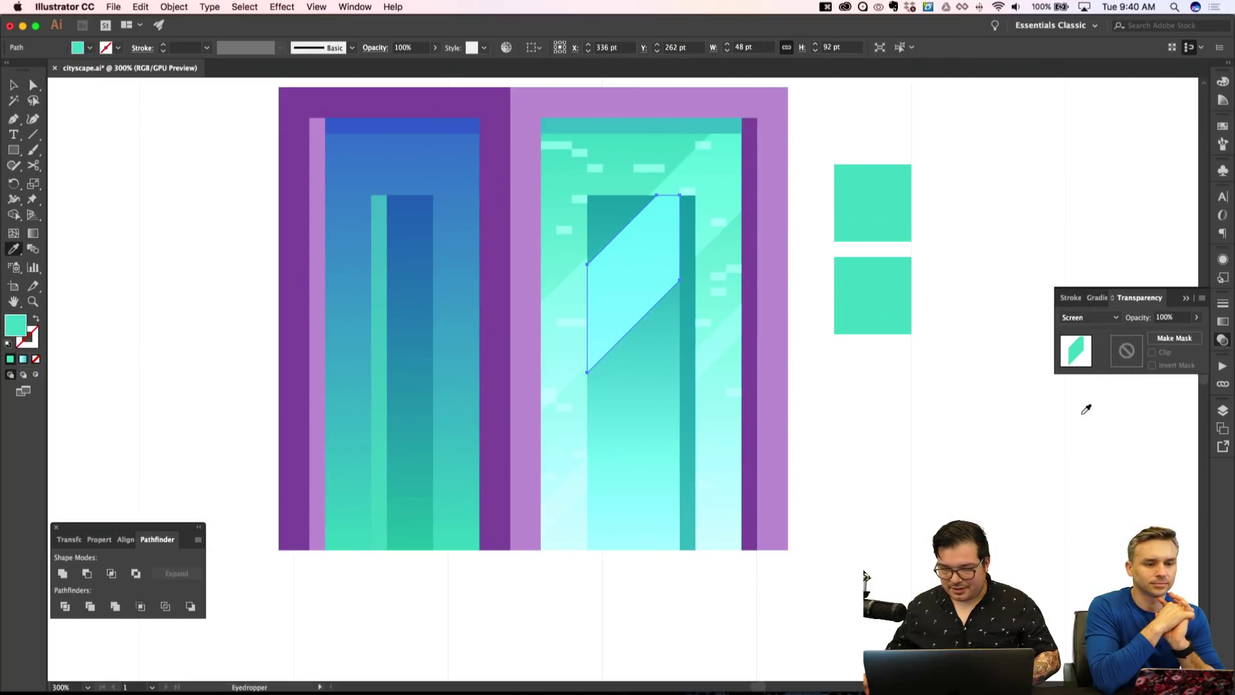
{"action": "left_click", "coordinate": [1162, 317]}
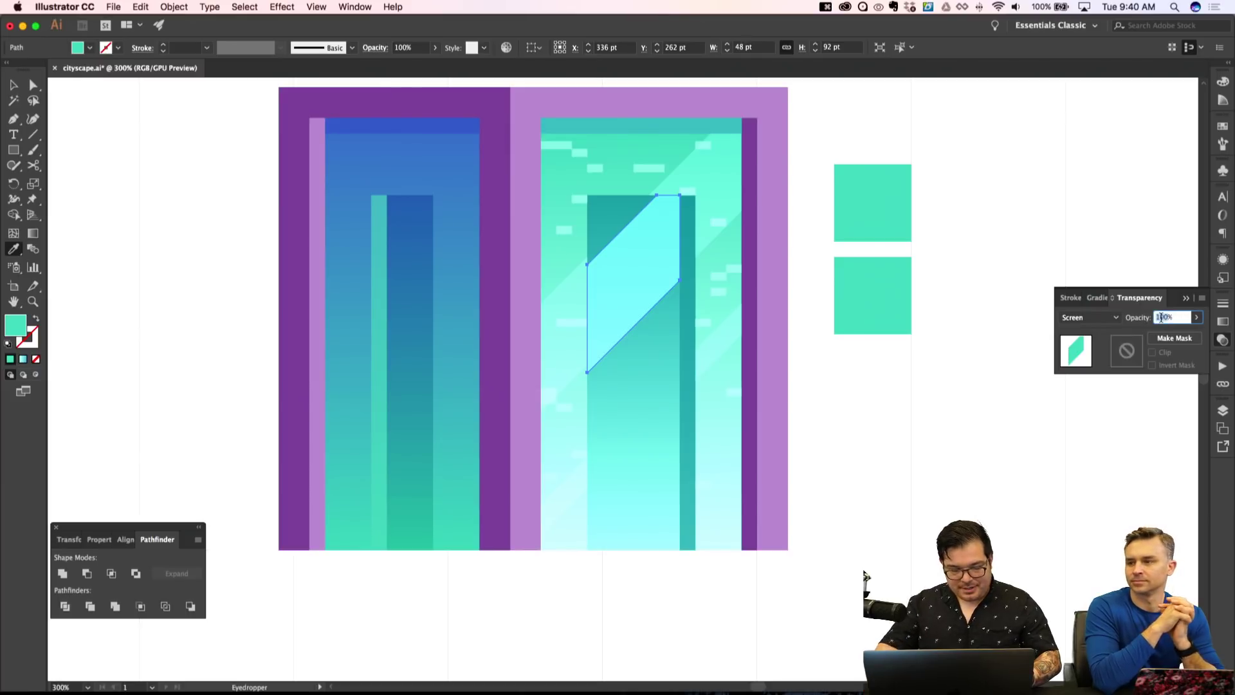
{"action": "type", "text": "40"}
{"action": "key", "text": "Return"}
{"action": "key", "text": "shift+super+a"}
{"action": "key", "text": "super+minus"}
{"action": "key", "text": "super+minus"}
{"action": "key", "text": "super+minus"}
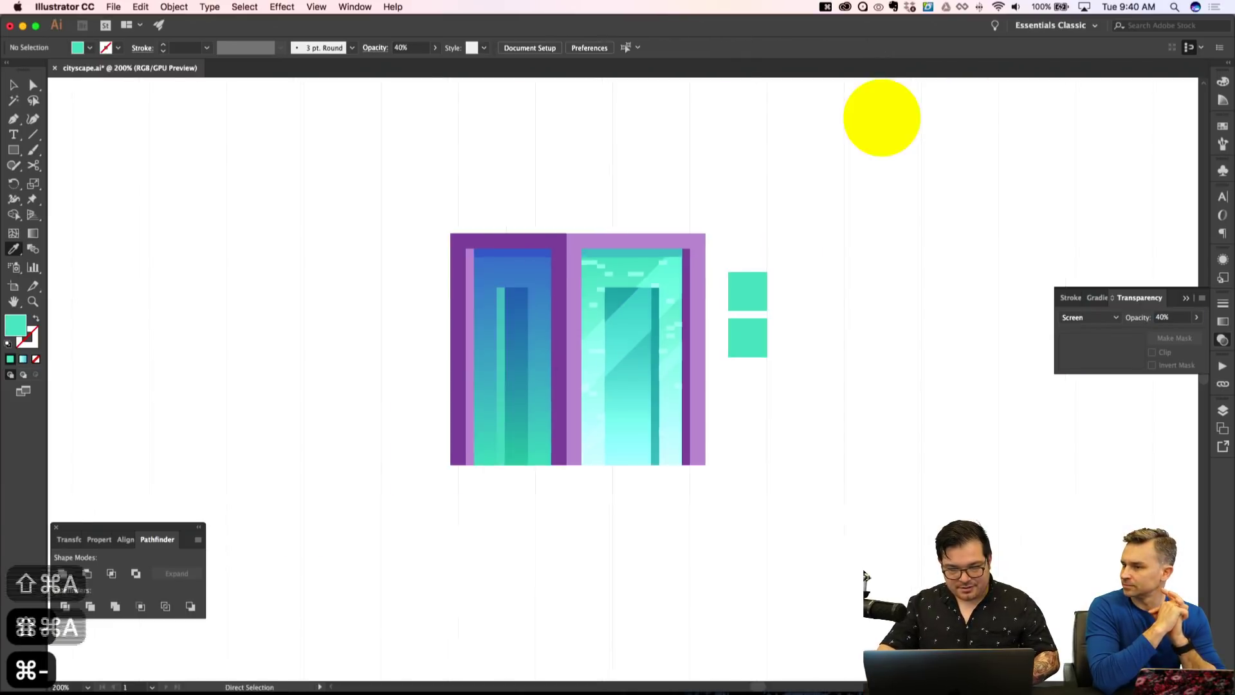
Set the clipped highlight's opacity to 30% and deselect it.
{"action": "key", "text": "super+apostrophe"}
{"action": "key", "text": "super+equal"}
{"action": "key", "text": "super+equal"}
{"action": "key", "text": "super+equal"}
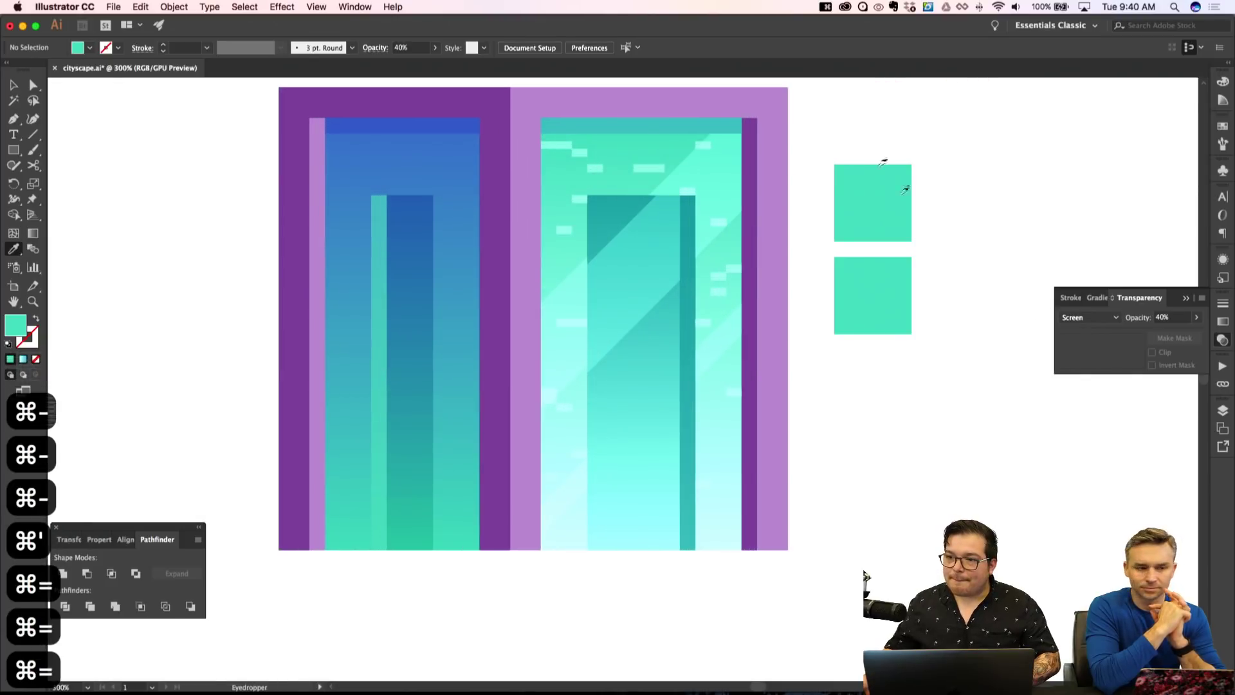
{"action": "left_click", "coordinate": [623, 279]}
{"action": "left_click", "coordinate": [1163, 318]}
{"action": "type", "text": "30"}
{"action": "key", "text": "Return"}
{"action": "key", "text": "shift+super+a"}
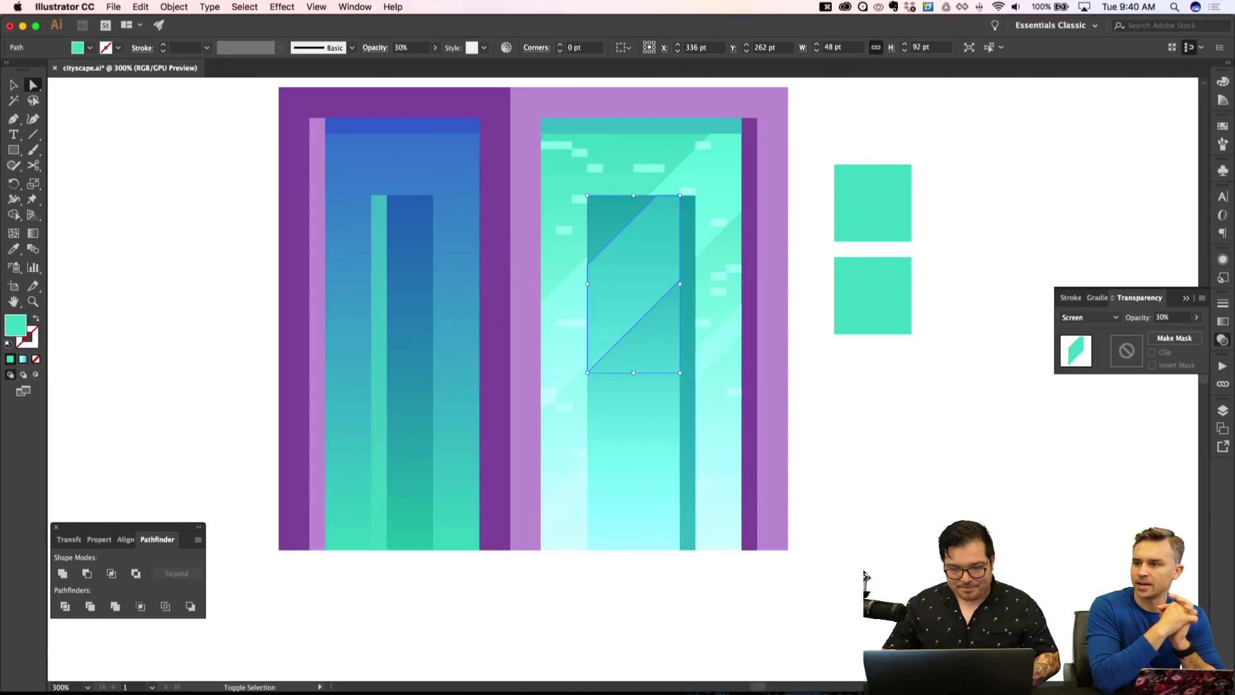
Delete the diagonal highlight clipped to the teal window's inner column.
{"action": "key", "text": "super+minus"}
{"action": "key", "text": "super+minus"}
{"action": "key", "text": "super+apostrophe"}
{"action": "key", "text": "super+apostrophe"}
{"action": "key", "text": "super+equal"}
{"action": "key", "text": "super+equal"}
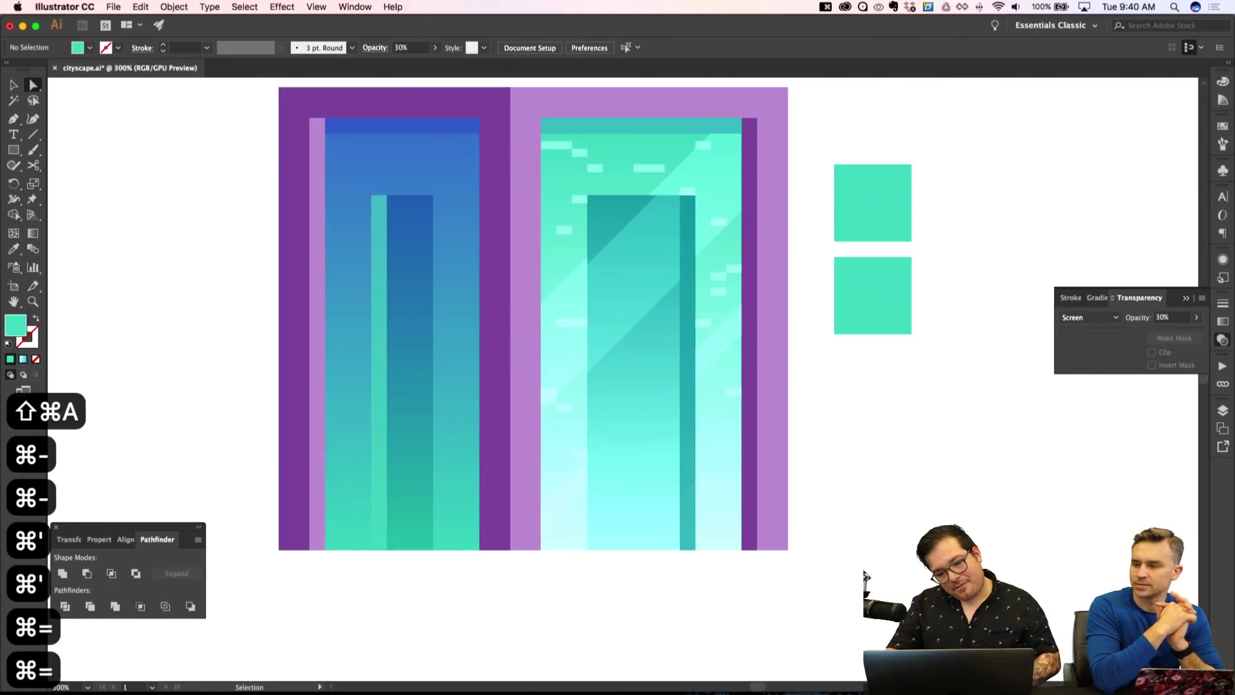
{"action": "left_click", "coordinate": [610, 286]}
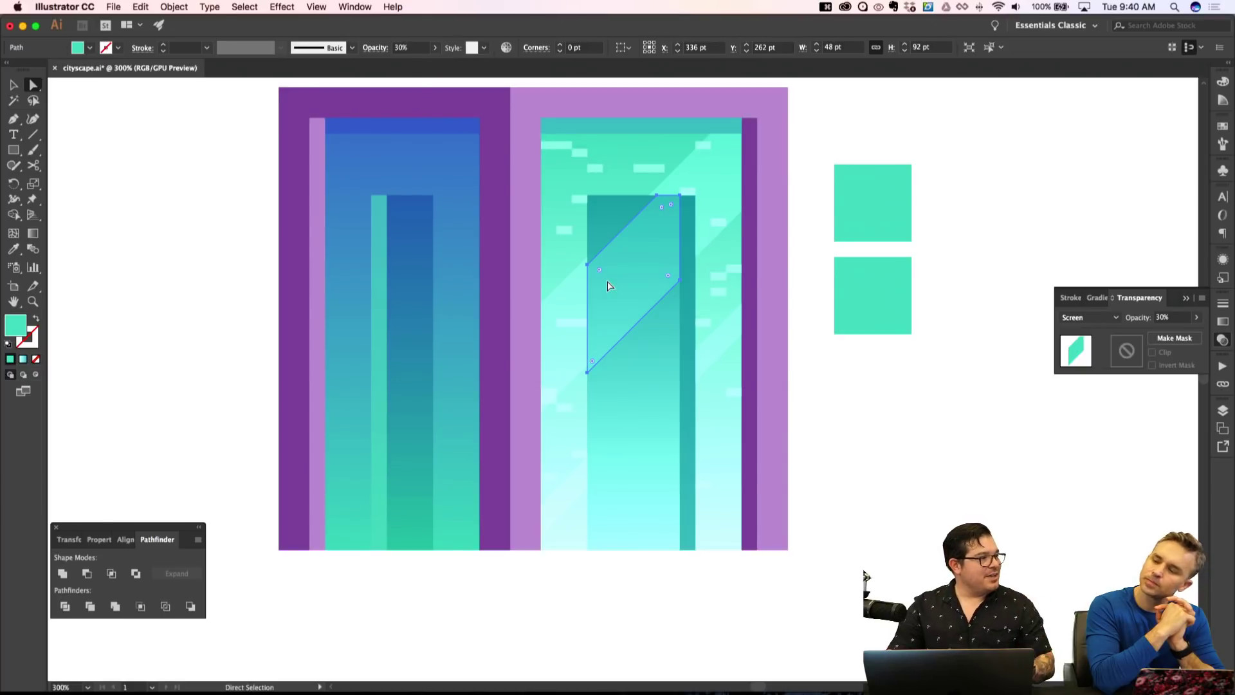
{"action": "key", "text": "Delete"}
Draw a closed diagonal band about 104 by 144 pt across the teal window with the Pen tool.
{"action": "key", "text": "p"}
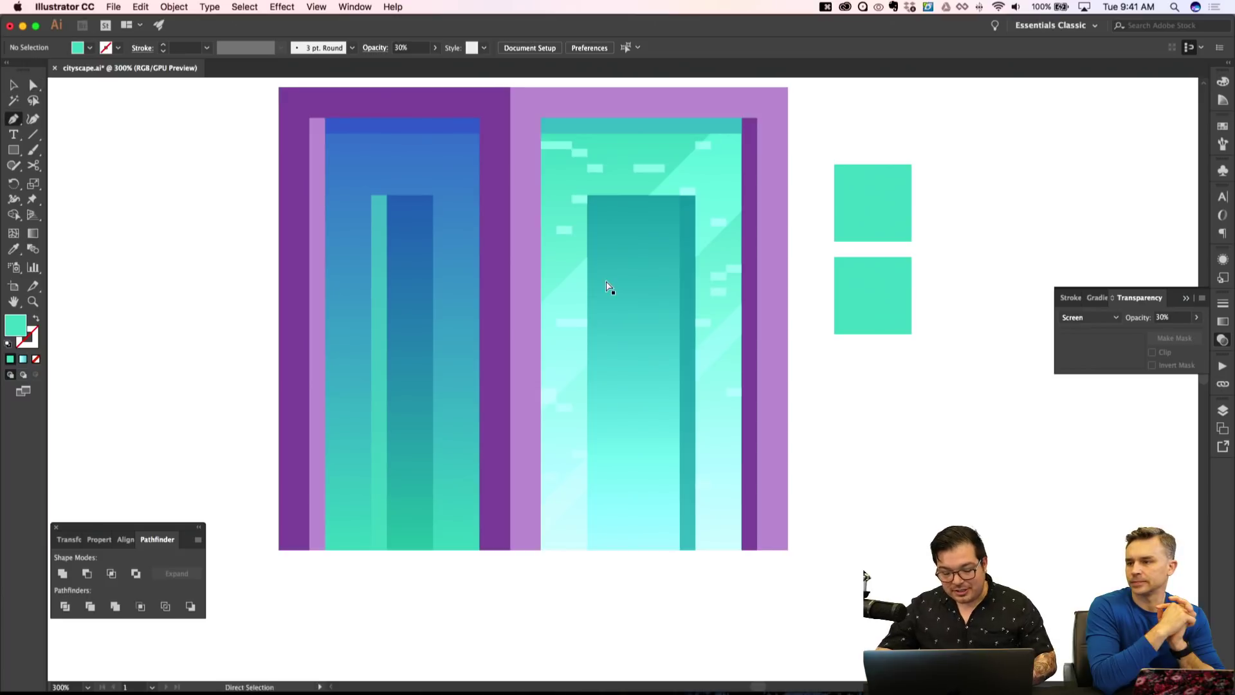
{"action": "key", "text": "shift+super+apostrophe"}
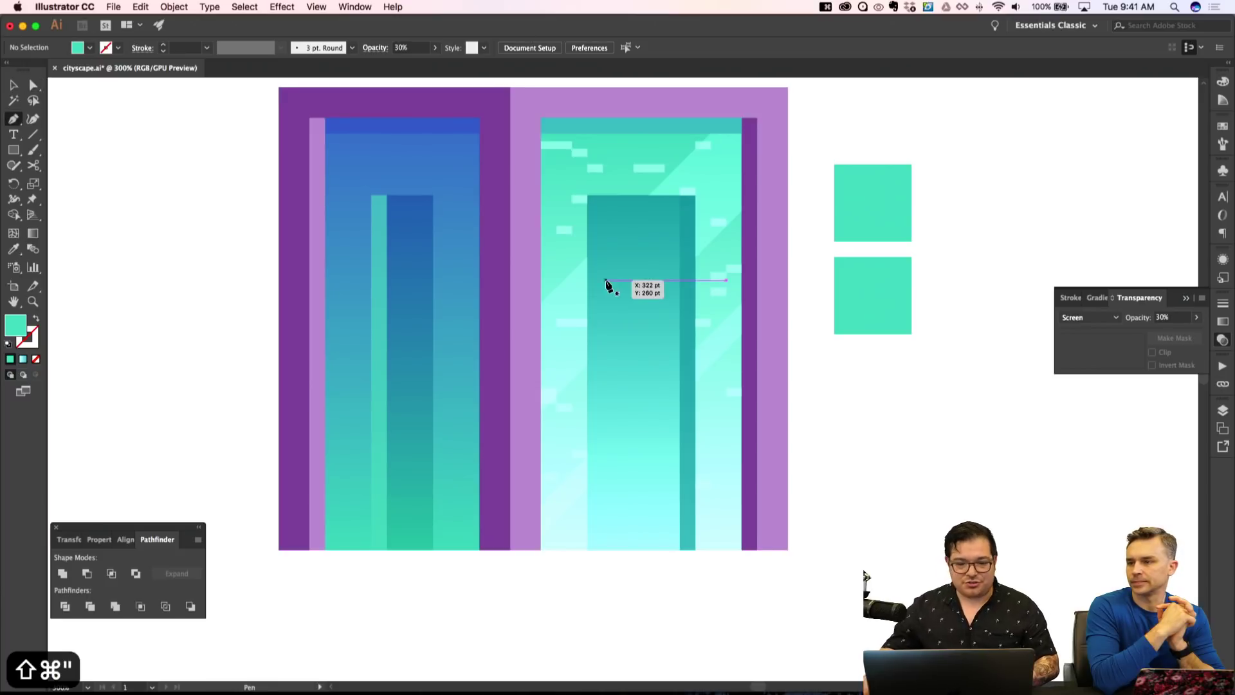
{"action": "left_click", "coordinate": [710, 133]}
{"action": "left_click", "coordinate": [540, 303]}
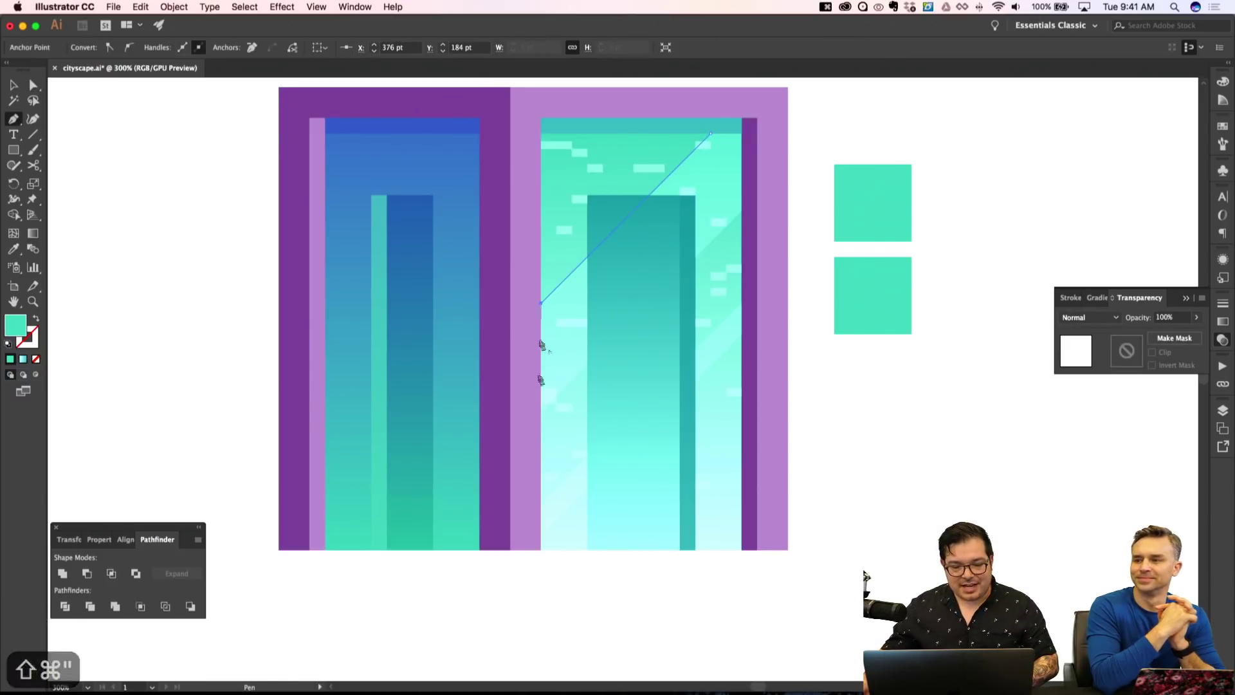
{"action": "left_click", "coordinate": [541, 412]}
{"action": "left_click", "coordinate": [740, 216]}
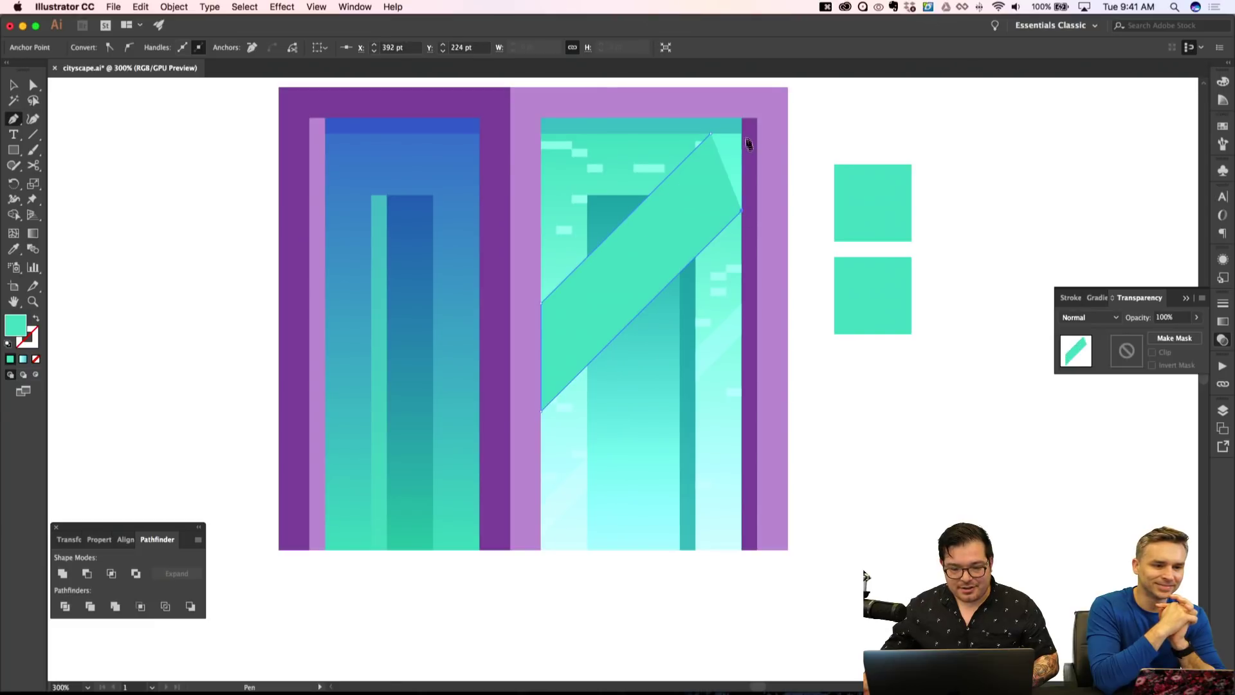
{"action": "left_click", "coordinate": [710, 134]}
{"action": "key", "text": "shift+super+a"}
Nudge the new diagonal band down about 8 pt and deselect it.
{"action": "left_click", "coordinate": [682, 206], "text": "super"}
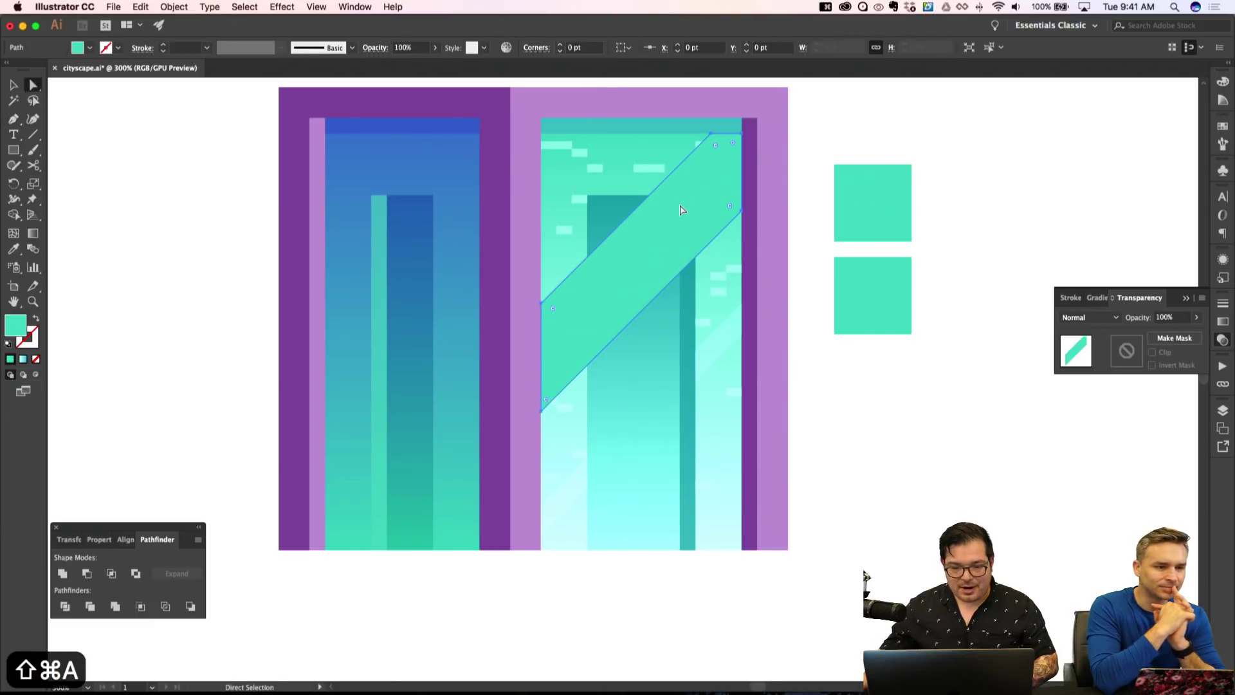
{"action": "key", "text": "Down"}
{"action": "key", "text": "Down"}
{"action": "key", "text": "Down"}
{"action": "key", "text": "Down"}
{"action": "key", "text": "Down"}
{"action": "key", "text": "Down"}
{"action": "key", "text": "Down"}
{"action": "key", "text": "Down"}
{"action": "key", "text": "a"}
{"action": "key", "text": "shift+super+a"}
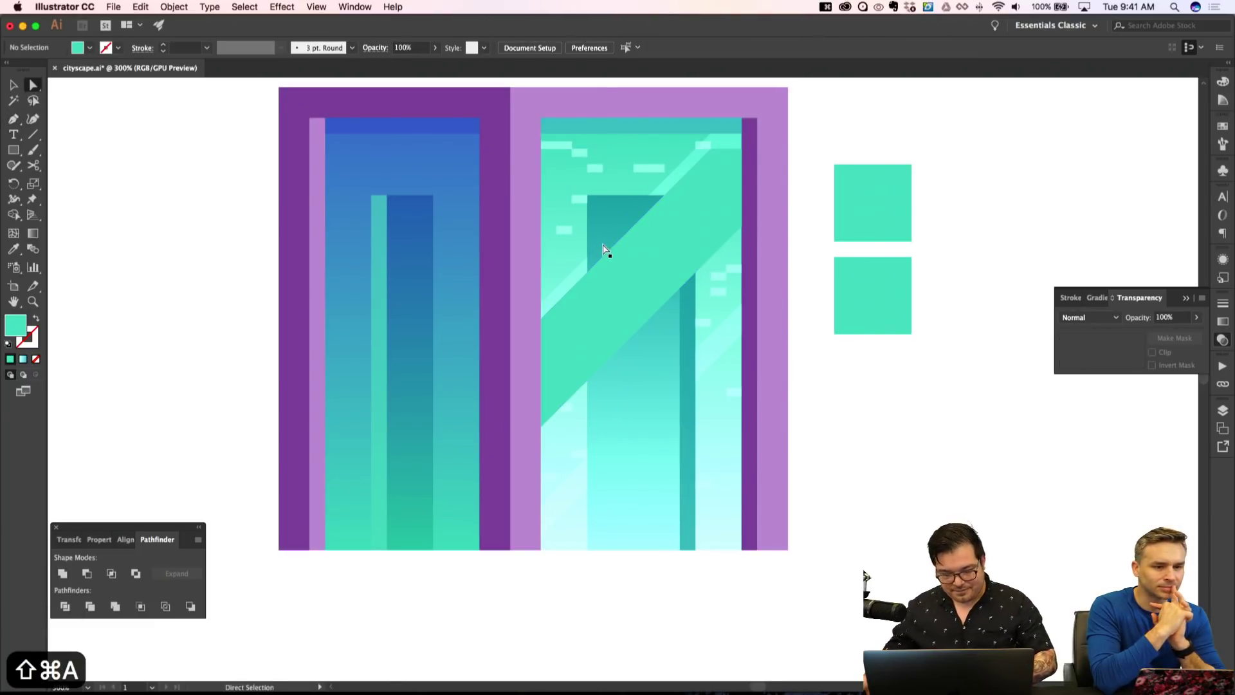
Cover the teal window's inner column with a 48 pt wide rectangle and intersect it with the offset diagonal band.
{"action": "key", "text": "m"}
{"action": "left_click_drag", "start_coordinate": [587, 195], "coordinate": [680, 550]}
{"action": "key", "text": "a"}
{"action": "left_click", "coordinate": [695, 212], "text": "shift"}
{"action": "left_click", "coordinate": [111, 573]}
Set the new clipped highlight to Screen blending at 30% opacity.
{"action": "key", "text": "i"}
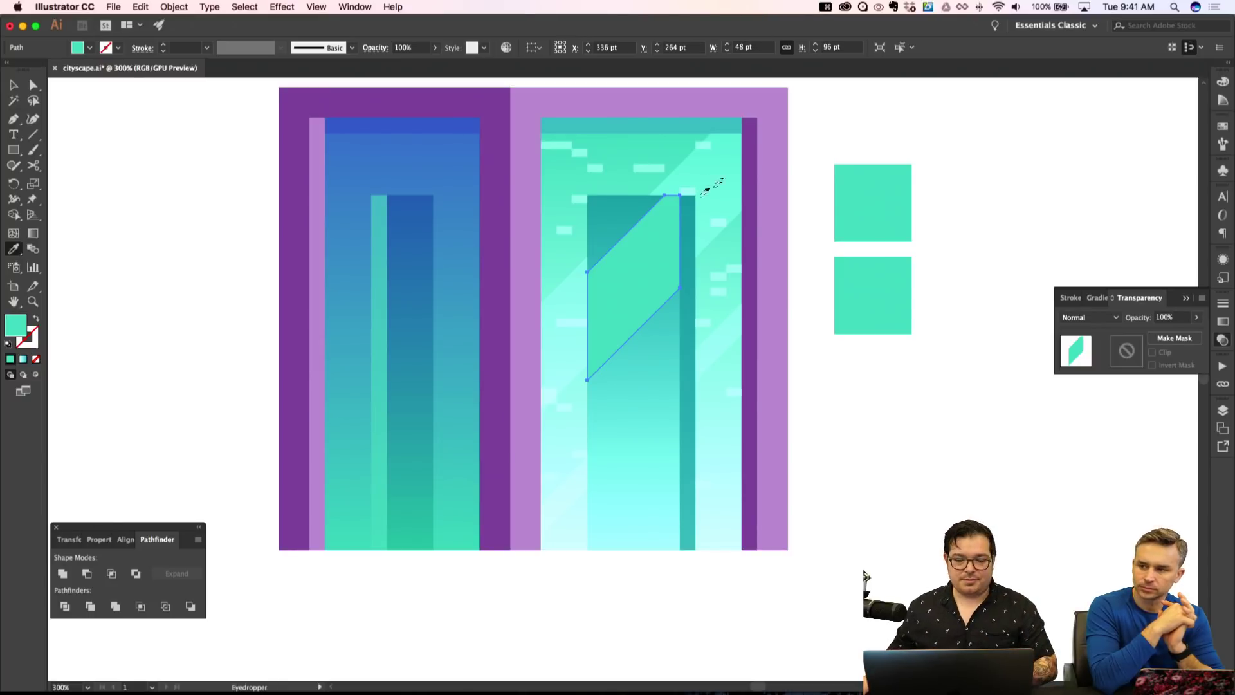
{"action": "left_click", "coordinate": [1089, 317]}
{"action": "left_click", "coordinate": [1097, 409]}
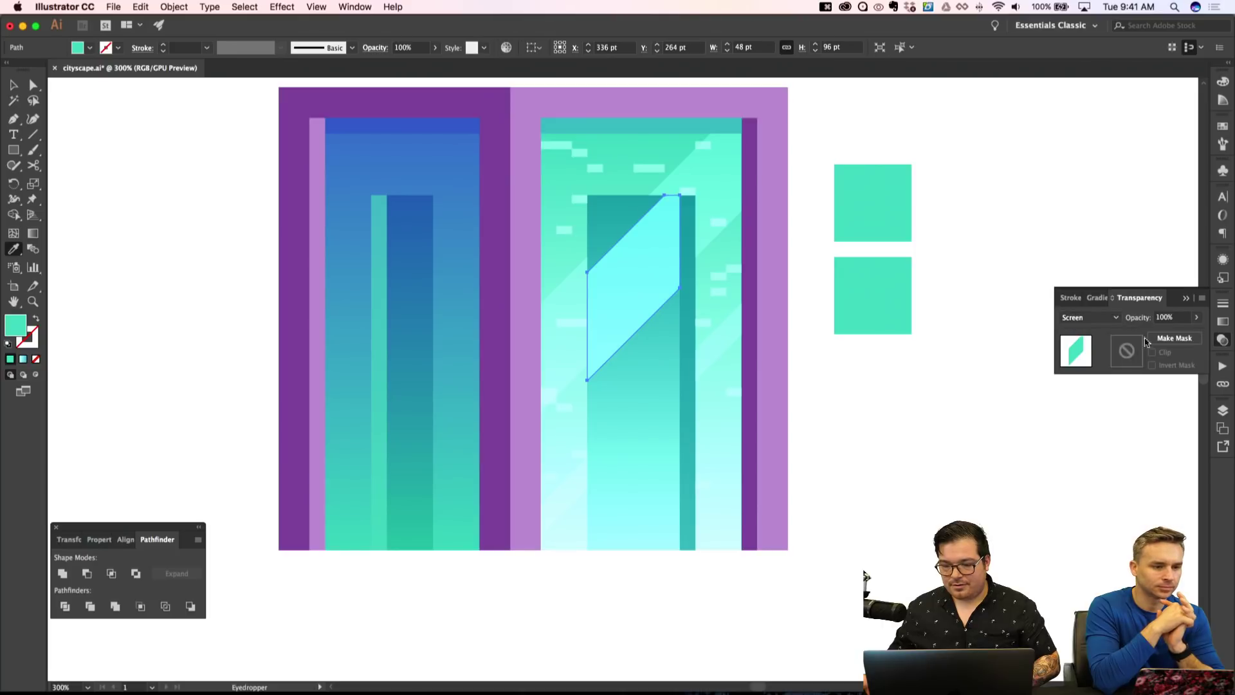
{"action": "left_click", "coordinate": [1163, 317]}
{"action": "type", "text": "30"}
{"action": "key", "text": "Return"}
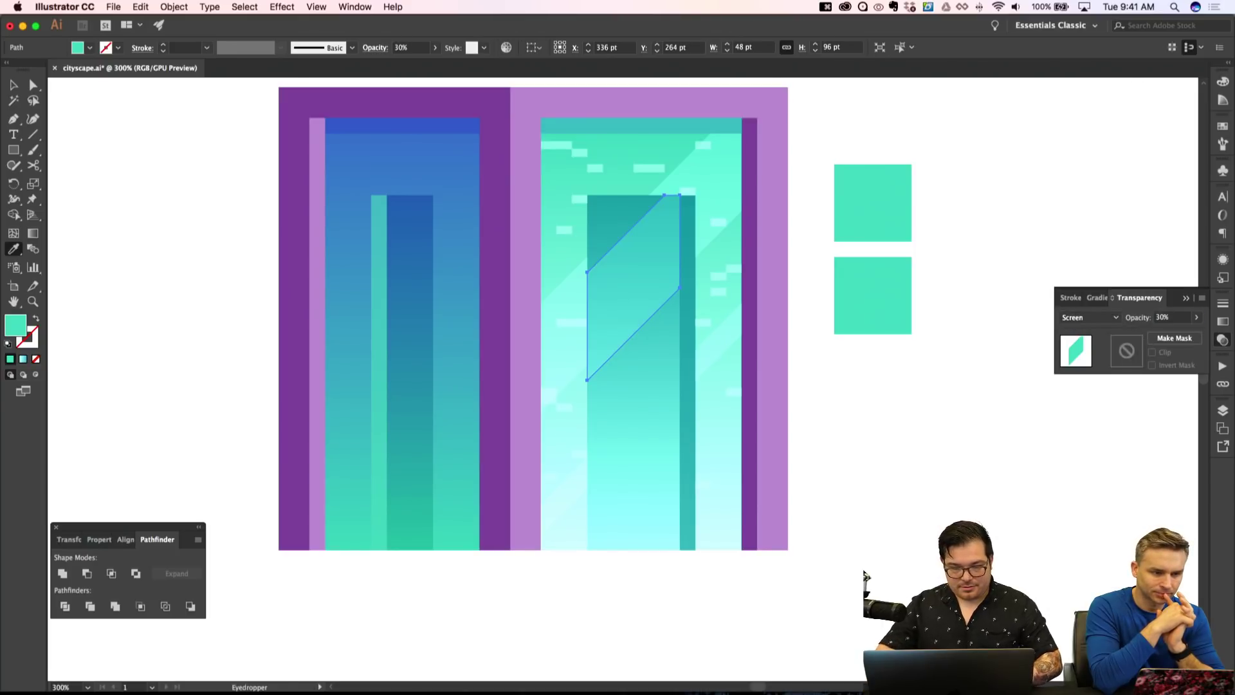
Deselect everything and examine the teal window's offset highlight at reduced and enlarged magnification.
{"action": "key", "text": "shift+super+a"}
{"action": "key", "text": "super+minus"}
{"action": "key", "text": "super+minus"}
{"action": "key", "text": "super+apostrophe"}
{"action": "key", "text": "super+apostrophe"}
{"action": "key", "text": "super+equal"}
{"action": "key", "text": "super+equal"}
{"action": "key", "text": "super+equal"}
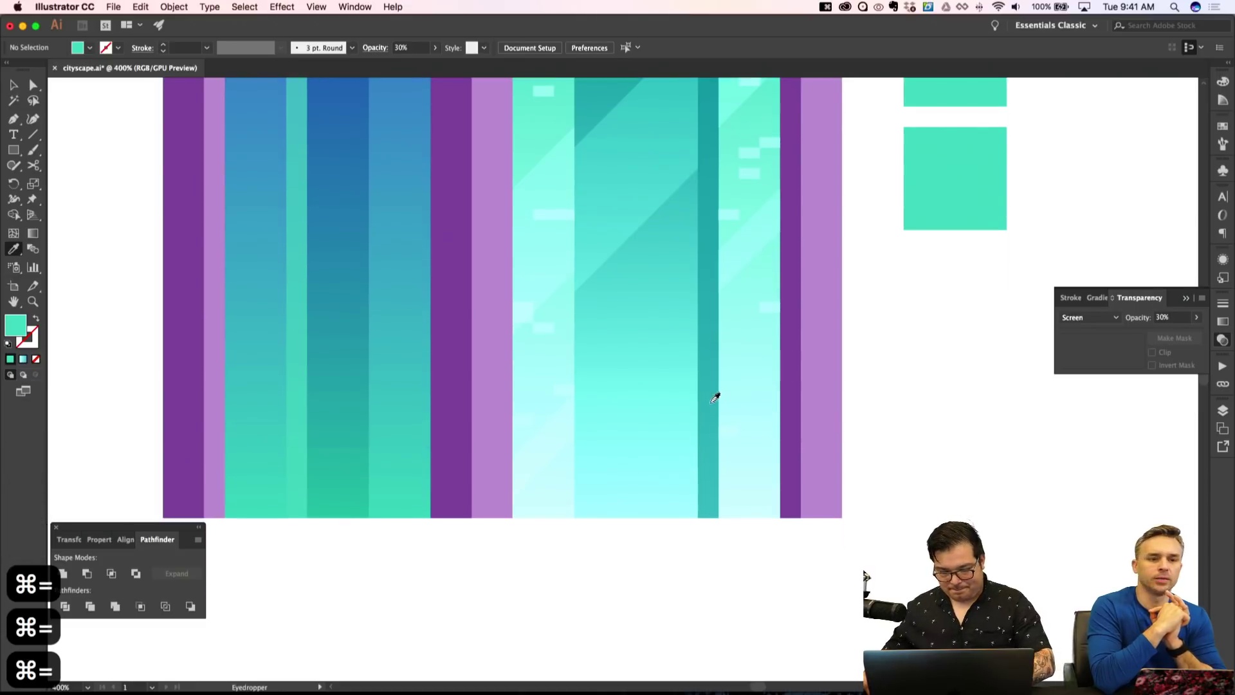
Draw a narrow closed diagonal band about 48 by 64 pt across the inner column, below the first highlight.
{"action": "key", "text": "p"}
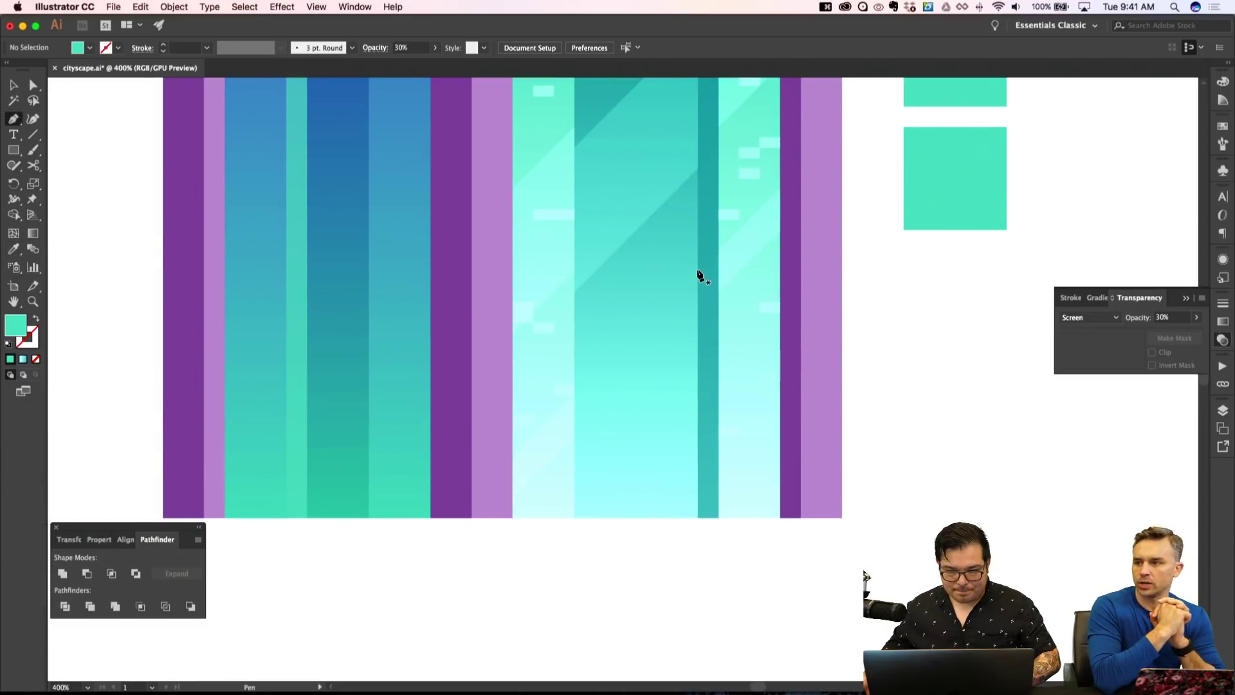
{"action": "left_click", "coordinate": [698, 271]}
{"action": "left_click", "coordinate": [637, 333]}
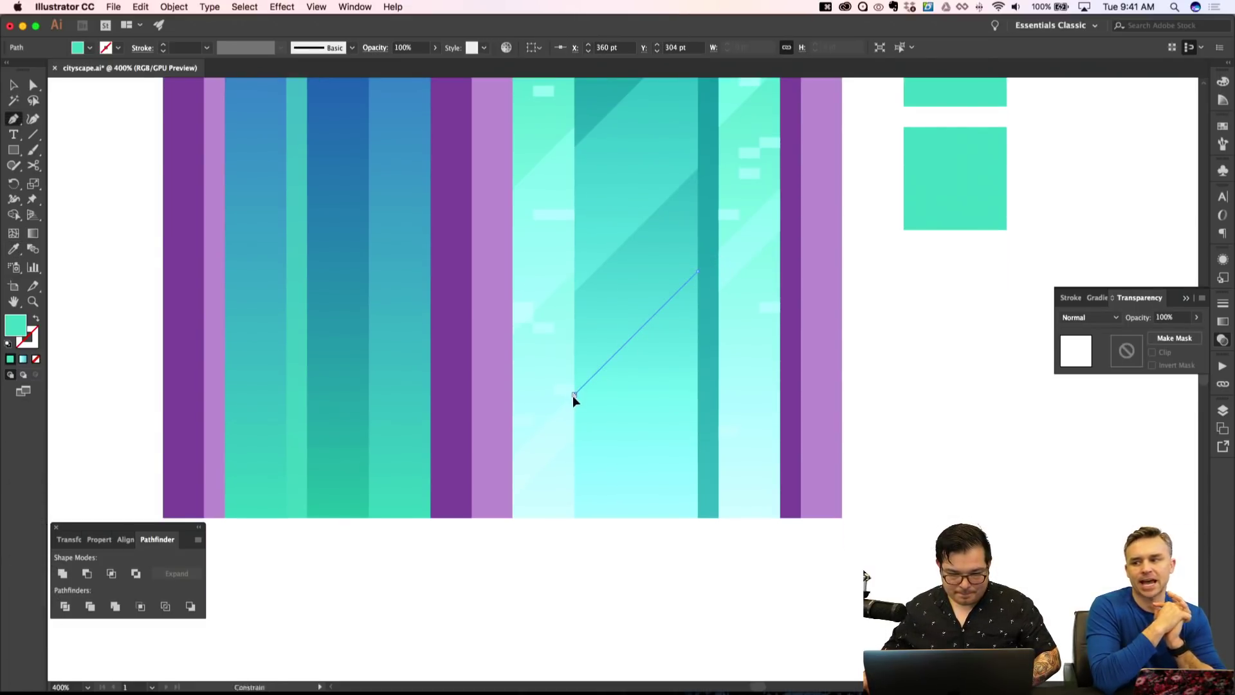
{"action": "left_click", "coordinate": [574, 437]}
{"action": "left_click", "coordinate": [698, 312]}
{"action": "left_click", "coordinate": [698, 271]}
{"action": "key", "text": "super+shift+a"}
Move the narrow band down about 8 pt and copy the upper highlight's appearance onto it with the Eyedropper.
{"action": "key", "text": "a"}
{"action": "left_click_drag", "start_coordinate": [680, 296], "coordinate": [680, 317]}
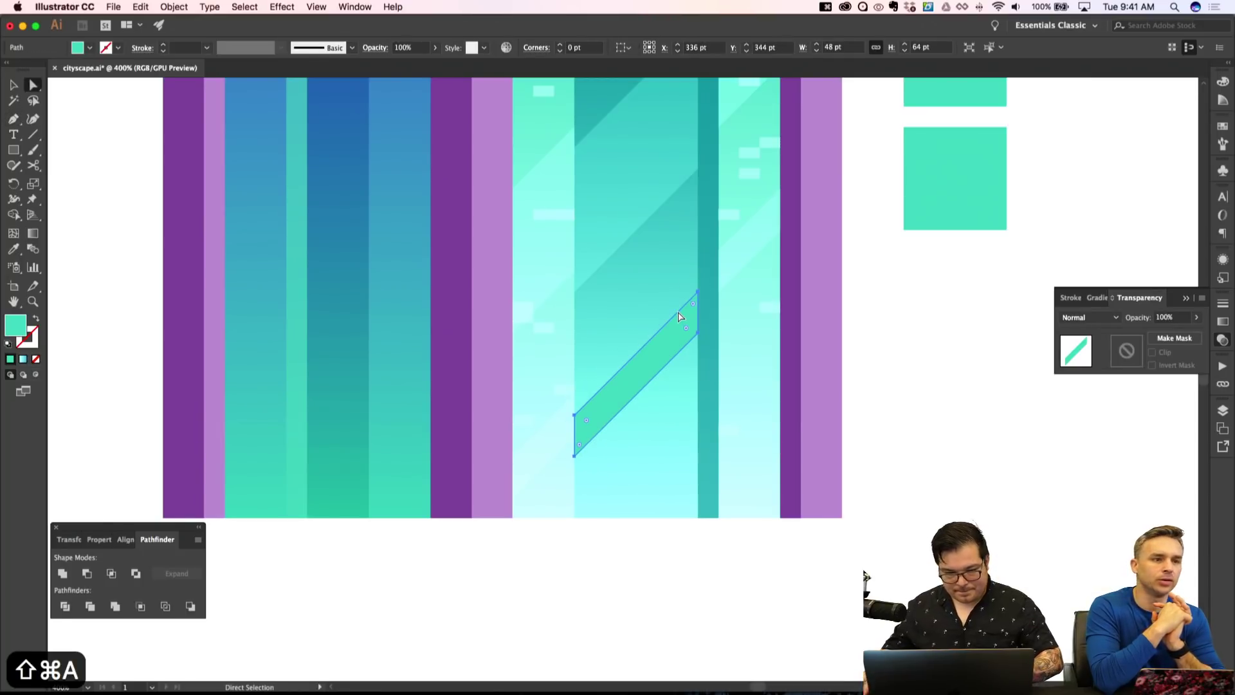
{"action": "key", "text": "i"}
{"action": "left_click", "coordinate": [612, 193]}
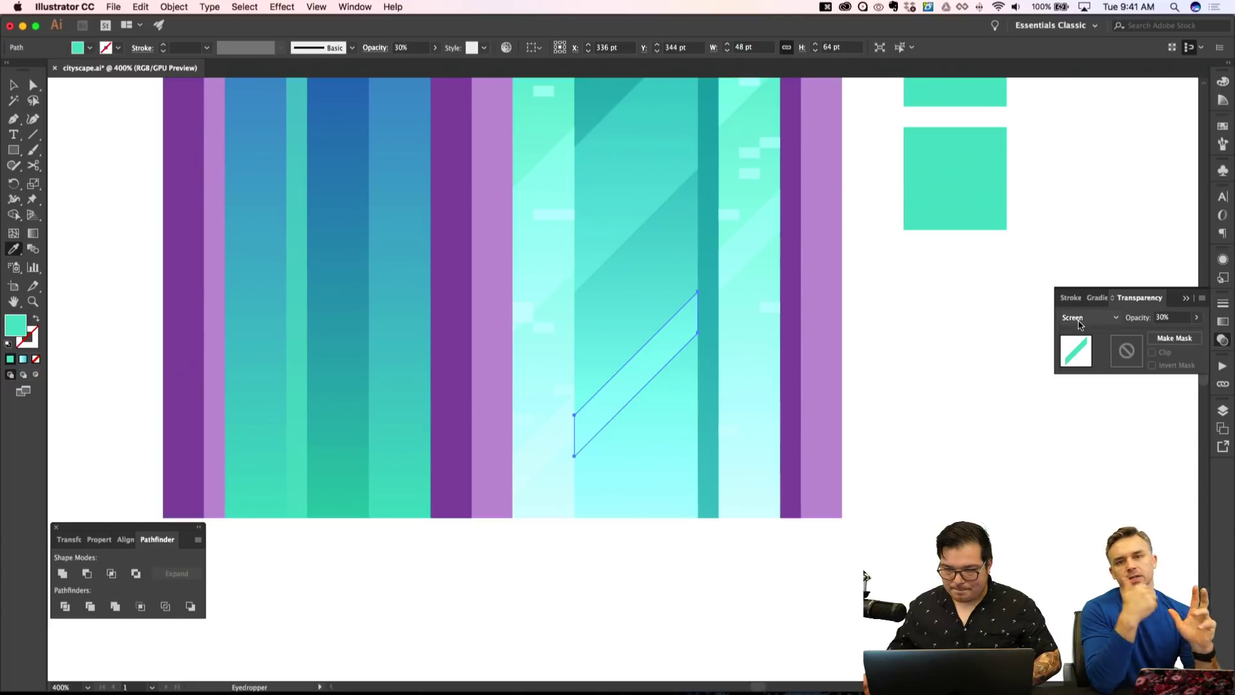
Deselect everything and examine the highlights on both windows at reduced magnification.
{"action": "key", "text": "super+shift+a"}
{"action": "key", "text": "super+minus"}
{"action": "key", "text": "super+minus"}
{"action": "key", "text": "super+minus"}
{"action": "key", "text": "super+apostrophe"}
{"action": "key", "text": "super+apostrophe"}
{"action": "key", "text": "super+minus"}
{"action": "key", "text": "super+minus"}
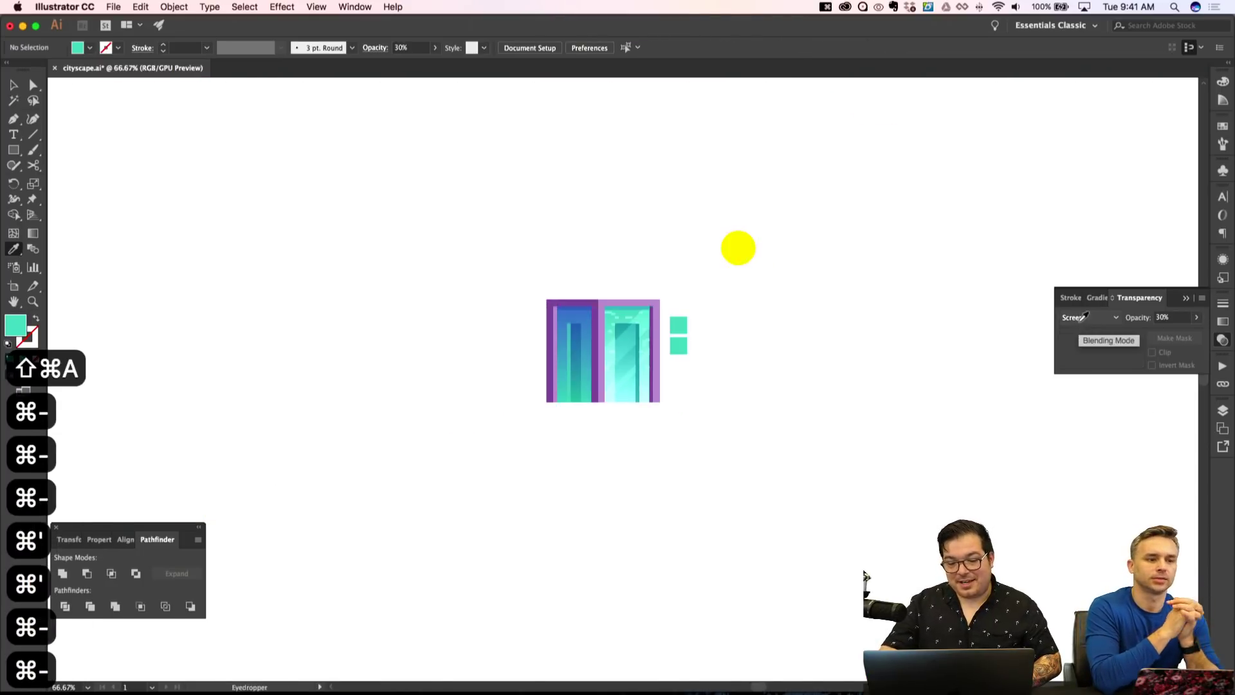
{"action": "key", "text": "super+apostrophe"}
{"action": "key", "text": "super+apostrophe"}
{"action": "key", "text": "super+equal"}
{"action": "key", "text": "super+equal"}
{"action": "key", "text": "v"}
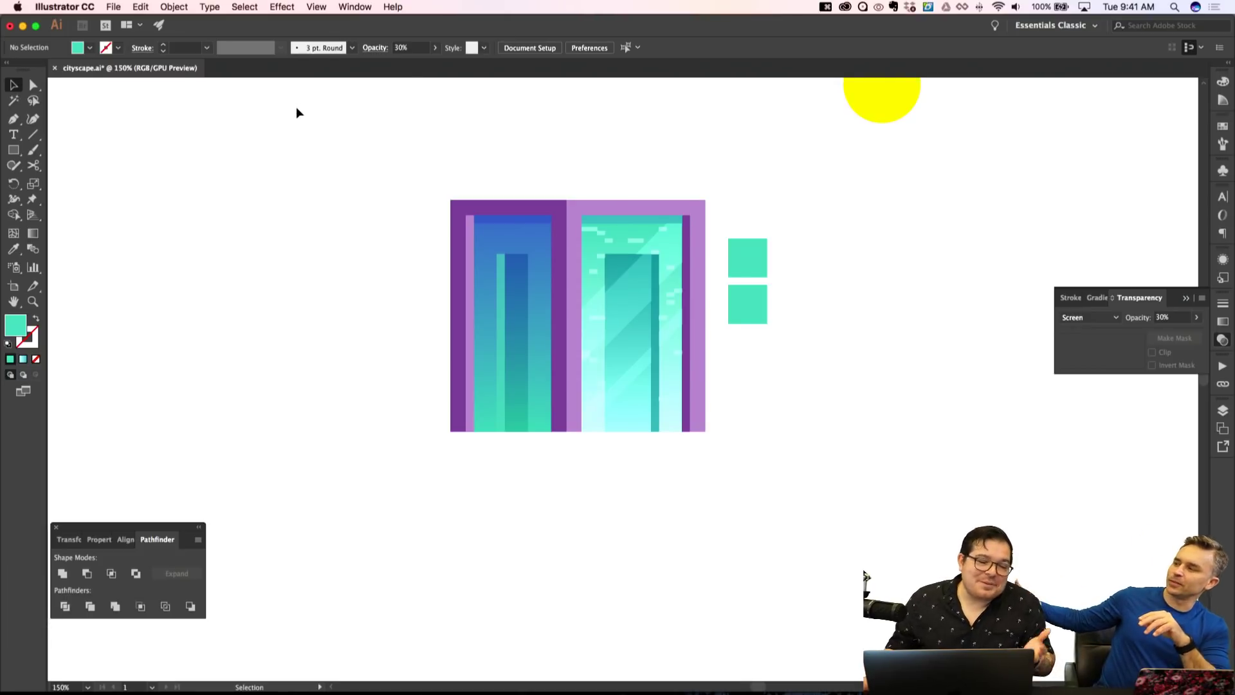
Draw a closed diagonal band about 80 by 128 pt with the Pen tool, descending across the full width of the blue window.
{"action": "key", "text": "super+equal"}
{"action": "key", "text": "super+equal"}
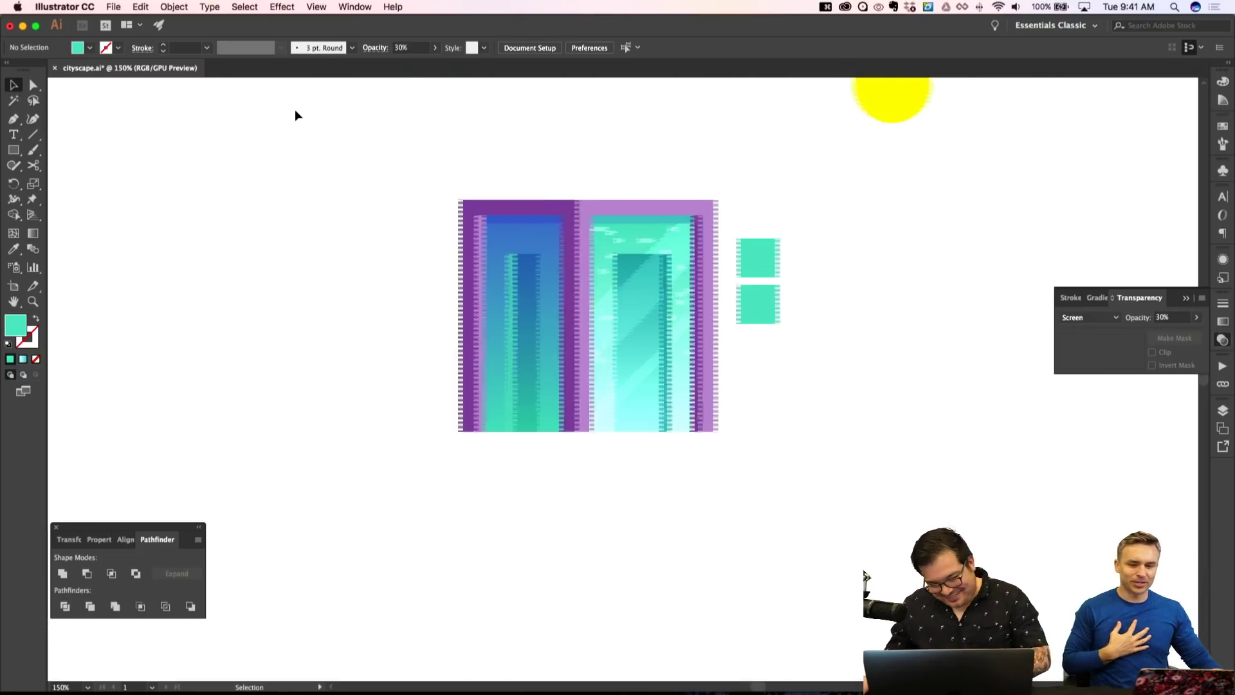
{"action": "scroll", "coordinate": [288, 113], "scroll_direction": "up", "scroll_amount": 2}
{"action": "scroll", "coordinate": [288, 113], "scroll_direction": "left", "scroll_amount": 2}
{"action": "key", "text": "p"}
{"action": "left_click", "coordinate": [401, 224]}
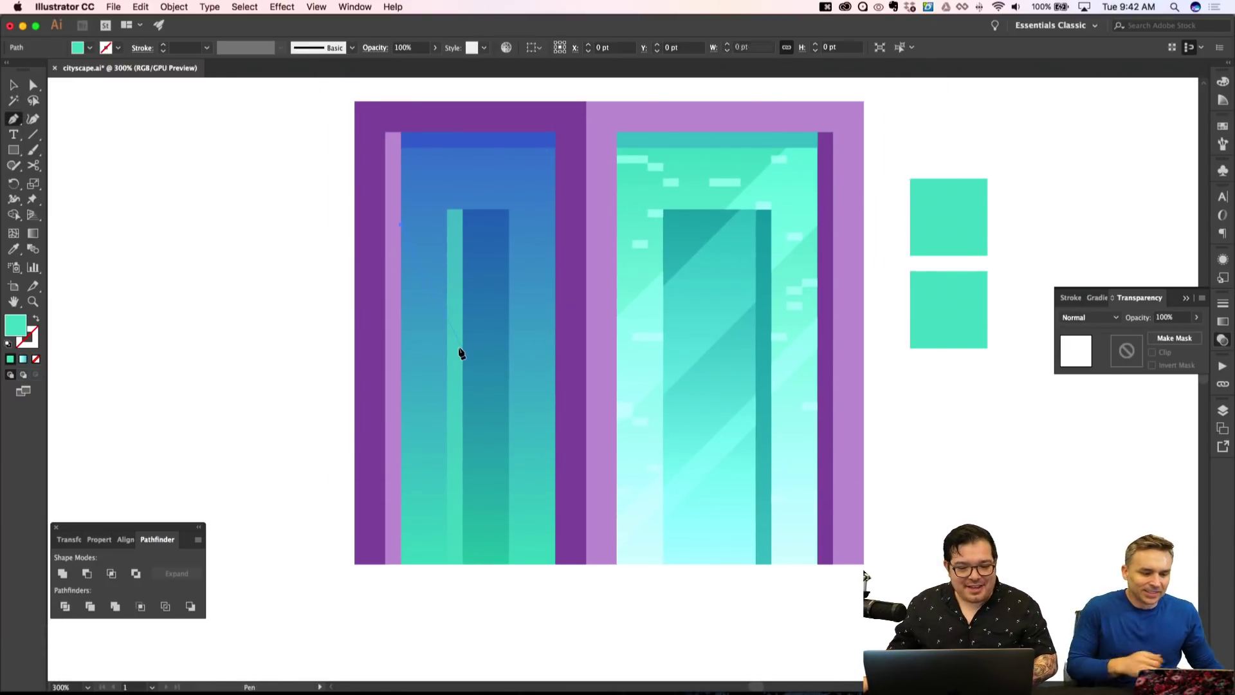
{"action": "left_click", "coordinate": [557, 381]}
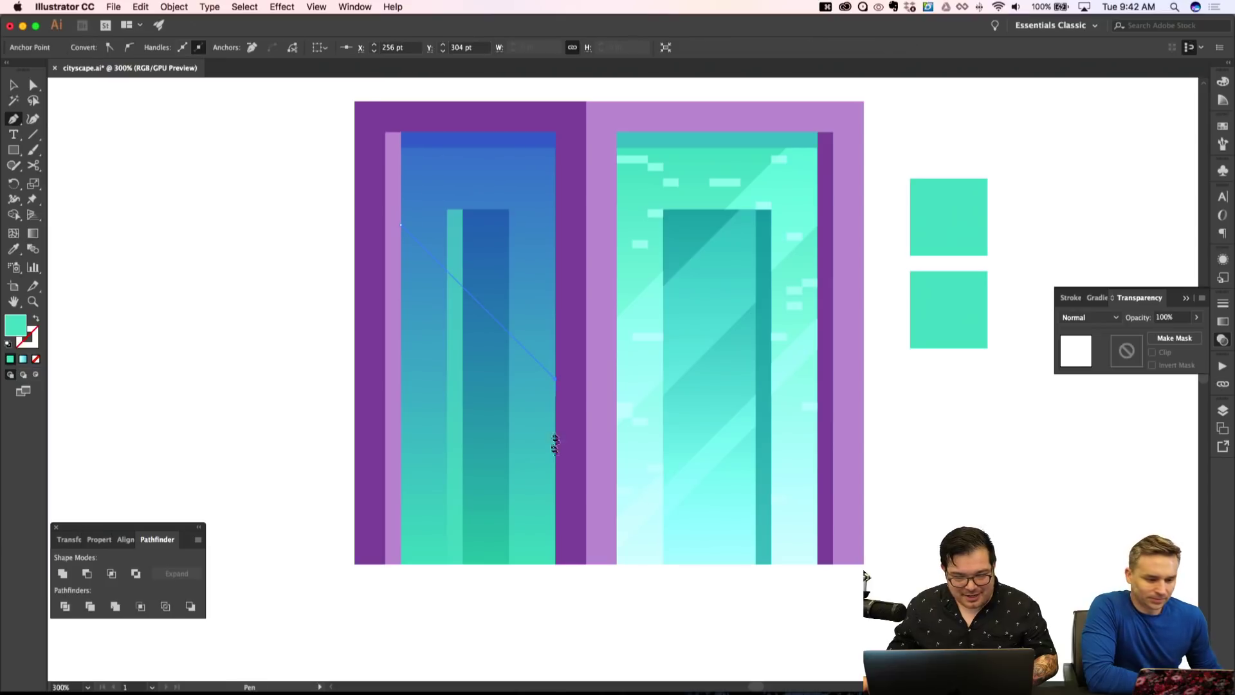
{"action": "left_click", "coordinate": [555, 472]}
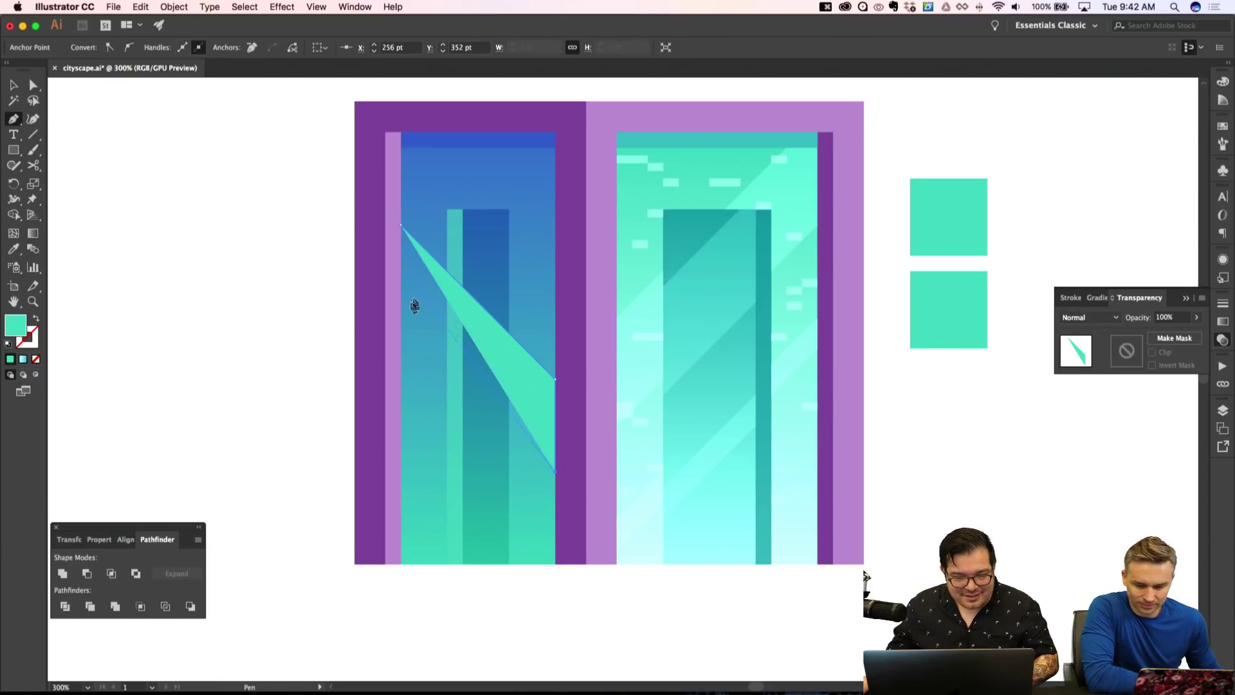
{"action": "left_click", "coordinate": [400, 317]}
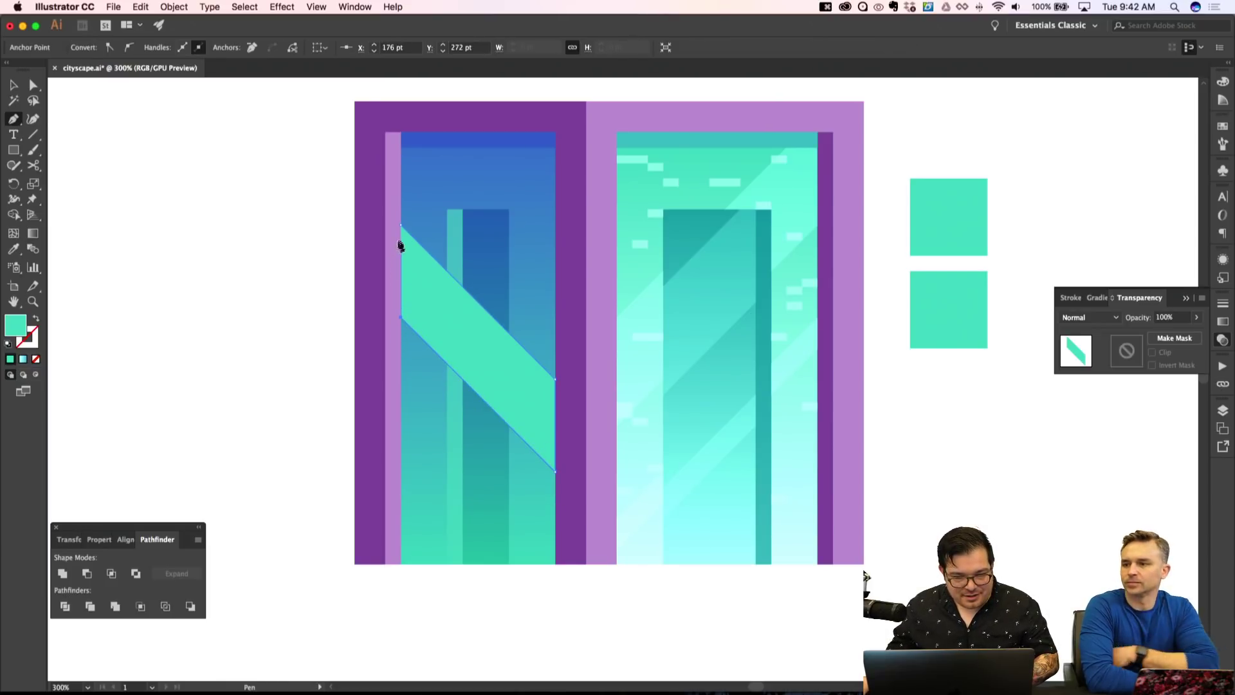
{"action": "left_click", "coordinate": [402, 225]}
{"action": "key", "text": "shift+super+a"}
Draw a rectangle over the blue window's inner column and subtract it from the diagonal band.
{"action": "left_click", "coordinate": [438, 317]}
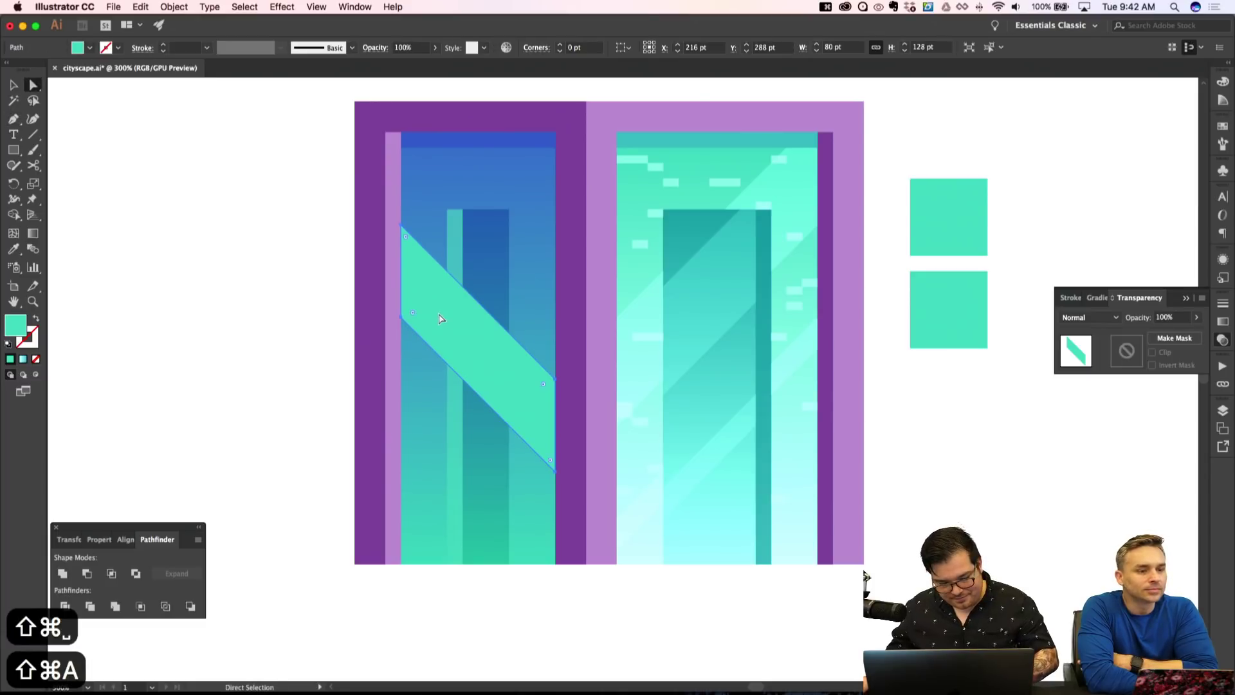
{"action": "key", "text": "m"}
{"action": "left_click_drag", "start_coordinate": [448, 225], "coordinate": [511, 457]}
{"action": "left_click", "coordinate": [534, 385], "text": "shift"}
{"action": "left_click", "coordinate": [87, 573]}
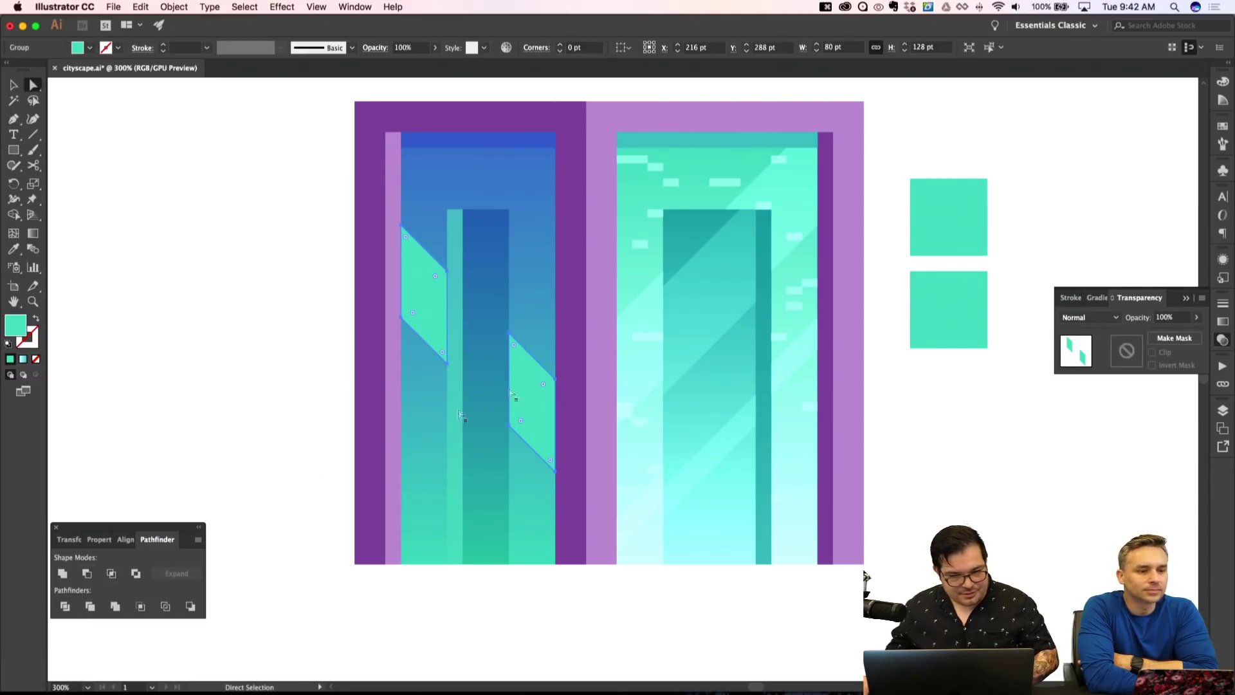
Set the split band's blend mode to Screen and reduce its opacity.
{"action": "key", "text": "i"}
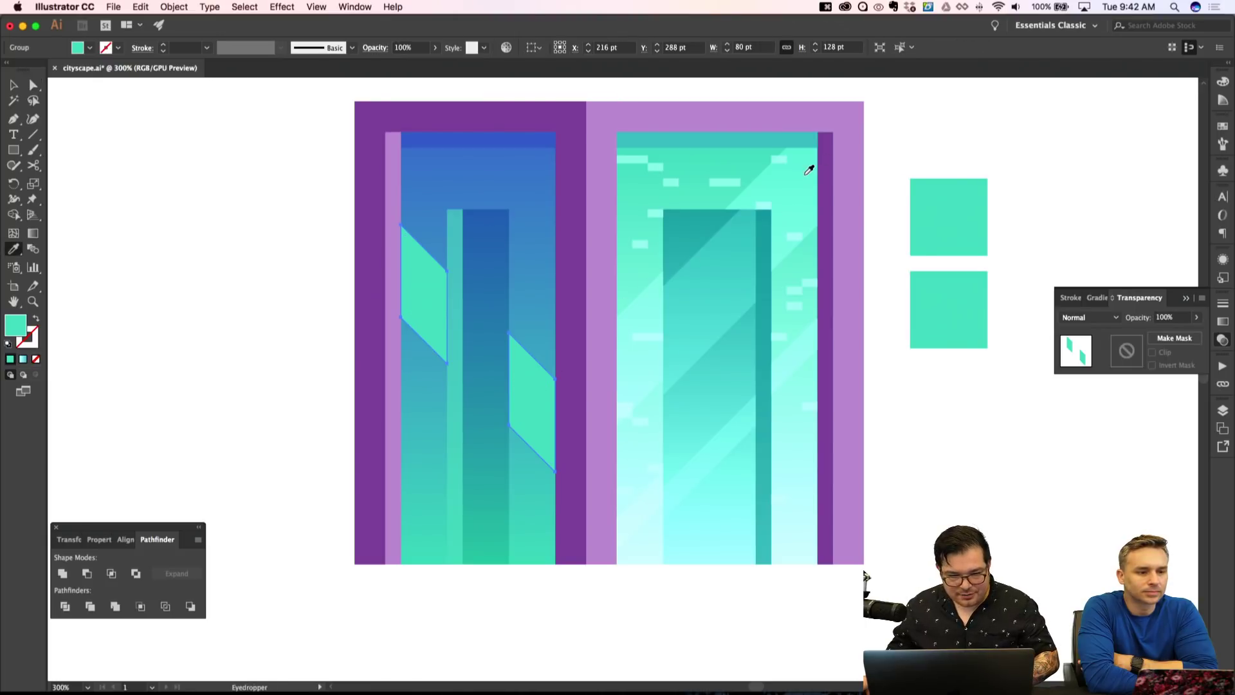
{"action": "left_click", "coordinate": [1076, 317]}
{"action": "left_click", "coordinate": [1090, 406]}
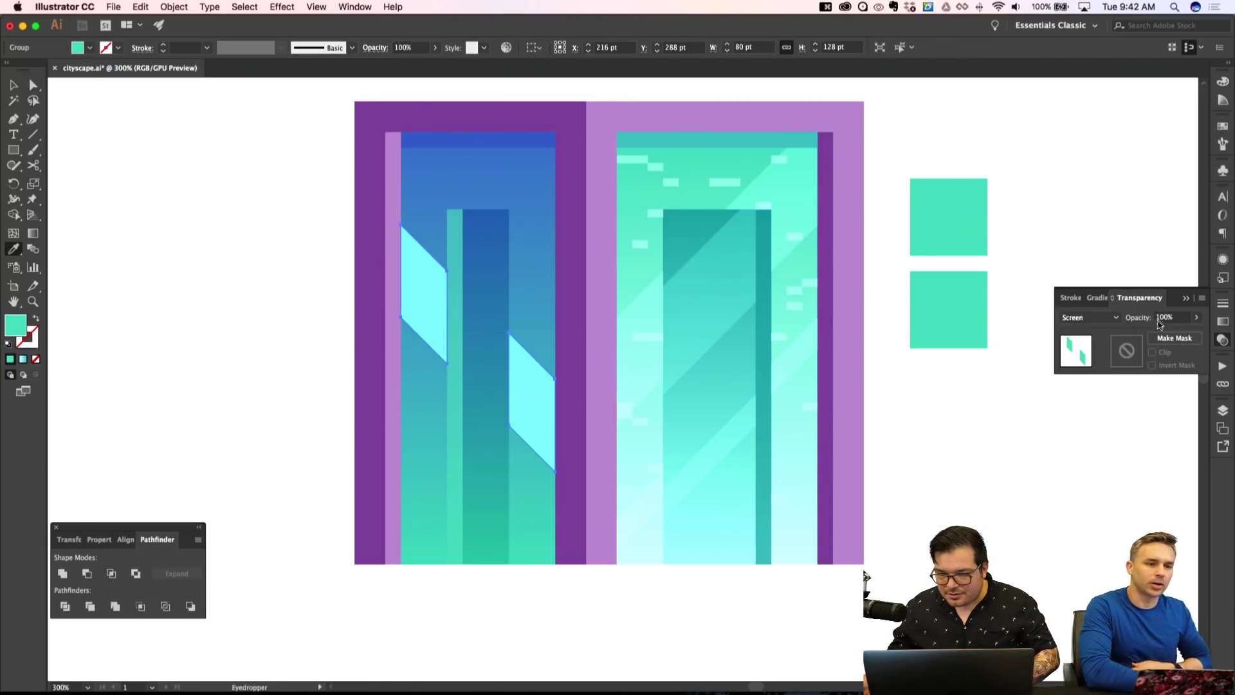
{"action": "left_click", "coordinate": [1162, 317]}
{"action": "key", "text": "Return"}
Deselect everything and examine the blue window's split highlight at reduced and enlarged magnification.
{"action": "key", "text": "super+shift+a"}
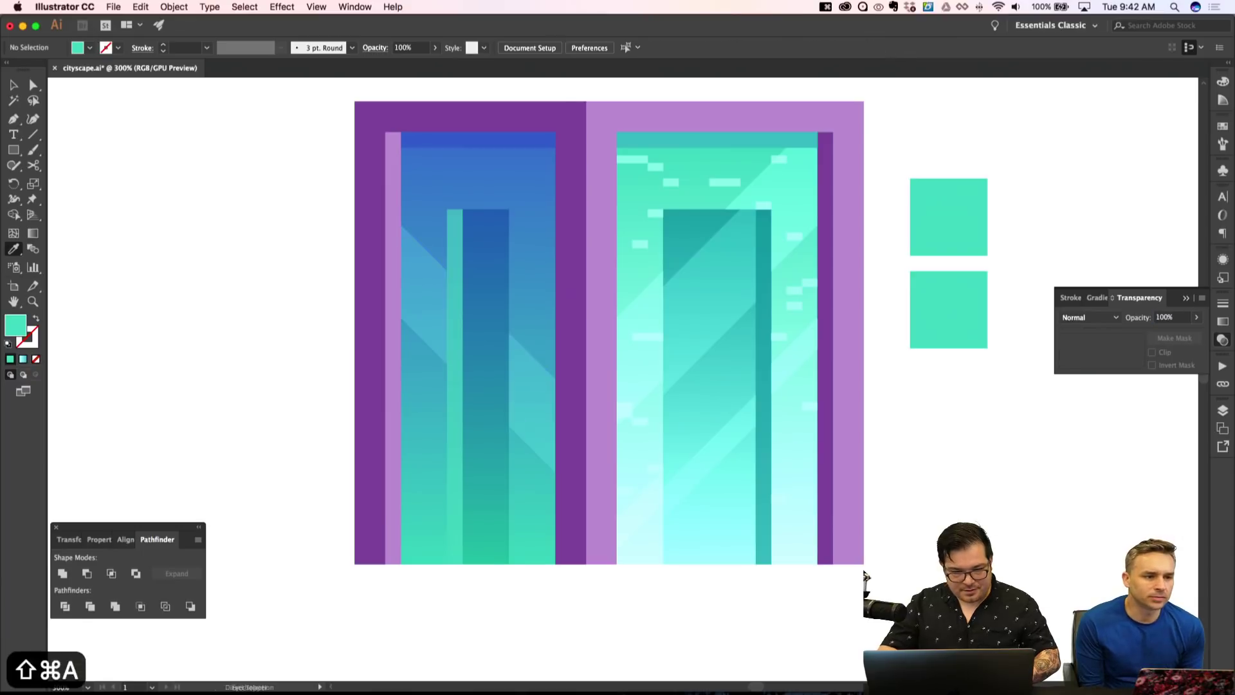
{"action": "key", "text": "super+minus"}
{"action": "key", "text": "super+minus"}
{"action": "key", "text": "super+minus"}
{"action": "key", "text": "super+minus"}
{"action": "key", "text": "super+minus"}
{"action": "key", "text": "super+equal"}
{"action": "key", "text": "super+equal"}
{"action": "key", "text": "super+equal"}
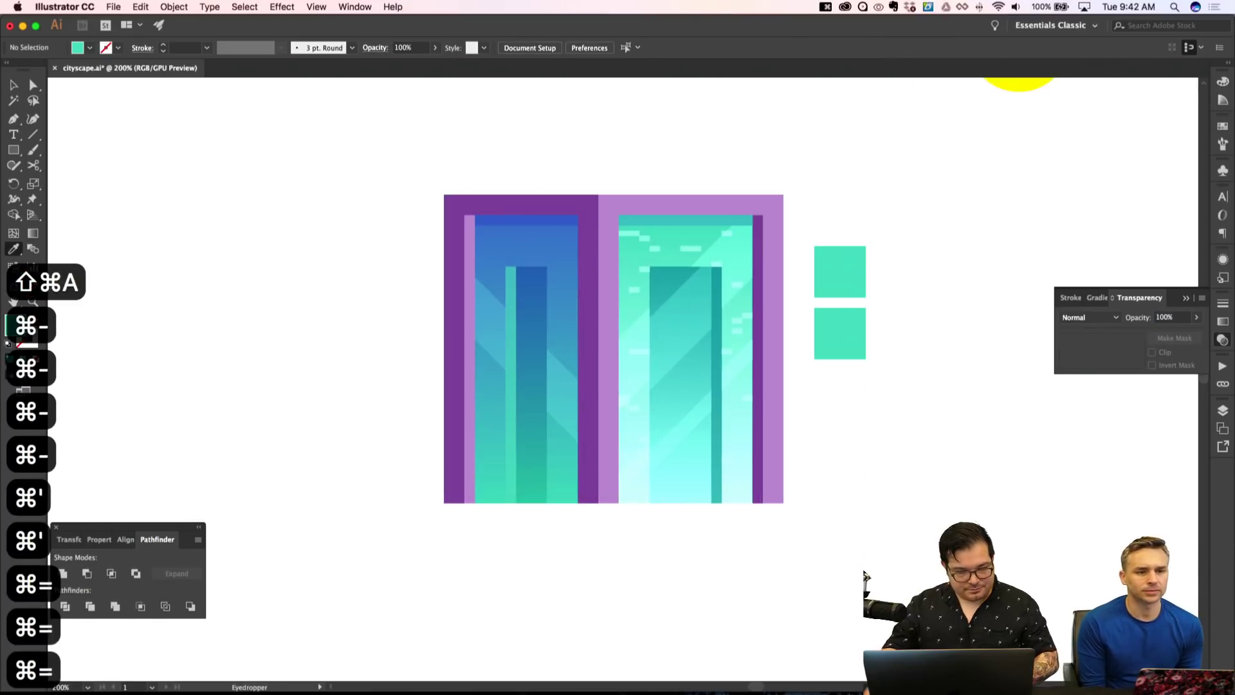
Draw a closed diagonal band about 24 by 72 pt across the dark inner column of the blue window.
{"action": "key", "text": "p"}
{"action": "left_click", "coordinate": [546, 350]}
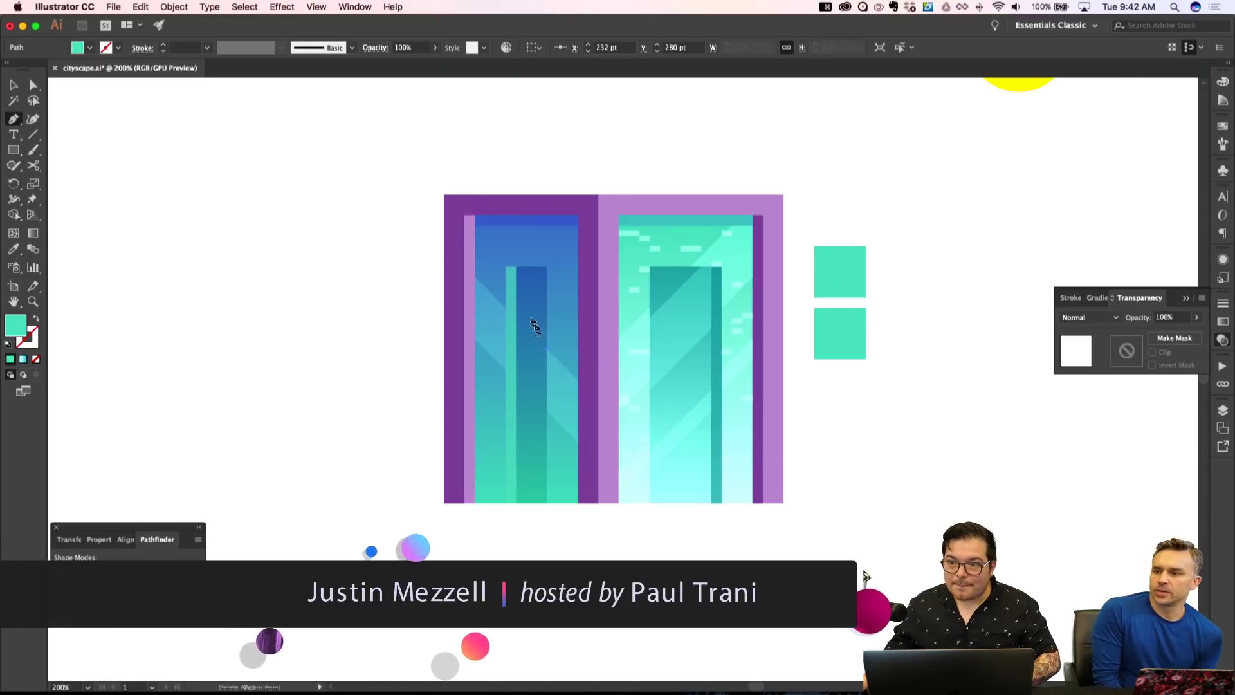
{"action": "left_click", "coordinate": [517, 319]}
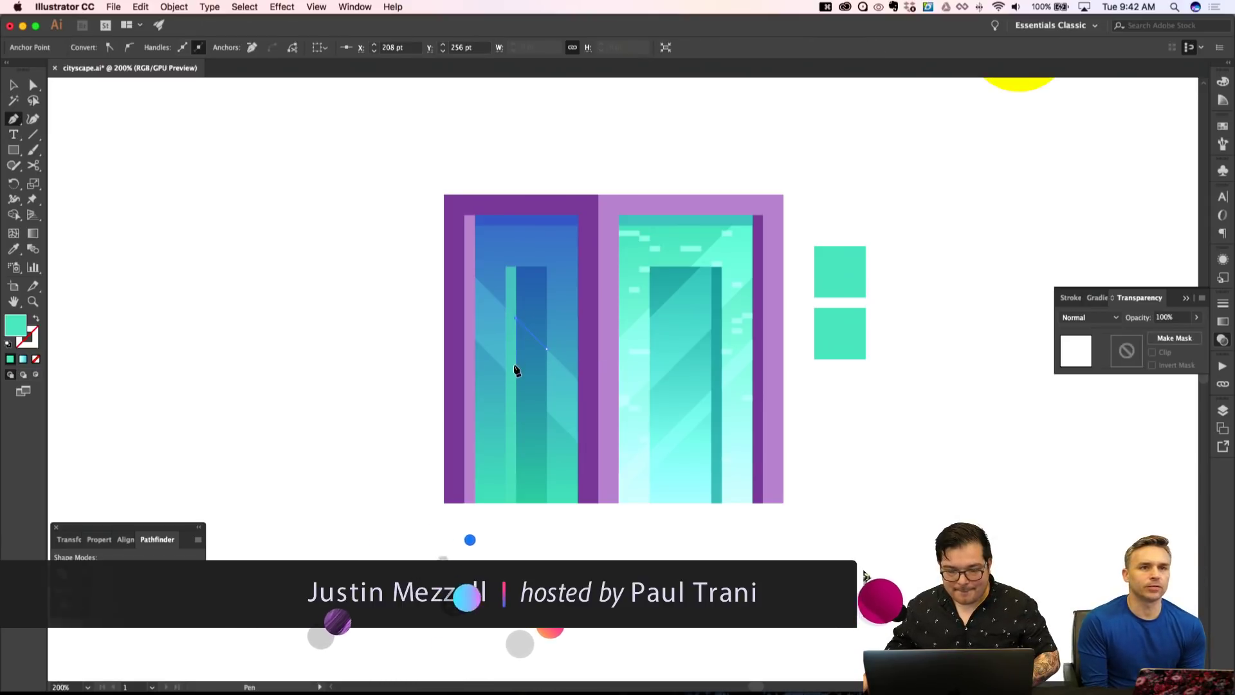
{"action": "left_click", "coordinate": [516, 370]}
{"action": "left_click", "coordinate": [549, 401]}
{"action": "key", "text": "super+z"}
{"action": "key", "text": "super+z"}
{"action": "left_click", "coordinate": [516, 380]}
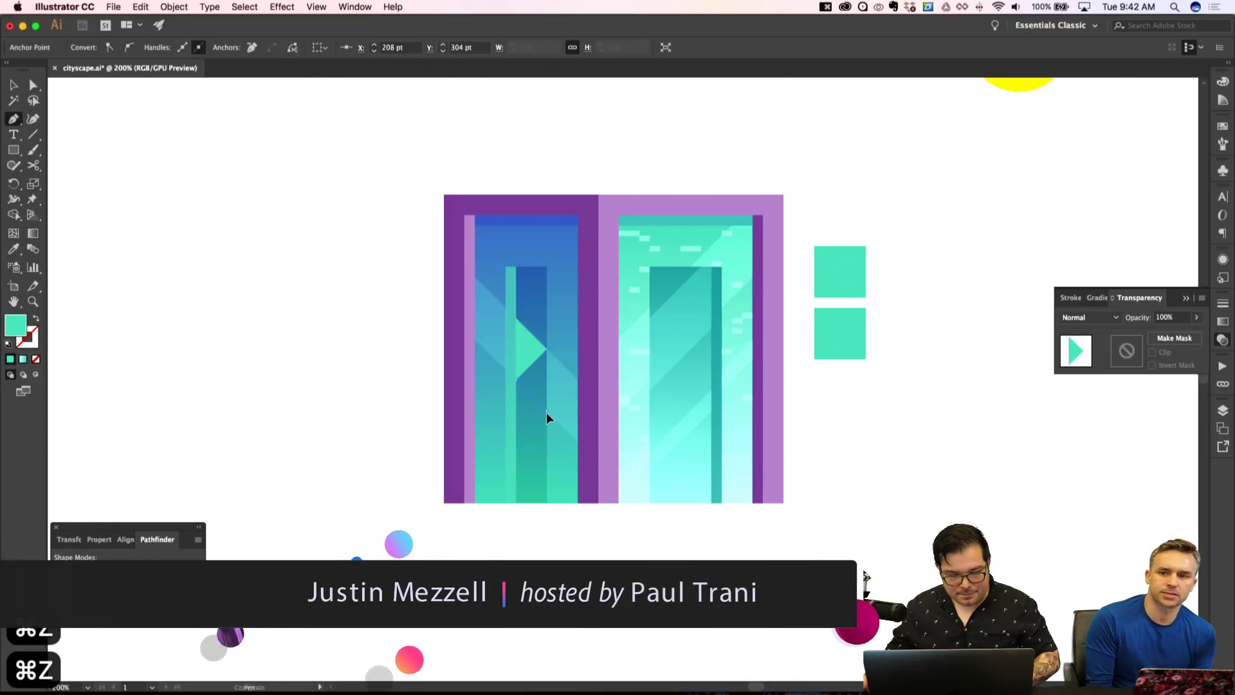
{"action": "left_click", "coordinate": [547, 408]}
{"action": "left_click", "coordinate": [546, 351]}
{"action": "key", "text": "shift+super+a"}
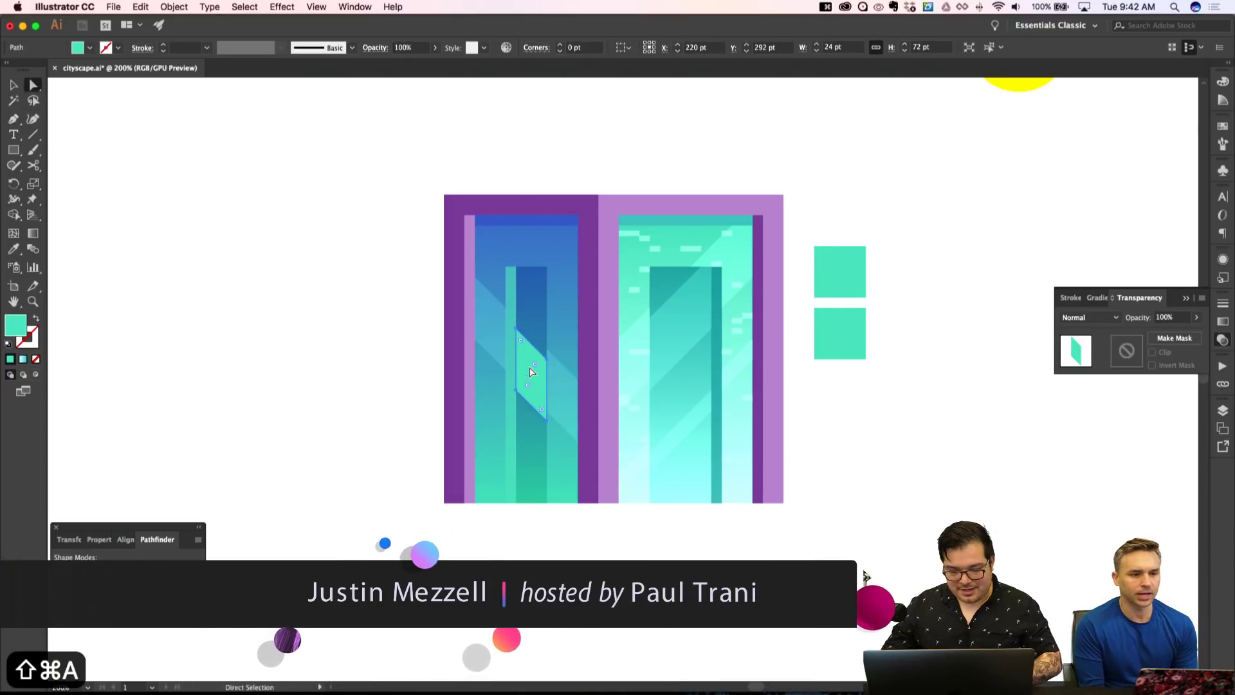
Move the inner column's band down 8 pt and set it to Screen blending at 30% opacity.
{"action": "key", "text": "i"}
{"action": "key", "text": "Down"}
{"action": "key", "text": "Down"}
{"action": "key", "text": "Down"}
{"action": "key", "text": "Down"}
{"action": "key", "text": "Down"}
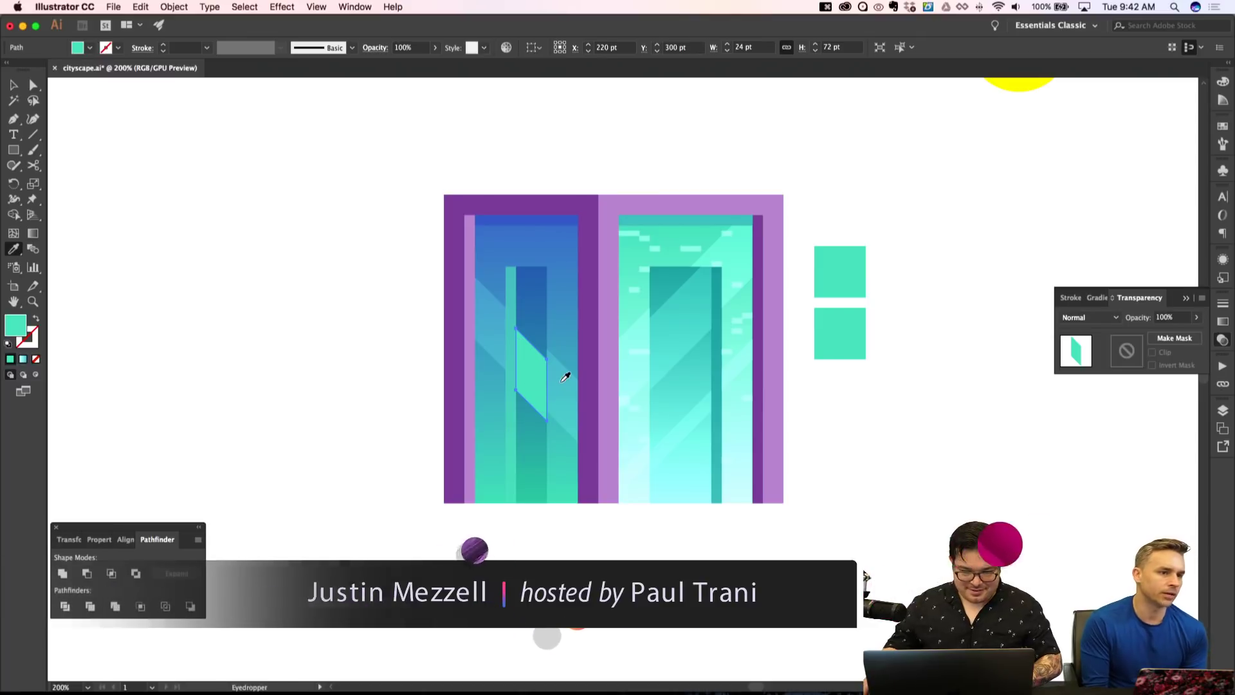
{"action": "left_click", "coordinate": [1093, 318]}
{"action": "left_click", "coordinate": [1085, 409]}
{"action": "left_click", "coordinate": [1168, 317]}
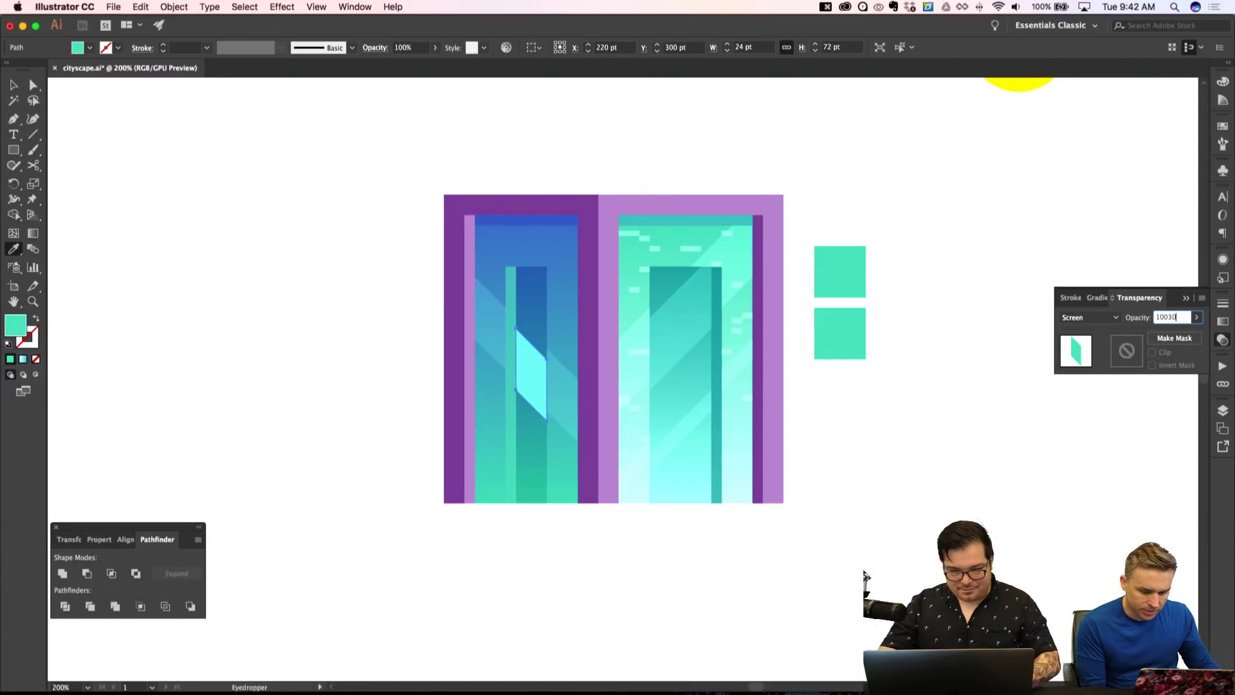
{"action": "type", "text": "30"}
{"action": "key", "text": "Return"}
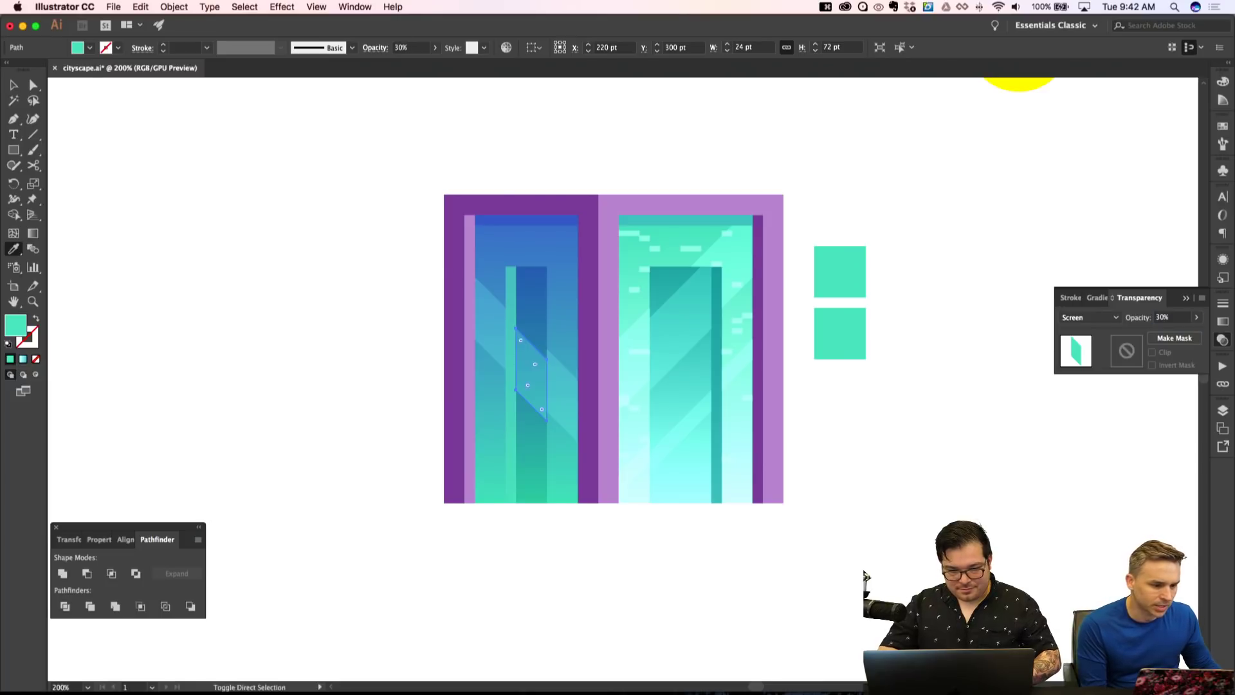
Cut the diagonal highlights and small bricks of both windows and paste them in place inside the building's group.
{"action": "key", "text": "super+shift+a"}
{"action": "key", "text": "super+minus"}
{"action": "key", "text": "super+minus"}
{"action": "key", "text": "super+apostrophe"}
{"action": "key", "text": "super+apostrophe"}
{"action": "key", "text": "super+equal"}
{"action": "key", "text": "v"}
{"action": "left_click_drag", "start_coordinate": [414, 207], "coordinate": [730, 538]}
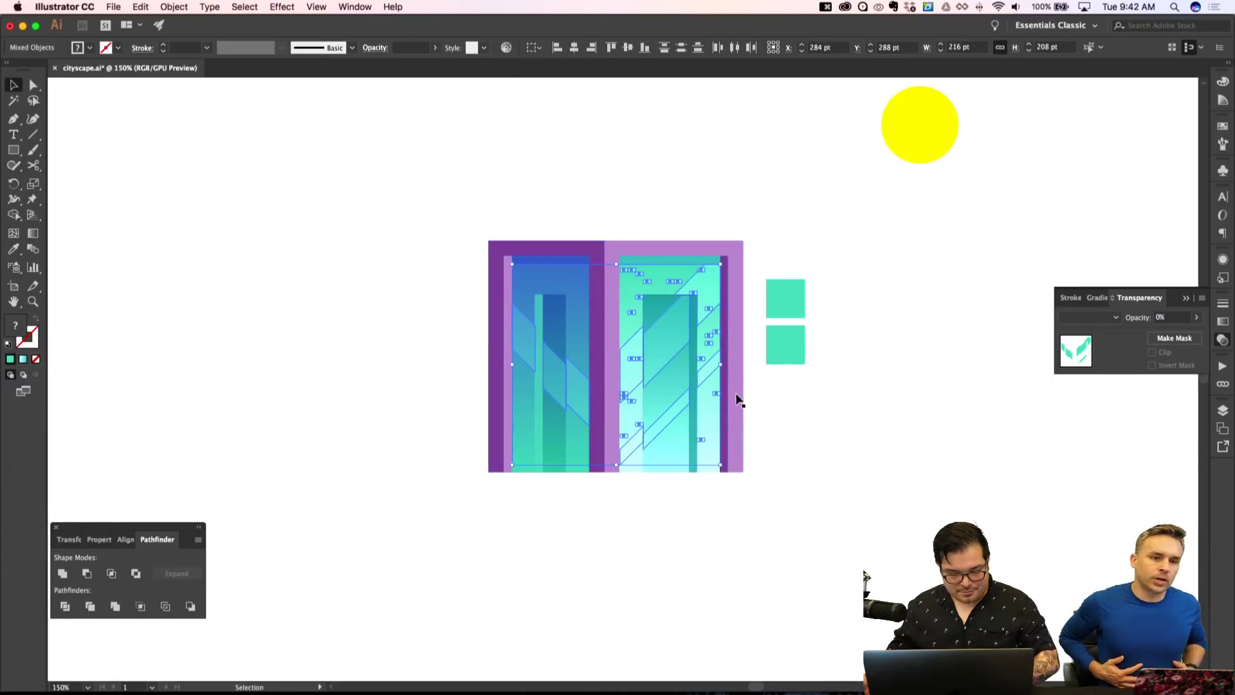
{"action": "key", "text": "super+x"}
{"action": "double_click", "coordinate": [654, 380]}
{"action": "key", "text": "shift+super+v"}
{"action": "key", "text": "shift+super+a"}
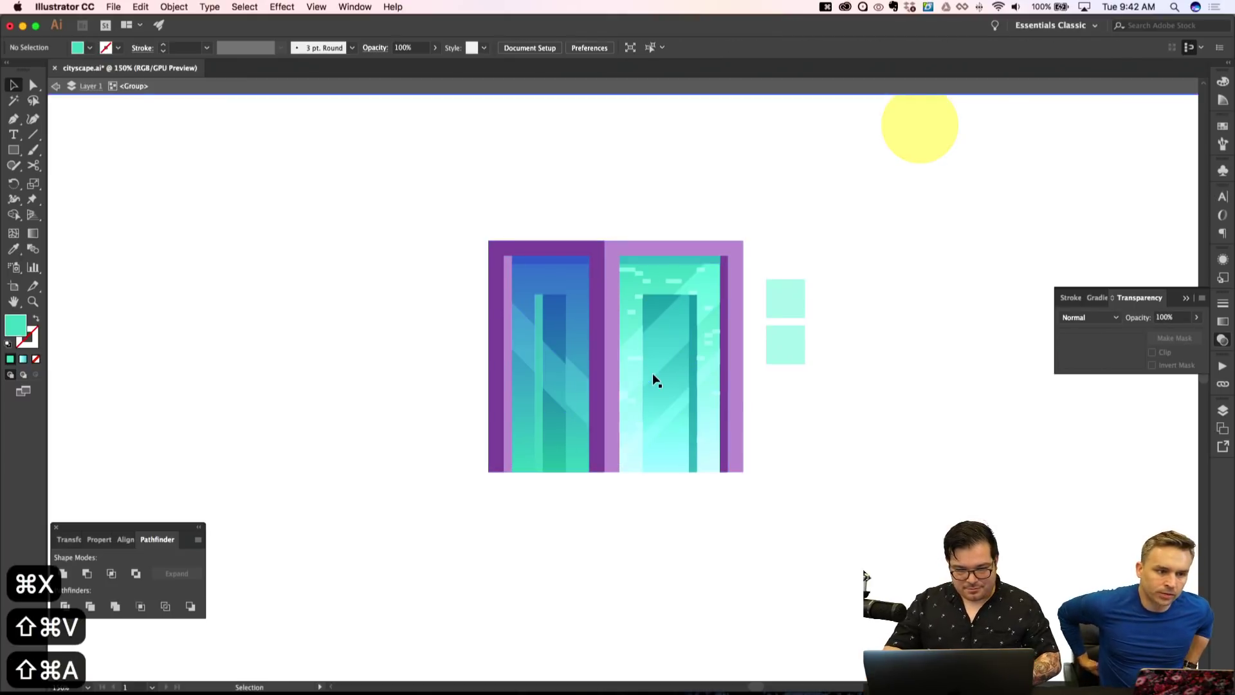
Examine the regrouped highlights on both windows at reduced and enlarged magnification.
{"action": "key", "text": "super+minus"}
{"action": "key", "text": "super+minus"}
{"action": "key", "text": "super+minus"}
{"action": "key", "text": "super+apostrophe"}
{"action": "key", "text": "super+apostrophe"}
{"action": "key", "text": "super+equal"}
{"action": "key", "text": "super+equal"}
{"action": "key", "text": "super+equal"}
{"action": "key", "text": "super+equal"}
{"action": "key", "text": "super+equal"}
{"action": "key", "text": "super+equal"}
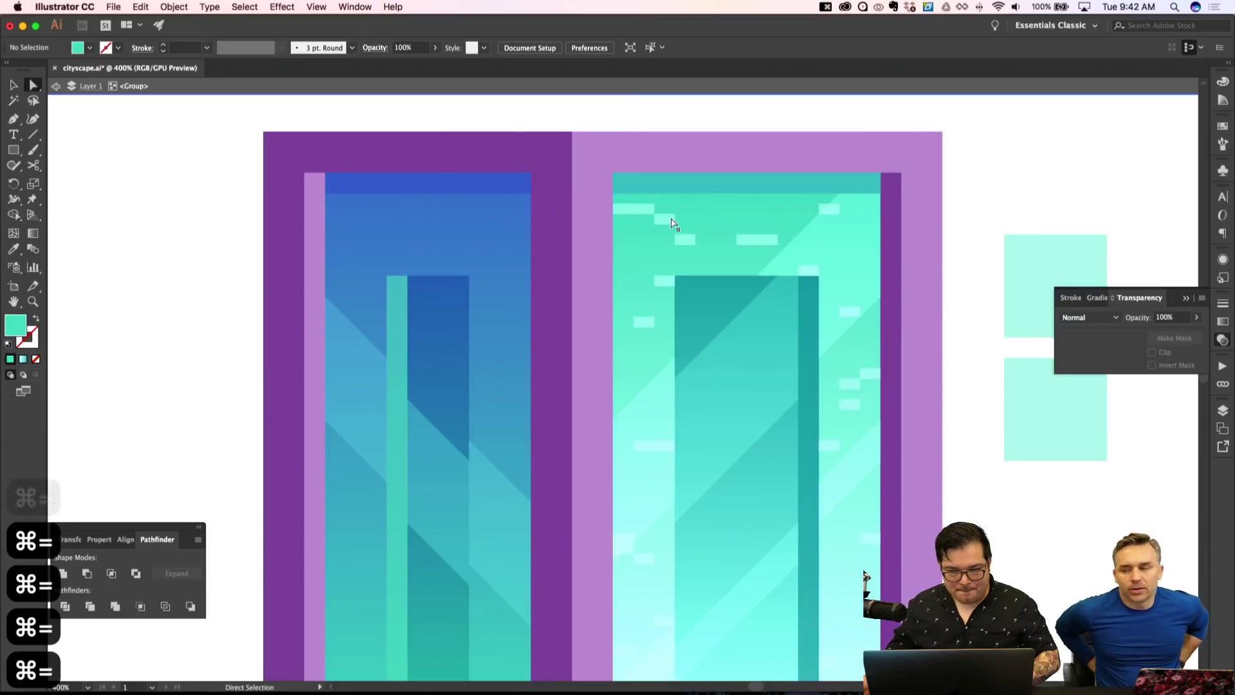
Draw an 8 by 8 pt rectangle in the blue window, against the upper right corner of the inner column.
{"action": "key", "text": "a"}
{"action": "key", "text": "shift+super+a"}
{"action": "key", "text": "v"}
{"action": "left_click", "coordinate": [511, 243]}
{"action": "key", "text": "shift+super+a"}
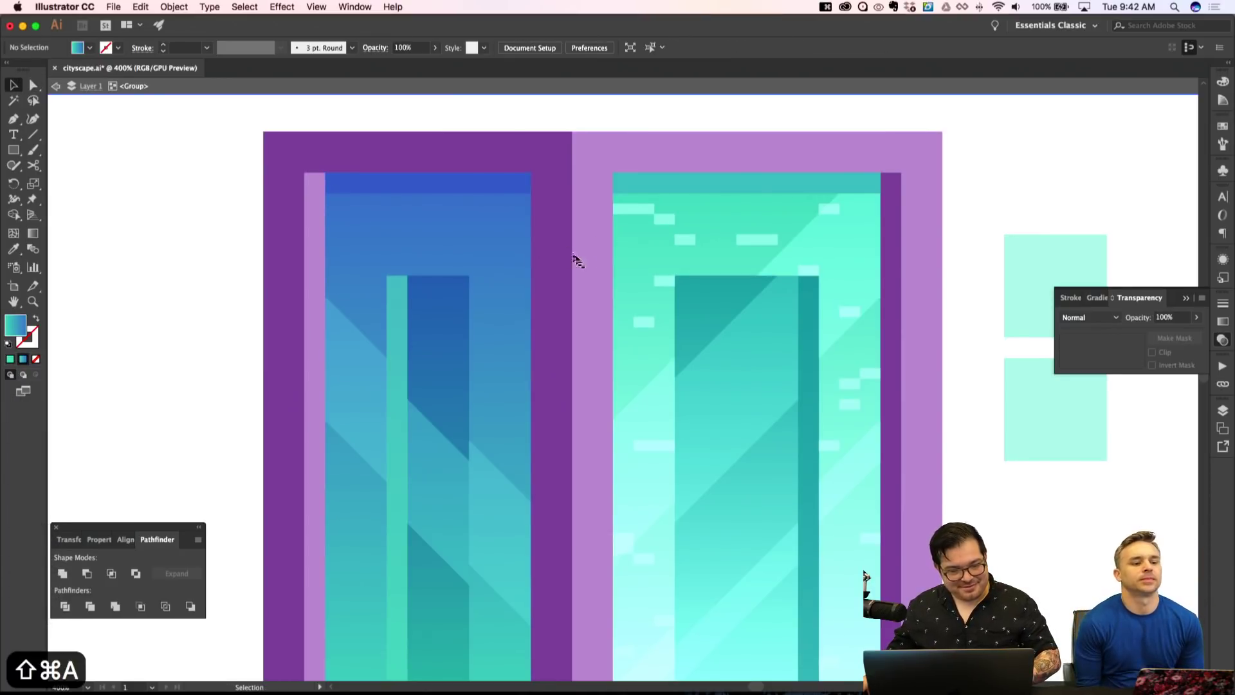
{"action": "key", "text": "m"}
{"action": "left_click_drag", "start_coordinate": [469, 276], "coordinate": [509, 312]}
{"action": "key", "text": "super+z"}
{"action": "left_click_drag", "start_coordinate": [468, 275], "coordinate": [491, 297]}
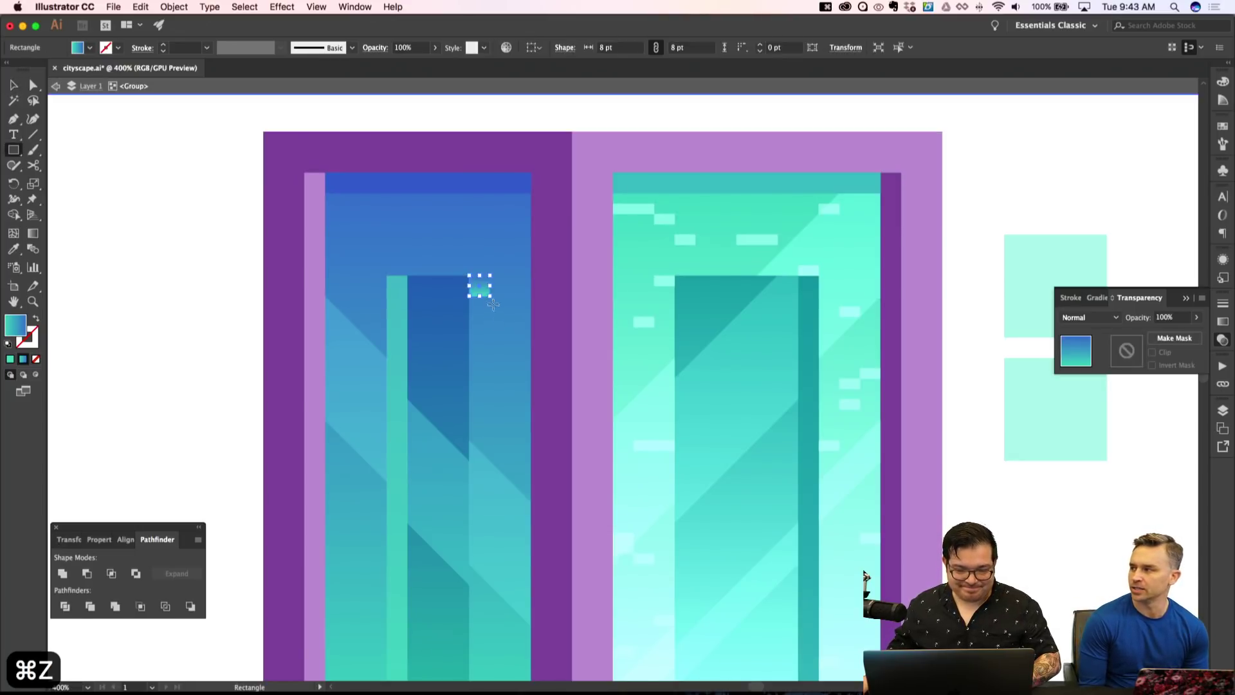
Reduce the small rectangle's height to 4 pt and fill it with solid teal using the Eyedropper.
{"action": "key", "text": "a"}
{"action": "left_click", "coordinate": [474, 296]}
{"action": "key", "text": "super+shift+apostrophe"}
{"action": "left_click_drag", "start_coordinate": [474, 302], "coordinate": [469, 304]}
{"action": "key", "text": "i"}
{"action": "scroll", "coordinate": [470, 303], "scroll_direction": "down", "scroll_amount": 8}
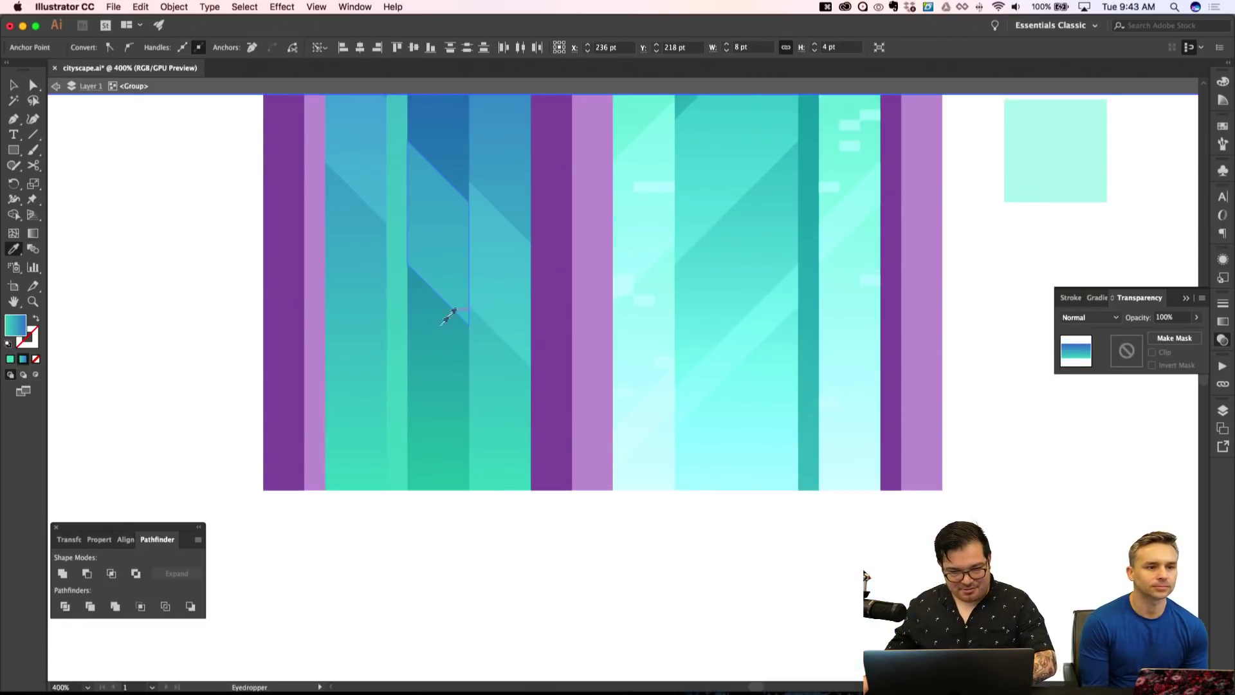
{"action": "left_click", "coordinate": [351, 467]}
{"action": "scroll", "coordinate": [353, 458], "scroll_direction": "up", "scroll_amount": 8}
{"action": "key", "text": "super+shift+a"}
Duplicate the teal brick three times down the upper part of the blue window's right strip, staggering the copies.
{"action": "key", "text": "v"}
{"action": "left_click", "coordinate": [480, 254]}
{"action": "key", "text": "super+shift+apostrophe"}
{"action": "key", "text": "alt+Down"}
{"action": "key", "text": "Right"}
{"action": "key", "text": "Right"}
{"action": "key", "text": "alt+Down"}
{"action": "key", "text": "alt+Left"}
{"action": "key", "text": "Left"}
{"action": "key", "text": "Left"}
{"action": "key", "text": "Down"}
{"action": "key", "text": "Down"}
{"action": "key", "text": "Down"}
Place three more staggered brick copies farther down the blue window's right strip, setting the last one well apart.
{"action": "key", "text": "alt+Down"}
{"action": "key", "text": "Down"}
{"action": "key", "text": "Right"}
{"action": "key", "text": "Right"}
{"action": "key", "text": "Right"}
{"action": "key", "text": "Right"}
{"action": "key", "text": "alt+Down"}
{"action": "key", "text": "Left"}
{"action": "key", "text": "Left"}
{"action": "key", "text": "alt+Down"}
{"action": "key", "text": "Down"}
{"action": "key", "text": "Down"}
{"action": "key", "text": "Down"}
{"action": "key", "text": "Down"}
{"action": "key", "text": "Down"}
{"action": "key", "text": "Down"}
Add two staggered copies of the brick on the blue window's left strip, one near its left edge and one higher up.
{"action": "key", "text": "alt+shift+Left"}
{"action": "key", "text": "shift+Left"}
{"action": "key", "text": "shift+Left"}
{"action": "key", "text": "shift+Left"}
{"action": "key", "text": "alt+shift+Right"}
{"action": "key", "text": "Up"}
{"action": "key", "text": "Up"}
{"action": "key", "text": "Up"}
{"action": "key", "text": "Up"}
{"action": "key", "text": "Up"}
{"action": "key", "text": "Up"}
{"action": "key", "text": "Left"}
{"action": "key", "text": "Left"}
{"action": "key", "text": "Up"}
Copy the brick up to the left strip, against the upper end of the light teal column edge.
{"action": "key", "text": "alt+shift+Up"}
{"action": "key", "text": "shift+Up"}
{"action": "key", "text": "shift+Up"}
{"action": "key", "text": "shift+Up"}
{"action": "key", "text": "Right"}
{"action": "key", "text": "Right"}
{"action": "key", "text": "Up"}
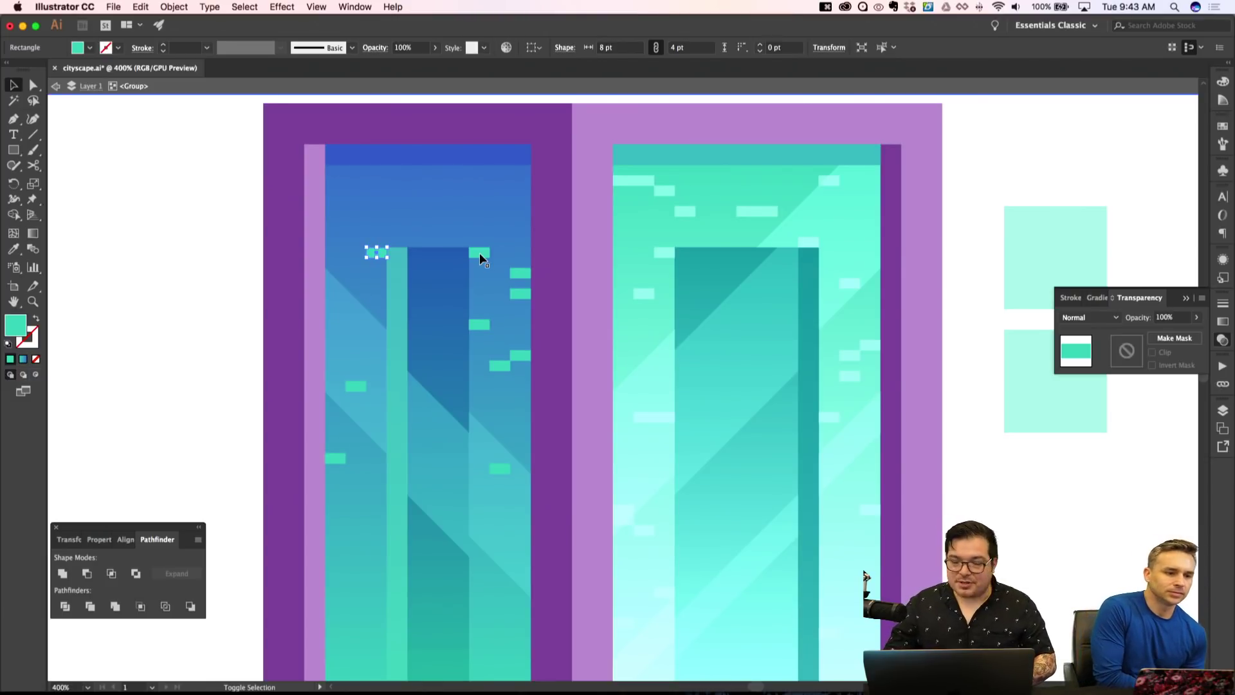
Copy the brick and place it directly above the upper left corner of the dark inner column.
{"action": "key", "text": "alt+shift+Up"}
{"action": "key", "text": "shift+Right"}
{"action": "key", "text": "Right"}
{"action": "key", "text": "Right"}
{"action": "key", "text": "Right"}
{"action": "key", "text": "Down"}
{"action": "key", "text": "Down"}
{"action": "key", "text": "Down"}
{"action": "key", "text": "Right"}
{"action": "key", "text": "Right"}
{"action": "key", "text": "Right"}
{"action": "key", "text": "Right"}
{"action": "key", "text": "Right"}
{"action": "key", "text": "Right"}
{"action": "key", "text": "Right"}
{"action": "key", "text": "shift+Left"}
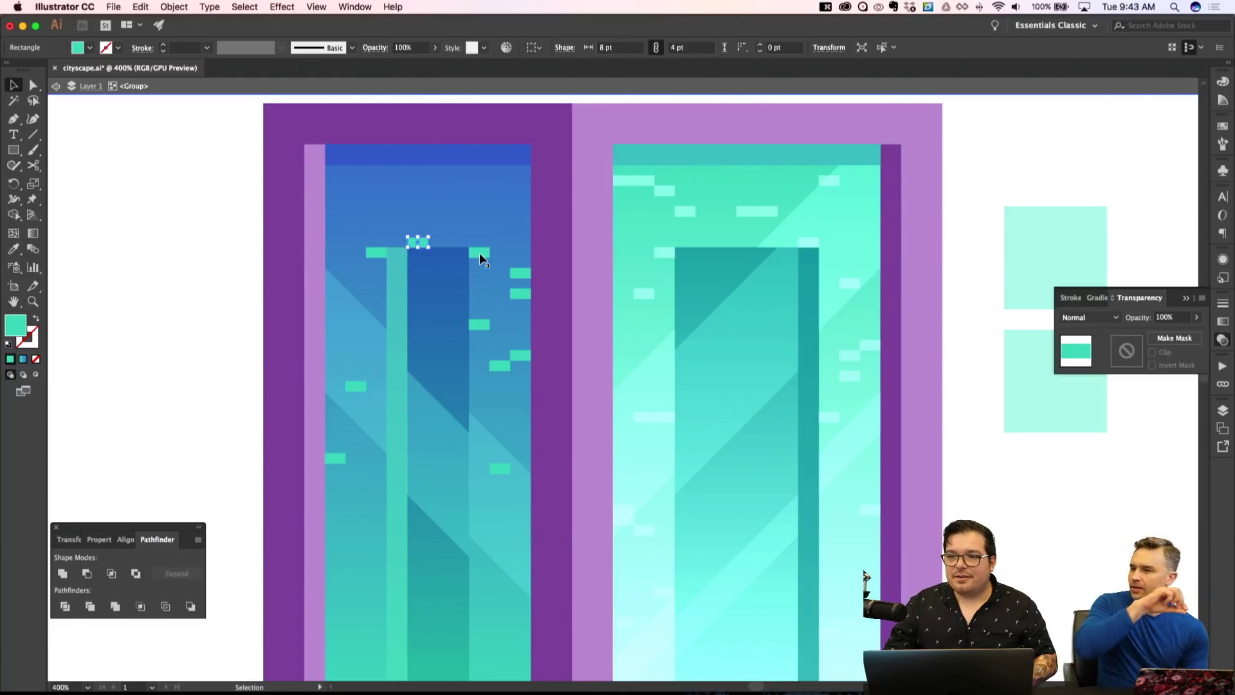
Add two adjoining brick copies above the dark inner column's right end and another near the blue window's upper right corner.
{"action": "key", "text": "alt+shift+Right"}
{"action": "key", "text": "alt+Right"}
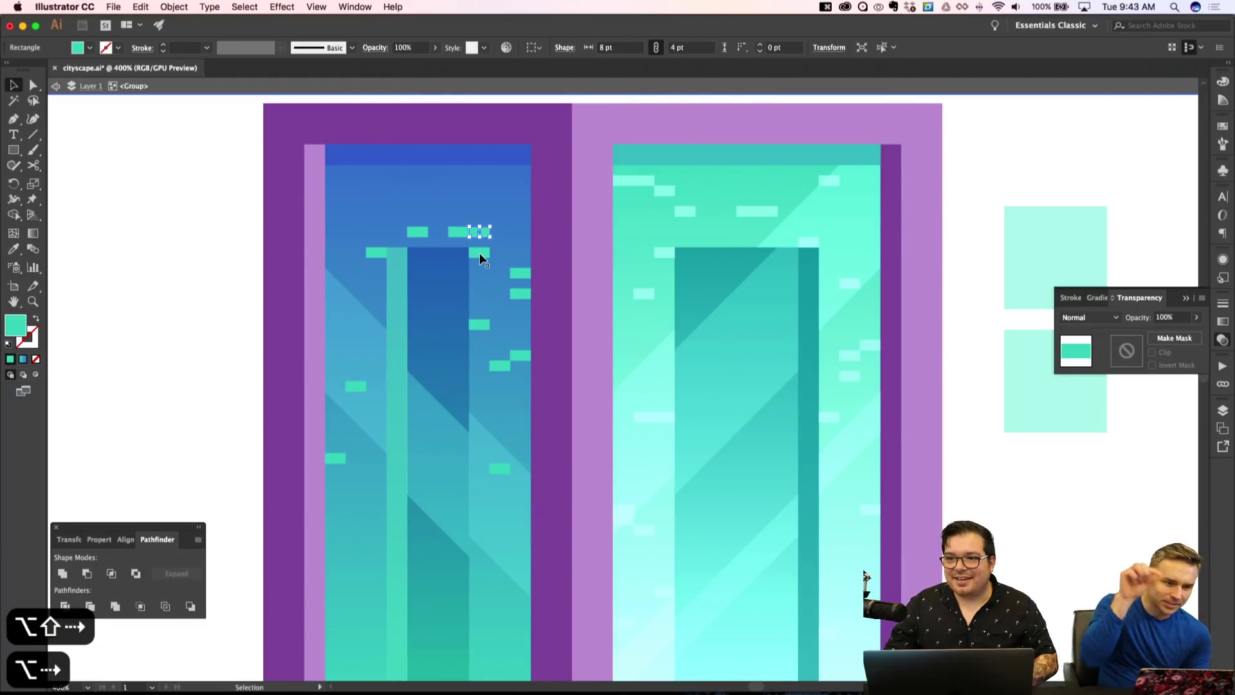
{"action": "key", "text": "alt+Right"}
{"action": "key", "text": "Right"}
{"action": "key", "text": "Up"}
{"action": "key", "text": "Up"}
{"action": "key", "text": "Up"}
{"action": "key", "text": "Up"}
{"action": "key", "text": "Up"}
Add brick copies in the blue window's upper left corner: one at the edge, an adjoining pair below it, and one farther right.
{"action": "key", "text": "alt+shift+Left"}
{"action": "key", "text": "shift+Left"}
{"action": "key", "text": "shift+Left"}
{"action": "key", "text": "shift+Left"}
{"action": "key", "text": "alt+Down"}
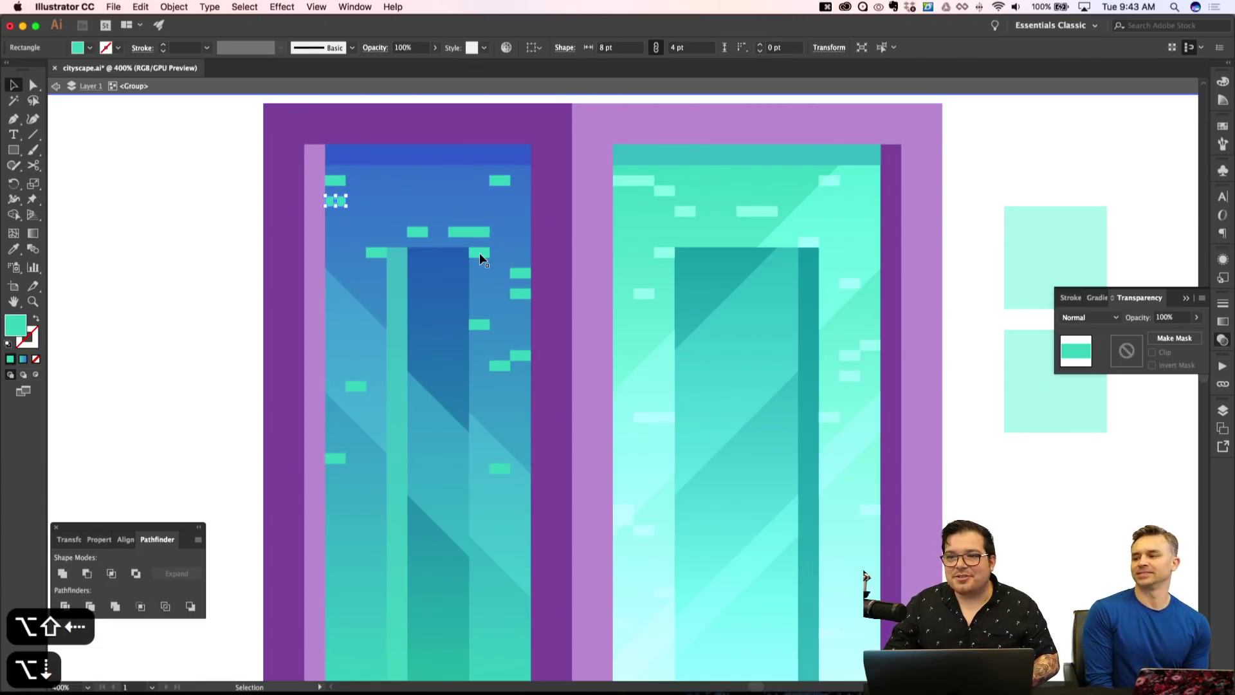
{"action": "key", "text": "alt+Right"}
{"action": "key", "text": "alt+Right"}
{"action": "key", "text": "Right"}
{"action": "key", "text": "Right"}
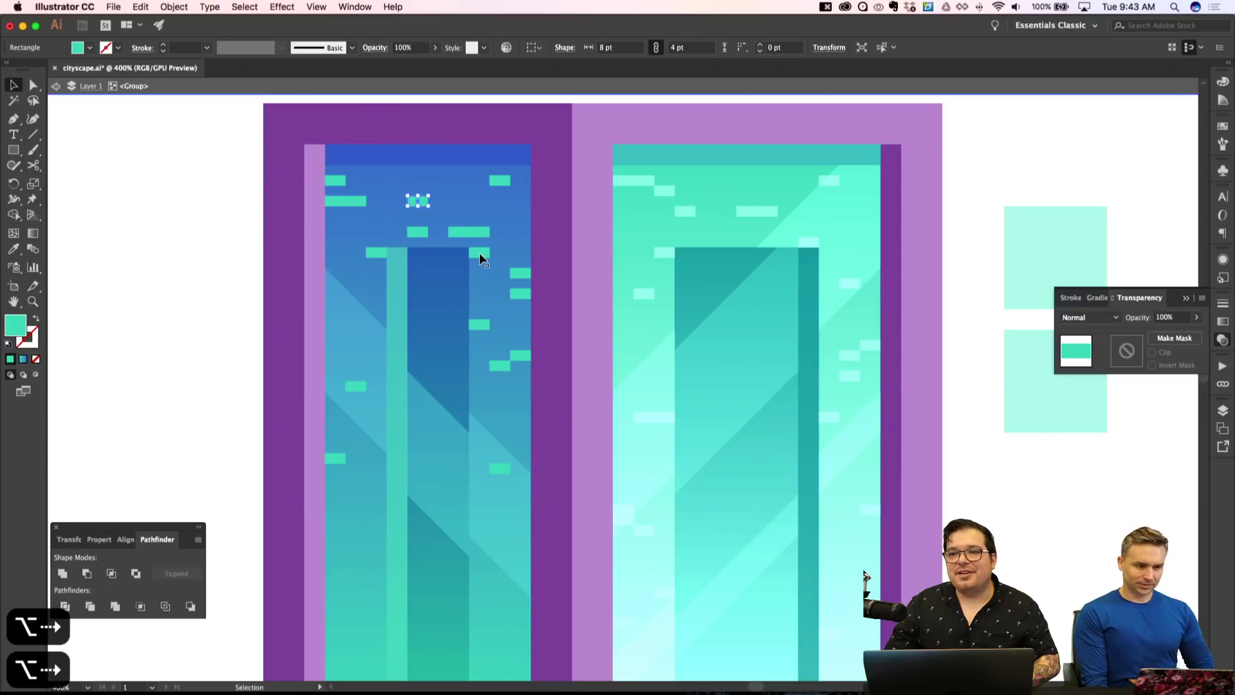
Copy the lowest brick on the blue window's left strip into a staggered set farther down, close to the light column.
{"action": "key", "text": "shift+super+a"}
{"action": "key", "text": "super+minus"}
{"action": "key", "text": "super+minus"}
{"action": "key", "text": "super+apostrophe"}
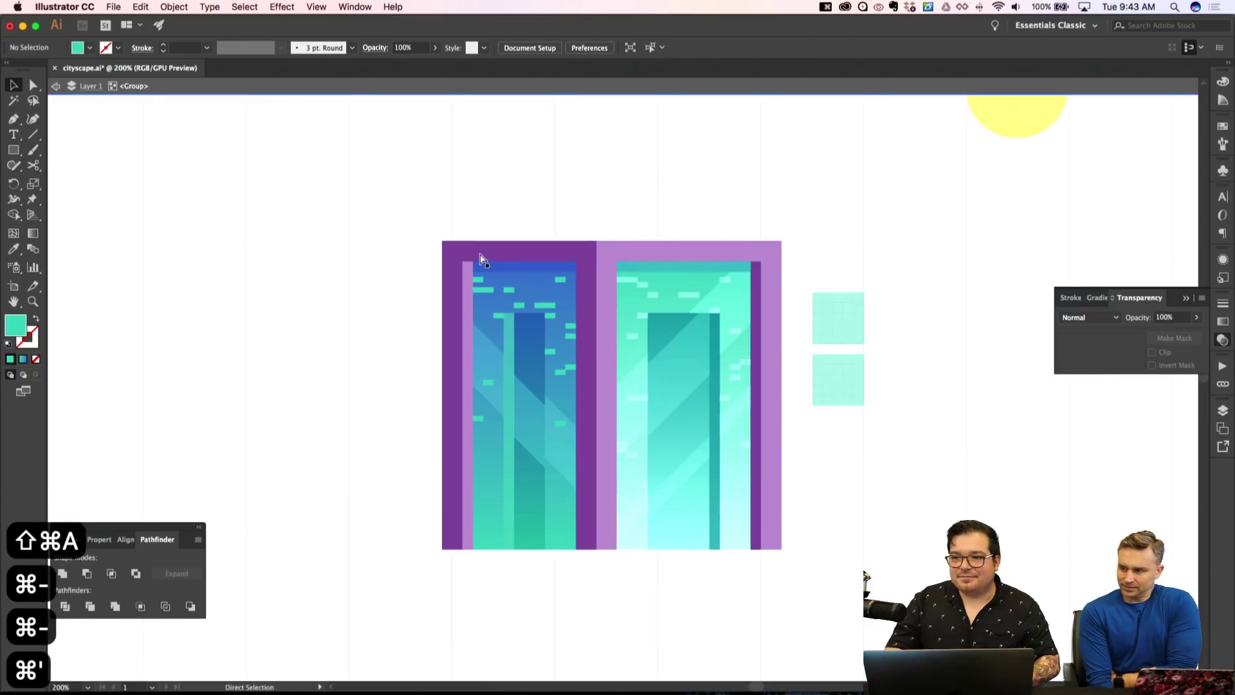
{"action": "key", "text": "super+equal"}
{"action": "left_click", "coordinate": [402, 438]}
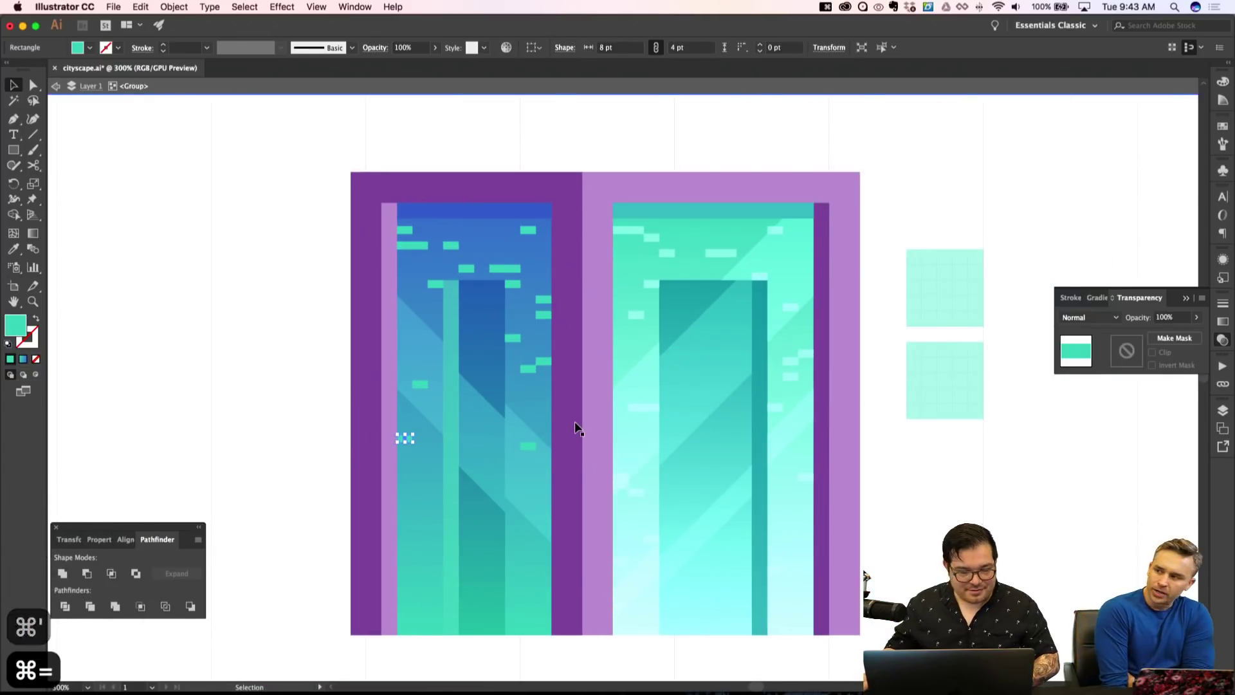
{"action": "key", "text": "alt+shift+Down"}
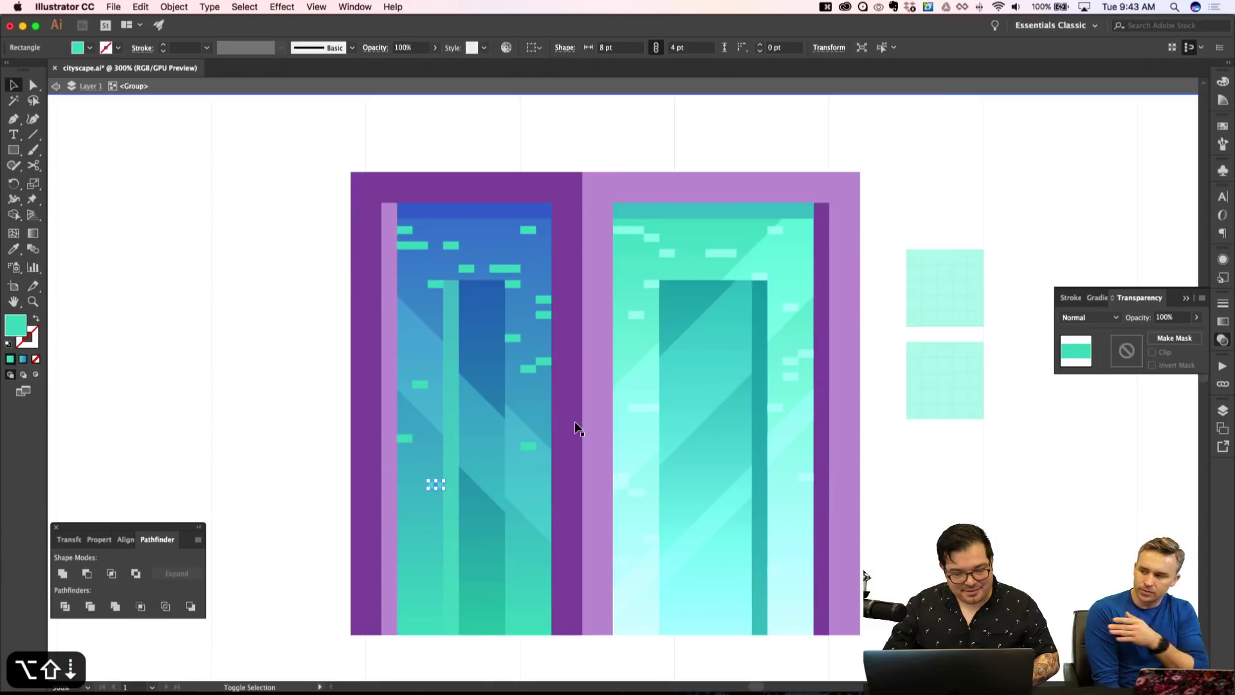
{"action": "key", "text": "alt+Down"}
{"action": "key", "text": "alt+Down"}
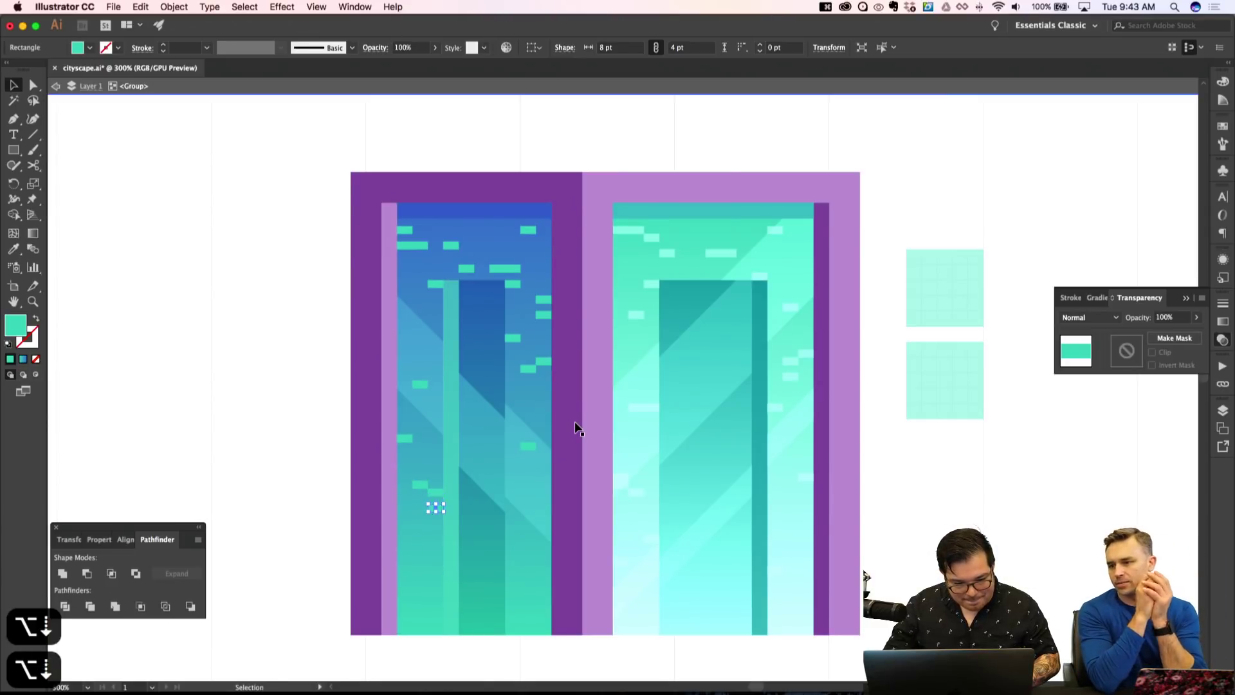
Extend the bricks down the left strip with a tight cluster and a lower brick, plus one level with it on the right strip.
{"action": "key", "text": "alt+Down"}
{"action": "key", "text": "alt+Left"}
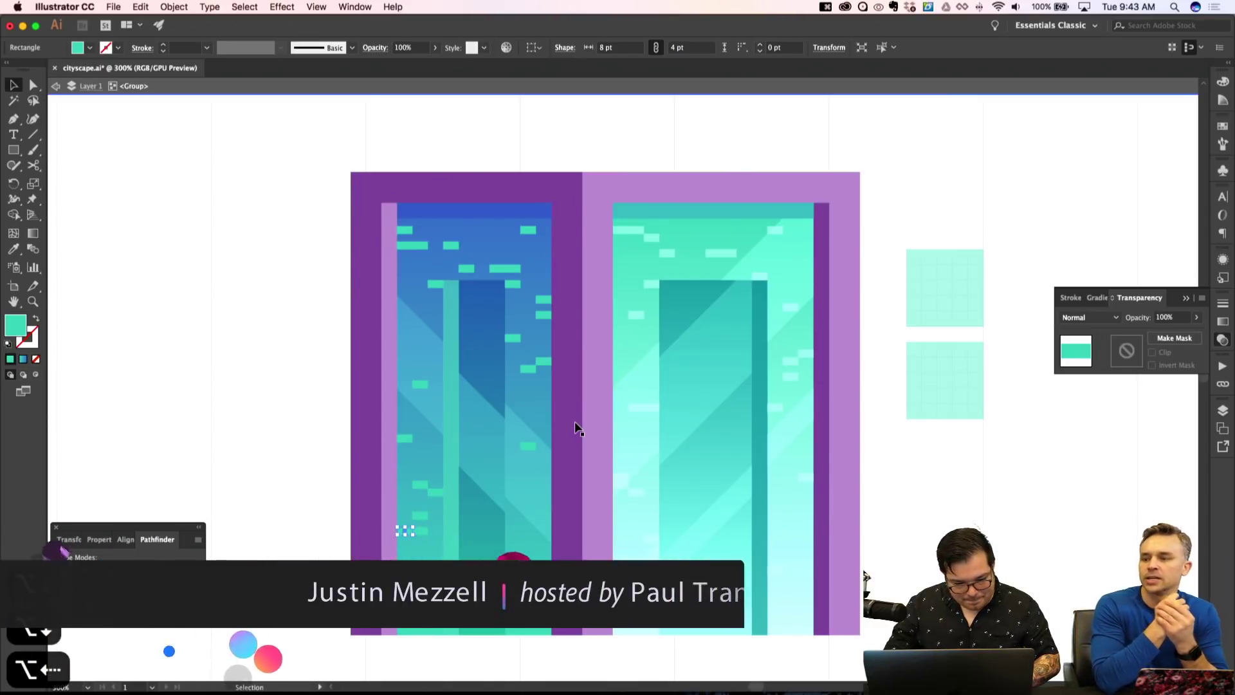
{"action": "key", "text": "alt+shift+Down"}
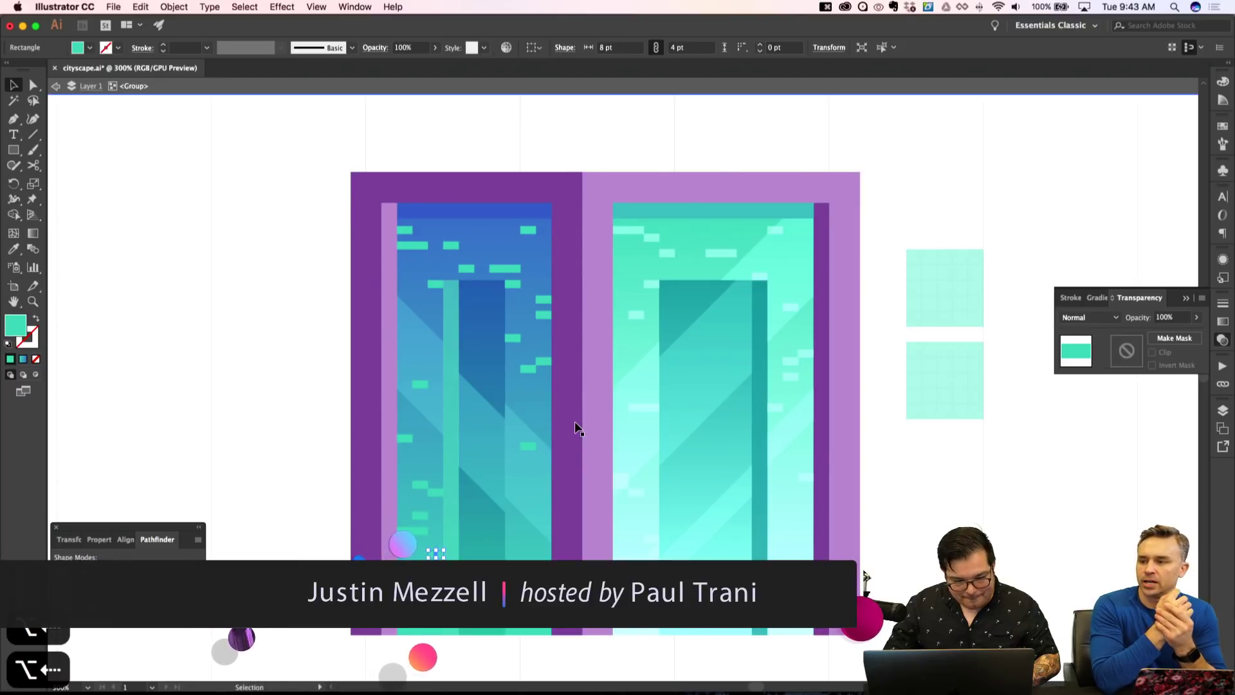
{"action": "key", "text": "alt+shift+Right"}
Select all the brick details on the blue window by their shared appearance and group them.
{"action": "key", "text": "shift+super+a"}
{"action": "key", "text": "super+minus"}
{"action": "key", "text": "super+minus"}
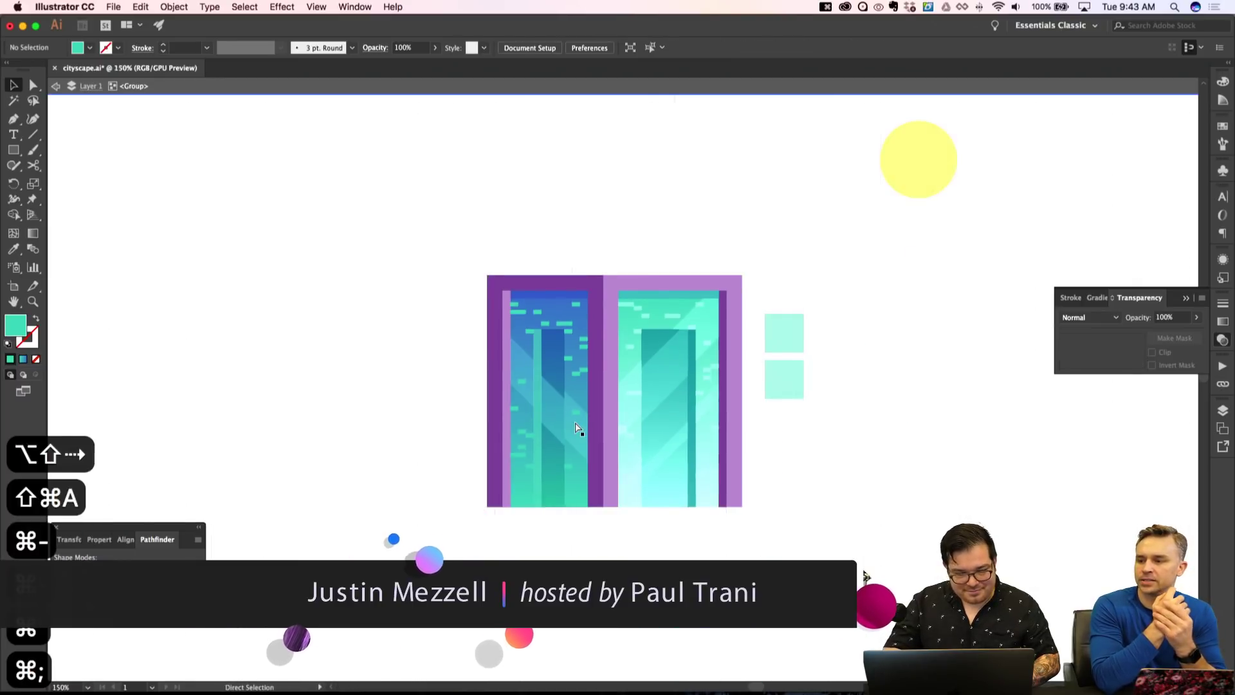
{"action": "key", "text": "super+equal"}
{"action": "left_click", "coordinate": [549, 304]}
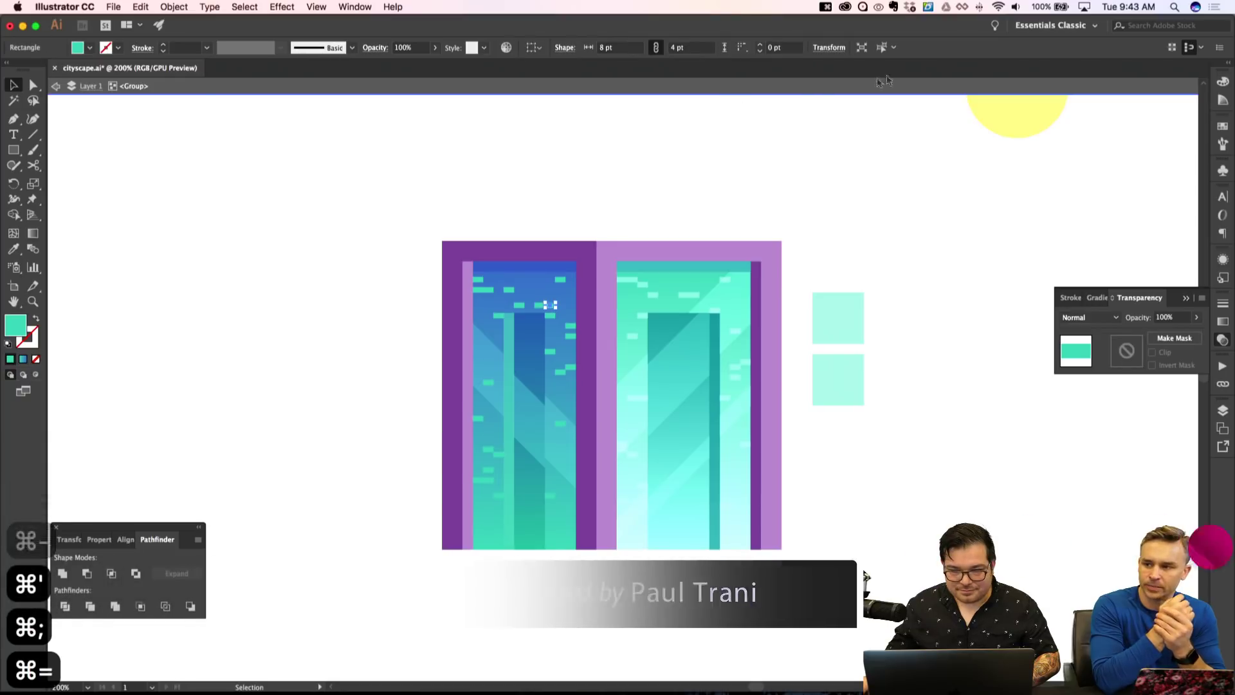
{"action": "left_click", "coordinate": [882, 48]}
{"action": "key", "text": "super+g"}
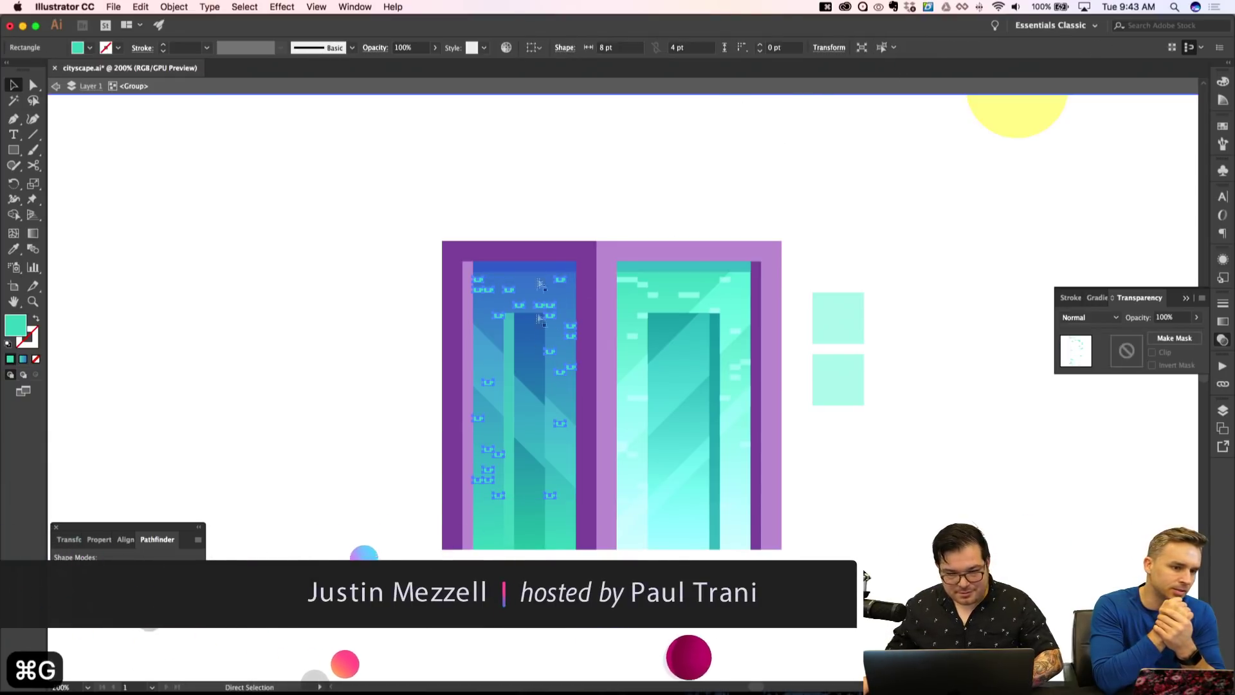
Set the blue window's brick group to 50% opacity and deselect it.
{"action": "left_click", "coordinate": [404, 47]}
{"action": "type", "text": "50"}
{"action": "key", "text": "Return"}
{"action": "key", "text": "shift+super+a"}
{"action": "key", "text": "super+minus"}
{"action": "key", "text": "super+minus"}
{"action": "key", "text": "super+apostrophe"}
{"action": "key", "text": "super+apostrophe"}
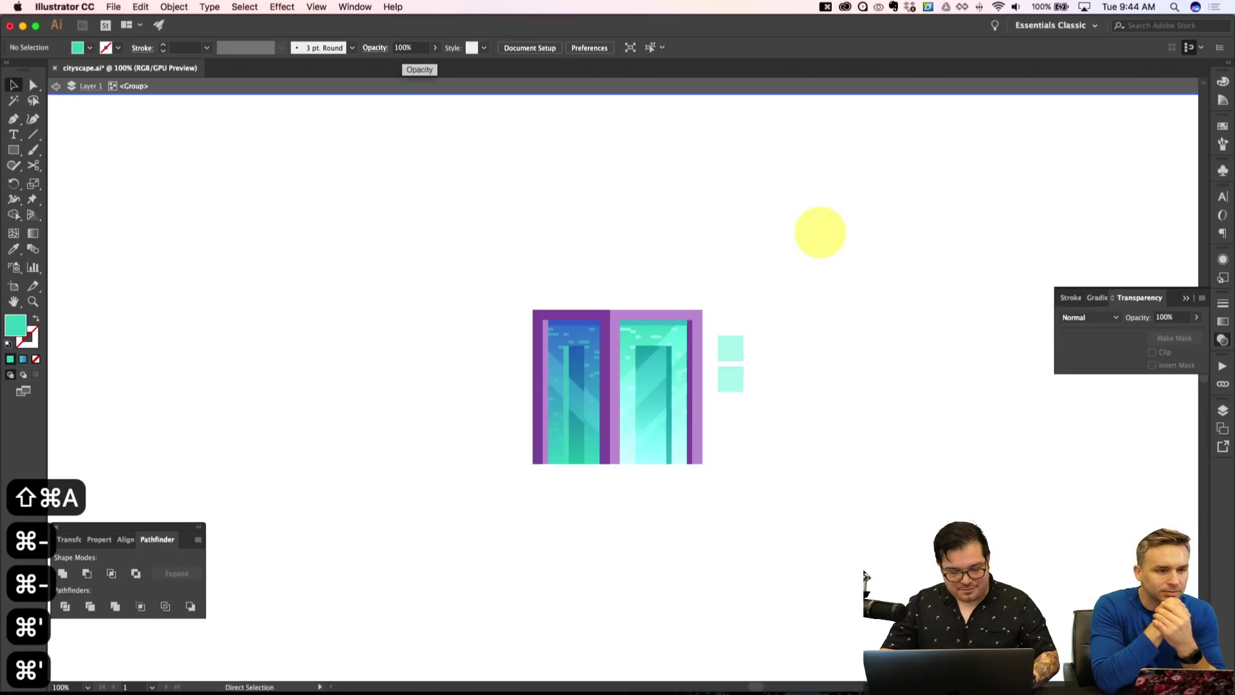
{"action": "key", "text": "super+equal"}
{"action": "key", "text": "super+equal"}
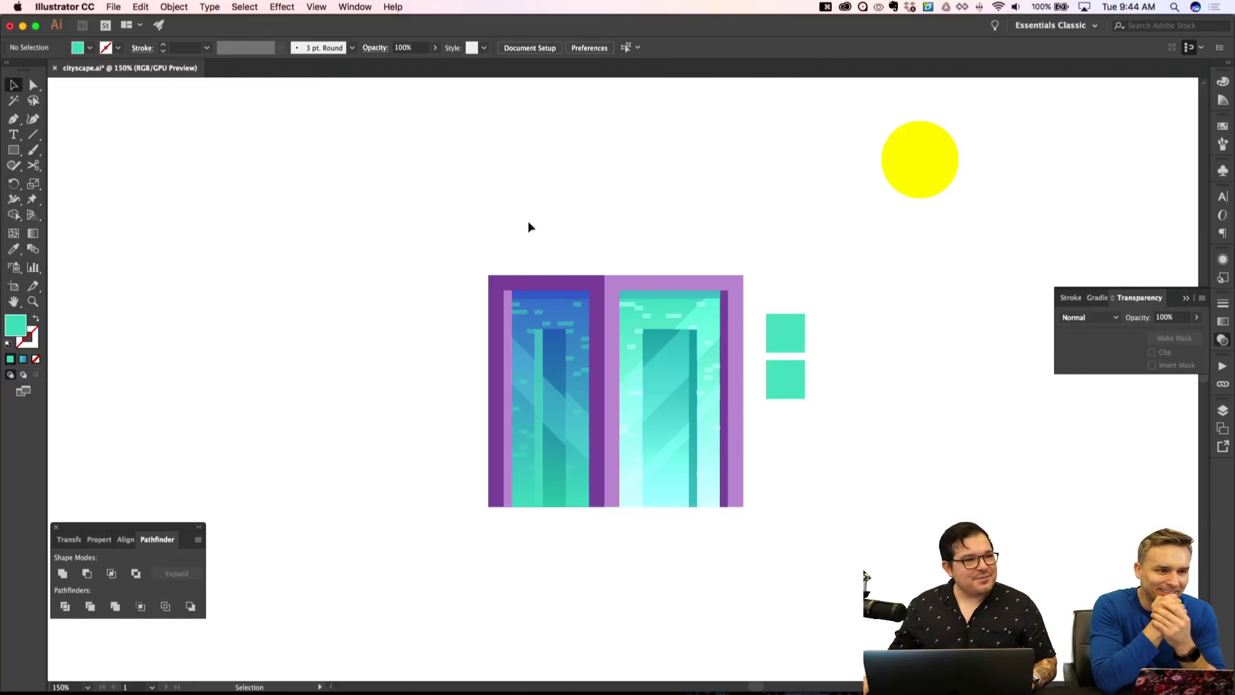
{"action": "scroll", "coordinate": [524, 226], "scroll_direction": "down", "scroll_amount": 2}
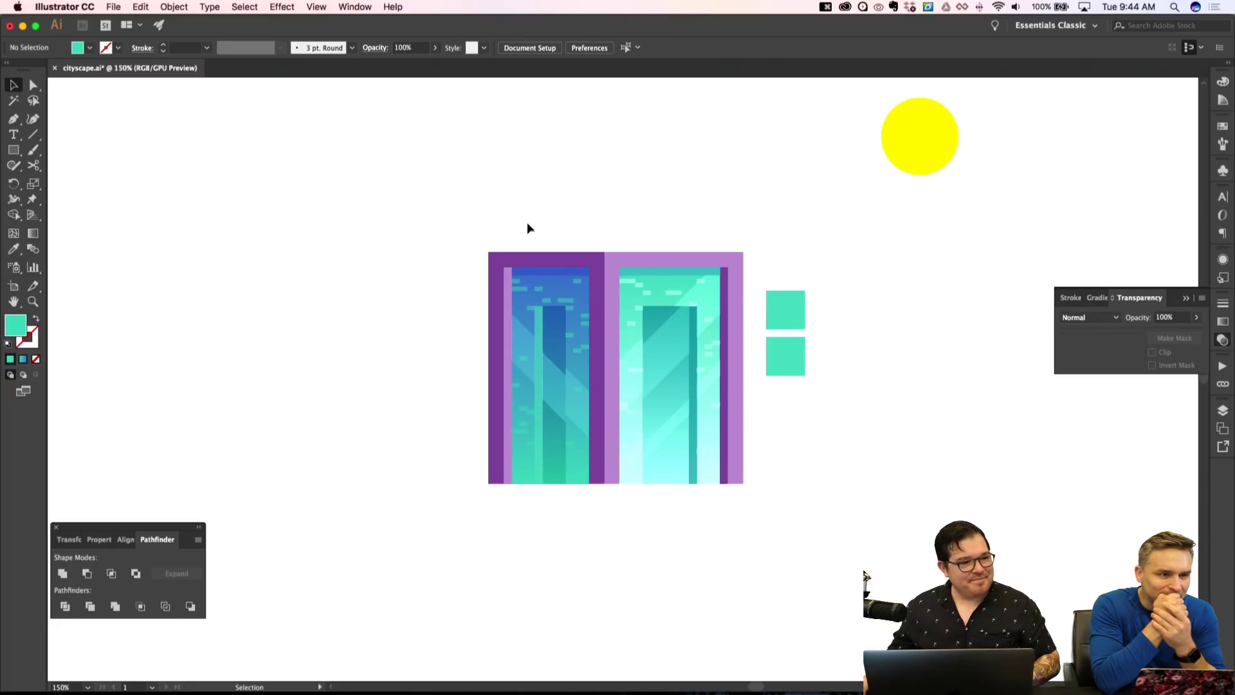
{"action": "scroll", "coordinate": [527, 226], "scroll_direction": "right", "scroll_amount": 3}
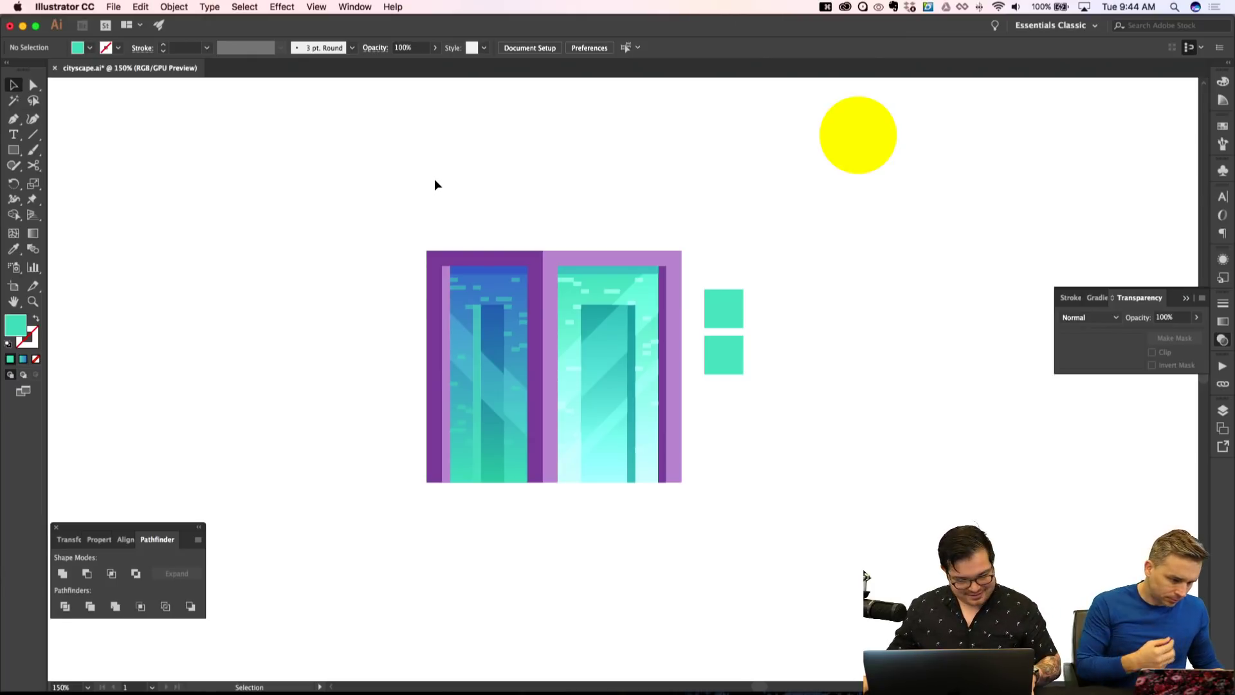
{"action": "key", "text": "shift+super+a"}
{"action": "key", "text": "a"}
{"action": "left_click", "coordinate": [577, 260]}
{"action": "key", "text": "v"}
{"action": "left_click_drag", "start_coordinate": [620, 271], "coordinate": [336, 267]}
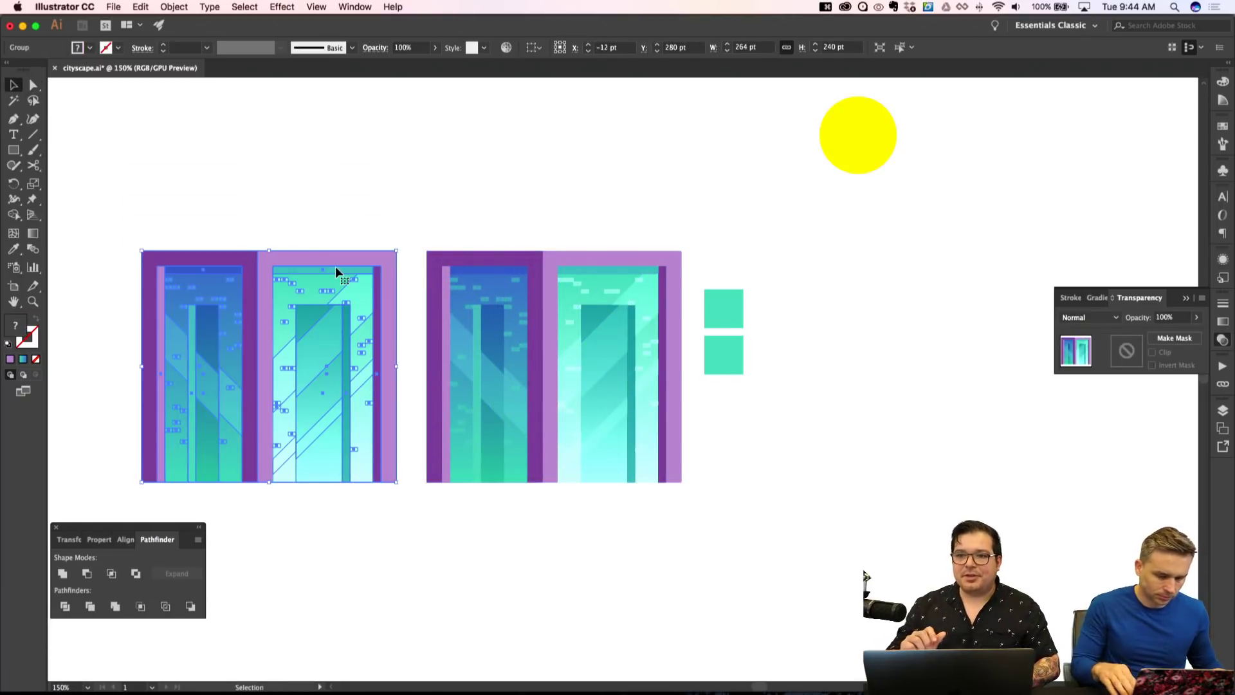
{"action": "key", "text": "shift+super+a"}
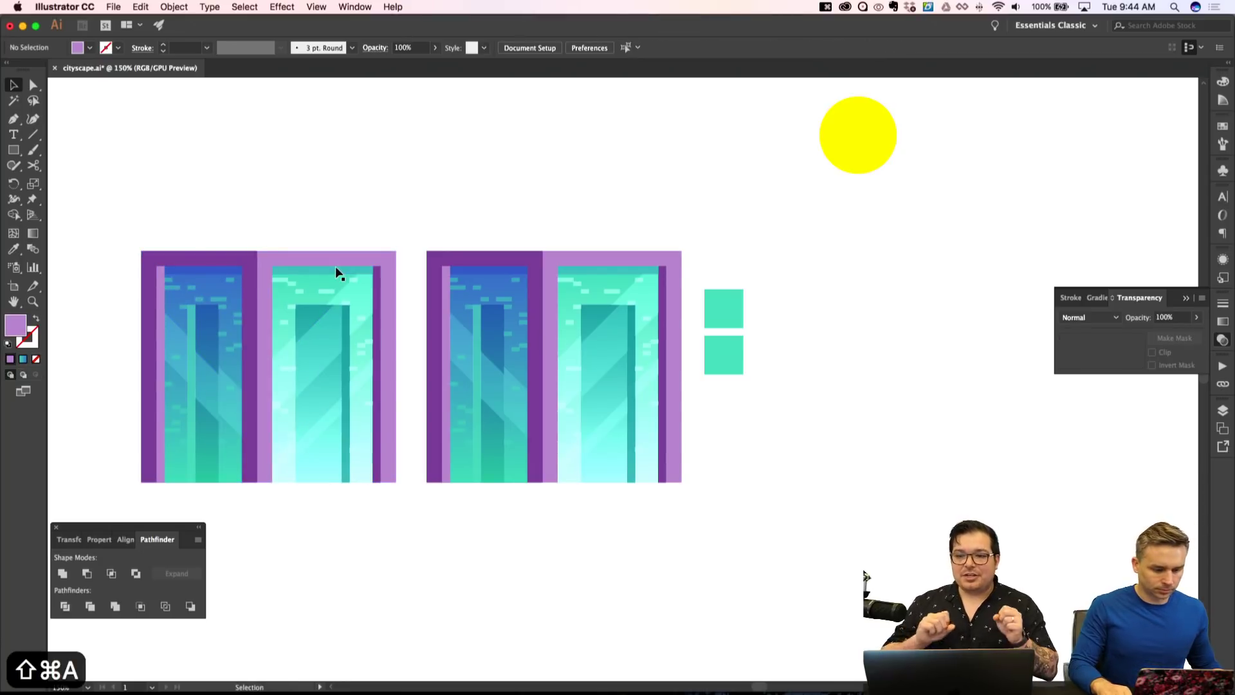
{"action": "key", "text": "super+z"}
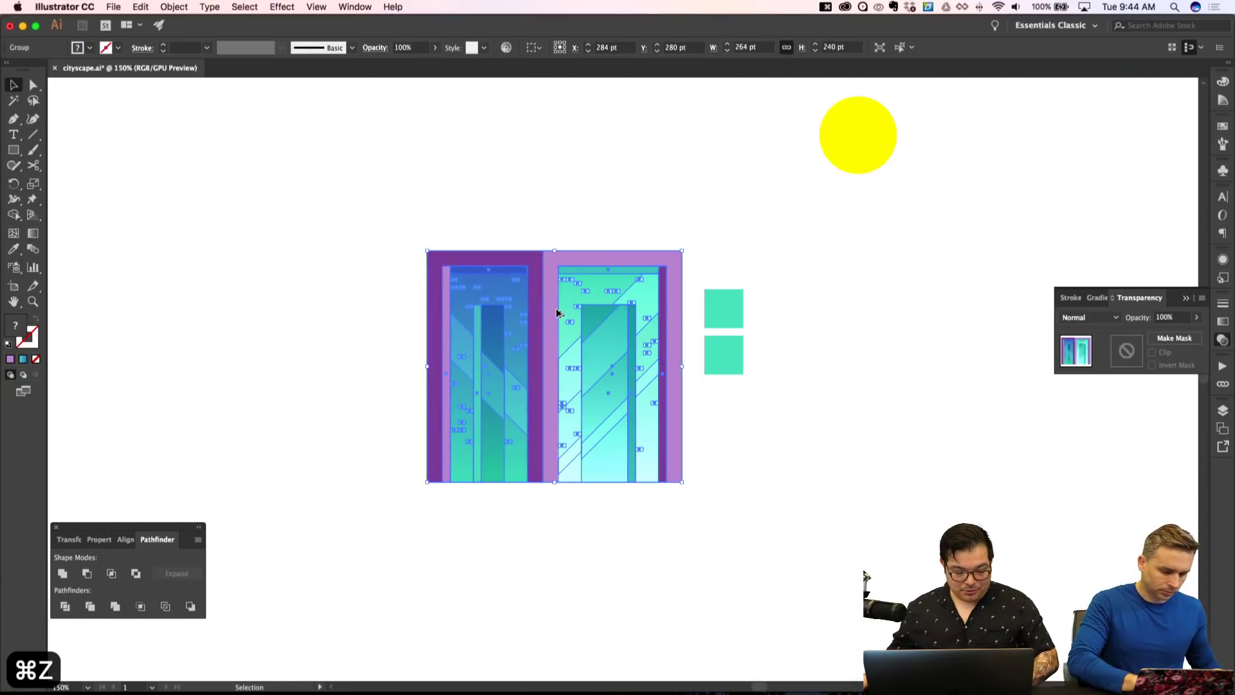
{"action": "left_click", "coordinate": [539, 315], "text": "shift"}
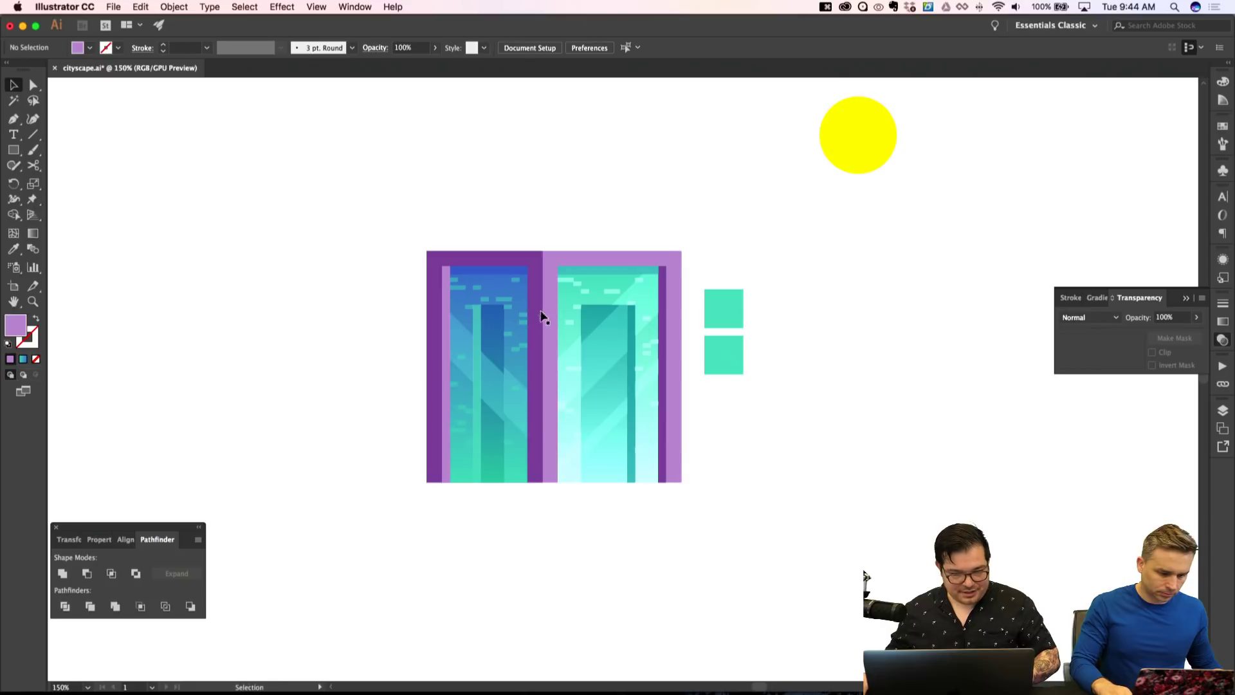
{"action": "left_click", "coordinate": [540, 315]}
{"action": "left_click_drag", "start_coordinate": [548, 314], "coordinate": [358, 320]}
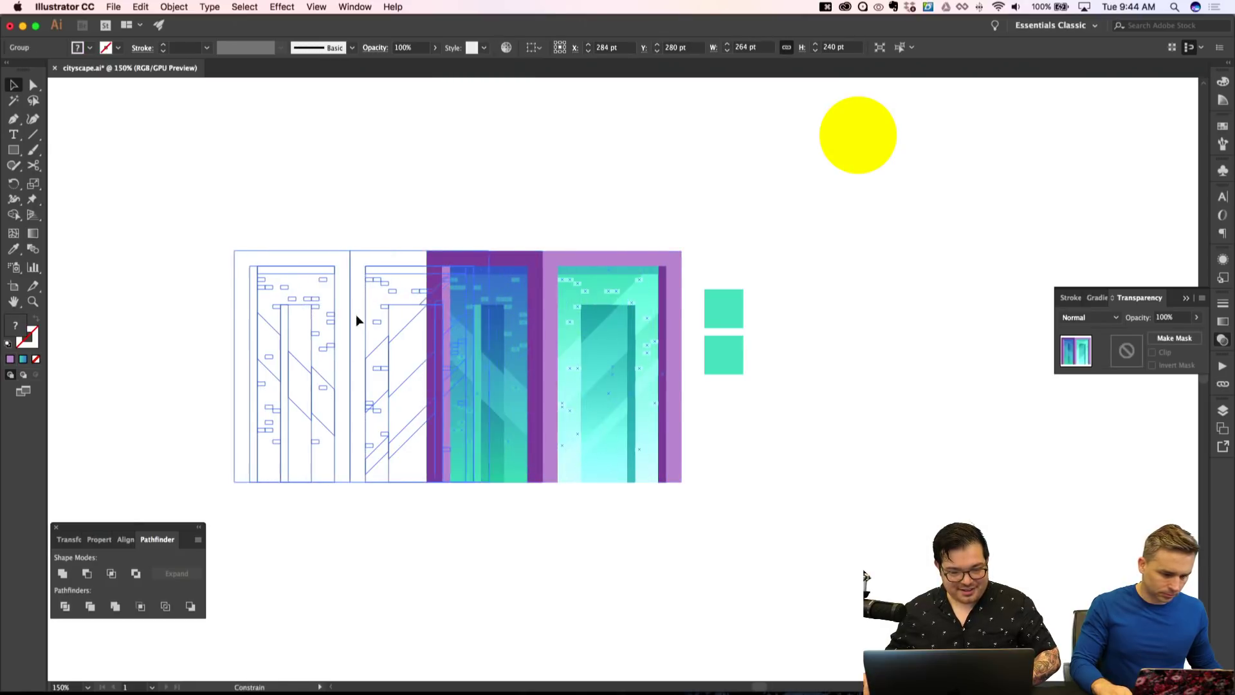
{"action": "key", "text": "super+z"}
Duplicate the whole building to the left of the original, level with it and separated by a small gap.
{"action": "left_click_drag", "start_coordinate": [436, 350], "coordinate": [175, 354]}
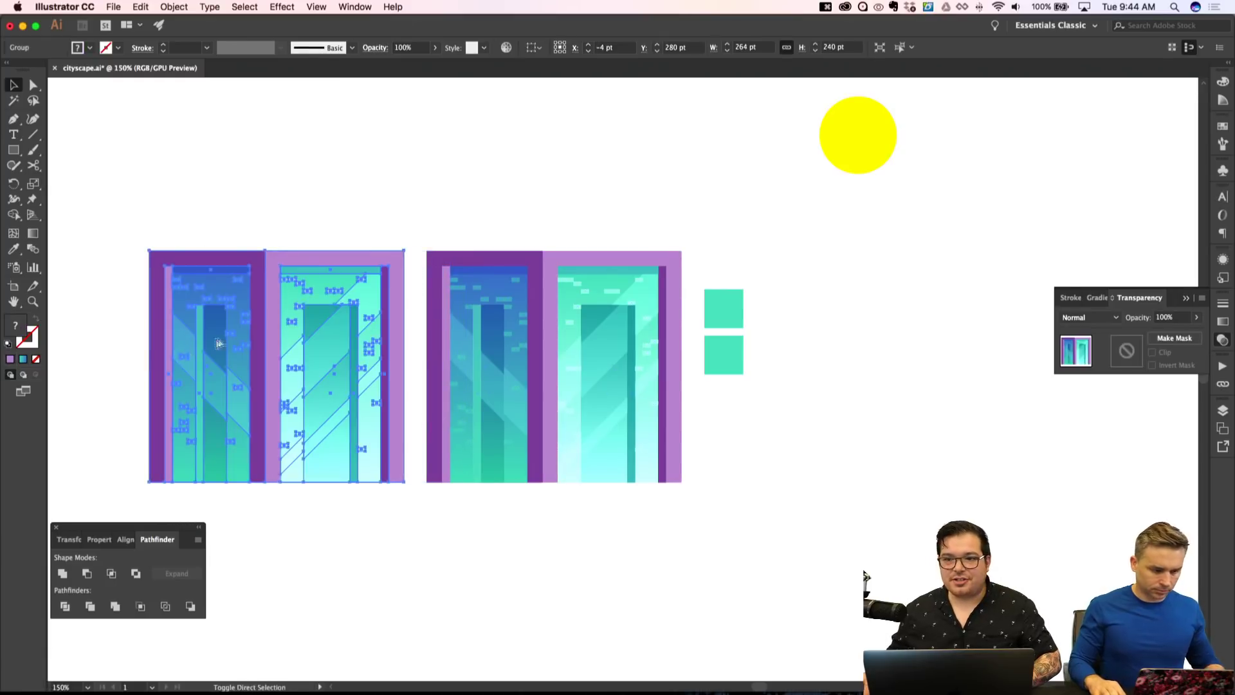
{"action": "key", "text": "shift+super+a"}
{"action": "scroll", "coordinate": [216, 326], "scroll_direction": "left", "scroll_amount": 5}
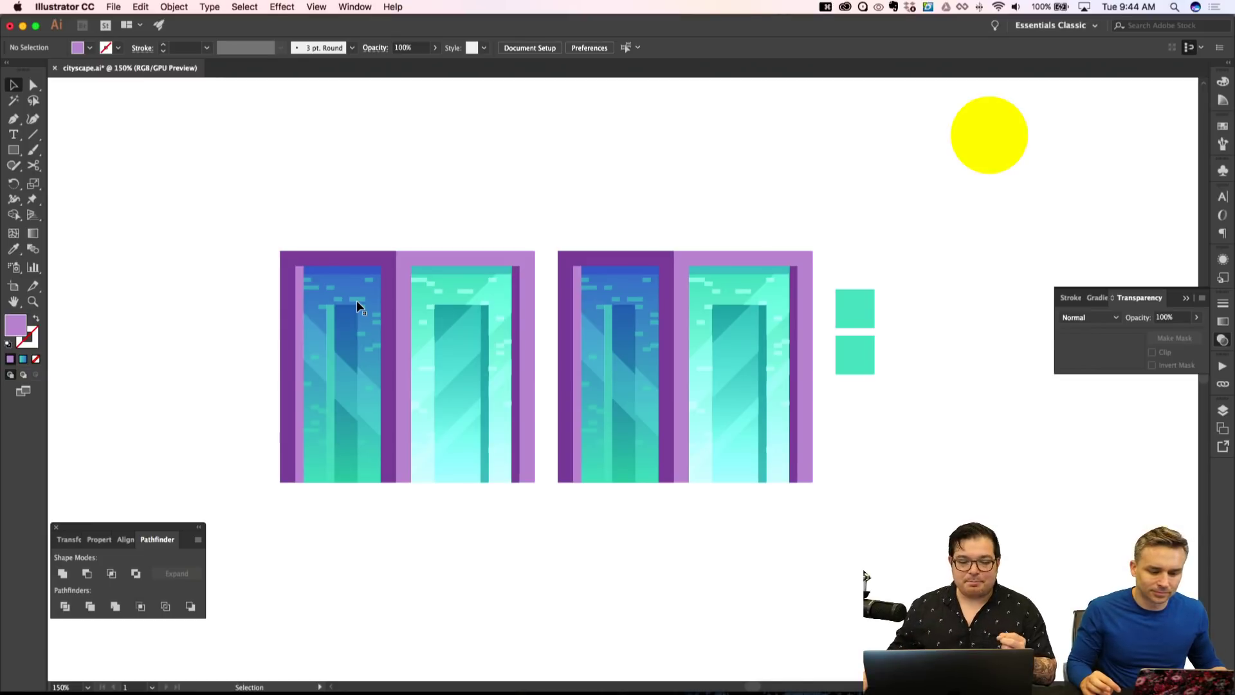
Isolate the duplicated building's group and delete the brick details from both of its windows.
{"action": "double_click", "coordinate": [355, 299]}
{"action": "left_click", "coordinate": [353, 306]}
{"action": "key", "text": "Delete"}
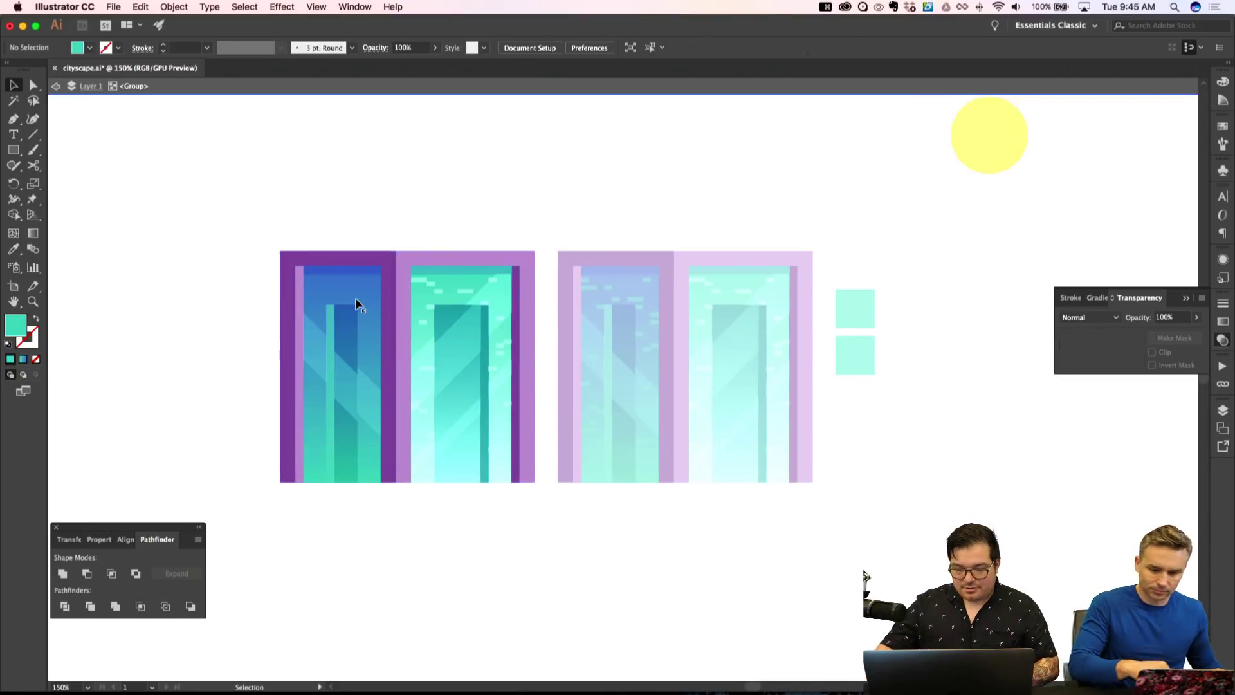
{"action": "left_click", "coordinate": [438, 290]}
{"action": "key", "text": "Delete"}
Remove all the diagonal glass highlights from both windows of the duplicated building.
{"action": "key", "text": "a"}
{"action": "left_click", "coordinate": [458, 336]}
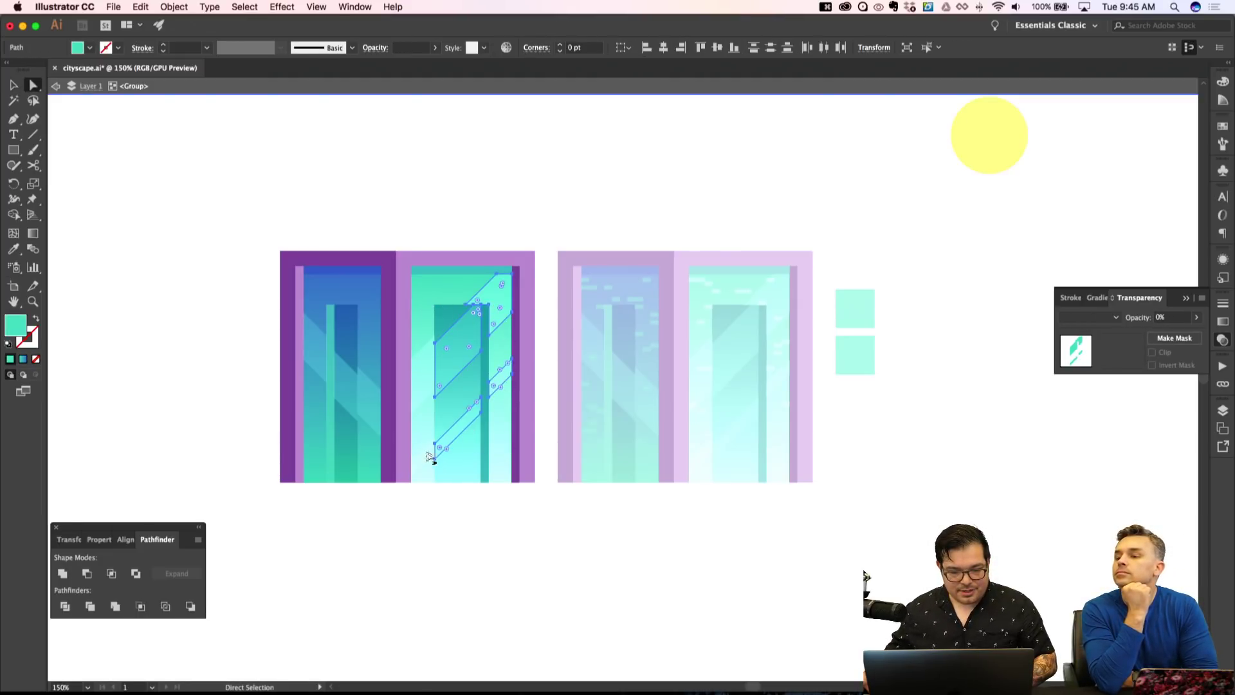
{"action": "left_click", "coordinate": [427, 454], "text": "shift"}
{"action": "left_click", "coordinate": [377, 412], "text": "shift"}
{"action": "left_click", "coordinate": [348, 392], "text": "shift"}
{"action": "left_click", "coordinate": [315, 350], "text": "shift"}
{"action": "key", "text": "super+shift+a"}
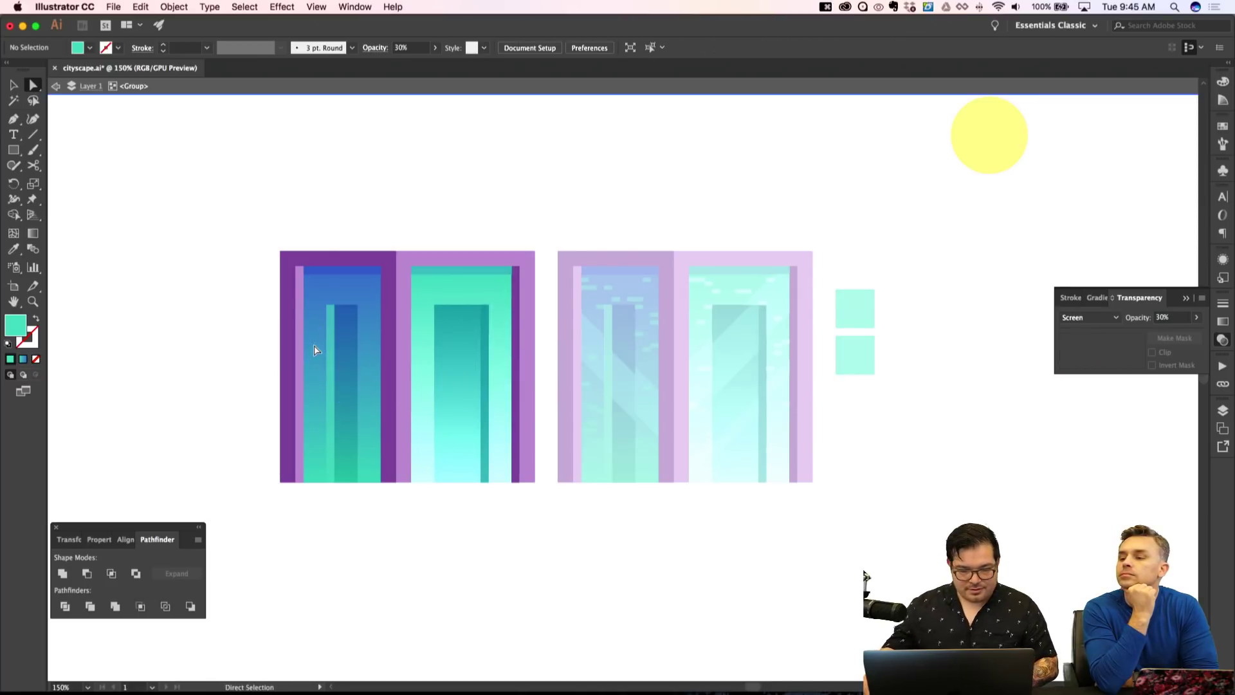
Delete the inner columns from both windows of the duplicate, leave isolation mode and show the grid.
{"action": "left_click", "coordinate": [331, 359]}
{"action": "left_click", "coordinate": [450, 358], "text": "shift"}
{"action": "key", "text": "Delete"}
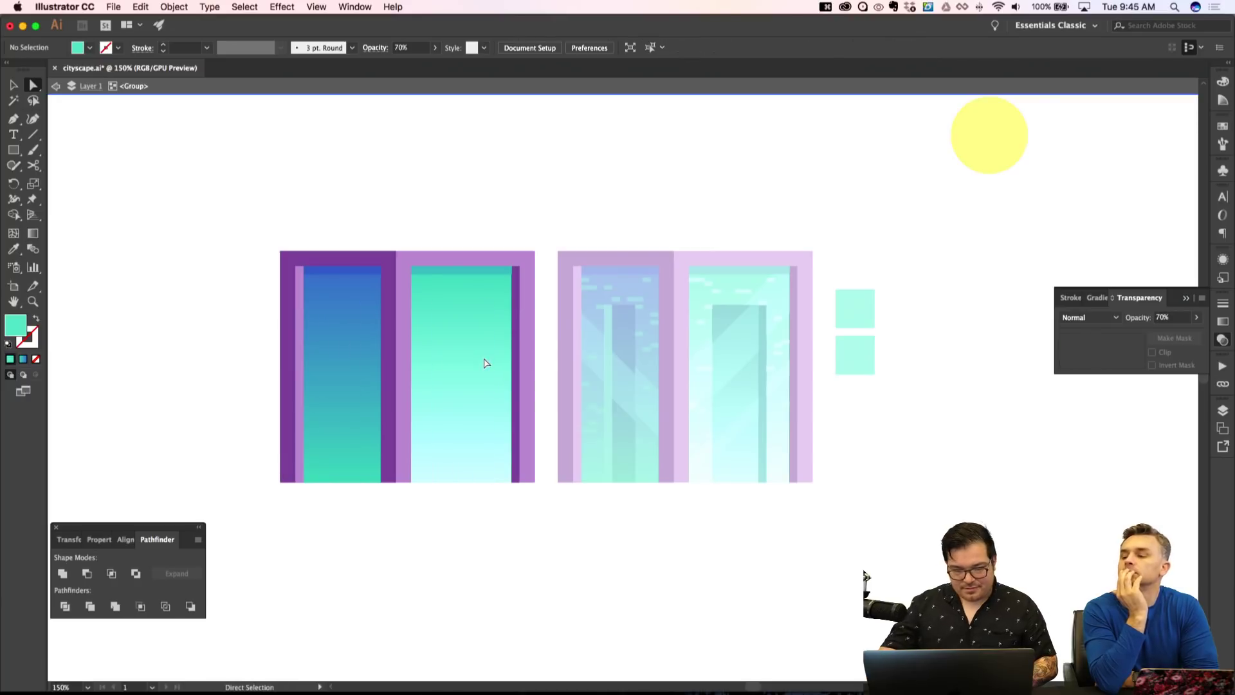
{"action": "key", "text": "super+minus"}
{"action": "key", "text": "super+apostrophe"}
{"action": "key", "text": "Escape"}
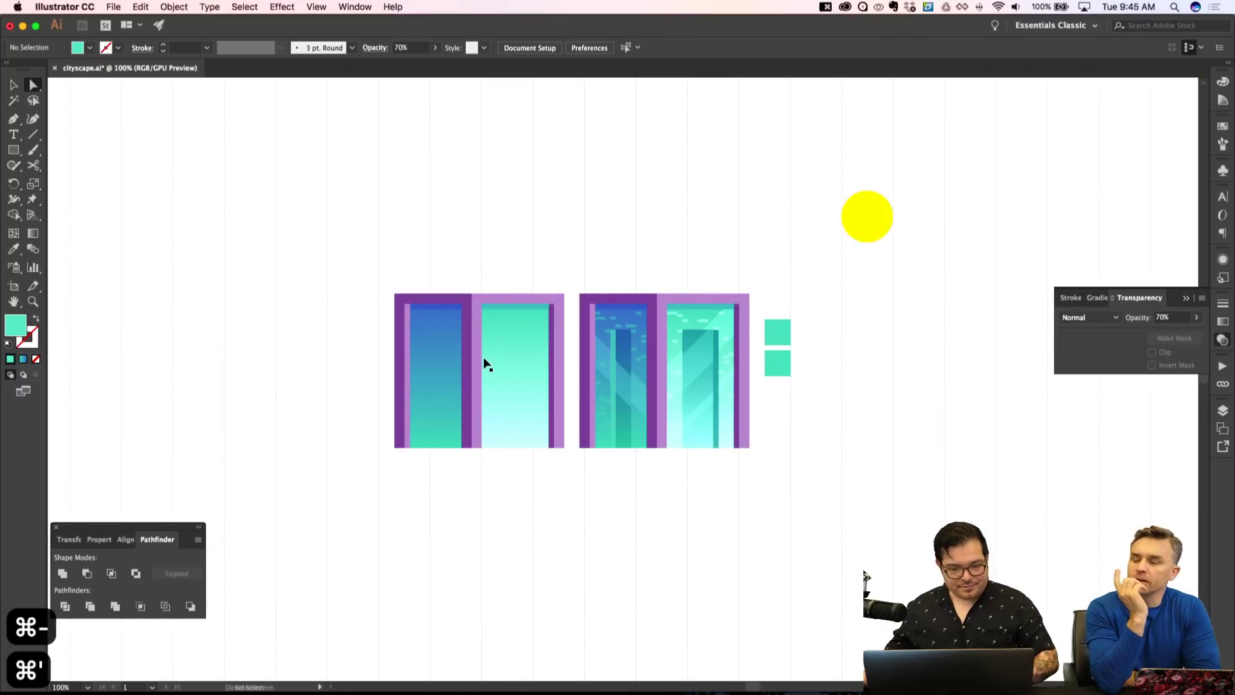
Narrow the duplicate's right face to about two-thirds of its width by shifting all its right-side anchor points inward.
{"action": "key", "text": "super+shift+a"}
{"action": "key", "text": "v"}
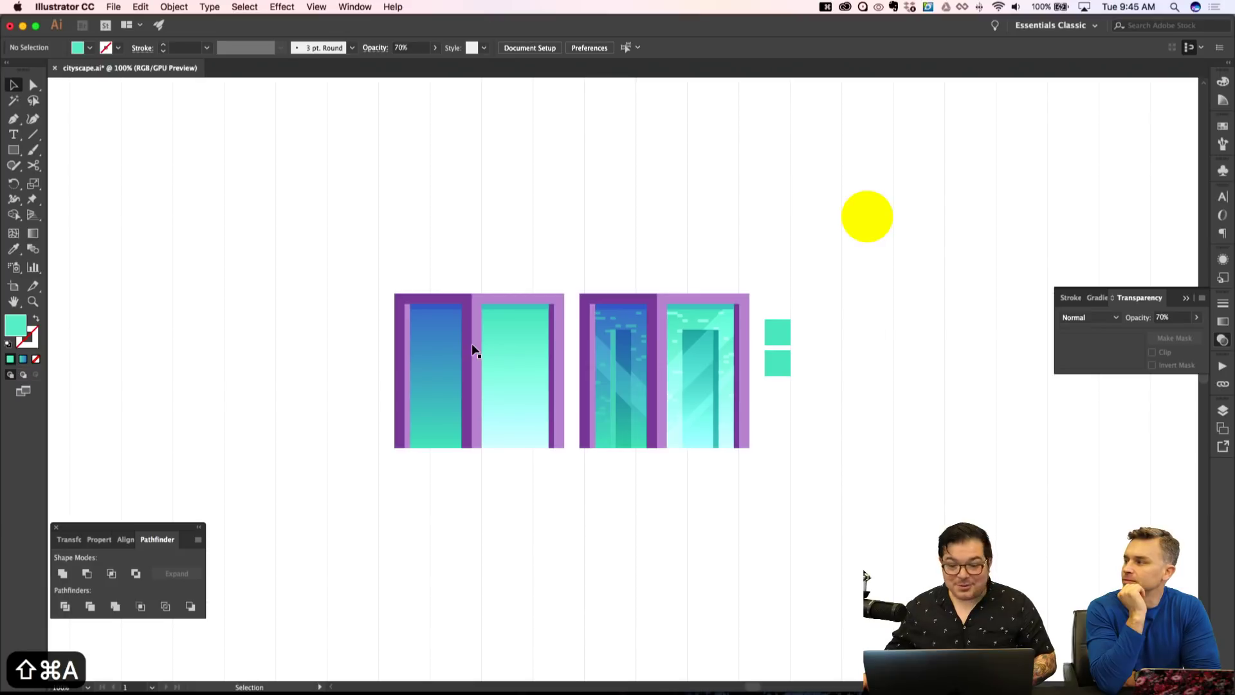
{"action": "scroll", "coordinate": [458, 351], "scroll_direction": "left", "scroll_amount": 1}
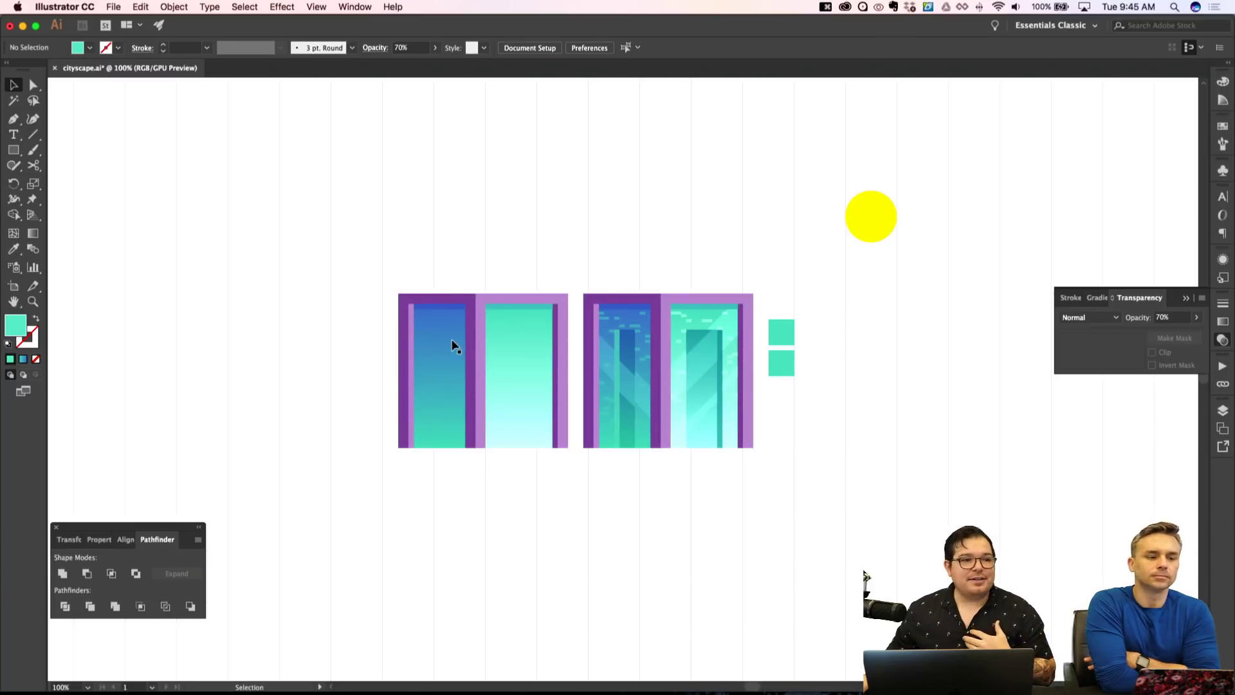
{"action": "left_click", "coordinate": [540, 367]}
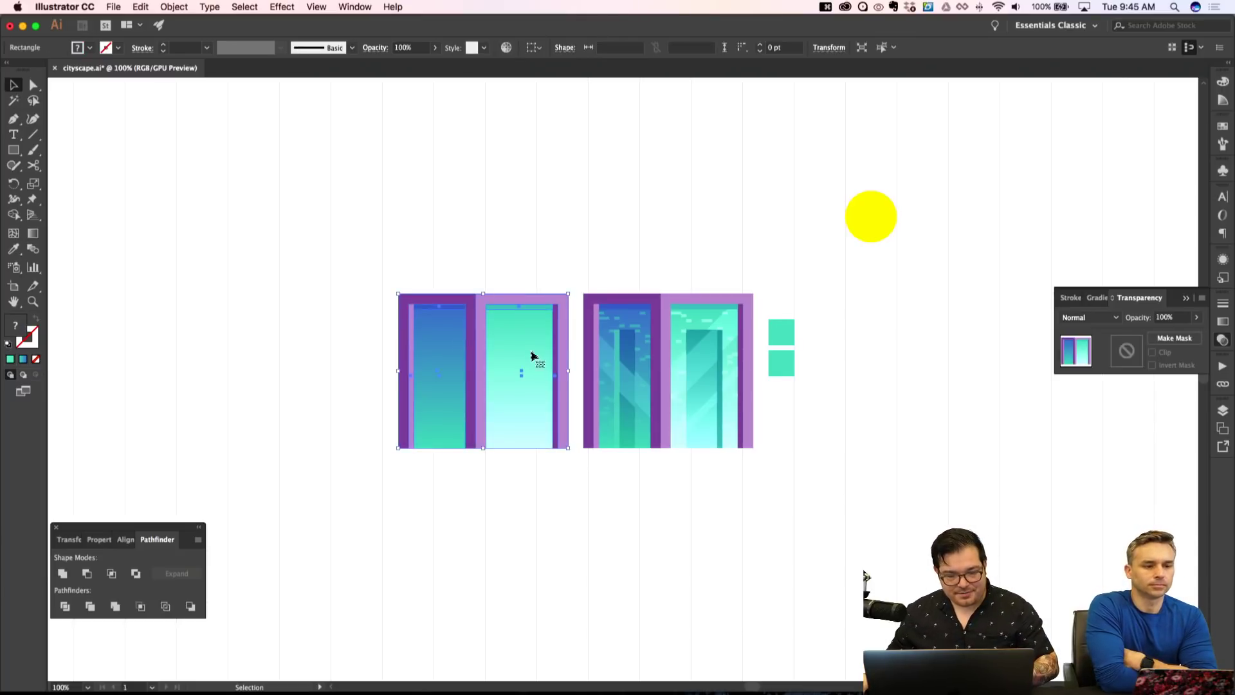
{"action": "key", "text": "shift+super+a"}
{"action": "key", "text": "shift+super+a"}
{"action": "key", "text": "a"}
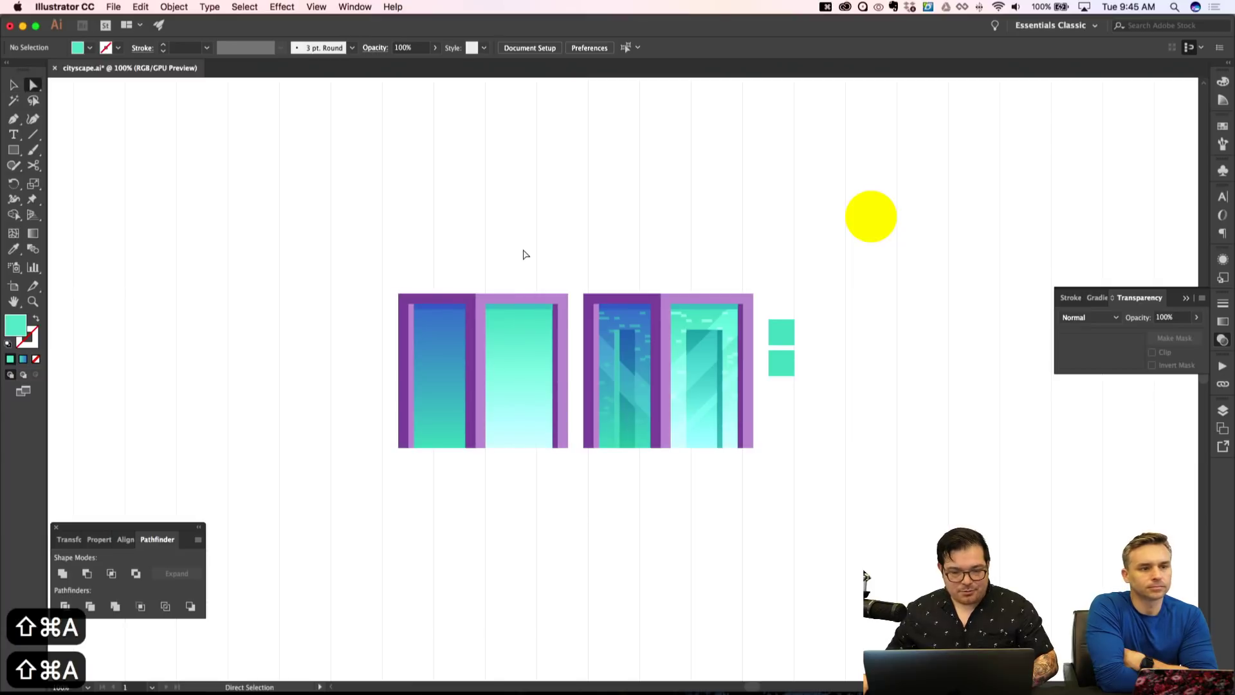
{"action": "left_click_drag", "start_coordinate": [525, 246], "coordinate": [577, 494]}
{"action": "key", "text": "shift+Left"}
{"action": "key", "text": "shift+Left"}
{"action": "key", "text": "shift+Left"}
{"action": "key", "text": "shift+Left"}
{"action": "key", "text": "shift+Left"}
{"action": "key", "text": "shift+Left"}
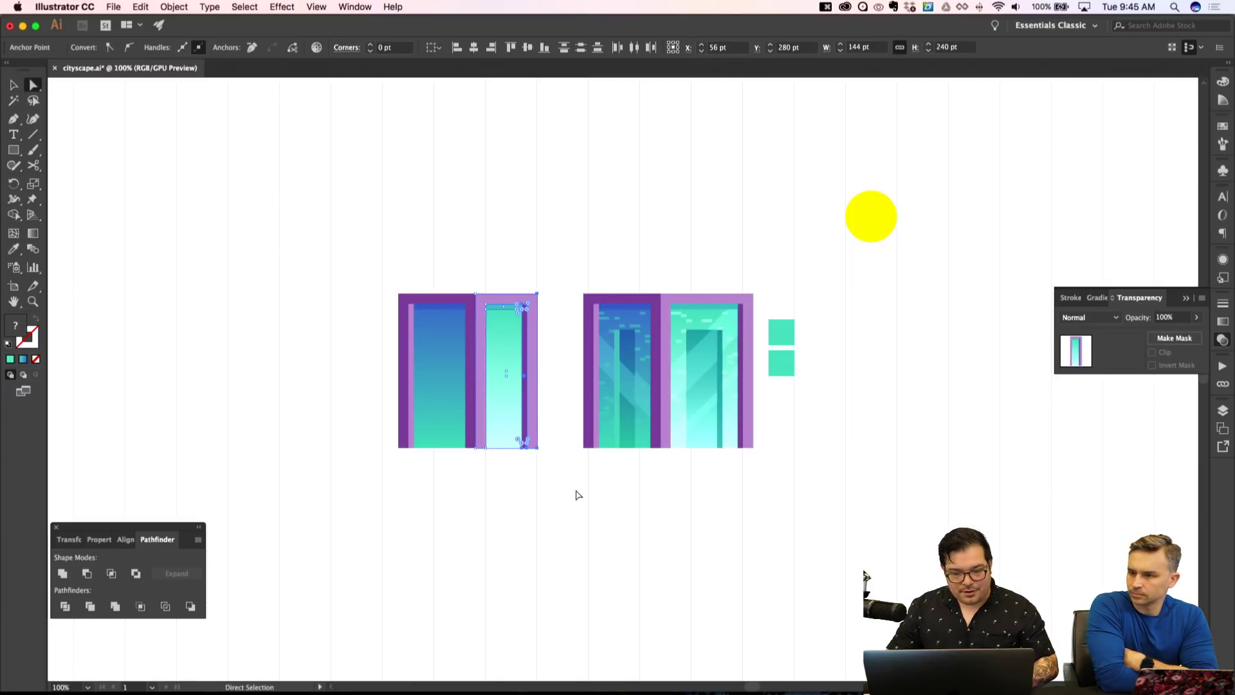
Shift the left face's outer anchor points inward so both faces match and the duplicate is 176 pt wide.
{"action": "key", "text": "shift+super+a"}
{"action": "left_click_drag", "start_coordinate": [342, 253], "coordinate": [442, 500]}
{"action": "key", "text": "shift+Right"}
{"action": "key", "text": "shift+Right"}
{"action": "key", "text": "shift+Right"}
{"action": "key", "text": "shift+super+a"}
Raise the duplicate's upper anchor points to make a narrow tower about 1.6 times as tall as the original building.
{"action": "left_click_drag", "start_coordinate": [373, 248], "coordinate": [544, 333]}
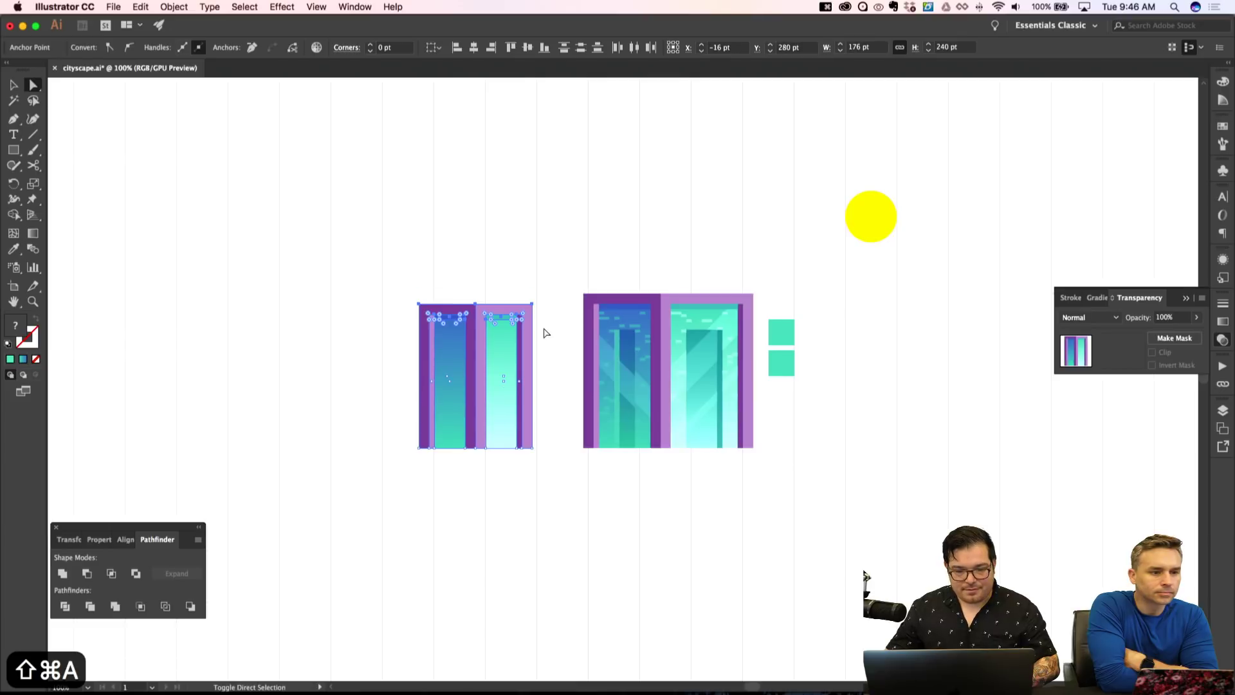
{"action": "key", "text": "shift+Up"}
{"action": "key", "text": "shift+Up"}
{"action": "key", "text": "shift+Up"}
{"action": "key", "text": "shift+Up"}
{"action": "key", "text": "shift+Up"}
{"action": "key", "text": "shift+Up"}
{"action": "key", "text": "shift+Up"}
{"action": "key", "text": "shift+Up"}
{"action": "key", "text": "shift+Up"}
{"action": "key", "text": "shift+Up"}
{"action": "key", "text": "shift+Up"}
{"action": "key", "text": "shift+Up"}
{"action": "key", "text": "shift+Up"}
{"action": "key", "text": "shift+Up"}
{"action": "key", "text": "shift+Up"}
{"action": "key", "text": "shift+Up"}
{"action": "key", "text": "shift+Up"}
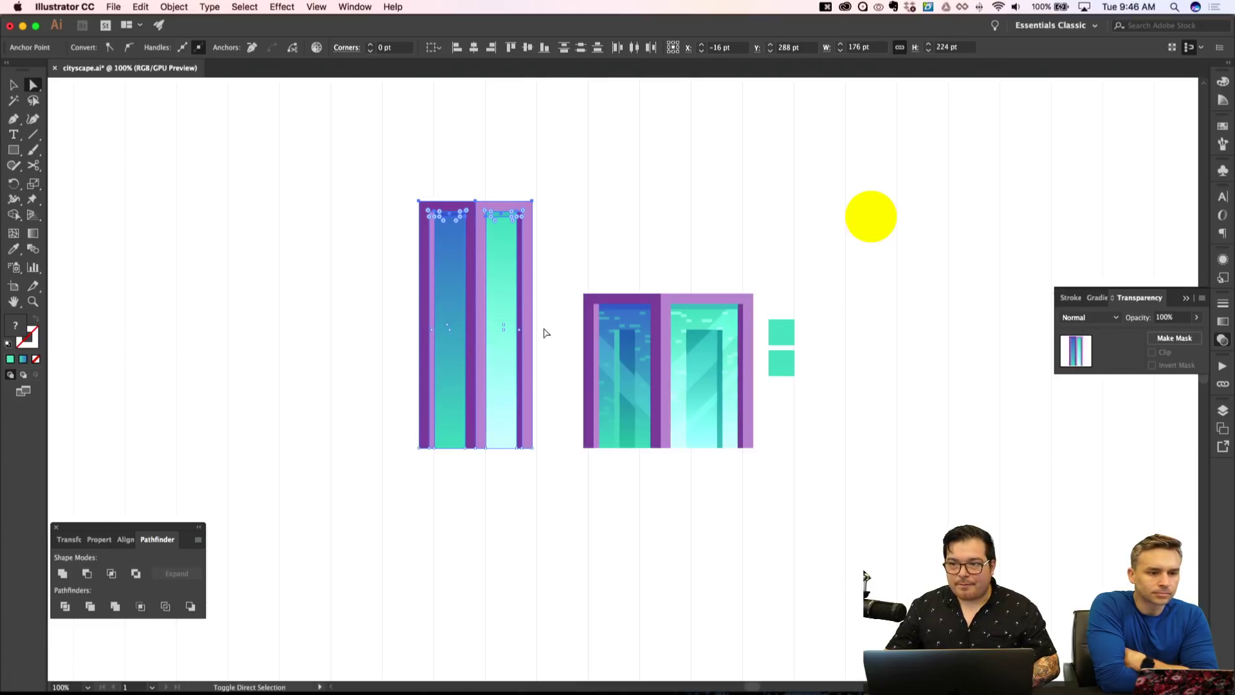
Move the narrow tower to overlap the original building's left portion and send it behind that building.
{"action": "key", "text": "shift+super+a"}
{"action": "key", "text": "v"}
{"action": "left_click_drag", "start_coordinate": [499, 361], "coordinate": [573, 362]}
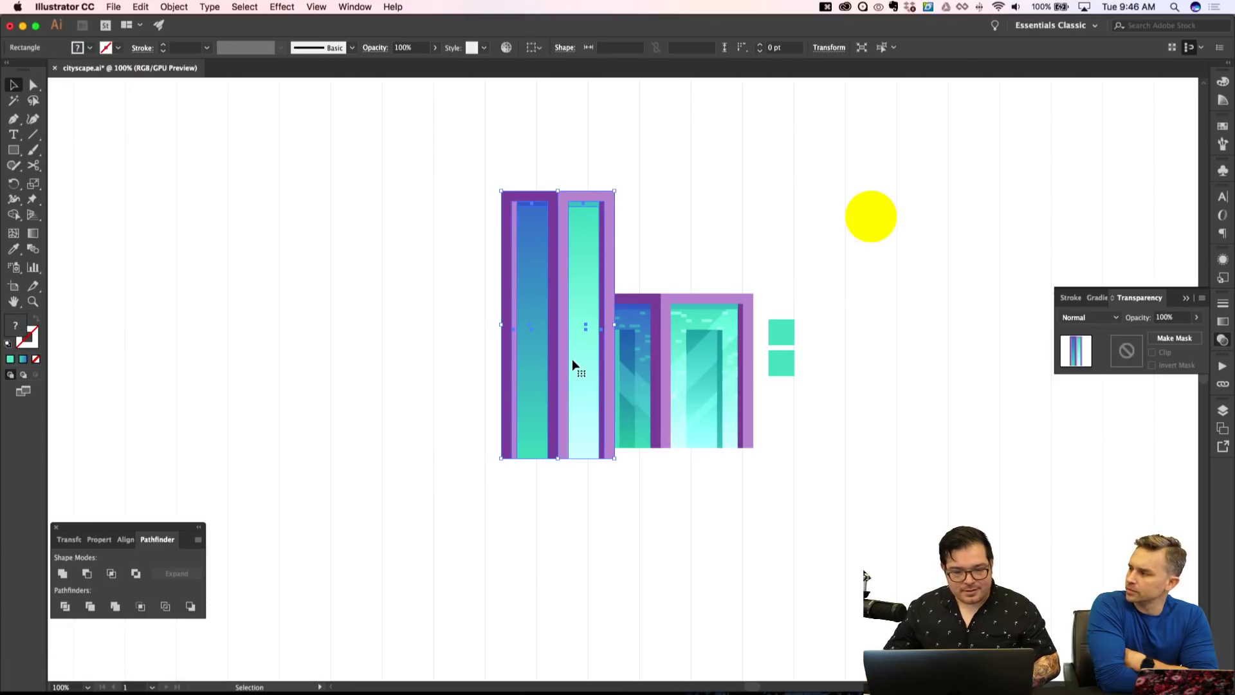
{"action": "key", "text": "shift+super+bracketleft"}
Nudge the tower upward until its base lines up with the original building's base, and hide the grid.
{"action": "key", "text": "Up"}
{"action": "key", "text": "Up"}
{"action": "key", "text": "Up"}
{"action": "key", "text": "Up"}
{"action": "key", "text": "Up"}
{"action": "key", "text": "Up"}
{"action": "key", "text": "Up"}
{"action": "key", "text": "Up"}
{"action": "key", "text": "Up"}
{"action": "key", "text": "Up"}
{"action": "key", "text": "Up"}
{"action": "key", "text": "Up"}
{"action": "key", "text": "Up"}
{"action": "key", "text": "Up"}
{"action": "key", "text": "Up"}
{"action": "key", "text": "shift+super+a"}
{"action": "key", "text": "super+minus"}
{"action": "key", "text": "super+apostrophe"}
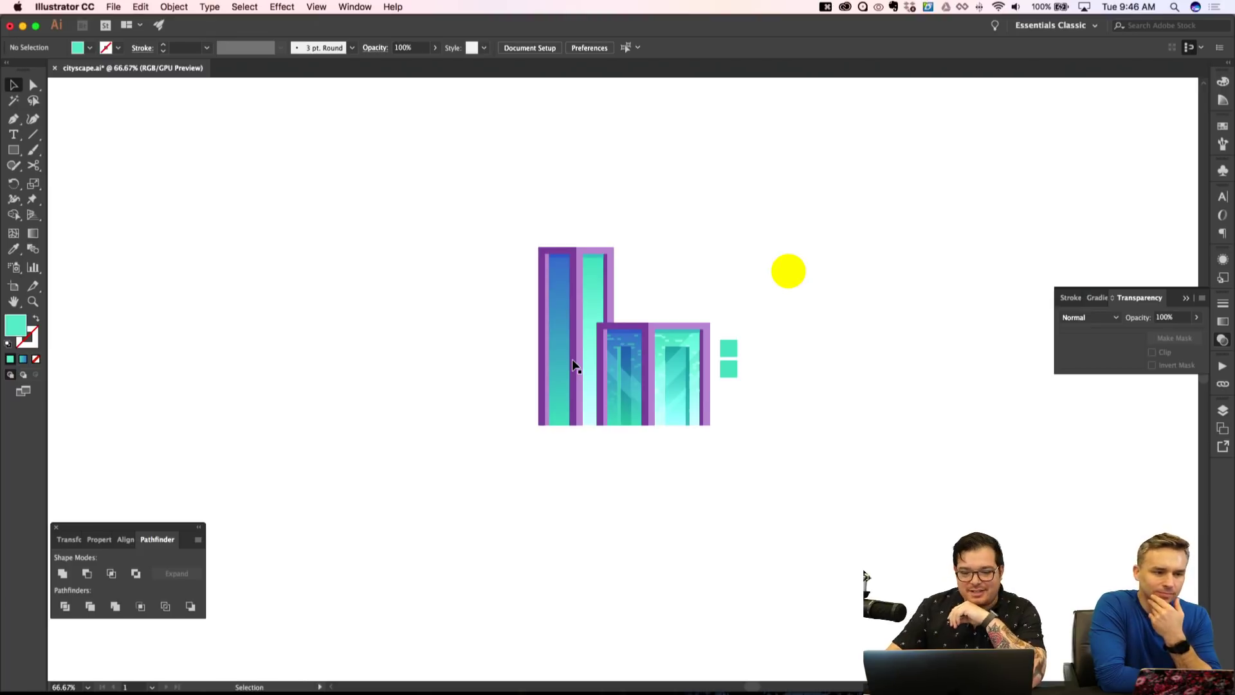
Raise the upper edges of the tower's two faces so the band above the windows is twice as thick.
{"action": "key", "text": "super+equal"}
{"action": "key", "text": "super+equal"}
{"action": "key", "text": "a"}
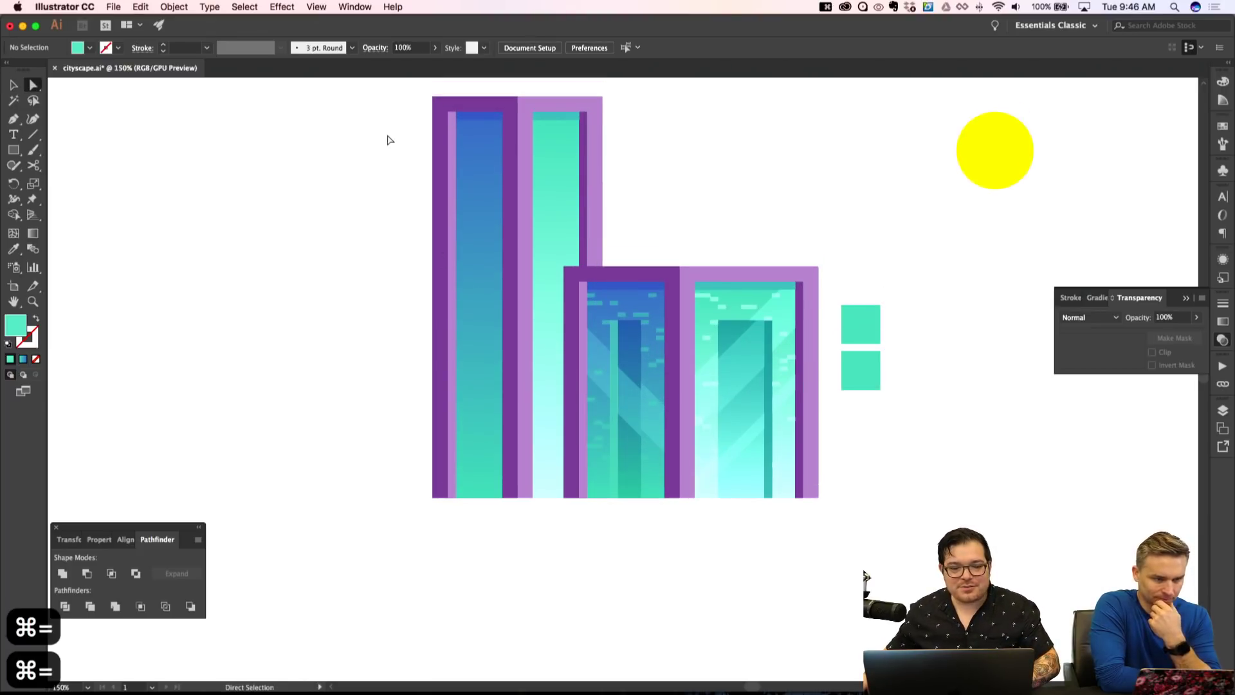
{"action": "scroll", "coordinate": [388, 140], "scroll_direction": "up", "scroll_amount": 5}
{"action": "left_click_drag", "start_coordinate": [378, 160], "coordinate": [657, 220]}
{"action": "key", "text": "Up"}
{"action": "key", "text": "Up"}
{"action": "key", "text": "shift+super+a"}
{"action": "key", "text": "super+minus"}
{"action": "key", "text": "super+minus"}
{"action": "key", "text": "super+apostrophe"}
{"action": "key", "text": "super+apostrophe"}
{"action": "key", "text": "super+equal"}
{"action": "key", "text": "super+equal"}
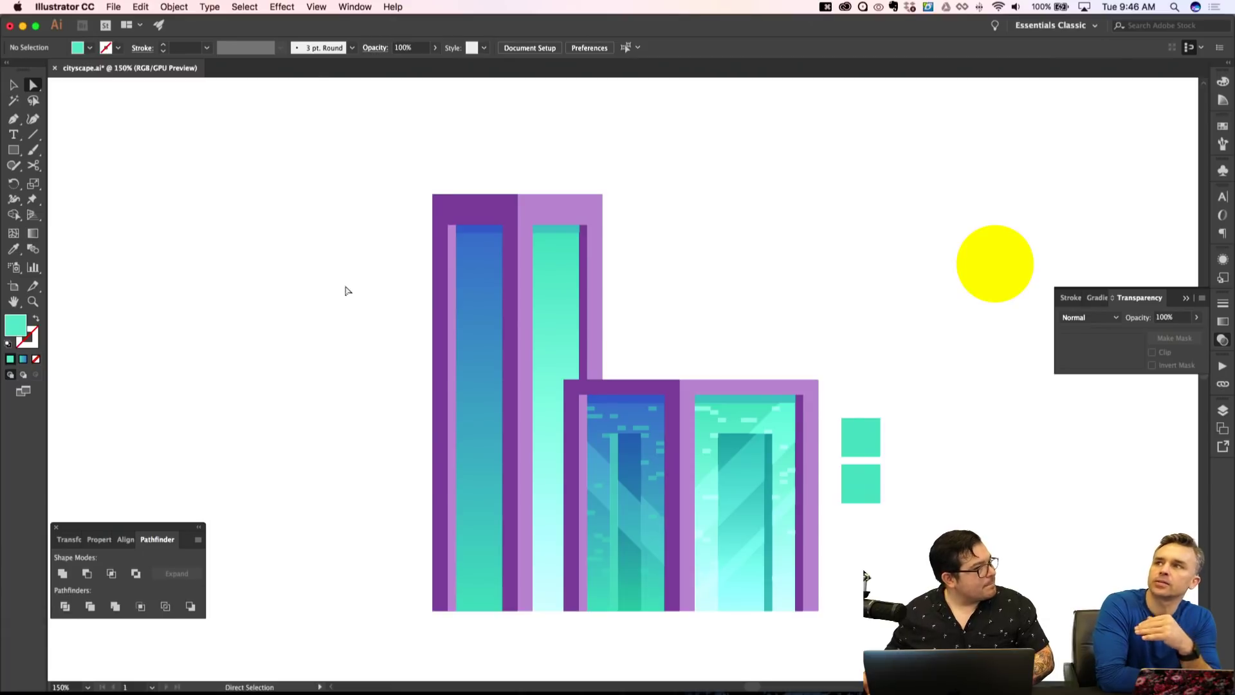
Recolour the tower's right face pale beige with hue 73.64, saturation 11 and brightness 80.
{"action": "scroll", "coordinate": [343, 314], "scroll_direction": "down", "scroll_amount": 1}
{"action": "scroll", "coordinate": [343, 314], "scroll_direction": "right", "scroll_amount": 2}
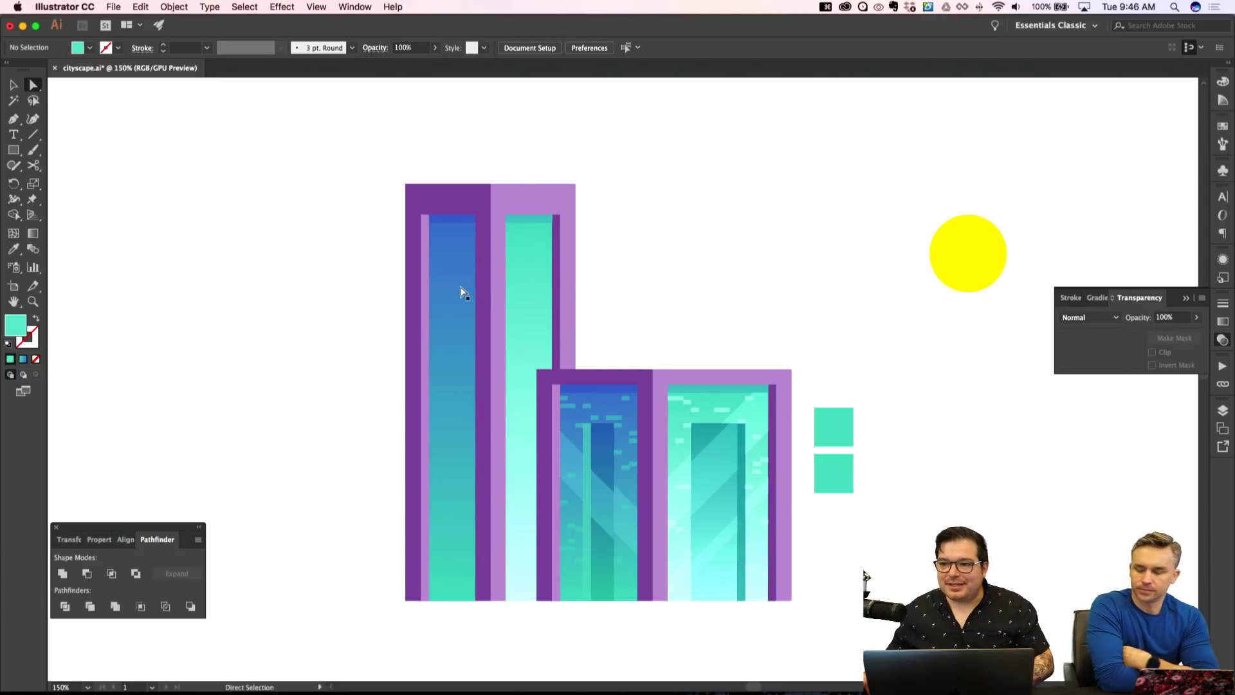
{"action": "key", "text": "p"}
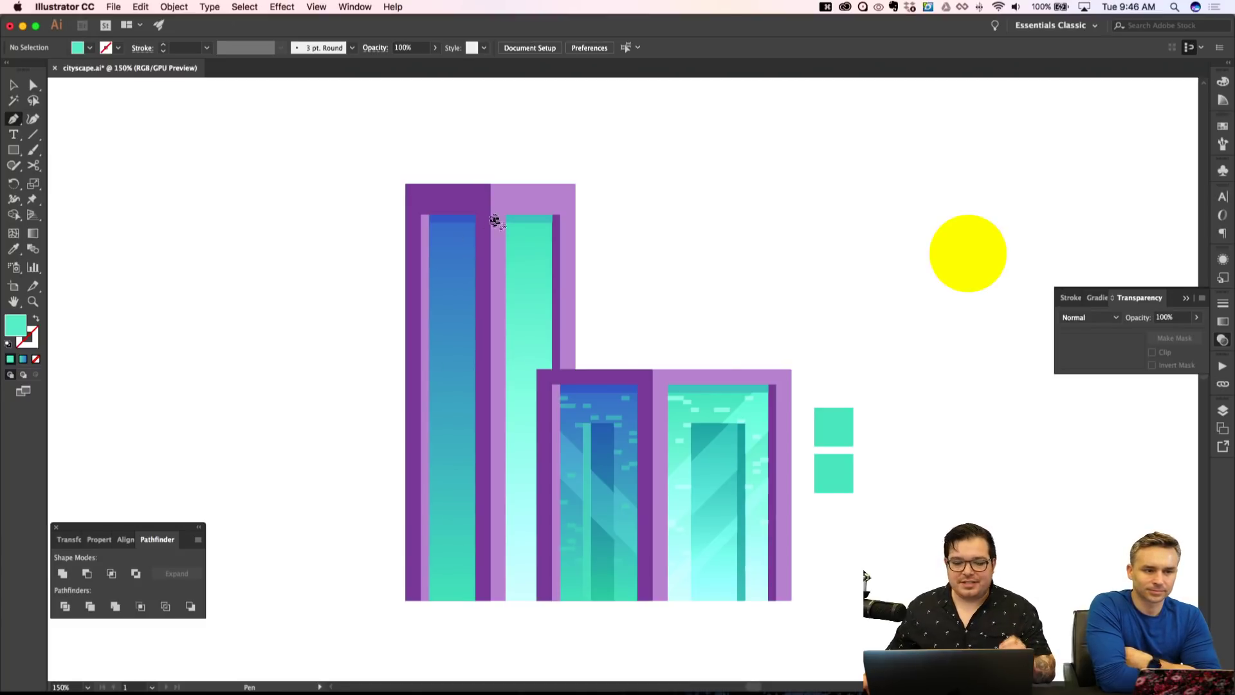
{"action": "key", "text": "a"}
{"action": "left_click", "coordinate": [518, 202]}
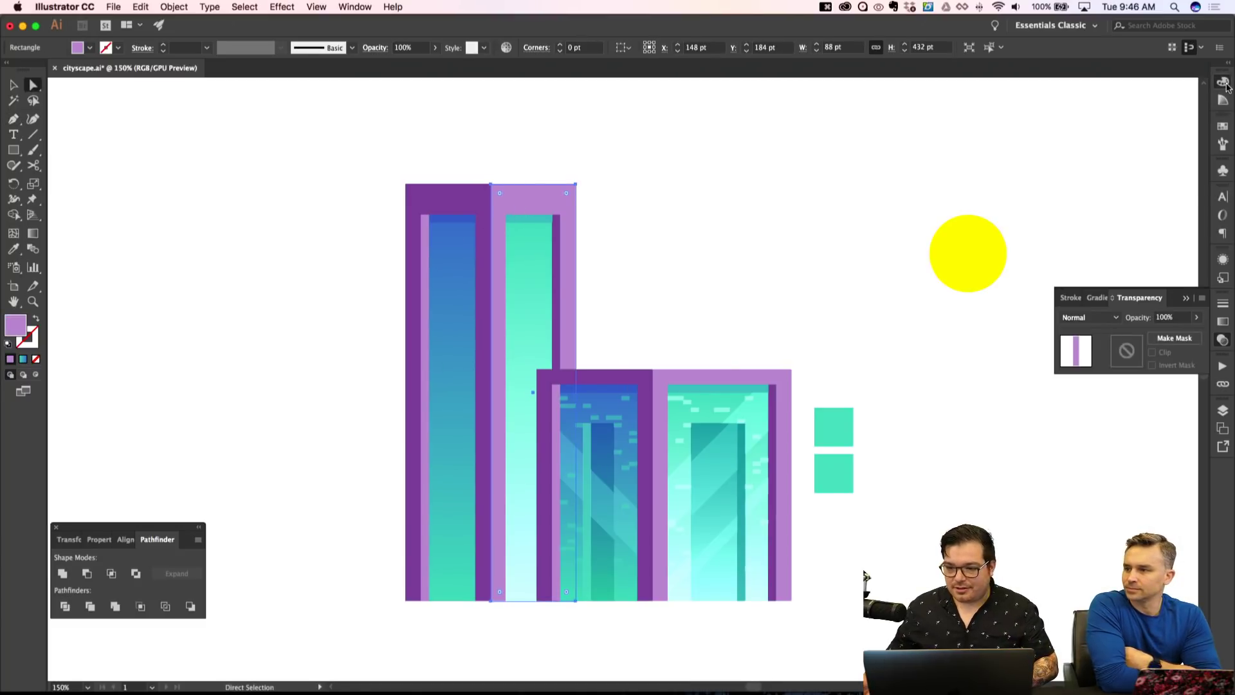
{"action": "left_click", "coordinate": [1224, 83]}
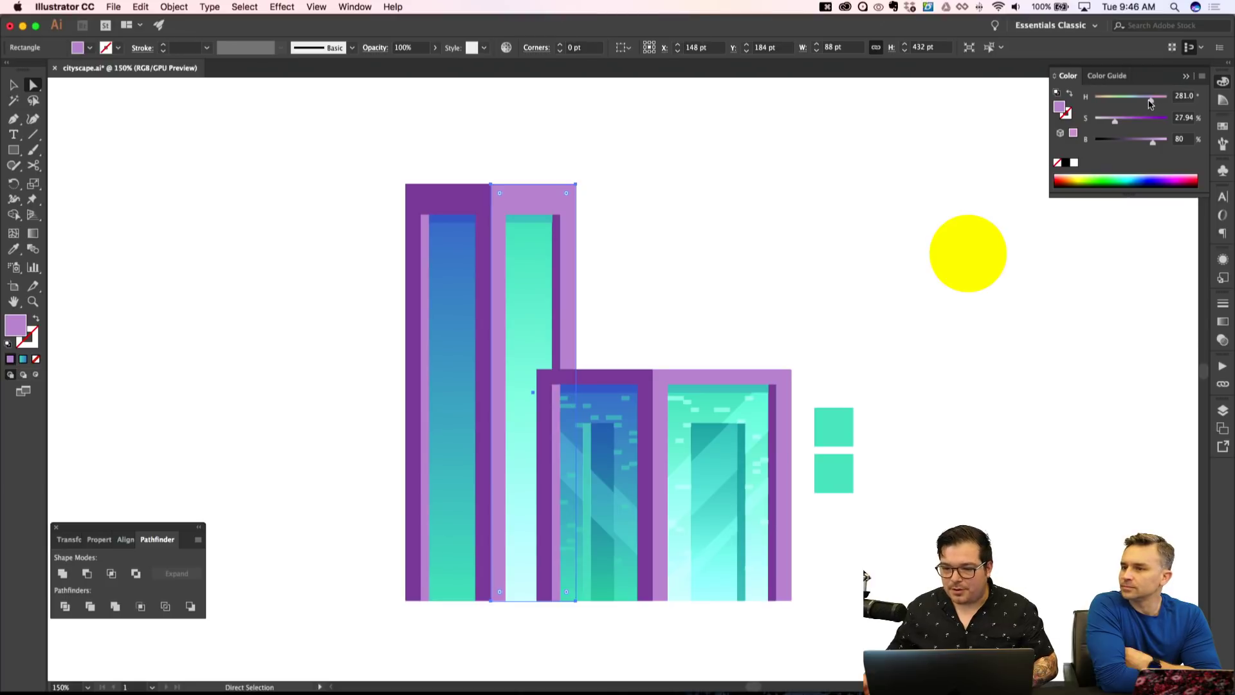
{"action": "left_click_drag", "start_coordinate": [1117, 104], "coordinate": [1105, 124]}
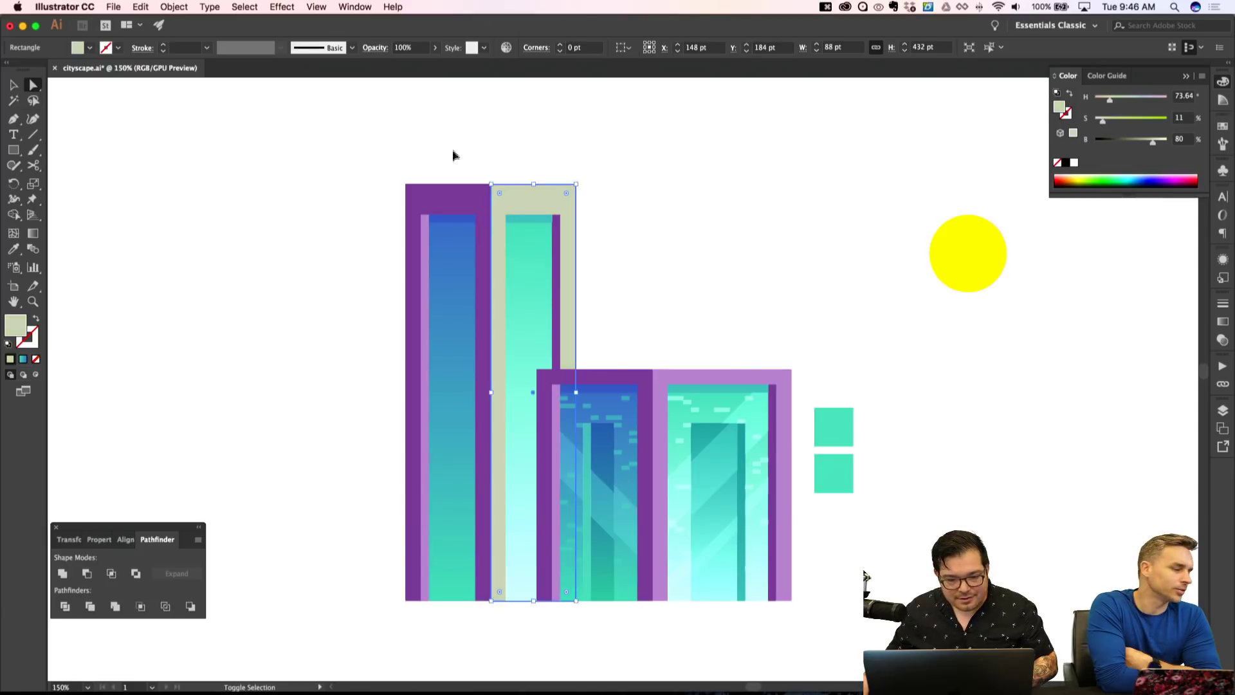
{"action": "key", "text": "super+shift+a"}
Sample the right face's beige for the tower's left face and darken it to hue 108, saturation 12.05, brightness 65.1.
{"action": "left_click", "coordinate": [469, 201]}
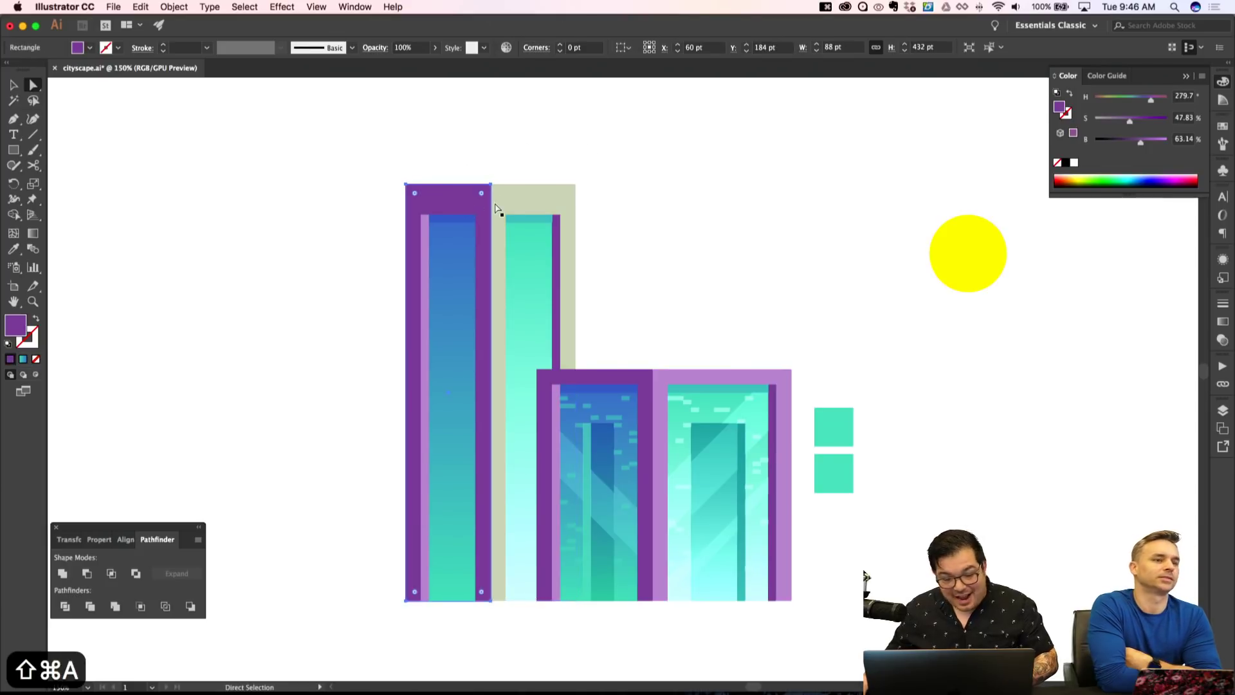
{"action": "key", "text": "i"}
{"action": "left_click", "coordinate": [546, 192]}
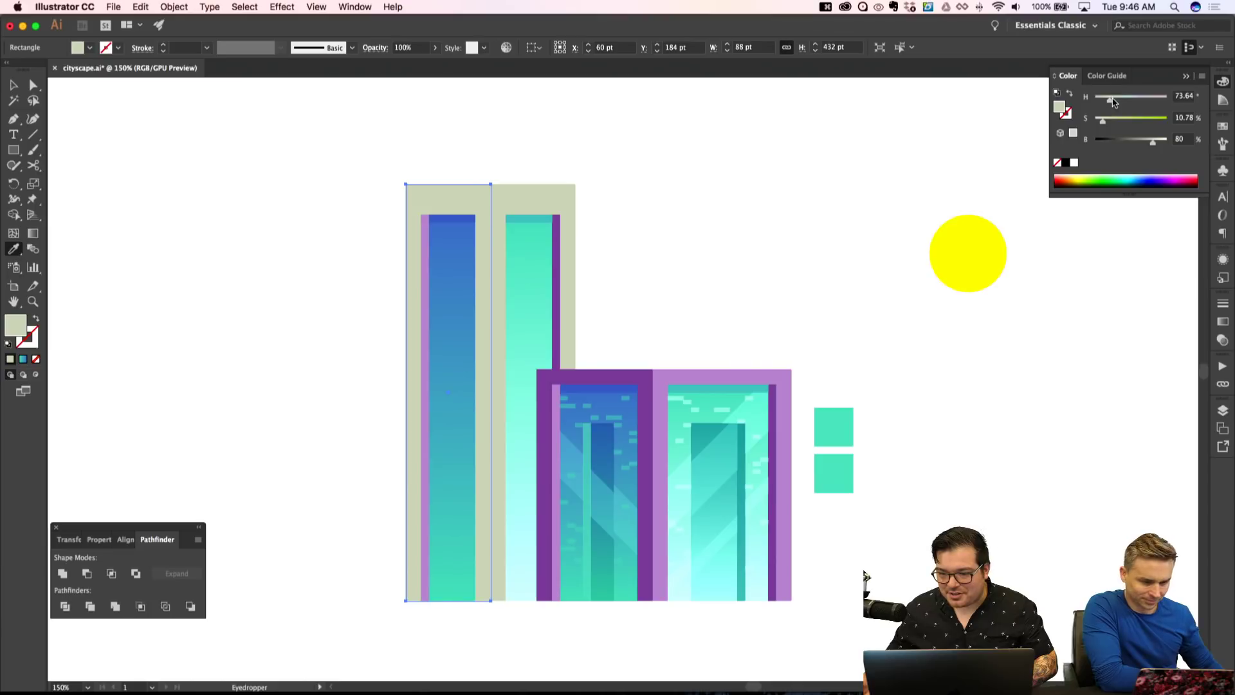
{"action": "left_click", "coordinate": [1108, 124]}
{"action": "left_click_drag", "start_coordinate": [1154, 144], "coordinate": [1142, 147]}
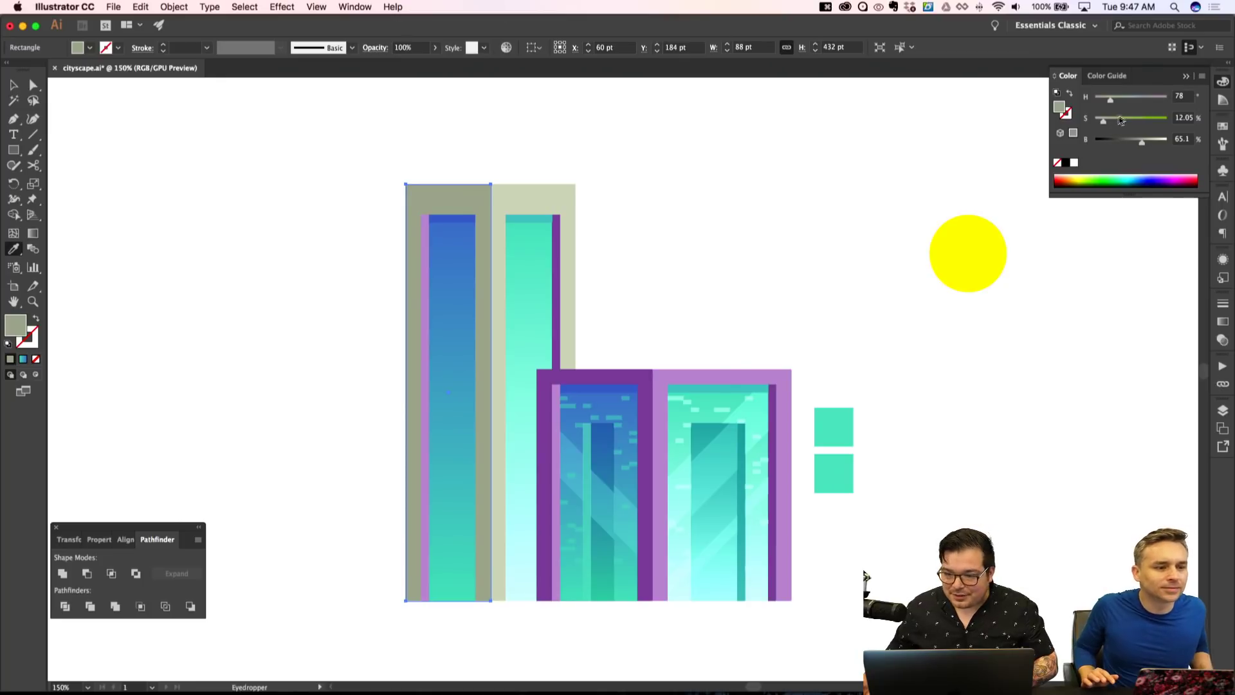
{"action": "left_click_drag", "start_coordinate": [1112, 105], "coordinate": [1118, 106]}
{"action": "key", "text": "super+shift+a"}
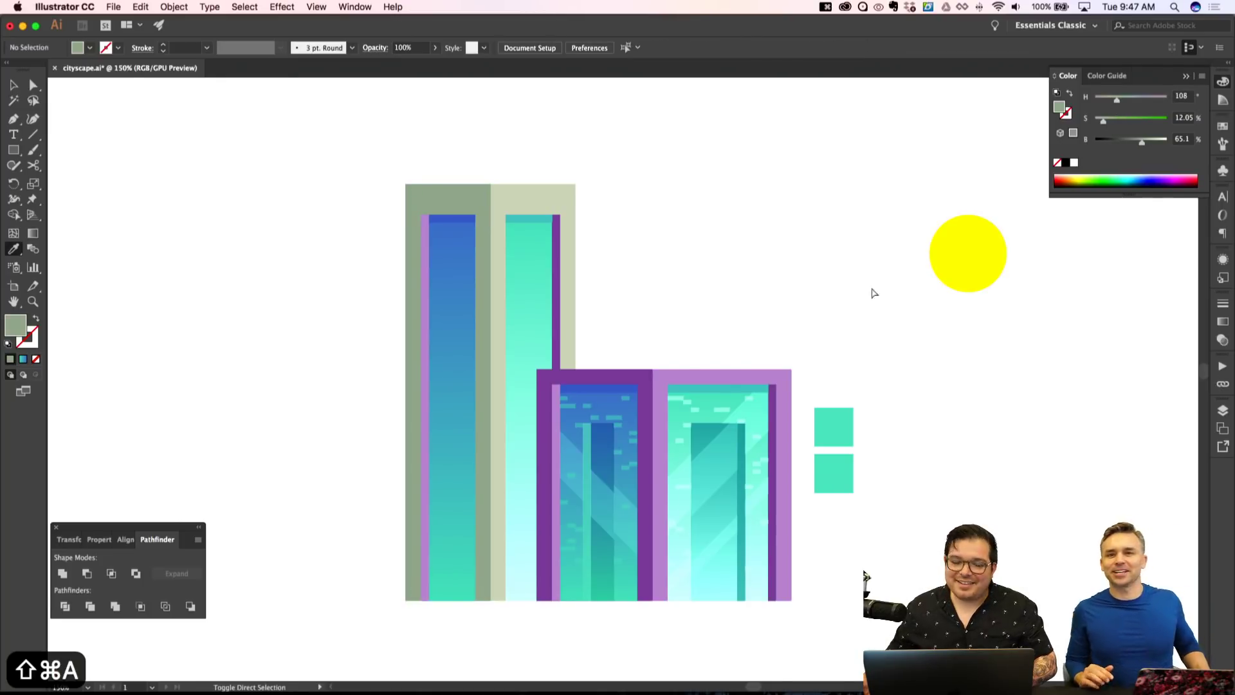
Recolour the purple strip beside the tower's right window with the left face's muted green.
{"action": "key", "text": "a"}
{"action": "left_click", "coordinate": [559, 256]}
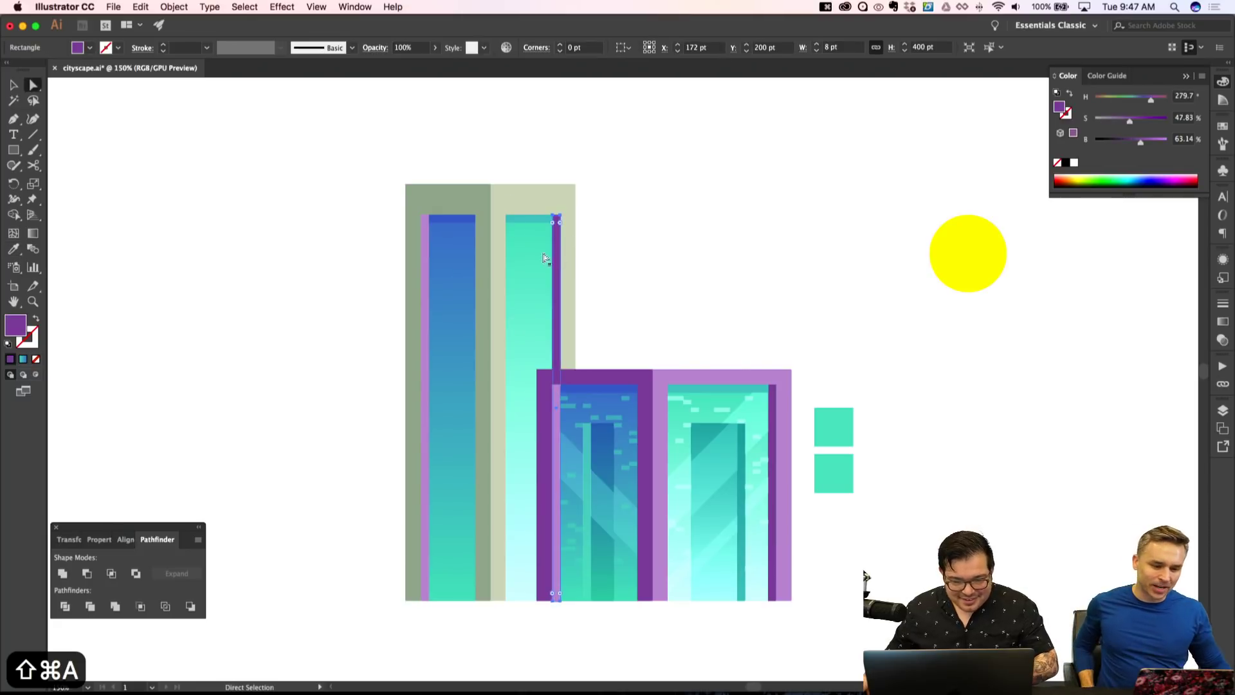
{"action": "key", "text": "i"}
{"action": "left_click", "coordinate": [448, 192]}
{"action": "key", "text": "super+shift+a"}
{"action": "key", "text": "a"}
{"action": "key", "text": "super+minus"}
{"action": "key", "text": "super+minus"}
{"action": "key", "text": "super+minus"}
{"action": "key", "text": "super+apostrophe"}
{"action": "key", "text": "super+apostrophe"}
{"action": "key", "text": "super+equal"}
{"action": "key", "text": "super+equal"}
{"action": "key", "text": "super+equal"}
{"action": "key", "text": "super+equal"}
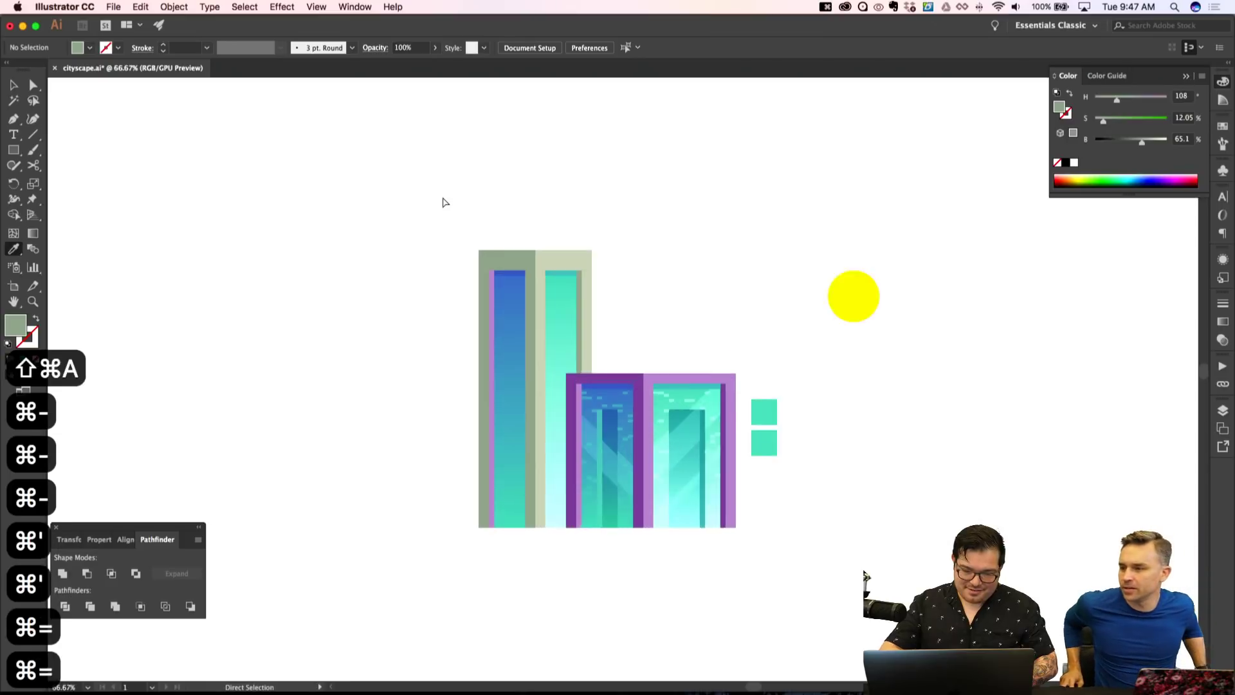
Recolour the purple strip beside the tower's left window with the right face's pale beige and show the grid.
{"action": "left_click", "coordinate": [359, 196]}
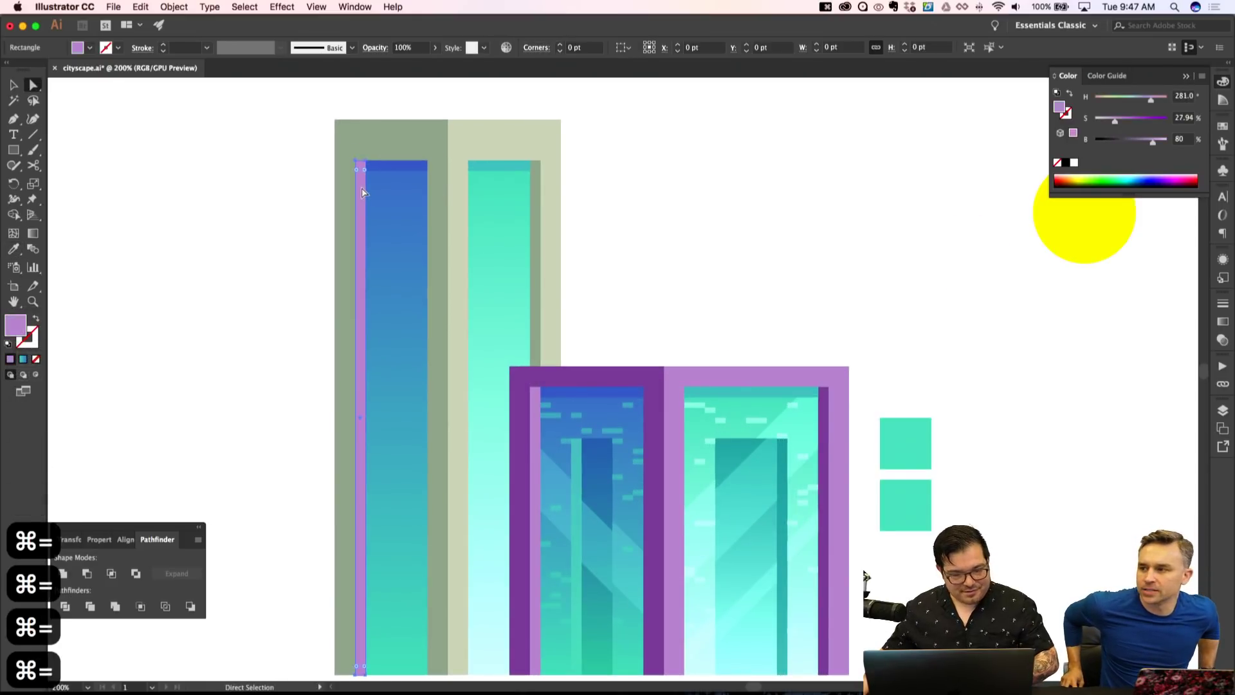
{"action": "key", "text": "i"}
{"action": "left_click", "coordinate": [494, 125]}
{"action": "key", "text": "super+shift+a"}
{"action": "key", "text": "a"}
{"action": "key", "text": "super+minus"}
{"action": "key", "text": "super+minus"}
{"action": "key", "text": "super+minus"}
{"action": "key", "text": "super+minus"}
{"action": "key", "text": "super+apostrophe"}
{"action": "key", "text": "super+apostrophe"}
{"action": "key", "text": "super+equal"}
{"action": "key", "text": "super+equal"}
{"action": "key", "text": "super+equal"}
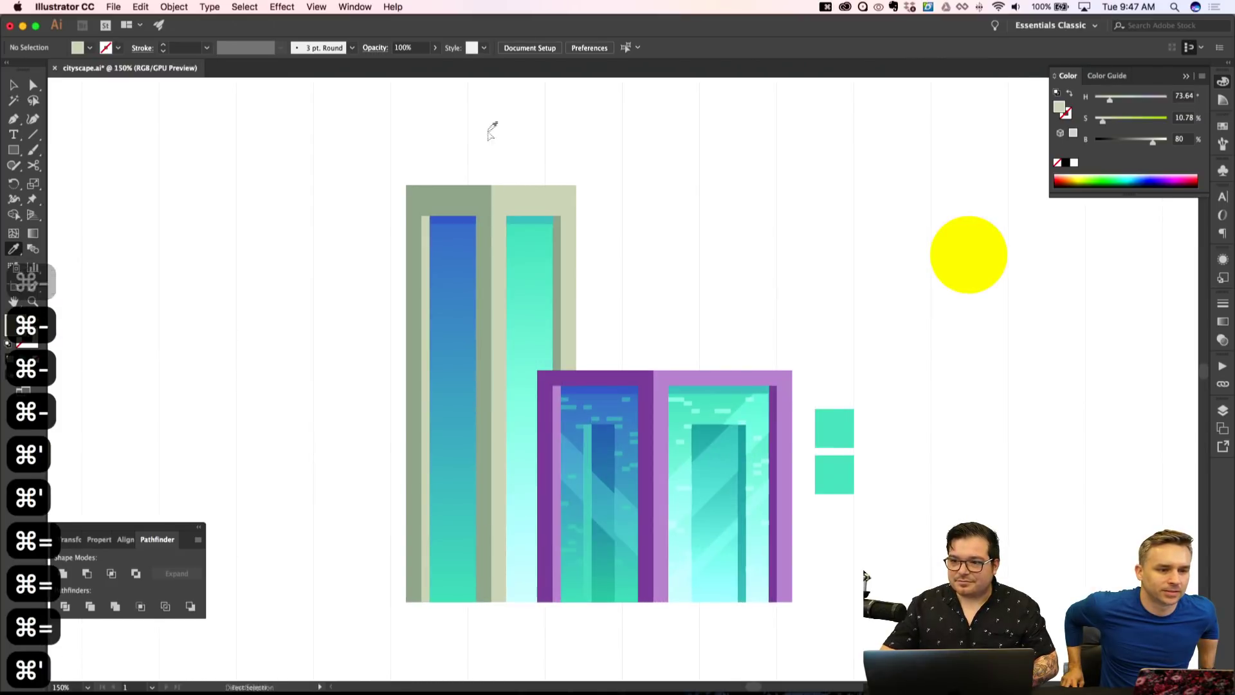
{"action": "key", "text": "i"}
{"action": "scroll", "coordinate": [379, 233], "scroll_direction": "down", "scroll_amount": 4}
{"action": "key", "text": "super+apostrophe"}
{"action": "scroll", "coordinate": [370, 254], "scroll_direction": "down", "scroll_amount": 1}
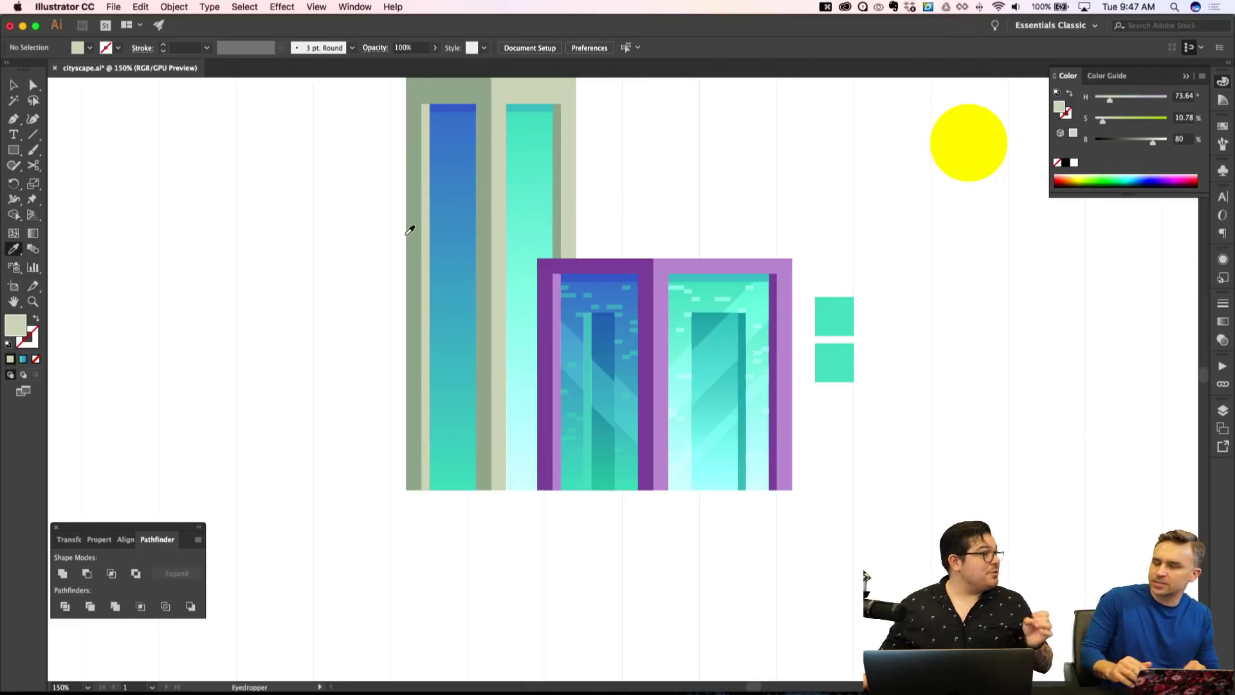
Try sending the tower's right window gradient to the back and bringing it to the front, undoing both changes.
{"action": "scroll", "coordinate": [415, 222], "scroll_direction": "up", "scroll_amount": 4}
{"action": "key", "text": "a"}
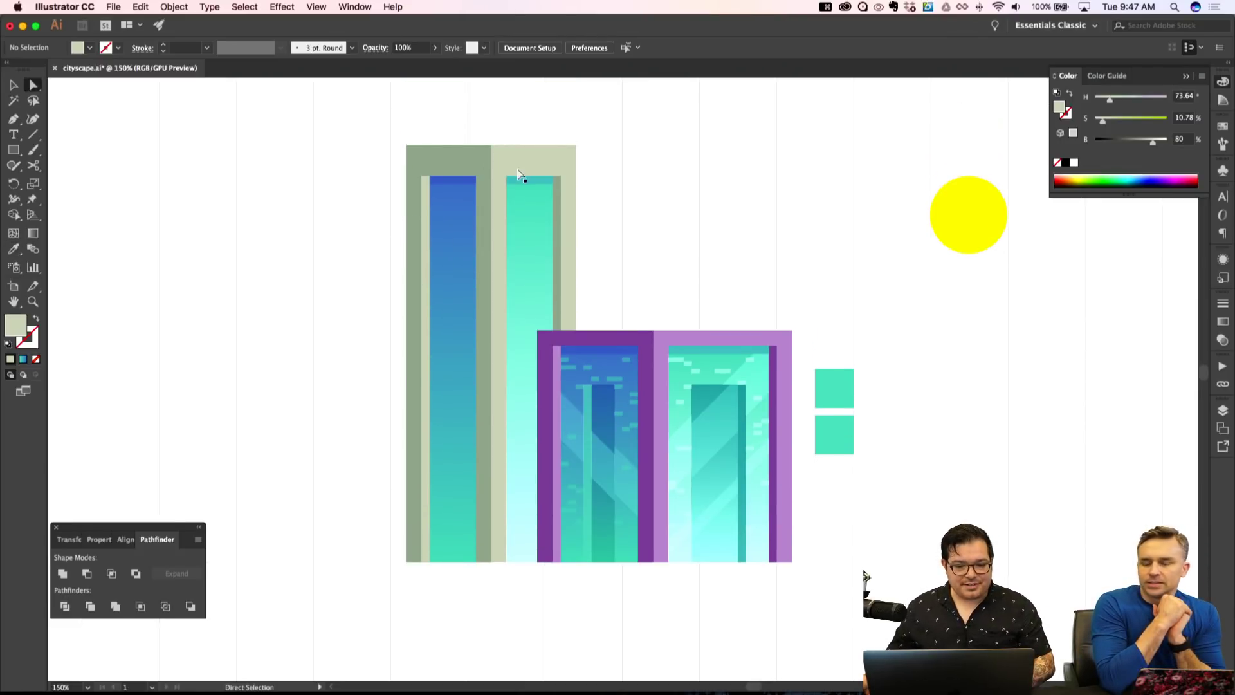
{"action": "left_click", "coordinate": [541, 222]}
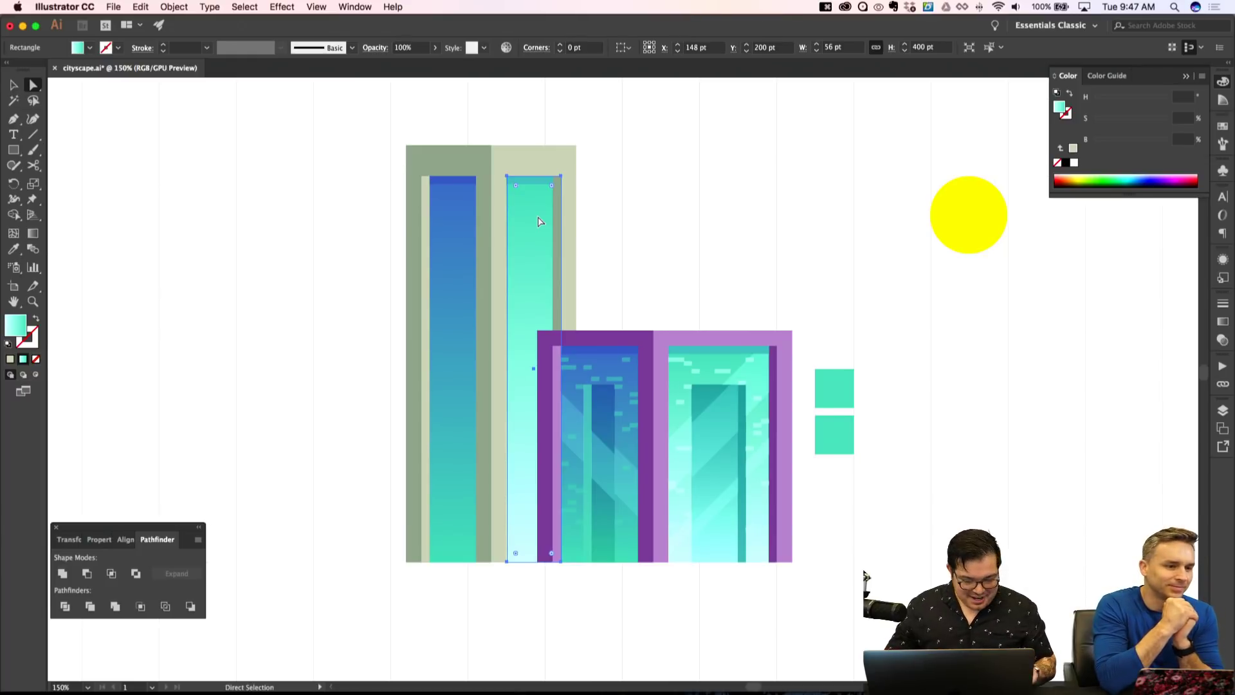
{"action": "key", "text": "shift+super+bracketleft"}
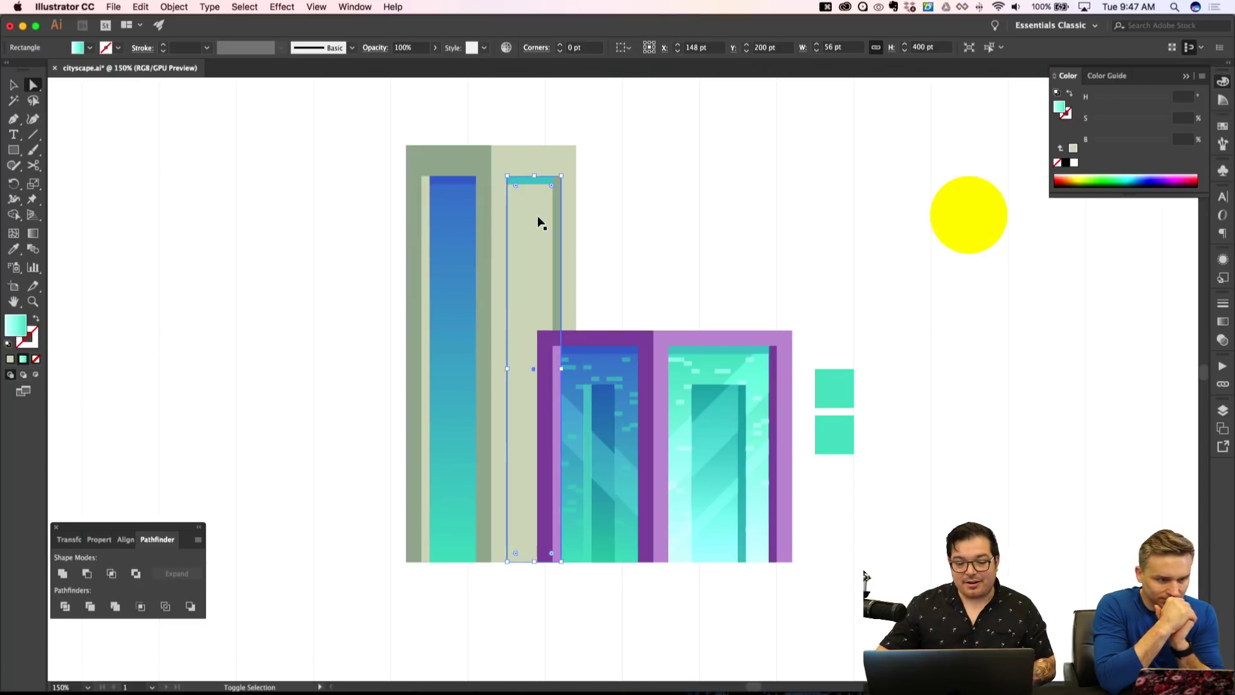
{"action": "key", "text": "shift+super+bracketright"}
{"action": "key", "text": "super+z"}
{"action": "key", "text": "super+z"}
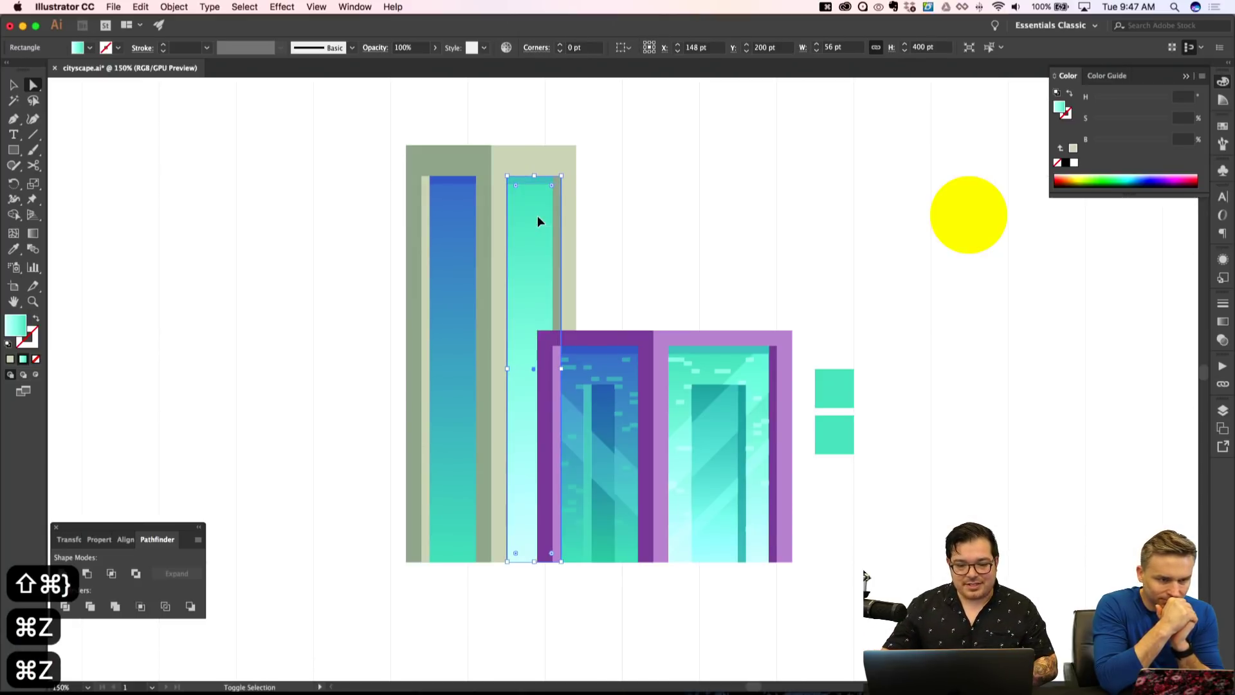
{"action": "key", "text": "shift+super+a"}
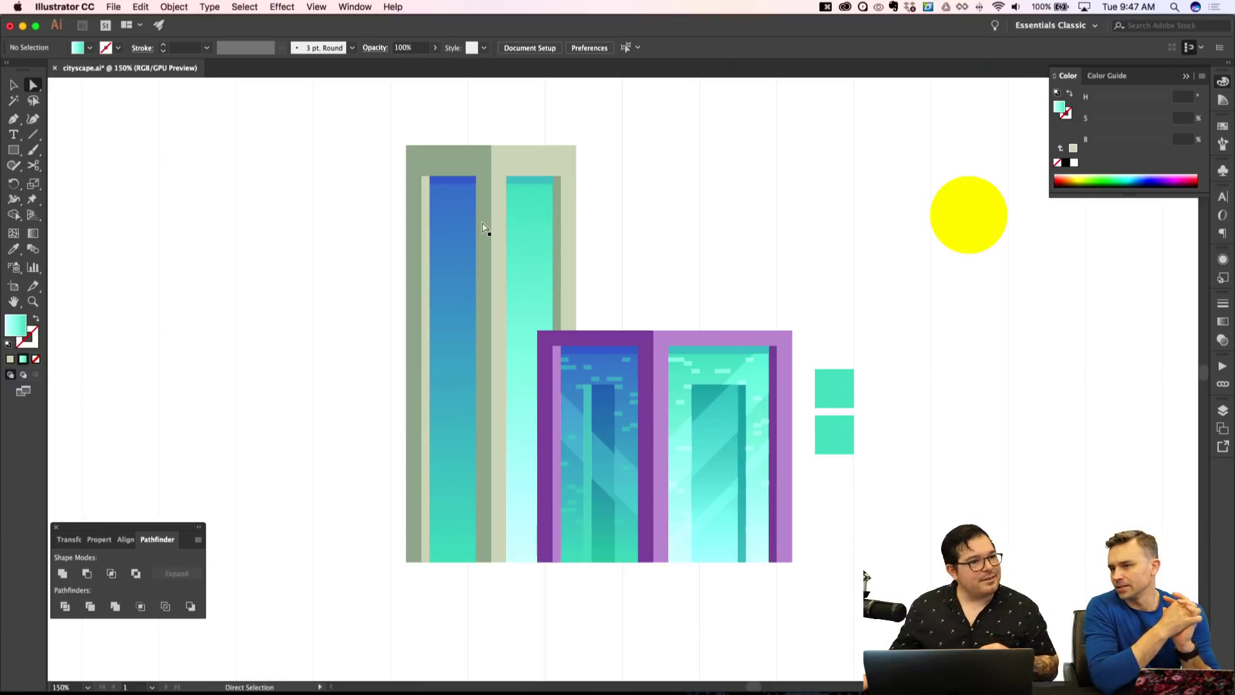
{"action": "key", "text": "v"}
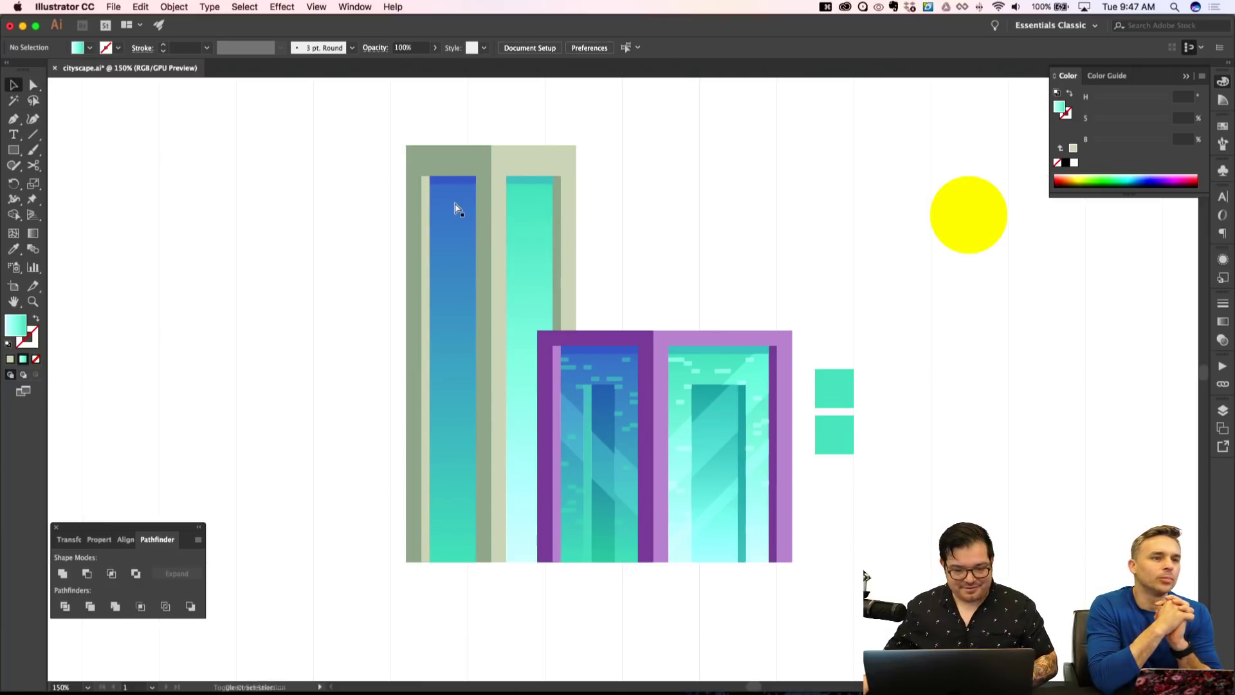
{"action": "key", "text": "shift+super+a"}
{"action": "key", "text": "p"}
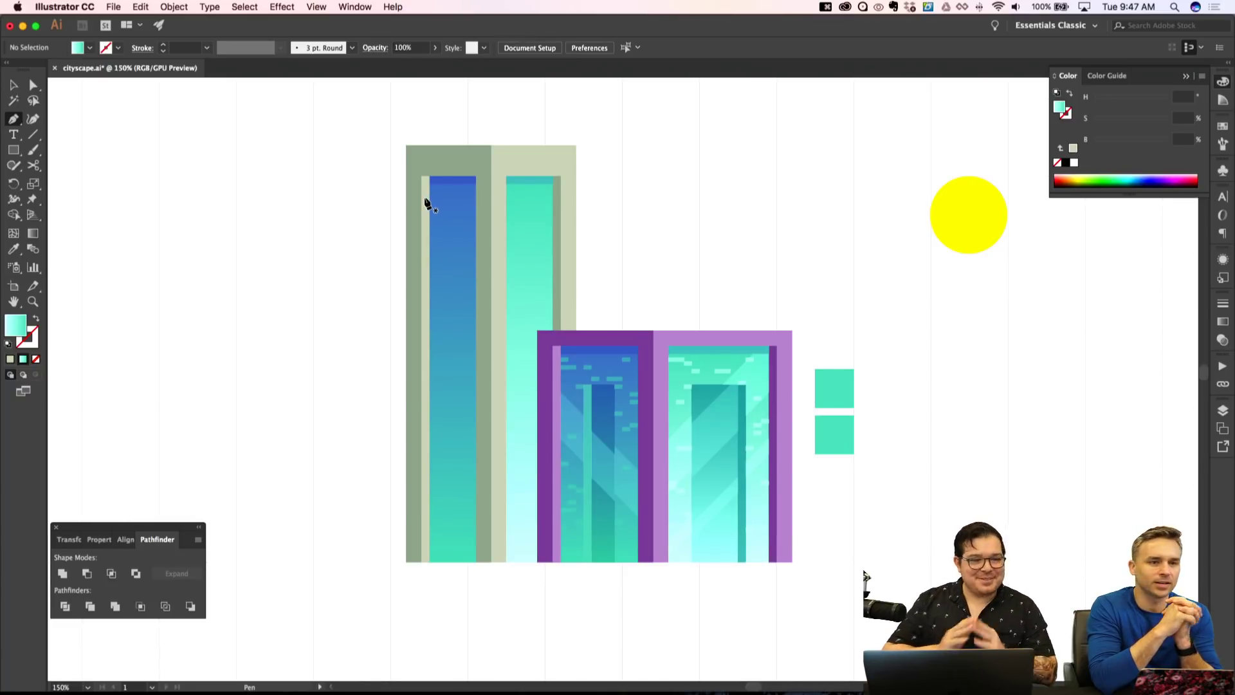
{"action": "scroll", "coordinate": [463, 186], "scroll_direction": "up", "scroll_amount": 2}
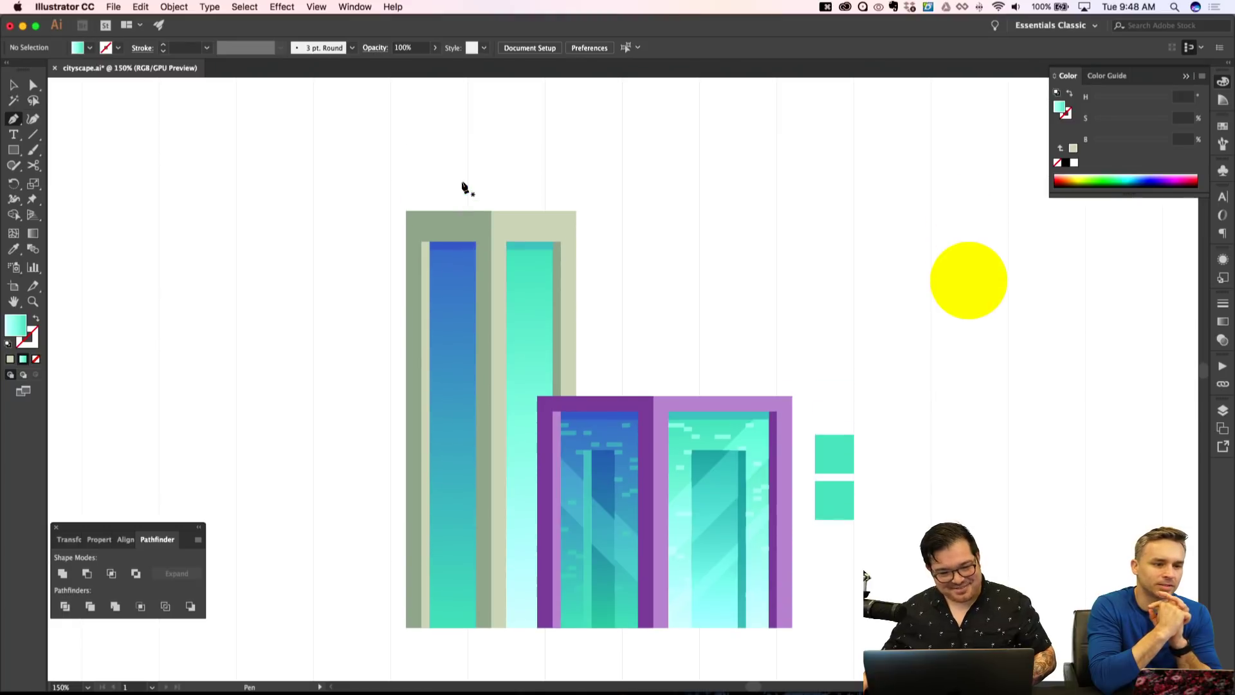
{"action": "key", "text": "a"}
Isolate the tower and place a duplicate of it directly above, standing on the tower's top edge.
{"action": "key", "text": "v"}
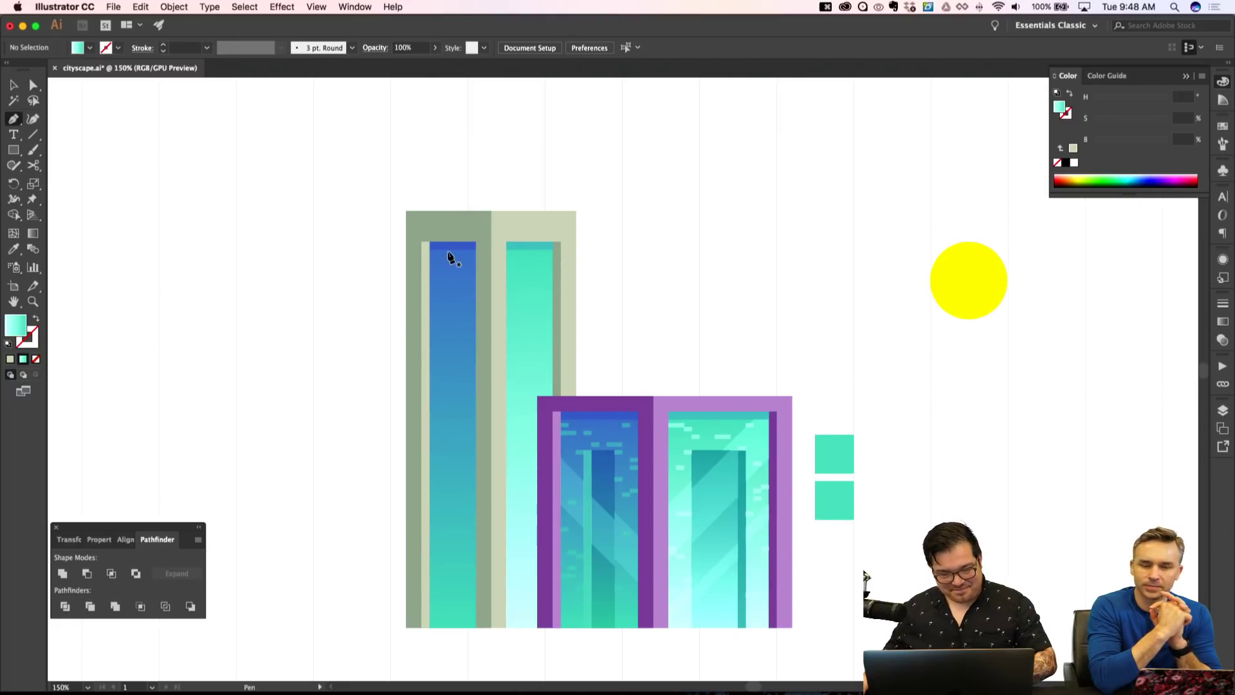
{"action": "left_click_drag", "start_coordinate": [373, 169], "coordinate": [605, 283]}
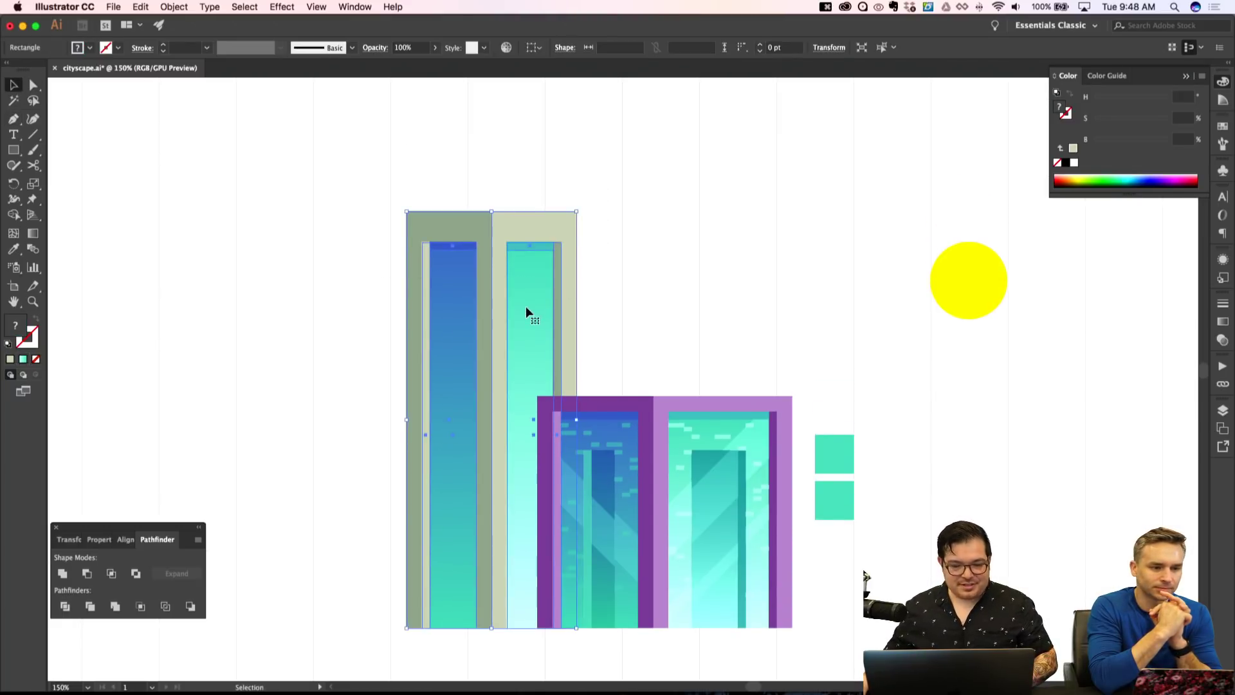
{"action": "double_click", "coordinate": [494, 350]}
{"action": "left_click_drag", "start_coordinate": [276, 153], "coordinate": [658, 354]}
{"action": "scroll", "coordinate": [427, 323], "scroll_direction": "up", "scroll_amount": 5}
{"action": "left_click_drag", "start_coordinate": [514, 565], "coordinate": [513, 171]}
{"action": "scroll", "coordinate": [386, 167], "scroll_direction": "up", "scroll_amount": 4}
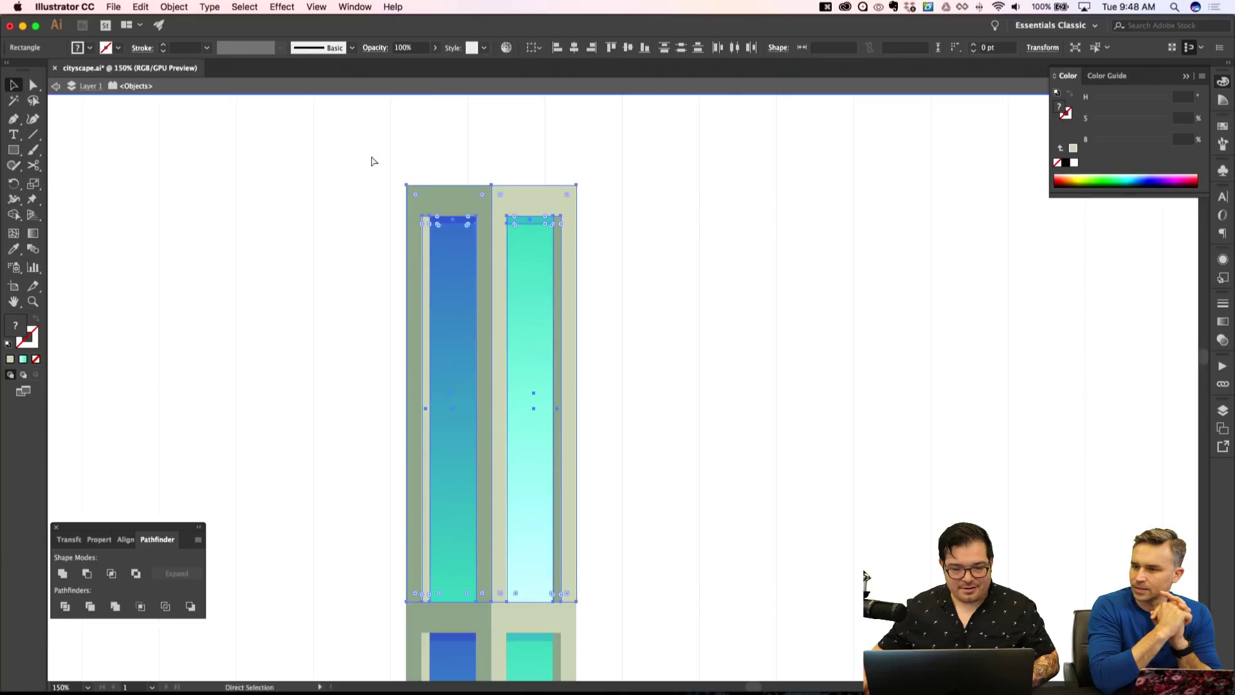
Lower the duplicate's upper anchor points until it is a short block on top of the tower.
{"action": "key", "text": "super+shift+a"}
{"action": "key", "text": "shift+Down"}
{"action": "key", "text": "shift+Down"}
{"action": "key", "text": "shift+Down"}
{"action": "key", "text": "shift+Down"}
{"action": "key", "text": "shift+Down"}
{"action": "key", "text": "shift+Down"}
{"action": "key", "text": "shift+Down"}
{"action": "key", "text": "shift+Down"}
{"action": "key", "text": "shift+Down"}
{"action": "key", "text": "shift+Down"}
{"action": "key", "text": "shift+Down"}
{"action": "key", "text": "shift+Down"}
{"action": "key", "text": "shift+Down"}
{"action": "key", "text": "shift+Down"}
{"action": "key", "text": "shift+Down"}
{"action": "key", "text": "shift+Down"}
{"action": "key", "text": "shift+Down"}
{"action": "key", "text": "shift+Down"}
{"action": "key", "text": "shift+Down"}
{"action": "key", "text": "shift+Down"}
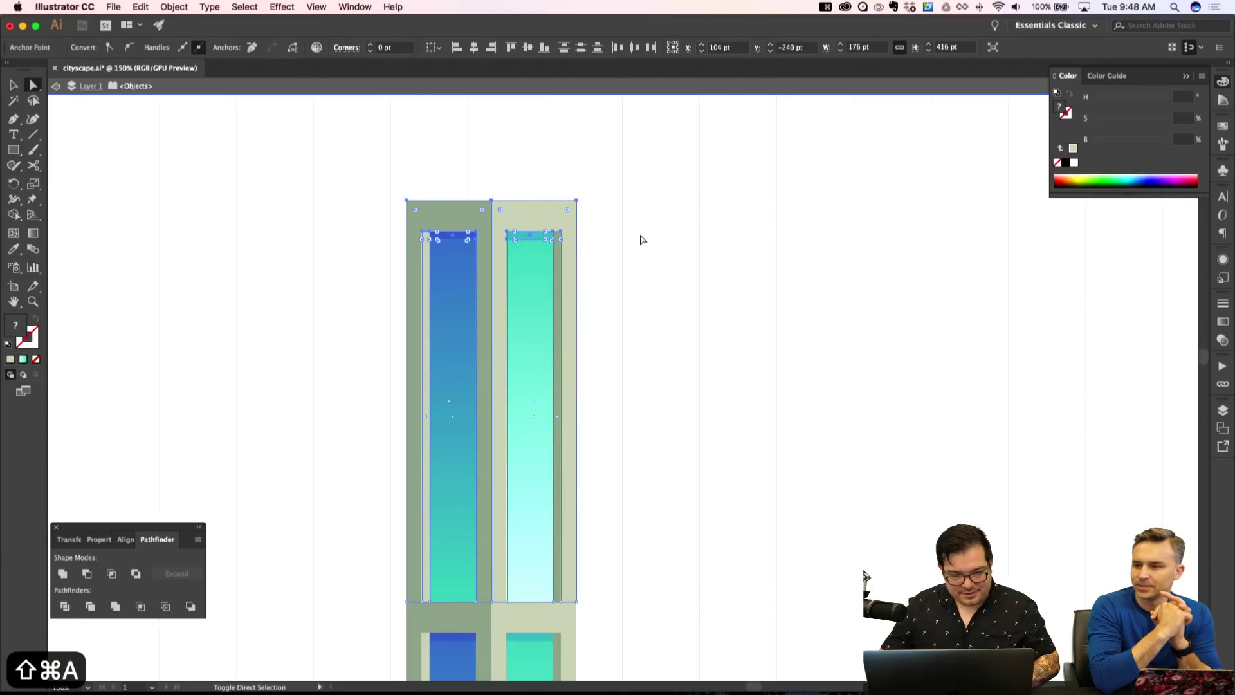
{"action": "key", "text": "shift+Down"}
{"action": "key", "text": "shift+Down"}
{"action": "key", "text": "shift+Down"}
{"action": "key", "text": "shift+Down"}
{"action": "key", "text": "shift+Down"}
{"action": "key", "text": "shift+Down"}
{"action": "key", "text": "shift+Down"}
{"action": "key", "text": "shift+Down"}
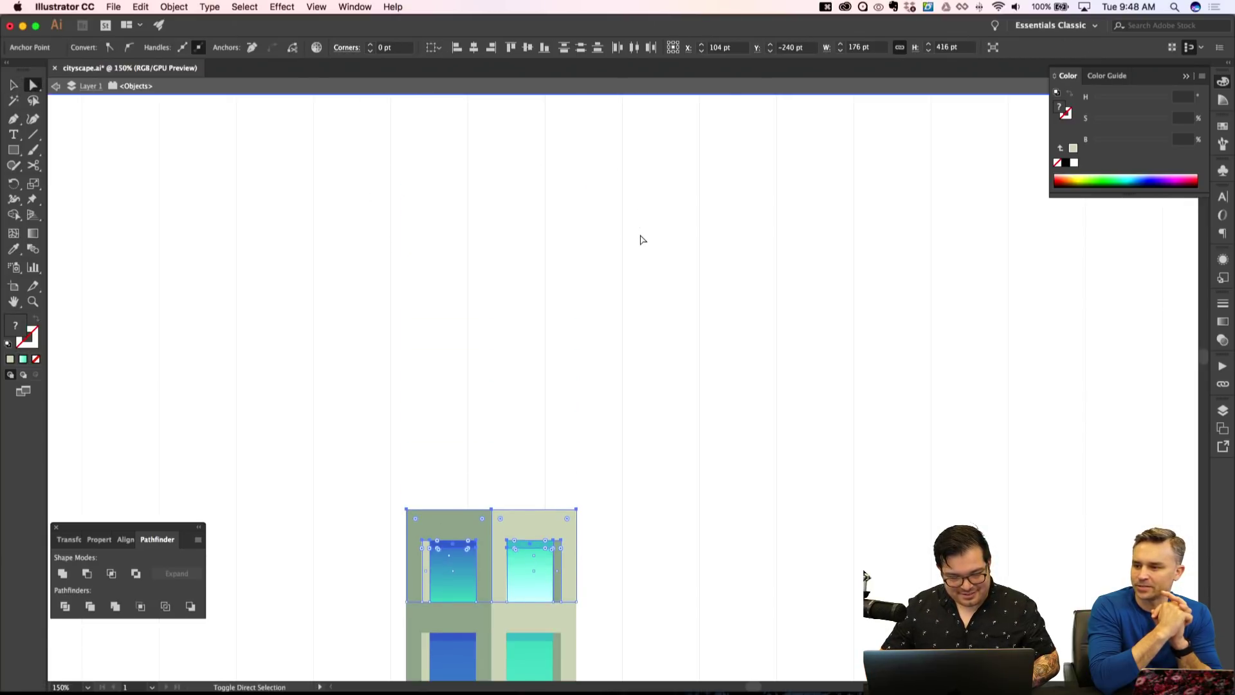
Move the short block upward so it stands clear of the tower.
{"action": "key", "text": "super+shift+a"}
{"action": "scroll", "coordinate": [476, 411], "scroll_direction": "down", "scroll_amount": 2}
{"action": "key", "text": "v"}
{"action": "left_click_drag", "start_coordinate": [402, 379], "coordinate": [513, 415]}
{"action": "key", "text": "super+shift+a"}
Shift the block's left and right anchor points inward equally so it is 144 pt wide.
{"action": "key", "text": "a"}
{"action": "left_click_drag", "start_coordinate": [336, 322], "coordinate": [433, 435]}
{"action": "key", "text": "shift+Right"}
{"action": "key", "text": "super+shift+a"}
{"action": "left_click_drag", "start_coordinate": [537, 348], "coordinate": [597, 440]}
{"action": "key", "text": "shift+Left"}
{"action": "key", "text": "shift+Left"}
{"action": "key", "text": "super+shift+a"}
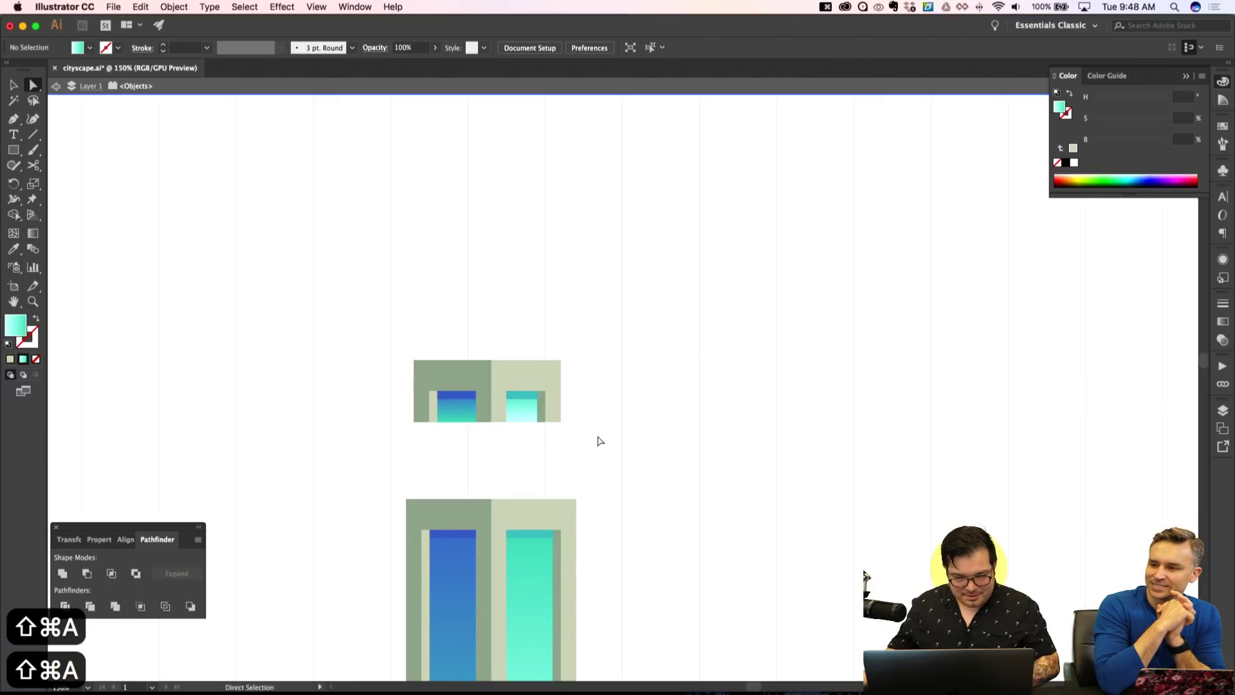
{"action": "left_click_drag", "start_coordinate": [392, 344], "coordinate": [454, 450]}
{"action": "key", "text": "shift+Right"}
{"action": "key", "text": "super+z"}
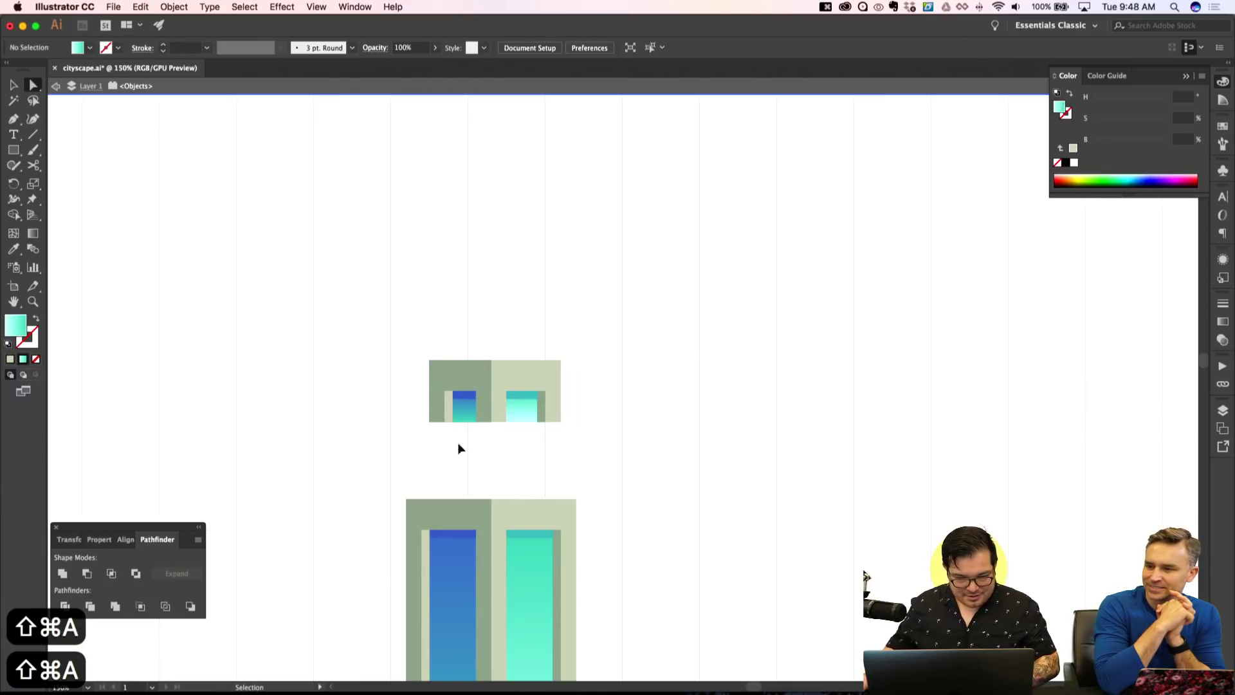
{"action": "key", "text": "super+shift+a"}
Lower the block's top edge to halve the thickness of the band above its small windows.
{"action": "left_click_drag", "start_coordinate": [396, 334], "coordinate": [594, 381]}
{"action": "key", "text": "shift+Down"}
{"action": "key", "text": "shift+Down"}
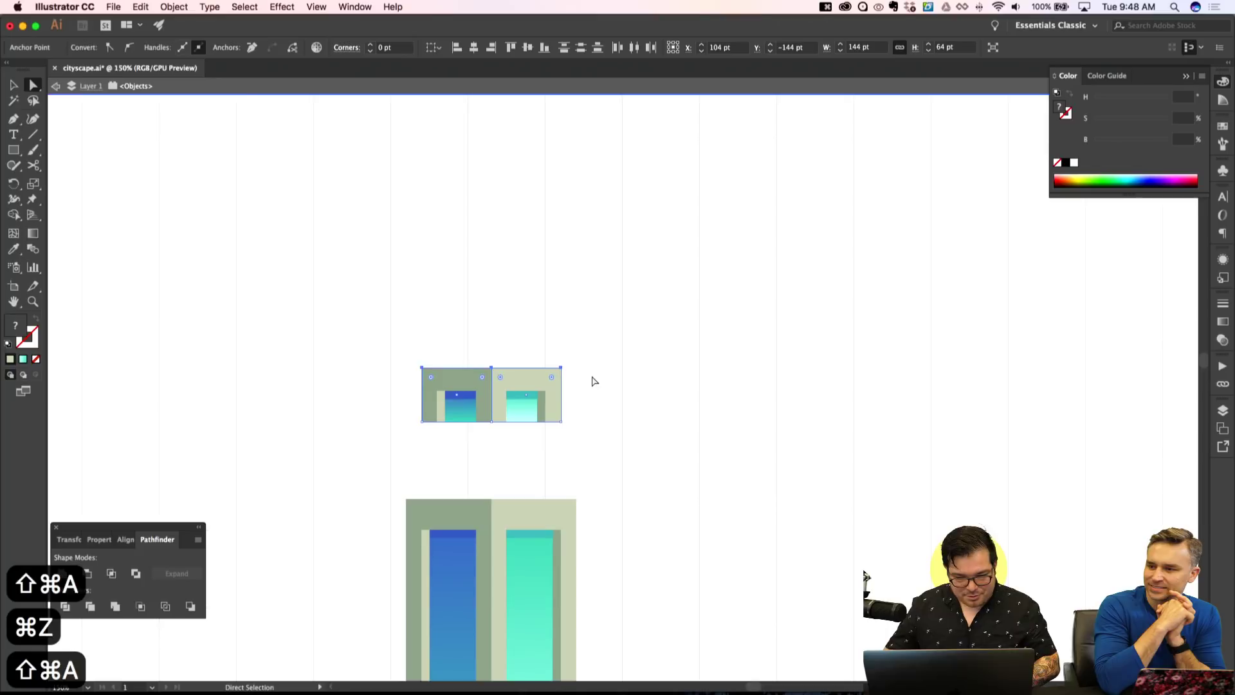
Move the narrowed block down onto the tower's top edge as a stepped upper level and leave isolation mode.
{"action": "key", "text": "v"}
{"action": "left_click_drag", "start_coordinate": [394, 359], "coordinate": [537, 481]}
{"action": "key", "text": "super+shift+a"}
{"action": "key", "text": "Escape"}
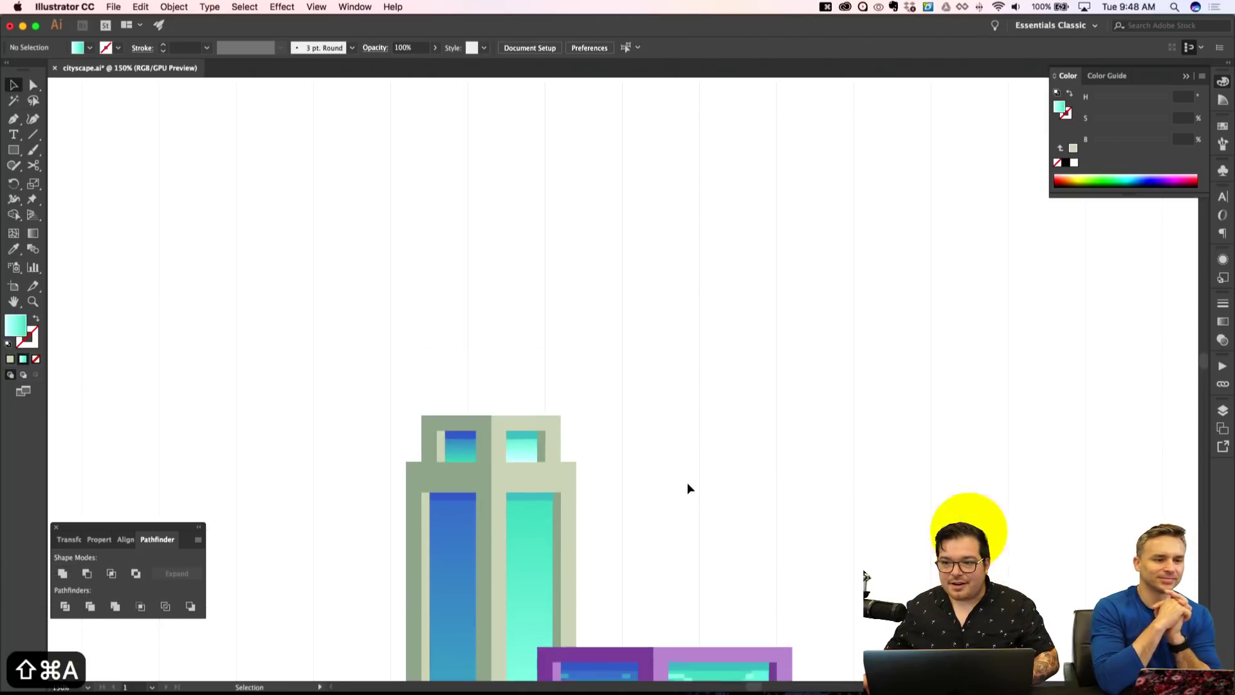
Examine the proportions of both buildings together in the overall view, then look closely at the tower.
{"action": "key", "text": "super+minus"}
{"action": "key", "text": "super+minus"}
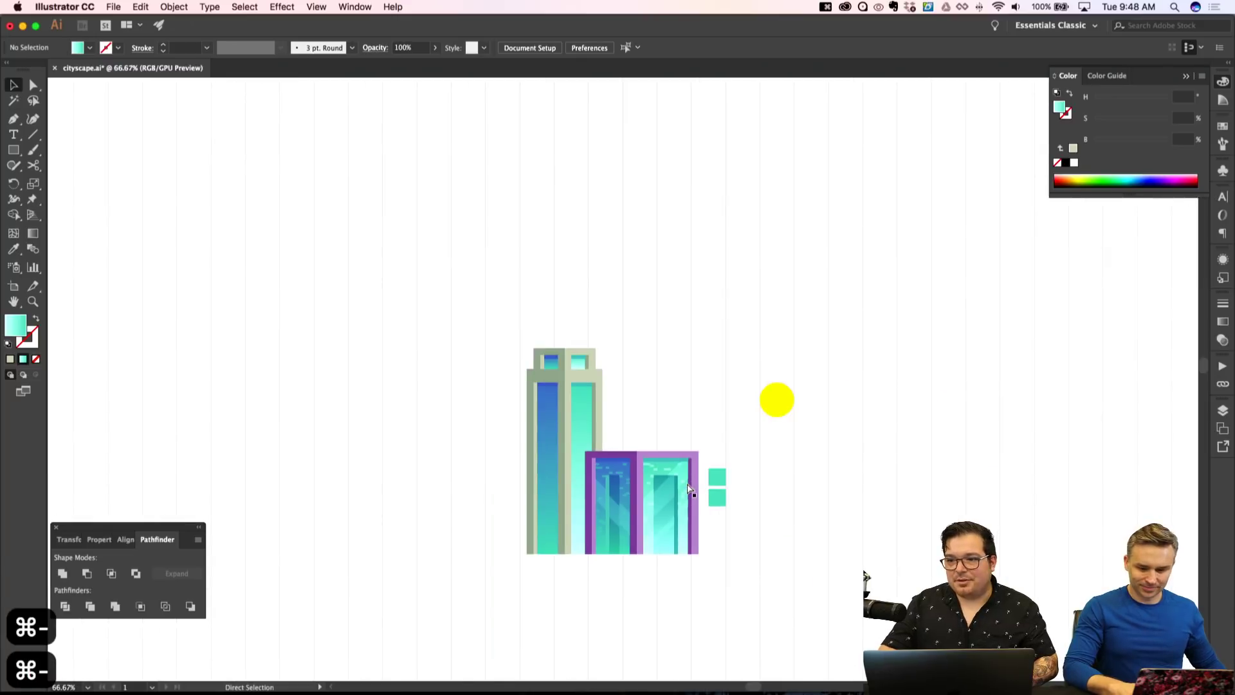
{"action": "key", "text": "super+apostrophe"}
{"action": "key", "text": "super+apostrophe"}
{"action": "key", "text": "super+equal"}
{"action": "key", "text": "super+equal"}
{"action": "key", "text": "super+equal"}
{"action": "scroll", "coordinate": [378, 474], "scroll_direction": "down", "scroll_amount": 5}
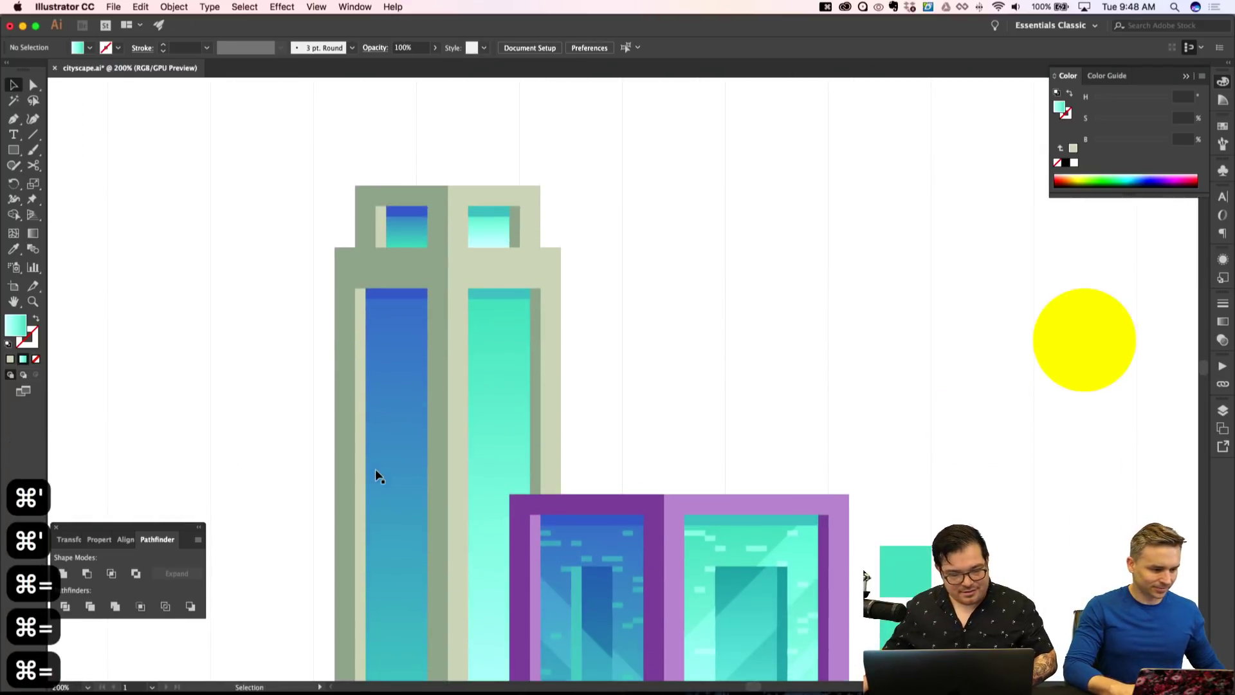
Cut the narrow upper-level block from above the green-beige tower.
{"action": "double_click", "coordinate": [399, 351]}
{"action": "key", "text": "Escape"}
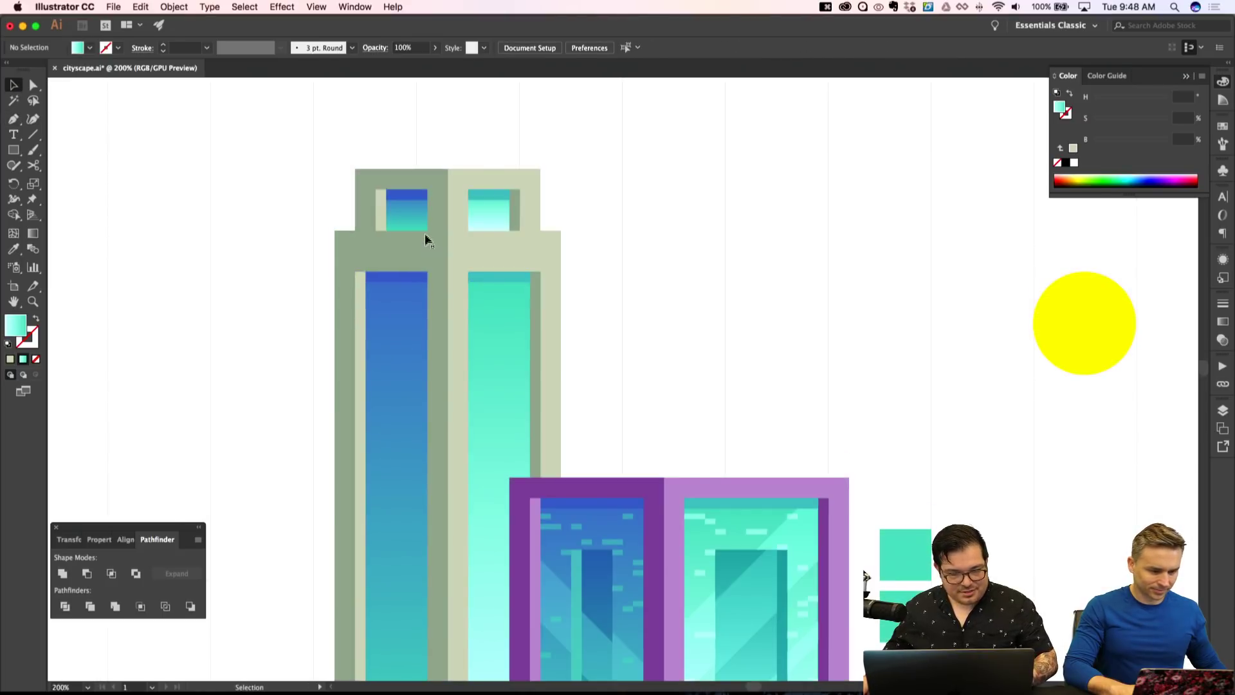
{"action": "left_click", "coordinate": [432, 217]}
{"action": "key", "text": "super+shift+a"}
{"action": "left_click", "coordinate": [427, 275]}
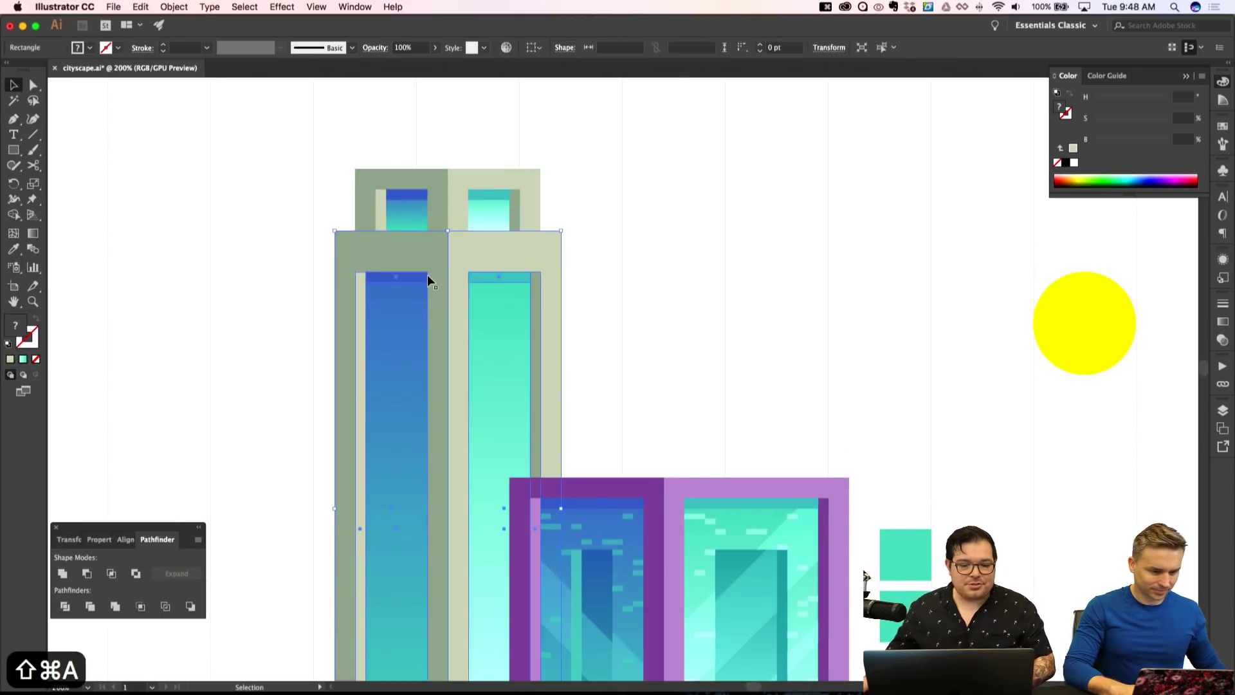
{"action": "left_click", "coordinate": [441, 198]}
{"action": "key", "text": "super+x"}
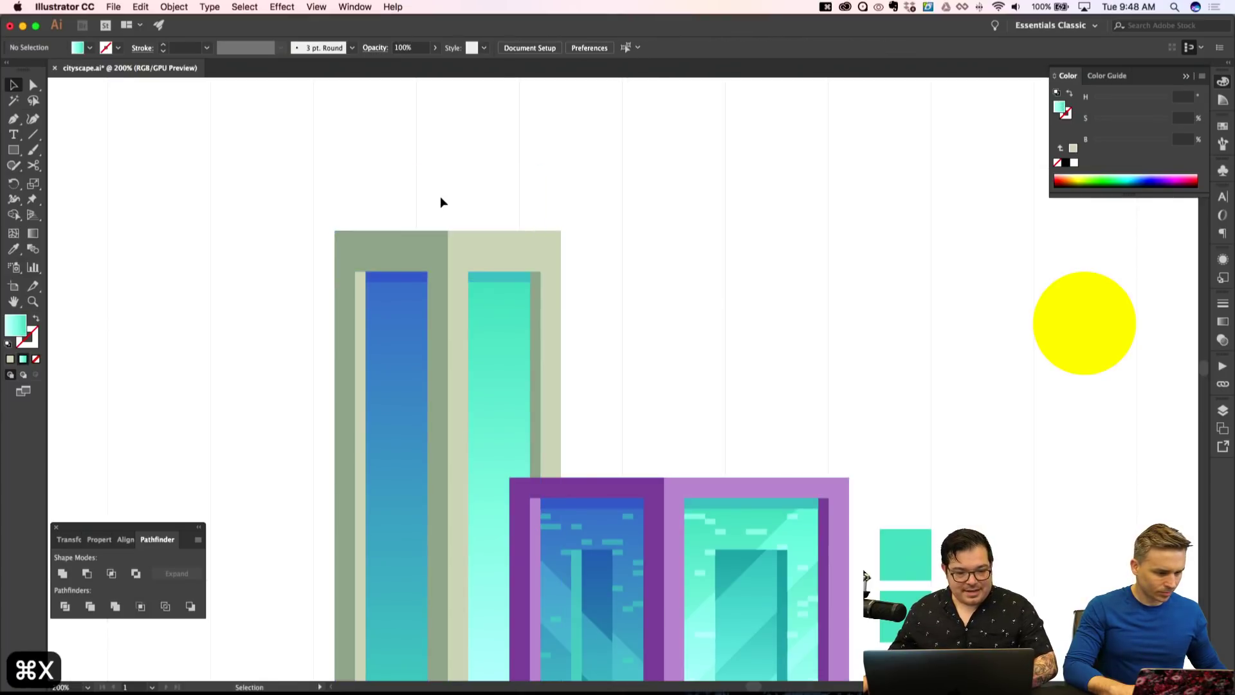
Isolate the tower group and paste the upper-level block in place inside it.
{"action": "double_click", "coordinate": [438, 281]}
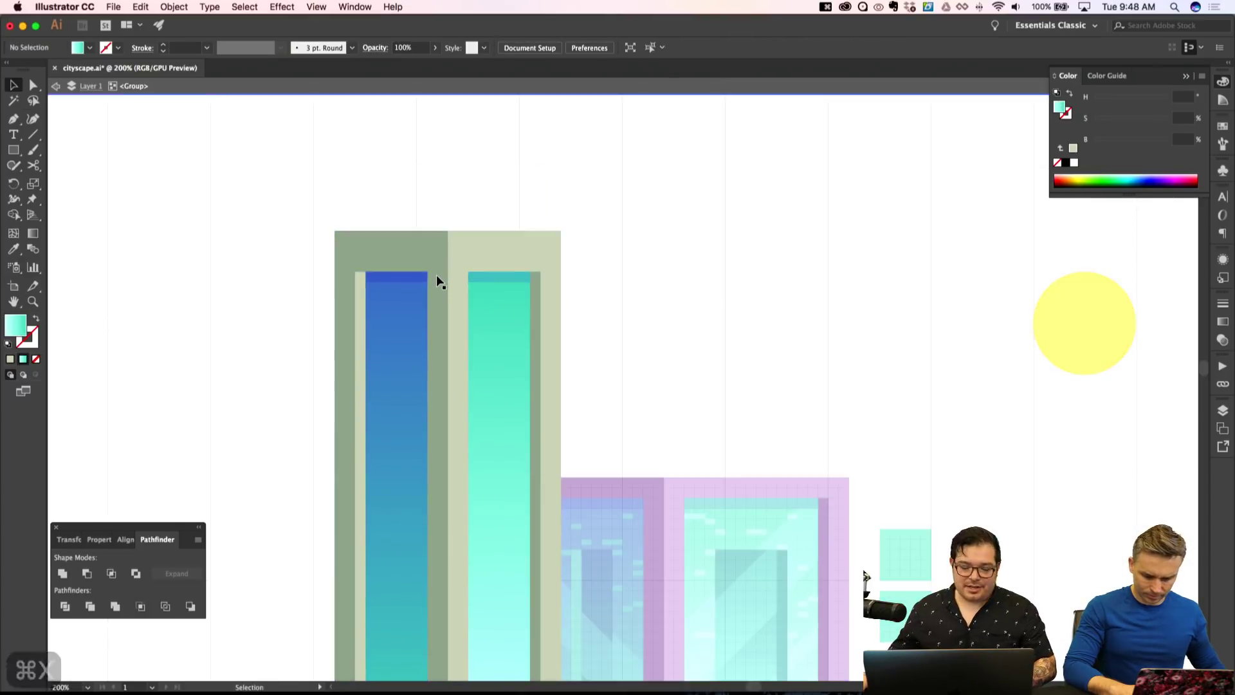
{"action": "key", "text": "super"}
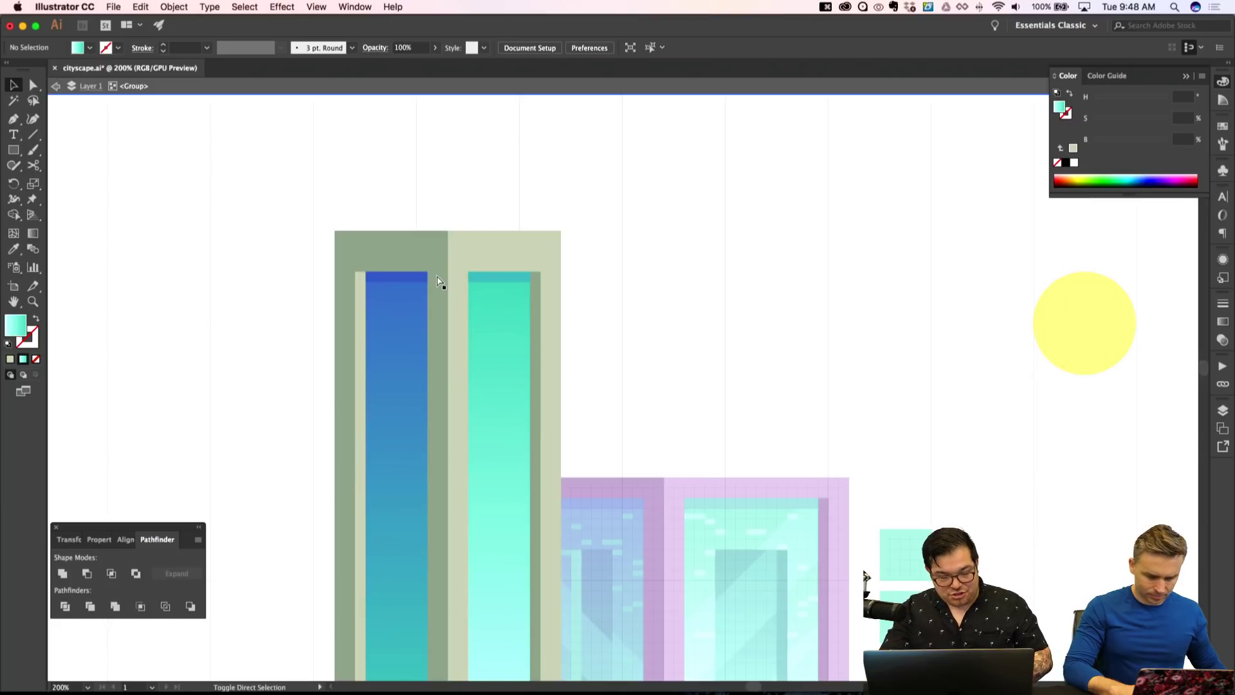
{"action": "key", "text": "shift+super+v"}
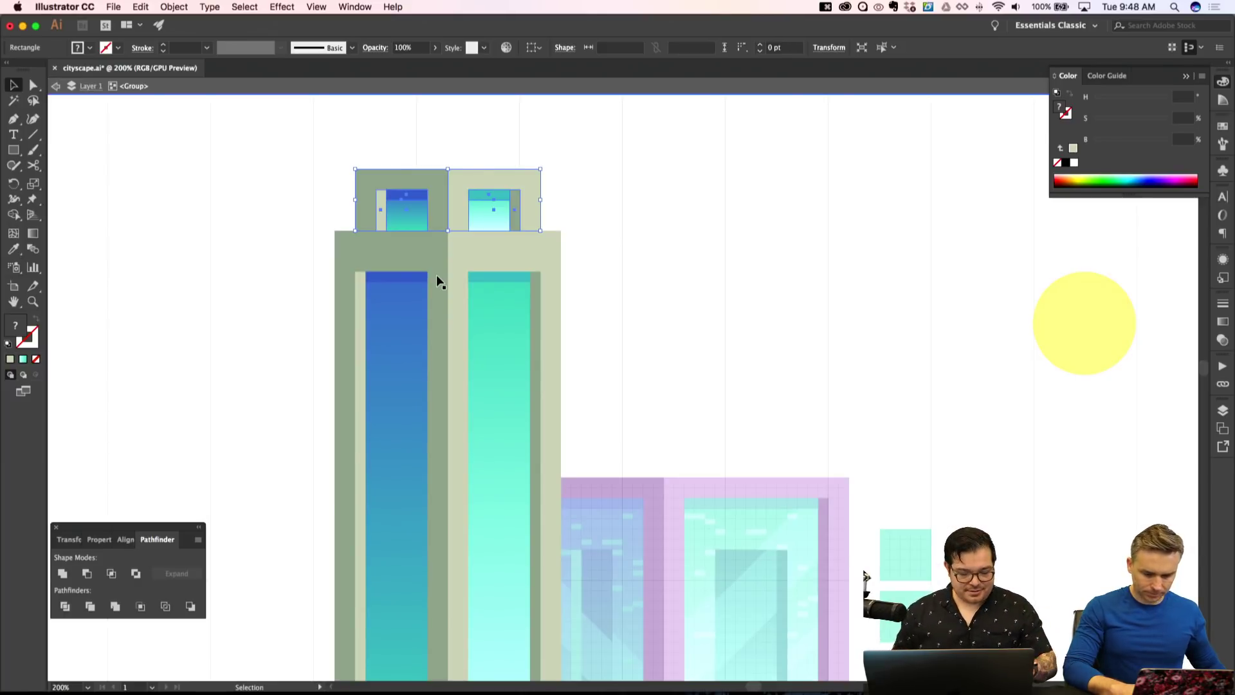
{"action": "key", "text": "shift+super+a"}
{"action": "scroll", "coordinate": [437, 281], "scroll_direction": "up", "scroll_amount": 5}
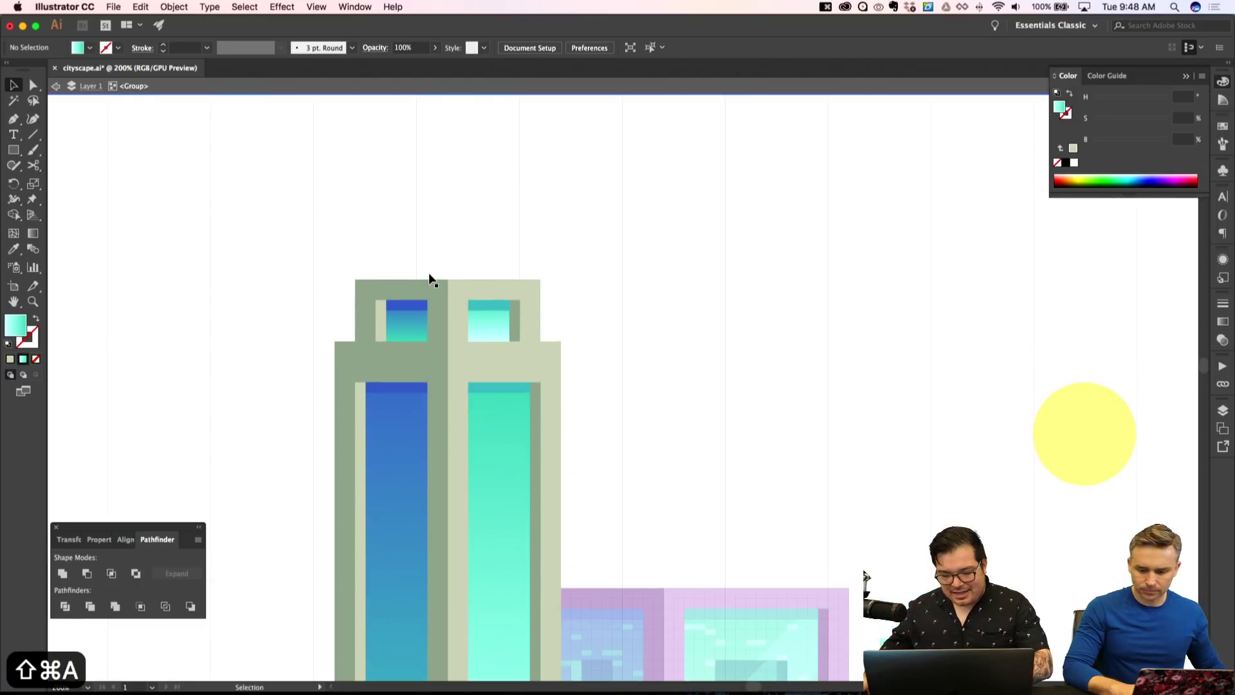
{"action": "key", "text": "minus"}
{"action": "key", "text": "super+z"}
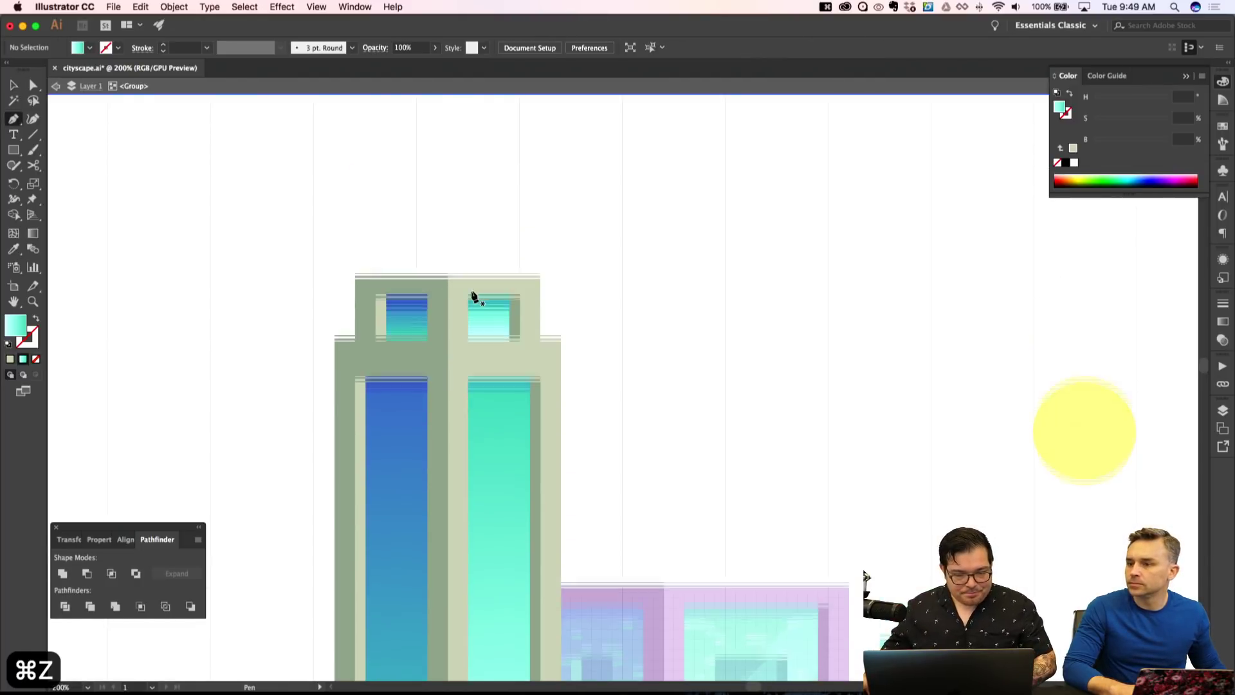
Select the tower's tall window on the beige side and switch its darker gradient stop to HSB colour mode.
{"action": "scroll", "coordinate": [476, 322], "scroll_direction": "down", "scroll_amount": 8}
{"action": "key", "text": "a"}
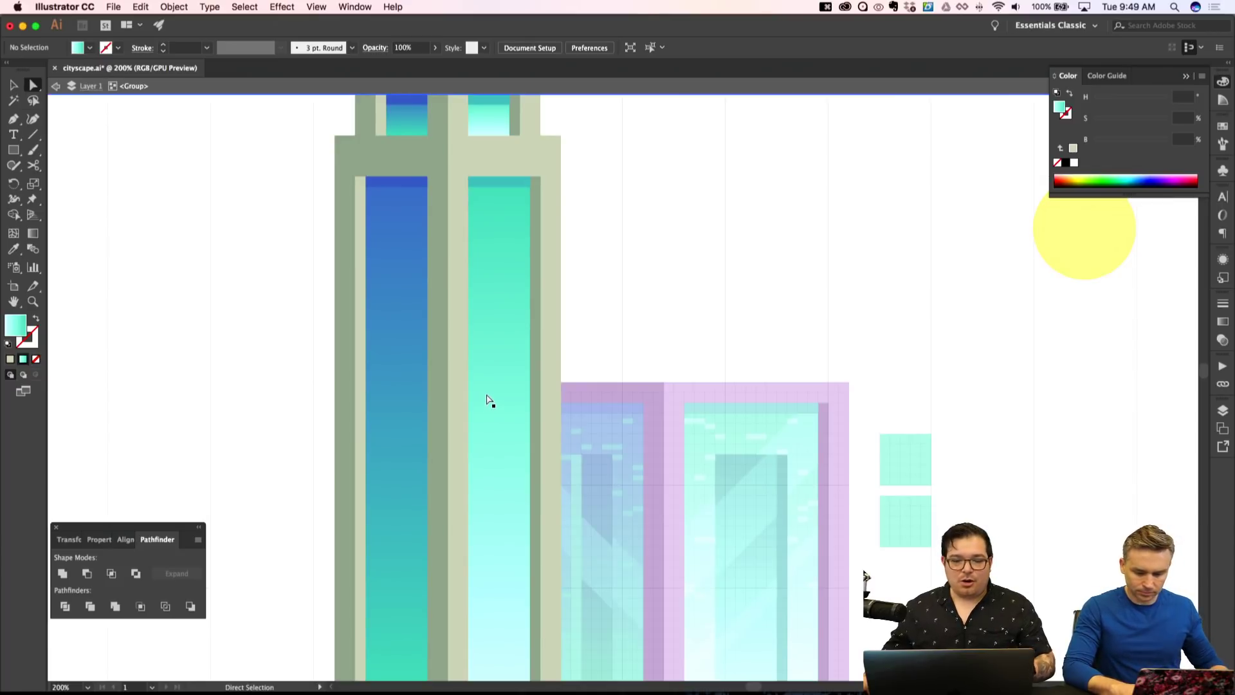
{"action": "left_click", "coordinate": [489, 400]}
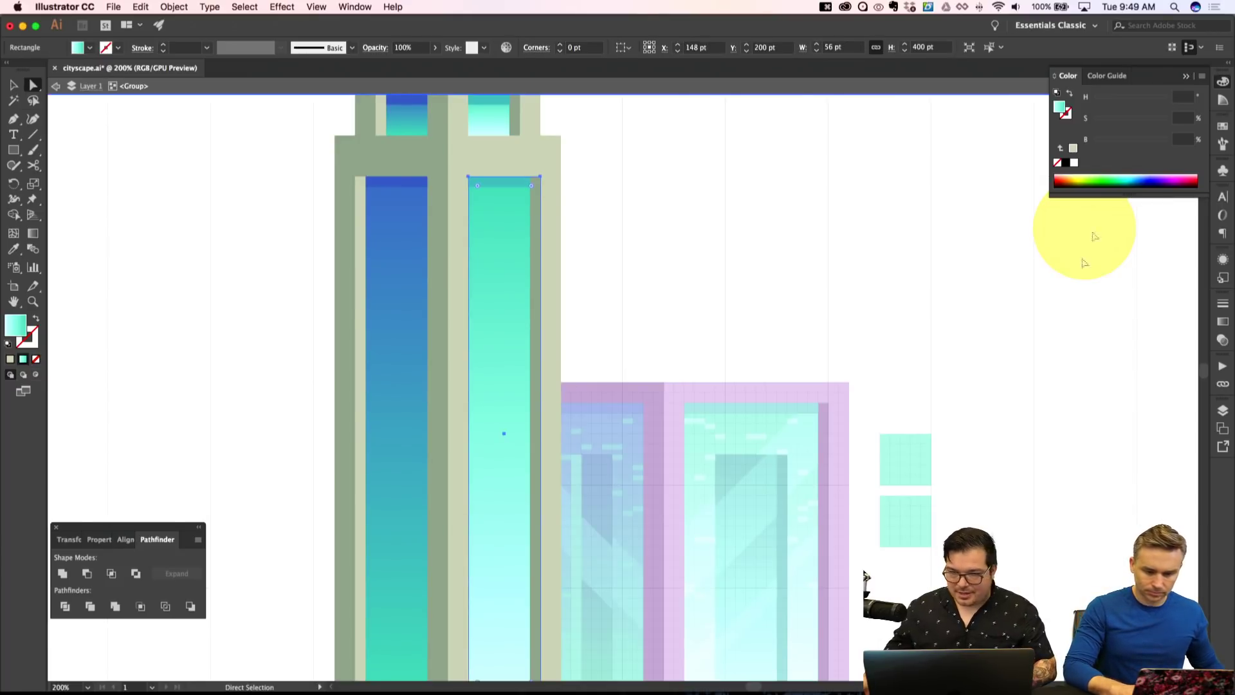
{"action": "left_click", "coordinate": [1223, 321]}
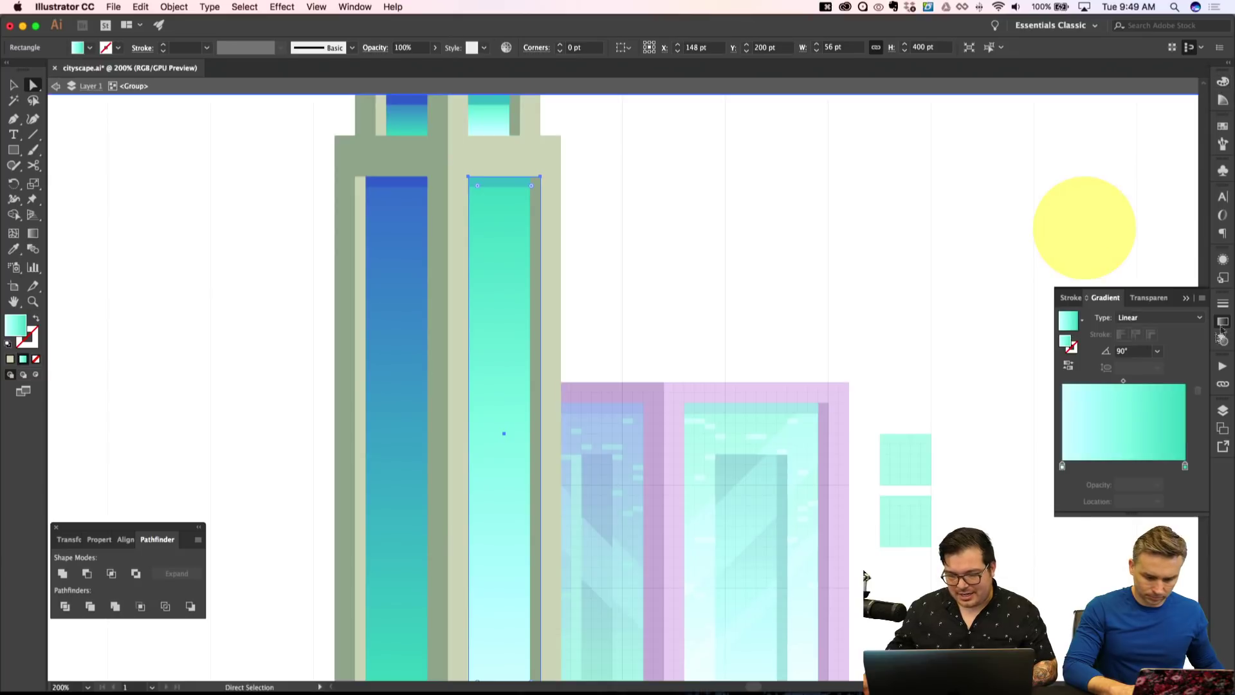
{"action": "double_click", "coordinate": [1186, 465]}
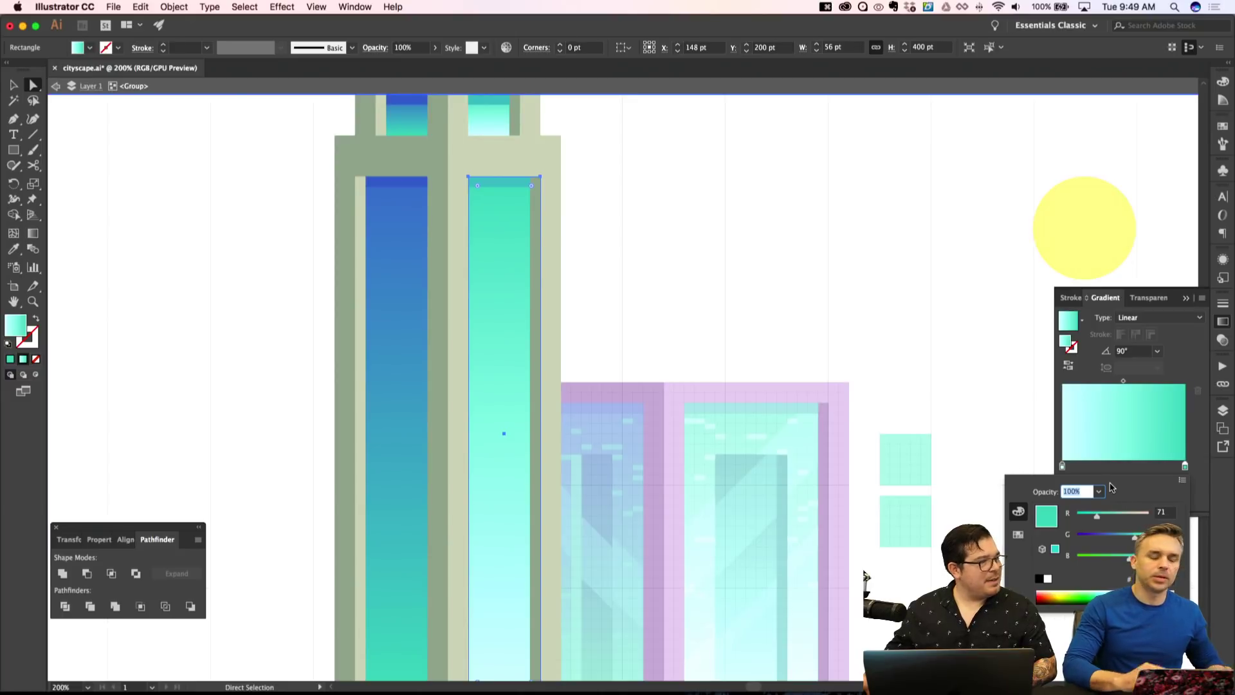
{"action": "left_click_drag", "start_coordinate": [1104, 514], "coordinate": [1120, 520]}
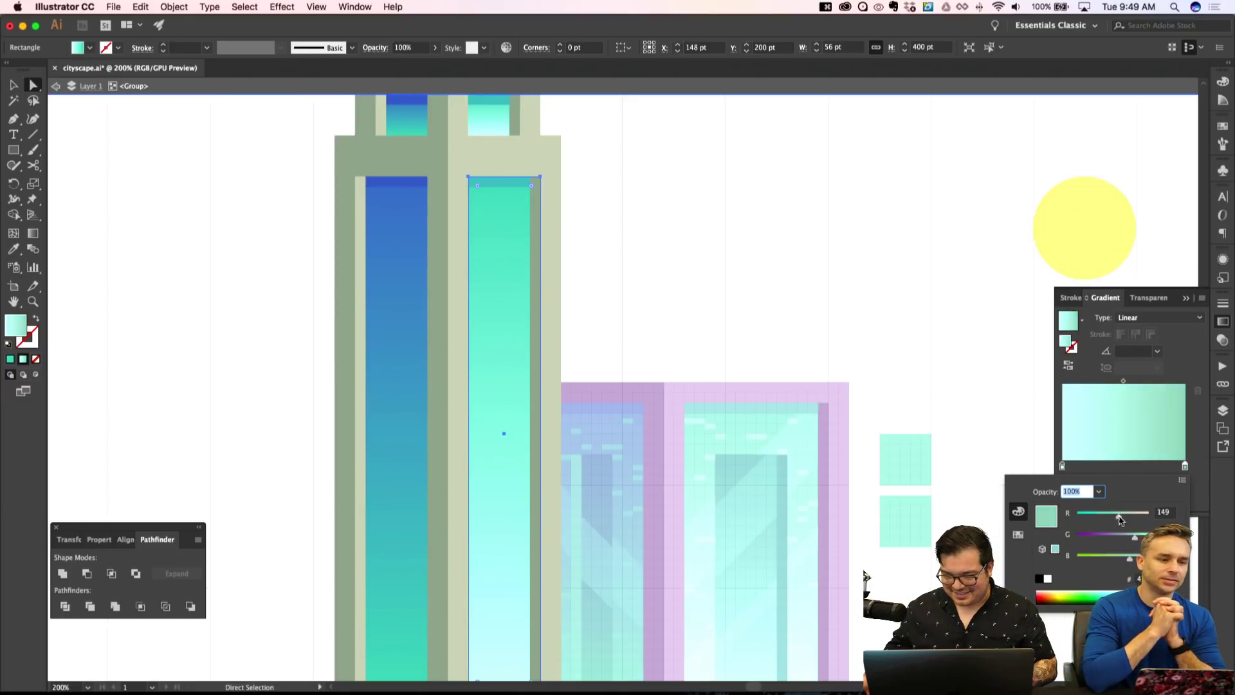
{"action": "key", "text": "super+z"}
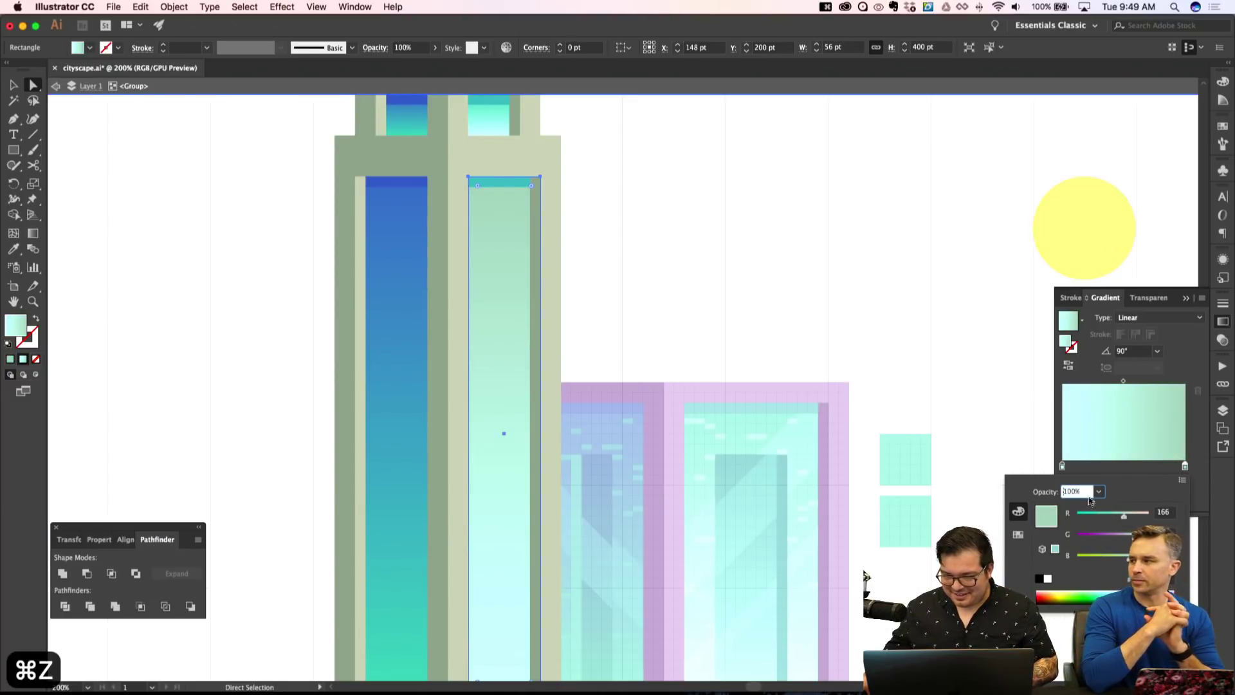
{"action": "left_click", "coordinate": [1024, 534]}
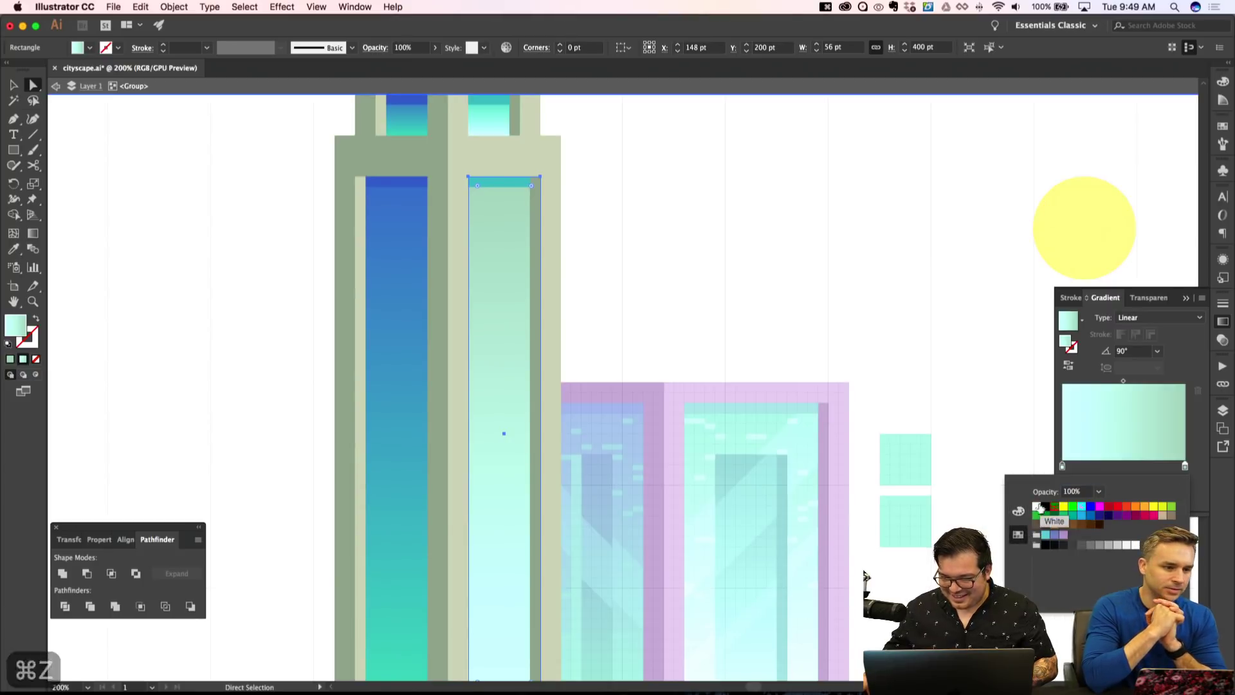
{"action": "left_click", "coordinate": [1017, 514]}
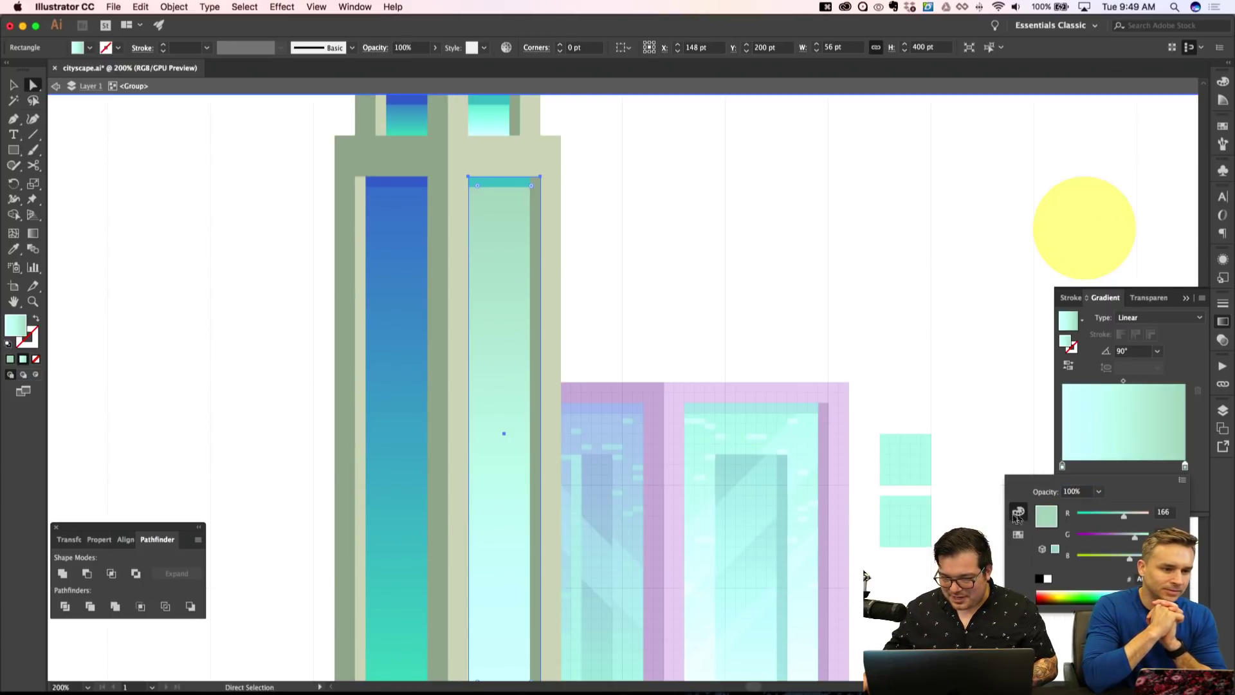
{"action": "left_click", "coordinate": [1182, 481]}
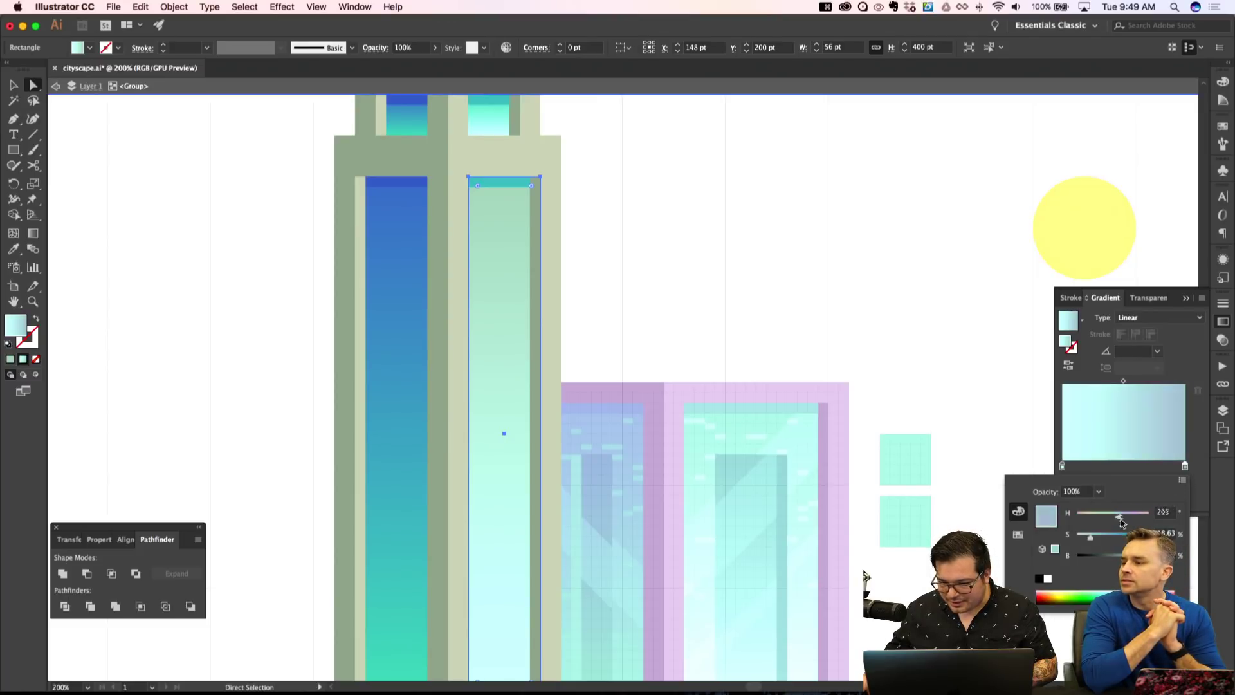
Recolour the darker gradient stop of the beige side's tall window to deep pink with hue 340.5° and saturation 50%.
{"action": "left_click_drag", "start_coordinate": [1120, 522], "coordinate": [1127, 522]}
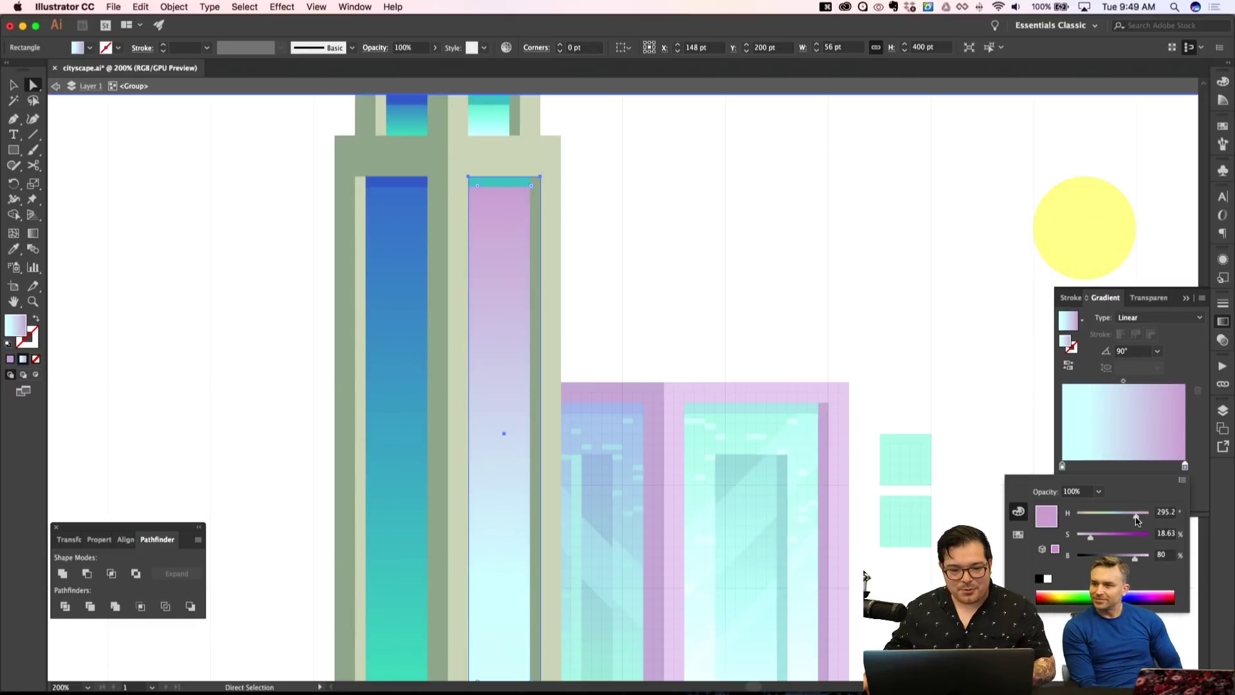
{"action": "mouse_move", "coordinate": [1106, 521]}
{"action": "left_mouse_down"}
{"action": "mouse_move", "coordinate": [1083, 520]}
{"action": "mouse_move", "coordinate": [1162, 522]}
{"action": "mouse_move", "coordinate": [1100, 538]}
{"action": "left_mouse_up"}
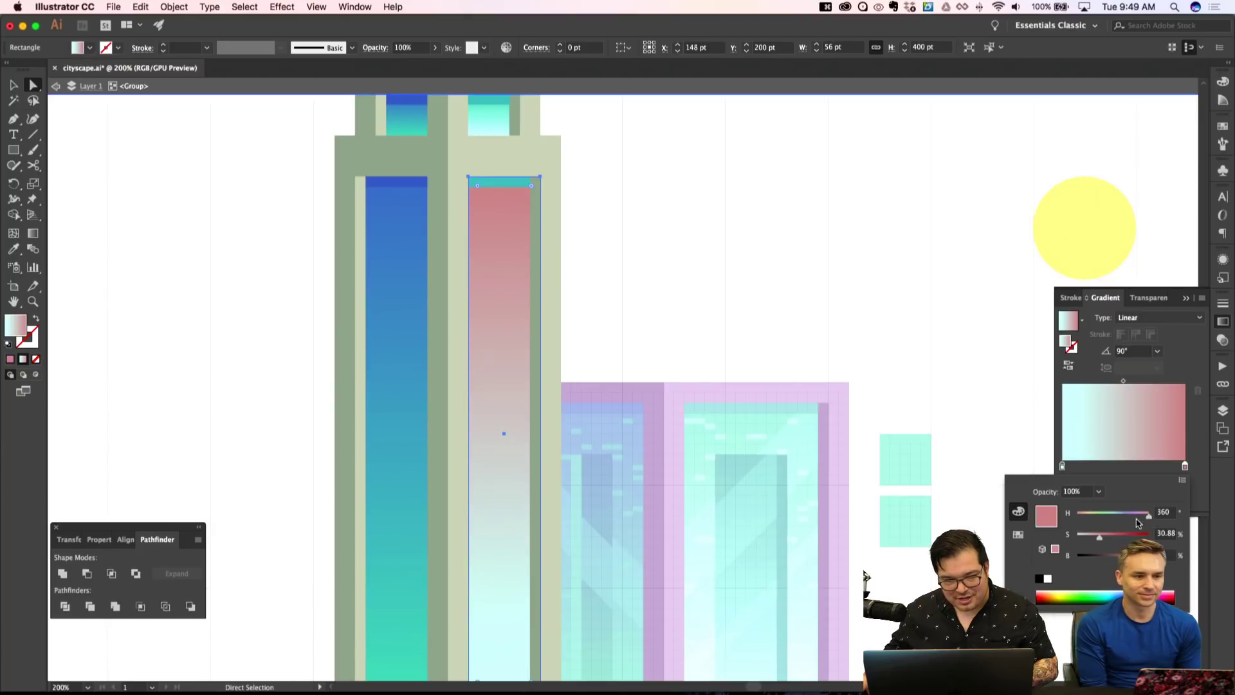
{"action": "left_click_drag", "start_coordinate": [1085, 519], "coordinate": [1083, 518]}
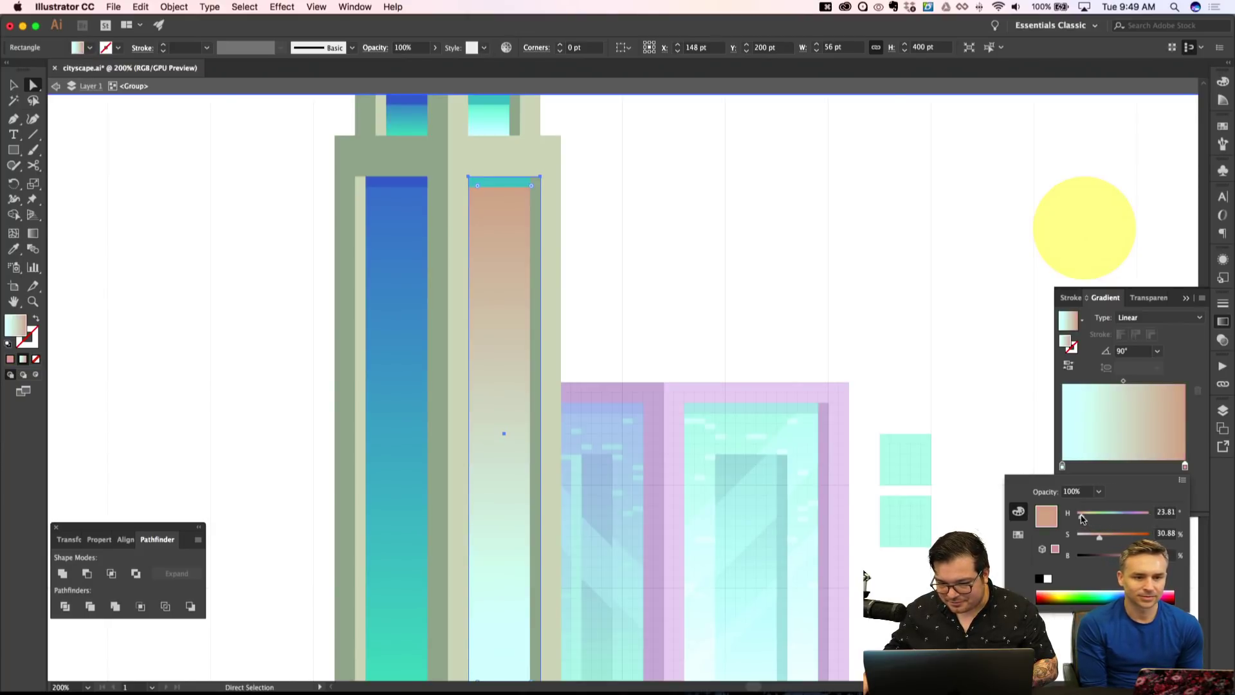
{"action": "left_click", "coordinate": [1146, 514]}
{"action": "left_click", "coordinate": [1108, 535]}
{"action": "left_click_drag", "start_coordinate": [1109, 539], "coordinate": [1113, 541]}
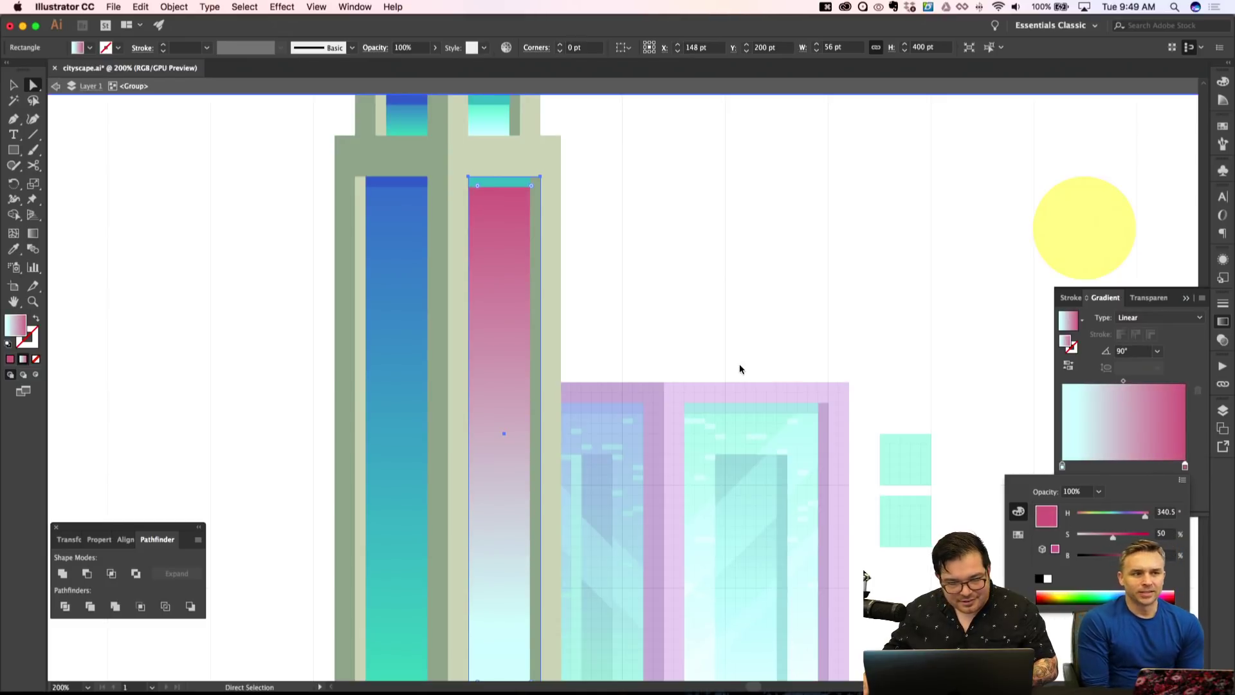
Recolour the same gradient's pale stop in HSB to peach, hue about 14° and saturation about 25%, and leave isolation mode.
{"action": "key", "text": "shift+super+a"}
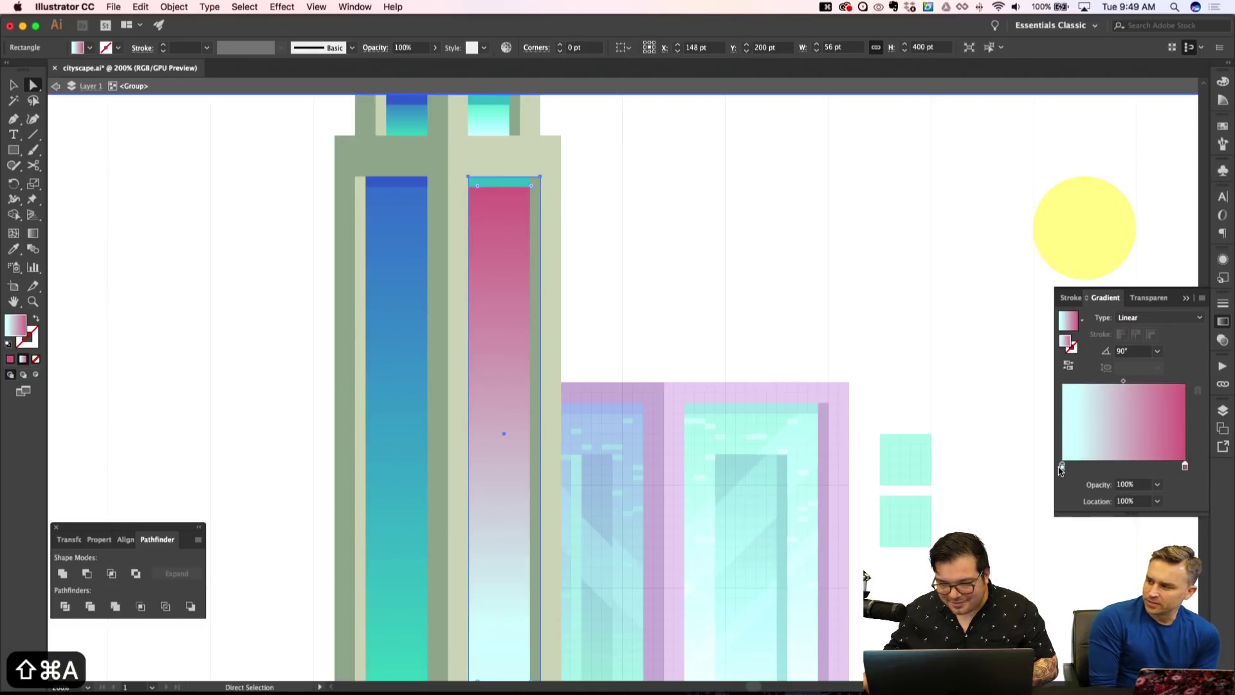
{"action": "double_click", "coordinate": [1062, 467]}
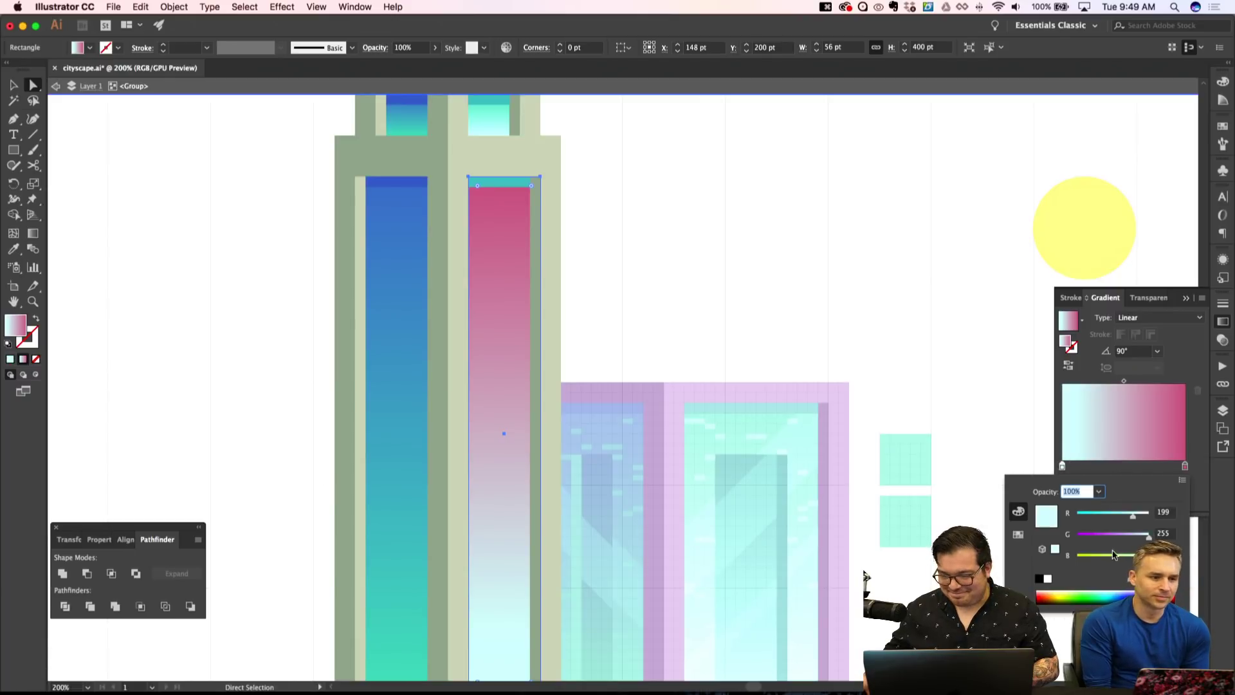
{"action": "left_click", "coordinate": [1183, 480]}
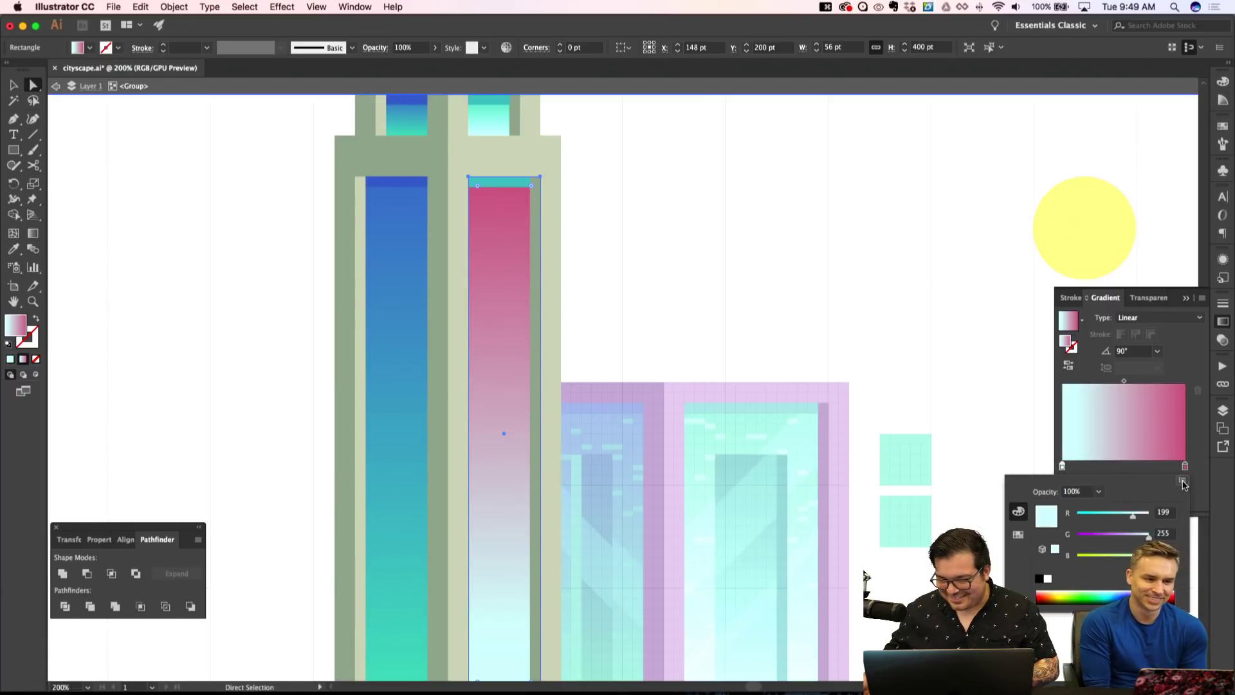
{"action": "left_click", "coordinate": [1136, 515]}
{"action": "left_click_drag", "start_coordinate": [1113, 519], "coordinate": [1085, 522]}
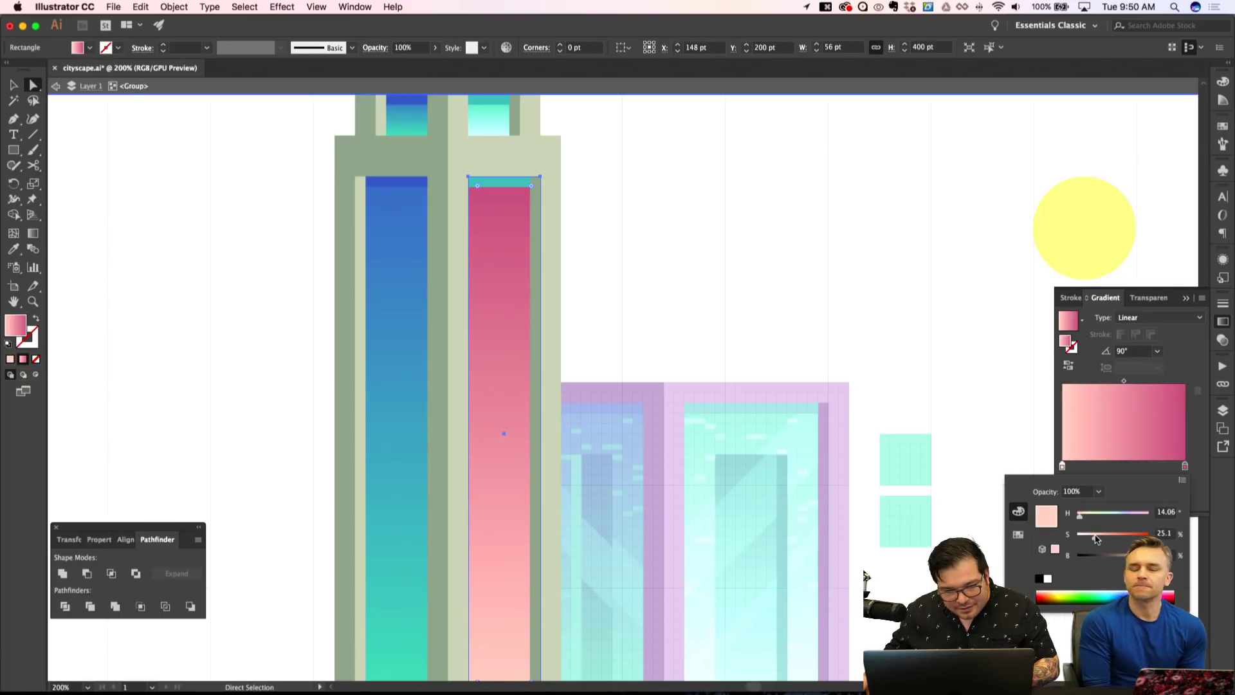
{"action": "left_click", "coordinate": [736, 256]}
{"action": "key", "text": "shift+super+a"}
{"action": "scroll", "coordinate": [739, 261], "scroll_direction": "down", "scroll_amount": 2}
{"action": "scroll", "coordinate": [422, 303], "scroll_direction": "up", "scroll_amount": 2}
{"action": "scroll", "coordinate": [422, 303], "scroll_direction": "down", "scroll_amount": 3}
{"action": "double_click", "coordinate": [331, 369]}
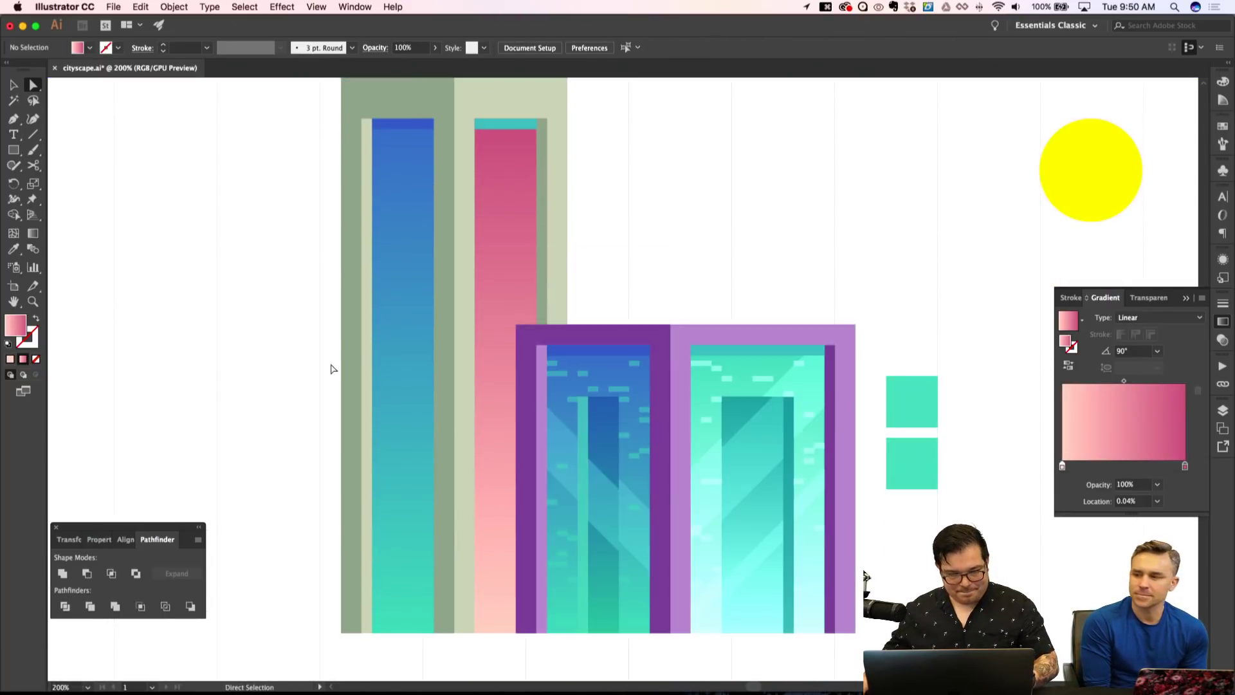
Examine how the pink window gradient works beside the purple building in the overall view.
{"action": "key", "text": "super+minus"}
{"action": "key", "text": "super+minus"}
{"action": "key", "text": "super+minus"}
{"action": "key", "text": "super+apostrophe"}
{"action": "key", "text": "super+apostrophe"}
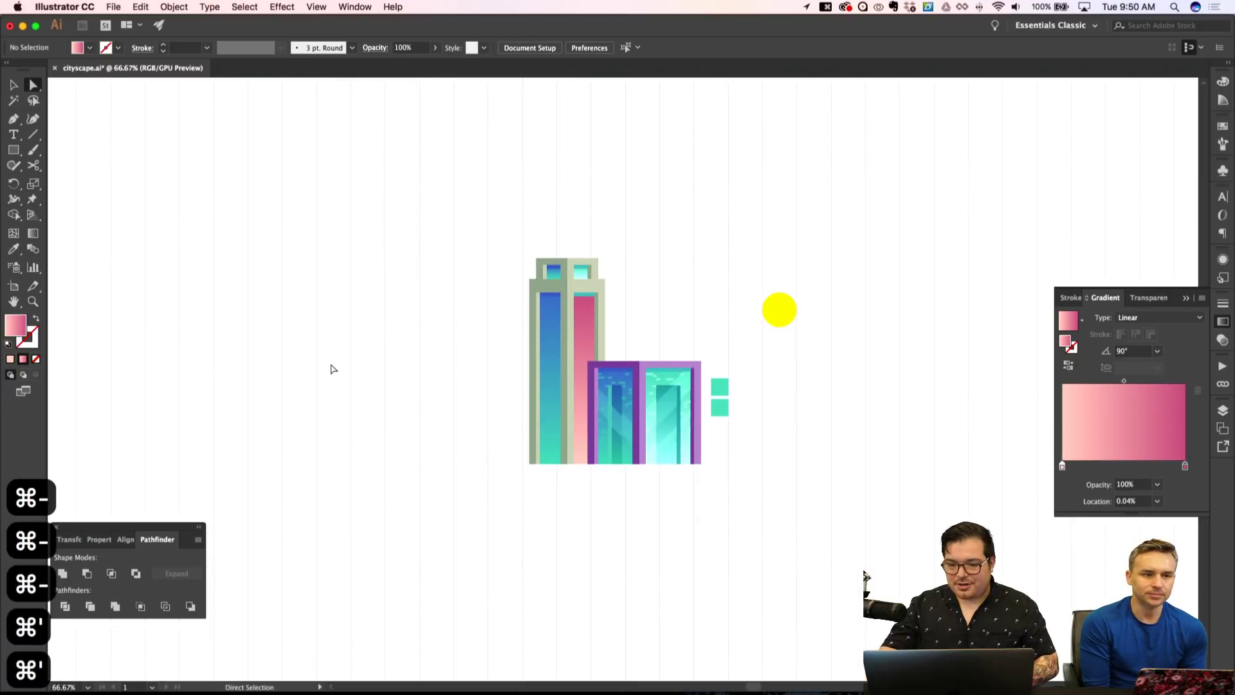
{"action": "key", "text": "super+equal"}
{"action": "key", "text": "super+equal"}
{"action": "key", "text": "super+equal"}
Copy the pink gradient onto the tall window on the tower's dark green side and replace its peach end with the deep pink.
{"action": "left_click", "coordinate": [422, 269]}
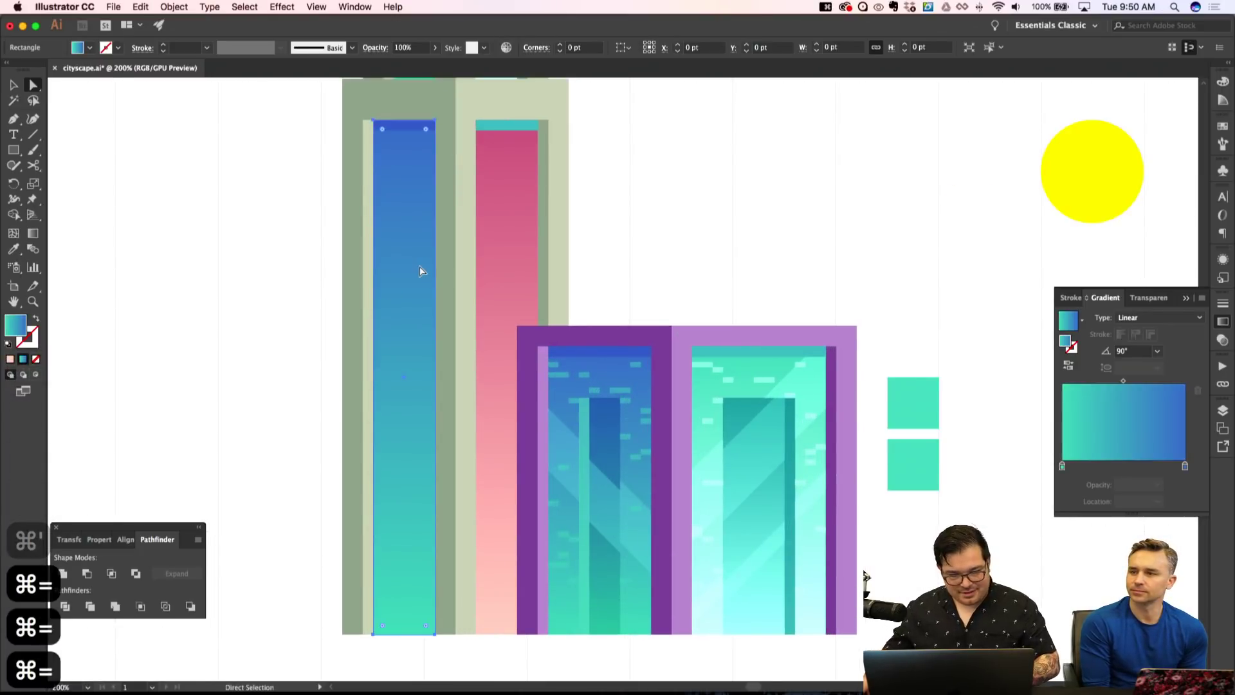
{"action": "key", "text": "i"}
{"action": "left_click", "coordinate": [502, 206]}
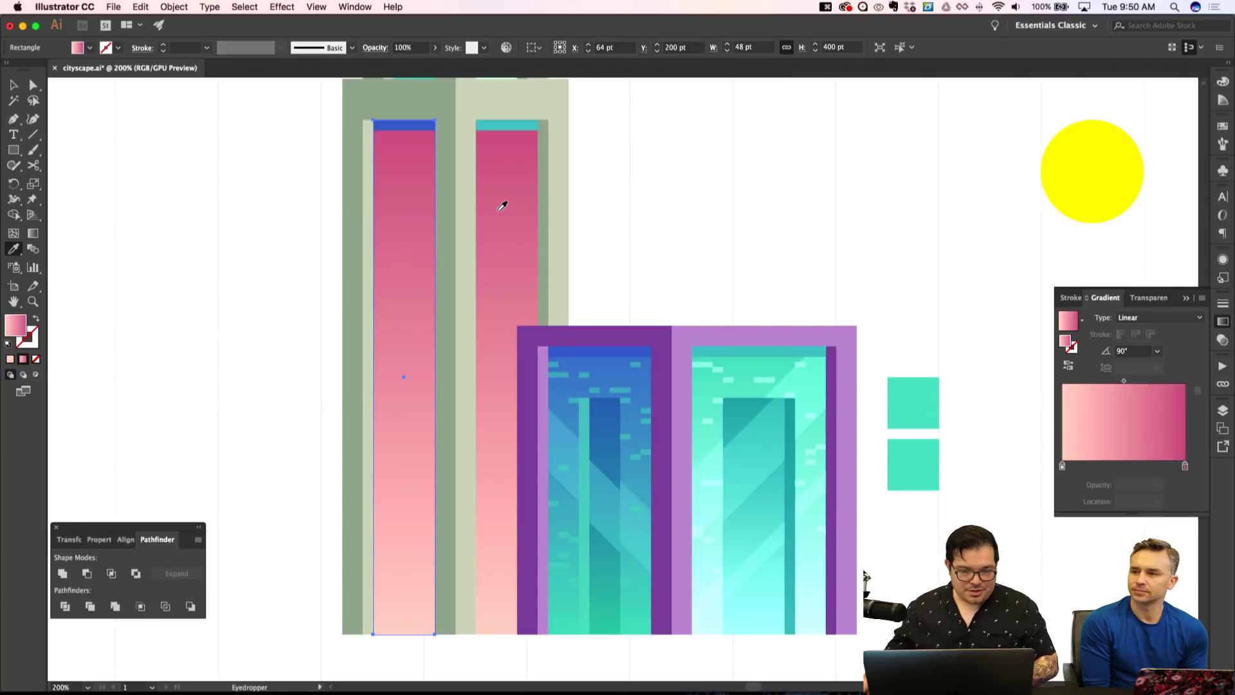
{"action": "left_click_drag", "start_coordinate": [1184, 470], "coordinate": [1048, 469]}
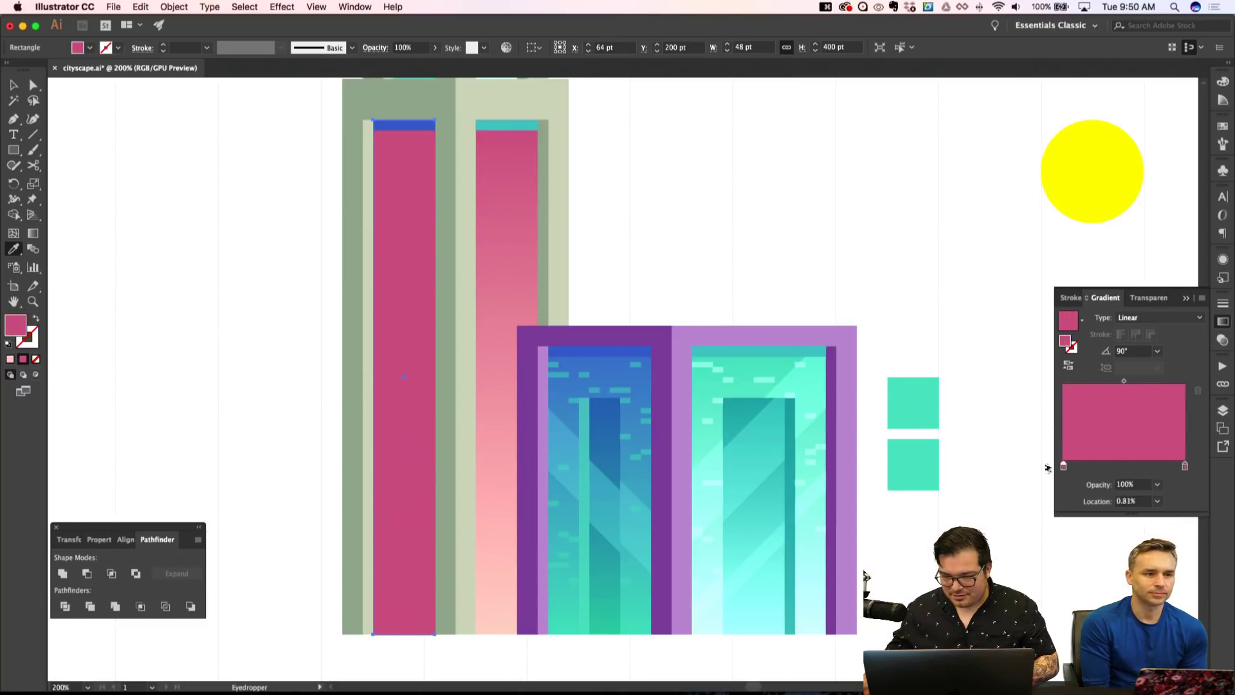
Recolour the upper gradient stop of the tall window on the tower's dark green side to deep purple, using HSB values.
{"action": "double_click", "coordinate": [1186, 468]}
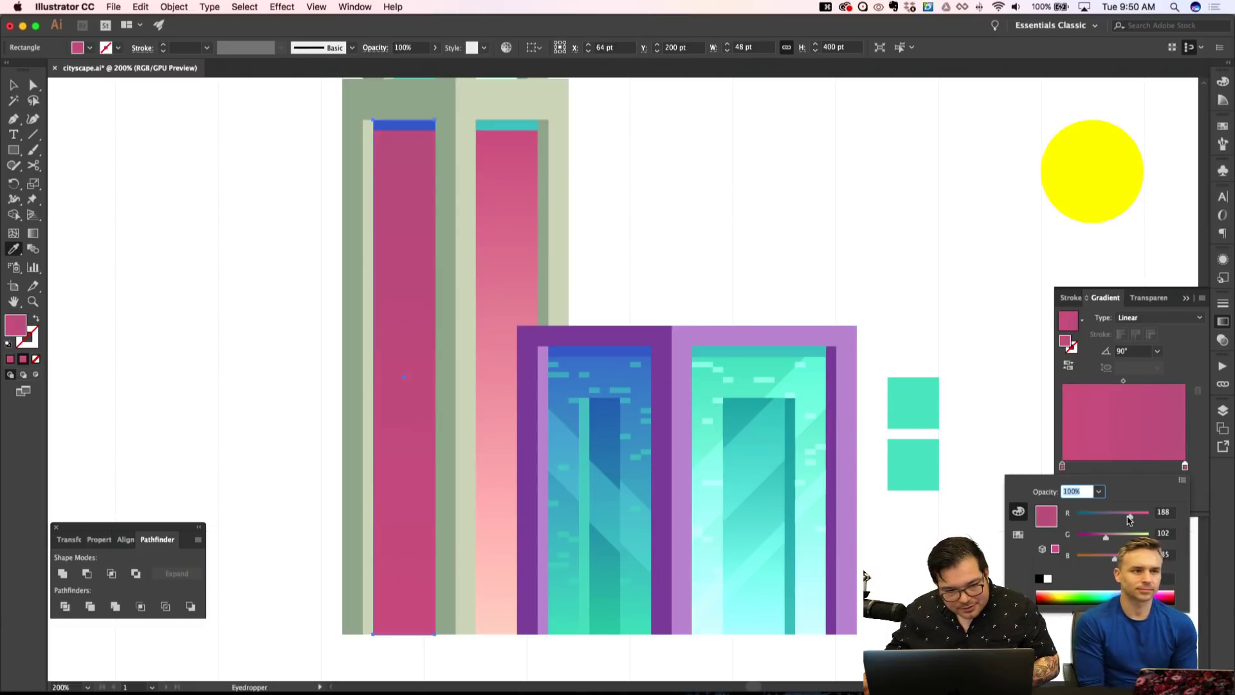
{"action": "left_click_drag", "start_coordinate": [1106, 536], "coordinate": [1121, 561]}
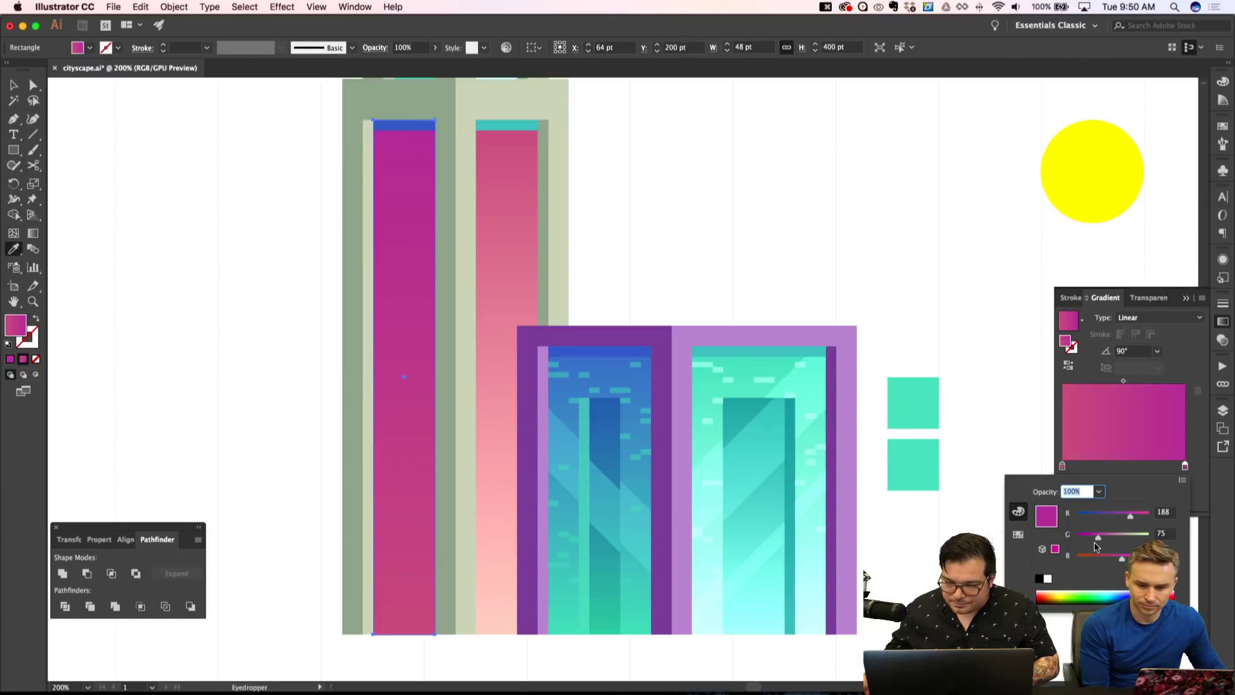
{"action": "left_click", "coordinate": [1183, 480]}
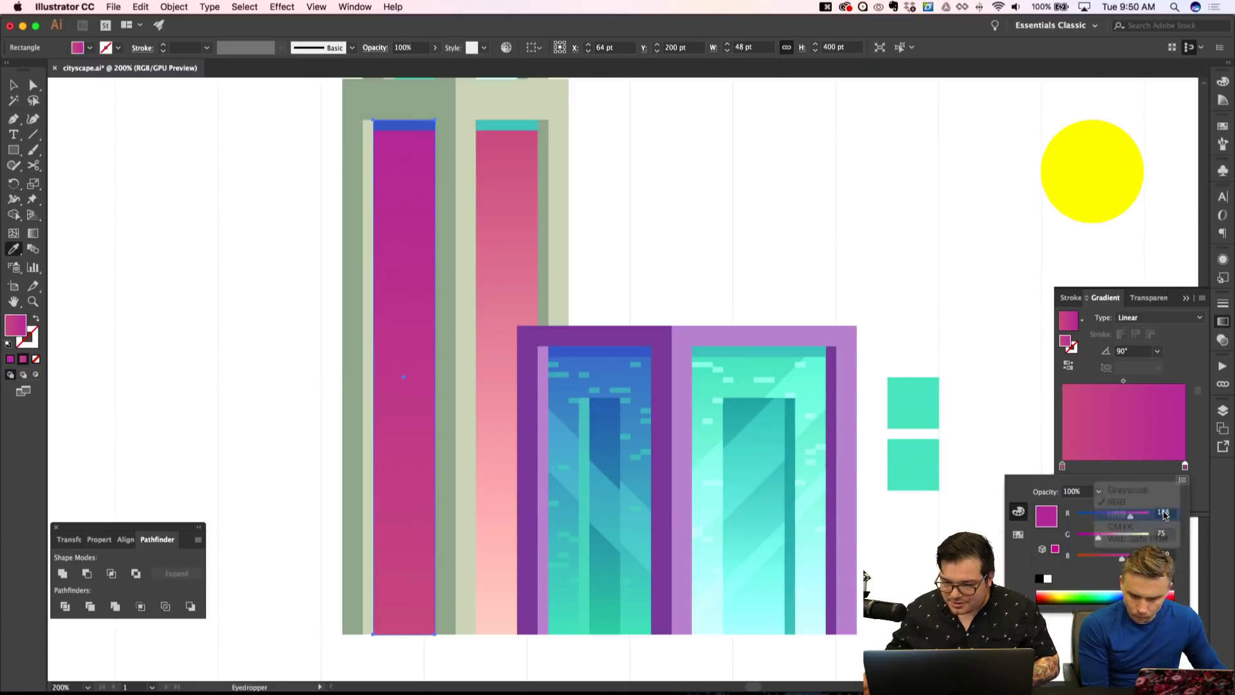
{"action": "left_click", "coordinate": [1166, 514]}
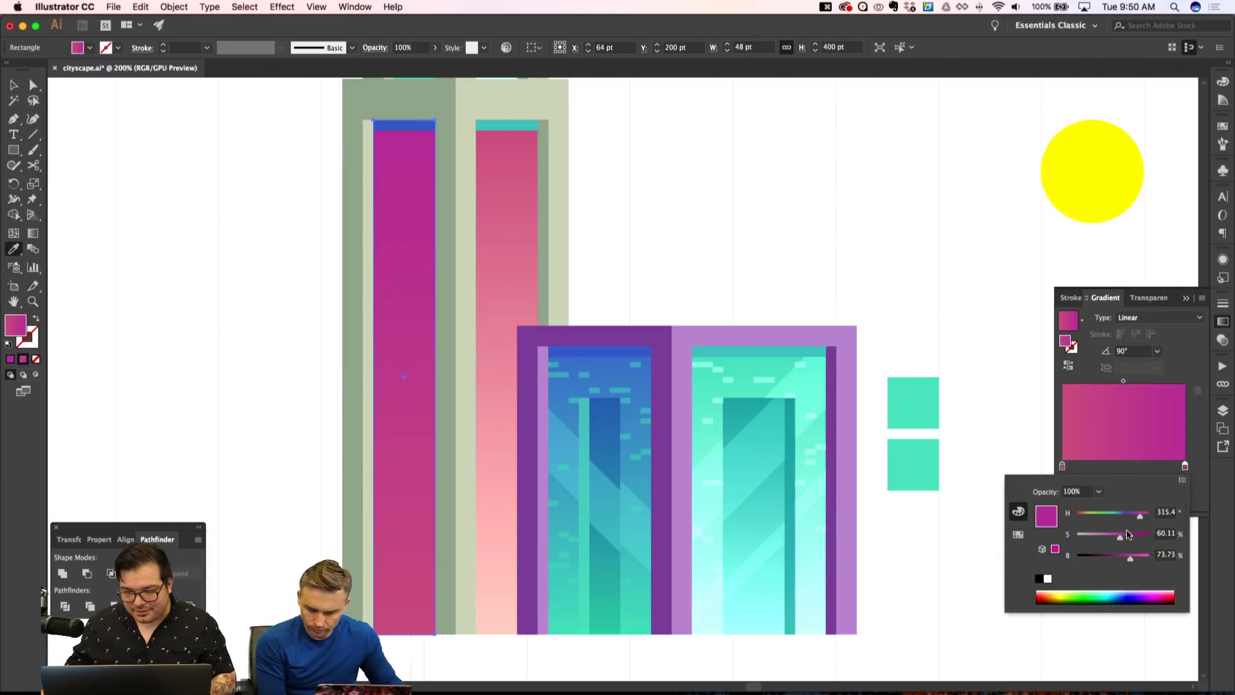
{"action": "left_click_drag", "start_coordinate": [1141, 518], "coordinate": [1135, 519]}
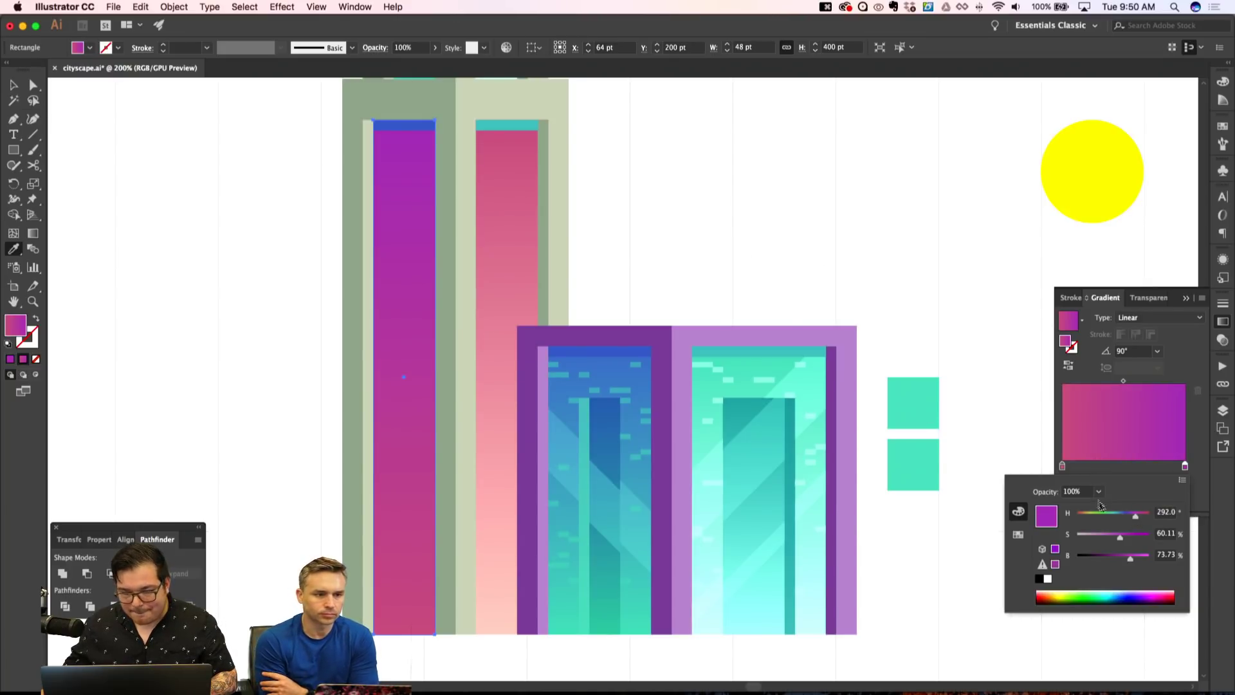
{"action": "mouse_move", "coordinate": [1120, 537]}
{"action": "left_mouse_down"}
{"action": "mouse_move", "coordinate": [1125, 563]}
{"action": "mouse_move", "coordinate": [1131, 519]}
{"action": "left_mouse_up"}
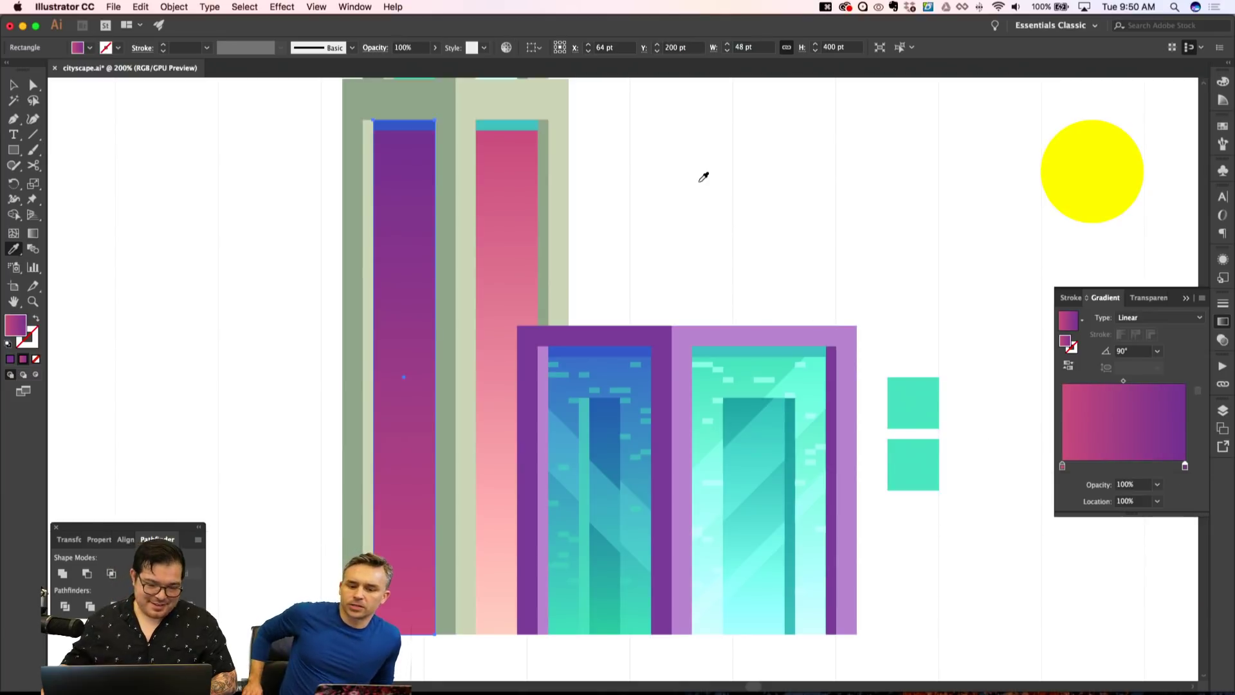
{"action": "key", "text": "super+shift+a"}
Copy the purple-to-pink gradient from the tall dark-side window onto the small upper-level window above it.
{"action": "key", "text": "super+minus"}
{"action": "key", "text": "super+minus"}
{"action": "key", "text": "super+minus"}
{"action": "key", "text": "super+plus"}
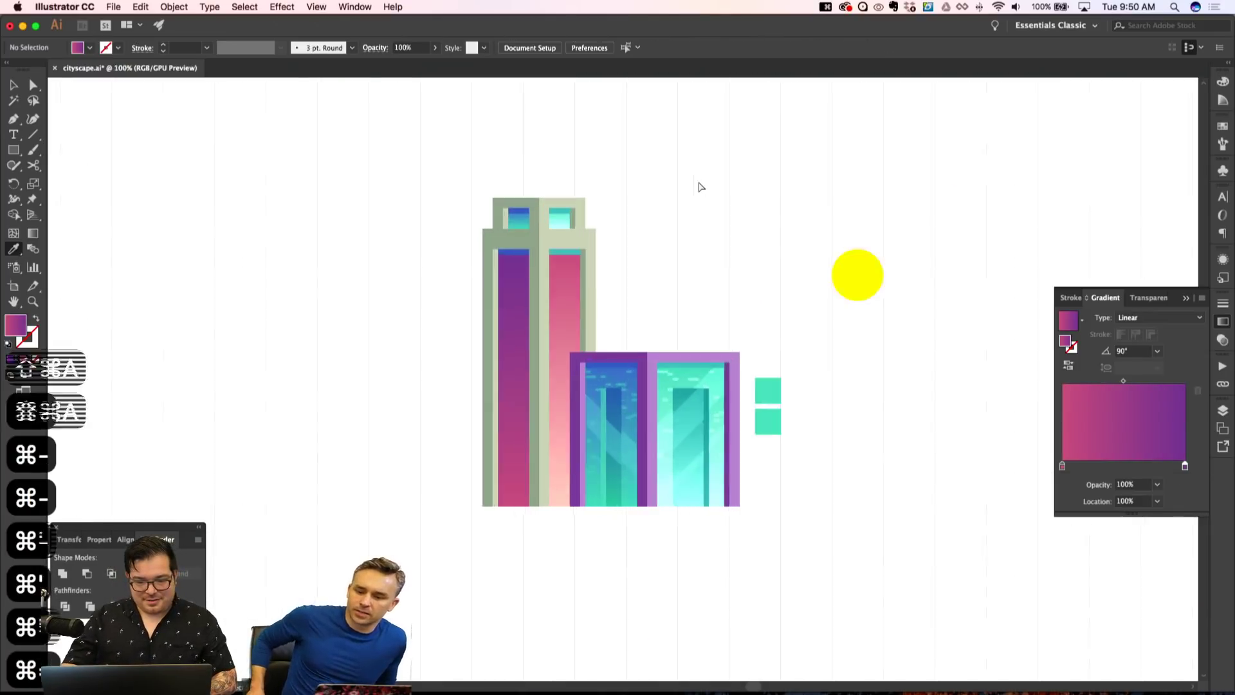
{"action": "key", "text": "super+plus"}
{"action": "scroll", "coordinate": [491, 171], "scroll_direction": "up", "scroll_amount": 3}
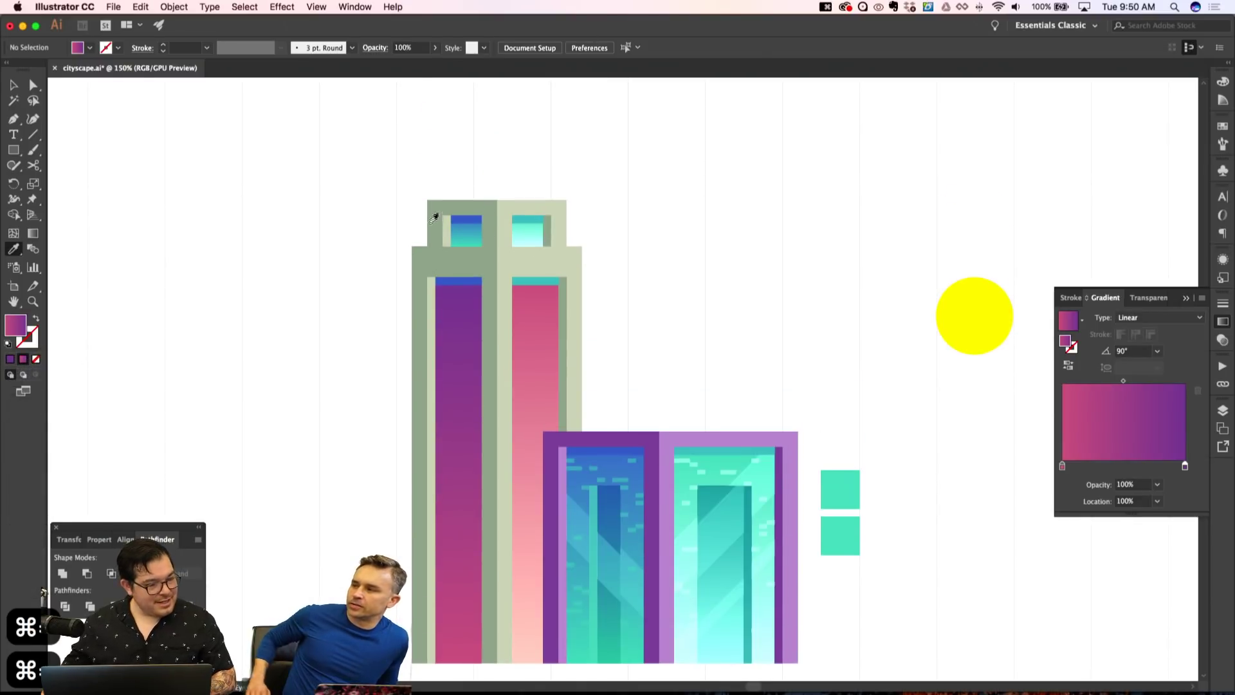
{"action": "key", "text": "a"}
{"action": "left_click", "coordinate": [470, 242]}
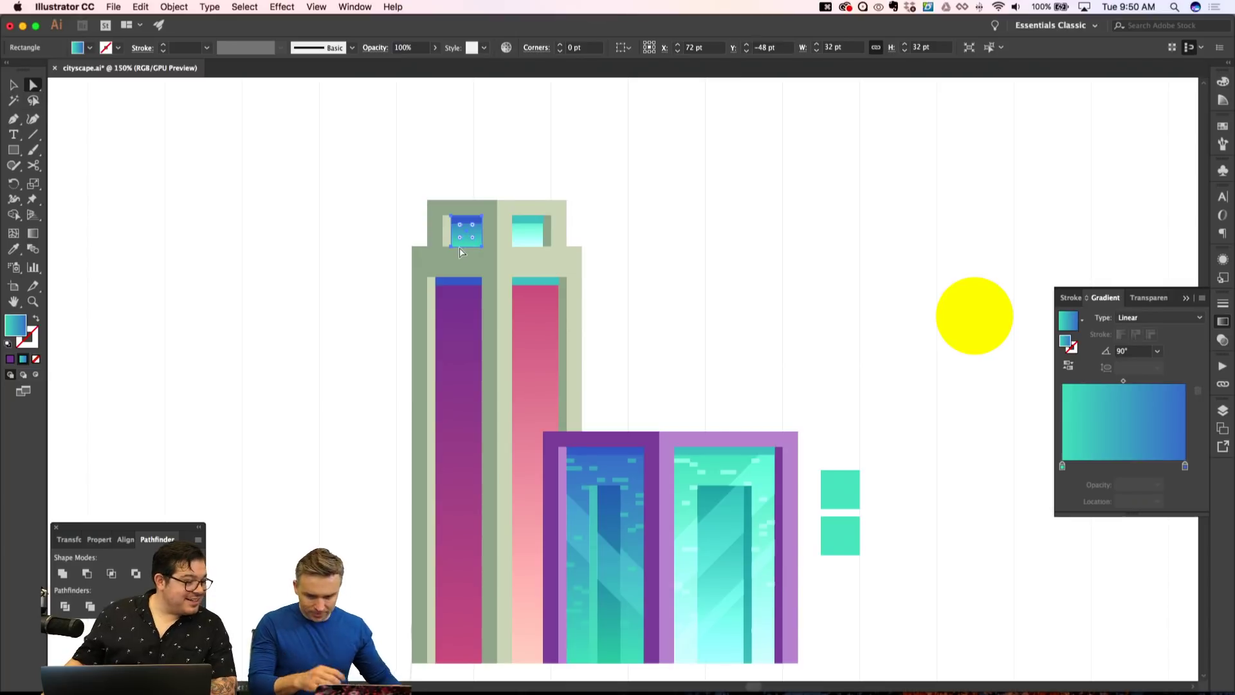
{"action": "key", "text": "i"}
{"action": "left_click", "coordinate": [469, 378]}
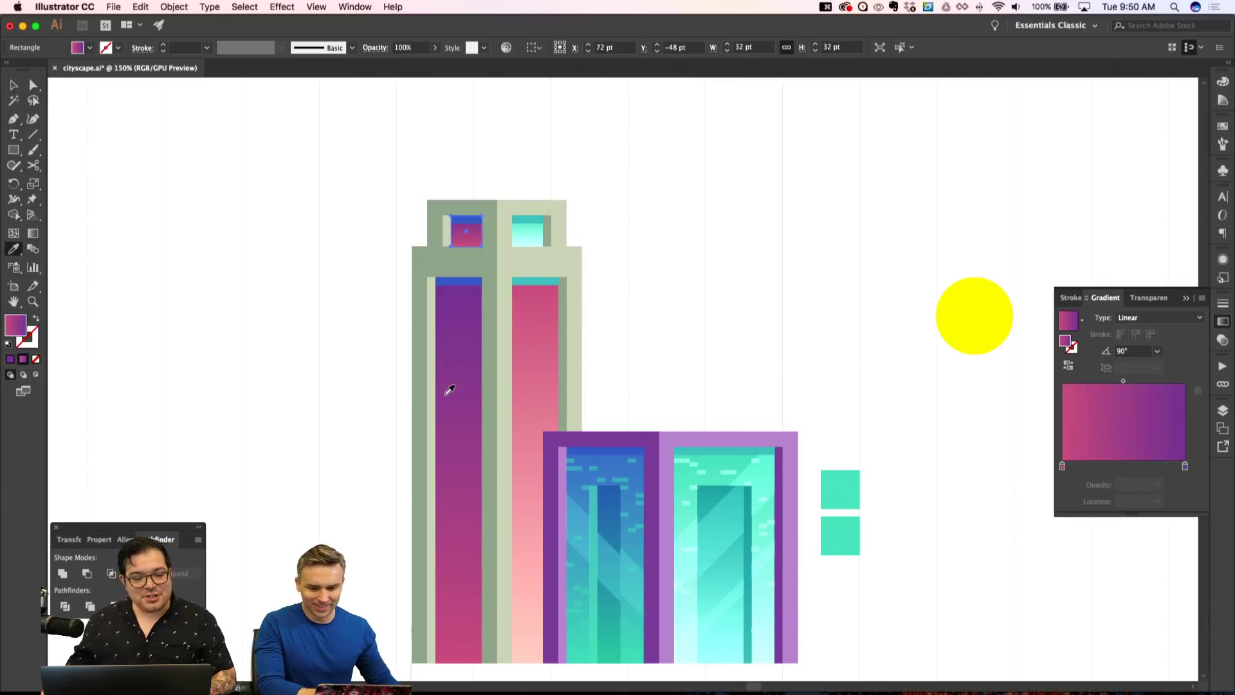
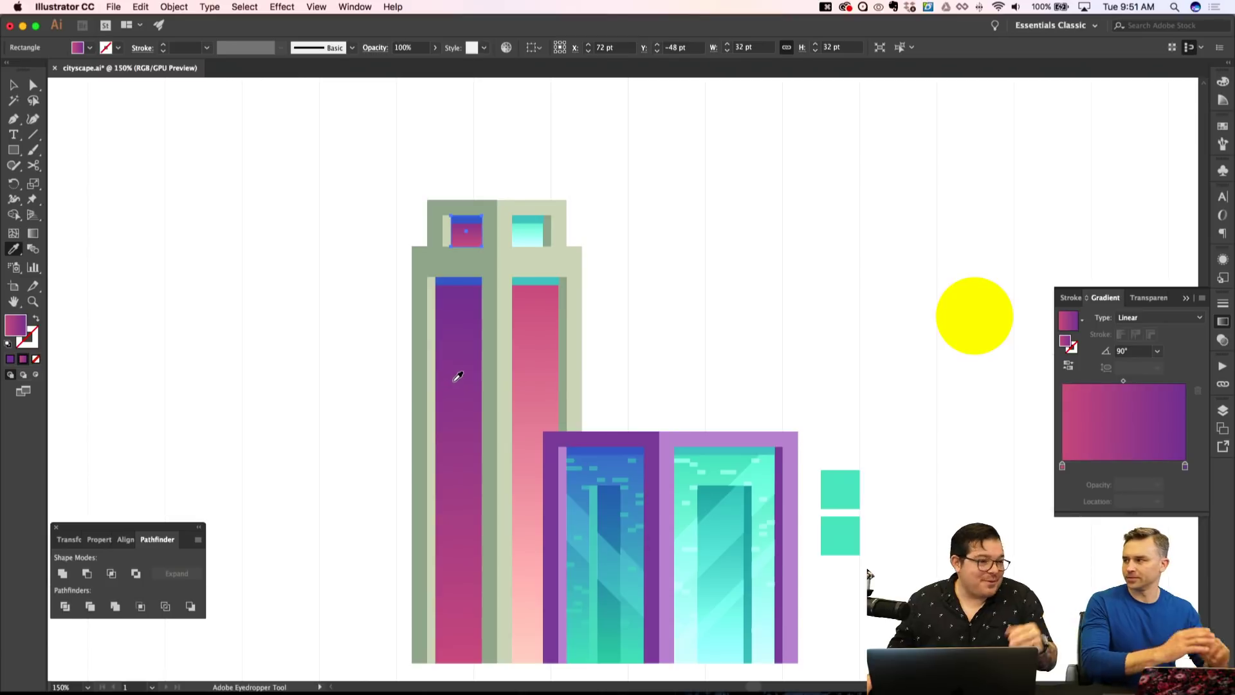
Copy the pink-to-peach gradient from the tall beige-side window onto the small upper-level window above it.
{"action": "key", "text": "shift+super+a"}
{"action": "left_click", "coordinate": [533, 234], "text": "super"}
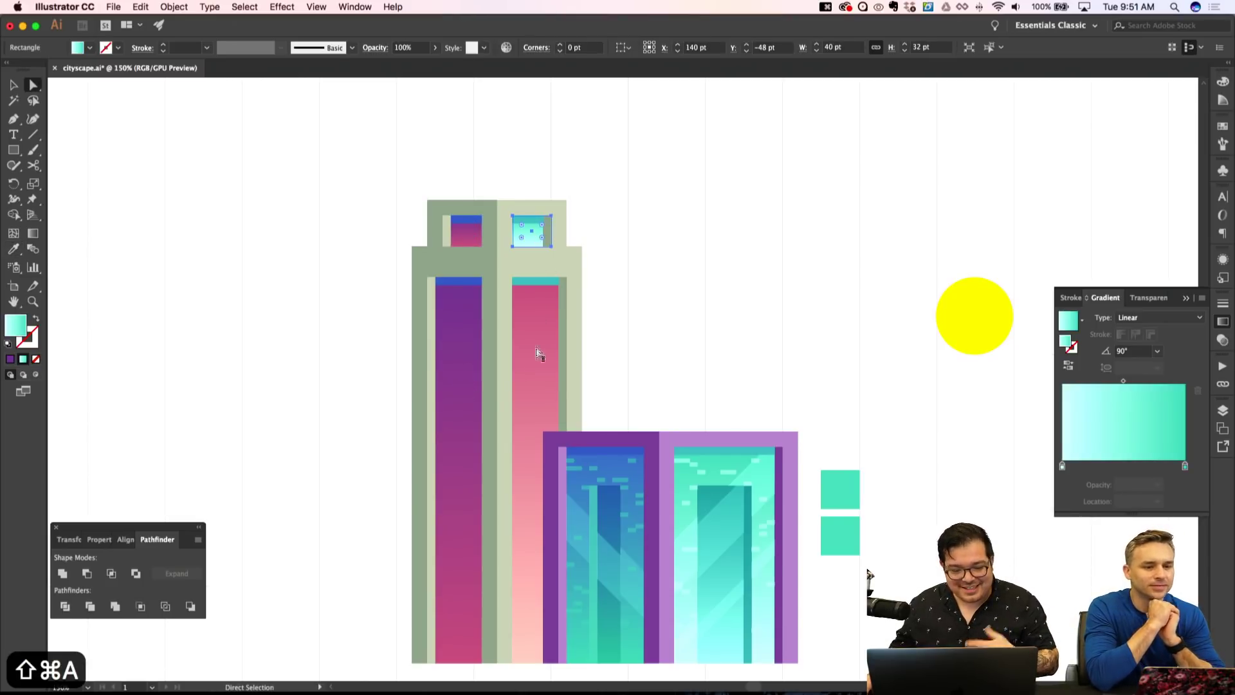
{"action": "left_click", "coordinate": [546, 373]}
{"action": "key", "text": "shift+super+a"}
{"action": "key", "text": "a"}
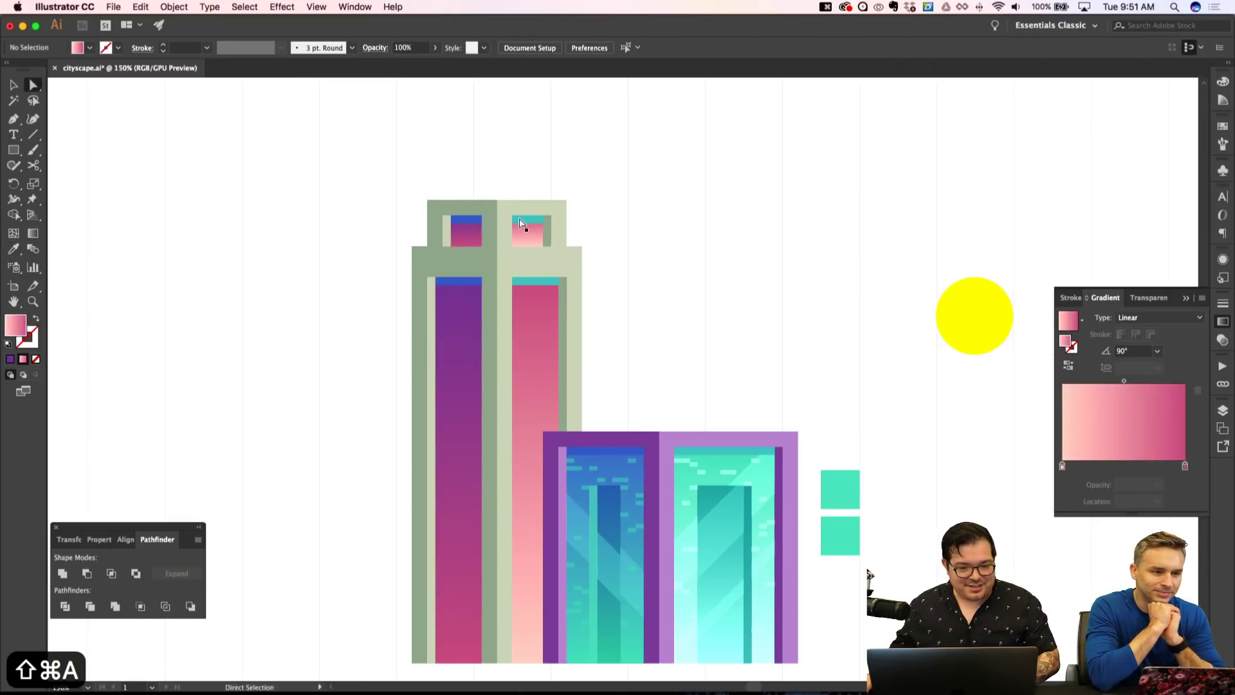
Recolour the teal shadow strips atop both beige-side windows with magenta sampled from the lower part of the tall dark-side window.
{"action": "left_click", "coordinate": [523, 222]}
{"action": "left_click", "coordinate": [536, 281], "text": "shift"}
{"action": "key", "text": "i"}
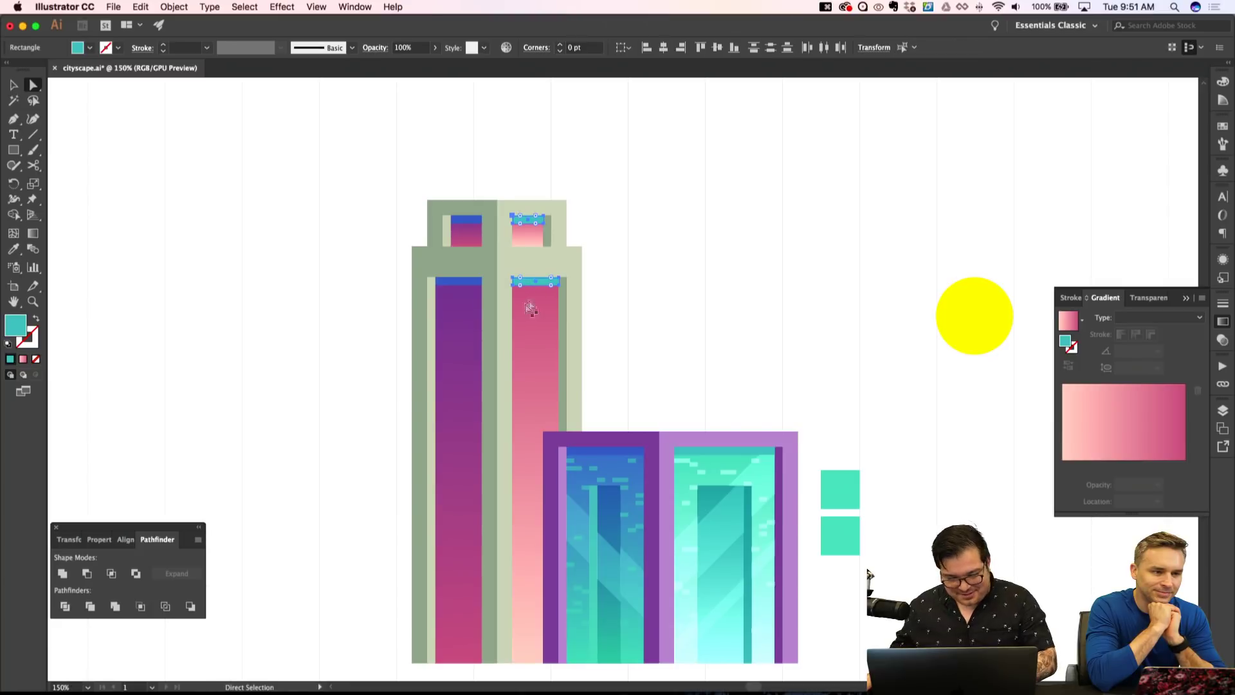
{"action": "left_click", "coordinate": [466, 530]}
{"action": "key", "text": "shift+super+a"}
Recolour the blue shadow strips atop both dark-side windows with purple sampled from the upper part of the tall dark-side window.
{"action": "scroll", "coordinate": [433, 360], "scroll_direction": "down", "scroll_amount": 1}
{"action": "key", "text": "a"}
{"action": "left_click", "coordinate": [465, 218]}
{"action": "left_click", "coordinate": [463, 279], "text": "shift"}
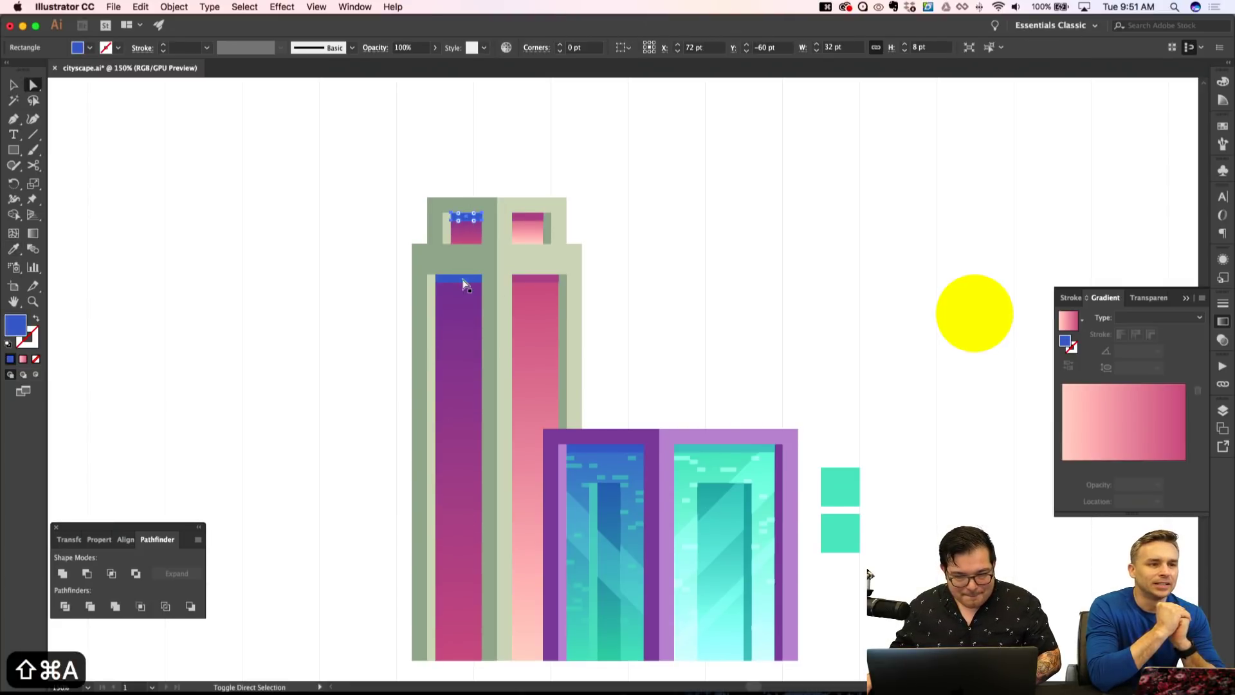
{"action": "scroll", "coordinate": [461, 287], "scroll_direction": "down", "scroll_amount": 2}
{"action": "key", "text": "i"}
{"action": "left_click", "coordinate": [464, 261]}
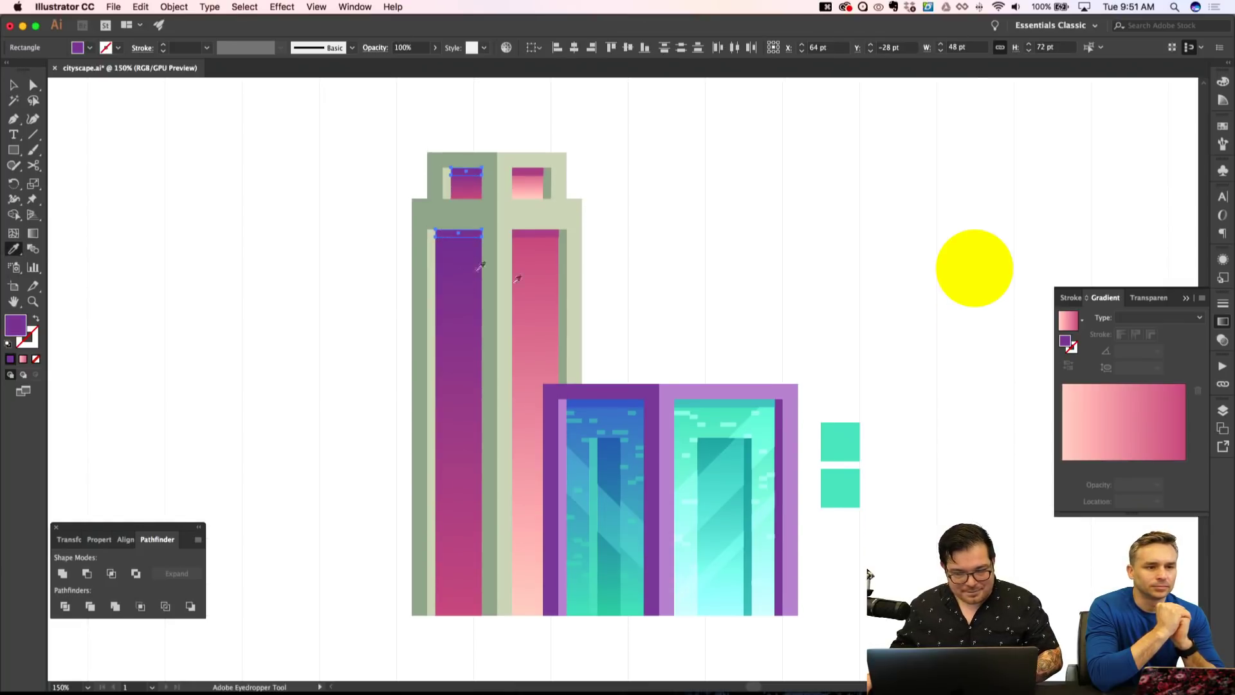
Deepen the purple of the two dark-side shadow strips to saturation about 58% and brightness about 54%.
{"action": "left_click", "coordinate": [1222, 82]}
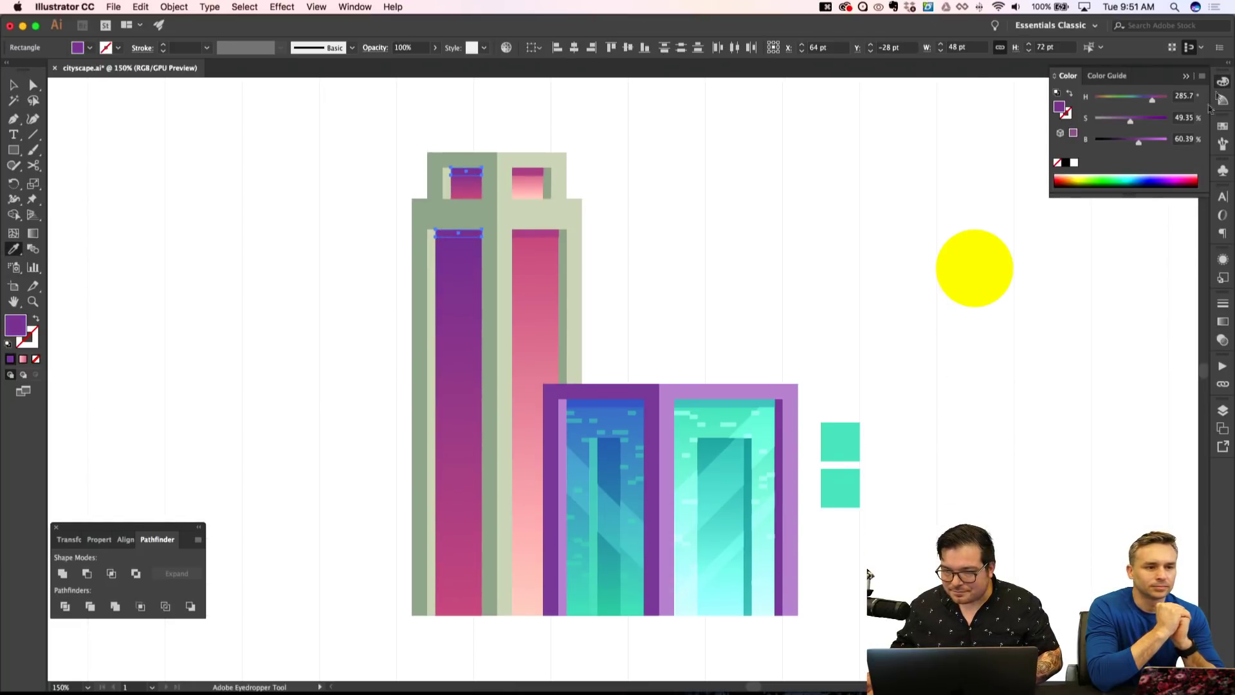
{"action": "left_click", "coordinate": [1136, 120]}
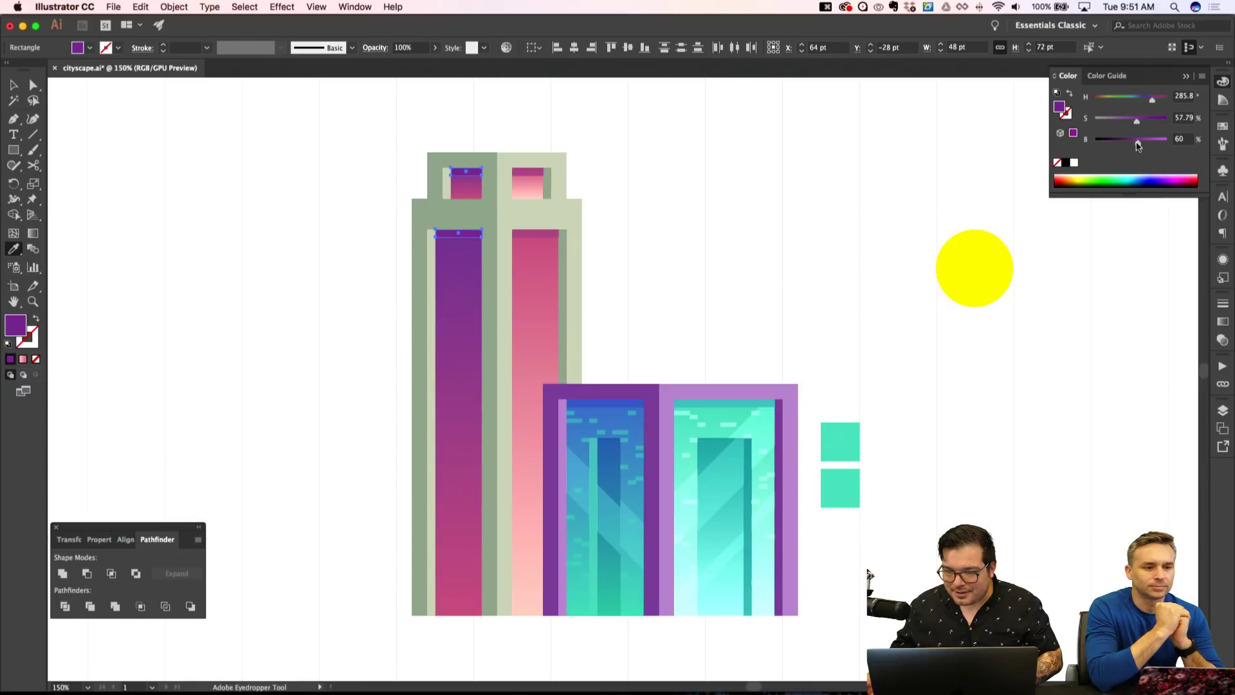
{"action": "left_click_drag", "start_coordinate": [1137, 146], "coordinate": [1134, 148]}
{"action": "key", "text": "super+shift+a"}
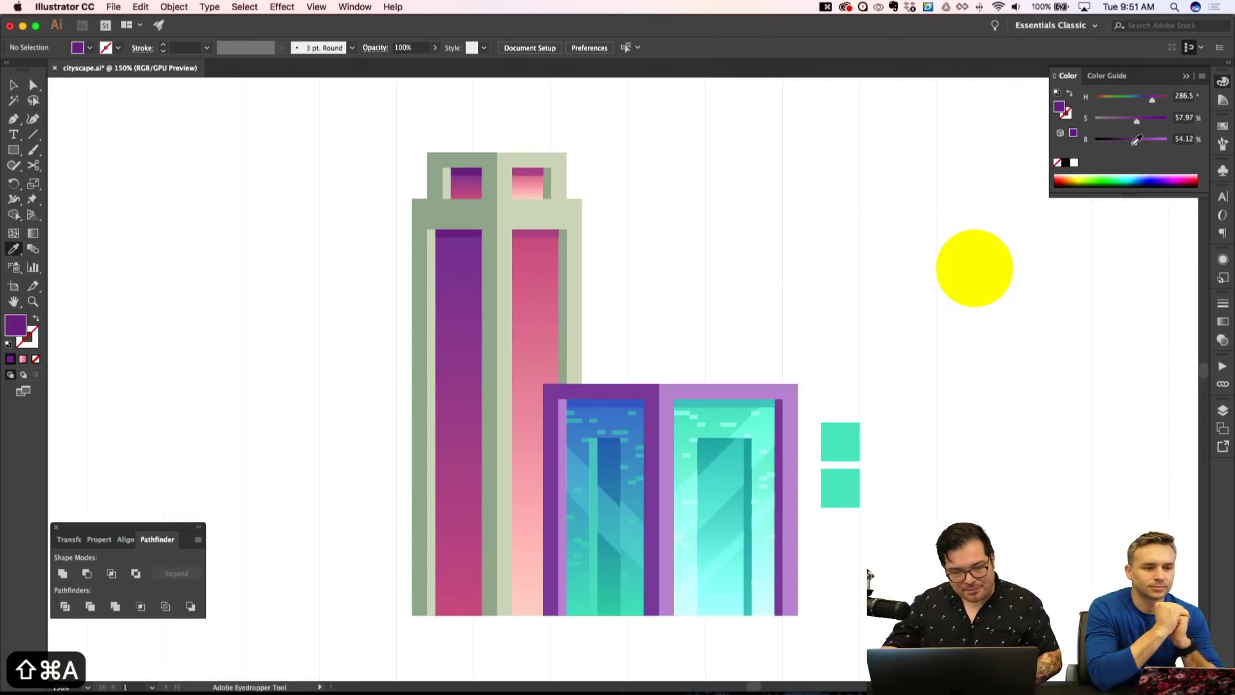
Hide the document grid and examine both buildings together in the overall view.
{"action": "key", "text": "super+minus"}
{"action": "key", "text": "super+minus"}
{"action": "key", "text": "super+minus"}
{"action": "key", "text": "super+apostrophe"}
{"action": "key", "text": "super+apostrophe"}
{"action": "key", "text": "super+equal"}
{"action": "key", "text": "super+equal"}
{"action": "key", "text": "super+apostrophe"}
{"action": "key", "text": "i"}
{"action": "scroll", "coordinate": [827, 234], "scroll_direction": "down", "scroll_amount": 3}
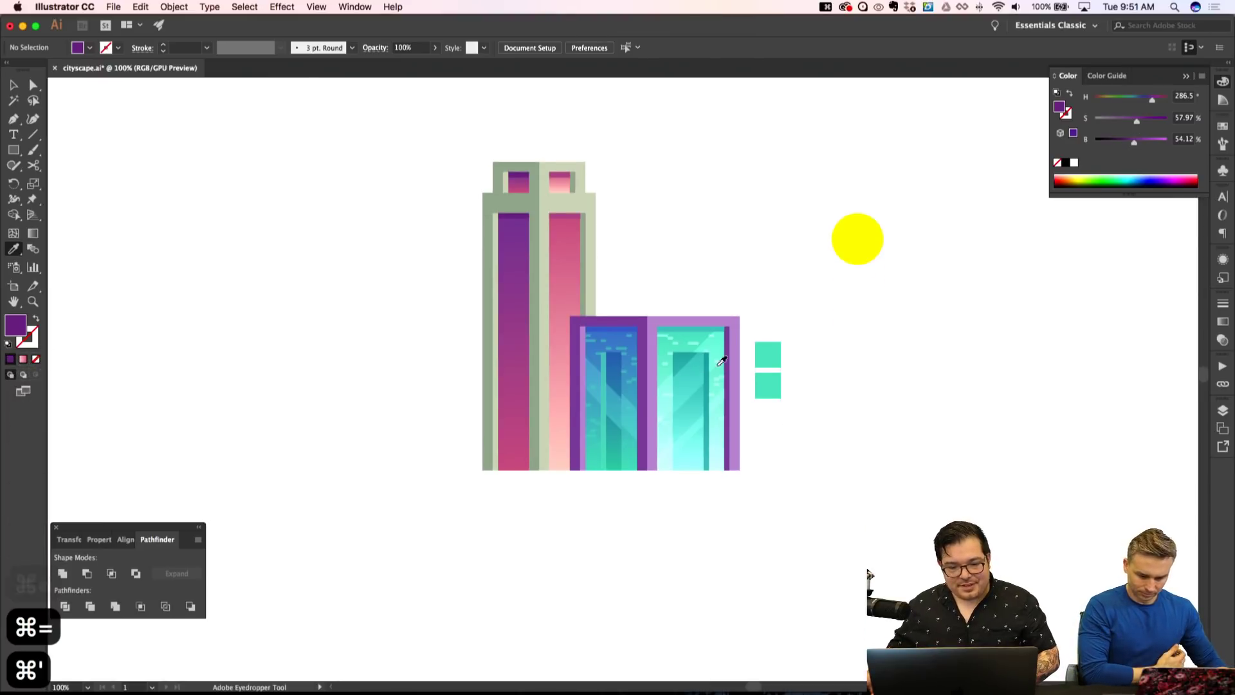
{"action": "scroll", "coordinate": [721, 362], "scroll_direction": "right", "scroll_amount": 2}
{"action": "scroll", "coordinate": [721, 361], "scroll_direction": "left", "scroll_amount": 1}
Draw a 16 × 224 pt shadow rectangle over the beige-side tall window along the purple building's edge, filled with pink sampled from that window.
{"action": "key", "text": "m"}
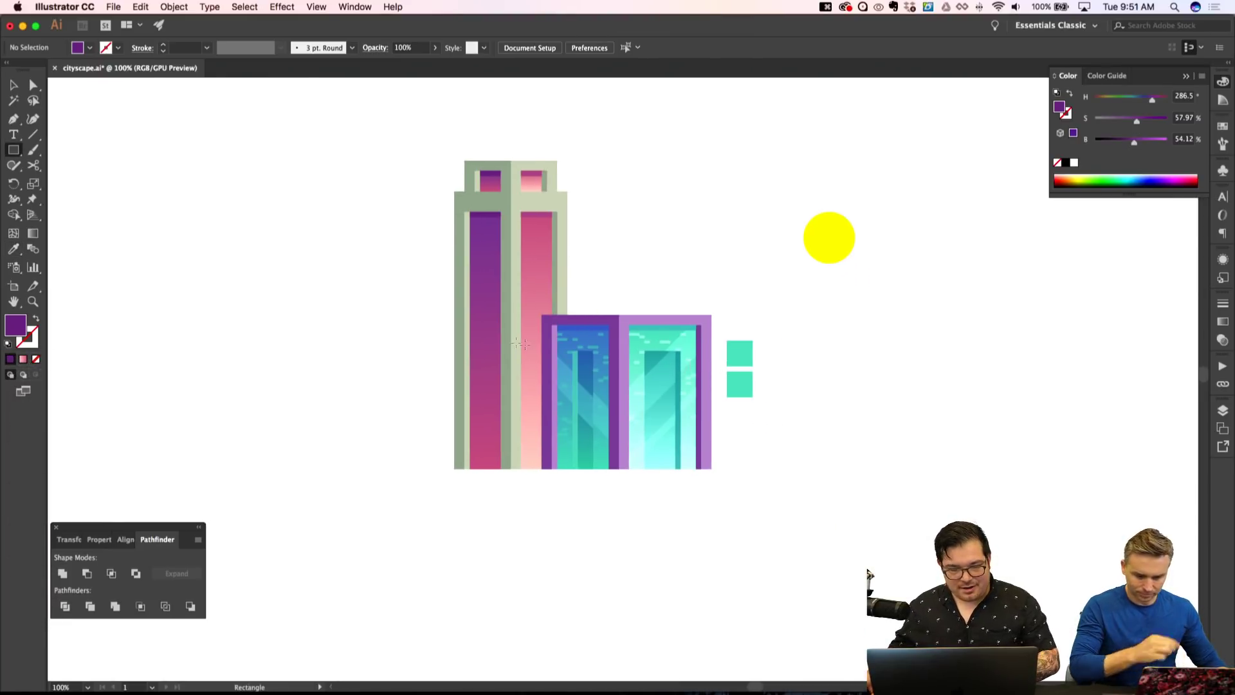
{"action": "key", "text": "v"}
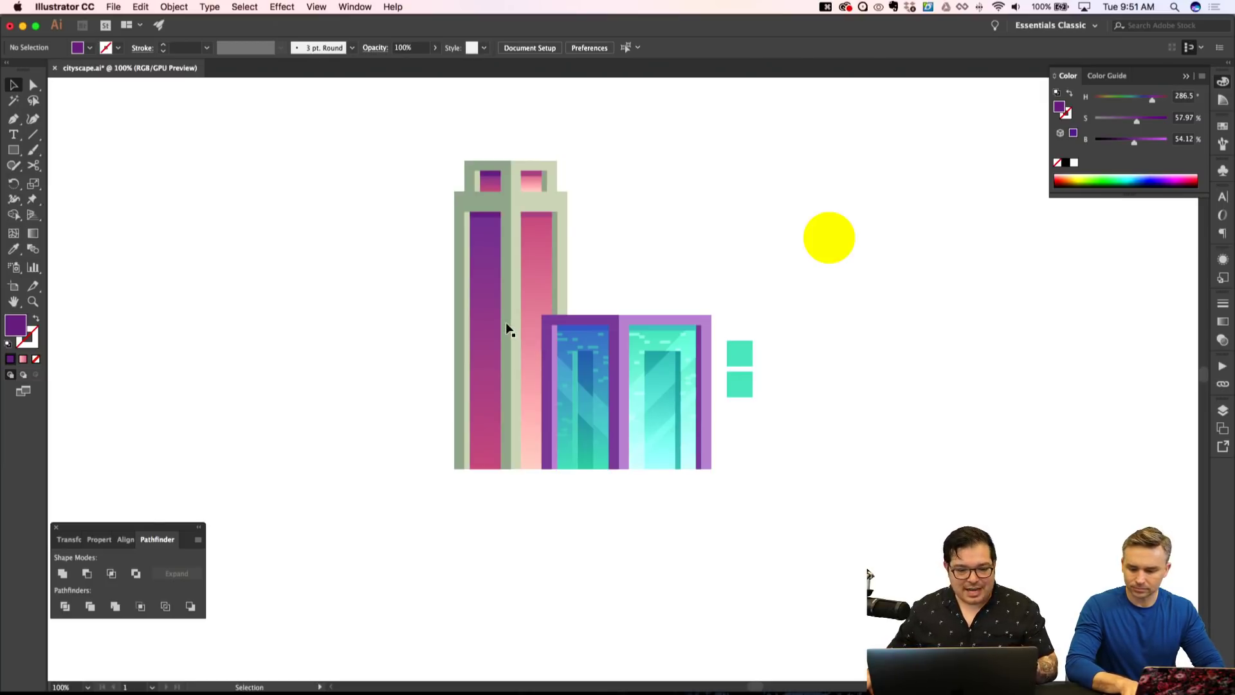
{"action": "key", "text": "m"}
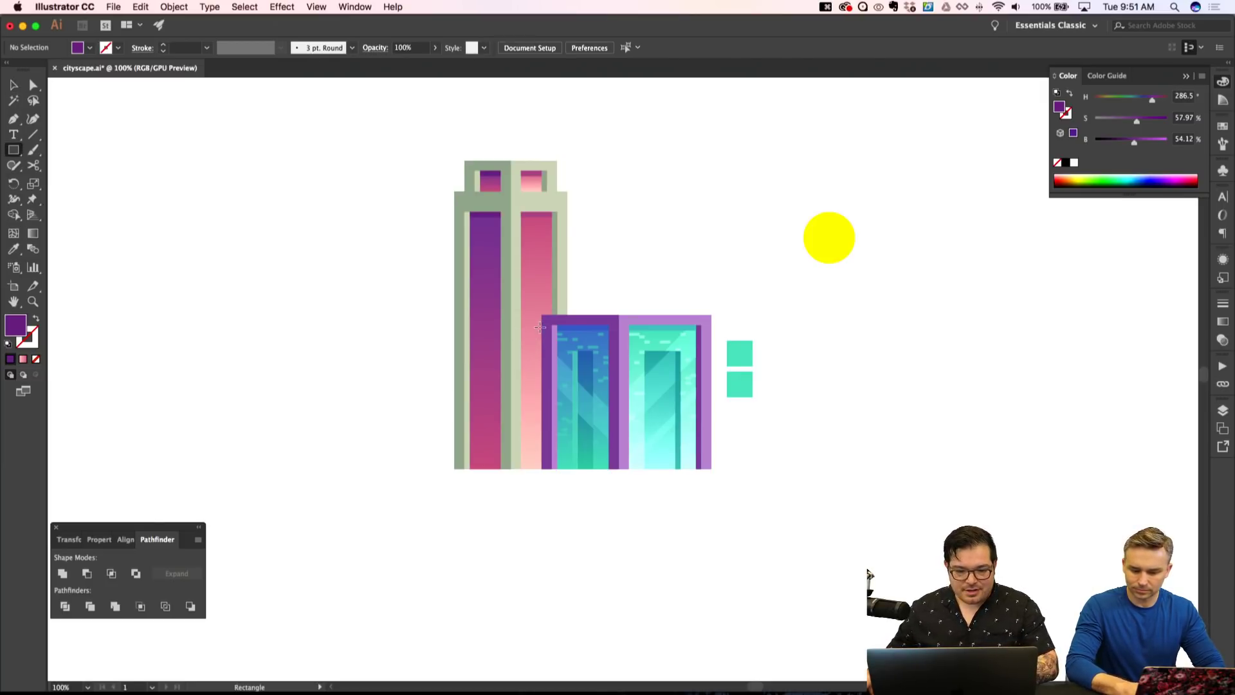
{"action": "left_click_drag", "start_coordinate": [541, 326], "coordinate": [531, 413]}
{"action": "left_click_drag", "start_coordinate": [530, 473], "coordinate": [531, 469]}
{"action": "key", "text": "i"}
{"action": "left_click", "coordinate": [542, 226]}
{"action": "key", "text": "shift+super+a"}
Set the opacity of the pink shadow rectangle beside the purple building to 70%.
{"action": "scroll", "coordinate": [680, 199], "scroll_direction": "down", "scroll_amount": 2}
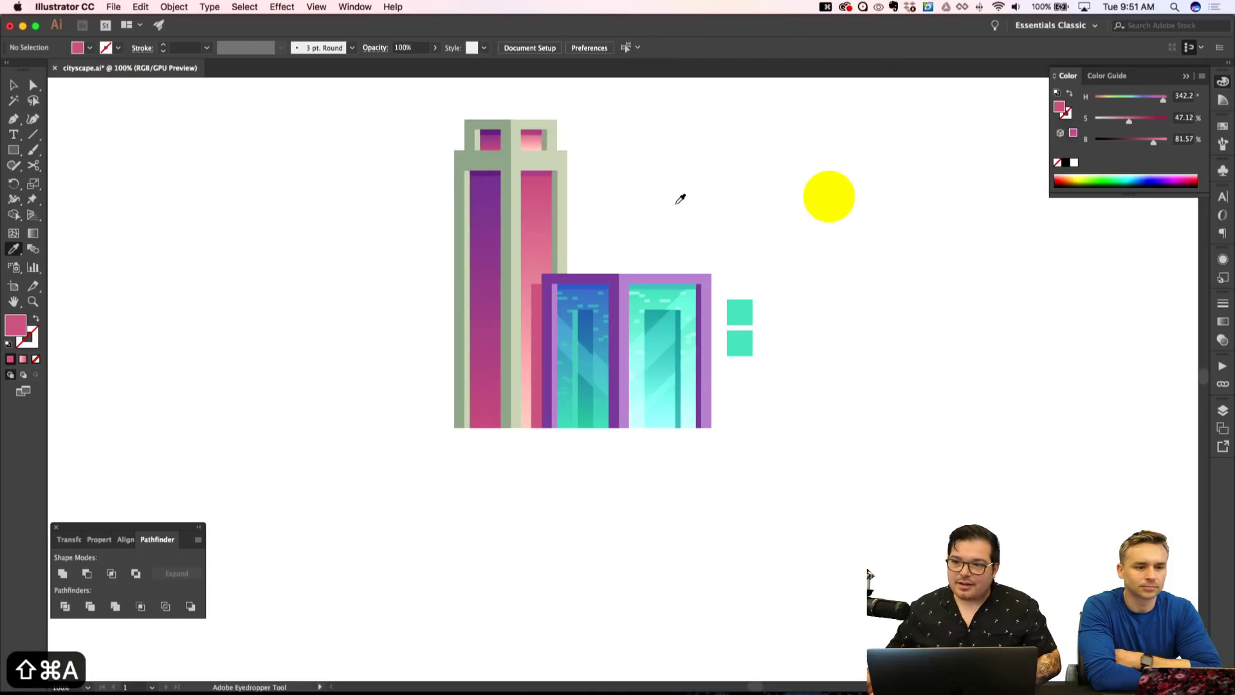
{"action": "key", "text": "v"}
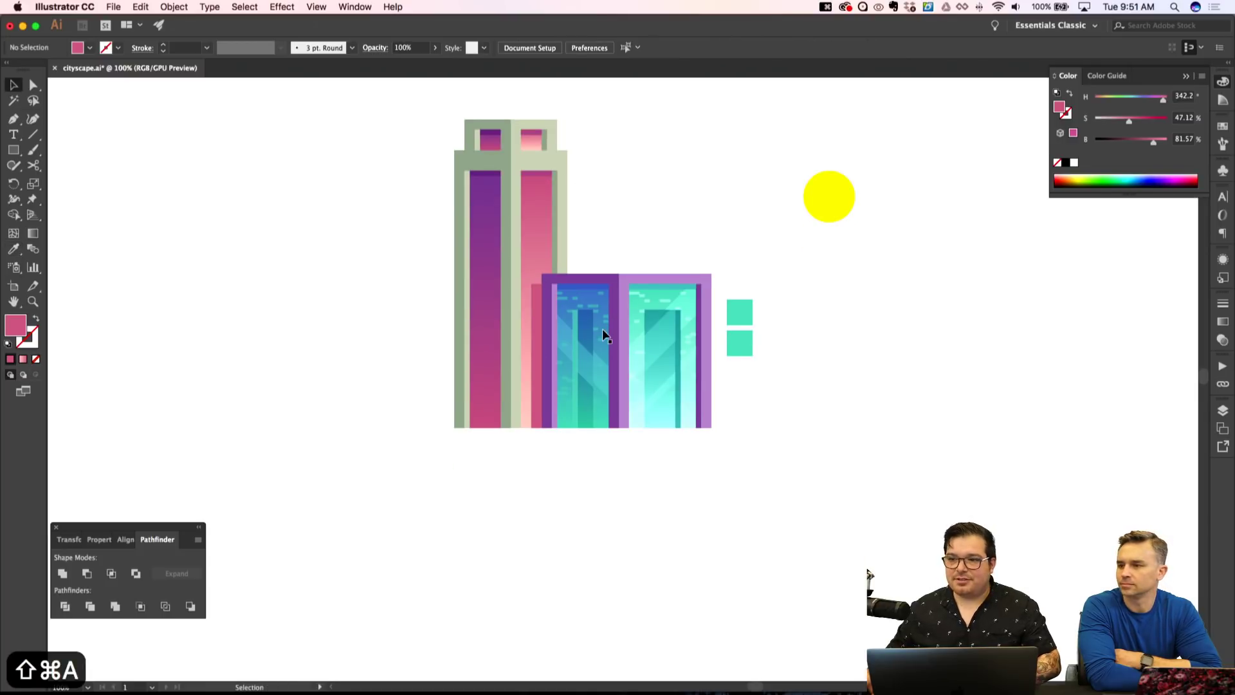
{"action": "left_click", "coordinate": [535, 338]}
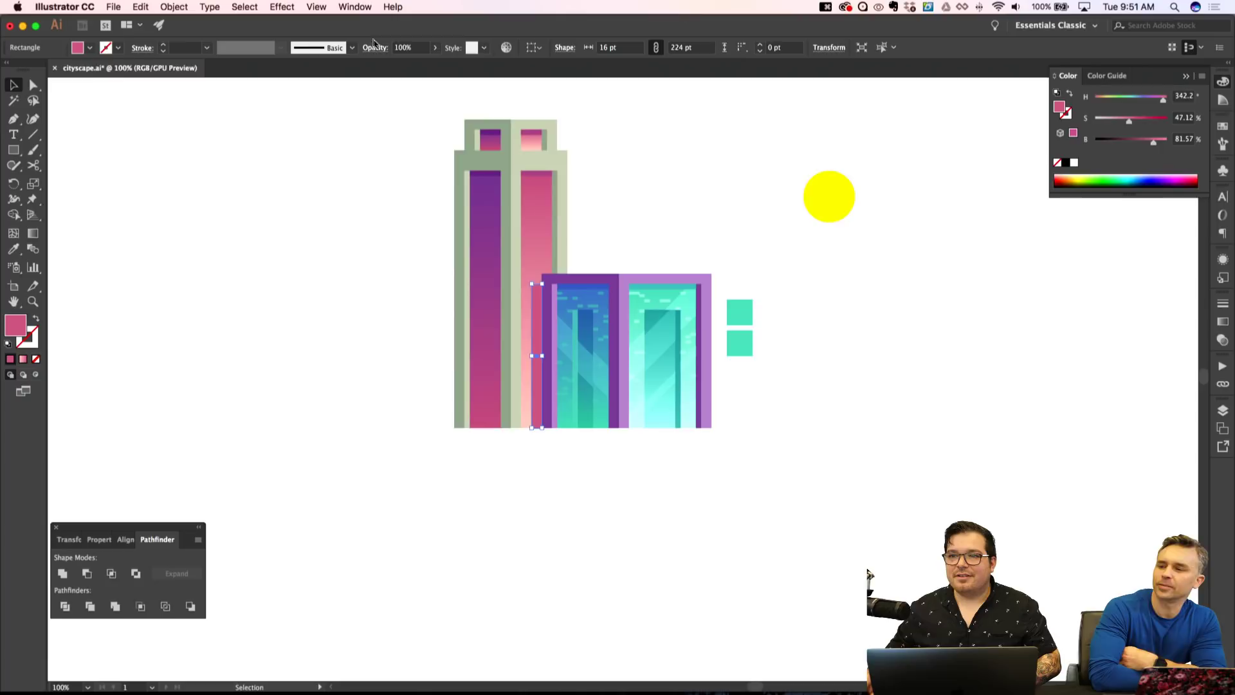
{"action": "left_click", "coordinate": [402, 47]}
{"action": "type", "text": "90"}
{"action": "key", "text": "Return"}
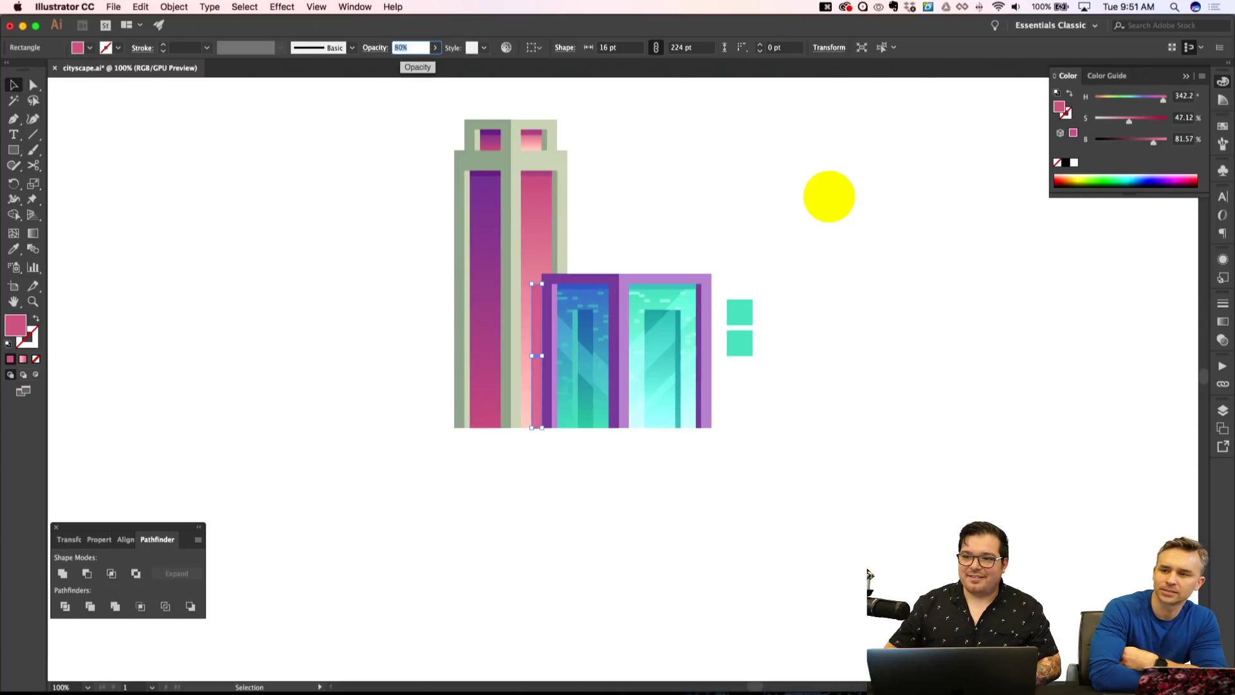
{"action": "type", "text": "70"}
{"action": "key", "text": "Return"}
{"action": "key", "text": "super+shift+a"}
Move the shadow rectangle into the tower's group by cutting and pasting in place, widen it to 32 pt, and leave isolation mode.
{"action": "scroll", "coordinate": [481, 216], "scroll_direction": "up", "scroll_amount": 3}
{"action": "left_click", "coordinate": [539, 359]}
{"action": "key", "text": "super+x"}
{"action": "double_click", "coordinate": [519, 354]}
{"action": "key", "text": "super+shift+v"}
{"action": "left_click_drag", "start_coordinate": [542, 395], "coordinate": [552, 395]}
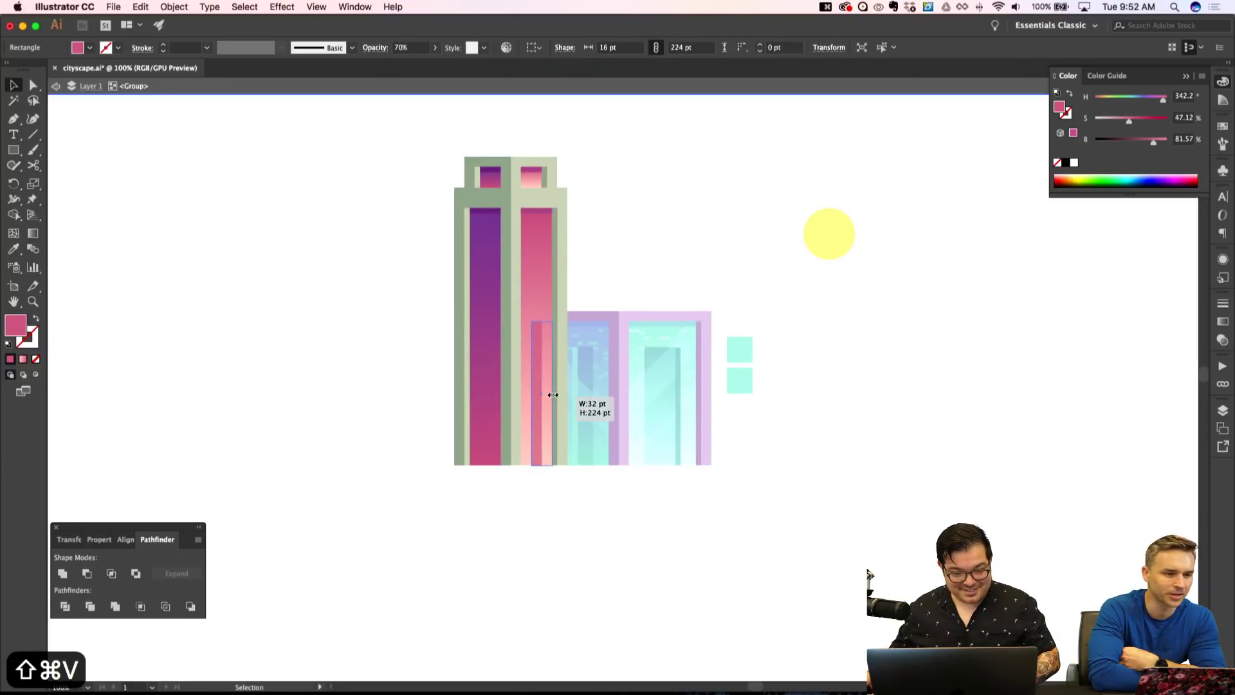
{"action": "key", "text": "super+shift+a"}
{"action": "double_click", "coordinate": [647, 287]}
Examine how the cast shadow and recoloured windows look beside the purple building in the overall view.
{"action": "key", "text": "super+minus"}
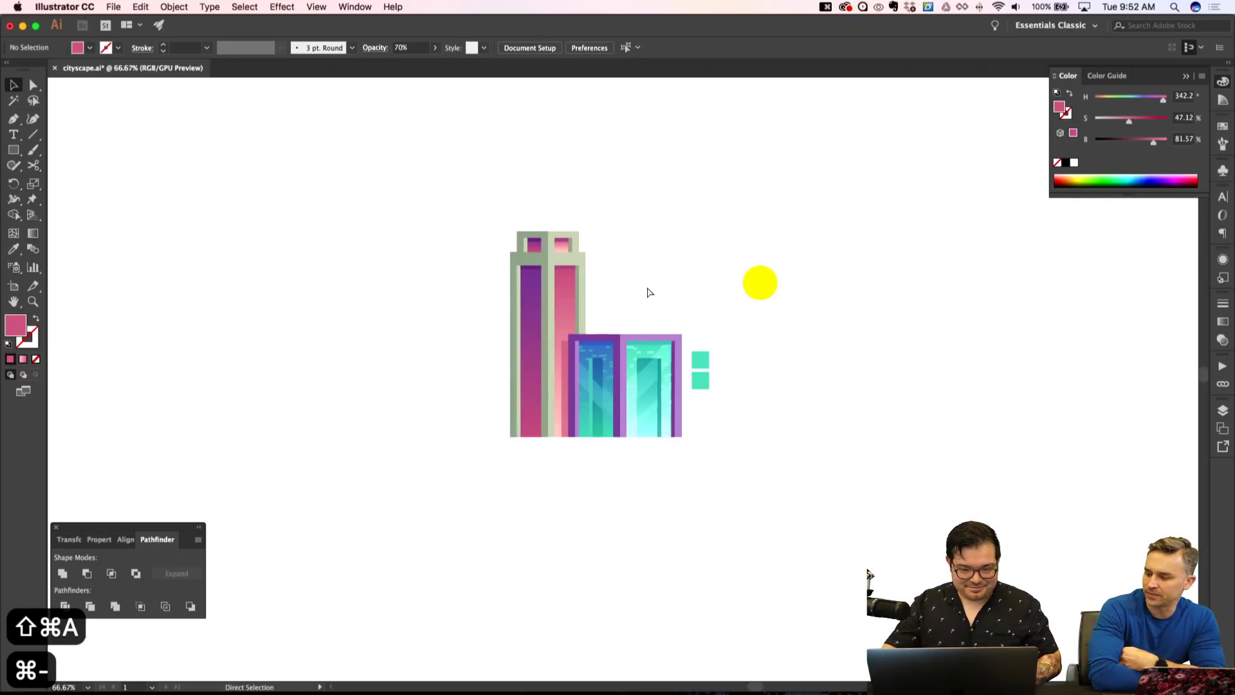
{"action": "key", "text": "super+apostrophe"}
{"action": "key", "text": "super+equal"}
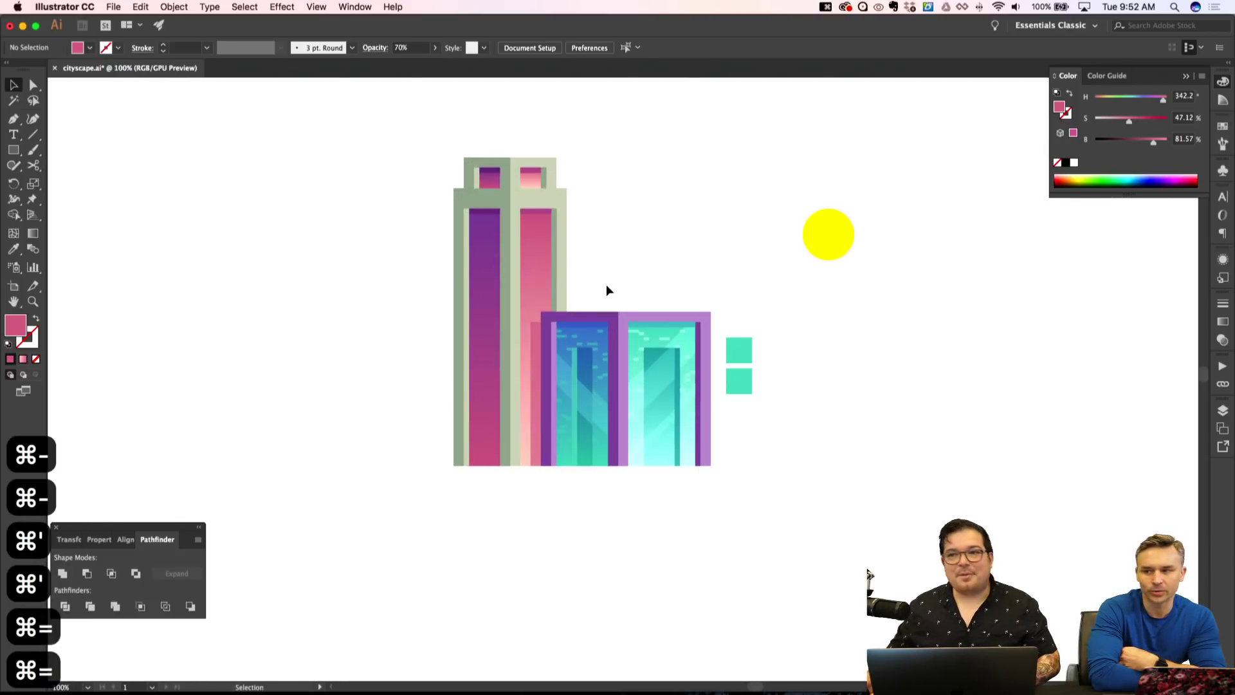
{"action": "scroll", "coordinate": [563, 266], "scroll_direction": "up", "scroll_amount": 5}
{"action": "scroll", "coordinate": [572, 262], "scroll_direction": "left", "scroll_amount": 2}
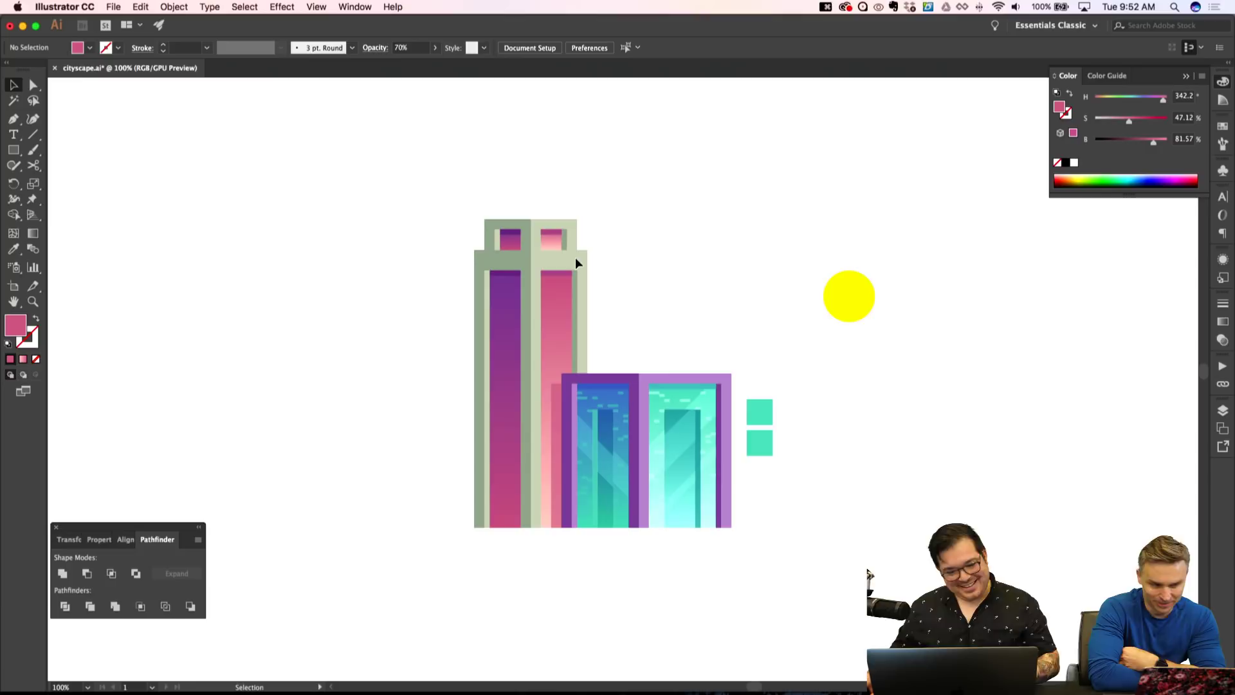
{"action": "key", "text": "p"}
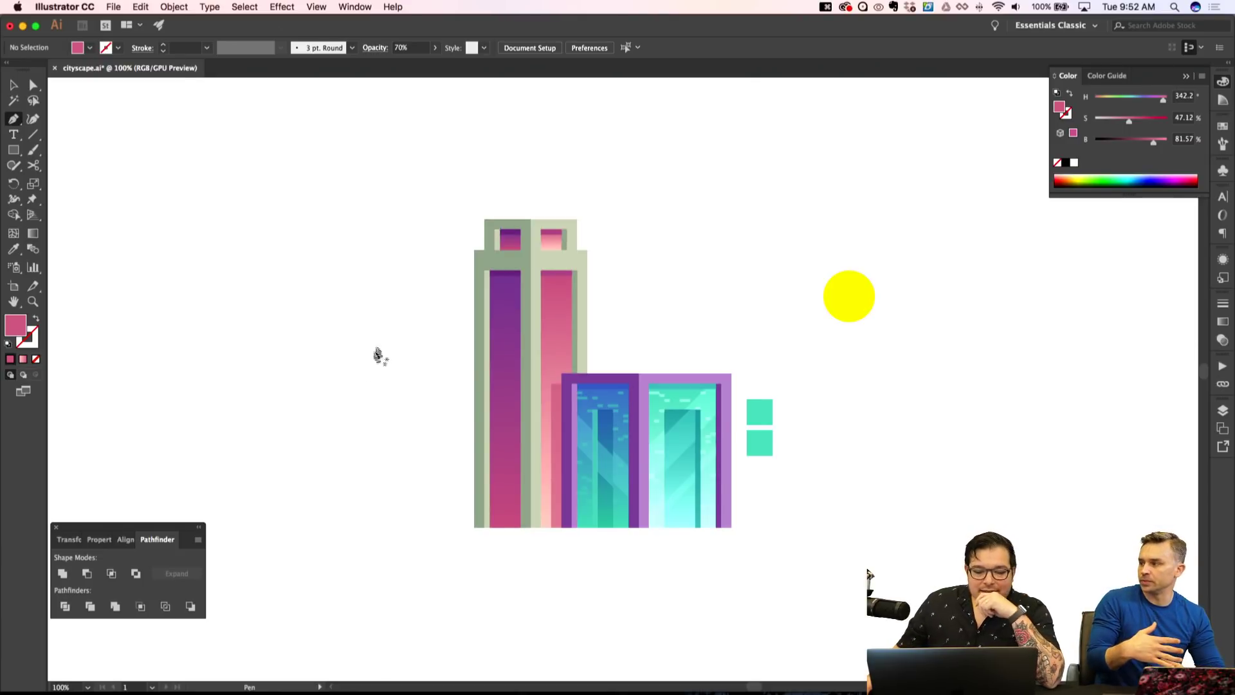
{"action": "scroll", "coordinate": [363, 372], "scroll_direction": "down", "scroll_amount": 3}
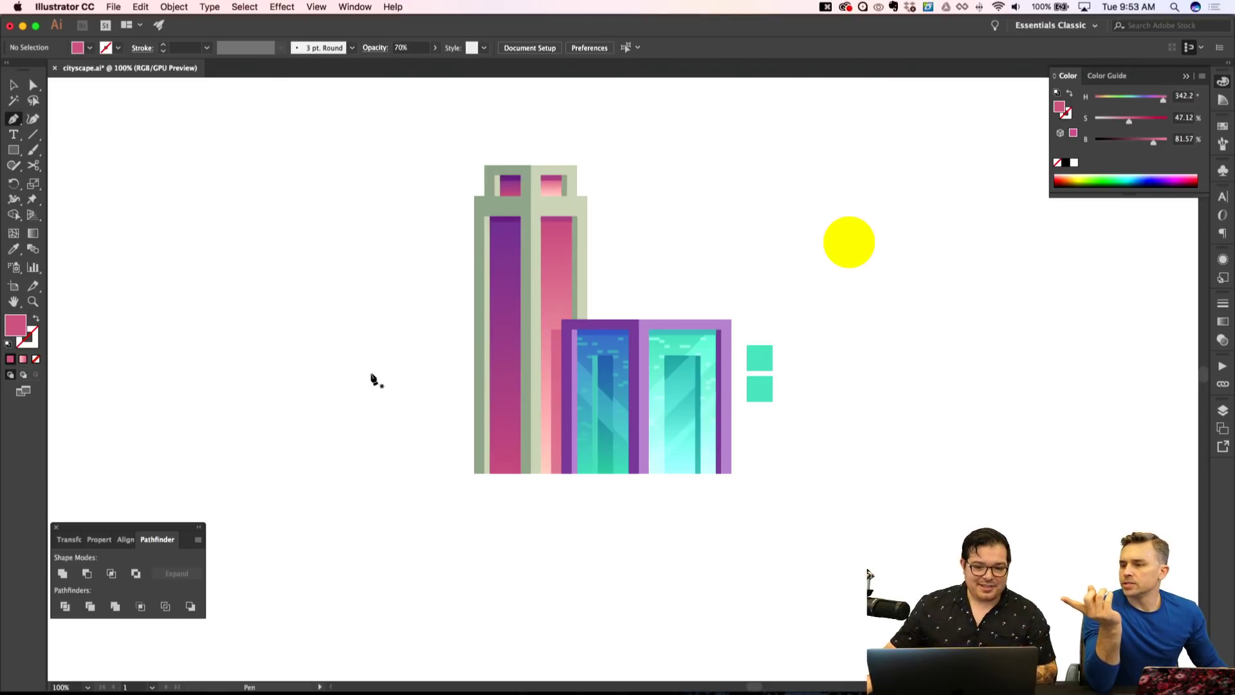
Try shifting the midpoint of the tall purple window's gradient toward its purple end.
{"action": "key", "text": "a"}
{"action": "left_click", "coordinate": [502, 305]}
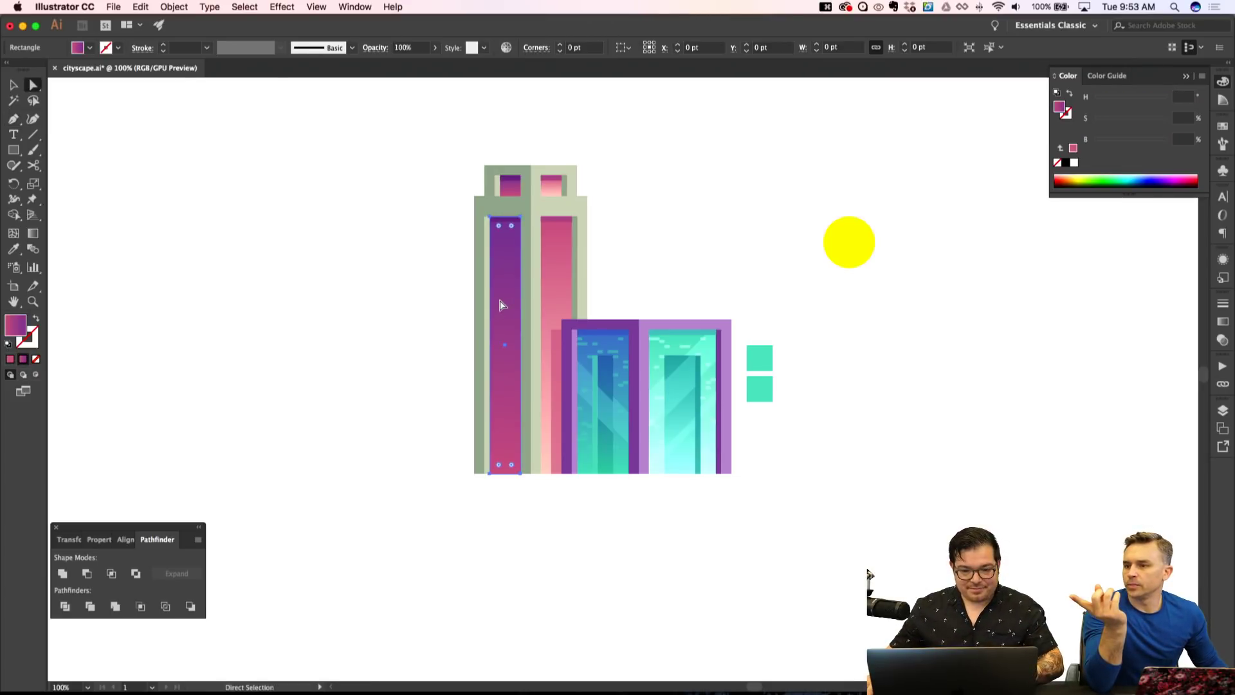
{"action": "left_click", "coordinate": [1223, 321]}
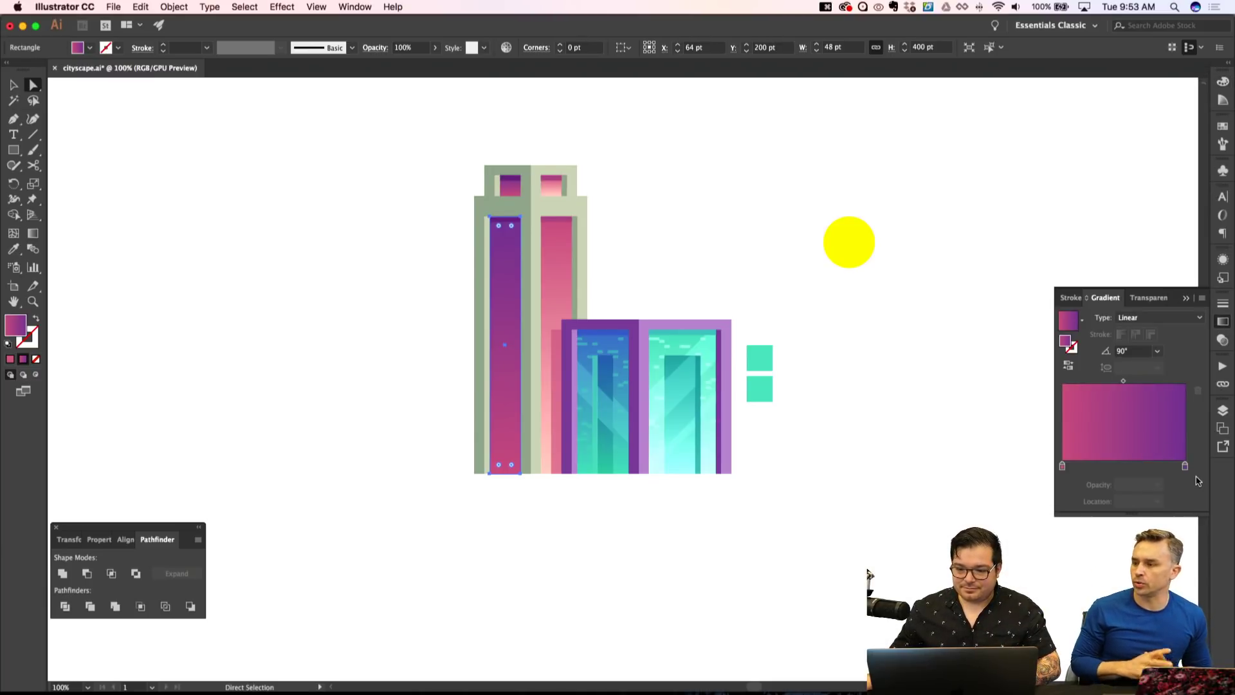
{"action": "left_click_drag", "start_coordinate": [1123, 384], "coordinate": [1181, 392]}
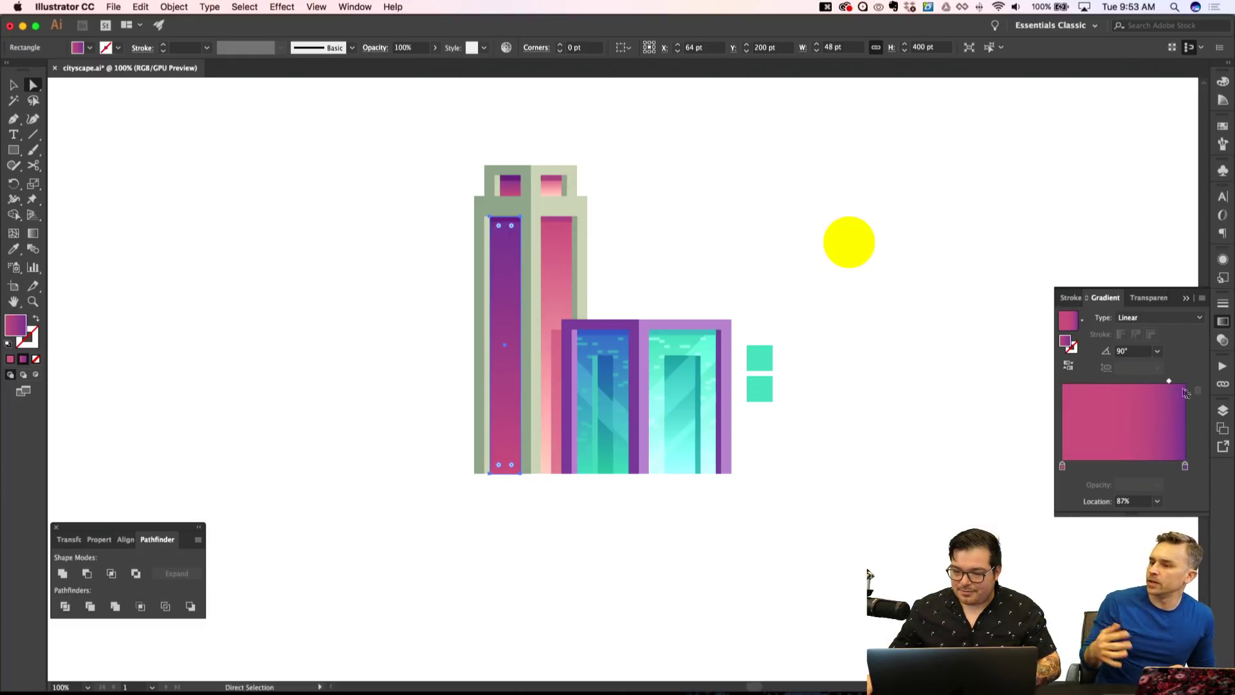
{"action": "key", "text": "super+z"}
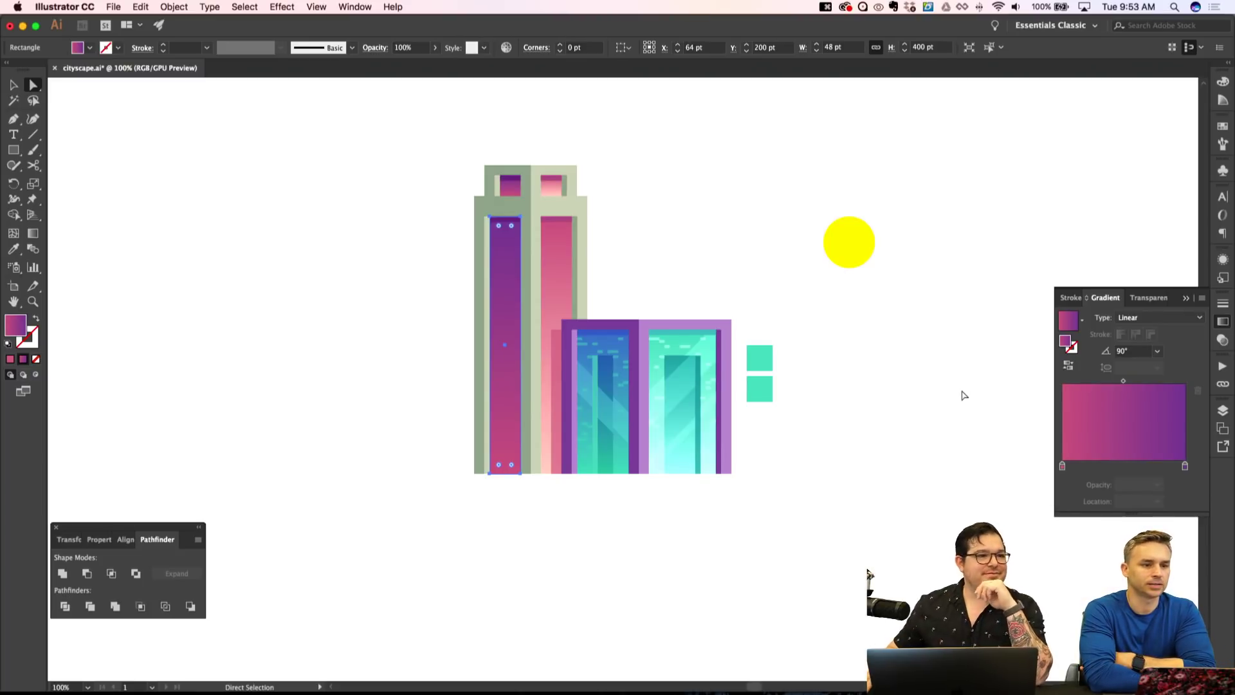
{"action": "key", "text": "v"}
{"action": "key", "text": "shift+super+a"}
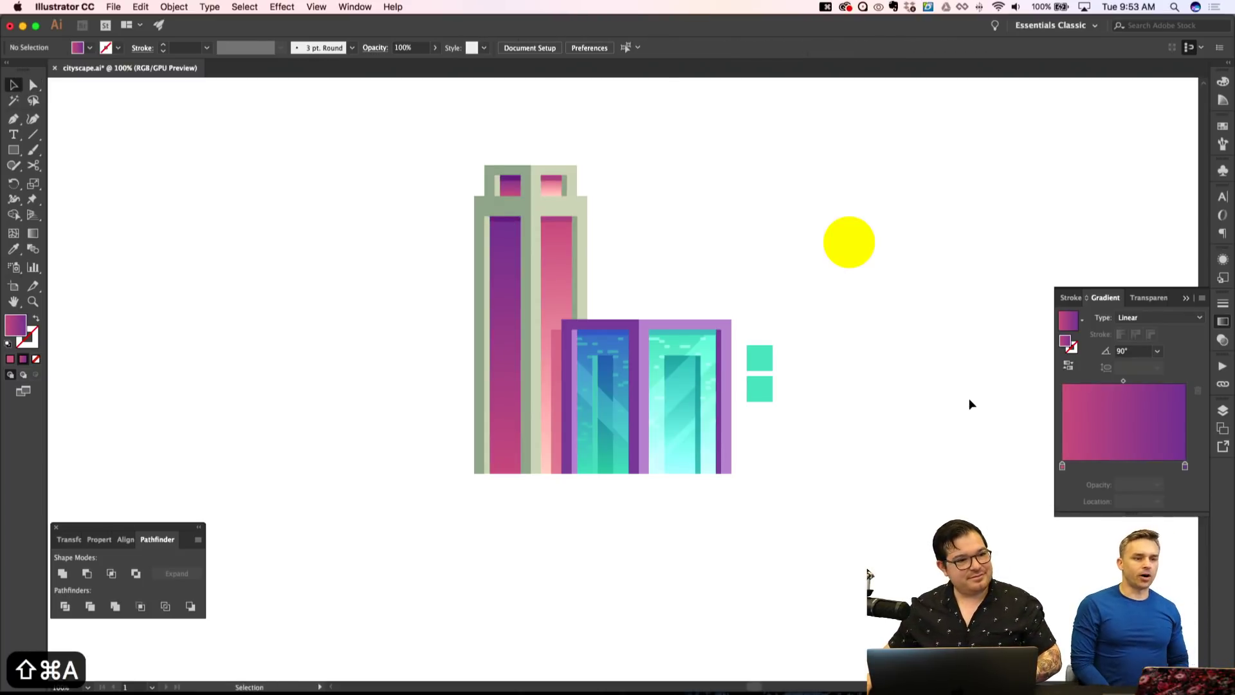
Enter the tower's group and draw a 48 pt horizontal line across the beige-side tall window, just below its top shadow.
{"action": "scroll", "coordinate": [951, 403], "scroll_direction": "down", "scroll_amount": 2}
{"action": "scroll", "coordinate": [769, 361], "scroll_direction": "up", "scroll_amount": 1}
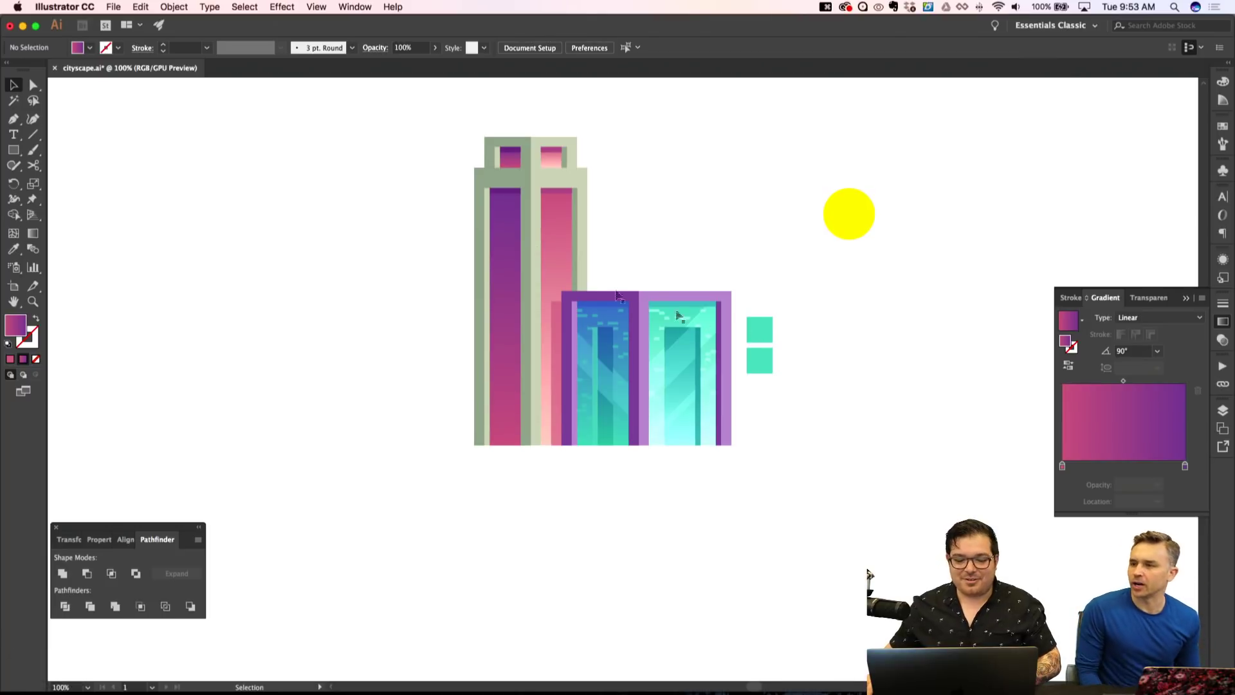
{"action": "key", "text": "p"}
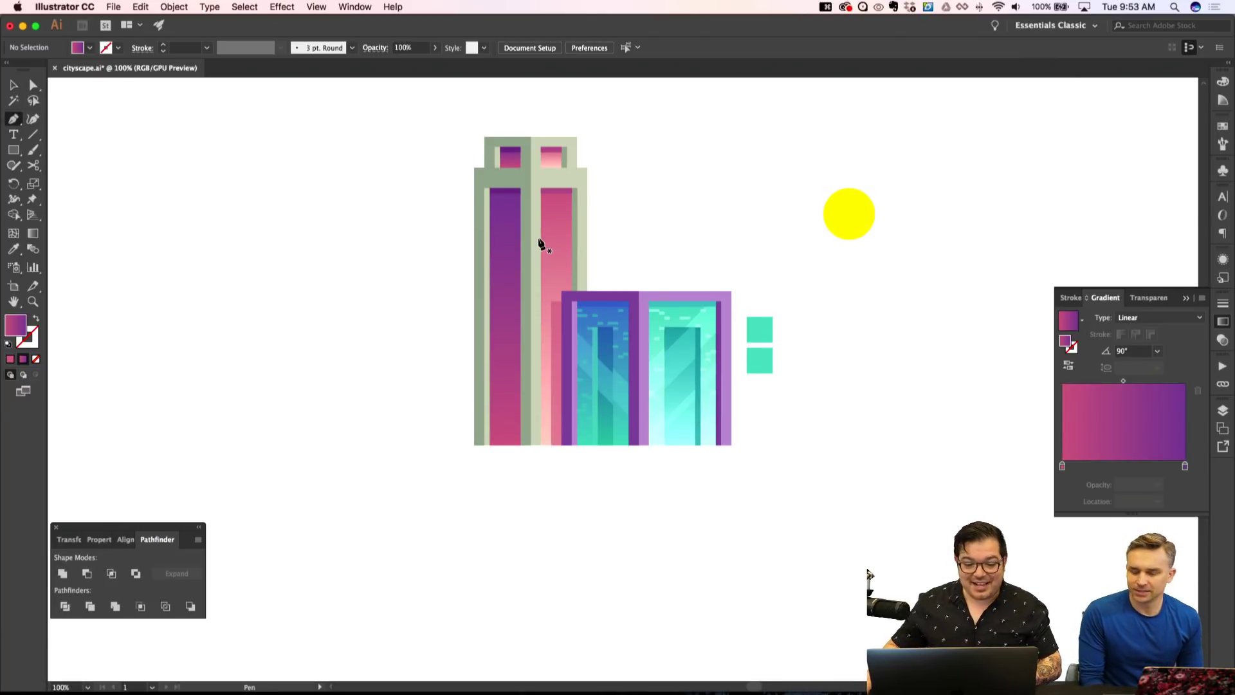
{"action": "key", "text": "super+equal"}
{"action": "key", "text": "v"}
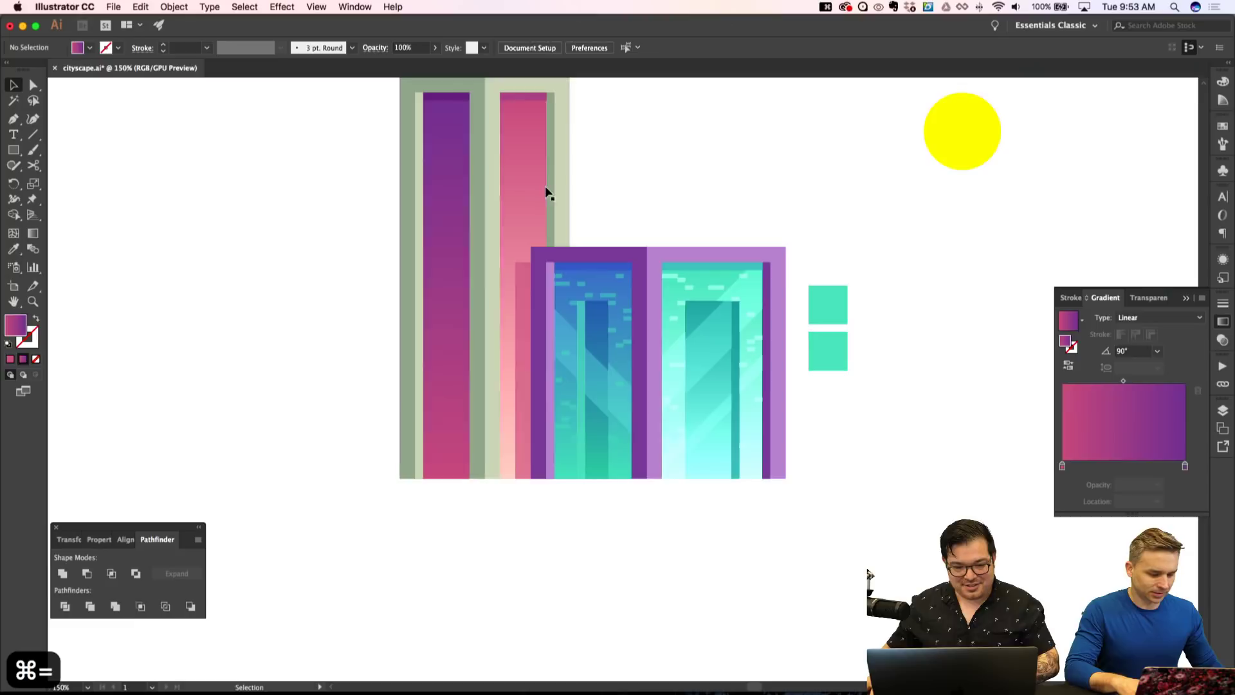
{"action": "double_click", "coordinate": [544, 193]}
{"action": "scroll", "coordinate": [544, 193], "scroll_direction": "up", "scroll_amount": 5}
{"action": "key", "text": "p"}
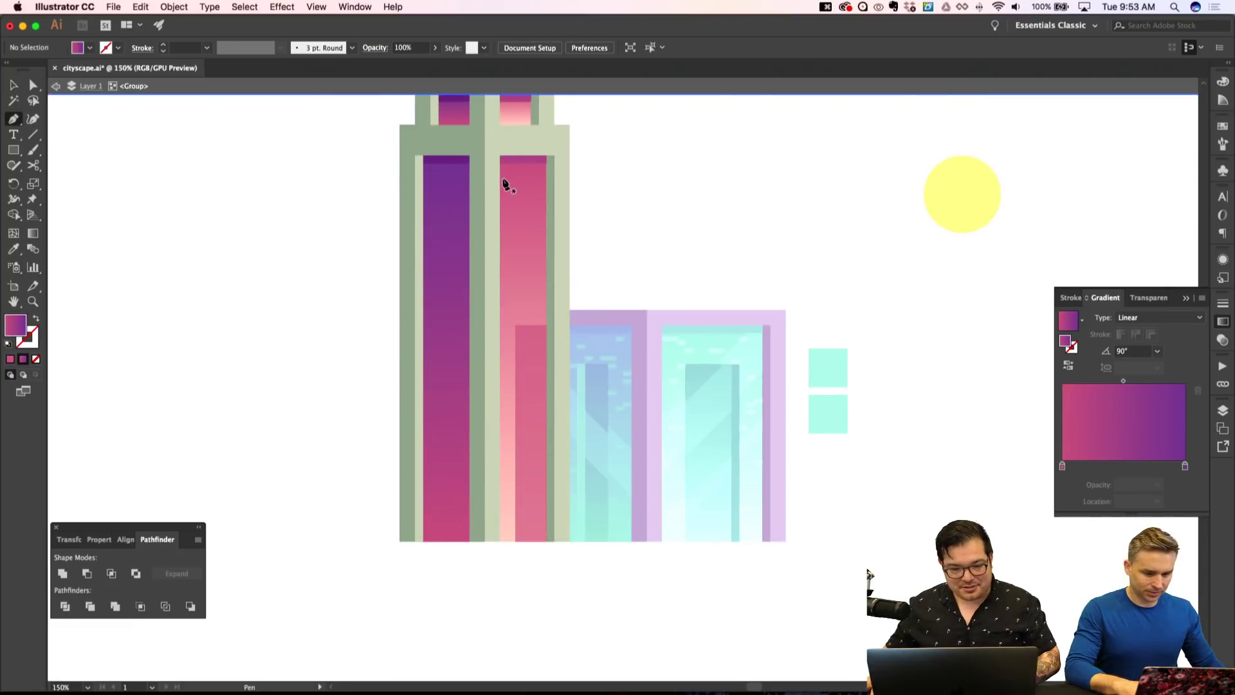
{"action": "left_click", "coordinate": [500, 179]}
{"action": "left_click", "coordinate": [548, 181]}
Give the line a 2 pt stroke in the magenta sampled from the window's top shadow, with no fill.
{"action": "key", "text": "i"}
{"action": "left_click", "coordinate": [532, 159]}
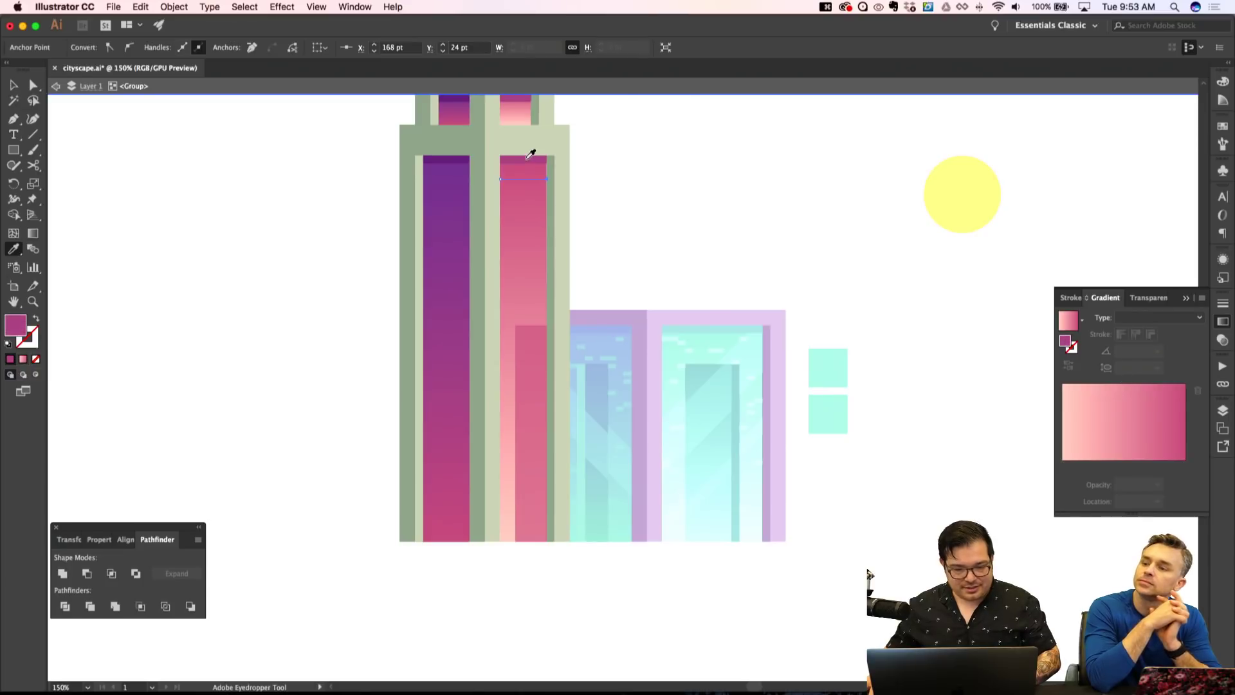
{"action": "key", "text": "shift+x"}
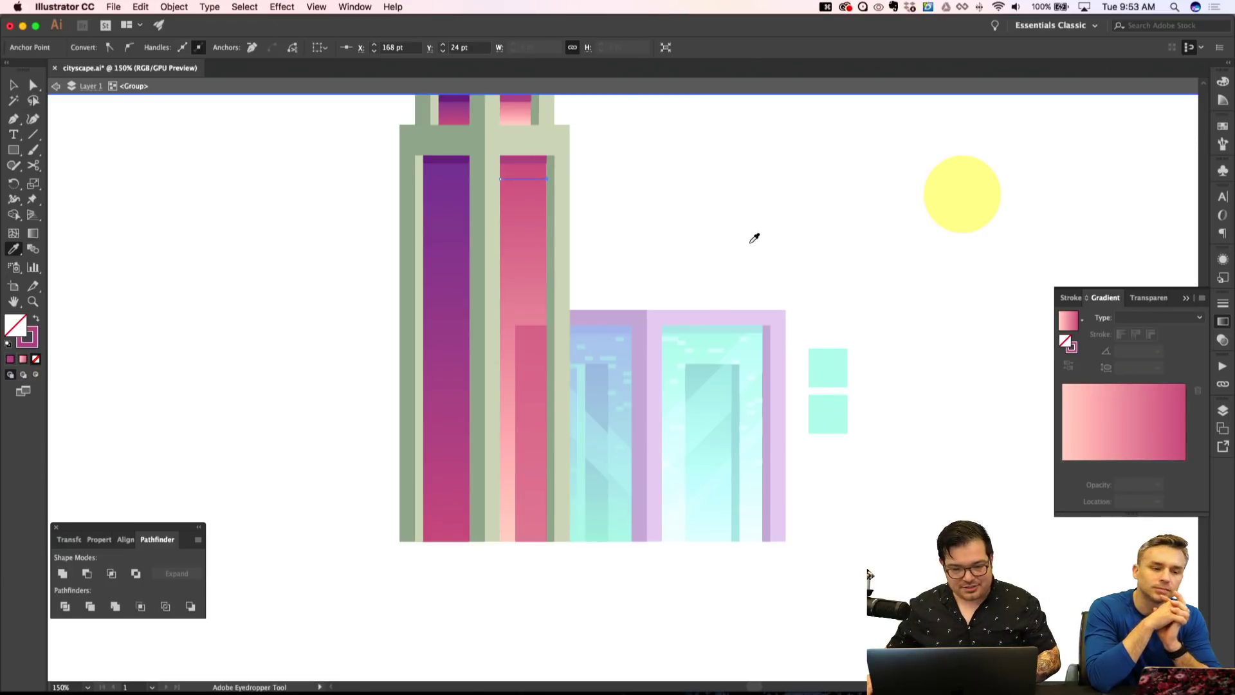
{"action": "left_click", "coordinate": [1224, 303]}
{"action": "key", "text": "v"}
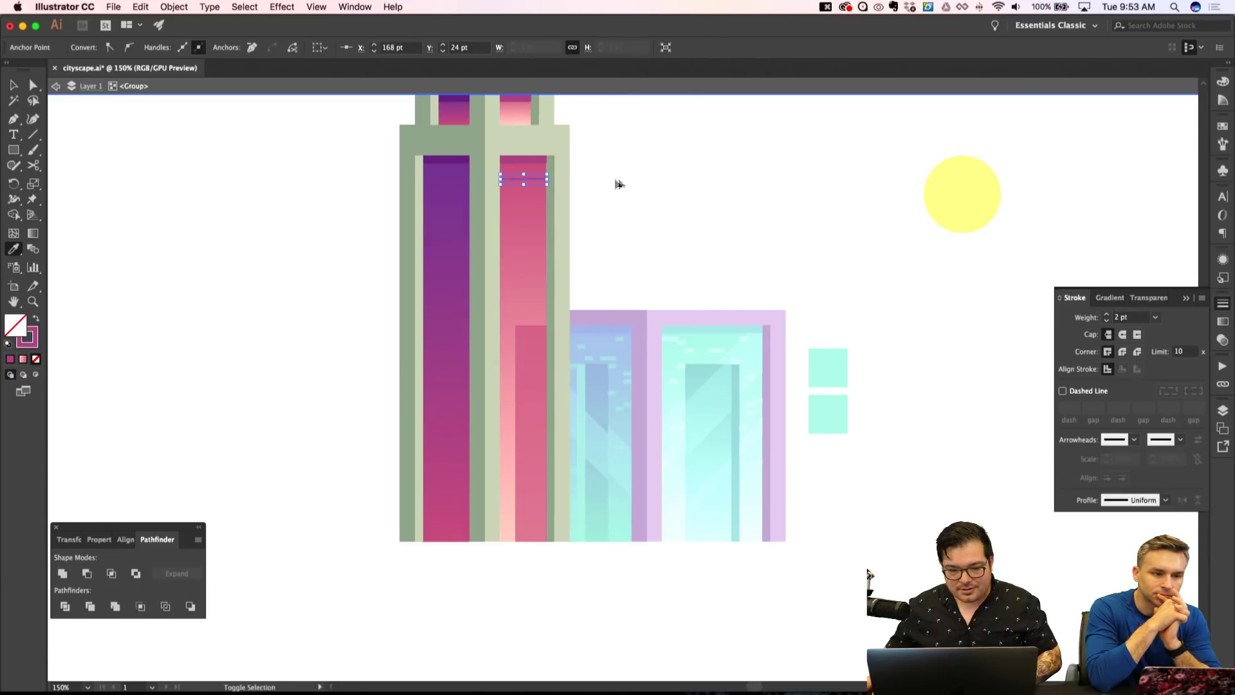
{"action": "key", "text": "super+shift+a"}
Try copying and nudging the magenta line near the top of the window to test its spacing.
{"action": "left_click", "coordinate": [539, 179]}
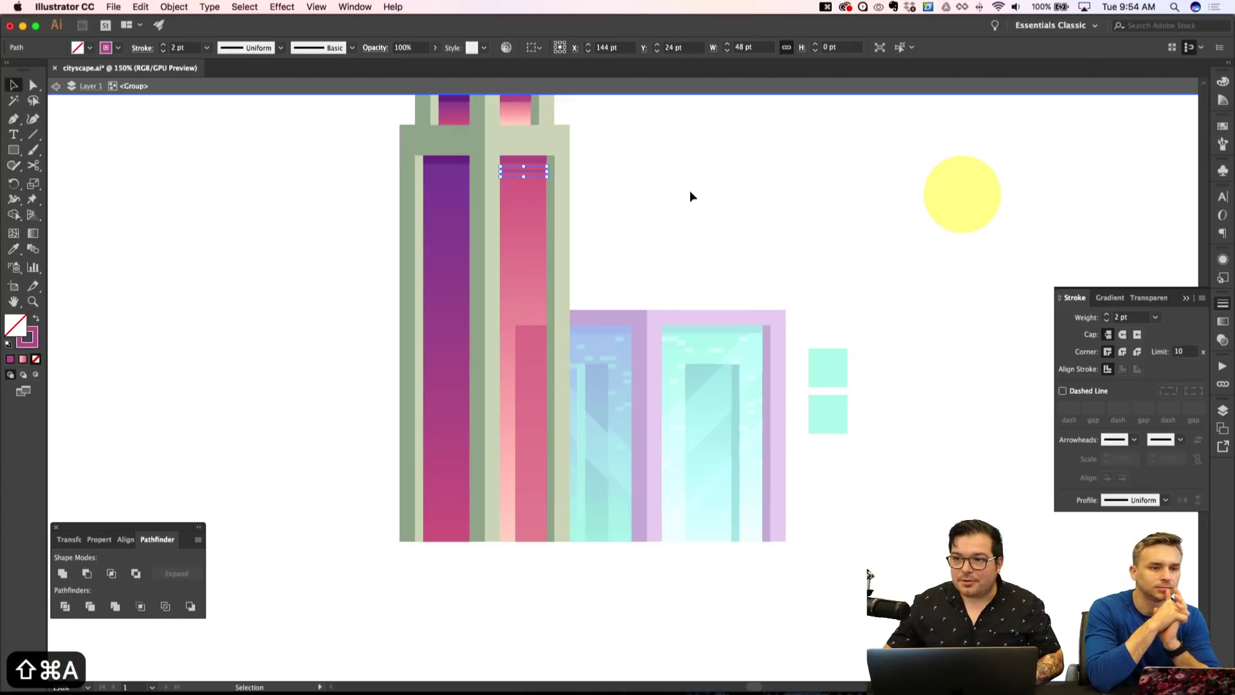
{"action": "key", "text": "alt+shift+Down"}
{"action": "key", "text": "alt+shift+Down"}
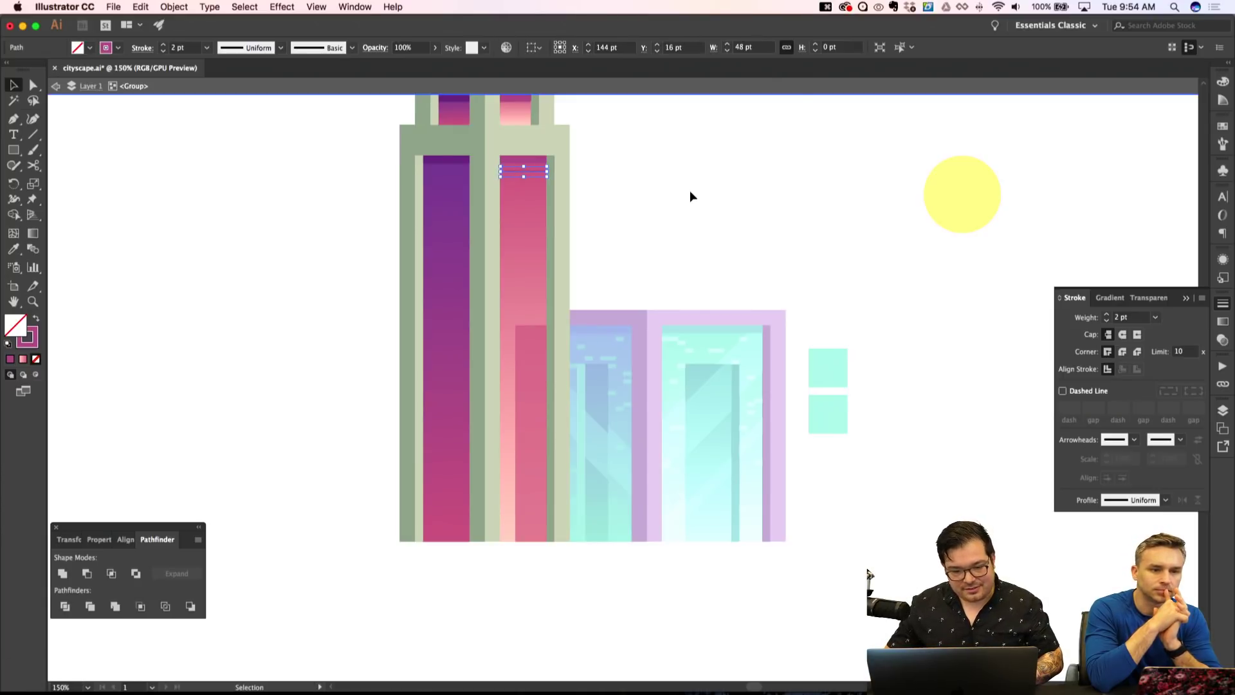
{"action": "key", "text": "super+z"}
{"action": "key", "text": "super+z"}
{"action": "key", "text": "super+z"}
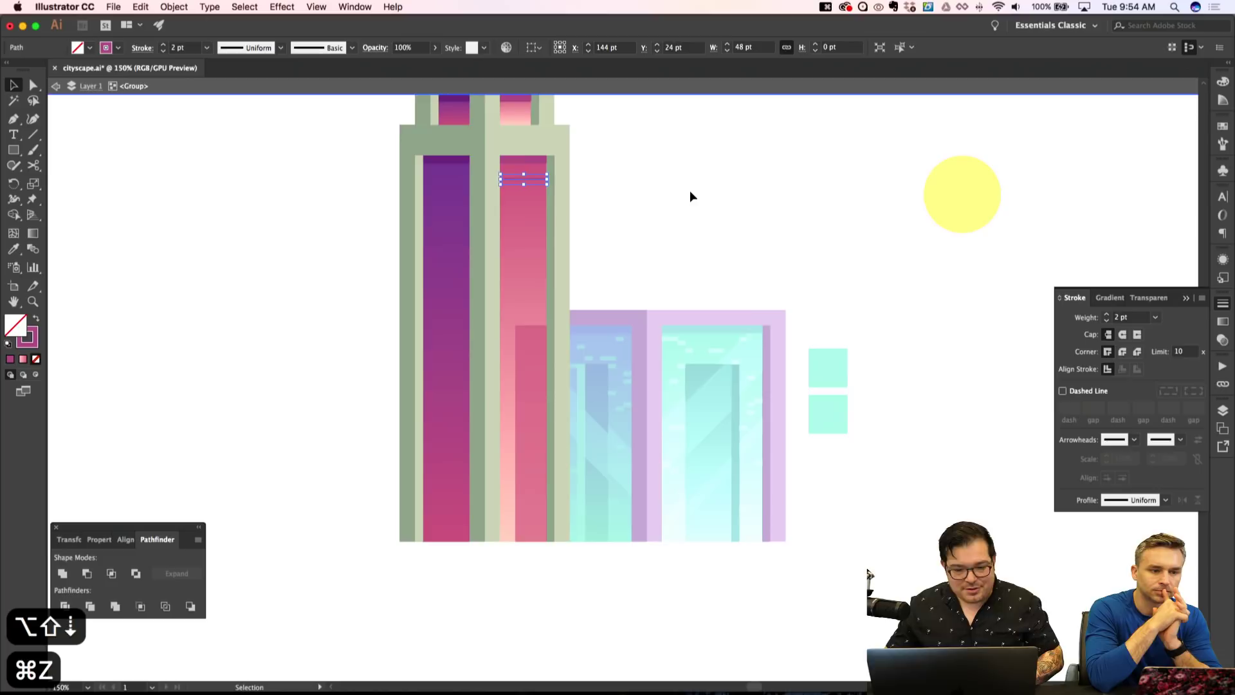
{"action": "key", "text": "Down"}
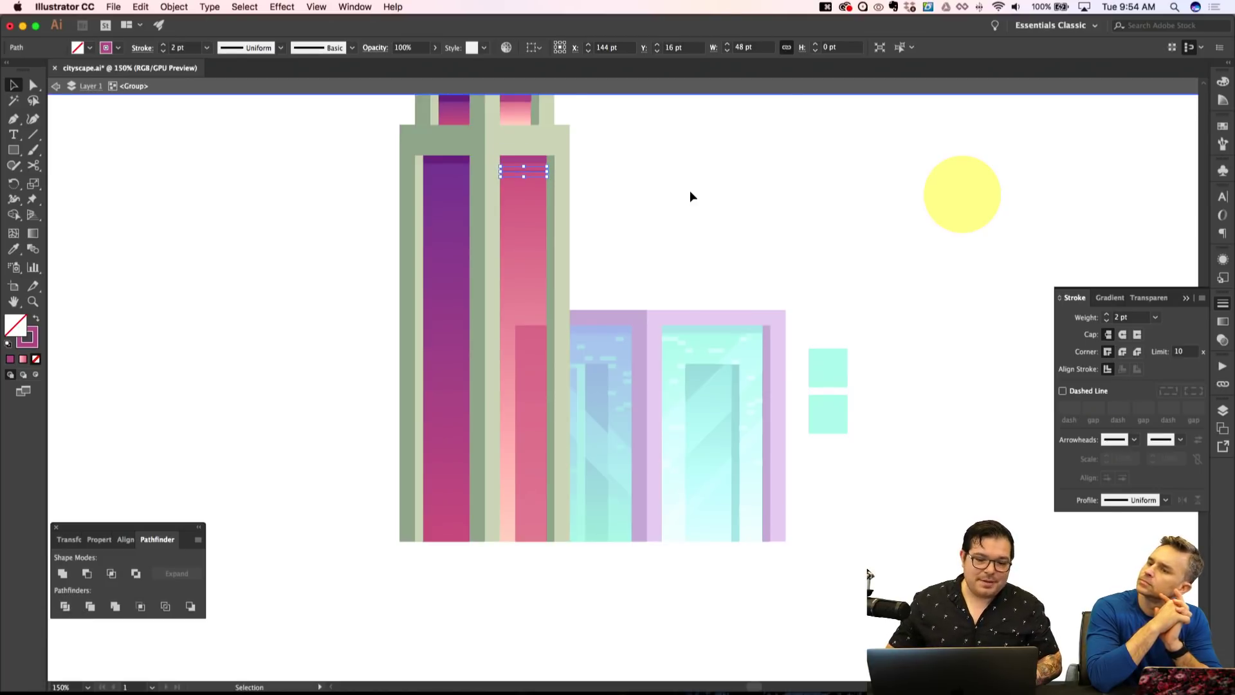
{"action": "key", "text": "Down"}
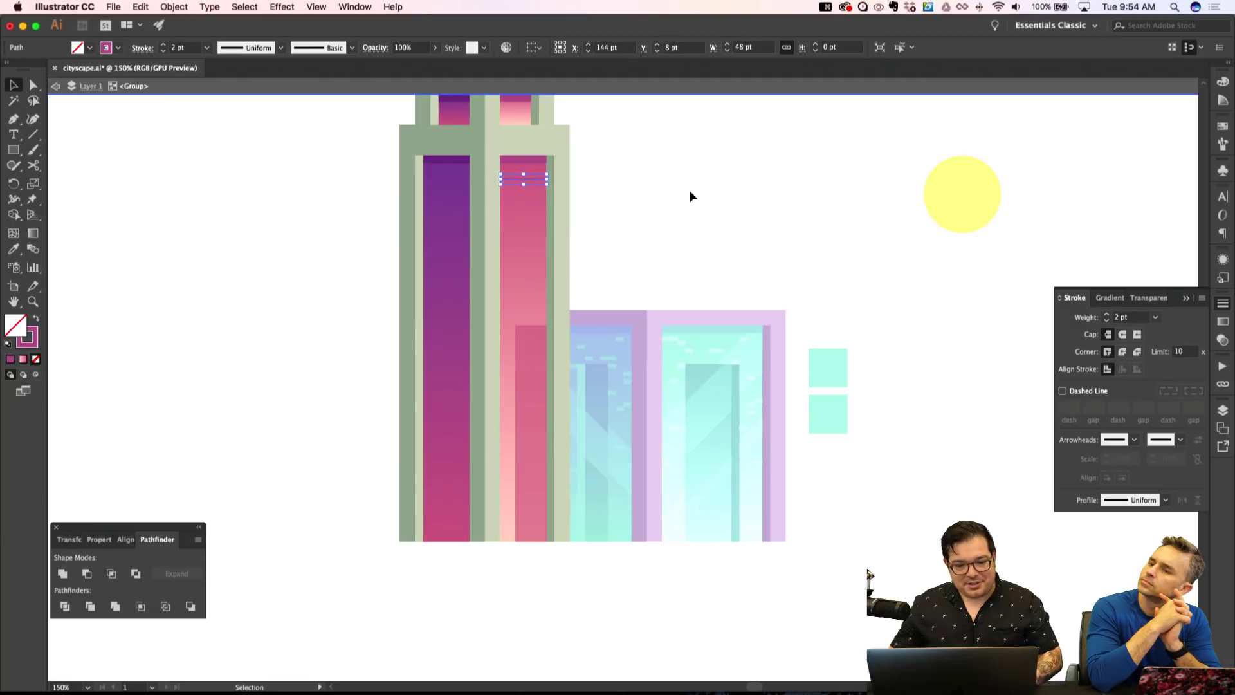
Duplicate the magenta line downward at 16 pt intervals until 23 copies fill the beige-side tall window to its base.
{"action": "key", "text": "alt+shift+Down"}
{"action": "key", "text": "alt+shift+Down"}
{"action": "key", "text": "alt+shift+Down"}
{"action": "key", "text": "alt+shift+Down"}
{"action": "key", "text": "alt+shift+Down"}
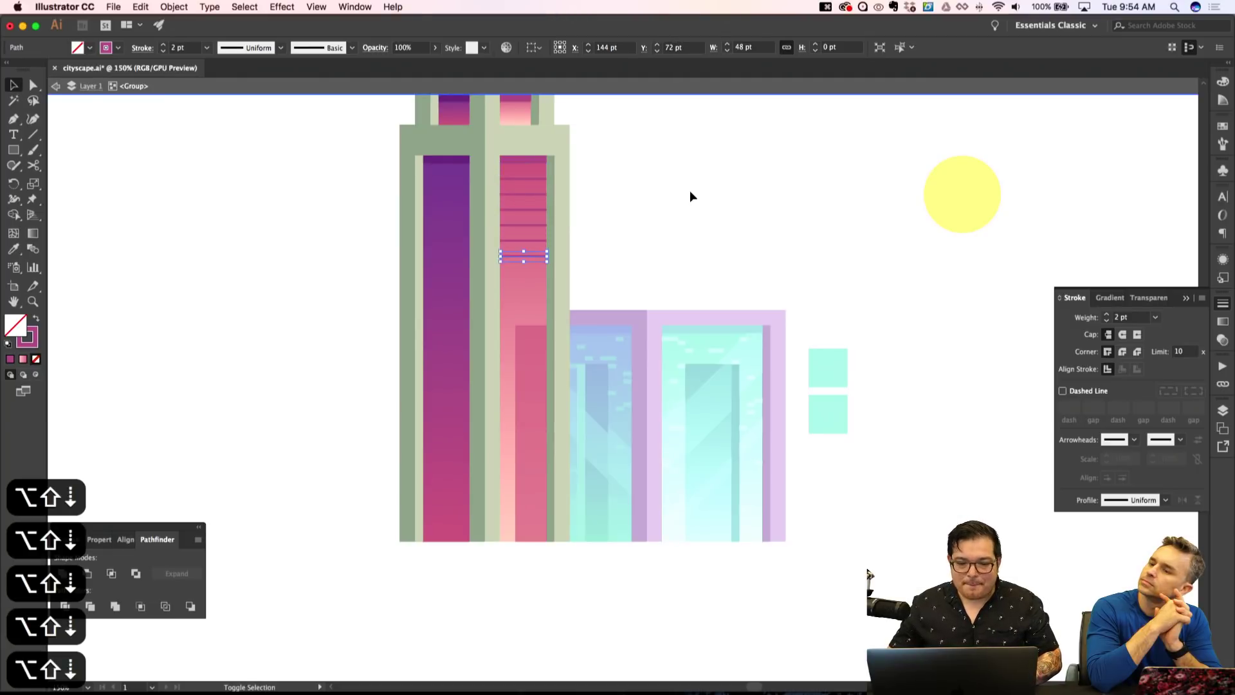
{"action": "key", "text": "alt+shift+Down"}
{"action": "key", "text": "alt+shift+Down"}
{"action": "key", "text": "alt+shift+Down"}
{"action": "key", "text": "alt+shift+Down"}
{"action": "key", "text": "alt+shift+Down"}
{"action": "key", "text": "alt+shift+Down"}
{"action": "key", "text": "alt+shift+Down"}
{"action": "key", "text": "alt+shift+Down"}
{"action": "key", "text": "alt+shift+Down"}
{"action": "key", "text": "alt+shift+Down"}
{"action": "key", "text": "alt+shift+Down"}
{"action": "key", "text": "alt+shift+Down"}
{"action": "key", "text": "alt+shift+Down"}
{"action": "key", "text": "alt+shift+Down"}
{"action": "key", "text": "alt+shift+Down"}
{"action": "key", "text": "alt+shift+Down"}
{"action": "key", "text": "alt+shift+Down"}
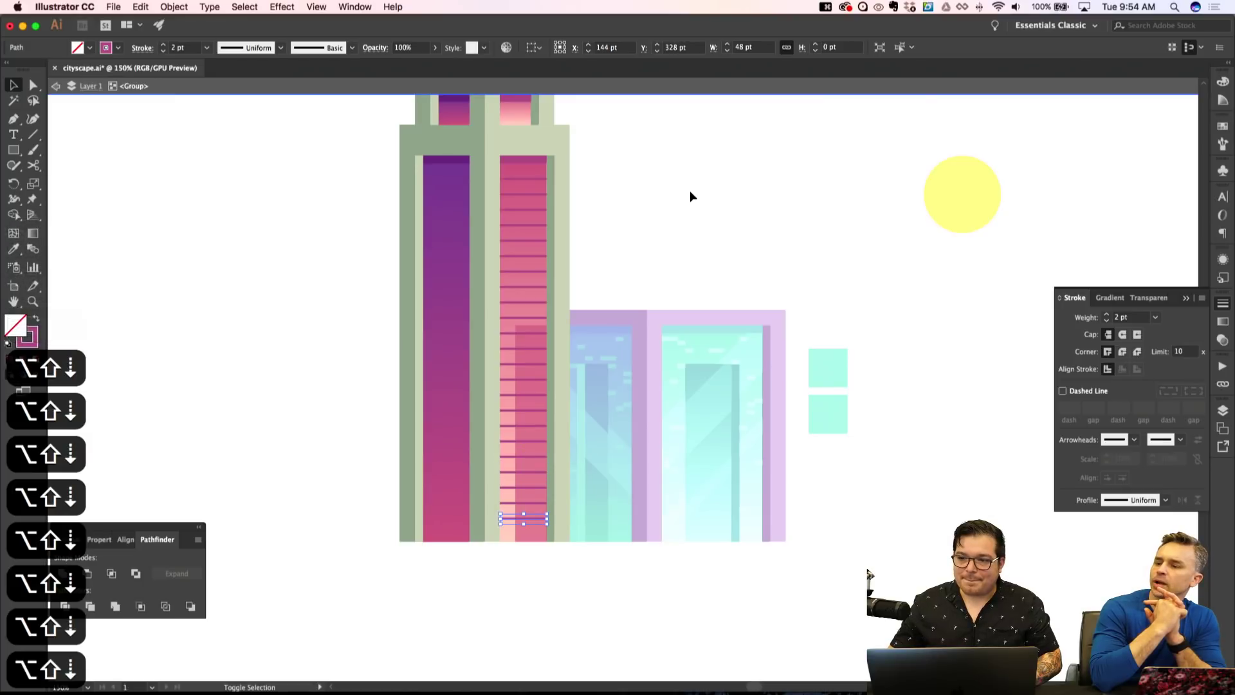
{"action": "key", "text": "alt+shift+Down"}
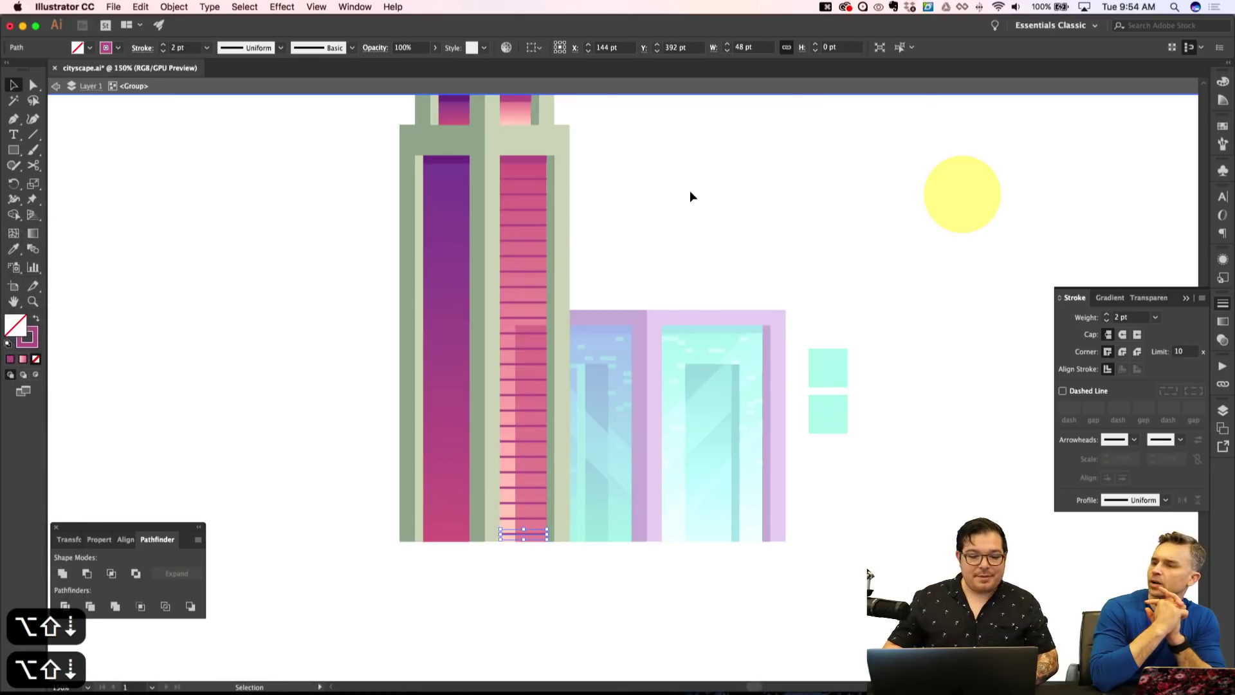
Extend the tower's base down by 8 pt and move the whole tower up by the same amount.
{"action": "key", "text": "super+shift+a"}
{"action": "key", "text": "a"}
{"action": "left_click_drag", "start_coordinate": [621, 593], "coordinate": [376, 535]}
{"action": "key", "text": "shift+Down"}
{"action": "key", "text": "super+a"}
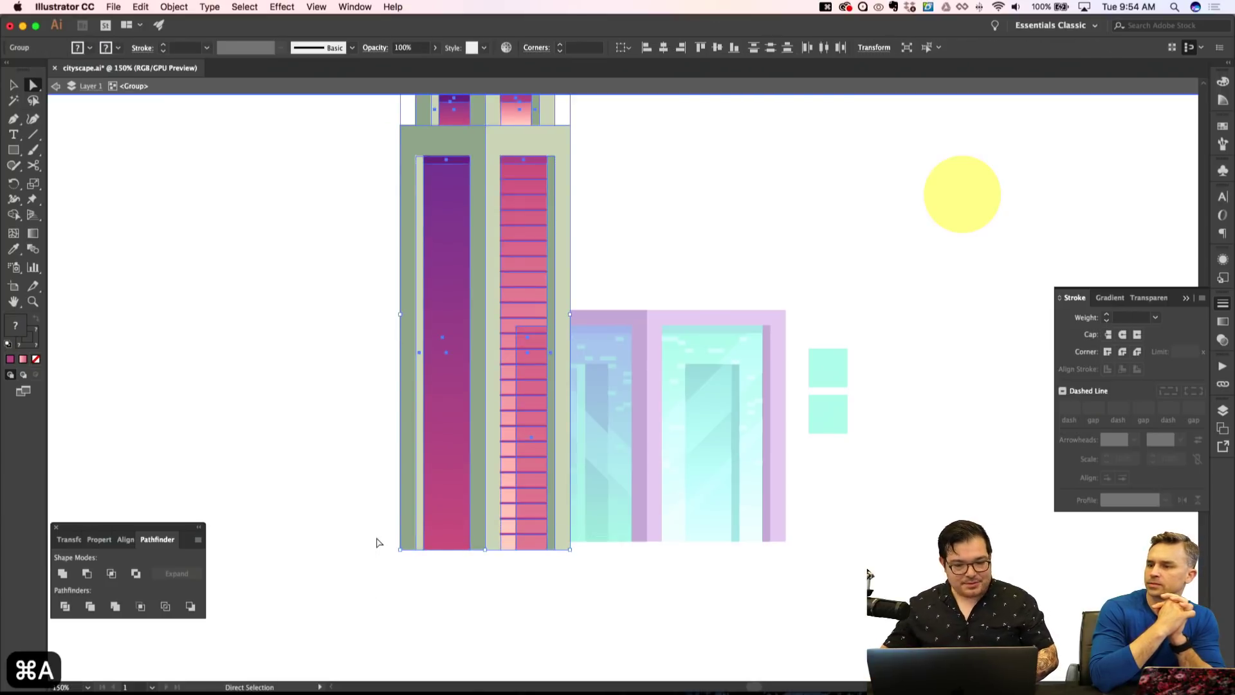
{"action": "key", "text": "Up"}
{"action": "key", "text": "super+shift+a"}
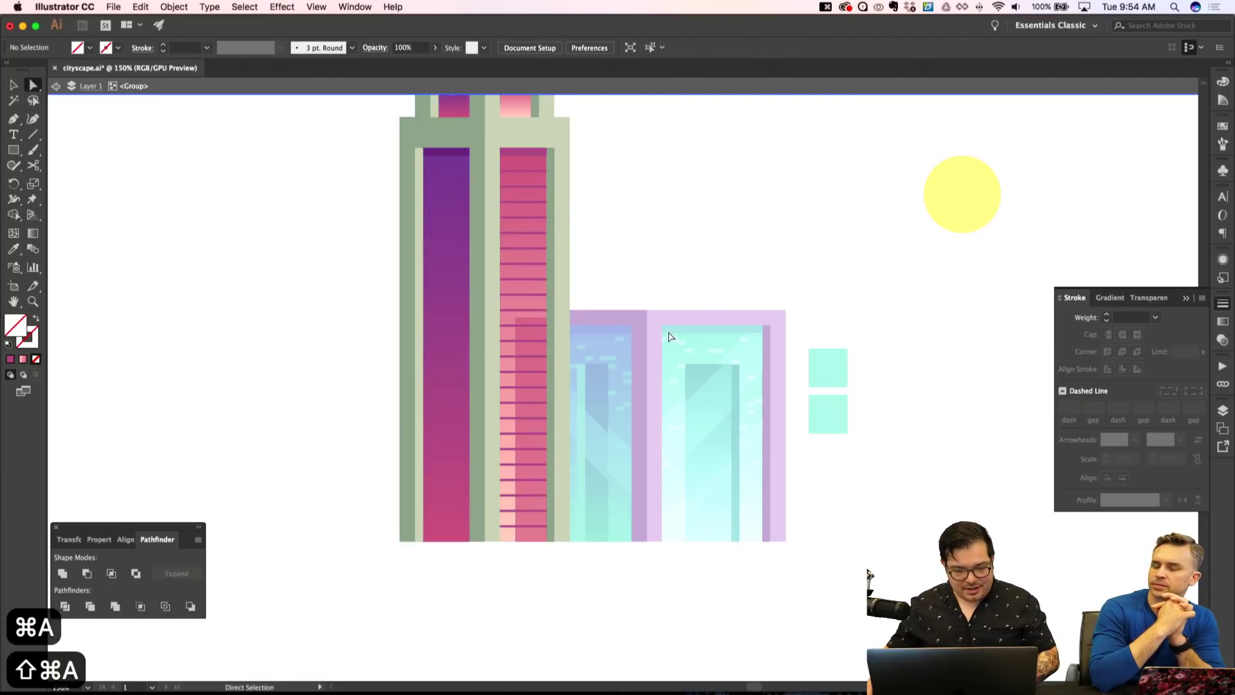
Examine the striped tower and its neighbouring building as a whole against the document grid.
{"action": "key", "text": "super+minus"}
{"action": "key", "text": "super+minus"}
{"action": "key", "text": "super+minus"}
{"action": "key", "text": "super+minus"}
{"action": "key", "text": "super+apostrophe"}
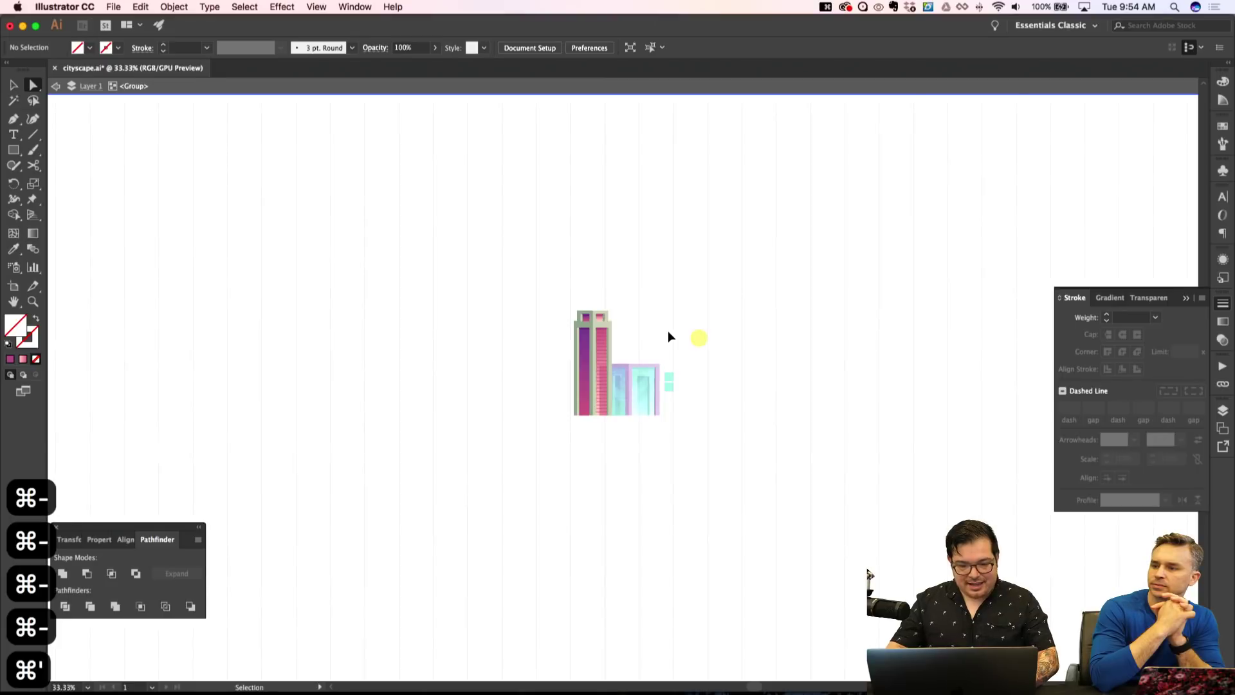
{"action": "key", "text": "super+apostrophe"}
{"action": "key", "text": "super+equal"}
{"action": "key", "text": "super+equal"}
{"action": "key", "text": "super+equal"}
{"action": "key", "text": "super+equal"}
{"action": "key", "text": "super+equal"}
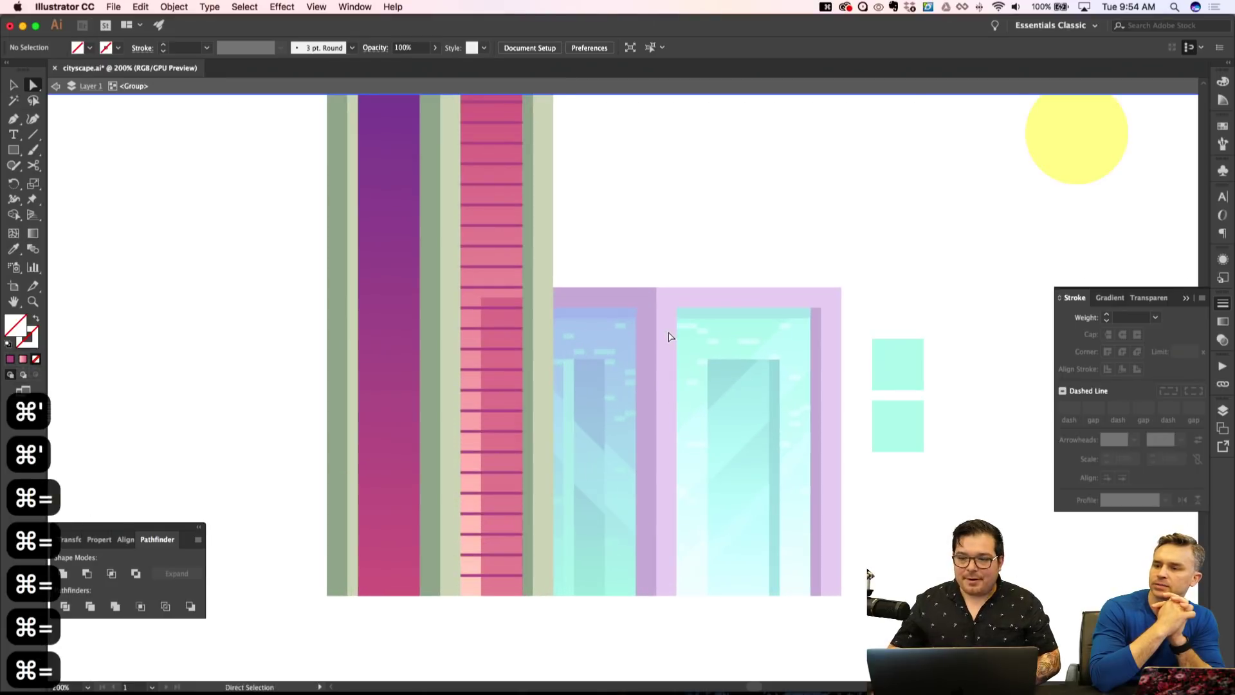
Select all the magenta lines on the beige-side window by their matching appearance and group them.
{"action": "scroll", "coordinate": [647, 327], "scroll_direction": "left", "scroll_amount": 3}
{"action": "scroll", "coordinate": [635, 323], "scroll_direction": "up", "scroll_amount": 5}
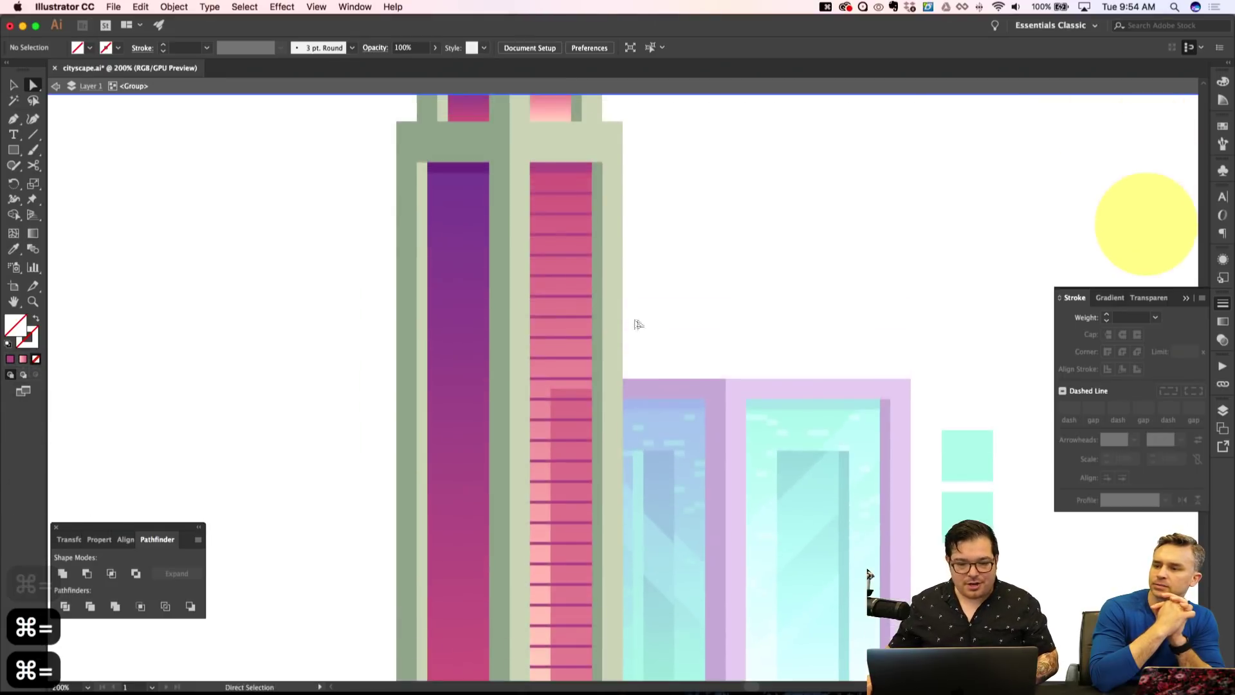
{"action": "key", "text": "v"}
{"action": "left_click", "coordinate": [553, 193]}
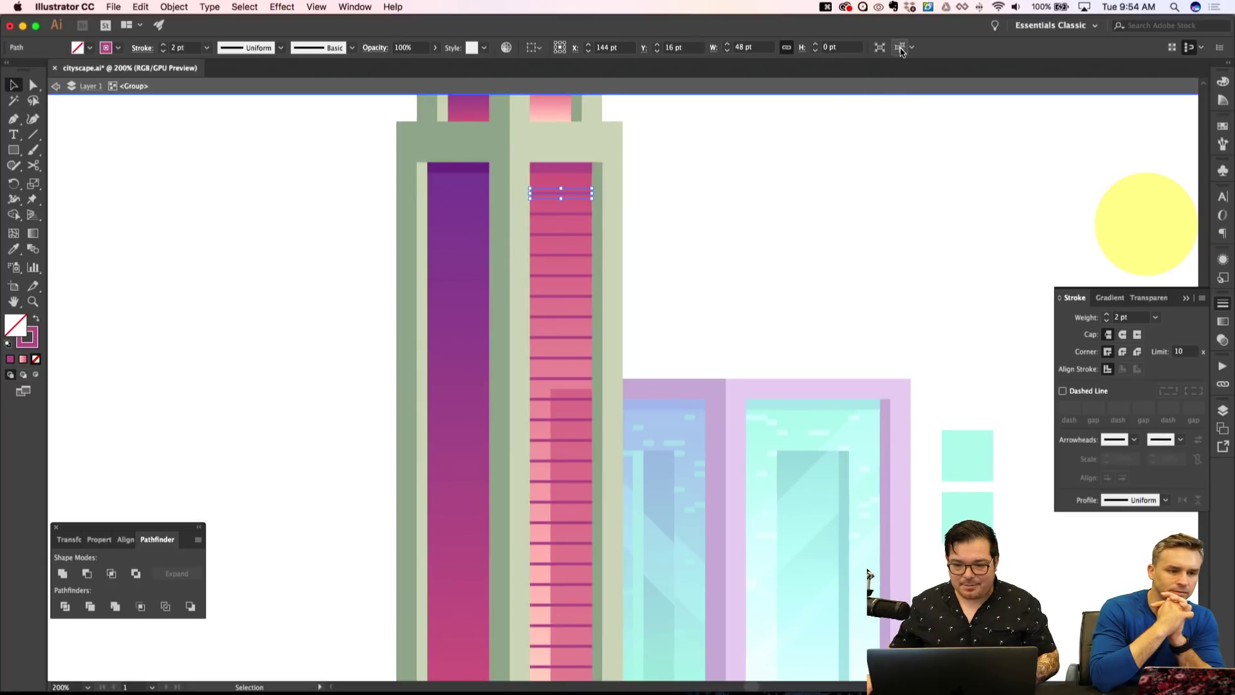
{"action": "left_click", "coordinate": [900, 48]}
{"action": "key", "text": "super+g"}
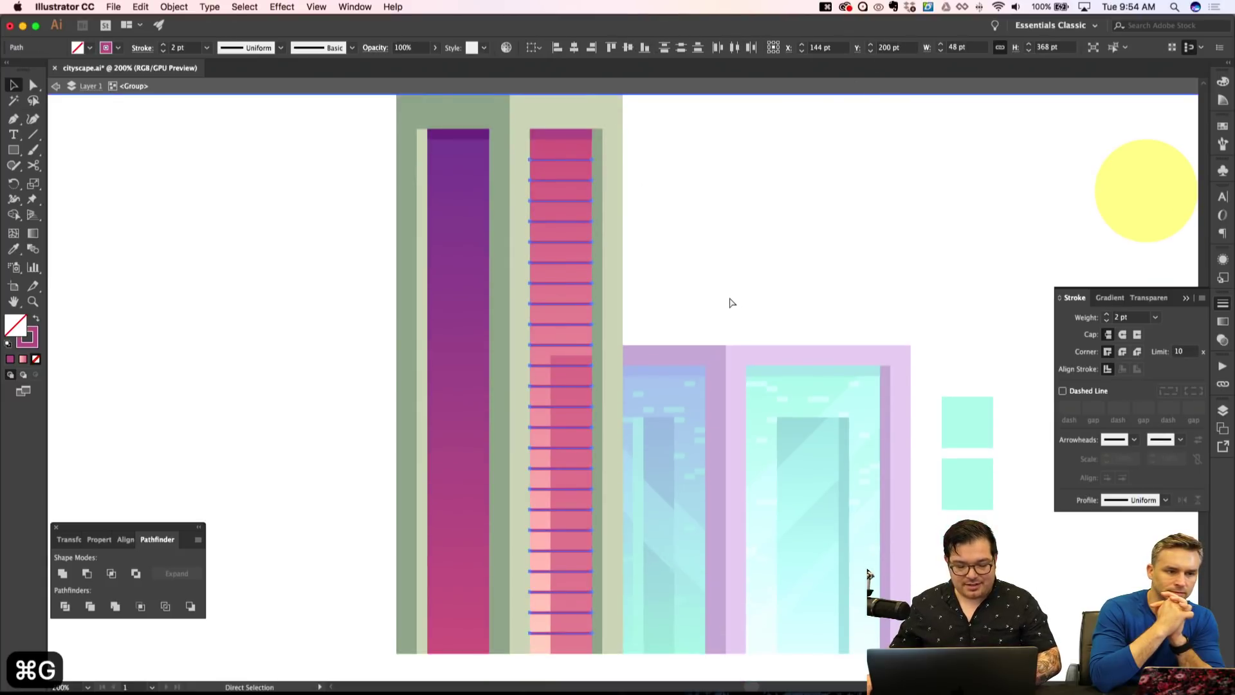
{"action": "key", "text": "super+shift+a"}
Place a copy of the grouped lines over the green-side tall purple window.
{"action": "scroll", "coordinate": [702, 272], "scroll_direction": "down", "scroll_amount": 2}
{"action": "scroll", "coordinate": [703, 272], "scroll_direction": "left", "scroll_amount": 2}
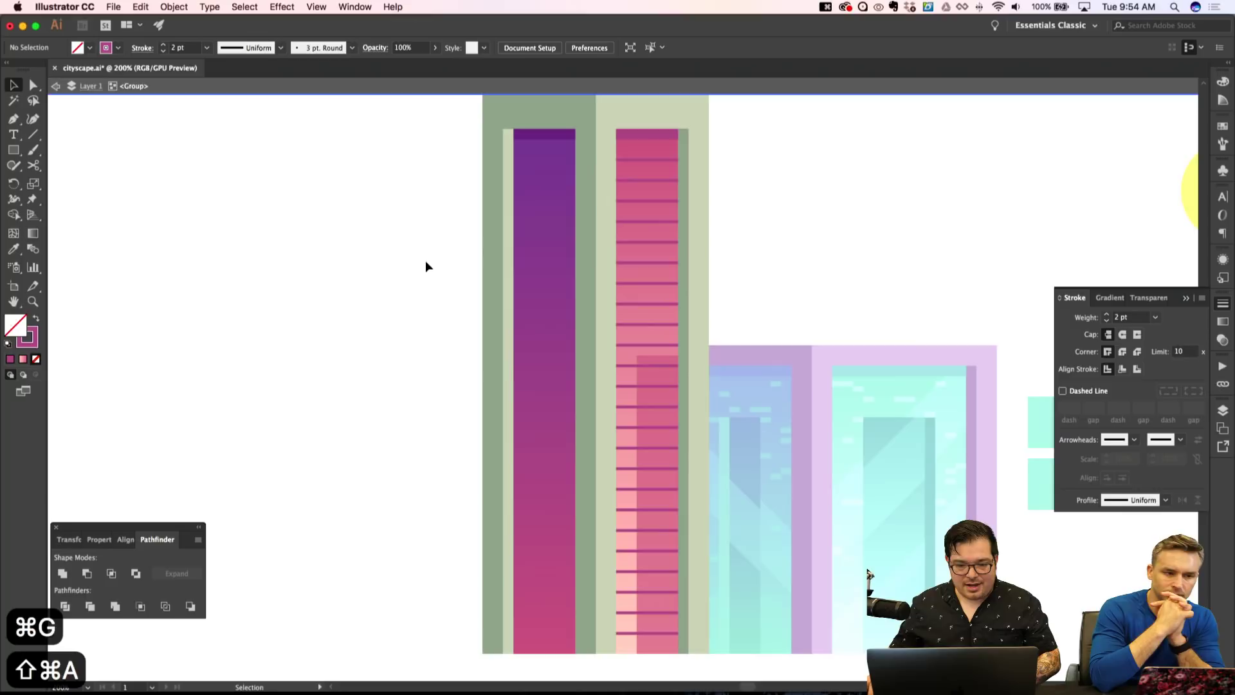
{"action": "left_click_drag", "start_coordinate": [642, 161], "coordinate": [531, 170]}
Try sampling white from the empty canvas as the fill of the copied line group.
{"action": "key", "text": "i"}
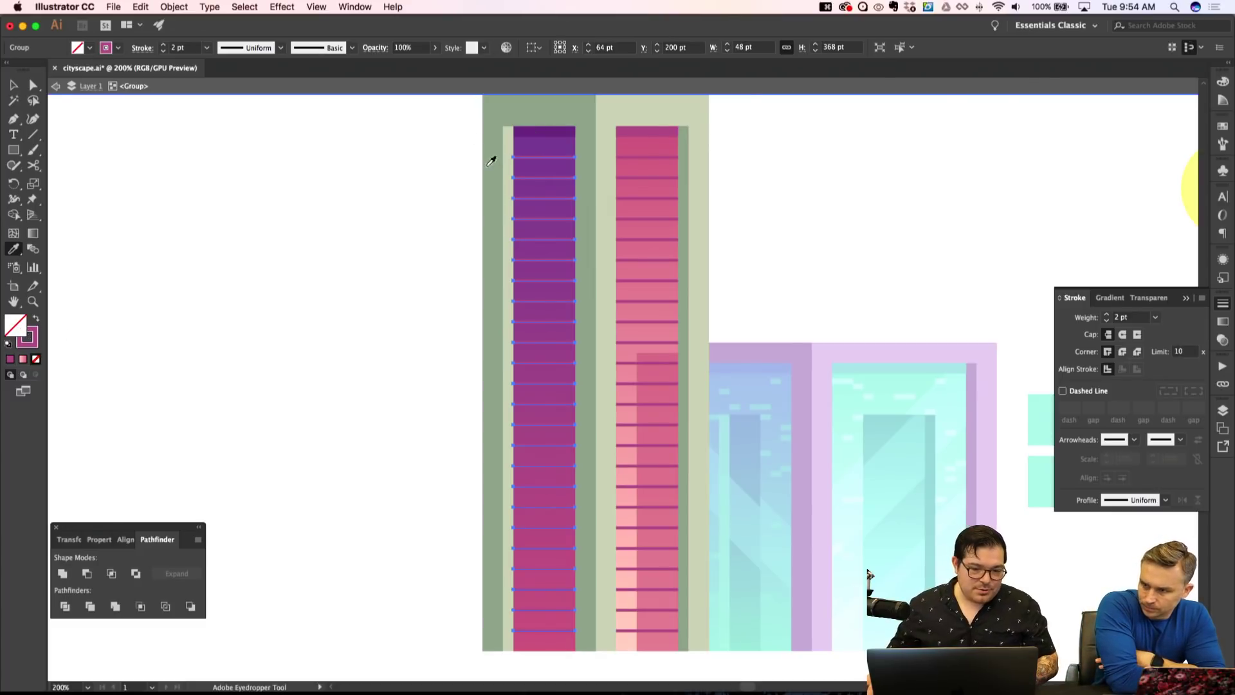
{"action": "scroll", "coordinate": [256, 220], "scroll_direction": "down", "scroll_amount": 1}
{"action": "left_click", "coordinate": [13, 332]}
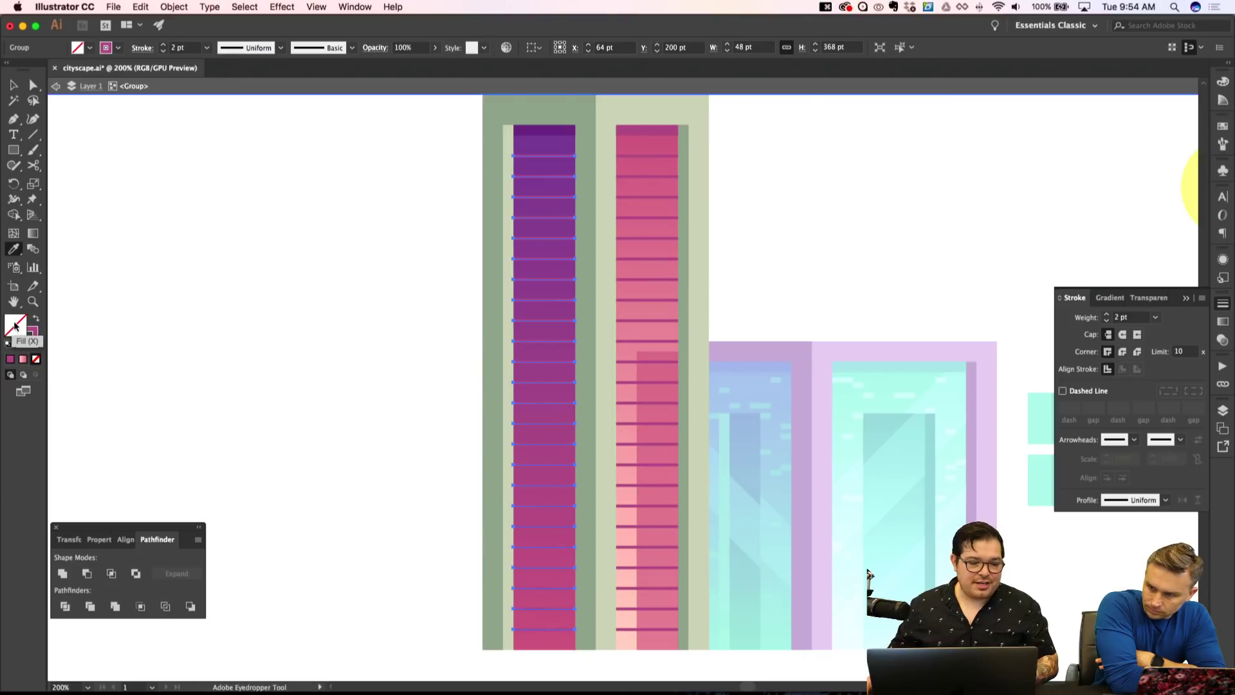
{"action": "left_click", "coordinate": [322, 254]}
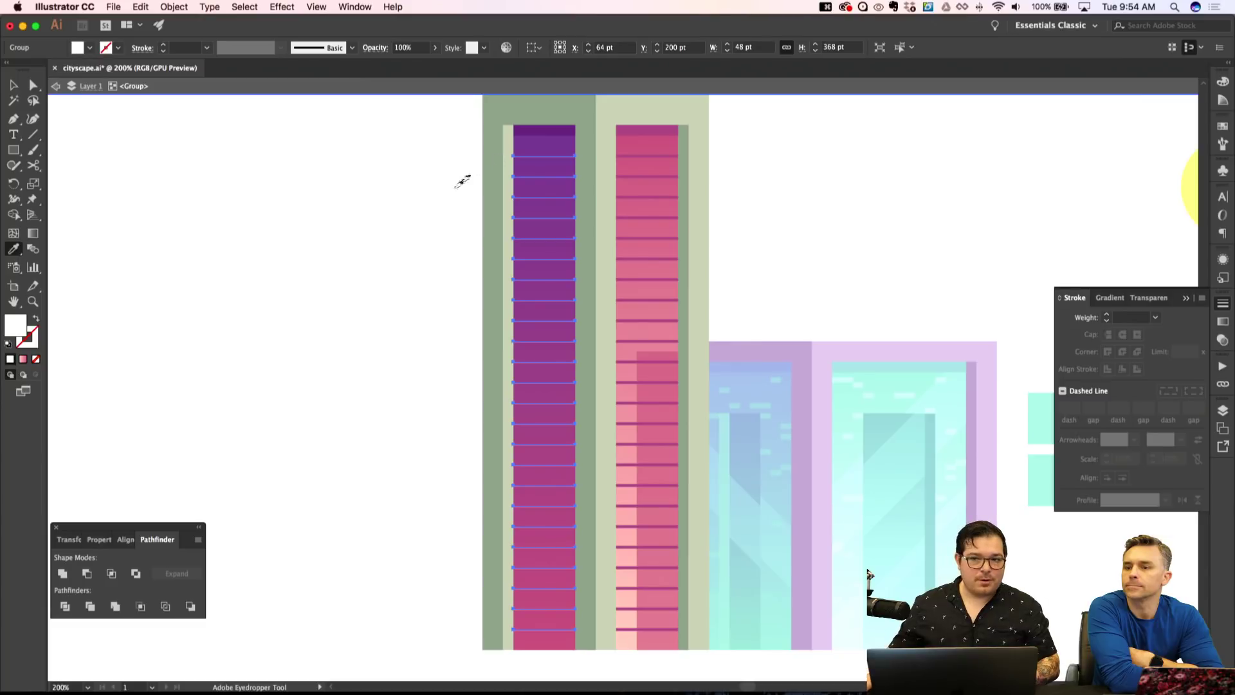
{"action": "key", "text": "cmd+z"}
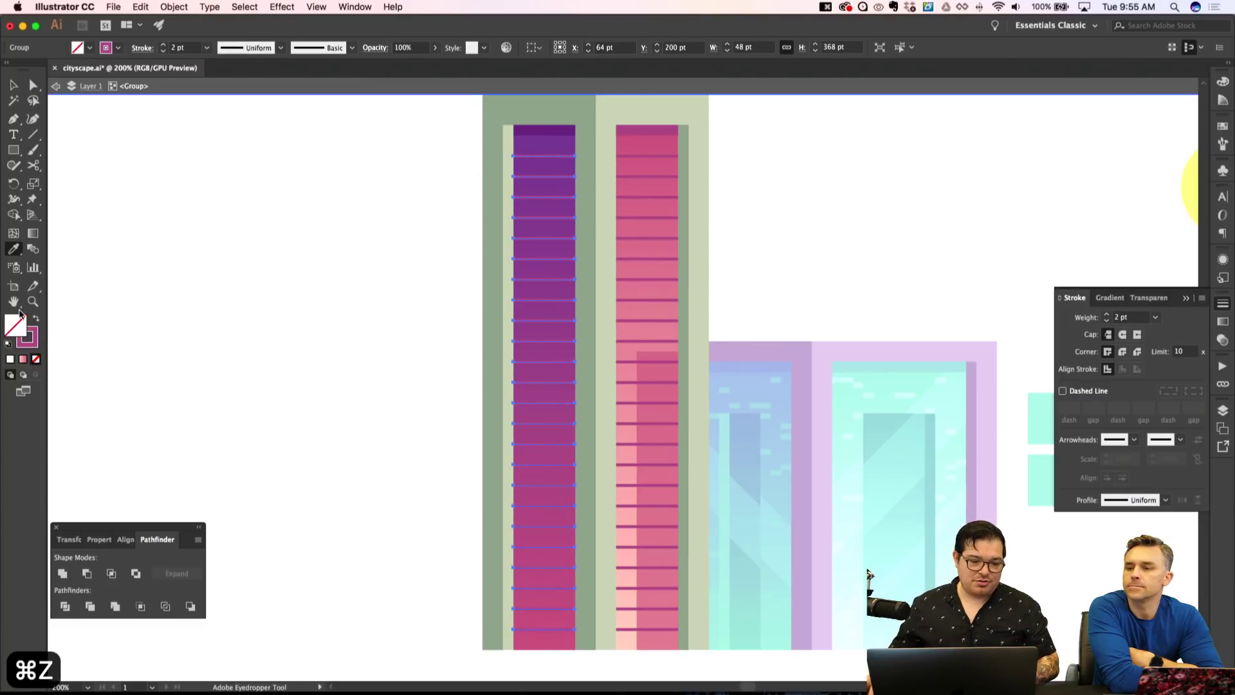
Try swapping the copied lines' fill and stroke, and reset them to the default white fill and black 1 pt stroke.
{"action": "left_click", "coordinate": [36, 320]}
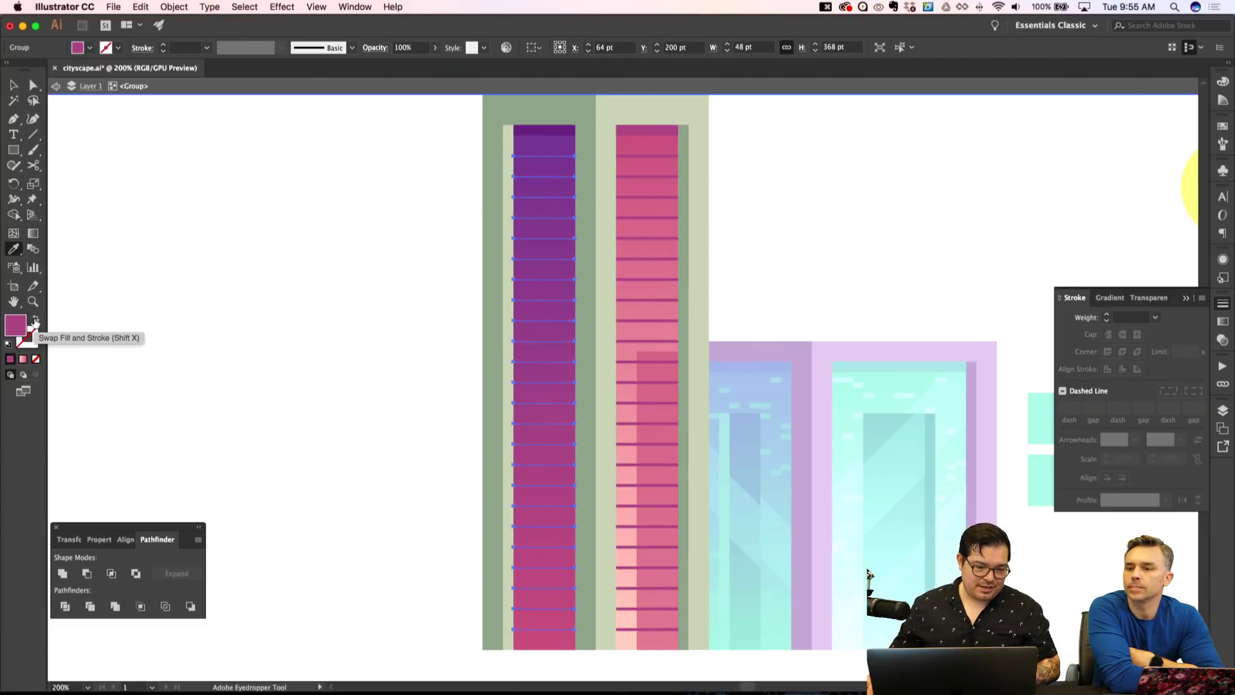
{"action": "key", "text": "super+z"}
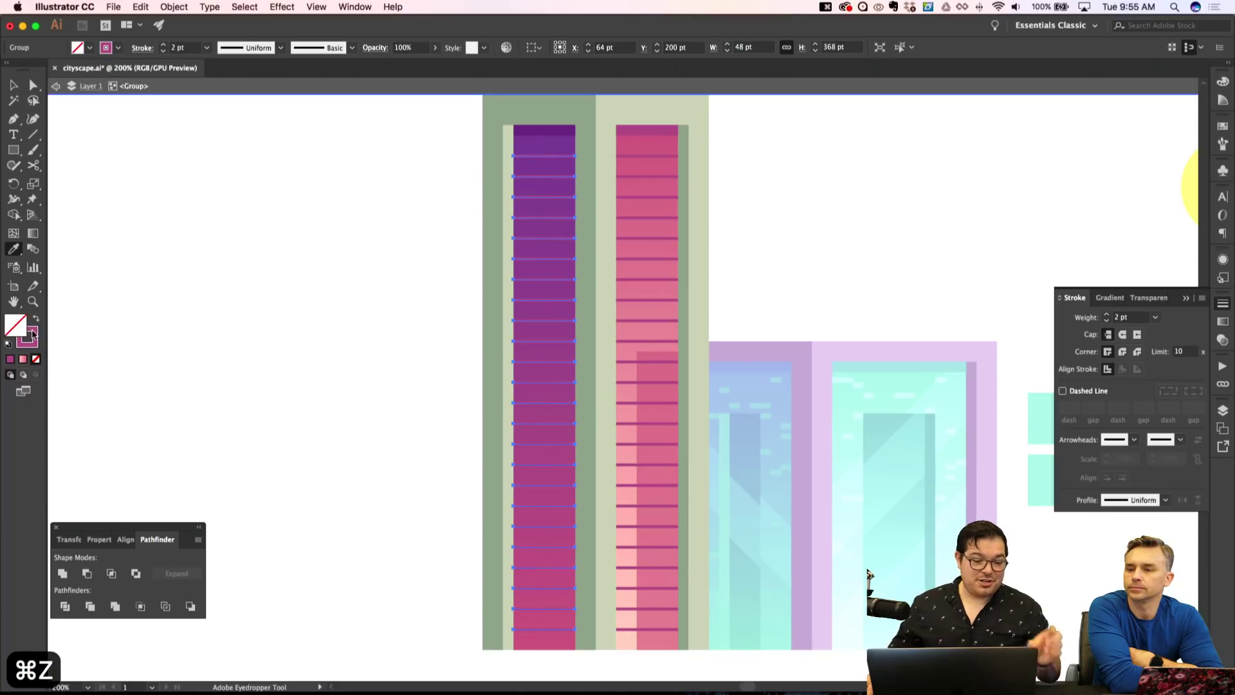
{"action": "left_click", "coordinate": [9, 346]}
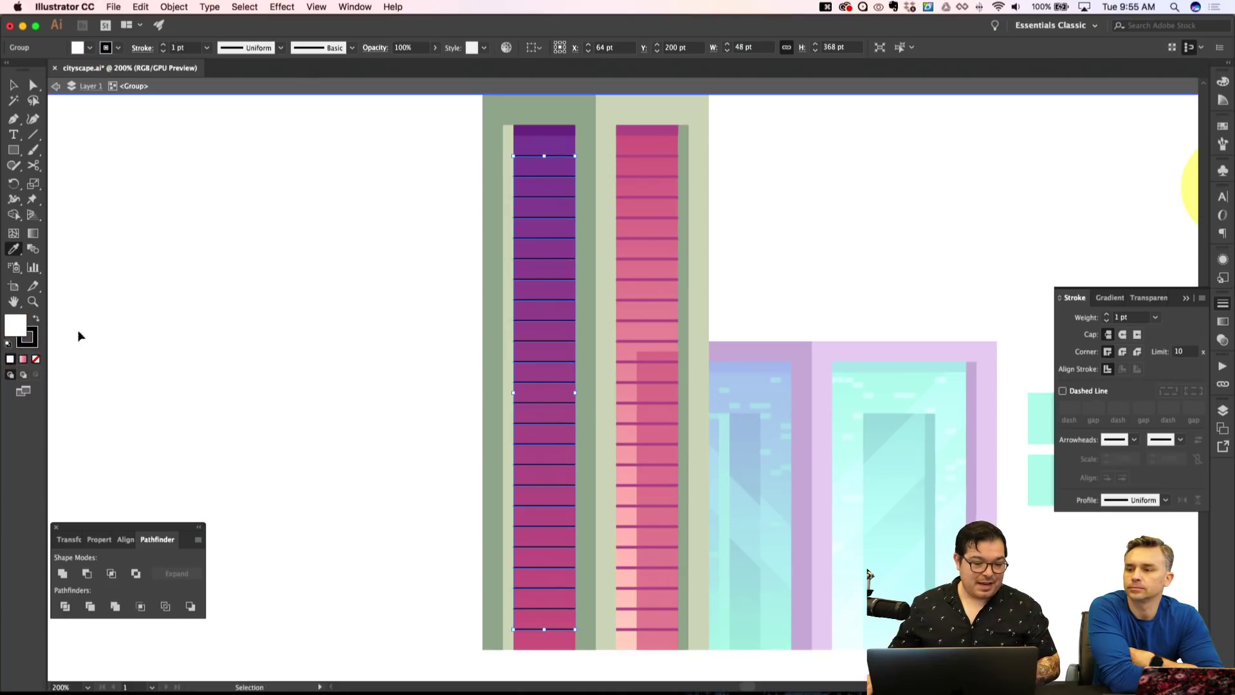
Undo the default colour reset, return the copied line group to no fill with a magenta 1 pt stroke, and make its stroke colour active.
{"action": "key", "text": "super+z"}
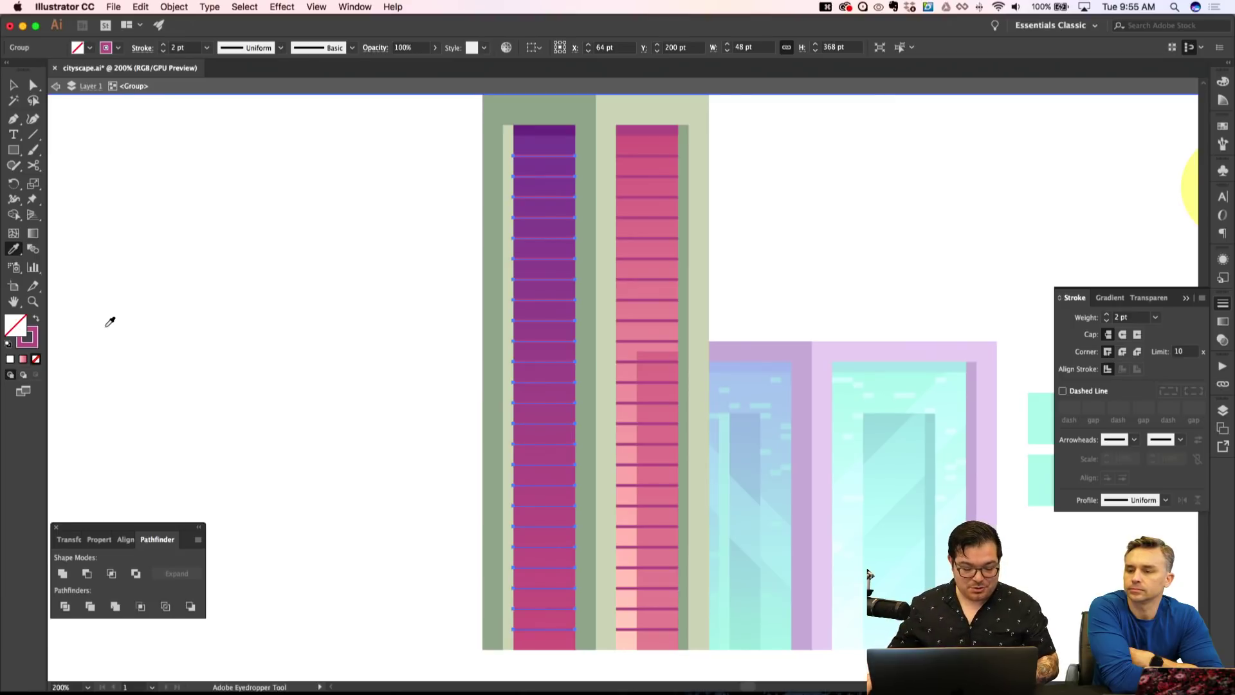
{"action": "key", "text": "shift+x"}
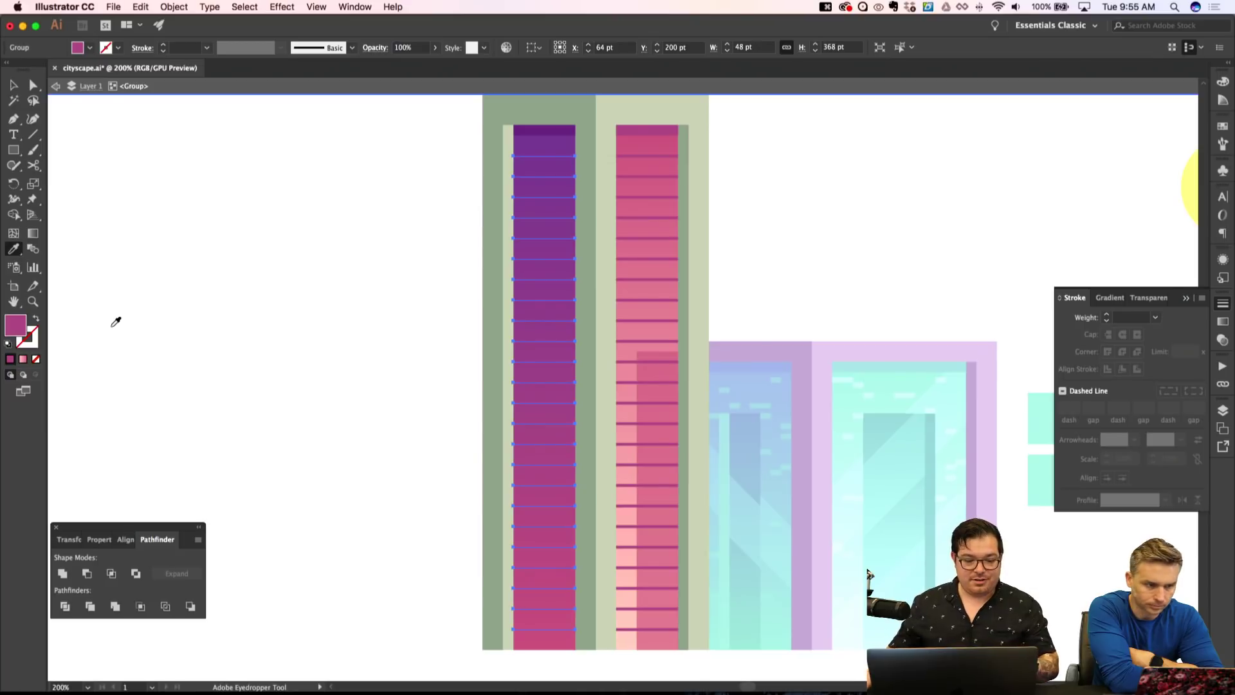
{"action": "key", "text": "shift+x"}
{"action": "key", "text": "shift+x"}
{"action": "key", "text": "shift+x"}
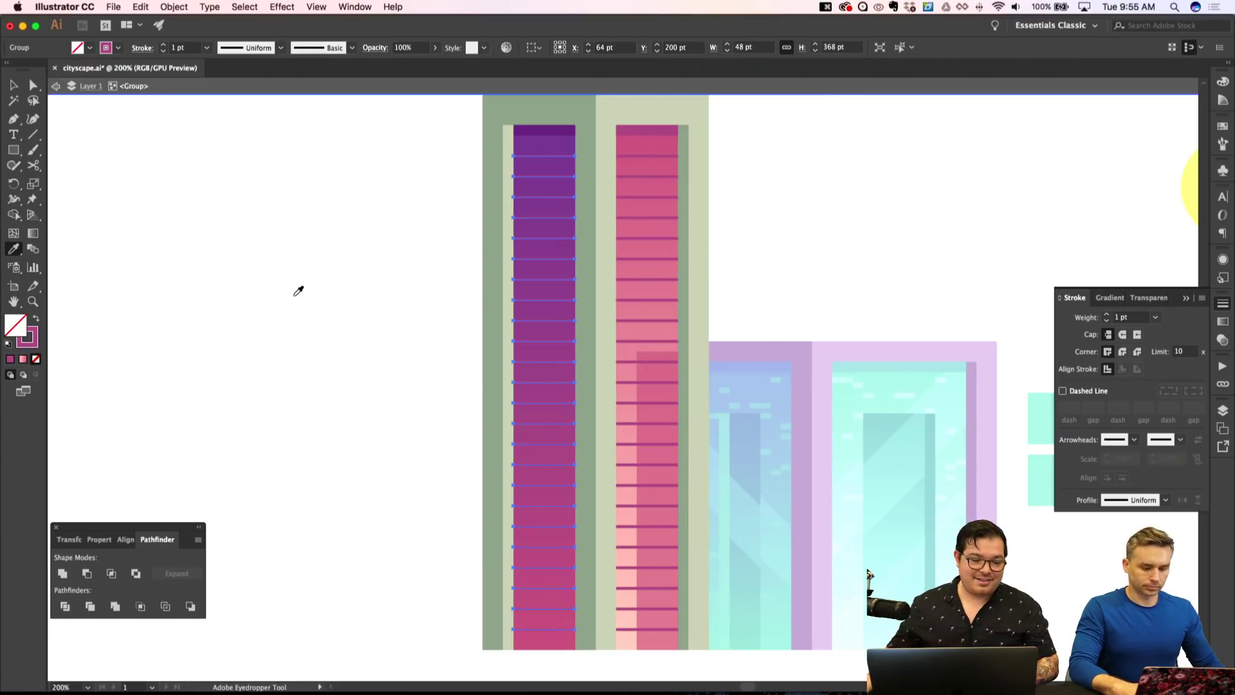
{"action": "key", "text": "x"}
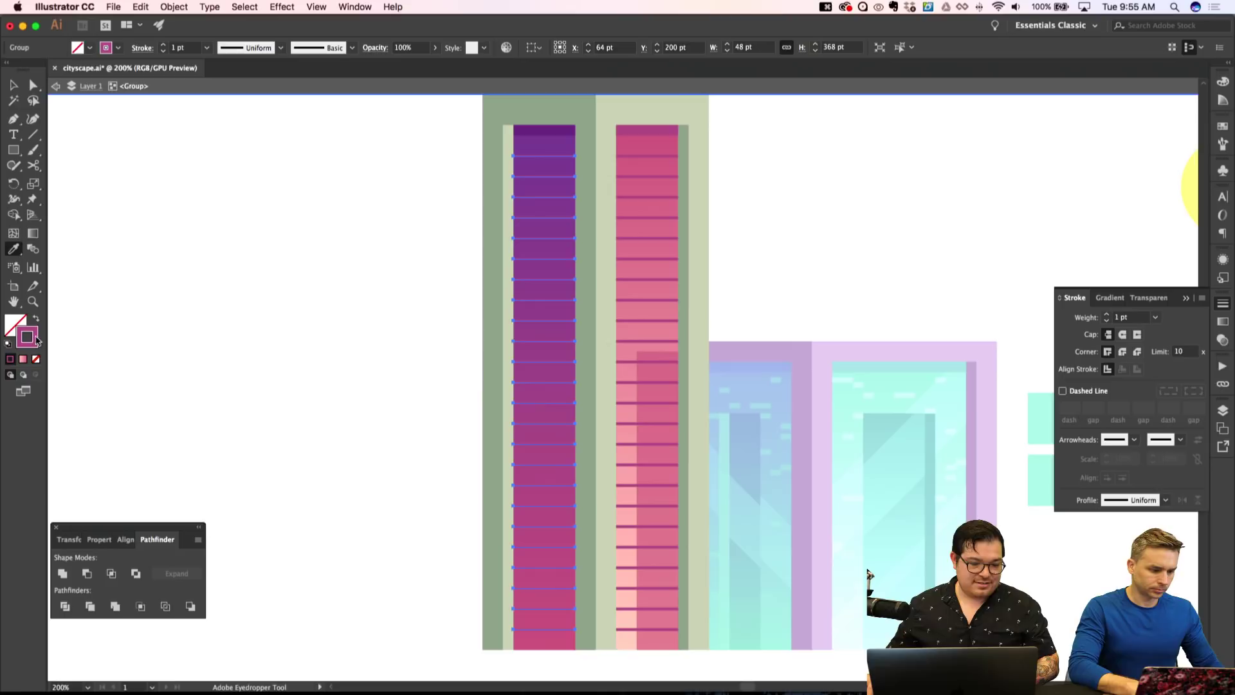
Try sampling white from the empty canvas and green from the tower wall as the copied line group's colour.
{"action": "left_click", "coordinate": [236, 244]}
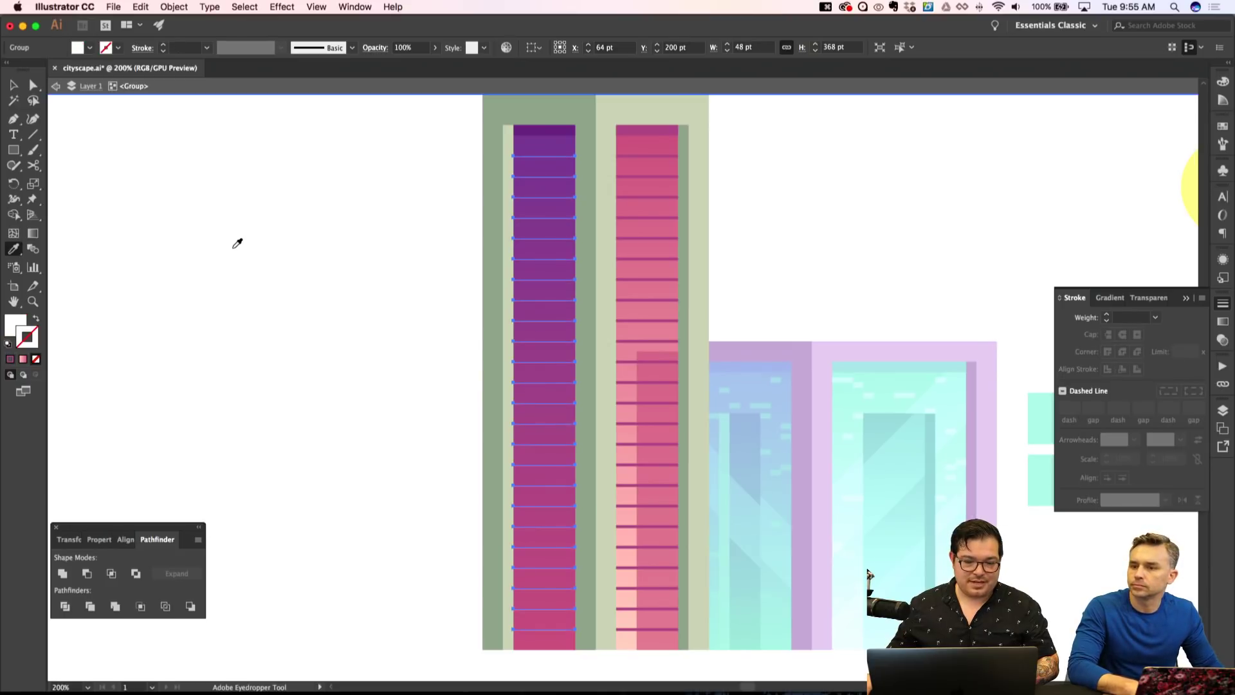
{"action": "key", "text": "super+z"}
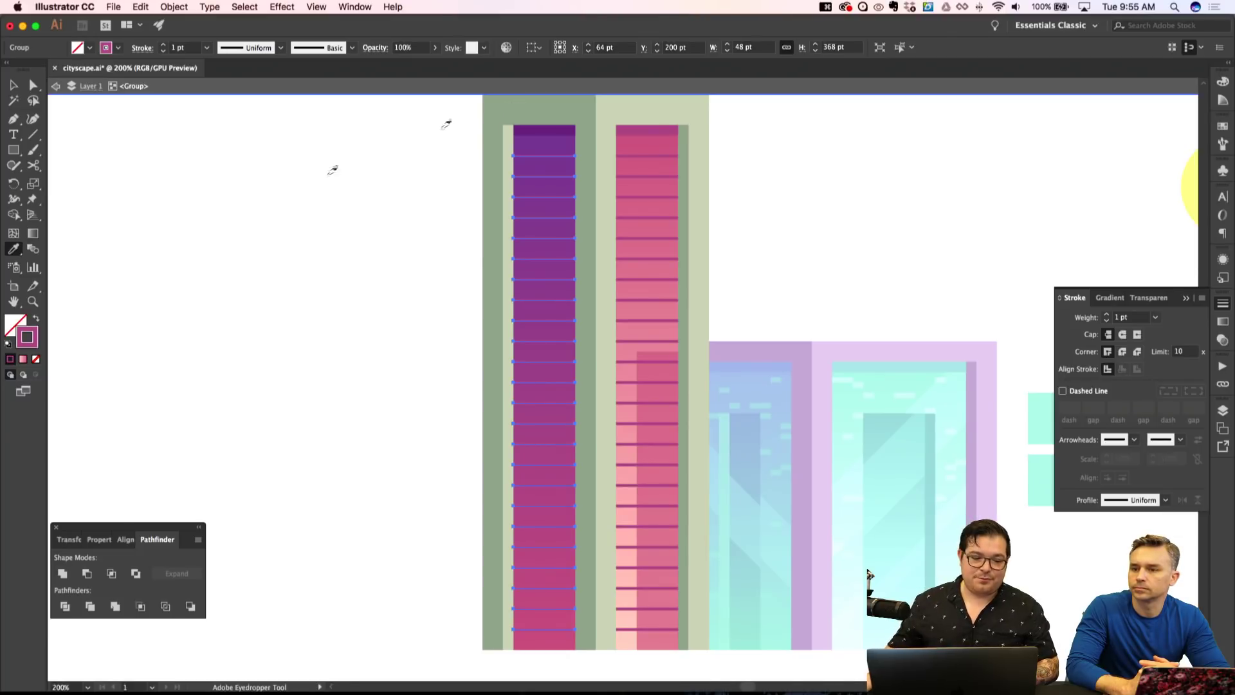
{"action": "left_click", "coordinate": [527, 105]}
{"action": "key", "text": "shift+super+a"}
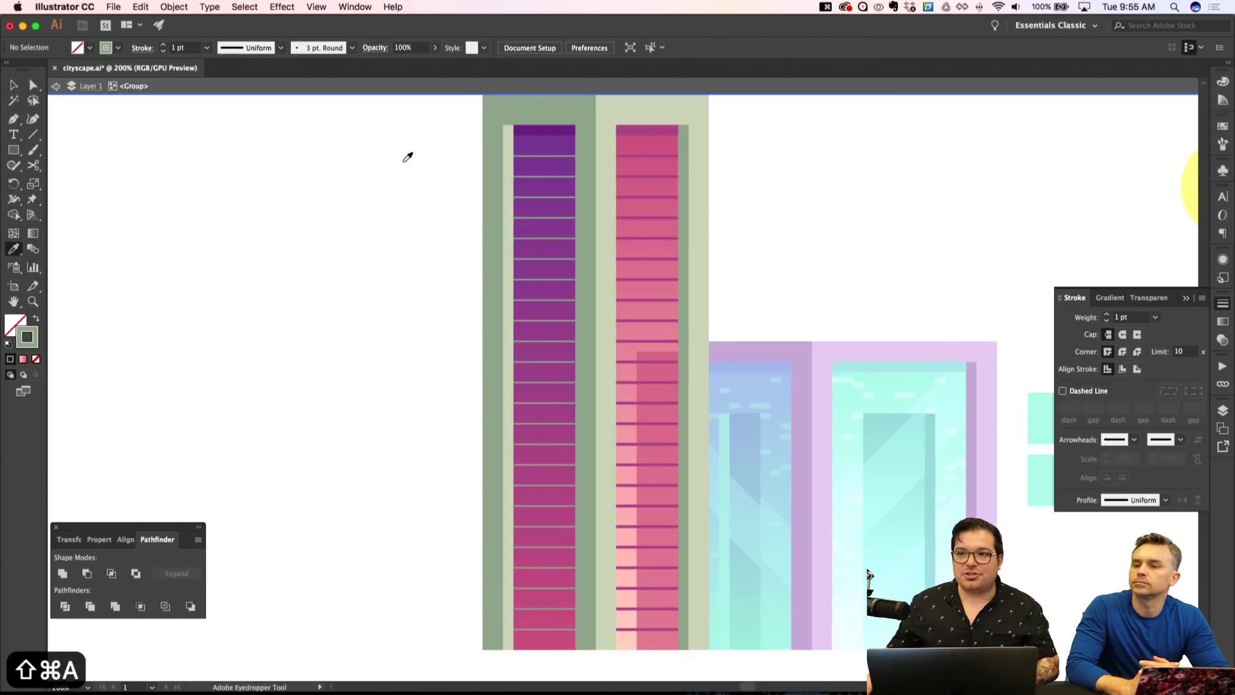
{"action": "key", "text": "super+z"}
{"action": "key", "text": "super+z"}
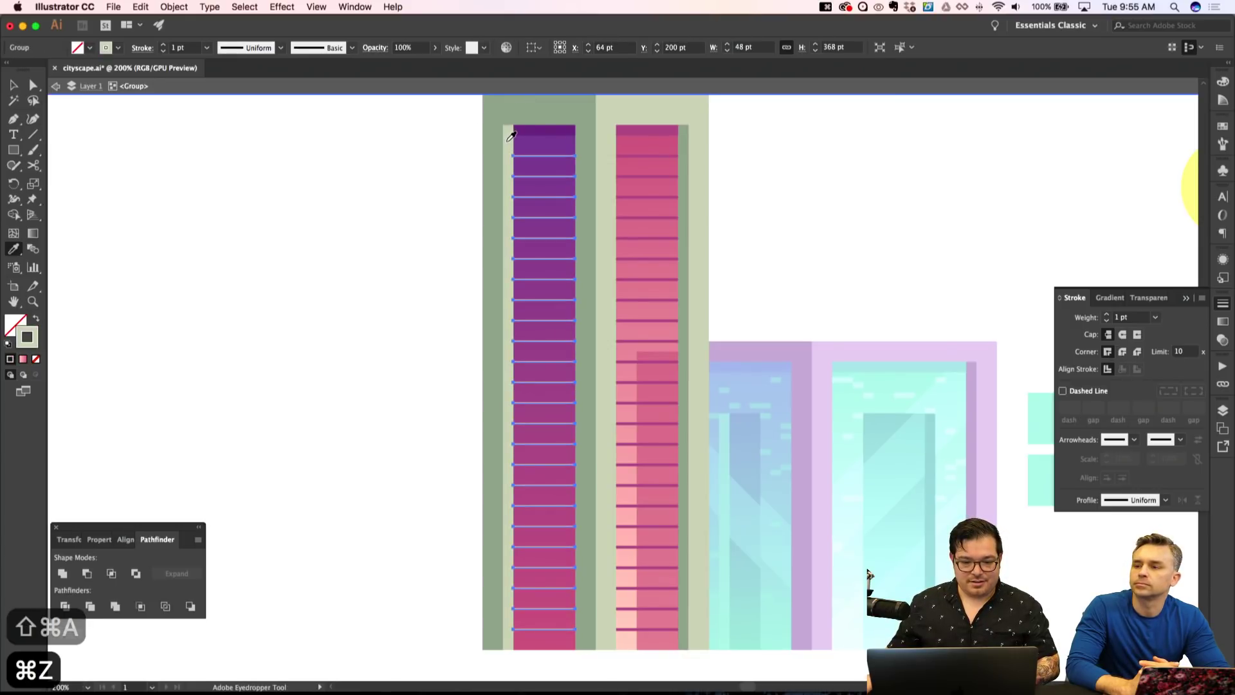
Sample the dark purple shadow atop the green-side window as the lines' stroke colour, set the weight to 2 pt, and leave the tower group.
{"action": "left_click", "coordinate": [541, 128]}
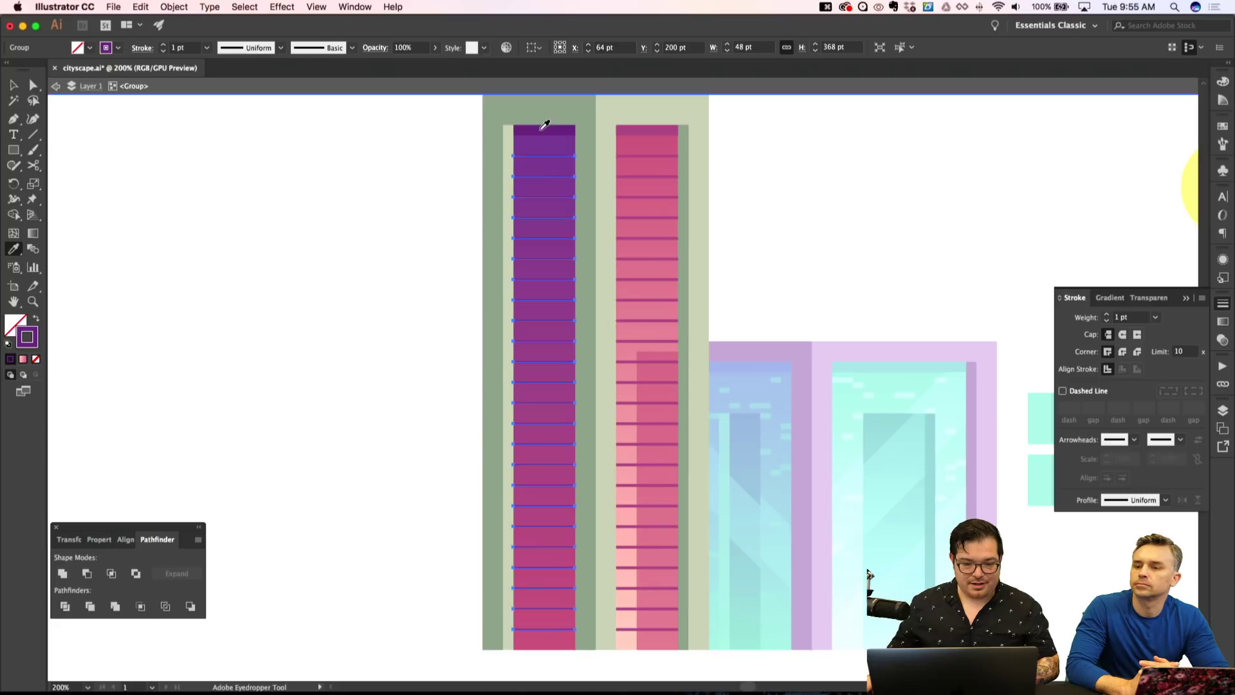
{"action": "key", "text": "shift+super+a"}
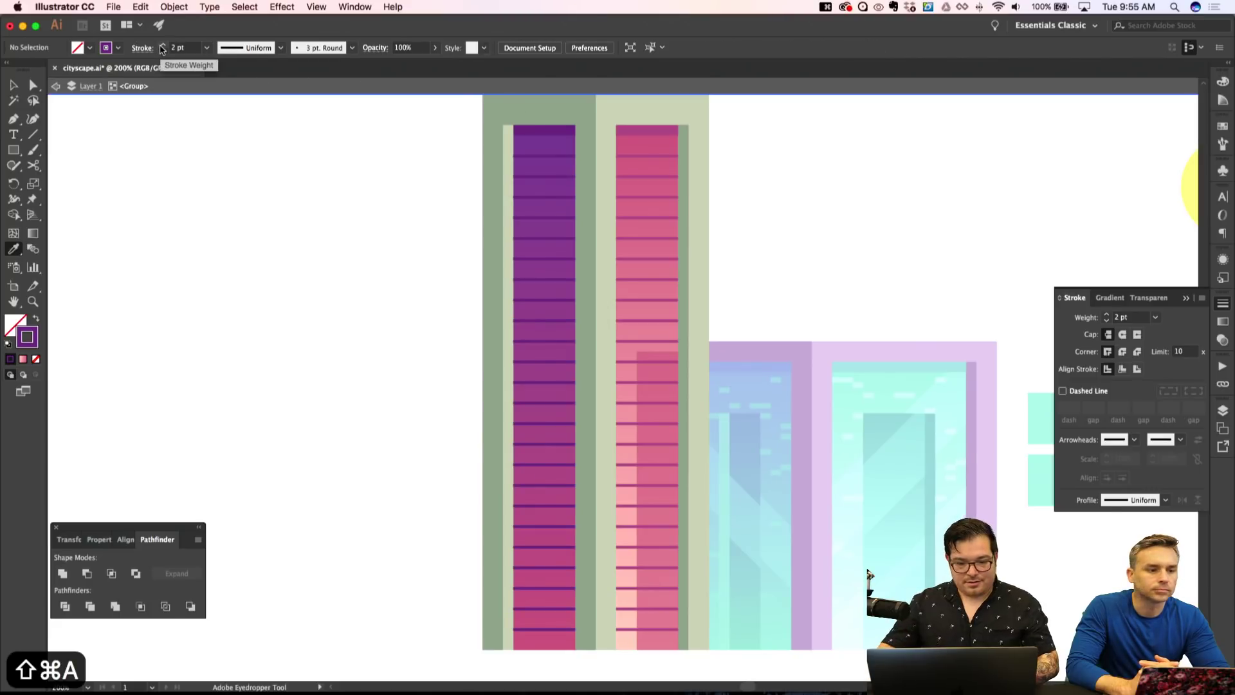
{"action": "key", "text": "super+minus"}
{"action": "key", "text": "super+minus"}
{"action": "key", "text": "super+minus"}
{"action": "key", "text": "super+equal"}
{"action": "key", "text": "super+equal"}
{"action": "key", "text": "super+equal"}
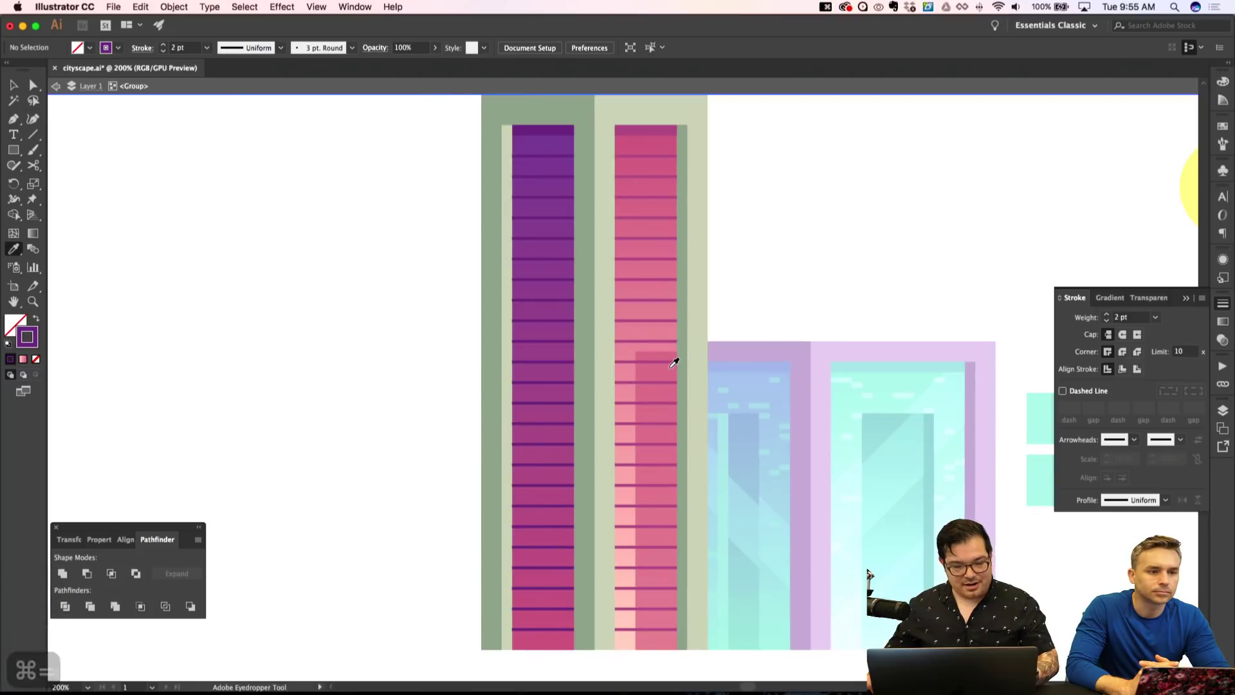
{"action": "key", "text": "Escape"}
{"action": "key", "text": "shift+super+a"}
{"action": "key", "text": "super+minus"}
{"action": "key", "text": "super+minus"}
{"action": "key", "text": "super+apostrophe"}
{"action": "key", "text": "super+apostrophe"}
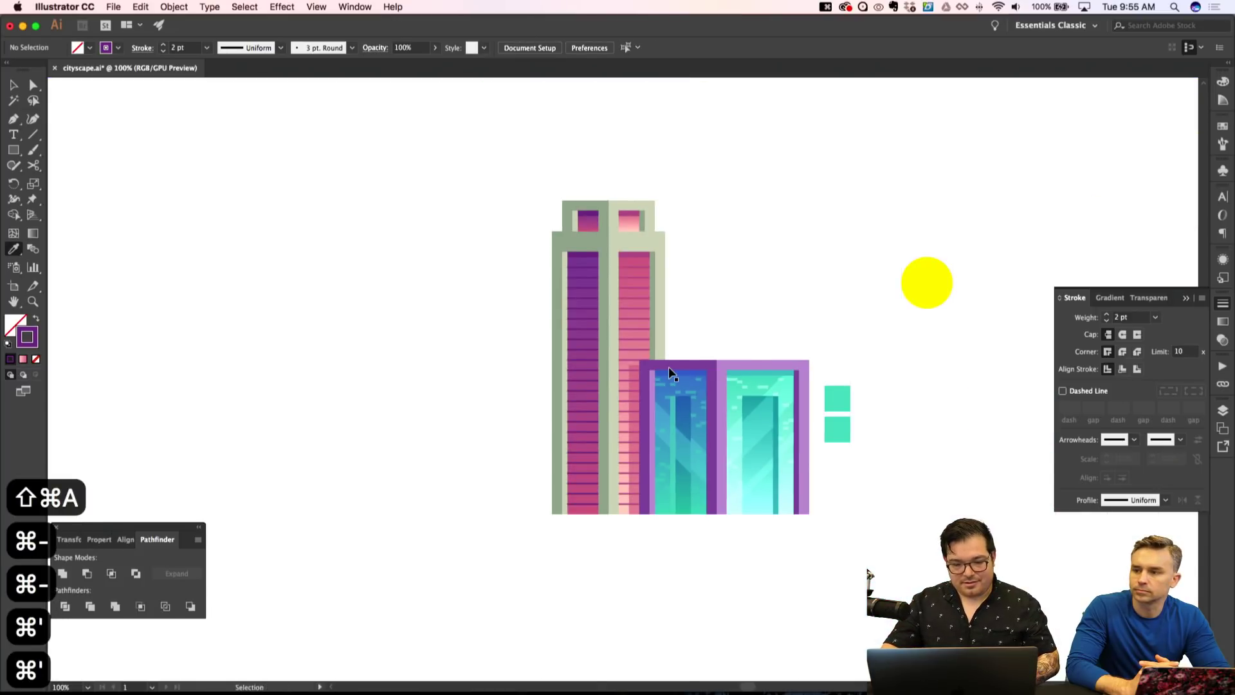
Enter the tower group and draw a closed four-sided diagonal band with the Pen tool across the upper part of the tall pink window.
{"action": "key", "text": "super+equal"}
{"action": "key", "text": "super+equal"}
{"action": "key", "text": "v"}
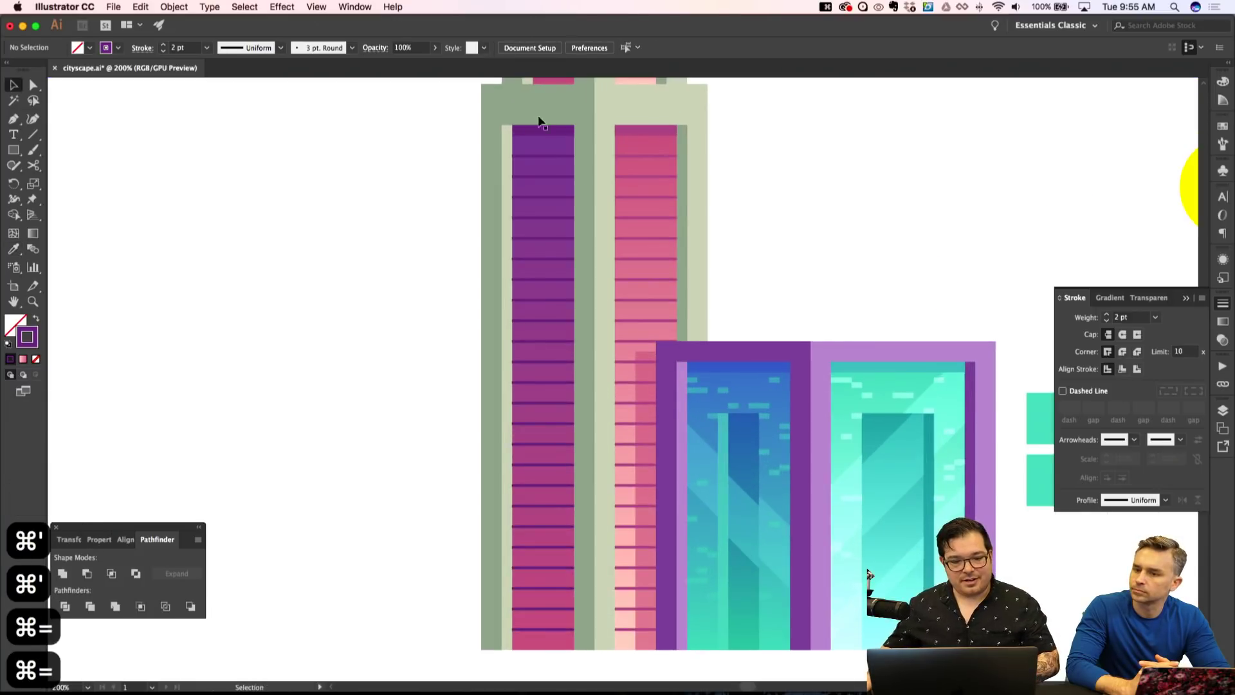
{"action": "left_click", "coordinate": [632, 156]}
{"action": "double_click", "coordinate": [632, 156]}
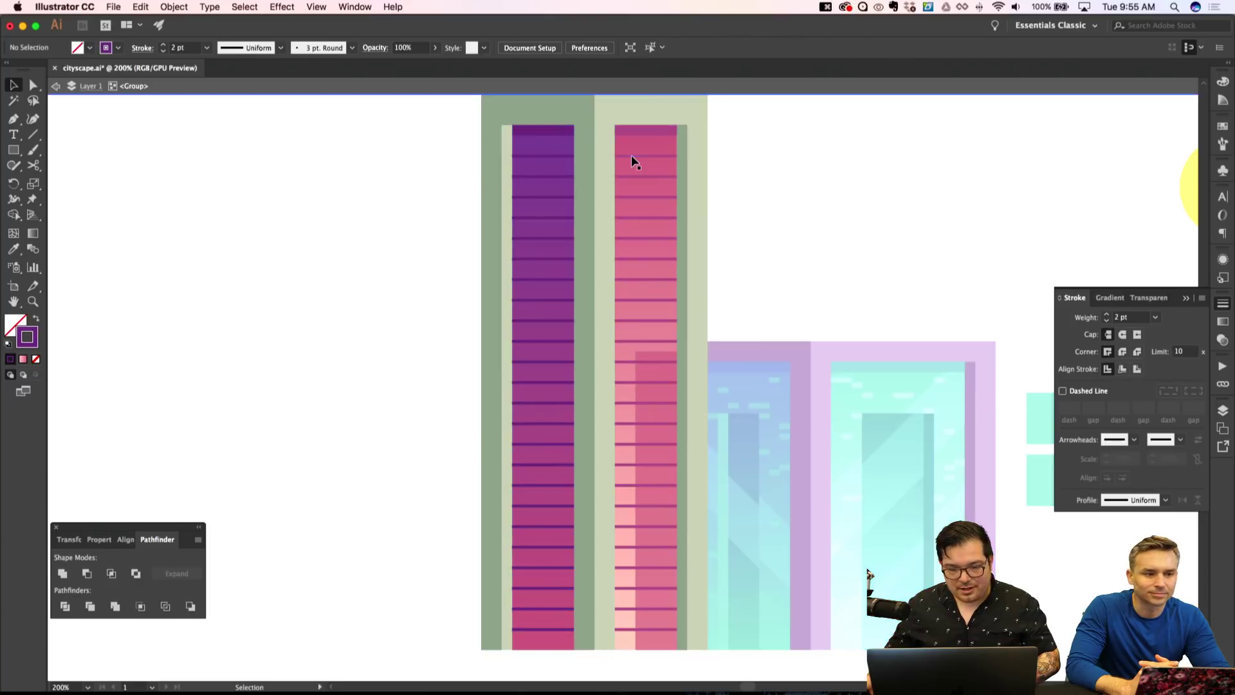
{"action": "key", "text": "p"}
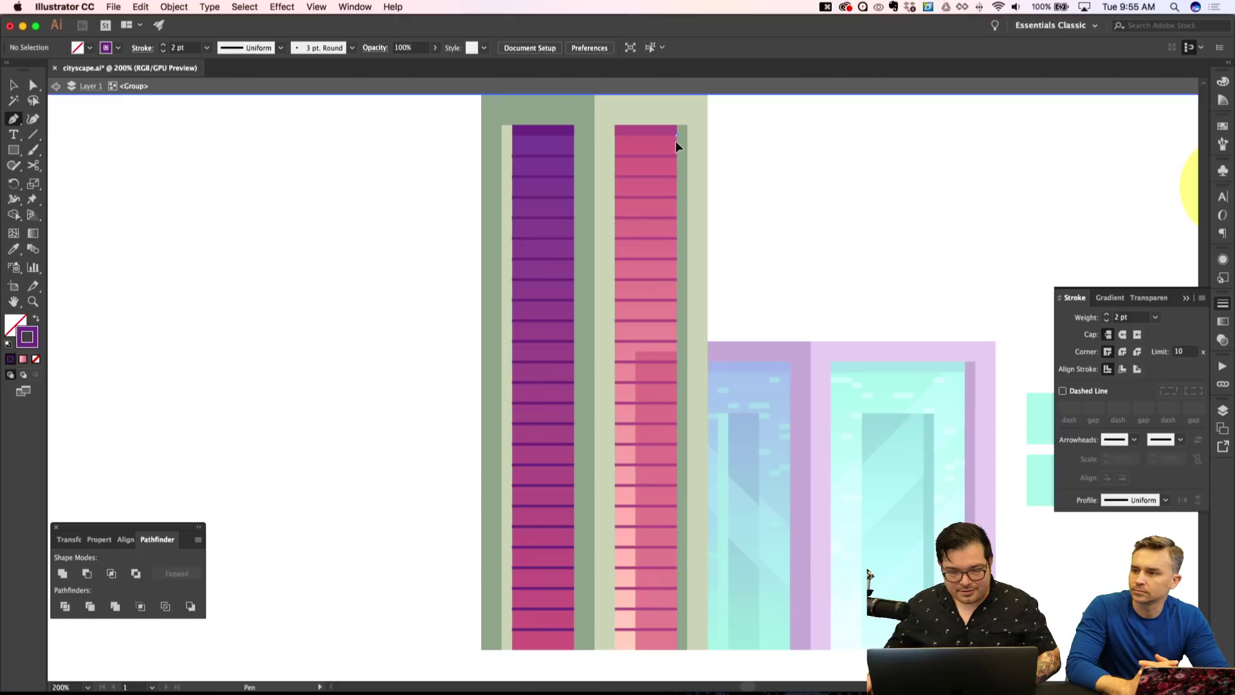
{"action": "left_click", "coordinate": [676, 135]}
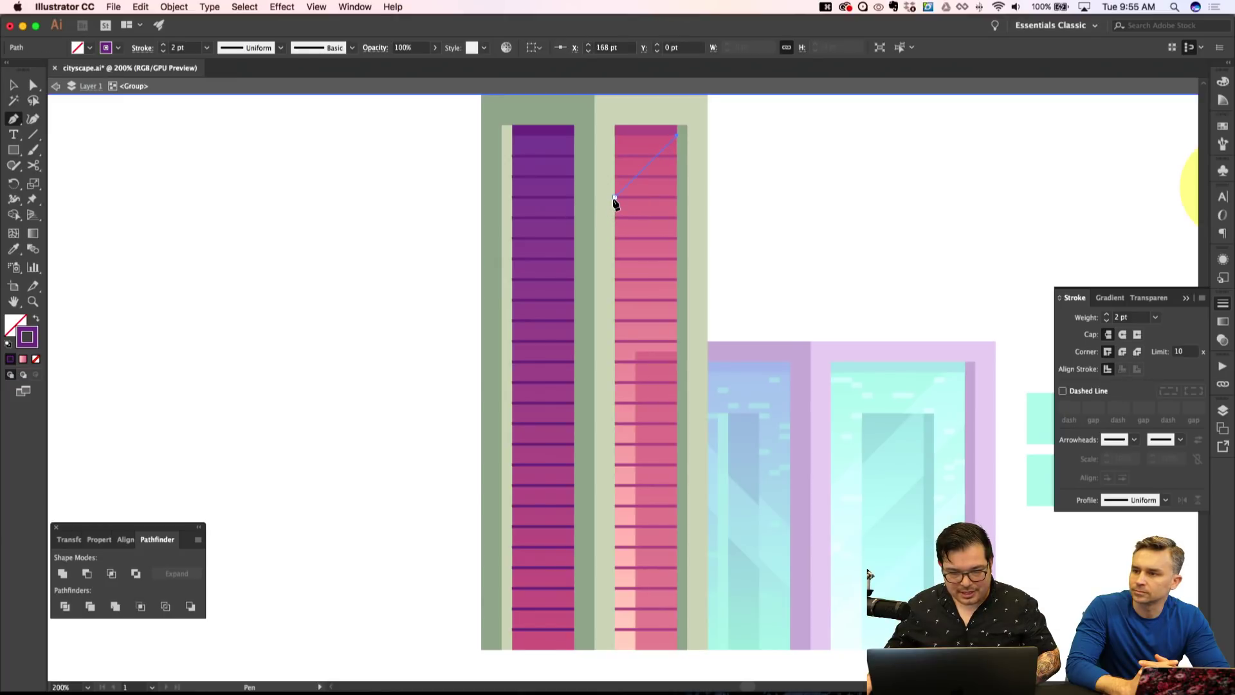
{"action": "left_click", "coordinate": [615, 198], "text": "shift"}
{"action": "left_click", "coordinate": [746, 383]}
{"action": "key", "text": "super+z"}
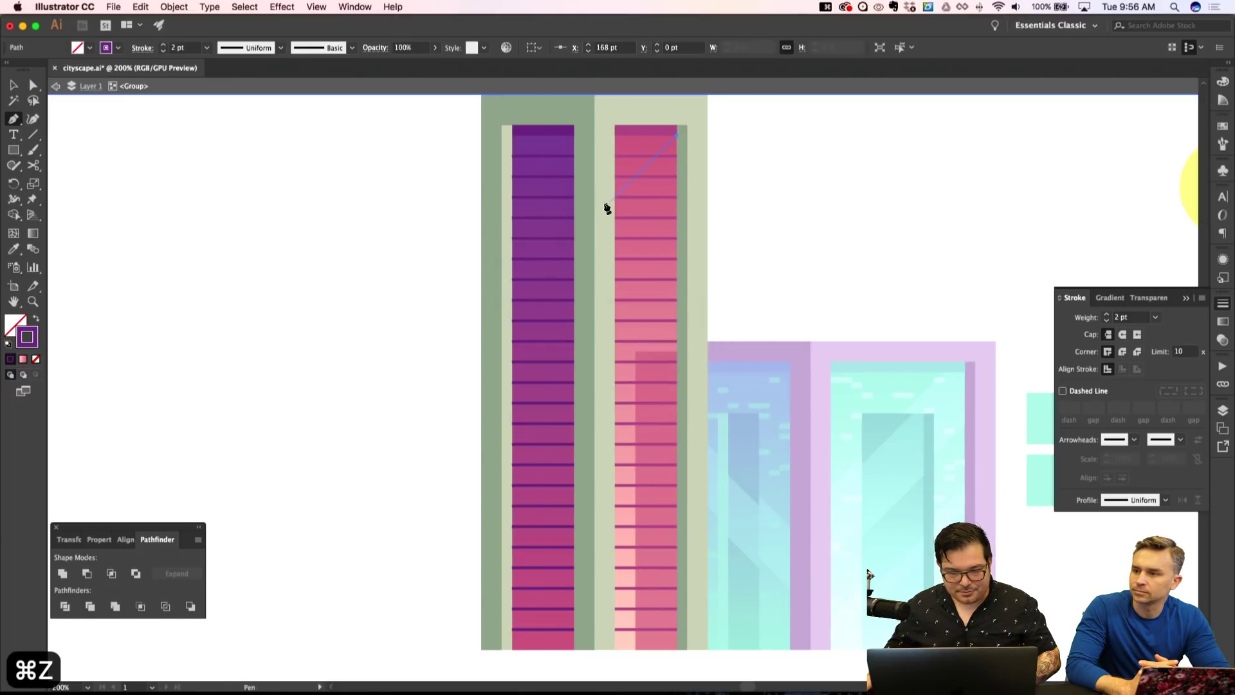
{"action": "left_click", "coordinate": [604, 207]}
{"action": "left_click", "coordinate": [605, 248], "text": "shift"}
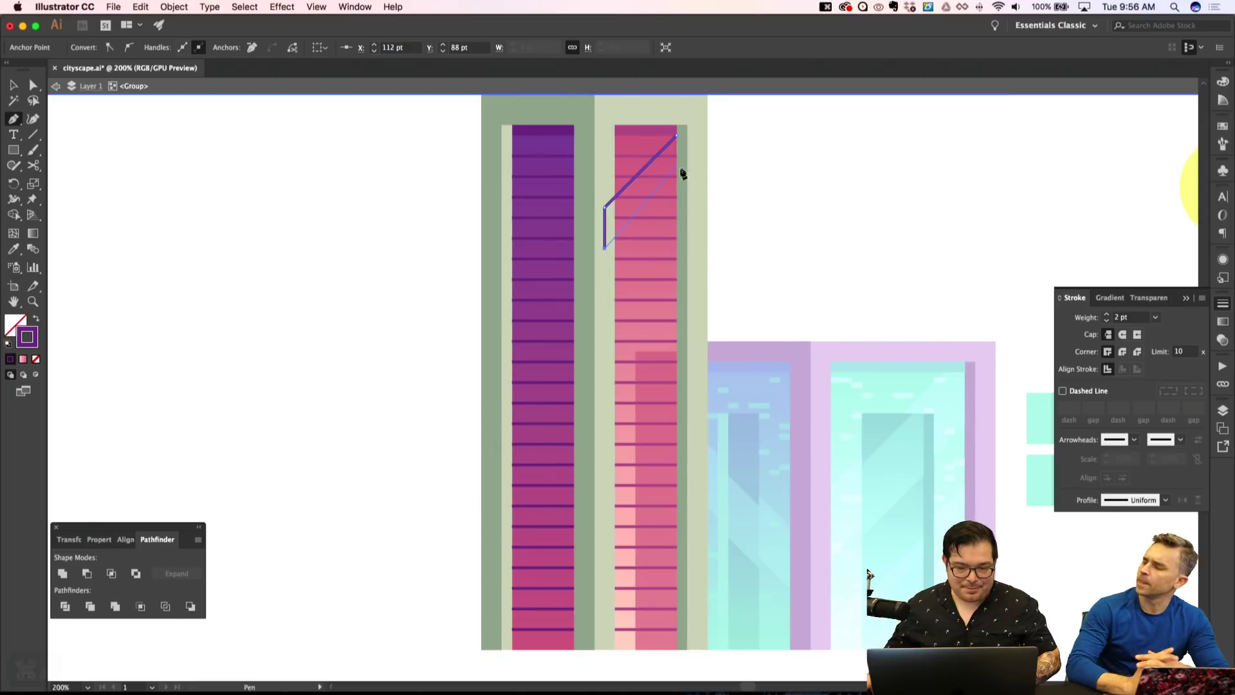
{"action": "left_click", "coordinate": [687, 166], "text": "shift"}
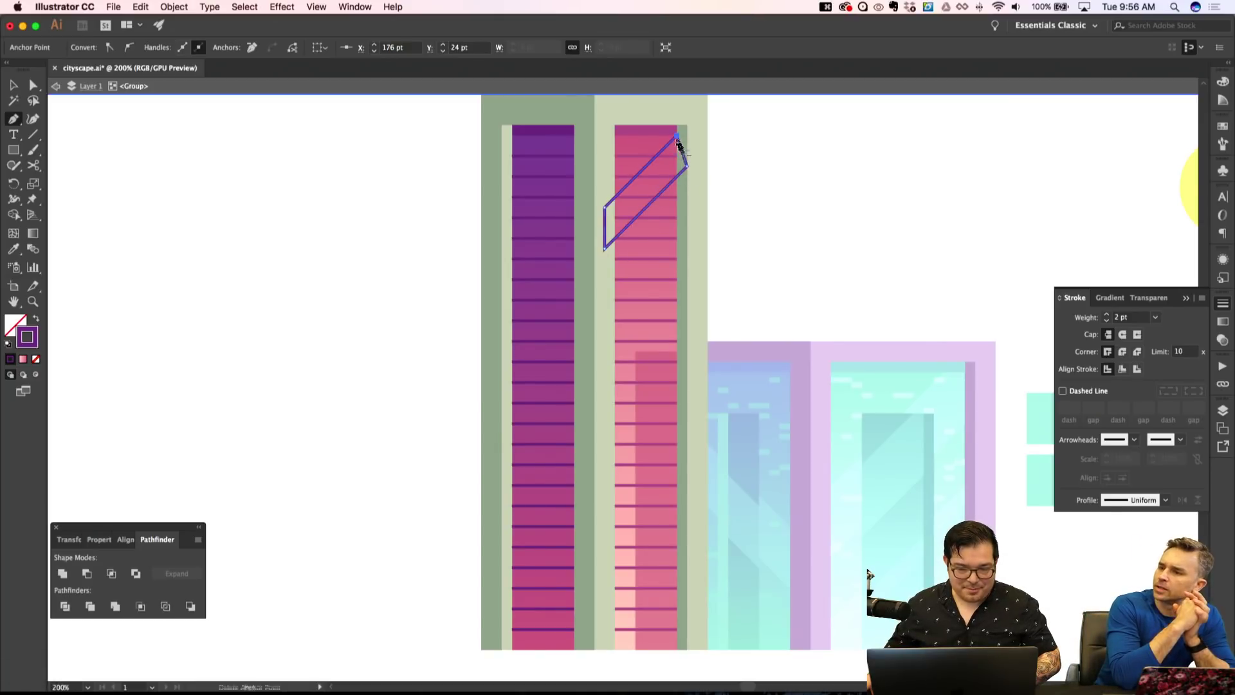
{"action": "left_click", "coordinate": [677, 137]}
Move the diagonal band's lower corner beside the green shadow strip 8 pt inward to align it with the window's edge.
{"action": "key", "text": "a"}
{"action": "key", "text": "Left"}
{"action": "key", "text": "Left"}
{"action": "key", "text": "Left"}
{"action": "key", "text": "Left"}
{"action": "key", "text": "Left"}
{"action": "key", "text": "Left"}
{"action": "key", "text": "Left"}
{"action": "key", "text": "Left"}
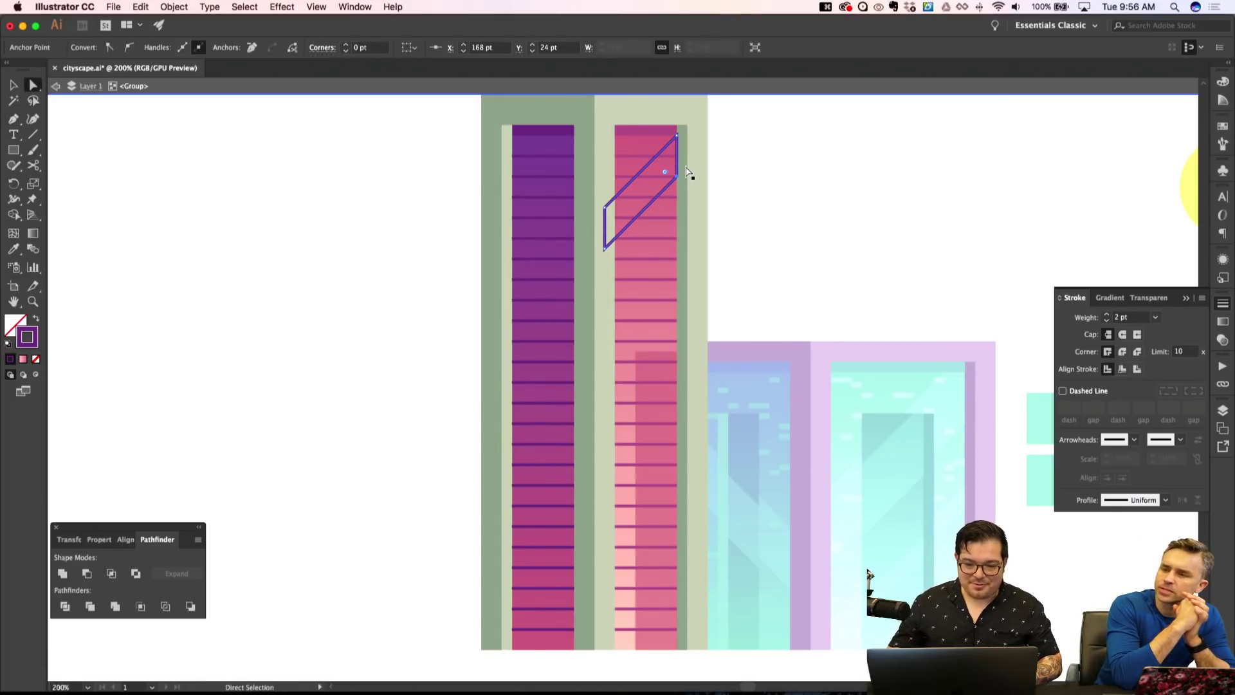
Move the two band corners lying on the beige frame 8 pt inward and 8 pt up, onto the pink window's edge.
{"action": "left_click", "coordinate": [607, 207]}
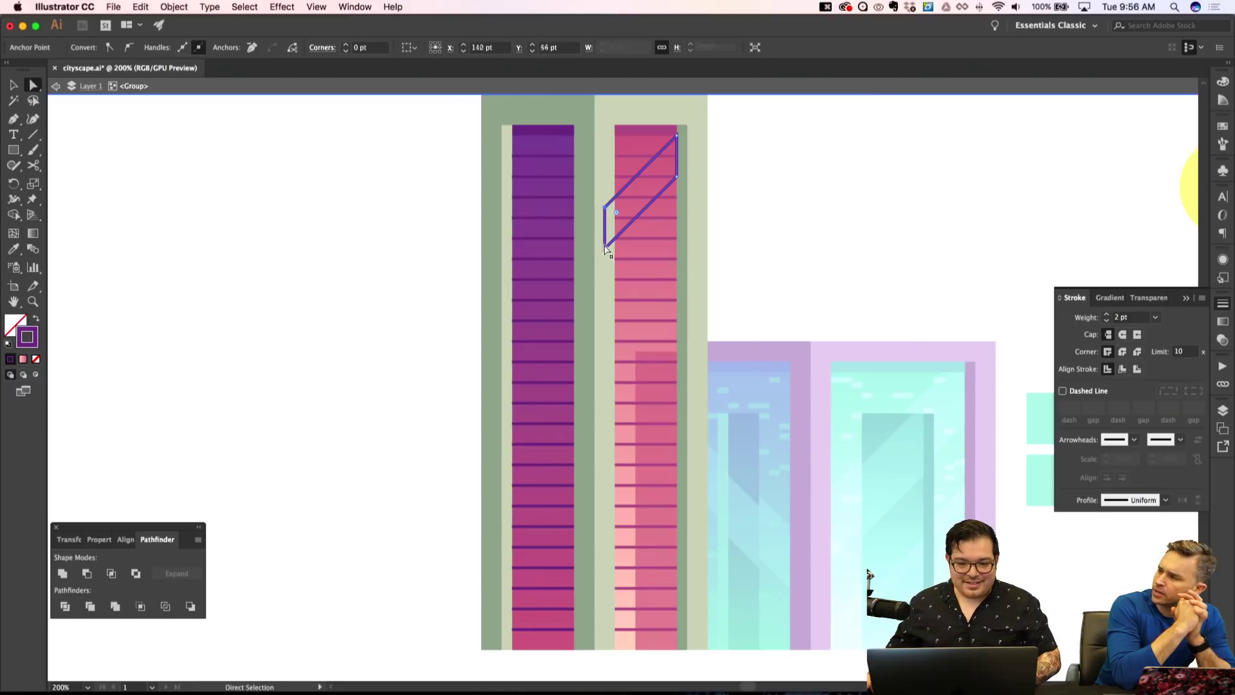
{"action": "key", "text": "Right"}
{"action": "key", "text": "Right"}
{"action": "key", "text": "Right"}
{"action": "key", "text": "Right"}
{"action": "key", "text": "Right"}
{"action": "key", "text": "Right"}
{"action": "key", "text": "Right"}
{"action": "key", "text": "Right"}
{"action": "key", "text": "Up"}
{"action": "key", "text": "Up"}
{"action": "key", "text": "Up"}
{"action": "key", "text": "Up"}
{"action": "key", "text": "Up"}
{"action": "key", "text": "Up"}
{"action": "key", "text": "Up"}
{"action": "key", "text": "Up"}
Give the diagonal band no stroke and a pale pink fill sampled from the lightest part at the window's base.
{"action": "key", "text": "shift+x"}
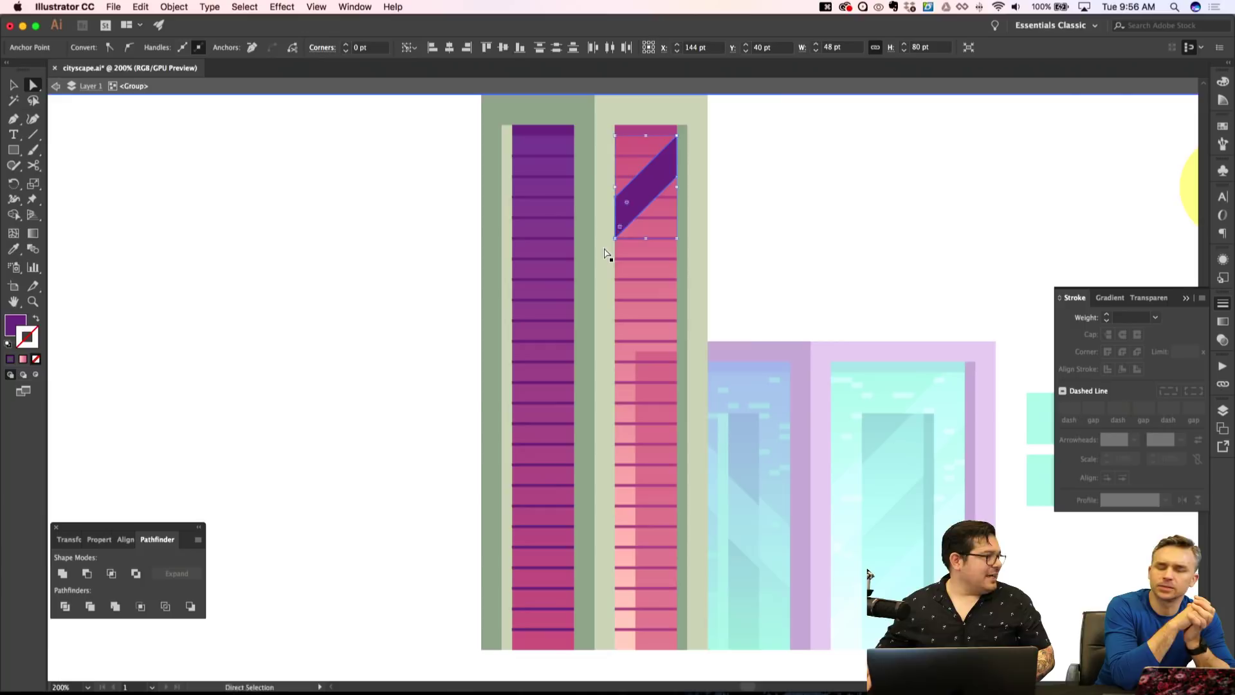
{"action": "key", "text": "shift+super+a"}
{"action": "left_click", "coordinate": [653, 195]}
{"action": "scroll", "coordinate": [669, 222], "scroll_direction": "down", "scroll_amount": 2}
{"action": "key", "text": "i"}
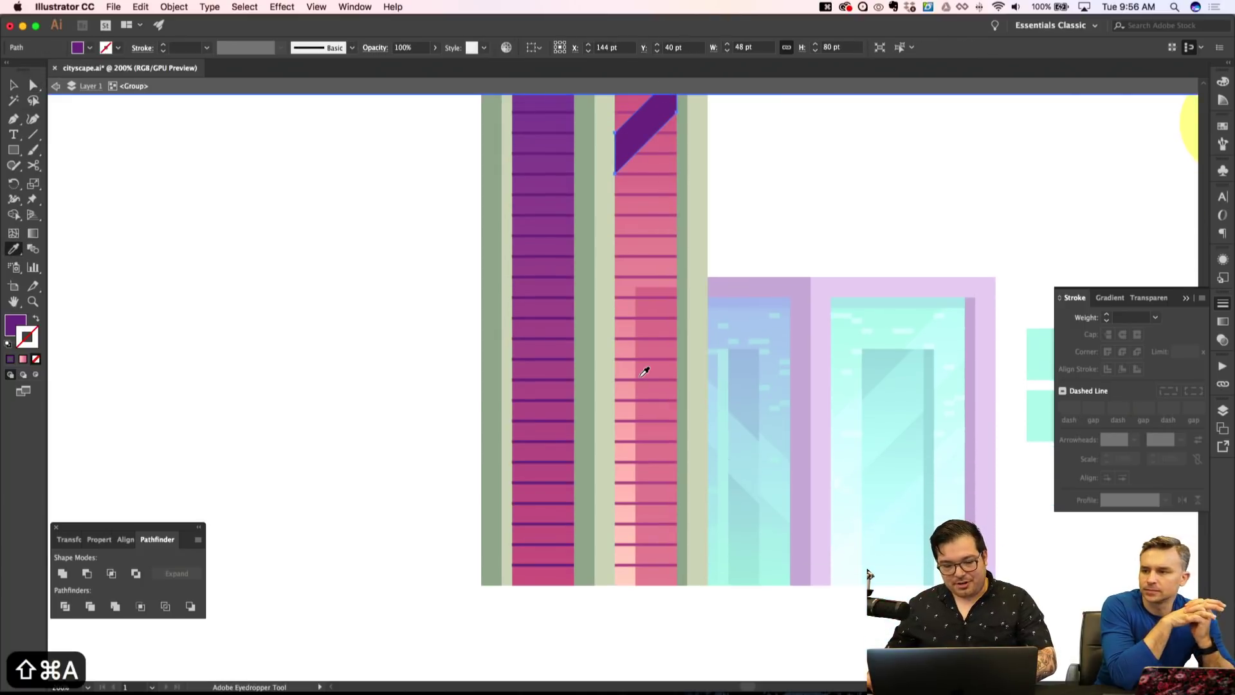
{"action": "left_click", "coordinate": [624, 576]}
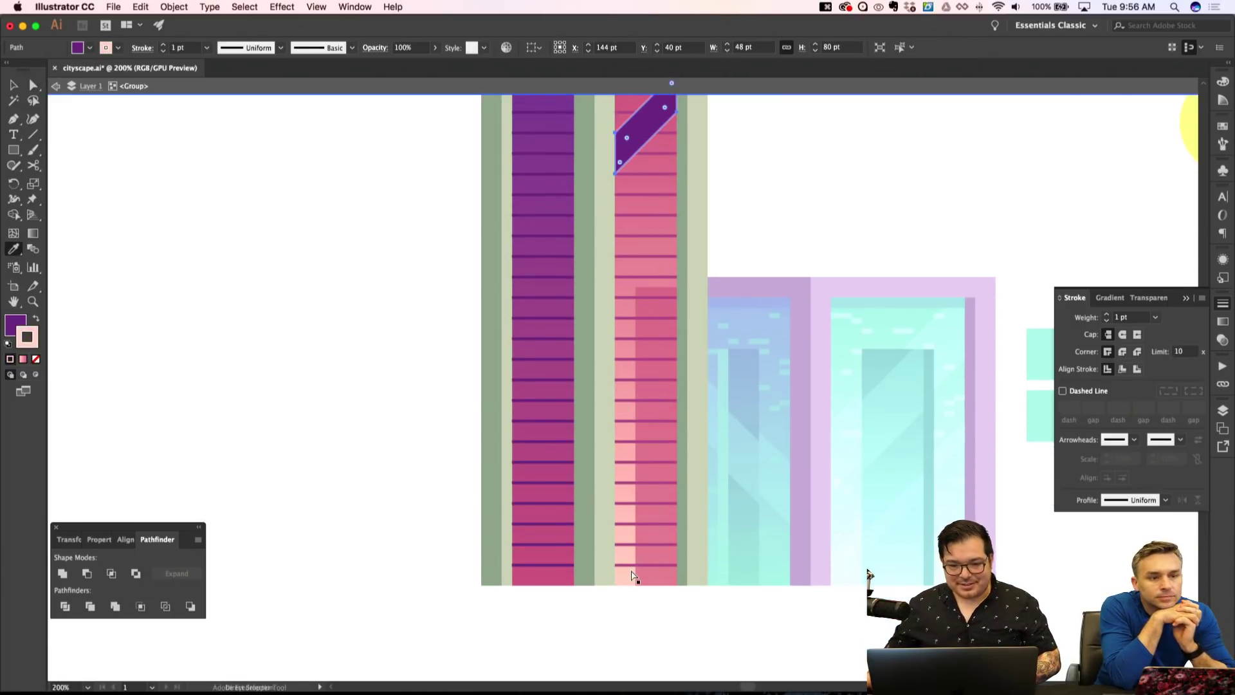
{"action": "key", "text": "super+z"}
{"action": "left_click", "coordinate": [626, 570]}
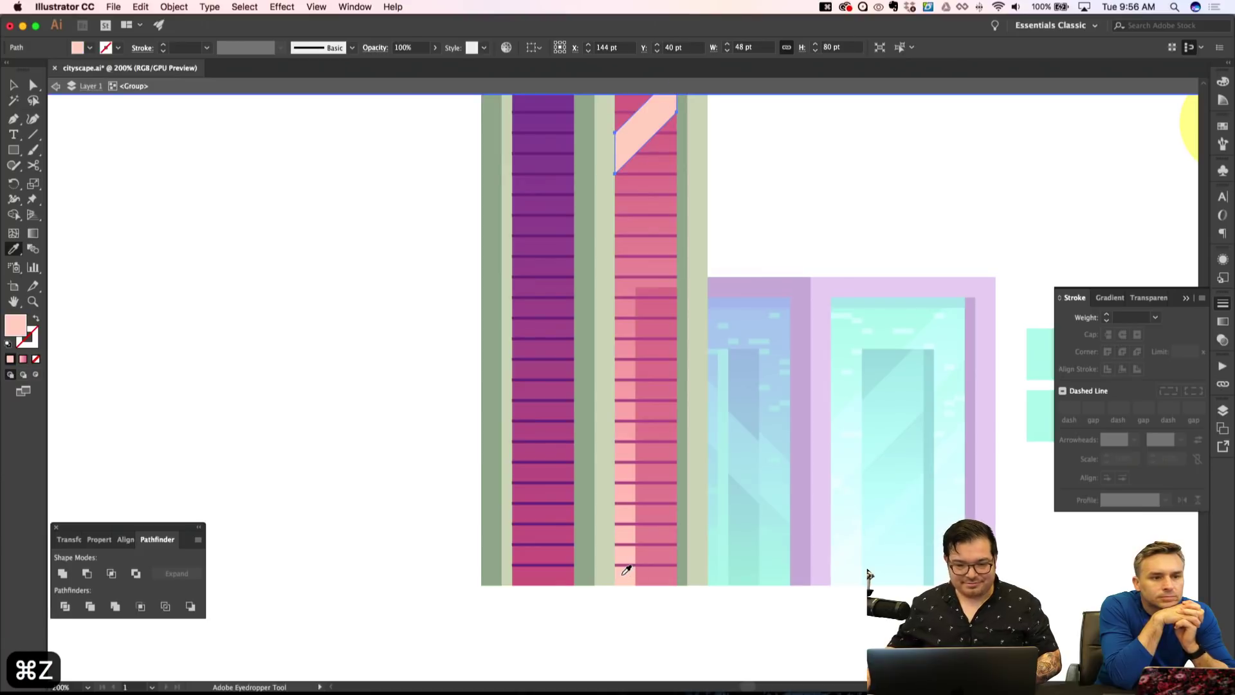
{"action": "key", "text": "shift+super+a"}
{"action": "key", "text": "super+minus"}
{"action": "key", "text": "super+minus"}
{"action": "key", "text": "super+apostrophe"}
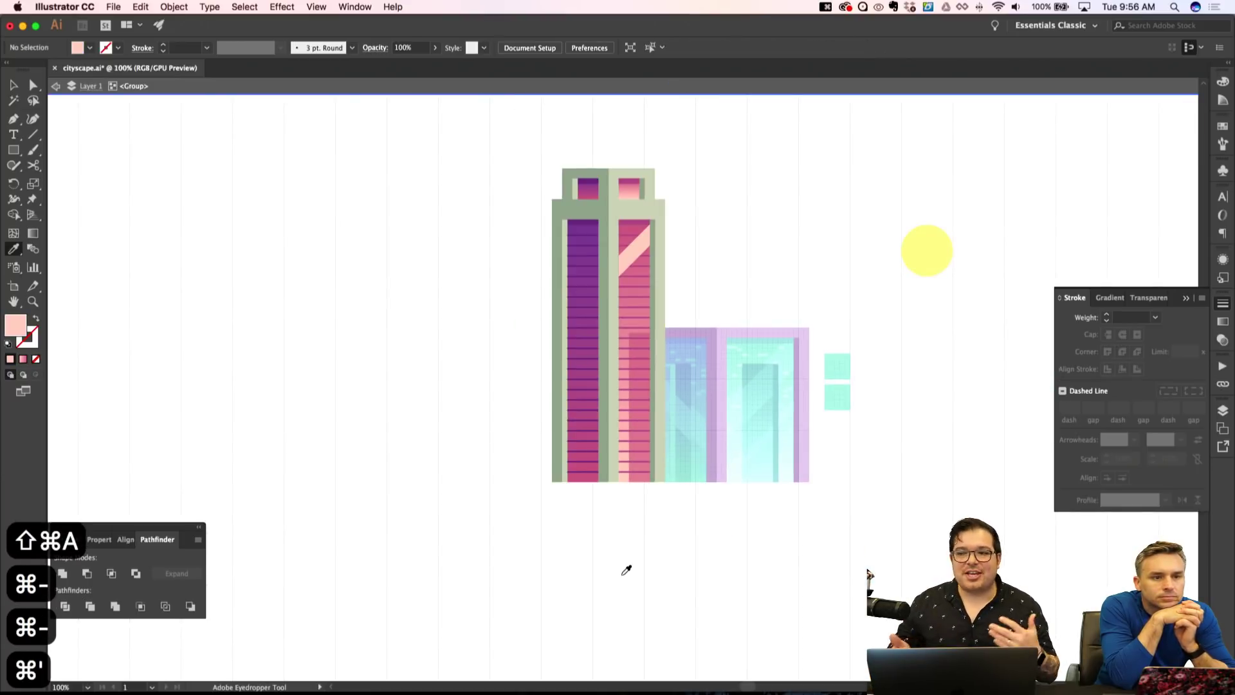
Place a copy of the pale pink diagonal band lower down on the same tall window.
{"action": "key", "text": "a"}
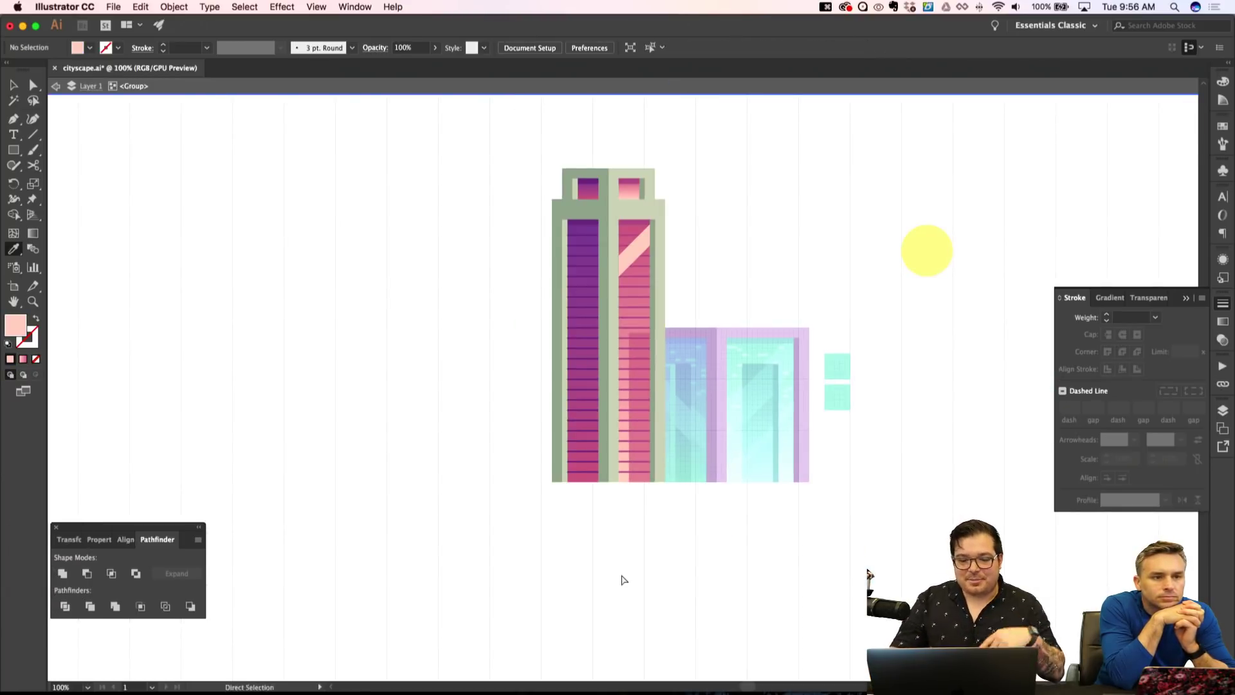
{"action": "key", "text": "super+equal"}
{"action": "key", "text": "super+equal"}
{"action": "key", "text": "a"}
{"action": "scroll", "coordinate": [663, 451], "scroll_direction": "up", "scroll_amount": 3}
{"action": "left_click_drag", "start_coordinate": [647, 285], "coordinate": [674, 386]}
{"action": "key", "text": "shift+super+a"}
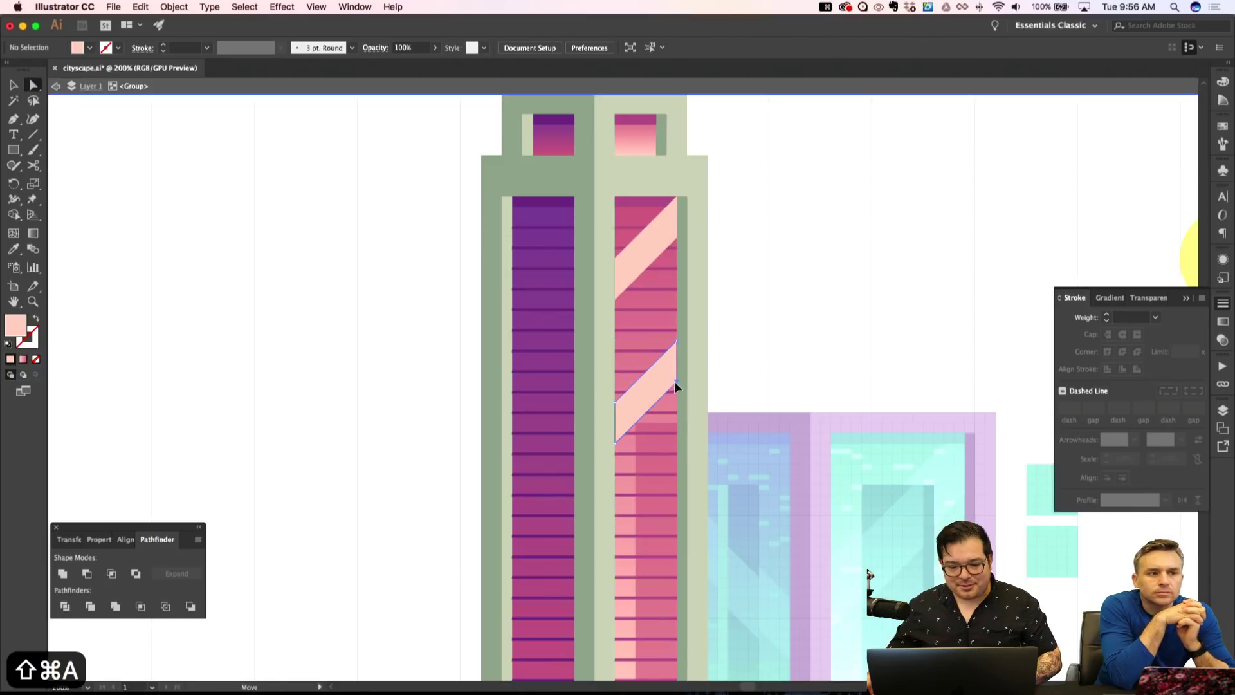
Narrow the copied diagonal band by moving its lower edge up to a 64 pt overall height.
{"action": "left_click", "coordinate": [615, 445]}
{"action": "left_click_drag", "start_coordinate": [615, 446], "coordinate": [616, 422]}
{"action": "key", "text": "shift+super+a"}
{"action": "key", "text": "v"}
{"action": "left_click", "coordinate": [647, 390]}
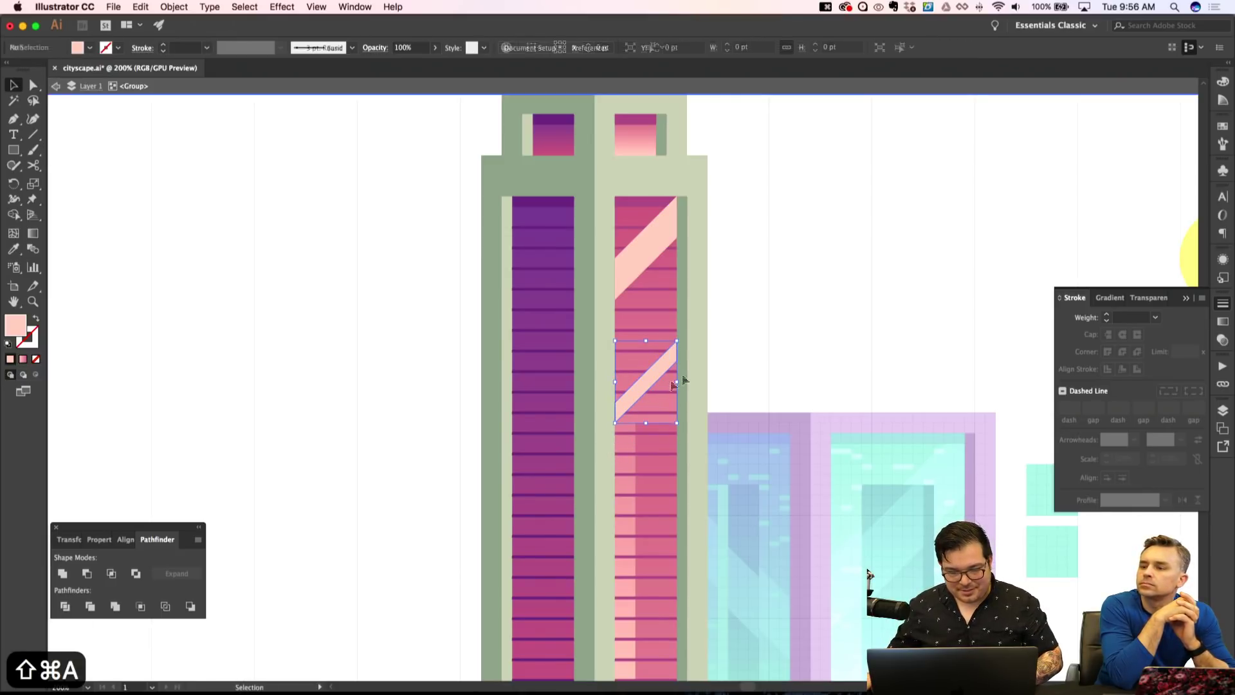
{"action": "key", "text": "a"}
{"action": "left_click", "coordinate": [616, 423]}
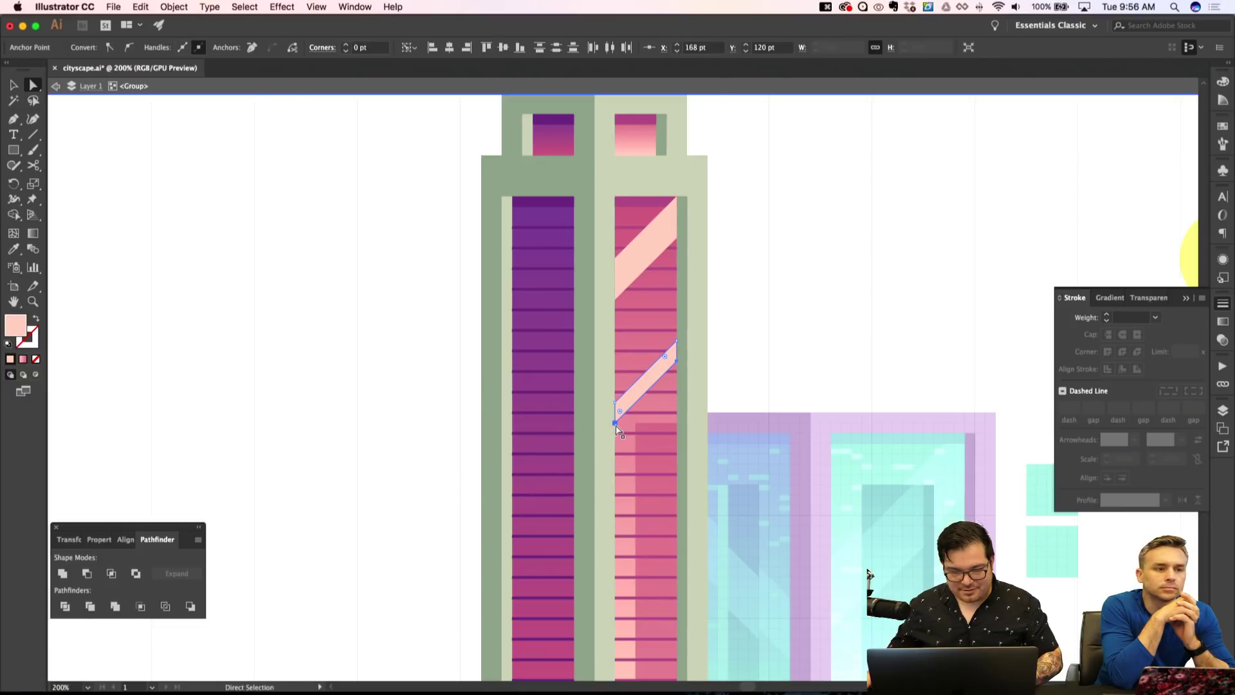
Place another diagonal band just below the narrowed one, adjust their lower edges into a thin and thick pair, and leave the tower group.
{"action": "key", "text": "shift+super+a"}
{"action": "key", "text": "v"}
{"action": "left_click_drag", "start_coordinate": [648, 386], "coordinate": [617, 450]}
{"action": "key", "text": "shift+super+a"}
{"action": "key", "text": "a"}
{"action": "left_click", "coordinate": [616, 440]}
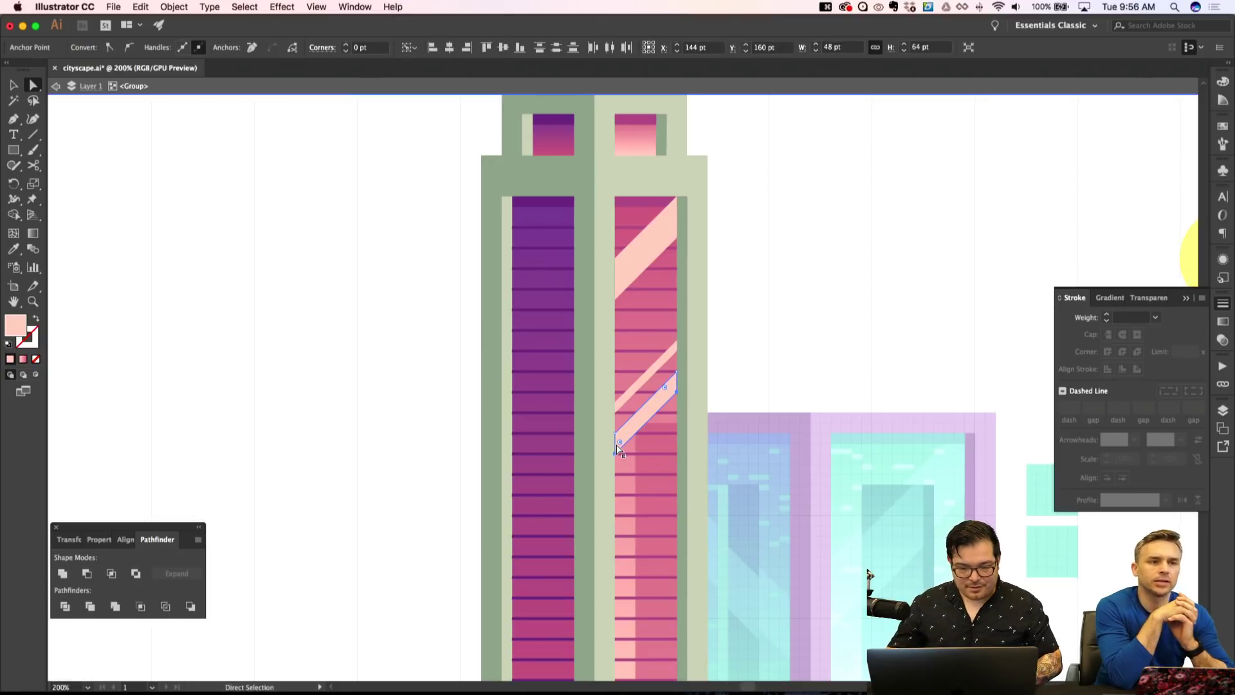
{"action": "key", "text": "shift+super+a"}
{"action": "key", "text": "super+minus"}
{"action": "key", "text": "super+minus"}
{"action": "key", "text": "super+apostrophe"}
{"action": "key", "text": "super+apostrophe"}
{"action": "scroll", "coordinate": [278, 226], "scroll_direction": "up", "scroll_amount": 3}
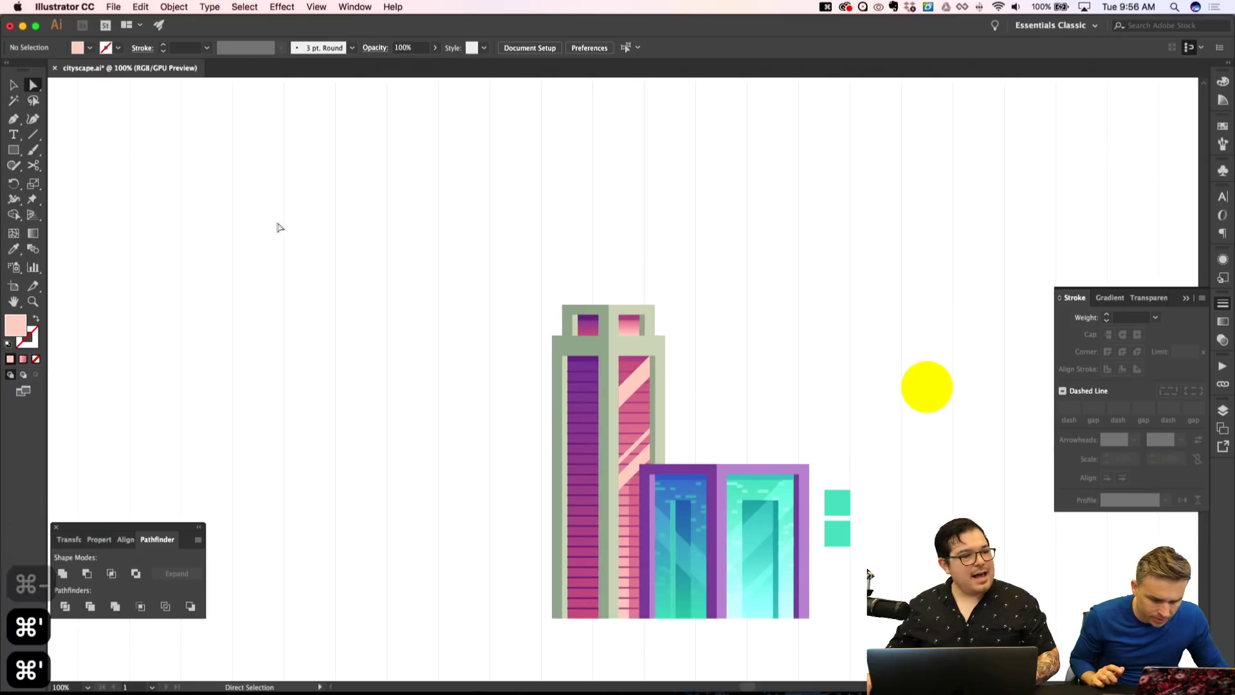
Draw a pale pink circle on the empty canvas beside the tower.
{"action": "scroll", "coordinate": [279, 225], "scroll_direction": "left", "scroll_amount": 3}
{"action": "key", "text": "m"}
{"action": "key", "text": "super+equal"}
{"action": "key", "text": "super+equal"}
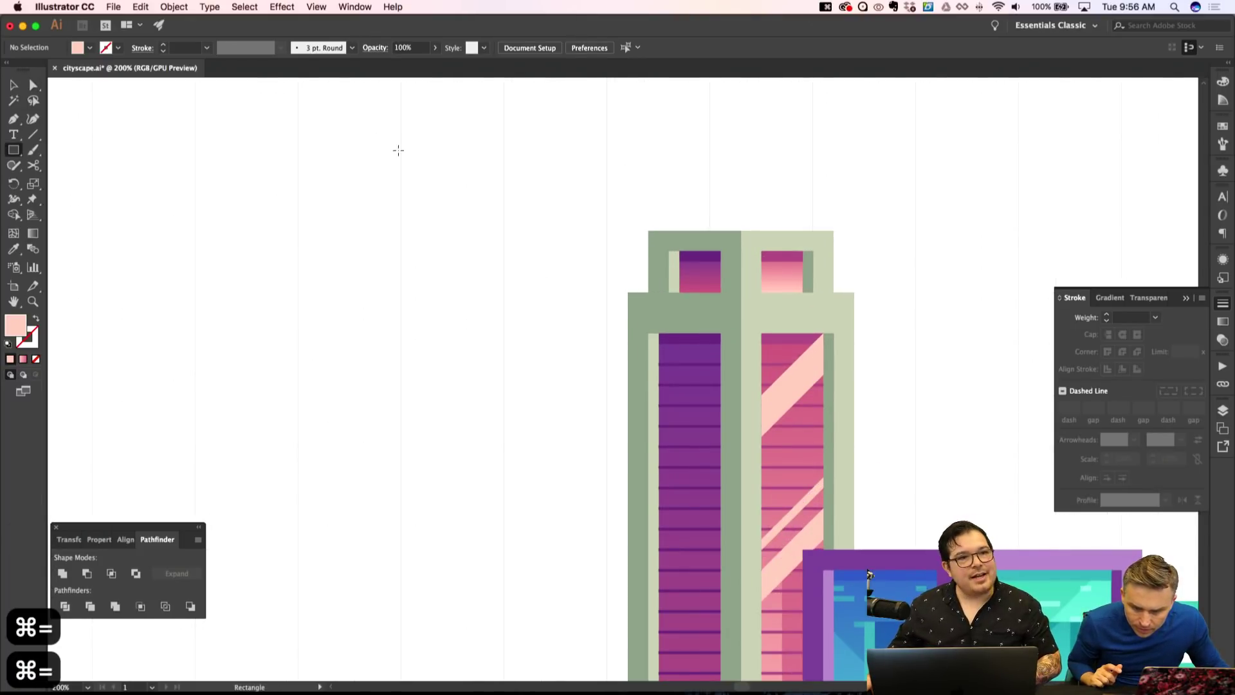
{"action": "key", "text": "l"}
{"action": "left_click_drag", "start_coordinate": [453, 179], "coordinate": [484, 210]}
{"action": "key", "text": "shift+super+a"}
Draw an 80 by 64 pt rectangle around the circle, send it to the back, and fill it with the tower window's dark purple.
{"action": "left_click_drag", "start_coordinate": [408, 139], "coordinate": [504, 221]}
{"action": "key", "text": "shift+super+bracketleft"}
{"action": "key", "text": "i"}
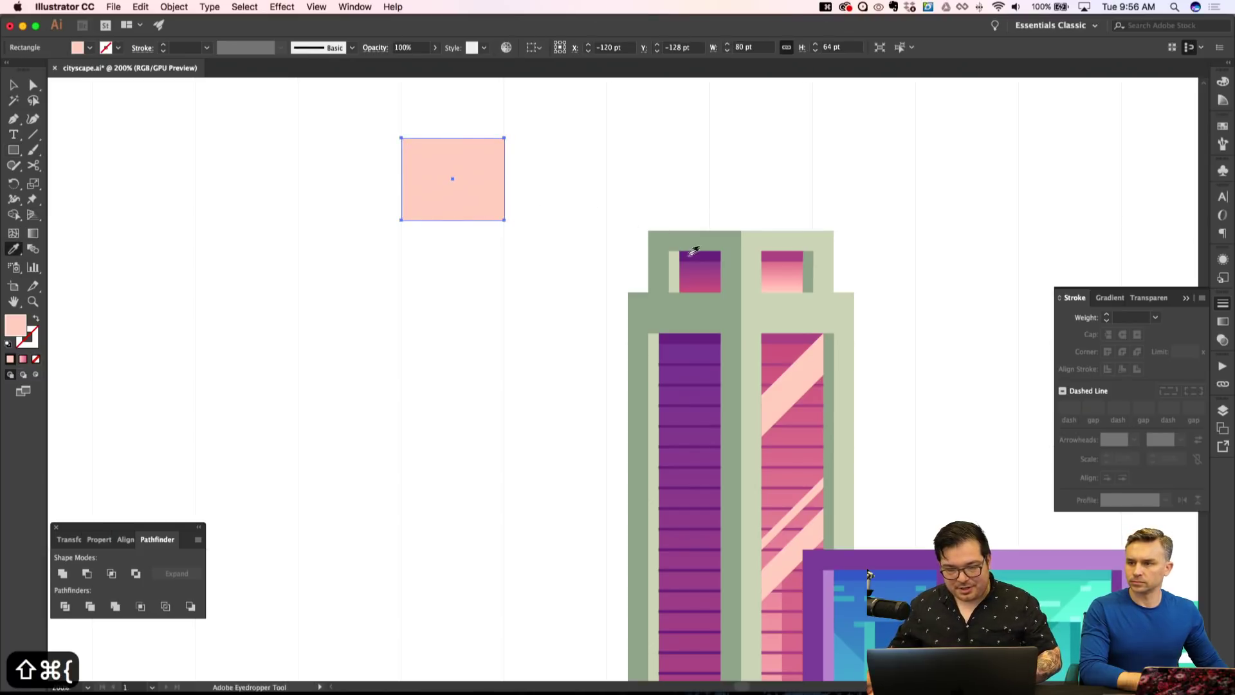
{"action": "left_click", "coordinate": [685, 253]}
{"action": "key", "text": "shift+super+a"}
Select the pale pink circle together with its dark purple rectangle and group them.
{"action": "key", "text": "v"}
{"action": "left_click_drag", "start_coordinate": [375, 141], "coordinate": [489, 212]}
{"action": "key", "text": "super+g"}
{"action": "key", "text": "super+z"}
{"action": "key", "text": "super+z"}
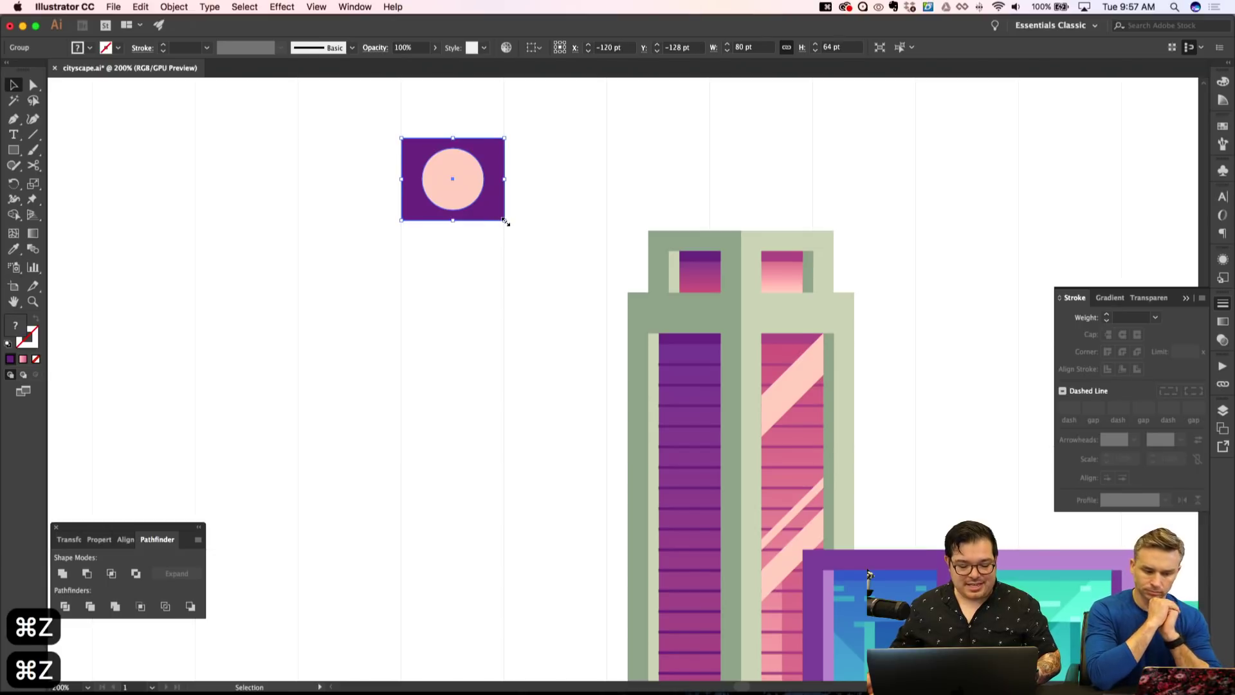
Try scaling the grouped circle and rectangle down proportionally around its centre.
{"action": "left_click_drag", "start_coordinate": [506, 222], "coordinate": [486, 210]}
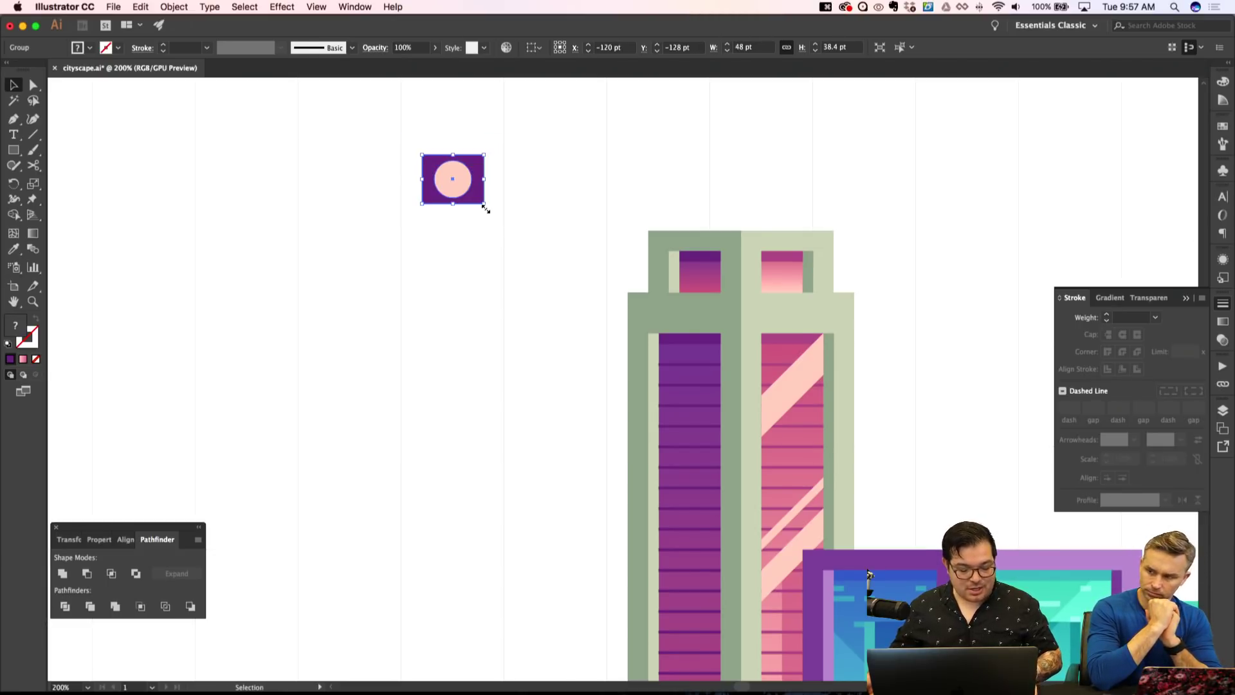
{"action": "key", "text": "super+z"}
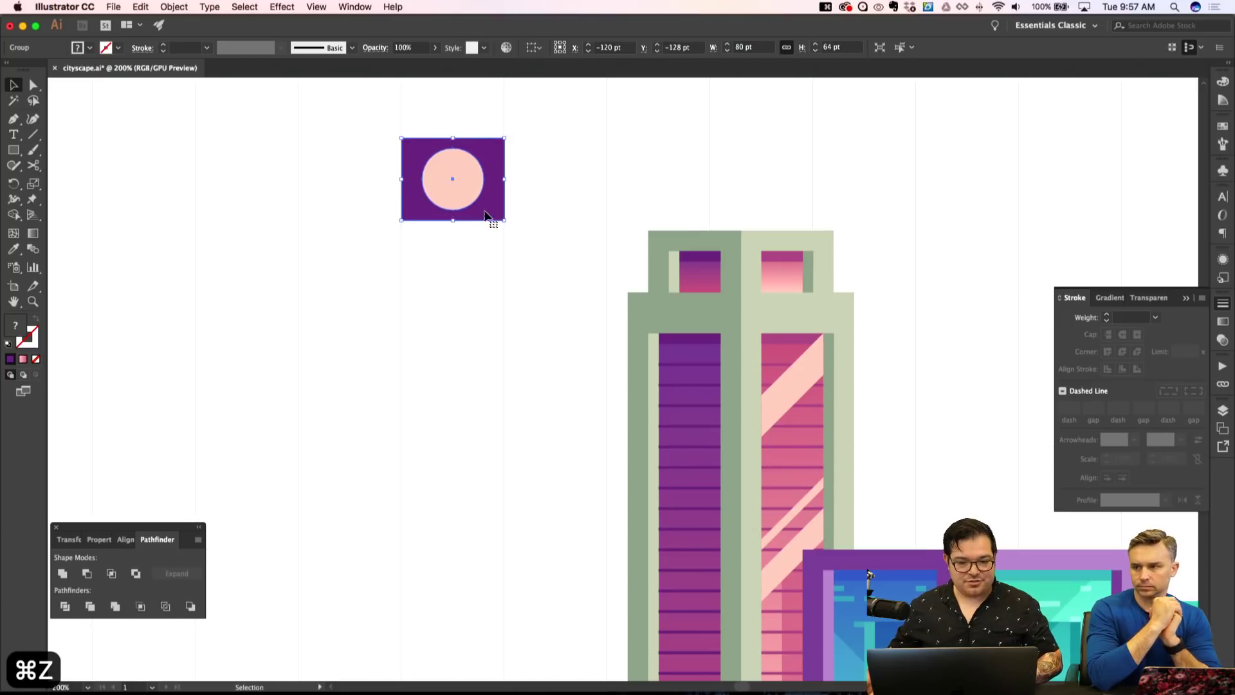
{"action": "left_click_drag", "start_coordinate": [505, 218], "coordinate": [475, 196]}
{"action": "key", "text": "shift+super+a"}
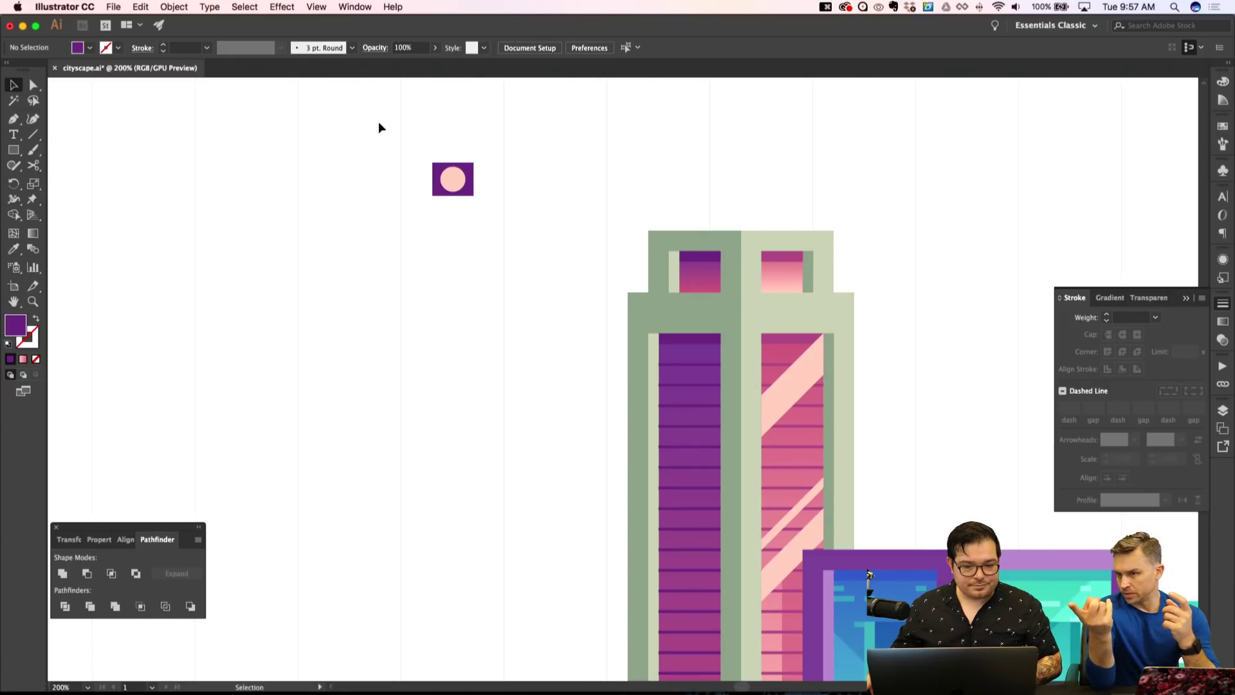
Delete the small group of the pale pink circle and dark purple rectangle beside the tower.
{"action": "left_click_drag", "start_coordinate": [380, 127], "coordinate": [515, 237]}
{"action": "key", "text": "Delete"}
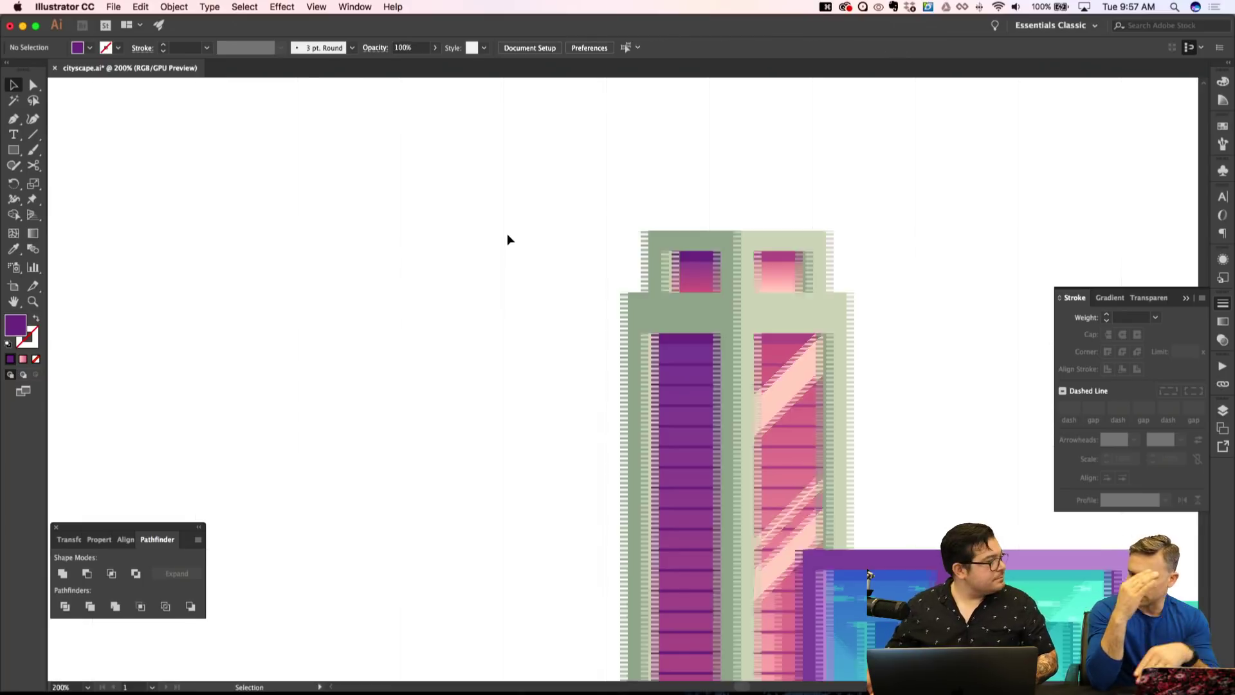
Enter the tower group and place a copy of the lower thick diagonal band further down the pink window, making it wider.
{"action": "scroll", "coordinate": [508, 240], "scroll_direction": "right", "scroll_amount": 3}
{"action": "scroll", "coordinate": [546, 255], "scroll_direction": "down", "scroll_amount": 5}
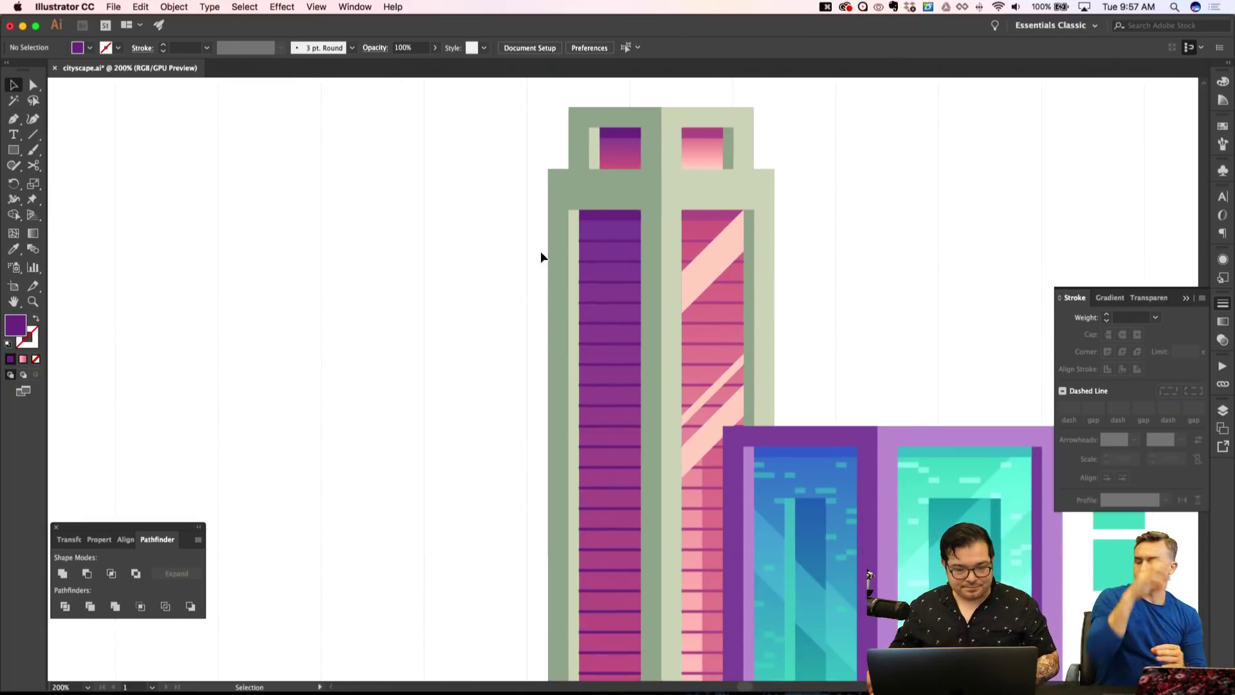
{"action": "scroll", "coordinate": [609, 283], "scroll_direction": "down", "scroll_amount": 4}
{"action": "double_click", "coordinate": [719, 340]}
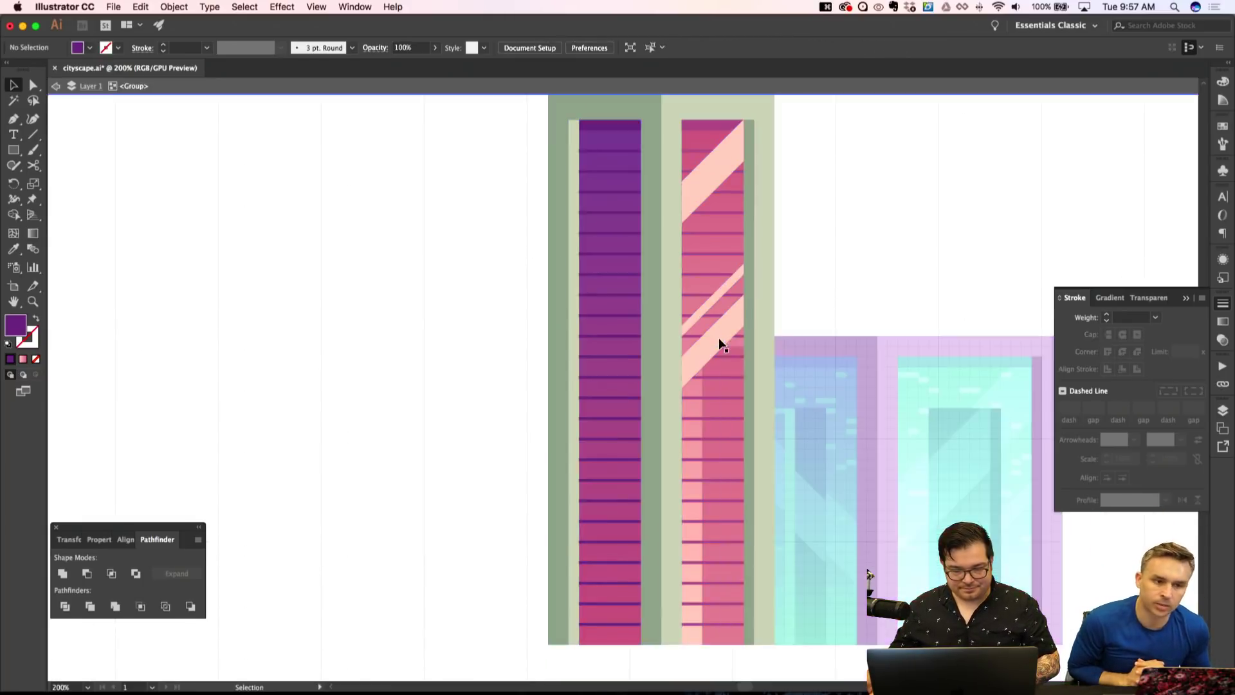
{"action": "key", "text": "shift+super+a"}
{"action": "key", "text": "a"}
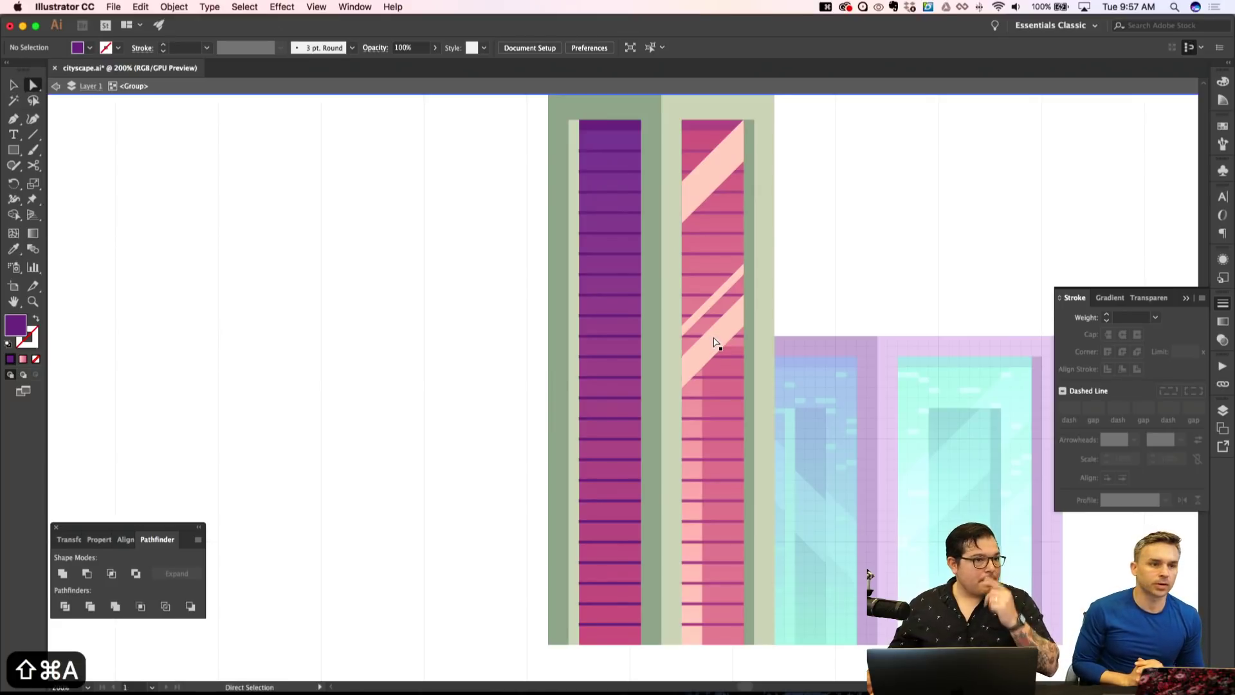
{"action": "scroll", "coordinate": [708, 339], "scroll_direction": "down", "scroll_amount": 2}
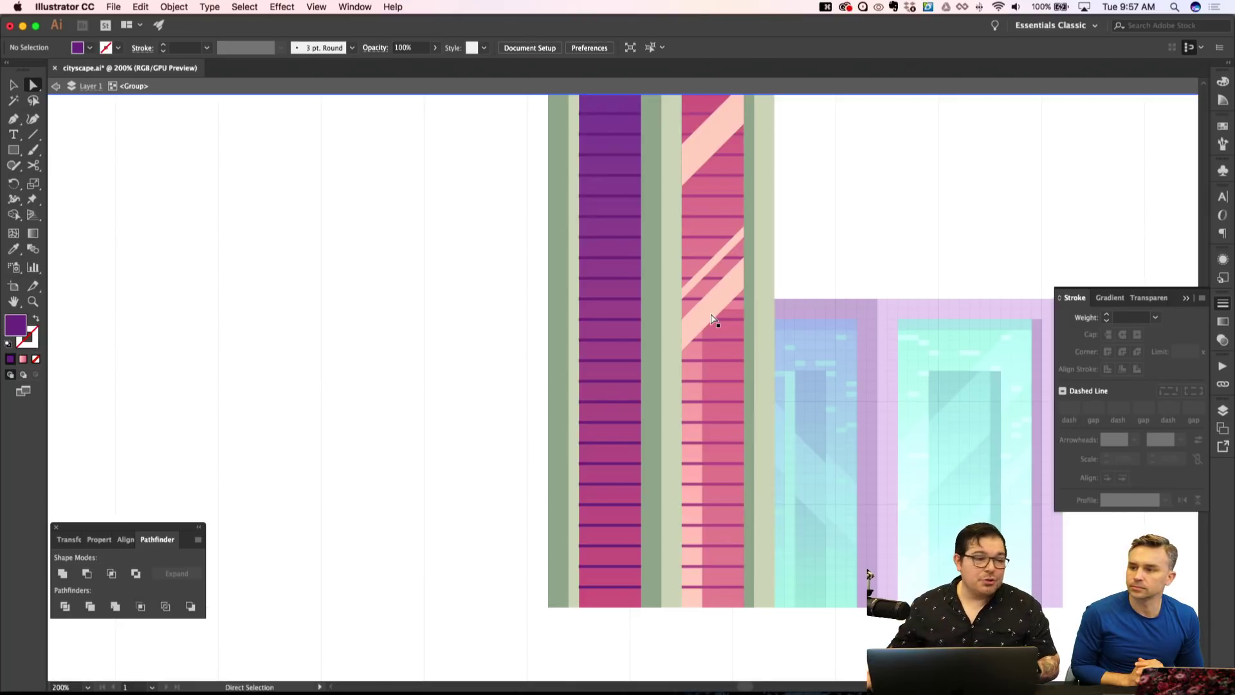
{"action": "scroll", "coordinate": [698, 322], "scroll_direction": "down", "scroll_amount": 2}
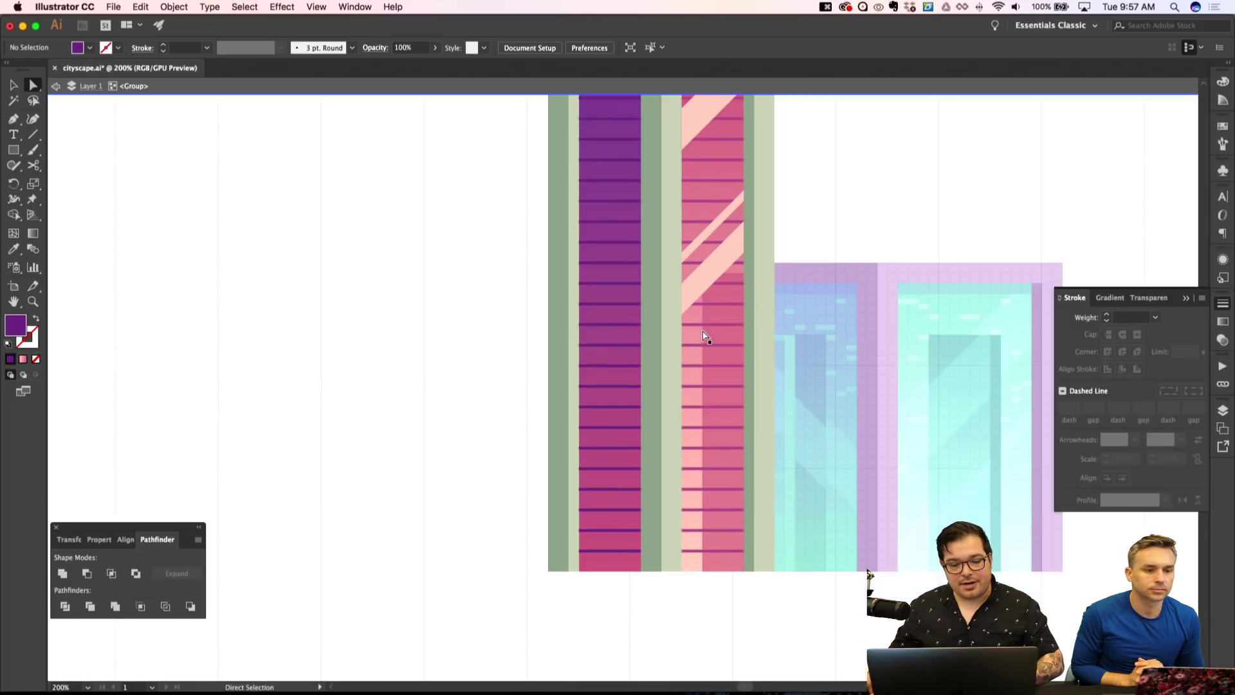
{"action": "left_click_drag", "start_coordinate": [703, 291], "coordinate": [684, 489]}
{"action": "key", "text": "super+shift+a"}
{"action": "left_click", "coordinate": [697, 462]}
{"action": "key", "text": "super+shift+a"}
Select the four pale pink diagonal bands on the tower's pink window and group them.
{"action": "left_click", "coordinate": [708, 464]}
{"action": "scroll", "coordinate": [710, 419], "scroll_direction": "up", "scroll_amount": 5}
{"action": "left_click", "coordinate": [711, 389], "text": "shift"}
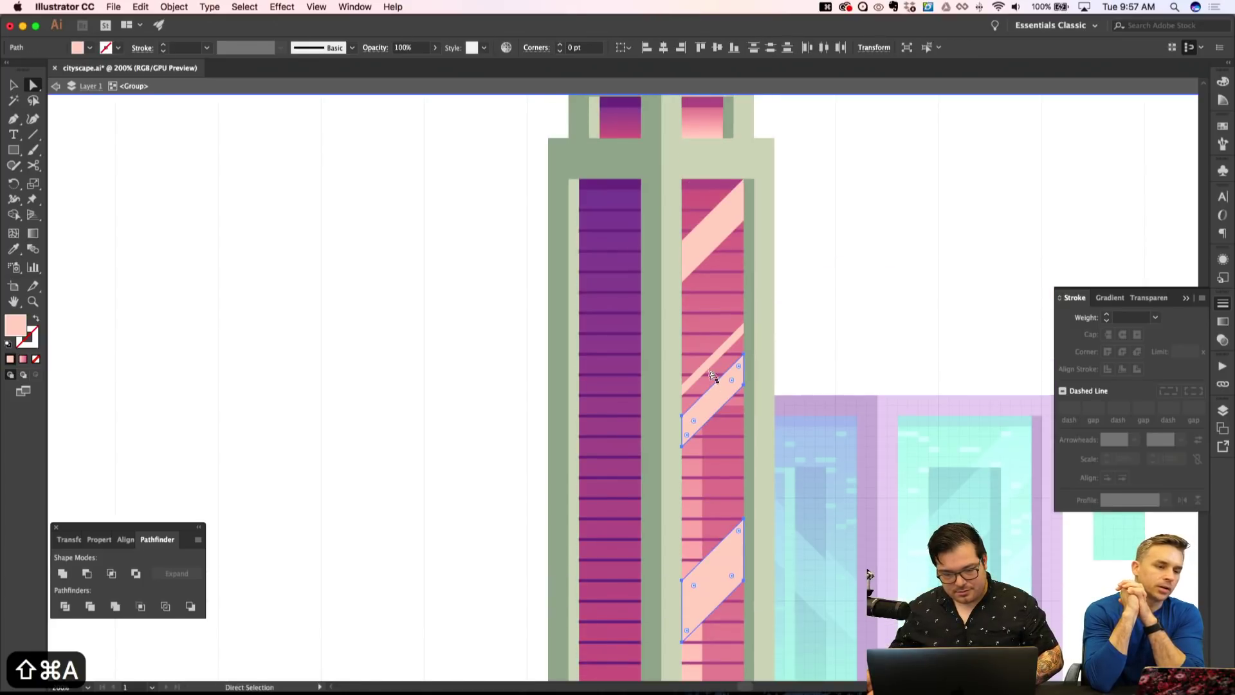
{"action": "left_click", "coordinate": [723, 346], "text": "shift"}
{"action": "left_click", "coordinate": [706, 242], "text": "shift"}
{"action": "key", "text": "super+g"}
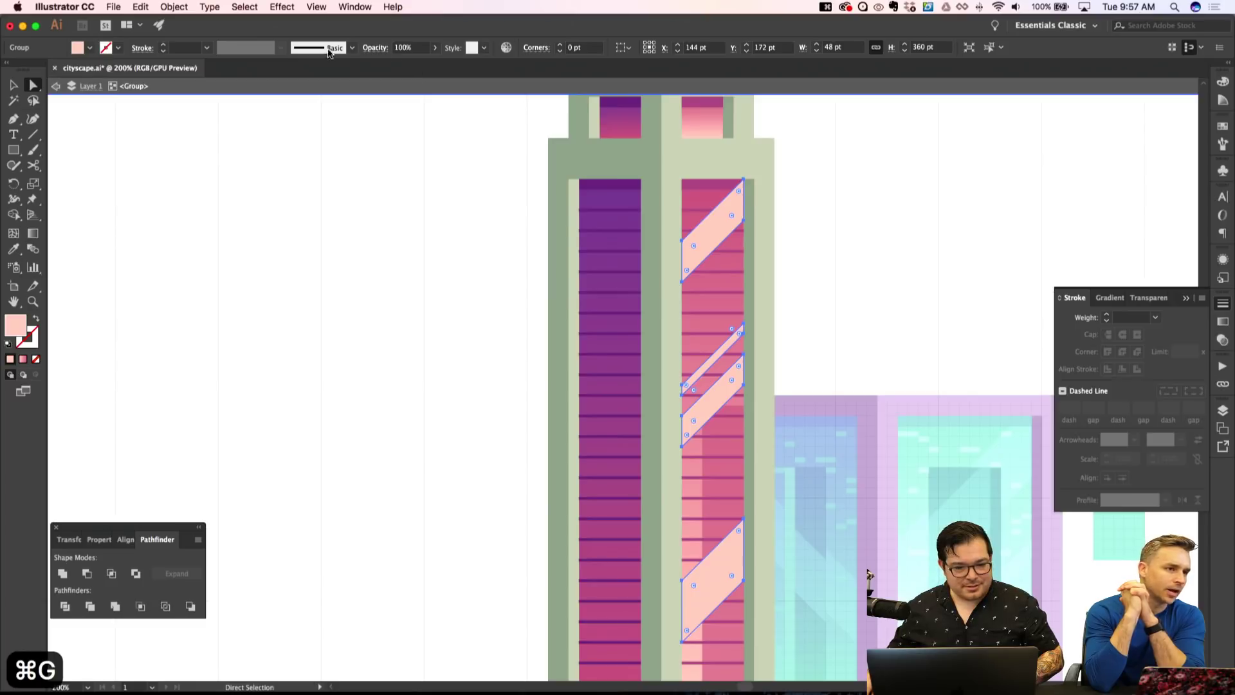
Set the diagonal band group's blend mode to Screen and its opacity to 30%, and deselect it.
{"action": "left_click", "coordinate": [1222, 340]}
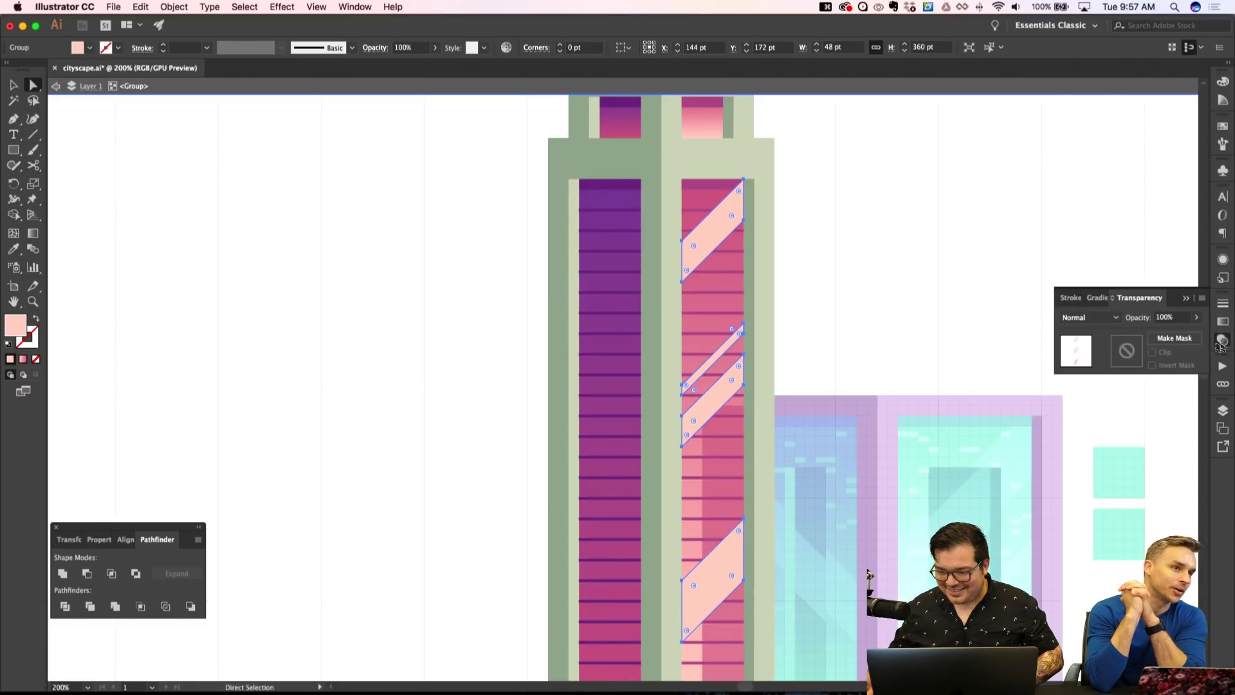
{"action": "left_click", "coordinate": [1088, 317]}
{"action": "left_click", "coordinate": [1084, 409]}
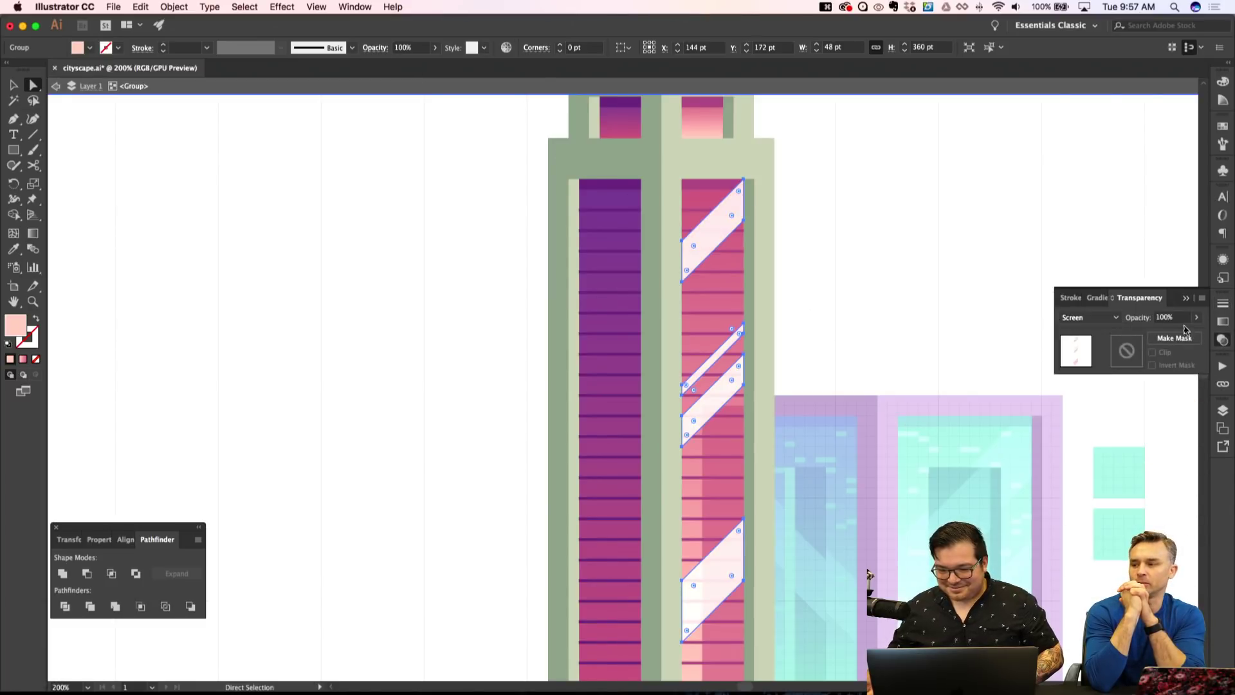
{"action": "left_click", "coordinate": [1165, 317]}
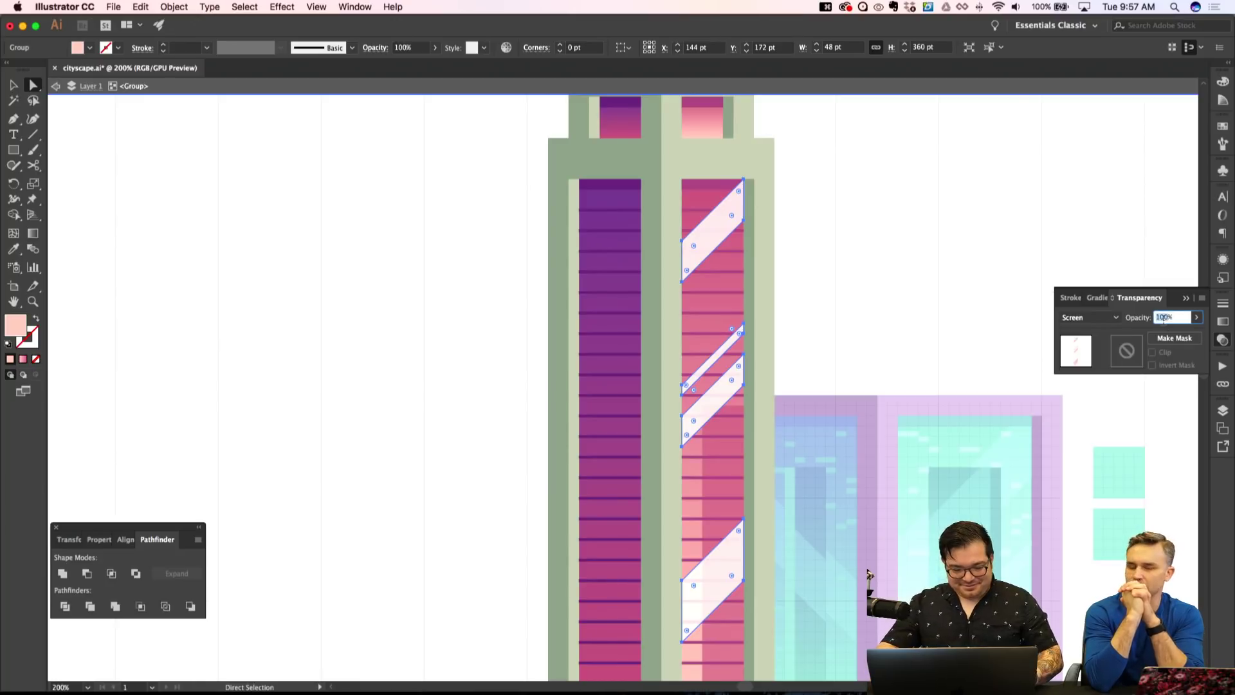
{"action": "type", "text": "50"}
{"action": "key", "text": "Return"}
{"action": "key", "text": "shift+super+a"}
Examine the translucent reflections at overview and close-up zoom with the grid toggled, leaving the tower group to compare with the neighbouring building.
{"action": "key", "text": "super+minus"}
{"action": "key", "text": "super+minus"}
{"action": "key", "text": "super+apostrophe"}
{"action": "key", "text": "super+apostrophe"}
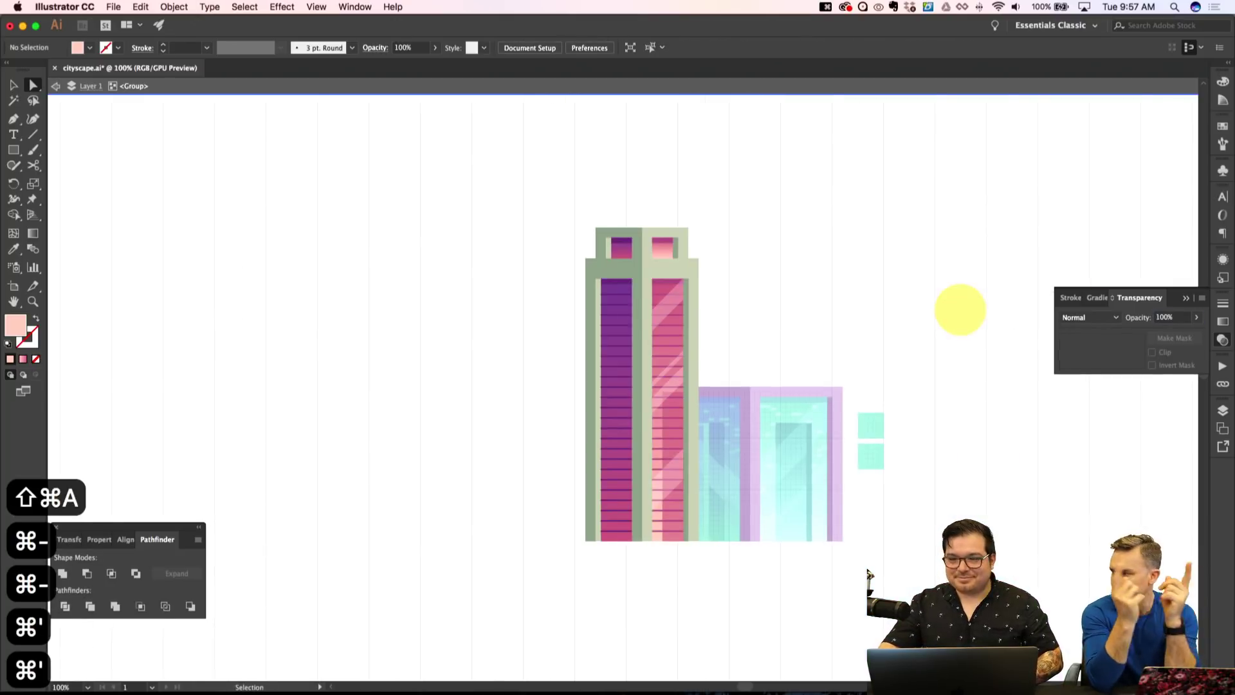
{"action": "key", "text": "super+equal"}
{"action": "key", "text": "super+equal"}
{"action": "key", "text": "super+equal"}
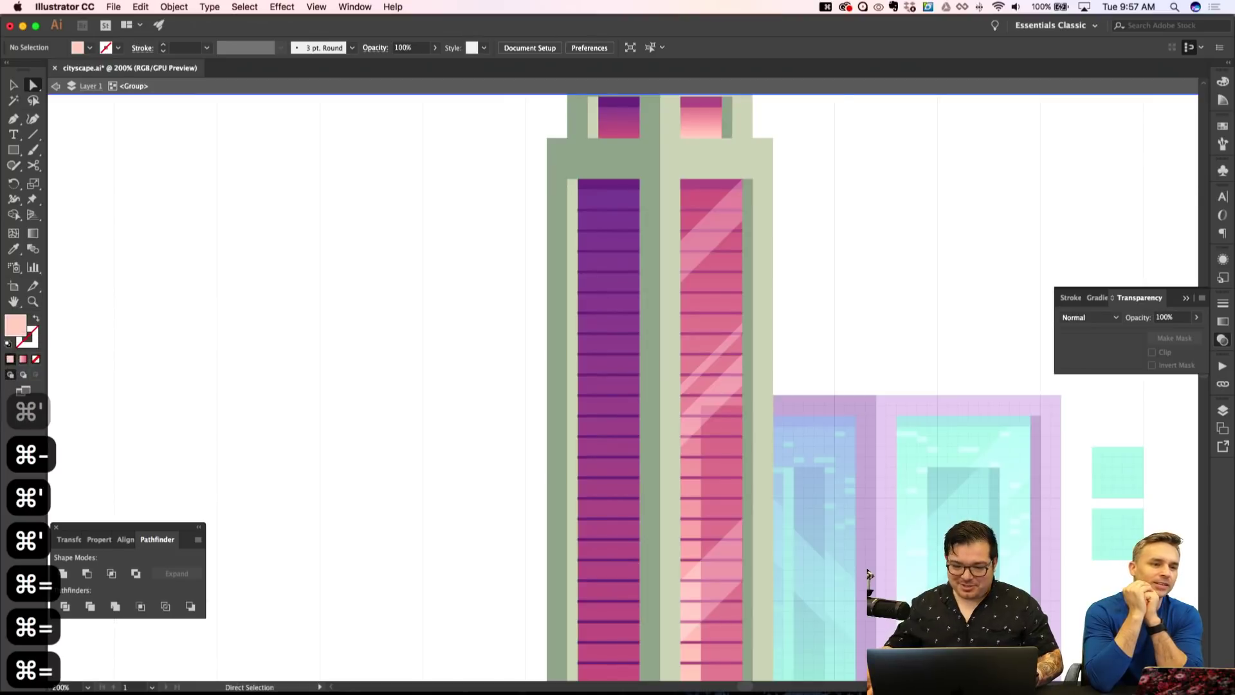
{"action": "double_click", "coordinate": [1033, 299]}
{"action": "key", "text": "super+minus"}
{"action": "key", "text": "super+minus"}
{"action": "key", "text": "super+apostrophe"}
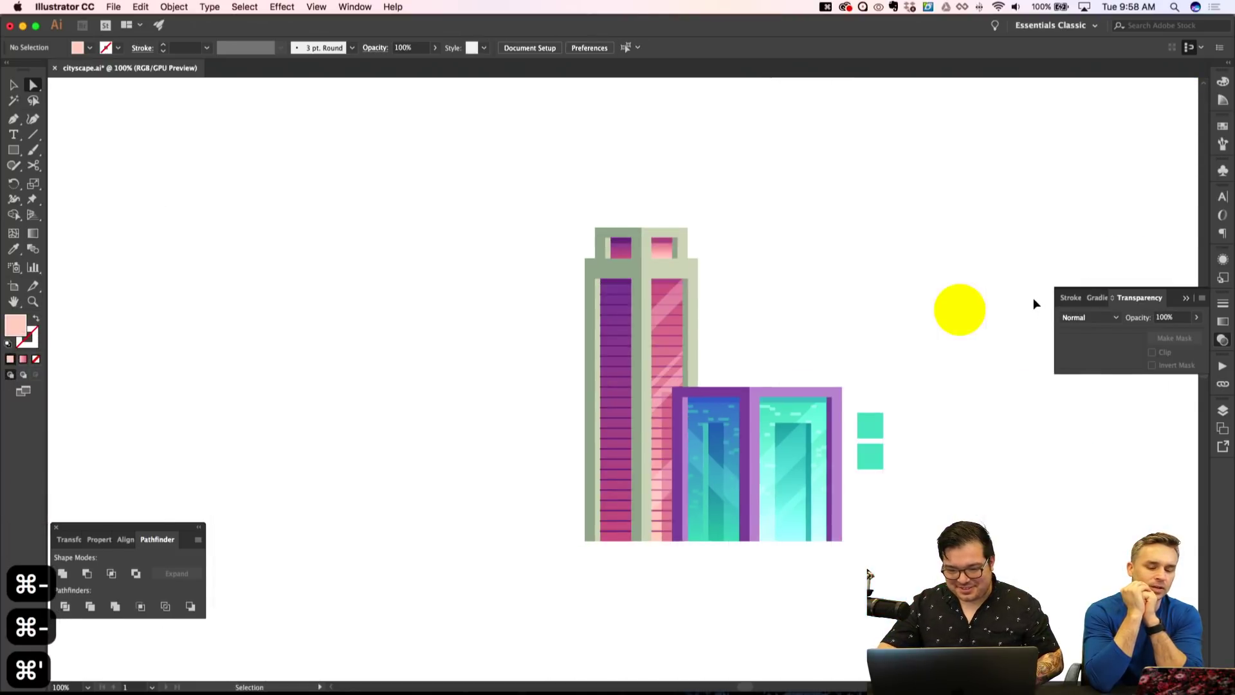
{"action": "key", "text": "super+apostrophe"}
{"action": "key", "text": "super+equal"}
{"action": "key", "text": "super+equal"}
{"action": "key", "text": "super+equal"}
{"action": "key", "text": "v"}
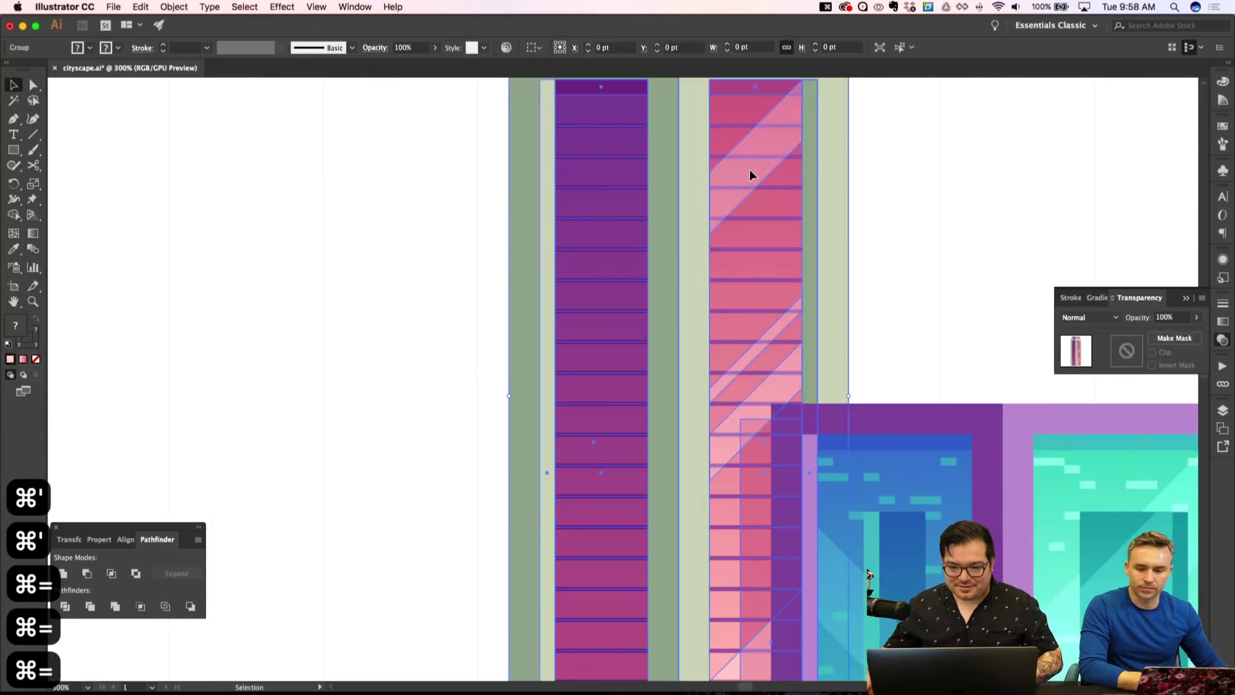
Enter the tower group, select the reflection bands and open their opacity for editing, deselect, and check the tower zoomed out.
{"action": "double_click", "coordinate": [751, 171]}
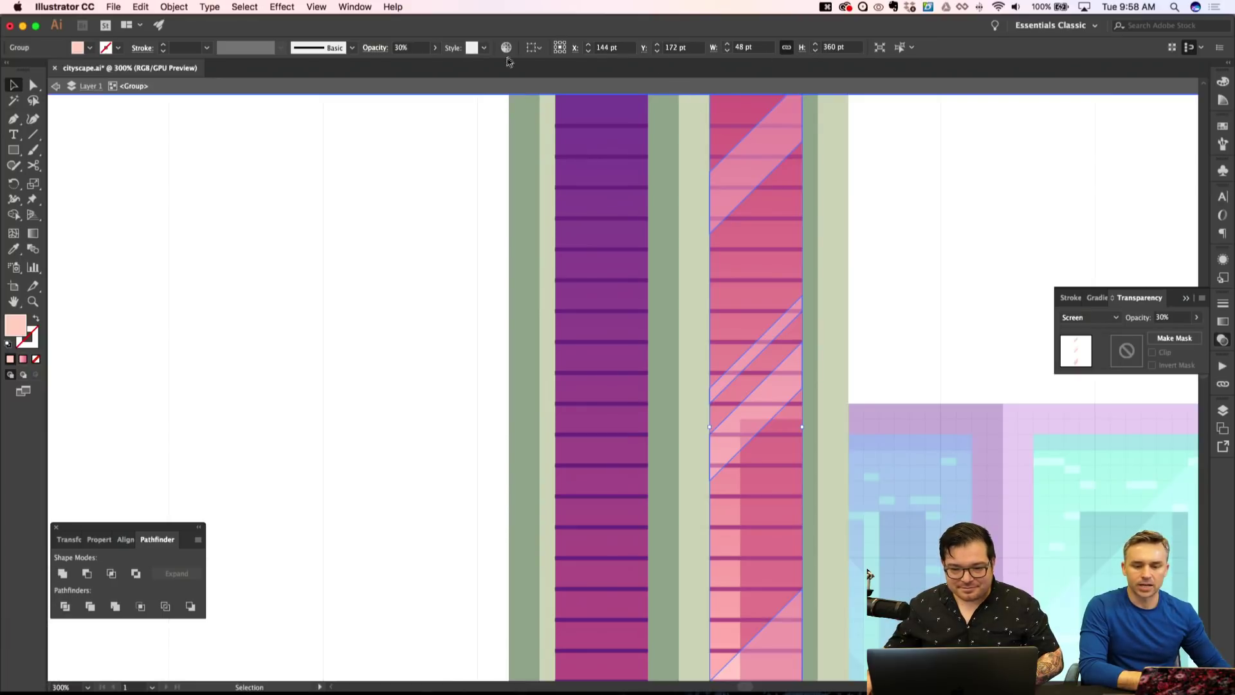
{"action": "left_click", "coordinate": [395, 49]}
{"action": "key", "text": "shift+super+a"}
{"action": "key", "text": "super+minus"}
{"action": "key", "text": "super+apostrophe"}
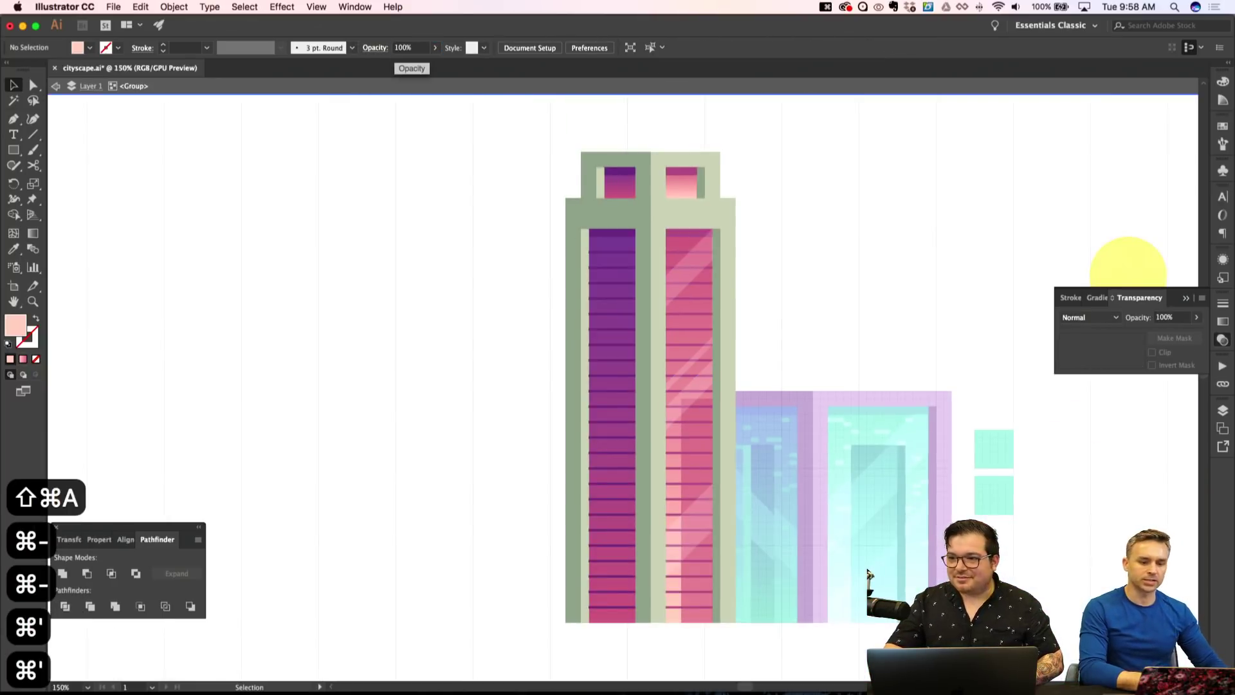
{"action": "key", "text": "super+minus"}
{"action": "key", "text": "super+minus"}
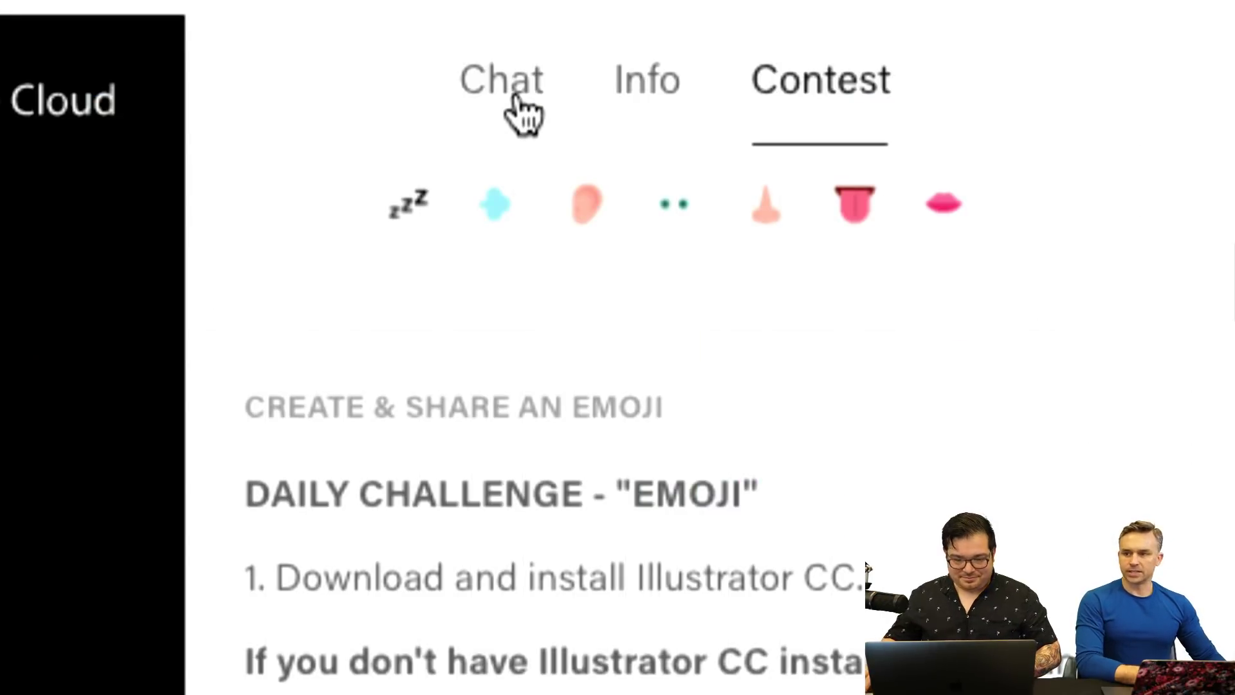
Switch to the livestream's Contest page and read through the daily "Emoji" challenge instructions.
{"action": "scroll", "coordinate": [1097, 534], "scroll_direction": "up", "scroll_amount": 3}
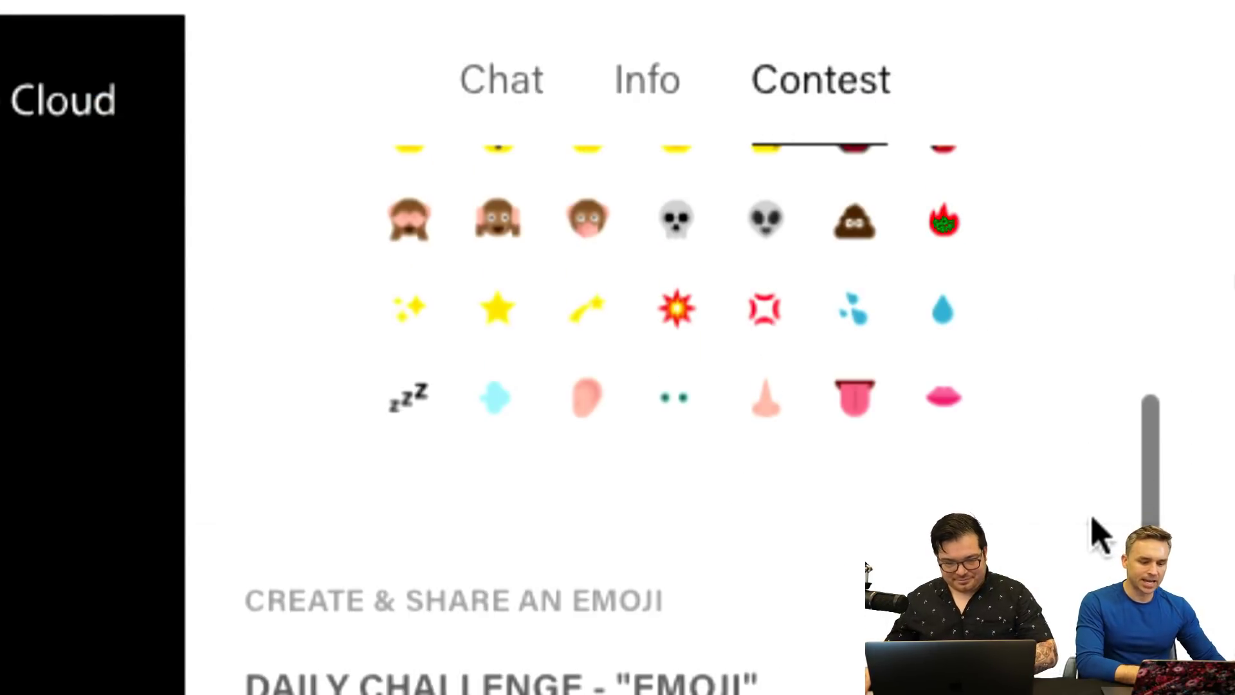
{"action": "scroll", "coordinate": [1097, 567], "scroll_direction": "down", "scroll_amount": 3}
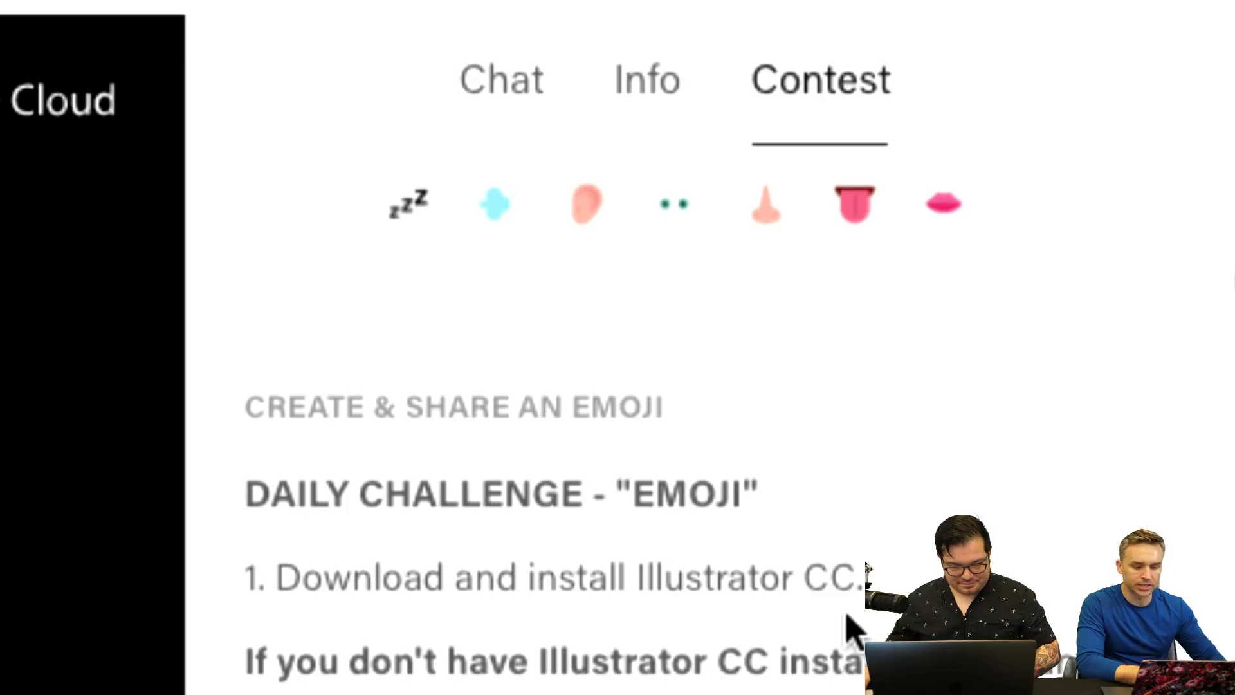
{"action": "scroll", "coordinate": [905, 515], "scroll_direction": "down", "scroll_amount": 10}
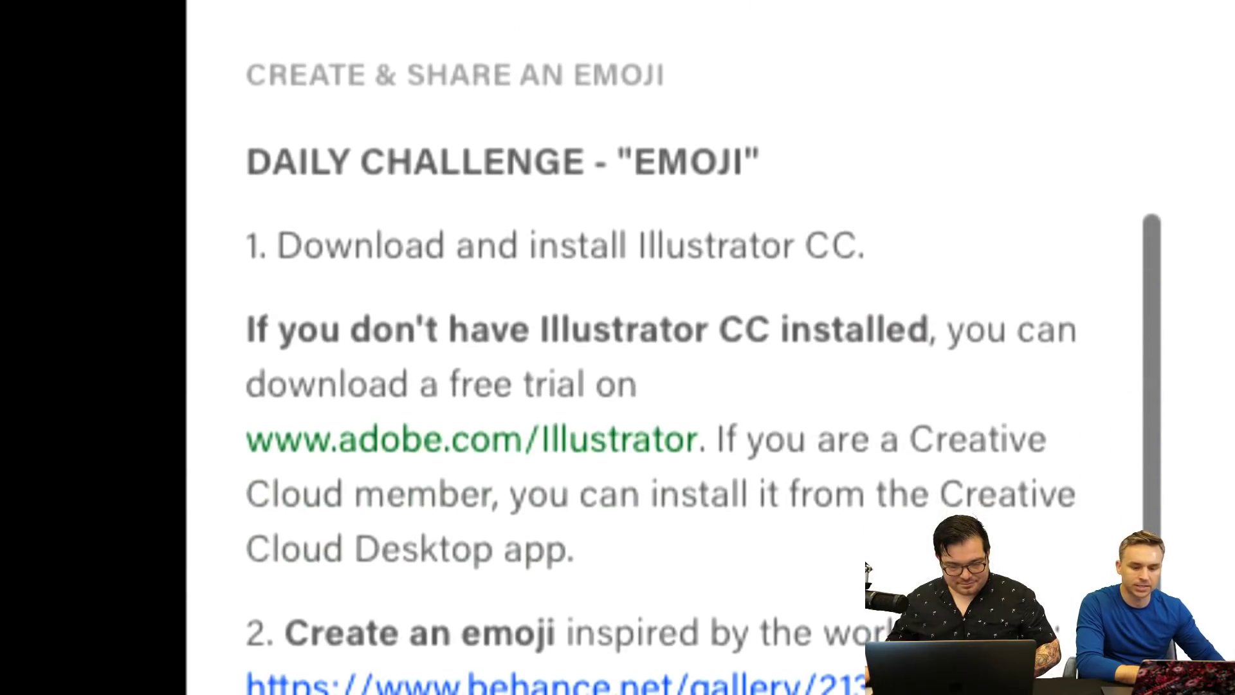
{"action": "scroll", "coordinate": [644, 386], "scroll_direction": "down", "scroll_amount": 5}
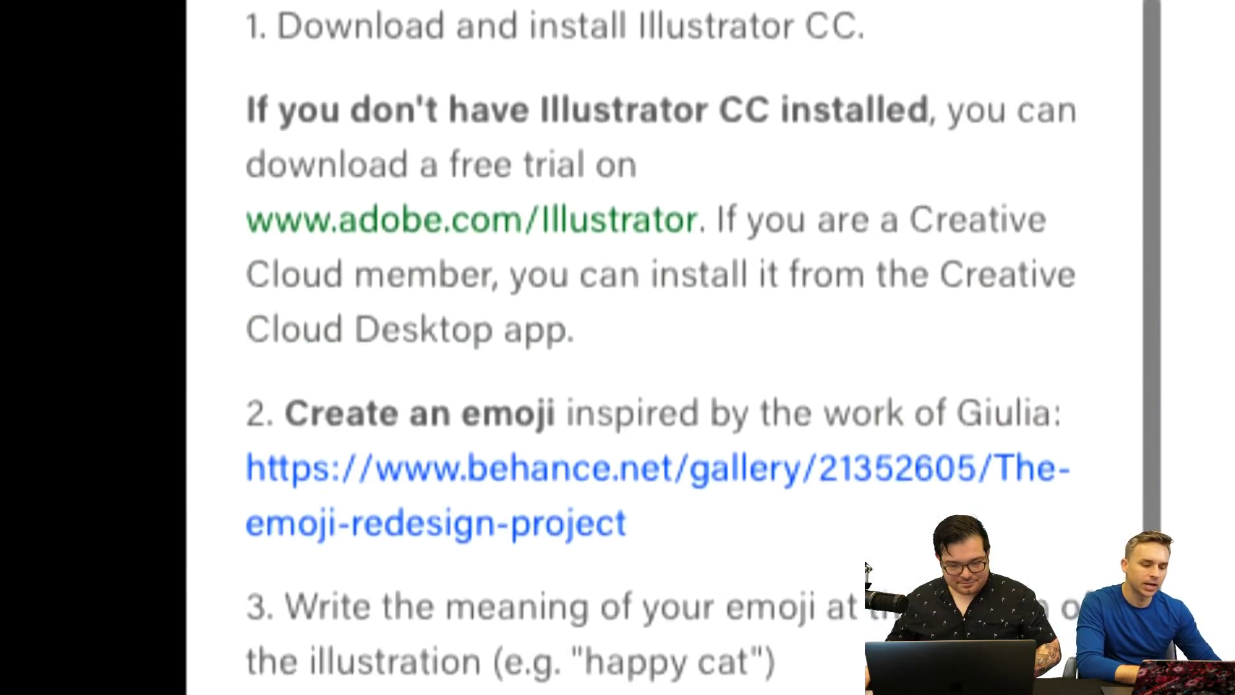
{"action": "scroll", "coordinate": [988, 222], "scroll_direction": "down", "scroll_amount": 1}
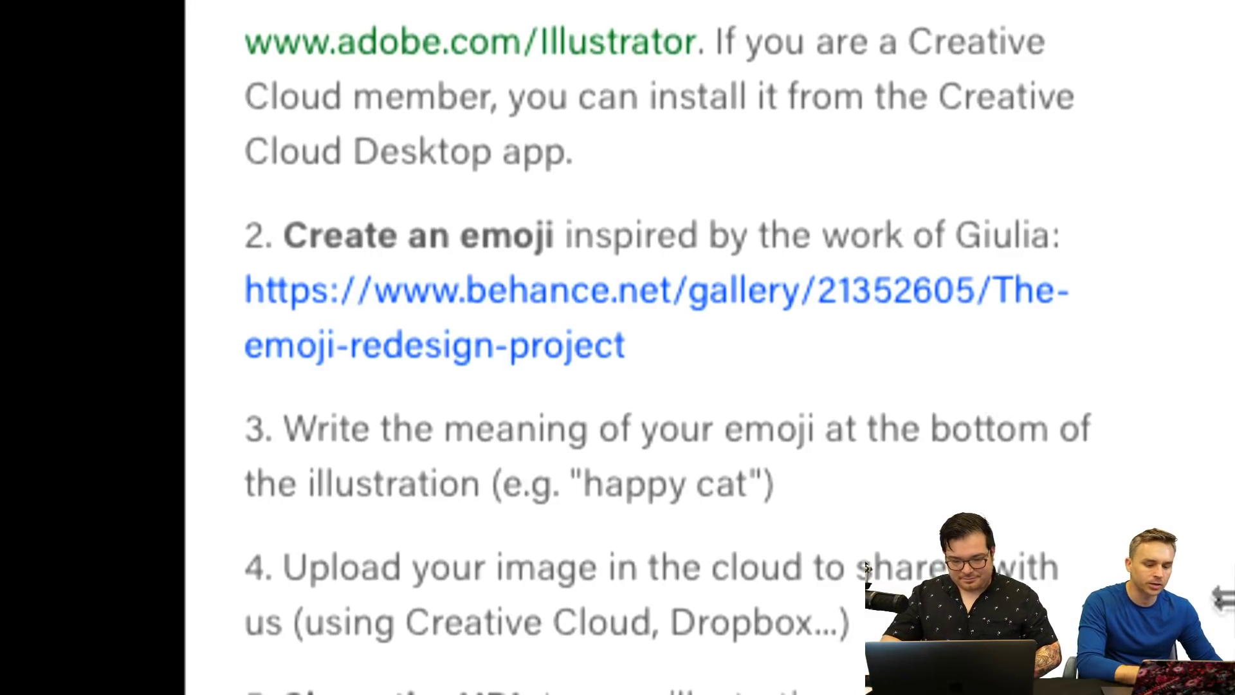
{"action": "scroll", "coordinate": [644, 386], "scroll_direction": "down", "scroll_amount": 5}
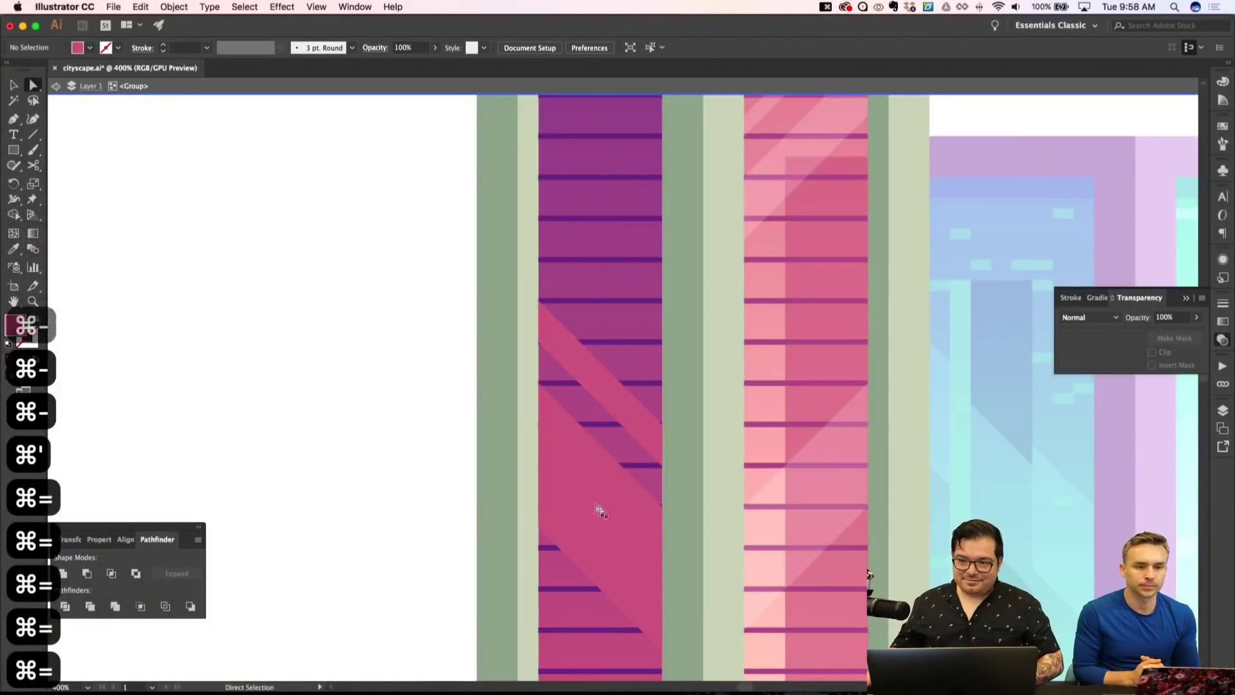
Move the thin and thick magenta diagonal bands on the tower's purple window up by about 40 pt and deselect them.
{"action": "left_click", "coordinate": [597, 389]}
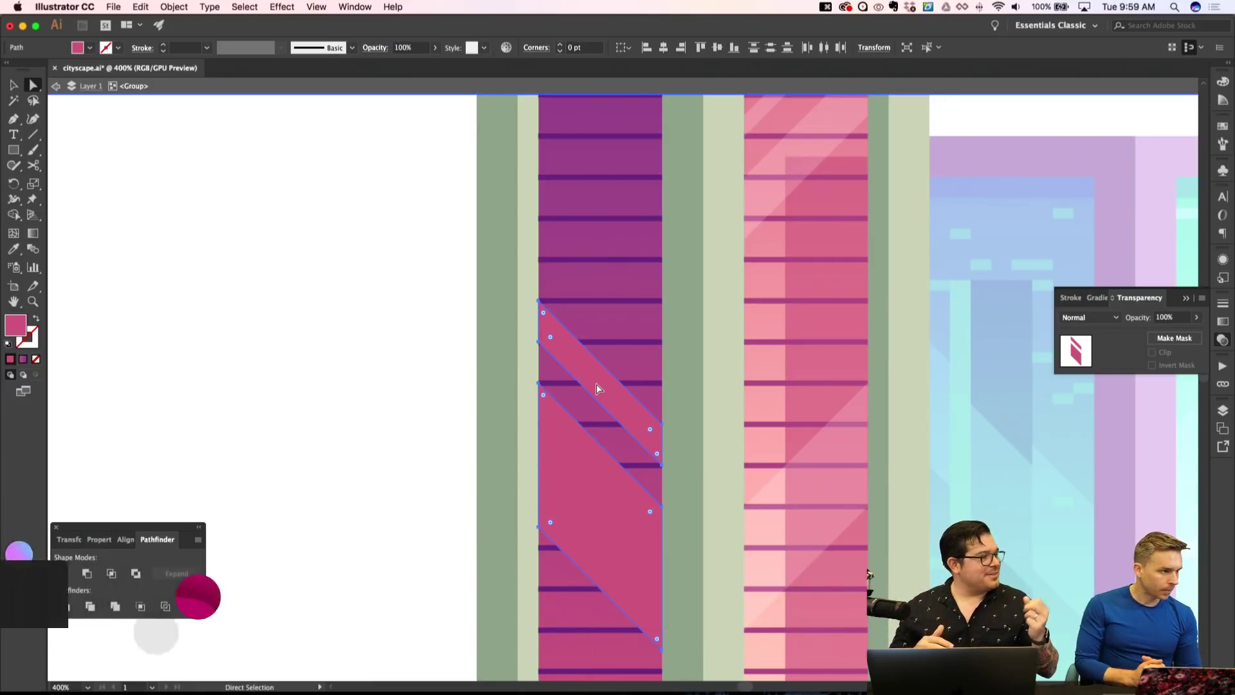
{"action": "key", "text": "shift+Up"}
{"action": "key", "text": "shift+Up"}
{"action": "key", "text": "shift+Up"}
{"action": "key", "text": "shift+Up"}
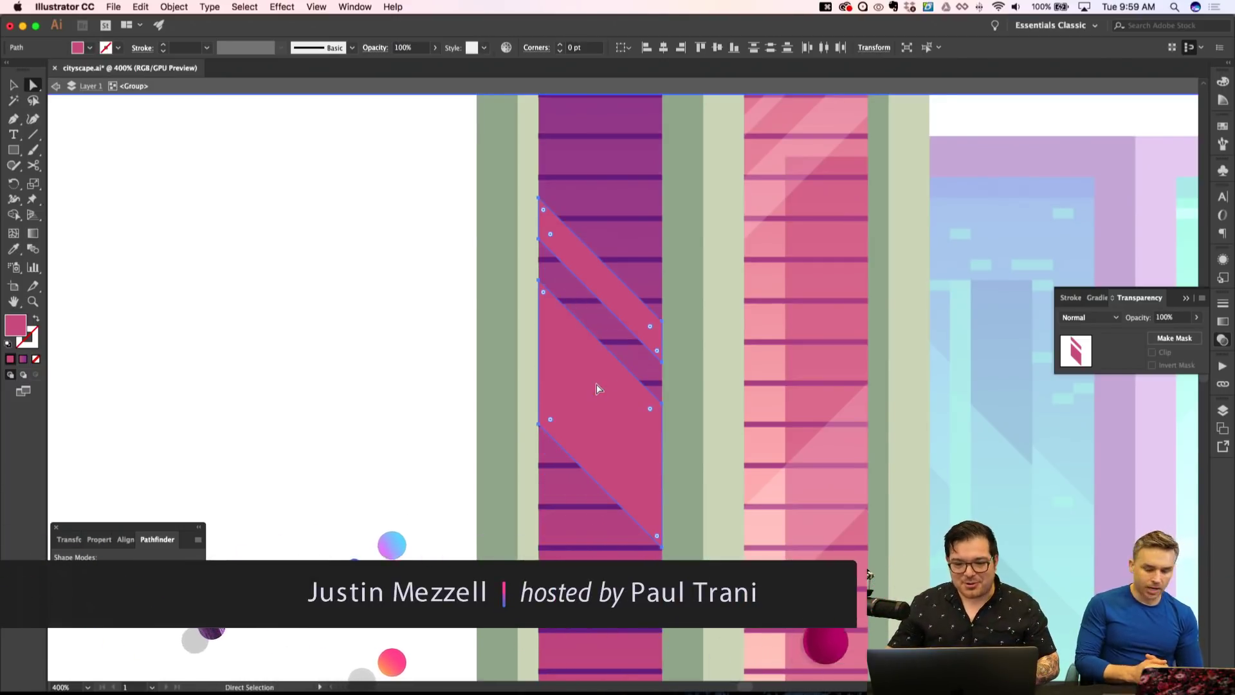
{"action": "key", "text": "shift+super+a"}
{"action": "key", "text": "super+minus"}
{"action": "key", "text": "super+minus"}
{"action": "key", "text": "super+equal"}
{"action": "key", "text": "super+equal"}
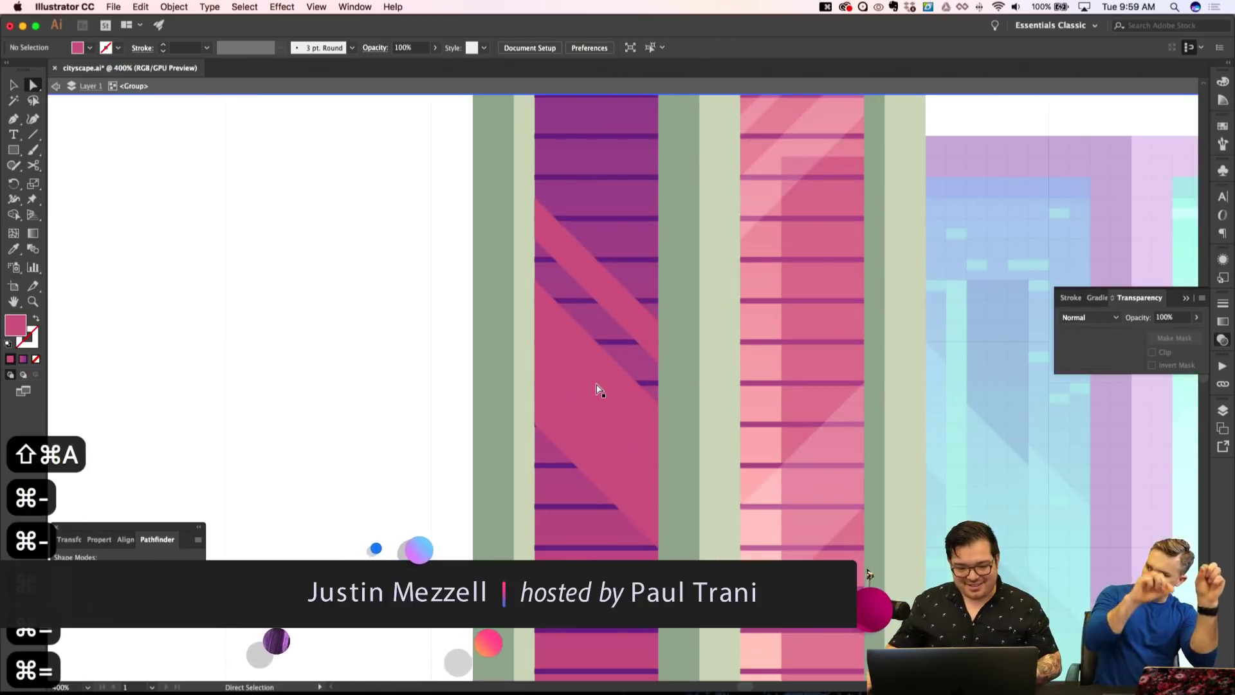
Draw a magenta wedge about 48 by 56 pt with the Pen tool at the base of the purple window, sloping parallel to the bands.
{"action": "scroll", "coordinate": [567, 399], "scroll_direction": "down", "scroll_amount": 5}
{"action": "key", "text": "p"}
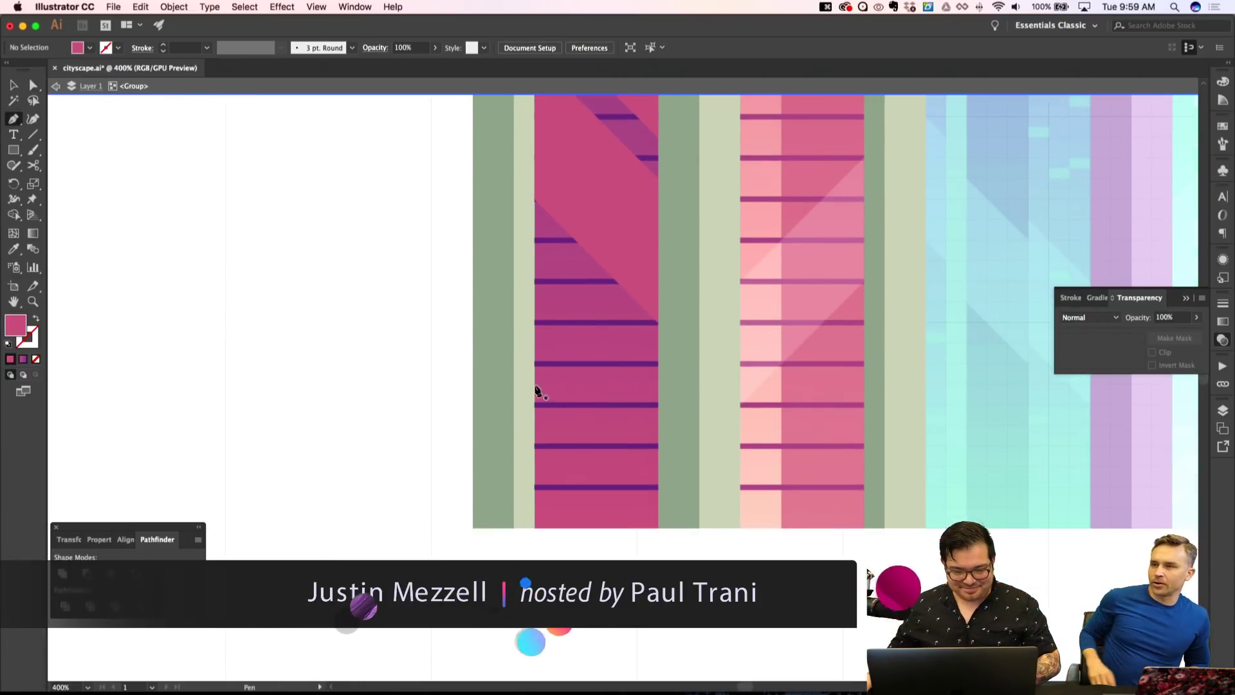
{"action": "left_click", "coordinate": [534, 384]}
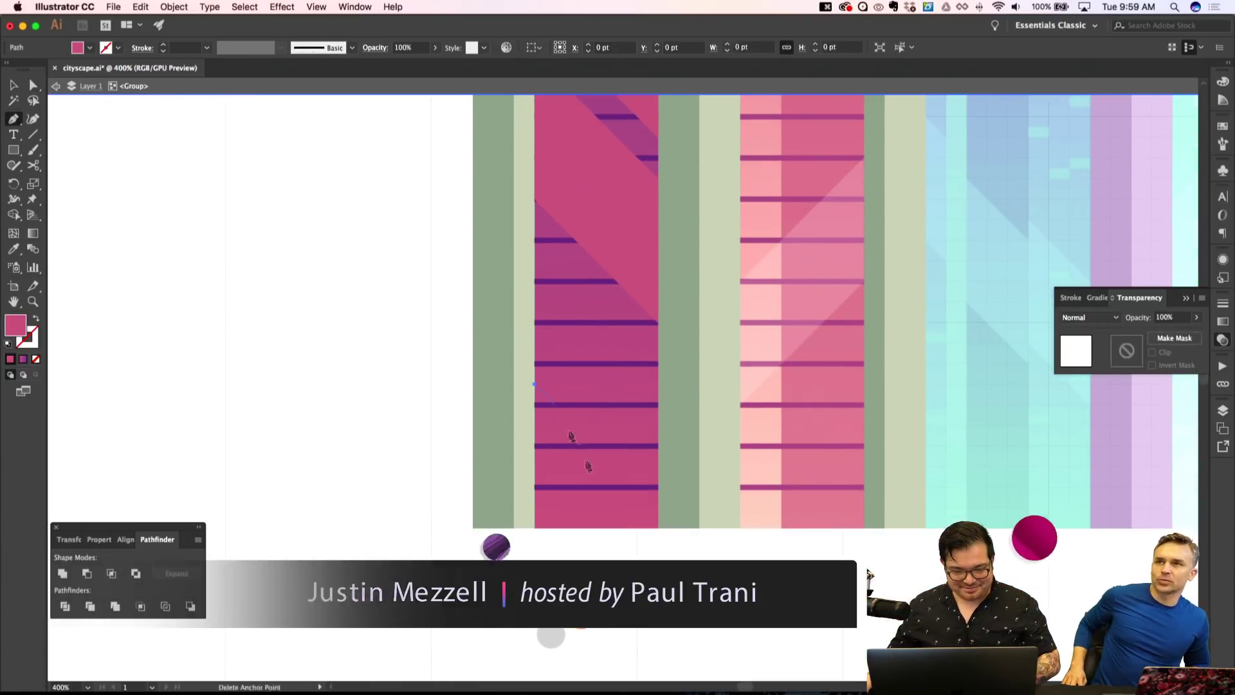
{"action": "left_click", "coordinate": [653, 513]}
{"action": "left_click", "coordinate": [534, 529]}
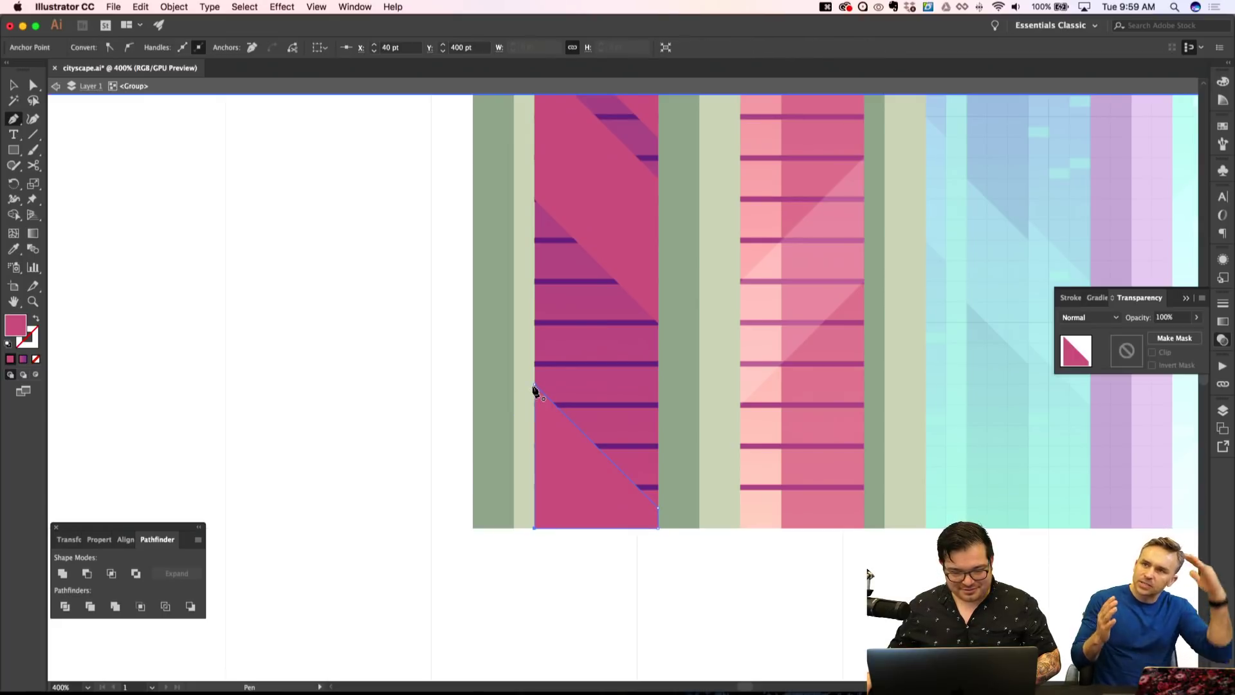
{"action": "key", "text": "shift+super+a"}
Select the magenta wedge and diagonal bands on the tower's purple window and group them.
{"action": "key", "text": "a"}
{"action": "left_click", "coordinate": [573, 484]}
{"action": "scroll", "coordinate": [576, 444], "scroll_direction": "up", "scroll_amount": 3}
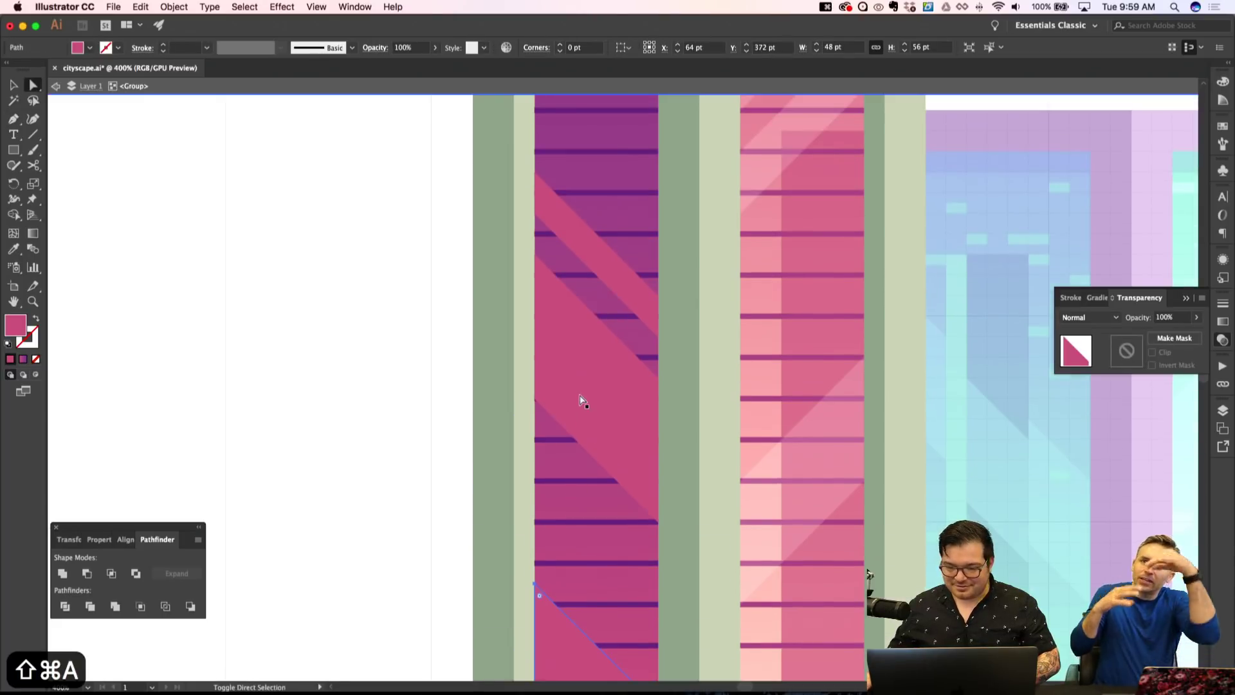
{"action": "left_click", "coordinate": [613, 276], "text": "shift"}
{"action": "scroll", "coordinate": [615, 273], "scroll_direction": "up", "scroll_amount": 3}
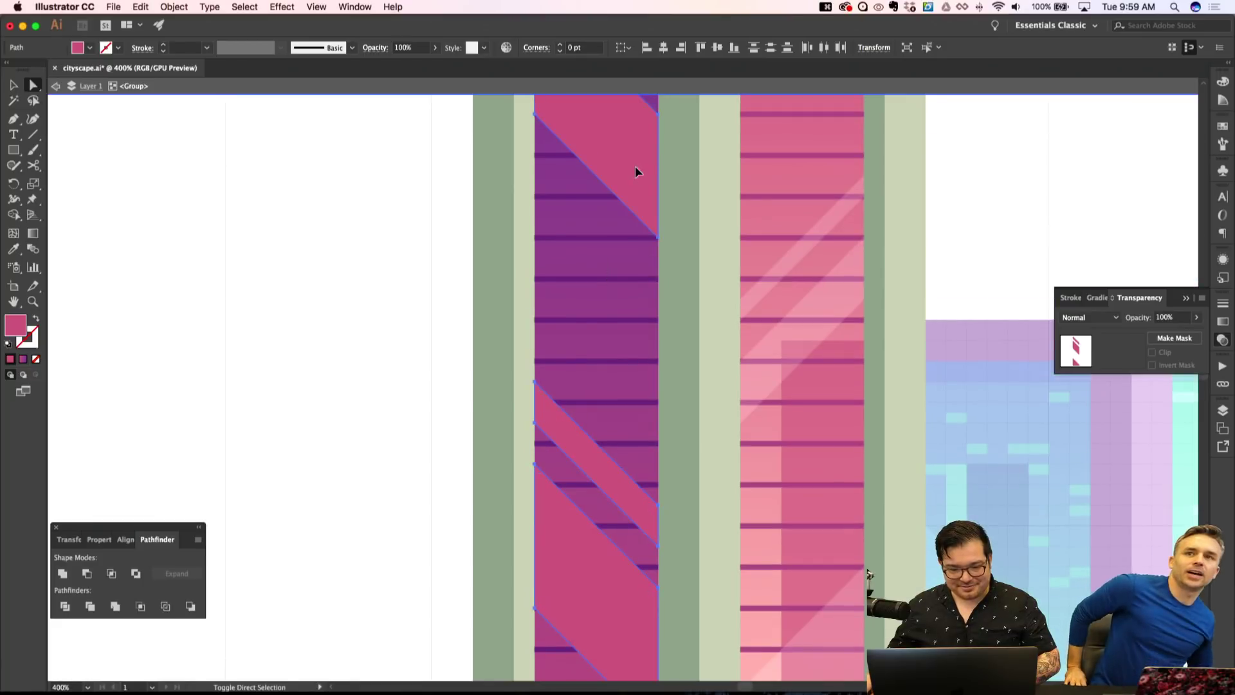
{"action": "scroll", "coordinate": [635, 170], "scroll_direction": "up", "scroll_amount": 3}
{"action": "key", "text": "super+g"}
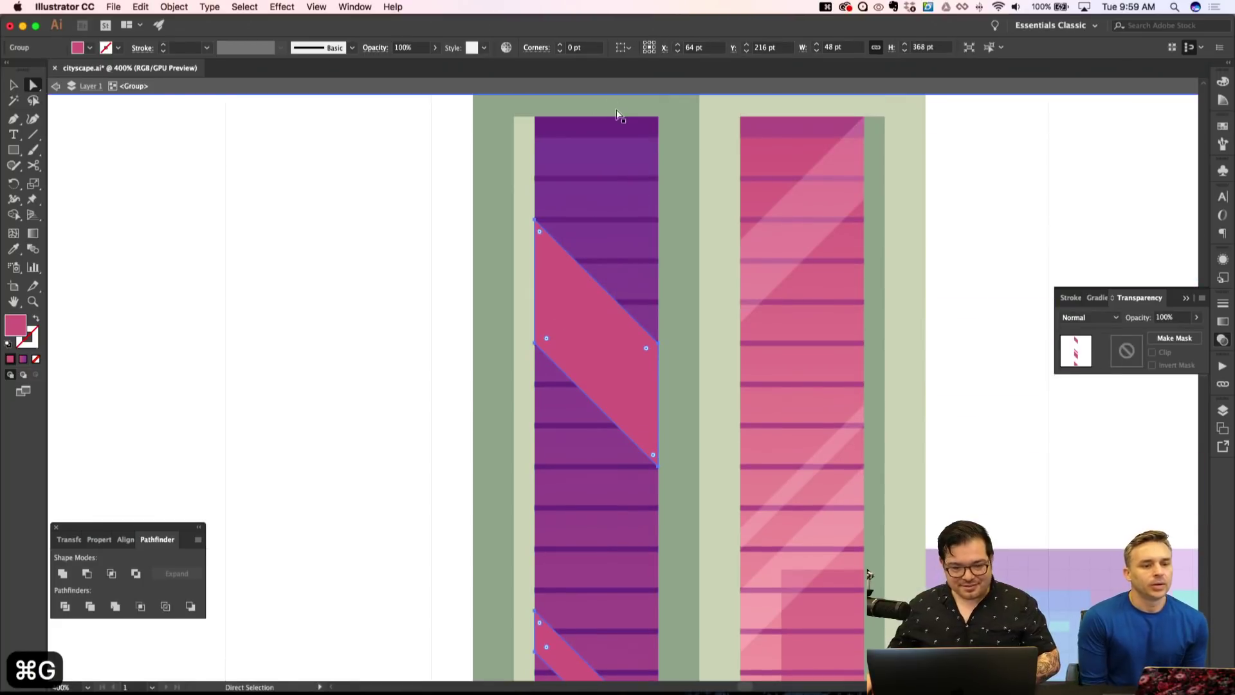
Set the magenta reflection group's blending mode to Screen, lower its opacity to a subtle sheen, and deselect it.
{"action": "left_click", "coordinate": [1088, 317]}
{"action": "left_click", "coordinate": [1103, 416]}
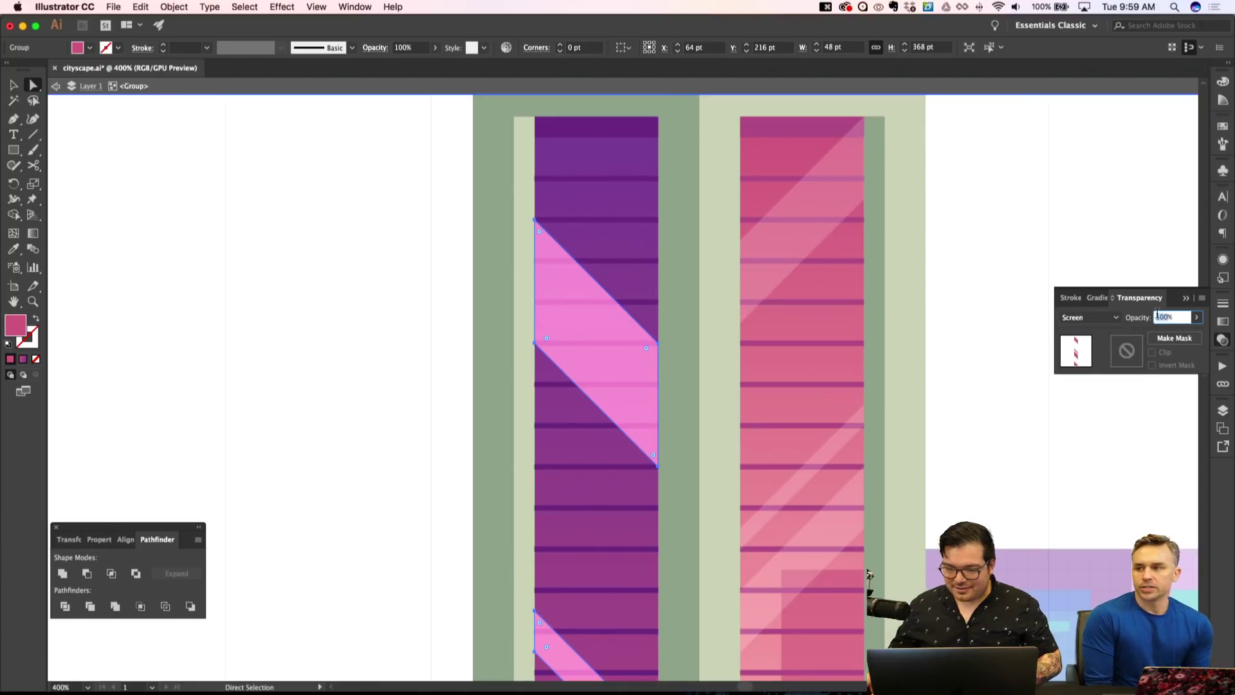
{"action": "key", "text": "shift+super+a"}
{"action": "key", "text": "super+minus"}
{"action": "key", "text": "super+minus"}
{"action": "key", "text": "super+minus"}
{"action": "key", "text": "super+apostrophe"}
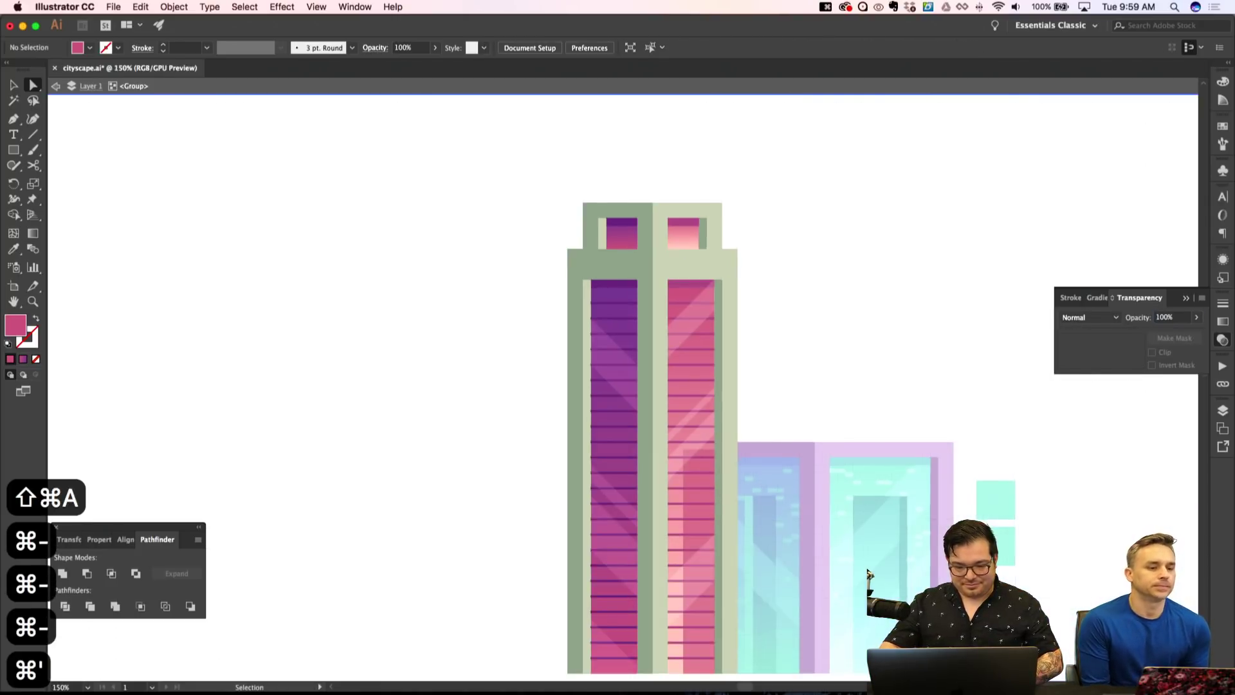
Leave the tower group's isolation and review both buildings together, from a distance and close up.
{"action": "key", "text": "Escape"}
{"action": "key", "text": "super+minus"}
{"action": "key", "text": "super+minus"}
{"action": "key", "text": "super+minus"}
{"action": "key", "text": "super+apostrophe"}
{"action": "key", "text": "super+apostrophe"}
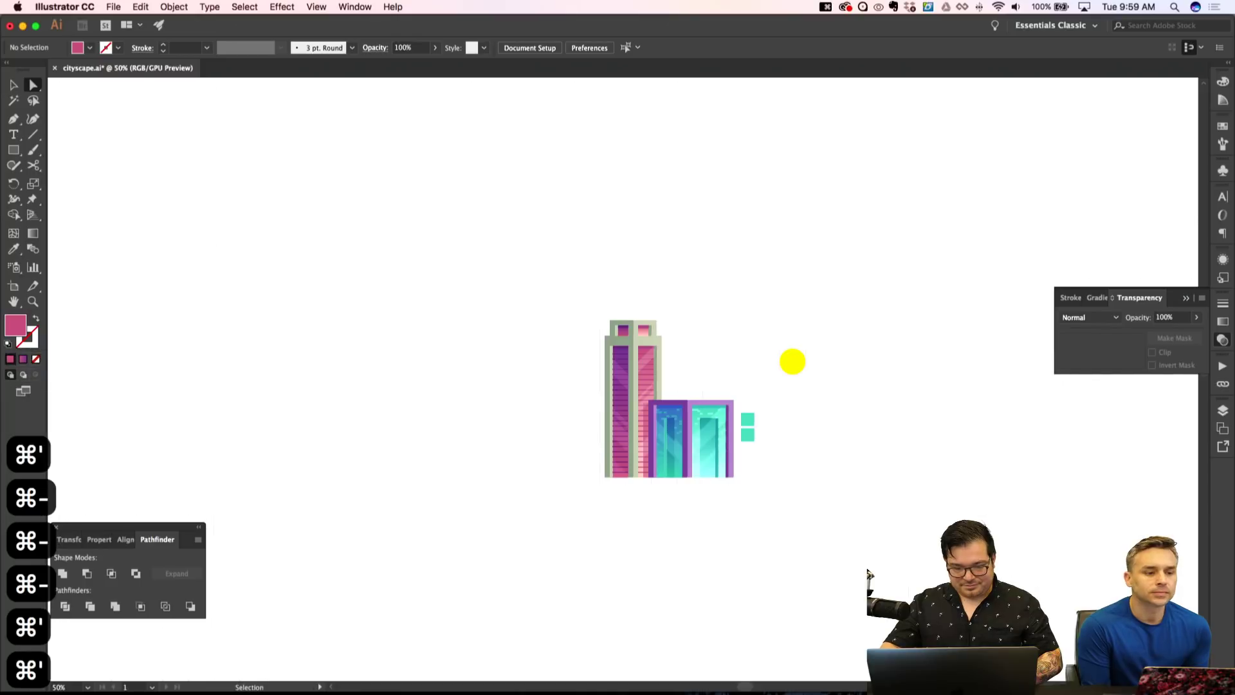
{"action": "scroll", "coordinate": [753, 353], "scroll_direction": "right", "scroll_amount": 3}
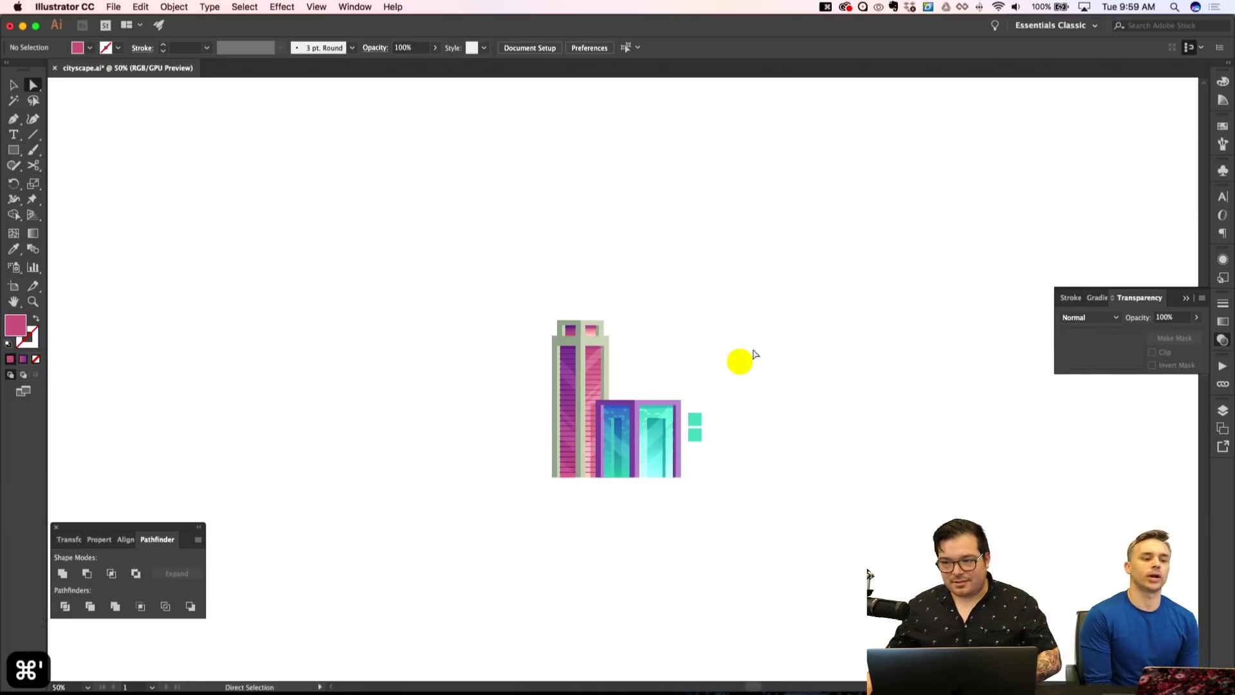
{"action": "scroll", "coordinate": [798, 351], "scroll_direction": "down", "scroll_amount": 2}
{"action": "key", "text": "super+equal"}
{"action": "key", "text": "super+equal"}
{"action": "key", "text": "super+equal"}
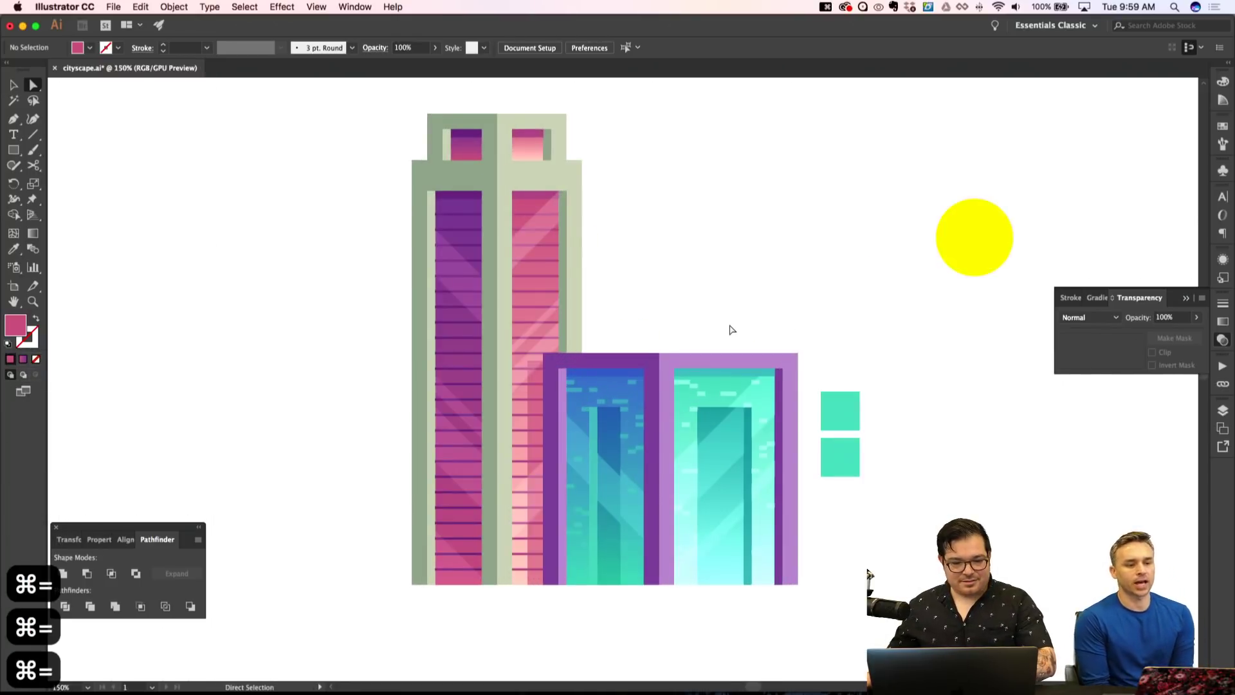
{"action": "scroll", "coordinate": [729, 328], "scroll_direction": "right", "scroll_amount": 2}
{"action": "scroll", "coordinate": [676, 303], "scroll_direction": "left", "scroll_amount": 1}
{"action": "scroll", "coordinate": [621, 274], "scroll_direction": "left", "scroll_amount": 1}
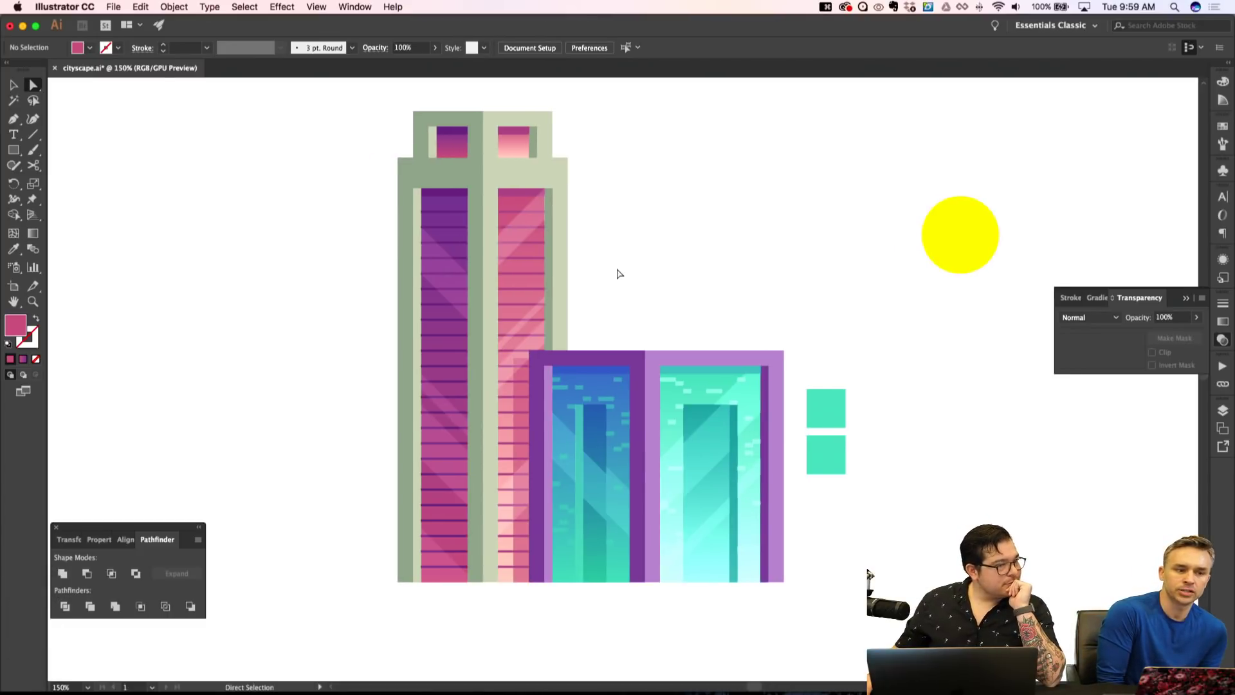
{"action": "scroll", "coordinate": [618, 274], "scroll_direction": "down", "scroll_amount": 1}
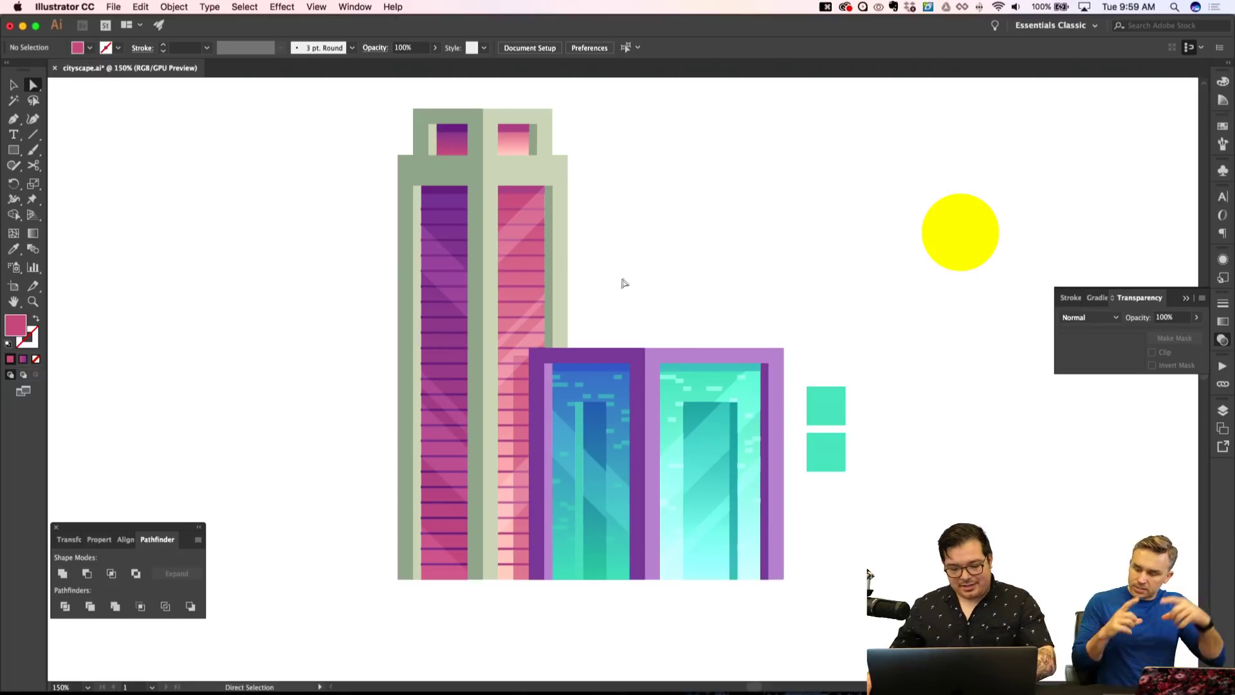
Draw a 64 pt circle in the empty area beside the tower, swap its fill to a stroke, and enlarge it to 271 pt.
{"action": "key", "text": "l"}
{"action": "left_click_drag", "start_coordinate": [744, 212], "coordinate": [746, 217]}
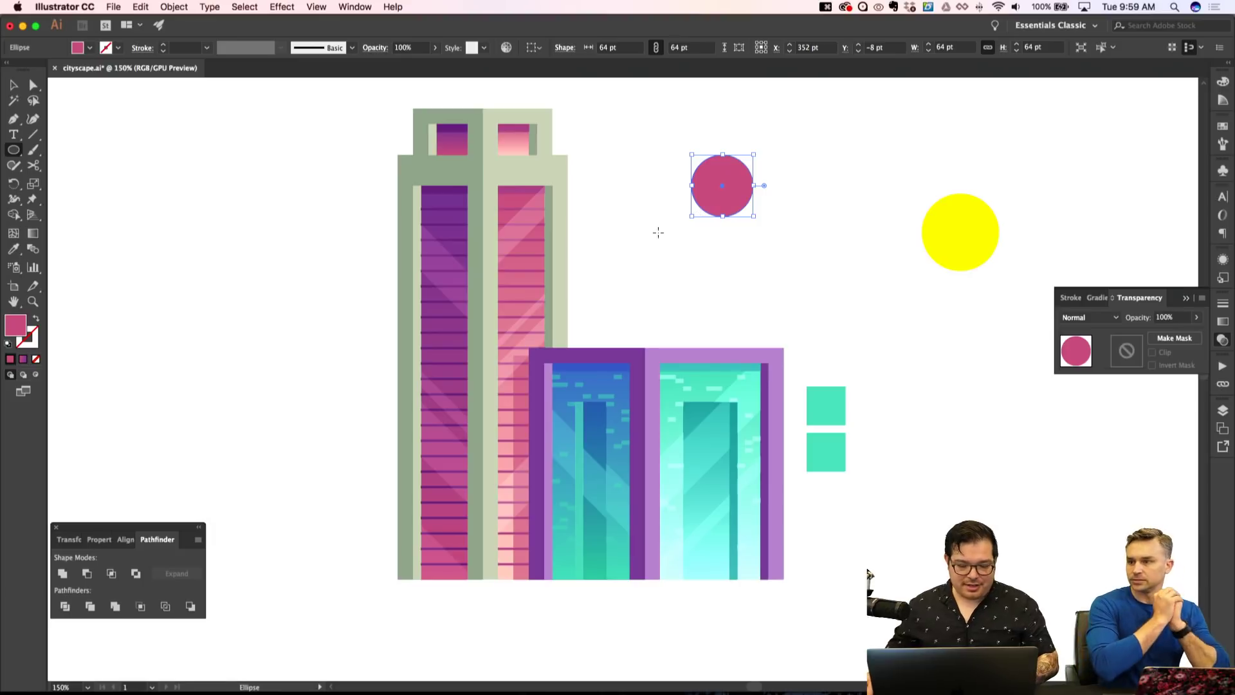
{"action": "key", "text": "shift+x"}
{"action": "key", "text": "shift+super+a"}
{"action": "key", "text": "v"}
{"action": "mouse_move", "coordinate": [678, 156]}
{"action": "left_mouse_down"}
{"action": "mouse_move", "coordinate": [759, 240]}
{"action": "mouse_move", "coordinate": [800, 242]}
{"action": "mouse_move", "coordinate": [851, 324]}
{"action": "left_mouse_up"}
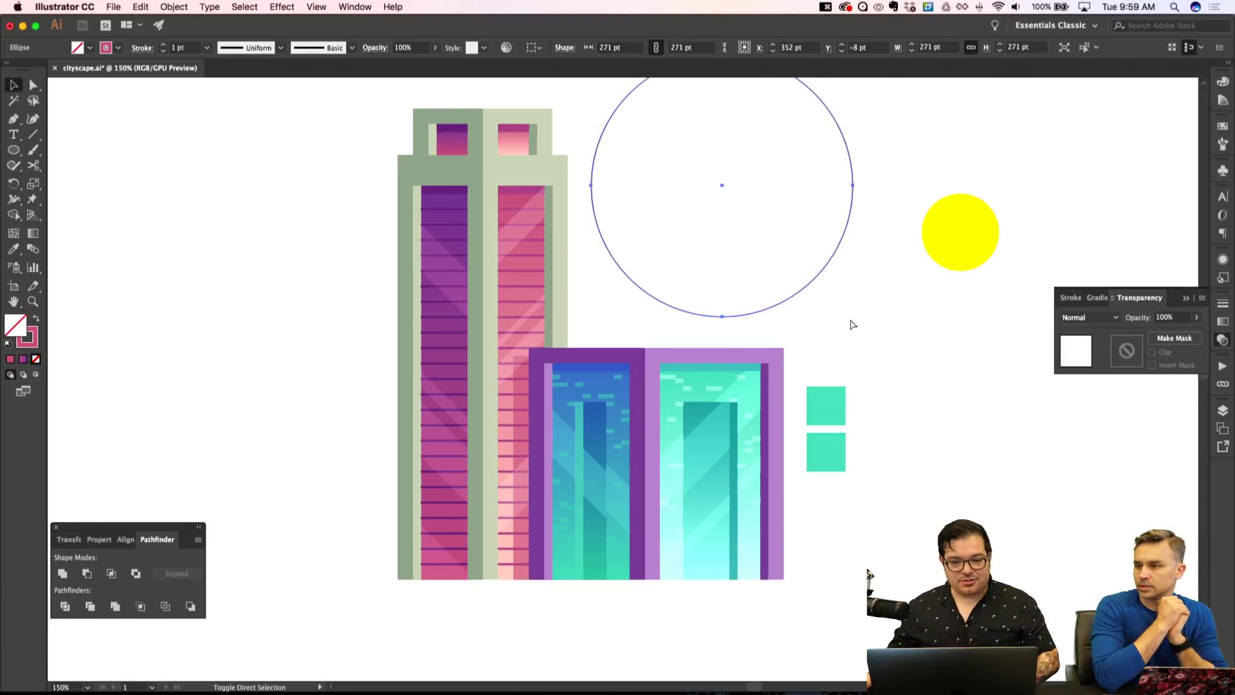
Undo the circle's enlargement and delete the circle.
{"action": "key", "text": "shift+super+a"}
{"action": "key", "text": "super+z"}
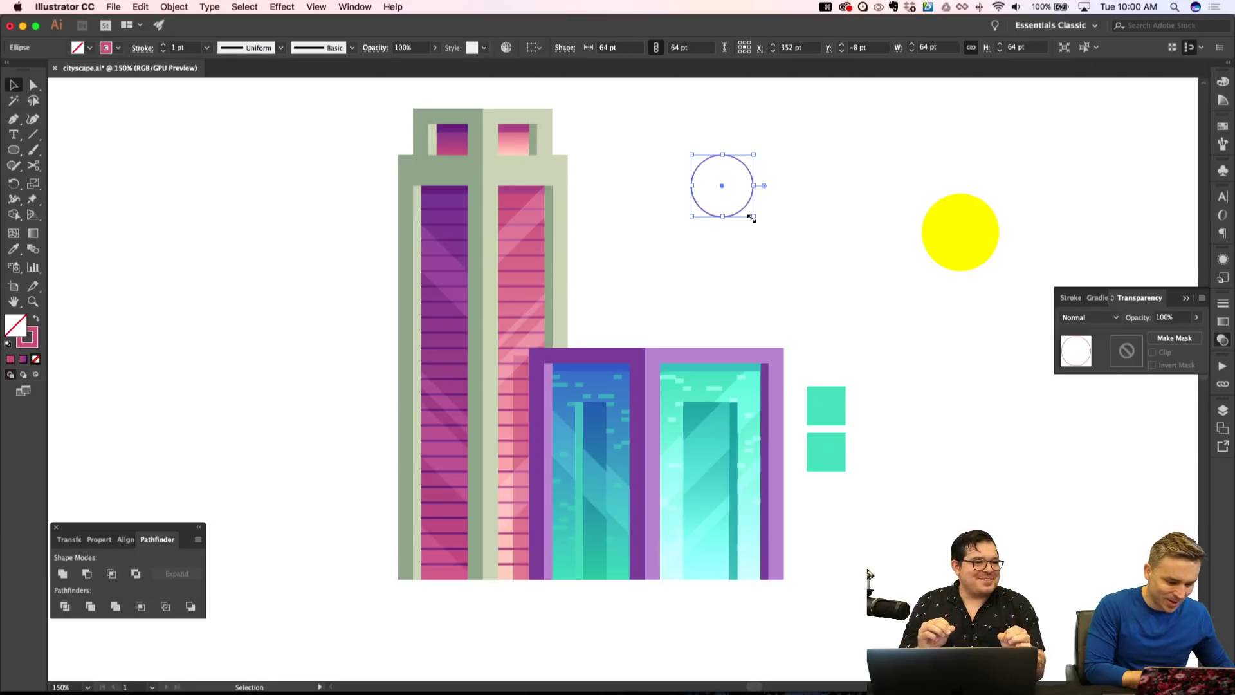
{"action": "key", "text": "Delete"}
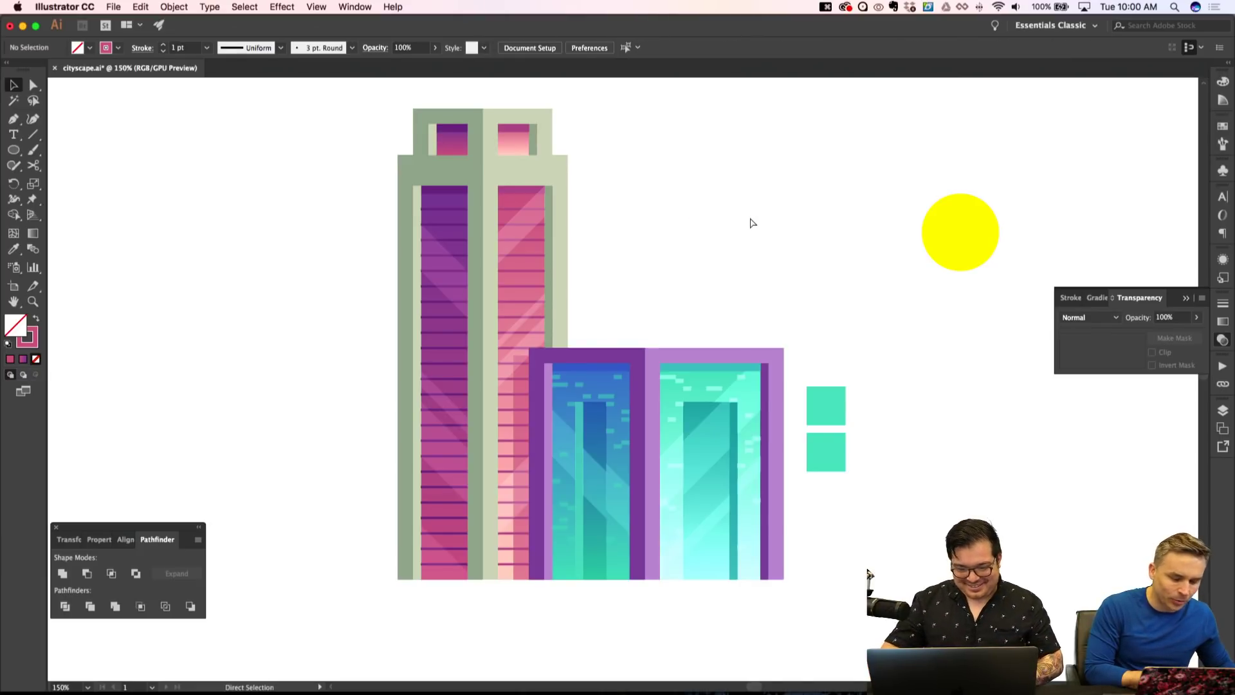
{"action": "key", "text": "cmd+minus"}
{"action": "key", "text": "cmd+minus"}
{"action": "key", "text": "cmd+apostrophe"}
{"action": "key", "text": "cmd+apostrophe"}
{"action": "key", "text": "cmd+equal"}
{"action": "key", "text": "cmd+equal"}
{"action": "key", "text": "cmd+equal"}
{"action": "key", "text": "cmd+equal"}
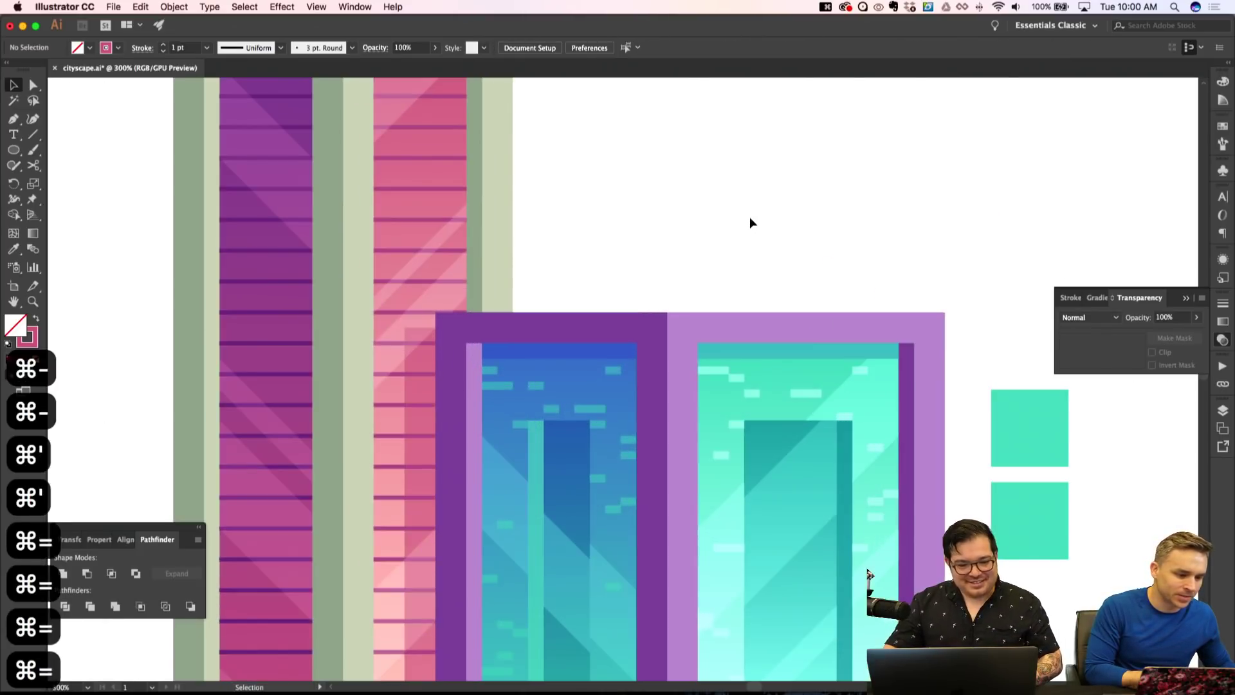
{"action": "scroll", "coordinate": [643, 219], "scroll_direction": "left", "scroll_amount": 2}
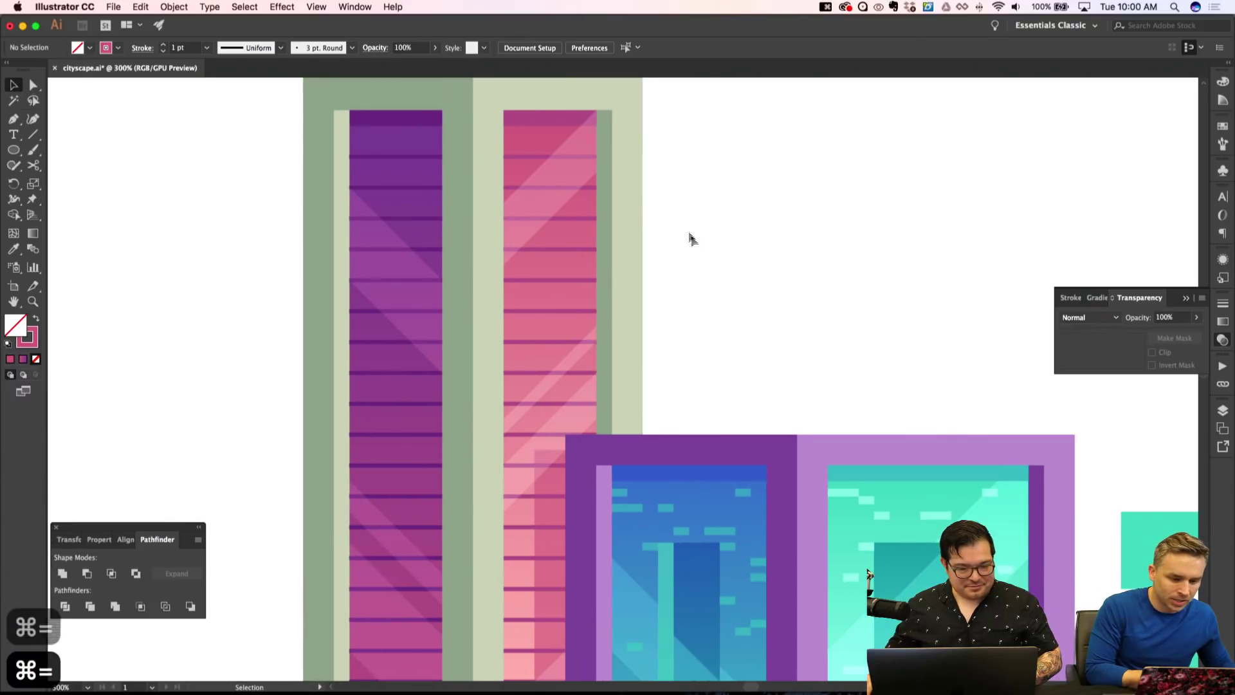
{"action": "scroll", "coordinate": [799, 276], "scroll_direction": "down", "scroll_amount": 4}
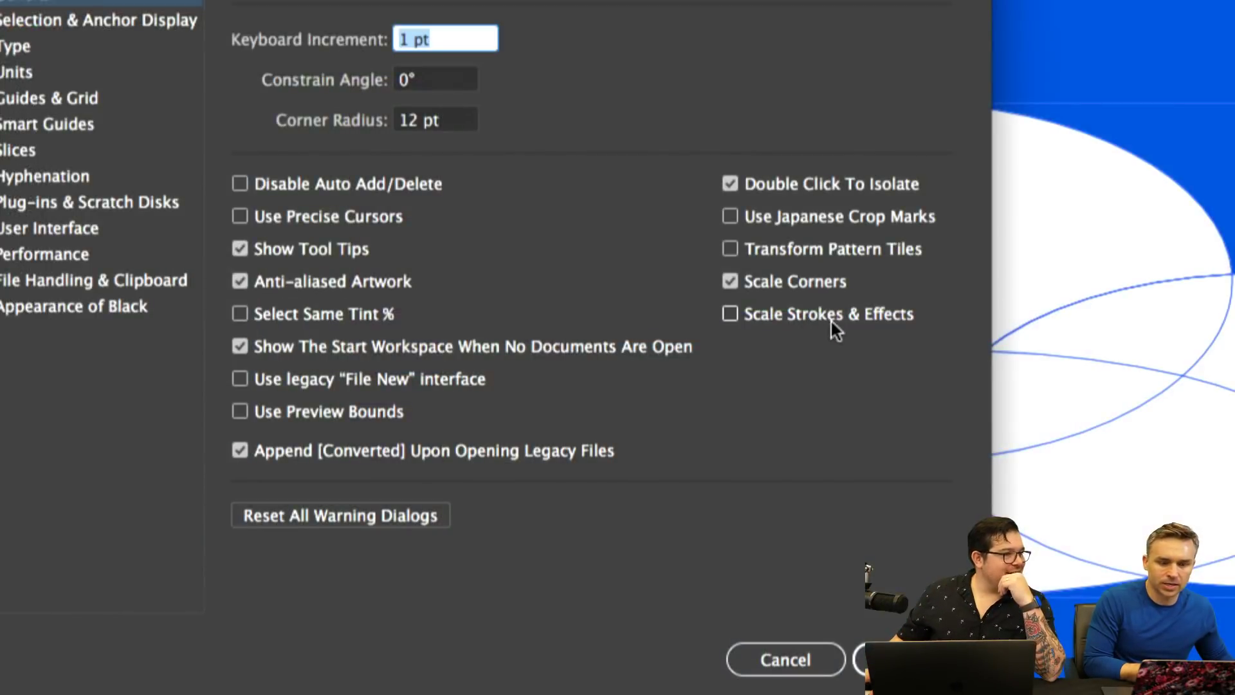
{"action": "left_click", "coordinate": [675, 264]}
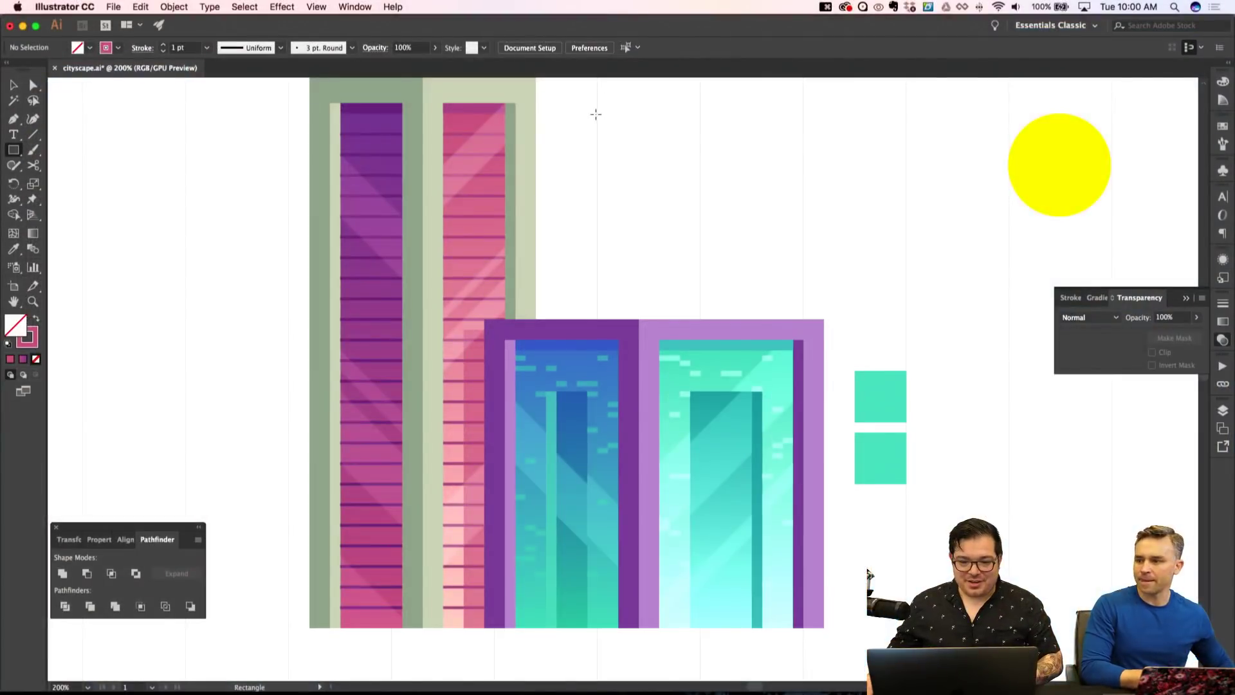
Discard a trial rectangle, show the artboard edges, and draw an outlined 80 by 80 pt square below the yellow circle.
{"action": "left_click_drag", "start_coordinate": [596, 114], "coordinate": [698, 222]}
{"action": "key", "text": "super+z"}
{"action": "scroll", "coordinate": [787, 225], "scroll_direction": "down", "scroll_amount": 3}
{"action": "scroll", "coordinate": [786, 225], "scroll_direction": "right", "scroll_amount": 5}
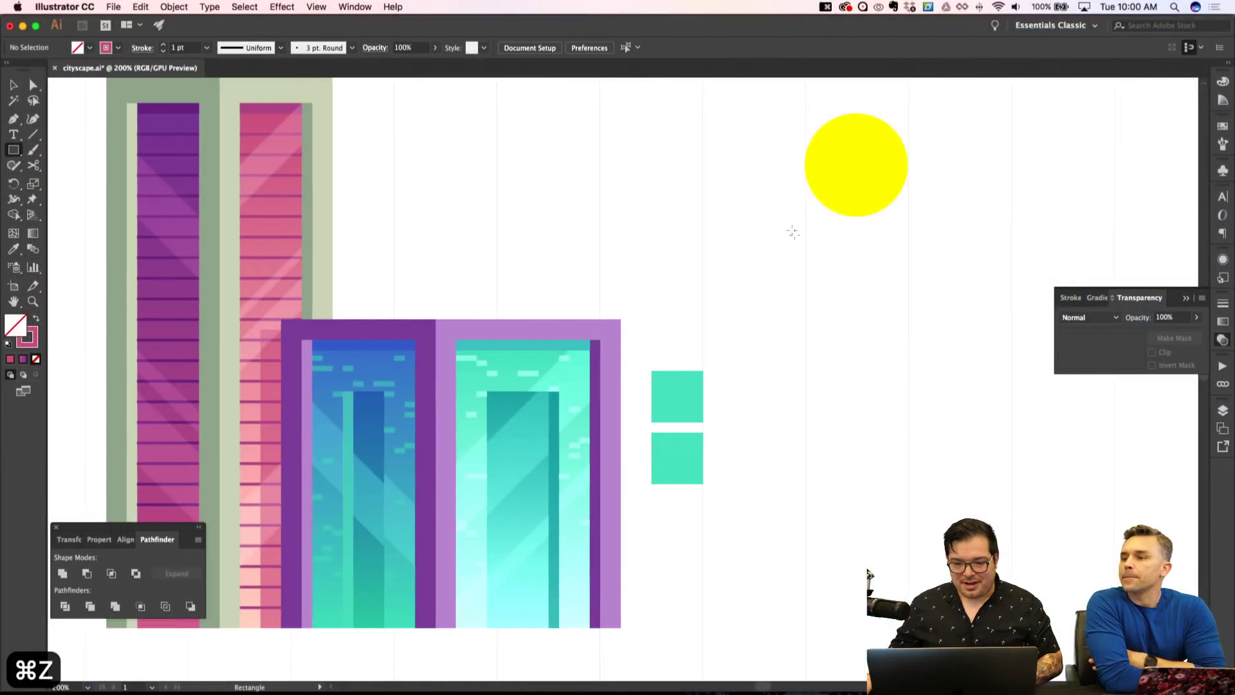
{"action": "key", "text": "shift+super+h"}
{"action": "key", "text": "super+minus"}
{"action": "key", "text": "super+equal"}
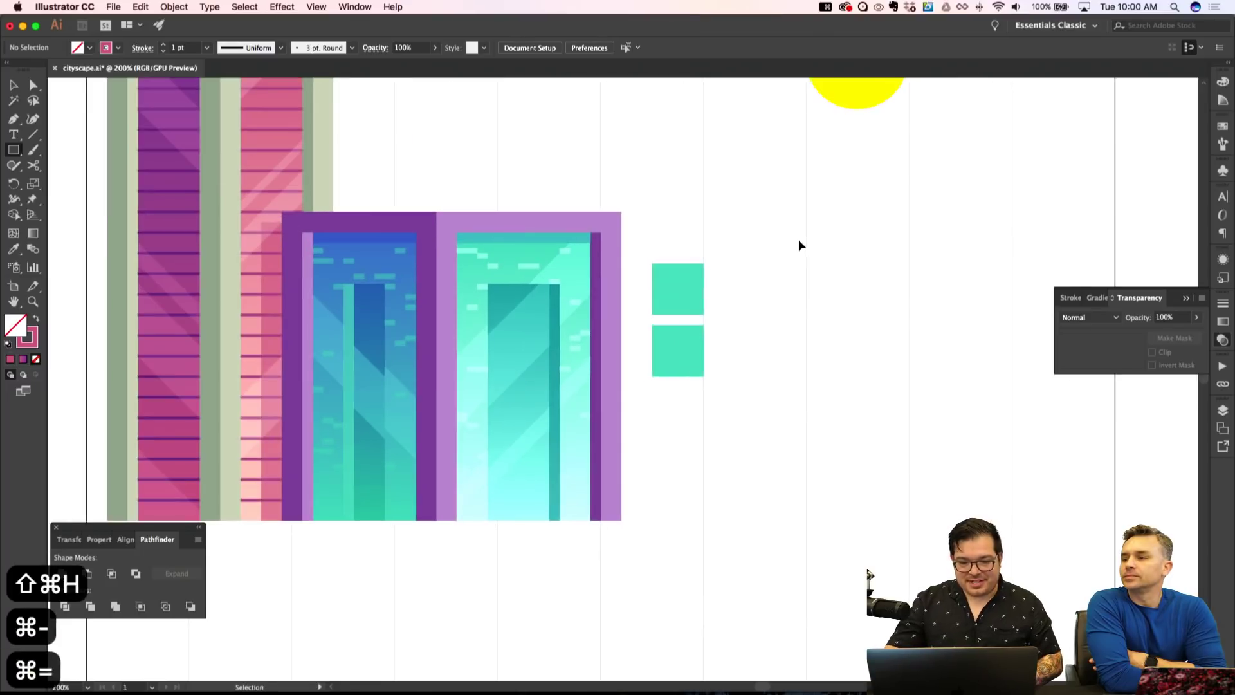
{"action": "left_click_drag", "start_coordinate": [807, 315], "coordinate": [907, 417]}
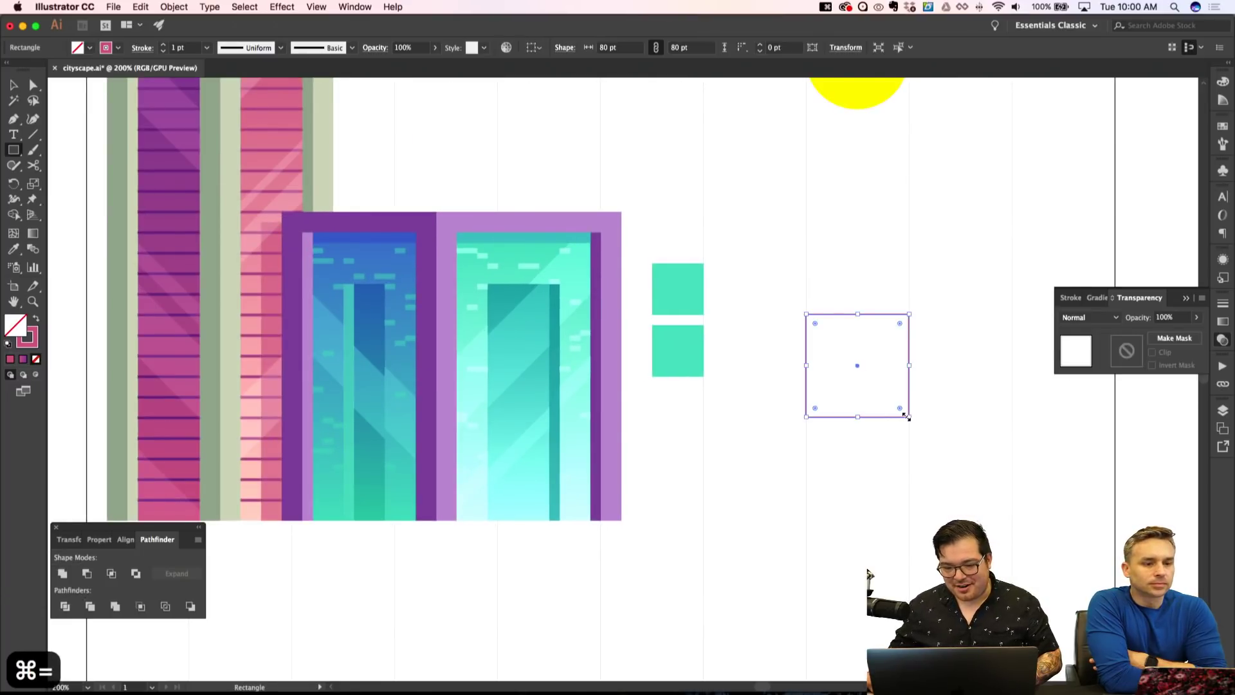
Try rounding all corners of the outlined square by about 15 pt, undo the rounding, and deselect the square.
{"action": "scroll", "coordinate": [846, 363], "scroll_direction": "right", "scroll_amount": 3}
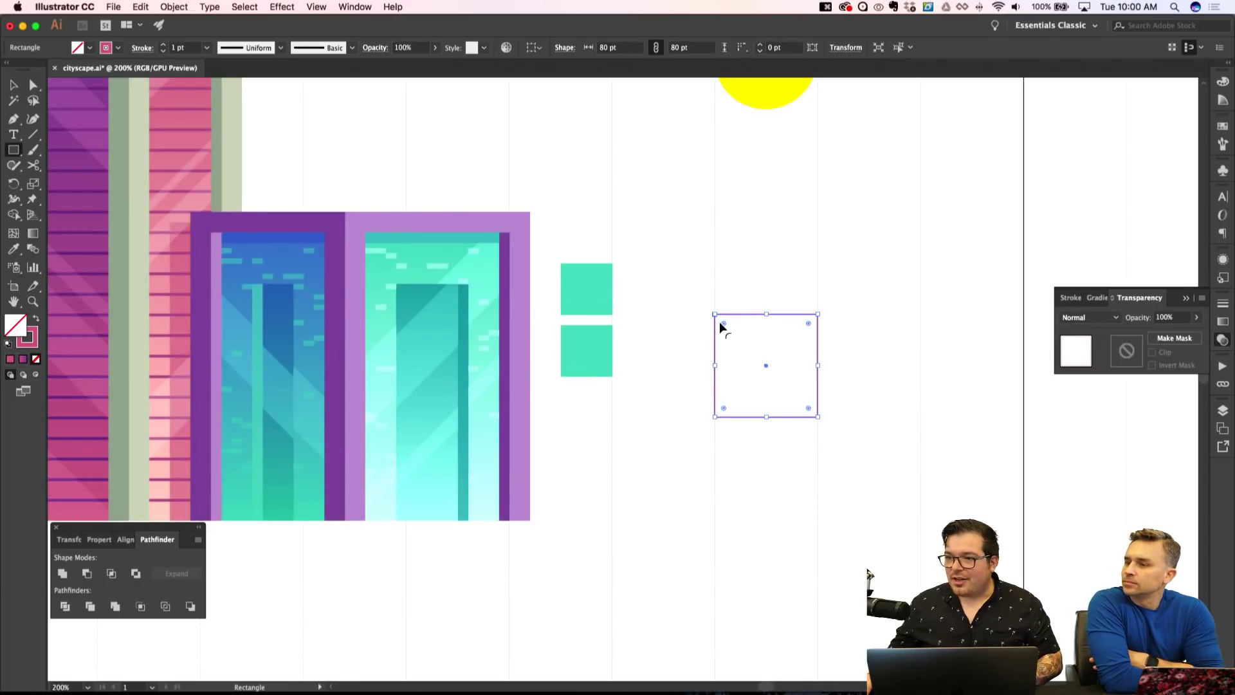
{"action": "mouse_move", "coordinate": [723, 328]}
{"action": "left_mouse_down"}
{"action": "mouse_move", "coordinate": [759, 382]}
{"action": "mouse_move", "coordinate": [735, 337]}
{"action": "left_mouse_up"}
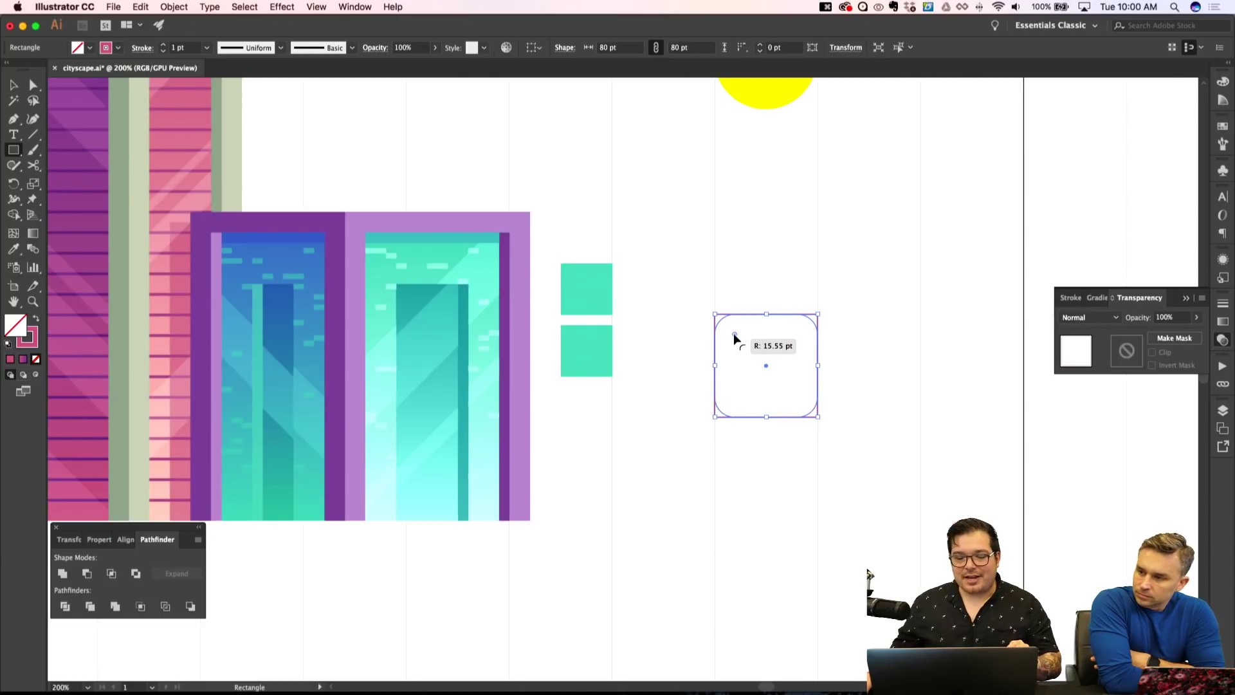
{"action": "left_click_drag", "start_coordinate": [734, 339], "coordinate": [735, 330]}
{"action": "key", "text": "super+z"}
{"action": "scroll", "coordinate": [744, 331], "scroll_direction": "right", "scroll_amount": 2}
{"action": "key", "text": "shift+super+a"}
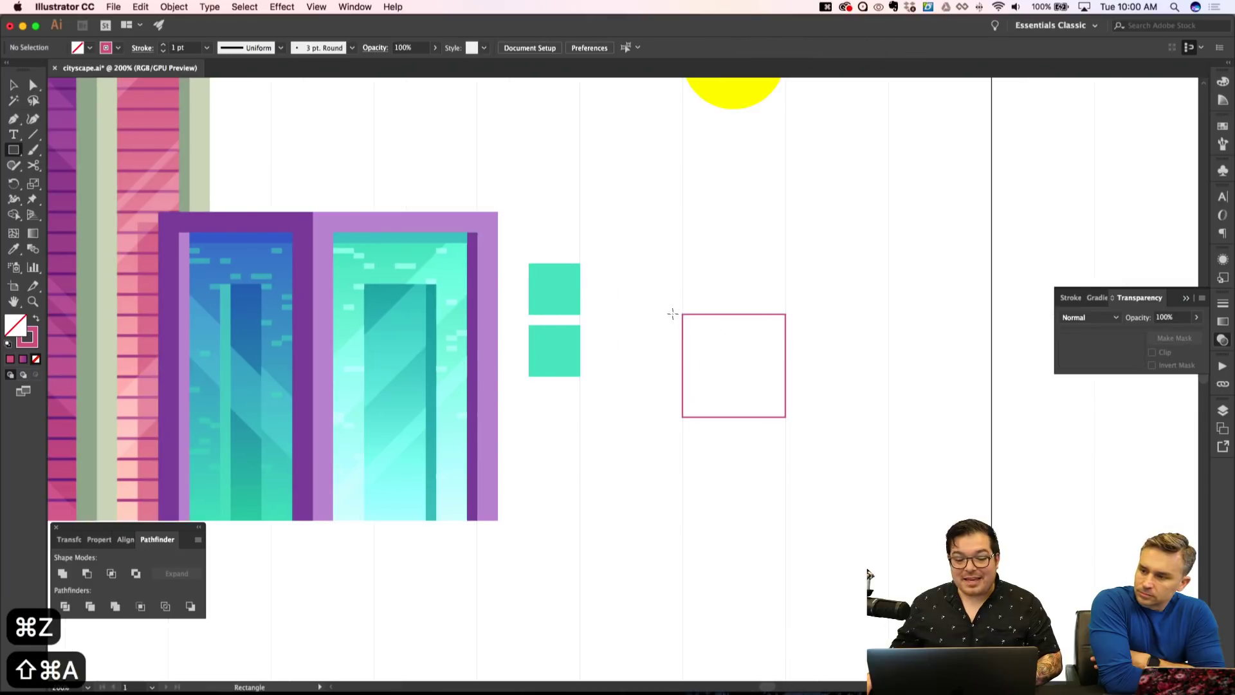
Select the outlined square's upper-left anchor point and open its corner settings.
{"action": "key", "text": "a"}
{"action": "left_click", "coordinate": [683, 315]}
{"action": "double_click", "coordinate": [692, 324]}
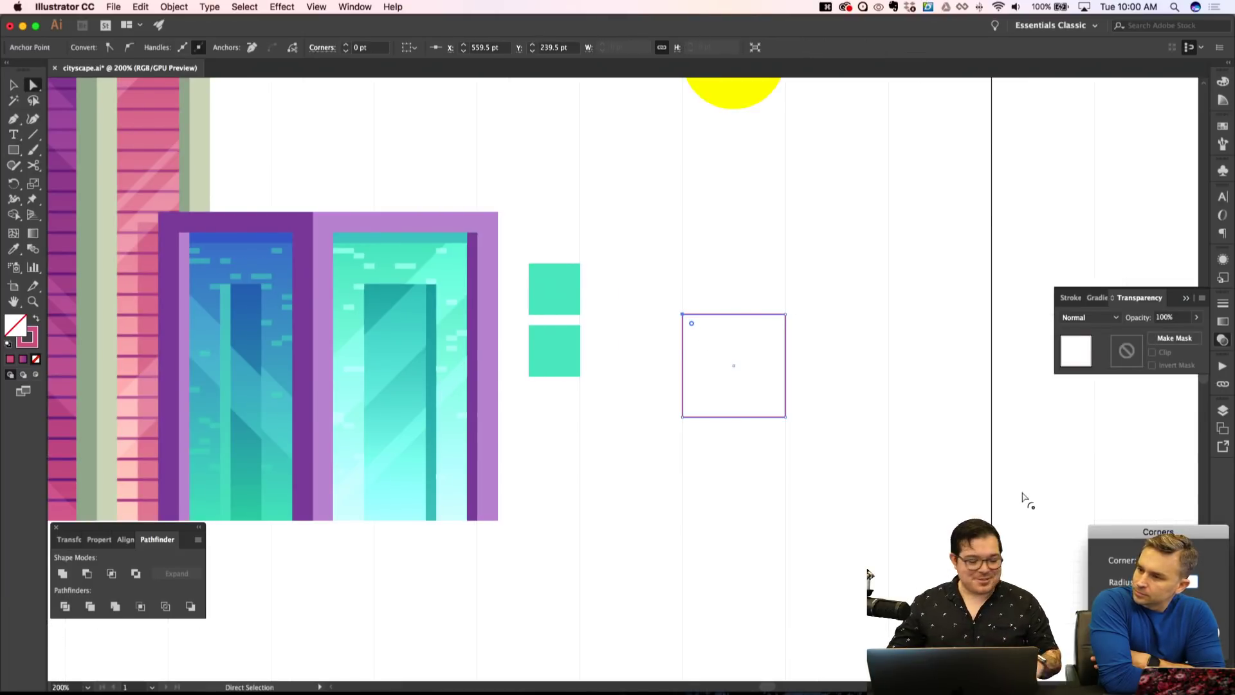
Delete the outlined practice square below the yellow circle.
{"action": "key", "text": "shift+super+a"}
{"action": "key", "text": "super+minus"}
{"action": "key", "text": "super+apostrophe"}
{"action": "key", "text": "super+equal"}
{"action": "key", "text": "super+equal"}
{"action": "key", "text": "super+apostrophe"}
{"action": "key", "text": "v"}
{"action": "left_click_drag", "start_coordinate": [640, 187], "coordinate": [849, 403]}
{"action": "left_click", "coordinate": [850, 403]}
Hide the grid and delete the two teal squares beside the purple building.
{"action": "key", "text": "super+minus"}
{"action": "key", "text": "super+minus"}
{"action": "key", "text": "super+apostrophe"}
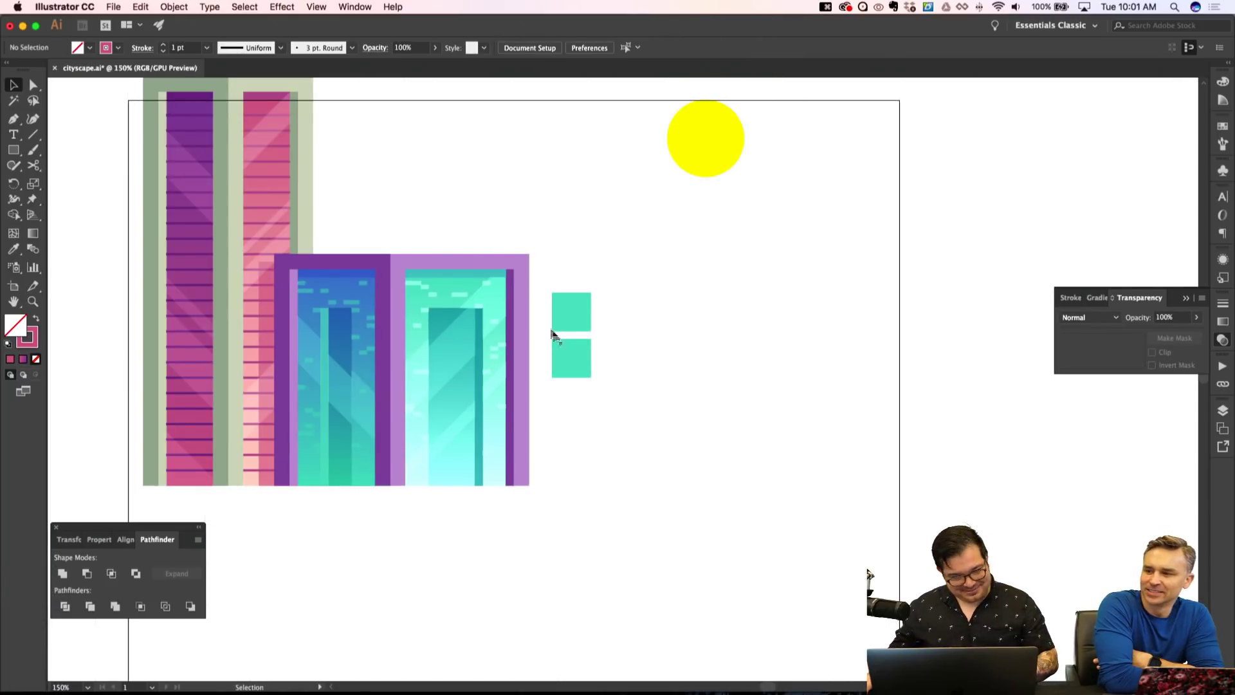
{"action": "left_click_drag", "start_coordinate": [577, 368], "coordinate": [570, 395]}
{"action": "key", "text": "Delete"}
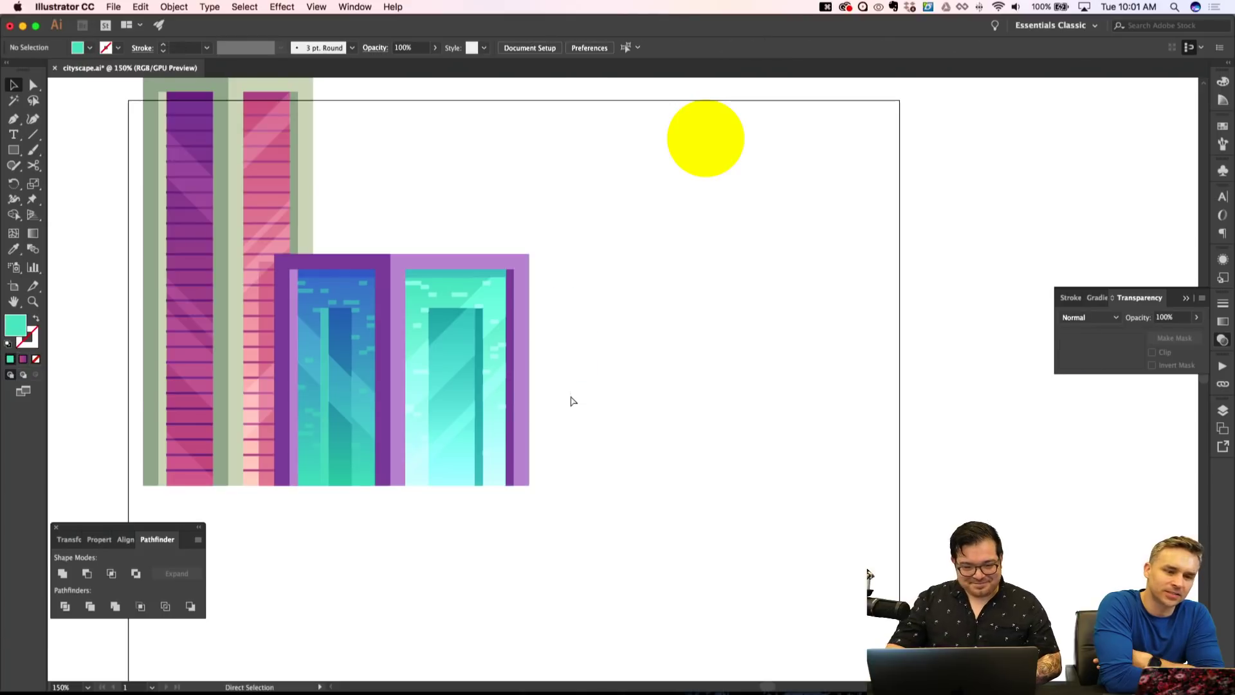
Select both buildings, move them straight up clear of the artboard to a Y position of about -412 pt, and deselect them.
{"action": "key", "text": "super+minus"}
{"action": "key", "text": "super+minus"}
{"action": "key", "text": "super+apostrophe"}
{"action": "key", "text": "super+apostrophe"}
{"action": "key", "text": "super+equal"}
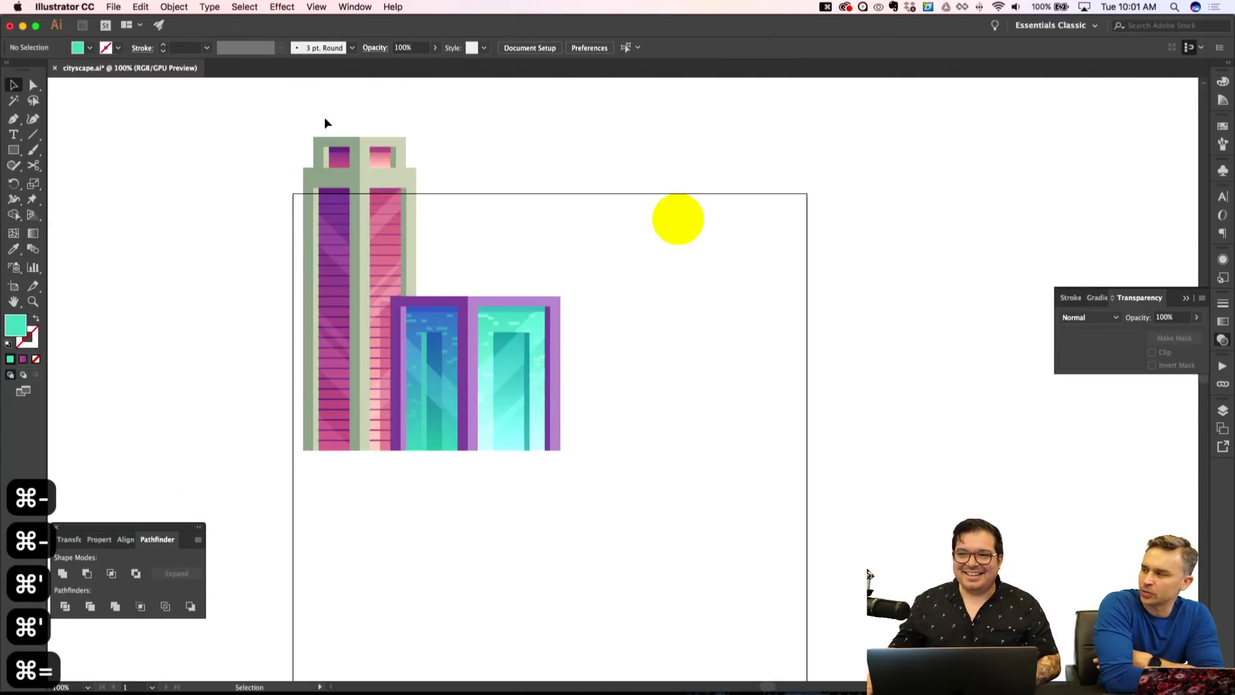
{"action": "left_click_drag", "start_coordinate": [229, 121], "coordinate": [506, 191]}
{"action": "scroll", "coordinate": [559, 491], "scroll_direction": "up", "scroll_amount": 3}
{"action": "scroll", "coordinate": [506, 192], "scroll_direction": "up", "scroll_amount": 2}
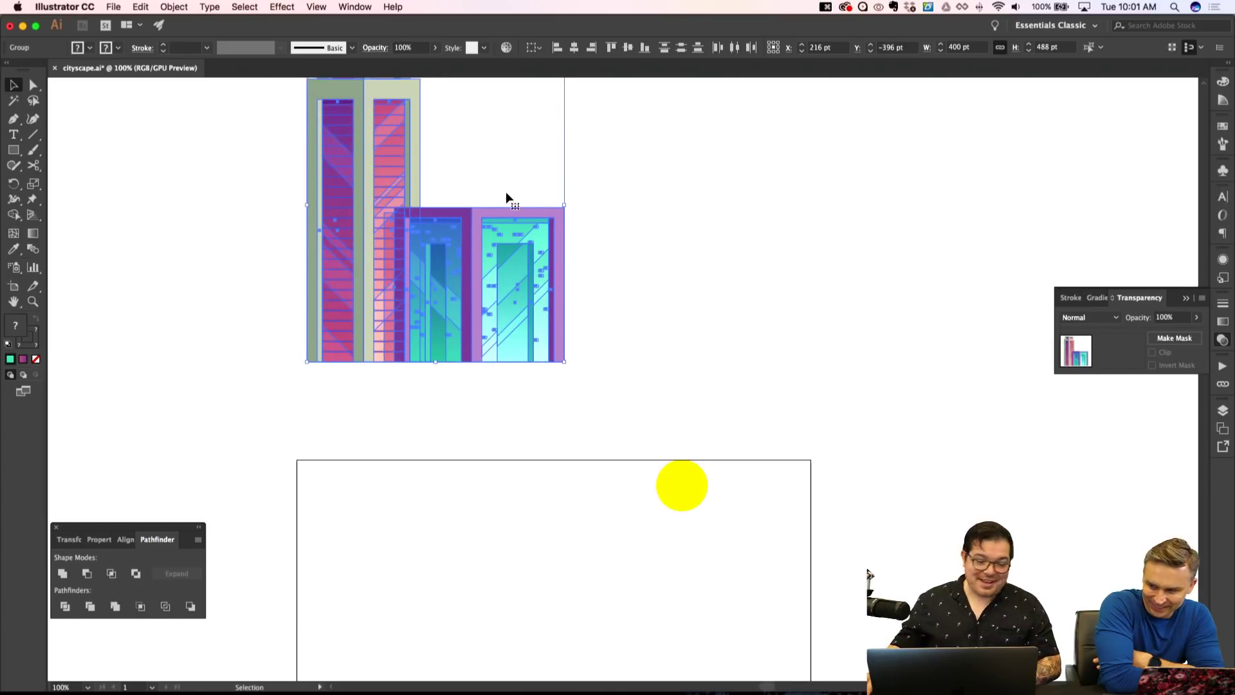
{"action": "key", "text": "super+apostrophe"}
{"action": "key", "text": "Up"}
{"action": "key", "text": "Up"}
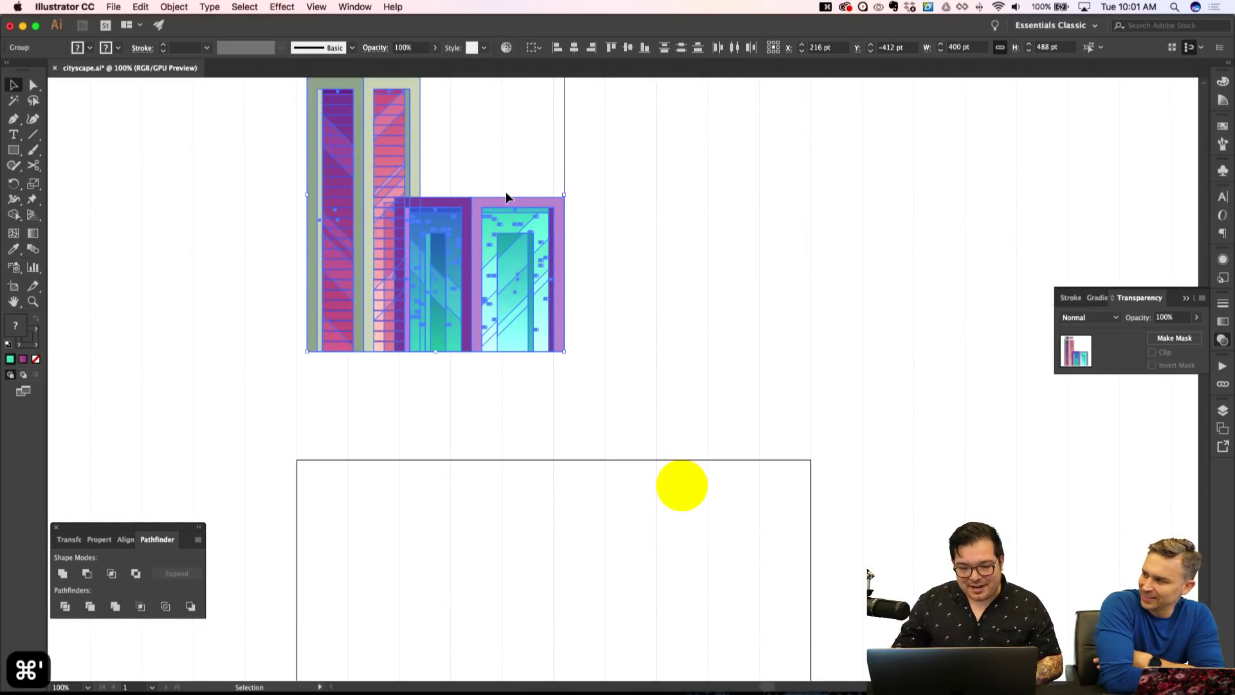
{"action": "key", "text": "shift+super+a"}
{"action": "scroll", "coordinate": [536, 472], "scroll_direction": "down", "scroll_amount": 4}
{"action": "scroll", "coordinate": [534, 470], "scroll_direction": "up", "scroll_amount": 3}
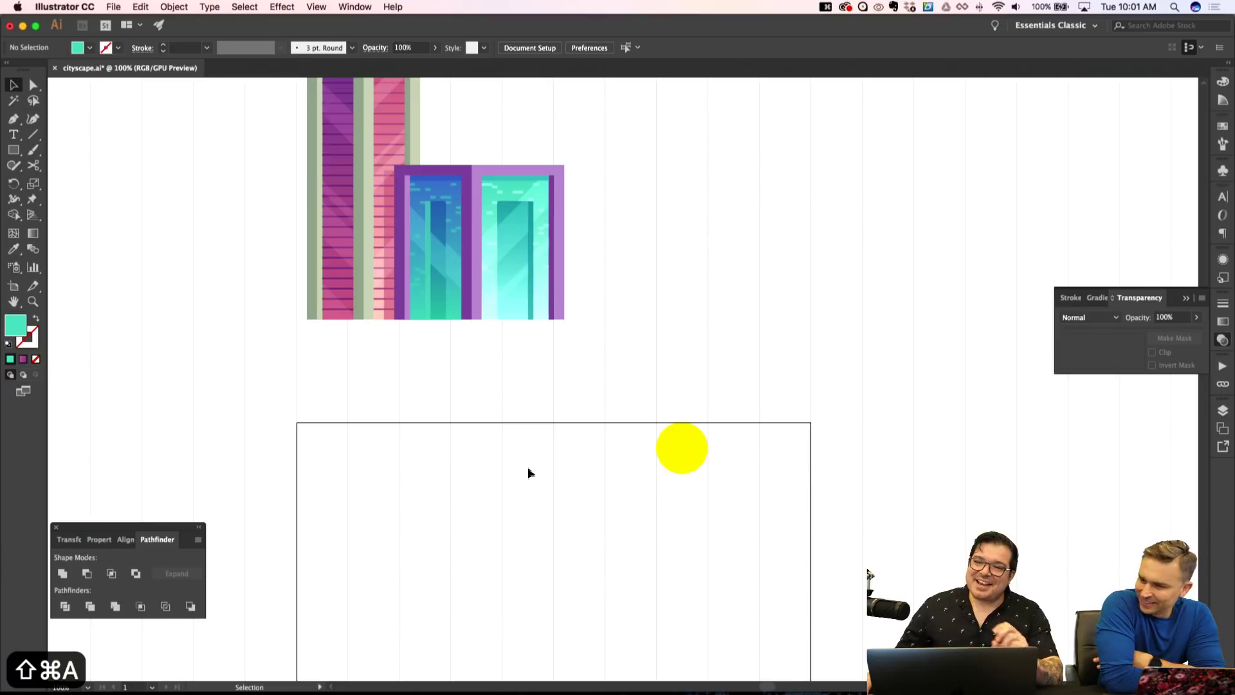
{"action": "scroll", "coordinate": [528, 470], "scroll_direction": "down", "scroll_amount": 4}
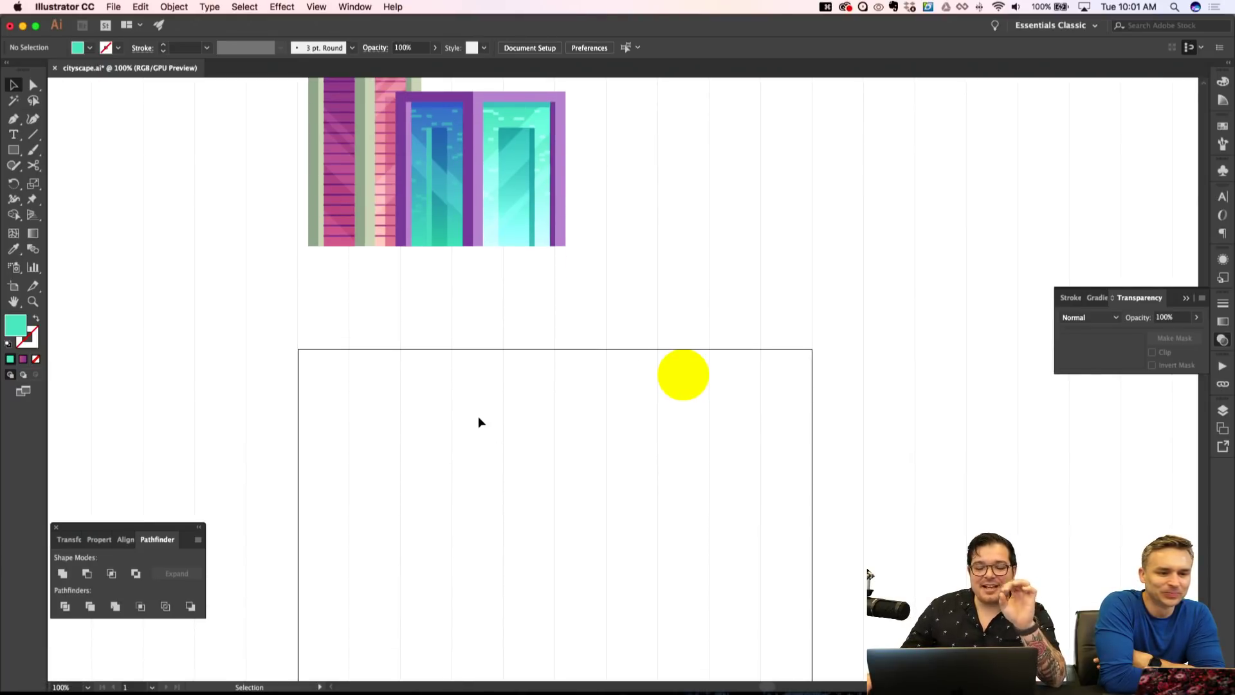
{"action": "scroll", "coordinate": [482, 419], "scroll_direction": "down", "scroll_amount": 3}
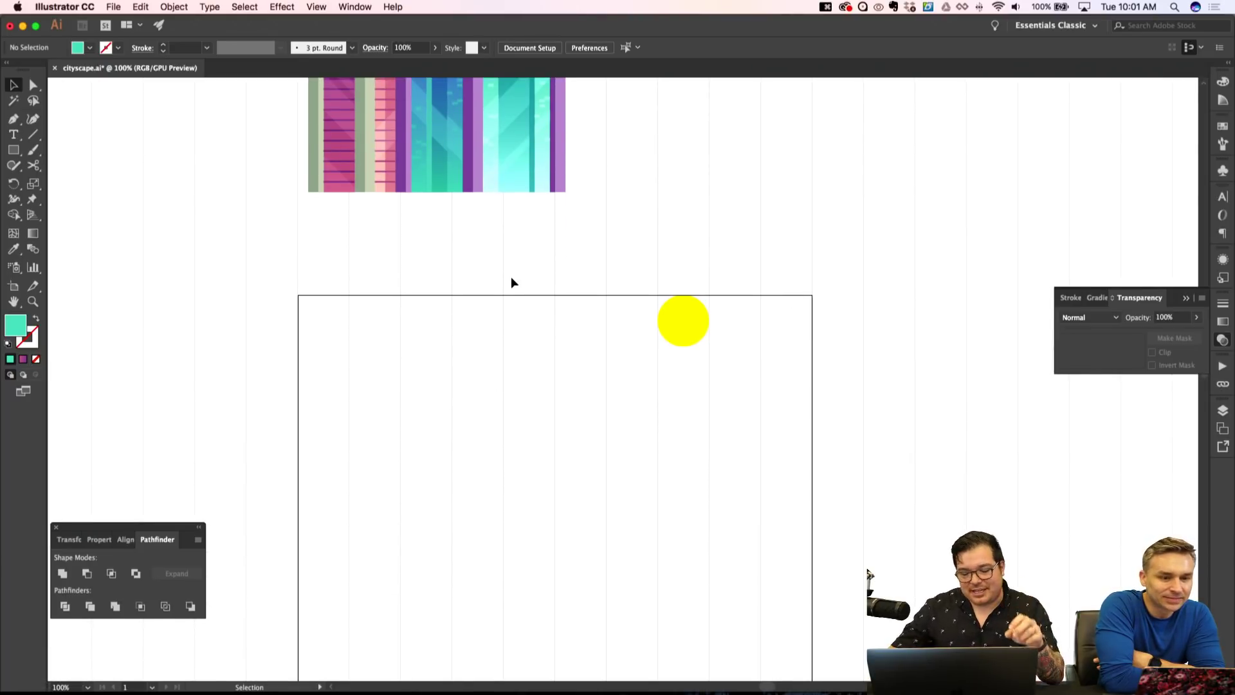
Try to start a Pen path beside the yellow circle, along the artboard's upper edge, with the artboard outline hidden.
{"action": "key", "text": "super+equal"}
{"action": "key", "text": "super+equal"}
{"action": "key", "text": "super+equal"}
{"action": "scroll", "coordinate": [450, 275], "scroll_direction": "up", "scroll_amount": 8}
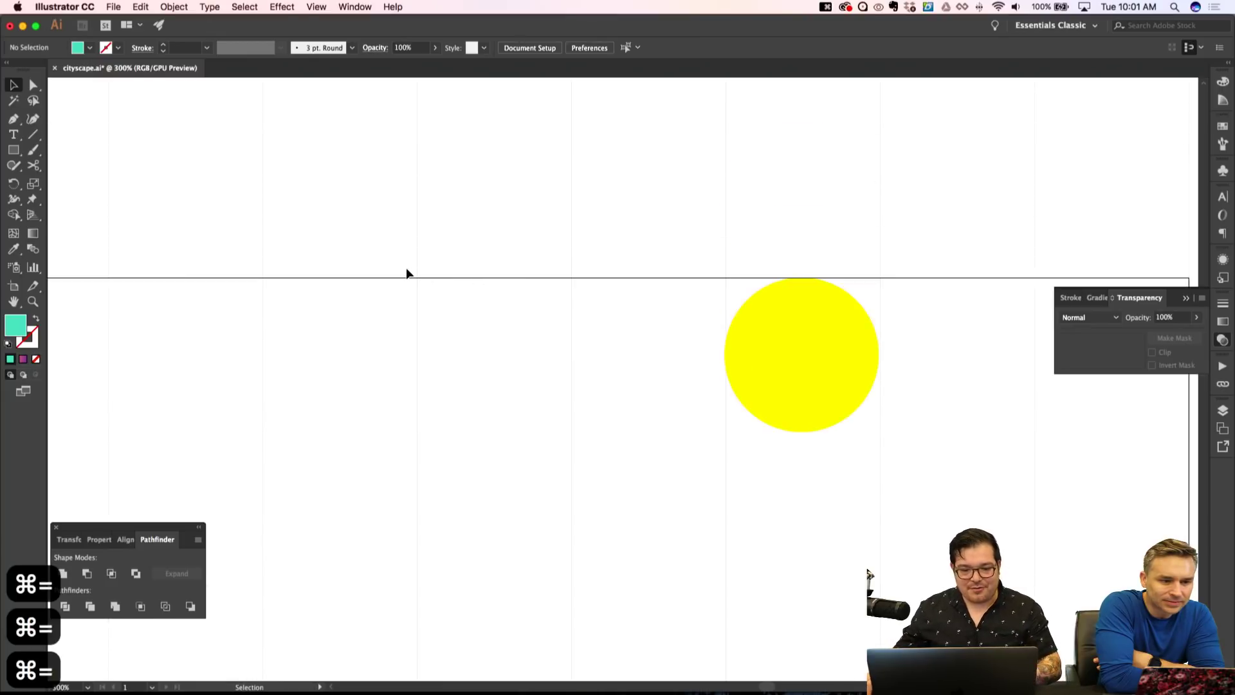
{"action": "key", "text": "super+shift+h"}
{"action": "key", "text": "h"}
{"action": "key", "text": "p"}
{"action": "left_click", "coordinate": [406, 278]}
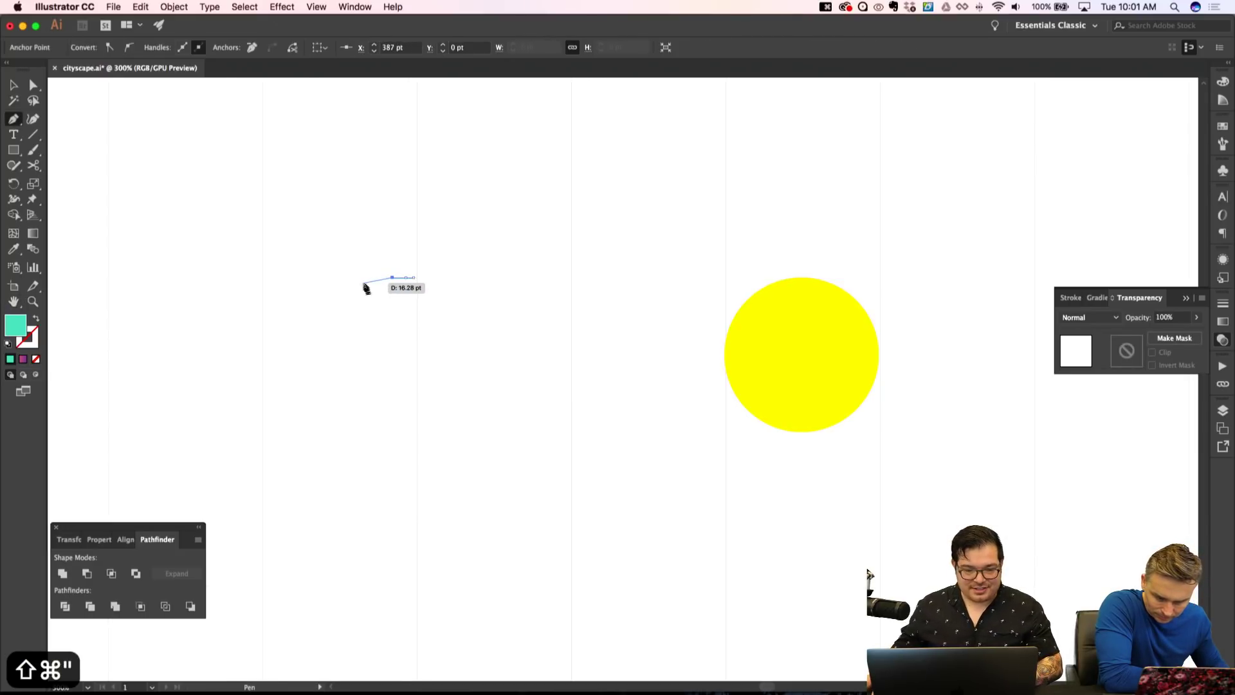
{"action": "key", "text": "super+z"}
{"action": "key", "text": "super+z"}
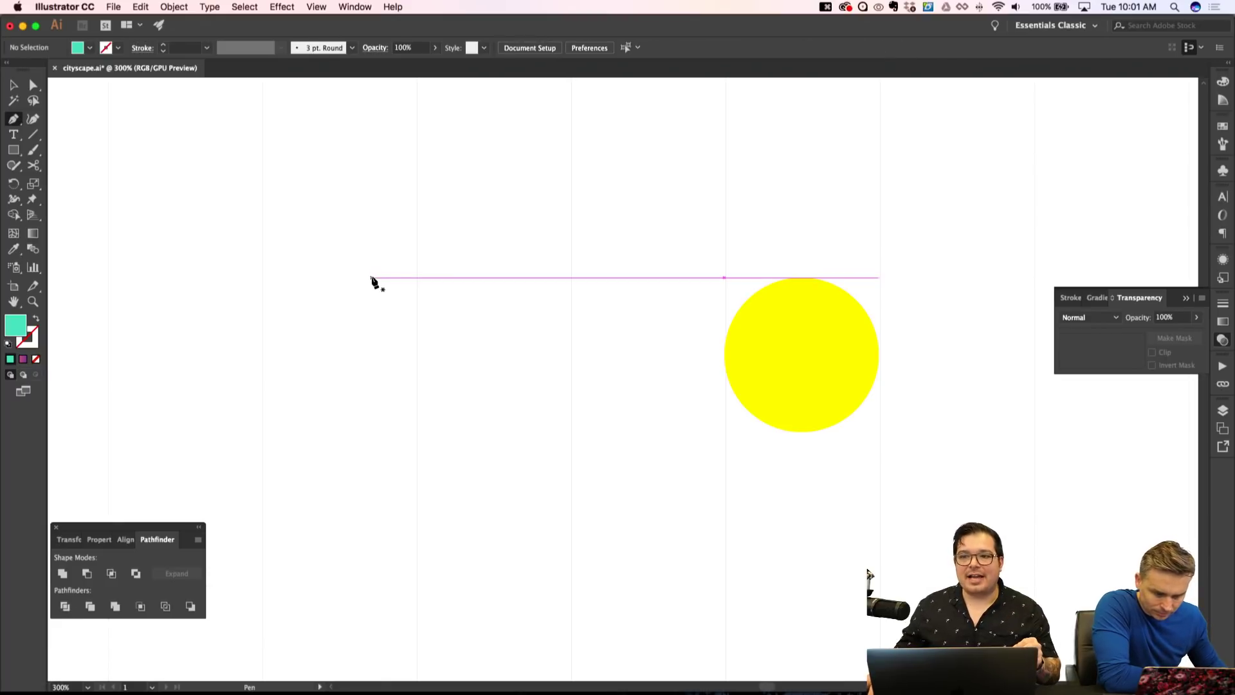
Toggle grid snapping and the artboard outline, and try to start another Pen path at the artboard's upper edge.
{"action": "key", "text": "shift+super+apostrophe"}
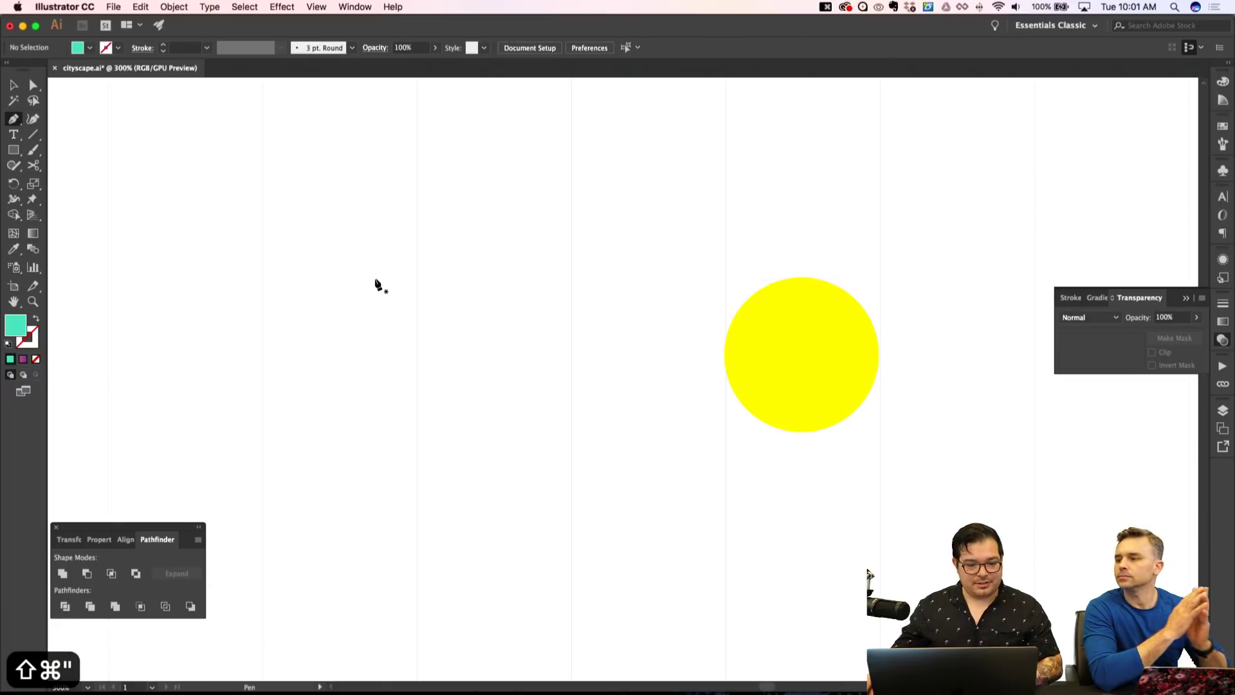
{"action": "key", "text": "shift+super+h"}
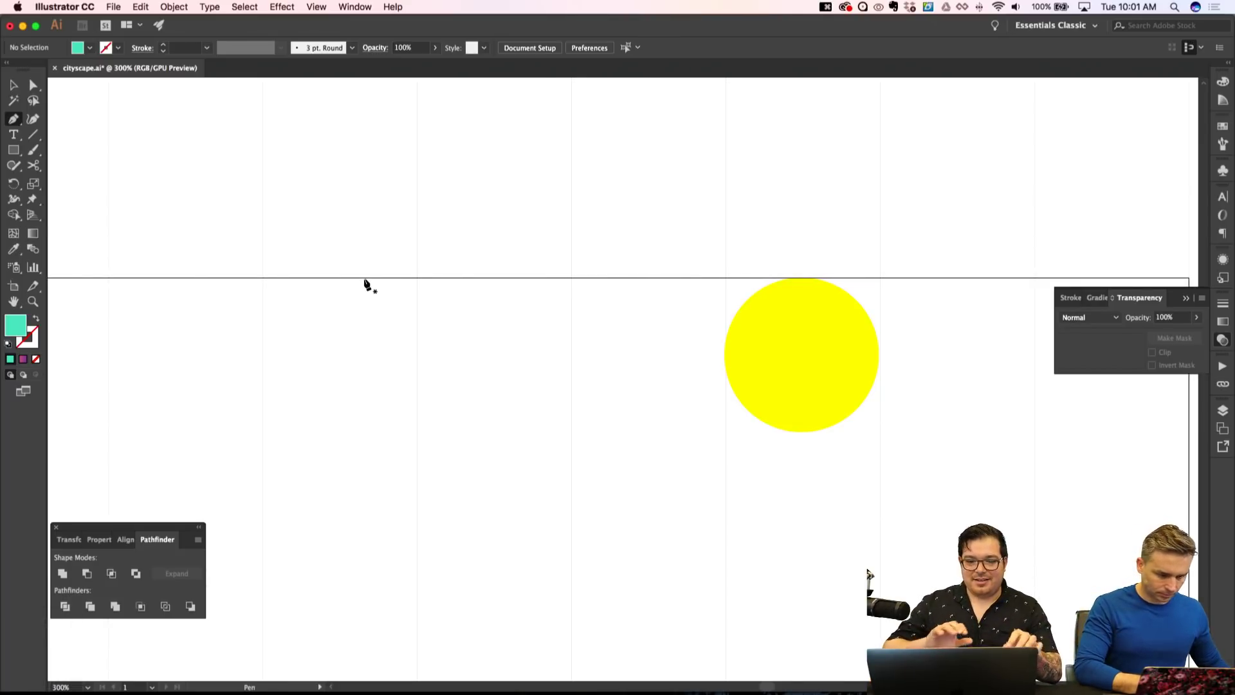
{"action": "key", "text": "shift+super+h"}
{"action": "key", "text": "shift+super+h"}
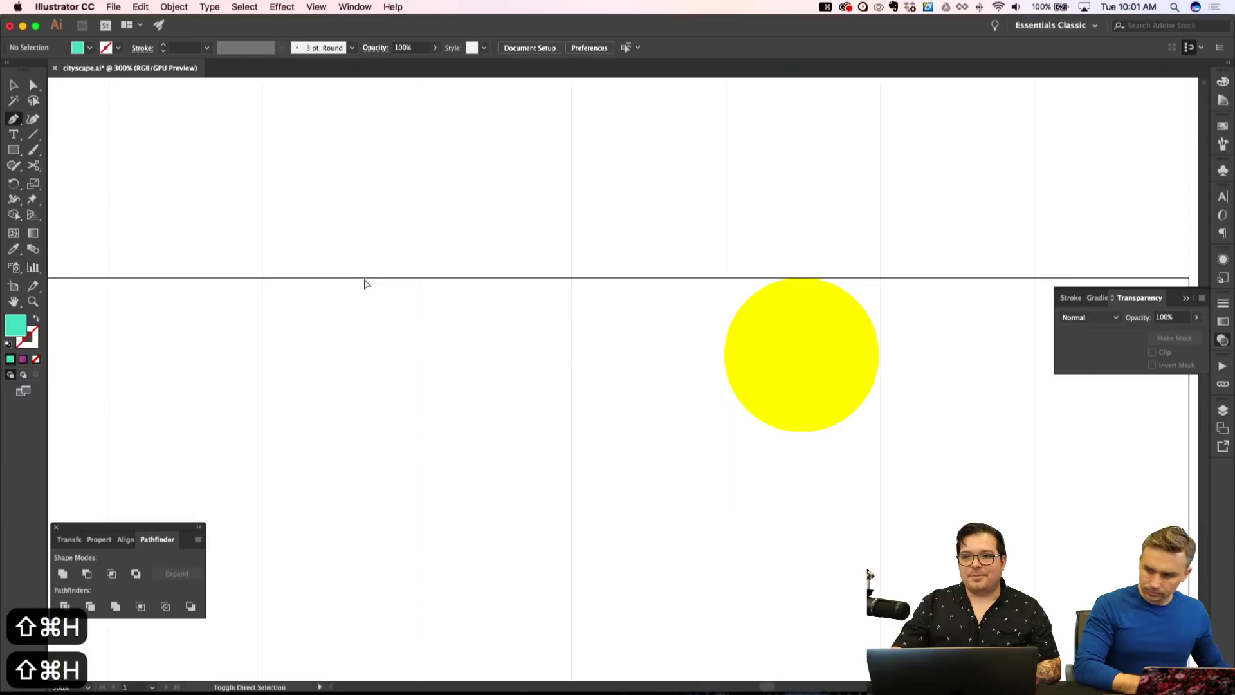
{"action": "key", "text": "shift+super+h"}
{"action": "left_click", "coordinate": [346, 278]}
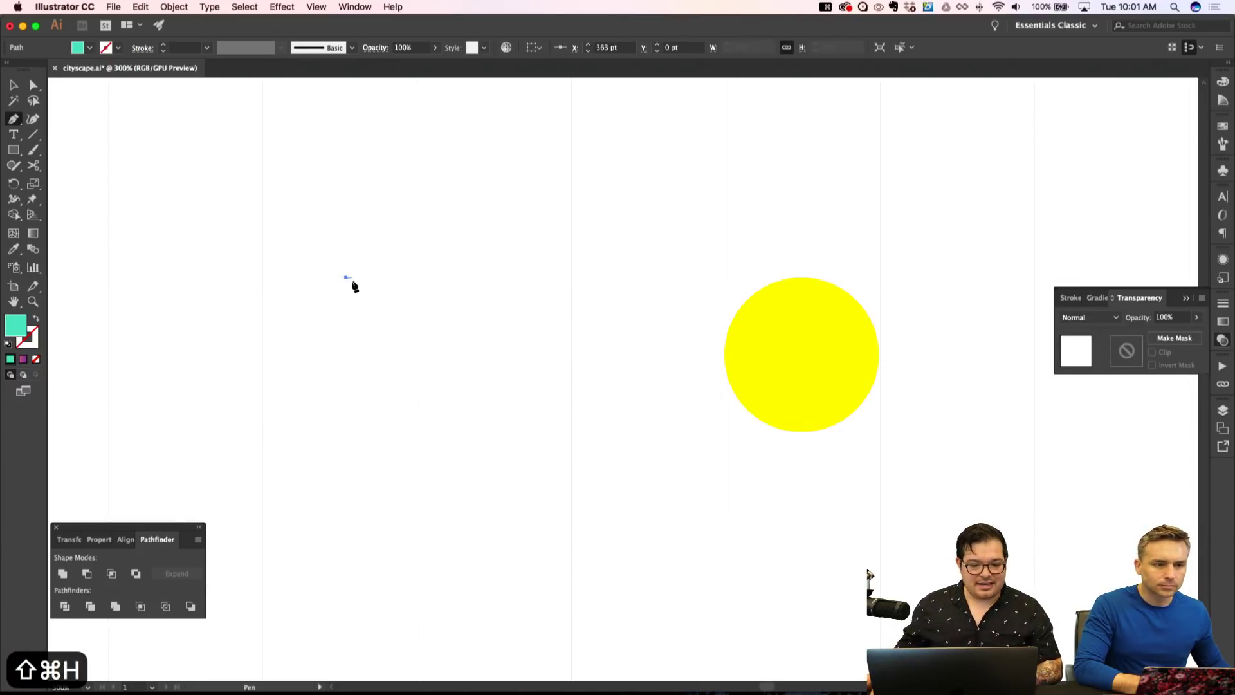
{"action": "key", "text": "super+minus"}
{"action": "key", "text": "super+minus"}
{"action": "key", "text": "super+minus"}
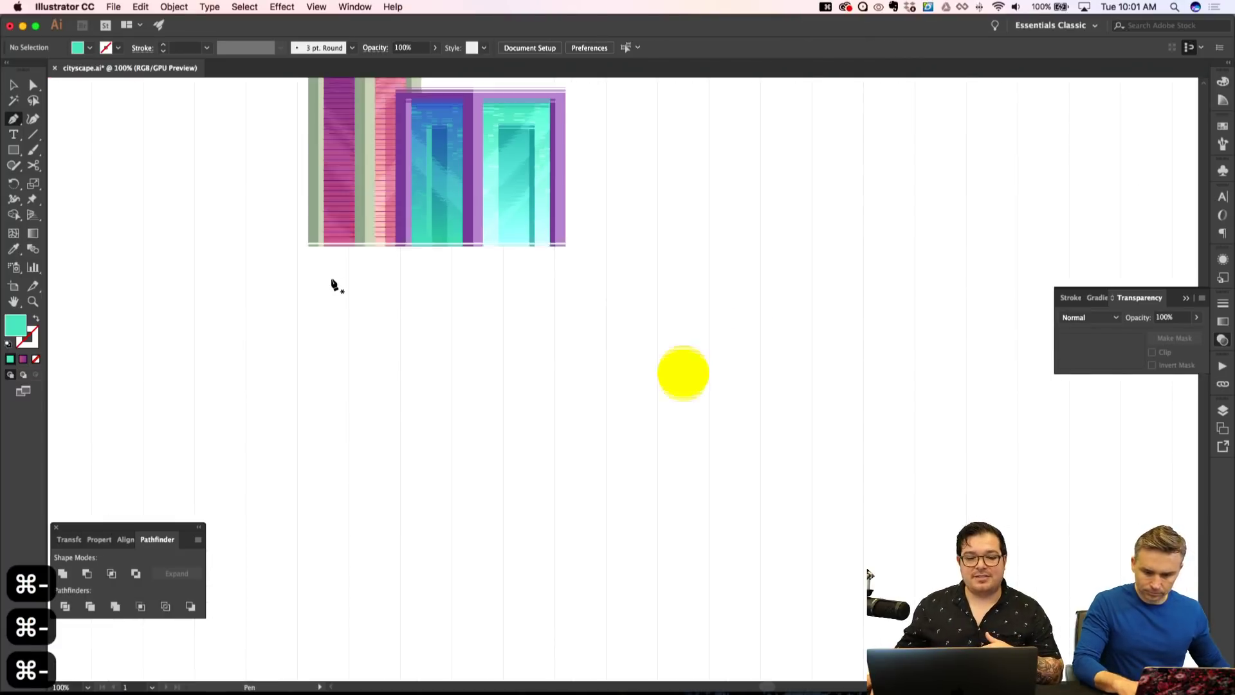
{"action": "scroll", "coordinate": [370, 285], "scroll_direction": "up", "scroll_amount": 2}
{"action": "key", "text": "shift+super+h"}
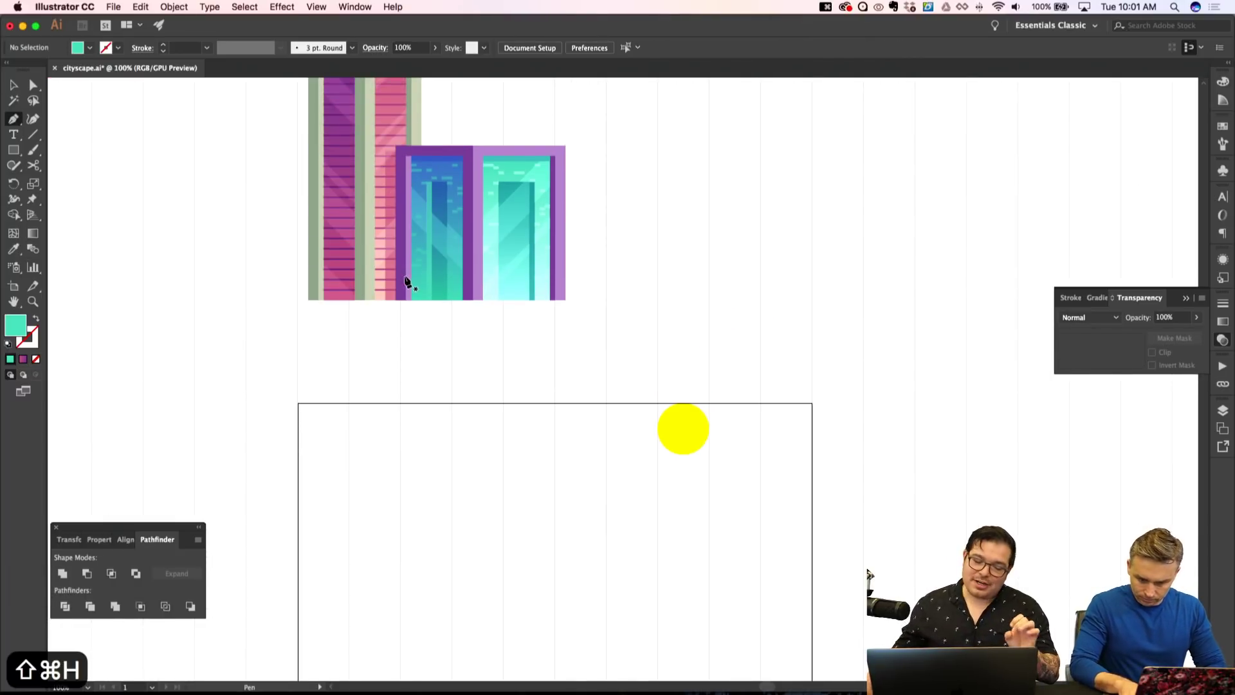
Hide the grid and activate the Rectangle tool with both finished buildings in view above the artboard.
{"action": "scroll", "coordinate": [450, 354], "scroll_direction": "down", "scroll_amount": 2}
{"action": "scroll", "coordinate": [476, 386], "scroll_direction": "up", "scroll_amount": 5}
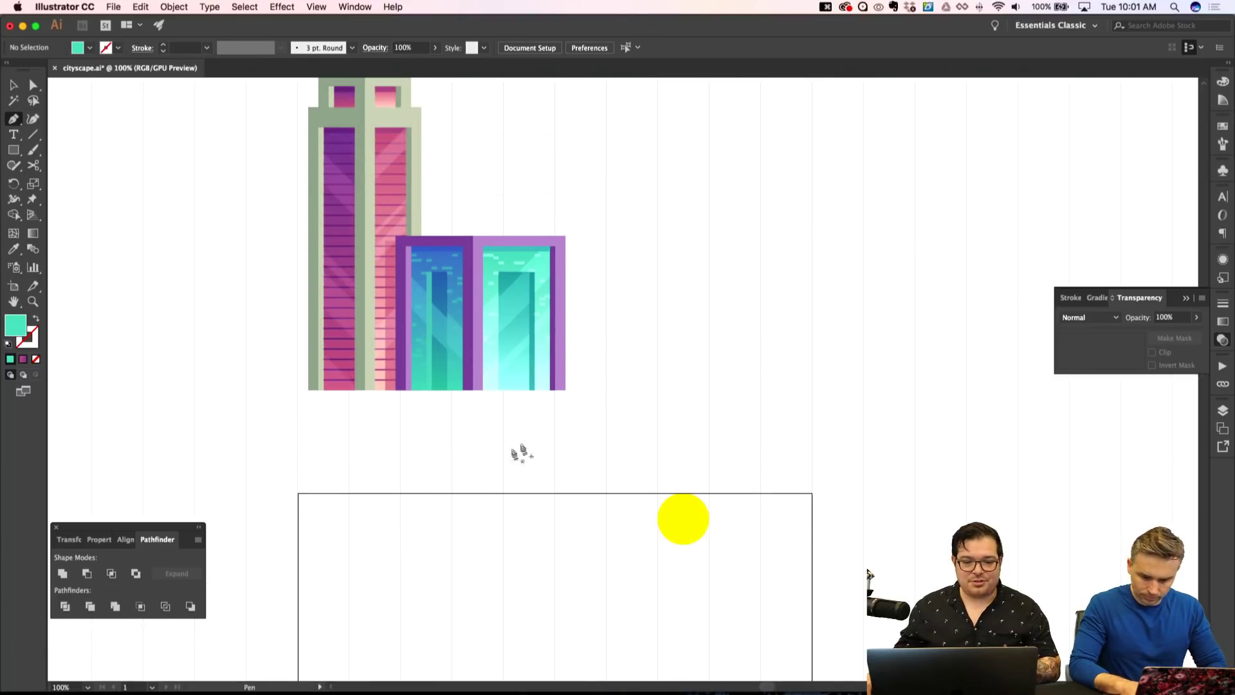
{"action": "scroll", "coordinate": [643, 411], "scroll_direction": "up", "scroll_amount": 4}
{"action": "scroll", "coordinate": [638, 402], "scroll_direction": "left", "scroll_amount": 2}
{"action": "scroll", "coordinate": [607, 381], "scroll_direction": "up", "scroll_amount": 1}
{"action": "scroll", "coordinate": [612, 383], "scroll_direction": "right", "scroll_amount": 5}
{"action": "key", "text": "m"}
{"action": "key", "text": "super+minus"}
{"action": "key", "text": "super+apostrophe"}
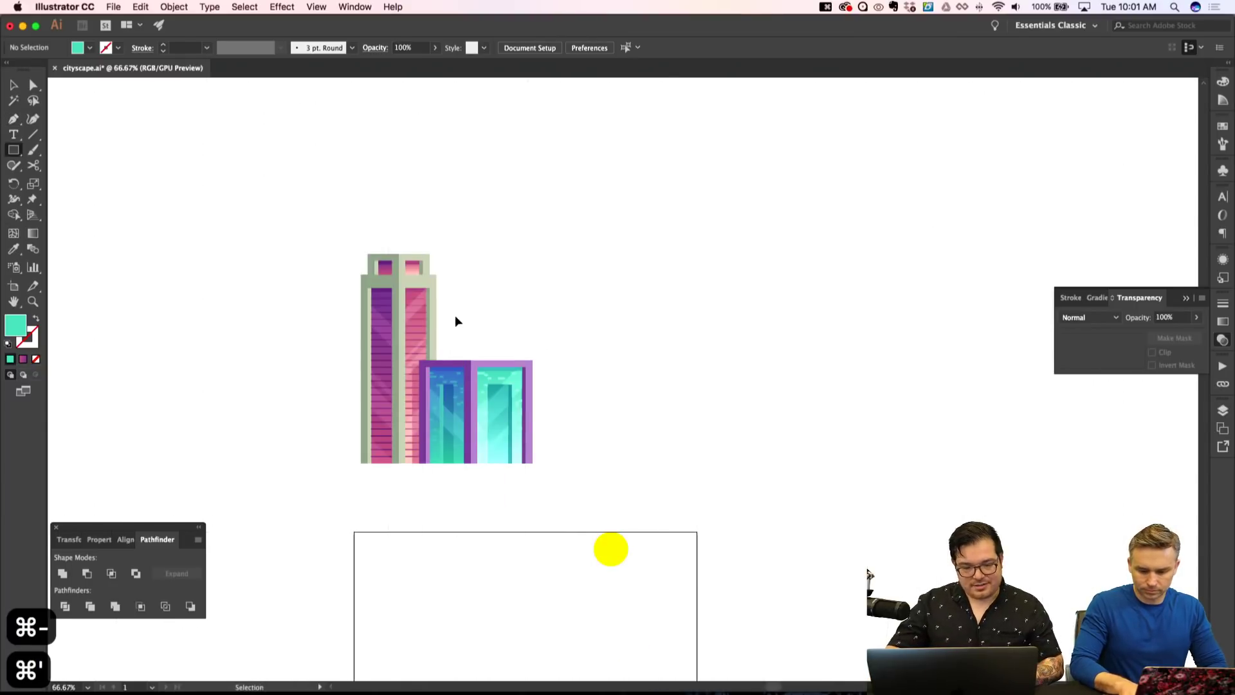
{"action": "key", "text": "super+equal"}
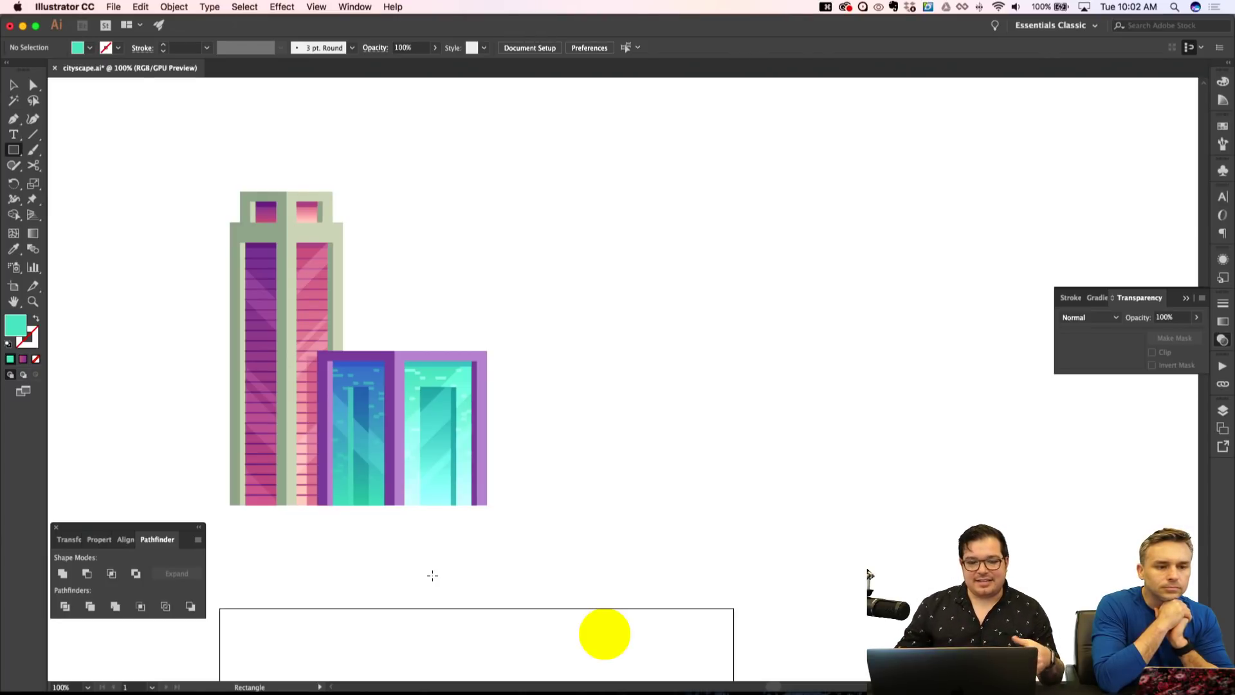
Switch to Chrome and search Google for "monument valley" in a new tab.
{"action": "mouse_move", "coordinate": [365, 692]}
{"action": "left_click", "coordinate": [410, 666]}
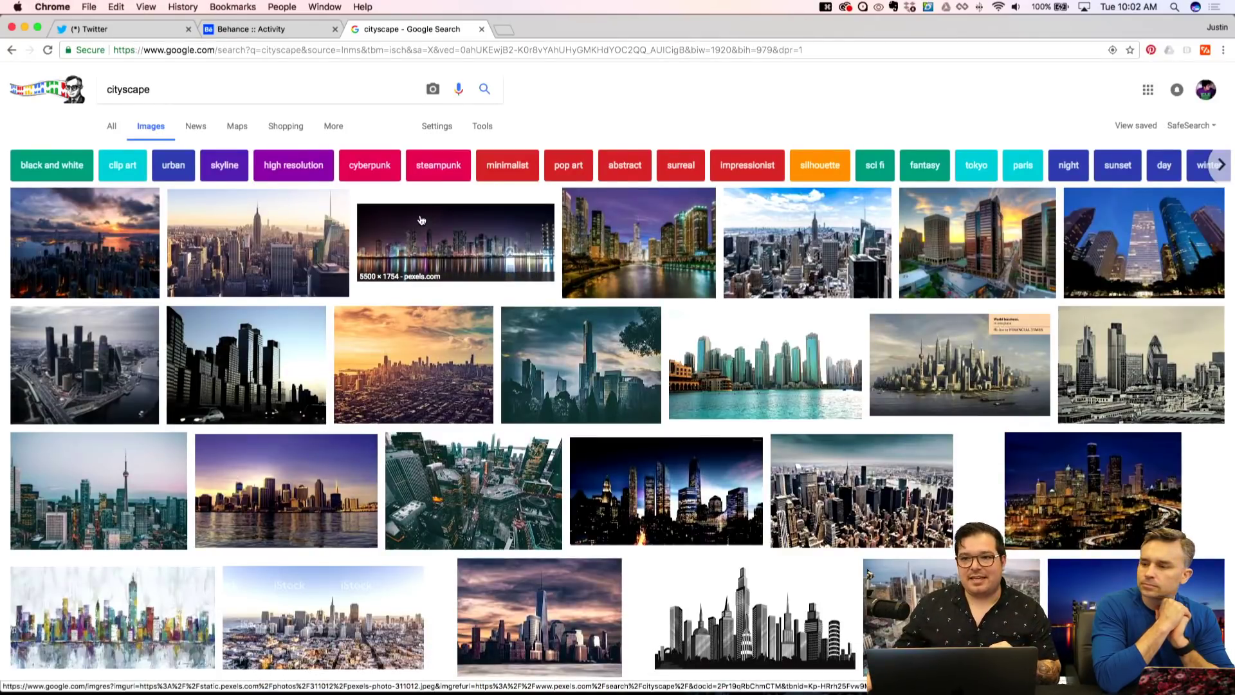
{"action": "left_click", "coordinate": [506, 31]}
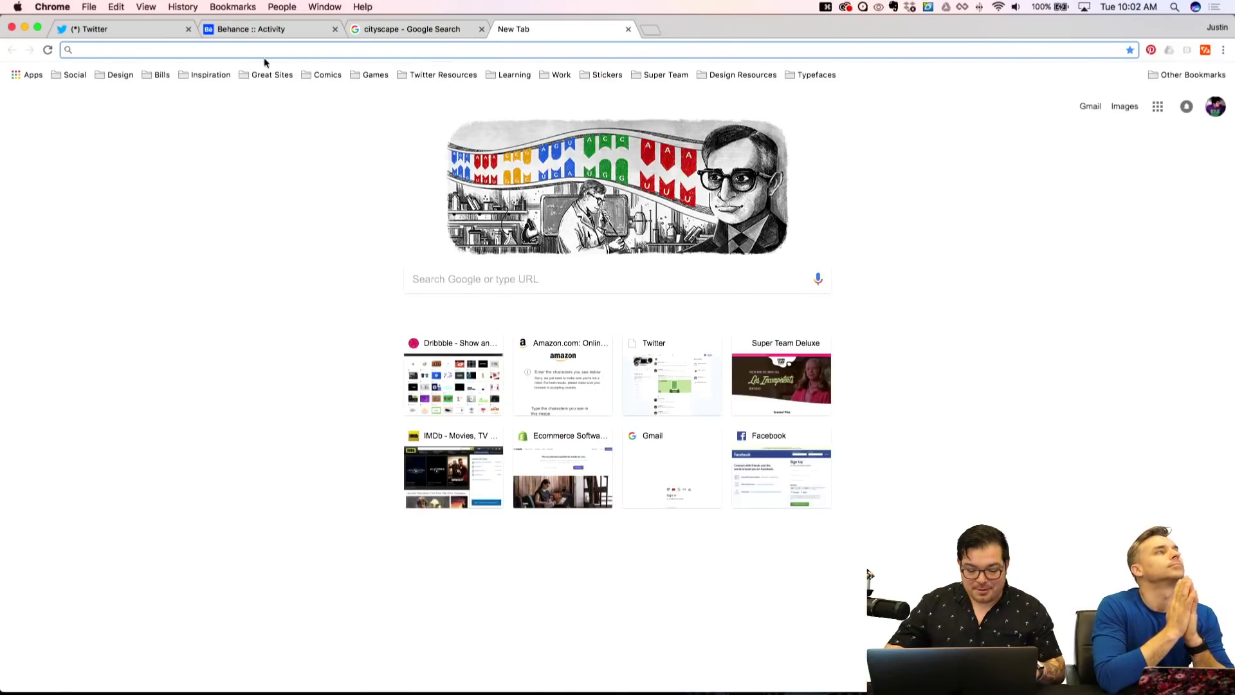
{"action": "type", "text": "monuiment valley"}
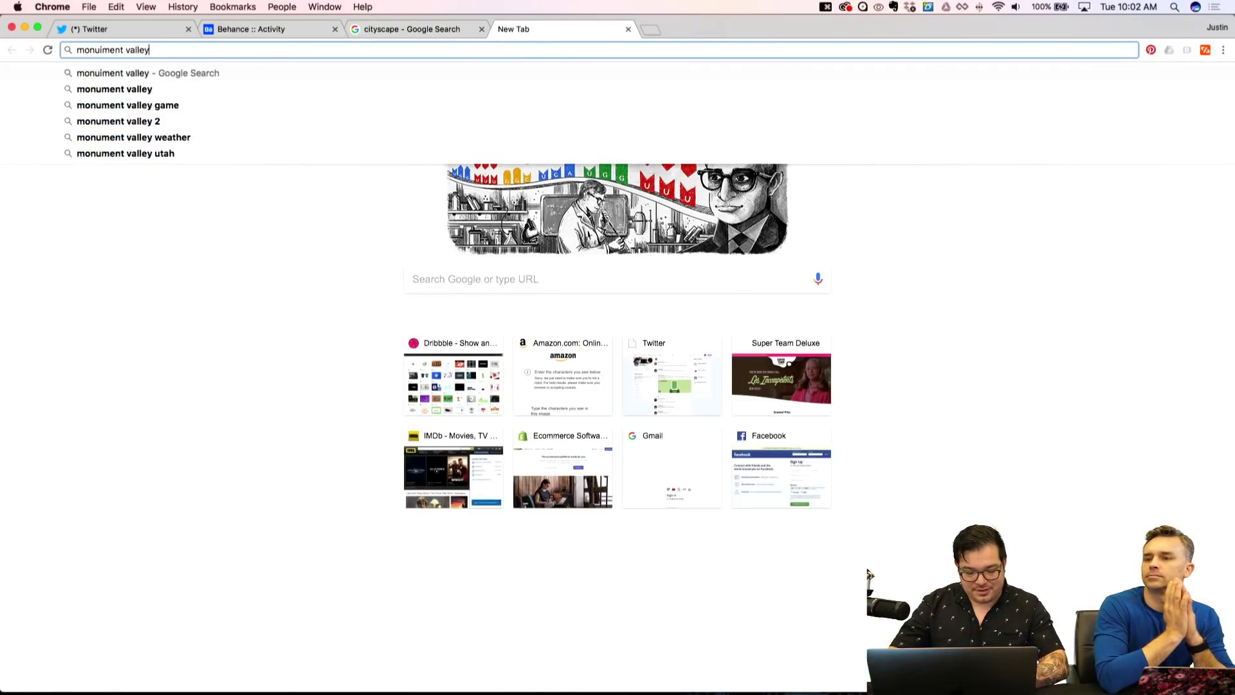
{"action": "key", "text": "Return"}
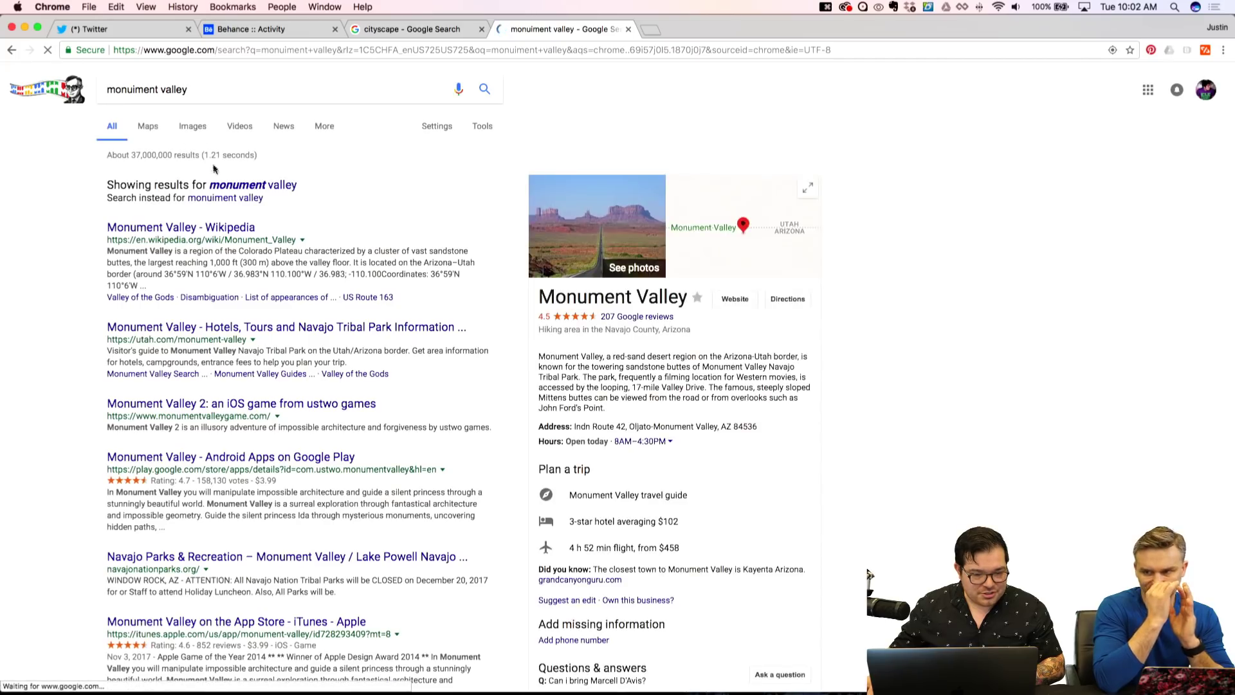
{"action": "left_click", "coordinate": [234, 184]}
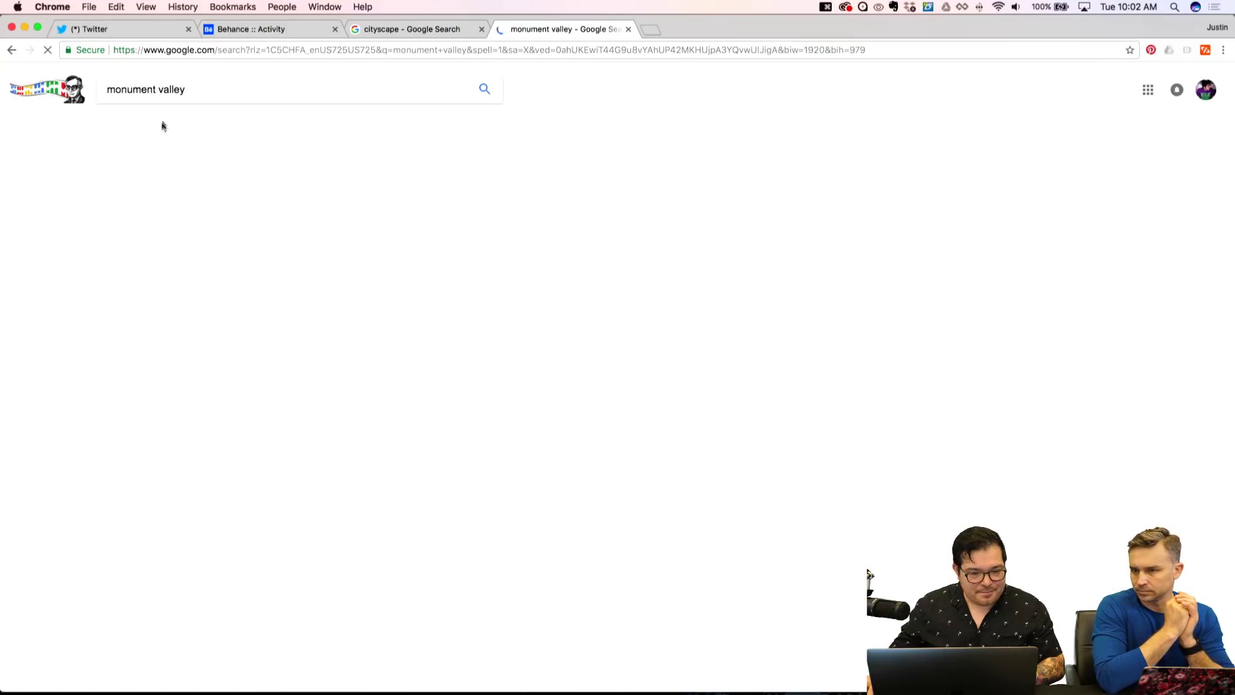
Refine the search to "monument valley game" and show its image results.
{"action": "type", "text": "game"}
{"action": "key", "text": "Return"}
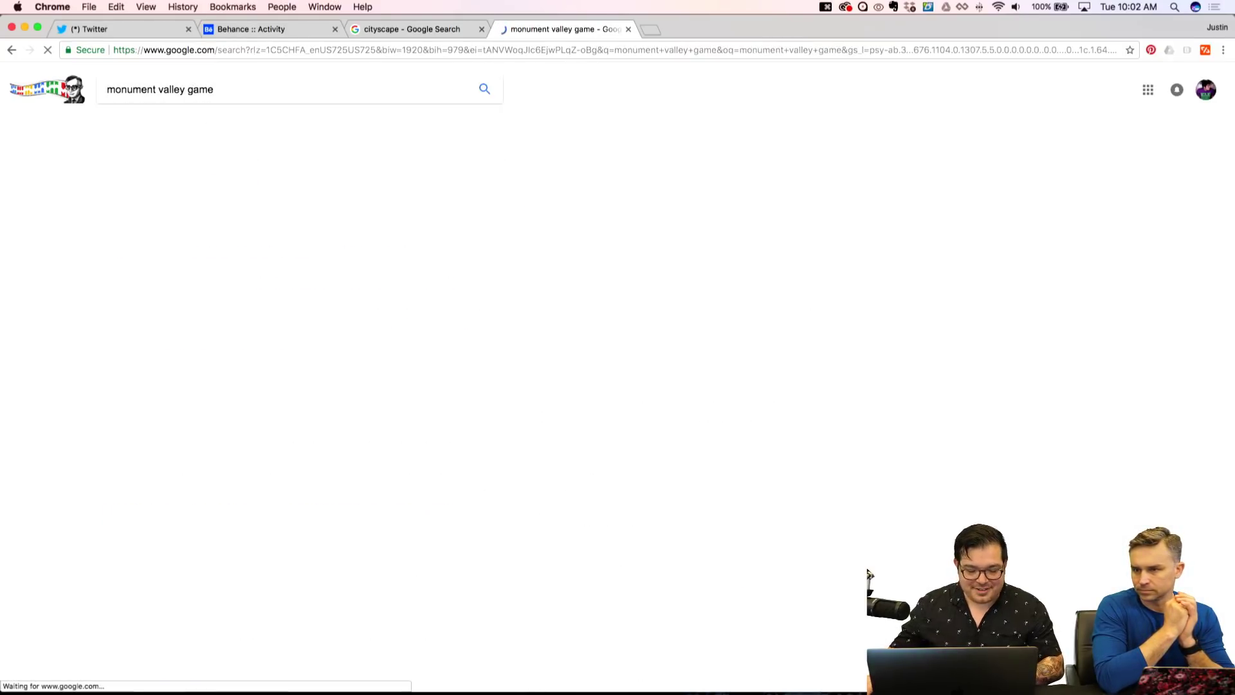
{"action": "left_click", "coordinate": [154, 126]}
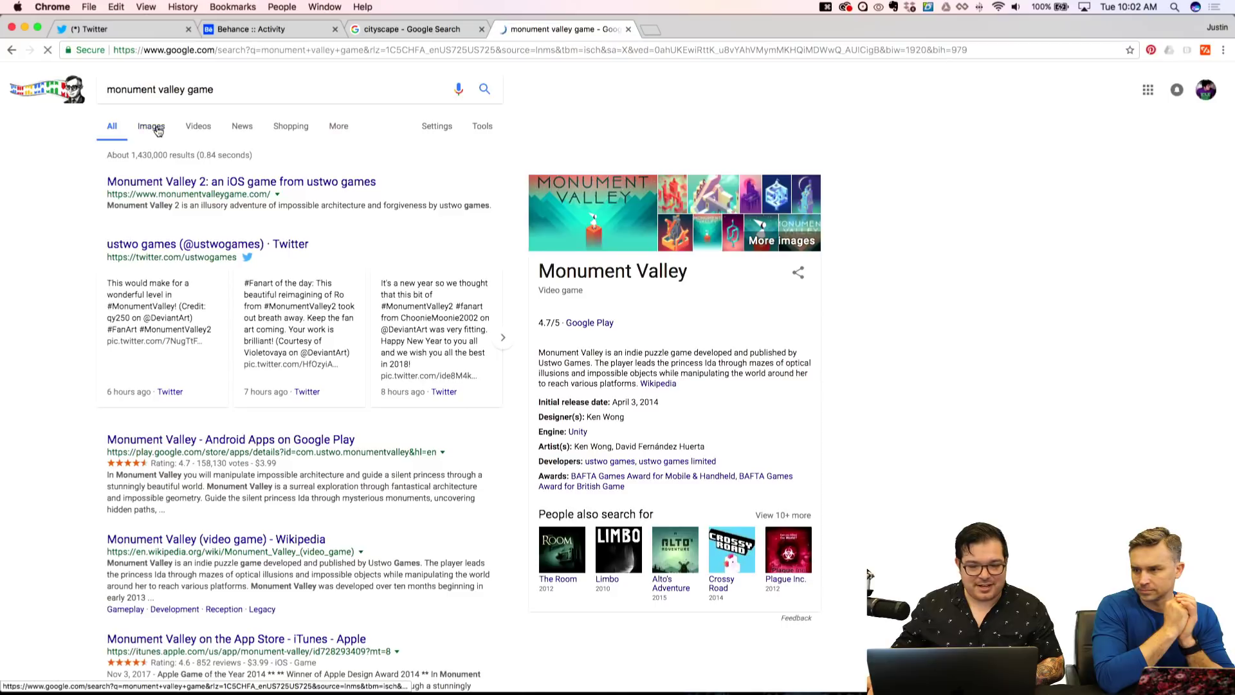
Browse the Monument Valley images and enlarge the five-panel artwork with the pink, green and purple buildings.
{"action": "scroll", "coordinate": [124, 177], "scroll_direction": "down", "scroll_amount": 2}
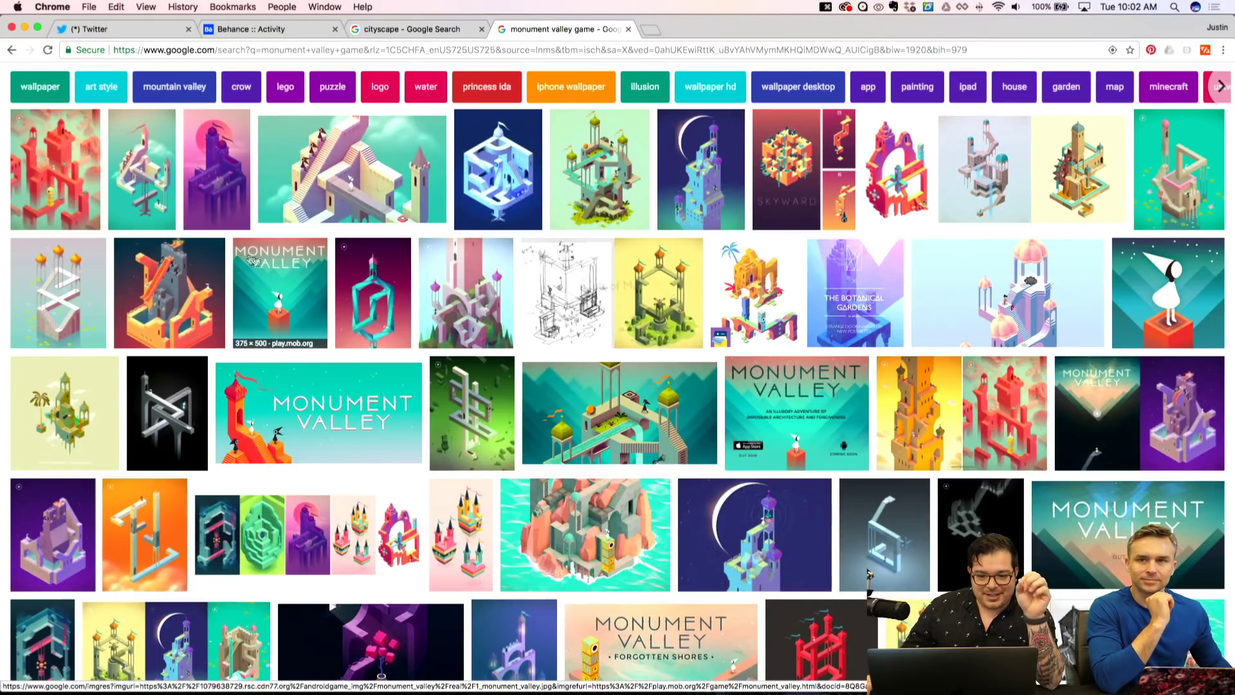
{"action": "scroll", "coordinate": [339, 268], "scroll_direction": "down", "scroll_amount": 1}
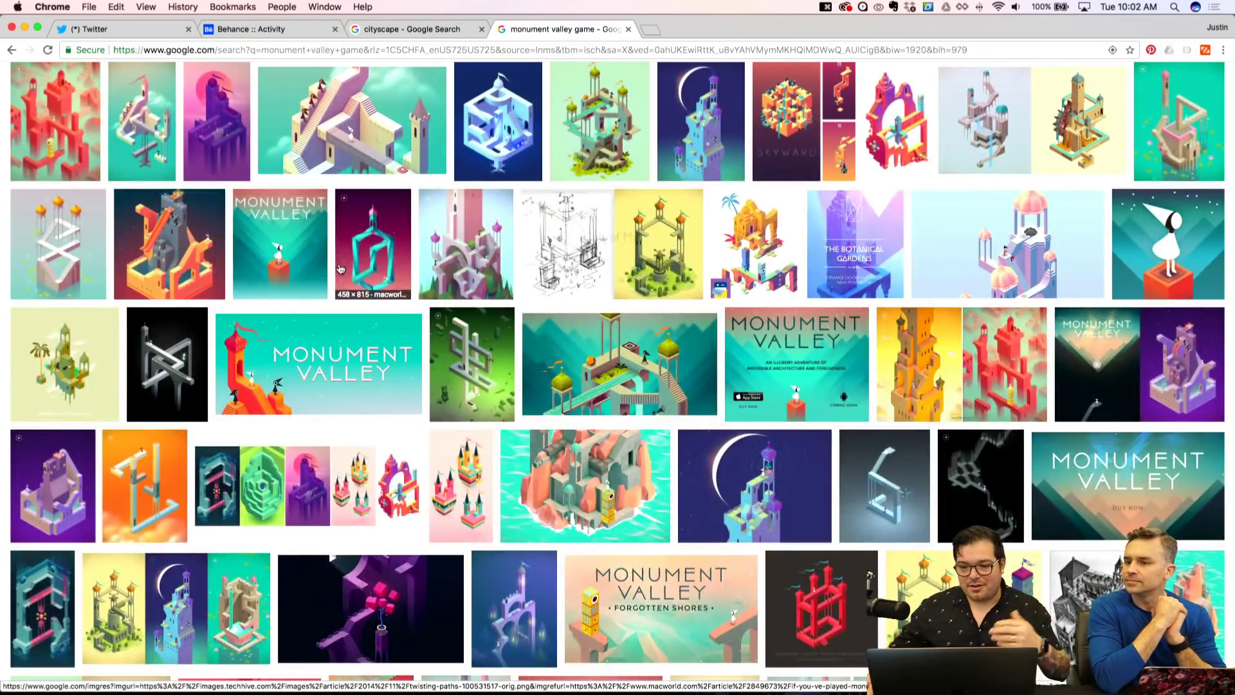
{"action": "scroll", "coordinate": [359, 267], "scroll_direction": "down", "scroll_amount": 1}
{"action": "scroll", "coordinate": [375, 276], "scroll_direction": "down", "scroll_amount": 2}
{"action": "scroll", "coordinate": [375, 278], "scroll_direction": "down", "scroll_amount": 1}
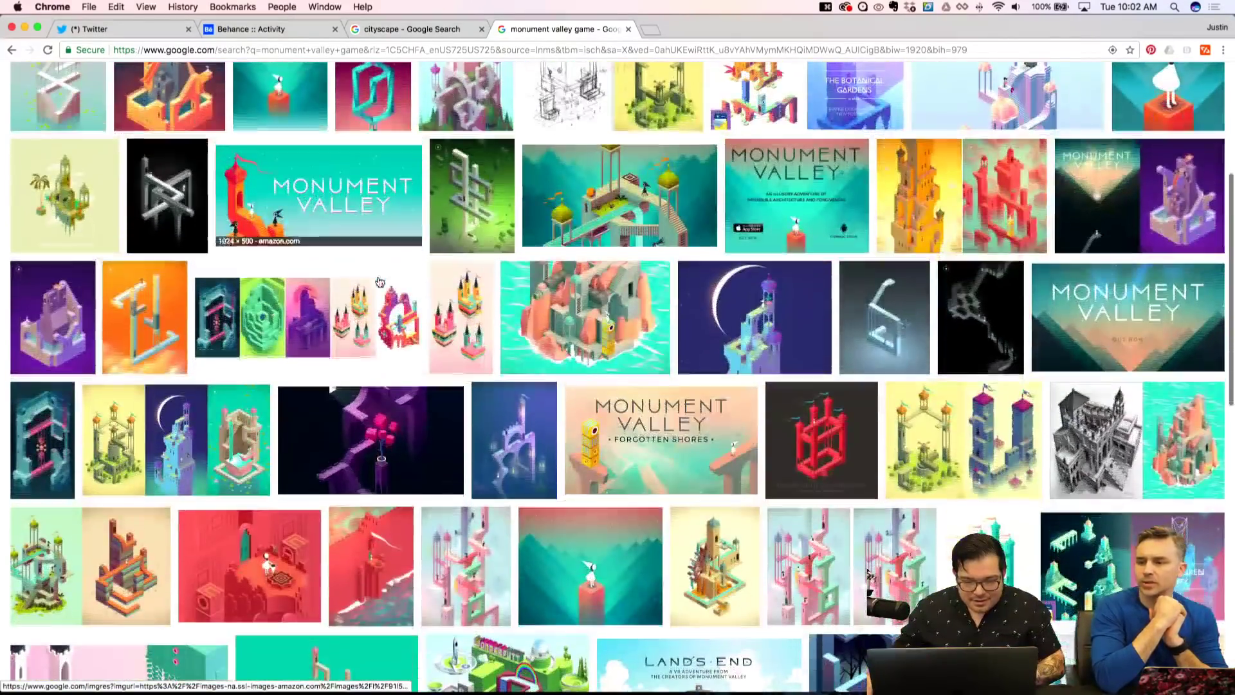
{"action": "left_click", "coordinate": [348, 317]}
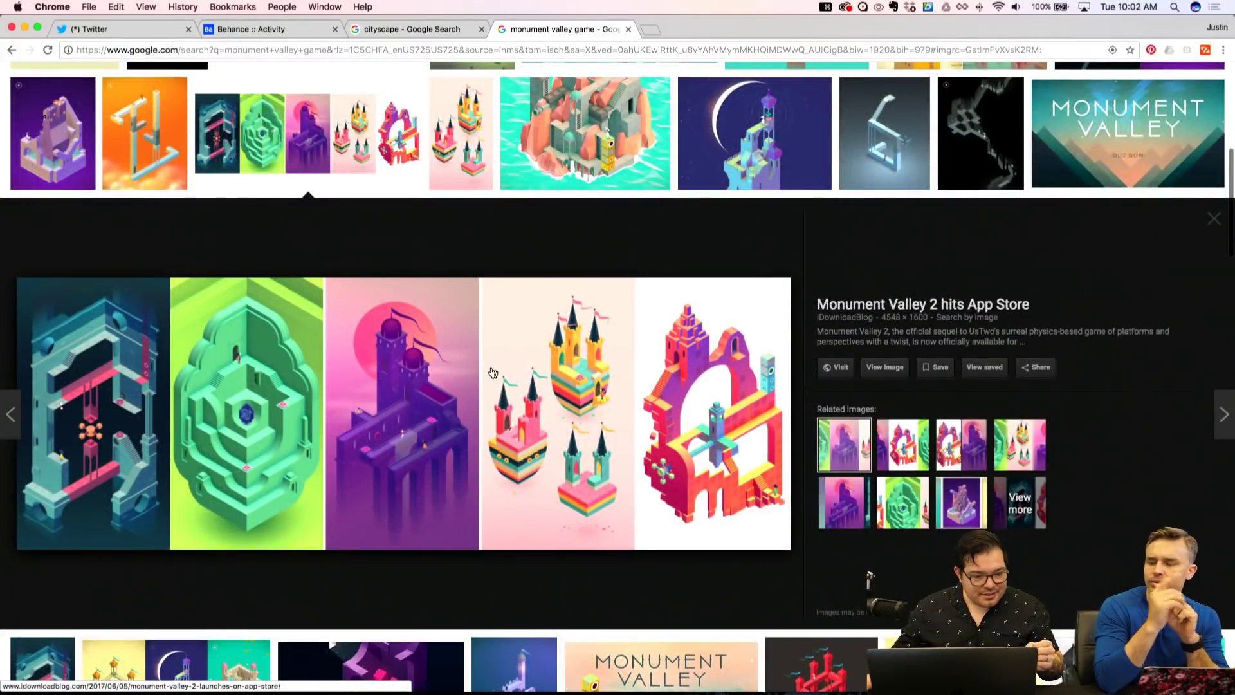
Enlarge the pale yellow Monument Valley concept art with the palm tree and stepped towers.
{"action": "scroll", "coordinate": [493, 373], "scroll_direction": "up", "scroll_amount": 3}
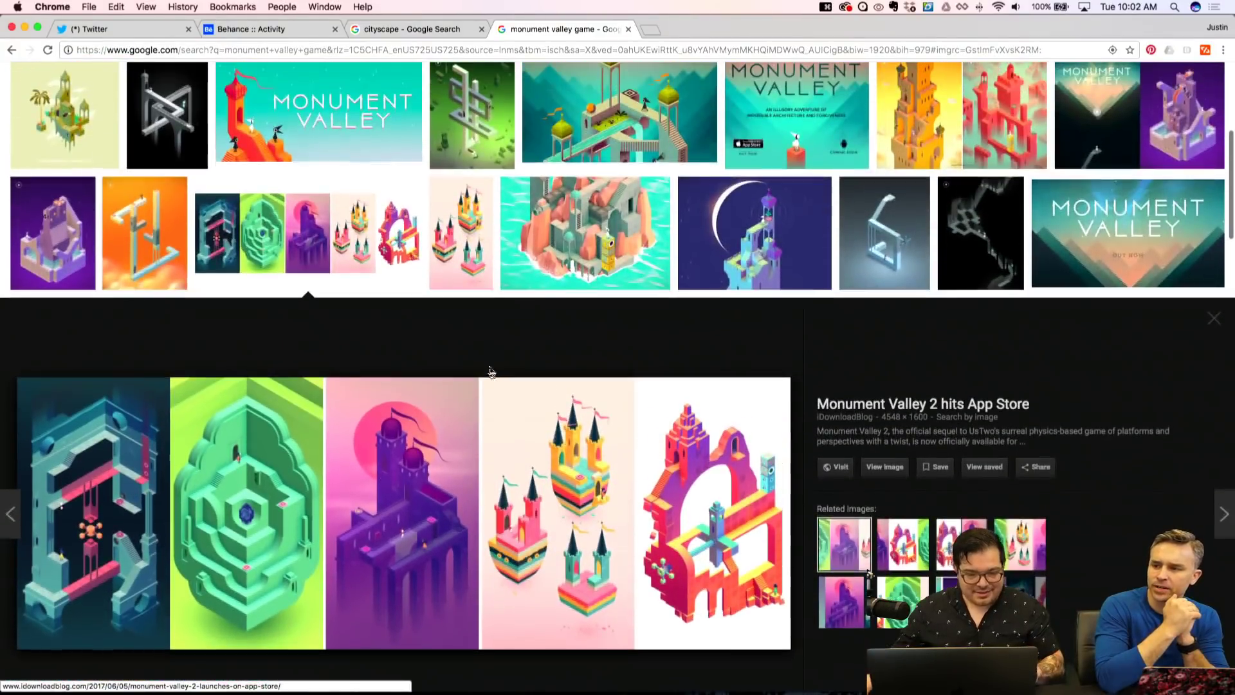
{"action": "scroll", "coordinate": [501, 307], "scroll_direction": "up", "scroll_amount": 1}
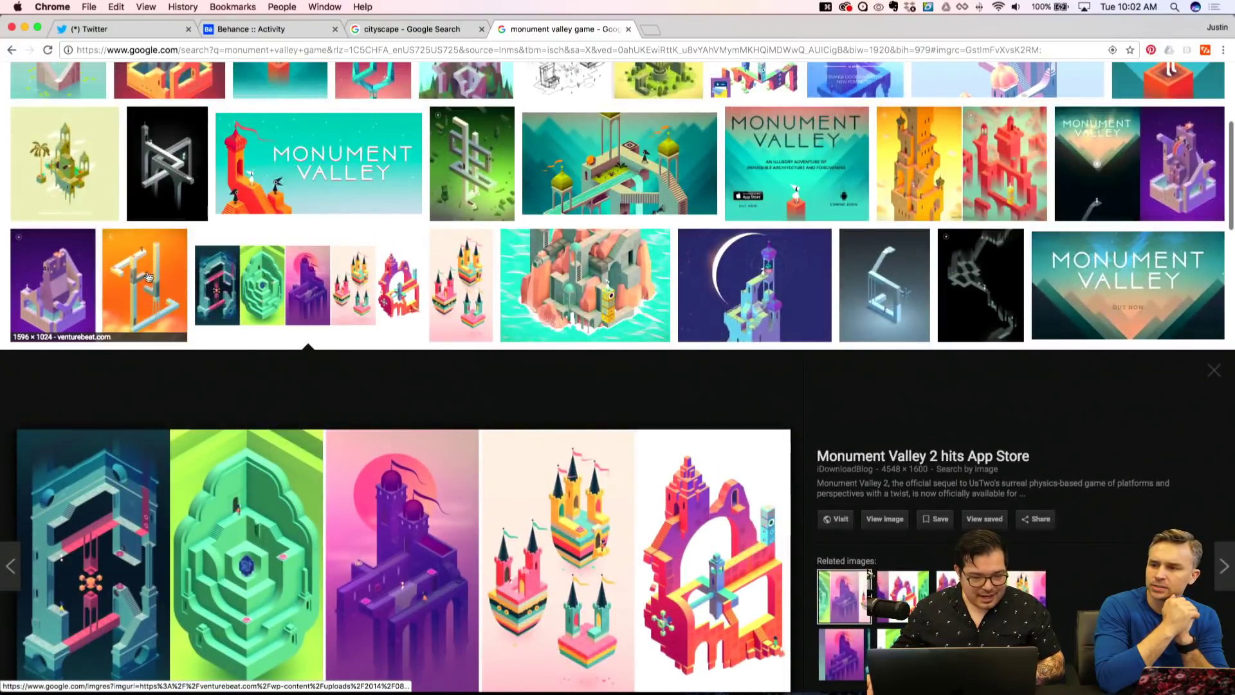
{"action": "left_click", "coordinate": [76, 177]}
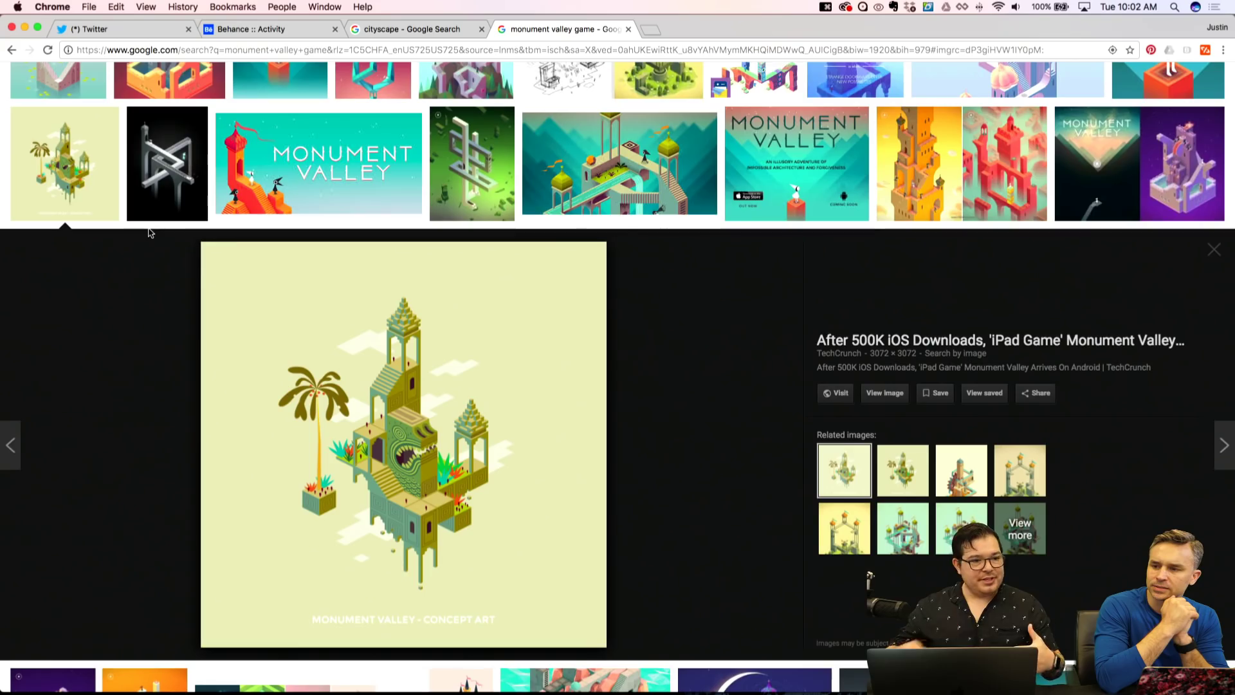
Examine the rest of the Monument Valley image results for building shapes, shading and colour palettes.
{"action": "scroll", "coordinate": [188, 257], "scroll_direction": "down", "scroll_amount": 9}
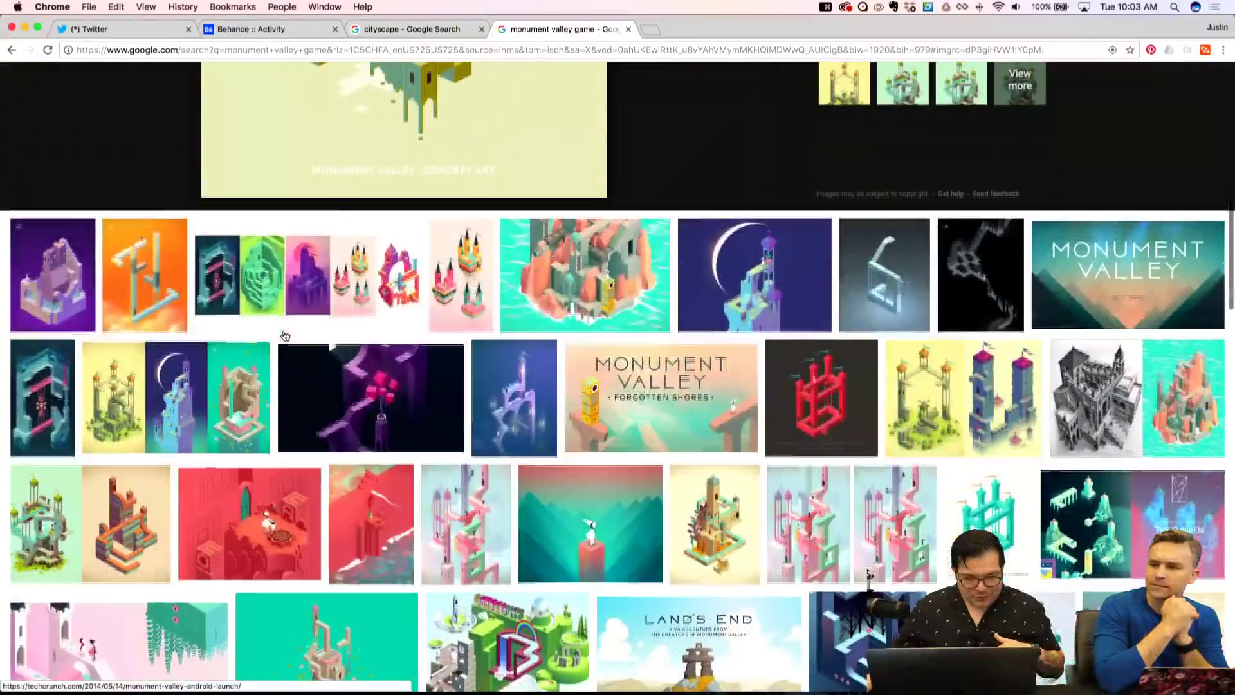
{"action": "scroll", "coordinate": [326, 340], "scroll_direction": "down", "scroll_amount": 2}
{"action": "scroll", "coordinate": [492, 362], "scroll_direction": "down", "scroll_amount": 3}
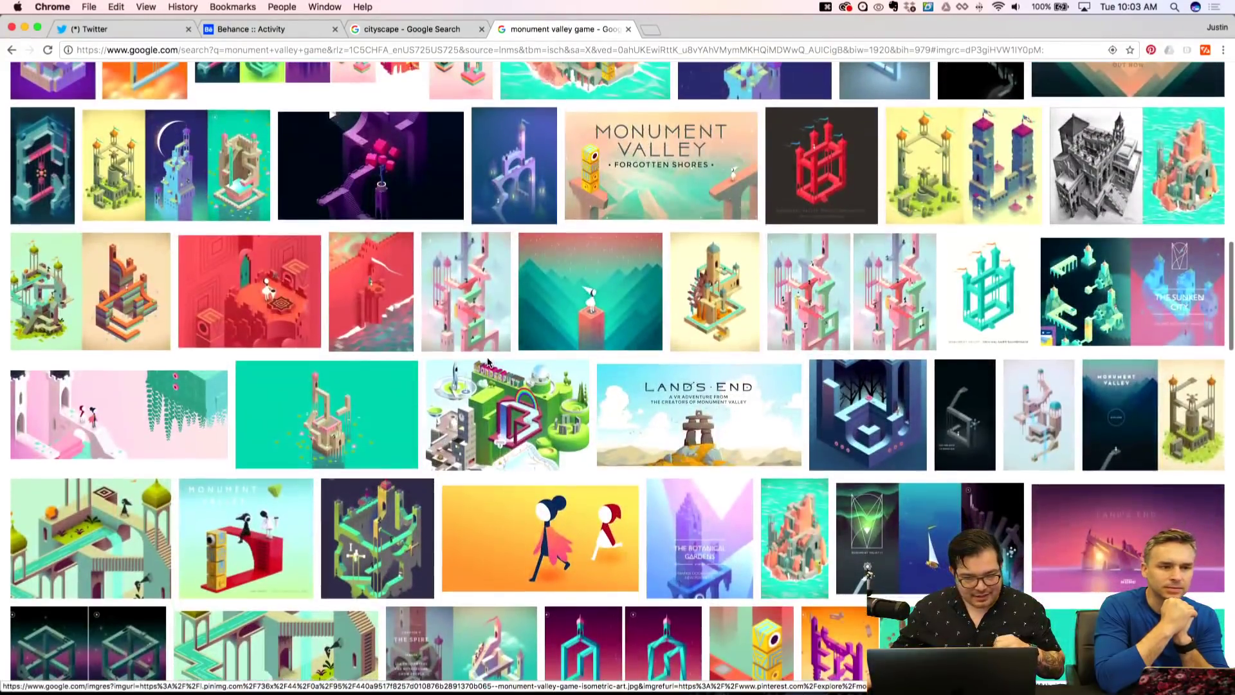
{"action": "scroll", "coordinate": [493, 362], "scroll_direction": "down", "scroll_amount": 3}
{"action": "scroll", "coordinate": [496, 360], "scroll_direction": "down", "scroll_amount": 4}
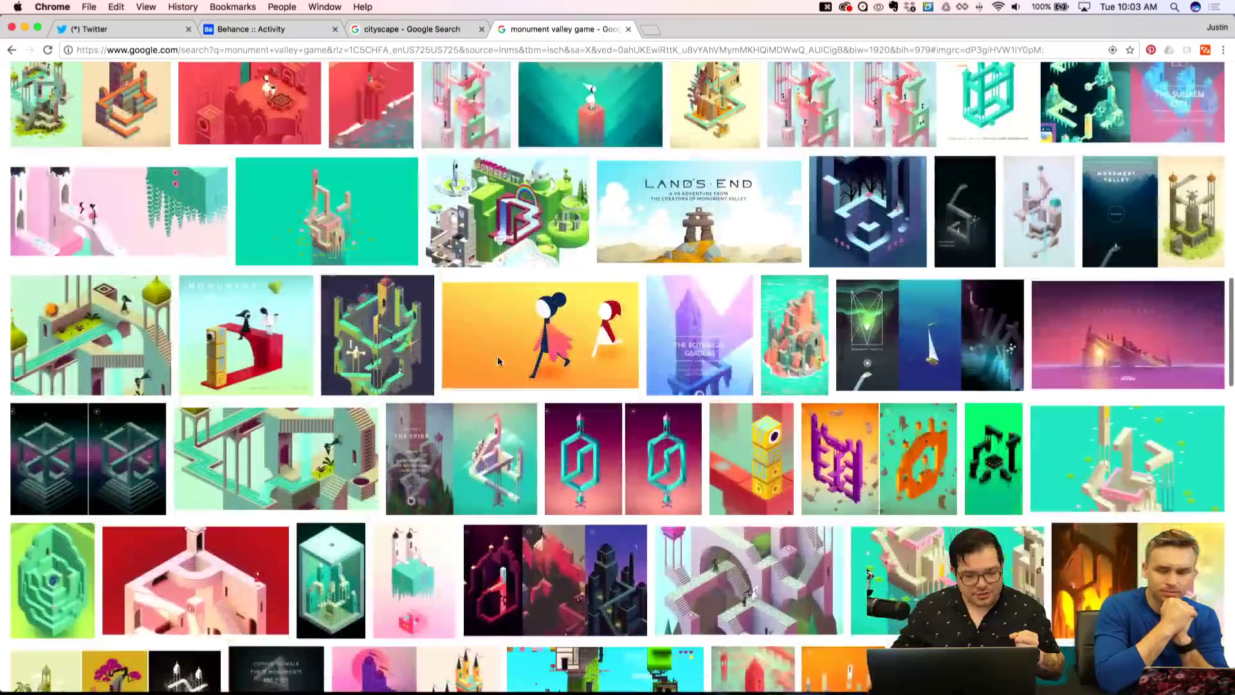
{"action": "scroll", "coordinate": [515, 360], "scroll_direction": "down", "scroll_amount": 3}
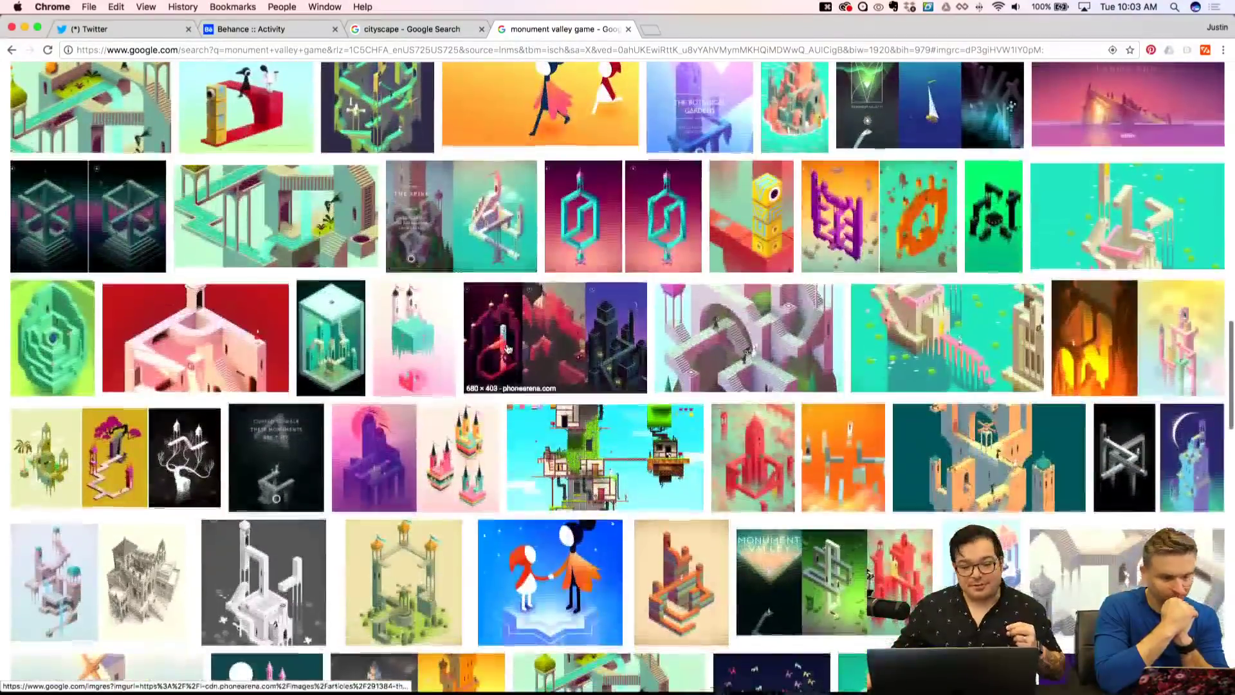
{"action": "scroll", "coordinate": [544, 338], "scroll_direction": "down", "scroll_amount": 1}
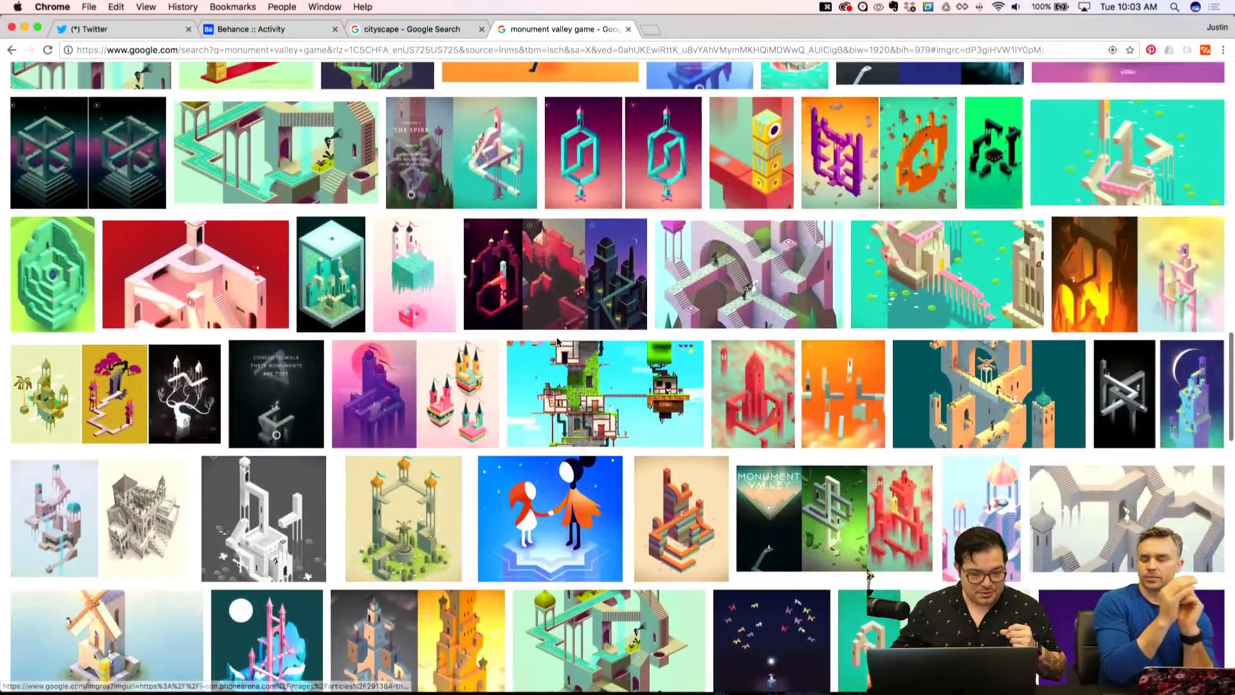
{"action": "scroll", "coordinate": [553, 341], "scroll_direction": "down", "scroll_amount": 1}
{"action": "scroll", "coordinate": [597, 352], "scroll_direction": "down", "scroll_amount": 1}
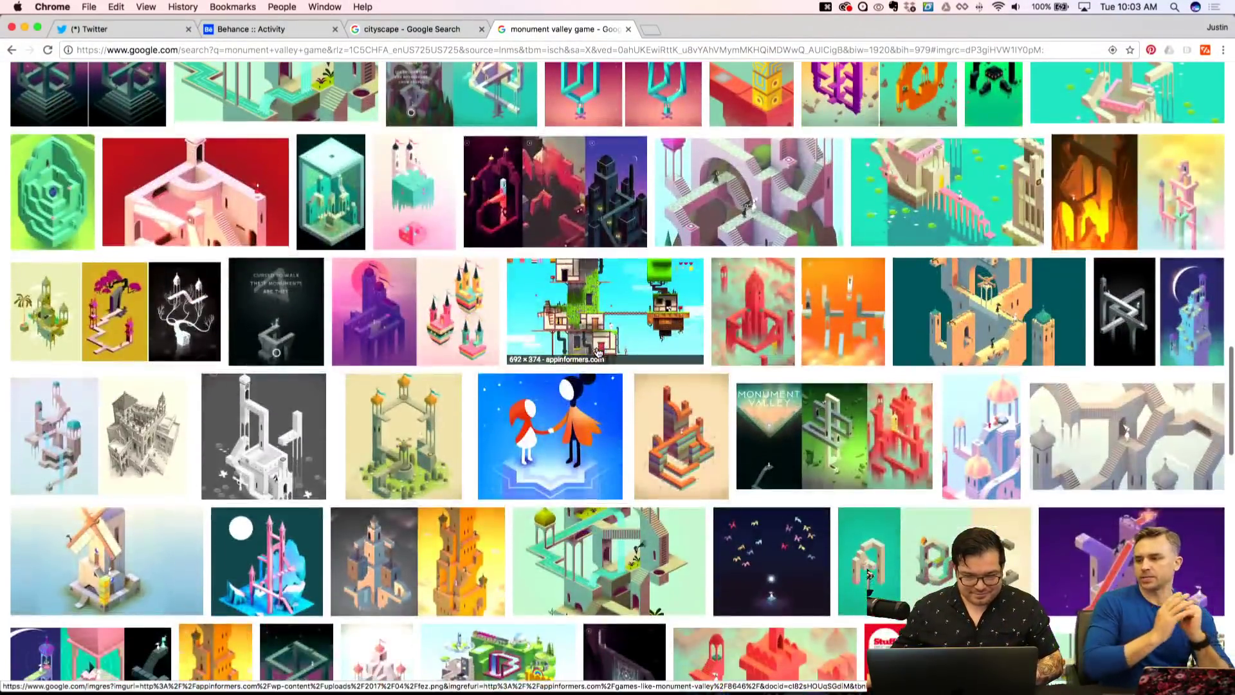
Survey the remaining Monument Valley image results and return to the first rows to choose a reference artwork.
{"action": "scroll", "coordinate": [597, 353], "scroll_direction": "down", "scroll_amount": 4}
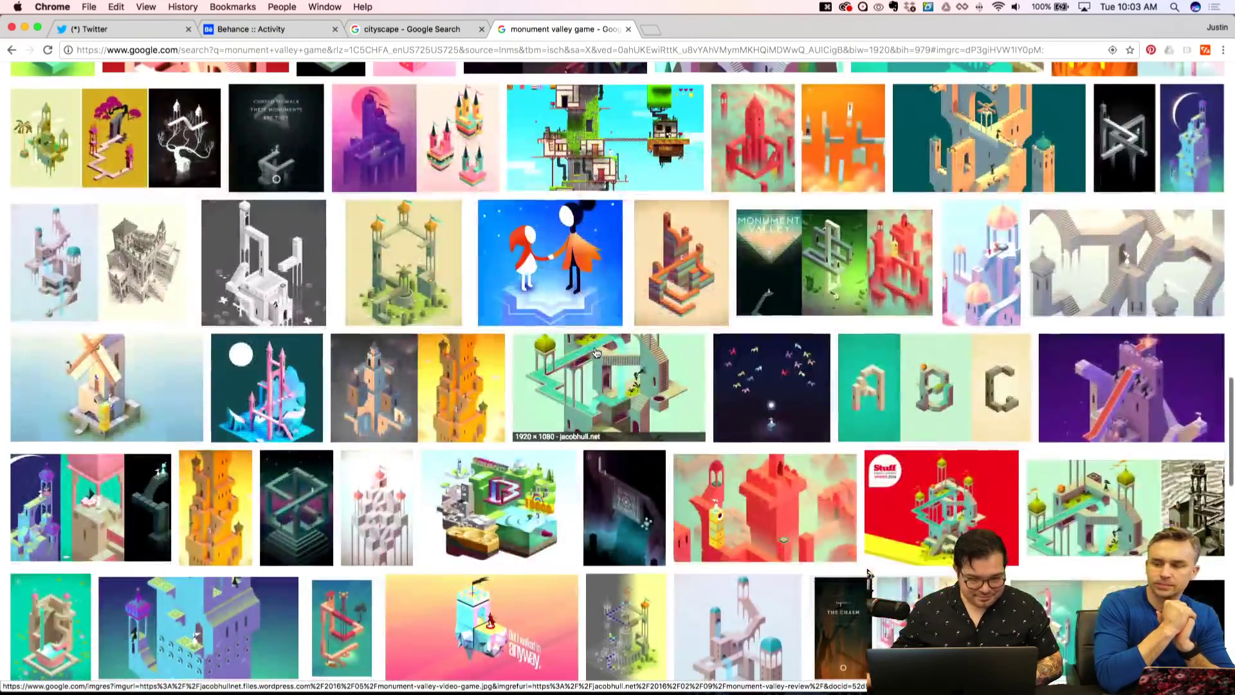
{"action": "scroll", "coordinate": [597, 353], "scroll_direction": "down", "scroll_amount": 3}
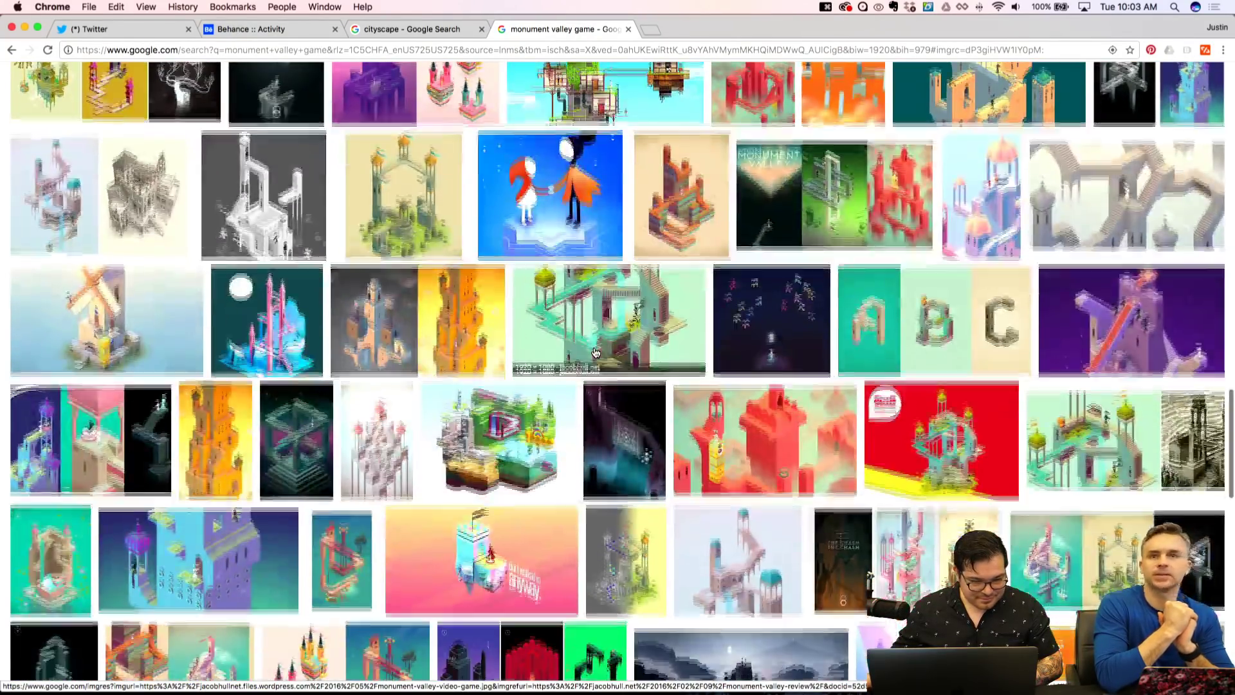
{"action": "scroll", "coordinate": [596, 352], "scroll_direction": "down", "scroll_amount": 1}
{"action": "scroll", "coordinate": [593, 353], "scroll_direction": "down", "scroll_amount": 10}
{"action": "scroll", "coordinate": [592, 353], "scroll_direction": "up", "scroll_amount": 4}
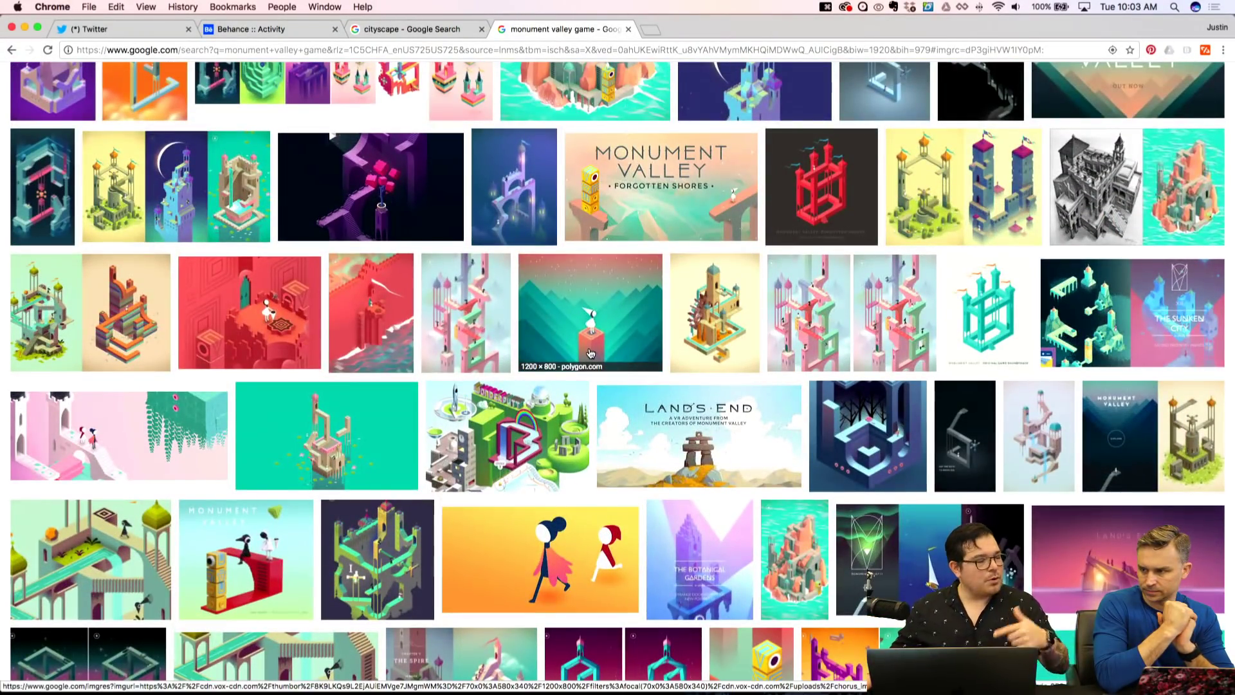
{"action": "scroll", "coordinate": [589, 356], "scroll_direction": "up", "scroll_amount": 3}
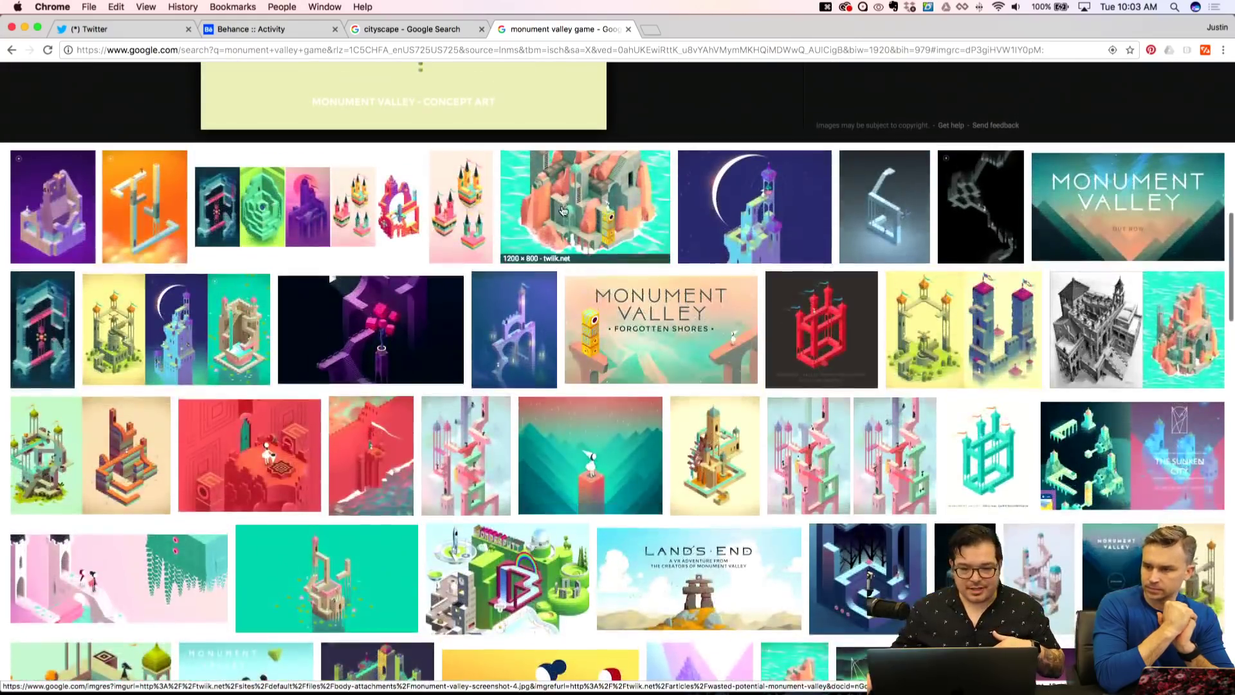
{"action": "scroll", "coordinate": [566, 249], "scroll_direction": "up", "scroll_amount": 8}
{"action": "scroll", "coordinate": [566, 249], "scroll_direction": "up", "scroll_amount": 4}
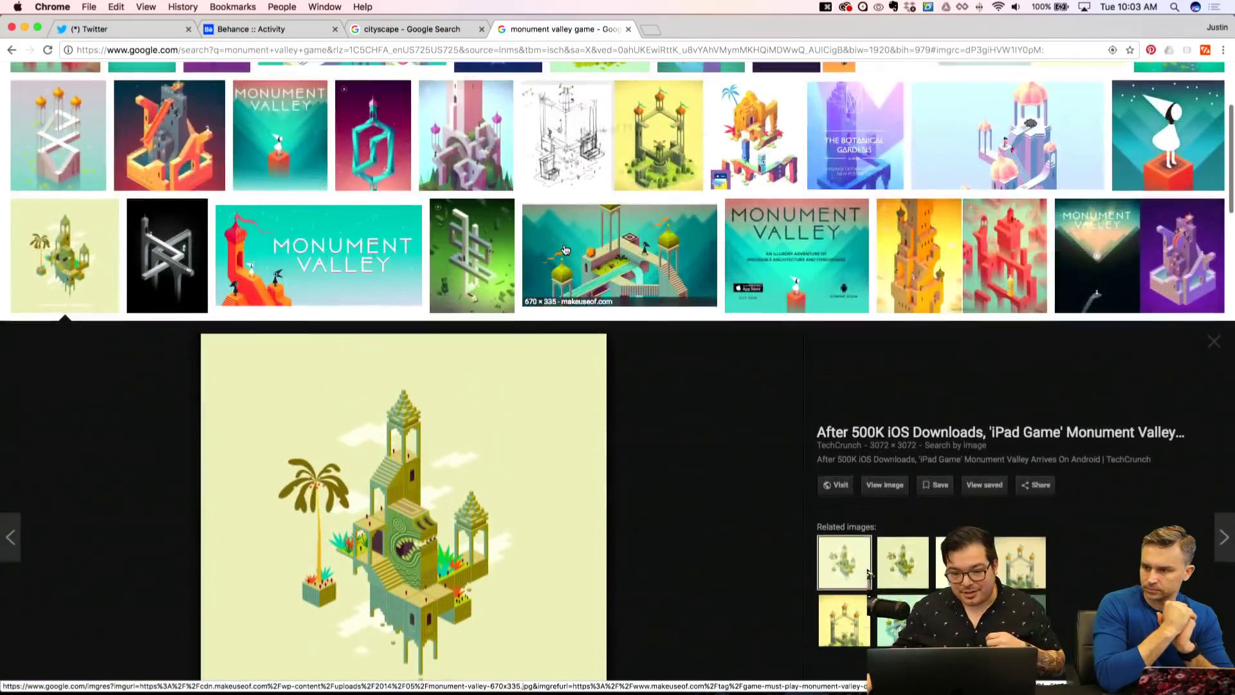
{"action": "scroll", "coordinate": [750, 123], "scroll_direction": "up", "scroll_amount": 5}
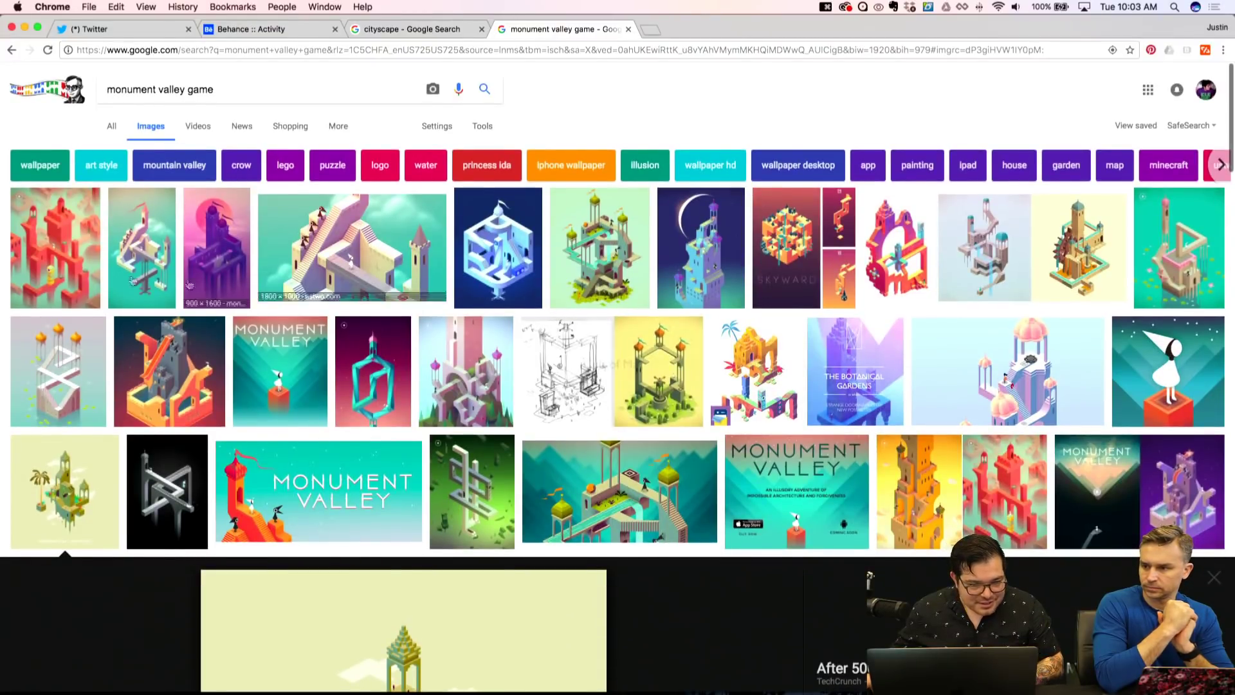
Copy the enlarged red Monument Valley App Store artwork from the image results and paste it into the cityscape document in Illustrator.
{"action": "left_click", "coordinate": [47, 264]}
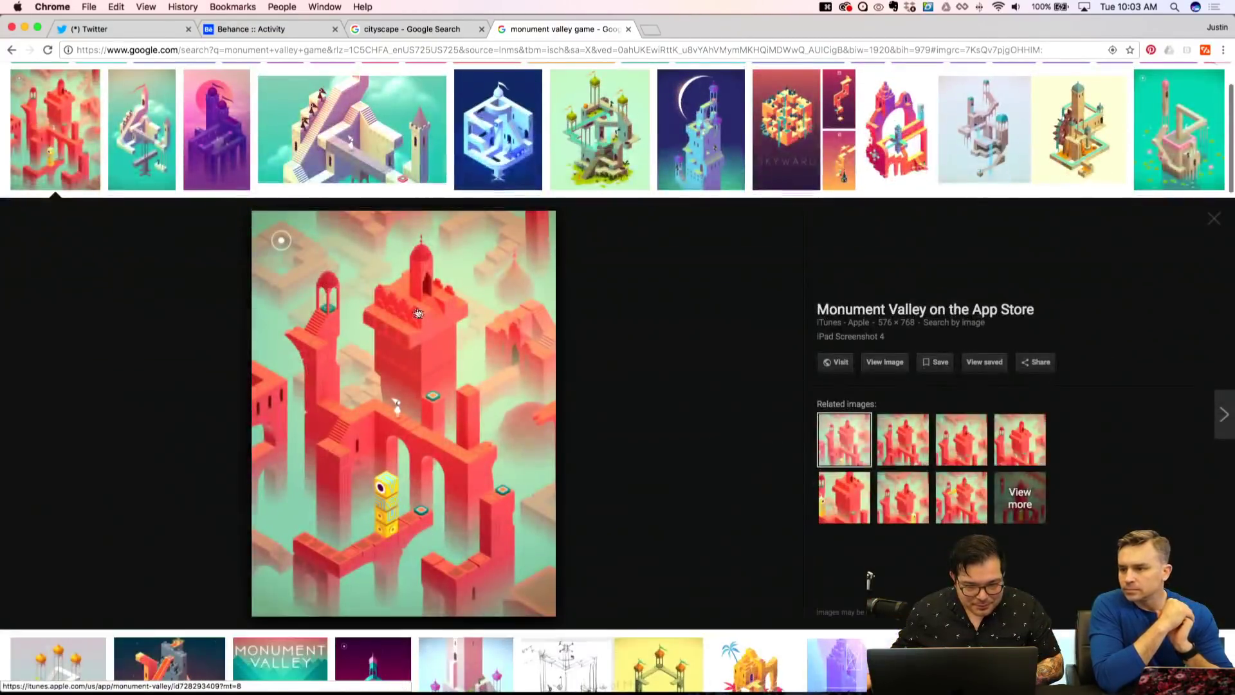
{"action": "mouse_move", "coordinate": [588, 691]}
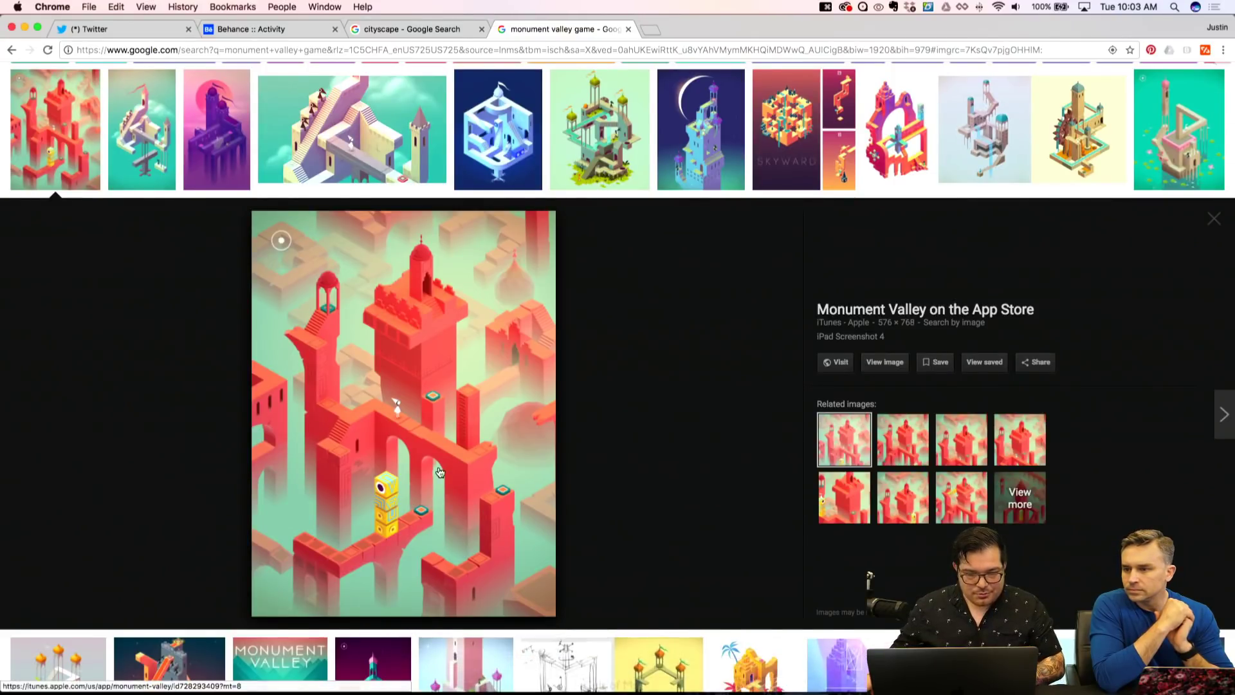
{"action": "right_click", "coordinate": [414, 330]}
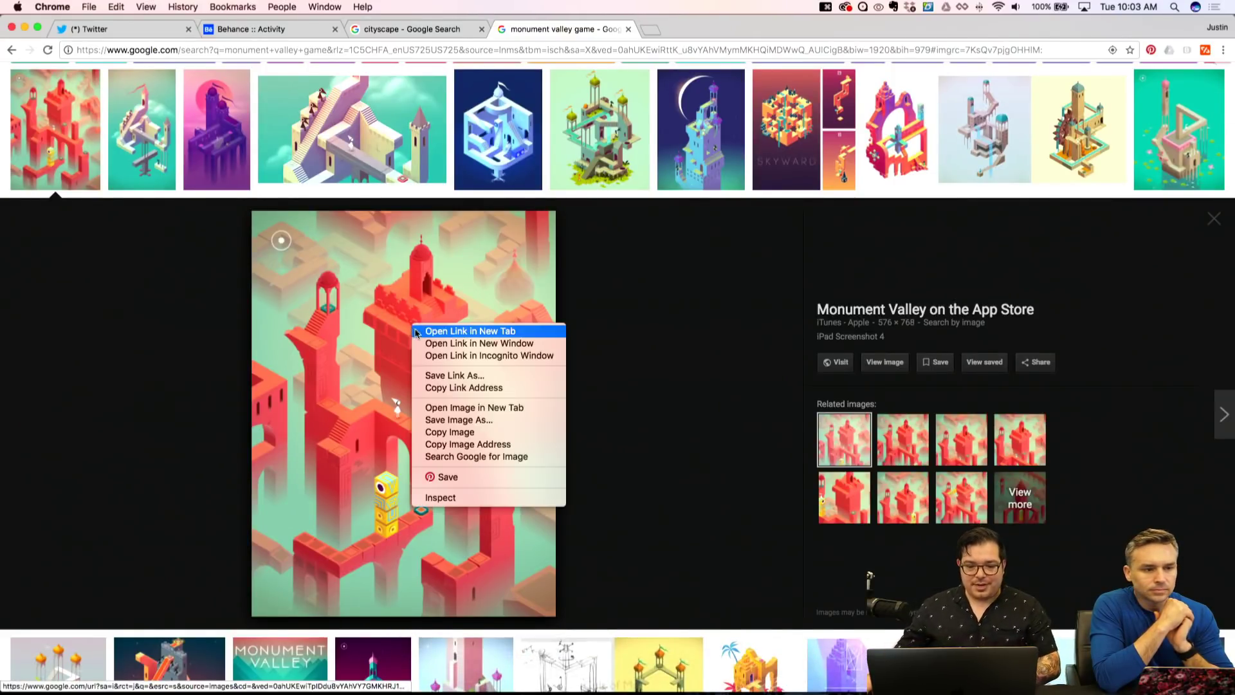
{"action": "left_click", "coordinate": [469, 432]}
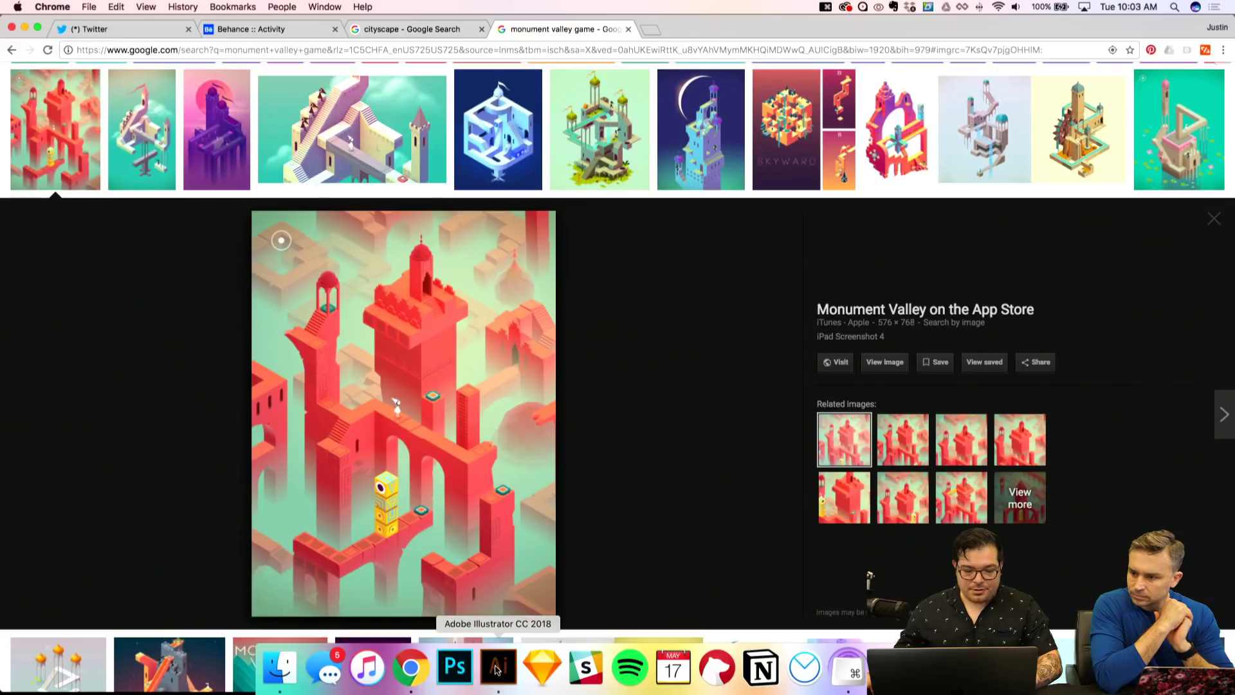
{"action": "left_click", "coordinate": [496, 670]}
{"action": "scroll", "coordinate": [525, 367], "scroll_direction": "right", "scroll_amount": 5}
{"action": "key", "text": "super+v"}
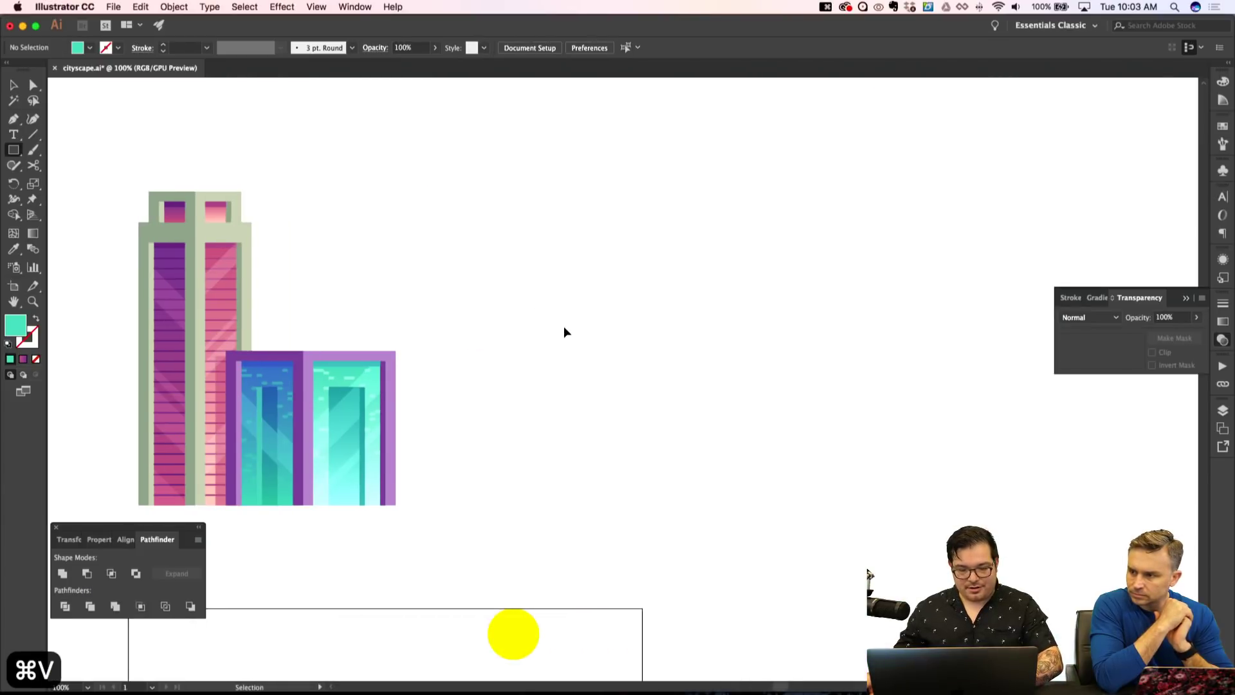
{"action": "key", "text": "shift+super+a"}
{"action": "key", "text": "b"}
{"action": "key", "text": "shift+x"}
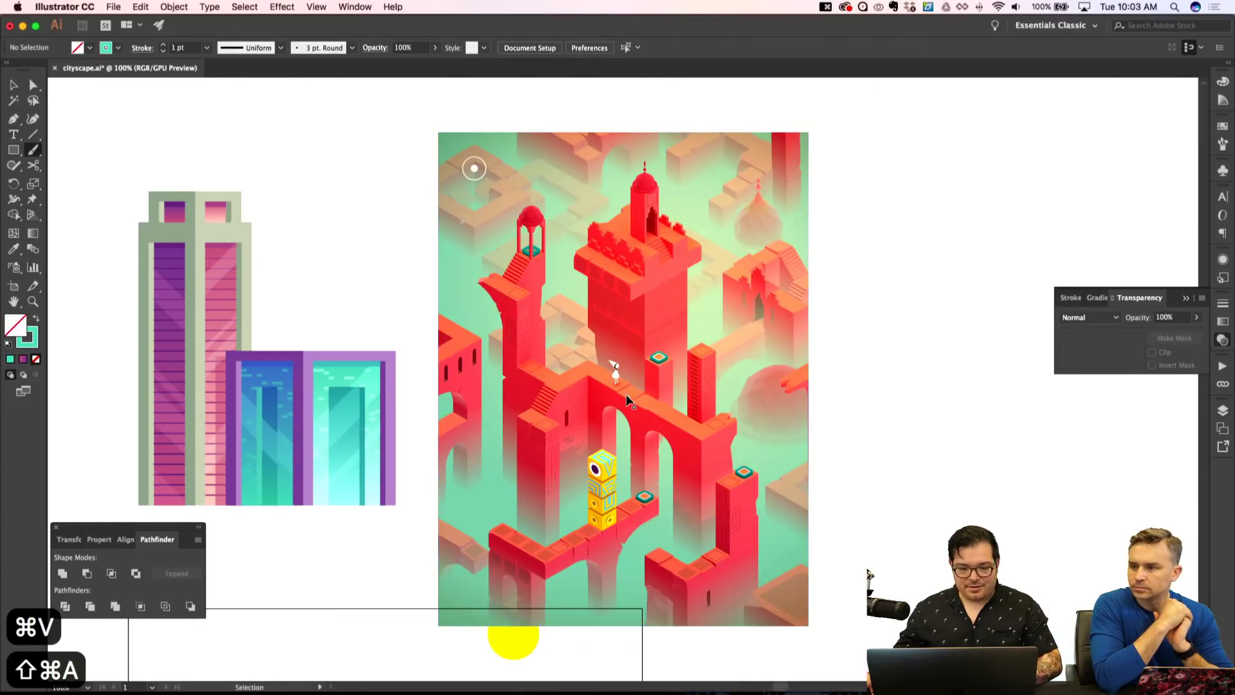
{"action": "key", "text": "super+z"}
{"action": "key", "text": "v"}
Save the cityscape document and scale the pasted red artwork down to a small reference thumbnail beside the buildings.
{"action": "key", "text": "super+s"}
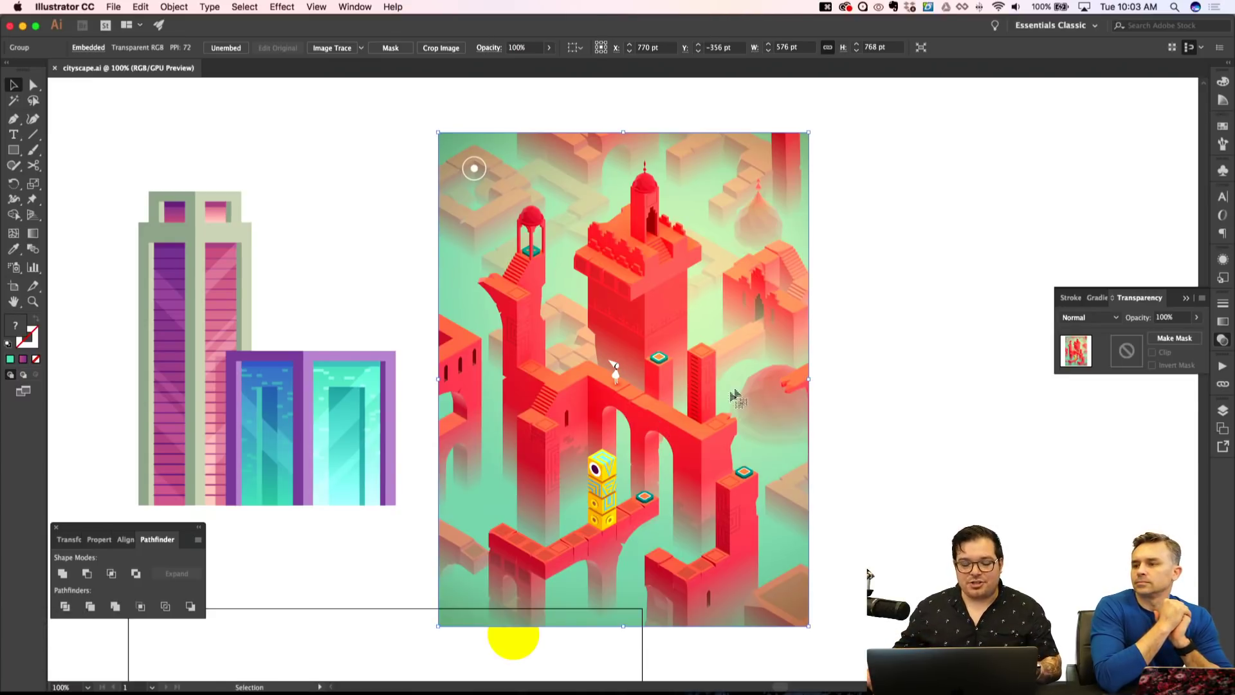
{"action": "left_click_drag", "start_coordinate": [810, 629], "coordinate": [555, 288]}
{"action": "key", "text": "shift+super+a"}
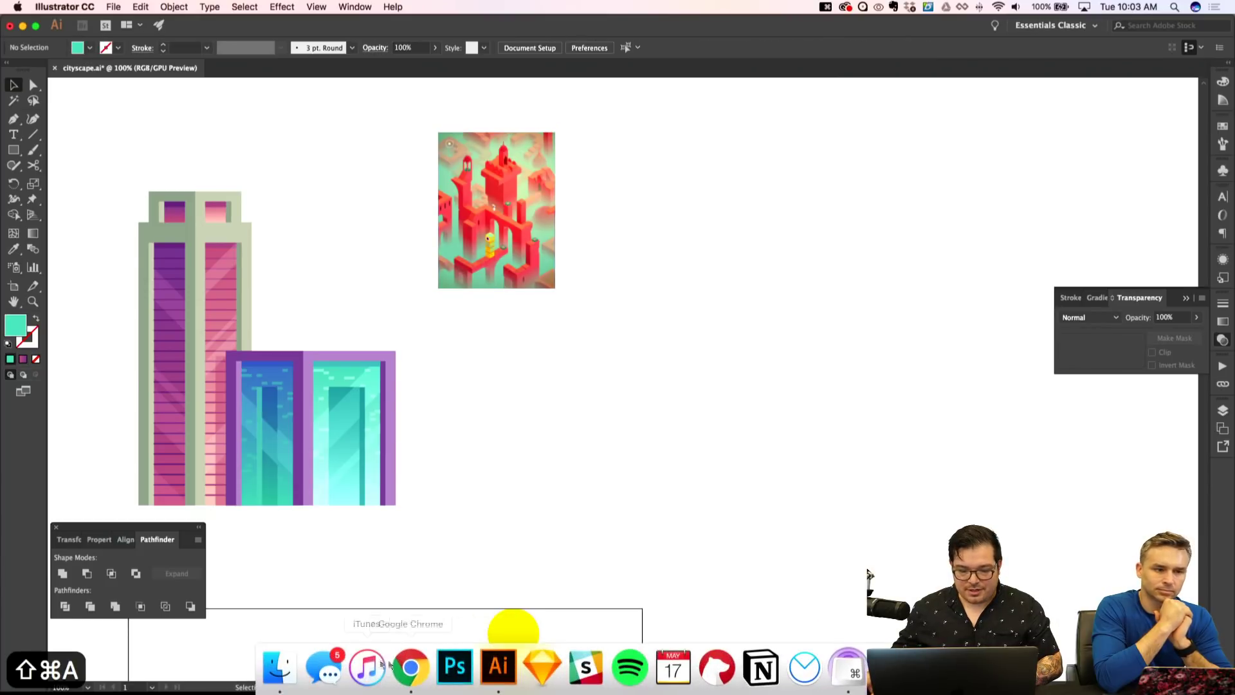
Copy the GameSpot Monument Valley image of the crescent moon and blue-purple tower from Chrome and paste it into the Illustrator cityscape document.
{"action": "left_click", "coordinate": [409, 669]}
{"action": "left_click", "coordinate": [701, 128]}
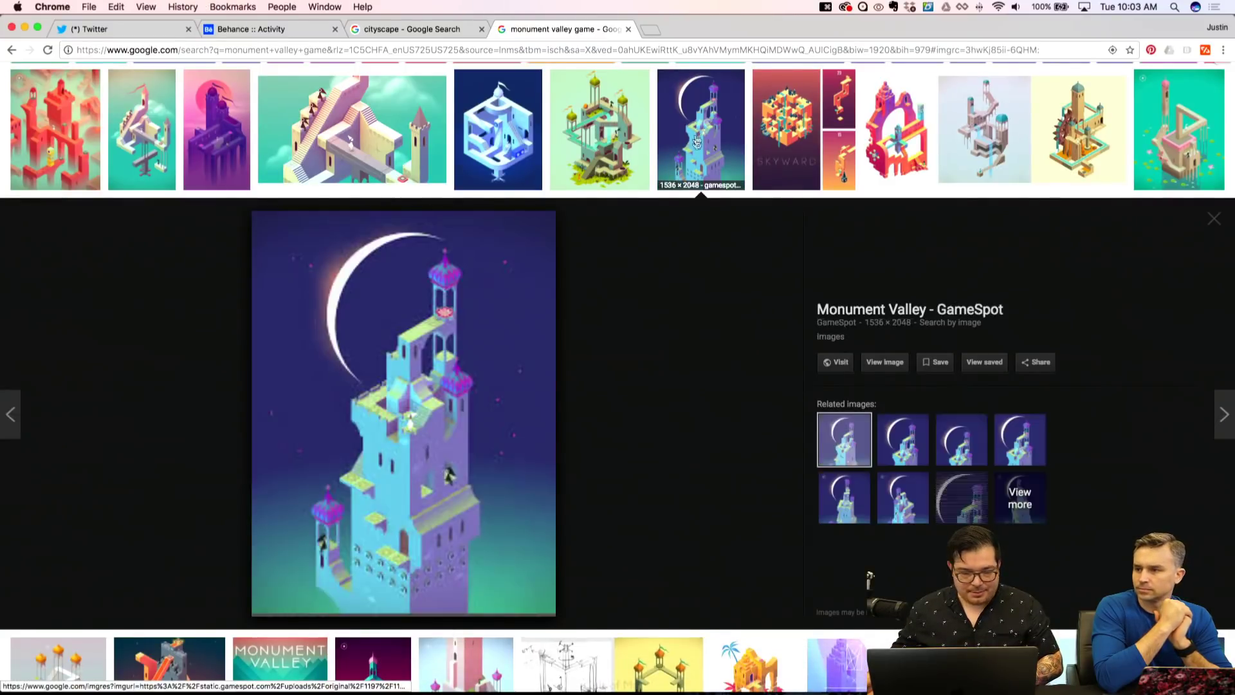
{"action": "right_click", "coordinate": [406, 341]}
{"action": "left_click", "coordinate": [444, 443]}
{"action": "mouse_move", "coordinate": [460, 691]}
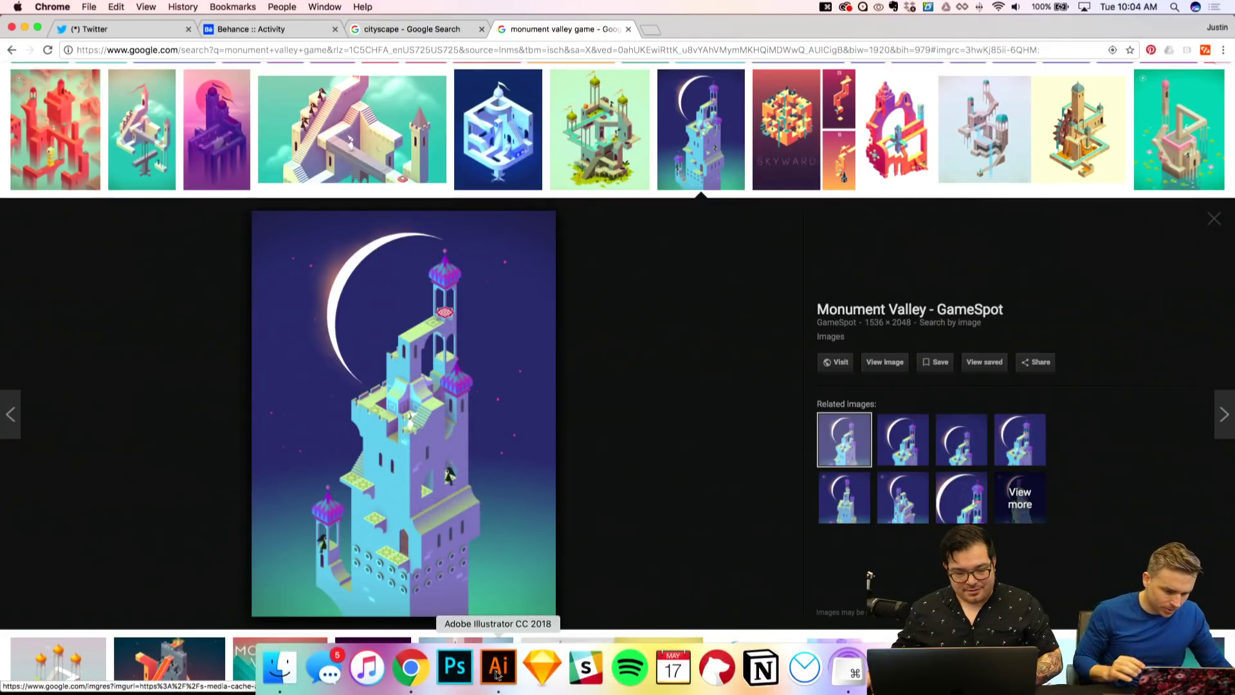
{"action": "left_click", "coordinate": [499, 680]}
{"action": "key", "text": "super+v"}
Scale the crescent-moon tower artwork down to about 184 by 245 pt and place it flush beside the red artwork.
{"action": "left_click_drag", "start_coordinate": [419, 242], "coordinate": [441, 580]}
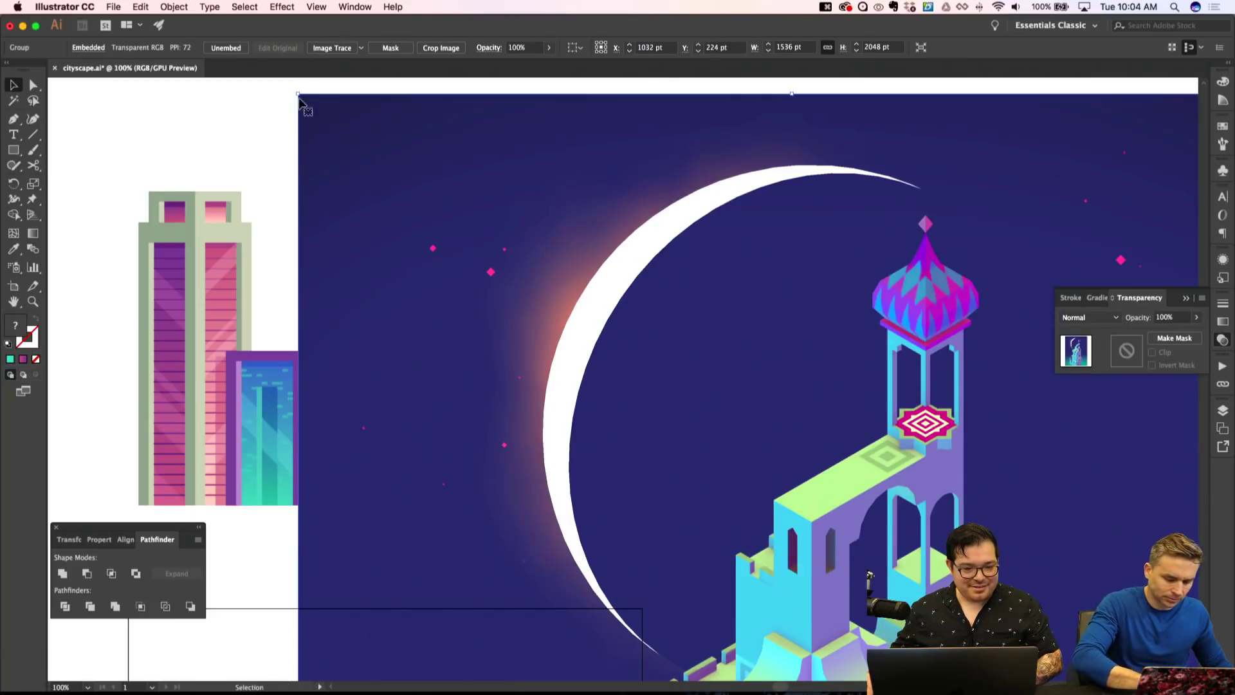
{"action": "left_click_drag", "start_coordinate": [555, 455], "coordinate": [627, 533]}
{"action": "key", "text": "shift+super+a"}
{"action": "left_click_drag", "start_coordinate": [673, 570], "coordinate": [601, 181]}
{"action": "key", "text": "shift+super+apostrophe"}
{"action": "left_click_drag", "start_coordinate": [868, 571], "coordinate": [675, 288]}
{"action": "key", "text": "shift+super+a"}
{"action": "scroll", "coordinate": [772, 320], "scroll_direction": "up", "scroll_amount": 2}
{"action": "left_click", "coordinate": [644, 322]}
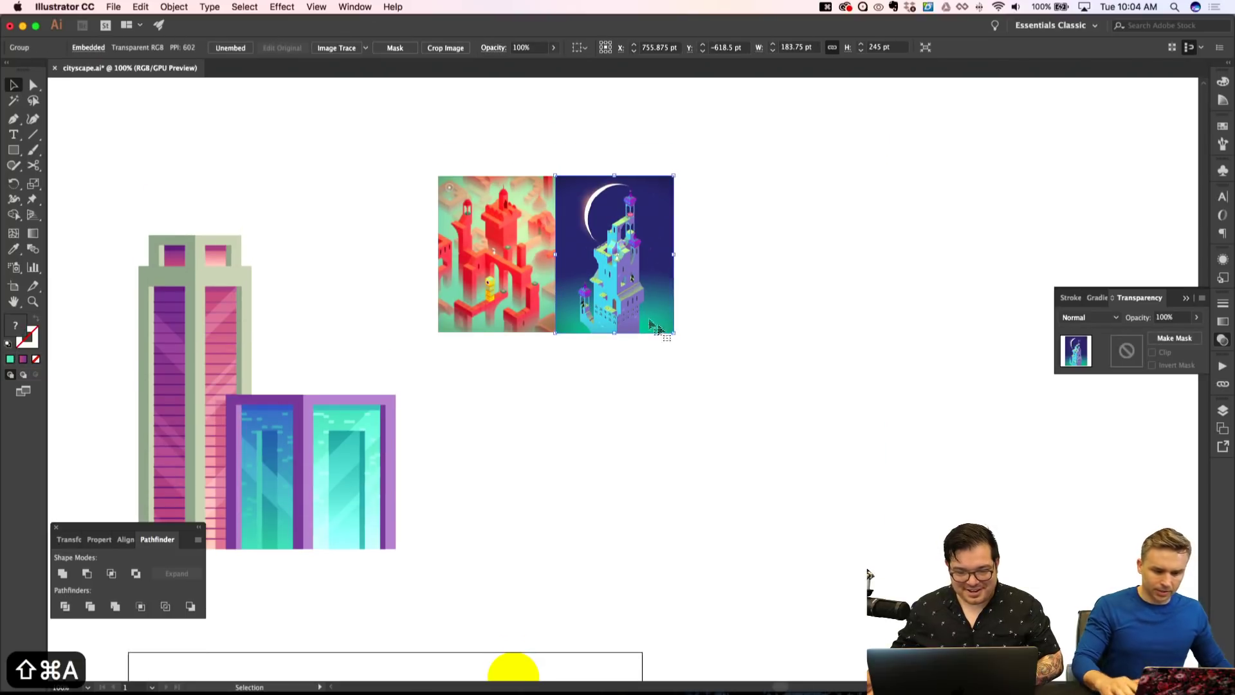
Open the new document presets, look through the Mobile and Art & Illustration templates, and select the Ananke Scene template.
{"action": "key", "text": "super+n"}
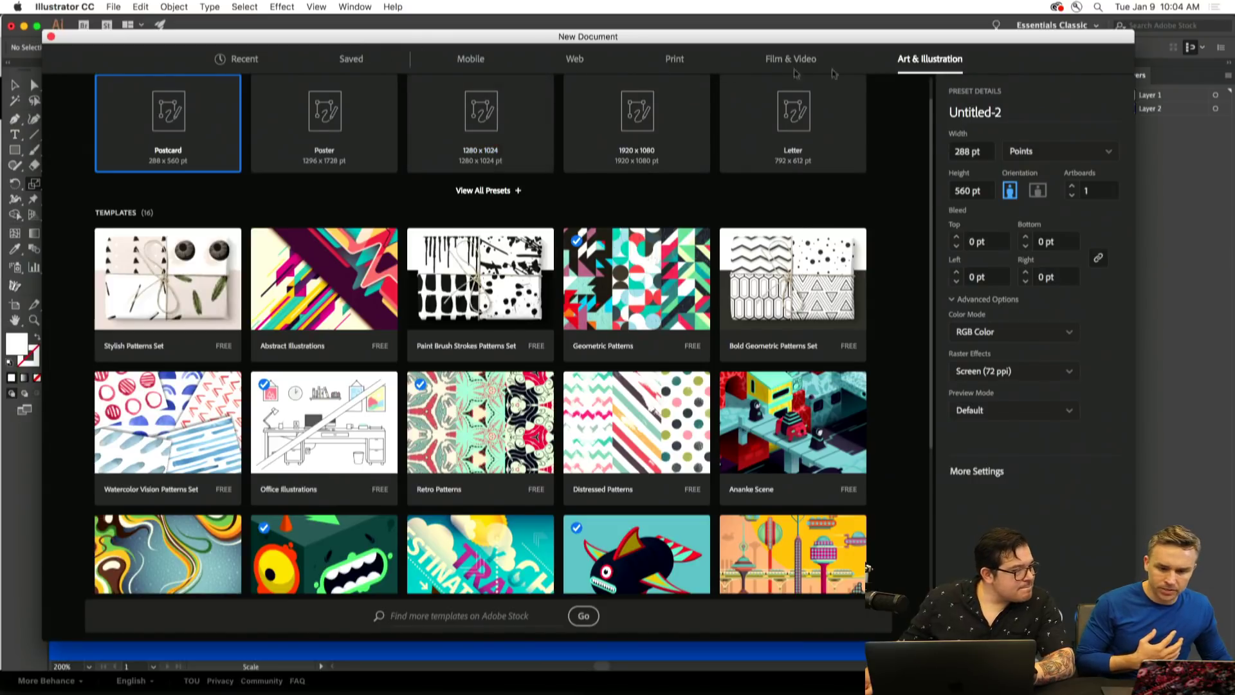
{"action": "left_click", "coordinate": [474, 65]}
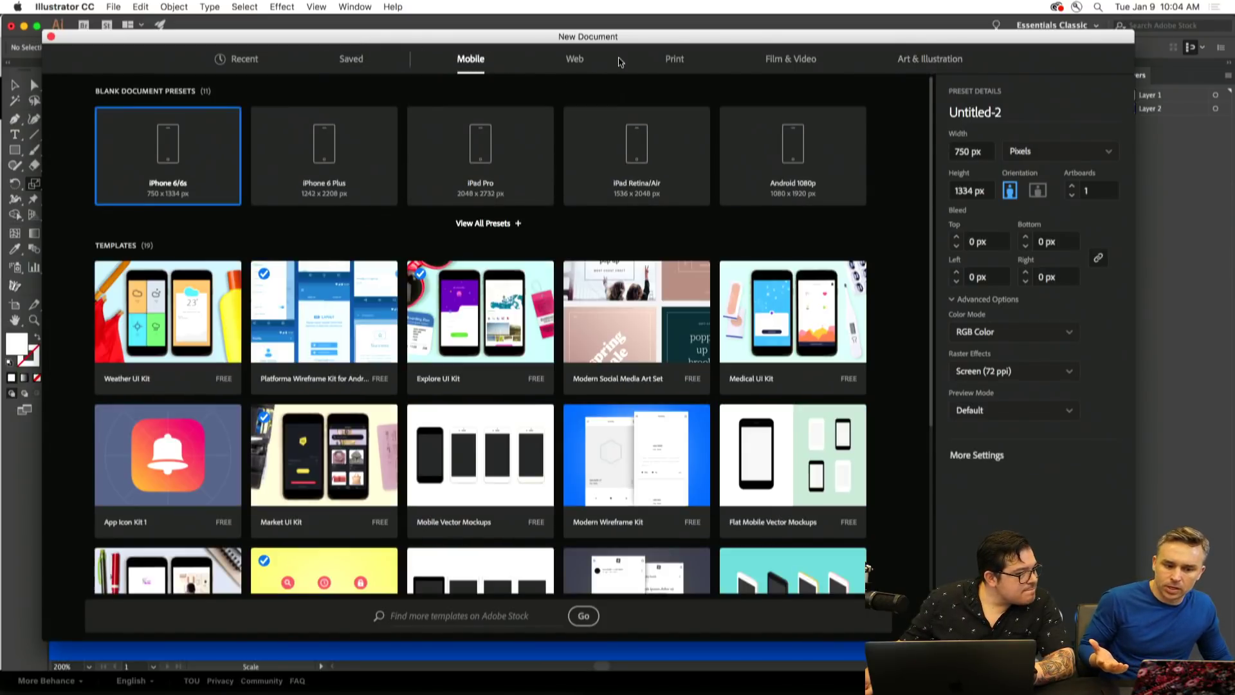
{"action": "left_click", "coordinate": [936, 60]}
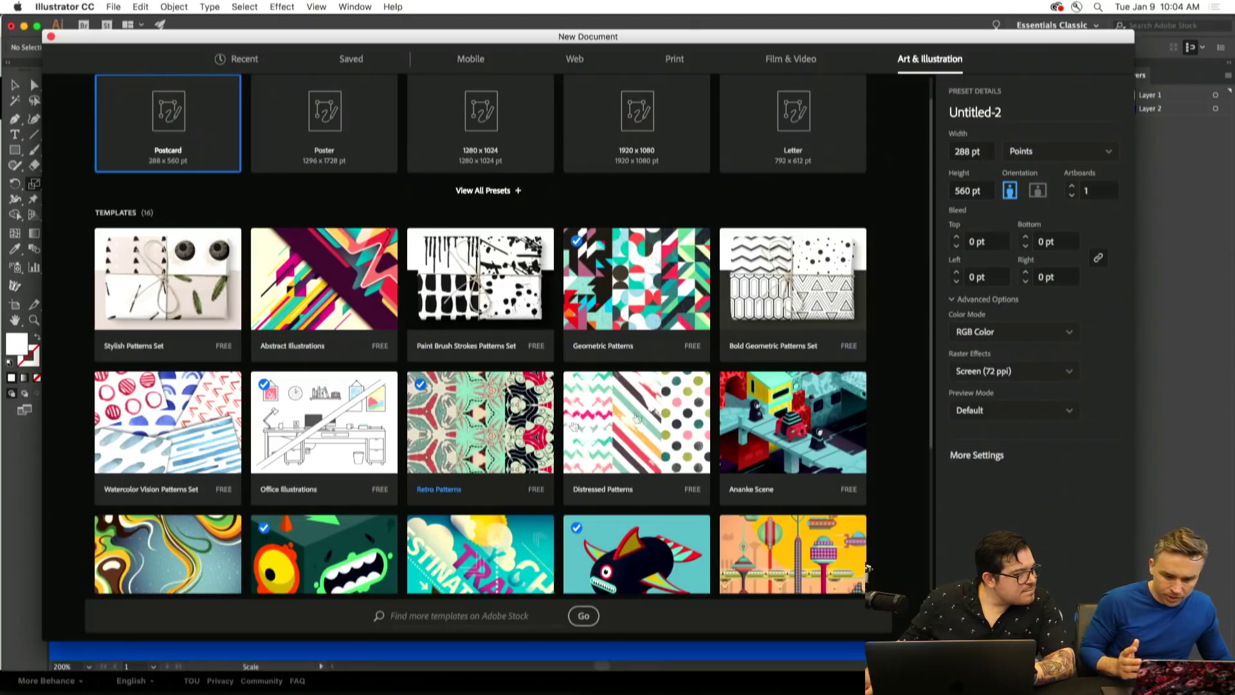
{"action": "left_click", "coordinate": [817, 417]}
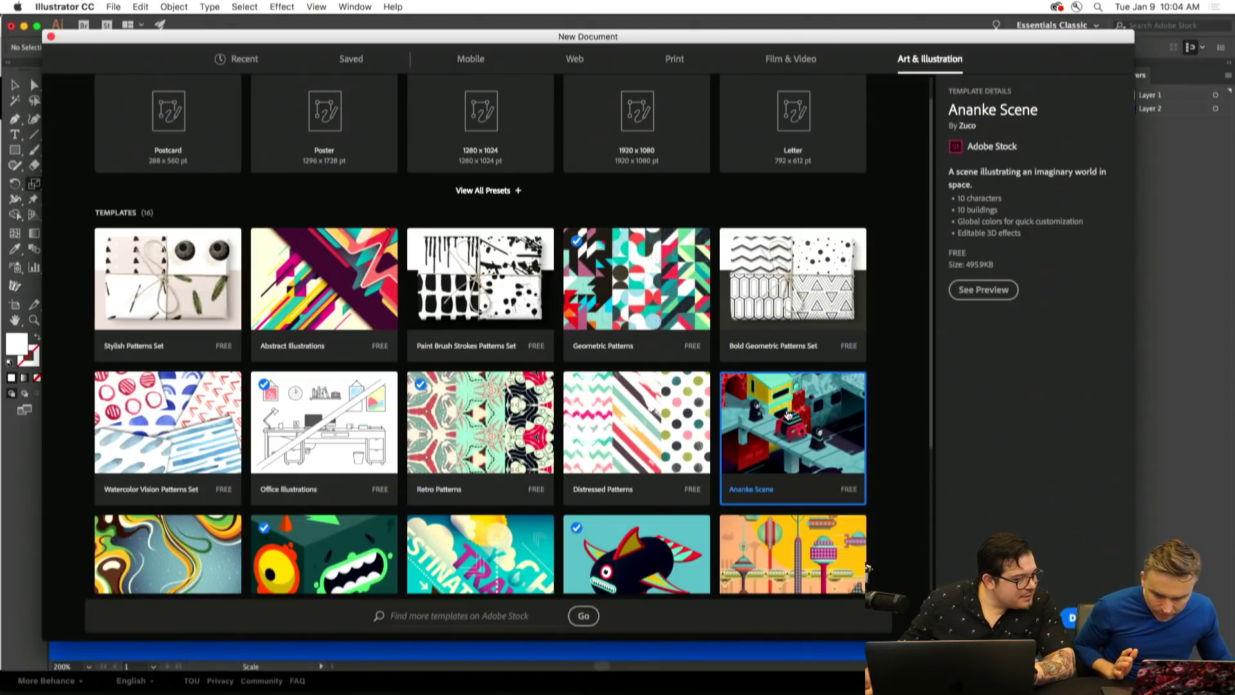
Preview the Ananke Scene artwork, examine its isometric buildings and characters, and return to the template list.
{"action": "left_click", "coordinate": [983, 289]}
{"action": "scroll", "coordinate": [142, 228], "scroll_direction": "down", "scroll_amount": 5}
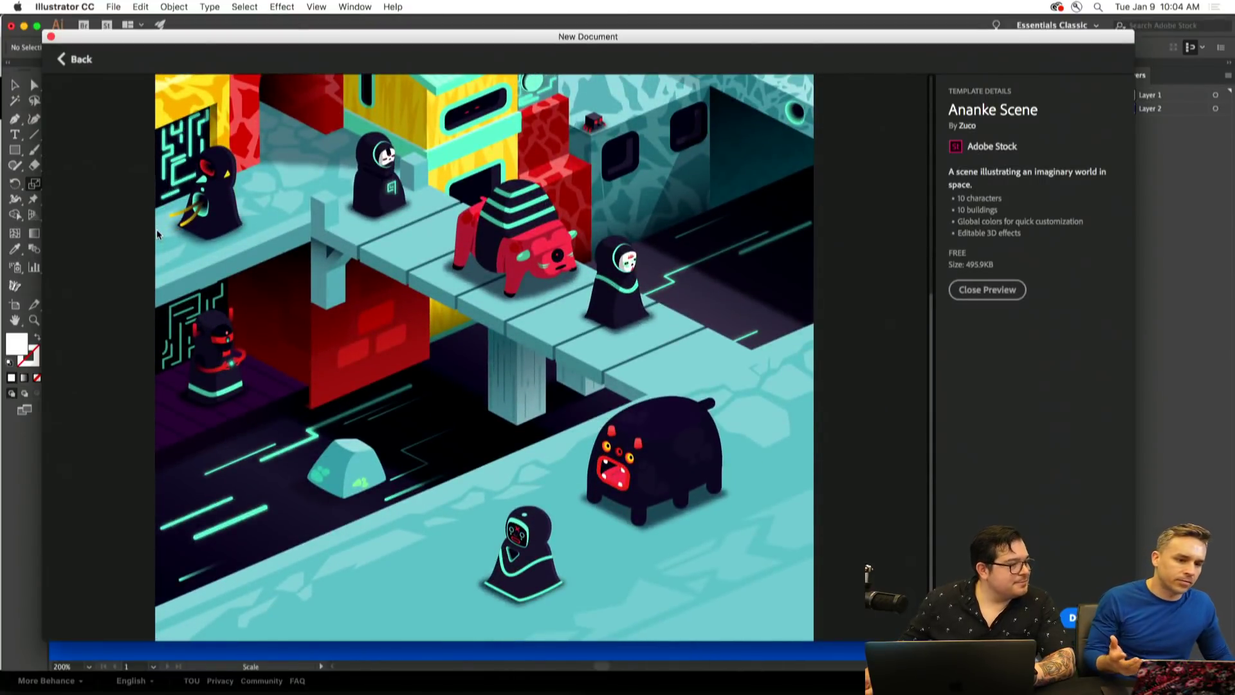
{"action": "scroll", "coordinate": [158, 234], "scroll_direction": "up", "scroll_amount": 6}
{"action": "left_click", "coordinate": [63, 60]}
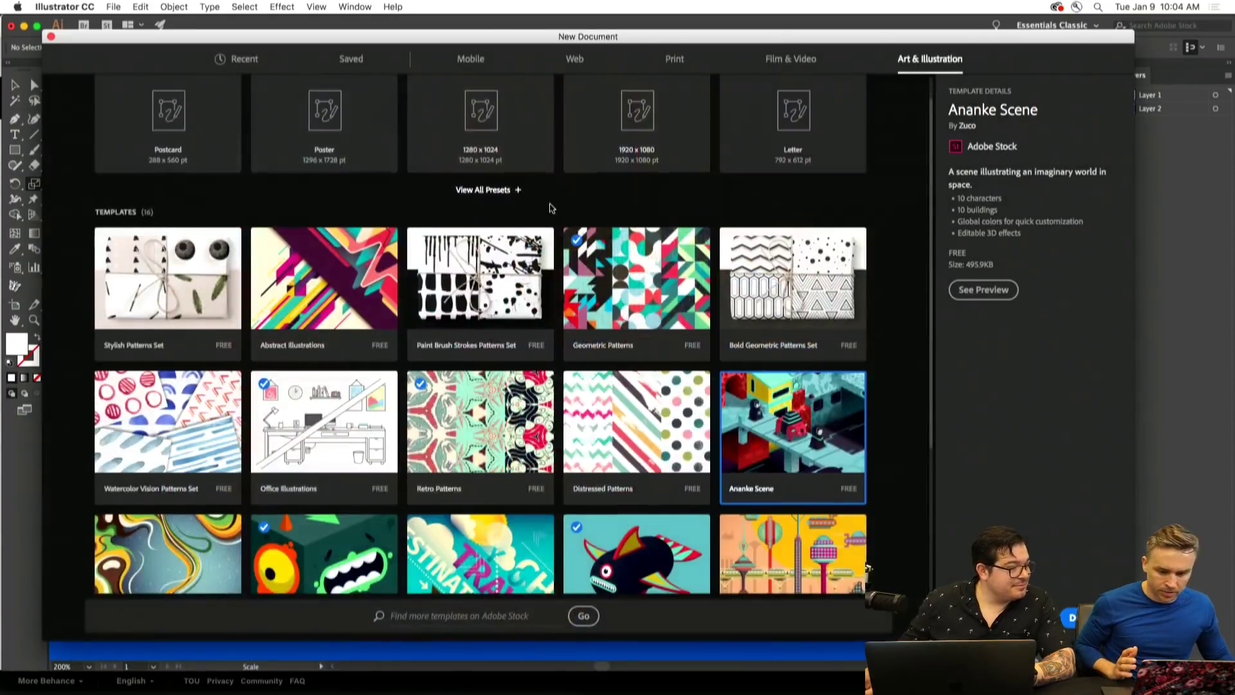
Preview the Depth Series template among the Art & Illustration templates and look through its scenes.
{"action": "scroll", "coordinate": [633, 341], "scroll_direction": "down", "scroll_amount": 4}
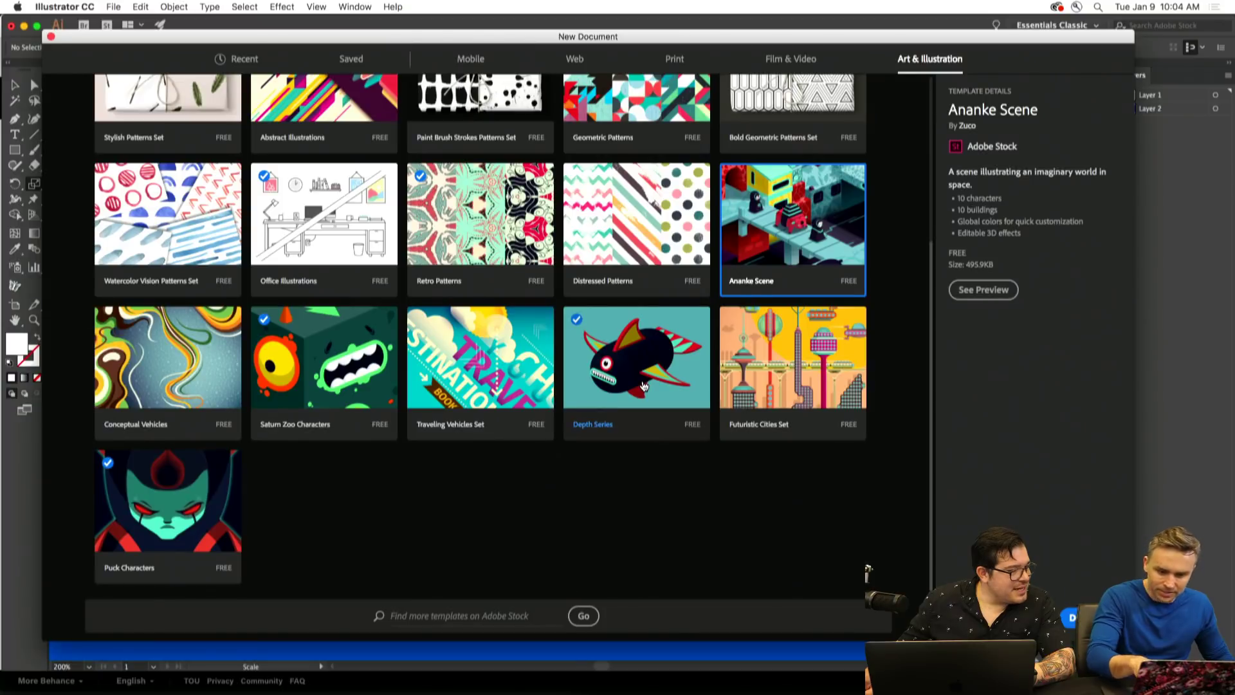
{"action": "left_click", "coordinate": [644, 386]}
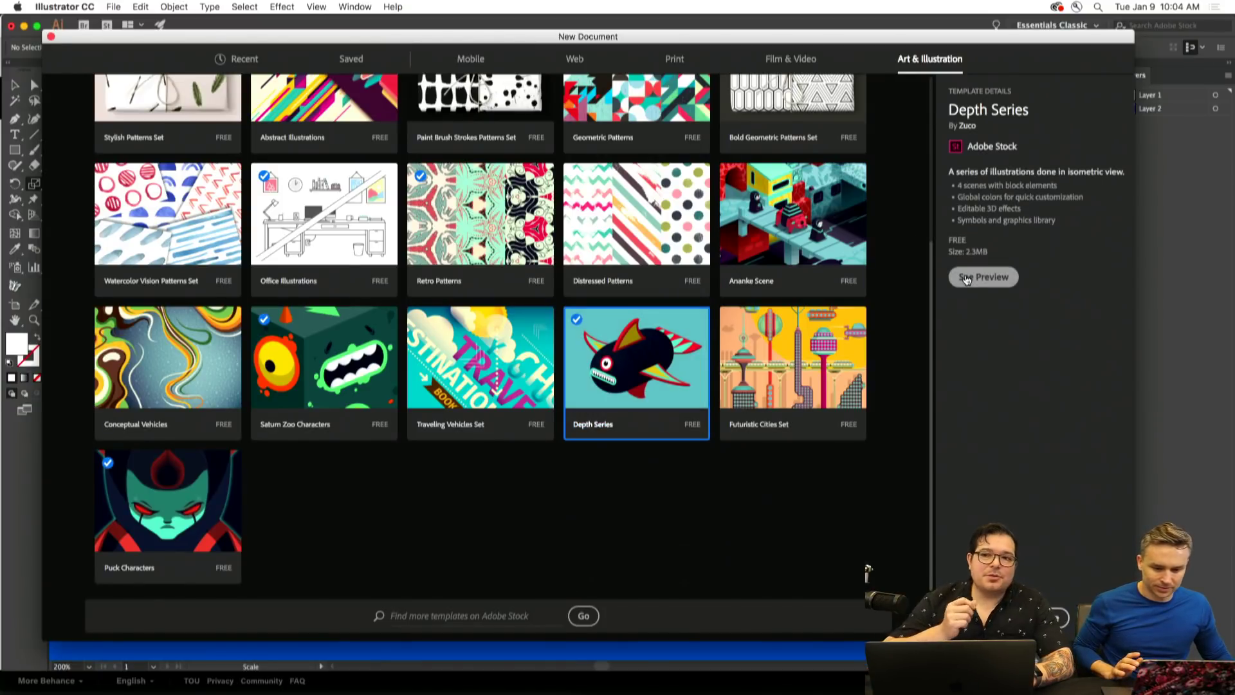
{"action": "left_click", "coordinate": [967, 279]}
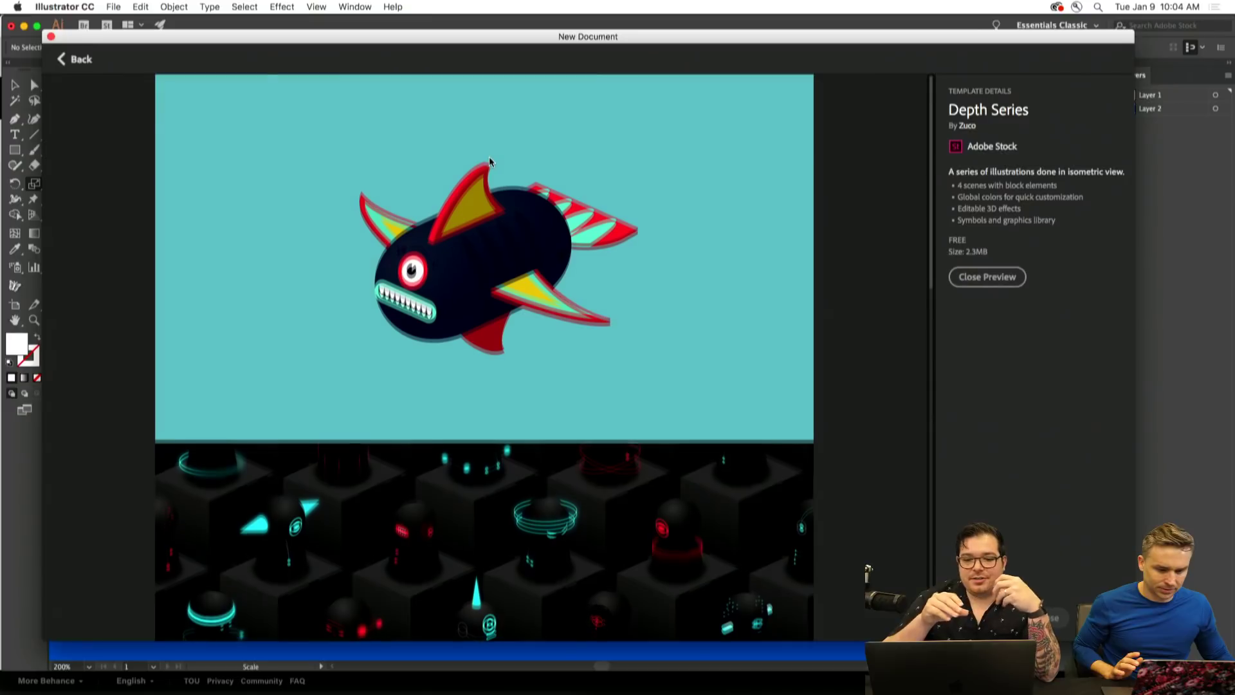
{"action": "scroll", "coordinate": [489, 158], "scroll_direction": "down", "scroll_amount": 10}
{"action": "scroll", "coordinate": [488, 162], "scroll_direction": "down", "scroll_amount": 5}
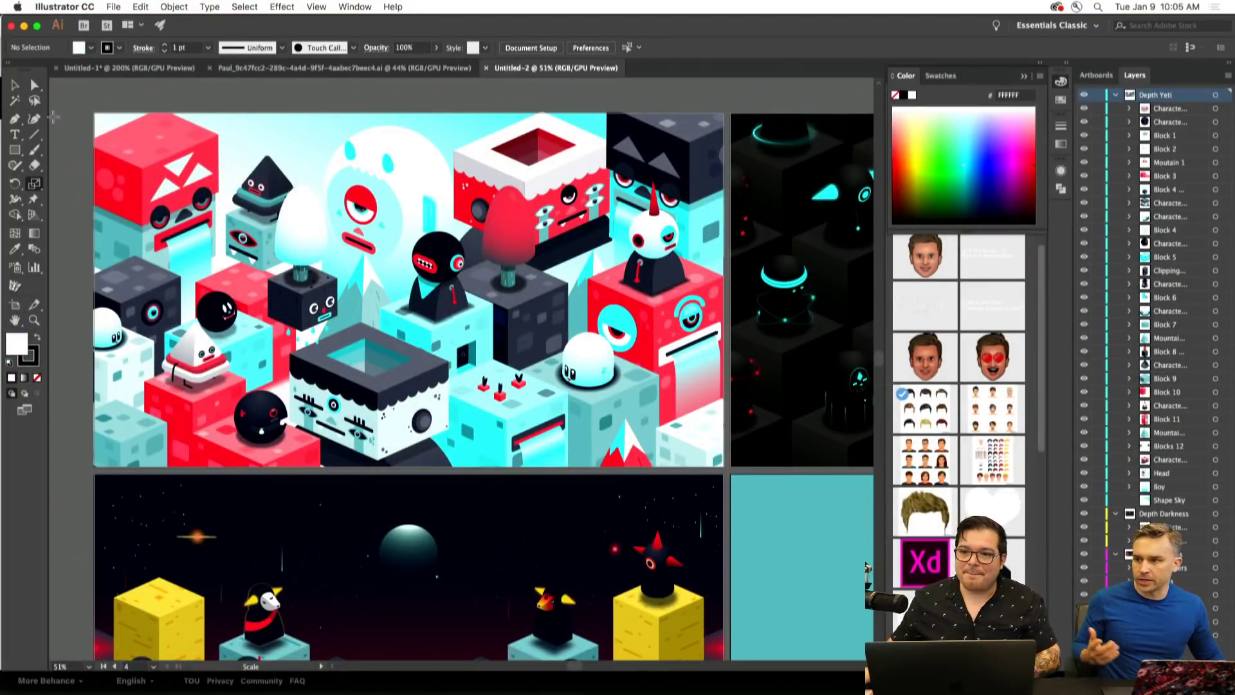
Collapse and re-expand the Depth Yeti layer to examine the sublayers of the template artwork.
{"action": "left_click", "coordinate": [1117, 95]}
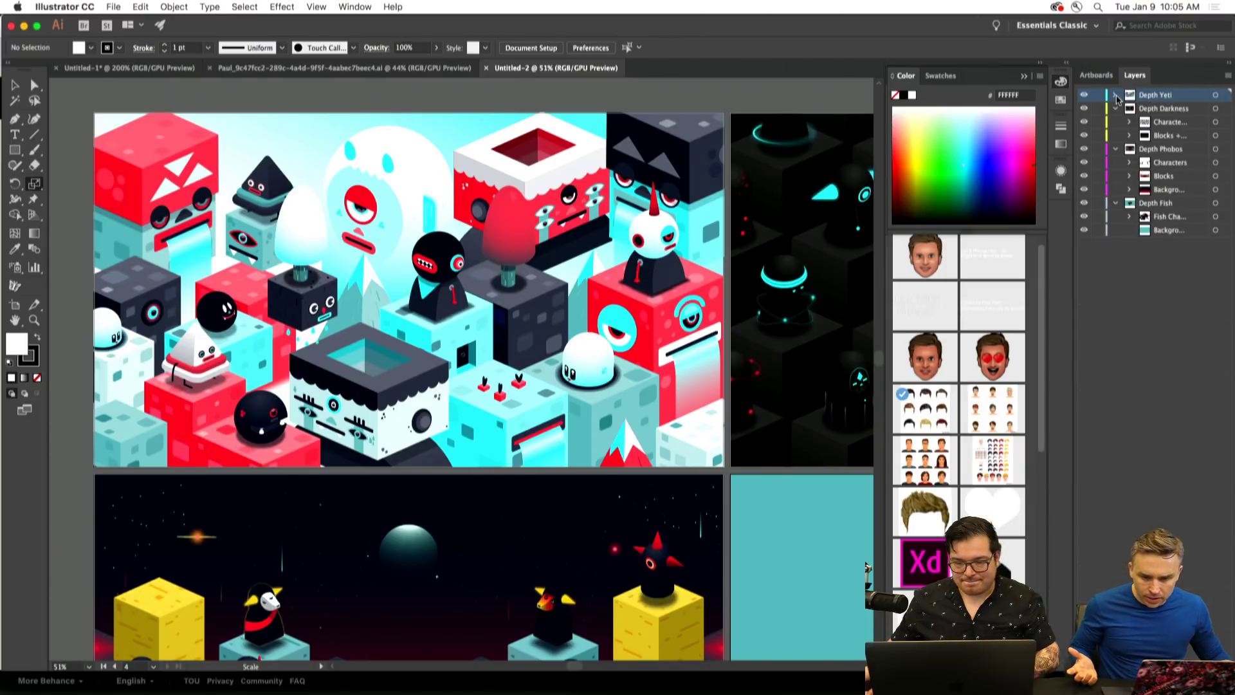
{"action": "left_click", "coordinate": [1115, 95]}
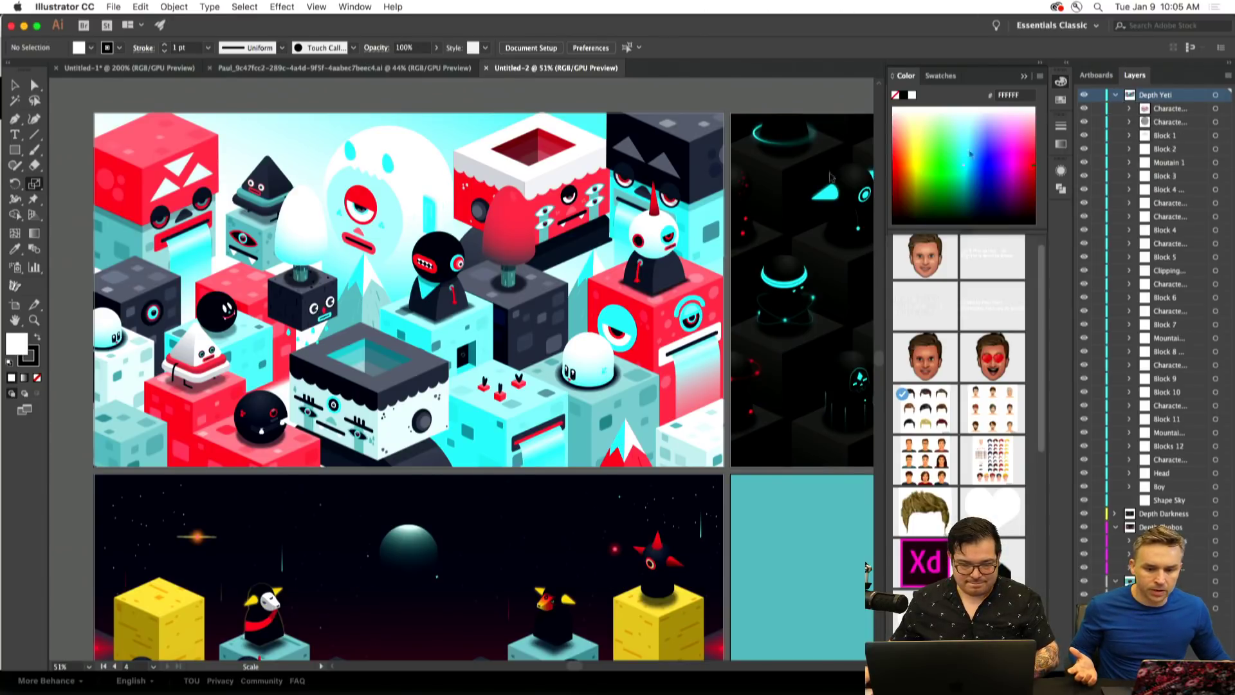
{"action": "left_click", "coordinate": [16, 86]}
{"action": "left_click", "coordinate": [519, 175]}
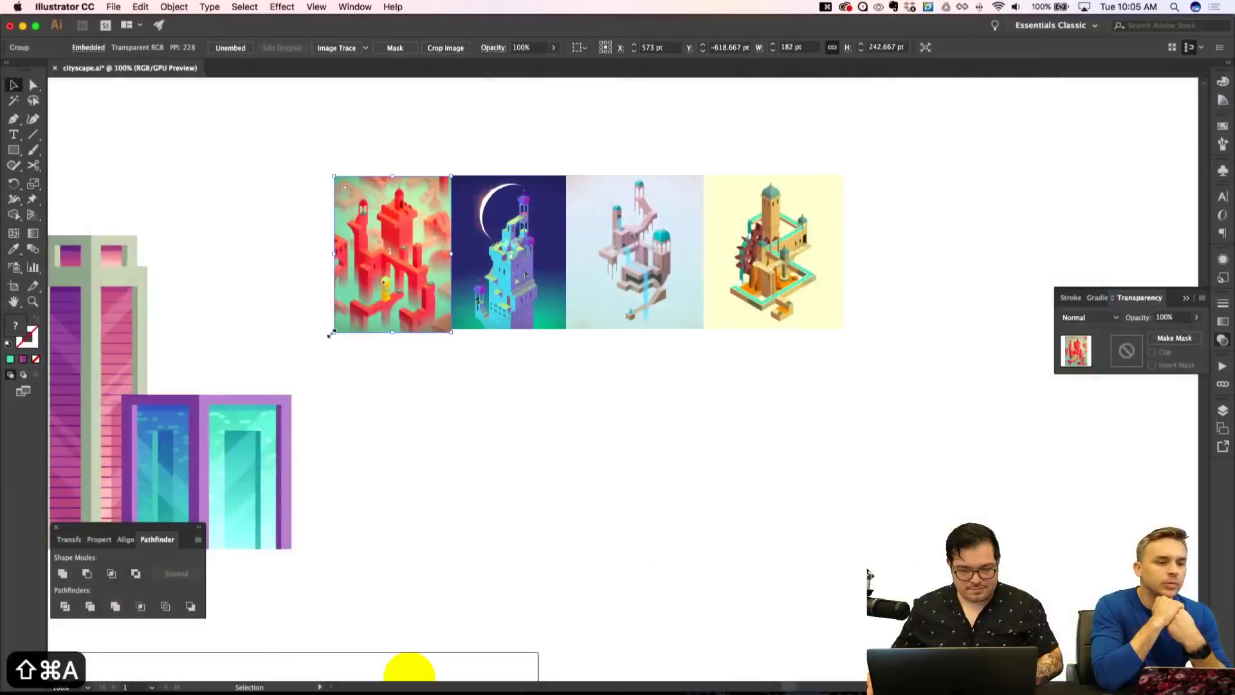
Scale the red castle image proportionally to about 178 × 237 pt to match the height of the neighbouring images.
{"action": "mouse_move", "coordinate": [330, 330]}
{"action": "left_mouse_down"}
{"action": "mouse_move", "coordinate": [314, 359]}
{"action": "mouse_move", "coordinate": [335, 329]}
{"action": "left_mouse_up"}
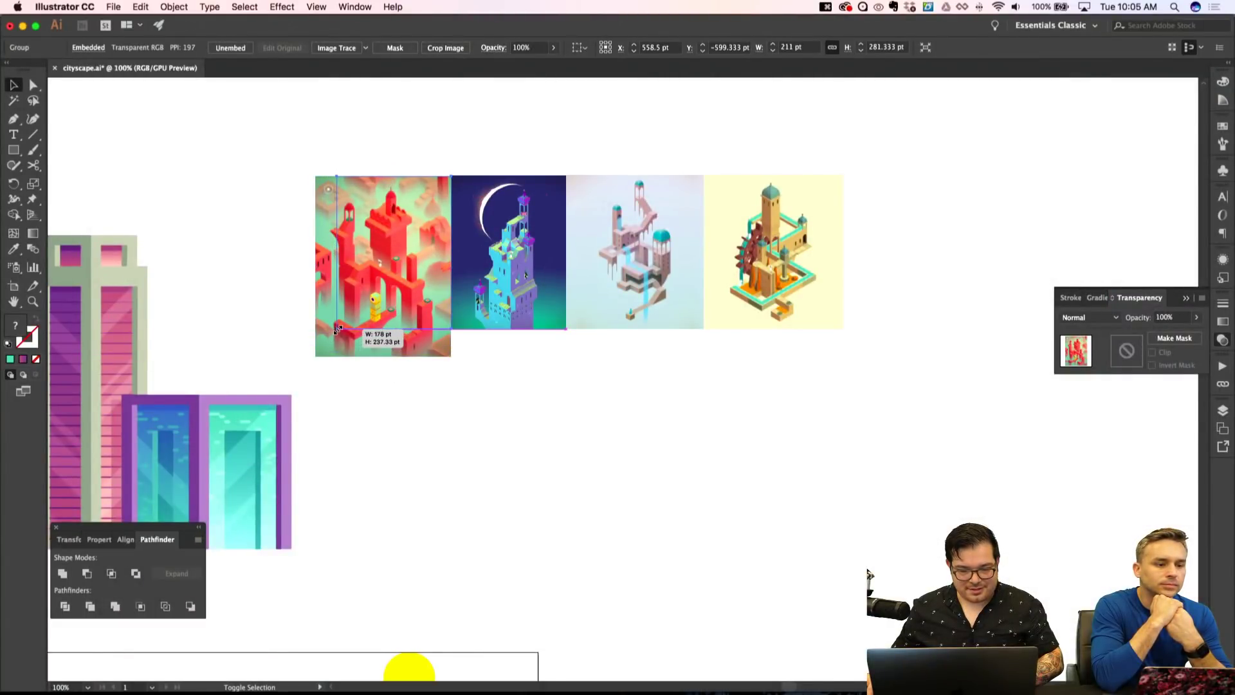
{"action": "key", "text": "Return"}
{"action": "key", "text": "shift+super+a"}
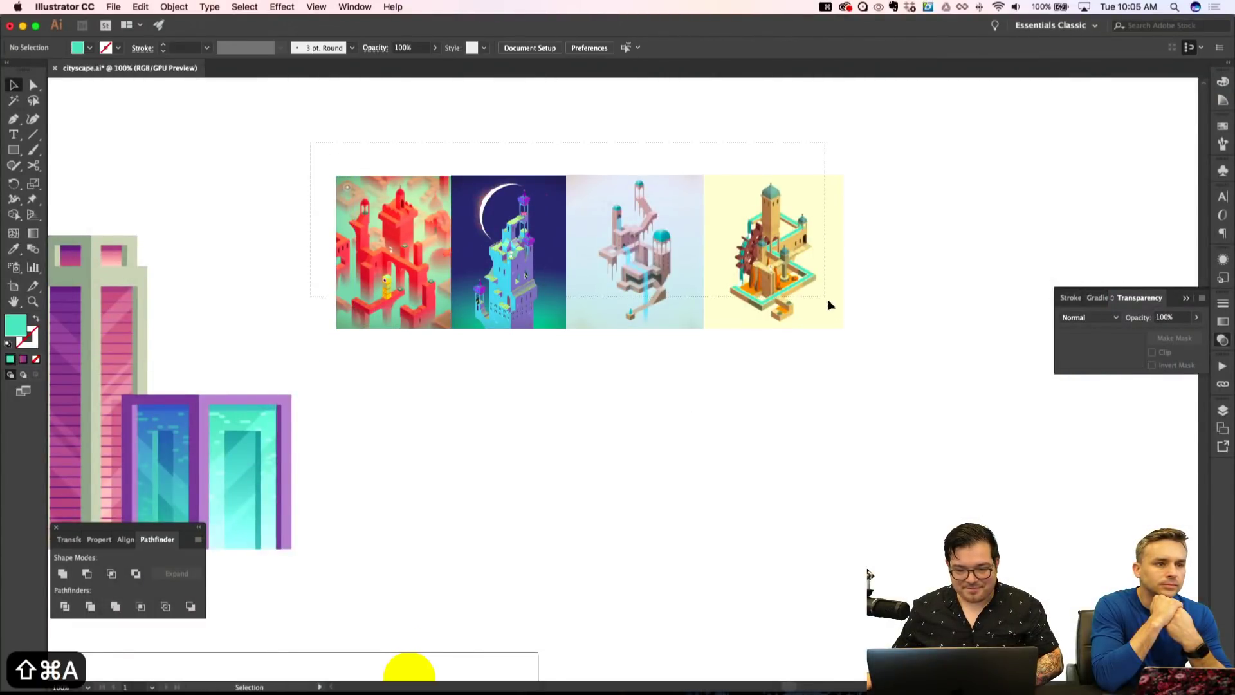
Group the four isometric reference images and move the group slightly upward and to the left.
{"action": "left_click", "coordinate": [875, 329]}
{"action": "key", "text": "super+g"}
{"action": "key", "text": "shift+super+a"}
{"action": "left_click_drag", "start_coordinate": [638, 263], "coordinate": [611, 196]}
{"action": "key", "text": "shift+super+a"}
Resize the red castle image within the group to 179.25 × 239 pt so it lines up with the row.
{"action": "scroll", "coordinate": [816, 328], "scroll_direction": "up", "scroll_amount": 5}
{"action": "scroll", "coordinate": [817, 328], "scroll_direction": "left", "scroll_amount": 3}
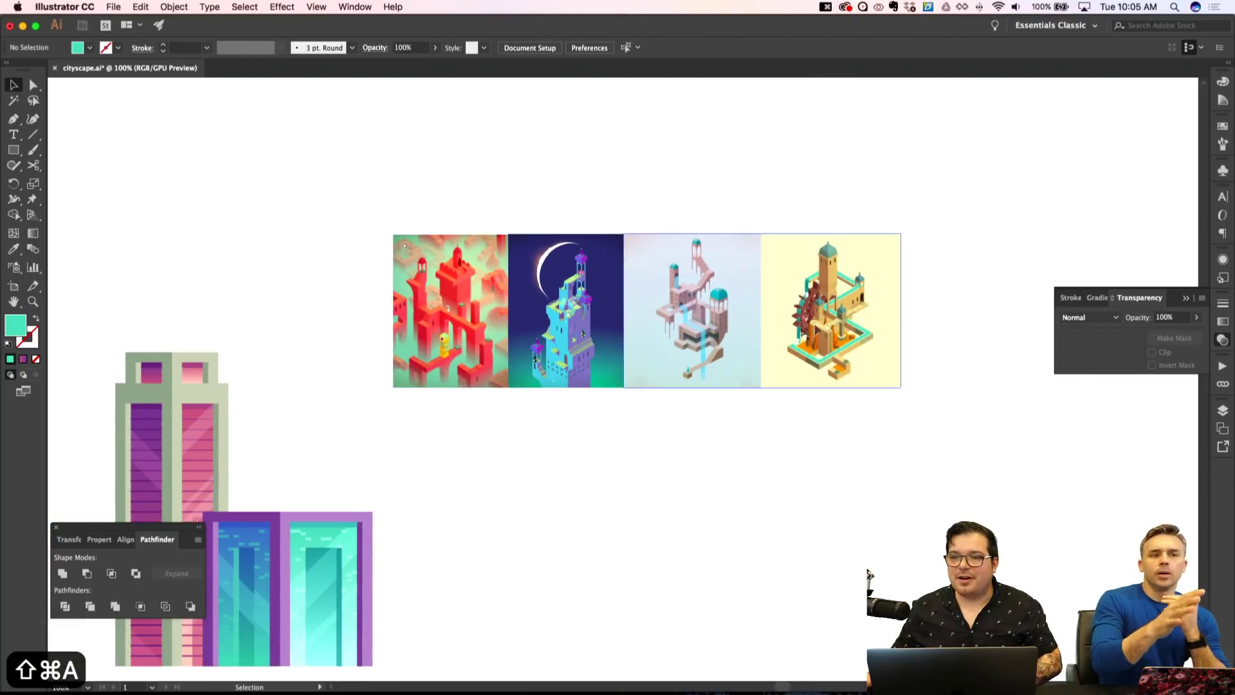
{"action": "left_click", "coordinate": [450, 322]}
{"action": "mouse_move", "coordinate": [394, 235]}
{"action": "left_mouse_down"}
{"action": "mouse_move", "coordinate": [418, 269]}
{"action": "mouse_move", "coordinate": [392, 234]}
{"action": "left_mouse_up"}
{"action": "key", "text": "shift+super+a"}
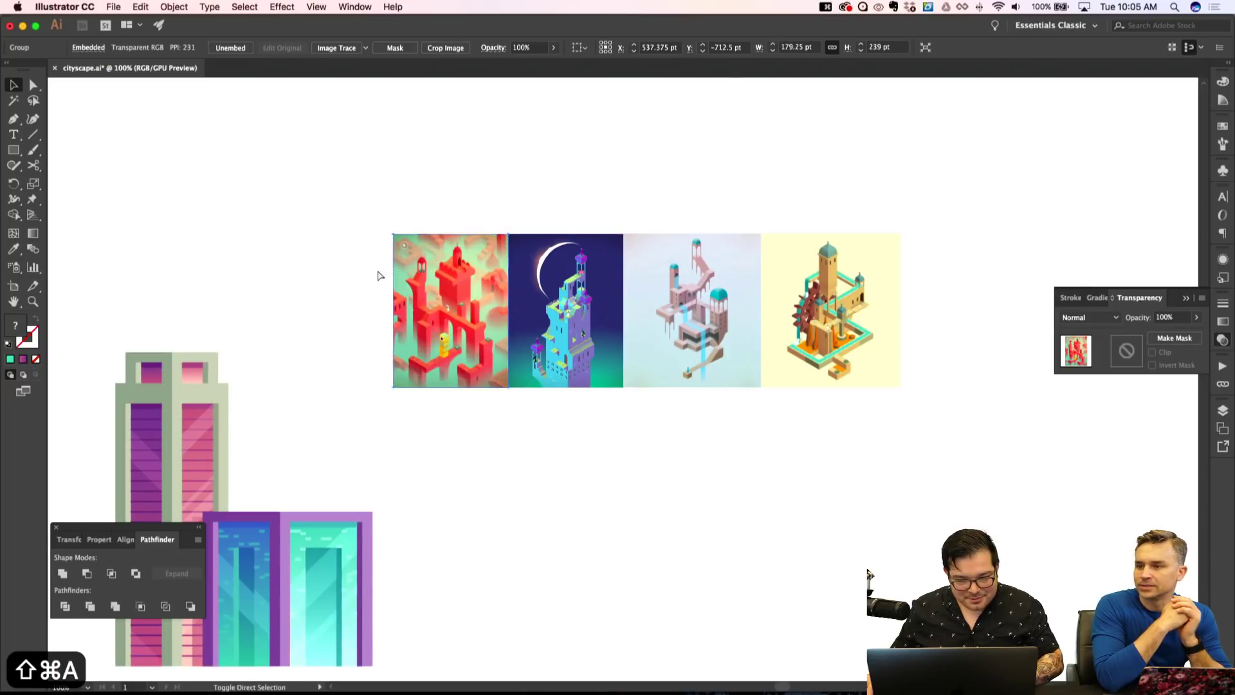
{"action": "scroll", "coordinate": [385, 265], "scroll_direction": "left", "scroll_amount": 3}
{"action": "scroll", "coordinate": [385, 265], "scroll_direction": "down", "scroll_amount": 2}
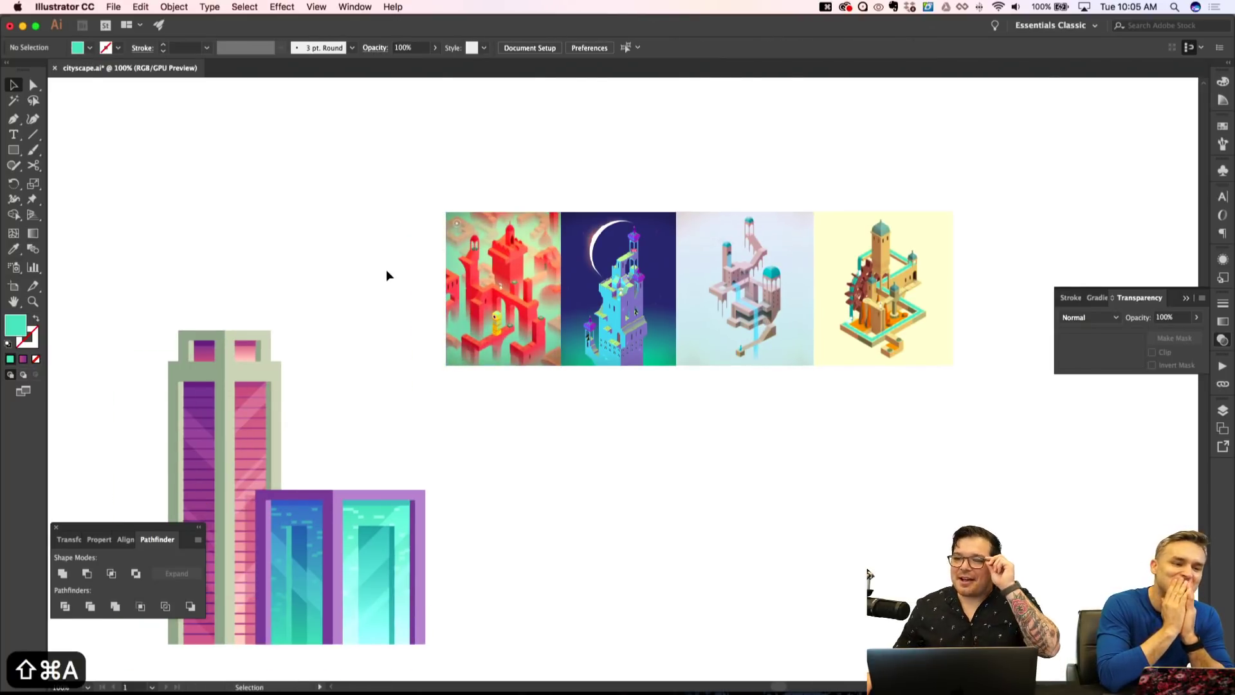
{"action": "left_click_drag", "start_coordinate": [578, 328], "coordinate": [394, 190]}
{"action": "key", "text": "super+z"}
{"action": "key", "text": "shift+super+a"}
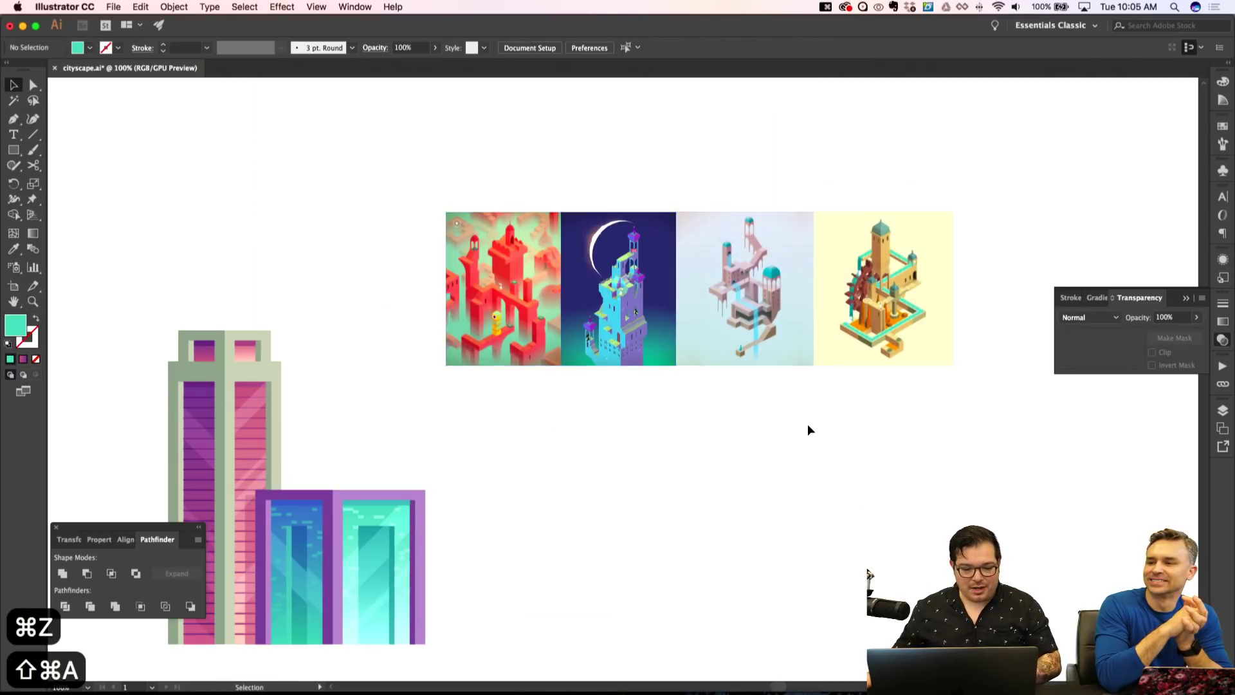
Show the grid with snapping and draw a narrow vertical teal rectangle beside the purple building, aligned to its base.
{"action": "scroll", "coordinate": [800, 425], "scroll_direction": "down", "scroll_amount": 3}
{"action": "key", "text": "super+equal"}
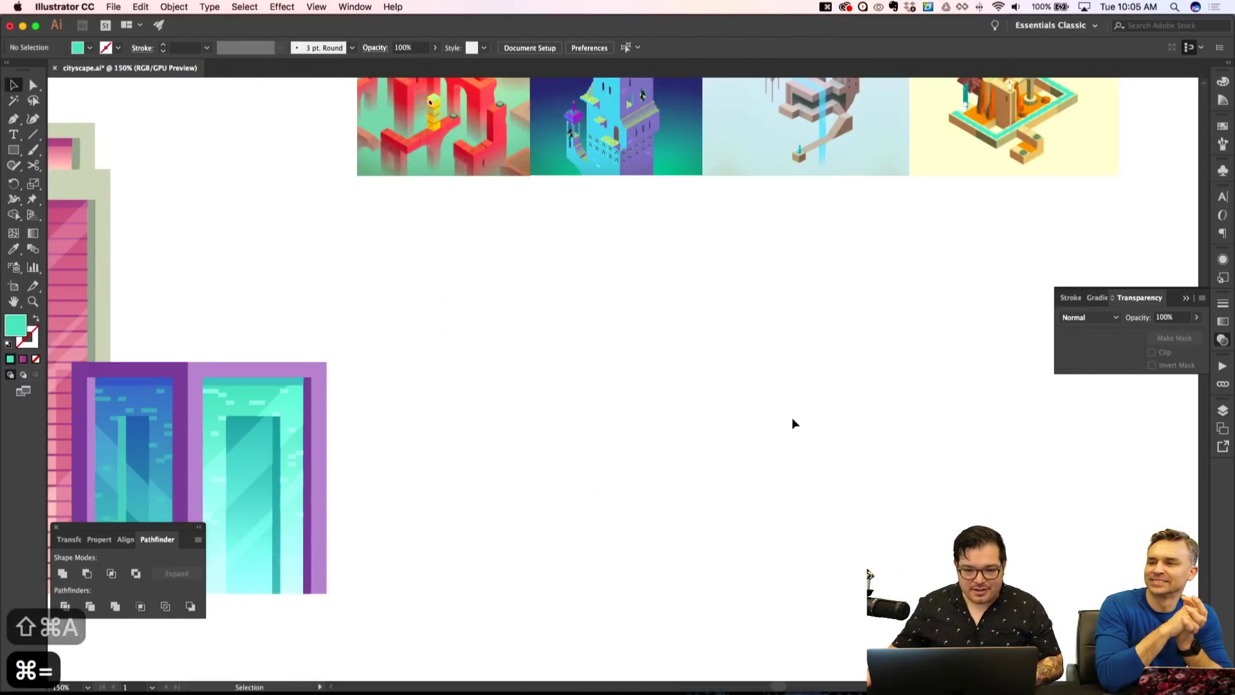
{"action": "scroll", "coordinate": [792, 421], "scroll_direction": "up", "scroll_amount": 5}
{"action": "scroll", "coordinate": [733, 356], "scroll_direction": "right", "scroll_amount": 1}
{"action": "scroll", "coordinate": [638, 395], "scroll_direction": "down", "scroll_amount": 8}
{"action": "scroll", "coordinate": [567, 393], "scroll_direction": "left", "scroll_amount": 3}
{"action": "key", "text": "m"}
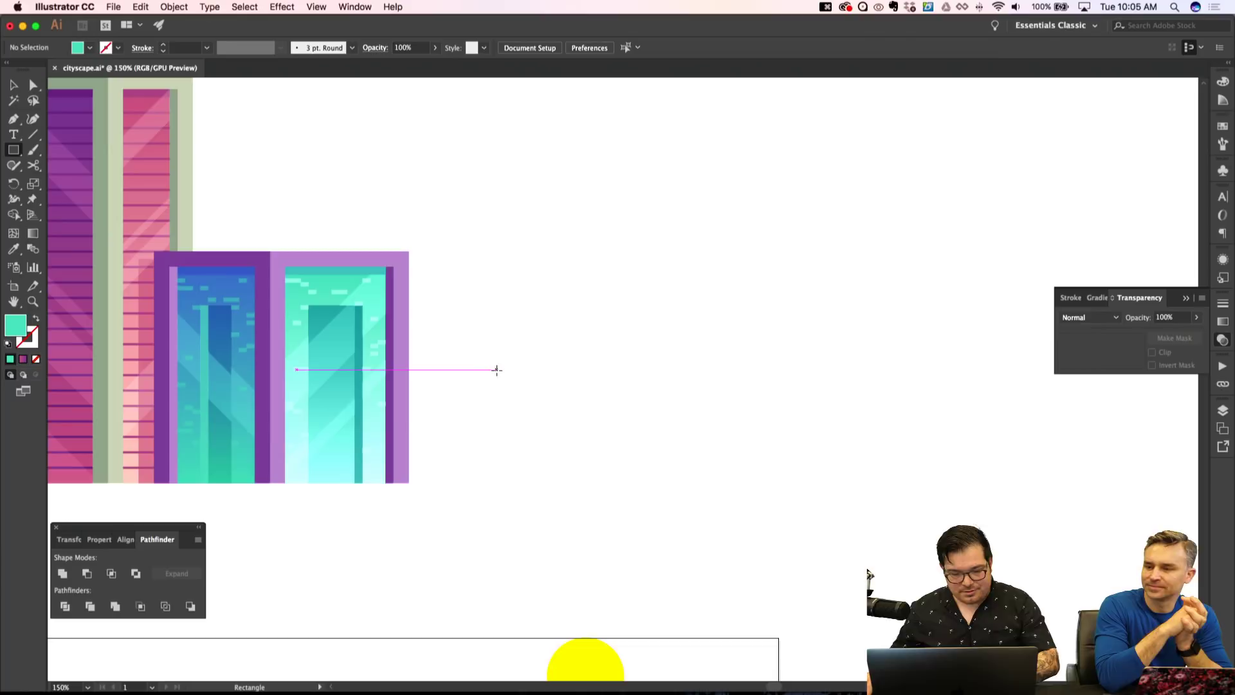
{"action": "key", "text": "super+apostrophe"}
{"action": "key", "text": "super+equal"}
{"action": "key", "text": "shift+super+apostrophe"}
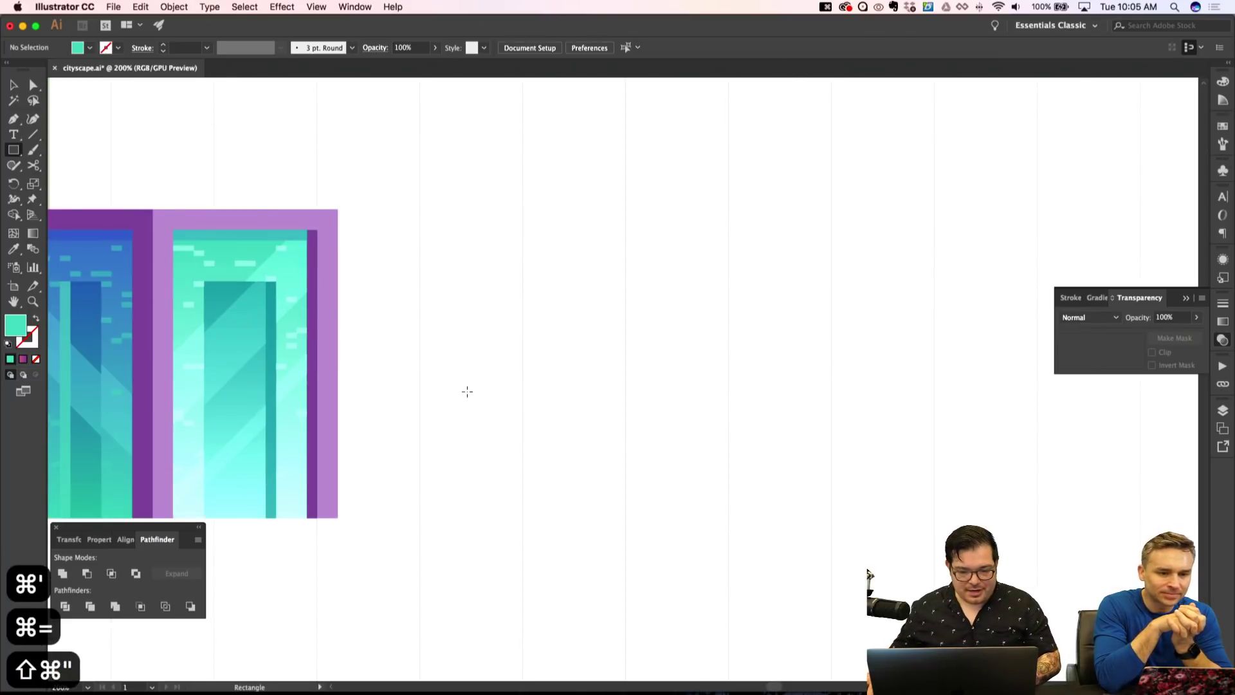
{"action": "left_click_drag", "start_coordinate": [466, 365], "coordinate": [482, 518]}
{"action": "key", "text": "shift+super+a"}
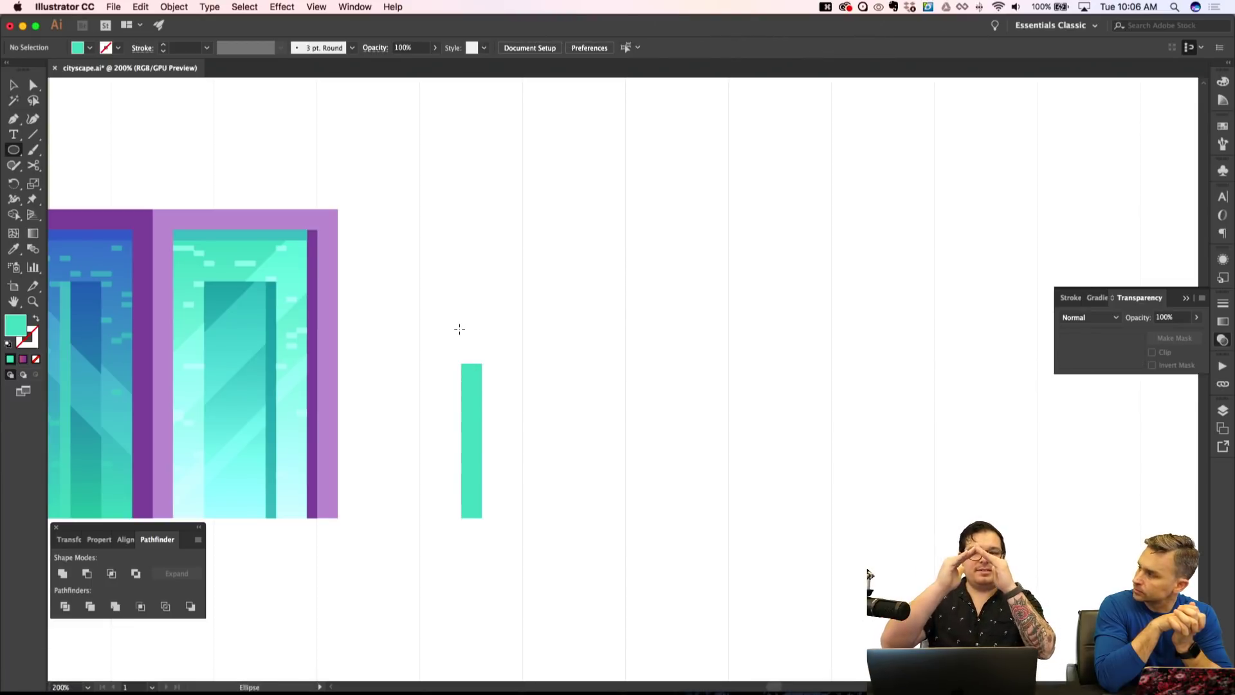
Widen the teal rectangle to 32 pt by shifting its right edge outward.
{"action": "key", "text": "a"}
{"action": "left_click_drag", "start_coordinate": [467, 337], "coordinate": [542, 567]}
{"action": "key", "text": "shift+Right"}
{"action": "key", "text": "shift+Right"}
{"action": "key", "text": "shift+super+a"}
Draw a 144 pt circle centred on the rectangle's top edge level, with its left edge aligned to the rectangle's left side.
{"action": "key", "text": "l"}
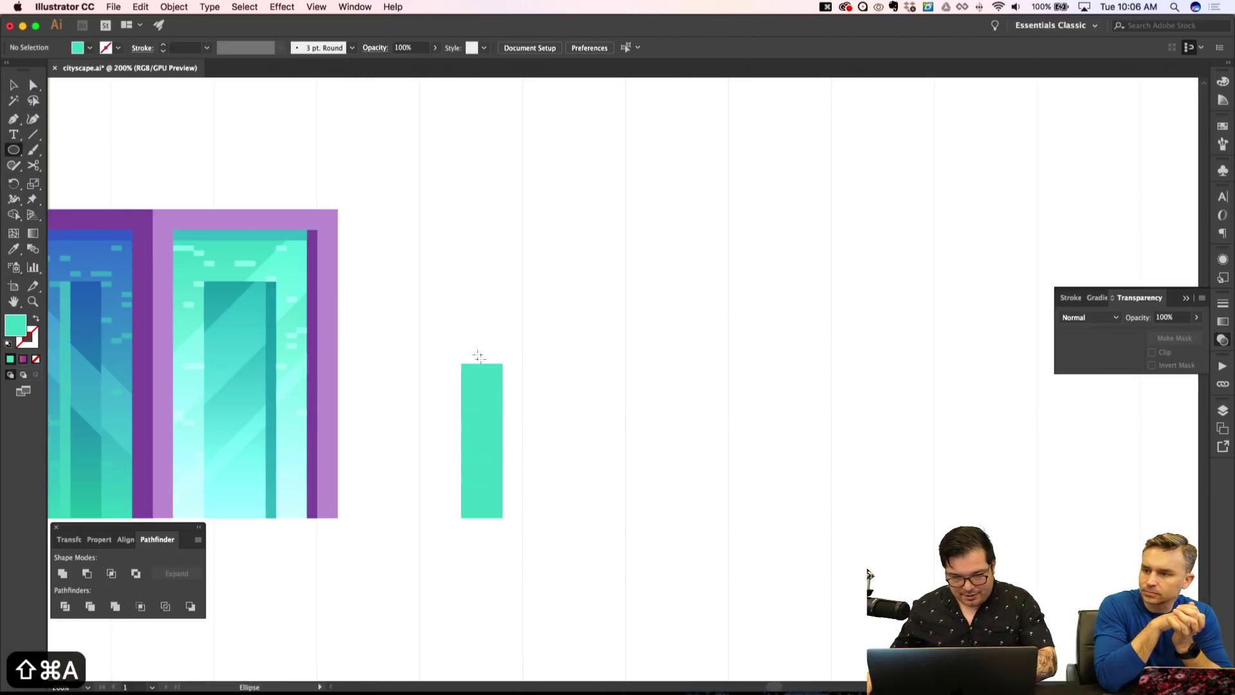
{"action": "left_click_drag", "start_coordinate": [454, 280], "coordinate": [543, 454]}
{"action": "key", "text": "shift+Right"}
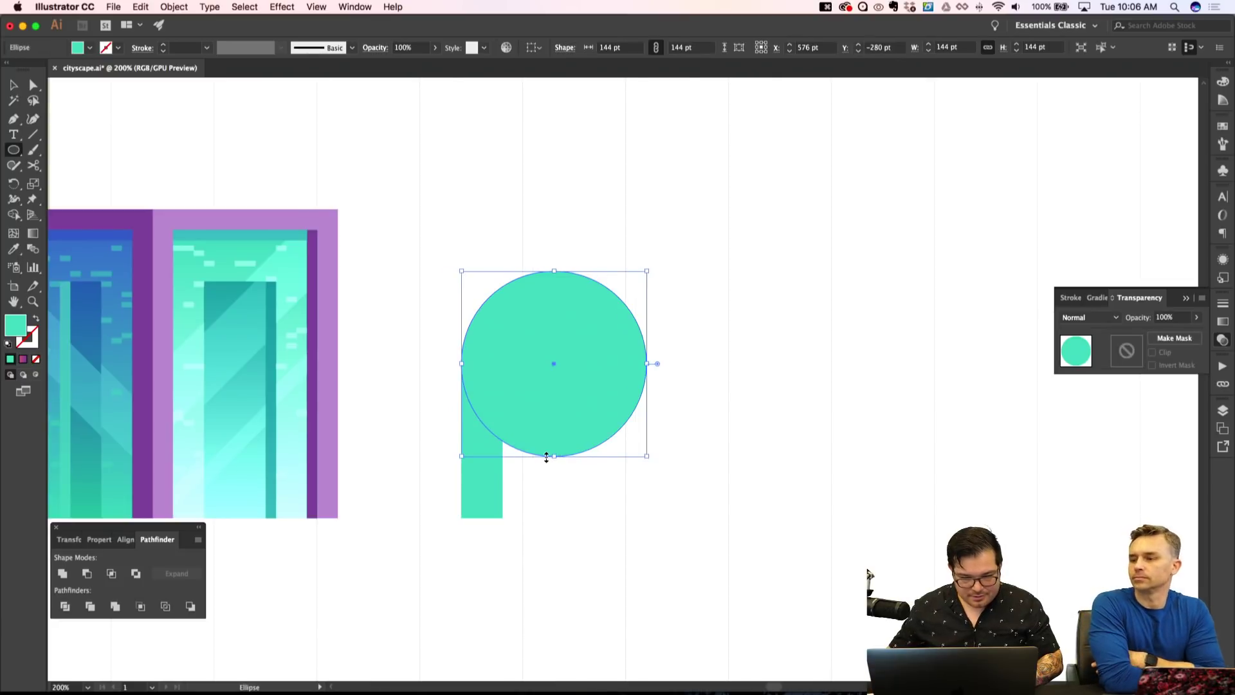
{"action": "key", "text": "super+y"}
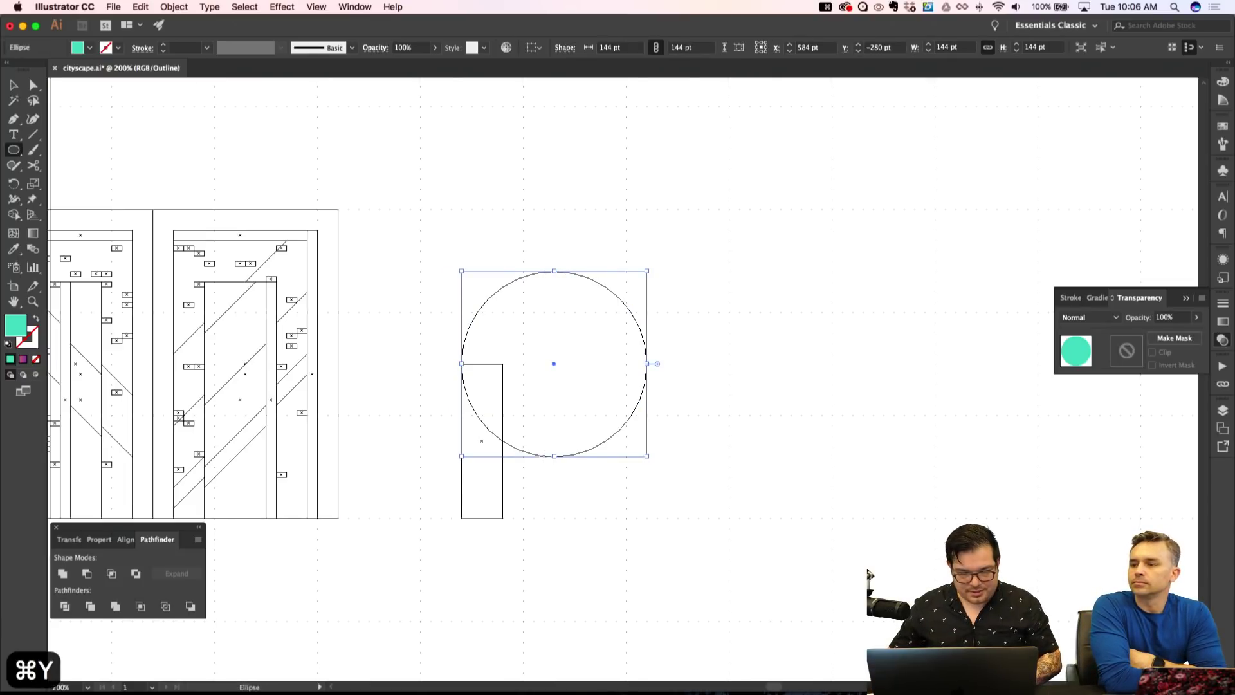
{"action": "key", "text": "super+y"}
Duplicate the circle and shift the copy left until its right edge meets the rectangle's right side, checking in outline view.
{"action": "key", "text": "alt+shift+Left"}
{"action": "key", "text": "alt+shift+Left"}
{"action": "key", "text": "alt+shift+Left"}
{"action": "key", "text": "alt+shift+Left"}
{"action": "key", "text": "alt+shift+Left"}
{"action": "key", "text": "alt+shift+Left"}
{"action": "key", "text": "alt+shift+Left"}
{"action": "key", "text": "alt+shift+Left"}
{"action": "key", "text": "alt+shift+Left"}
{"action": "key", "text": "alt+shift+Left"}
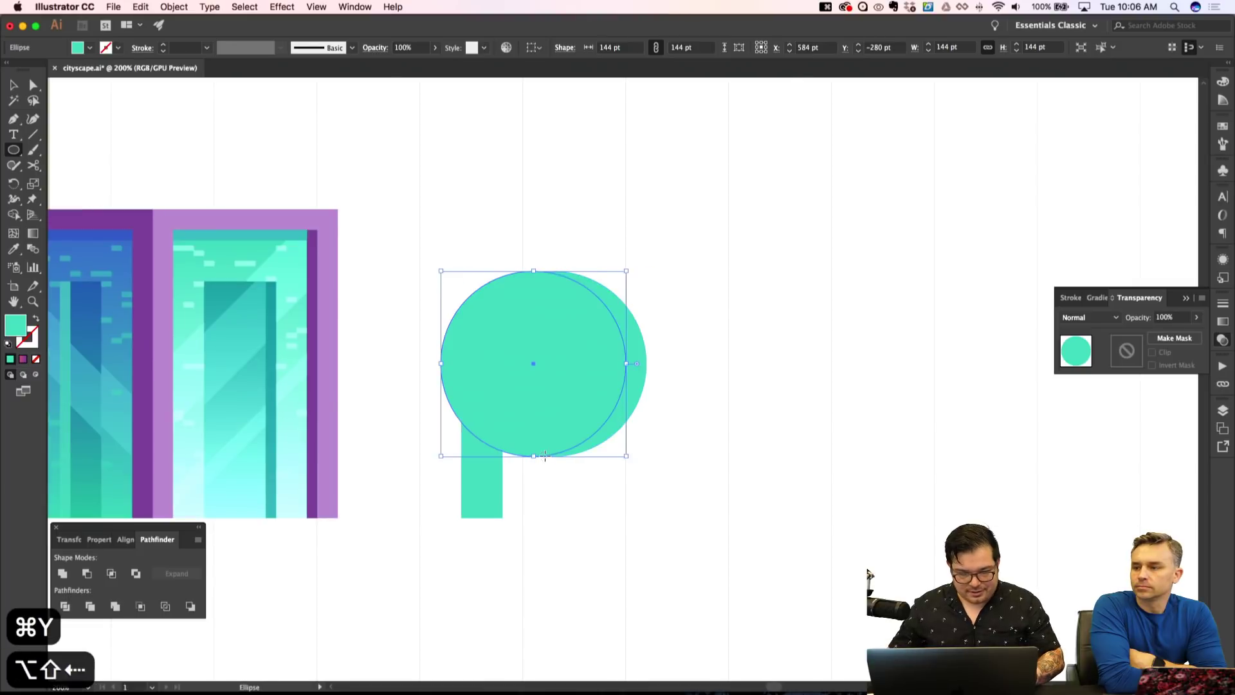
{"action": "key", "text": "super+y"}
{"action": "key", "text": "Left"}
{"action": "key", "text": "Left"}
{"action": "key", "text": "Left"}
{"action": "key", "text": "Left"}
{"action": "key", "text": "Left"}
{"action": "key", "text": "Left"}
{"action": "key", "text": "Left"}
{"action": "key", "text": "Left"}
{"action": "key", "text": "Left"}
{"action": "key", "text": "Left"}
{"action": "key", "text": "Left"}
{"action": "key", "text": "Left"}
{"action": "key", "text": "Left"}
{"action": "key", "text": "Left"}
{"action": "key", "text": "Left"}
{"action": "key", "text": "Left"}
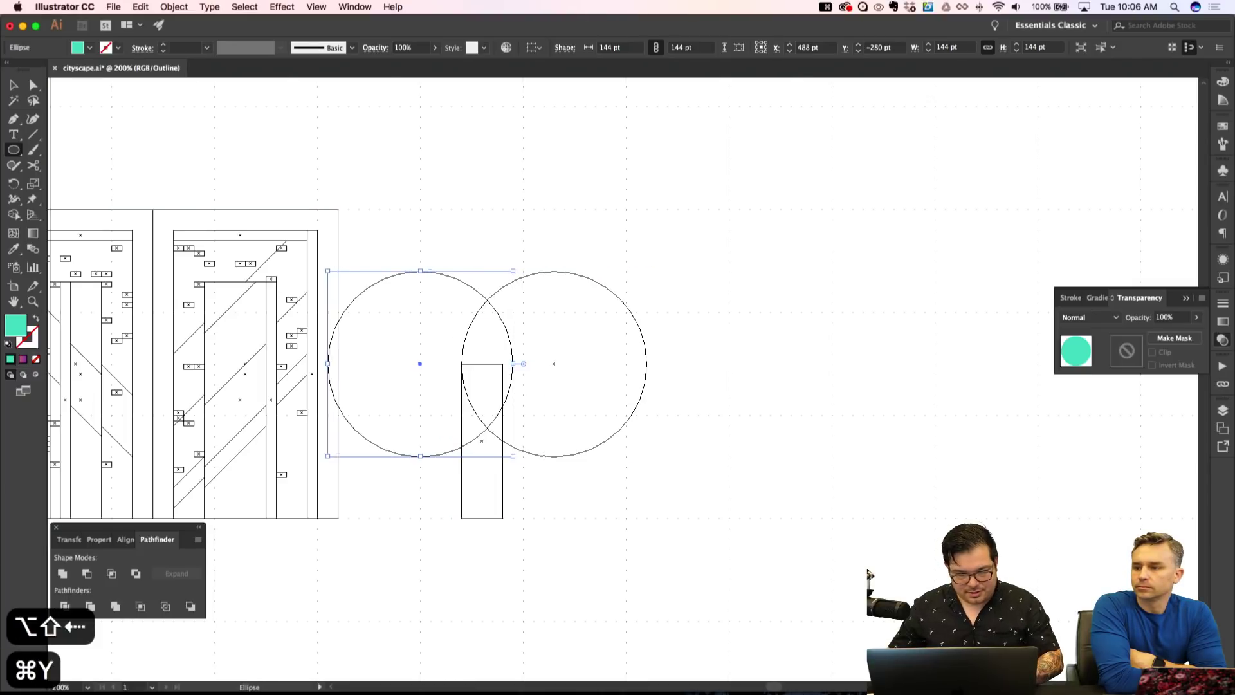
{"action": "key", "text": "super+y"}
Intersect the two overlapping circles to form a pointed top on the rectangle.
{"action": "key", "text": "a"}
{"action": "left_click", "coordinate": [561, 350], "text": "shift"}
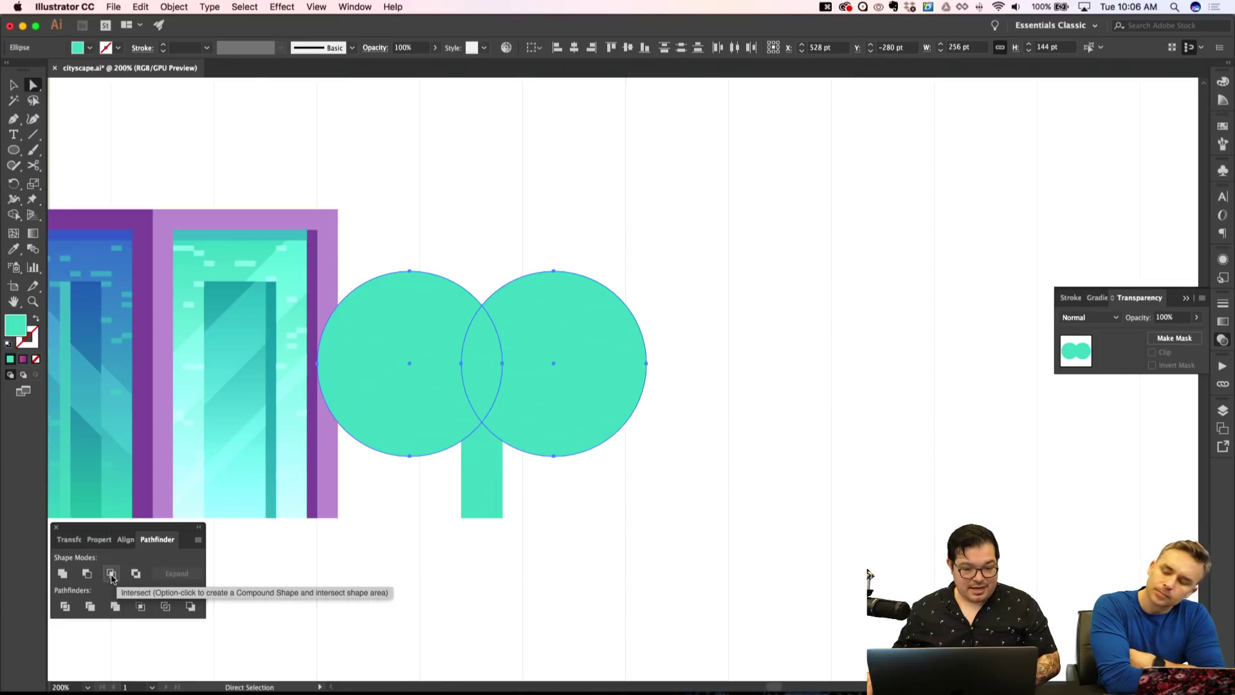
{"action": "left_click", "coordinate": [111, 577]}
{"action": "key", "text": "shift+super+a"}
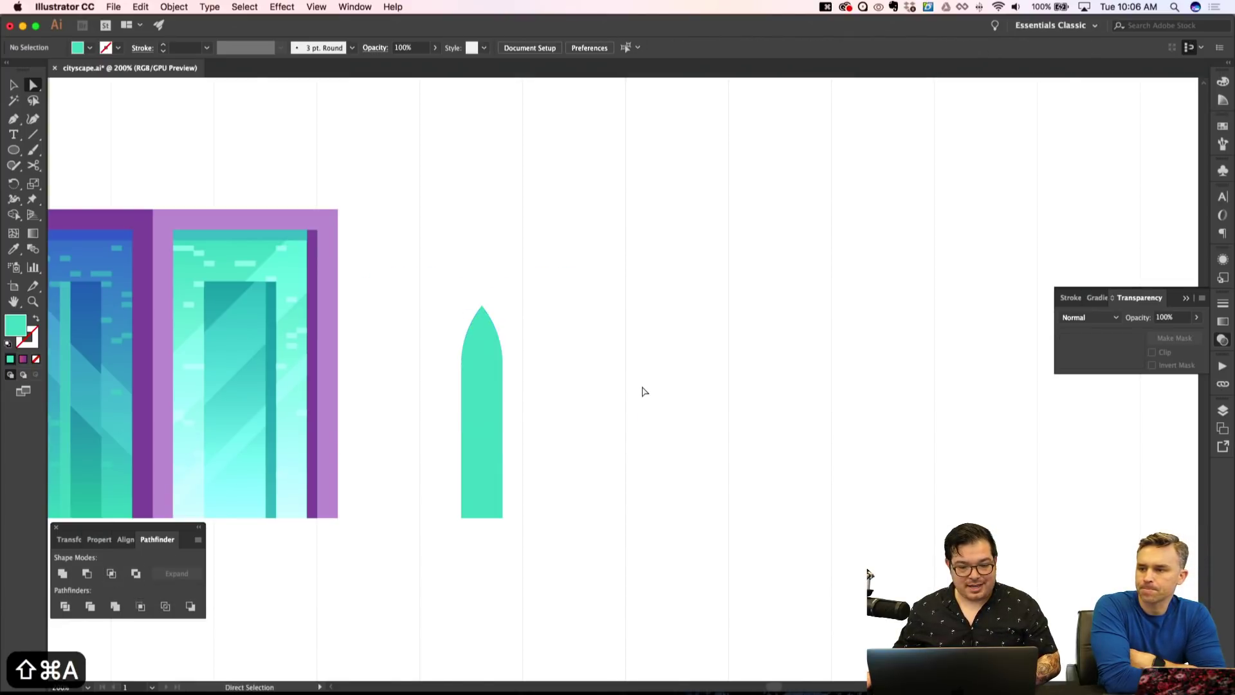
Add a 16 pt circle centred horizontally over the tip of the pointed tower.
{"action": "key", "text": "super+apostrophe"}
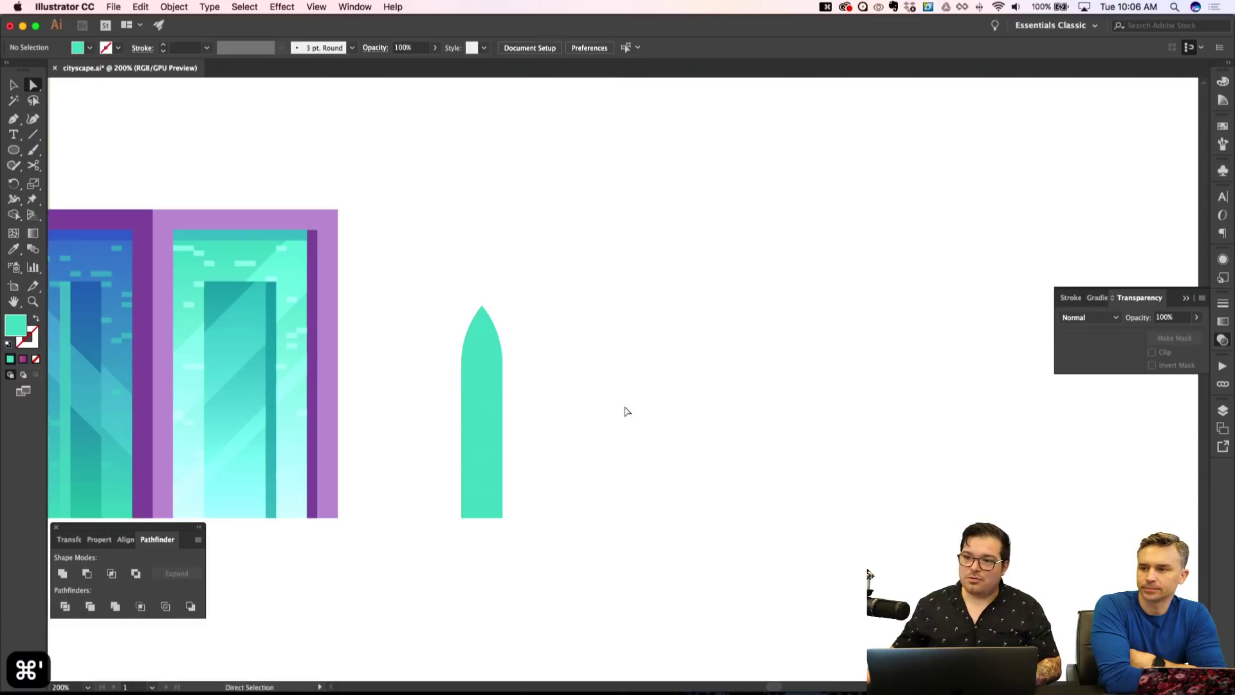
{"action": "key", "text": "l"}
{"action": "left_click_drag", "start_coordinate": [461, 281], "coordinate": [483, 303]}
{"action": "key", "text": "shift+super+apostrophe"}
{"action": "key", "text": "Right"}
{"action": "key", "text": "Right"}
{"action": "key", "text": "Right"}
{"action": "key", "text": "Right"}
{"action": "key", "text": "Right"}
{"action": "key", "text": "Right"}
{"action": "key", "text": "Right"}
{"action": "key", "text": "shift+super+apostrophe"}
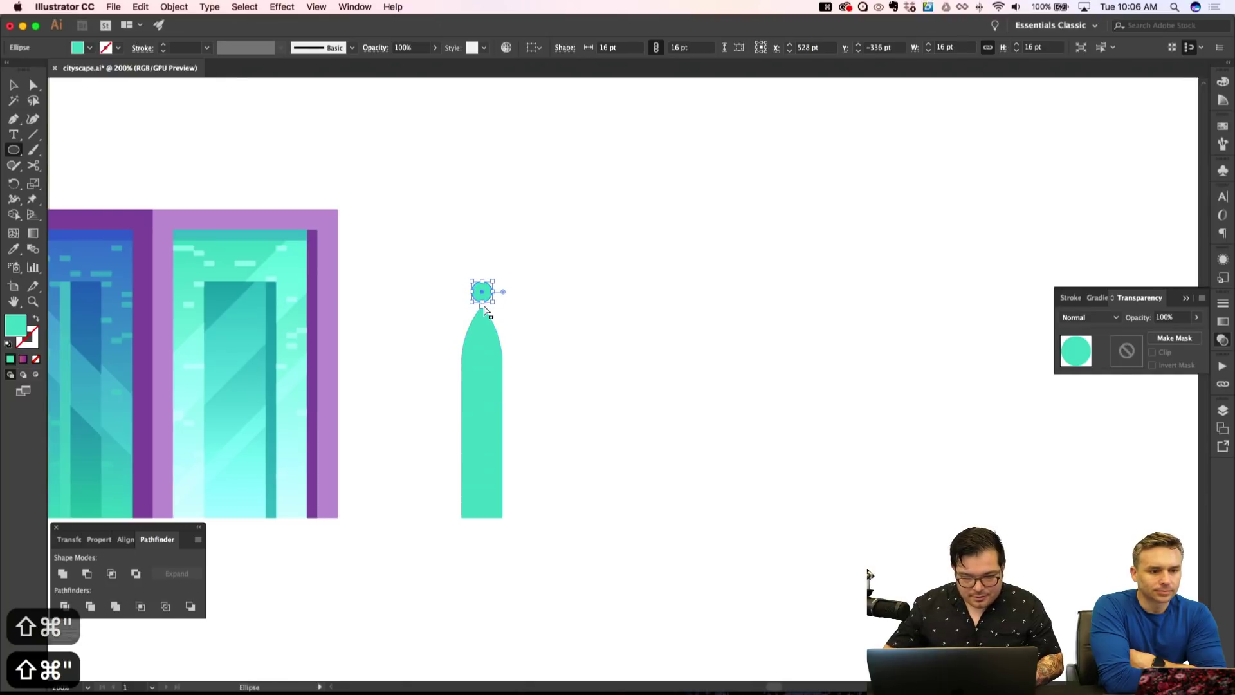
{"action": "key", "text": "shift+super+a"}
Group the rectangle, the pointed top and the small circle into one tower.
{"action": "key", "text": "super+minus"}
{"action": "key", "text": "super+minus"}
{"action": "key", "text": "super+apostrophe"}
{"action": "key", "text": "super+equal"}
{"action": "key", "text": "super+equal"}
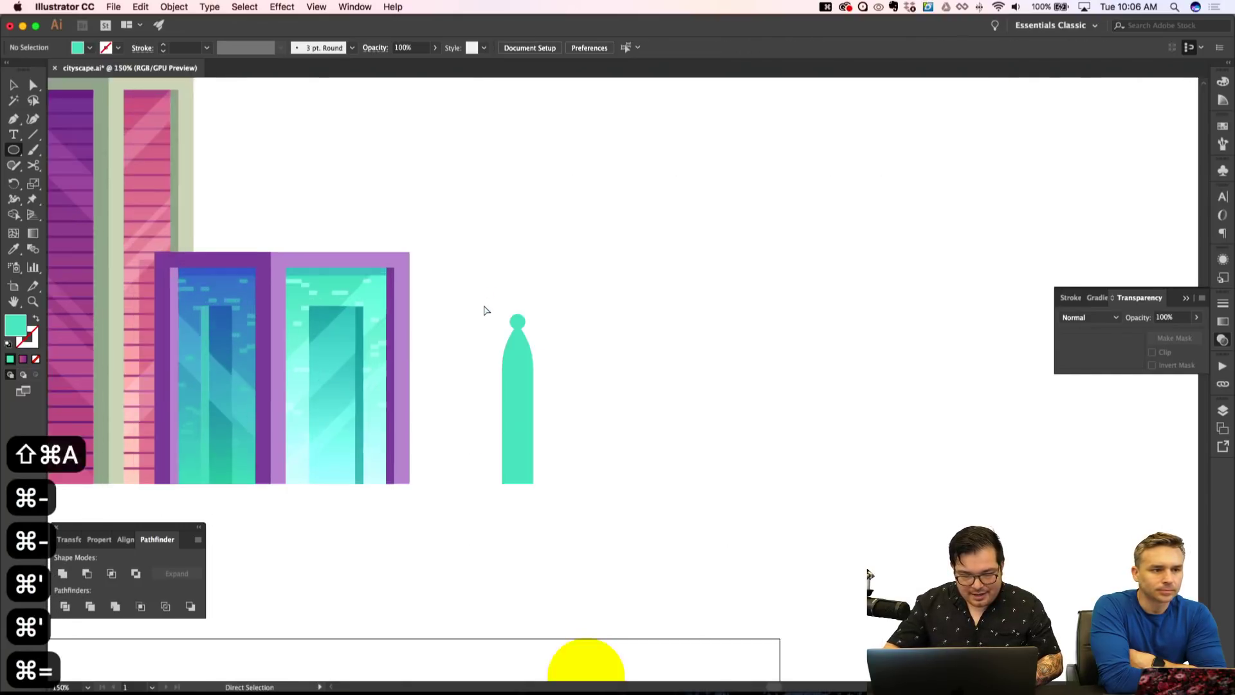
{"action": "left_click_drag", "start_coordinate": [427, 226], "coordinate": [541, 557]}
{"action": "key", "text": "super+g"}
{"action": "key", "text": "shift+super+a"}
Stretch the tower to 192 pt tall by moving its small circle, pointed top and upper rectangle points upward.
{"action": "key", "text": "a"}
{"action": "left_click_drag", "start_coordinate": [436, 282], "coordinate": [554, 406]}
{"action": "key", "text": "shift+super+a"}
{"action": "left_click_drag", "start_coordinate": [413, 267], "coordinate": [581, 433]}
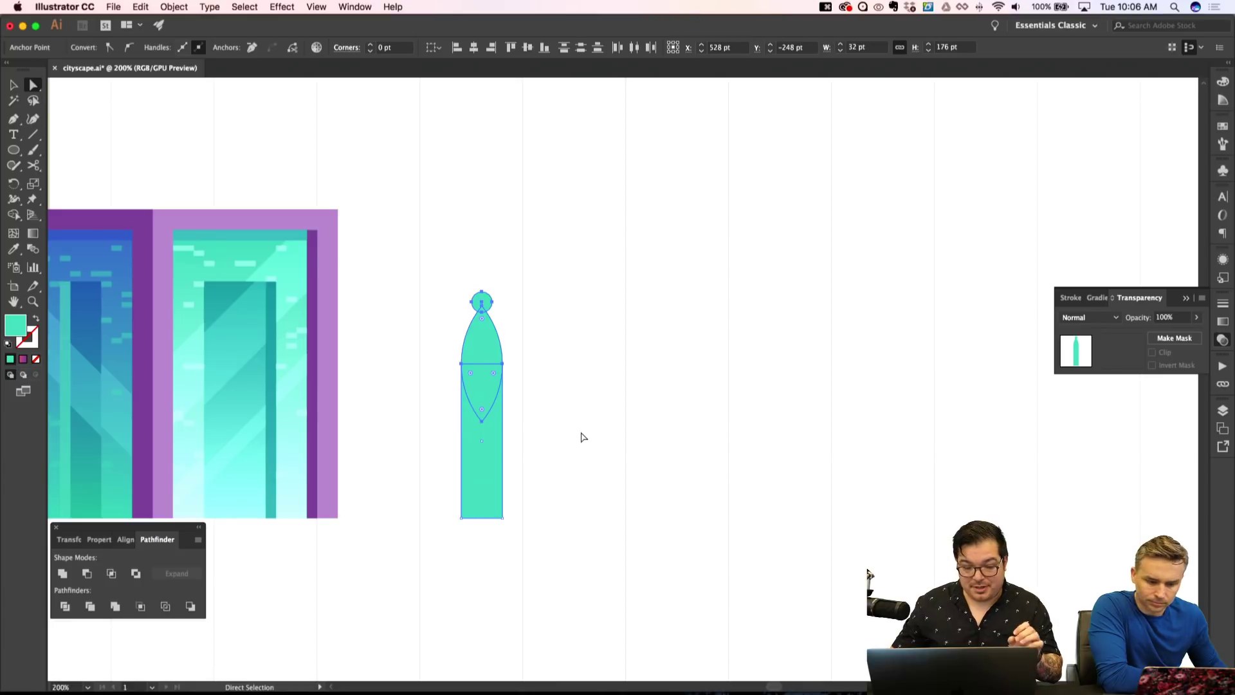
{"action": "key", "text": "Up"}
{"action": "key", "text": "Up"}
{"action": "key", "text": "Up"}
{"action": "key", "text": "Up"}
{"action": "key", "text": "Up"}
{"action": "key", "text": "Up"}
{"action": "key", "text": "Up"}
{"action": "key", "text": "Up"}
{"action": "key", "text": "Up"}
{"action": "key", "text": "Up"}
{"action": "key", "text": "v"}
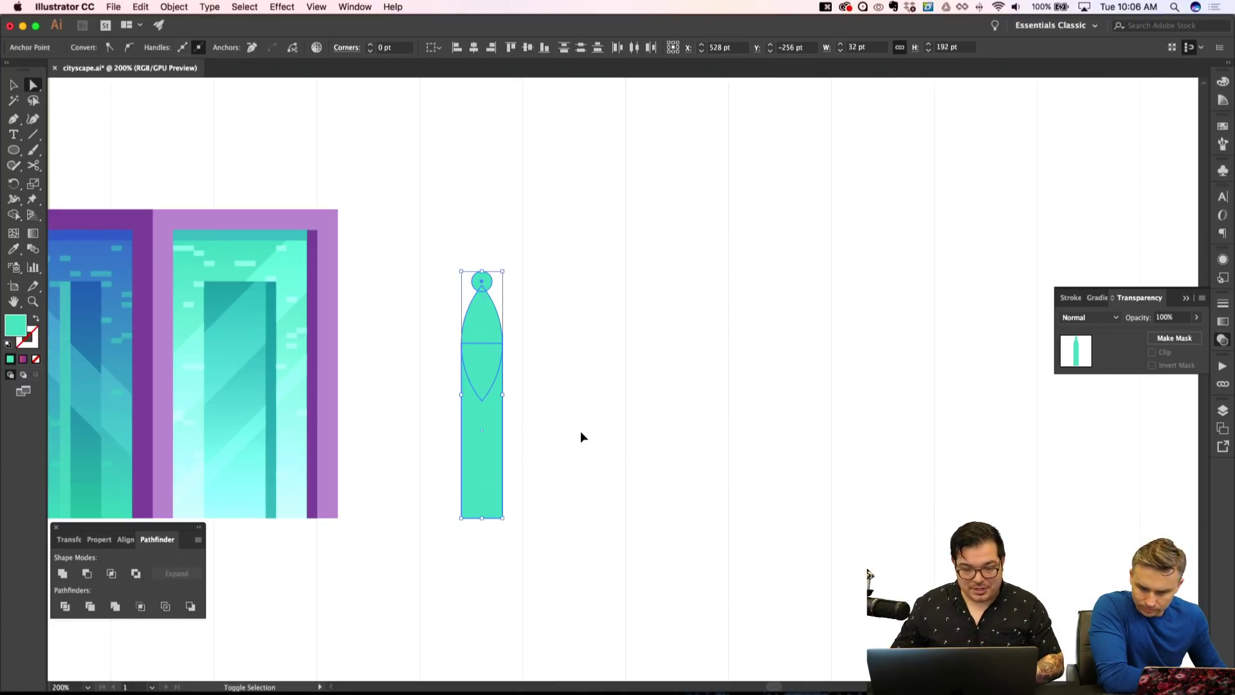
{"action": "key", "text": "shift+super+a"}
{"action": "left_click", "coordinate": [497, 462]}
{"action": "key", "text": "shift+super+a"}
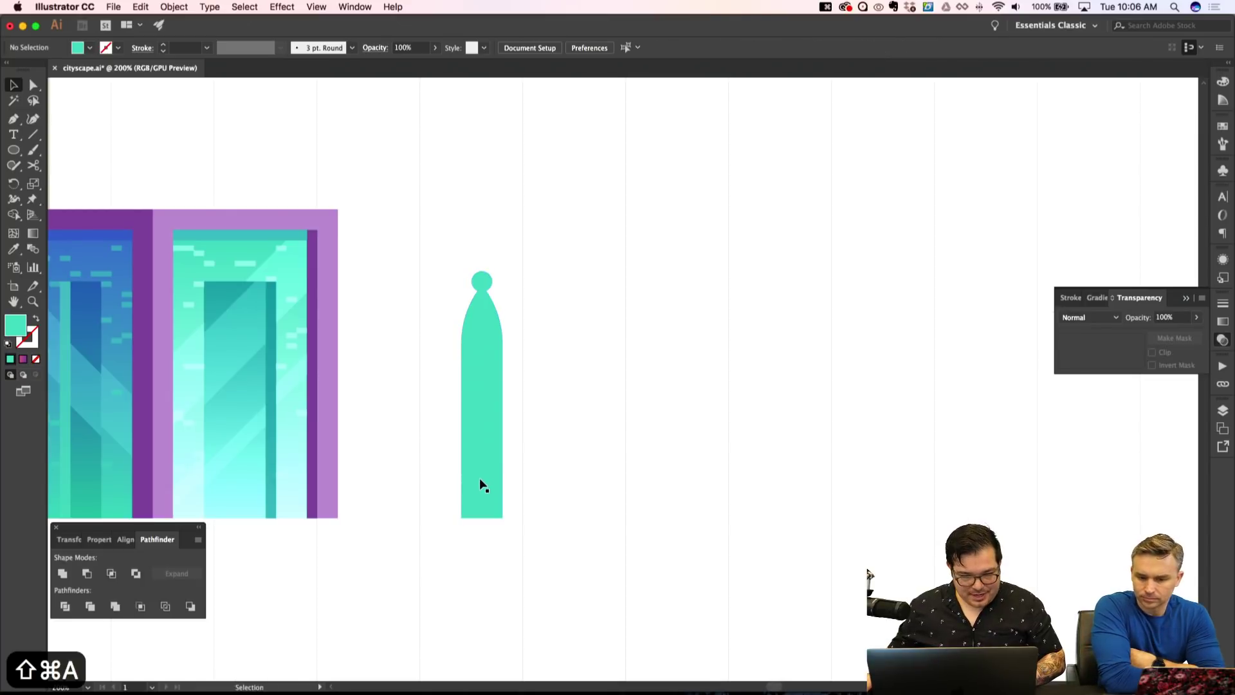
Unite the grouped tower shapes into a single path.
{"action": "left_click", "coordinate": [481, 486]}
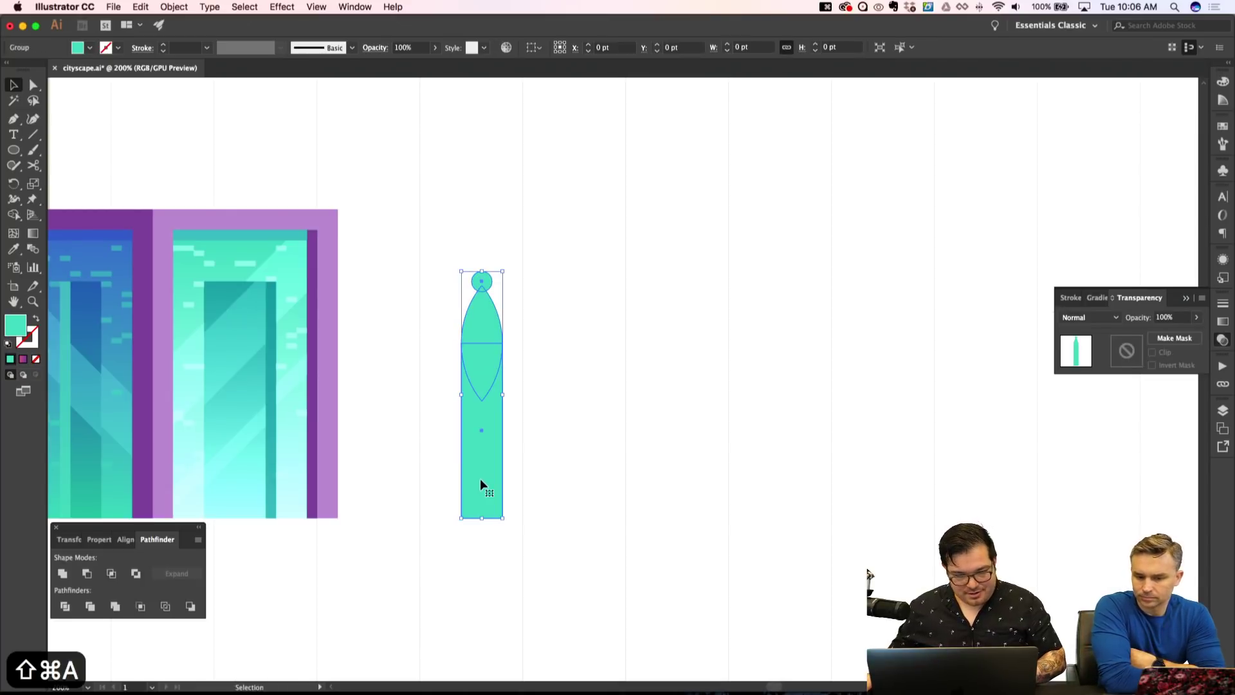
{"action": "left_click", "coordinate": [60, 575]}
{"action": "key", "text": "shift+super+a"}
Fill the tower with the light teal gradient sampled from the purple building's window and set its angle to 90°.
{"action": "left_click", "coordinate": [482, 439]}
{"action": "key", "text": "i"}
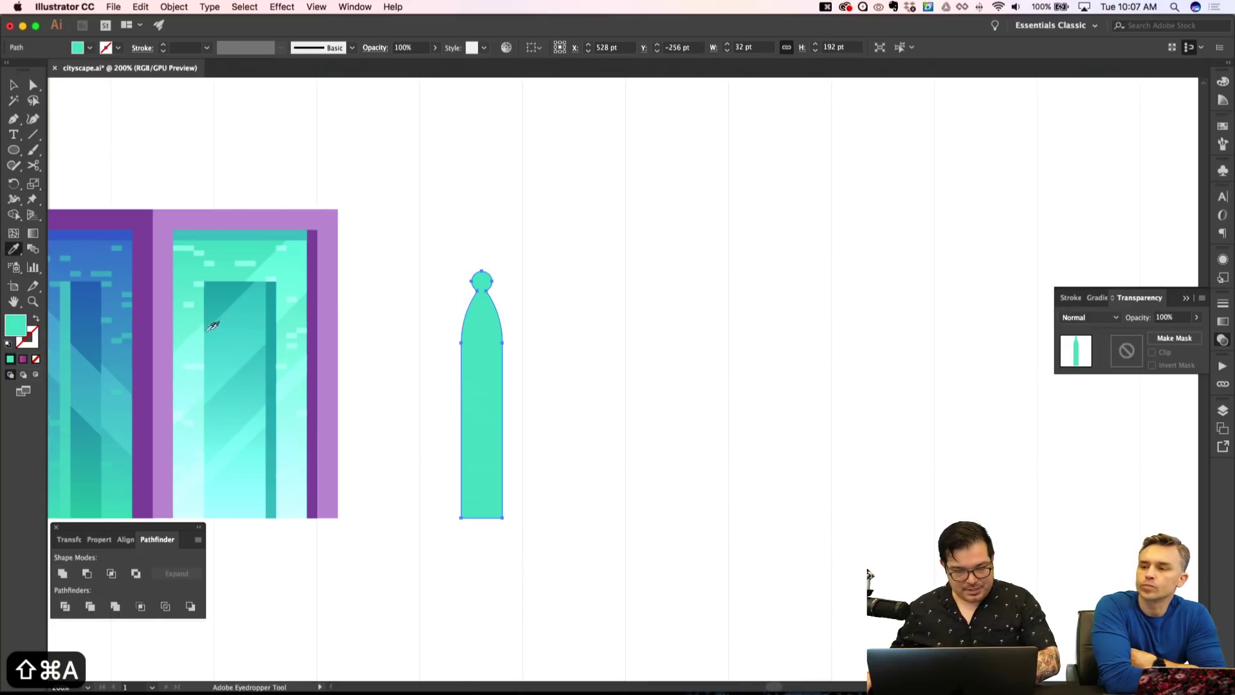
{"action": "left_click", "coordinate": [186, 323]}
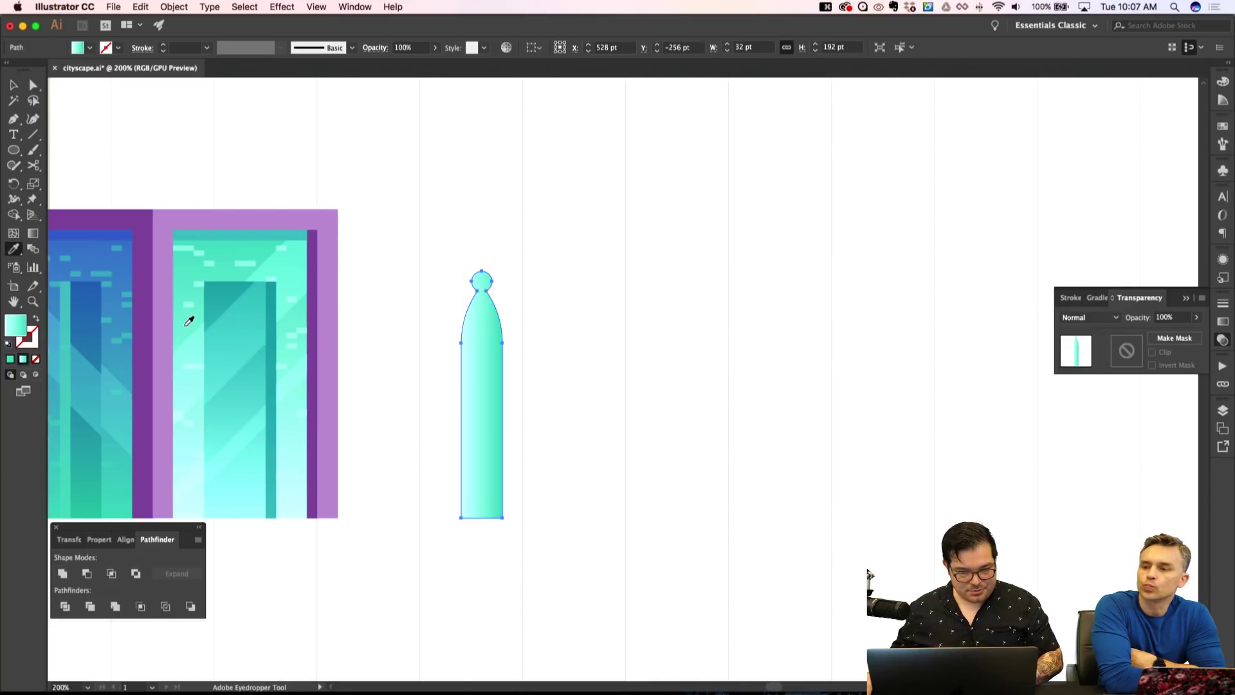
{"action": "left_click", "coordinate": [1222, 323]}
{"action": "left_click", "coordinate": [1158, 351]}
{"action": "left_click", "coordinate": [1175, 424]}
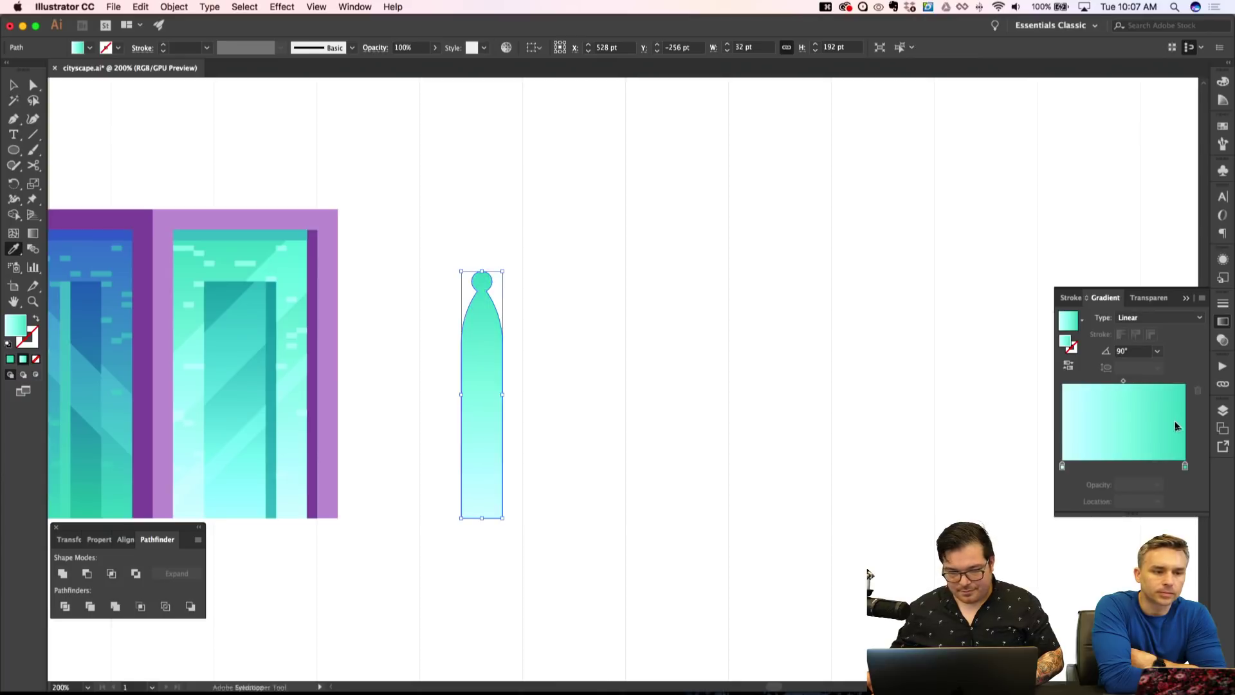
Deselect the tower and hide the grid to view the artwork.
{"action": "key", "text": "shift+super+a"}
{"action": "key", "text": "super+minus"}
{"action": "key", "text": "super+minus"}
{"action": "key", "text": "super+apostrophe"}
{"action": "key", "text": "super+equal"}
{"action": "key", "text": "super+equal"}
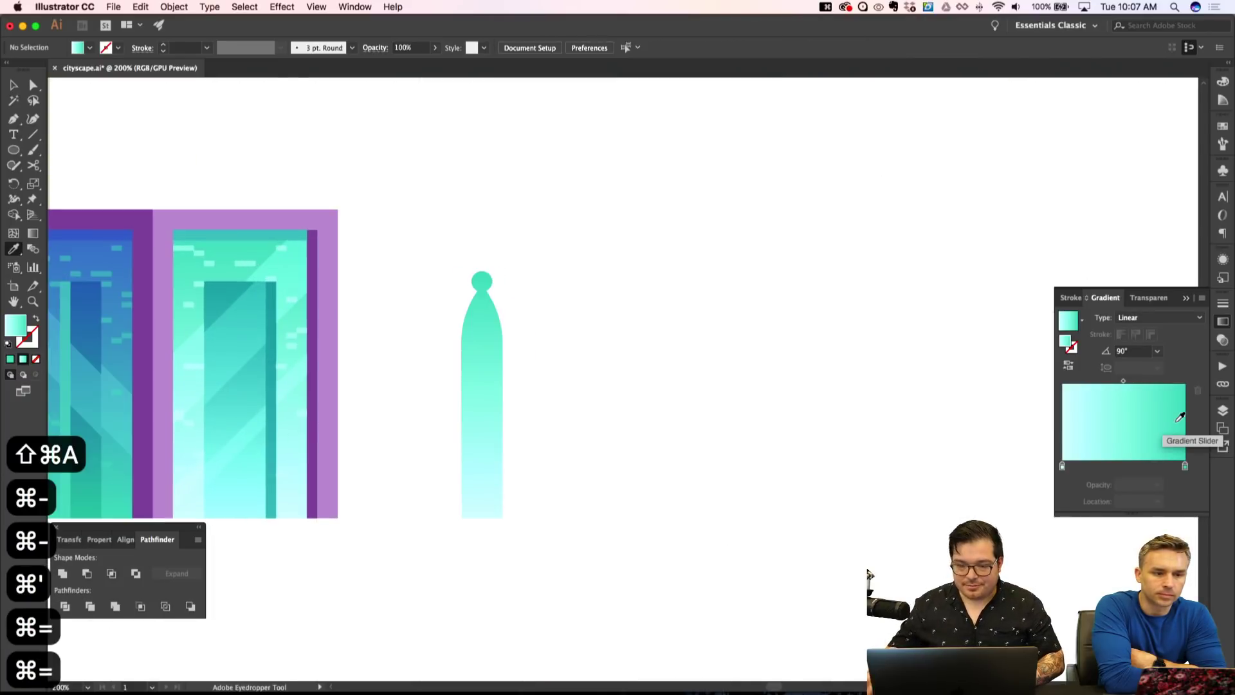
Duplicate the teal tower sideways into an evenly spaced row of three, 112 pt wide overall, and show the grid.
{"action": "key", "text": "v"}
{"action": "left_click_drag", "start_coordinate": [480, 372], "coordinate": [592, 410]}
{"action": "key", "text": "shift+super+a"}
{"action": "key", "text": "shift+super+a"}
{"action": "key", "text": "super+minus"}
{"action": "key", "text": "super+apostrophe"}
{"action": "key", "text": "super+equal"}
Raise the top points of all three towers so they are 272 pt tall, then deselect them and hide the grid.
{"action": "key", "text": "a"}
{"action": "left_click_drag", "start_coordinate": [362, 167], "coordinate": [686, 396]}
{"action": "key", "text": "shift+Up"}
{"action": "key", "text": "shift+Up"}
{"action": "key", "text": "shift+Up"}
{"action": "key", "text": "shift+Up"}
{"action": "key", "text": "shift+Up"}
{"action": "key", "text": "shift+Up"}
{"action": "key", "text": "shift+Up"}
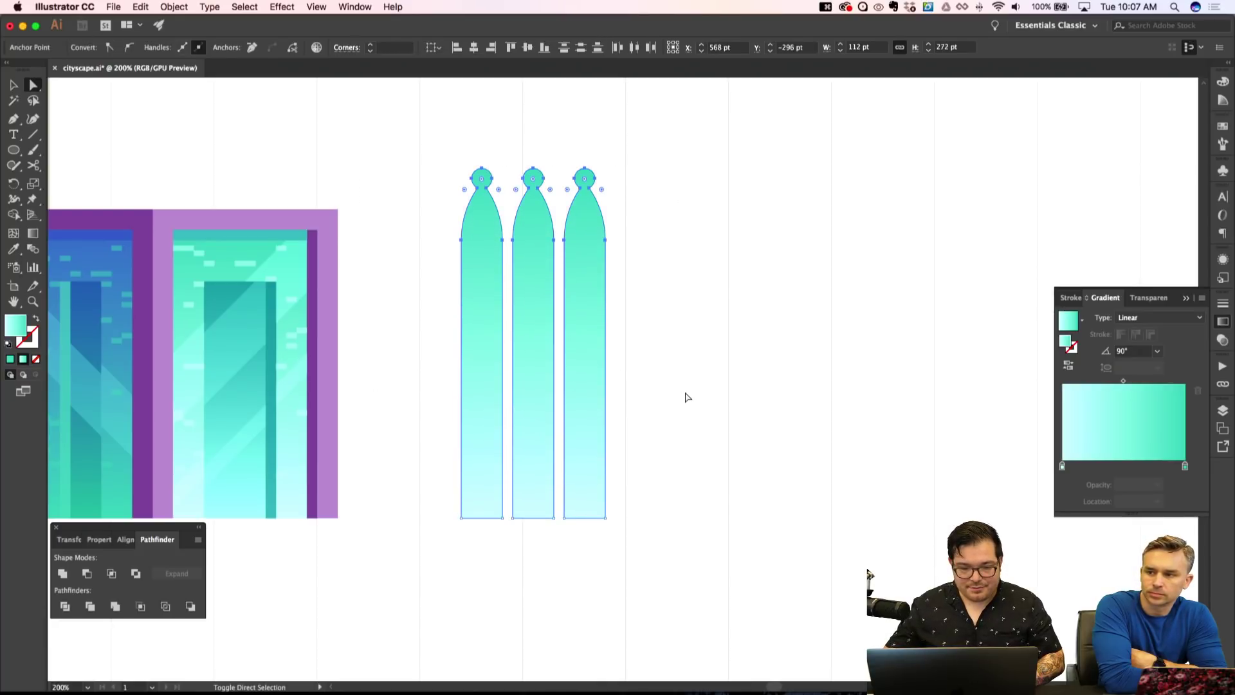
{"action": "key", "text": "super+shift+a"}
{"action": "key", "text": "super+minus"}
{"action": "key", "text": "super+minus"}
{"action": "key", "text": "super+apostrophe"}
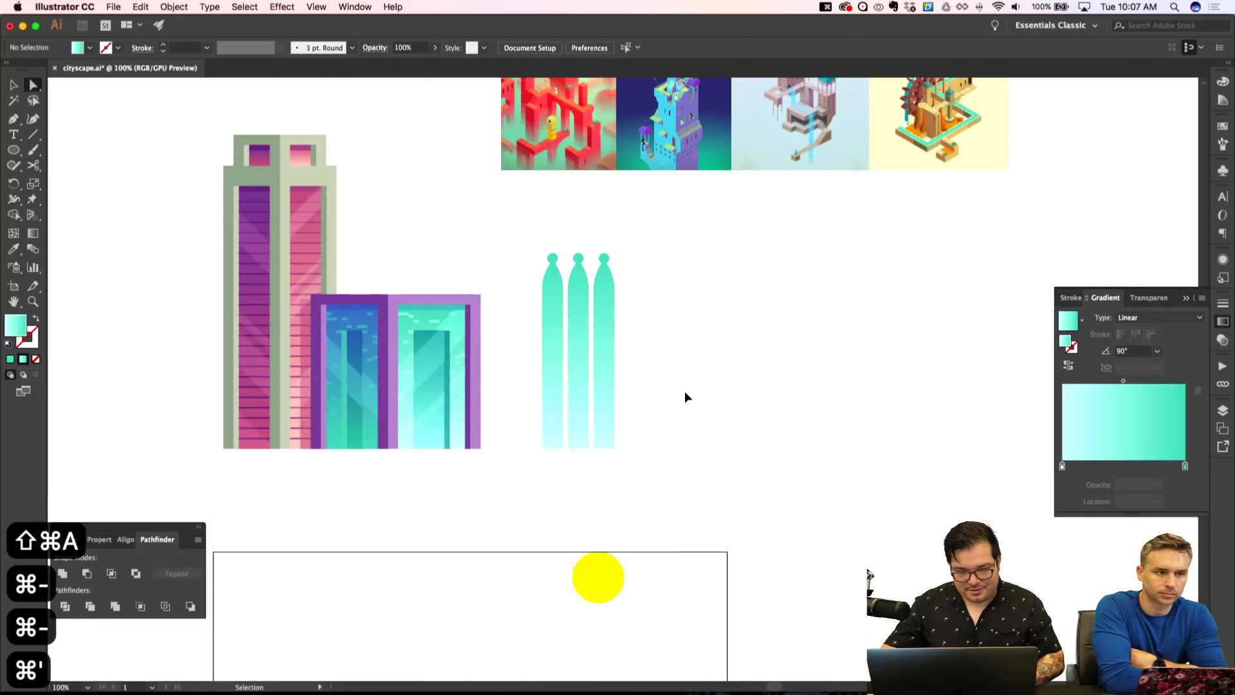
Draw a 128 × 320 pt rectangle around the three towers and send it to the back.
{"action": "key", "text": "super+equal"}
{"action": "scroll", "coordinate": [532, 391], "scroll_direction": "up", "scroll_amount": 6}
{"action": "key", "text": "m"}
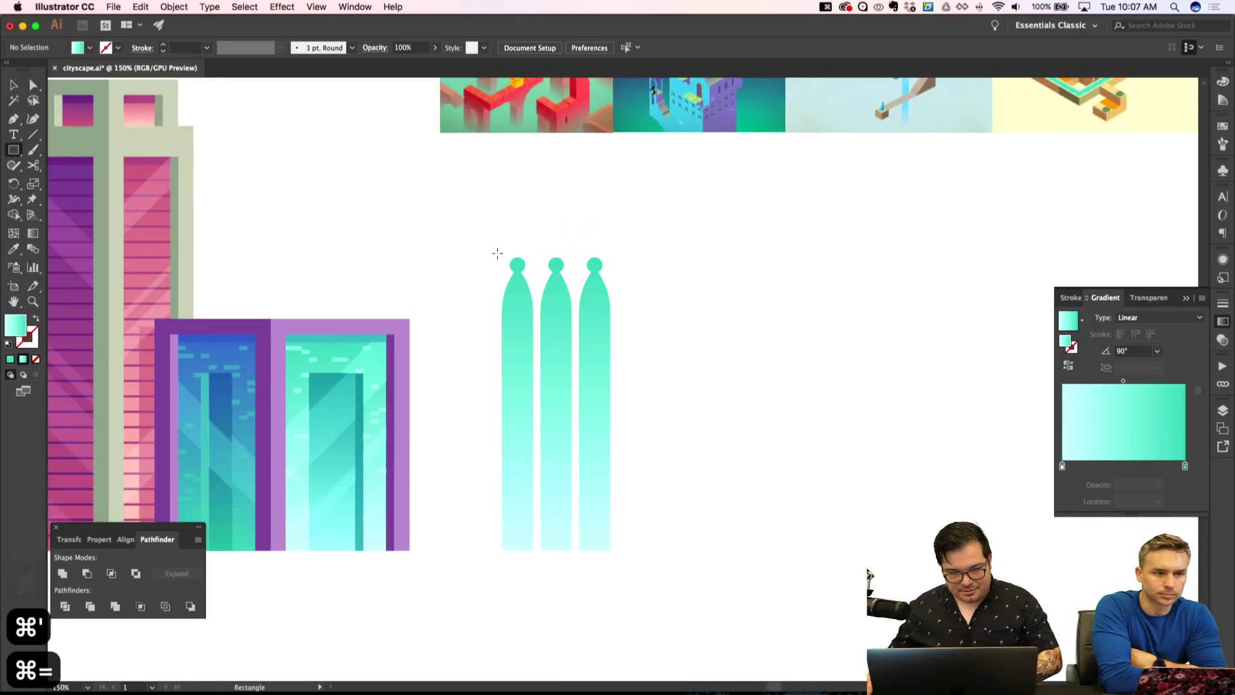
{"action": "left_click_drag", "start_coordinate": [487, 303], "coordinate": [613, 605]}
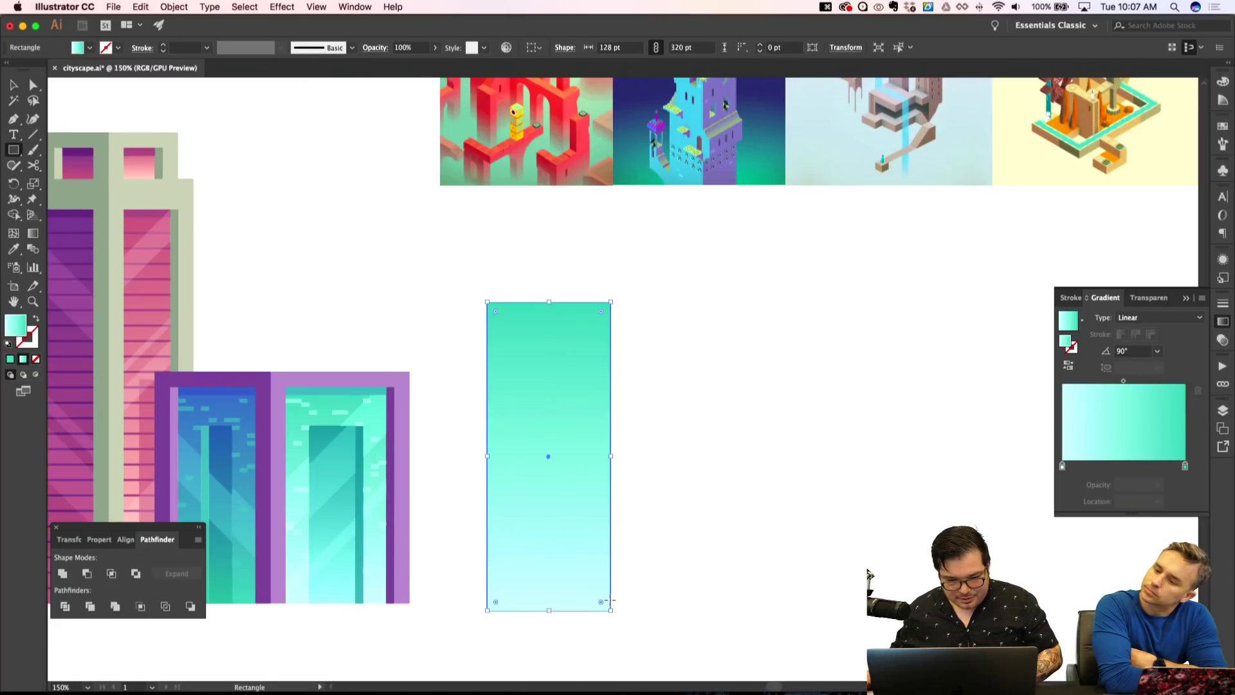
{"action": "key", "text": "shift+super+bracketleft"}
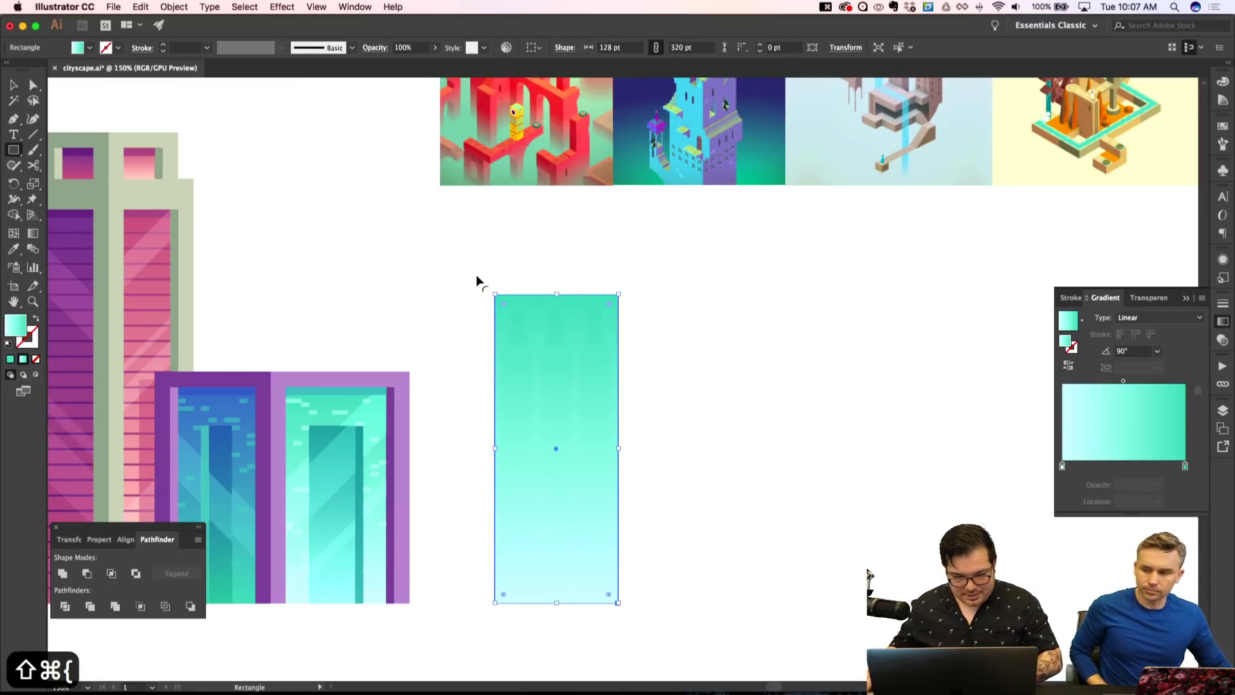
Fill the backing rectangle with the pale green-beige sampled from the tall building's light side, and deselect it.
{"action": "key", "text": "i"}
{"action": "scroll", "coordinate": [433, 262], "scroll_direction": "left", "scroll_amount": 3}
{"action": "left_click", "coordinate": [245, 186]}
{"action": "key", "text": "a"}
{"action": "key", "text": "shift+super+a"}
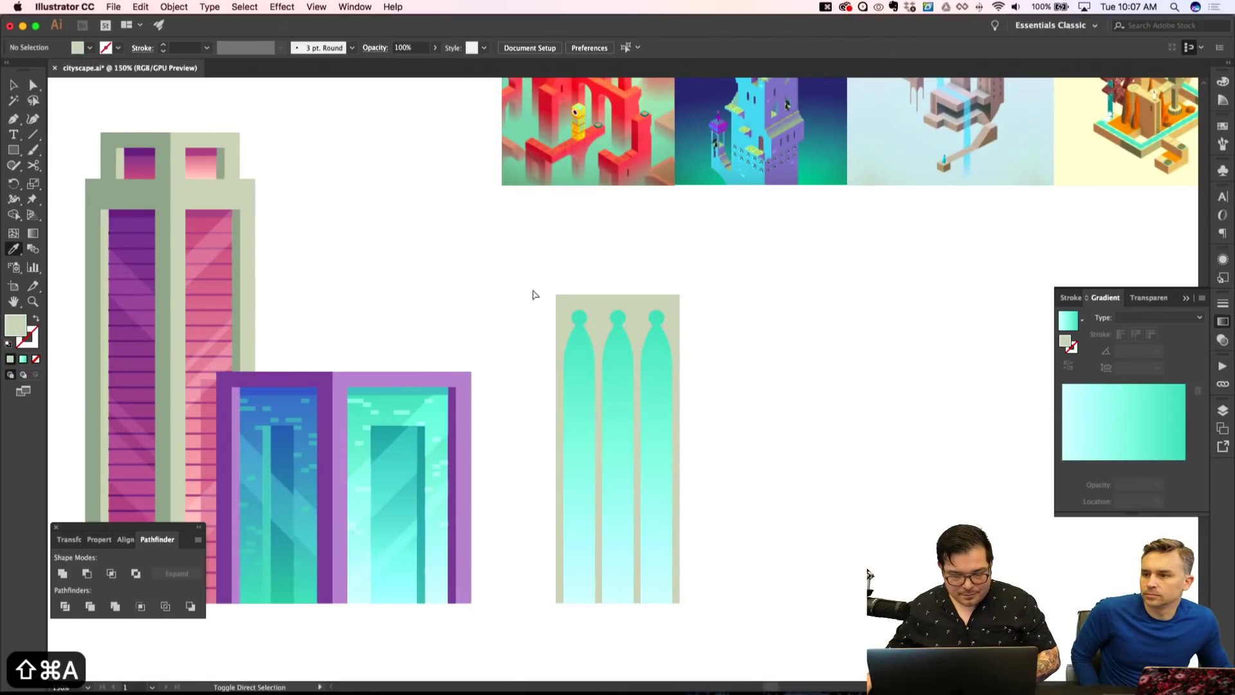
Raise the backing rectangle's top edge to make it 328 pt tall, and deselect it.
{"action": "left_click", "coordinate": [554, 296]}
{"action": "left_click", "coordinate": [679, 296]}
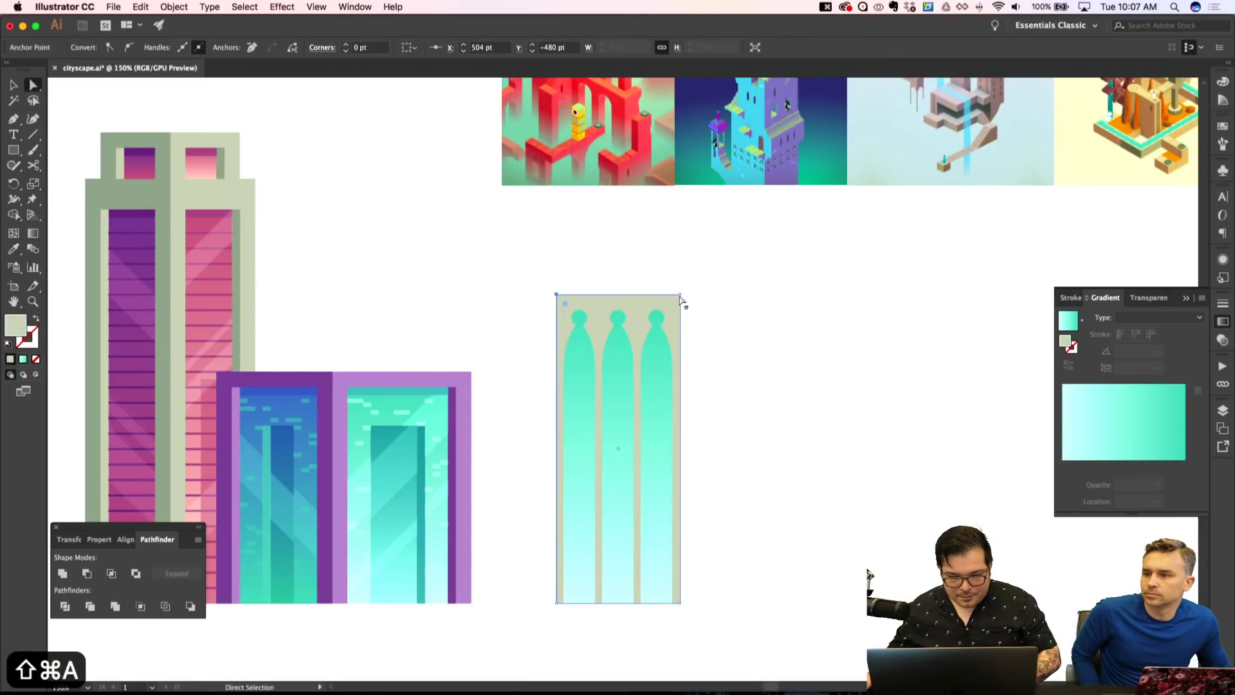
{"action": "left_click_drag", "start_coordinate": [681, 298], "coordinate": [681, 290]}
{"action": "key", "text": "shift+super+a"}
Recolor the backing rectangle to a grayish blue with hue about 209° and saturation about 22%.
{"action": "left_click", "coordinate": [621, 297]}
{"action": "key", "text": "i"}
{"action": "scroll", "coordinate": [1012, 200], "scroll_direction": "up", "scroll_amount": 5}
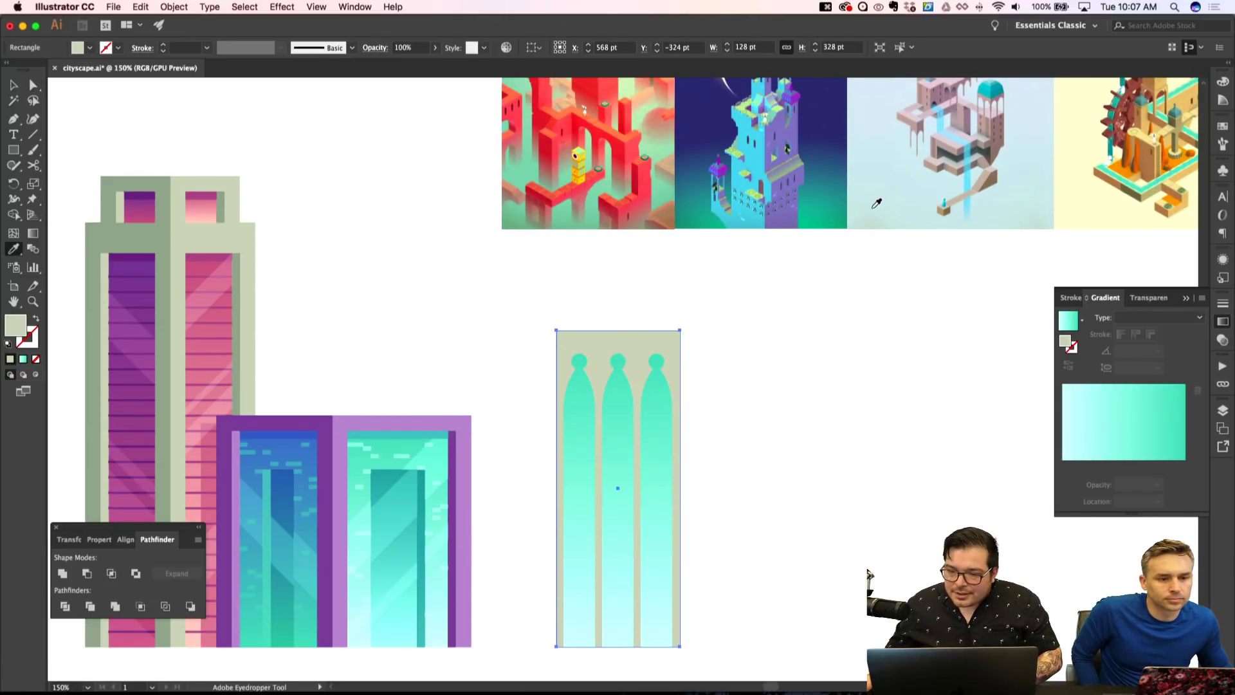
{"action": "scroll", "coordinate": [877, 203], "scroll_direction": "right", "scroll_amount": 2}
{"action": "scroll", "coordinate": [306, 388], "scroll_direction": "down", "scroll_amount": 3}
{"action": "scroll", "coordinate": [325, 394], "scroll_direction": "left", "scroll_amount": 2}
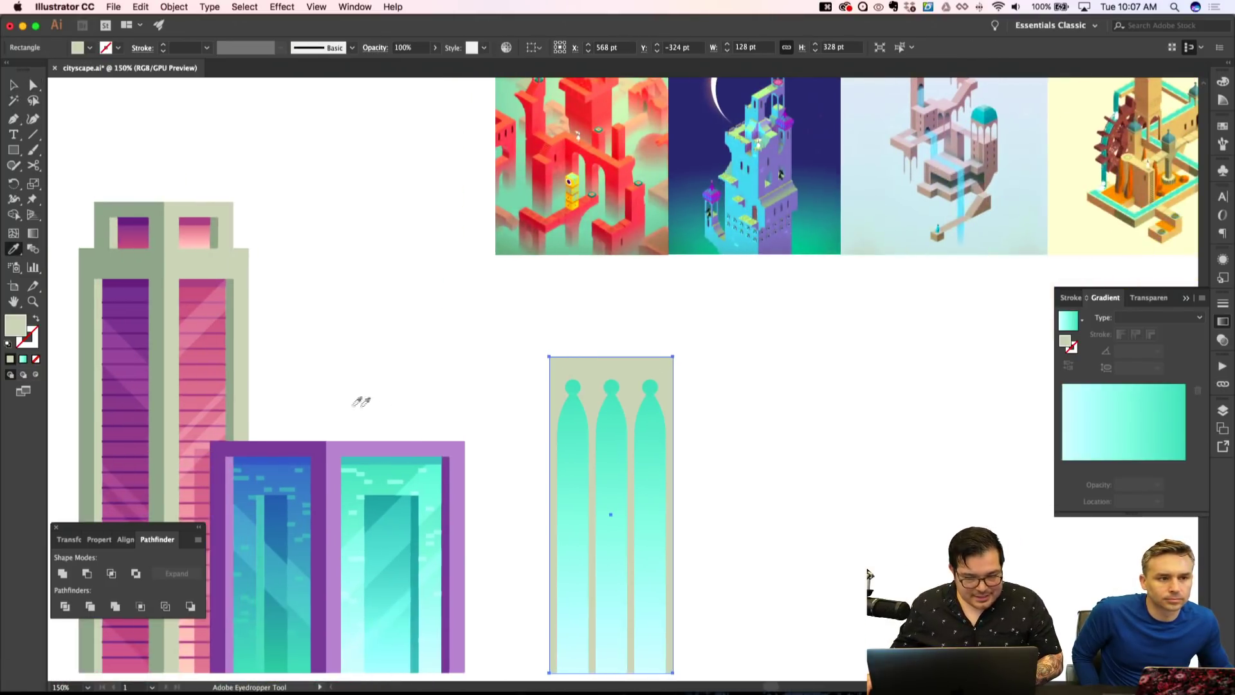
{"action": "scroll", "coordinate": [391, 402], "scroll_direction": "down", "scroll_amount": 2}
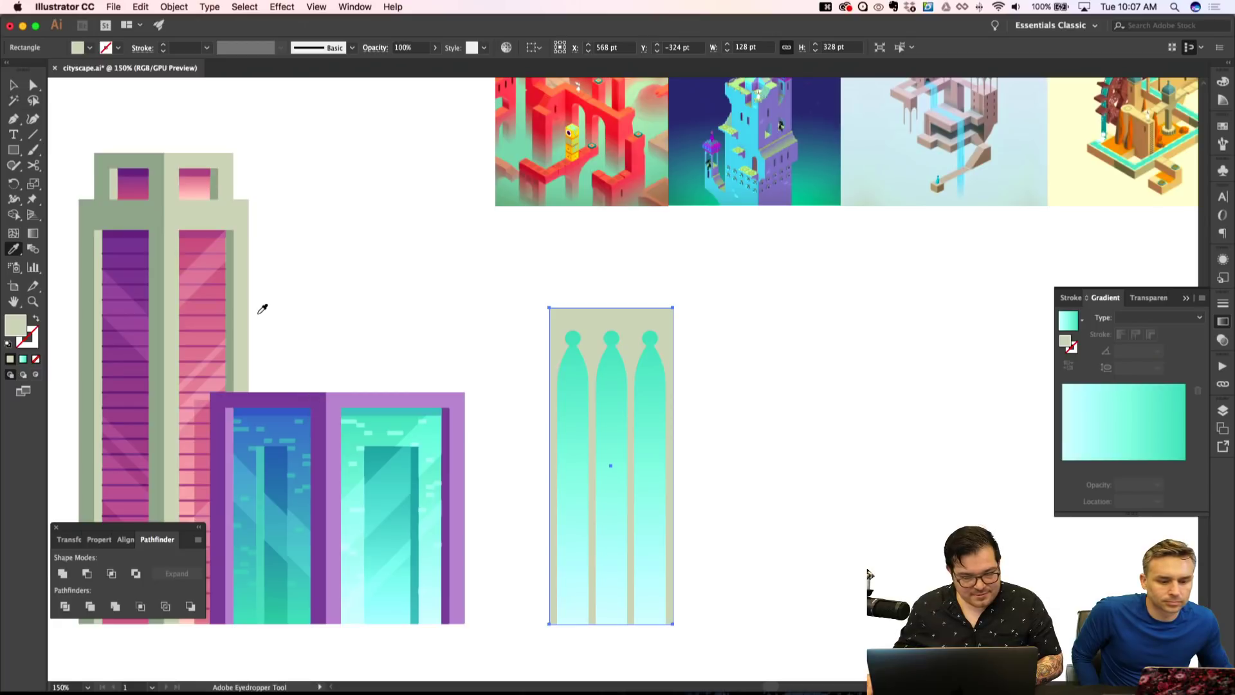
{"action": "scroll", "coordinate": [238, 292], "scroll_direction": "left", "scroll_amount": 3}
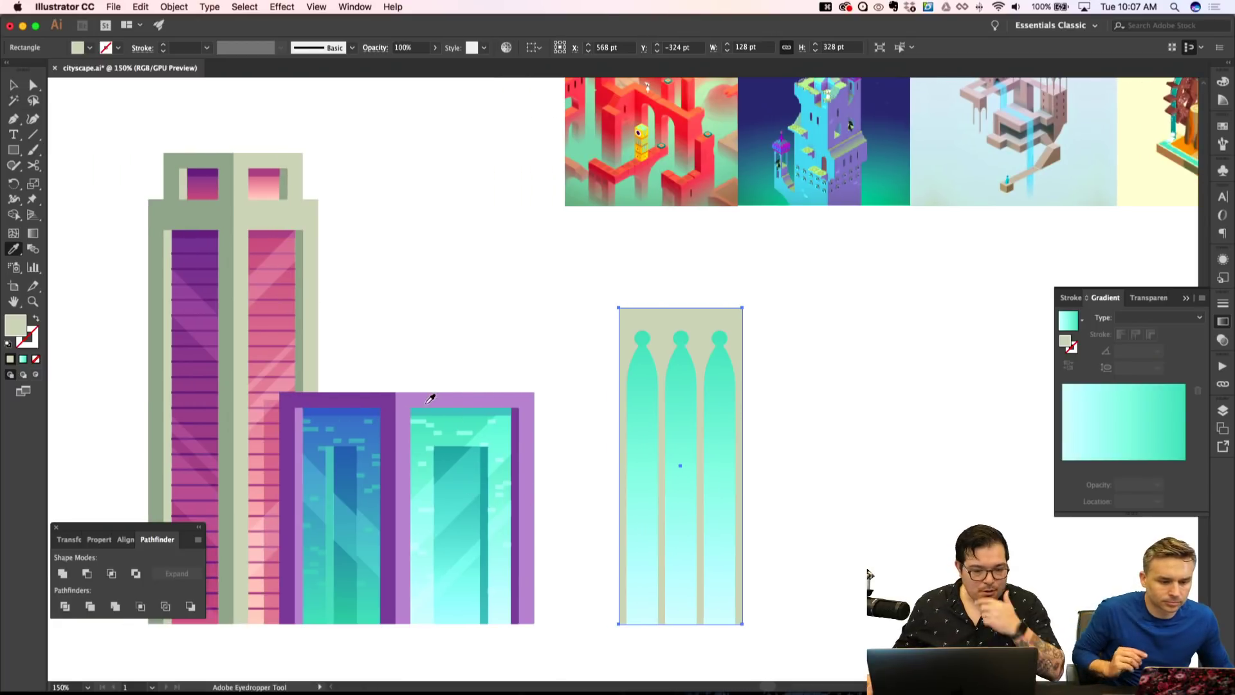
{"action": "left_click", "coordinate": [1224, 84]}
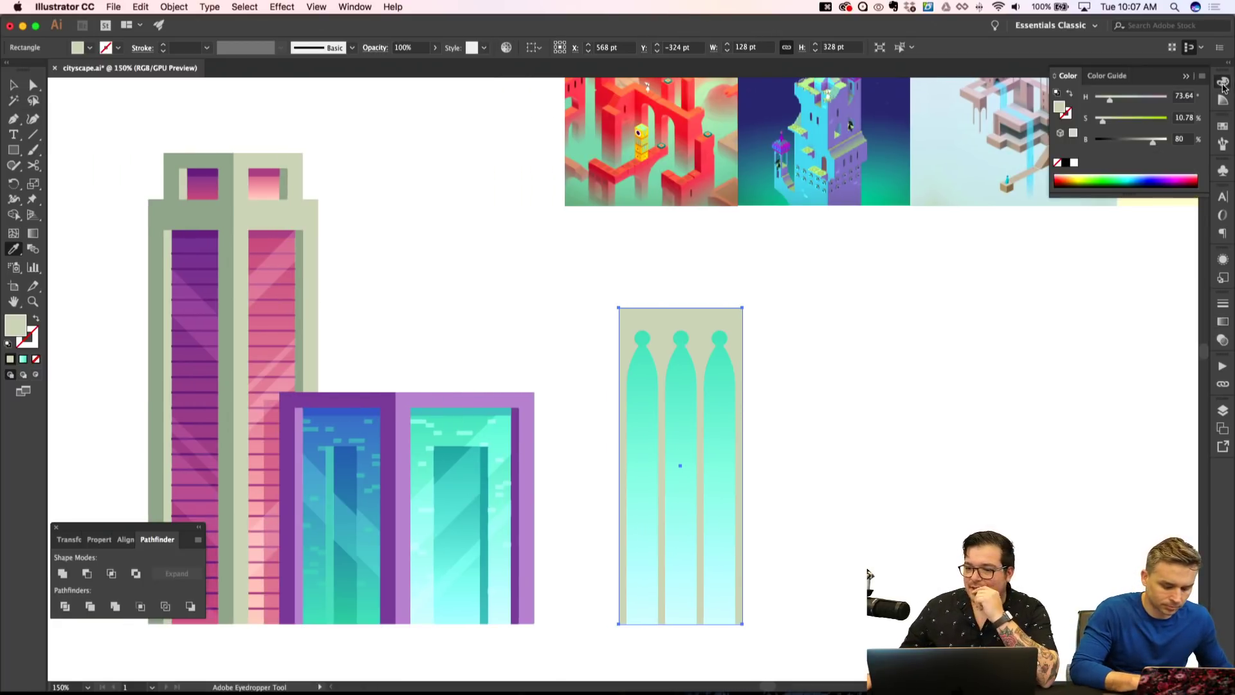
{"action": "left_click_drag", "start_coordinate": [1105, 105], "coordinate": [1137, 101]}
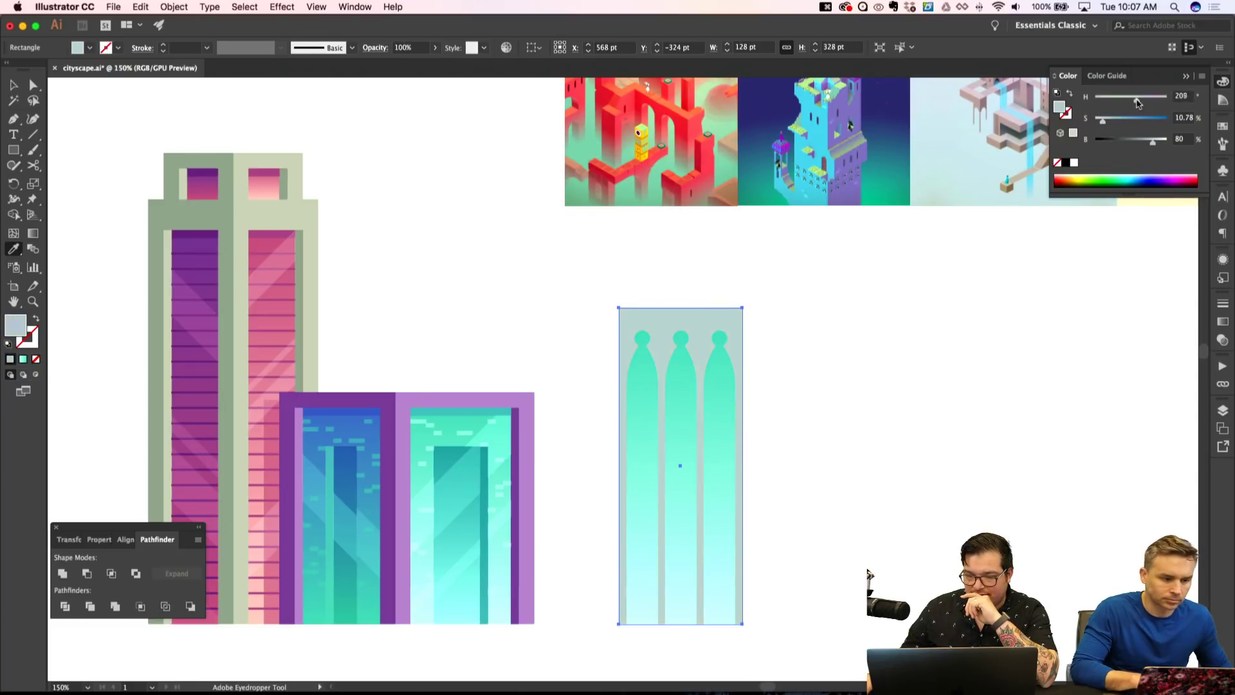
{"action": "left_click", "coordinate": [1112, 120]}
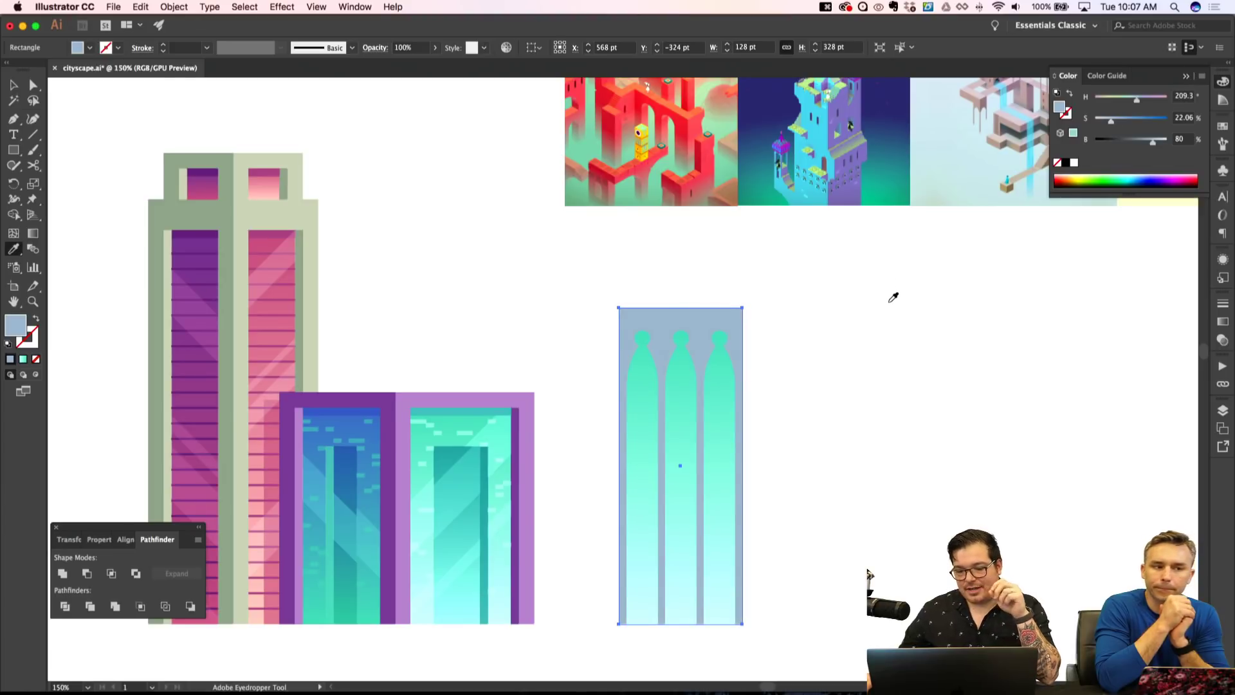
Draw a 40 × 104 pt sample rectangle in the empty area beside the towers and fill it with the teal gradient.
{"action": "key", "text": "m"}
{"action": "left_click_drag", "start_coordinate": [873, 292], "coordinate": [914, 391]}
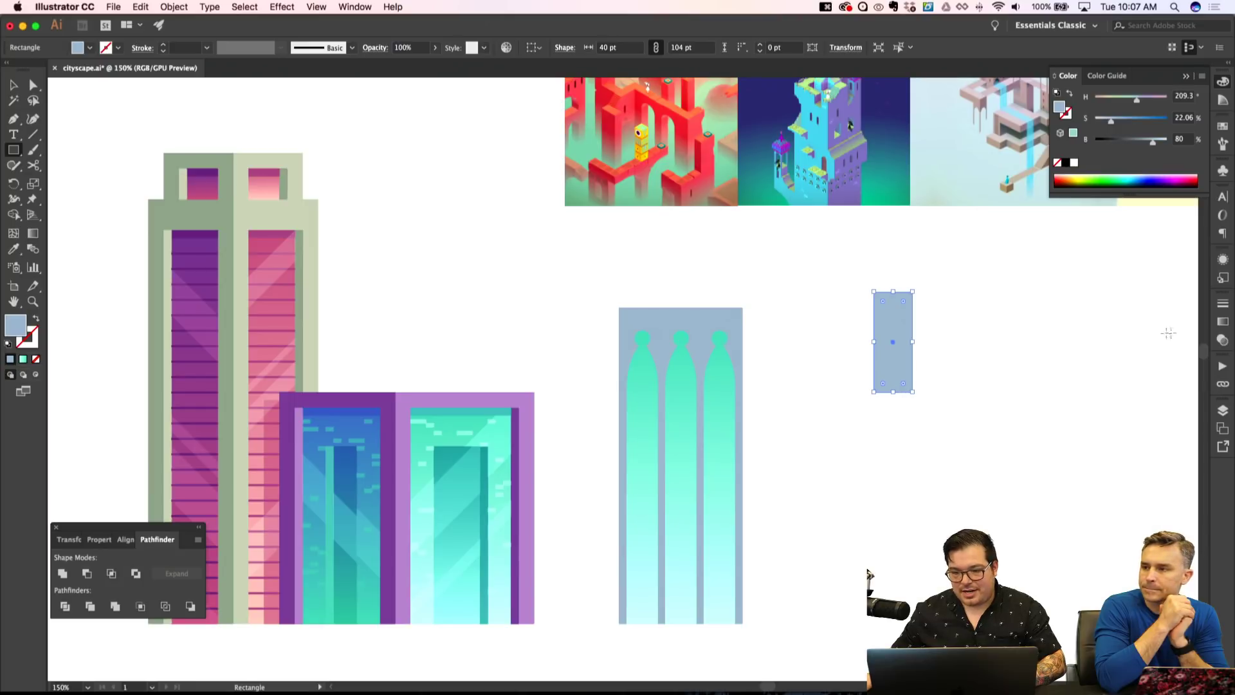
{"action": "left_click", "coordinate": [1223, 322]}
{"action": "left_click", "coordinate": [1174, 467]}
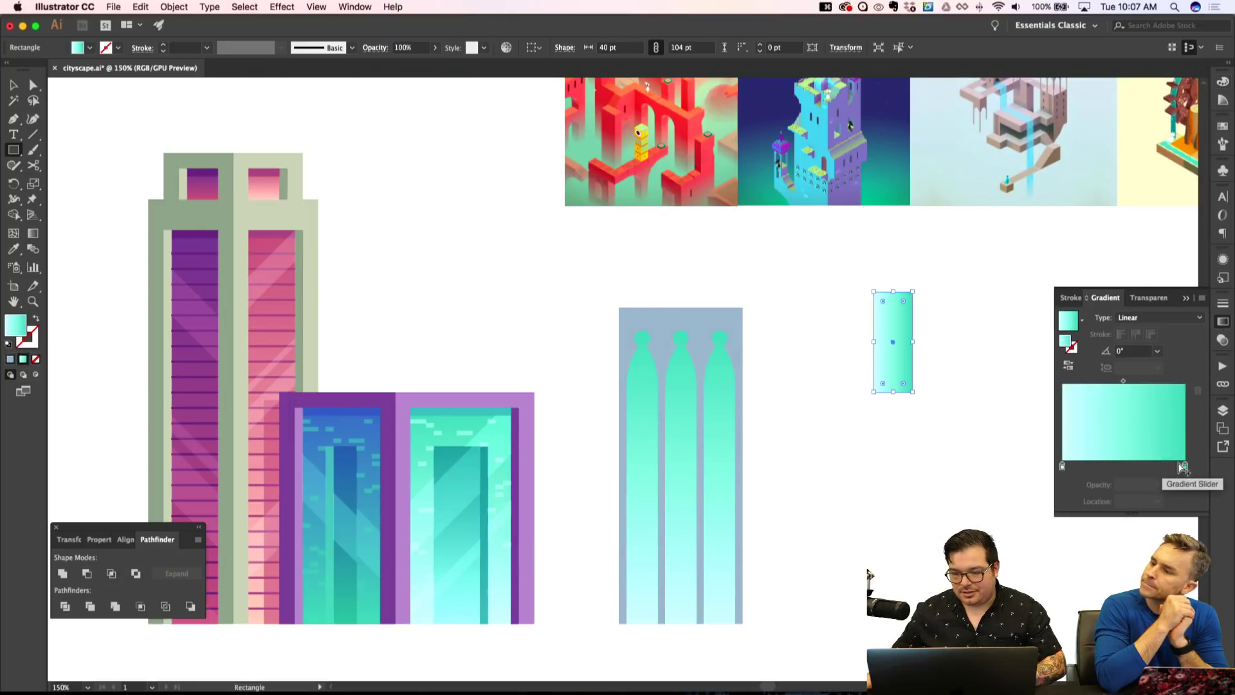
Change the sample rectangle's gradient to run from light gray to black at an angle of 90°.
{"action": "double_click", "coordinate": [1186, 466]}
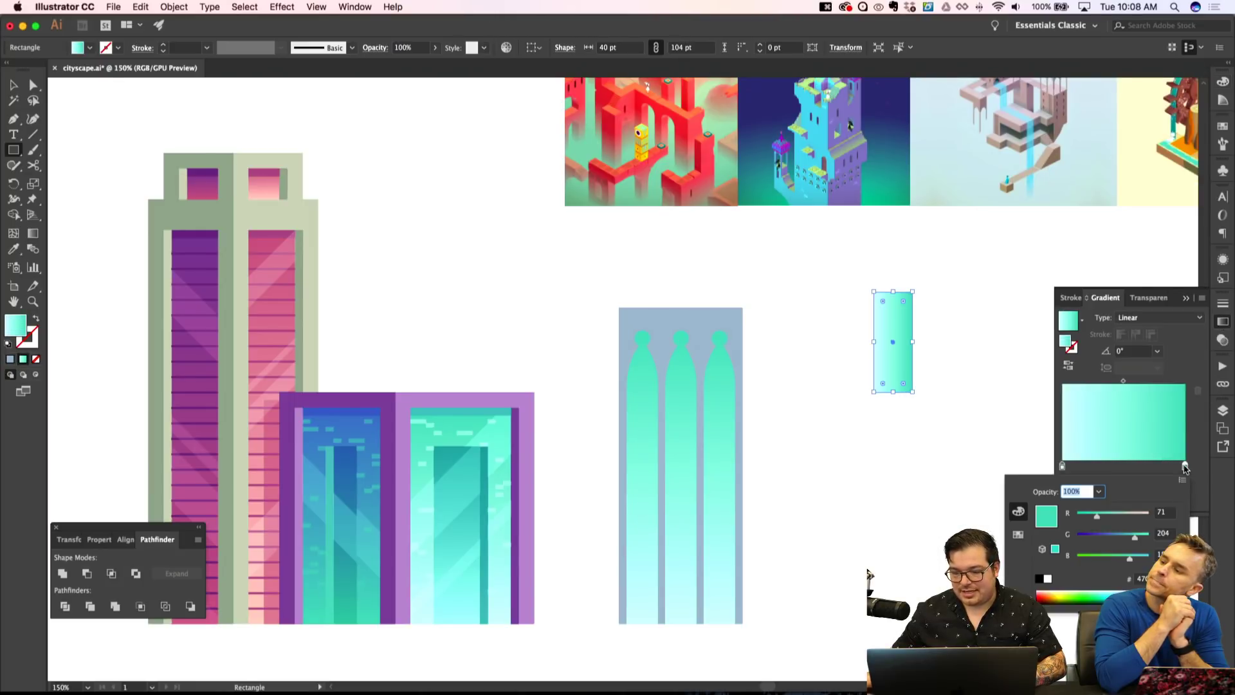
{"action": "left_click", "coordinate": [1039, 578]}
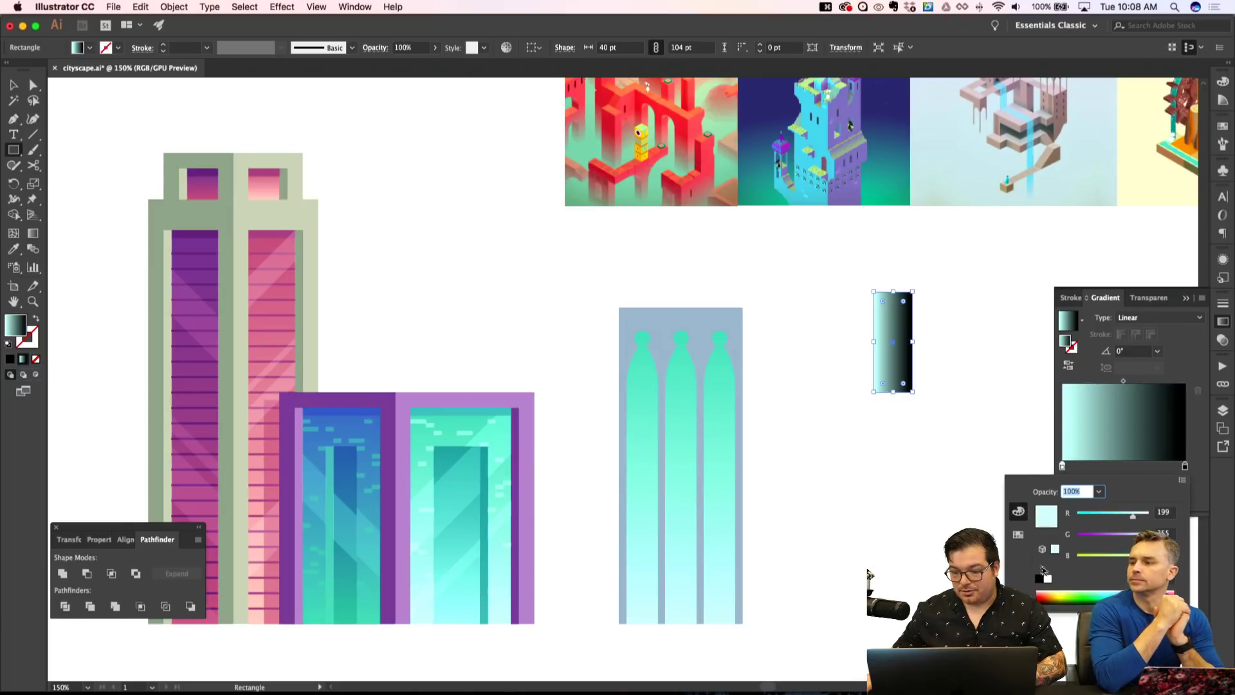
{"action": "left_click", "coordinate": [1018, 535]}
{"action": "left_click", "coordinate": [1127, 546]}
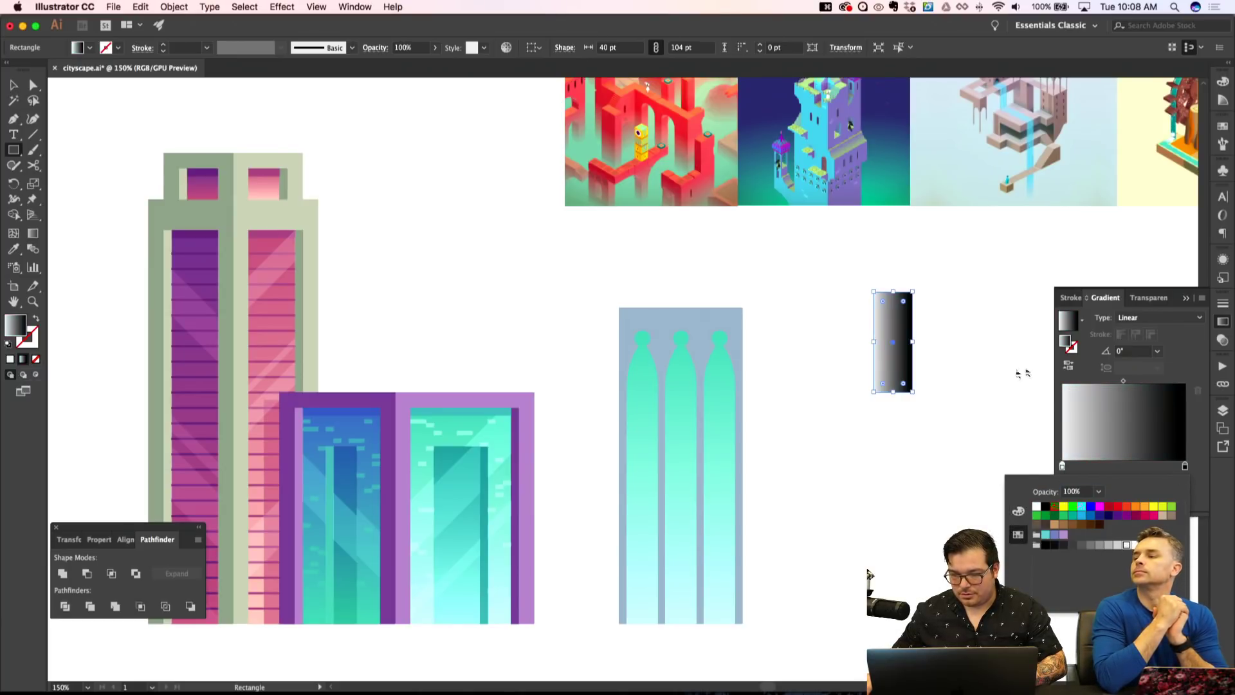
{"action": "left_click", "coordinate": [1160, 357]}
{"action": "left_click", "coordinate": [1158, 351]}
{"action": "left_click", "coordinate": [1151, 466]}
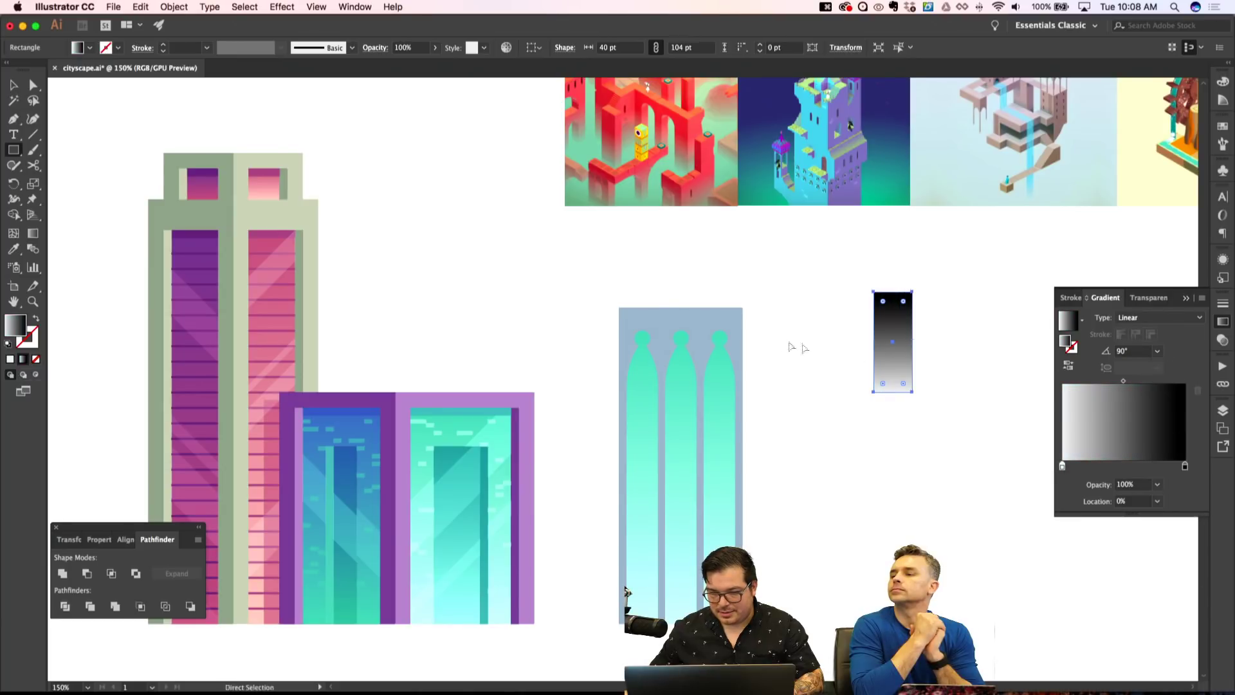
Draw a 56 × 120 pt rectangle around the gradient sample, send it to the back, and fill it with mid-gray.
{"action": "key", "text": "super+shift+a"}
{"action": "scroll", "coordinate": [784, 338], "scroll_direction": "right", "scroll_amount": 2}
{"action": "left_click_drag", "start_coordinate": [761, 277], "coordinate": [814, 392]}
{"action": "key", "text": "shift+super+bracketleft"}
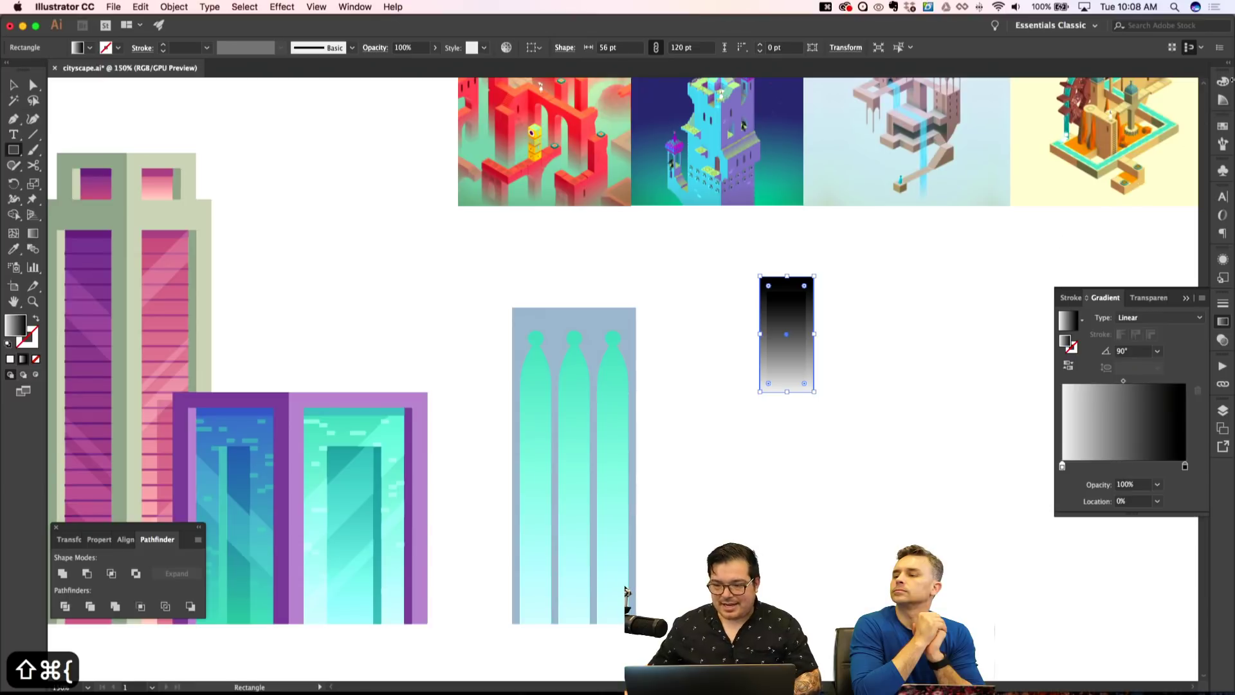
{"action": "left_click", "coordinate": [1222, 126]}
{"action": "left_click", "coordinate": [1115, 210]}
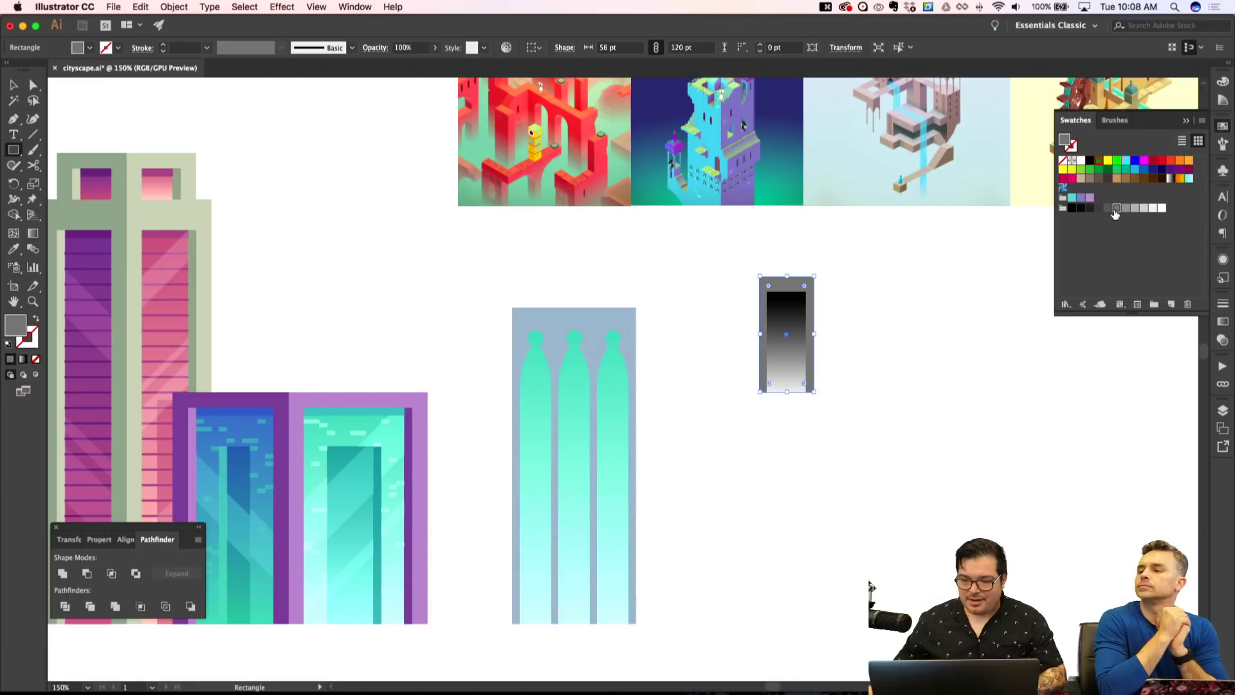
{"action": "key", "text": "shift+super+a"}
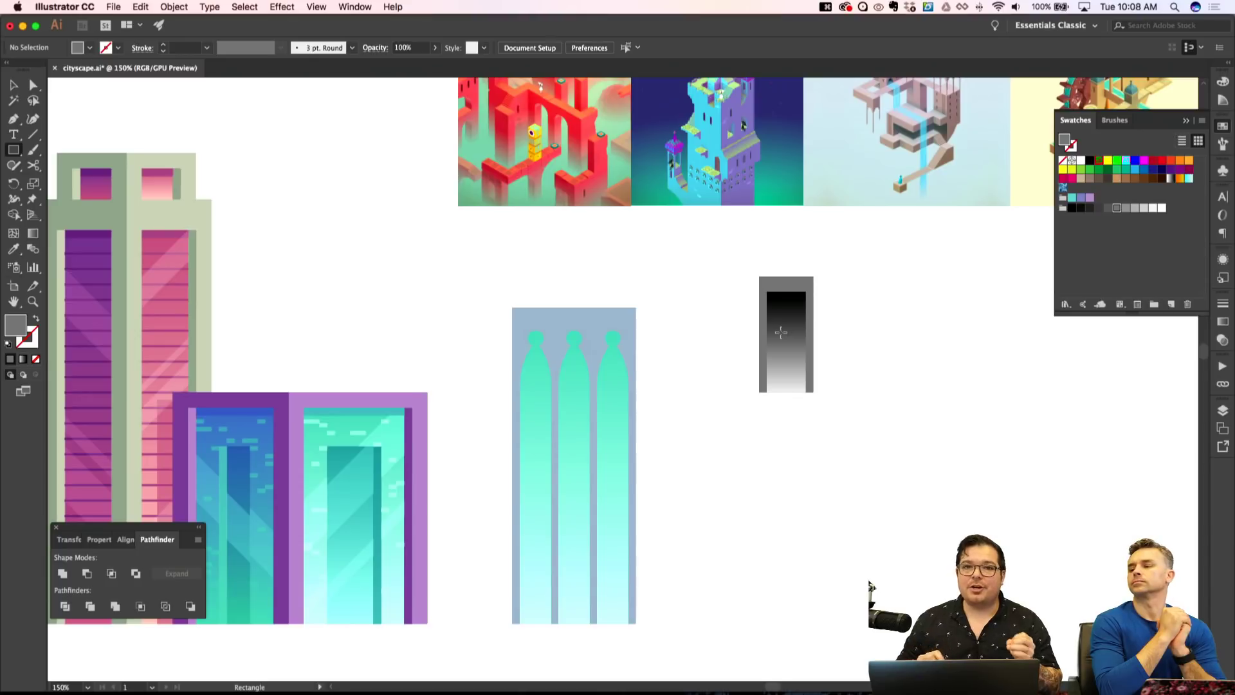
Change the black gradient stop of the inner sample rectangle to a medium gray swatch and deselect it.
{"action": "key", "text": "a"}
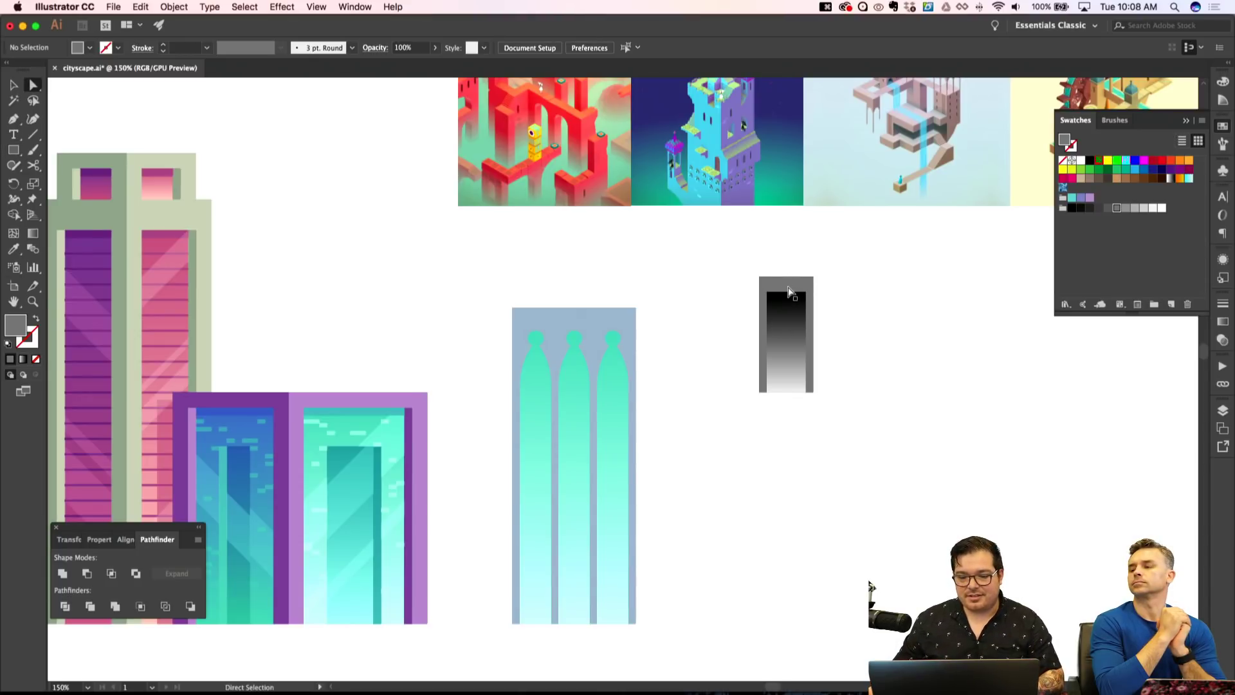
{"action": "left_click", "coordinate": [790, 291]}
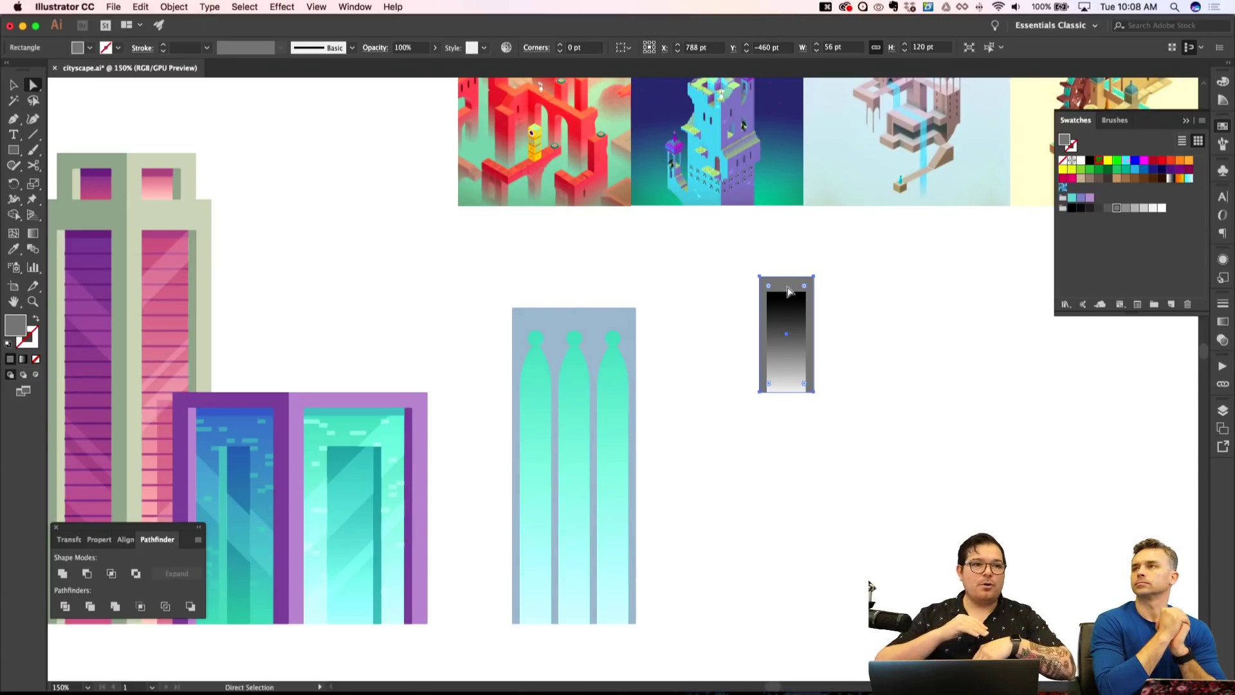
{"action": "scroll", "coordinate": [790, 292], "scroll_direction": "down", "scroll_amount": 1}
{"action": "left_click", "coordinate": [791, 307]}
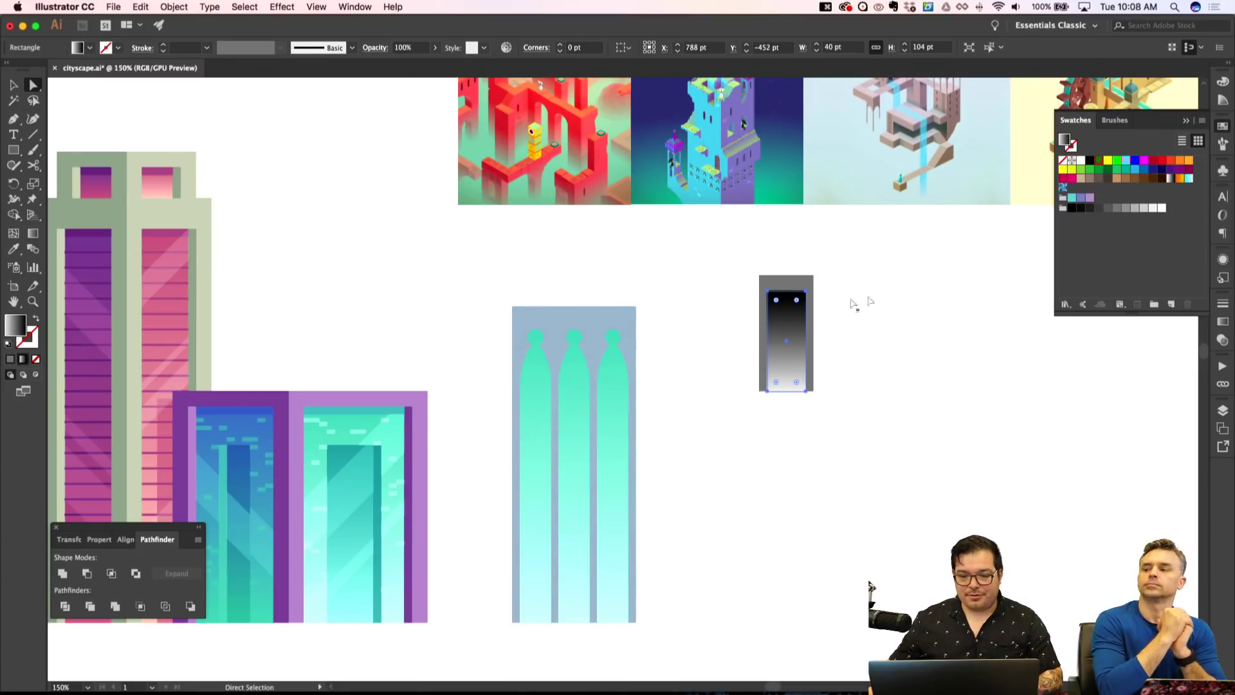
{"action": "left_click", "coordinate": [812, 288]}
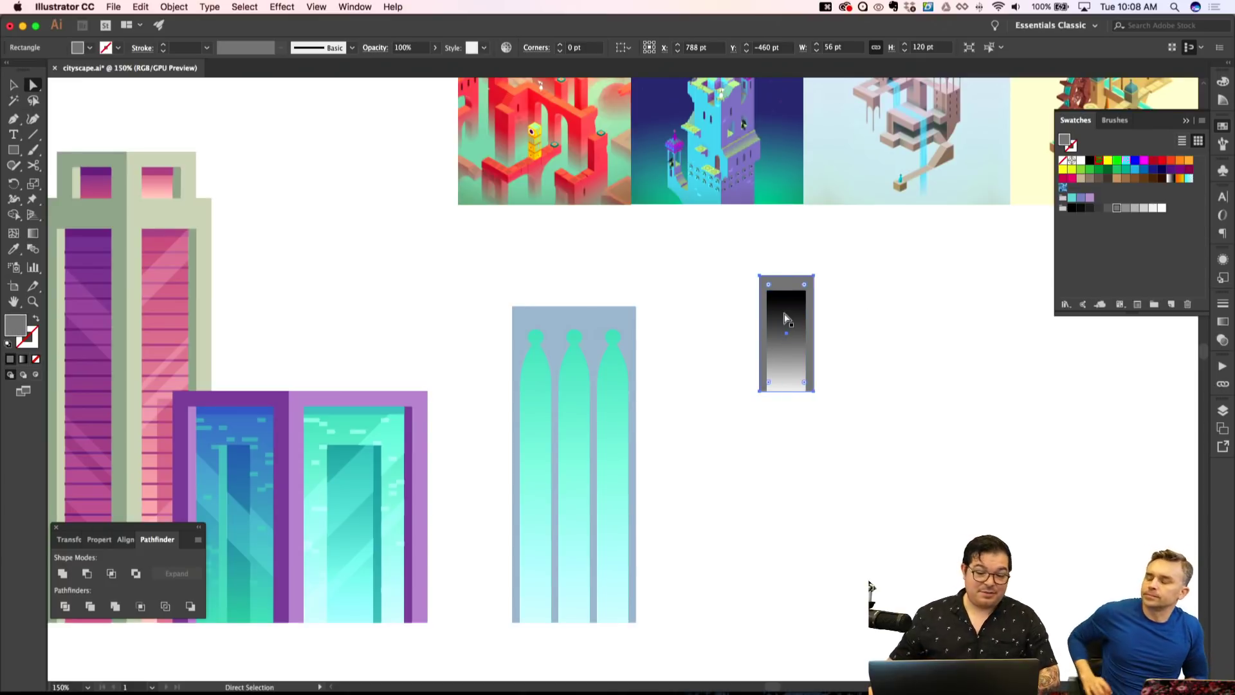
{"action": "left_click", "coordinate": [785, 314]}
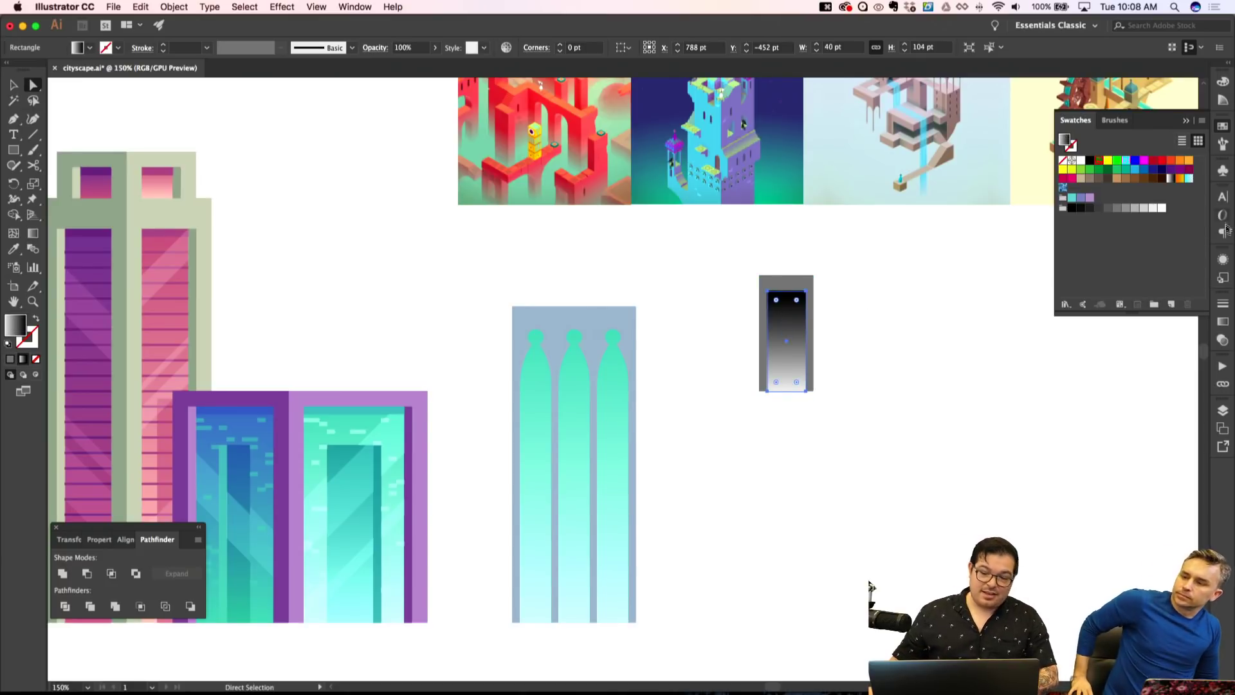
{"action": "left_click", "coordinate": [1222, 322]}
{"action": "double_click", "coordinate": [1185, 467]}
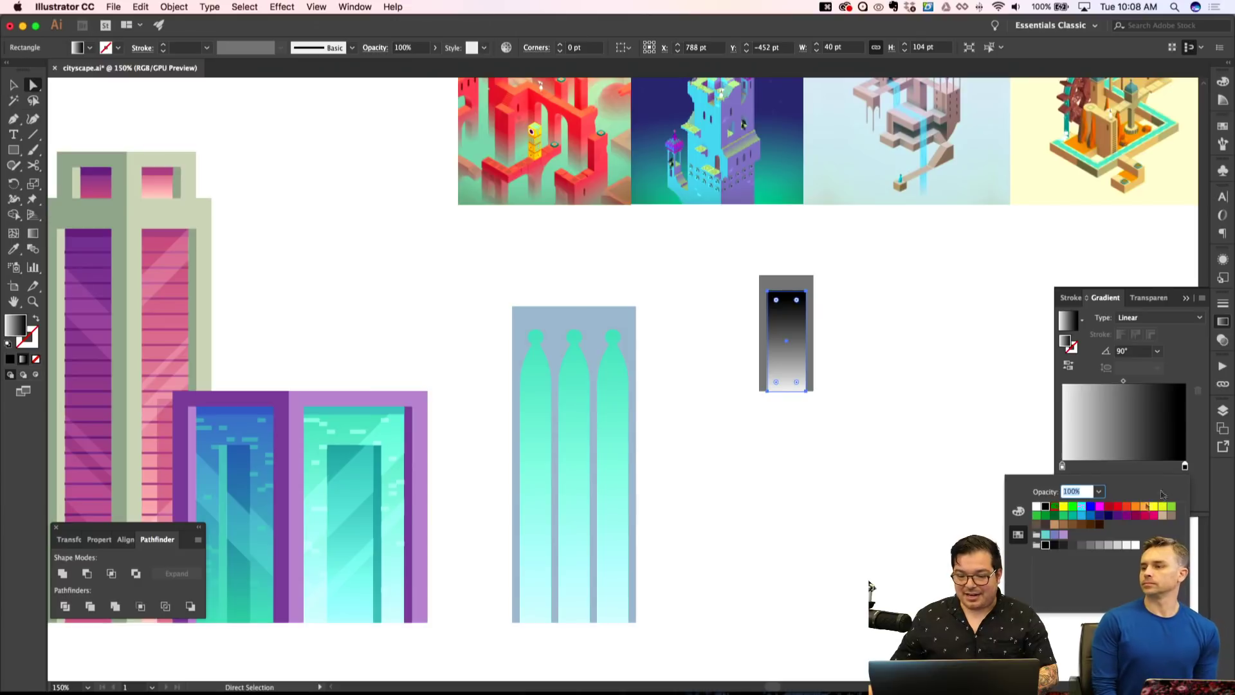
{"action": "left_click", "coordinate": [1100, 546]}
{"action": "key", "text": "shift+super+a"}
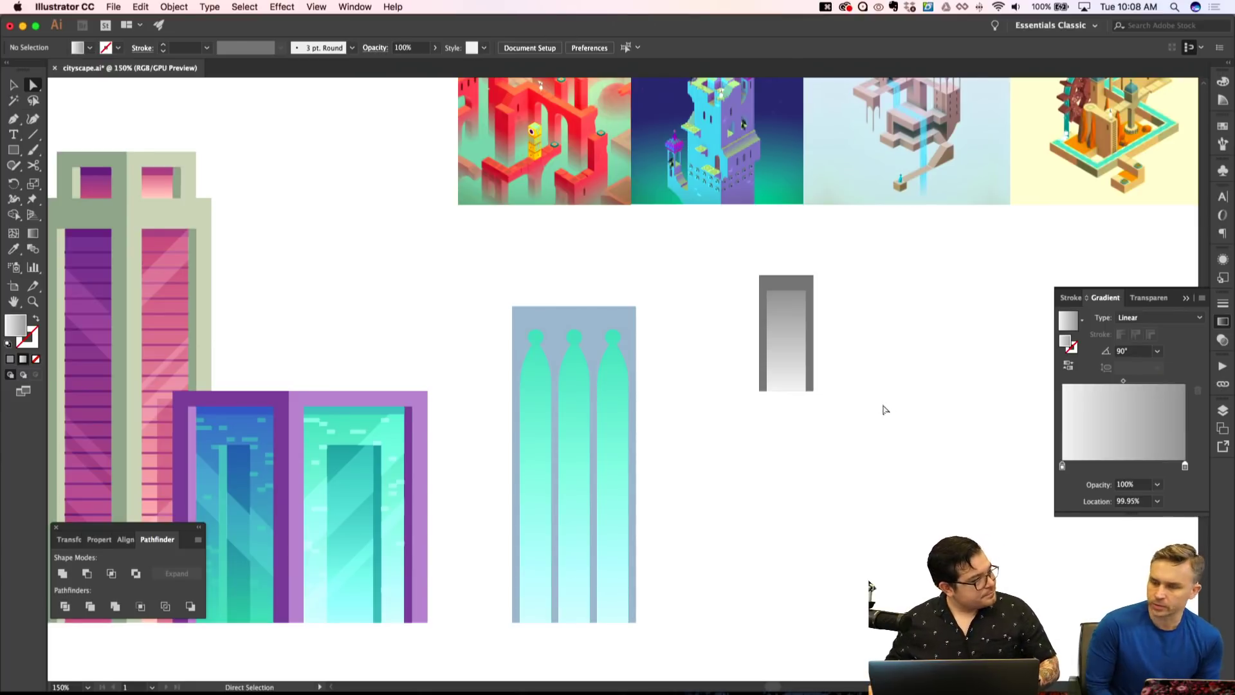
Delete both gray sample rectangles.
{"action": "key", "text": "v"}
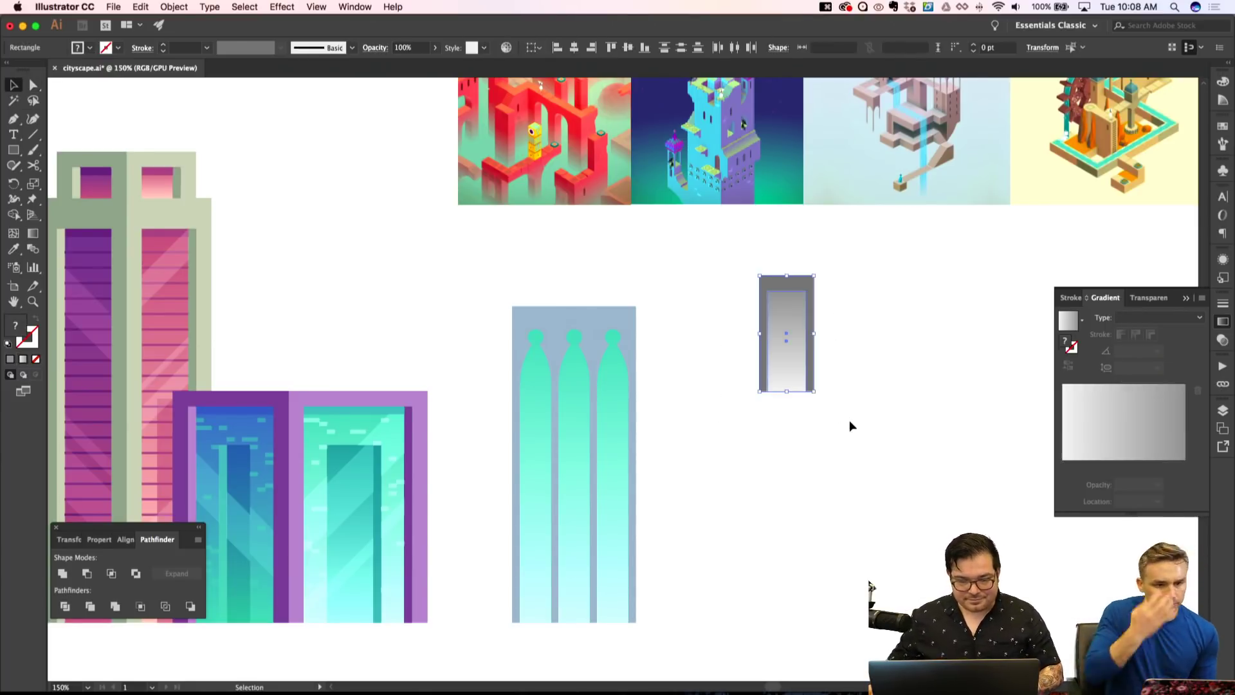
{"action": "key", "text": "shift+super+a"}
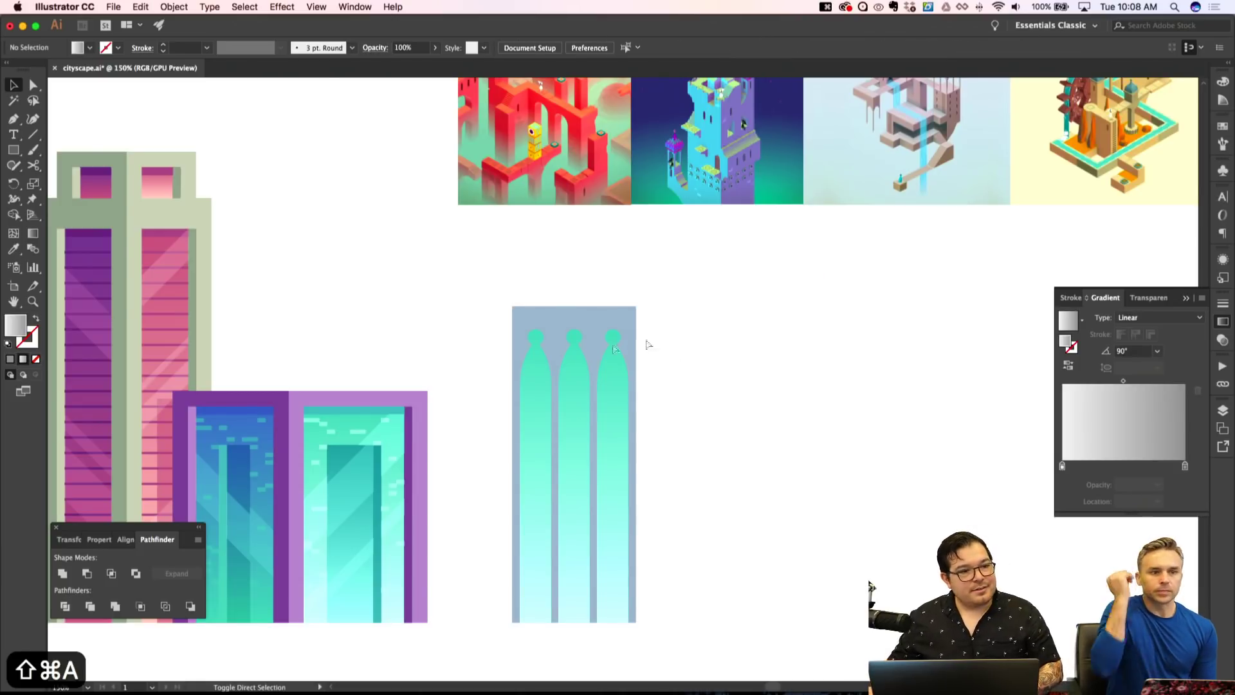
Shift the backing rectangle's fill to a richer, darker blue with about 39.67% saturation and 72.16% brightness.
{"action": "key", "text": "a"}
{"action": "left_click", "coordinate": [564, 315]}
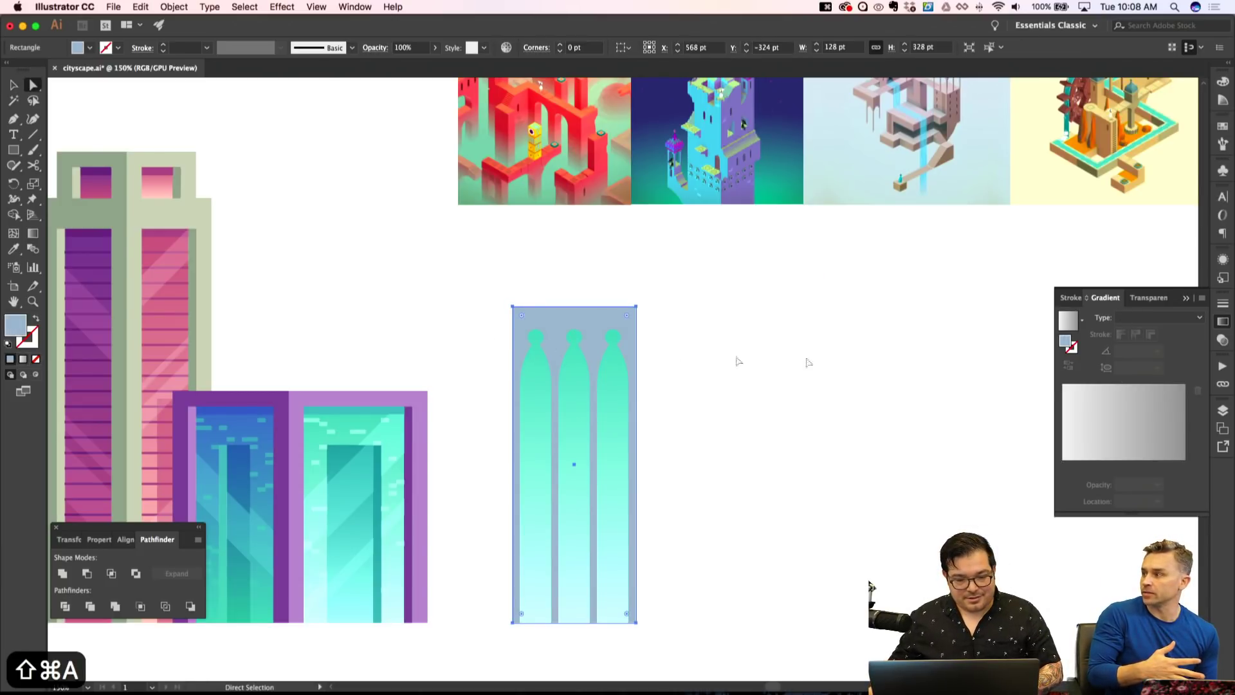
{"action": "left_click", "coordinate": [1220, 79]}
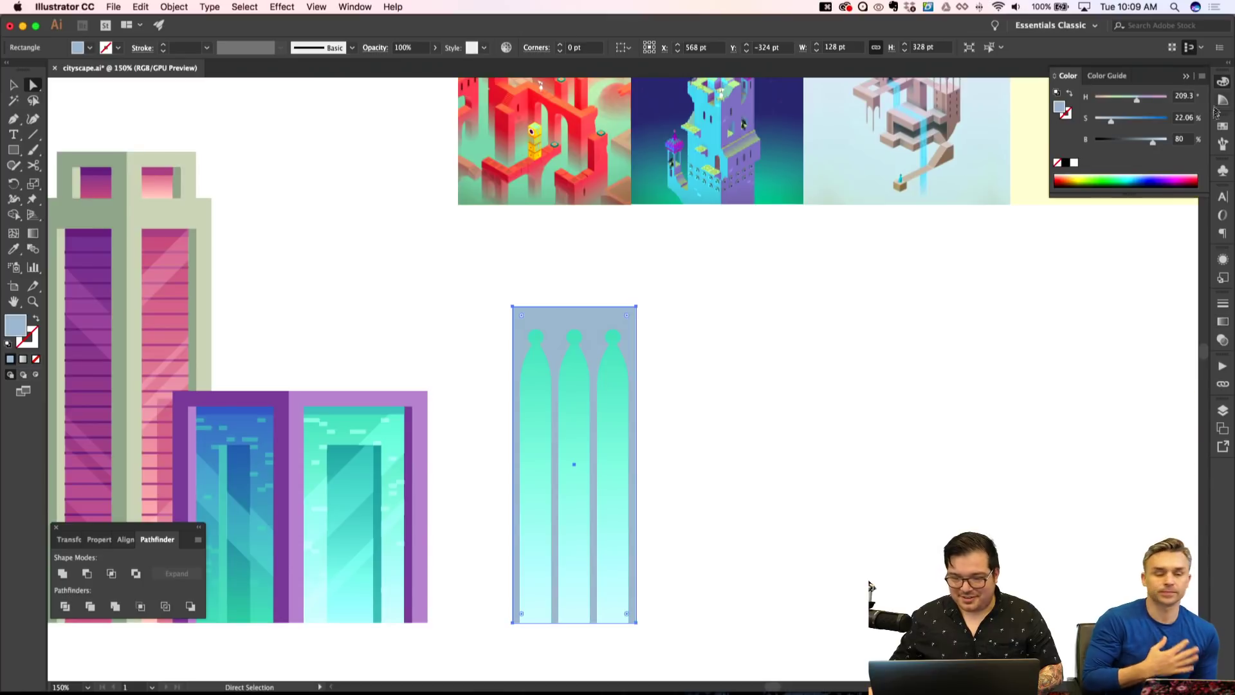
{"action": "left_click_drag", "start_coordinate": [1111, 121], "coordinate": [1125, 123]}
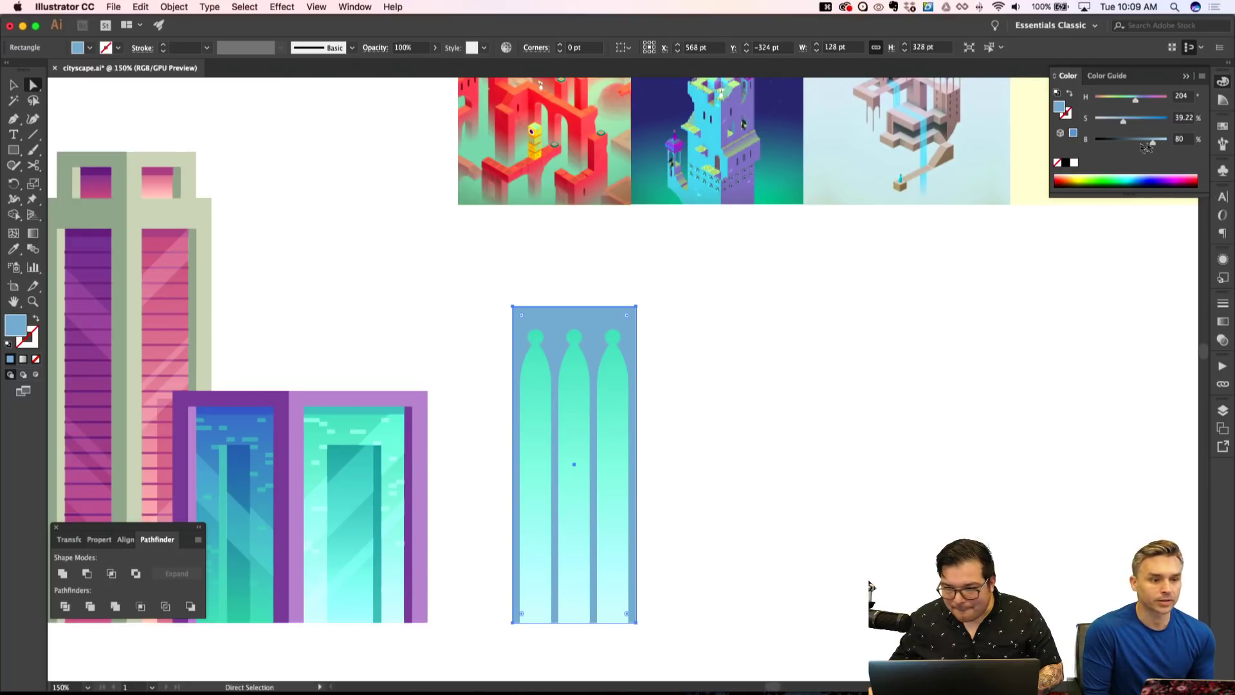
{"action": "left_click_drag", "start_coordinate": [1151, 147], "coordinate": [1147, 147]}
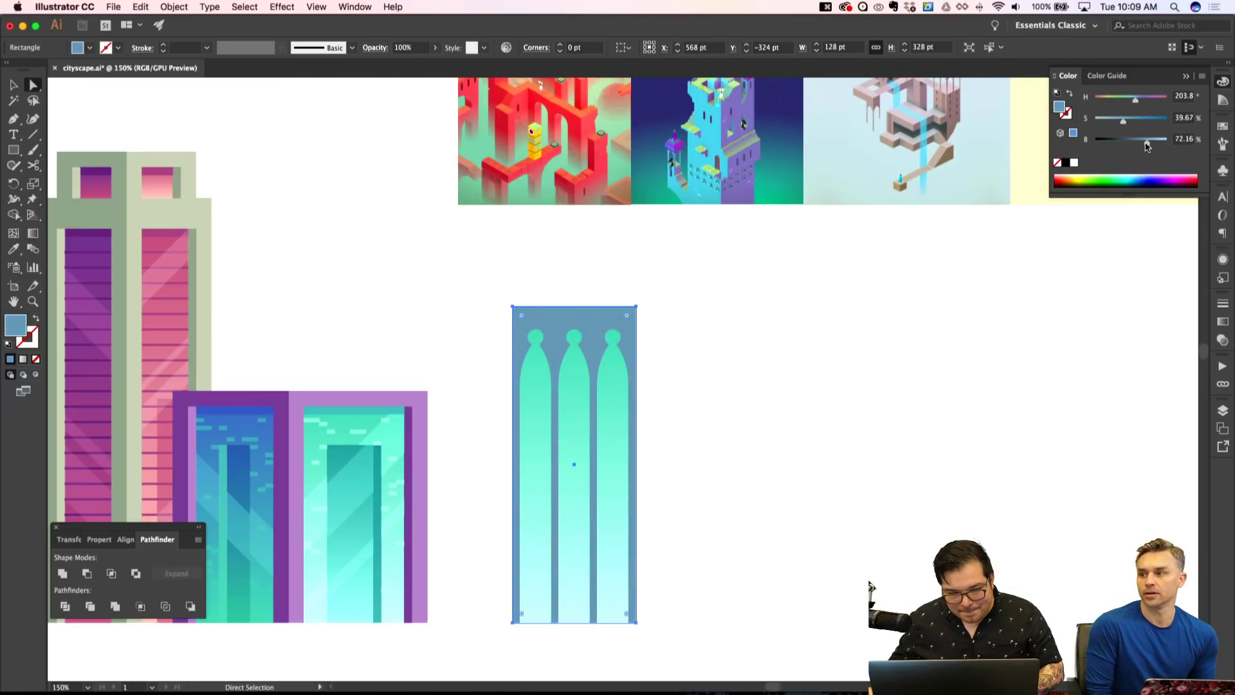
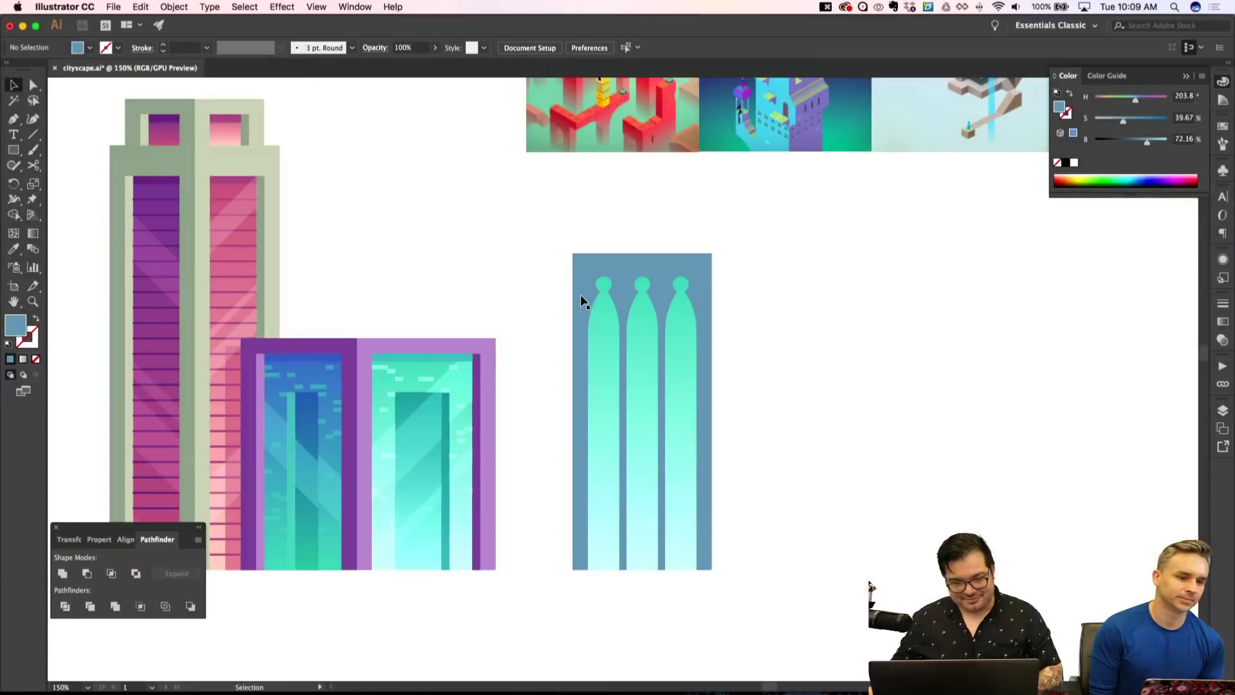
Show the grid and draw a 160 × 32 pt cap rectangle on the backing's top edge, flush with its left side.
{"action": "key", "text": "super+apostrophe"}
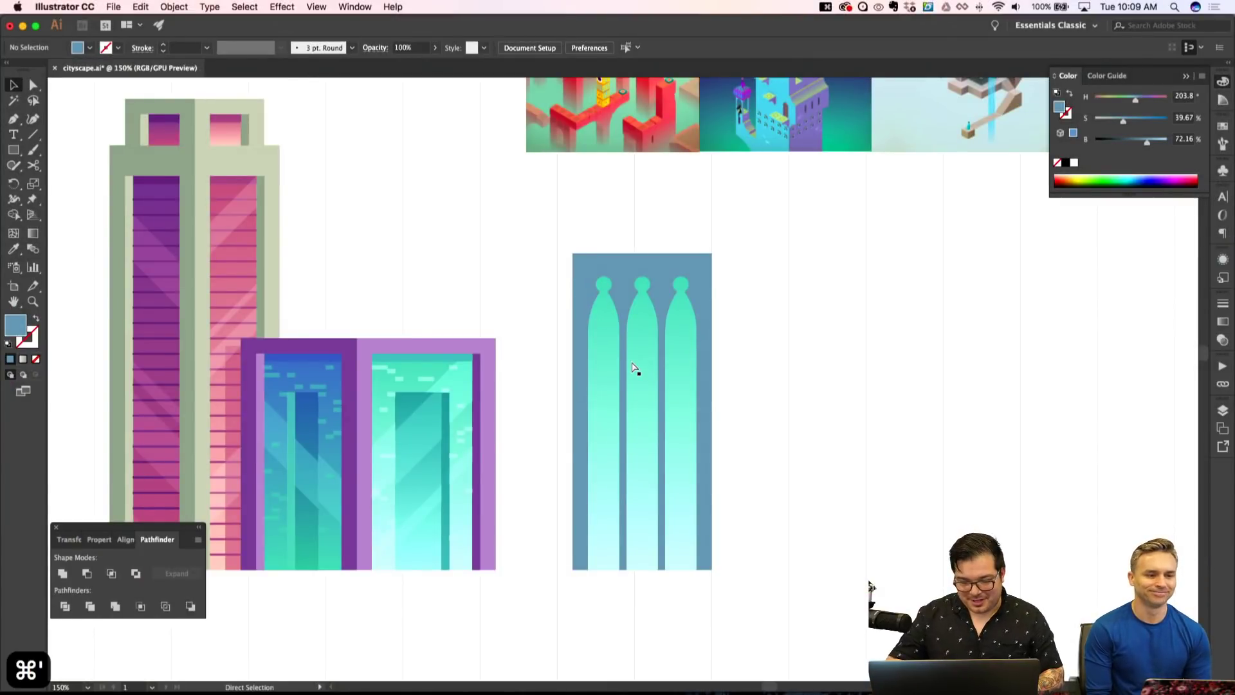
{"action": "scroll", "coordinate": [634, 368], "scroll_direction": "down", "scroll_amount": 3}
{"action": "key", "text": "shift+super+a"}
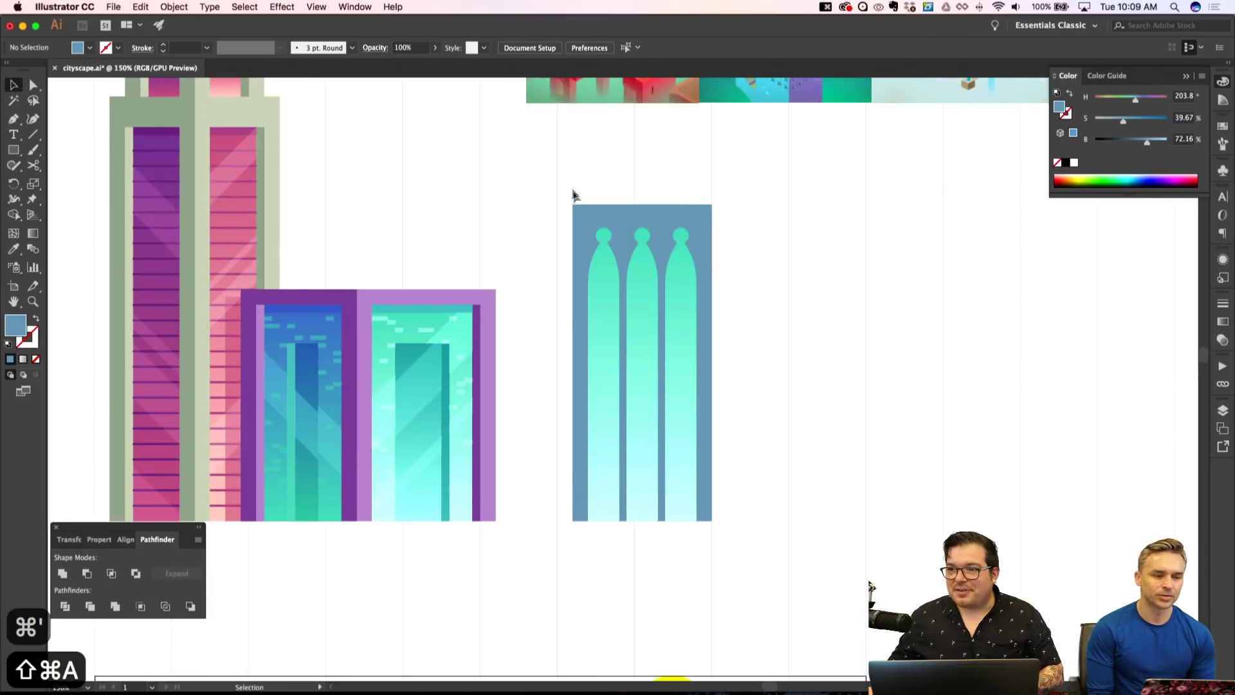
{"action": "key", "text": "a"}
{"action": "left_click", "coordinate": [623, 222]}
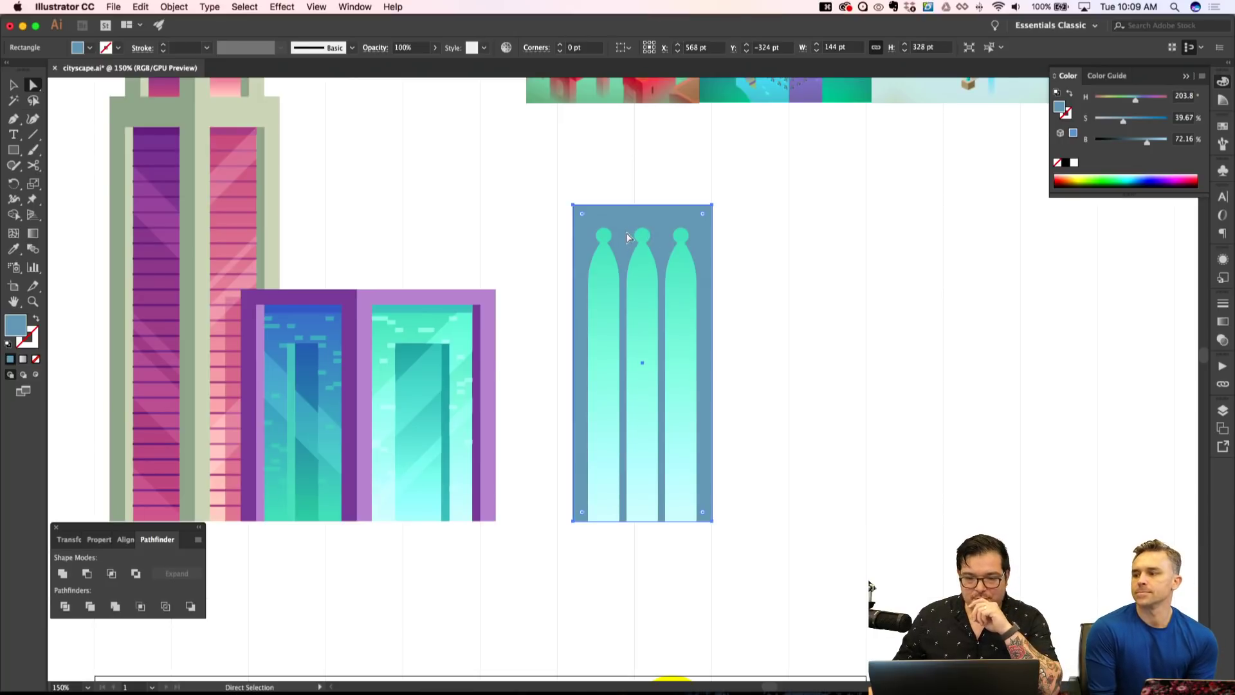
{"action": "scroll", "coordinate": [627, 238], "scroll_direction": "up", "scroll_amount": 10}
{"action": "scroll", "coordinate": [630, 264], "scroll_direction": "down", "scroll_amount": 2}
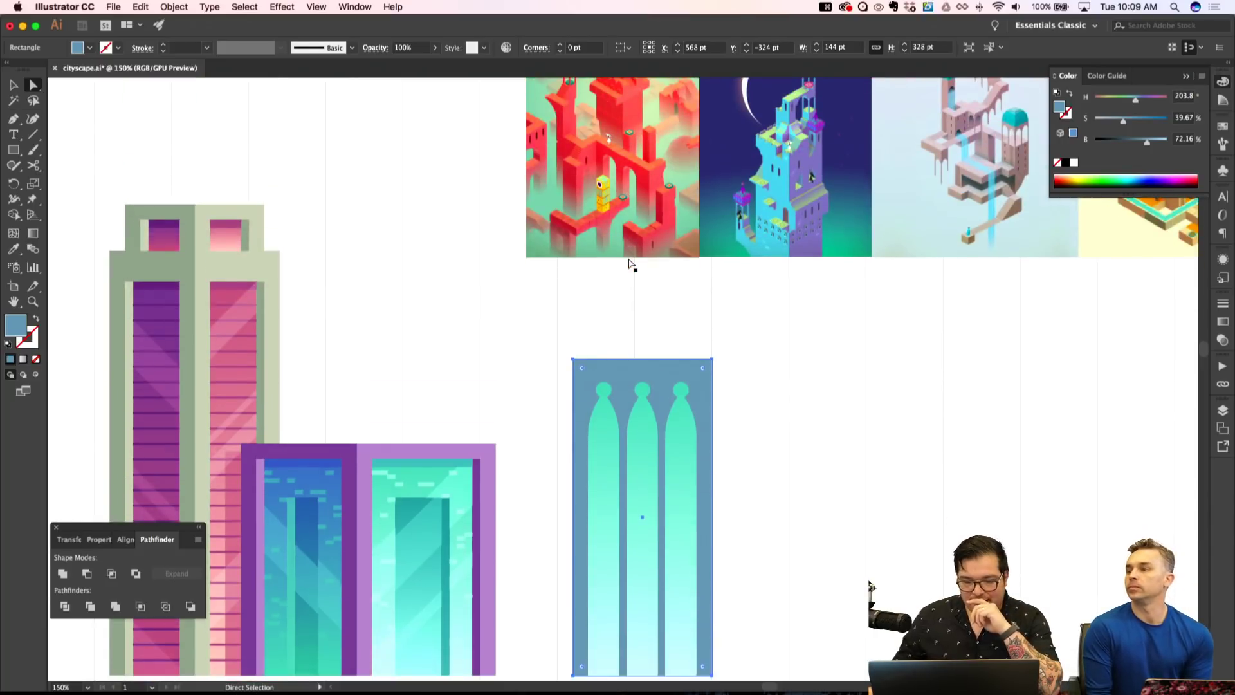
{"action": "key", "text": "m"}
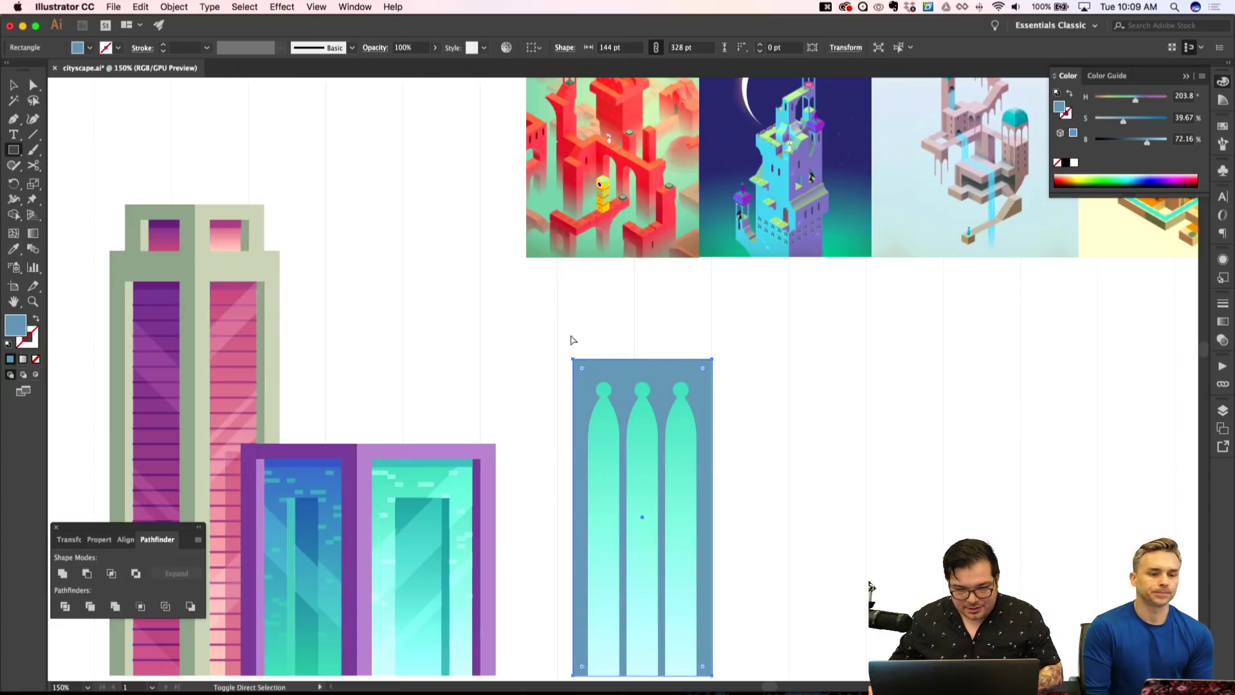
{"action": "key", "text": "shift+ctrl+a"}
{"action": "left_click_drag", "start_coordinate": [574, 329], "coordinate": [727, 358]}
{"action": "key", "text": "shift+ctrl+a"}
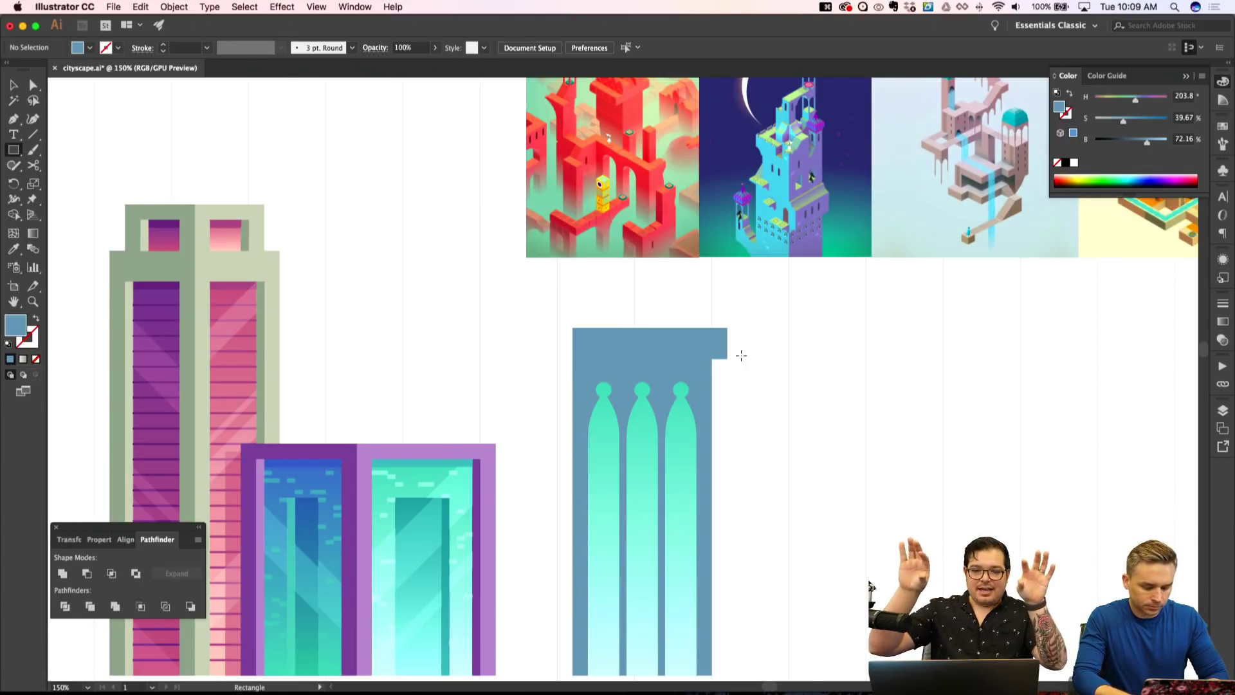
Lighten the cap rectangle's fill to 83.92% brightness and deselect it.
{"action": "key", "text": "a"}
{"action": "left_click", "coordinate": [685, 343]}
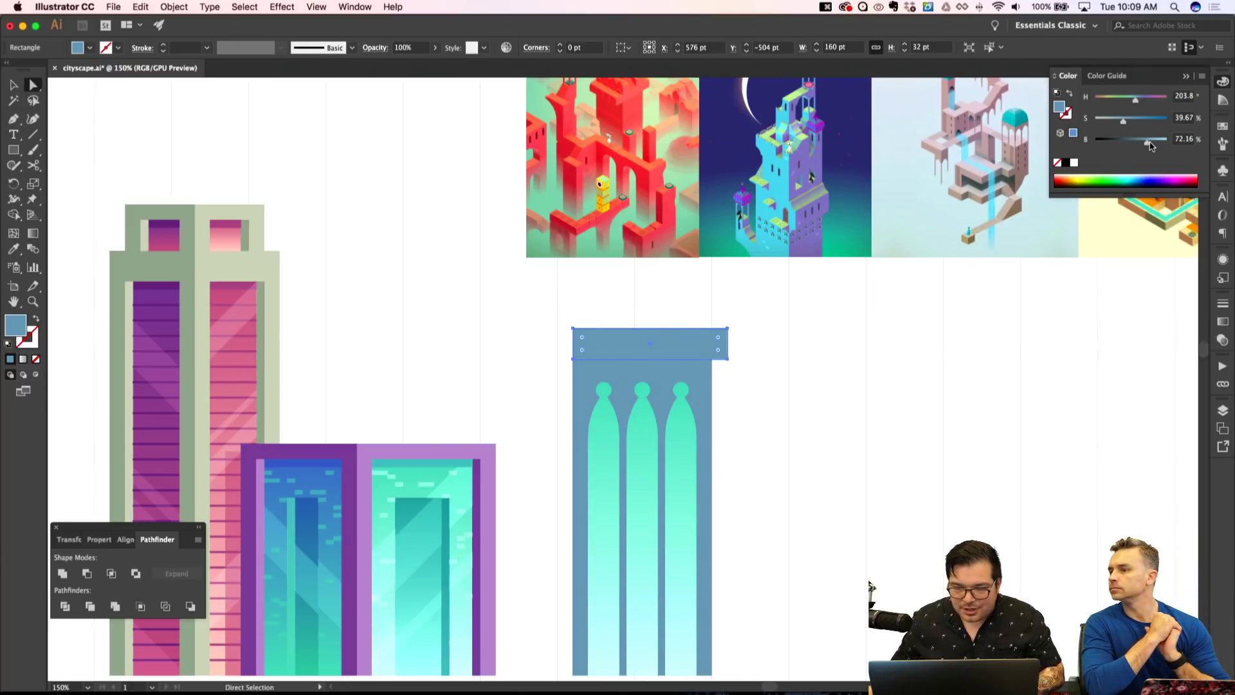
{"action": "left_click_drag", "start_coordinate": [1152, 147], "coordinate": [1156, 142]}
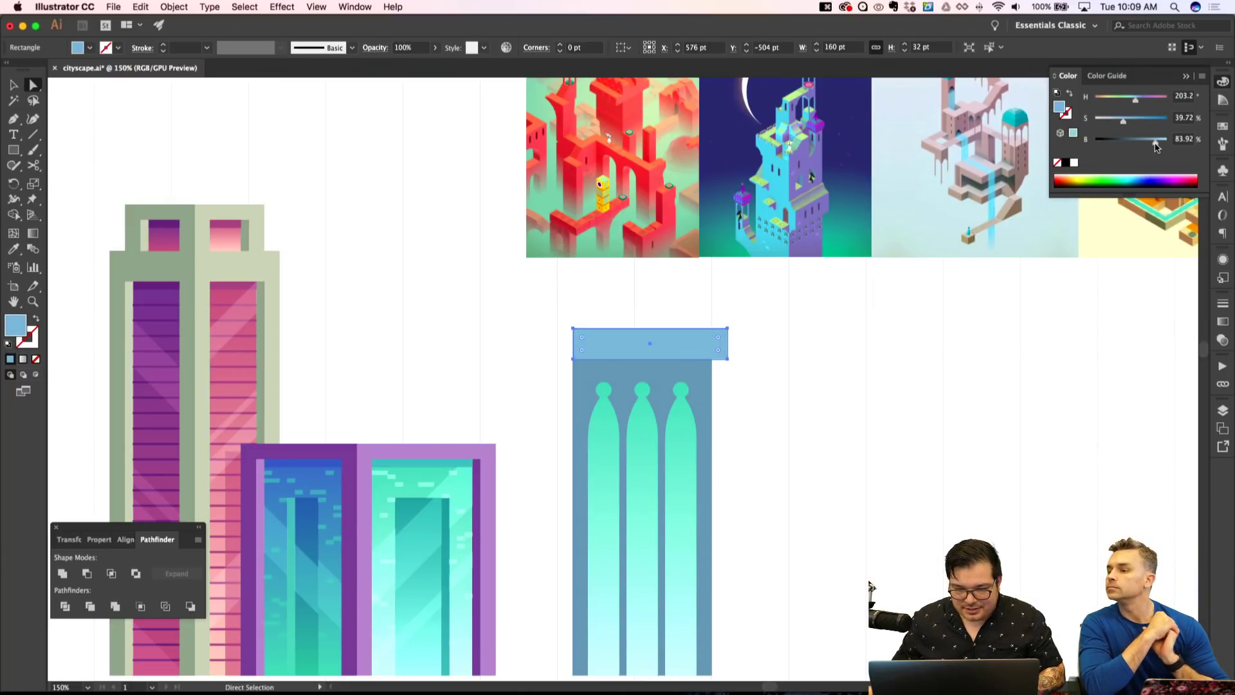
{"action": "key", "text": "shift+super+a"}
Raise the cap rectangle together with the backing's top edge by about 8 pt.
{"action": "scroll", "coordinate": [901, 409], "scroll_direction": "down", "scroll_amount": 3}
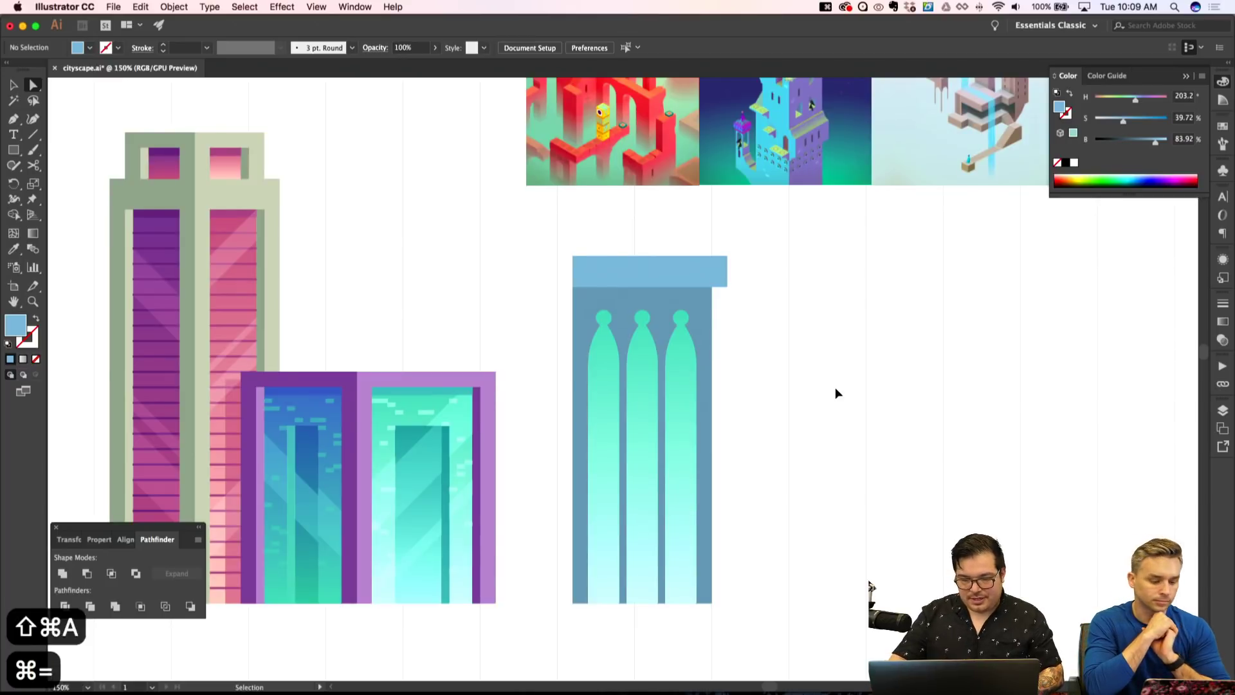
{"action": "key", "text": "super+equal"}
{"action": "key", "text": "super+equal"}
{"action": "key", "text": "p"}
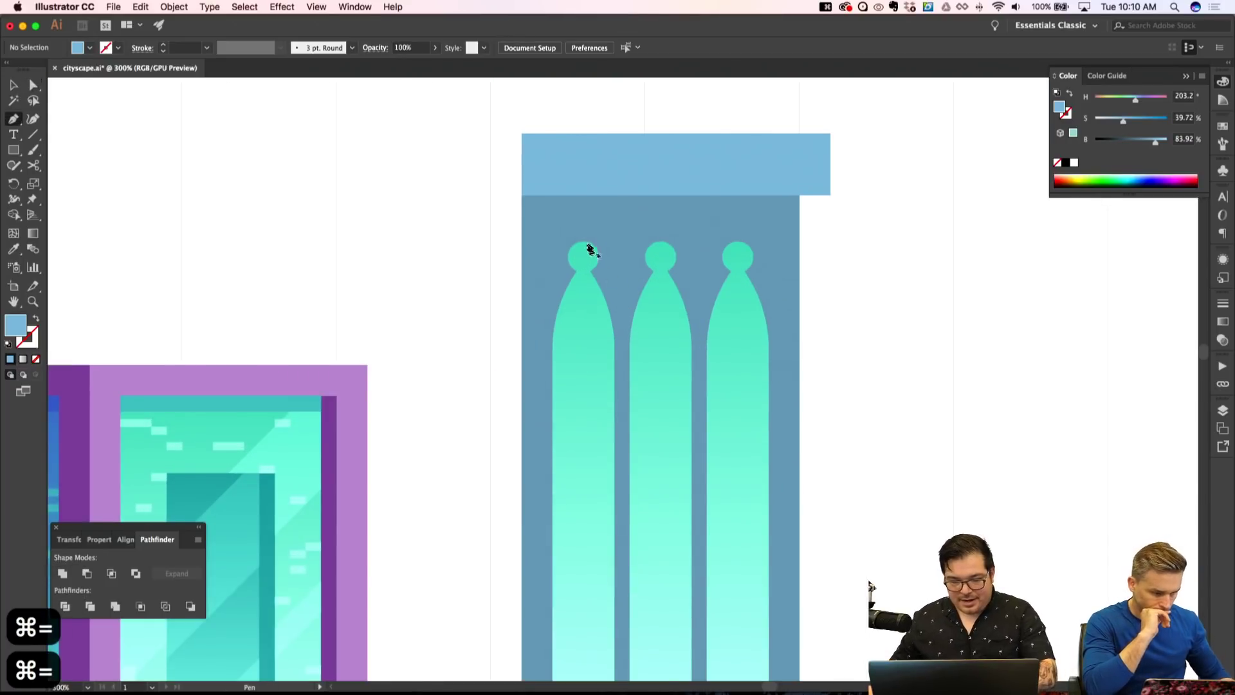
{"action": "left_click", "coordinate": [598, 195]}
{"action": "key", "text": "super+z"}
{"action": "key", "text": "a"}
{"action": "left_click_drag", "start_coordinate": [496, 120], "coordinate": [882, 214]}
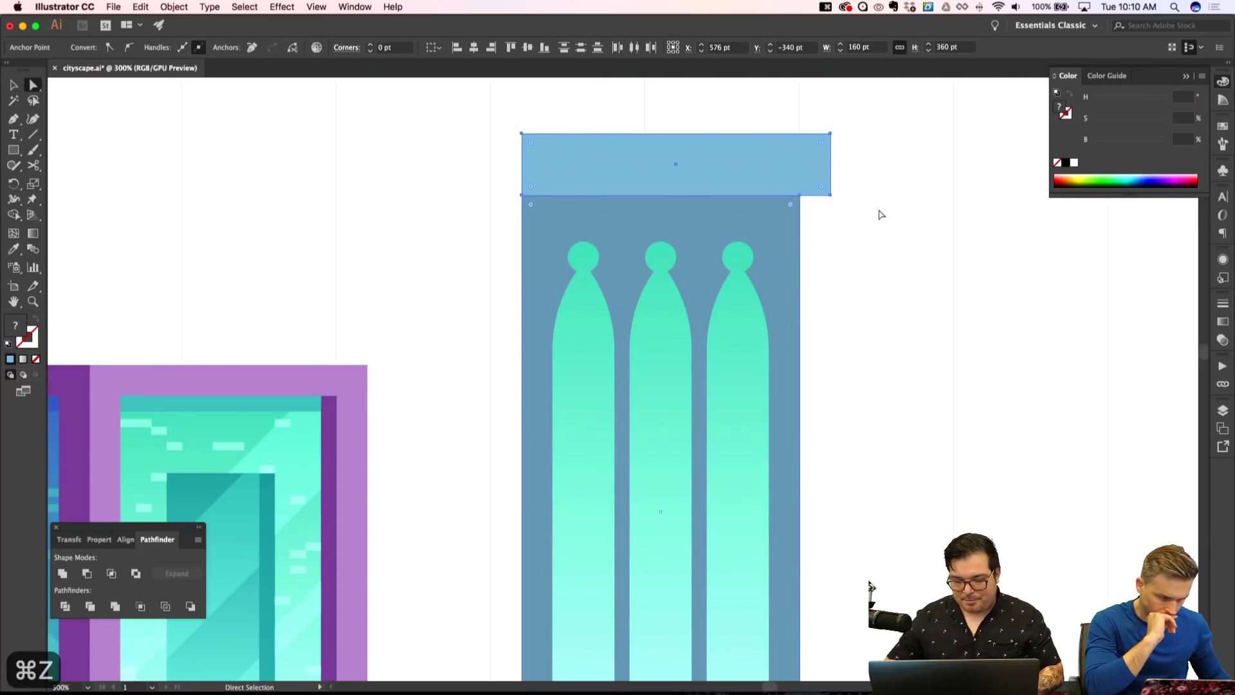
{"action": "key", "text": "shift+Up"}
{"action": "key", "text": "shift+super+a"}
Draw a small four-cornered bracket with a slanted right side under the cap, above the first spire, using the Pen tool.
{"action": "key", "text": "p"}
{"action": "left_click", "coordinate": [584, 180]}
{"action": "left_click", "coordinate": [583, 210]}
{"action": "left_click", "coordinate": [599, 209]}
{"action": "left_click", "coordinate": [630, 180]}
{"action": "left_click", "coordinate": [584, 181]}
{"action": "key", "text": "shift+super+a"}
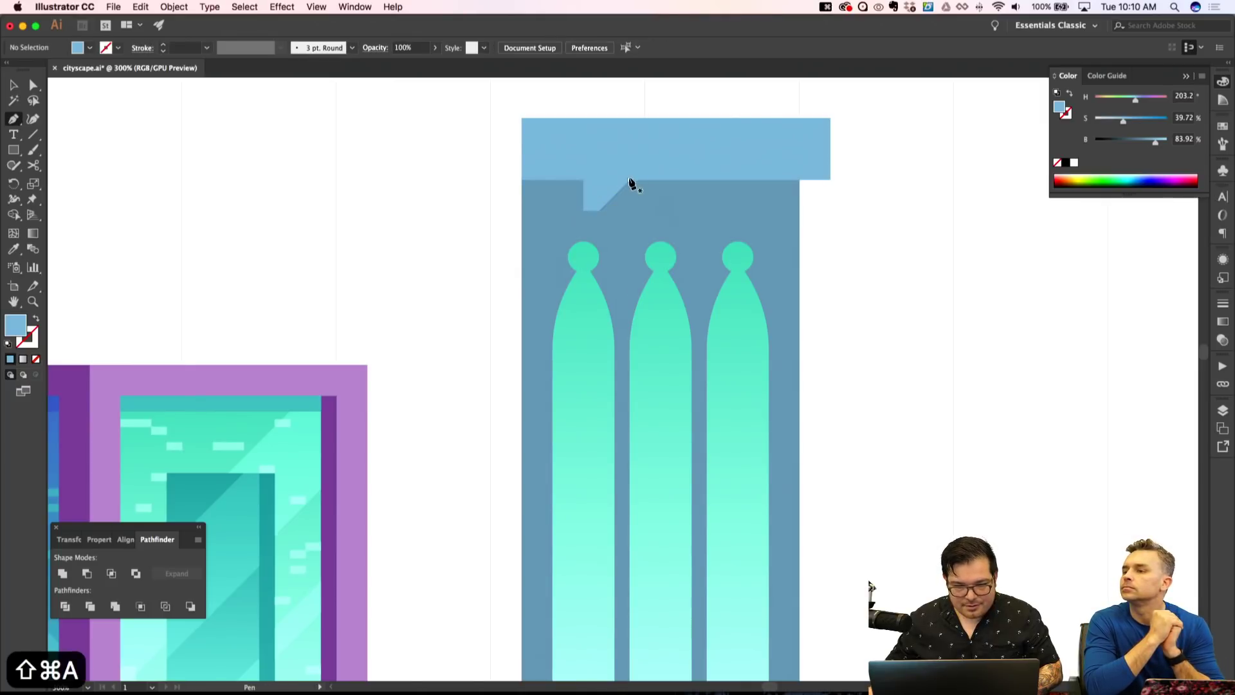
Draw a slanted 32 × 16 pt parallelogram as a shadow against the bracket's diagonal side.
{"action": "left_click", "coordinate": [632, 210]}
{"action": "left_click", "coordinate": [669, 181]}
{"action": "key", "text": "super+z"}
{"action": "left_click", "coordinate": [663, 181]}
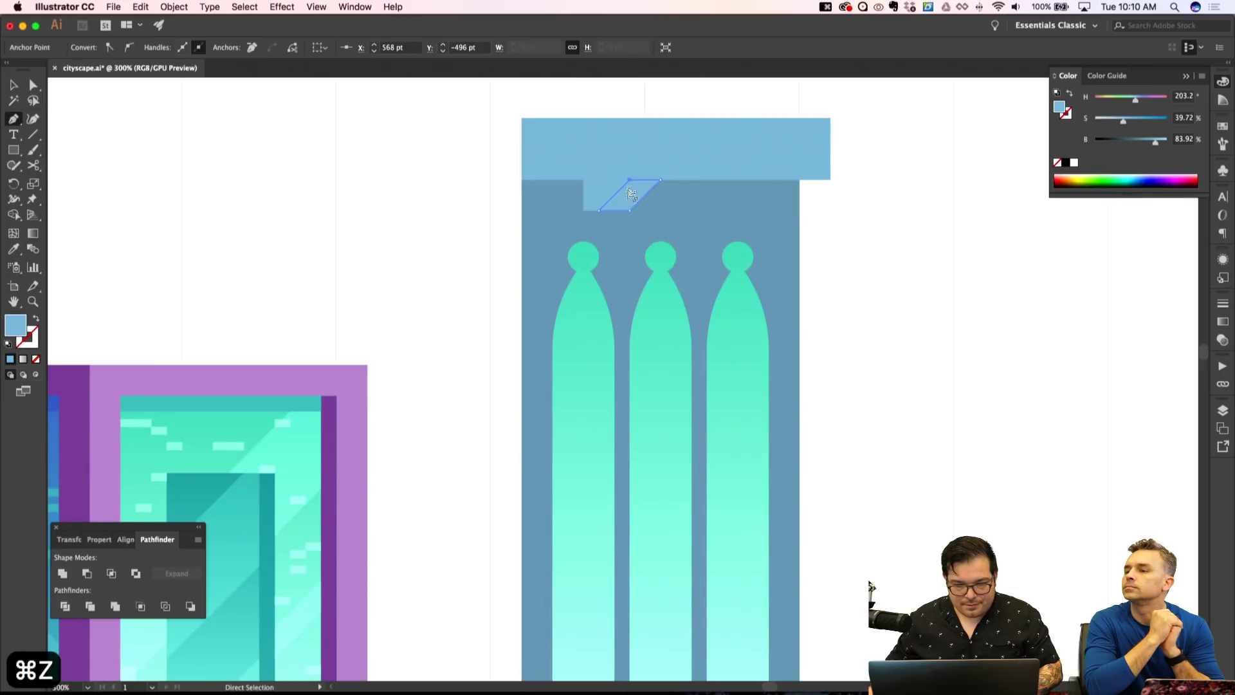
{"action": "left_click", "coordinate": [631, 185]}
Sample the backing's blue for the parallelogram and adjust it to 44.94% saturation and 61.96% brightness.
{"action": "key", "text": "i"}
{"action": "left_click", "coordinate": [721, 204]}
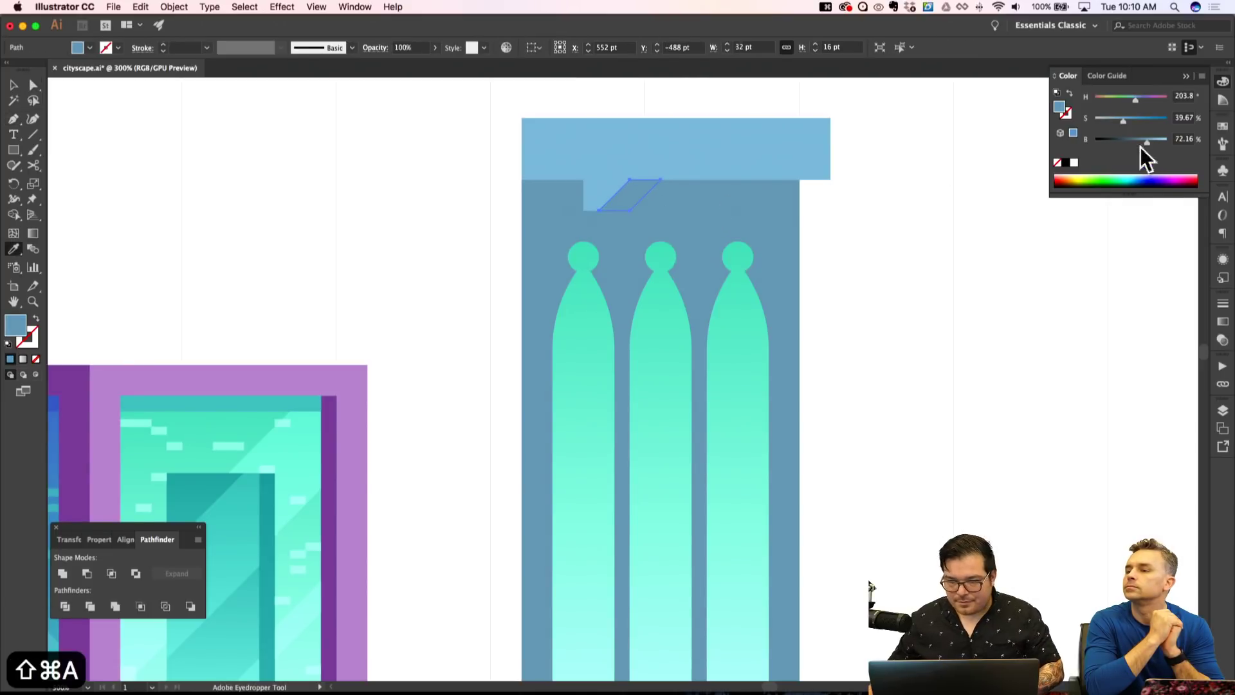
{"action": "left_click_drag", "start_coordinate": [1147, 141], "coordinate": [1121, 141]}
{"action": "key", "text": "shift+super+a"}
{"action": "key", "text": "a"}
{"action": "left_click", "coordinate": [600, 200]}
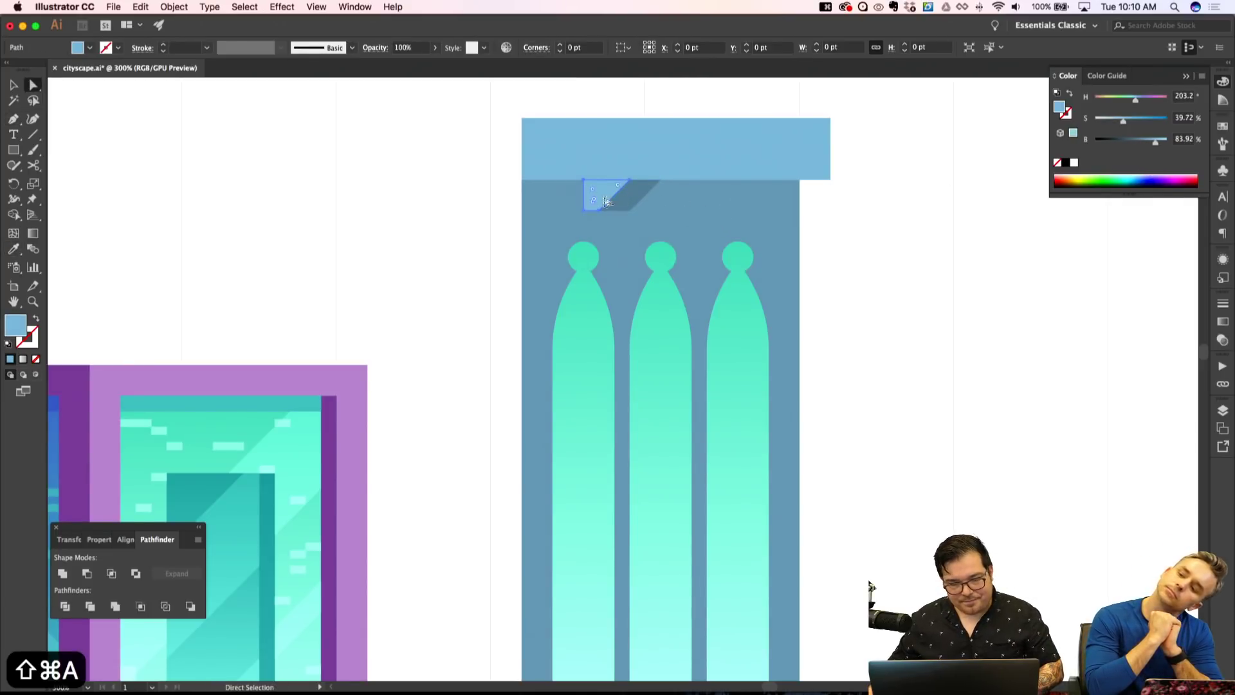
{"action": "left_click", "coordinate": [640, 201]}
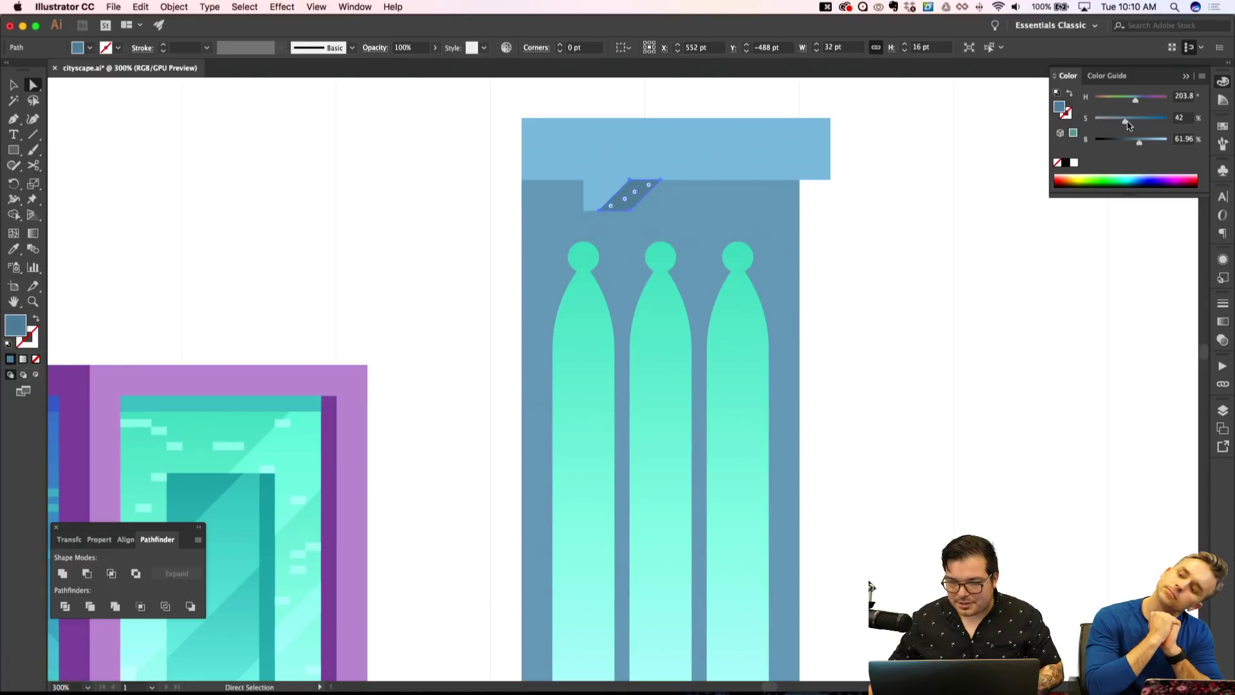
{"action": "key", "text": "shift+super+a"}
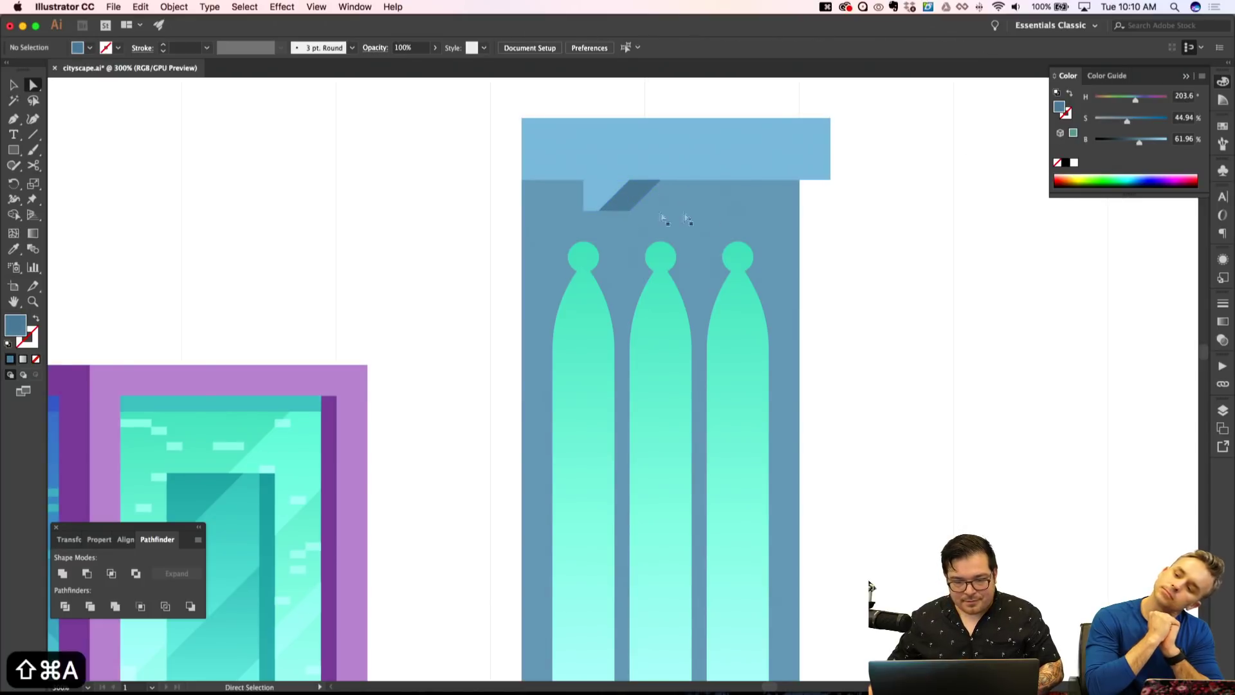
Sample the shadow's color for the bracket and darken it to 50.2% brightness.
{"action": "left_click", "coordinate": [604, 201]}
{"action": "key", "text": "i"}
{"action": "left_click", "coordinate": [631, 195]}
{"action": "left_click_drag", "start_coordinate": [1140, 146], "coordinate": [1131, 146]}
{"action": "left_click", "coordinate": [930, 285]}
{"action": "key", "text": "super+z"}
{"action": "key", "text": "shift+super+a"}
Move the shadow parallelogram's right-hand anchor points outward so the shape is 40 pt wide.
{"action": "key", "text": "super+minus"}
{"action": "key", "text": "super+minus"}
{"action": "key", "text": "super+minus"}
{"action": "key", "text": "super+apostrophe"}
{"action": "key", "text": "super+apostrophe"}
{"action": "key", "text": "a"}
{"action": "key", "text": "super+equal"}
{"action": "key", "text": "super+equal"}
{"action": "key", "text": "super+equal"}
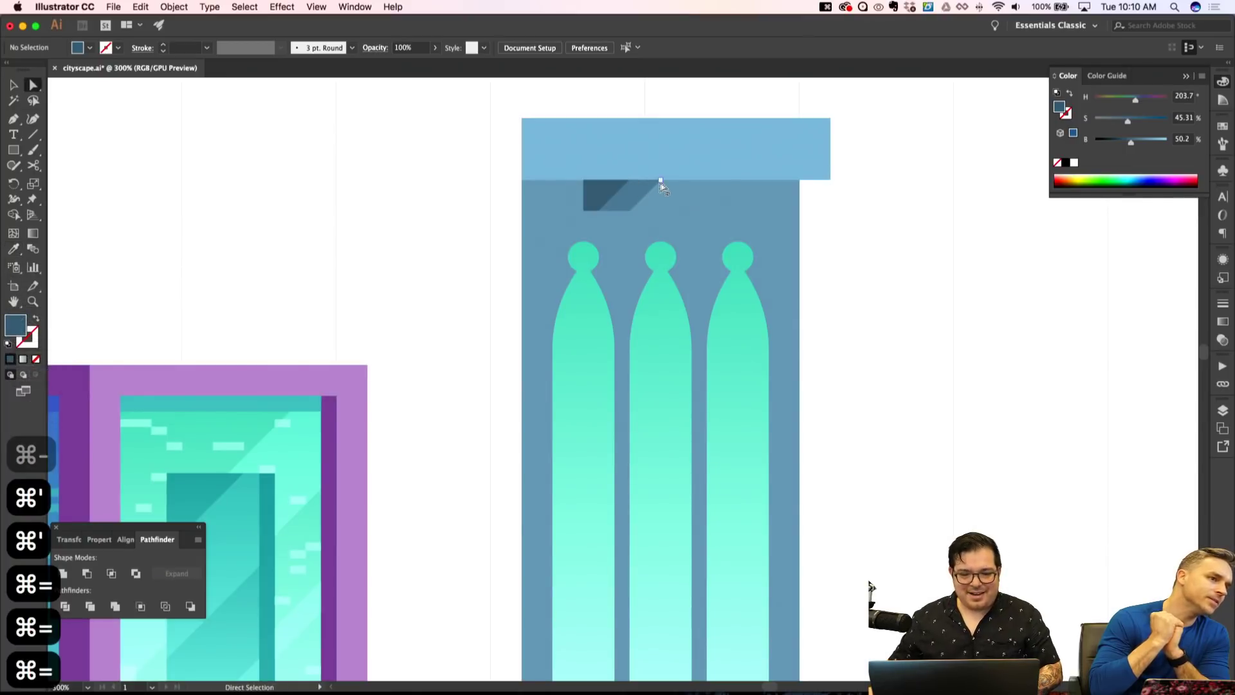
{"action": "left_click", "coordinate": [661, 184]}
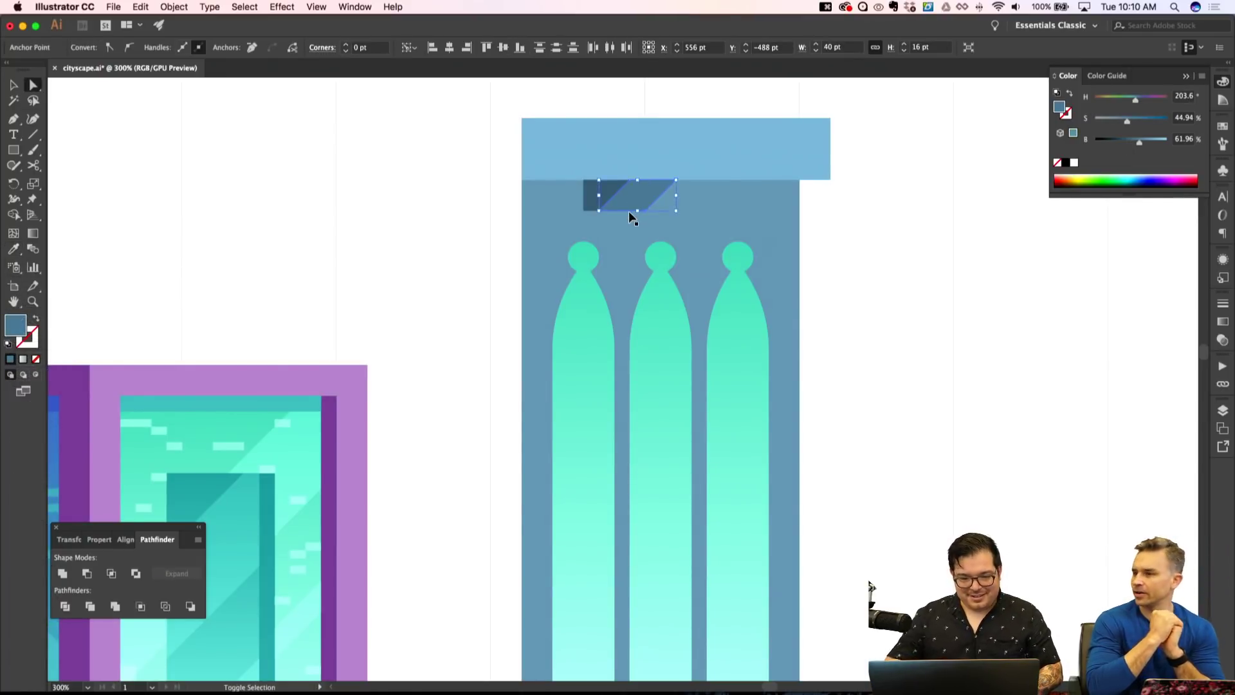
{"action": "key", "text": "shift+super+a"}
Hide the grid and examine the bracket and its shadow within the whole building.
{"action": "key", "text": "super+minus"}
{"action": "key", "text": "super+minus"}
{"action": "key", "text": "super+apostrophe"}
{"action": "key", "text": "super+minus"}
{"action": "key", "text": "super+equal"}
{"action": "key", "text": "super+equal"}
{"action": "key", "text": "v"}
{"action": "left_click_drag", "start_coordinate": [498, 256], "coordinate": [666, 263]}
{"action": "key", "text": "shift+super+a"}
Outline a notch at the shadow's lower edge with the Pen tool, rising diagonally and running horizontally.
{"action": "key", "text": "super+equal"}
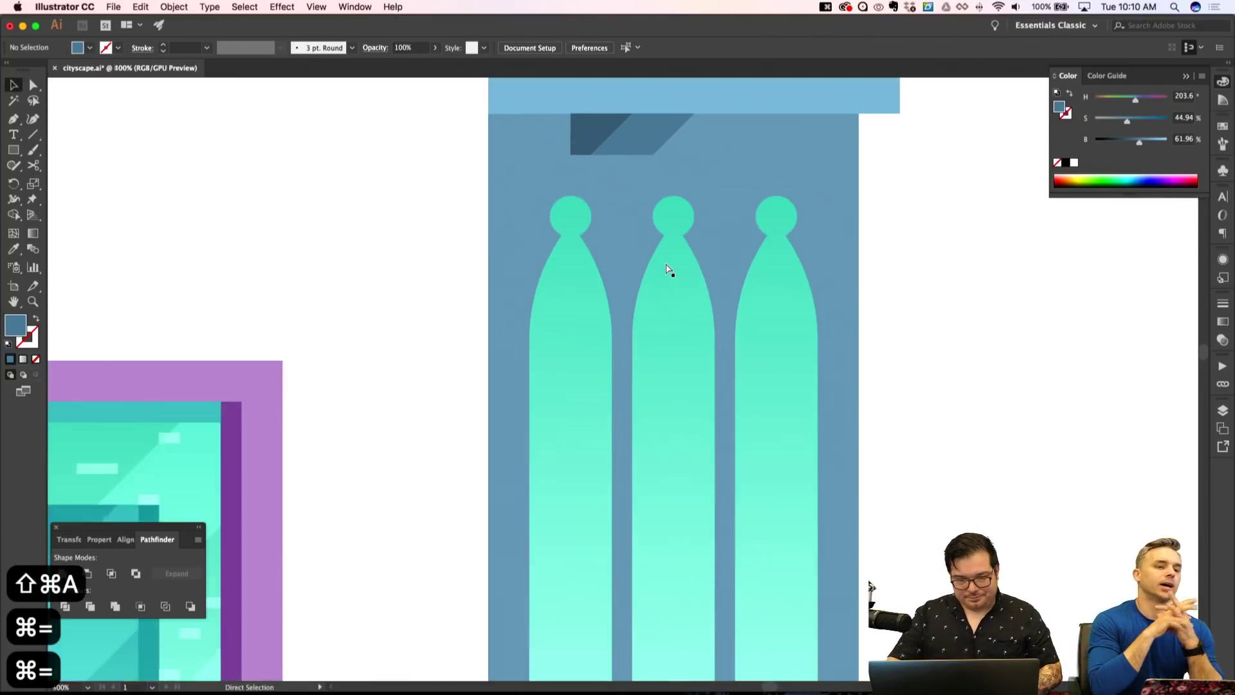
{"action": "key", "text": "super+equal"}
{"action": "key", "text": "super+equal"}
{"action": "scroll", "coordinate": [664, 270], "scroll_direction": "up", "scroll_amount": 5}
{"action": "key", "text": "p"}
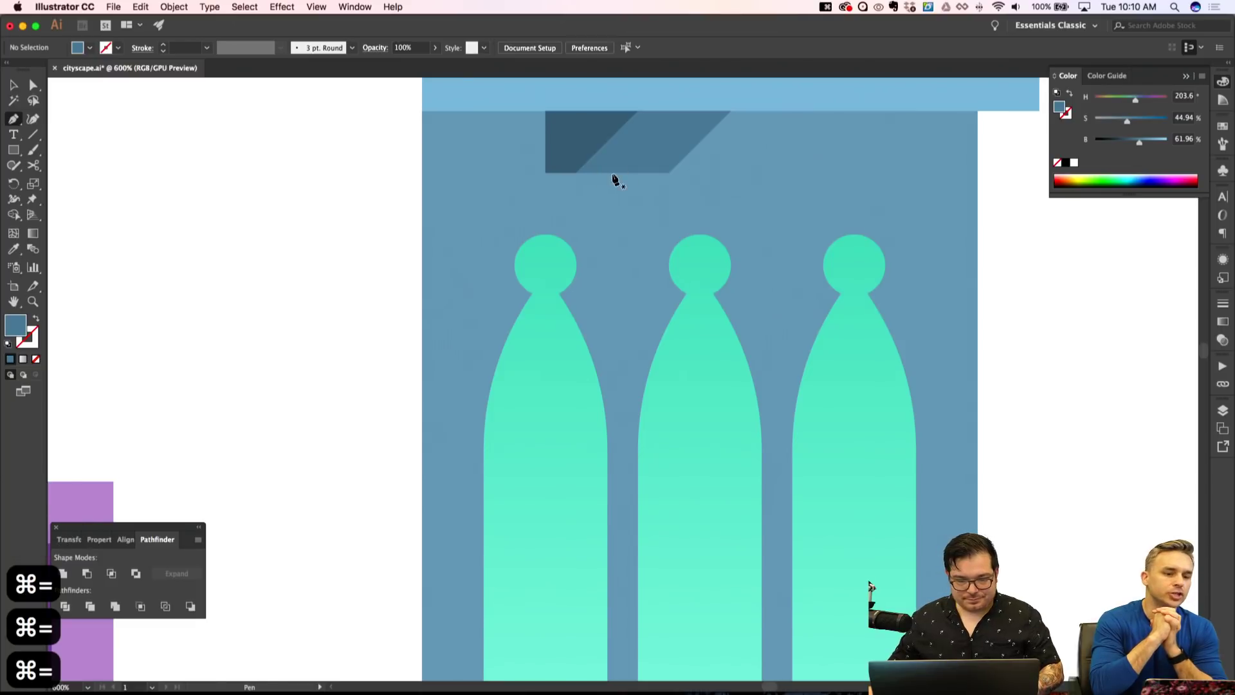
{"action": "left_click", "coordinate": [607, 173]}
{"action": "left_click_drag", "start_coordinate": [638, 141], "coordinate": [669, 142]}
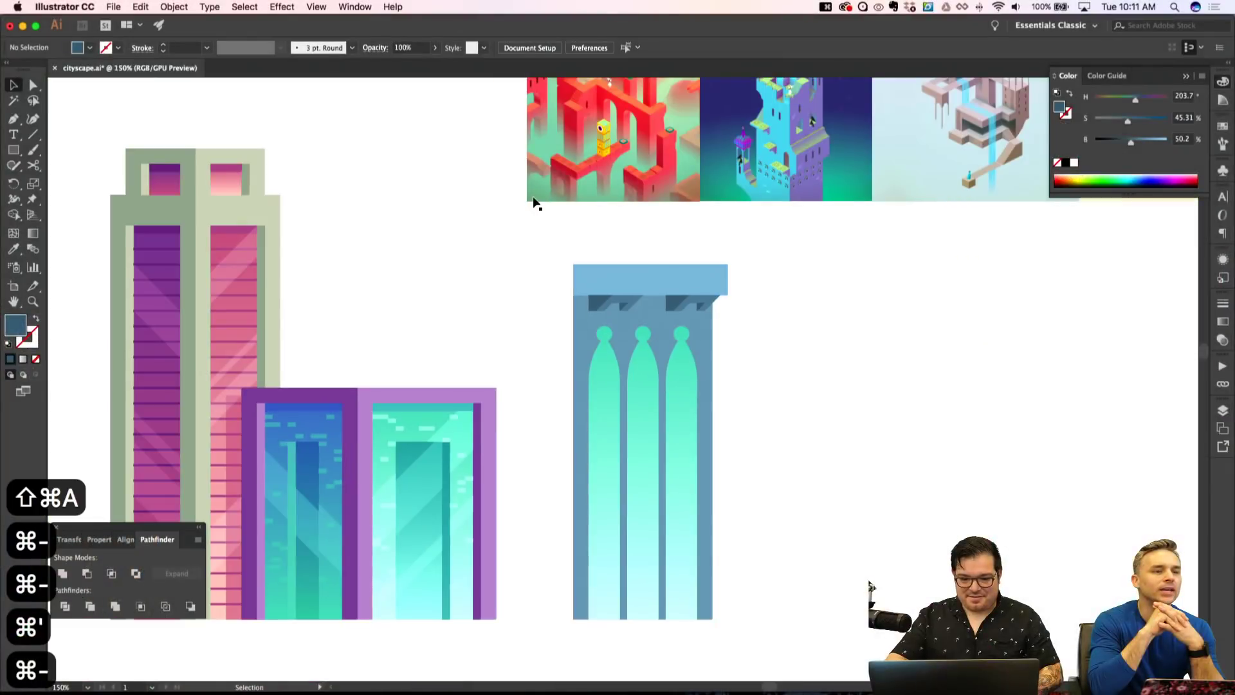
Draw a 144 × 8 pt strip across the backing directly beneath the cap.
{"action": "key", "text": "super+equal"}
{"action": "key", "text": "super+equal"}
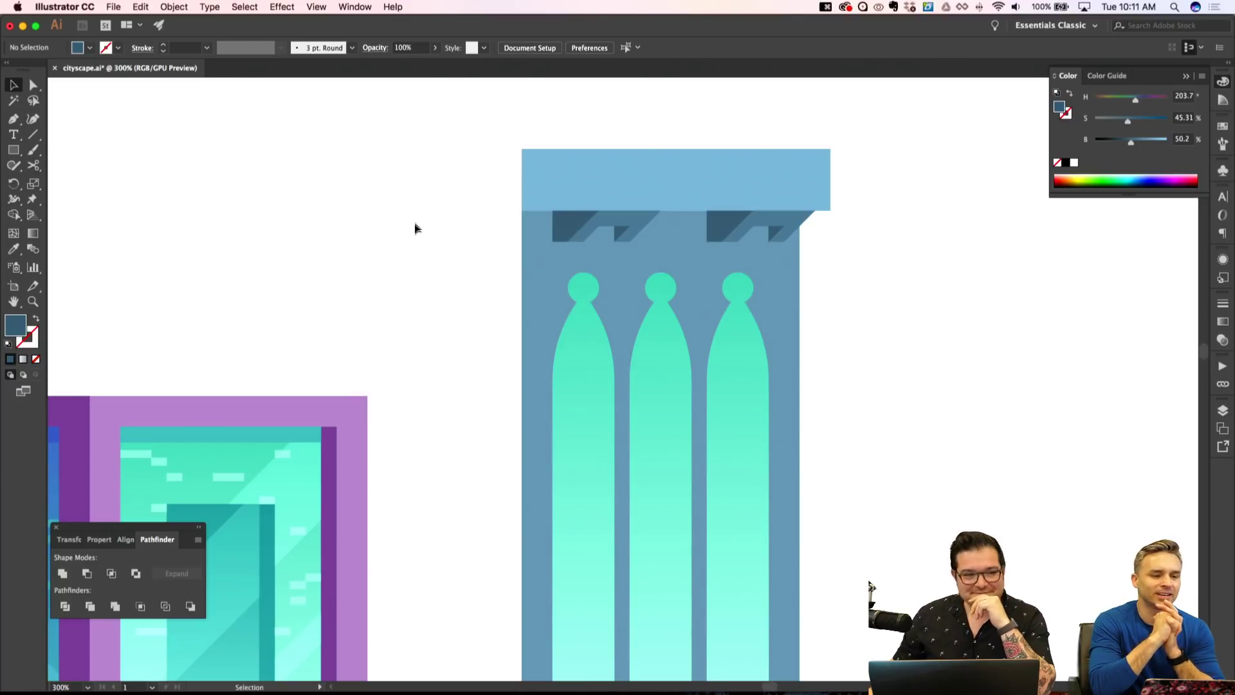
{"action": "key", "text": "m"}
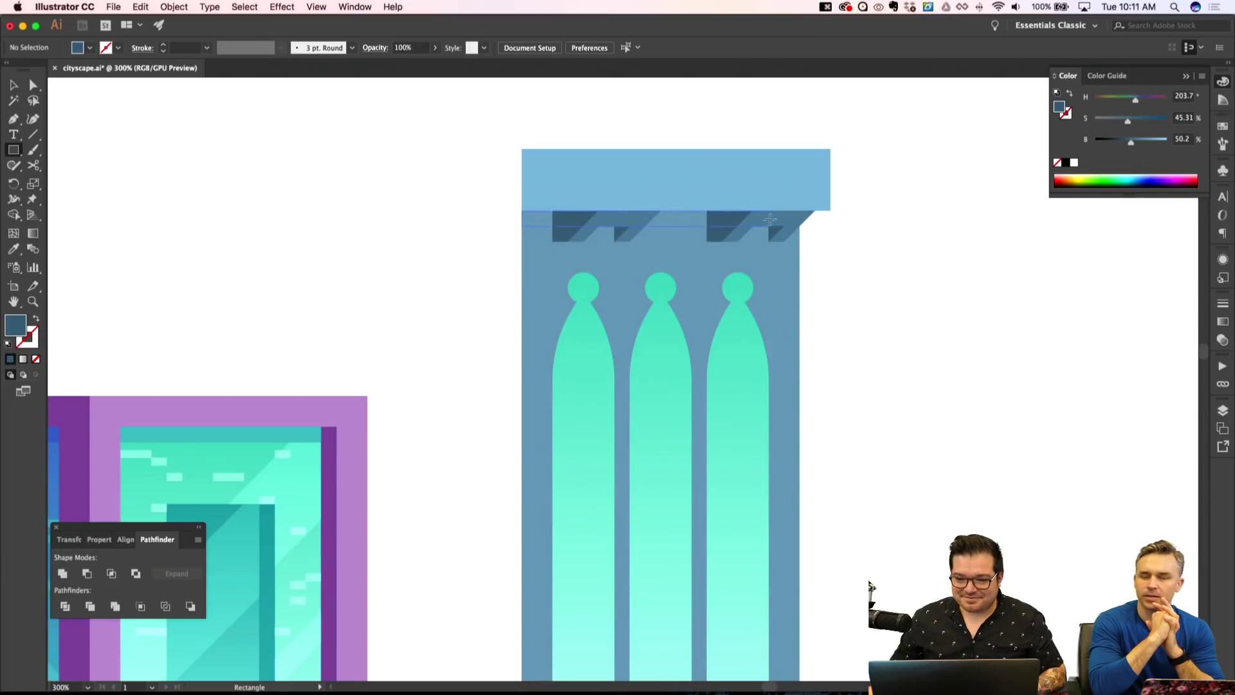
{"action": "left_click_drag", "start_coordinate": [805, 223], "coordinate": [800, 225]}
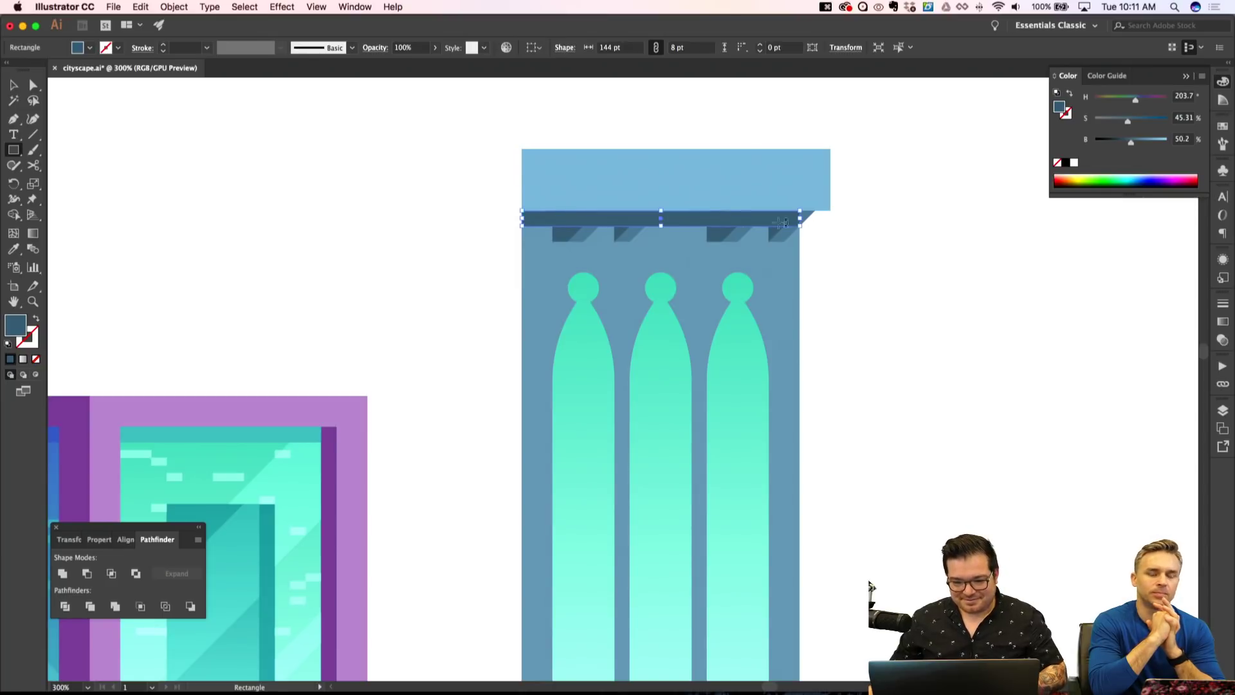
Give the thin strip a sampled blue at 70.98% brightness and send it backward behind the brackets.
{"action": "key", "text": "i"}
{"action": "left_click", "coordinate": [630, 238]}
{"action": "left_click", "coordinate": [1146, 141]}
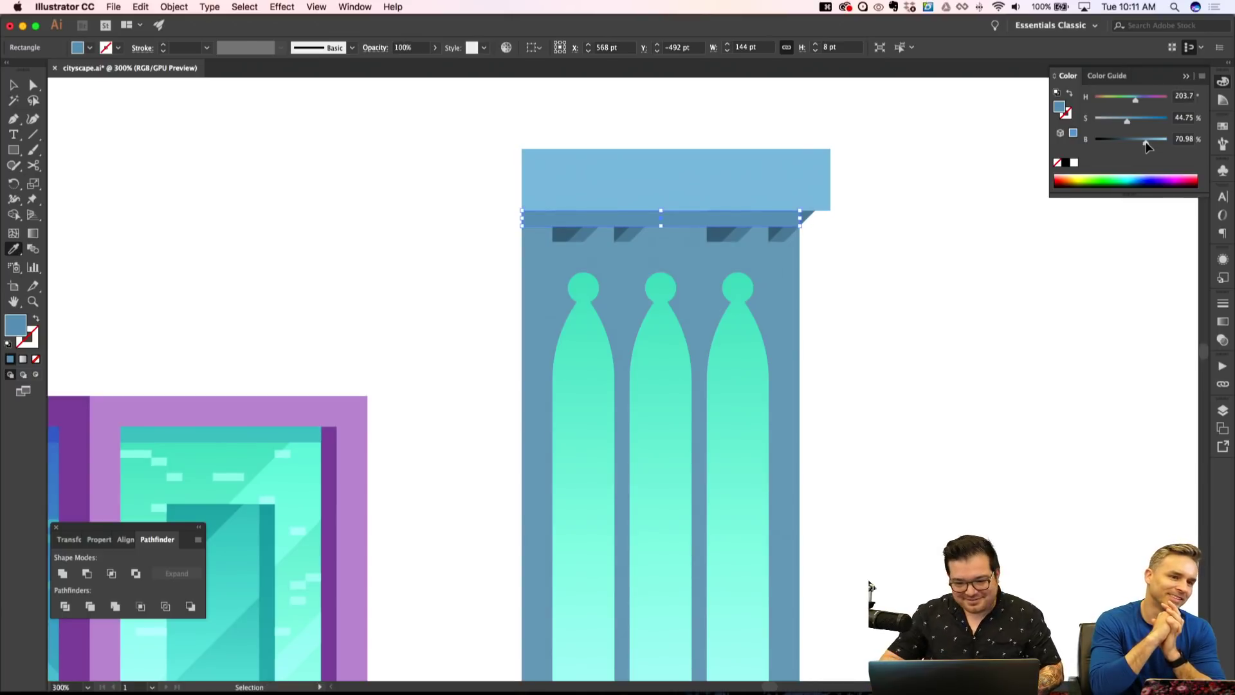
{"action": "key", "text": "super+bracketleft"}
{"action": "key", "text": "super+bracketleft"}
{"action": "key", "text": "super+shift+a"}
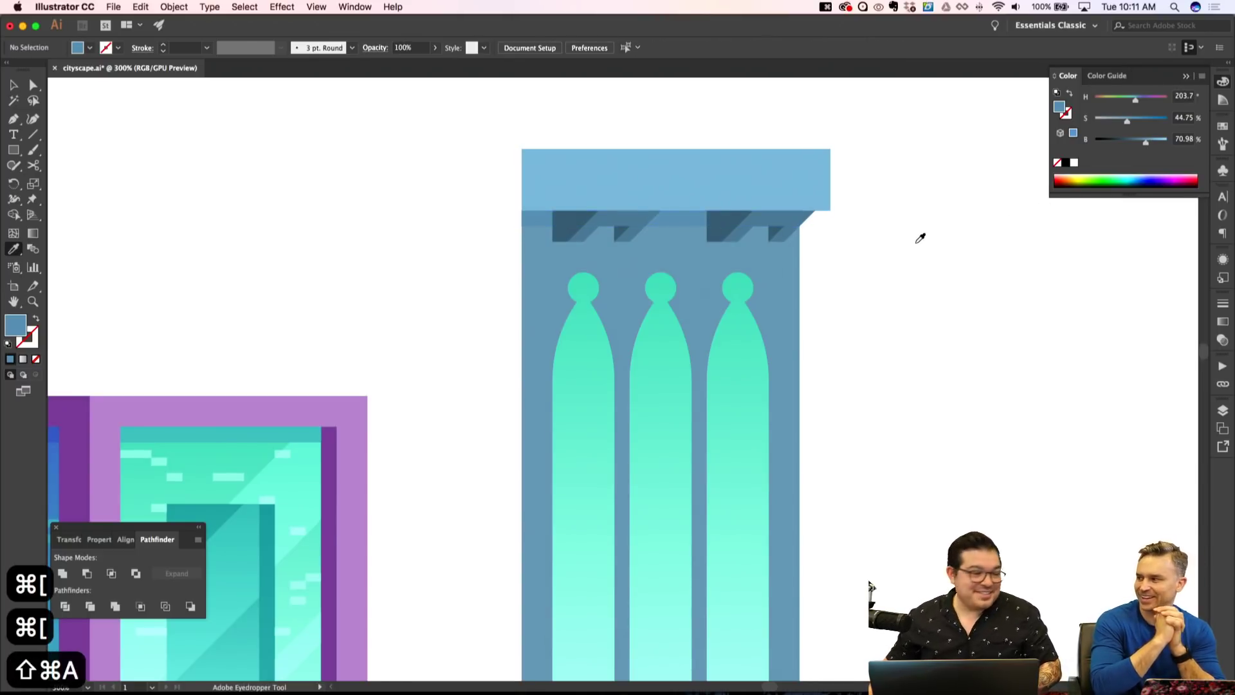
Darken the thin strip's fill slightly to 69.02% brightness, deselect it and show the grid.
{"action": "key", "text": "a"}
{"action": "left_click", "coordinate": [682, 220]}
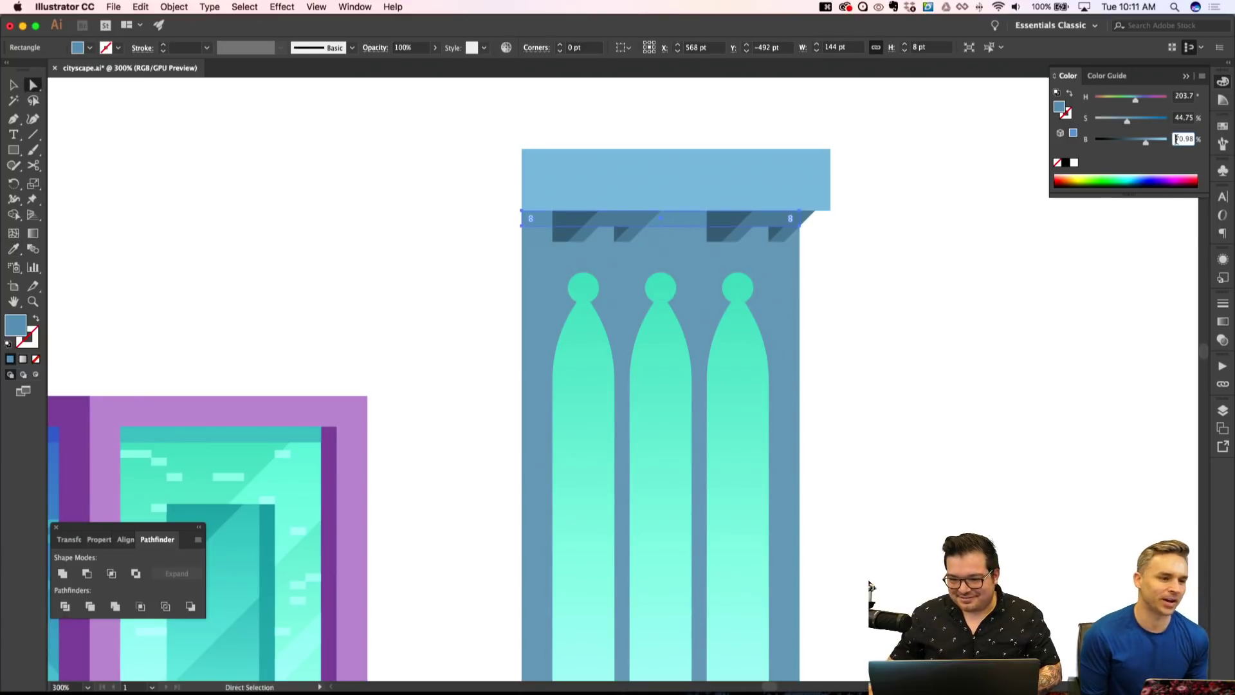
{"action": "key", "text": "super+shift+a"}
{"action": "key", "text": "super+minus"}
{"action": "key", "text": "super+minus"}
{"action": "key", "text": "super+apostrophe"}
{"action": "key", "text": "super+equal"}
{"action": "key", "text": "super+equal"}
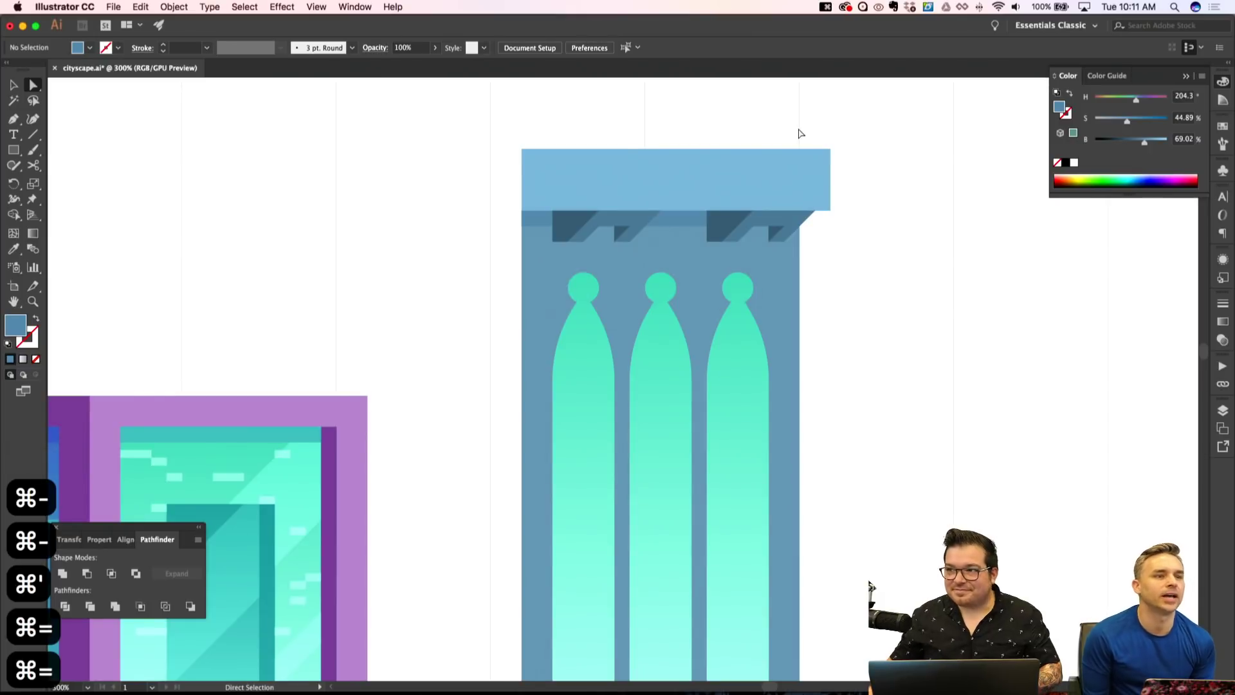
{"action": "key", "text": "super+equal"}
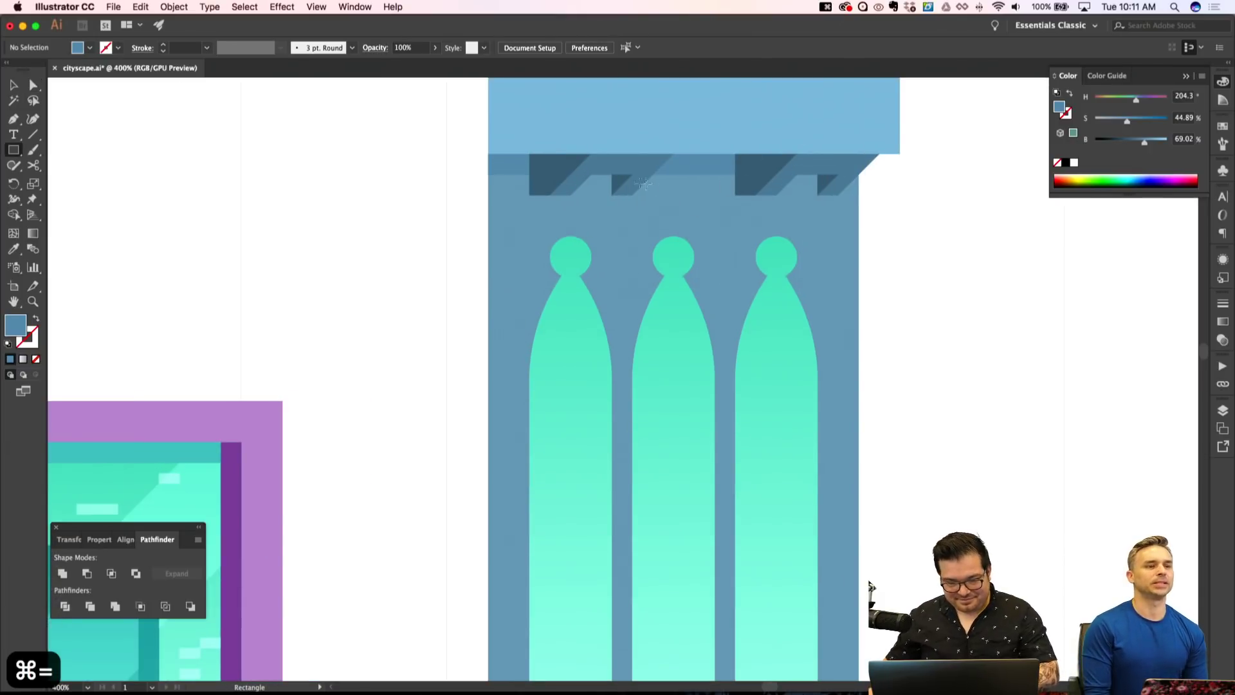
Draw a 16 × 4 pt blue rectangle beside the first bracket, just below the thin strip, and send it backward behind the bracket shadows.
{"action": "mouse_move", "coordinate": [570, 174]}
{"action": "left_mouse_down"}
{"action": "mouse_move", "coordinate": [612, 194]}
{"action": "mouse_move", "coordinate": [571, 196]}
{"action": "left_mouse_up"}
{"action": "key", "text": "a"}
{"action": "left_click", "coordinate": [570, 195]}
{"action": "key", "text": "super+shift+apostrophe"}
{"action": "key", "text": "super+bracketleft"}
{"action": "key", "text": "super+bracketleft"}
{"action": "key", "text": "super+bracketleft"}
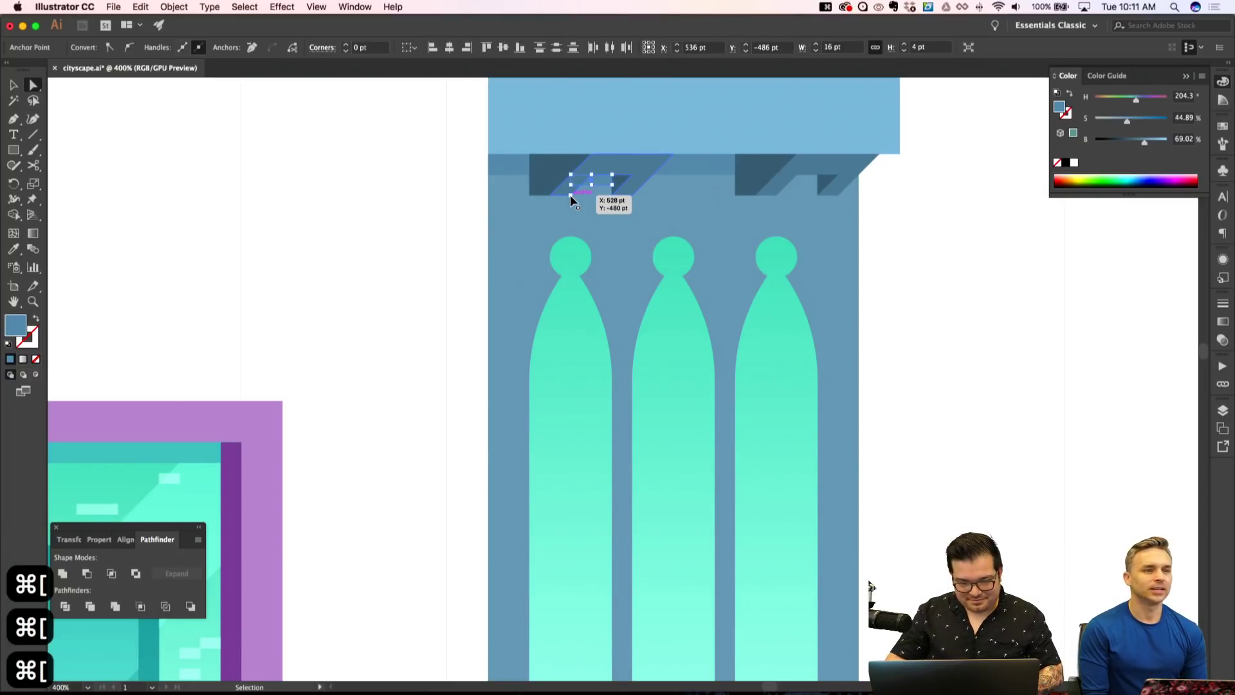
{"action": "key", "text": "super+shift+a"}
Duplicate the small blue rectangle to the right, toward the second pair of brackets, and deselect.
{"action": "key", "text": "super+equal"}
{"action": "scroll", "coordinate": [597, 210], "scroll_direction": "up", "scroll_amount": 3}
{"action": "key", "text": "v"}
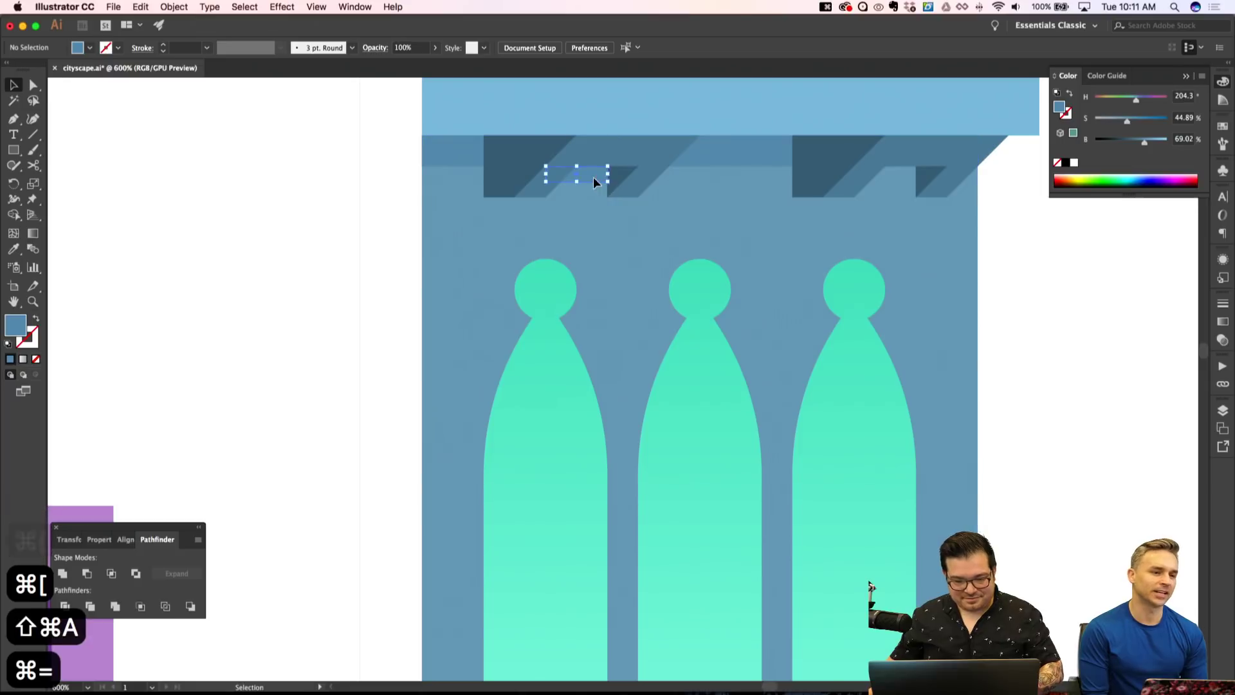
{"action": "left_click", "coordinate": [593, 176]}
{"action": "key", "text": "super+shift+apostrophe"}
{"action": "key", "text": "alt+shift+Right"}
{"action": "key", "text": "alt+shift+Right"}
{"action": "key", "text": "alt+shift+Right"}
{"action": "key", "text": "shift+super+a"}
{"action": "key", "text": "super+minus"}
{"action": "key", "text": "super+minus"}
{"action": "key", "text": "super+apostrophe"}
{"action": "key", "text": "super+minus"}
{"action": "key", "text": "super+equal"}
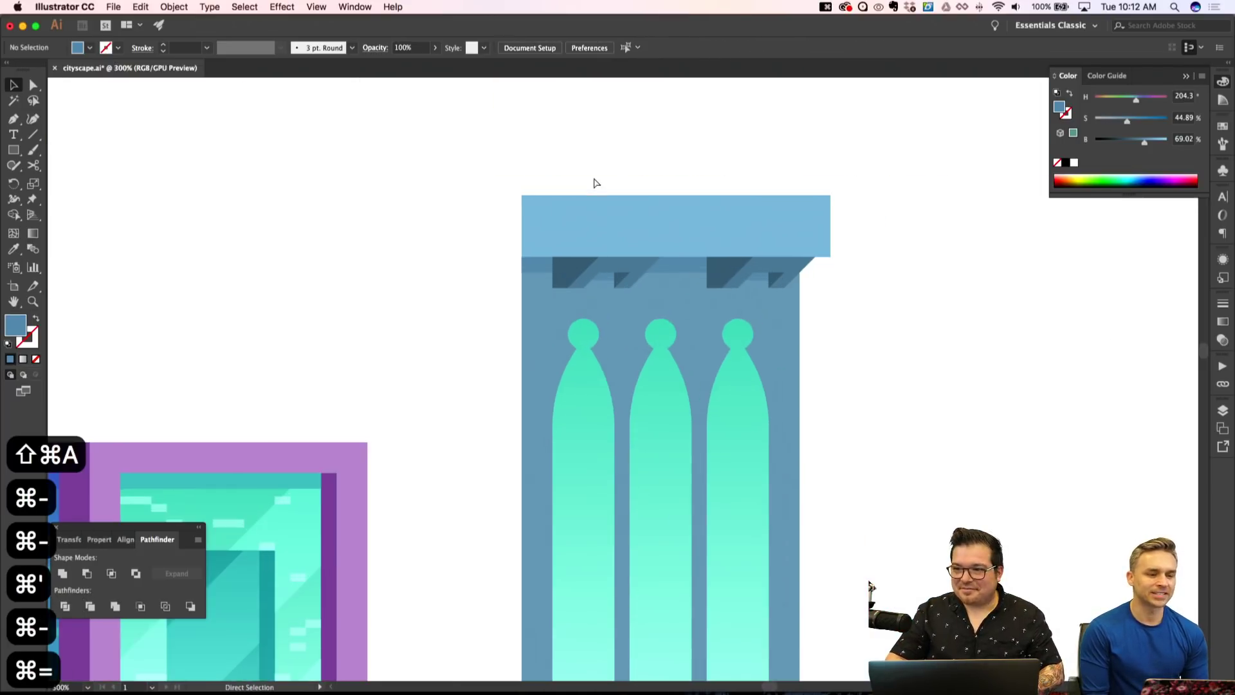
Raise the top edge of the cap's rectangle to make the cap slightly taller.
{"action": "scroll", "coordinate": [591, 219], "scroll_direction": "up", "scroll_amount": 3}
{"action": "key", "text": "a"}
{"action": "left_click_drag", "start_coordinate": [493, 249], "coordinate": [869, 289]}
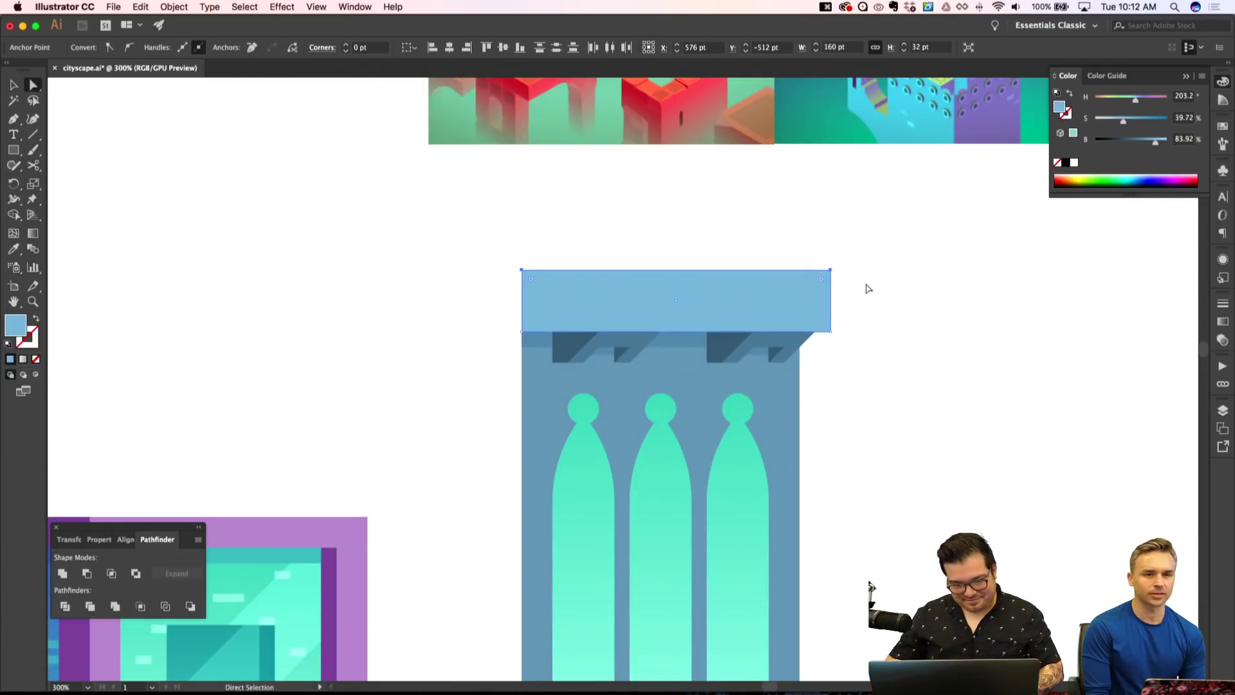
{"action": "key", "text": "shift+super+a"}
{"action": "key", "text": "super+minus"}
{"action": "key", "text": "super+apostrophe"}
{"action": "key", "text": "super+minus"}
{"action": "key", "text": "super+minus"}
{"action": "key", "text": "super+apostrophe"}
{"action": "key", "text": "super+equal"}
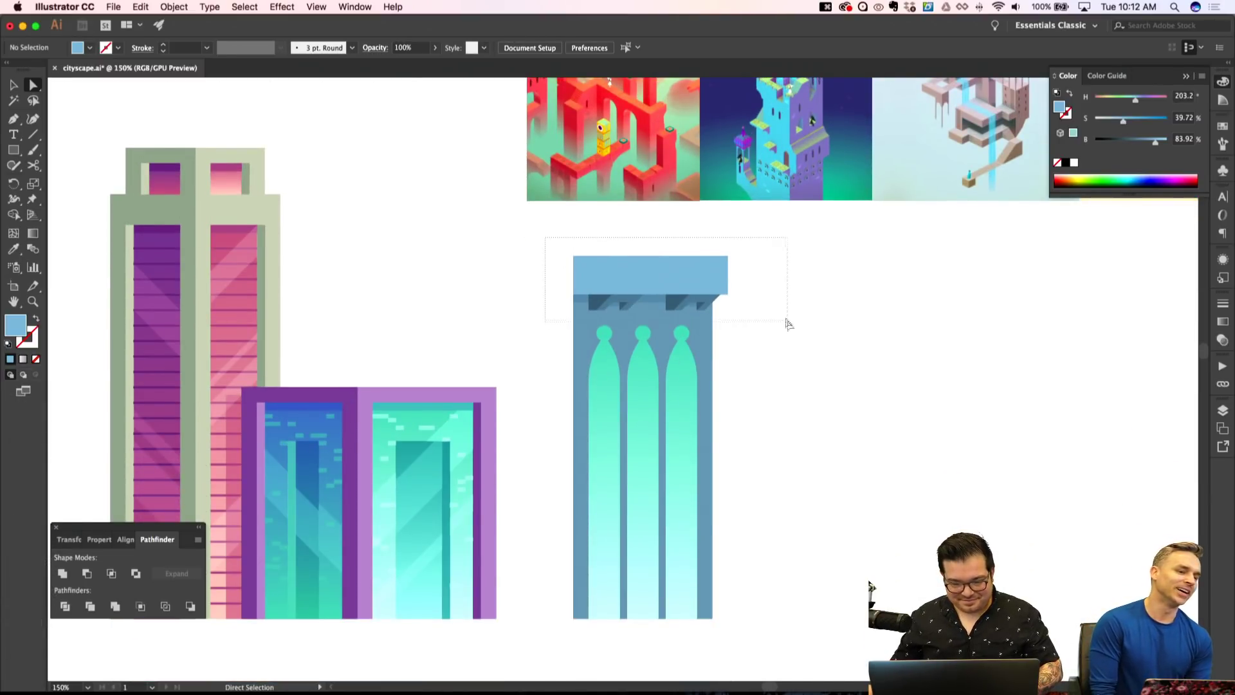
Shift the cap, brackets and backing's top edge up together so the blue building is 384 pt tall.
{"action": "left_click_drag", "start_coordinate": [789, 323], "coordinate": [781, 316]}
{"action": "key", "text": "super+apostrophe"}
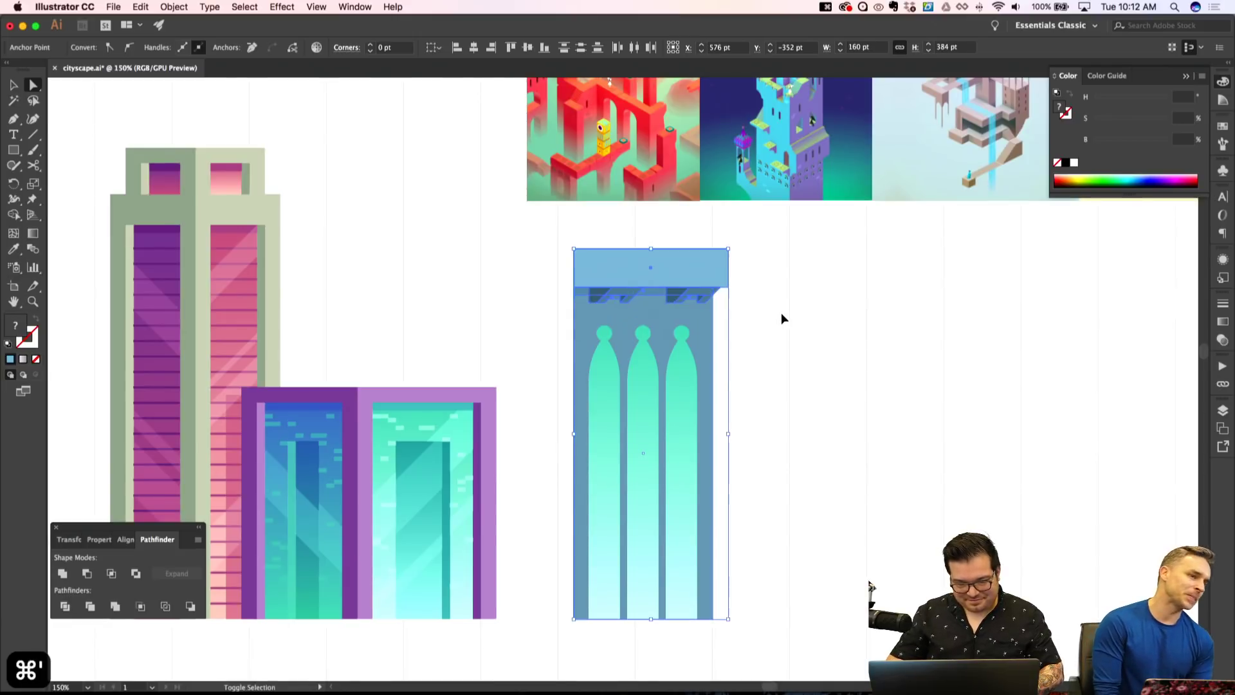
{"action": "key", "text": "shift+super+a"}
{"action": "key", "text": "super+minus"}
{"action": "key", "text": "super+apostrophe"}
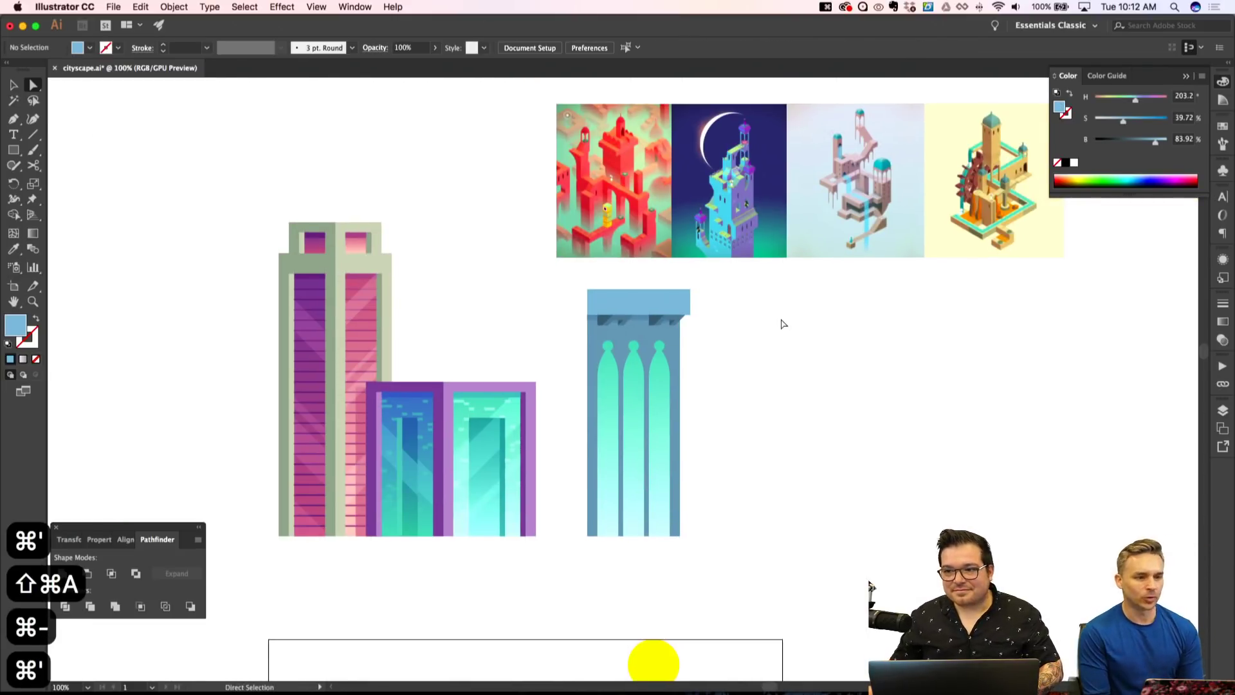
Draw a 368 × 336 pt diagonal stripe with the Pen tool, from right of the blue building's cap down to the baseline.
{"action": "scroll", "coordinate": [742, 315], "scroll_direction": "left", "scroll_amount": 3}
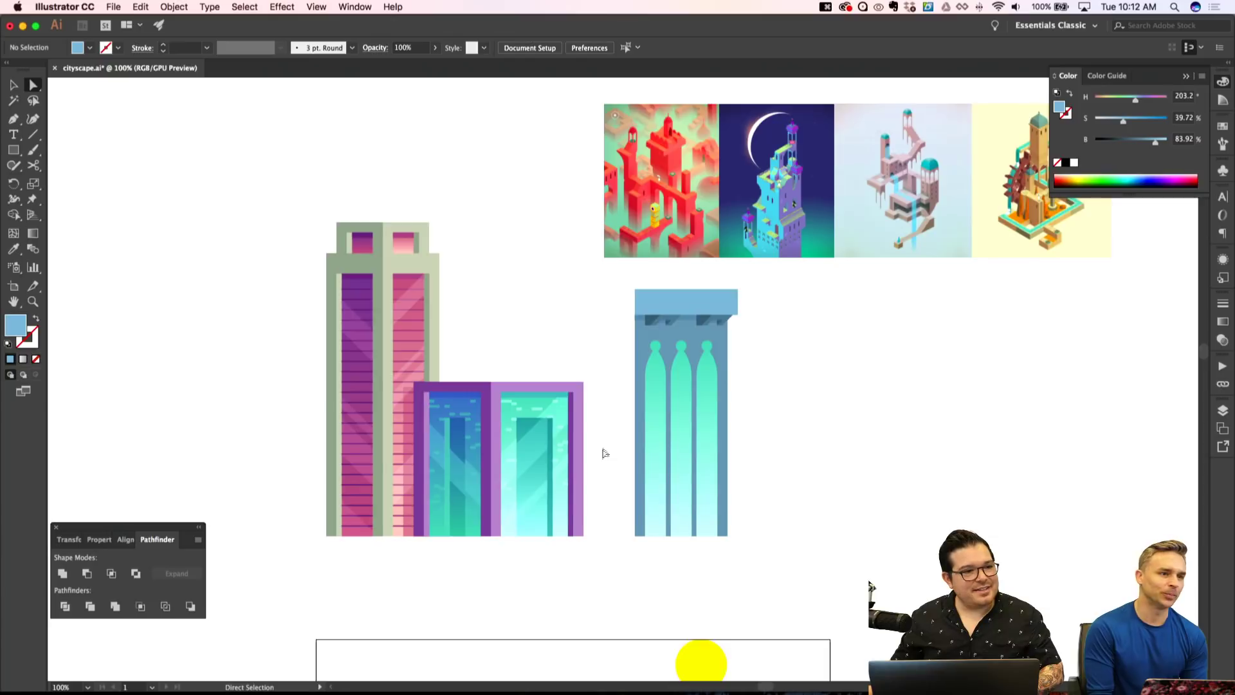
{"action": "scroll", "coordinate": [607, 453], "scroll_direction": "down", "scroll_amount": 1}
{"action": "scroll", "coordinate": [484, 510], "scroll_direction": "down", "scroll_amount": 1}
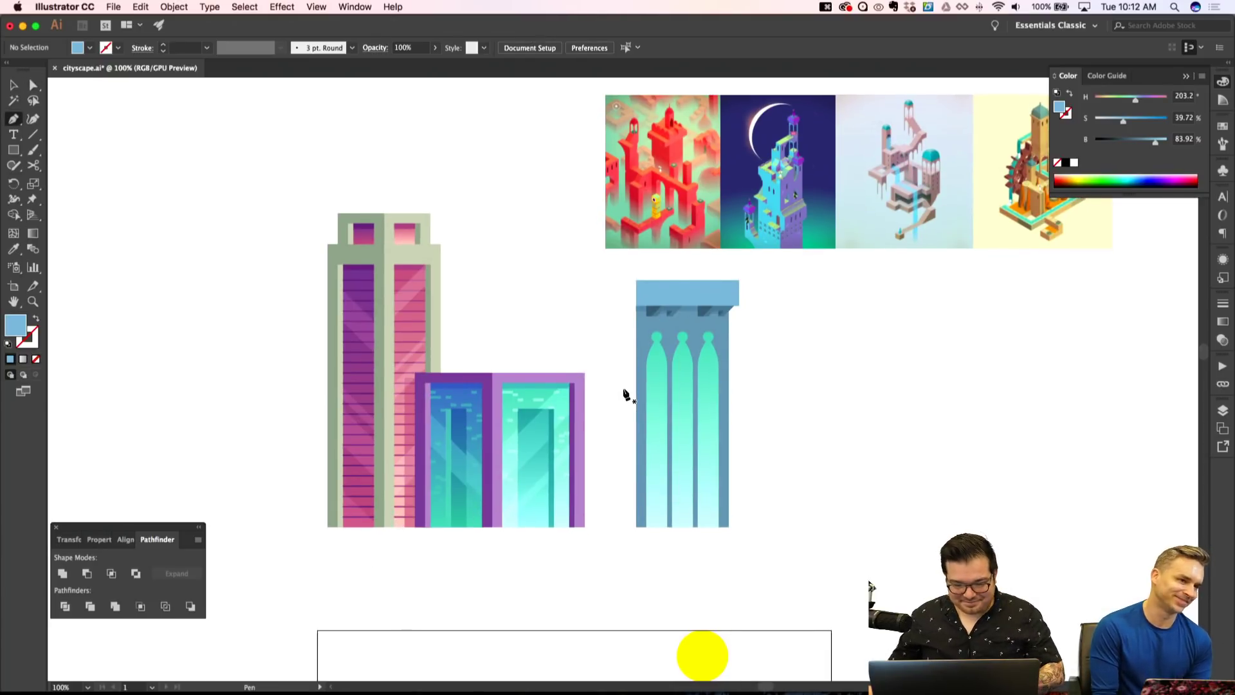
{"action": "key", "text": "super+equal"}
{"action": "left_click", "coordinate": [806, 277]}
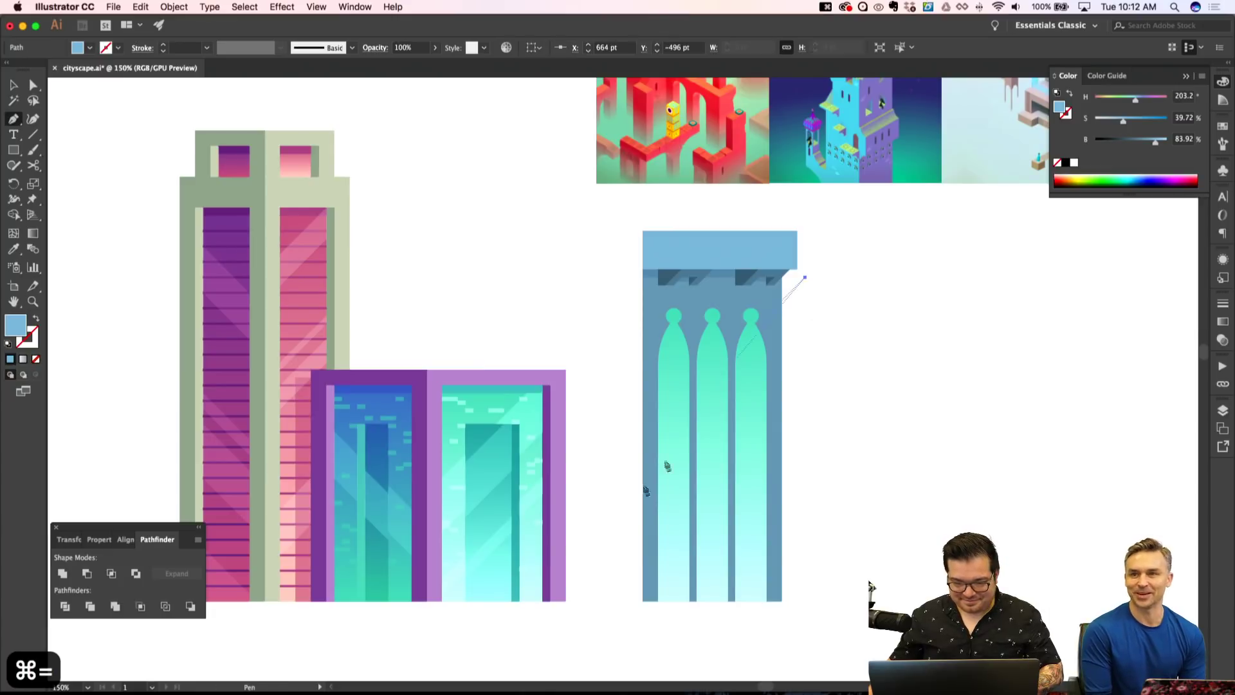
{"action": "left_click", "coordinate": [482, 601]}
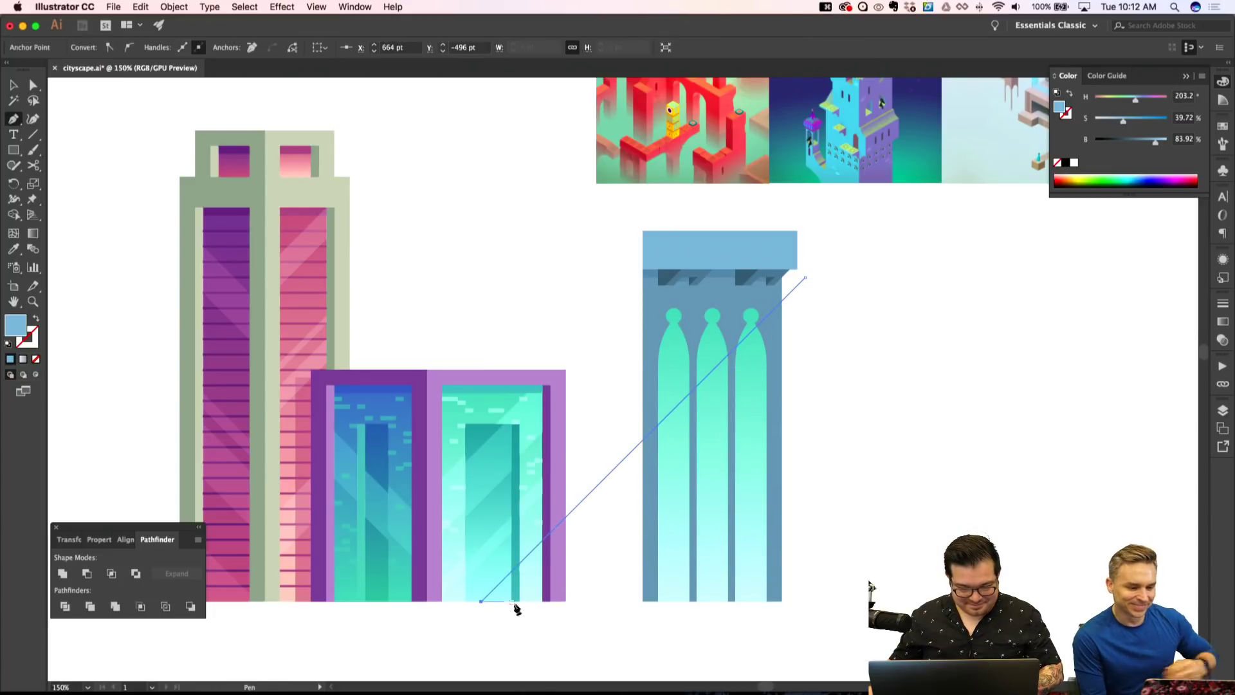
{"action": "left_click", "coordinate": [512, 601]}
{"action": "left_click", "coordinate": [835, 278], "text": "shift"}
{"action": "key", "text": "super+z"}
{"action": "left_click", "coordinate": [835, 278], "text": "shift"}
{"action": "left_click", "coordinate": [806, 279]}
{"action": "key", "text": "shift+super+a"}
Fill the diagonal stripe with teal sampled from the purple building's window and set its blending mode to Screen.
{"action": "left_click", "coordinate": [797, 299], "text": "super"}
{"action": "key", "text": "i"}
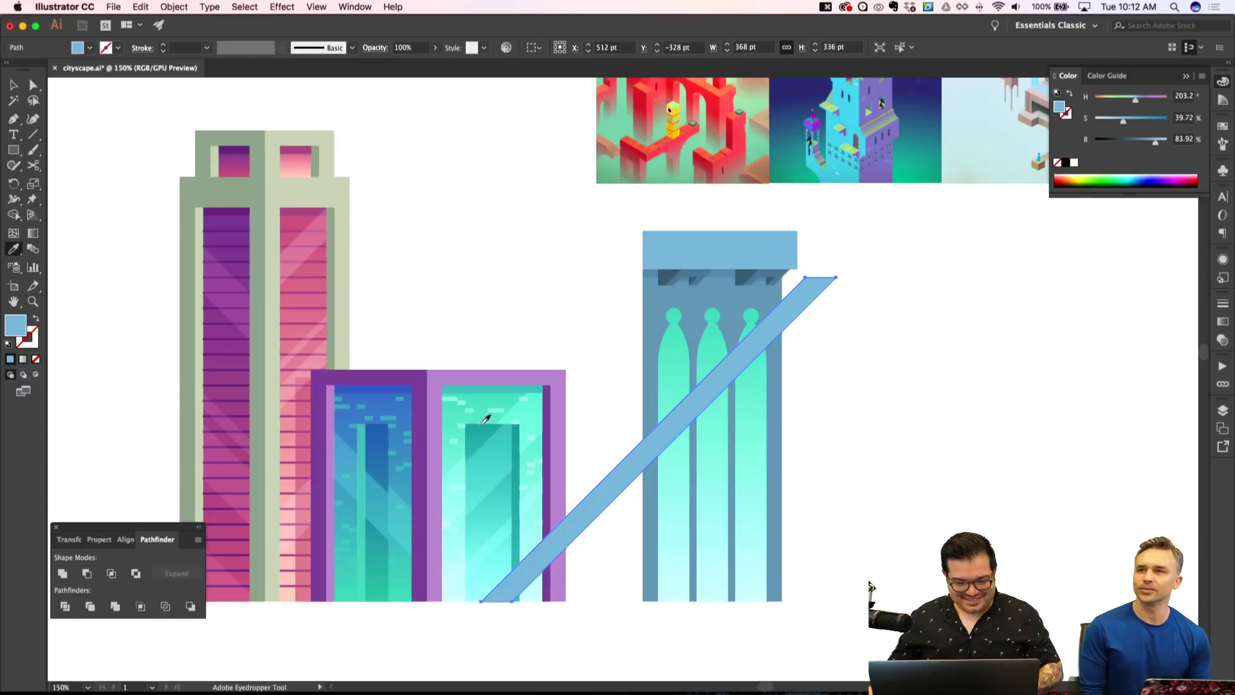
{"action": "left_click", "coordinate": [534, 408]}
{"action": "left_click", "coordinate": [1223, 340]}
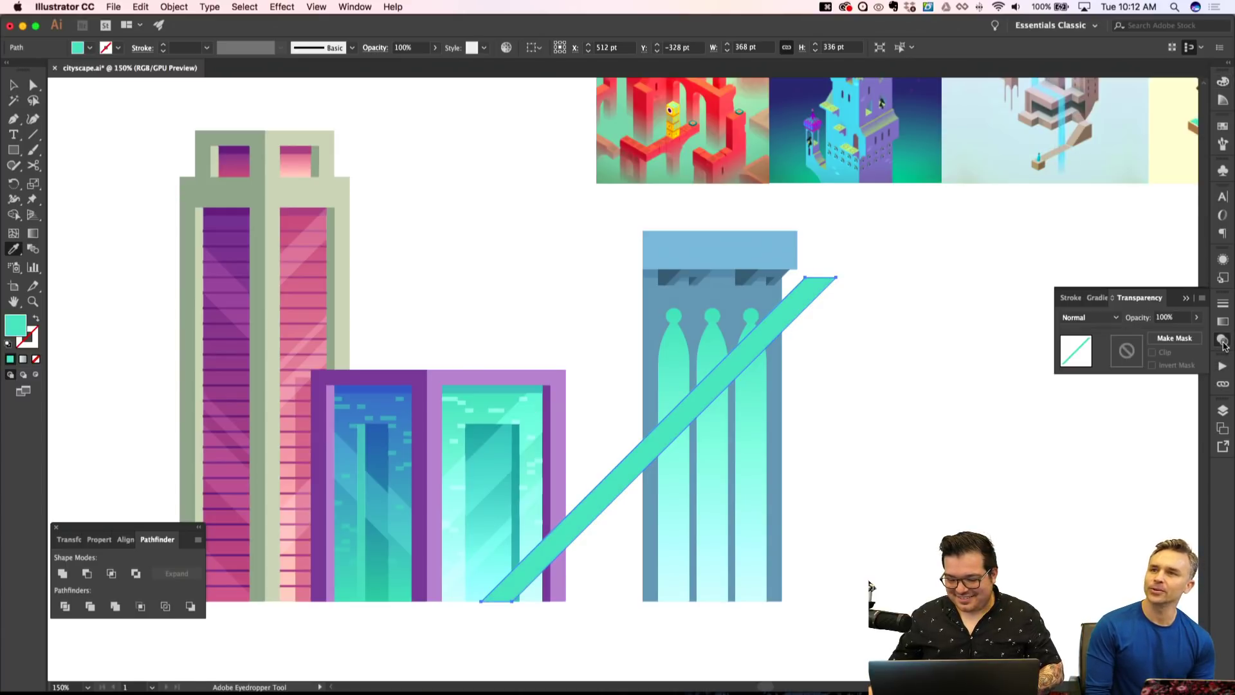
{"action": "left_click", "coordinate": [1089, 317]}
{"action": "left_click", "coordinate": [1091, 409]}
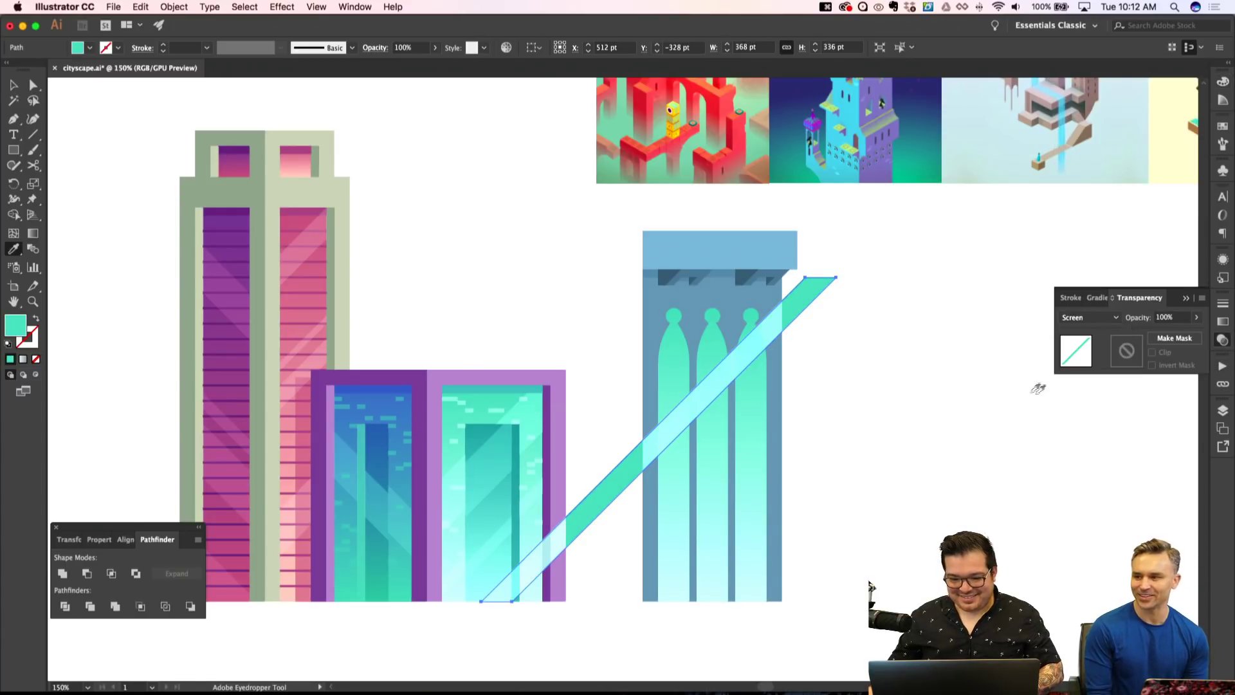
{"action": "key", "text": "super+shift+a"}
Duplicate the diagonal stripe parallel to the original, farther to the right.
{"action": "left_click", "coordinate": [802, 284]}
{"action": "key", "text": "super+shift+a"}
{"action": "key", "text": "v"}
{"action": "left_click_drag", "start_coordinate": [797, 303], "coordinate": [885, 303]}
Narrow the stripe copy to a thin band by moving both of its left corner points to the right.
{"action": "key", "text": "a"}
{"action": "left_click", "coordinate": [890, 278]}
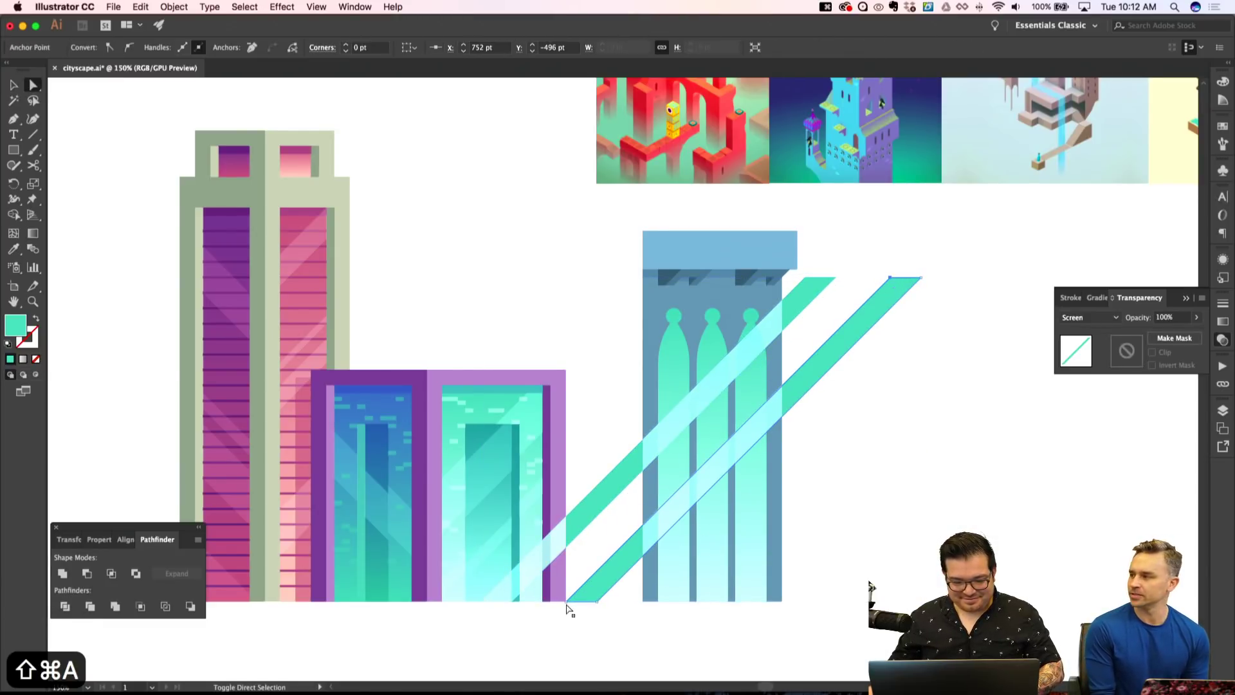
{"action": "left_click", "coordinate": [565, 602]}
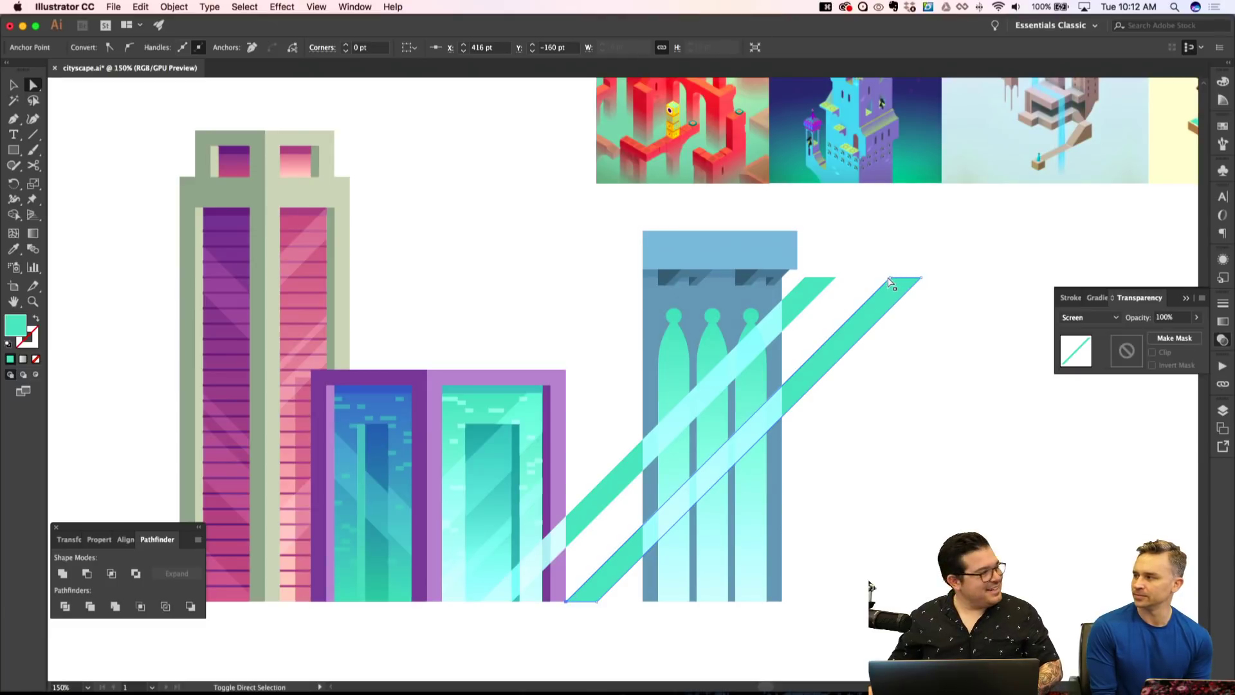
{"action": "key", "text": "Right"}
{"action": "key", "text": "Right"}
{"action": "key", "text": "Right"}
{"action": "key", "text": "Right"}
{"action": "key", "text": "Right"}
{"action": "key", "text": "Right"}
{"action": "key", "text": "Right"}
{"action": "key", "text": "Right"}
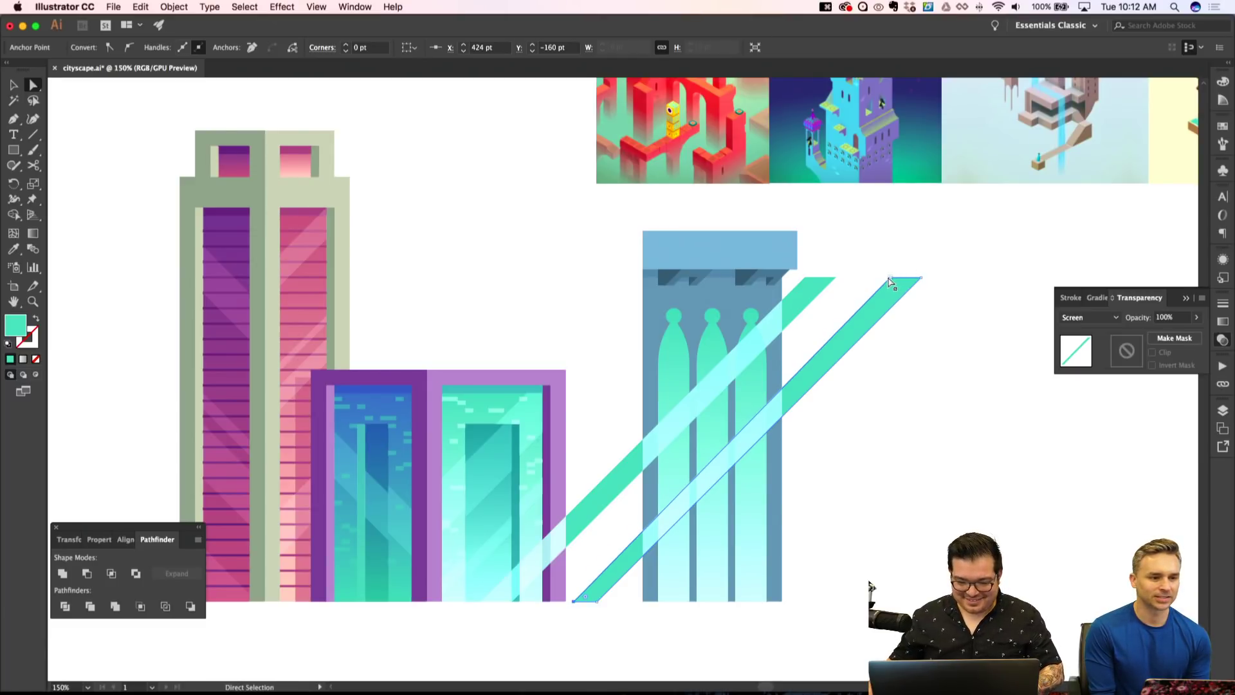
{"action": "key", "text": "cmd+z"}
{"action": "key", "text": "cmd+z"}
{"action": "key", "text": "cmd+z"}
{"action": "key", "text": "cmd+z"}
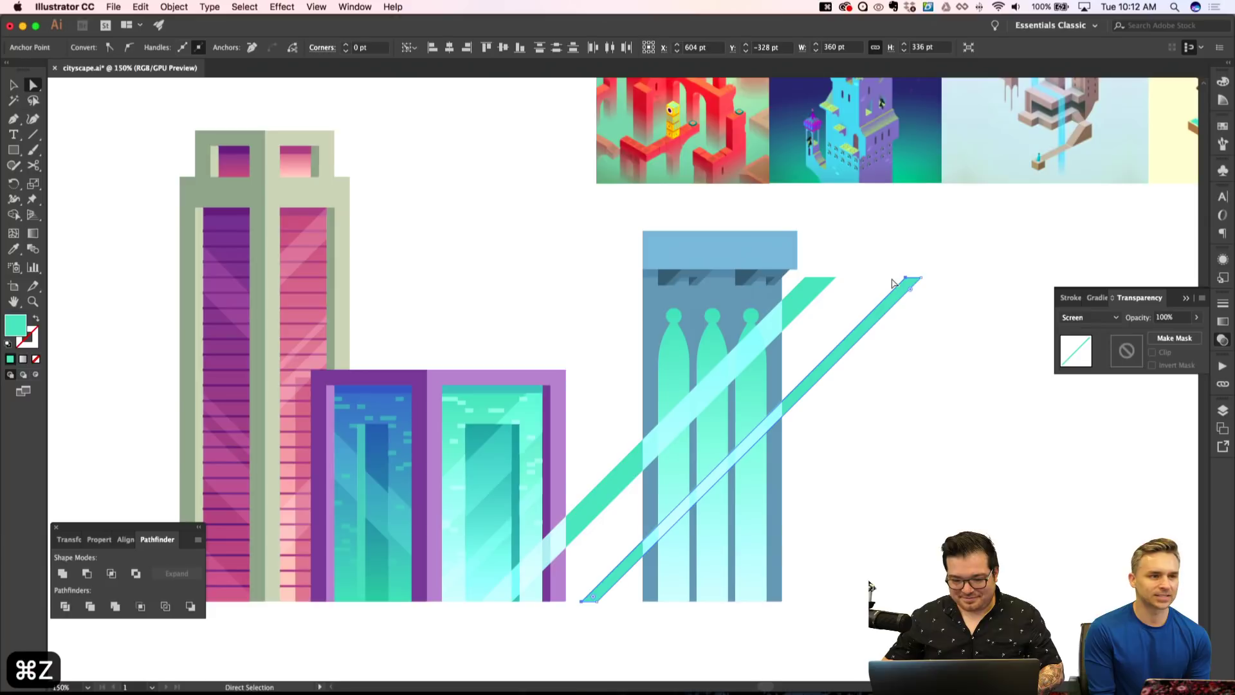
{"action": "key", "text": "shift+cmd+a"}
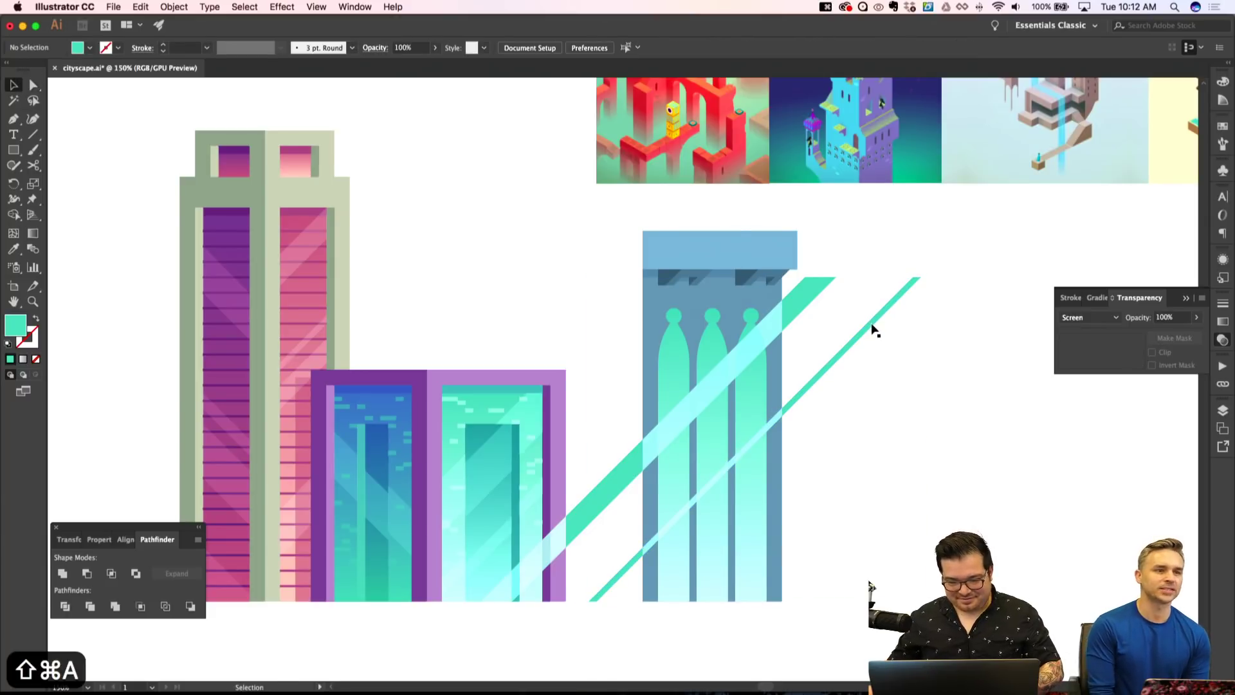
Duplicate the thin stripe a short distance to its left and deselect.
{"action": "key", "text": "shift+cmd+z"}
{"action": "key", "text": "shift+cmd+a"}
{"action": "key", "text": "a"}
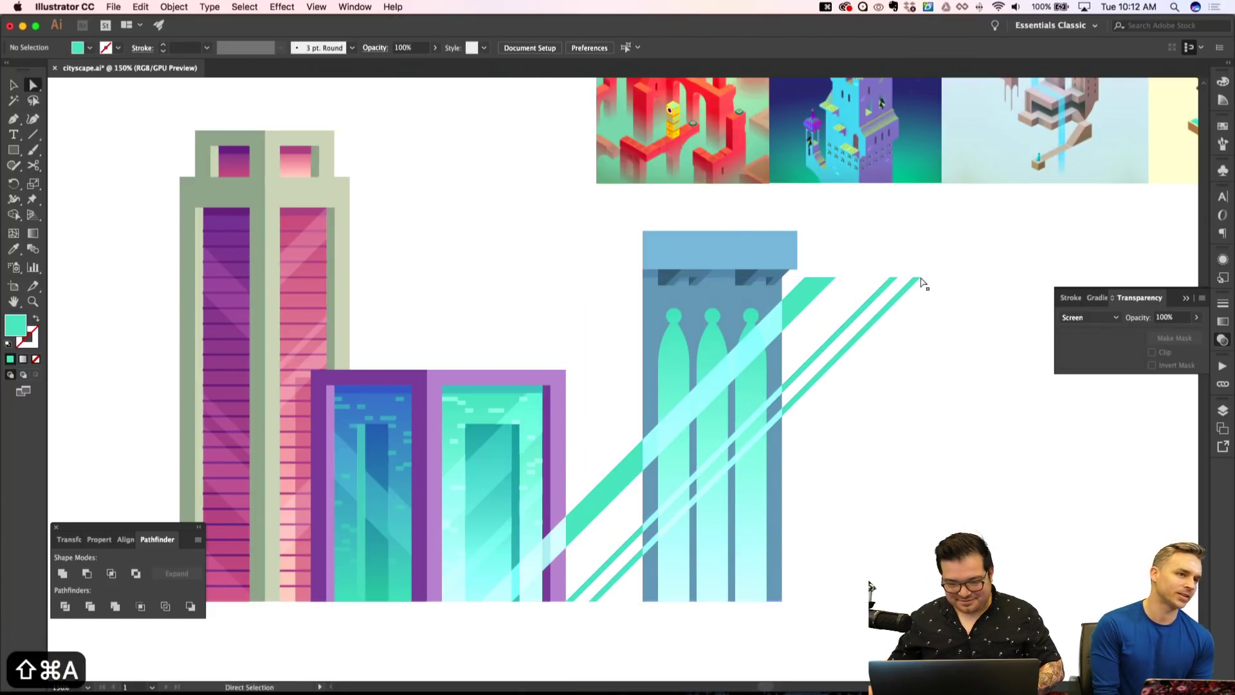
Widen the rightmost thin stripe by moving both of its right corner points outward, making the shape 360 pt wide.
{"action": "left_click", "coordinate": [921, 279]}
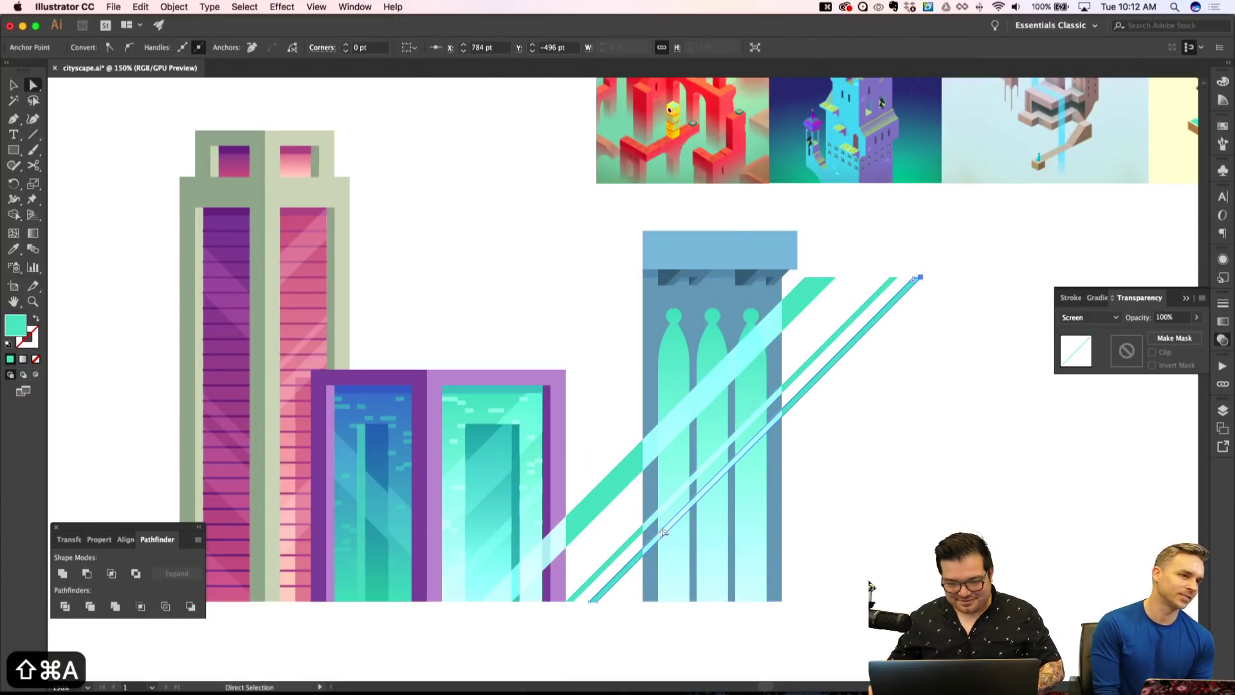
{"action": "left_click", "coordinate": [597, 604], "text": "shift"}
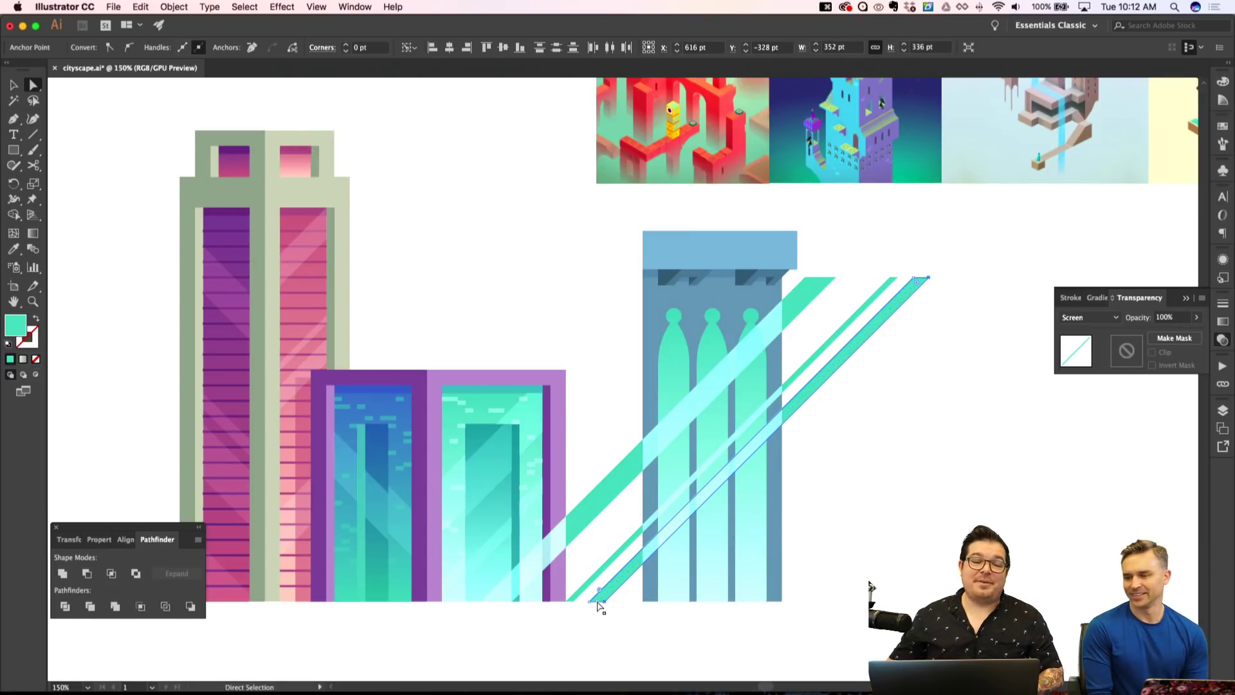
{"action": "key", "text": "shift+Right"}
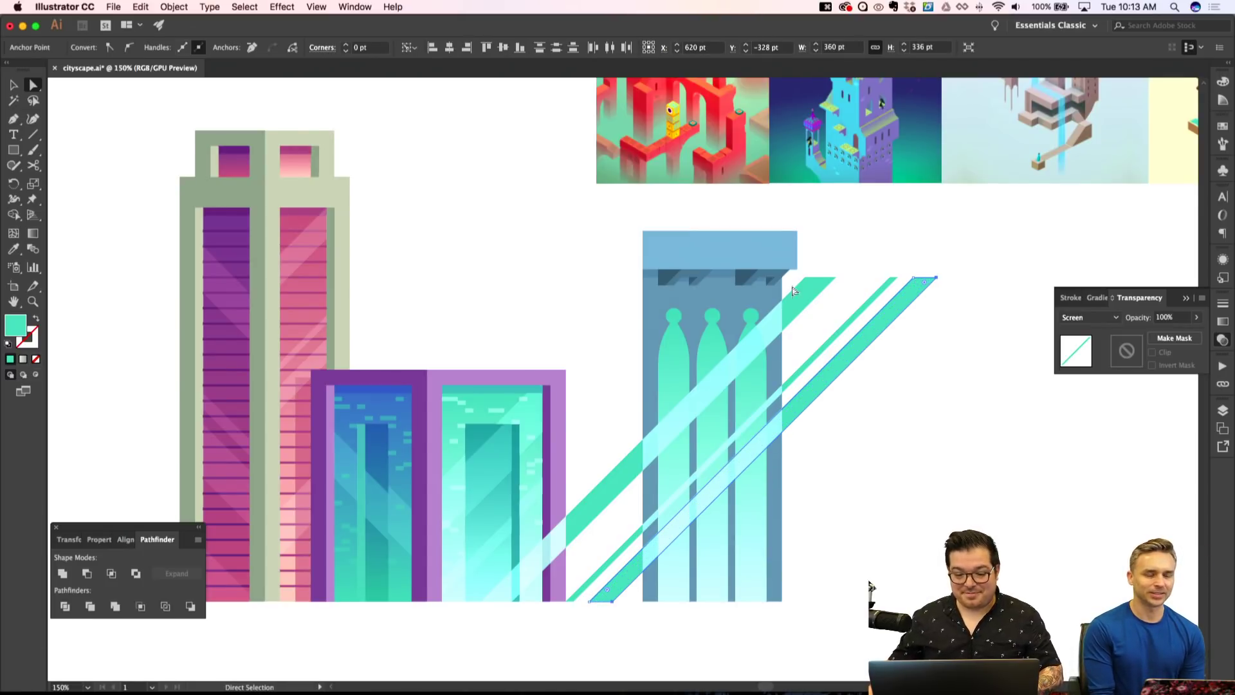
{"action": "key", "text": "shift+super+a"}
Widen the original diagonal stripe by shifting both of its right corner points to the right.
{"action": "left_click", "coordinate": [835, 278]}
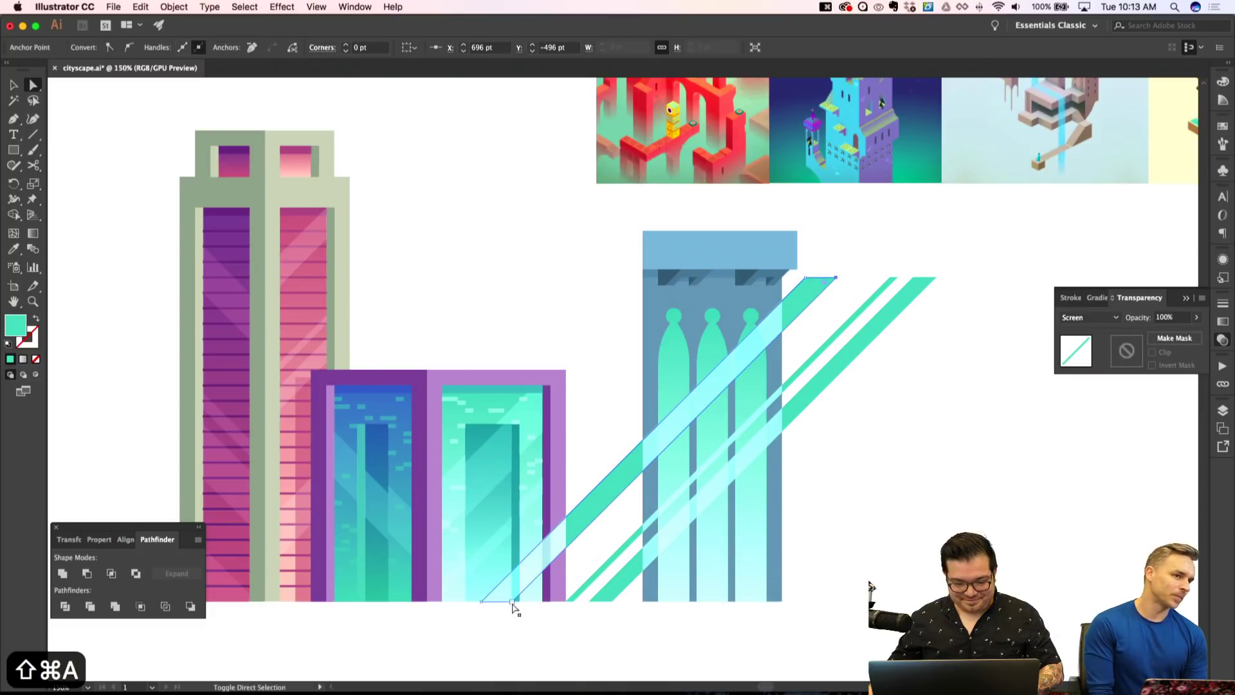
{"action": "key", "text": "shift+Right"}
{"action": "key", "text": "shift+super+a"}
Move the remaining thin stripe to the right side of the medium stripe.
{"action": "left_click_drag", "start_coordinate": [611, 568], "coordinate": [677, 581]}
{"action": "key", "text": "shift+super+a"}
{"action": "scroll", "coordinate": [817, 512], "scroll_direction": "right", "scroll_amount": 3}
{"action": "key", "text": "p"}
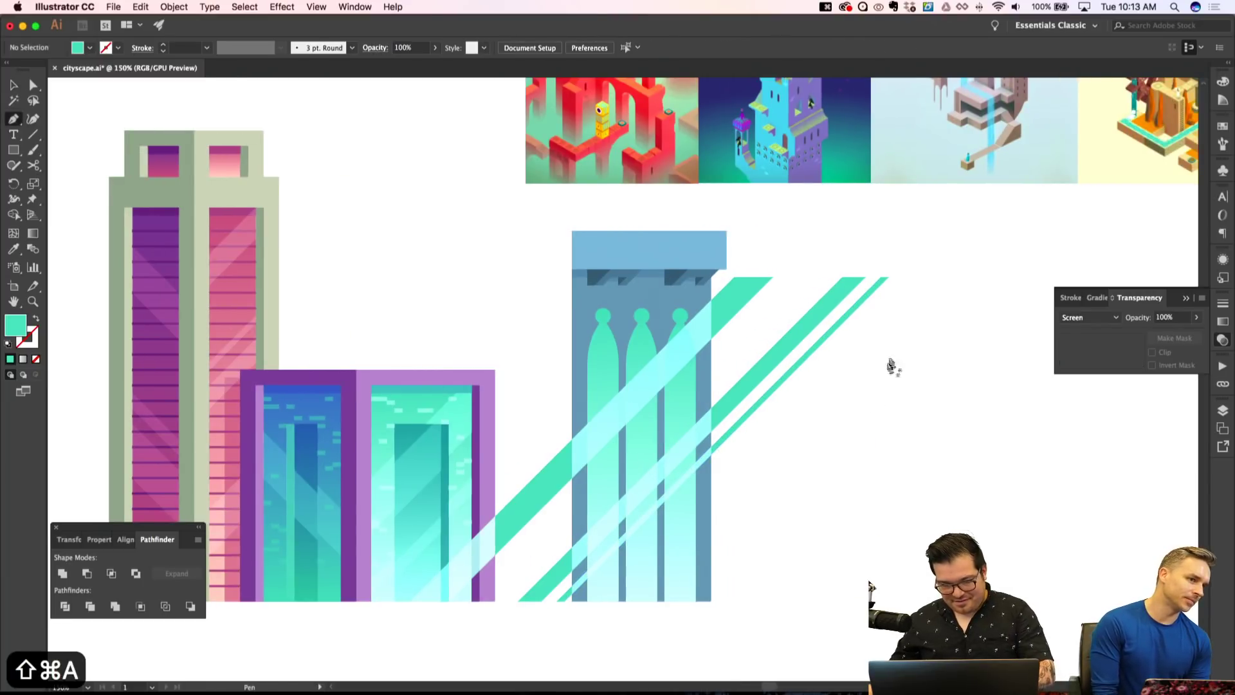
Duplicate the medium stripe farther right and widen the copy by moving its right corner points outward.
{"action": "key", "text": "v"}
{"action": "left_click_drag", "start_coordinate": [766, 370], "coordinate": [892, 389]}
{"action": "key", "text": "a"}
{"action": "left_click_drag", "start_coordinate": [997, 272], "coordinate": [707, 627]}
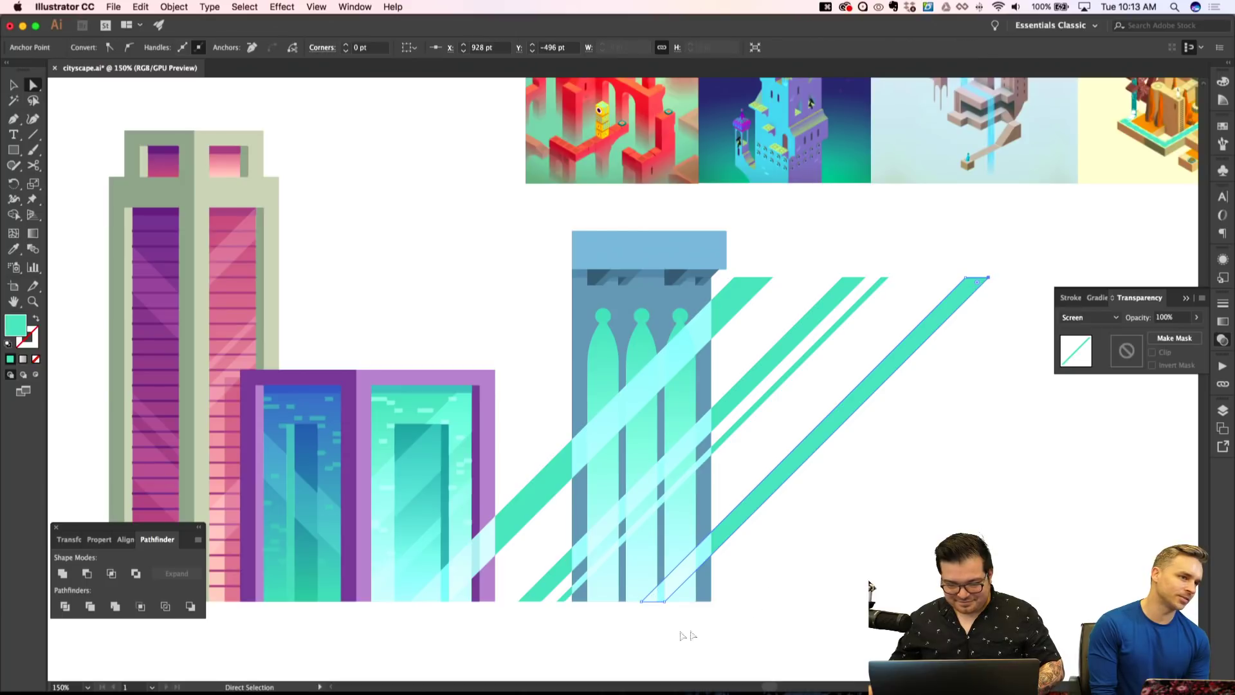
{"action": "key", "text": "Right"}
{"action": "key", "text": "Right"}
{"action": "key", "text": "Right"}
{"action": "key", "text": "Right"}
{"action": "key", "text": "Right"}
{"action": "key", "text": "Right"}
{"action": "key", "text": "Right"}
{"action": "key", "text": "Right"}
{"action": "key", "text": "Right"}
{"action": "key", "text": "Right"}
{"action": "key", "text": "Right"}
{"action": "key", "text": "Right"}
{"action": "key", "text": "Right"}
{"action": "key", "text": "Right"}
{"action": "key", "text": "Right"}
{"action": "key", "text": "Right"}
{"action": "key", "text": "Right"}
{"action": "key", "text": "Right"}
{"action": "key", "text": "Right"}
{"action": "key", "text": "Right"}
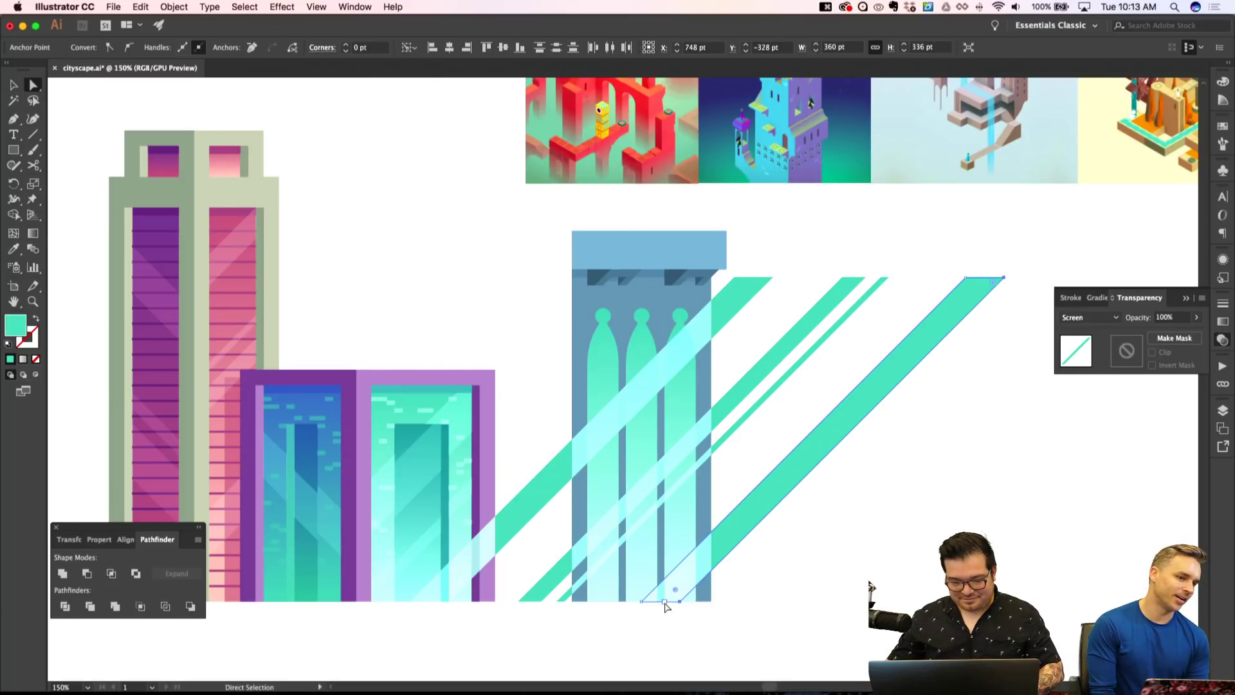
{"action": "key", "text": "shift+super+a"}
Draw a thin rectangle across the tops of all the diagonal stripes and unite everything into one shape.
{"action": "key", "text": "m"}
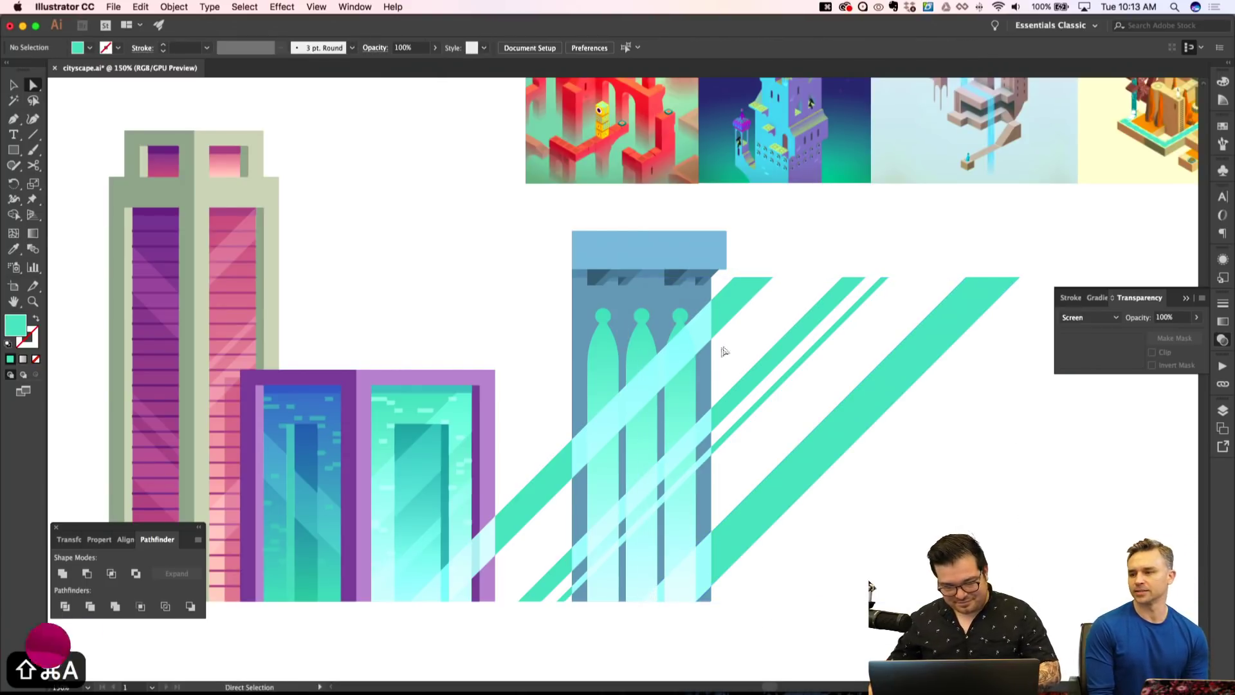
{"action": "left_click_drag", "start_coordinate": [734, 278], "coordinate": [1005, 292]}
{"action": "key", "text": "shift+super+a"}
{"action": "key", "text": "v"}
{"action": "left_click_drag", "start_coordinate": [733, 268], "coordinate": [968, 350]}
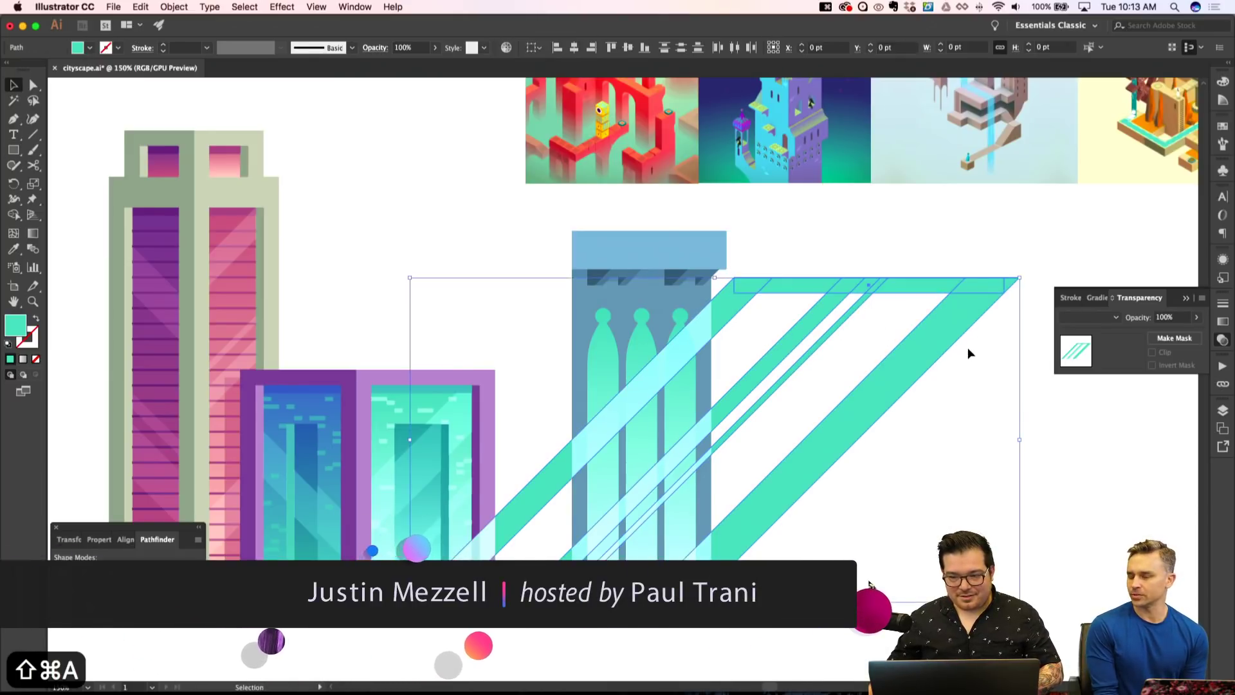
{"action": "left_click", "coordinate": [63, 573]}
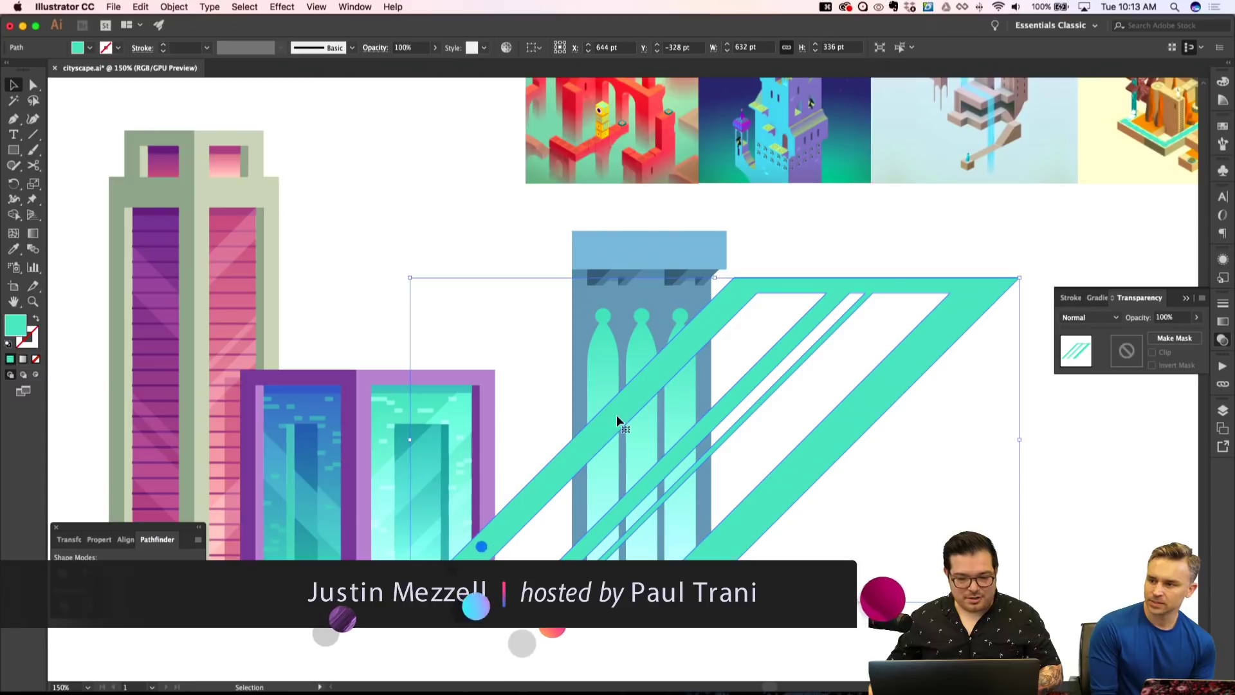
Duplicate the three teal window spires in place and deselect.
{"action": "scroll", "coordinate": [744, 430], "scroll_direction": "down", "scroll_amount": 3}
{"action": "key", "text": "shift+super+a"}
{"action": "key", "text": "a"}
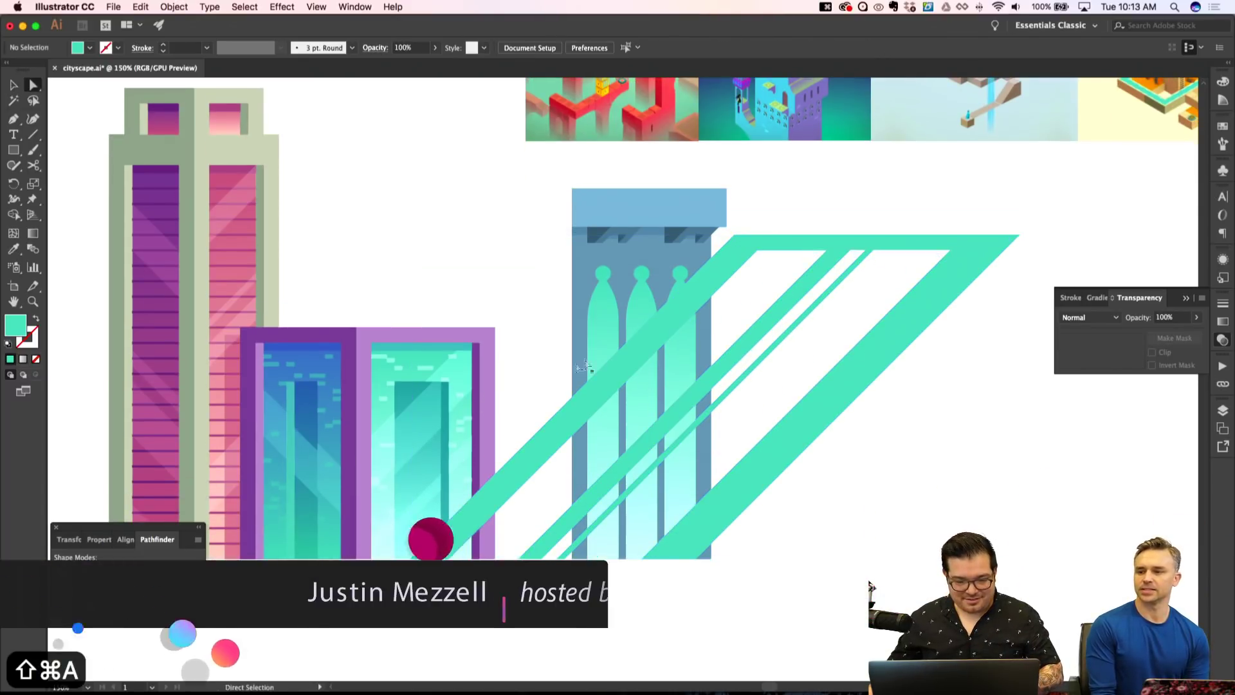
{"action": "left_click", "coordinate": [598, 347]}
{"action": "key", "text": "shift+super+a"}
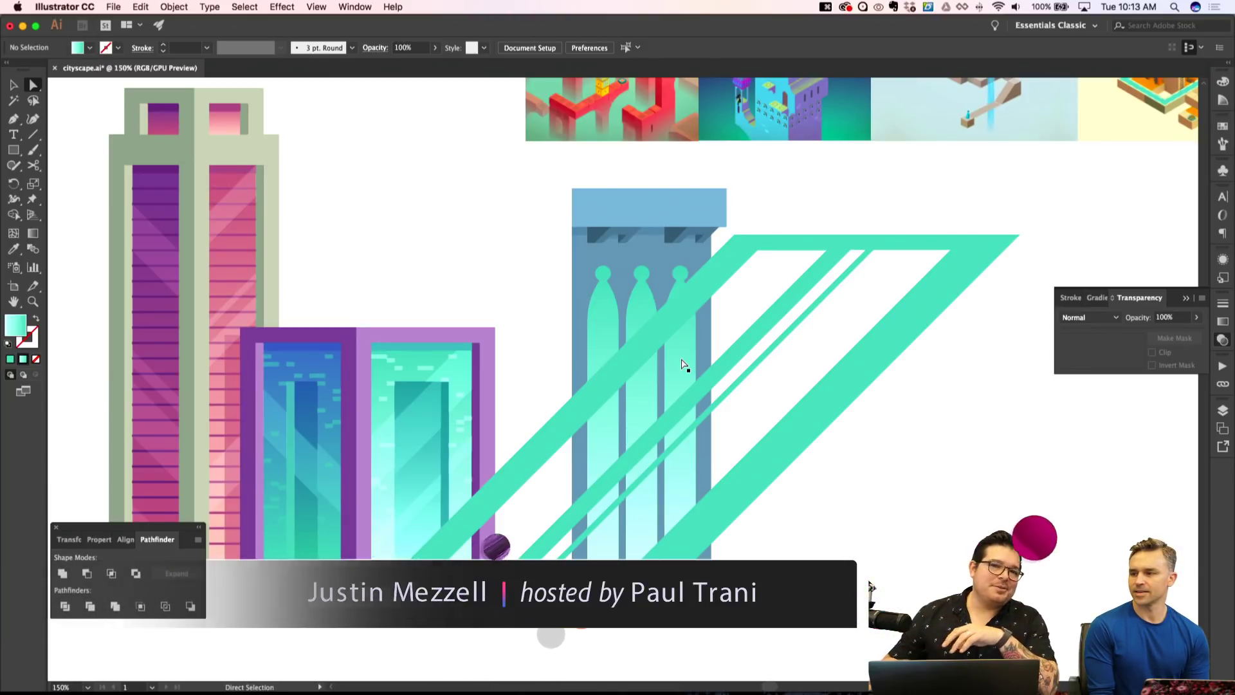
{"action": "left_click", "coordinate": [602, 313]}
{"action": "left_click", "coordinate": [642, 334], "text": "shift"}
{"action": "left_click", "coordinate": [682, 357], "text": "shift"}
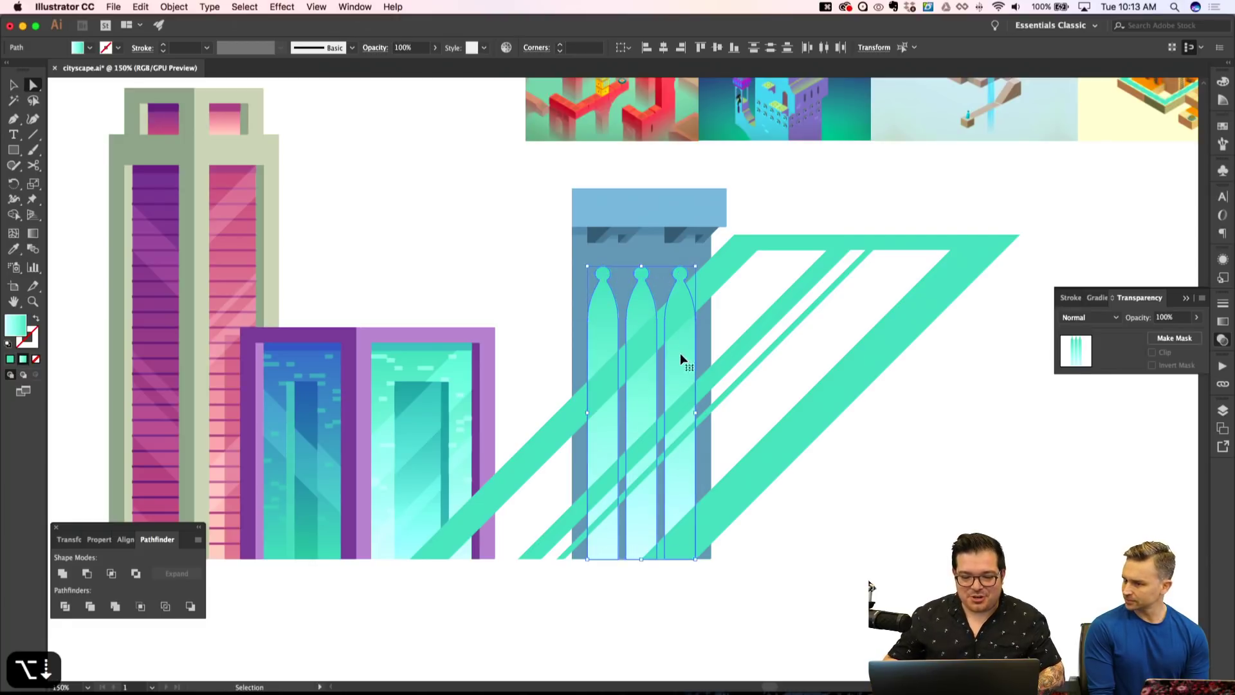
{"action": "key", "text": "shift+super+a"}
Duplicate the united stripe shape in place and intersect one copy with the left spire's copy.
{"action": "left_click", "coordinate": [711, 275]}
{"action": "left_click", "coordinate": [710, 275], "text": "alt"}
{"action": "left_click", "coordinate": [711, 275], "text": "alt"}
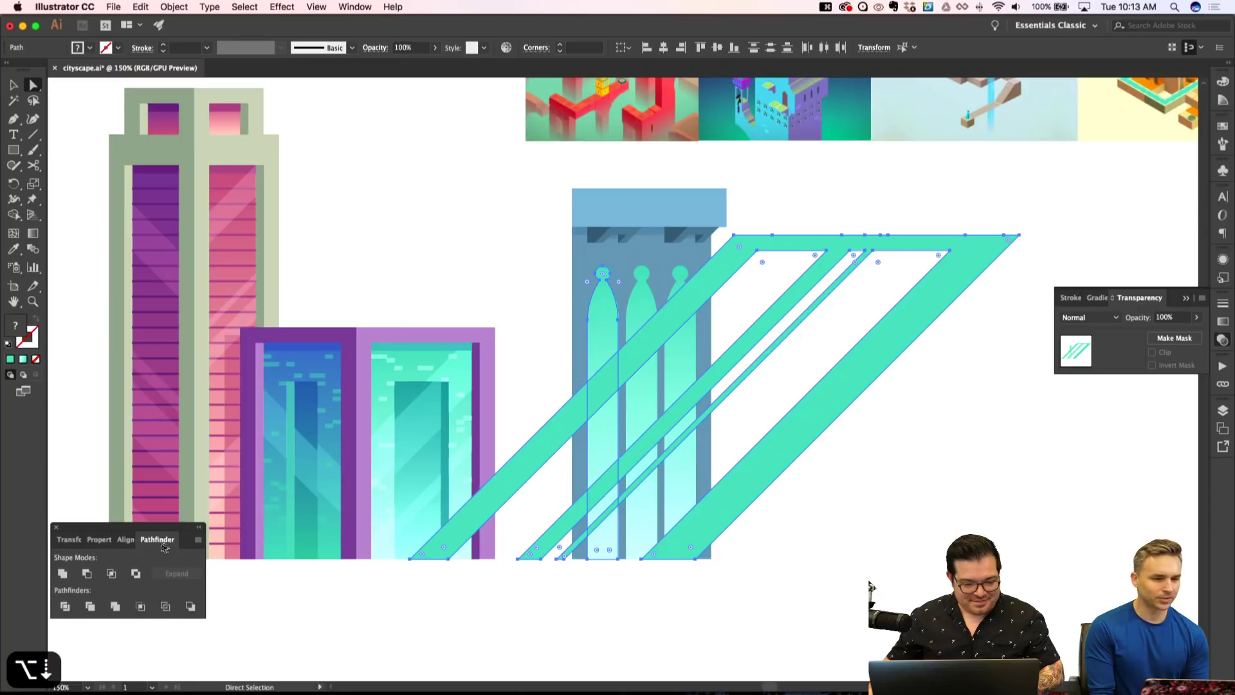
{"action": "left_click", "coordinate": [604, 353]}
{"action": "key", "text": "shift+super+a"}
Intersect the remaining stripe shapes with the middle and right spire copies to clip the reflections to those windows.
{"action": "left_click", "coordinate": [642, 386]}
{"action": "left_click", "coordinate": [666, 321], "text": "shift"}
{"action": "key", "text": "shift+super+a"}
{"action": "left_click", "coordinate": [675, 357]}
{"action": "left_click", "coordinate": [744, 248], "text": "shift"}
{"action": "left_click", "coordinate": [113, 571]}
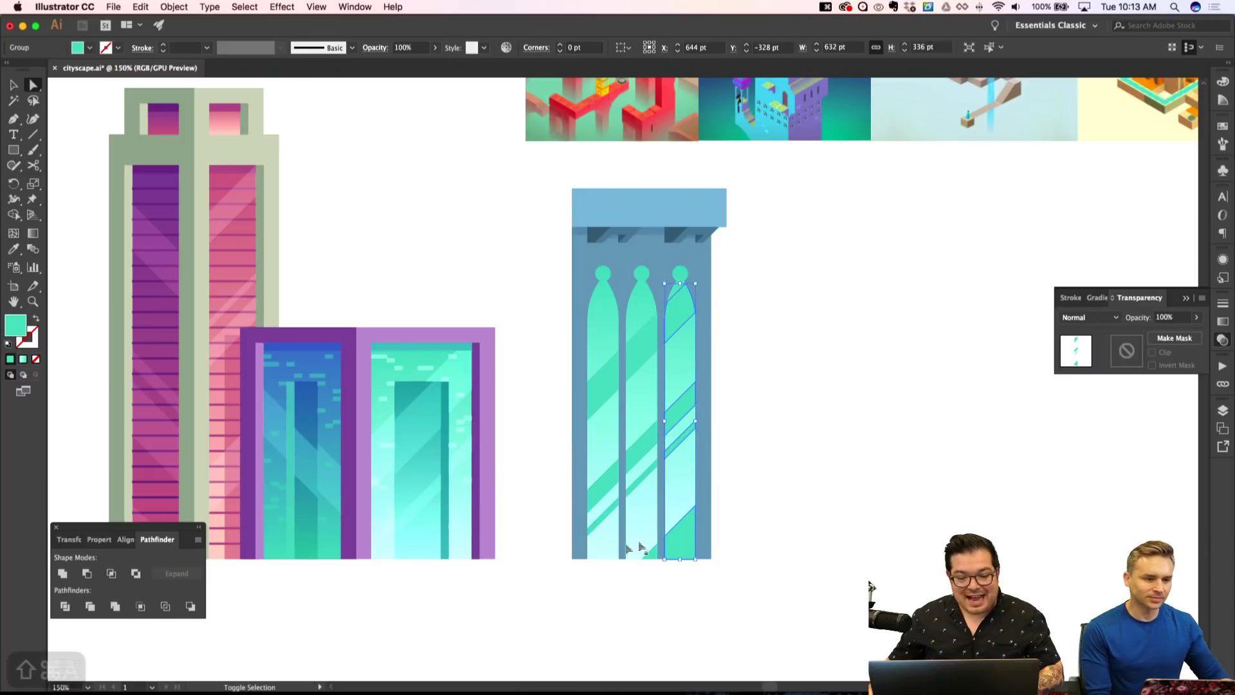
Group the clipped stripe shapes of all three windows and set the group's blend mode to Screen.
{"action": "key", "text": "shift+super+a"}
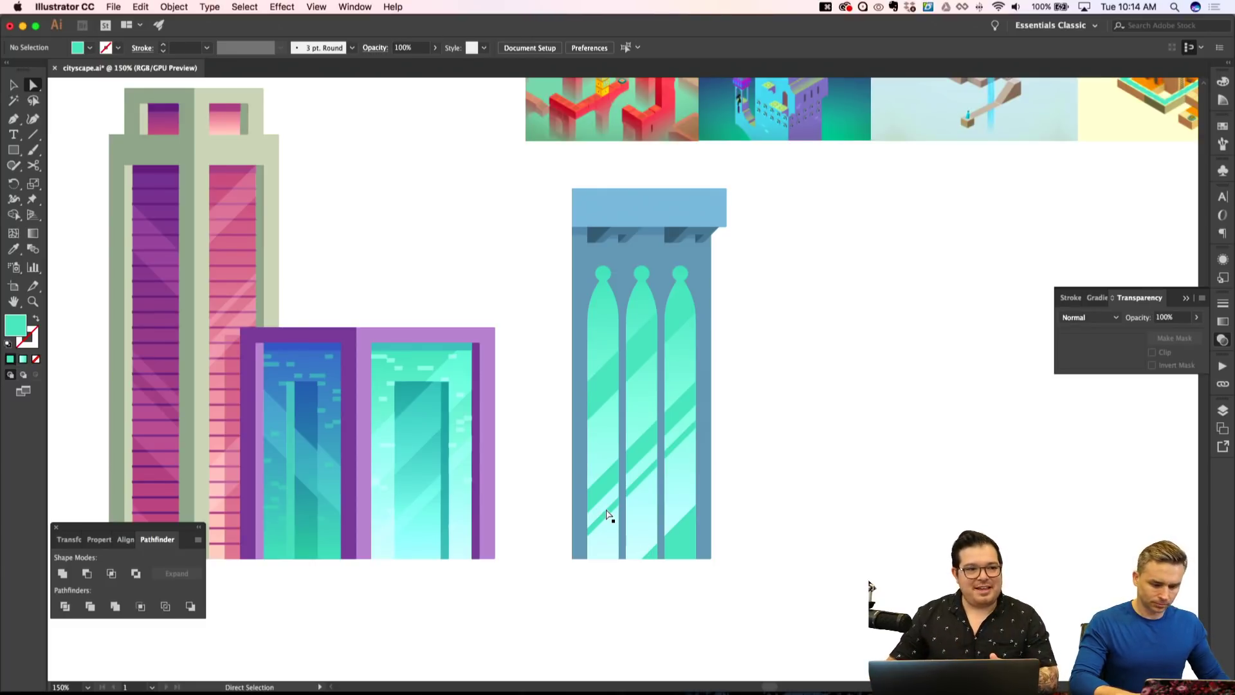
{"action": "left_click", "coordinate": [607, 390]}
{"action": "left_click", "coordinate": [642, 353], "text": "shift"}
{"action": "left_click", "coordinate": [679, 322], "text": "shift"}
{"action": "key", "text": "super+g"}
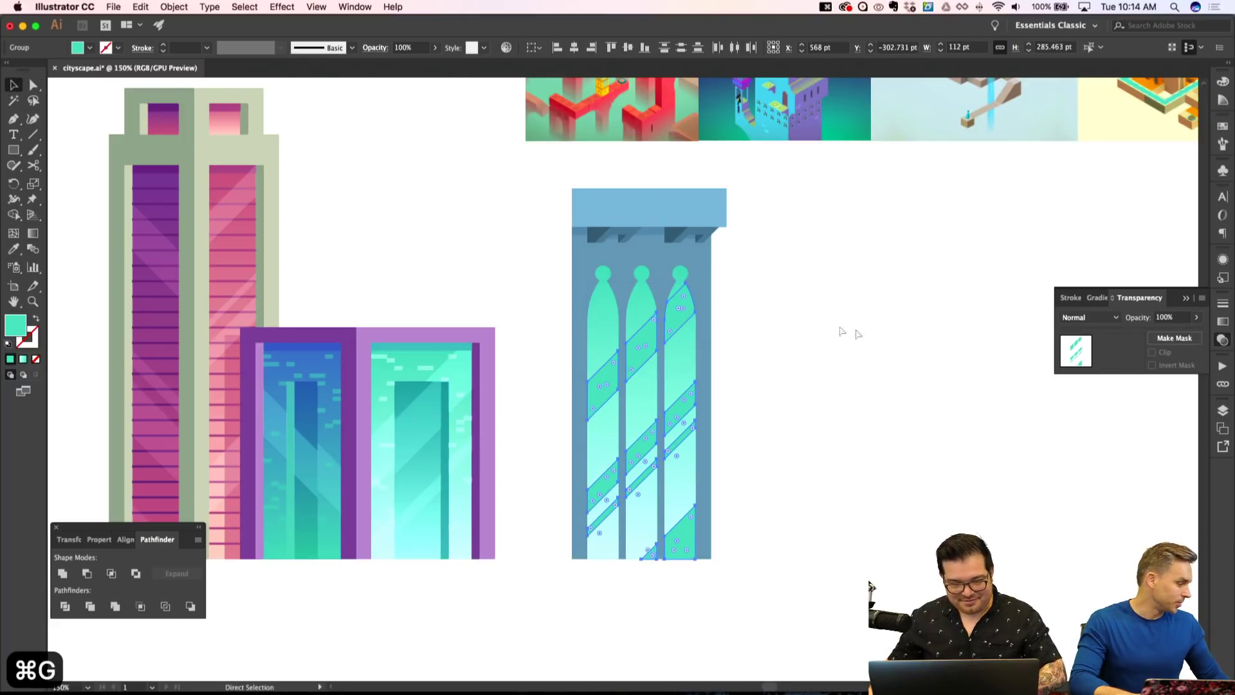
{"action": "key", "text": "super+g"}
{"action": "left_click", "coordinate": [1088, 318]}
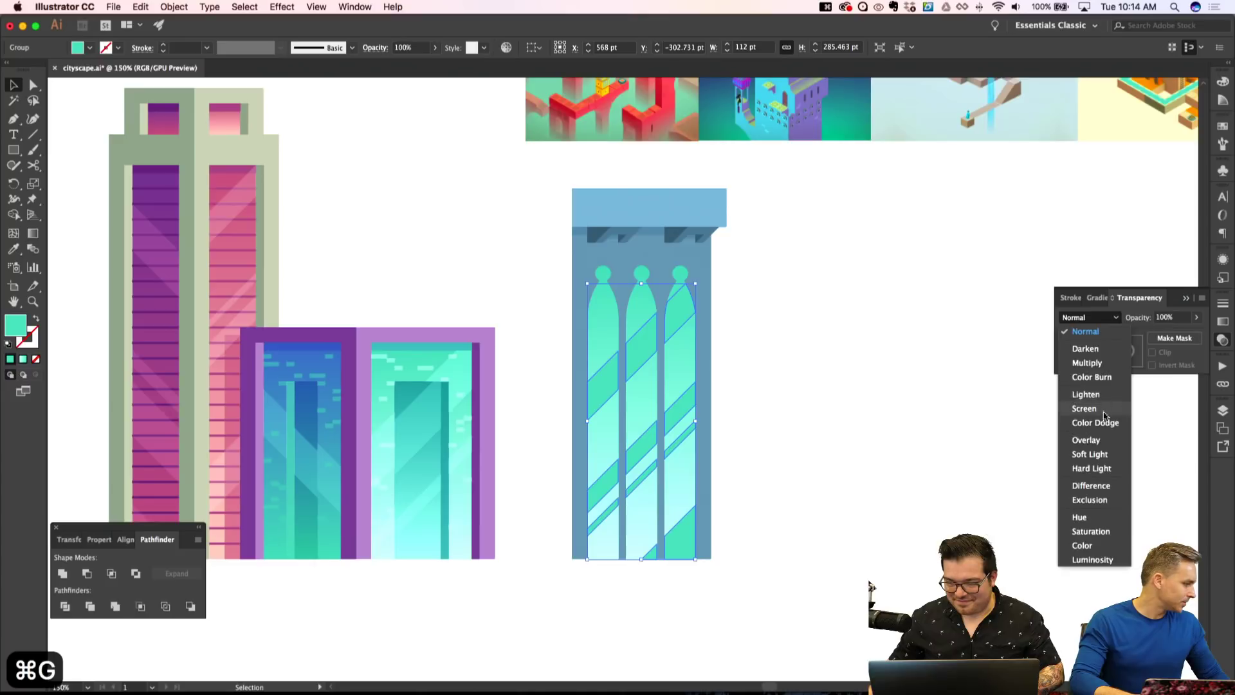
{"action": "left_click", "coordinate": [1102, 413]}
{"action": "key", "text": "Return"}
{"action": "key", "text": "shift+super+a"}
Examine the blended window reflections at several zoom levels, with the grid toggled and in outline view.
{"action": "key", "text": "super+minus"}
{"action": "key", "text": "super+minus"}
{"action": "key", "text": "super+minus"}
{"action": "key", "text": "super+apostrophe"}
{"action": "key", "text": "super+apostrophe"}
{"action": "key", "text": "super+equal"}
{"action": "key", "text": "super+equal"}
{"action": "key", "text": "super+apostrophe"}
{"action": "key", "text": "super+minus"}
{"action": "key", "text": "super+equal"}
{"action": "key", "text": "super+equal"}
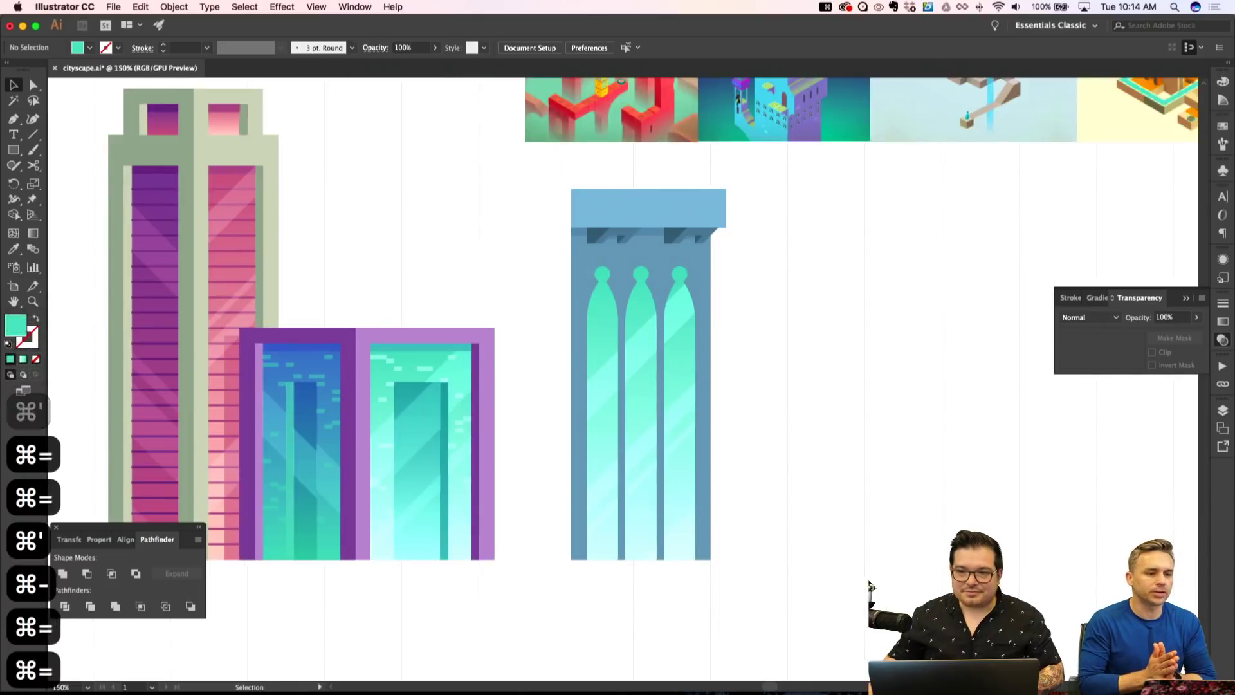
{"action": "scroll", "coordinate": [653, 381], "scroll_direction": "left", "scroll_amount": 2}
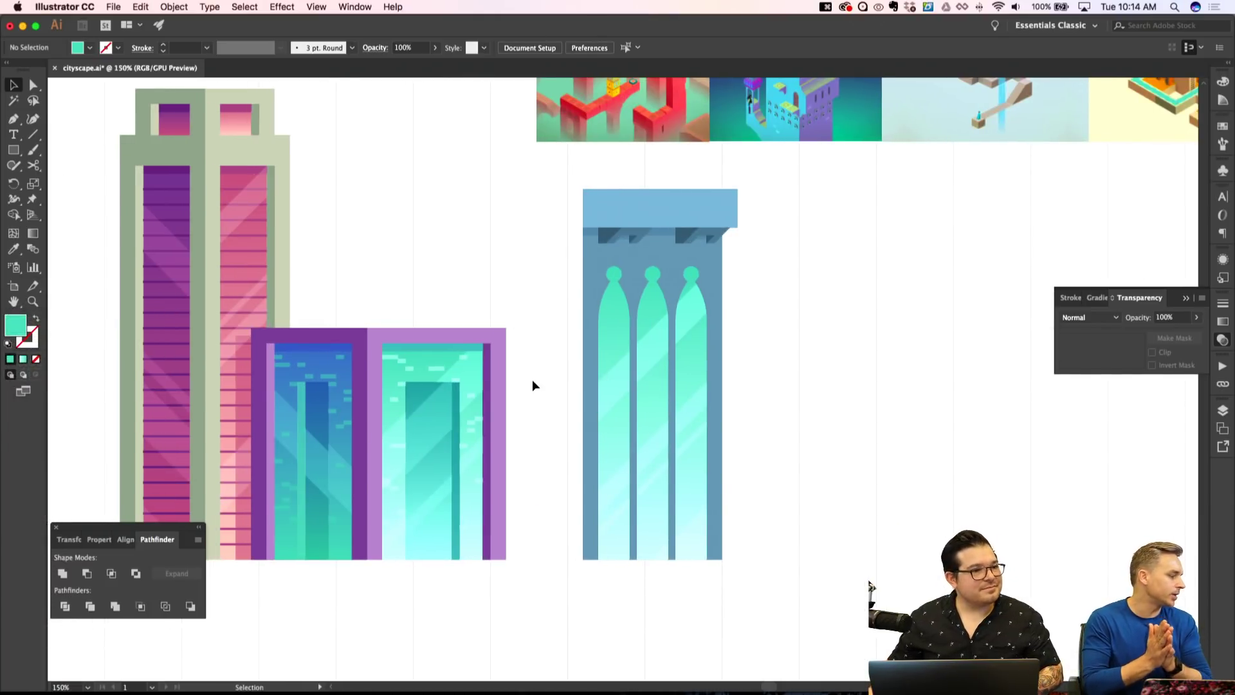
{"action": "scroll", "coordinate": [536, 385], "scroll_direction": "up", "scroll_amount": 1}
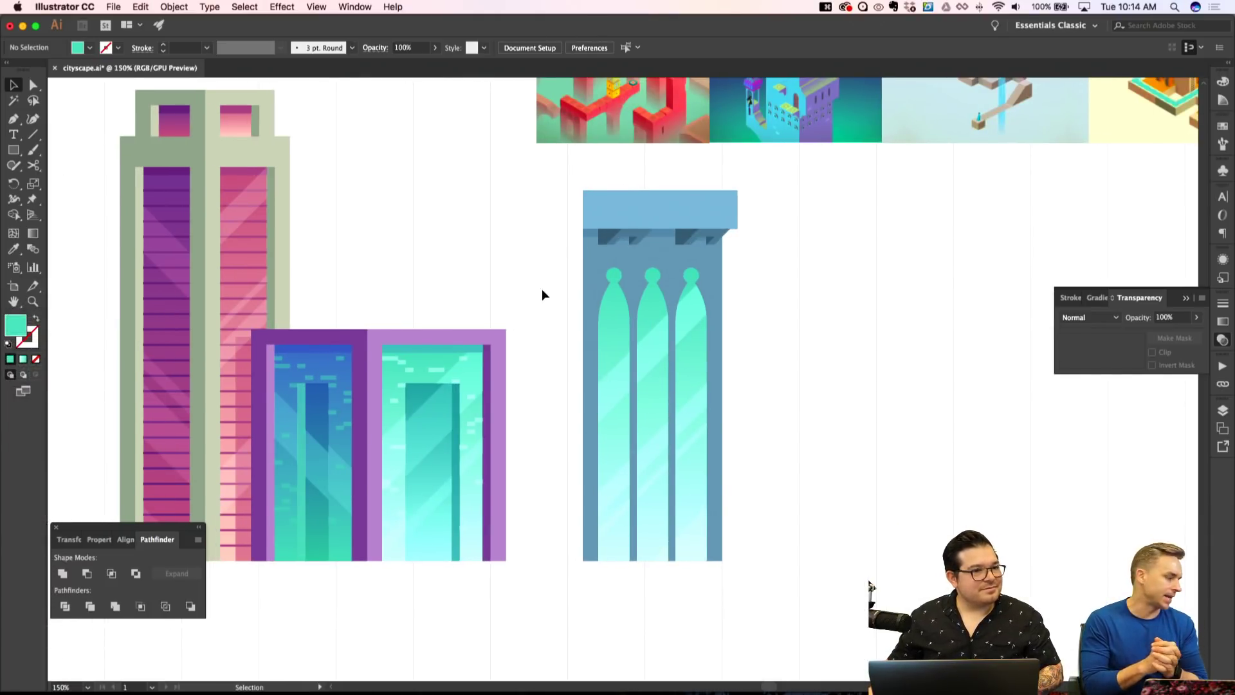
{"action": "key", "text": "super+y"}
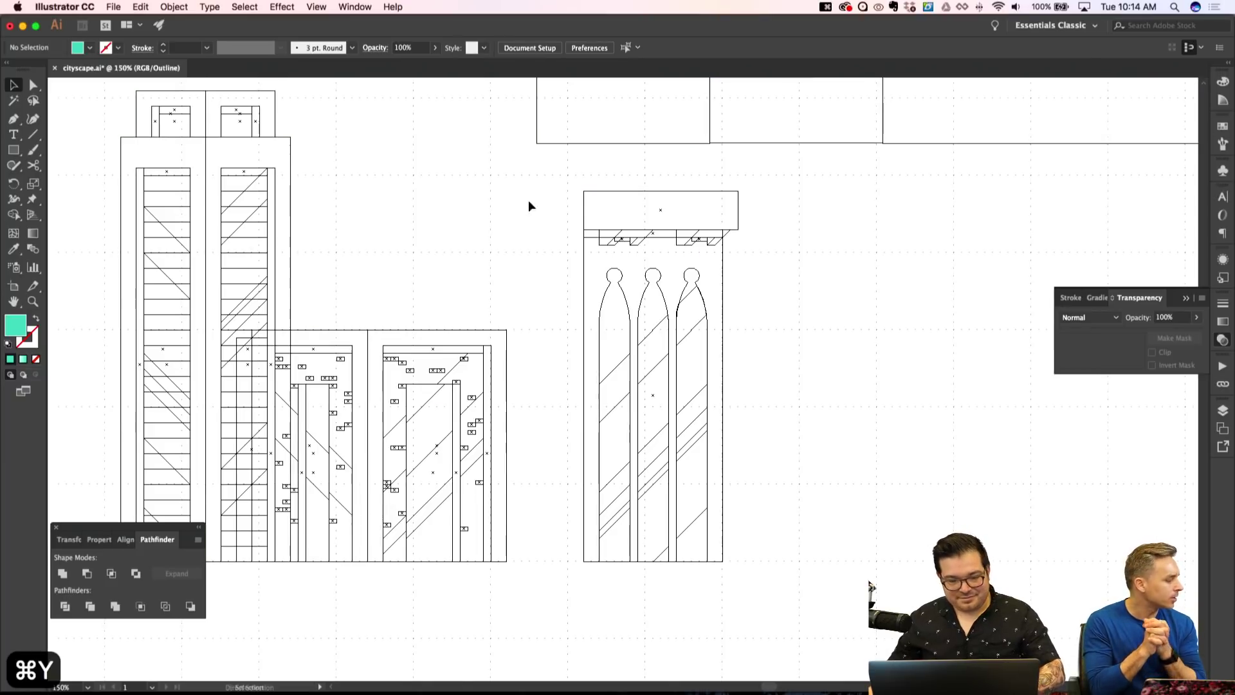
{"action": "key", "text": "super+y"}
Select the whole blue tower section with its windows, cap and brackets and duplicate it to its right.
{"action": "left_click_drag", "start_coordinate": [553, 189], "coordinate": [730, 560]}
{"action": "left_click_drag", "start_coordinate": [689, 524], "coordinate": [889, 529]}
{"action": "right_click", "coordinate": [860, 338]}
{"action": "mouse_move", "coordinate": [920, 449]}
{"action": "left_click", "coordinate": [1032, 480]}
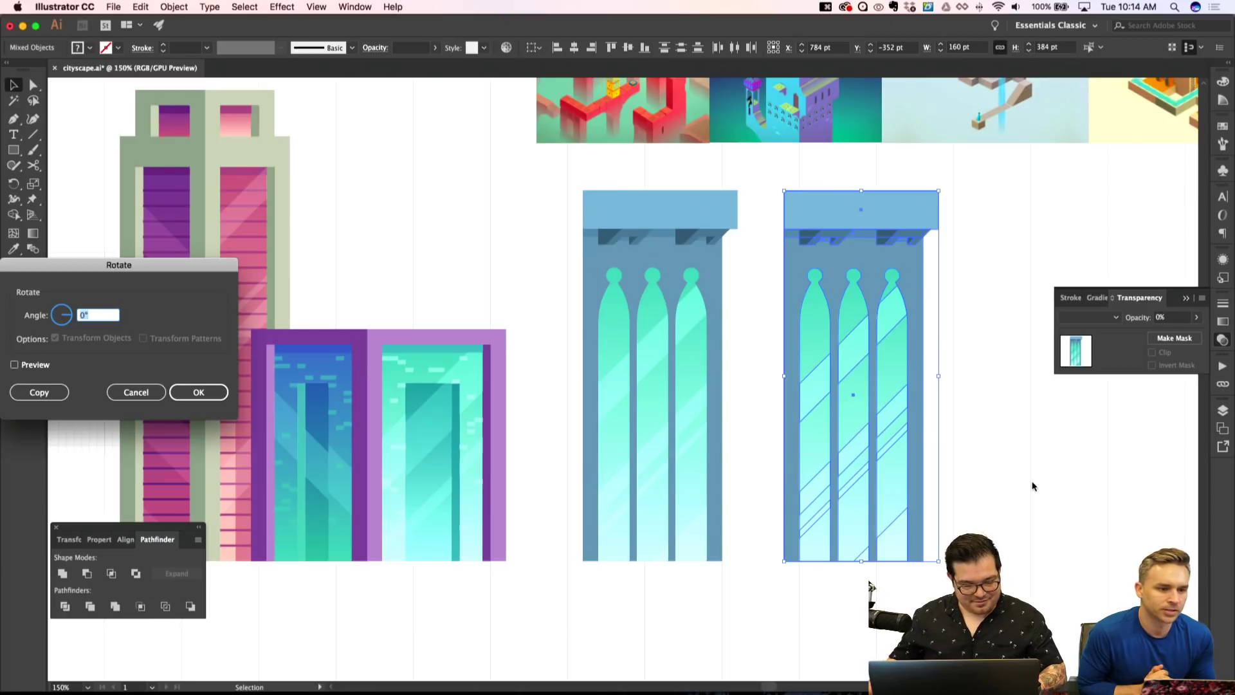
{"action": "key", "text": "Escape"}
Reflect the duplicated tower section across the vertical axis so it mirrors the original.
{"action": "right_click", "coordinate": [896, 372]}
{"action": "mouse_move", "coordinate": [947, 491]}
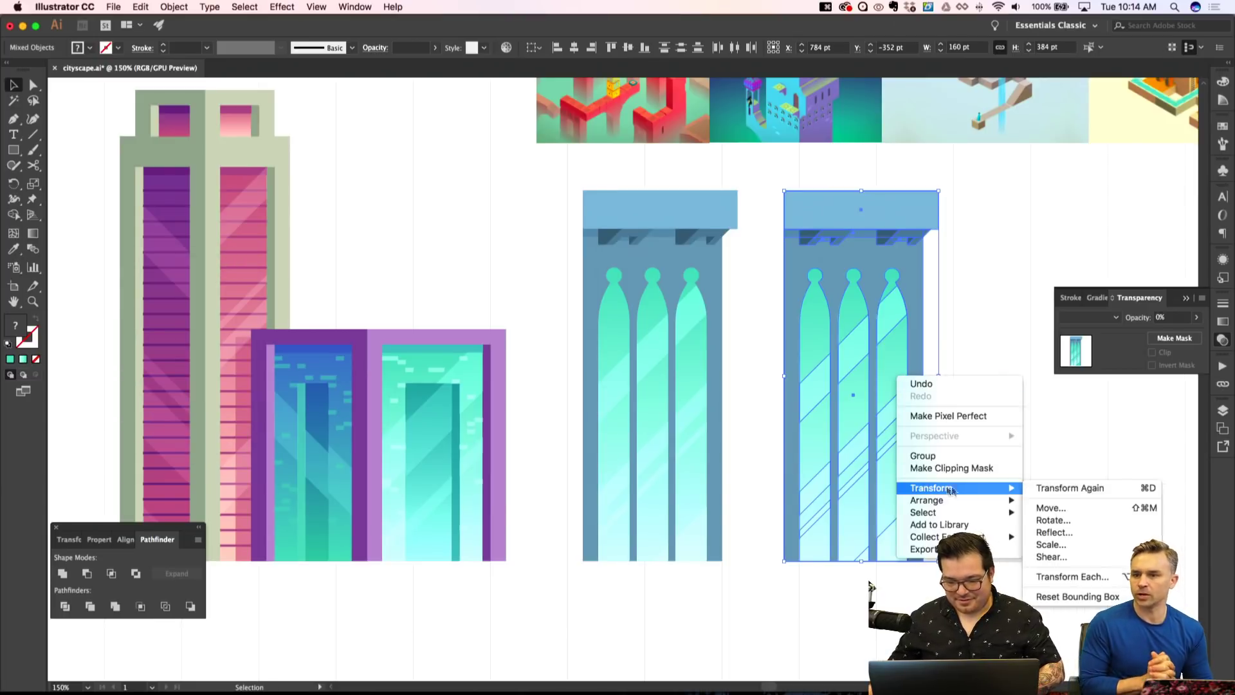
{"action": "left_click", "coordinate": [1069, 538]}
{"action": "key", "text": "Return"}
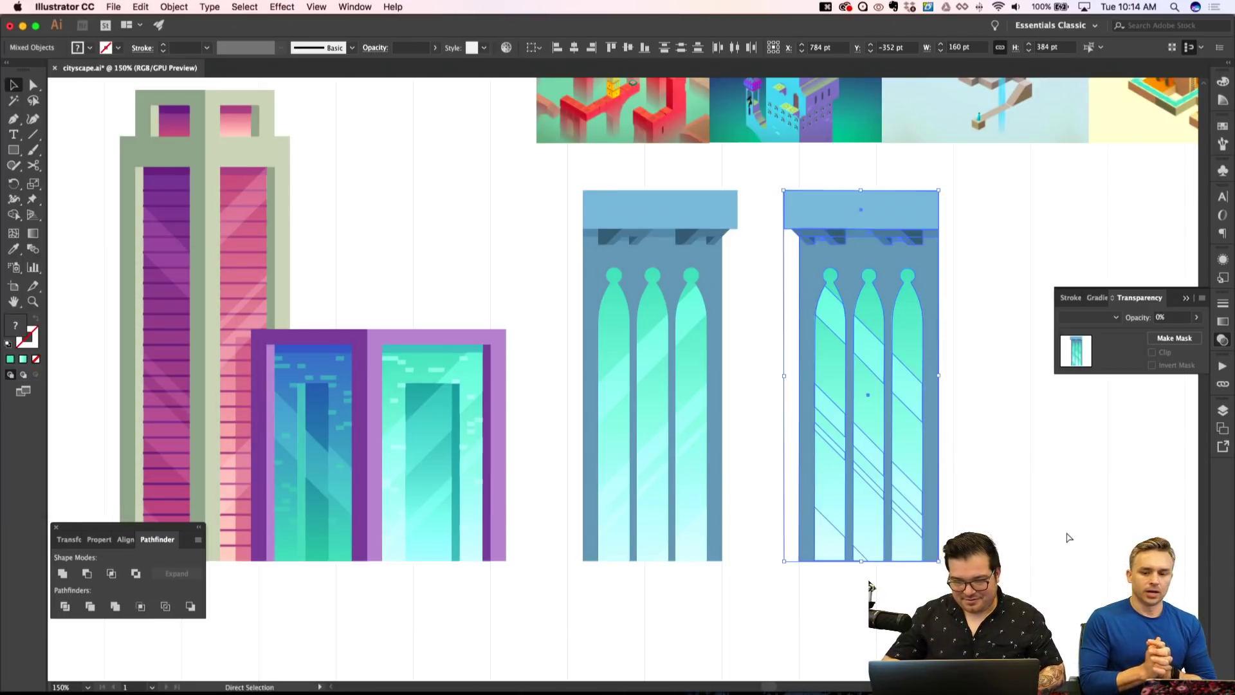
{"action": "key", "text": "super+shift+a"}
{"action": "key", "text": "super+minus"}
{"action": "key", "text": "super+minus"}
{"action": "key", "text": "super+apostrophe"}
{"action": "key", "text": "super+equal"}
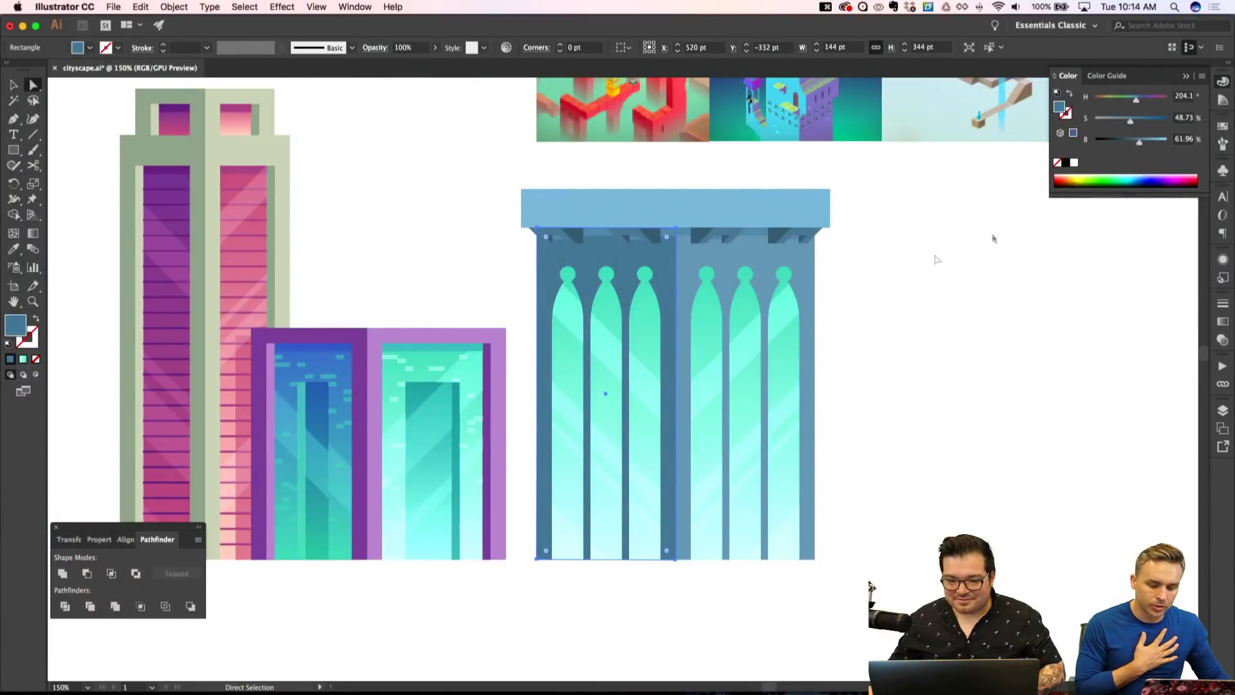
Recolor the two large bracket faces on the dark left wall with the lighter blue sampled from the right wall.
{"action": "key", "text": "shift+super+a"}
{"action": "key", "text": "super+equal"}
{"action": "key", "text": "super+equal"}
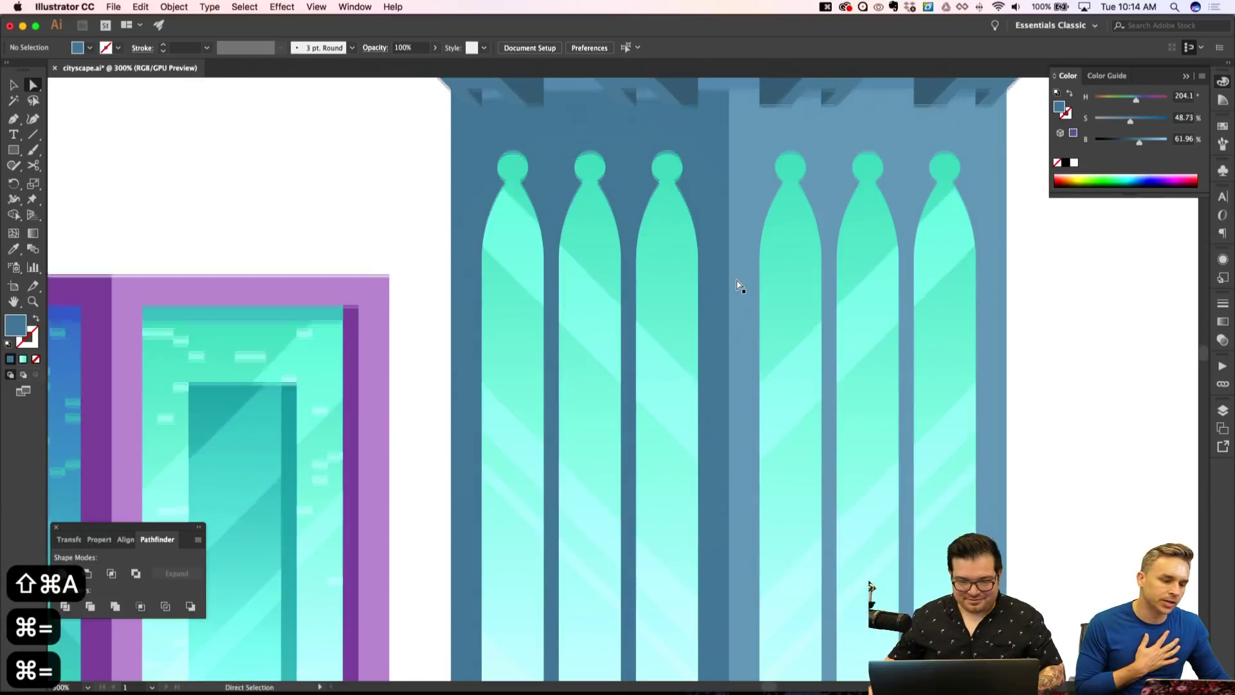
{"action": "scroll", "coordinate": [740, 286], "scroll_direction": "up", "scroll_amount": 5}
{"action": "left_click", "coordinate": [686, 241]}
{"action": "left_click", "coordinate": [529, 248], "text": "shift"}
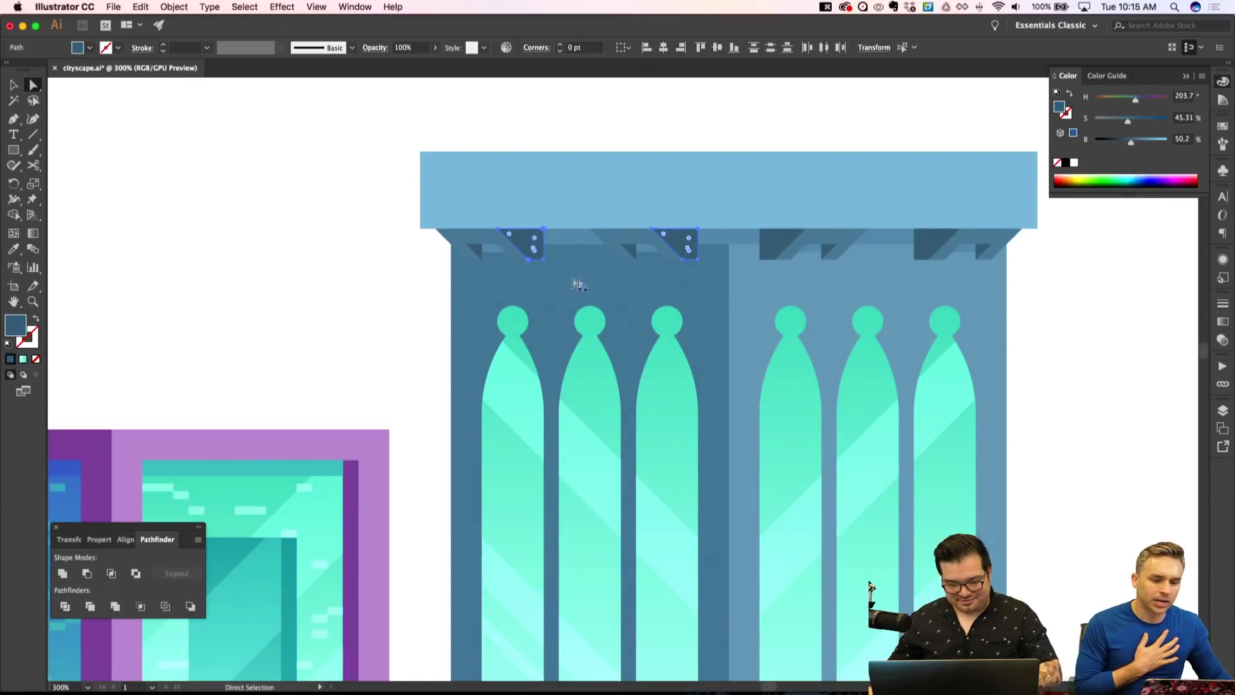
{"action": "key", "text": "i"}
{"action": "left_click", "coordinate": [766, 276]}
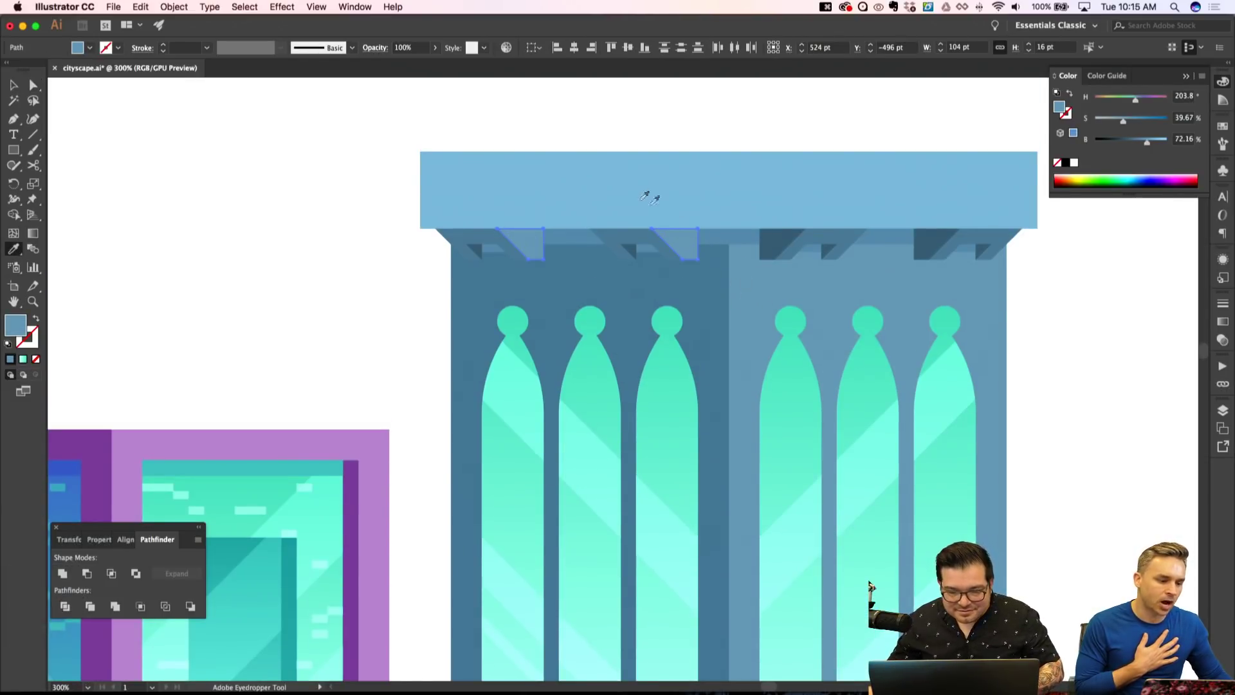
{"action": "key", "text": "shift+super+a"}
Fill the left half of the tower's cap with the dark blue sampled from the left wall.
{"action": "left_click", "coordinate": [635, 192], "text": "super"}
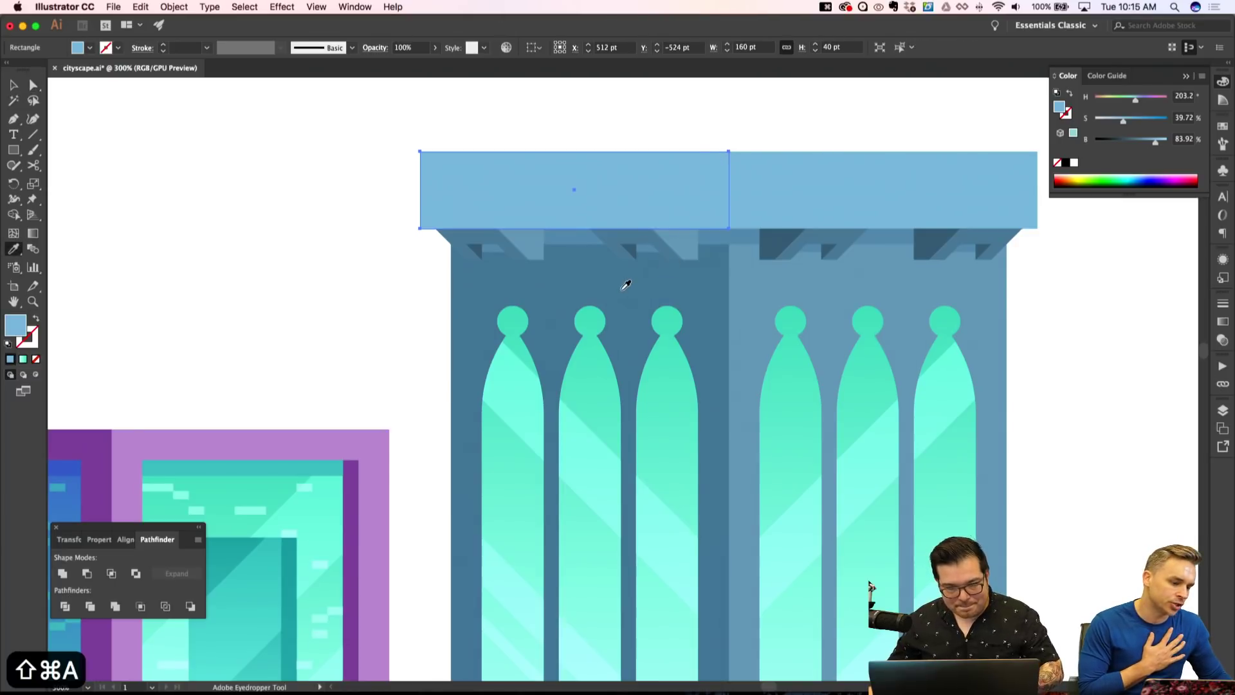
{"action": "left_click", "coordinate": [625, 284]}
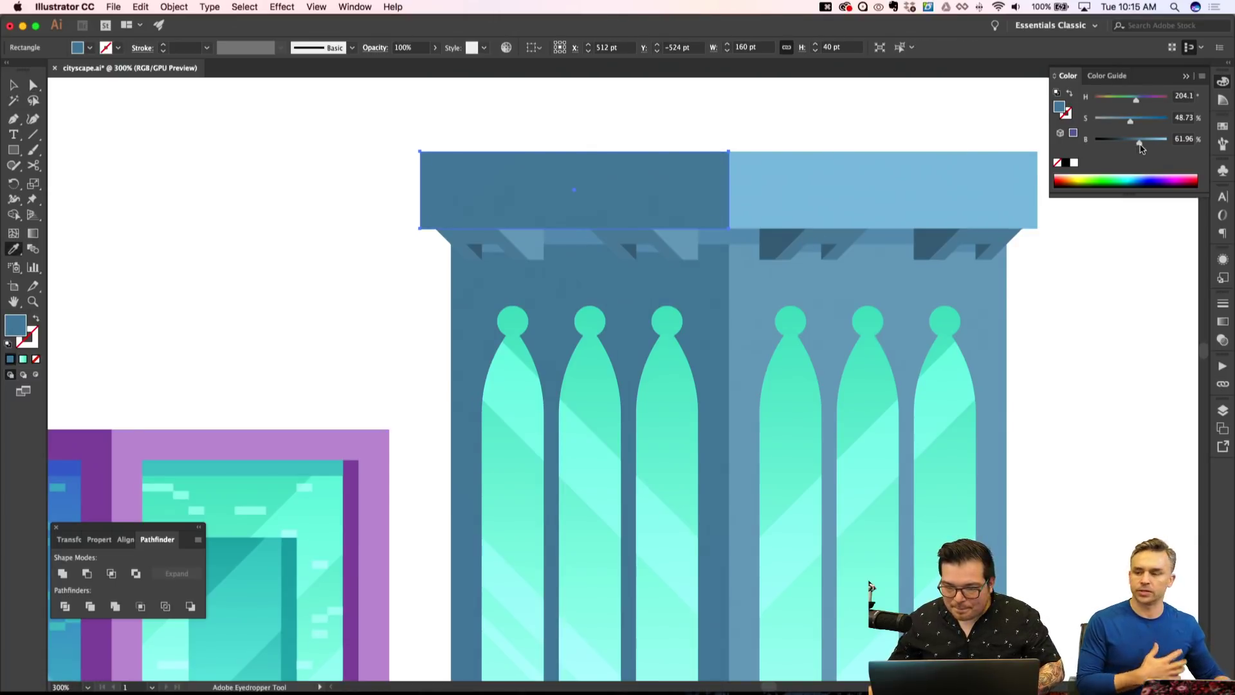
{"action": "key", "text": "shift+super+a"}
Darken the slanted bracket shapes on the left wall to a deep blue at about 47% brightness.
{"action": "left_click", "coordinate": [631, 245], "text": "super"}
{"action": "left_click", "coordinate": [484, 234], "text": "shift+super"}
{"action": "key", "text": "i"}
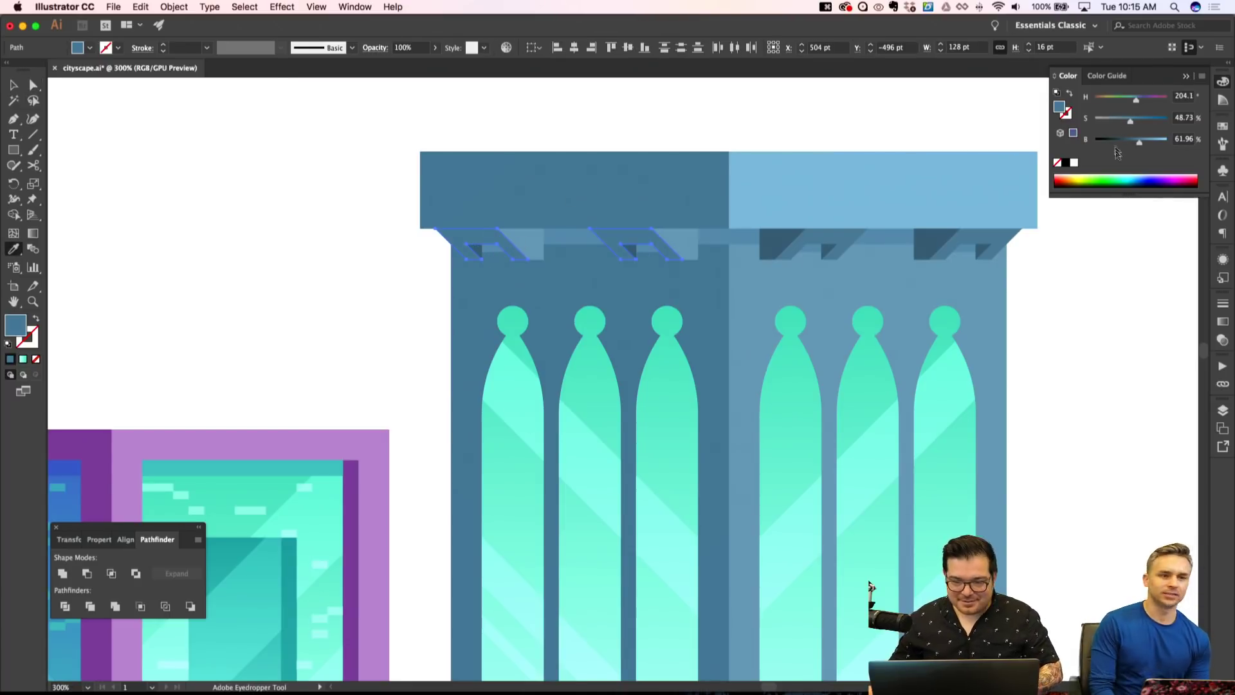
{"action": "left_click_drag", "start_coordinate": [1137, 143], "coordinate": [1134, 141]}
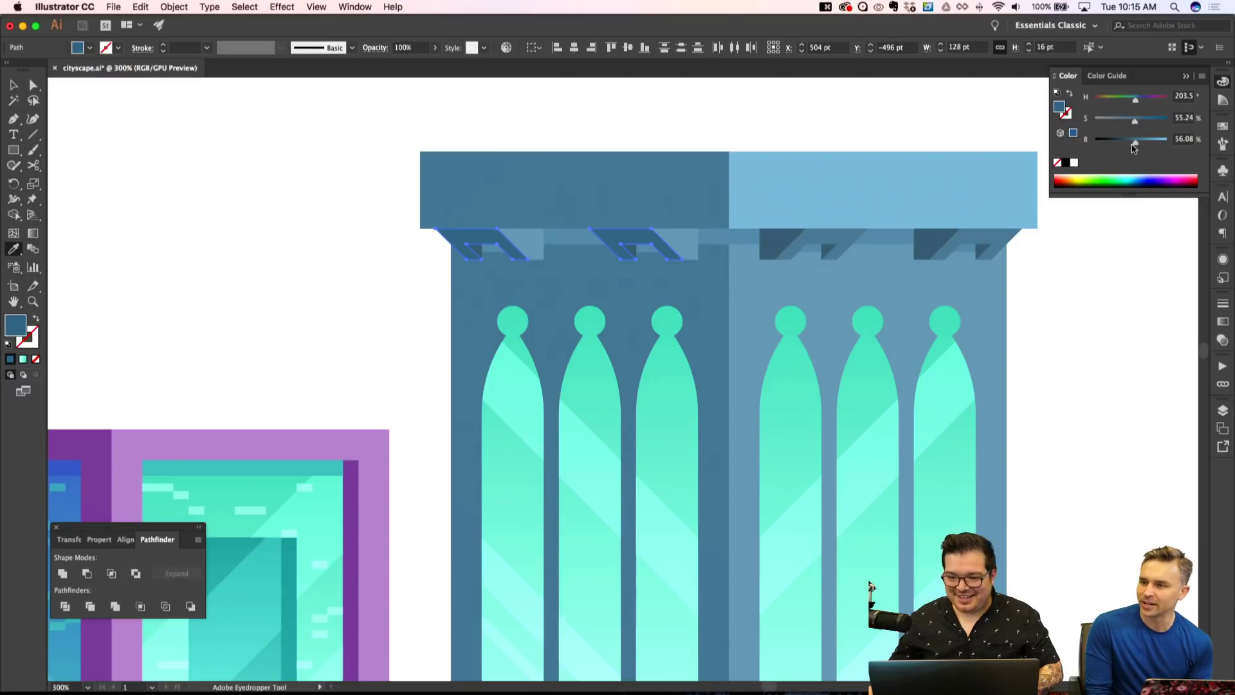
{"action": "left_click_drag", "start_coordinate": [1133, 146], "coordinate": [1131, 146]}
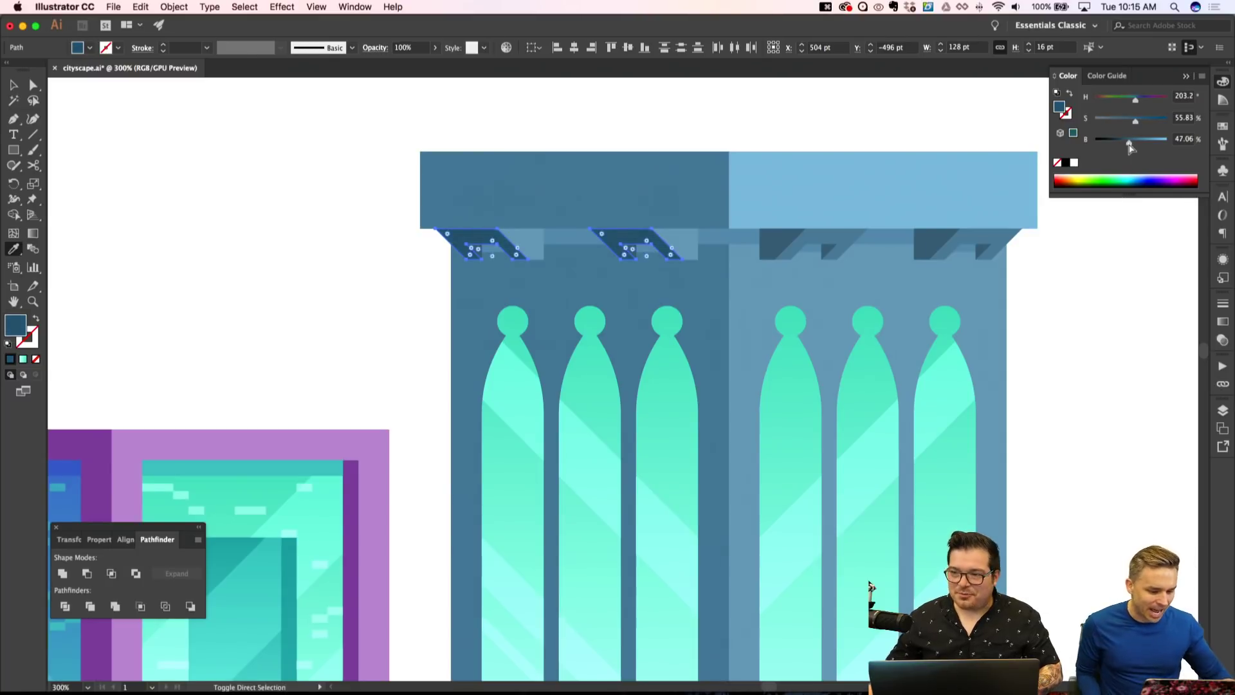
{"action": "key", "text": "shift+super+a"}
{"action": "key", "text": "super+minus"}
{"action": "key", "text": "super+minus"}
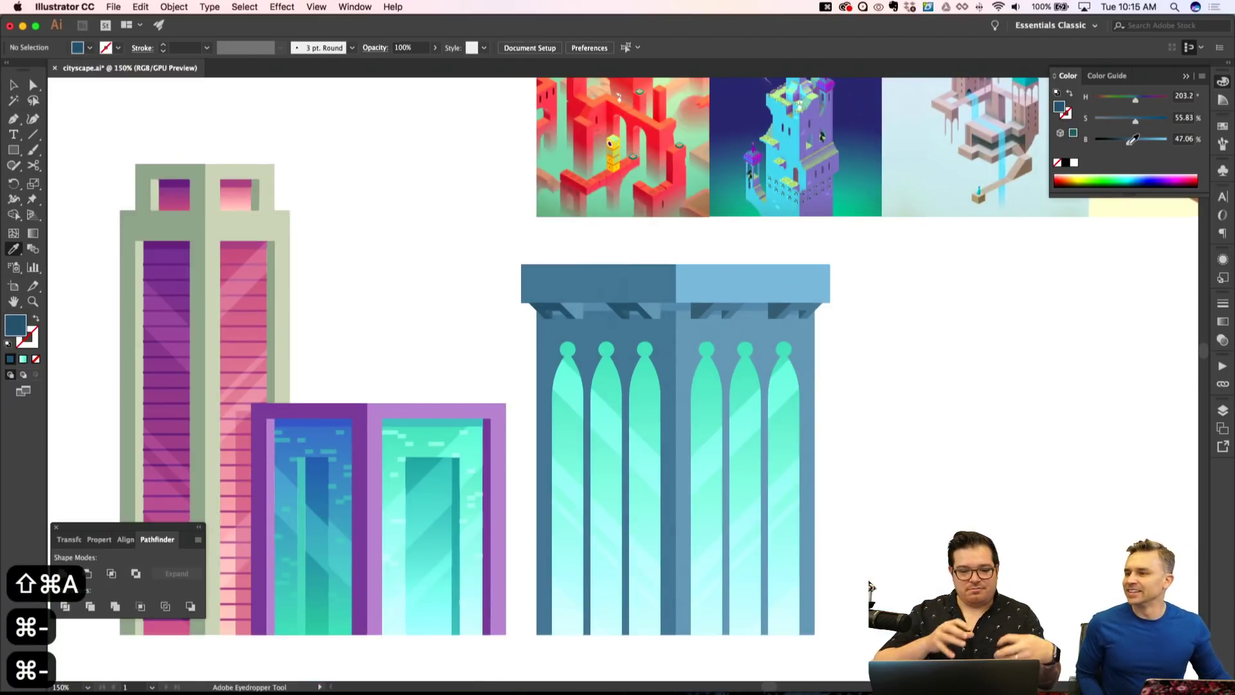
Fill the two small triangular bracket faces on the left wall with the light blue of the large bracket faces.
{"action": "key", "text": "super+equal"}
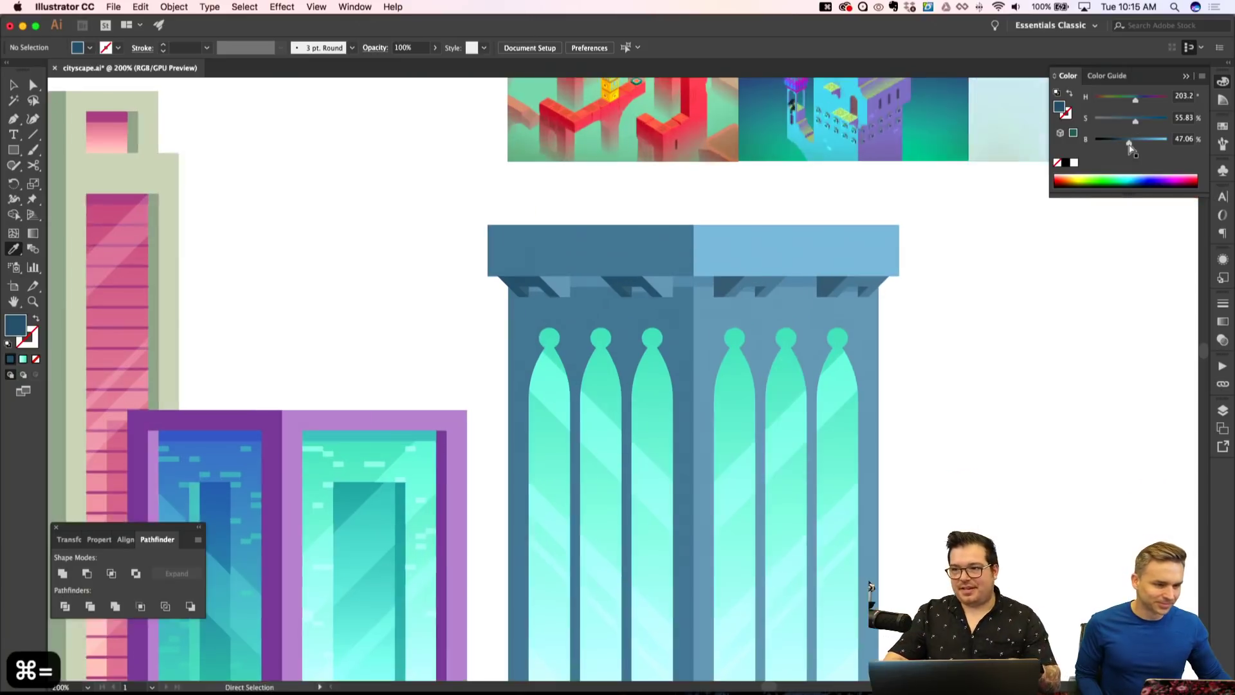
{"action": "key", "text": "super+equal"}
{"action": "key", "text": "a"}
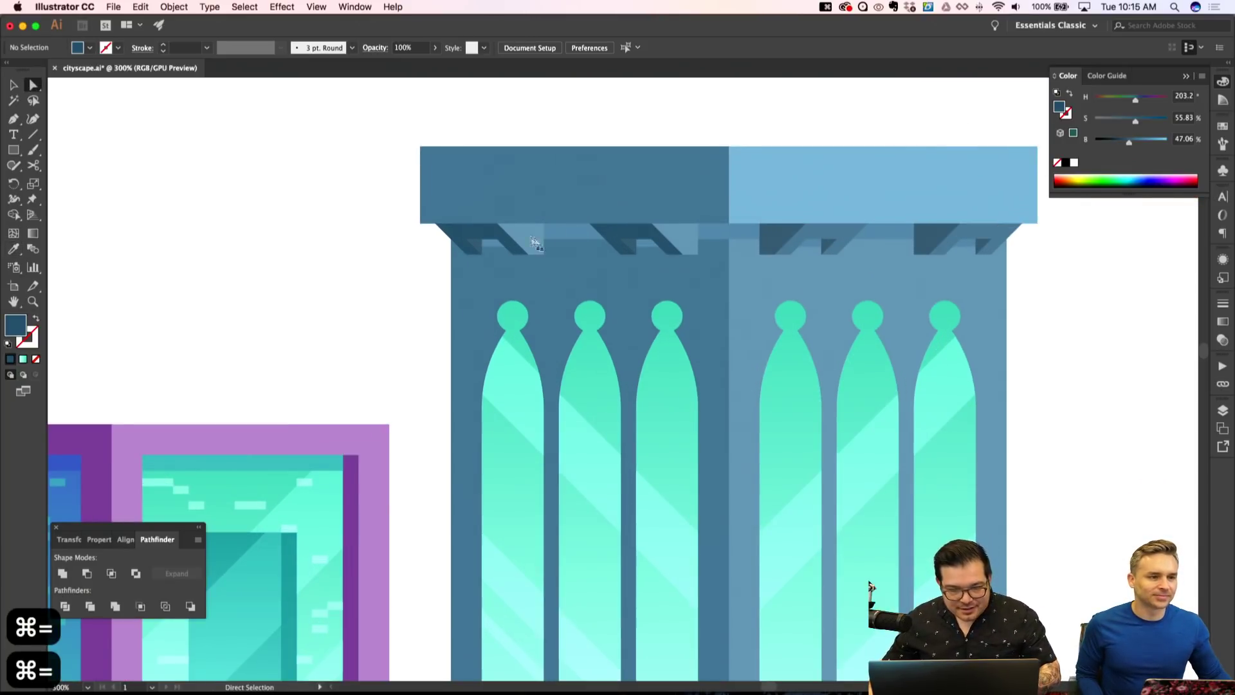
{"action": "left_click", "coordinate": [480, 245]}
{"action": "left_click", "coordinate": [624, 248], "text": "shift"}
{"action": "key", "text": "i"}
{"action": "left_click", "coordinate": [680, 228]}
{"action": "key", "text": "shift+super+a"}
Fill the thin shadow strip under the left cap with the cap's dark blue and lower its brightness to about 55%.
{"action": "key", "text": "a"}
{"action": "left_click", "coordinate": [715, 230]}
{"action": "key", "text": "i"}
{"action": "left_click", "coordinate": [598, 175]}
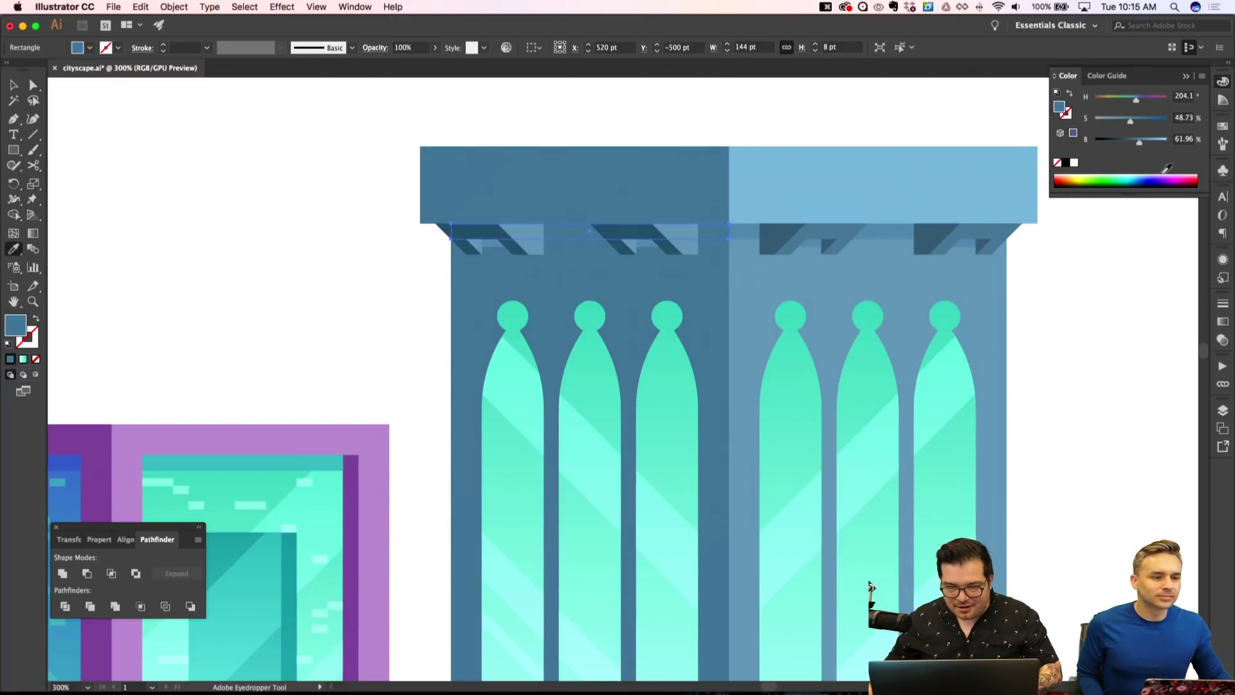
{"action": "left_click_drag", "start_coordinate": [1138, 147], "coordinate": [1137, 147]}
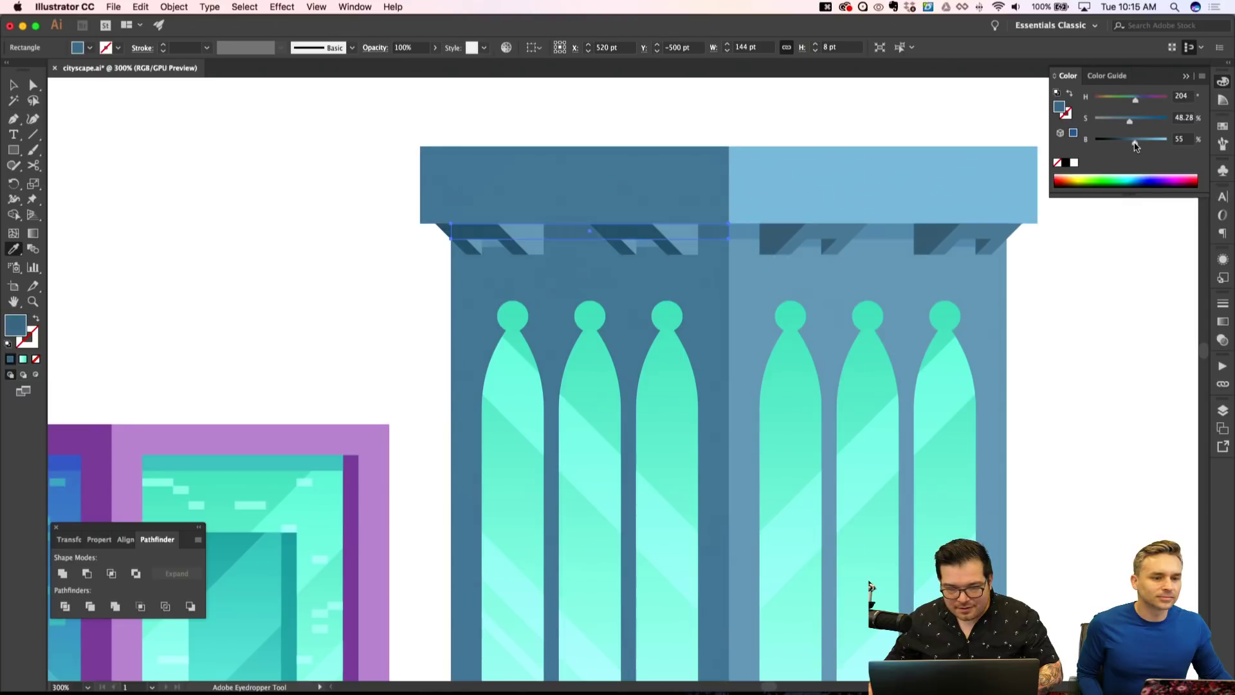
{"action": "key", "text": "shift+super+a"}
Match the two small rectangles inside the left brackets to the color of the shadow strip under the cap.
{"action": "key", "text": "a"}
{"action": "left_click", "coordinate": [494, 246]}
{"action": "left_click", "coordinate": [648, 243], "text": "shift"}
{"action": "key", "text": "i"}
{"action": "left_click", "coordinate": [566, 239]}
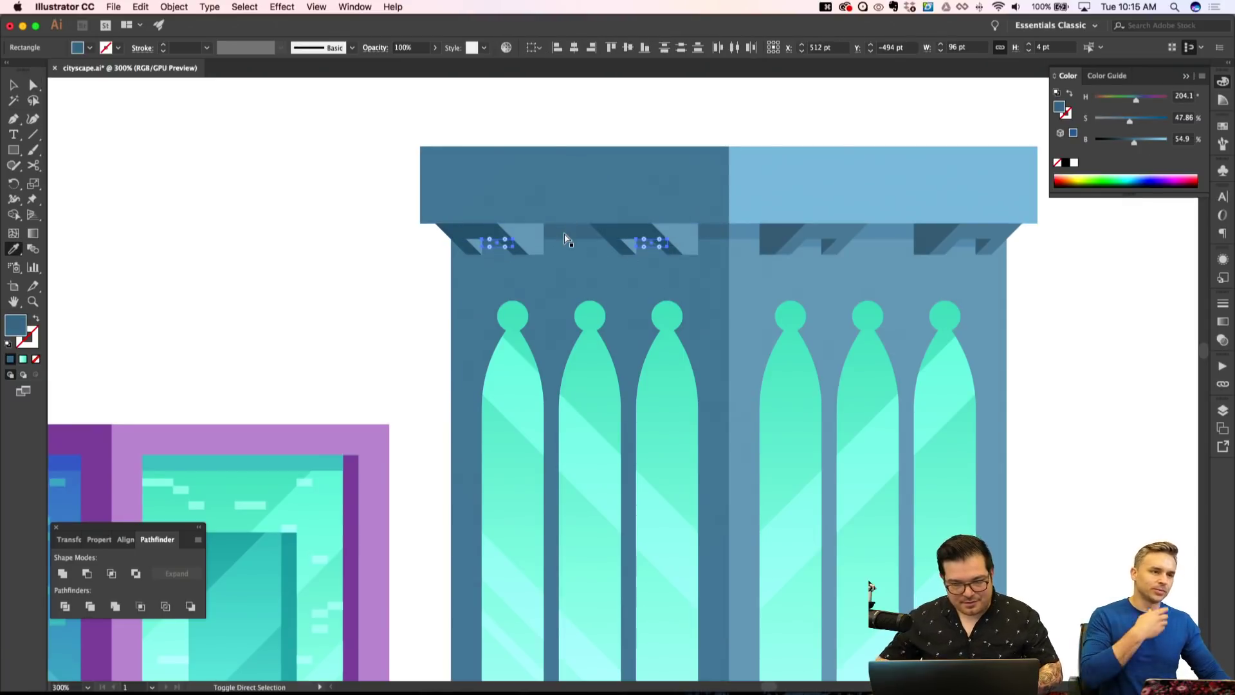
{"action": "key", "text": "shift+super+a"}
{"action": "key", "text": "super+minus"}
{"action": "key", "text": "super+minus"}
{"action": "key", "text": "super+apostrophe"}
{"action": "key", "text": "super+apostrophe"}
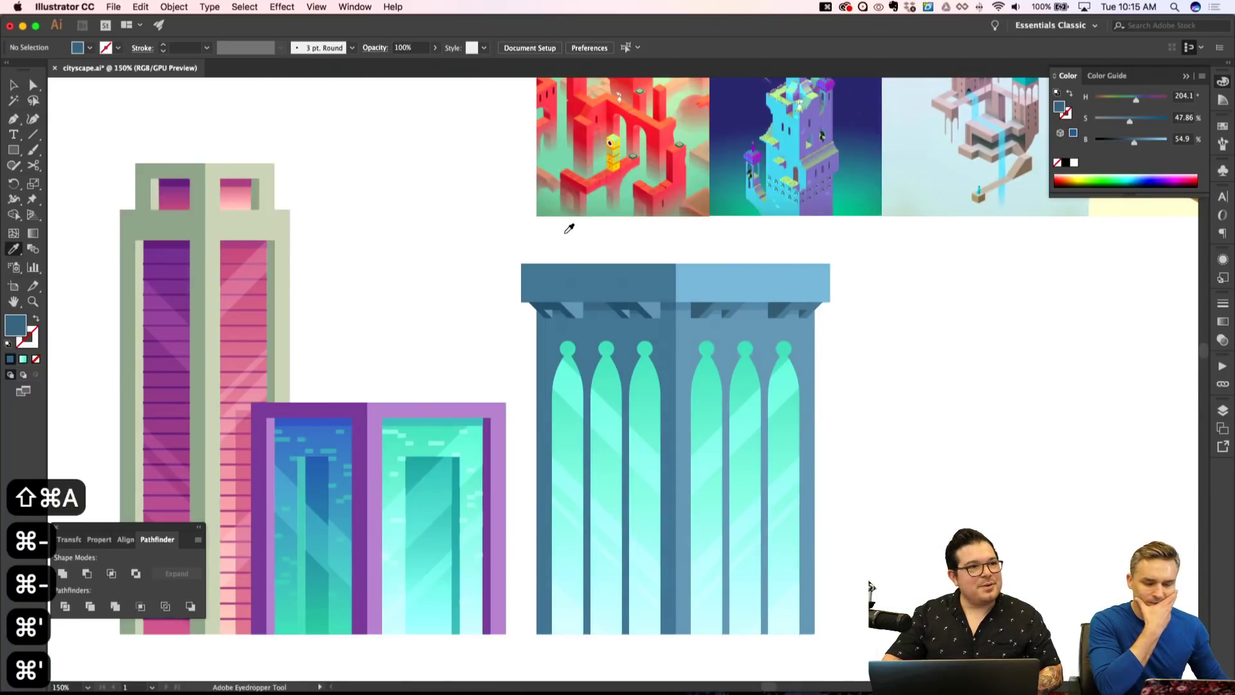
Set the saturation of the left shadow strip and the two small bracket rectangles to 50%.
{"action": "key", "text": "super+equal"}
{"action": "key", "text": "super+equal"}
{"action": "key", "text": "a"}
{"action": "left_click", "coordinate": [634, 243]}
{"action": "left_click", "coordinate": [494, 247], "text": "shift"}
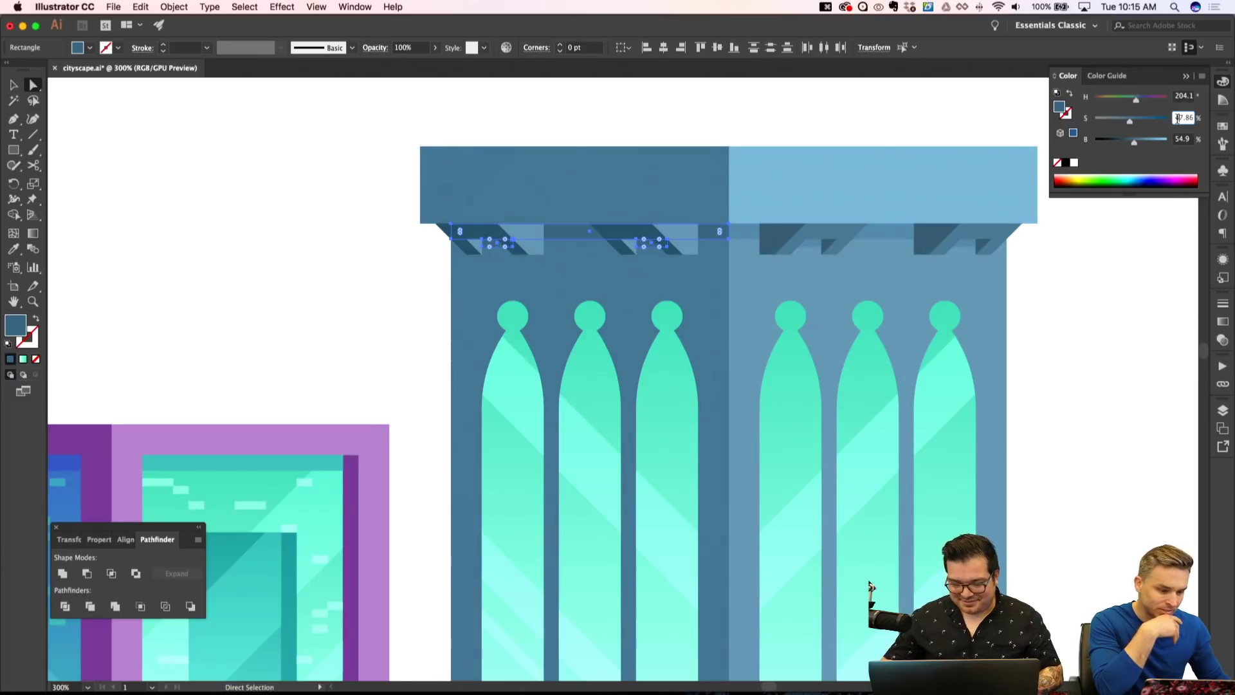
{"action": "key", "text": "shift+super+a"}
Review the shading of the two-sided blue tower up close and beside the other buildings.
{"action": "key", "text": "super+minus"}
{"action": "key", "text": "super+minus"}
{"action": "key", "text": "super+minus"}
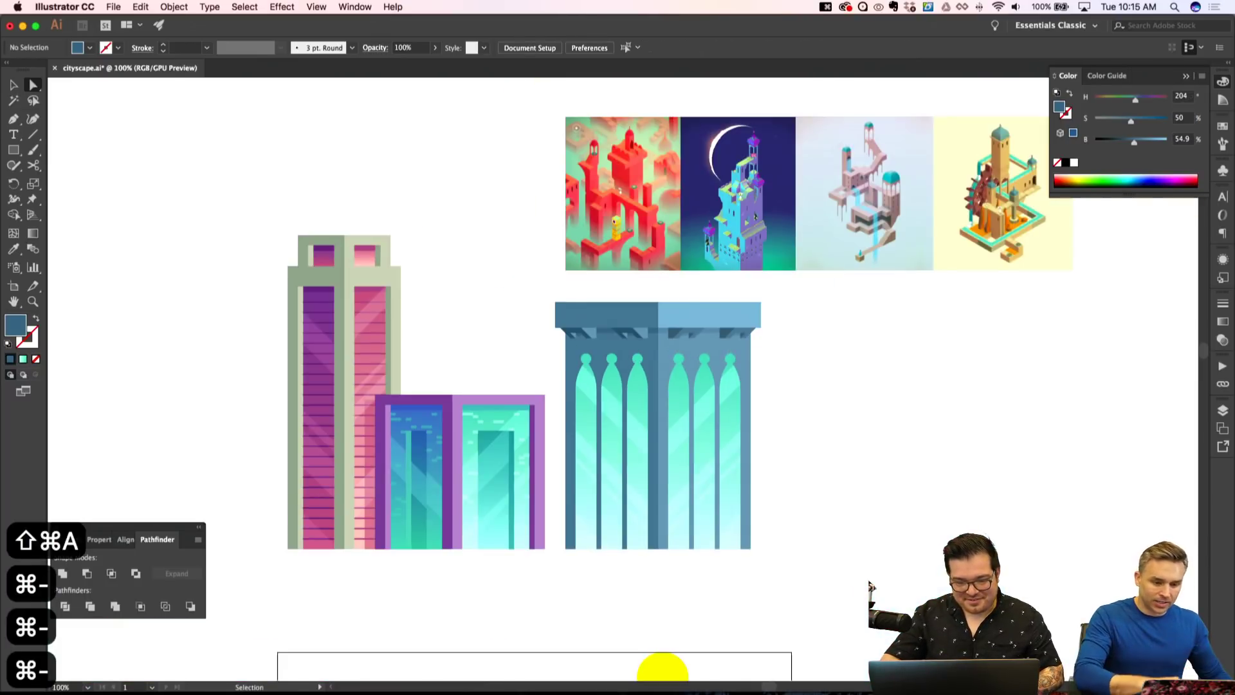
{"action": "key", "text": "super+apostrophe"}
{"action": "key", "text": "super+apostrophe"}
{"action": "key", "text": "super+equal"}
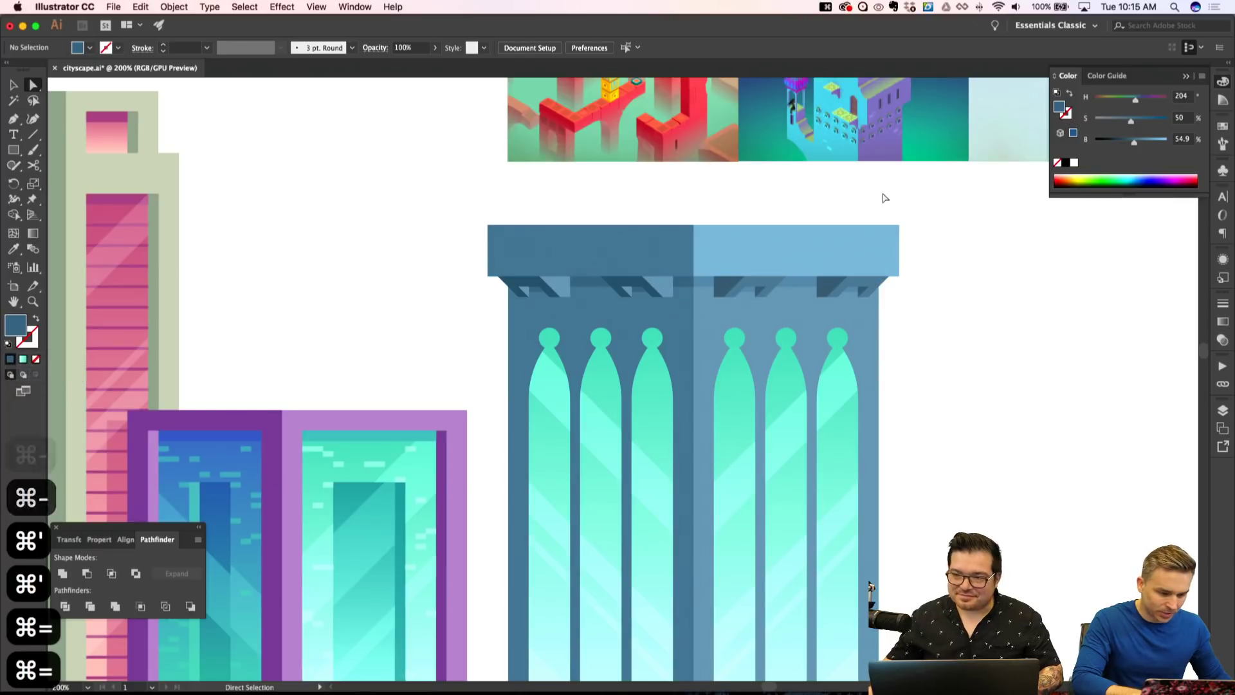
{"action": "key", "text": "super+equal"}
{"action": "scroll", "coordinate": [736, 378], "scroll_direction": "down", "scroll_amount": 1}
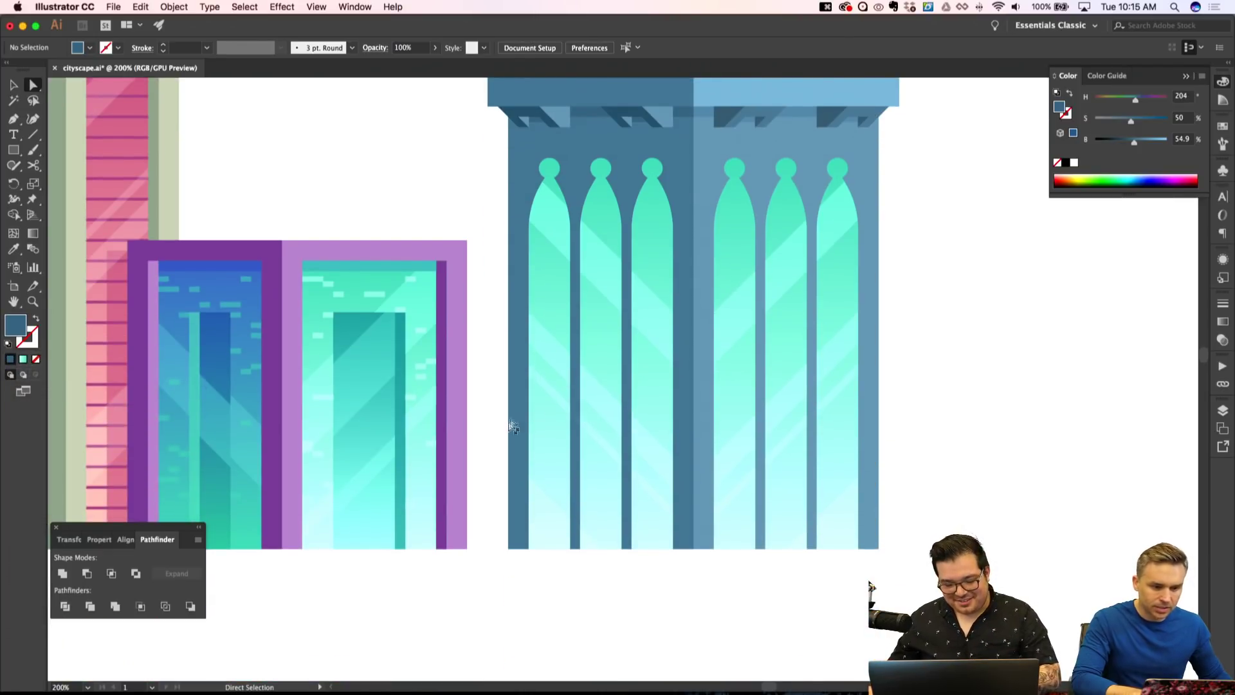
{"action": "key", "text": "m"}
{"action": "scroll", "coordinate": [529, 317], "scroll_direction": "up", "scroll_amount": 5}
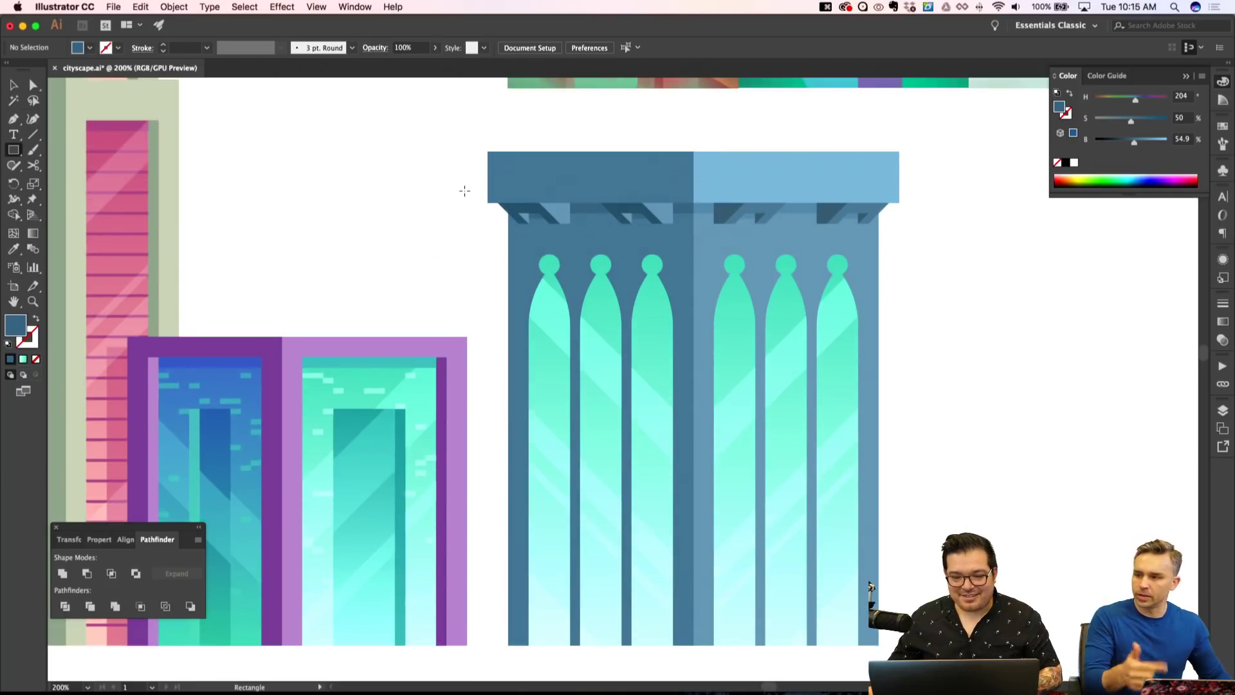
{"action": "key", "text": "super+minus"}
{"action": "key", "text": "super+minus"}
{"action": "key", "text": "super+apostrophe"}
{"action": "key", "text": "super+apostrophe"}
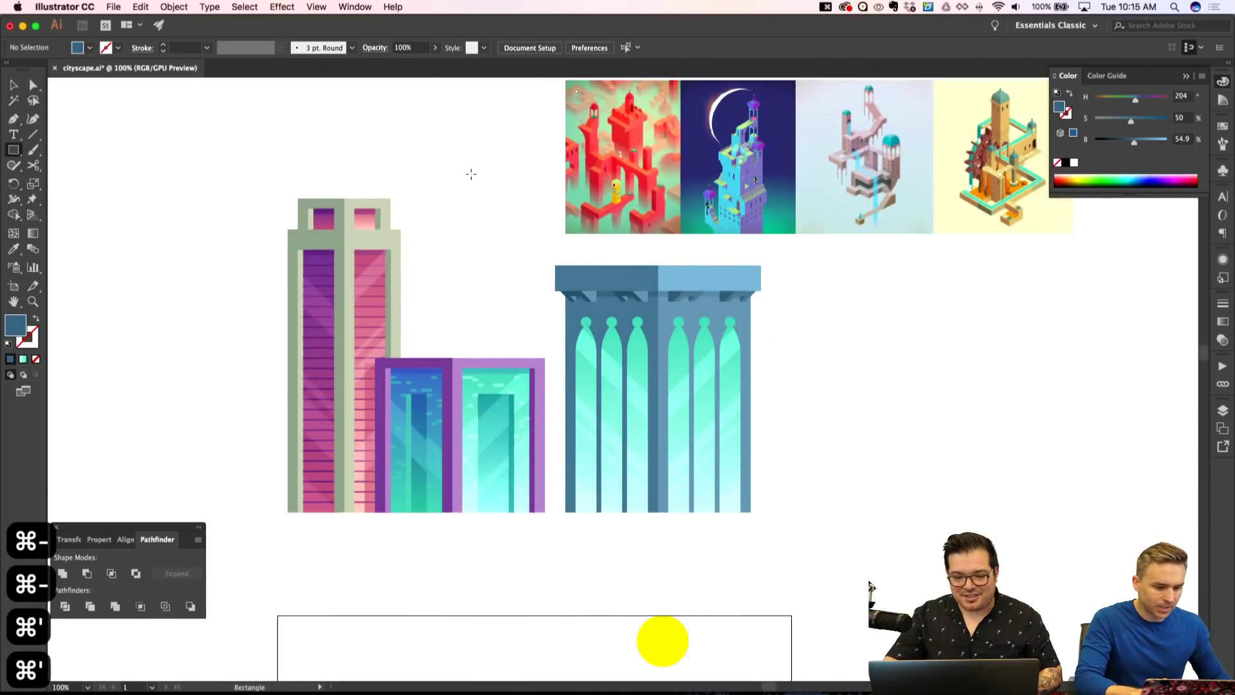
{"action": "key", "text": "super+equal"}
{"action": "key", "text": "v"}
{"action": "left_click_drag", "start_coordinate": [552, 188], "coordinate": [824, 439]}
{"action": "key", "text": "shift+super+a"}
{"action": "scroll", "coordinate": [658, 330], "scroll_direction": "up", "scroll_amount": 5}
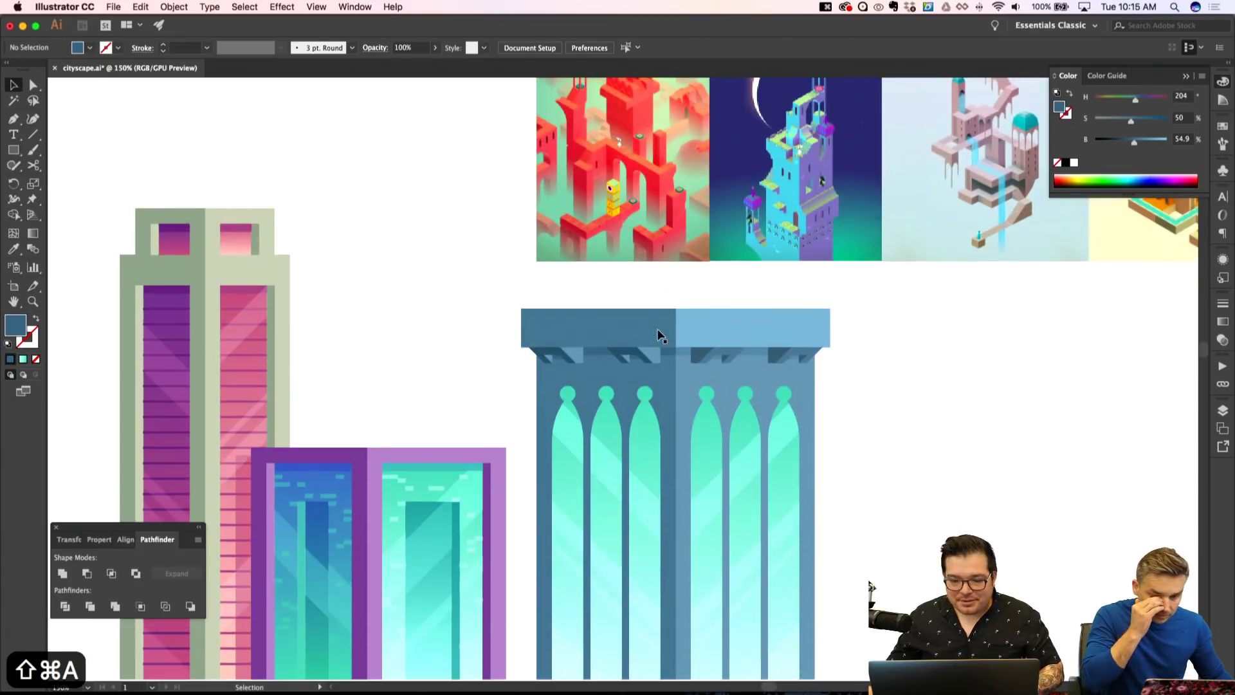
Draw a 144 by 24 pt rectangle inside the light blue half of the tower's cap.
{"action": "key", "text": "m"}
{"action": "key", "text": "super+equal"}
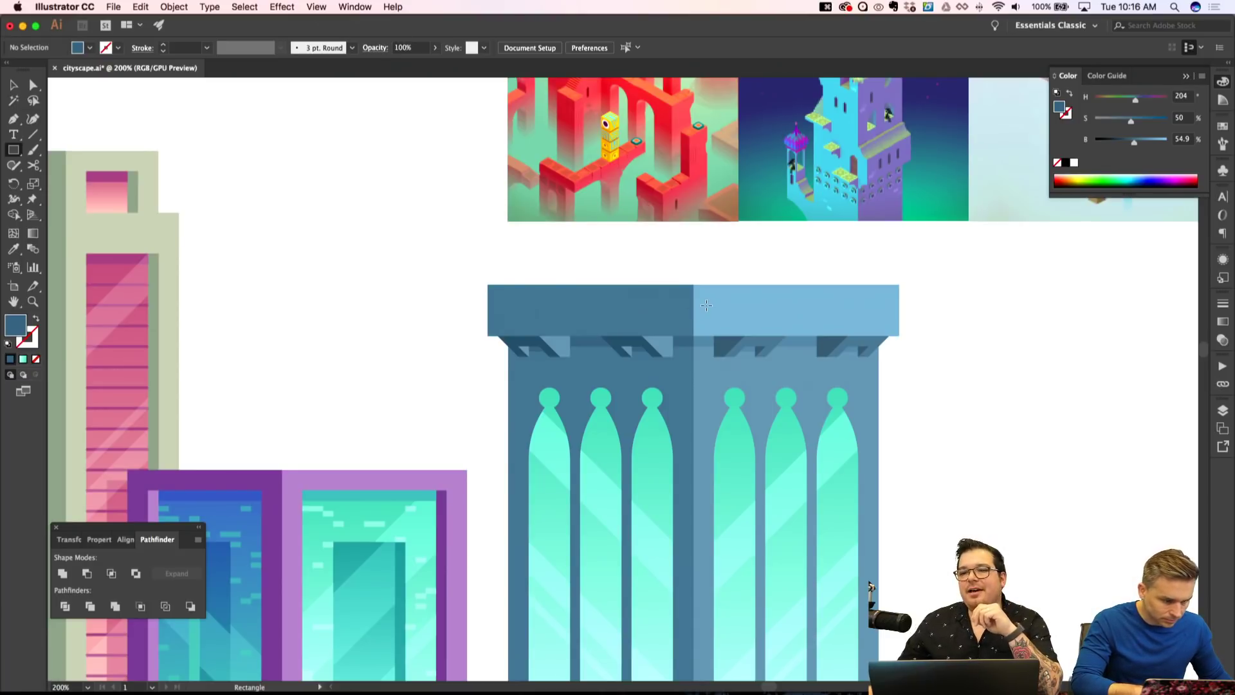
{"action": "scroll", "coordinate": [700, 297], "scroll_direction": "up", "scroll_amount": 5}
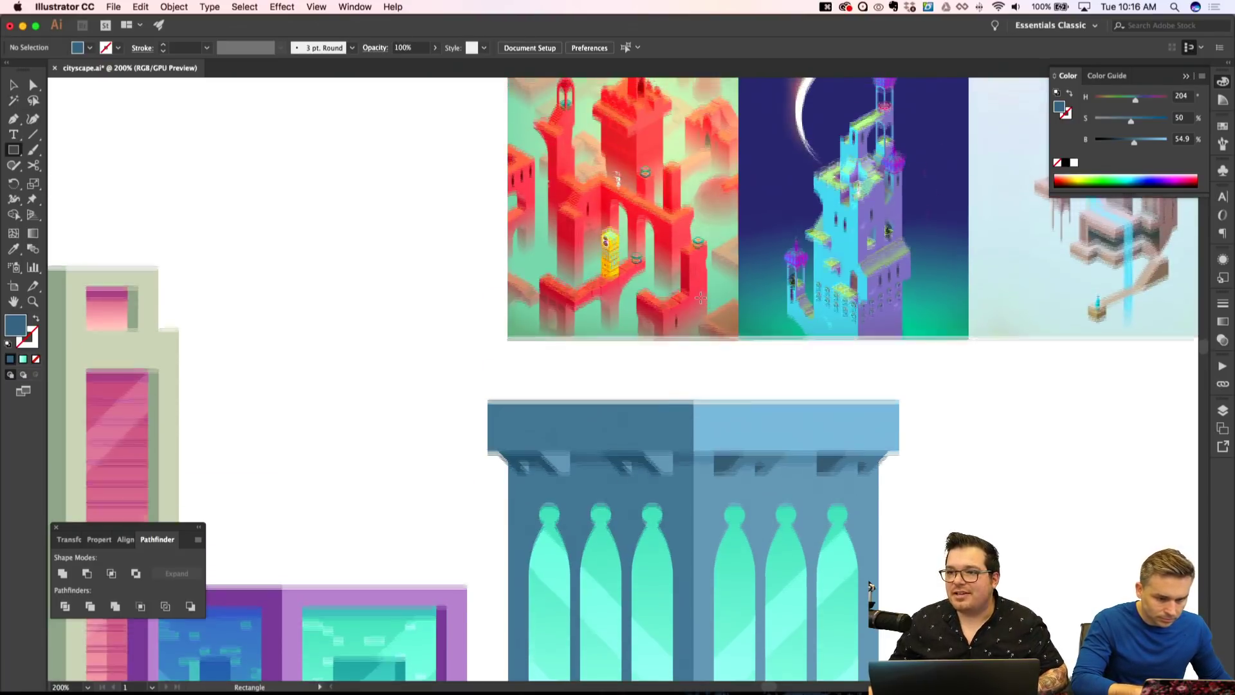
{"action": "scroll", "coordinate": [702, 308], "scroll_direction": "right", "scroll_amount": 3}
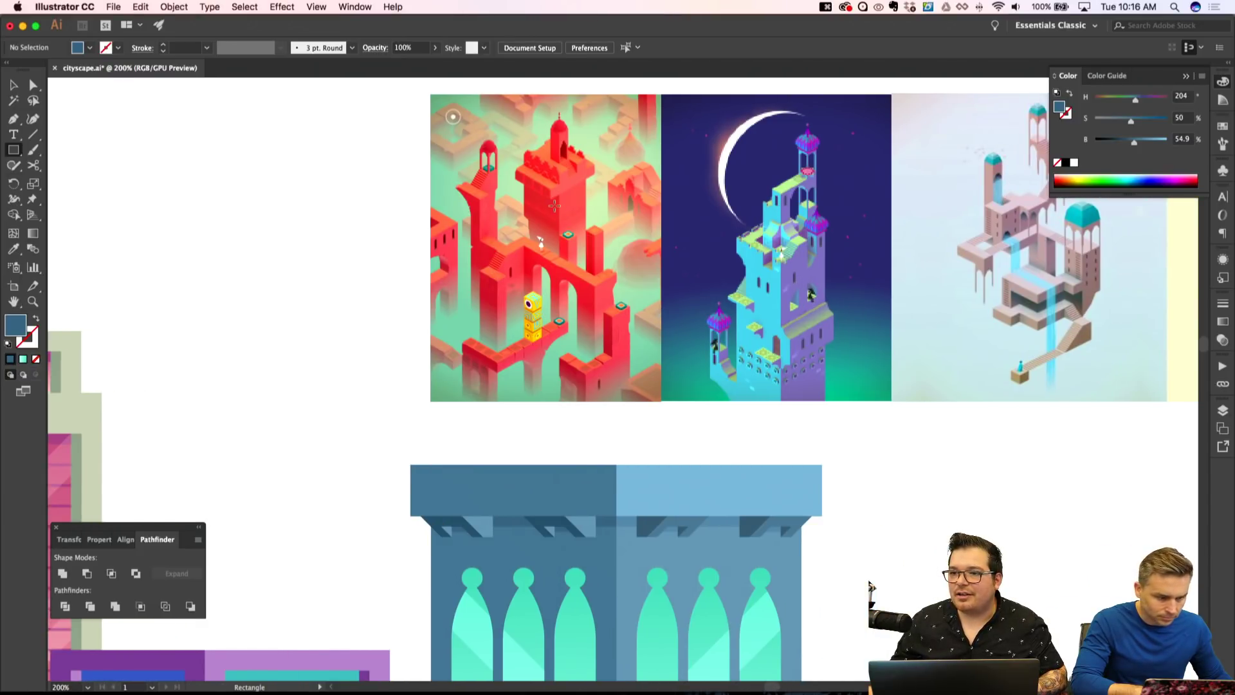
{"action": "scroll", "coordinate": [634, 343], "scroll_direction": "right", "scroll_amount": 15}
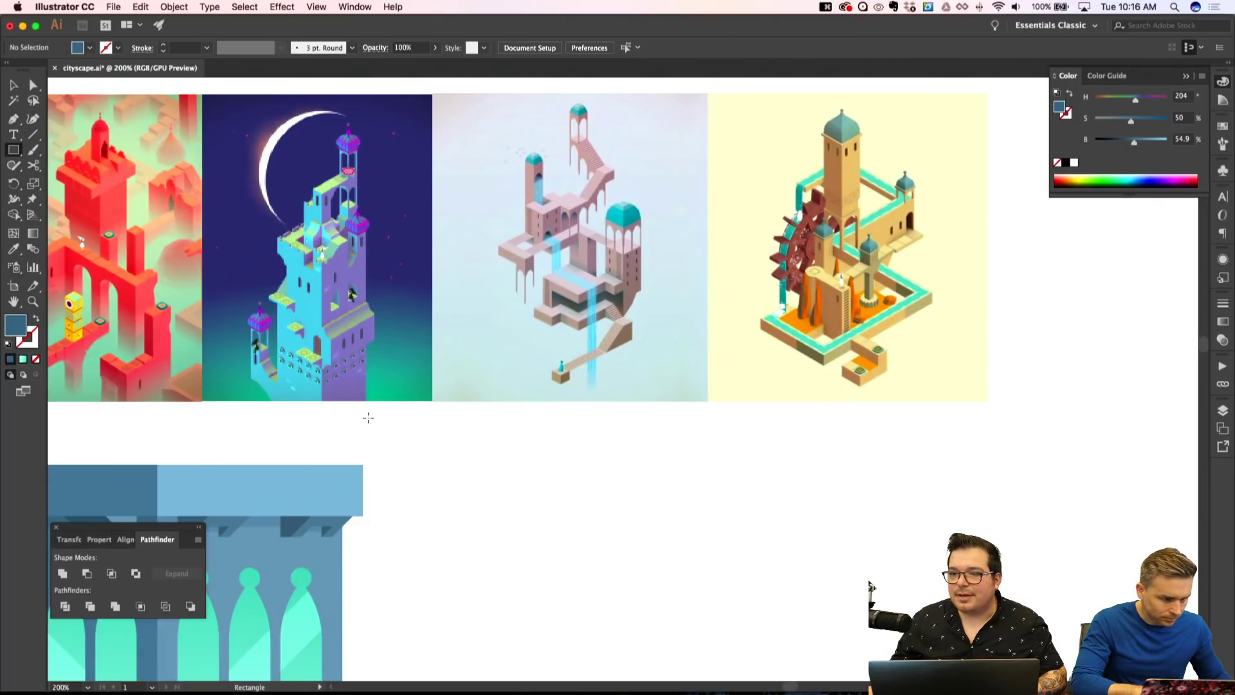
{"action": "scroll", "coordinate": [369, 419], "scroll_direction": "left", "scroll_amount": 7}
{"action": "scroll", "coordinate": [283, 499], "scroll_direction": "down", "scroll_amount": 5}
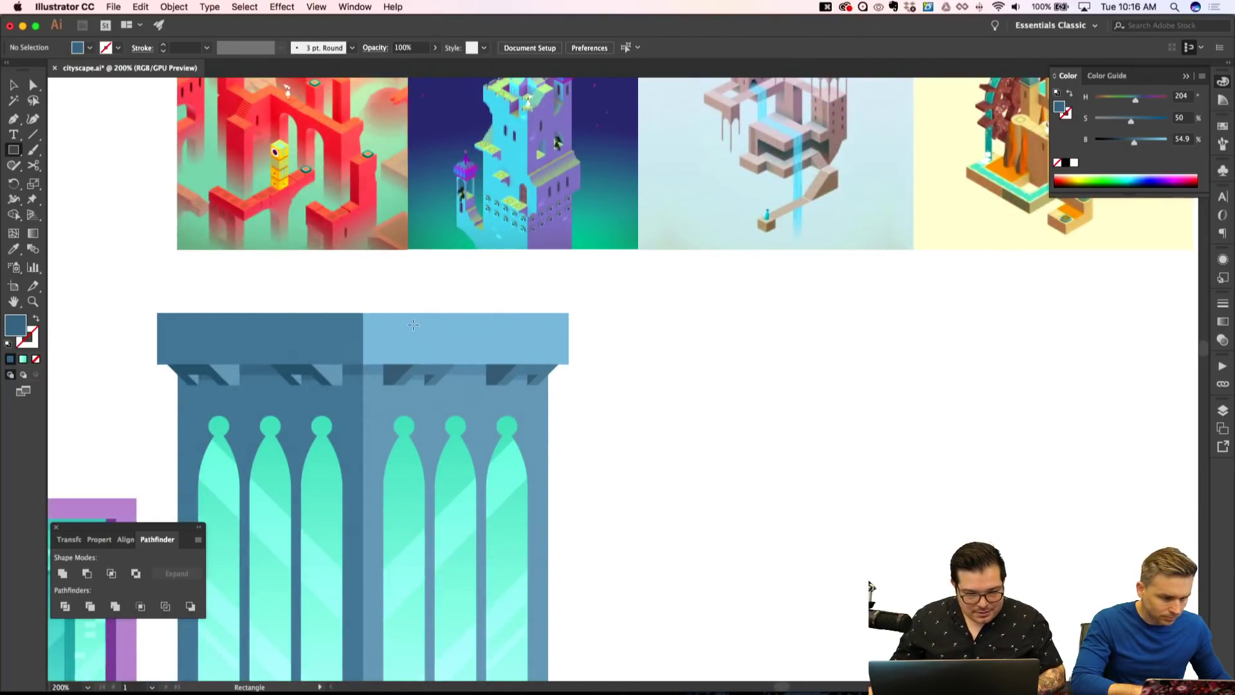
{"action": "left_click_drag", "start_coordinate": [395, 329], "coordinate": [558, 354]}
Give the new cap rectangle no fill and a 2 pt stroke in the light wall's blue.
{"action": "scroll", "coordinate": [405, 400], "scroll_direction": "down", "scroll_amount": 2}
{"action": "key", "text": "i"}
{"action": "left_click", "coordinate": [386, 355]}
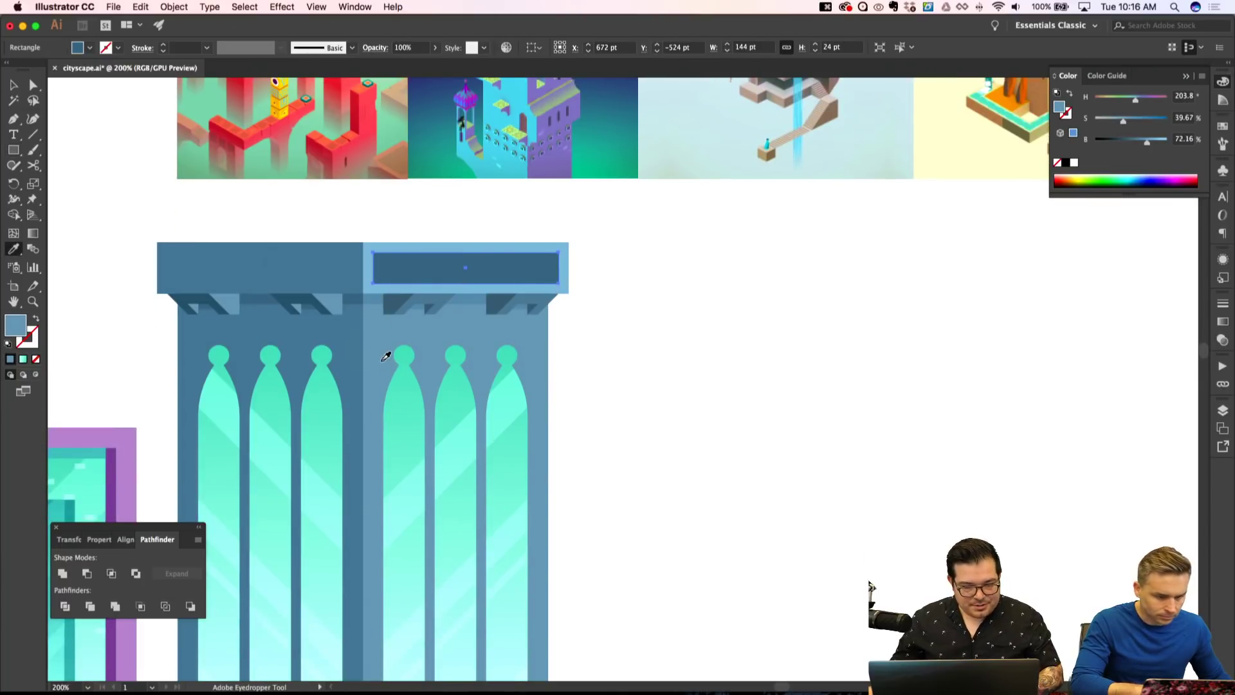
{"action": "left_click", "coordinate": [381, 363]}
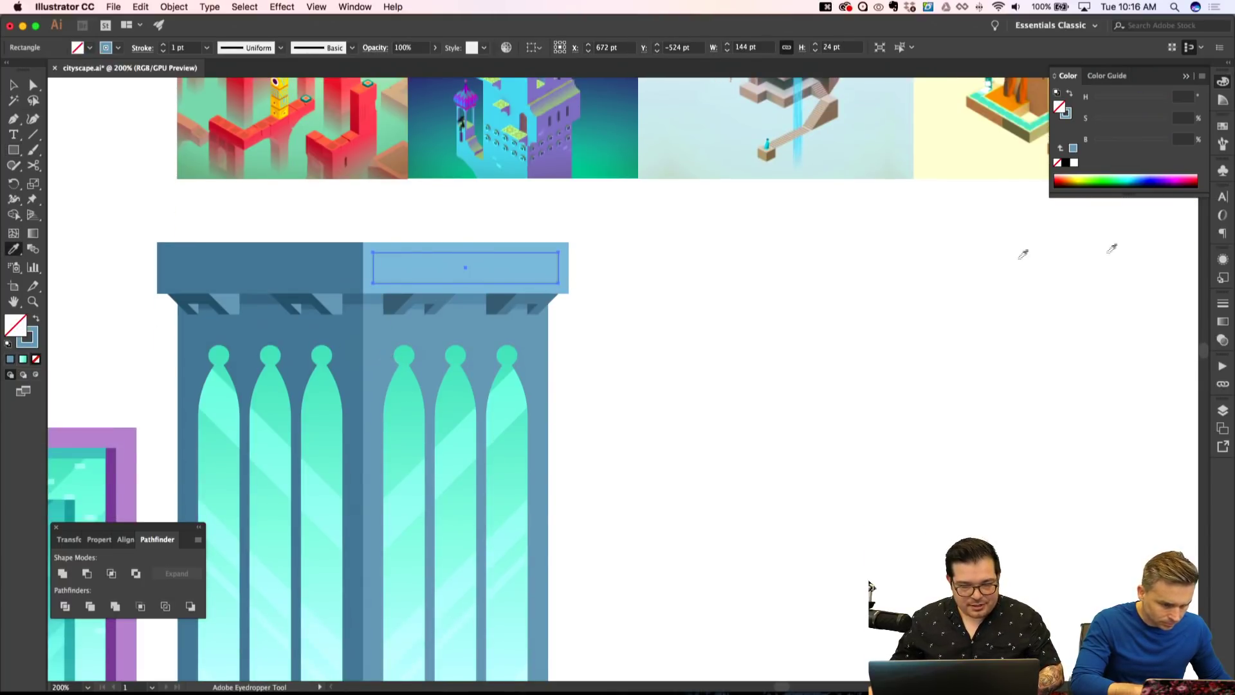
{"action": "left_click", "coordinate": [1224, 306]}
{"action": "left_click", "coordinate": [1108, 315]}
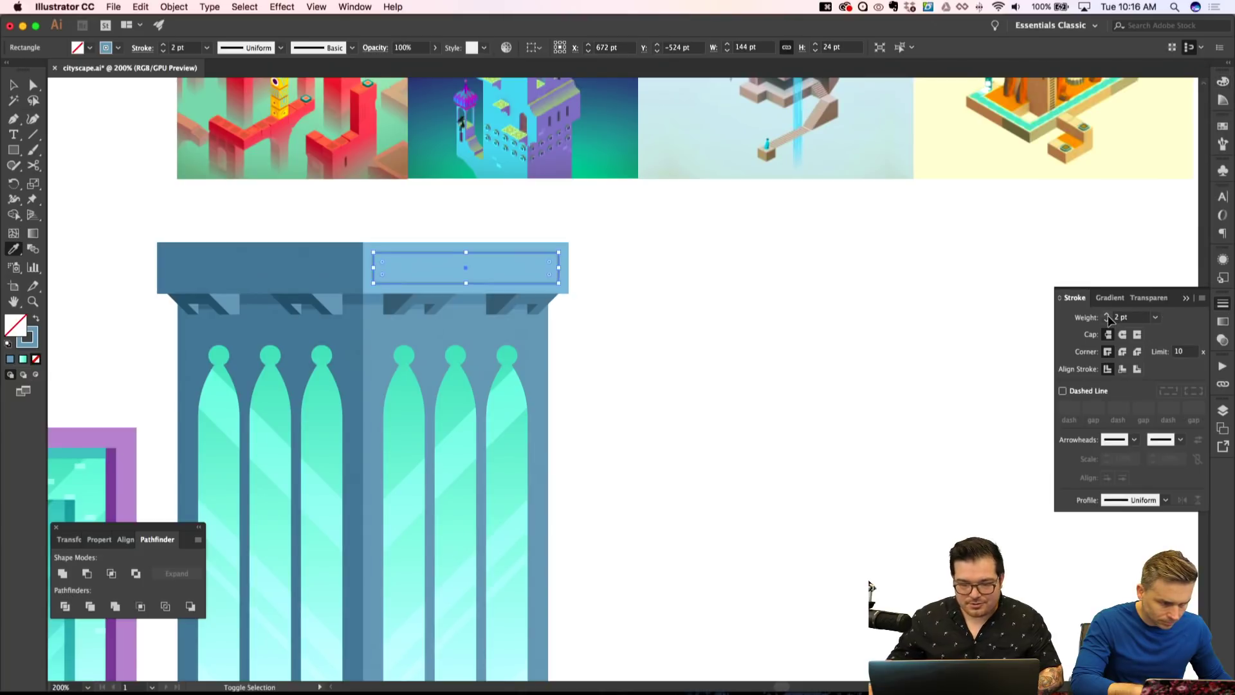
{"action": "key", "text": "shift+super+a"}
{"action": "key", "text": "super+minus"}
{"action": "key", "text": "super+minus"}
{"action": "key", "text": "super+apostrophe"}
{"action": "key", "text": "super+apostrophe"}
{"action": "key", "text": "super+equal"}
{"action": "key", "text": "super+equal"}
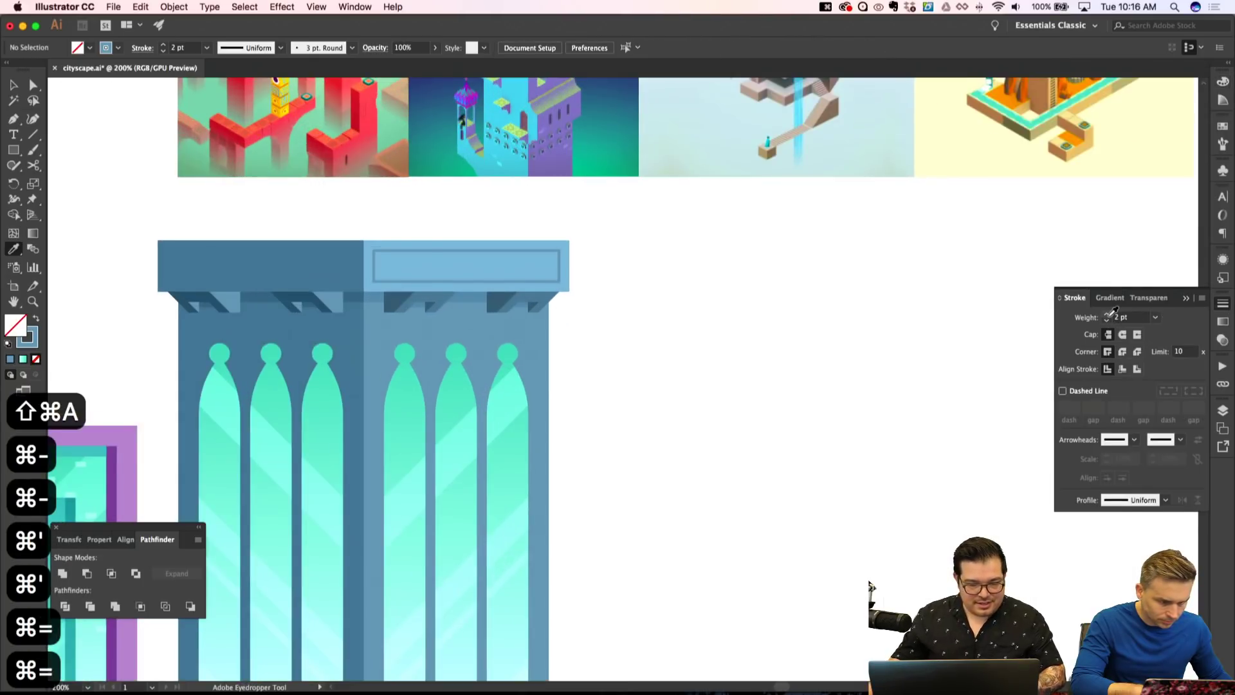
Copy the outlined rectangle onto the dark half of the cap and match its stroke color to the shadow strip below.
{"action": "scroll", "coordinate": [671, 256], "scroll_direction": "left", "scroll_amount": 5}
{"action": "left_click_drag", "start_coordinate": [653, 260], "coordinate": [608, 256]}
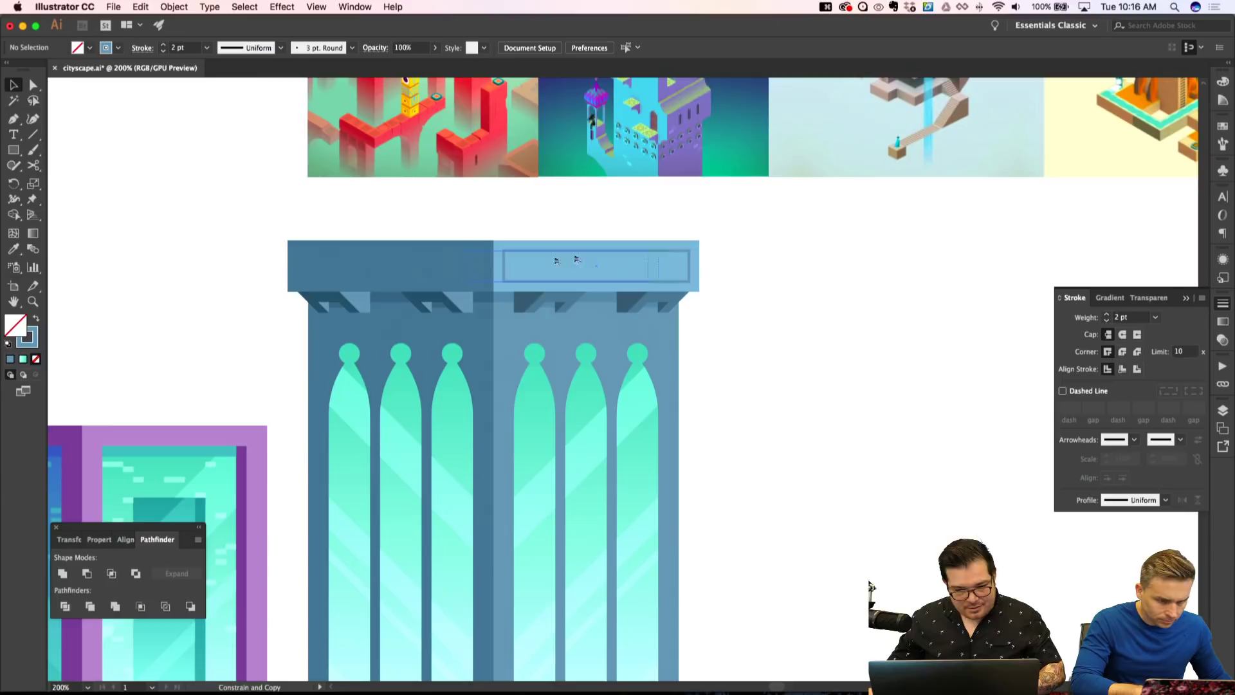
{"action": "left_click_drag", "start_coordinate": [444, 274], "coordinate": [445, 275]}
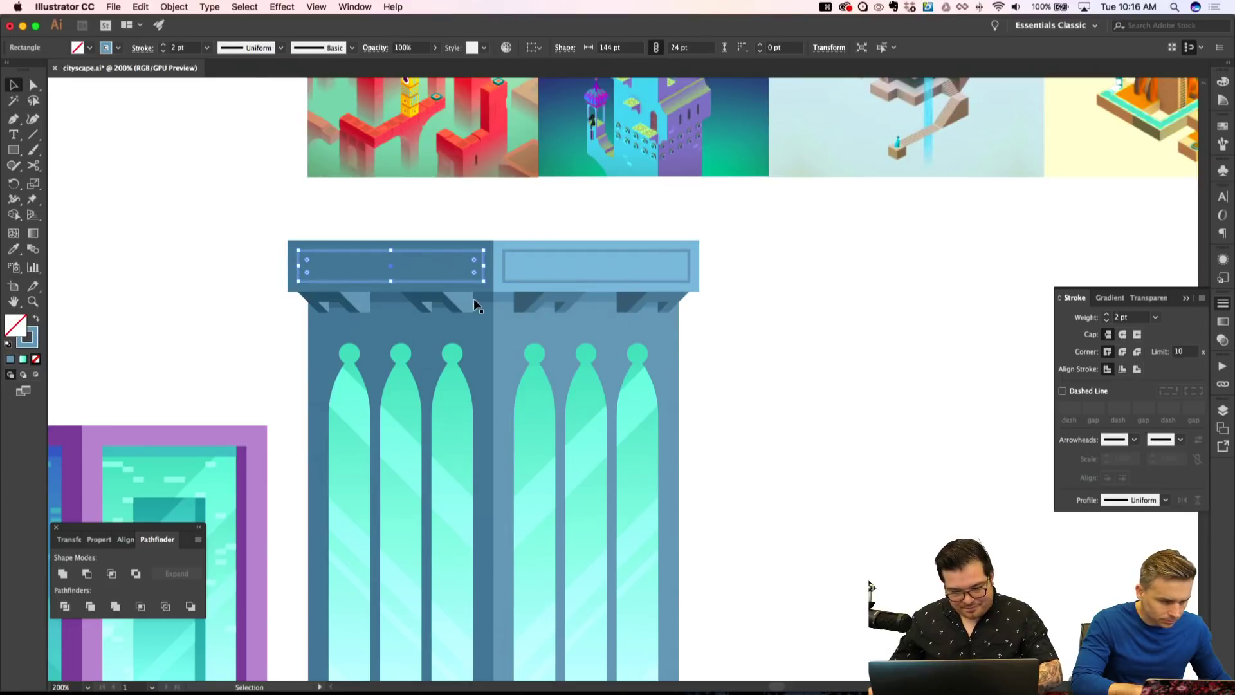
{"action": "key", "text": "i"}
{"action": "left_click", "coordinate": [487, 294]}
{"action": "key", "text": "shift+super+a"}
{"action": "scroll", "coordinate": [811, 312], "scroll_direction": "left", "scroll_amount": 5}
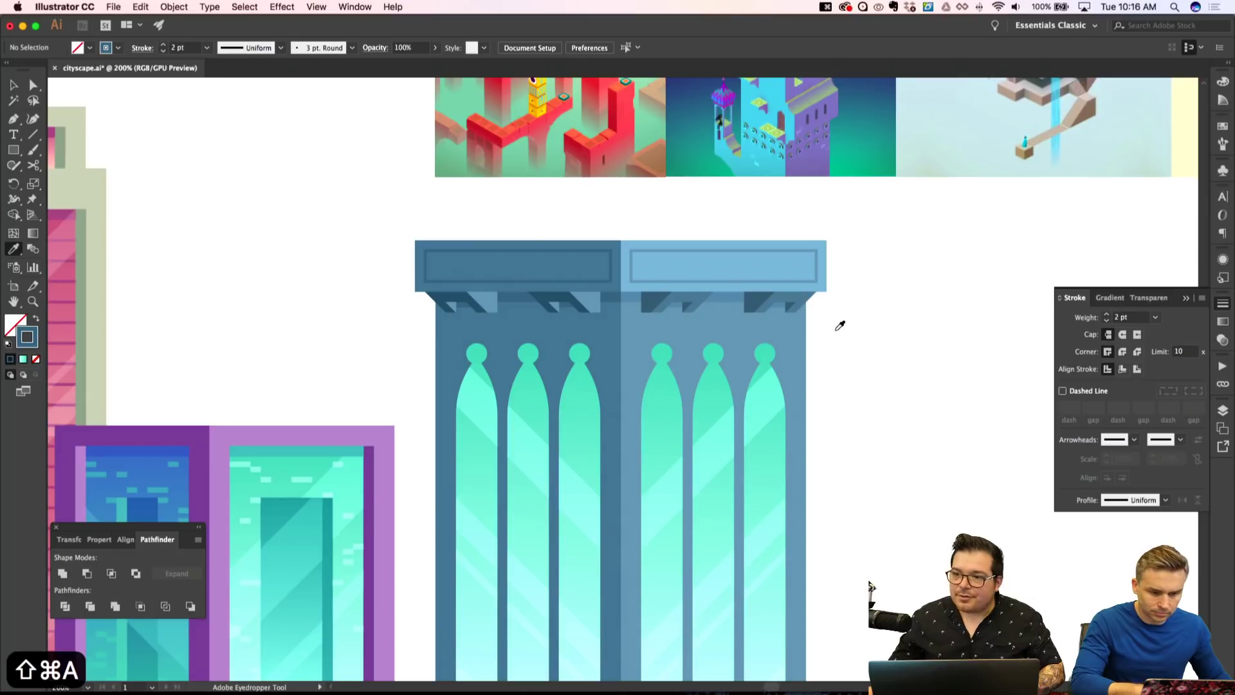
Draw a 24 pt circle with a 2 pt outline centered in the light cap panel.
{"action": "key", "text": "super+equal"}
{"action": "key", "text": "p"}
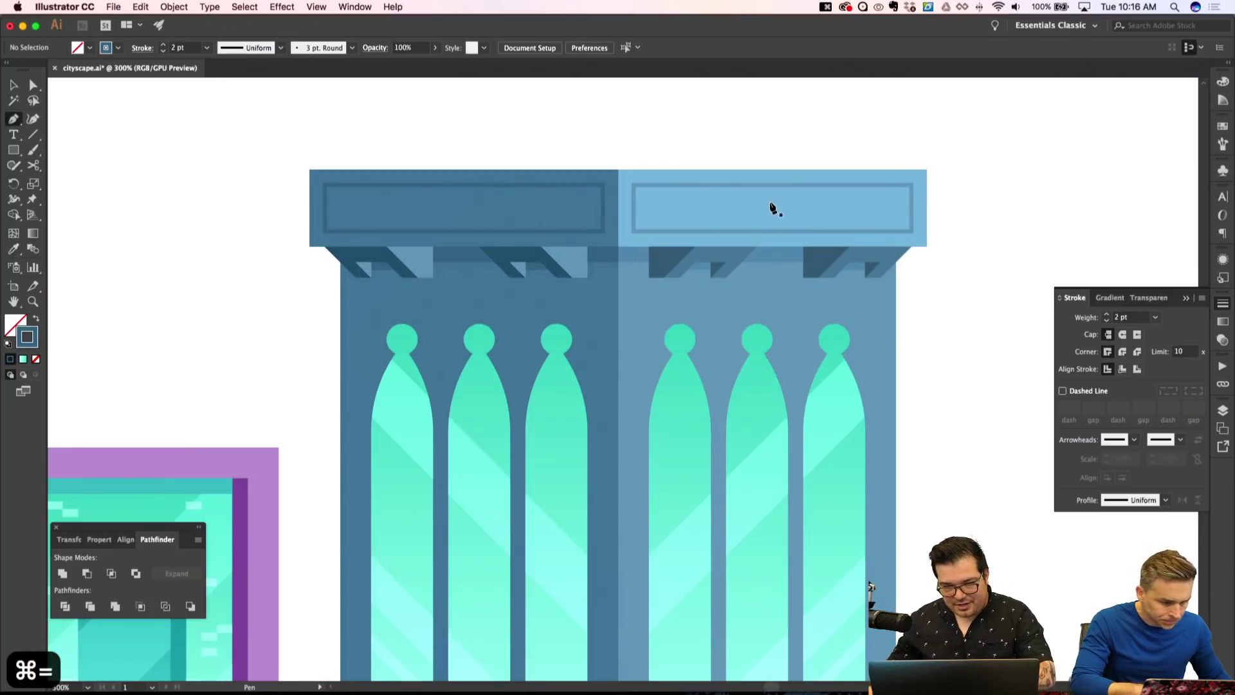
{"action": "left_click", "coordinate": [783, 187], "text": "super"}
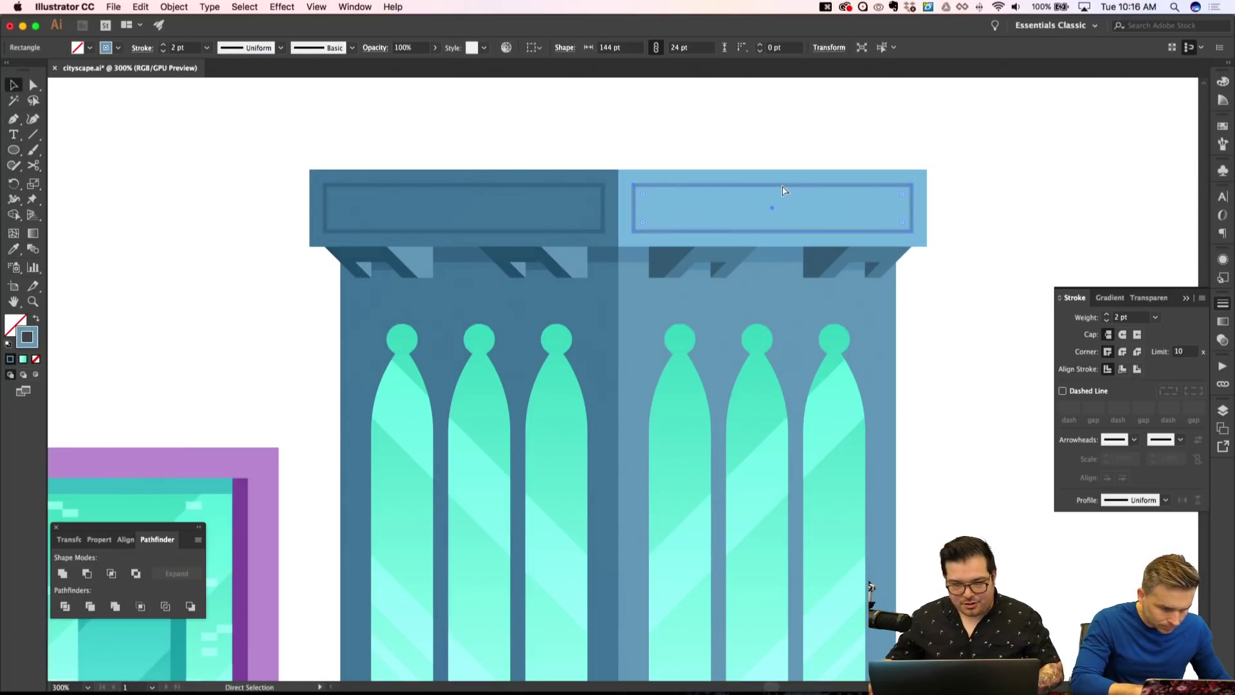
{"action": "key", "text": "l"}
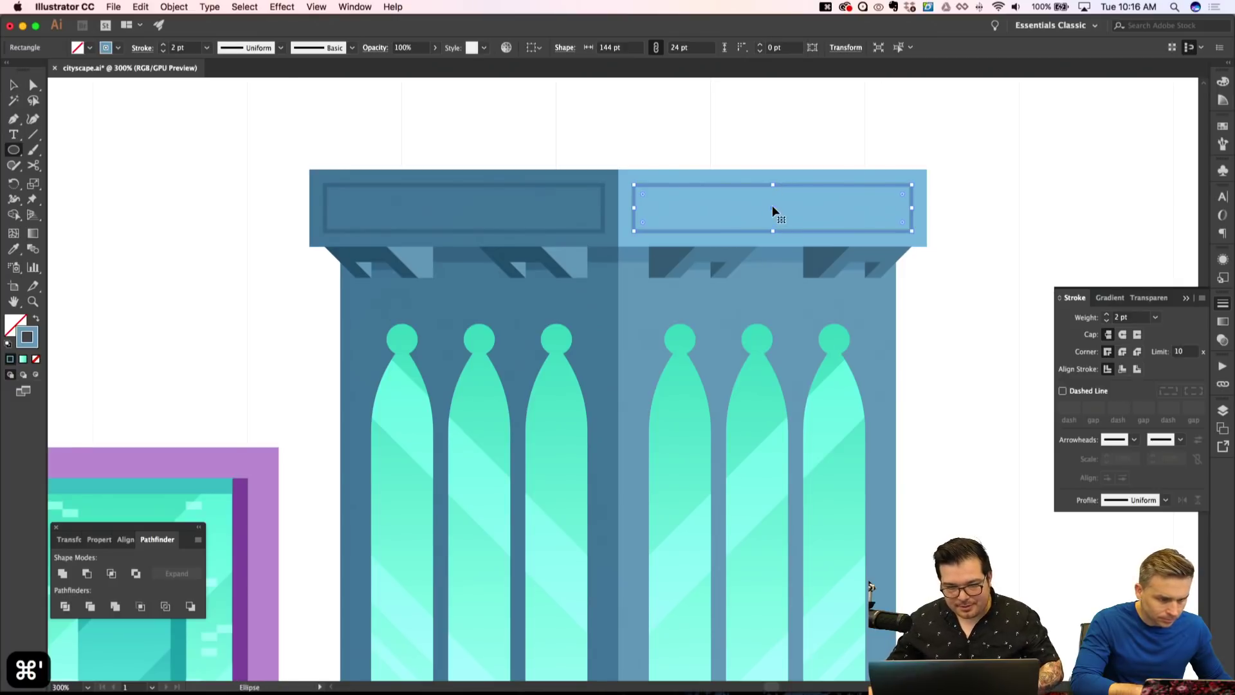
{"action": "key", "text": "super+shift+a"}
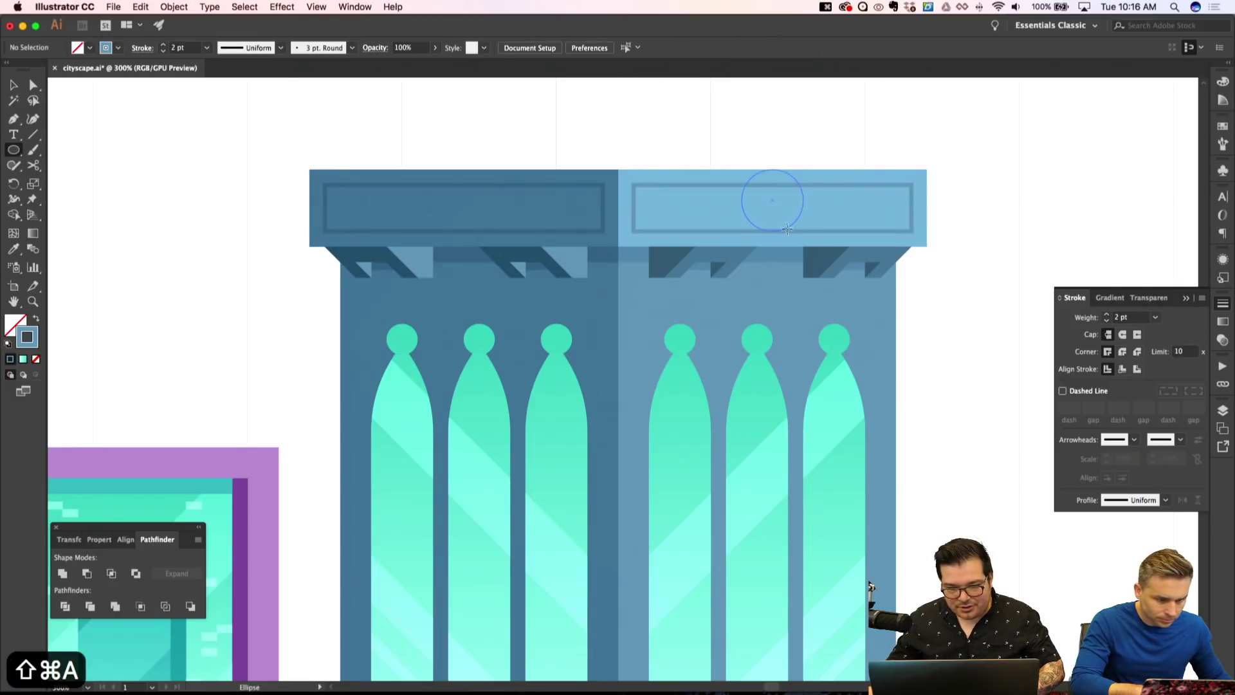
{"action": "key", "text": "v"}
{"action": "left_click", "coordinate": [773, 216]}
{"action": "left_click_drag", "start_coordinate": [773, 216], "coordinate": [775, 233]}
{"action": "key", "text": "super+shift+a"}
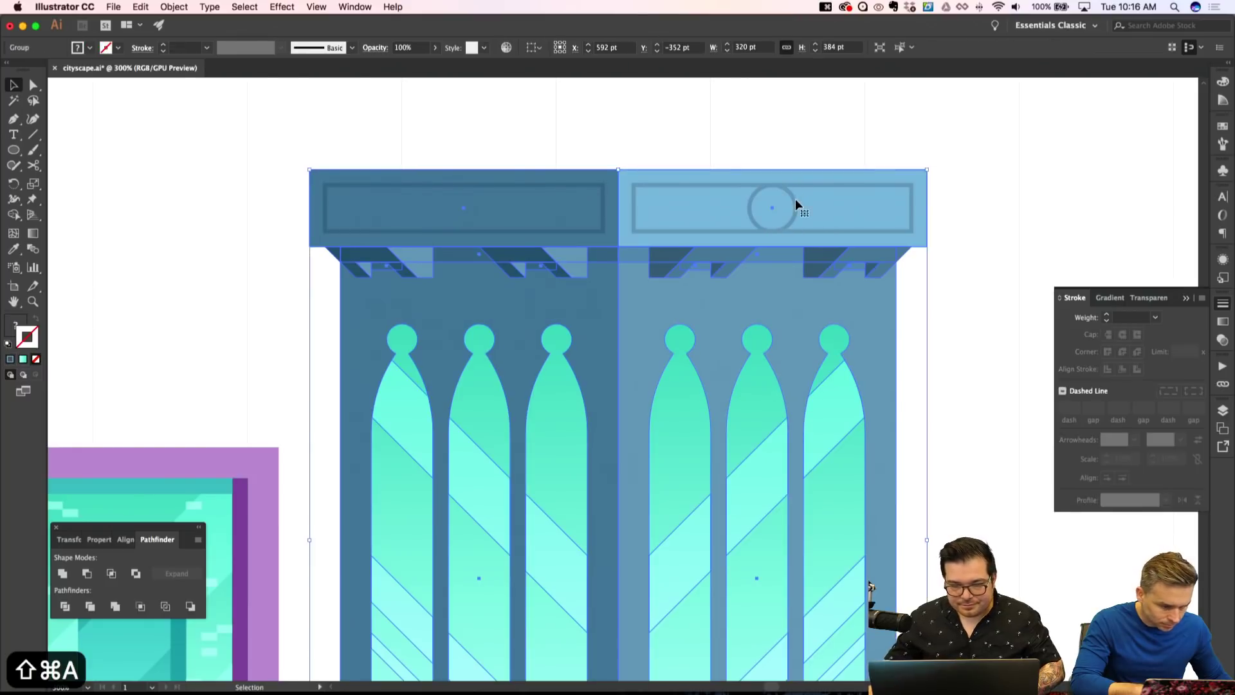
Duplicate the panel circle in place and resize the copy to 8 pt.
{"action": "left_click", "coordinate": [796, 206]}
{"action": "key", "text": "alt+Down"}
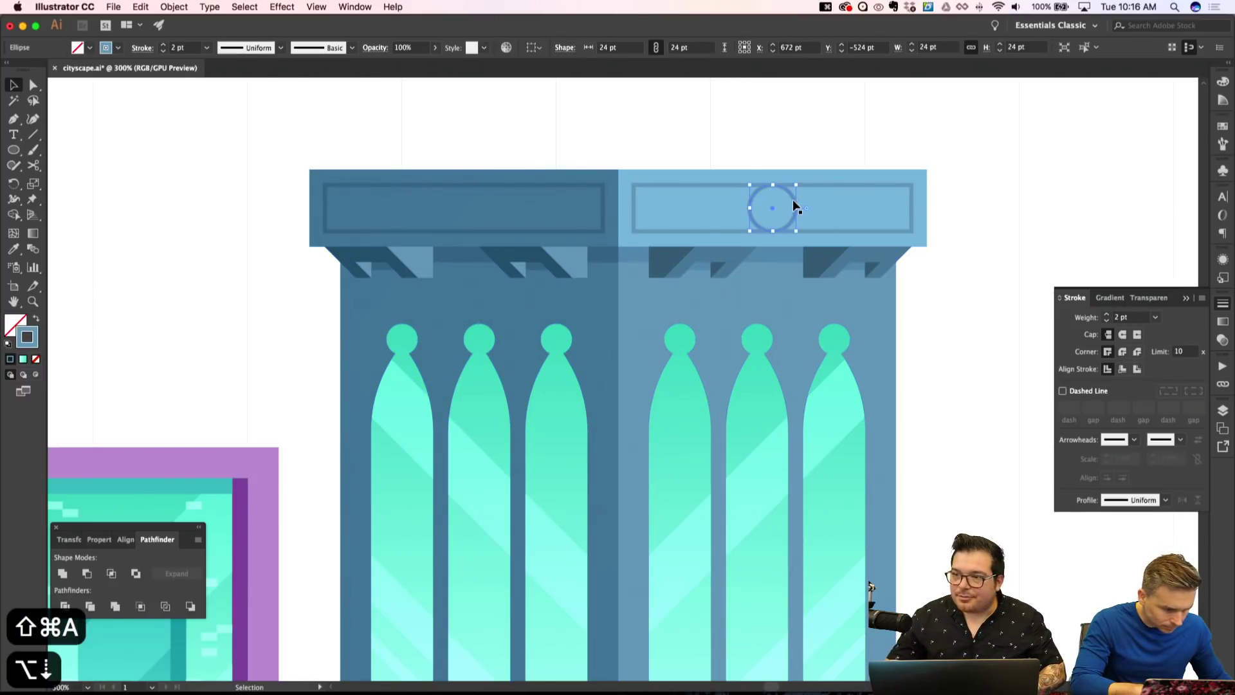
{"action": "left_click", "coordinate": [612, 50]}
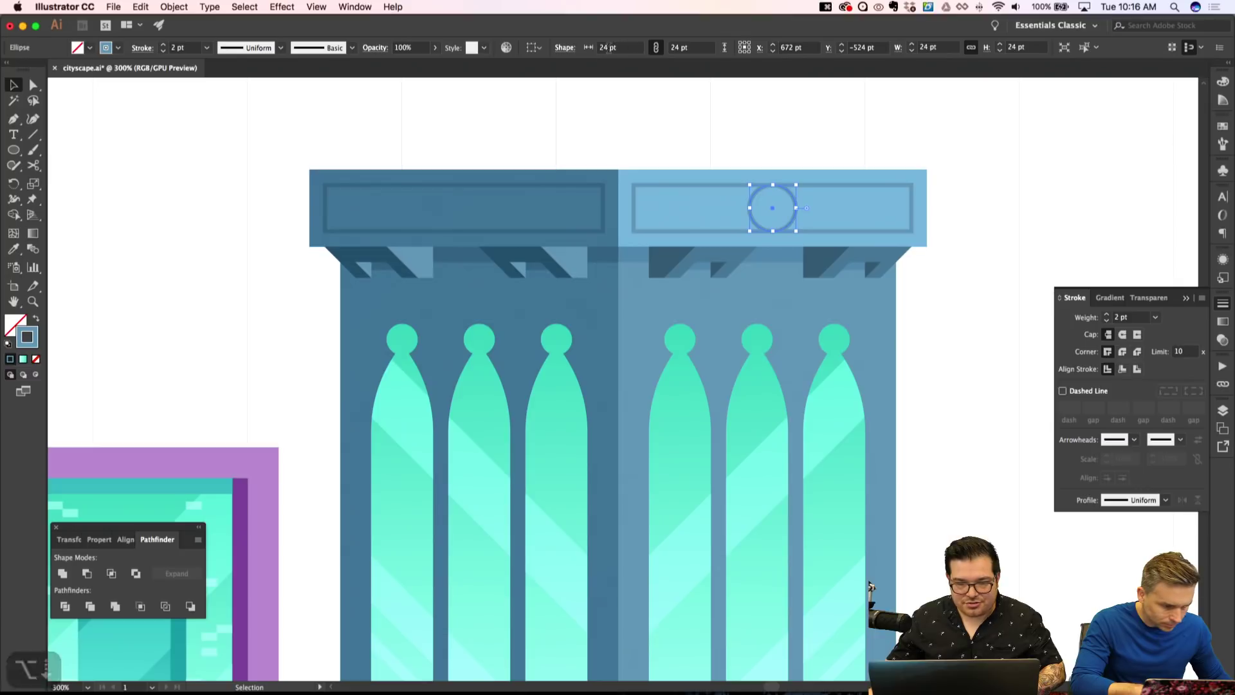
{"action": "type", "text": "8"}
{"action": "key", "text": "Return"}
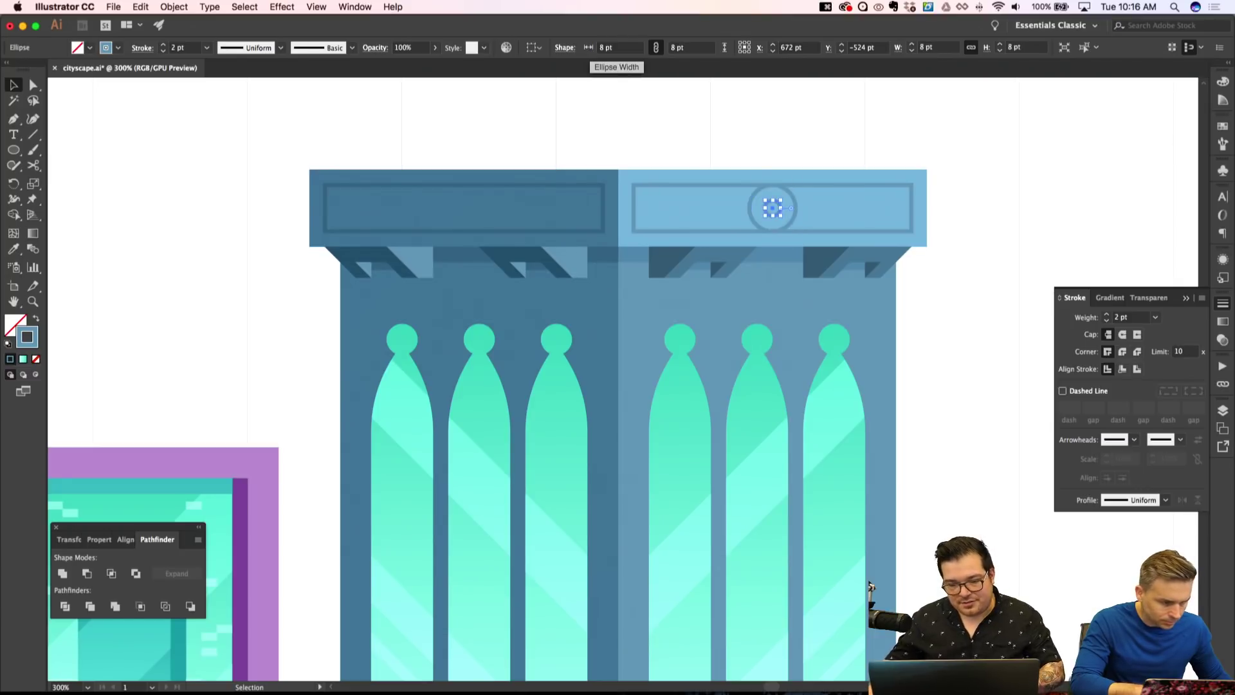
Draw a horizontal line from the small circle to the right edge of the light cap panel.
{"action": "key", "text": "shift+super+a"}
{"action": "key", "text": "p"}
{"action": "key", "text": "shift+super+apostrophe"}
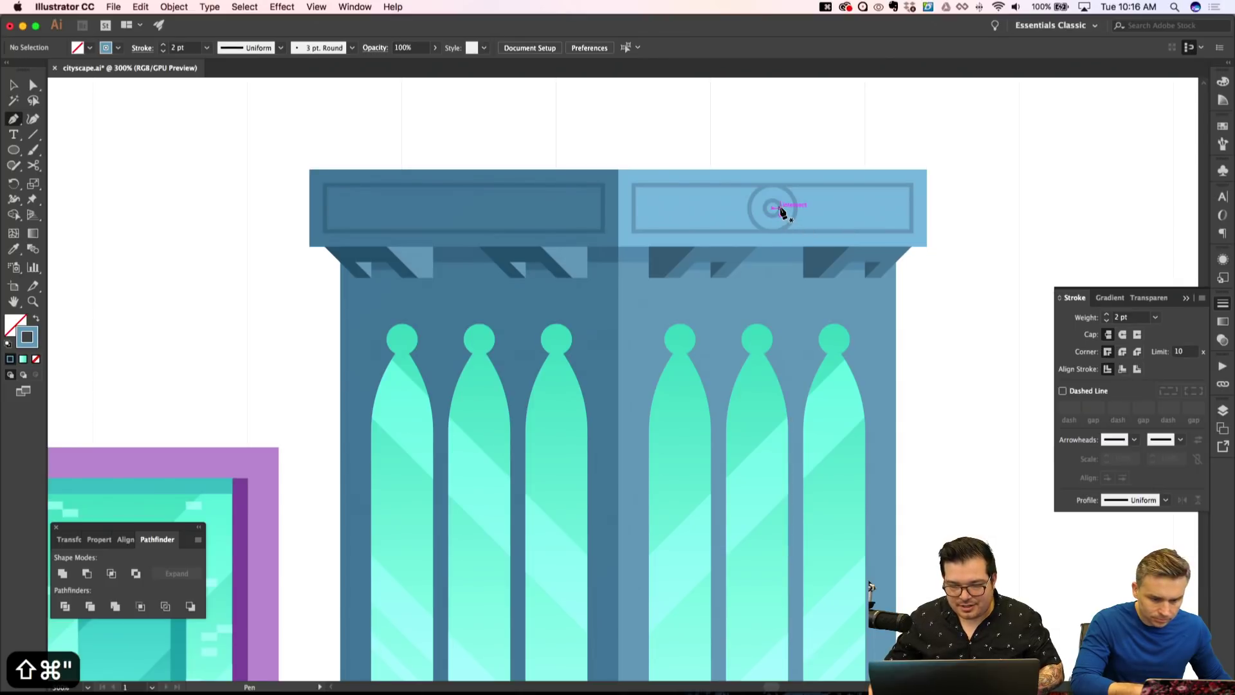
{"action": "left_click", "coordinate": [780, 208]}
{"action": "left_click", "coordinate": [906, 208]}
{"action": "key", "text": "shift+super+a"}
Copy the horizontal line to the left side of the circles so it runs to the panel's other edge.
{"action": "key", "text": "v"}
{"action": "left_click", "coordinate": [898, 208]}
{"action": "key", "text": "shift+super+apostrophe"}
{"action": "key", "text": "alt+shift+Left"}
{"action": "key", "text": "alt+shift+Left"}
{"action": "key", "text": "alt+shift+Left"}
{"action": "key", "text": "alt+shift+Left"}
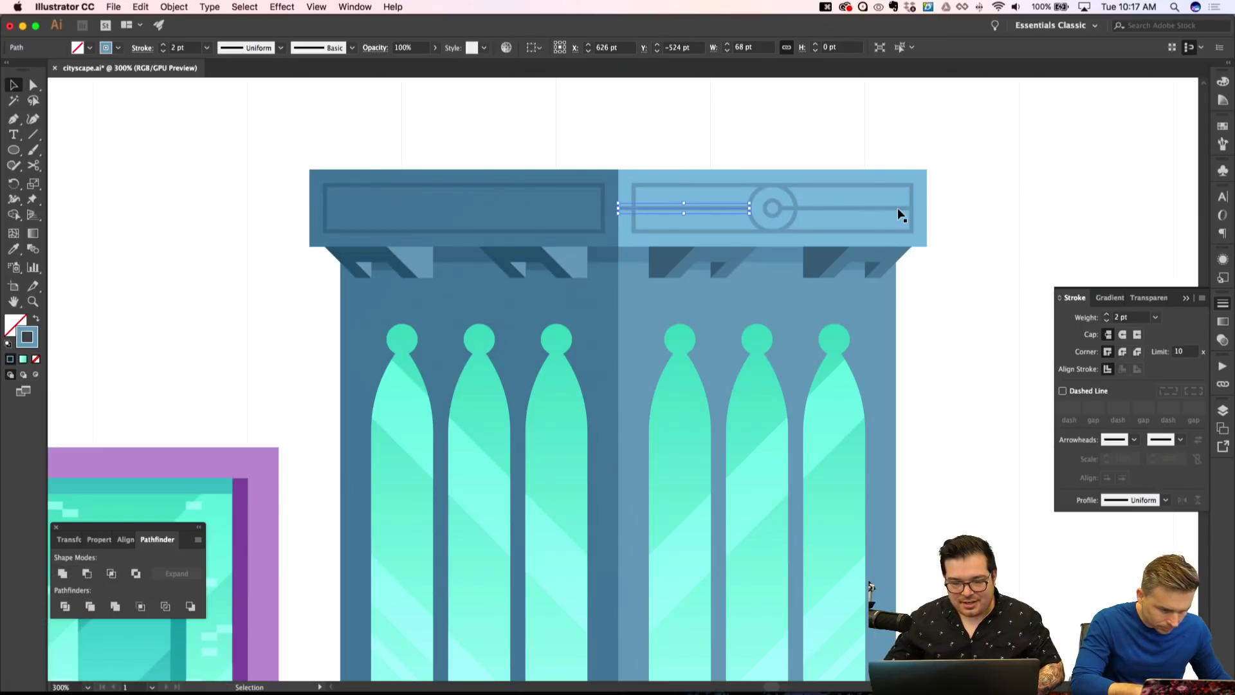
{"action": "key", "text": "shift+super+a"}
{"action": "key", "text": "super+minus"}
{"action": "key", "text": "super+apostrophe"}
{"action": "key", "text": "super+equal"}
{"action": "key", "text": "super+equal"}
{"action": "scroll", "coordinate": [733, 204], "scroll_direction": "right", "scroll_amount": 3}
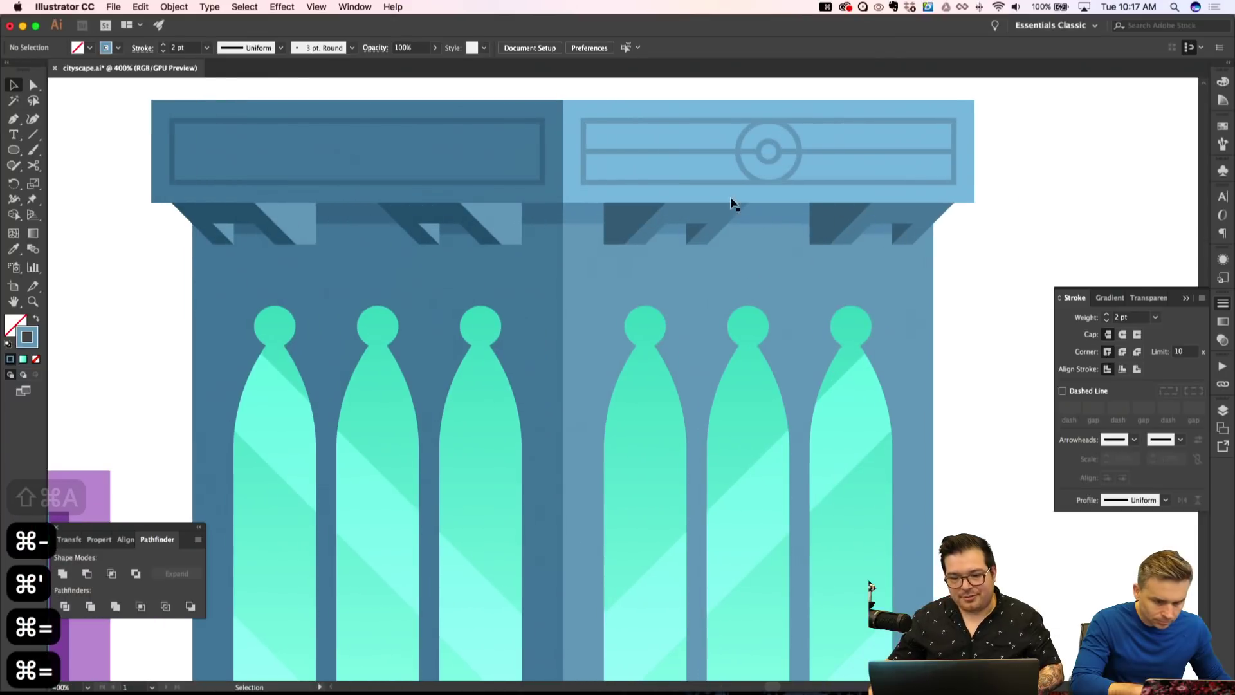
Draw a 24 pt vertical divider right of the circles in the light panel and copy it to their left side.
{"action": "scroll", "coordinate": [734, 203], "scroll_direction": "up", "scroll_amount": 2}
{"action": "key", "text": "p"}
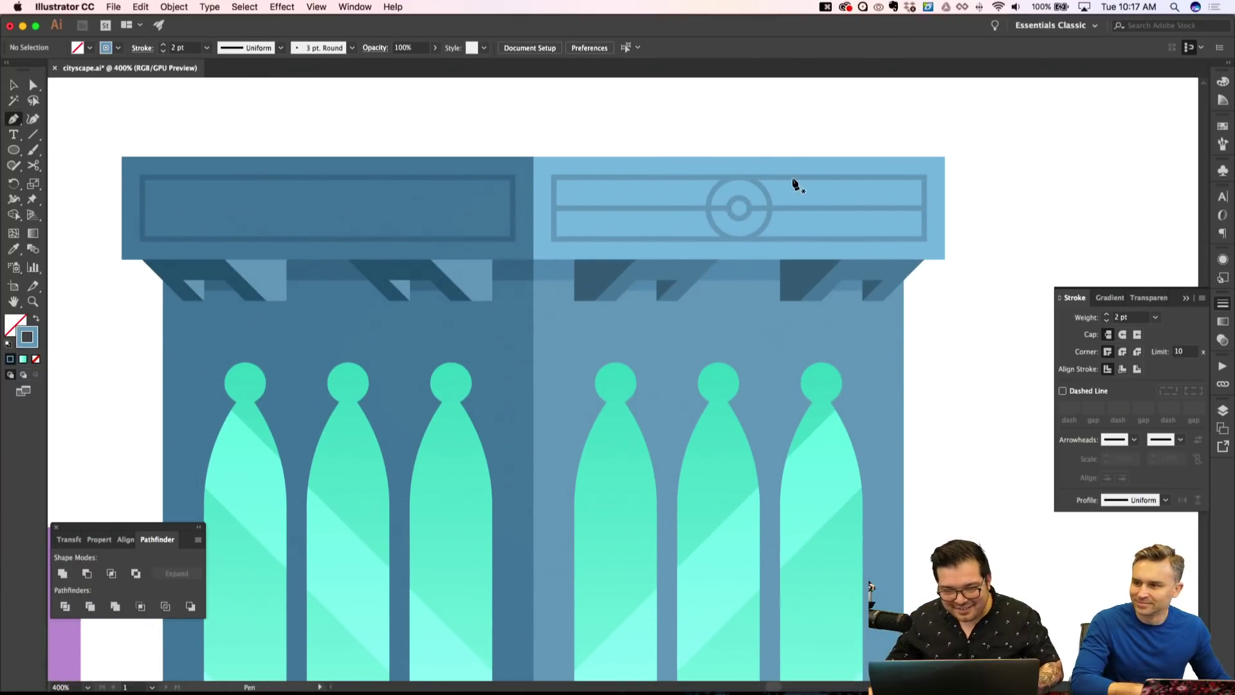
{"action": "left_click", "coordinate": [801, 177]}
{"action": "left_click", "coordinate": [798, 241]}
{"action": "key", "text": "shift+super+a"}
{"action": "key", "text": "v"}
{"action": "left_click_drag", "start_coordinate": [801, 229], "coordinate": [684, 232]}
{"action": "key", "text": "super+z"}
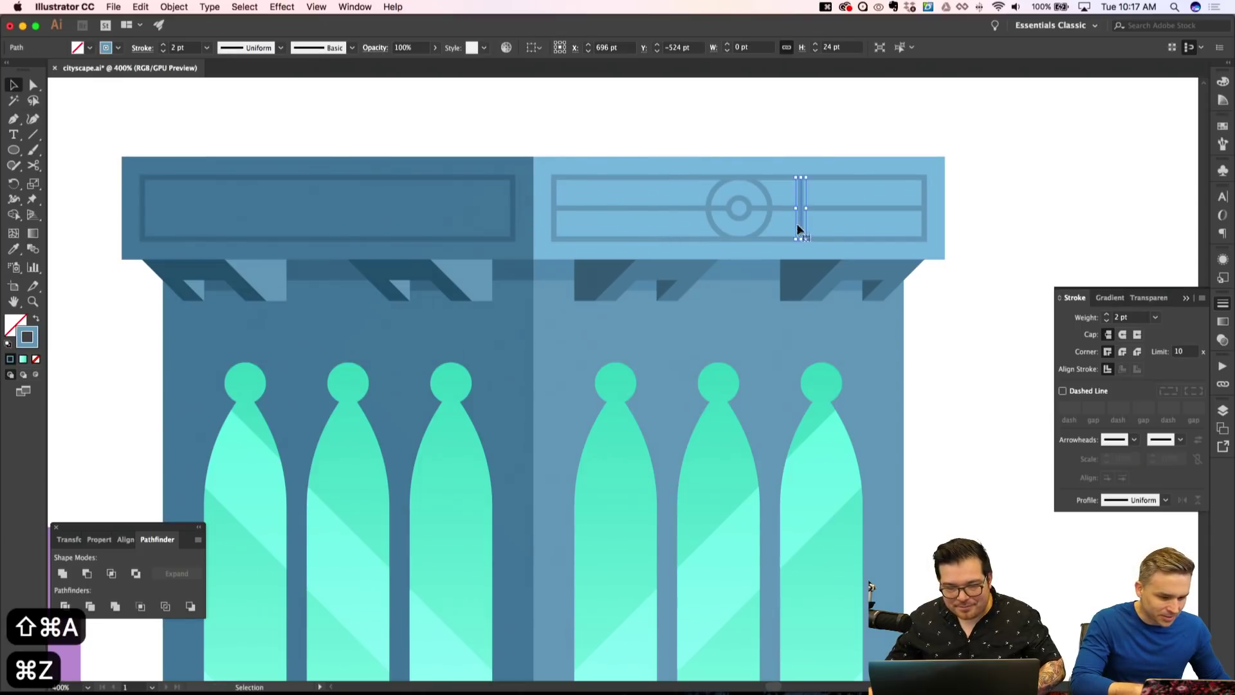
{"action": "left_click_drag", "start_coordinate": [801, 230], "coordinate": [679, 226]}
{"action": "key", "text": "shift+super+a"}
Draw a stepped line 16 pt wide and 16 pt high in the light panel, right of the right divider.
{"action": "scroll", "coordinate": [806, 227], "scroll_direction": "right", "scroll_amount": 5}
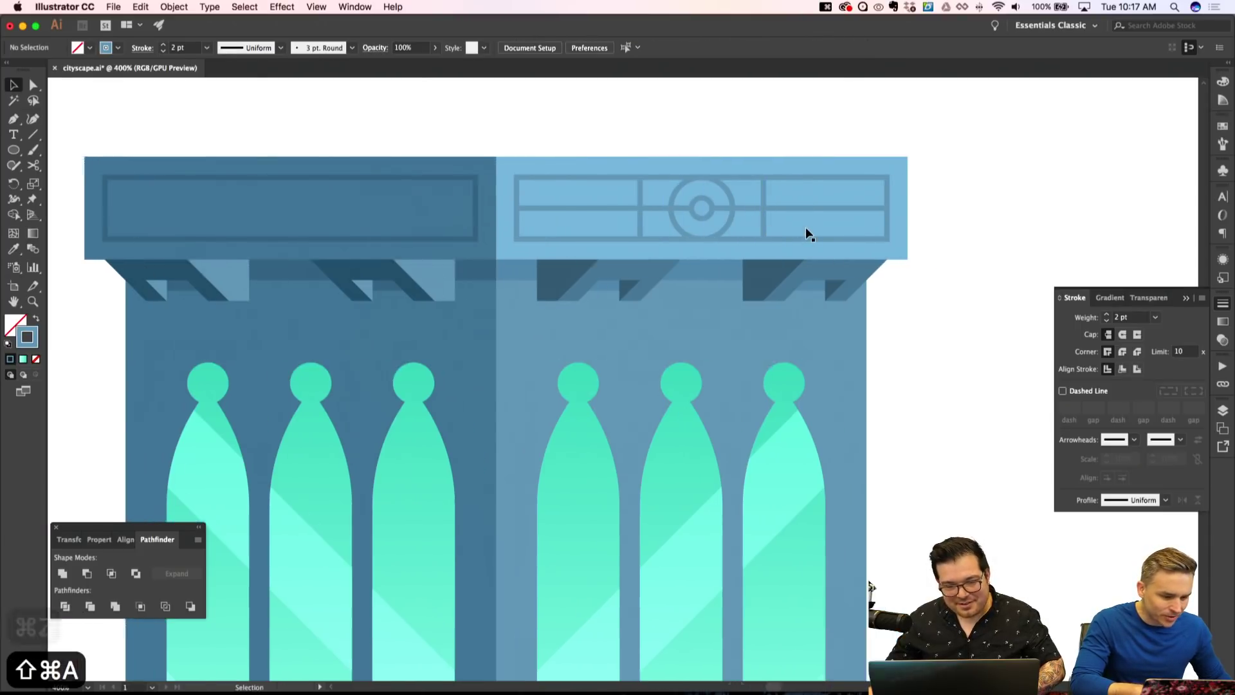
{"action": "key", "text": "p"}
{"action": "left_click", "coordinate": [723, 240]}
{"action": "left_click", "coordinate": [723, 198], "text": "shift"}
{"action": "key", "text": "super+z"}
{"action": "left_click", "coordinate": [722, 240]}
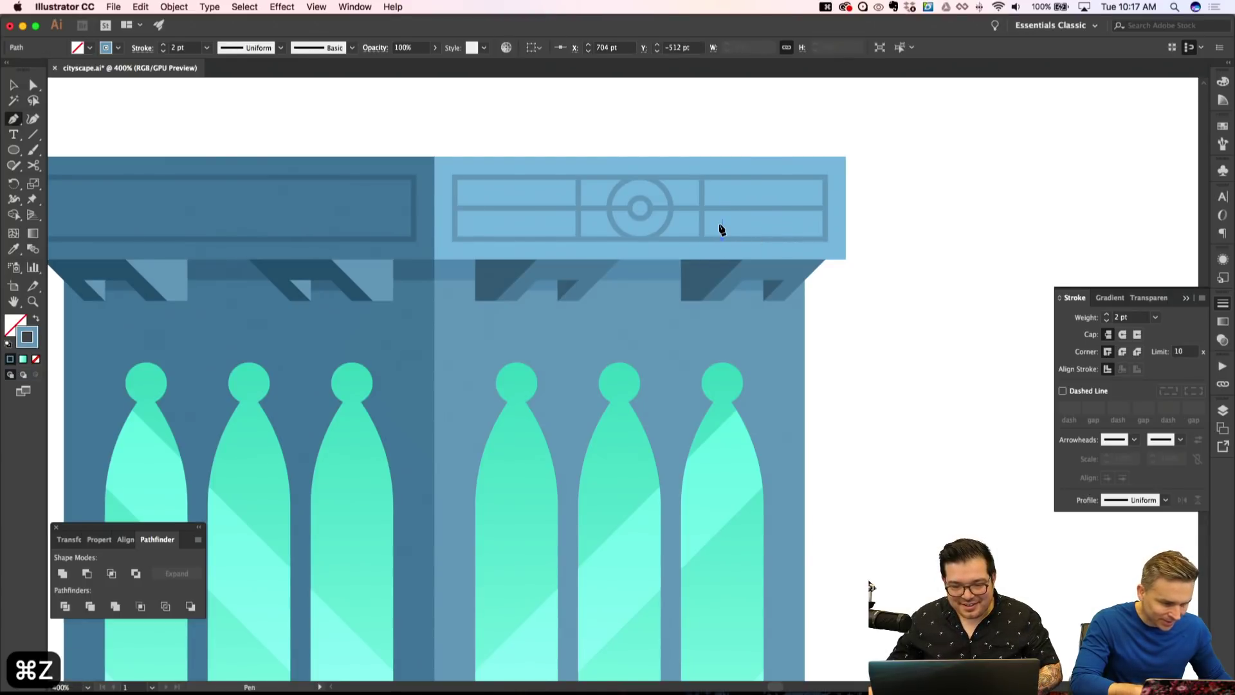
{"action": "left_click", "coordinate": [723, 219], "text": "shift"}
{"action": "left_click", "coordinate": [759, 216], "text": "shift"}
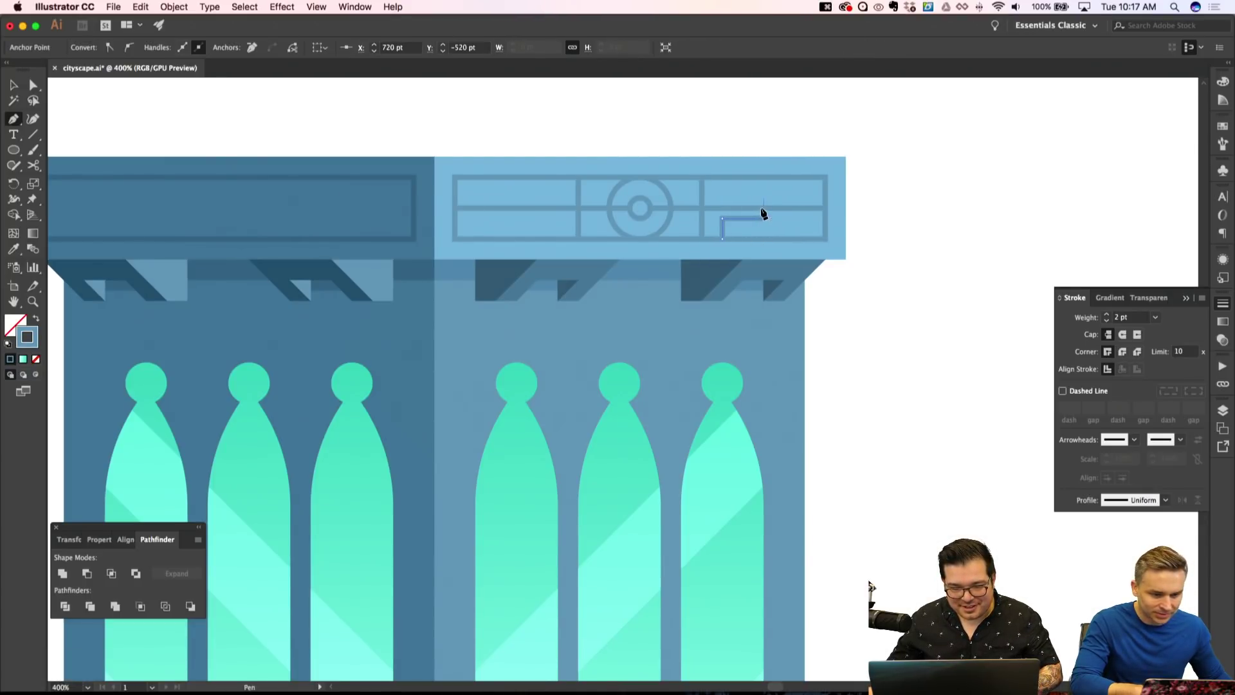
Reshape the stepped line to 12 pt high so its free end meets the panel's horizontal center line.
{"action": "key", "text": "a"}
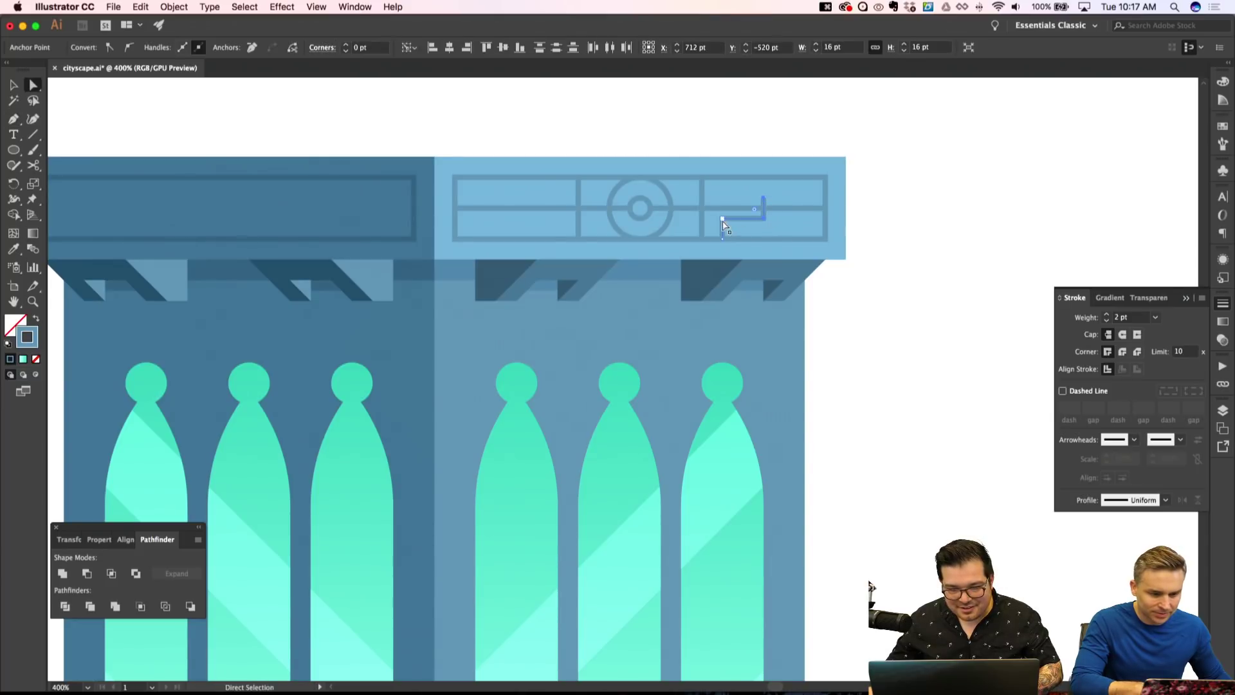
{"action": "key", "text": "shift+super+a"}
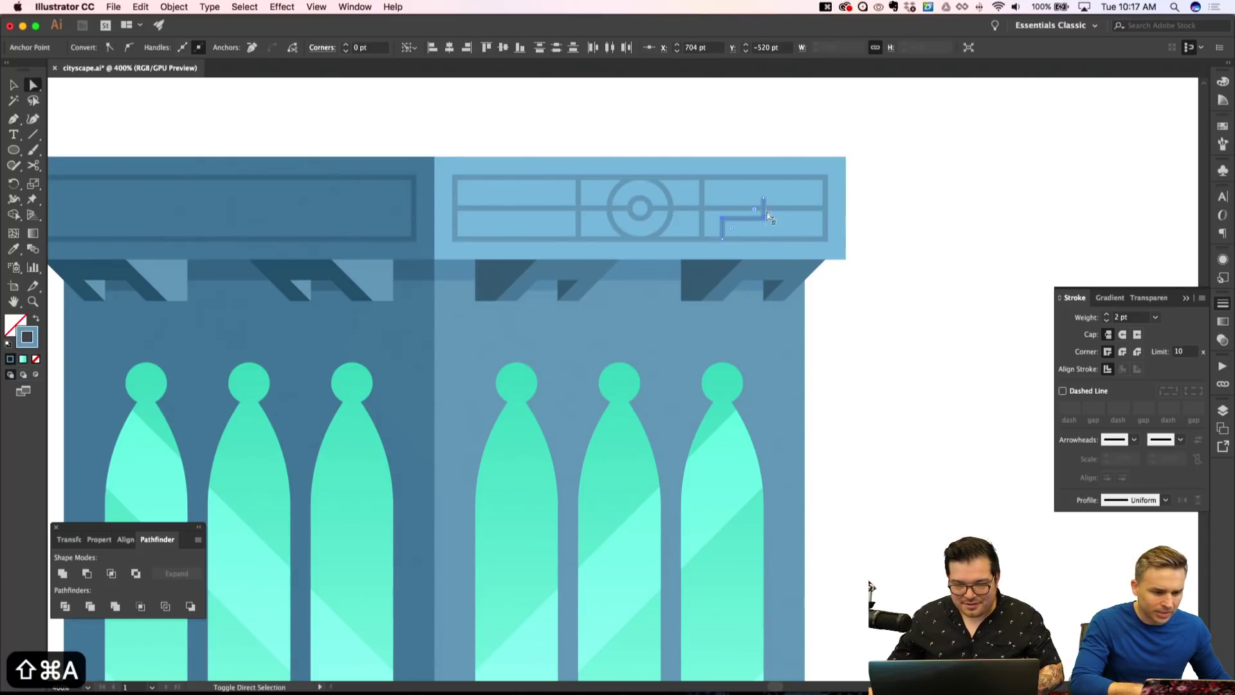
{"action": "key", "text": "shift+super+apostrophe"}
{"action": "mouse_move", "coordinate": [764, 199]}
{"action": "left_mouse_down"}
{"action": "mouse_move", "coordinate": [746, 181]}
{"action": "mouse_move", "coordinate": [772, 174]}
{"action": "mouse_move", "coordinate": [769, 187]}
{"action": "left_mouse_up"}
{"action": "key", "text": "shift+super+a"}
{"action": "key", "text": "shift+super+a"}
Copy the stepped line above the center line, rotate it, and reflect it across the vertical axis to mirror the lower one.
{"action": "key", "text": "v"}
{"action": "left_click", "coordinate": [751, 222]}
{"action": "key", "text": "shift+super+apostrophe"}
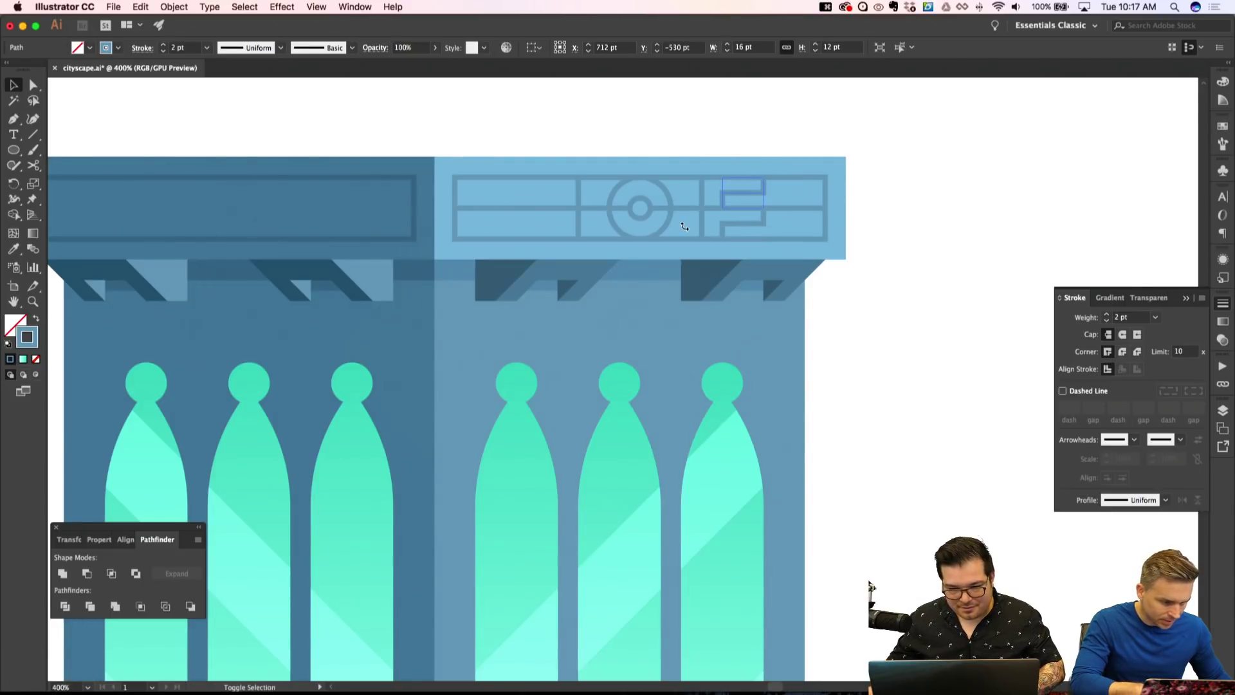
{"action": "right_click", "coordinate": [718, 219]}
{"action": "mouse_move", "coordinate": [792, 404]}
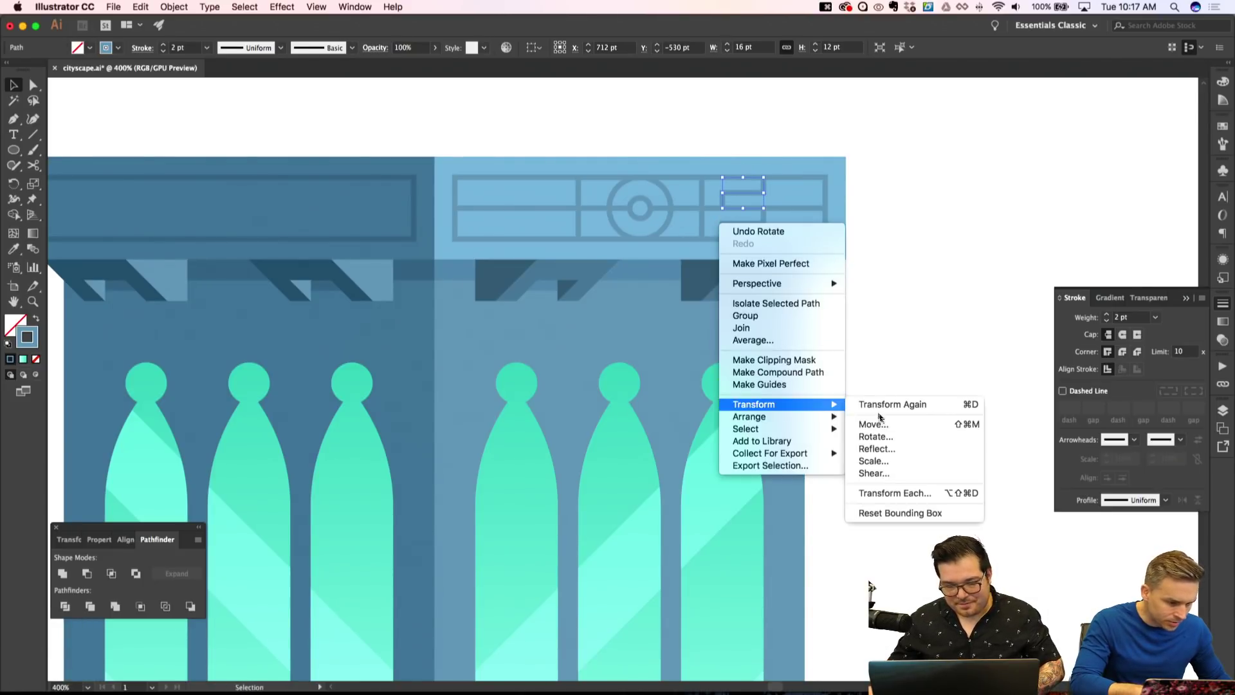
{"action": "left_click", "coordinate": [875, 448]}
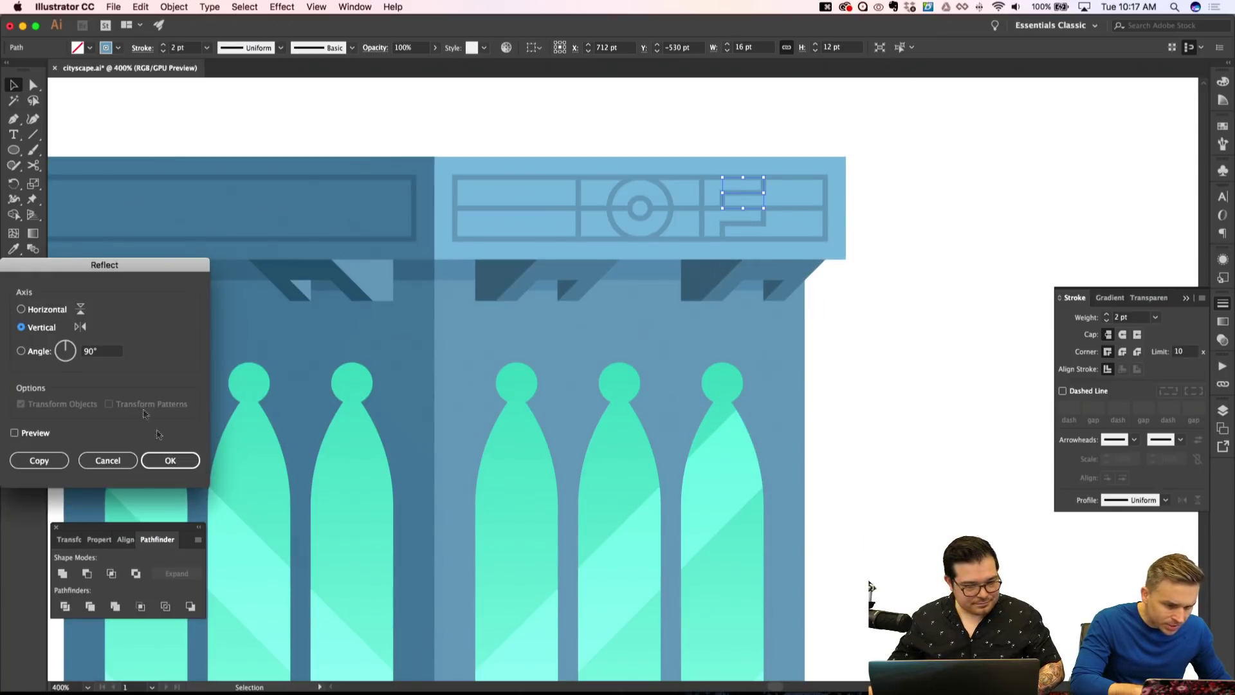
{"action": "left_click", "coordinate": [177, 458]}
{"action": "key", "text": "shift+super+a"}
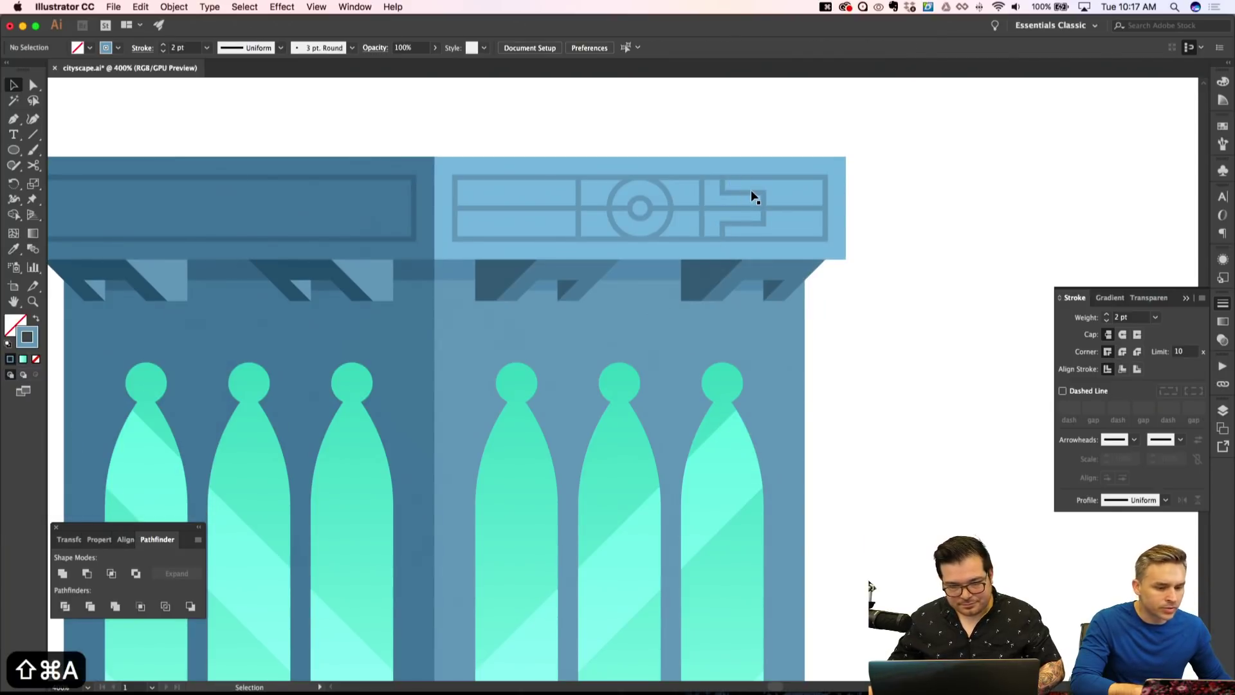
Group the upper and lower stepped lines in the light cap panel.
{"action": "left_click", "coordinate": [747, 210]}
{"action": "key", "text": "shift+super+a"}
{"action": "left_click", "coordinate": [751, 222]}
{"action": "key", "text": "super+g"}
{"action": "key", "text": "shift+super+a"}
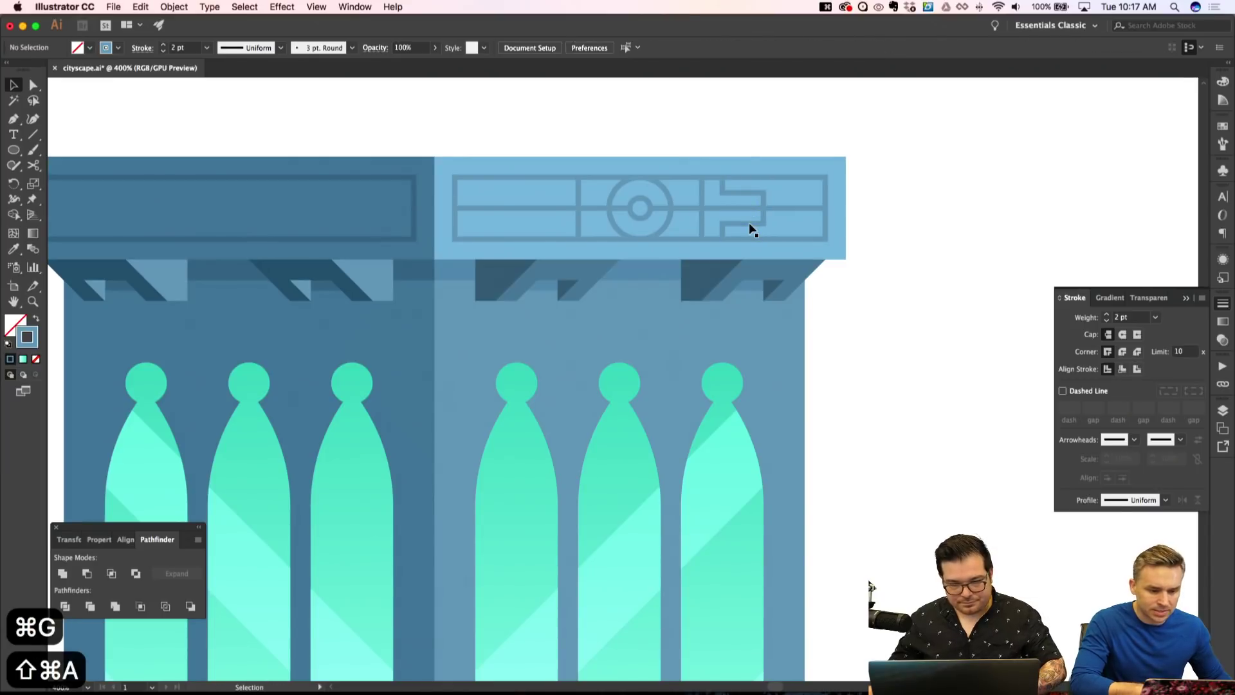
Copy the stepped-line group to the other side of the left divider, reflect it, and nudge it right to mirror the right-hand group.
{"action": "left_click", "coordinate": [536, 223]}
{"action": "right_click", "coordinate": [550, 213]}
{"action": "key", "text": "Escape"}
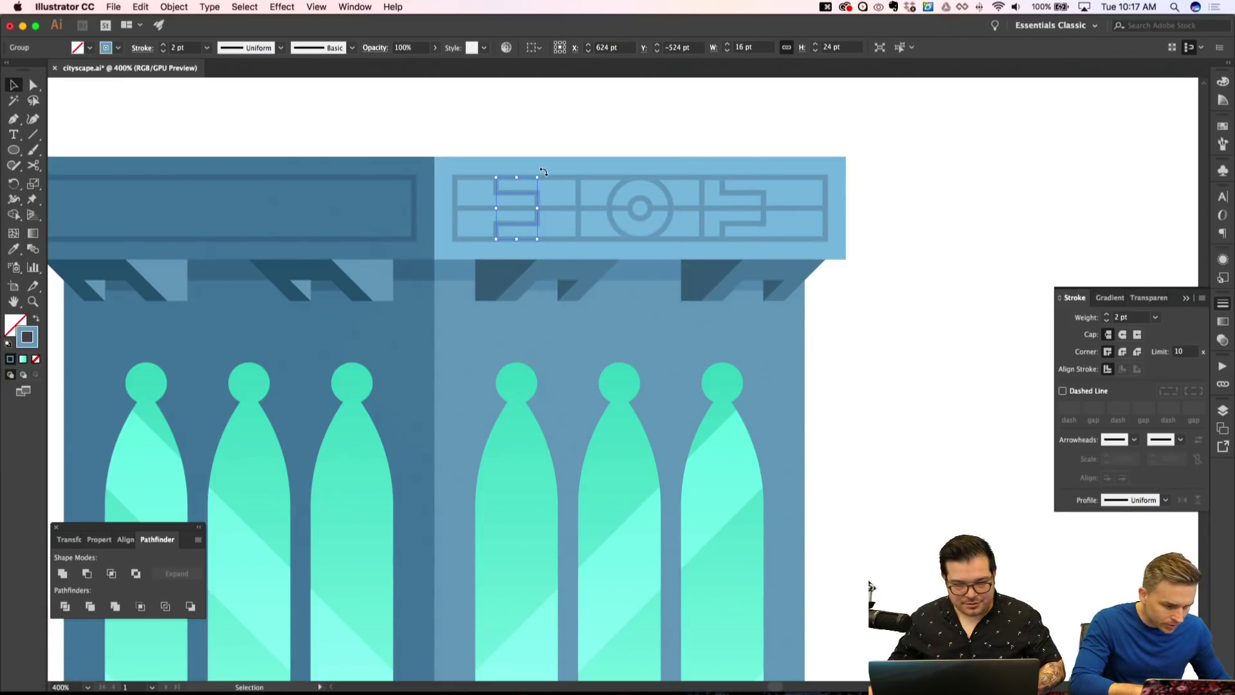
{"action": "key", "text": "Right"}
{"action": "key", "text": "Right"}
{"action": "key", "text": "Right"}
{"action": "key", "text": "Right"}
{"action": "key", "text": "Right"}
{"action": "key", "text": "Right"}
{"action": "key", "text": "Right"}
{"action": "key", "text": "Right"}
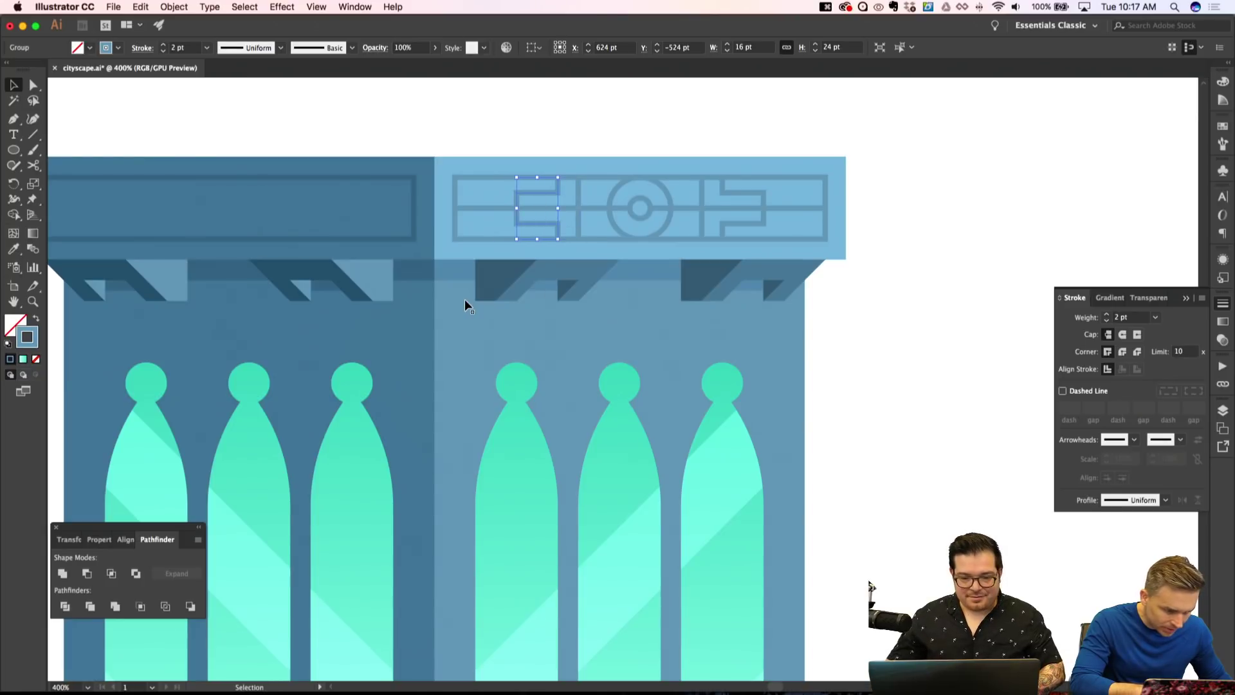
{"action": "key", "text": "super+shift+a"}
Draw a diagonal line 16 pt wide and 16 pt high from the right divider's upper end toward the central circle.
{"action": "scroll", "coordinate": [751, 269], "scroll_direction": "right", "scroll_amount": 3}
{"action": "key", "text": "p"}
{"action": "left_click", "coordinate": [582, 197]}
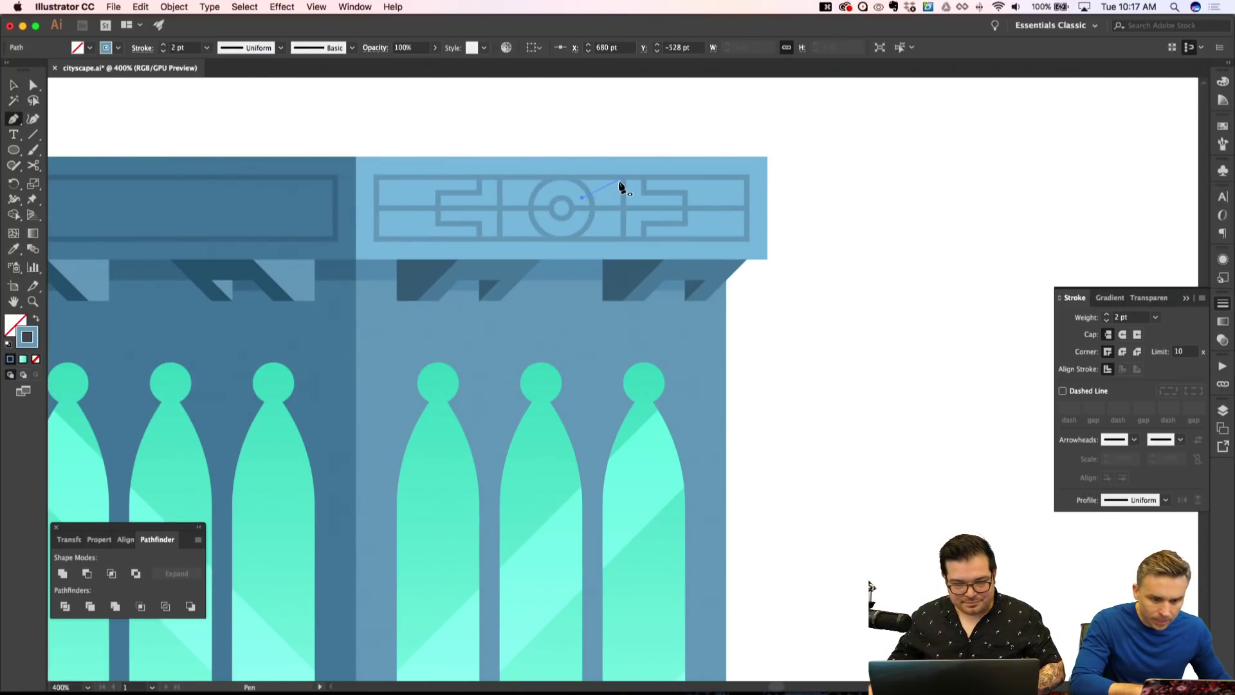
{"action": "left_click", "coordinate": [603, 181]}
{"action": "key", "text": "super+shift+a"}
{"action": "key", "text": "v"}
{"action": "left_click_drag", "start_coordinate": [592, 189], "coordinate": [616, 200]}
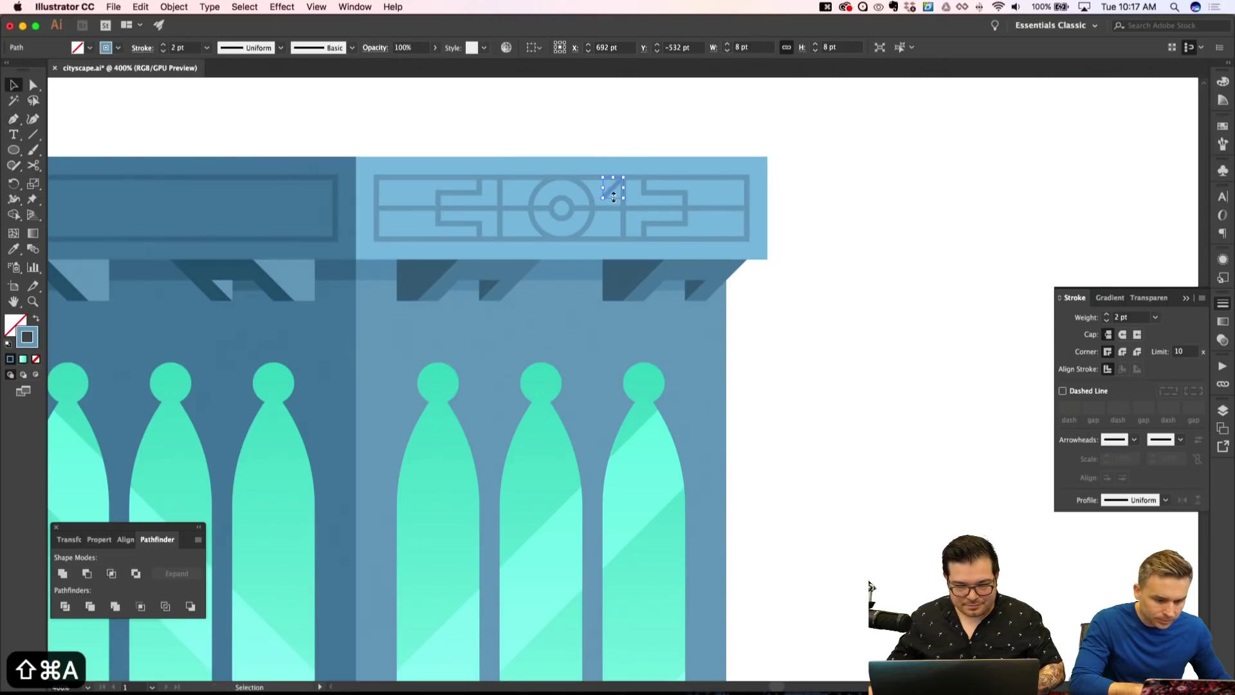
{"action": "key", "text": "super+shift+a"}
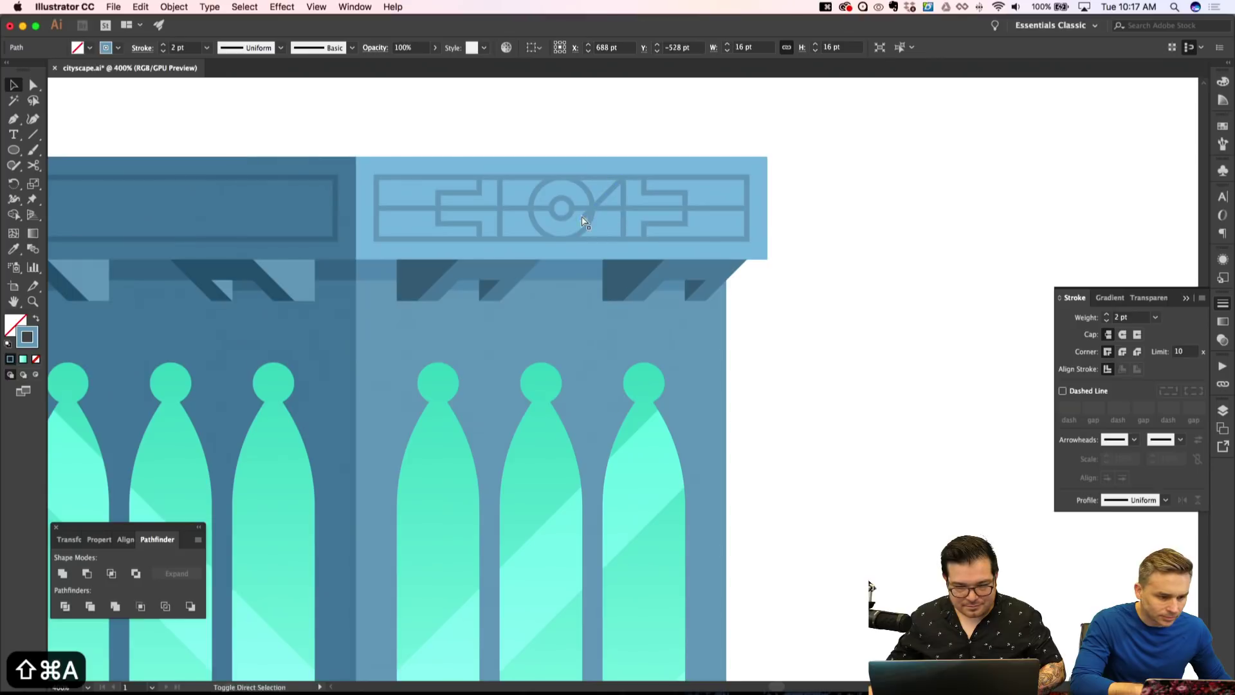
Shorten the diagonal to 12 pt by 12 pt, then copy it below the center line and reflect the copy to mirror the upper one.
{"action": "key", "text": "a"}
{"action": "left_click", "coordinate": [582, 217]}
{"action": "key", "text": "super+shift+apostrophe"}
{"action": "left_click_drag", "start_coordinate": [583, 217], "coordinate": [624, 210]}
{"action": "key", "text": "super+shift+a"}
{"action": "key", "text": "v"}
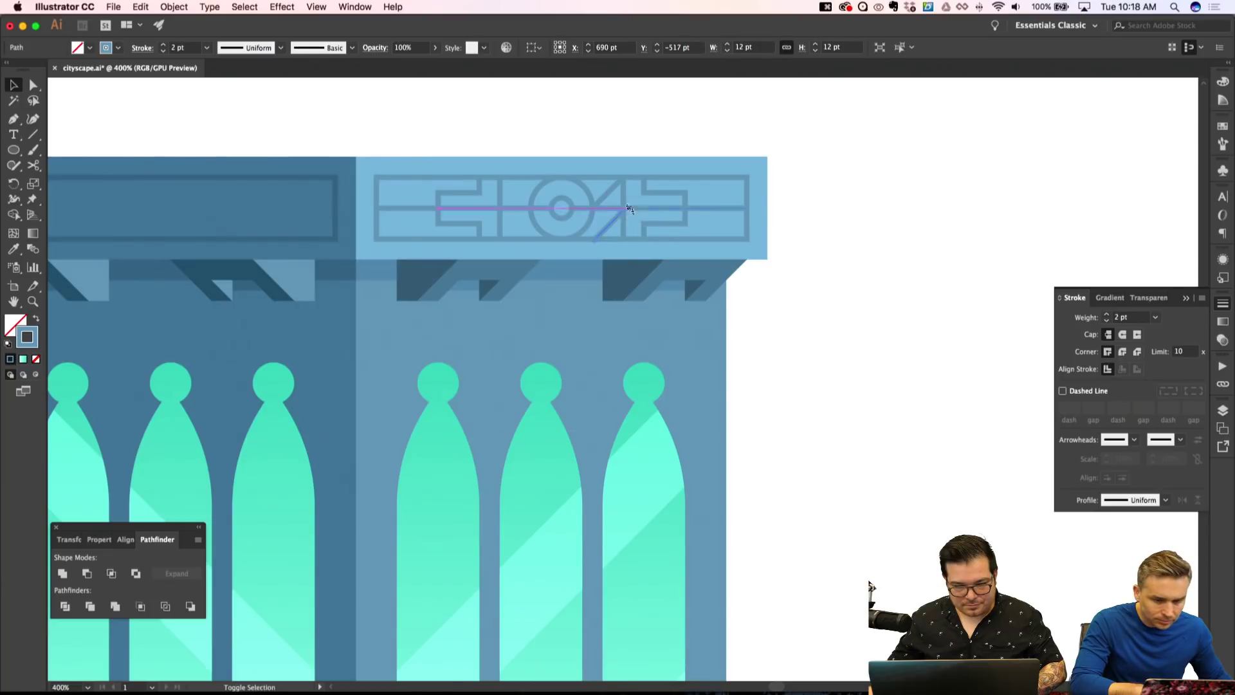
{"action": "key", "text": "super+shift+apostrophe"}
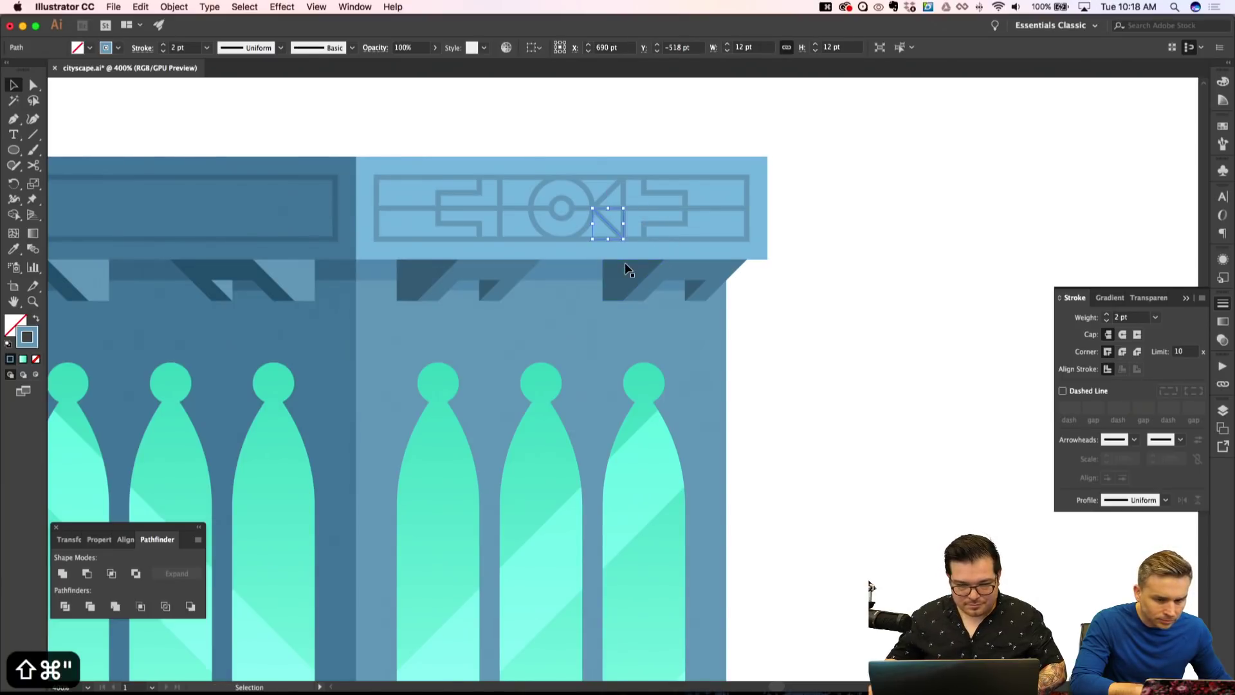
{"action": "key", "text": "super+shift+a"}
Group the two diagonals and place a mirrored copy between the left divider and the central circle.
{"action": "left_click", "coordinate": [609, 194]}
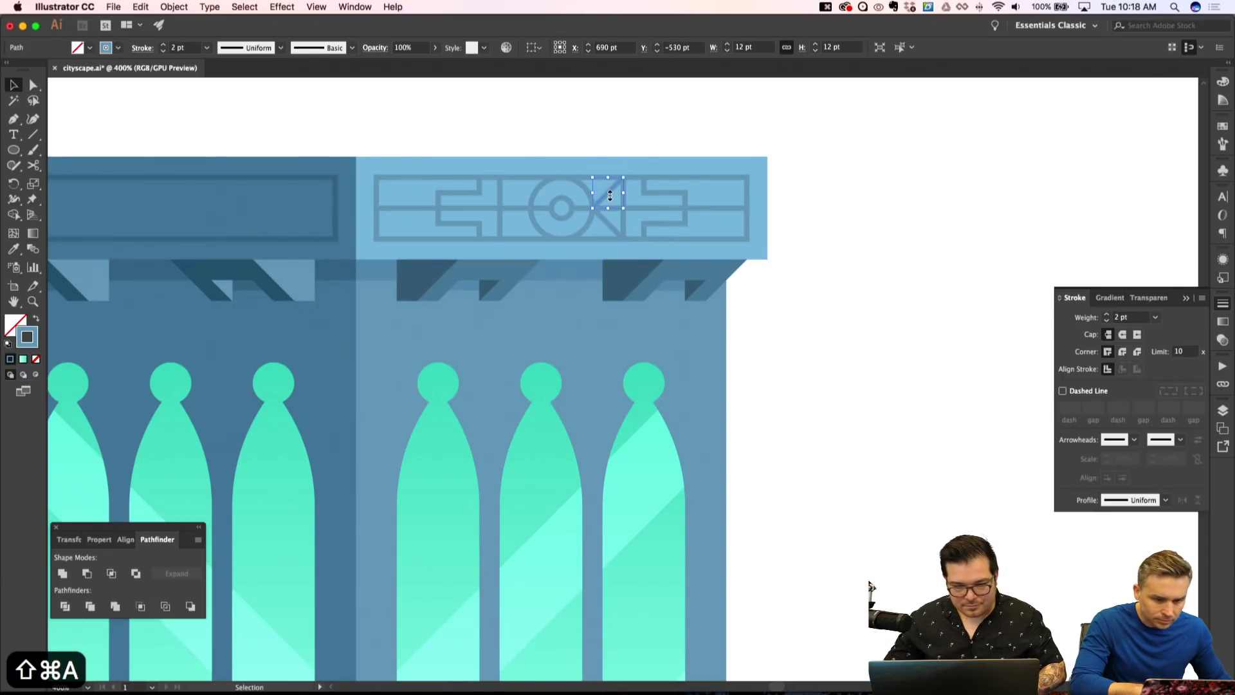
{"action": "key", "text": "shift+super+a"}
{"action": "key", "text": "super+g"}
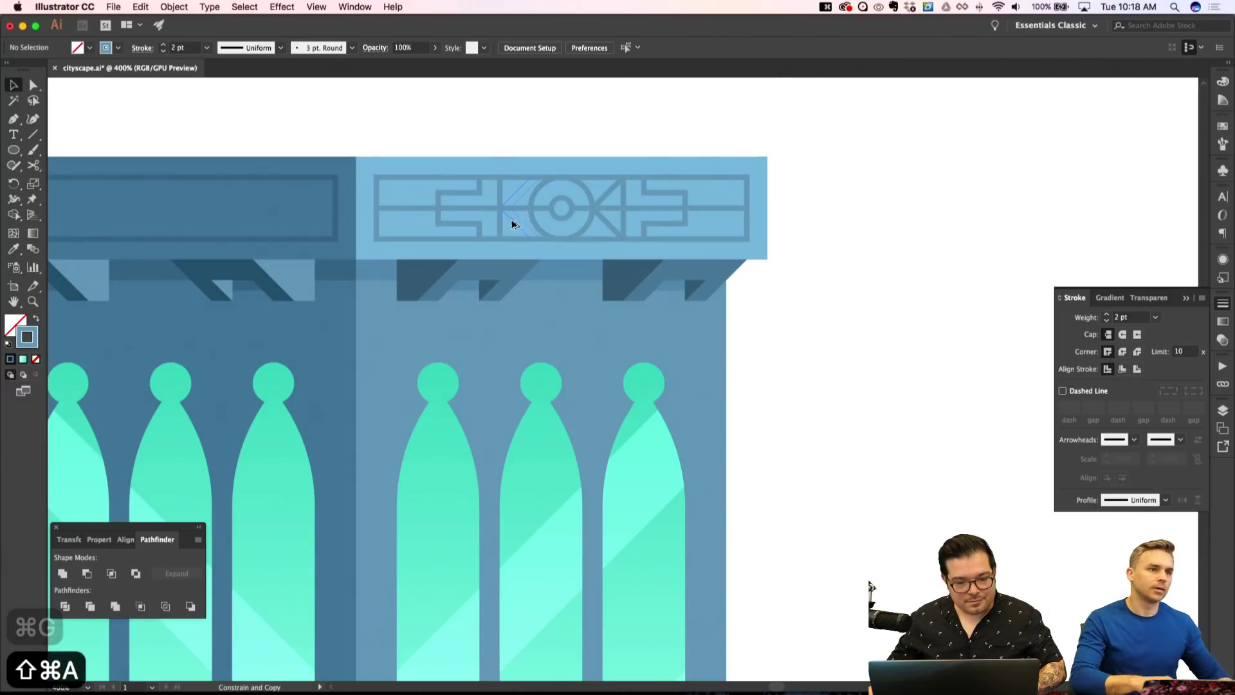
{"action": "left_click", "coordinate": [513, 221]}
{"action": "key", "text": "shift+super+a"}
Draw an 8 pt circle on the center line right of the right stepped lines and position it at X 728 pt.
{"action": "scroll", "coordinate": [726, 240], "scroll_direction": "right", "scroll_amount": 3}
{"action": "key", "text": "l"}
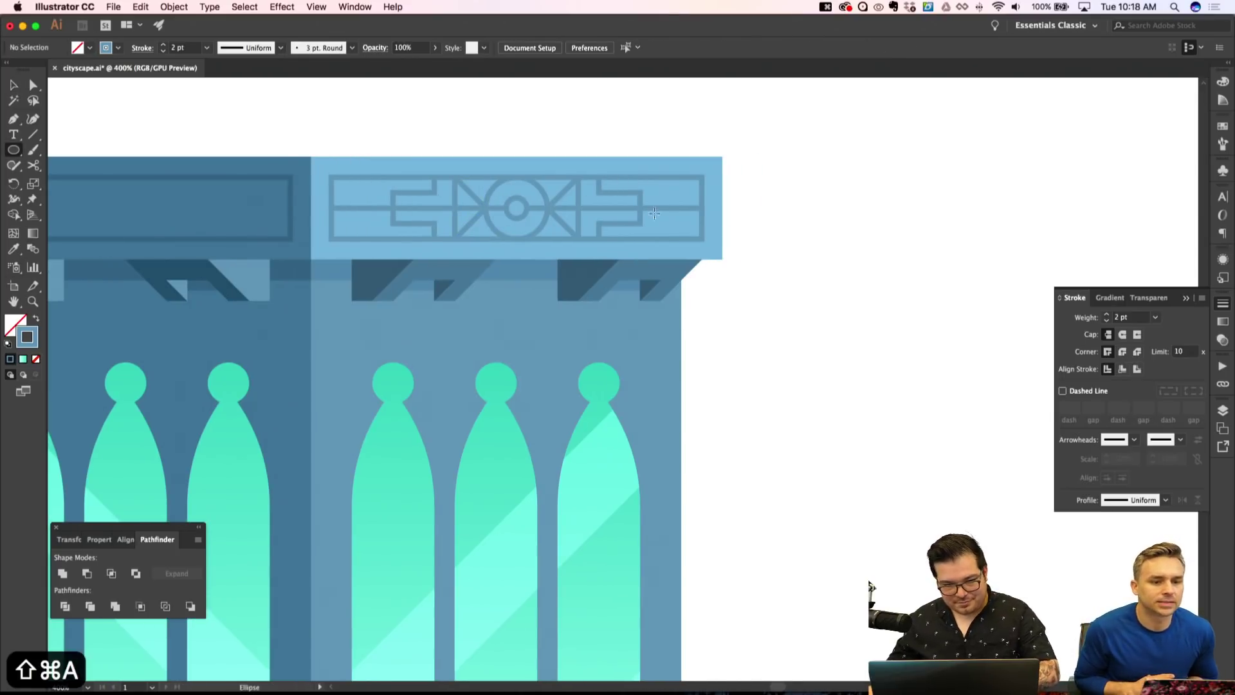
{"action": "left_click_drag", "start_coordinate": [643, 197], "coordinate": [664, 219]}
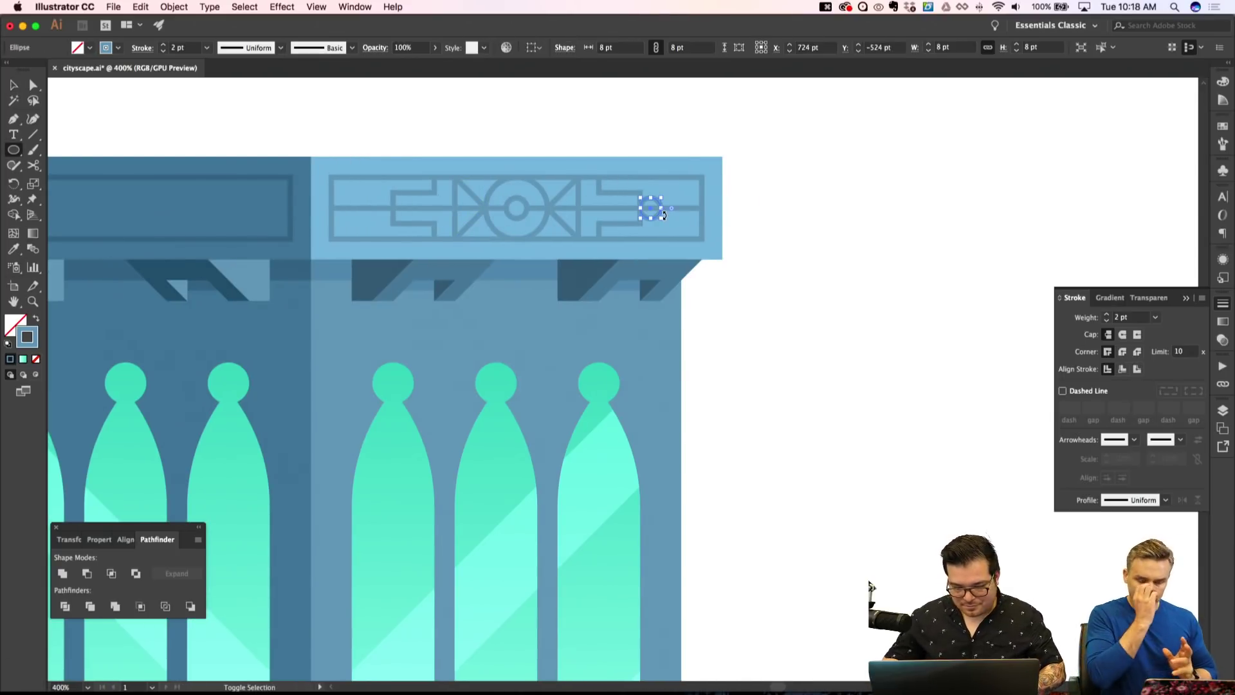
{"action": "key", "text": "shift+super+apostrophe"}
{"action": "key", "text": "super+a"}
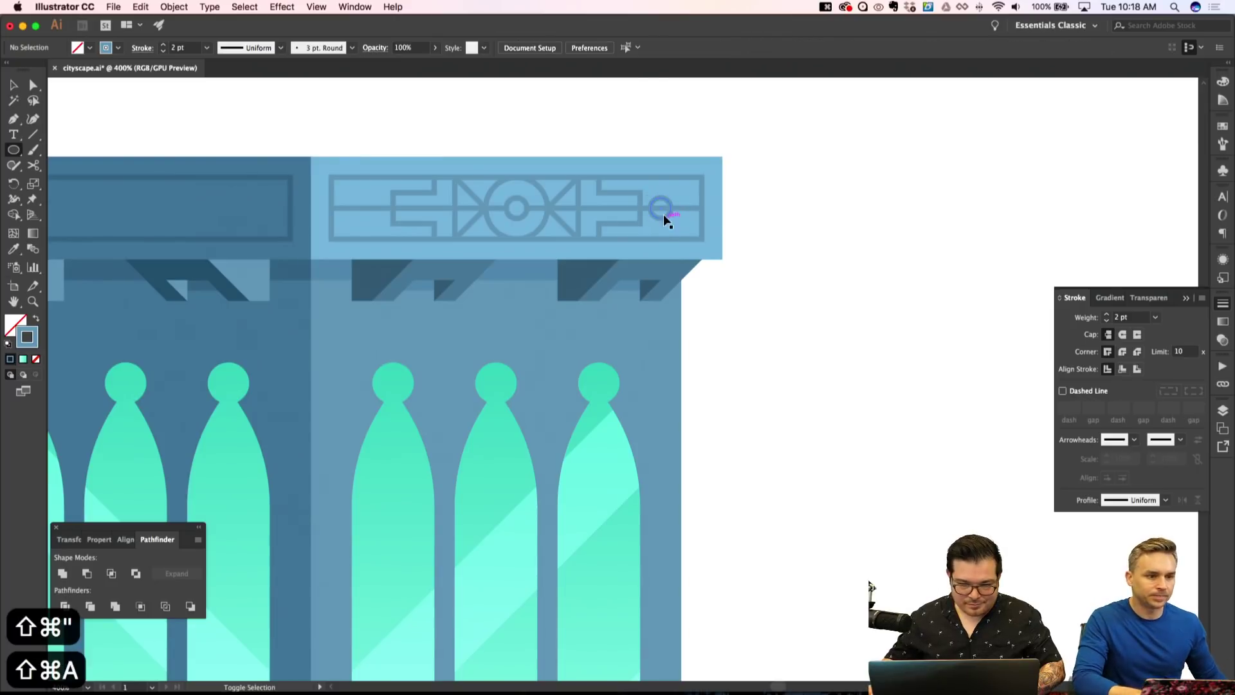
{"action": "key", "text": "shift+super+a"}
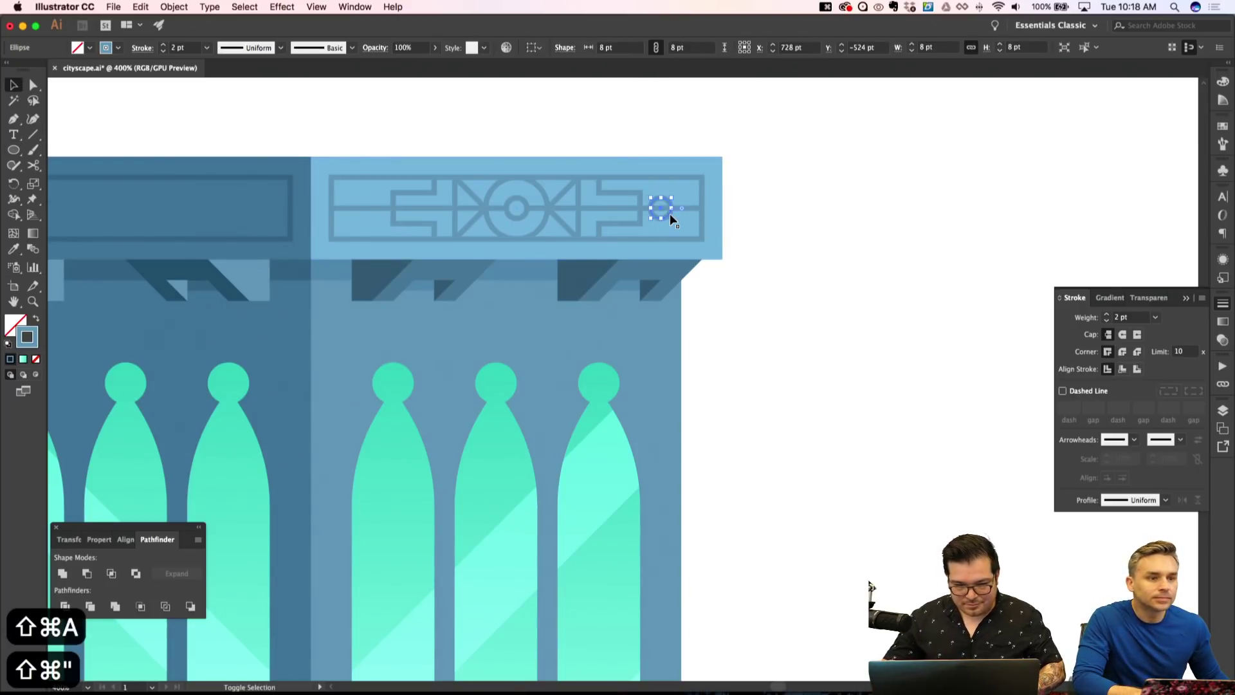
{"action": "key", "text": "shift+super+apostrophe"}
Copy the small circle to the light panel's left end and position the copy at X 612 pt on the center line.
{"action": "key", "text": "alt+shift+Left"}
{"action": "key", "text": "alt+shift+Left"}
{"action": "key", "text": "alt+shift+Left"}
{"action": "key", "text": "alt+shift+Left"}
{"action": "key", "text": "alt+shift+Left"}
{"action": "key", "text": "alt+shift+Left"}
{"action": "key", "text": "alt+shift+Left"}
{"action": "key", "text": "alt+shift+Left"}
{"action": "key", "text": "alt+shift+Left"}
{"action": "key", "text": "alt+shift+Left"}
{"action": "key", "text": "alt+shift+Left"}
{"action": "key", "text": "alt+shift+Left"}
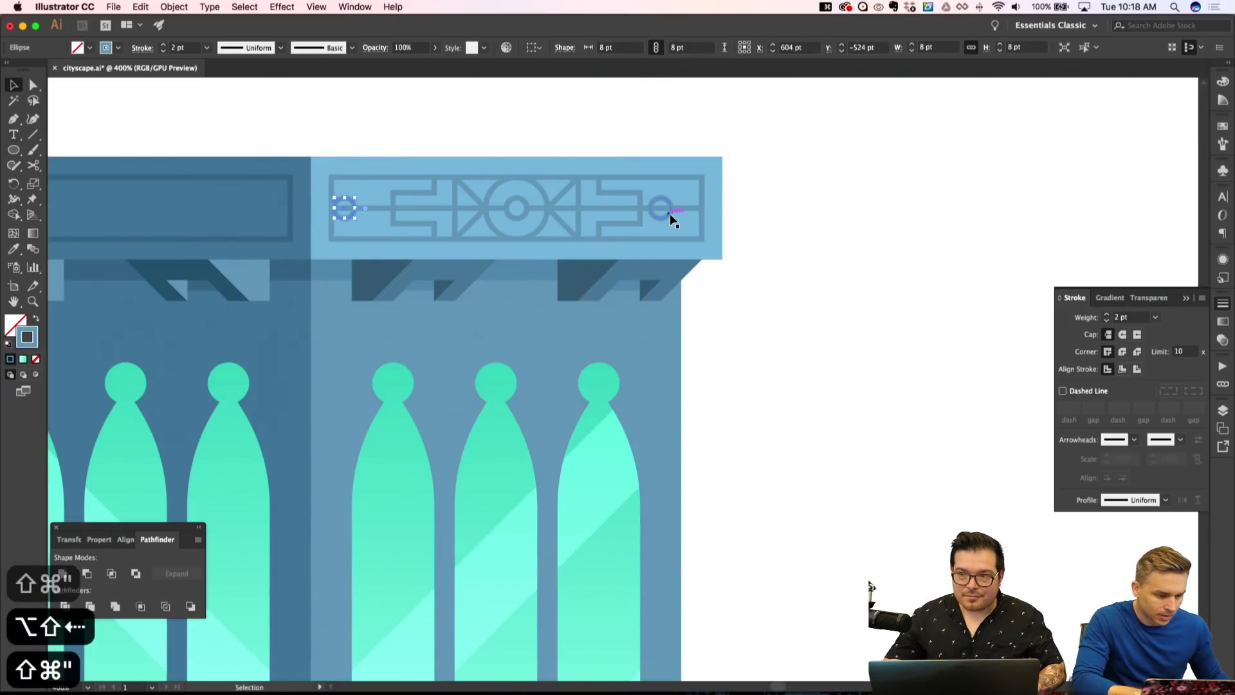
{"action": "key", "text": "v"}
{"action": "key", "text": "Right"}
{"action": "key", "text": "Right"}
{"action": "key", "text": "Right"}
{"action": "key", "text": "Right"}
{"action": "key", "text": "Right"}
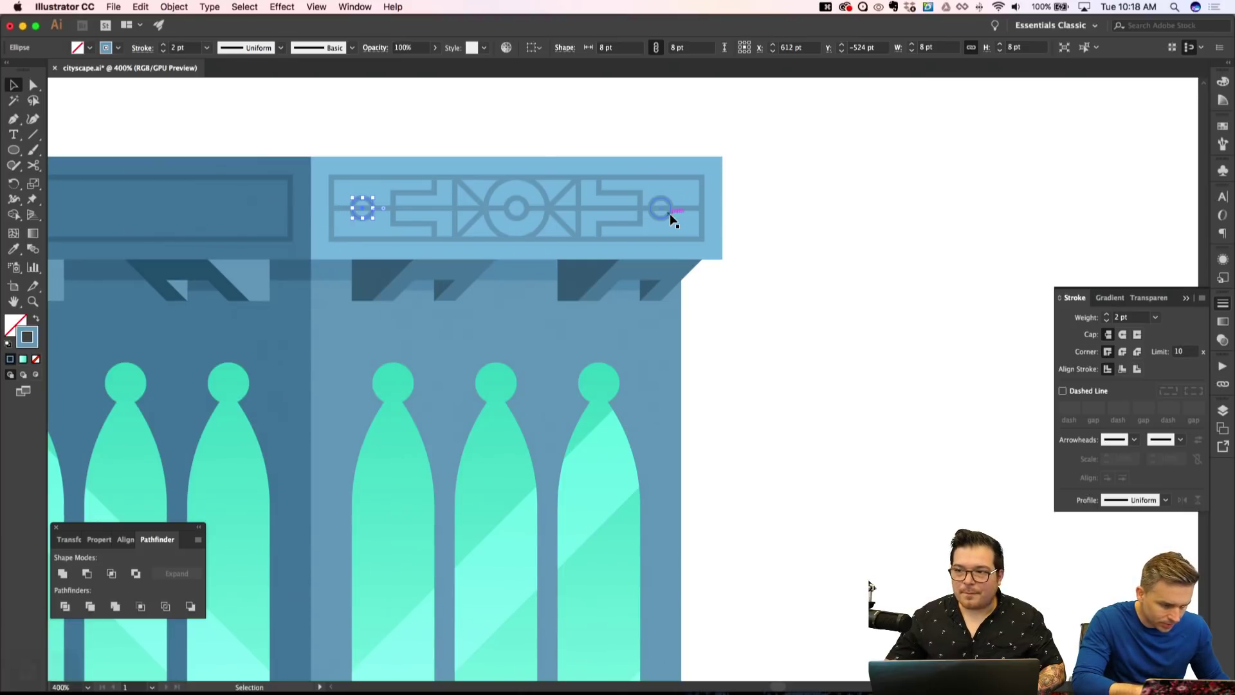
{"action": "key", "text": "shift+super+a"}
Draw a vertical line across the light panel's height at X 736 pt and place a matching one beside the left small circle.
{"action": "scroll", "coordinate": [685, 222], "scroll_direction": "right", "scroll_amount": 2}
{"action": "key", "text": "p"}
{"action": "key", "text": "shift+super+apostrophe"}
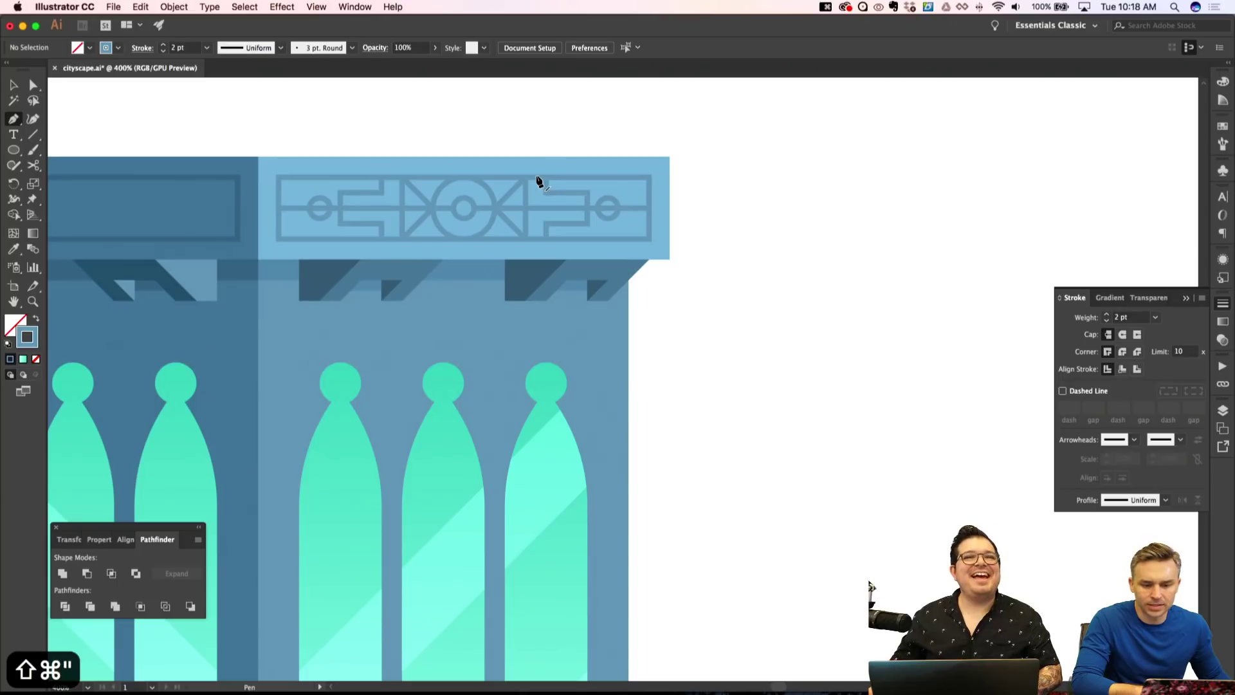
{"action": "left_click", "coordinate": [628, 176]}
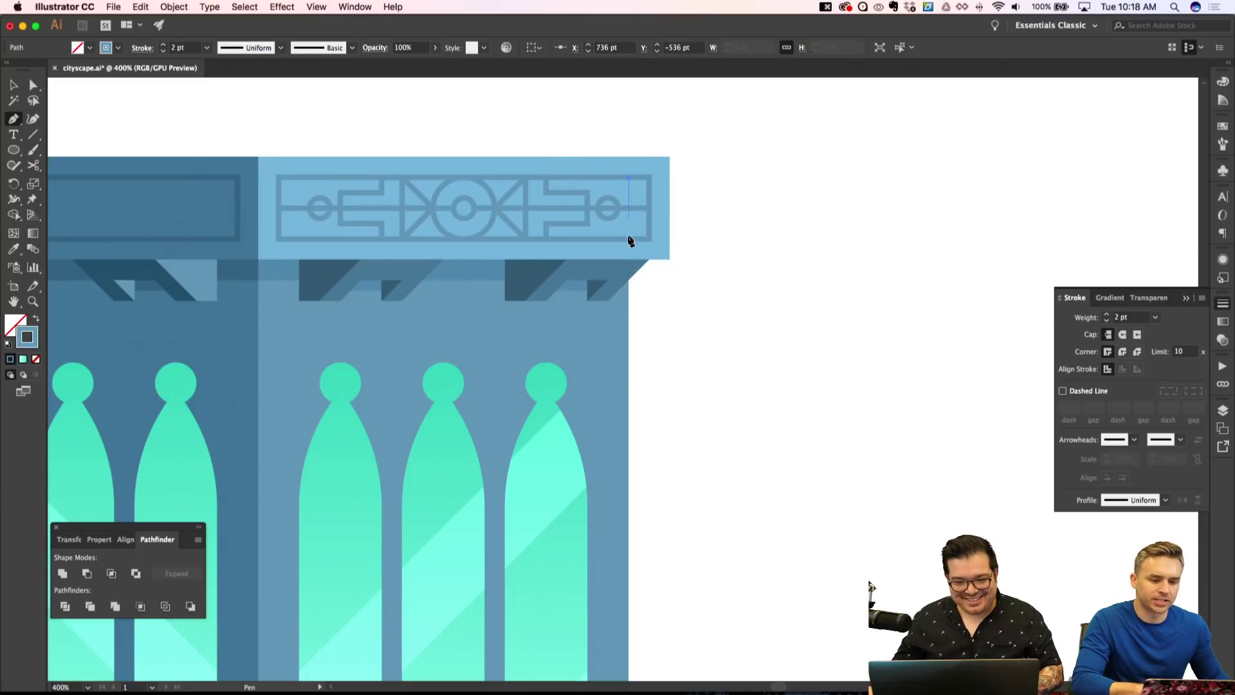
{"action": "left_click", "coordinate": [628, 241]}
{"action": "key", "text": "shift+super+a"}
{"action": "key", "text": "v"}
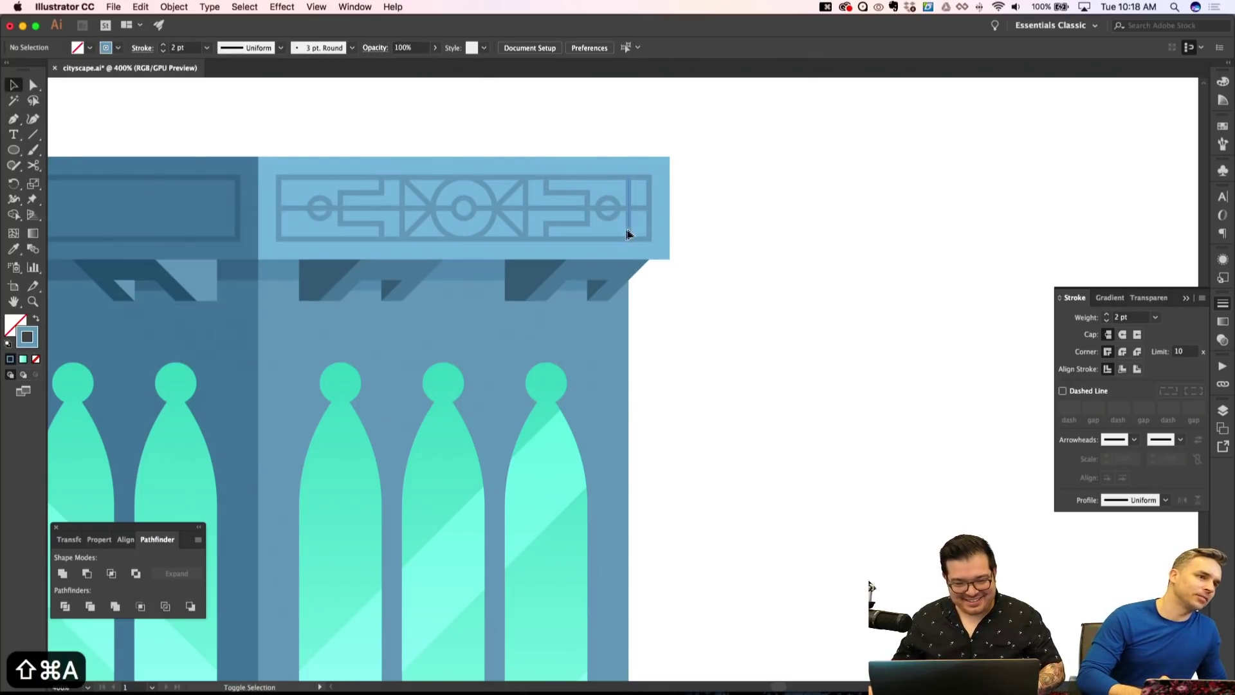
Select the complete line ornament with its frame in the light cap panel and cut it.
{"action": "key", "text": "super+minus"}
{"action": "key", "text": "super+minus"}
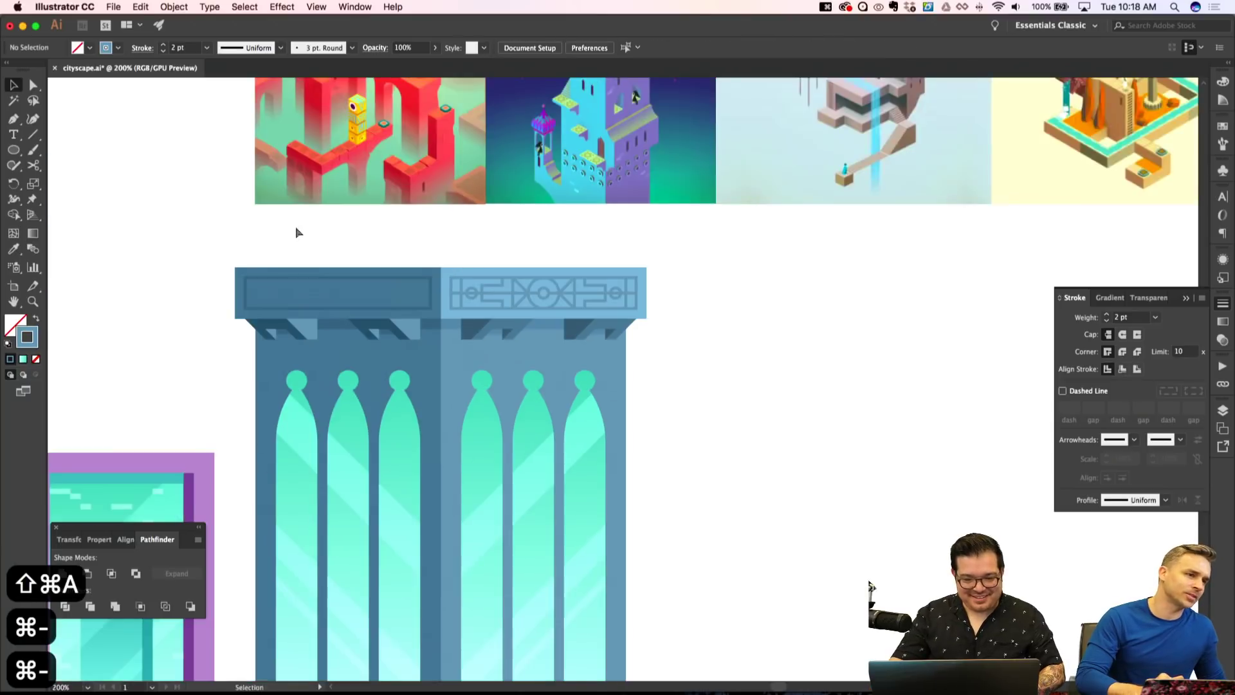
{"action": "key", "text": "super+apostrophe"}
{"action": "key", "text": "super+apostrophe"}
{"action": "key", "text": "super+minus"}
{"action": "key", "text": "super+equal"}
{"action": "key", "text": "super+equal"}
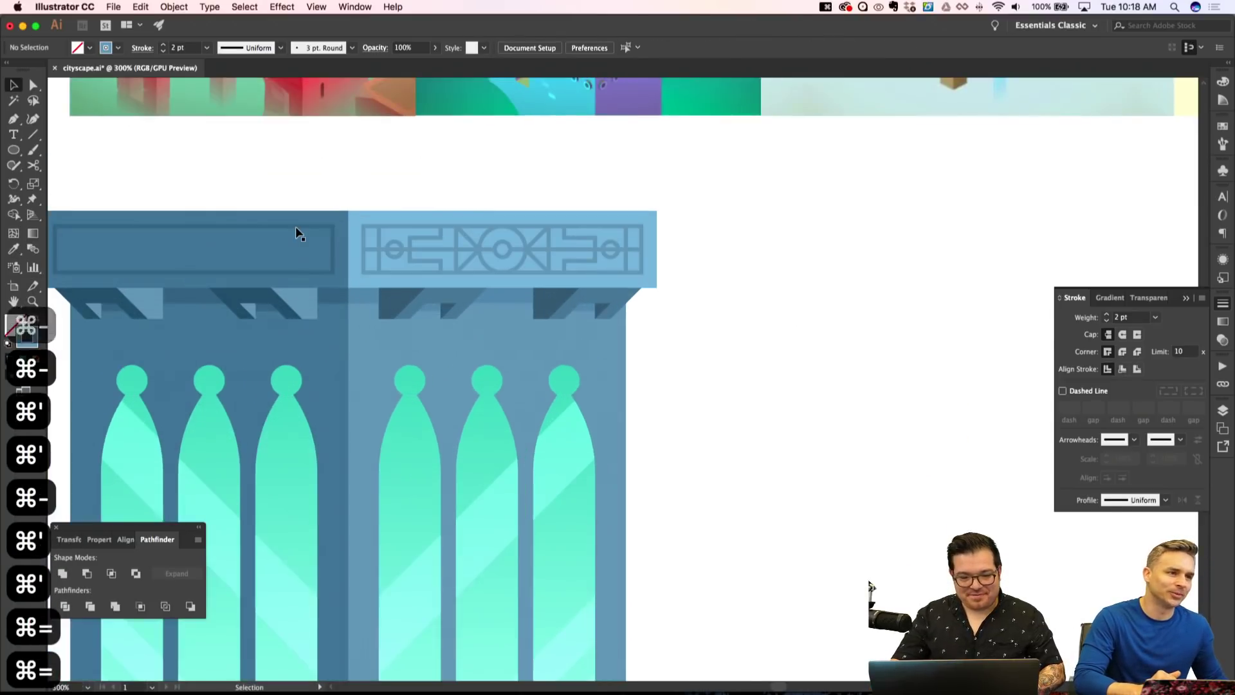
{"action": "left_click_drag", "start_coordinate": [364, 191], "coordinate": [644, 281]}
{"action": "key", "text": "super+x"}
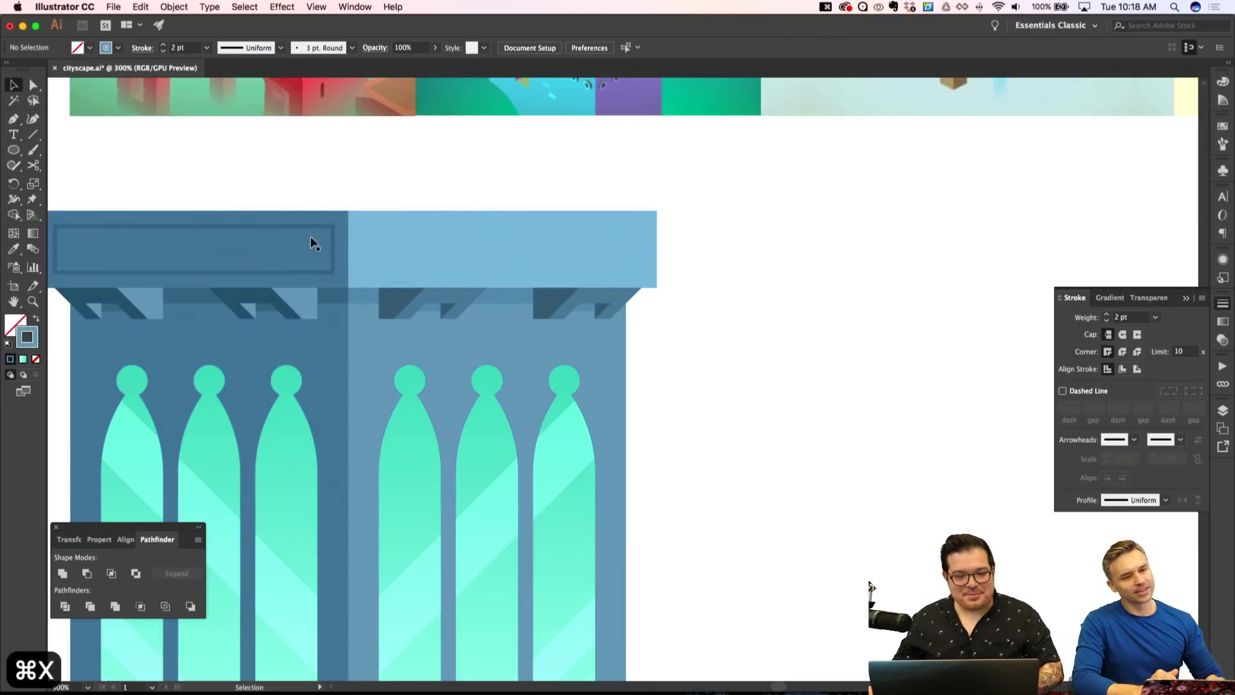
Replace the dark cap panel's plain outline with the ornament in darker blue, and restore the ornament in place in the light panel.
{"action": "double_click", "coordinate": [311, 227]}
{"action": "key", "text": "Escape"}
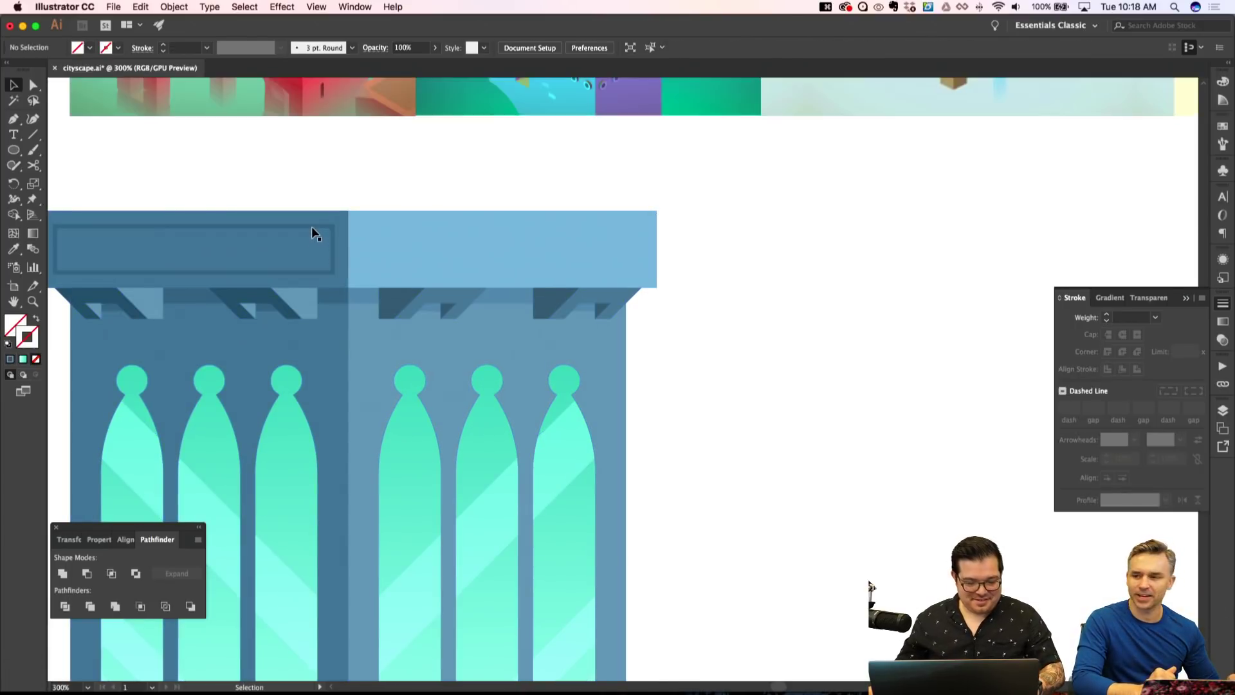
{"action": "left_click", "coordinate": [312, 226]}
{"action": "key", "text": "Delete"}
{"action": "key", "text": "shift+super+v"}
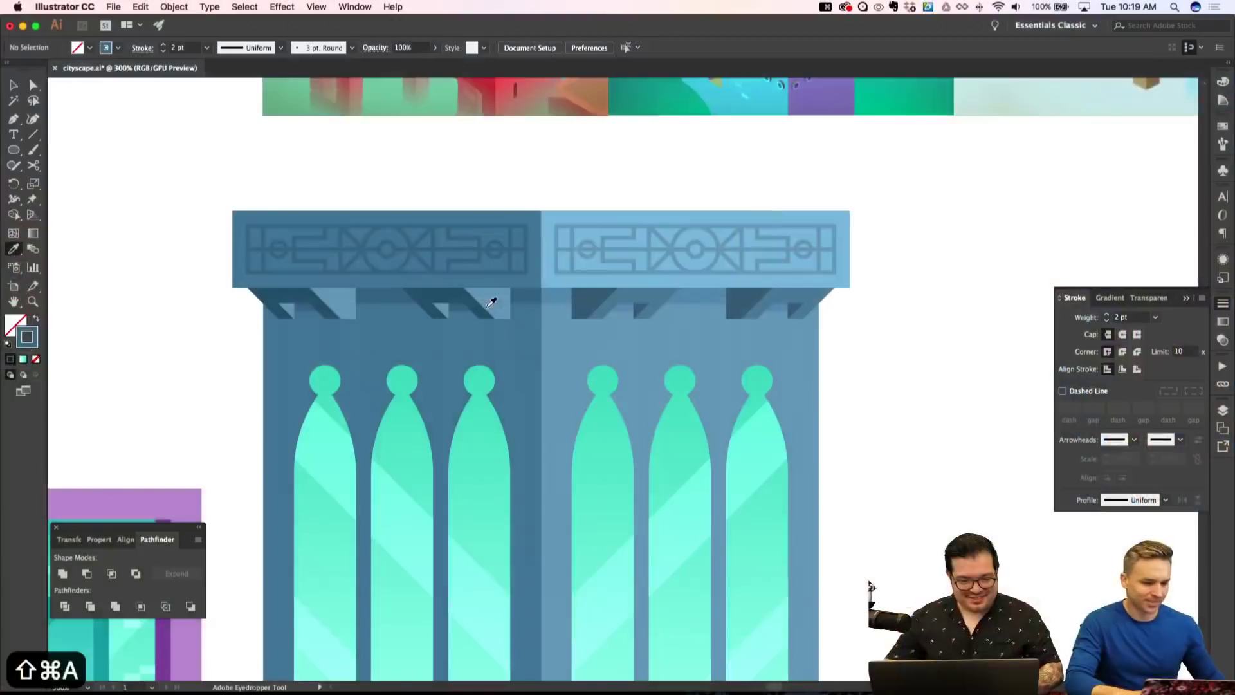
Examine the whole tower beside the neighboring buildings and the reference images at a reduced zoom.
{"action": "key", "text": "super+minus"}
{"action": "key", "text": "super+minus"}
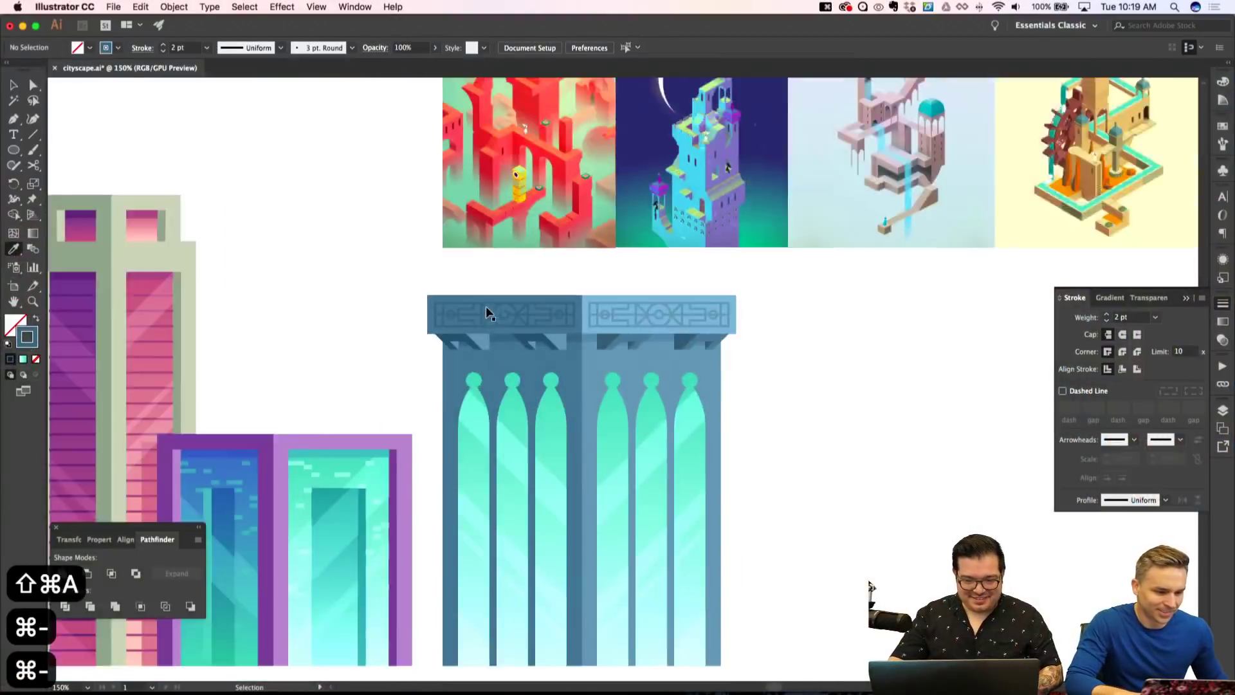
{"action": "key", "text": "super+minus"}
{"action": "key", "text": "super+apostrophe"}
{"action": "key", "text": "super+apostrophe"}
{"action": "key", "text": "super+minus"}
{"action": "key", "text": "super+apostrophe"}
{"action": "key", "text": "super+equal"}
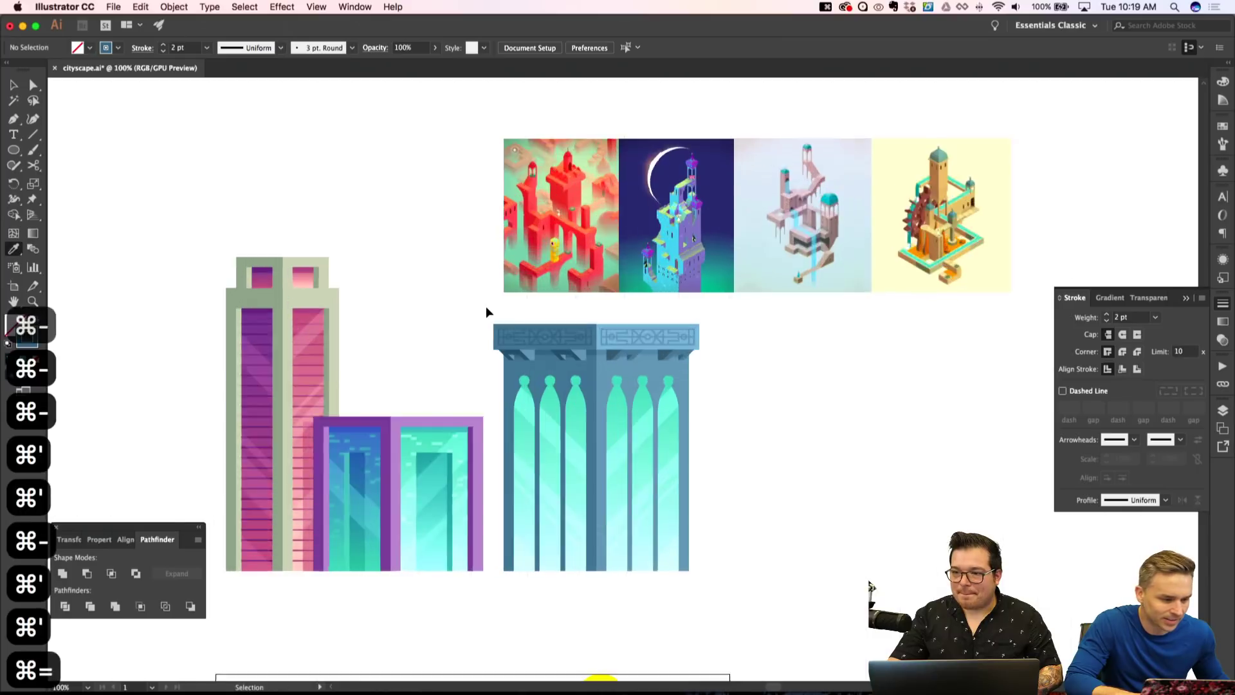
{"action": "key", "text": "super+equal"}
{"action": "scroll", "coordinate": [537, 404], "scroll_direction": "down", "scroll_amount": 3}
{"action": "scroll", "coordinate": [537, 404], "scroll_direction": "down", "scroll_amount": 2}
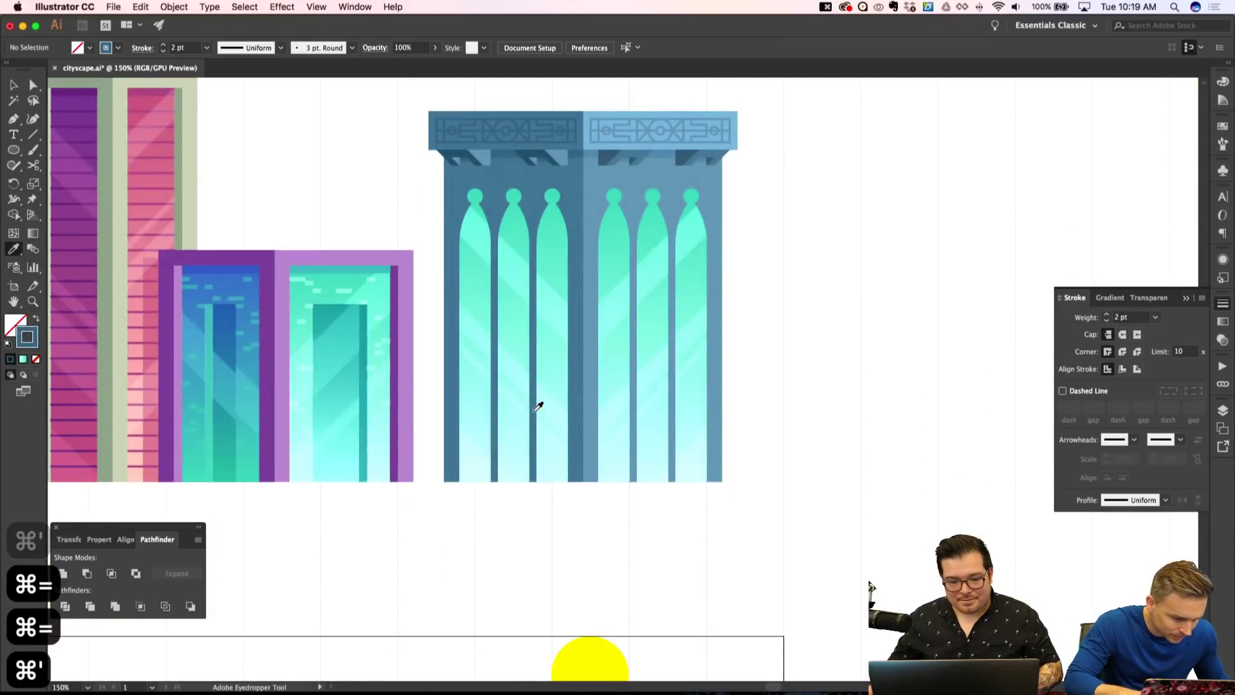
Select the blue tower's artwork and group it.
{"action": "scroll", "coordinate": [537, 404], "scroll_direction": "up", "scroll_amount": 4}
{"action": "key", "text": "v"}
{"action": "left_click_drag", "start_coordinate": [622, 437], "coordinate": [751, 612]}
{"action": "key", "text": "super+g"}
{"action": "key", "text": "shift+super+a"}
Inspect the tower's spire windows and their diagonal reflections up close and alongside the other buildings.
{"action": "scroll", "coordinate": [722, 551], "scroll_direction": "down", "scroll_amount": 2}
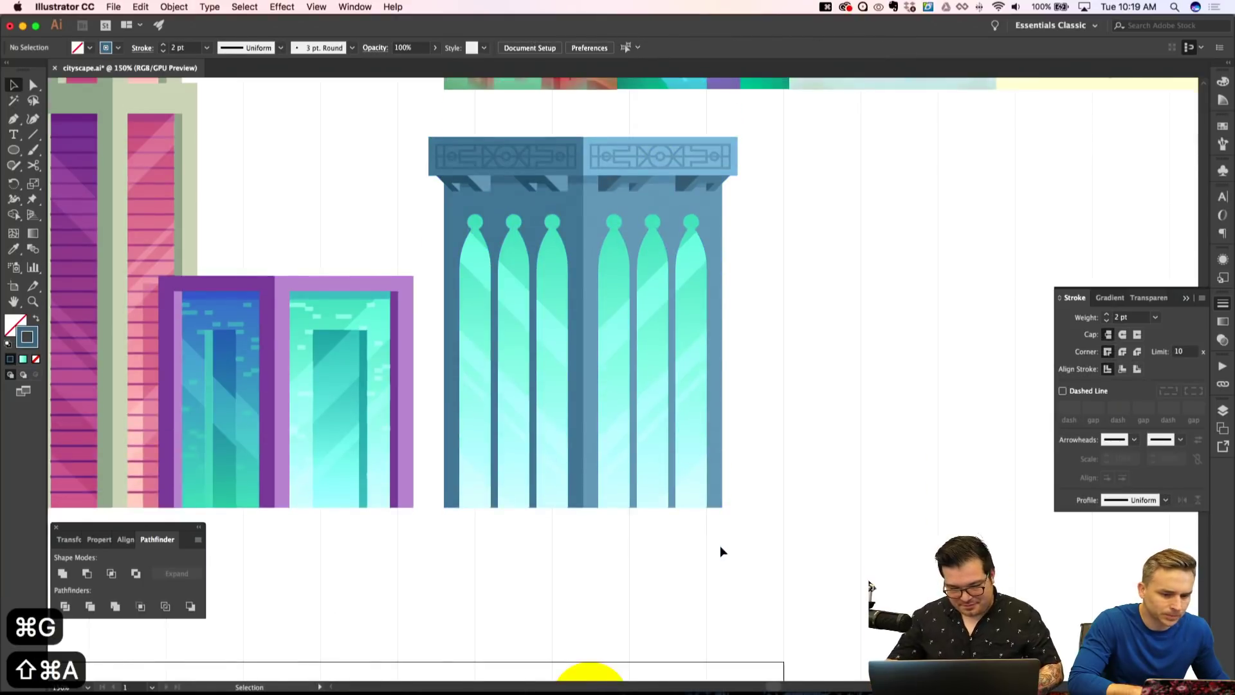
{"action": "key", "text": "super+equal"}
{"action": "scroll", "coordinate": [722, 547], "scroll_direction": "up", "scroll_amount": 2}
{"action": "key", "text": "super+apostrophe"}
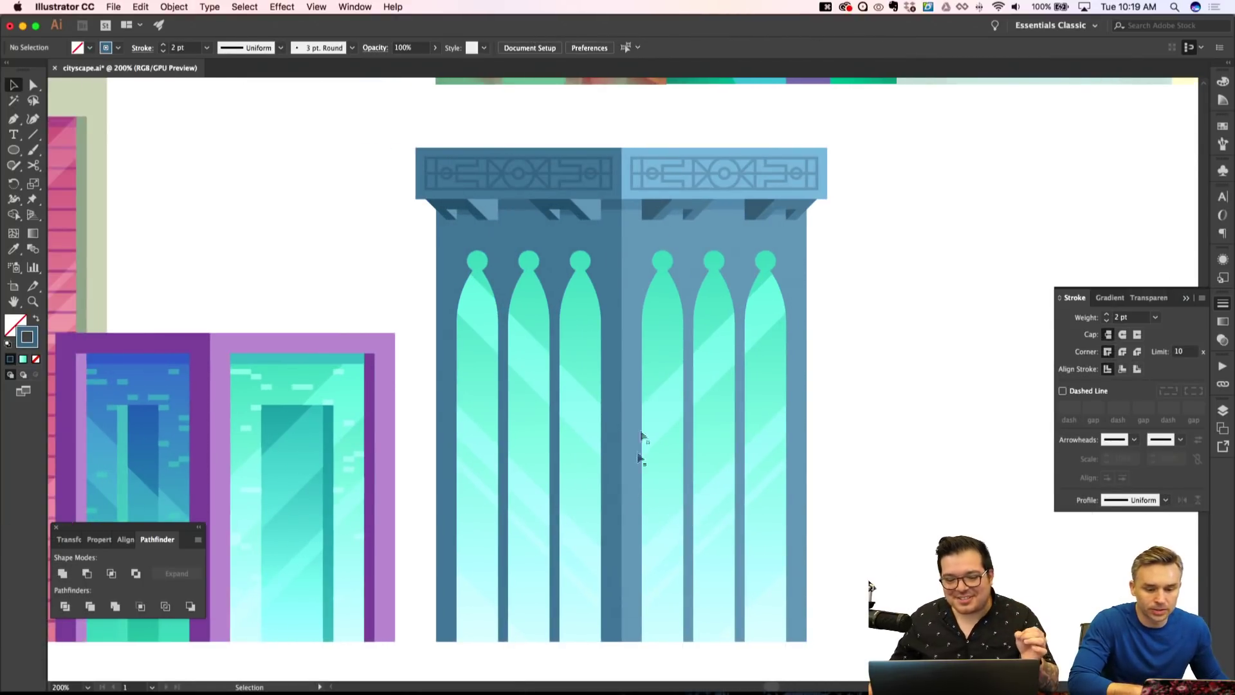
{"action": "scroll", "coordinate": [654, 447], "scroll_direction": "down", "scroll_amount": 2}
{"action": "key", "text": "a"}
{"action": "left_click", "coordinate": [669, 295]}
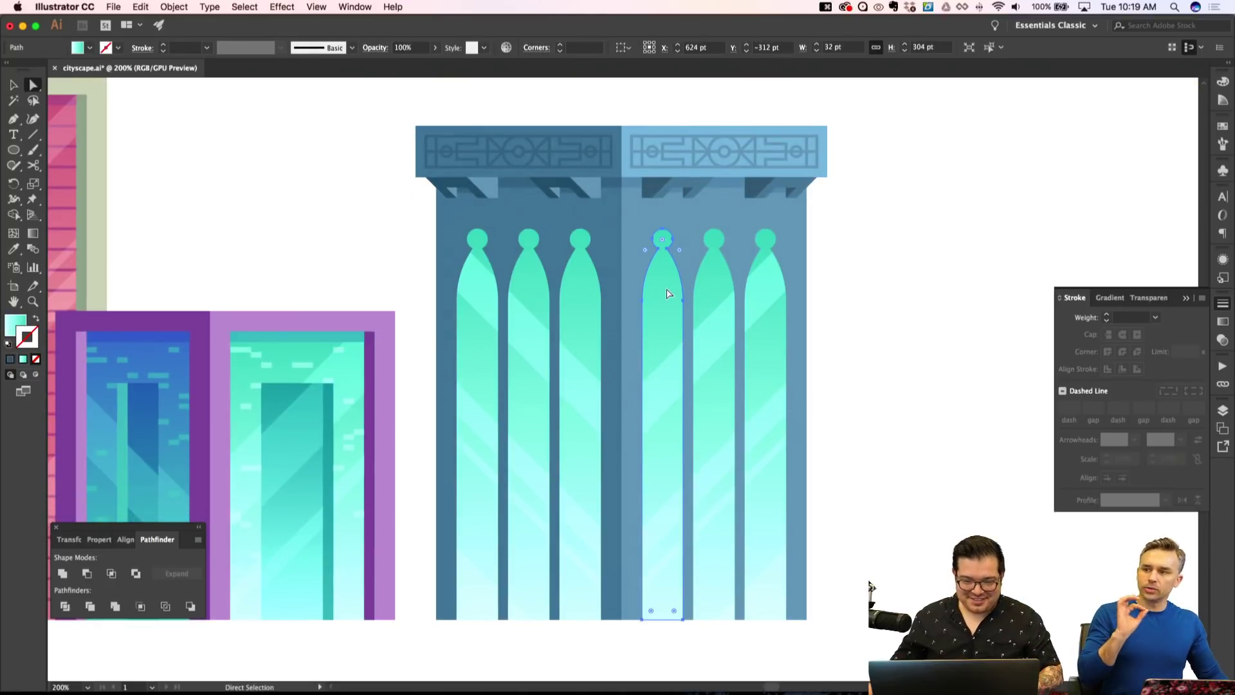
{"action": "key", "text": "shift+super+apostrophe"}
{"action": "key", "text": "super+equal"}
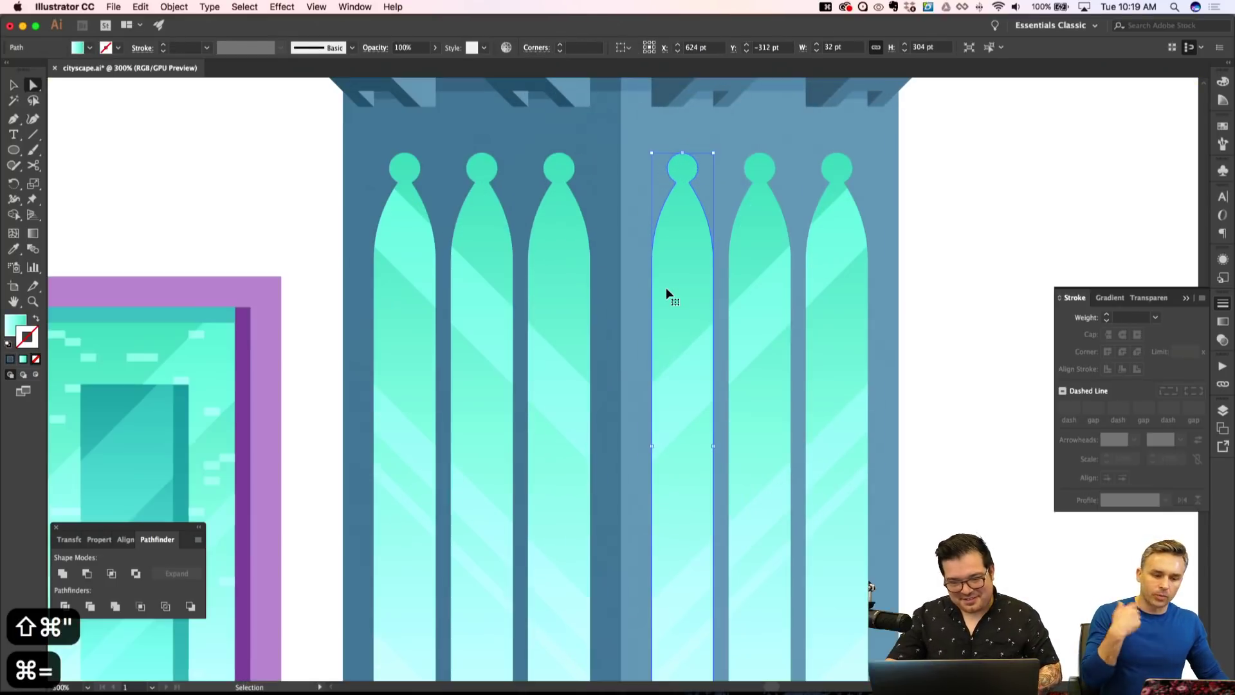
{"action": "key", "text": "super+a"}
{"action": "key", "text": "shift+super+a"}
{"action": "key", "text": "super+minus"}
{"action": "key", "text": "super+minus"}
{"action": "key", "text": "super+apostrophe"}
{"action": "scroll", "coordinate": [721, 331], "scroll_direction": "down", "scroll_amount": 2}
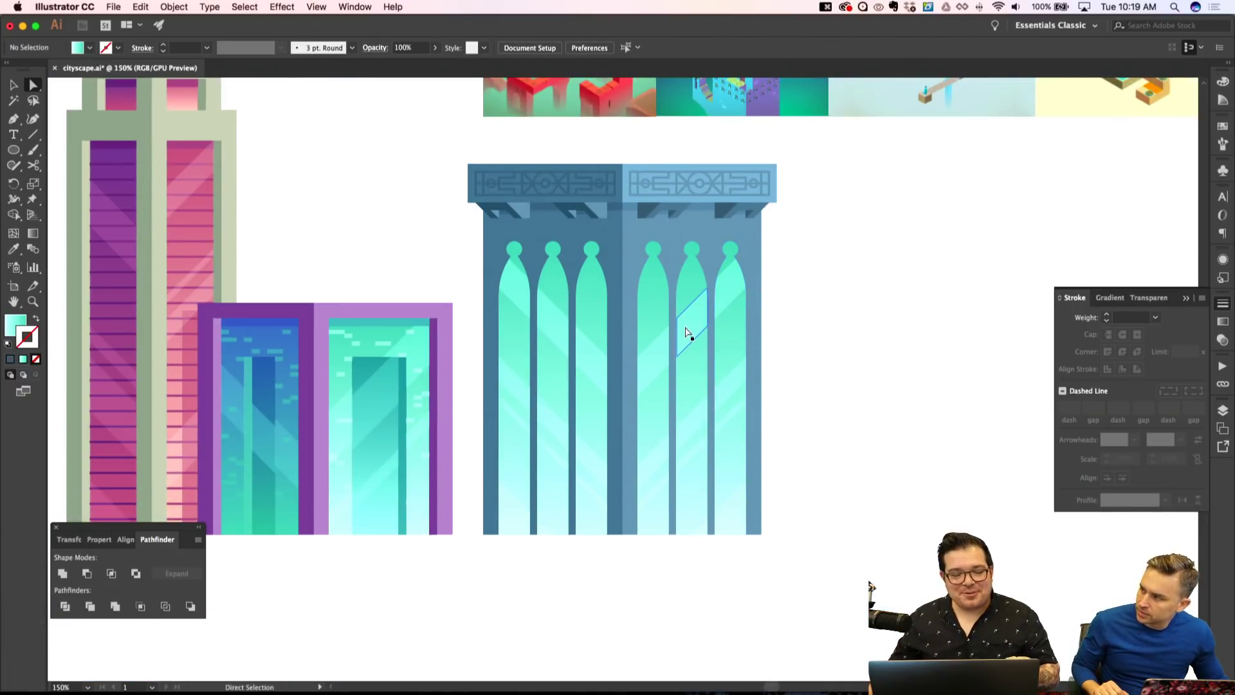
Compare the tower's cap and overall shape with the castle reference images placed above it.
{"action": "scroll", "coordinate": [688, 331], "scroll_direction": "down", "scroll_amount": 5}
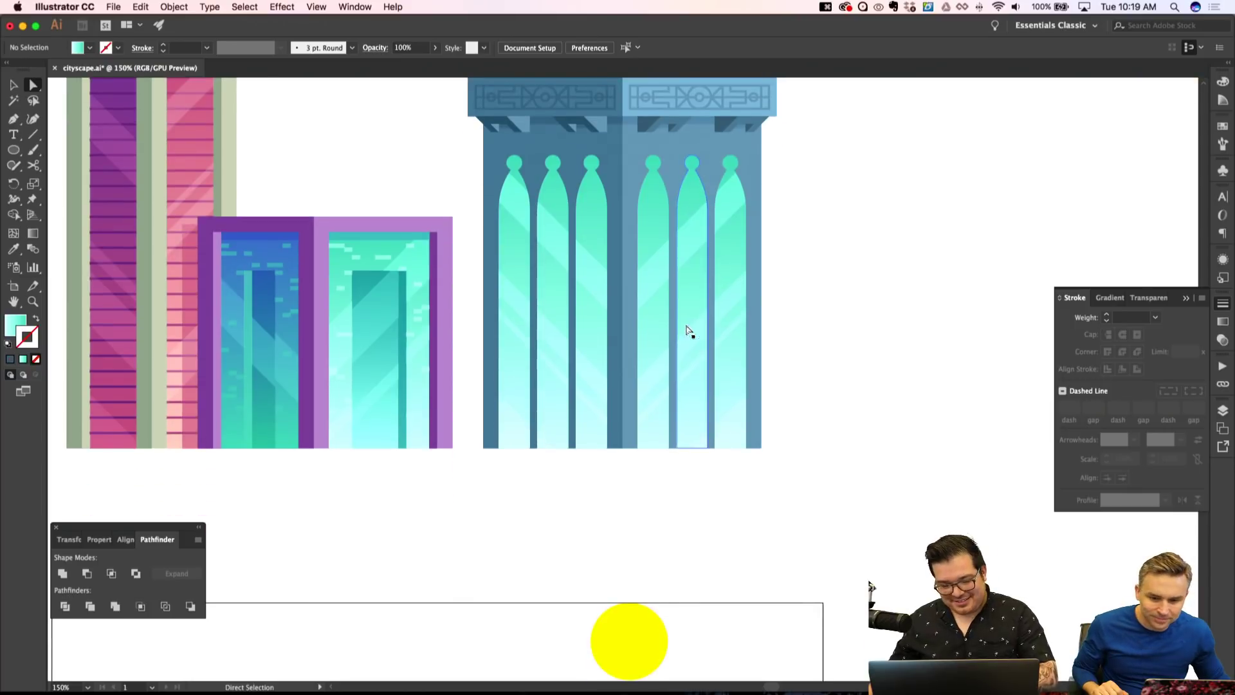
{"action": "scroll", "coordinate": [686, 325], "scroll_direction": "right", "scroll_amount": 2}
{"action": "scroll", "coordinate": [684, 319], "scroll_direction": "up", "scroll_amount": 15}
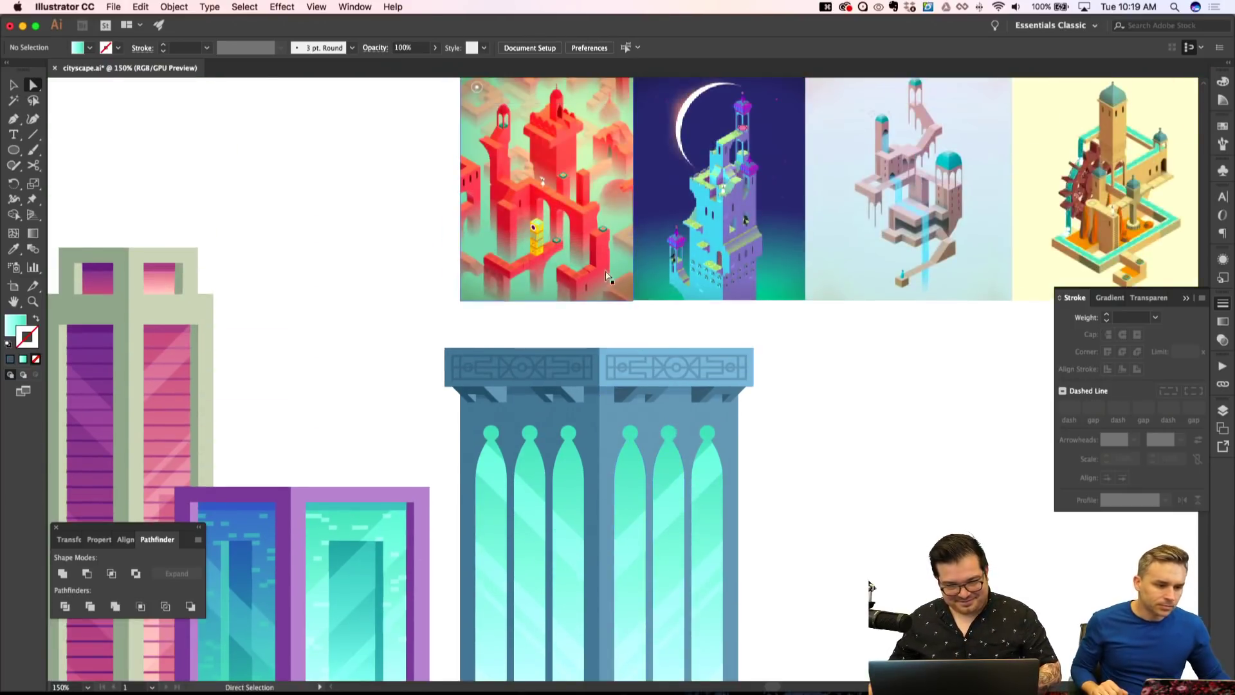
{"action": "scroll", "coordinate": [606, 277], "scroll_direction": "up", "scroll_amount": 10}
{"action": "left_click_drag", "start_coordinate": [607, 389], "coordinate": [584, 281]}
{"action": "key", "text": "super+z"}
{"action": "key", "text": "shift+super+a"}
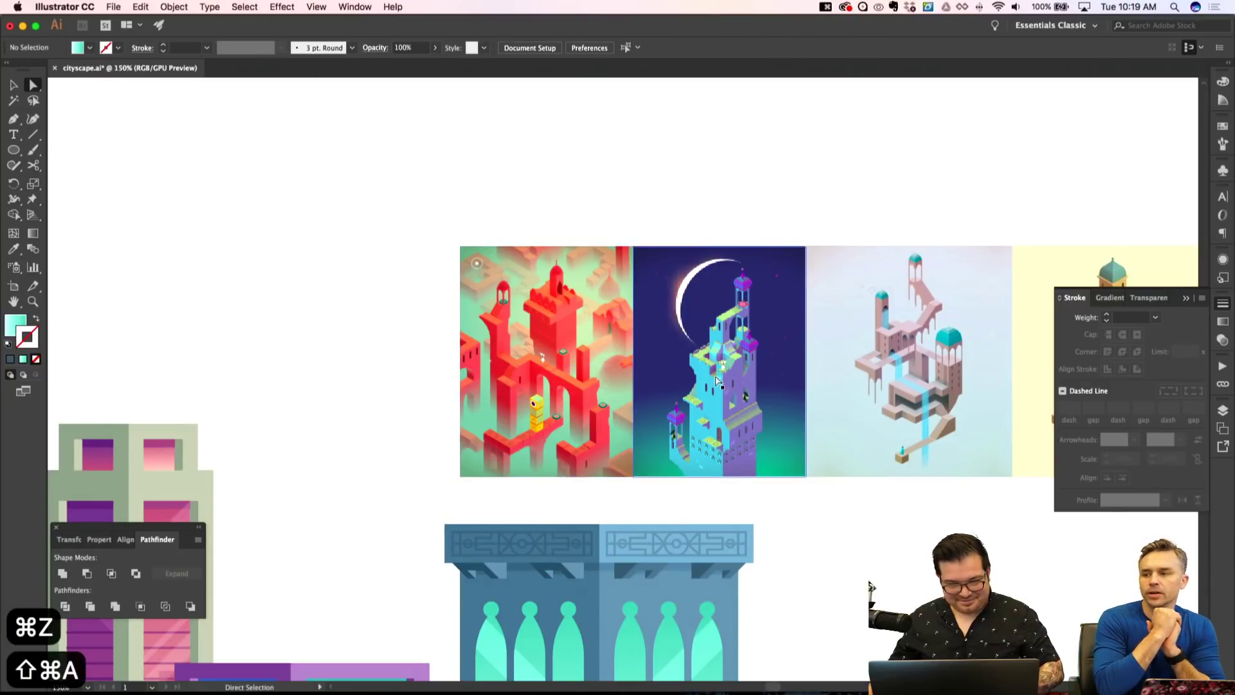
{"action": "scroll", "coordinate": [772, 437], "scroll_direction": "down", "scroll_amount": 8}
{"action": "key", "text": "shift+super+a"}
{"action": "scroll", "coordinate": [771, 435], "scroll_direction": "down", "scroll_amount": 8}
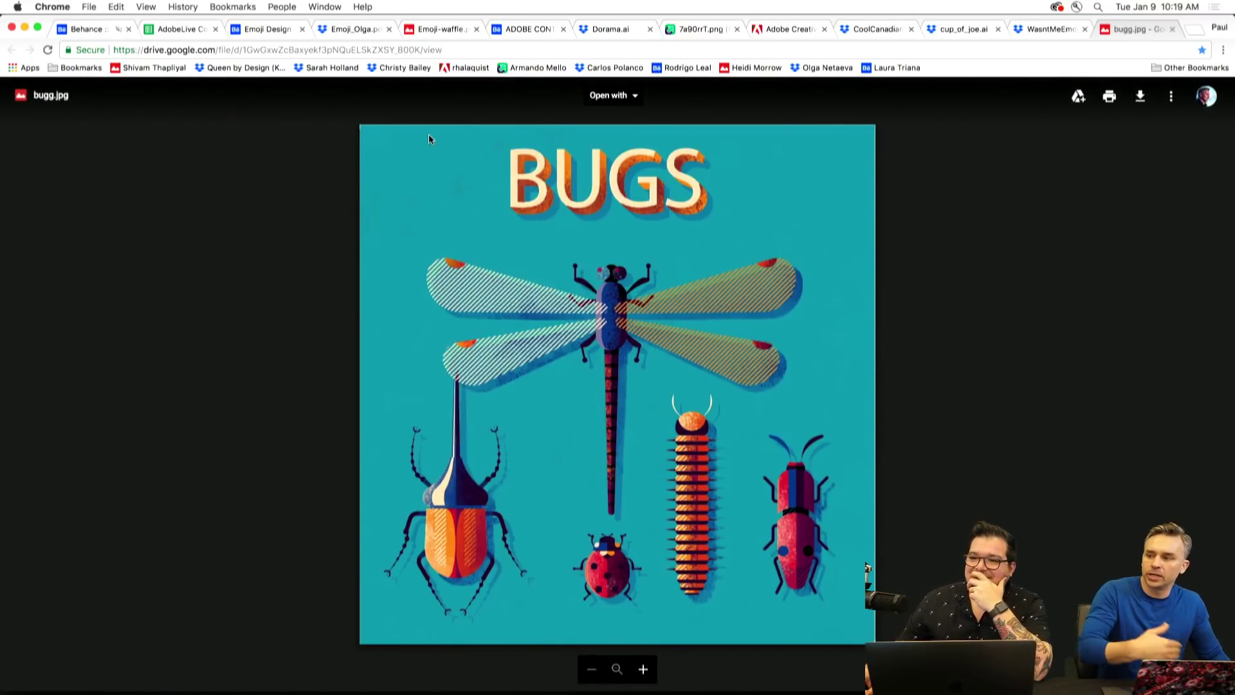
View the bookmarked BUGS illustration, "It Wasn't Me" emoji and full-length Cup of joe artwork among the contest entries.
{"action": "left_click", "coordinate": [126, 70]}
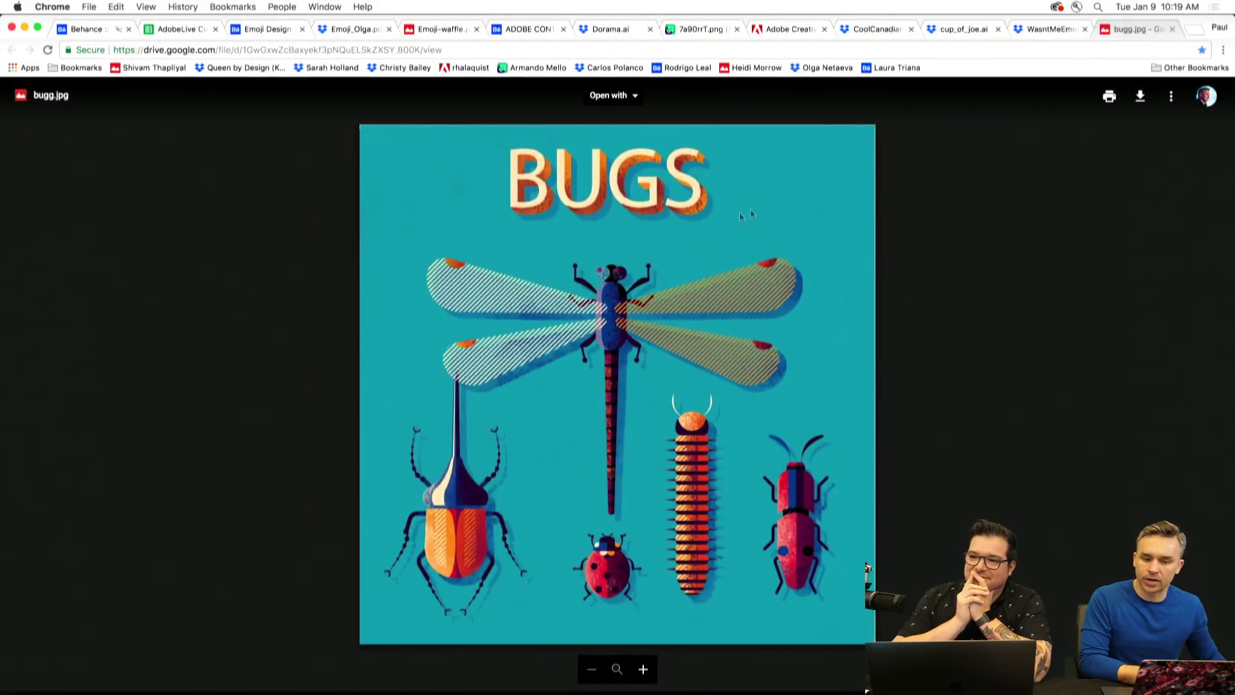
{"action": "left_click", "coordinate": [229, 69]}
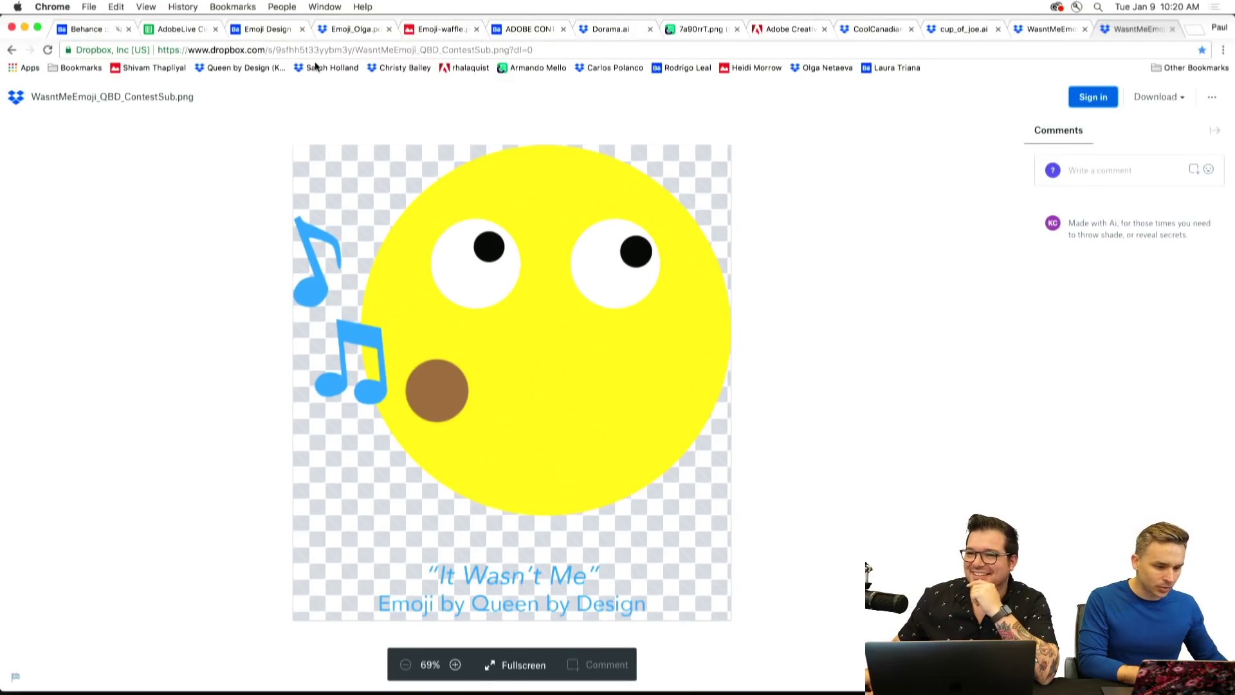
{"action": "left_click", "coordinate": [316, 67]}
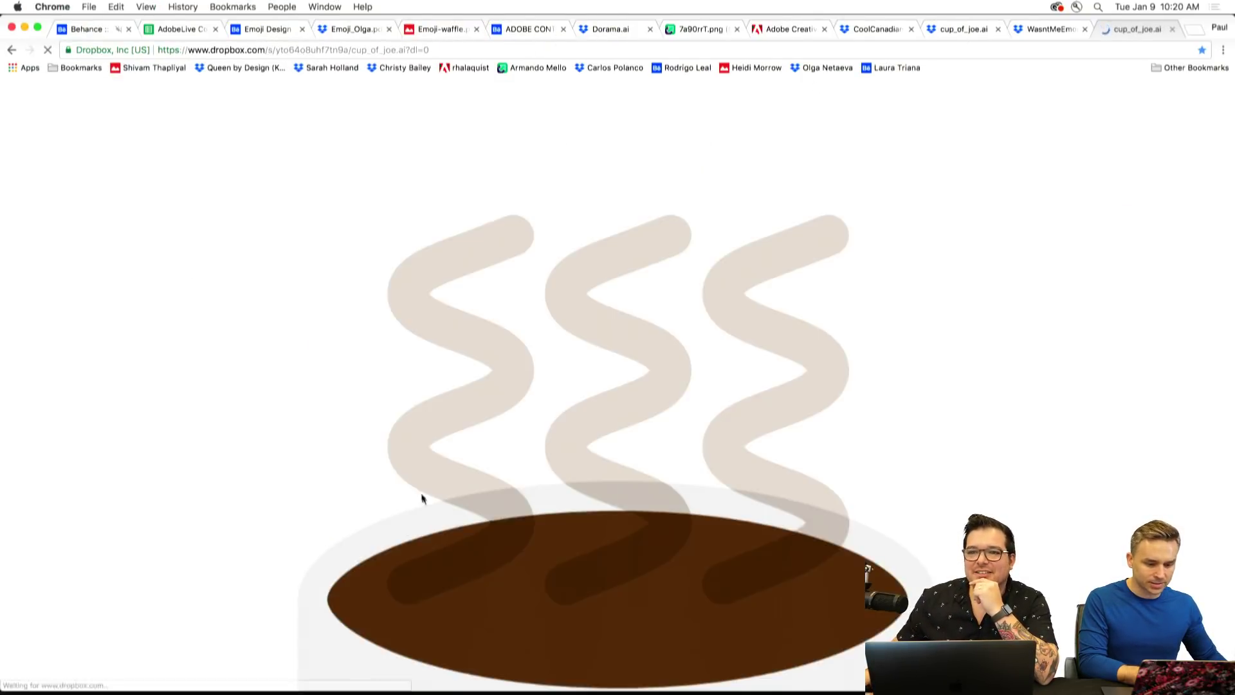
{"action": "scroll", "coordinate": [155, 483], "scroll_direction": "down", "scroll_amount": 5}
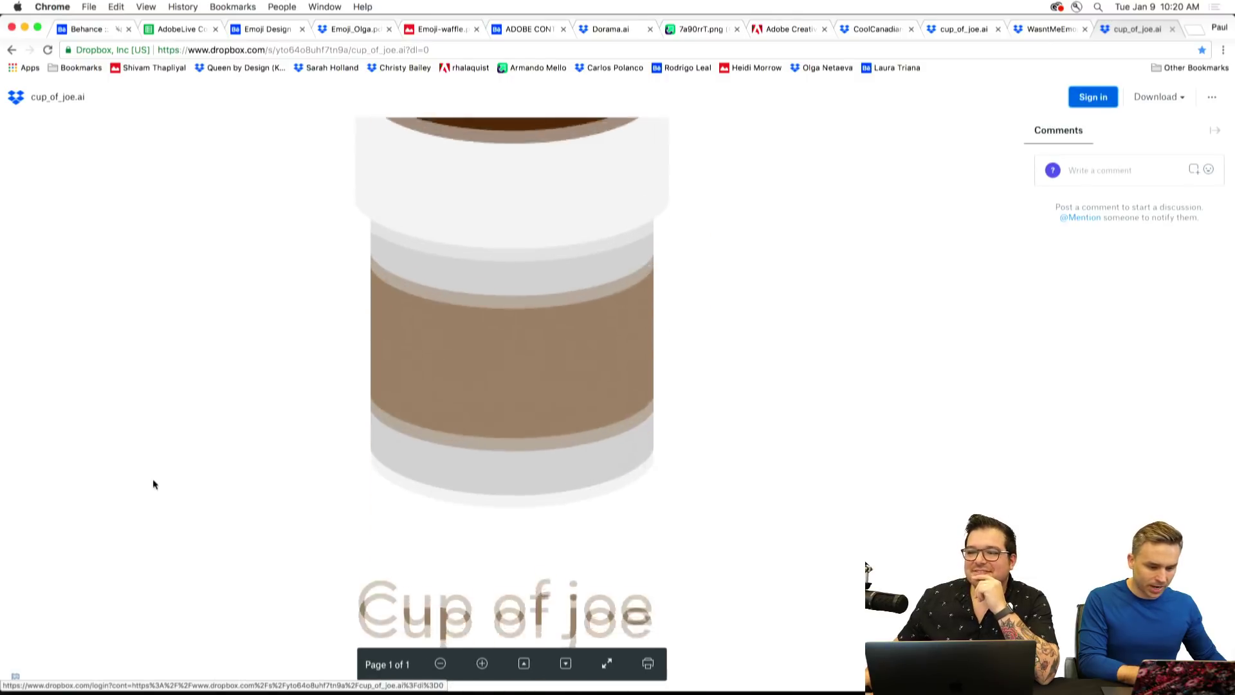
{"action": "scroll", "coordinate": [152, 477], "scroll_direction": "up", "scroll_amount": 5}
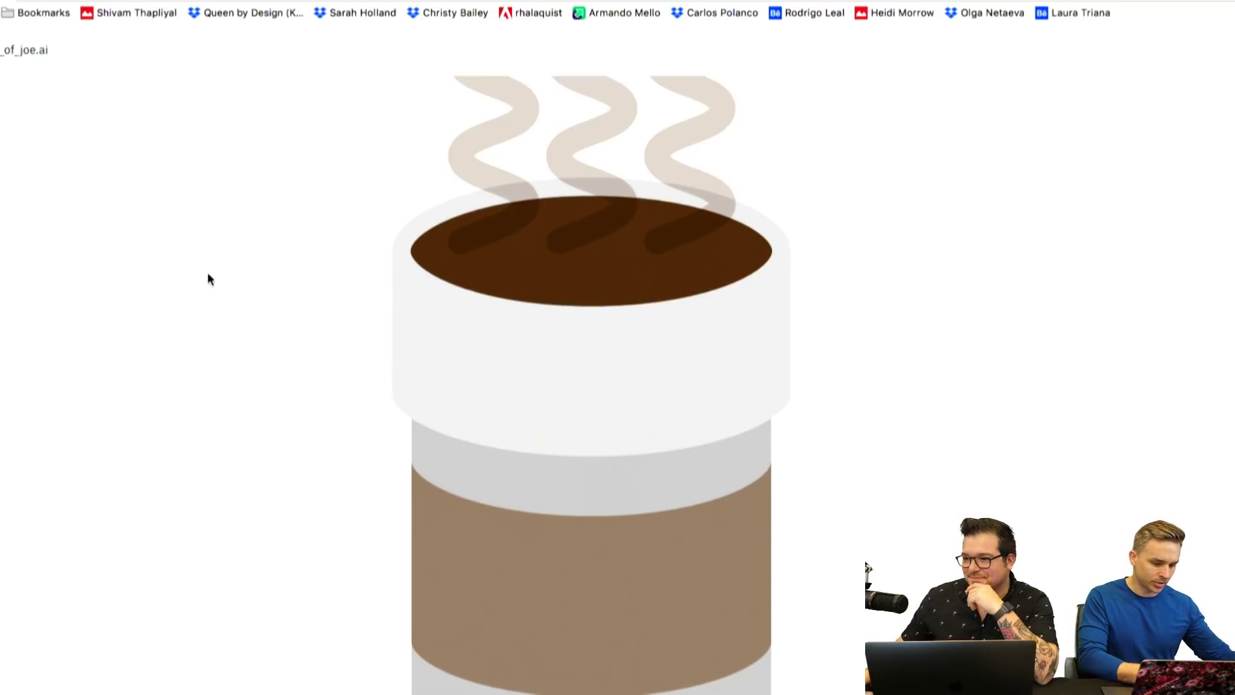
{"action": "scroll", "coordinate": [502, 120], "scroll_direction": "up", "scroll_amount": 3}
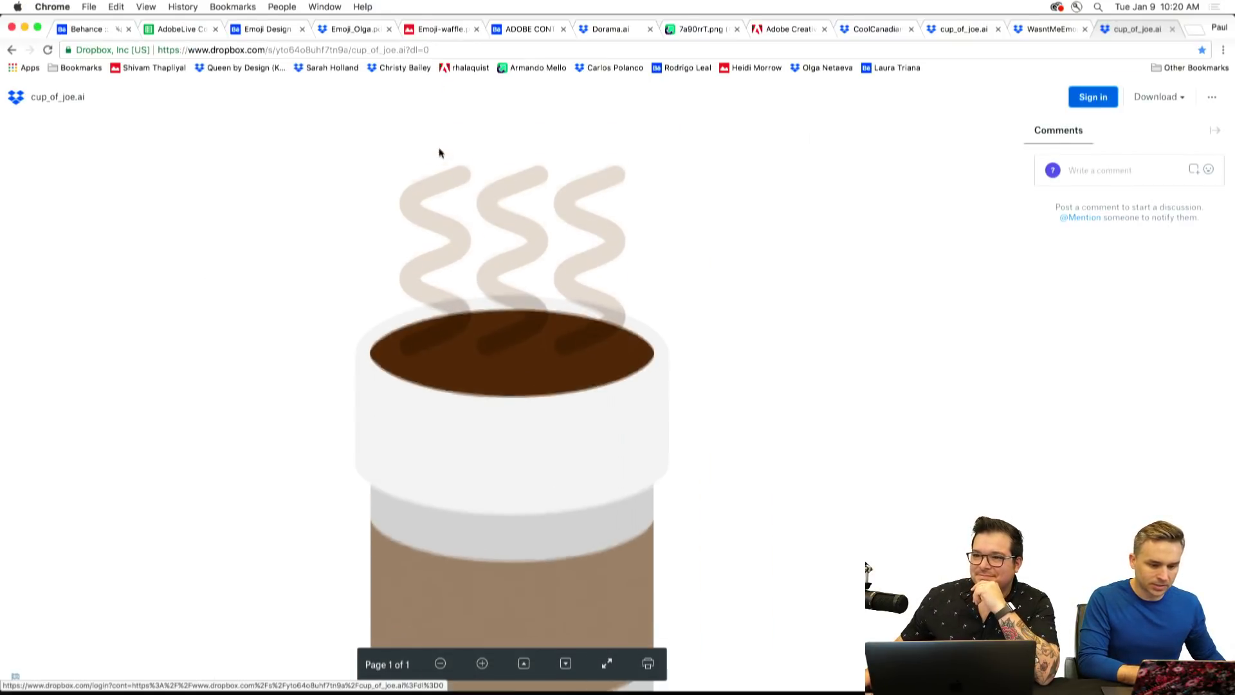
View the bookmarked Cool Canadian, Tickled Pink and Bitten Popsicle emoji entries one after another.
{"action": "left_click", "coordinate": [410, 68]}
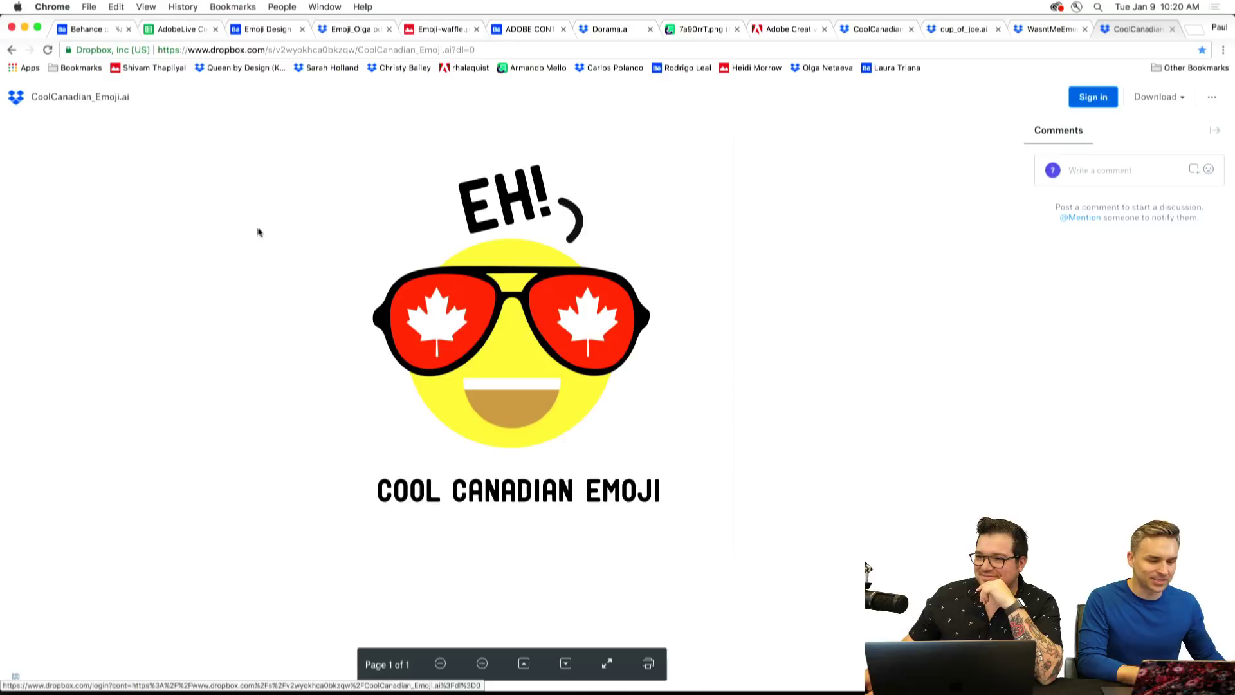
{"action": "left_click", "coordinate": [469, 68]}
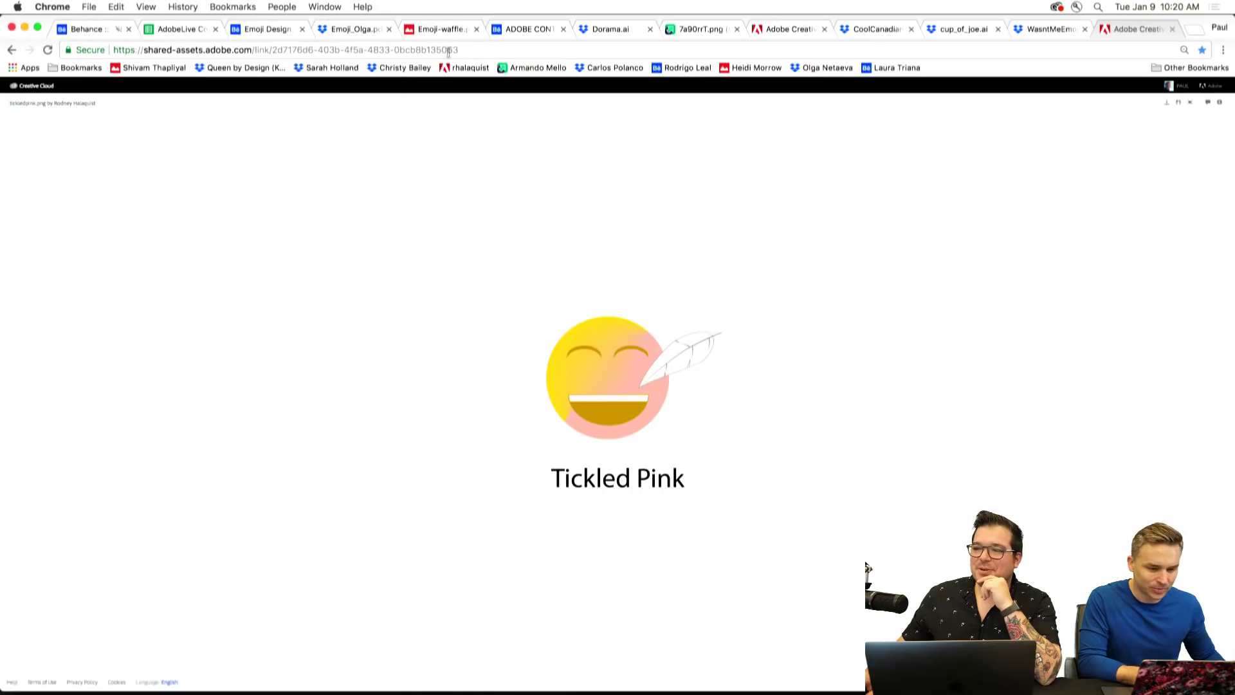
{"action": "left_click", "coordinate": [525, 70]}
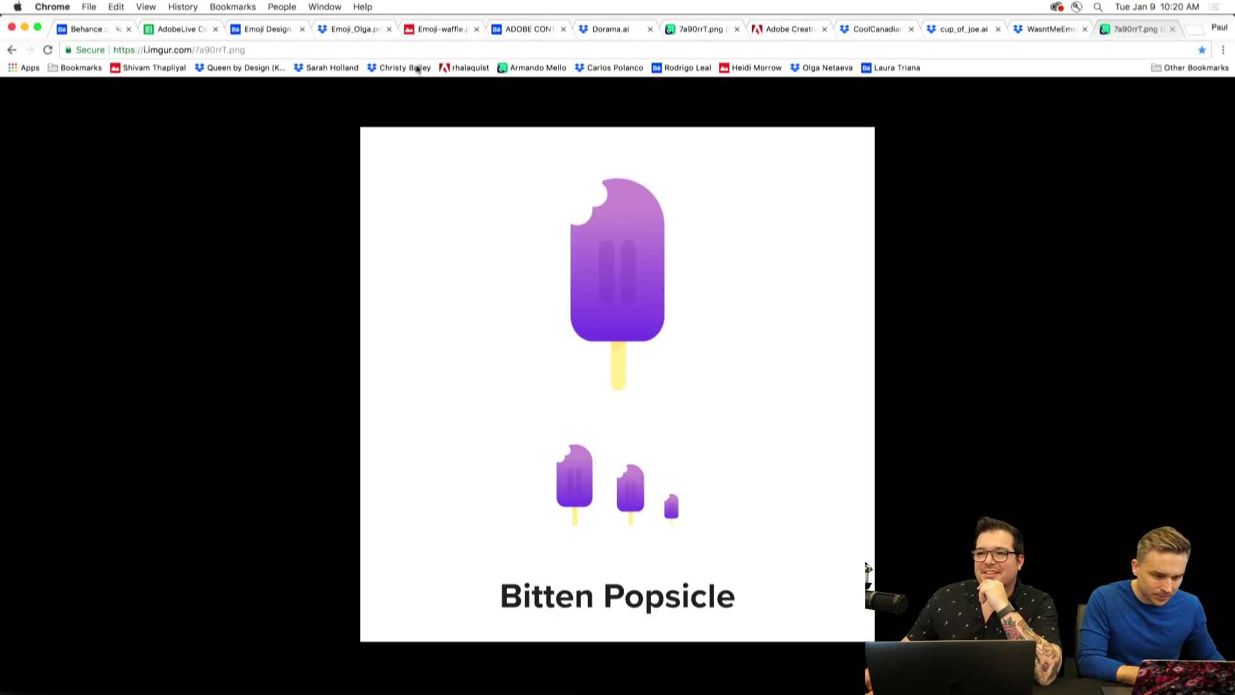
Open the bookmarked Dorama.ai contest entry and examine the doll artwork from its head to its base.
{"action": "left_click", "coordinate": [608, 68]}
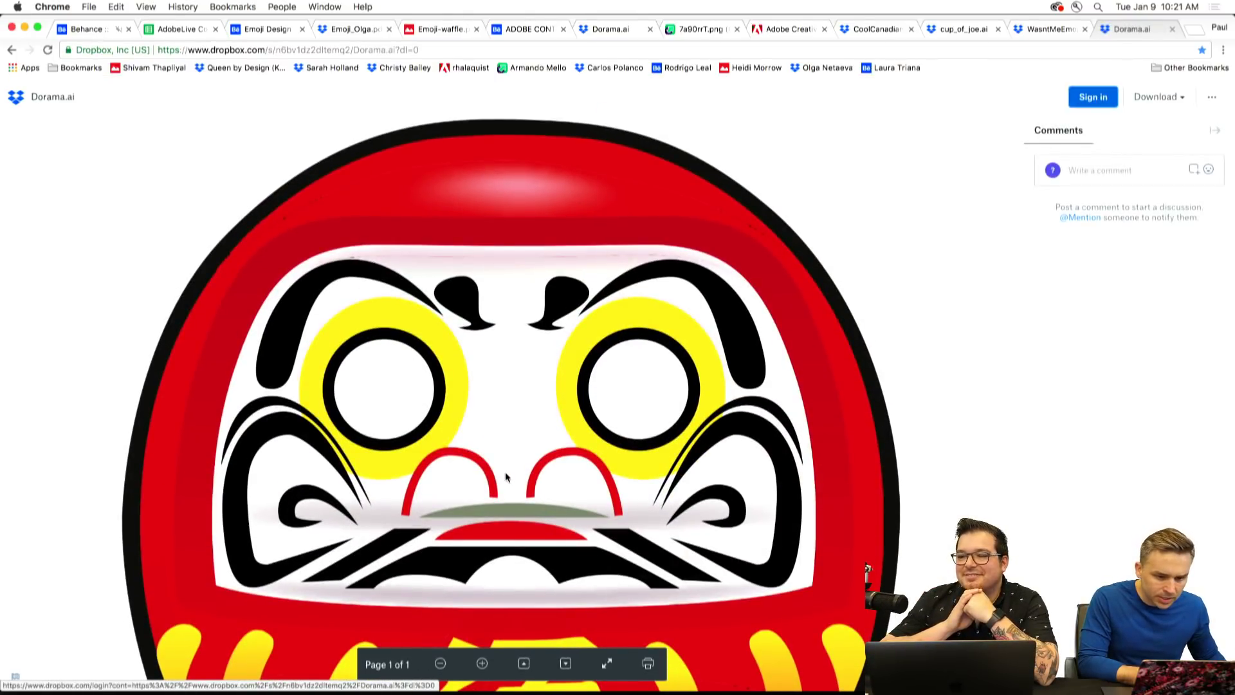
{"action": "scroll", "coordinate": [506, 472], "scroll_direction": "down", "scroll_amount": 5}
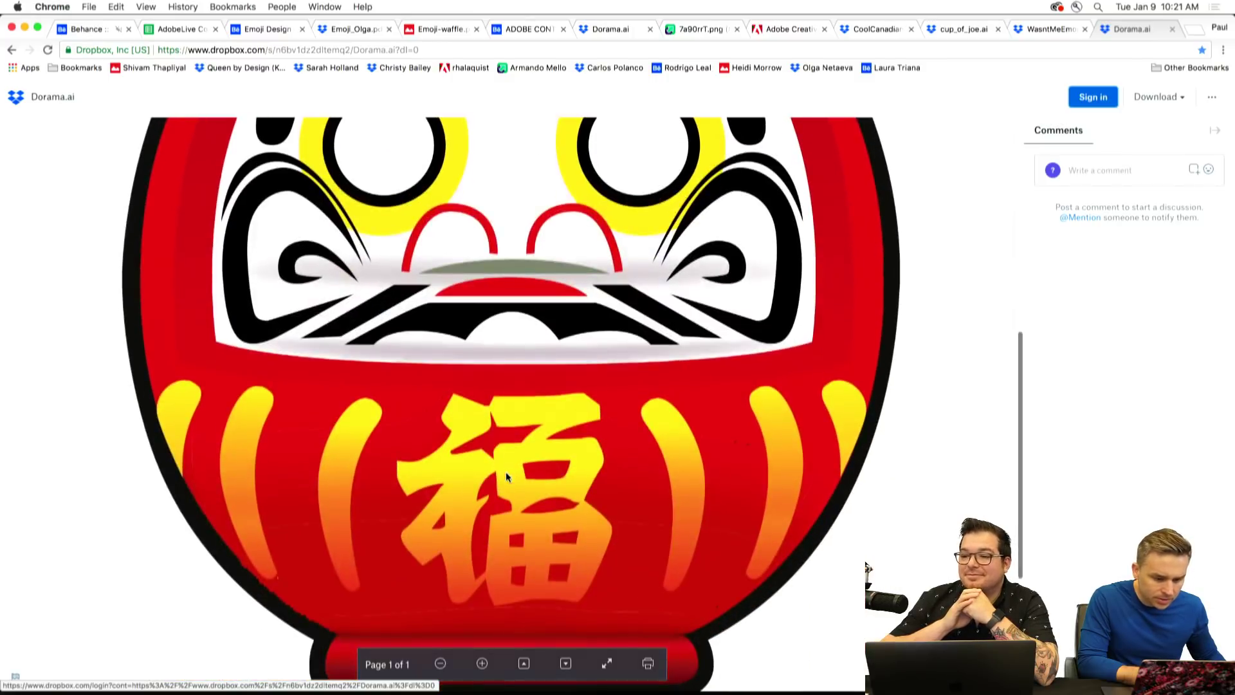
{"action": "scroll", "coordinate": [54, 463], "scroll_direction": "up", "scroll_amount": 3}
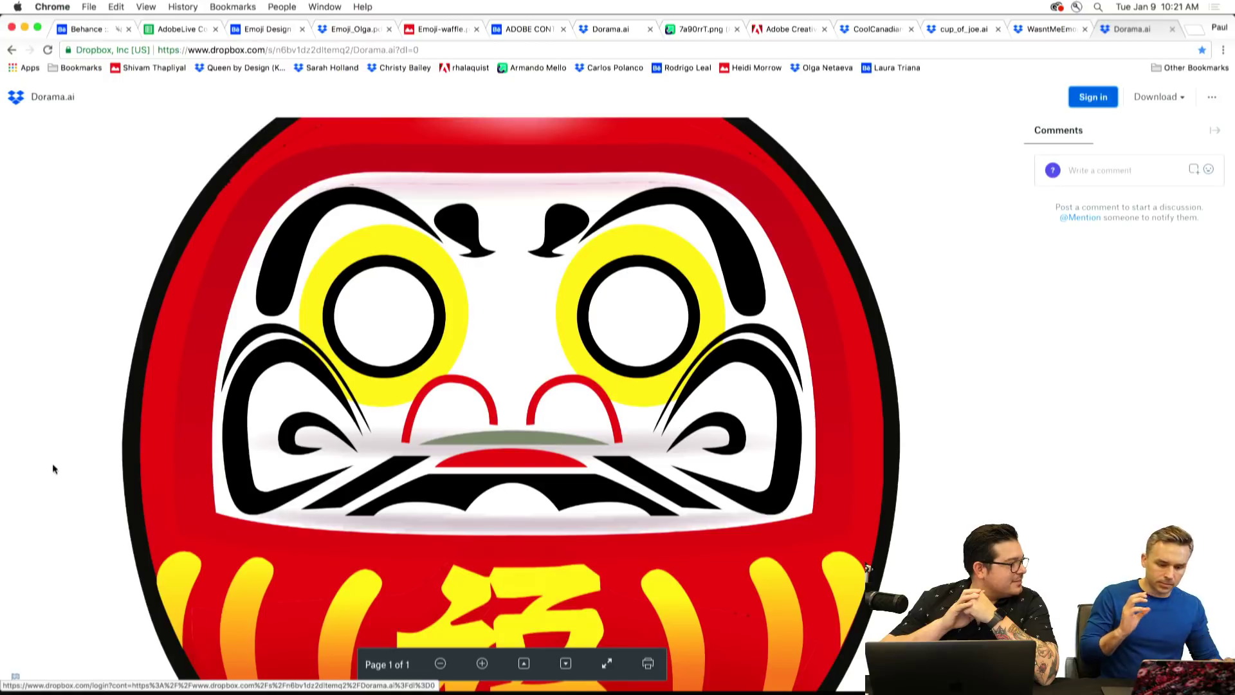
{"action": "scroll", "coordinate": [52, 464], "scroll_direction": "down", "scroll_amount": 4}
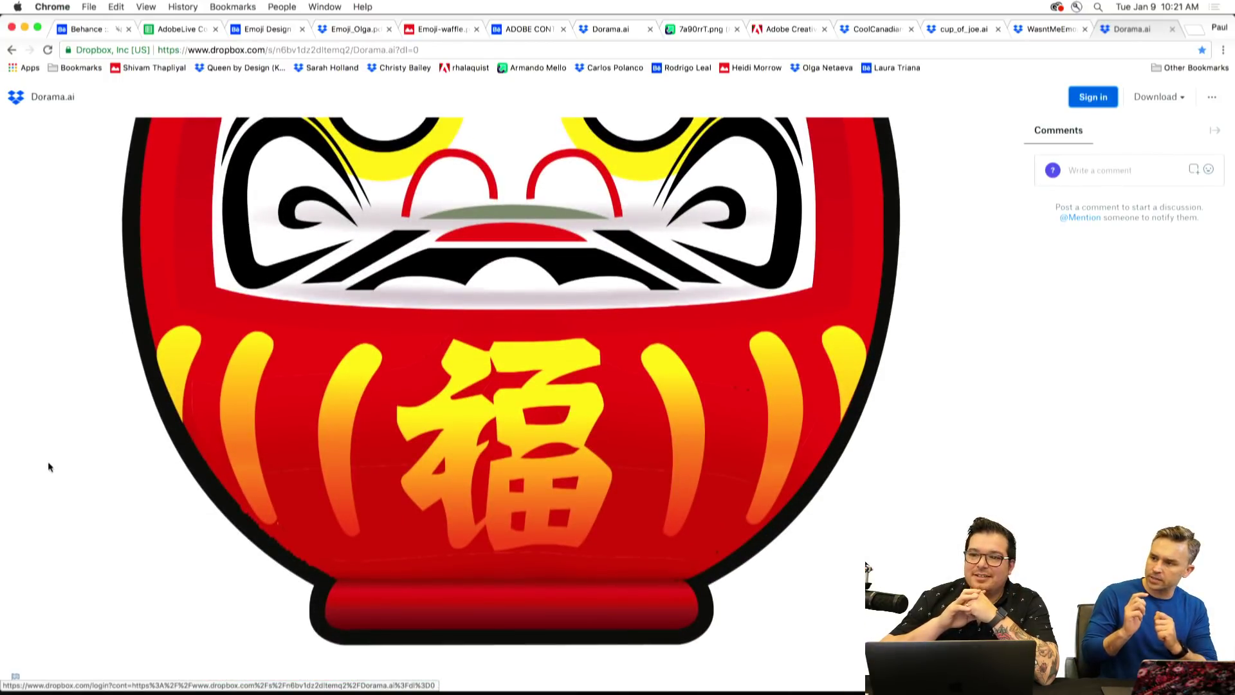
{"action": "scroll", "coordinate": [83, 466], "scroll_direction": "up", "scroll_amount": 7}
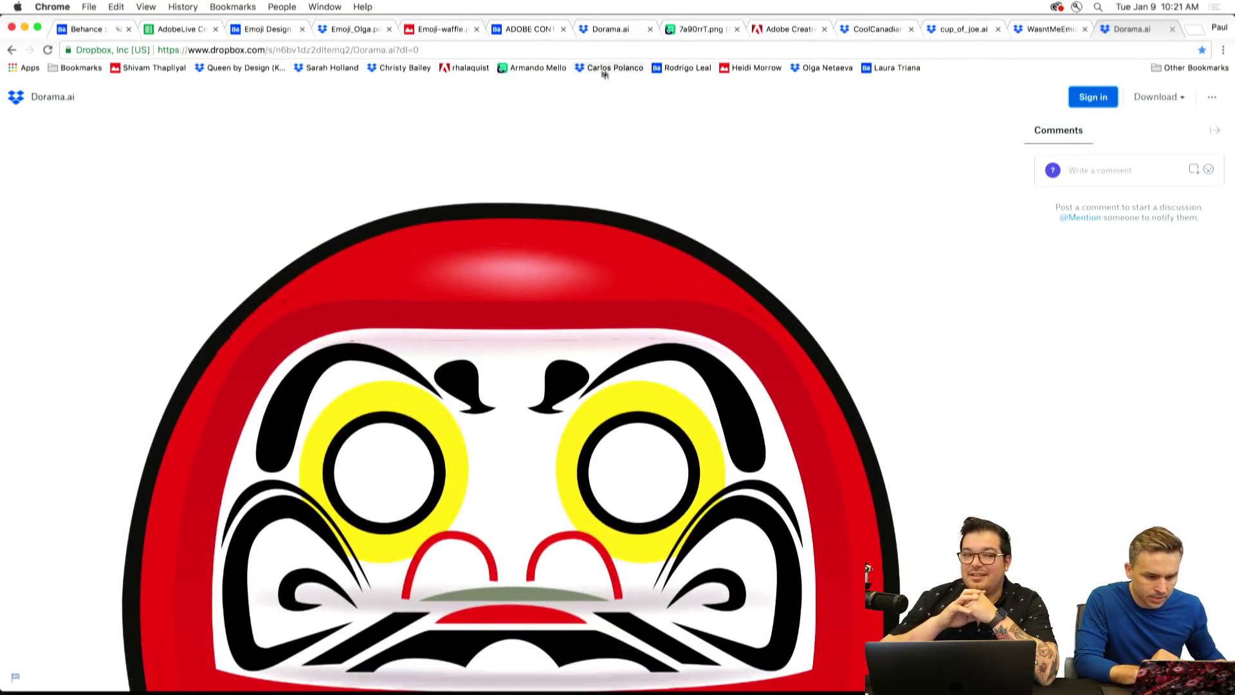
View the bookmarked "Look at my dab!", waffle and "Working mode (design)" emoji entries in turn.
{"action": "left_click", "coordinate": [658, 70]}
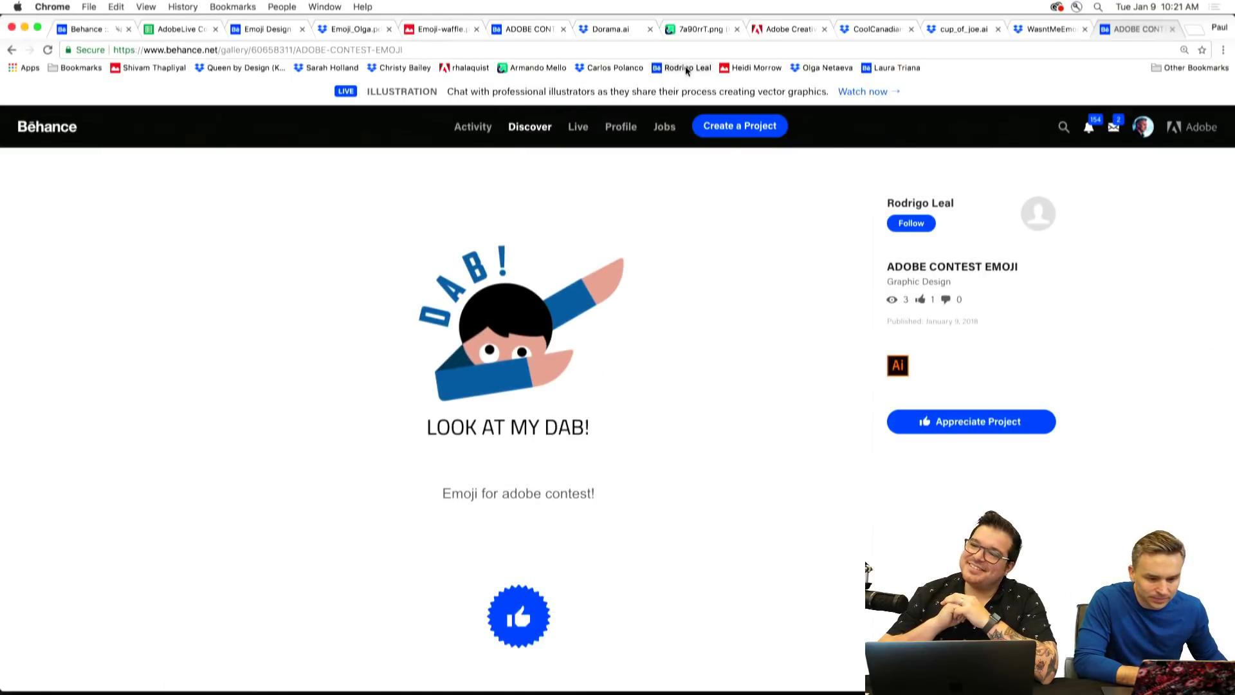
{"action": "left_click", "coordinate": [751, 69]}
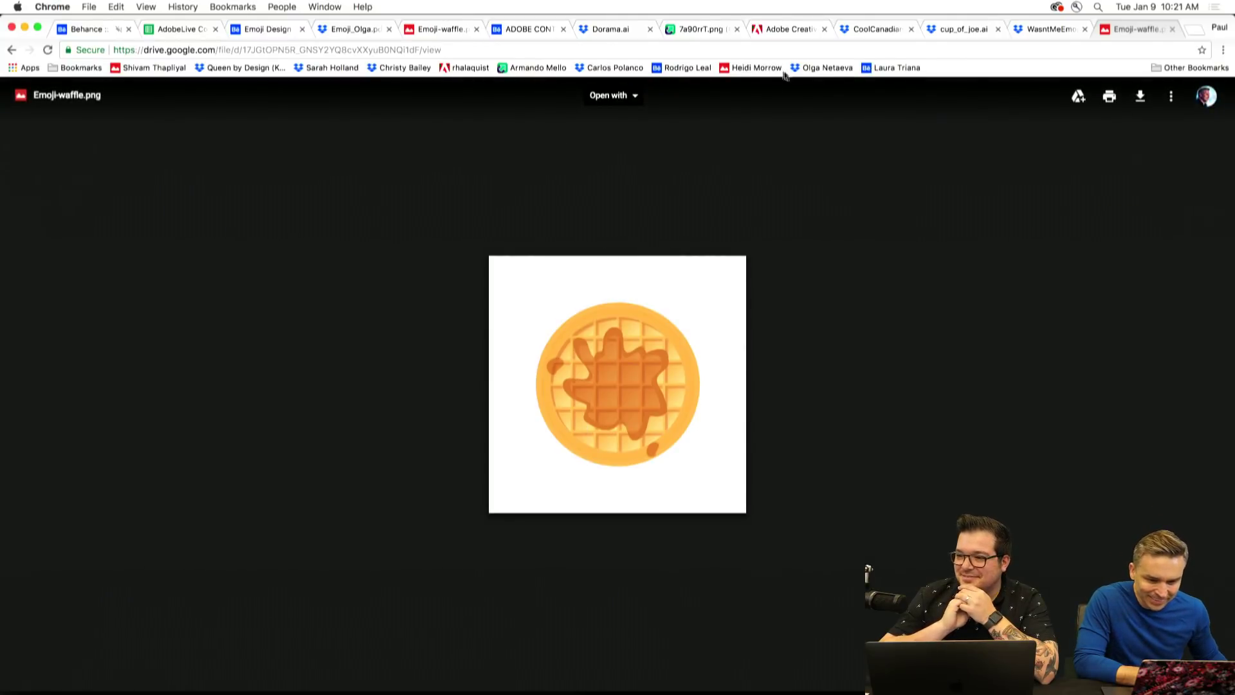
{"action": "left_click", "coordinate": [828, 67]}
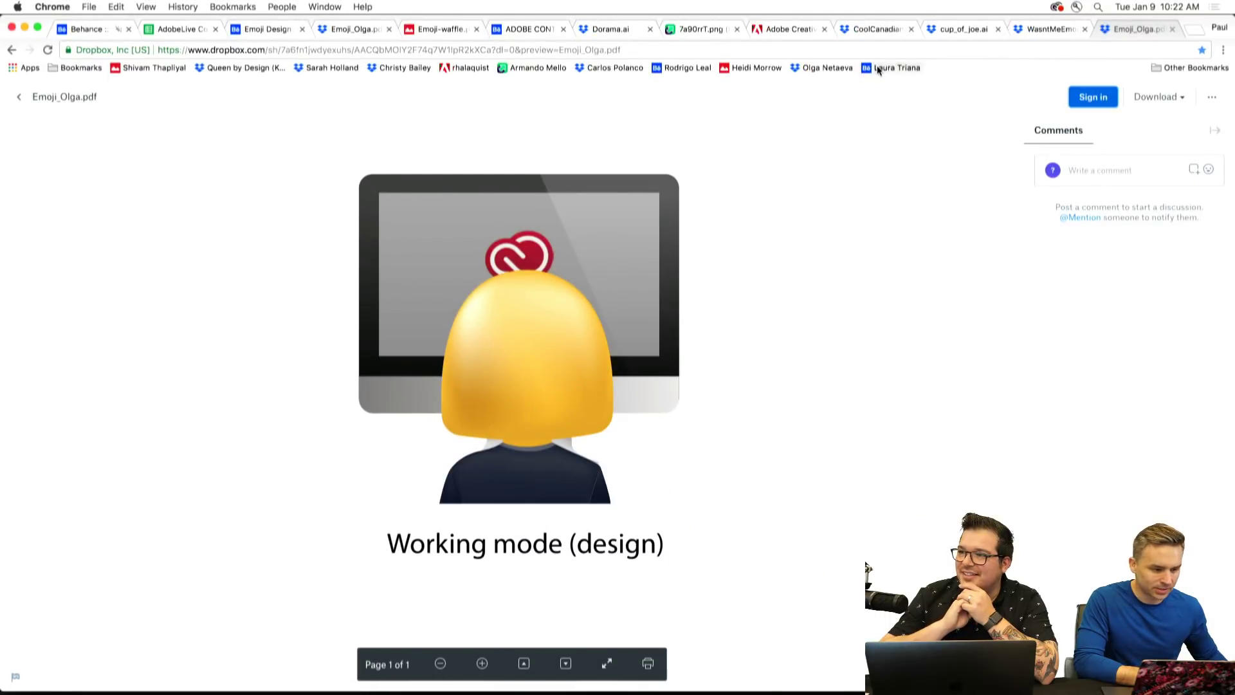
Open the bookmarked Emoji Design - Adobe Live project and look through its emojis down to the ice cream and drumset.
{"action": "left_click", "coordinate": [879, 69]}
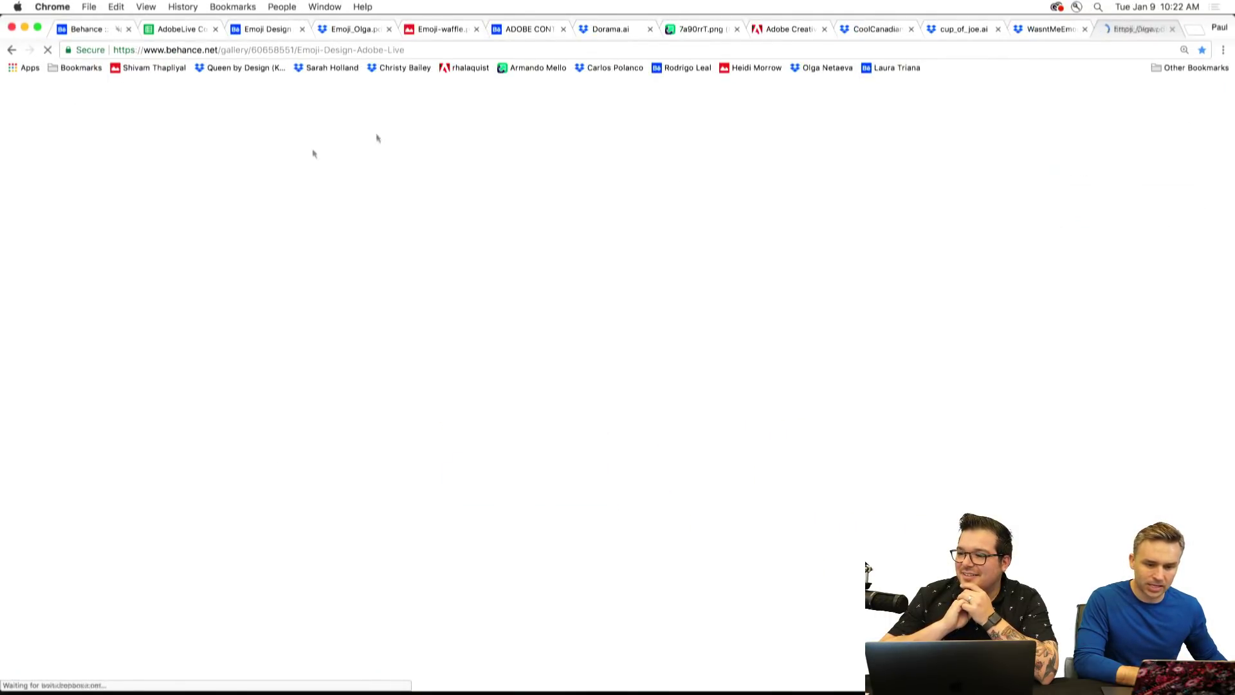
{"action": "scroll", "coordinate": [17, 267], "scroll_direction": "down", "scroll_amount": 3}
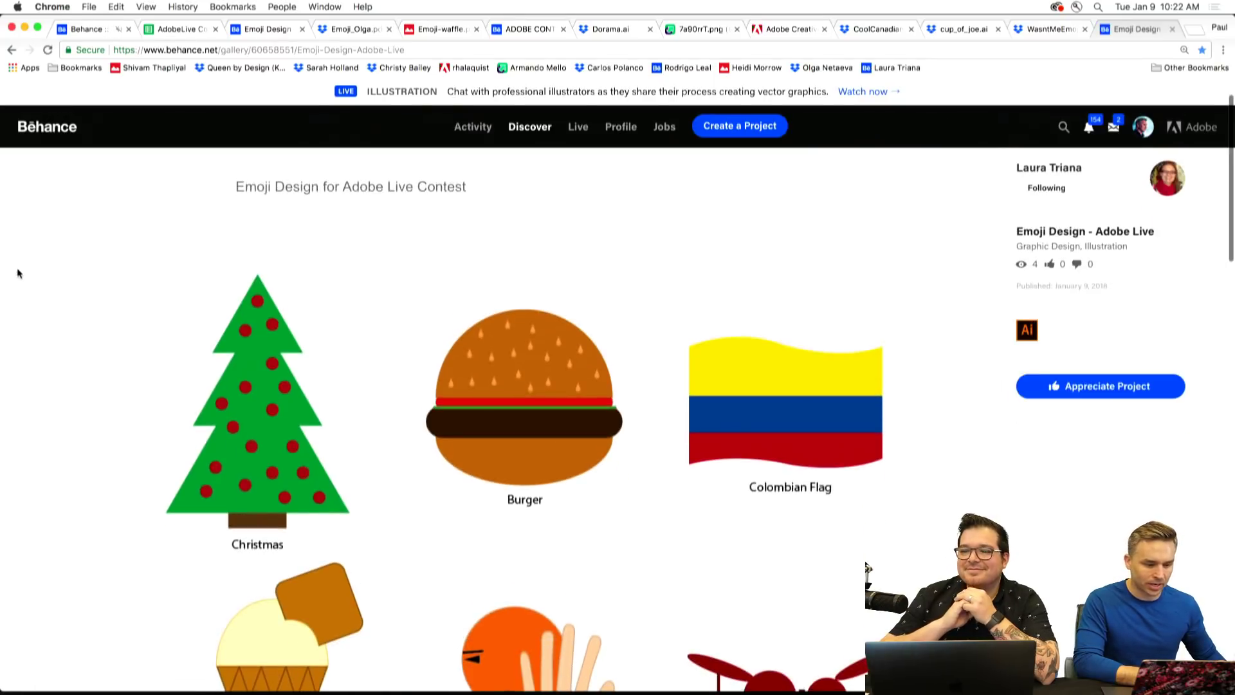
{"action": "scroll", "coordinate": [17, 274], "scroll_direction": "down", "scroll_amount": 2}
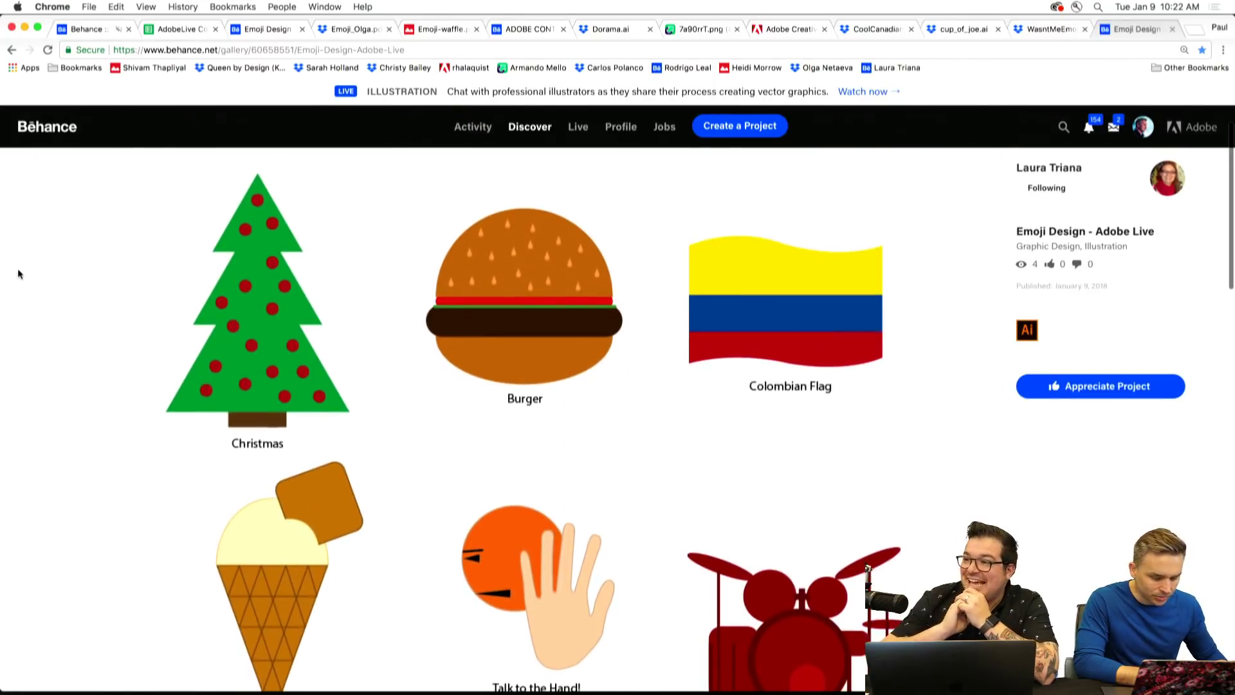
{"action": "scroll", "coordinate": [17, 273], "scroll_direction": "down", "scroll_amount": 1}
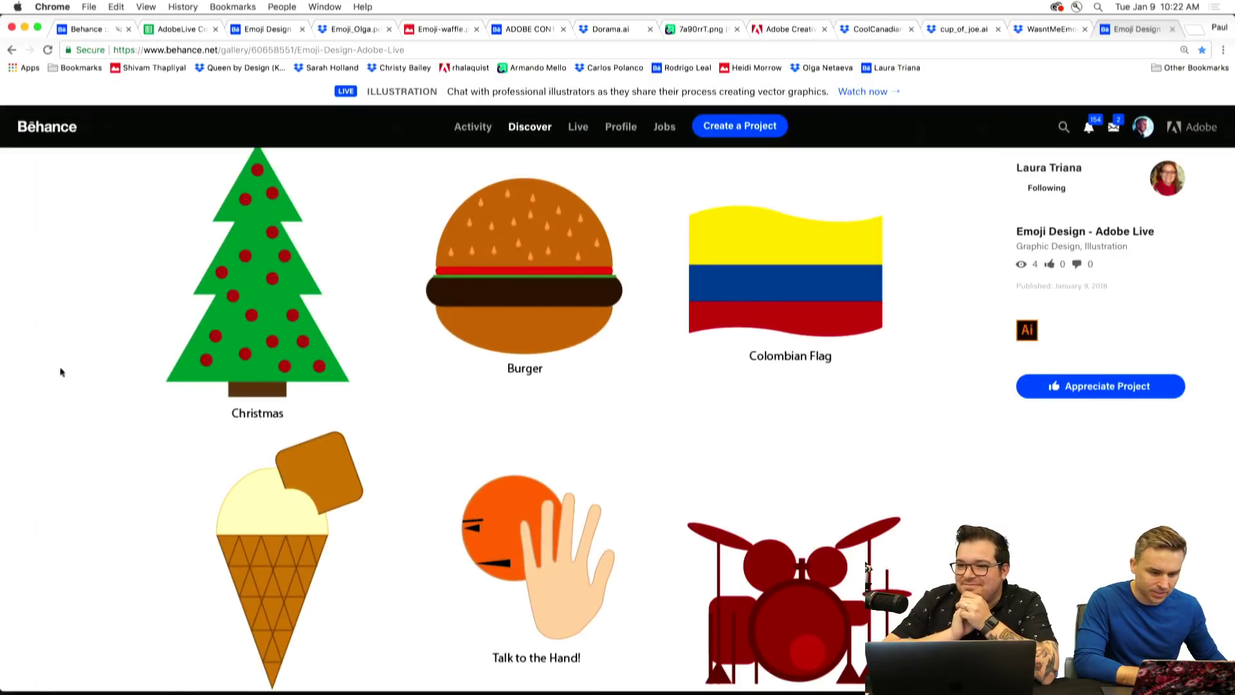
{"action": "scroll", "coordinate": [57, 372], "scroll_direction": "down", "scroll_amount": 7}
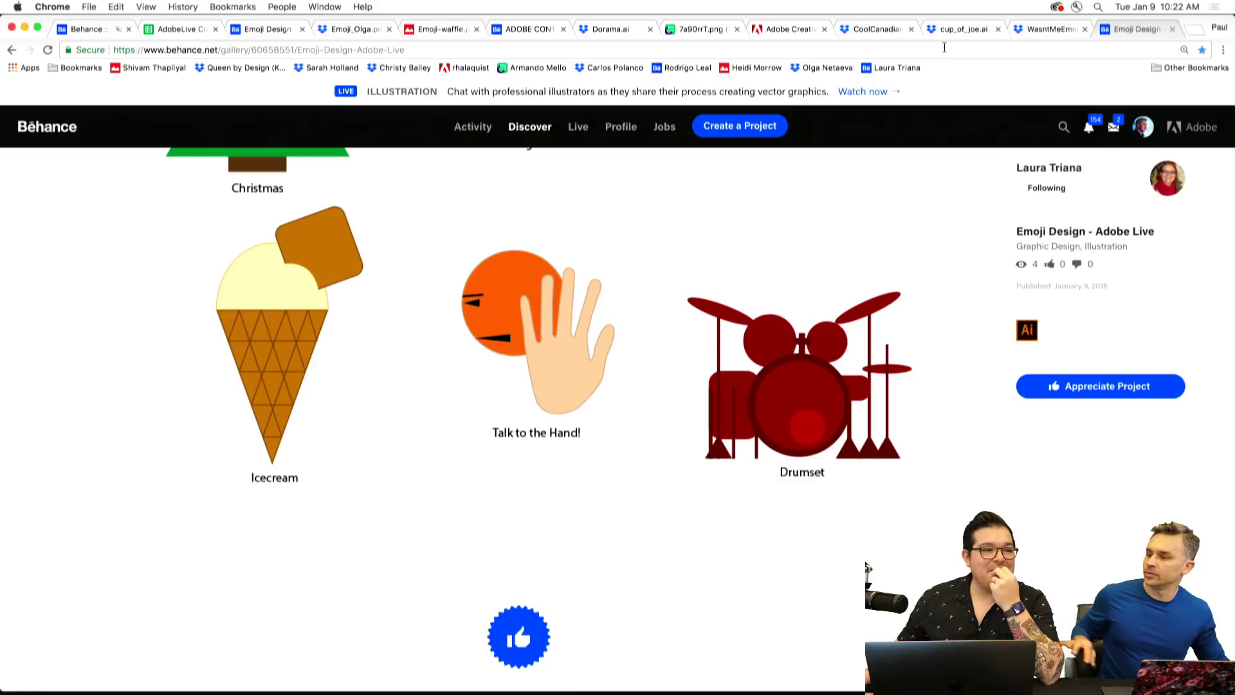
Revisit the open contest entries from the last one back to the first, and switch to cityscape.ai in Illustrator.
{"action": "left_click", "coordinate": [1036, 29]}
{"action": "left_click", "coordinate": [963, 30]}
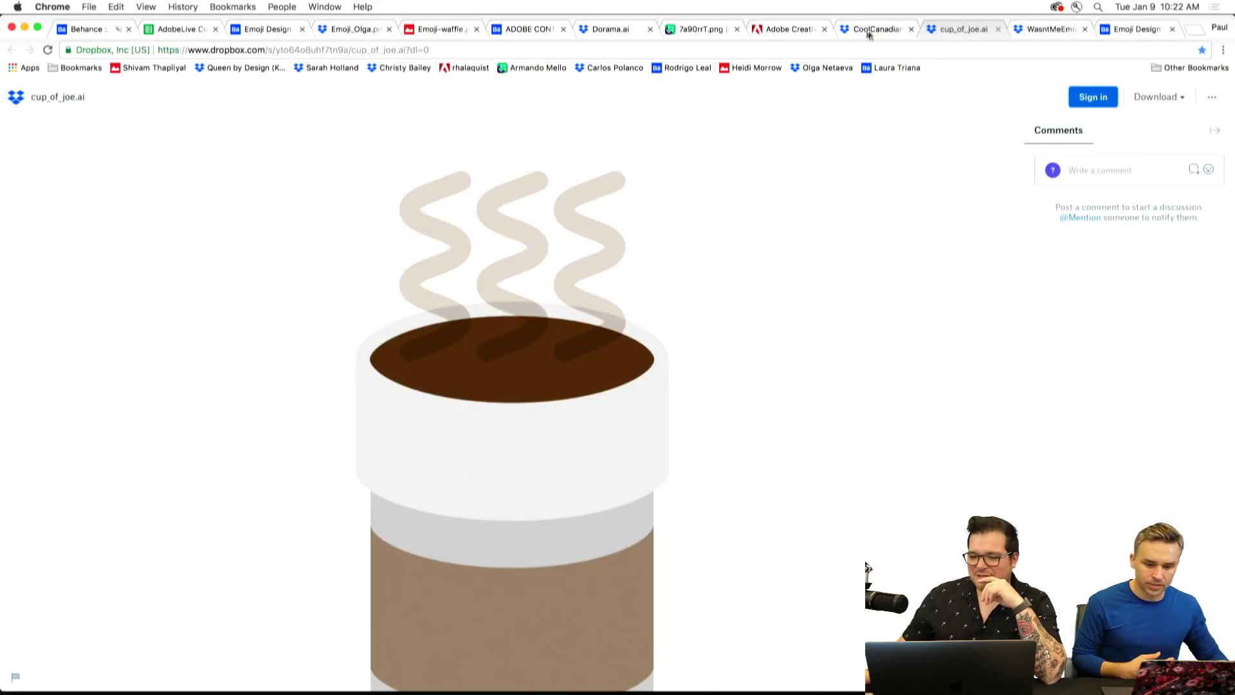
{"action": "left_click", "coordinate": [863, 30]}
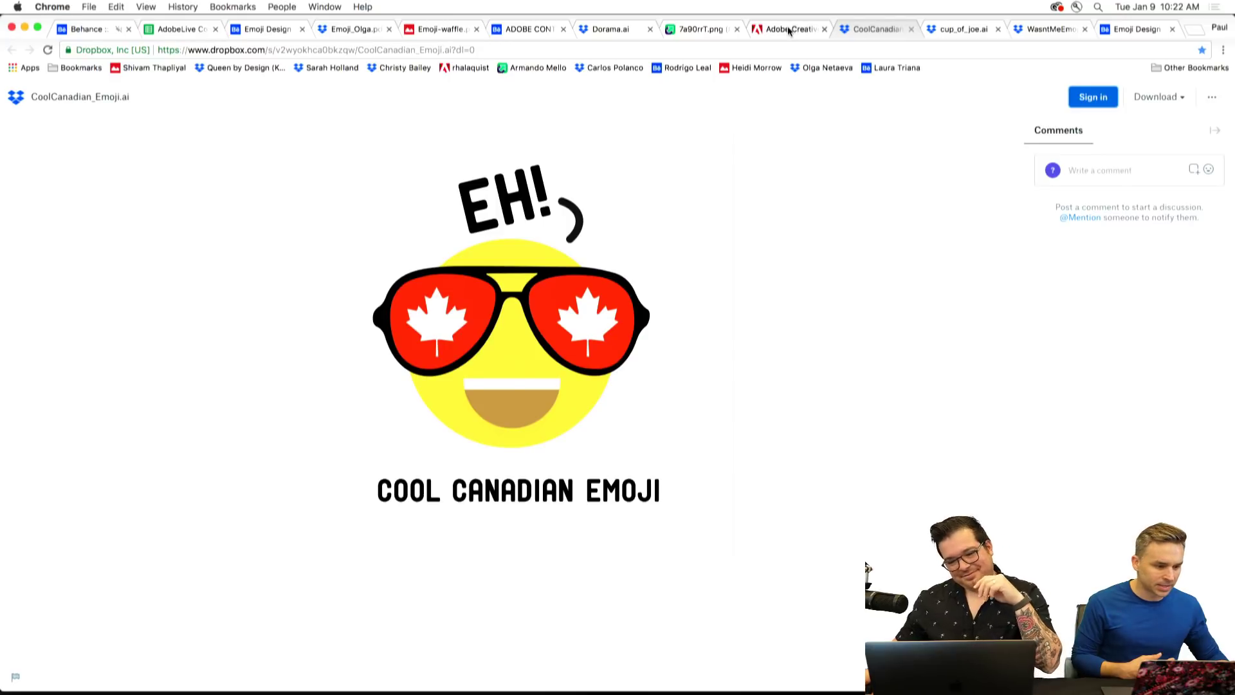
{"action": "left_click", "coordinate": [789, 30]}
{"action": "left_click", "coordinate": [685, 29]}
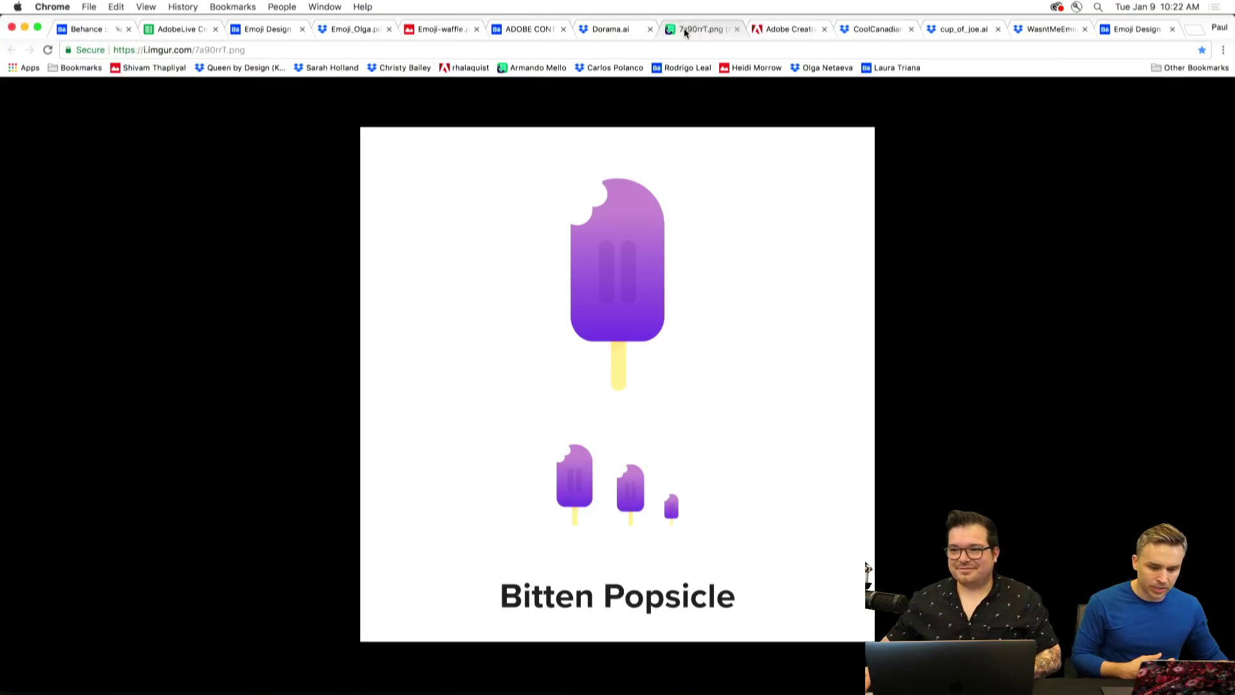
{"action": "left_click", "coordinate": [596, 31]}
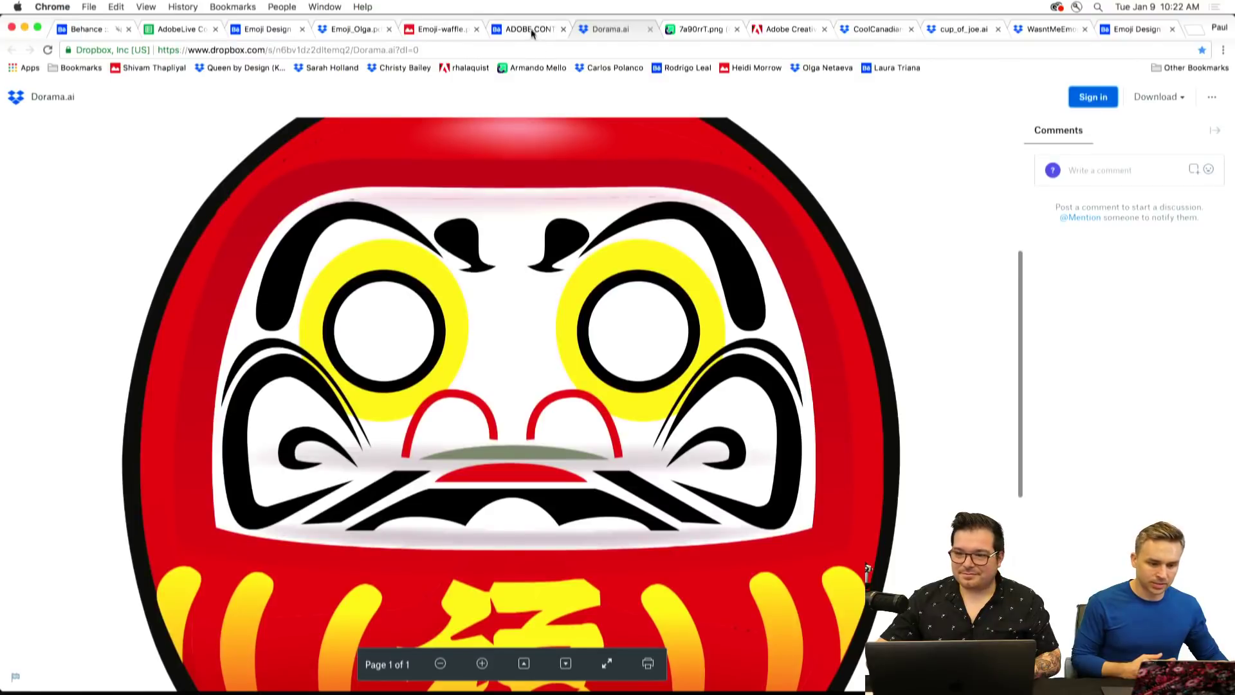
{"action": "left_click", "coordinate": [531, 29]}
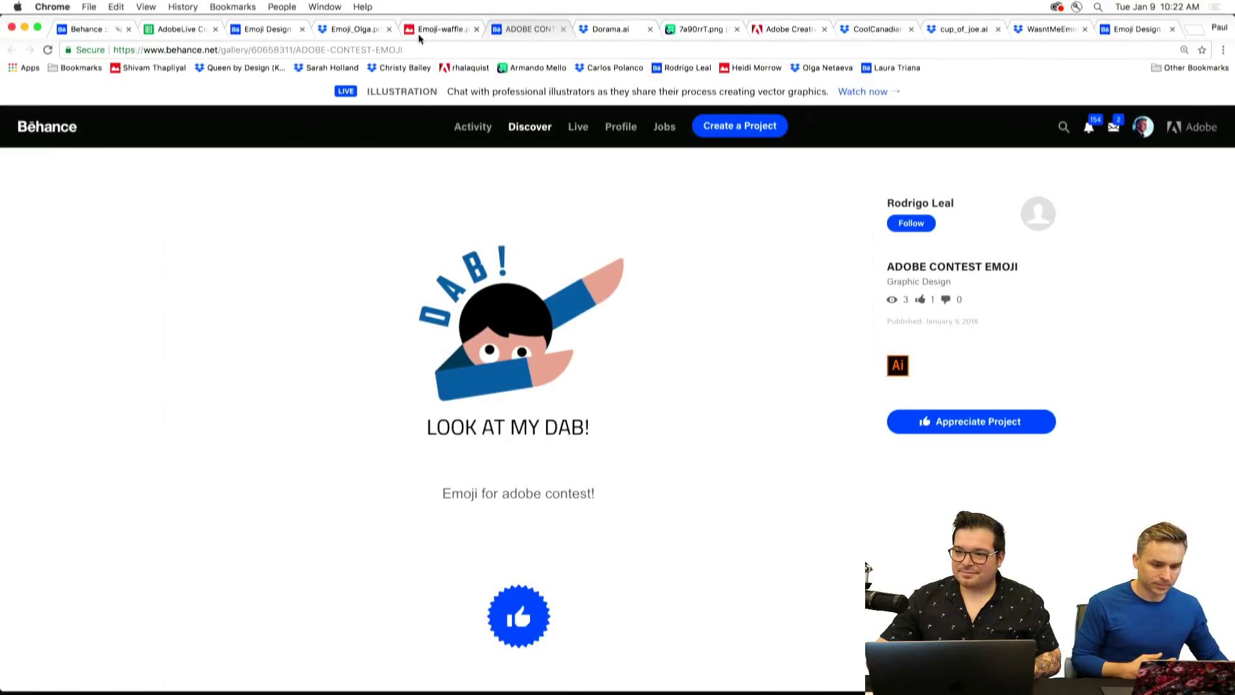
{"action": "left_click", "coordinate": [418, 32]}
{"action": "left_click", "coordinate": [346, 31]}
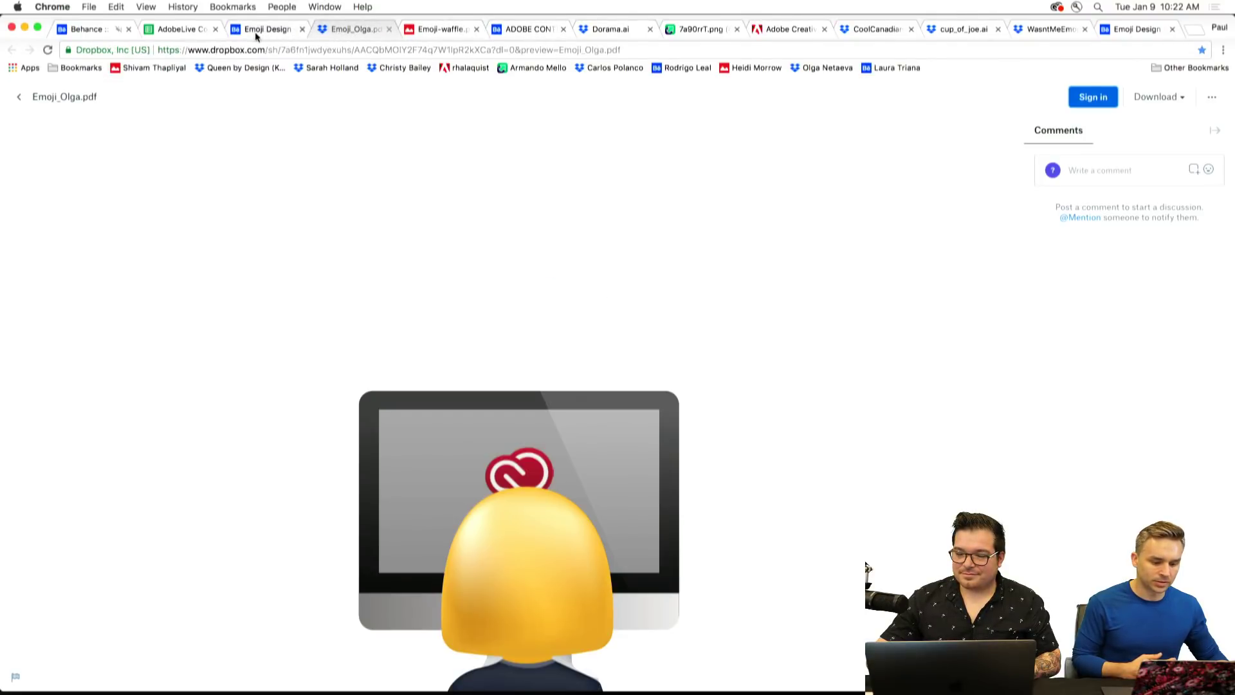
{"action": "left_click", "coordinate": [254, 32]}
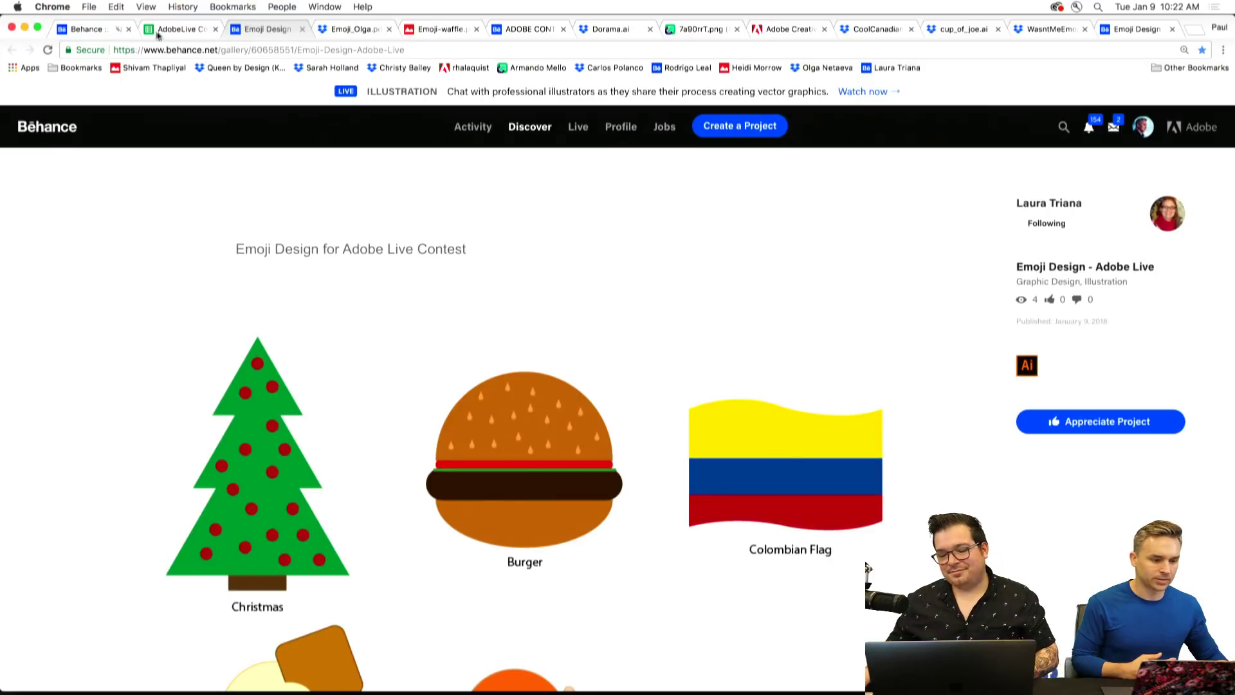
{"action": "left_click", "coordinate": [161, 32]}
{"action": "left_click", "coordinate": [236, 29]}
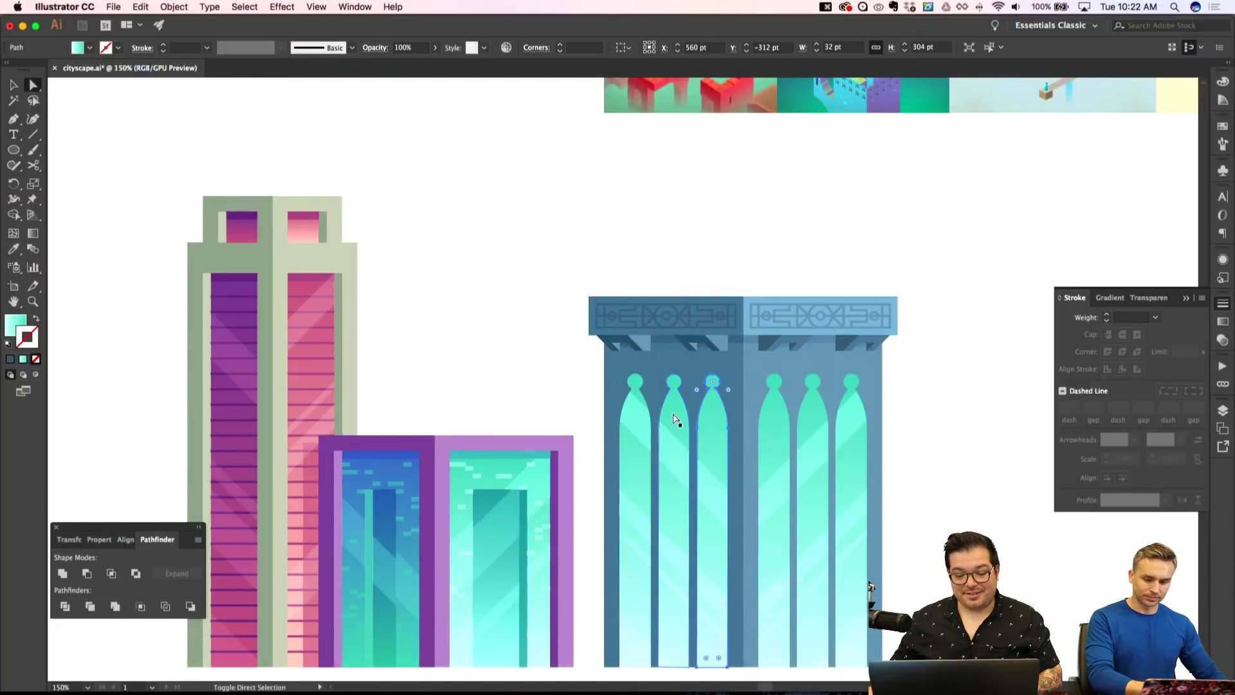
Recolor the three spire windows on the blue tower's darker face with the blue-to-teal gradient sampled from the purple building's darker window.
{"action": "left_click", "coordinate": [674, 420], "text": "shift"}
{"action": "left_click", "coordinate": [634, 450], "text": "shift"}
{"action": "key", "text": "i"}
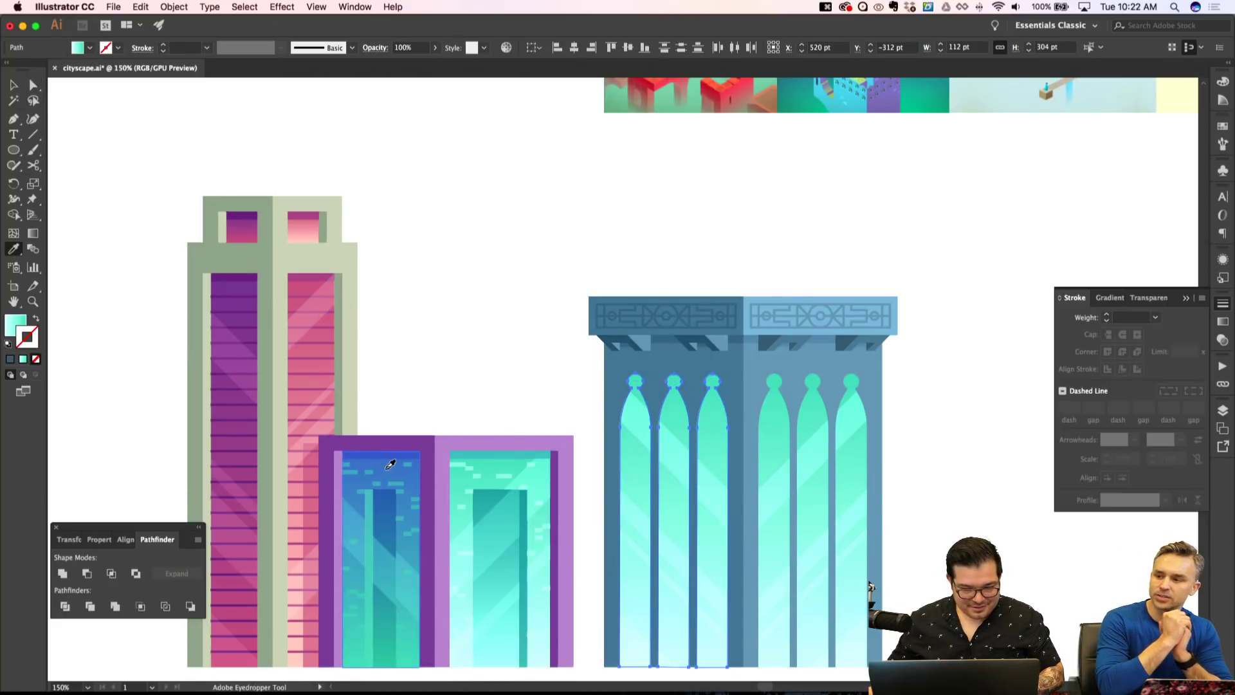
{"action": "left_click", "coordinate": [386, 462]}
{"action": "key", "text": "super+shift+a"}
Inspect the blue tower's recolored spire windows and darker wall up close, and clear the selection.
{"action": "key", "text": "a"}
{"action": "left_click", "coordinate": [662, 363]}
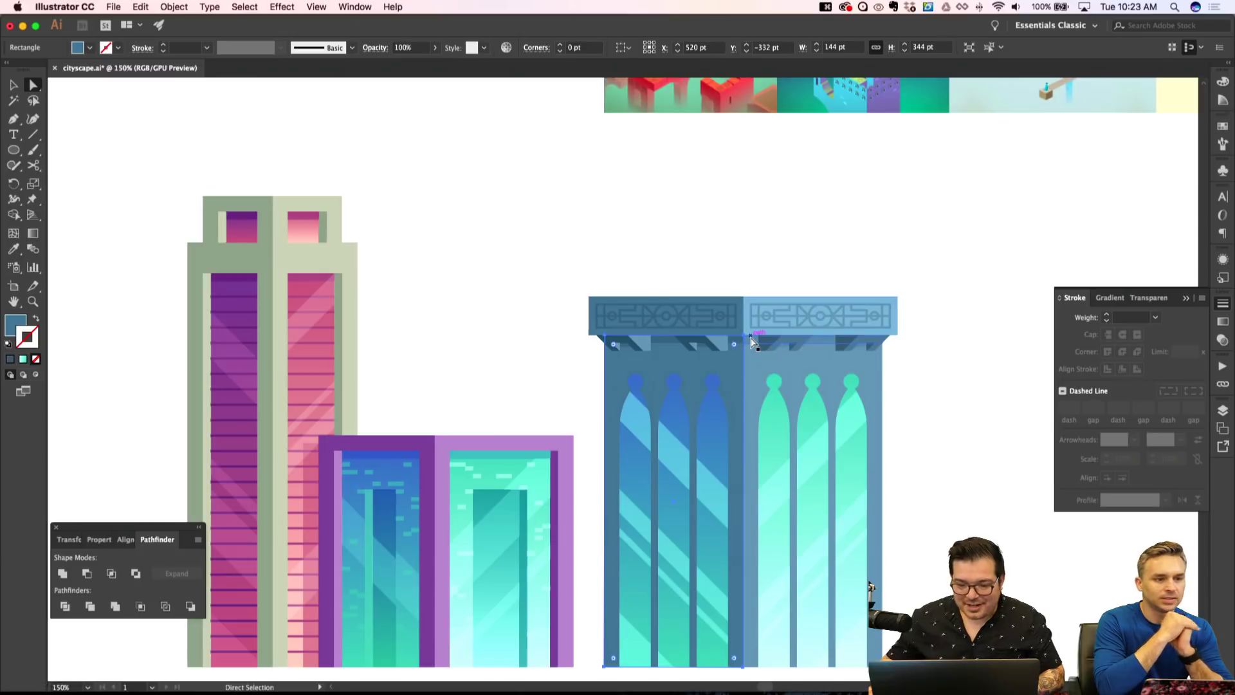
{"action": "key", "text": "super+equal"}
{"action": "key", "text": "super+equal"}
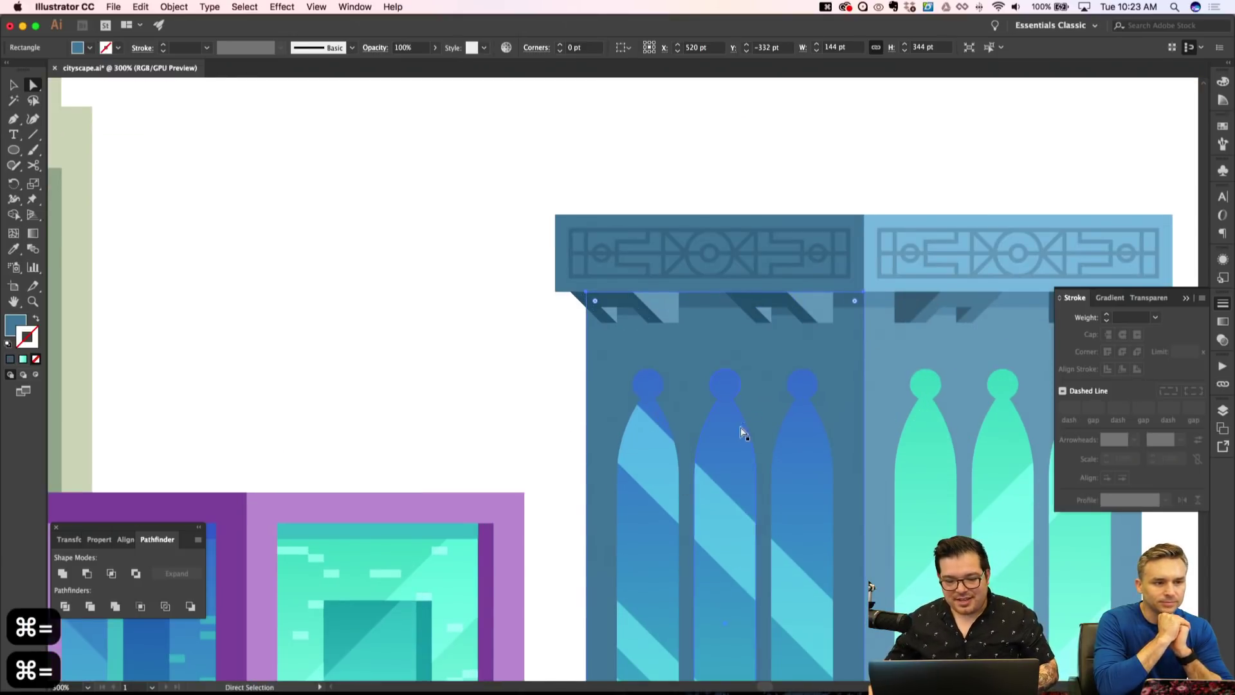
{"action": "scroll", "coordinate": [740, 418], "scroll_direction": "down", "scroll_amount": 5}
{"action": "scroll", "coordinate": [740, 418], "scroll_direction": "right", "scroll_amount": 2}
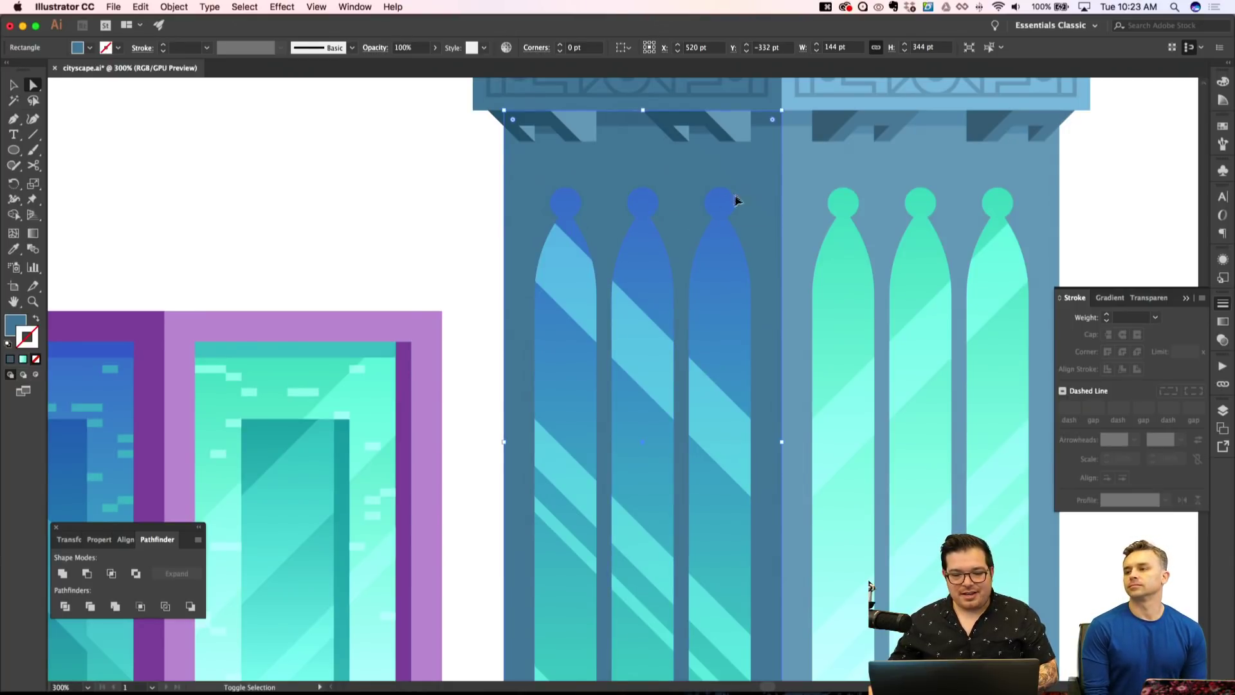
{"action": "key", "text": "shift+super+a"}
{"action": "key", "text": "v"}
{"action": "double_click", "coordinate": [836, 310]}
{"action": "left_click", "coordinate": [830, 310]}
{"action": "key", "text": "Escape"}
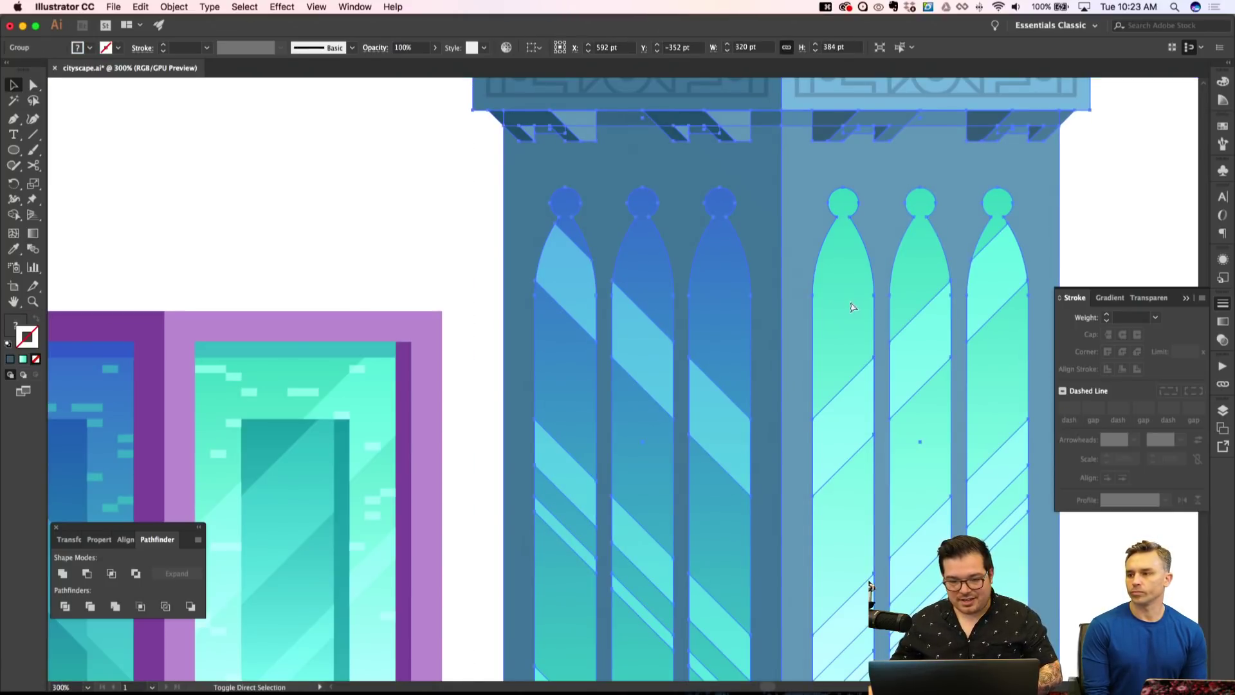
Recolor the three spire windows on the blue tower's lighter face with the pink gradient sampled from the green tower's lighter window.
{"action": "key", "text": "shift+super+a"}
{"action": "key", "text": "a"}
{"action": "left_click", "coordinate": [870, 283]}
{"action": "left_click", "coordinate": [916, 296], "text": "shift"}
{"action": "left_click", "coordinate": [991, 322], "text": "shift"}
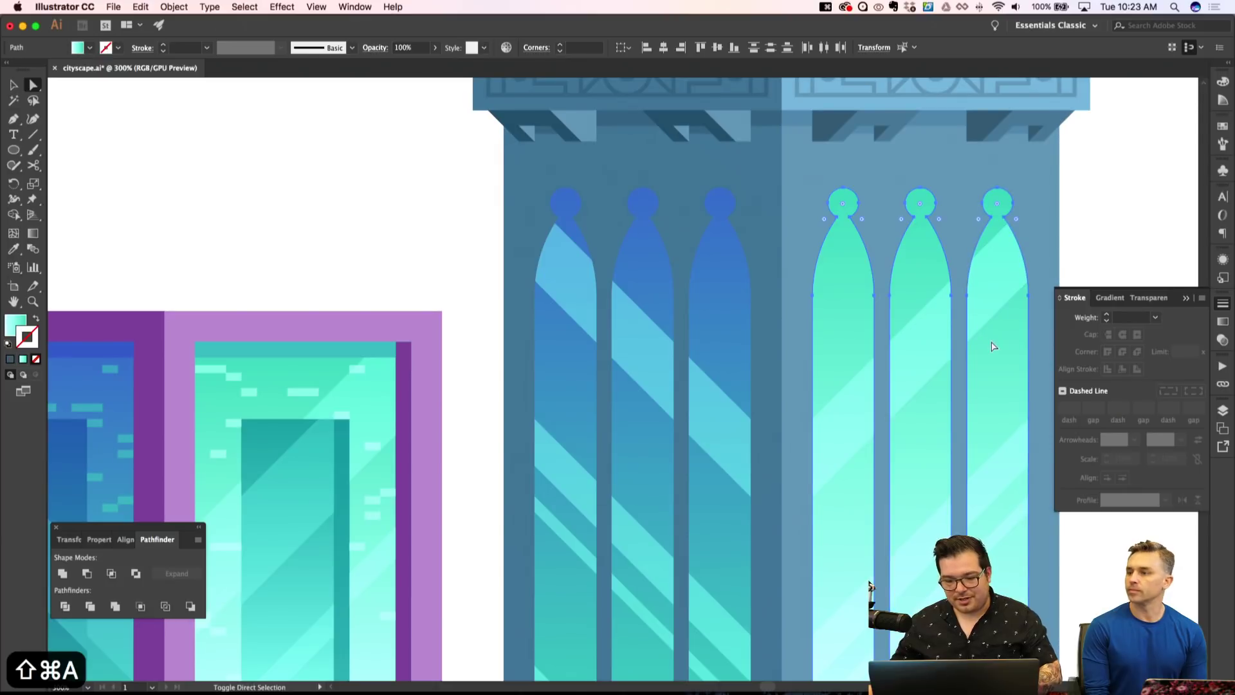
{"action": "key", "text": "super+minus"}
{"action": "scroll", "coordinate": [579, 258], "scroll_direction": "left", "scroll_amount": 5}
{"action": "key", "text": "i"}
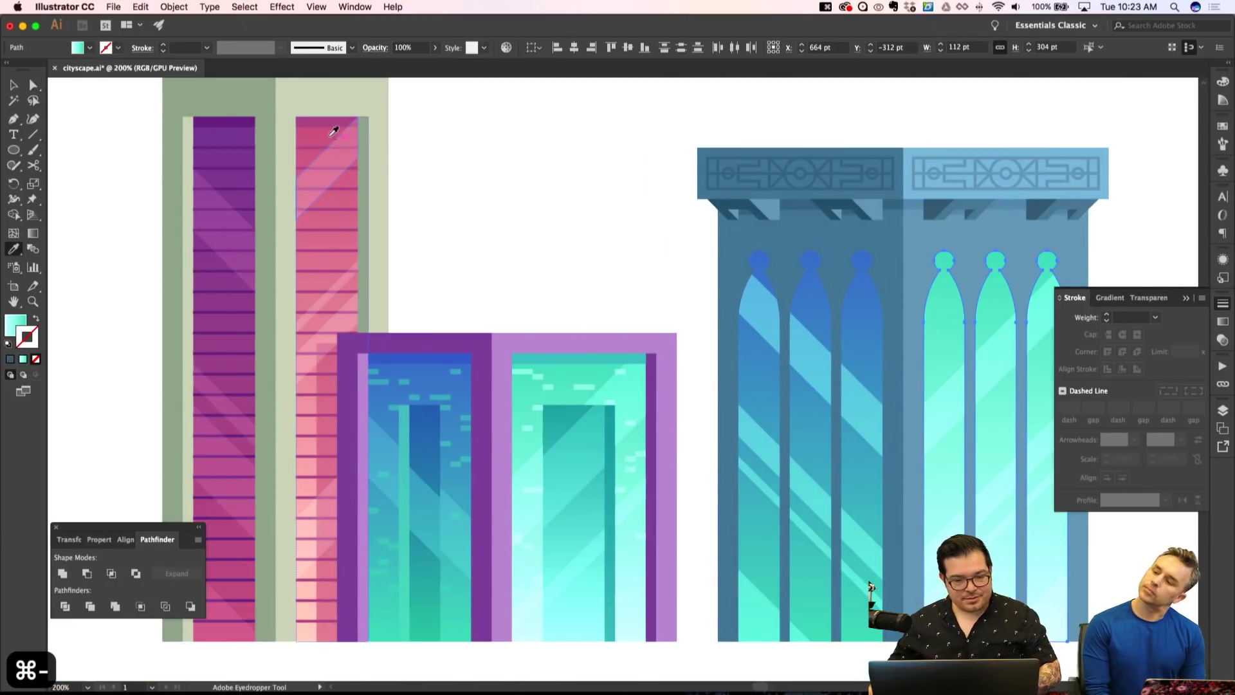
{"action": "left_click", "coordinate": [339, 133]}
{"action": "scroll", "coordinate": [578, 204], "scroll_direction": "right", "scroll_amount": 5}
{"action": "key", "text": "shift+super+a"}
Recolor the three spire windows on the blue tower's darker face with the purple-to-magenta gradient sampled from the green tower's darker window.
{"action": "scroll", "coordinate": [580, 207], "scroll_direction": "right", "scroll_amount": 1}
{"action": "key", "text": "a"}
{"action": "left_click", "coordinate": [662, 268]}
{"action": "left_click", "coordinate": [611, 414], "text": "shift"}
{"action": "left_click", "coordinate": [551, 386], "text": "shift"}
{"action": "key", "text": "i"}
{"action": "scroll", "coordinate": [365, 234], "scroll_direction": "left", "scroll_amount": 10}
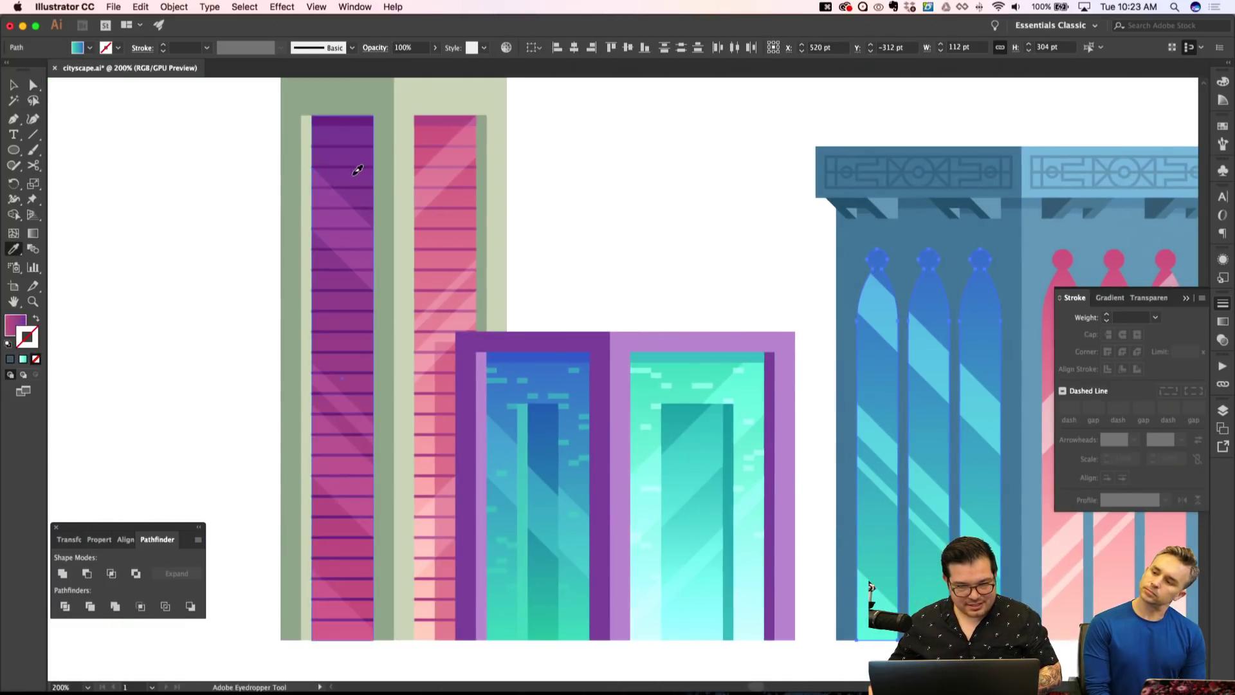
{"action": "left_click", "coordinate": [357, 169]}
{"action": "key", "text": "shift+super+a"}
{"action": "scroll", "coordinate": [639, 220], "scroll_direction": "right", "scroll_amount": 5}
{"action": "key", "text": "super+minus"}
{"action": "key", "text": "super+minus"}
{"action": "key", "text": "super+minus"}
{"action": "key", "text": "super+apostrophe"}
{"action": "key", "text": "super+apostrophe"}
{"action": "key", "text": "super+equal"}
{"action": "key", "text": "super+equal"}
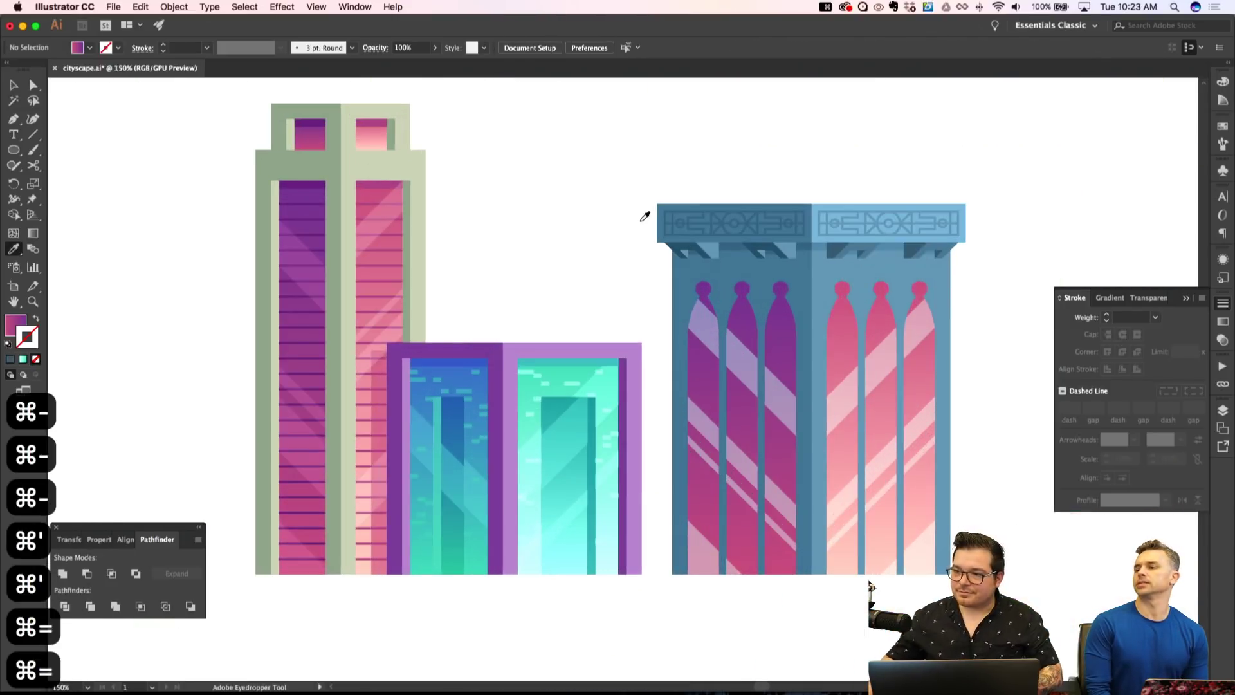
Check the group opacity of the reflection streaks on the green tower's lighter window.
{"action": "key", "text": "v"}
{"action": "left_click", "coordinate": [849, 411]}
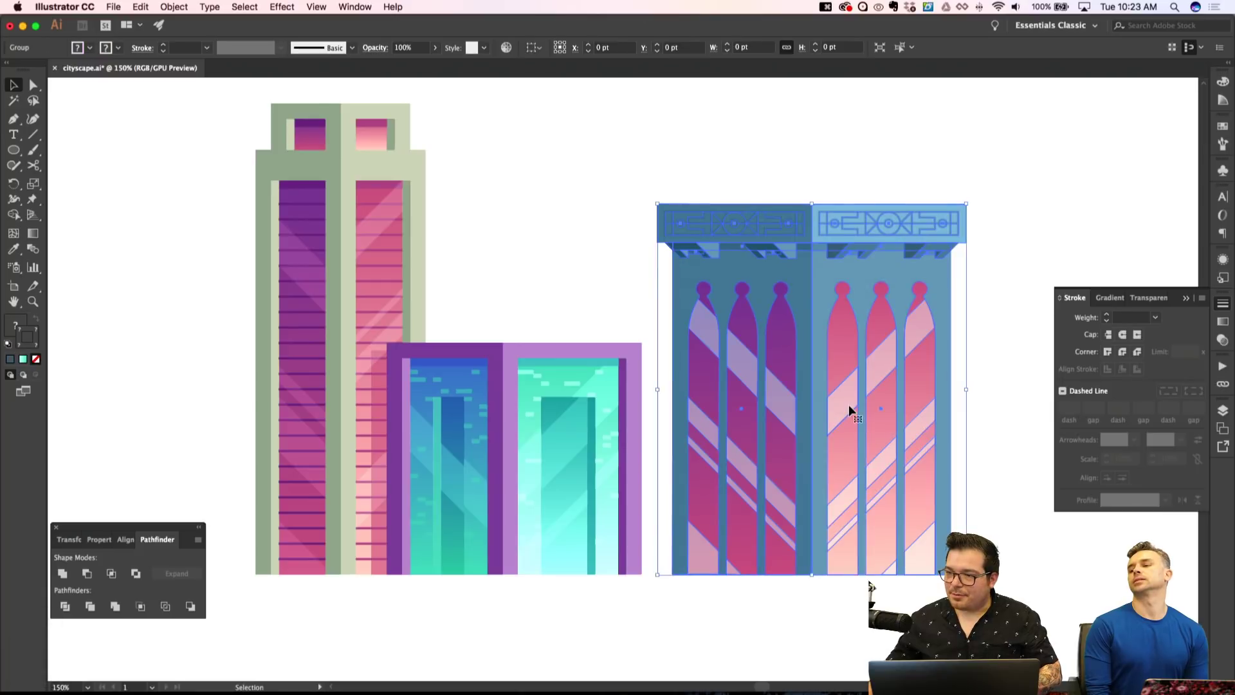
{"action": "double_click", "coordinate": [844, 408]}
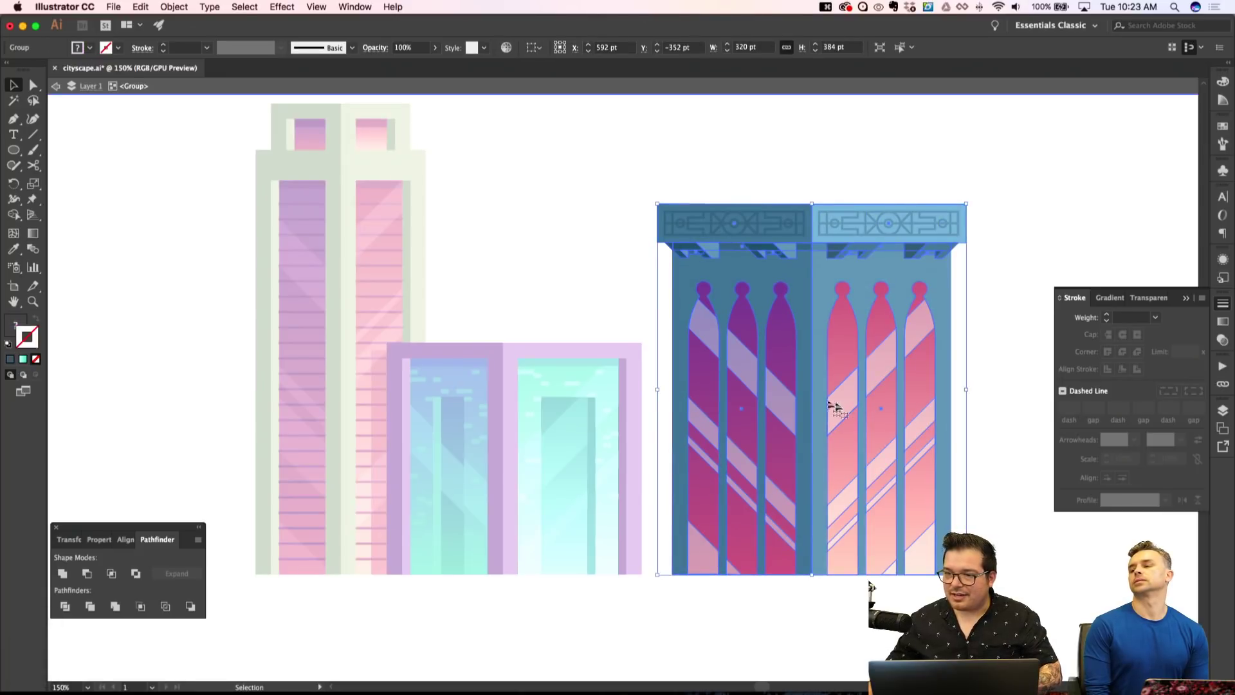
{"action": "key", "text": "Escape"}
{"action": "key", "text": "shift+super+a"}
{"action": "key", "text": "a"}
{"action": "left_click", "coordinate": [384, 218]}
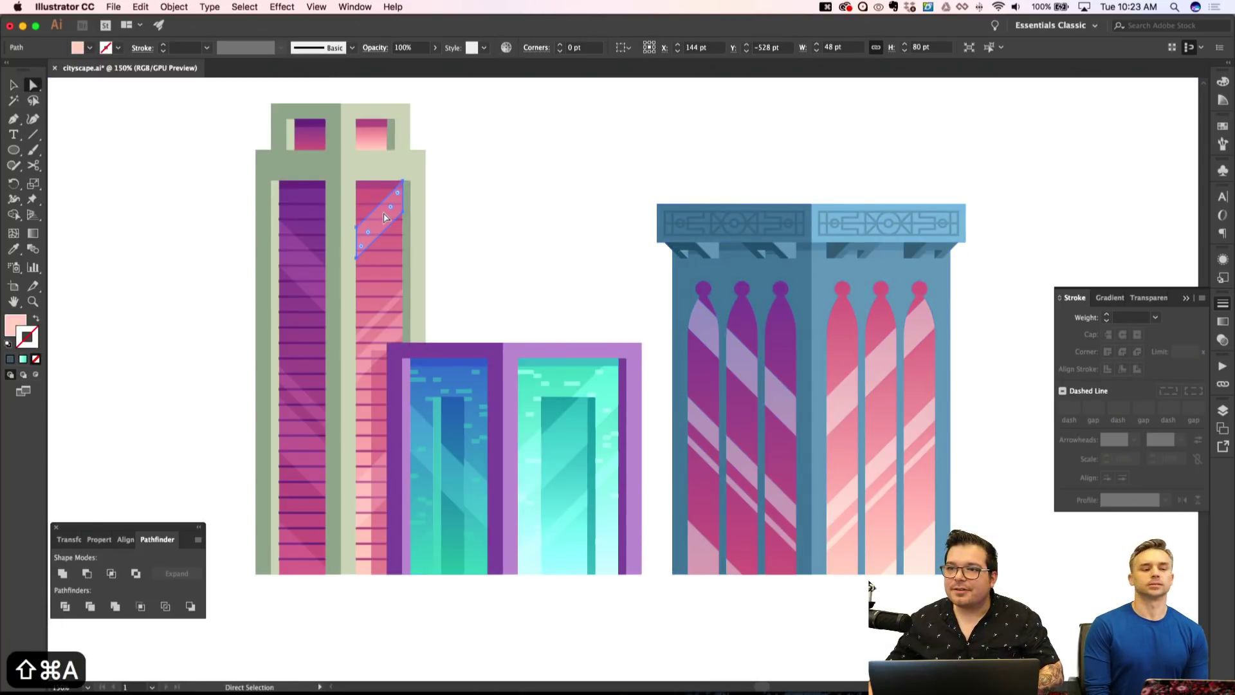
{"action": "key", "text": "v"}
{"action": "double_click", "coordinate": [383, 218]}
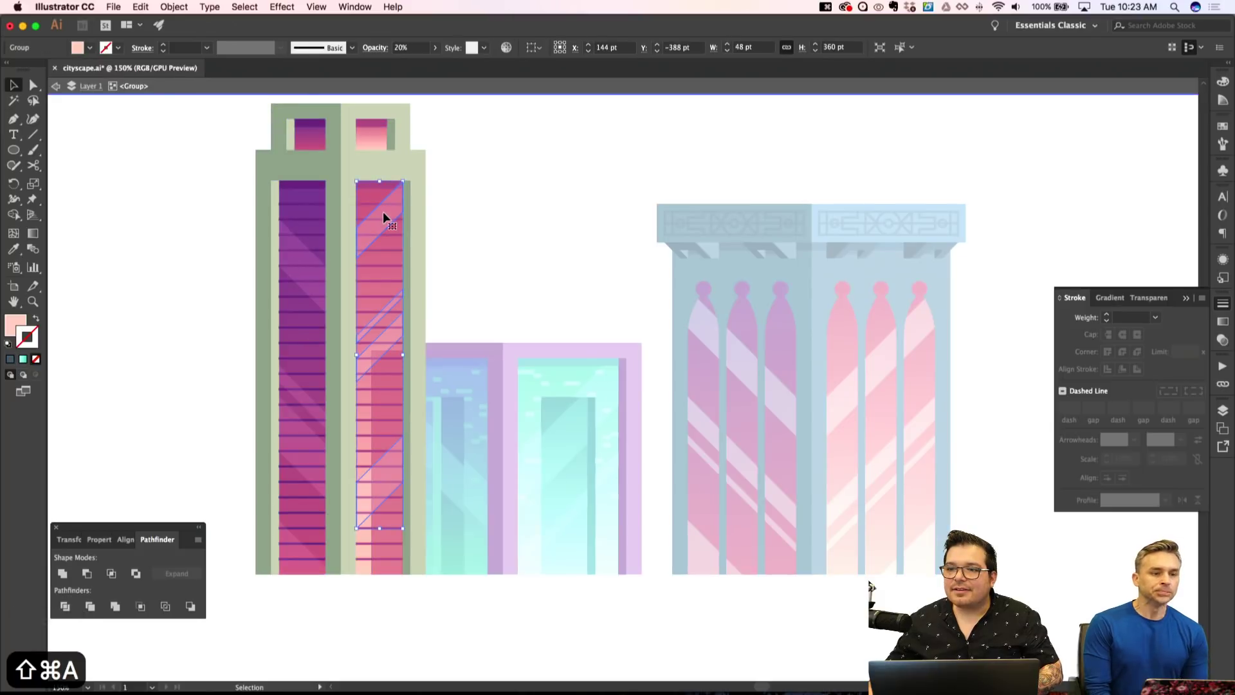
{"action": "key", "text": "super"}
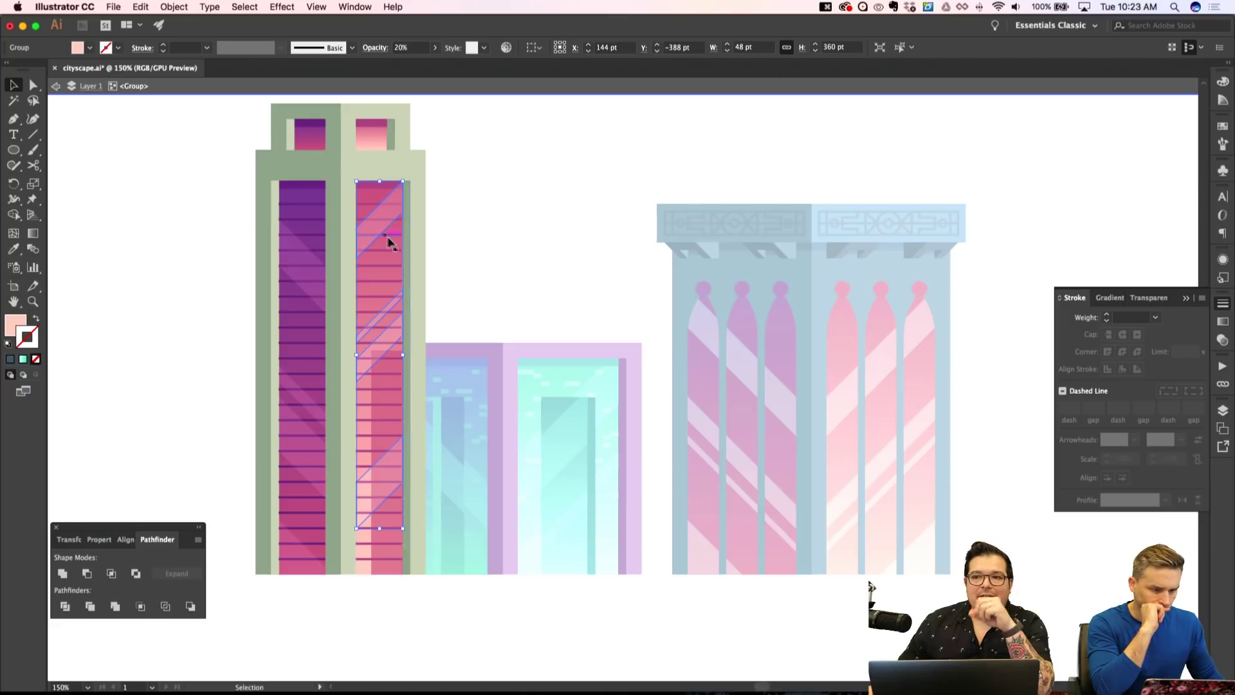
{"action": "key", "text": "Escape"}
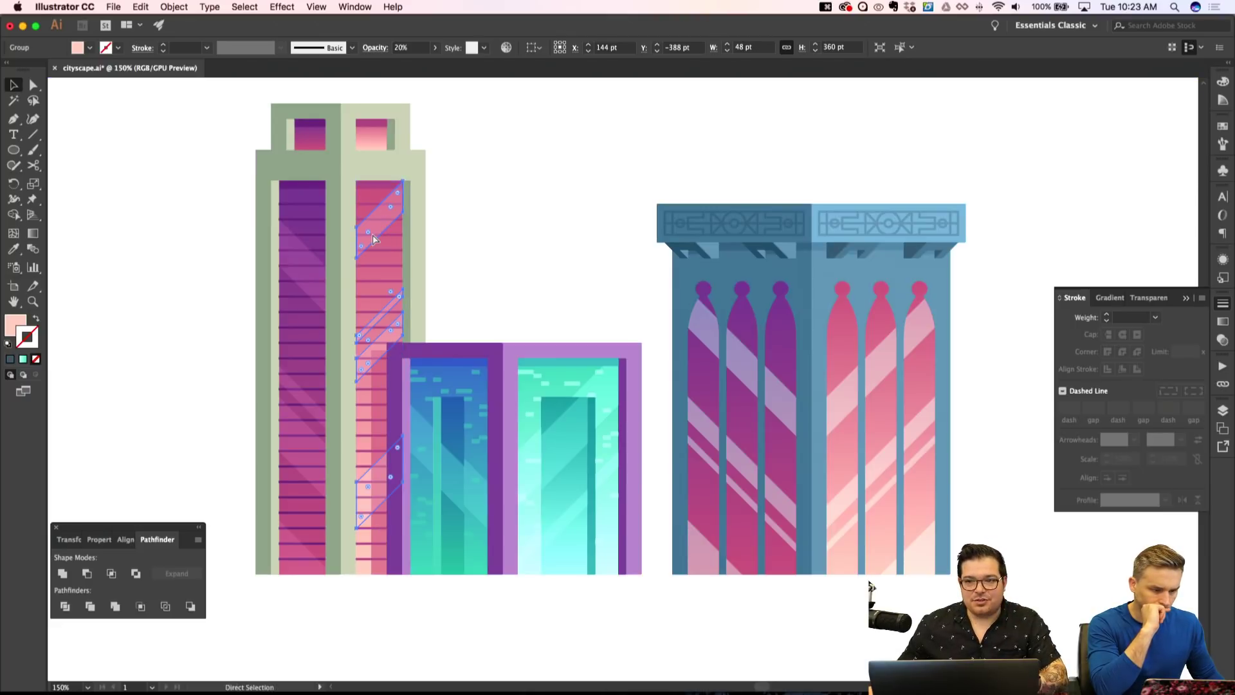
Compare the opacity of the topmost single streak with its streak group on the green tower's lighter window.
{"action": "key", "text": "shift+super+a"}
{"action": "left_click", "coordinate": [375, 230]}
{"action": "key", "text": "shift+super+a"}
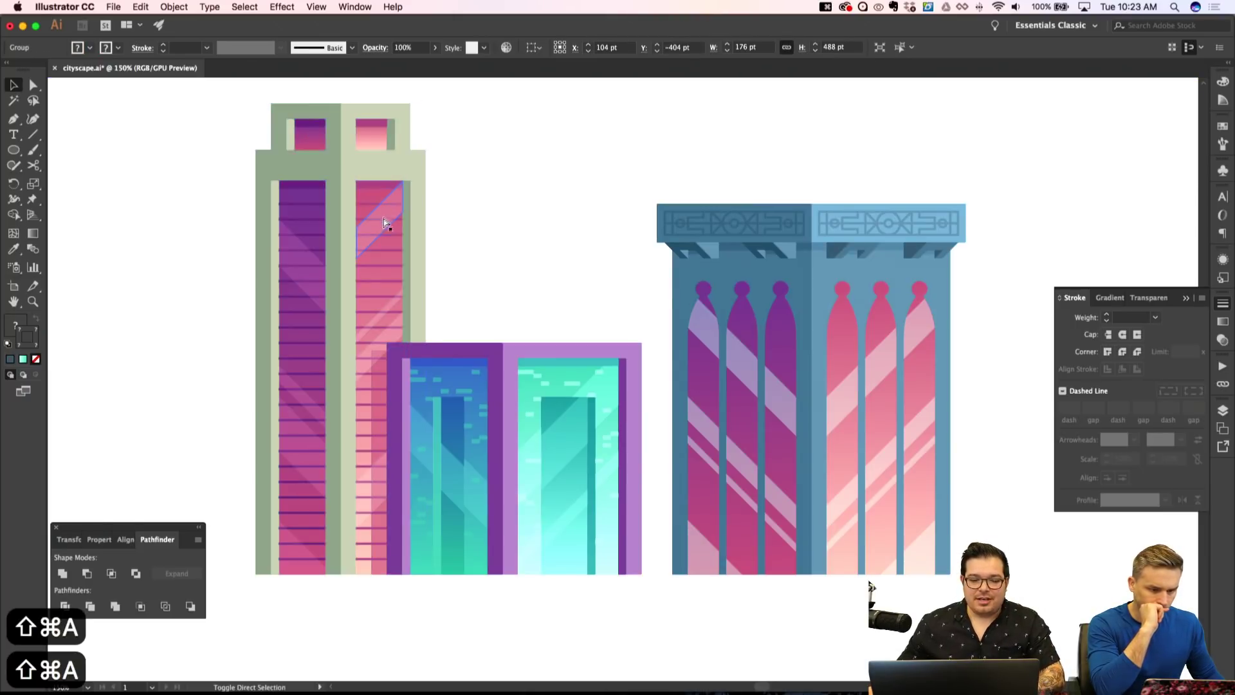
{"action": "key", "text": "a"}
{"action": "left_click", "coordinate": [382, 226]}
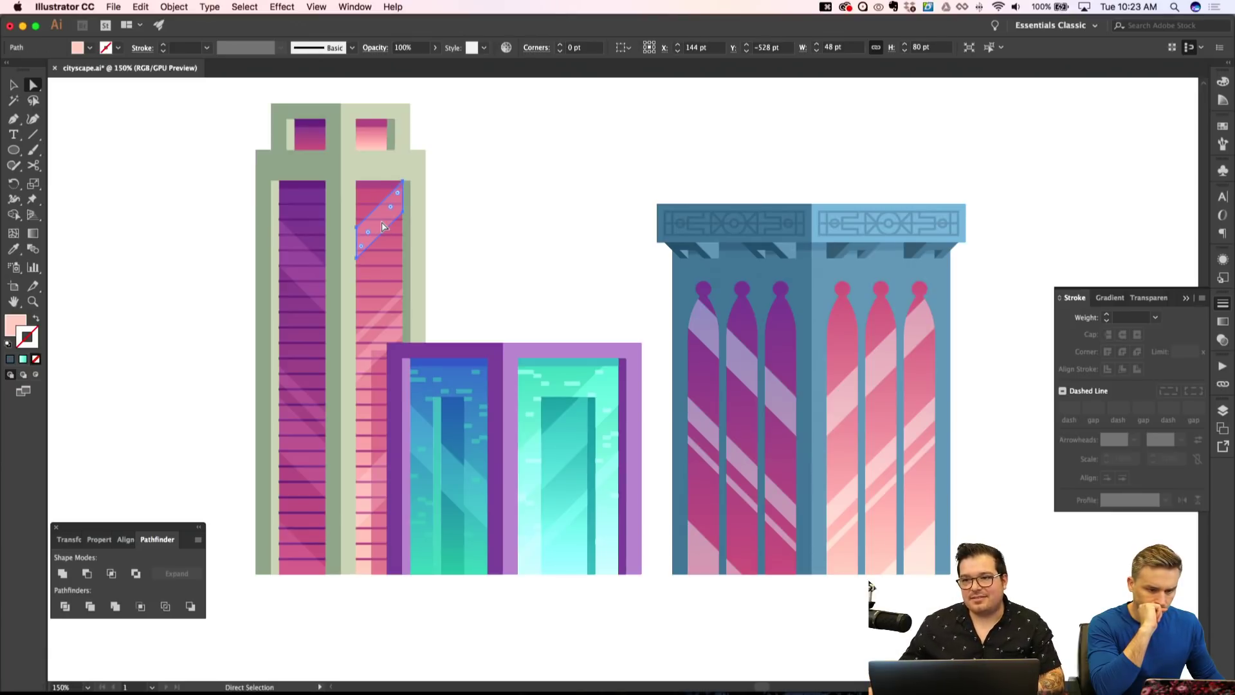
{"action": "key", "text": "v"}
{"action": "key", "text": "shift+super+a"}
{"action": "double_click", "coordinate": [381, 221]}
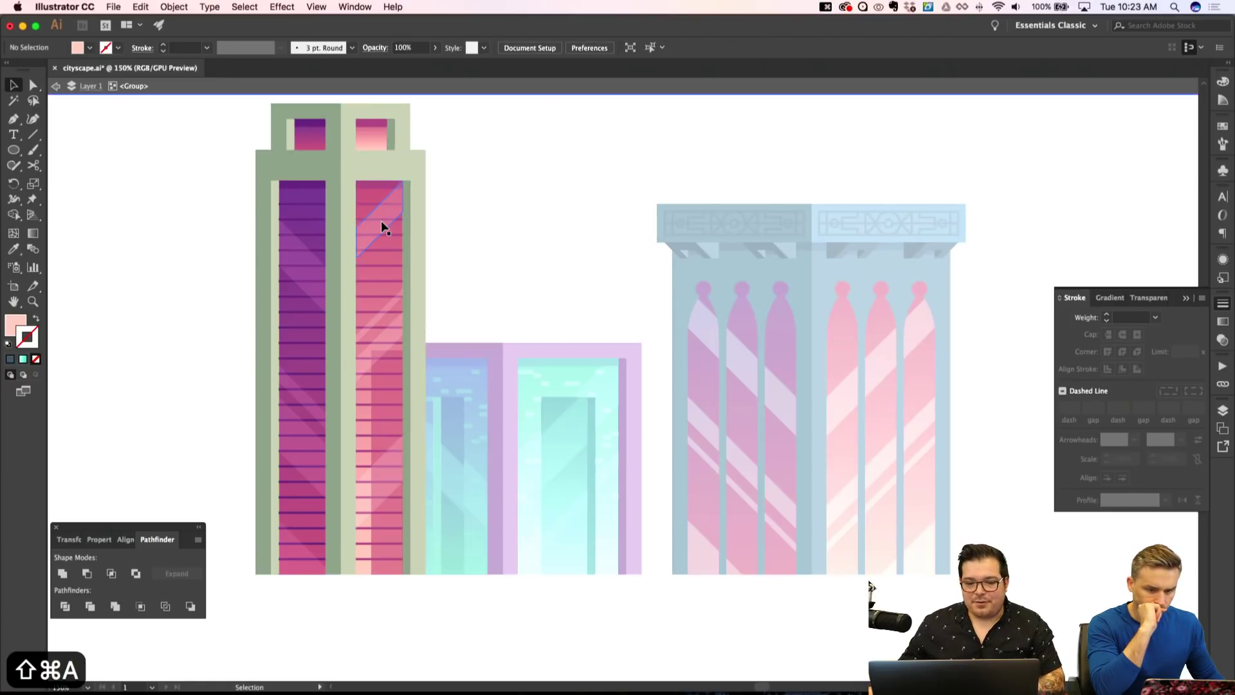
{"action": "left_click", "coordinate": [374, 230]}
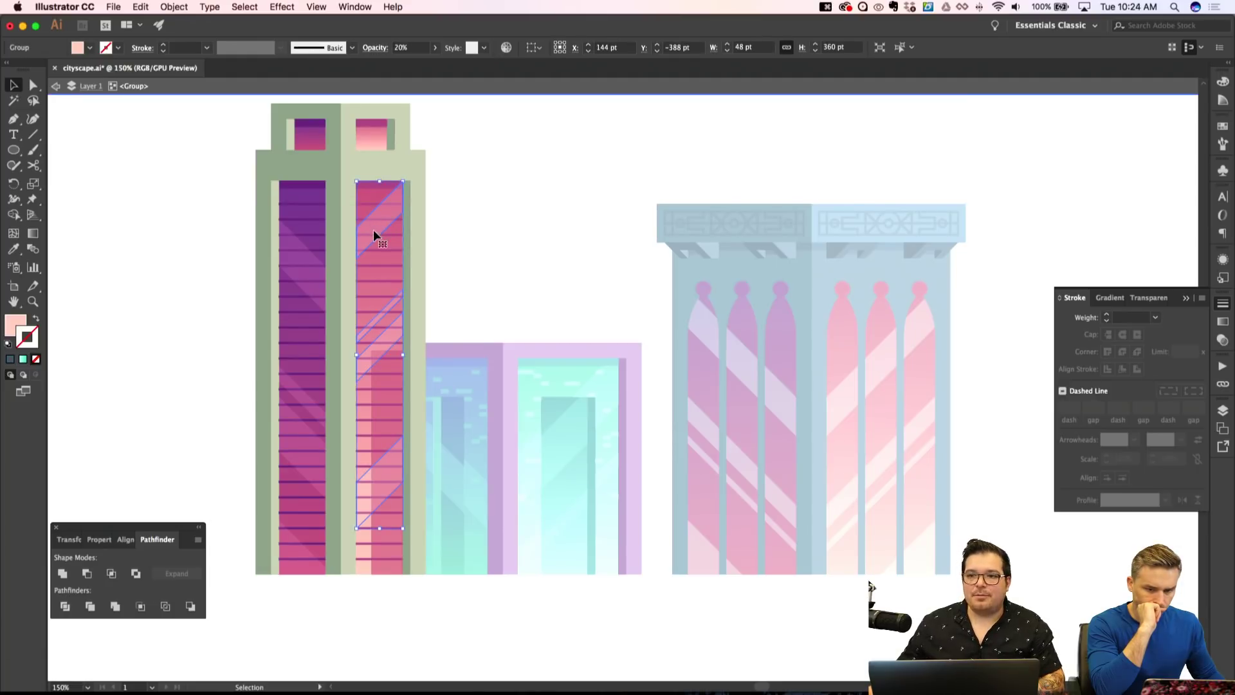
{"action": "key", "text": "a"}
{"action": "key", "text": "shift+super+a"}
{"action": "left_click", "coordinate": [382, 227]}
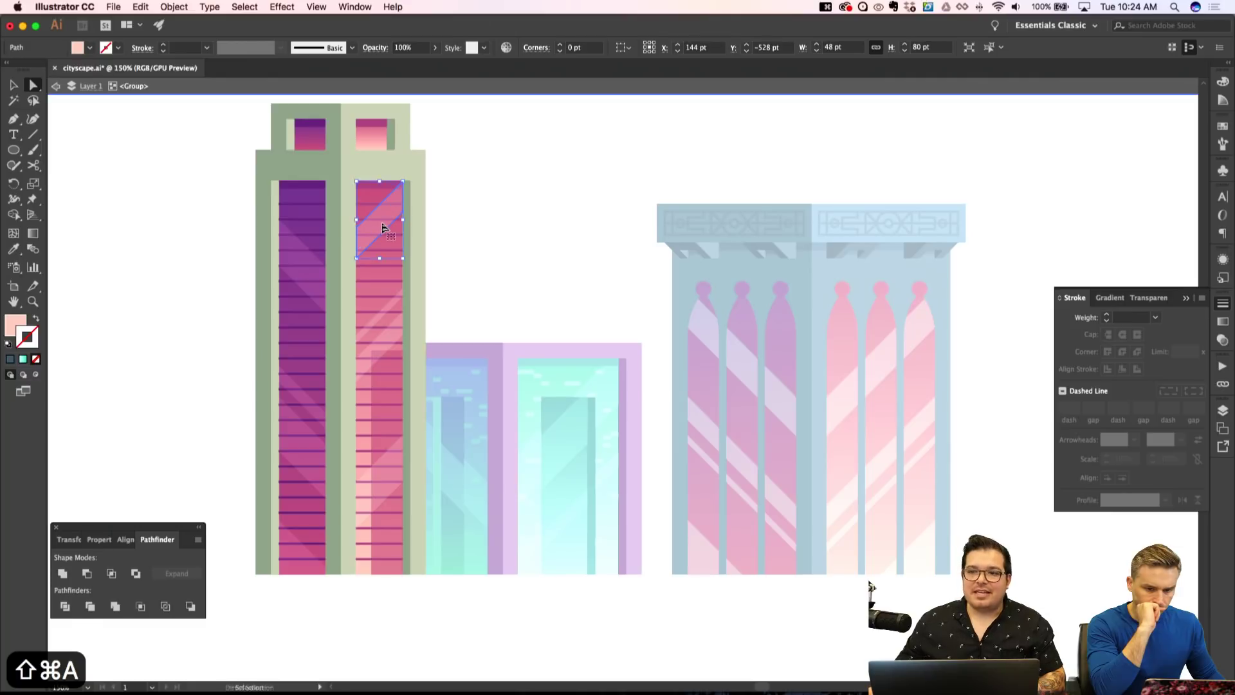
Try lowering the topmost reflection streak on the green tower's lighter window to 42% opacity.
{"action": "key", "text": "shift+super+a"}
{"action": "left_click", "coordinate": [383, 227]}
{"action": "key", "text": "shift+super+a"}
{"action": "left_click", "coordinate": [382, 229]}
{"action": "left_click", "coordinate": [435, 47]}
{"action": "left_click_drag", "start_coordinate": [408, 68], "coordinate": [405, 67]}
{"action": "key", "text": "shift+super+a"}
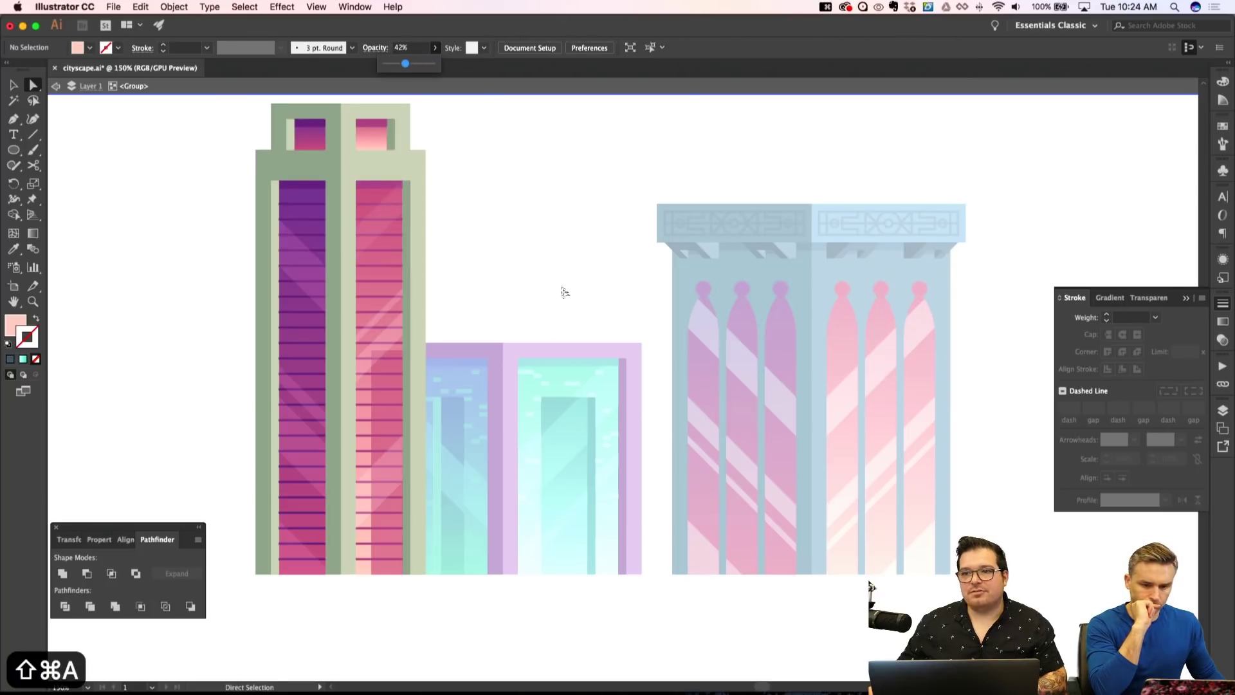
{"action": "key", "text": "super+z"}
{"action": "key", "text": "shift+super+a"}
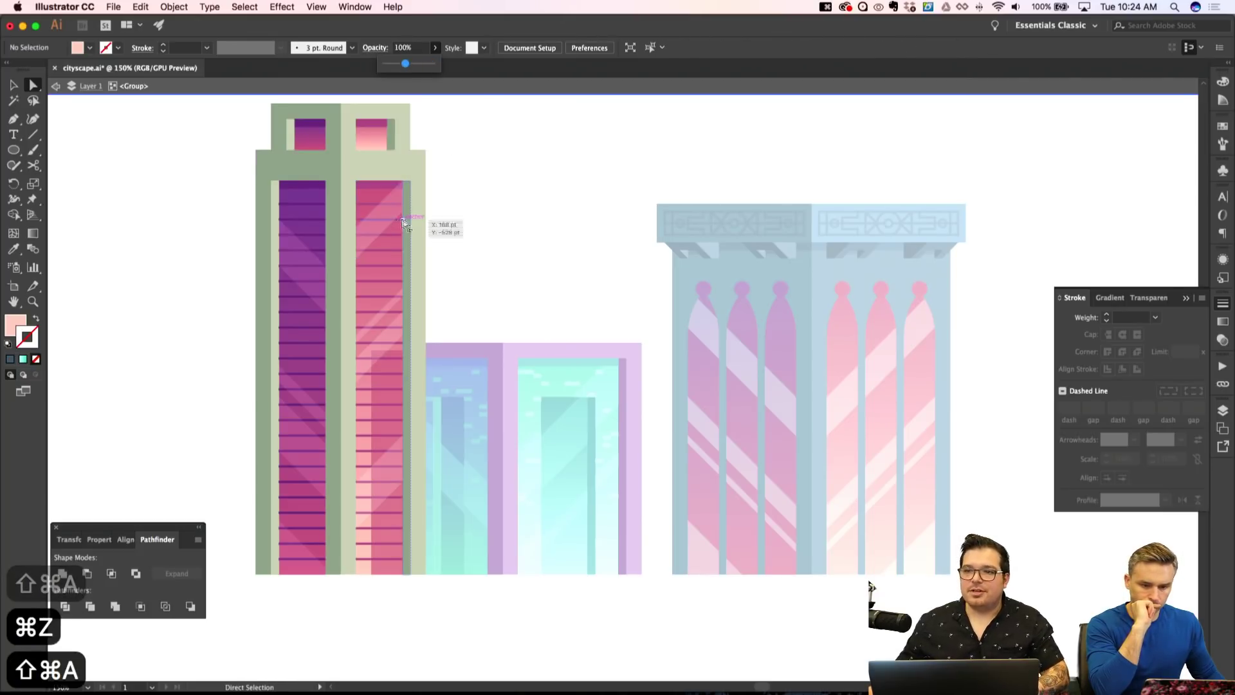
{"action": "key", "text": "Escape"}
{"action": "key", "text": "shift+super+a"}
Set the opacity of the reflection streak group on the blue tower's lighter-face windows to 20%.
{"action": "key", "text": "v"}
{"action": "double_click", "coordinate": [881, 373]}
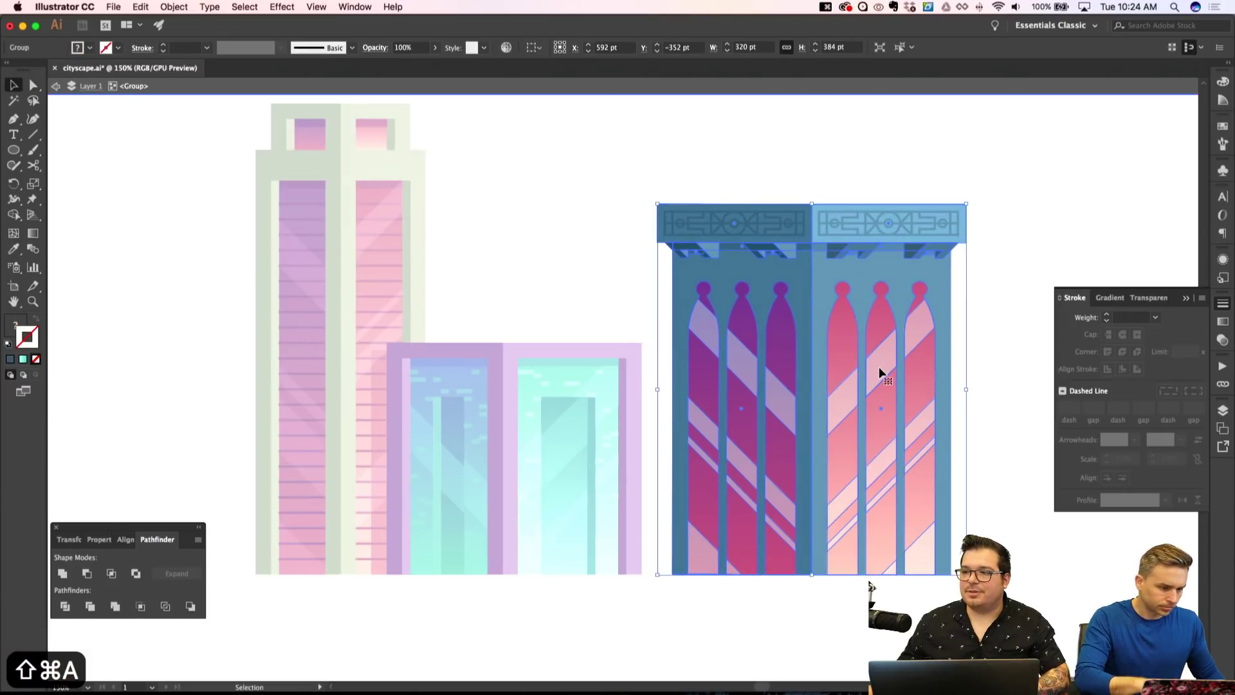
{"action": "left_click", "coordinate": [882, 373]}
{"action": "left_click", "coordinate": [399, 47]}
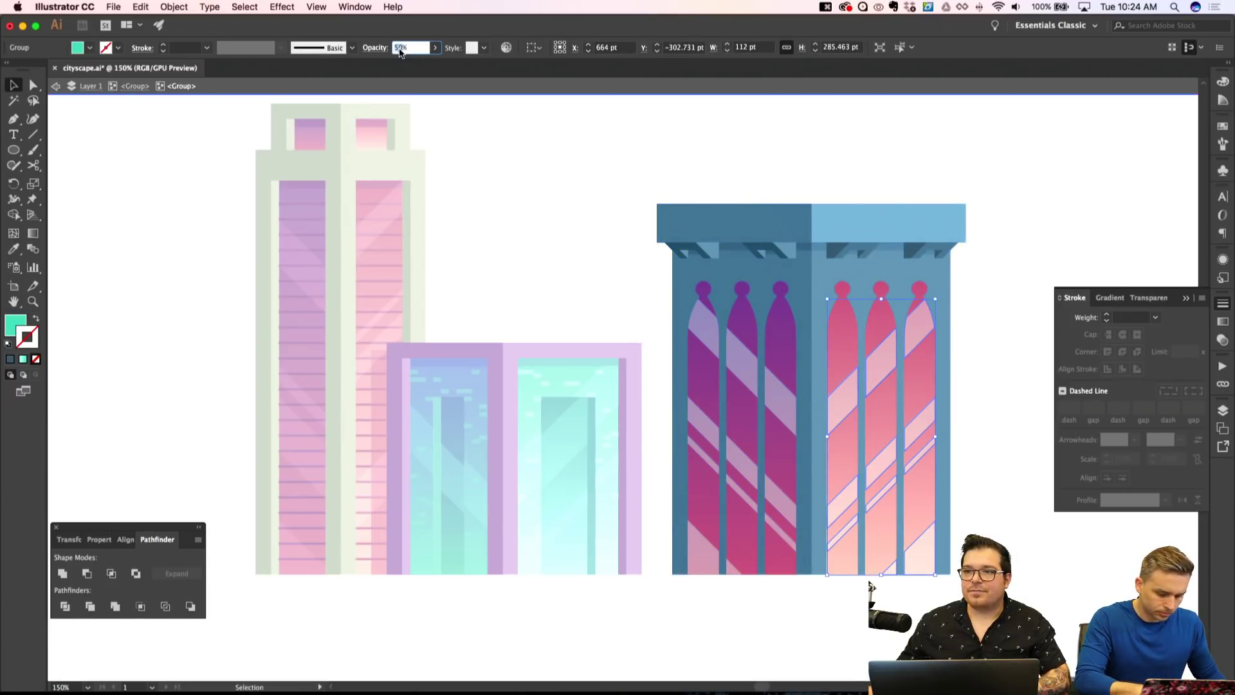
{"action": "key", "text": "Return"}
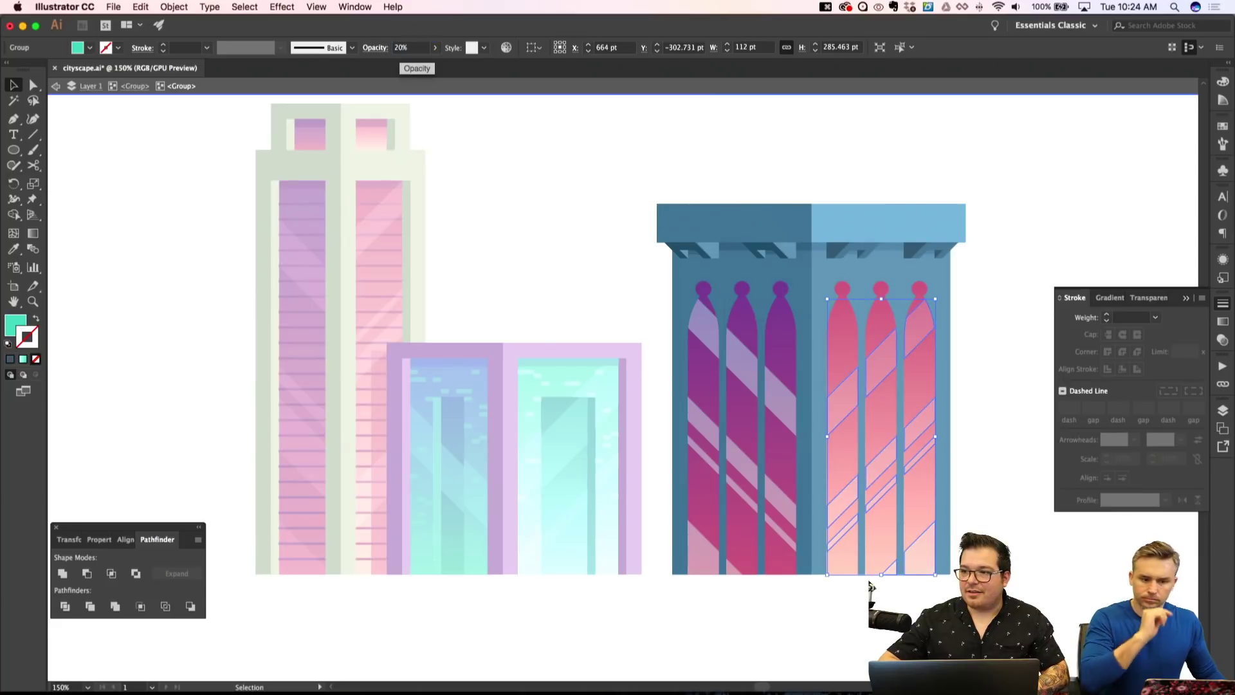
{"action": "key", "text": "shift+super+a"}
{"action": "key", "text": "Escape"}
{"action": "scroll", "coordinate": [379, 137], "scroll_direction": "right", "scroll_amount": 5}
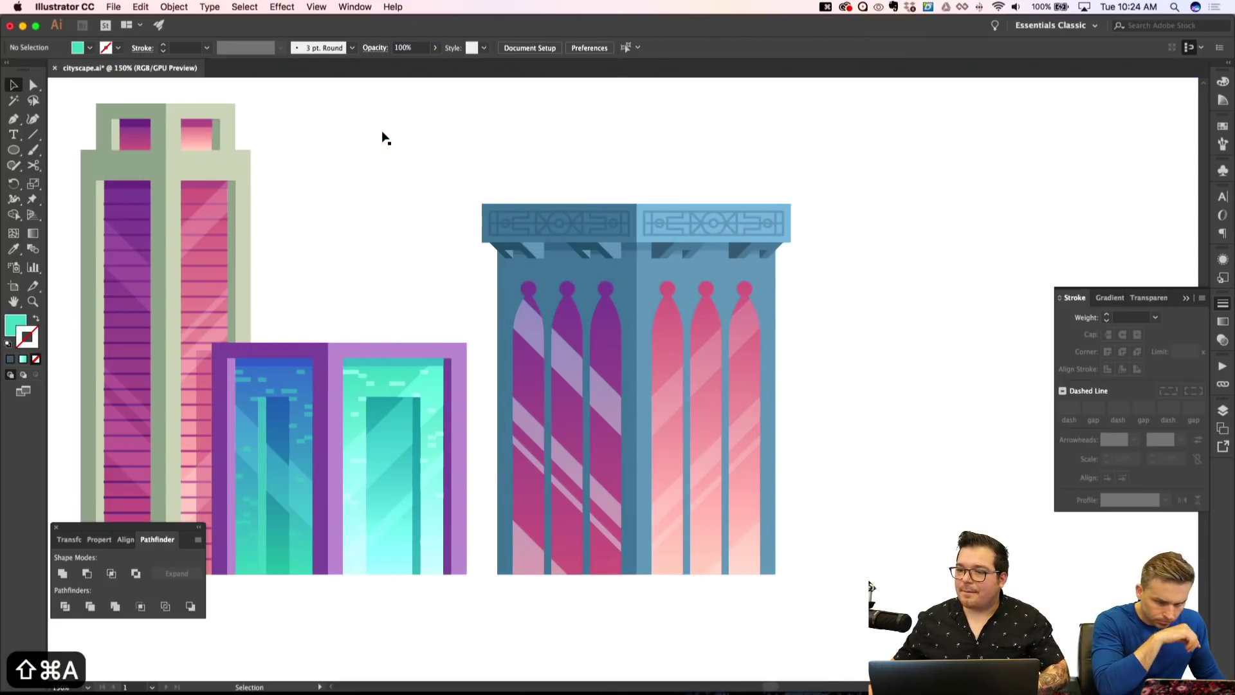
Set the opacity of the reflection streak group on the blue tower's darker-face windows to 30%.
{"action": "double_click", "coordinate": [523, 331]}
{"action": "key", "text": "Escape"}
{"action": "double_click", "coordinate": [124, 257]}
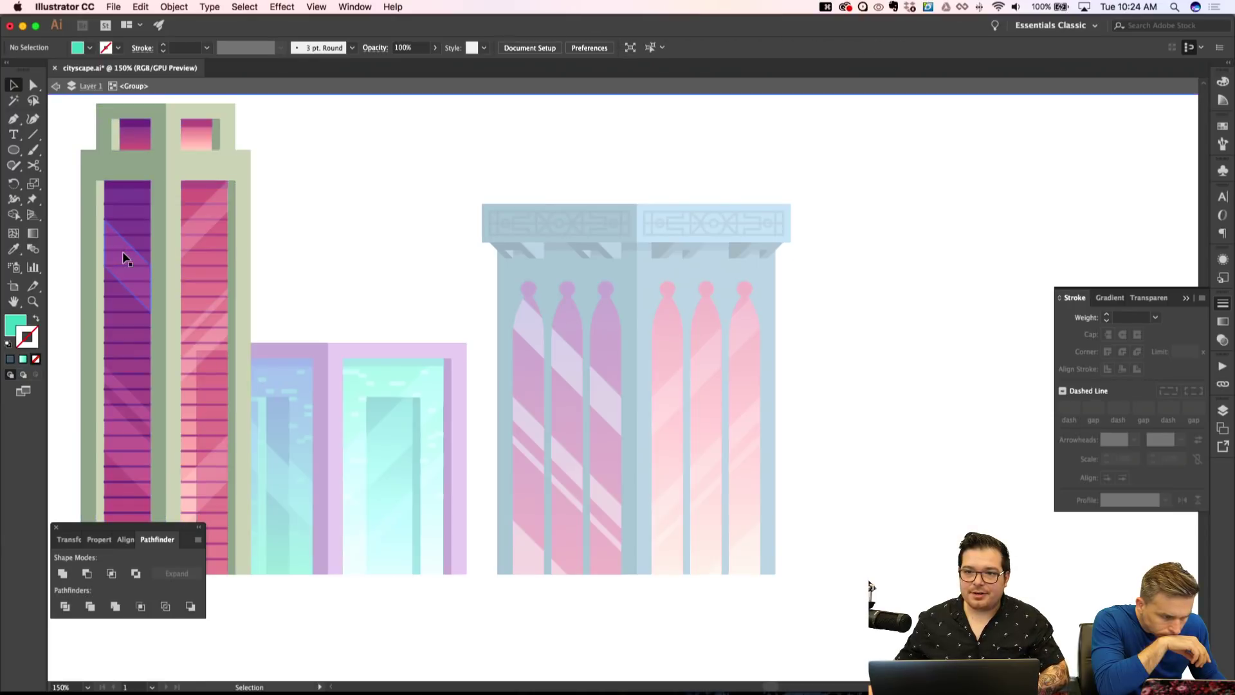
{"action": "key", "text": "cmd+shift+a"}
{"action": "double_click", "coordinate": [552, 331]}
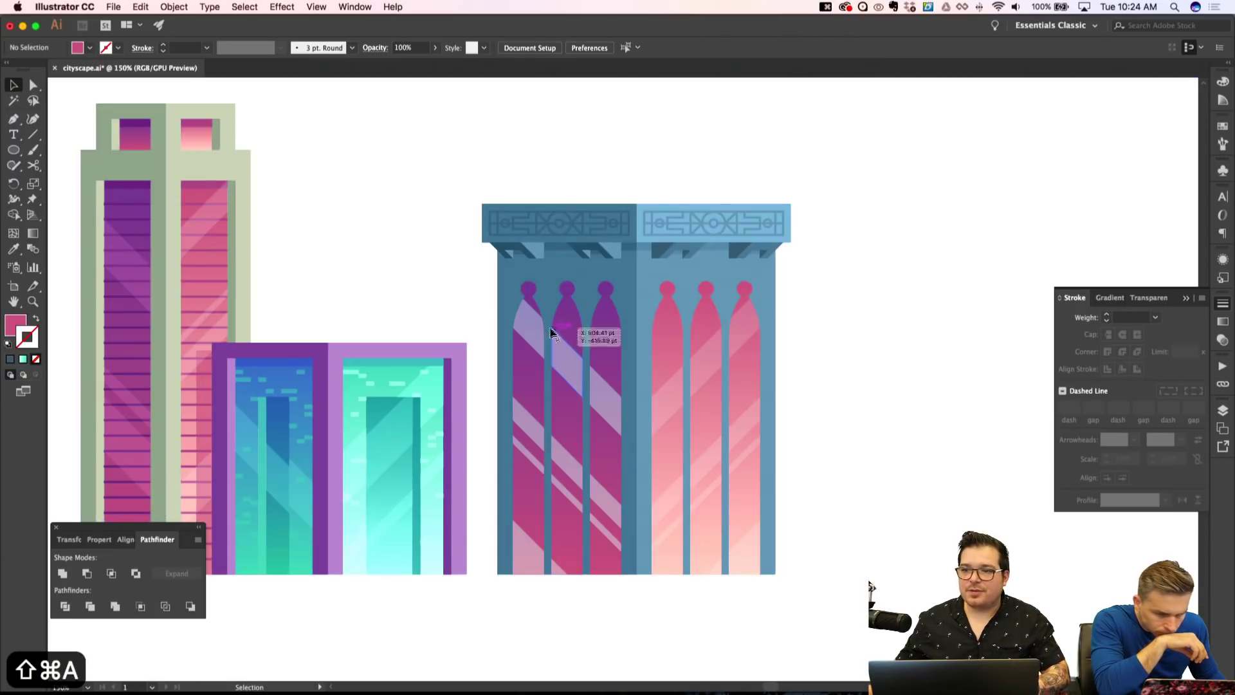
{"action": "double_click", "coordinate": [535, 330]}
{"action": "double_click", "coordinate": [536, 330]}
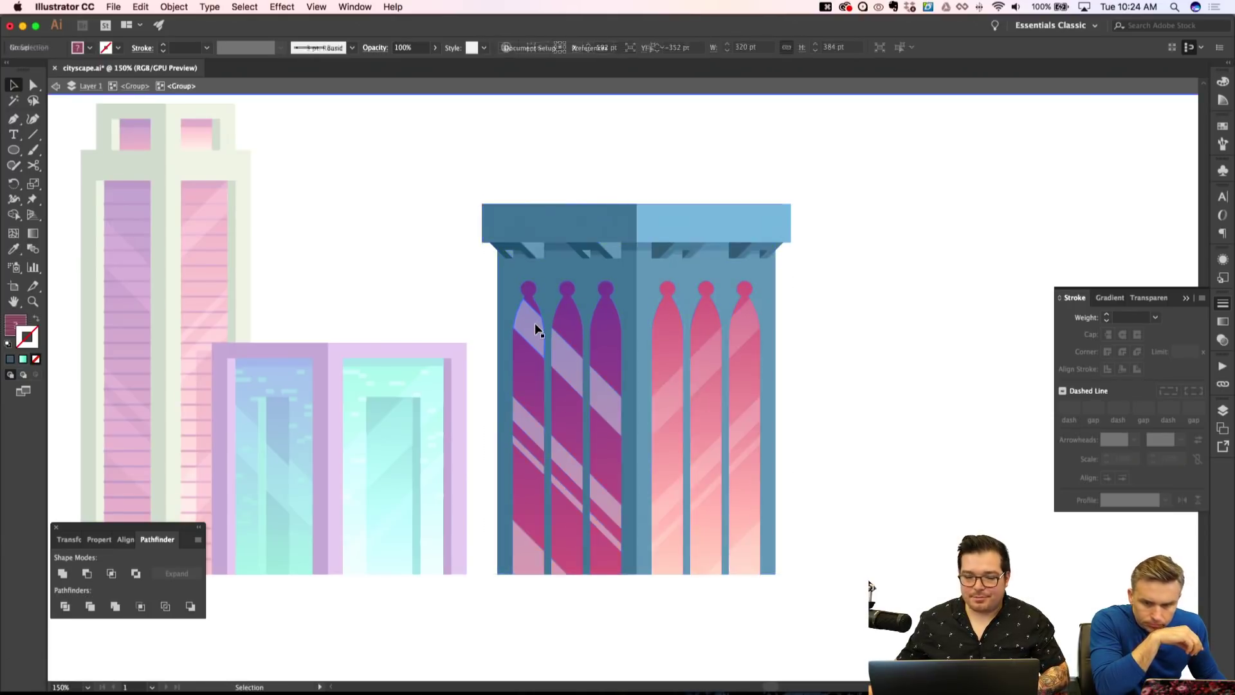
{"action": "left_click", "coordinate": [396, 48]}
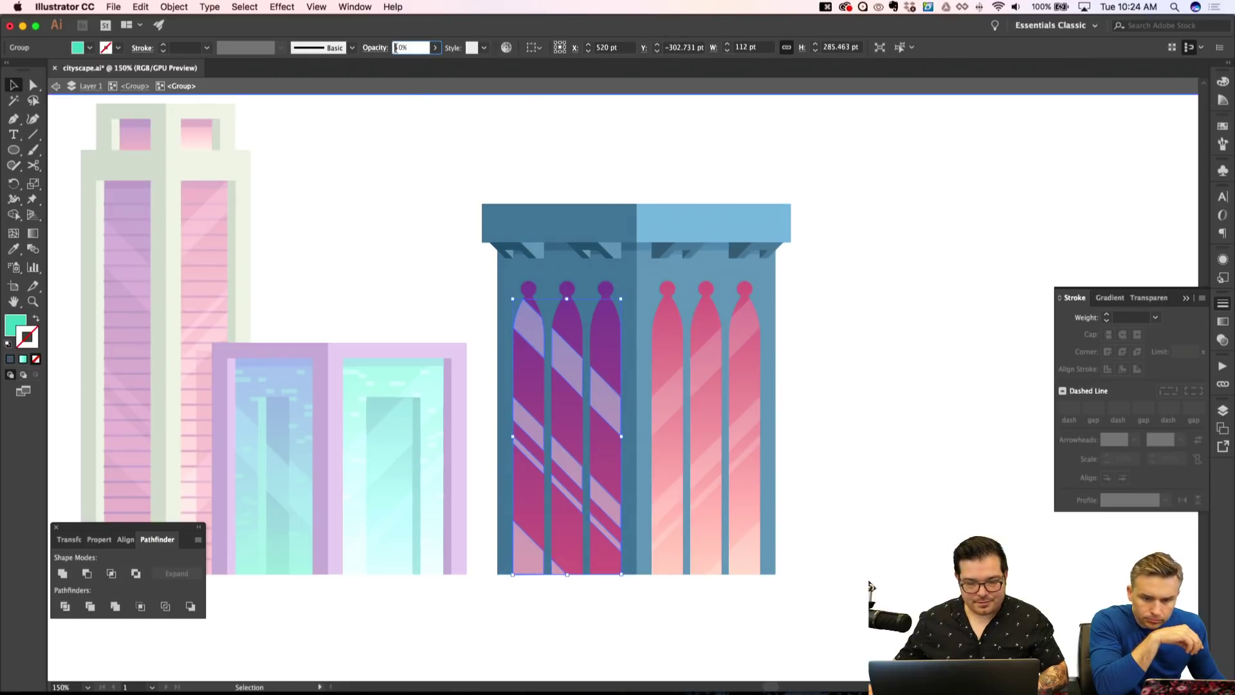
{"action": "type", "text": "30"}
{"action": "key", "text": "Return"}
{"action": "key", "text": "cmd+shift+a"}
{"action": "key", "text": "cmd+minus"}
{"action": "key", "text": "cmd+minus"}
{"action": "key", "text": "cmd+equal"}
{"action": "key", "text": "cmd+equal"}
{"action": "key", "text": "cmd+equal"}
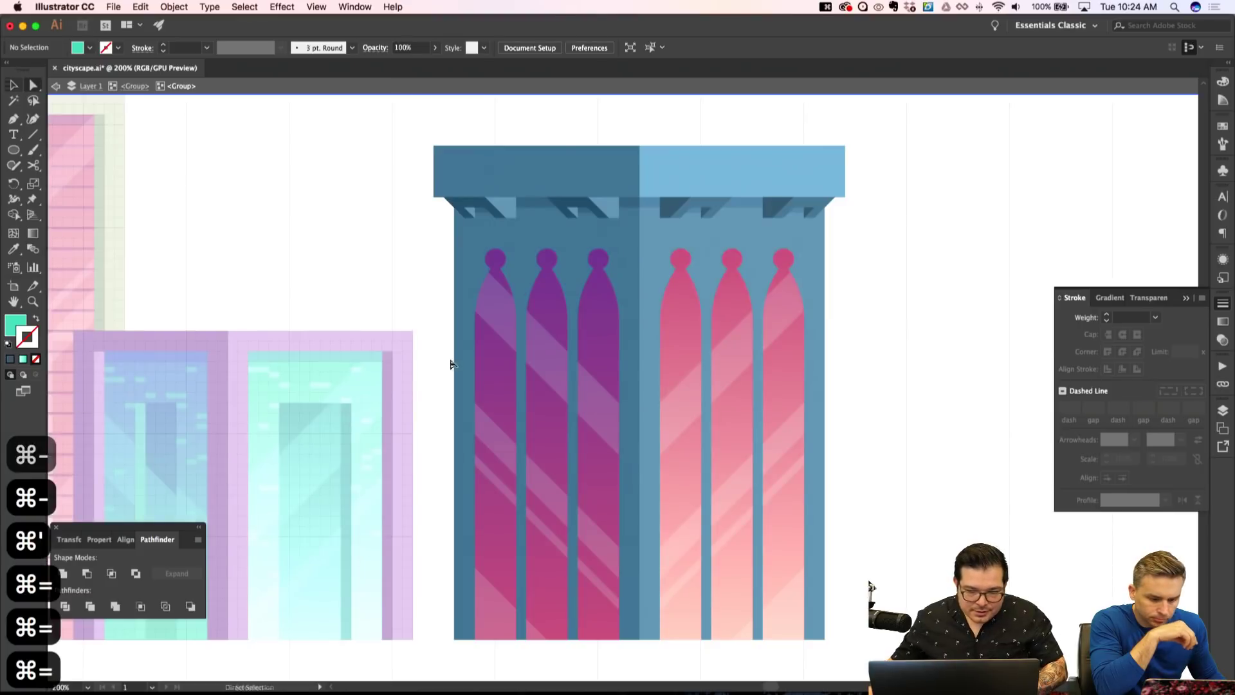
Try darkening the fill of the blue tower's darker wall to 58.04% brightness.
{"action": "key", "text": "a"}
{"action": "key", "text": "super+shift+a"}
{"action": "left_click", "coordinate": [477, 189]}
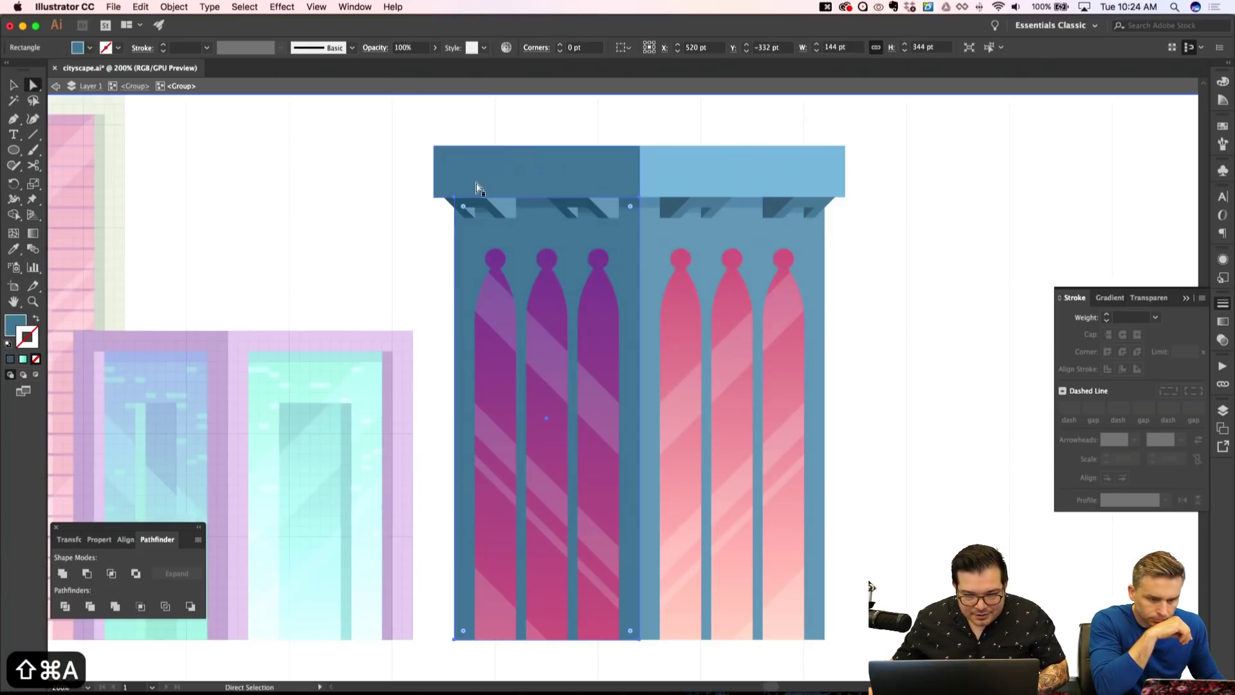
{"action": "left_click", "coordinate": [1222, 81]}
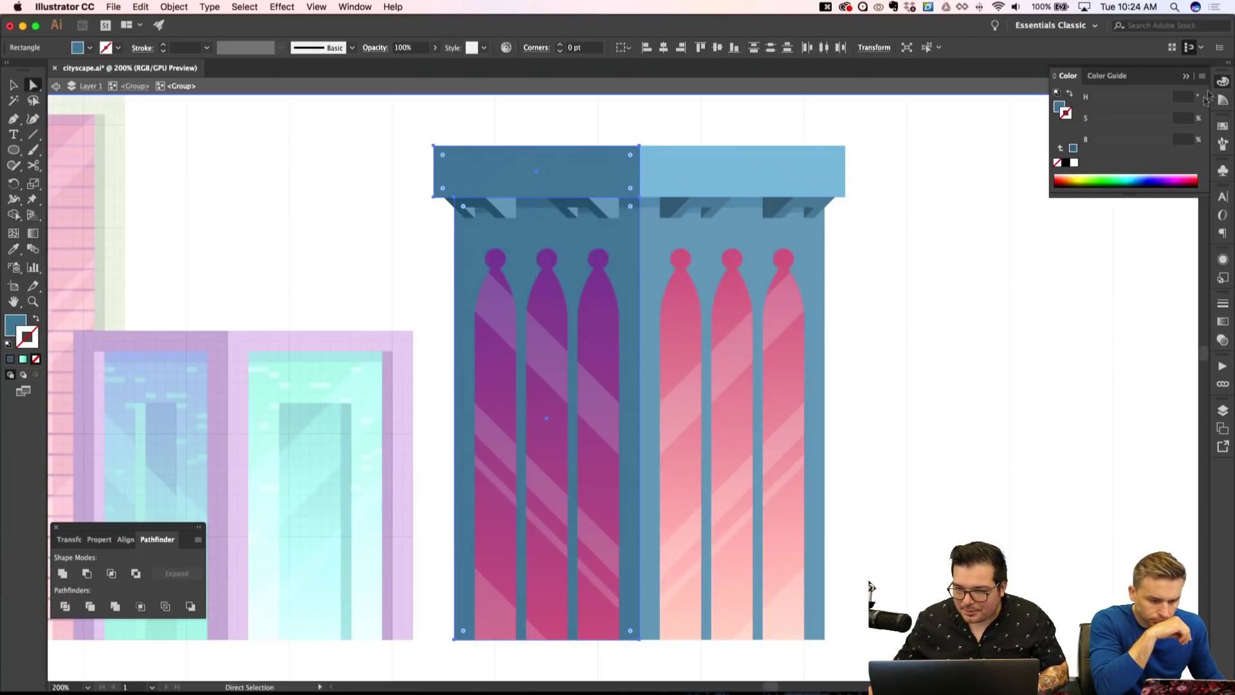
{"action": "key", "text": "super+shift+a"}
{"action": "left_click", "coordinate": [474, 254]}
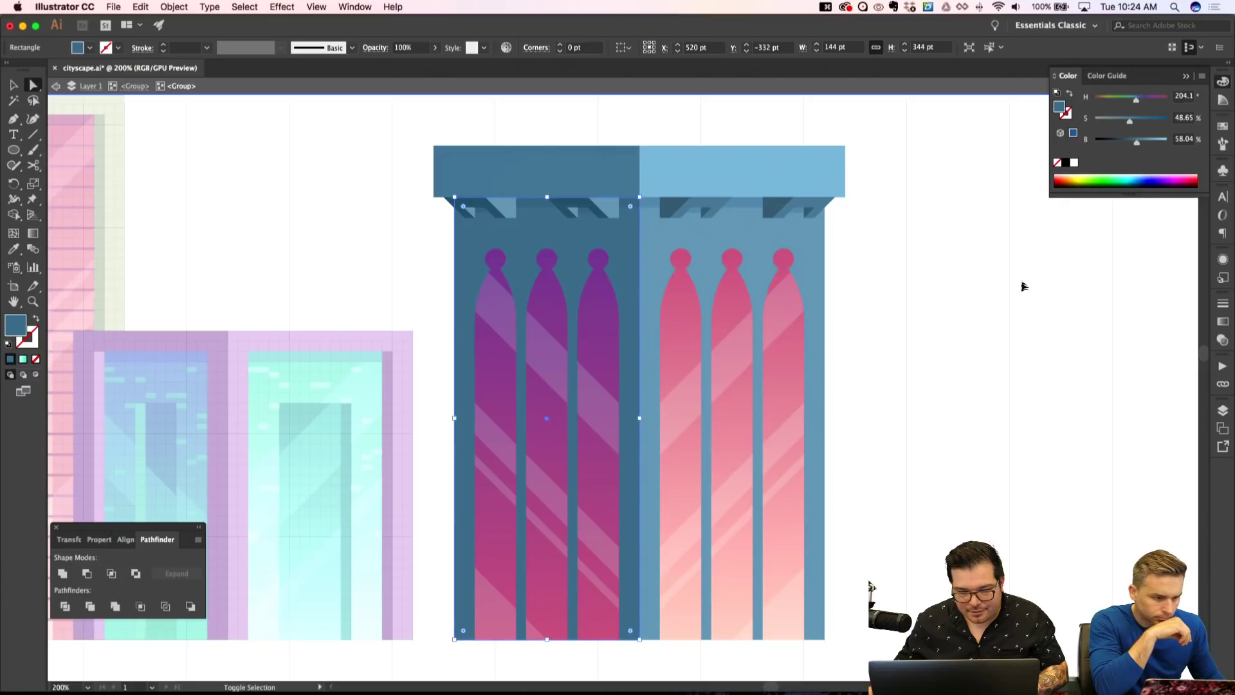
{"action": "key", "text": "super+z"}
{"action": "key", "text": "super+shift+a"}
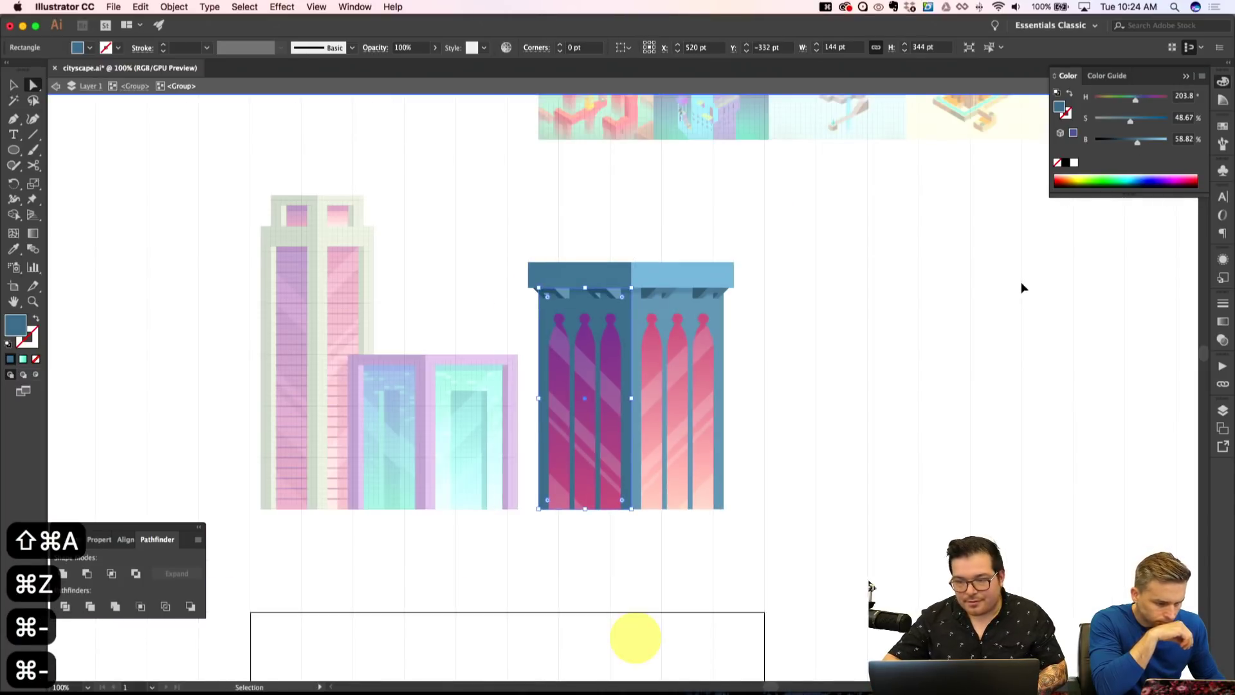
{"action": "key", "text": "super+z"}
{"action": "key", "text": "shift+super+a"}
{"action": "key", "text": "super+minus"}
{"action": "key", "text": "super+apostrophe"}
{"action": "key", "text": "super+equal"}
{"action": "key", "text": "super+equal"}
{"action": "key", "text": "super+equal"}
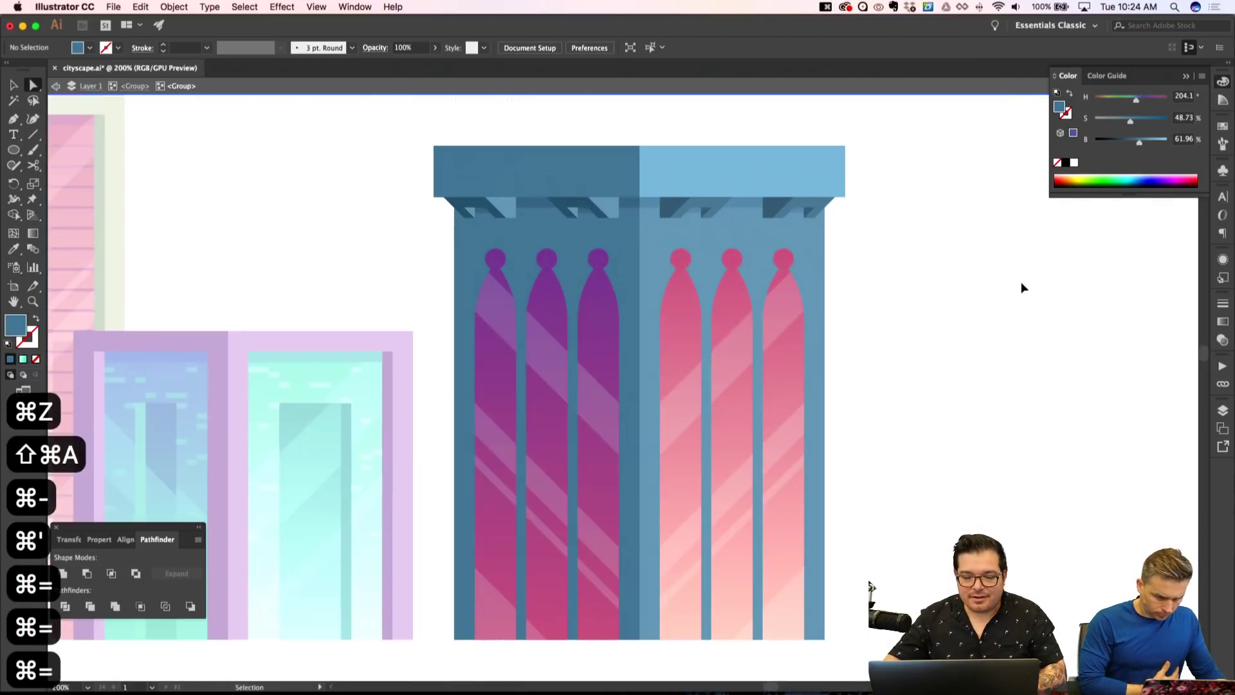
Move the blue tower left so it overlaps the purple building, and send it behind the other buildings.
{"action": "key", "text": "shift+super+a"}
{"action": "key", "text": "super+minus"}
{"action": "key", "text": "super+minus"}
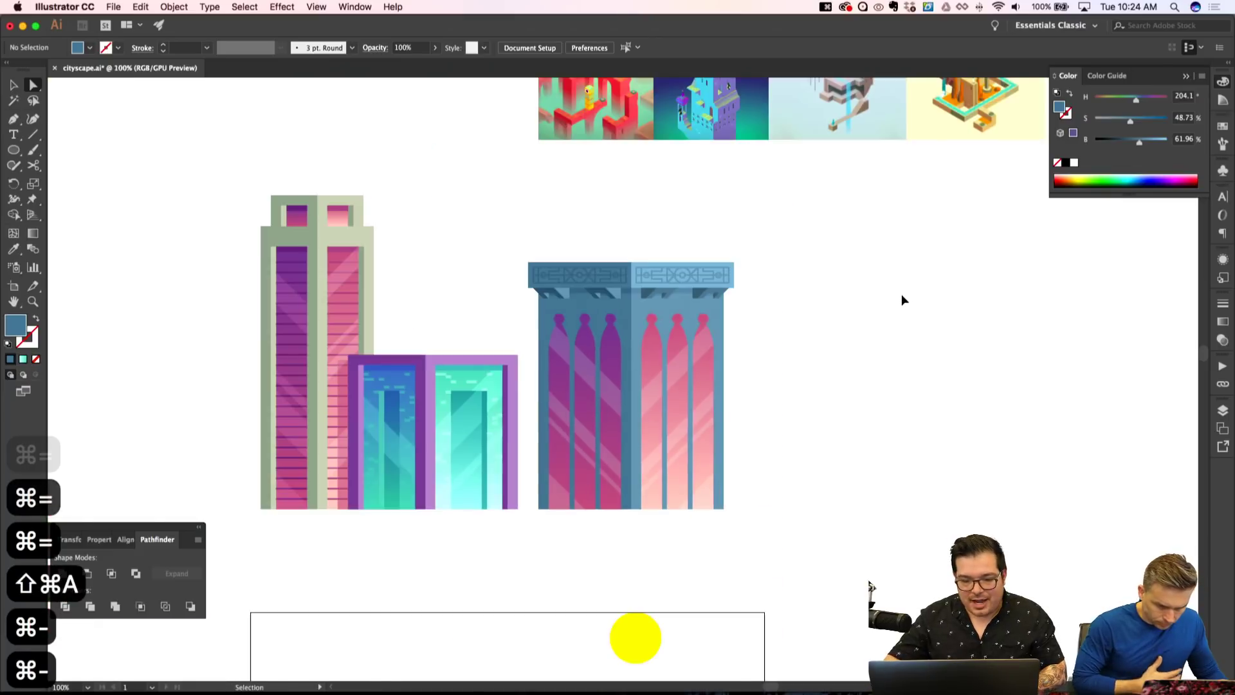
{"action": "key", "text": "super+apostrophe"}
{"action": "key", "text": "v"}
{"action": "left_click", "coordinate": [709, 365]}
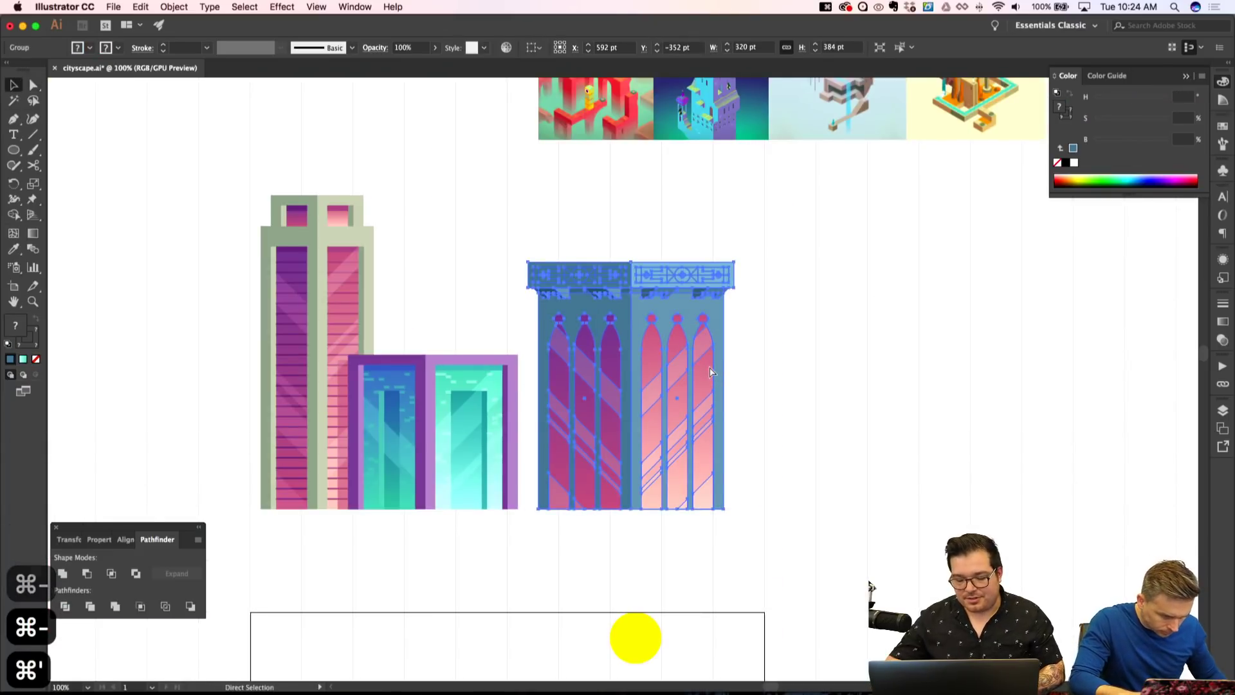
{"action": "key", "text": "shift+super+apostrophe"}
{"action": "key", "text": "shift+super+bracketleft"}
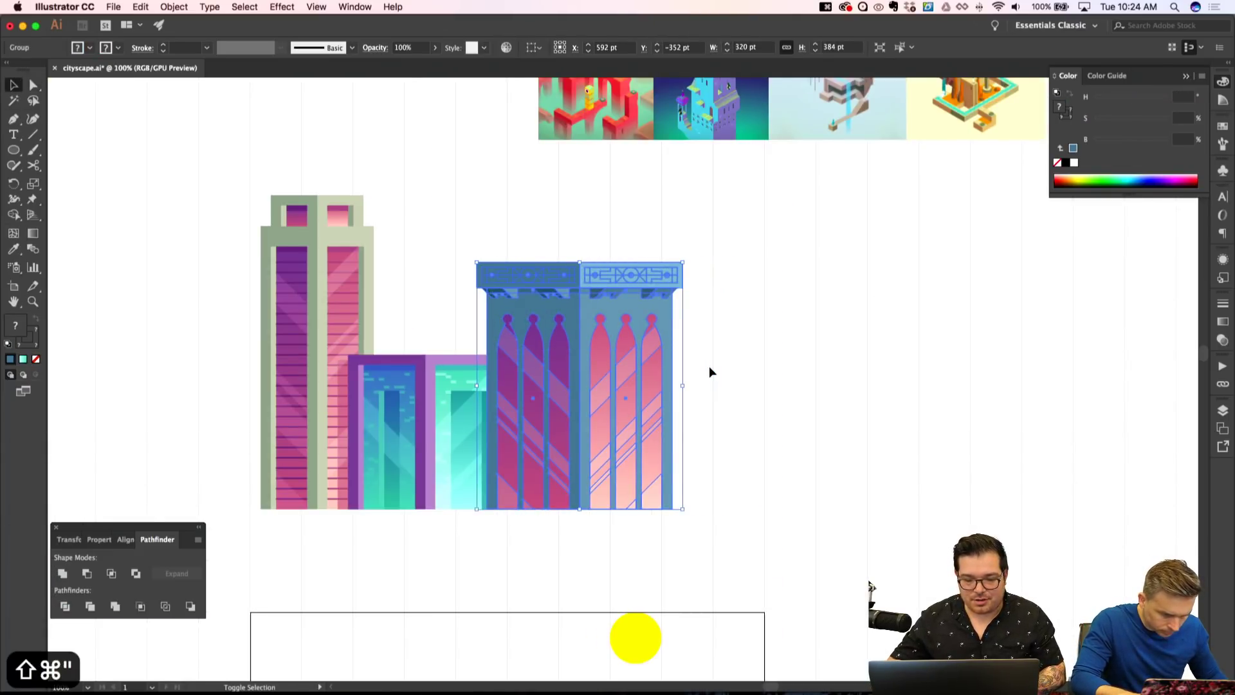
{"action": "key", "text": "shift+super+a"}
{"action": "key", "text": "super+minus"}
{"action": "key", "text": "super+minus"}
{"action": "key", "text": "super+apostrophe"}
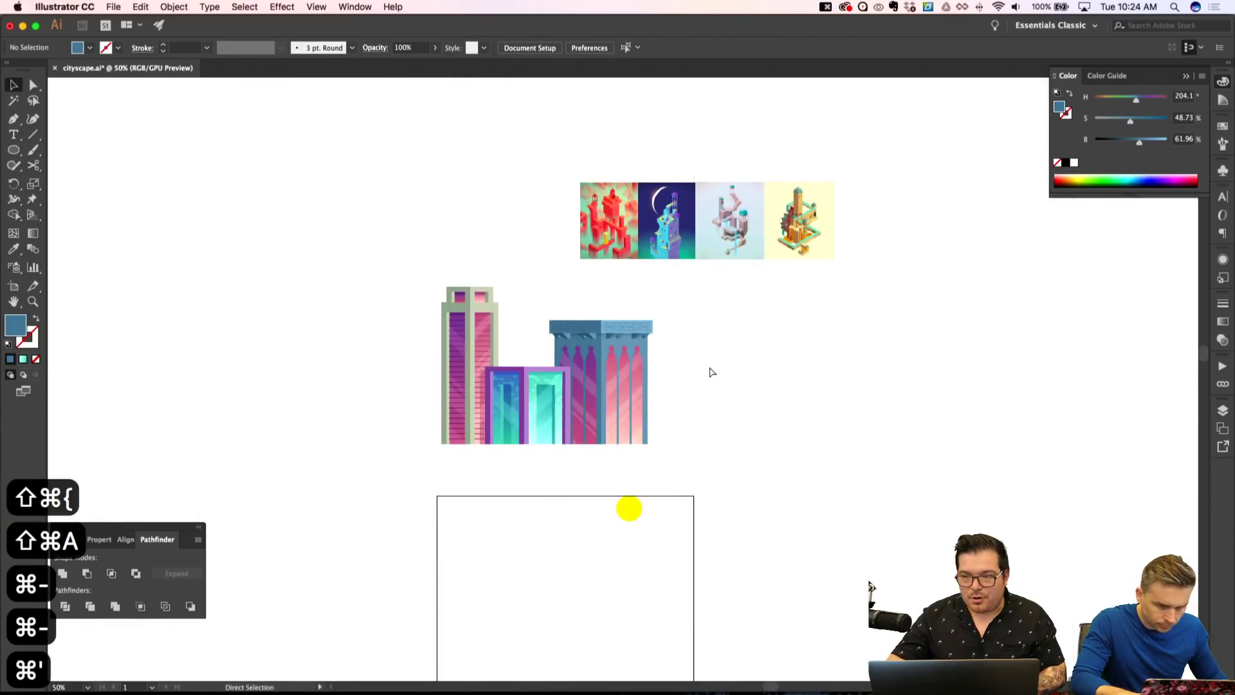
Nudge the blue tower two increments right, keeping it overlapping behind the purple building.
{"action": "key", "text": "super+equal"}
{"action": "key", "text": "super+equal"}
{"action": "left_click", "coordinate": [587, 384]}
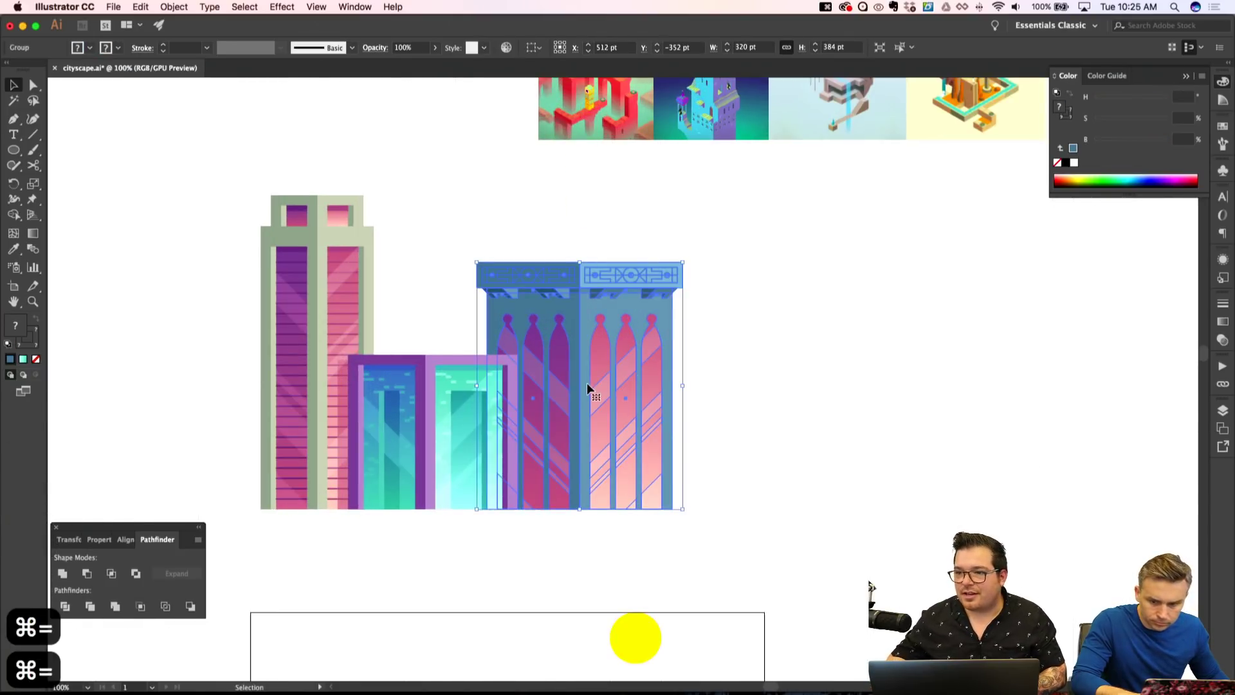
{"action": "key", "text": "Right"}
{"action": "key", "text": "shift+super+a"}
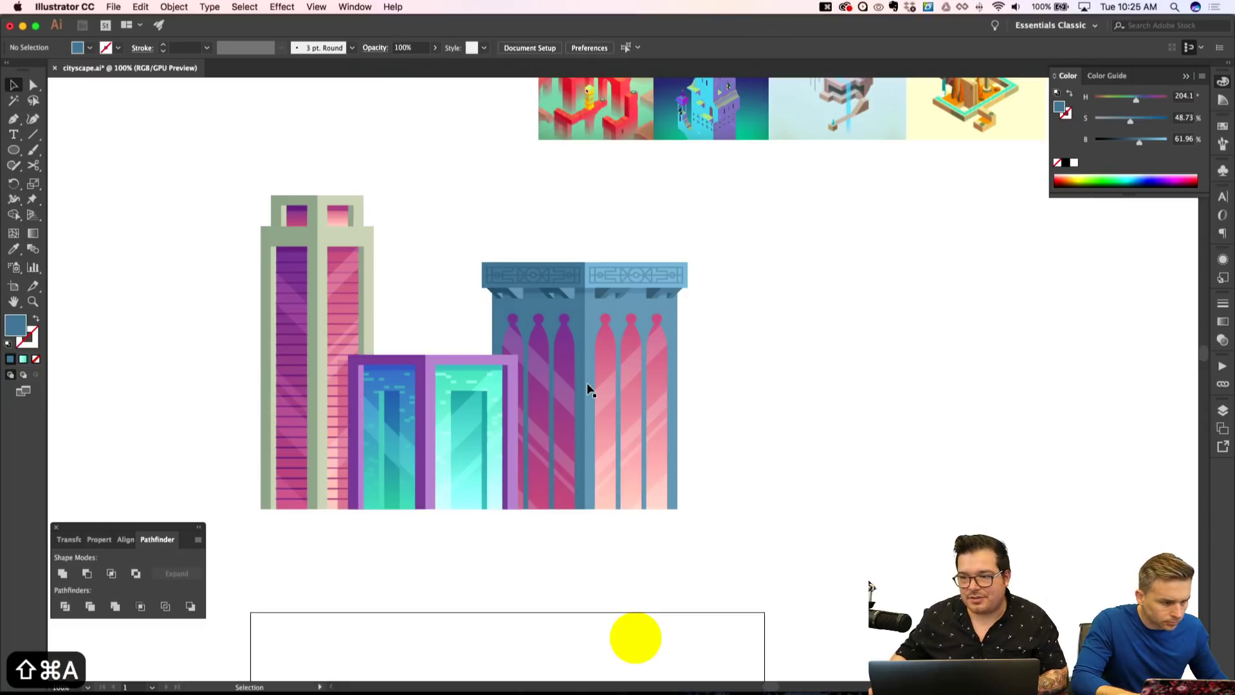
{"action": "left_click", "coordinate": [587, 386]}
{"action": "key", "text": "Right"}
{"action": "key", "text": "shift+super+a"}
Examine the arrangement of the three buildings at a reduced view, with the grid toggled on and off.
{"action": "key", "text": "super+minus"}
{"action": "key", "text": "super+minus"}
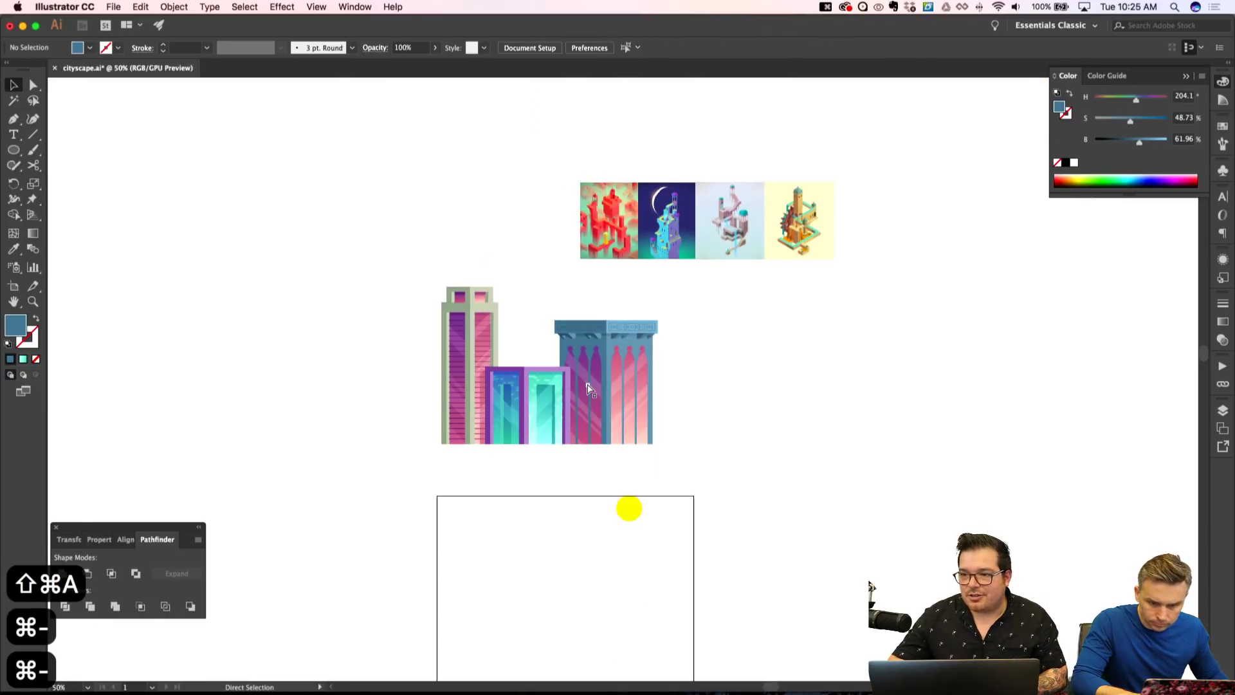
{"action": "key", "text": "super+apostrophe"}
{"action": "key", "text": "super+apostrophe"}
{"action": "scroll", "coordinate": [866, 322], "scroll_direction": "up", "scroll_amount": 2}
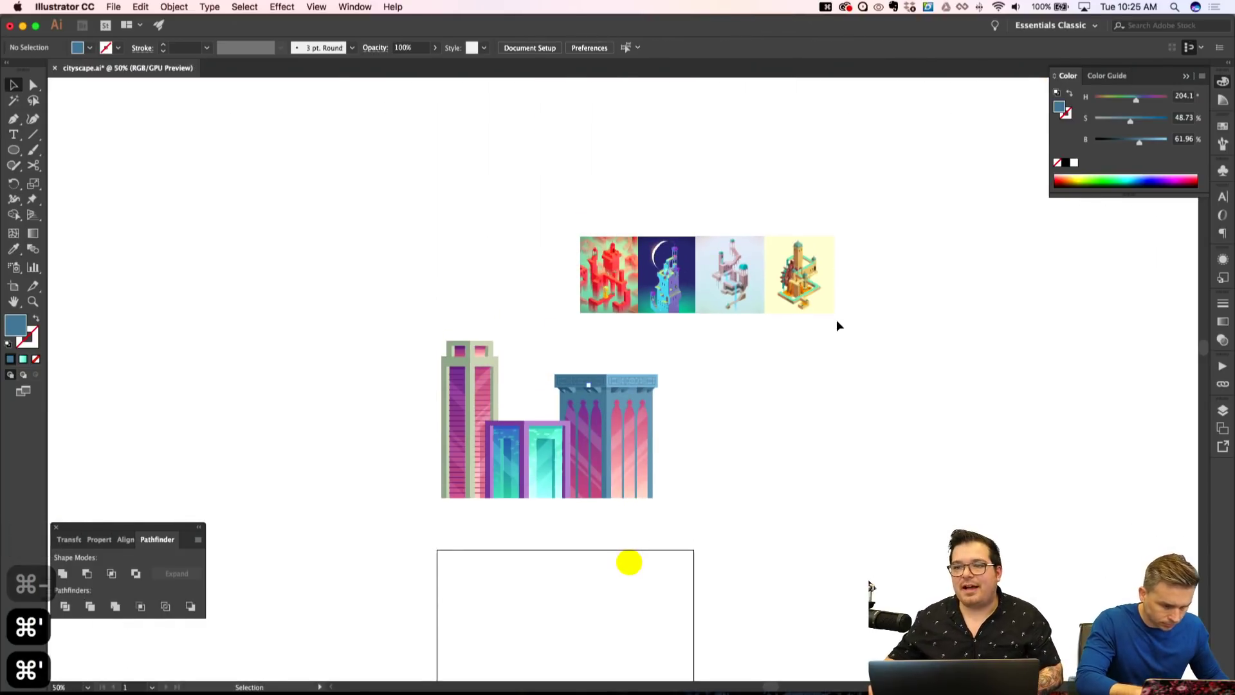
{"action": "scroll", "coordinate": [836, 325], "scroll_direction": "down", "scroll_amount": 2}
{"action": "scroll", "coordinate": [727, 358], "scroll_direction": "left", "scroll_amount": 3}
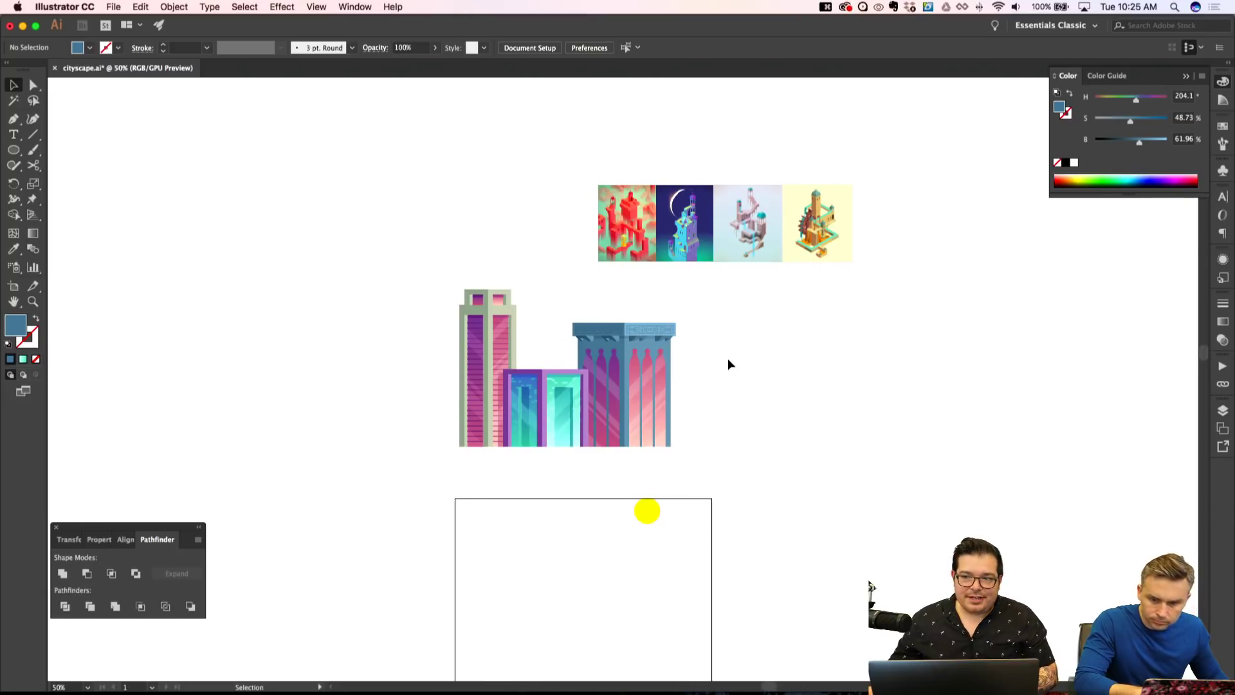
{"action": "scroll", "coordinate": [737, 373], "scroll_direction": "up", "scroll_amount": 1}
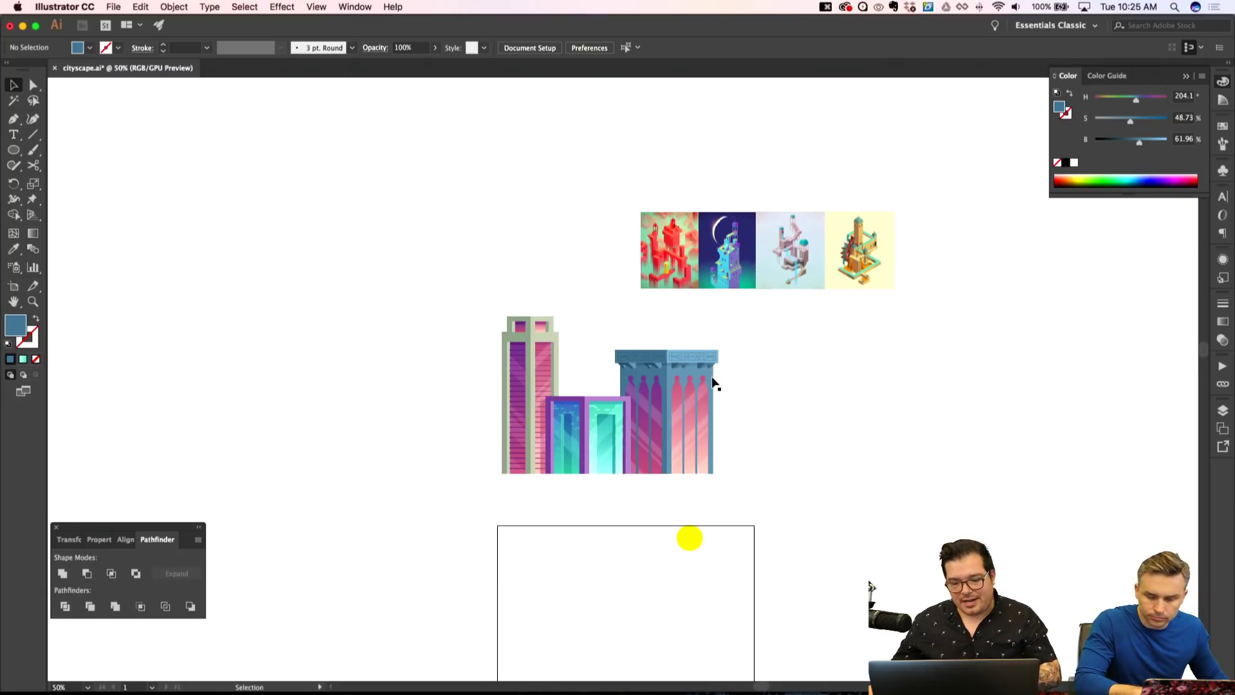
Draw a tall 80 × 536 pt rectangle over the purple building, with its base on the buildings' shared ground line.
{"action": "key", "text": "super+equal"}
{"action": "key", "text": "super+equal"}
{"action": "key", "text": "super+equal"}
{"action": "scroll", "coordinate": [579, 373], "scroll_direction": "left", "scroll_amount": 4}
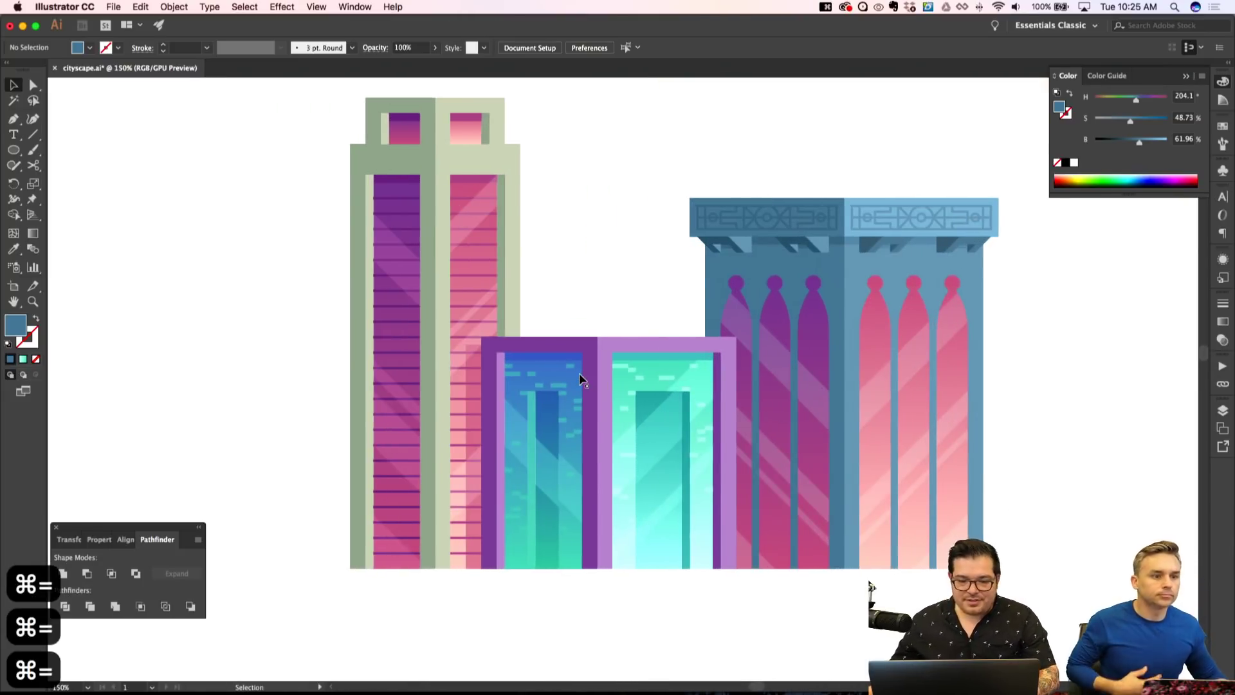
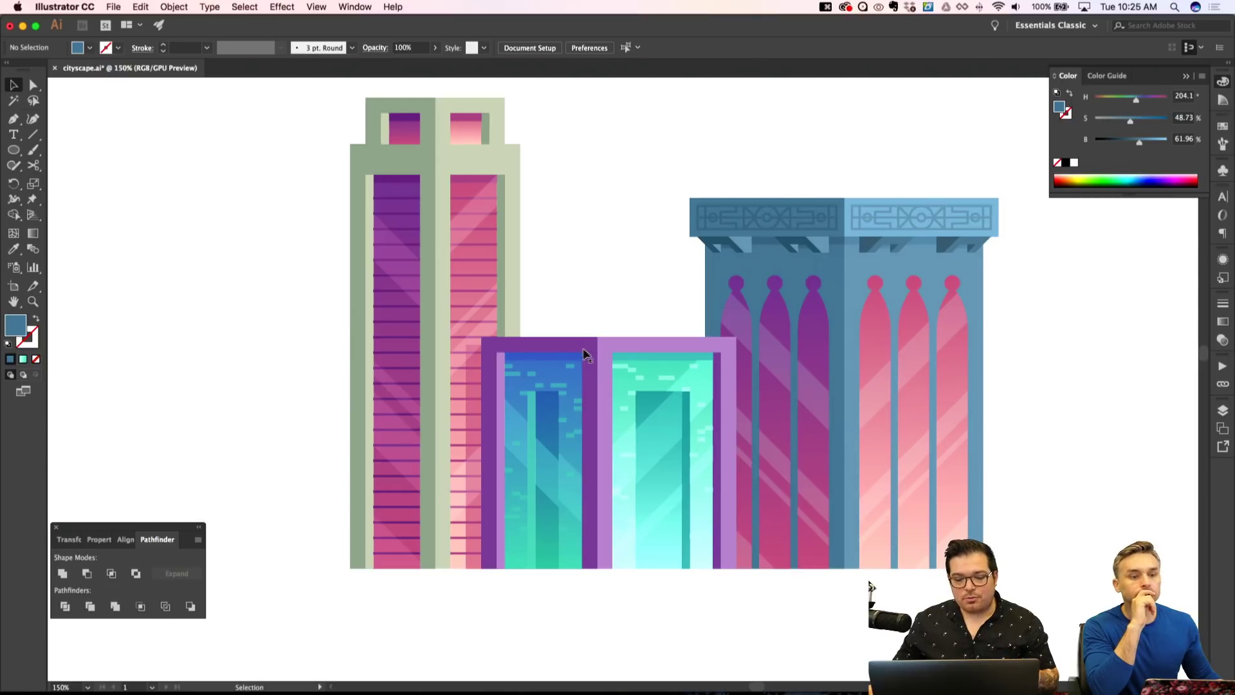
{"action": "key", "text": "m"}
{"action": "scroll", "coordinate": [616, 341], "scroll_direction": "up", "scroll_amount": 3}
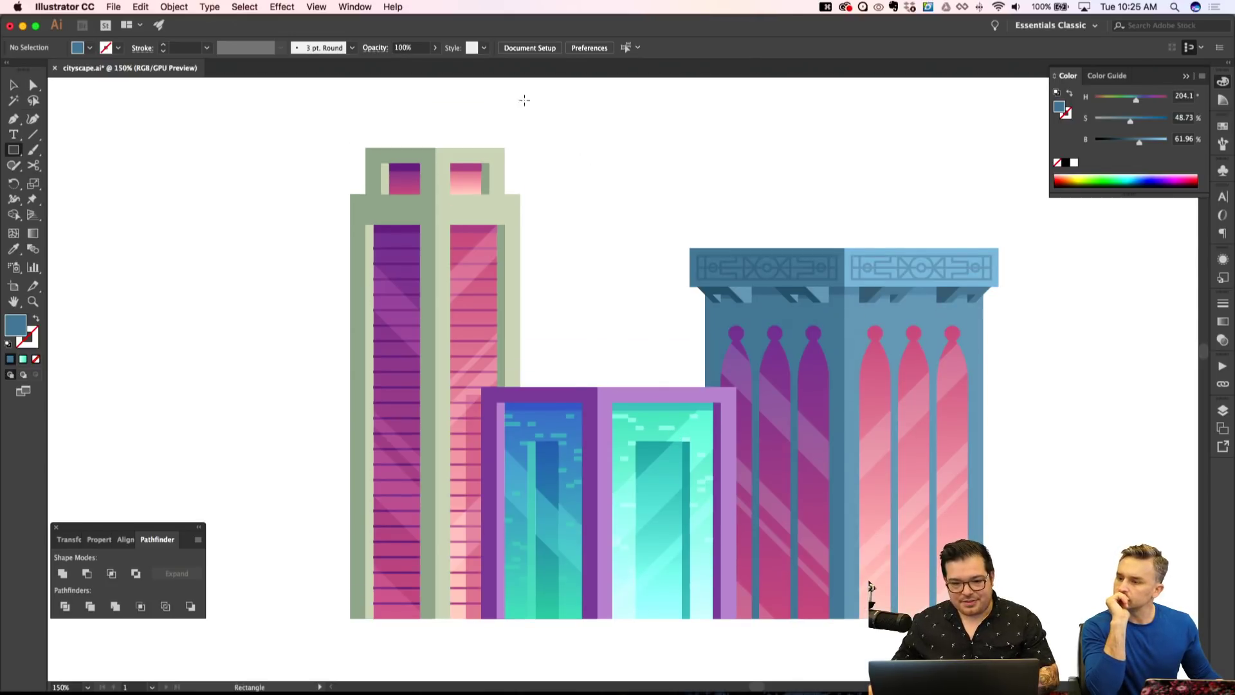
{"action": "left_click_drag", "start_coordinate": [561, 103], "coordinate": [636, 619]}
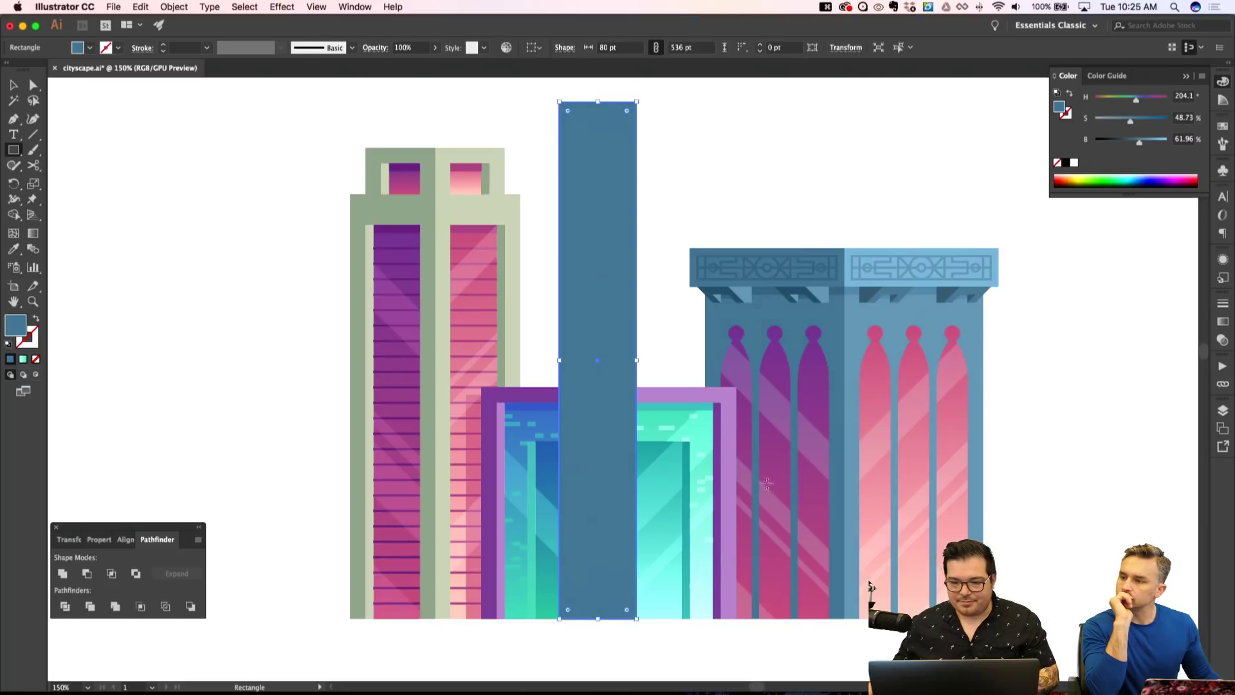
Fill the tall rectangle with a linear gradient and make its end stop pink, with hue 344.4° and saturation 69%.
{"action": "left_click", "coordinate": [1223, 323]}
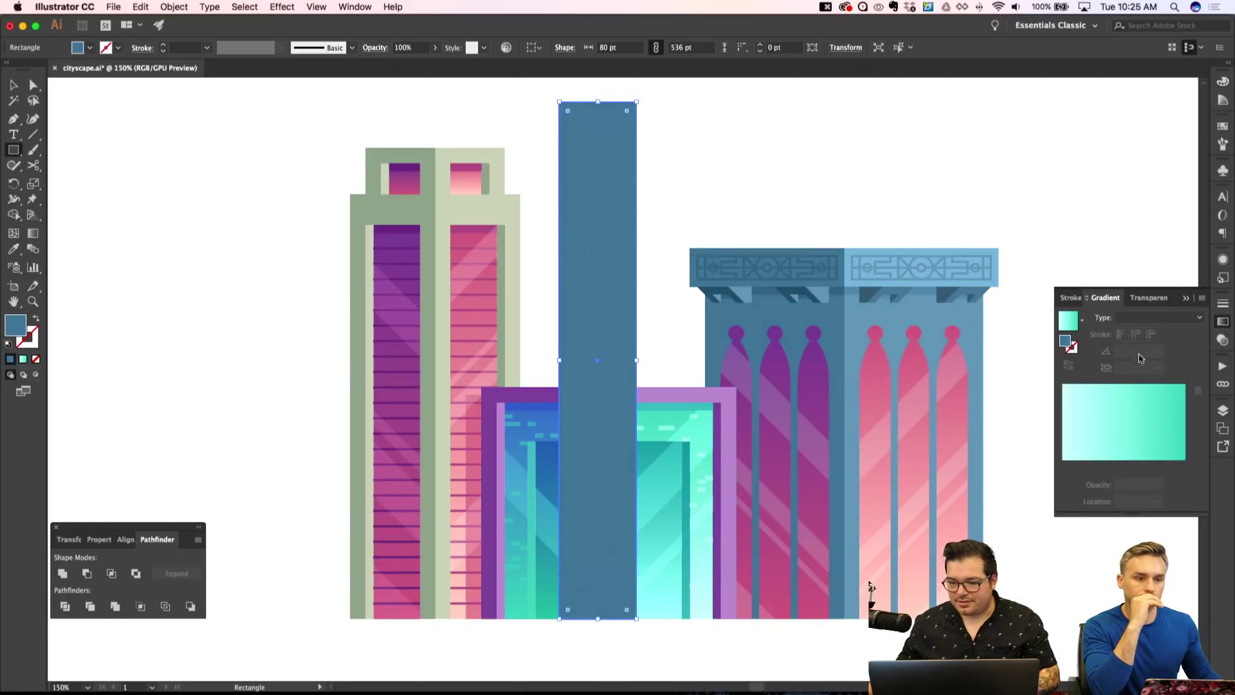
{"action": "left_click", "coordinate": [1129, 473]}
{"action": "double_click", "coordinate": [1184, 466]}
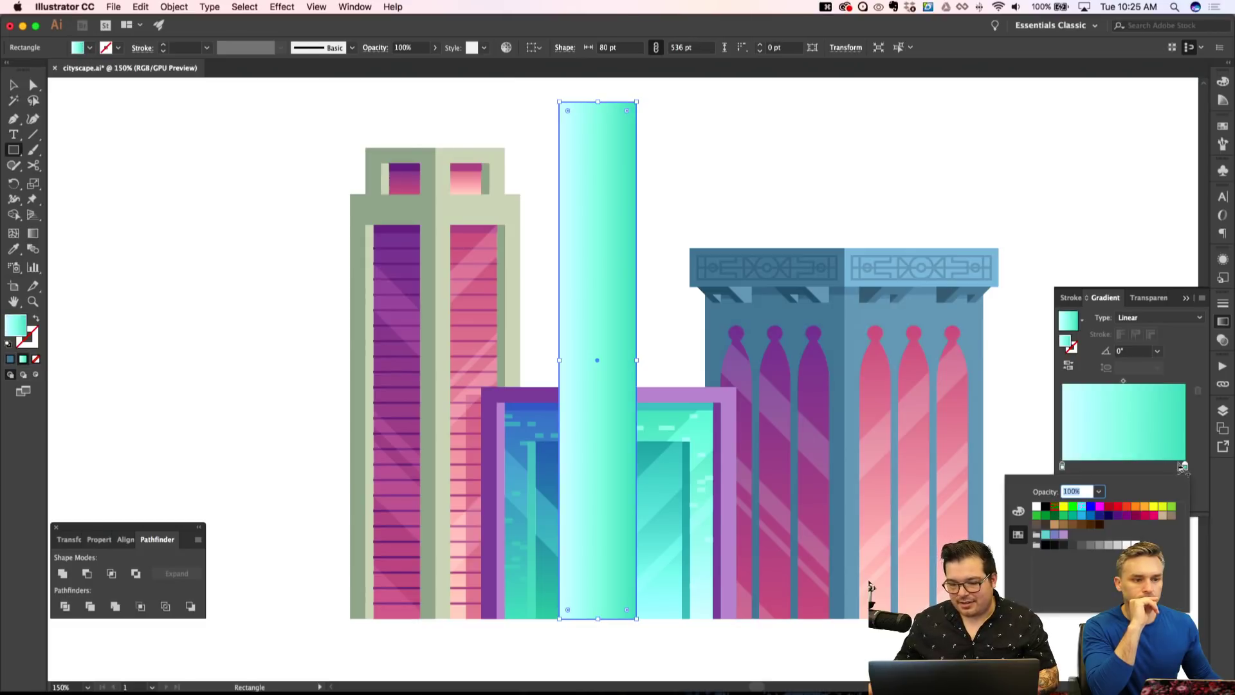
{"action": "left_click", "coordinate": [1154, 514]}
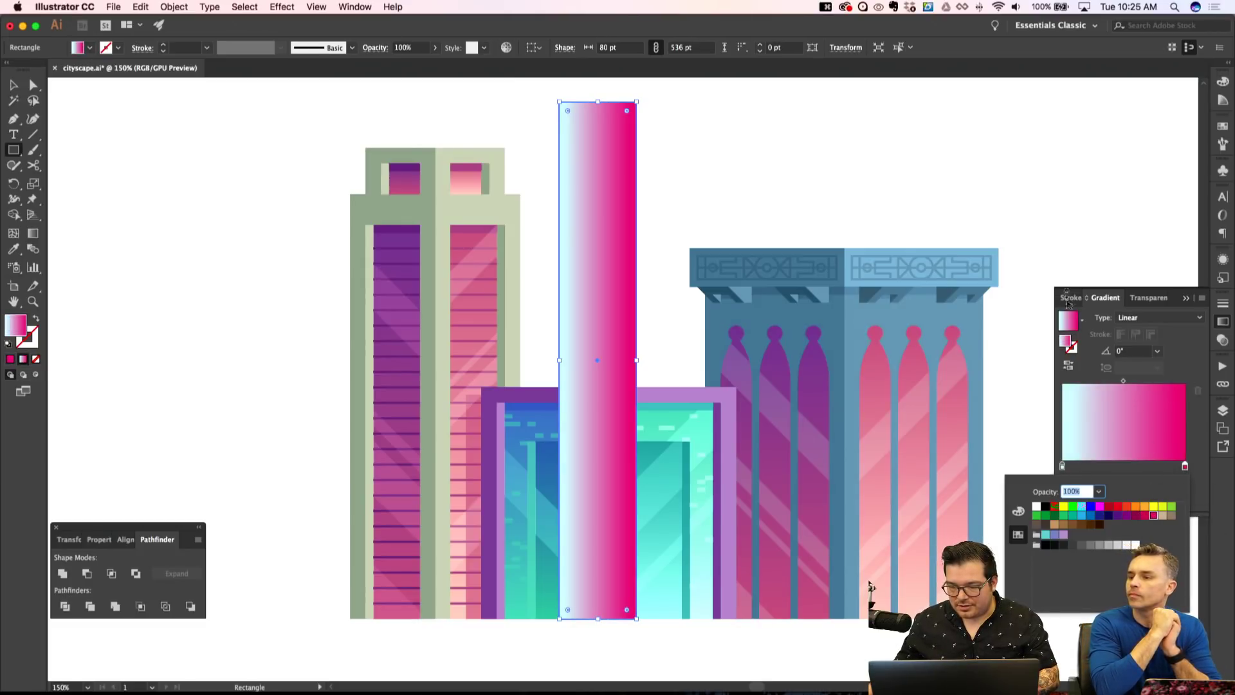
{"action": "left_click", "coordinate": [1019, 512]}
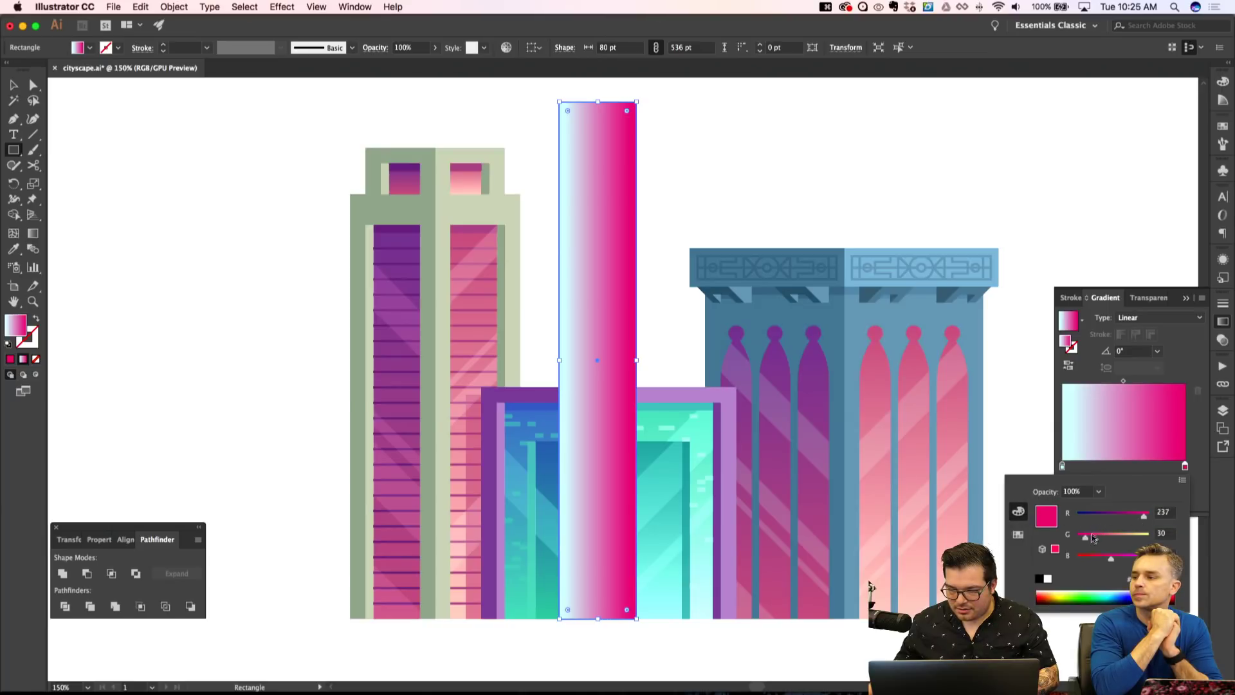
{"action": "left_click_drag", "start_coordinate": [1094, 537], "coordinate": [1099, 536]}
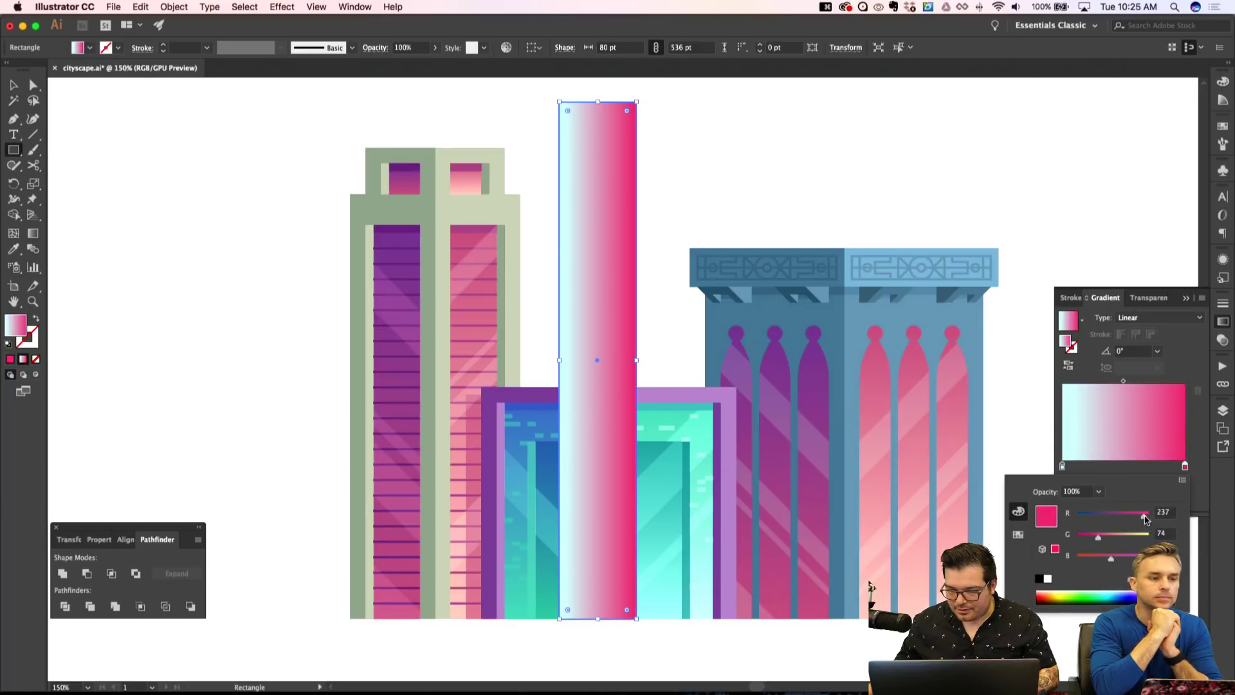
{"action": "left_click", "coordinate": [1182, 480]}
{"action": "left_click", "coordinate": [1119, 516]}
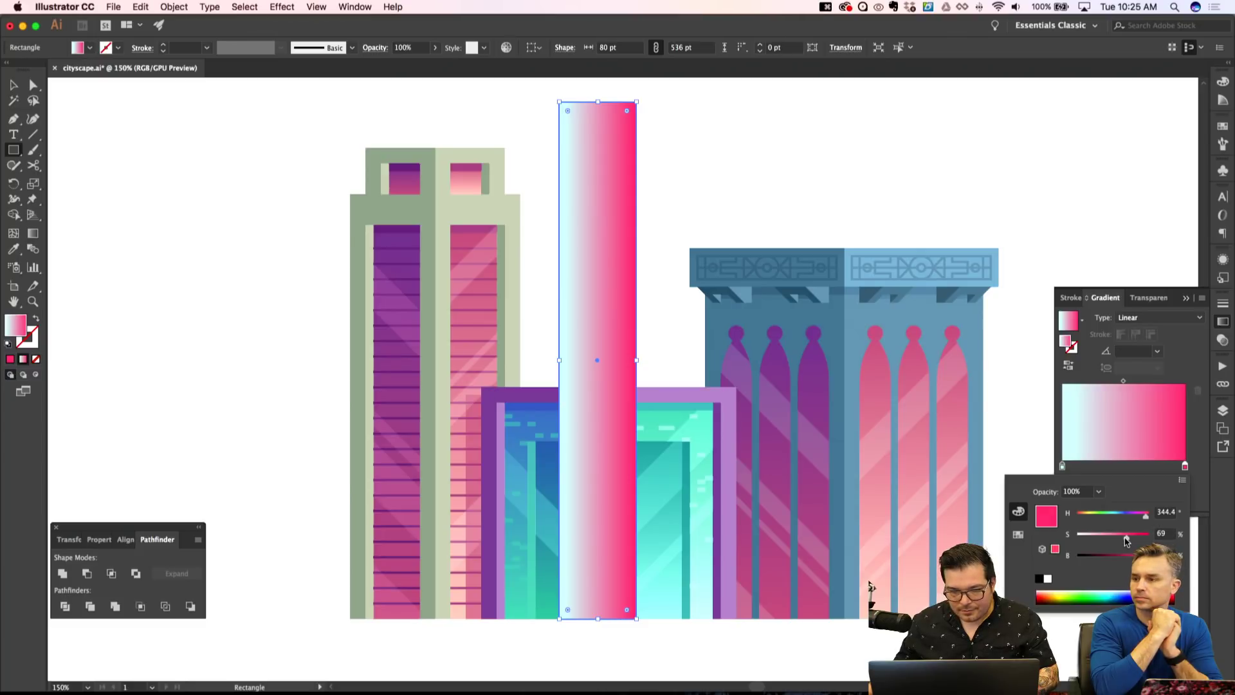
Copy the pink end stop onto the gradient's start, set that start stop to 0% opacity, and save the file.
{"action": "left_click", "coordinate": [1186, 473]}
{"action": "left_click_drag", "start_coordinate": [1185, 467], "coordinate": [1062, 467]}
{"action": "double_click", "coordinate": [1132, 484]}
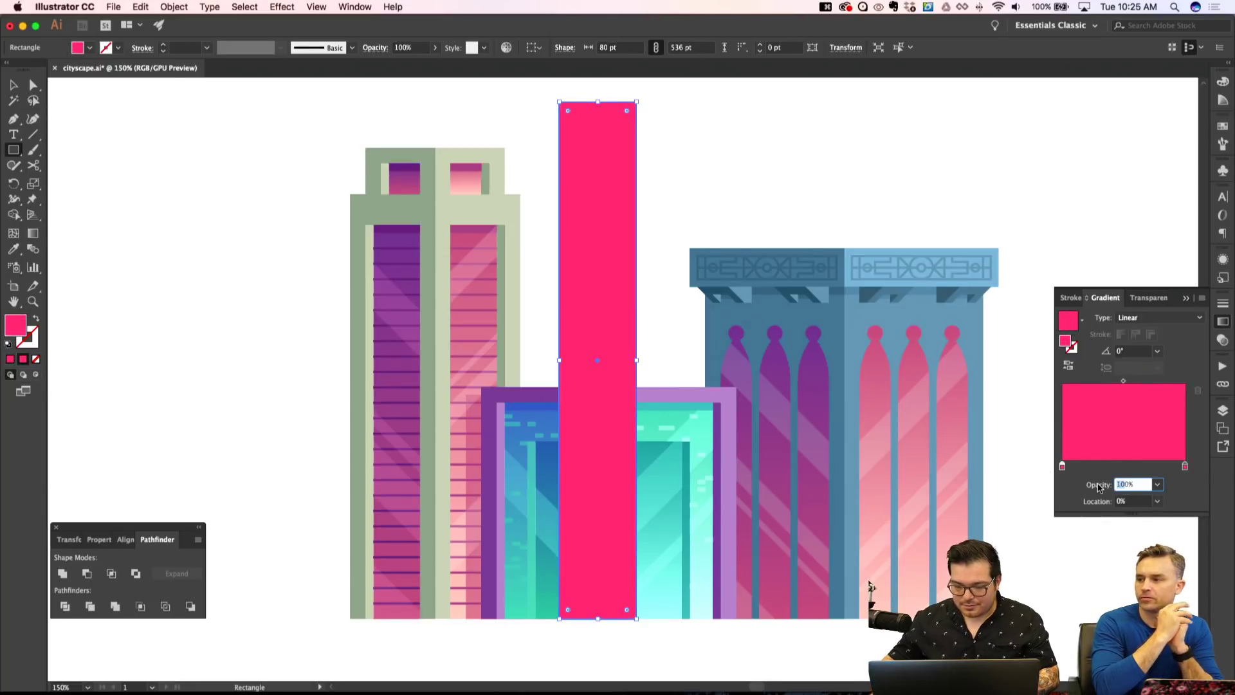
{"action": "type", "text": "0"}
{"action": "key", "text": "Return"}
{"action": "key", "text": "super+s"}
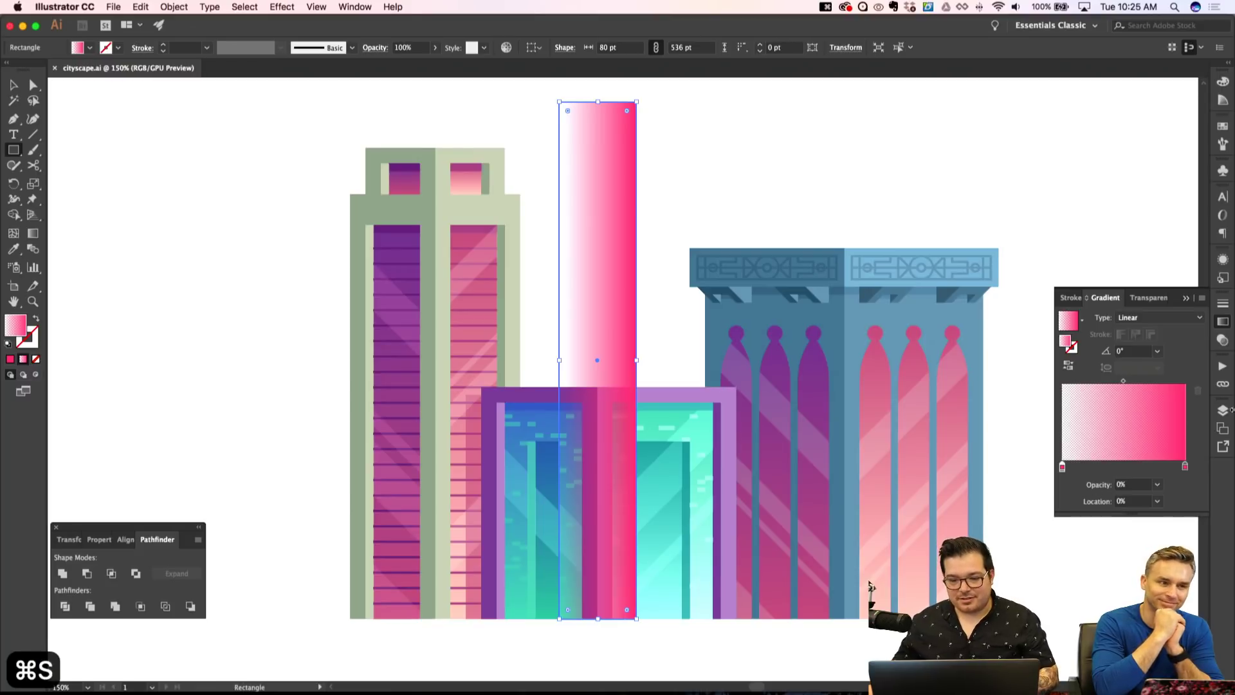
Set the rectangle's gradient angle to 90° and reverse it so the solid pink sits at the base.
{"action": "left_click", "coordinate": [1158, 352]}
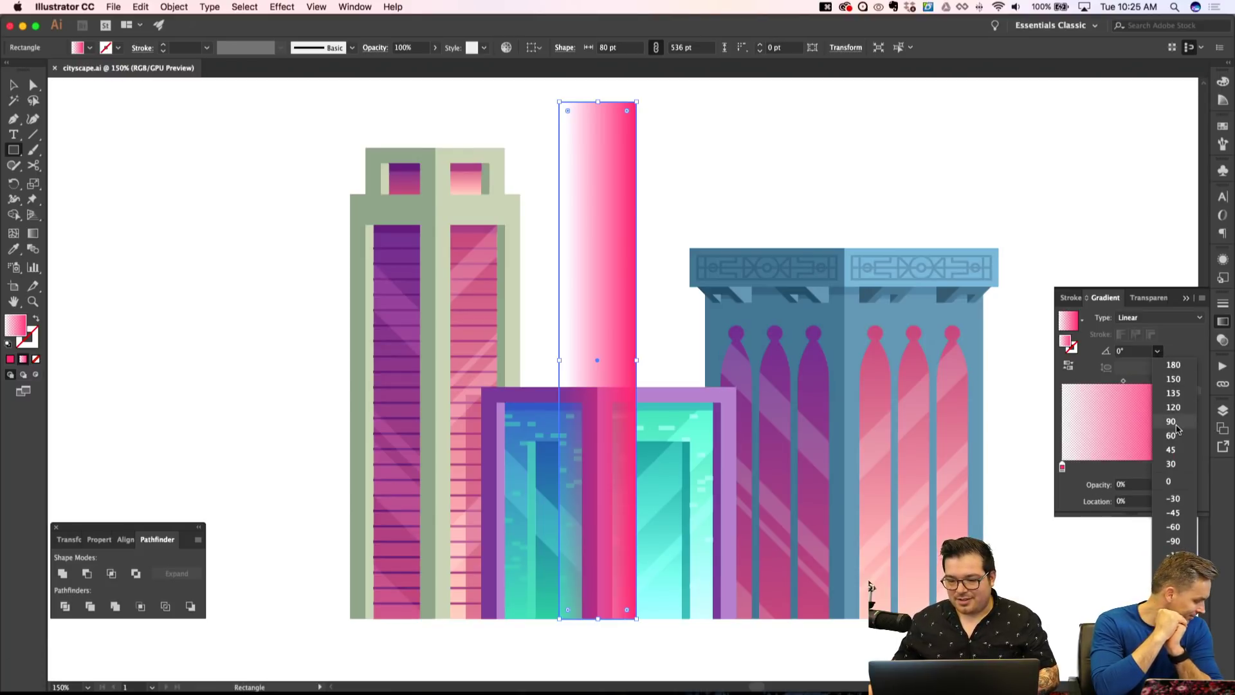
{"action": "left_click", "coordinate": [1168, 391]}
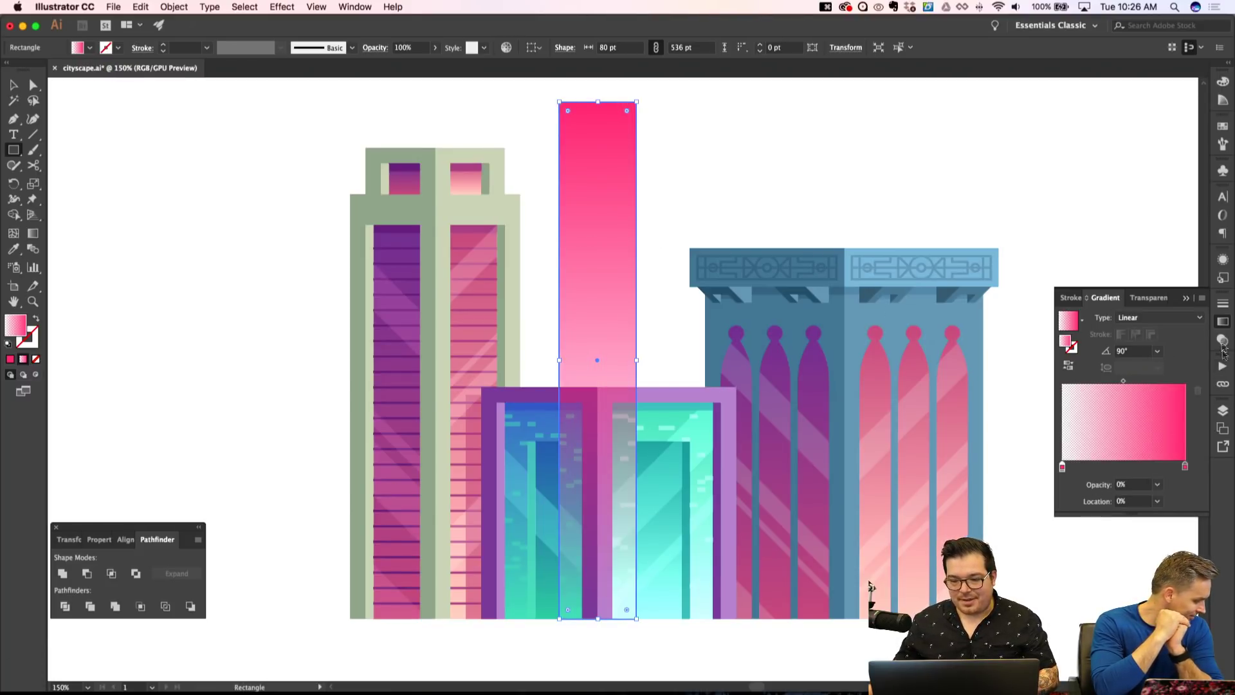
{"action": "left_click", "coordinate": [1070, 367]}
{"action": "key", "text": "shift+super+a"}
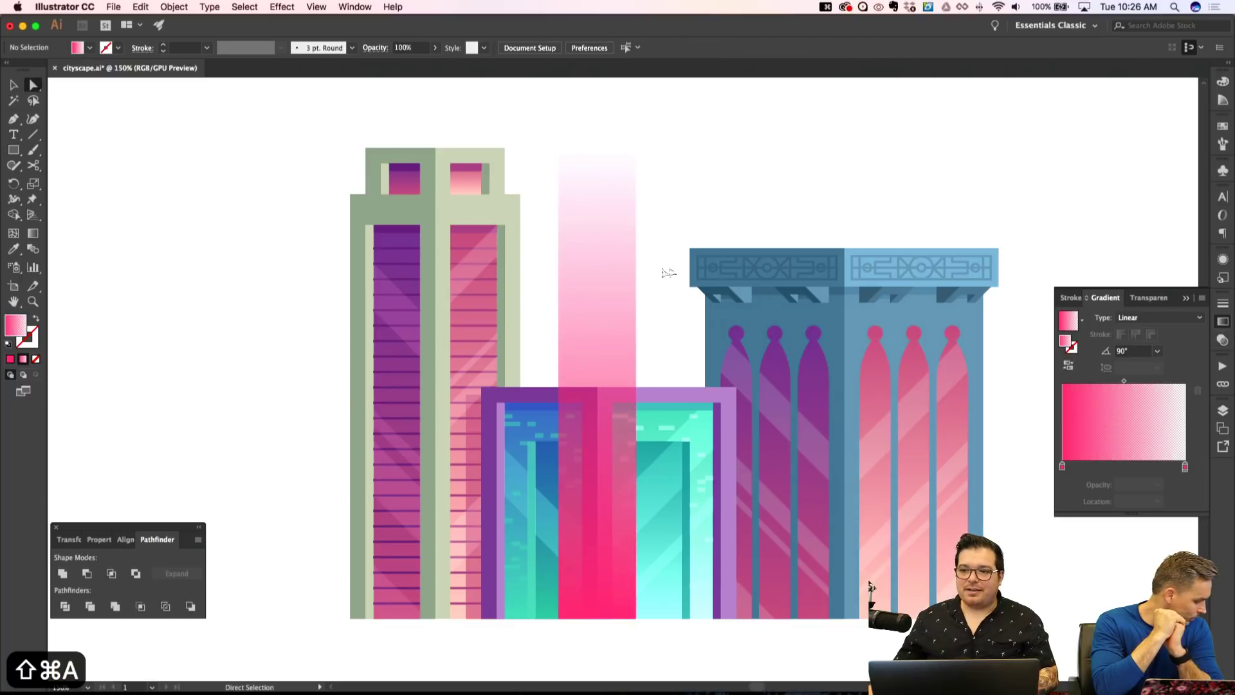
Send the pink gradient rectangle behind all the buildings and check the composition at a reduced view.
{"action": "left_click", "coordinate": [597, 289]}
{"action": "key", "text": "shift+super+bracketleft"}
{"action": "key", "text": "shift+super+a"}
{"action": "key", "text": "super+minus"}
{"action": "key", "text": "super+minus"}
{"action": "key", "text": "super+minus"}
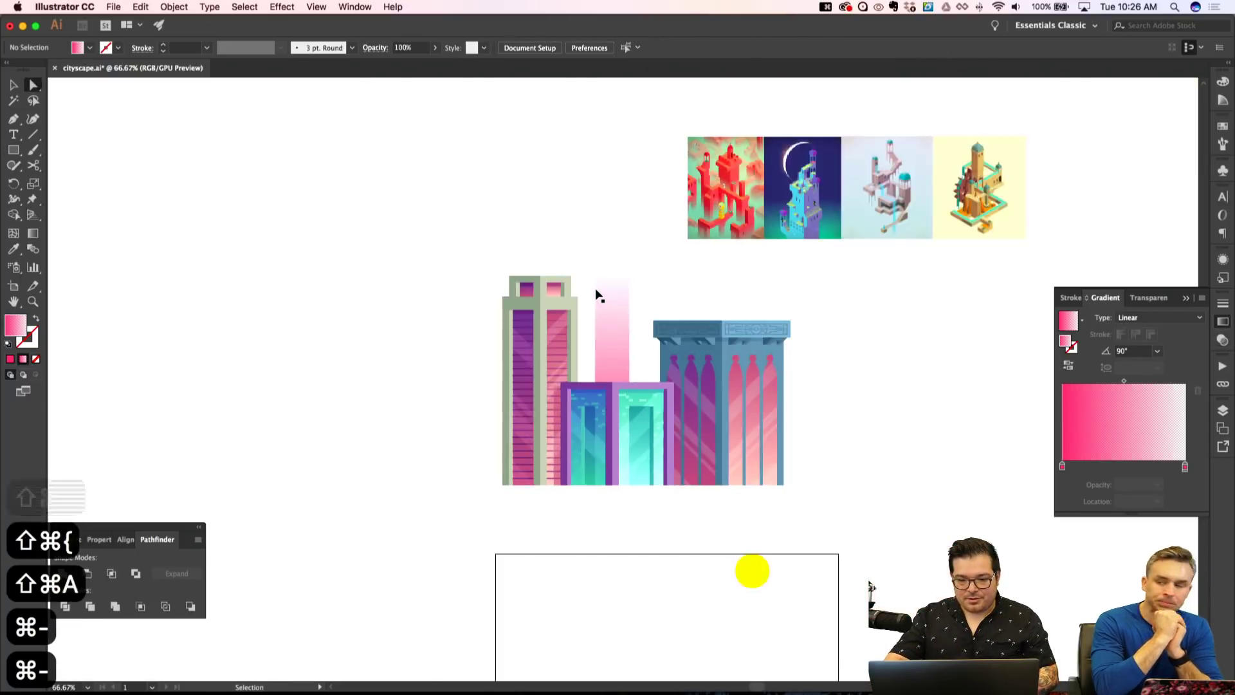
{"action": "key", "text": "super+apostrophe"}
{"action": "key", "text": "super+apostrophe"}
Copy the pink gradient rectangle standing behind the purple building.
{"action": "key", "text": "super+equal"}
{"action": "key", "text": "super+equal"}
{"action": "key", "text": "super+equal"}
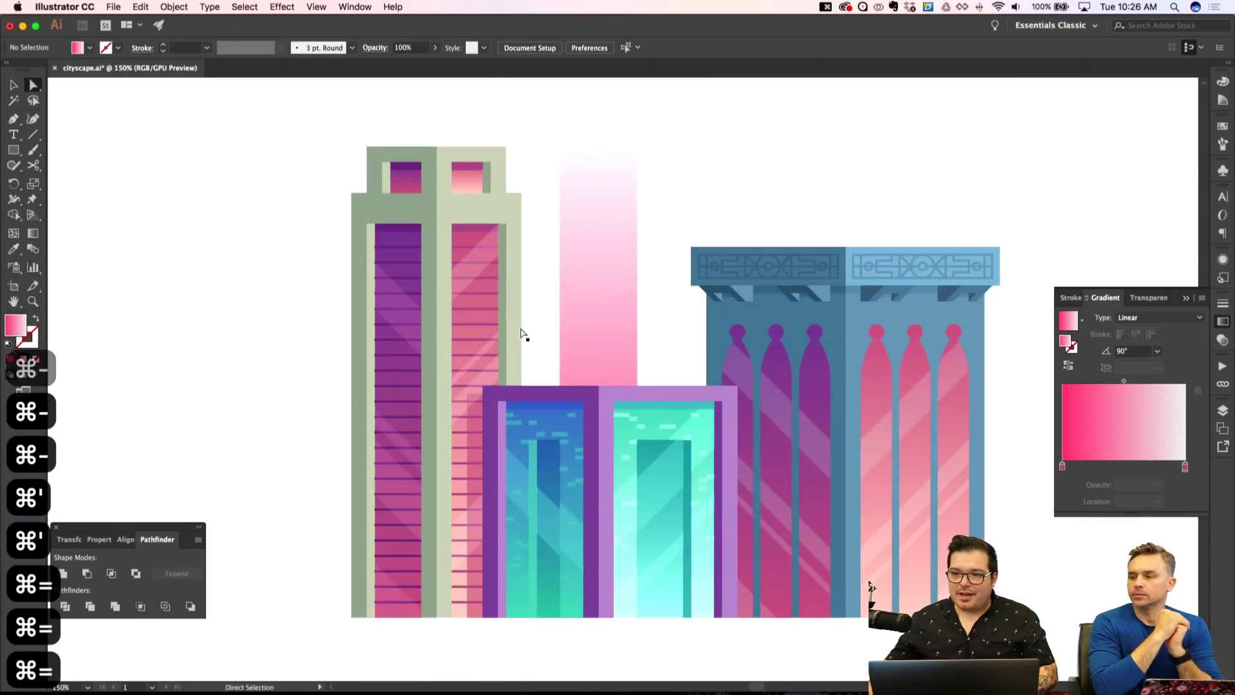
{"action": "scroll", "coordinate": [549, 319], "scroll_direction": "left", "scroll_amount": 2}
{"action": "scroll", "coordinate": [611, 289], "scroll_direction": "down", "scroll_amount": 2}
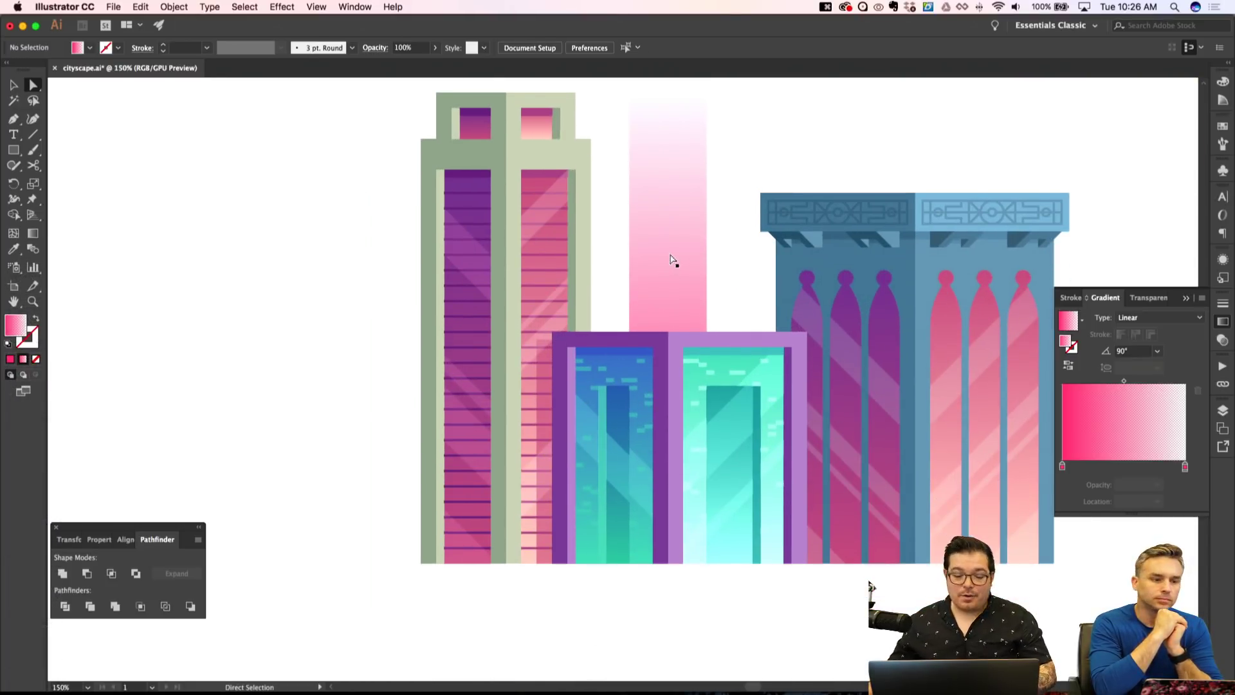
{"action": "left_click", "coordinate": [673, 260]}
{"action": "key", "text": "super+c"}
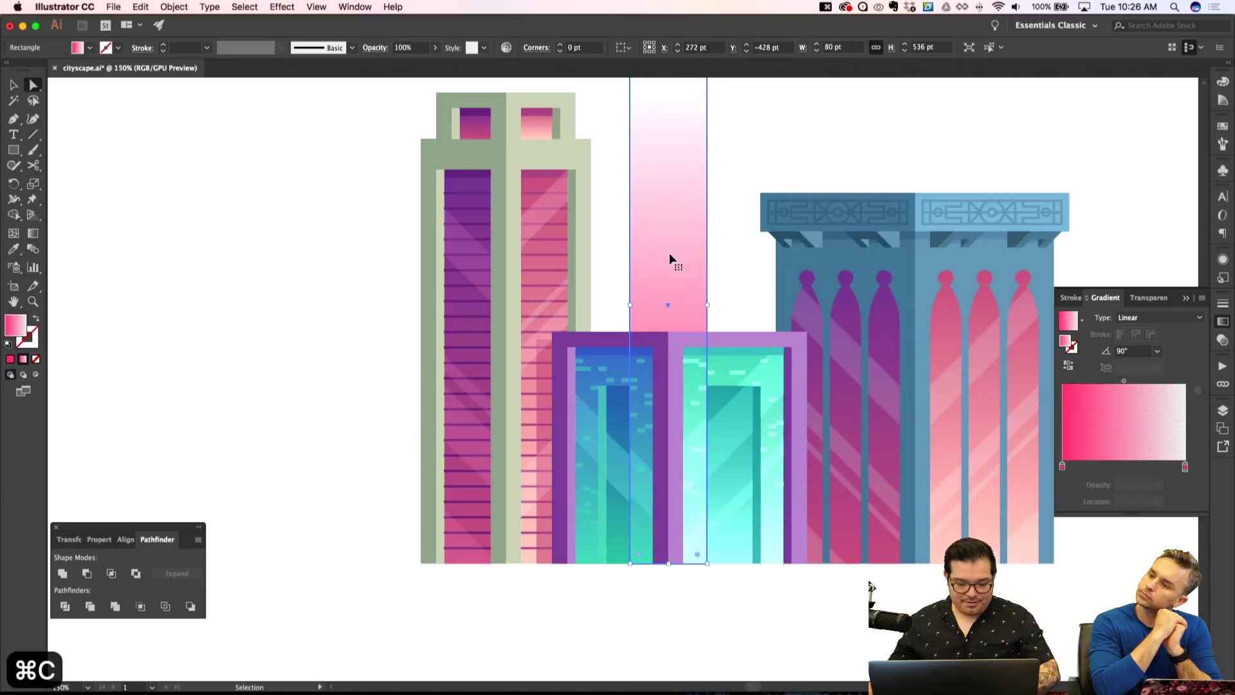
{"action": "key", "text": "shift+super+a"}
{"action": "key", "text": "super+v"}
{"action": "key", "text": "super+z"}
Isolate the green tower's group, paste the pink gradient rectangle into it, and place it over the tower's lighter face.
{"action": "double_click", "coordinate": [552, 235]}
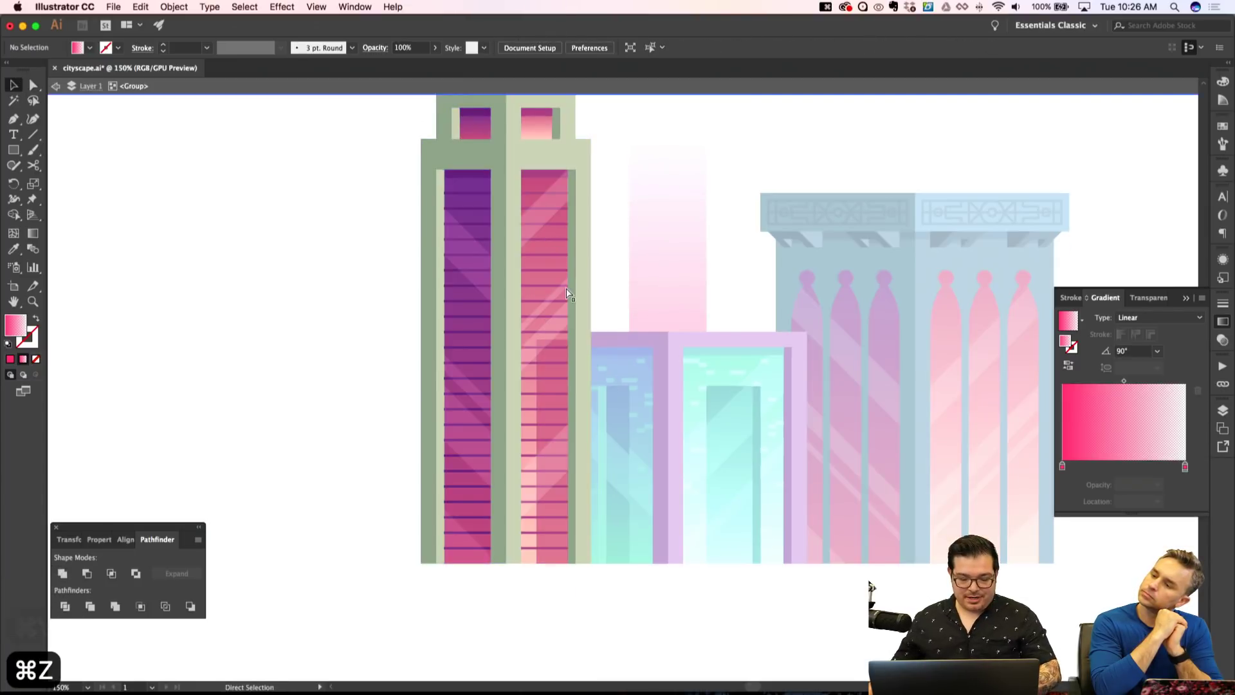
{"action": "key", "text": "super+v"}
{"action": "key", "text": "shift+super+a"}
{"action": "left_click_drag", "start_coordinate": [529, 385], "coordinate": [534, 398]}
{"action": "scroll", "coordinate": [558, 267], "scroll_direction": "up", "scroll_amount": 5}
{"action": "scroll", "coordinate": [577, 344], "scroll_direction": "down", "scroll_amount": 1}
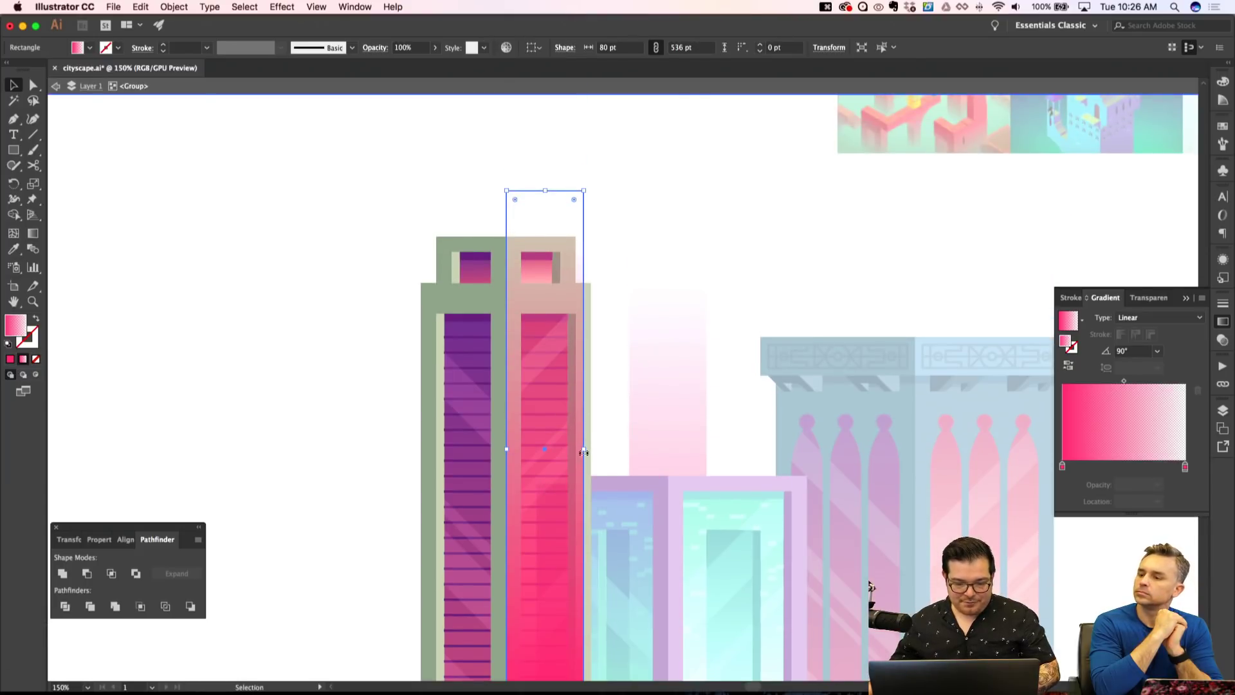
Resize the pasted gradient rectangle to 88 × 296 pt, spanning the lower part of the green tower's lighter face.
{"action": "left_click_drag", "start_coordinate": [582, 451], "coordinate": [590, 450]}
{"action": "left_click_drag", "start_coordinate": [550, 202], "coordinate": [553, 422]}
{"action": "scroll", "coordinate": [574, 387], "scroll_direction": "down", "scroll_amount": 5}
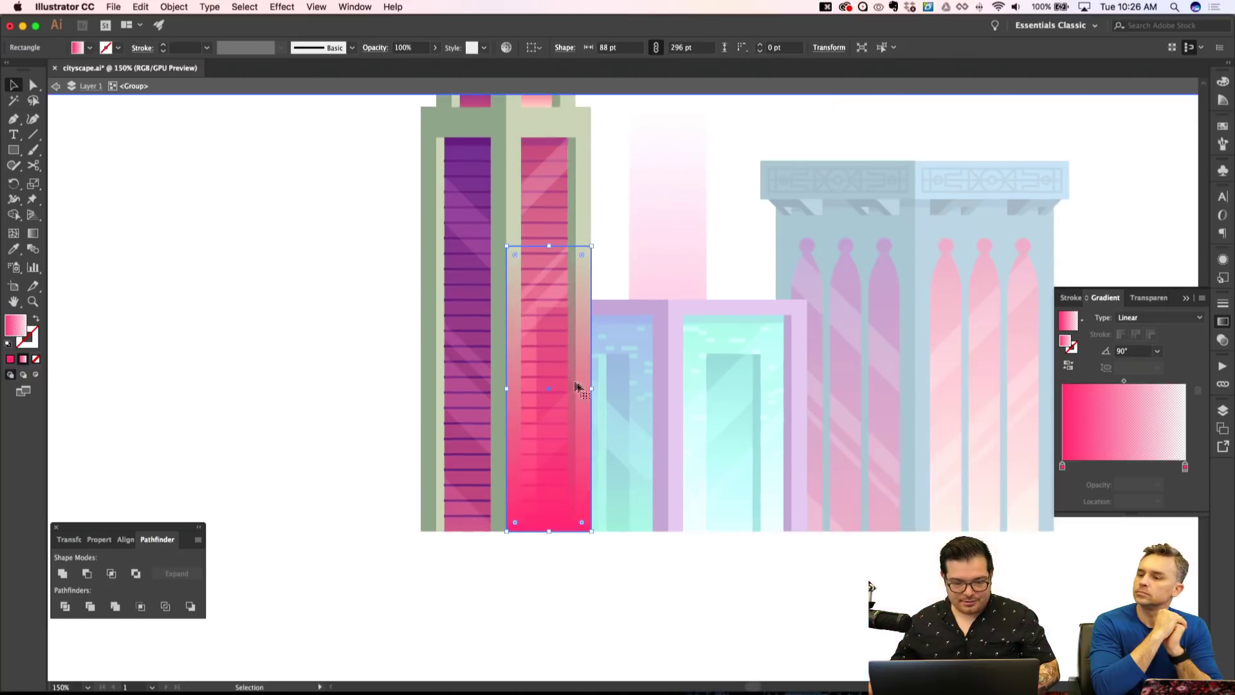
Set the green tower's pink gradient rectangle to the Screen blending mode, and leave the group's isolation.
{"action": "key", "text": "shift+super+a"}
{"action": "key", "text": "a"}
{"action": "left_click", "coordinate": [585, 405]}
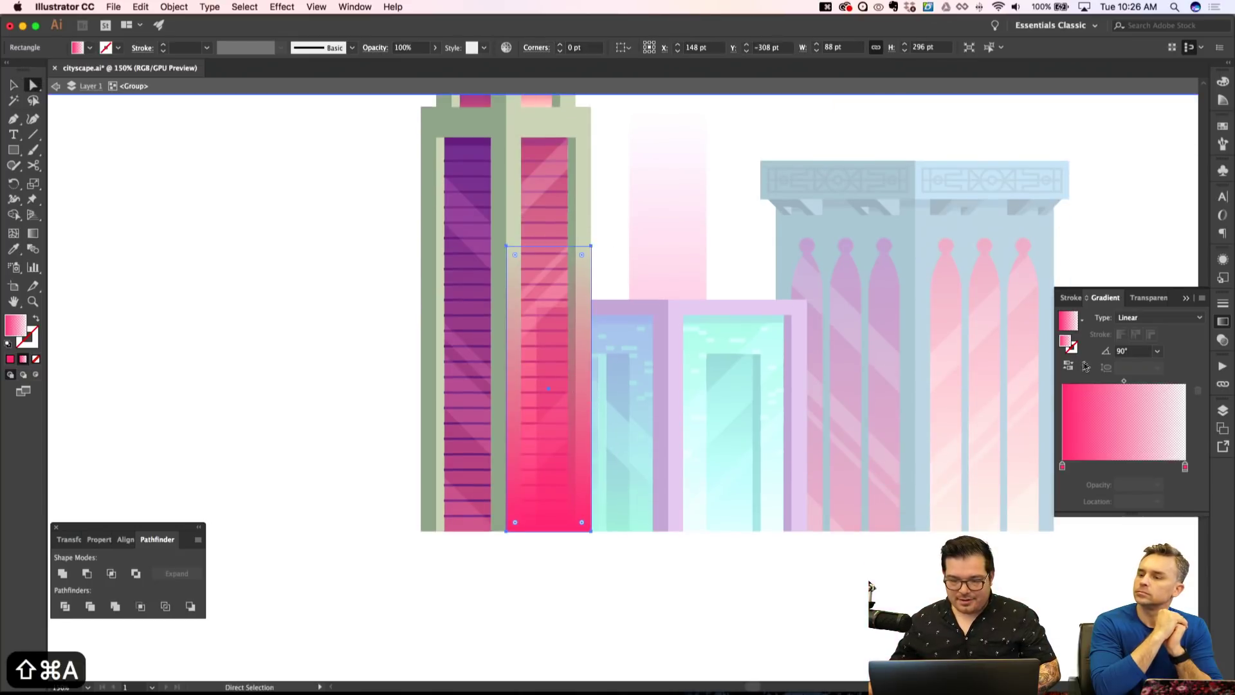
{"action": "left_click", "coordinate": [1148, 297]}
{"action": "left_click", "coordinate": [1109, 319]}
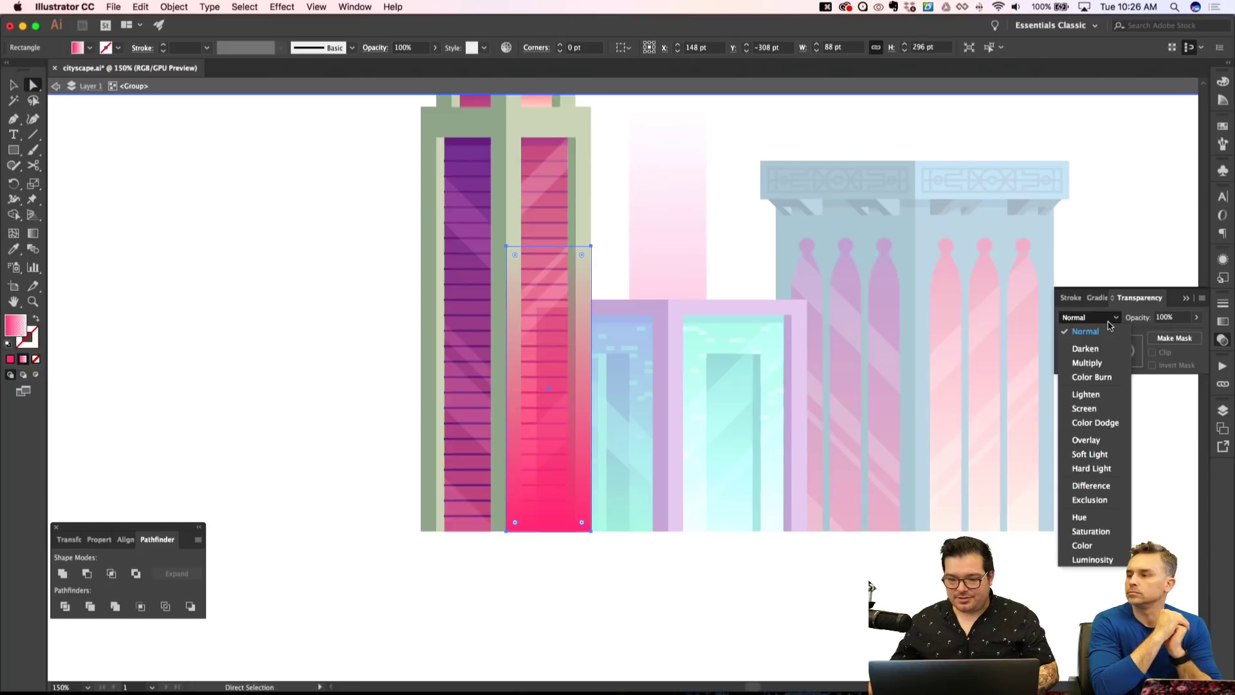
{"action": "left_click", "coordinate": [1097, 408]}
{"action": "key", "text": "shift+super+a"}
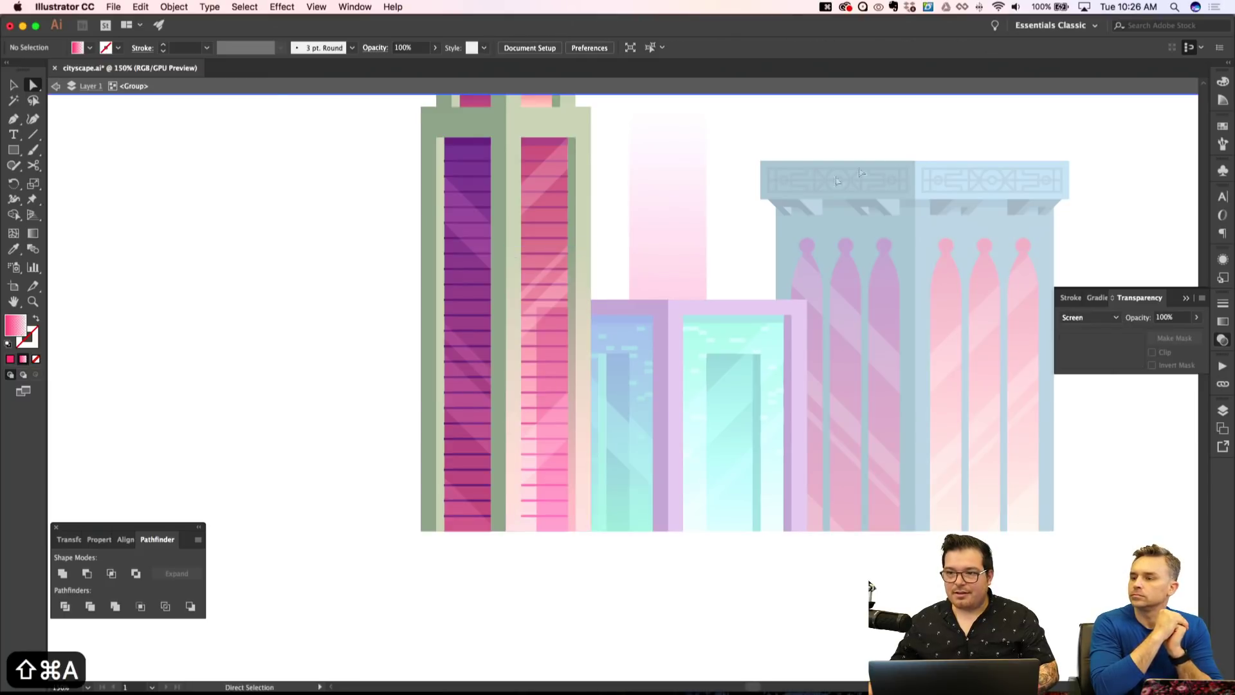
{"action": "double_click", "coordinate": [796, 217]}
{"action": "scroll", "coordinate": [694, 253], "scroll_direction": "up", "scroll_amount": 3}
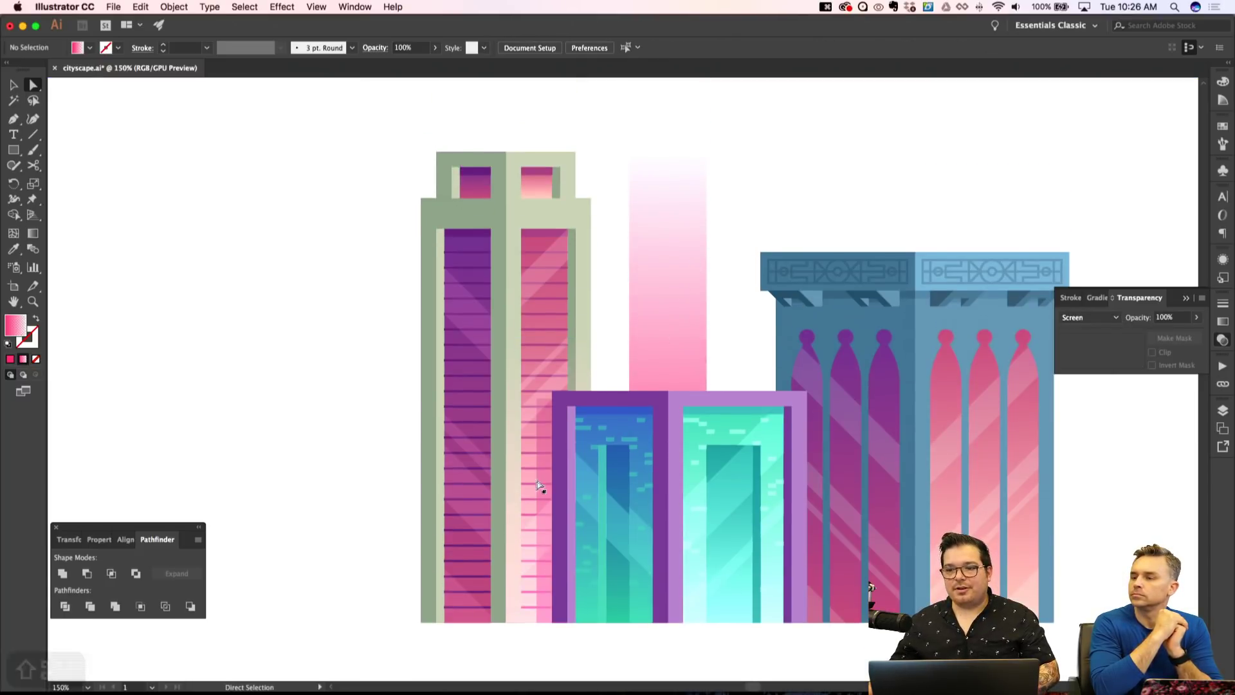
Copy the green tower's Screen-blended pink gradient rectangle and paste it inside the blue tower's group.
{"action": "left_click", "coordinate": [513, 518]}
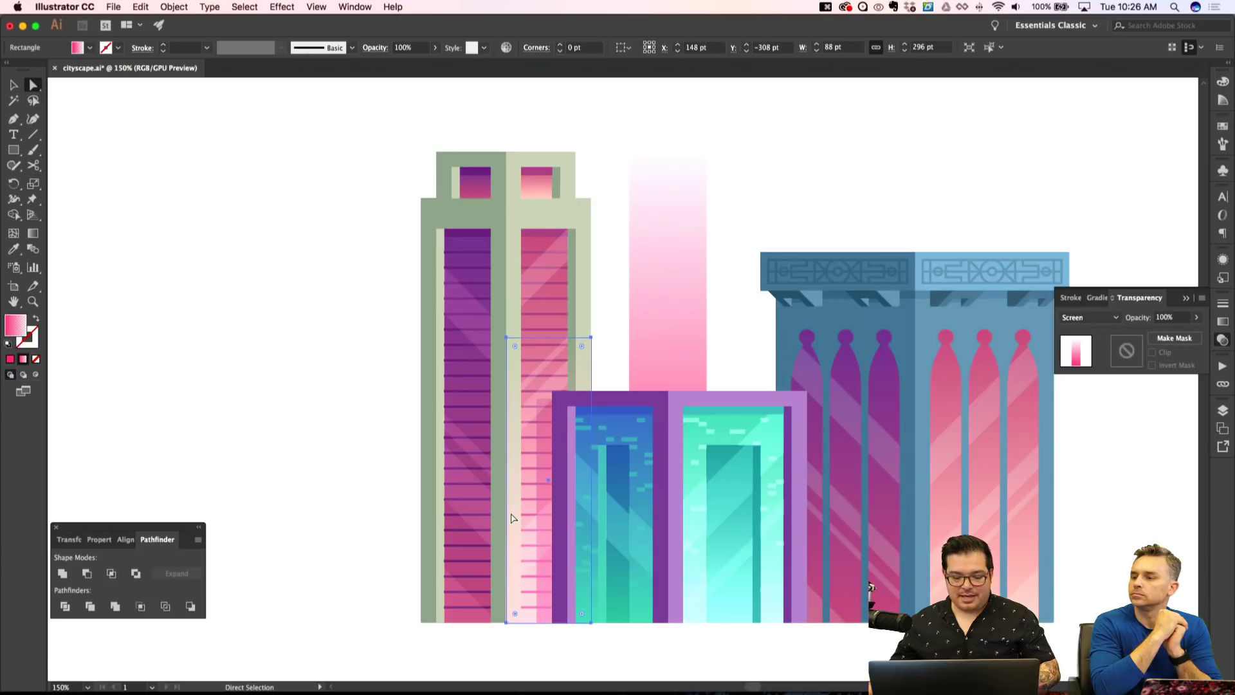
{"action": "key", "text": "super+c"}
{"action": "key", "text": "shift+super+a"}
{"action": "double_click", "coordinate": [798, 368]}
{"action": "scroll", "coordinate": [798, 362], "scroll_direction": "right", "scroll_amount": 3}
{"action": "key", "text": "super+v"}
{"action": "key", "text": "shift+super+a"}
Move the pasted pink gradient over the lower part of the blue tower's darker face, and leave the group's isolation.
{"action": "key", "text": "a"}
{"action": "key", "text": "v"}
{"action": "left_click_drag", "start_coordinate": [630, 463], "coordinate": [800, 491]}
{"action": "key", "text": "shift+super+a"}
{"action": "scroll", "coordinate": [661, 264], "scroll_direction": "right", "scroll_amount": 3}
{"action": "double_click", "coordinate": [558, 344]}
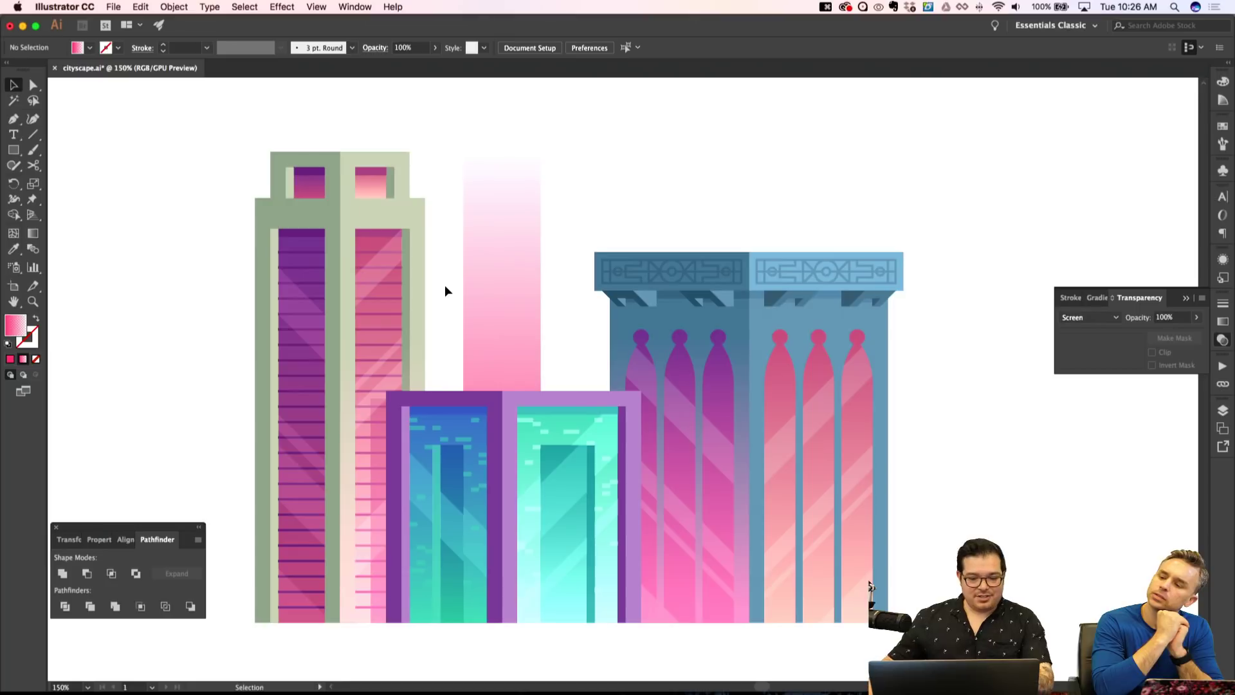
{"action": "scroll", "coordinate": [445, 291], "scroll_direction": "up", "scroll_amount": 3}
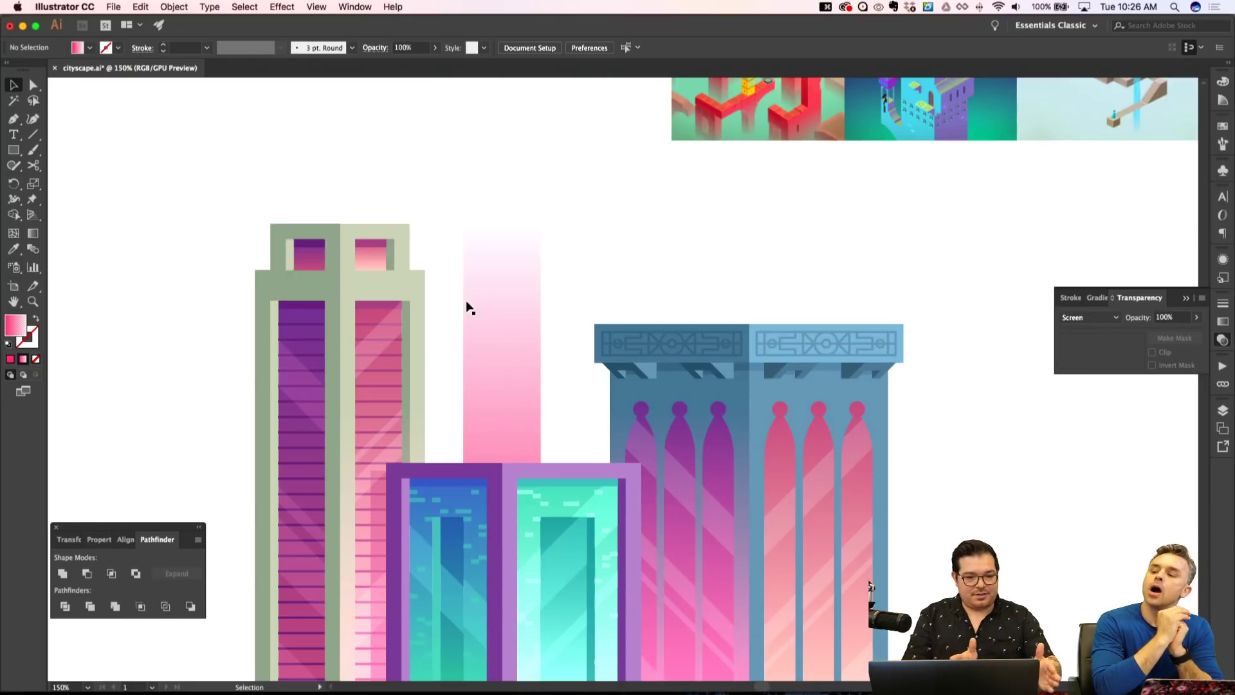
Examine the cityscape from a distance, toggling the grid to judge the pink glows on the buildings.
{"action": "key", "text": "super+minus"}
{"action": "key", "text": "super+minus"}
{"action": "key", "text": "super+minus"}
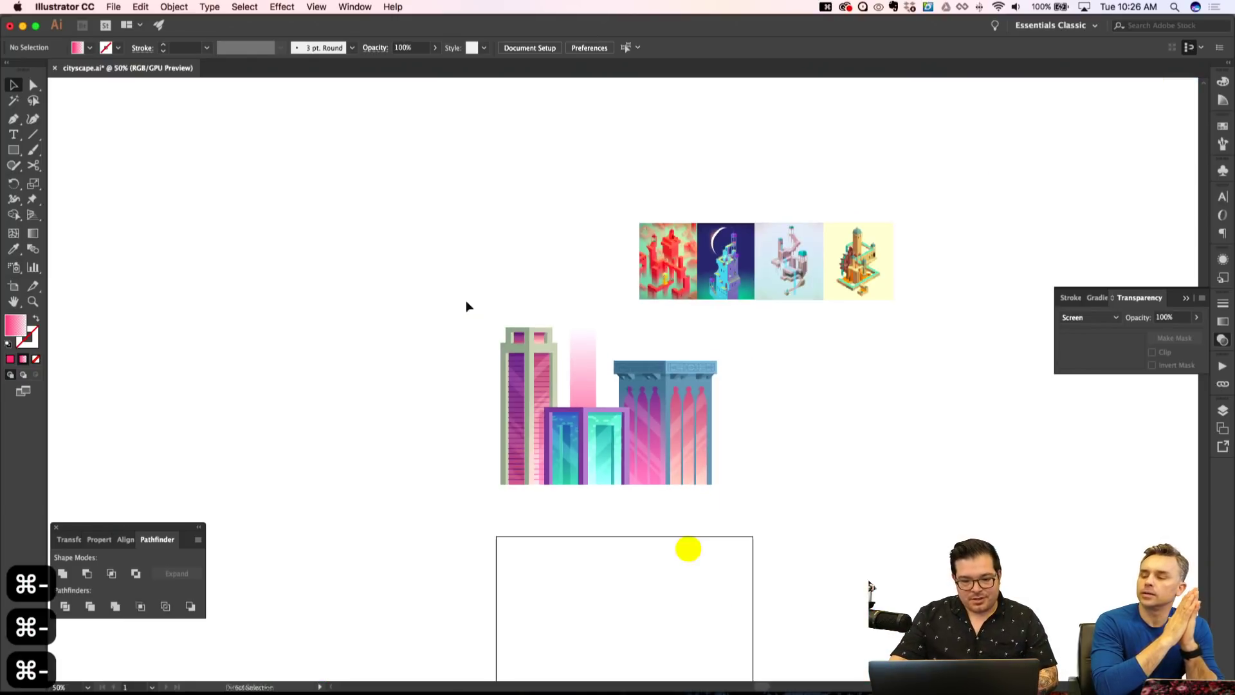
{"action": "key", "text": "super+apostrophe"}
{"action": "key", "text": "super+apostrophe"}
{"action": "key", "text": "super+minus"}
{"action": "key", "text": "super+apostrophe"}
{"action": "key", "text": "super+apostrophe"}
{"action": "key", "text": "super+equal"}
{"action": "key", "text": "super+equal"}
{"action": "key", "text": "super+equal"}
{"action": "key", "text": "super+equal"}
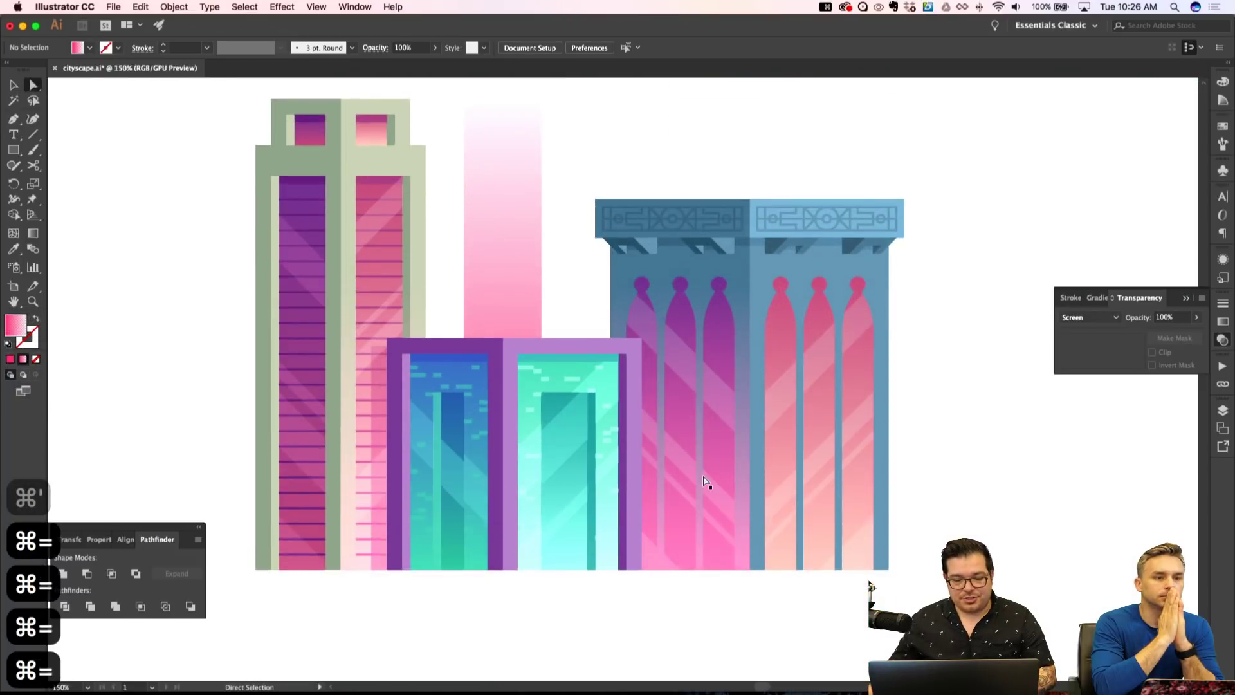
Copy the blue tower's pink gradient rectangle onto the lower part of the purple building's lighter face, resized to 144 × 168 pt.
{"action": "key", "text": "a"}
{"action": "left_click", "coordinate": [669, 424]}
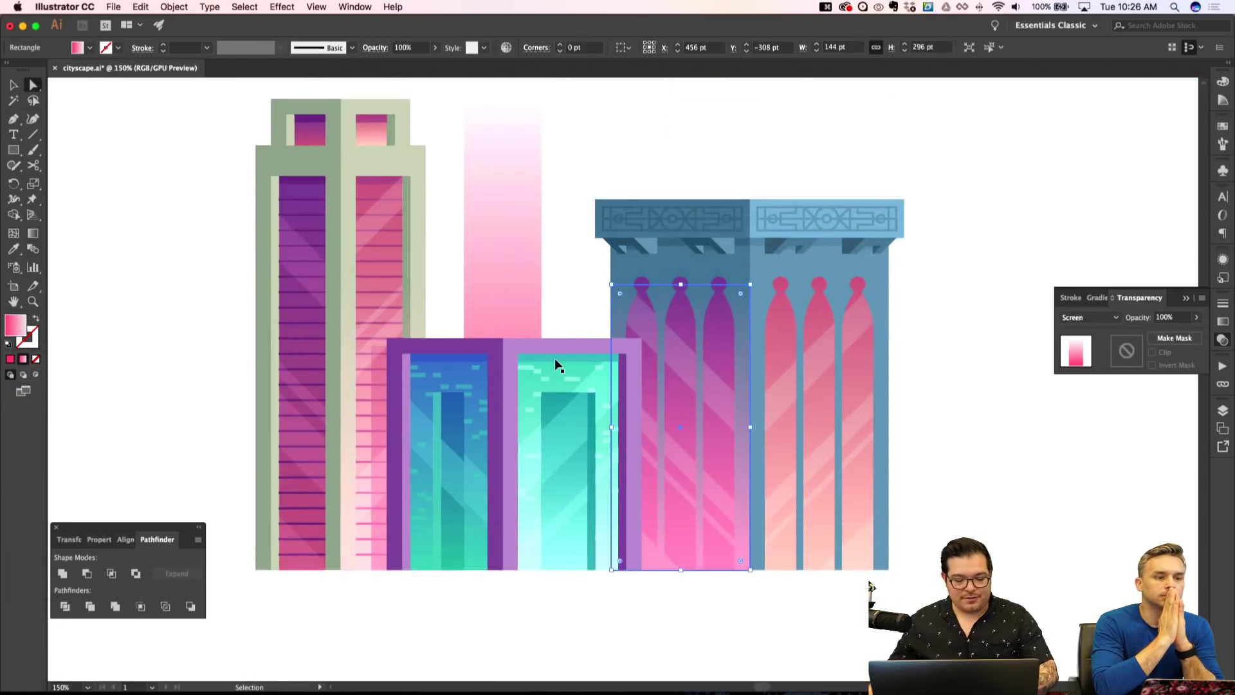
{"action": "key", "text": "super+c"}
{"action": "key", "text": "super+shift+a"}
{"action": "key", "text": "super+v"}
{"action": "left_click_drag", "start_coordinate": [650, 444], "coordinate": [596, 489]}
{"action": "left_click_drag", "start_coordinate": [571, 285], "coordinate": [563, 408]}
{"action": "key", "text": "super+shift+a"}
Set the opacity of the purple building's pink gradient rectangle to 50% and deselect it.
{"action": "left_click", "coordinate": [618, 537]}
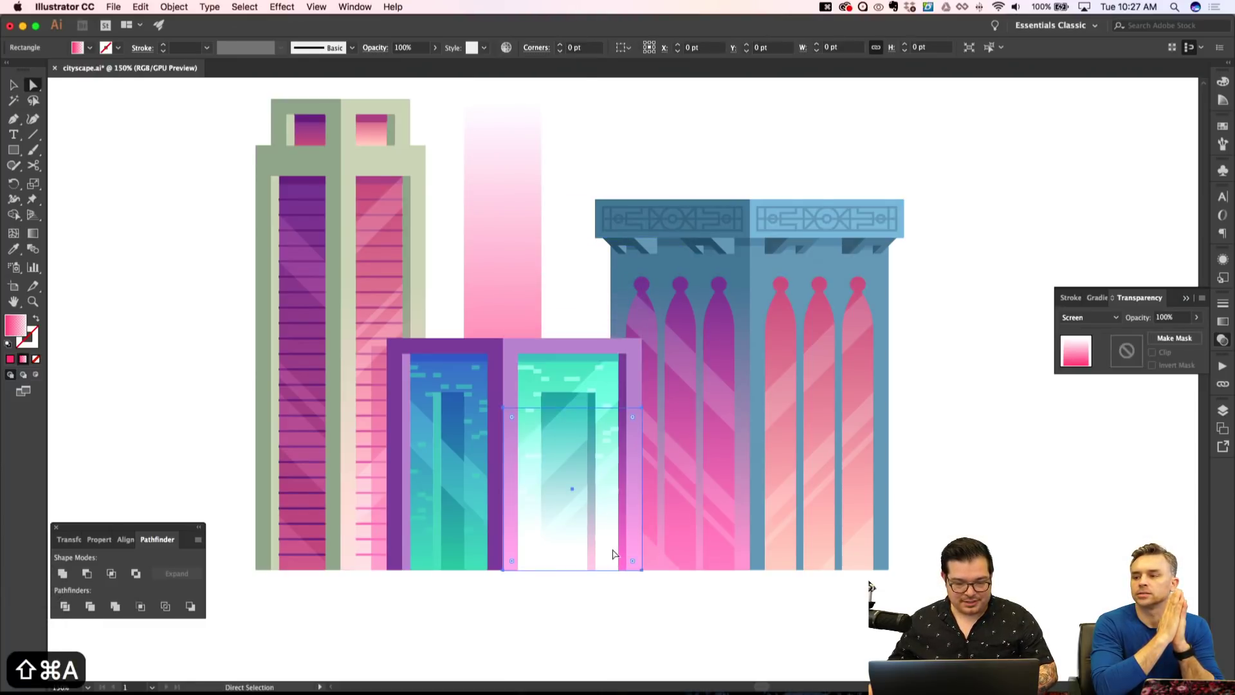
{"action": "left_click", "coordinate": [1157, 316]}
{"action": "type", "text": "5"}
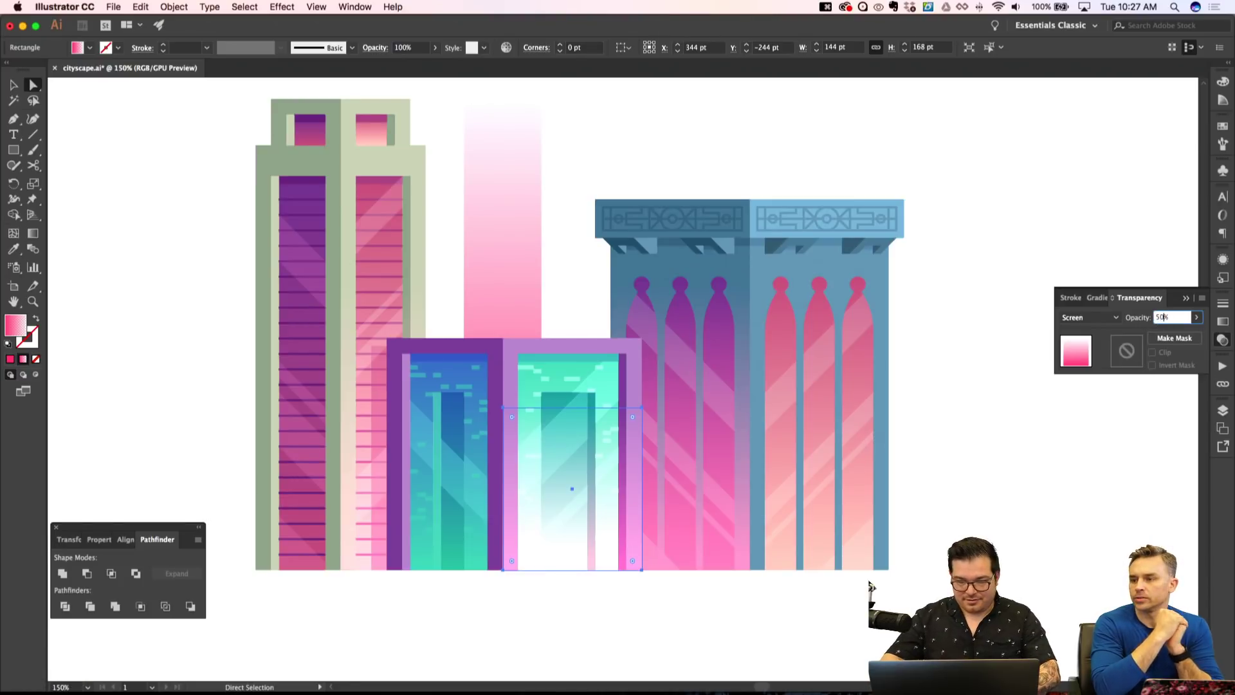
{"action": "type", "text": "0"}
{"action": "key", "text": "super+shift+a"}
Compare the softened building glows with the reference artwork at reduced magnification.
{"action": "key", "text": "super+minus"}
{"action": "key", "text": "super+minus"}
{"action": "key", "text": "super+apostrophe"}
{"action": "key", "text": "super+apostrophe"}
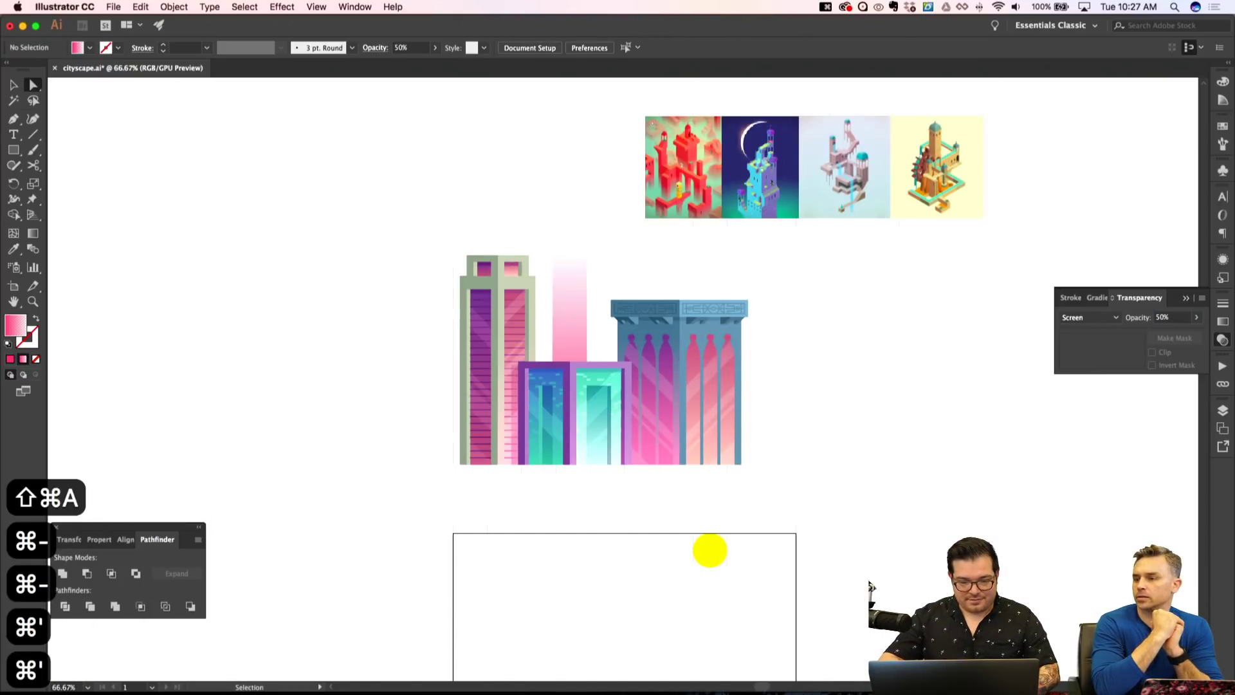
{"action": "key", "text": "super+minus"}
{"action": "key", "text": "super+apostrophe"}
{"action": "key", "text": "super+equal"}
{"action": "key", "text": "super+equal"}
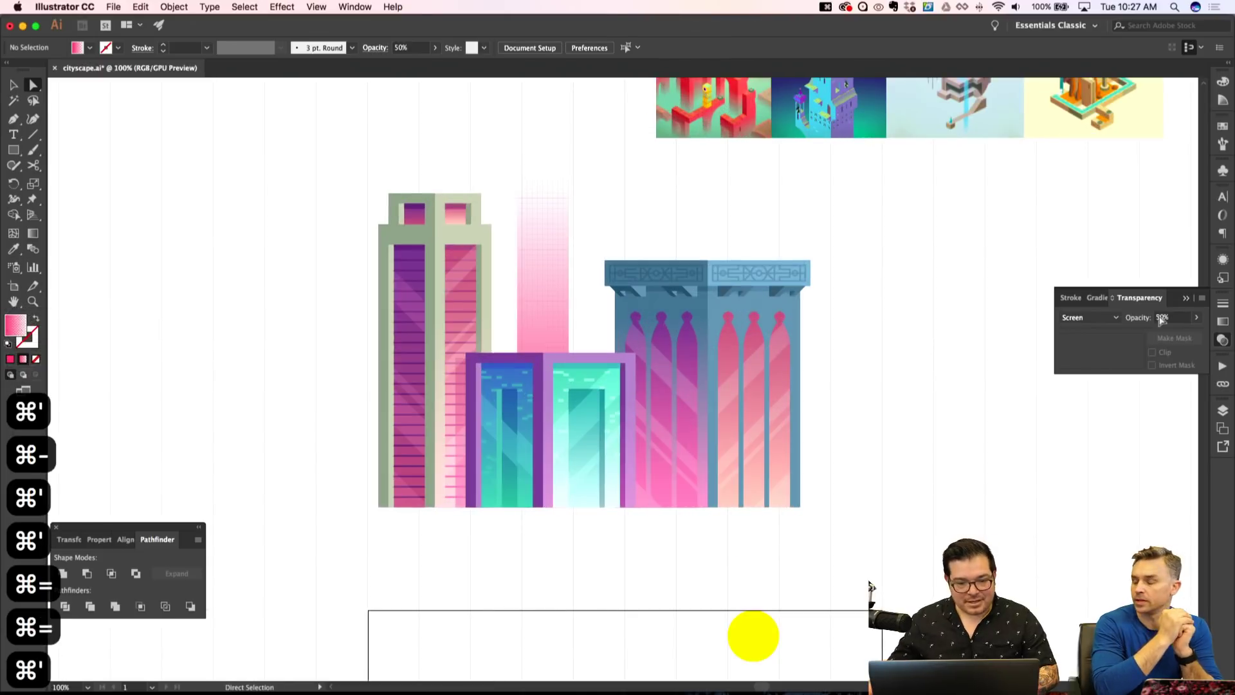
{"action": "scroll", "coordinate": [830, 248], "scroll_direction": "up", "scroll_amount": 3}
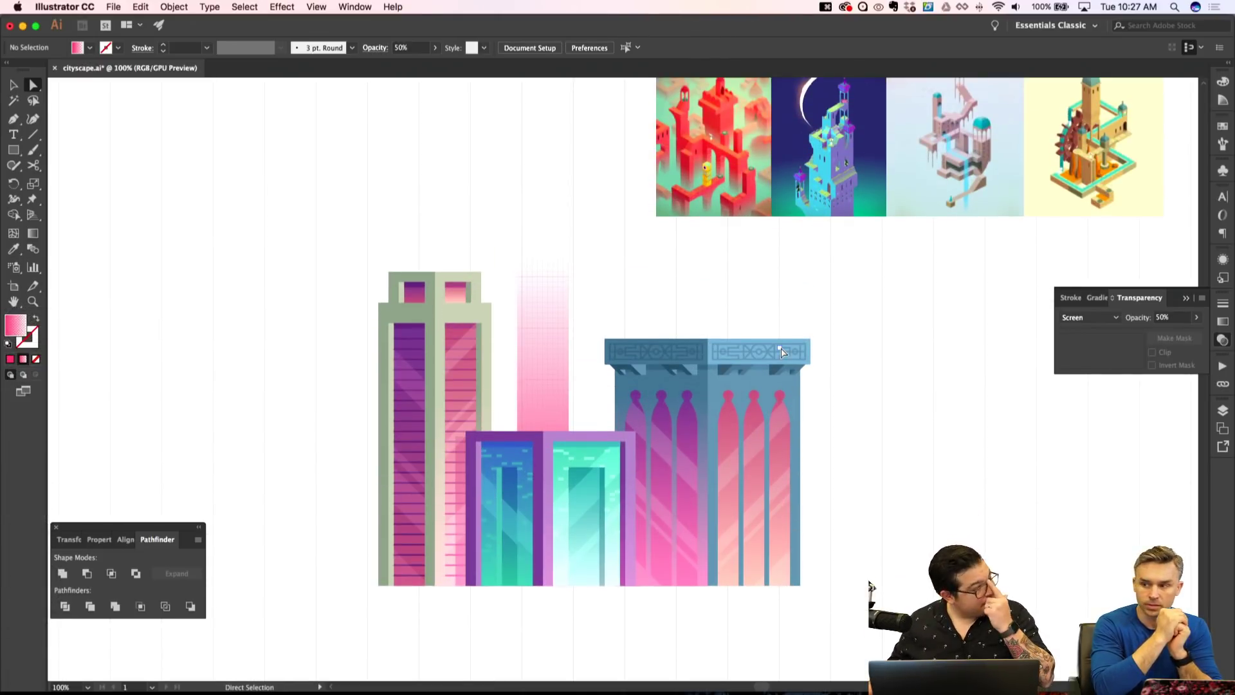
{"action": "scroll", "coordinate": [780, 379], "scroll_direction": "down", "scroll_amount": 3}
{"action": "scroll", "coordinate": [824, 347], "scroll_direction": "right", "scroll_amount": 2}
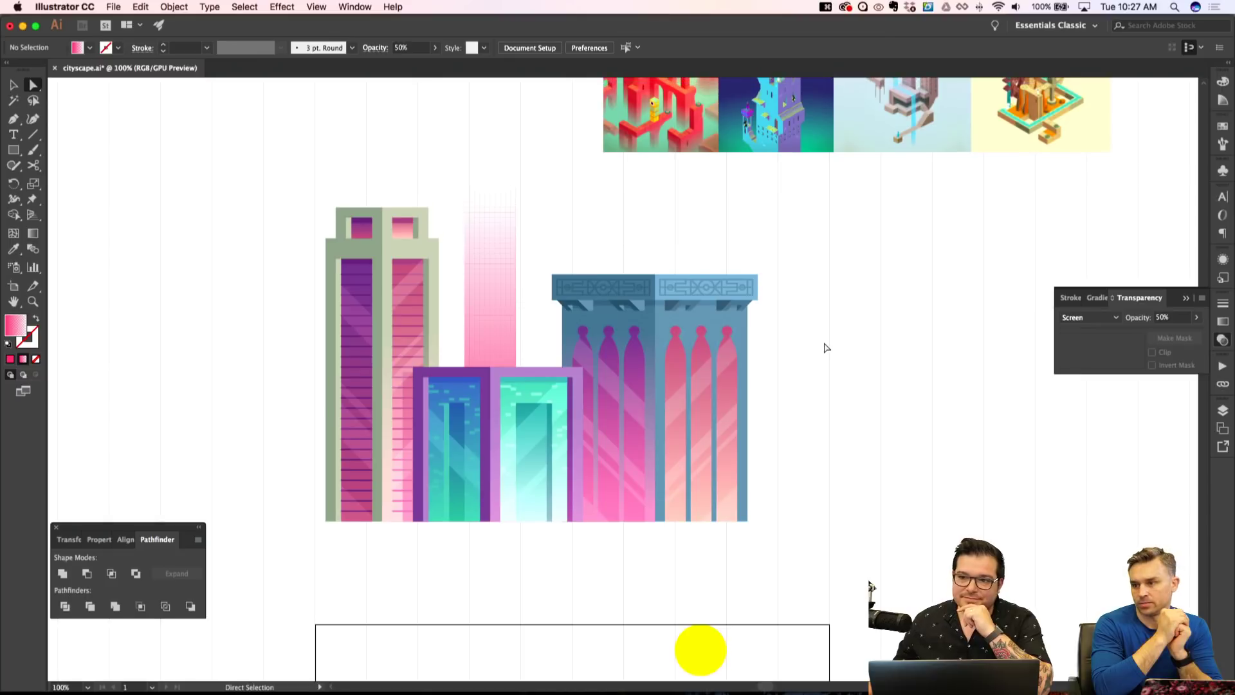
Inspect the buildings' paths up close in outline view, and return to the colour preview with the grid hidden.
{"action": "key", "text": "super+y"}
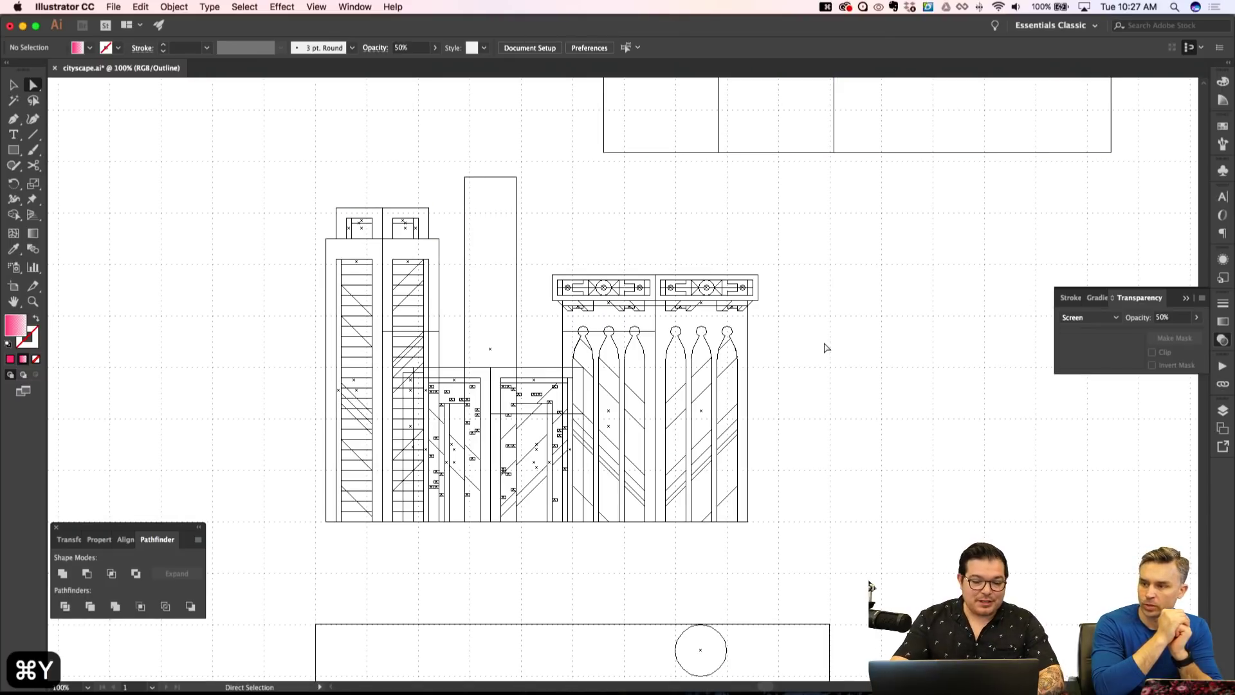
{"action": "key", "text": "super+equal"}
{"action": "key", "text": "super+equal"}
{"action": "key", "text": "super+equal"}
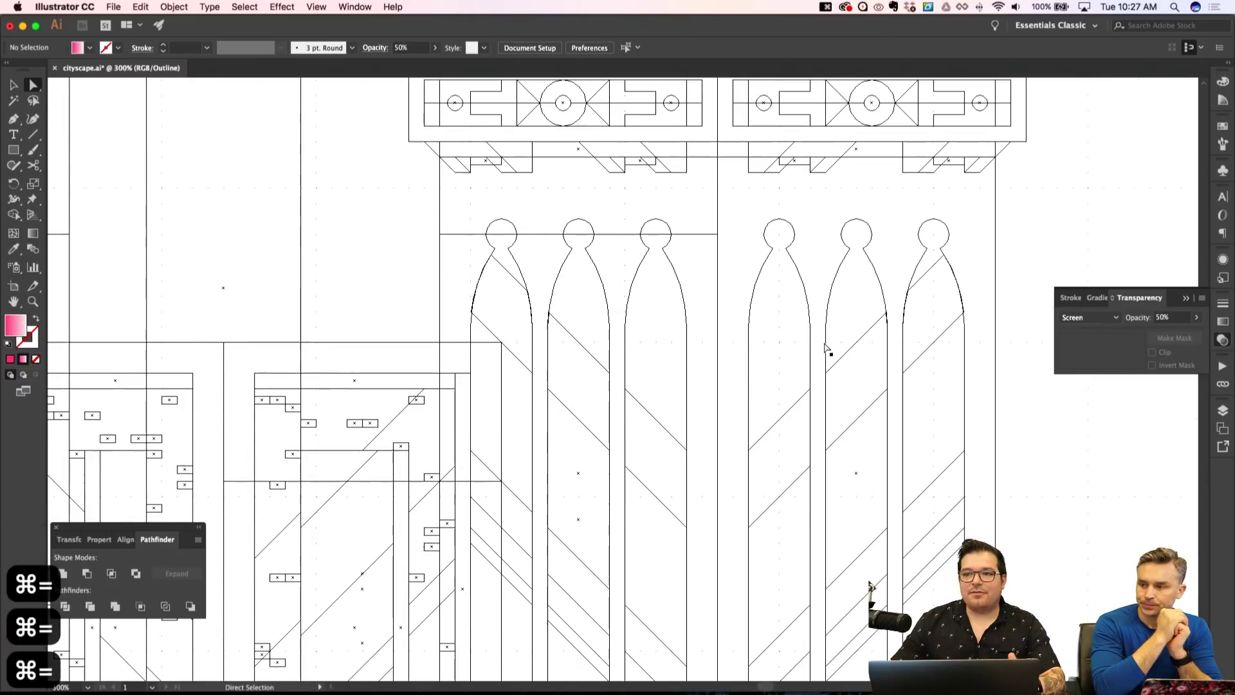
{"action": "scroll", "coordinate": [828, 348], "scroll_direction": "left", "scroll_amount": 3}
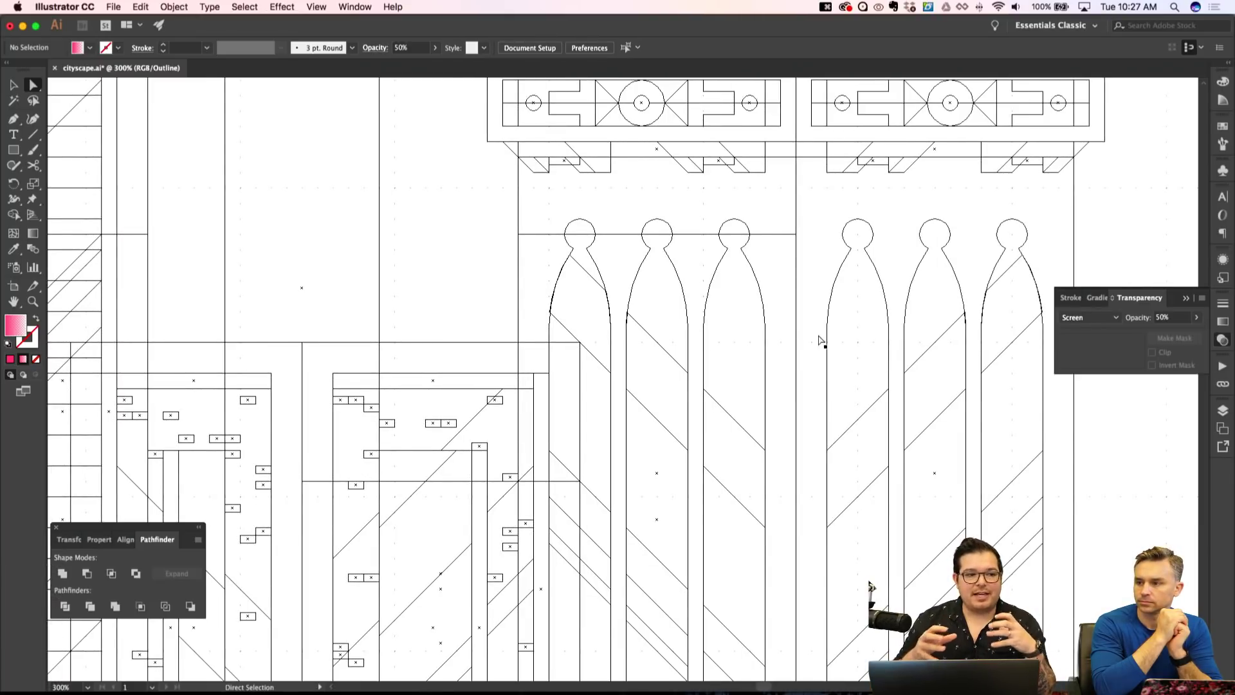
{"action": "key", "text": "super+y"}
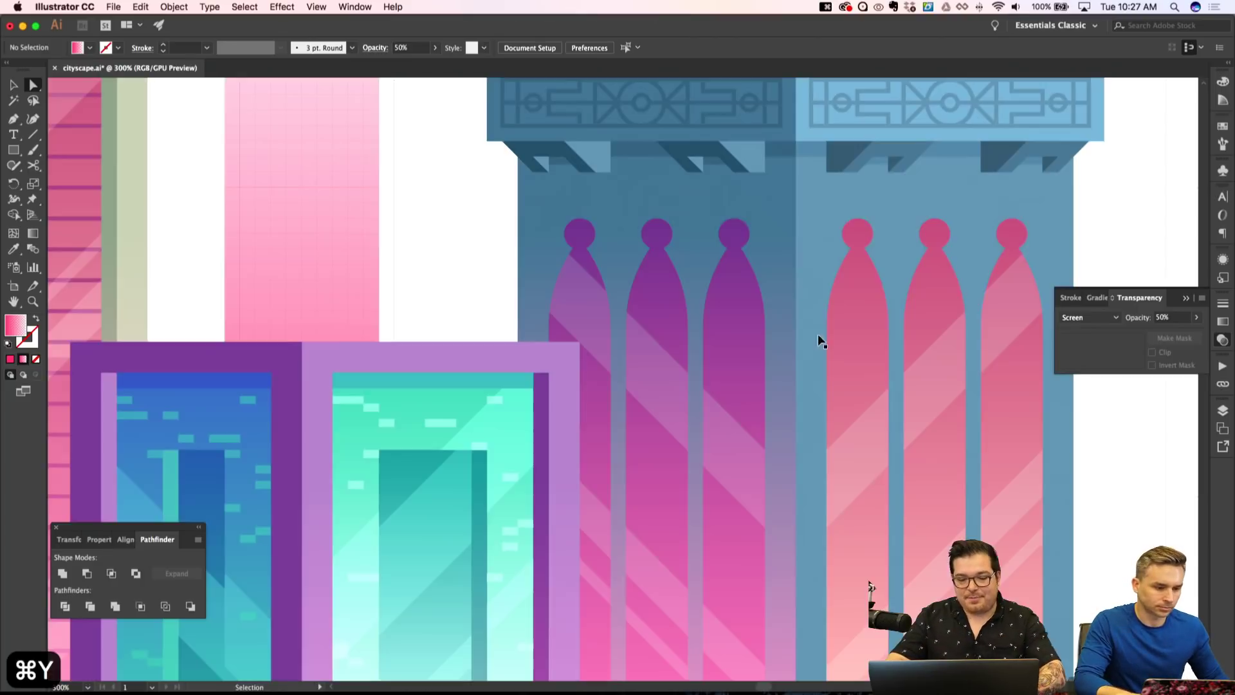
{"action": "key", "text": "super+minus"}
{"action": "key", "text": "super+minus"}
{"action": "key", "text": "super+minus"}
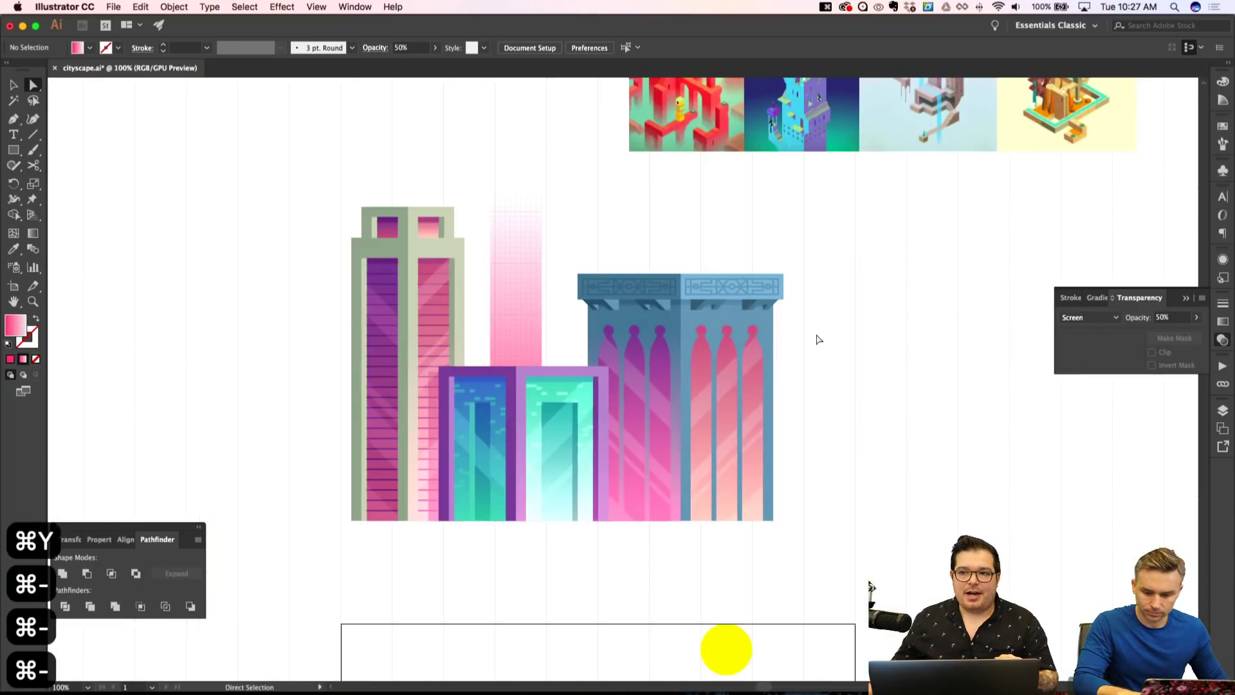
{"action": "key", "text": "super+apostrophe"}
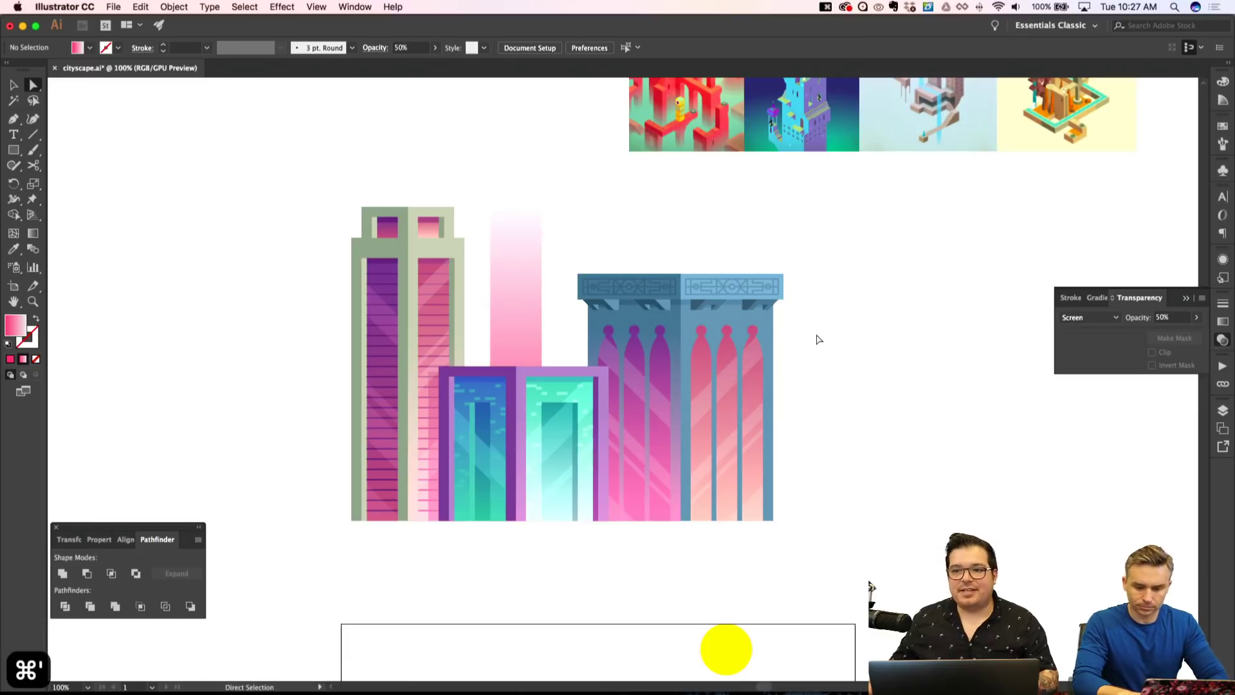
Draw a closed, tapered half-tower shape about 144 × 504 pt with the Pen tool, overlapping the blue tower's outer edge at the baseline.
{"action": "scroll", "coordinate": [618, 332], "scroll_direction": "left", "scroll_amount": 10}
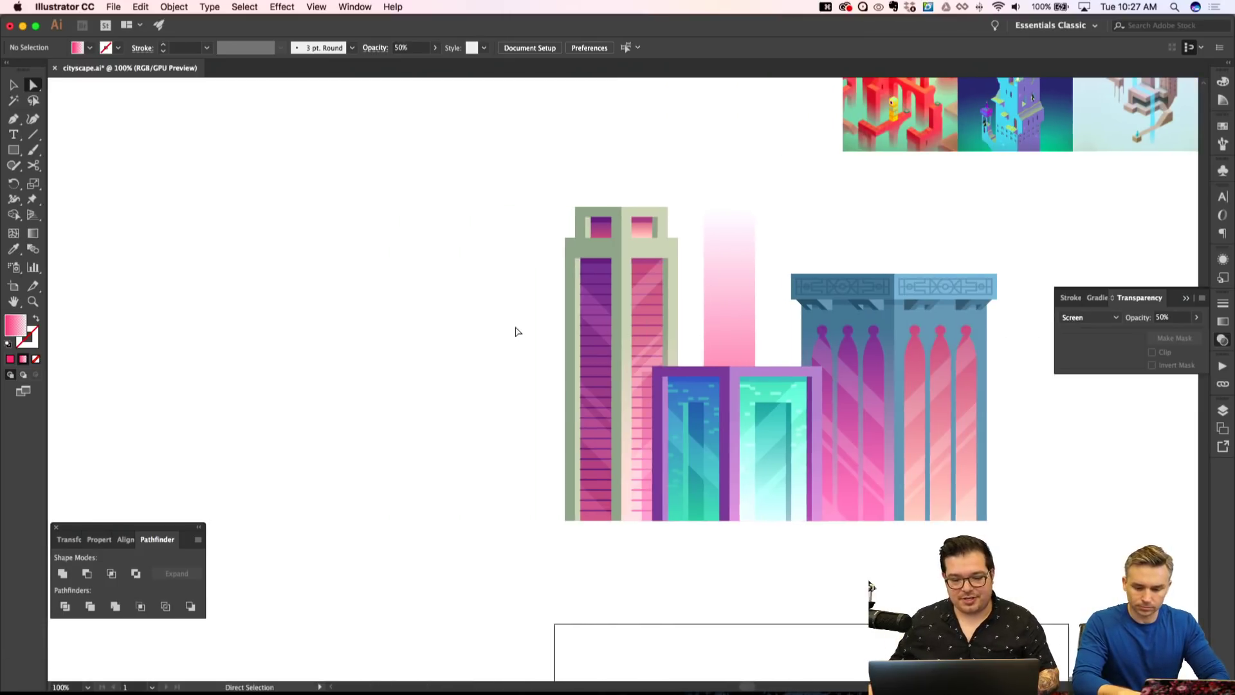
{"action": "scroll", "coordinate": [518, 332], "scroll_direction": "right", "scroll_amount": 10}
{"action": "key", "text": "p"}
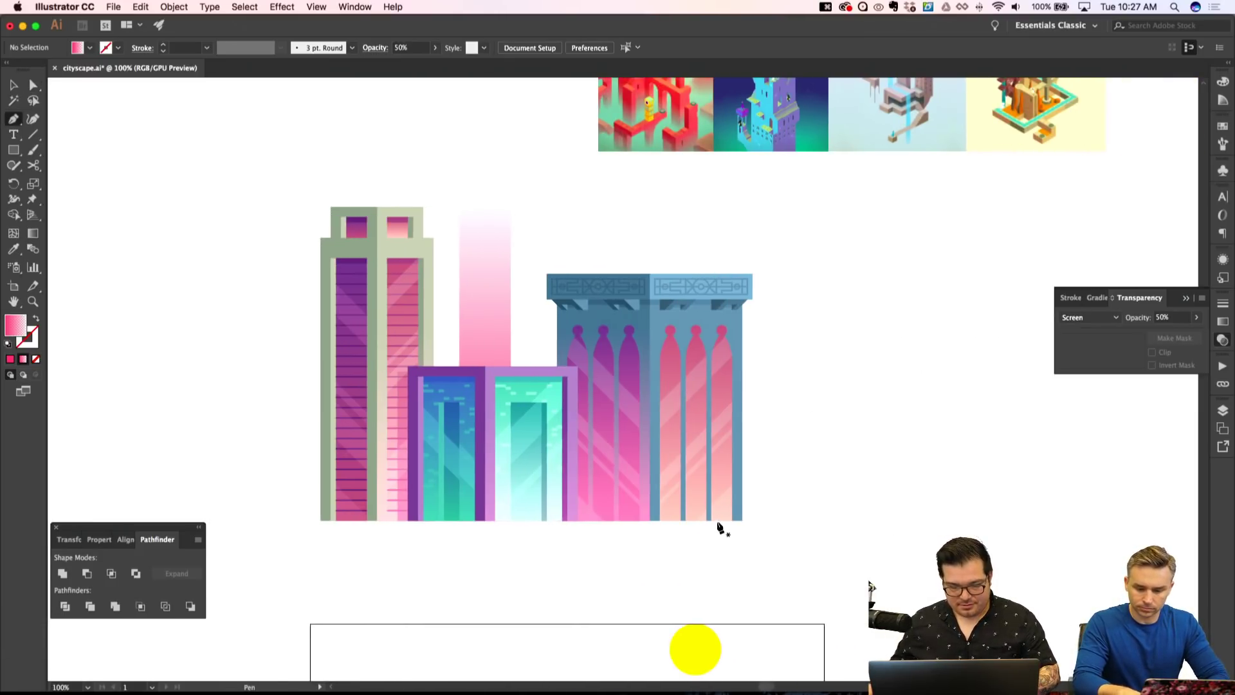
{"action": "left_click", "coordinate": [717, 521]}
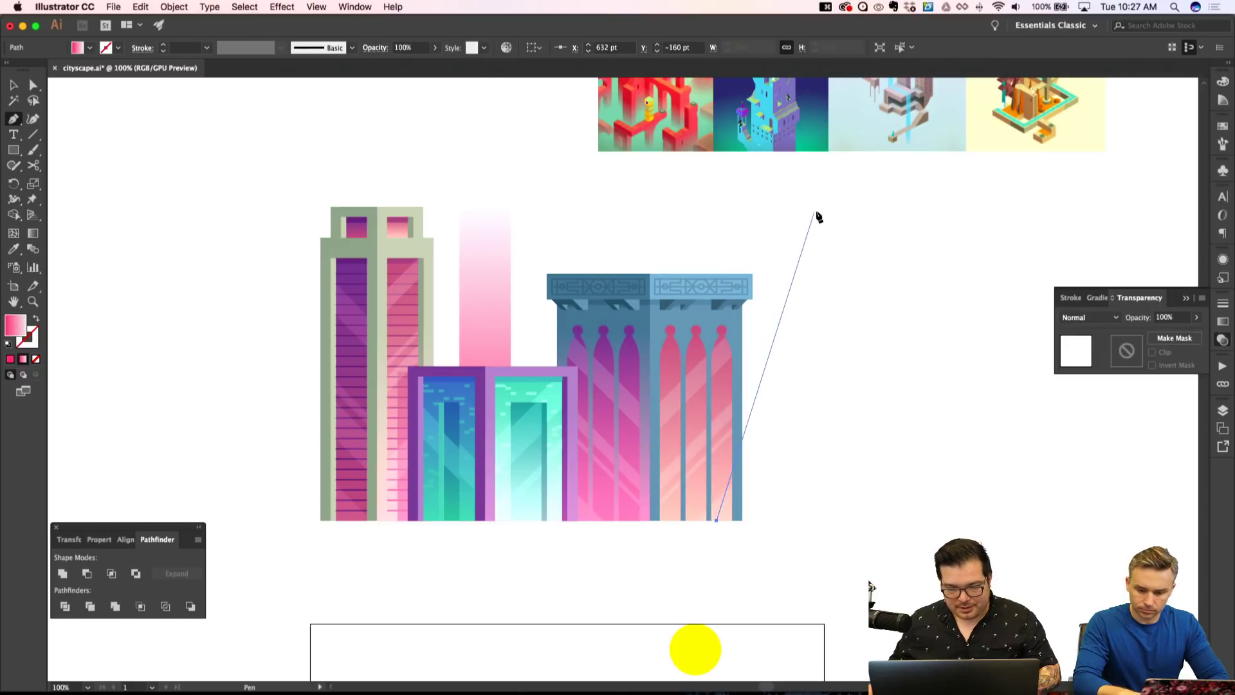
{"action": "left_click", "coordinate": [793, 196]}
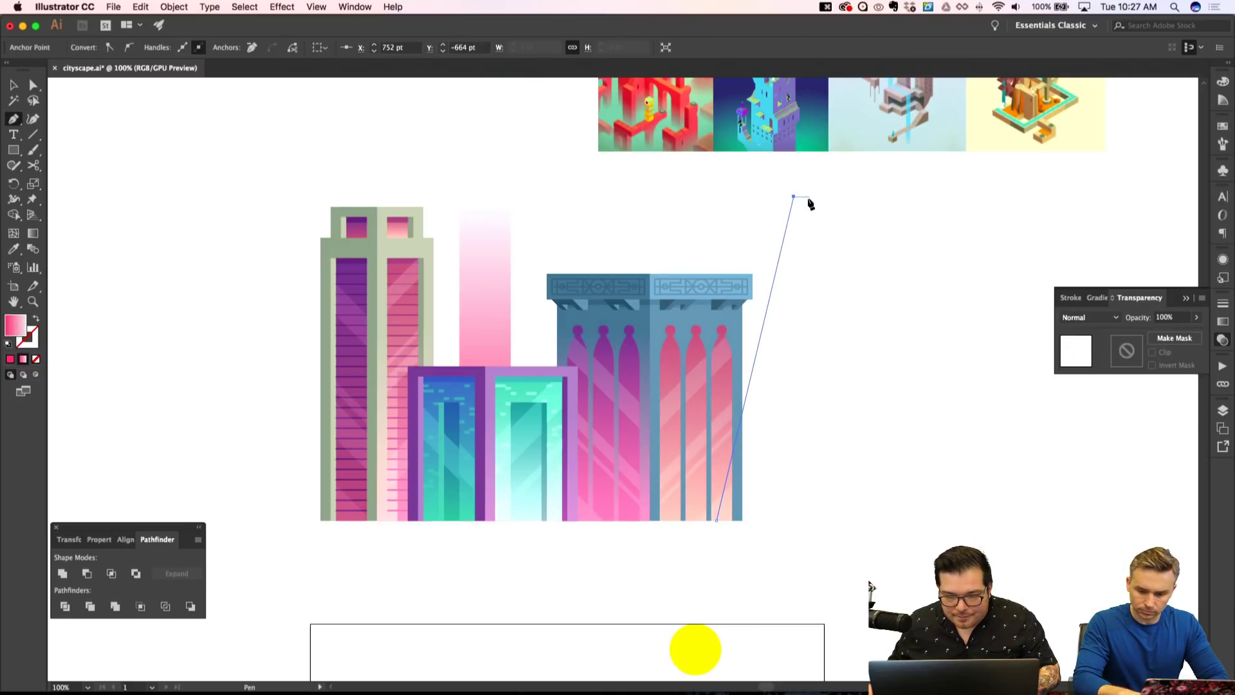
{"action": "left_click", "coordinate": [808, 196]}
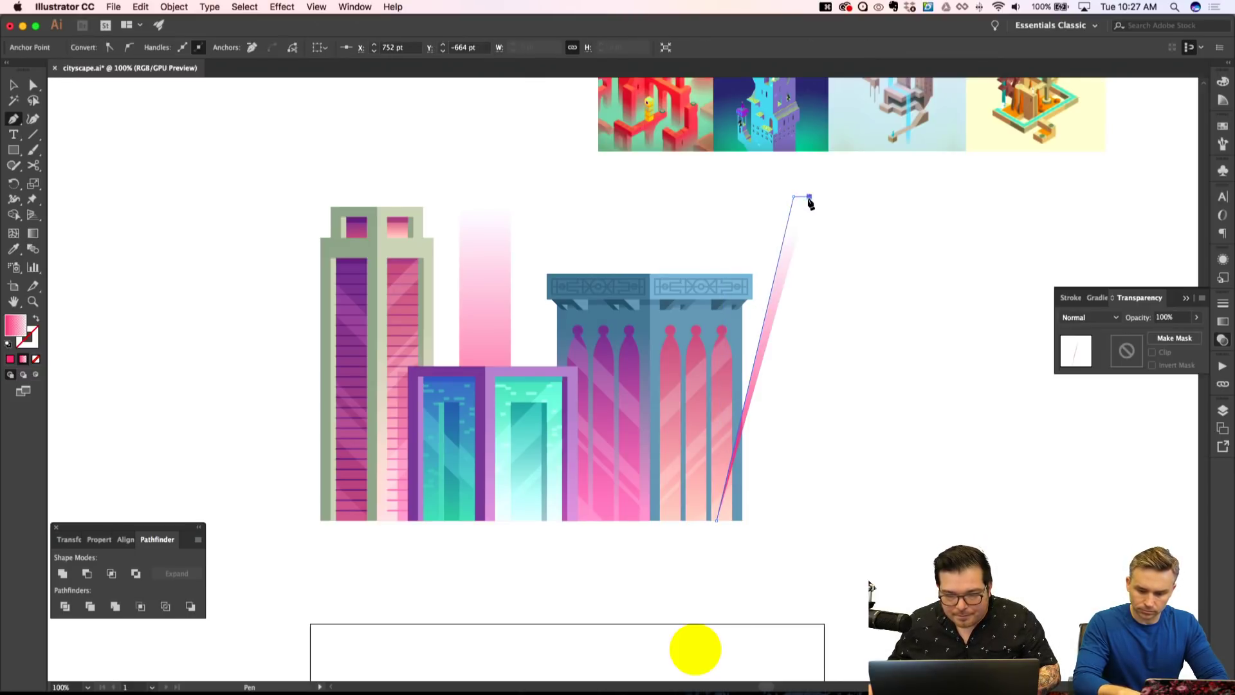
{"action": "left_click", "coordinate": [809, 520]}
{"action": "left_click", "coordinate": [717, 520]}
{"action": "key", "text": "a"}
{"action": "key", "text": "shift+super+a"}
Select the tapered pink gradient shape and duplicate it in place.
{"action": "key", "text": "v"}
{"action": "left_click", "coordinate": [780, 384]}
{"action": "key", "text": "p"}
{"action": "key", "text": "shift+super+a"}
{"action": "key", "text": "super+equal"}
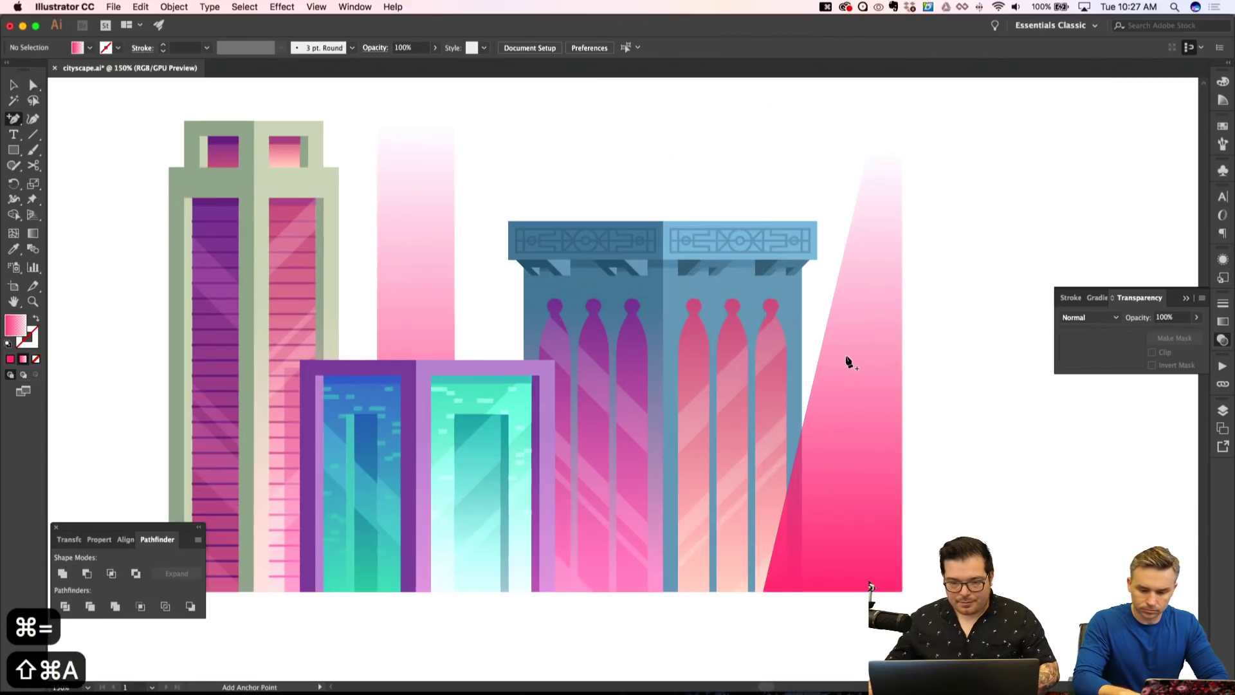
{"action": "scroll", "coordinate": [869, 372], "scroll_direction": "right", "scroll_amount": 1}
{"action": "scroll", "coordinate": [866, 367], "scroll_direction": "up", "scroll_amount": 6}
{"action": "key", "text": "a"}
{"action": "left_click", "coordinate": [857, 300]}
{"action": "scroll", "coordinate": [862, 309], "scroll_direction": "down", "scroll_amount": 2}
{"action": "key", "text": "v"}
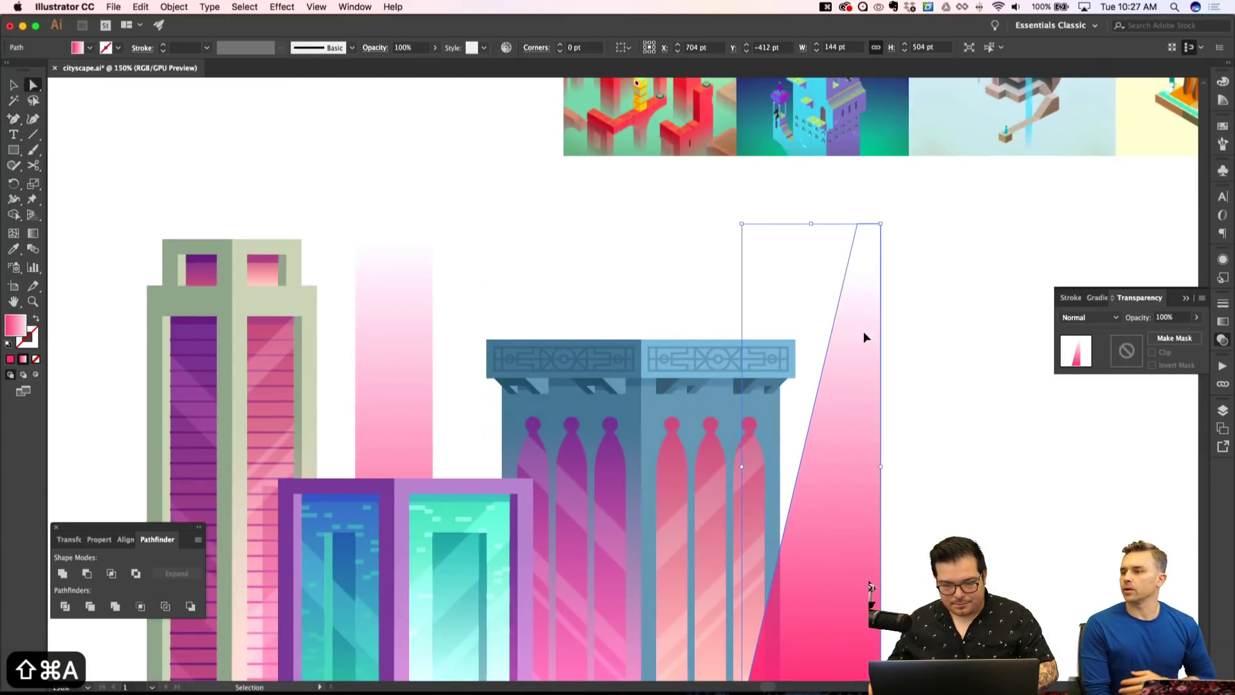
{"action": "key", "text": "shift+super+a"}
{"action": "left_click", "coordinate": [855, 345]}
{"action": "key", "text": "alt+Down"}
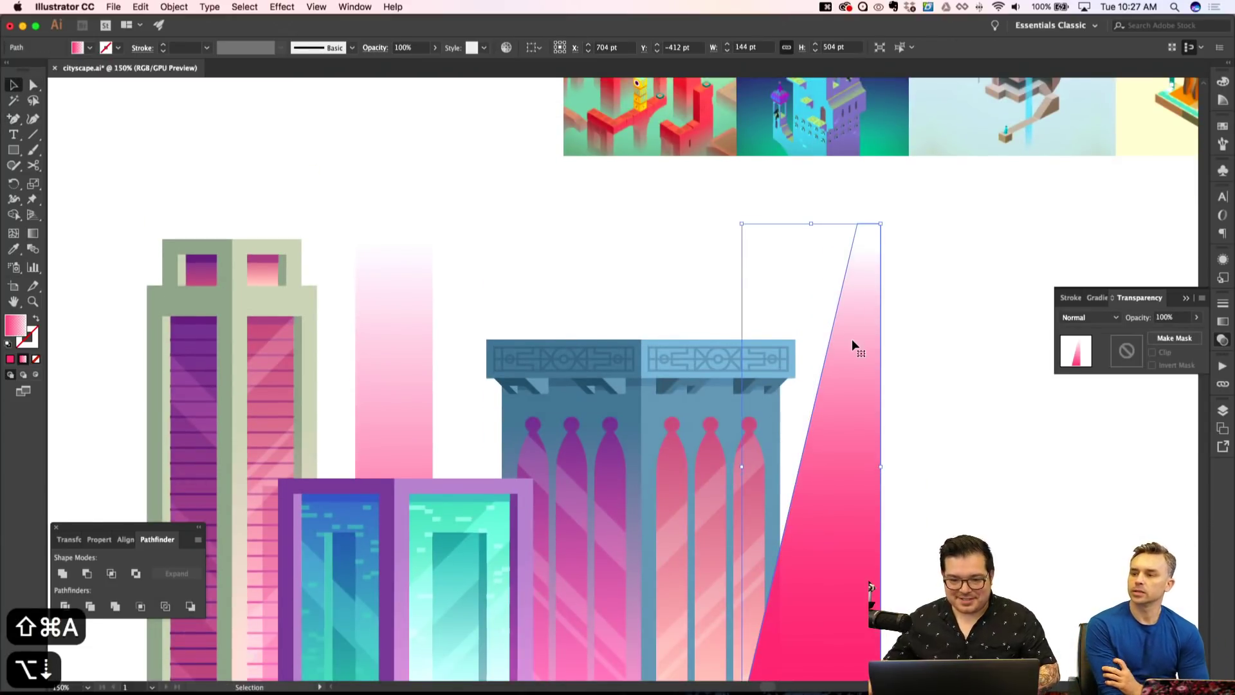
Fill the duplicate with the green tower's lighter wall colour using the Eyedropper, and send it behind the pink gradient shape.
{"action": "key", "text": "i"}
{"action": "left_click", "coordinate": [310, 297]}
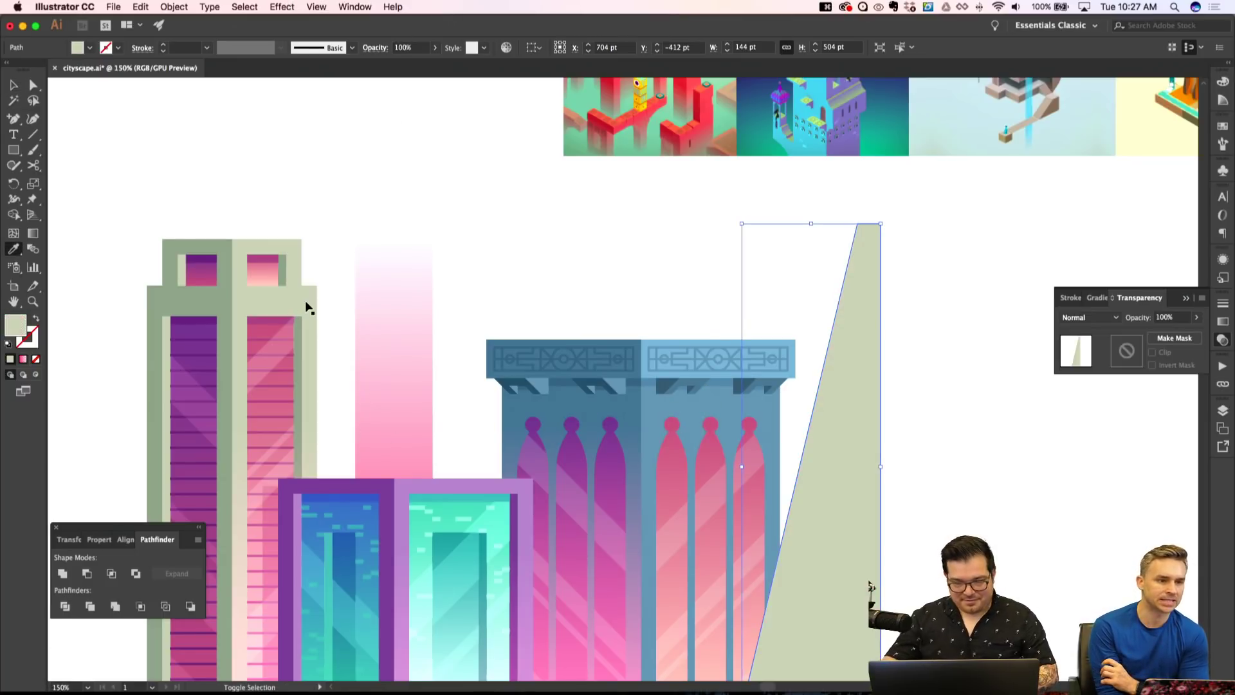
{"action": "key", "text": "shift+super+bracketleft"}
{"action": "scroll", "coordinate": [579, 96], "scroll_direction": "right", "scroll_amount": 5}
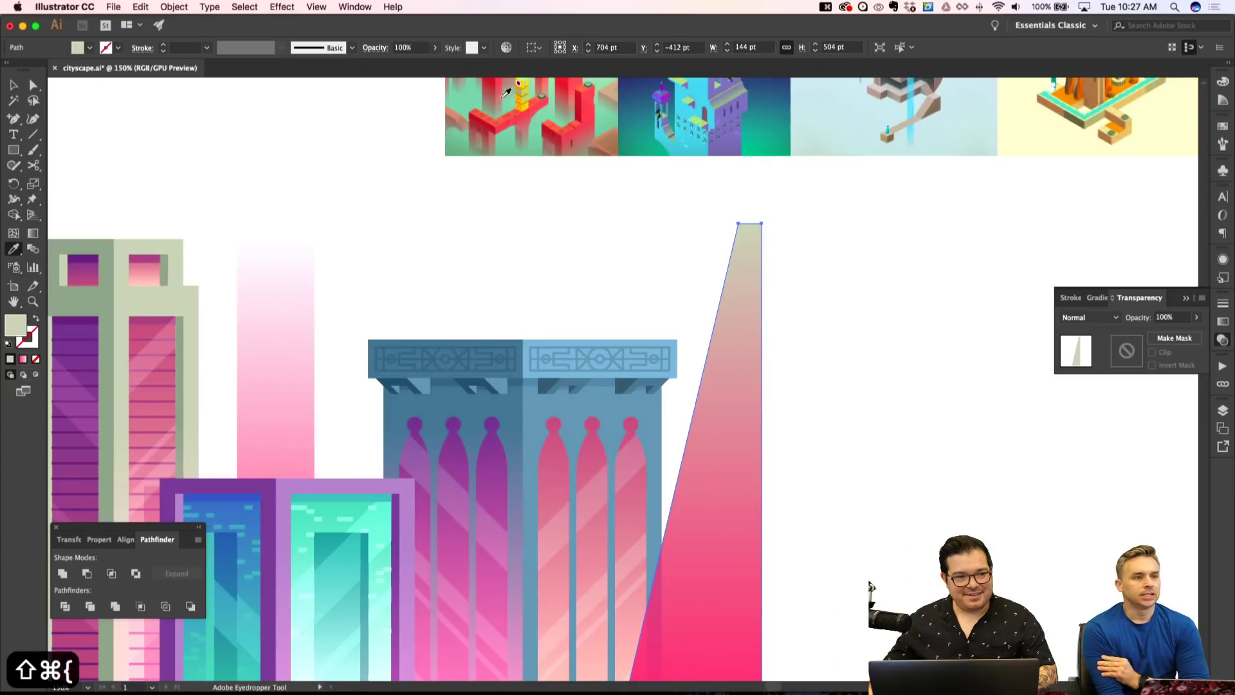
{"action": "scroll", "coordinate": [798, 166], "scroll_direction": "down", "scroll_amount": 4}
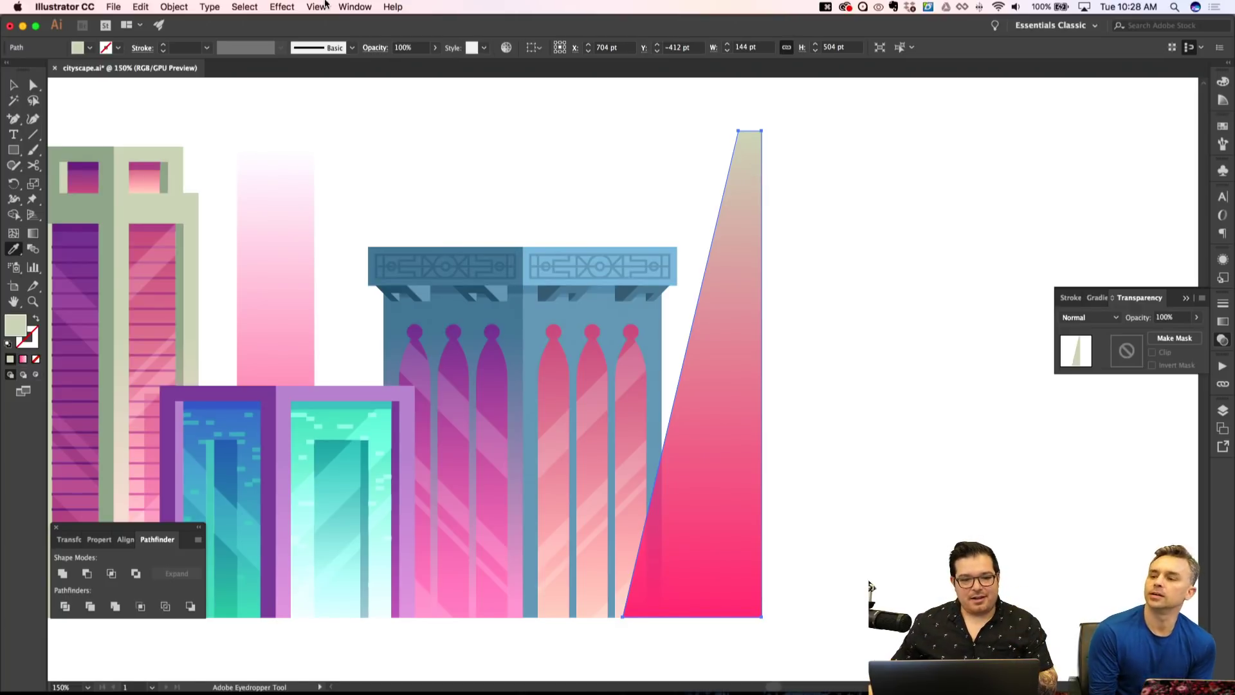
Shift the pale green duplicate away from the pink gradient shape and place it back behind it.
{"action": "key", "text": "Right"}
{"action": "key", "text": "Right"}
{"action": "key", "text": "Right"}
{"action": "key", "text": "Right"}
{"action": "key", "text": "Right"}
{"action": "key", "text": "Right"}
{"action": "key", "text": "Right"}
{"action": "key", "text": "Right"}
{"action": "key", "text": "Right"}
{"action": "key", "text": "Right"}
{"action": "key", "text": "Right"}
{"action": "key", "text": "Right"}
{"action": "key", "text": "Right"}
{"action": "key", "text": "Right"}
{"action": "key", "text": "Right"}
{"action": "key", "text": "Right"}
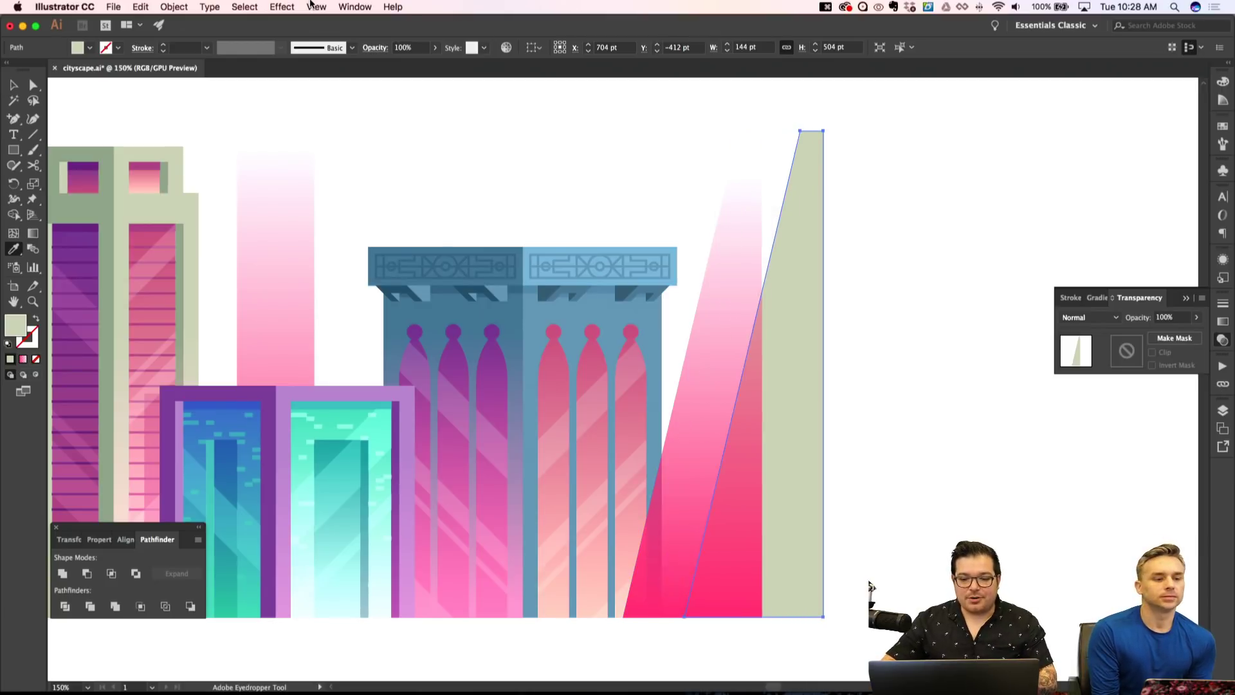
{"action": "key", "text": "shift+super+a"}
{"action": "left_click_drag", "start_coordinate": [849, 409], "coordinate": [720, 403]}
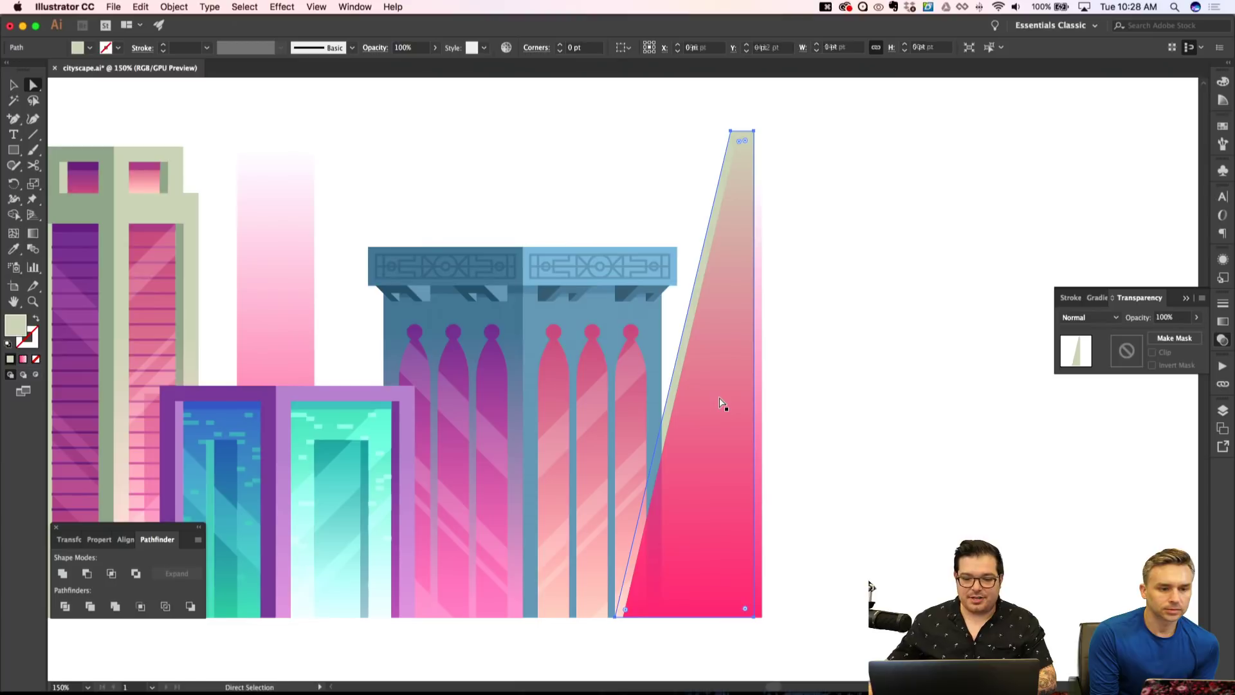
{"action": "key", "text": "shift+ctrl+bracketleft"}
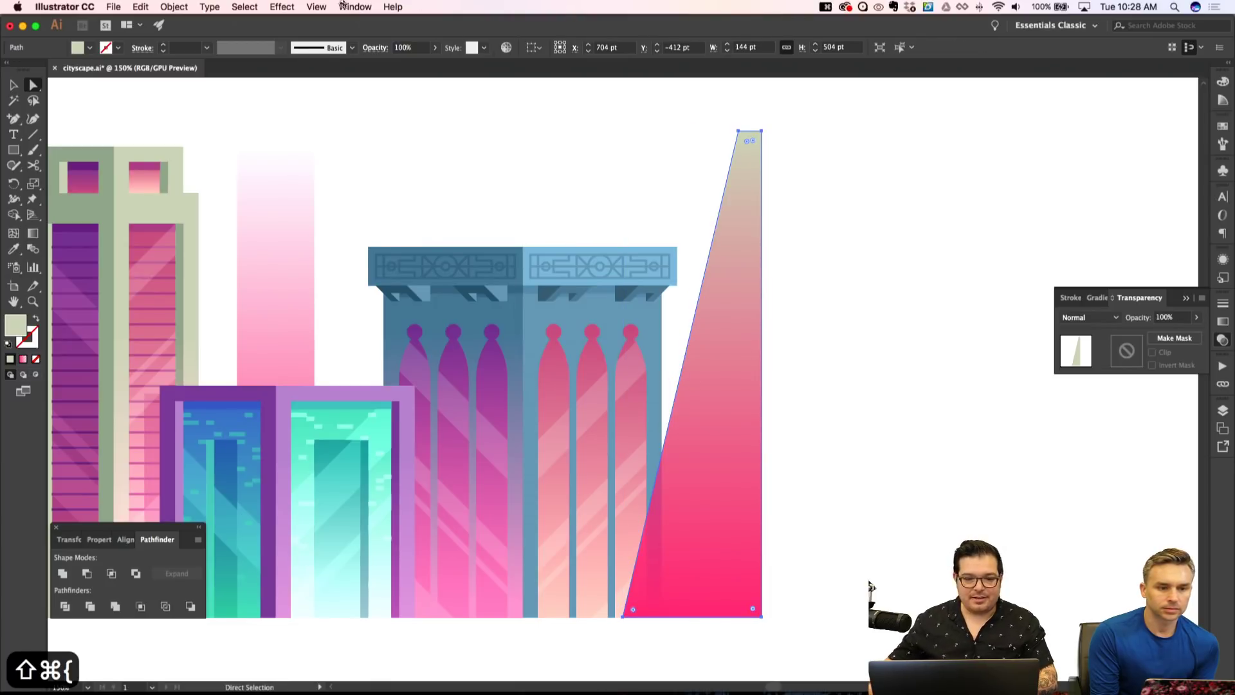
Apply an Offset Path effect of 16 pt to the pale green tapered shape.
{"action": "left_click", "coordinate": [270, 5]}
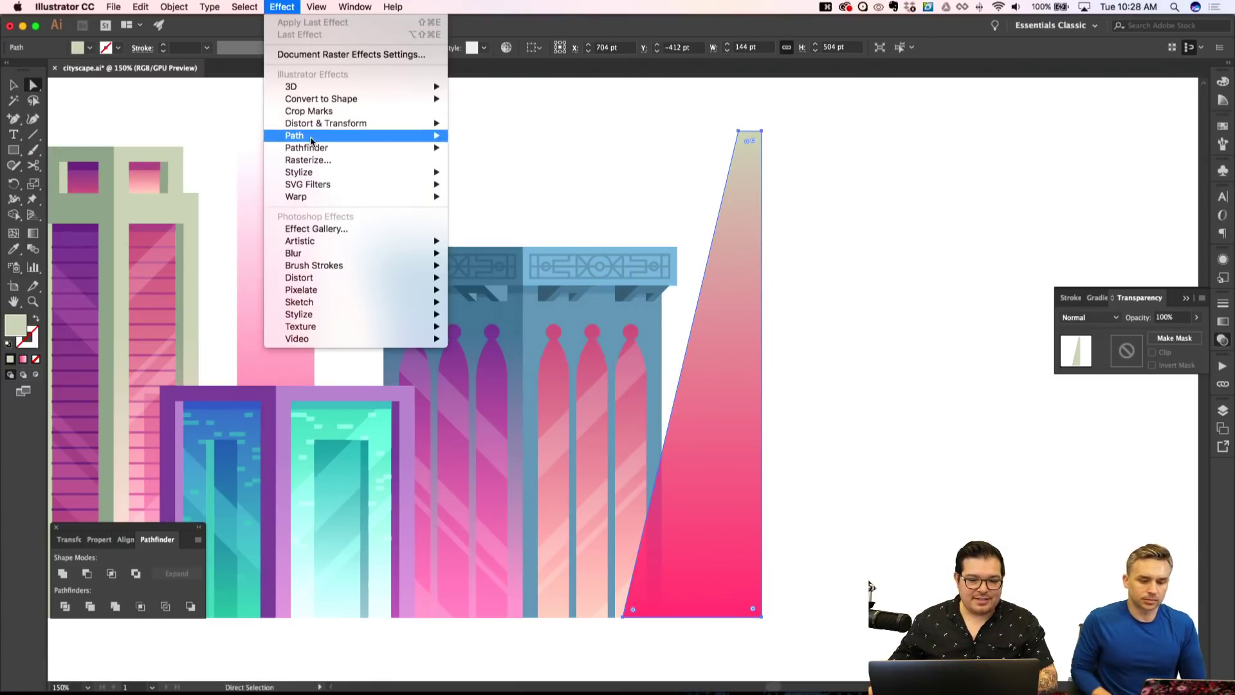
{"action": "mouse_move", "coordinate": [418, 135]}
{"action": "left_click", "coordinate": [477, 136]}
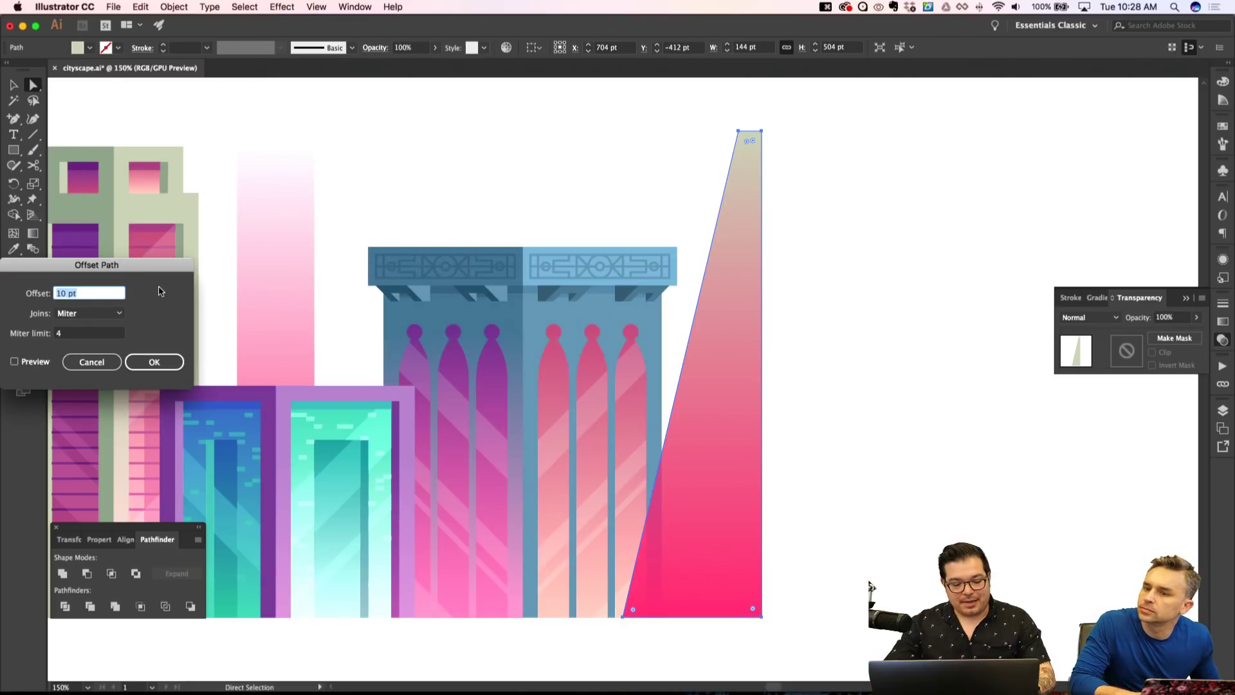
{"action": "type", "text": "8"}
{"action": "left_click", "coordinate": [13, 362]}
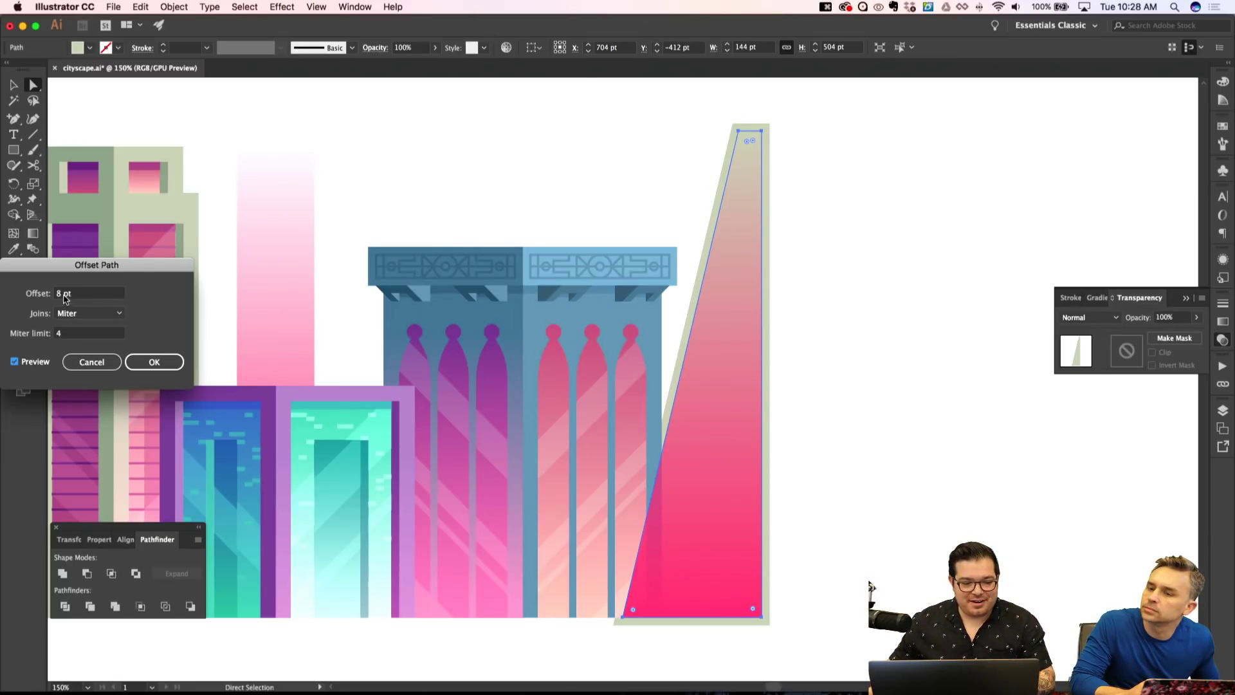
{"action": "type", "text": "6"}
{"action": "key", "text": "Tab"}
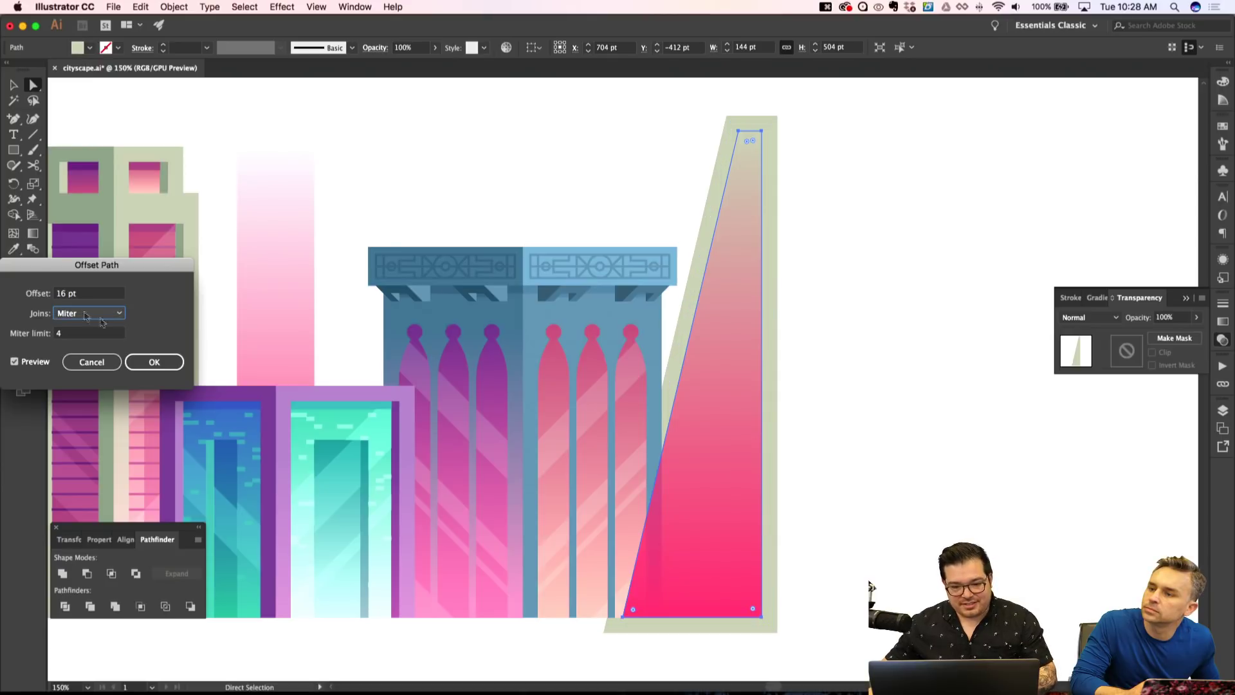
{"action": "left_click", "coordinate": [154, 363]}
Draw a pale green rectangle about 272 pt wide and 80 pt high over the tapered tower's overhang below the ground line.
{"action": "scroll", "coordinate": [775, 226], "scroll_direction": "down", "scroll_amount": 3}
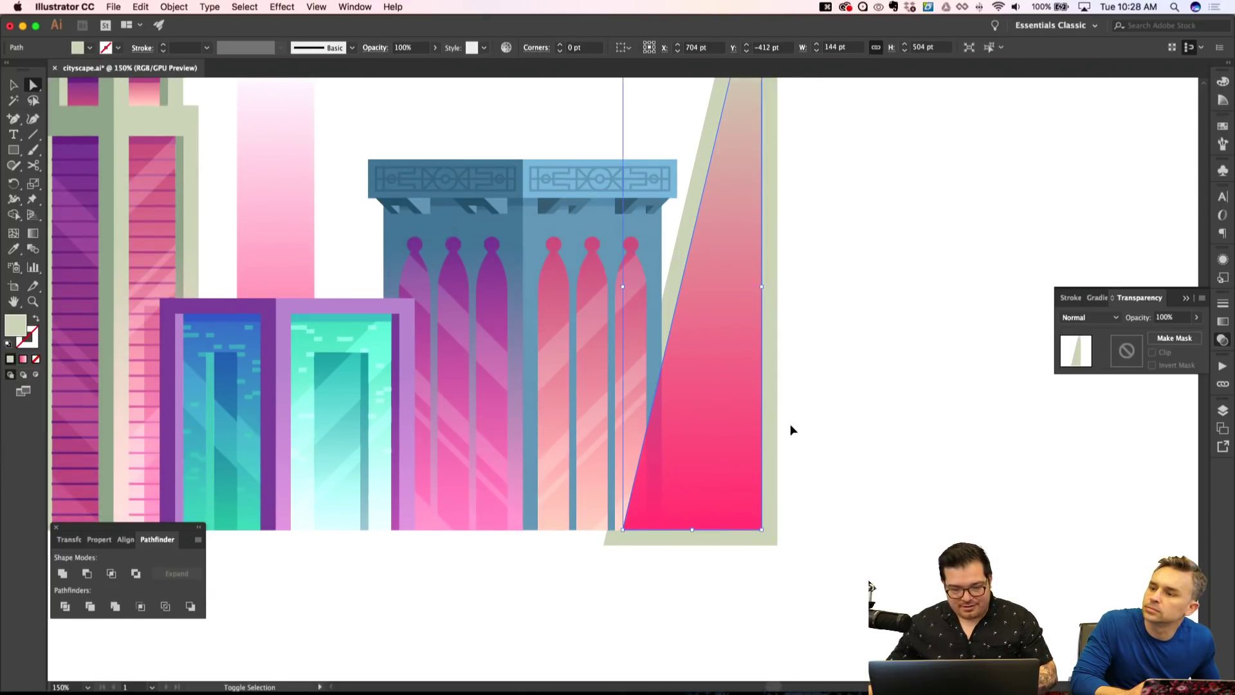
{"action": "key", "text": "shift+super+a"}
{"action": "key", "text": "m"}
{"action": "key", "text": "alt+shift+super+apostrophe"}
{"action": "left_click_drag", "start_coordinate": [776, 581], "coordinate": [568, 529]}
Try to cut the tapered shape's base overhang with the rectangle using Pathfinder Exclude, and undo the attempt.
{"action": "key", "text": "a"}
{"action": "left_click", "coordinate": [762, 505], "text": "shift"}
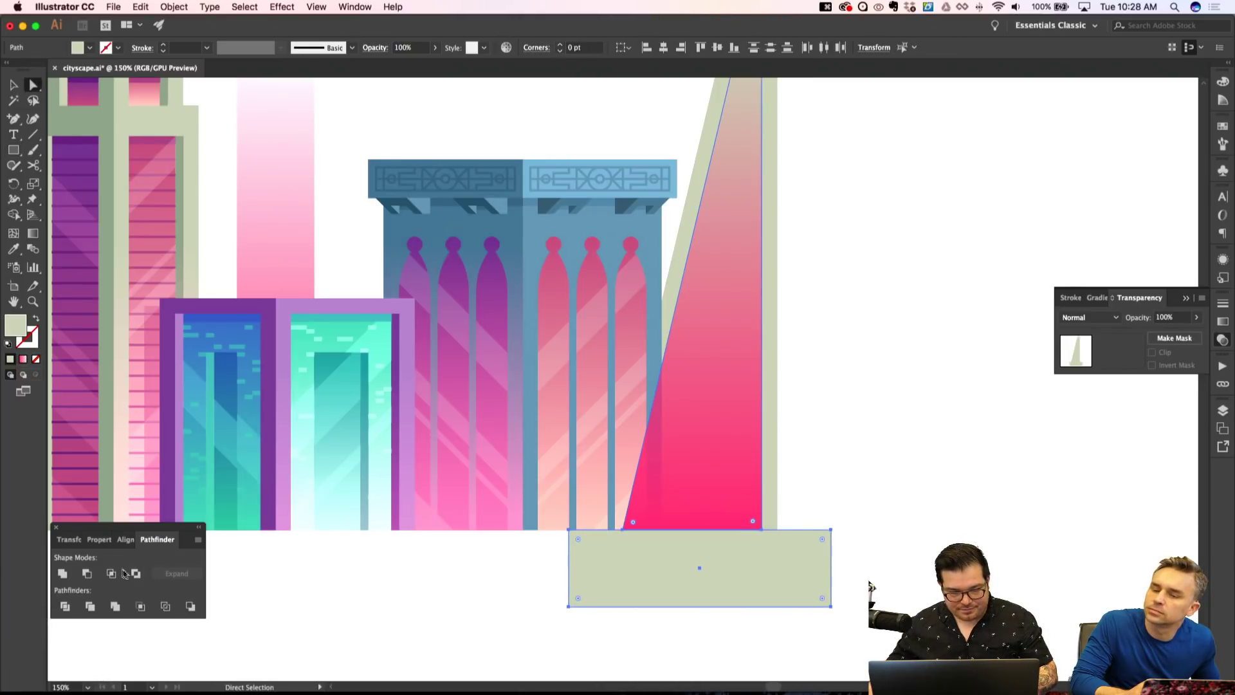
{"action": "left_click", "coordinate": [135, 574]}
{"action": "key", "text": "super+z"}
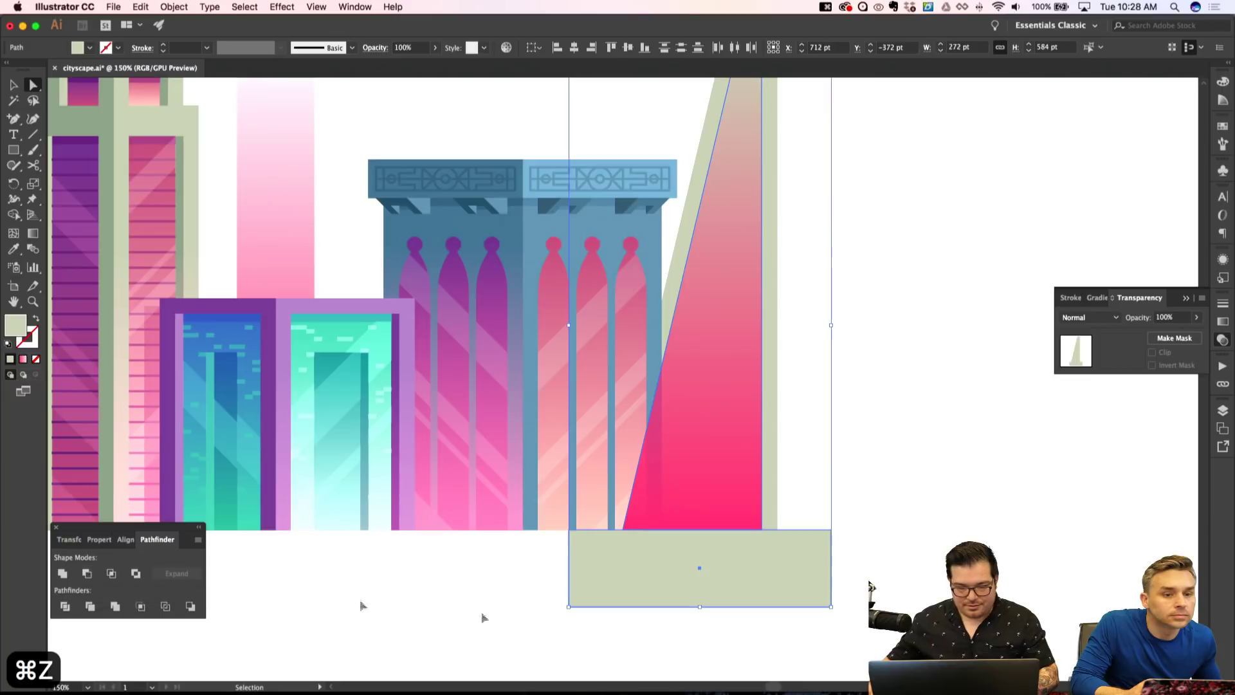
{"action": "key", "text": "shift+super+a"}
{"action": "left_click", "coordinate": [800, 587]}
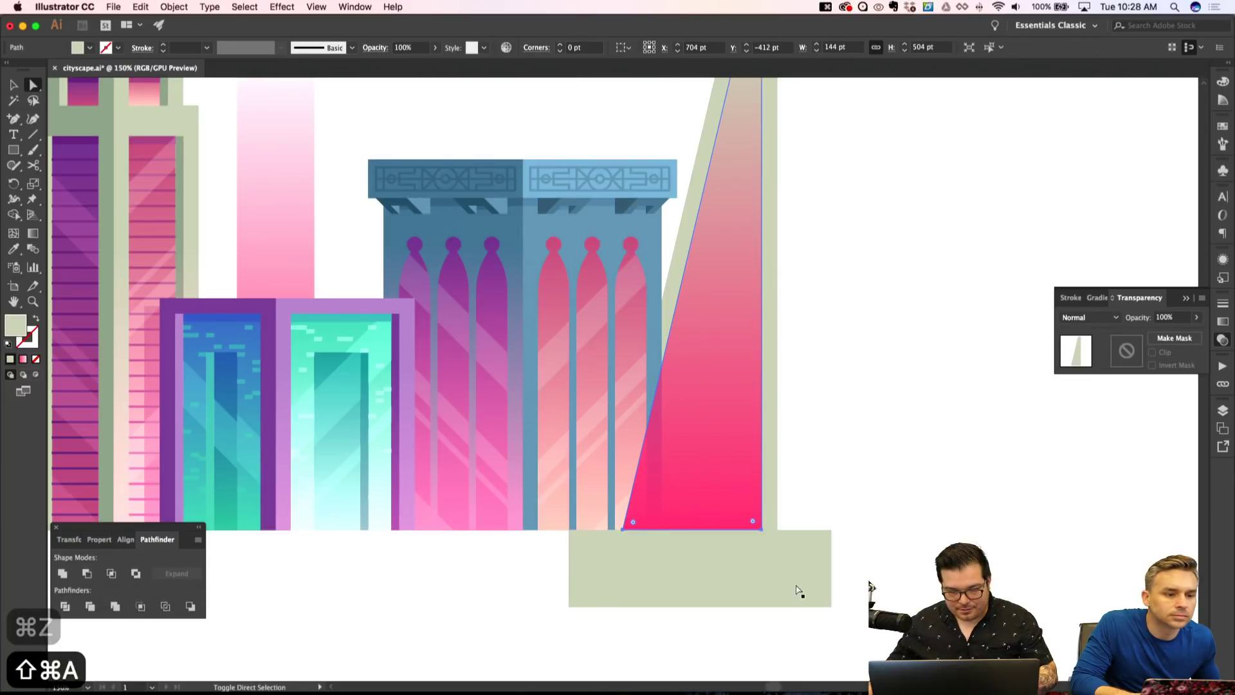
{"action": "key", "text": "super+z"}
{"action": "key", "text": "super+z"}
{"action": "key", "text": "shift+super+z"}
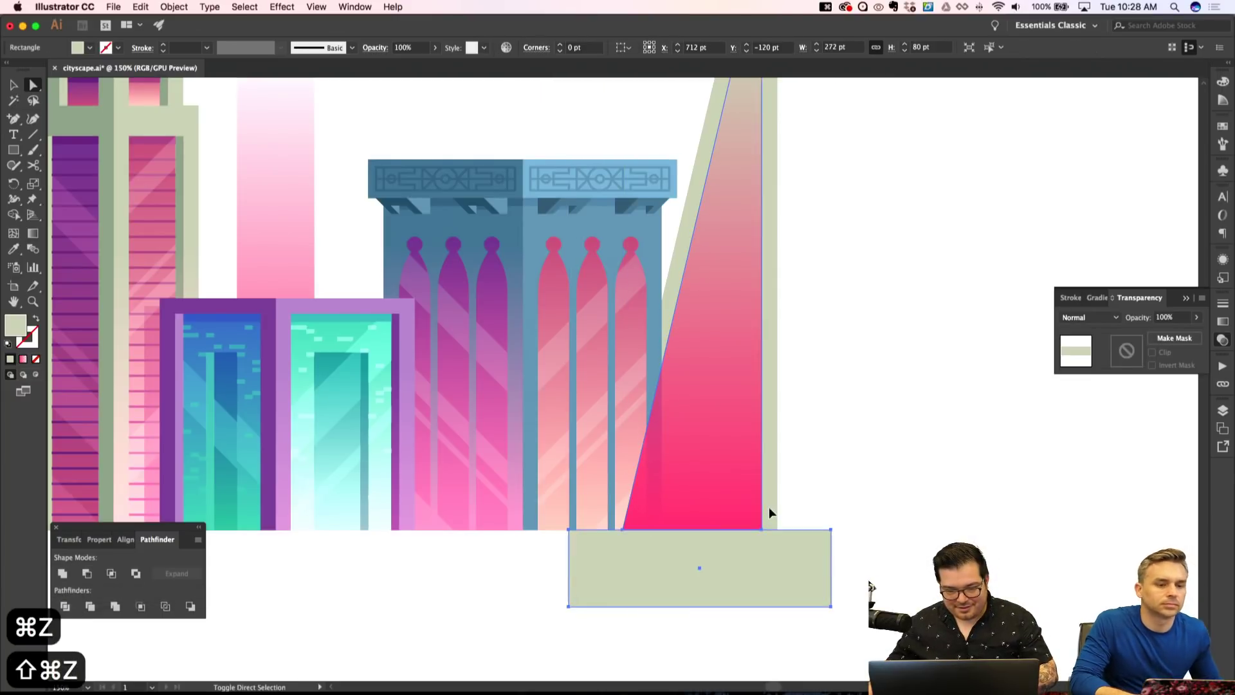
Select only the pale green tapered shape and expand its appearance to turn the offset effect into real path geometry.
{"action": "key", "text": "shift+super+a"}
{"action": "left_click", "coordinate": [766, 427]}
{"action": "left_click", "coordinate": [171, 7]}
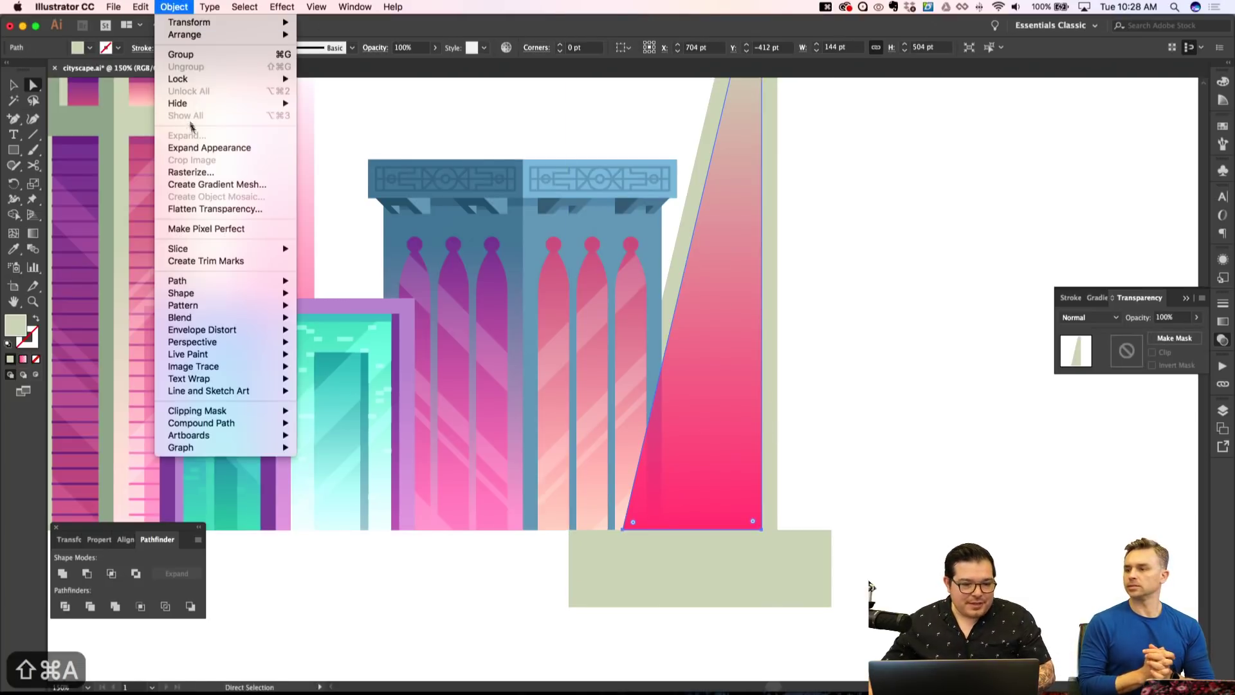
{"action": "left_click", "coordinate": [196, 147]}
{"action": "scroll", "coordinate": [784, 206], "scroll_direction": "up", "scroll_amount": 4}
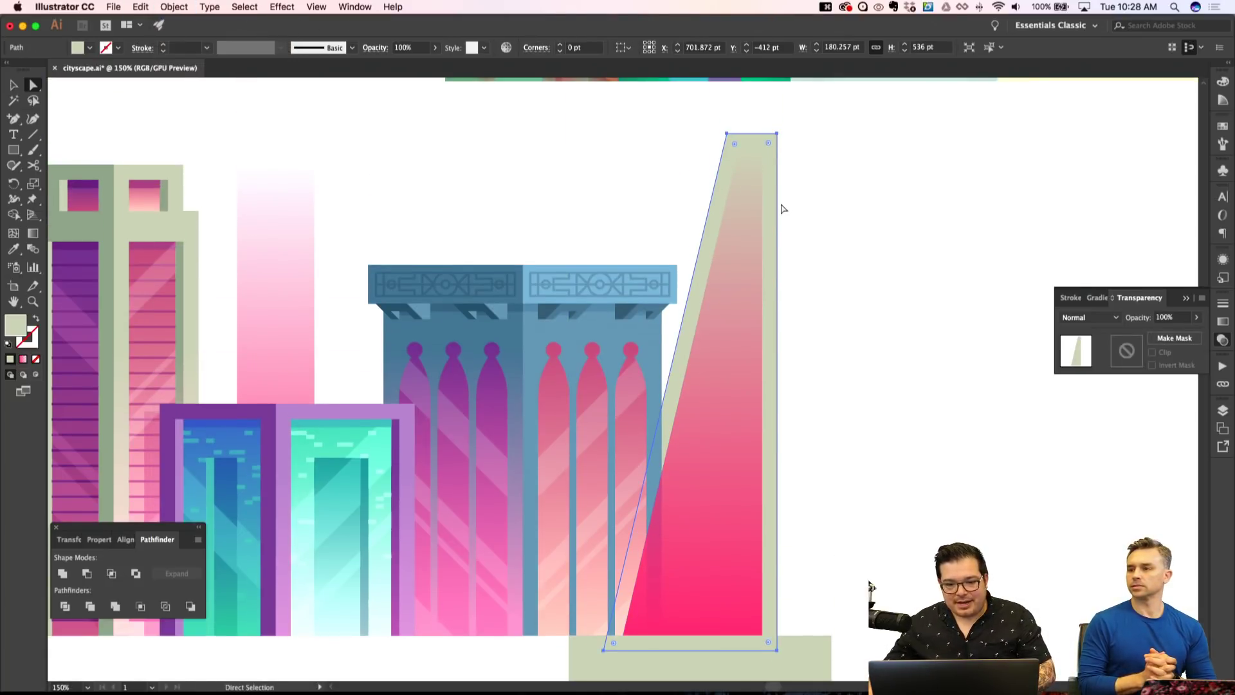
{"action": "scroll", "coordinate": [764, 257], "scroll_direction": "down", "scroll_amount": 4}
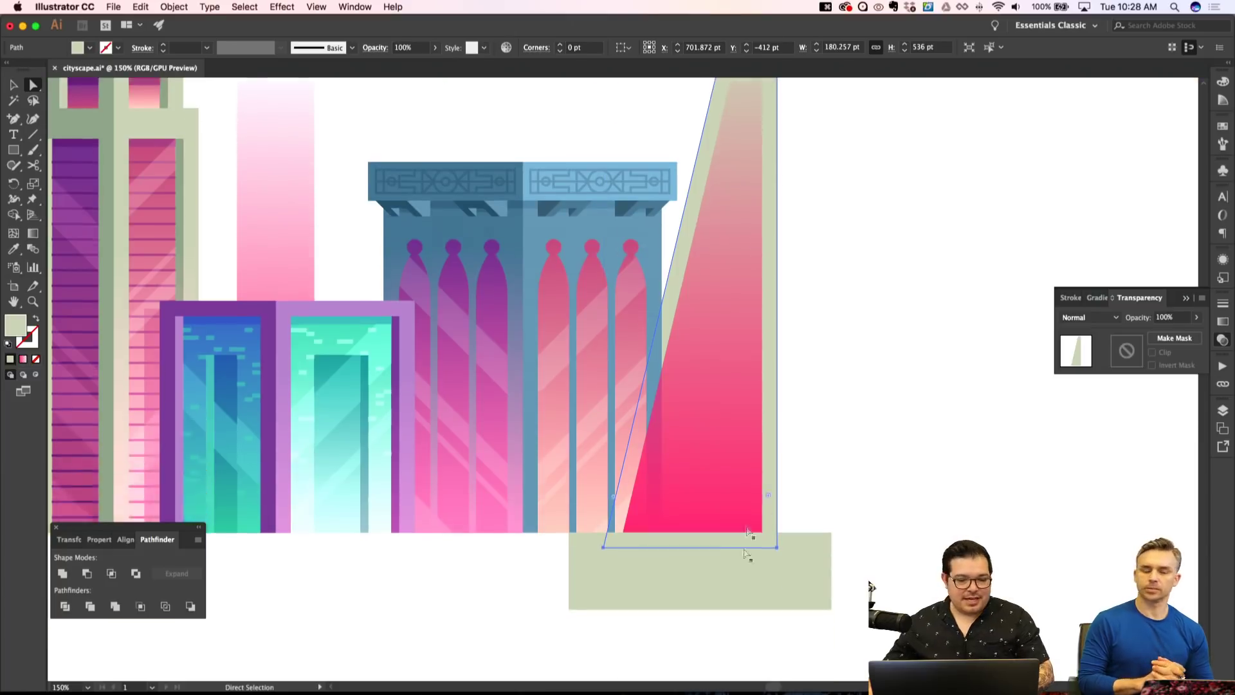
Subtract the beige rectangle from the bottom of the tapered tower shape and send the trimmed frame to the back.
{"action": "left_click", "coordinate": [753, 569], "text": "shift"}
{"action": "left_click", "coordinate": [87, 572]}
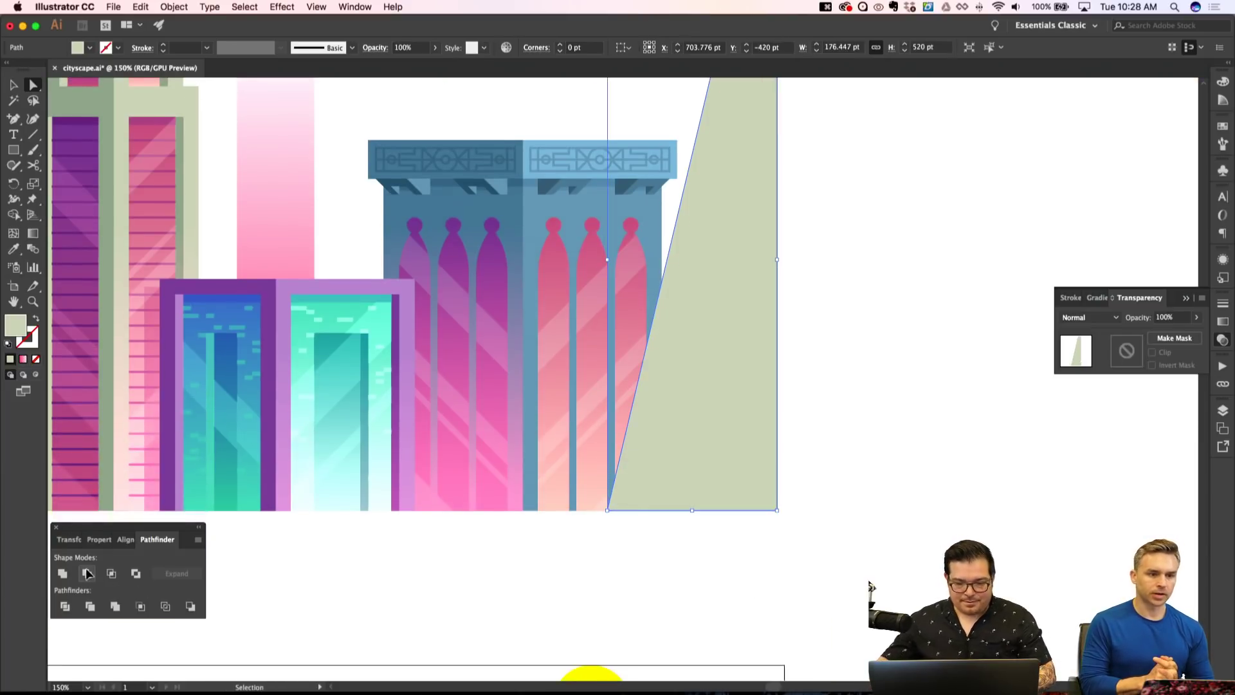
{"action": "key", "text": "shift+super+bracketleft"}
{"action": "key", "text": "shift+super+a"}
{"action": "scroll", "coordinate": [572, 379], "scroll_direction": "up", "scroll_amount": 4}
Fill the tower's inner panel with the blue-to-teal gradient sampled from the short purple building's left window.
{"action": "left_click", "coordinate": [728, 427]}
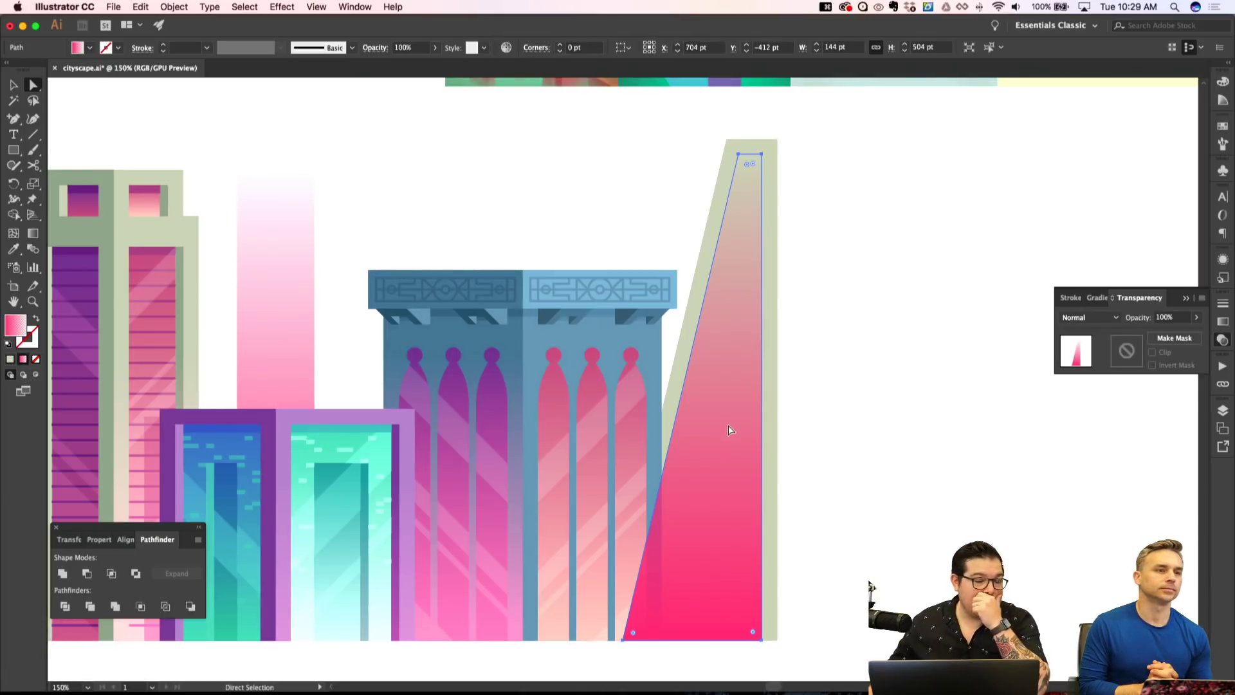
{"action": "scroll", "coordinate": [697, 428], "scroll_direction": "down", "scroll_amount": 3}
{"action": "key", "text": "i"}
{"action": "key", "text": "super+minus"}
{"action": "key", "text": "super+minus"}
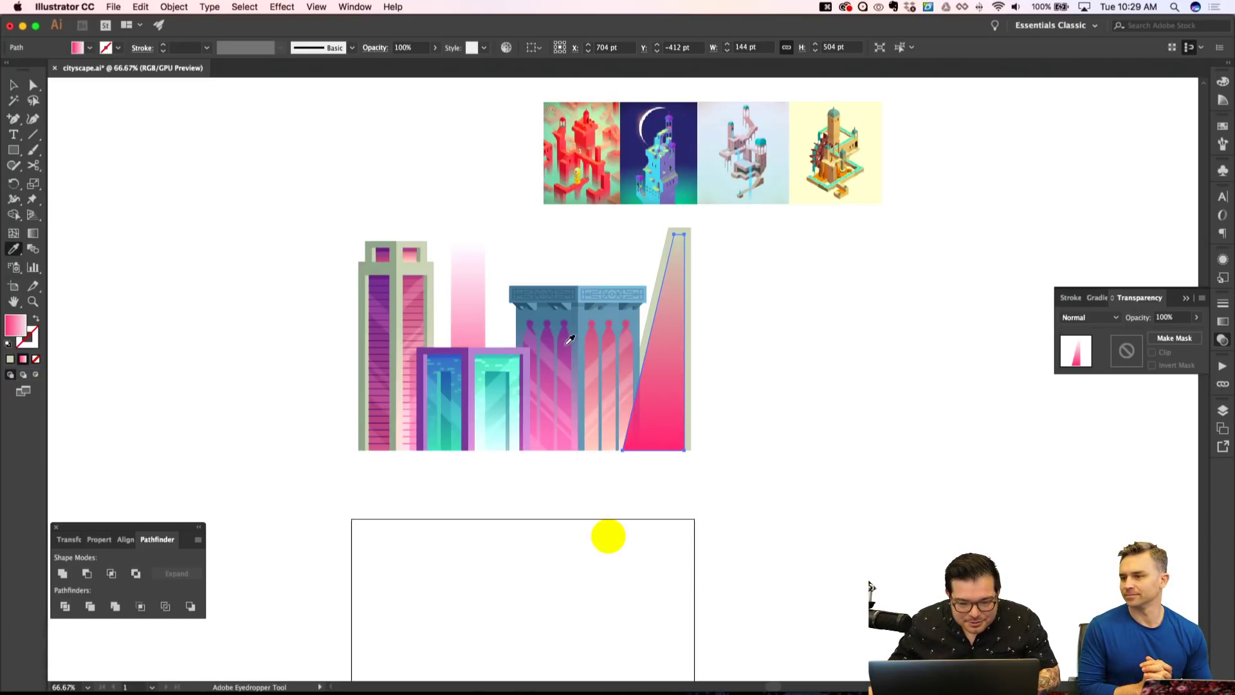
{"action": "left_click", "coordinate": [450, 363]}
{"action": "key", "text": "super+shift+a"}
Duplicate the half tower against its right edge and mirror the copy across the vertical axis to complete the pyramid shape.
{"action": "key", "text": "v"}
{"action": "left_click_drag", "start_coordinate": [681, 337], "coordinate": [746, 346]}
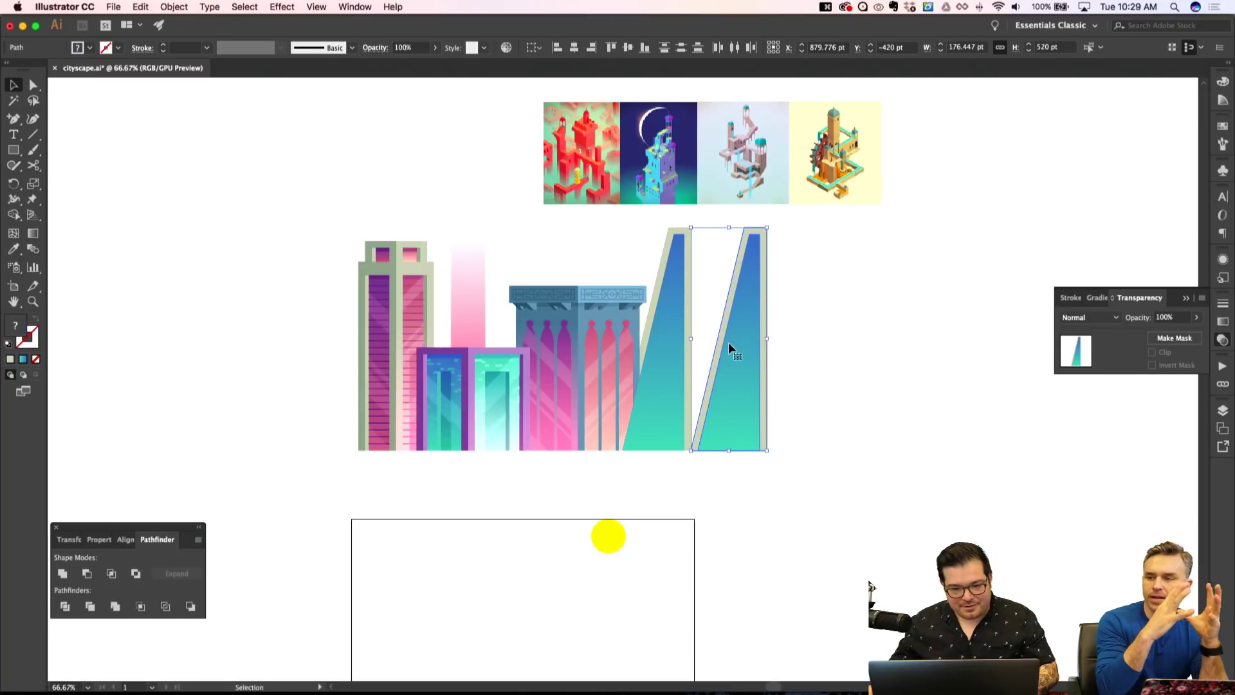
{"action": "right_click", "coordinate": [729, 348]}
{"action": "mouse_move", "coordinate": [815, 516]}
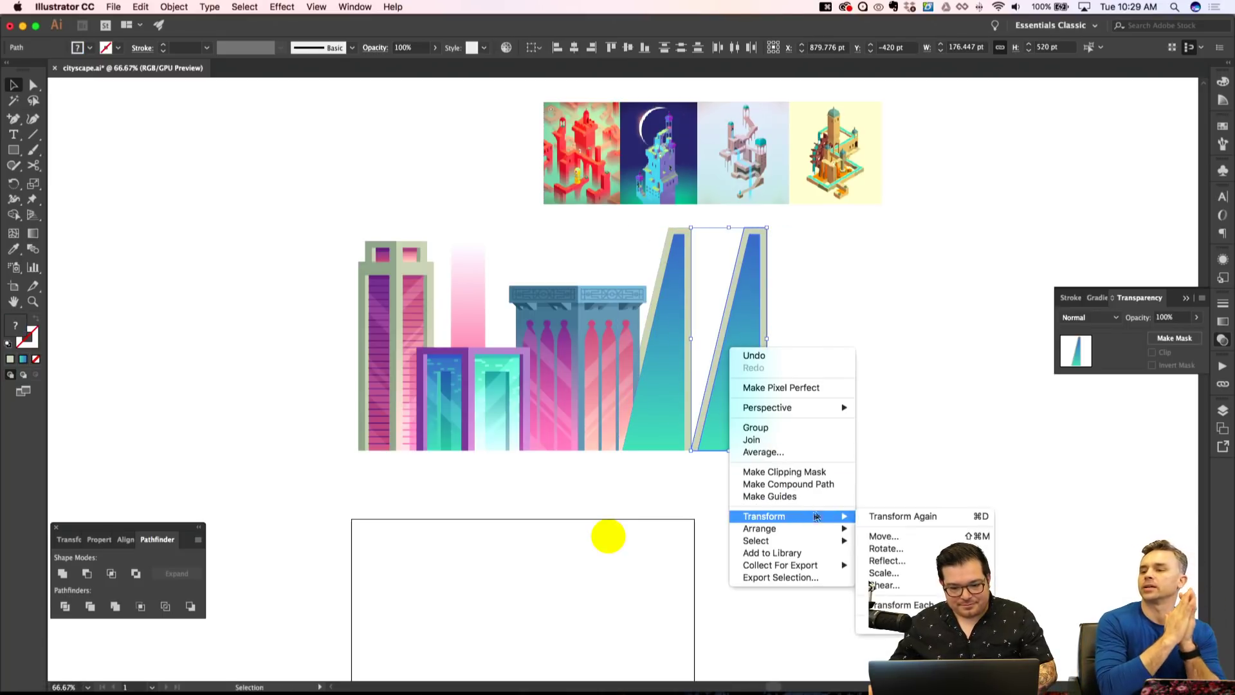
{"action": "left_click", "coordinate": [887, 560]}
{"action": "key", "text": "Return"}
{"action": "key", "text": "shift+super+a"}
{"action": "key", "text": "super+minus"}
{"action": "key", "text": "super+apostrophe"}
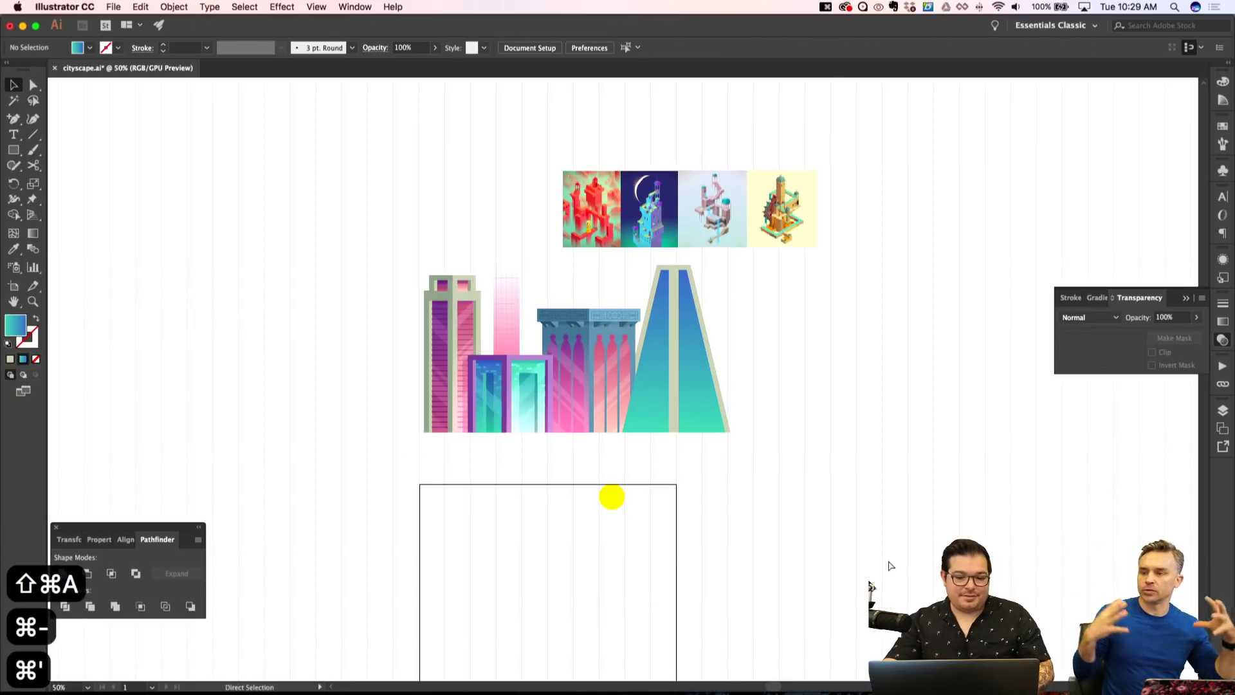
Recolor the frame of the tapered tower's left half with the dark grey-green sampled from the tall tower's shaded side.
{"action": "key", "text": "super+equal"}
{"action": "key", "text": "super+equal"}
{"action": "key", "text": "super+equal"}
{"action": "scroll", "coordinate": [623, 228], "scroll_direction": "up", "scroll_amount": 5}
{"action": "scroll", "coordinate": [623, 229], "scroll_direction": "left", "scroll_amount": 3}
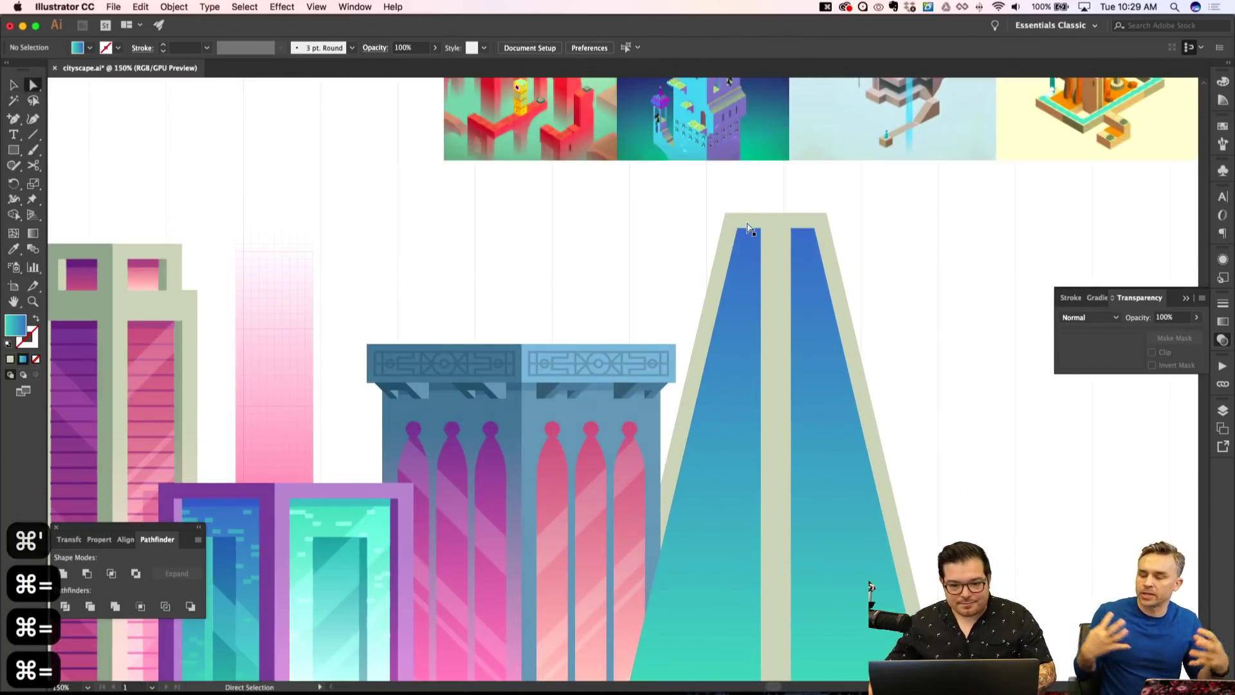
{"action": "left_click", "coordinate": [13, 249]}
{"action": "left_click", "coordinate": [230, 291]}
{"action": "left_click", "coordinate": [212, 292]}
{"action": "key", "text": "shift+super+a"}
Fill the tapered tower's right panel with the light mint gradient sampled from the short purple building's right window.
{"action": "key", "text": "a"}
{"action": "left_click", "coordinate": [921, 322]}
{"action": "scroll", "coordinate": [917, 332], "scroll_direction": "down", "scroll_amount": 5}
{"action": "key", "text": "i"}
{"action": "left_click", "coordinate": [448, 362]}
{"action": "key", "text": "shift+super+a"}
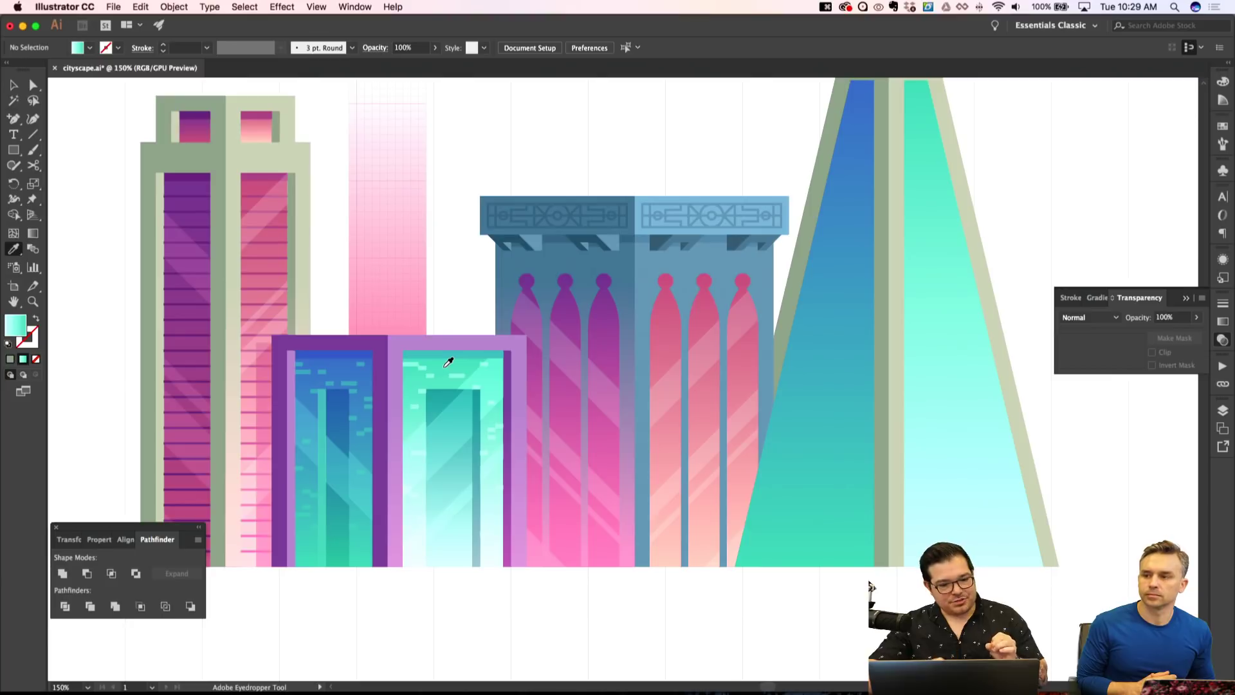
{"action": "key", "text": "super+minus"}
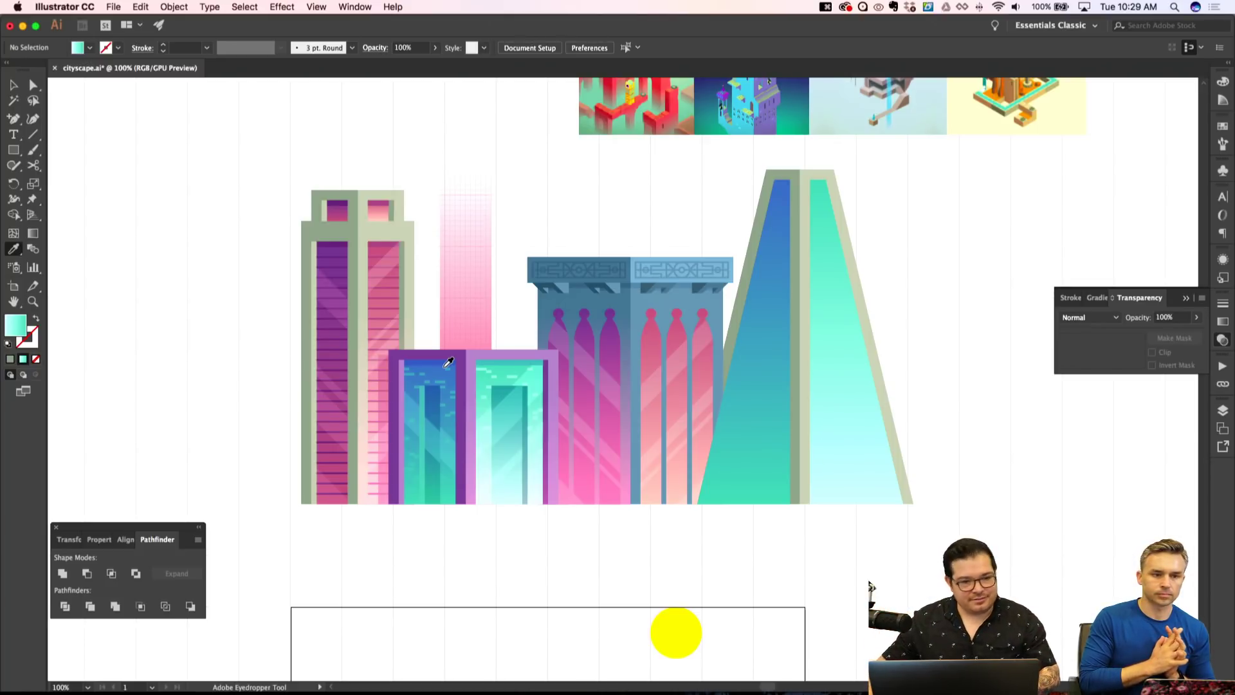
Group all parts of the tapered tower and send the group behind the other buildings.
{"action": "left_click_drag", "start_coordinate": [890, 227], "coordinate": [891, 225]}
{"action": "key", "text": "super+g"}
{"action": "key", "text": "shift+super+a"}
{"action": "key", "text": "super+minus"}
{"action": "key", "text": "super+minus"}
{"action": "key", "text": "super+equal"}
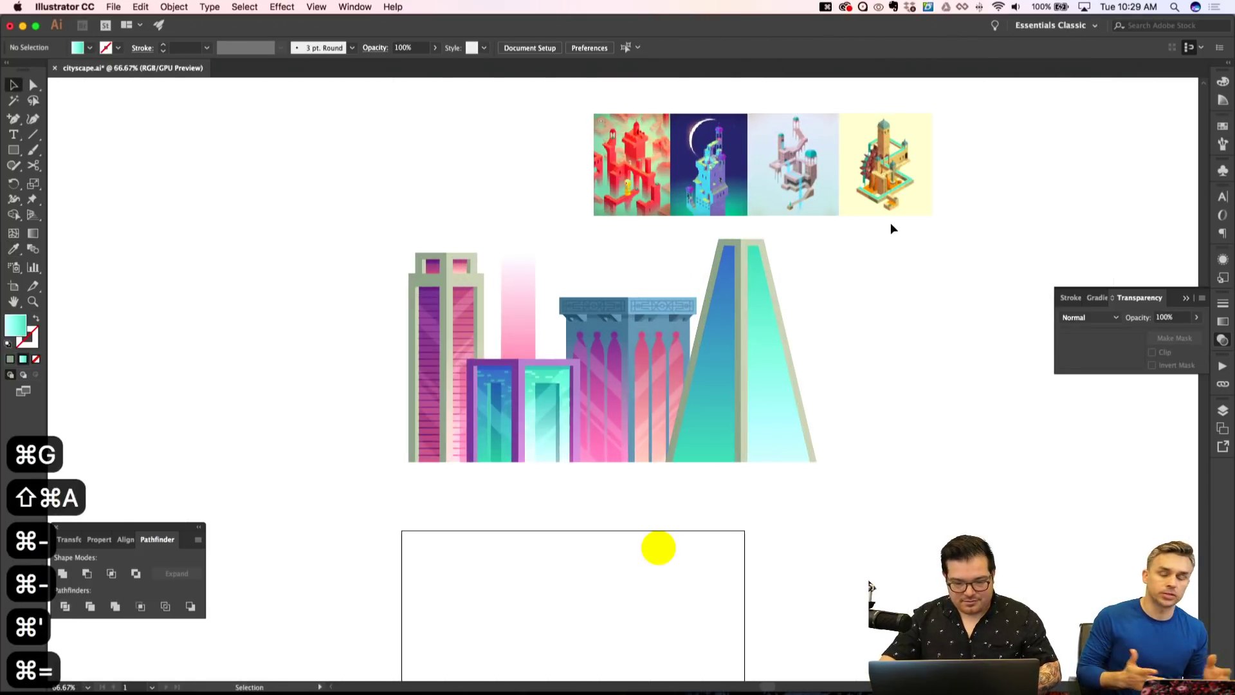
{"action": "left_click", "coordinate": [727, 379]}
{"action": "key", "text": "shift+super+bracketleft"}
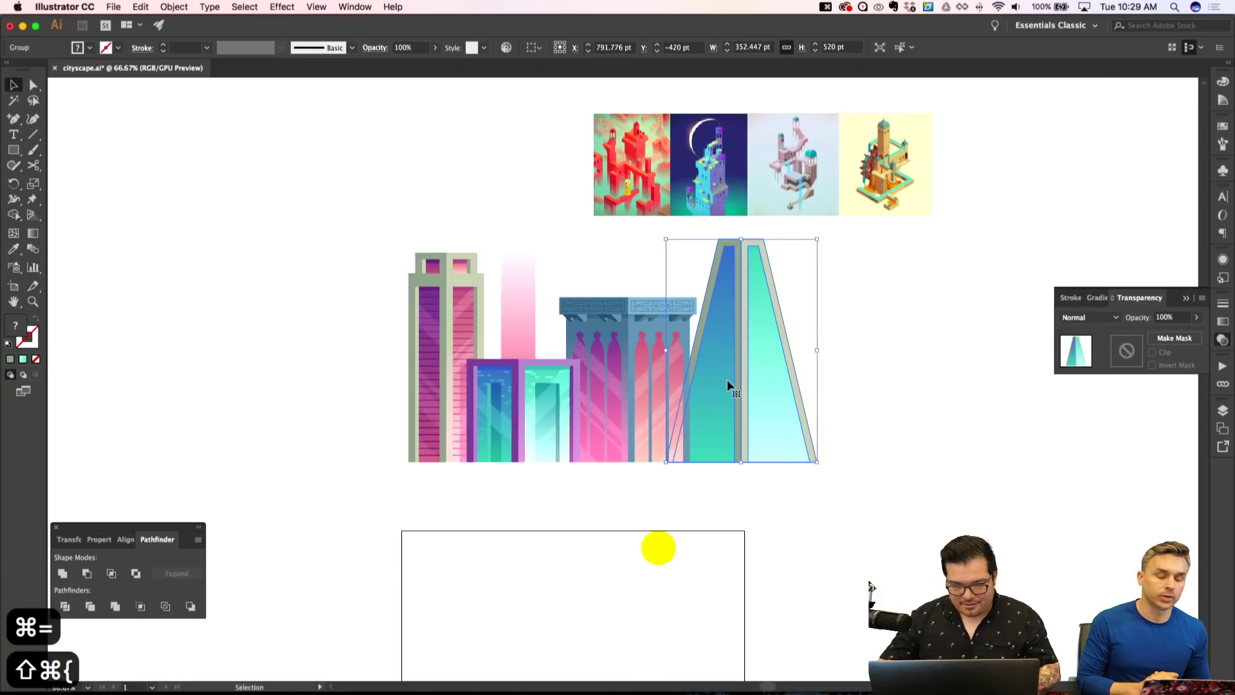
Nudge the tapered tower group 64 pt to the left, partly behind the blue building.
{"action": "key", "text": "Left"}
{"action": "key", "text": "Left"}
{"action": "key", "text": "Left"}
{"action": "key", "text": "Left"}
{"action": "key", "text": "Left"}
{"action": "key", "text": "Left"}
{"action": "key", "text": "Left"}
{"action": "key", "text": "Left"}
{"action": "key", "text": "Left"}
{"action": "key", "text": "Left"}
{"action": "key", "text": "Left"}
{"action": "key", "text": "Left"}
{"action": "key", "text": "Left"}
{"action": "key", "text": "Left"}
{"action": "key", "text": "Left"}
{"action": "key", "text": "Left"}
{"action": "key", "text": "Left"}
{"action": "key", "text": "Left"}
{"action": "key", "text": "Left"}
{"action": "key", "text": "Left"}
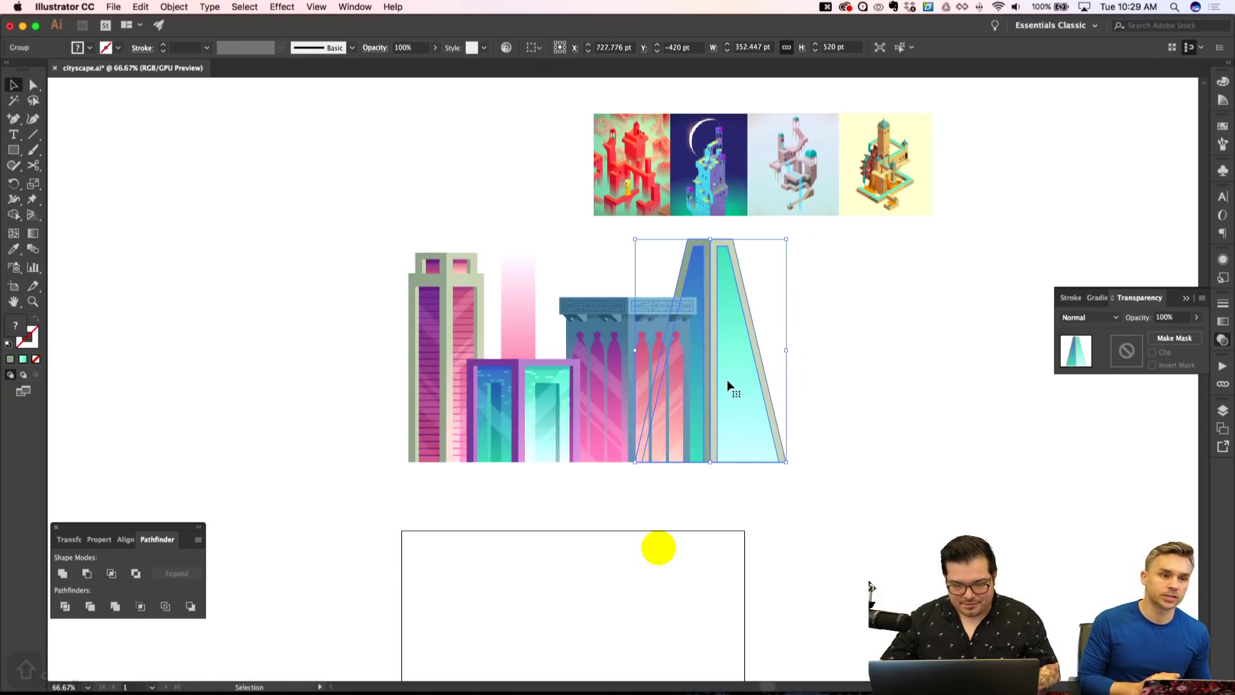
{"action": "key", "text": "shift+super+a"}
{"action": "key", "text": "super+minus"}
{"action": "key", "text": "super+apostrophe"}
{"action": "key", "text": "super+apostrophe"}
{"action": "key", "text": "super+minus"}
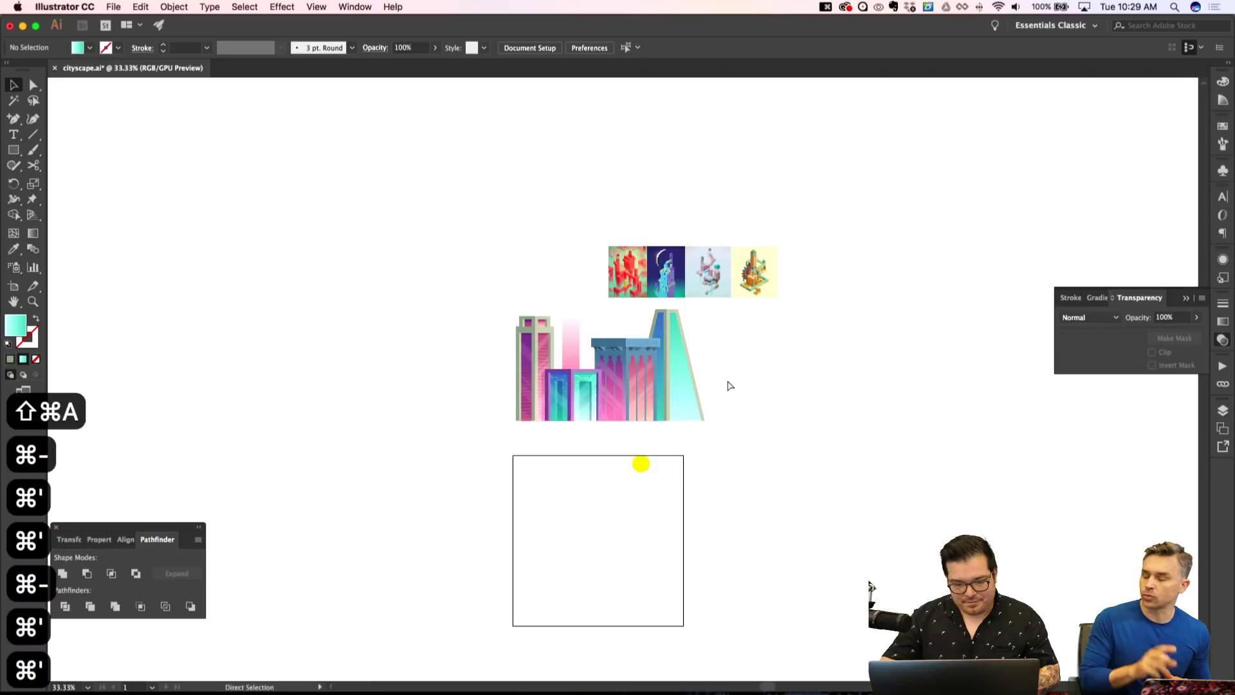
Move the tapered tower group left to X 368.776 pt, behind the short purple building and the blue building.
{"action": "key", "text": "super+equal"}
{"action": "key", "text": "super+equal"}
{"action": "left_click_drag", "start_coordinate": [738, 412], "coordinate": [594, 411]}
{"action": "key", "text": "shift+Left"}
{"action": "key", "text": "shift+Left"}
{"action": "key", "text": "shift+Left"}
{"action": "key", "text": "shift+Left"}
{"action": "key", "text": "shift+super+a"}
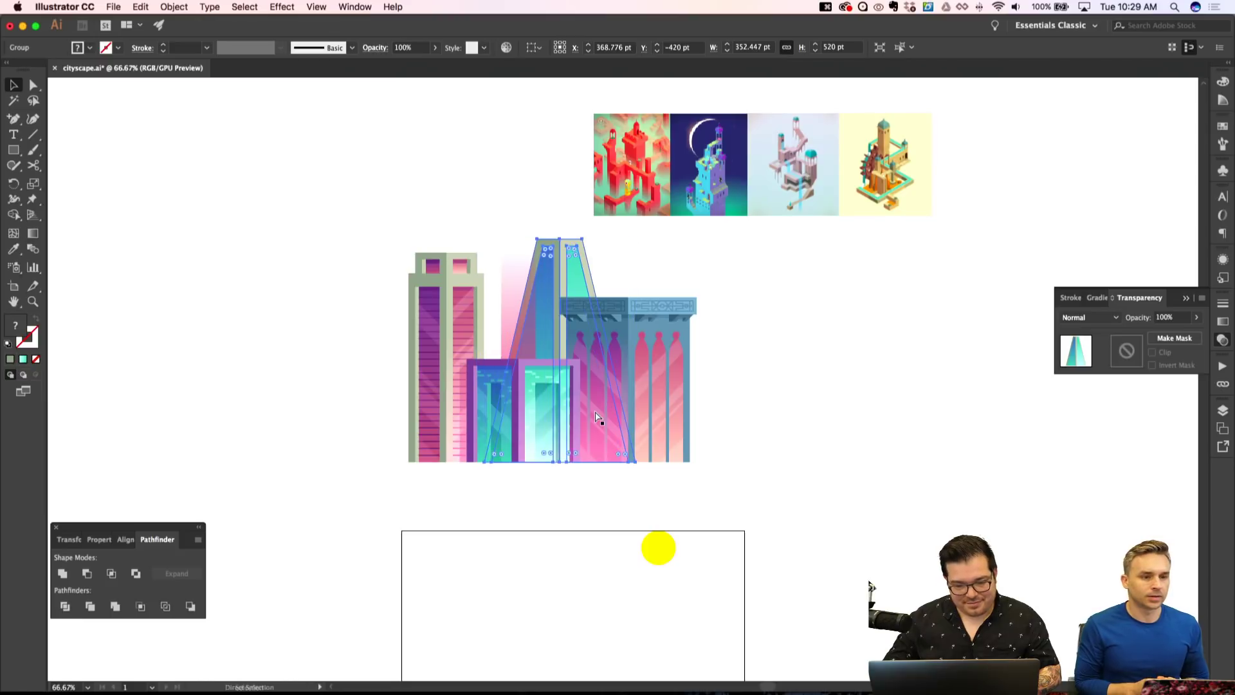
{"action": "key", "text": "super+minus"}
{"action": "key", "text": "super+apostrophe"}
{"action": "key", "text": "super+apostrophe"}
{"action": "key", "text": "super+equal"}
{"action": "key", "text": "super+equal"}
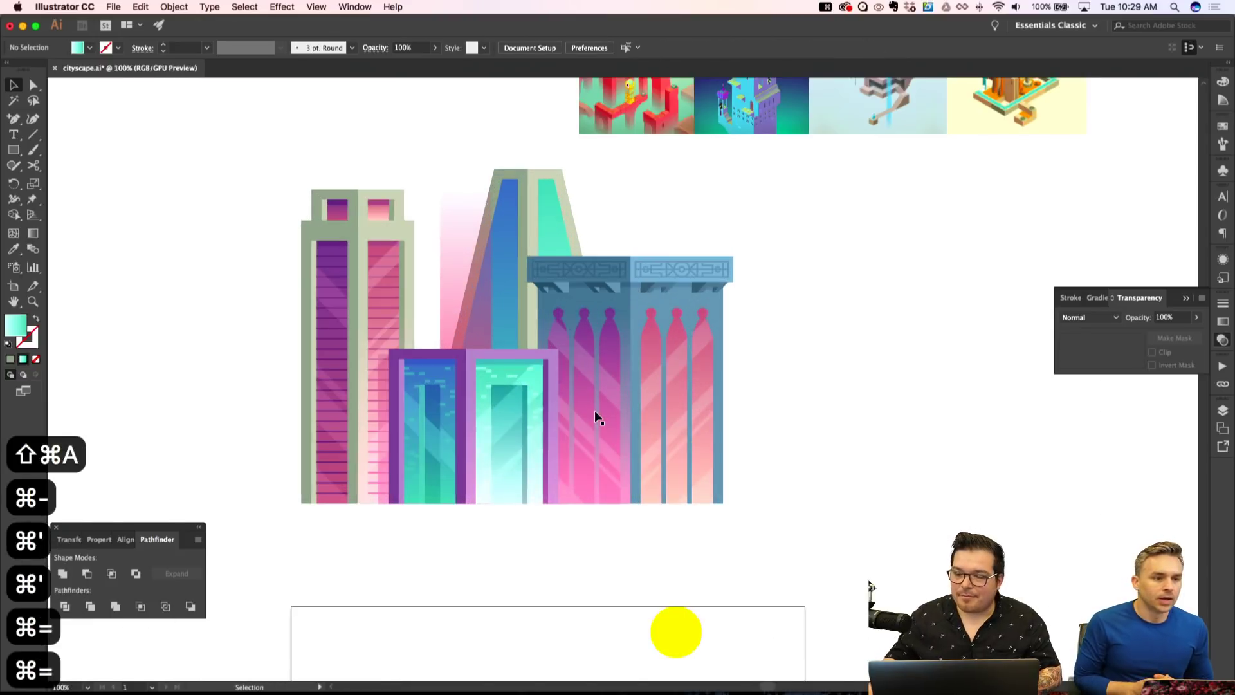
Set the blending mode of the pink fading gradient rectangle beside the tapered tower to Screen.
{"action": "key", "text": "a"}
{"action": "left_click", "coordinate": [455, 248]}
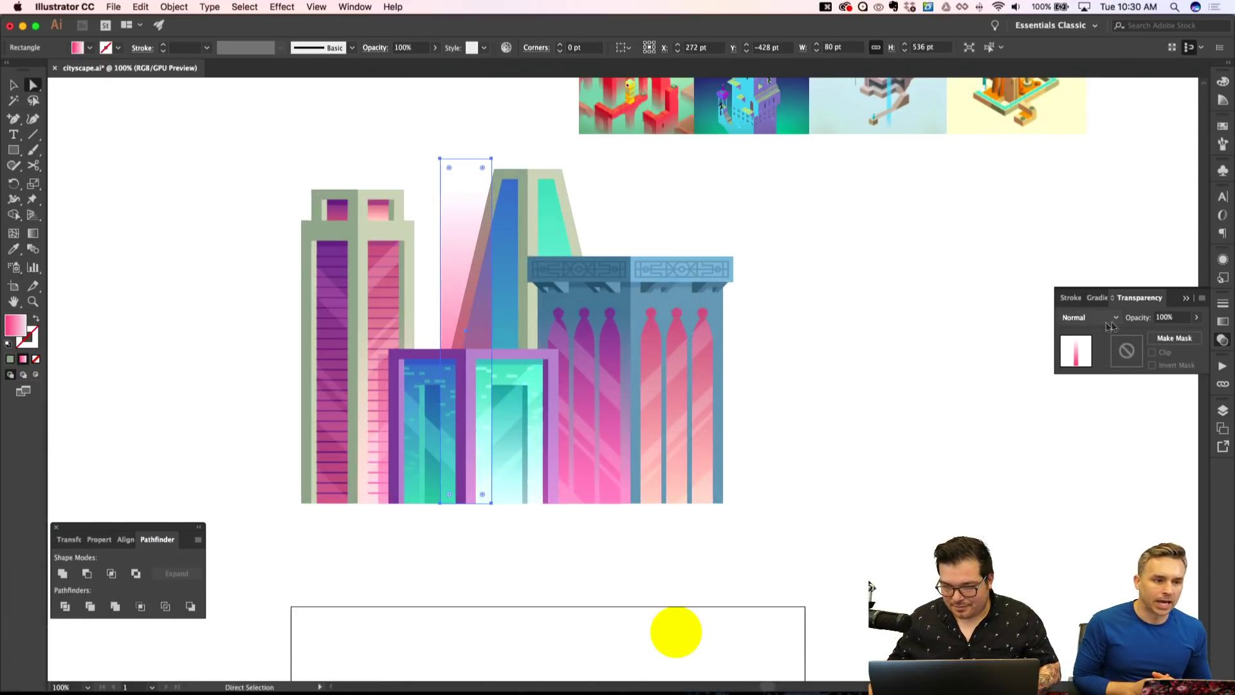
{"action": "left_click", "coordinate": [1087, 317]}
{"action": "left_click", "coordinate": [1084, 409]}
{"action": "key", "text": "shift+super+a"}
{"action": "key", "text": "super+minus"}
{"action": "key", "text": "super+minus"}
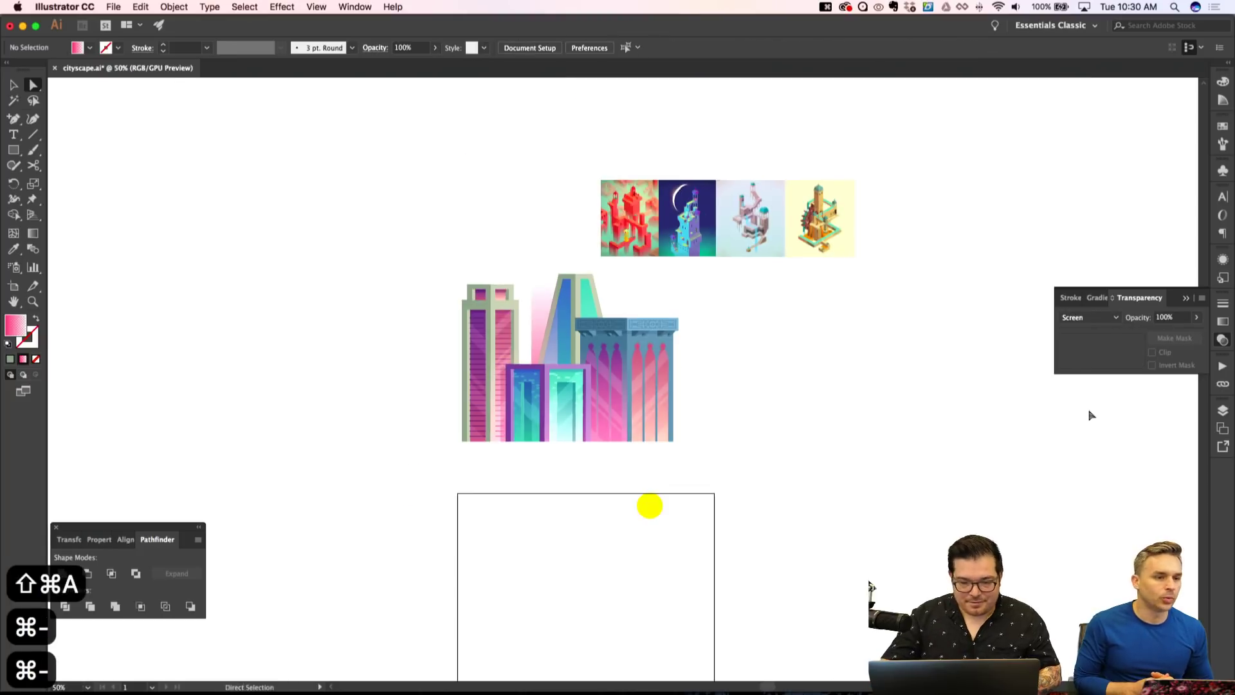
{"action": "key", "text": "super+apostrophe"}
{"action": "key", "text": "super+apostrophe"}
{"action": "key", "text": "super+equal"}
{"action": "key", "text": "super+equal"}
Inside the tapered tower group, turn off grid snapping and offset a copy of the mint window panel 8 pt to the left.
{"action": "key", "text": "v"}
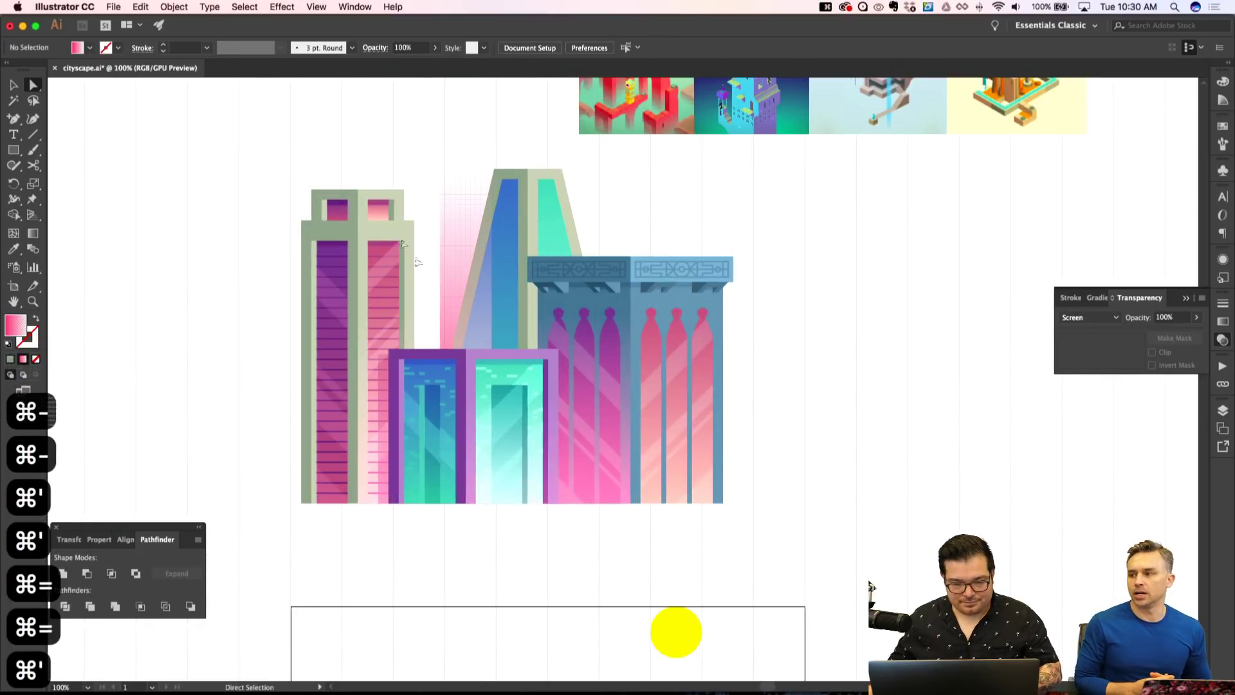
{"action": "key", "text": "super+apostrophe"}
{"action": "double_click", "coordinate": [544, 211]}
{"action": "left_click", "coordinate": [540, 205]}
{"action": "key", "text": "super+equal"}
{"action": "key", "text": "super+equal"}
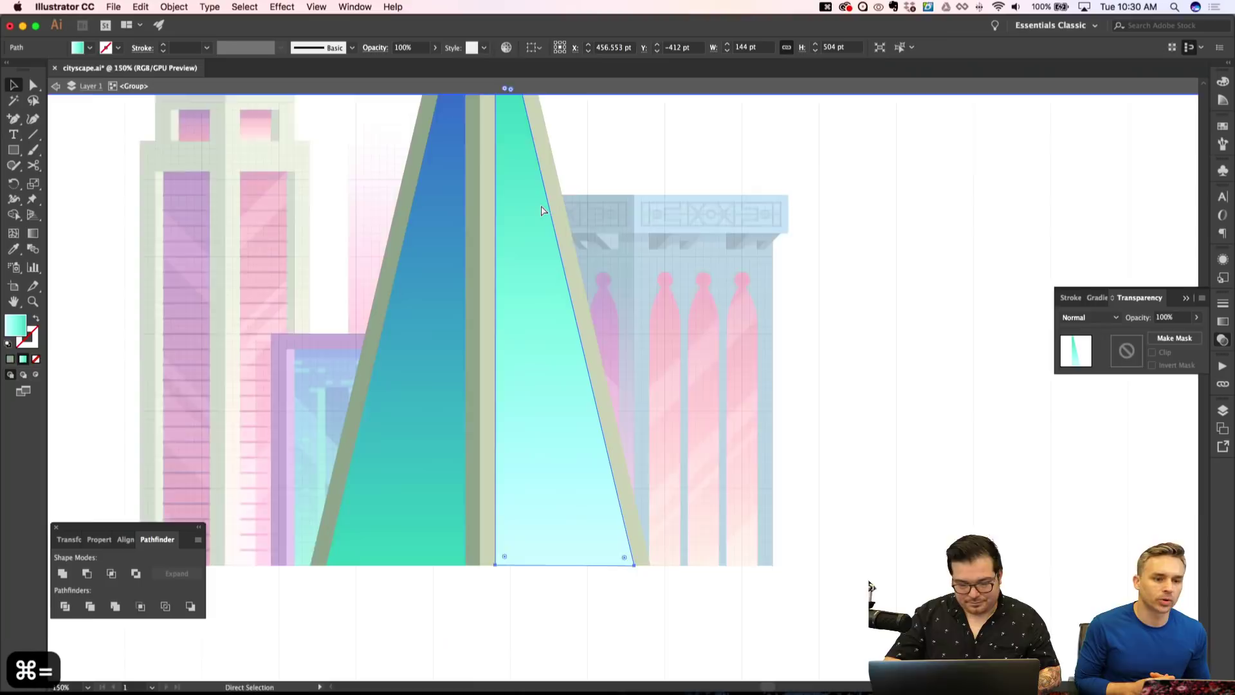
{"action": "key", "text": "shift+super+apostrophe"}
{"action": "key", "text": "alt+Left"}
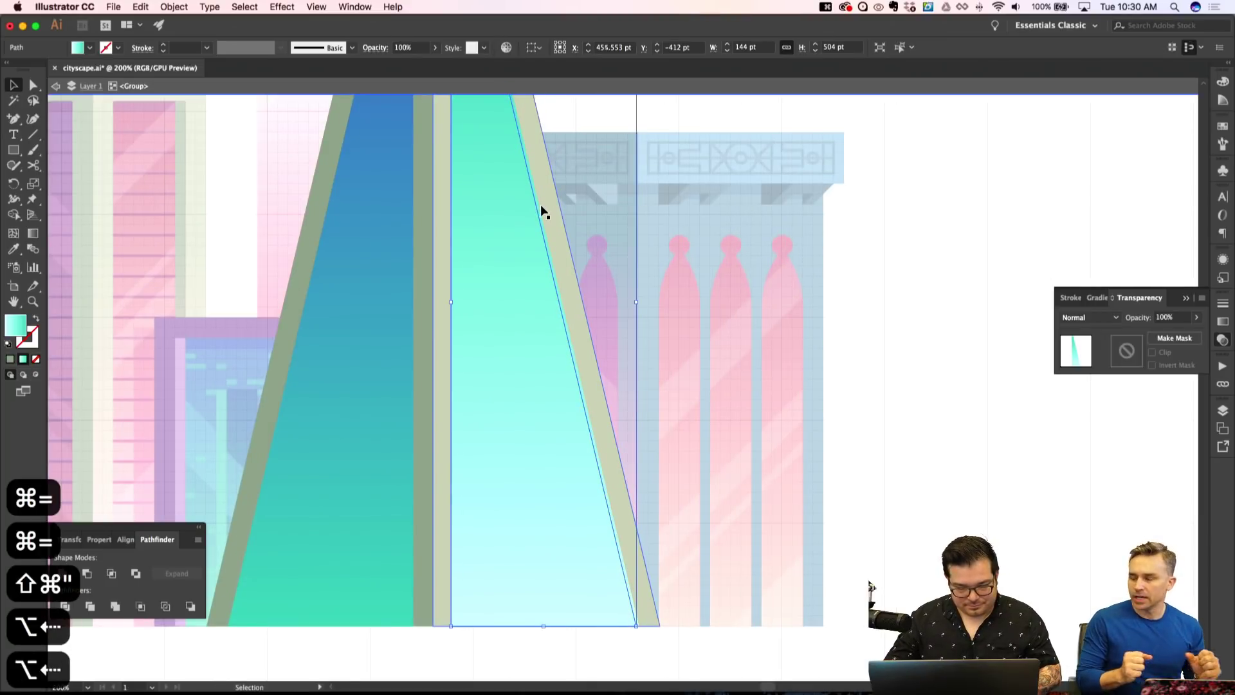
{"action": "key", "text": "alt+Left"}
{"action": "key", "text": "alt+Left"}
{"action": "key", "text": "alt+Left"}
{"action": "key", "text": "alt+Left"}
{"action": "key", "text": "alt+Left"}
{"action": "key", "text": "alt+Left"}
{"action": "key", "text": "alt+Left"}
{"action": "key", "text": "a"}
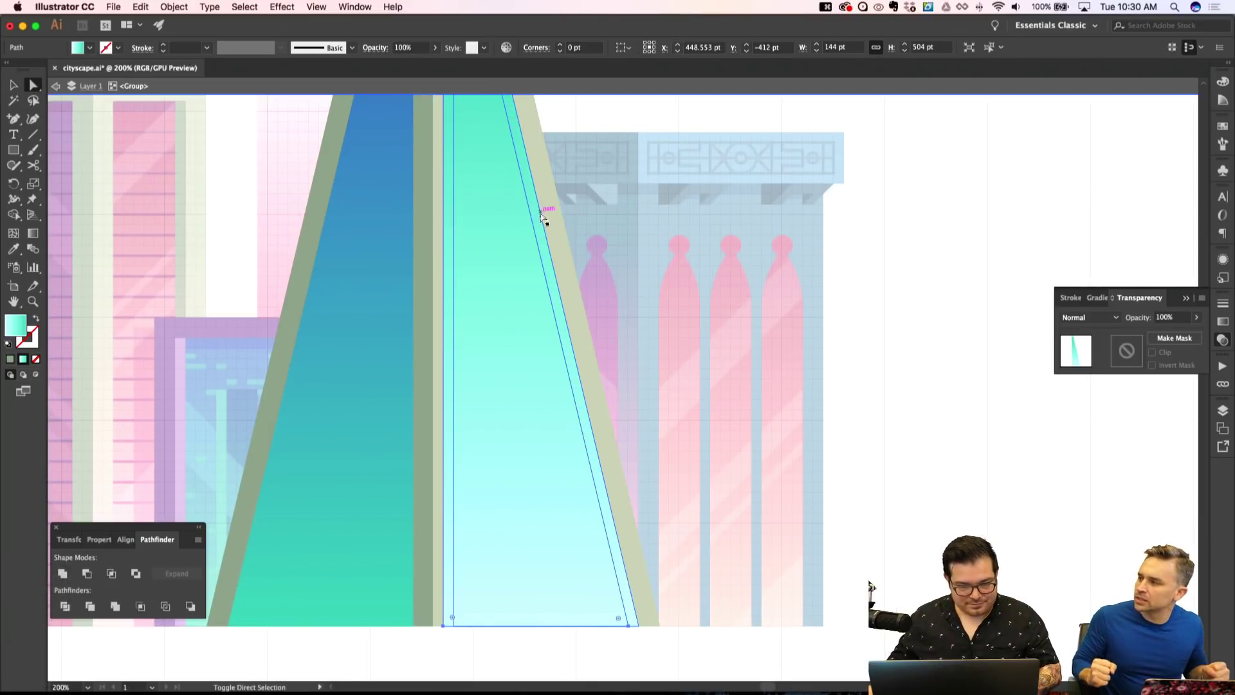
Subtract the offset copy to leave a thin strip on the mint window's outer edge and fill it with the left frame's grey-green.
{"action": "left_click", "coordinate": [87, 573]}
{"action": "scroll", "coordinate": [281, 455], "scroll_direction": "up", "scroll_amount": 5}
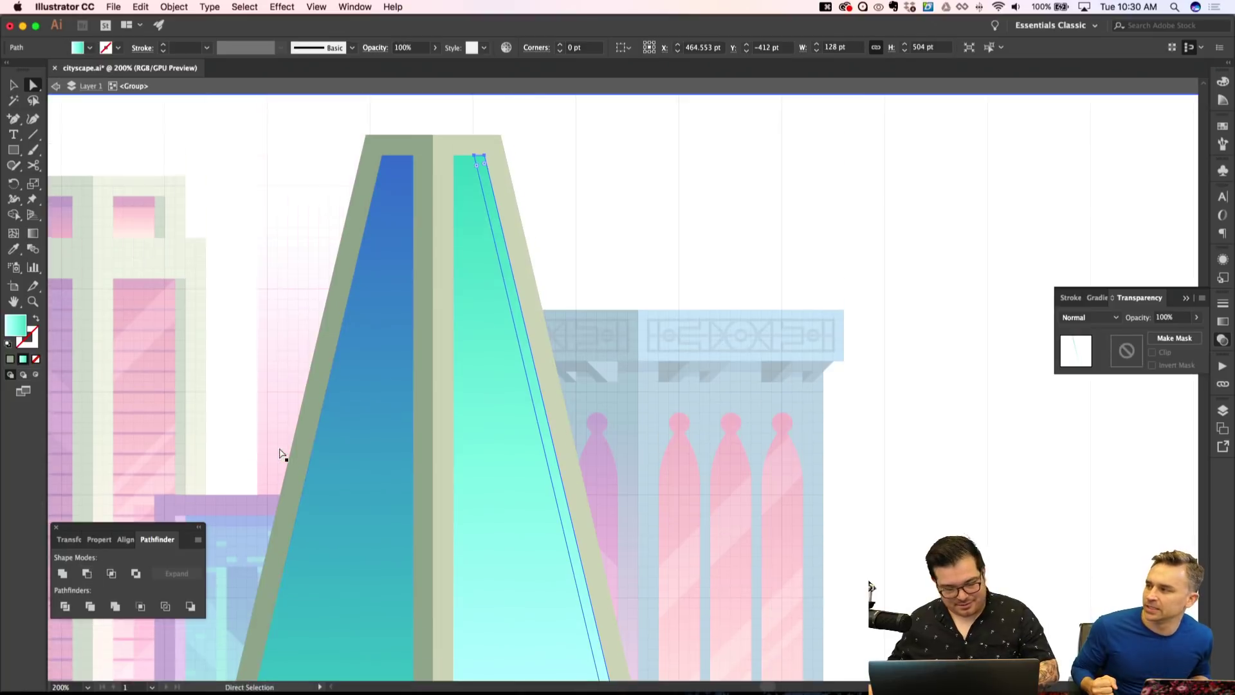
{"action": "key", "text": "i"}
{"action": "left_click", "coordinate": [361, 202]}
{"action": "key", "text": "v"}
{"action": "key", "text": "super+shift+a"}
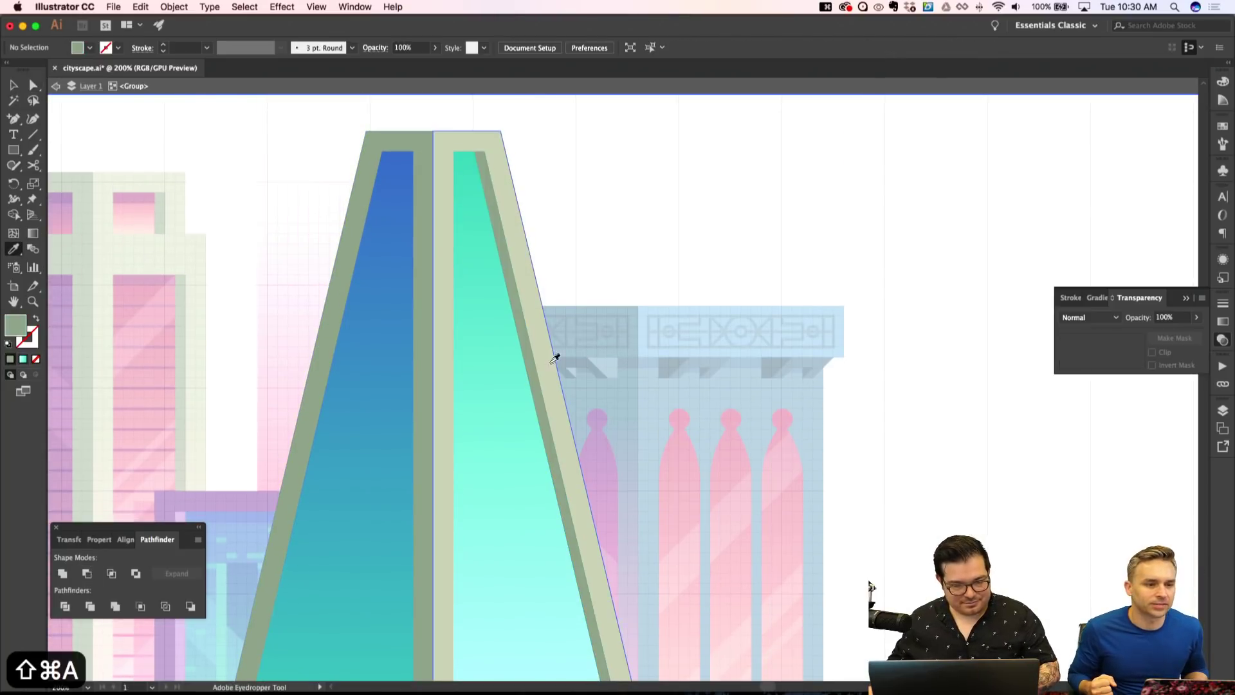
Mirror a copy of the strip across the vertical axis and place it along the blue window's outer slanted edge.
{"action": "left_click", "coordinate": [326, 431]}
{"action": "right_click", "coordinate": [323, 362]}
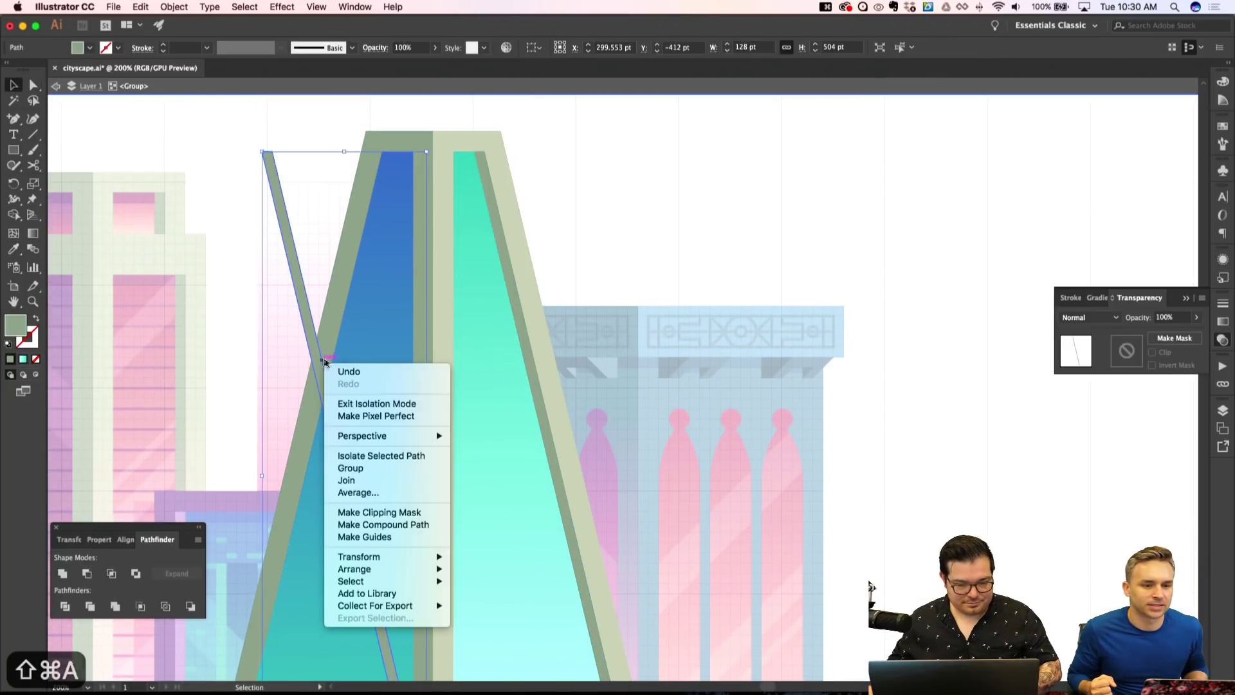
{"action": "mouse_move", "coordinate": [441, 557]}
{"action": "left_click", "coordinate": [496, 598]}
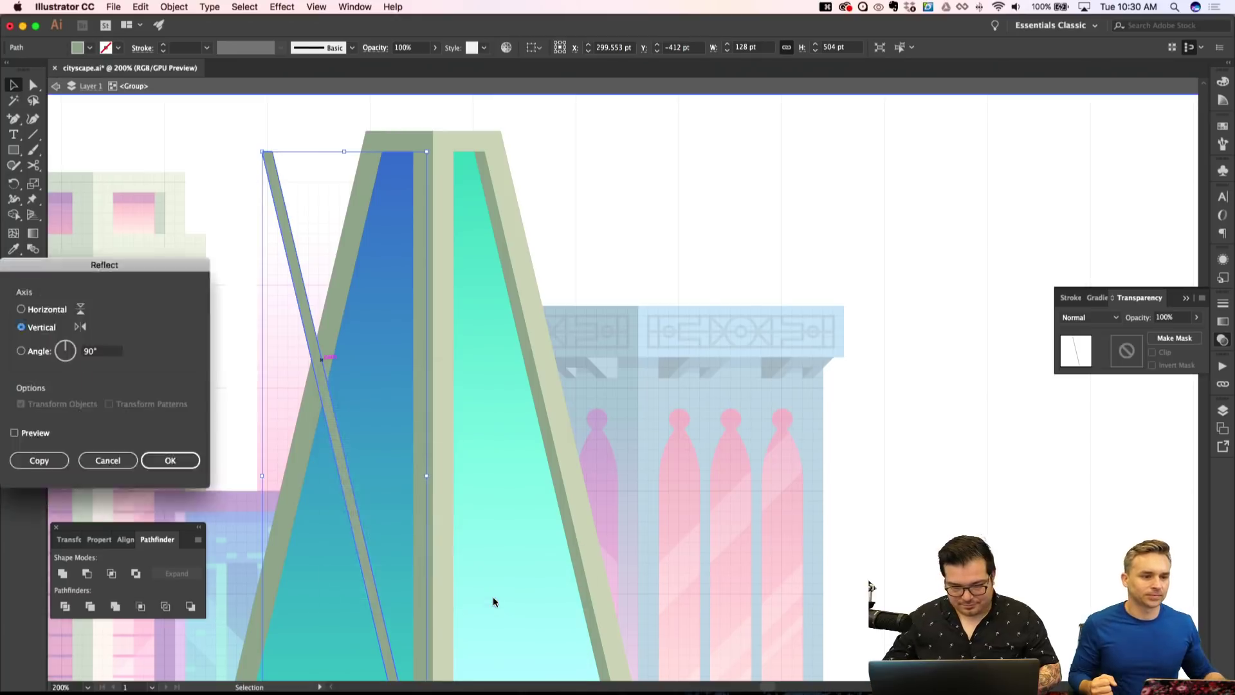
{"action": "key", "text": "Return"}
{"action": "left_click_drag", "start_coordinate": [385, 299], "coordinate": [353, 301]}
Fill the blue window's edge strip with the light beige sampled from the tower's right frame.
{"action": "key", "text": "i"}
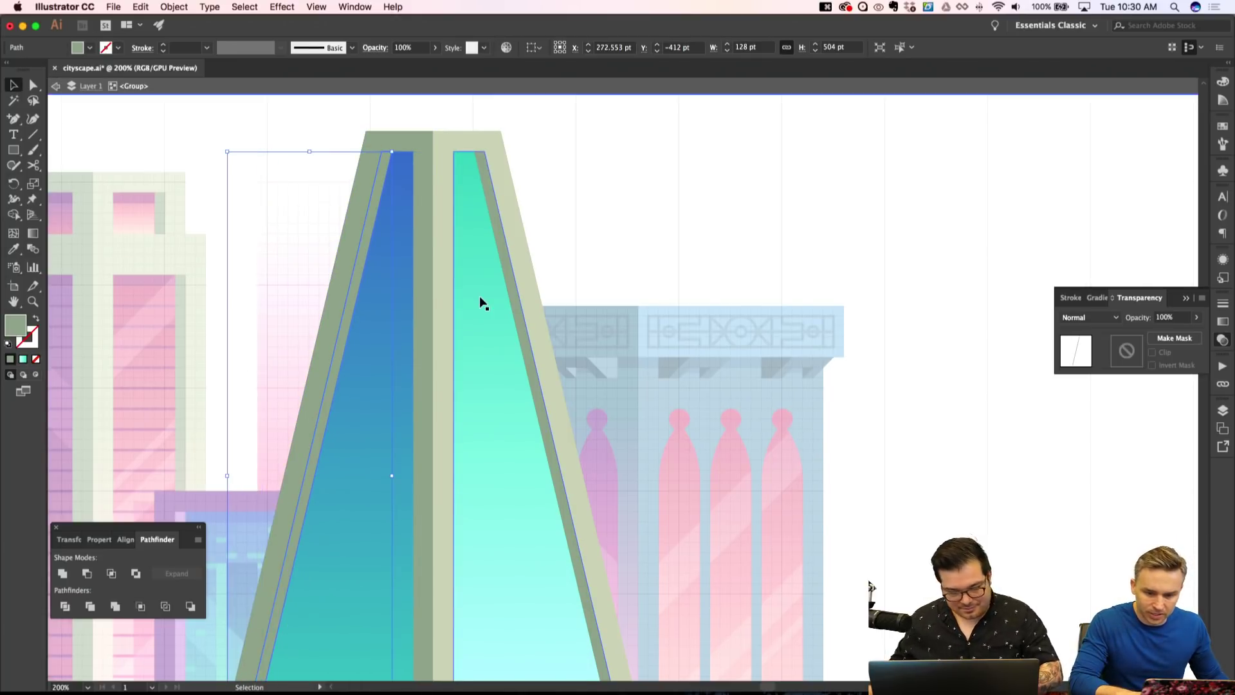
{"action": "left_click", "coordinate": [473, 139]}
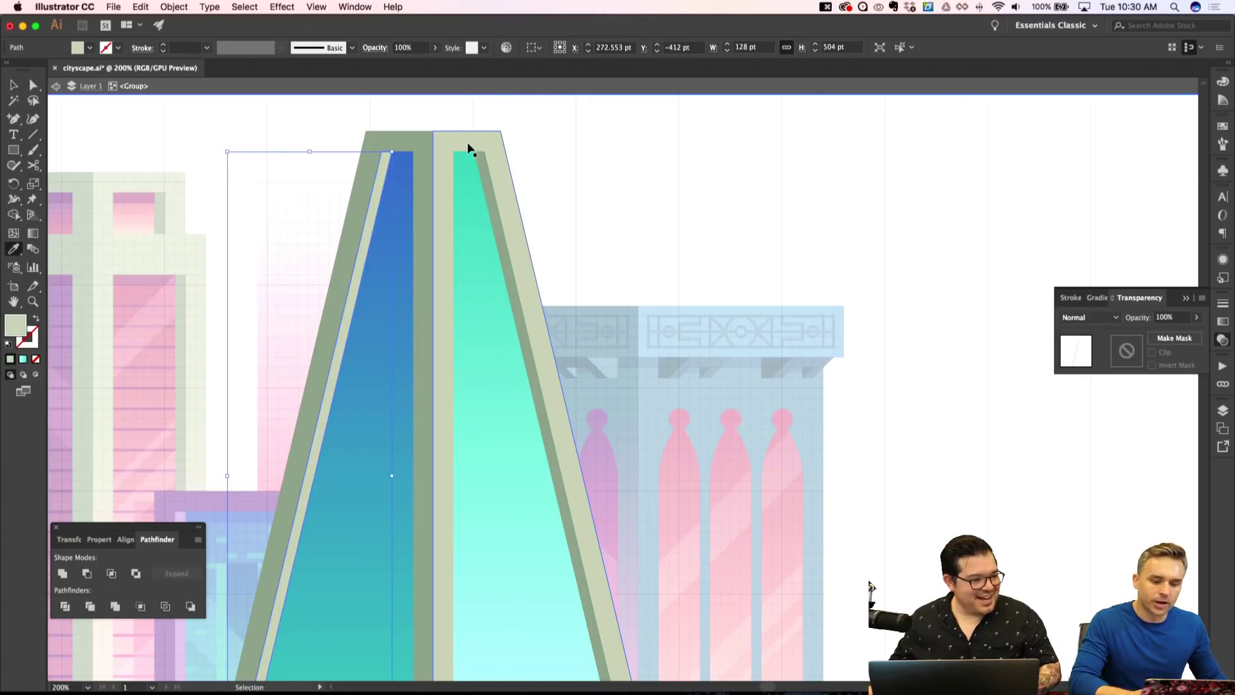
{"action": "key", "text": "shift+super+a"}
{"action": "key", "text": "super+minus"}
{"action": "key", "text": "super+minus"}
{"action": "key", "text": "super+minus"}
{"action": "key", "text": "super+apostrophe"}
{"action": "key", "text": "super+apostrophe"}
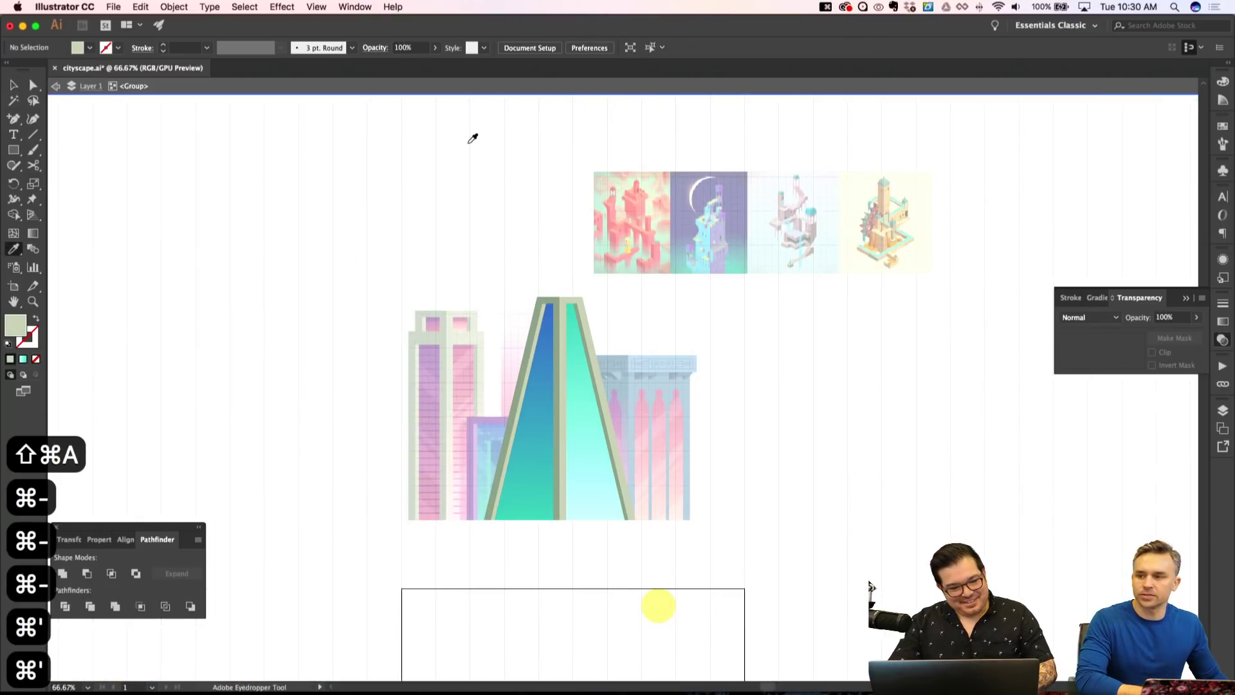
Turn grid snapping back on, draw a 432 × 40 pt rectangle above the tapered tower, and center-align the two horizontally.
{"action": "key", "text": "super+equal"}
{"action": "key", "text": "super+equal"}
{"action": "key", "text": "super+apostrophe"}
{"action": "key", "text": "super+equal"}
{"action": "key", "text": "shift+super+apostrophe"}
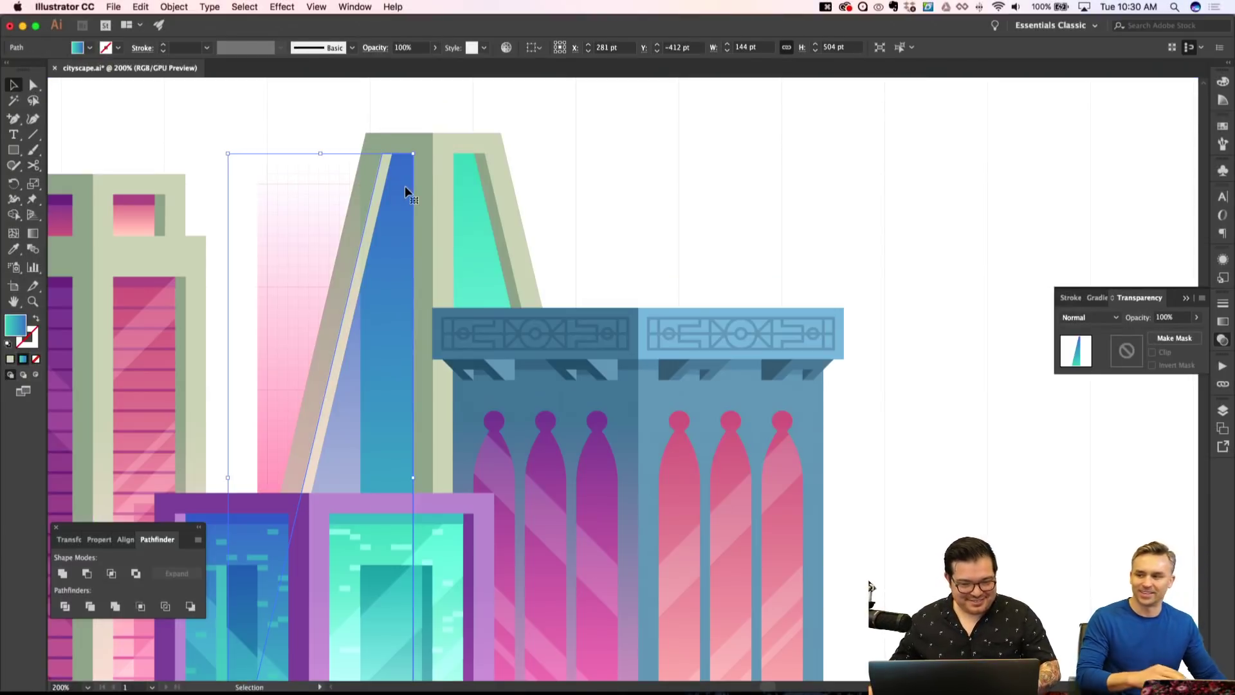
{"action": "key", "text": "super+shift+a"}
{"action": "left_click", "coordinate": [442, 140]}
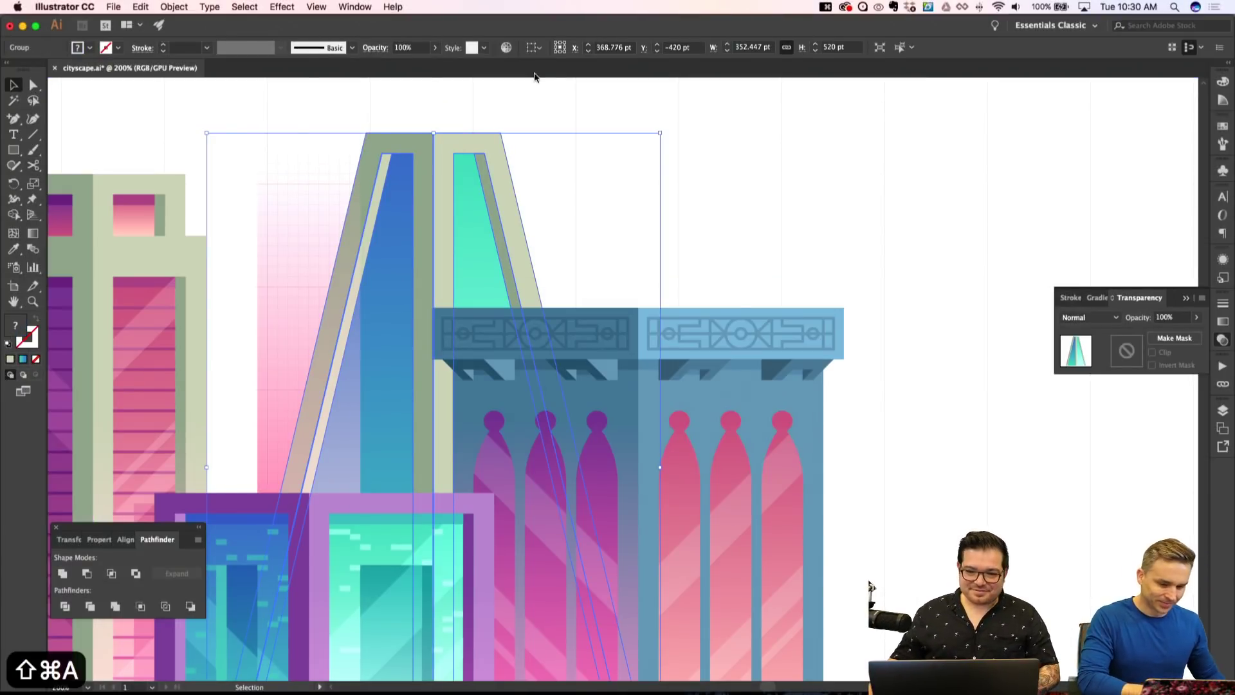
{"action": "key", "text": "super+minus"}
{"action": "key", "text": "m"}
{"action": "left_click_drag", "start_coordinate": [256, 117], "coordinate": [673, 155]}
{"action": "key", "text": "v"}
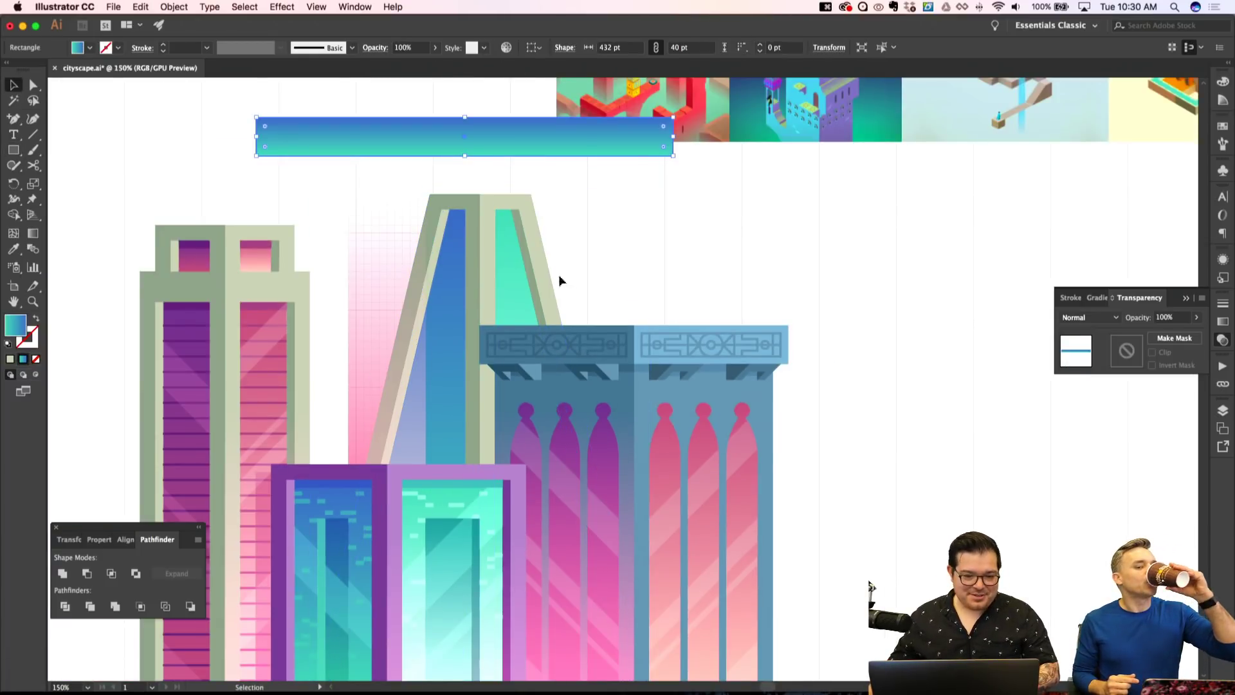
{"action": "left_click", "coordinate": [546, 262], "text": "shift"}
{"action": "left_click", "coordinate": [574, 47]}
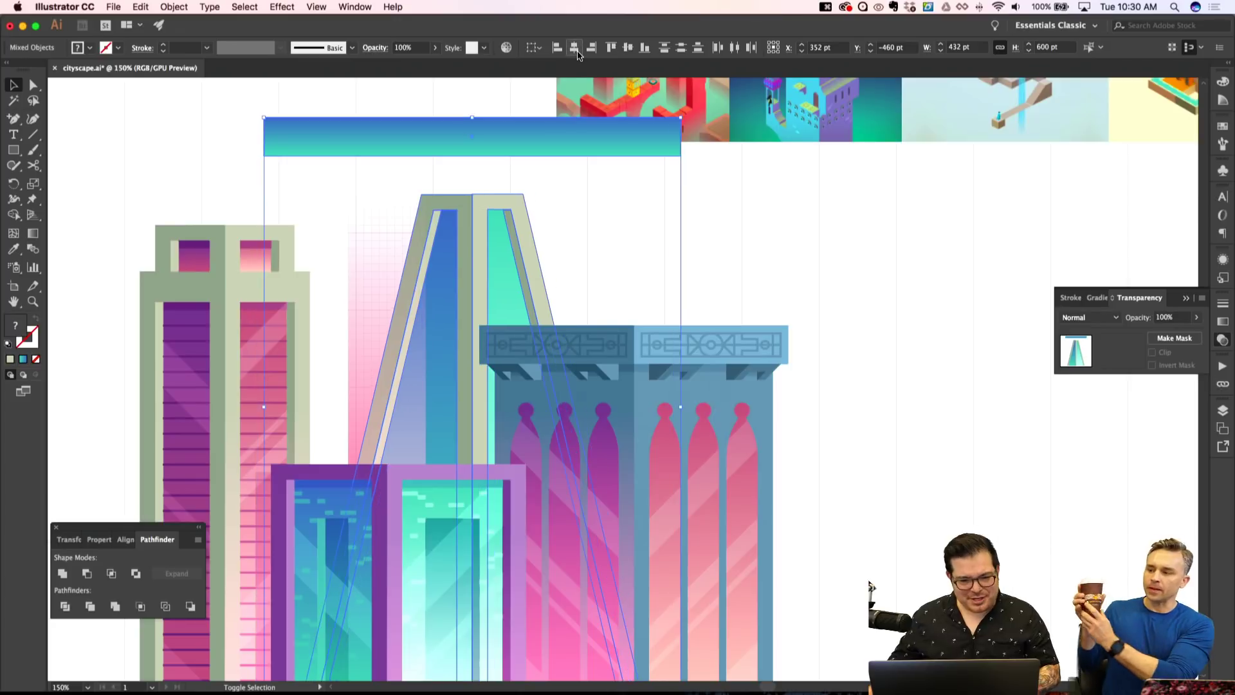
Delete the helper rectangle above the tapered tower.
{"action": "key", "text": "super+shift+a"}
{"action": "key", "text": "a"}
{"action": "left_click", "coordinate": [521, 137]}
{"action": "key", "text": "BackSpace"}
{"action": "key", "text": "v"}
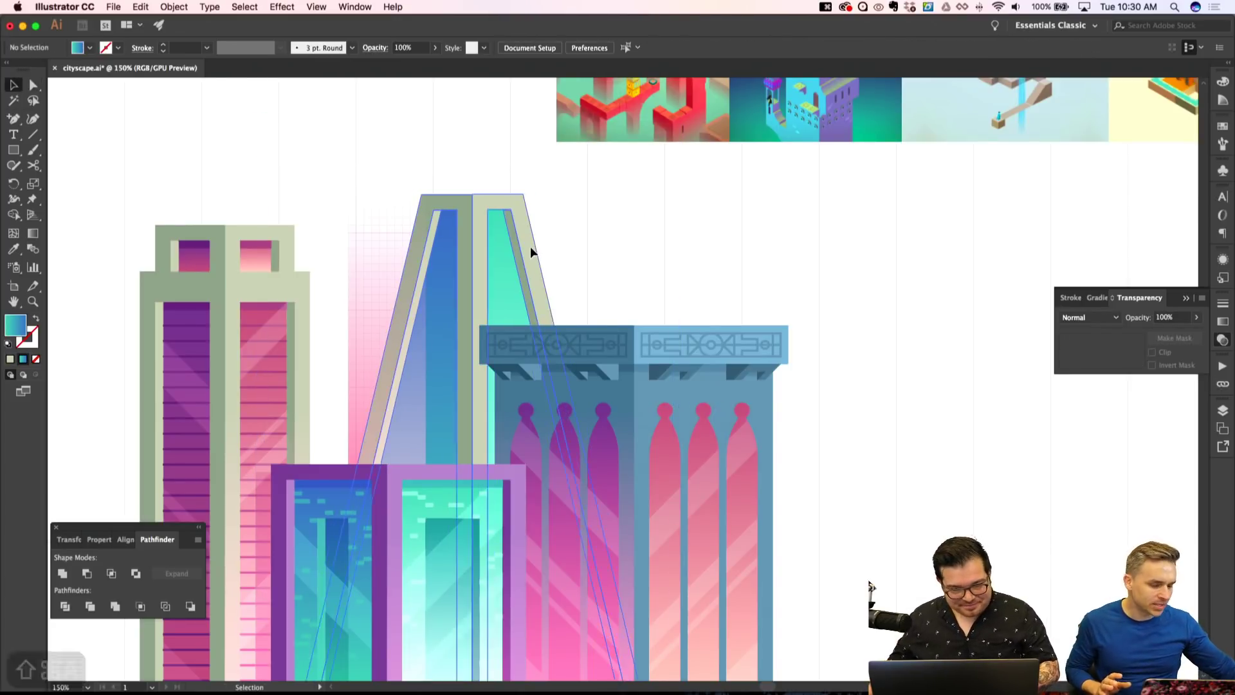
Isolate the tapered tower group and draw a thin horizontal rectangle across the top of the blue window.
{"action": "double_click", "coordinate": [530, 246]}
{"action": "key", "text": "super+equal"}
{"action": "key", "text": "super+equal"}
{"action": "key", "text": "m"}
{"action": "scroll", "coordinate": [239, 192], "scroll_direction": "up", "scroll_amount": 4}
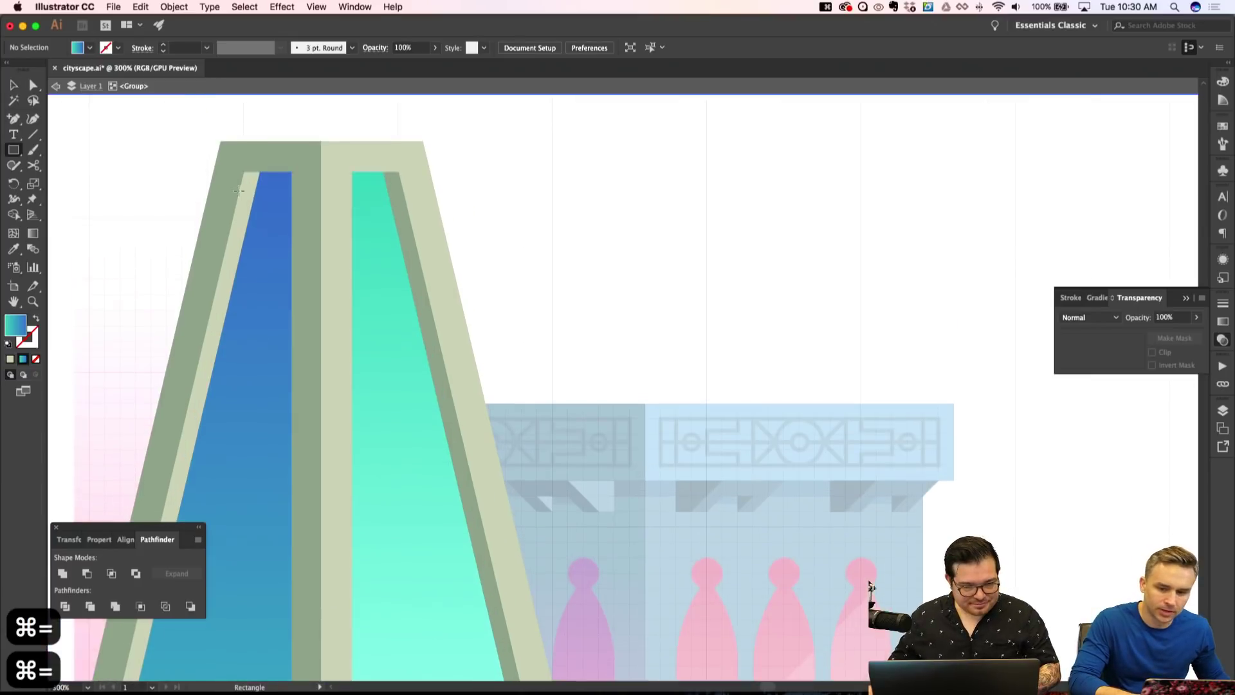
{"action": "left_click_drag", "start_coordinate": [291, 187], "coordinate": [291, 187]}
{"action": "key", "text": "super+shift+a"}
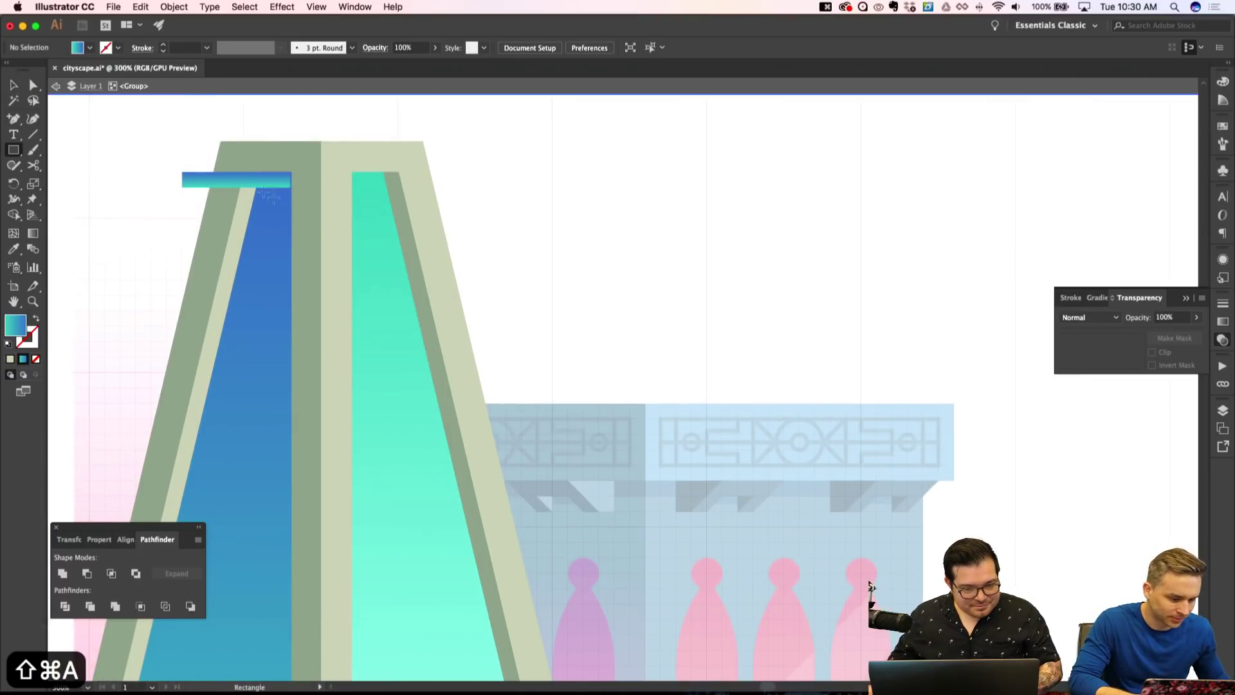
Check the edges at the top of the tapered tower in outline view.
{"action": "left_click", "coordinate": [270, 187]}
{"action": "key", "text": "super+shift+a"}
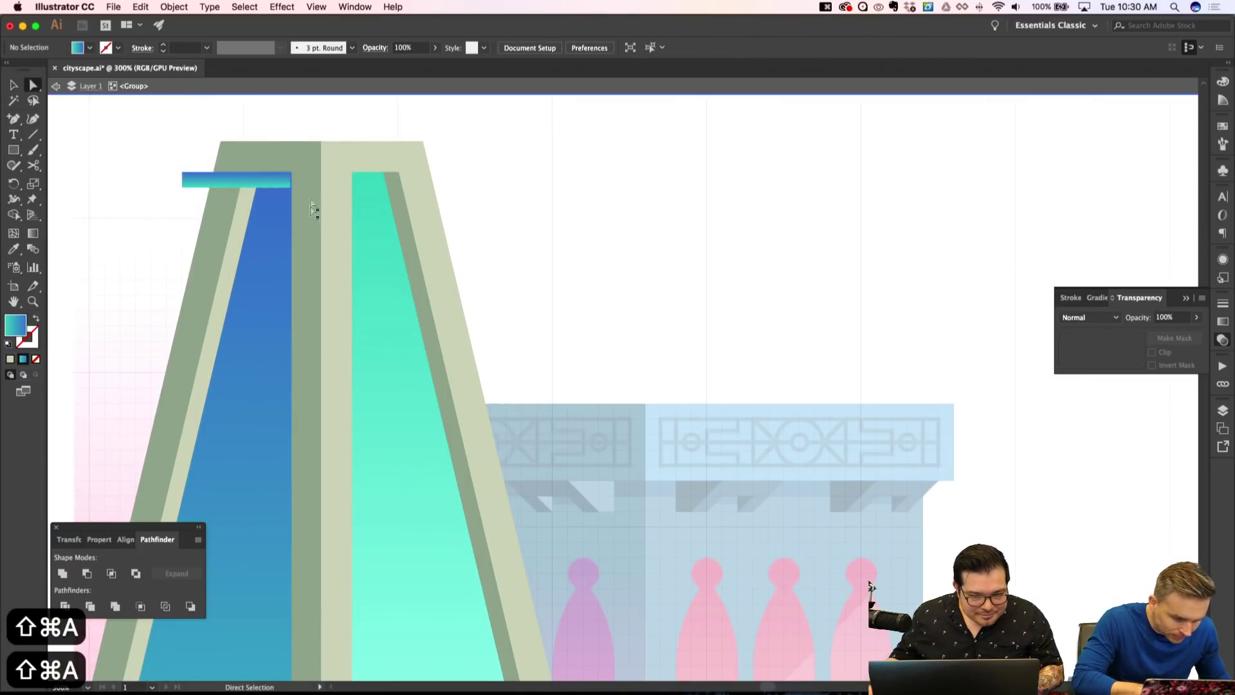
{"action": "scroll", "coordinate": [312, 188], "scroll_direction": "left", "scroll_amount": 3}
{"action": "key", "text": "super+y"}
{"action": "key", "text": "super+y"}
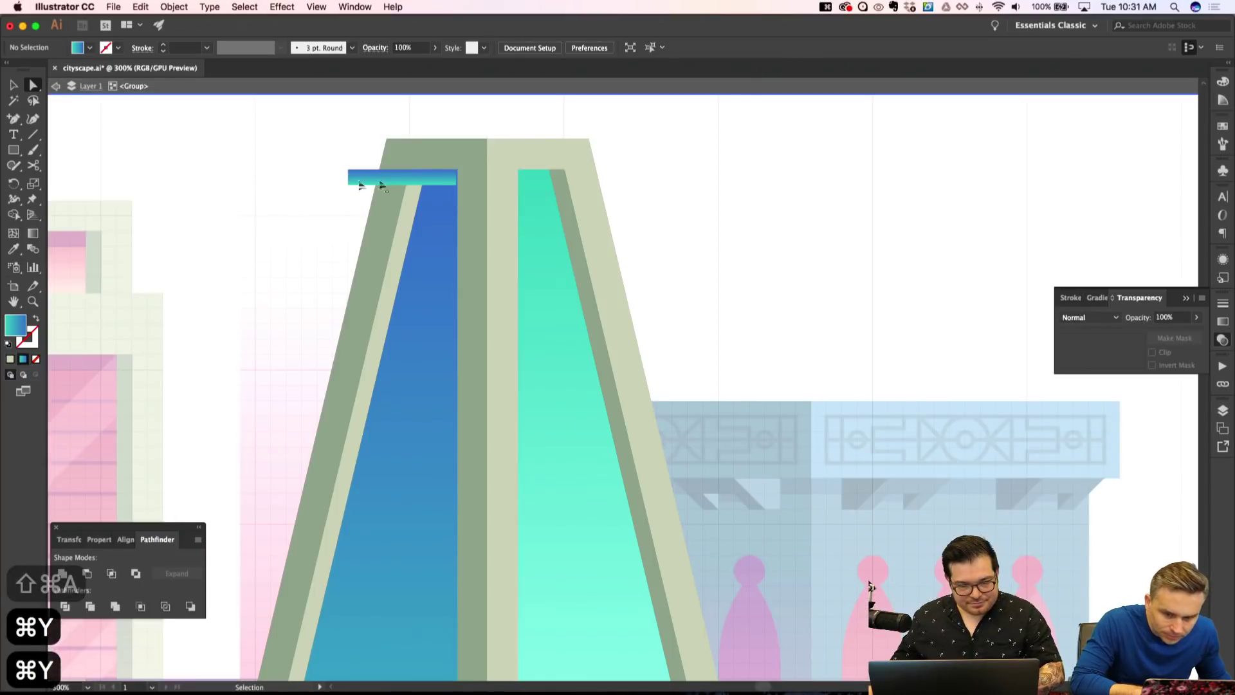
{"action": "key", "text": "super+shift+a"}
{"action": "key", "text": "super+minus"}
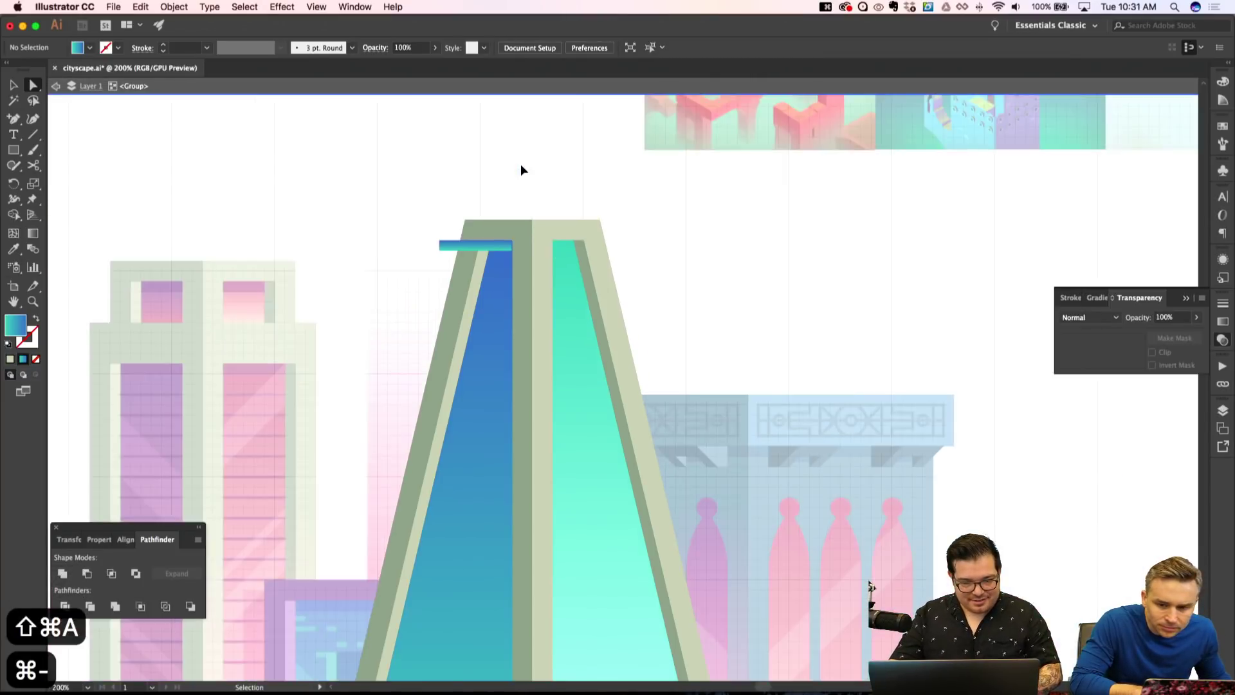
{"action": "key", "text": "super+equal"}
Test the fit of the tower's left and right halves by nudging each one sideways and back.
{"action": "left_click", "coordinate": [403, 239]}
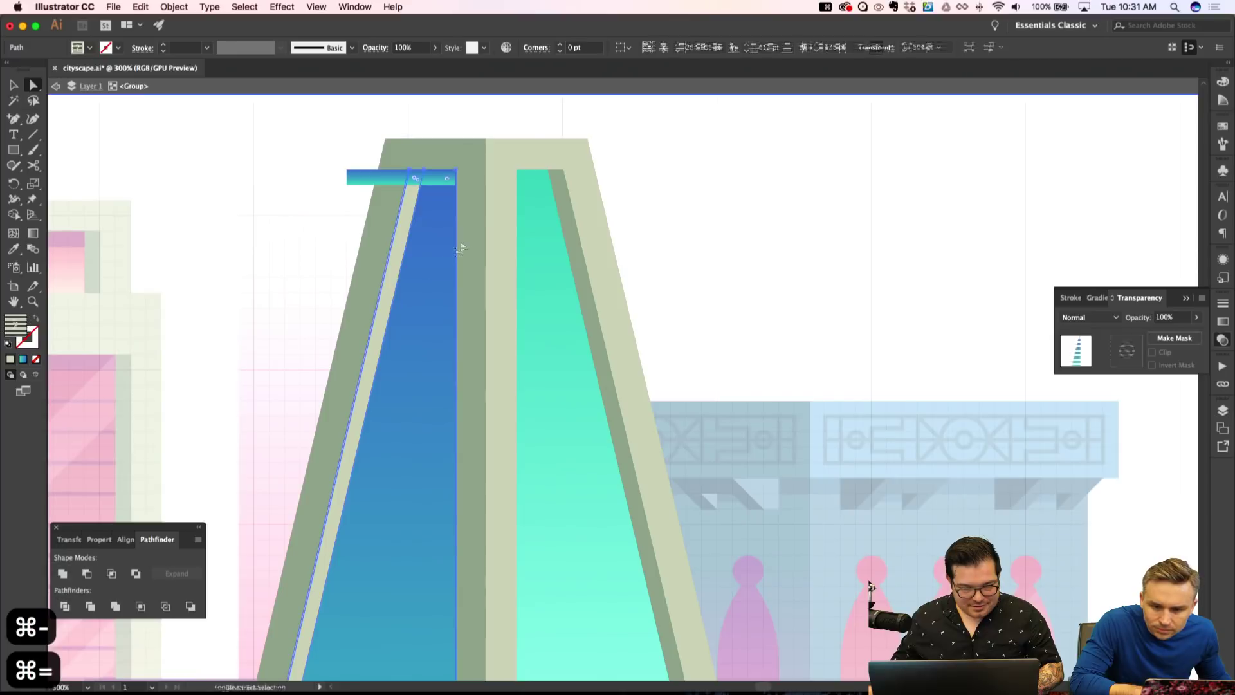
{"action": "left_click", "coordinate": [469, 234], "text": "shift"}
{"action": "key", "text": "shift+Left"}
{"action": "key", "text": "shift+Right"}
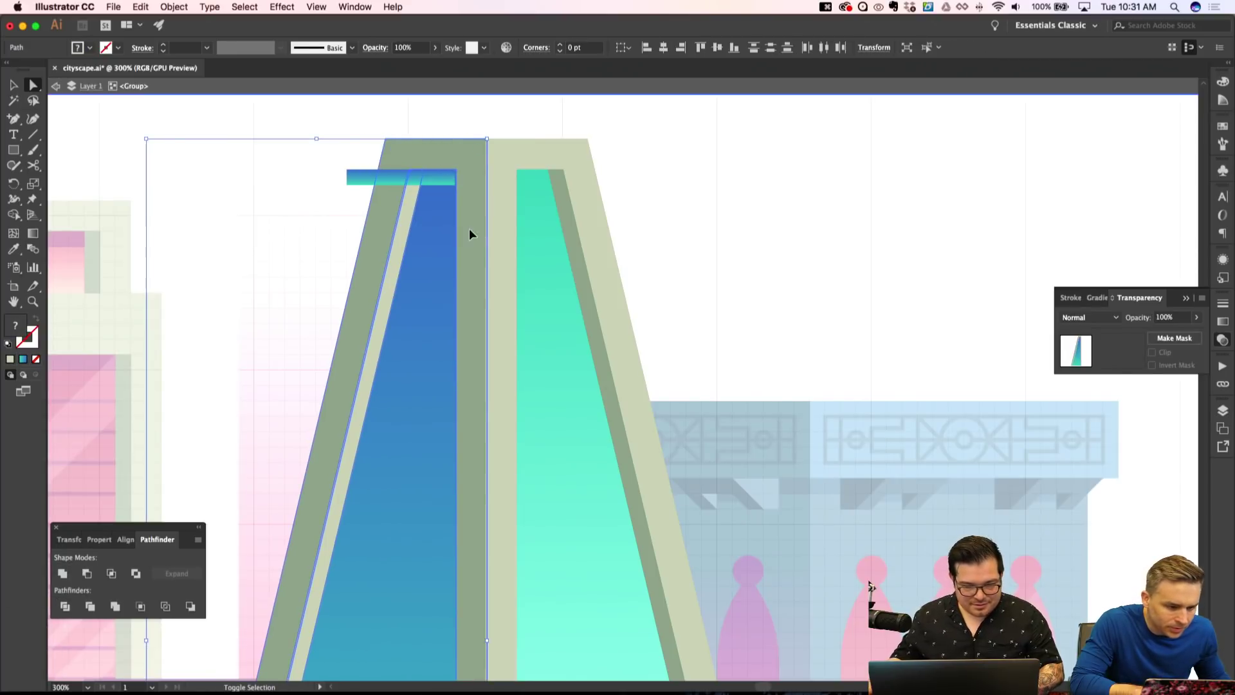
{"action": "key", "text": "super+shift+a"}
{"action": "left_click", "coordinate": [530, 157]}
{"action": "left_click", "coordinate": [544, 220], "text": "shift"}
{"action": "key", "text": "shift+Right"}
{"action": "key", "text": "shift+Left"}
Try shifting the tower's dark left frame away from the center seam and undo the shift.
{"action": "key", "text": "super+shift+a"}
{"action": "key", "text": "super+equal"}
{"action": "key", "text": "super+equal"}
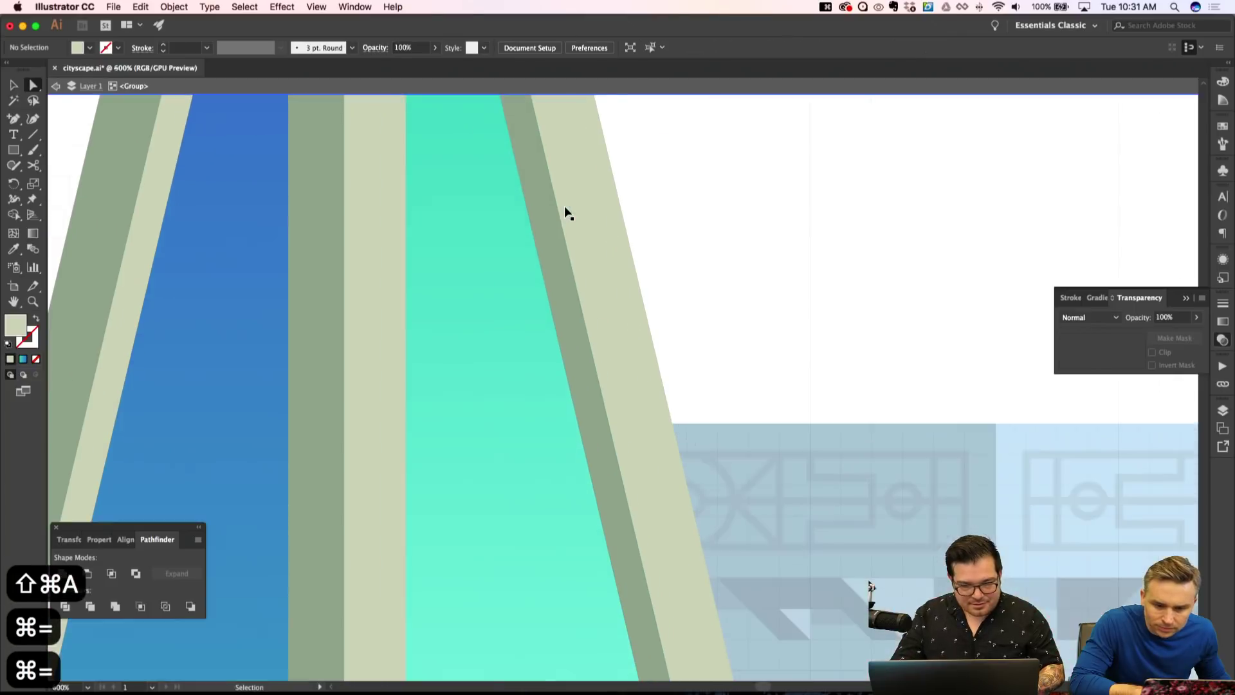
{"action": "key", "text": "super+minus"}
{"action": "key", "text": "super+minus"}
{"action": "key", "text": "super+minus"}
{"action": "left_click", "coordinate": [500, 226]}
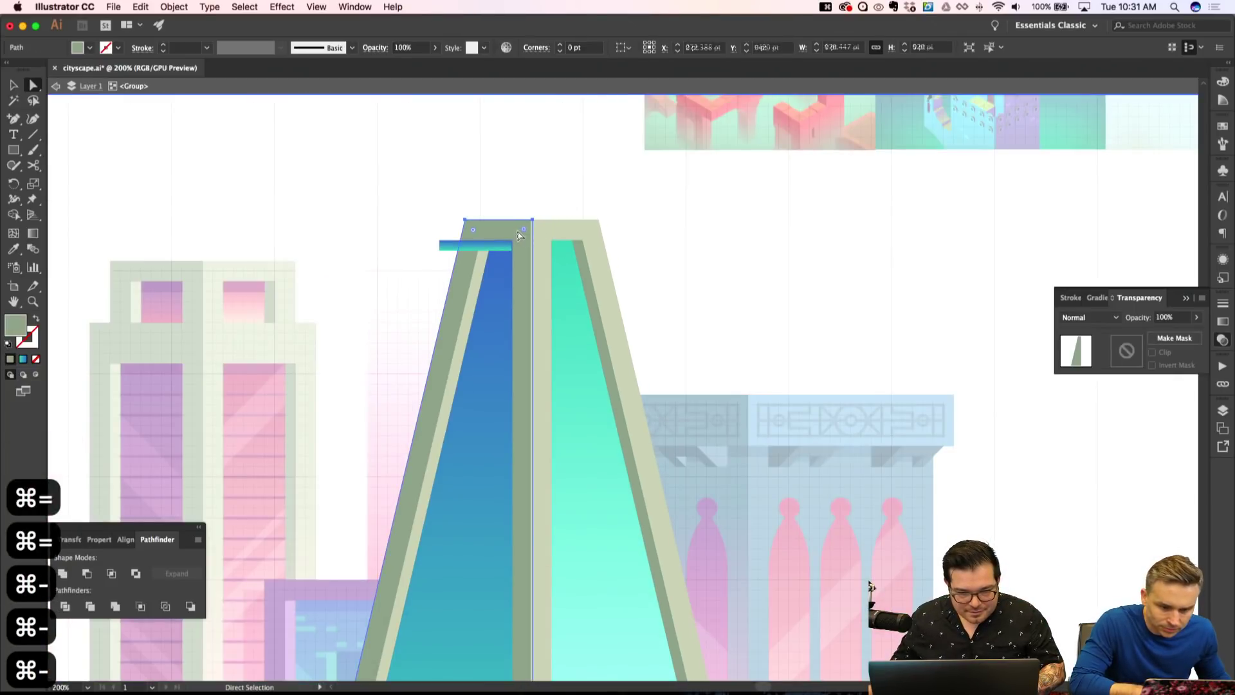
{"action": "key", "text": "super+equal"}
{"action": "key", "text": "shift+Left"}
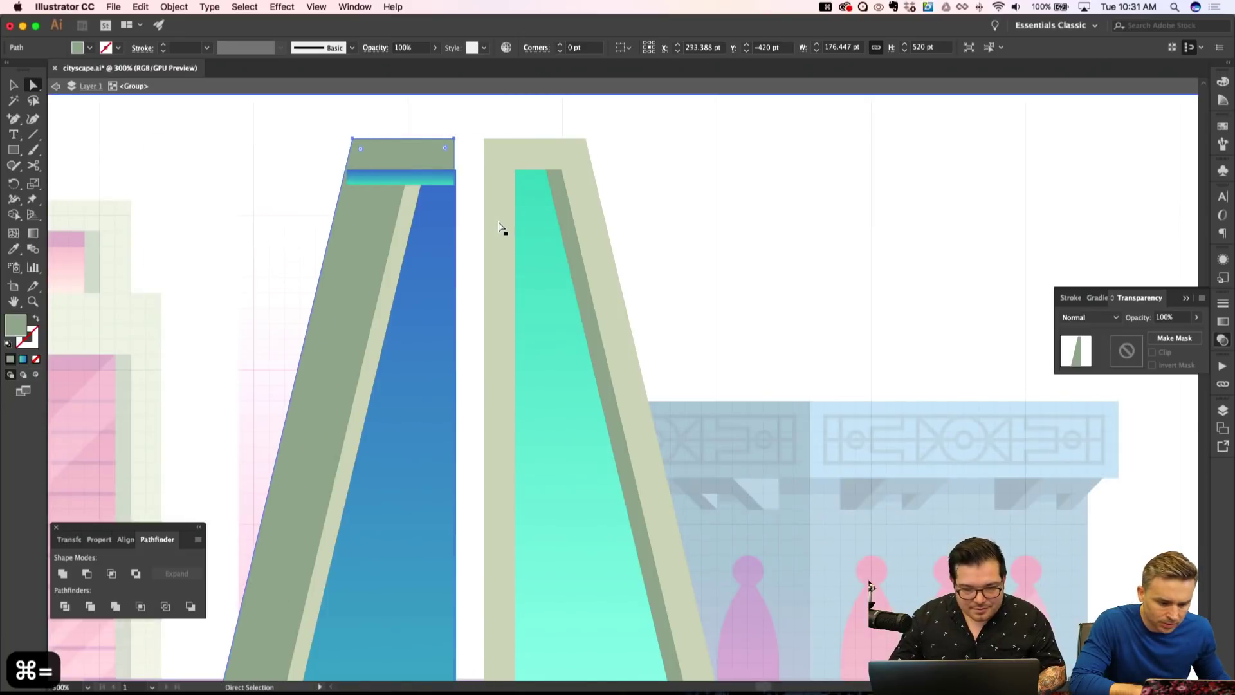
{"action": "key", "text": "super+z"}
{"action": "key", "text": "super+z"}
Shift the tower's right half outward, leaving a gap between it and the left half.
{"action": "key", "text": "super+shift+a"}
{"action": "key", "text": "shift+Right"}
{"action": "key", "text": "shift+Left"}
{"action": "key", "text": "shift+Left"}
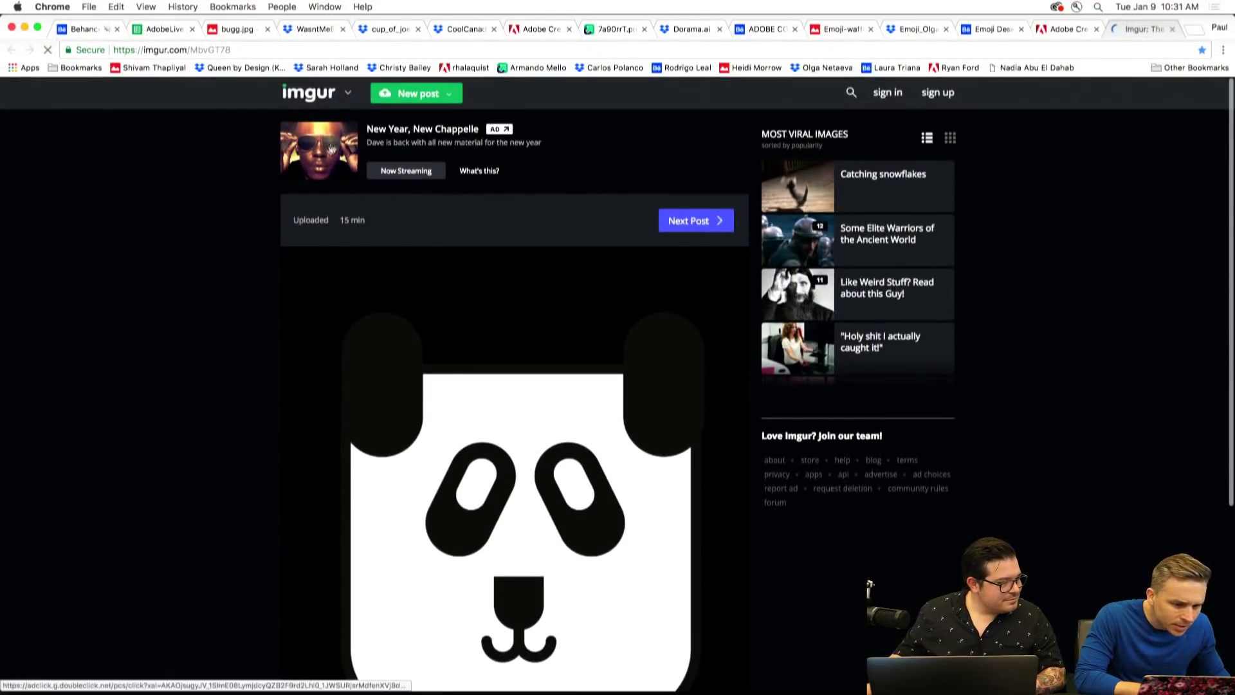
{"action": "scroll", "coordinate": [230, 320], "scroll_direction": "down", "scroll_amount": 3}
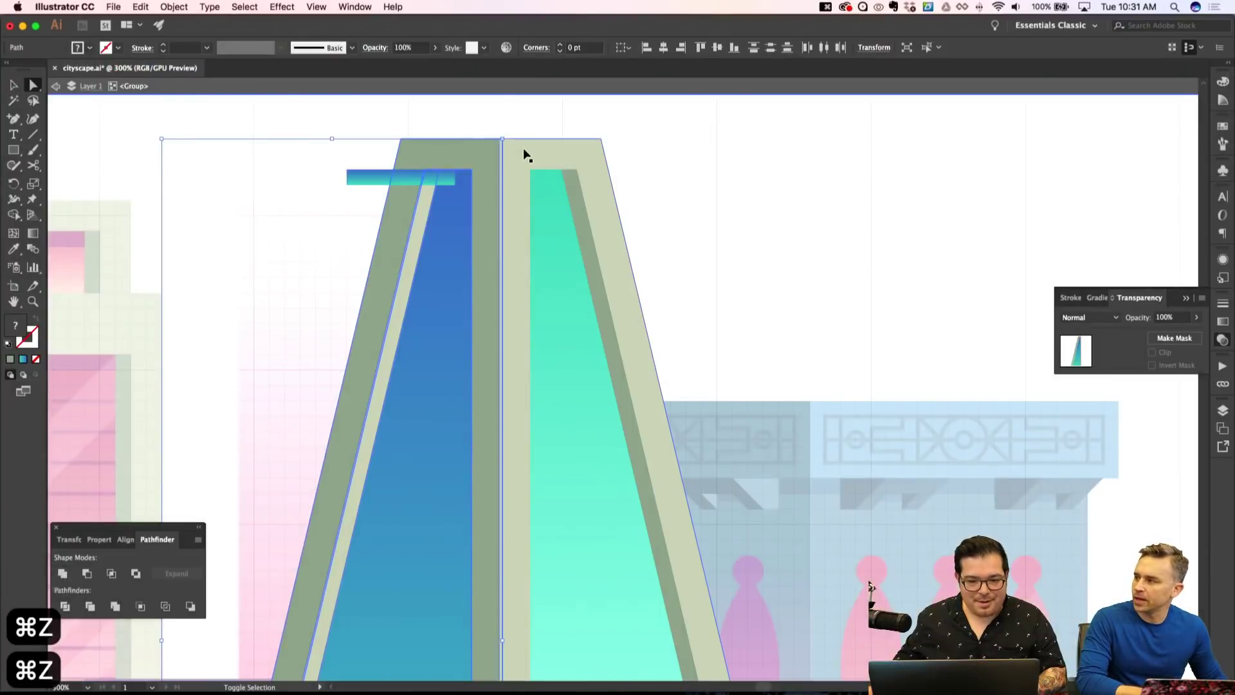
{"action": "key", "text": "super+shift+a"}
{"action": "key", "text": "super+z"}
{"action": "key", "text": "super+z"}
{"action": "key", "text": "super+shift+z"}
{"action": "key", "text": "super+equal"}
{"action": "key", "text": "super+equal"}
{"action": "key", "text": "super+shift+apostrophe"}
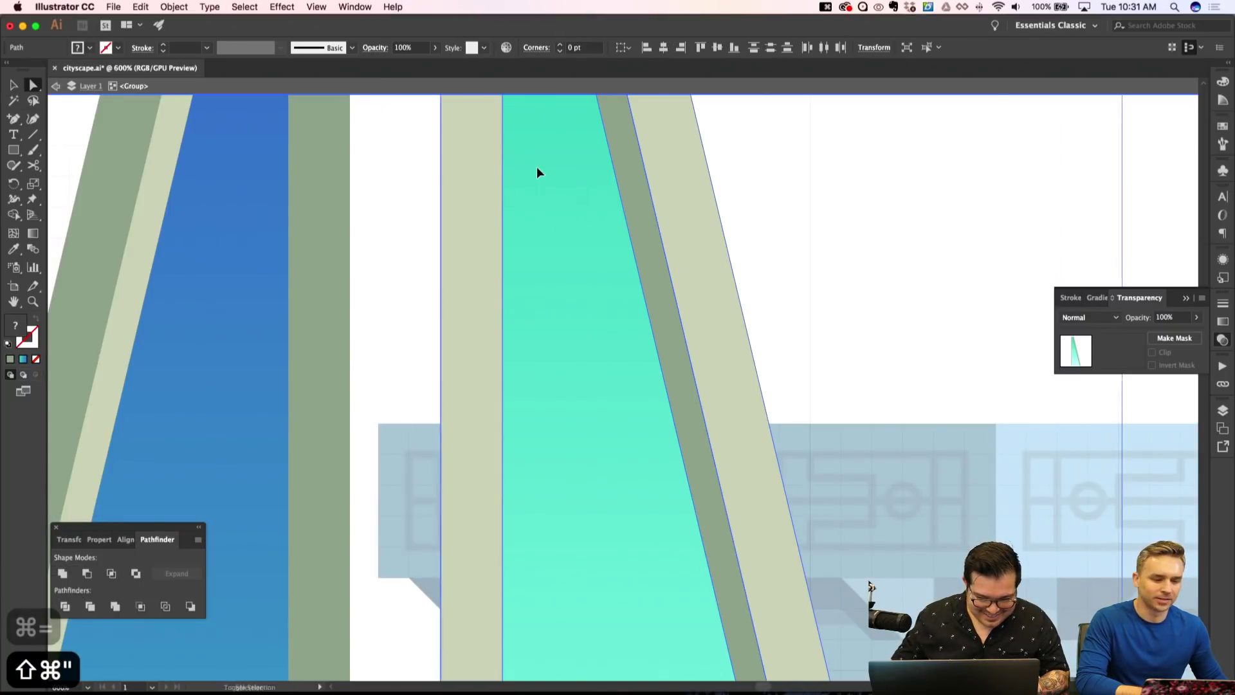
Examine the top corners of the two separated tower halves up close and in outline view.
{"action": "key", "text": "super+shift+a"}
{"action": "scroll", "coordinate": [421, 197], "scroll_direction": "up", "scroll_amount": 5}
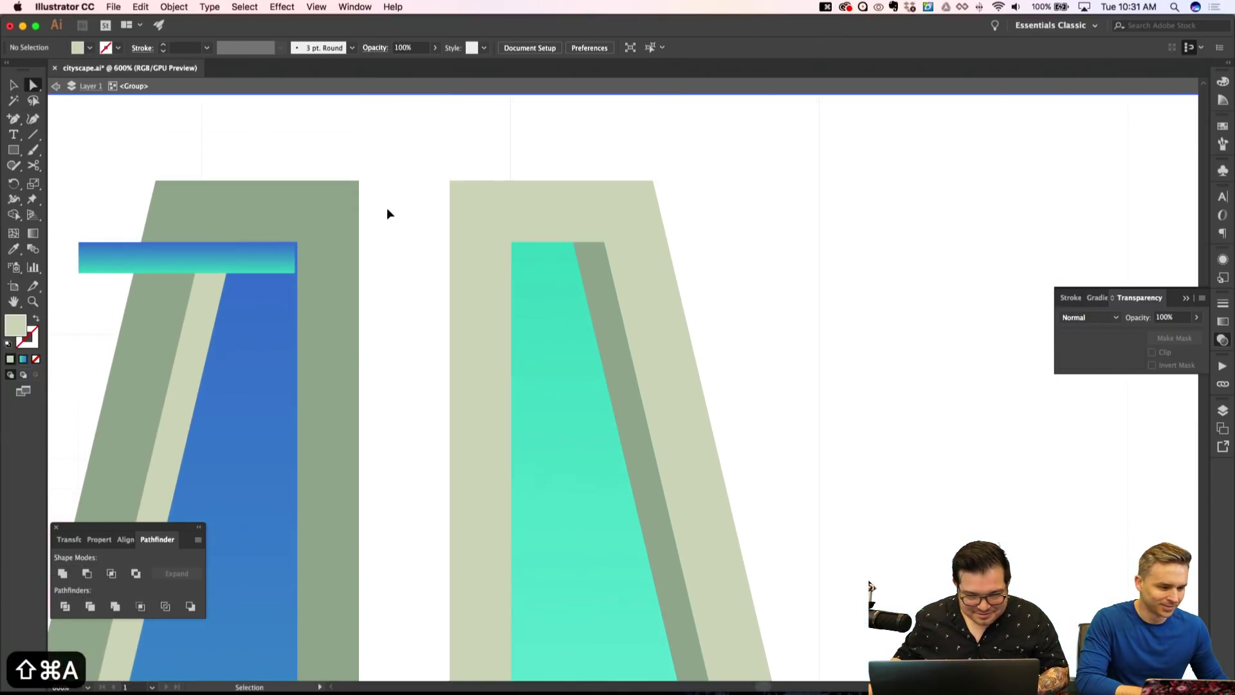
{"action": "scroll", "coordinate": [386, 207], "scroll_direction": "up", "scroll_amount": 3}
{"action": "key", "text": "super+minus"}
{"action": "key", "text": "super+equal"}
{"action": "key", "text": "super+equal"}
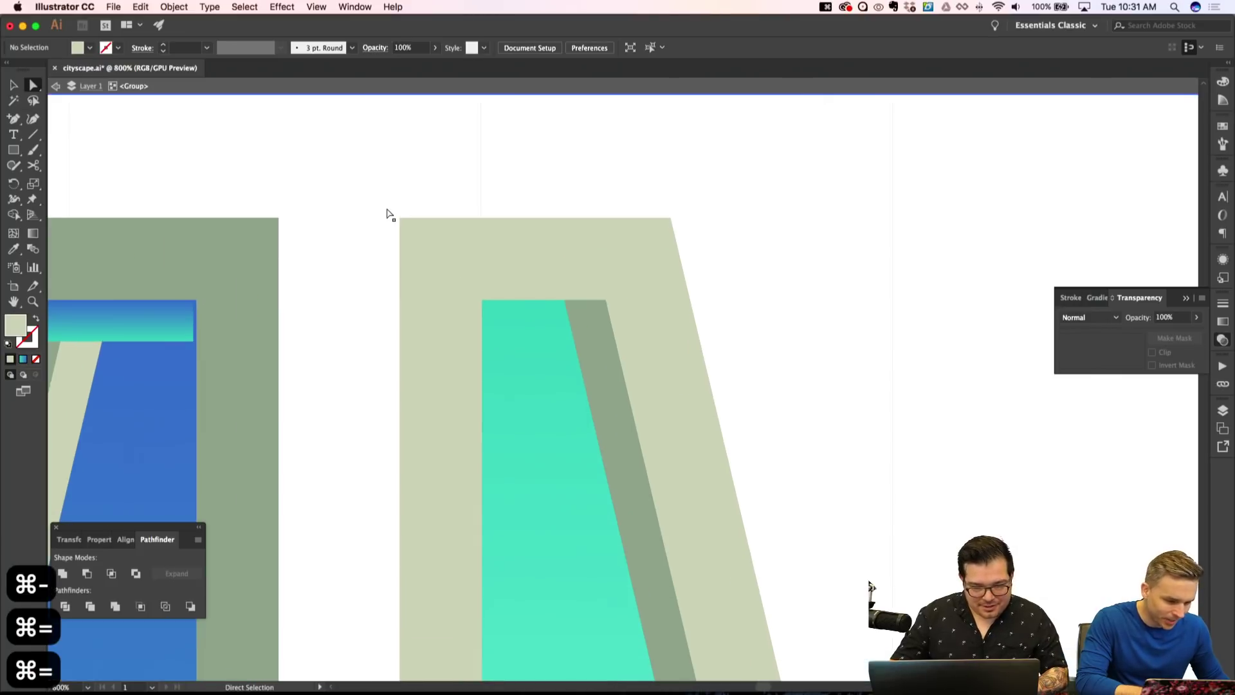
{"action": "key", "text": "super+y"}
{"action": "key", "text": "super+y"}
Move the tower's left half, including its frame, edge strip and window, against the right half at the center seam.
{"action": "key", "text": "super+minus"}
{"action": "key", "text": "super+minus"}
{"action": "key", "text": "super+shift+a"}
{"action": "left_click", "coordinate": [359, 381]}
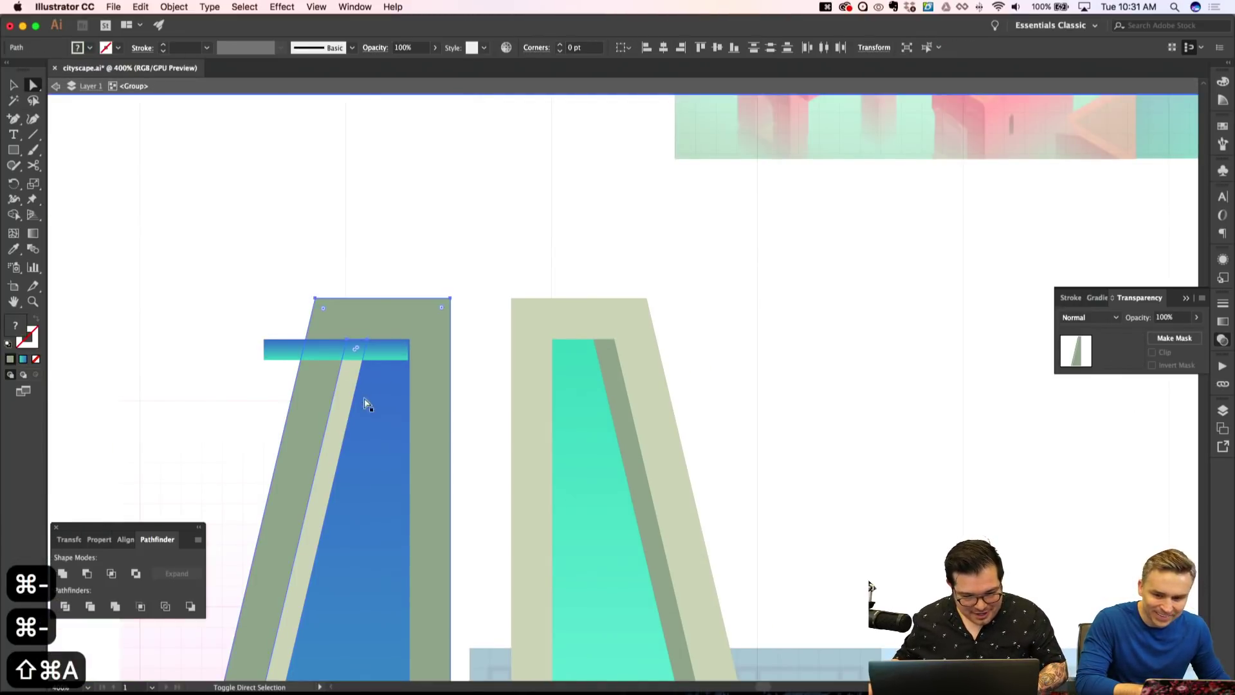
{"action": "key", "text": "super+shift+apostrophe"}
{"action": "left_click_drag", "start_coordinate": [366, 388], "coordinate": [436, 384]}
{"action": "key", "text": "super+shift+a"}
{"action": "scroll", "coordinate": [502, 262], "scroll_direction": "down", "scroll_amount": 10}
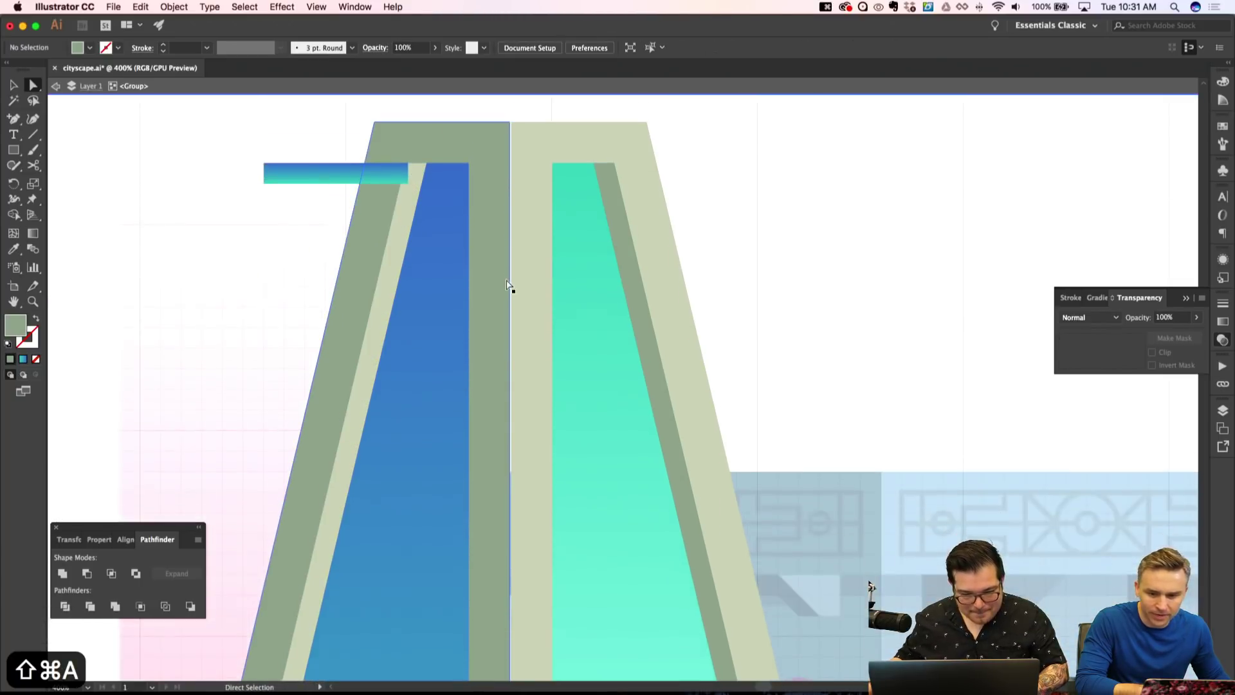
Examine the center seam between the tower's dark and light frames from top to base.
{"action": "left_click", "coordinate": [492, 297]}
{"action": "scroll", "coordinate": [492, 298], "scroll_direction": "down", "scroll_amount": 4}
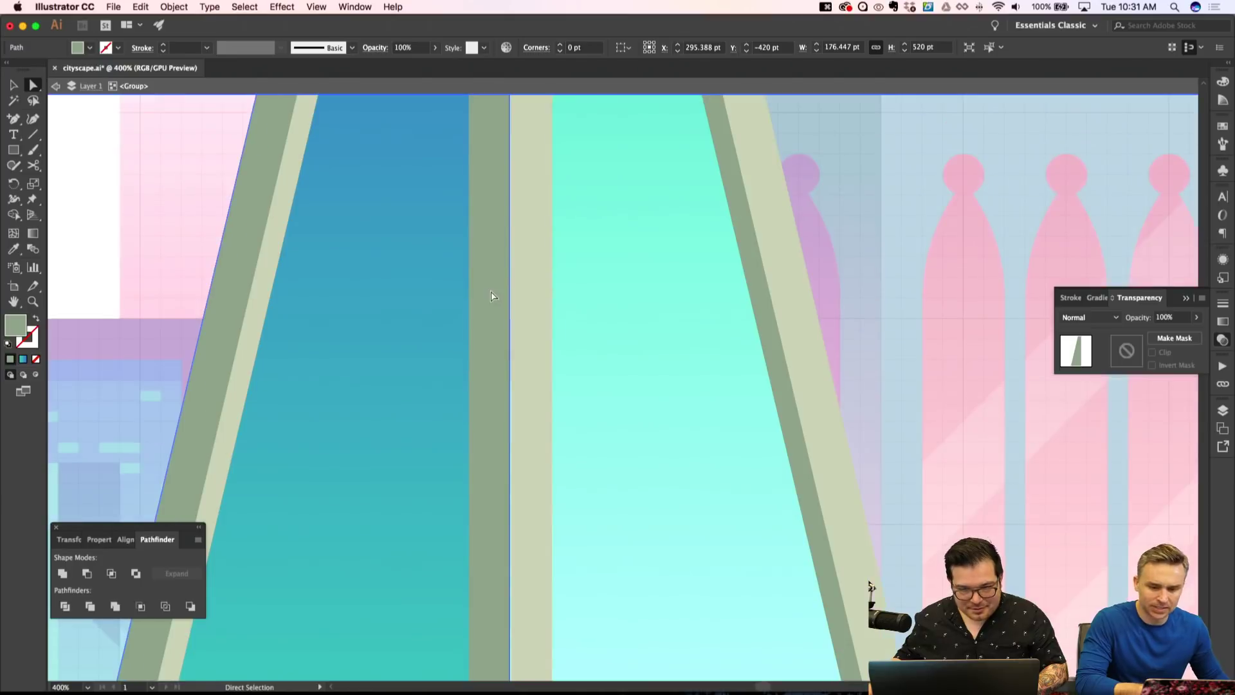
{"action": "key", "text": "super+minus"}
{"action": "key", "text": "super+minus"}
{"action": "key", "text": "super+minus"}
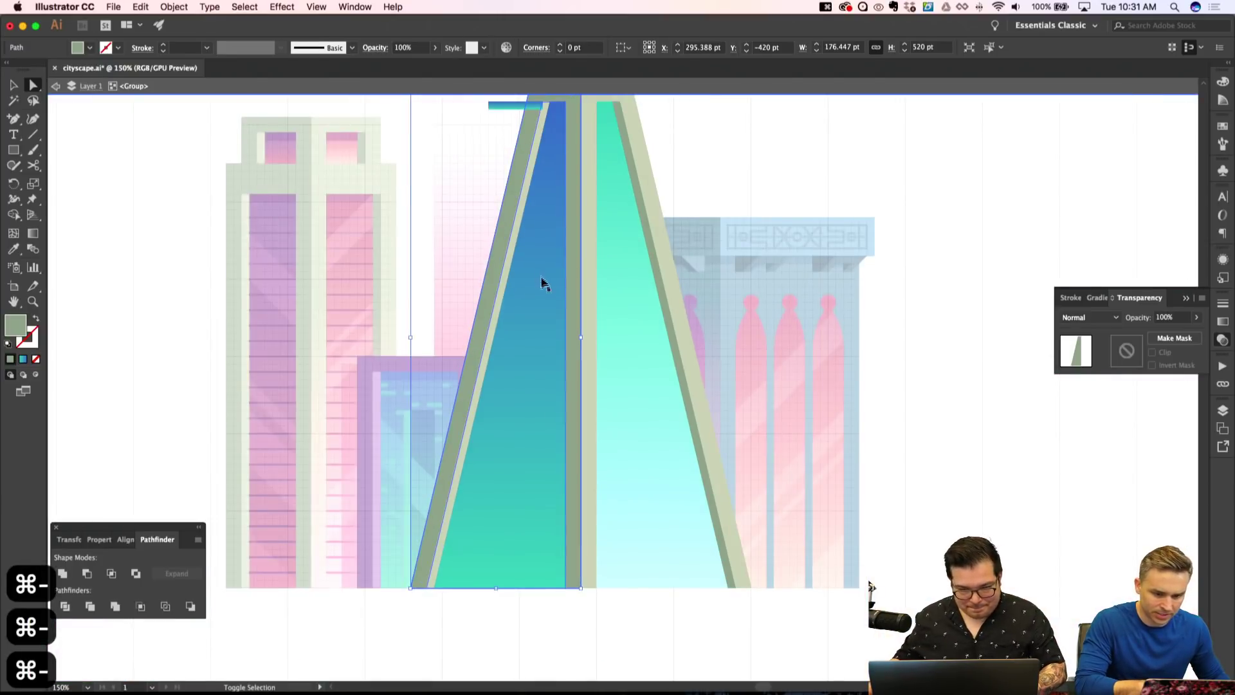
{"action": "key", "text": "shift+super+a"}
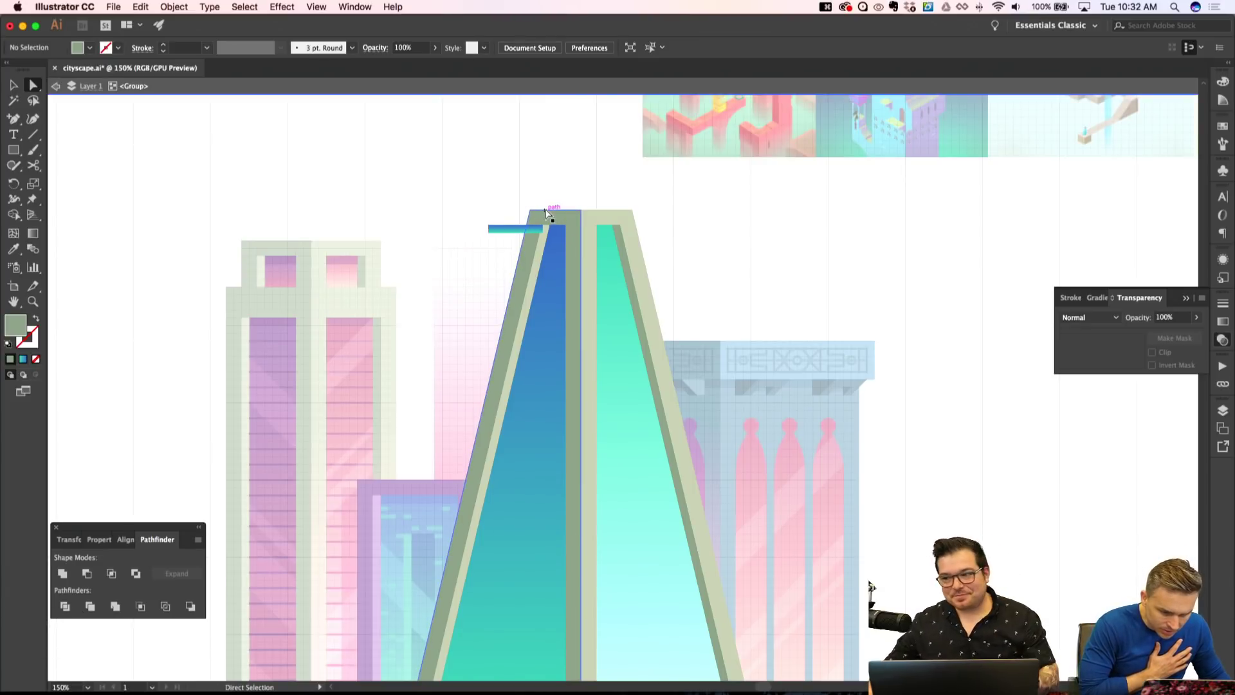
{"action": "key", "text": "v"}
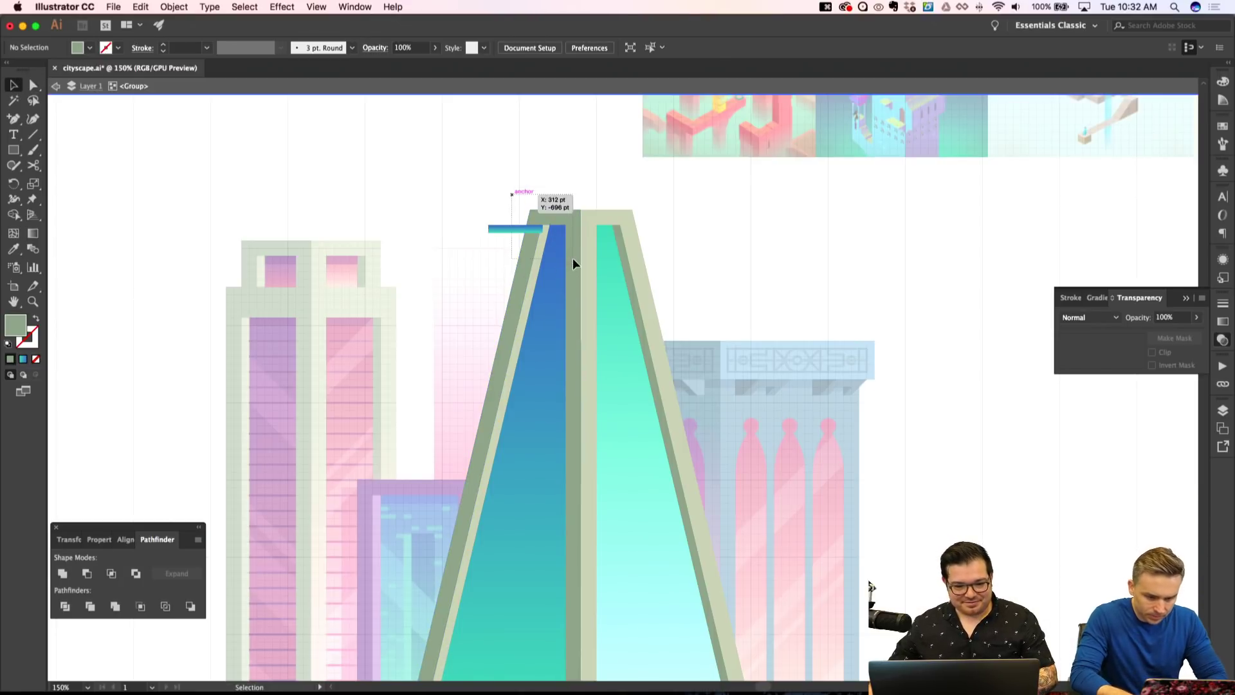
{"action": "key", "text": "a"}
{"action": "key", "text": "shift+super+a"}
Move the dark left frame to X 295.776 pt so its inner edge meets the light right frame at the base.
{"action": "left_click", "coordinate": [577, 241]}
{"action": "scroll", "coordinate": [576, 248], "scroll_direction": "down", "scroll_amount": 5}
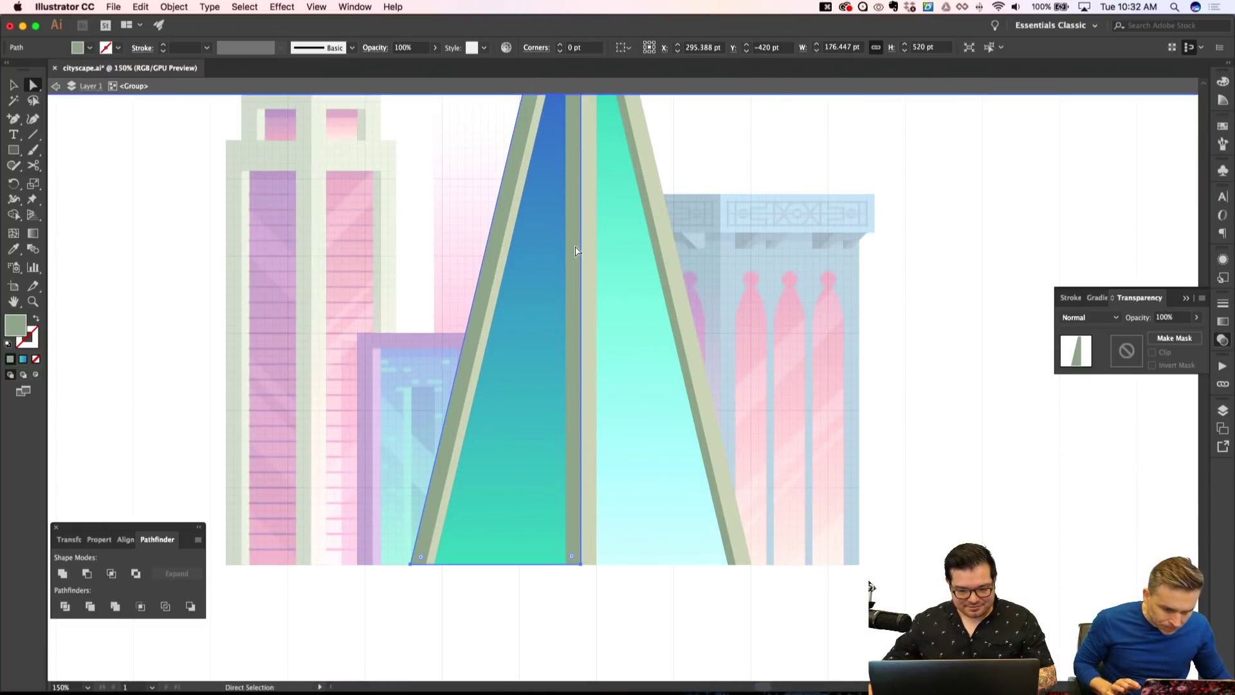
{"action": "key", "text": "super+equal"}
{"action": "key", "text": "super+equal"}
{"action": "key", "text": "super+equal"}
{"action": "key", "text": "super+equal"}
{"action": "key", "text": "super+equal"}
{"action": "key", "text": "super+equal"}
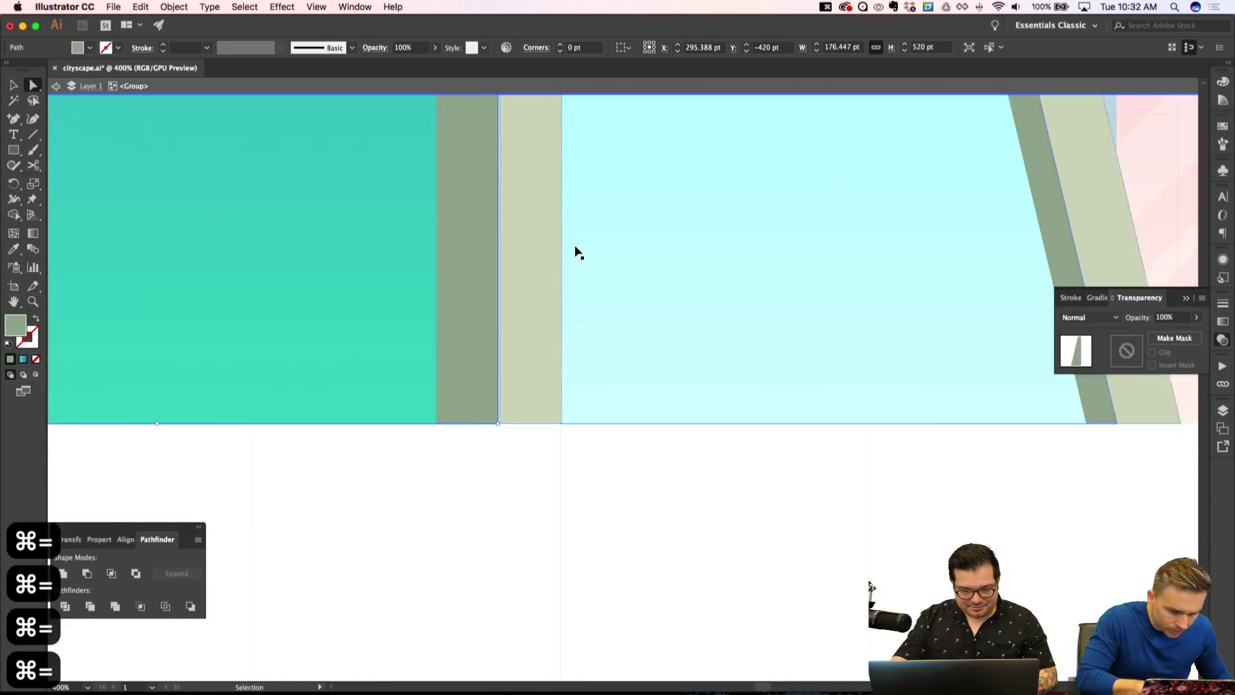
{"action": "key", "text": "shift+super+apostrophe"}
{"action": "key", "text": "Left"}
{"action": "key", "text": "Right"}
{"action": "key", "text": "Left"}
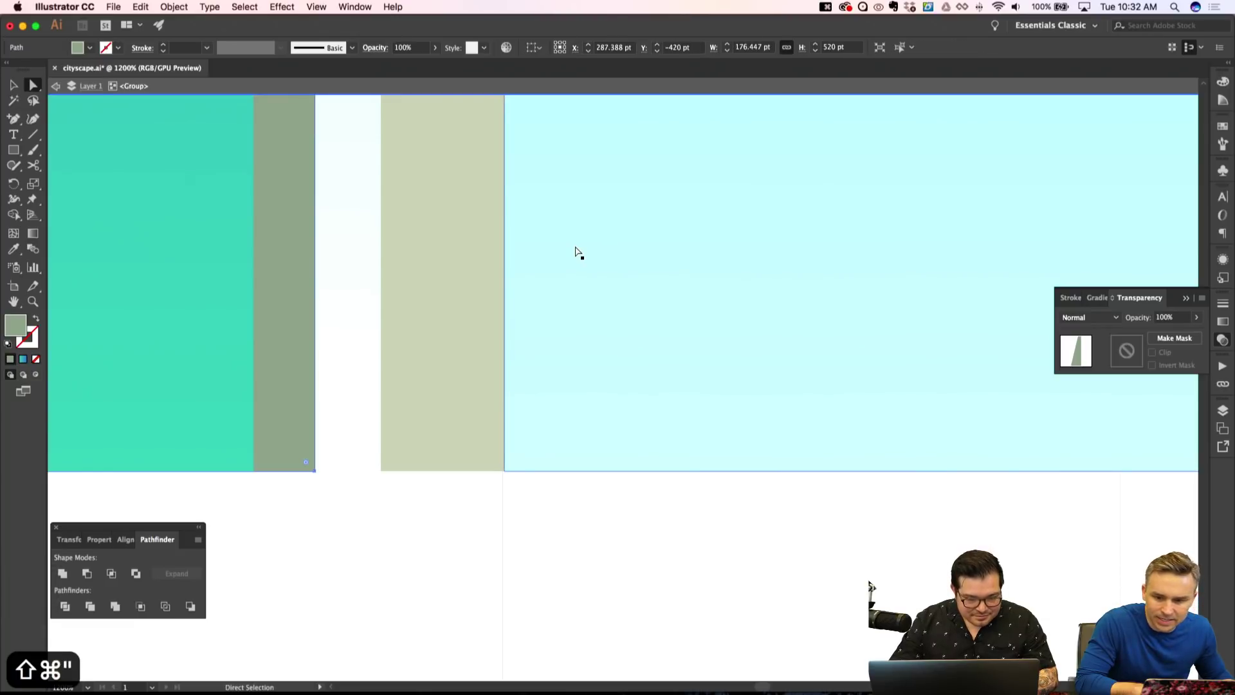
{"action": "key", "text": "shift+super+apostrophe"}
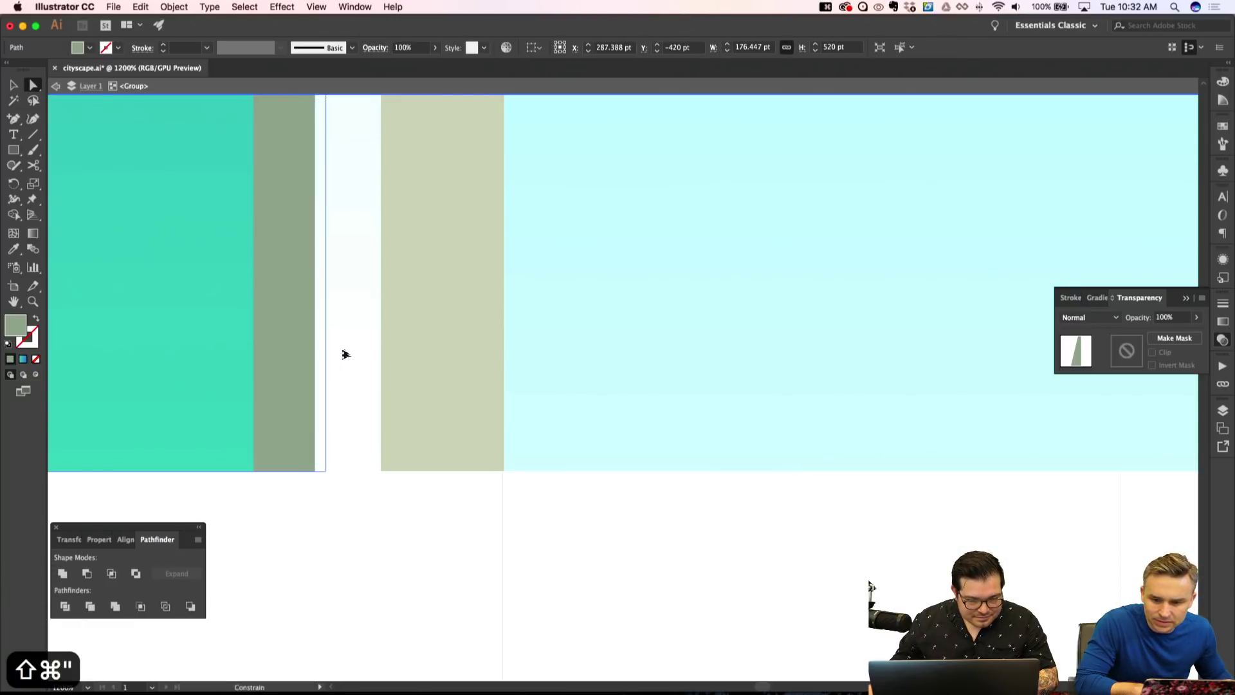
{"action": "left_click", "coordinate": [379, 358]}
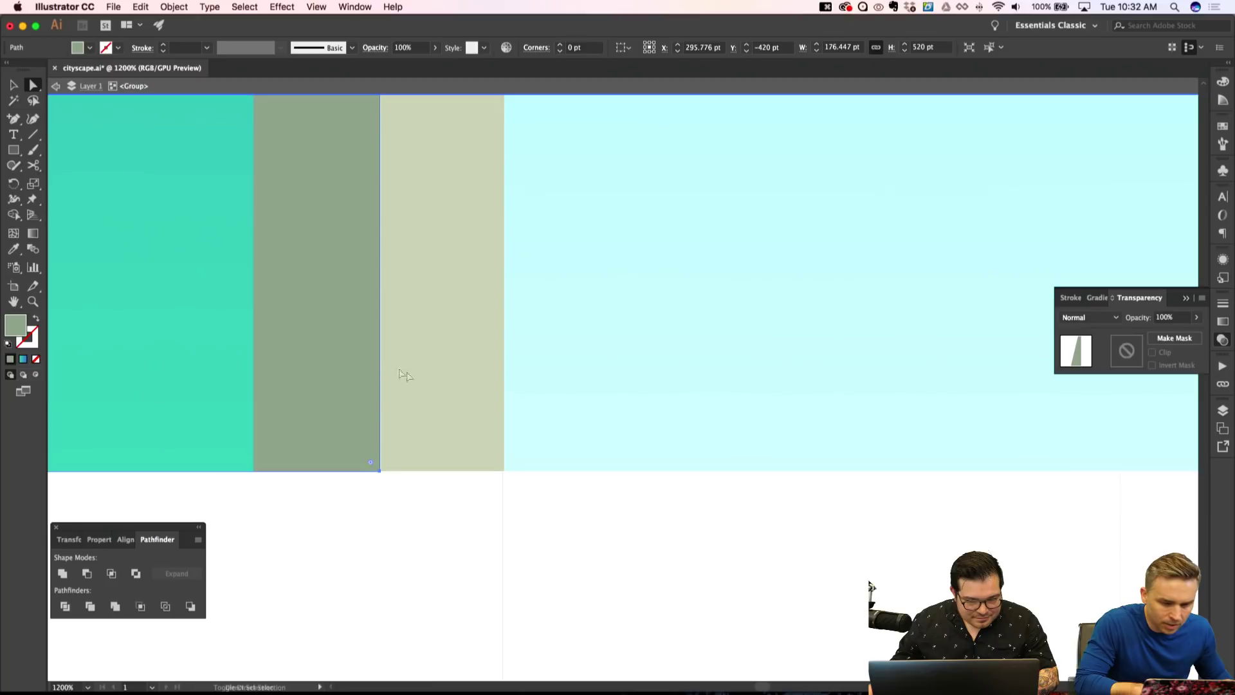
Nudge the tower's right half away from the dark frame and back against it, toggling grid snapping.
{"action": "key", "text": "shift+super+a"}
{"action": "left_click", "coordinate": [593, 414]}
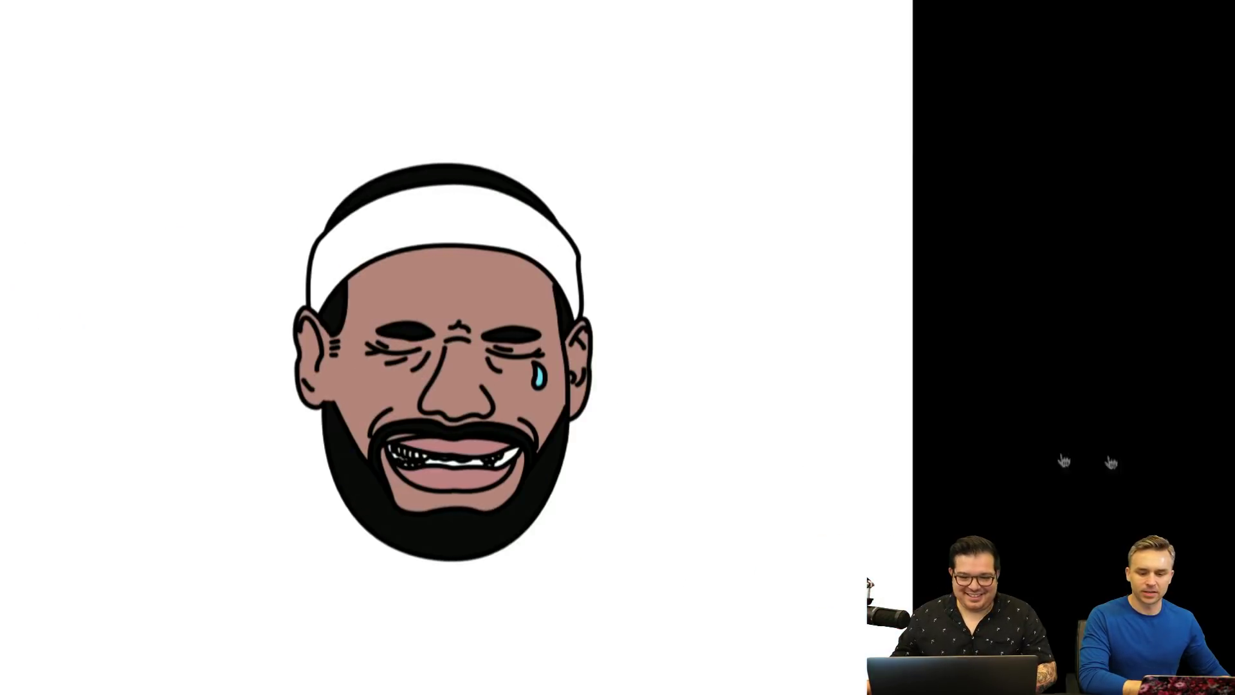
{"action": "left_click", "coordinate": [190, 244]}
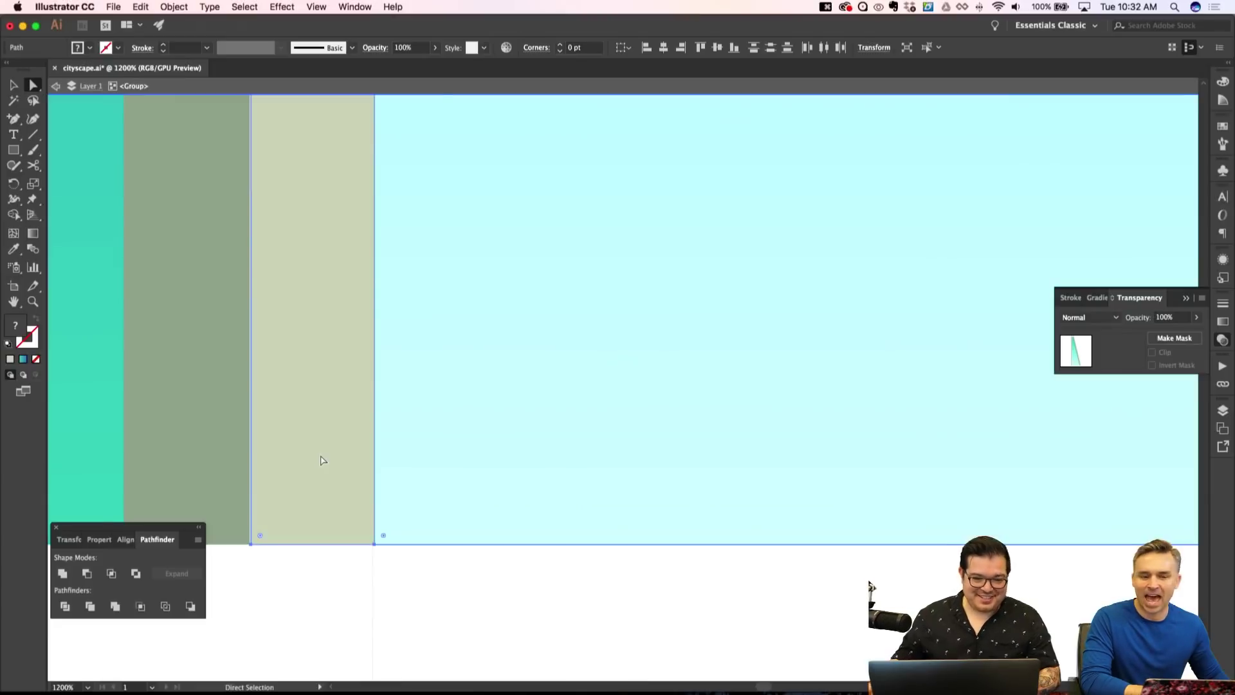
{"action": "left_click", "coordinate": [320, 459]}
{"action": "key", "text": "Right"}
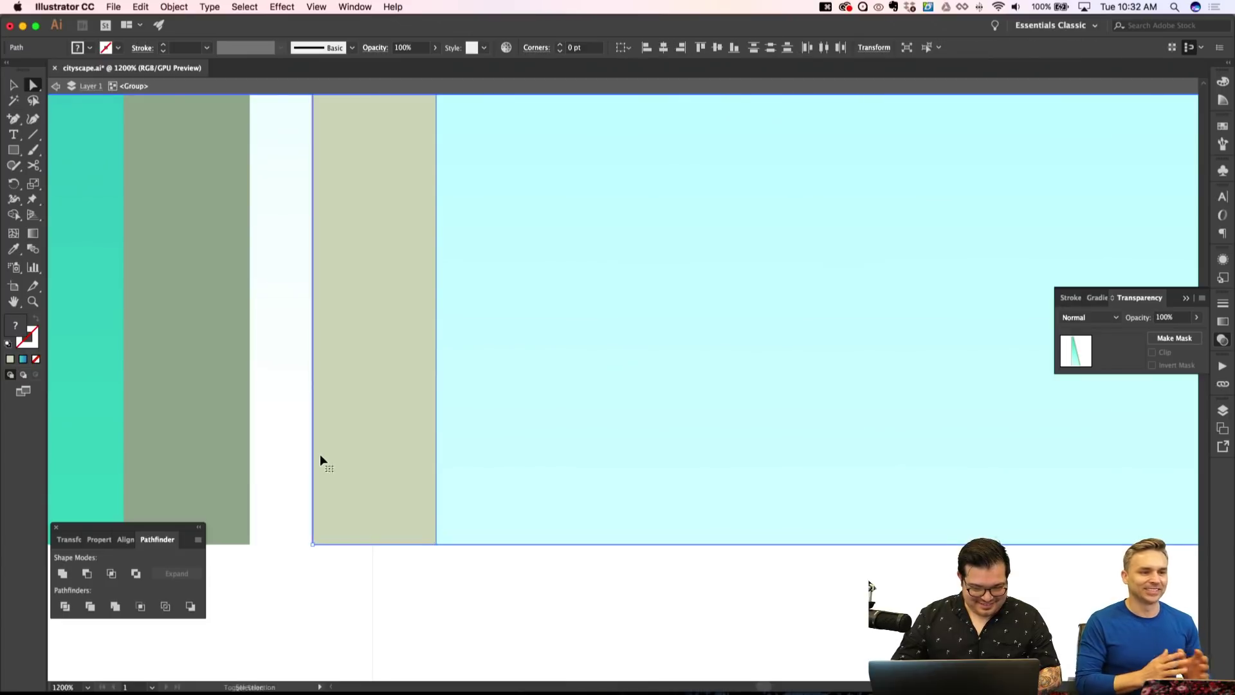
{"action": "key", "text": "shift+super+apostrophe"}
{"action": "key", "text": "Left"}
{"action": "key", "text": "Left"}
{"action": "key", "text": "Left"}
{"action": "key", "text": "Left"}
{"action": "key", "text": "Left"}
{"action": "key", "text": "Left"}
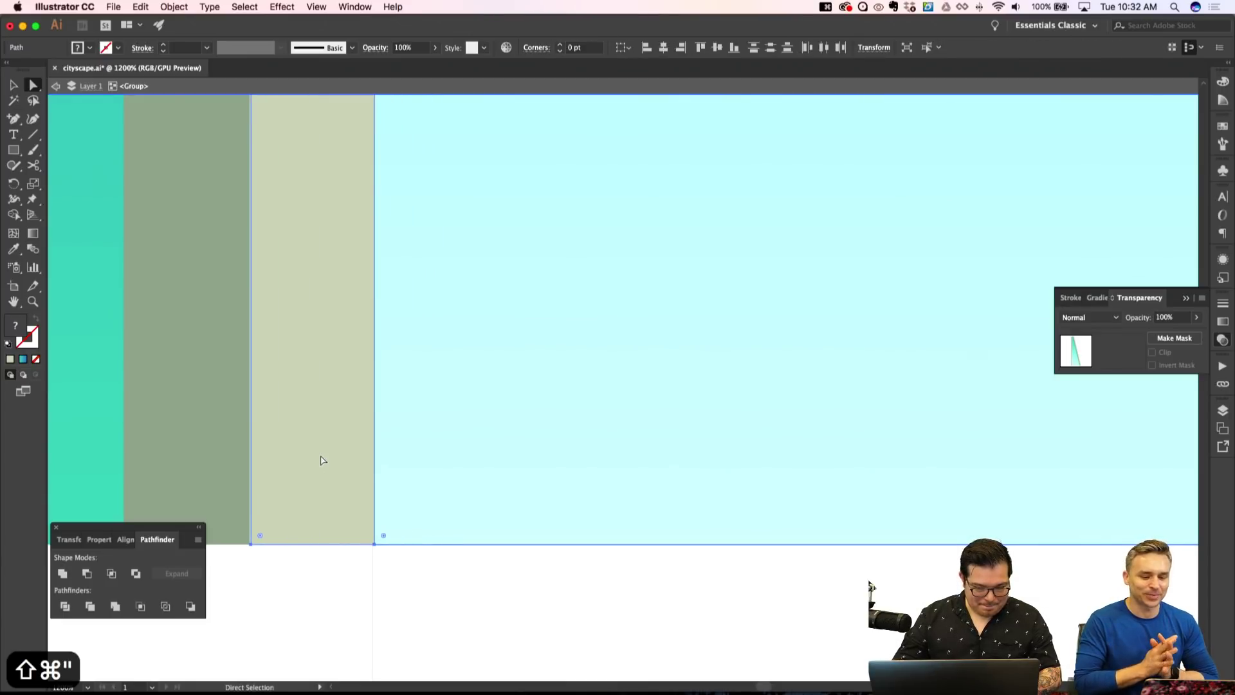
Exit isolation of the tower group, hide the grid, and return to the whole cityscape.
{"action": "key", "text": "shift+super+a"}
{"action": "key", "text": "super+minus"}
{"action": "key", "text": "super+minus"}
{"action": "key", "text": "super+minus"}
{"action": "key", "text": "super+minus"}
{"action": "key", "text": "super+minus"}
{"action": "key", "text": "super+minus"}
{"action": "key", "text": "super+minus"}
{"action": "key", "text": "minus"}
{"action": "scroll", "coordinate": [656, 359], "scroll_direction": "up", "scroll_amount": 3}
{"action": "key", "text": "v"}
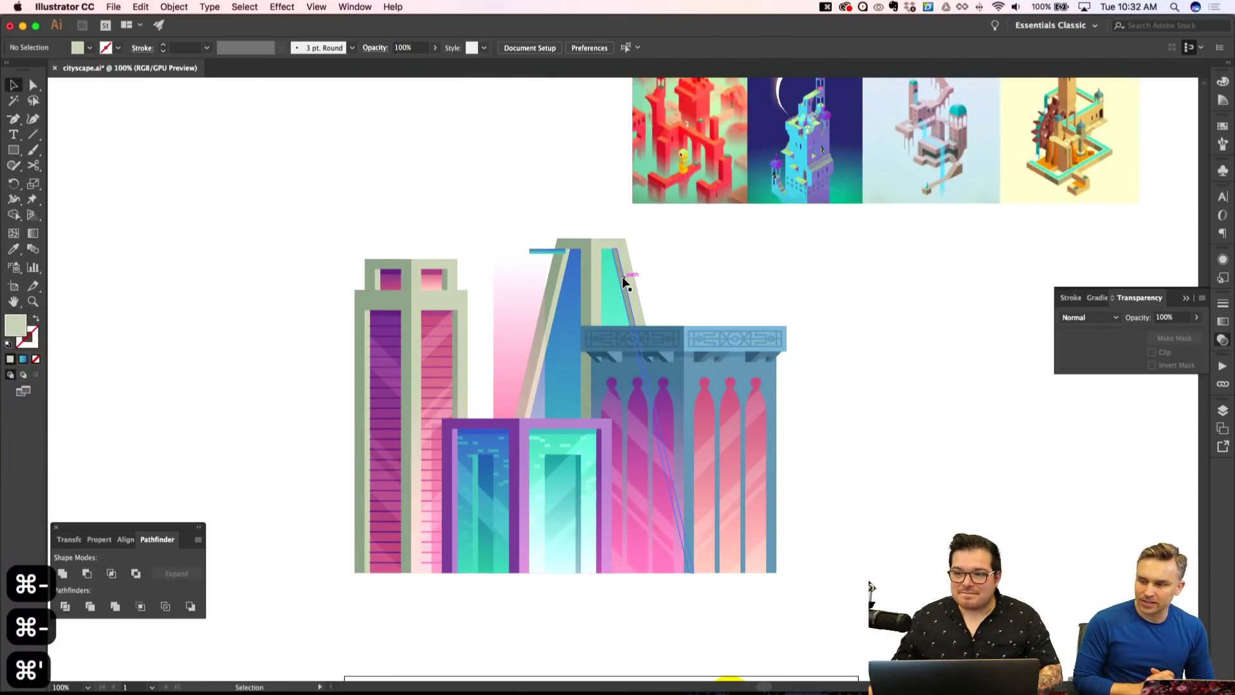
Move the thin gradient strip across the blue window's top until it ends at the window's inner edge.
{"action": "scroll", "coordinate": [637, 296], "scroll_direction": "up", "scroll_amount": 3}
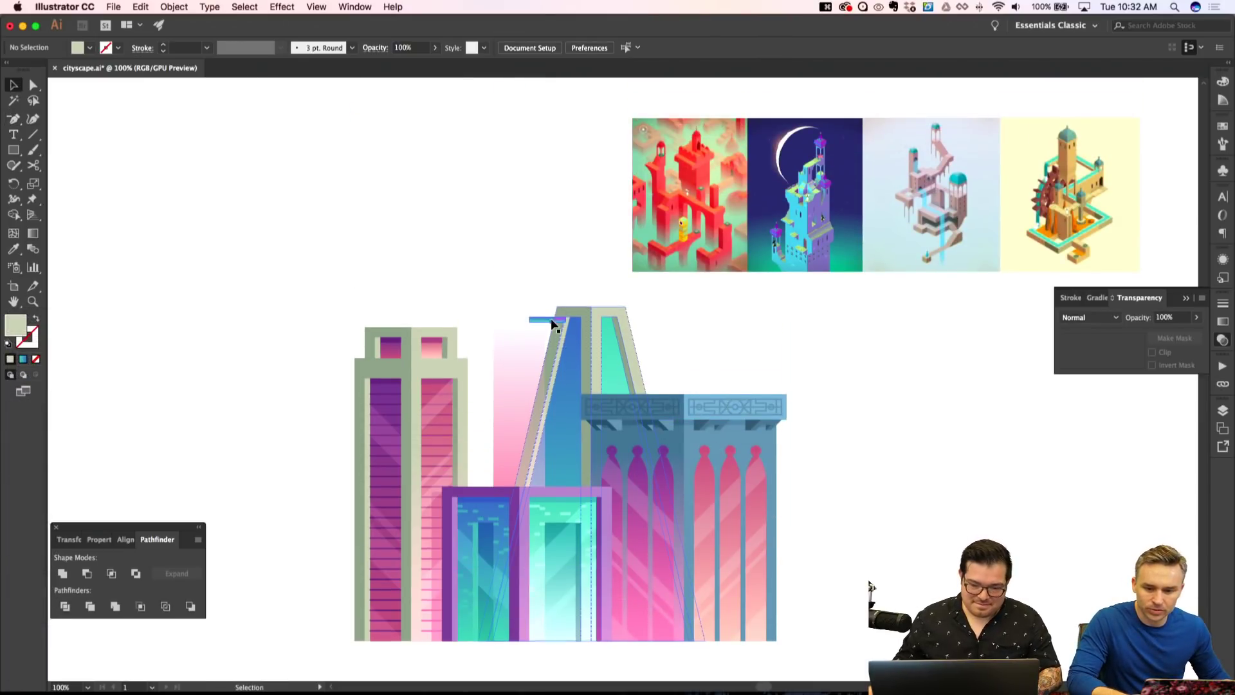
{"action": "key", "text": "super+z"}
{"action": "key", "text": "shift+super+a"}
{"action": "key", "text": "super+equal"}
{"action": "key", "text": "super+equal"}
{"action": "key", "text": "a"}
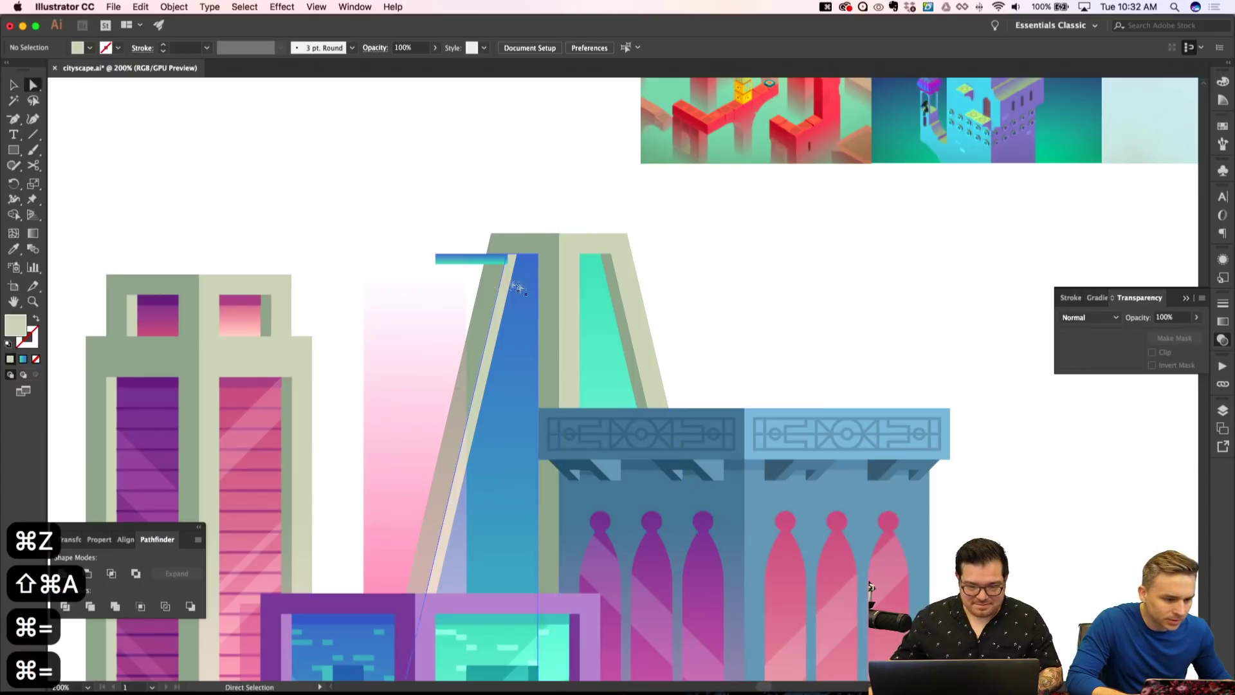
{"action": "left_click_drag", "start_coordinate": [479, 264], "coordinate": [509, 260]}
{"action": "key", "text": "shift+super+a"}
Trim the thin gradient strip to the blue window's slanted outline with a Pathfinder Intersect, keeping the window itself.
{"action": "left_click", "coordinate": [528, 311], "text": "alt"}
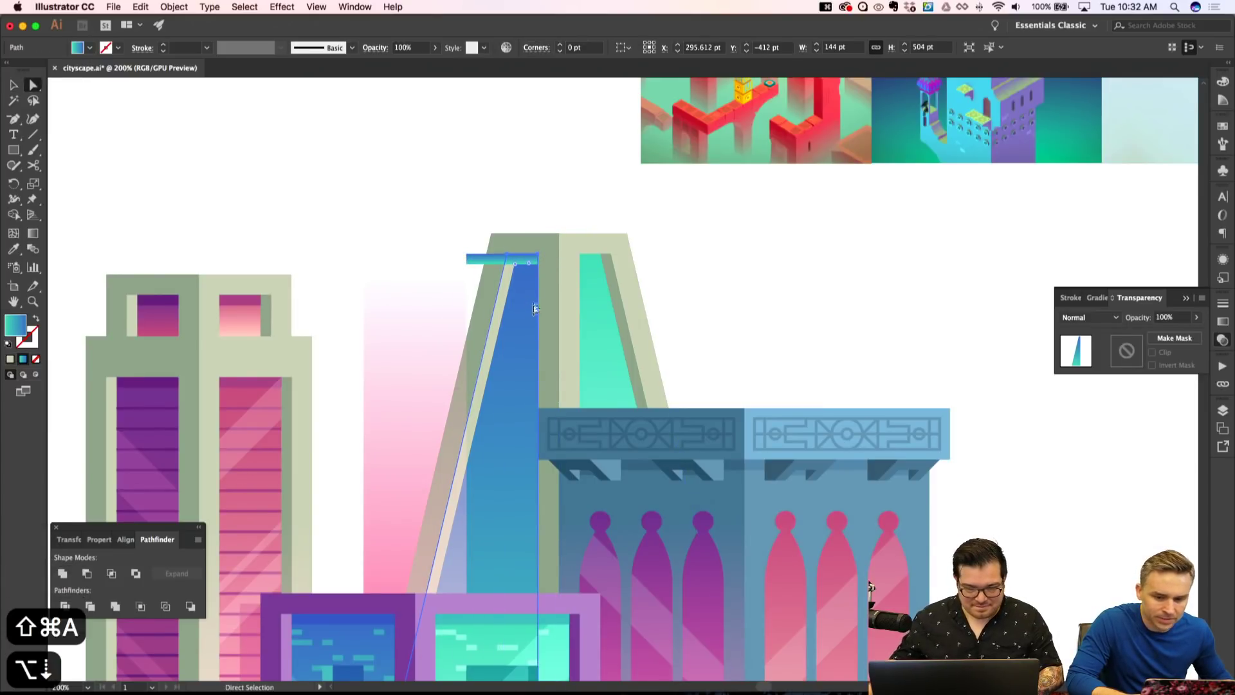
{"action": "left_click", "coordinate": [525, 261], "text": "alt+shift"}
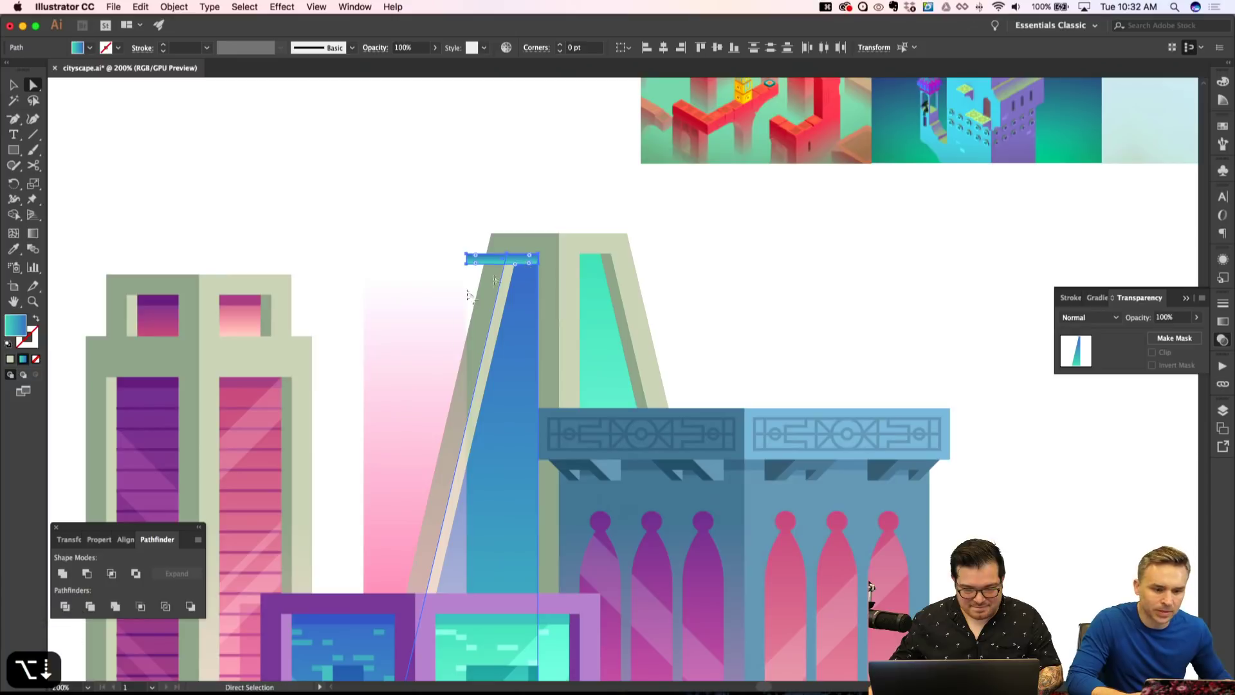
{"action": "left_click", "coordinate": [112, 573]}
Fill the trimmed strip with the solid blue sampled from the purple building's window and send it back one level.
{"action": "key", "text": "i"}
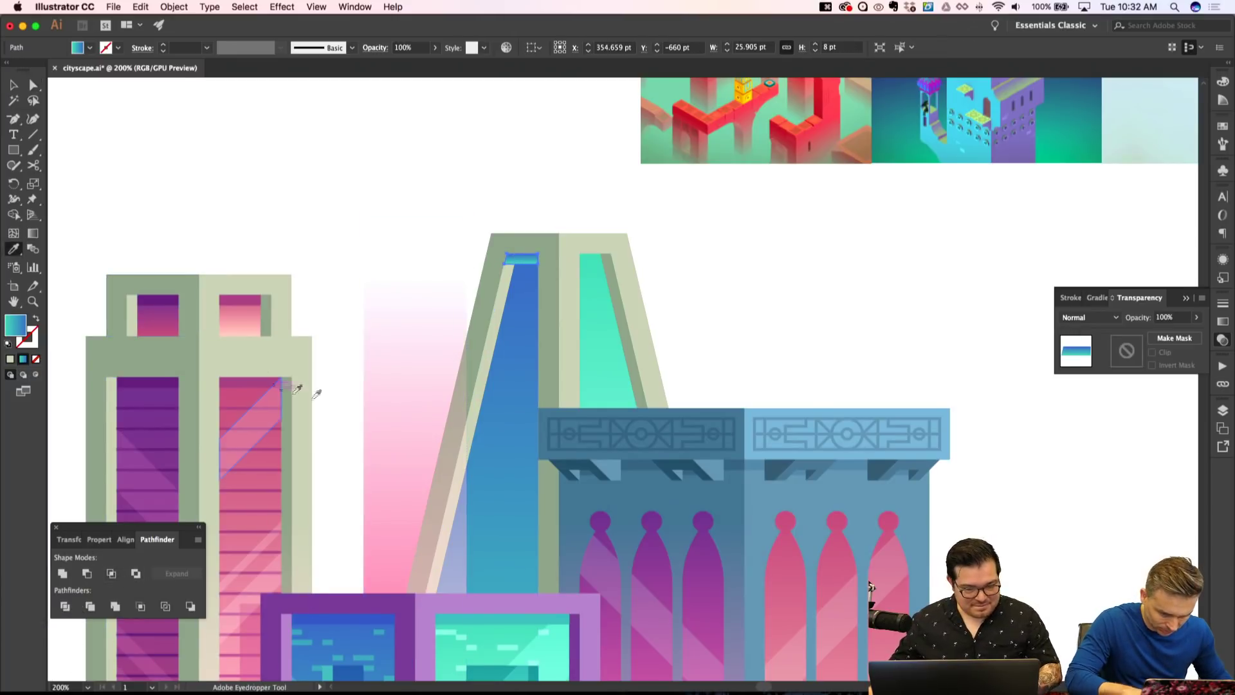
{"action": "scroll", "coordinate": [518, 358], "scroll_direction": "left", "scroll_amount": 3}
{"action": "key", "text": "super+bracketleft"}
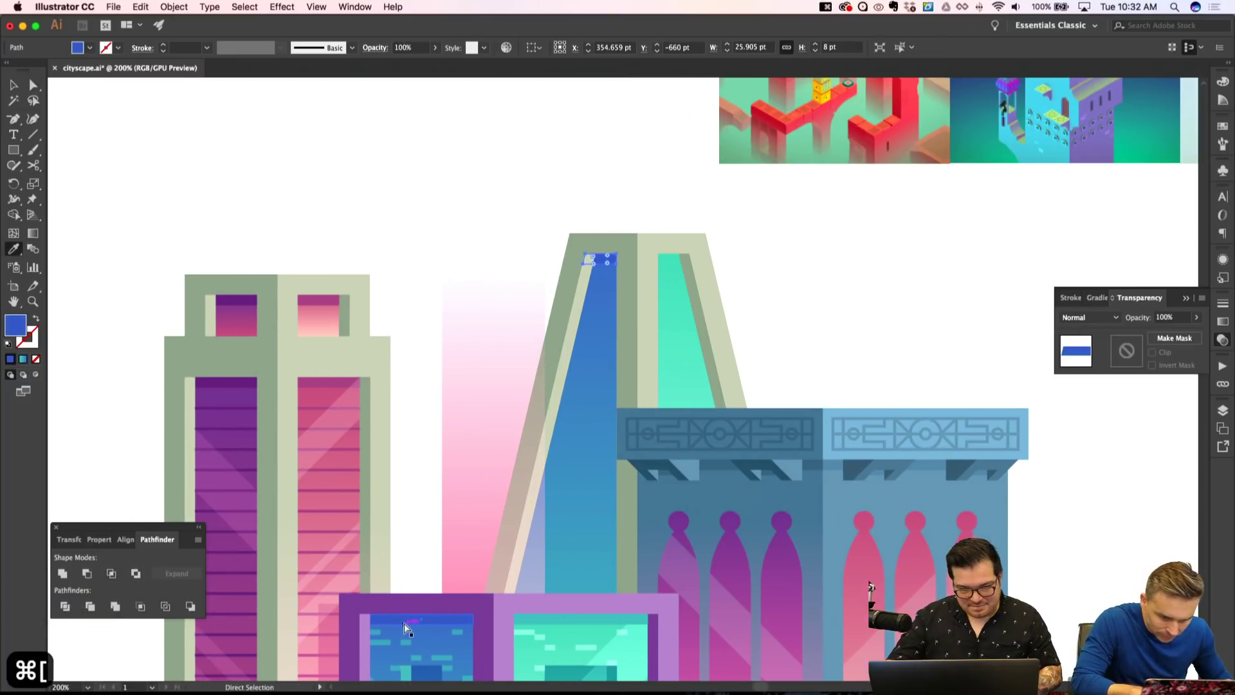
Send the blue strip back one more level, deselect it, and show the grid.
{"action": "key", "text": "super+bracketleft"}
{"action": "key", "text": "shift+super+a"}
{"action": "key", "text": "super+minus"}
{"action": "key", "text": "super+apostrophe"}
{"action": "key", "text": "super+equal"}
{"action": "key", "text": "super+equal"}
Copy the blue strip to the top of the tower's green window and reflect it to match that window's slant.
{"action": "key", "text": "a"}
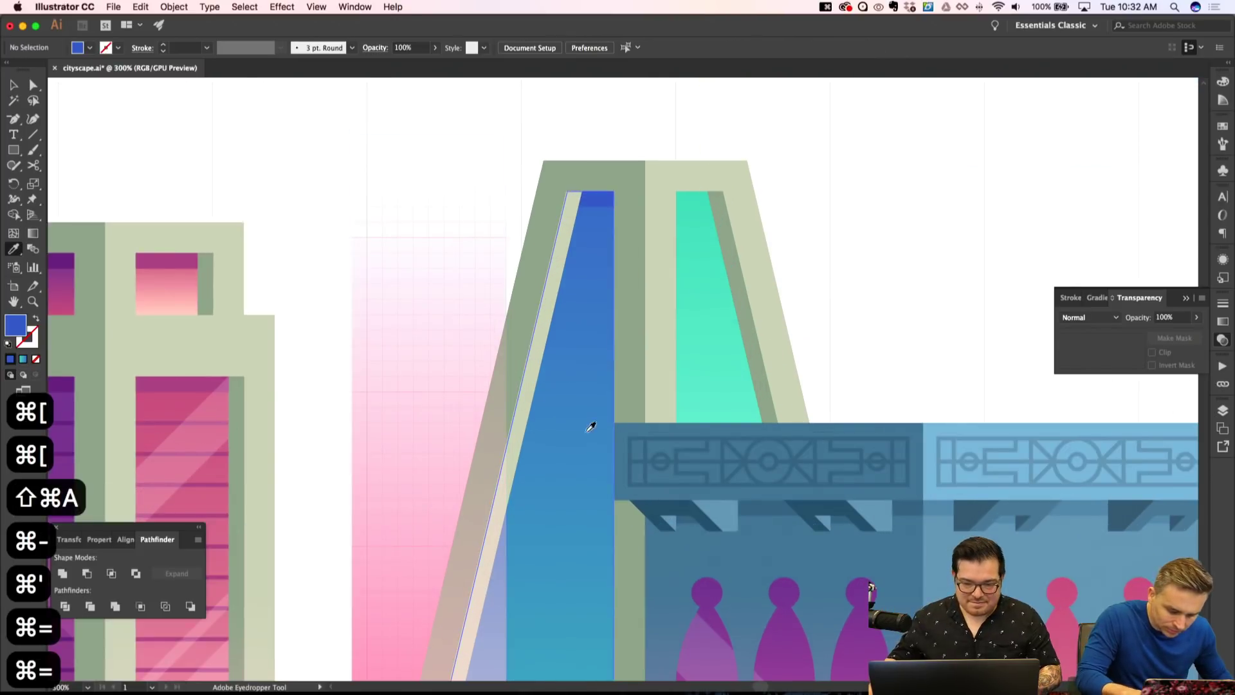
{"action": "left_click_drag", "start_coordinate": [610, 199], "coordinate": [712, 211]}
{"action": "right_click", "coordinate": [712, 208]}
{"action": "mouse_move", "coordinate": [744, 391]}
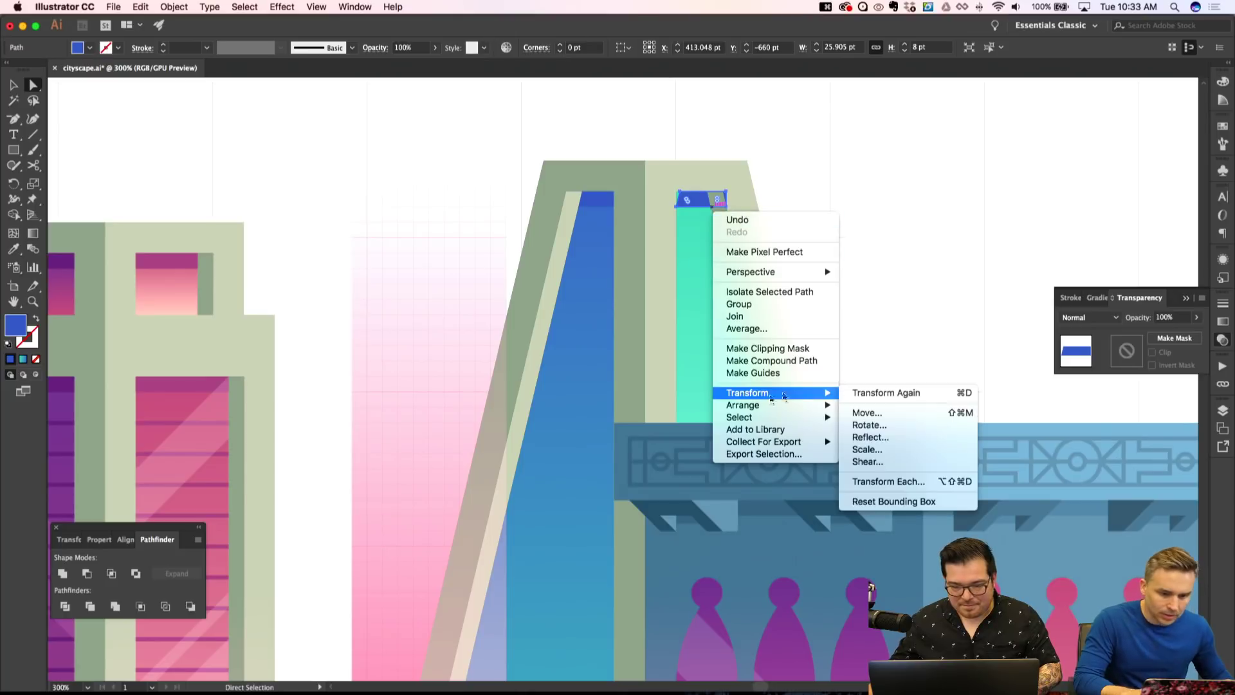
{"action": "left_click", "coordinate": [906, 437]}
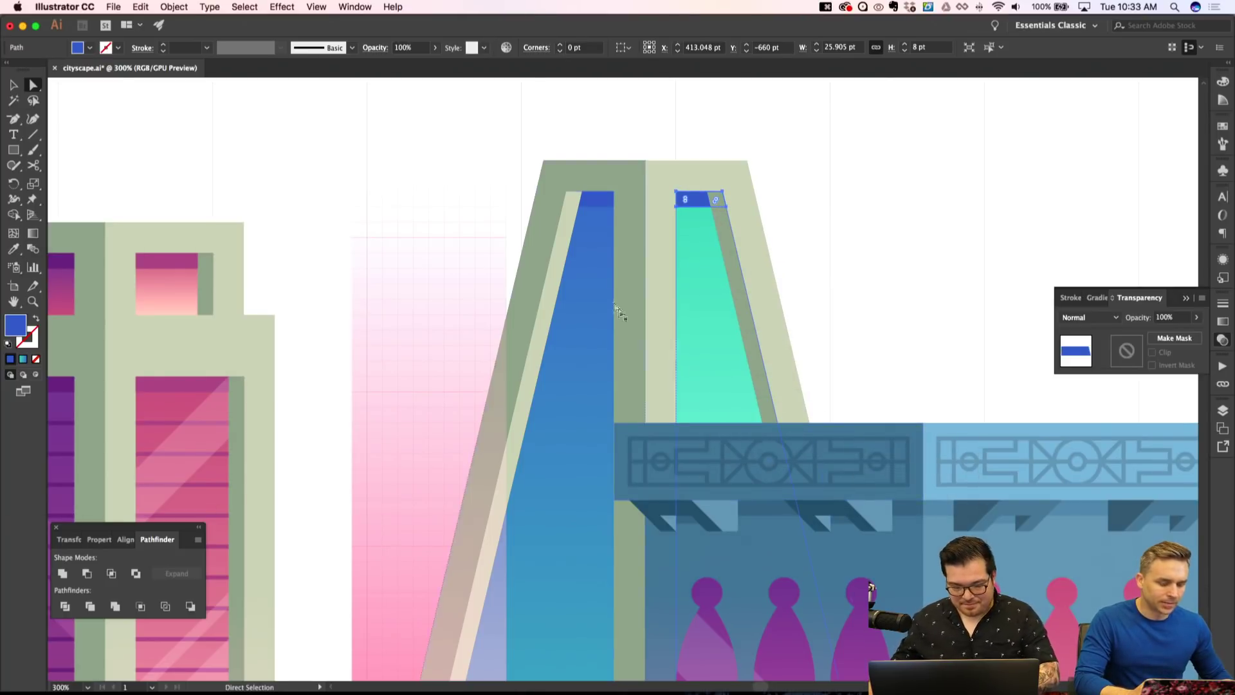
Fill the copied strip with the teal sampled from the top of the purple building's green window.
{"action": "scroll", "coordinate": [389, 343], "scroll_direction": "down", "scroll_amount": 5}
{"action": "scroll", "coordinate": [389, 342], "scroll_direction": "left", "scroll_amount": 6}
{"action": "key", "text": "i"}
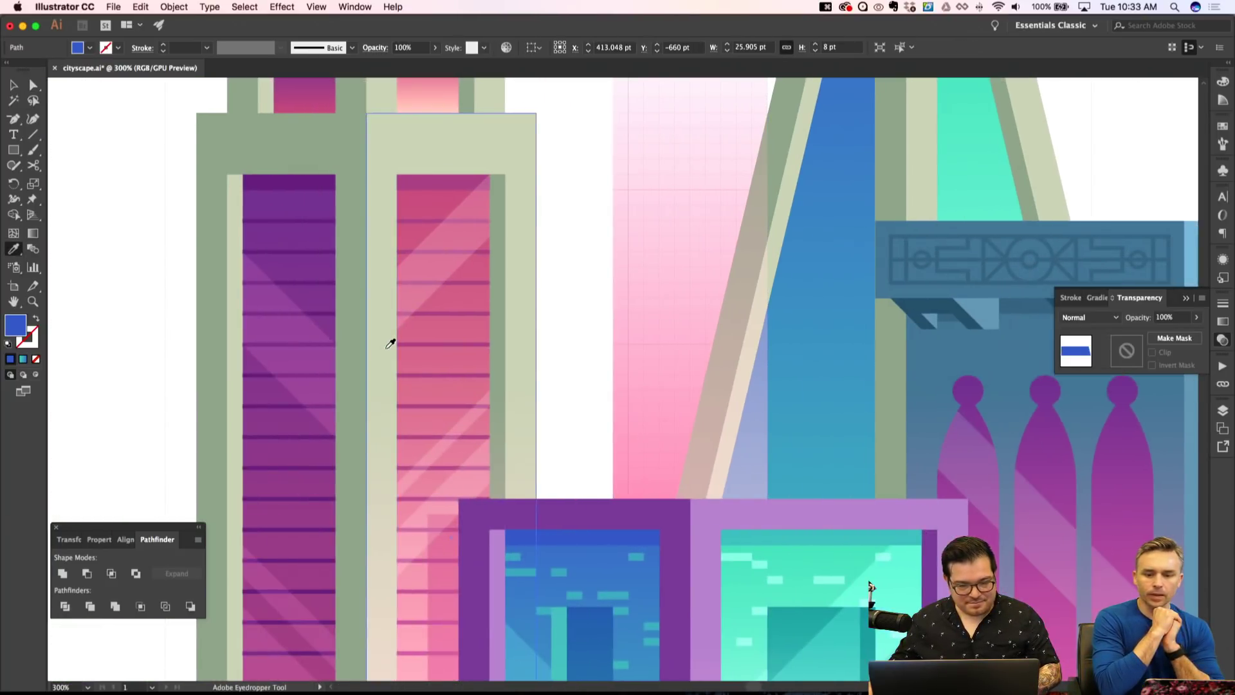
{"action": "scroll", "coordinate": [389, 342], "scroll_direction": "up", "scroll_amount": 4}
{"action": "key", "text": "super+minus"}
{"action": "scroll", "coordinate": [604, 412], "scroll_direction": "down", "scroll_amount": 3}
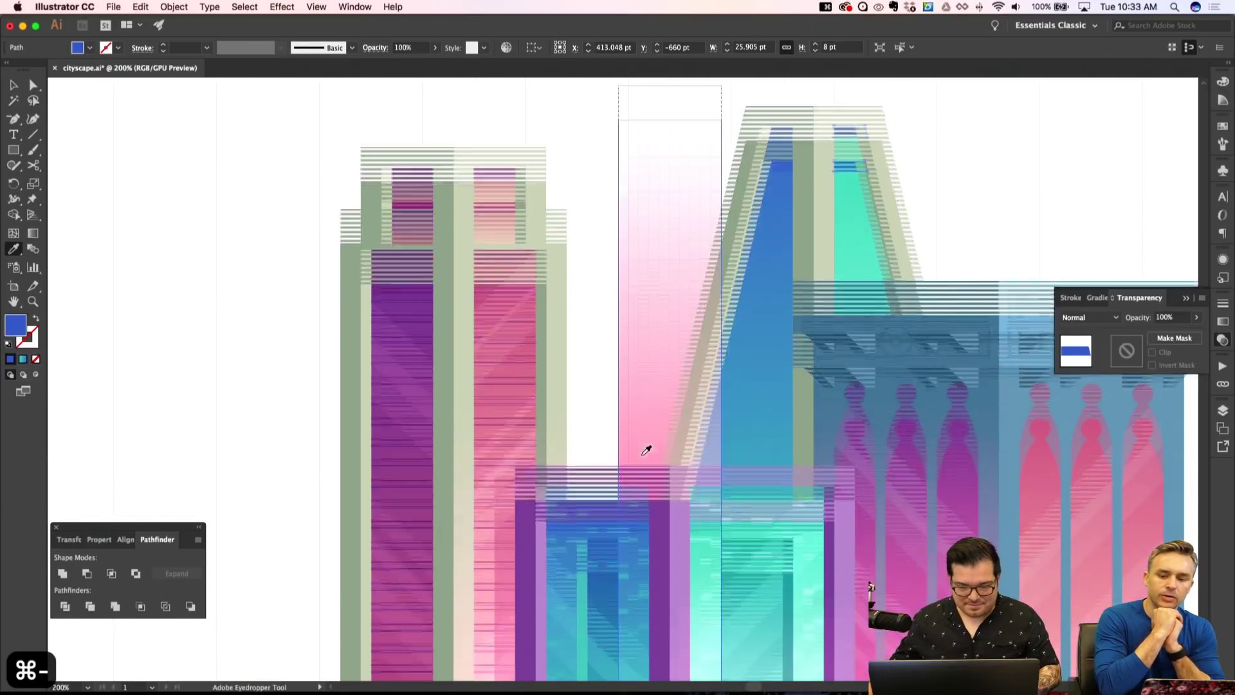
{"action": "key", "text": "shift+super+a"}
{"action": "scroll", "coordinate": [928, 268], "scroll_direction": "right", "scroll_amount": 3}
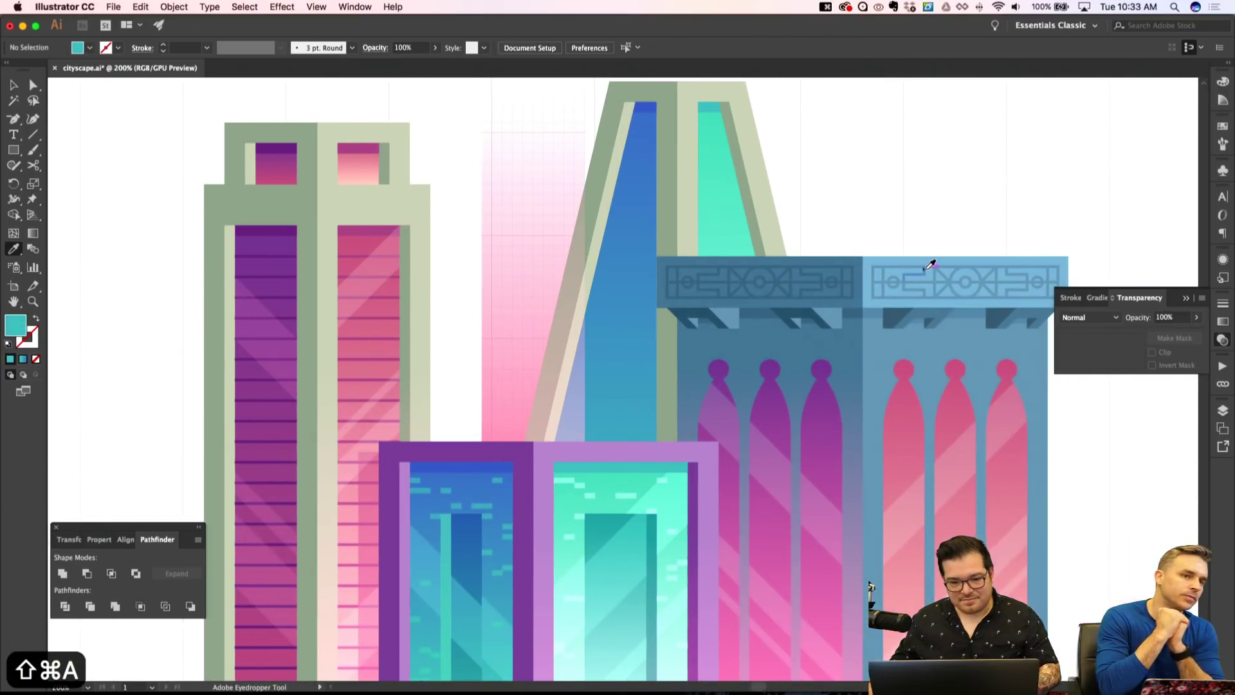
Hide the grid and review the whole cityscape beside the reference images.
{"action": "key", "text": "super+minus"}
{"action": "key", "text": "super+minus"}
{"action": "key", "text": "super+apostrophe"}
{"action": "key", "text": "super+minus"}
{"action": "key", "text": "super+minus"}
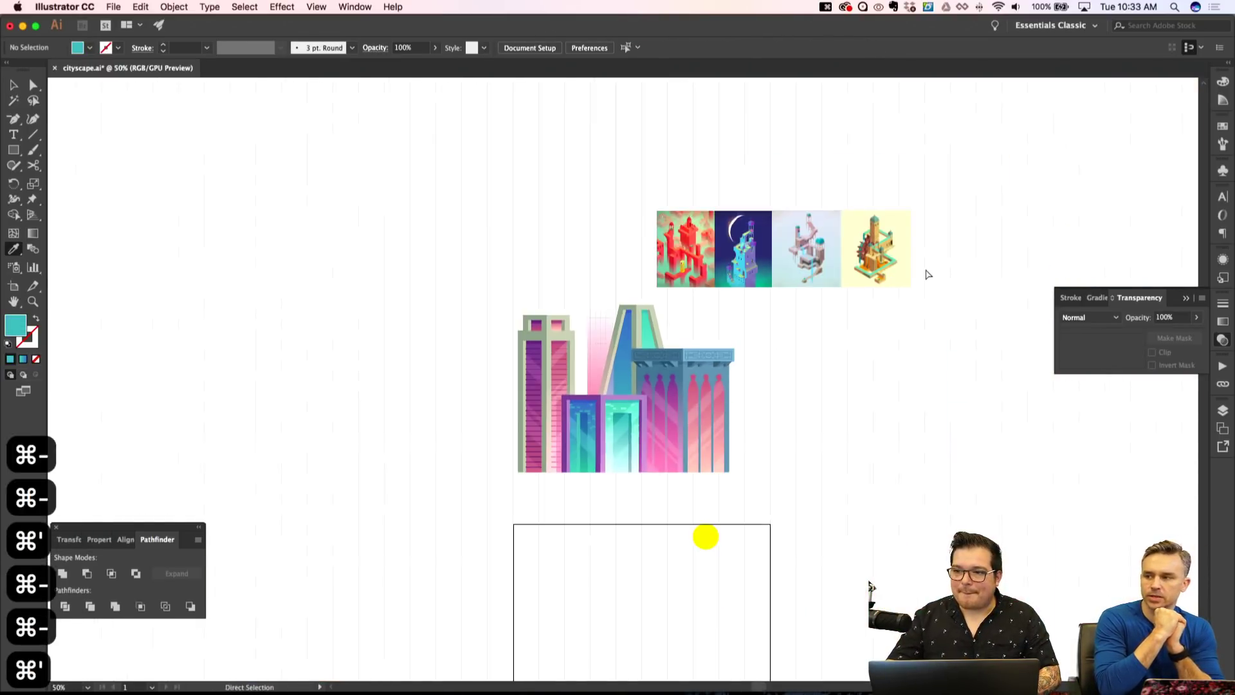
{"action": "key", "text": "super+apostrophe"}
{"action": "key", "text": "super+apostrophe"}
{"action": "key", "text": "super+equal"}
{"action": "key", "text": "super+equal"}
{"action": "key", "text": "v"}
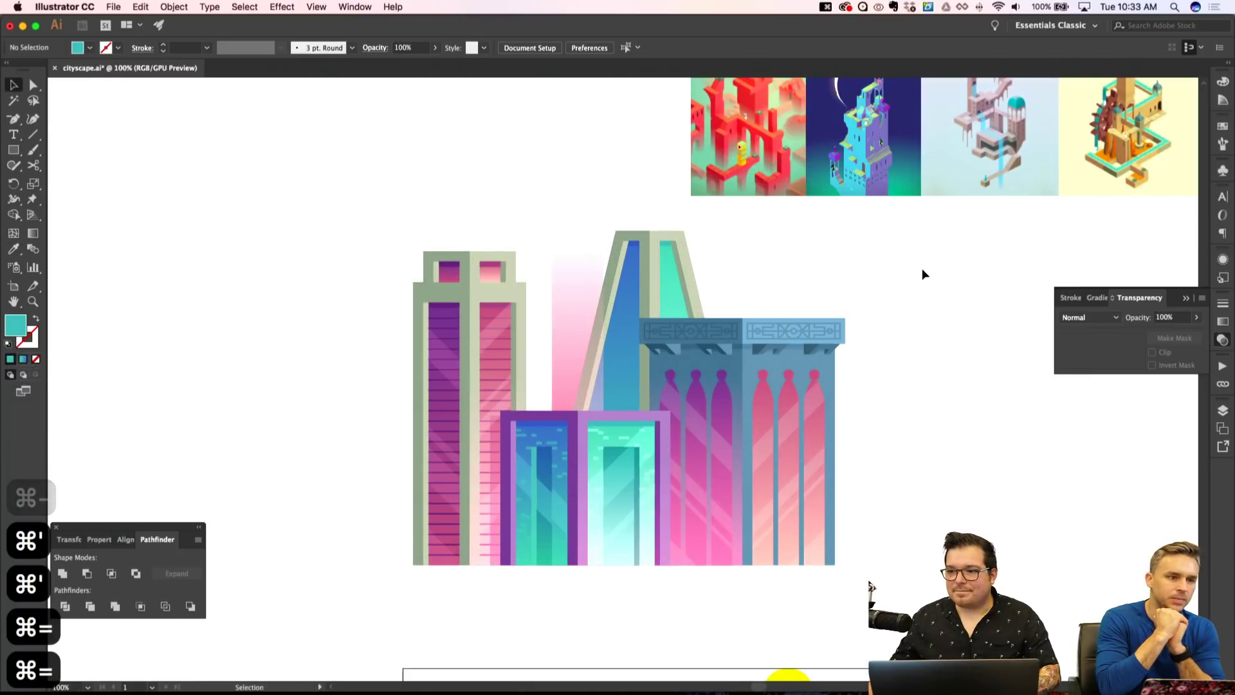
{"action": "scroll", "coordinate": [923, 274], "scroll_direction": "right", "scroll_amount": 3}
{"action": "scroll", "coordinate": [877, 292], "scroll_direction": "up", "scroll_amount": 3}
{"action": "scroll", "coordinate": [825, 327], "scroll_direction": "left", "scroll_amount": 4}
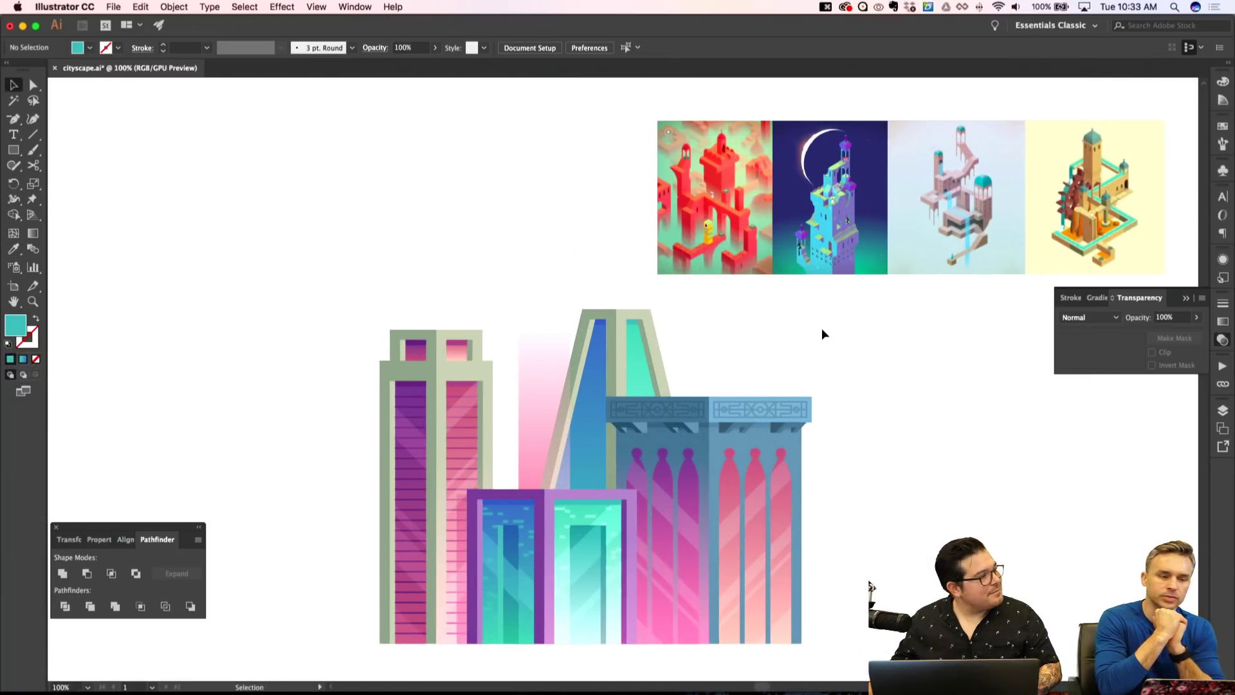
{"action": "scroll", "coordinate": [833, 339], "scroll_direction": "down", "scroll_amount": 10}
{"action": "scroll", "coordinate": [819, 328], "scroll_direction": "right", "scroll_amount": 7}
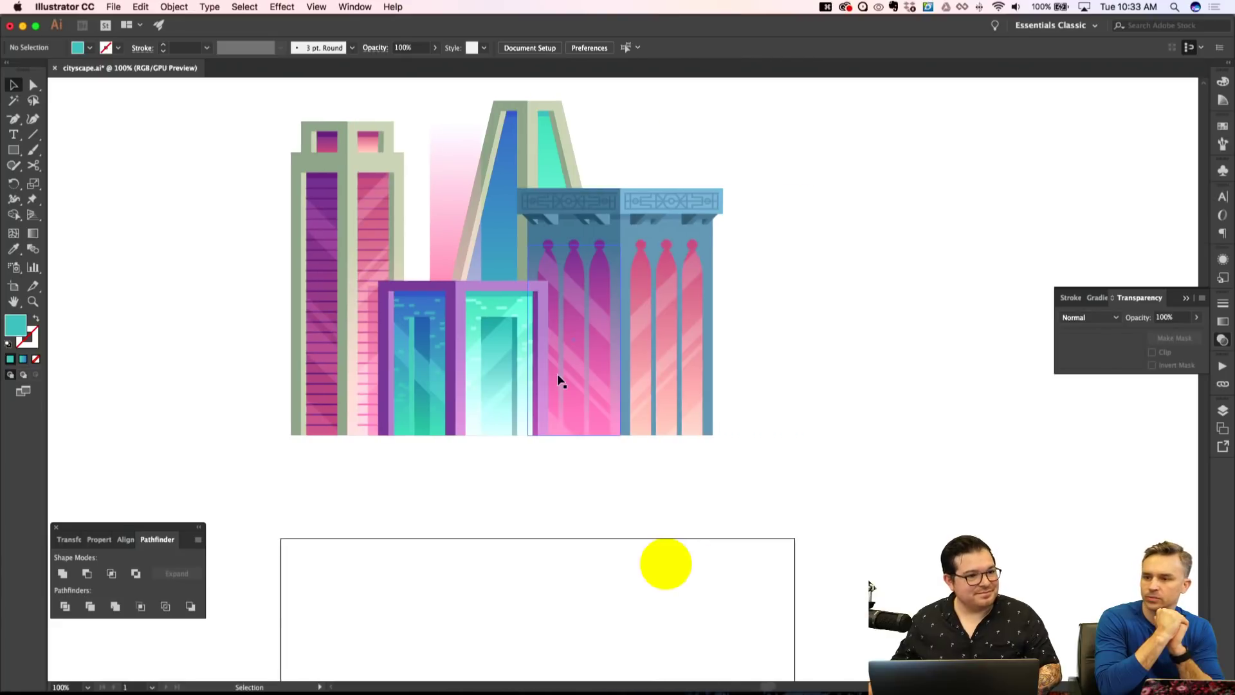
{"action": "scroll", "coordinate": [572, 379], "scroll_direction": "right", "scroll_amount": 2}
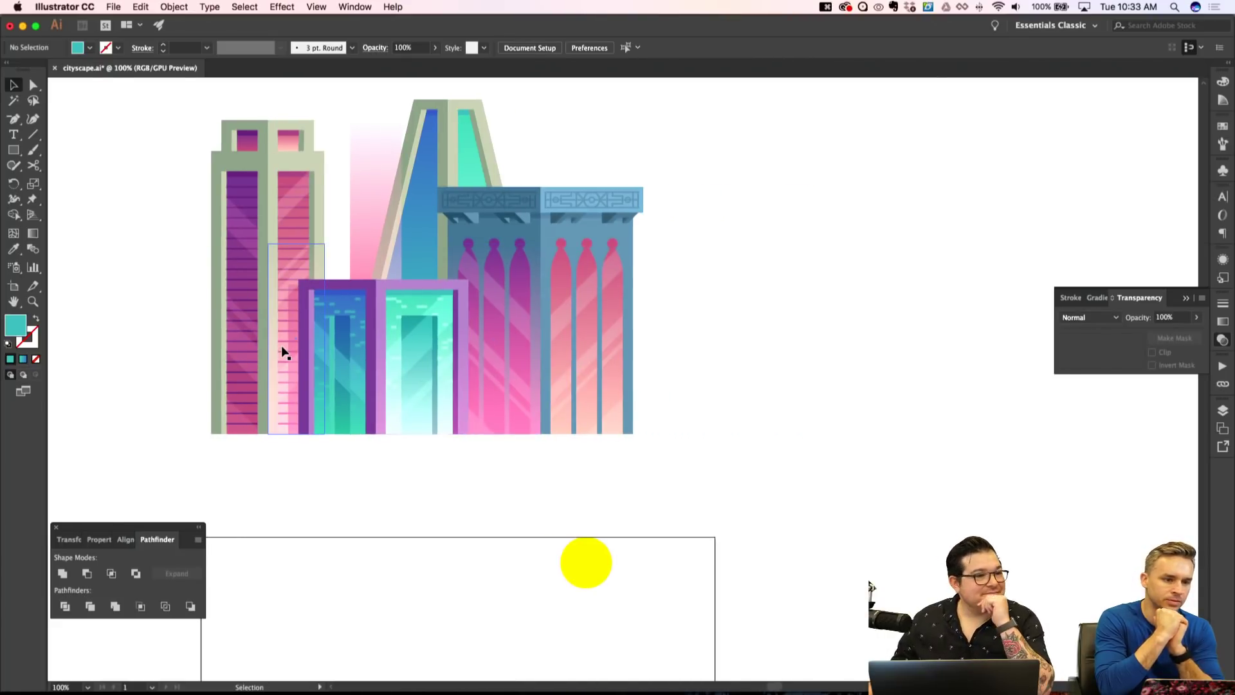
{"action": "scroll", "coordinate": [307, 376], "scroll_direction": "up", "scroll_amount": 2}
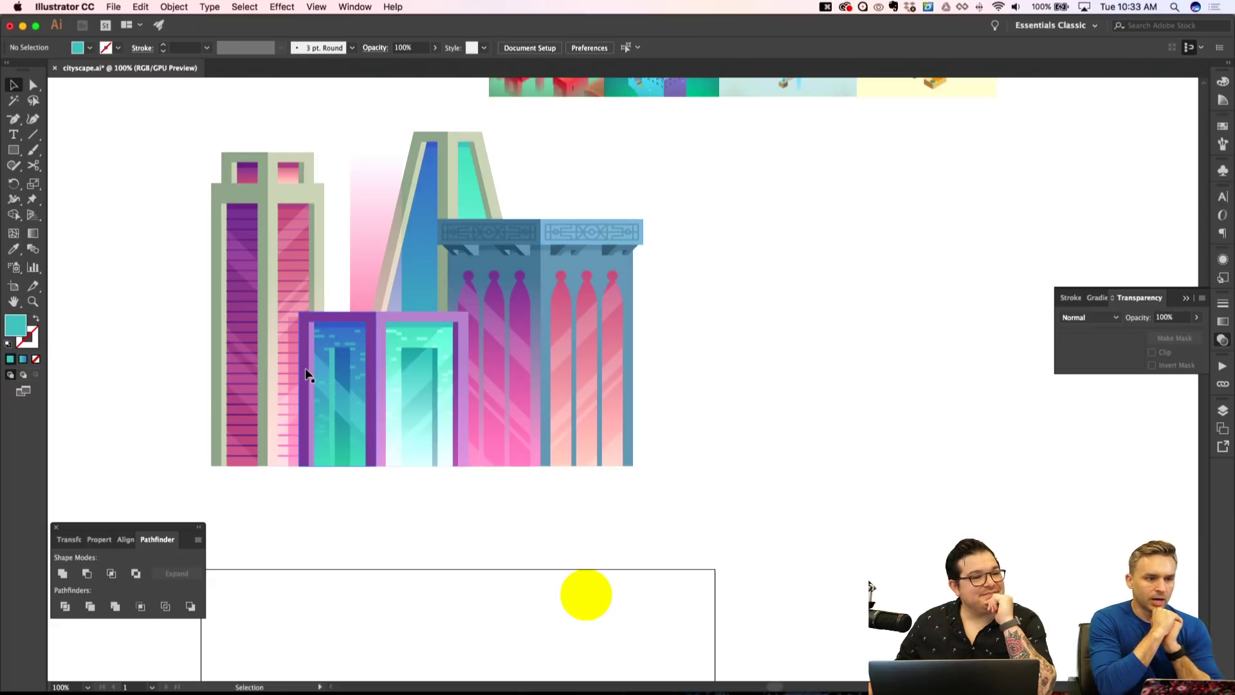
{"action": "scroll", "coordinate": [427, 371], "scroll_direction": "up", "scroll_amount": 13}
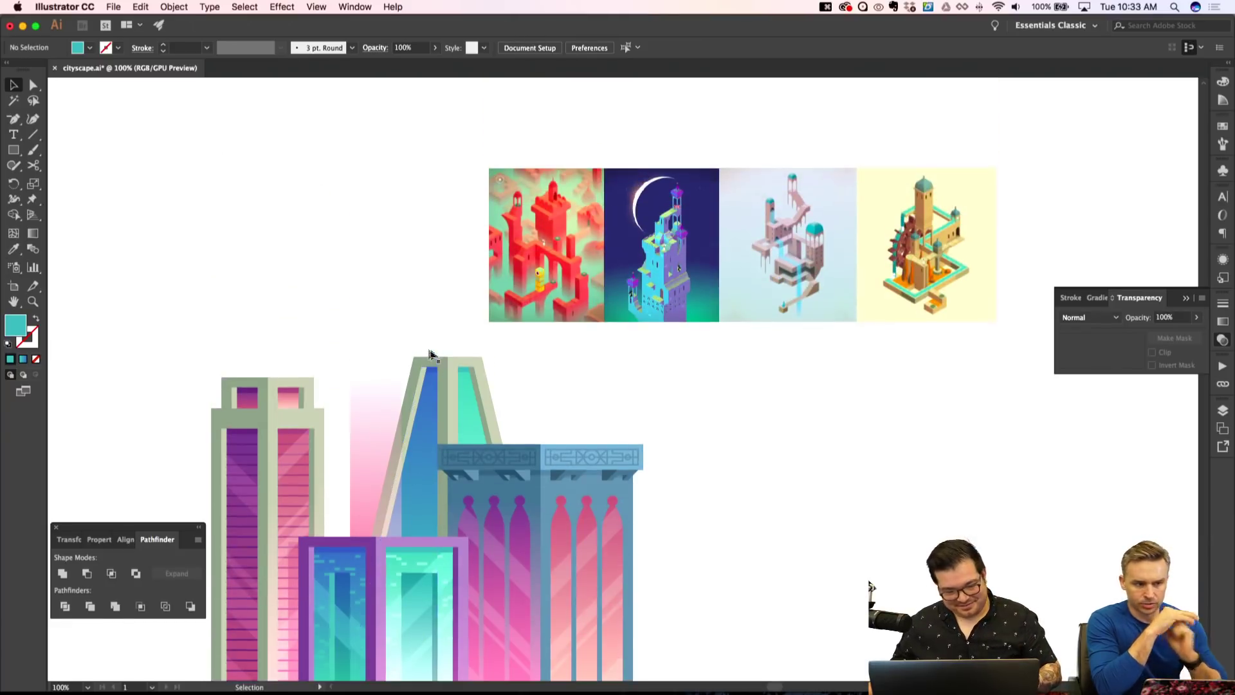
Draw a 16 pt teal circle snapped to the grid on the empty canvas beside the striped tower's base.
{"action": "scroll", "coordinate": [399, 335], "scroll_direction": "left", "scroll_amount": 4}
{"action": "key", "text": "m"}
{"action": "scroll", "coordinate": [653, 359], "scroll_direction": "down", "scroll_amount": 2}
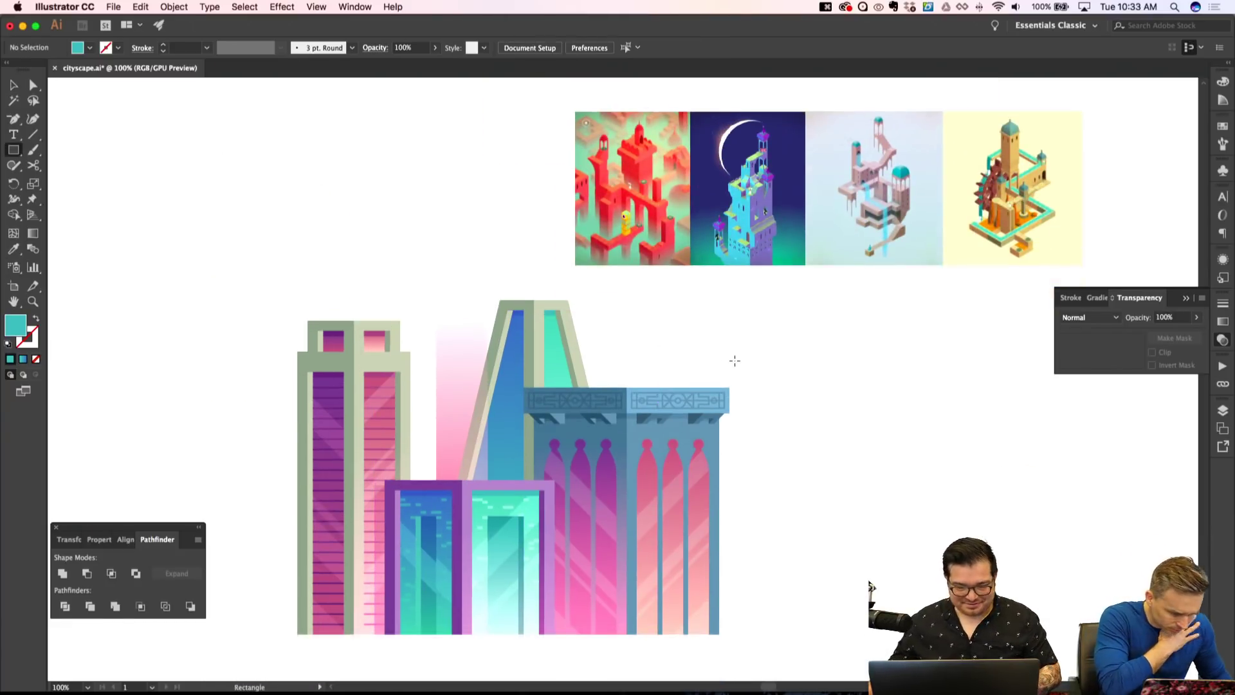
{"action": "key", "text": "super+minus"}
{"action": "key", "text": "super+apostrophe"}
{"action": "key", "text": "super+equal"}
{"action": "key", "text": "super+equal"}
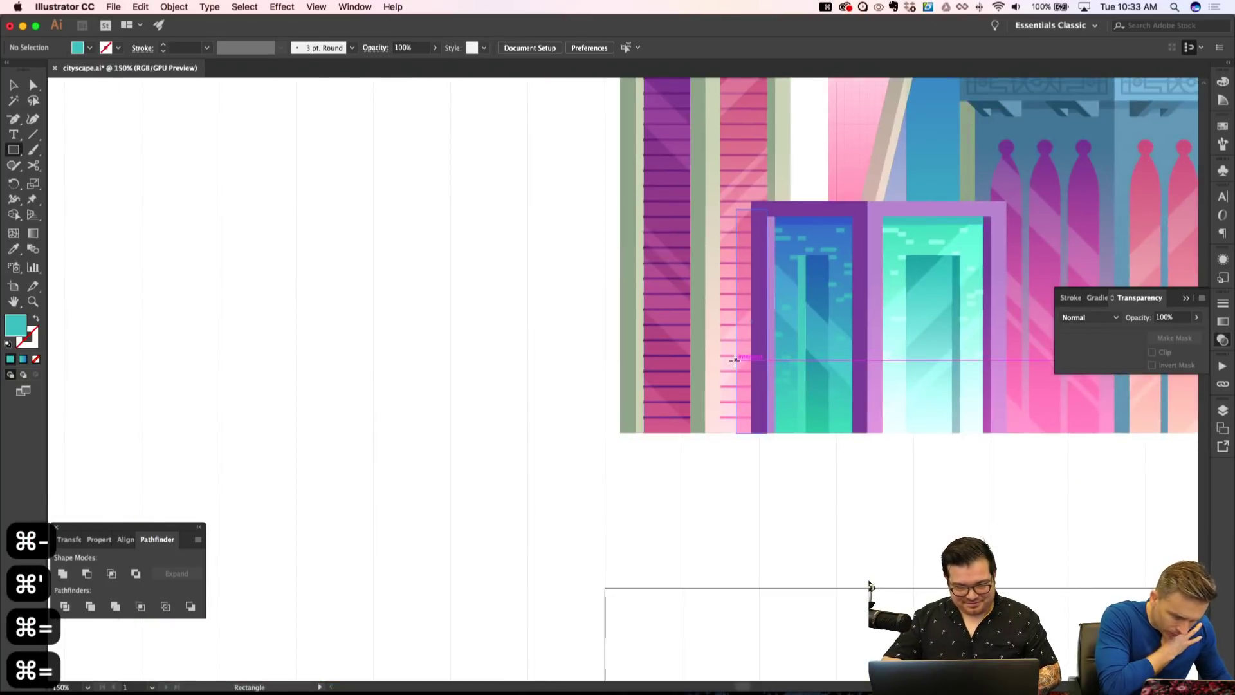
{"action": "key", "text": "super+equal"}
{"action": "key", "text": "super+equal"}
{"action": "key", "text": "super+apostrophe"}
{"action": "key", "text": "super+equal"}
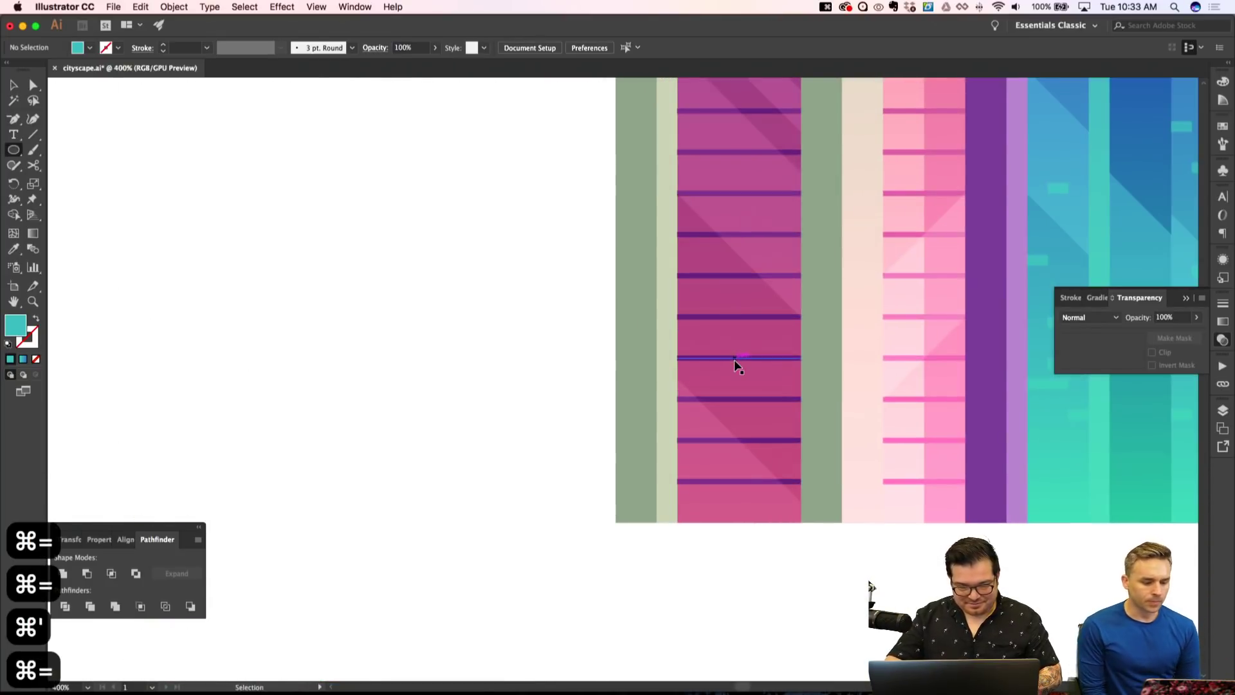
{"action": "key", "text": "super+apostrophe"}
{"action": "key", "text": "l"}
{"action": "key", "text": "shift+super+apostrophe"}
{"action": "left_click_drag", "start_coordinate": [471, 397], "coordinate": [512, 440]}
{"action": "key", "text": "shift+super+a"}
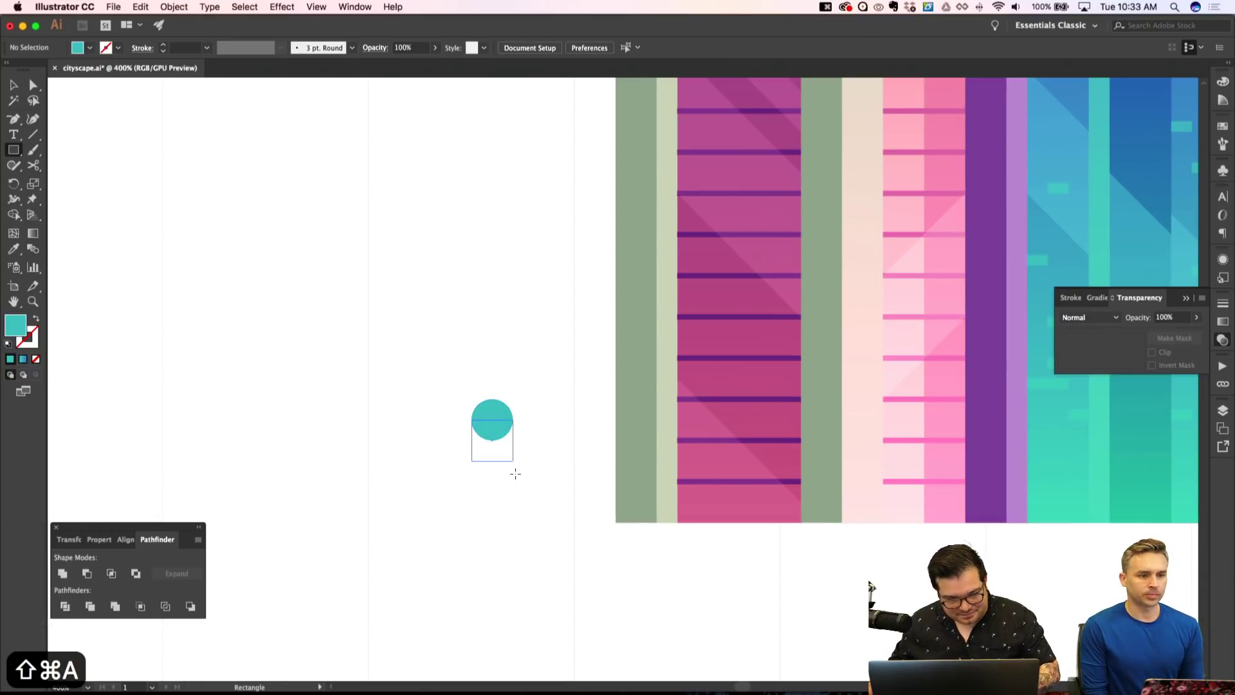
Add a rectangle from the circle's middle downward, align the pair with the buildings' base, and unite them into a 16 × 32 pt arch.
{"action": "left_click_drag", "start_coordinate": [515, 490], "coordinate": [515, 490]}
{"action": "key", "text": "v"}
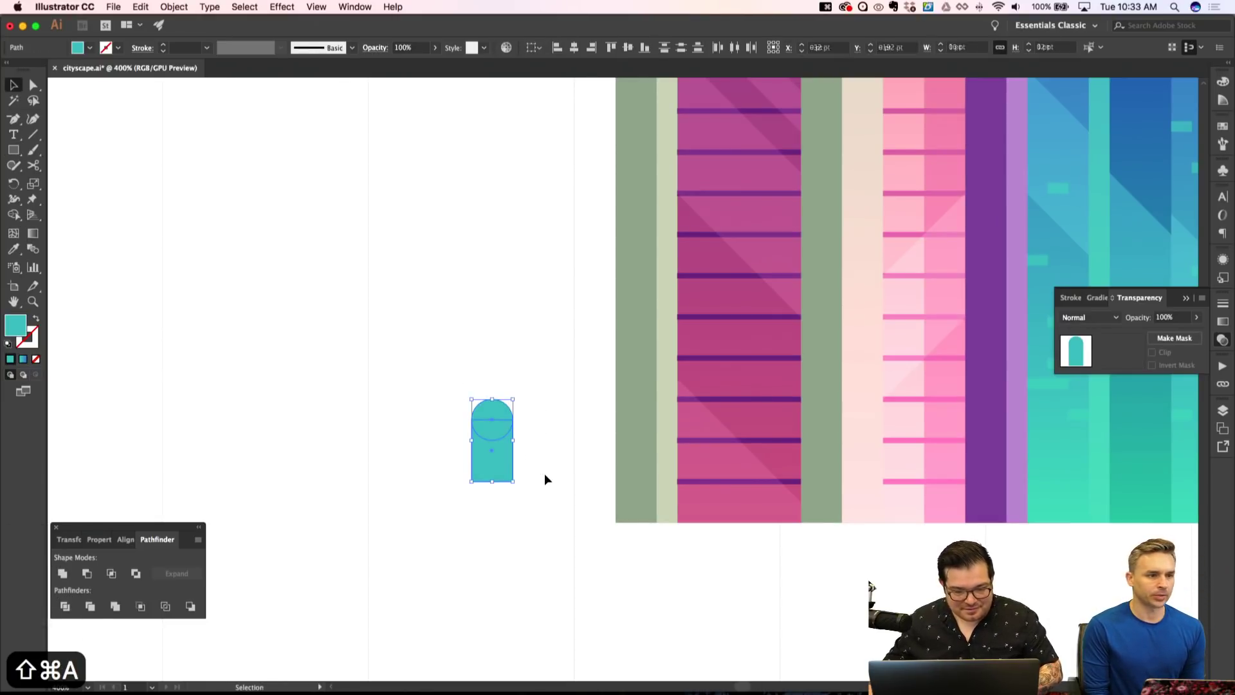
{"action": "key", "text": "shift+Down"}
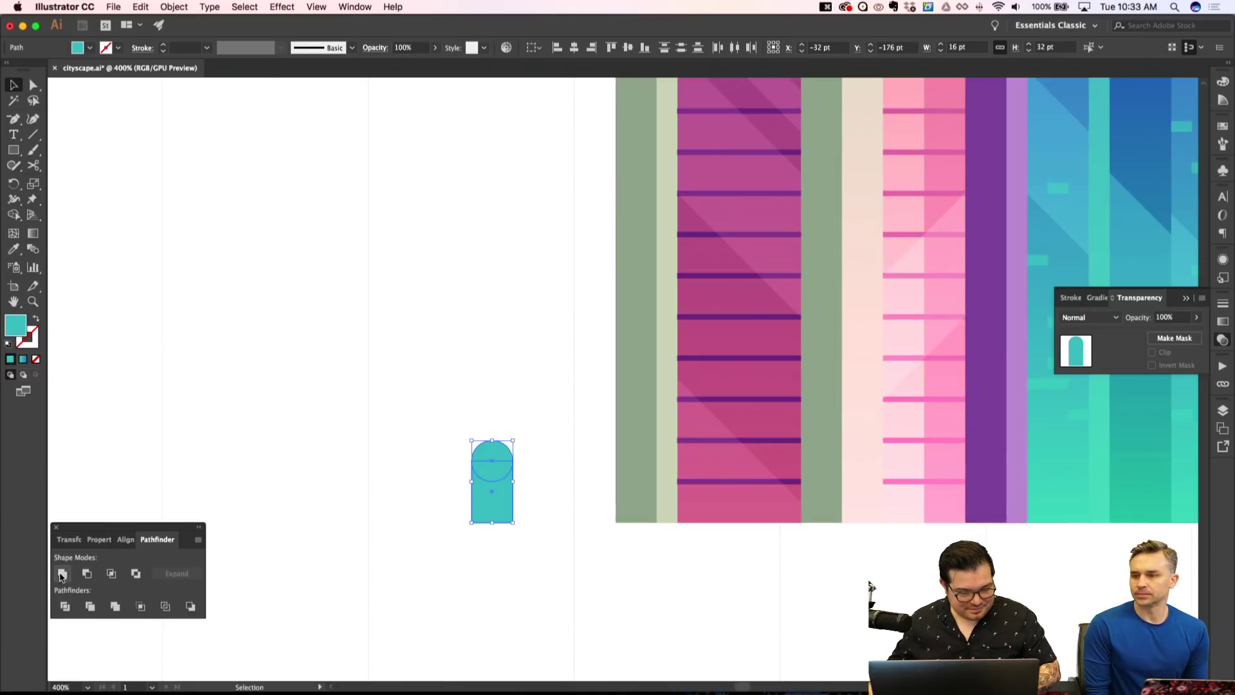
{"action": "left_click", "coordinate": [61, 574]}
{"action": "key", "text": "shift+super+a"}
{"action": "key", "text": "shift+super+a"}
Duplicate the arch to make a row of three arches with about 8 pt gaps.
{"action": "left_click_drag", "start_coordinate": [553, 509], "coordinate": [434, 508]}
{"action": "key", "text": "super+z"}
{"action": "key", "text": "shift+super+a"}
{"action": "key", "text": "shift+super+a"}
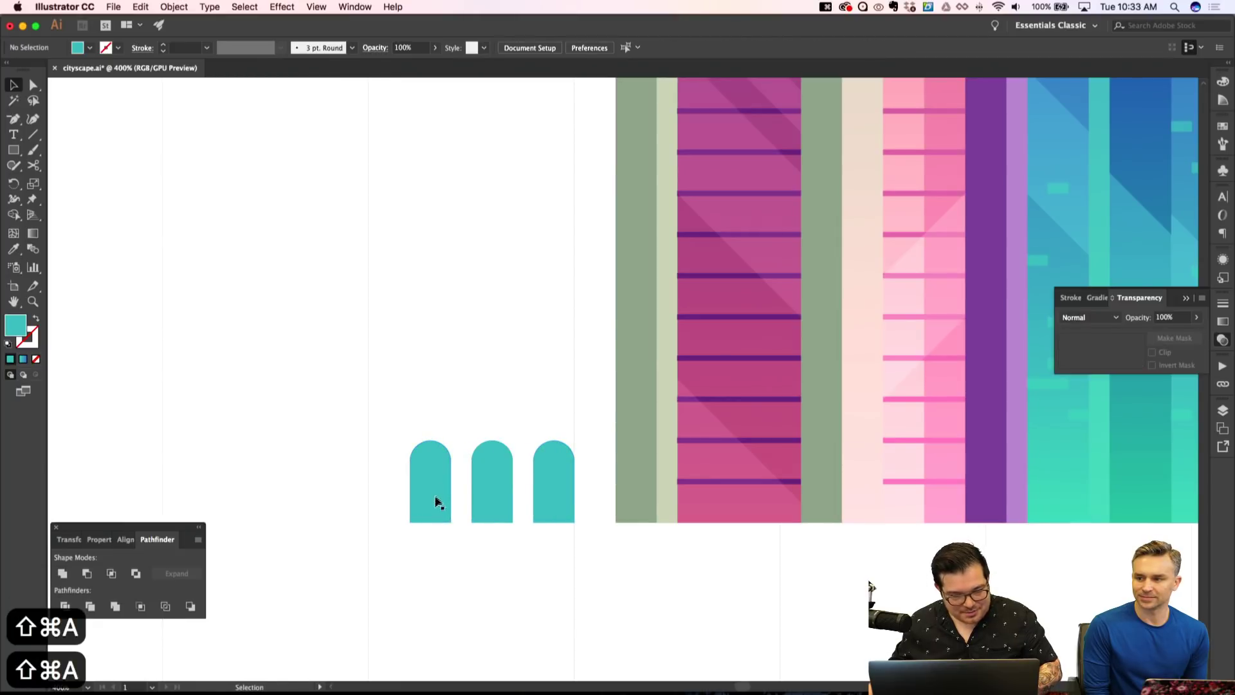
Draw an 80 × 40 pt rectangle around the three arches and send it to the back.
{"action": "key", "text": "m"}
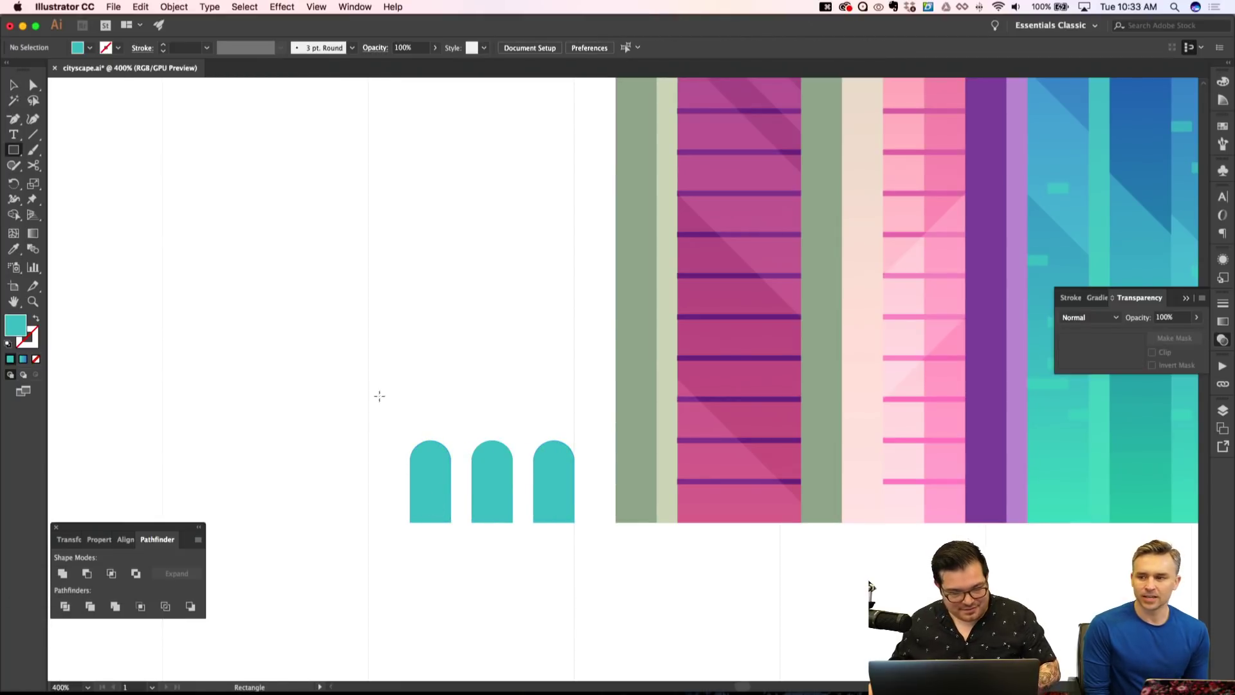
{"action": "key", "text": "super+z"}
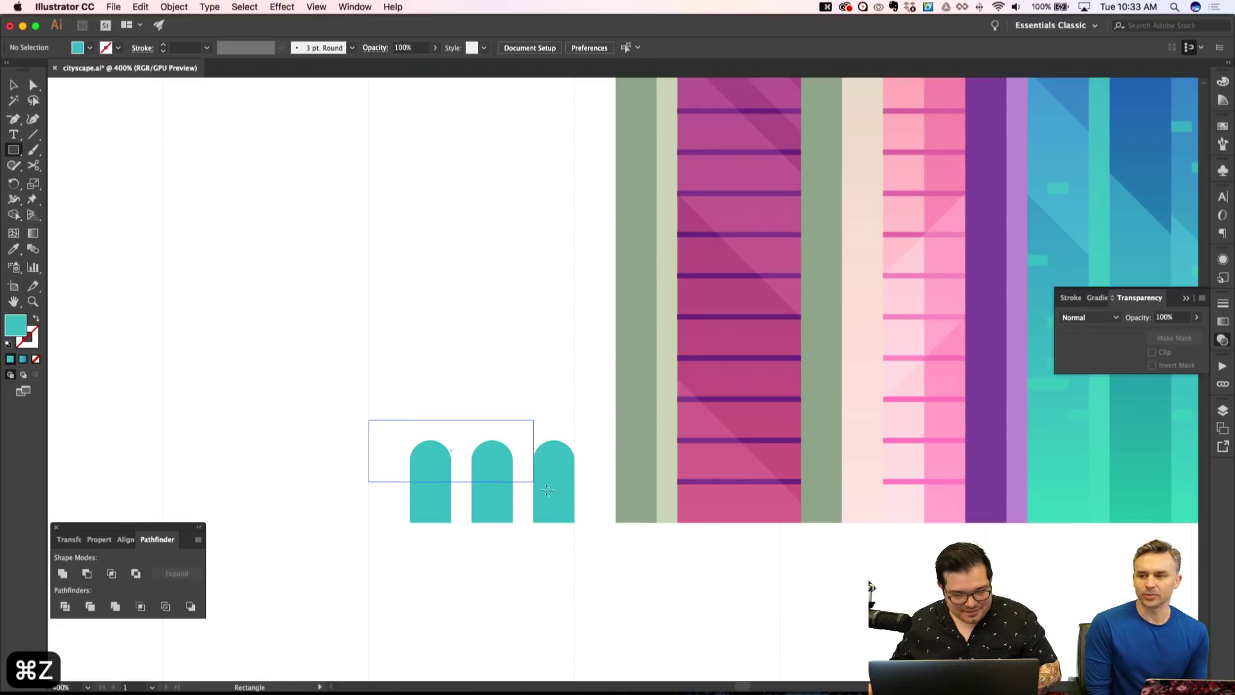
{"action": "left_click_drag", "start_coordinate": [575, 536], "coordinate": [562, 519]}
{"action": "key", "text": "shift+super+bracketleft"}
{"action": "key", "text": "i"}
{"action": "scroll", "coordinate": [689, 362], "scroll_direction": "right", "scroll_amount": 5}
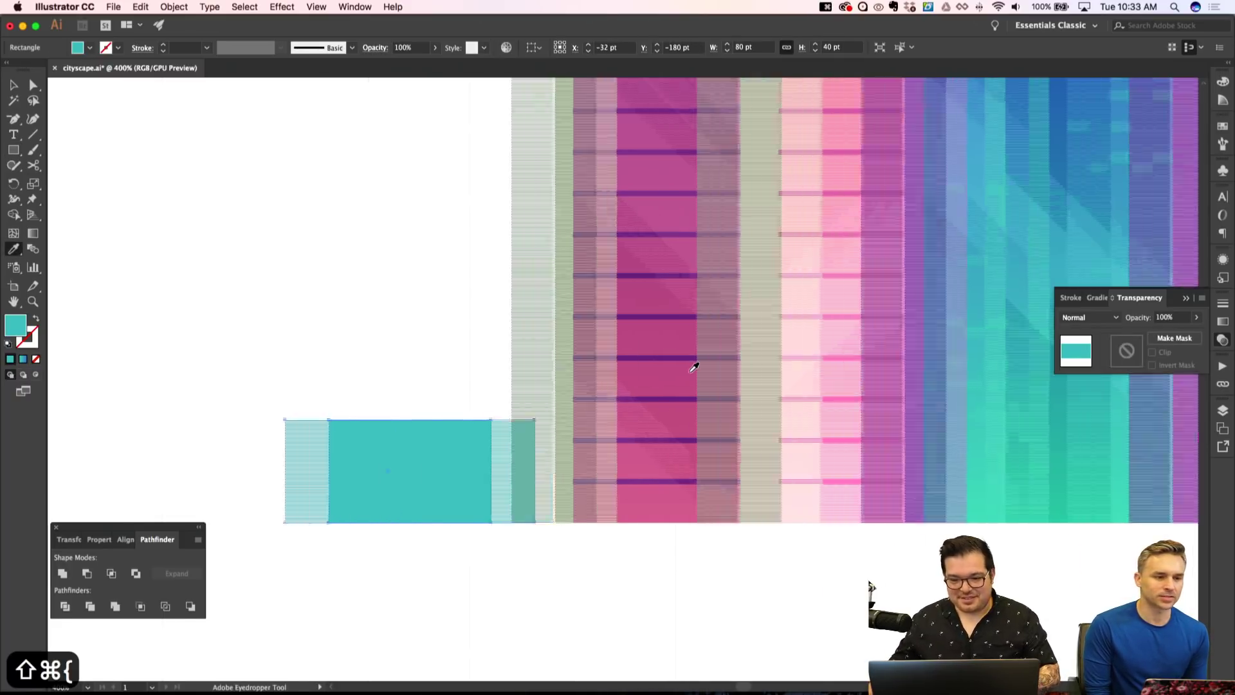
{"action": "left_click", "coordinate": [1098, 202]}
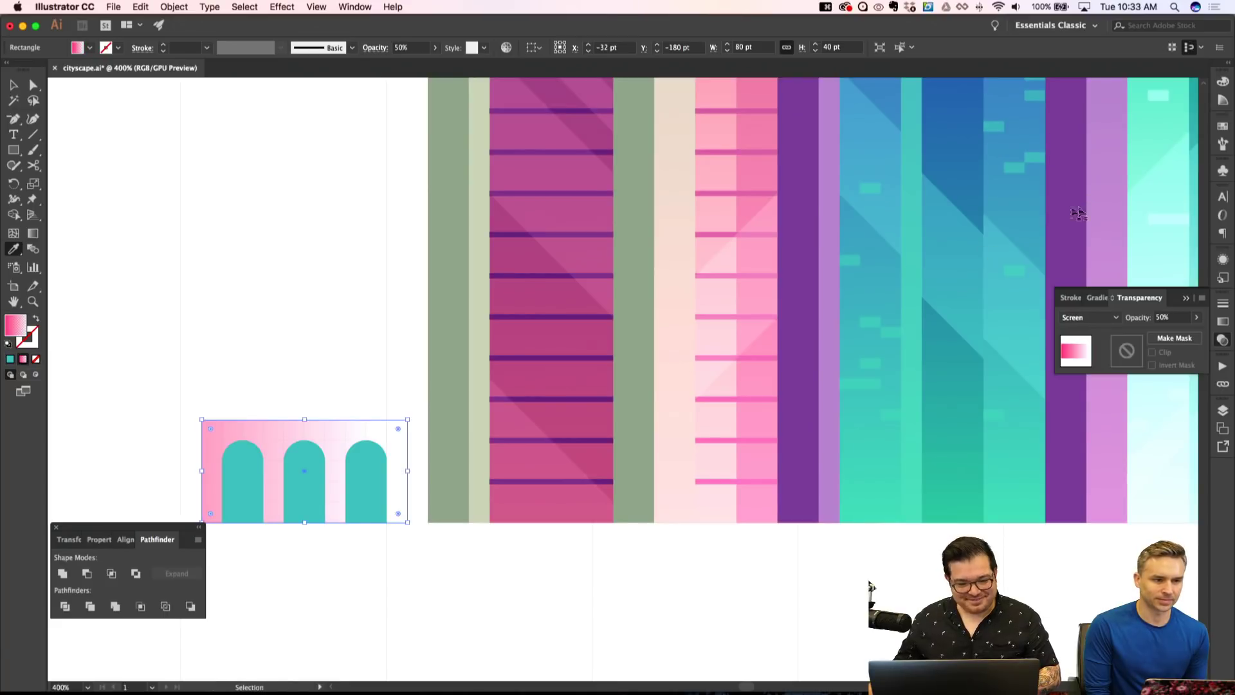
{"action": "key", "text": "shift+super+a"}
{"action": "key", "text": "super+z"}
Fill the rectangle behind the arches with the light purple sampled from the purple building's facade.
{"action": "scroll", "coordinate": [1097, 206], "scroll_direction": "right", "scroll_amount": 3}
{"action": "scroll", "coordinate": [1097, 206], "scroll_direction": "up", "scroll_amount": 5}
{"action": "scroll", "coordinate": [1029, 193], "scroll_direction": "up", "scroll_amount": 3}
{"action": "left_click", "coordinate": [1025, 187]}
{"action": "scroll", "coordinate": [759, 234], "scroll_direction": "down", "scroll_amount": 5}
{"action": "scroll", "coordinate": [579, 309], "scroll_direction": "left", "scroll_amount": 5}
{"action": "key", "text": "shift+super+a"}
Select all three arches and fill them with the pink gradient sampled from the striped tower's window.
{"action": "key", "text": "a"}
{"action": "left_click", "coordinate": [354, 603]}
{"action": "left_click", "coordinate": [462, 578], "text": "shift"}
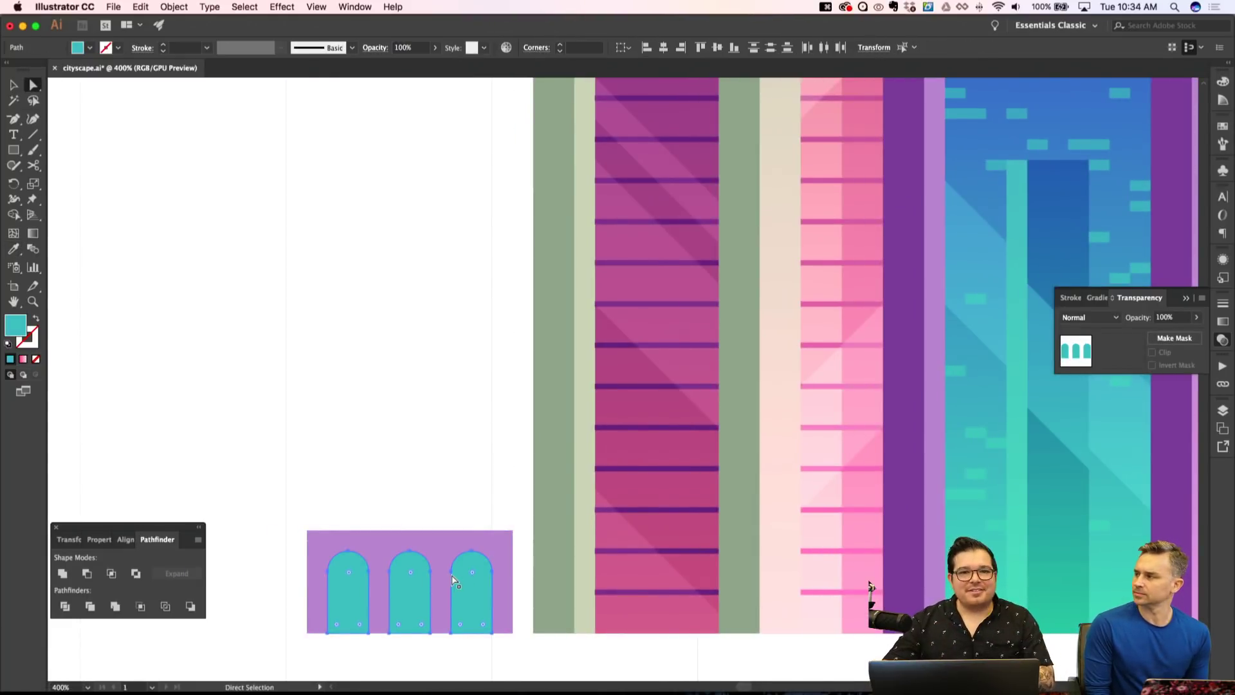
{"action": "key", "text": "i"}
{"action": "scroll", "coordinate": [652, 439], "scroll_direction": "right", "scroll_amount": 5}
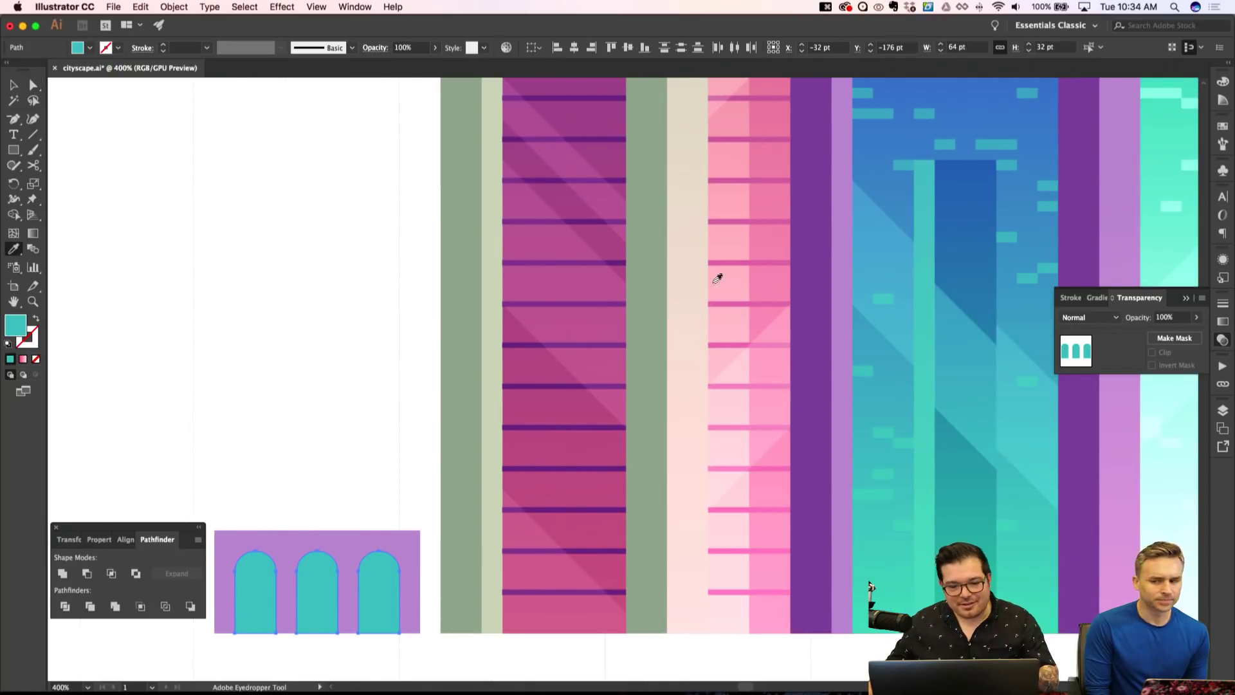
{"action": "left_click", "coordinate": [733, 282]}
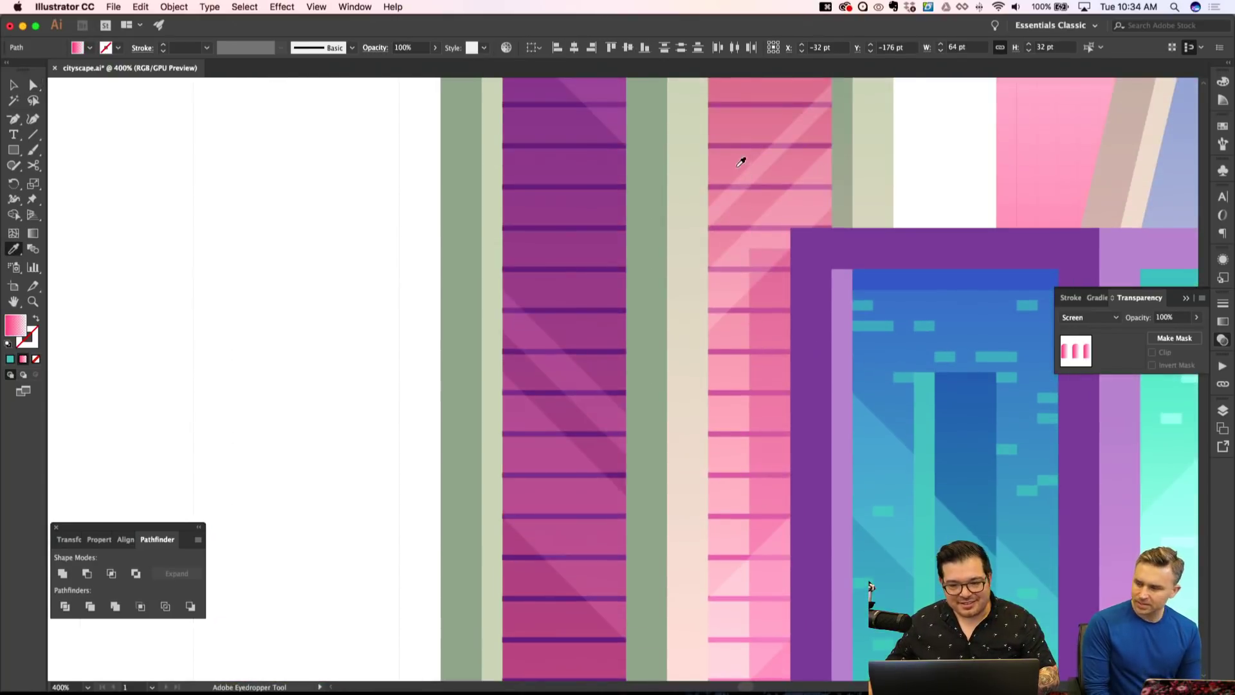
{"action": "left_click", "coordinate": [765, 153]}
{"action": "scroll", "coordinate": [610, 344], "scroll_direction": "down", "scroll_amount": 10}
{"action": "scroll", "coordinate": [610, 345], "scroll_direction": "left", "scroll_amount": 5}
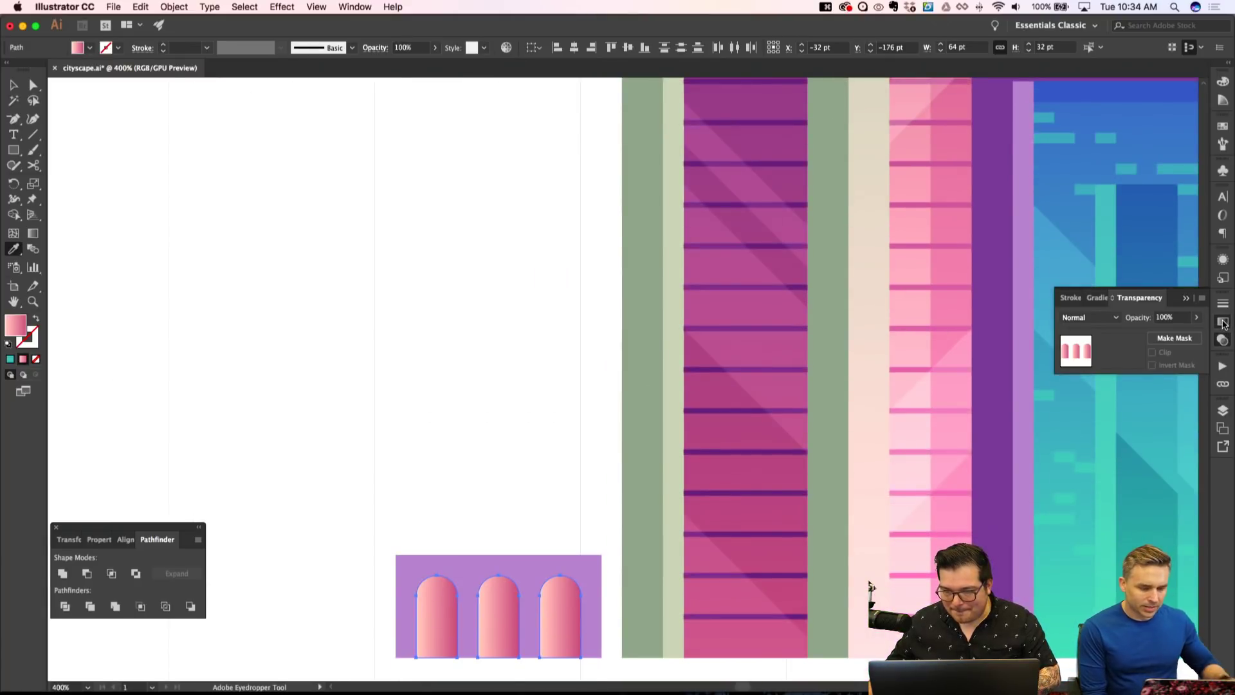
Set the arches' linear gradient angle to 90° and check the result.
{"action": "left_click", "coordinate": [1224, 324]}
{"action": "left_click", "coordinate": [1157, 351]}
{"action": "left_click", "coordinate": [1171, 422]}
{"action": "key", "text": "shift+super+a"}
{"action": "key", "text": "super+minus"}
{"action": "key", "text": "super+minus"}
{"action": "key", "text": "super+equal"}
{"action": "key", "text": "super+equal"}
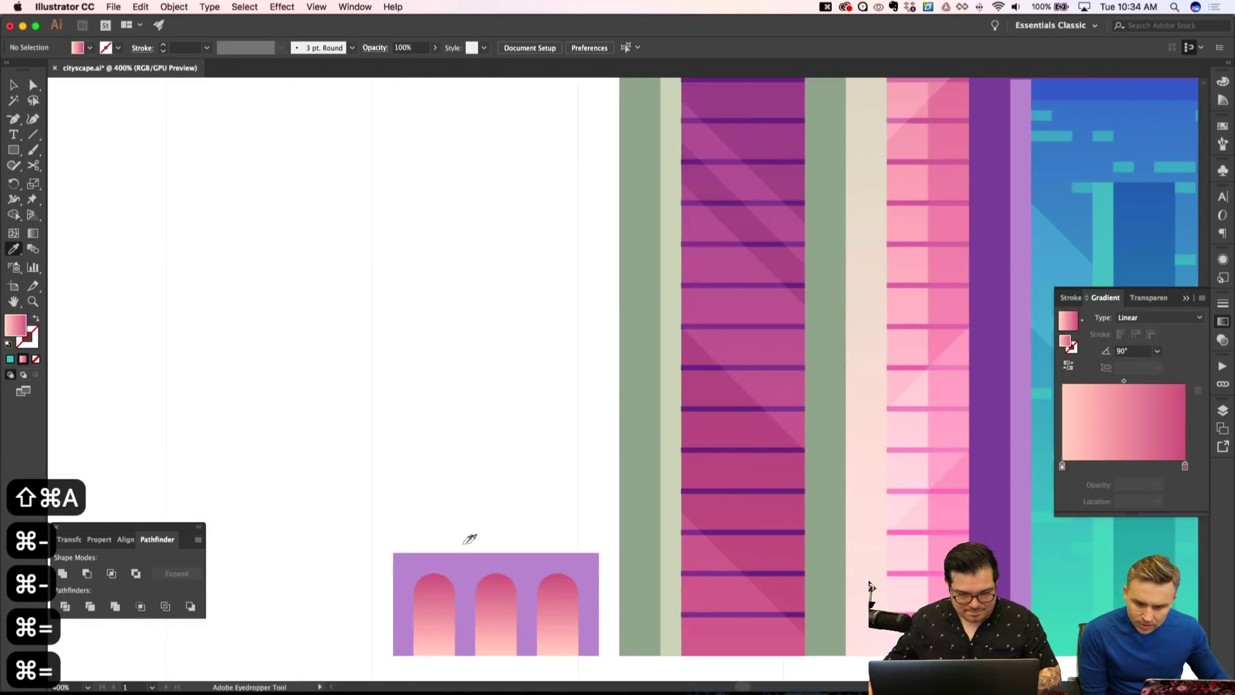
Recolor the rectangle behind the arches with the dark purple sampled from the purple building's side.
{"action": "key", "text": "a"}
{"action": "left_click", "coordinate": [468, 572]}
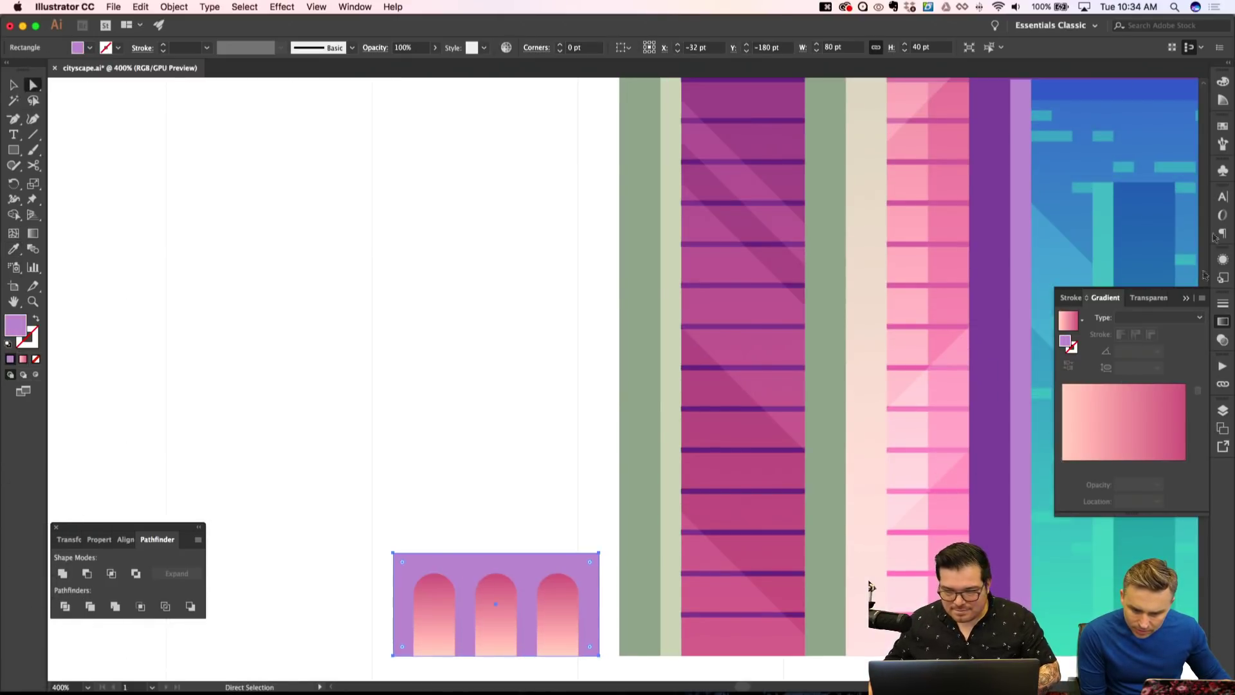
{"action": "key", "text": "i"}
{"action": "left_click", "coordinate": [983, 255]}
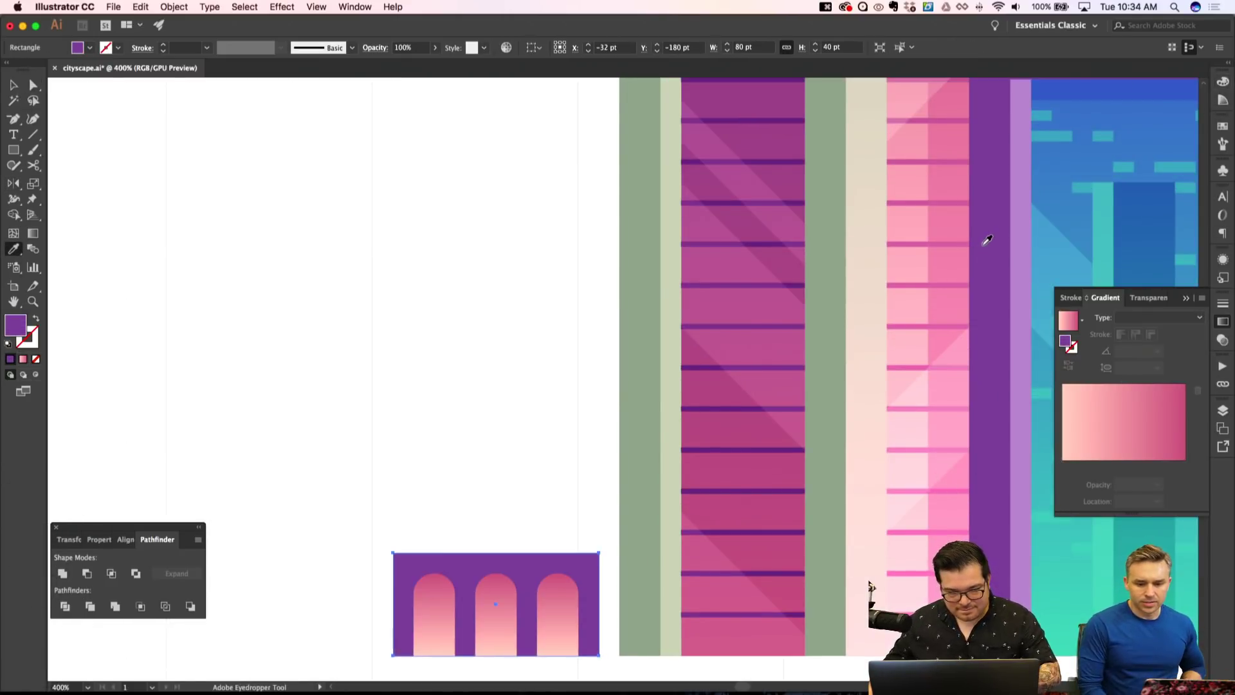
{"action": "key", "text": "shift+super+a"}
Hide the grid and compare the small arched purple block with the surrounding buildings.
{"action": "key", "text": "super+minus"}
{"action": "key", "text": "super+minus"}
{"action": "key", "text": "super+minus"}
{"action": "key", "text": "super+minus"}
{"action": "key", "text": "super+apostrophe"}
{"action": "key", "text": "super+equal"}
{"action": "key", "text": "super+equal"}
{"action": "key", "text": "super+equal"}
{"action": "key", "text": "super+equal"}
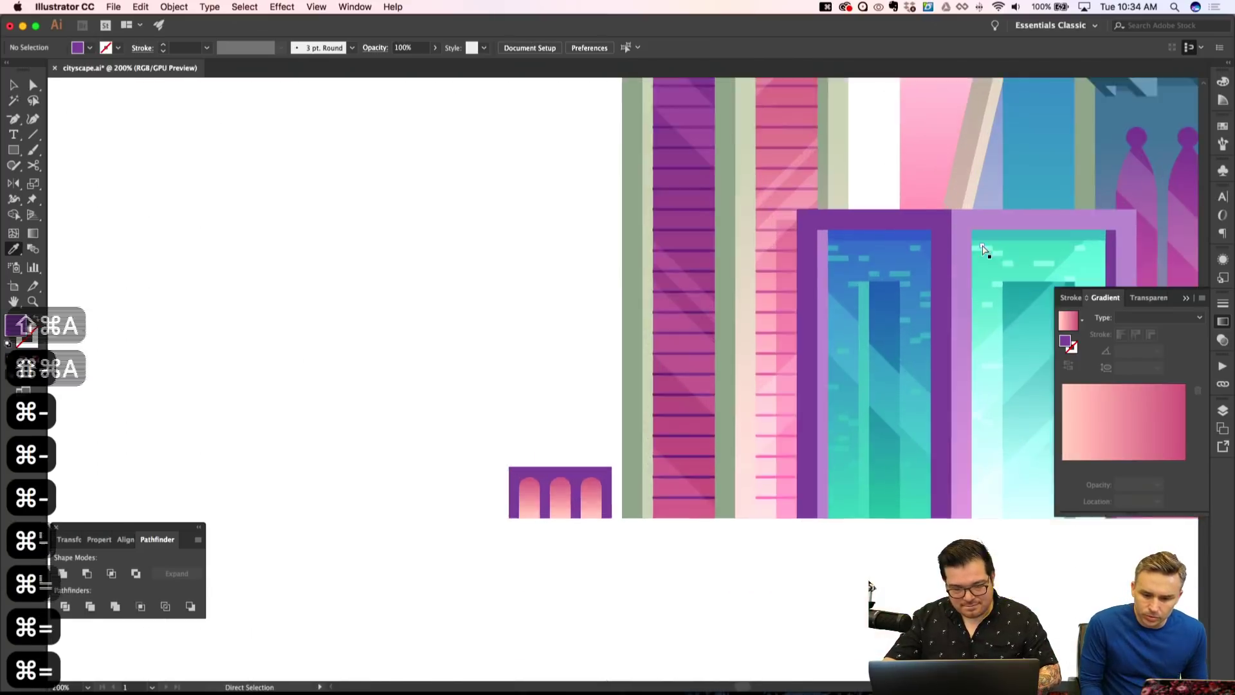
Lighten the arched block's purple background to about 71% brightness.
{"action": "key", "text": "a"}
{"action": "left_click", "coordinate": [579, 567]}
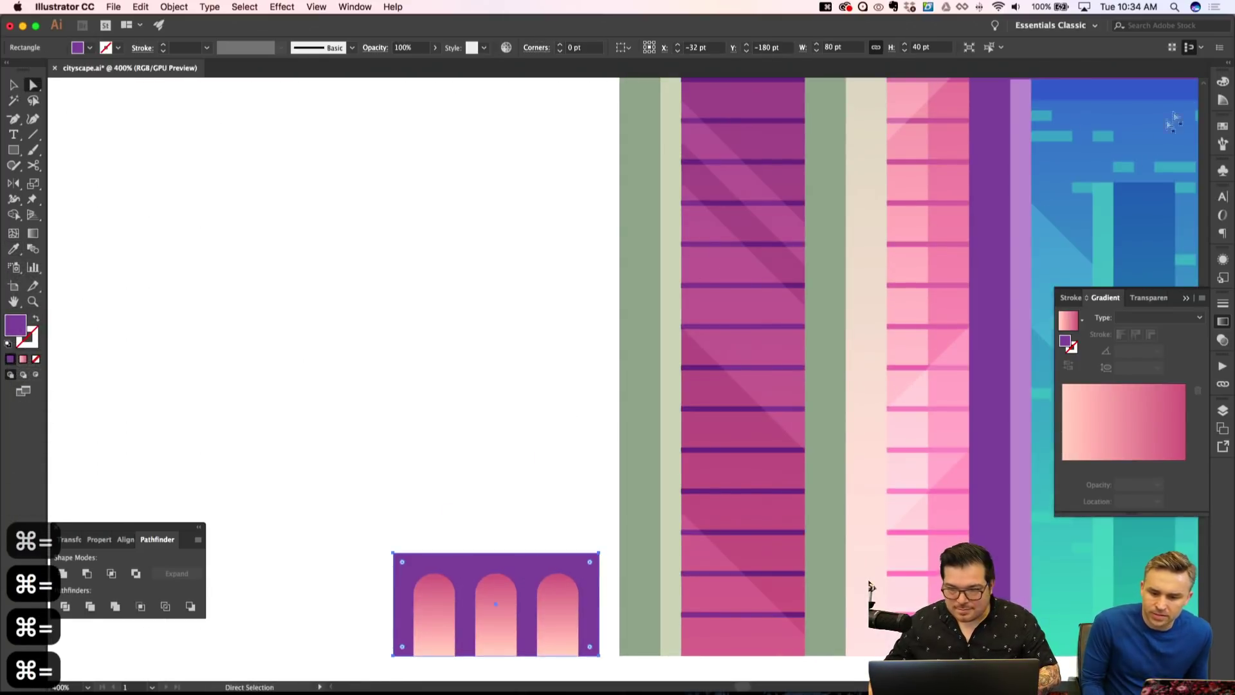
{"action": "left_click", "coordinate": [1223, 82]}
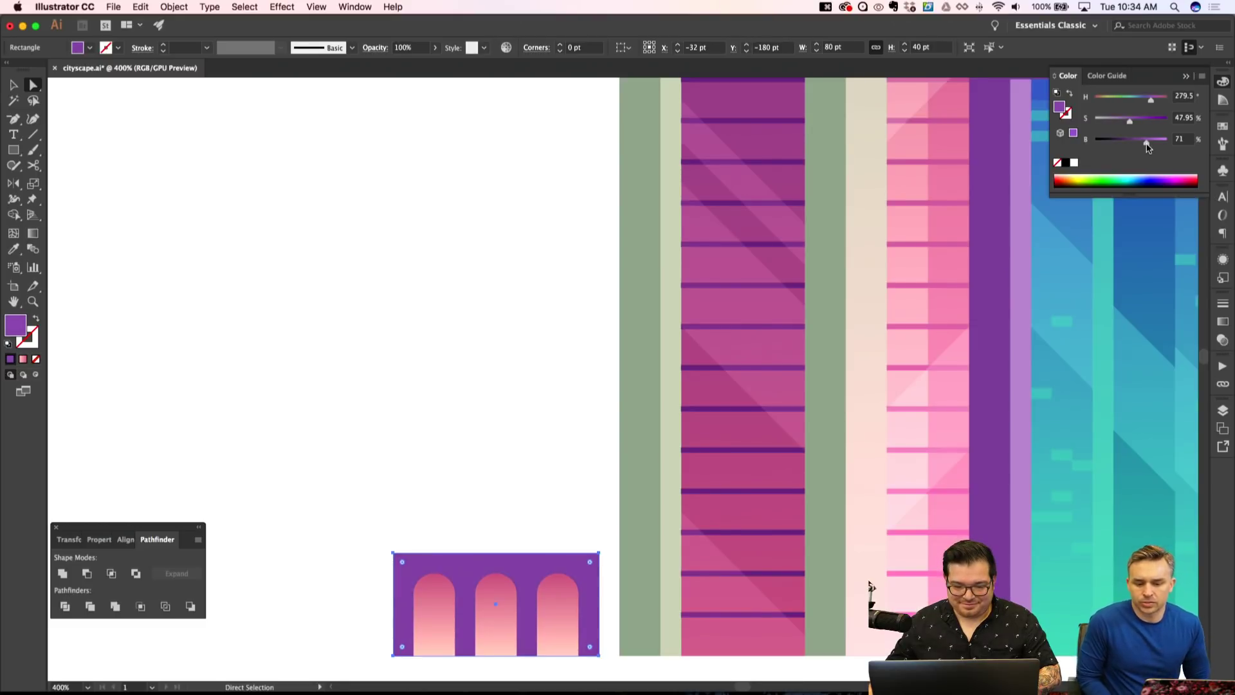
{"action": "key", "text": "shift+super+a"}
{"action": "scroll", "coordinate": [546, 322], "scroll_direction": "down", "scroll_amount": 4}
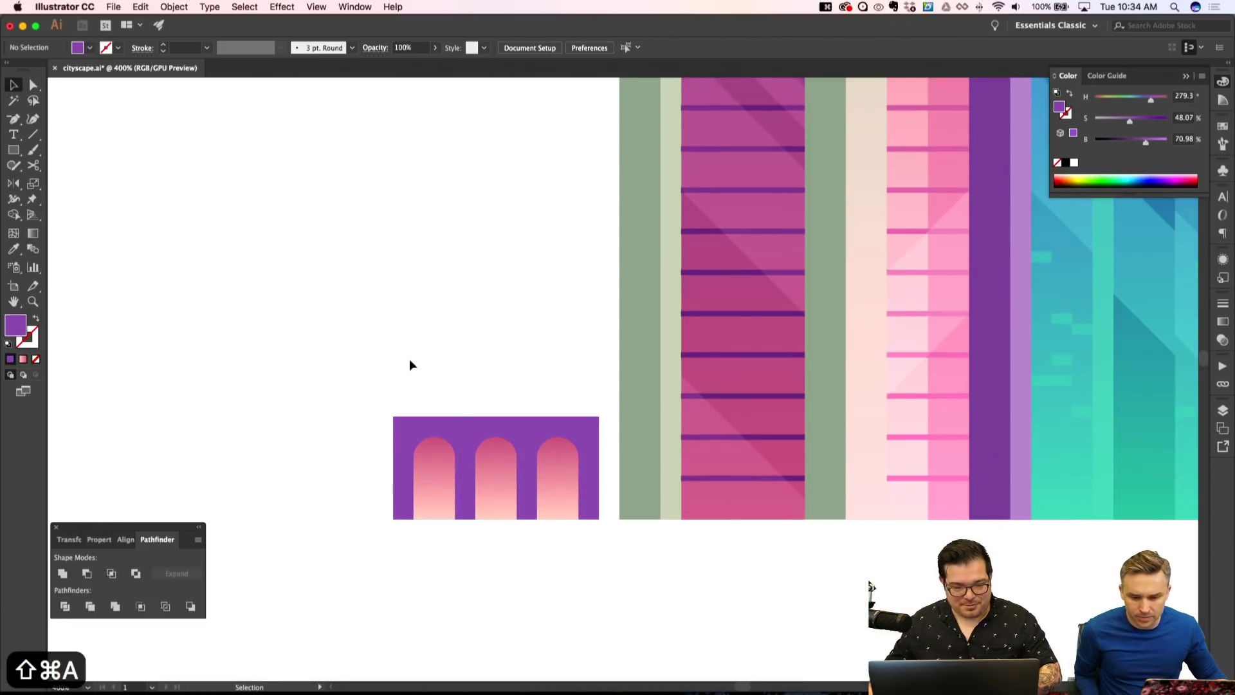
Recolor the loose arch beside the purple block with the pink gradient sampled from the block's middle arch.
{"action": "scroll", "coordinate": [383, 393], "scroll_direction": "right", "scroll_amount": 2}
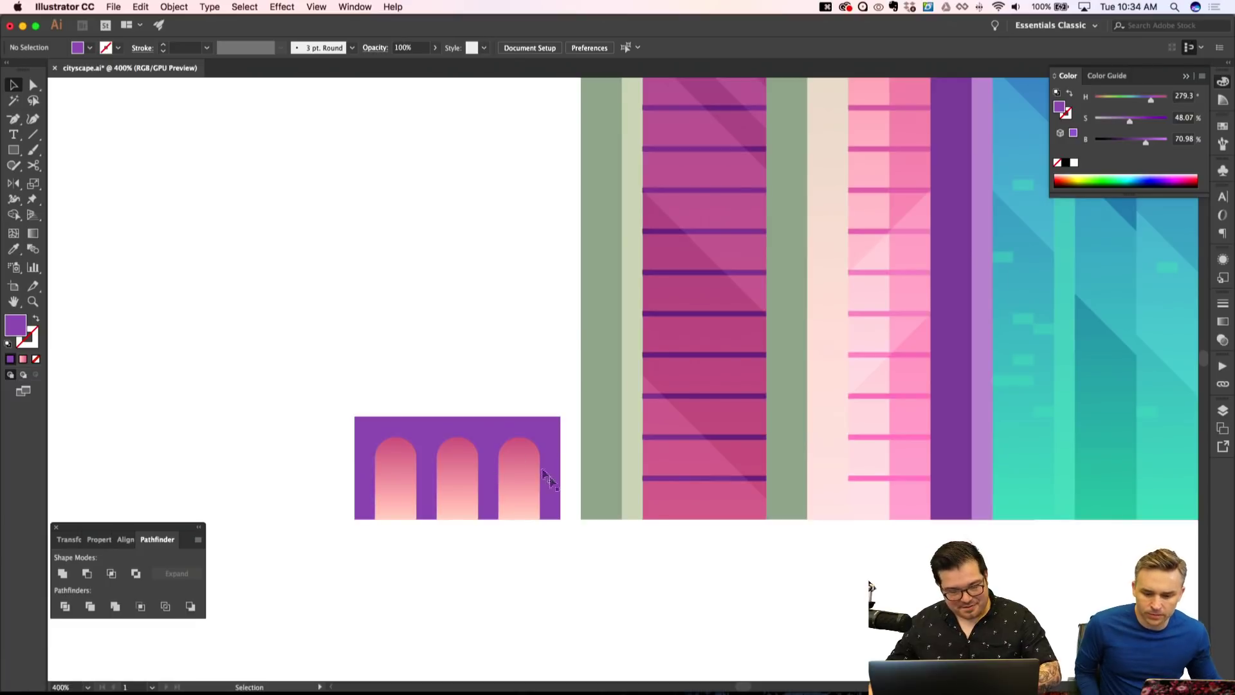
{"action": "left_click", "coordinate": [315, 502]}
{"action": "key", "text": "i"}
{"action": "left_click", "coordinate": [457, 450]}
{"action": "key", "text": "shift+super+a"}
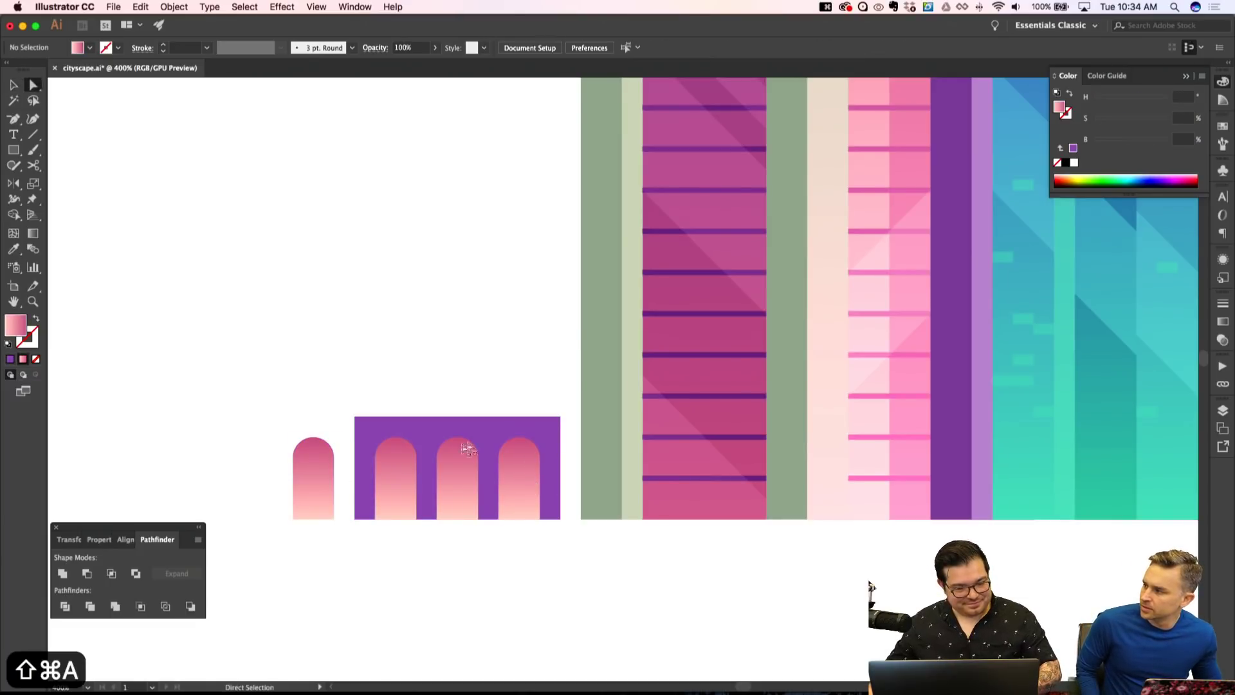
Duplicate the purple wall rectangle behind the loose arch as a side wall and narrow it to 56 pt.
{"action": "left_click_drag", "start_coordinate": [486, 430], "coordinate": [288, 443]}
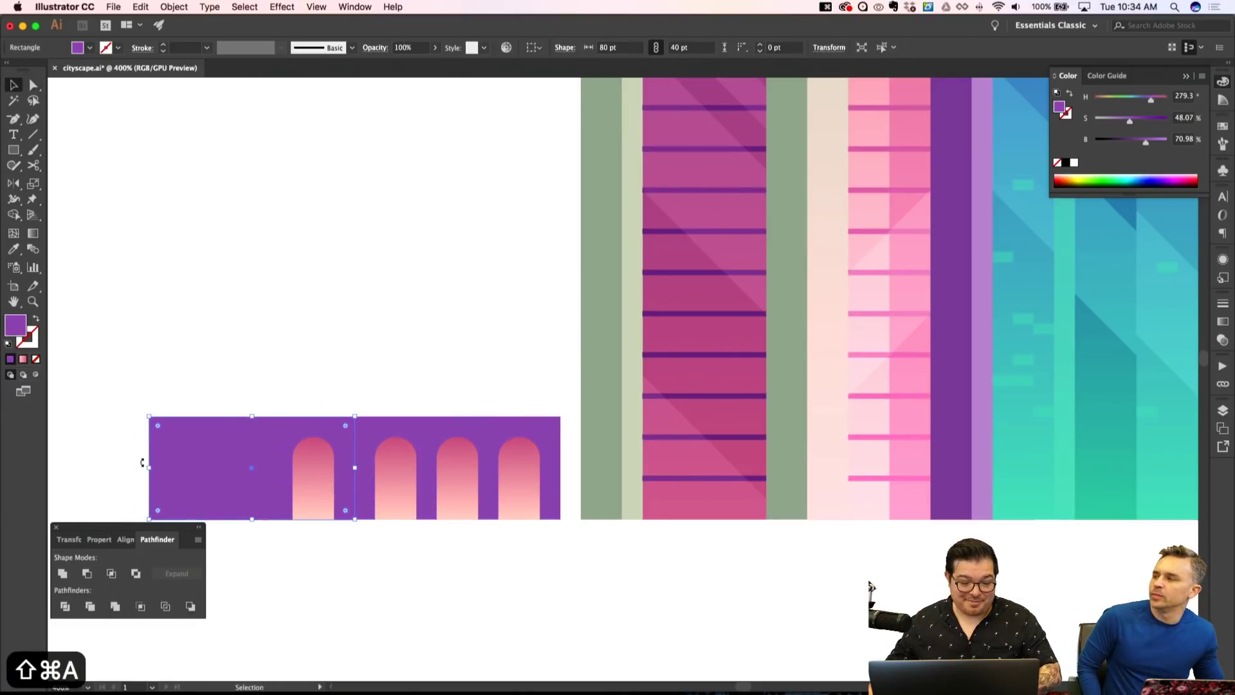
{"action": "left_click_drag", "start_coordinate": [155, 471], "coordinate": [257, 491]}
{"action": "key", "text": "shift+super+a"}
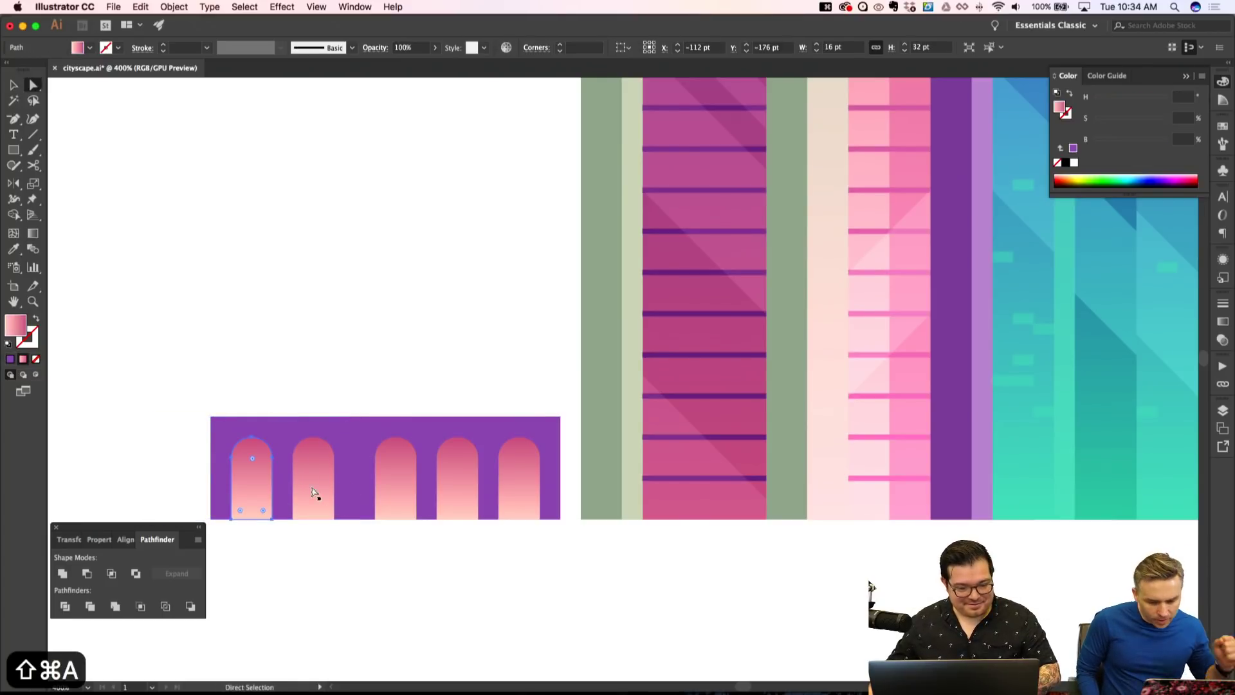
Recolor the two side-wall arches with the dark purple-to-magenta gradient sampled from the tall tower's windows.
{"action": "left_click", "coordinate": [317, 492], "text": "shift"}
{"action": "key", "text": "i"}
{"action": "scroll", "coordinate": [712, 251], "scroll_direction": "up", "scroll_amount": 3}
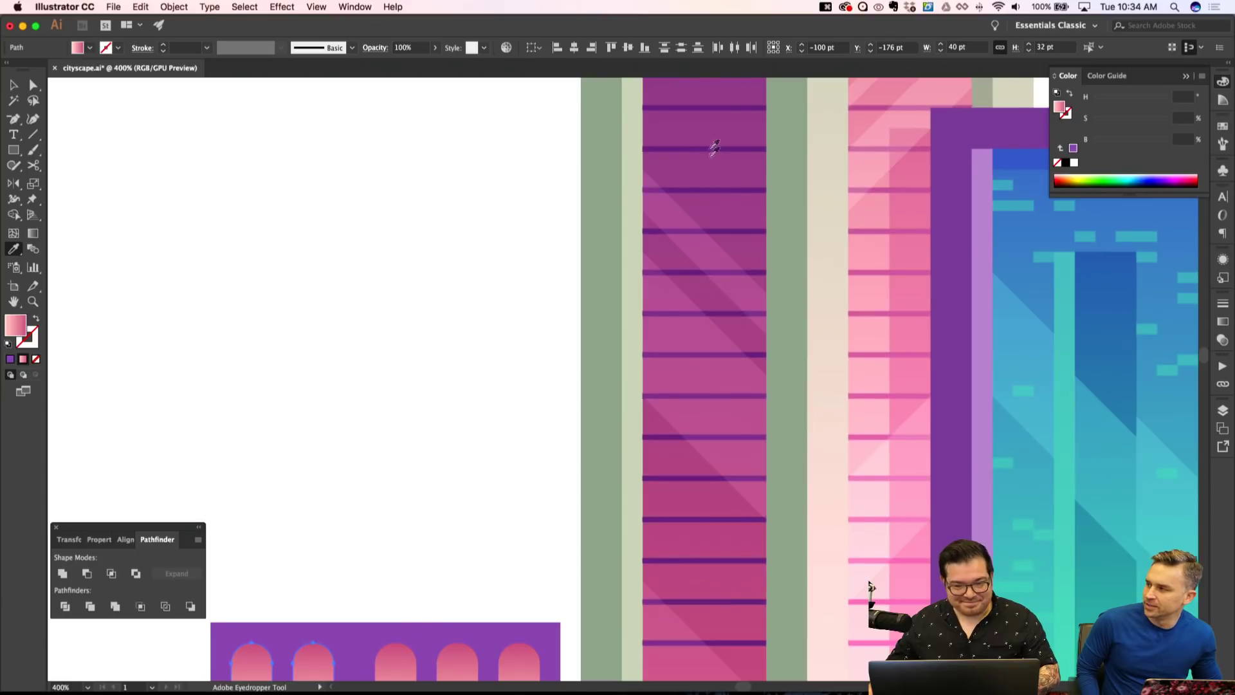
{"action": "left_click", "coordinate": [712, 144]}
{"action": "scroll", "coordinate": [532, 295], "scroll_direction": "down", "scroll_amount": 3}
{"action": "key", "text": "shift+super+a"}
Darken the side wall's fill to about hue 273°, saturation 57% and brightness 62%.
{"action": "key", "text": "a"}
{"action": "left_click", "coordinate": [334, 438]}
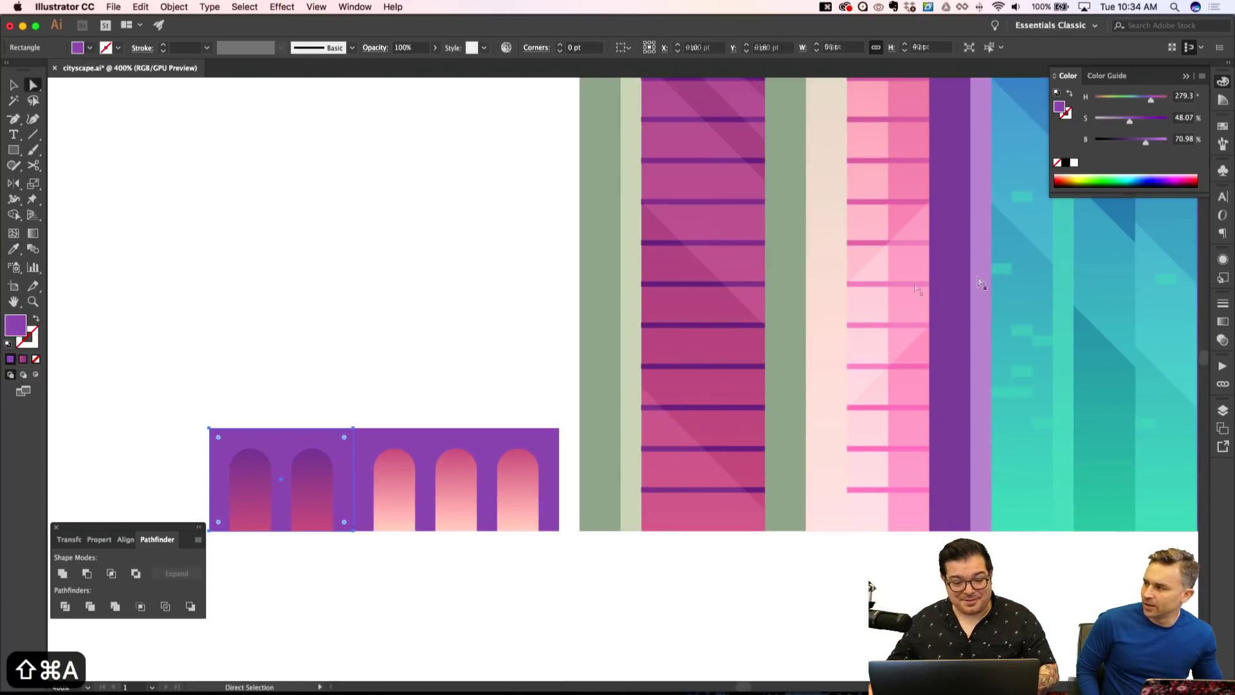
{"action": "left_click", "coordinate": [1135, 121]}
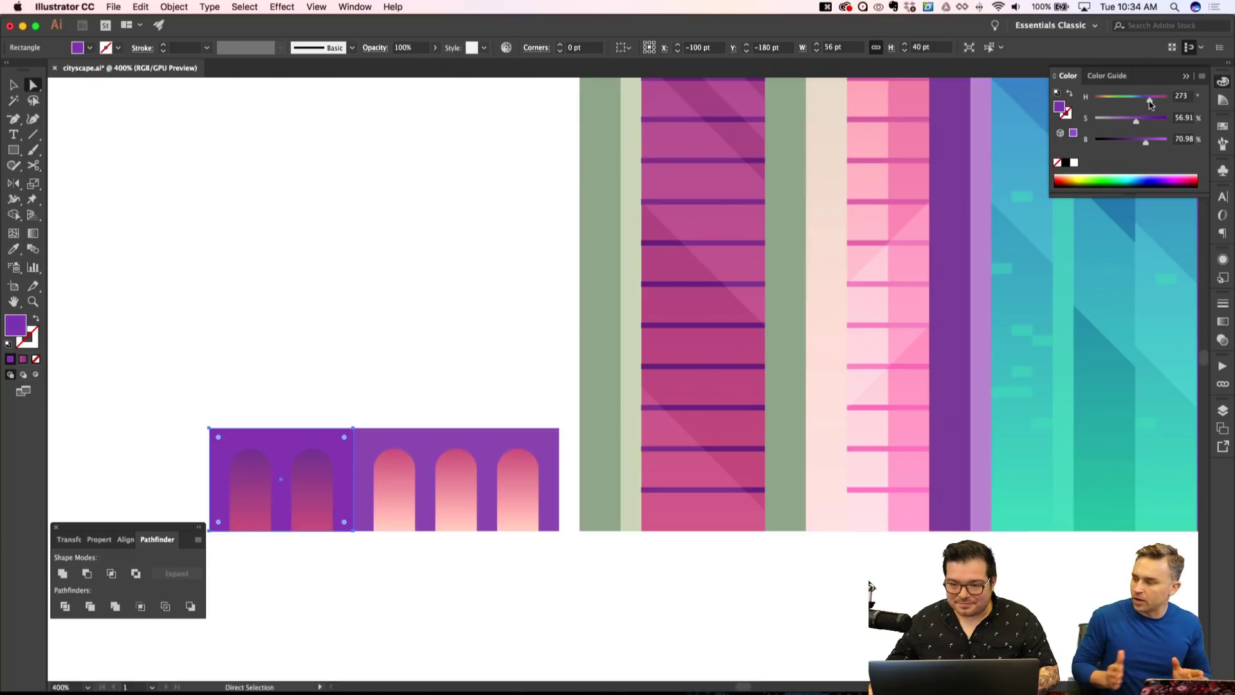
{"action": "left_click_drag", "start_coordinate": [1141, 145], "coordinate": [1139, 145]}
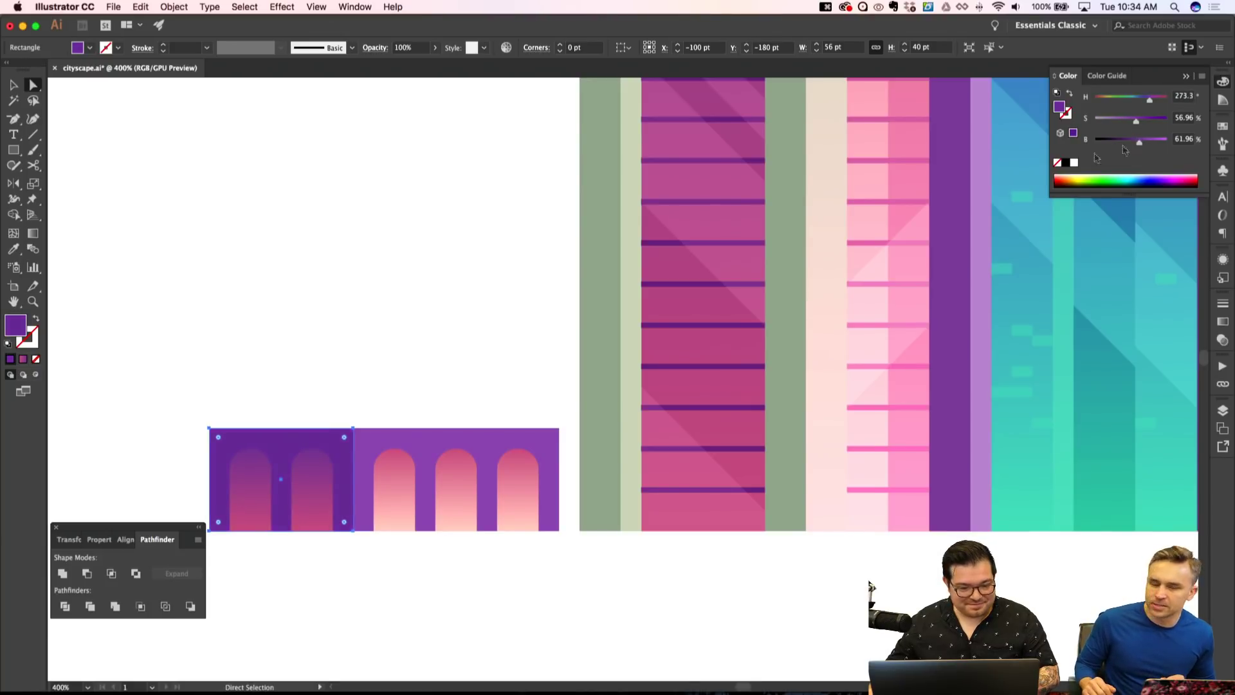
Compare the arcade block's dark side and light front with the surrounding buildings.
{"action": "key", "text": "super+shift+a"}
{"action": "key", "text": "super+minus"}
{"action": "key", "text": "super+minus"}
{"action": "key", "text": "super+minus"}
{"action": "key", "text": "super+apostrophe"}
{"action": "key", "text": "super+equal"}
{"action": "key", "text": "super+equal"}
{"action": "key", "text": "super+equal"}
{"action": "key", "text": "super+apostrophe"}
{"action": "scroll", "coordinate": [390, 253], "scroll_direction": "left", "scroll_amount": 5}
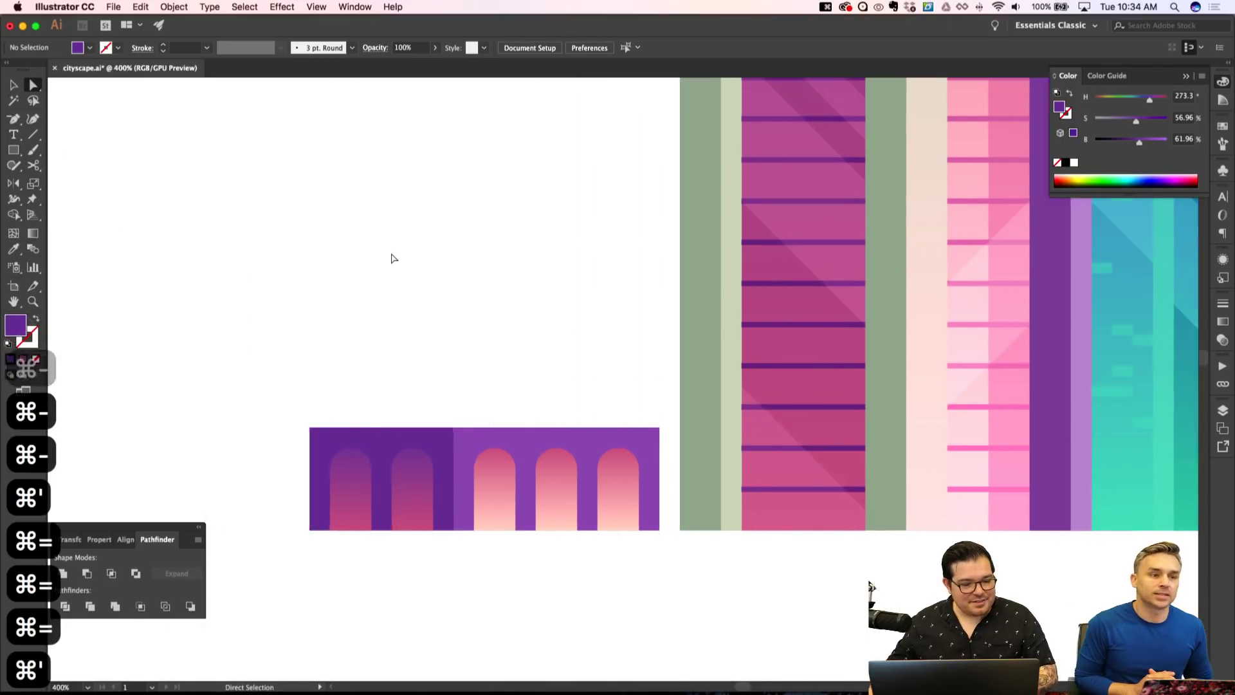
Raise the tops of both walls and all five arches together, making the arches 40 pt tall.
{"action": "left_click_drag", "start_coordinate": [306, 371], "coordinate": [744, 496]}
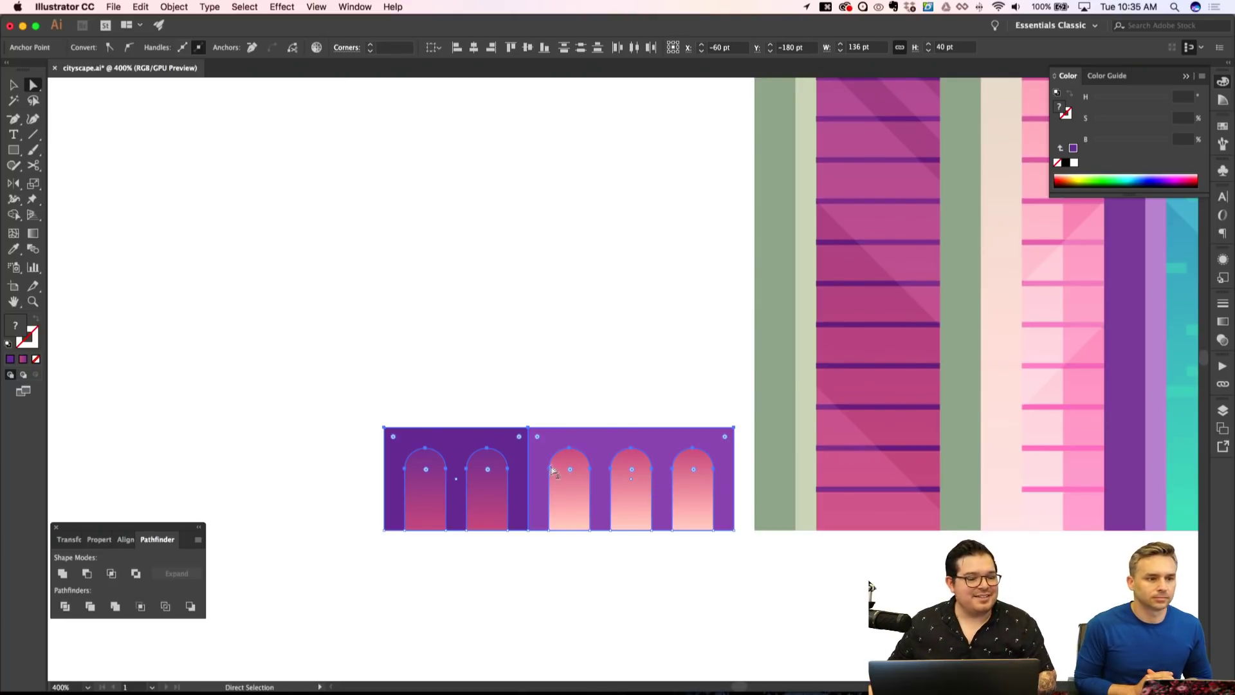
{"action": "left_click_drag", "start_coordinate": [342, 403], "coordinate": [743, 489]}
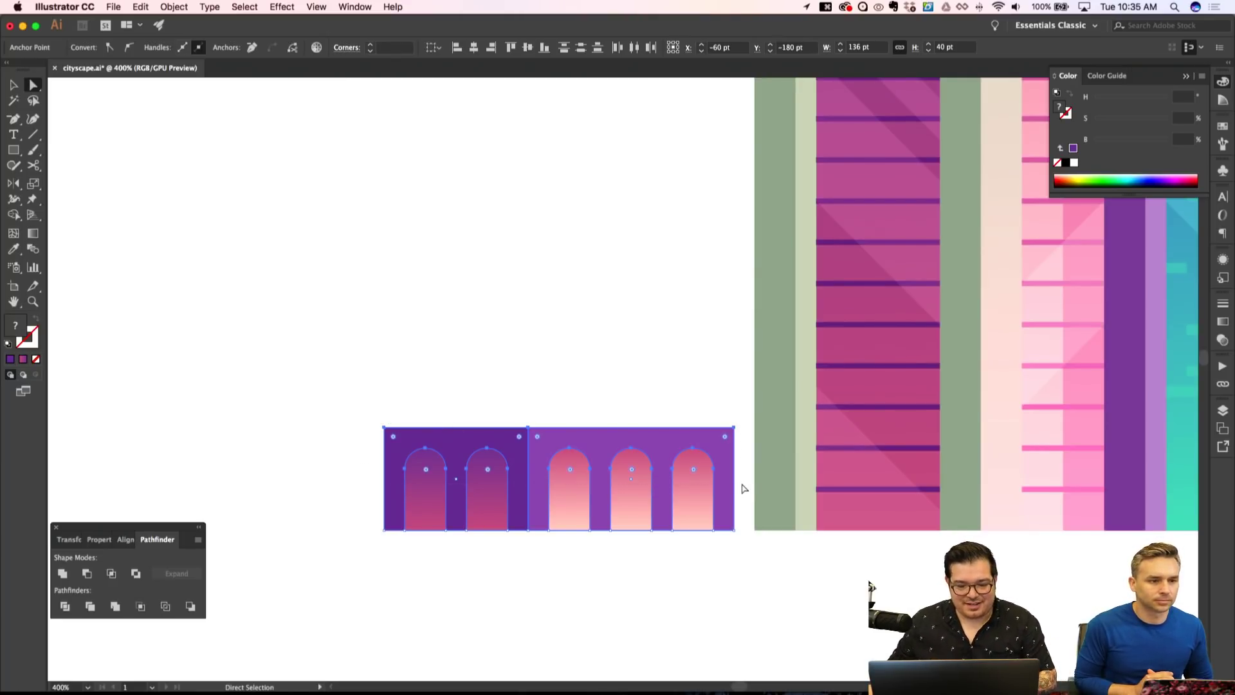
{"action": "key", "text": "shift+super+a"}
Check the taller arcade block's proportions against the neighboring towers without the grid.
{"action": "key", "text": "super+minus"}
{"action": "key", "text": "super+minus"}
{"action": "key", "text": "super+minus"}
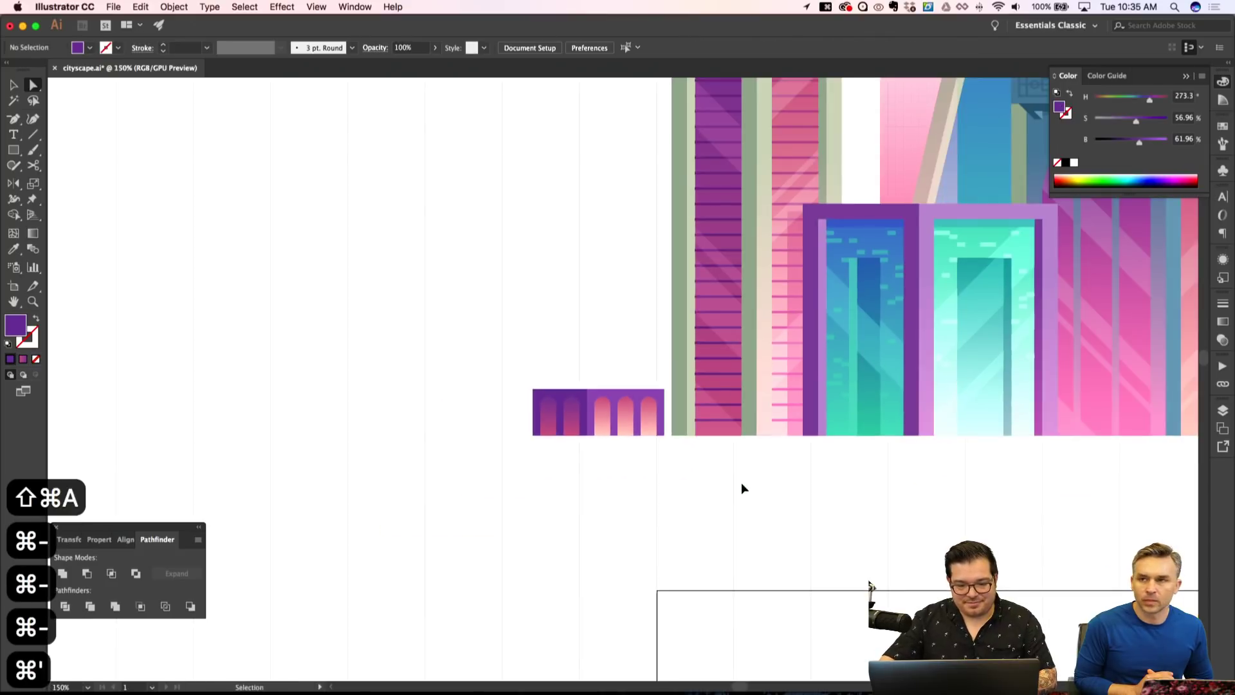
{"action": "key", "text": "super+apostrophe"}
{"action": "key", "text": "super+minus"}
{"action": "key", "text": "super+minus"}
{"action": "key", "text": "super+apostrophe"}
{"action": "key", "text": "super+equal"}
{"action": "key", "text": "super+equal"}
{"action": "key", "text": "super+equal"}
{"action": "key", "text": "super+equal"}
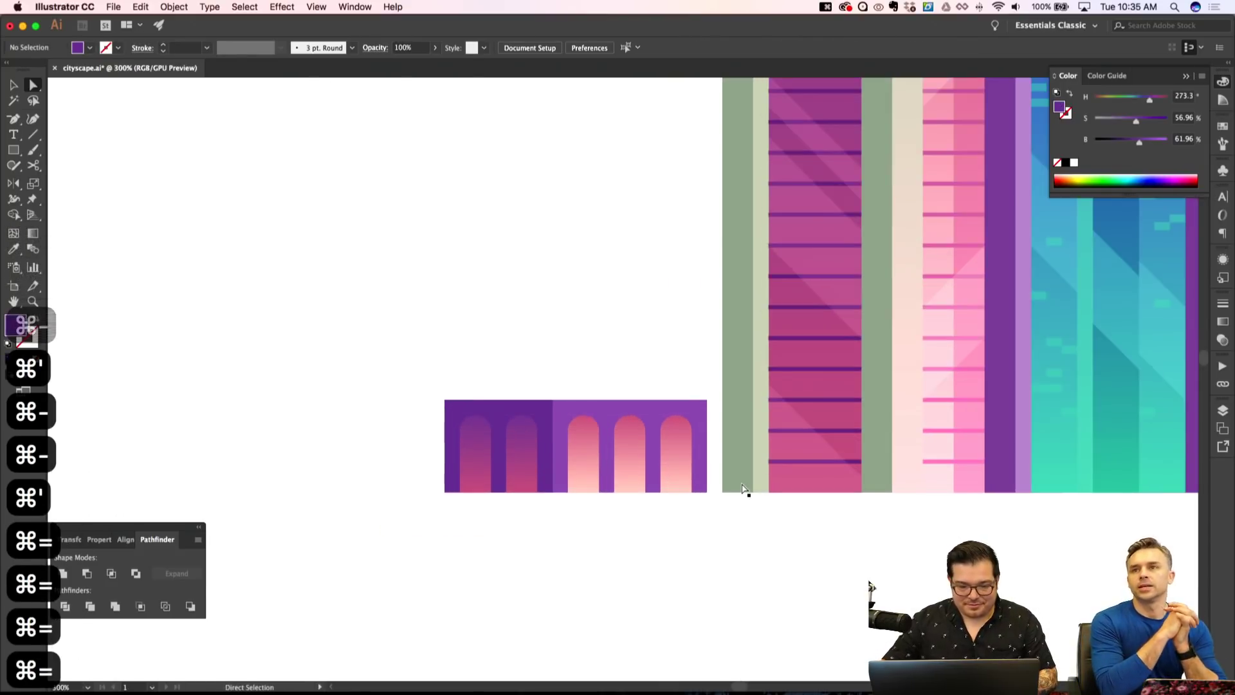
Raise only the top edges of the two purple walls so the arcade block is 56 pt tall.
{"action": "scroll", "coordinate": [431, 358], "scroll_direction": "down", "scroll_amount": 5}
{"action": "scroll", "coordinate": [431, 357], "scroll_direction": "left", "scroll_amount": 5}
{"action": "left_click", "coordinate": [574, 368]}
{"action": "key", "text": "shift+super+a"}
{"action": "left_click", "coordinate": [621, 372]}
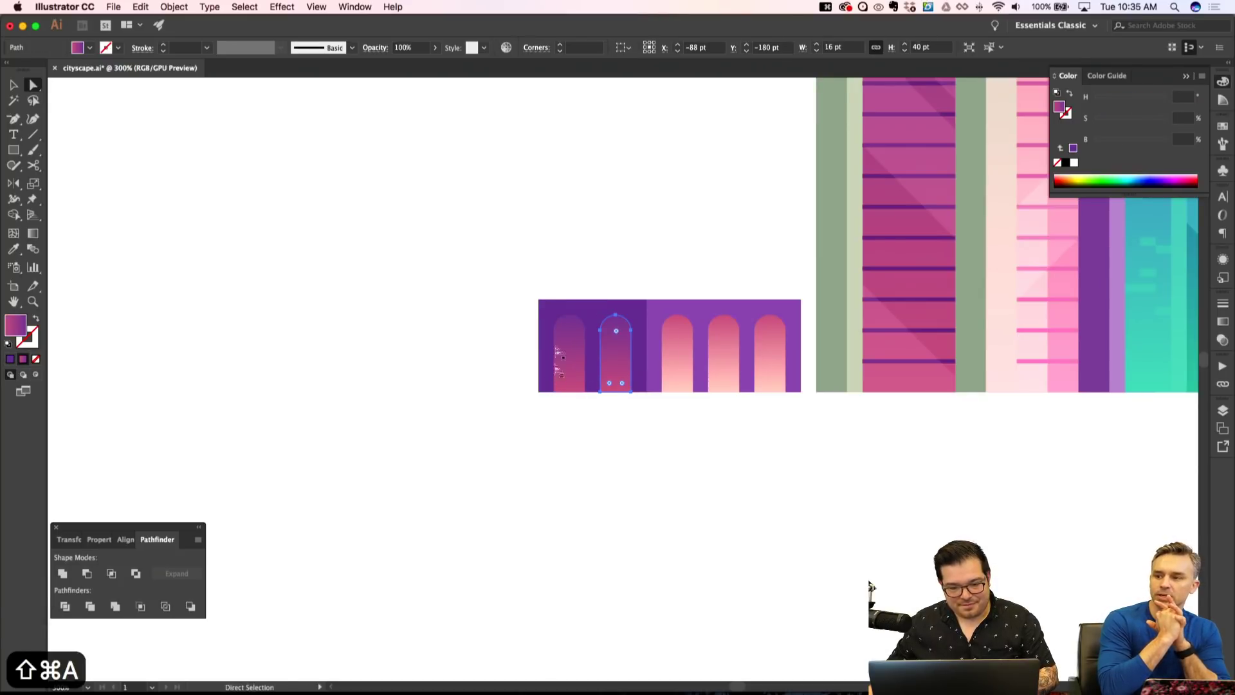
{"action": "key", "text": "shift+super+a"}
{"action": "left_click_drag", "start_coordinate": [531, 294], "coordinate": [810, 312]}
{"action": "key", "text": "Up"}
{"action": "key", "text": "Up"}
{"action": "key", "text": "Up"}
{"action": "key", "text": "Up"}
{"action": "key", "text": "Up"}
{"action": "key", "text": "Up"}
{"action": "key", "text": "Up"}
{"action": "key", "text": "Up"}
Examine the extra wall height above the arches in relation to the rest of the cityscape.
{"action": "key", "text": "shift+super+a"}
{"action": "key", "text": "super+minus"}
{"action": "key", "text": "super+minus"}
{"action": "key", "text": "super+apostrophe"}
{"action": "key", "text": "super+minus"}
{"action": "key", "text": "super+minus"}
{"action": "key", "text": "super+apostrophe"}
{"action": "key", "text": "super+equal"}
{"action": "key", "text": "super+equal"}
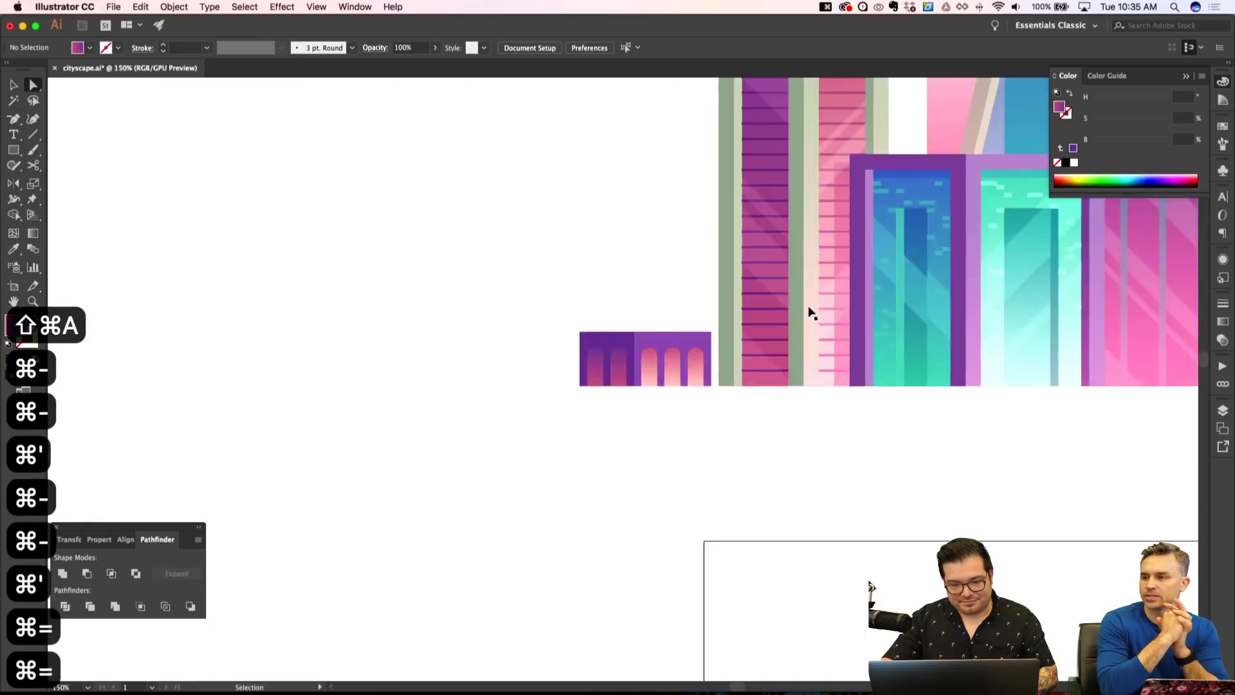
{"action": "key", "text": "super+equal"}
Group the walls and arches of the arcade block.
{"action": "left_click_drag", "start_coordinate": [477, 270], "coordinate": [736, 405]}
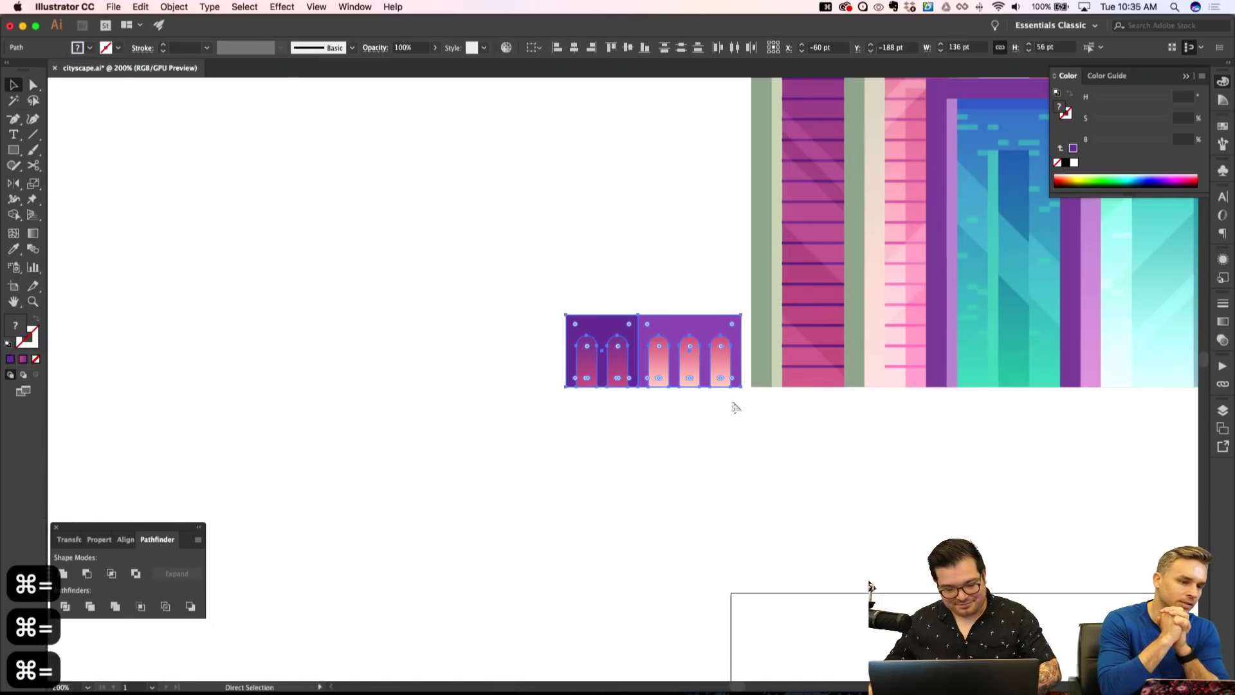
{"action": "key", "text": "super+g"}
{"action": "key", "text": "shift+super+a"}
Isolate the arcade group, ungroup and regroup all its walls and arches, and leave isolation.
{"action": "key", "text": "super+equal"}
{"action": "key", "text": "super+equal"}
{"action": "key", "text": "v"}
{"action": "left_click", "coordinate": [650, 364]}
{"action": "double_click", "coordinate": [650, 364]}
{"action": "left_click_drag", "start_coordinate": [487, 290], "coordinate": [836, 512]}
{"action": "key", "text": "shift+super+g"}
{"action": "key", "text": "super+g"}
{"action": "key", "text": "shift+super+a"}
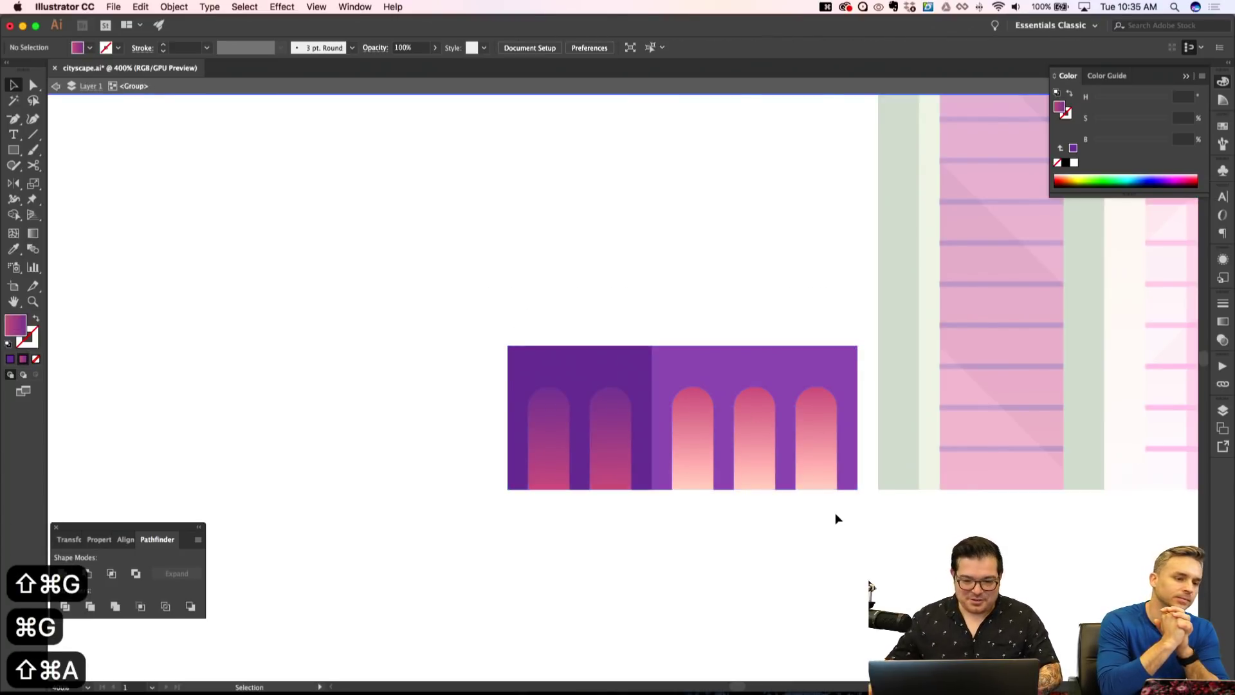
{"action": "left_click", "coordinate": [658, 397]}
{"action": "key", "text": "Escape"}
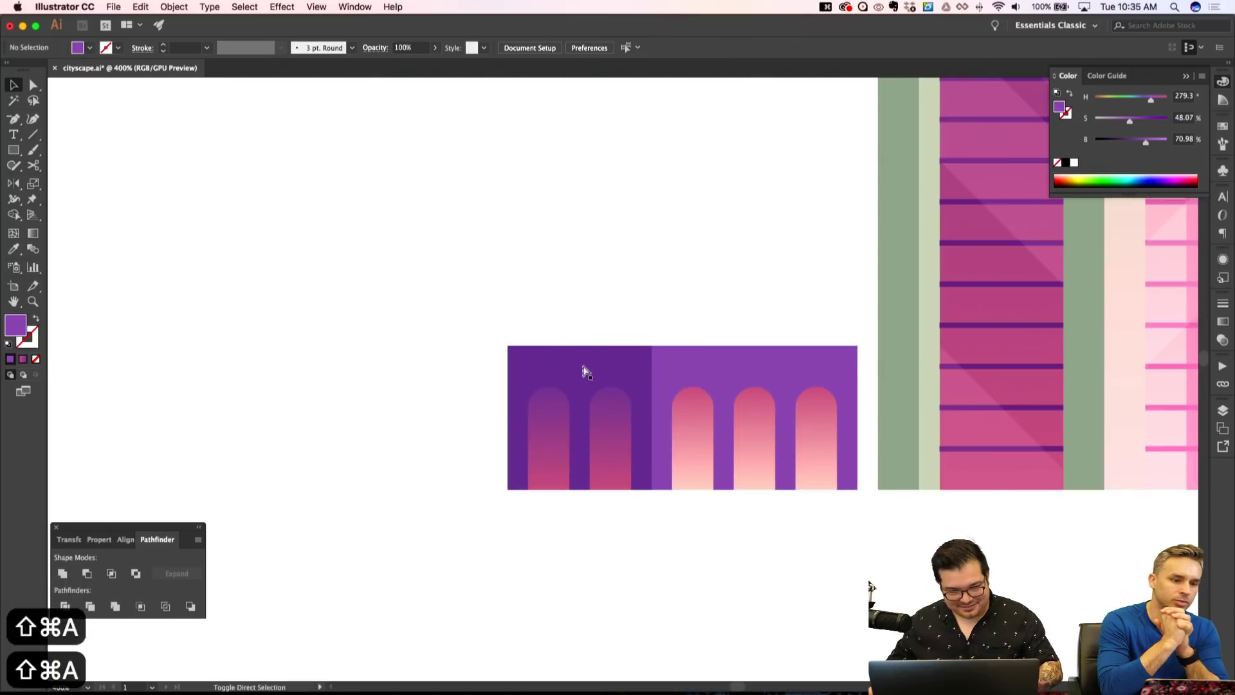
{"action": "key", "text": "shift+super+a"}
Inside the isolated arcade group, draw a 40 pt circle centered on the top edge of the dark side wall.
{"action": "double_click", "coordinate": [544, 367]}
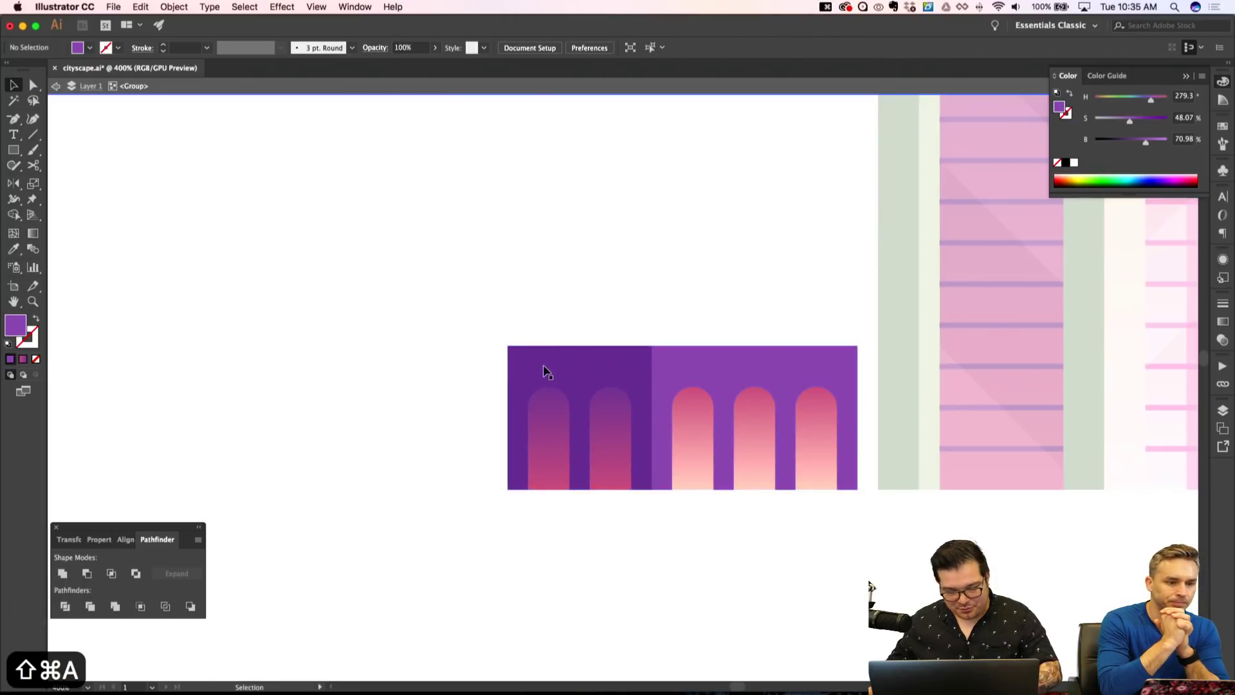
{"action": "key", "text": "l"}
{"action": "left_click_drag", "start_coordinate": [530, 305], "coordinate": [595, 406]}
{"action": "key", "text": "shift+super+apostrophe"}
{"action": "key", "text": "Up"}
{"action": "key", "text": "Up"}
{"action": "key", "text": "Up"}
{"action": "key", "text": "Up"}
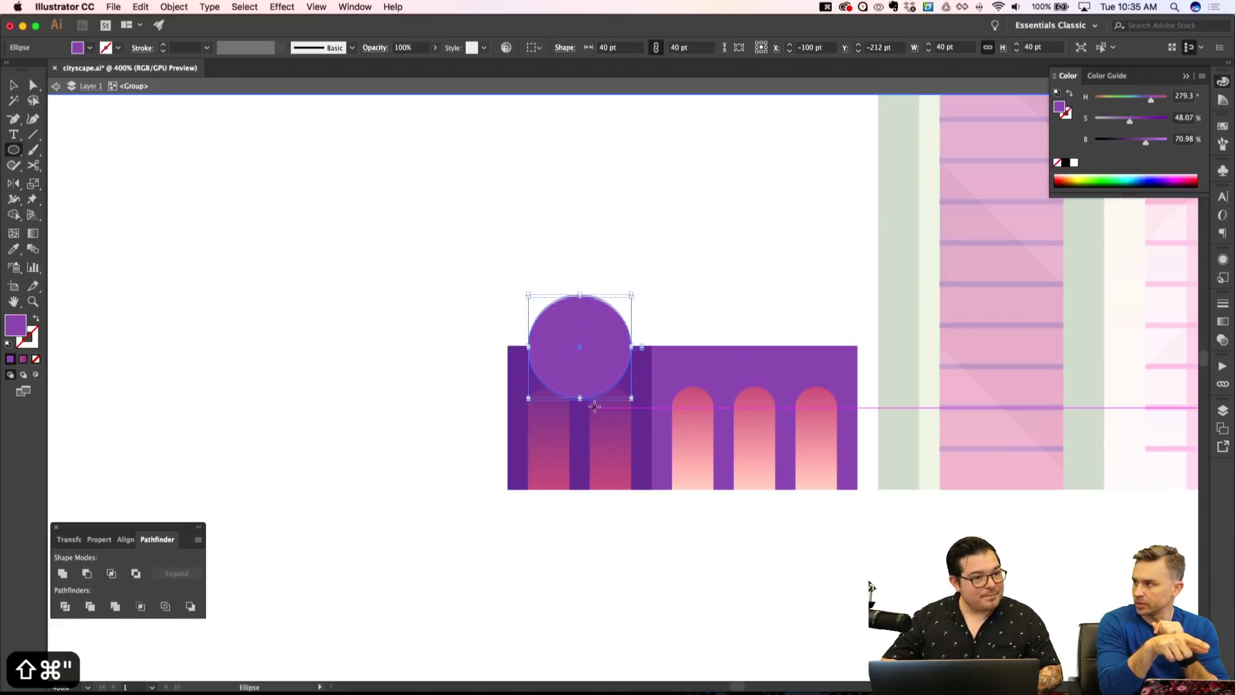
Send the circle to the back and remove its lower half, leaving a 40 × 20 pt half-circle dome.
{"action": "key", "text": "shift+super+bracketleft"}
{"action": "key", "text": "a"}
{"action": "left_click", "coordinate": [579, 397]}
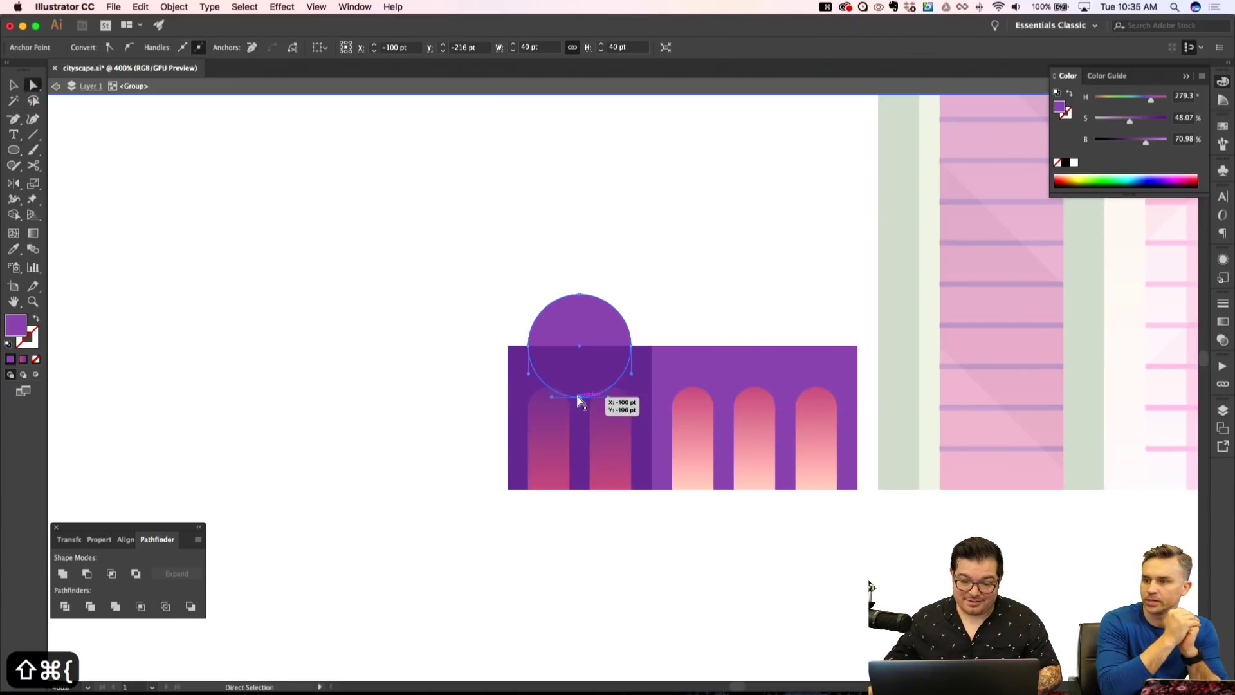
{"action": "key", "text": "Delete"}
{"action": "left_click", "coordinate": [63, 573]}
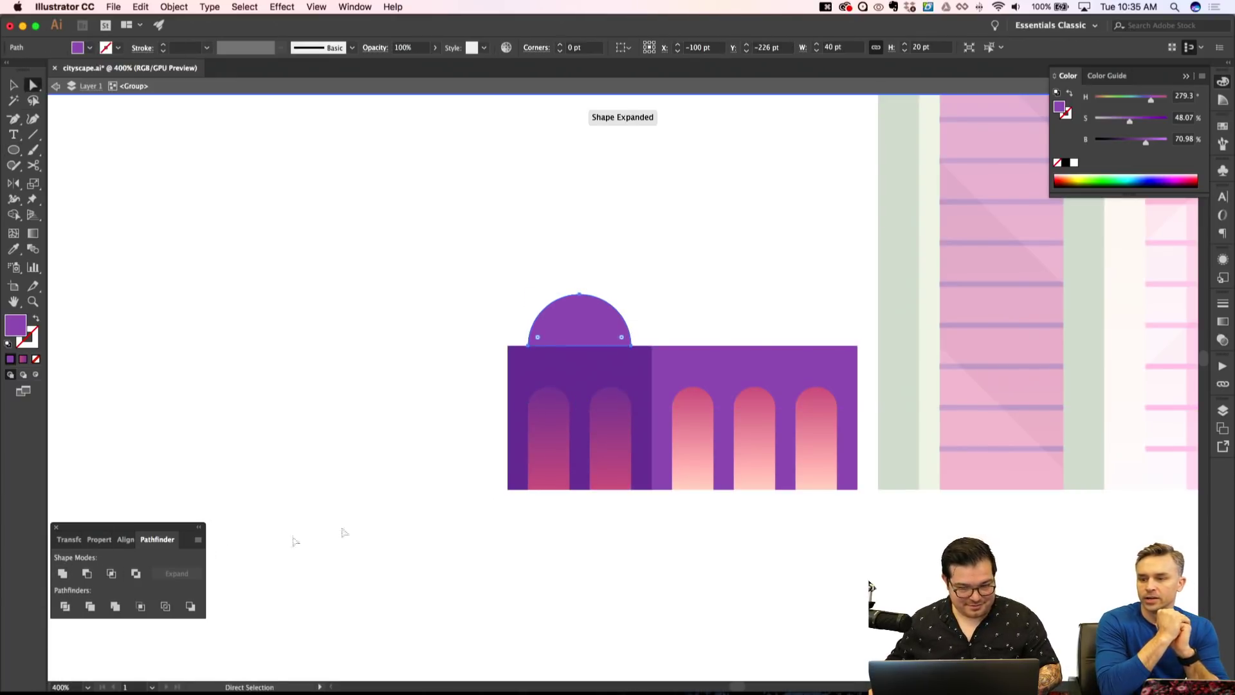
Fill the dome with the dark arches' gradient and set its linear angle to 90°.
{"action": "key", "text": "i"}
{"action": "left_click", "coordinate": [604, 427]}
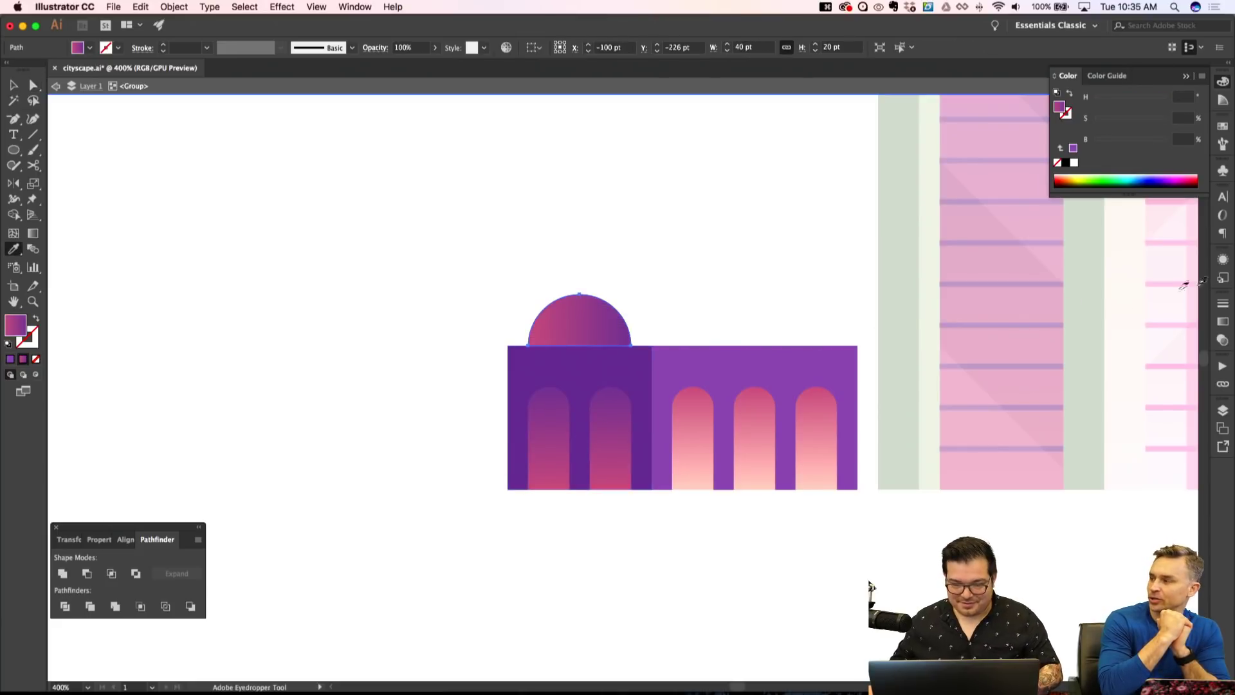
{"action": "left_click", "coordinate": [1222, 322]}
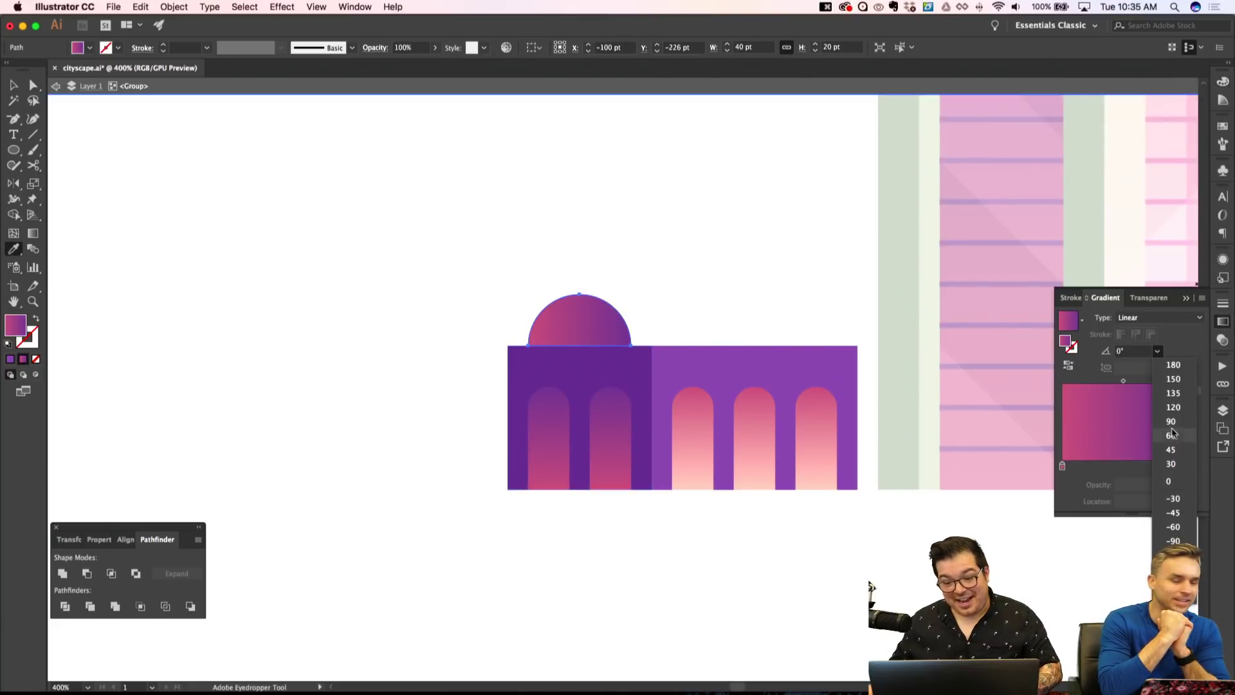
{"action": "left_click", "coordinate": [1171, 422]}
{"action": "key", "text": "shift+super+a"}
Duplicate the dome over the front wall's far end and bridge the domes with an 80 × 20 pt rectangle sent to the back.
{"action": "key", "text": "a"}
{"action": "left_click_drag", "start_coordinate": [578, 327], "coordinate": [786, 340]}
{"action": "key", "text": "shift+super+a"}
{"action": "key", "text": "m"}
{"action": "left_click_drag", "start_coordinate": [785, 294], "coordinate": [578, 345]}
{"action": "key", "text": "a"}
{"action": "key", "text": "shift+super+bracketleft"}
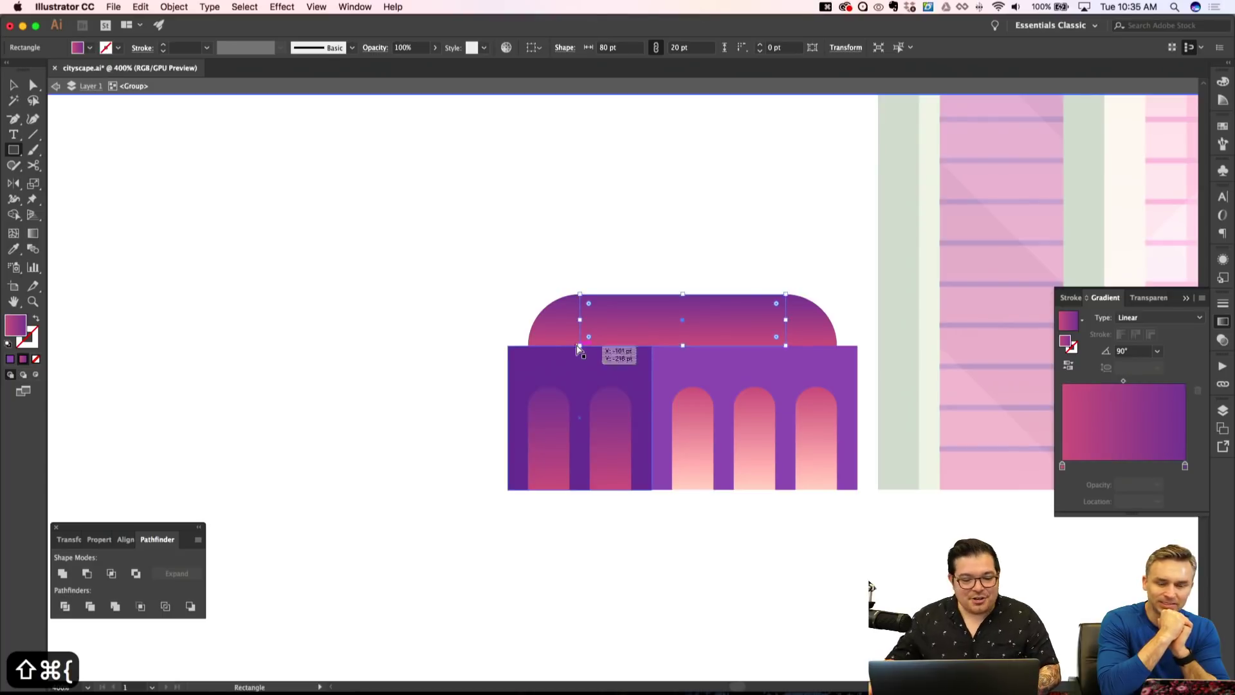
Merge the bridging rectangle with the far dome, fill it with the light arches' gradient and send it to the back.
{"action": "left_click_drag", "start_coordinate": [785, 322], "coordinate": [837, 322]}
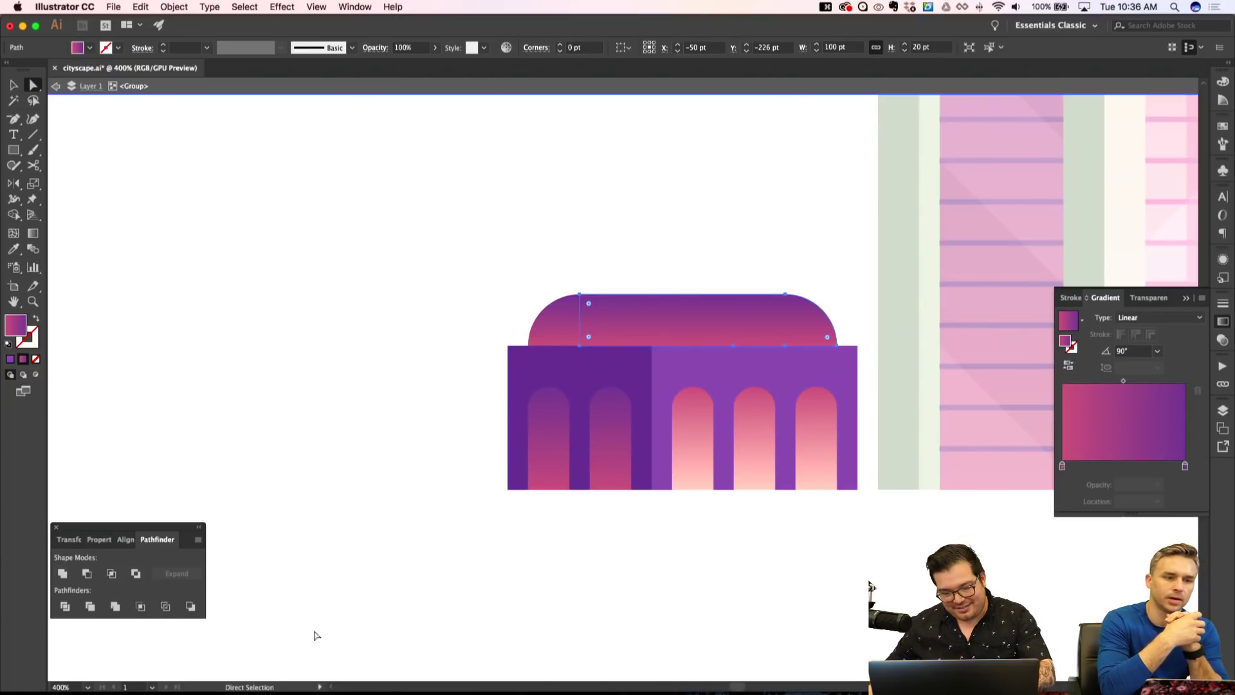
{"action": "key", "text": "i"}
{"action": "left_click", "coordinate": [701, 437]}
{"action": "key", "text": "super+shift+bracketleft"}
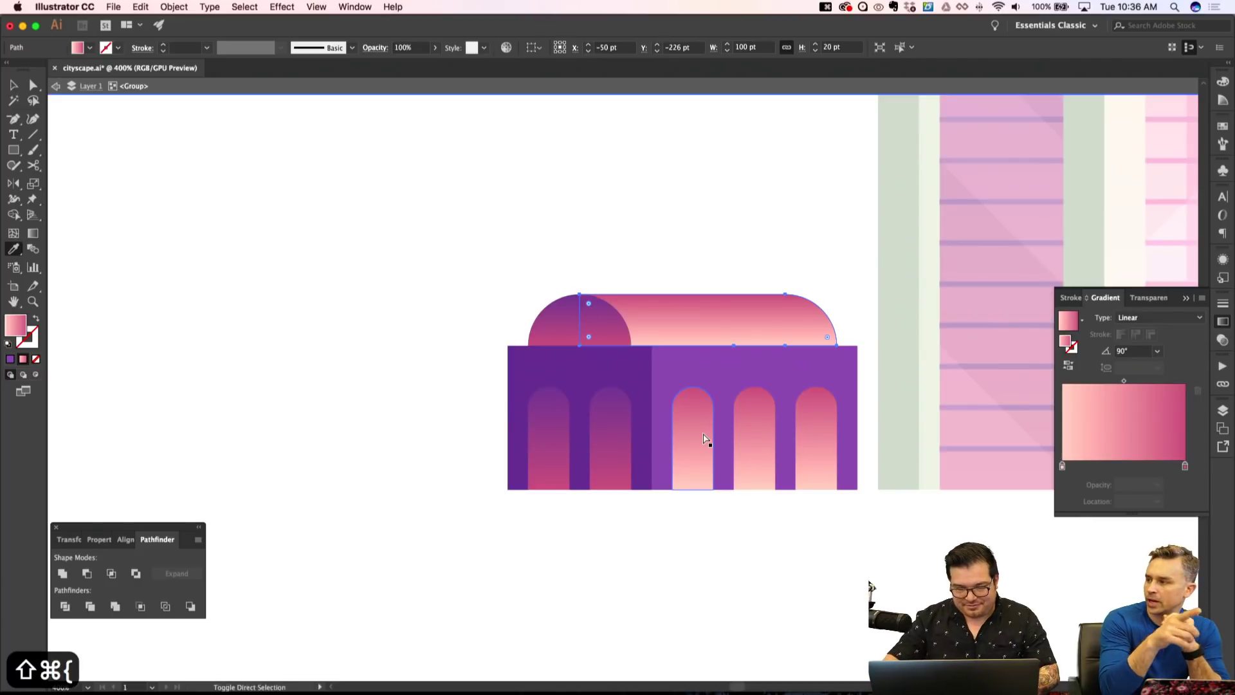
Reverse the gradient on the light section of the rounded roof.
{"action": "key", "text": "super+shift+a"}
{"action": "key", "text": "super+minus"}
{"action": "key", "text": "super+minus"}
{"action": "key", "text": "super+minus"}
{"action": "key", "text": "super+apostrophe"}
{"action": "key", "text": "super+apostrophe"}
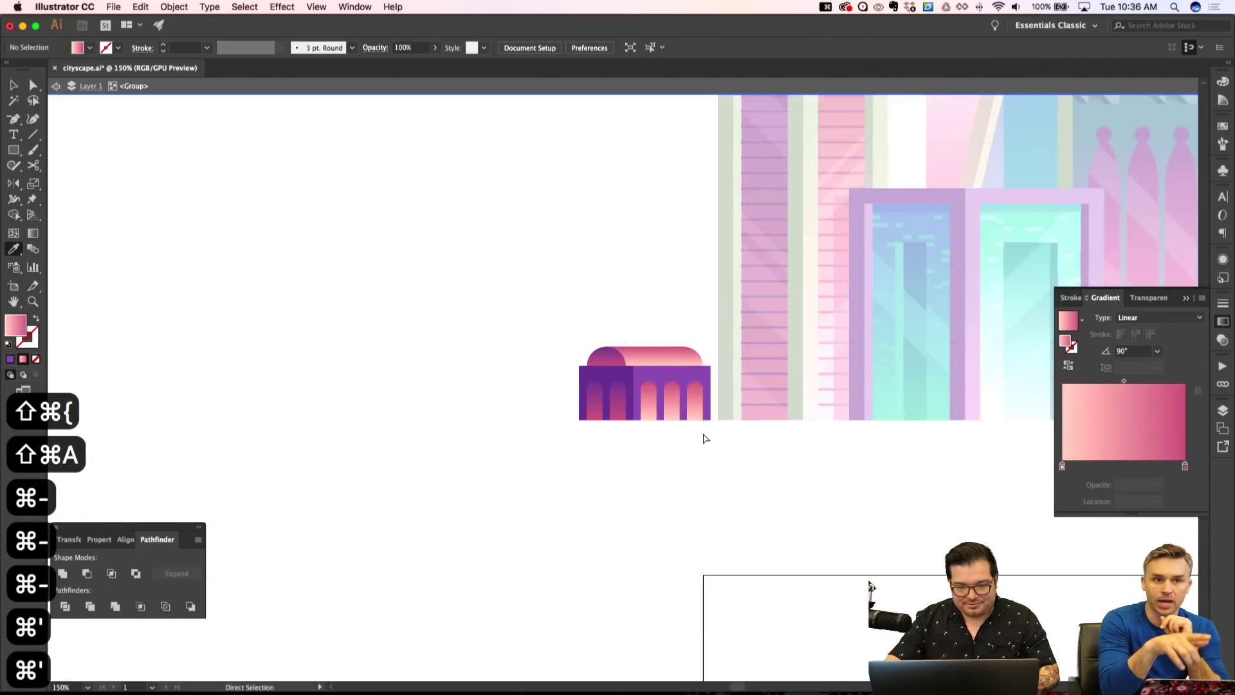
{"action": "key", "text": "super+equal"}
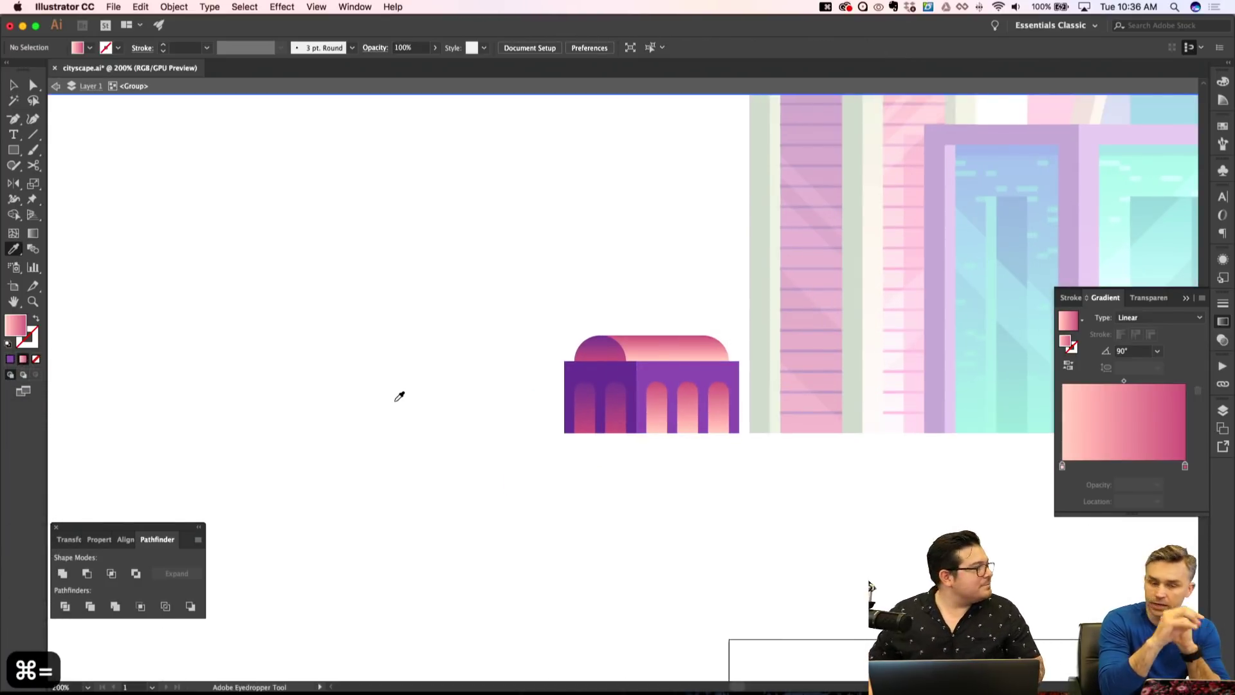
{"action": "key", "text": "a"}
{"action": "left_click", "coordinate": [653, 350]}
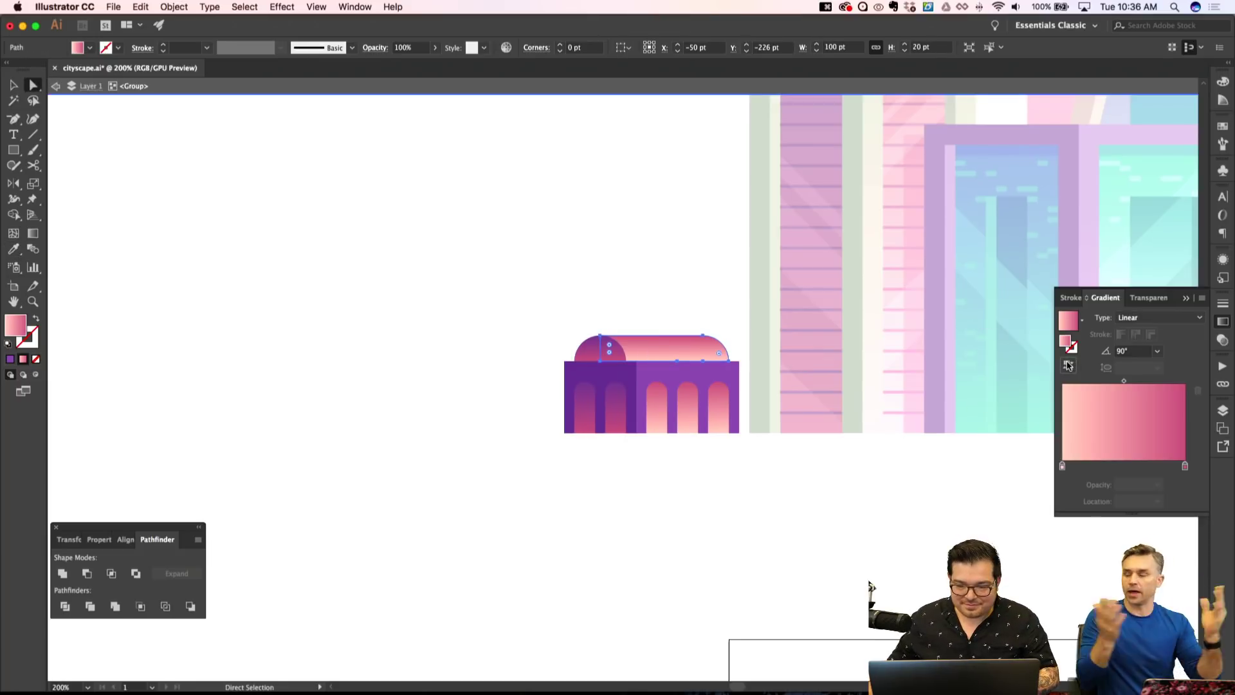
{"action": "left_click", "coordinate": [1069, 365]}
Check the reversed roof gradient on the arcade building at several magnifications.
{"action": "key", "text": "super+shift+a"}
{"action": "key", "text": "super+minus"}
{"action": "key", "text": "super+minus"}
{"action": "key", "text": "super+apostrophe"}
{"action": "key", "text": "super+apostrophe"}
{"action": "key", "text": "super+equal"}
{"action": "key", "text": "super+equal"}
{"action": "key", "text": "super+equal"}
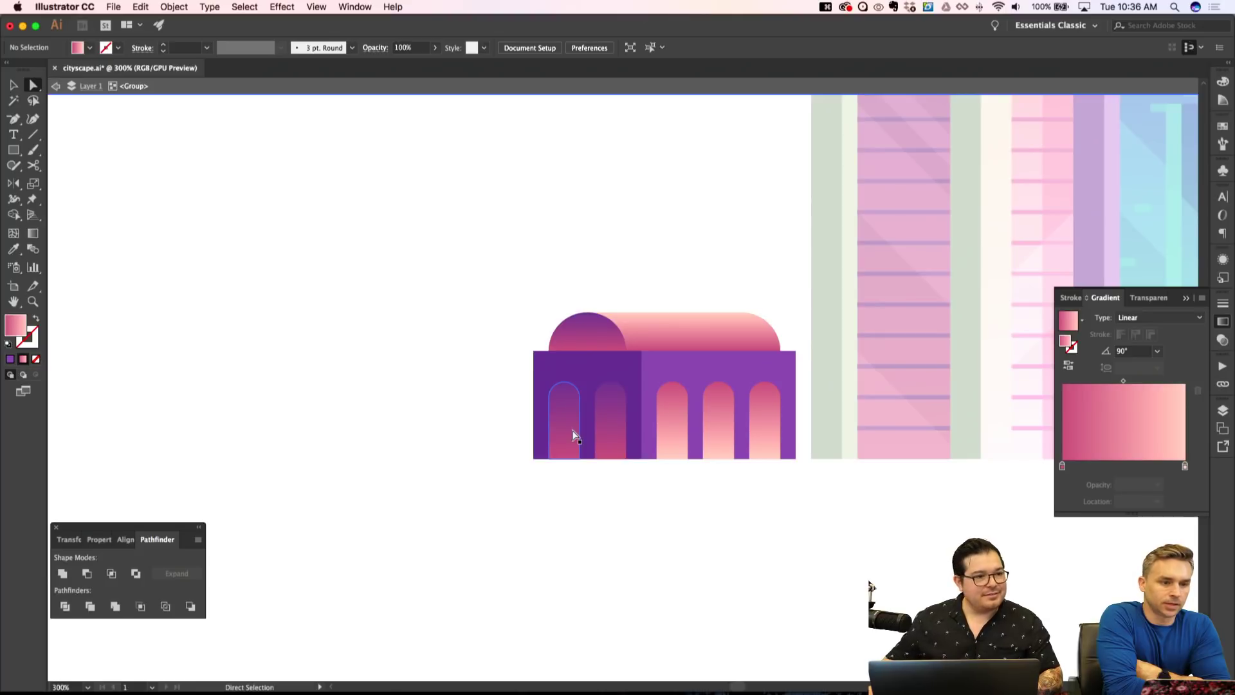
Leave isolation and move the whole arcade building right until it overlaps the base of the leftmost tower.
{"action": "key", "text": "shift+super+a"}
{"action": "key", "text": "Escape"}
{"action": "key", "text": "v"}
{"action": "left_click", "coordinate": [558, 399]}
{"action": "key", "text": "super+minus"}
{"action": "key", "text": "super+minus"}
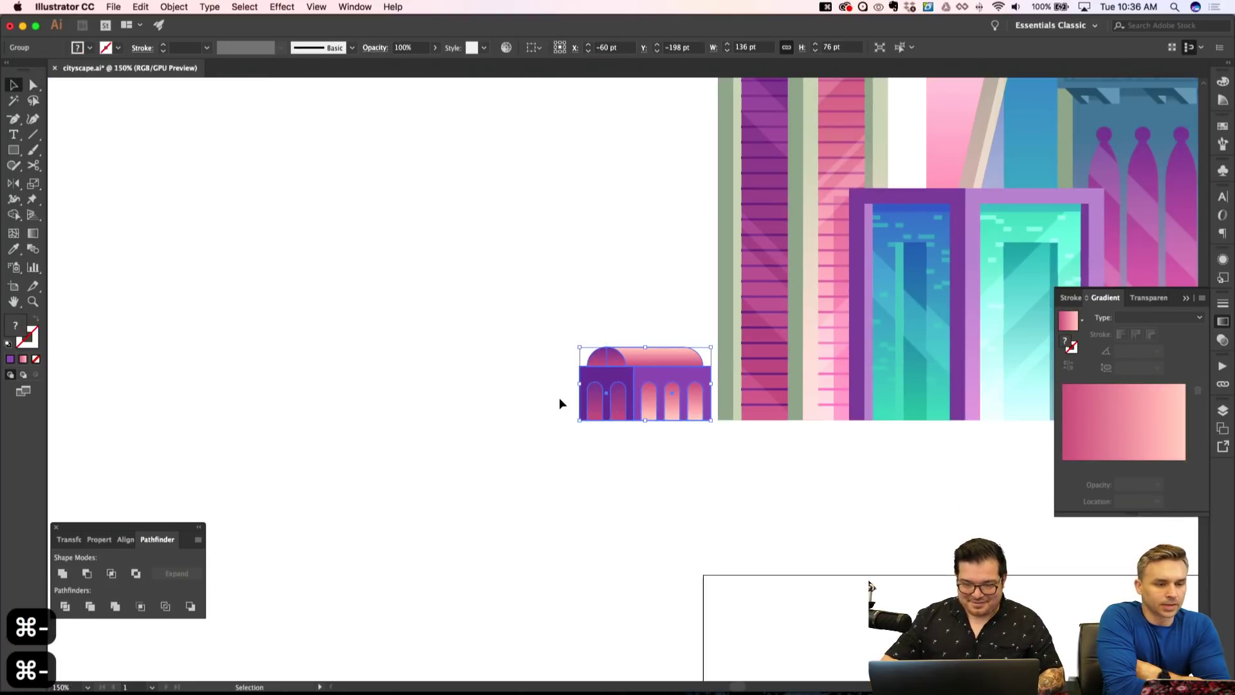
{"action": "key", "text": "shift+Right"}
{"action": "key", "text": "shift+Right"}
{"action": "key", "text": "shift+Right"}
{"action": "key", "text": "shift+Right"}
{"action": "key", "text": "shift+Right"}
{"action": "key", "text": "shift+super+apostrophe"}
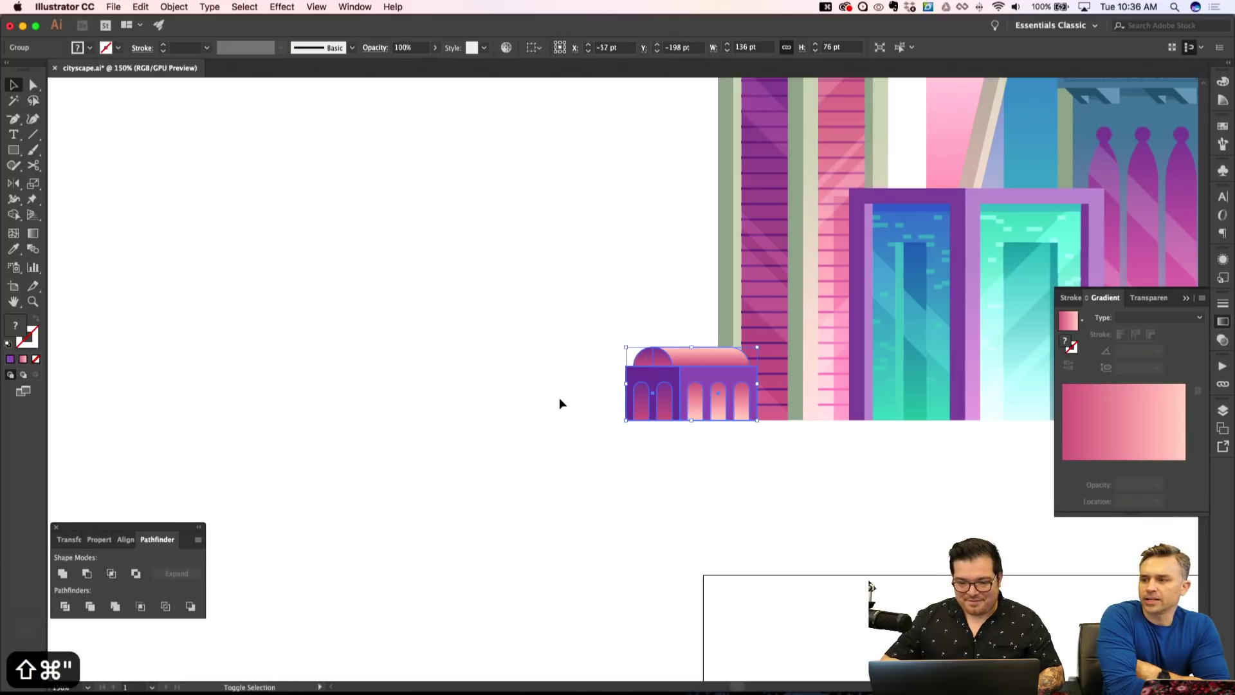
{"action": "key", "text": "shift+Right"}
{"action": "key", "text": "shift+Right"}
{"action": "key", "text": "shift+super+a"}
Review the whole cityscape composition with the arcade building in front of the tall tower.
{"action": "key", "text": "super+minus"}
{"action": "key", "text": "super+minus"}
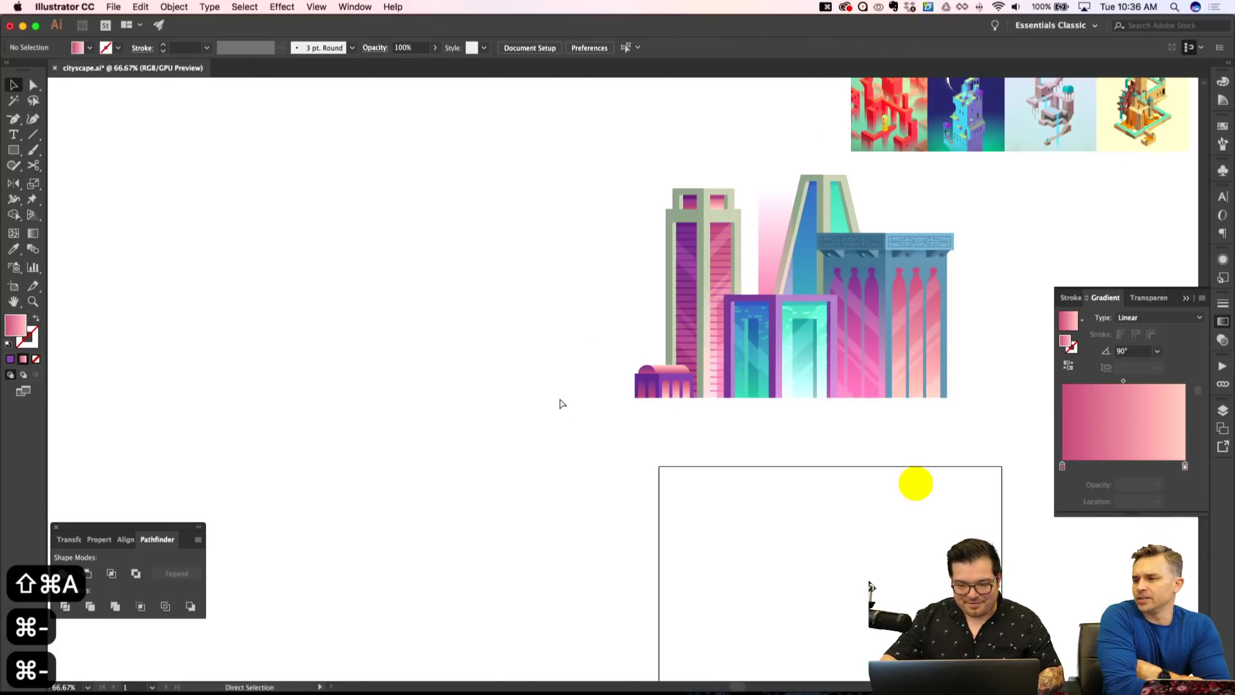
{"action": "key", "text": "super+apostrophe"}
{"action": "key", "text": "super+apostrophe"}
{"action": "key", "text": "super+minus"}
{"action": "key", "text": "super+minus"}
{"action": "key", "text": "super+apostrophe"}
{"action": "key", "text": "super+apostrophe"}
{"action": "key", "text": "super+equal"}
{"action": "key", "text": "super+equal"}
{"action": "key", "text": "super+equal"}
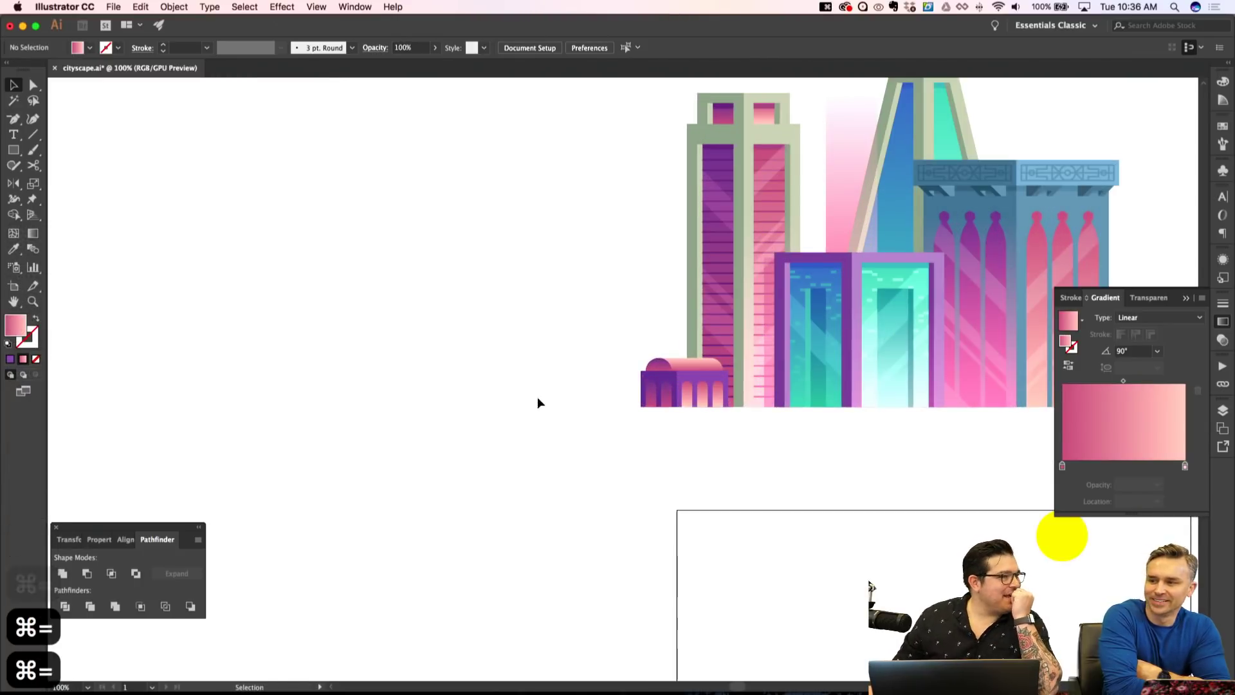
Duplicate the pink light beam behind the towers in place and narrow the copy to 32 pt about its center.
{"action": "scroll", "coordinate": [541, 396], "scroll_direction": "right", "scroll_amount": 5}
{"action": "scroll", "coordinate": [463, 389], "scroll_direction": "up", "scroll_amount": 5}
{"action": "scroll", "coordinate": [399, 392], "scroll_direction": "right", "scroll_amount": 2}
{"action": "key", "text": "super+minus"}
{"action": "key", "text": "super+apostrophe"}
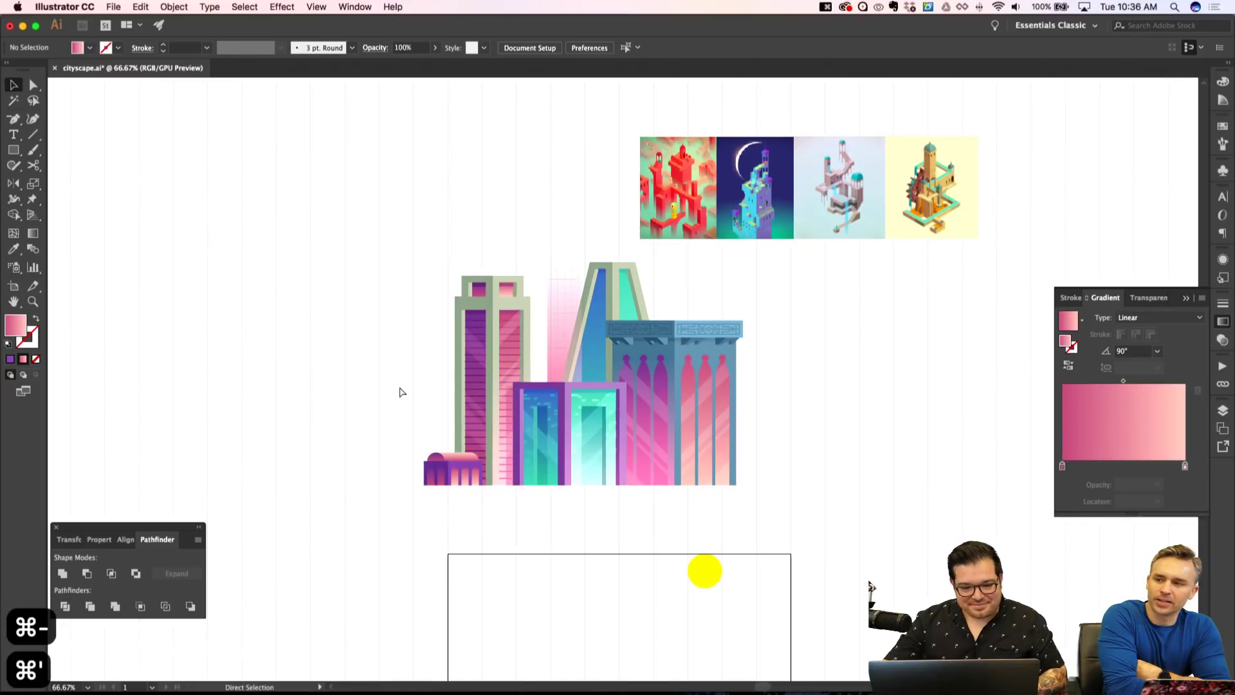
{"action": "key", "text": "super+apostrophe"}
{"action": "key", "text": "super+equal"}
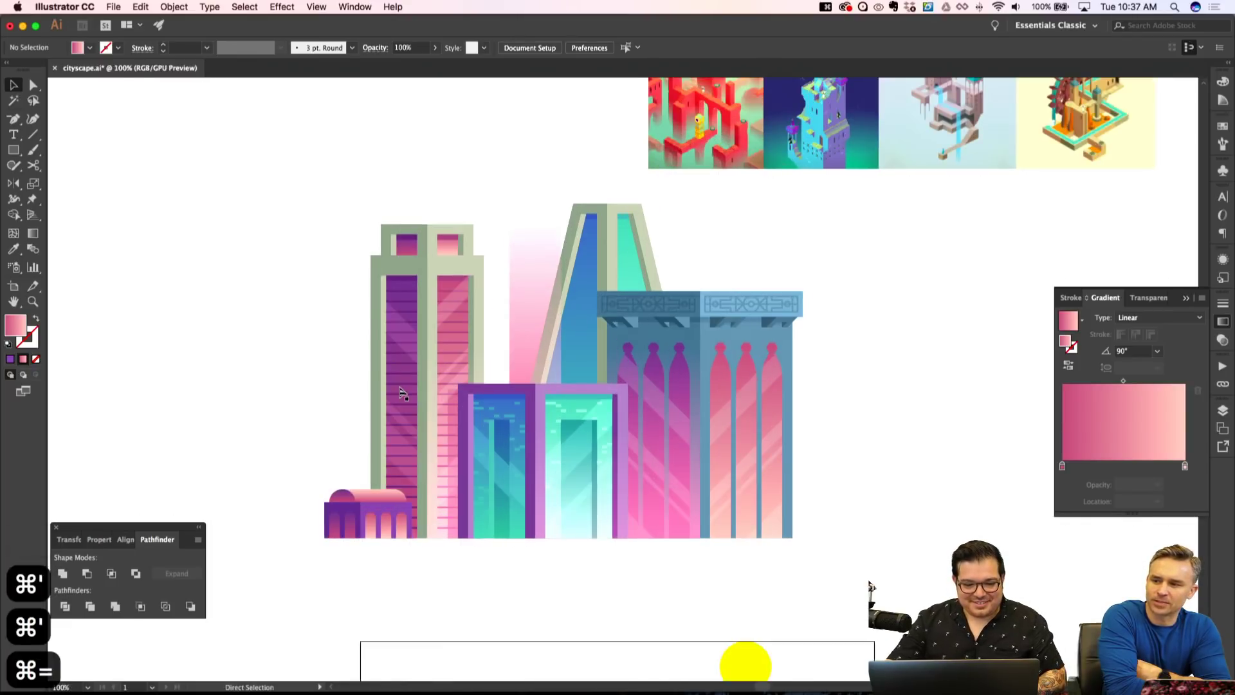
{"action": "left_click", "coordinate": [544, 262]}
{"action": "key", "text": "alt+Down"}
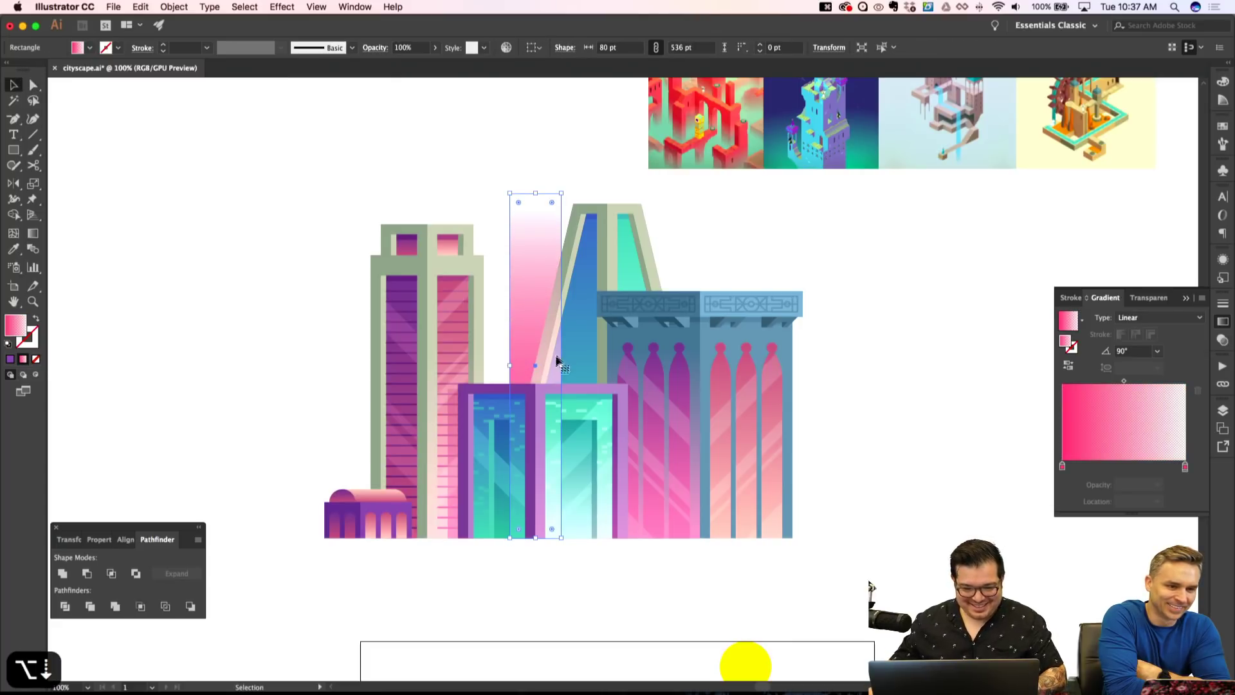
{"action": "left_click_drag", "start_coordinate": [561, 367], "coordinate": [544, 368]}
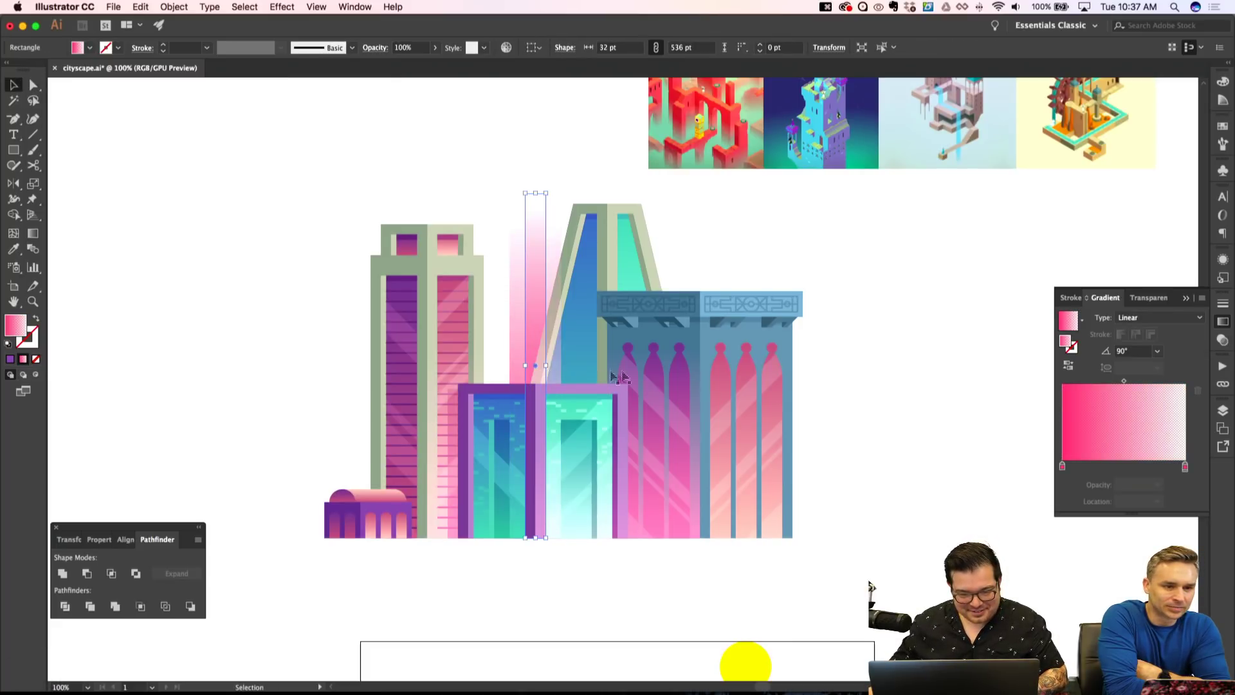
Select both pink light beams and raise their tops slightly above the pointed tower.
{"action": "key", "text": "shift+super+a"}
{"action": "key", "text": "super+minus"}
{"action": "key", "text": "super+minus"}
{"action": "key", "text": "super+apostrophe"}
{"action": "key", "text": "super+apostrophe"}
{"action": "key", "text": "super+equal"}
{"action": "key", "text": "super+equal"}
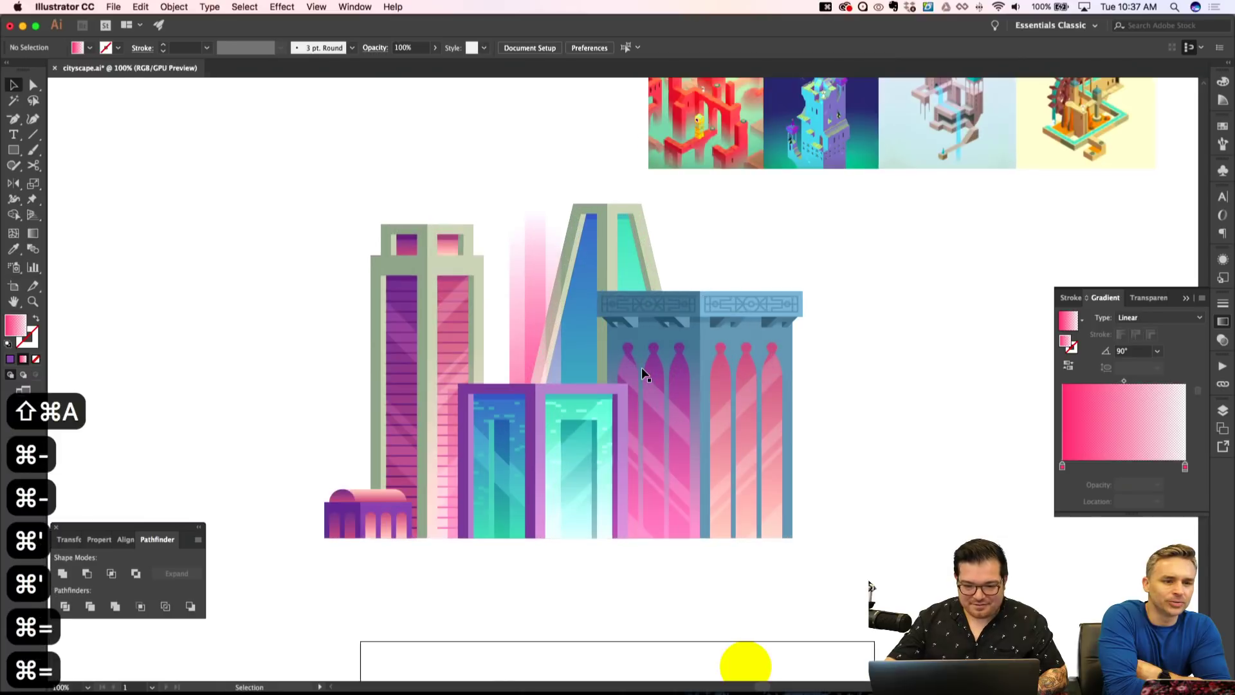
{"action": "left_click", "coordinate": [546, 202]}
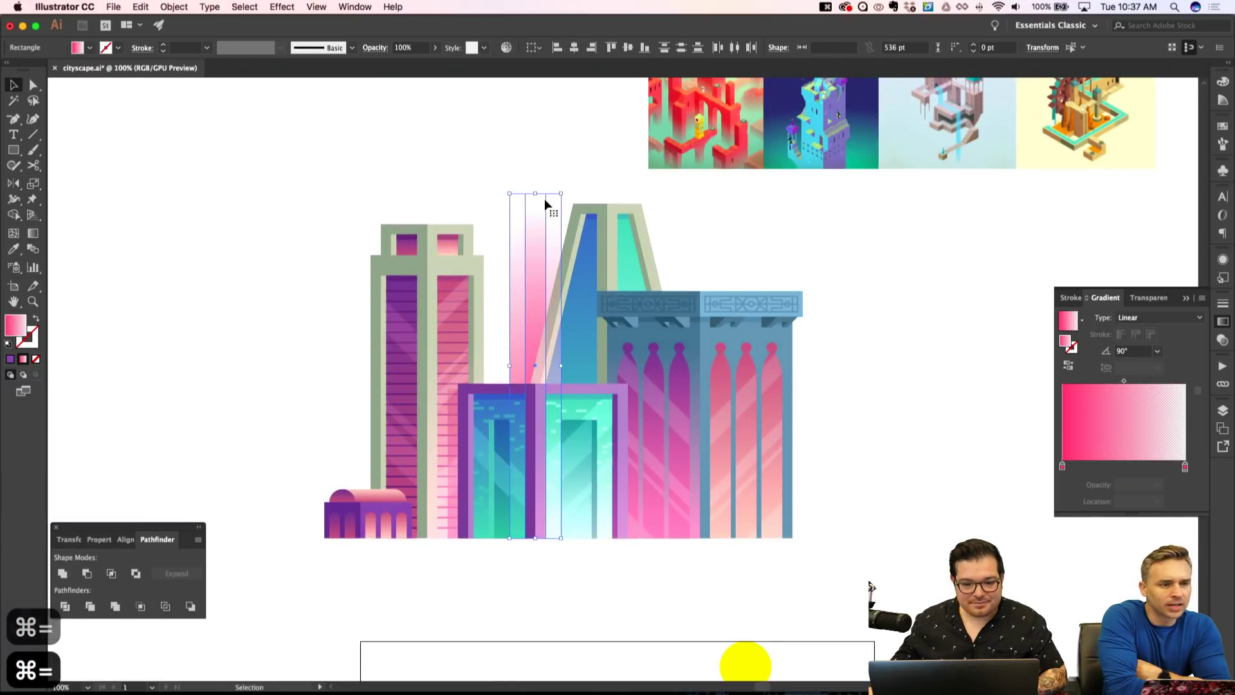
{"action": "scroll", "coordinate": [543, 206], "scroll_direction": "up", "scroll_amount": 2}
{"action": "left_click_drag", "start_coordinate": [540, 228], "coordinate": [540, 211]}
{"action": "key", "text": "shift+super+a"}
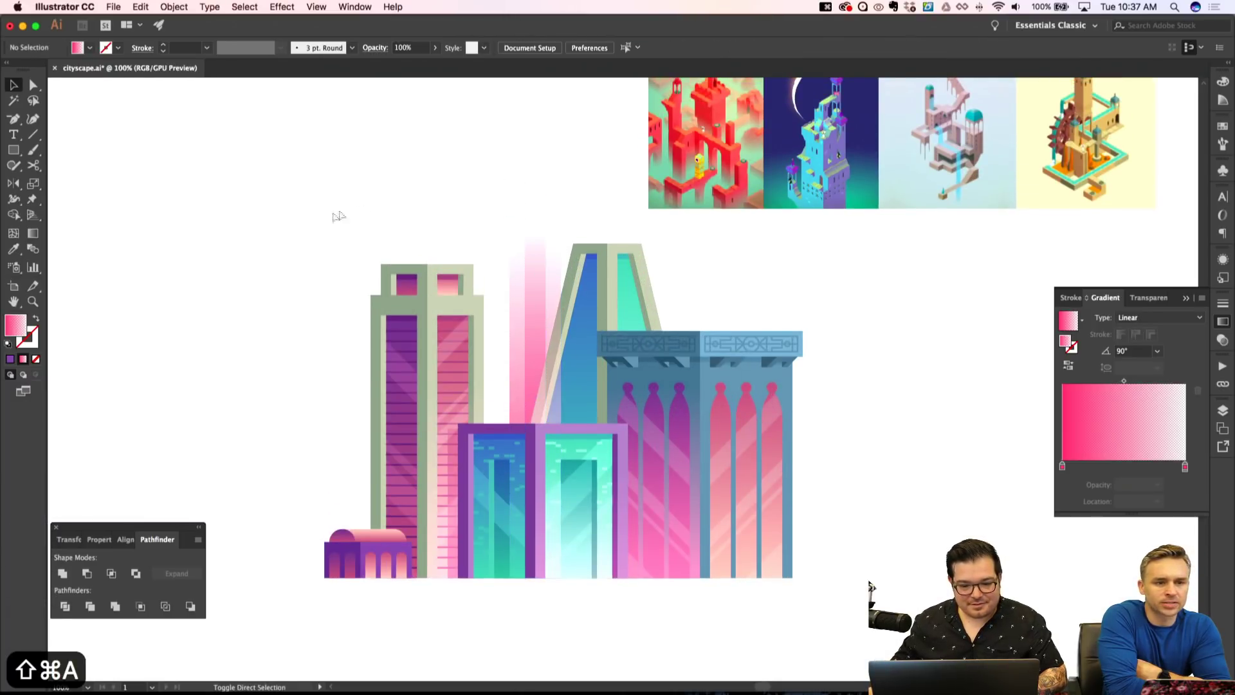
Duplicate the pointed tower's left face in place and fill the copy with the fading gradient sampled from the leftmost tower's lower overlay.
{"action": "scroll", "coordinate": [323, 218], "scroll_direction": "down", "scroll_amount": 4}
{"action": "scroll", "coordinate": [330, 222], "scroll_direction": "up", "scroll_amount": 2}
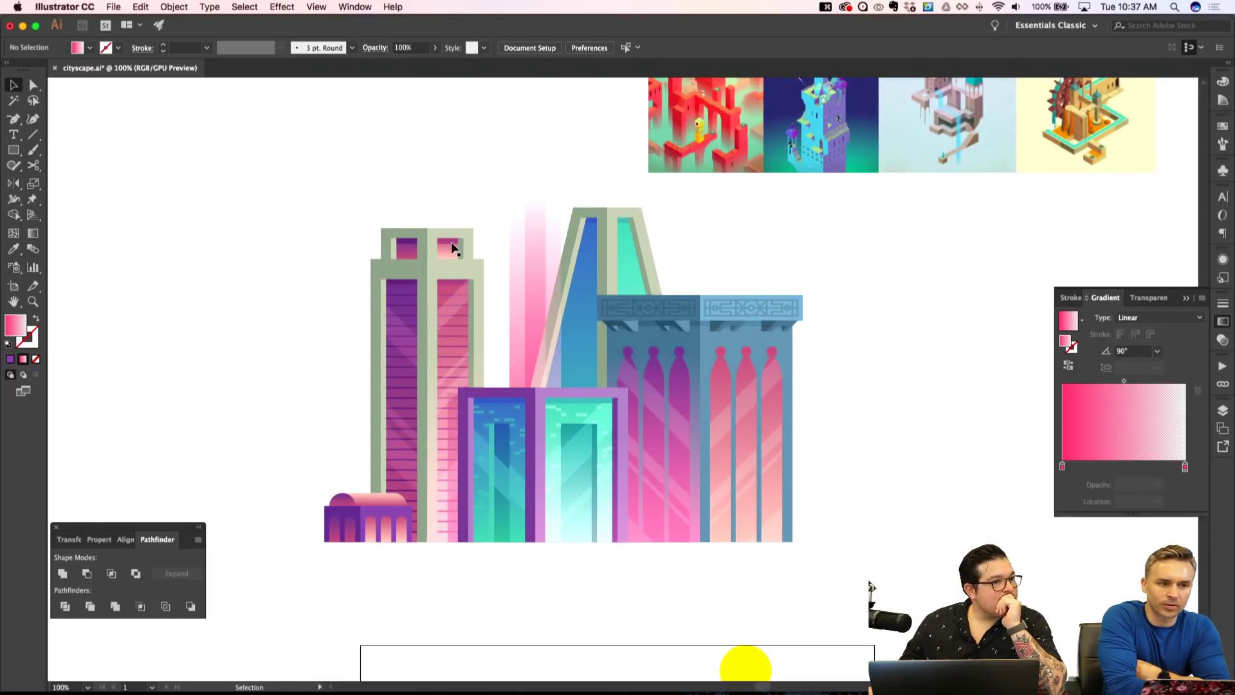
{"action": "key", "text": "super+equal"}
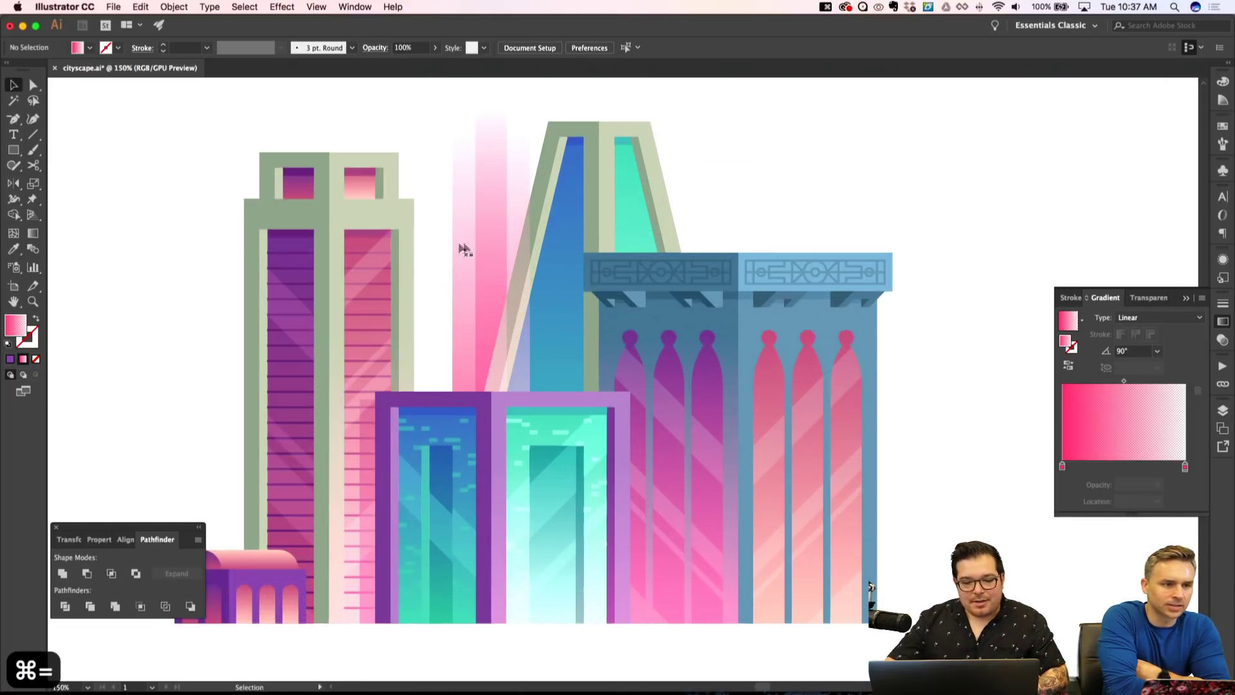
{"action": "key", "text": "a"}
{"action": "left_click", "coordinate": [588, 190]}
{"action": "key", "text": "shift+super+apostrophe"}
{"action": "key", "text": "i"}
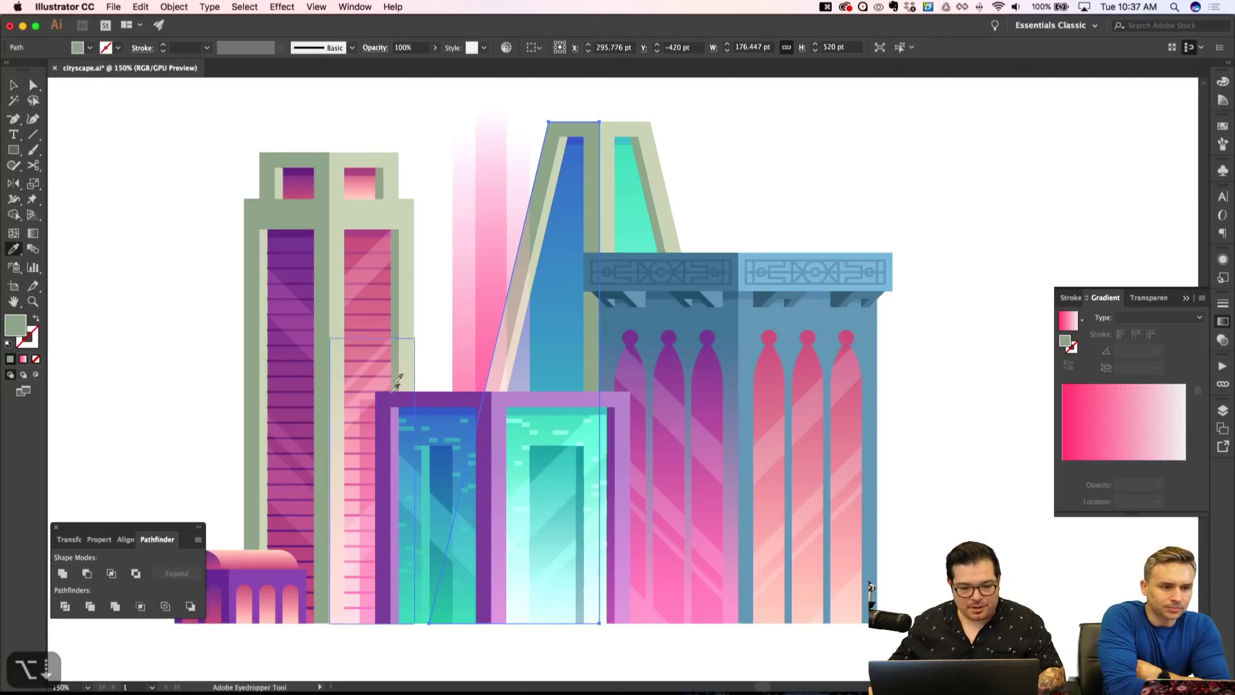
{"action": "left_click", "coordinate": [339, 433]}
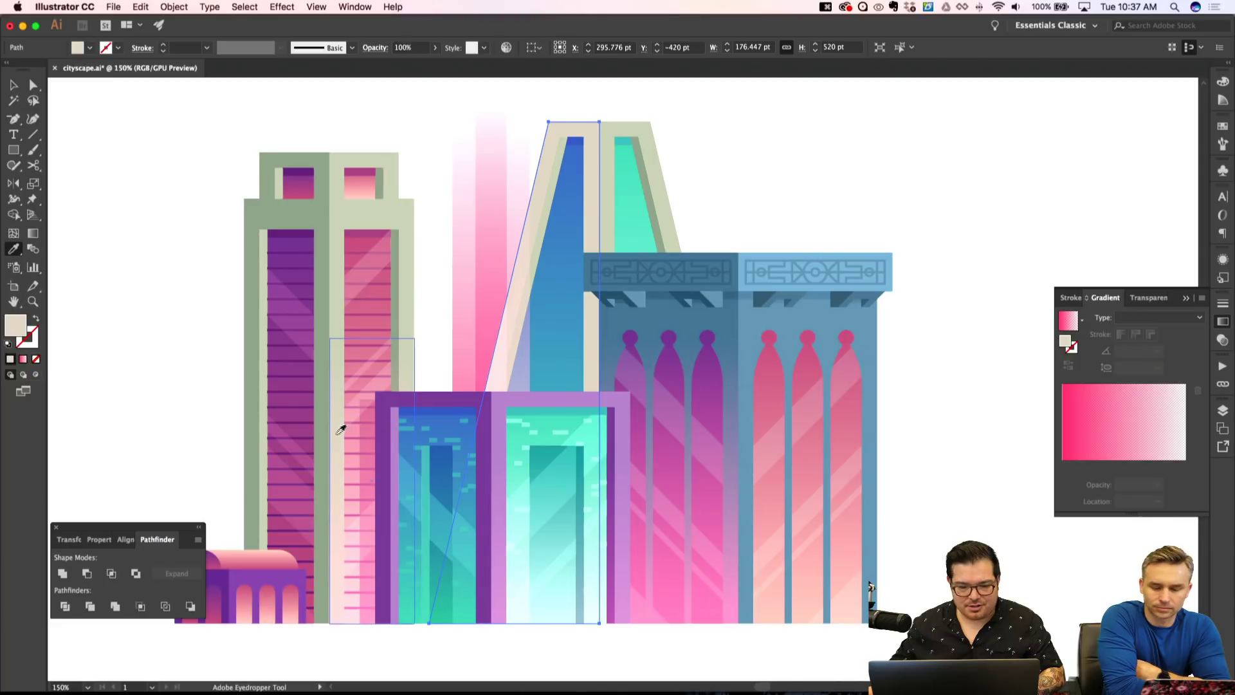
{"action": "left_click", "coordinate": [341, 430]}
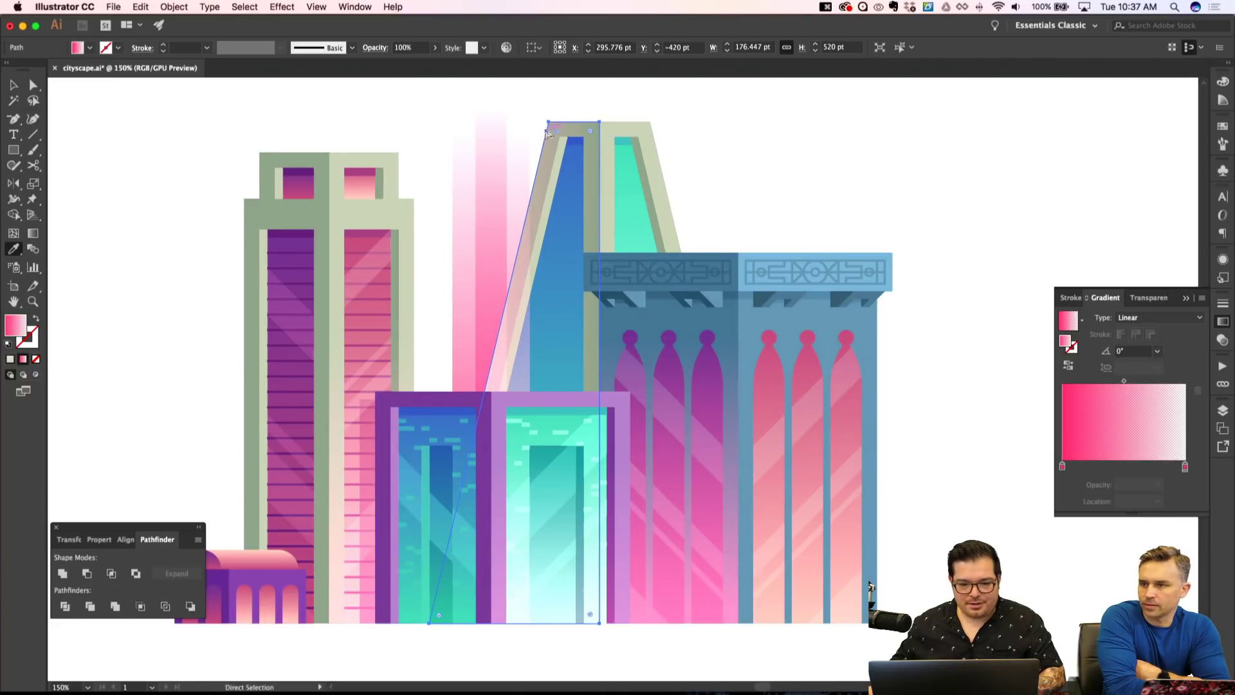
{"action": "key", "text": "super+shift+a"}
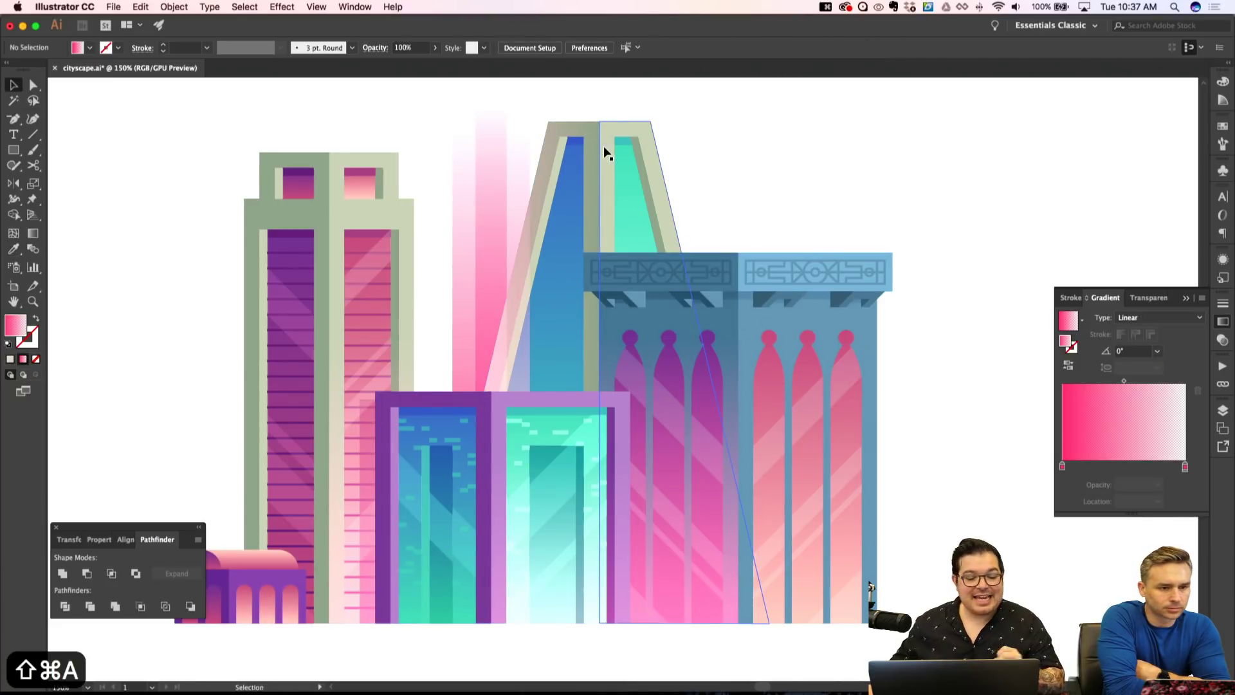
Set the gradient angle of the overlay on the pointed tower's left face to 90°.
{"action": "key", "text": "a"}
{"action": "left_click", "coordinate": [597, 161]}
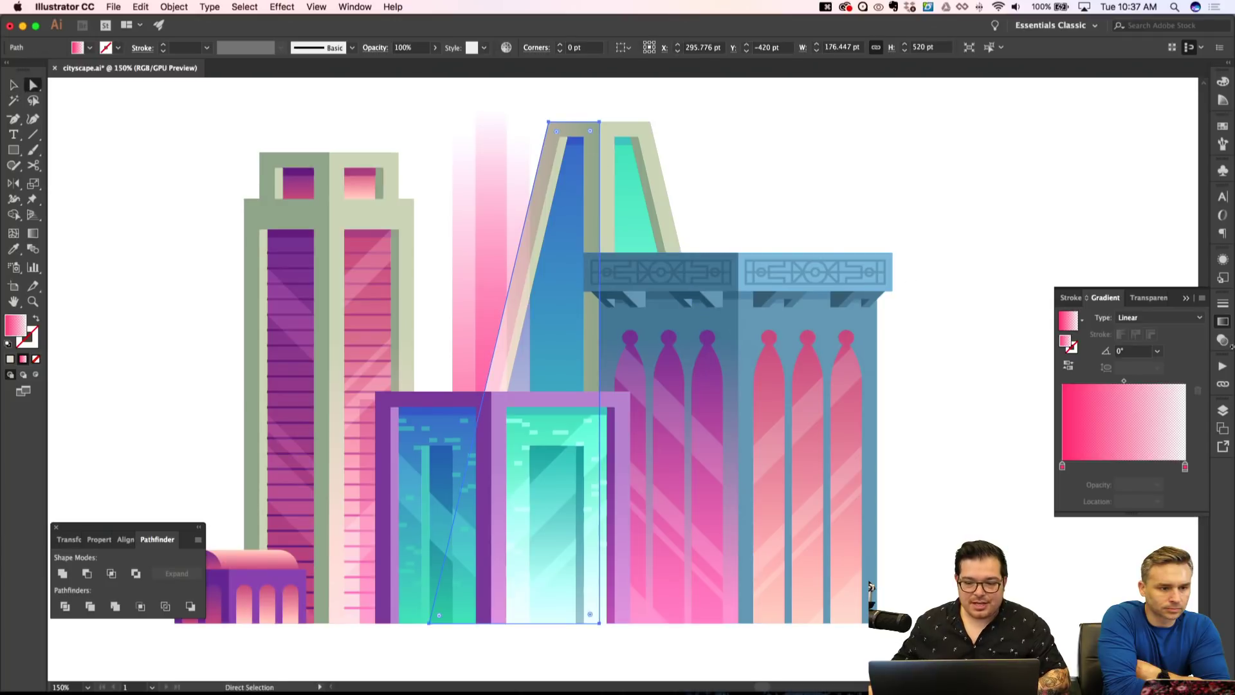
{"action": "left_click", "coordinate": [1158, 351]}
{"action": "left_click", "coordinate": [1168, 422]}
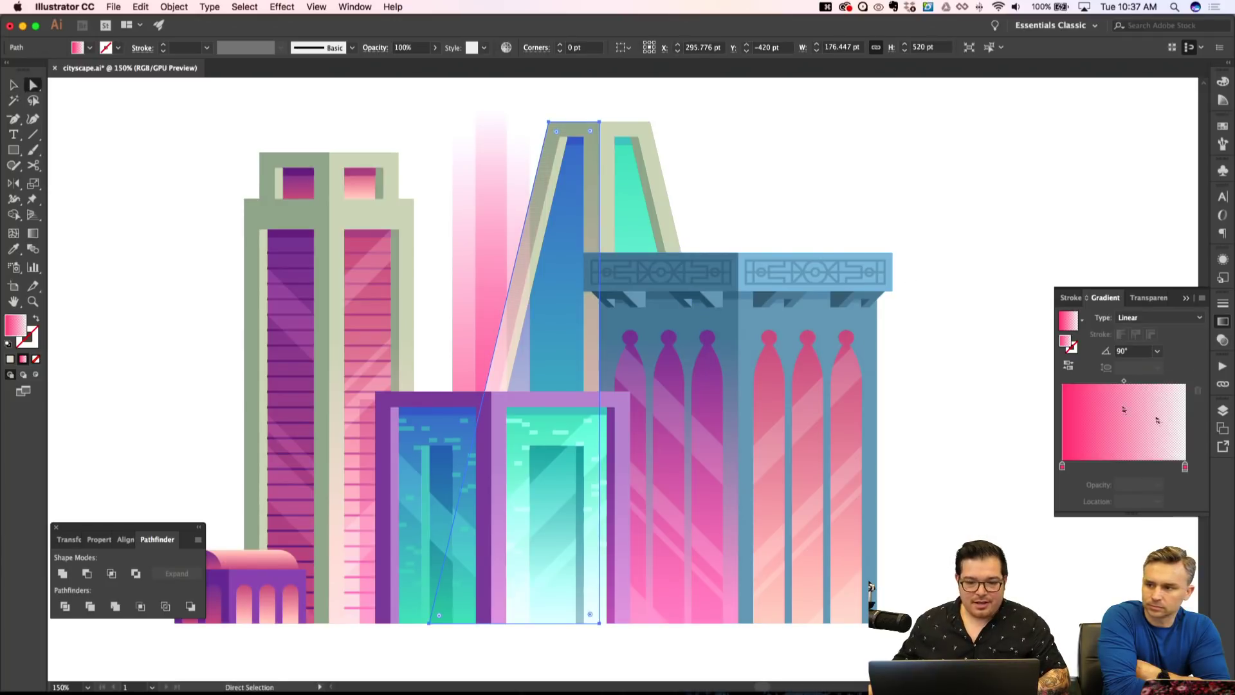
{"action": "key", "text": "shift+super+a"}
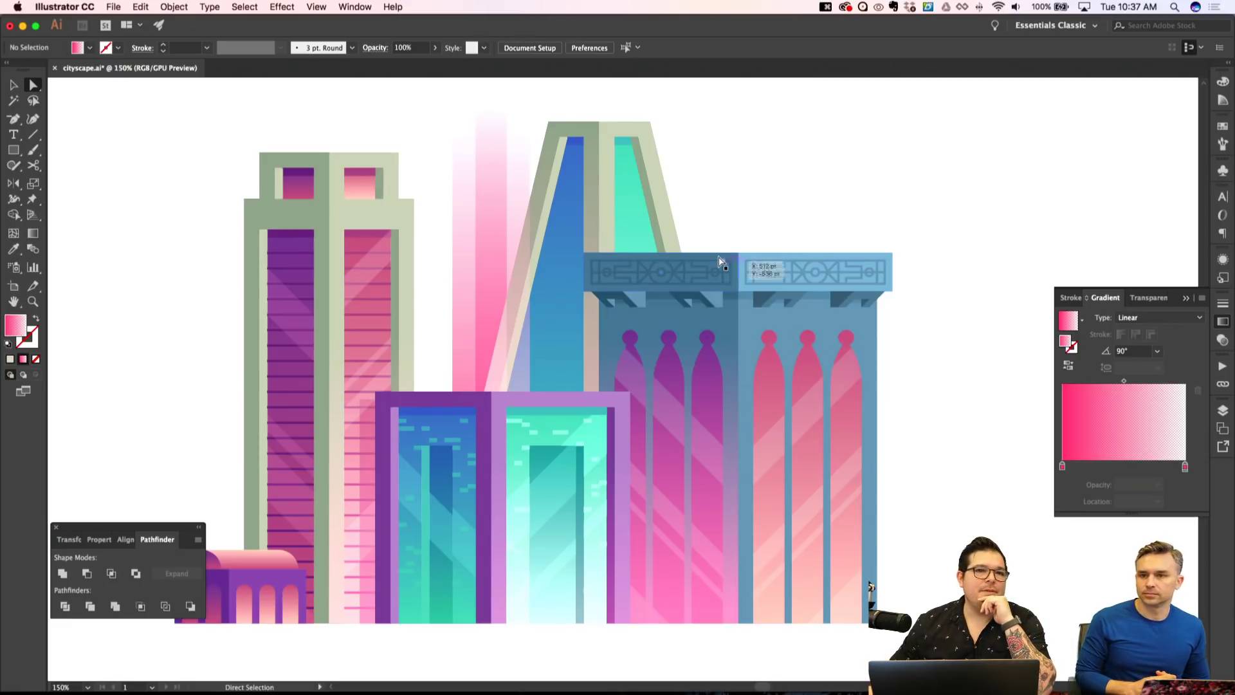
Draw a turquoise 80 by 48 pt rectangle in the blank area left of the cityscape.
{"action": "scroll", "coordinate": [714, 252], "scroll_direction": "up", "scroll_amount": 2}
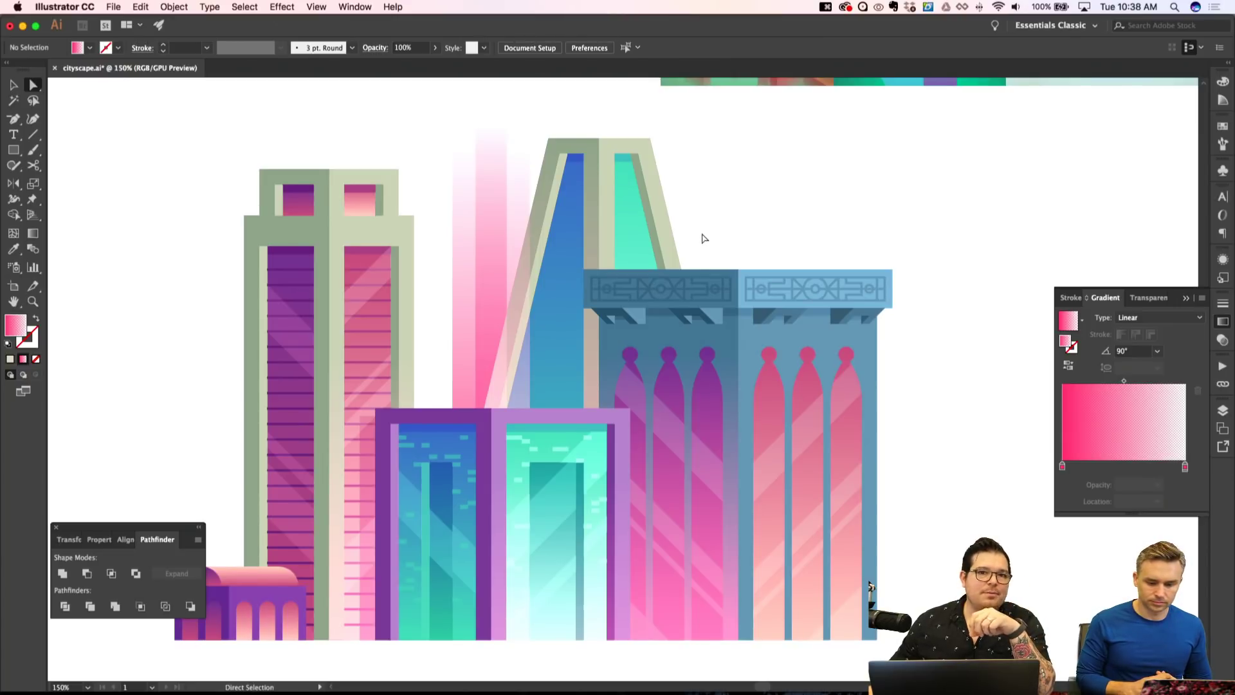
{"action": "scroll", "coordinate": [703, 238], "scroll_direction": "left", "scroll_amount": 10}
{"action": "key", "text": "super+apostrophe"}
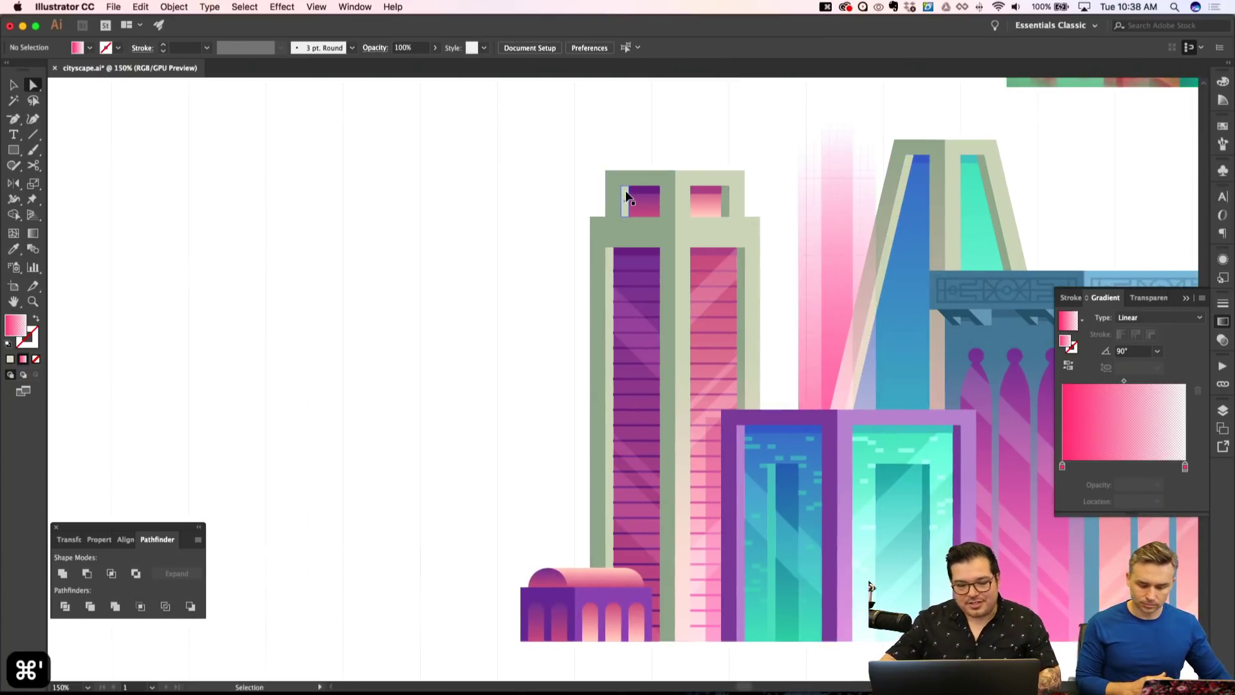
{"action": "key", "text": "super+equal"}
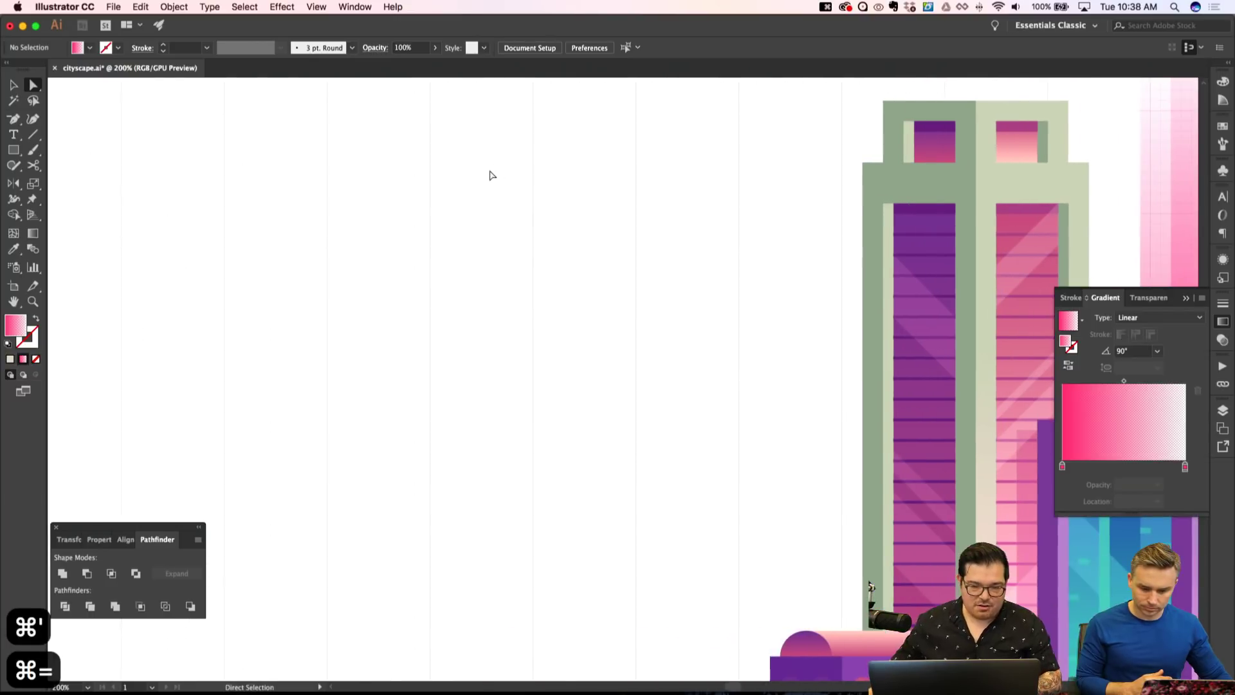
{"action": "key", "text": "super+equal"}
{"action": "key", "text": "m"}
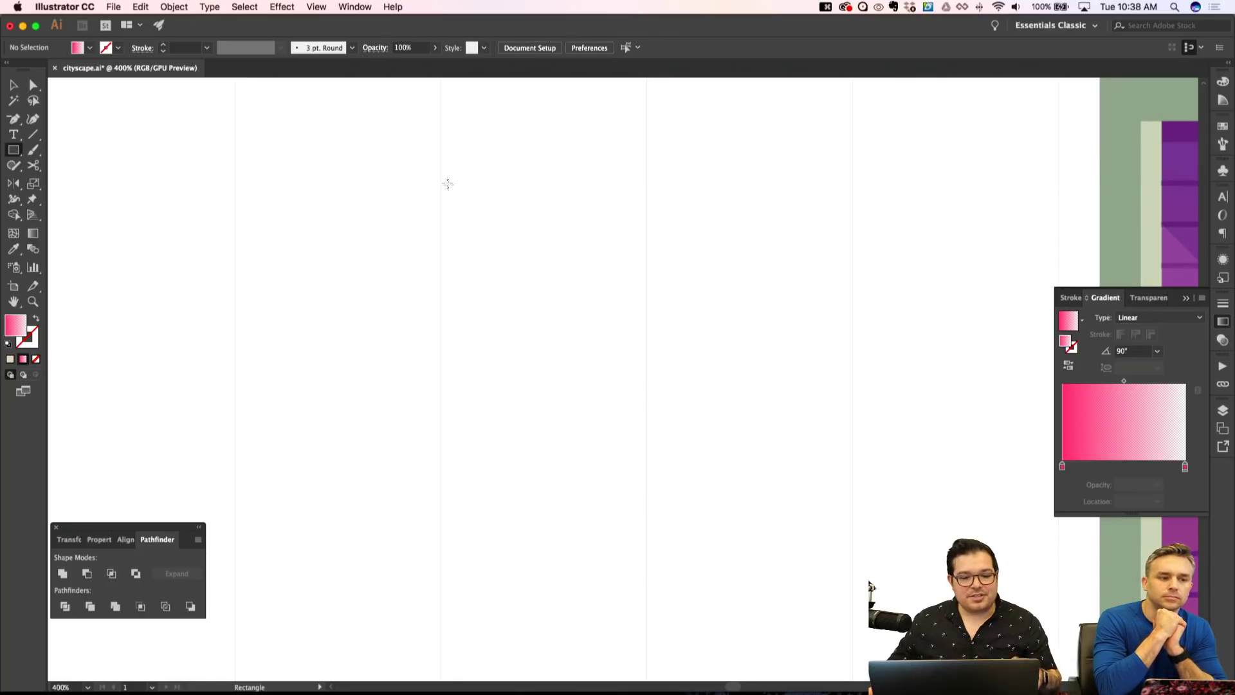
{"action": "key", "text": "shift+super+apostrophe"}
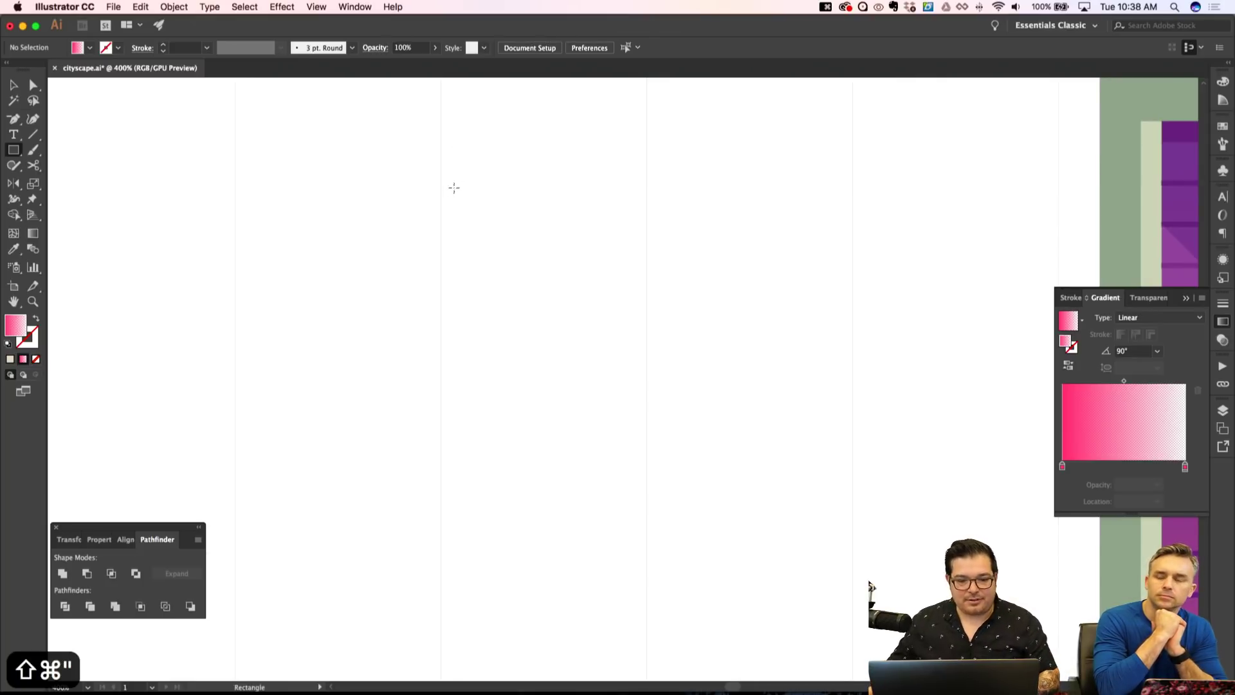
{"action": "left_click", "coordinate": [1223, 126]}
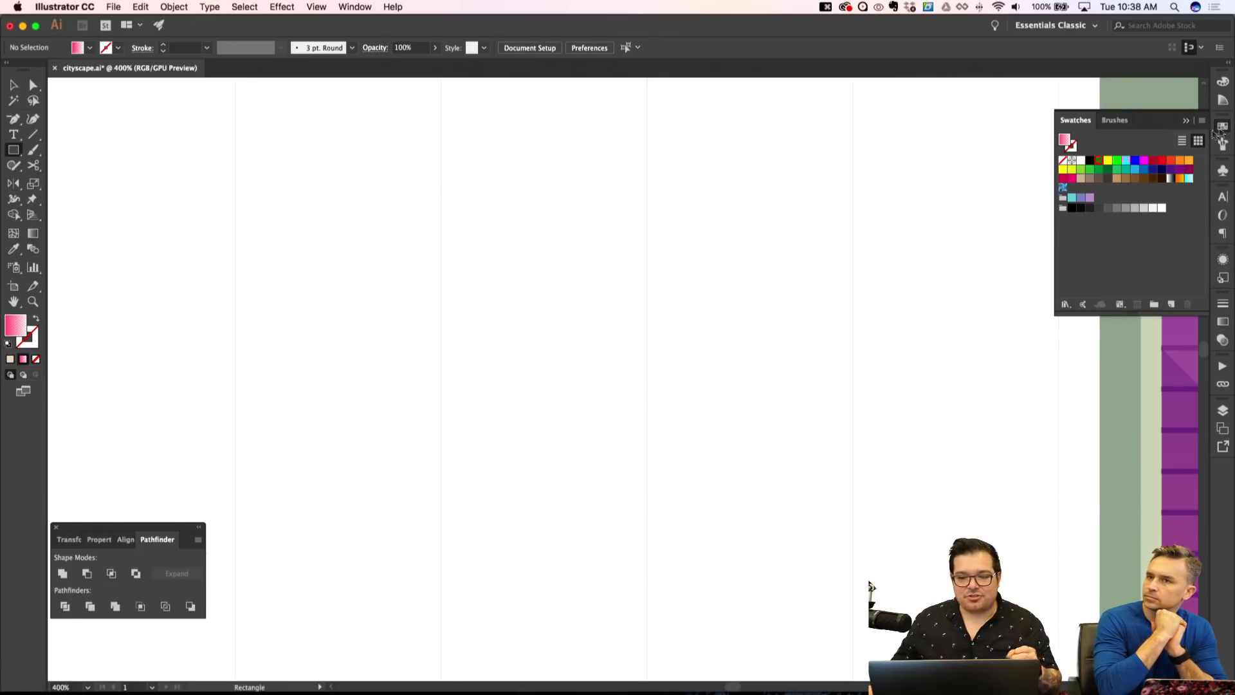
{"action": "left_click", "coordinate": [1072, 198]}
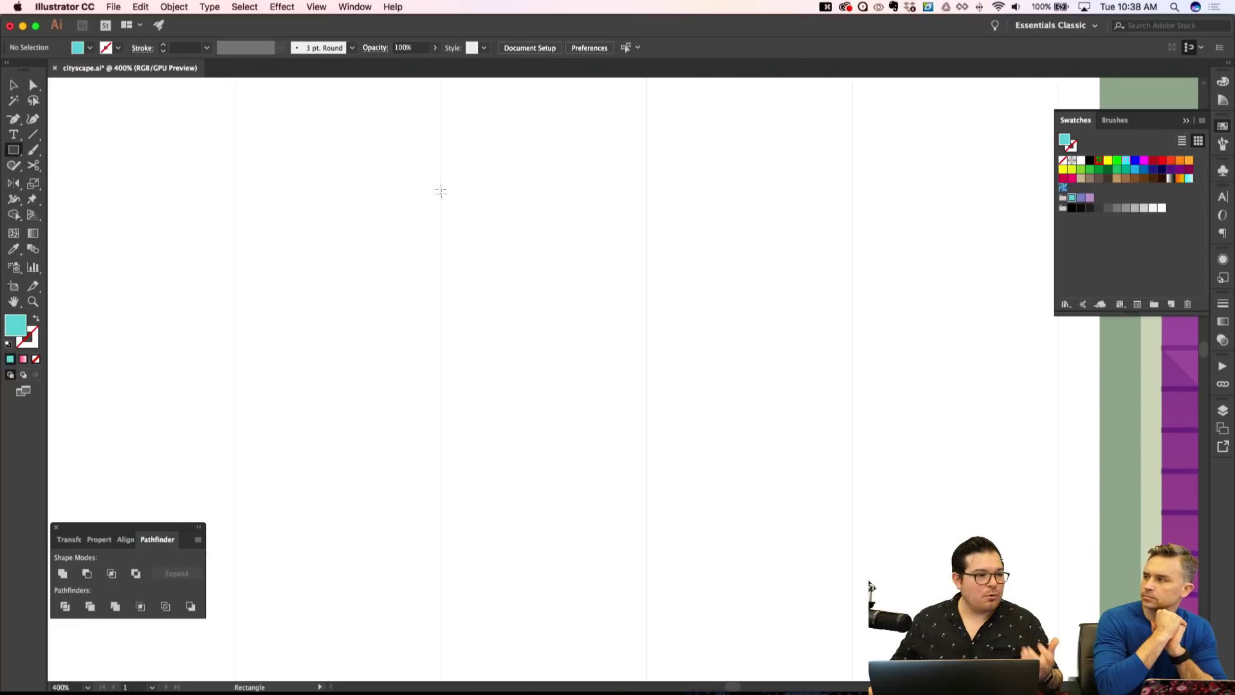
{"action": "left_click_drag", "start_coordinate": [443, 163], "coordinate": [648, 286]}
Round the turquoise rectangle's corners to a 10 pt radius.
{"action": "key", "text": "a"}
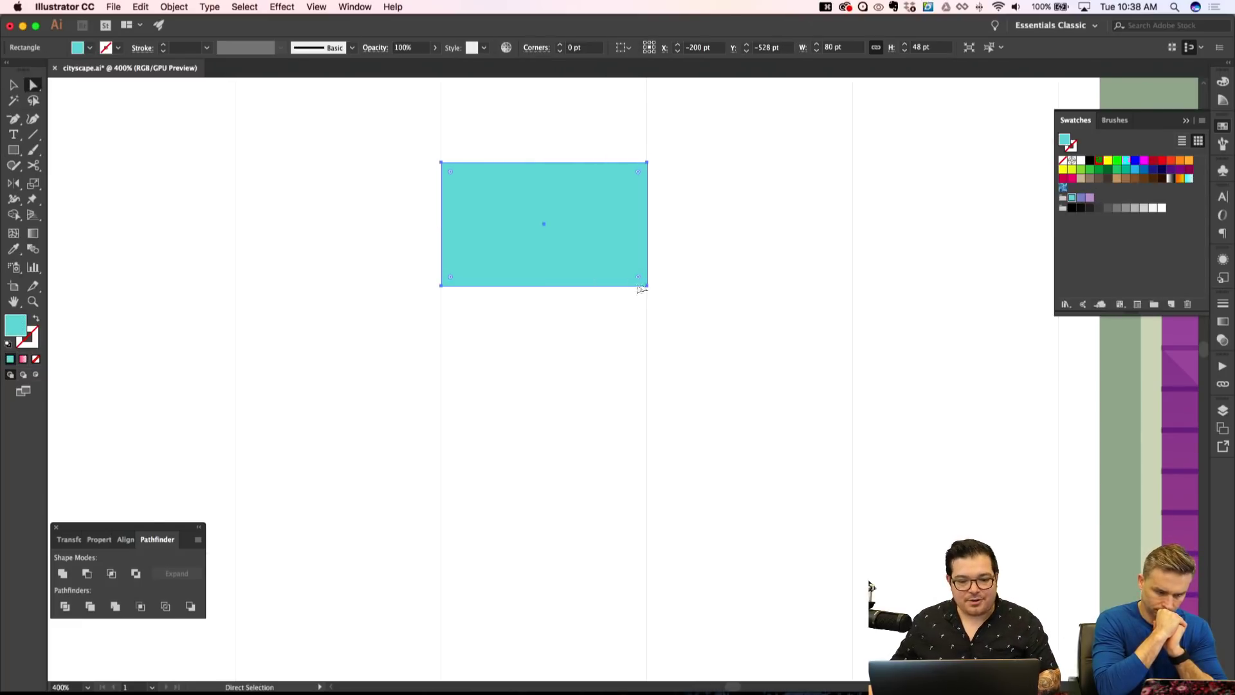
{"action": "left_click", "coordinate": [558, 46]}
{"action": "key", "text": "shift+super+a"}
Draw a 32 pt circle over the left half of the rounded rectangle and fill it black.
{"action": "key", "text": "l"}
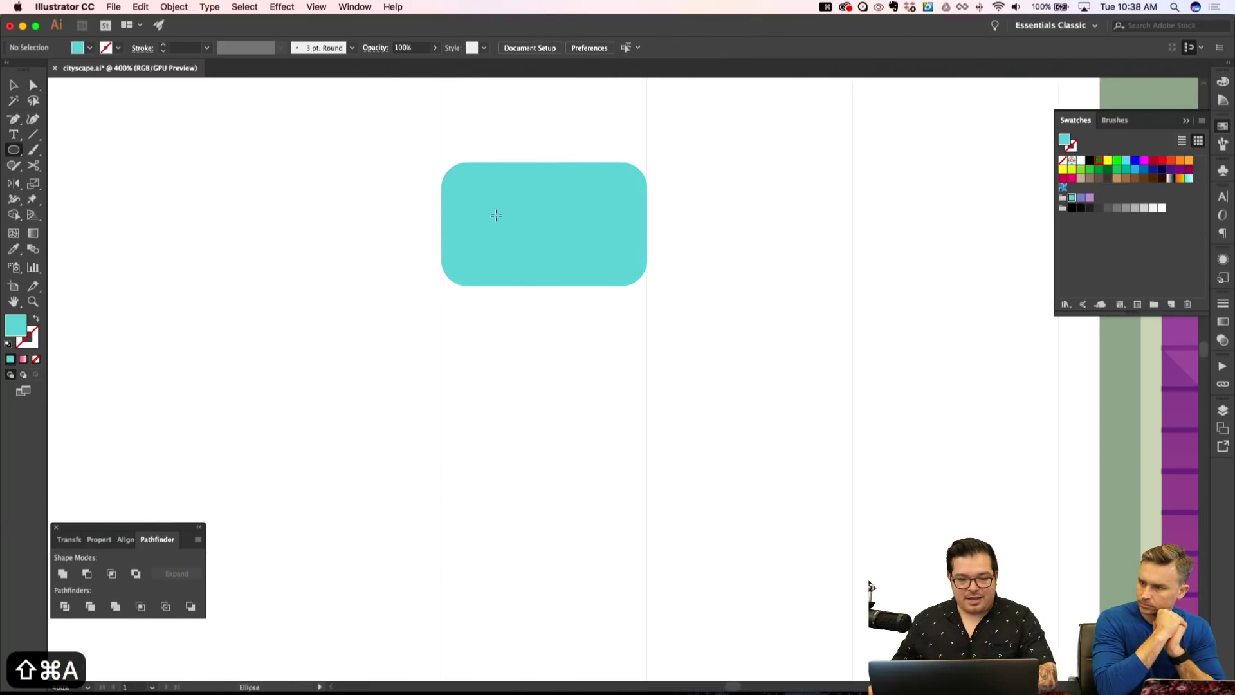
{"action": "left_click_drag", "start_coordinate": [463, 183], "coordinate": [545, 264]}
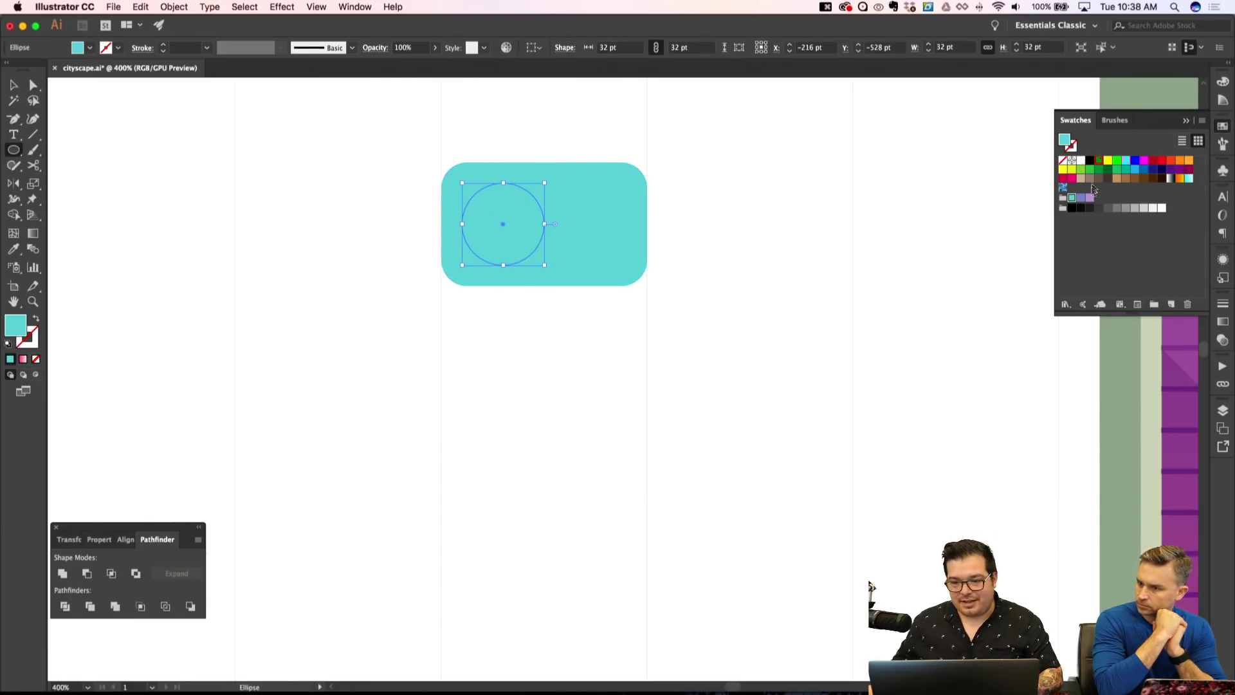
{"action": "left_click", "coordinate": [1073, 208]}
{"action": "key", "text": "shift+super+a"}
Add a centered 16 pt copy of the black circle inside it and fill the copy light purple.
{"action": "key", "text": "v"}
{"action": "left_click", "coordinate": [504, 231]}
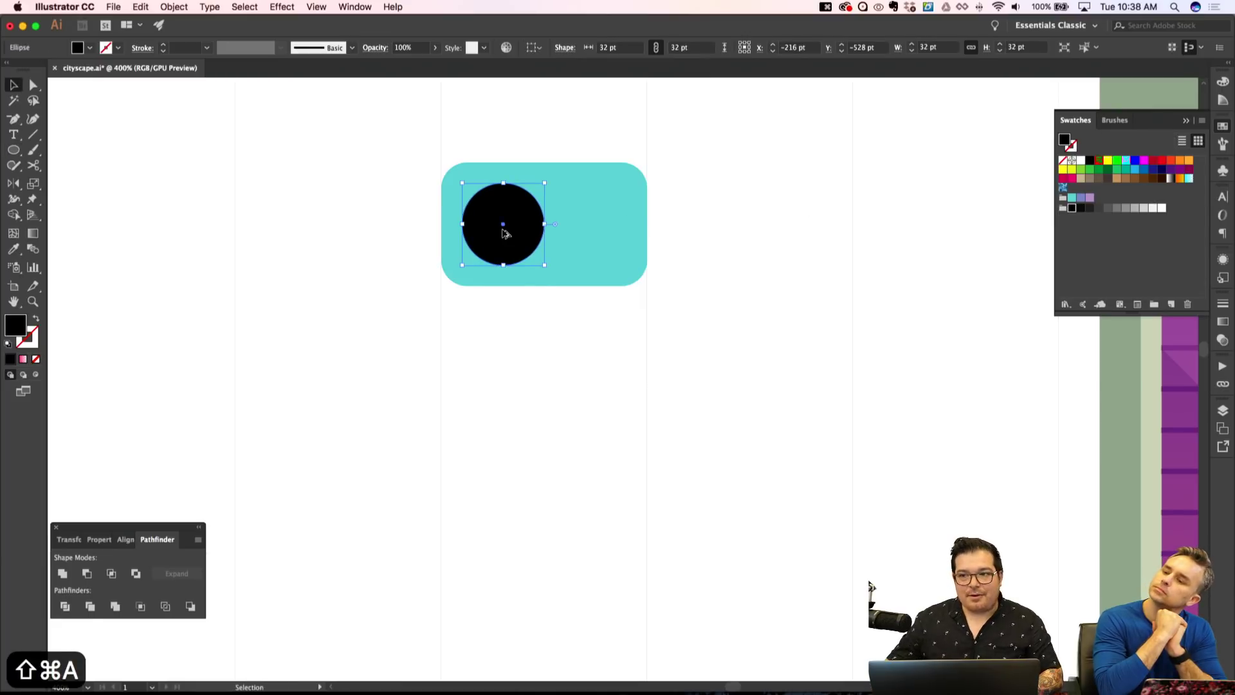
{"action": "left_click_drag", "start_coordinate": [545, 264], "coordinate": [526, 246]}
{"action": "left_click", "coordinate": [1088, 198]}
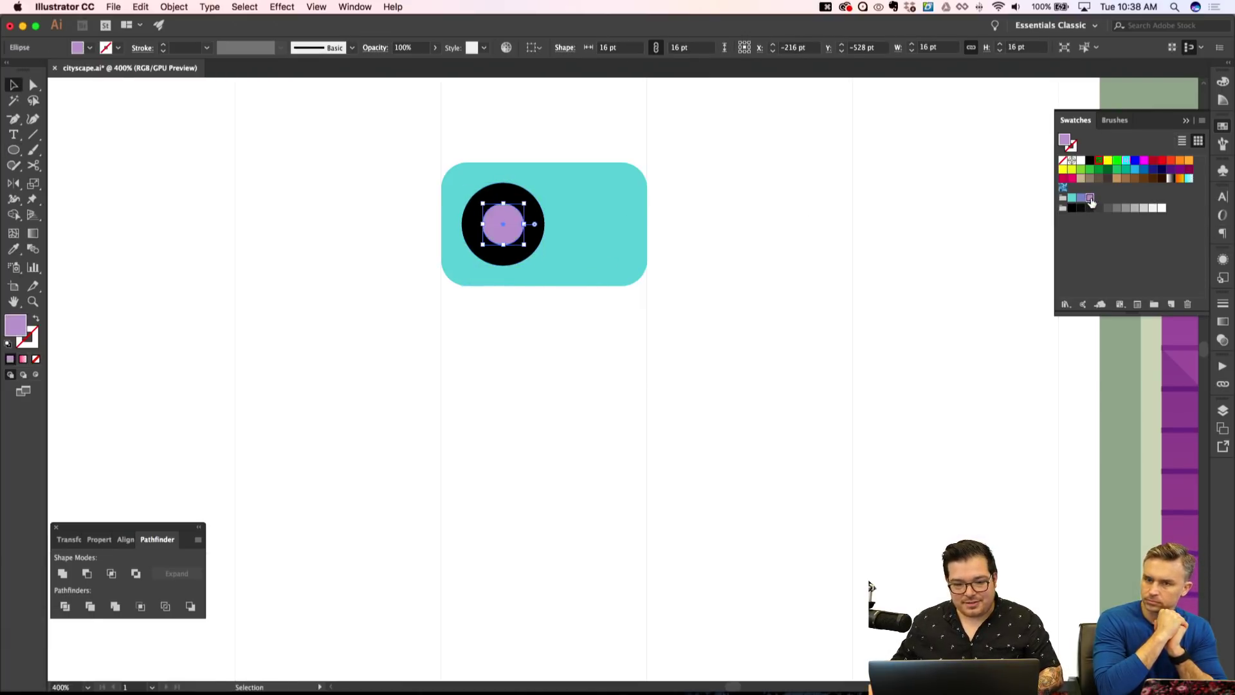
{"action": "key", "text": "shift+super+a"}
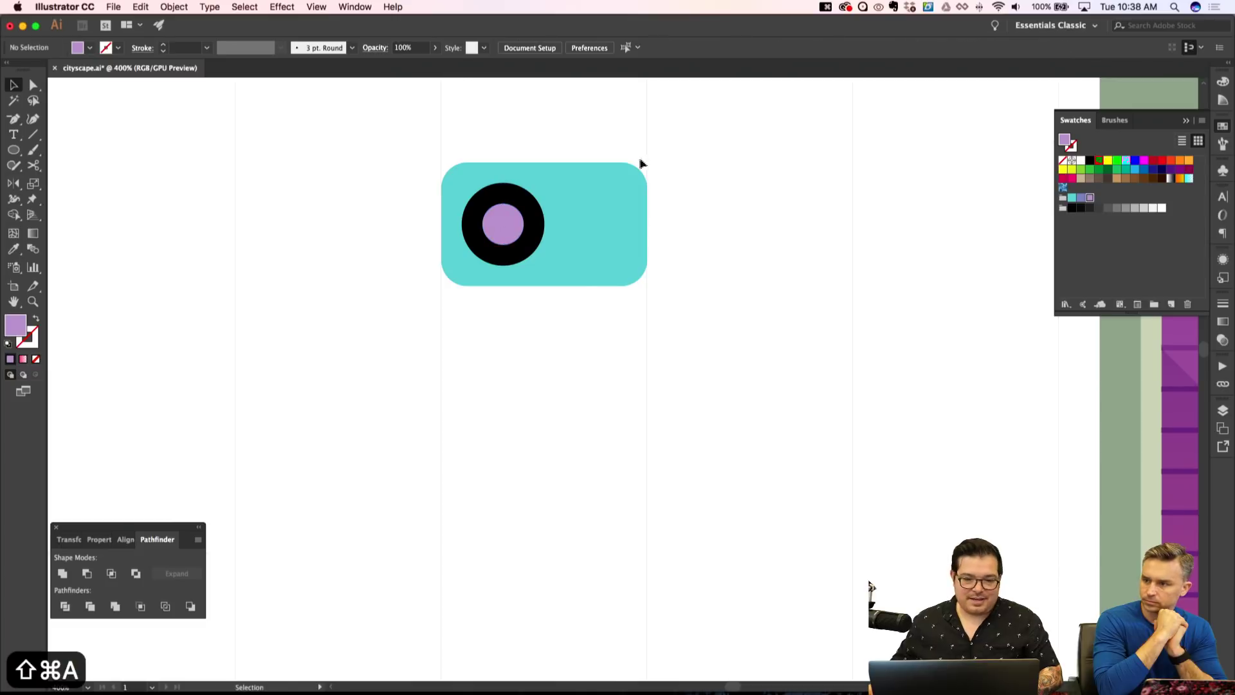
Place a copy of the rounded rectangle 8 pt lower, behind everything, and darken it to 66.27% saturation and 65.1% brightness.
{"action": "left_click", "coordinate": [600, 195]}
{"action": "key", "text": "alt+Down"}
{"action": "key", "text": "shift+super+bracketleft"}
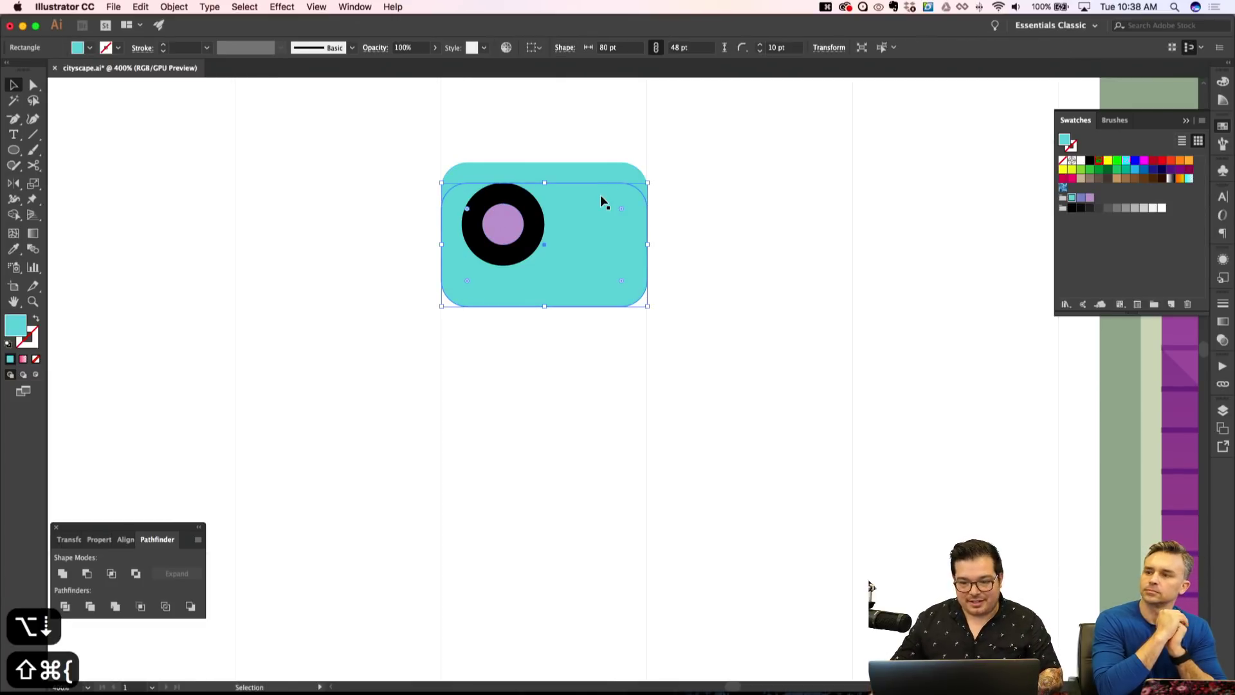
{"action": "left_click", "coordinate": [1223, 81]}
{"action": "left_click_drag", "start_coordinate": [1155, 141], "coordinate": [1143, 140]}
{"action": "left_click", "coordinate": [1143, 123]}
{"action": "key", "text": "shift+super+a"}
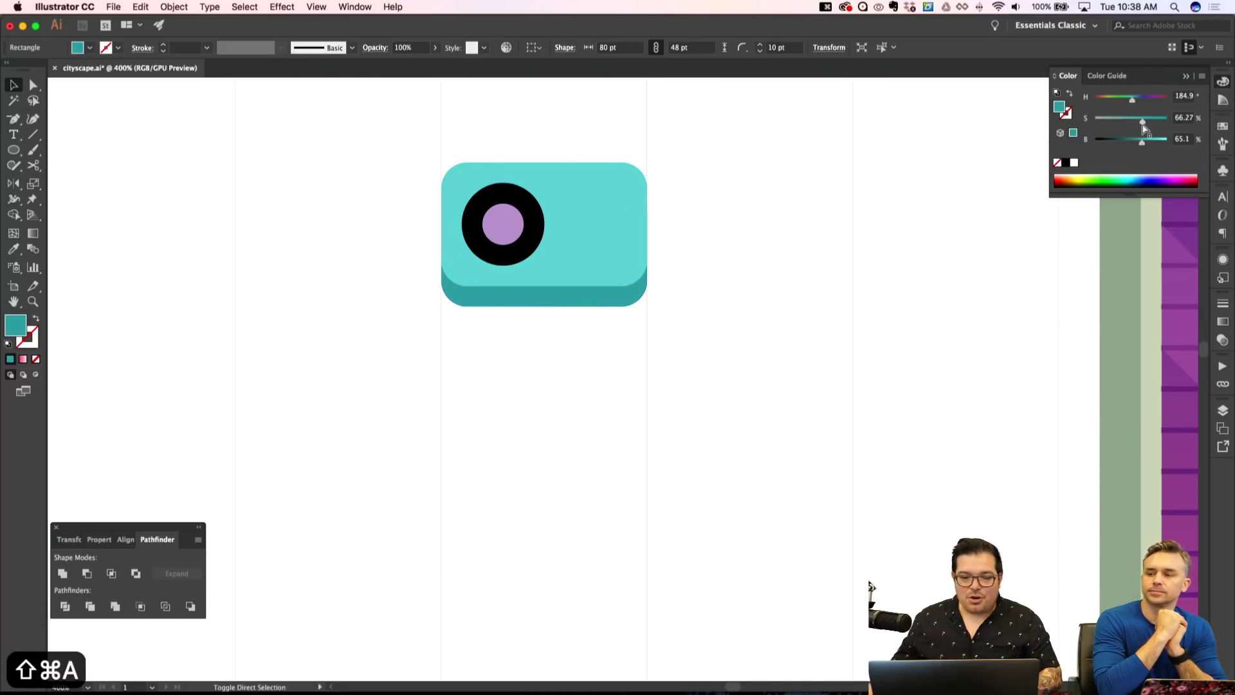
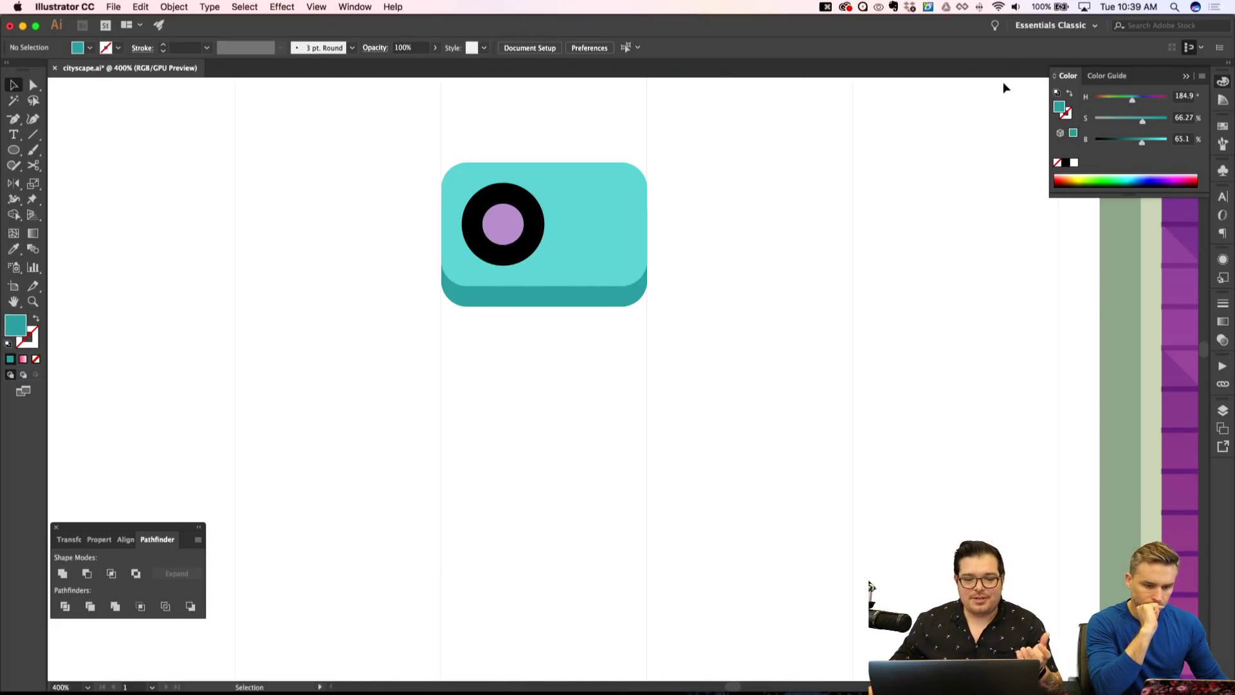
Hide all the shapes of the turquoise icon beside the cityscape.
{"action": "left_click_drag", "start_coordinate": [338, 146], "coordinate": [709, 332]}
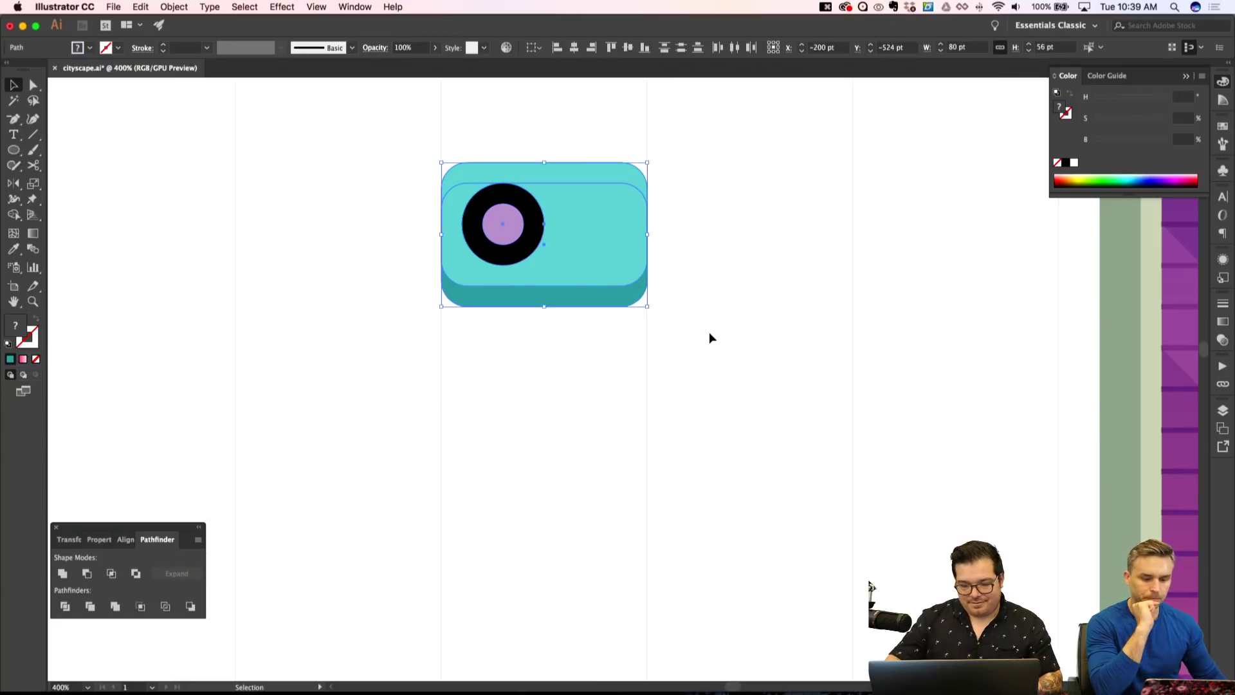
{"action": "key", "text": "super+3"}
{"action": "key", "text": "super+minus"}
{"action": "key", "text": "super+minus"}
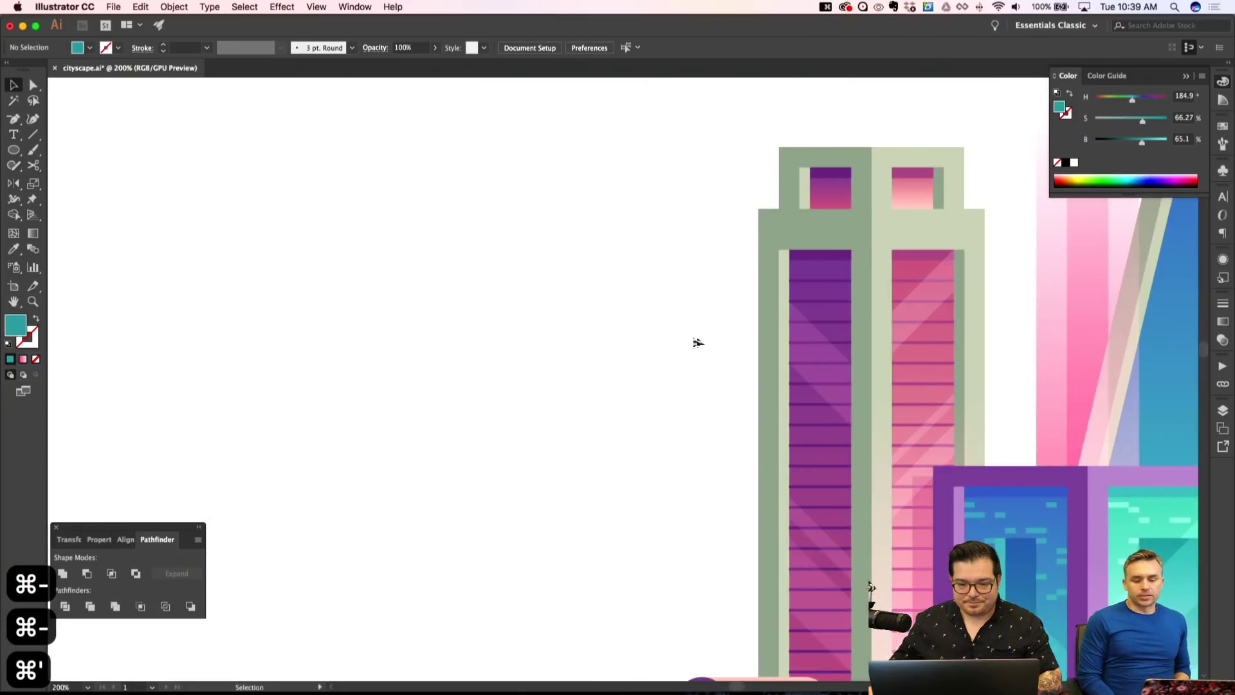
{"action": "scroll", "coordinate": [692, 337], "scroll_direction": "right", "scroll_amount": 5}
{"action": "scroll", "coordinate": [860, 376], "scroll_direction": "down", "scroll_amount": 8}
{"action": "scroll", "coordinate": [863, 378], "scroll_direction": "right", "scroll_amount": 6}
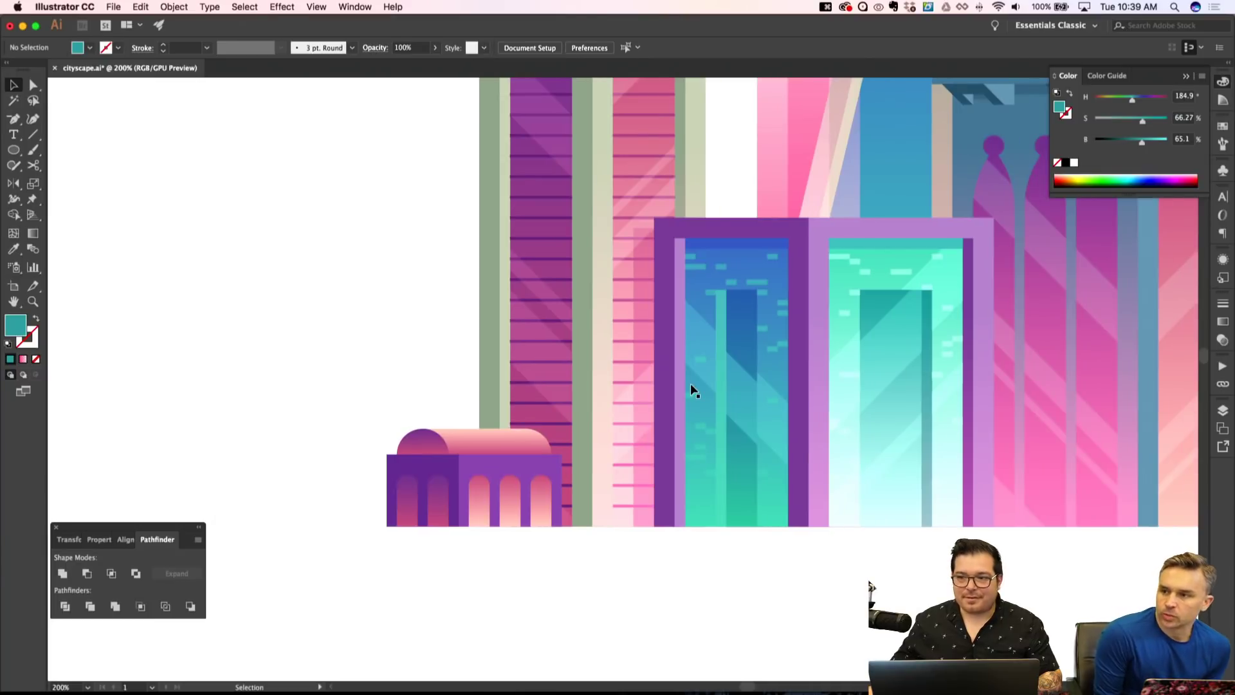
Look over the whole cityscape and the emoji icon reference page.
{"action": "key", "text": "super+minus"}
{"action": "key", "text": "super+minus"}
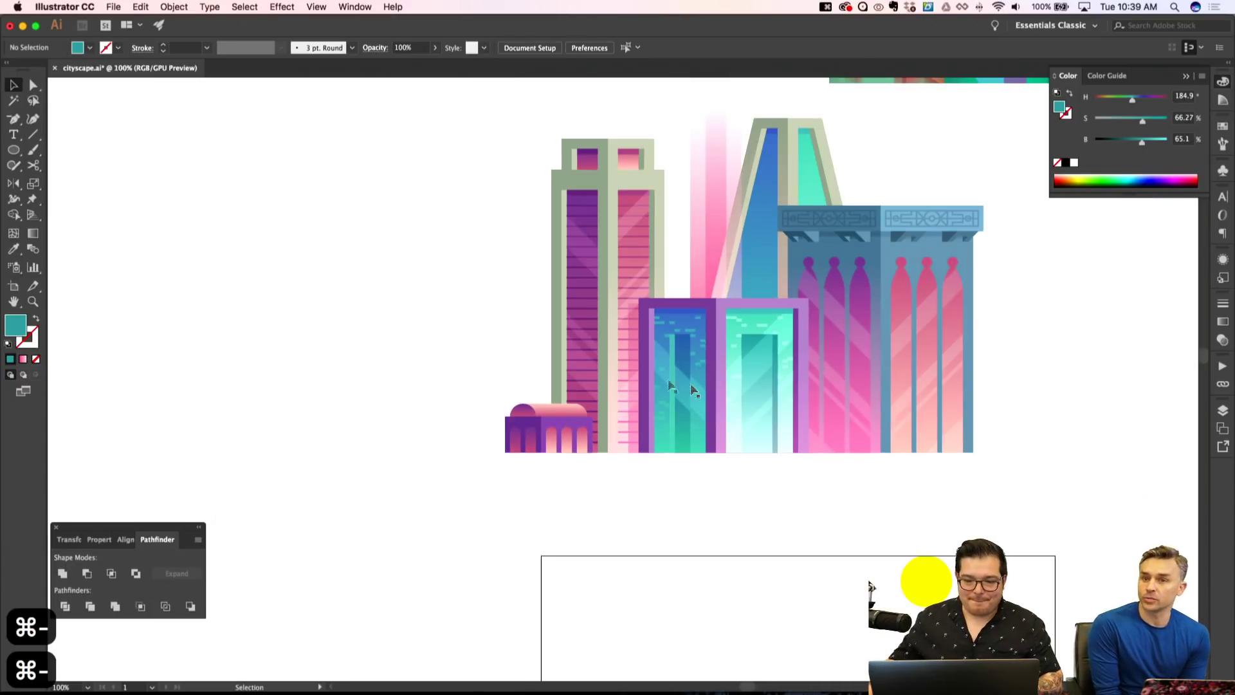
{"action": "scroll", "coordinate": [521, 323], "scroll_direction": "up", "scroll_amount": 2}
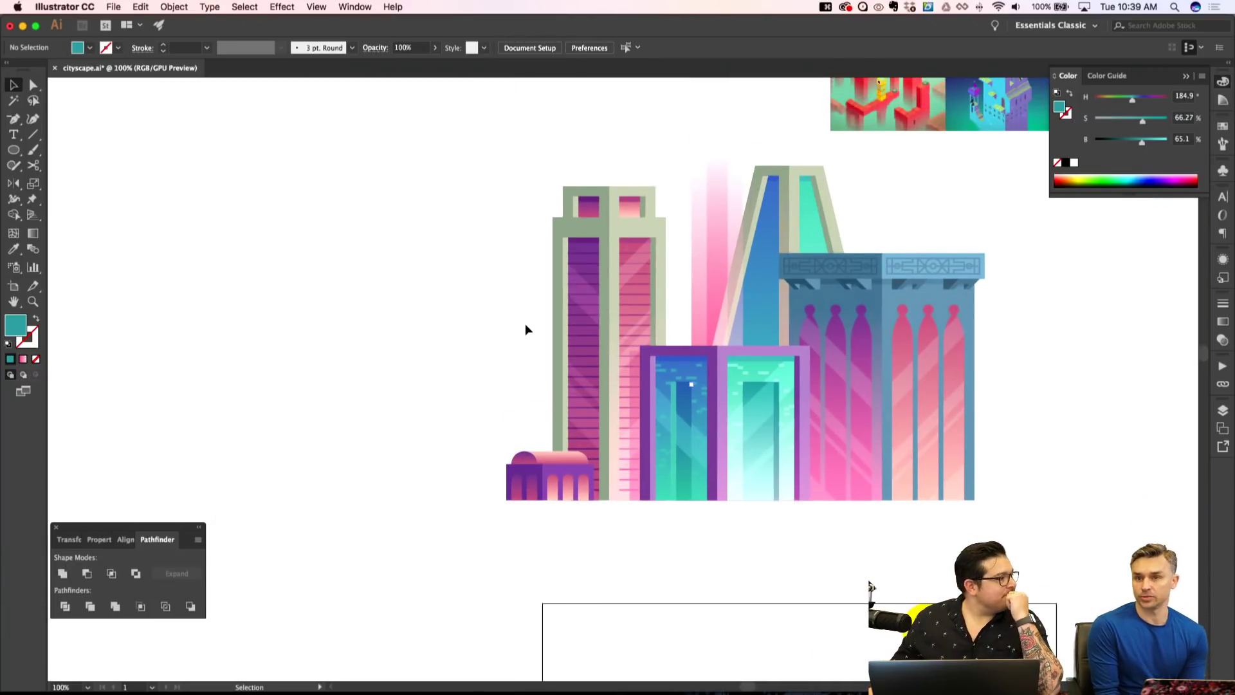
{"action": "scroll", "coordinate": [524, 323], "scroll_direction": "left", "scroll_amount": 3}
{"action": "scroll", "coordinate": [524, 323], "scroll_direction": "up", "scroll_amount": 1}
{"action": "scroll", "coordinate": [515, 330], "scroll_direction": "down", "scroll_amount": 5}
{"action": "scroll", "coordinate": [511, 329], "scroll_direction": "left", "scroll_amount": 2}
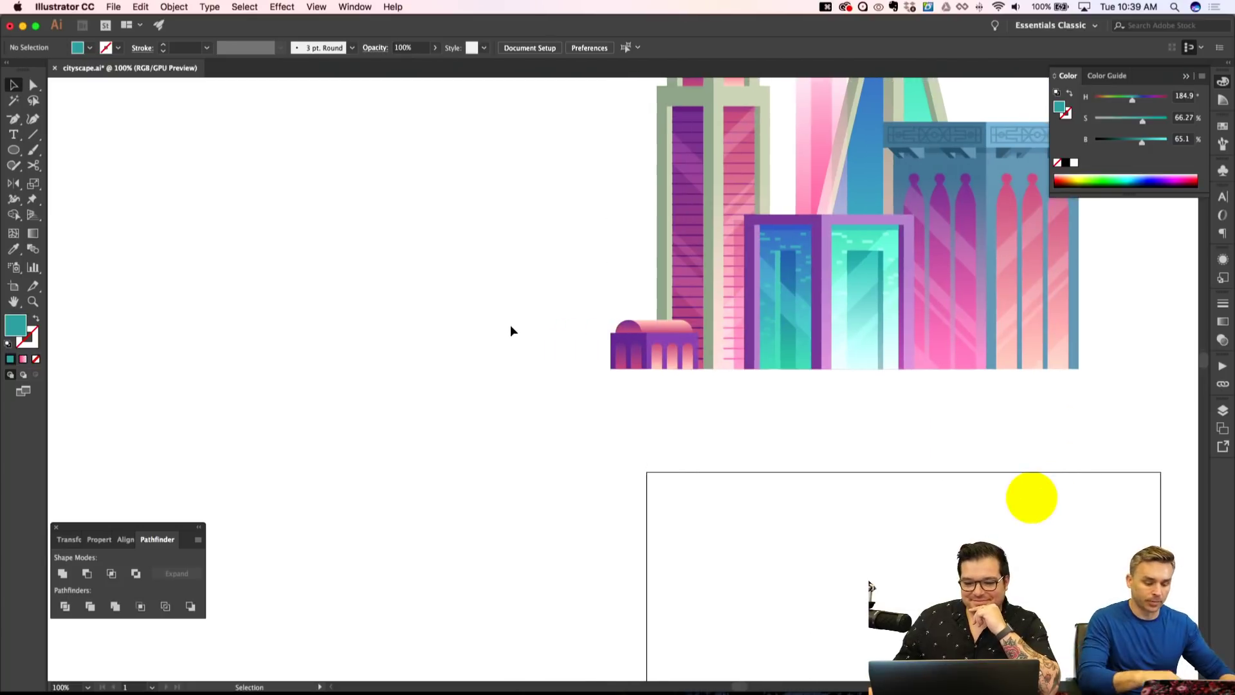
{"action": "scroll", "coordinate": [511, 330], "scroll_direction": "up", "scroll_amount": 4}
{"action": "scroll", "coordinate": [510, 330], "scroll_direction": "right", "scroll_amount": 3}
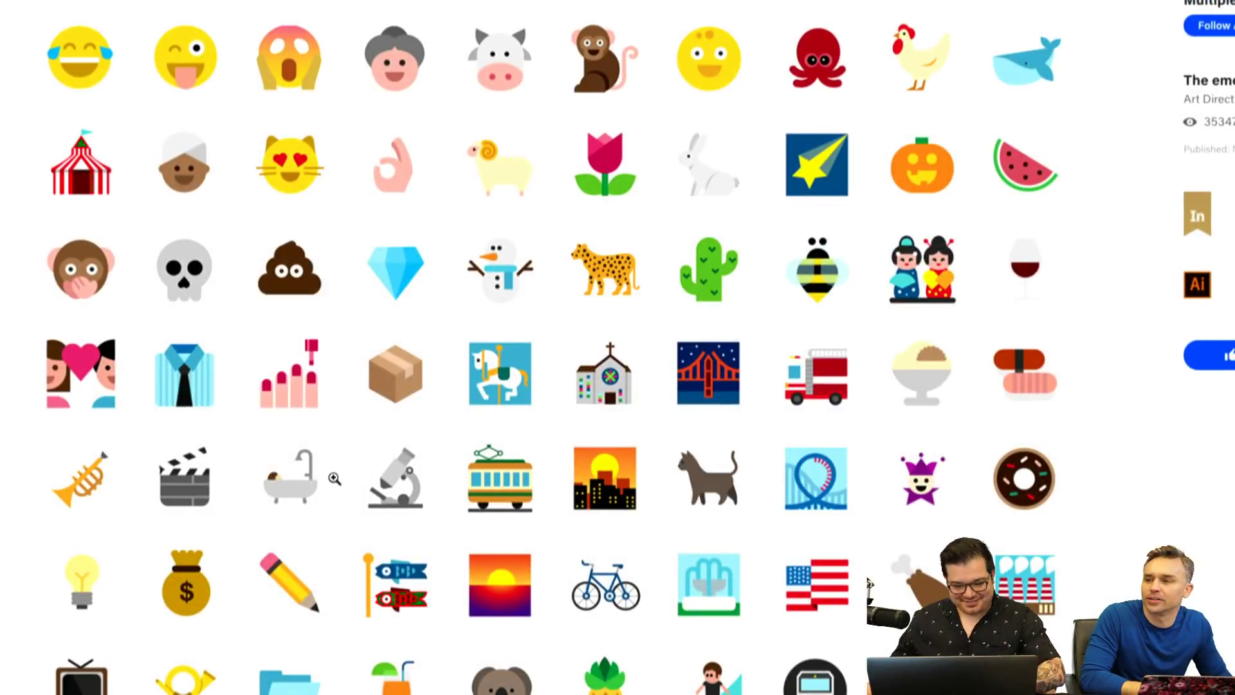
{"action": "left_click", "coordinate": [47, 492]}
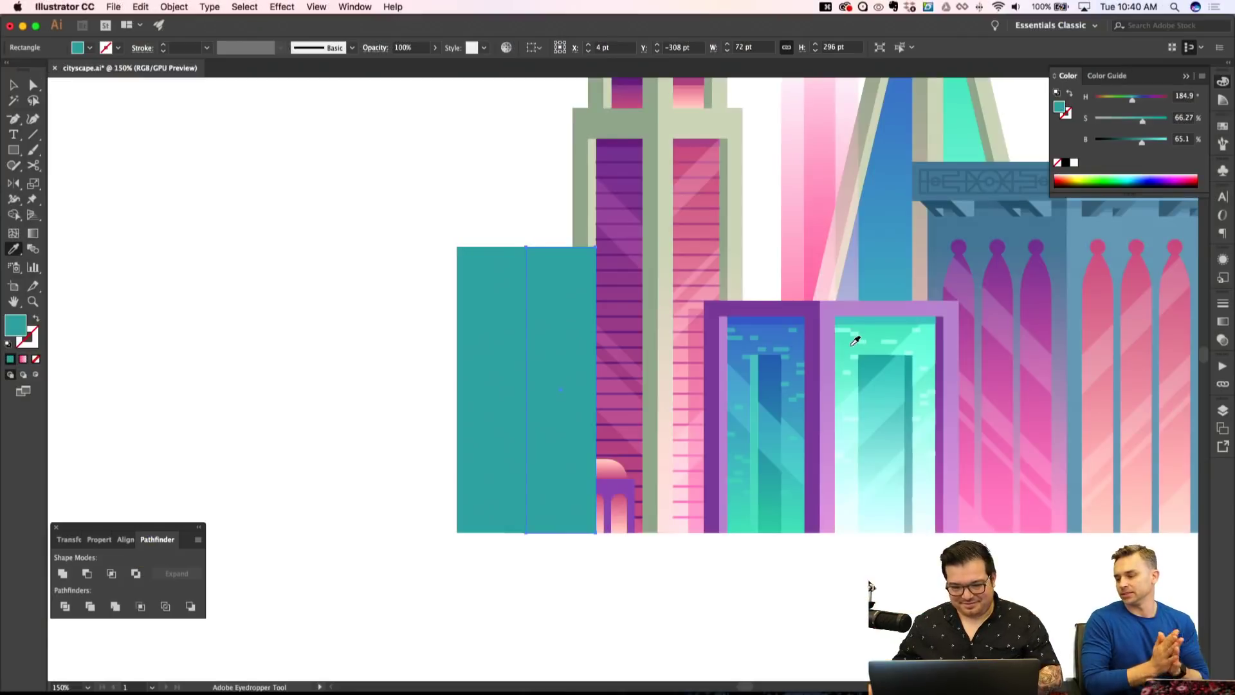
Fill the new tower's right rectangle with the mint gradient of the purple-framed building's right window and set its angle to 90°.
{"action": "left_click", "coordinate": [854, 337]}
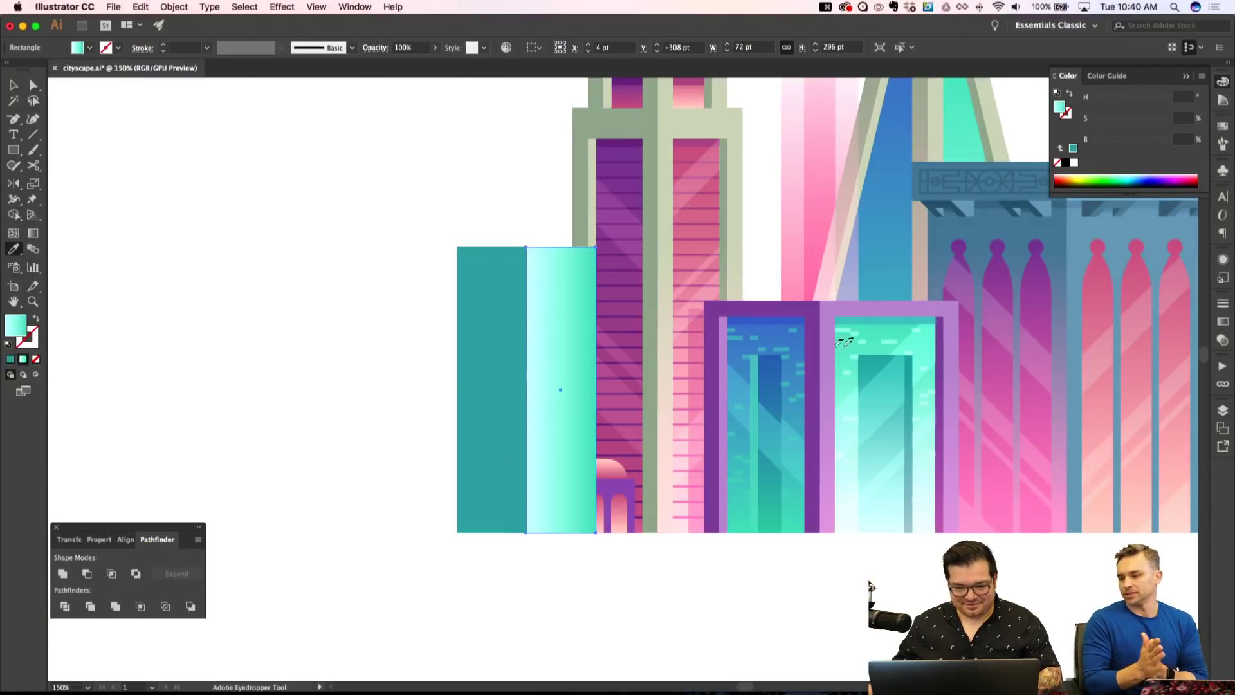
{"action": "left_click", "coordinate": [1224, 321]}
{"action": "left_click", "coordinate": [1157, 351]}
{"action": "left_click", "coordinate": [1168, 415]}
Fill the new tower's left rectangle with the blue-teal gradient of the purple-framed building's left window and set its angle to 90°.
{"action": "key", "text": "shift+cmd+a"}
{"action": "key", "text": "v"}
{"action": "left_click", "coordinate": [496, 342]}
{"action": "key", "text": "k"}
{"action": "key", "text": "i"}
{"action": "left_click", "coordinate": [732, 354]}
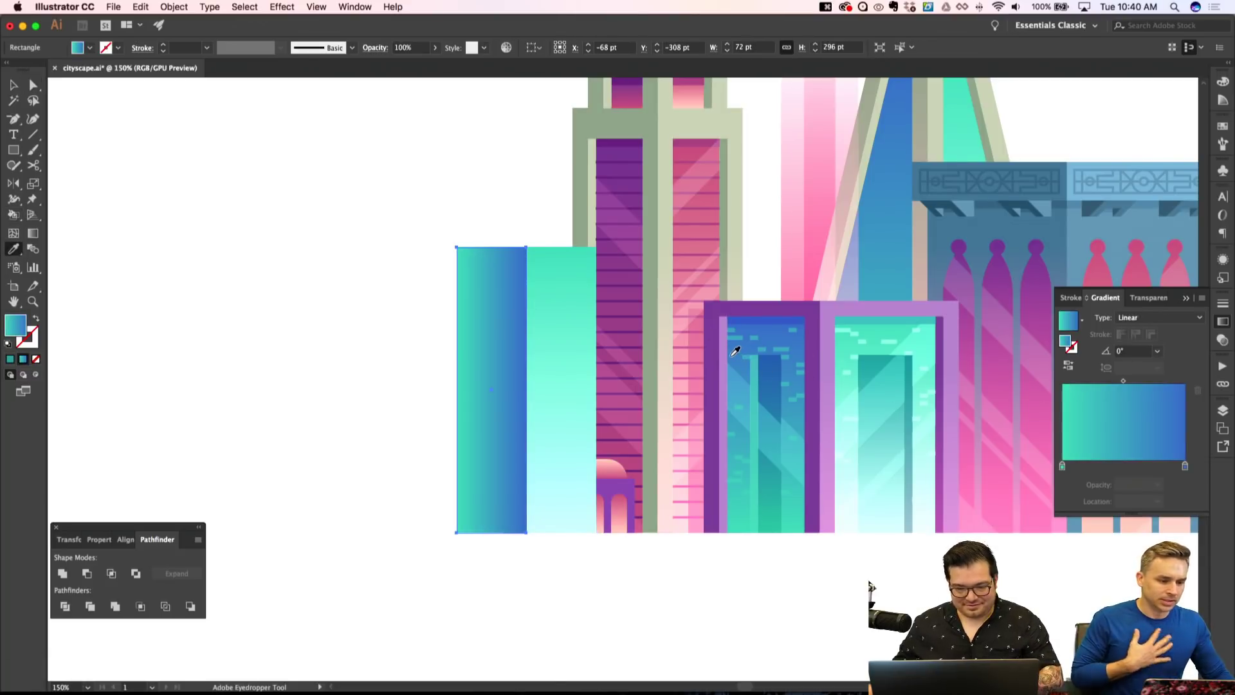
{"action": "left_click", "coordinate": [1157, 351]}
{"action": "left_click", "coordinate": [1168, 415]}
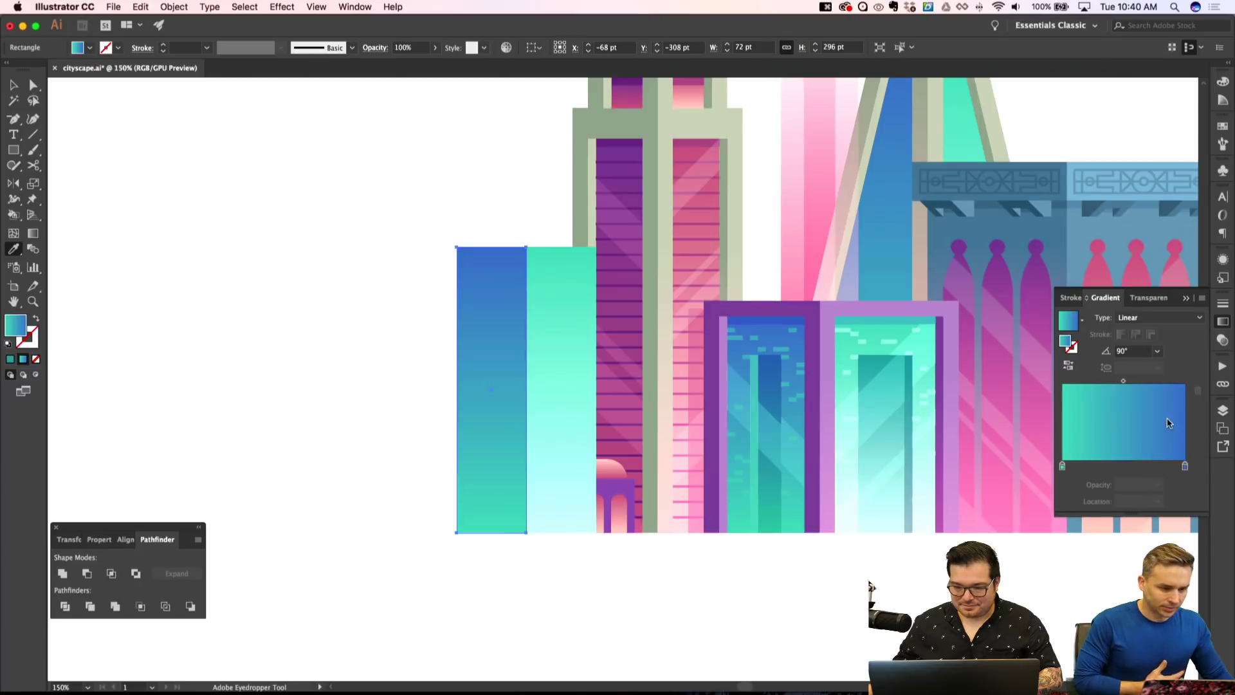
Group the blue and mint rectangles of the new tower.
{"action": "key", "text": "shift+cmd+a"}
{"action": "key", "text": "a"}
{"action": "left_click", "coordinate": [488, 295]}
{"action": "left_click", "coordinate": [570, 322], "text": "shift"}
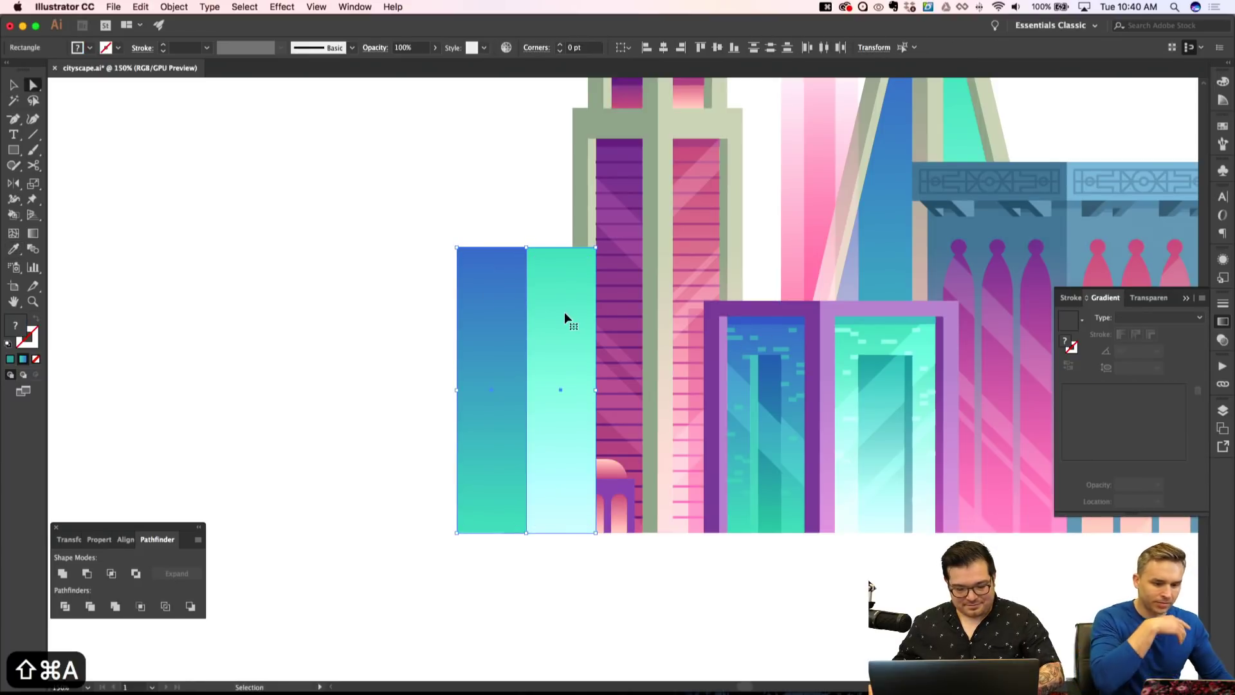
{"action": "key", "text": "cmd+g"}
{"action": "key", "text": "shift+cmd+a"}
Duplicate both tower rectangles directly above the tower and reduce the copies to 24 pt high as a roof cap.
{"action": "double_click", "coordinate": [491, 318]}
{"action": "left_click", "coordinate": [491, 317]}
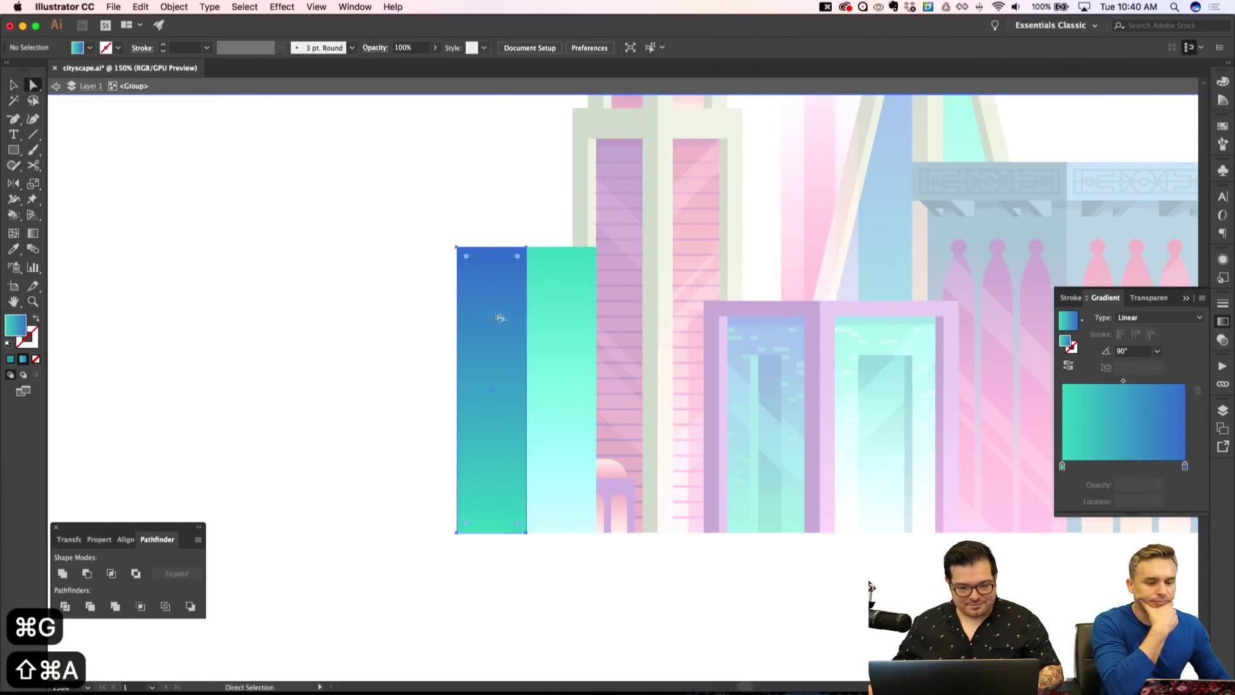
{"action": "left_click", "coordinate": [561, 353], "text": "shift"}
{"action": "left_click_drag", "start_coordinate": [561, 353], "coordinate": [523, 110]}
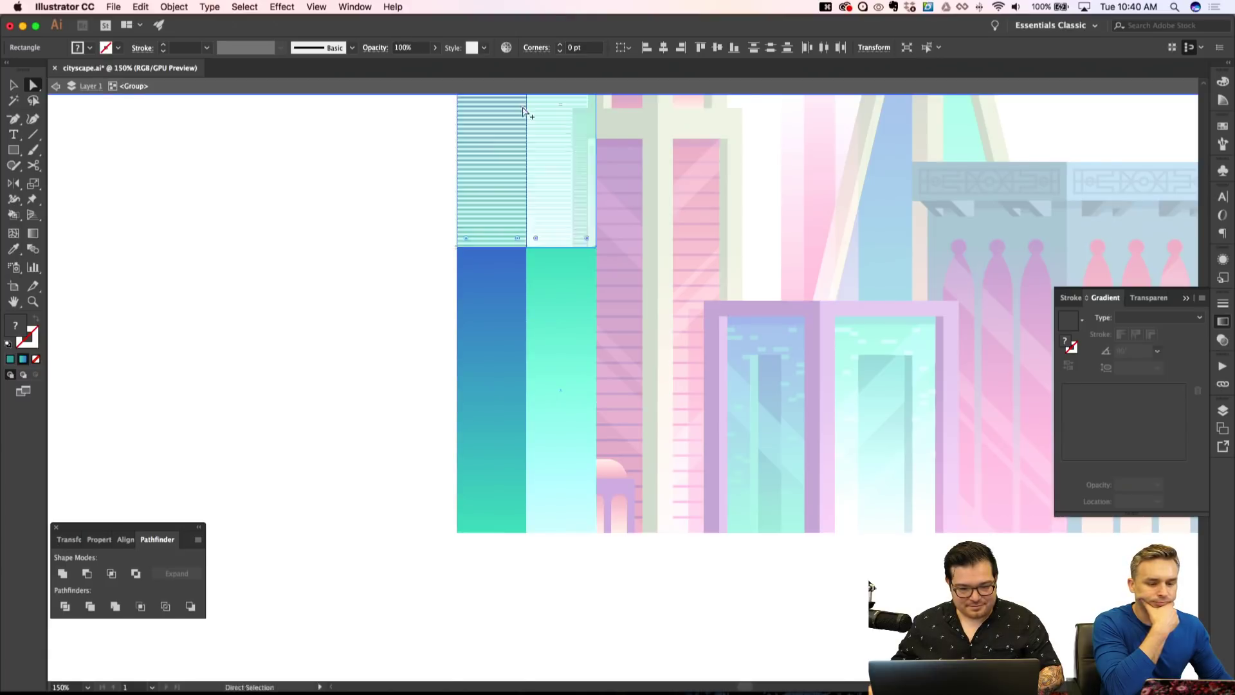
{"action": "scroll", "coordinate": [525, 126], "scroll_direction": "up", "scroll_amount": 5}
{"action": "key", "text": "v"}
{"action": "left_click_drag", "start_coordinate": [526, 192], "coordinate": [524, 458]}
Recolor the left half of the roof cap with the columned building's dark blue and lower its brightness.
{"action": "key", "text": "shift+super+a"}
{"action": "left_click", "coordinate": [512, 468]}
{"action": "scroll", "coordinate": [643, 451], "scroll_direction": "down", "scroll_amount": 3}
{"action": "key", "text": "i"}
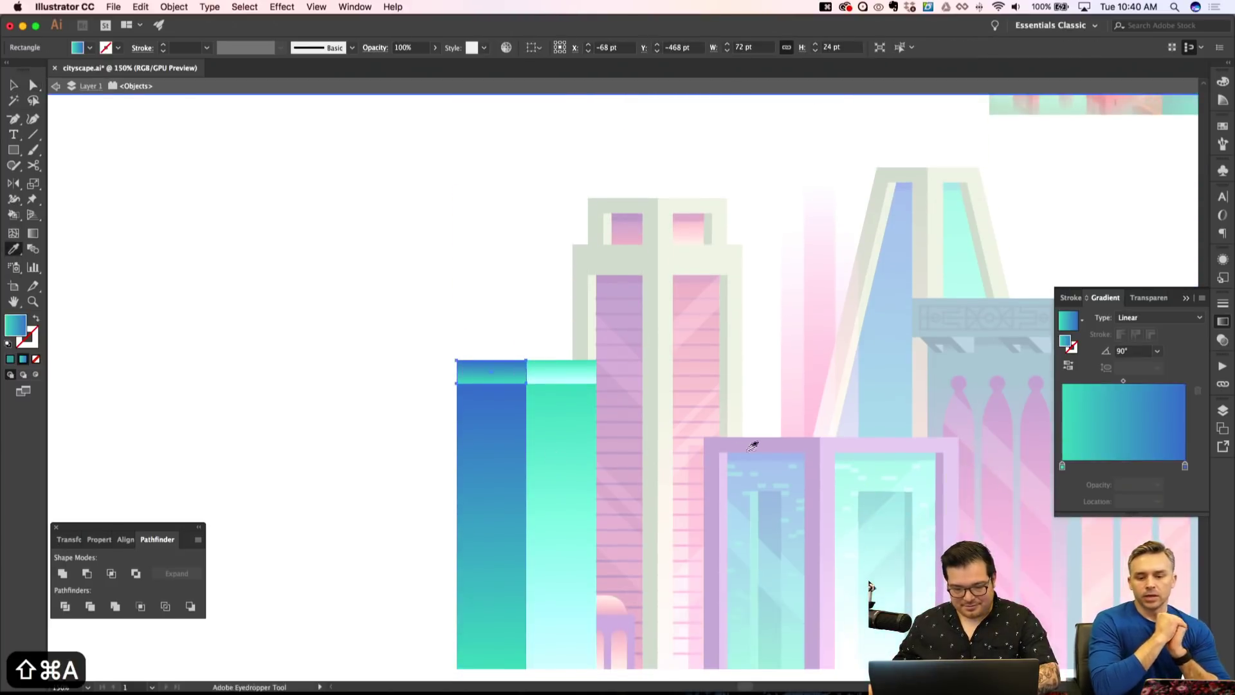
{"action": "scroll", "coordinate": [798, 429], "scroll_direction": "right", "scroll_amount": 4}
{"action": "left_click", "coordinate": [853, 366]}
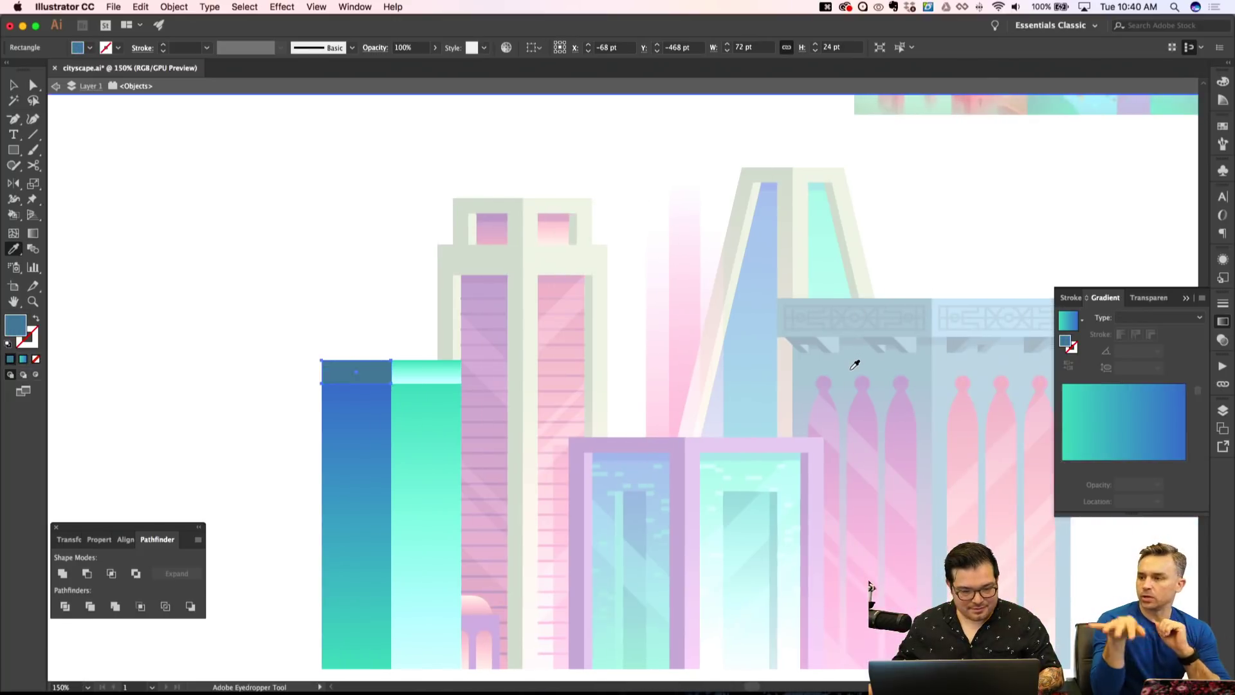
{"action": "left_click", "coordinate": [1222, 81]}
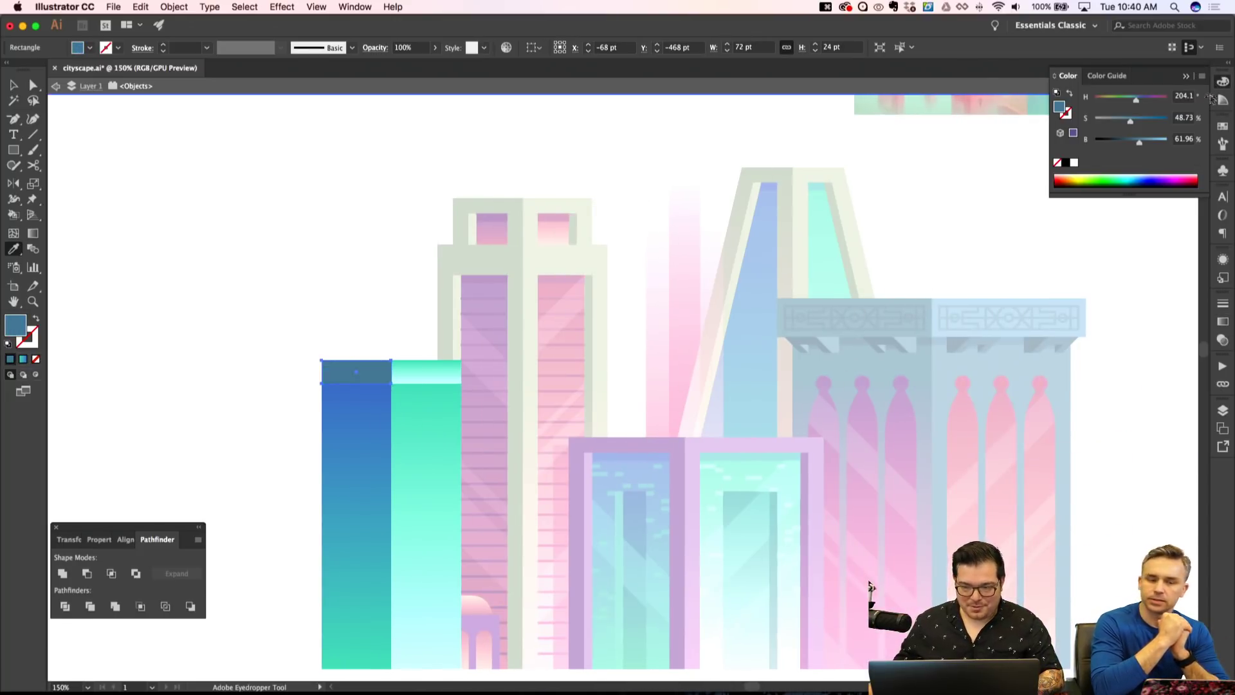
{"action": "left_click_drag", "start_coordinate": [1141, 144], "coordinate": [1133, 143]}
Recolor the right half of the roof cap with the columned building's light blue cornice color and lower its brightness to 74.12%.
{"action": "key", "text": "shift+super+a"}
{"action": "key", "text": "a"}
{"action": "left_click", "coordinate": [422, 368]}
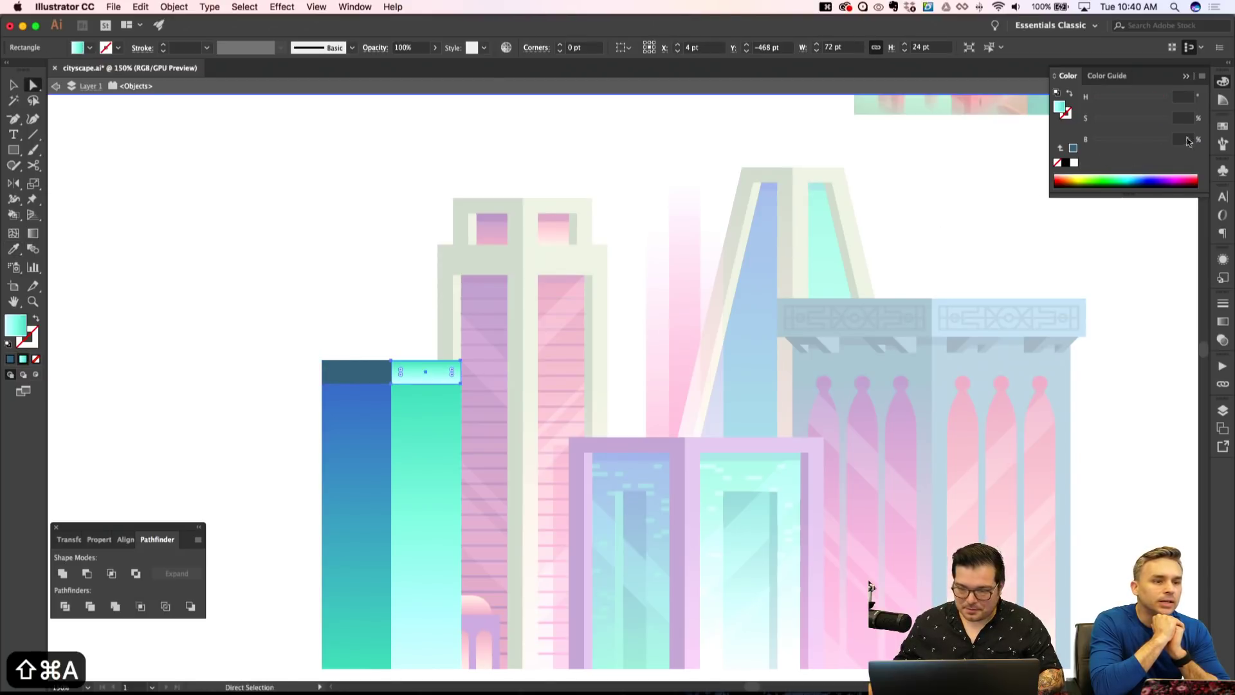
{"action": "key", "text": "i"}
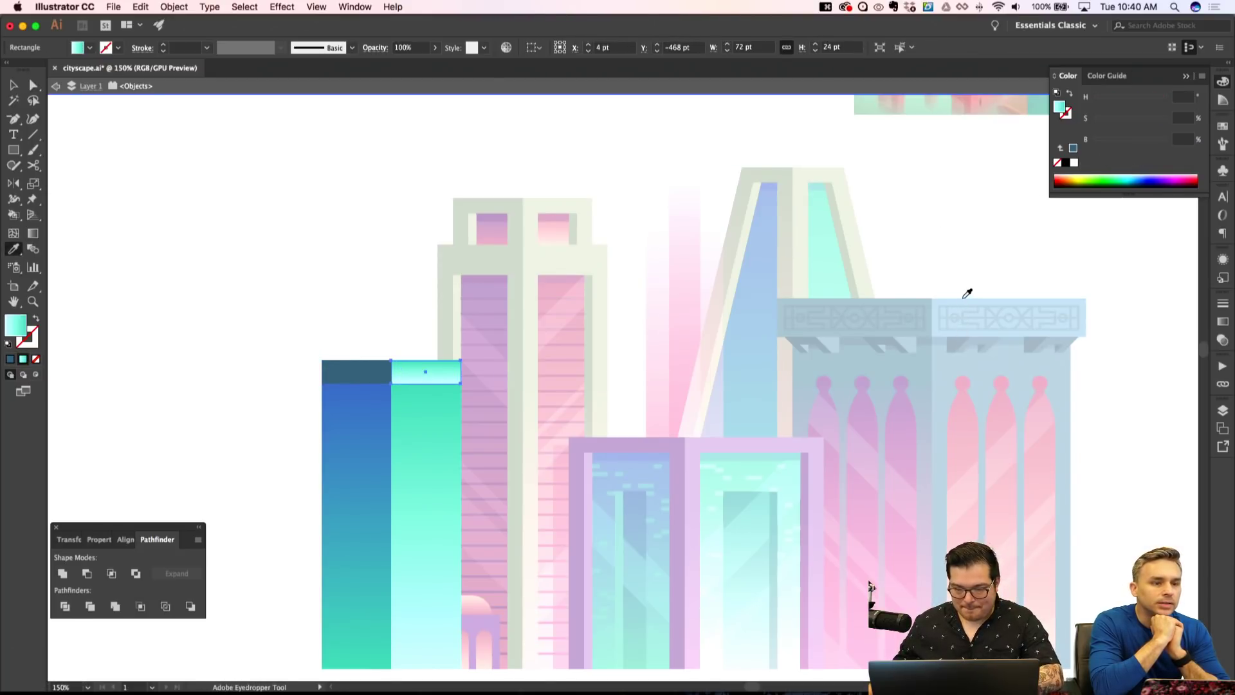
{"action": "left_click", "coordinate": [965, 293]}
{"action": "key", "text": "a"}
{"action": "scroll", "coordinate": [430, 332], "scroll_direction": "down", "scroll_amount": 3}
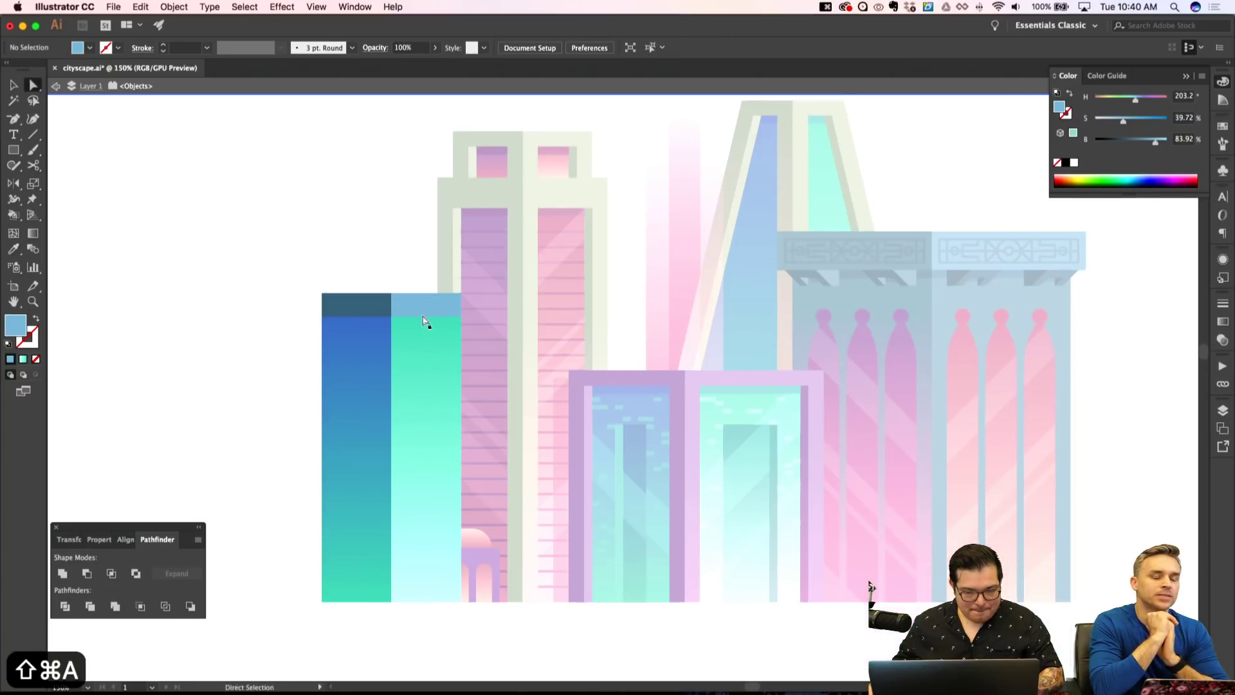
{"action": "key", "text": "i"}
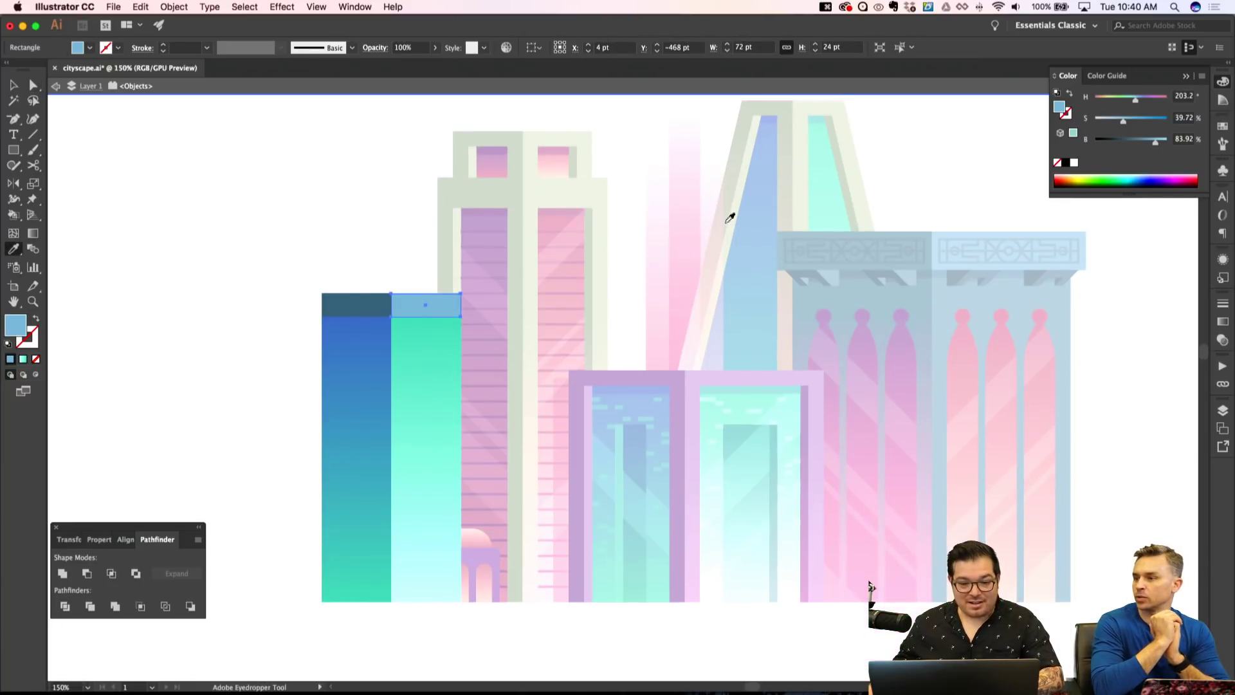
{"action": "left_click", "coordinate": [1149, 143]}
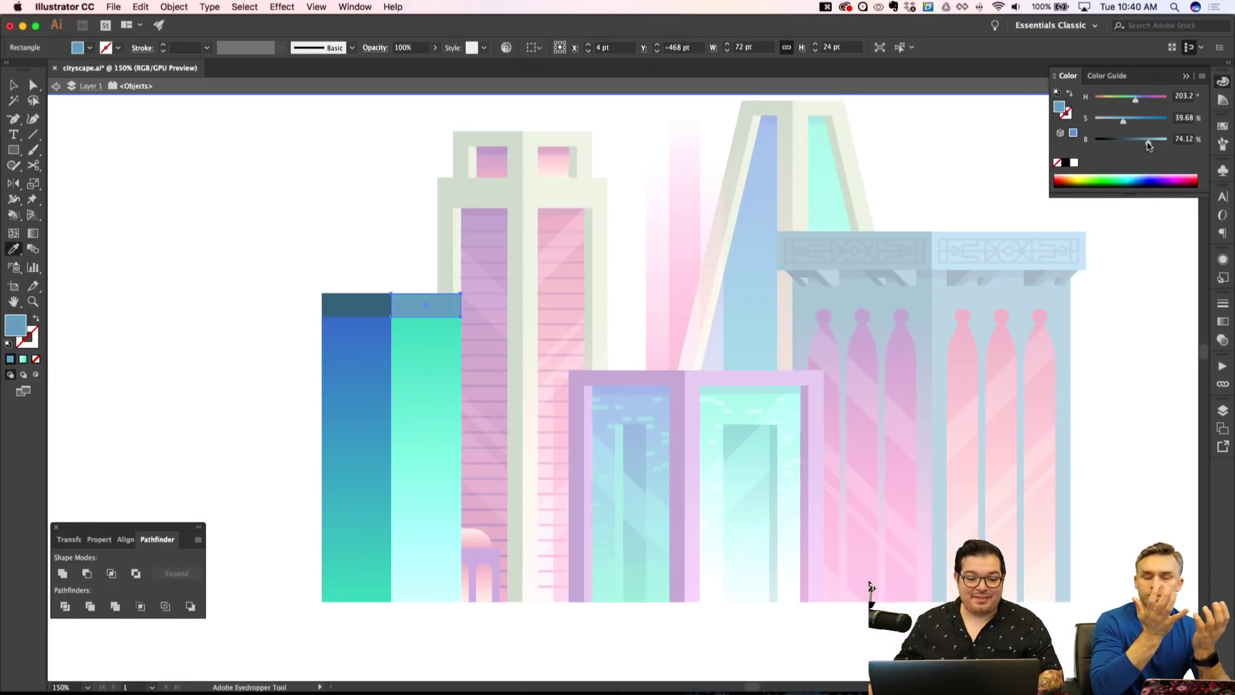
{"action": "key", "text": "shift+super+a"}
{"action": "scroll", "coordinate": [419, 222], "scroll_direction": "left", "scroll_amount": 3}
{"action": "key", "text": "a"}
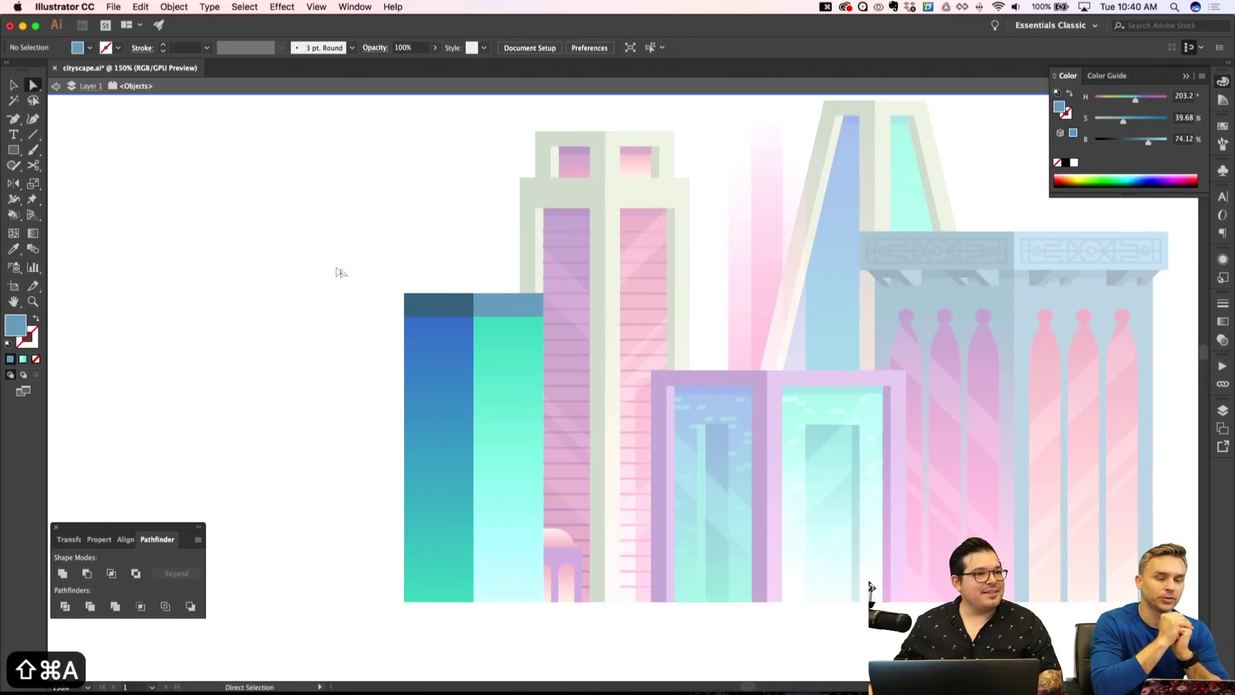
Leave isolation mode and show the document grid.
{"action": "left_click_drag", "start_coordinate": [524, 362], "coordinate": [566, 363]}
{"action": "key", "text": "Escape"}
{"action": "key", "text": "v"}
{"action": "key", "text": "shift+super+a"}
{"action": "key", "text": "super+minus"}
{"action": "key", "text": "super+apostrophe"}
{"action": "key", "text": "super+equal"}
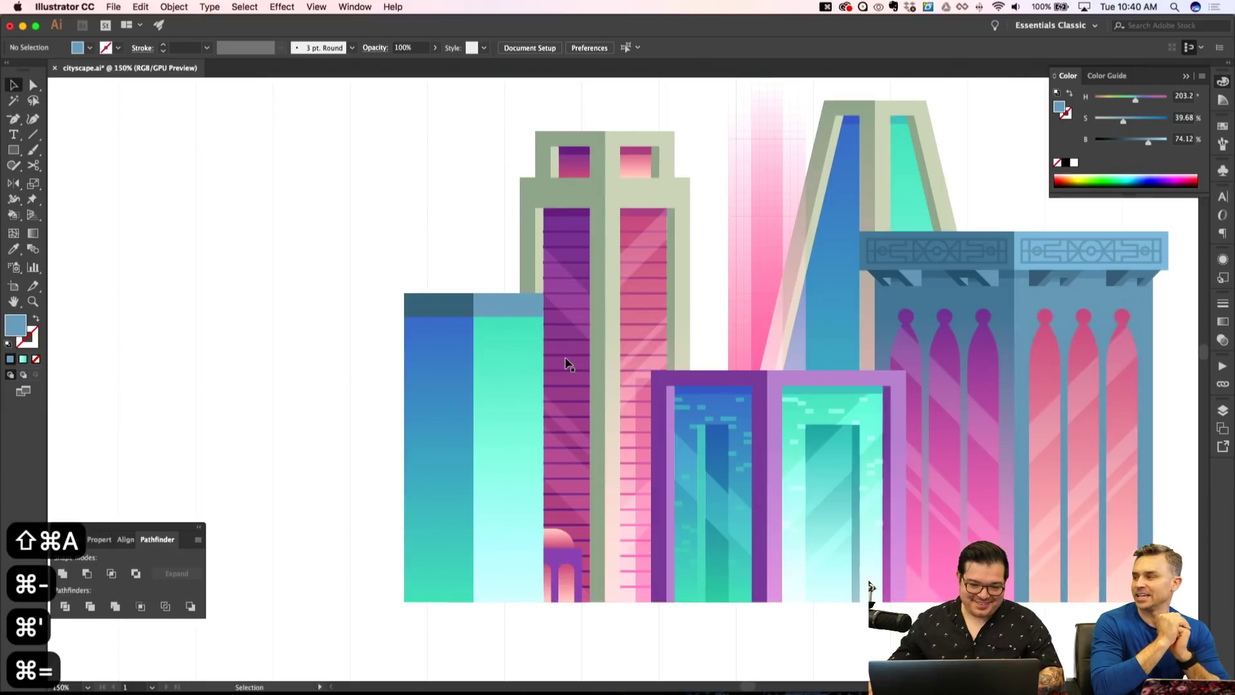
Cut the two roof cap pieces and paste them in place inside the turquoise tower's group.
{"action": "double_click", "coordinate": [482, 372]}
{"action": "key", "text": "Escape"}
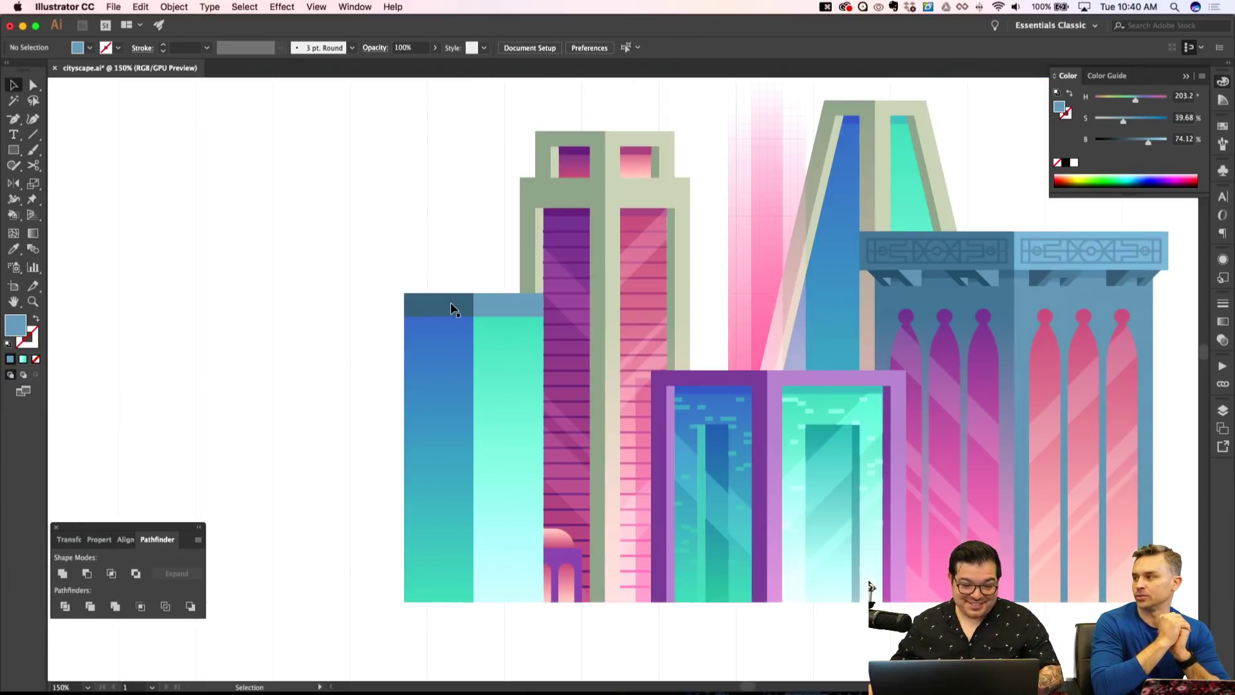
{"action": "key", "text": "a"}
{"action": "key", "text": "shift+super+a"}
{"action": "left_click", "coordinate": [445, 307]}
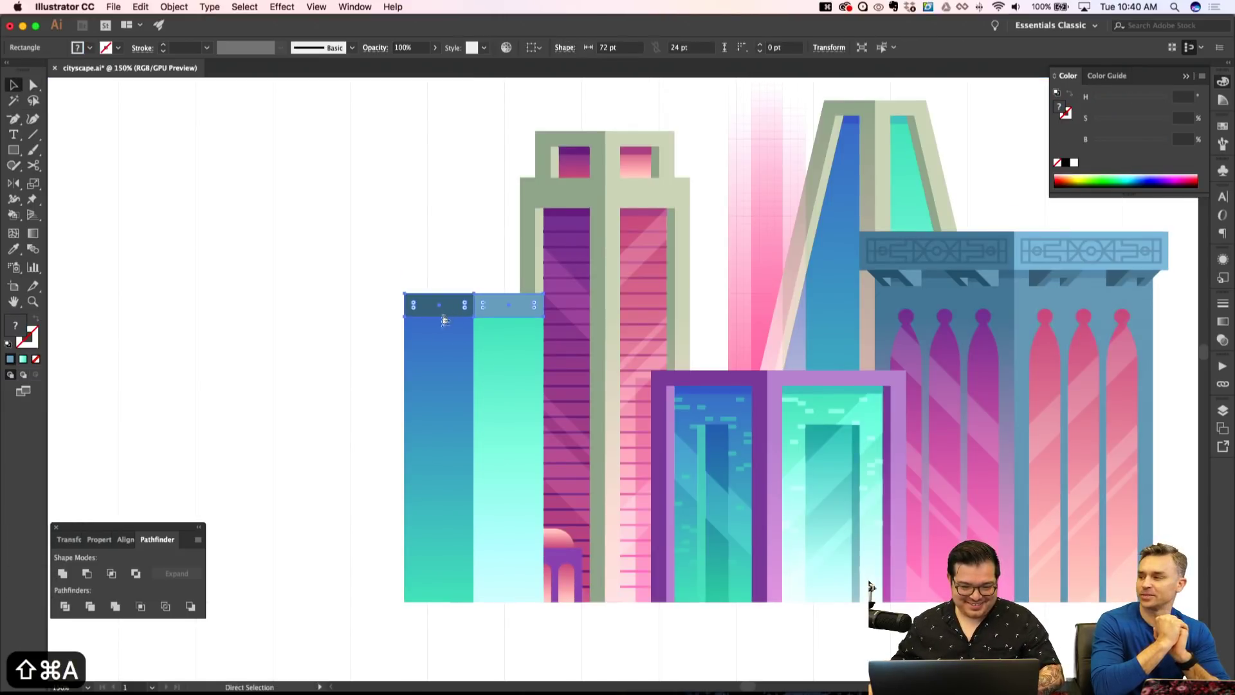
{"action": "key", "text": "super+x"}
{"action": "double_click", "coordinate": [452, 354]}
{"action": "key", "text": "shift+super+v"}
{"action": "key", "text": "shift+super+a"}
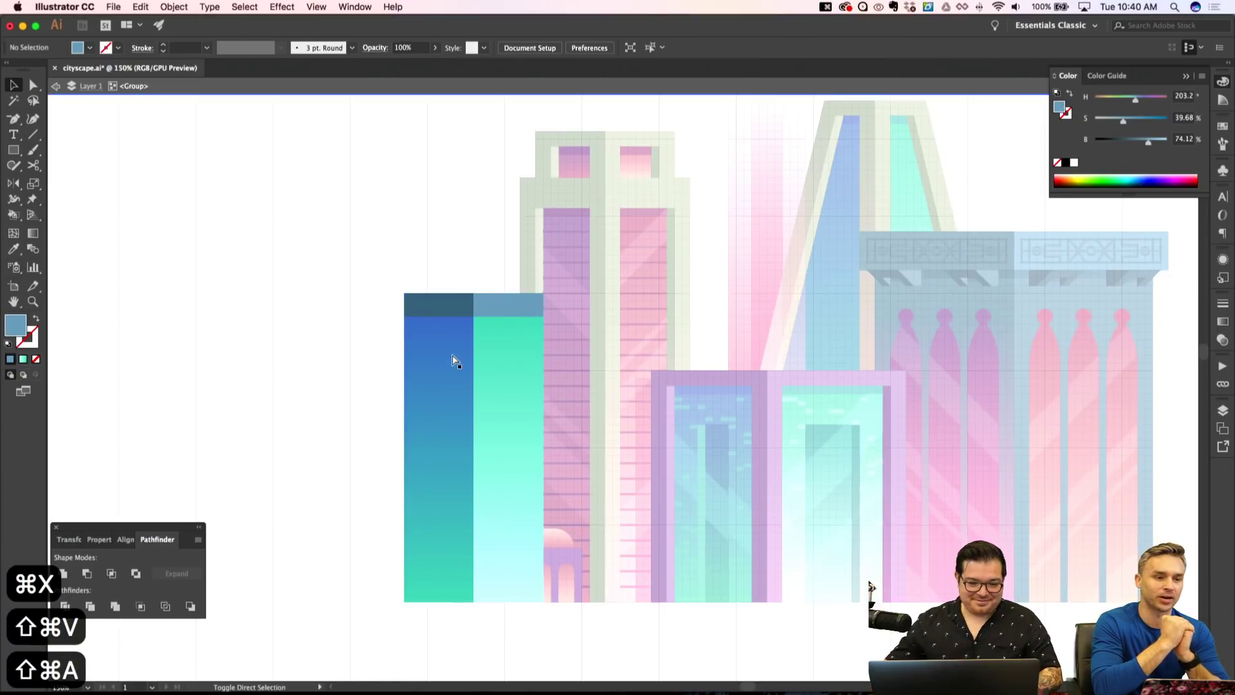
Lower the top edge of the roof cap to make it thinner, and leave the tower's group.
{"action": "key", "text": "a"}
{"action": "left_click_drag", "start_coordinate": [353, 245], "coordinate": [583, 305]}
{"action": "key", "text": "shift+super+a"}
{"action": "key", "text": "super+minus"}
{"action": "key", "text": "super+minus"}
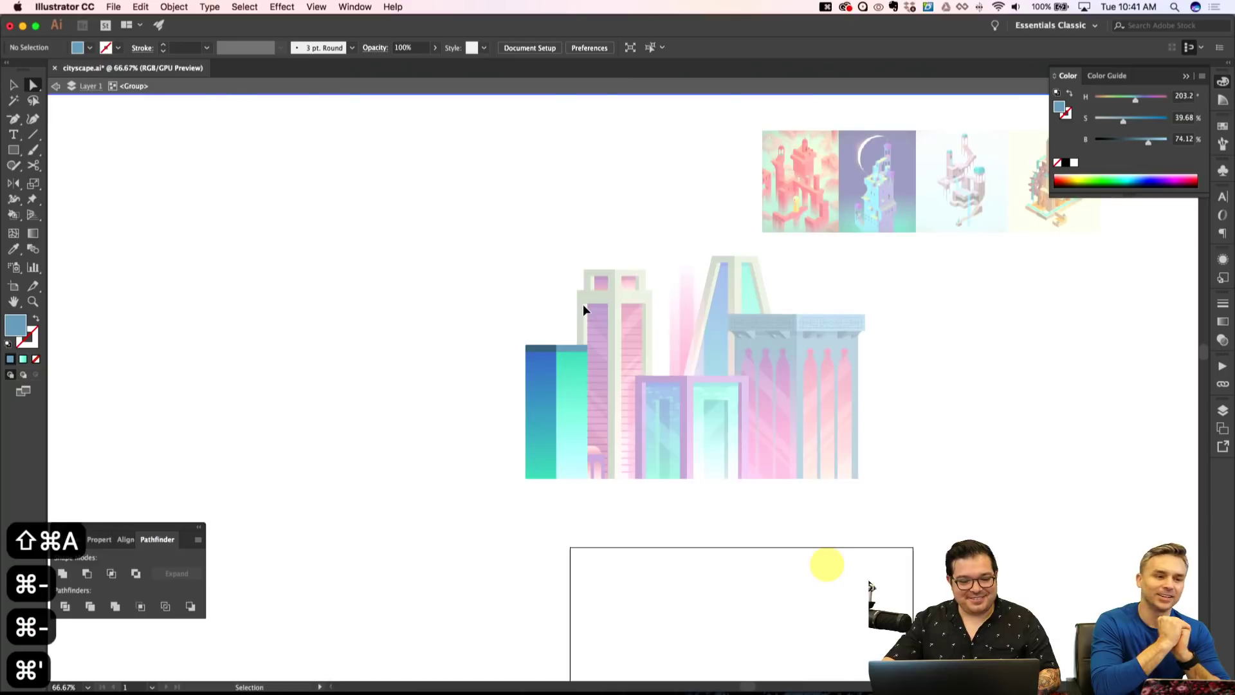
{"action": "key", "text": "super+apostrophe"}
{"action": "key", "text": "super+apostrophe"}
{"action": "key", "text": "super+equal"}
{"action": "key", "text": "super+equal"}
{"action": "key", "text": "Escape"}
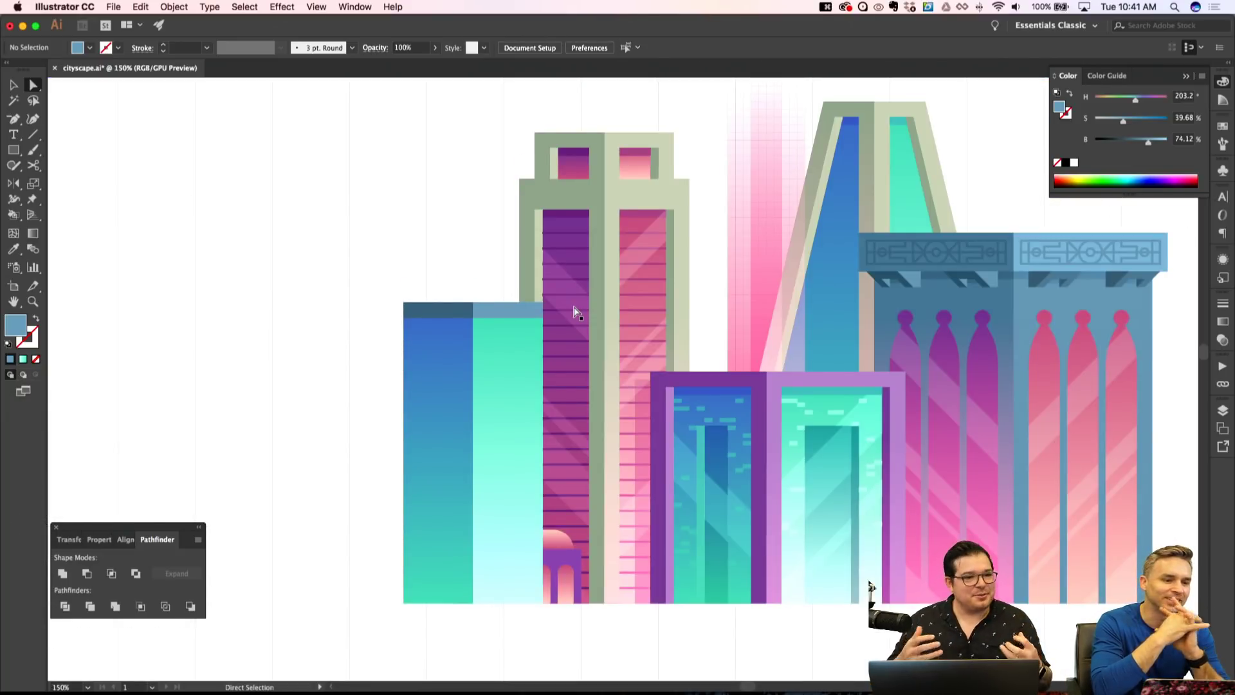
Send the turquoise tower group to the back, behind the other buildings.
{"action": "left_click", "coordinate": [488, 383], "text": "super"}
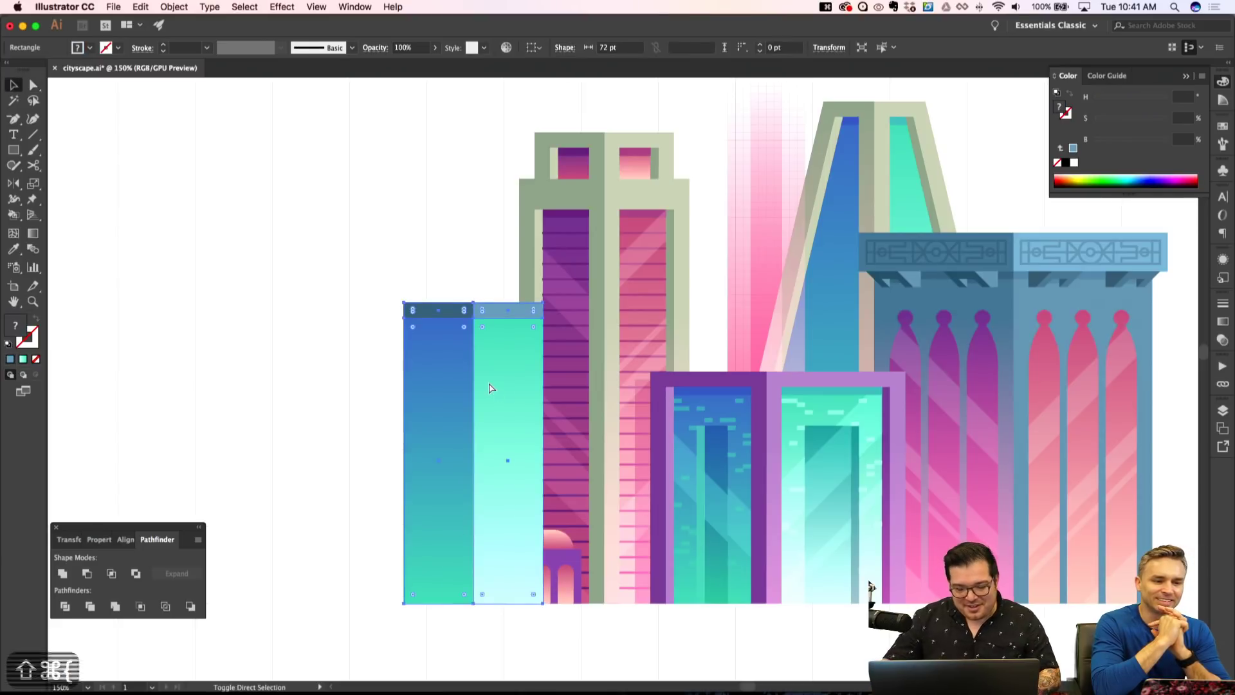
{"action": "key", "text": "shift+super+bracketleft"}
{"action": "key", "text": "shift+super+a"}
{"action": "key", "text": "super+equal"}
{"action": "key", "text": "super+equal"}
{"action": "left_click", "coordinate": [381, 359], "text": "super"}
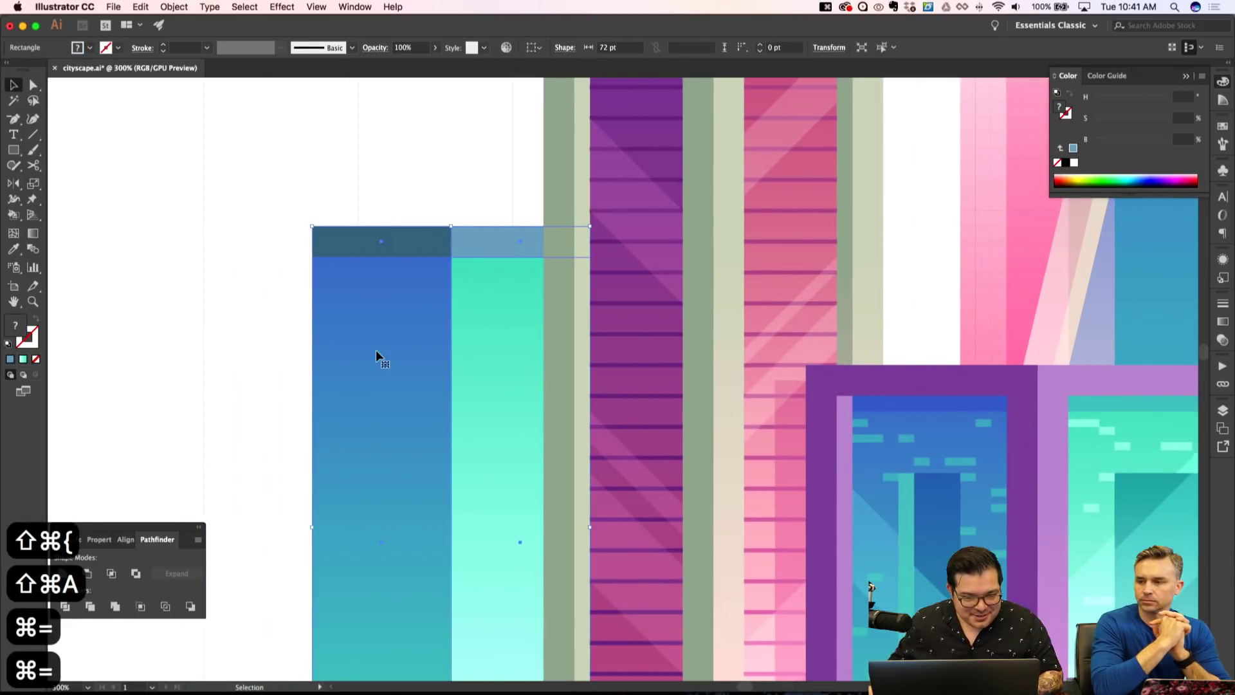
{"action": "scroll", "coordinate": [376, 350], "scroll_direction": "left", "scroll_amount": 3}
{"action": "key", "text": "super+equal"}
{"action": "key", "text": "shift+super+a"}
Inside the tower's group, draw a vertical line 296 pt tall on the blue face near its outer edge.
{"action": "left_click", "coordinate": [399, 325], "text": "super"}
{"action": "double_click", "coordinate": [399, 325]}
{"action": "key", "text": "super+minus"}
{"action": "key", "text": "super+minus"}
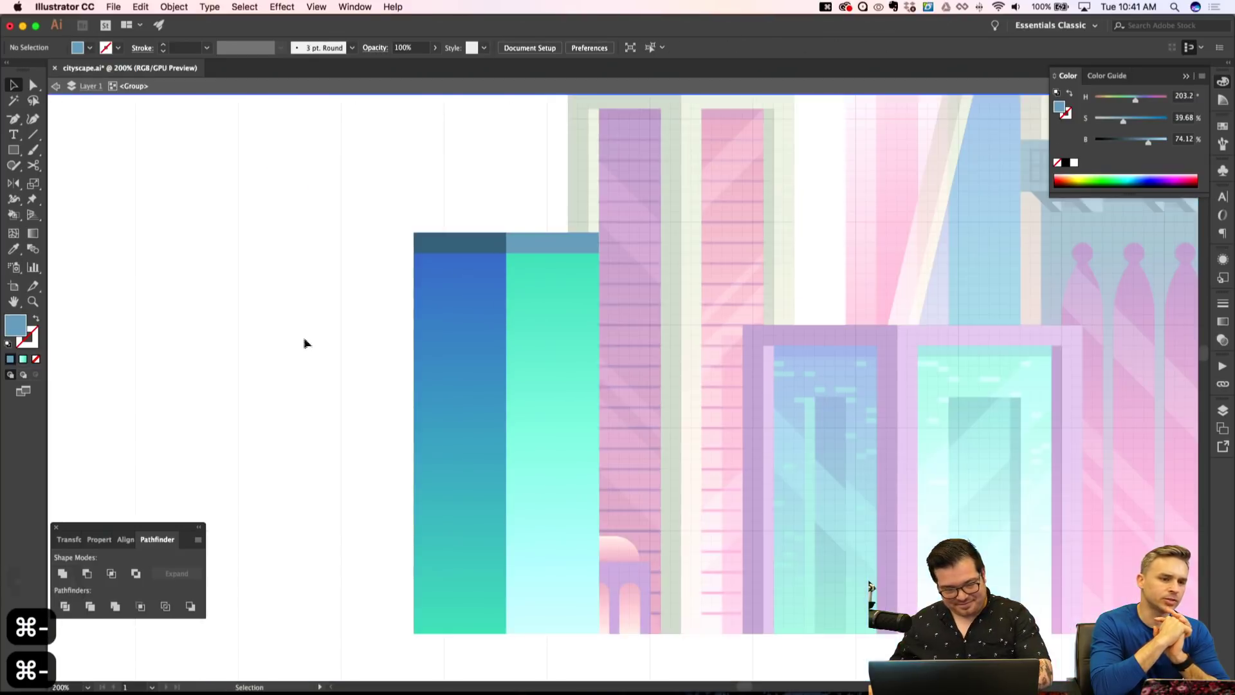
{"action": "scroll", "coordinate": [376, 335], "scroll_direction": "down", "scroll_amount": 1}
{"action": "key", "text": "p"}
{"action": "left_click", "coordinate": [434, 228]}
{"action": "left_click", "coordinate": [435, 610], "text": "shift"}
Give the vertical line no fill and a 2 pt stroke in blue sampled from the top of the tower's face.
{"action": "key", "text": "i"}
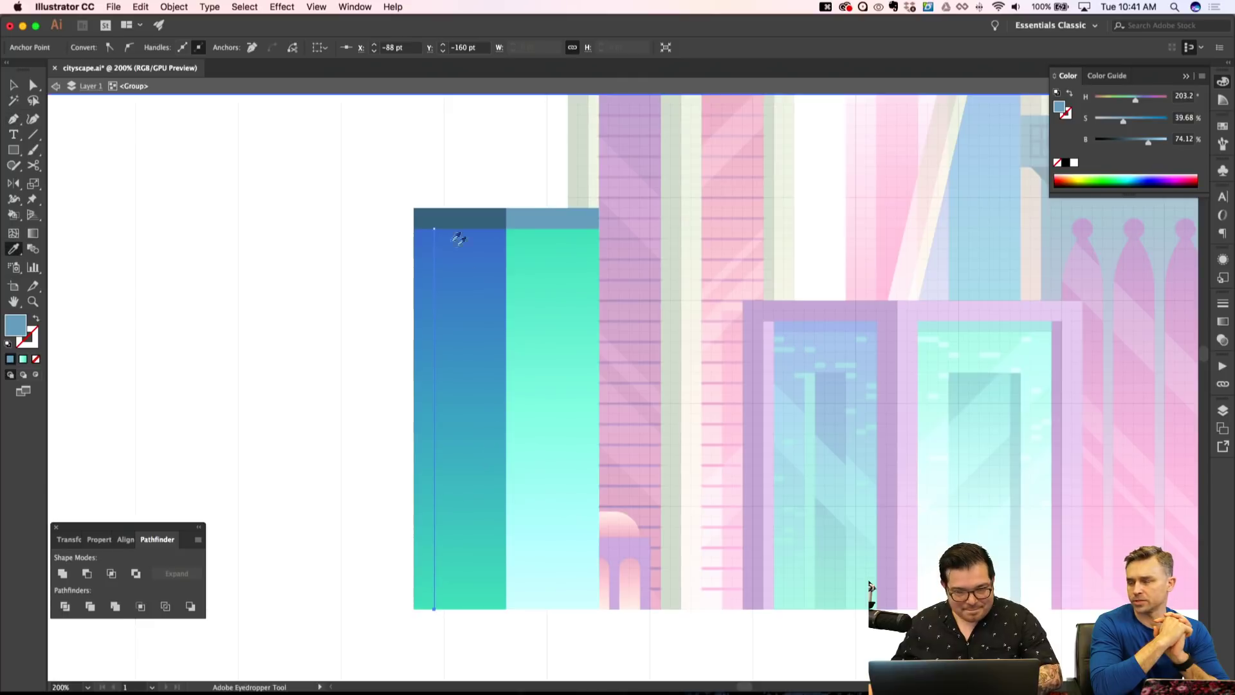
{"action": "left_click", "coordinate": [450, 226]}
{"action": "key", "text": "shift+x"}
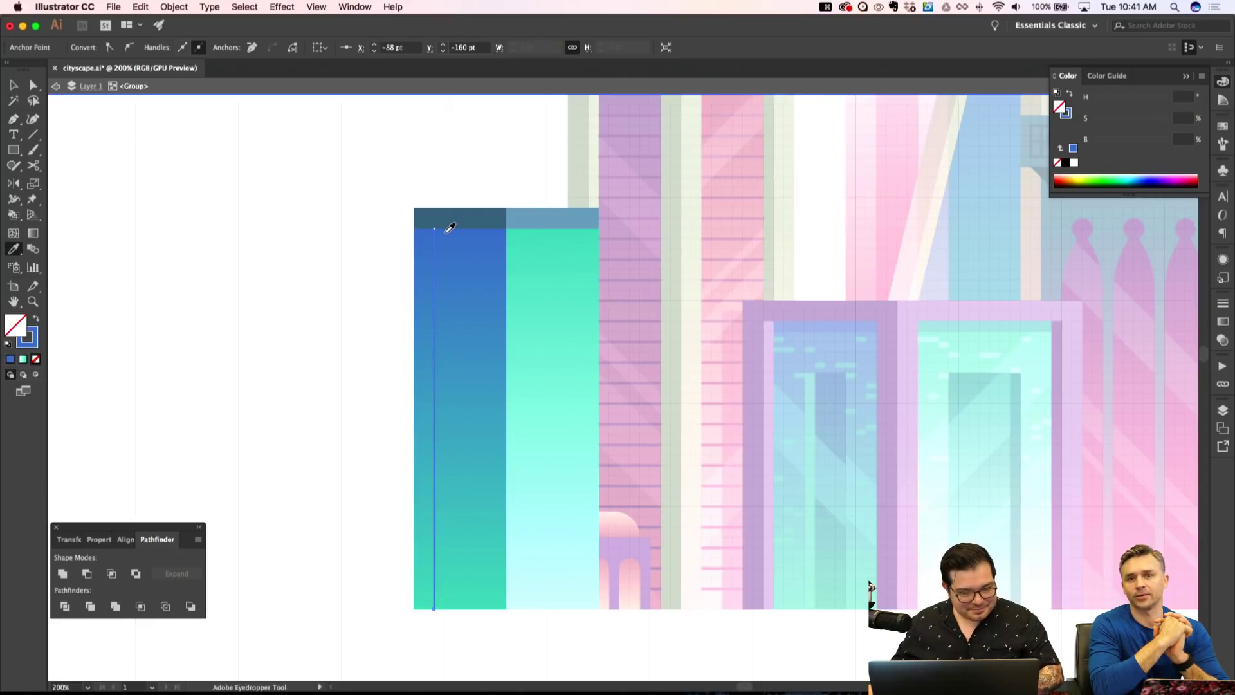
{"action": "left_click", "coordinate": [1218, 309]}
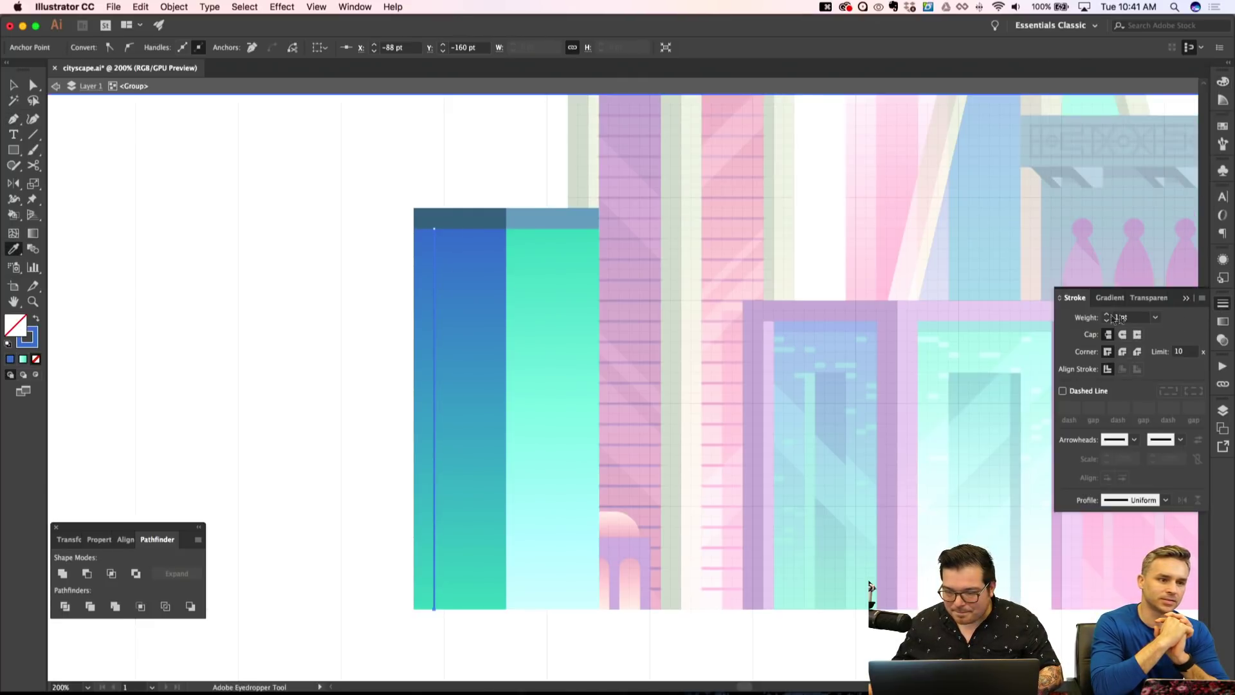
{"action": "key", "text": "shift+super+a"}
Add two copies of the blue line across the tower's dark face, spaced 16 pt apart.
{"action": "left_click", "coordinate": [435, 340]}
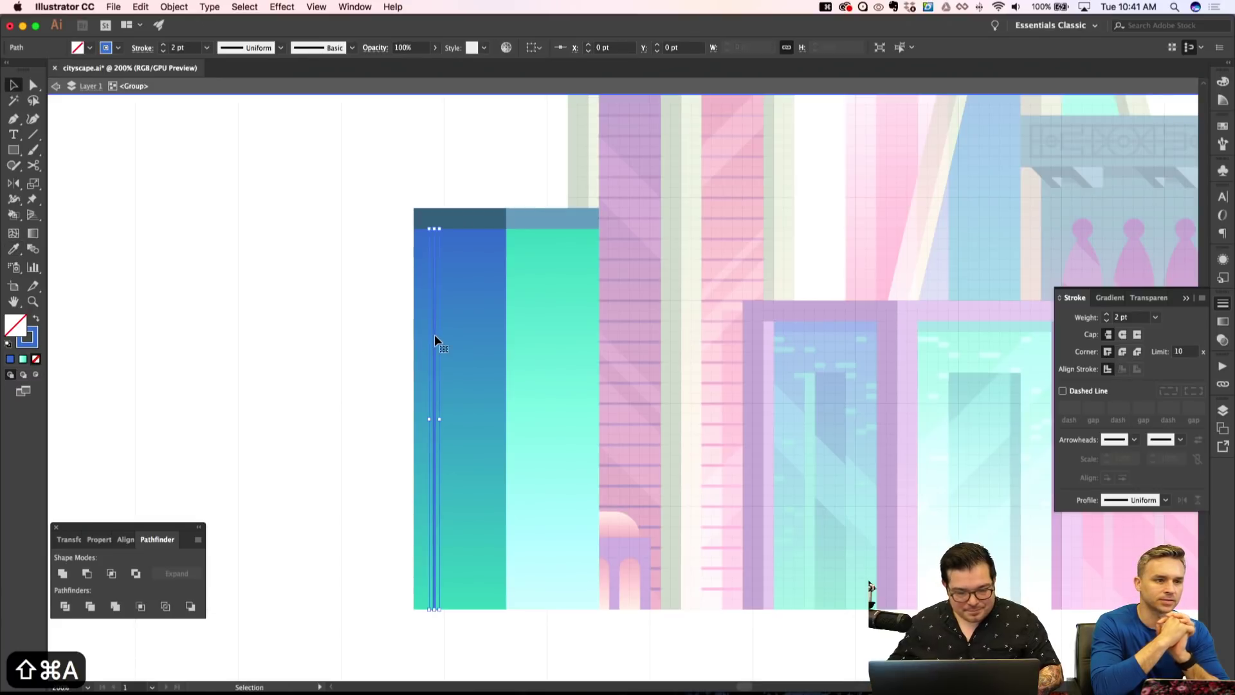
{"action": "key", "text": "alt+Right"}
{"action": "key", "text": "alt+Right"}
{"action": "key", "text": "alt+Right"}
{"action": "key", "text": "alt+Right"}
{"action": "key", "text": "alt+Right"}
{"action": "key", "text": "alt+Right"}
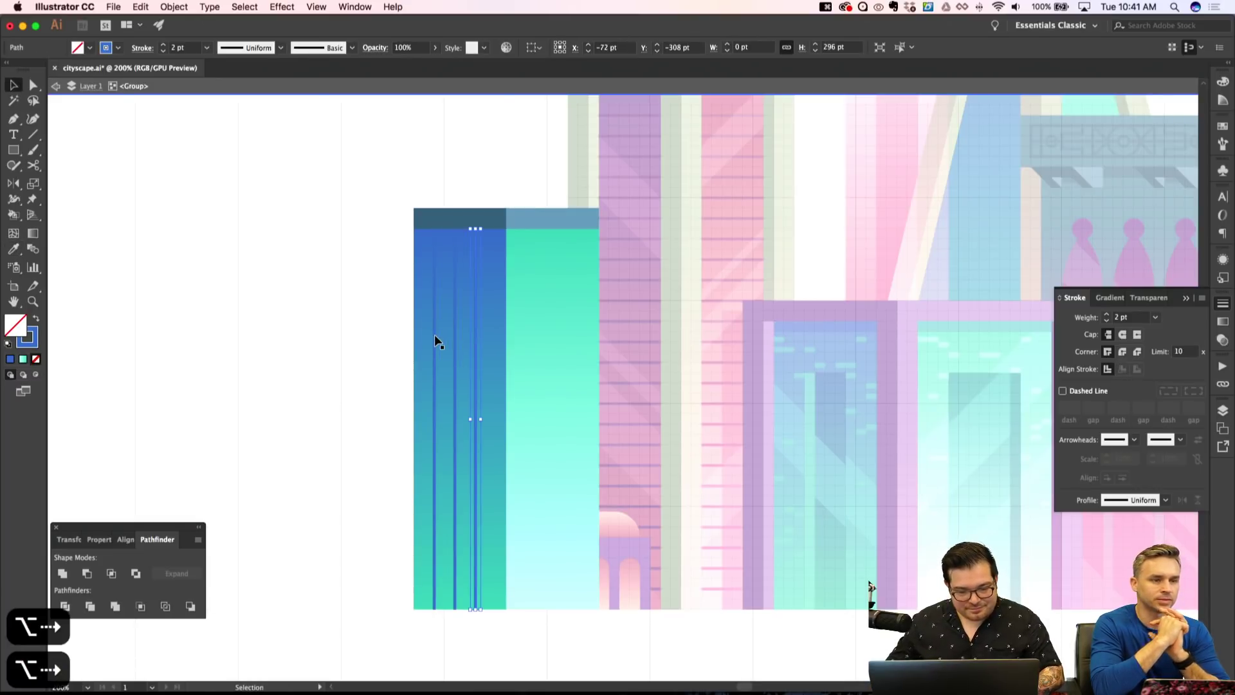
Narrow the blue face and its roof cap from the outer side, shifting the three lines inward by the same amount.
{"action": "key", "text": "a"}
{"action": "key", "text": "shift+super+a"}
{"action": "left_click_drag", "start_coordinate": [496, 601], "coordinate": [493, 625]}
{"action": "key", "text": "shift+super+a"}
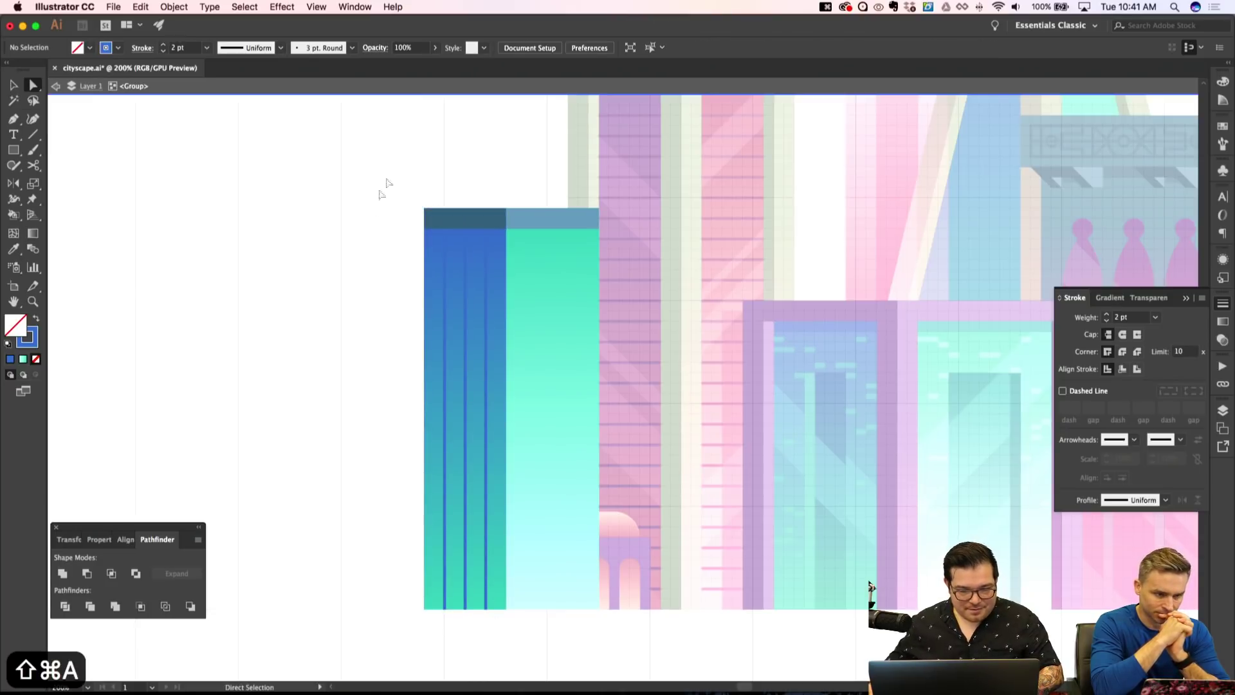
Copy a vertical line onto the tower's light face and give it a turquoise stroke sampled from the top of that face, without fill.
{"action": "key", "text": "v"}
{"action": "left_click_drag", "start_coordinate": [488, 289], "coordinate": [529, 292]}
{"action": "key", "text": "i"}
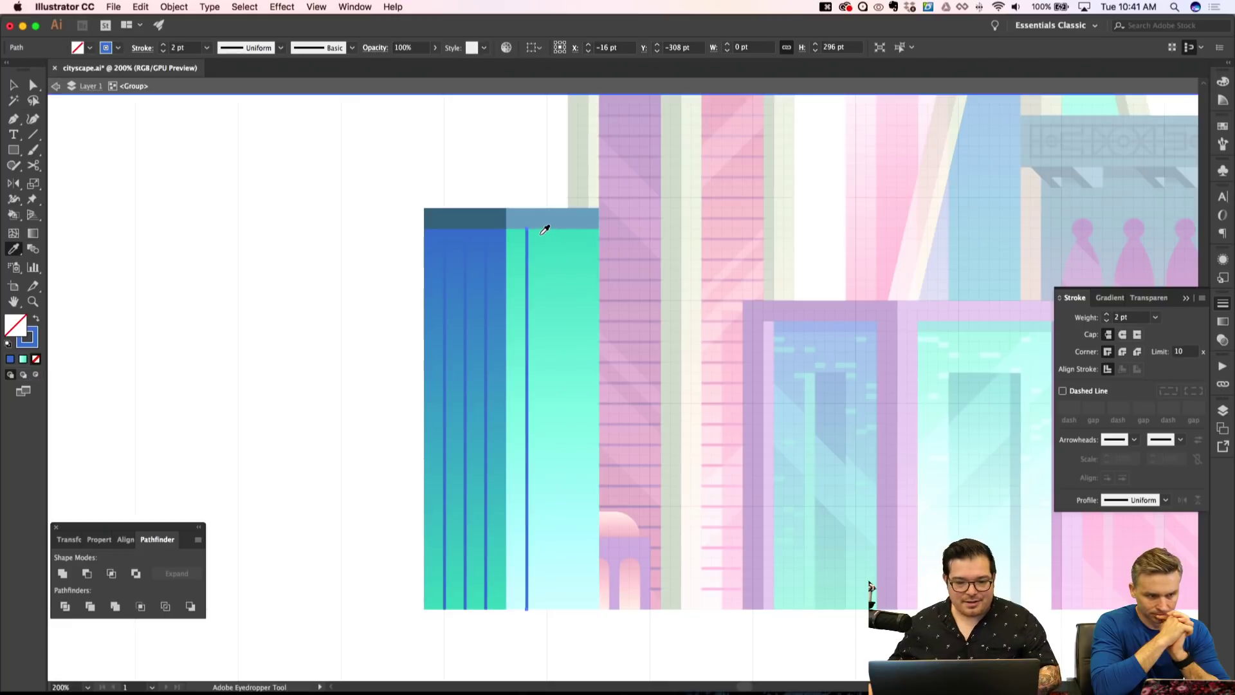
{"action": "left_click", "coordinate": [545, 229]}
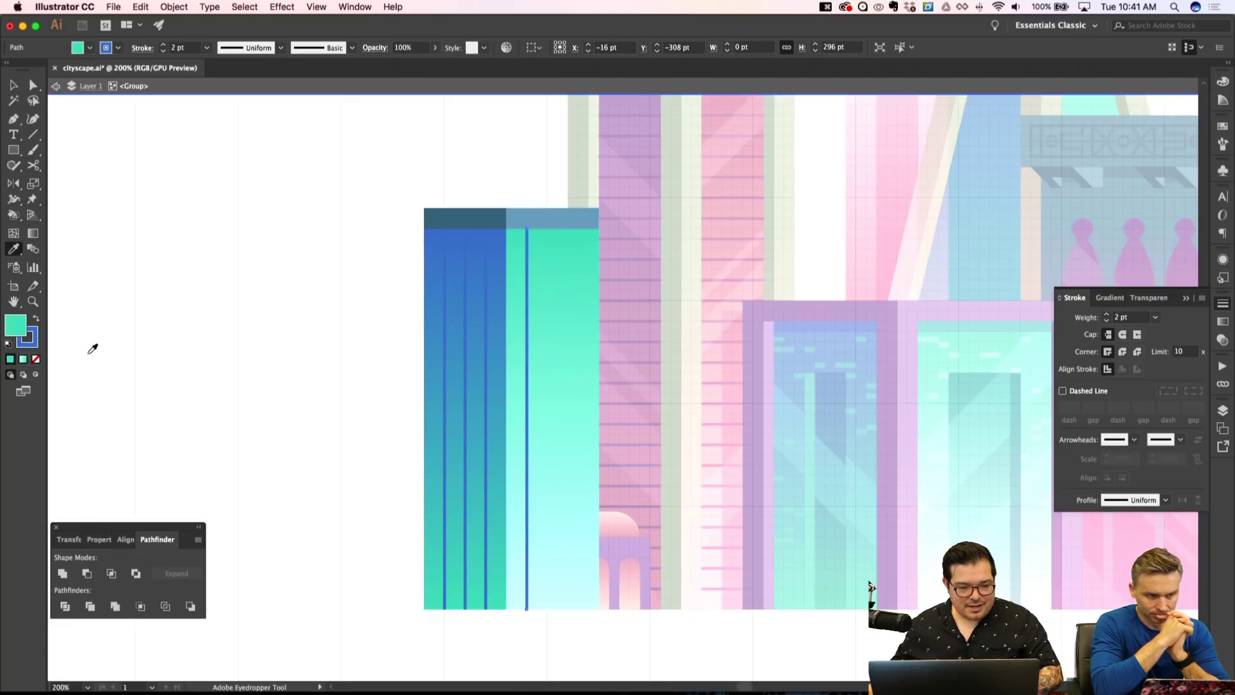
{"action": "key", "text": "shift+x"}
{"action": "left_click", "coordinate": [36, 359]}
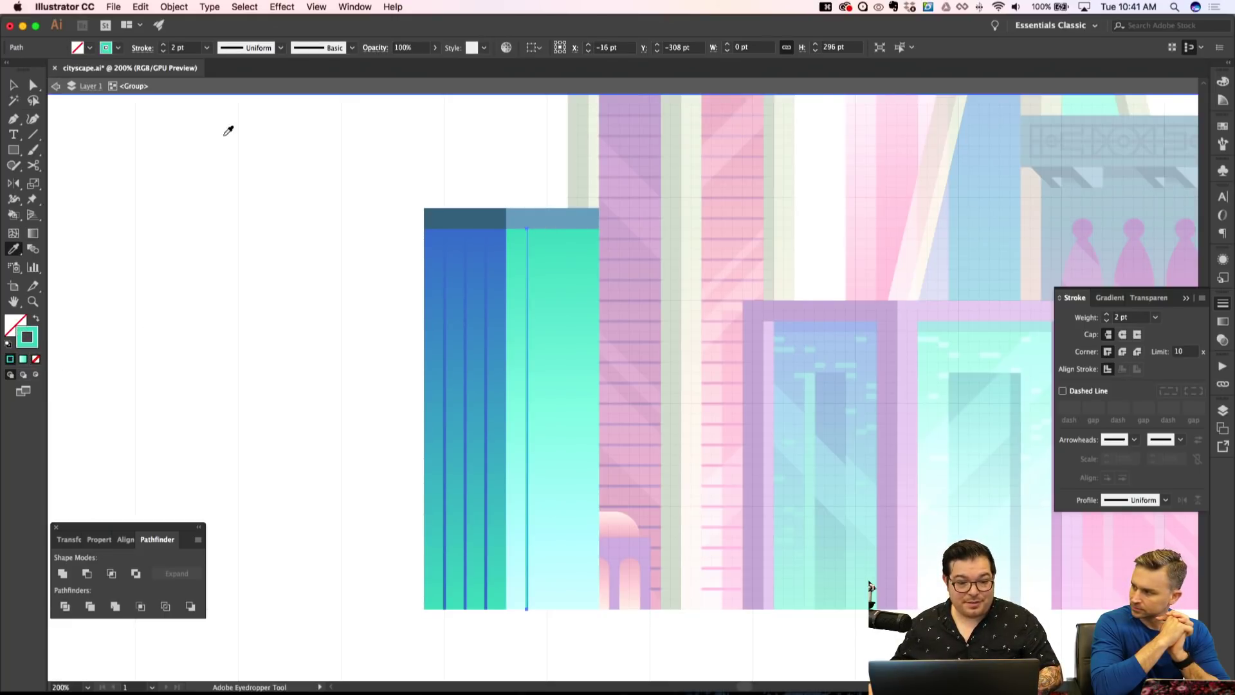
Add two copies of the turquoise line across the light face, spaced 16 pt apart.
{"action": "key", "text": "super+shift+a"}
{"action": "key", "text": "v"}
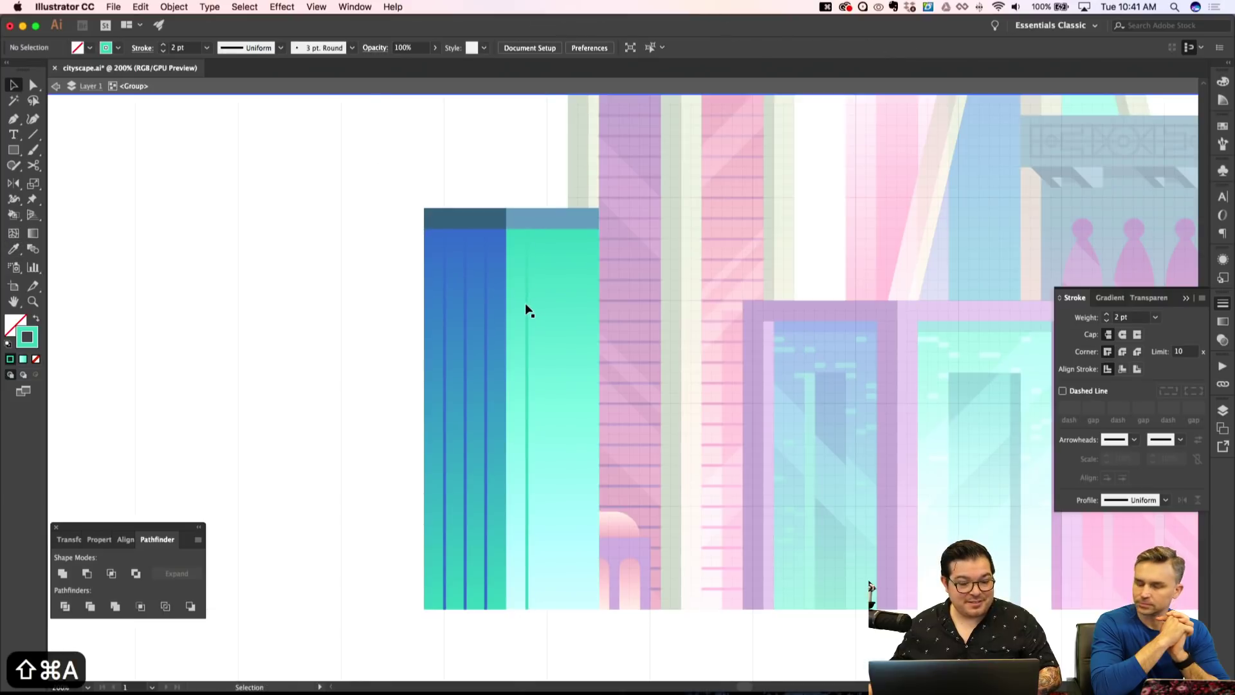
{"action": "left_click", "coordinate": [526, 308]}
{"action": "key", "text": "super+shift+a"}
{"action": "key", "text": "a"}
{"action": "left_click", "coordinate": [527, 309]}
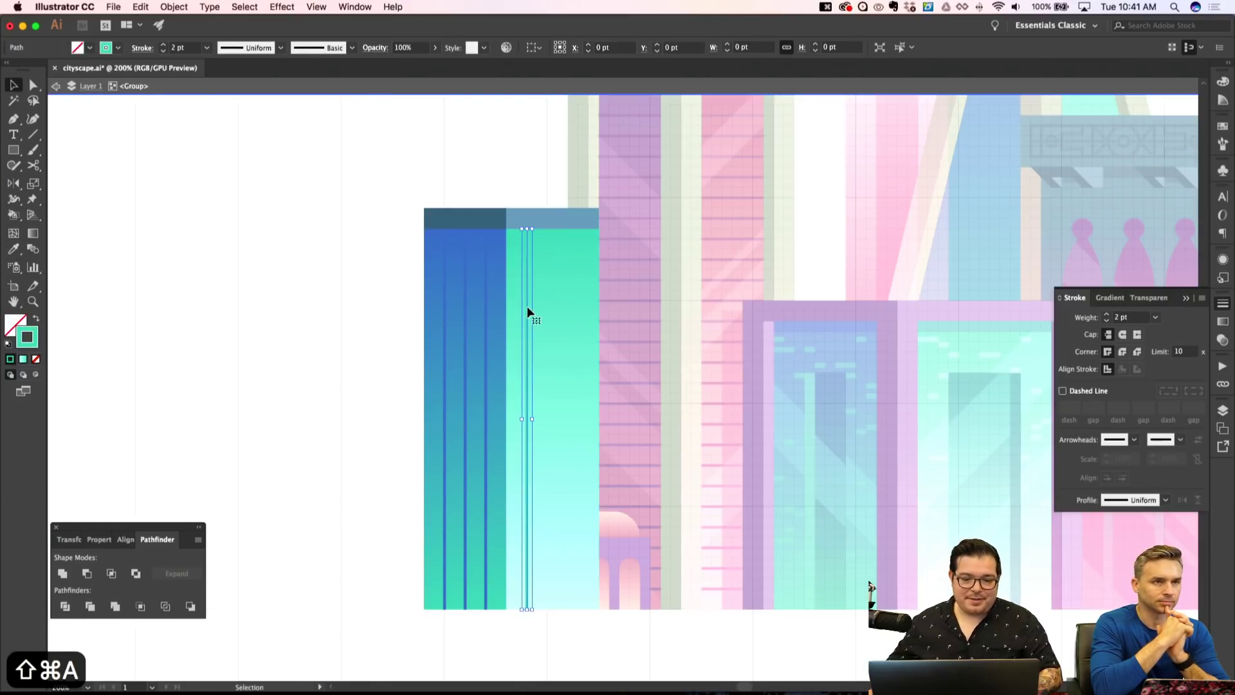
{"action": "key", "text": "alt+Right"}
{"action": "key", "text": "alt+Right"}
{"action": "key", "text": "super+shift+a"}
{"action": "key", "text": "v"}
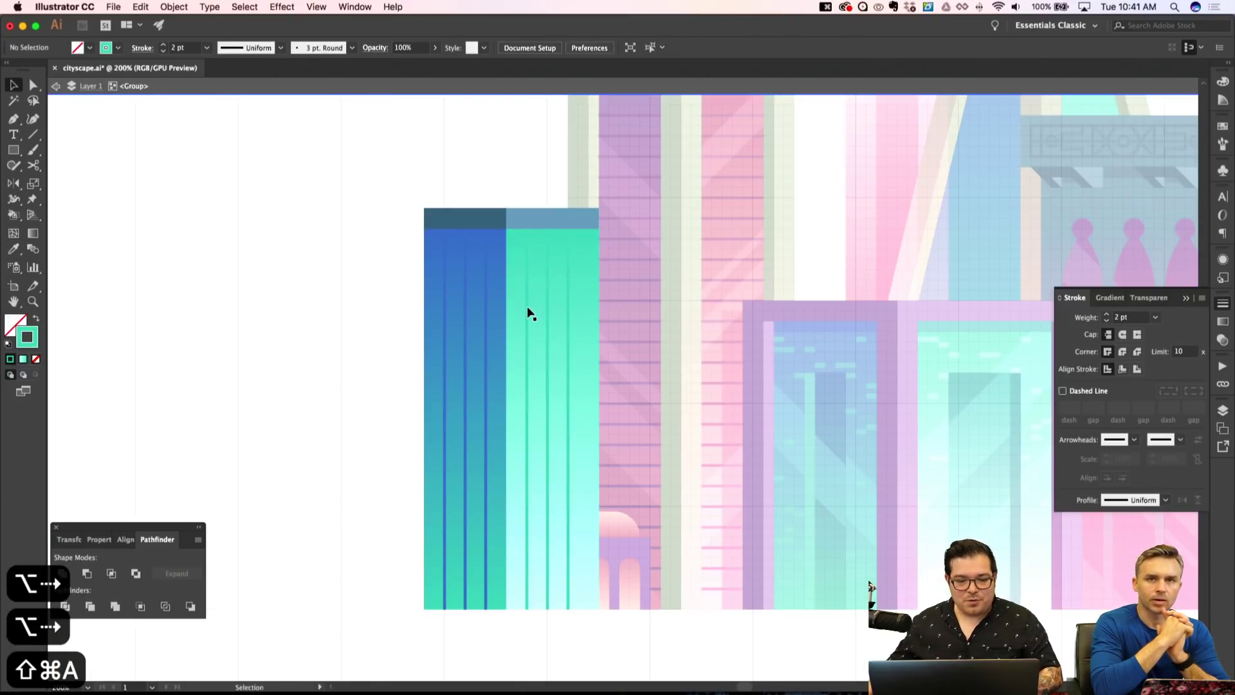
Move all parts of the turquoise tower 16 pt to the left, away from the neighbouring purple tower.
{"action": "key", "text": "super+a"}
{"action": "key", "text": "Left"}
{"action": "key", "text": "Left"}
{"action": "key", "text": "Left"}
{"action": "key", "text": "Left"}
{"action": "key", "text": "Left"}
{"action": "key", "text": "Left"}
{"action": "key", "text": "Left"}
{"action": "key", "text": "Left"}
{"action": "key", "text": "Left"}
{"action": "key", "text": "Left"}
{"action": "key", "text": "Left"}
{"action": "key", "text": "Left"}
{"action": "key", "text": "Left"}
{"action": "key", "text": "Left"}
{"action": "key", "text": "Left"}
{"action": "key", "text": "Left"}
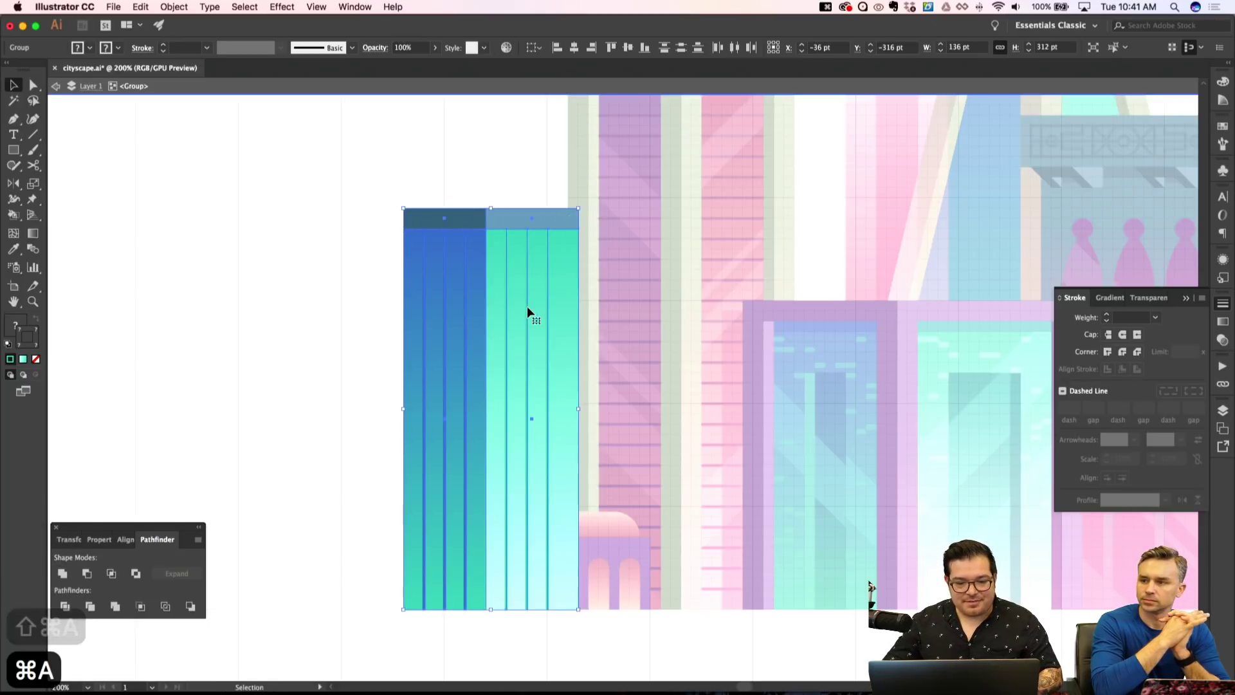
Narrow the light face and its roof cap to end at the grey-framed tower's outer edge, and leave the group.
{"action": "key", "text": "super+shift+a"}
{"action": "key", "text": "a"}
{"action": "left_click_drag", "start_coordinate": [576, 260], "coordinate": [631, 611]}
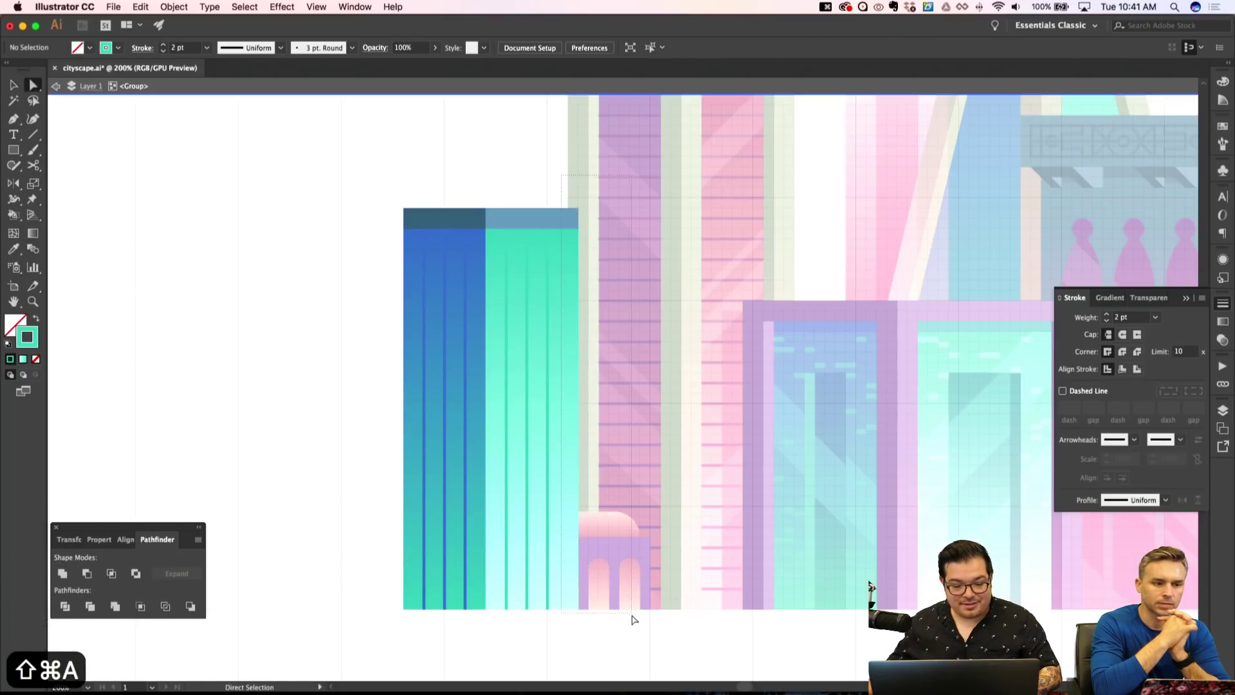
{"action": "key", "text": "Delete"}
{"action": "key", "text": "super+shift+a"}
{"action": "double_click", "coordinate": [633, 620]}
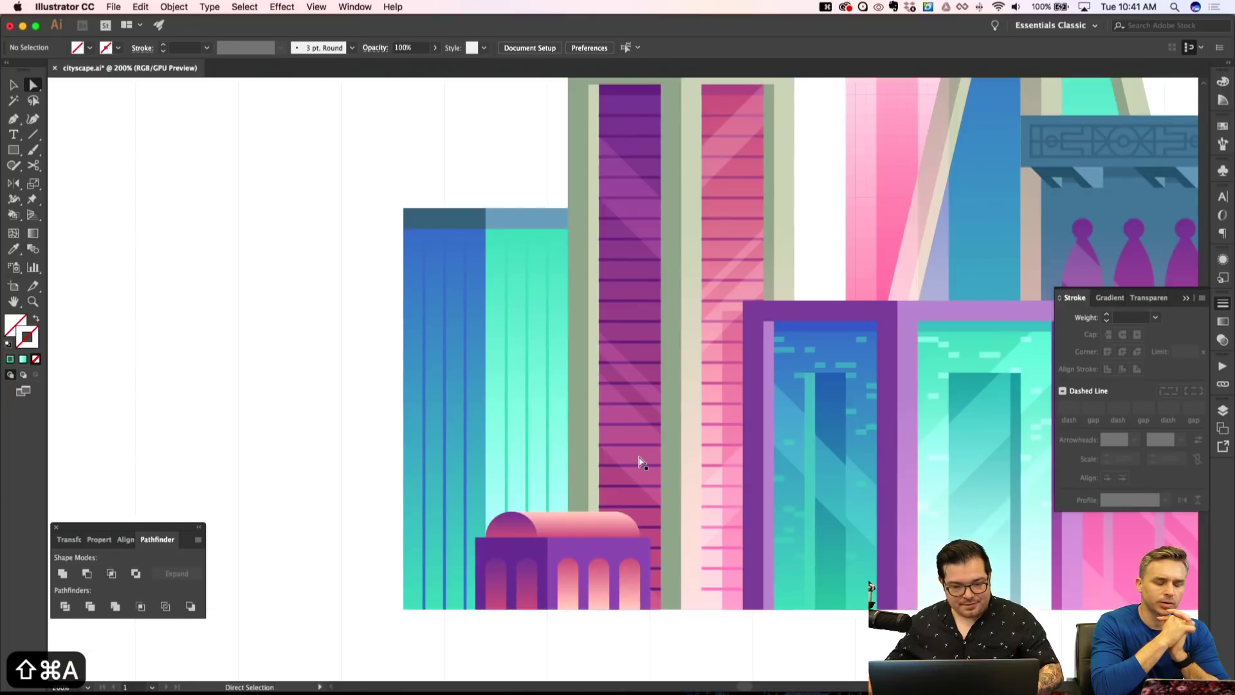
Widen the tower's blue face and its roof cap outward to a width of 80 pt.
{"action": "key", "text": "super+minus"}
{"action": "key", "text": "super+minus"}
{"action": "key", "text": "super+minus"}
{"action": "key", "text": "super+apostrophe"}
{"action": "key", "text": "super+apostrophe"}
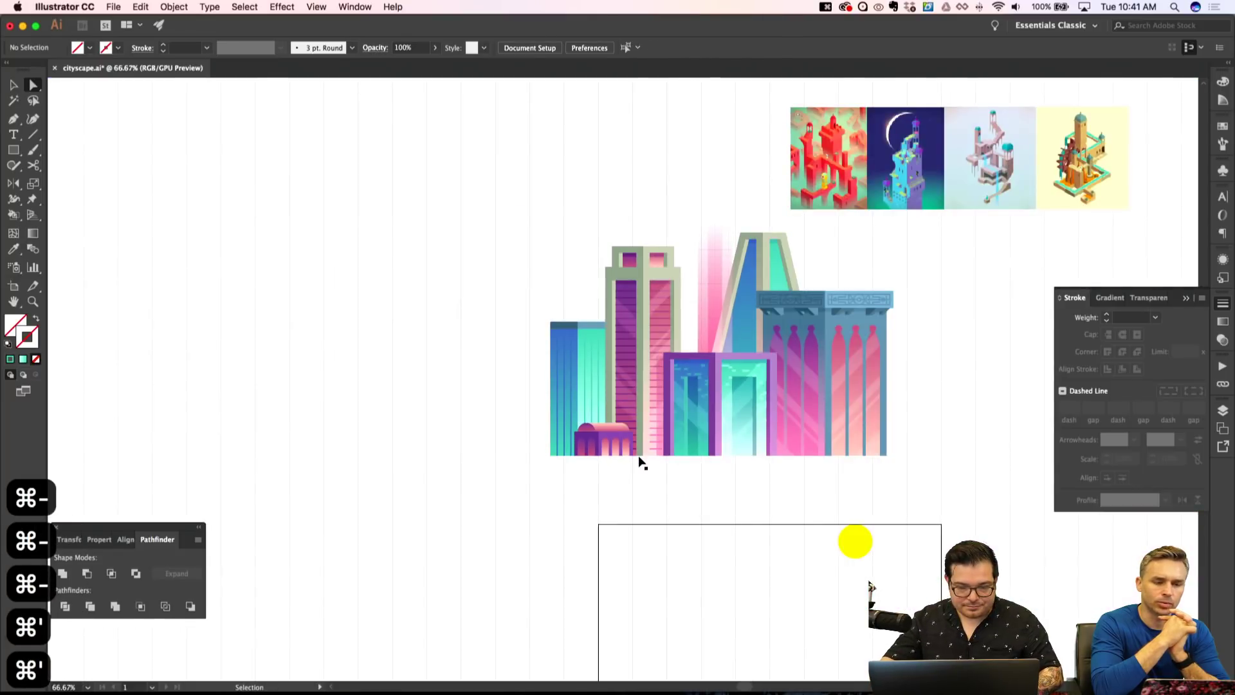
{"action": "key", "text": "super+equal"}
{"action": "key", "text": "super+equal"}
{"action": "left_click_drag", "start_coordinate": [385, 182], "coordinate": [466, 576]}
{"action": "key", "text": "Left"}
{"action": "key", "text": "Left"}
{"action": "key", "text": "Left"}
{"action": "key", "text": "Left"}
{"action": "key", "text": "Left"}
{"action": "key", "text": "Left"}
{"action": "key", "text": "Left"}
{"action": "key", "text": "Left"}
{"action": "key", "text": "Left"}
{"action": "key", "text": "Left"}
{"action": "key", "text": "Left"}
{"action": "key", "text": "Left"}
{"action": "key", "text": "Left"}
{"action": "key", "text": "Left"}
{"action": "key", "text": "Left"}
{"action": "key", "text": "Left"}
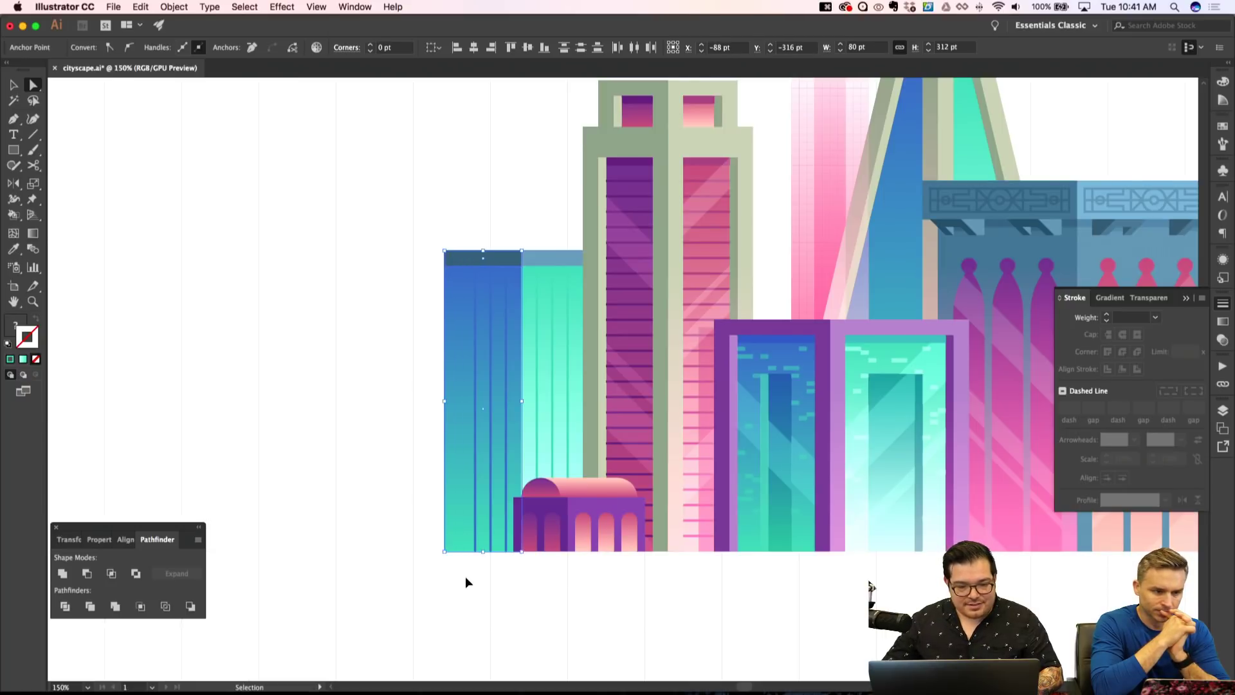
Add a fourth blue line to the widened blue face, 16 pt outward from the outermost existing line.
{"action": "key", "text": "shift+super+a"}
{"action": "left_click", "coordinate": [475, 476]}
{"action": "left_click", "coordinate": [475, 477], "text": "alt"}
{"action": "key", "text": "shift+super+a"}
{"action": "key", "text": "super+minus"}
{"action": "key", "text": "super+minus"}
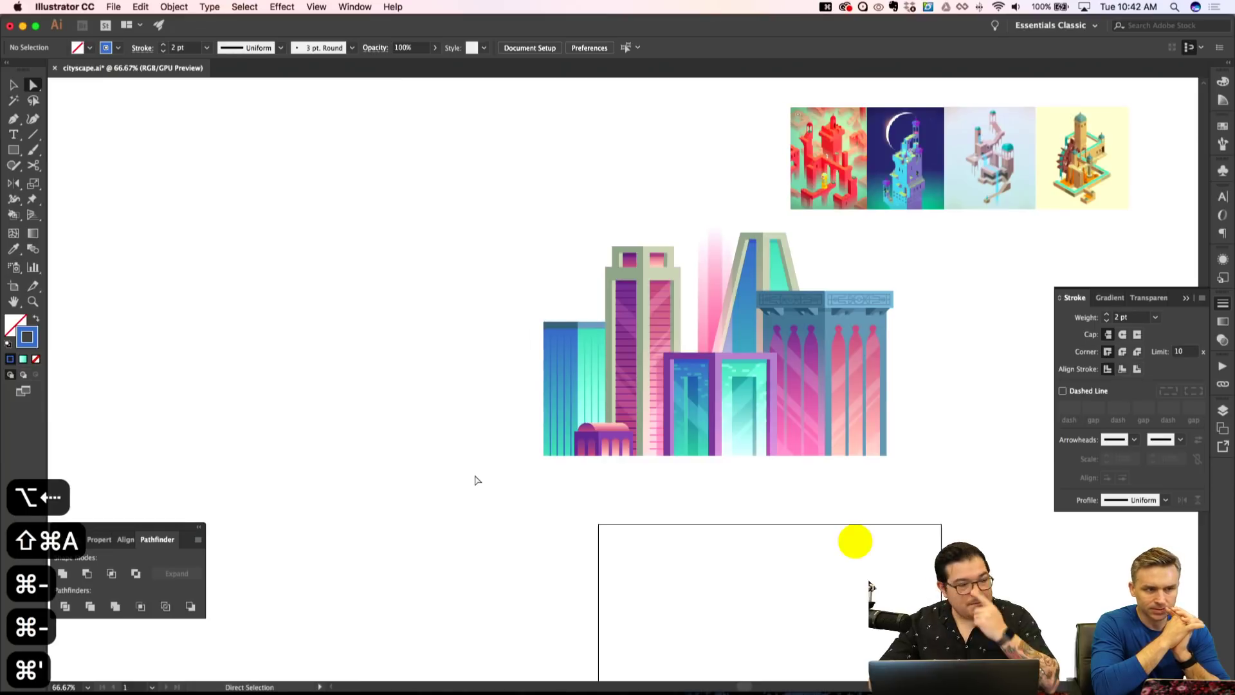
{"action": "key", "text": "super+apostrophe"}
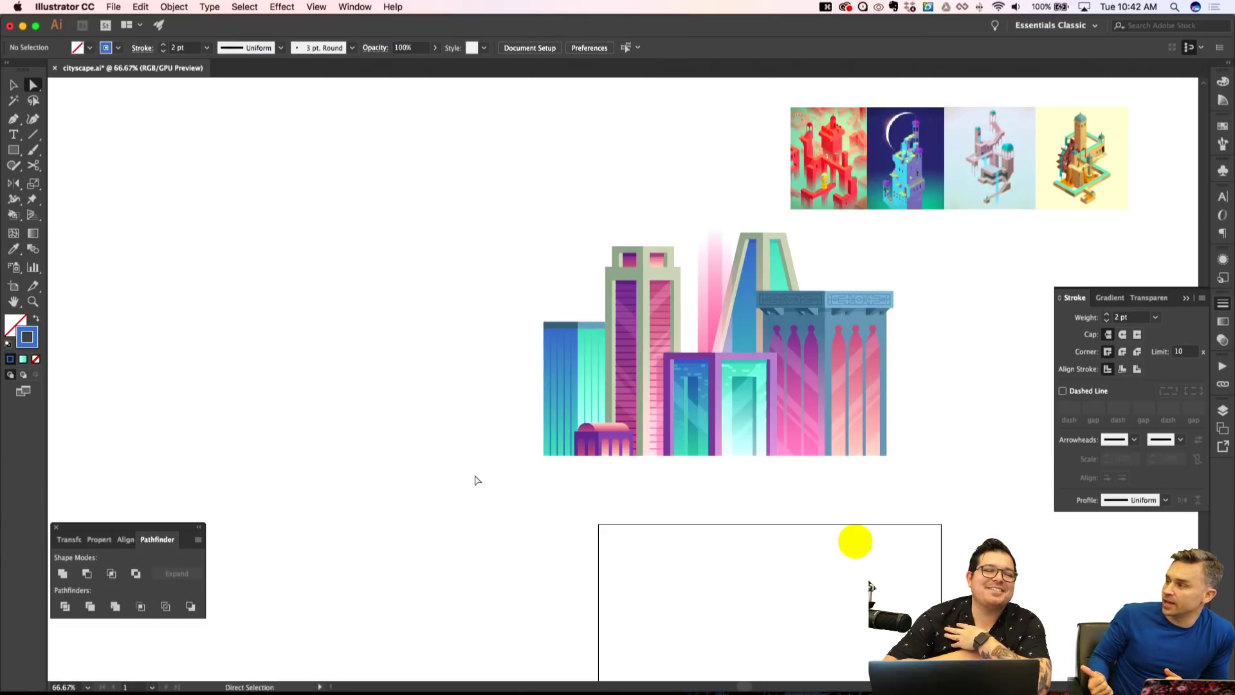
Inside the tower's group, draw a 16 × 8 pt rectangle with no stroke at the light face's inner corner edge.
{"action": "key", "text": "cmd+equal"}
{"action": "key", "text": "cmd+equal"}
{"action": "key", "text": "v"}
{"action": "double_click", "coordinate": [525, 412]}
{"action": "key", "text": "super+equal"}
{"action": "key", "text": "super+equal"}
{"action": "key", "text": "m"}
{"action": "left_click_drag", "start_coordinate": [420, 307], "coordinate": [446, 326]}
{"action": "key", "text": "shift+x"}
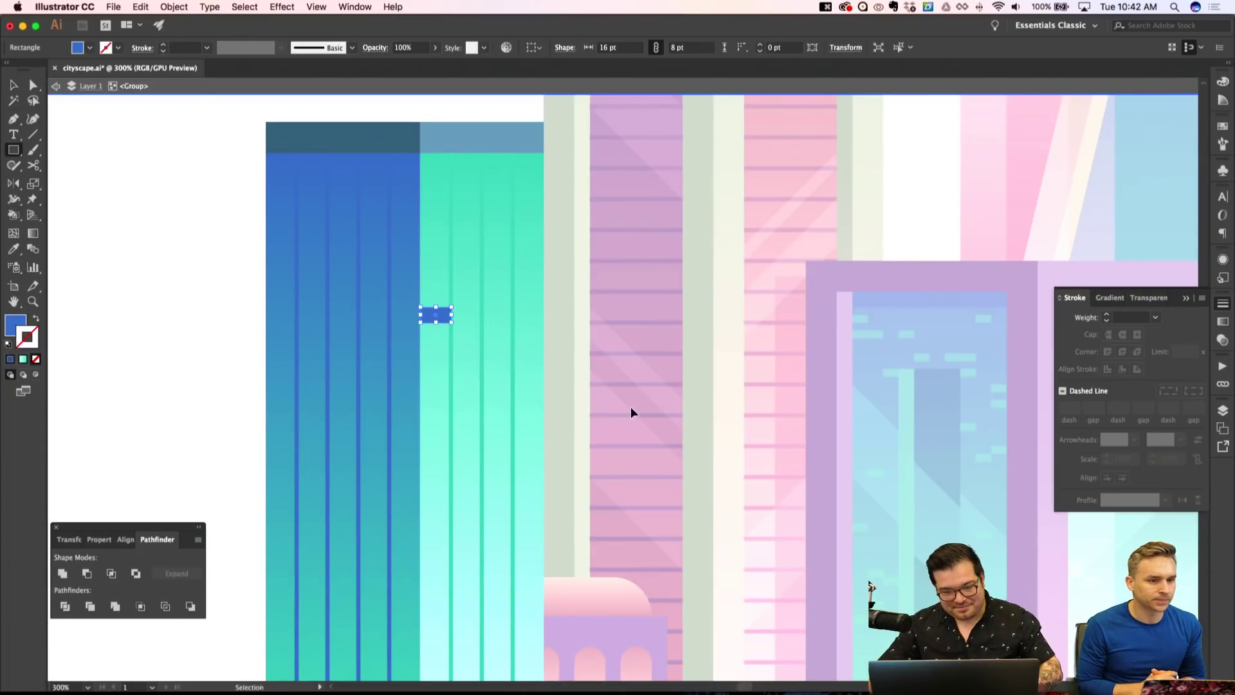
Fill the small rectangle with pale aqua sampled from the lower part of the light face, without a stroke.
{"action": "key", "text": "shift+super+a"}
{"action": "key", "text": "a"}
{"action": "left_click", "coordinate": [435, 316]}
{"action": "key", "text": "i"}
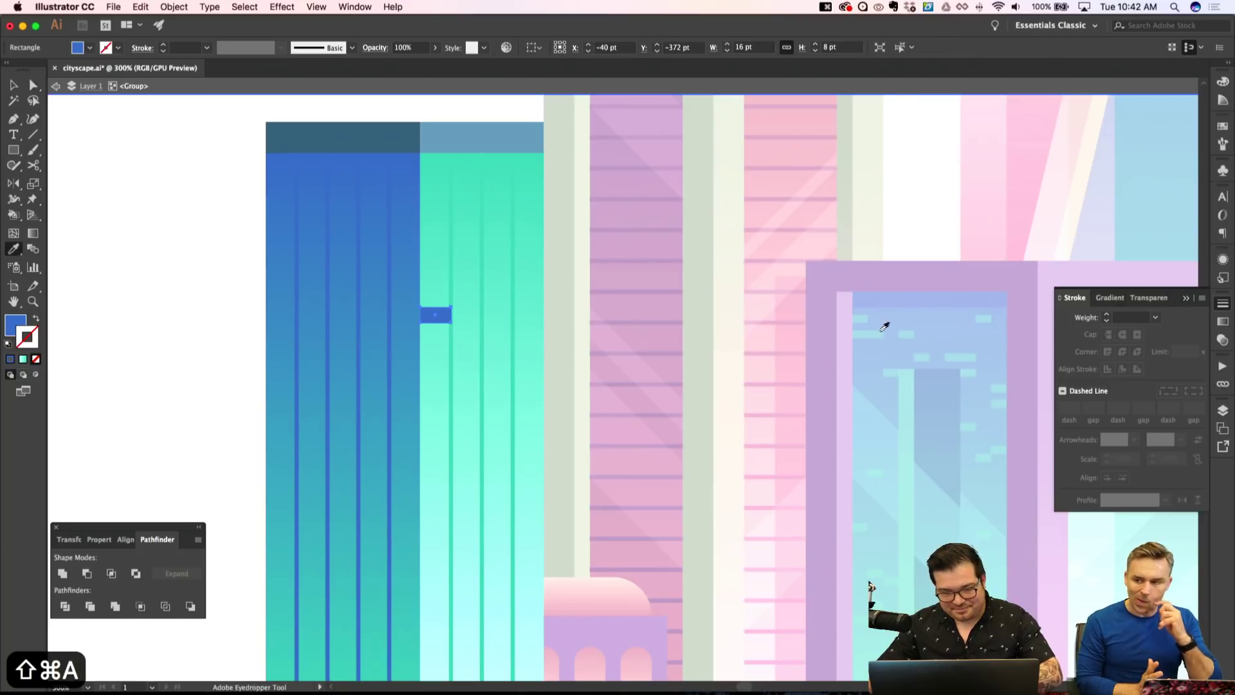
{"action": "left_click", "coordinate": [909, 328]}
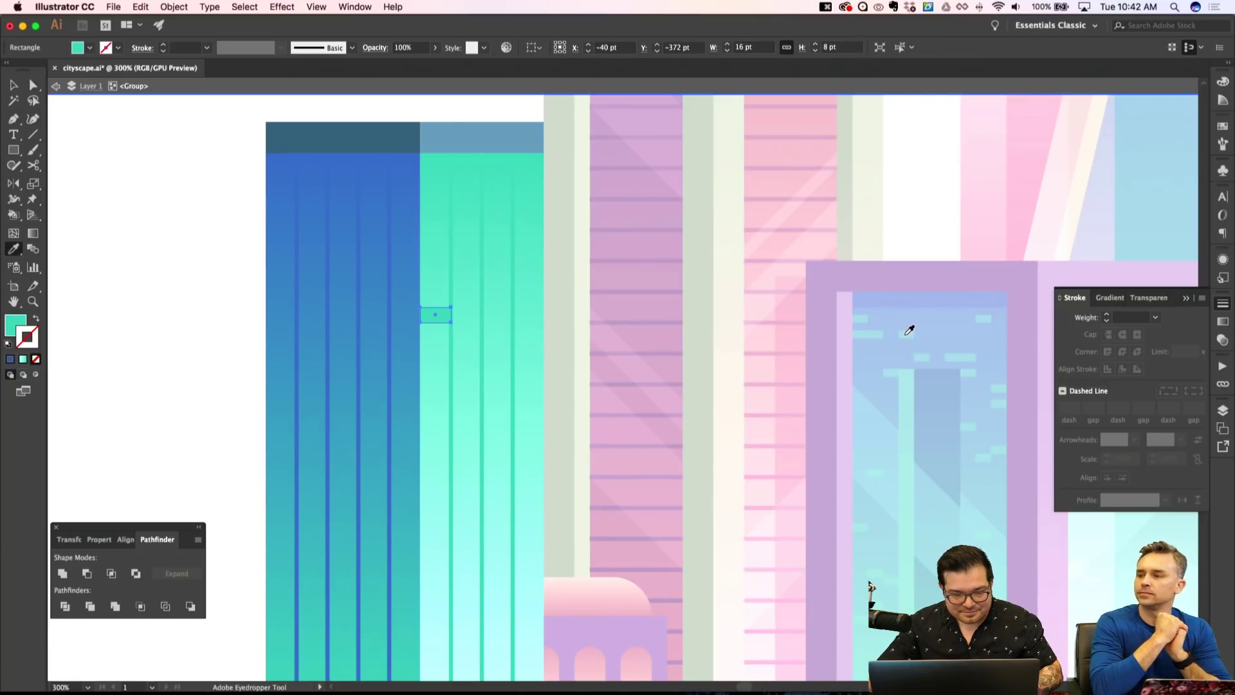
{"action": "scroll", "coordinate": [496, 336], "scroll_direction": "down", "scroll_amount": 5}
{"action": "left_click", "coordinate": [441, 449]}
{"action": "scroll", "coordinate": [441, 449], "scroll_direction": "up", "scroll_amount": 5}
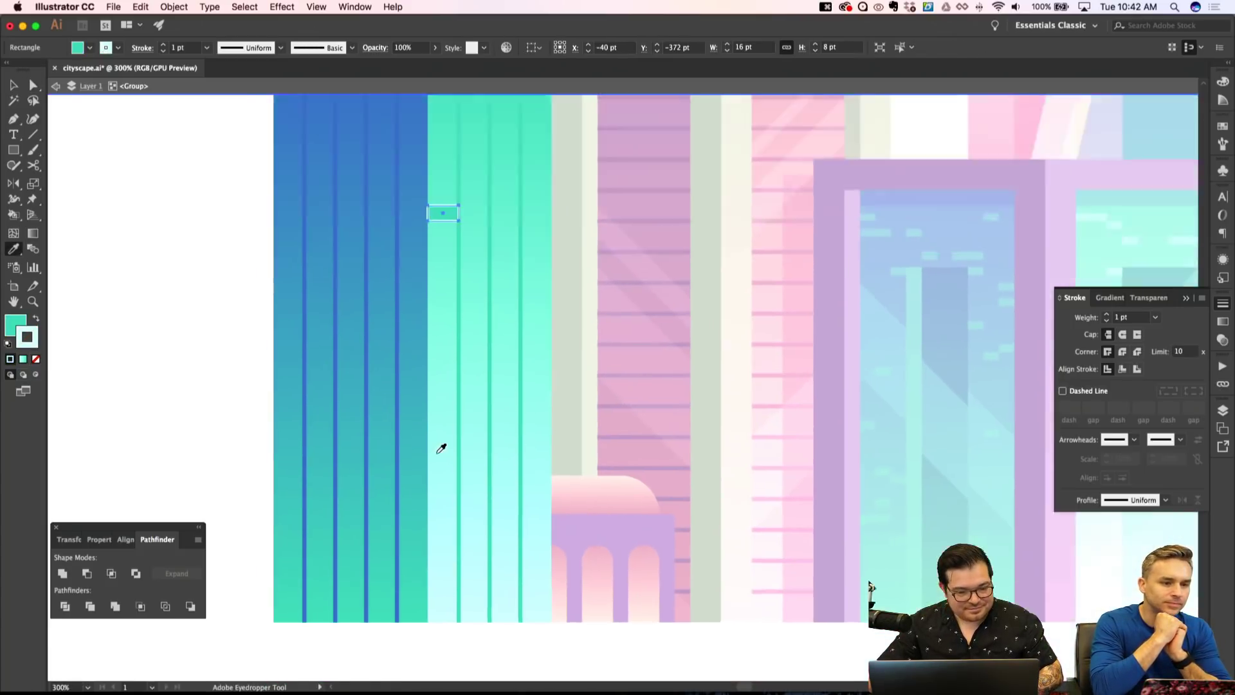
{"action": "left_click", "coordinate": [441, 446]}
{"action": "left_click", "coordinate": [35, 359]}
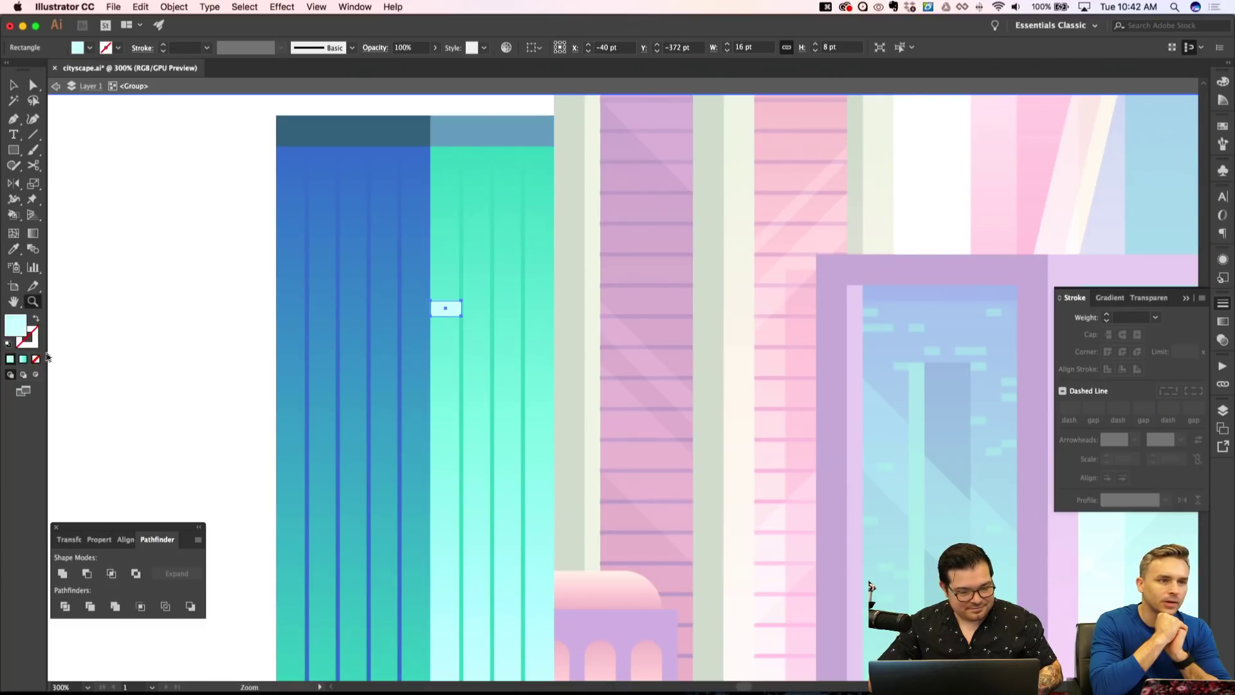
Reduce the pale rectangle's height to 4 pt by shifting its bottom corner points.
{"action": "key", "text": "super+equal"}
{"action": "key", "text": "super+equal"}
{"action": "key", "text": "shift+super+a"}
{"action": "left_click", "coordinate": [245, 247]}
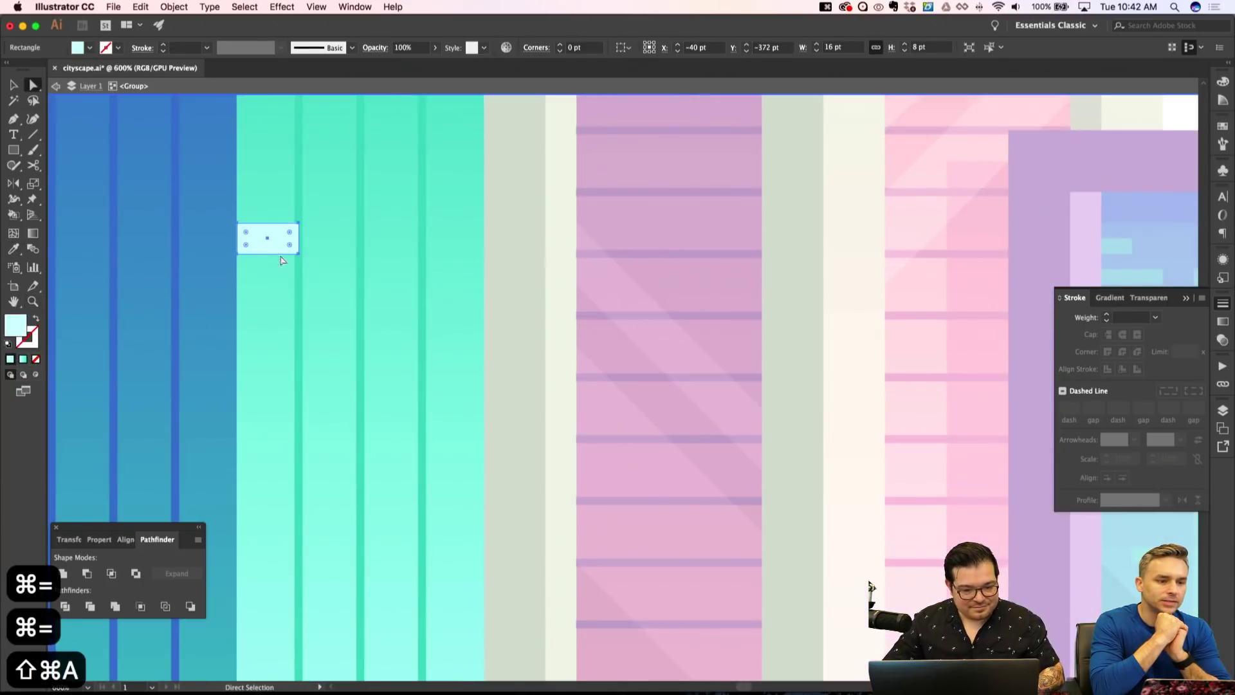
{"action": "left_click", "coordinate": [237, 255]}
{"action": "key", "text": "shift+super+apostrophe"}
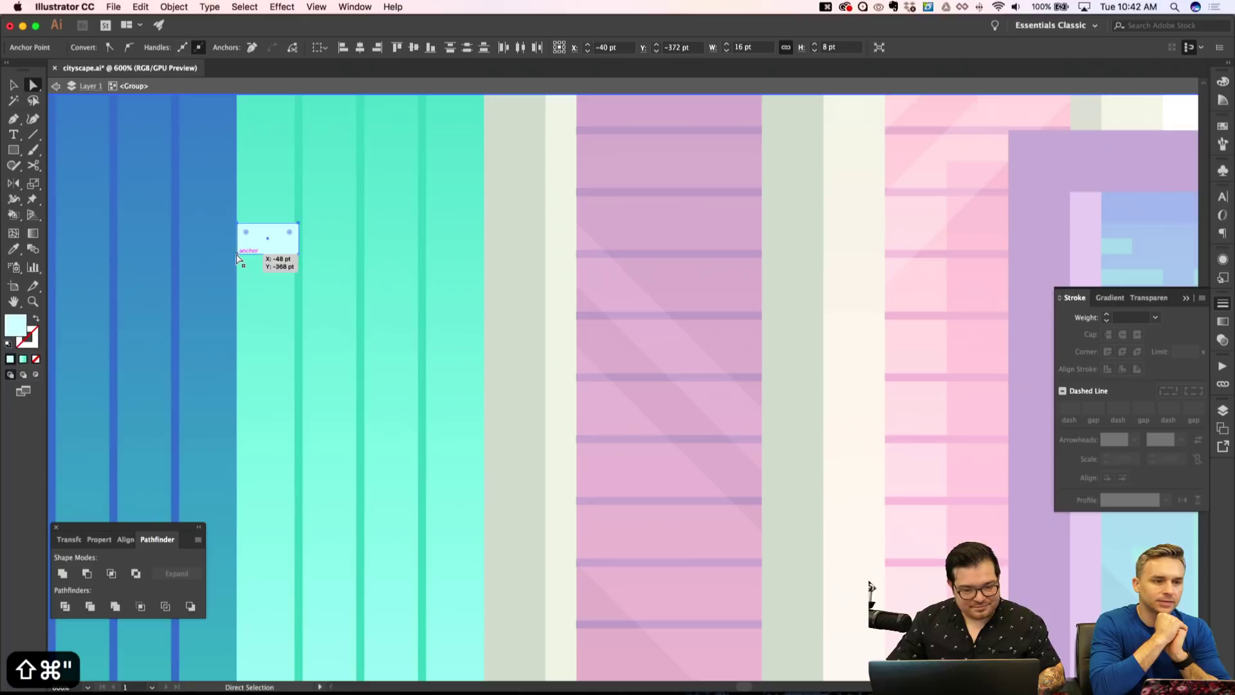
{"action": "key", "text": "Up"}
{"action": "key", "text": "Up"}
{"action": "key", "text": "Down"}
{"action": "key", "text": "Down"}
{"action": "key", "text": "Down"}
{"action": "key", "text": "Down"}
{"action": "key", "text": "Down"}
{"action": "key", "text": "Down"}
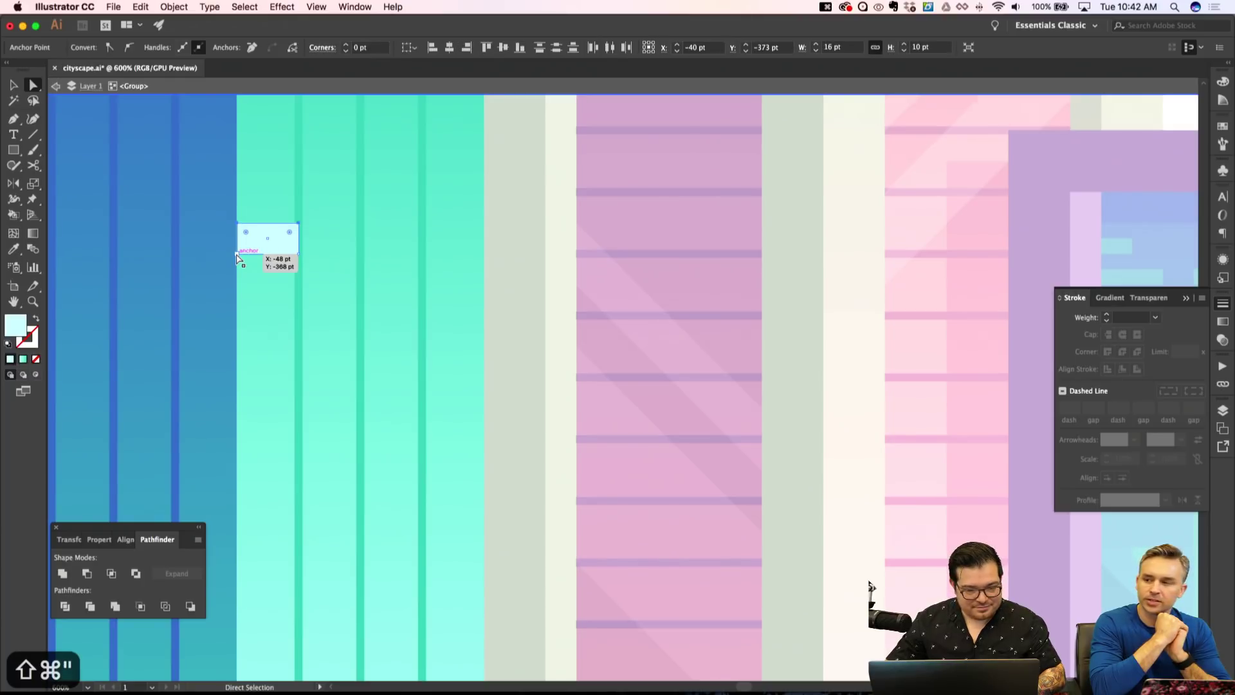
{"action": "left_click", "coordinate": [264, 255]}
{"action": "key", "text": "shift+super+a"}
{"action": "key", "text": "v"}
{"action": "left_click", "coordinate": [261, 247]}
Move the pale strip slightly up the light face and send it backward three levels in the stacking order.
{"action": "key", "text": "super+minus"}
{"action": "key", "text": "super+minus"}
{"action": "key", "text": "Up"}
{"action": "key", "text": "Up"}
{"action": "key", "text": "Up"}
{"action": "key", "text": "Up"}
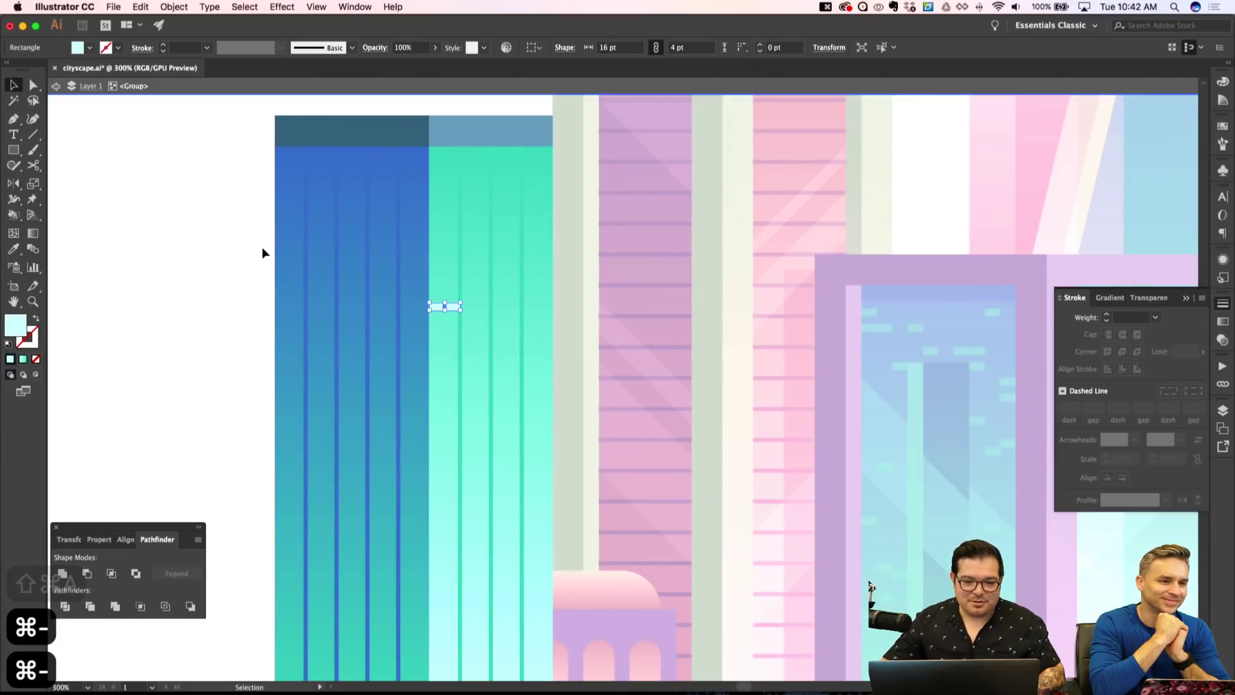
{"action": "key", "text": "shift+super+apostrophe"}
{"action": "key", "text": "a"}
{"action": "key", "text": "Up"}
{"action": "key", "text": "Up"}
{"action": "key", "text": "Up"}
{"action": "key", "text": "Up"}
{"action": "key", "text": "Up"}
{"action": "key", "text": "Up"}
{"action": "key", "text": "Up"}
{"action": "key", "text": "Up"}
{"action": "key", "text": "Up"}
{"action": "key", "text": "Up"}
{"action": "key", "text": "Up"}
{"action": "key", "text": "Up"}
{"action": "key", "text": "super+bracketleft"}
{"action": "key", "text": "super+bracketleft"}
{"action": "key", "text": "super+bracketleft"}
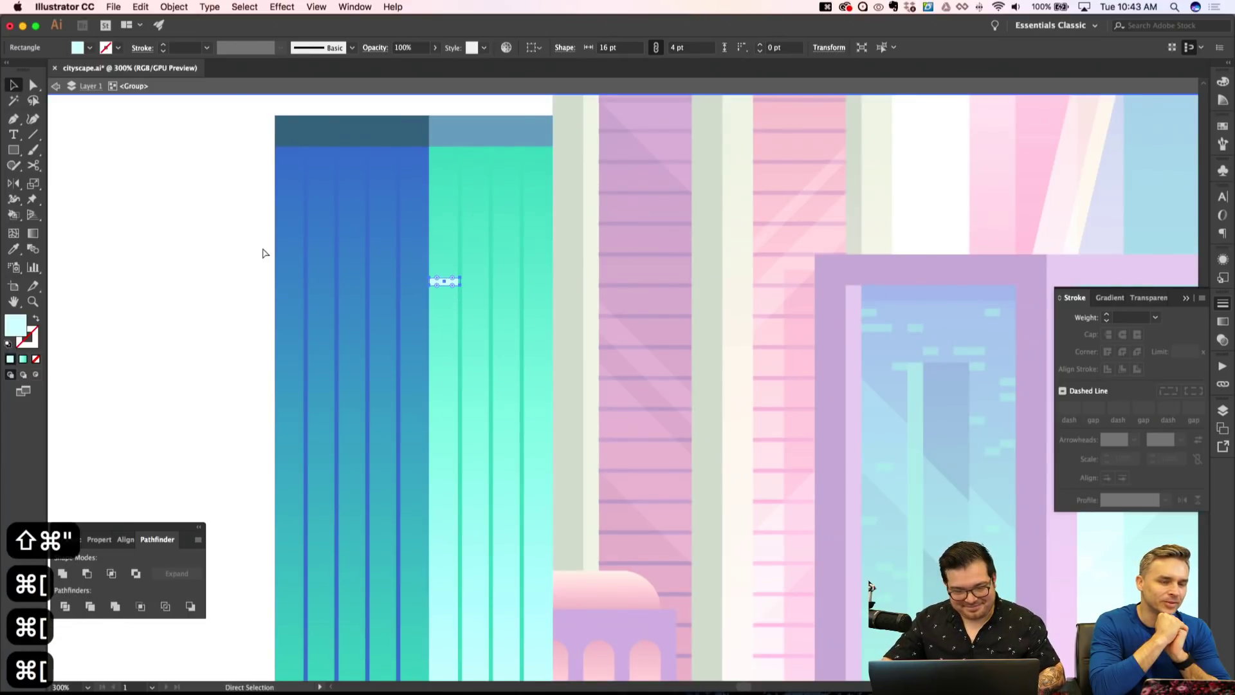
{"action": "key", "text": "shift+super+a"}
{"action": "key", "text": "v"}
{"action": "left_click", "coordinate": [436, 287]}
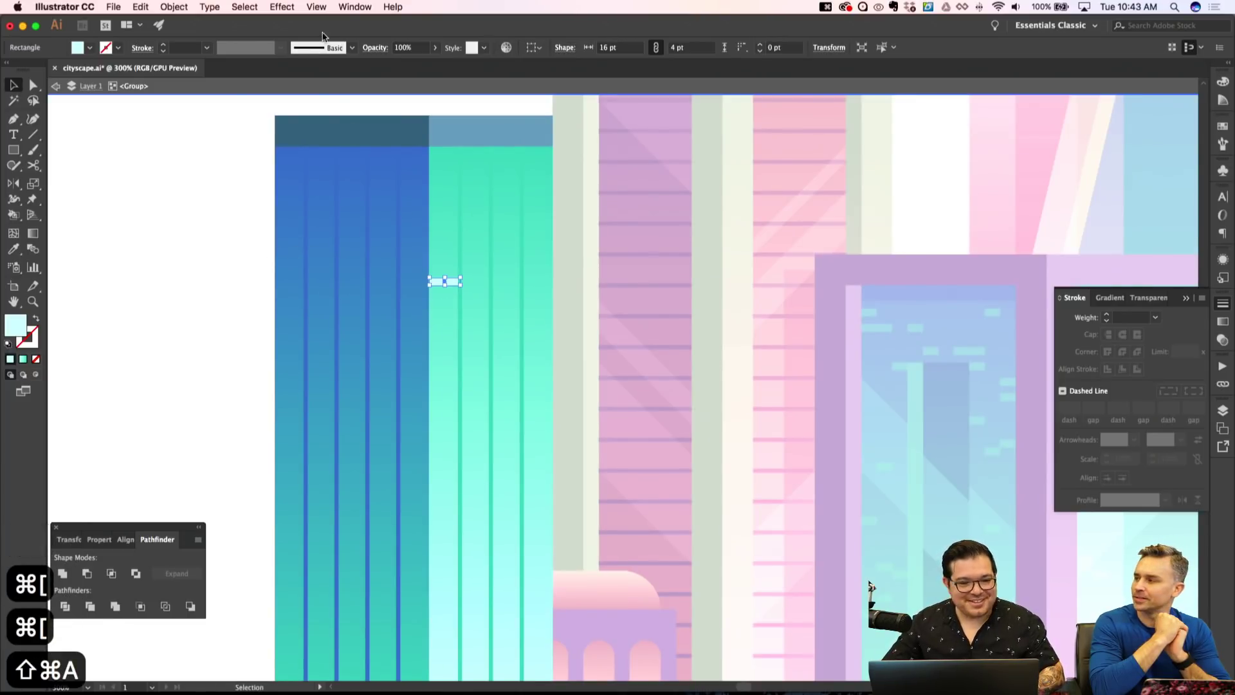
{"action": "left_click", "coordinate": [404, 50]}
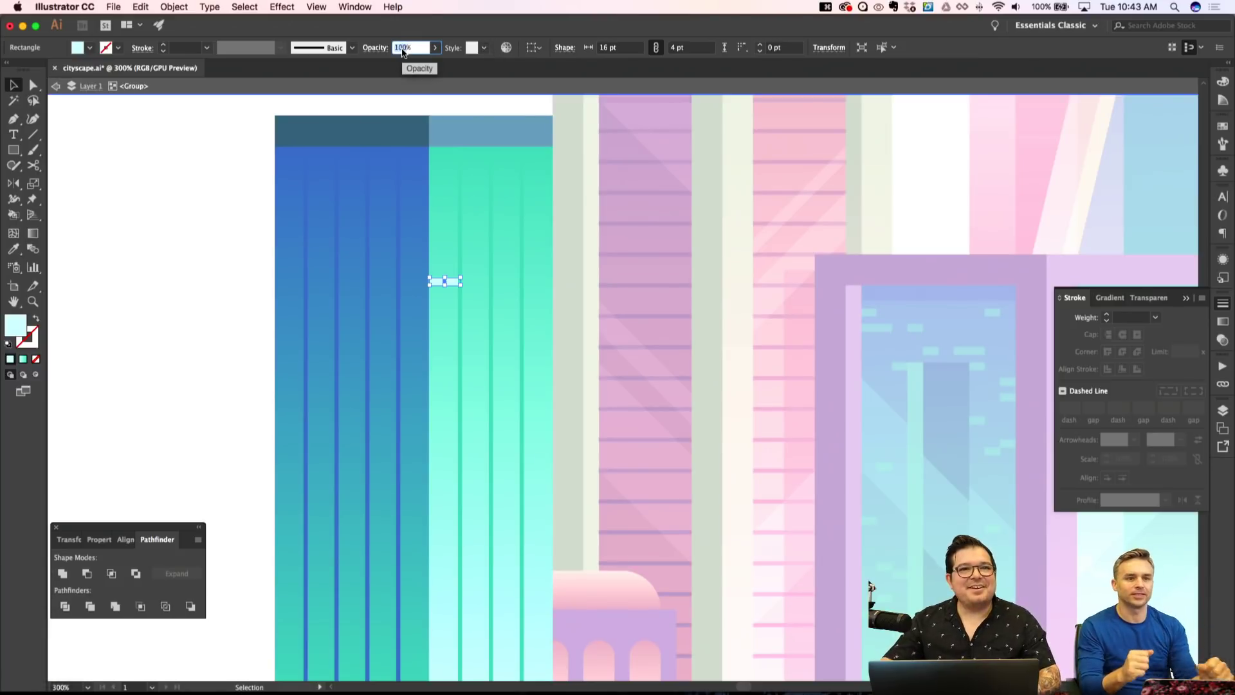
{"action": "type", "text": "50"}
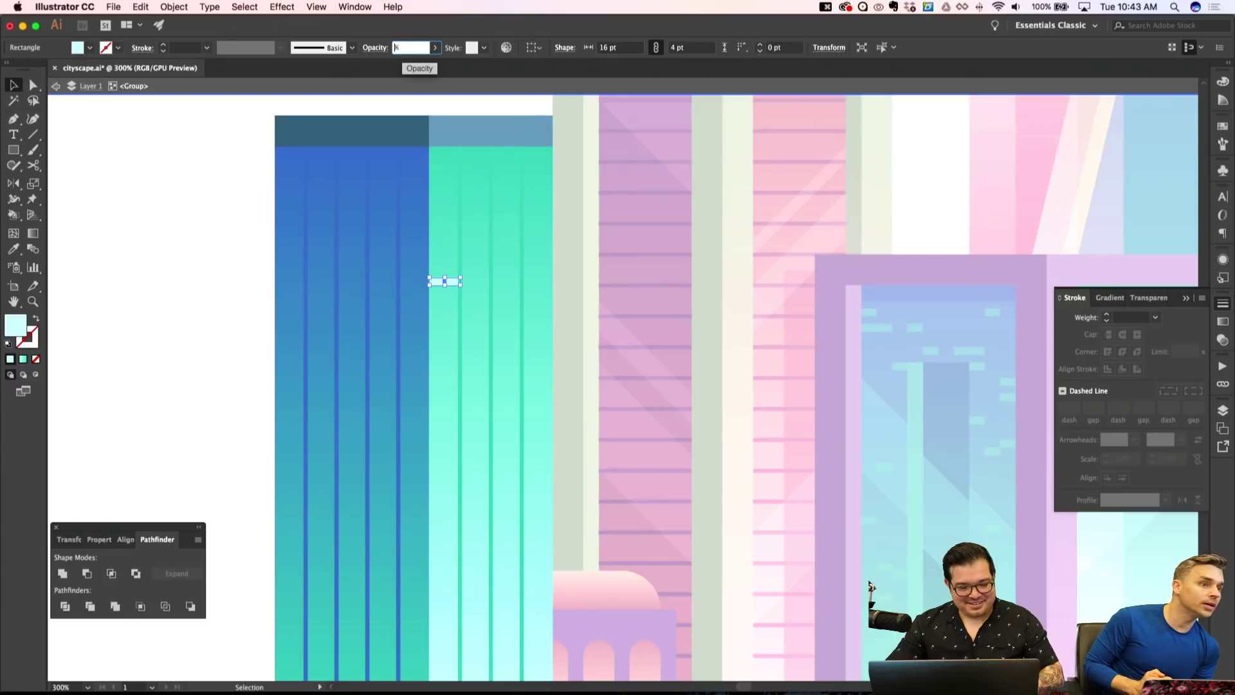
{"action": "type", "text": "100"}
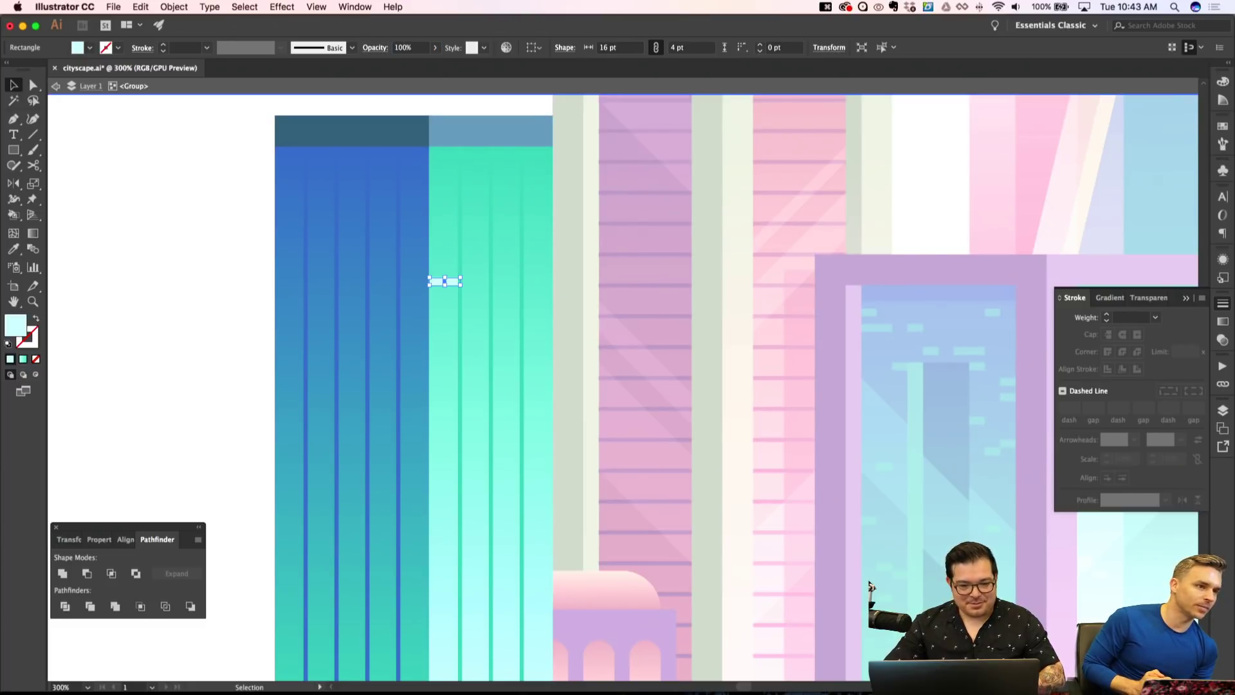
Distribute copies of the pale strip at varied heights between the vertical lines of the tower's light face.
{"action": "key", "text": "shift+super+a"}
{"action": "key", "text": "super+equal"}
{"action": "key", "text": "super+equal"}
{"action": "left_click_drag", "start_coordinate": [261, 188], "coordinate": [443, 157]}
{"action": "key", "text": "shift+super+a"}
{"action": "key", "text": "shift+super+a"}
{"action": "key", "text": "shift+super+a"}
{"action": "key", "text": "shift+super+a"}
{"action": "scroll", "coordinate": [444, 193], "scroll_direction": "up", "scroll_amount": 3}
{"action": "left_click_drag", "start_coordinate": [452, 292], "coordinate": [324, 164]}
{"action": "key", "text": "shift+super+a"}
{"action": "scroll", "coordinate": [353, 221], "scroll_direction": "down", "scroll_amount": 3}
{"action": "left_click_drag", "start_coordinate": [334, 229], "coordinate": [335, 395]}
{"action": "key", "text": "shift+super+a"}
{"action": "scroll", "coordinate": [361, 386], "scroll_direction": "down", "scroll_amount": 3}
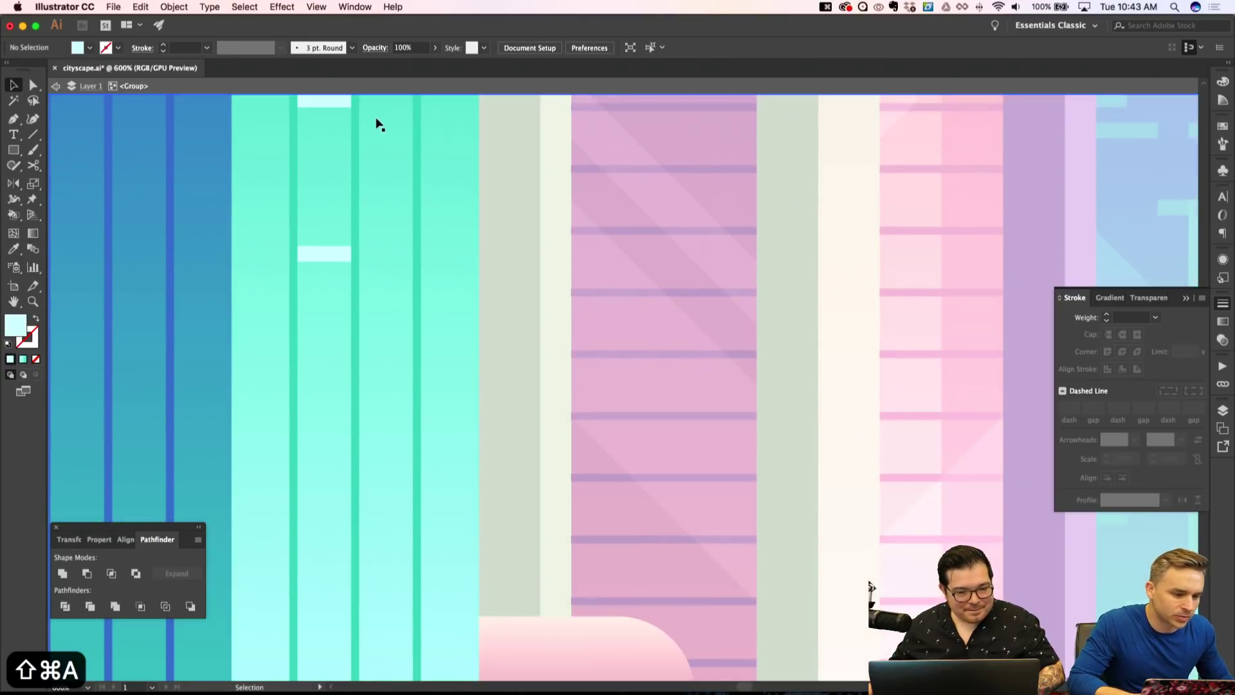
{"action": "left_click_drag", "start_coordinate": [385, 150], "coordinate": [378, 369]}
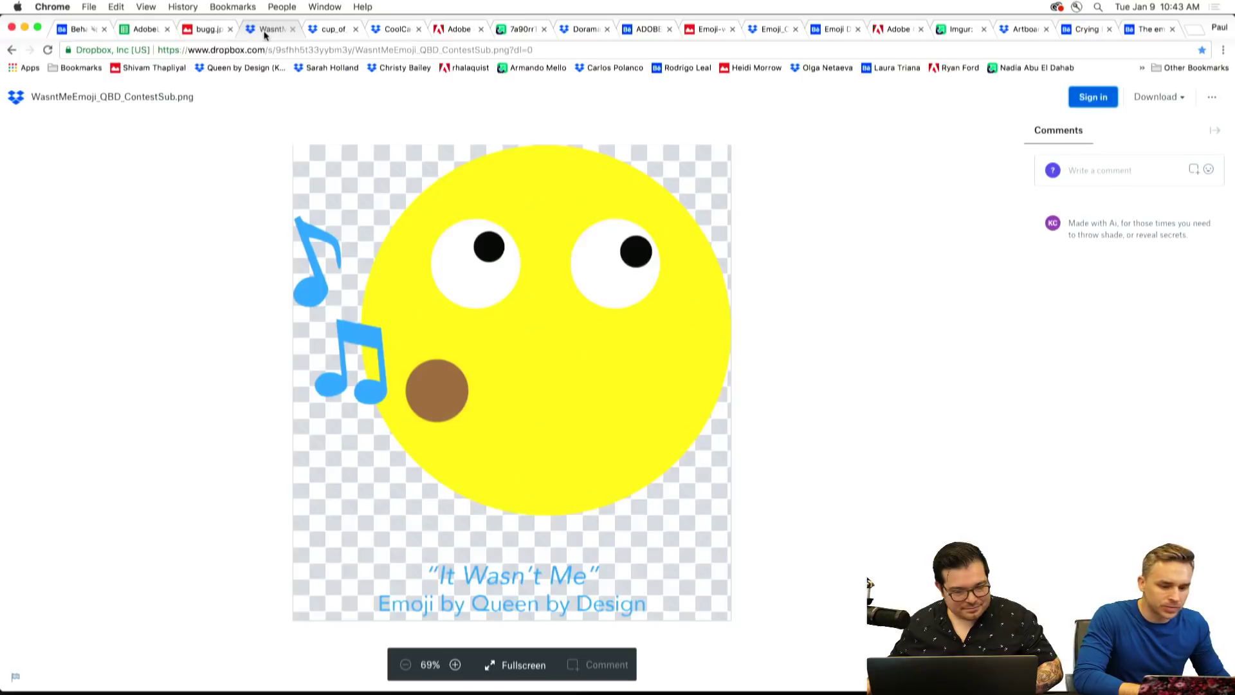
Examine the emoji contest entries with the music notes, coffee cup, Canadian sunglasses, Tickled Pink face and Bitten Popsicle.
{"action": "left_click", "coordinate": [265, 33]}
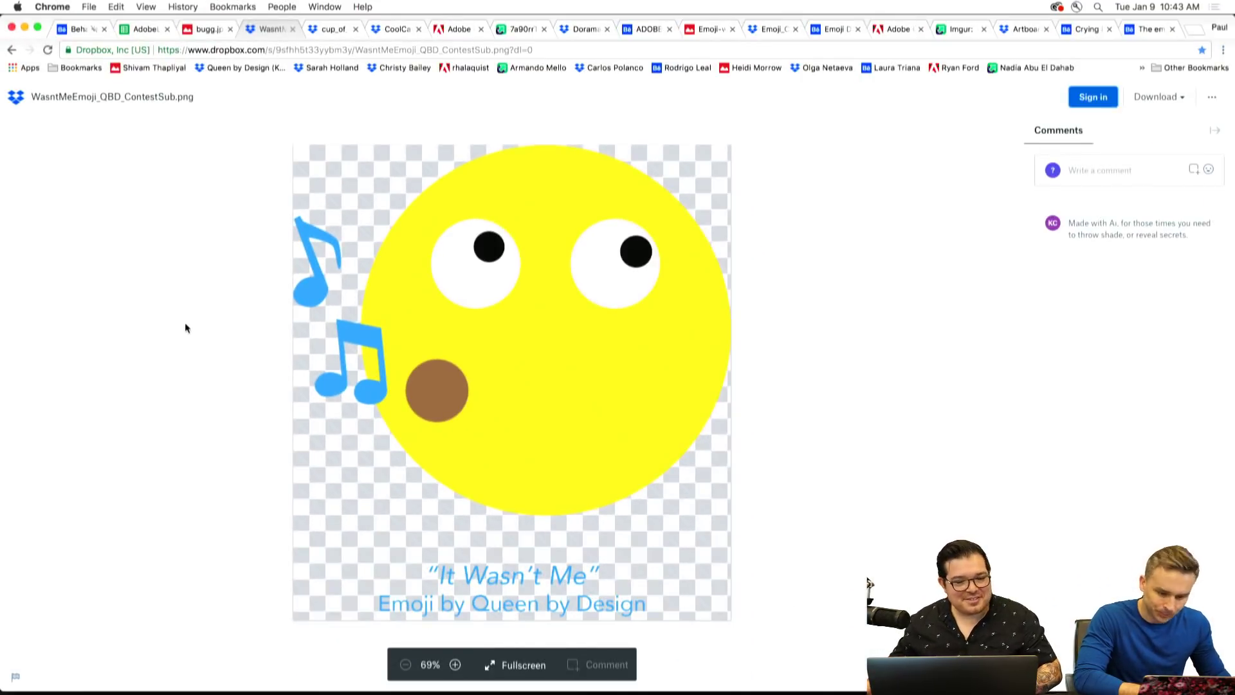
{"action": "left_click", "coordinate": [322, 35]}
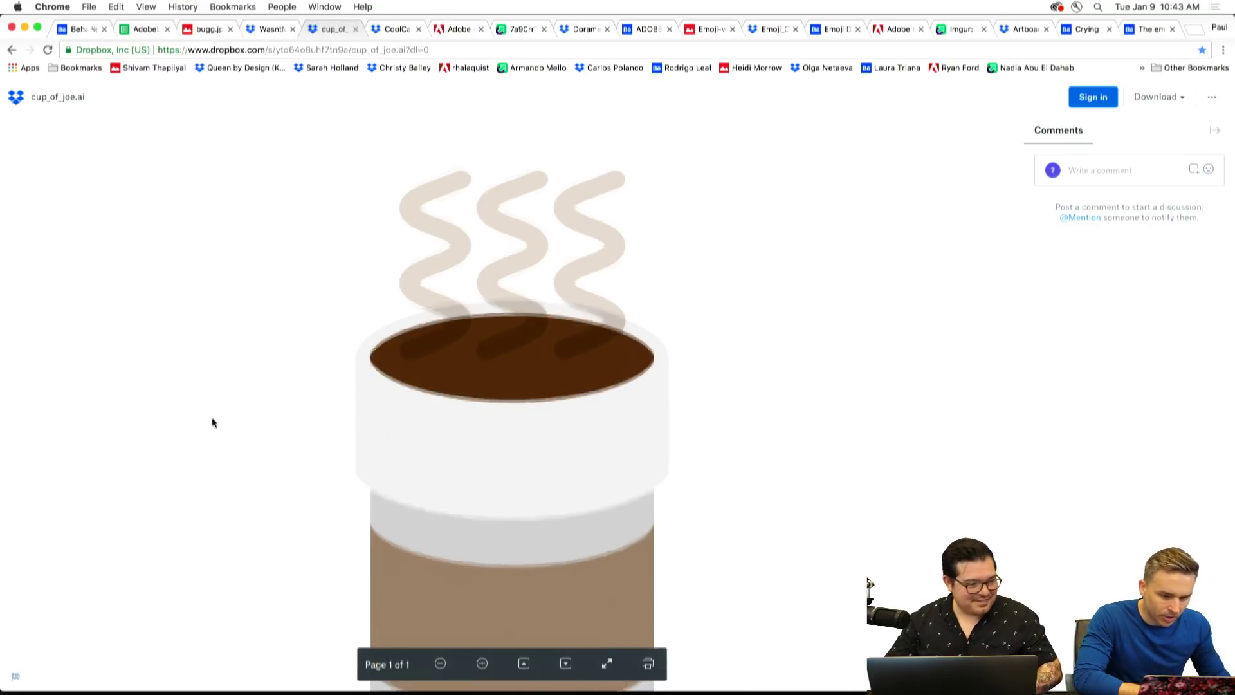
{"action": "scroll", "coordinate": [210, 420], "scroll_direction": "down", "scroll_amount": 5}
{"action": "scroll", "coordinate": [210, 420], "scroll_direction": "up", "scroll_amount": 3}
{"action": "scroll", "coordinate": [210, 421], "scroll_direction": "up", "scroll_amount": 2}
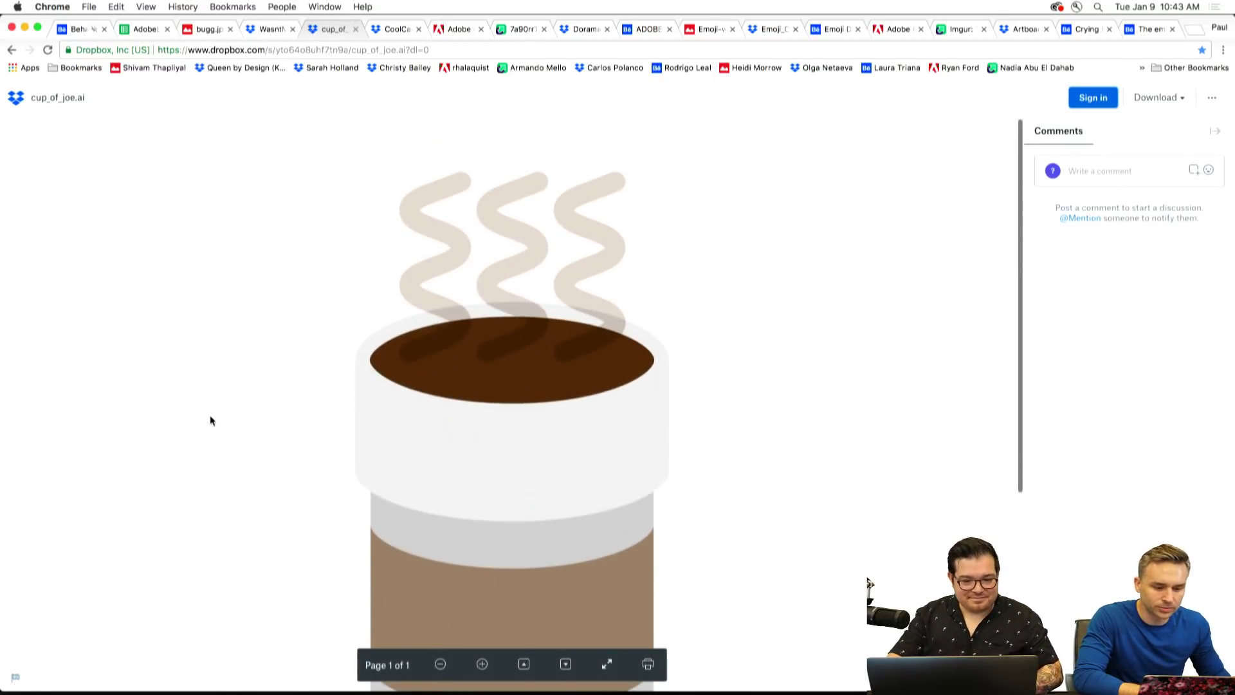
{"action": "left_click", "coordinate": [388, 29]}
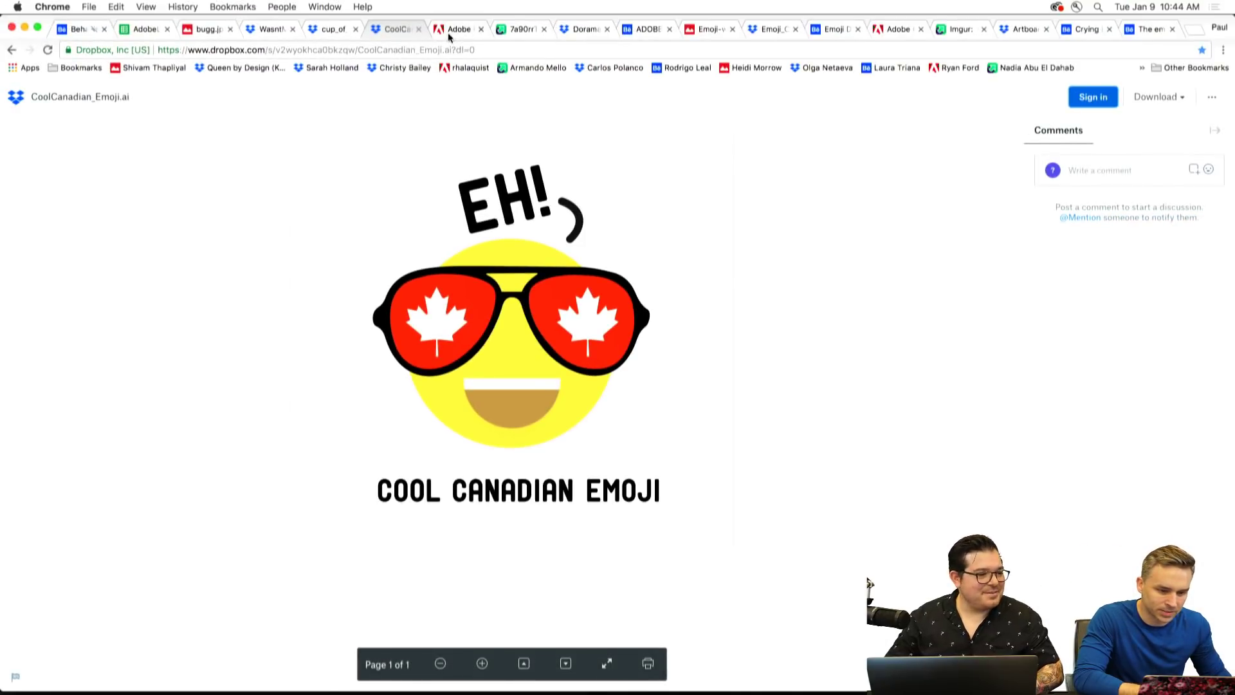
{"action": "left_click", "coordinate": [450, 34]}
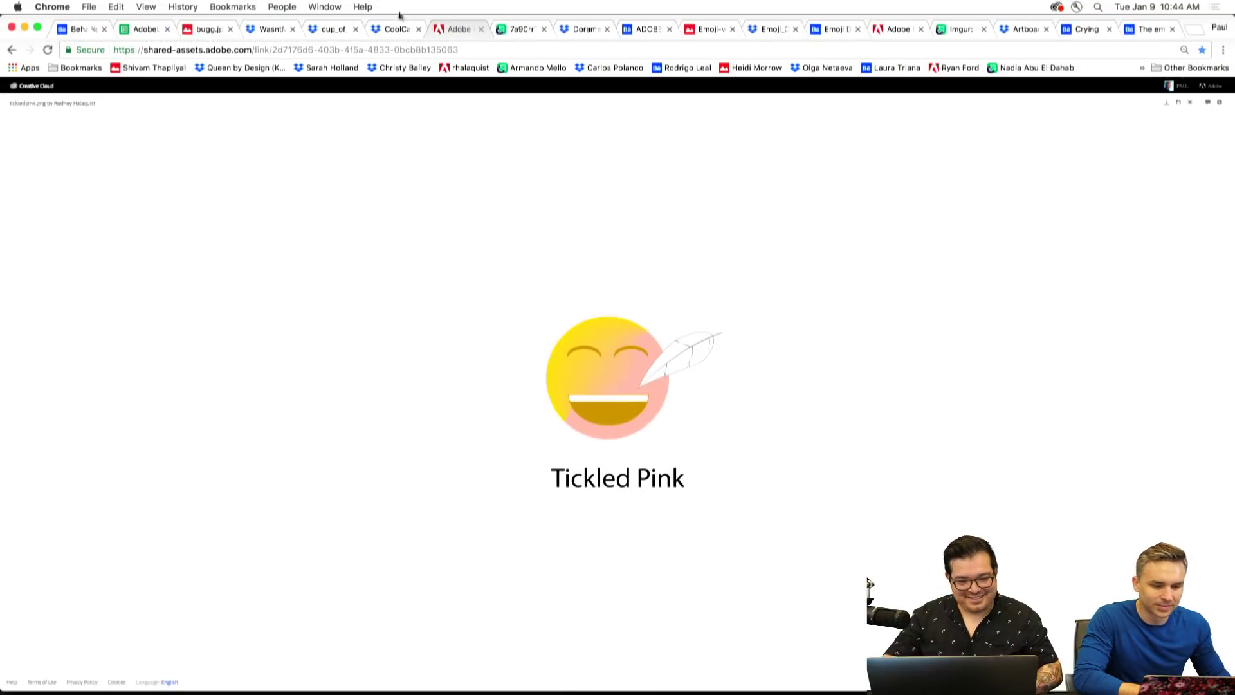
{"action": "left_click", "coordinate": [517, 32]}
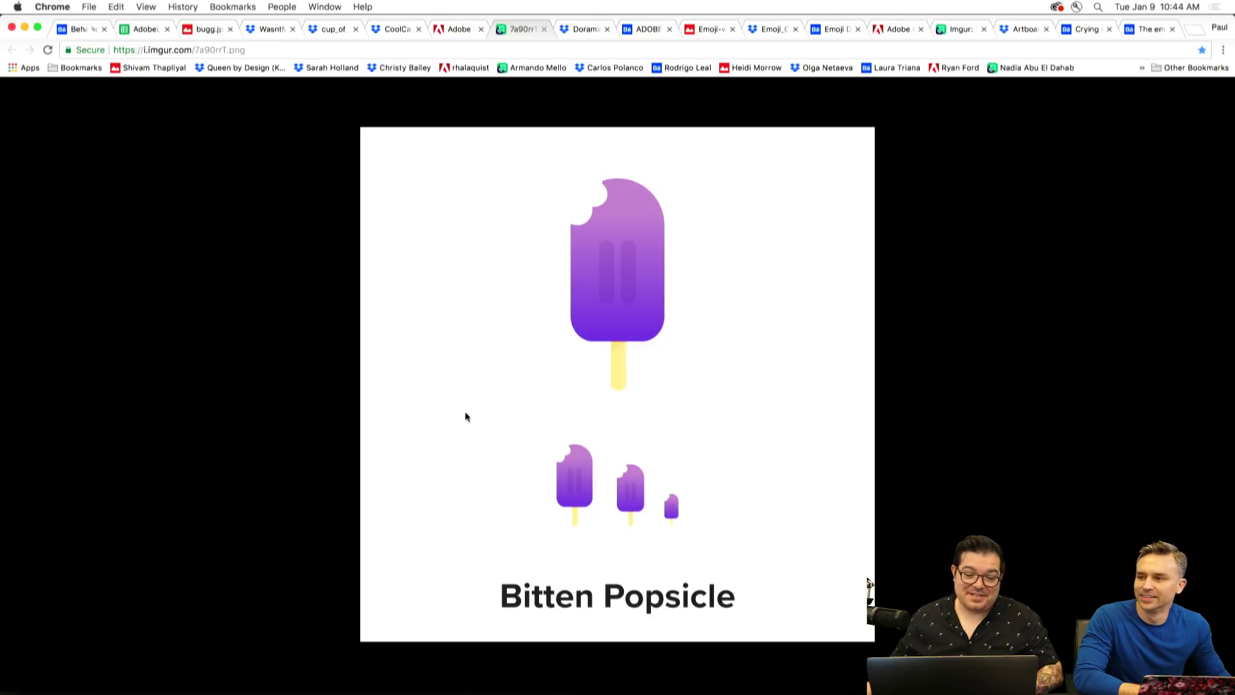
Examine the Dorama doll, dab, waffle and working-mode designer emoji entries.
{"action": "left_click", "coordinate": [581, 31]}
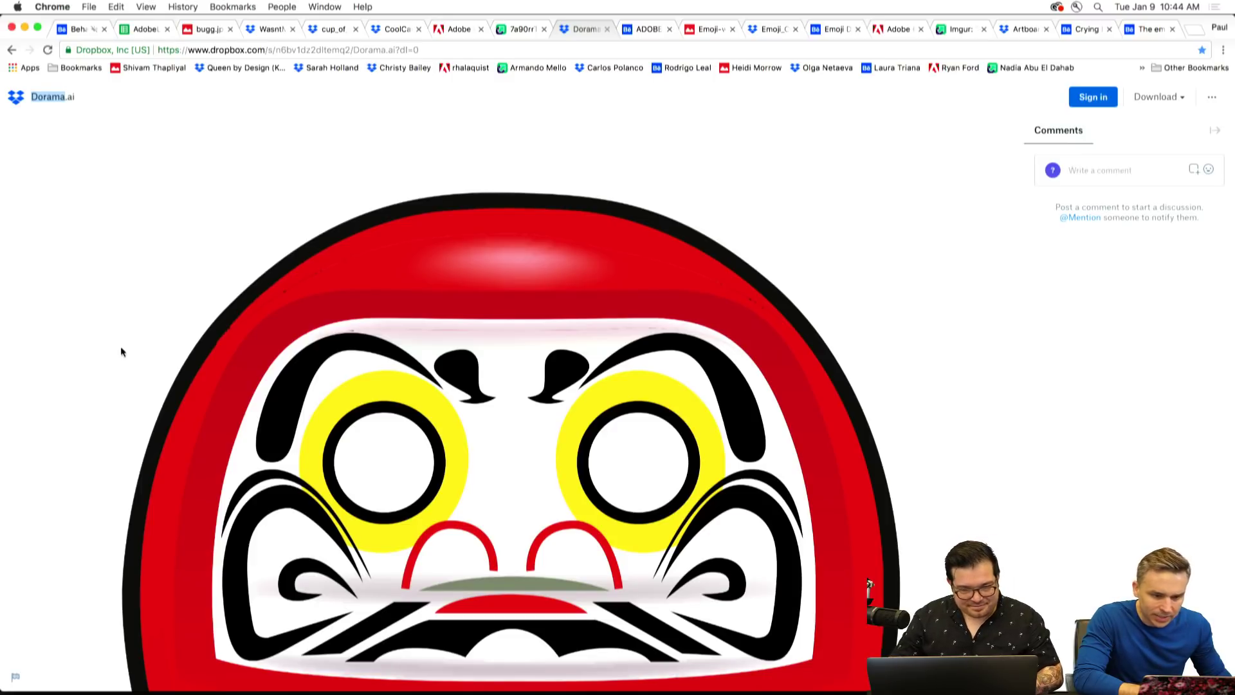
{"action": "scroll", "coordinate": [122, 352], "scroll_direction": "down", "scroll_amount": 5}
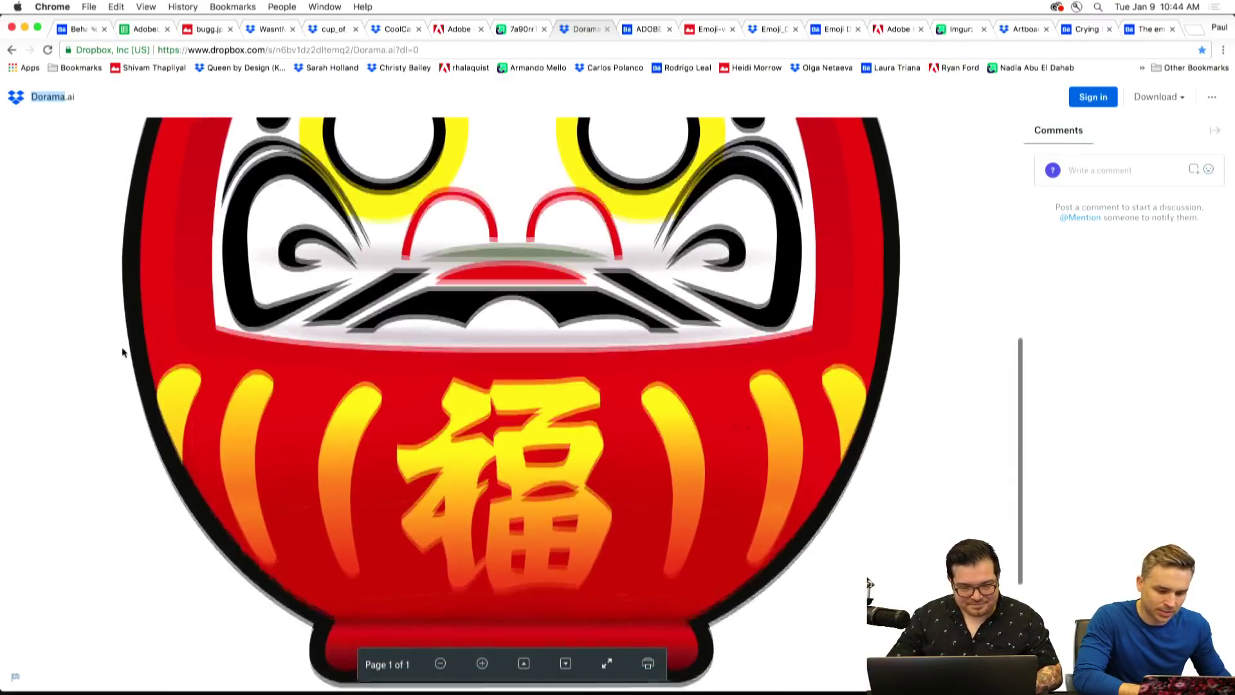
{"action": "scroll", "coordinate": [201, 268], "scroll_direction": "up", "scroll_amount": 5}
{"action": "left_click", "coordinate": [643, 33]}
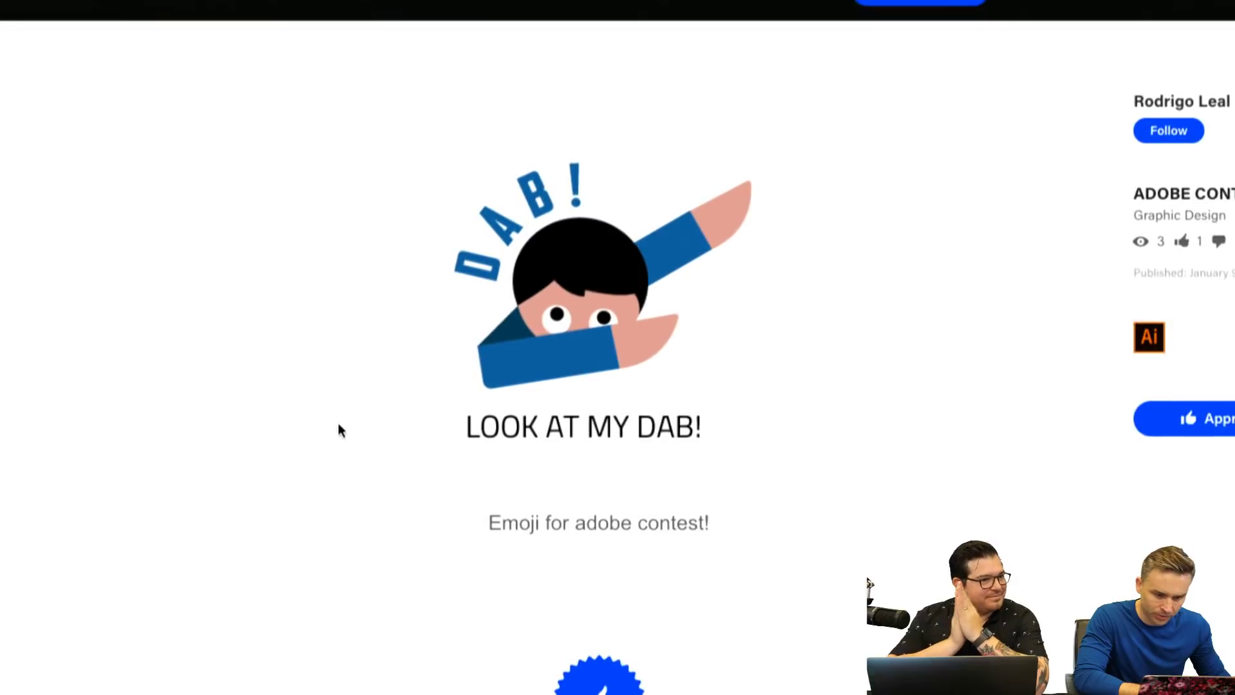
{"action": "left_click", "coordinate": [700, 31]}
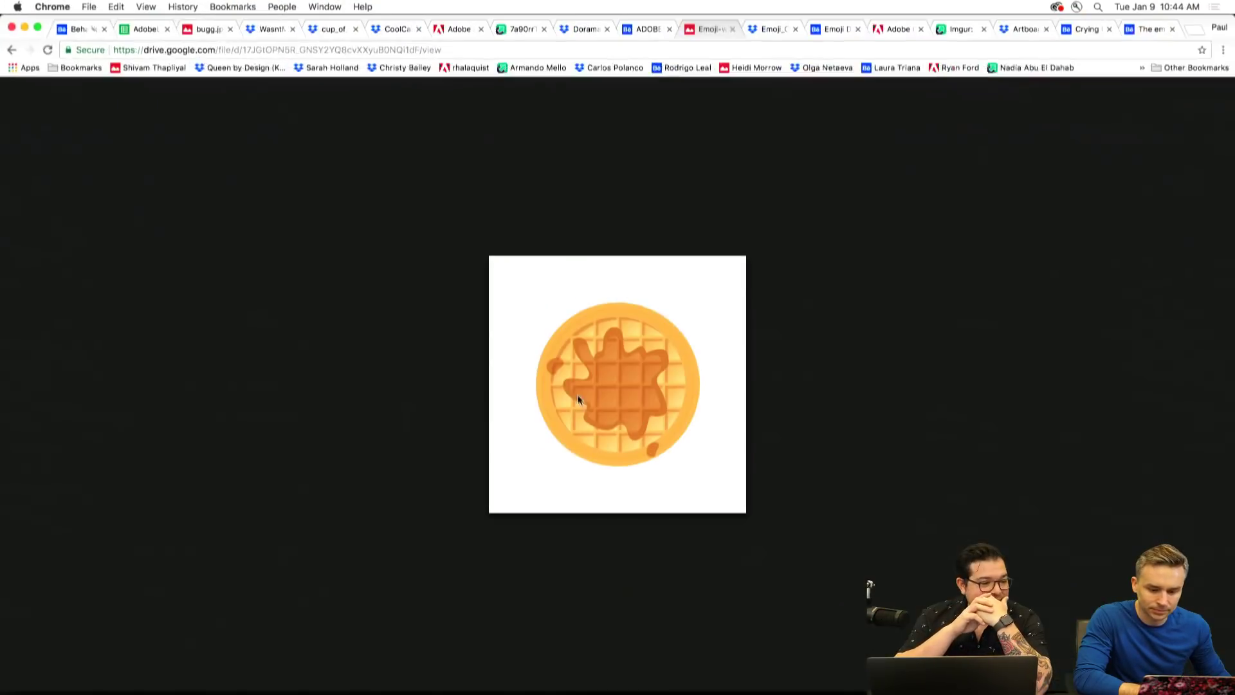
{"action": "left_click", "coordinate": [777, 30]}
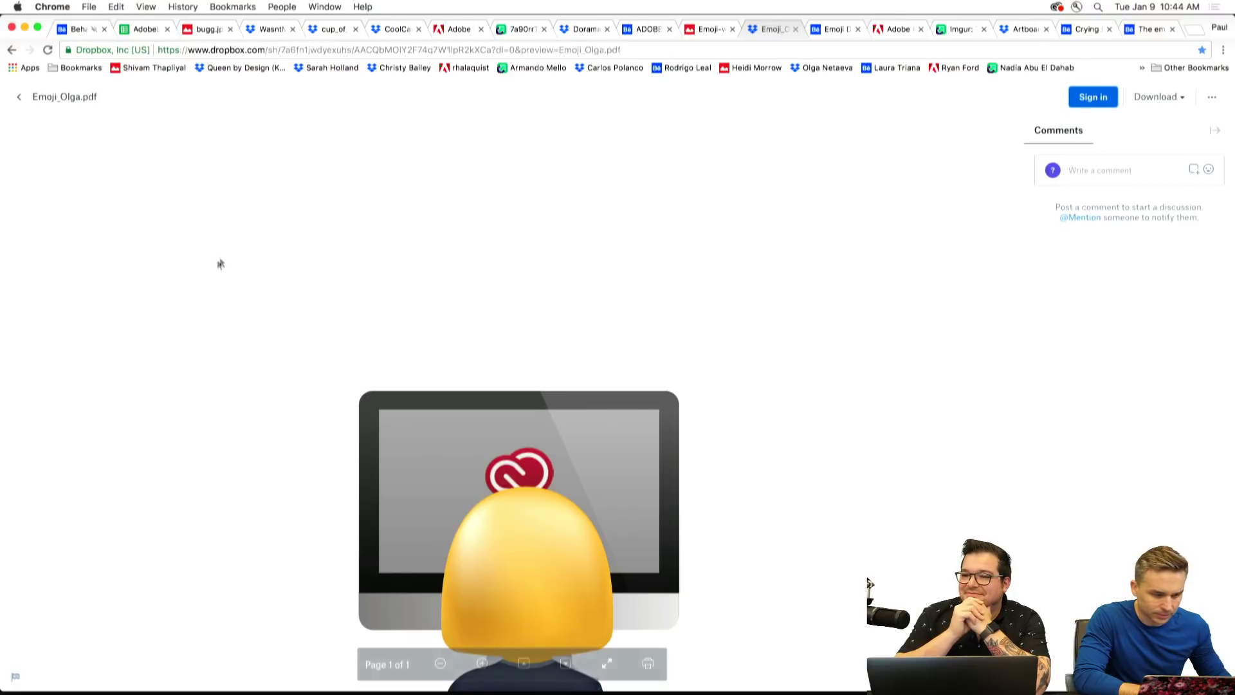
{"action": "scroll", "coordinate": [218, 264], "scroll_direction": "down", "scroll_amount": 3}
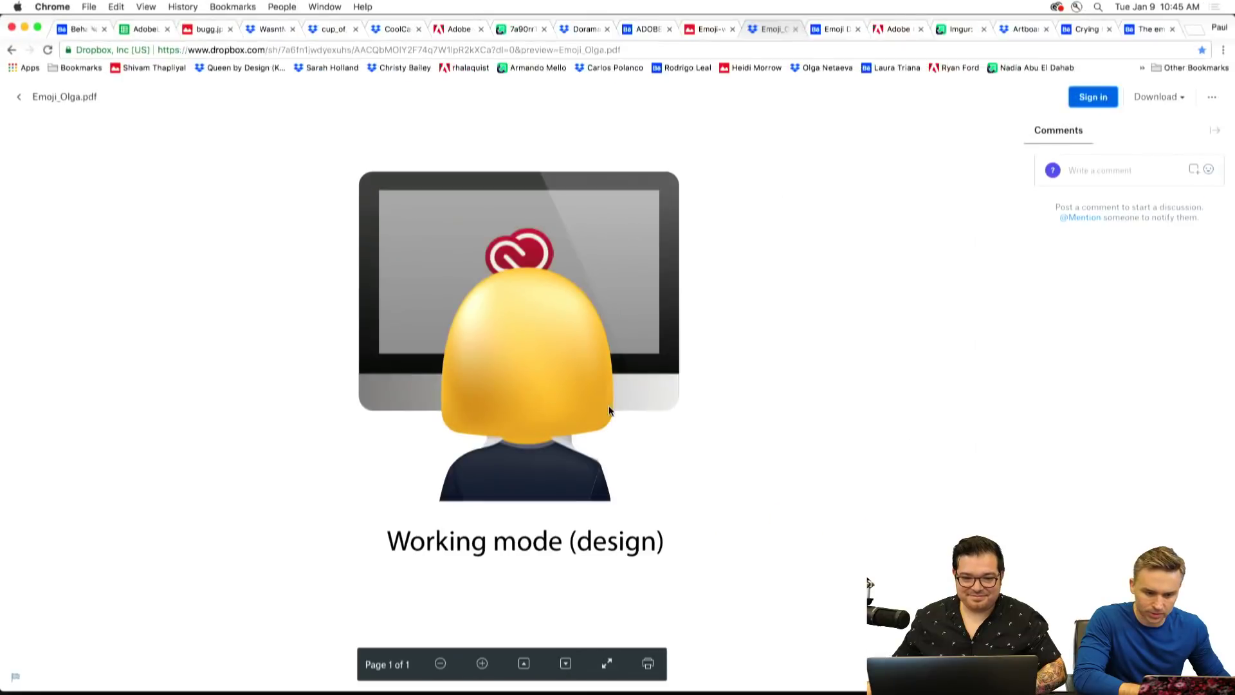
Examine the full set of icons in the Emoji Design - Adobe Live project on Behance.
{"action": "left_click", "coordinate": [834, 29]}
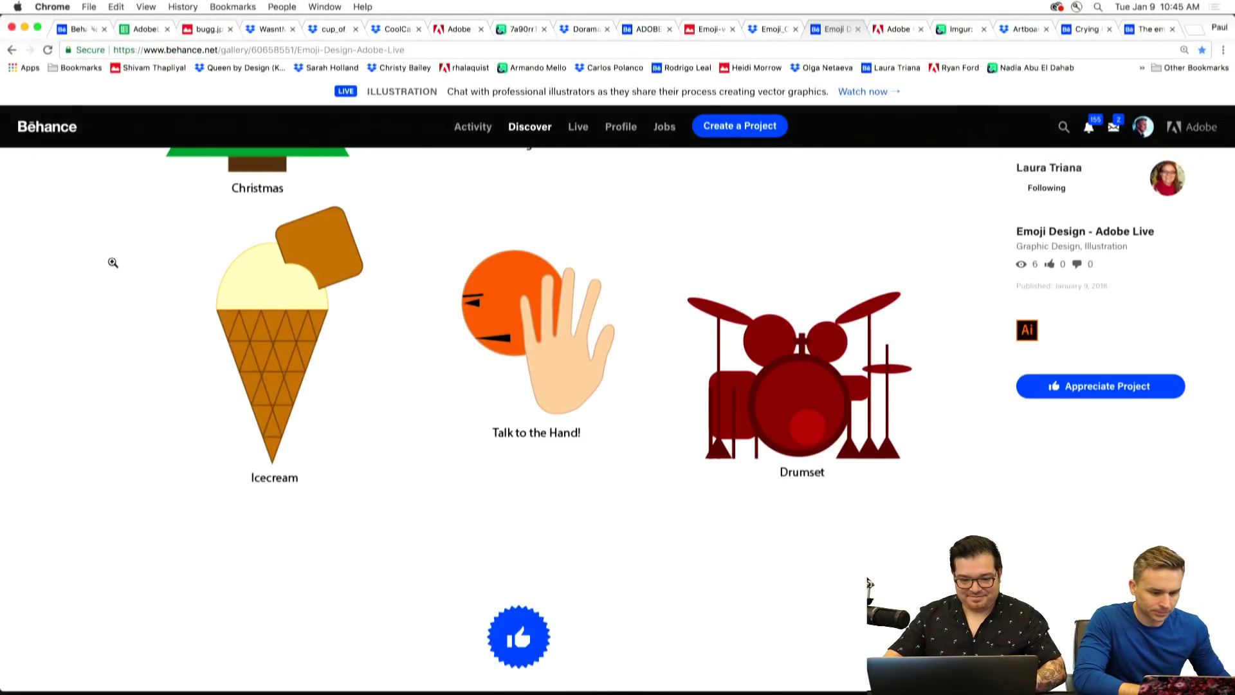
{"action": "scroll", "coordinate": [113, 262], "scroll_direction": "up", "scroll_amount": 4}
{"action": "scroll", "coordinate": [111, 262], "scroll_direction": "down", "scroll_amount": 3}
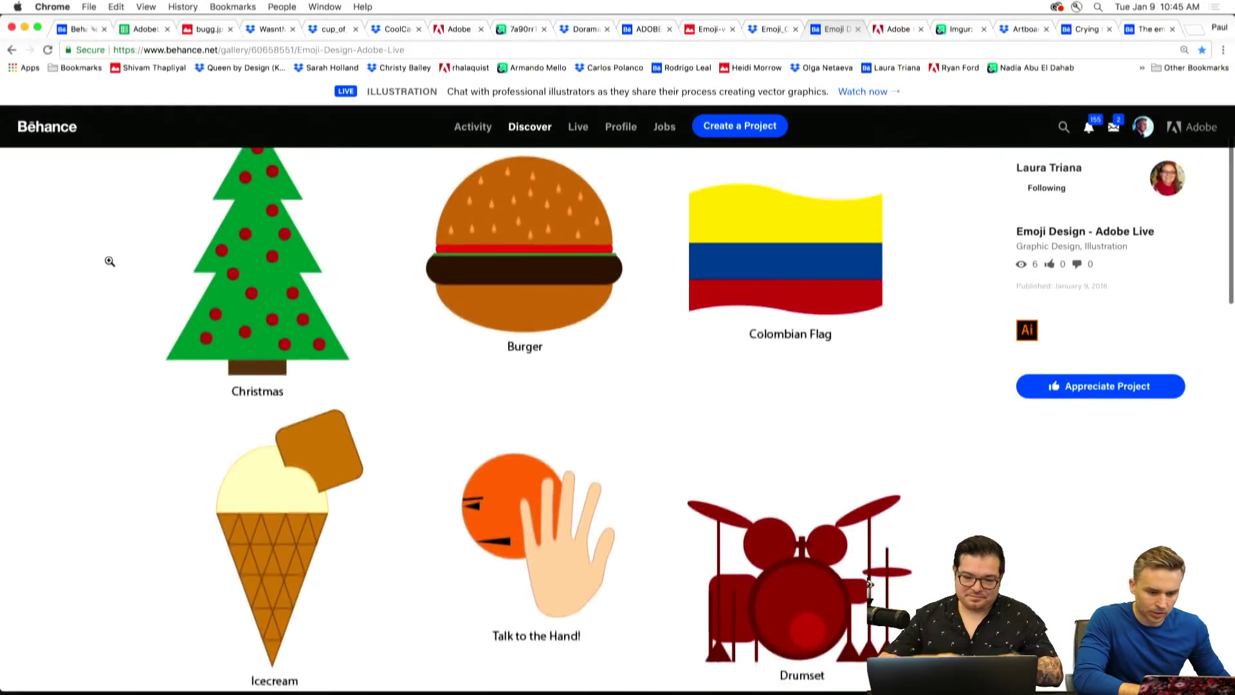
{"action": "scroll", "coordinate": [108, 262], "scroll_direction": "up", "scroll_amount": 5}
{"action": "scroll", "coordinate": [108, 261], "scroll_direction": "down", "scroll_amount": 2}
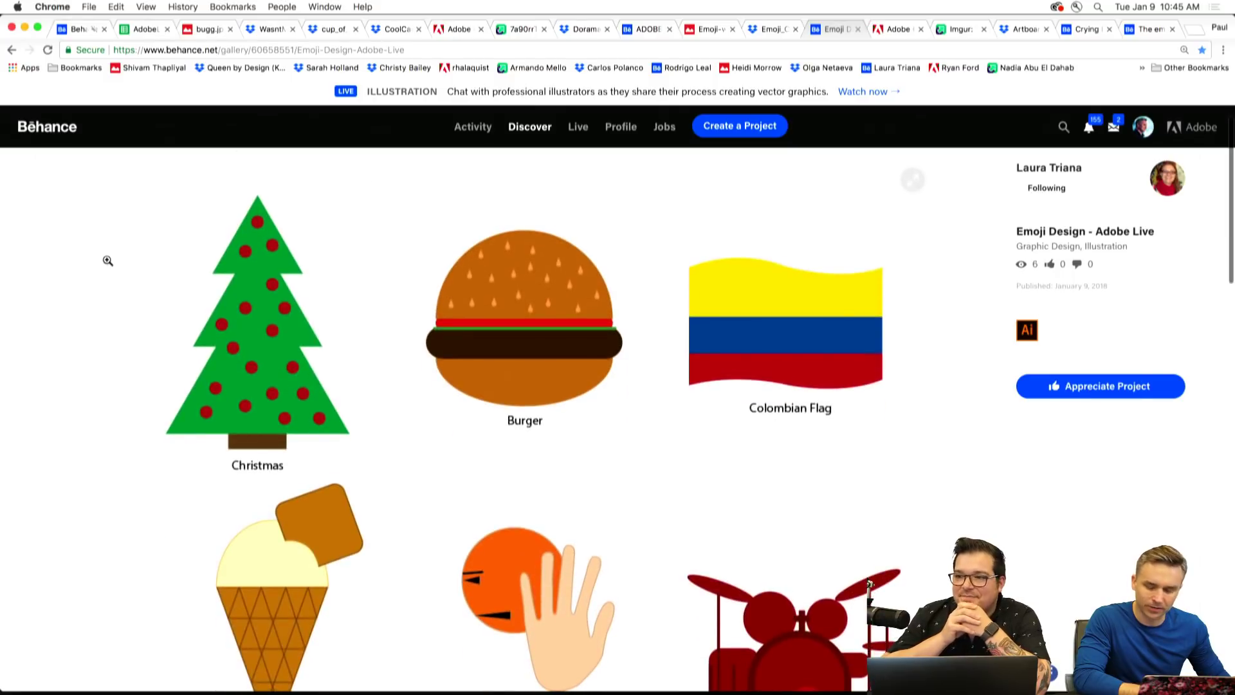
{"action": "scroll", "coordinate": [108, 260], "scroll_direction": "down", "scroll_amount": 2}
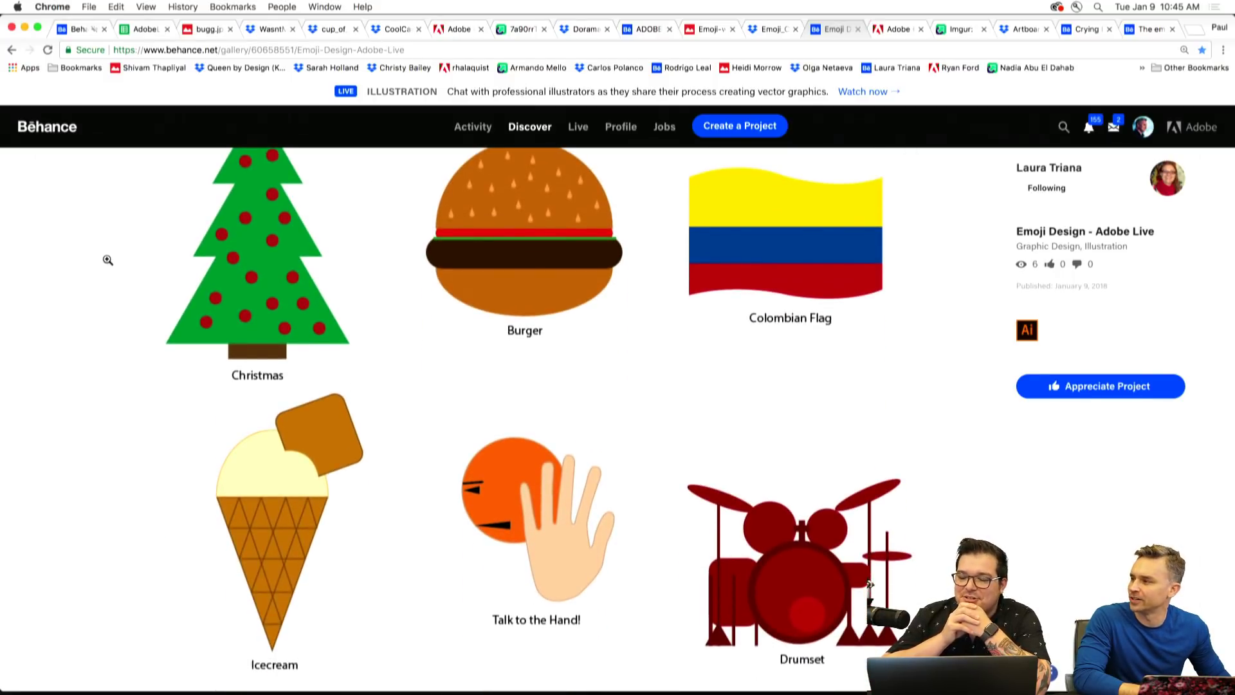
{"action": "scroll", "coordinate": [73, 416], "scroll_direction": "up", "scroll_amount": 1}
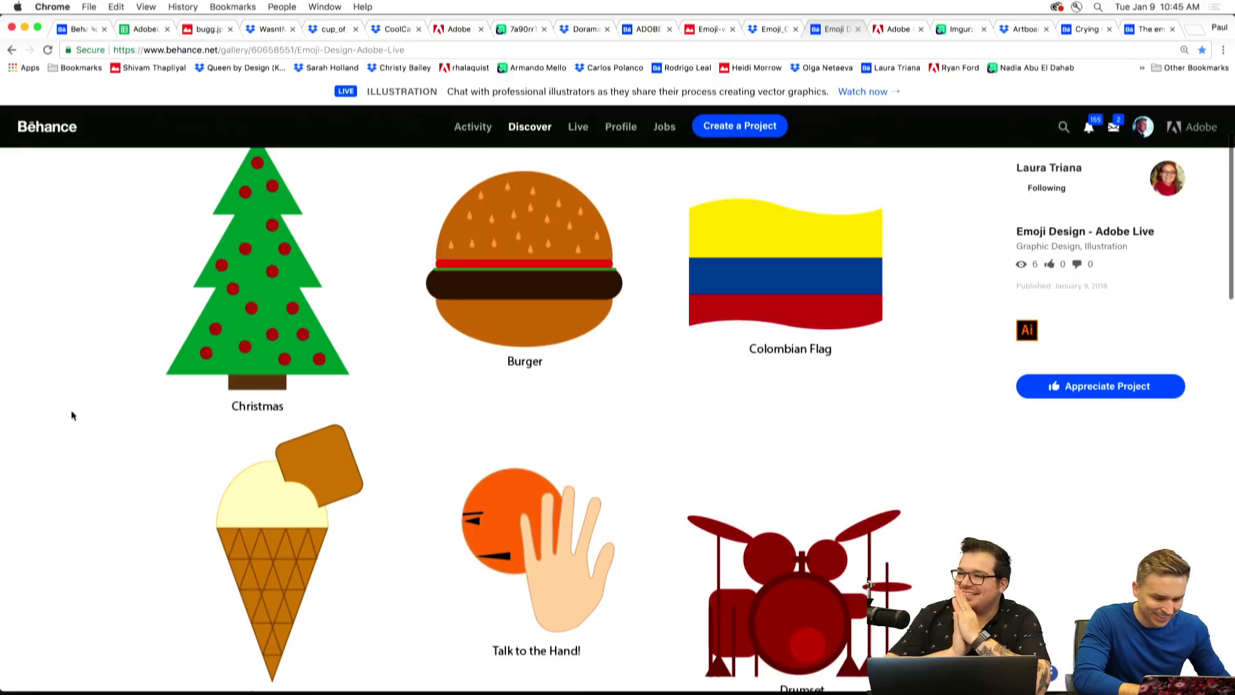
Examine the avocado toast, panda and computer-equipment emoji entries and open the crying emoji submission.
{"action": "left_click", "coordinate": [886, 34]}
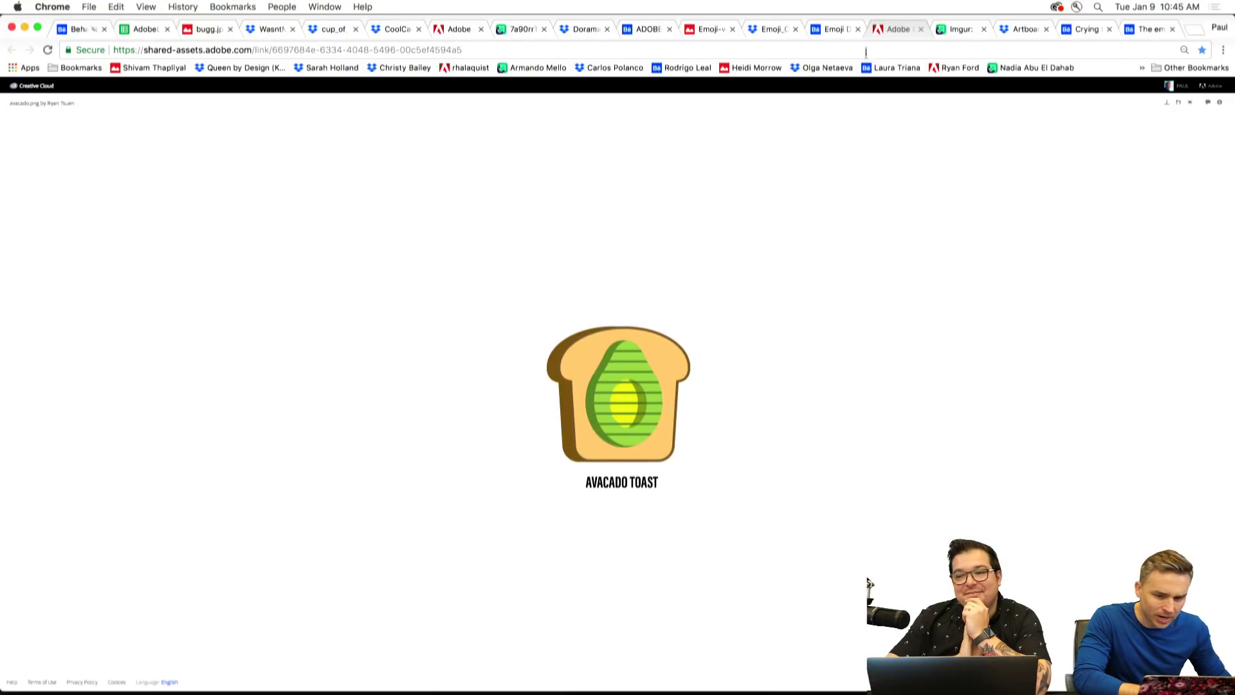
{"action": "left_click", "coordinate": [960, 33]}
{"action": "scroll", "coordinate": [206, 212], "scroll_direction": "up", "scroll_amount": 2}
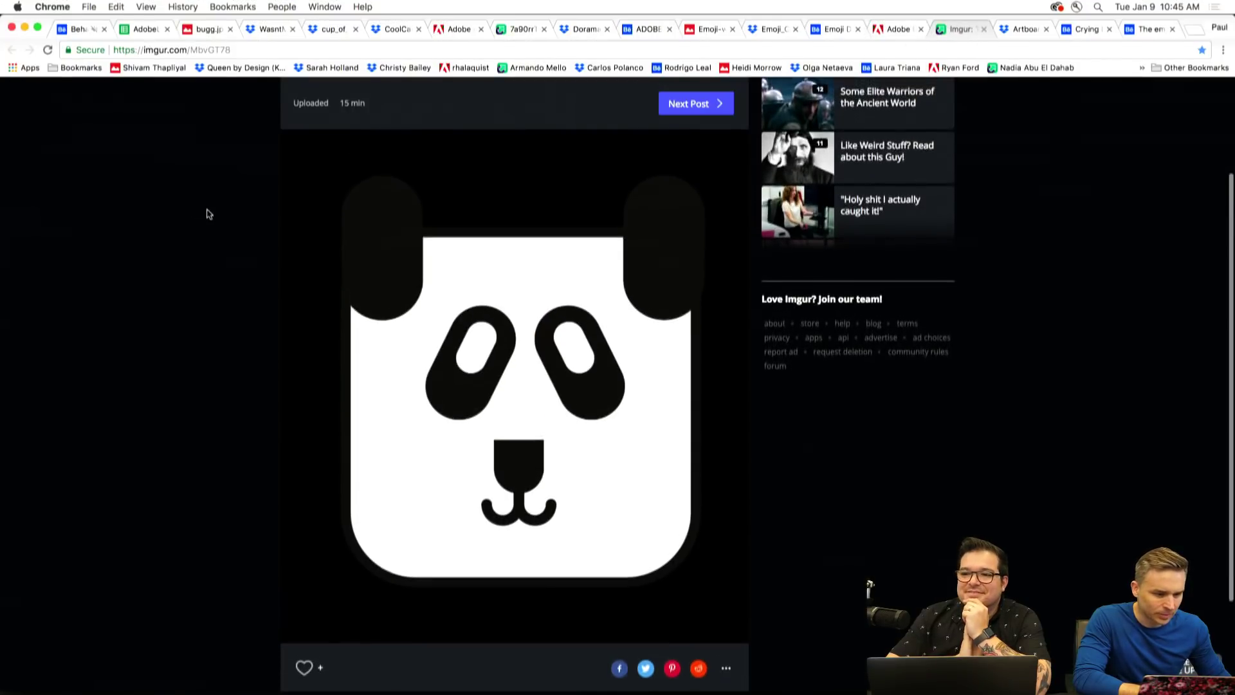
{"action": "left_click", "coordinate": [1022, 32]}
{"action": "left_click", "coordinate": [1144, 69]}
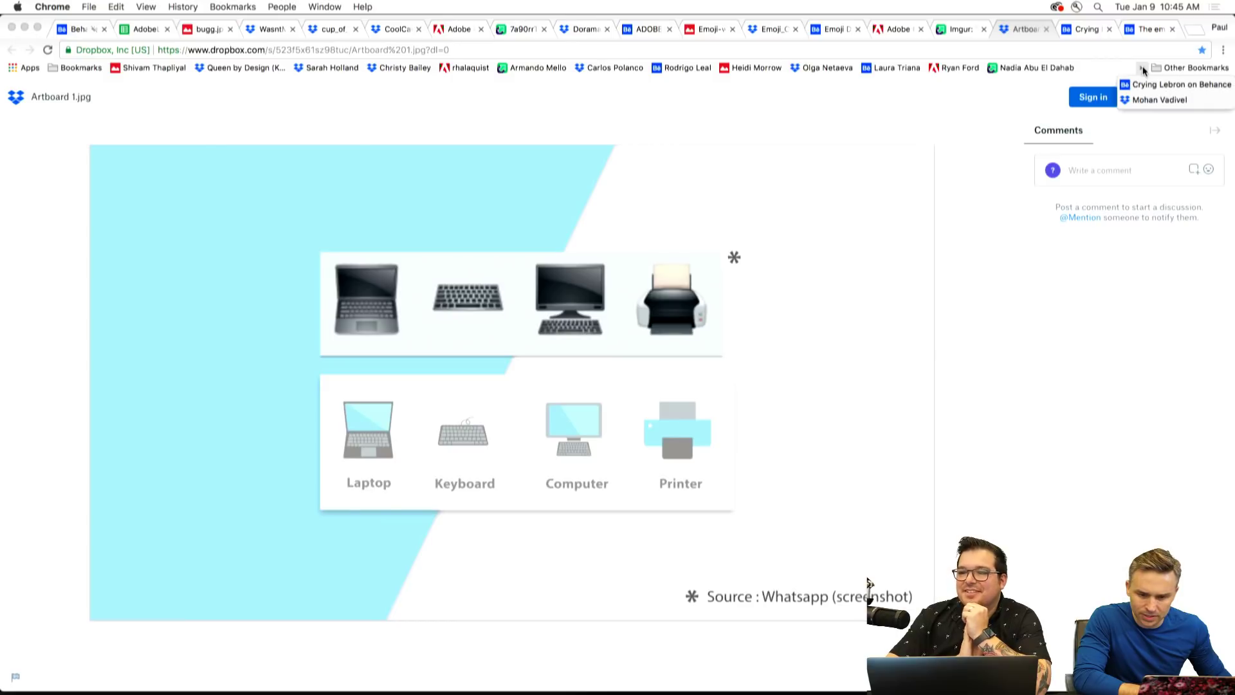
{"action": "left_click", "coordinate": [1090, 291]}
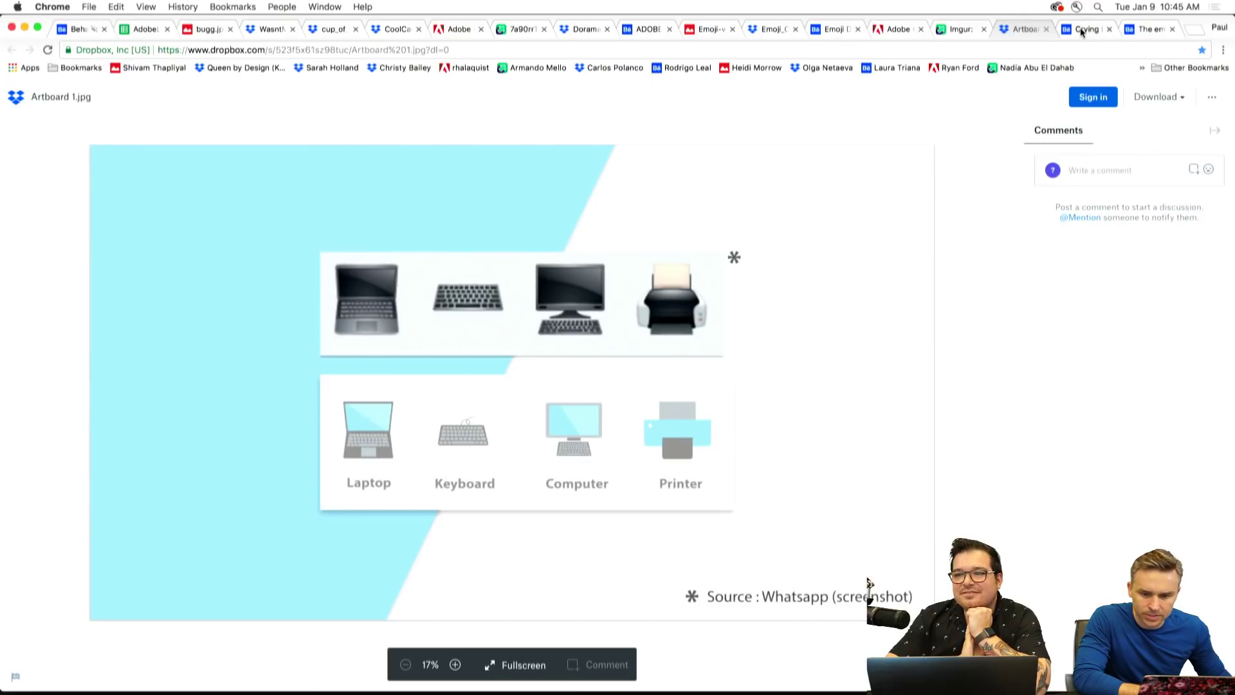
{"action": "left_click", "coordinate": [1081, 30]}
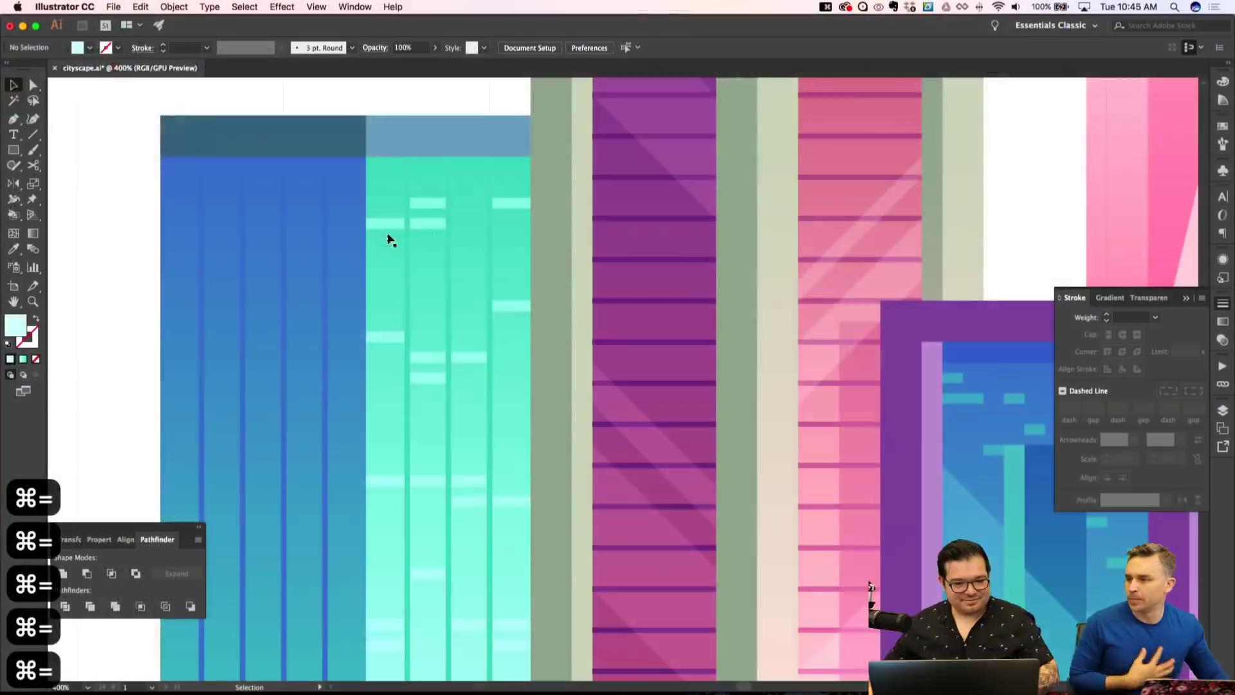
In Illustrator, duplicate a pale window strip from the tower's light face onto the adjoining column of the blue face.
{"action": "left_click", "coordinate": [384, 223]}
{"action": "double_click", "coordinate": [385, 224]}
{"action": "key", "text": "shift+super+a"}
{"action": "left_click", "coordinate": [384, 223]}
{"action": "key", "text": "super+c"}
{"action": "key", "text": "shift+super+v"}
{"action": "key", "text": "Left"}
{"action": "key", "text": "Left"}
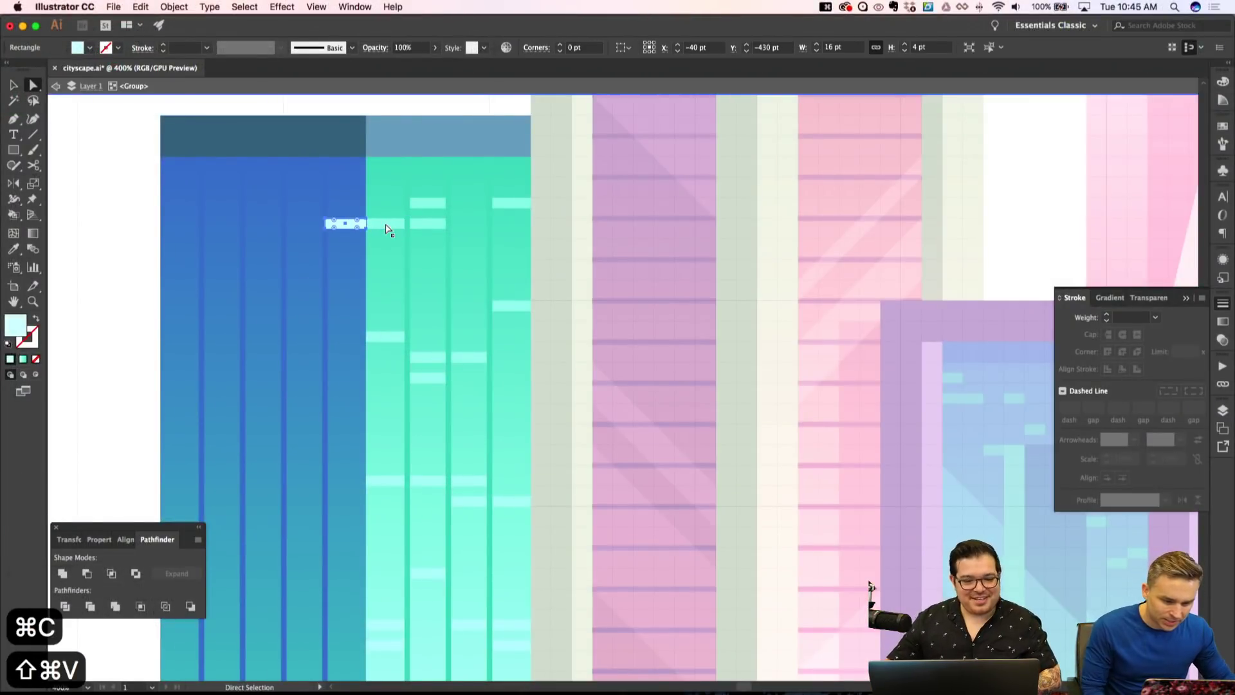
Recolour the copied strip on the blue face with turquoise sampled from the artwork.
{"action": "scroll", "coordinate": [800, 419], "scroll_direction": "right", "scroll_amount": 5}
{"action": "key", "text": "i"}
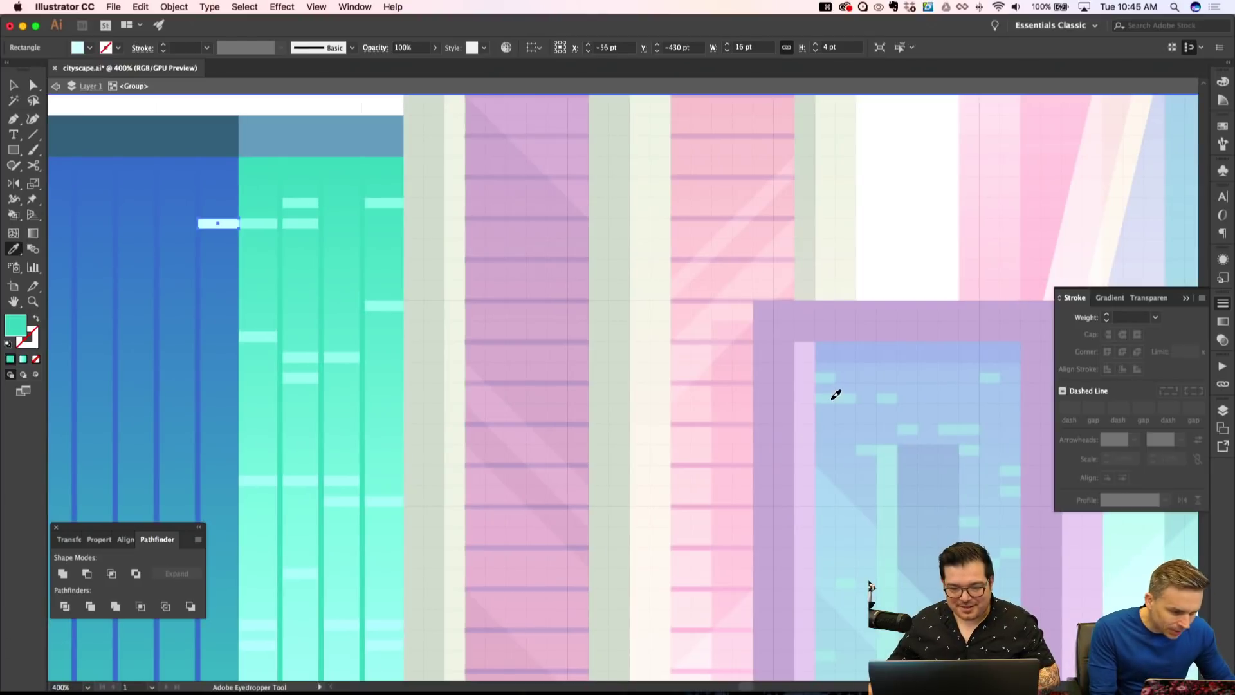
{"action": "left_click", "coordinate": [337, 279]}
{"action": "scroll", "coordinate": [335, 283], "scroll_direction": "left", "scroll_amount": 10}
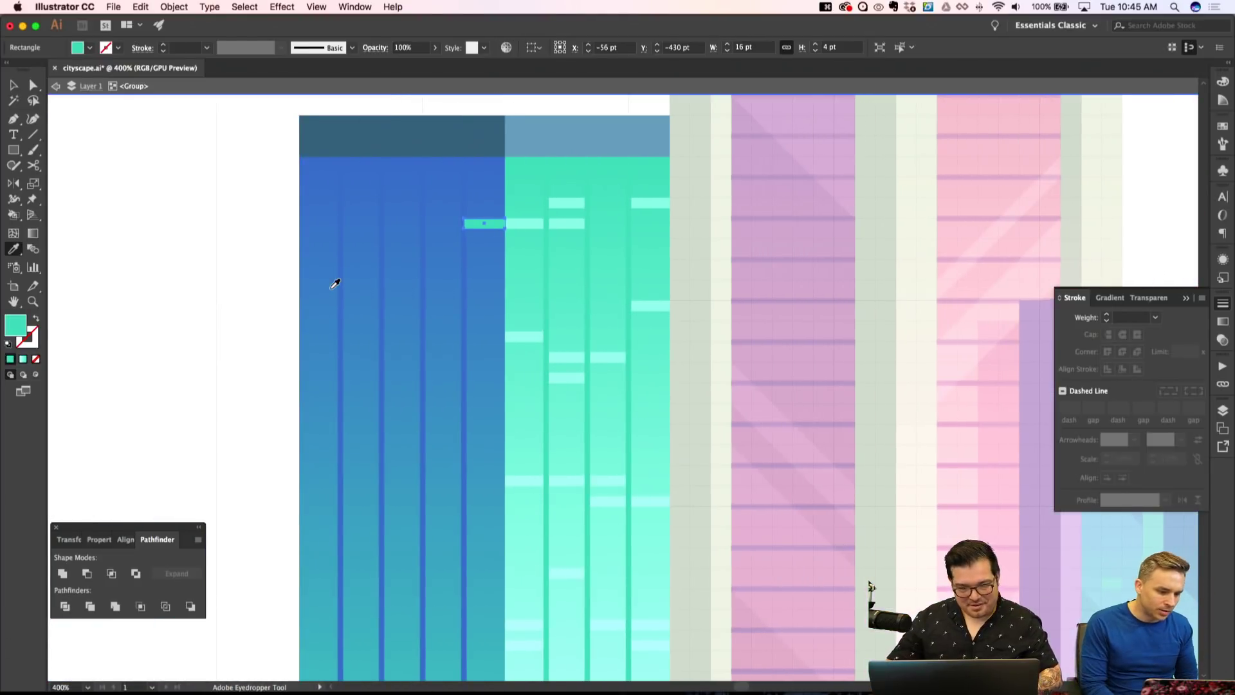
Copy the turquoise strip two columns over on the blue face and group both strips.
{"action": "key", "text": "super+equal"}
{"action": "key", "text": "alt+Left"}
{"action": "key", "text": "alt+Left"}
{"action": "key", "text": "alt+Left"}
{"action": "key", "text": "shift+super+a"}
{"action": "key", "text": "v"}
{"action": "left_click", "coordinate": [298, 147]}
{"action": "left_click", "coordinate": [417, 146], "text": "shift"}
{"action": "key", "text": "super+g"}
{"action": "key", "text": "shift+super+q"}
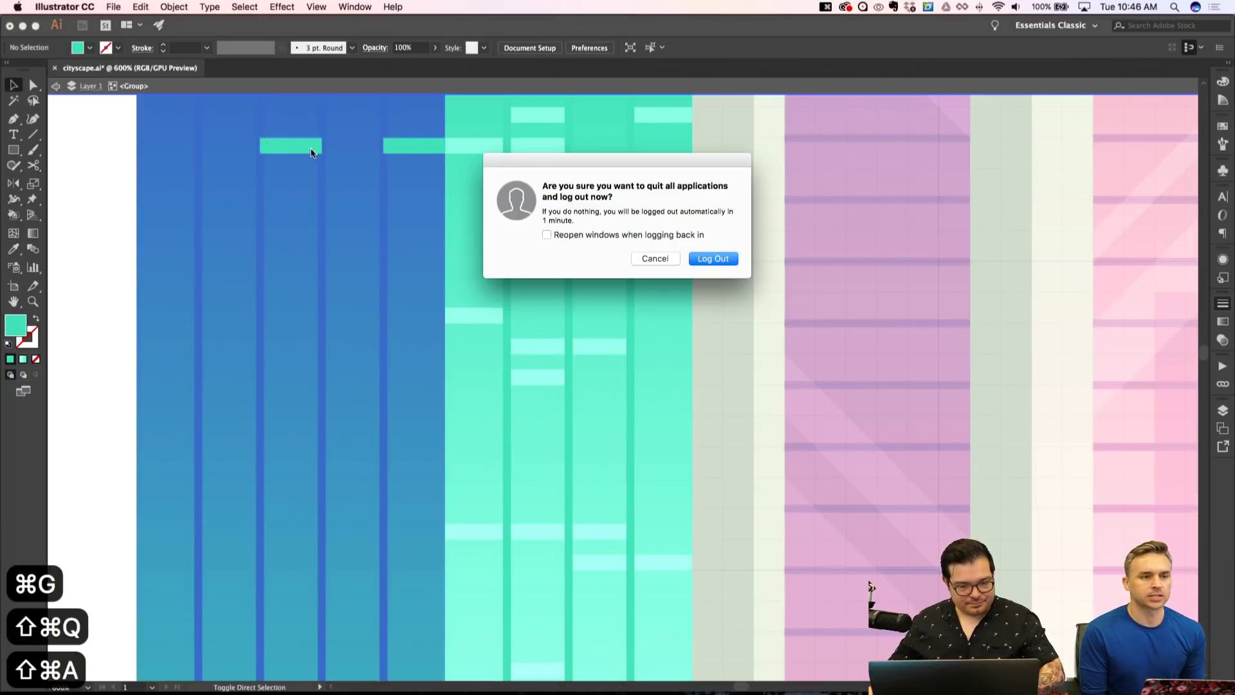
{"action": "left_click", "coordinate": [645, 259]}
Distribute copies of the turquoise strip at varied heights across the columns of the tower's blue face.
{"action": "key", "text": "shift+super+a"}
{"action": "key", "text": "a"}
{"action": "left_click_drag", "start_coordinate": [298, 150], "coordinate": [290, 186]}
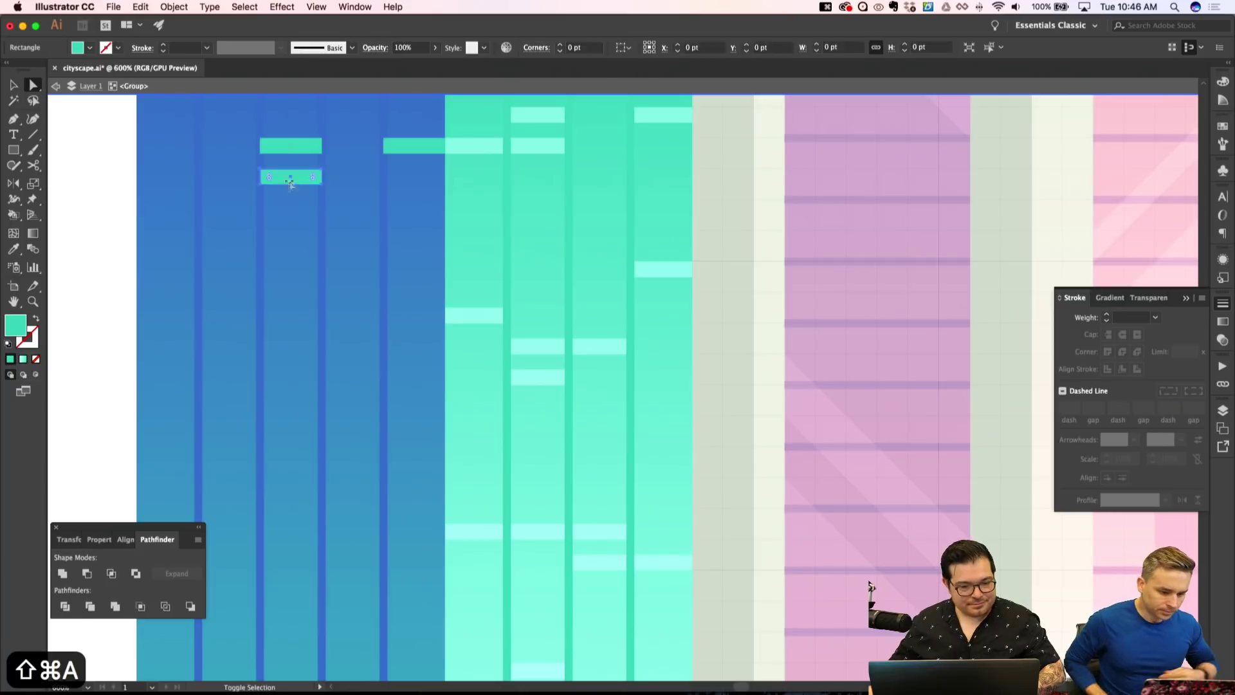
{"action": "key", "text": "shift+super+a"}
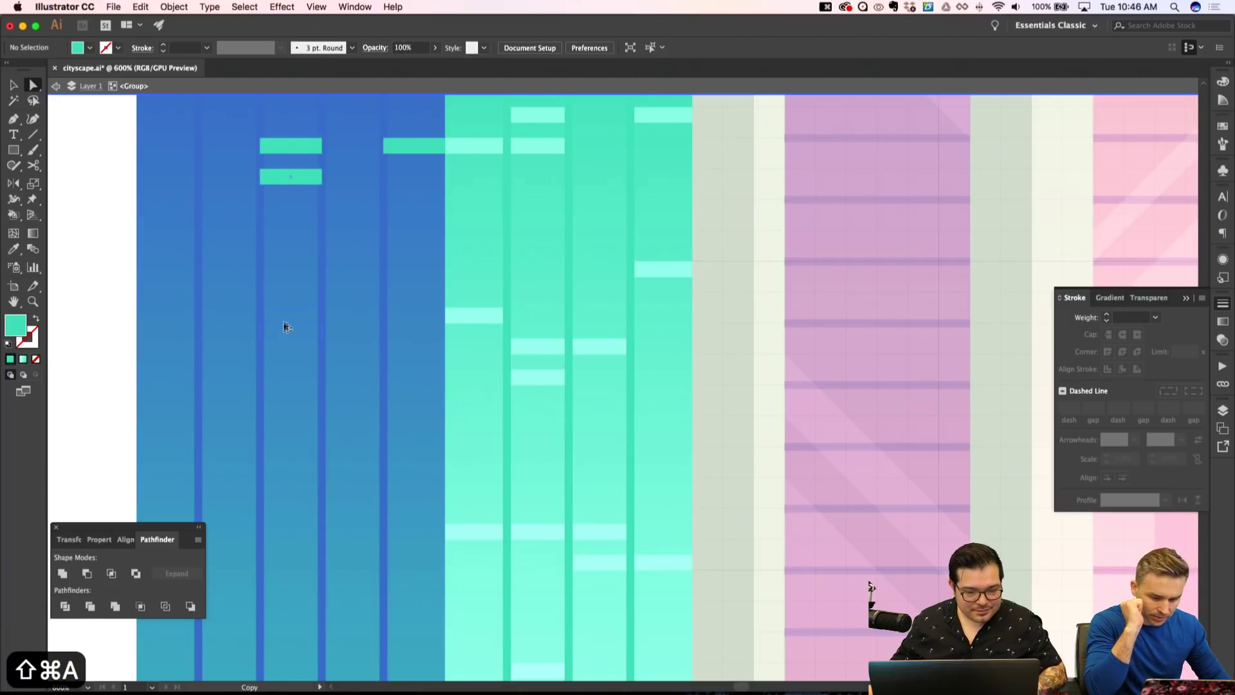
{"action": "left_click_drag", "start_coordinate": [287, 330], "coordinate": [295, 322]}
{"action": "left_click_drag", "start_coordinate": [238, 359], "coordinate": [182, 350]}
{"action": "key", "text": "shift+super+a"}
{"action": "key", "text": "shift+super+a"}
{"action": "key", "text": "shift+super+a"}
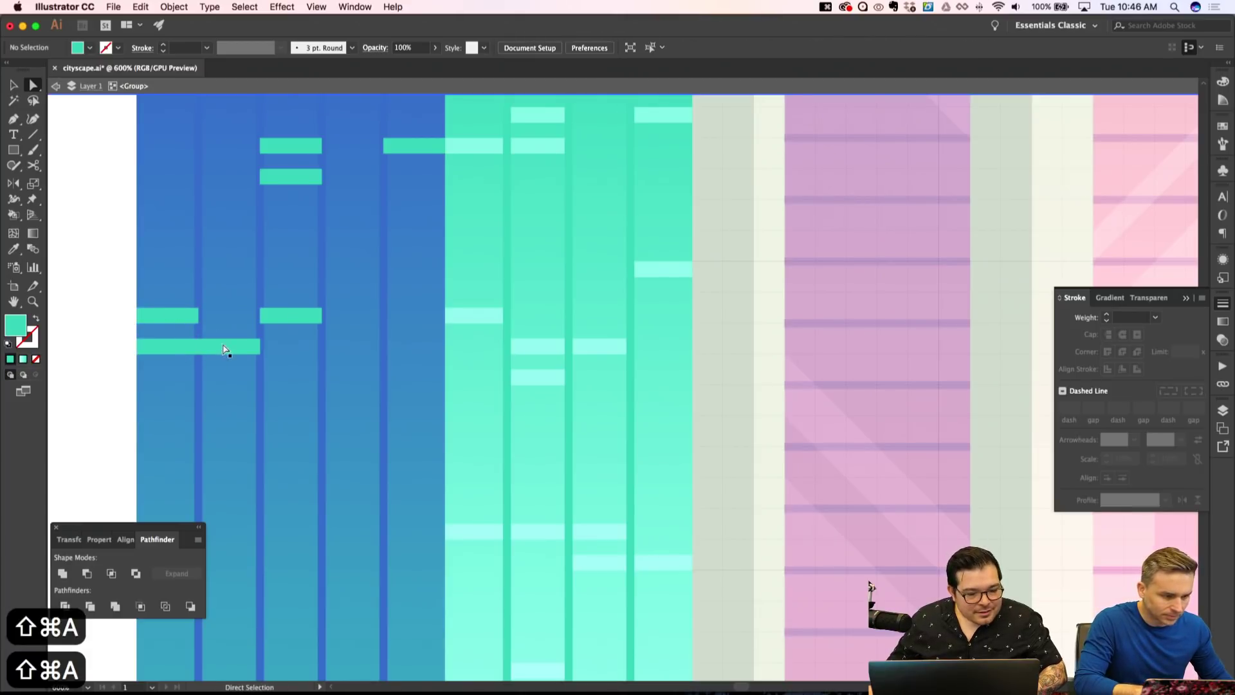
Select the whole group of turquoise strips and send it backward seven levels in the stacking order.
{"action": "key", "text": "v"}
{"action": "left_click", "coordinate": [229, 348]}
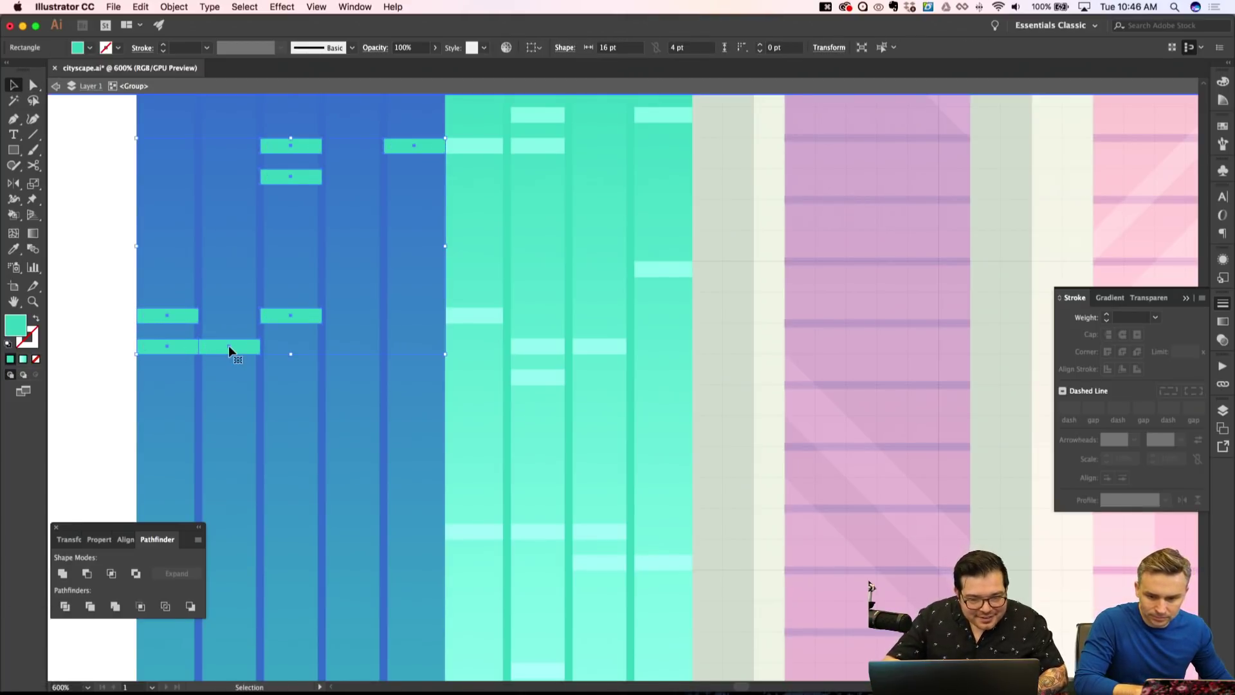
{"action": "key", "text": "super+p"}
{"action": "key", "text": "Escape"}
{"action": "key", "text": "super+bracketleft"}
{"action": "key", "text": "super+bracketleft"}
{"action": "key", "text": "super+bracketleft"}
{"action": "key", "text": "super+bracketleft"}
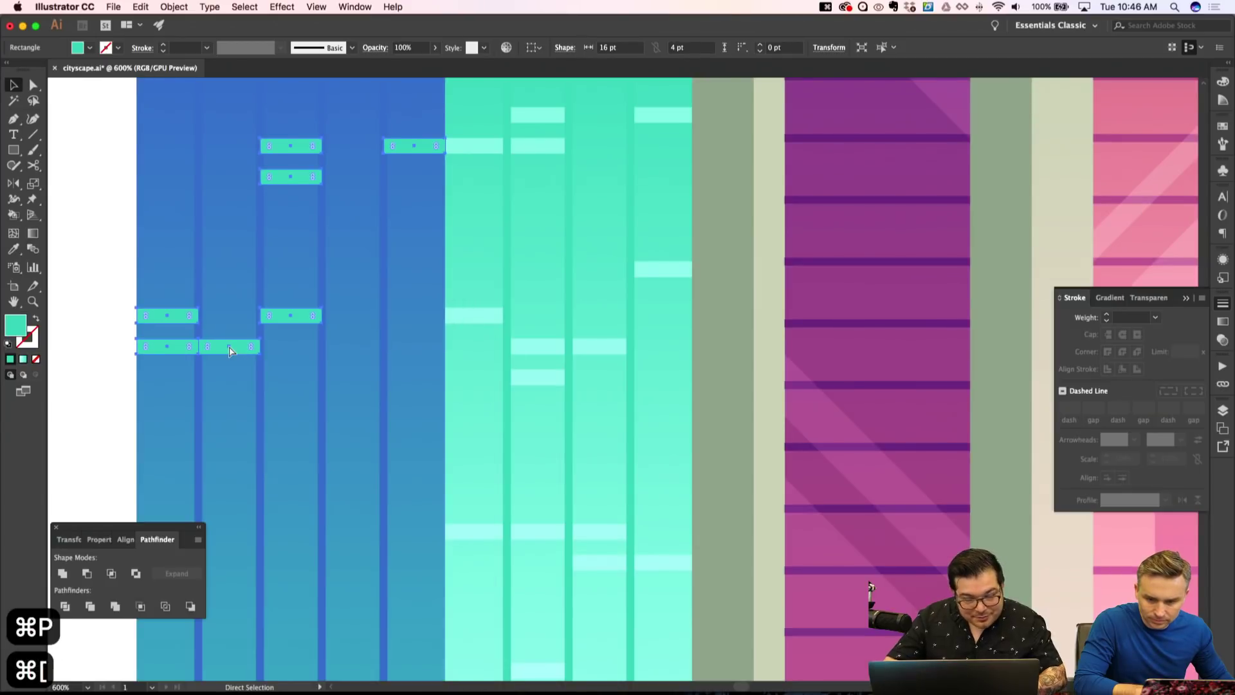
{"action": "key", "text": "super+bracketleft"}
{"action": "key", "text": "super+bracketleft"}
{"action": "key", "text": "super+bracketleft"}
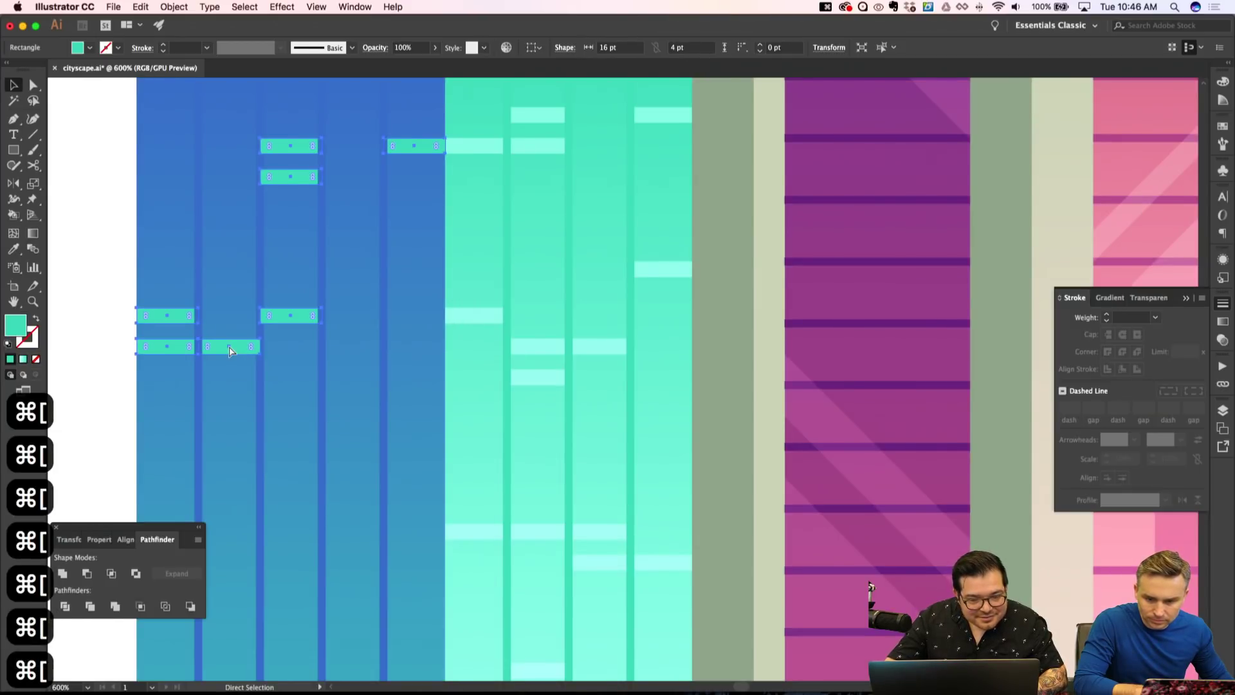
Send the turquoise strip group back two more levels, behind the remaining vertical lines of the blue face.
{"action": "key", "text": "shift+super+a"}
{"action": "scroll", "coordinate": [234, 341], "scroll_direction": "left", "scroll_amount": 3}
{"action": "left_click", "coordinate": [369, 314]}
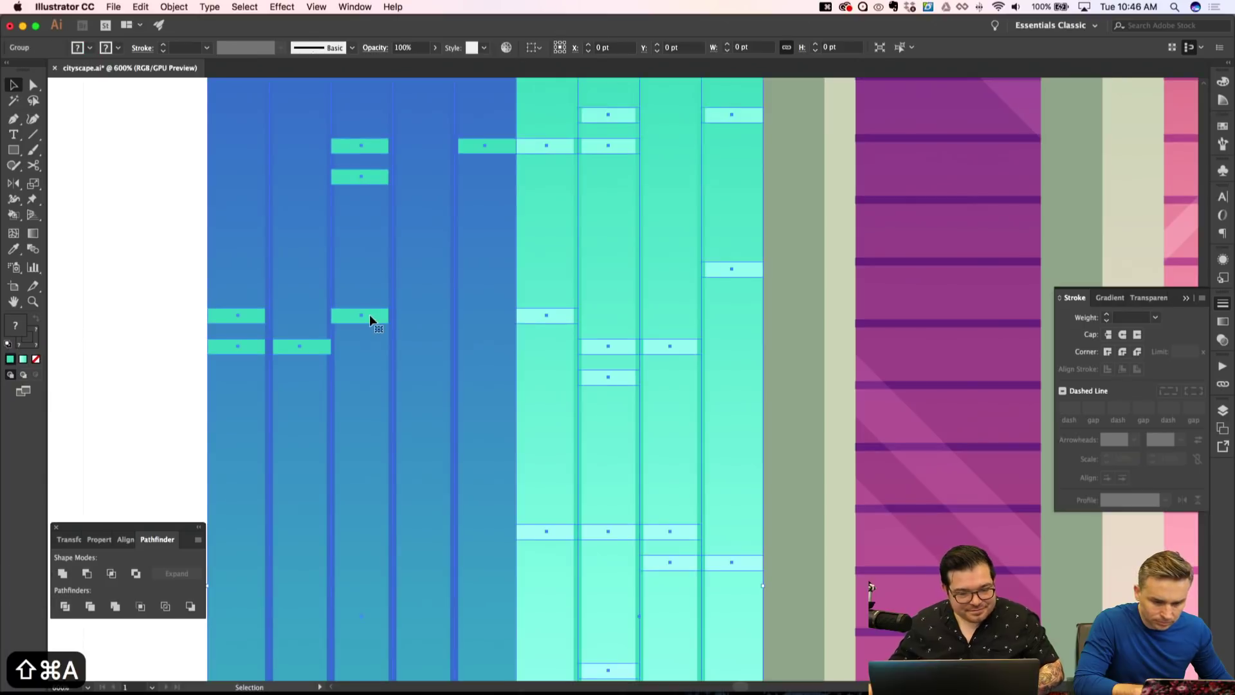
{"action": "double_click", "coordinate": [369, 314]}
{"action": "key", "text": "super+bracketleft"}
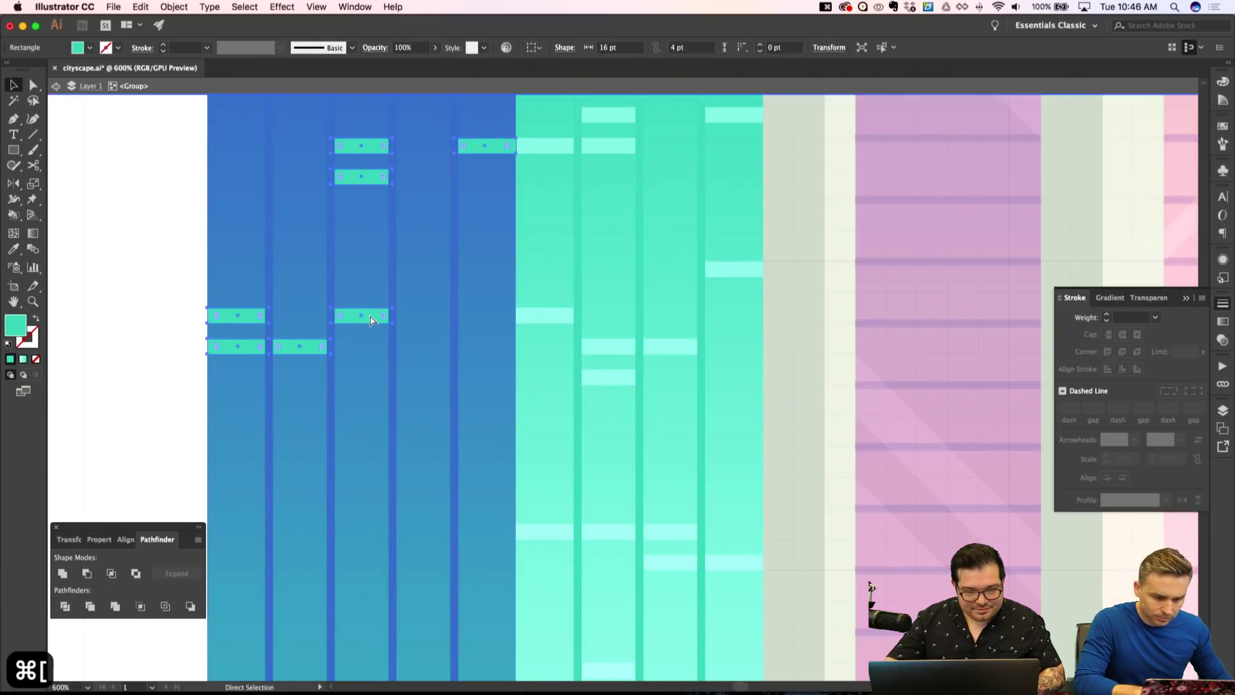
{"action": "key", "text": "super+bracketleft"}
{"action": "key", "text": "shift+super+a"}
{"action": "scroll", "coordinate": [370, 320], "scroll_direction": "down", "scroll_amount": 3}
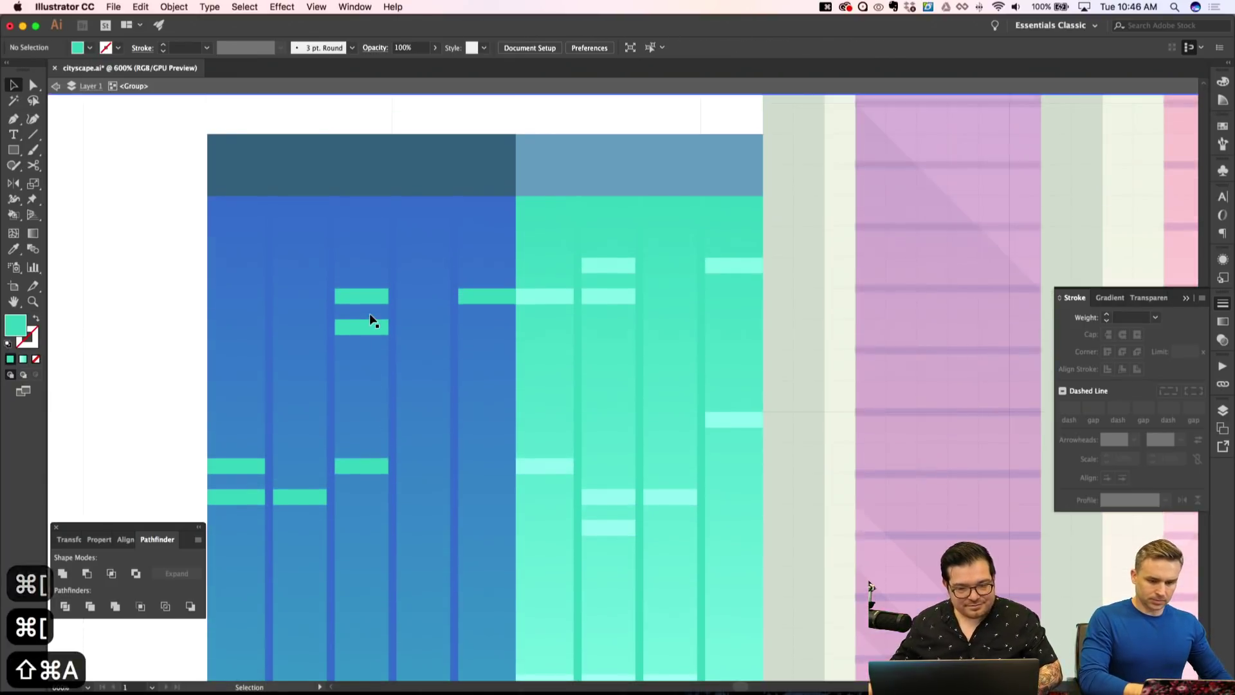
Duplicate a turquoise strip lower in the blue face's second column and nudge another copy down into the third column.
{"action": "key", "text": "a"}
{"action": "left_click_drag", "start_coordinate": [298, 253], "coordinate": [299, 284]}
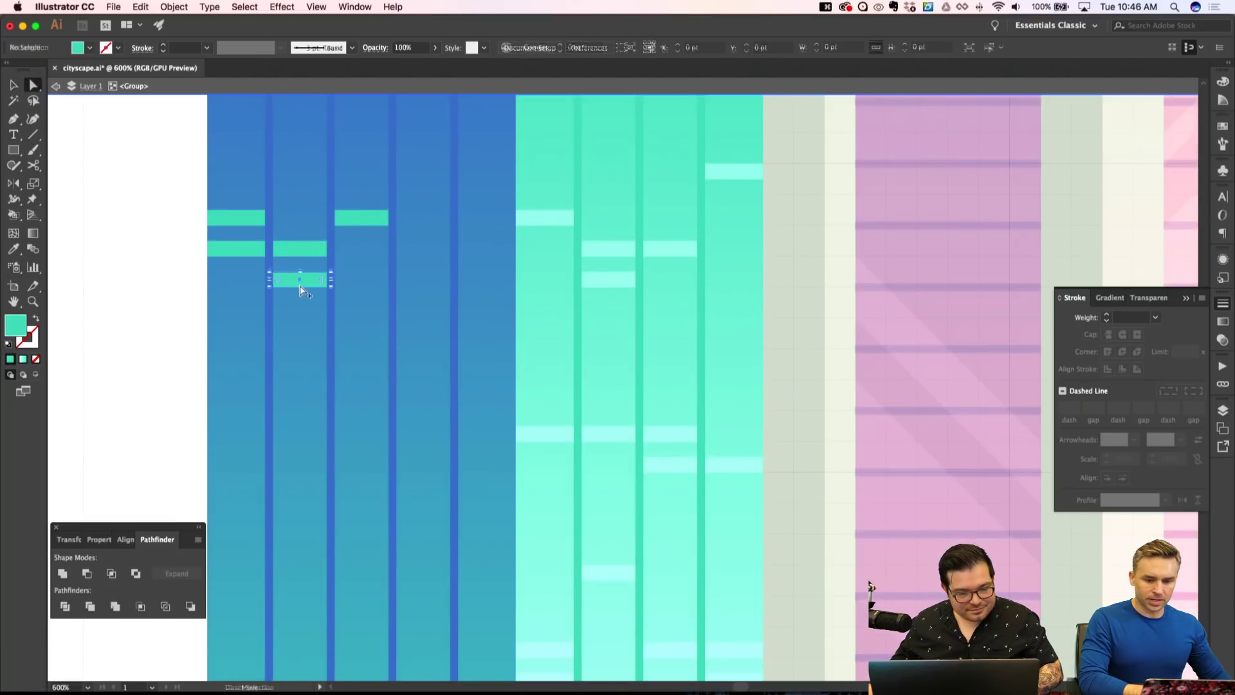
{"action": "key", "text": "shift+super+a"}
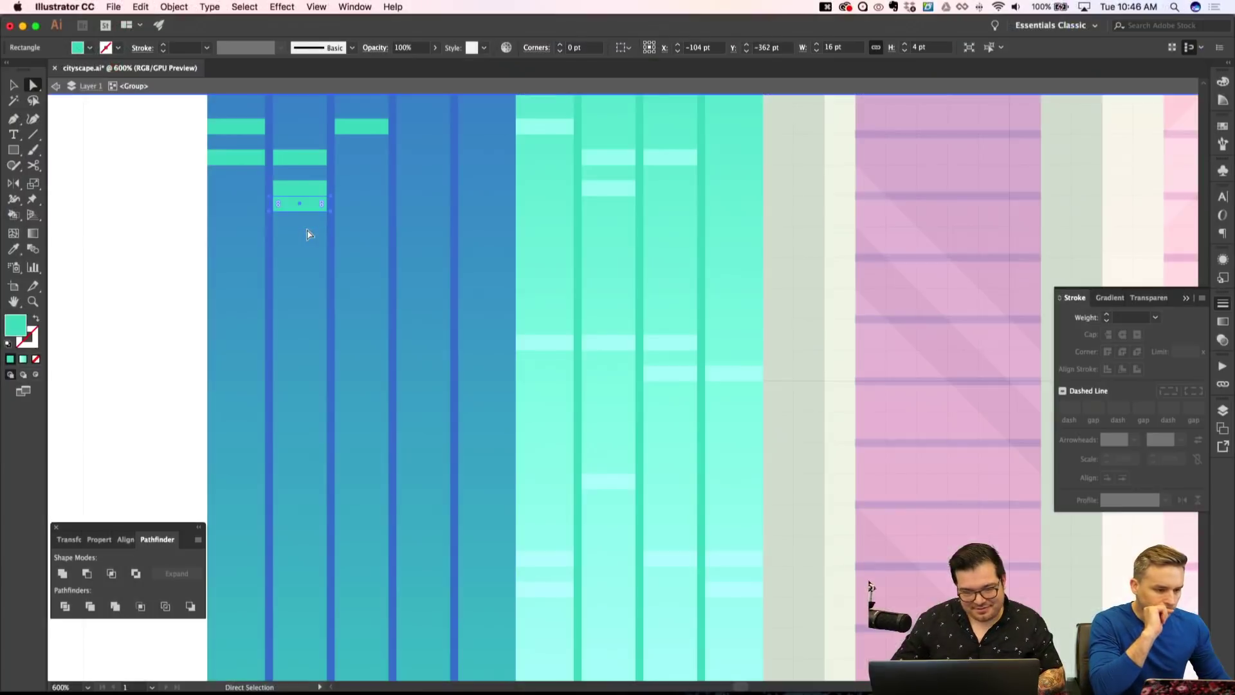
{"action": "key", "text": "Down"}
{"action": "key", "text": "Down"}
{"action": "key", "text": "Down"}
{"action": "key", "text": "Down"}
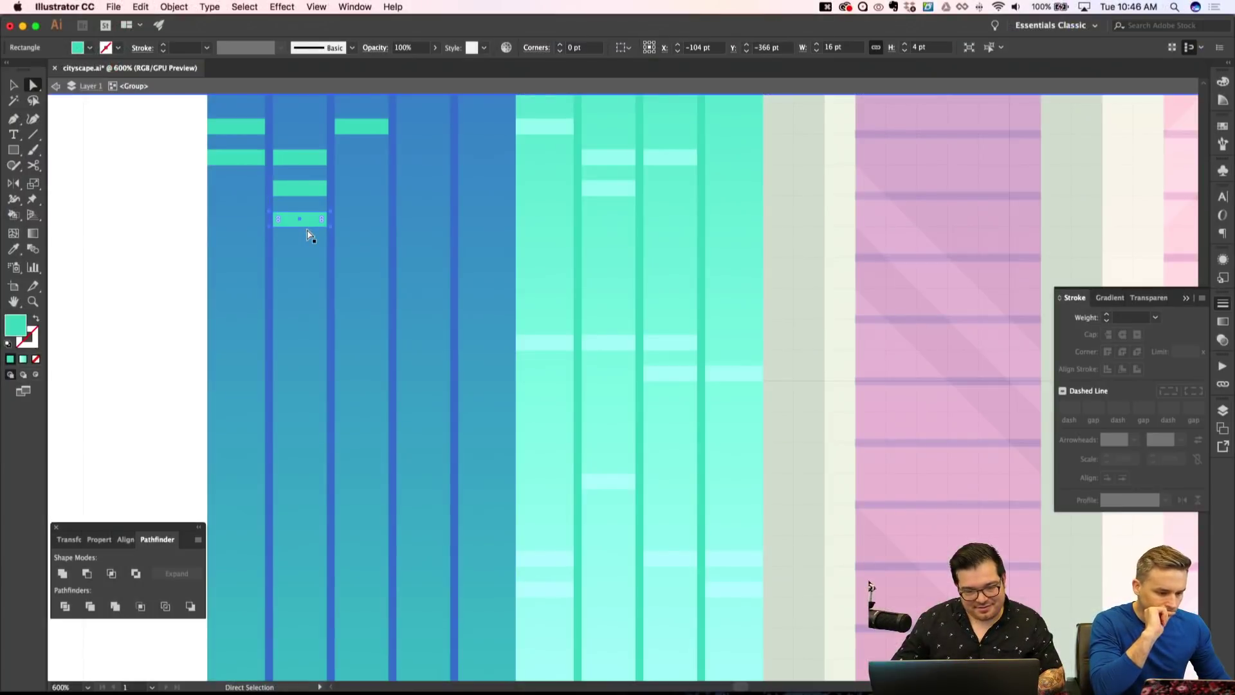
{"action": "key", "text": "Down"}
{"action": "key", "text": "Right"}
{"action": "key", "text": "Right"}
{"action": "key", "text": "Right"}
{"action": "key", "text": "Right"}
{"action": "key", "text": "shift+super+a"}
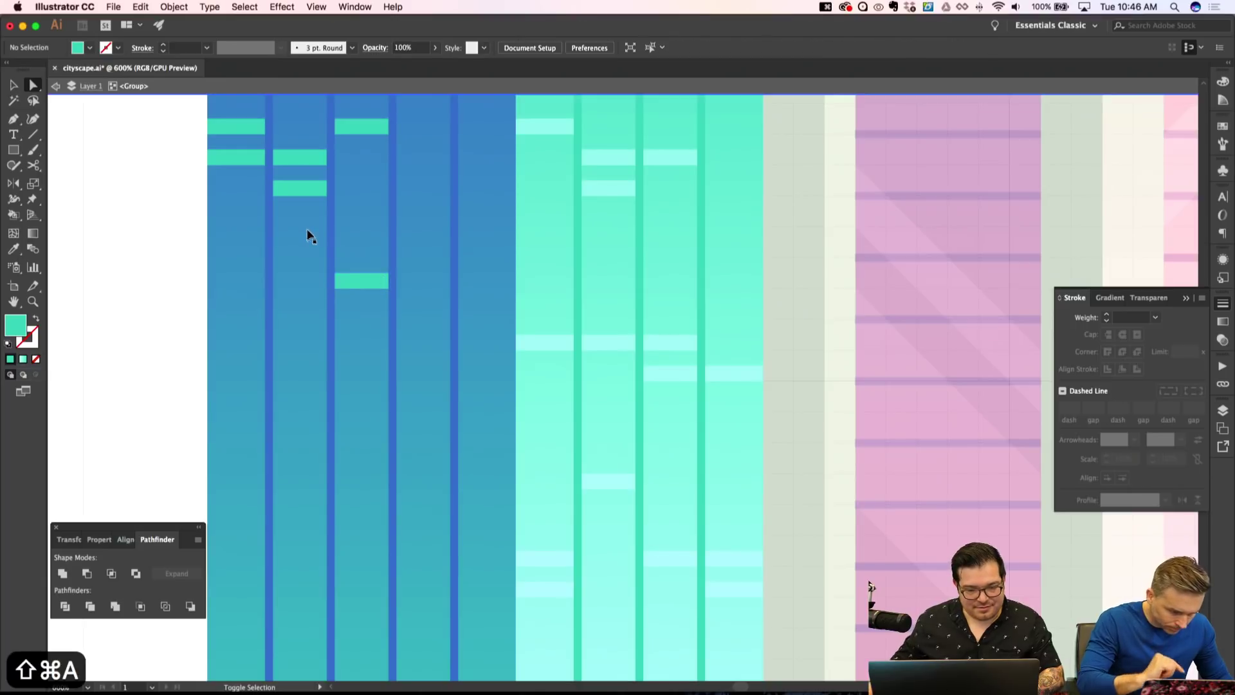
Copy the turquoise strip into the fourth column and at two heights in the fifth column of the blue face.
{"action": "left_click_drag", "start_coordinate": [361, 284], "coordinate": [420, 318]}
{"action": "key", "text": "shift+super+a"}
{"action": "key", "text": "shift+super+a"}
{"action": "left_click_drag", "start_coordinate": [484, 291], "coordinate": [485, 351]}
{"action": "key", "text": "shift+super+a"}
Add a row of strip copies in the fifth, third, second and first columns, plus one just lower in the first.
{"action": "scroll", "coordinate": [492, 309], "scroll_direction": "down", "scroll_amount": 3}
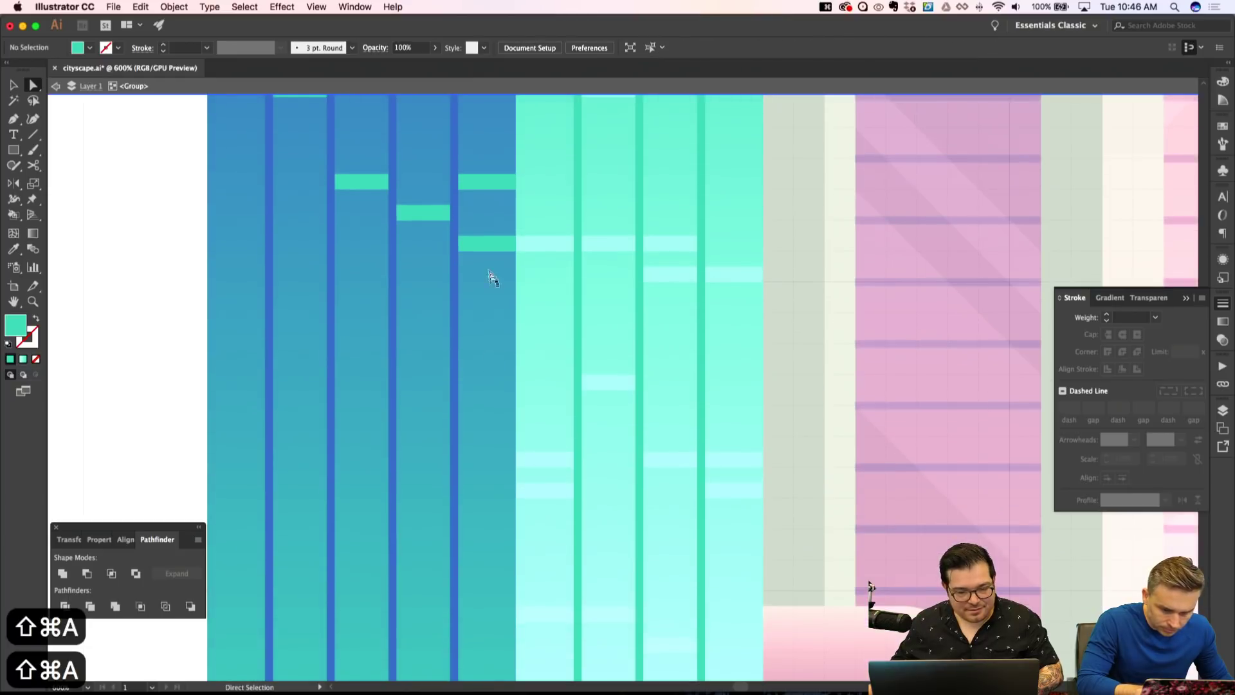
{"action": "left_click_drag", "start_coordinate": [490, 281], "coordinate": [490, 282]}
{"action": "key", "text": "shift+super+a"}
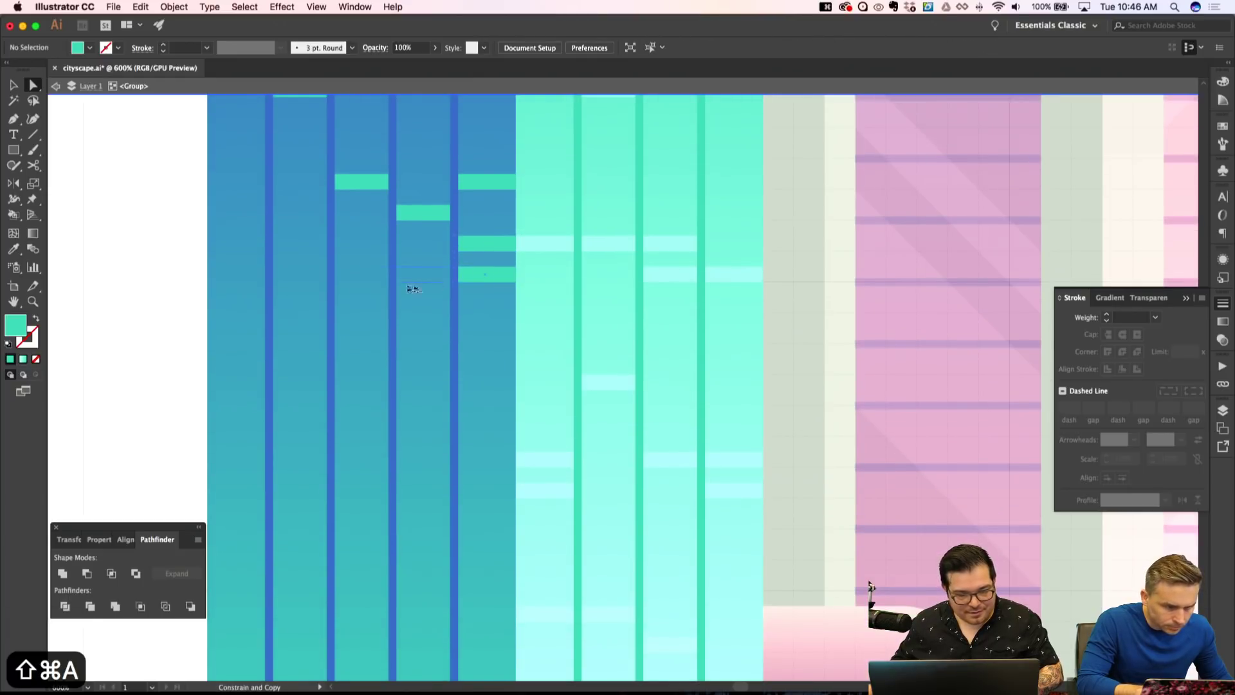
{"action": "key", "text": "shift+super+a"}
{"action": "left_click_drag", "start_coordinate": [363, 291], "coordinate": [244, 313]}
{"action": "key", "text": "shift+super+a"}
{"action": "key", "text": "shift+super+a"}
{"action": "key", "text": "shift+super+a"}
Stagger more turquoise strip copies in the third and fourth columns, below the last row on the blue face.
{"action": "scroll", "coordinate": [317, 319], "scroll_direction": "down", "scroll_amount": 5}
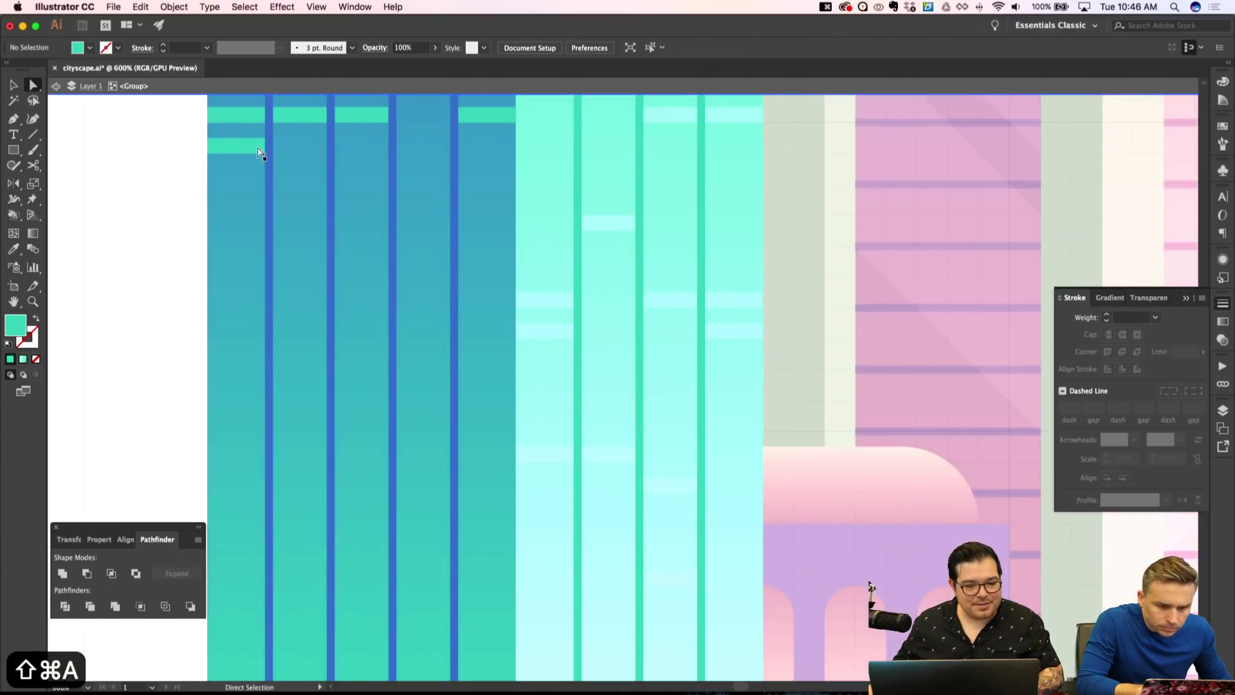
{"action": "left_click_drag", "start_coordinate": [248, 150], "coordinate": [436, 301]}
{"action": "key", "text": "shift+super+a"}
{"action": "left_click_drag", "start_coordinate": [360, 307], "coordinate": [429, 372]}
{"action": "key", "text": "shift+super+a"}
{"action": "key", "text": "shift+super+a"}
{"action": "key", "text": "shift+super+a"}
Place further strip copies in the first, third, fourth and fifth columns of the blue face's lower half.
{"action": "scroll", "coordinate": [450, 289], "scroll_direction": "down", "scroll_amount": 4}
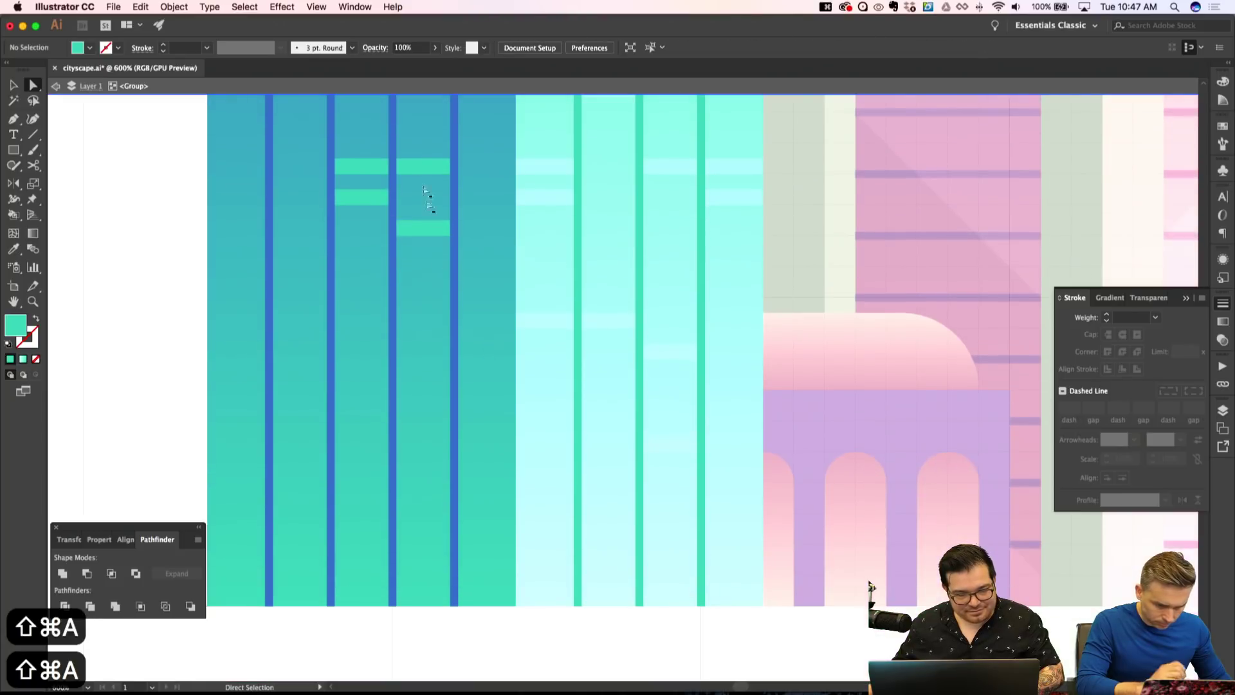
{"action": "left_click_drag", "start_coordinate": [247, 181], "coordinate": [248, 174]}
{"action": "key", "text": "shift+super+a"}
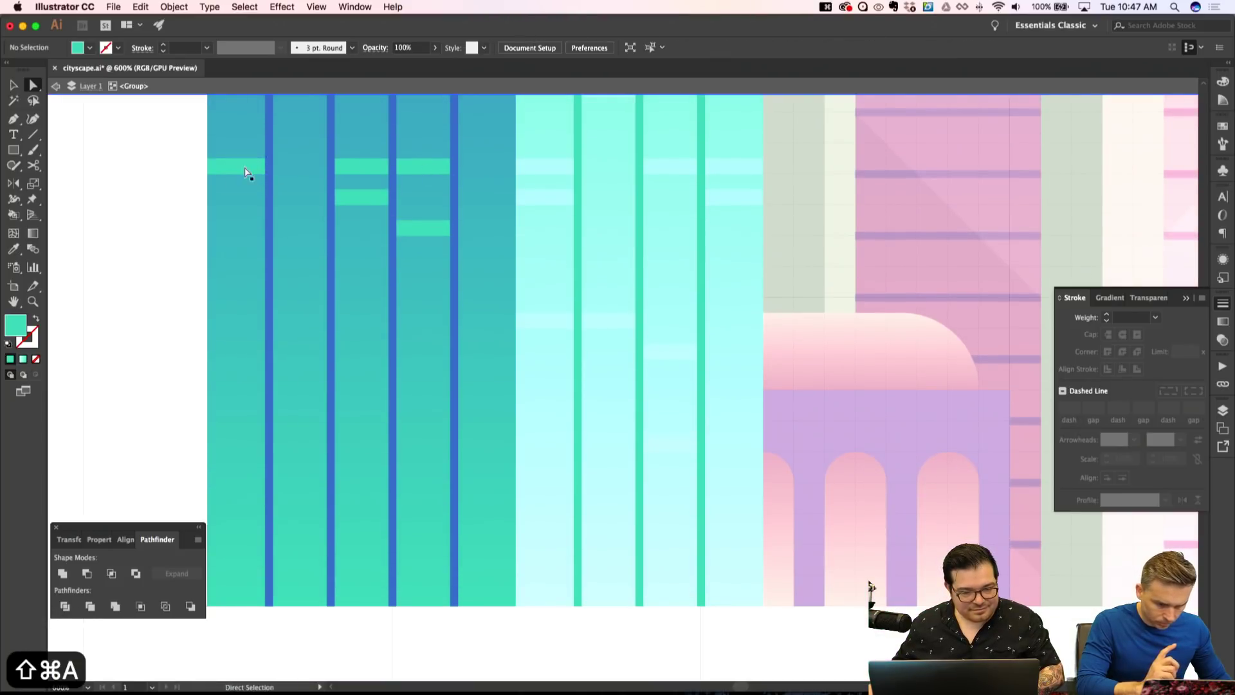
{"action": "key", "text": "shift+super+a"}
{"action": "left_click_drag", "start_coordinate": [370, 337], "coordinate": [431, 381]}
{"action": "key", "text": "shift+super+a"}
{"action": "left_click", "coordinate": [436, 358]}
{"action": "key", "text": "shift+super+a"}
Copy the low strip into the second and first columns, with one more copy just above it in the first.
{"action": "left_click_drag", "start_coordinate": [348, 391], "coordinate": [310, 398]}
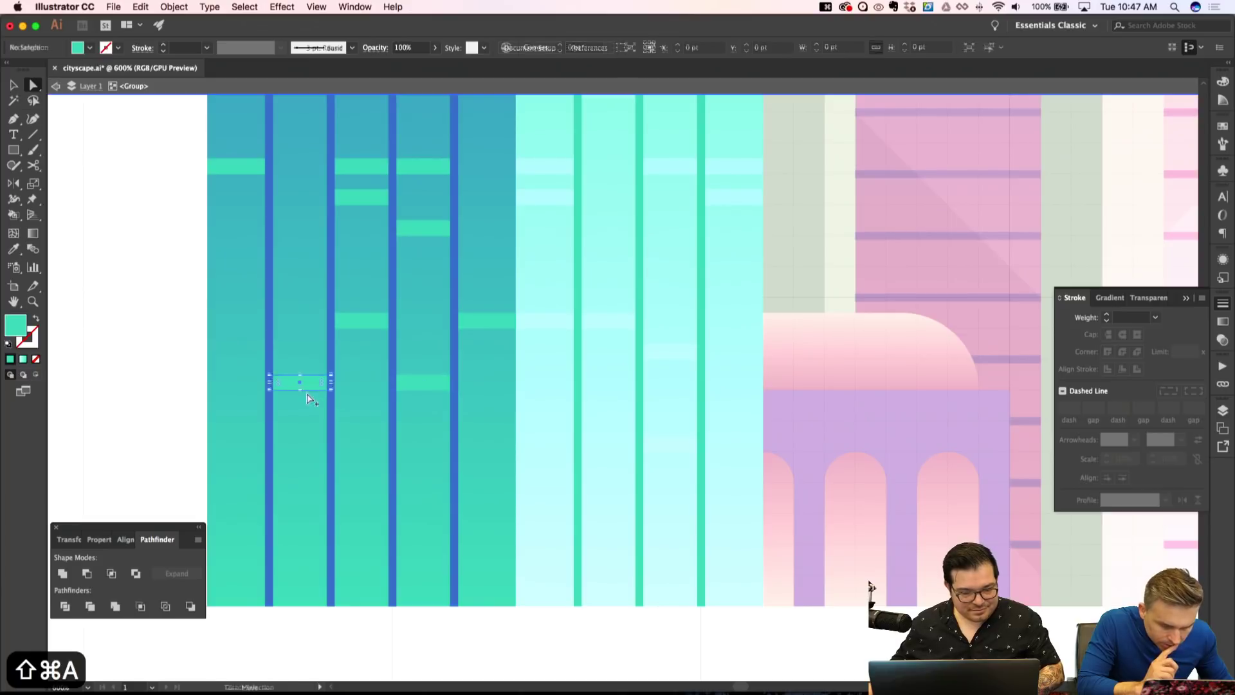
{"action": "key", "text": "alt+Left"}
{"action": "key", "text": "alt+Up"}
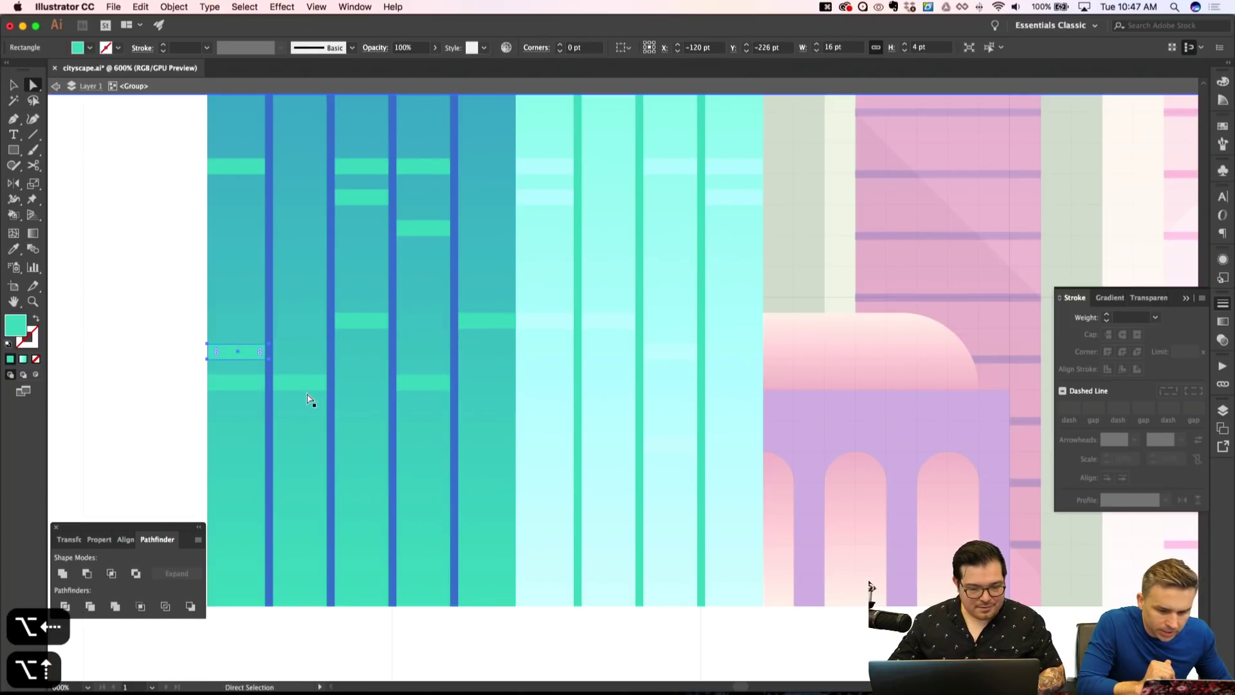
{"action": "key", "text": "shift+super+a"}
Hide the grid and lower the opacity of the turquoise strip group on the tower's blue face.
{"action": "key", "text": "super+minus"}
{"action": "key", "text": "super+minus"}
{"action": "key", "text": "super+minus"}
{"action": "key", "text": "super+apostrophe"}
{"action": "key", "text": "super+minus"}
{"action": "key", "text": "super+minus"}
{"action": "key", "text": "super+equal"}
{"action": "key", "text": "super+equal"}
{"action": "key", "text": "v"}
{"action": "left_click", "coordinate": [516, 144]}
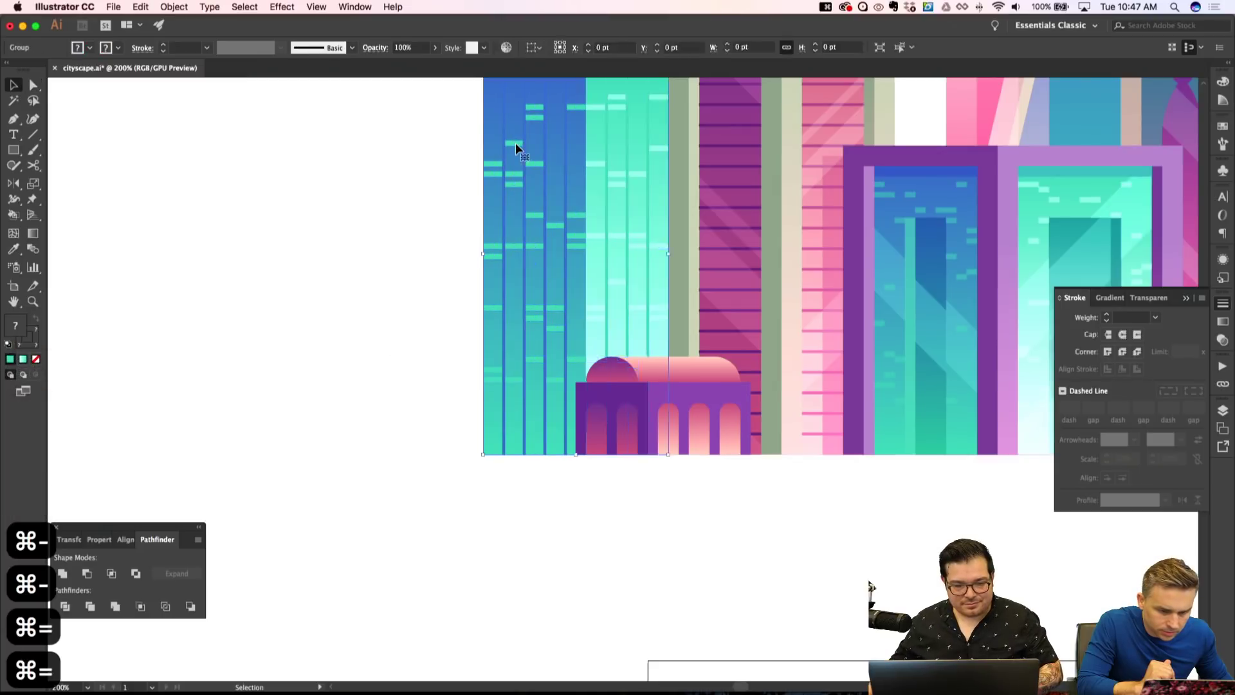
{"action": "double_click", "coordinate": [515, 144]}
{"action": "left_click", "coordinate": [401, 47]}
{"action": "key", "text": "Escape"}
{"action": "key", "text": "shift+super+a"}
Examine how the tower's window strips look within the whole cityscape with the grid hidden.
{"action": "key", "text": "super+minus"}
{"action": "key", "text": "super+minus"}
{"action": "key", "text": "super+minus"}
{"action": "key", "text": "super+apostrophe"}
{"action": "key", "text": "super+minus"}
{"action": "key", "text": "super+minus"}
{"action": "key", "text": "super+apostrophe"}
{"action": "key", "text": "super+equal"}
{"action": "key", "text": "super+equal"}
{"action": "key", "text": "super+equal"}
{"action": "key", "text": "super+equal"}
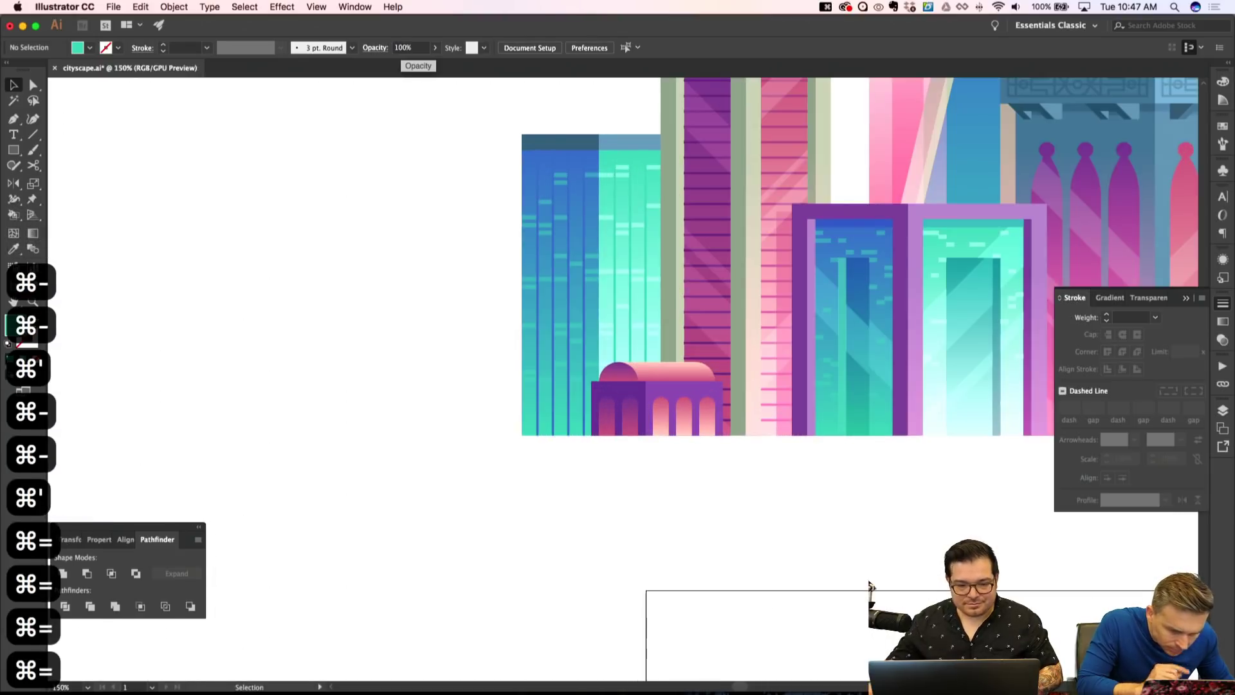
Inside the tower's group, draw a 72 × 8 pt rectangle above the dark roof cap and give it the cap's dark blue fill.
{"action": "scroll", "coordinate": [450, 206], "scroll_direction": "up", "scroll_amount": 4}
{"action": "key", "text": "super+equal"}
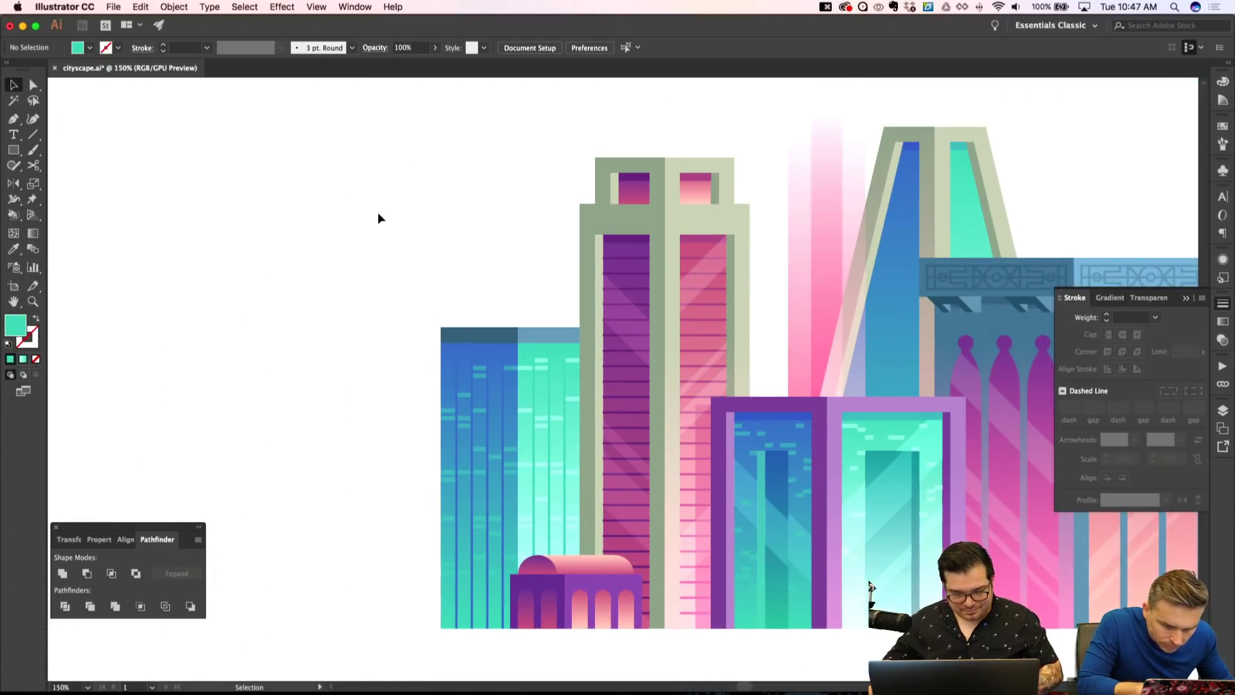
{"action": "key", "text": "super+equal"}
{"action": "double_click", "coordinate": [390, 301]}
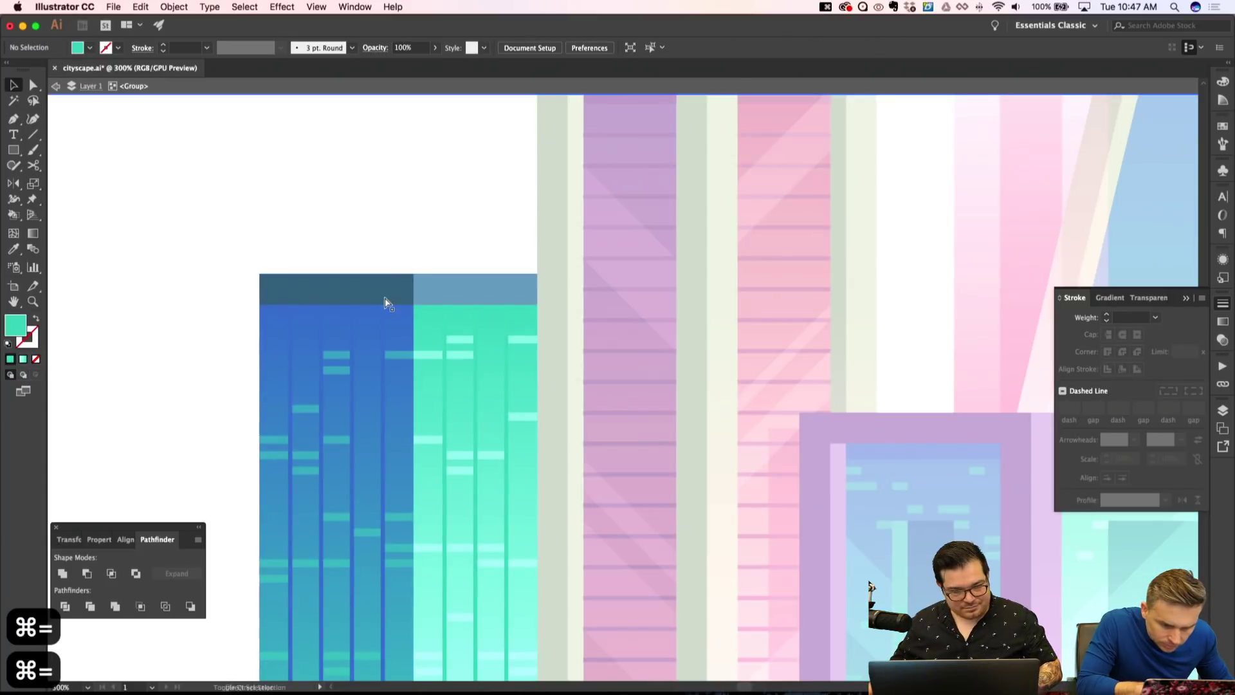
{"action": "key", "text": "shift+super+a"}
{"action": "key", "text": "p"}
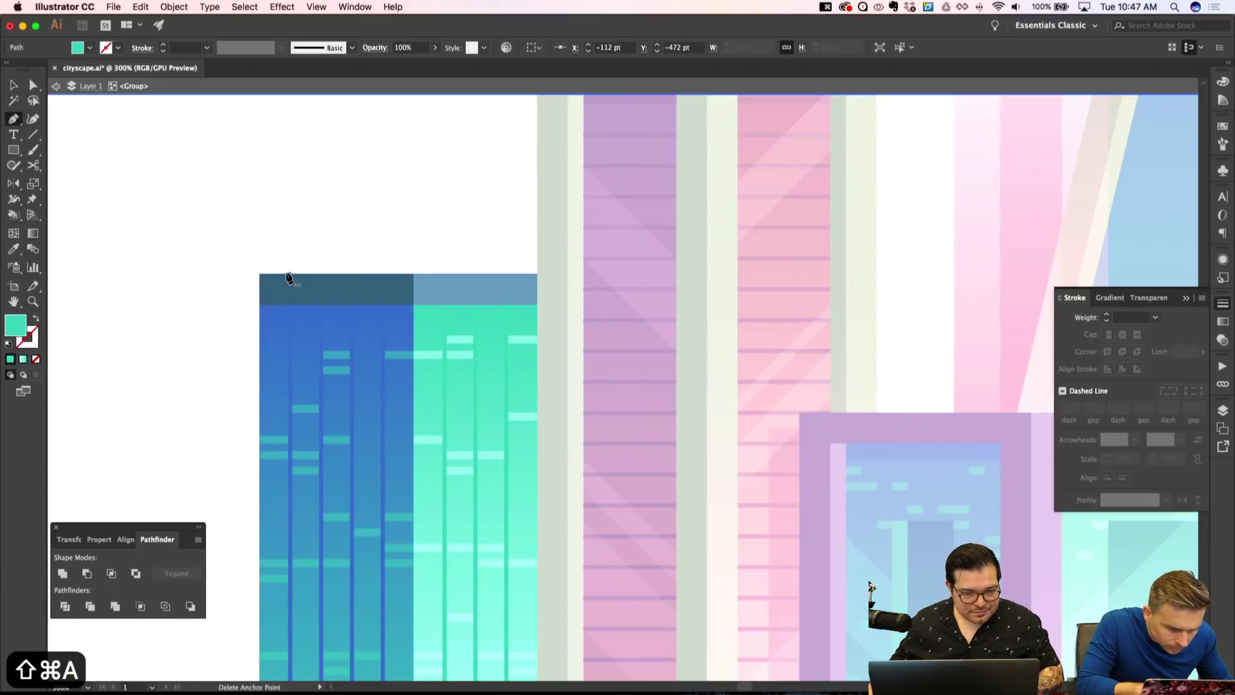
{"action": "key", "text": "super+z"}
{"action": "key", "text": "m"}
{"action": "left_click_drag", "start_coordinate": [275, 228], "coordinate": [414, 244]}
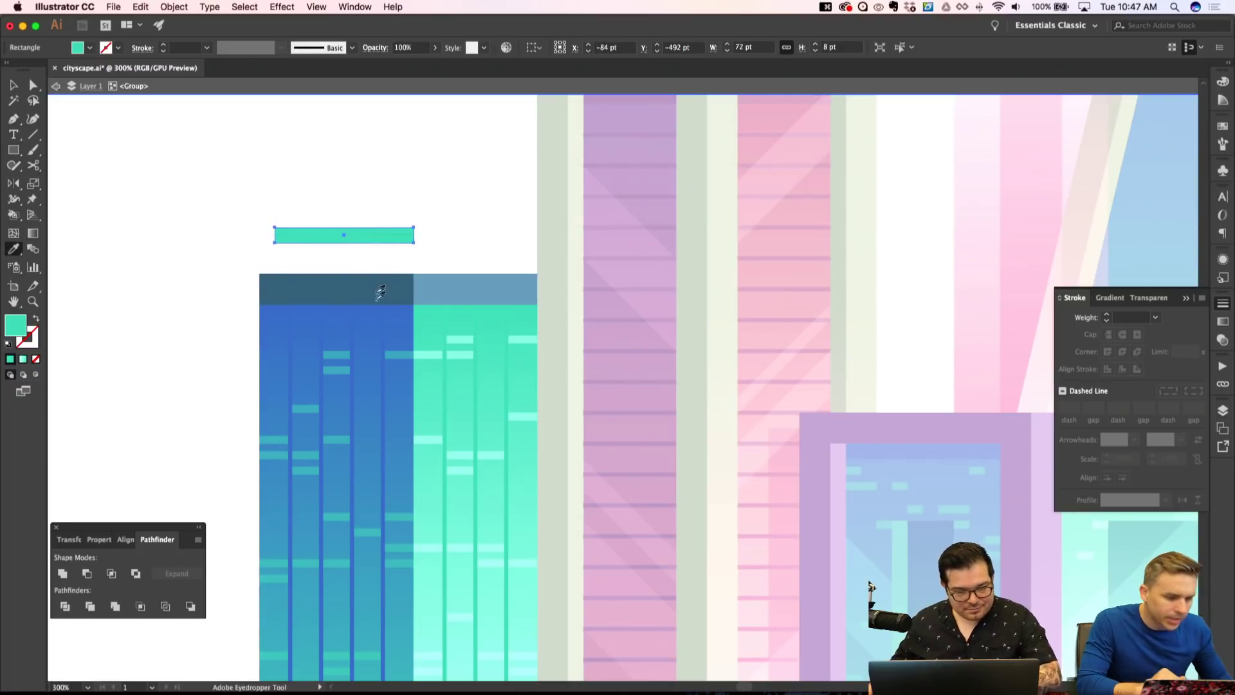
{"action": "key", "text": "i"}
{"action": "left_click", "coordinate": [380, 290]}
{"action": "key", "text": "shift+super+a"}
{"action": "key", "text": "v"}
Copy the dark bar beside itself above the lighter face and fill the copy with the light blue of the roof cap.
{"action": "left_click", "coordinate": [406, 240]}
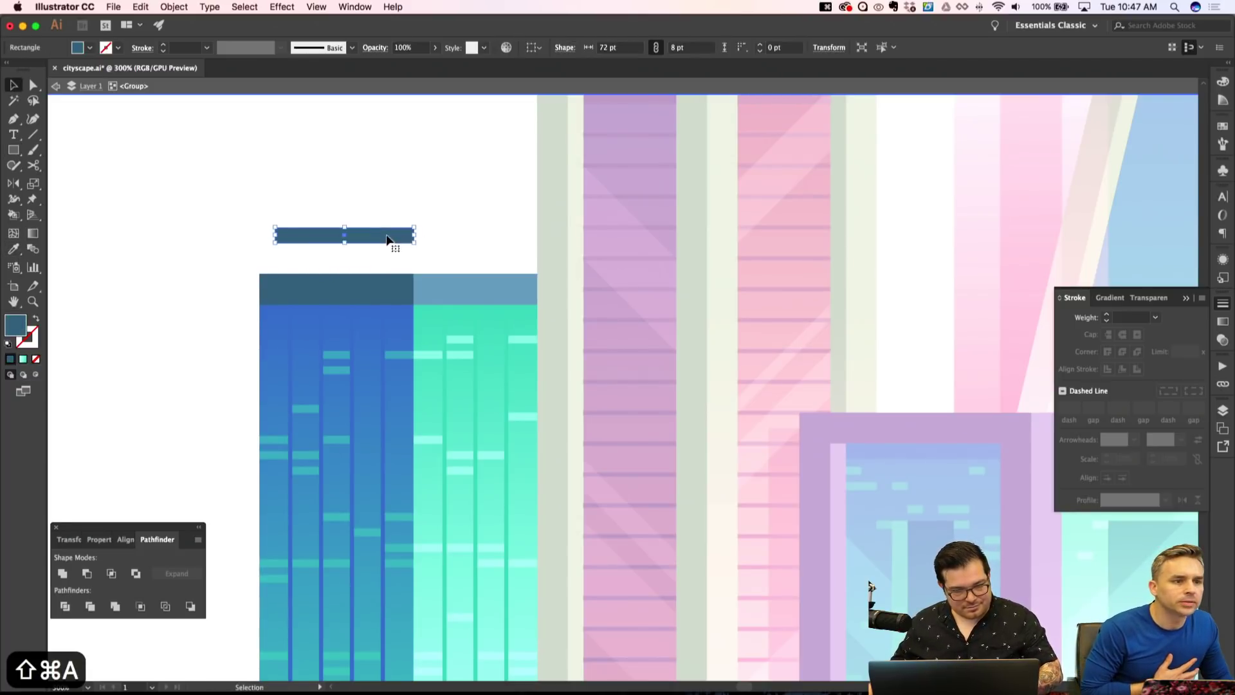
{"action": "left_click_drag", "start_coordinate": [406, 243], "coordinate": [538, 255]}
{"action": "key", "text": "i"}
{"action": "left_click", "coordinate": [482, 288]}
{"action": "key", "text": "shift+super+a"}
Draw a 72 × 16 pt rectangle under the light blue bar, filled with the light face's turquoise gradient at a 90° angle.
{"action": "key", "text": "m"}
{"action": "left_click_drag", "start_coordinate": [414, 242], "coordinate": [553, 274]}
{"action": "key", "text": "i"}
{"action": "left_click", "coordinate": [493, 352]}
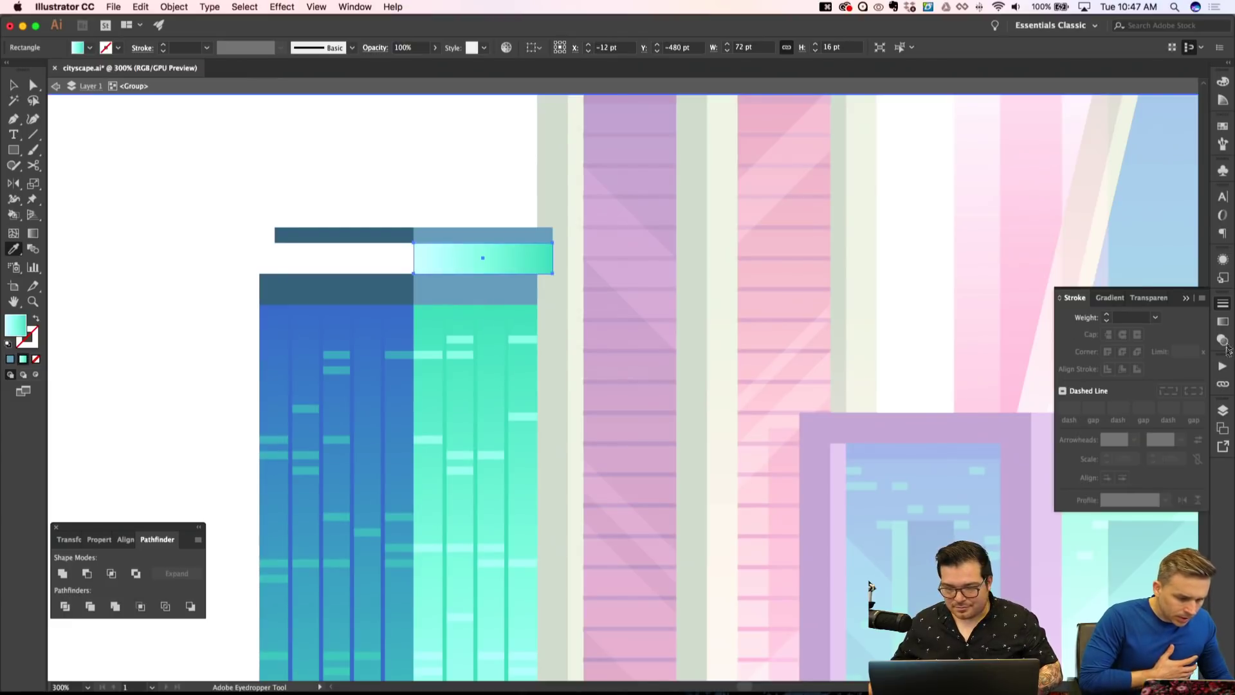
{"action": "left_click", "coordinate": [1221, 321]}
{"action": "left_click", "coordinate": [1158, 352]}
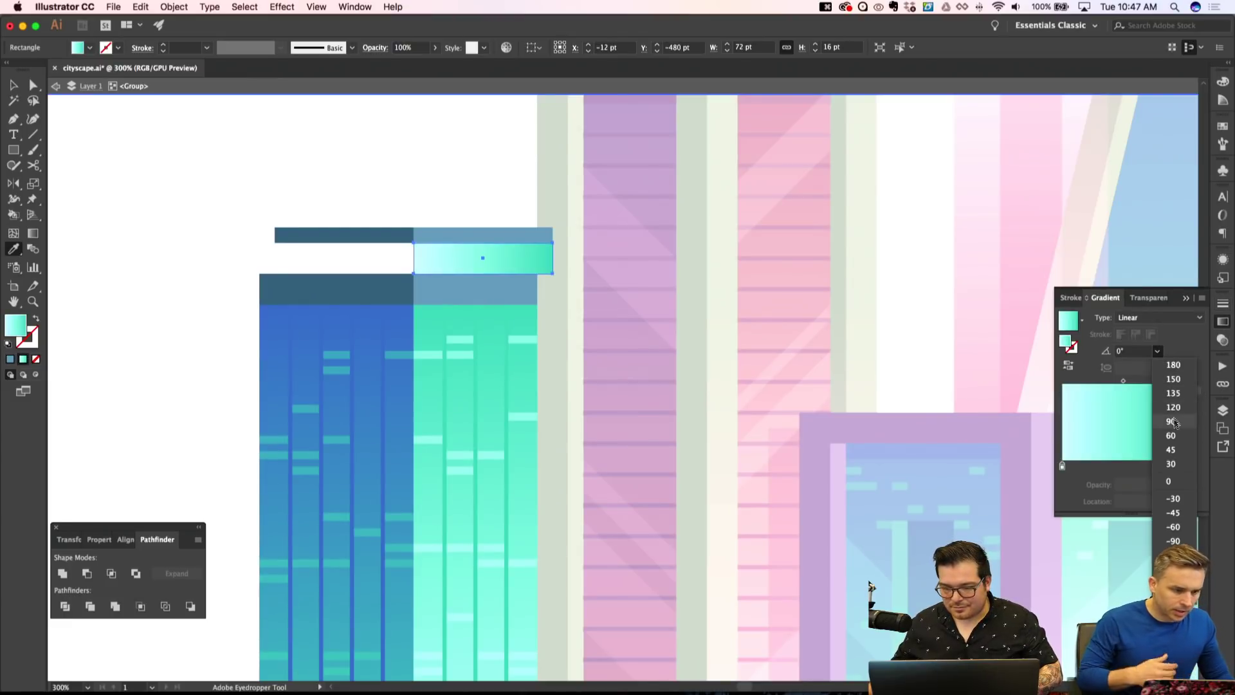
{"action": "left_click", "coordinate": [1151, 397]}
{"action": "key", "text": "shift+super+a"}
Copy the turquoise gradient rectangle under the dark bar and fill the copy with the blue face's gradient.
{"action": "key", "text": "v"}
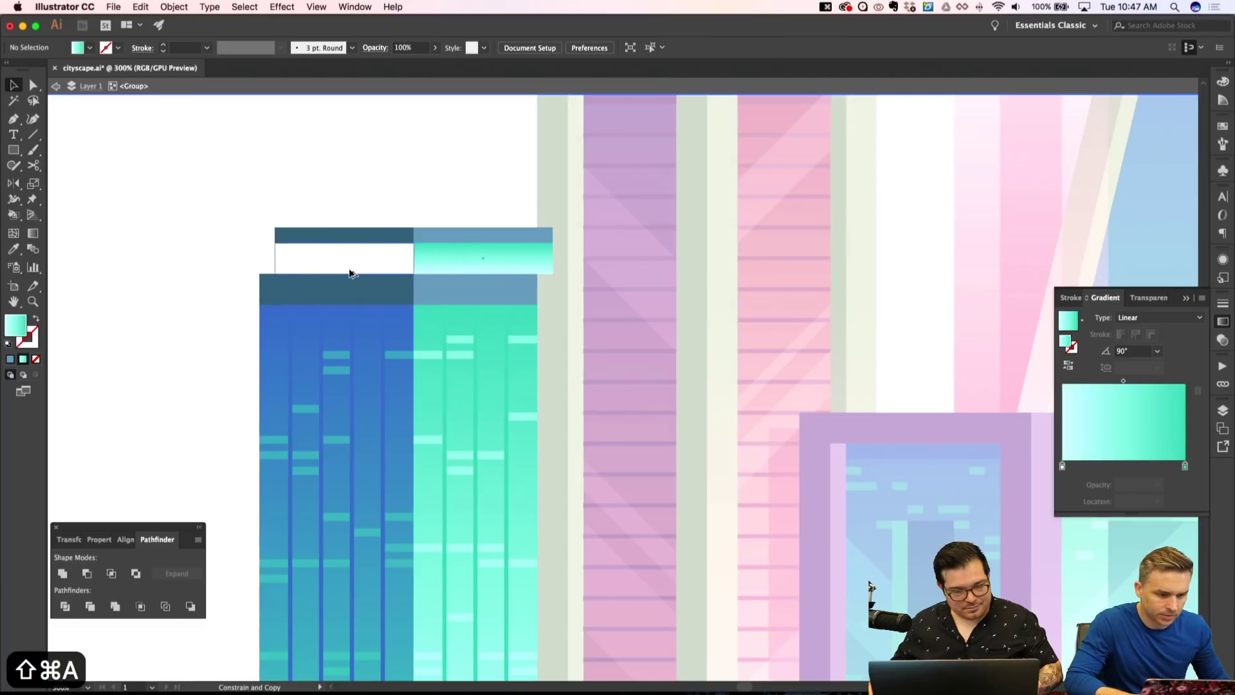
{"action": "left_click", "coordinate": [352, 270]}
{"action": "key", "text": "i"}
{"action": "left_click", "coordinate": [312, 326]}
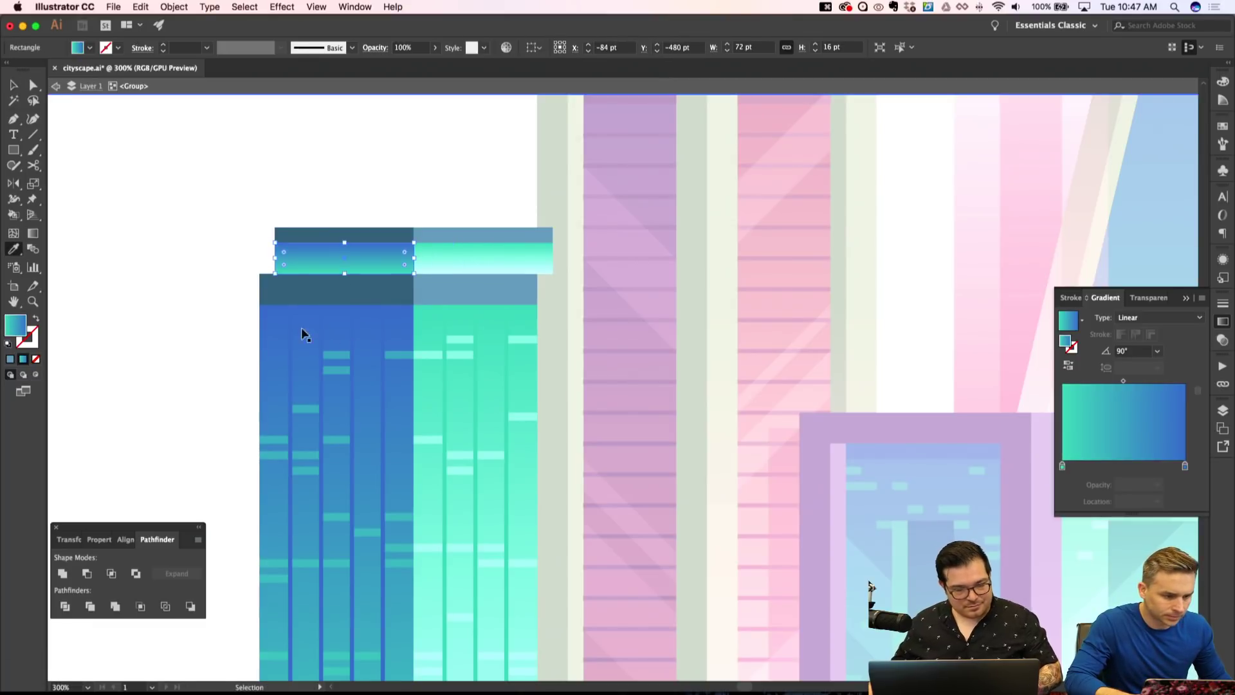
{"action": "key", "text": "shift+super+a"}
Turn off Snap to Grid and slightly lower the upper edges of the new roof tier.
{"action": "key", "text": "a"}
{"action": "left_click_drag", "start_coordinate": [585, 262], "coordinate": [585, 261]}
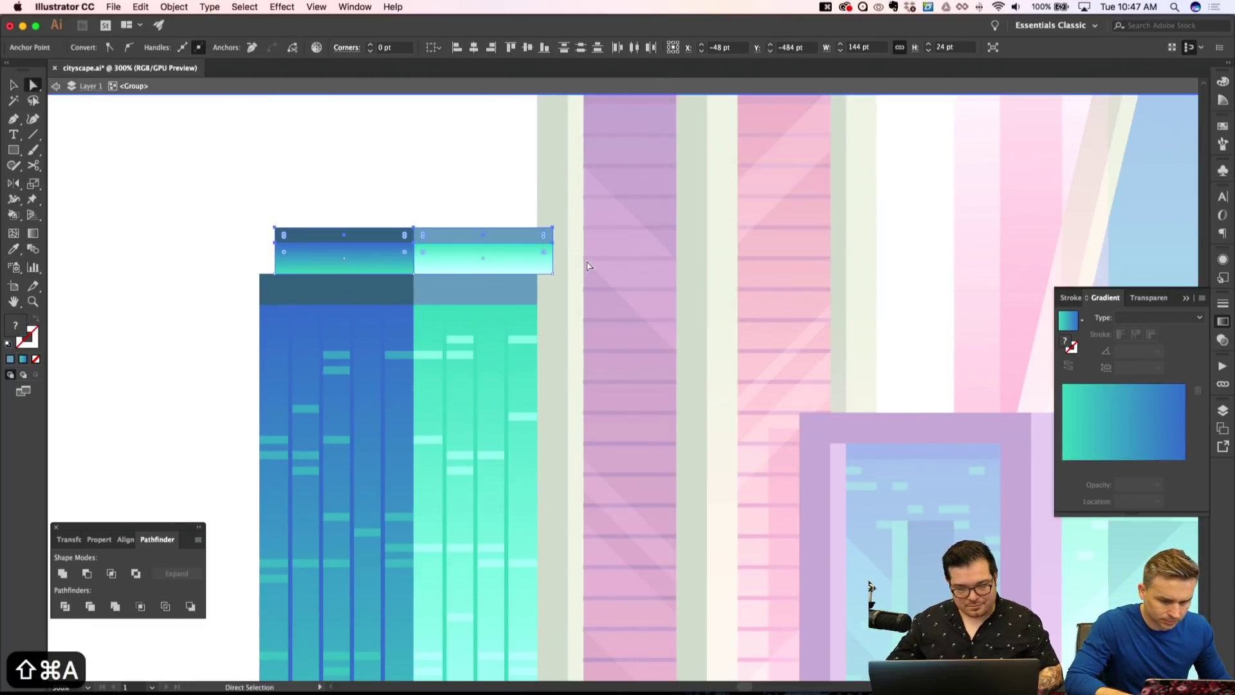
{"action": "key", "text": "super+z"}
{"action": "key", "text": "shift+super+apostrophe"}
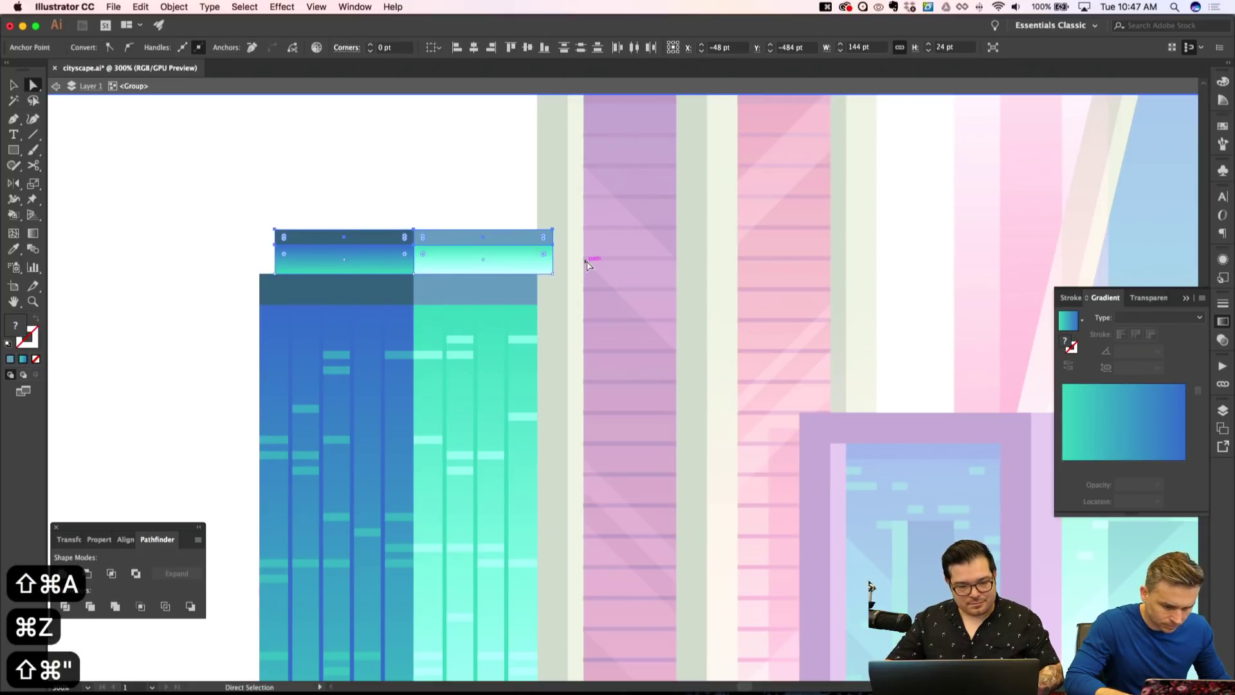
{"action": "key", "text": "shift+super+a"}
Examine the new roof tier's proportions against the rest of the cityscape with and without the grid.
{"action": "key", "text": "super+minus"}
{"action": "key", "text": "super+minus"}
{"action": "key", "text": "super+minus"}
{"action": "key", "text": "super+apostrophe"}
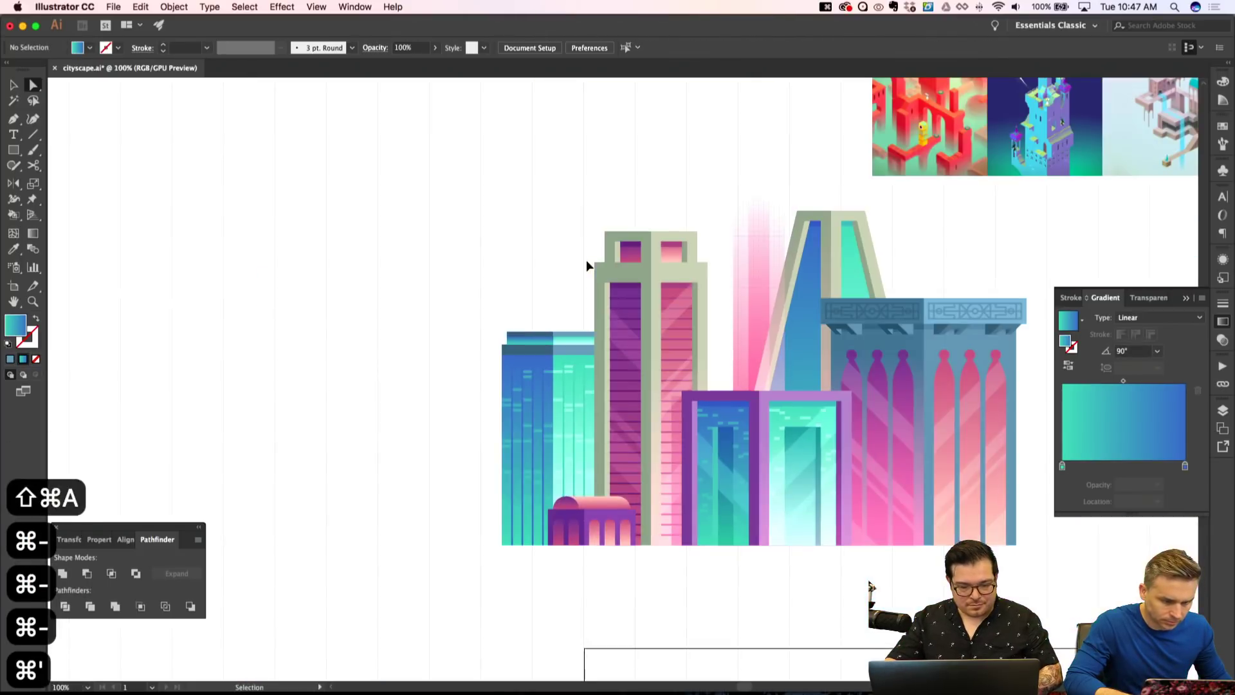
{"action": "key", "text": "super+minus"}
{"action": "key", "text": "super+minus"}
{"action": "key", "text": "super+apostrophe"}
{"action": "key", "text": "super+equal"}
{"action": "key", "text": "super+equal"}
{"action": "key", "text": "super+apostrophe"}
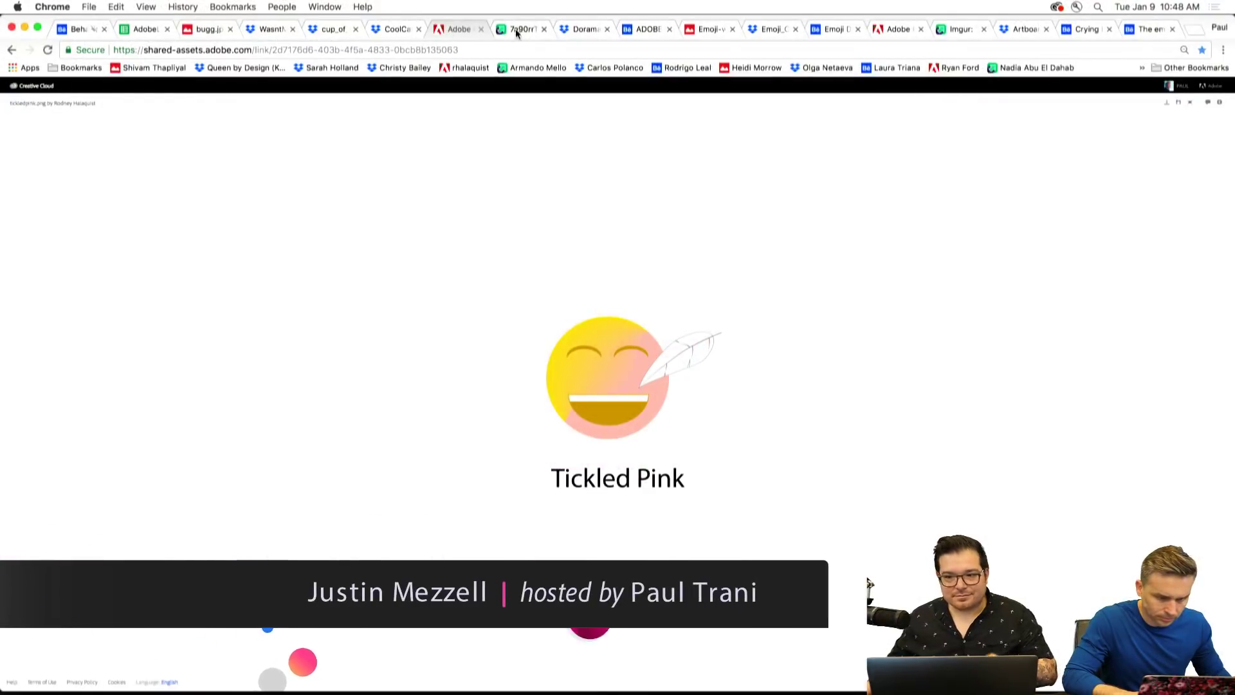
Switch to Chrome and view the next emoji contest submission after Tickled Pink.
{"action": "left_click", "coordinate": [516, 29]}
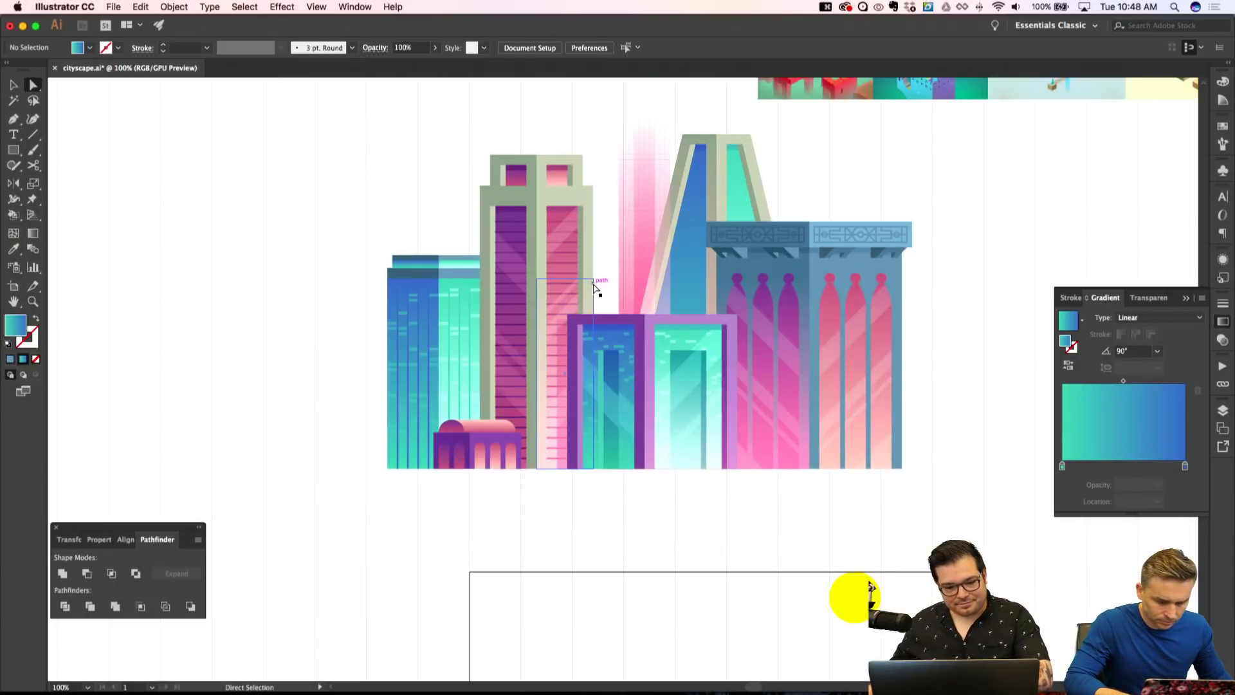
Save the cityscape file in Illustrator.
{"action": "key", "text": "super+s"}
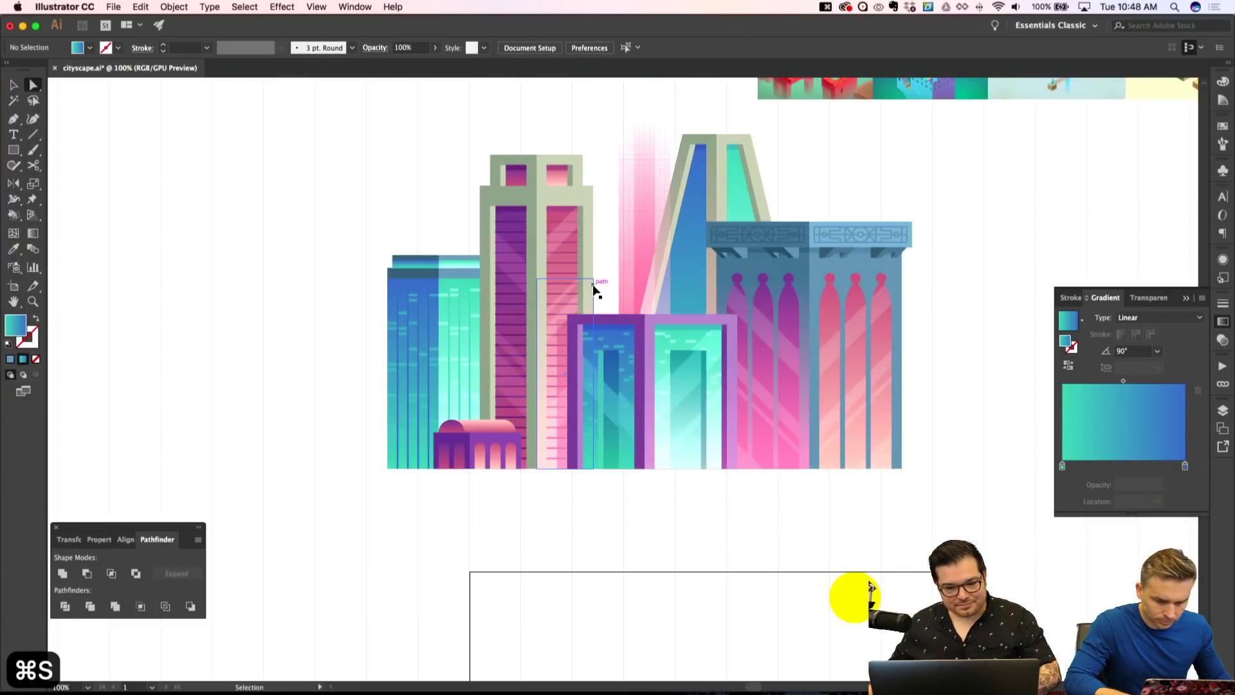
{"action": "key", "text": "super+minus"}
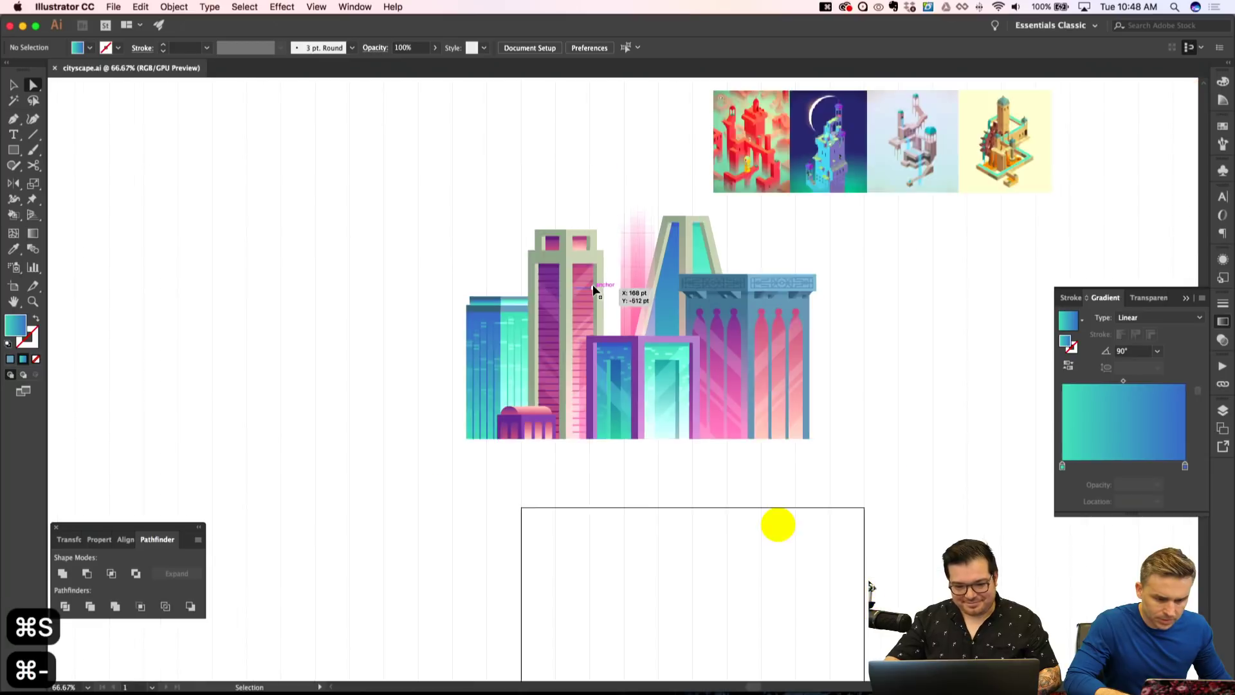
{"action": "key", "text": "super+minus"}
{"action": "key", "text": "super+apostrophe"}
{"action": "key", "text": "super+apostrophe"}
Place the pink gradient rectangle from behind the purple building over the turquoise tower's light face, inside that tower's group.
{"action": "key", "text": "super+equal"}
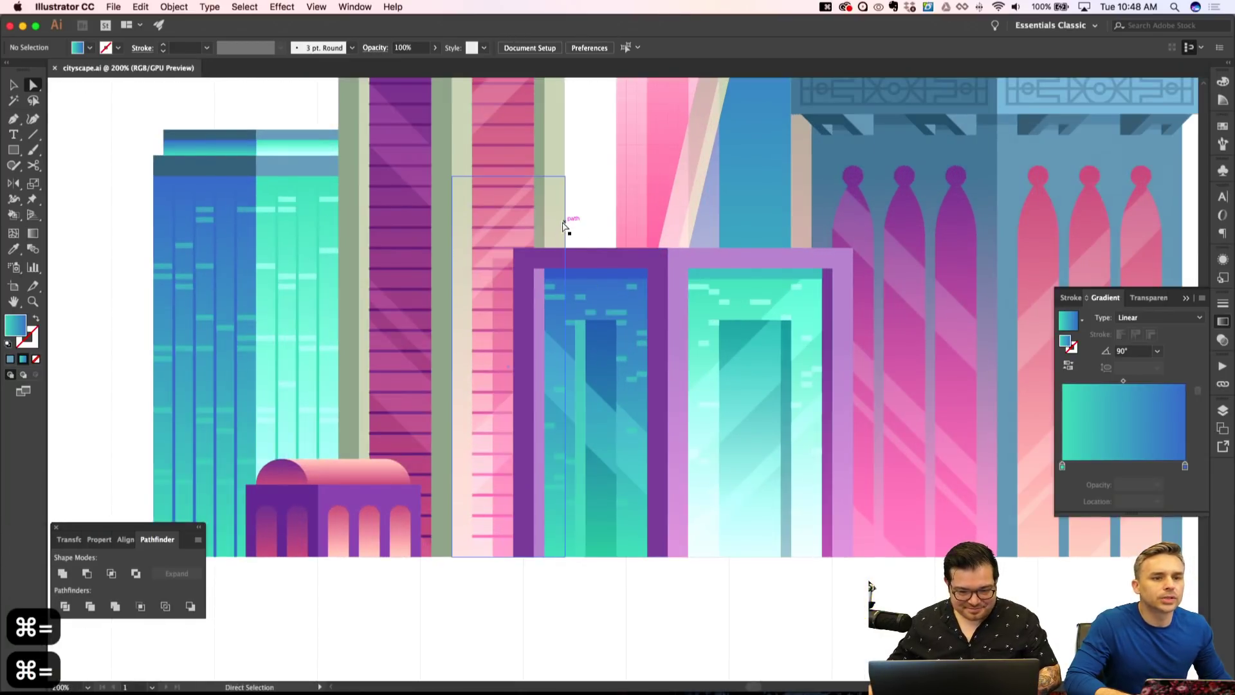
{"action": "left_click", "coordinate": [592, 304]}
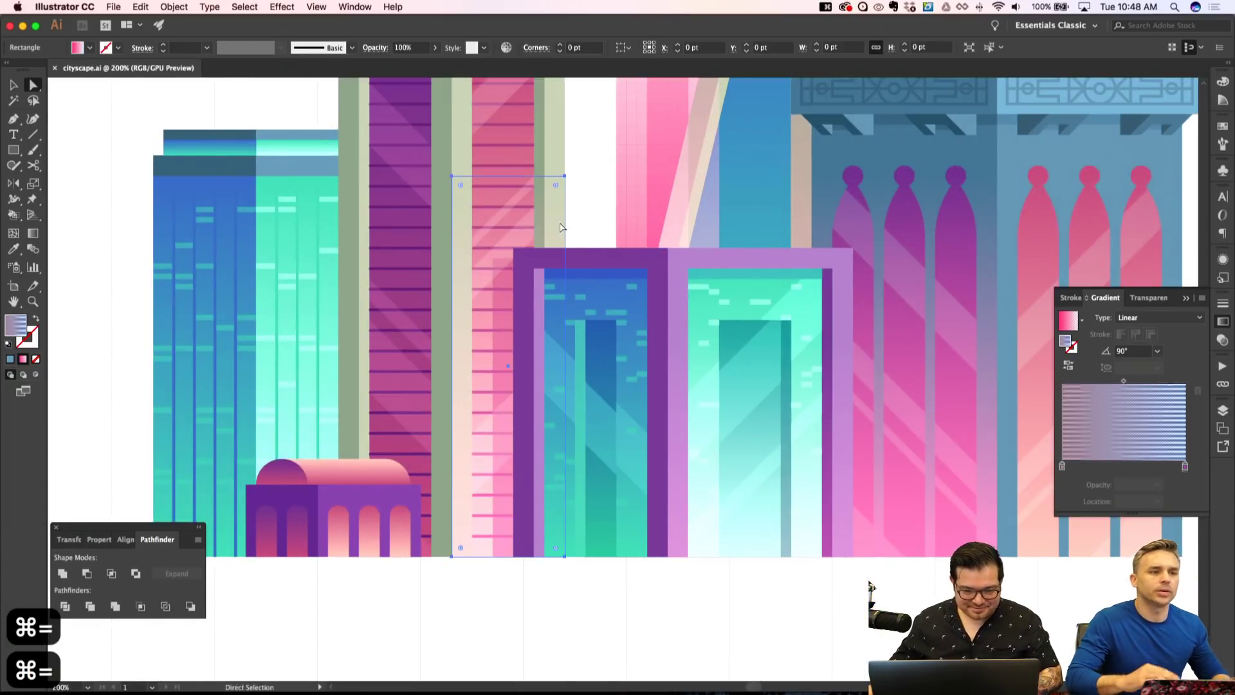
{"action": "left_click_drag", "start_coordinate": [559, 226], "coordinate": [356, 231]}
{"action": "key", "text": "cmd+x"}
{"action": "key", "text": "v"}
{"action": "double_click", "coordinate": [298, 307]}
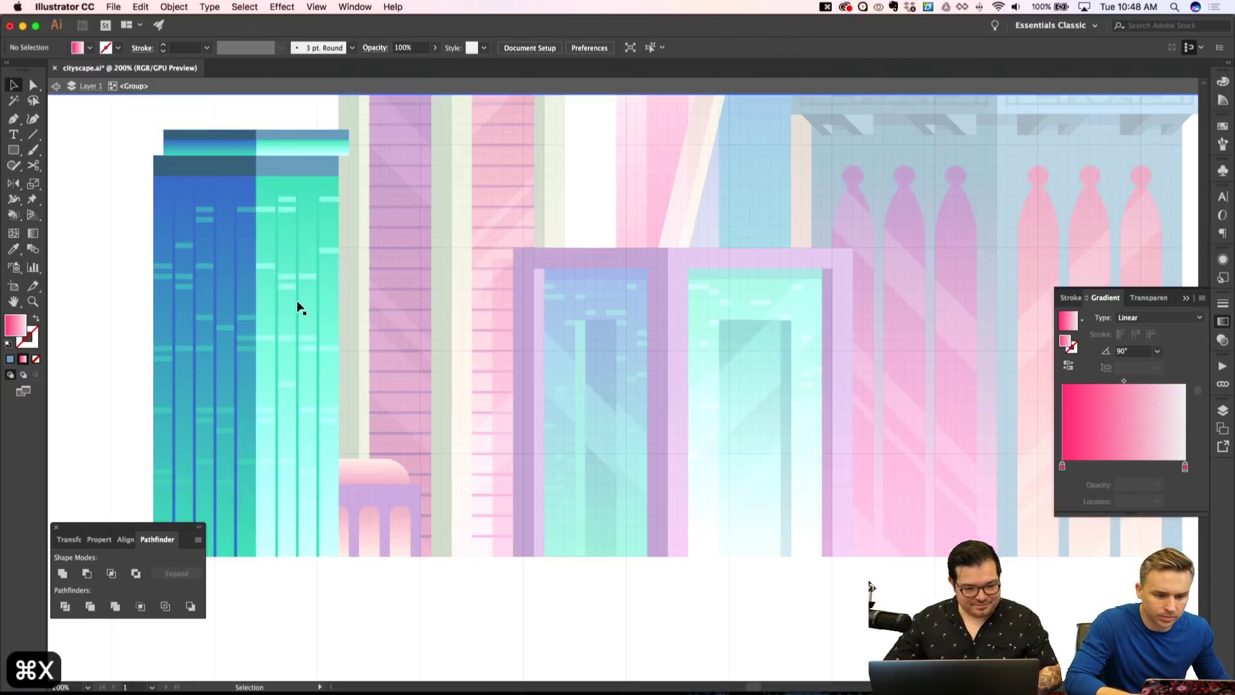
{"action": "key", "text": "super+shift+v"}
Check the gridline spacing and subdivisions in the Guides & Grid preferences without changing them.
{"action": "left_click", "coordinate": [55, 6]}
{"action": "mouse_move", "coordinate": [97, 42]}
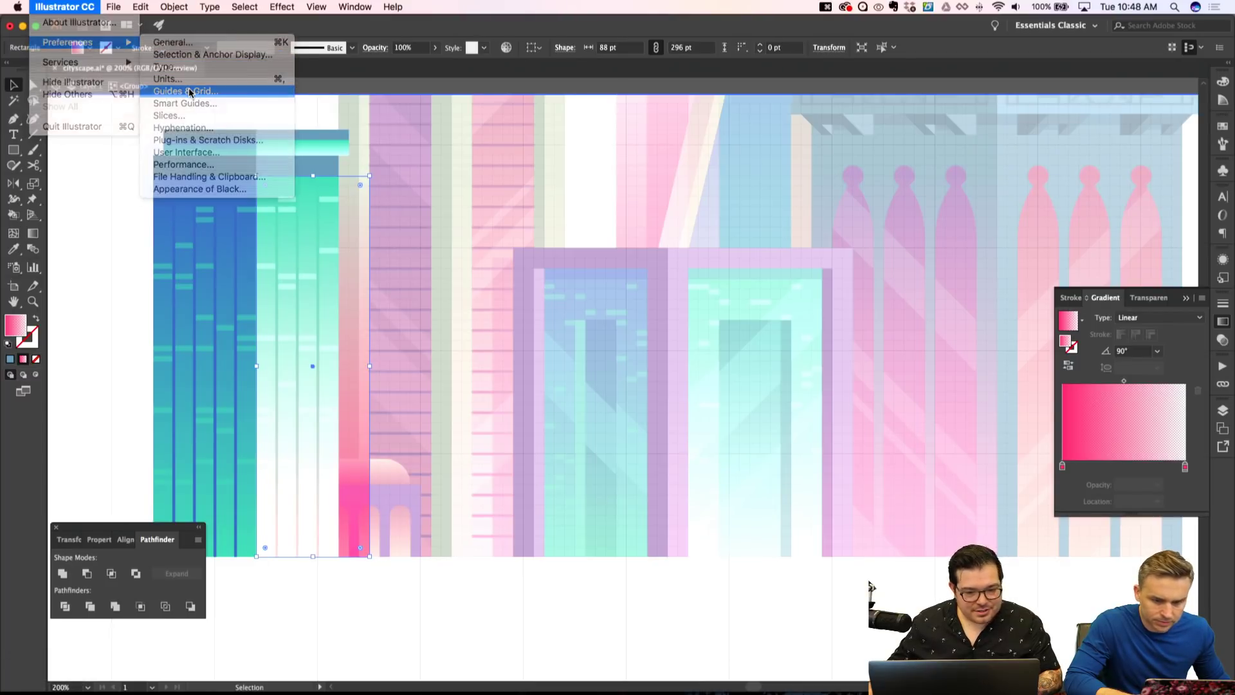
{"action": "left_click", "coordinate": [191, 91]}
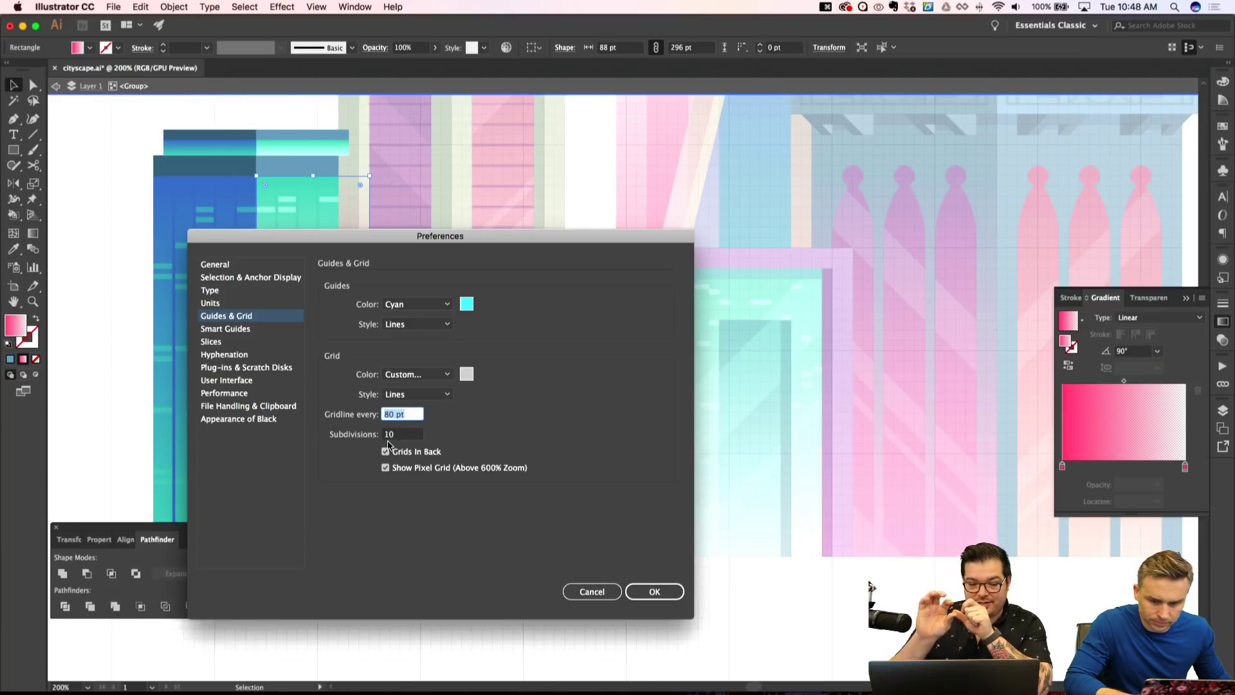
{"action": "left_click", "coordinate": [592, 592]}
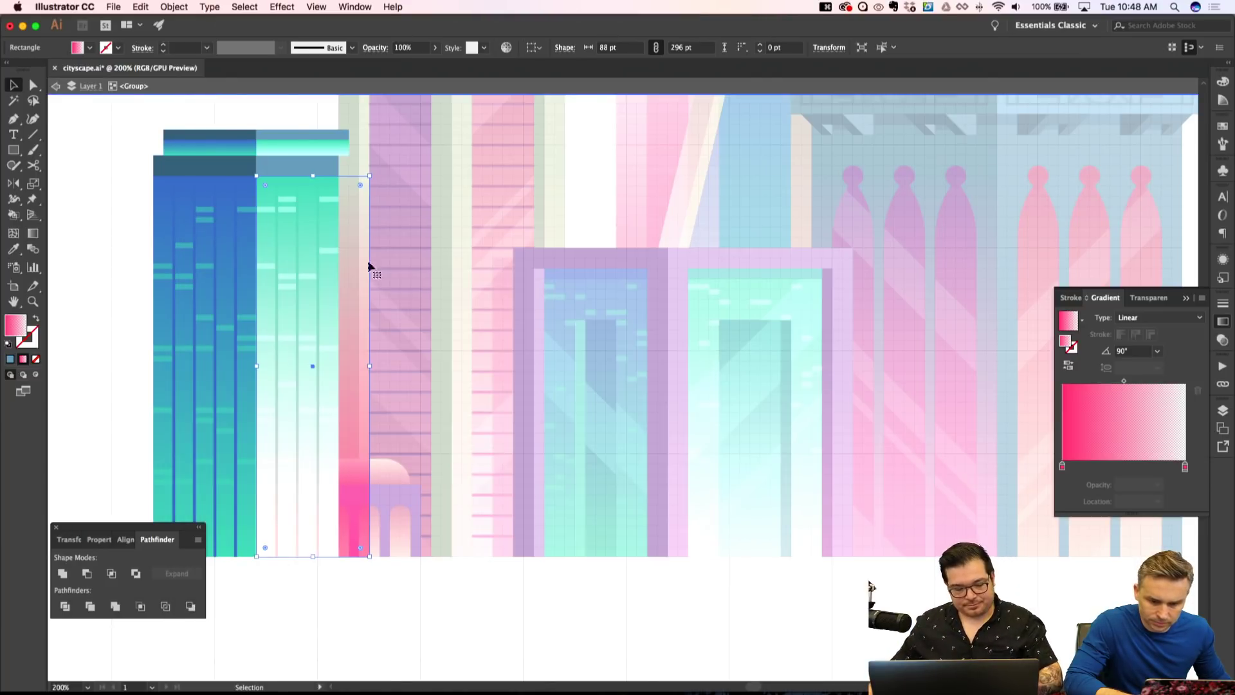
Shorten the pink gradient rectangle to 192 pt high, narrow it to the turquoise tower's light face, and leave the group.
{"action": "left_click_drag", "start_coordinate": [320, 192], "coordinate": [321, 310]}
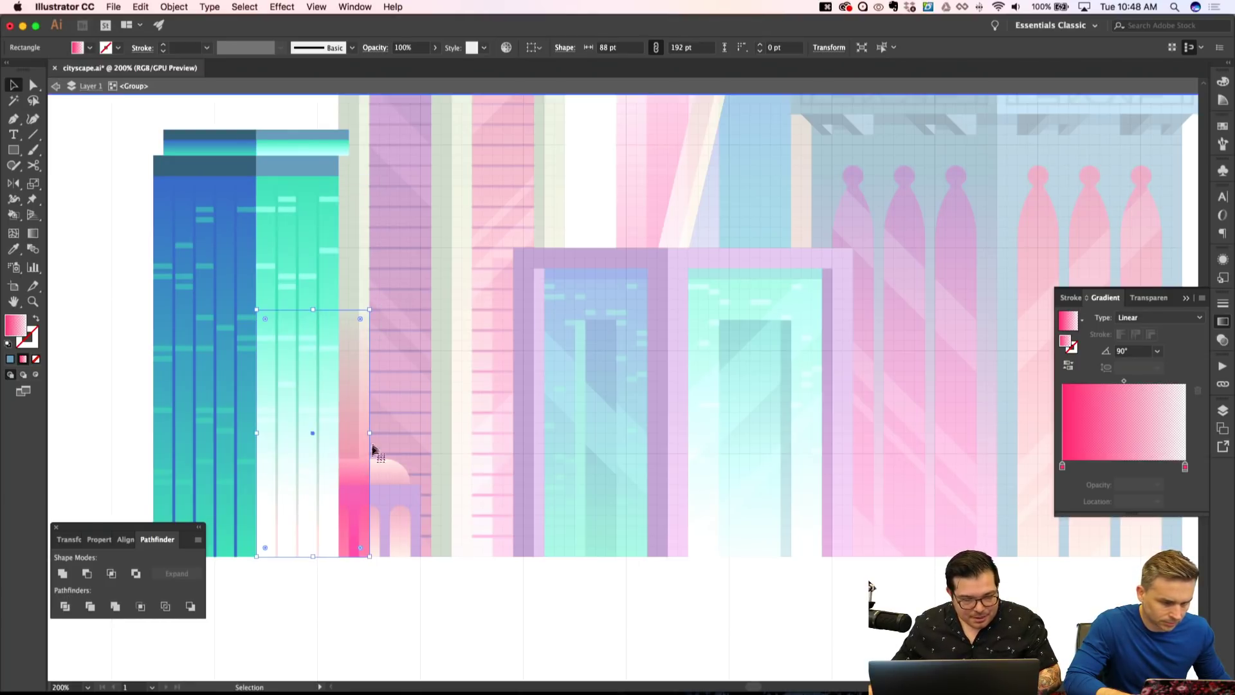
{"action": "left_click_drag", "start_coordinate": [372, 436], "coordinate": [339, 435]}
{"action": "key", "text": "shift+super+a"}
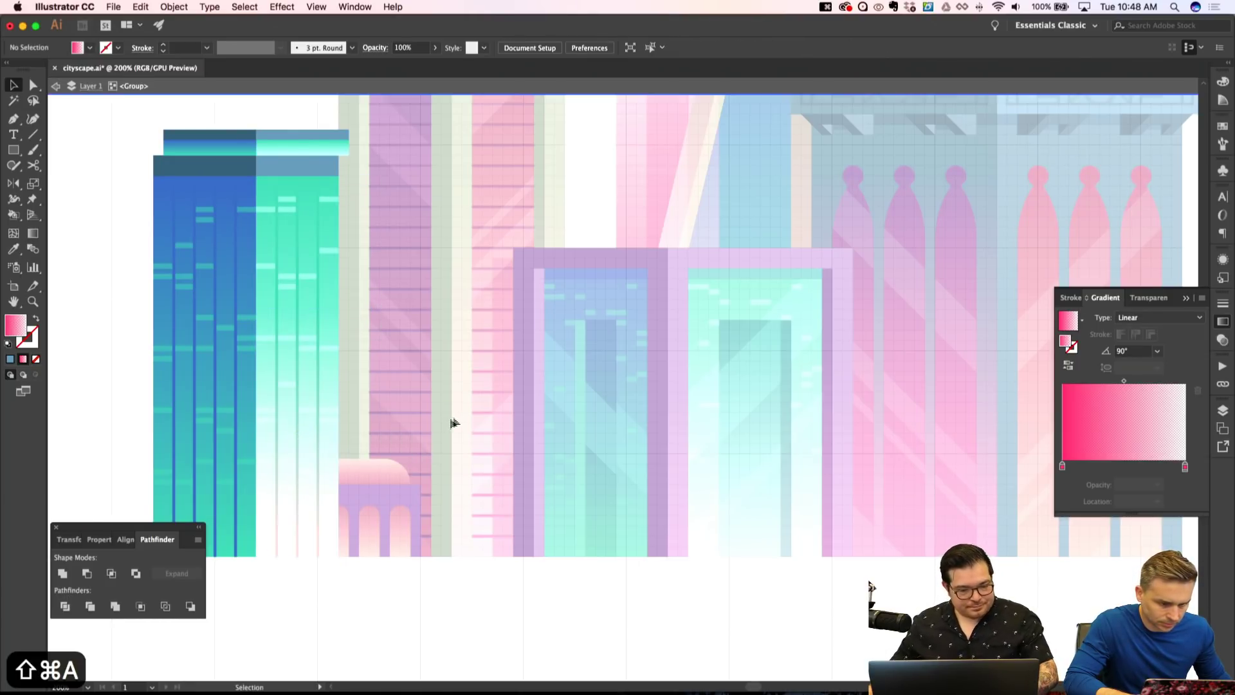
{"action": "key", "text": "Escape"}
Examine the turquoise tower against the whole cityscape with the grid toggled off and on.
{"action": "key", "text": "super+minus"}
{"action": "key", "text": "super+minus"}
{"action": "key", "text": "super+minus"}
{"action": "key", "text": "super+apostrophe"}
{"action": "key", "text": "super+equal"}
{"action": "key", "text": "super+equal"}
{"action": "key", "text": "super+apostrophe"}
{"action": "scroll", "coordinate": [518, 363], "scroll_direction": "right", "scroll_amount": 10}
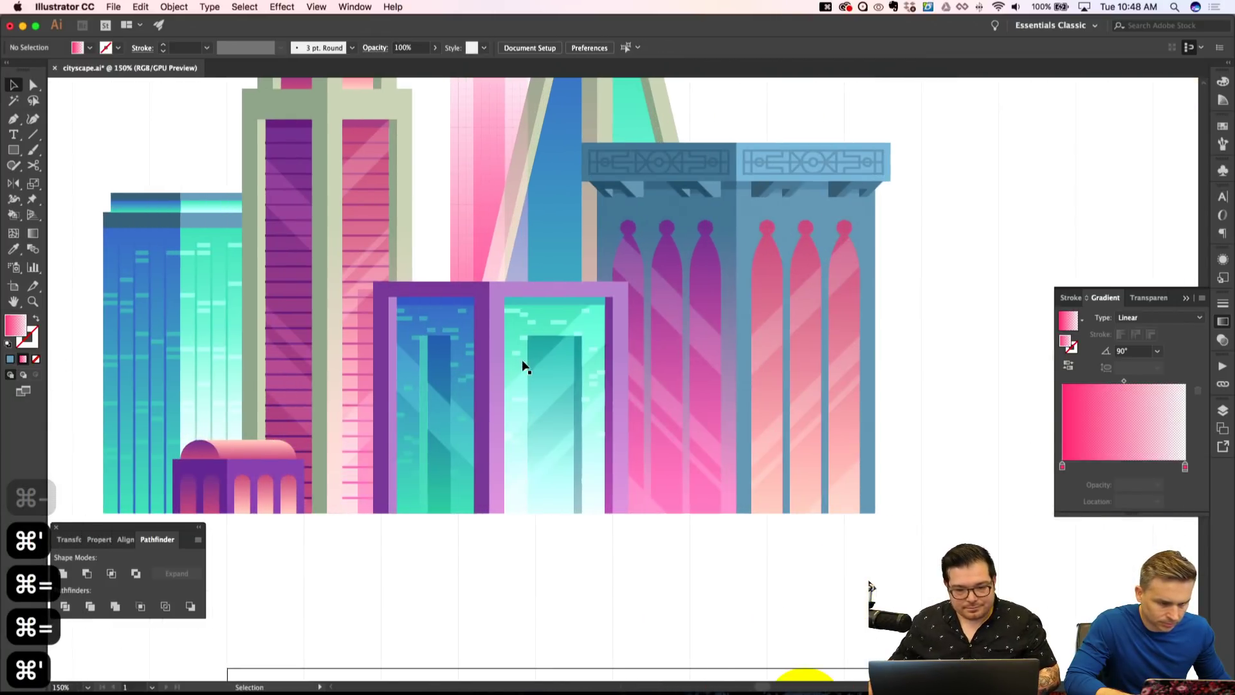
{"action": "key", "text": "super+minus"}
{"action": "key", "text": "super+minus"}
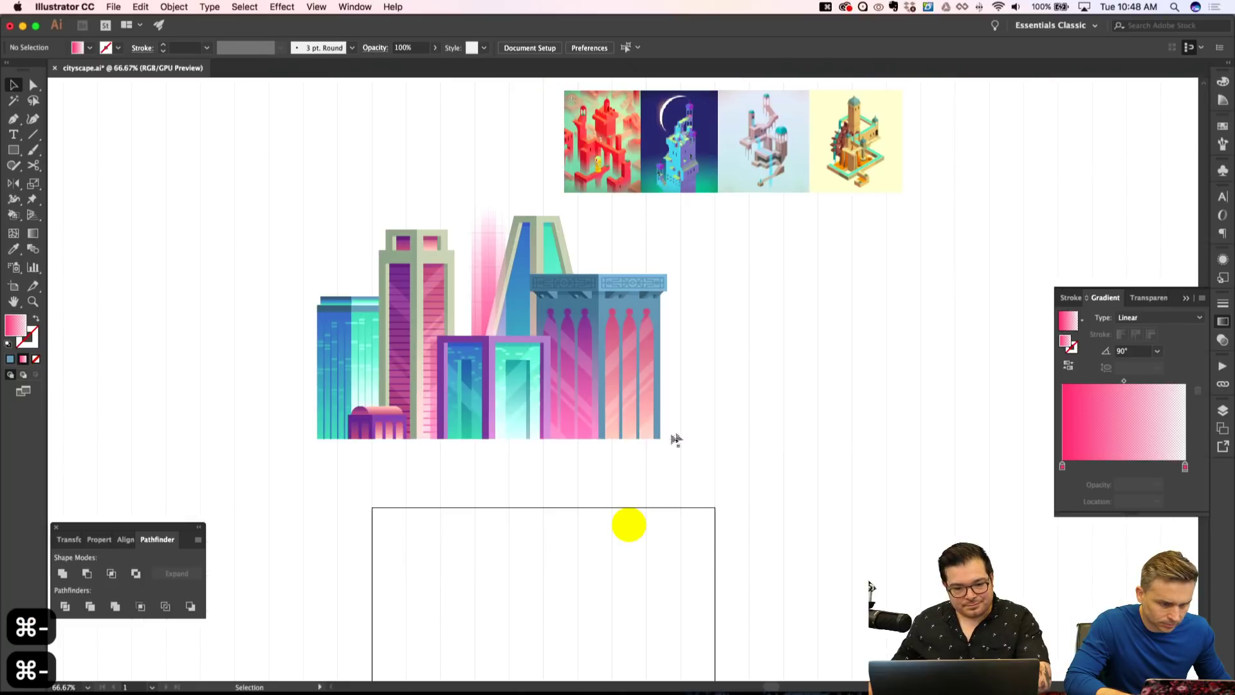
Draw a 56 by 168 pt rectangle at the blue building's outer base edge and fill it with the dark purple of the purple building.
{"action": "key", "text": "super+equal"}
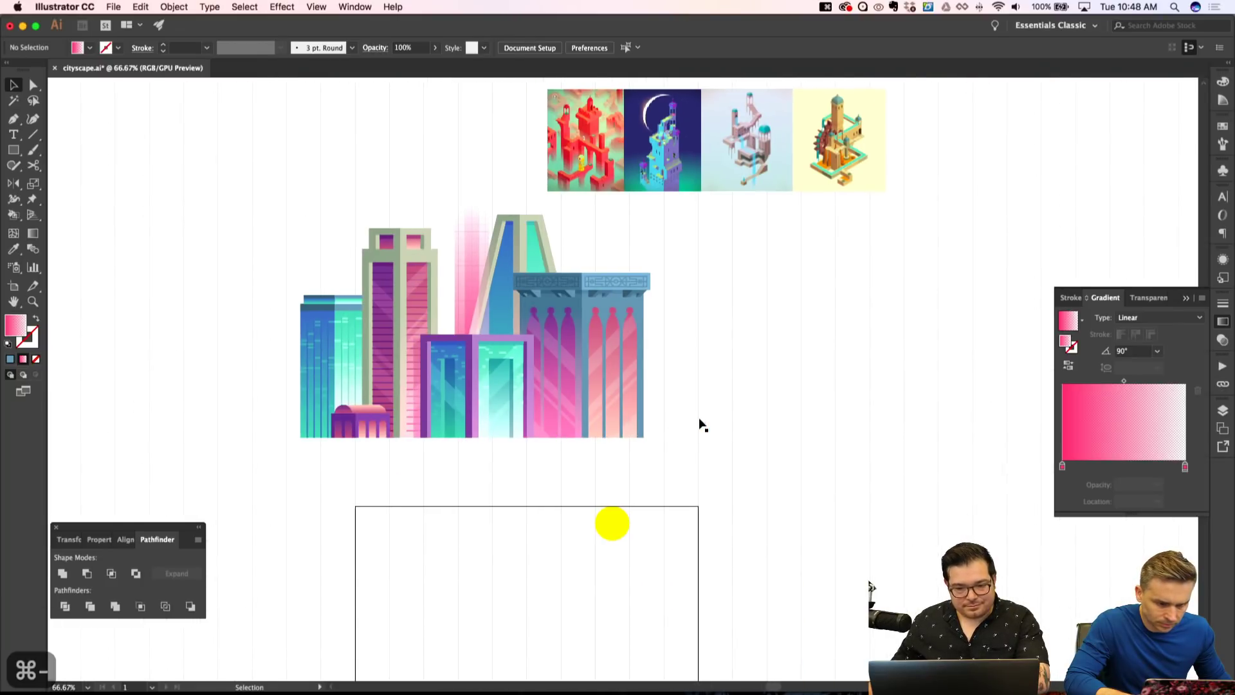
{"action": "key", "text": "super+equal"}
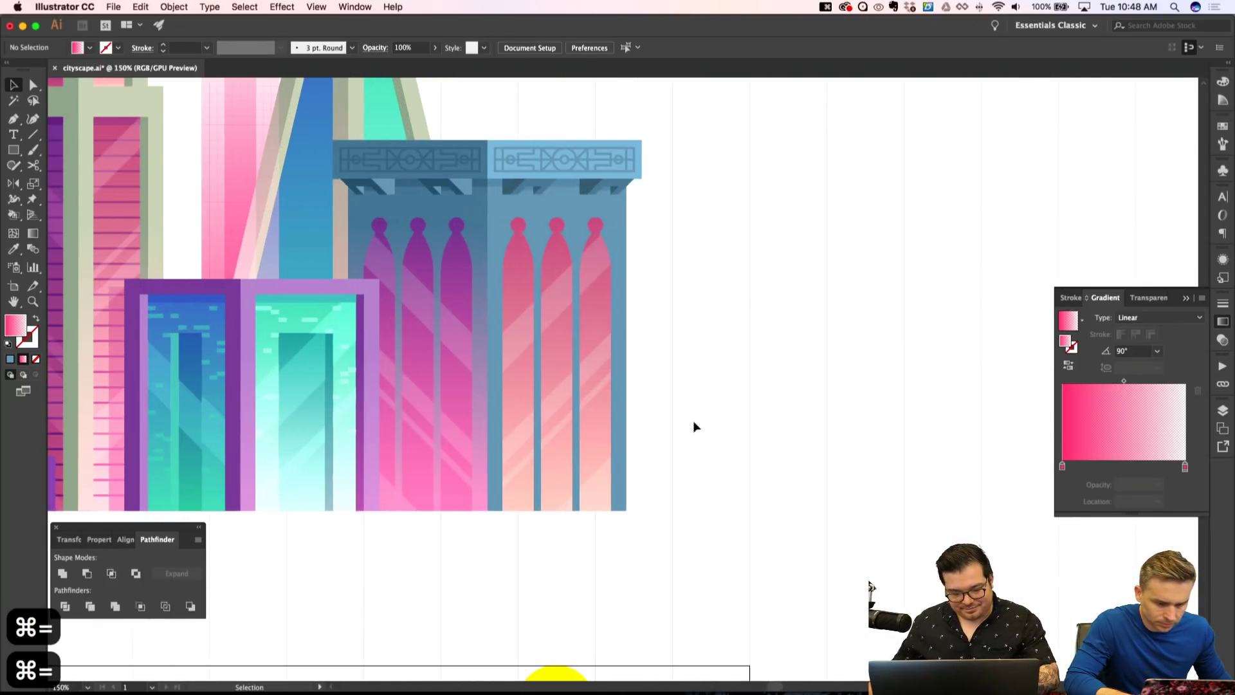
{"action": "key", "text": "m"}
{"action": "left_click_drag", "start_coordinate": [595, 357], "coordinate": [640, 510]}
{"action": "key", "text": "i"}
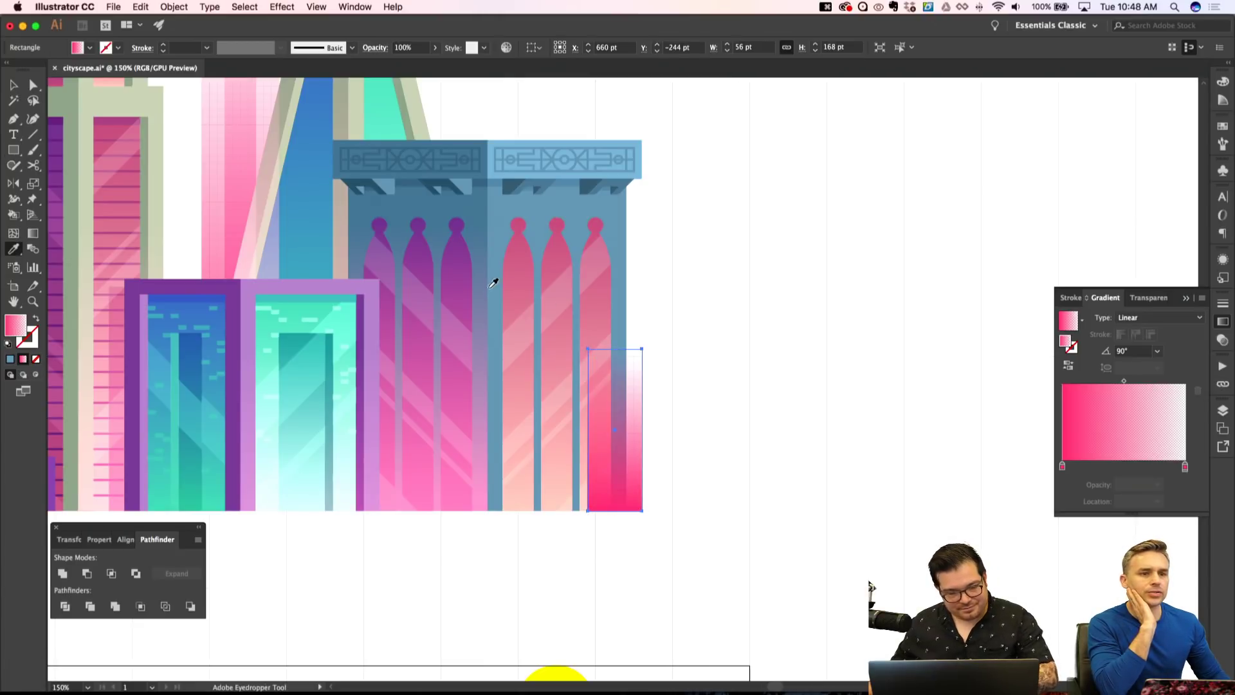
{"action": "scroll", "coordinate": [493, 283], "scroll_direction": "left", "scroll_amount": 5}
{"action": "left_click", "coordinate": [384, 285]}
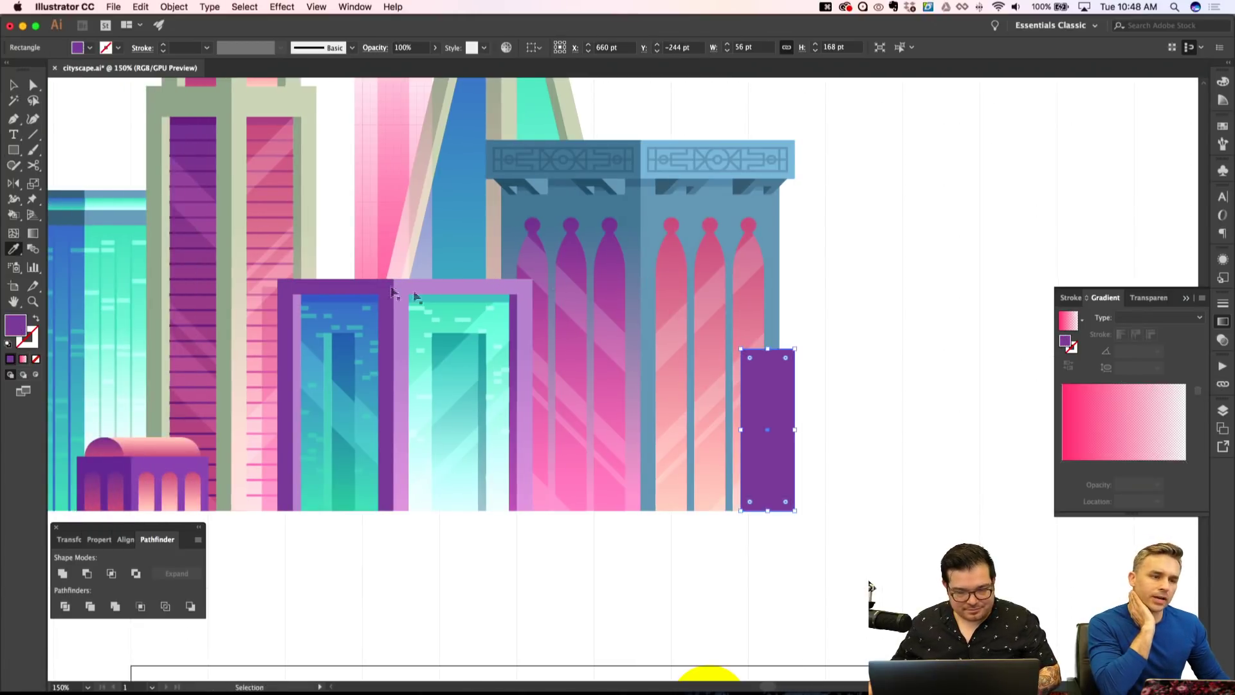
{"action": "key", "text": "shift+super+a"}
Duplicate the dark purple rectangle directly beside itself and fill the copy with the light purple of the purple building.
{"action": "key", "text": "v"}
{"action": "left_click_drag", "start_coordinate": [773, 427], "coordinate": [830, 432]}
{"action": "key", "text": "i"}
{"action": "left_click", "coordinate": [491, 284]}
{"action": "key", "text": "shift+super+a"}
Examine the two new purple faces within the whole cityscape with and without the grid.
{"action": "key", "text": "super+minus"}
{"action": "key", "text": "super+minus"}
{"action": "key", "text": "super+apostrophe"}
{"action": "key", "text": "super+minus"}
{"action": "key", "text": "super+minus"}
{"action": "key", "text": "super+apostrophe"}
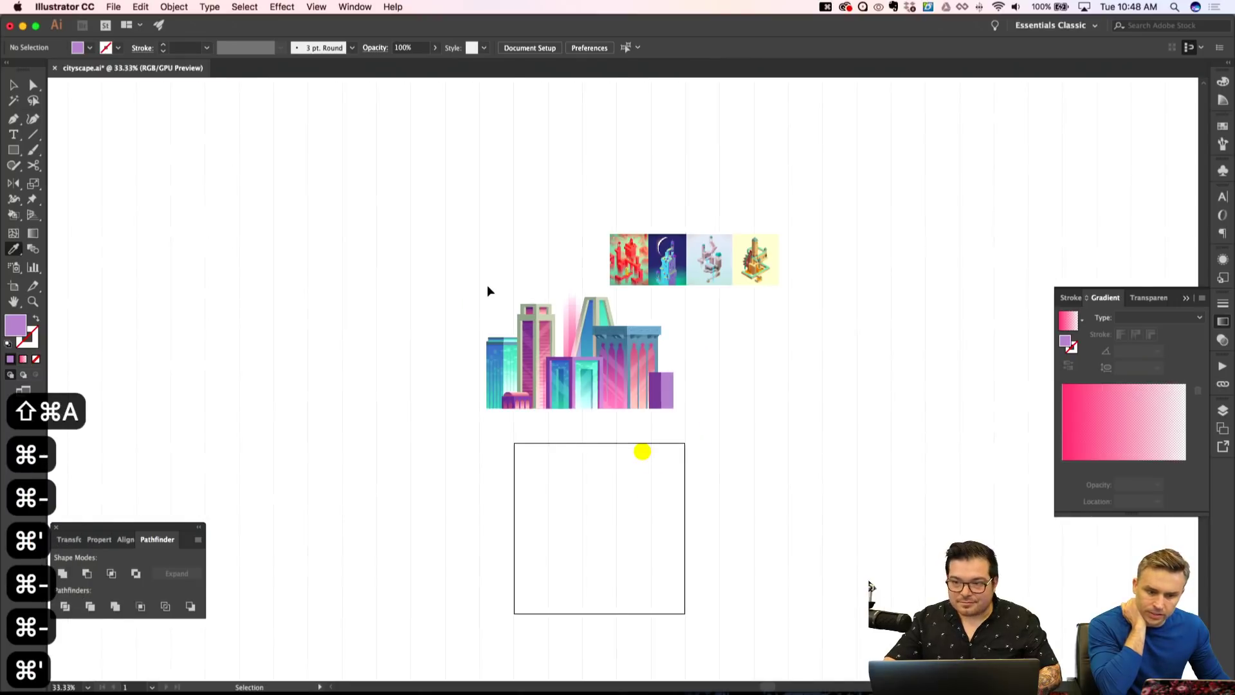
{"action": "key", "text": "super+apostrophe"}
{"action": "key", "text": "super+equal"}
{"action": "key", "text": "super+equal"}
{"action": "key", "text": "super+equal"}
{"action": "key", "text": "super+equal"}
{"action": "key", "text": "super+equal"}
{"action": "key", "text": "super+apostrophe"}
Widen the new building's light purple face to 64 pt by moving its outer edge outward.
{"action": "scroll", "coordinate": [532, 293], "scroll_direction": "right", "scroll_amount": 1}
{"action": "scroll", "coordinate": [532, 293], "scroll_direction": "right", "scroll_amount": 2}
{"action": "key", "text": "a"}
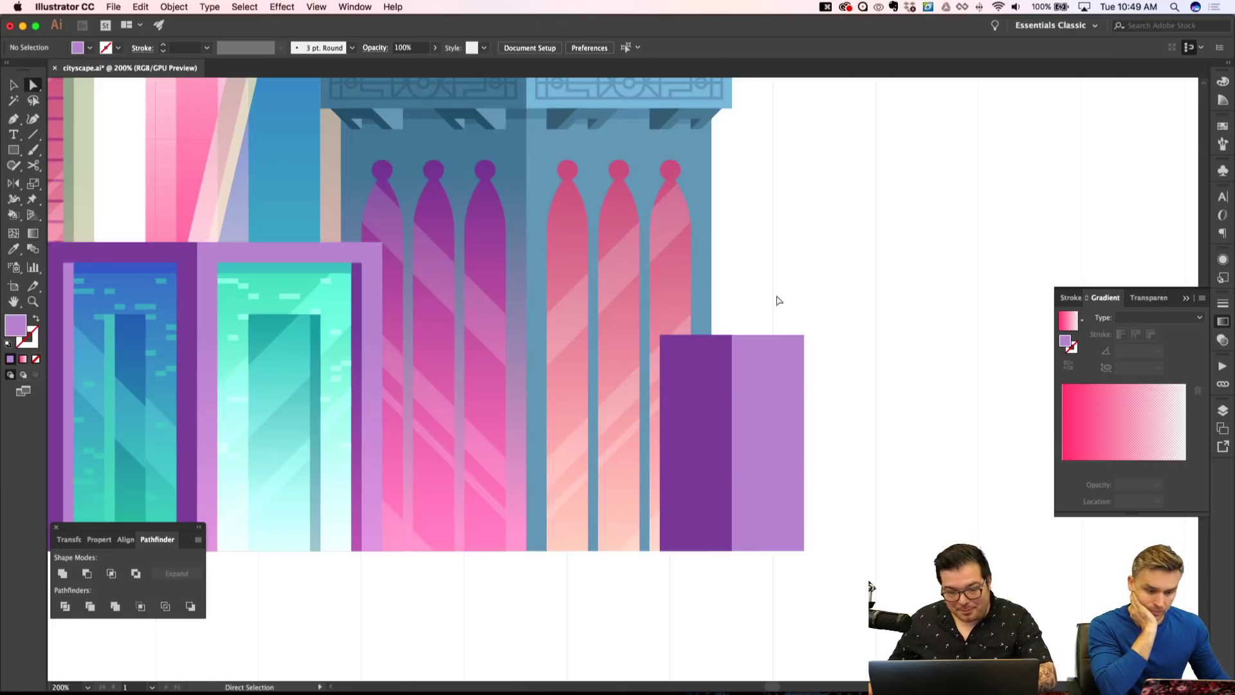
{"action": "left_click_drag", "start_coordinate": [846, 569], "coordinate": [844, 576]}
{"action": "key", "text": "shift+Right"}
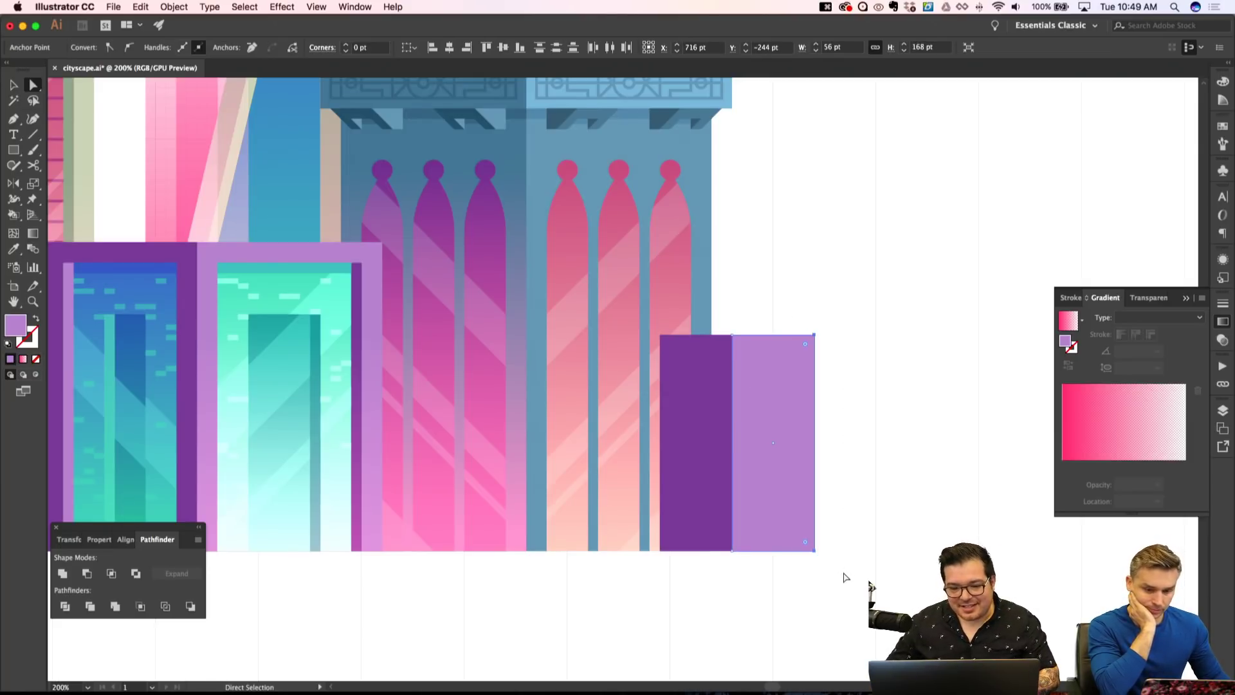
{"action": "key", "text": "shift+super+a"}
Draw an 8 pt square window in the light face's upper inner corner and fill it with the turquoise glass gradient.
{"action": "left_click", "coordinate": [775, 394]}
{"action": "key", "text": "m"}
{"action": "mouse_move", "coordinate": [741, 345]}
{"action": "left_mouse_down"}
{"action": "mouse_move", "coordinate": [764, 367]}
{"action": "mouse_move", "coordinate": [752, 355]}
{"action": "left_mouse_up"}
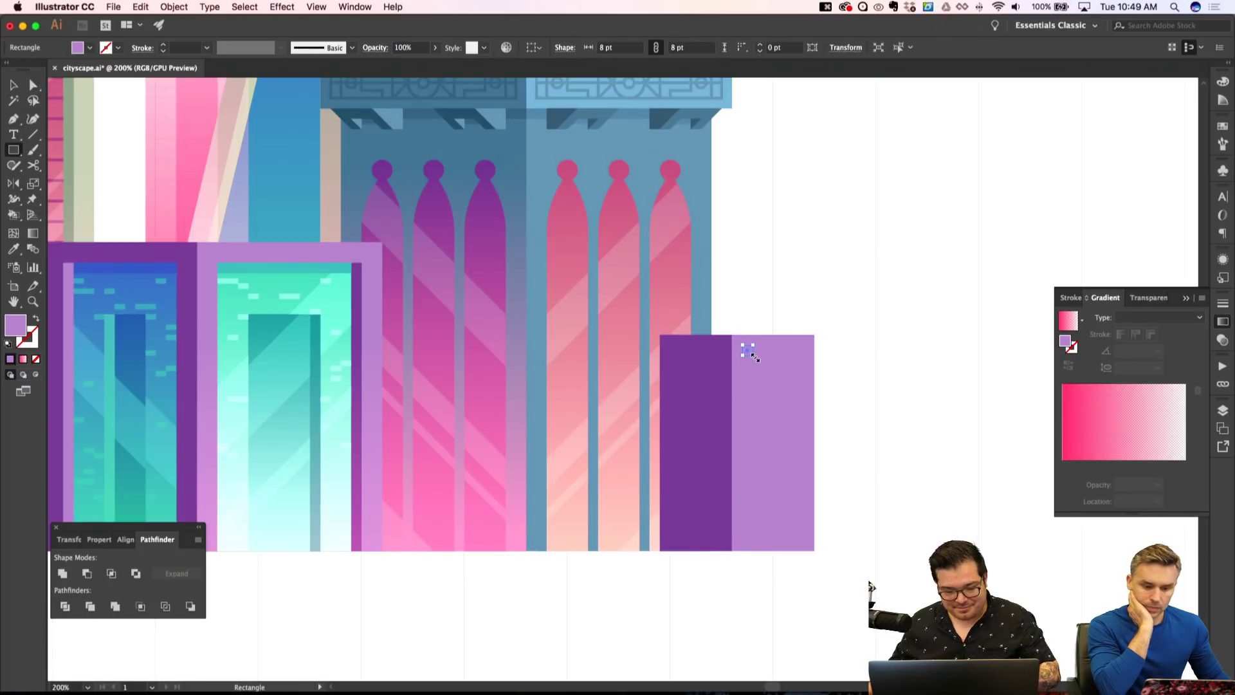
{"action": "key", "text": "i"}
{"action": "left_click", "coordinate": [285, 273]}
{"action": "key", "text": "shift+super+a"}
{"action": "key", "text": "v"}
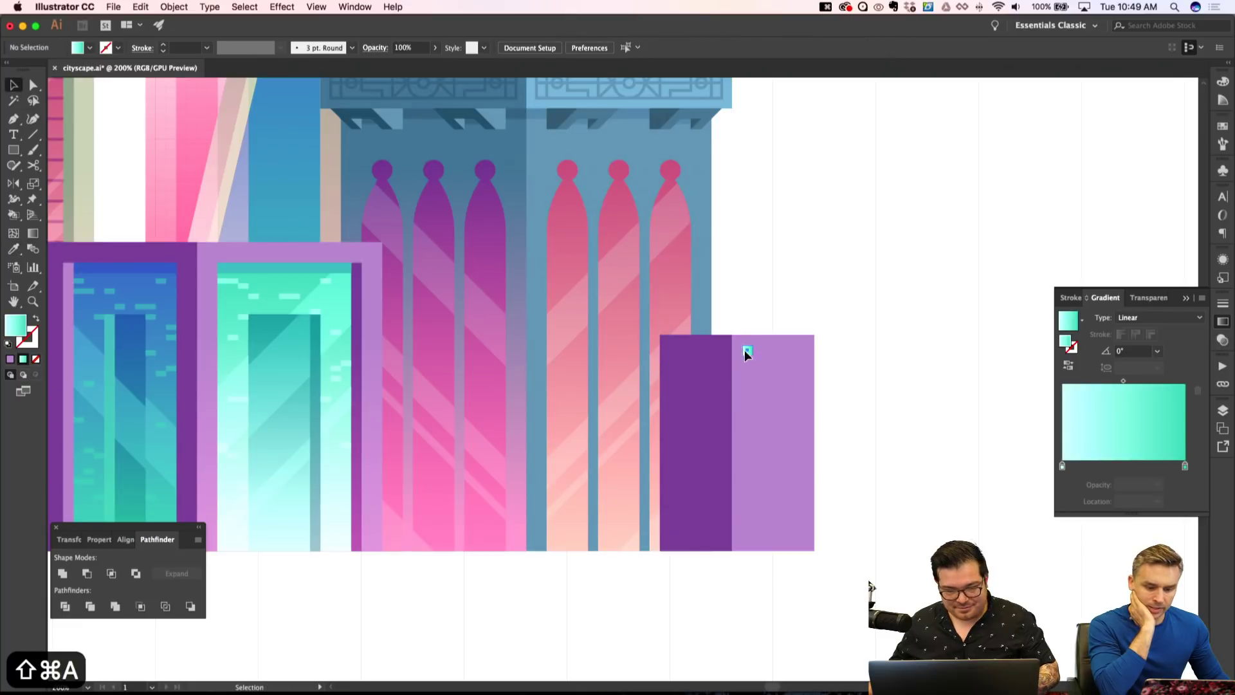
Duplicate the window across into an evenly spaced row of four and widen the light purple face to 72 pt.
{"action": "left_click", "coordinate": [745, 351]}
{"action": "key", "text": "alt+Right"}
{"action": "key", "text": "alt+Right"}
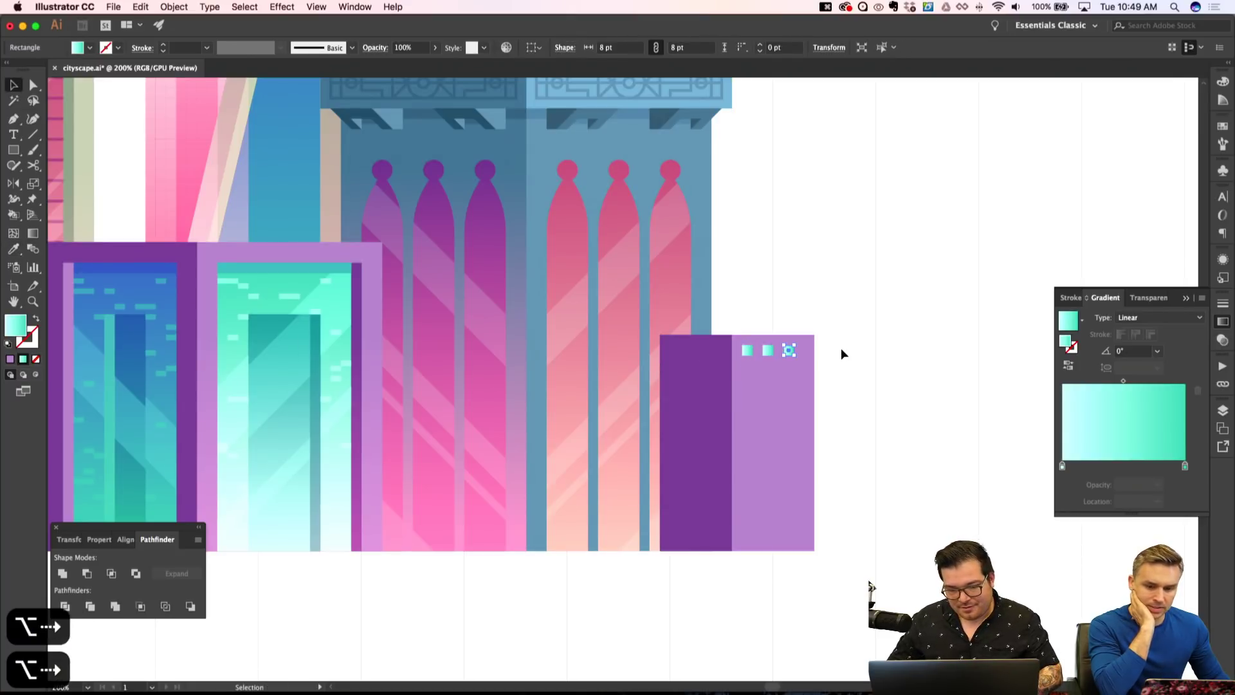
{"action": "key", "text": "alt+Right"}
{"action": "key", "text": "shift+super+a"}
{"action": "left_click", "coordinate": [793, 430]}
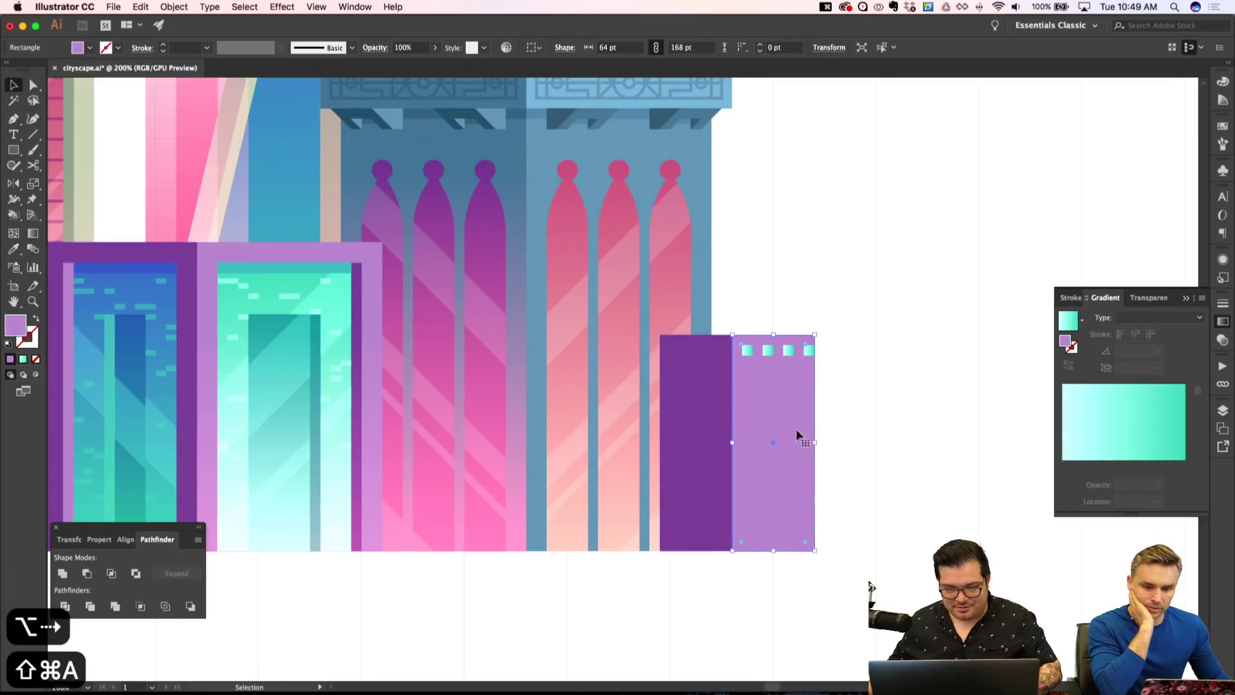
{"action": "left_click_drag", "start_coordinate": [816, 443], "coordinate": [825, 443]}
Duplicate the row of four windows down the light face to make ten evenly spaced rows.
{"action": "left_click", "coordinate": [756, 412], "text": "shift"}
{"action": "left_click", "coordinate": [756, 407], "text": "shift"}
{"action": "key", "text": "alt+Down"}
{"action": "key", "text": "alt+Down"}
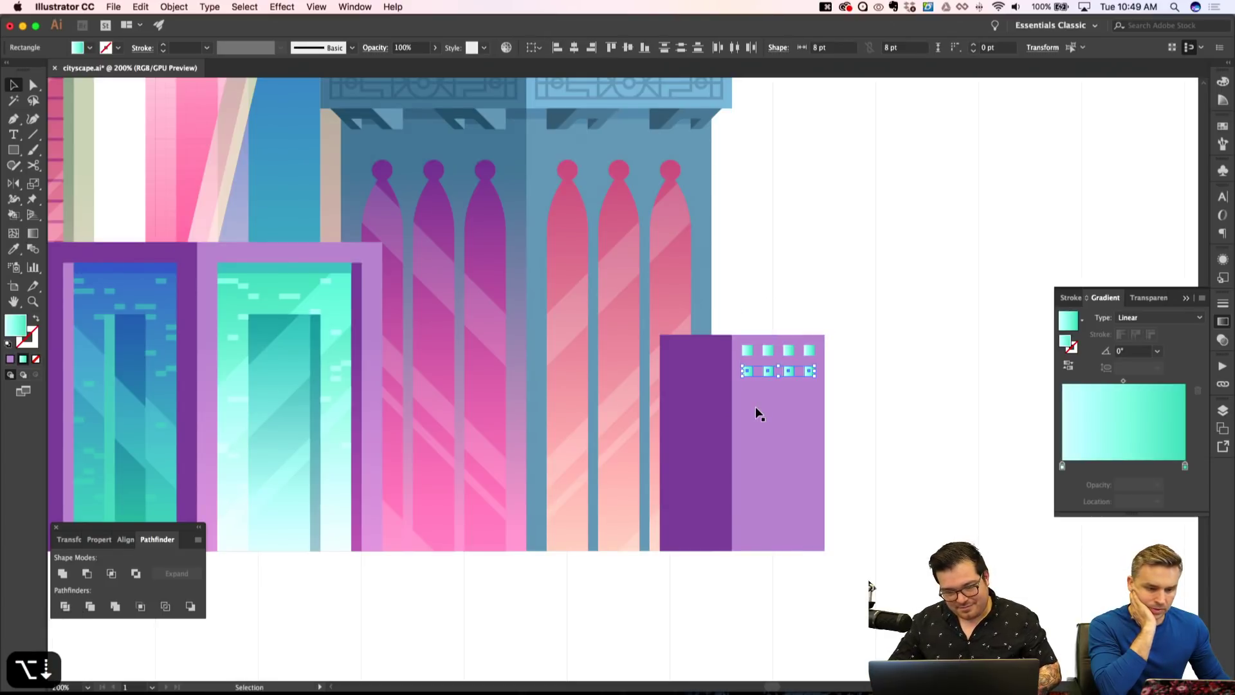
{"action": "key", "text": "alt+Down"}
{"action": "key", "text": "alt+Down"}
{"action": "key", "text": "alt+Down"}
{"action": "key", "text": "alt+Down"}
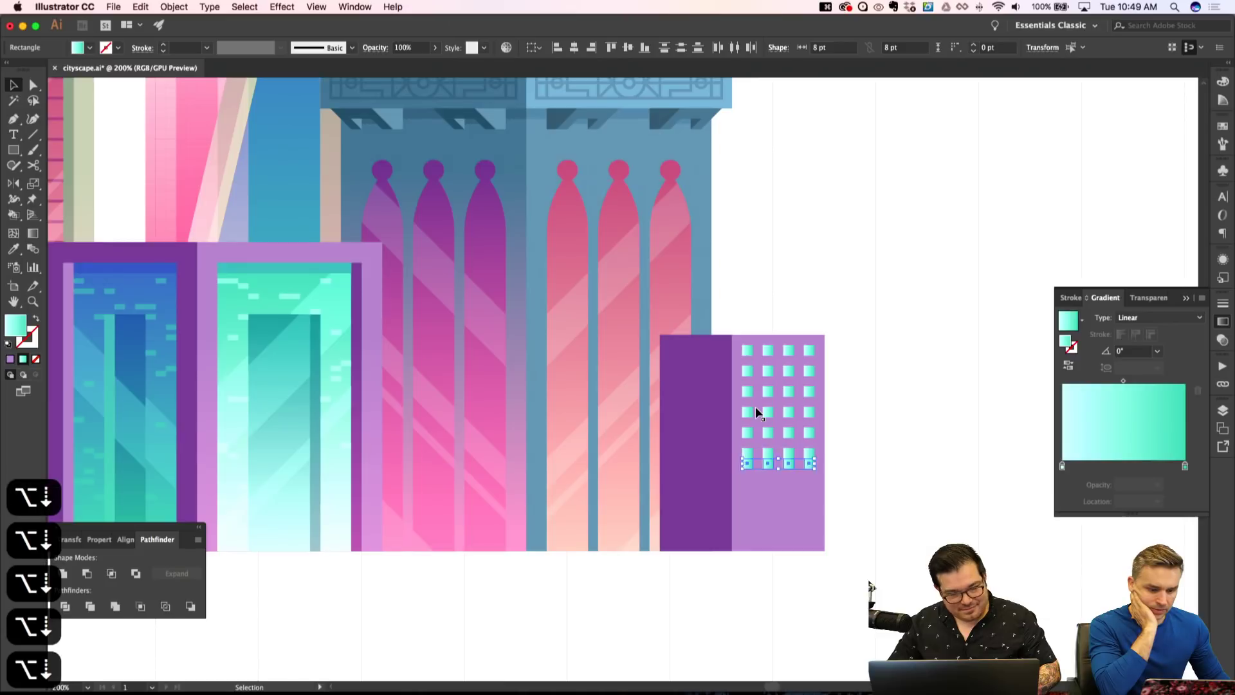
{"action": "key", "text": "alt+Down"}
{"action": "key", "text": "alt+Down"}
{"action": "key", "text": "shift+super+a"}
Copy the light face's innermost window column onto the dark purple face to make three evenly spaced columns.
{"action": "left_click", "coordinate": [747, 350]}
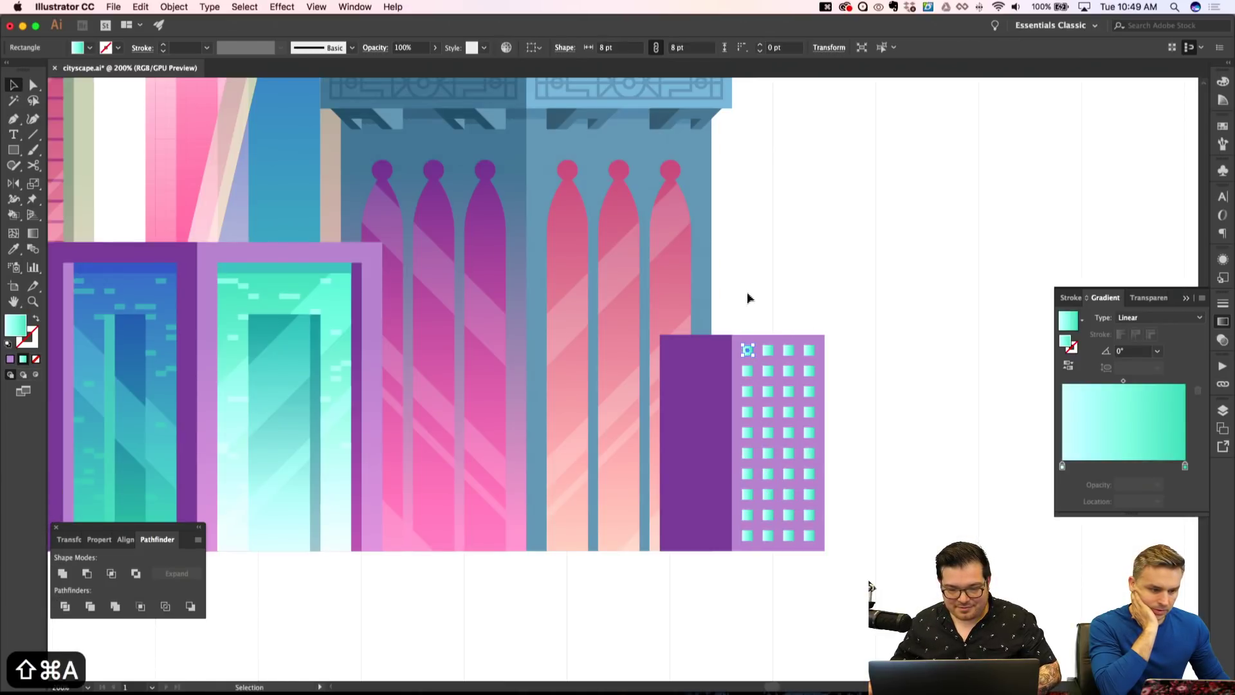
{"action": "left_click_drag", "start_coordinate": [752, 564], "coordinate": [818, 508]}
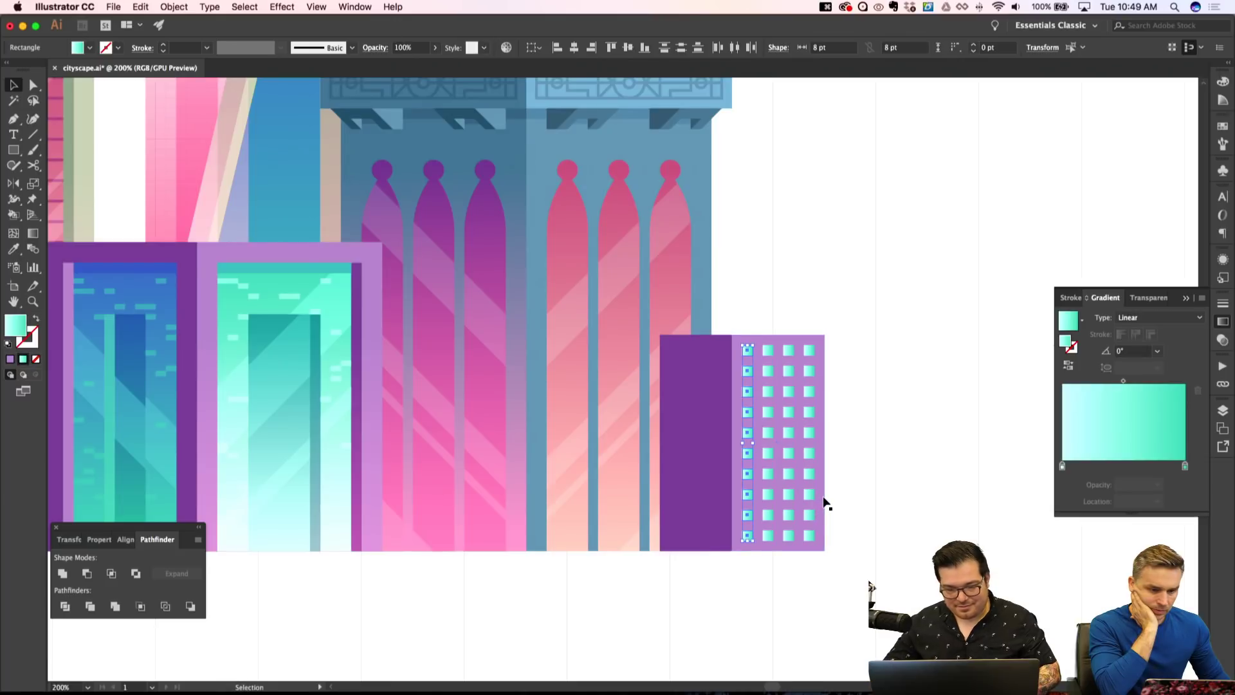
{"action": "key", "text": "alt+Left"}
{"action": "key", "text": "Left"}
{"action": "key", "text": "alt+Left"}
{"action": "key", "text": "Left"}
{"action": "key", "text": "alt+Left"}
{"action": "key", "text": "Left"}
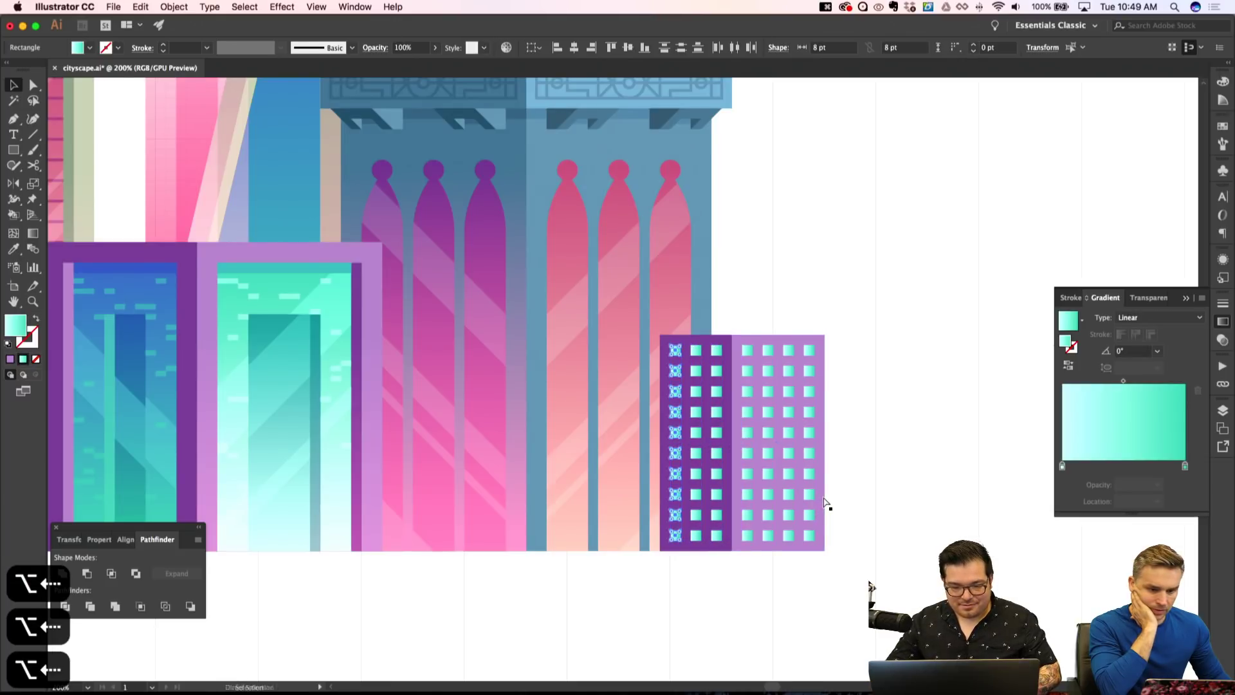
{"action": "key", "text": "shift+super+a"}
Send the new windowed building behind the rest of the cityscape and group all its parts.
{"action": "left_click_drag", "start_coordinate": [898, 283], "coordinate": [655, 568]}
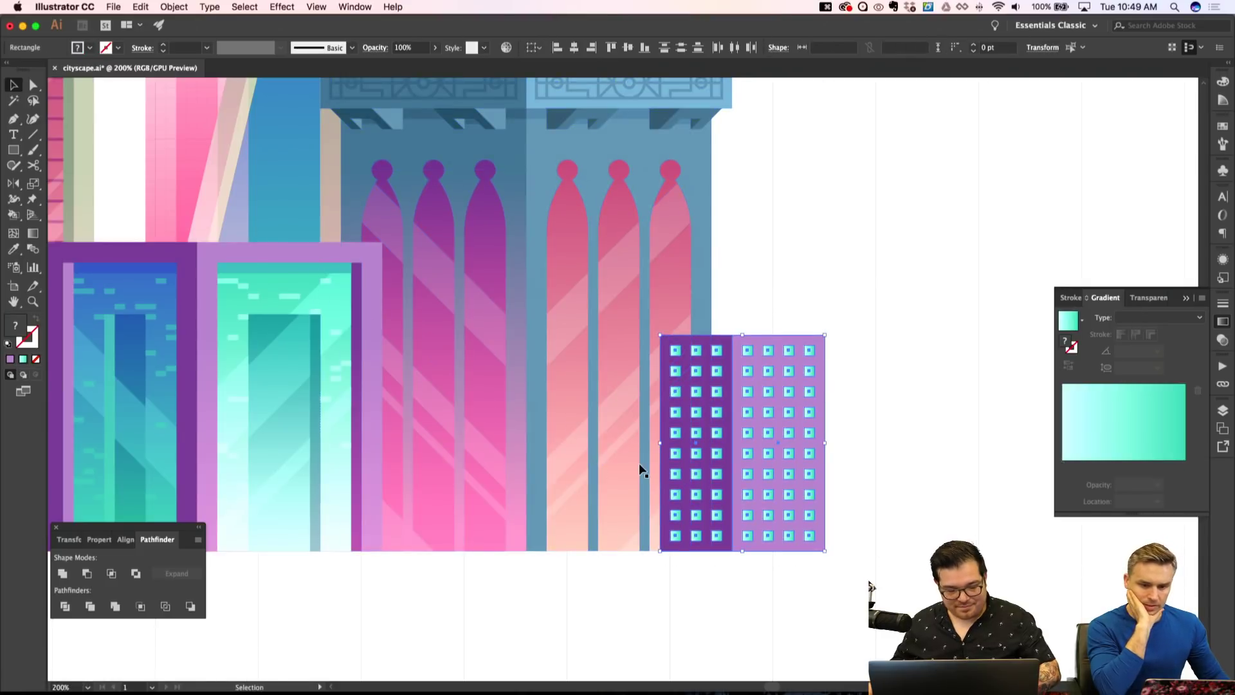
{"action": "key", "text": "shift+super+bracketleft"}
{"action": "key", "text": "super+g"}
{"action": "key", "text": "shift+super+a"}
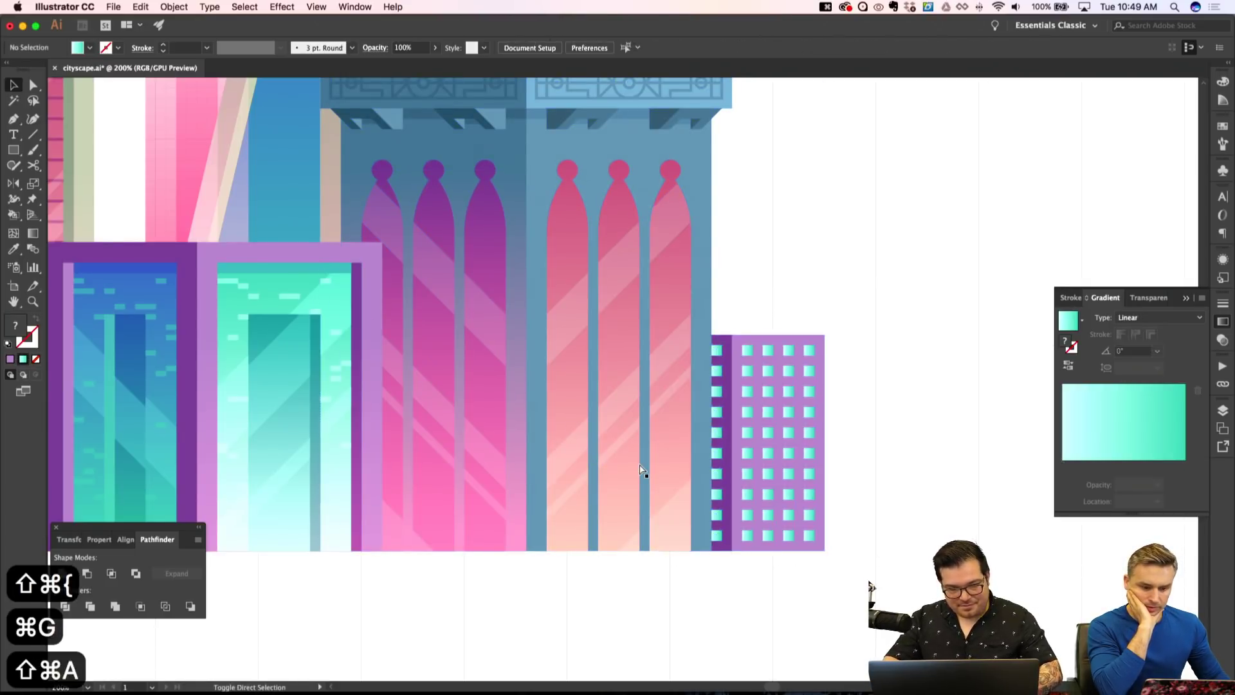
Examine the new windowed building's placement in the cityscape with and without the grid.
{"action": "key", "text": "super+minus"}
{"action": "key", "text": "super+minus"}
{"action": "key", "text": "super+minus"}
{"action": "key", "text": "super+apostrophe"}
{"action": "key", "text": "super+minus"}
{"action": "key", "text": "super+apostrophe"}
{"action": "key", "text": "super+equal"}
{"action": "key", "text": "super+equal"}
{"action": "key", "text": "super+equal"}
{"action": "key", "text": "super+equal"}
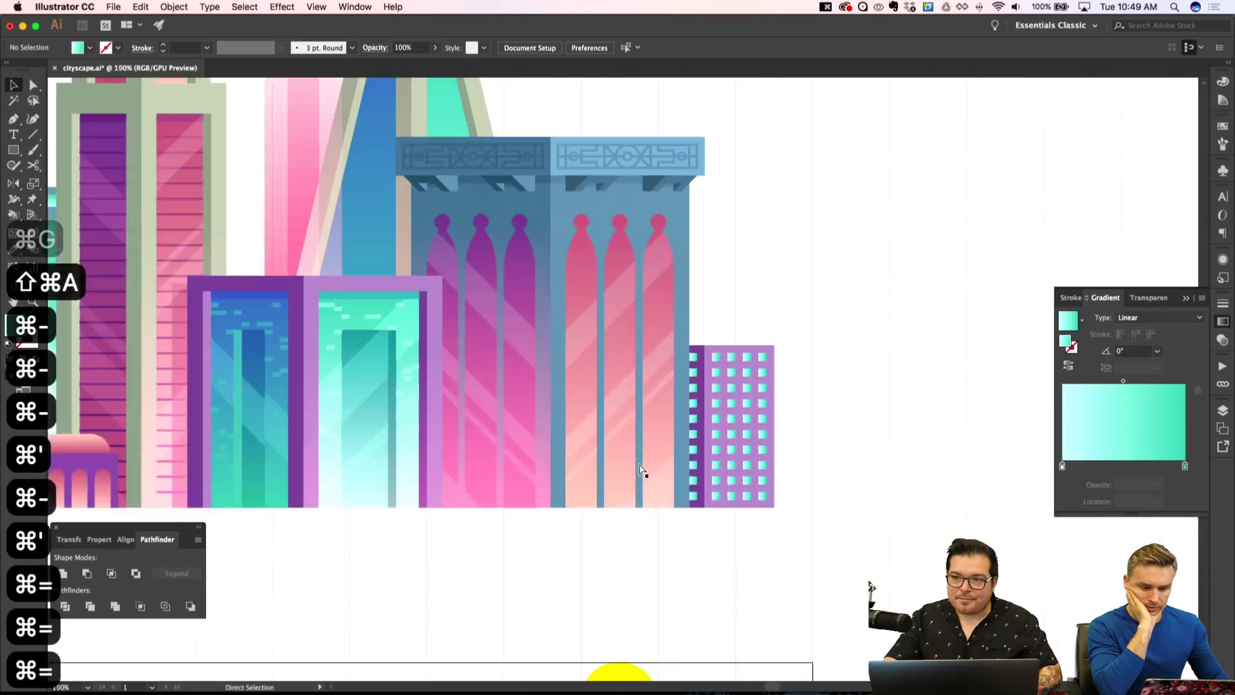
{"action": "key", "text": "super+apostrophe"}
Inside the new building's group, fill the dark face's windows with the blue-to-turquoise gradient of the purple building's shaded glass.
{"action": "double_click", "coordinate": [774, 403]}
{"action": "scroll", "coordinate": [775, 403], "scroll_direction": "right", "scroll_amount": 4}
{"action": "key", "text": "a"}
{"action": "left_click", "coordinate": [545, 349]}
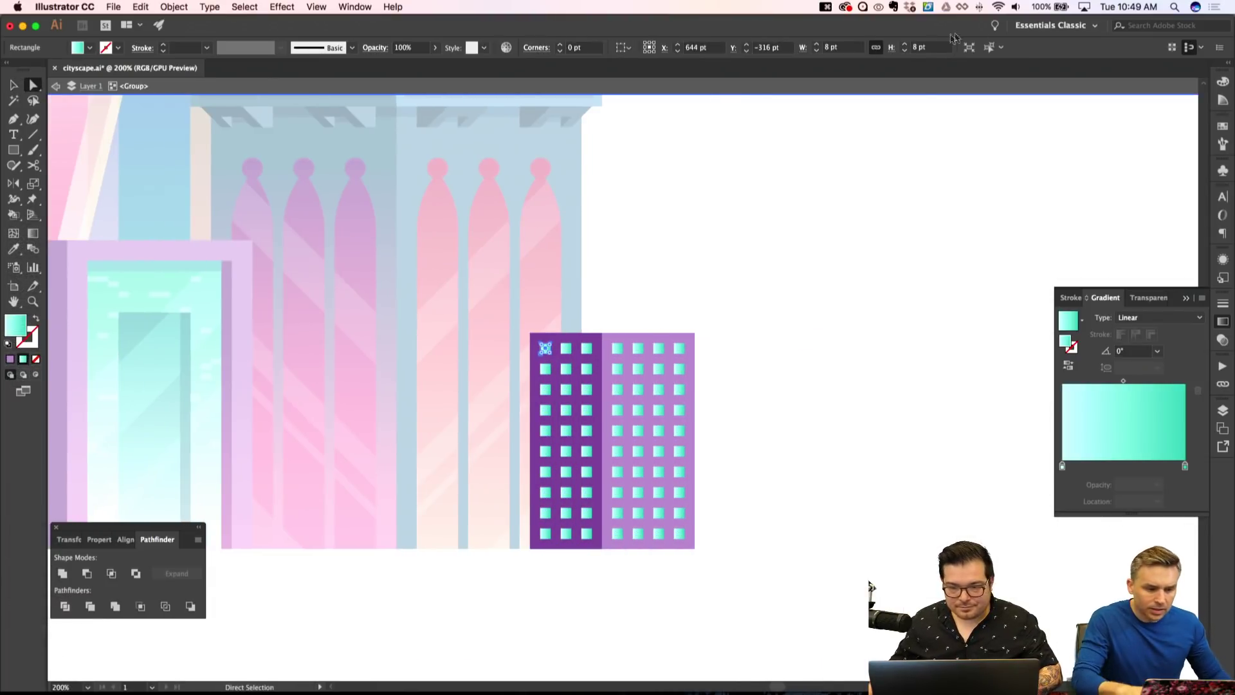
{"action": "key", "text": "shift+super+a"}
{"action": "key", "text": "v"}
{"action": "left_click", "coordinate": [592, 540]}
{"action": "key", "text": "i"}
{"action": "scroll", "coordinate": [479, 409], "scroll_direction": "left", "scroll_amount": 4}
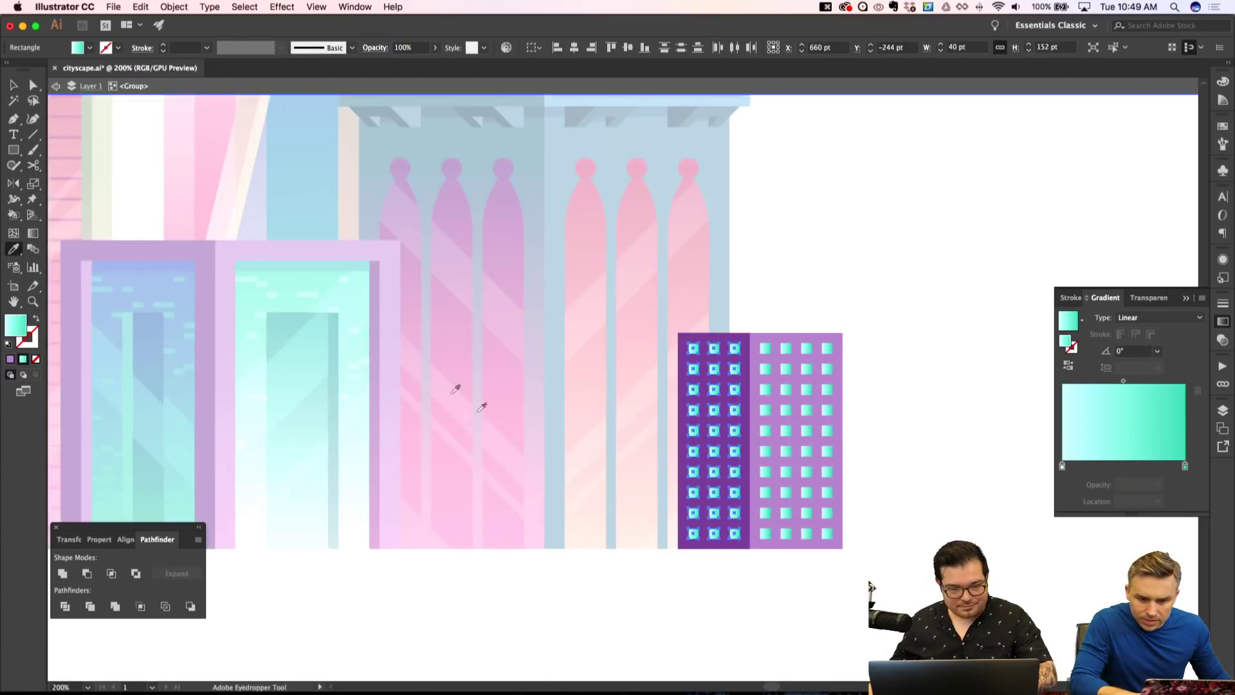
{"action": "left_click", "coordinate": [158, 281]}
Span one vertical gradient across all the dark face's windows and reverse it so blue is at the top.
{"action": "key", "text": "g"}
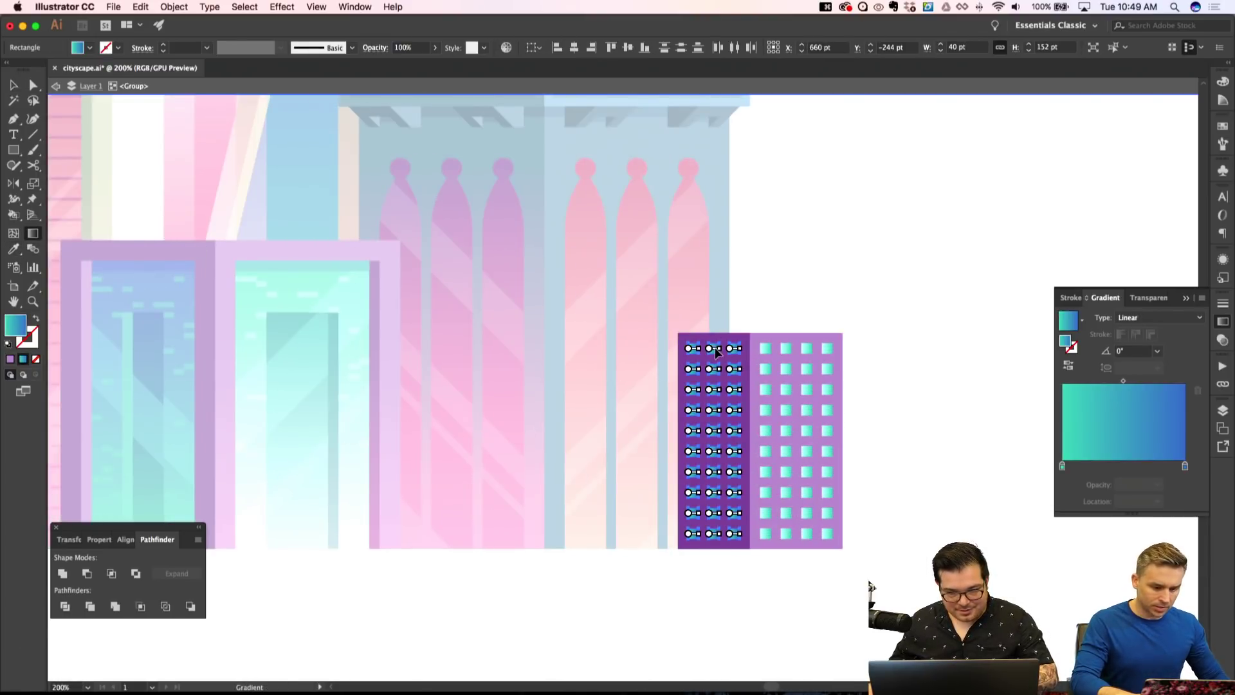
{"action": "key", "text": "super+equal"}
{"action": "key", "text": "super+equal"}
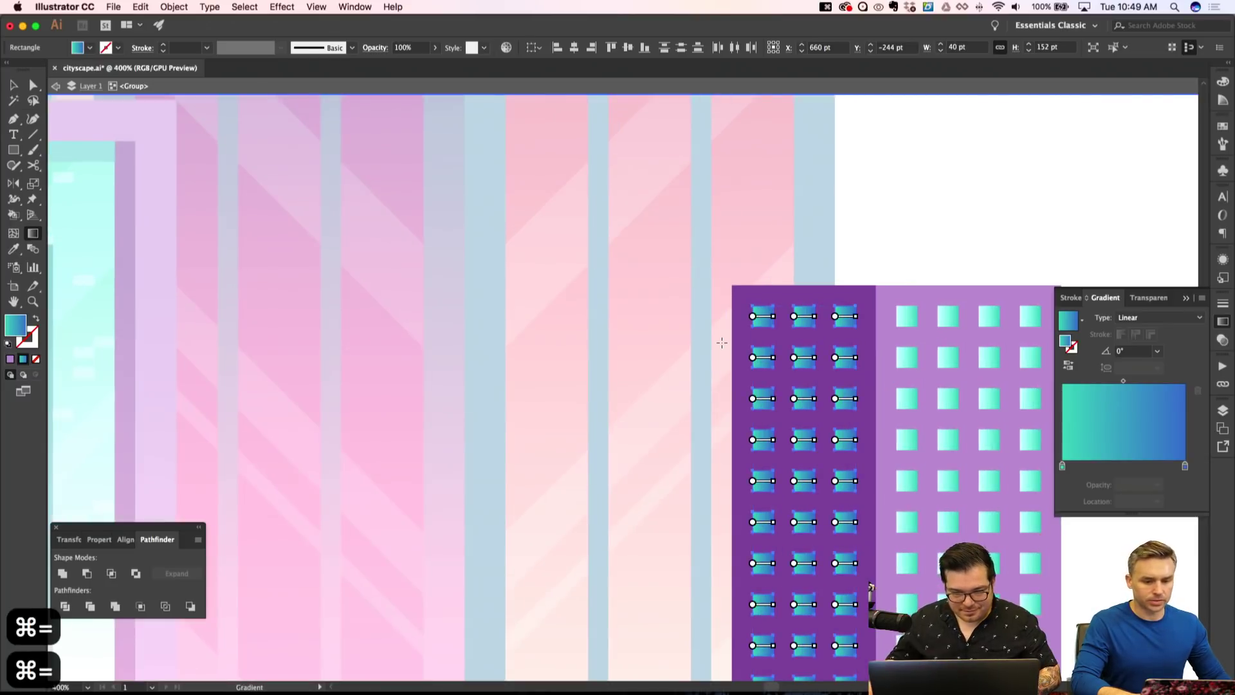
{"action": "left_click_drag", "start_coordinate": [777, 192], "coordinate": [778, 471]}
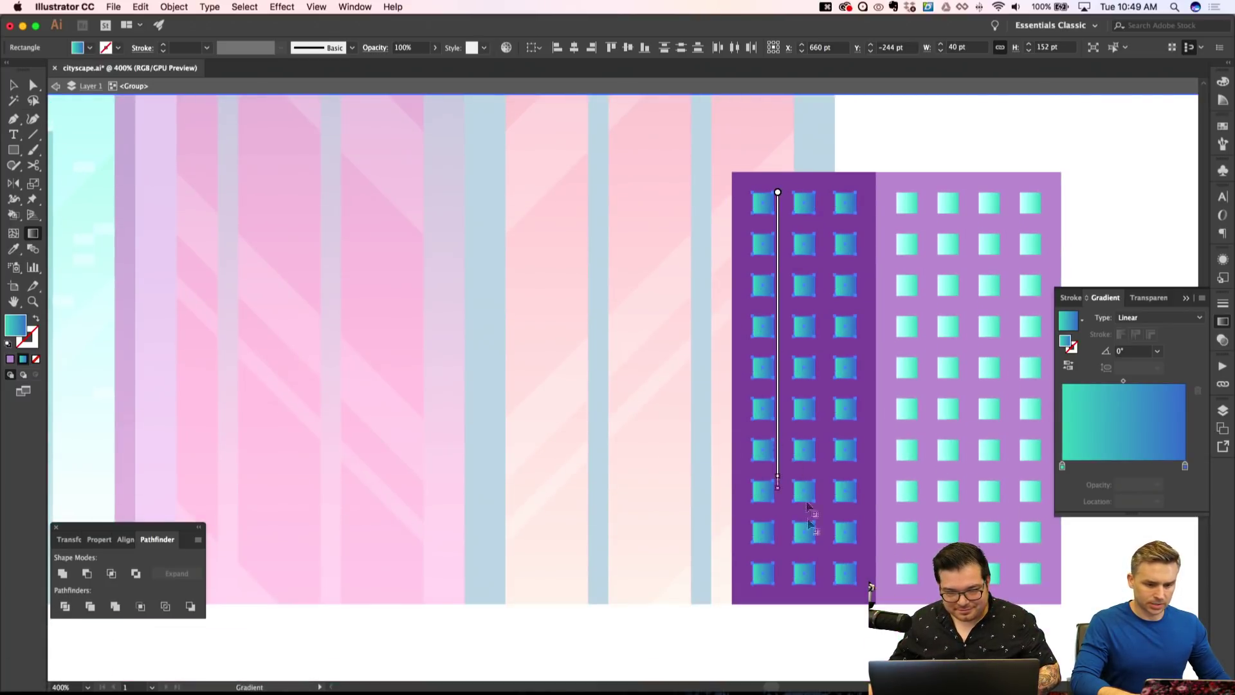
{"action": "left_click_drag", "start_coordinate": [798, 587], "coordinate": [795, 570]}
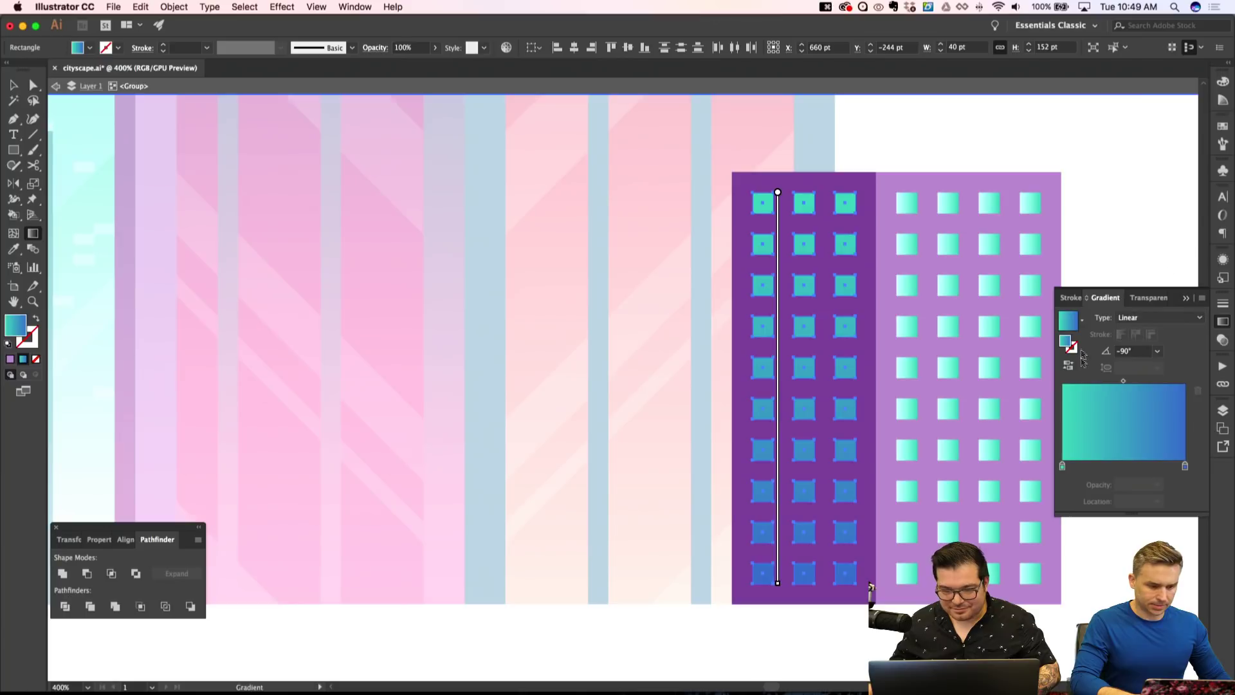
{"action": "left_click", "coordinate": [1068, 365]}
{"action": "key", "text": "super+shift+a"}
Span one vertical gradient across all the light face's windows, running from pale at the base to turquoise at the top.
{"action": "scroll", "coordinate": [957, 201], "scroll_direction": "right", "scroll_amount": 5}
{"action": "key", "text": "a"}
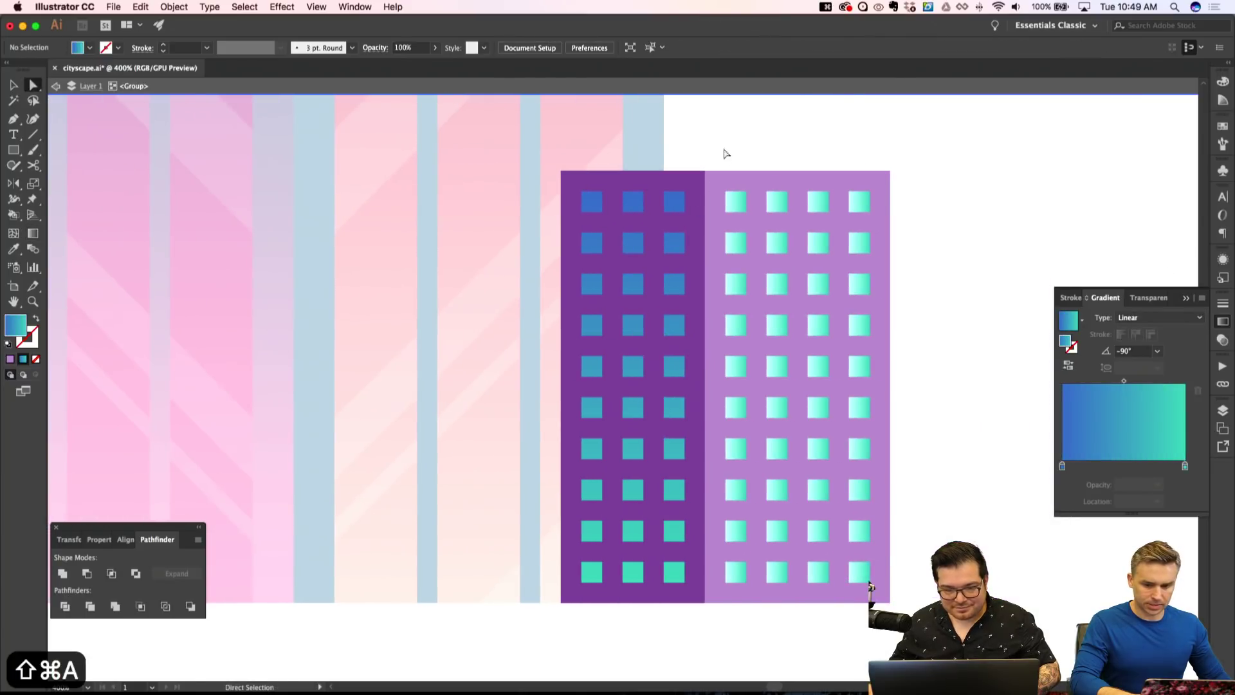
{"action": "left_click_drag", "start_coordinate": [882, 647], "coordinate": [882, 647]}
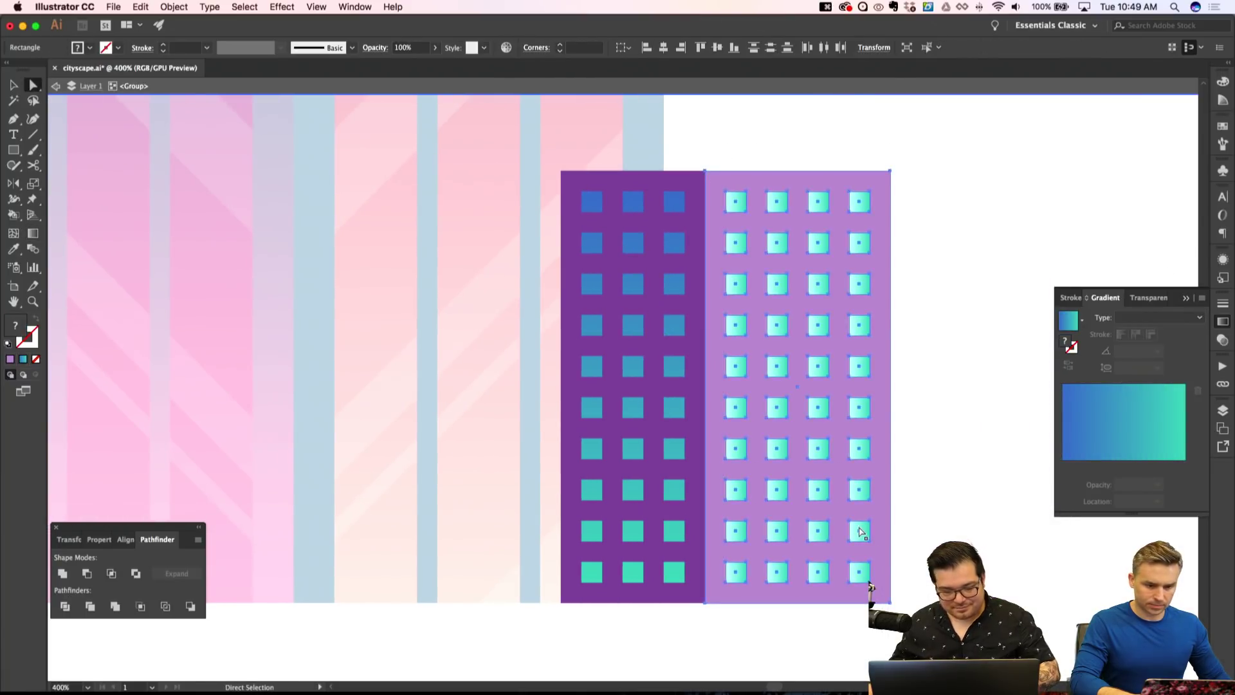
{"action": "key", "text": "g"}
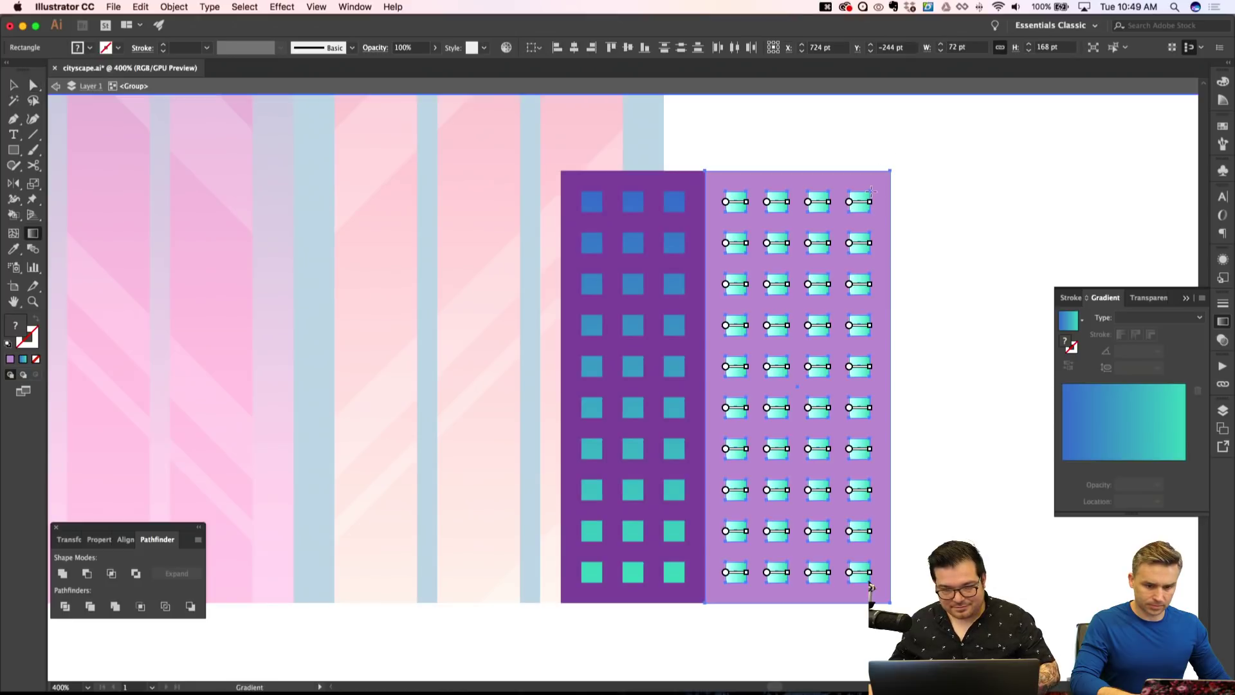
{"action": "left_click_drag", "start_coordinate": [871, 191], "coordinate": [876, 583]}
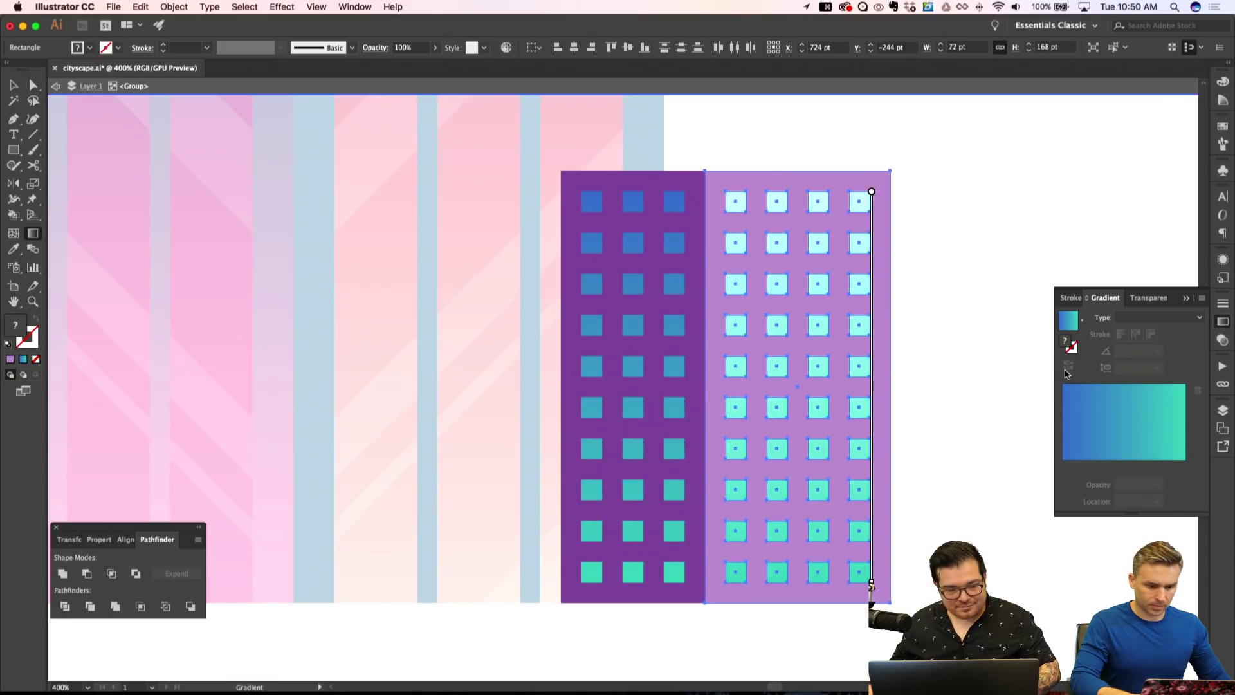
{"action": "key", "text": "super+z"}
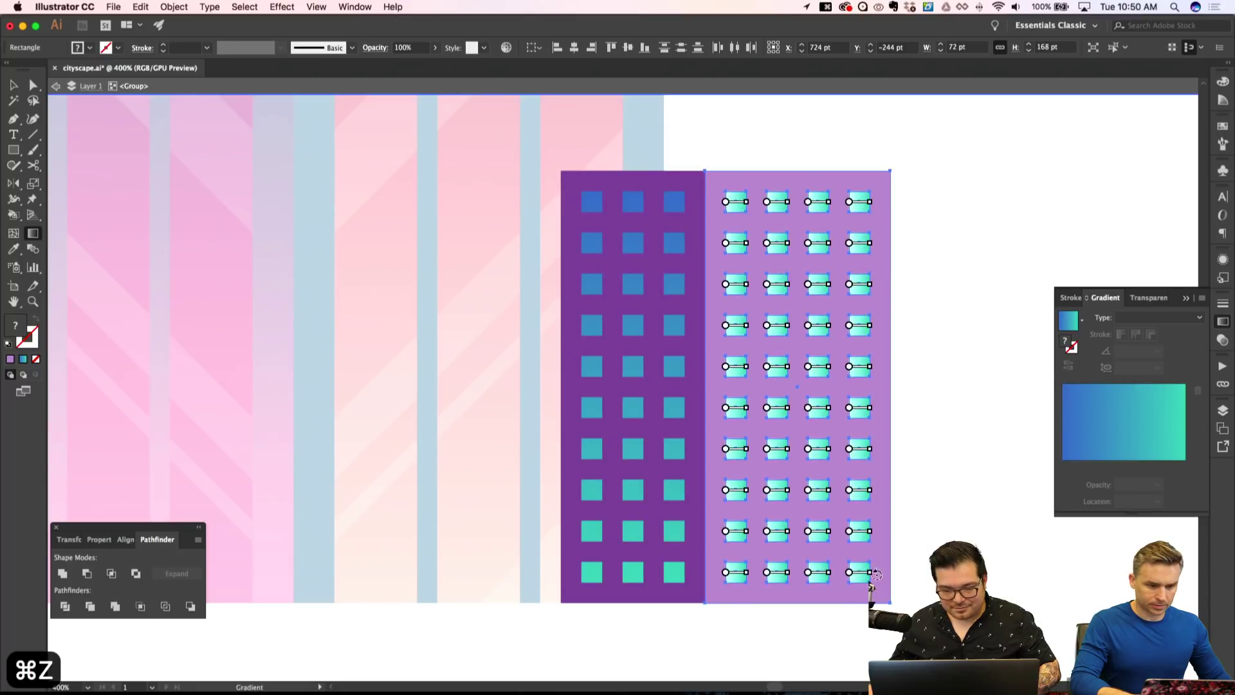
{"action": "left_click_drag", "start_coordinate": [873, 583], "coordinate": [865, 193]}
{"action": "key", "text": "super+shift+a"}
Examine the recoloured windows against the surrounding buildings with the grid hidden.
{"action": "key", "text": "super+minus"}
{"action": "key", "text": "super+minus"}
{"action": "key", "text": "super+minus"}
{"action": "key", "text": "super+apostrophe"}
{"action": "key", "text": "super+equal"}
{"action": "key", "text": "super+equal"}
{"action": "key", "text": "super+equal"}
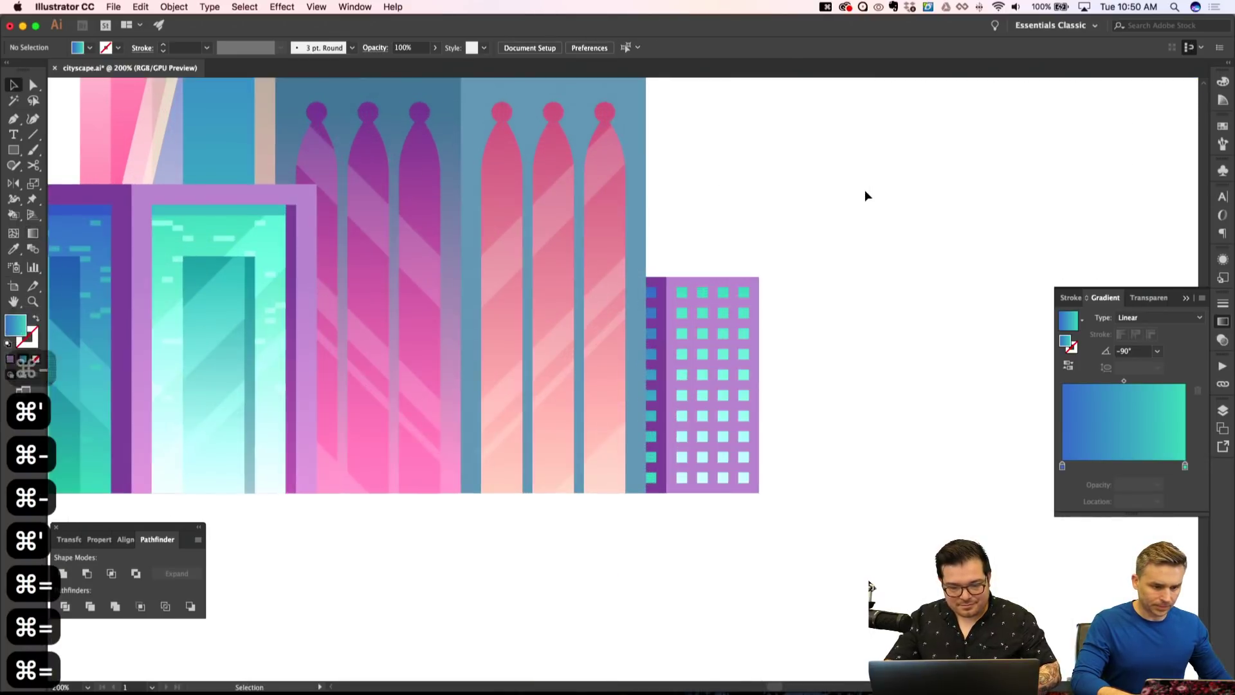
Inside the small purple building's group, shorten both faces by 8 pt so the lowest window row meets the ground line.
{"action": "key", "text": "v"}
{"action": "double_click", "coordinate": [721, 417]}
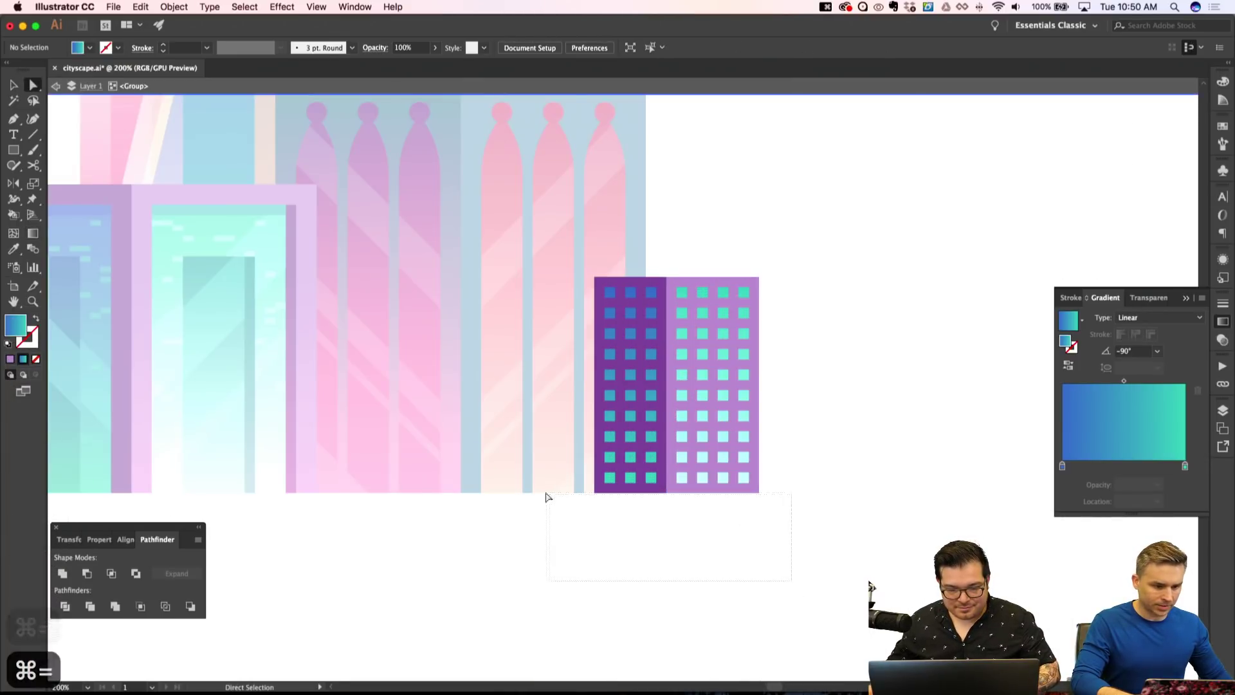
{"action": "key", "text": "a"}
{"action": "key", "text": "super+a"}
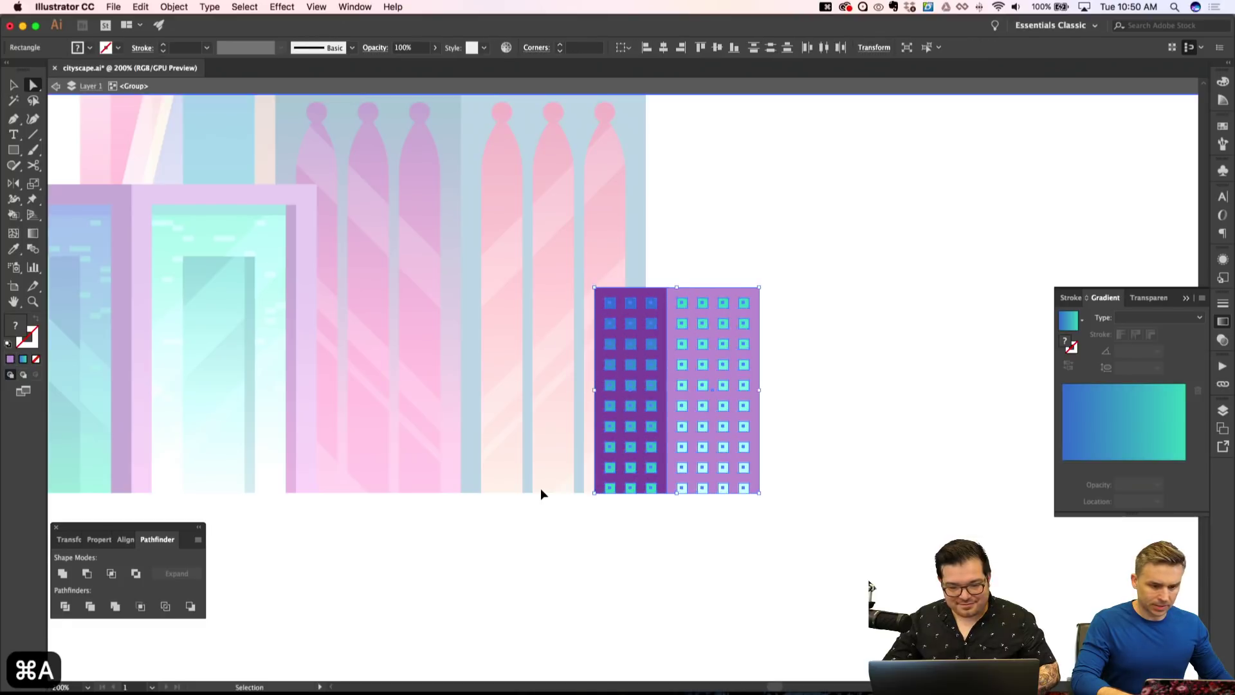
Leave the purple building's group and examine it against the whole cityscape with the grid shown and hidden.
{"action": "key", "text": "super+shift+a"}
{"action": "key", "text": "Escape"}
{"action": "key", "text": "super+minus"}
{"action": "key", "text": "super+minus"}
{"action": "key", "text": "super+apostrophe"}
{"action": "key", "text": "super+minus"}
{"action": "key", "text": "super+minus"}
{"action": "key", "text": "super+apostrophe"}
{"action": "key", "text": "super+equal"}
{"action": "key", "text": "super+equal"}
{"action": "key", "text": "super+apostrophe"}
{"action": "key", "text": "minus"}
{"action": "scroll", "coordinate": [814, 415], "scroll_direction": "left", "scroll_amount": 4}
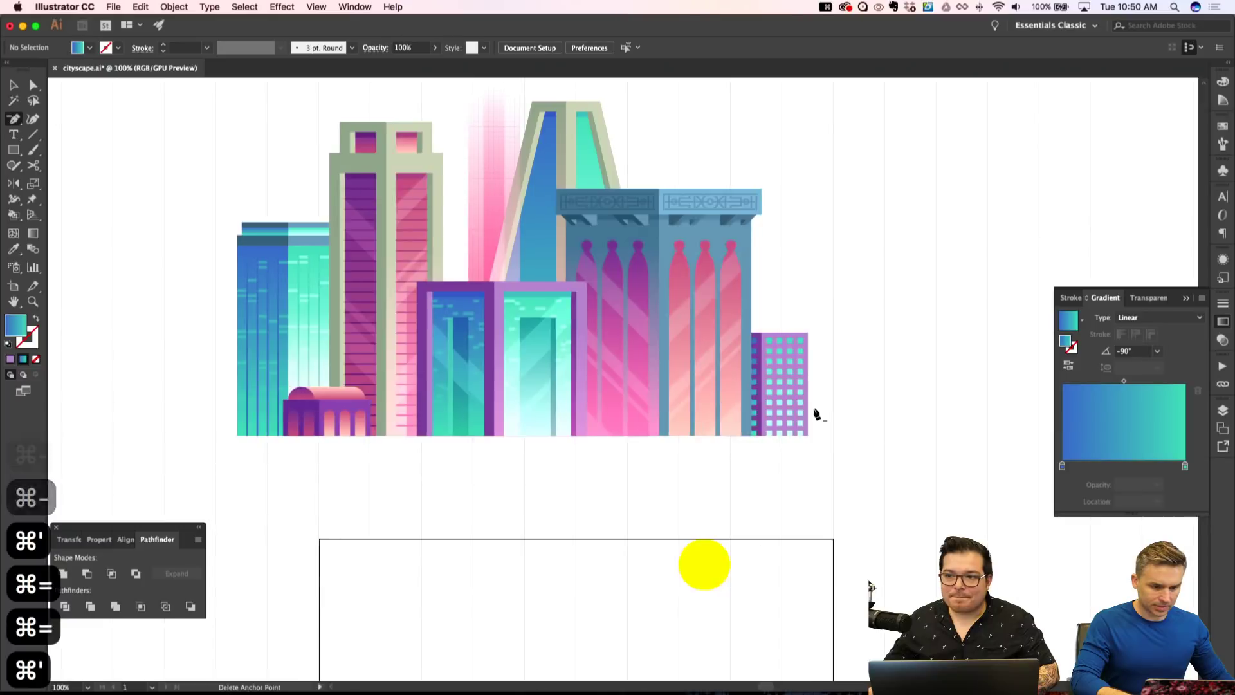
{"action": "scroll", "coordinate": [814, 415], "scroll_direction": "up", "scroll_amount": 4}
{"action": "scroll", "coordinate": [814, 415], "scroll_direction": "right", "scroll_amount": 3}
Draw a blue-to-turquoise gradient rectangle about 104 pt wide and 480 pt tall over the blue building's lit end, standing on the ground line.
{"action": "key", "text": "m"}
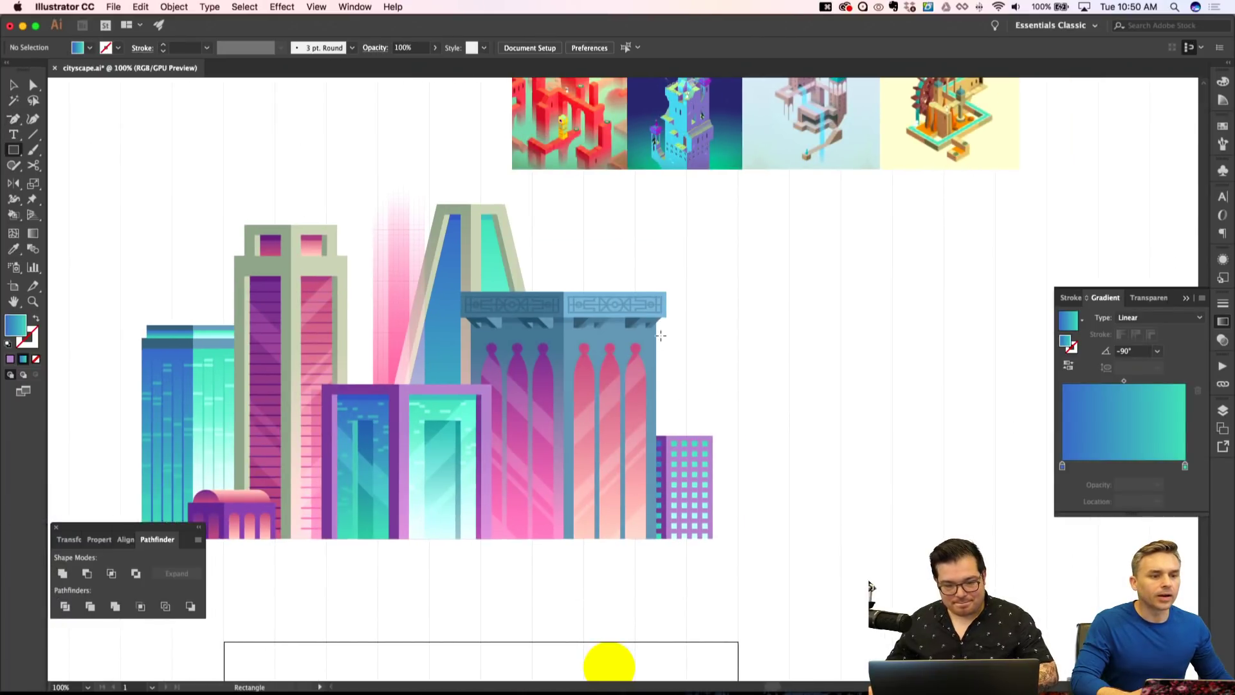
{"action": "scroll", "coordinate": [660, 362], "scroll_direction": "left", "scroll_amount": 2}
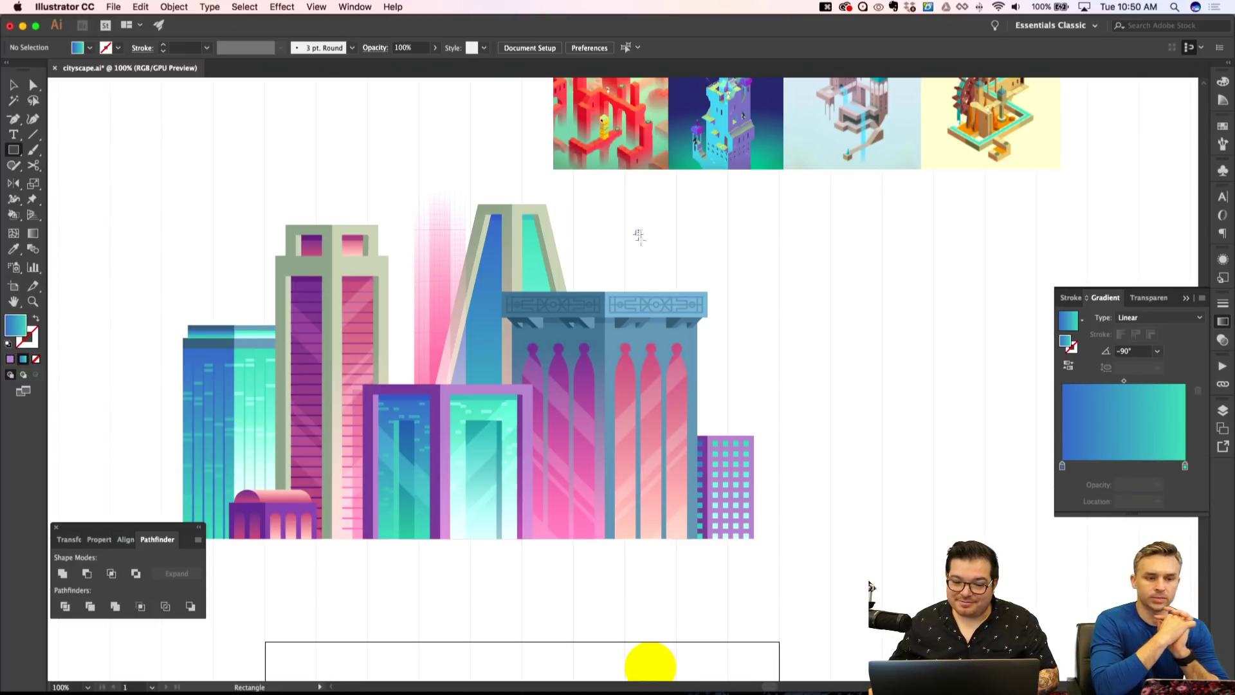
{"action": "left_click_drag", "start_coordinate": [706, 529], "coordinate": [669, 542]}
{"action": "key", "text": "super+shift+a"}
{"action": "key", "text": "super+equal"}
{"action": "key", "text": "super+apostrophe"}
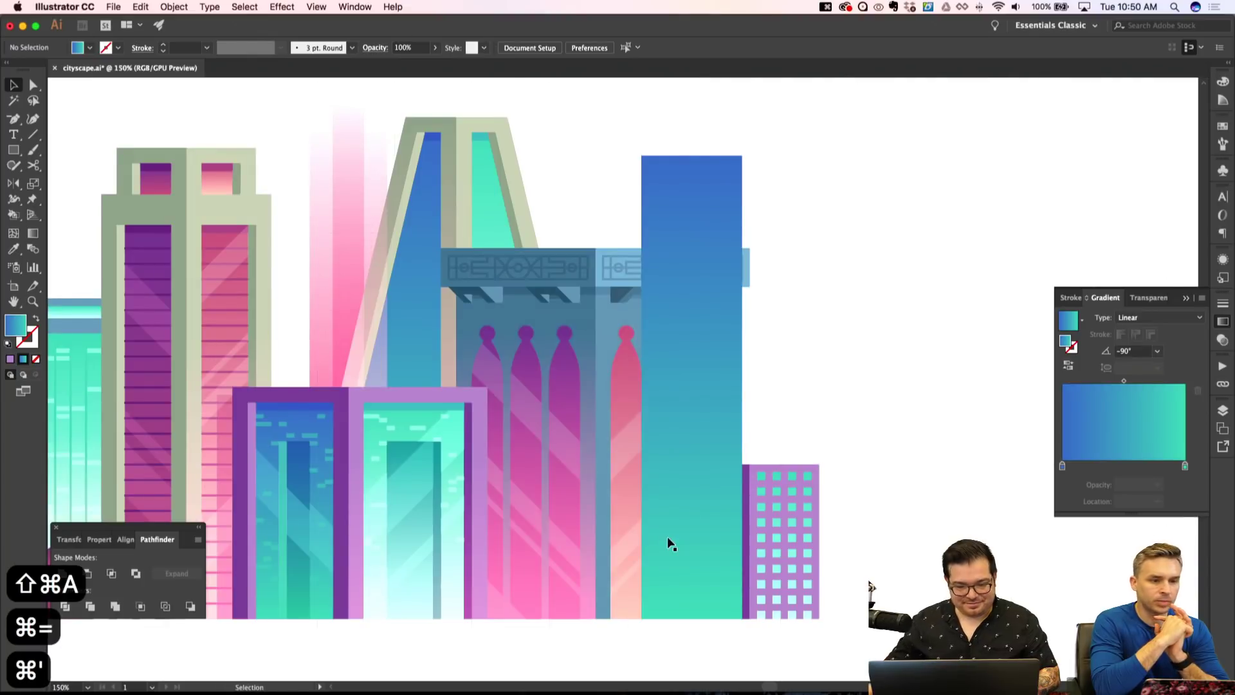
Narrow the gradient rectangle to 8 pt and duplicate it sideways into four vertical strips with 8 pt gaps.
{"action": "left_click_drag", "start_coordinate": [743, 388], "coordinate": [653, 385]}
{"action": "key", "text": "super+shift+a"}
{"action": "left_click_drag", "start_coordinate": [647, 232], "coordinate": [663, 229]}
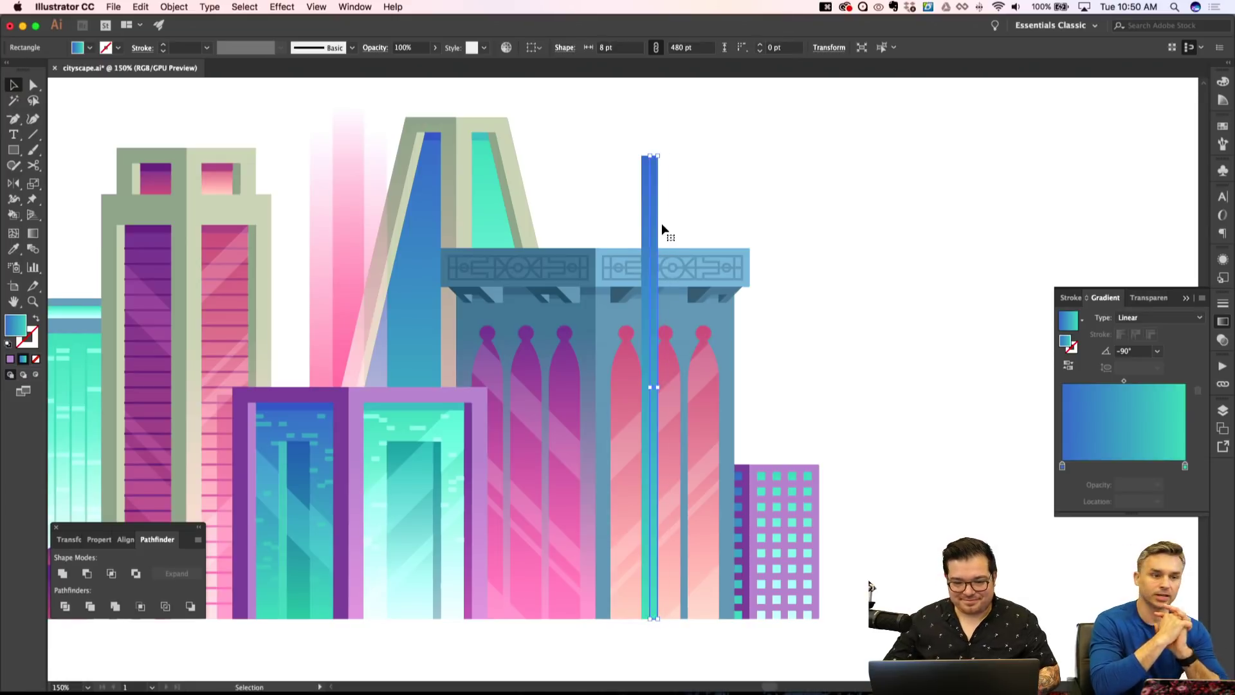
{"action": "key", "text": "alt+Right"}
{"action": "key", "text": "alt+Right"}
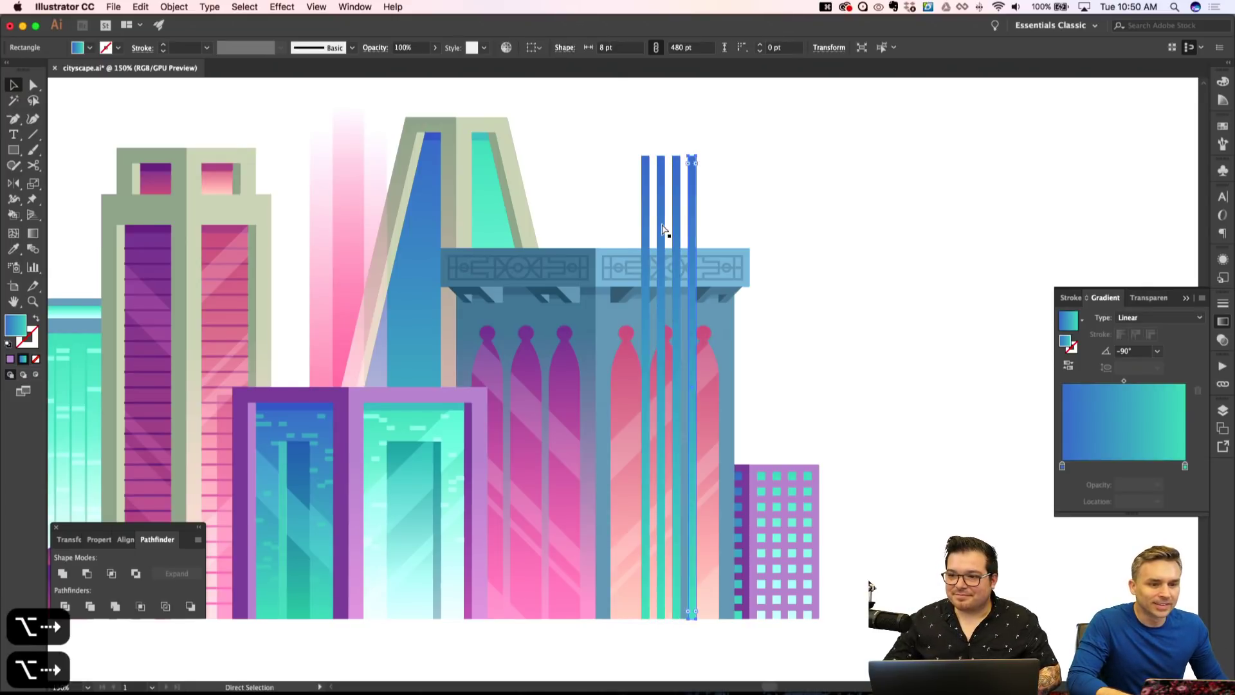
Move all four gradient strips about 64 pt right, across the blue building's outer edge.
{"action": "key", "text": "super+shift+a"}
{"action": "key", "text": "v"}
{"action": "left_click_drag", "start_coordinate": [593, 135], "coordinate": [730, 186]}
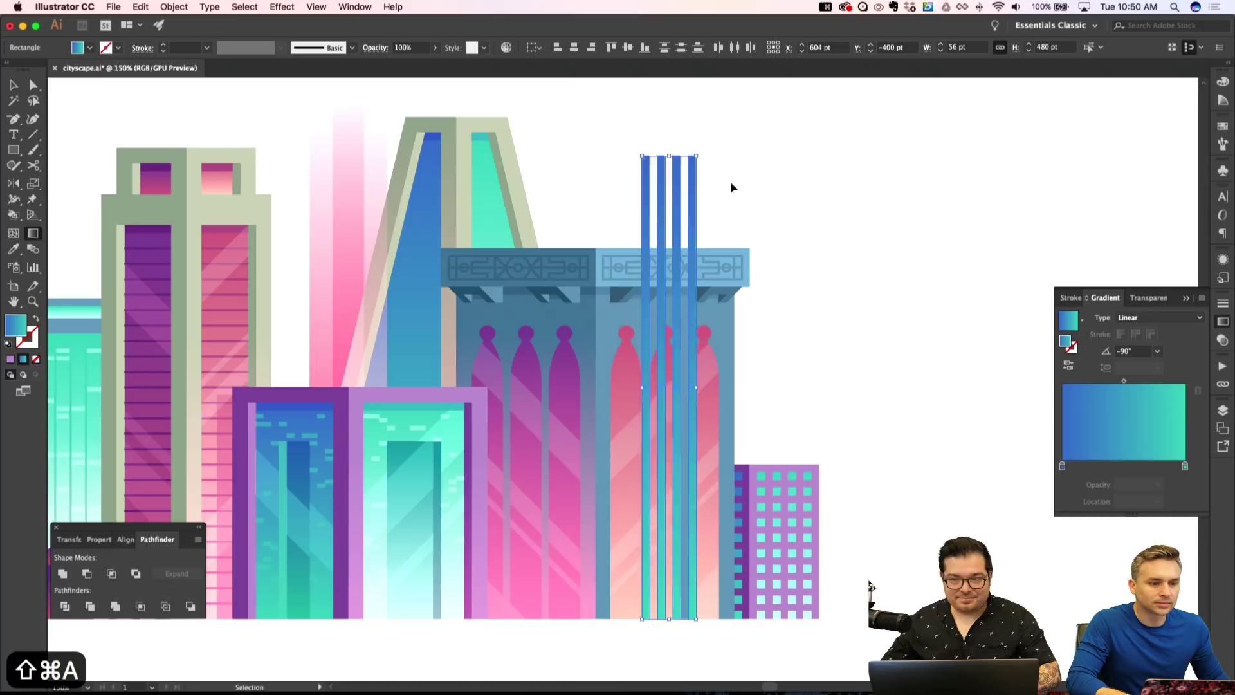
{"action": "key", "text": "Right"}
{"action": "key", "text": "Right"}
{"action": "key", "text": "Right"}
{"action": "key", "text": "Right"}
{"action": "key", "text": "super+shift+a"}
Draw a 64 by 496 pt backing rectangle around the four strips and send it to the back.
{"action": "key", "text": "g"}
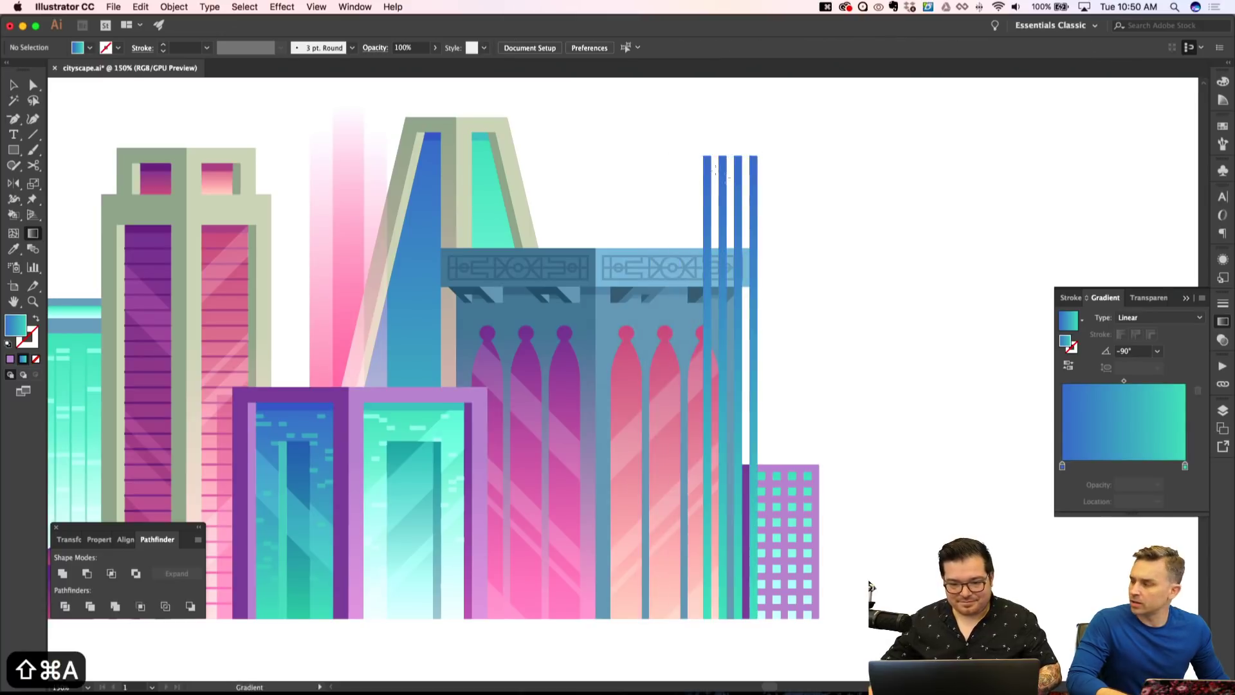
{"action": "left_click_drag", "start_coordinate": [696, 149], "coordinate": [762, 628]}
{"action": "key", "text": "Up"}
{"action": "key", "text": "super+shift+bracketleft"}
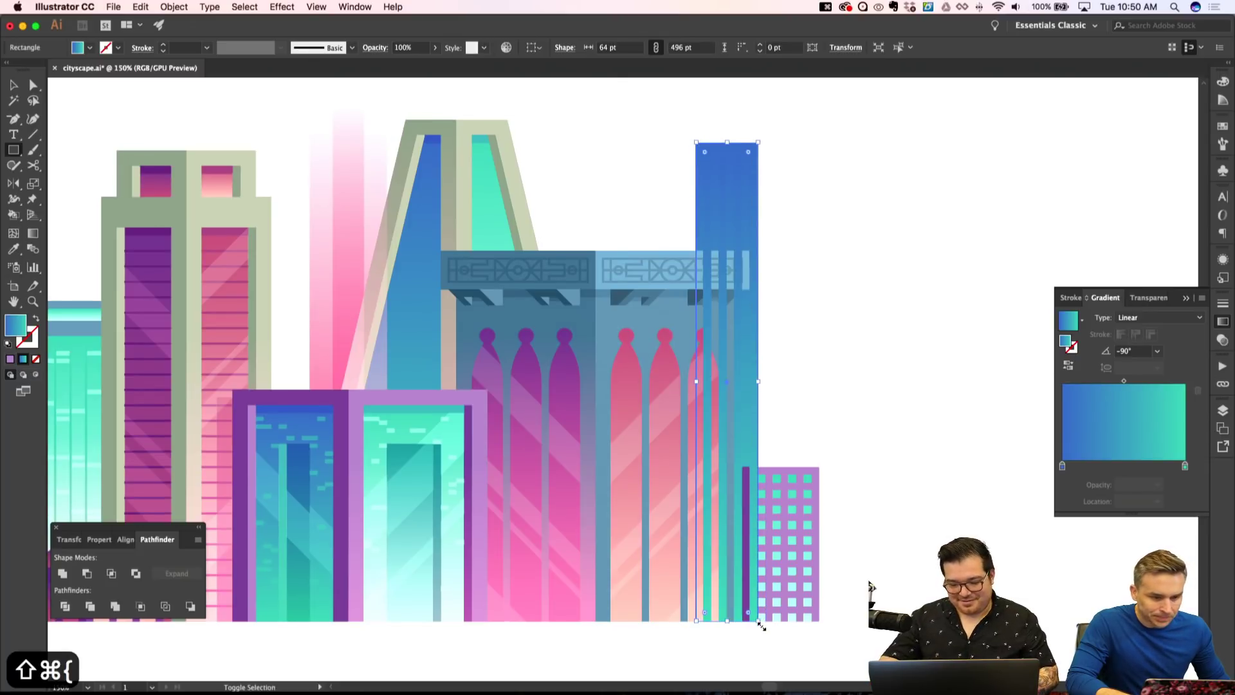
Fill the backing rectangle with the dark sage of the towers' shaded faces, widen it to 72 pt and keep it rearmost.
{"action": "key", "text": "i"}
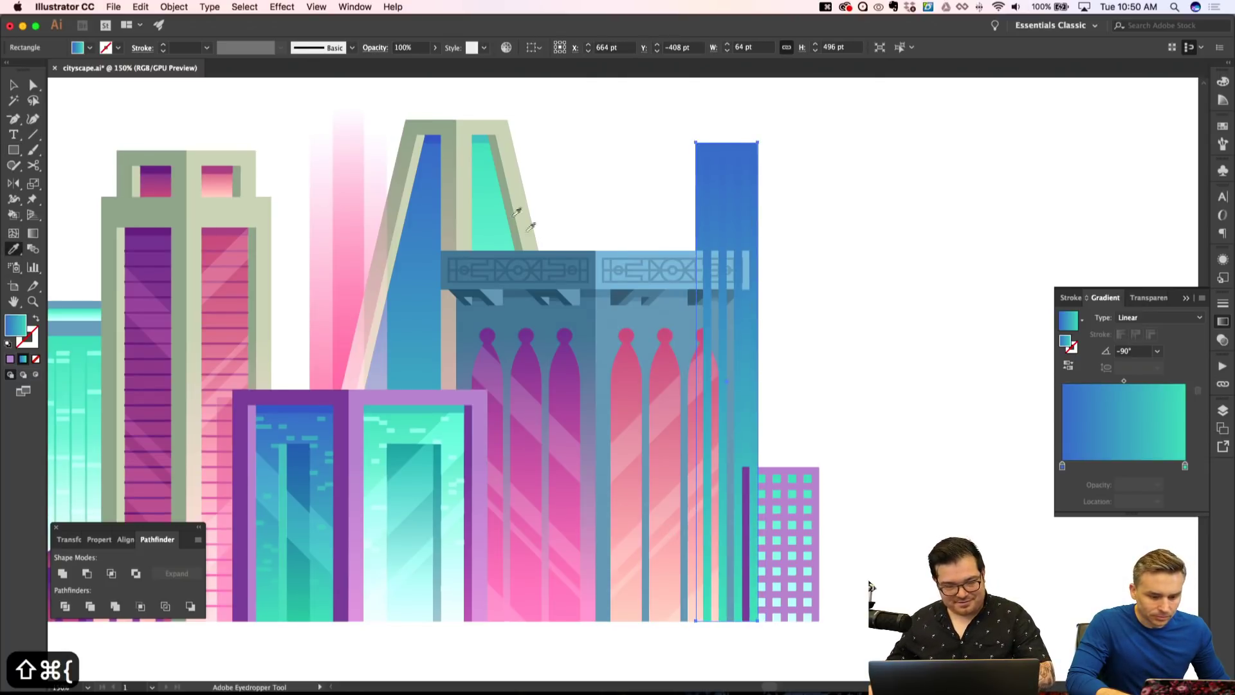
{"action": "left_click", "coordinate": [456, 125]}
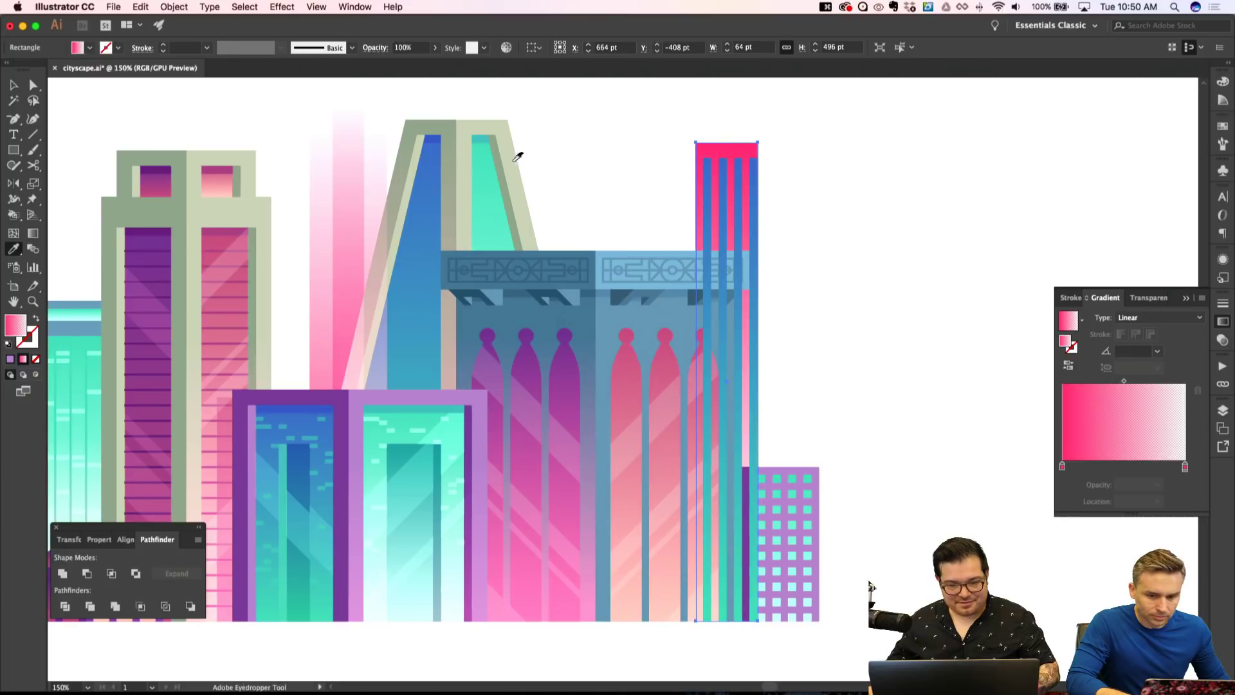
{"action": "left_click", "coordinate": [184, 150]}
{"action": "key", "text": "v"}
{"action": "left_click_drag", "start_coordinate": [758, 382], "coordinate": [764, 383]}
{"action": "key", "text": "super+shift+bracketleft"}
{"action": "key", "text": "super+shift+a"}
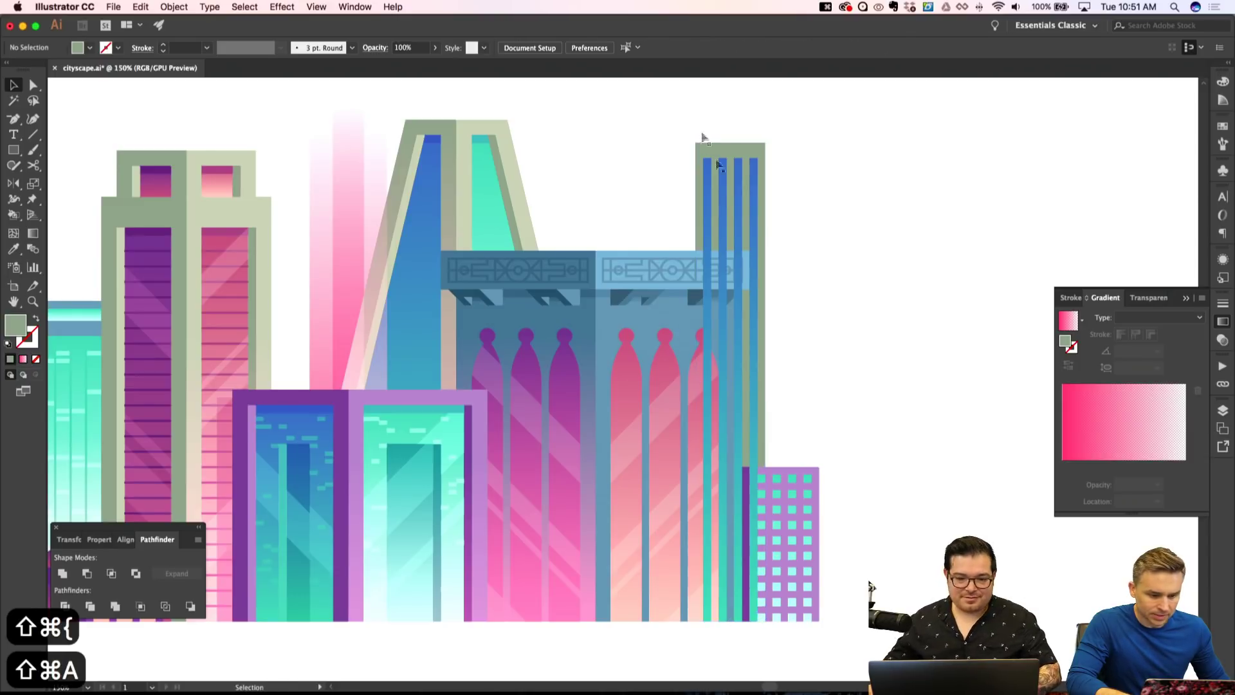
Duplicate the sage face with its strips directly to its right and fill the copy's backing with the towers' pale sage.
{"action": "left_click_drag", "start_coordinate": [727, 204], "coordinate": [791, 201]}
{"action": "key", "text": "super+shift+a"}
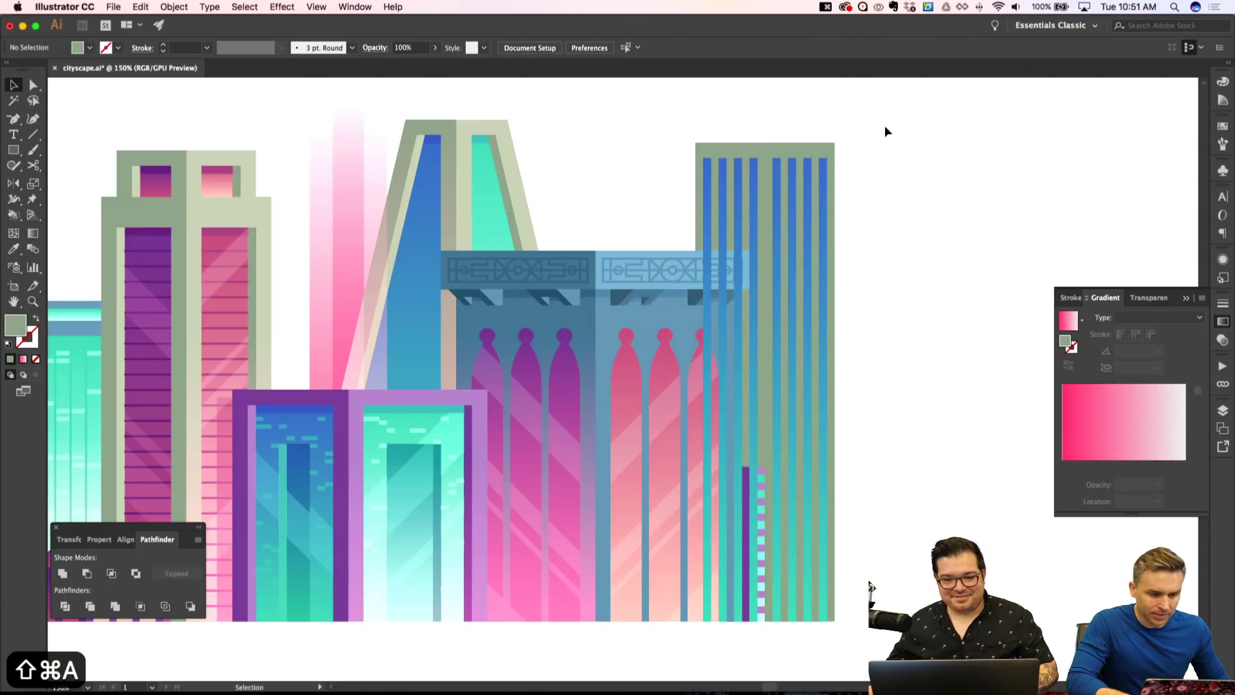
{"action": "left_click", "coordinate": [797, 145]}
{"action": "key", "text": "i"}
{"action": "left_click", "coordinate": [483, 125]}
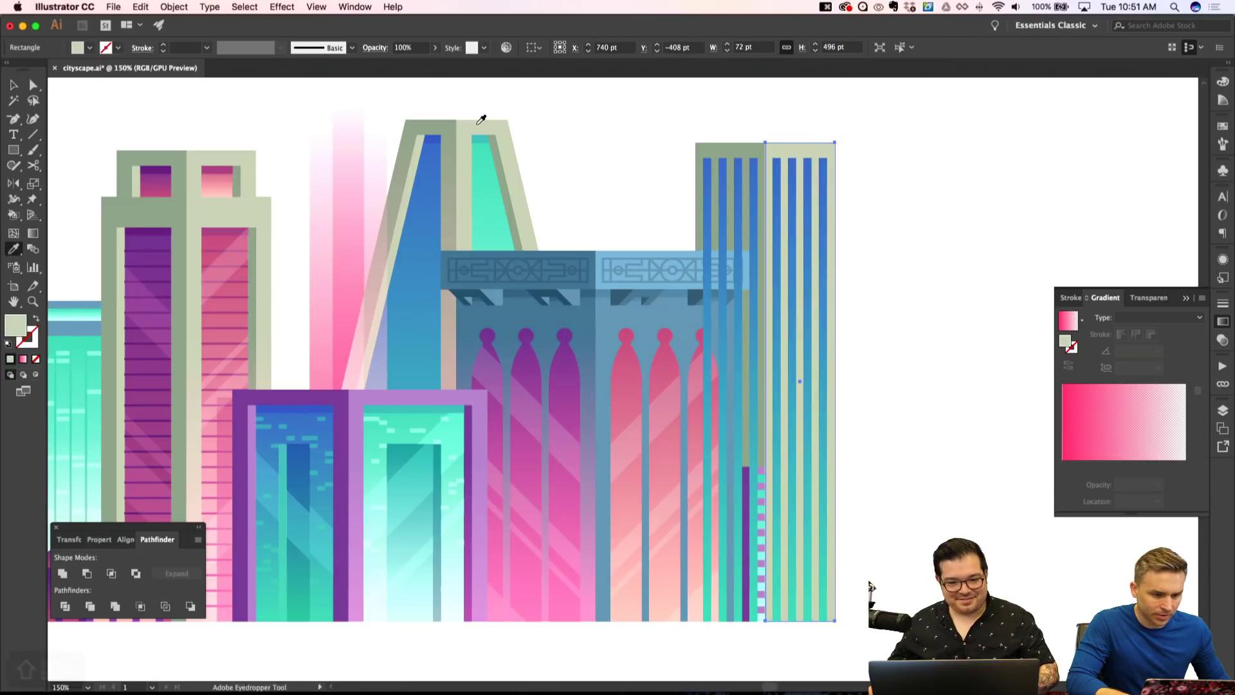
{"action": "key", "text": "super+shift+a"}
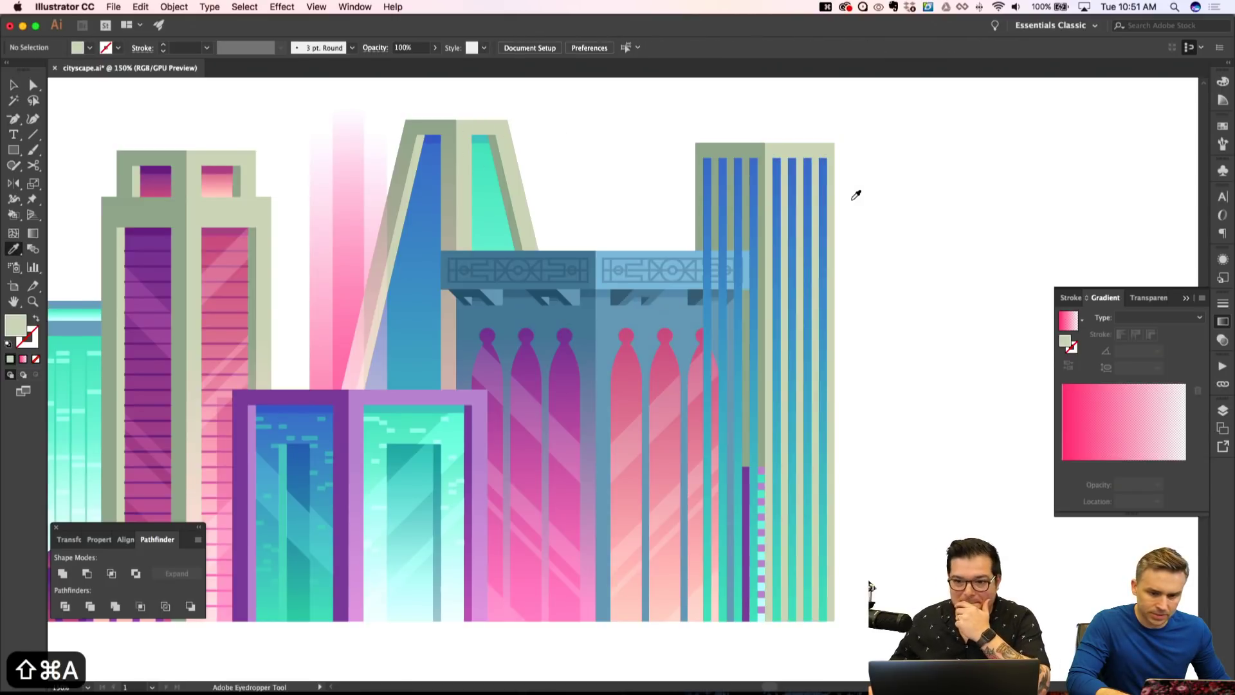
Fill the lit face's four strips with the turquoise-to-pale glass gradient, reversed so turquoise is at the top.
{"action": "key", "text": "v"}
{"action": "left_click", "coordinate": [778, 173]}
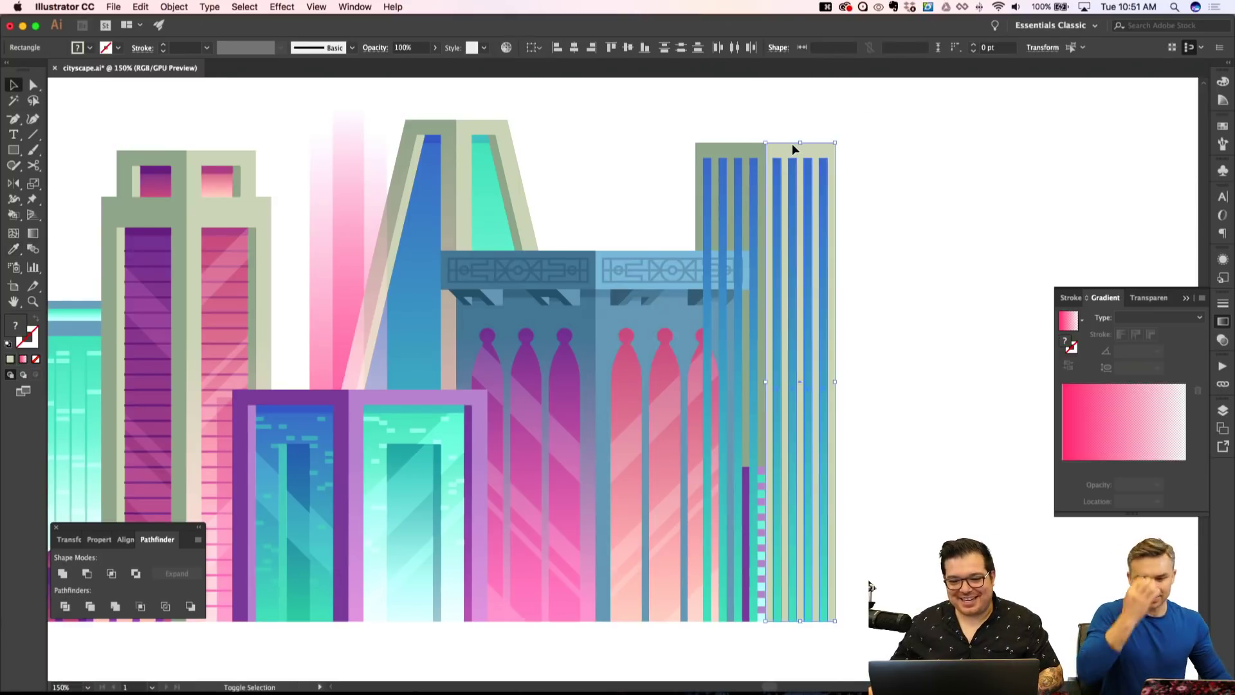
{"action": "key", "text": "i"}
{"action": "left_click", "coordinate": [754, 161]}
{"action": "left_click", "coordinate": [497, 206]}
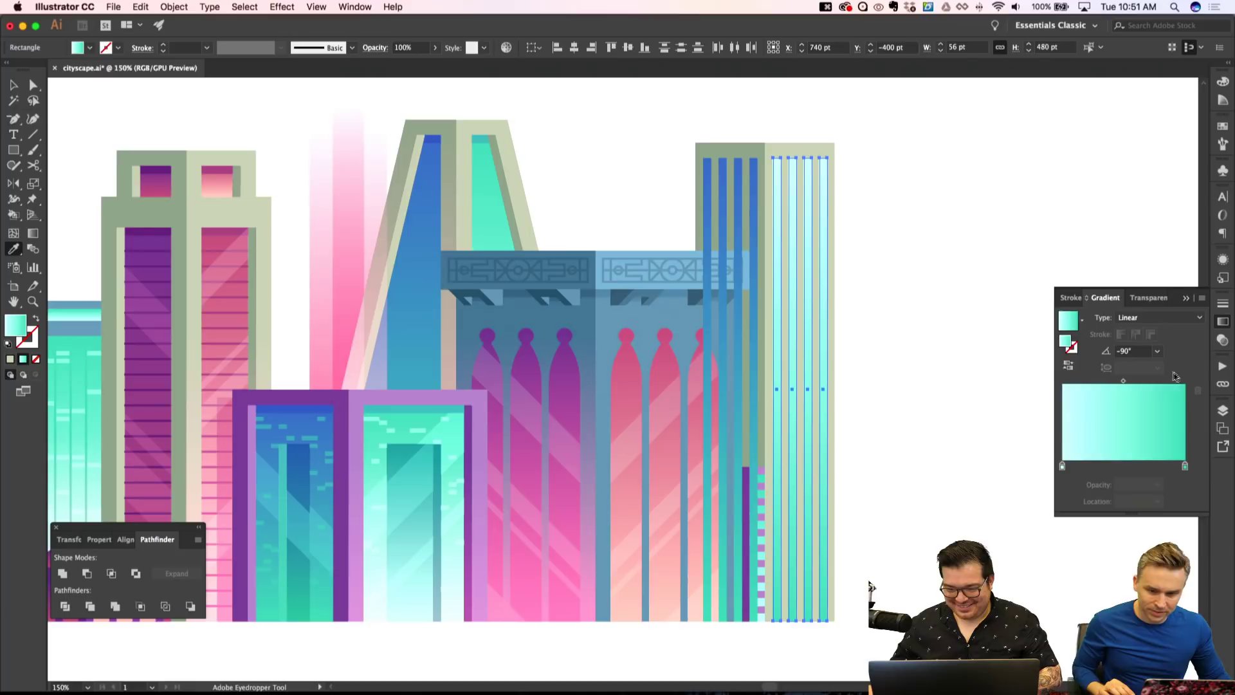
{"action": "left_click", "coordinate": [1070, 367]}
{"action": "key", "text": "shift+super+a"}
Group both faces and all strips of the new tower and send the group behind the other buildings.
{"action": "key", "text": "super+minus"}
{"action": "key", "text": "super+minus"}
{"action": "key", "text": "super+apostrophe"}
{"action": "key", "text": "super+apostrophe"}
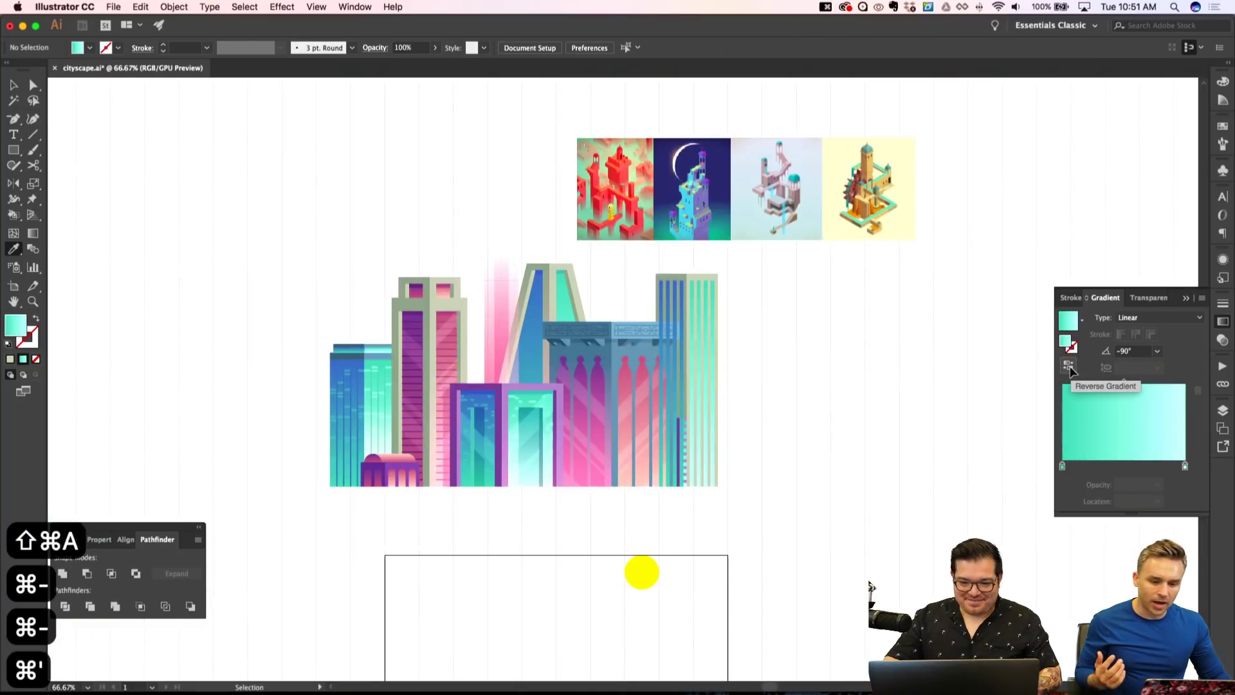
{"action": "key", "text": "super+equal"}
{"action": "key", "text": "super+equal"}
{"action": "key", "text": "super+apostrophe"}
{"action": "key", "text": "v"}
{"action": "left_click_drag", "start_coordinate": [674, 127], "coordinate": [872, 193]}
{"action": "key", "text": "super+g"}
{"action": "key", "text": "shift+super+a"}
{"action": "left_click", "coordinate": [785, 198]}
{"action": "key", "text": "shift+super+bracketleft"}
{"action": "key", "text": "shift+super+a"}
Move the grouped striped tower about 32 pt right, further out from behind the blue building.
{"action": "key", "text": "super+minus"}
{"action": "key", "text": "super+minus"}
{"action": "key", "text": "super+apostrophe"}
{"action": "key", "text": "super+minus"}
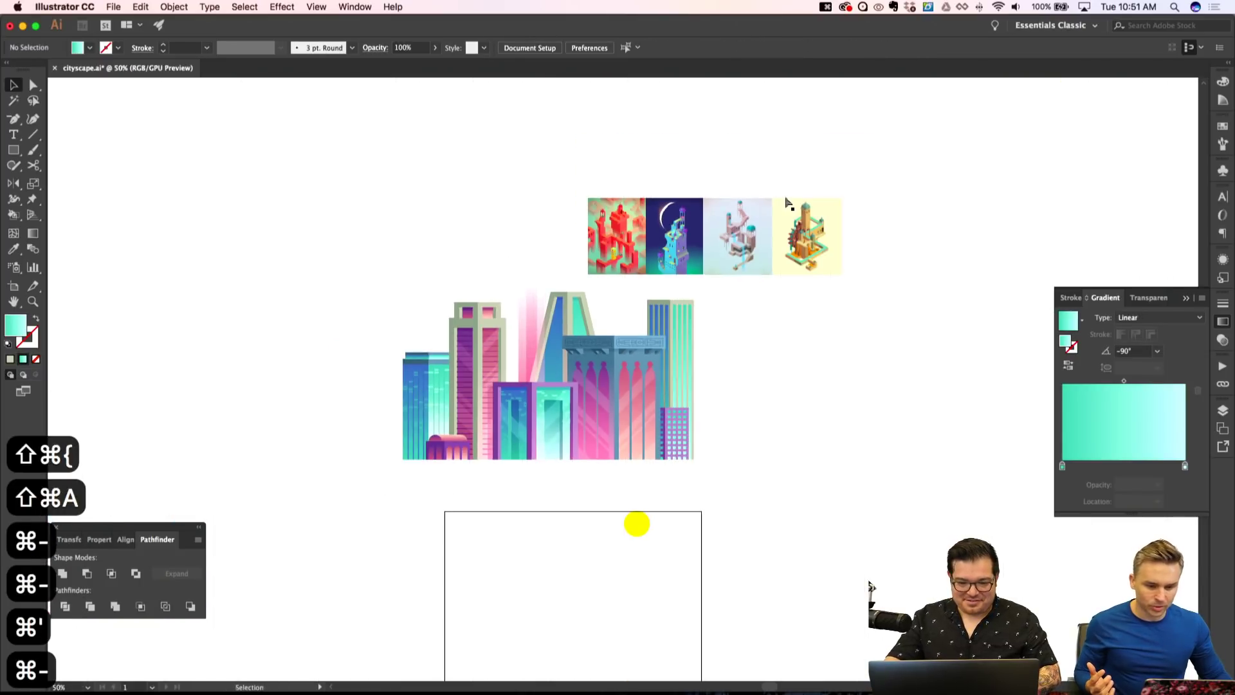
{"action": "key", "text": "super+apostrophe"}
{"action": "key", "text": "super+apostrophe"}
{"action": "key", "text": "super+equal"}
{"action": "key", "text": "super+equal"}
{"action": "left_click_drag", "start_coordinate": [741, 268], "coordinate": [762, 270]}
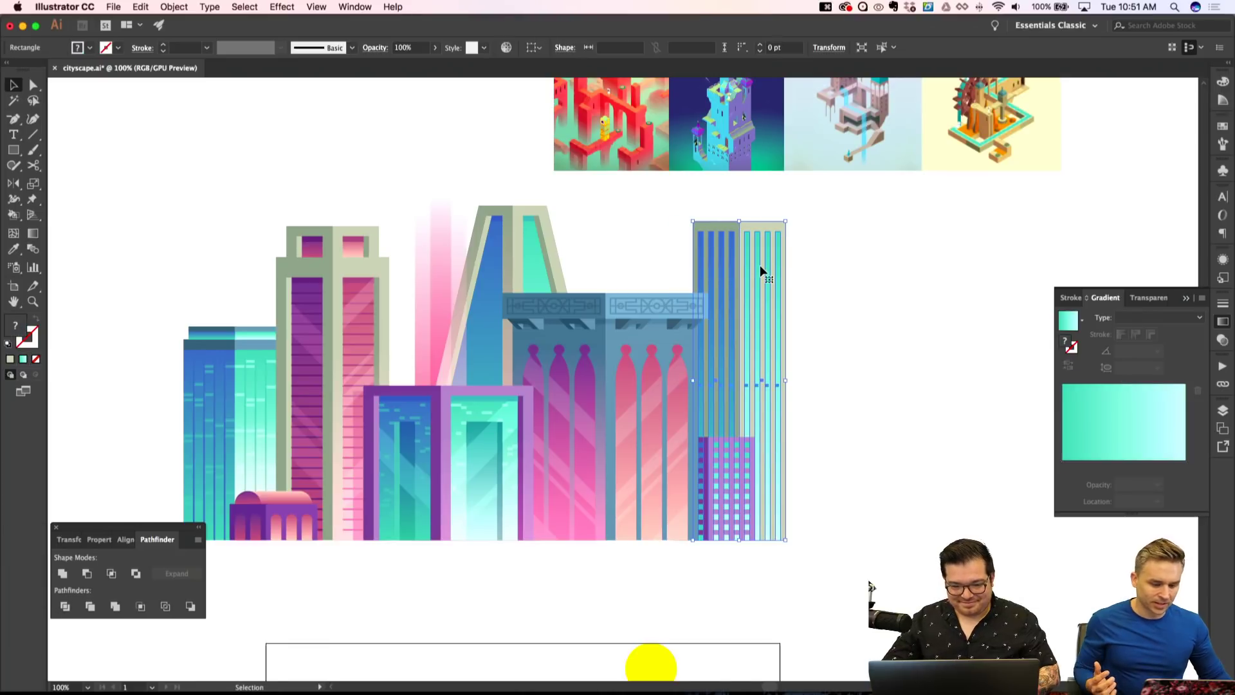
{"action": "key", "text": "super+shift+a"}
Inside the striped tower's group, draw an 8 by 8 pt square at the top of the dark face's outermost strip.
{"action": "key", "text": "super+minus"}
{"action": "key", "text": "super+apostrophe"}
{"action": "key", "text": "super+apostrophe"}
{"action": "key", "text": "super+equal"}
{"action": "key", "text": "super+equal"}
{"action": "key", "text": "super+equal"}
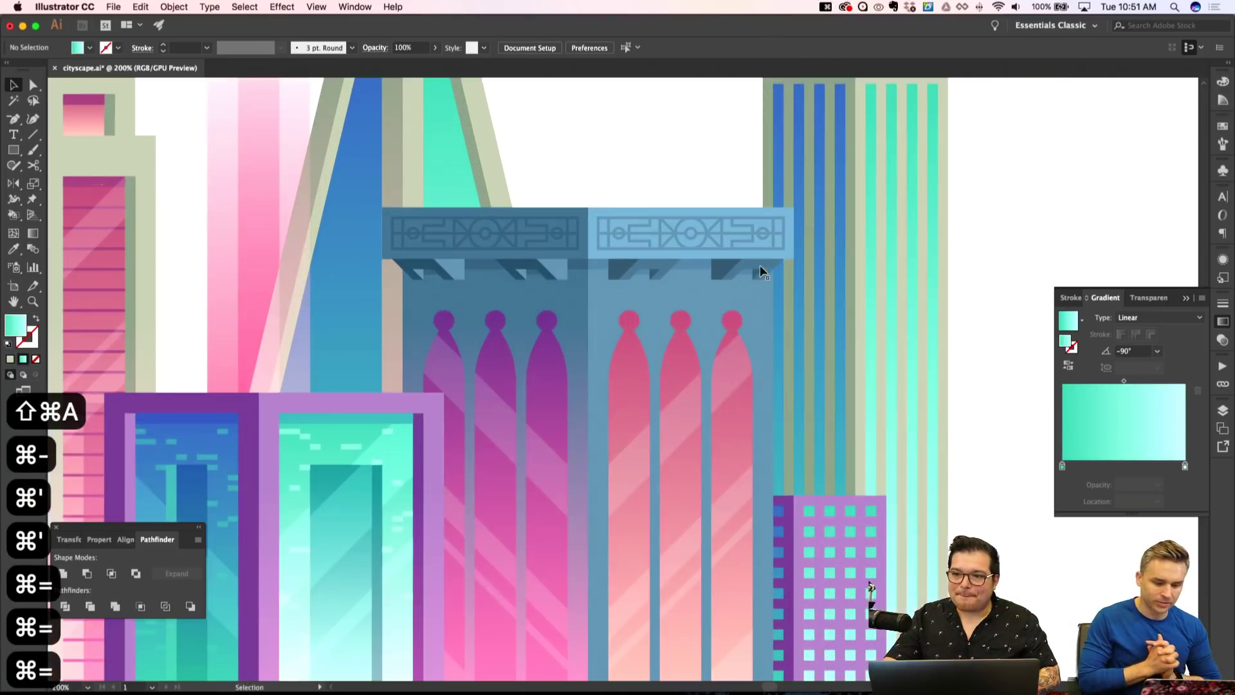
{"action": "scroll", "coordinate": [766, 266], "scroll_direction": "up", "scroll_amount": 3}
{"action": "key", "text": "super+apostrophe"}
{"action": "double_click", "coordinate": [836, 188]}
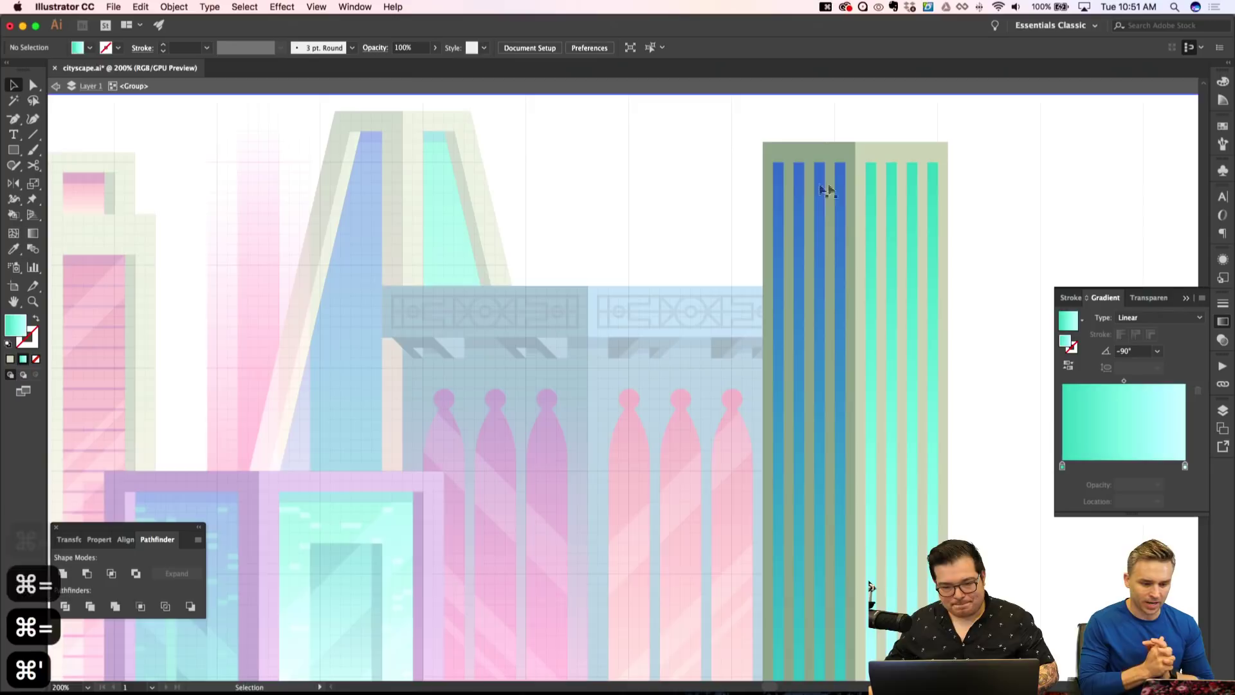
{"action": "key", "text": "m"}
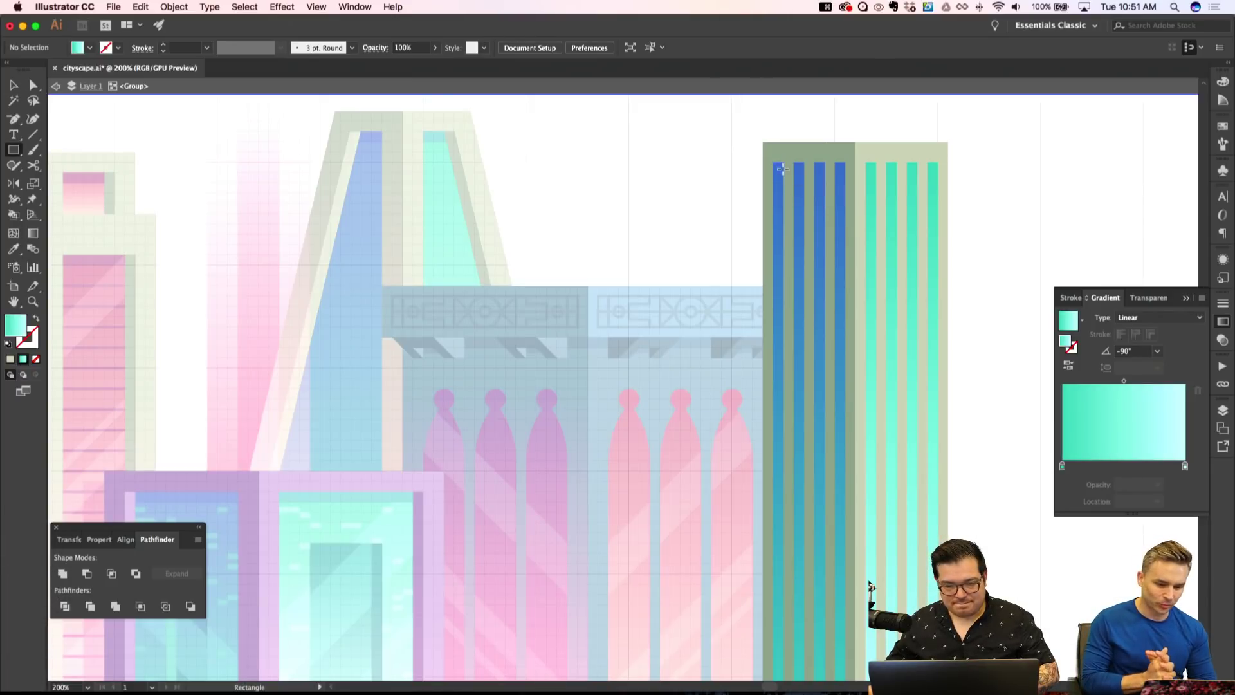
{"action": "left_click_drag", "start_coordinate": [773, 163], "coordinate": [784, 173]}
Fill the small square with the flat turquoise of the purple building's lit windows and repeat the last transformation.
{"action": "key", "text": "i"}
{"action": "scroll", "coordinate": [824, 235], "scroll_direction": "down", "scroll_amount": 5}
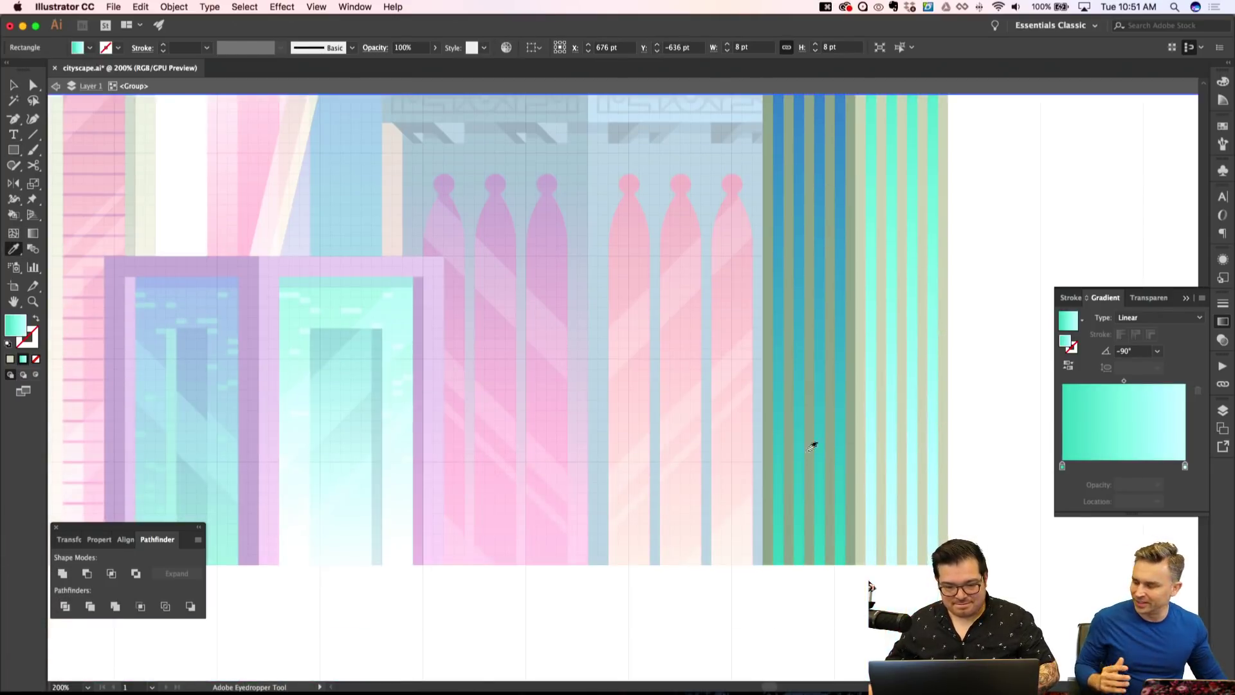
{"action": "scroll", "coordinate": [513, 339], "scroll_direction": "left", "scroll_amount": 6}
{"action": "left_click", "coordinate": [367, 304]}
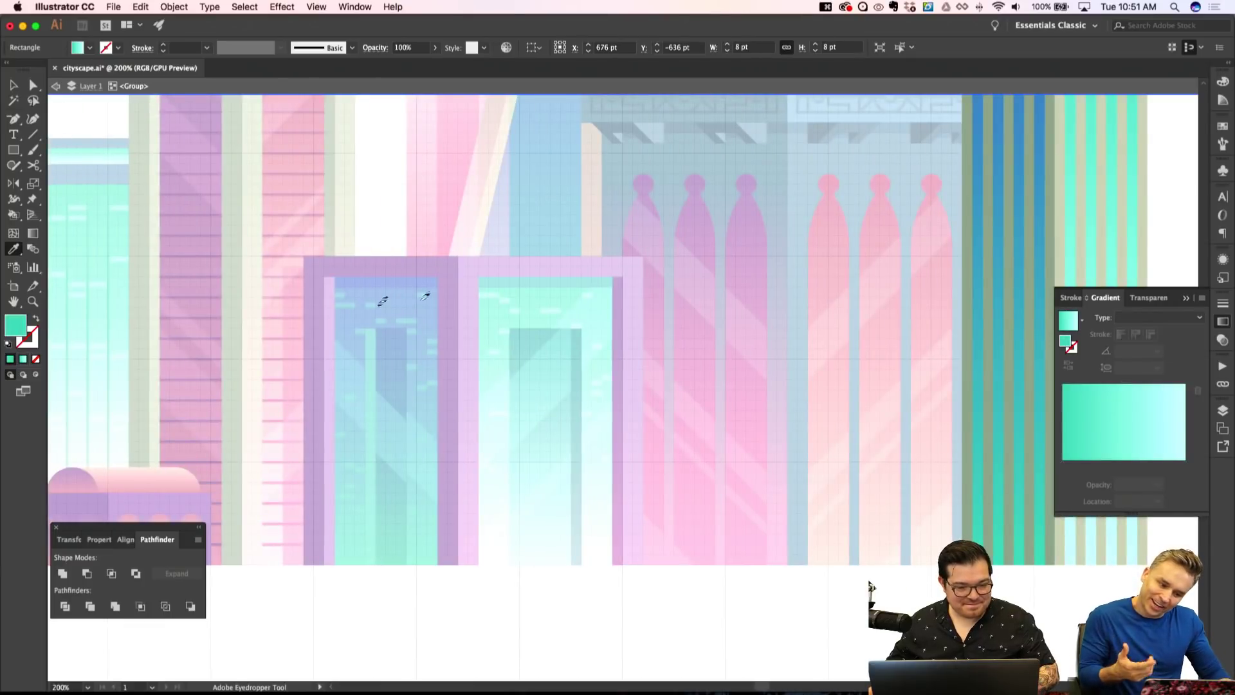
{"action": "scroll", "coordinate": [722, 254], "scroll_direction": "right", "scroll_amount": 4}
{"action": "scroll", "coordinate": [723, 247], "scroll_direction": "up", "scroll_amount": 8}
{"action": "scroll", "coordinate": [723, 242], "scroll_direction": "right", "scroll_amount": 3}
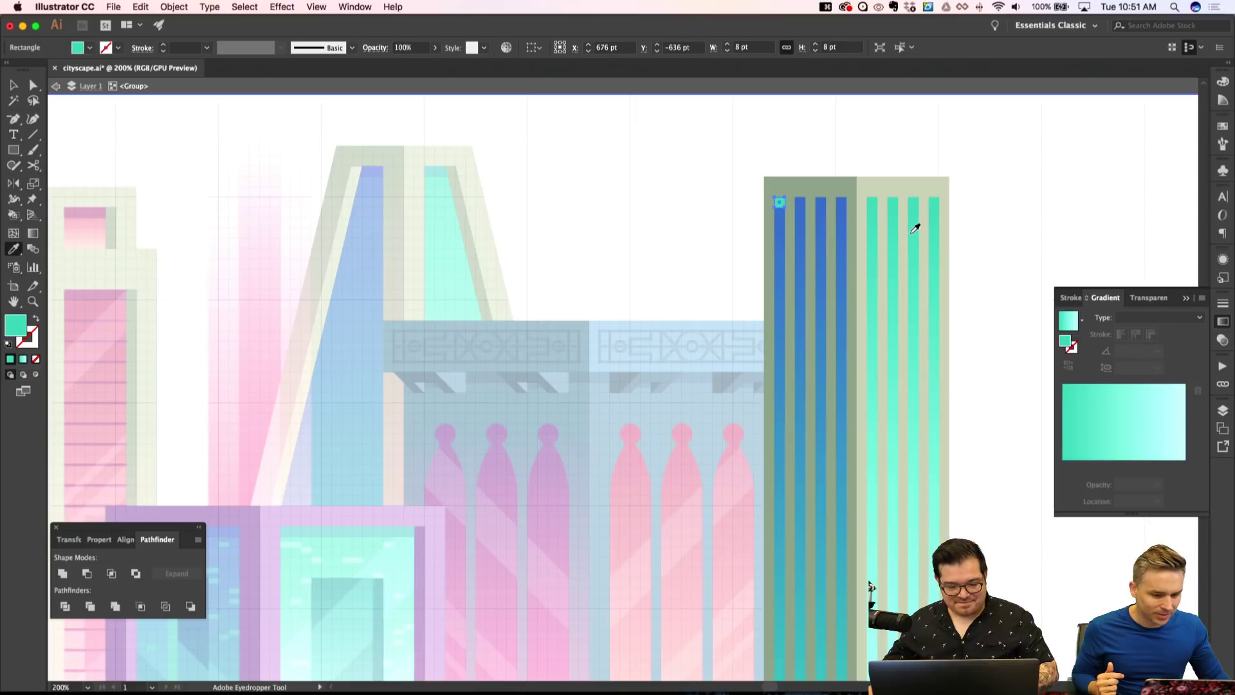
{"action": "key", "text": "super+d"}
{"action": "key", "text": "super+d"}
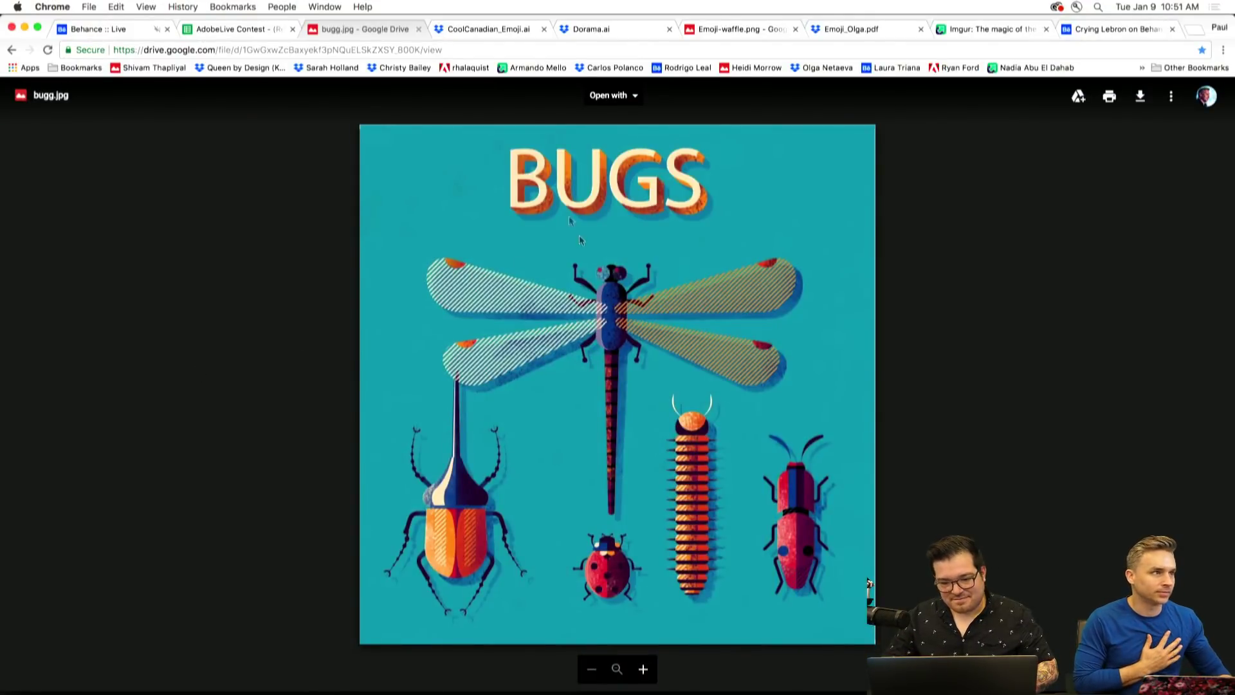
Switch to Chrome, close bugg.jpg and look through the submitted emoji artworks, ending on Dorama.ai.
{"action": "left_click", "coordinate": [418, 29]}
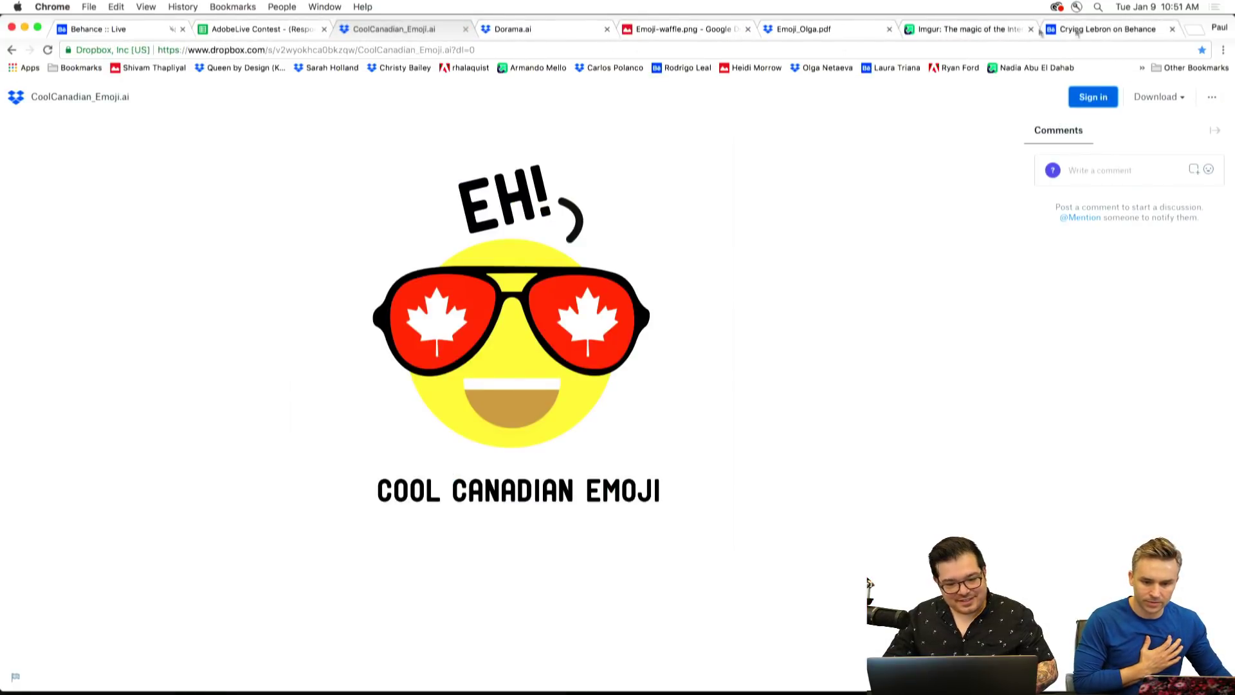
{"action": "left_click", "coordinate": [979, 32]}
{"action": "left_click", "coordinate": [796, 34]}
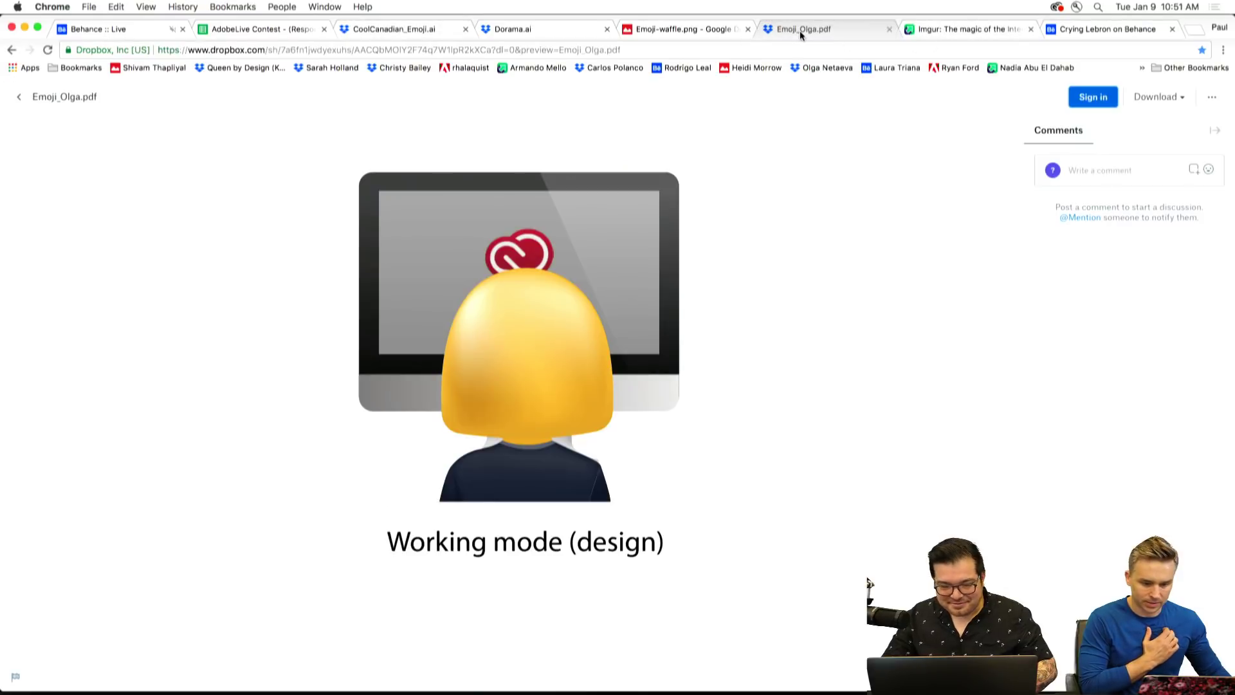
{"action": "left_click", "coordinate": [682, 30]}
{"action": "left_click", "coordinate": [524, 32]}
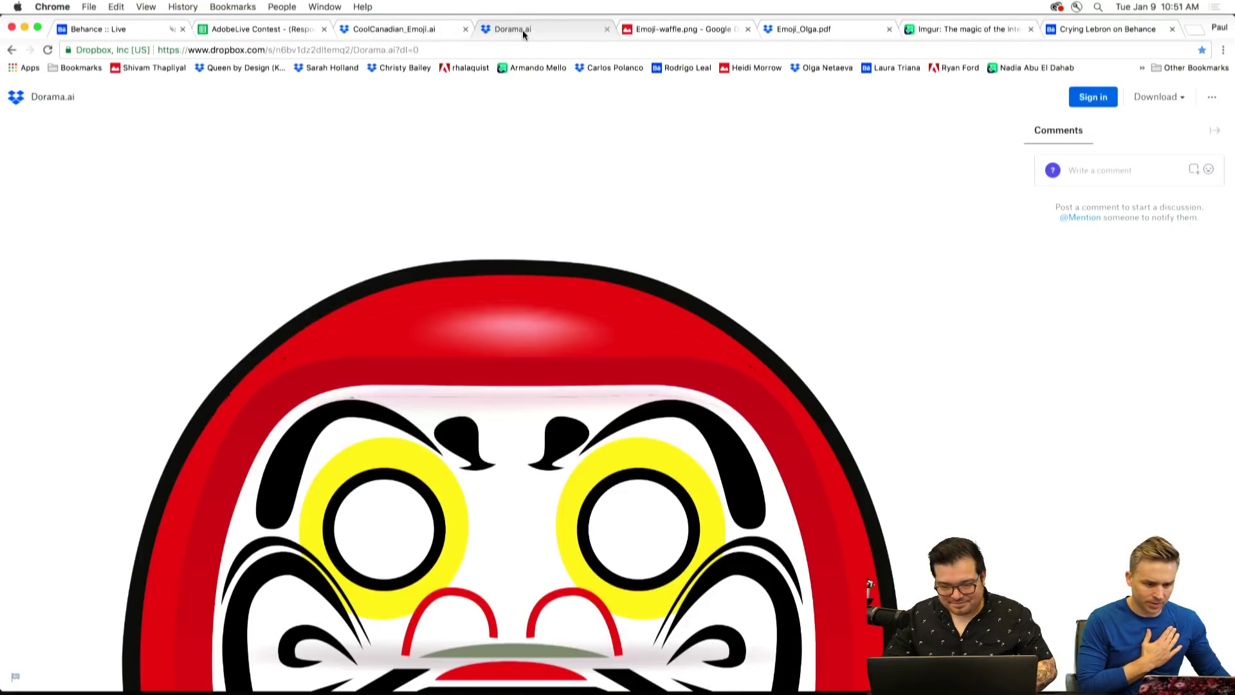
Examine the whole red daruma artwork in Dorama.ai and close its page.
{"action": "scroll", "coordinate": [195, 309], "scroll_direction": "down", "scroll_amount": 6}
{"action": "scroll", "coordinate": [161, 323], "scroll_direction": "down", "scroll_amount": 2}
{"action": "scroll", "coordinate": [161, 323], "scroll_direction": "up", "scroll_amount": 5}
{"action": "scroll", "coordinate": [86, 302], "scroll_direction": "down", "scroll_amount": 8}
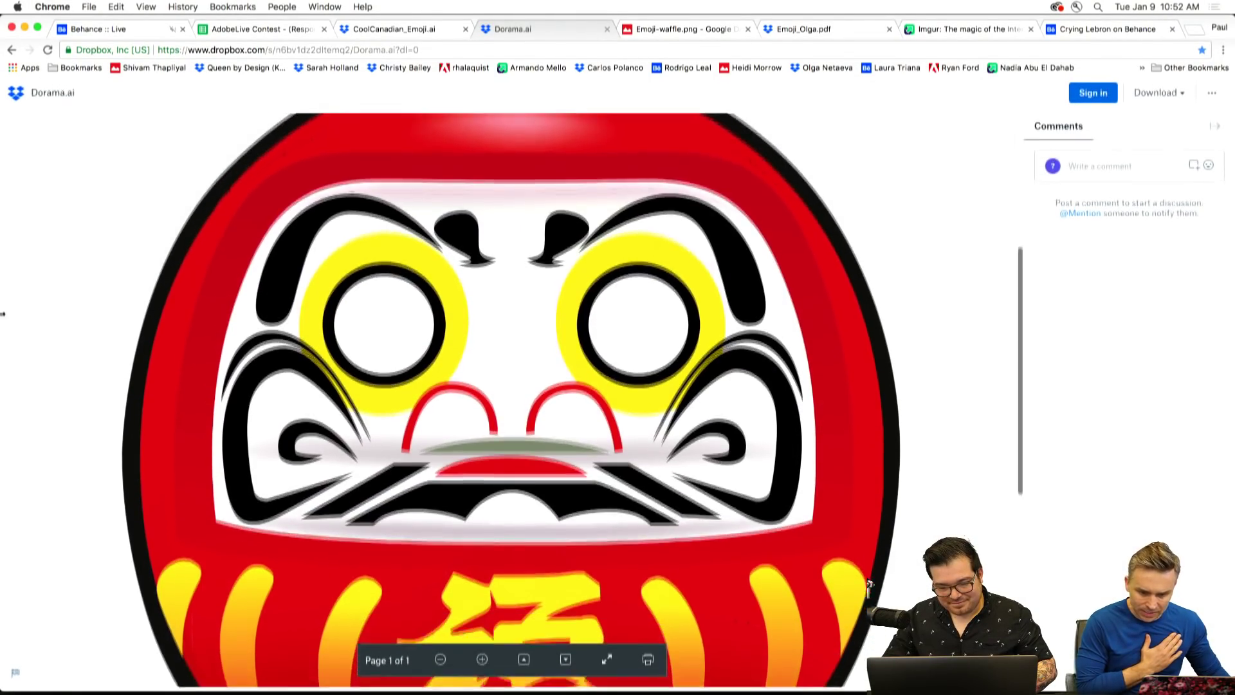
{"action": "scroll", "coordinate": [84, 308], "scroll_direction": "up", "scroll_amount": 15}
{"action": "scroll", "coordinate": [84, 307], "scroll_direction": "down", "scroll_amount": 5}
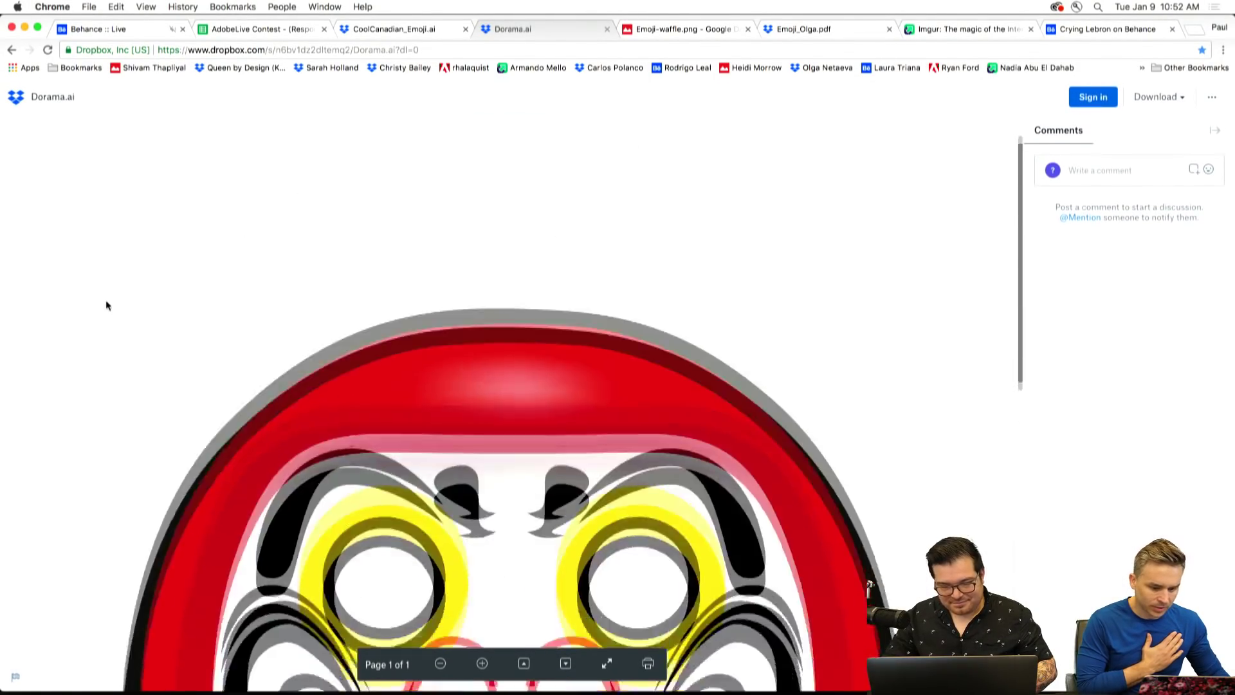
{"action": "left_click", "coordinate": [607, 30]}
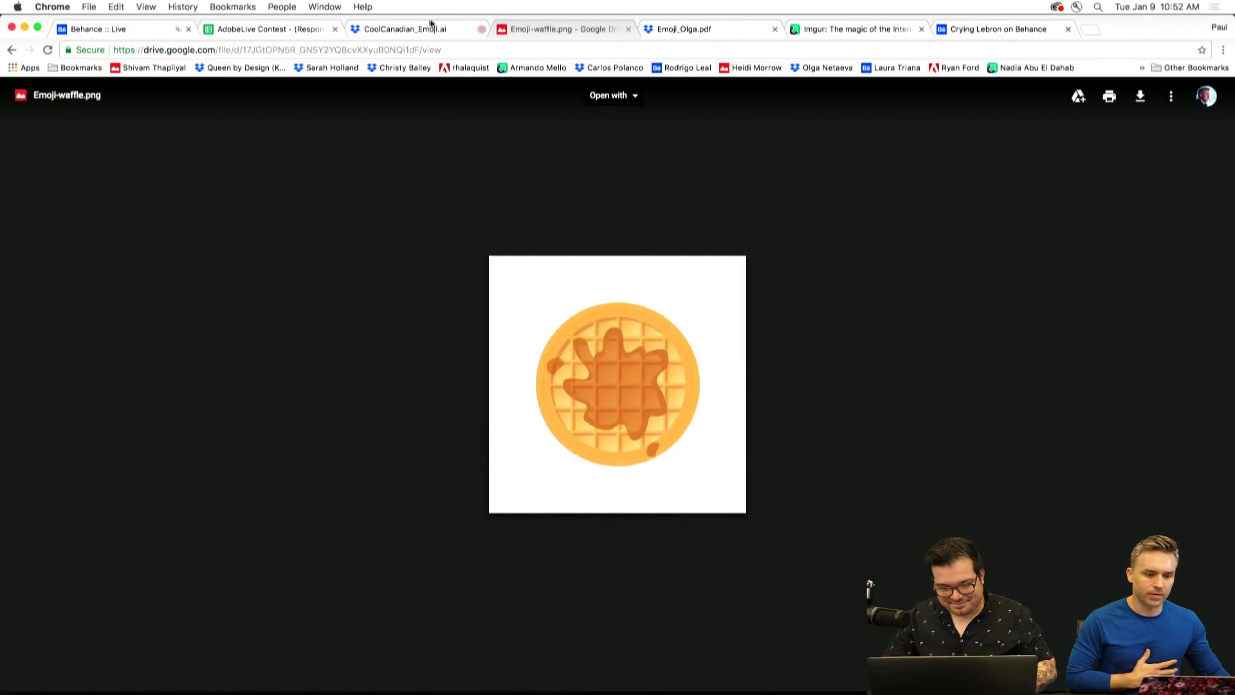
Compare the open contest entries, from the Cool Canadian emoji through the working-mode designer, panda and Crying Lebron artworks, and reopen Emoji-waffle.png.
{"action": "left_click", "coordinate": [402, 31]}
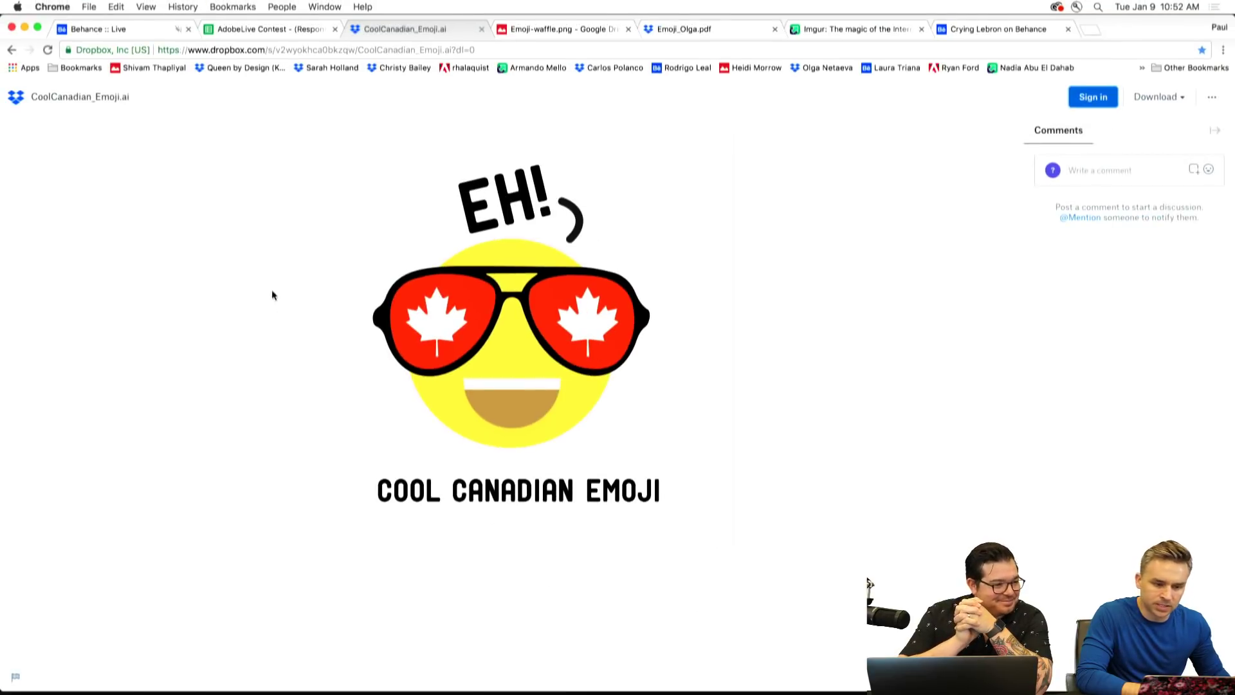
{"action": "key", "text": "ctrl+Tab"}
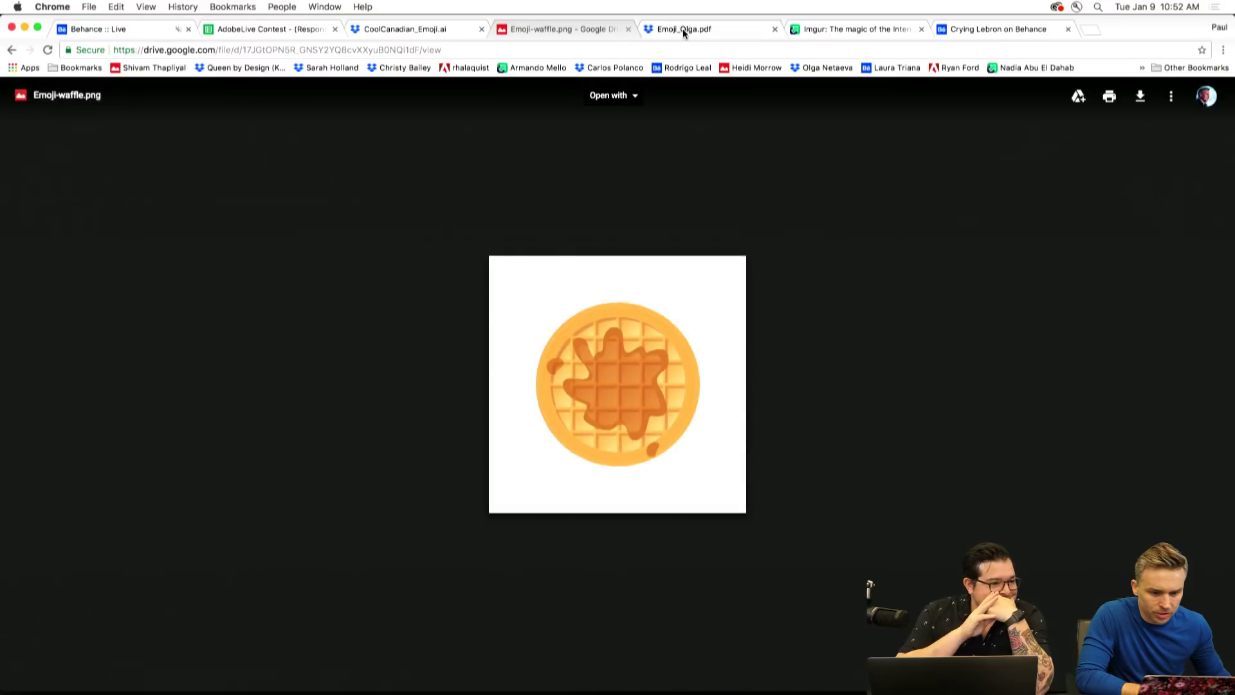
{"action": "left_click", "coordinate": [682, 28]}
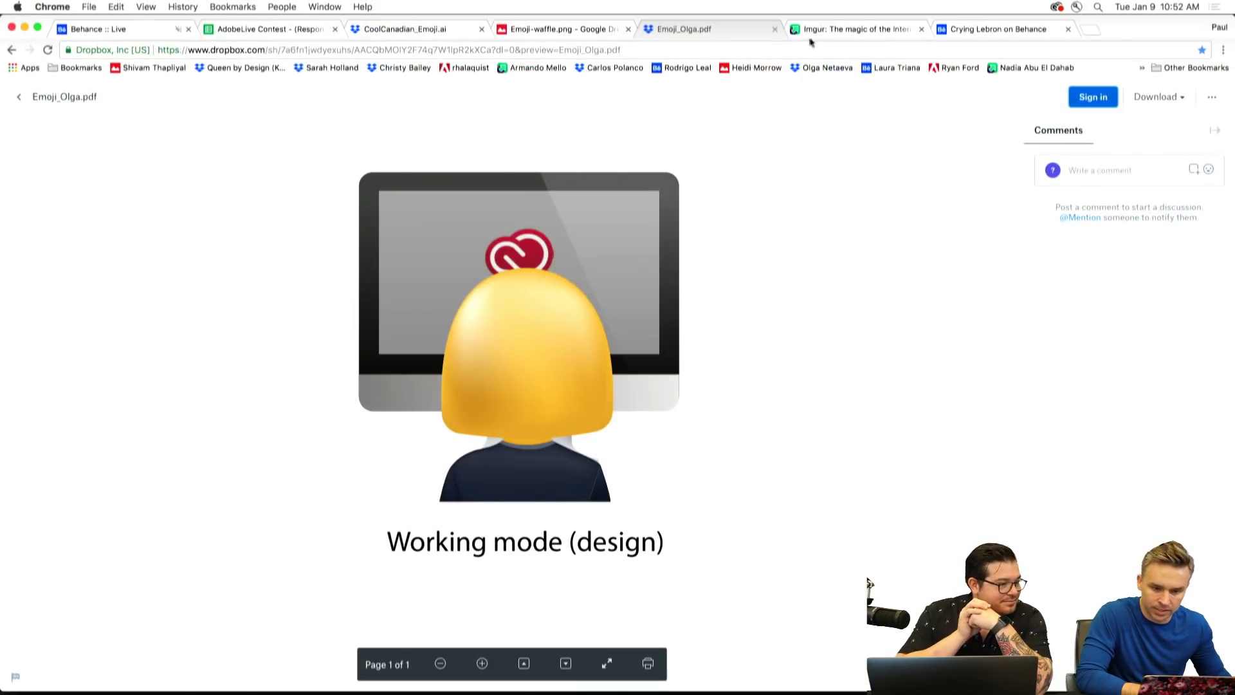
{"action": "left_click", "coordinate": [823, 32]}
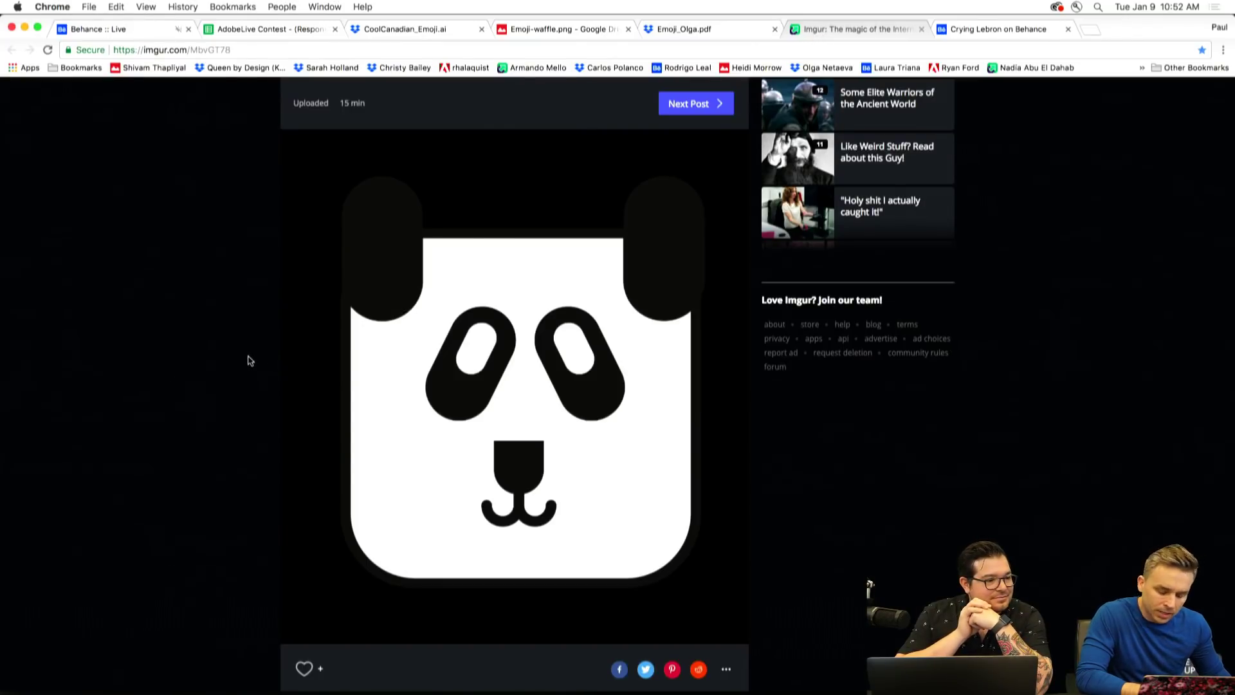
{"action": "left_click", "coordinate": [974, 33]}
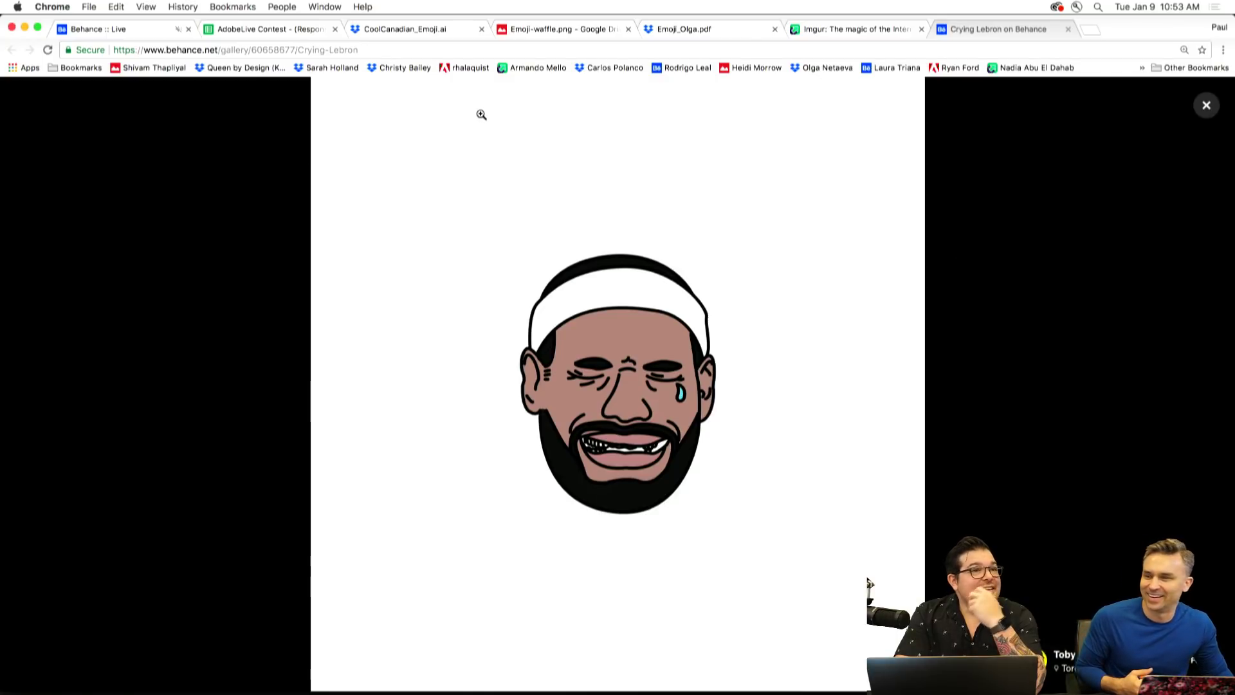
{"action": "left_click", "coordinate": [548, 31]}
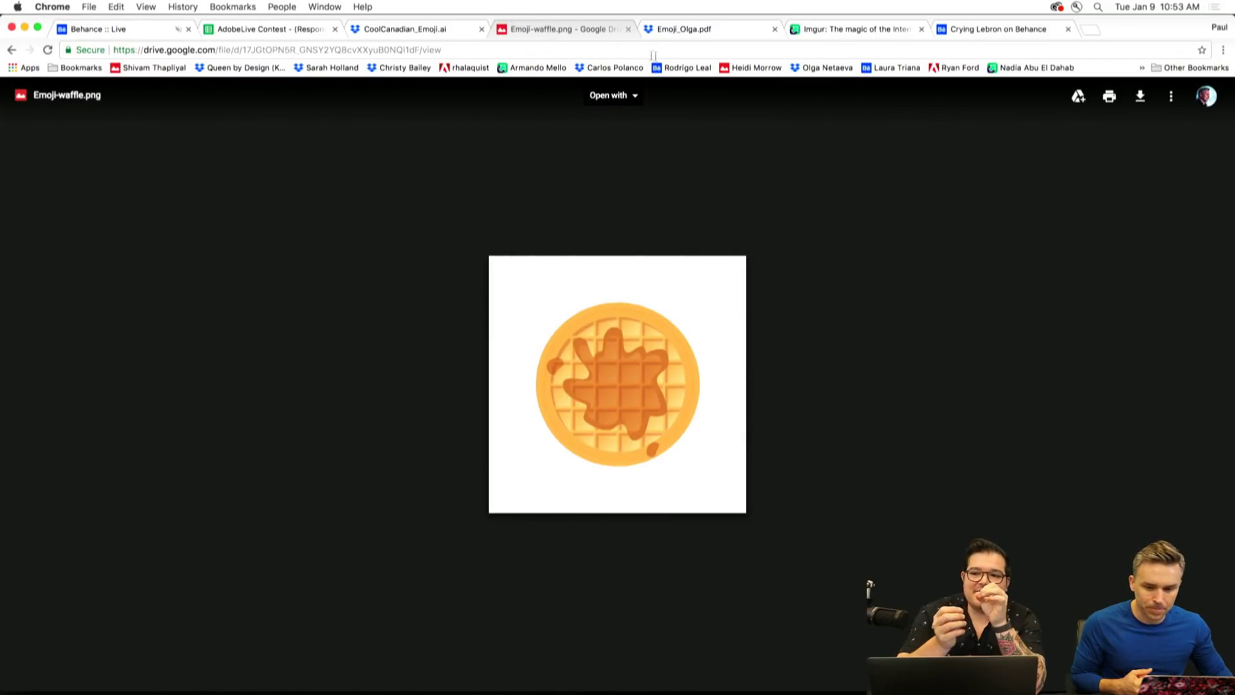
{"action": "left_click", "coordinate": [740, 69]}
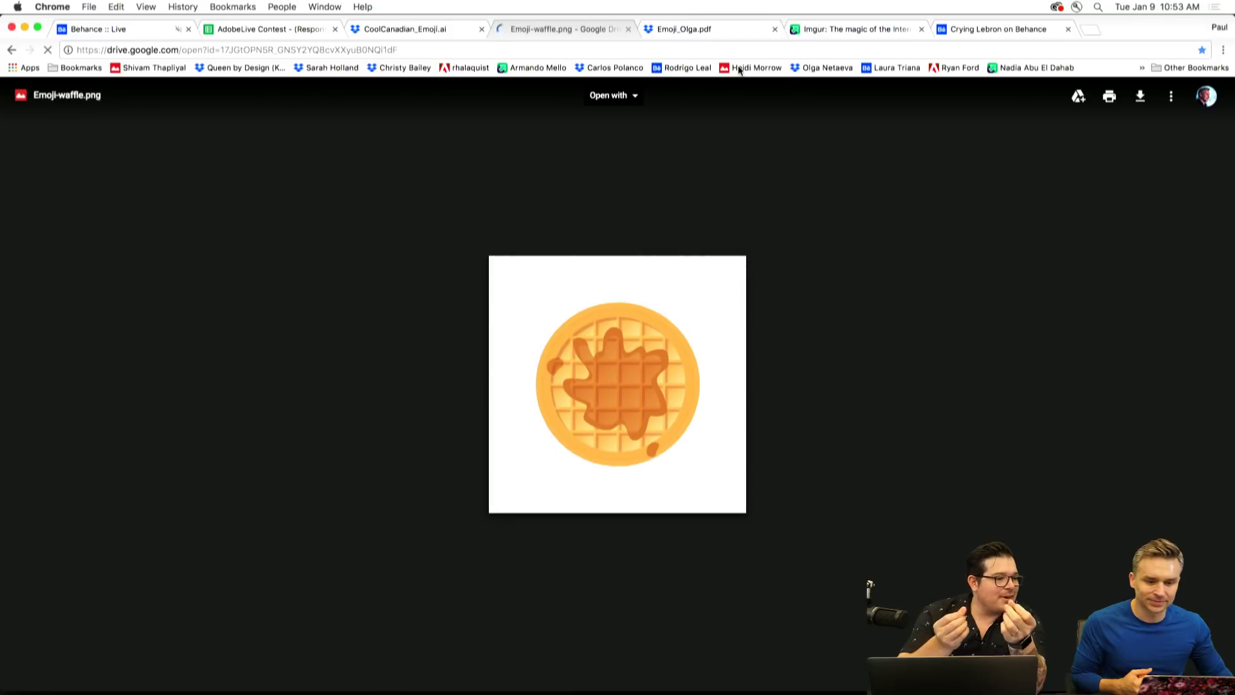